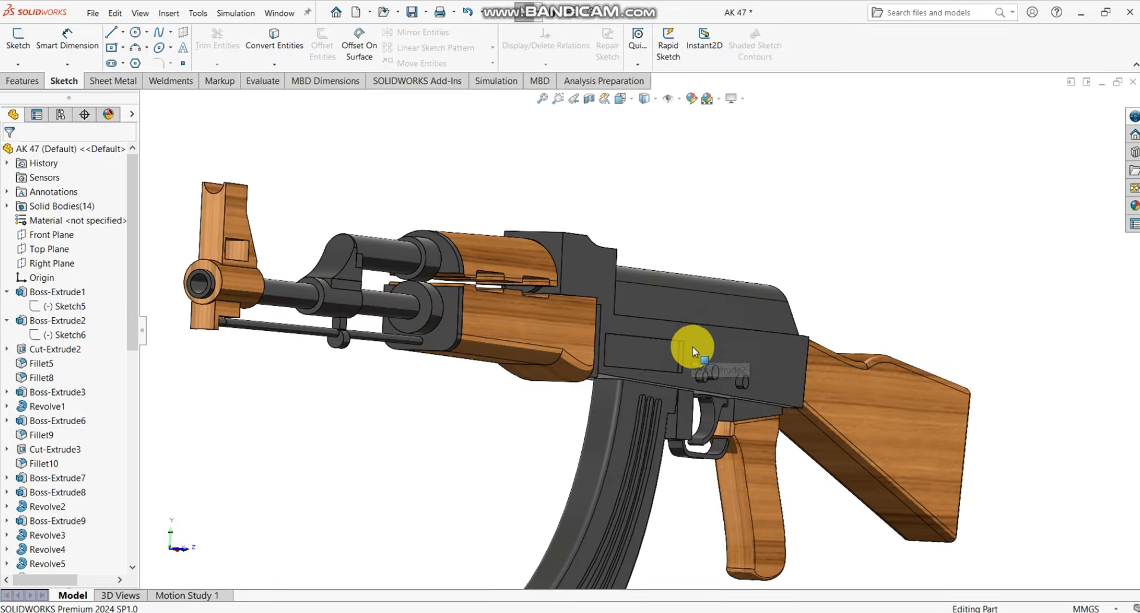
- Examine the finished rifle model from both sides, including the receiver, magazine, barrel and stock
{"action": "middle_click_drag", "start_coordinate": [674, 364], "coordinate": [821, 339]}
{"action": "scroll", "coordinate": [607, 380], "scroll_direction": "up", "scroll_amount": 4}
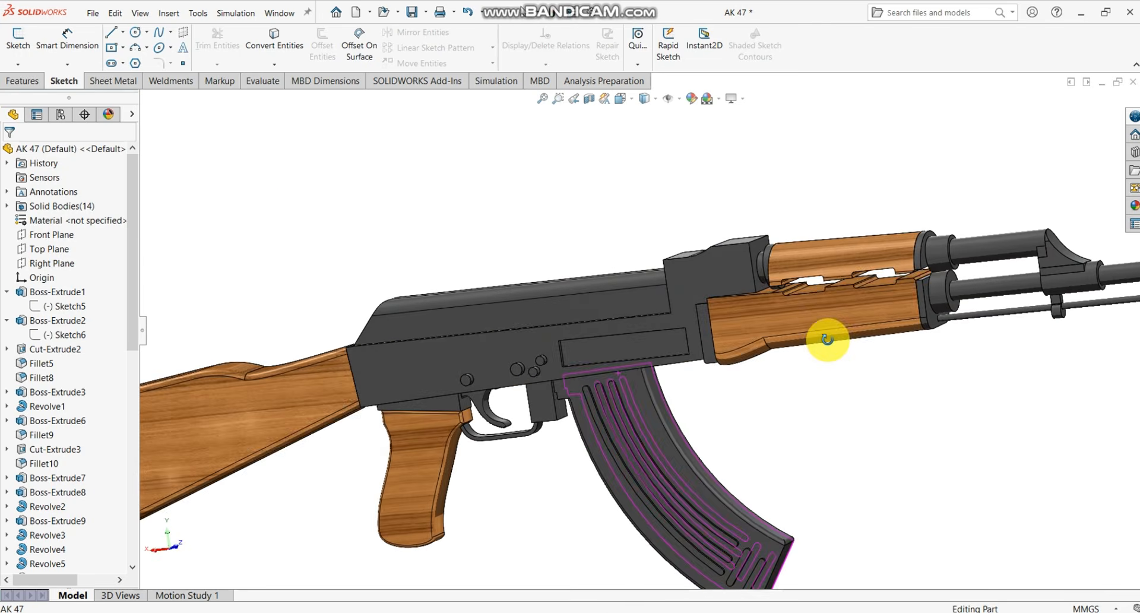
{"action": "scroll", "coordinate": [593, 373], "scroll_direction": "down", "scroll_amount": 8}
{"action": "scroll", "coordinate": [515, 359], "scroll_direction": "up", "scroll_amount": 8}
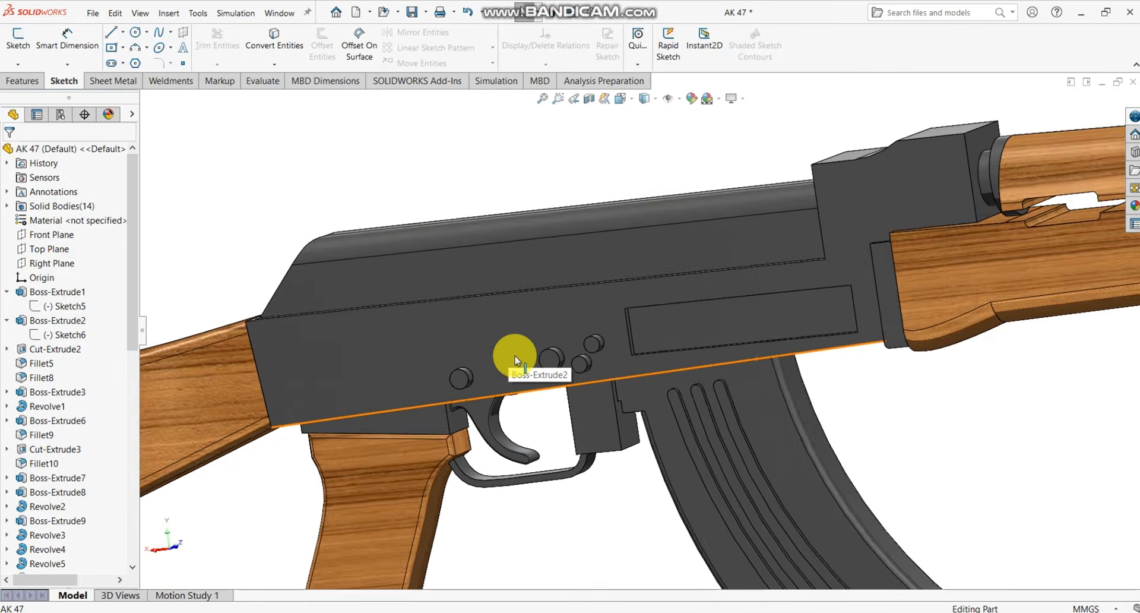
{"action": "scroll", "coordinate": [534, 350], "scroll_direction": "down", "scroll_amount": 2}
{"action": "scroll", "coordinate": [570, 389], "scroll_direction": "up", "scroll_amount": 3}
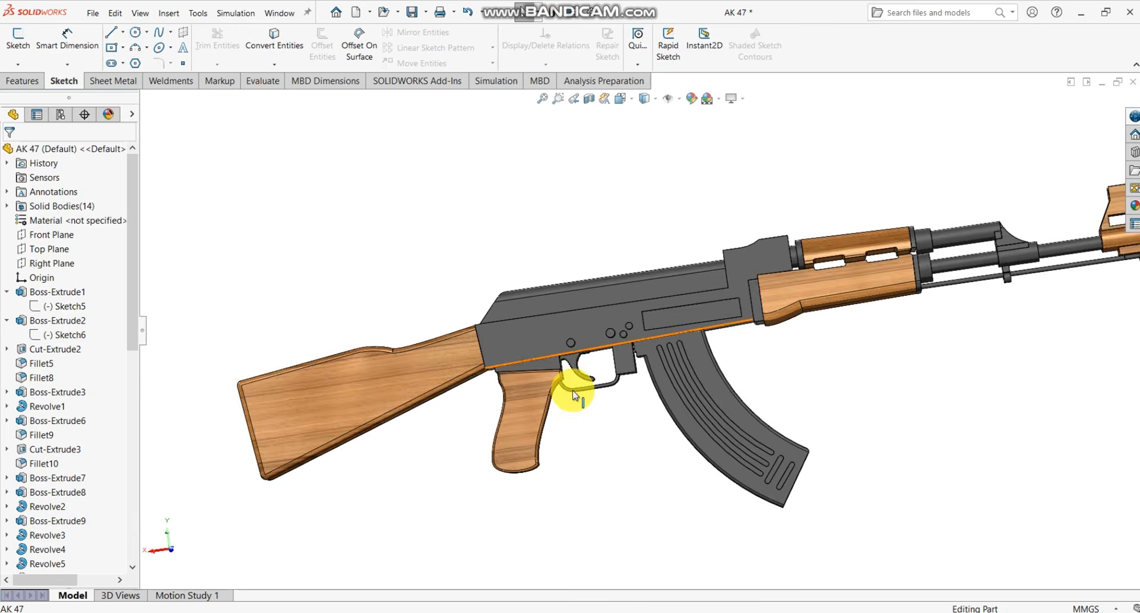
{"action": "middle_click_drag", "start_coordinate": [573, 386], "coordinate": [502, 330]}
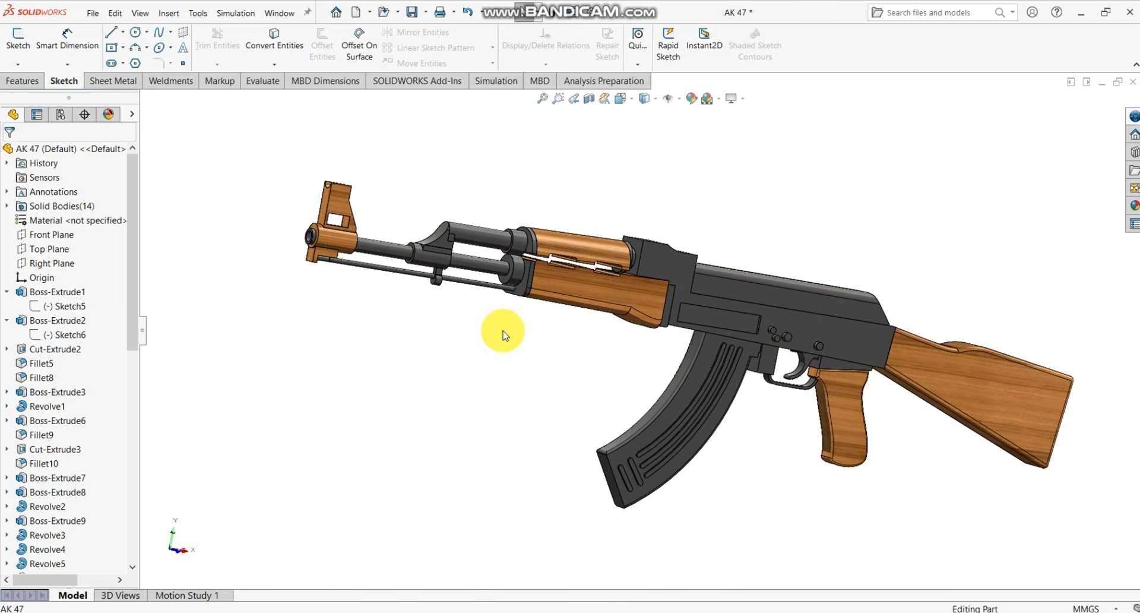
{"action": "scroll", "coordinate": [600, 305], "scroll_direction": "down", "scroll_amount": 3}
{"action": "scroll", "coordinate": [601, 305], "scroll_direction": "up", "scroll_amount": 3}
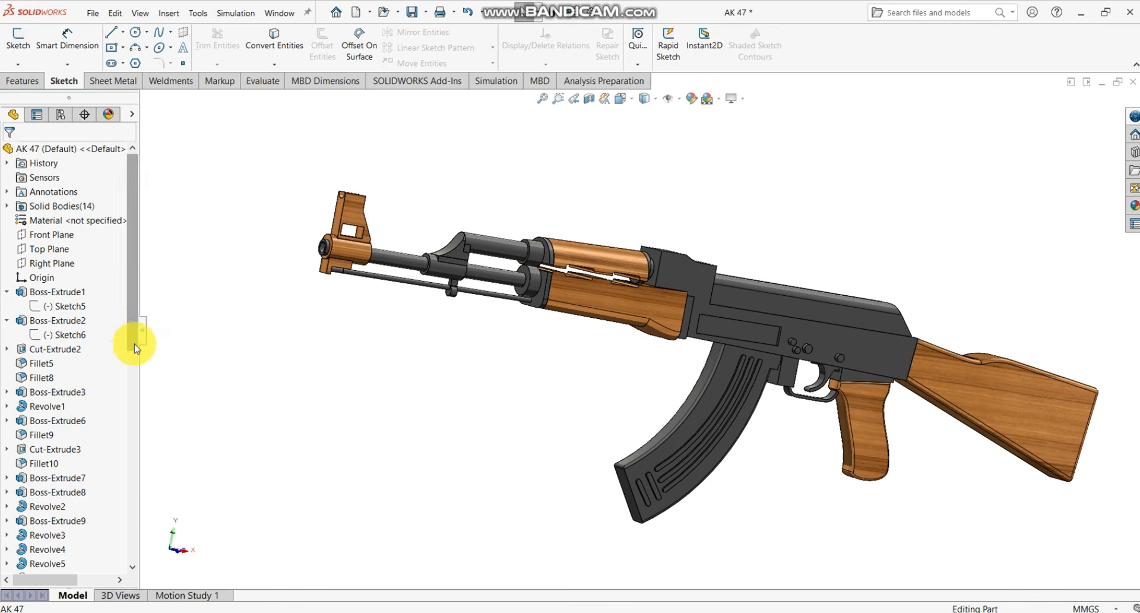
- Roll the feature history back in stages to Boss-Extrude1 to review how the model was built
{"action": "left_click_drag", "start_coordinate": [134, 339], "coordinate": [98, 198]}
{"action": "left_click_drag", "start_coordinate": [132, 374], "coordinate": [133, 265]}
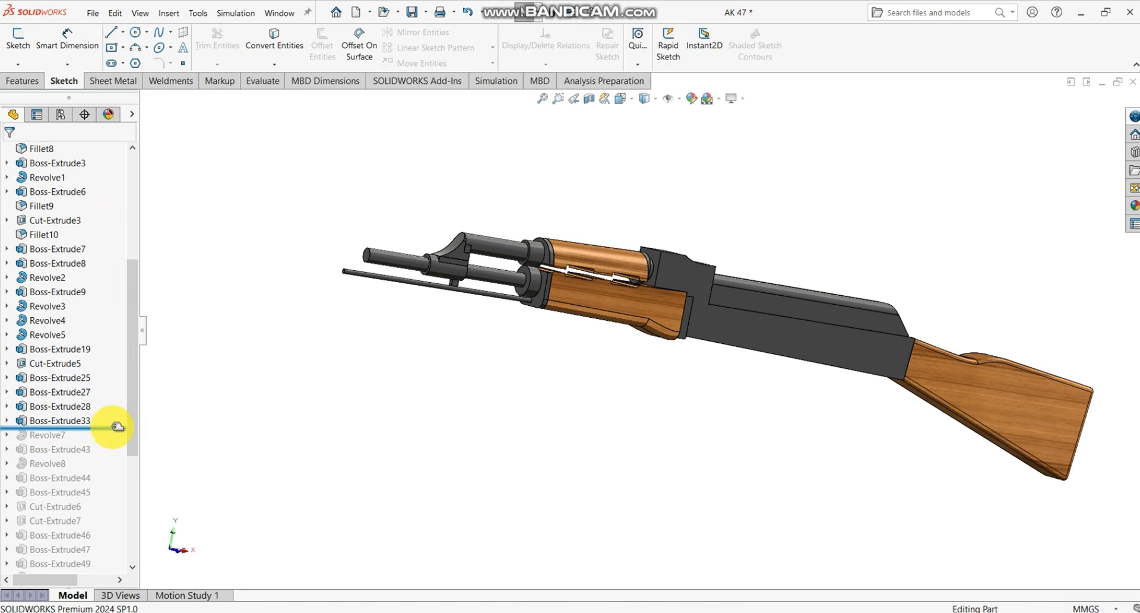
{"action": "left_click_drag", "start_coordinate": [117, 426], "coordinate": [113, 213]}
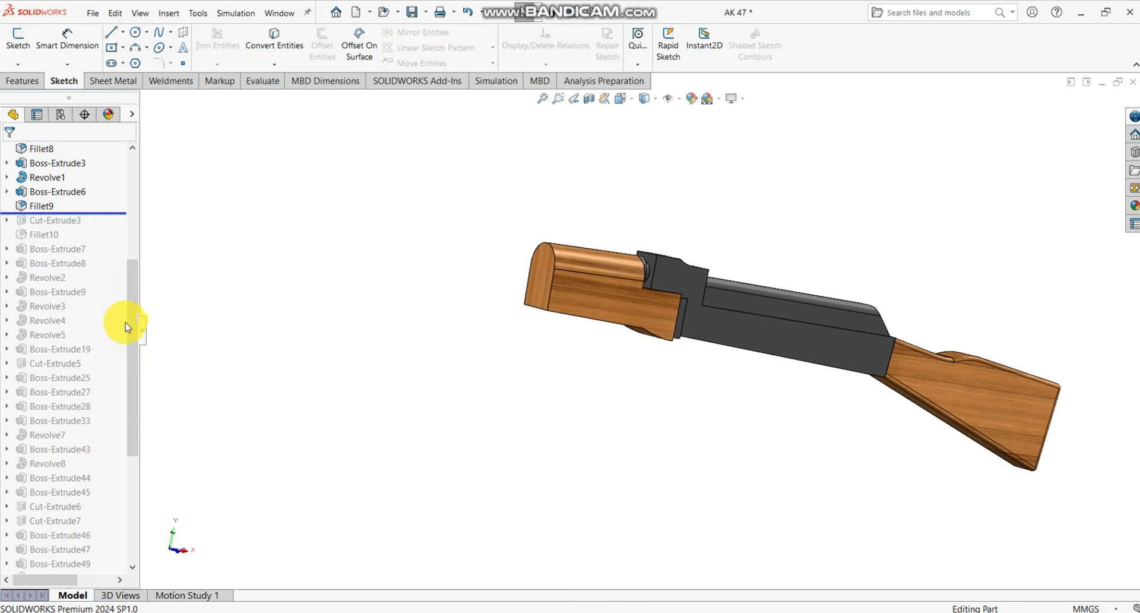
{"action": "left_click_drag", "start_coordinate": [126, 319], "coordinate": [120, 247]}
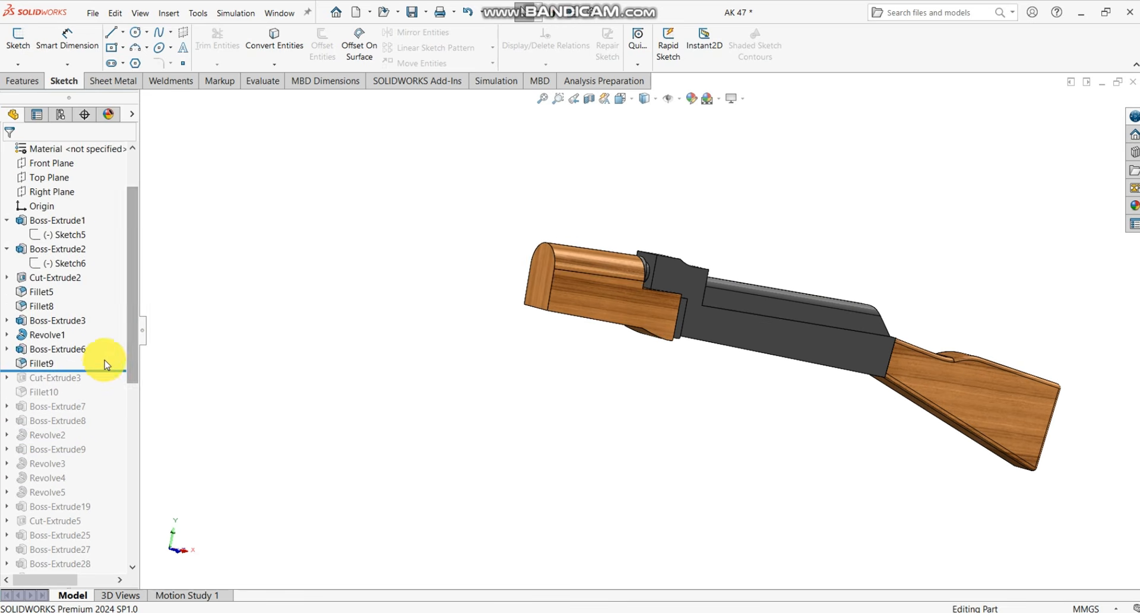
{"action": "mouse_move", "coordinate": [106, 363]}
{"action": "left_mouse_down"}
{"action": "mouse_move", "coordinate": [107, 415]}
{"action": "mouse_move", "coordinate": [107, 243]}
{"action": "mouse_move", "coordinate": [112, 253]}
{"action": "left_mouse_up"}
{"action": "scroll", "coordinate": [903, 360], "scroll_direction": "up", "scroll_amount": 2}
{"action": "scroll", "coordinate": [889, 358], "scroll_direction": "down", "scroll_amount": 5}
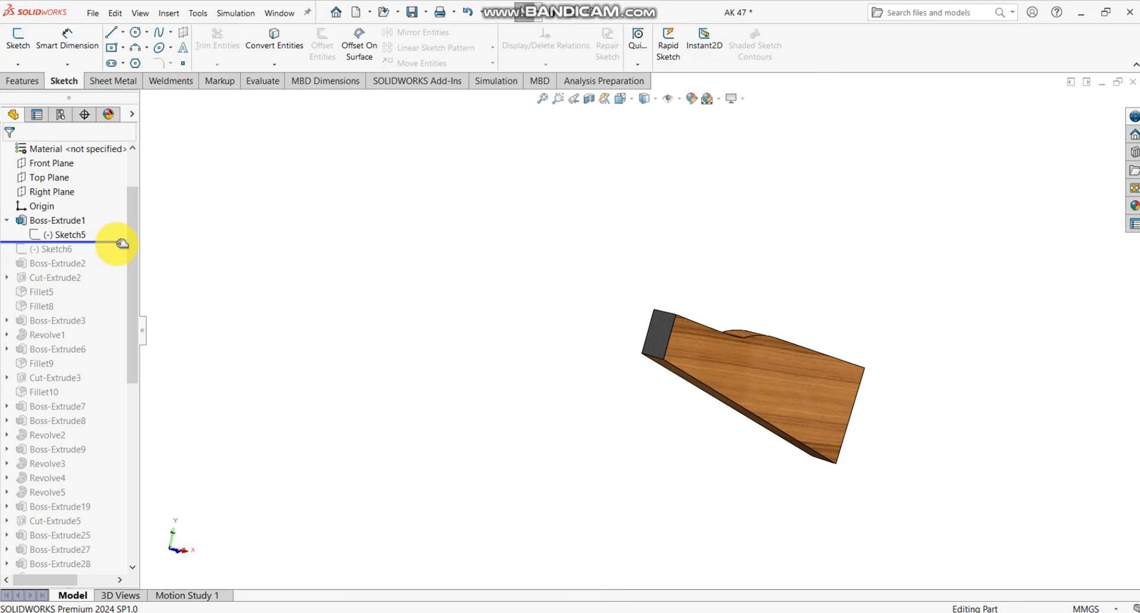
- Roll the feature history forward in stages to the end, past Mirror2, and review the complete model
{"action": "mouse_move", "coordinate": [122, 243]}
{"action": "left_mouse_down"}
{"action": "mouse_move", "coordinate": [127, 331]}
{"action": "mouse_move", "coordinate": [112, 381]}
{"action": "mouse_move", "coordinate": [127, 484]}
{"action": "left_mouse_up"}
{"action": "scroll", "coordinate": [540, 377], "scroll_direction": "up", "scroll_amount": 3}
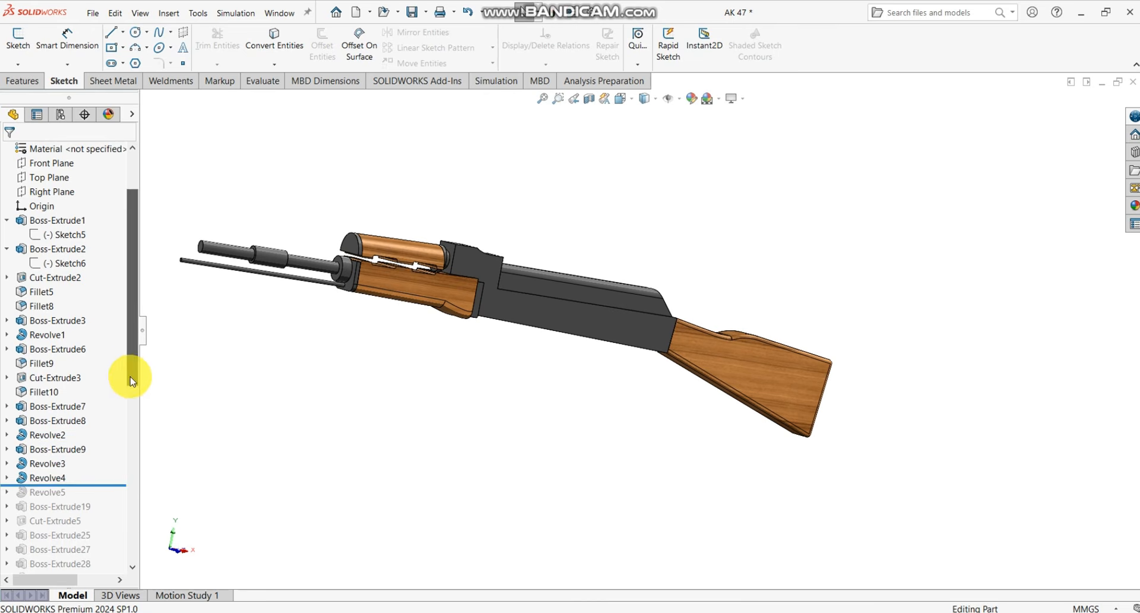
{"action": "scroll", "coordinate": [132, 380], "scroll_direction": "down", "scroll_amount": 3}
{"action": "left_click_drag", "start_coordinate": [101, 353], "coordinate": [98, 570]}
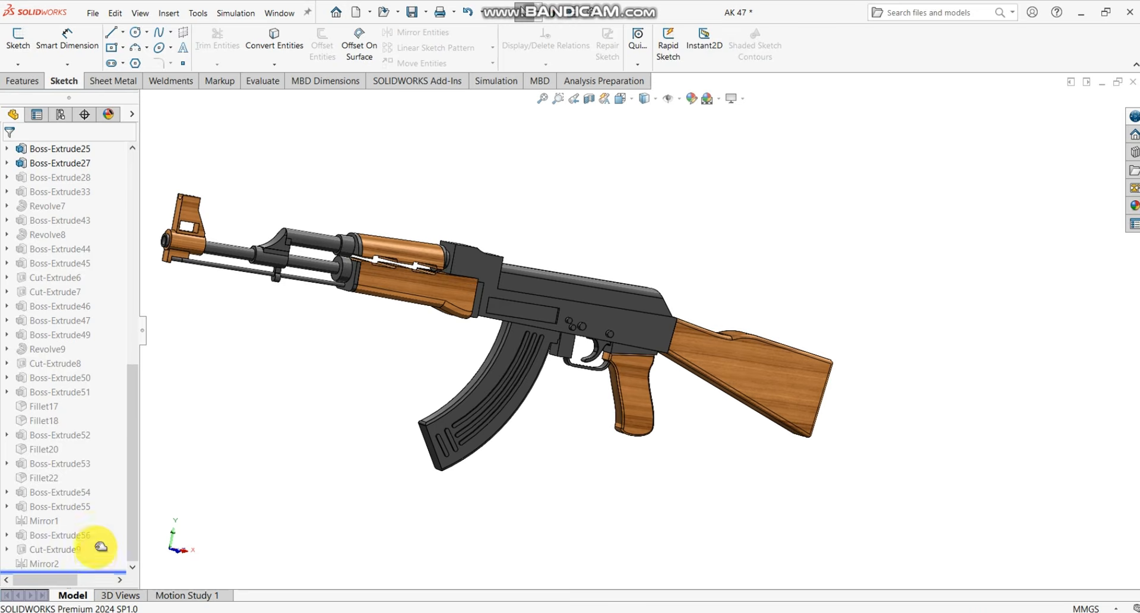
{"action": "middle_click_drag", "start_coordinate": [475, 305], "coordinate": [606, 386]}
{"action": "scroll", "coordinate": [575, 330], "scroll_direction": "down", "scroll_amount": 1}
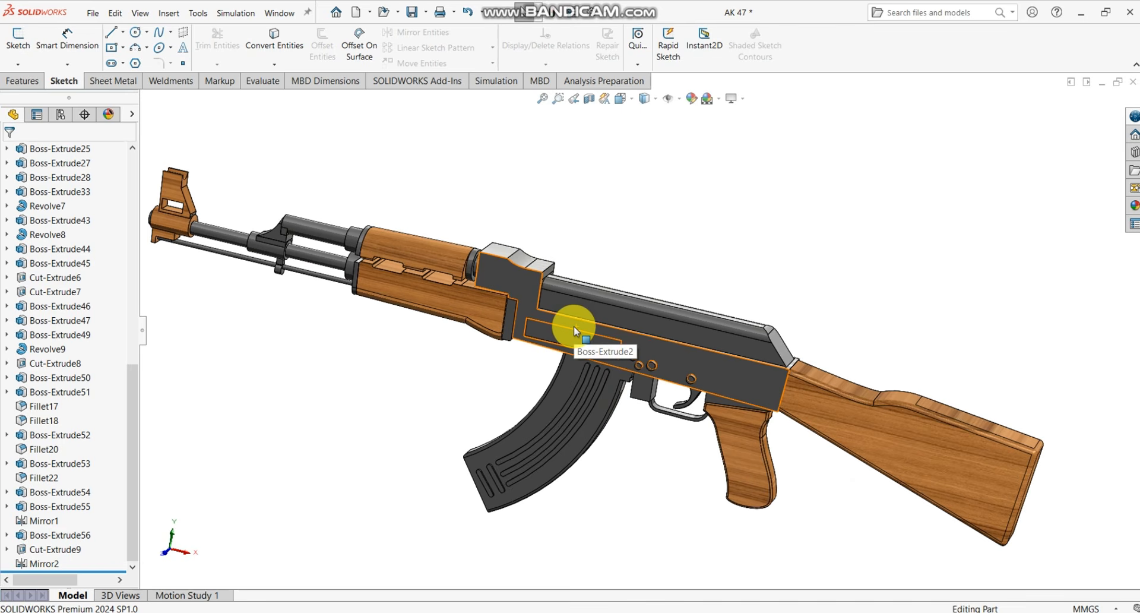
- Create a new part document
{"action": "left_click", "coordinate": [89, 13]}
{"action": "left_click", "coordinate": [92, 33]}
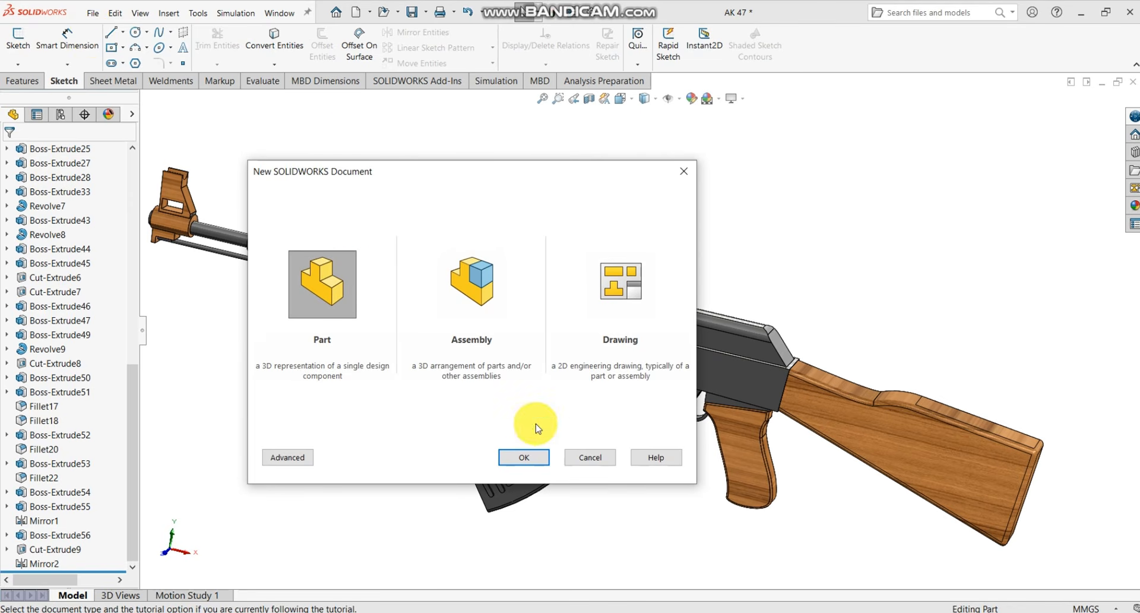
{"action": "left_click", "coordinate": [532, 457]}
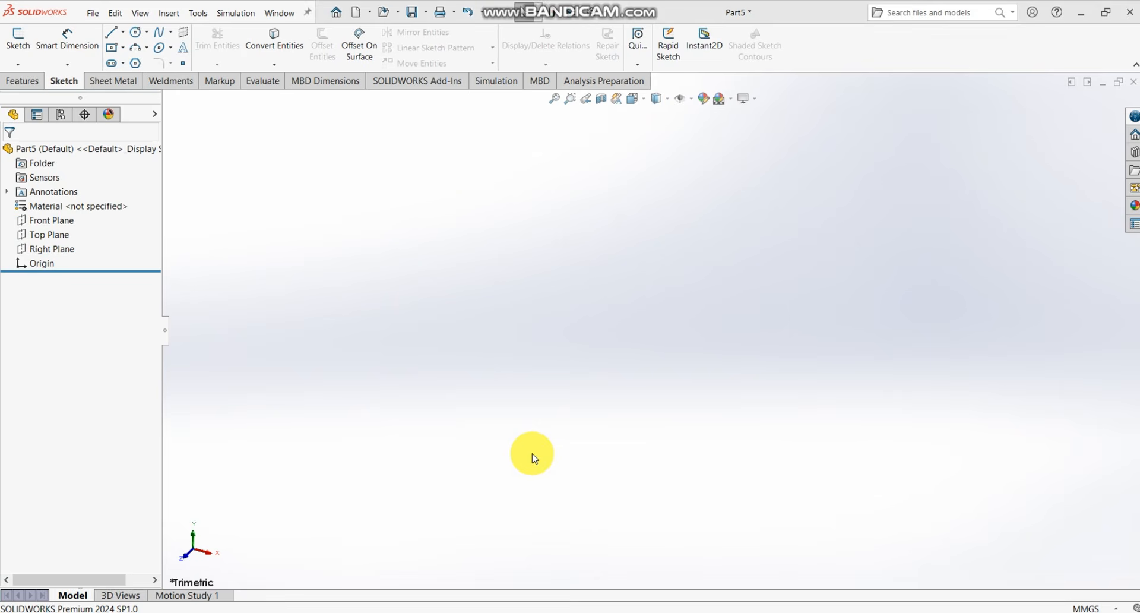
- Sketch three connected lines on the Right Plane: about 155 mm sloping up from the origin, a vertical one, and about 52 mm sloping back inward
{"action": "left_click", "coordinate": [49, 250]}
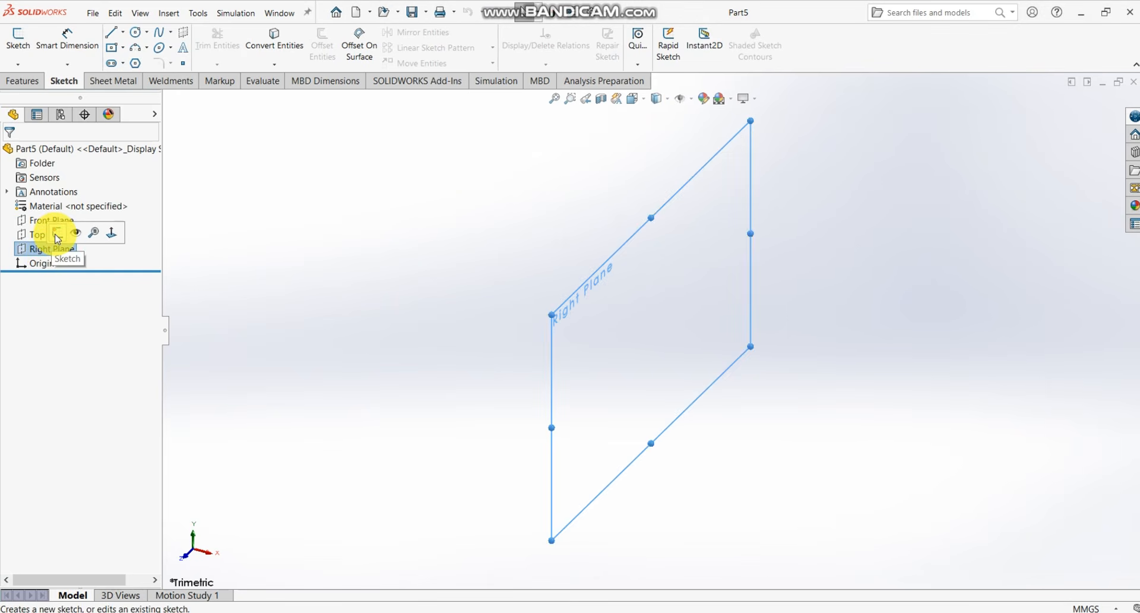
{"action": "left_click", "coordinate": [57, 236]}
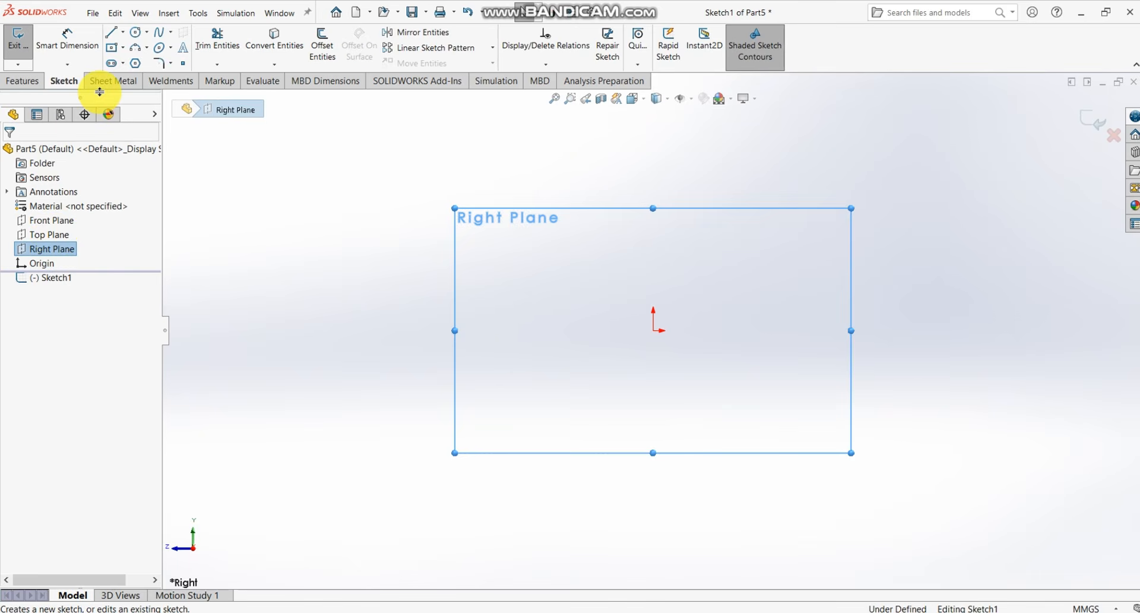
{"action": "left_click", "coordinate": [111, 33]}
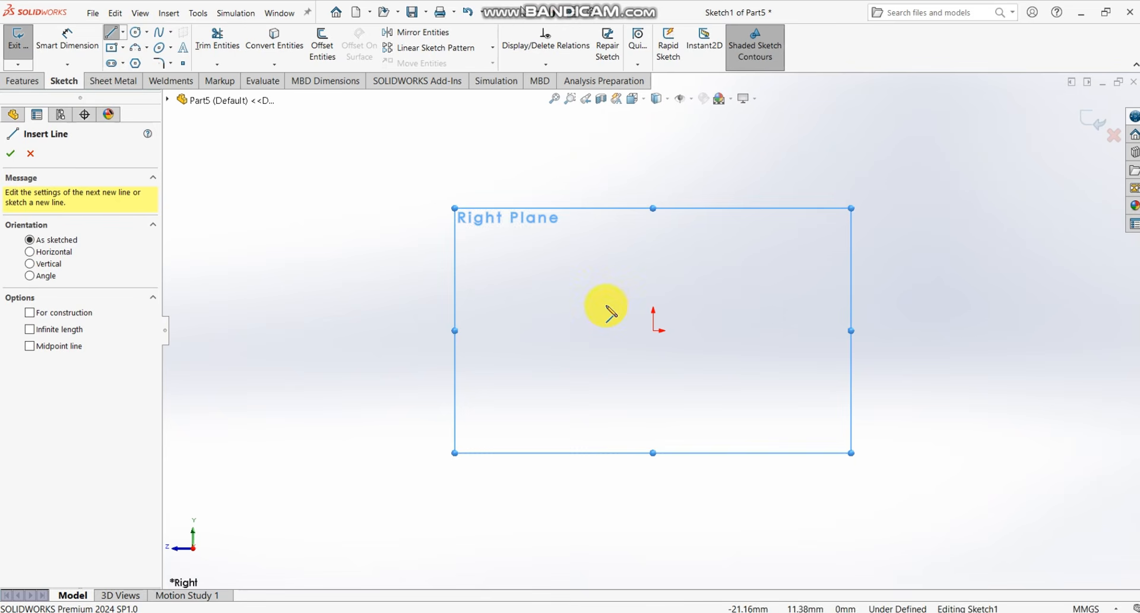
{"action": "left_click", "coordinate": [653, 330]}
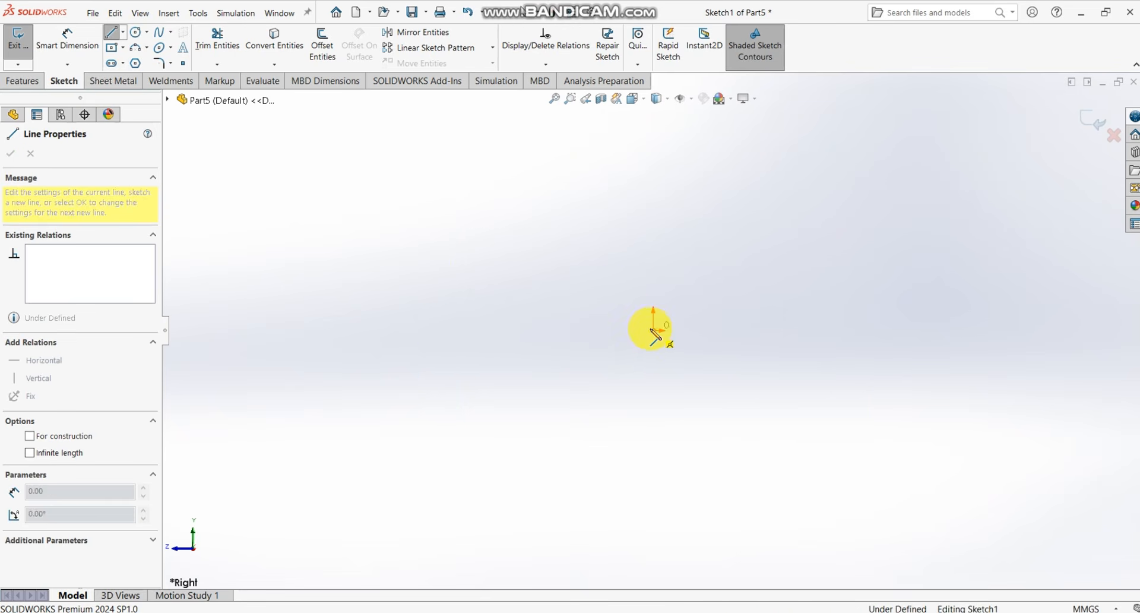
{"action": "left_click", "coordinate": [327, 218]}
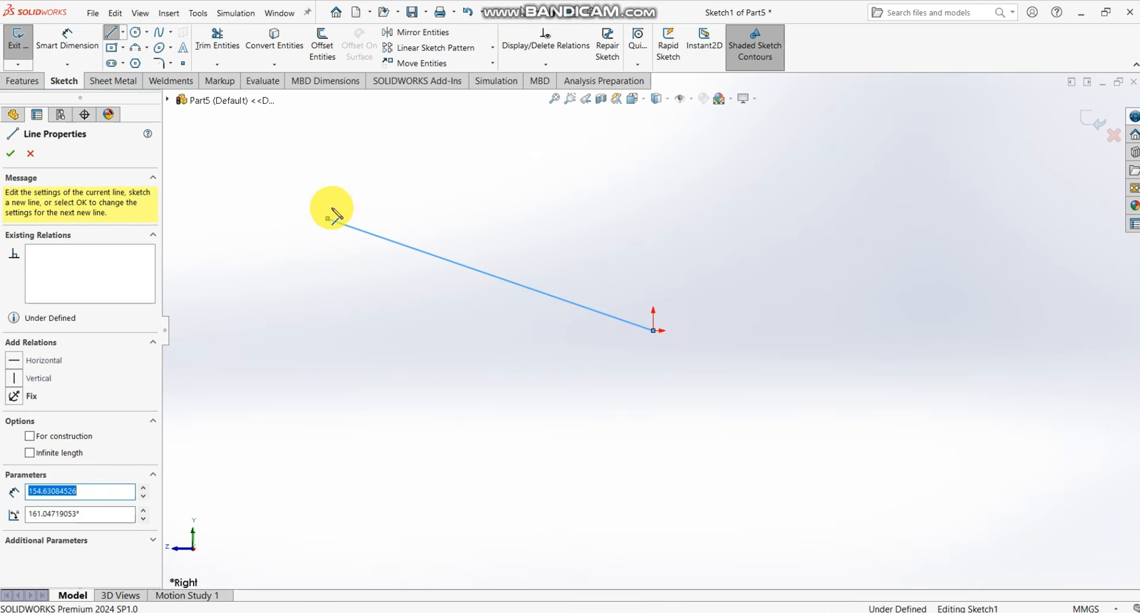
{"action": "left_click", "coordinate": [327, 149]}
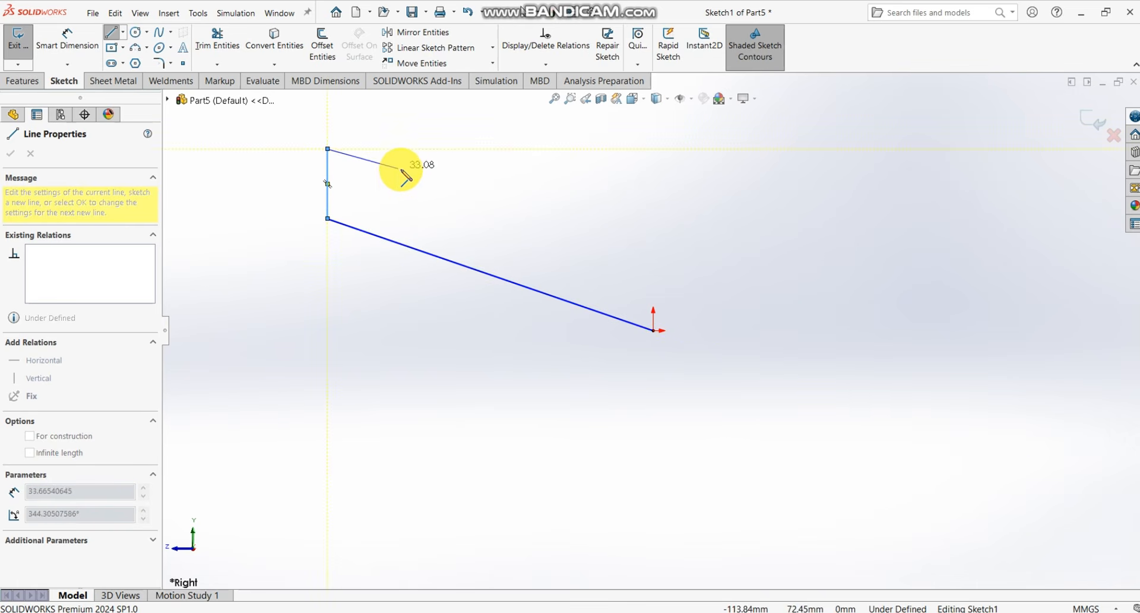
{"action": "left_click", "coordinate": [440, 174]}
{"action": "key", "text": "Escape"}
{"action": "key", "text": "Escape"}
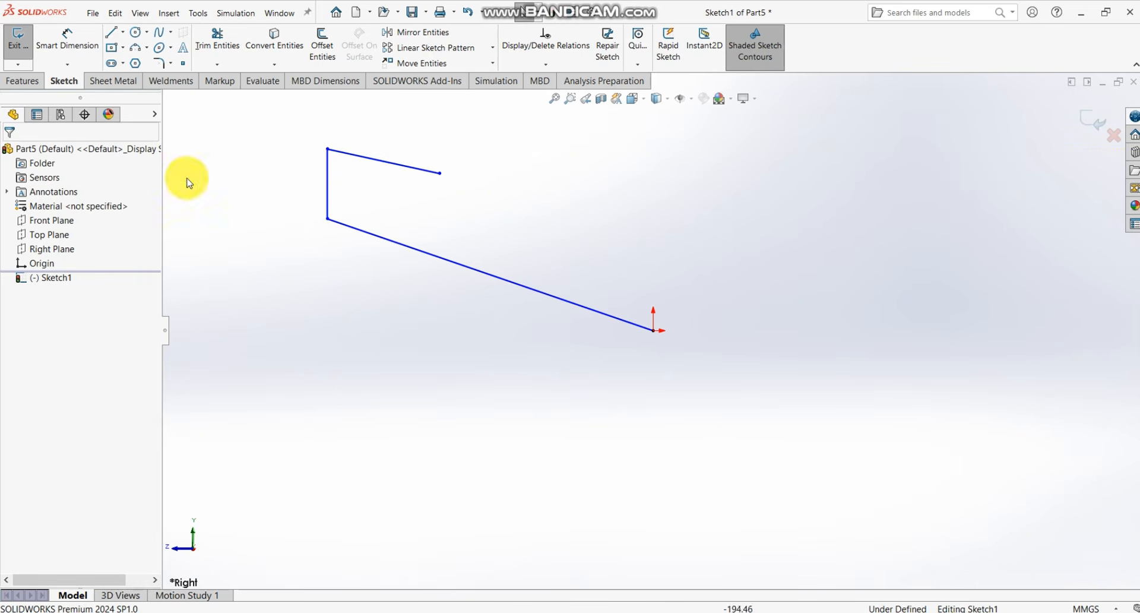
- Draw a nearly vertical line about 79 mm high from the origin and a slightly sloped line back toward the open upper edge
{"action": "left_click", "coordinate": [110, 35]}
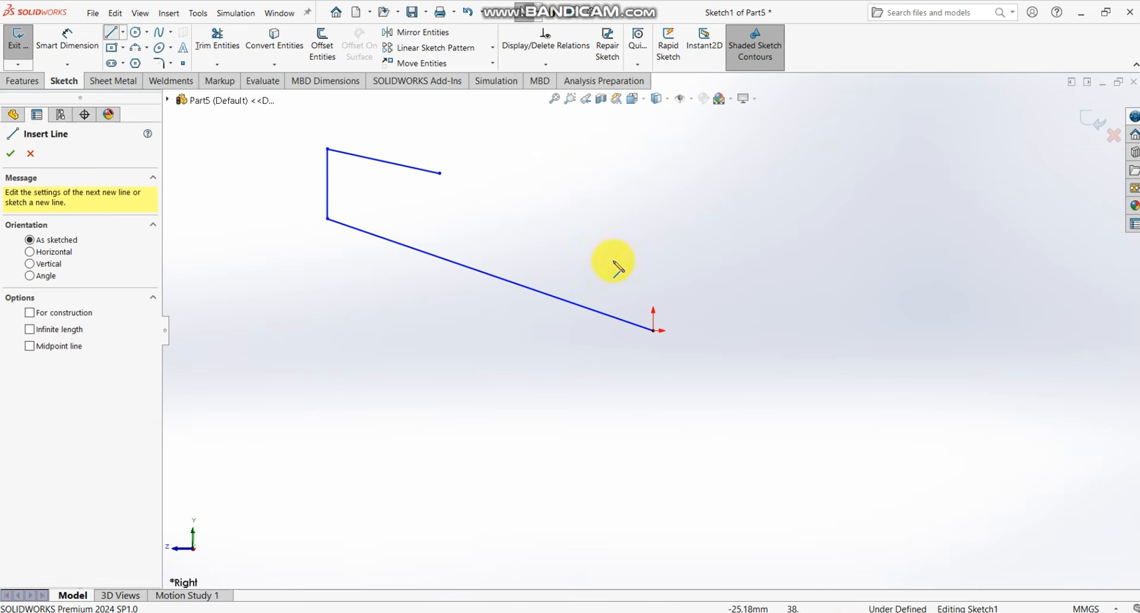
{"action": "left_click", "coordinate": [653, 331]}
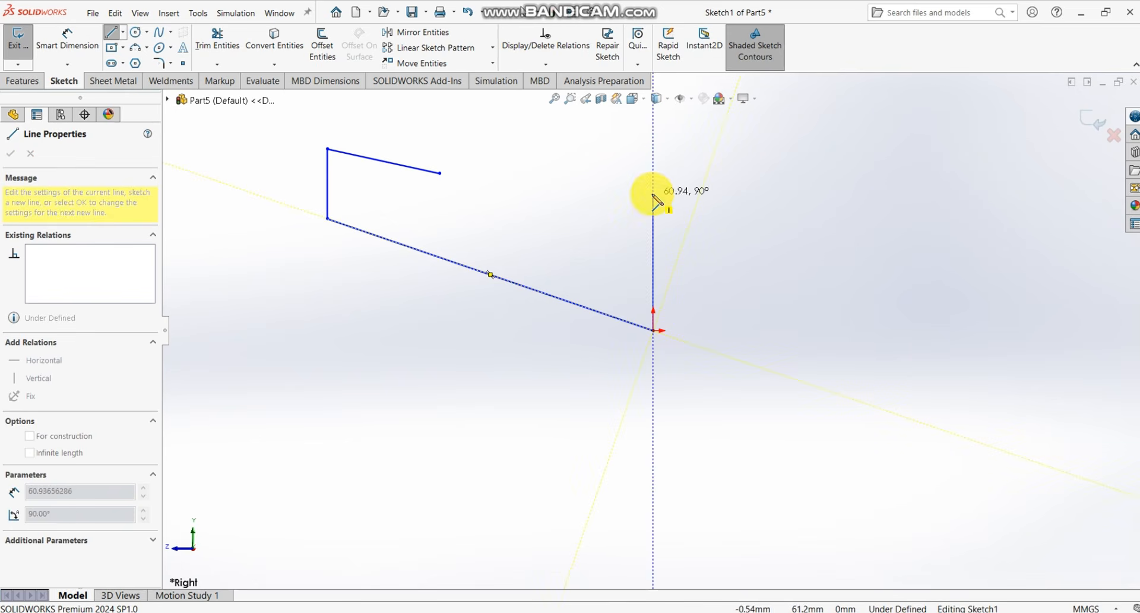
{"action": "left_click", "coordinate": [663, 157]}
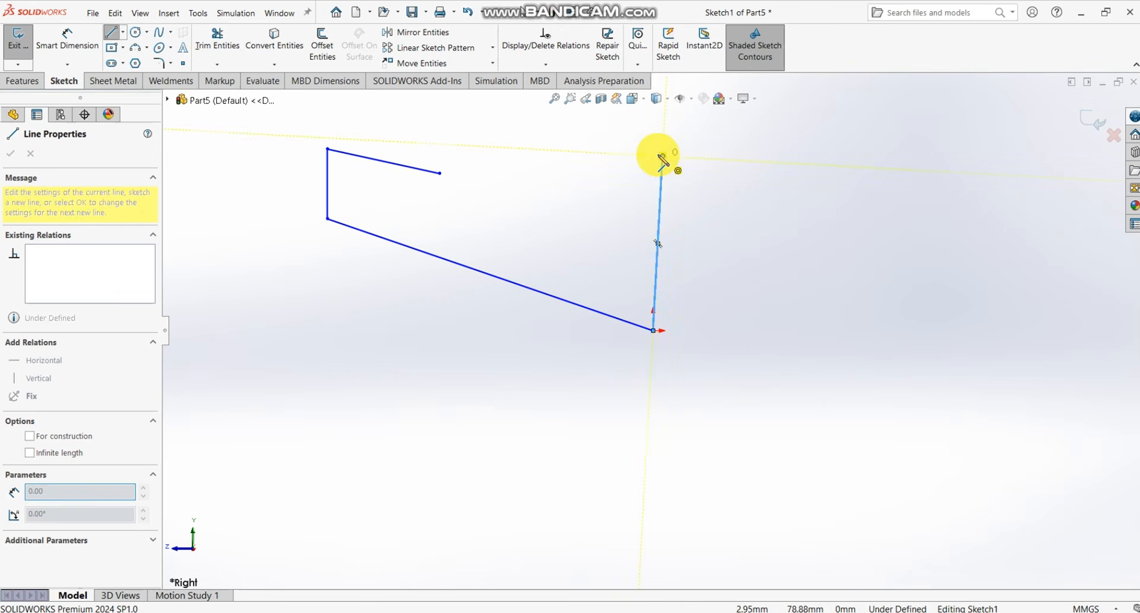
{"action": "left_click", "coordinate": [533, 149]}
{"action": "key", "text": "Escape"}
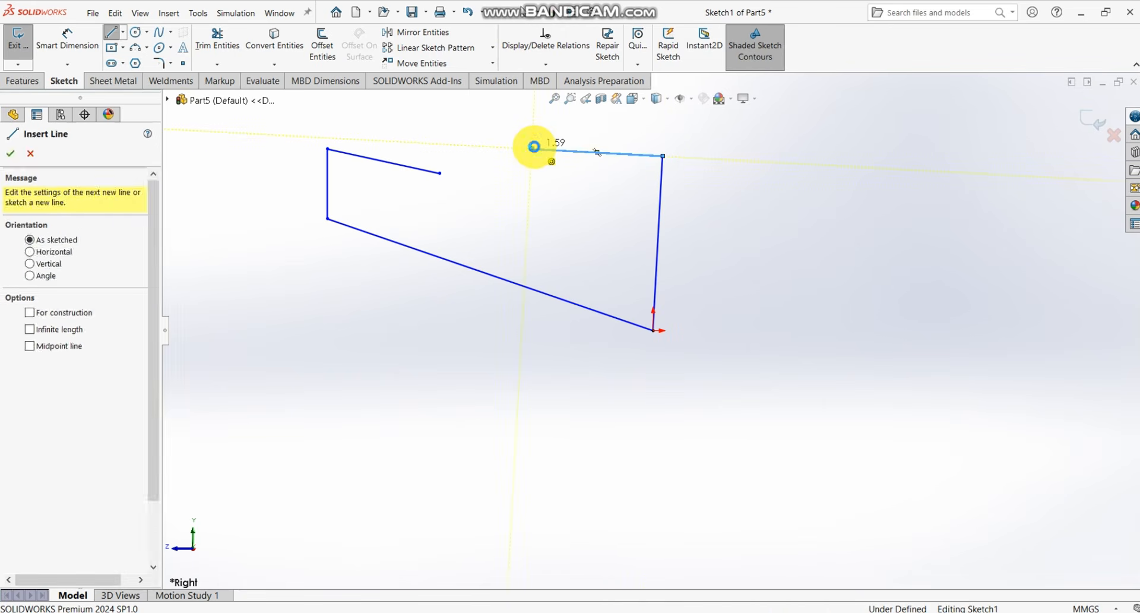
{"action": "key", "text": "Escape"}
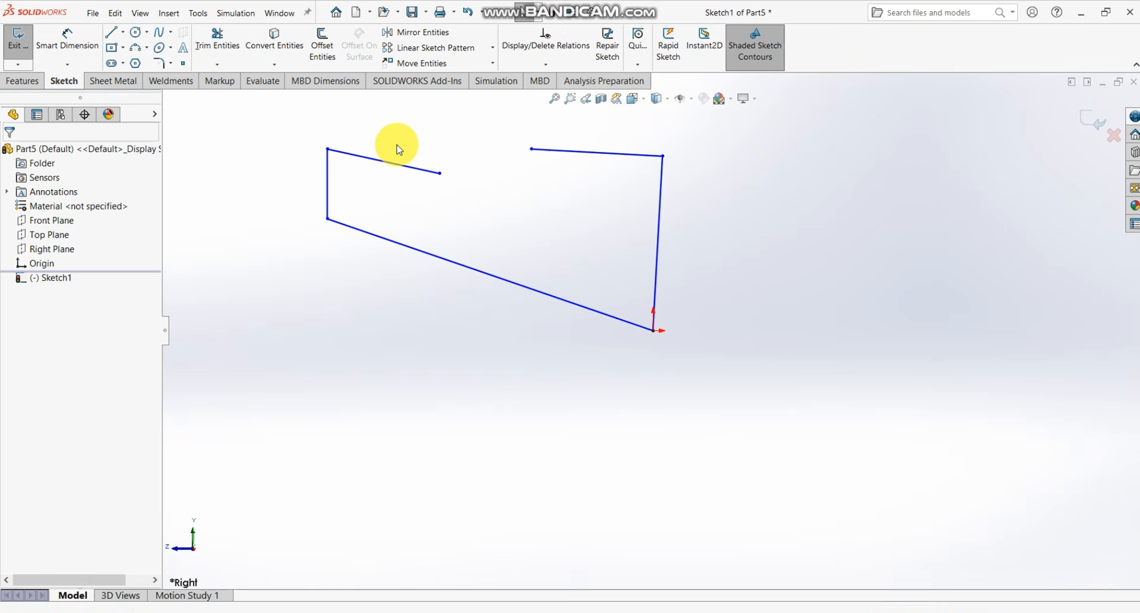
- Close the gap in the profile's upper edge with a three-point arc of about 236 mm radius
{"action": "left_click", "coordinate": [147, 50]}
{"action": "left_click", "coordinate": [156, 95]}
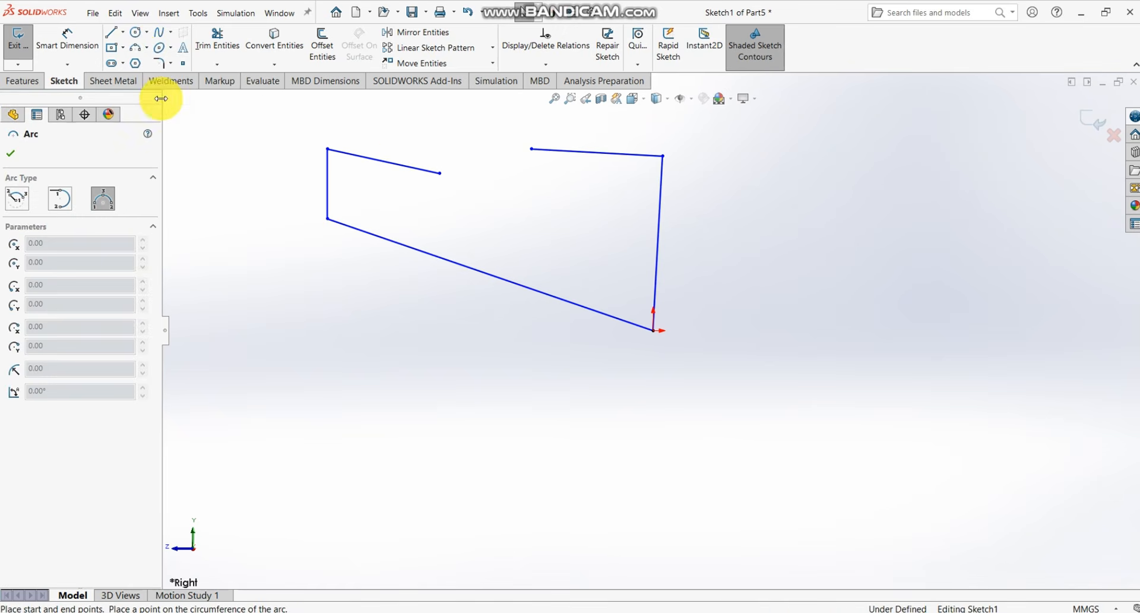
{"action": "left_click", "coordinate": [533, 149]}
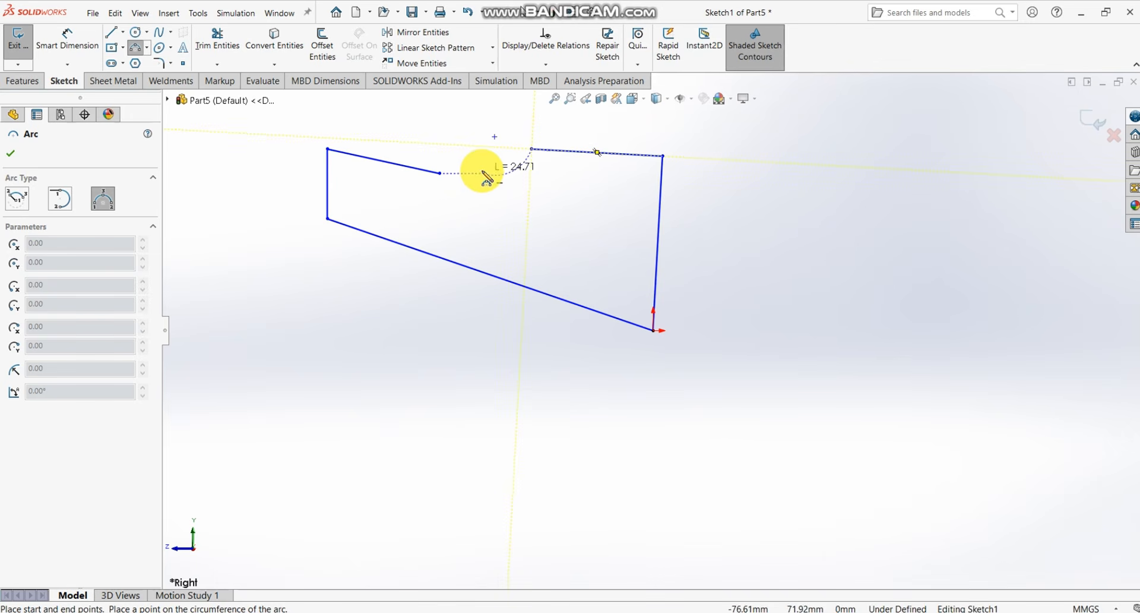
{"action": "left_click", "coordinate": [439, 173]}
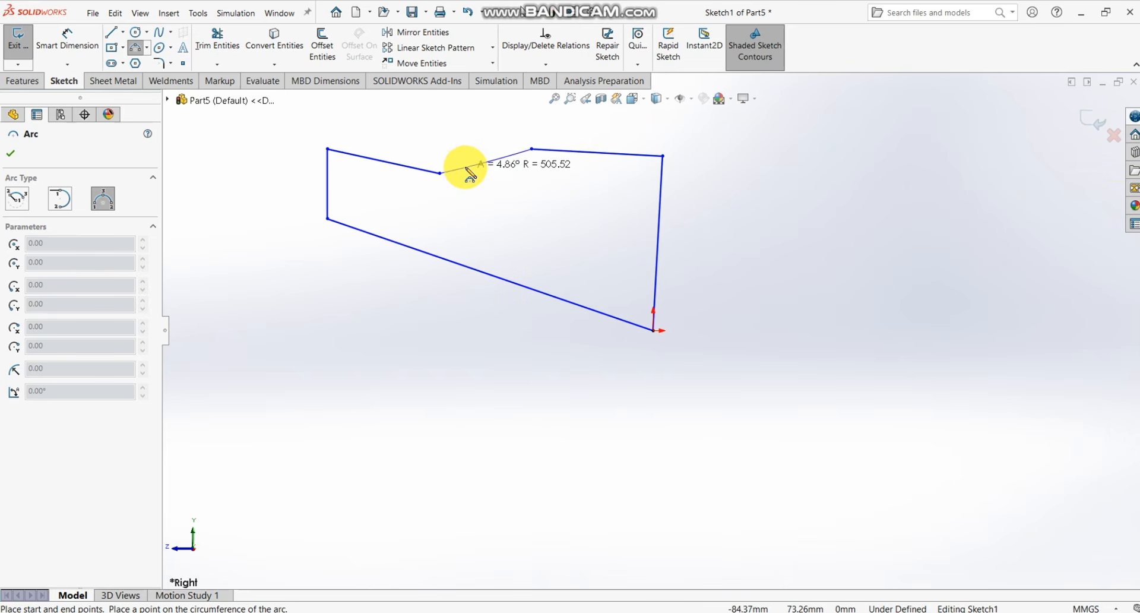
{"action": "left_click", "coordinate": [497, 164]}
{"action": "scroll", "coordinate": [502, 162], "scroll_direction": "up", "scroll_amount": 2}
{"action": "key", "text": "Escape"}
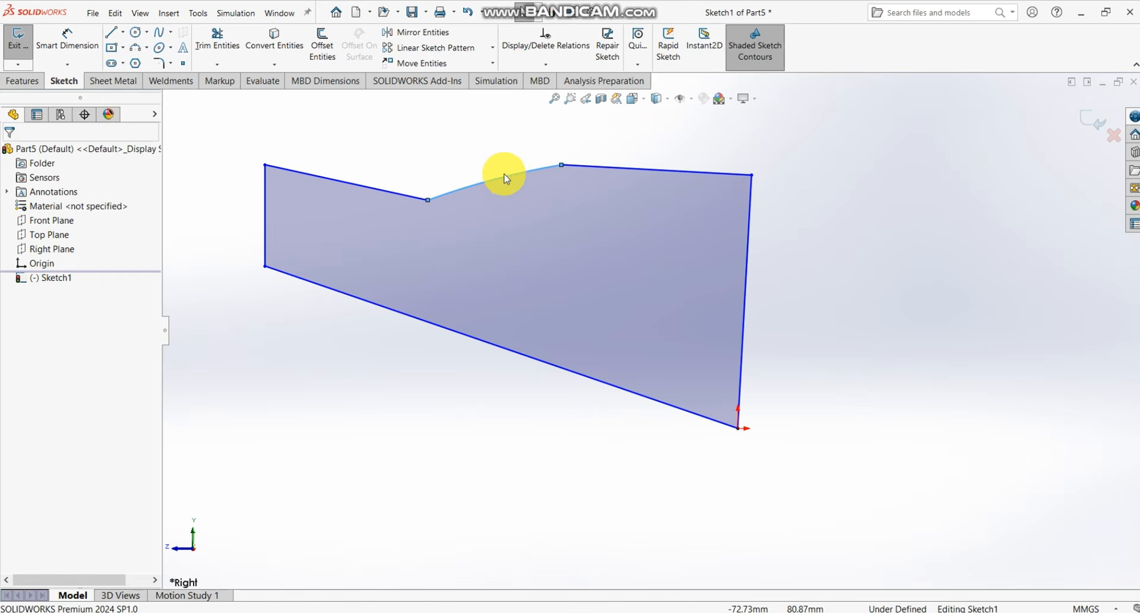
- Delete the upper-edge arc and the short sloping line between it and the vertical line
{"action": "left_click", "coordinate": [512, 179]}
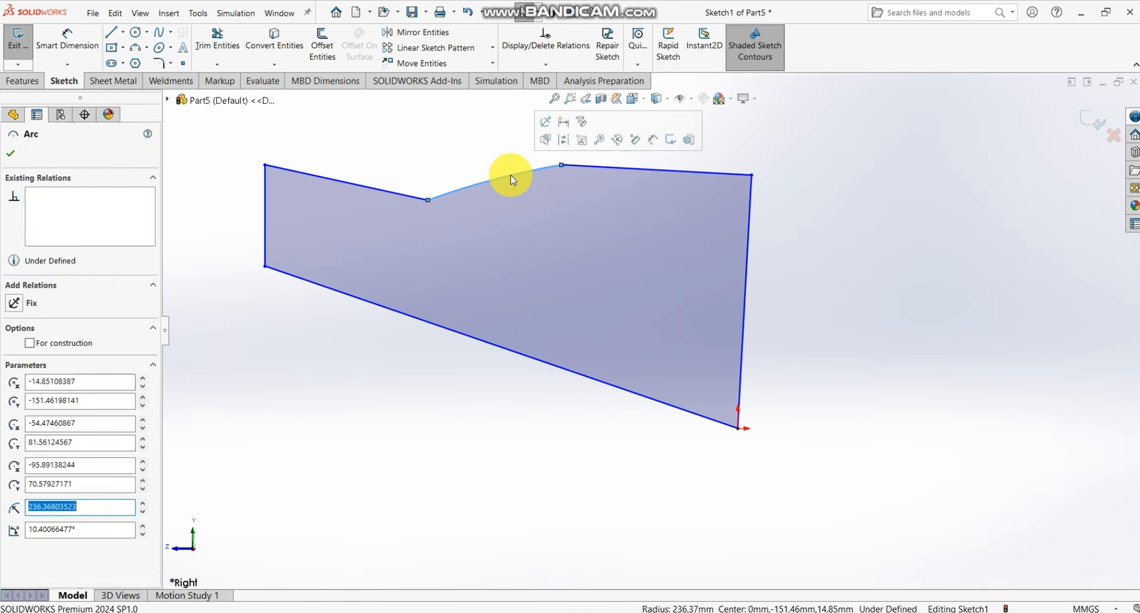
{"action": "key", "text": "Delete"}
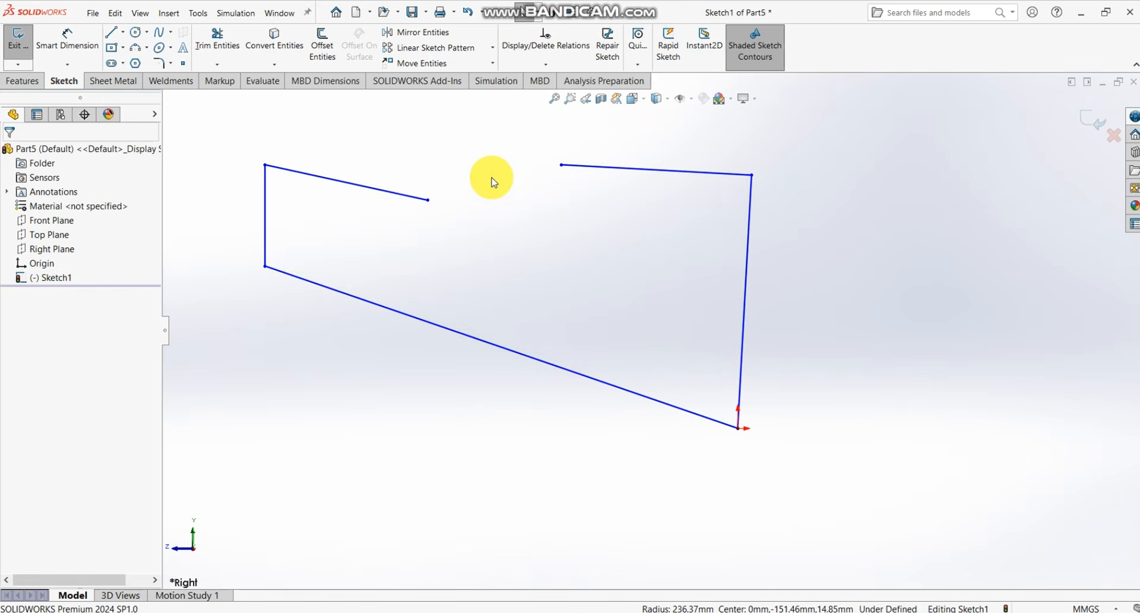
{"action": "left_click", "coordinate": [388, 195]}
{"action": "key", "text": "Delete"}
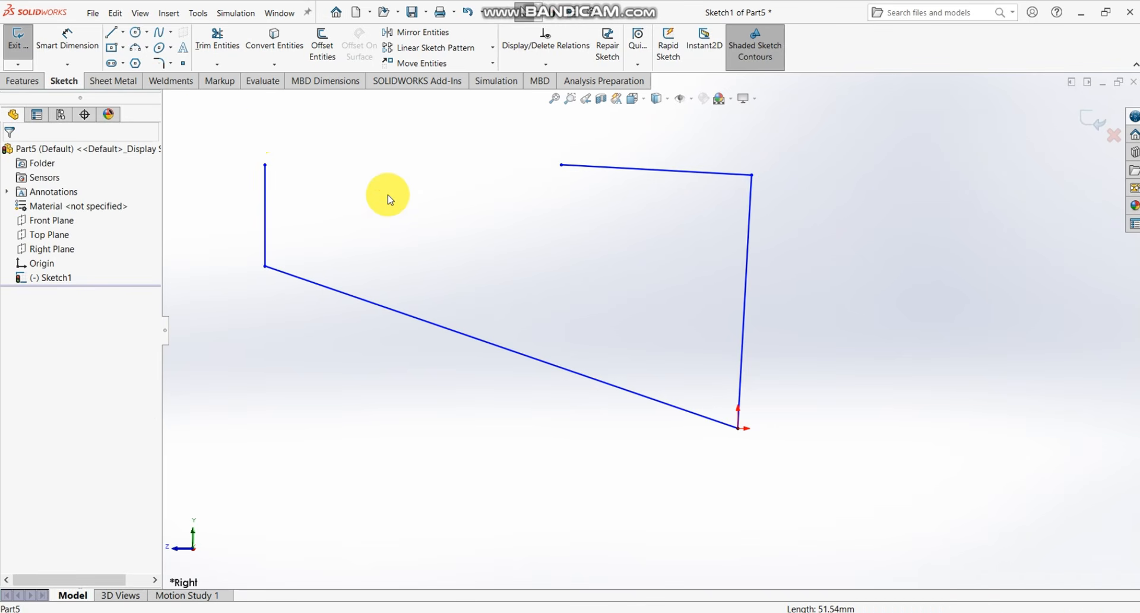
- Draw a three-point arc of about 83 mm radius curving down from the open end of the sloped upper line
{"action": "left_click", "coordinate": [147, 48]}
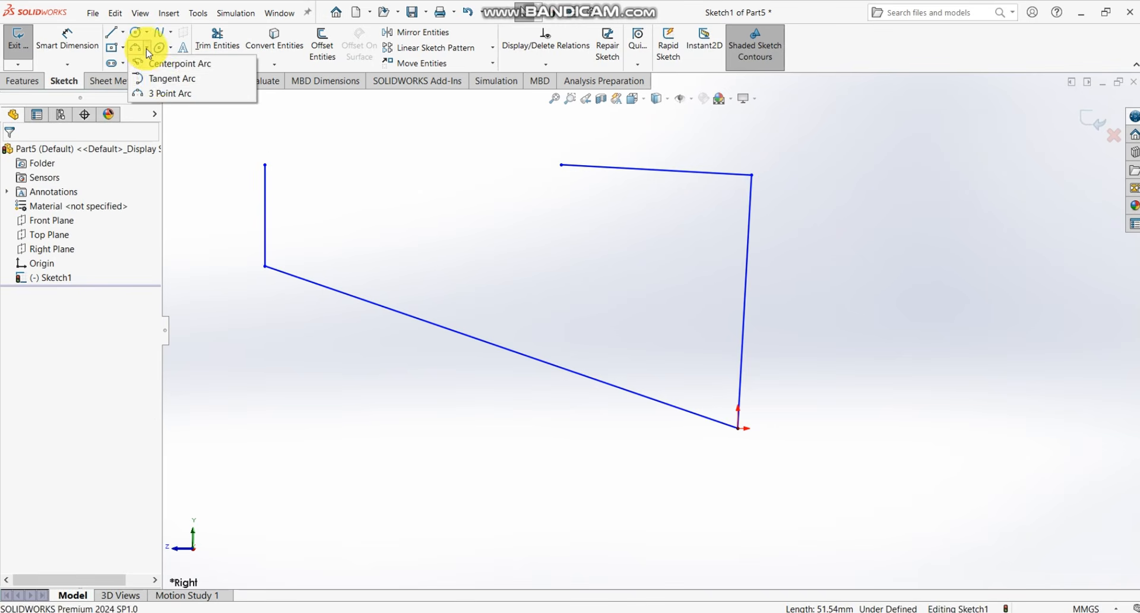
{"action": "left_click", "coordinate": [163, 94]}
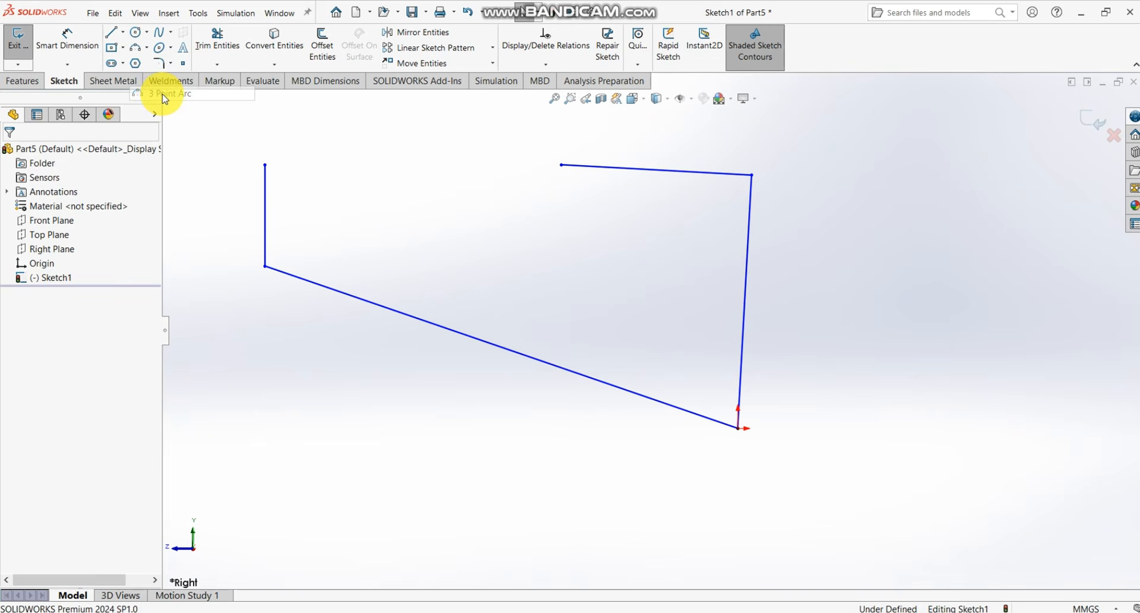
{"action": "left_click", "coordinate": [559, 166]}
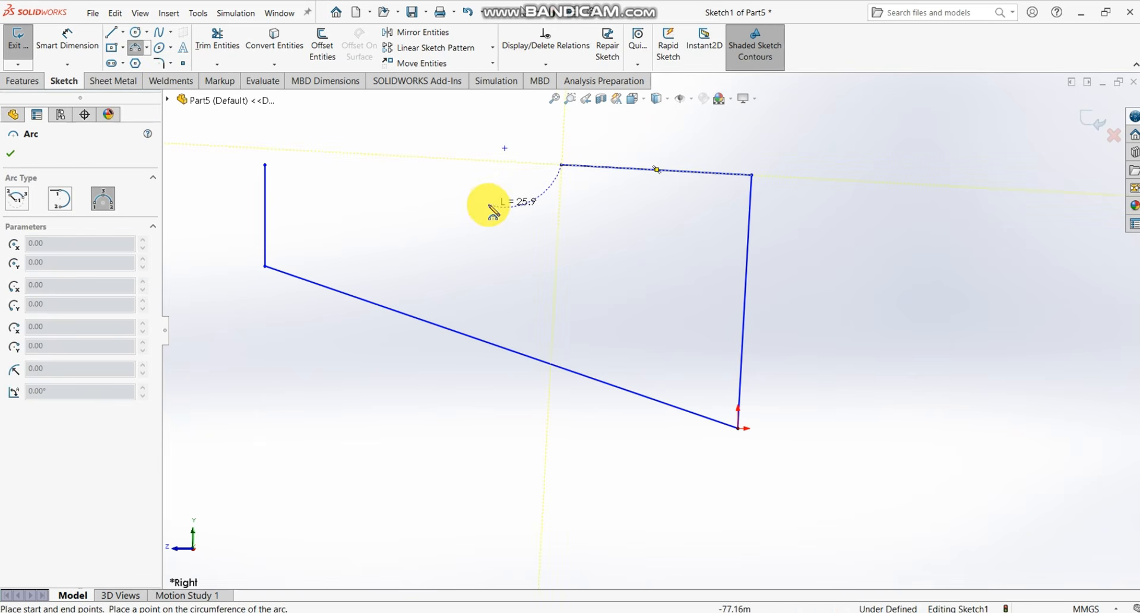
{"action": "left_click", "coordinate": [441, 201]}
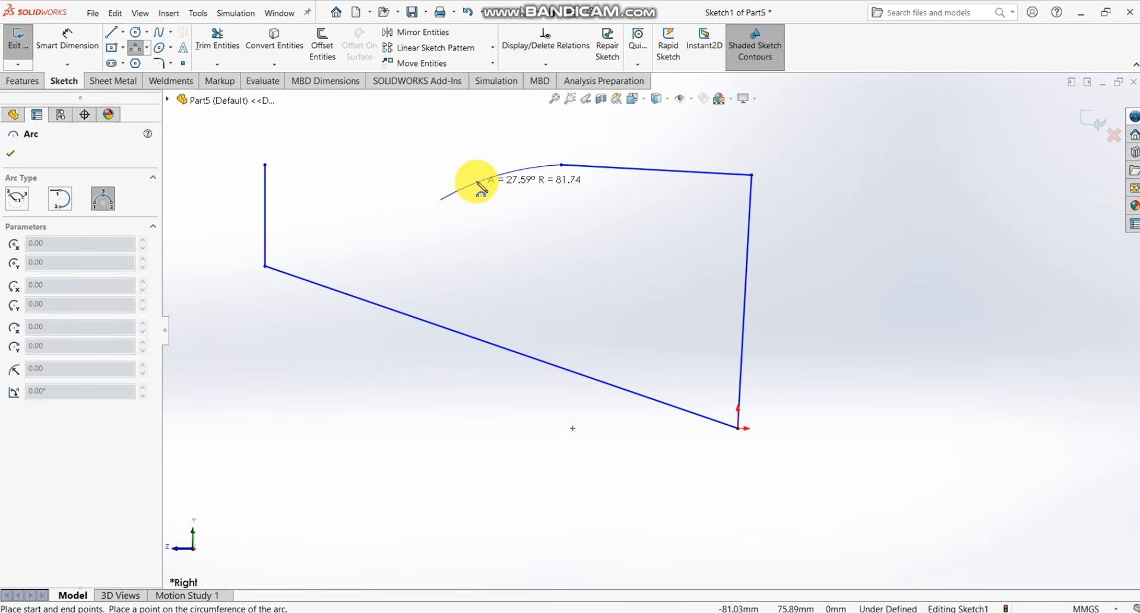
{"action": "left_click", "coordinate": [509, 176]}
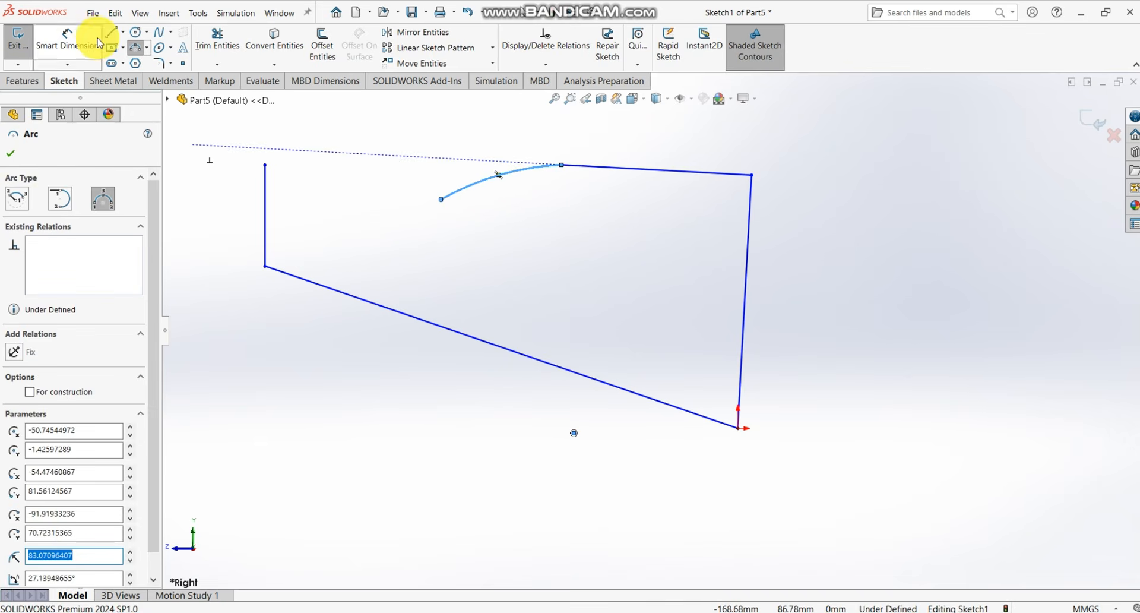
- Close the profile with a two-point spline from the upper end of the vertical line to the free end of the arc
{"action": "left_click", "coordinate": [157, 34]}
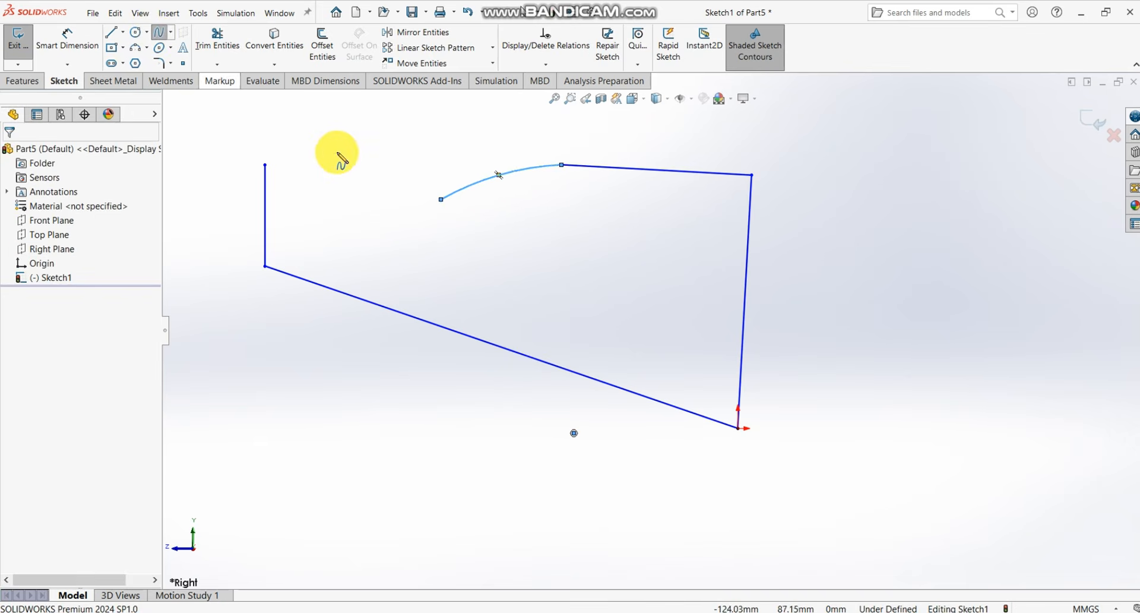
{"action": "left_click", "coordinate": [265, 165]}
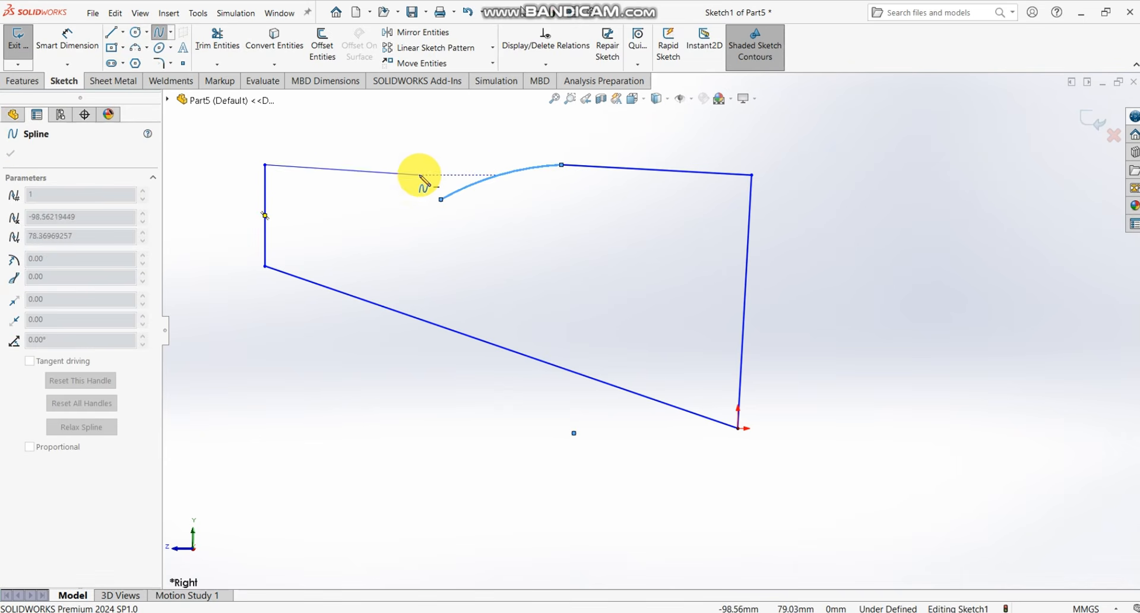
{"action": "left_click", "coordinate": [441, 199]}
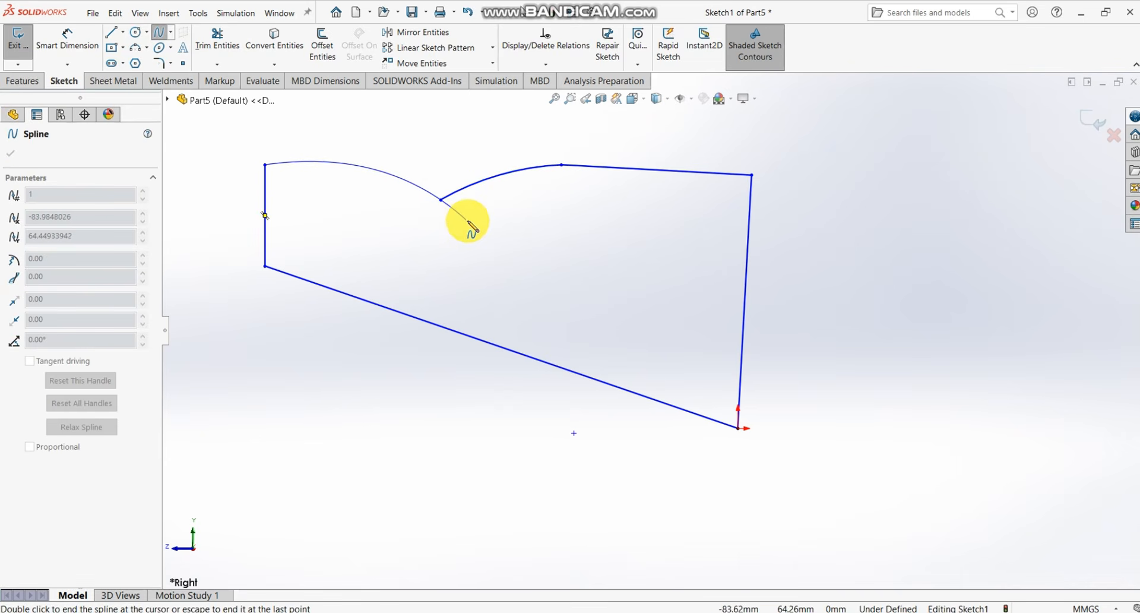
{"action": "key", "text": "Escape"}
- Dimension the horizontal distance between the origin and the lower end of the vertical line as 248 mm
{"action": "scroll", "coordinate": [447, 203], "scroll_direction": "down", "scroll_amount": 2}
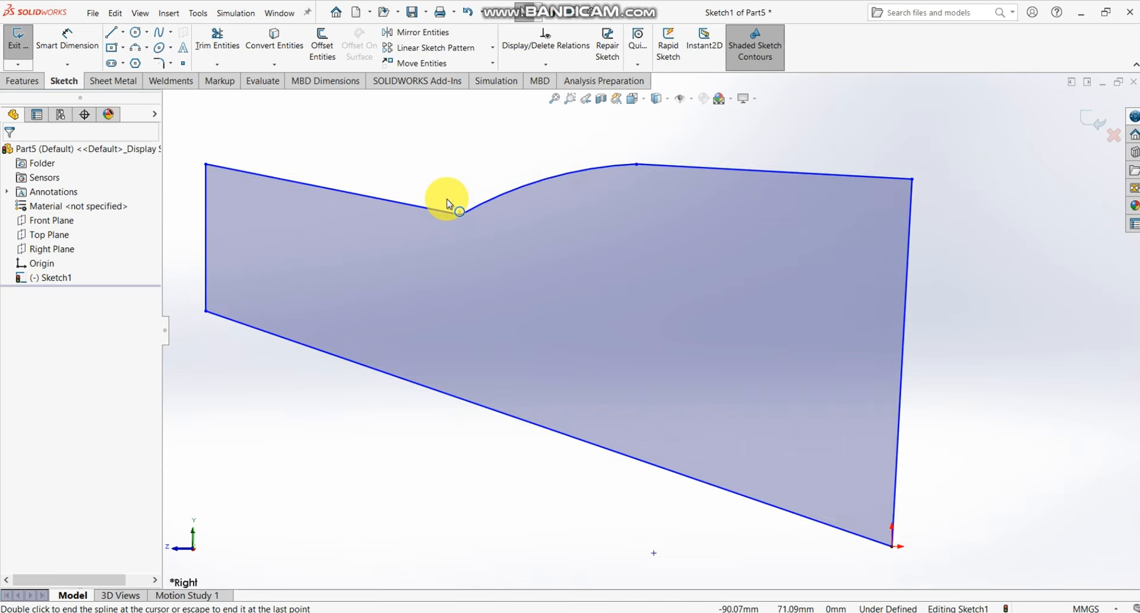
{"action": "scroll", "coordinate": [448, 199], "scroll_direction": "up", "scroll_amount": 3}
{"action": "scroll", "coordinate": [599, 284], "scroll_direction": "down", "scroll_amount": 1}
{"action": "scroll", "coordinate": [606, 290], "scroll_direction": "down", "scroll_amount": 1}
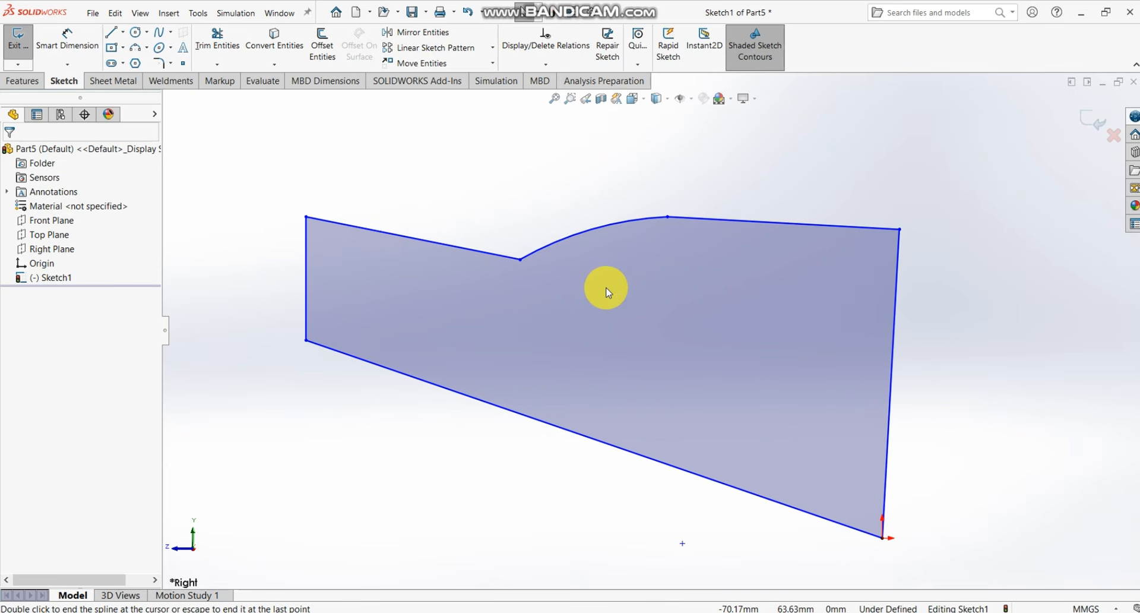
{"action": "scroll", "coordinate": [732, 343], "scroll_direction": "up", "scroll_amount": 1}
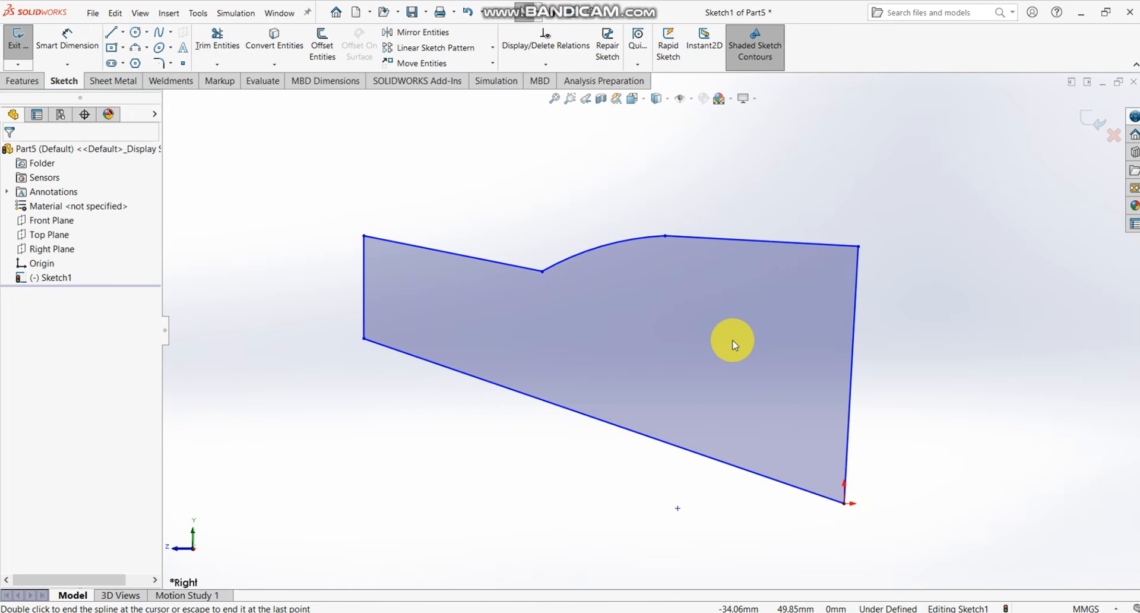
{"action": "left_click", "coordinate": [74, 43]}
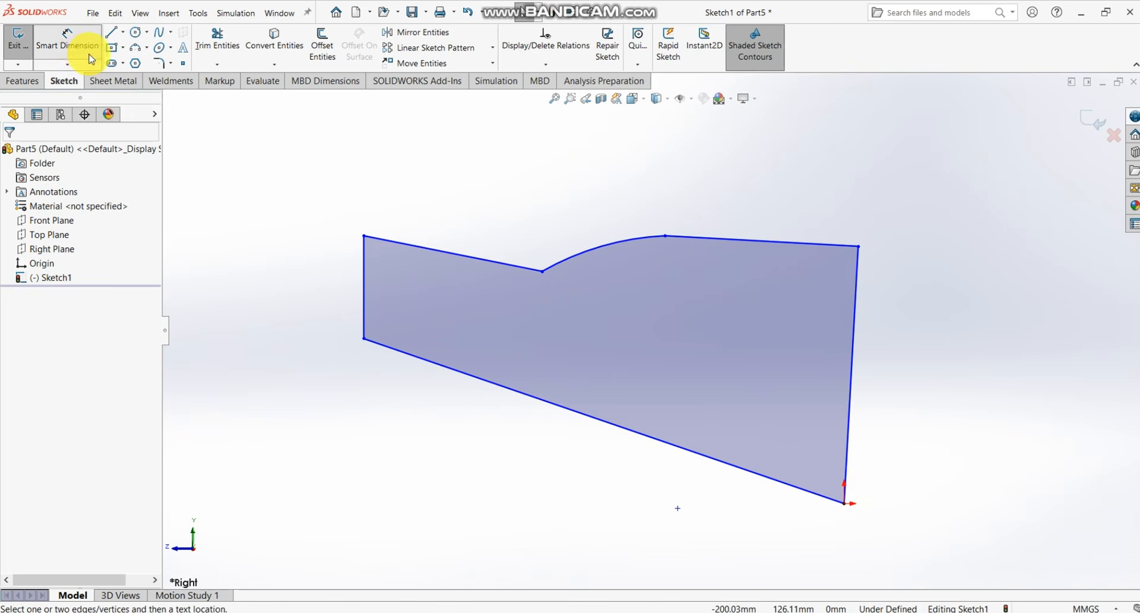
{"action": "left_click", "coordinate": [366, 339]}
{"action": "left_click", "coordinate": [846, 504]}
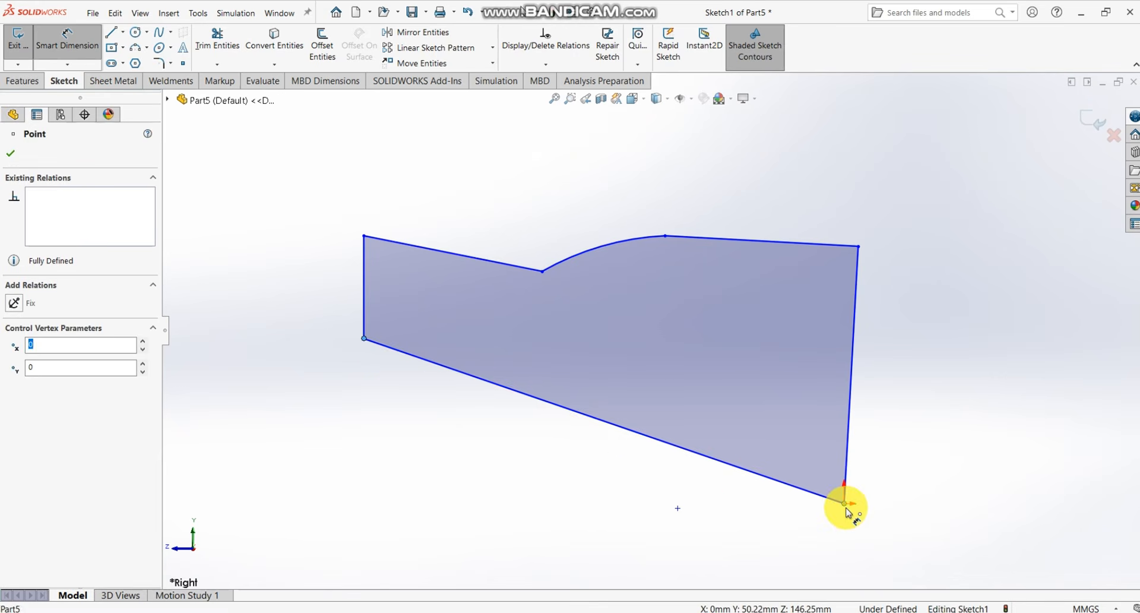
{"action": "scroll", "coordinate": [653, 463], "scroll_direction": "up", "scroll_amount": 2}
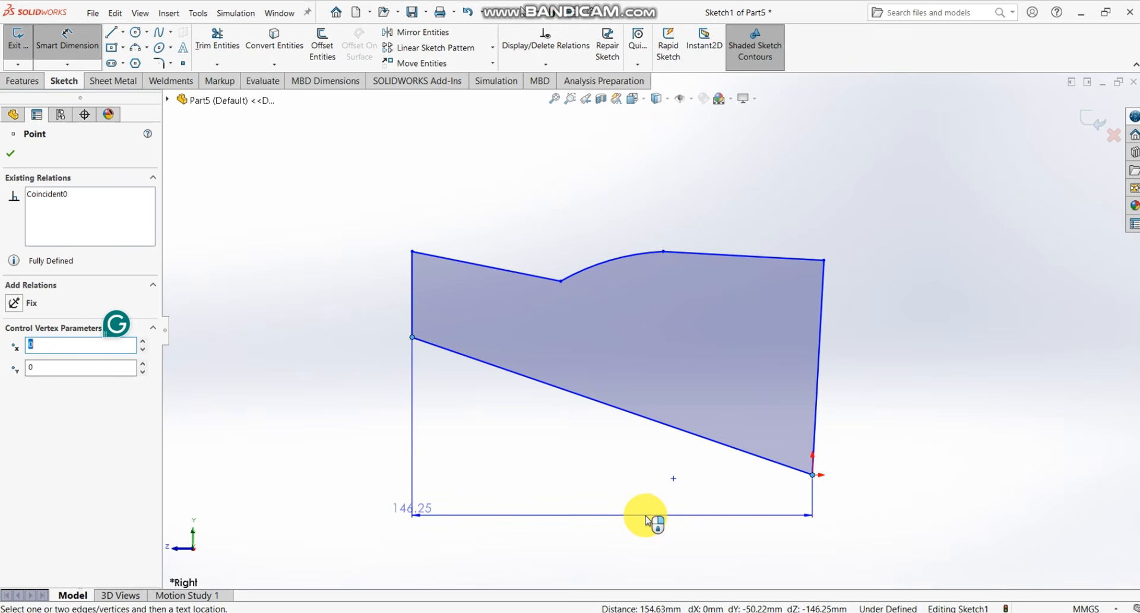
{"action": "left_click", "coordinate": [646, 520]}
{"action": "left_click", "coordinate": [647, 520]}
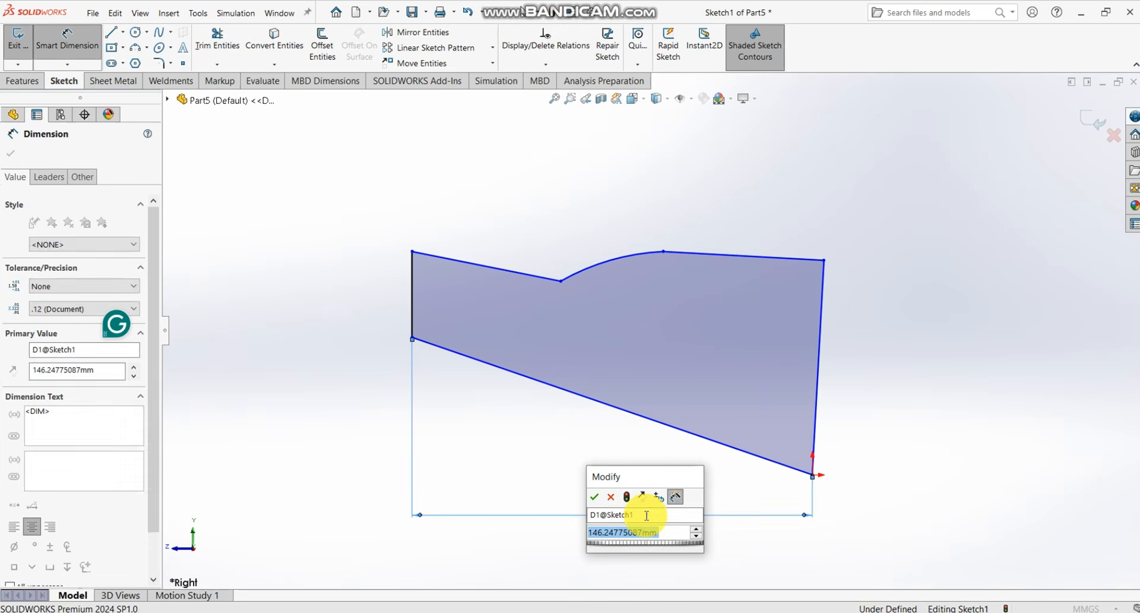
{"action": "type", "text": "248"}
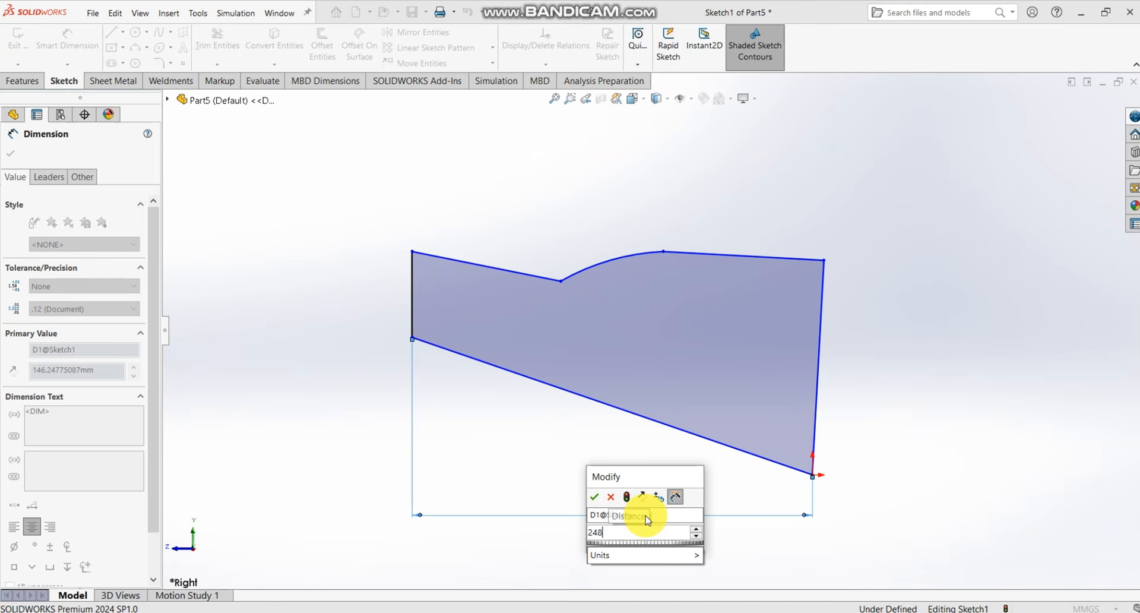
{"action": "key", "text": "Return"}
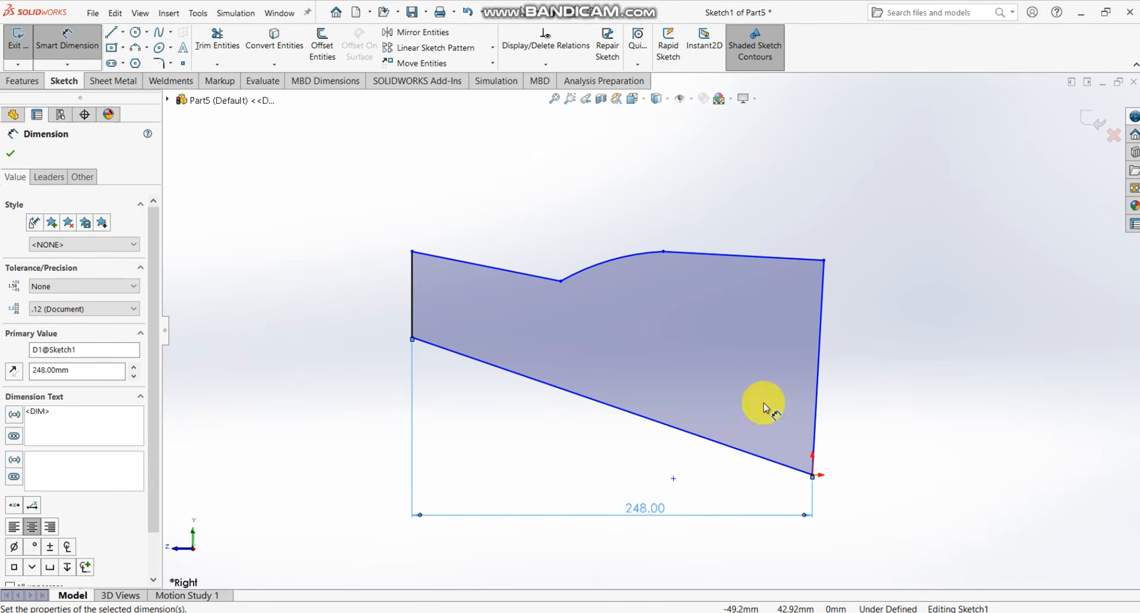
{"action": "scroll", "coordinate": [887, 383], "scroll_direction": "down", "scroll_amount": 1}
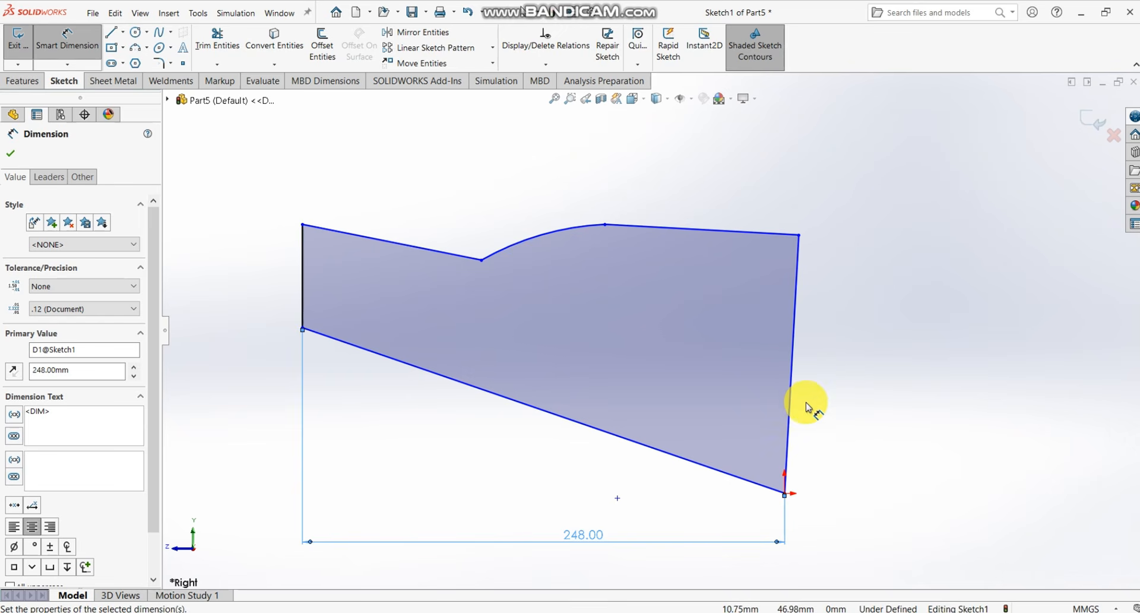
{"action": "key", "text": "Escape"}
- Make the arc tangent to the adjoining sloped upper line
{"action": "scroll", "coordinate": [614, 237], "scroll_direction": "down", "scroll_amount": 2}
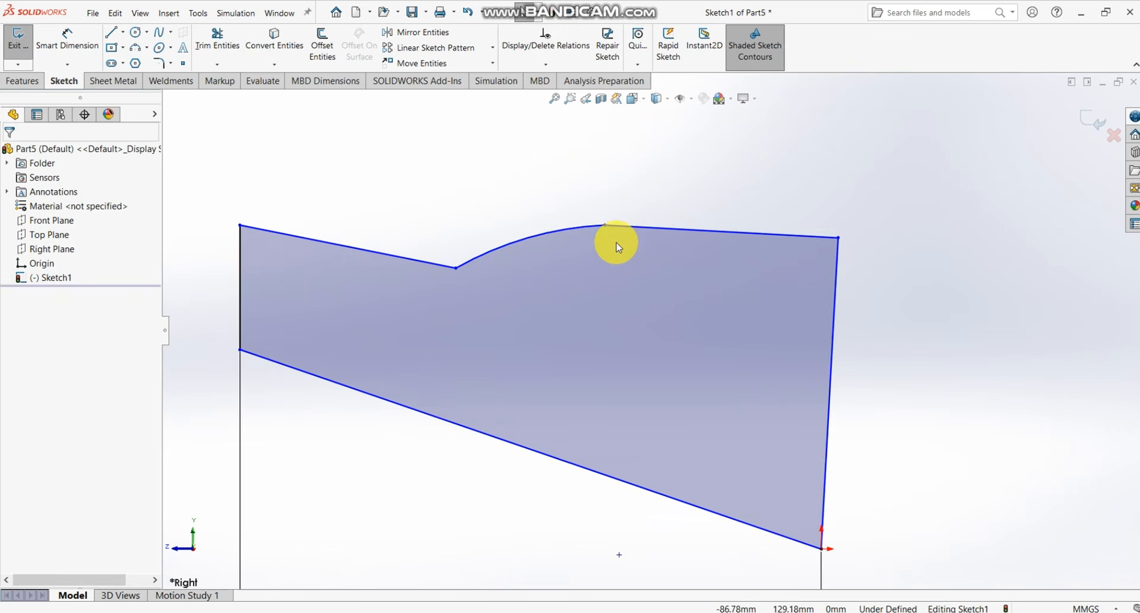
{"action": "left_click", "coordinate": [618, 229]}
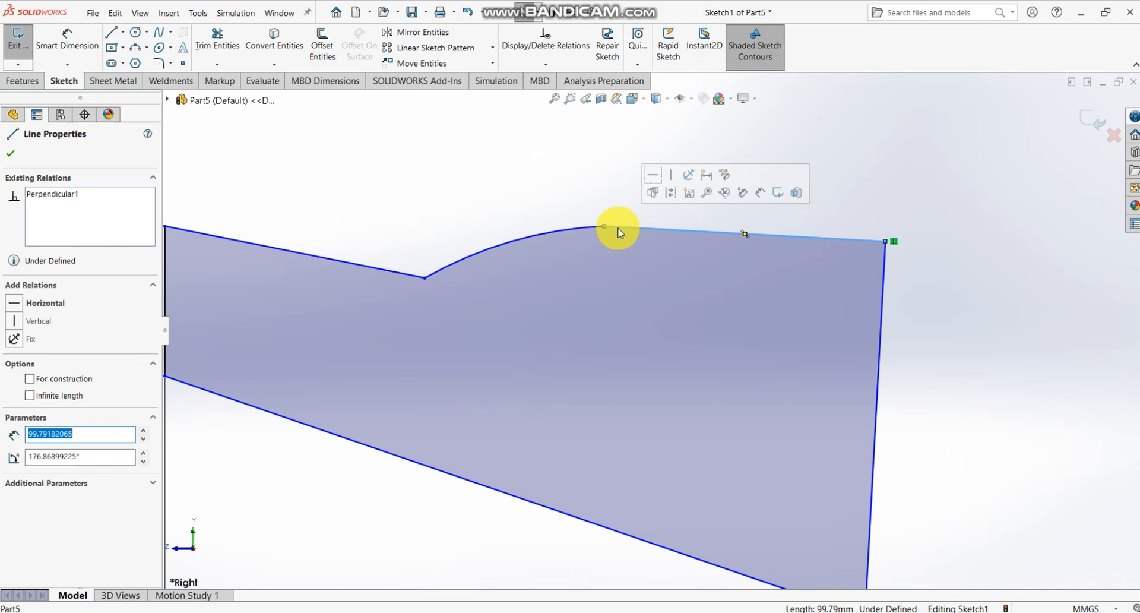
{"action": "left_click", "coordinate": [581, 232], "text": "ctrl"}
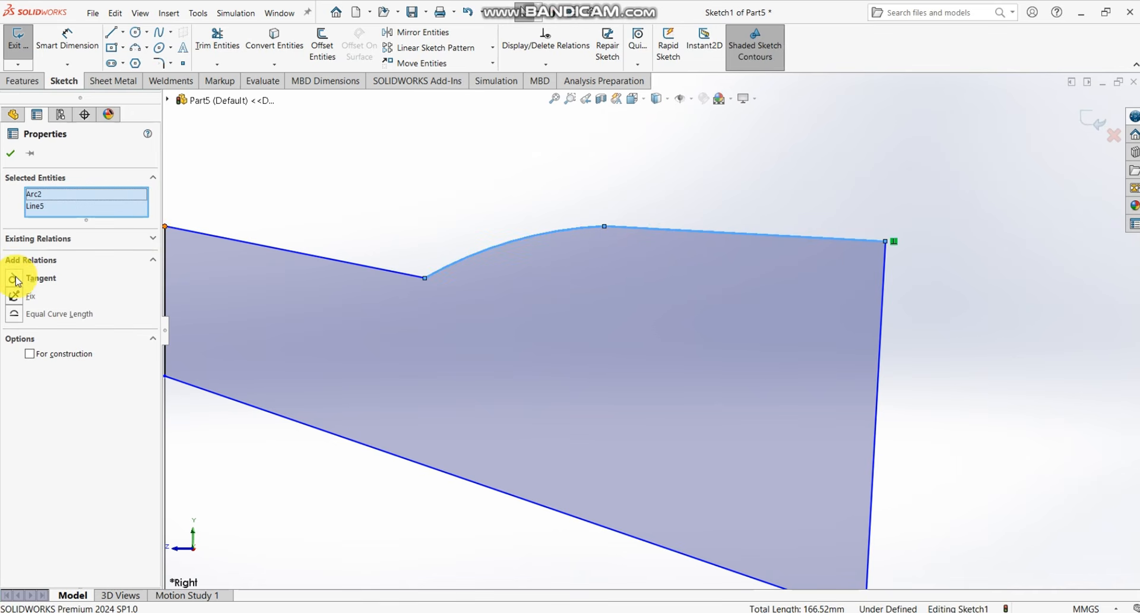
{"action": "left_click", "coordinate": [346, 163]}
- Dimension the vertical height of the nearly vertical line rising from the origin as 107 mm
{"action": "scroll", "coordinate": [561, 206], "scroll_direction": "up", "scroll_amount": 3}
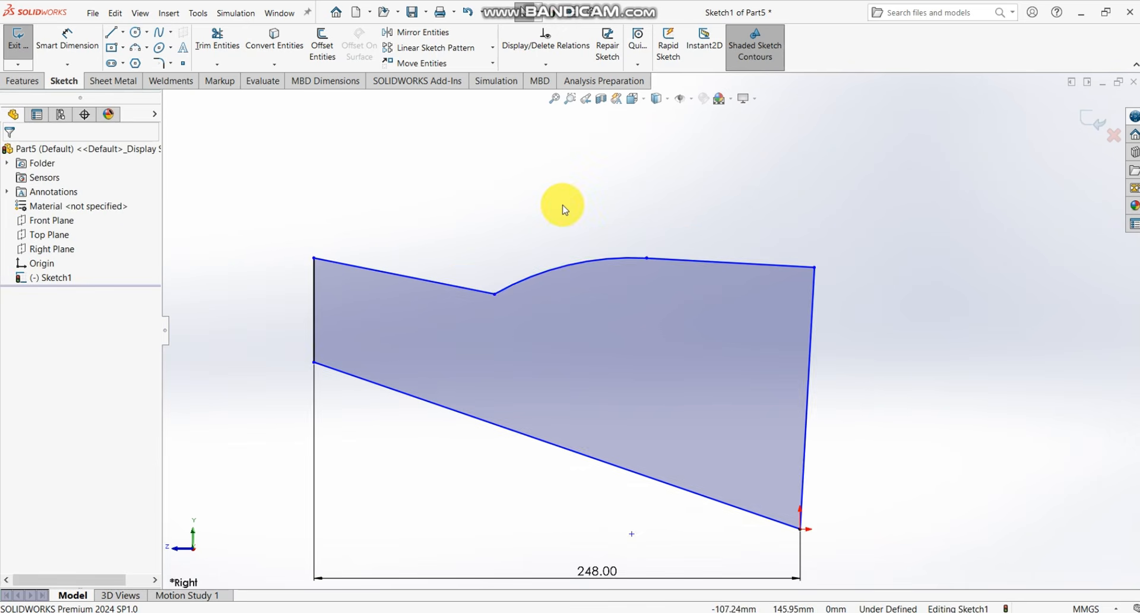
{"action": "left_click", "coordinate": [86, 38]}
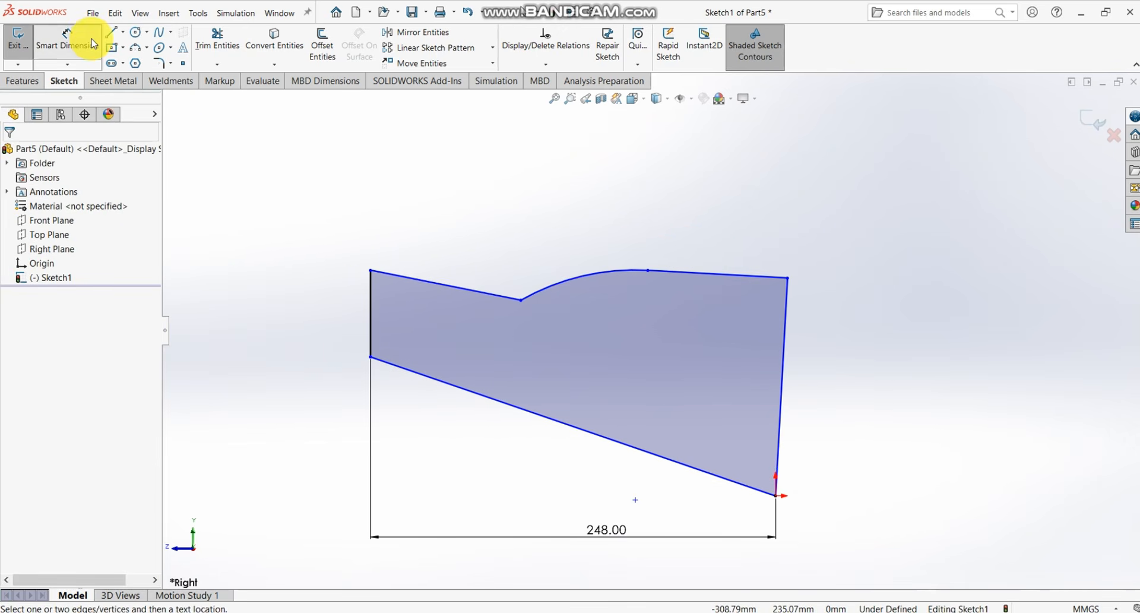
{"action": "left_click", "coordinate": [783, 366]}
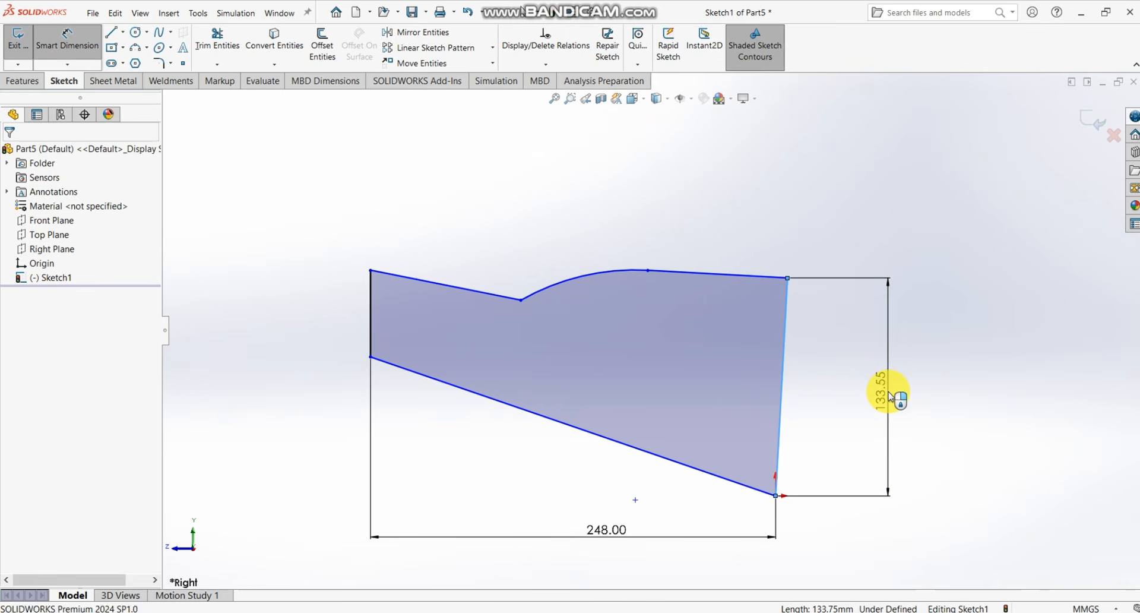
{"action": "left_click", "coordinate": [890, 396]}
{"action": "type", "text": "107"}
{"action": "key", "text": "Return"}
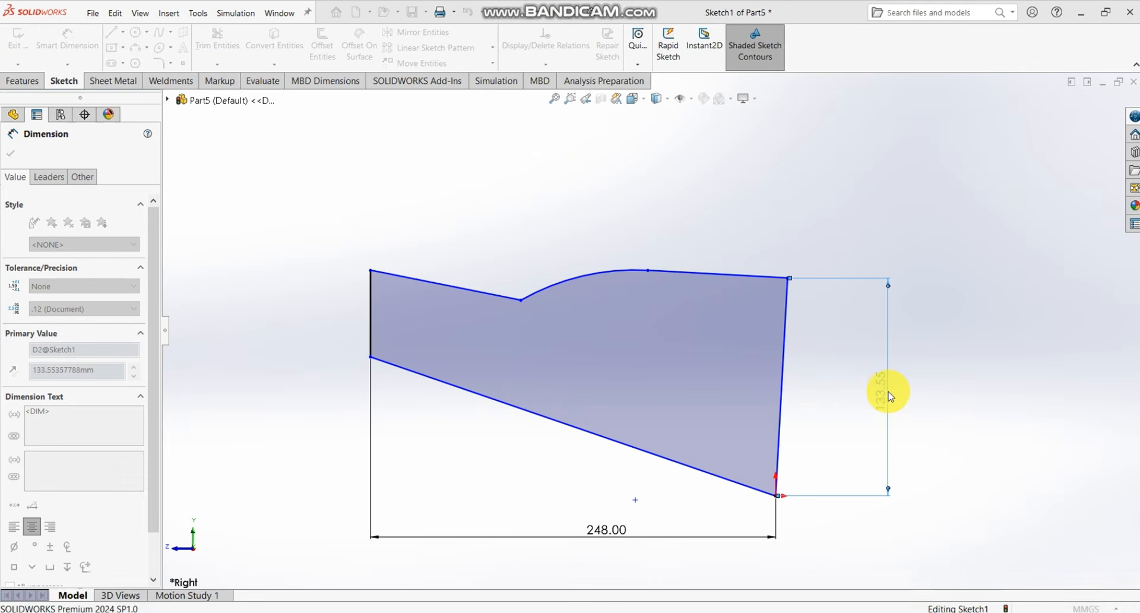
{"action": "left_click", "coordinate": [810, 388]}
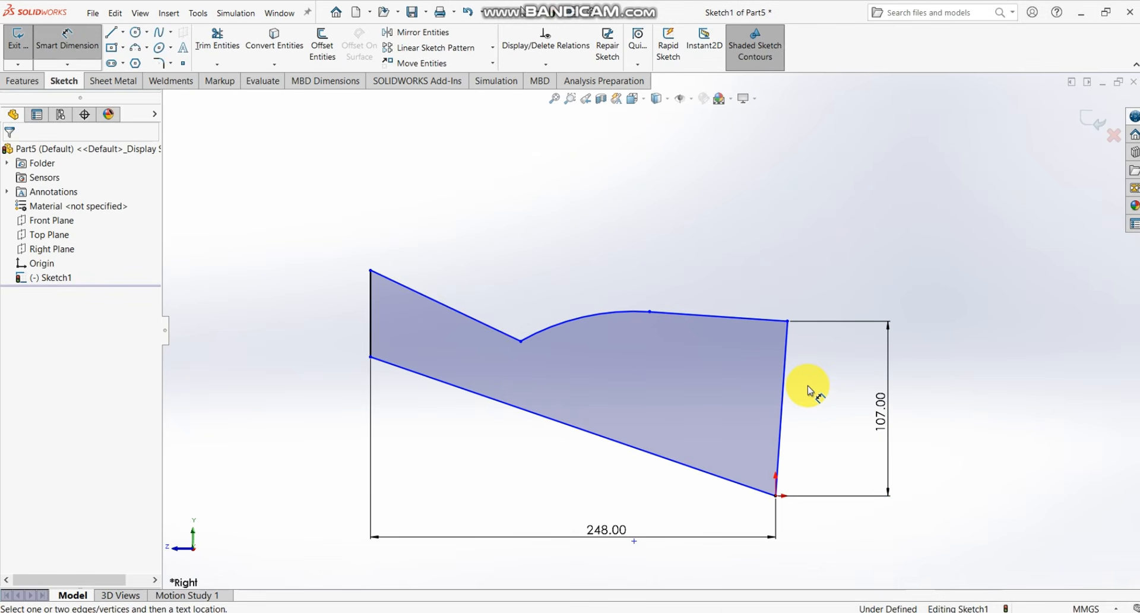
{"action": "key", "text": "Escape"}
- Raise the spline-arc junction level with the 107 mm corner and move the vertical line's upper end so that line is about 53 mm long
{"action": "scroll", "coordinate": [590, 326], "scroll_direction": "down", "scroll_amount": 2}
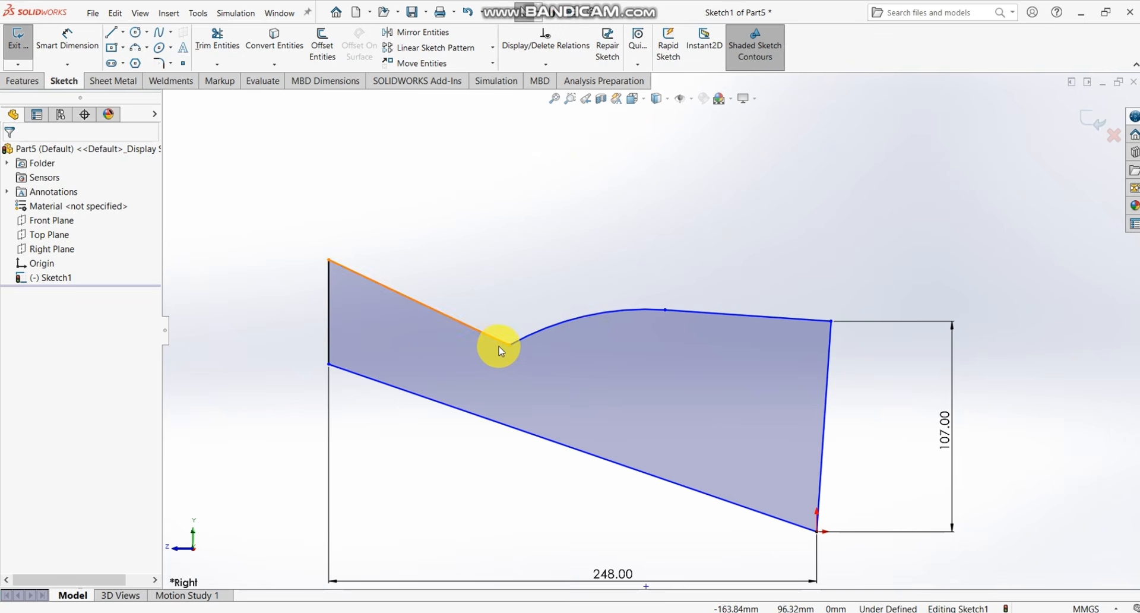
{"action": "left_click_drag", "start_coordinate": [506, 352], "coordinate": [517, 321]}
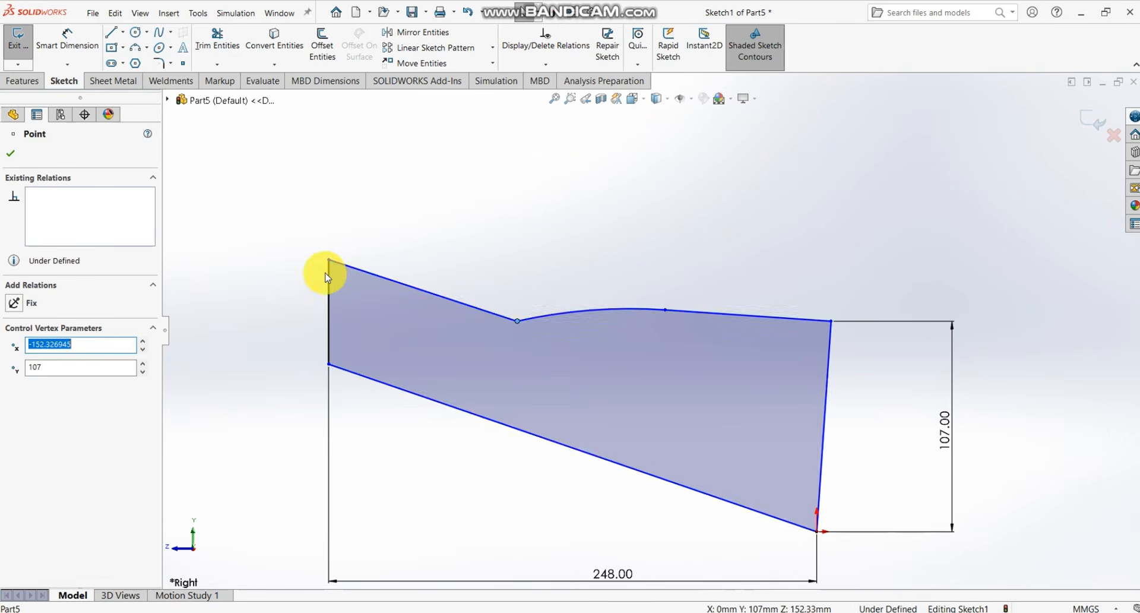
{"action": "left_click_drag", "start_coordinate": [327, 260], "coordinate": [330, 288]}
{"action": "left_click", "coordinate": [404, 260]}
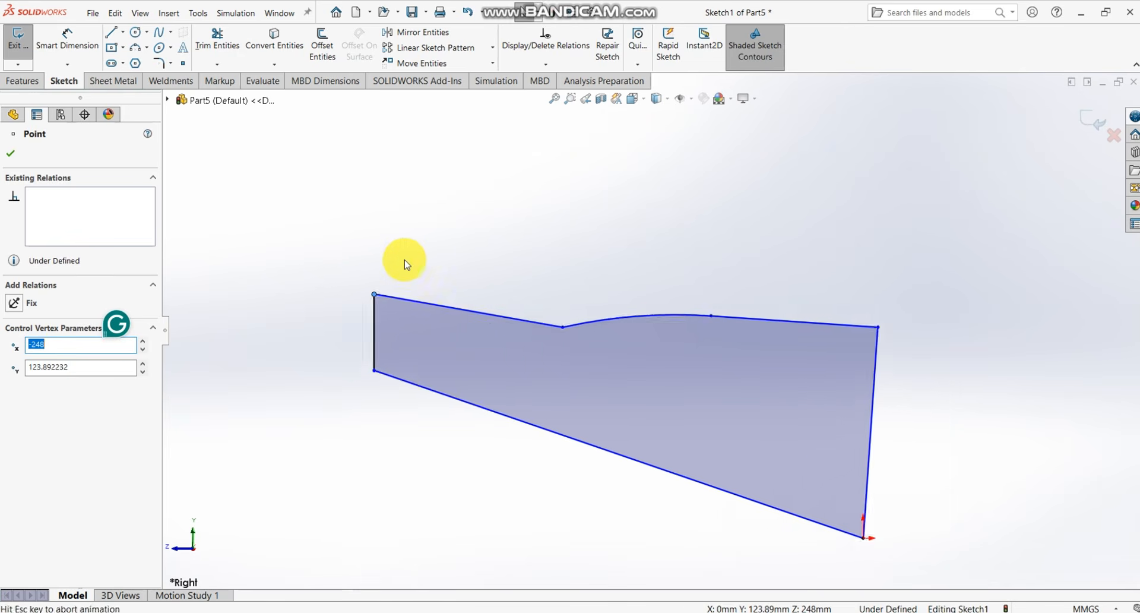
{"action": "left_click", "coordinate": [475, 321]}
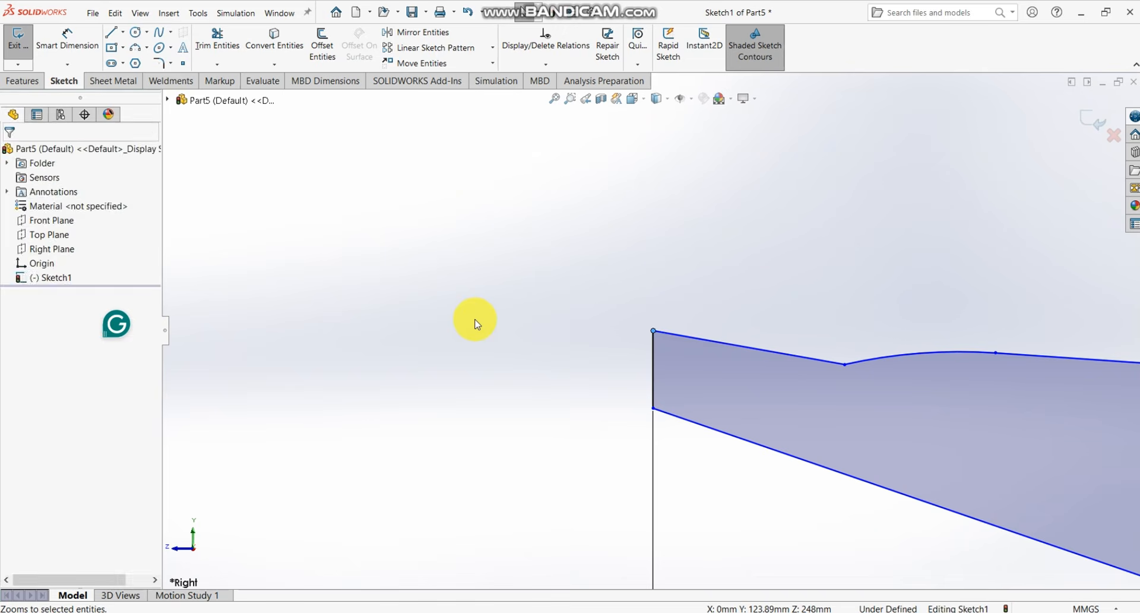
{"action": "left_click_drag", "start_coordinate": [654, 331], "coordinate": [653, 301]}
{"action": "left_click", "coordinate": [771, 266]}
- Dimension the length of the vertical line at the narrow end of the stock profile as 46 mm
{"action": "scroll", "coordinate": [855, 404], "scroll_direction": "up", "scroll_amount": 4}
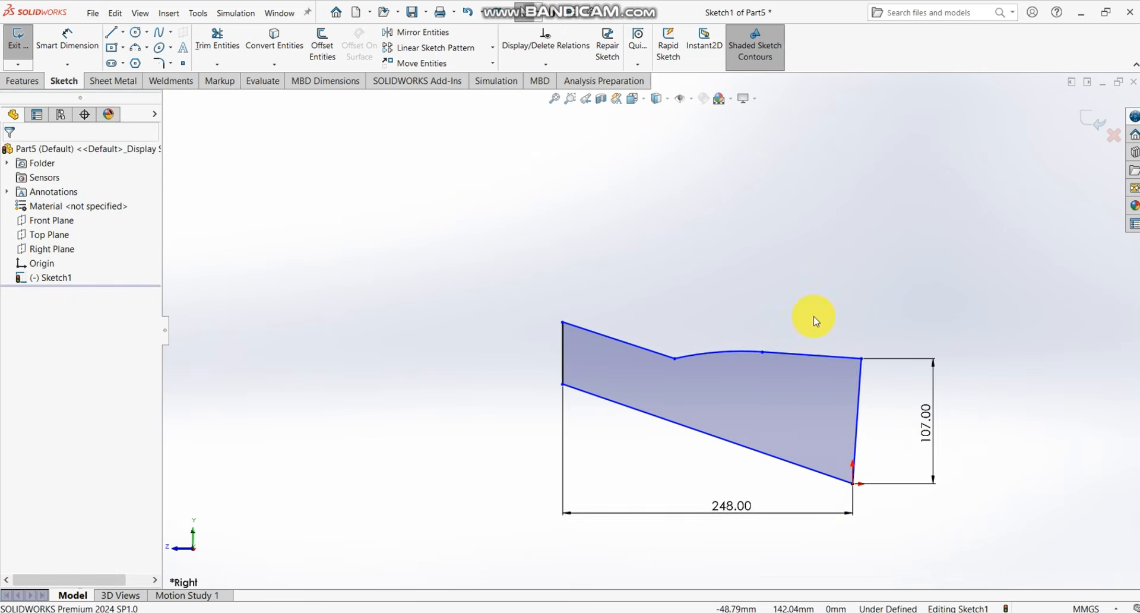
{"action": "scroll", "coordinate": [840, 445], "scroll_direction": "down", "scroll_amount": 2}
{"action": "scroll", "coordinate": [826, 469], "scroll_direction": "up", "scroll_amount": 1}
{"action": "scroll", "coordinate": [789, 431], "scroll_direction": "down", "scroll_amount": 2}
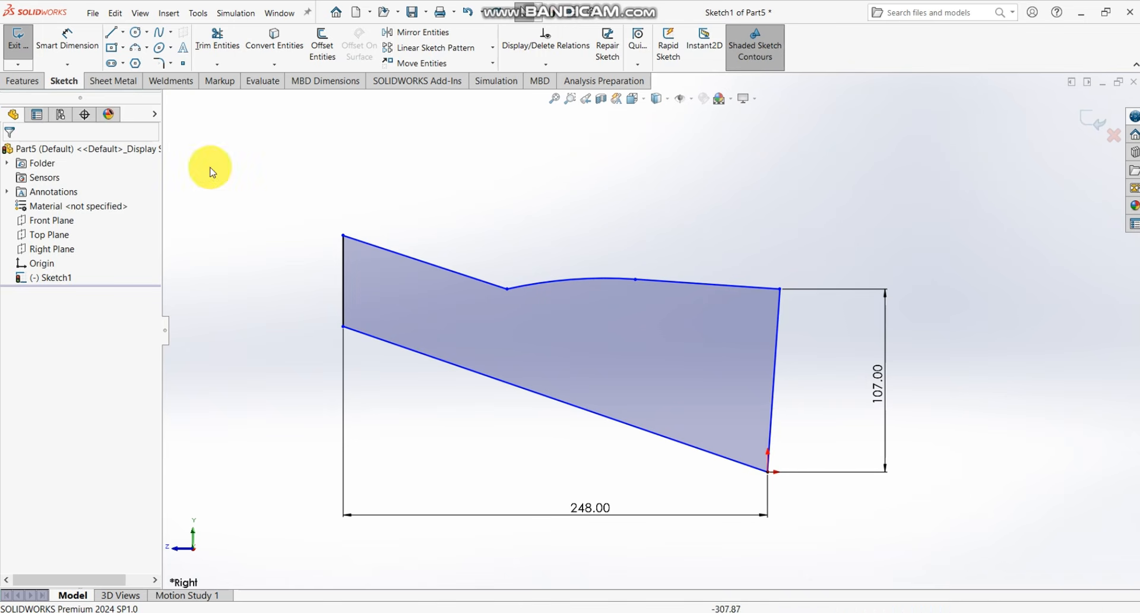
{"action": "left_click", "coordinate": [67, 42]}
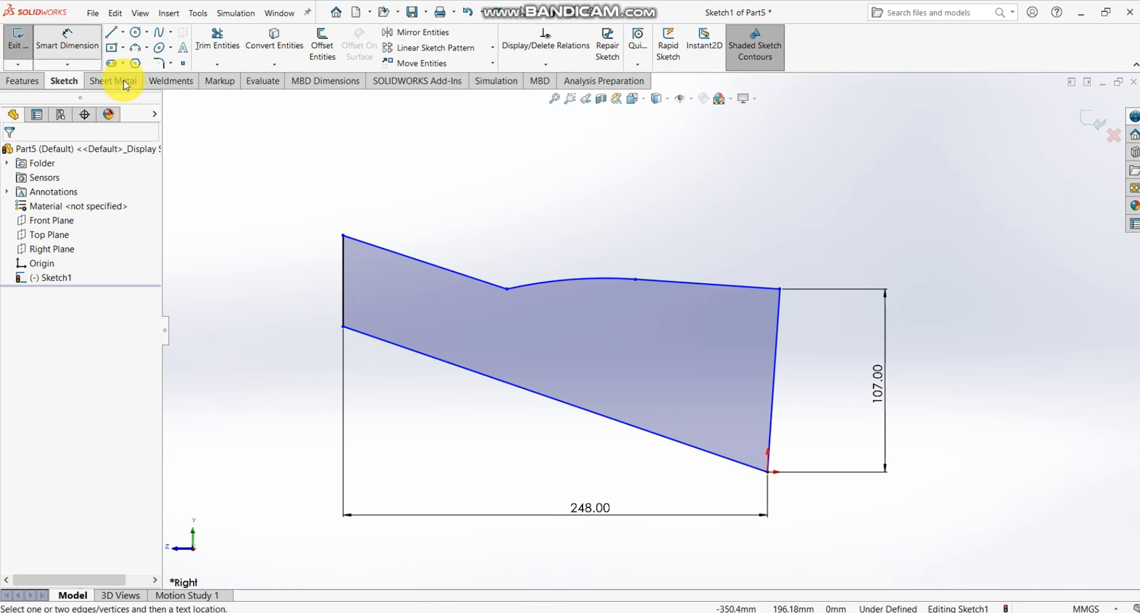
{"action": "left_click", "coordinate": [345, 270]}
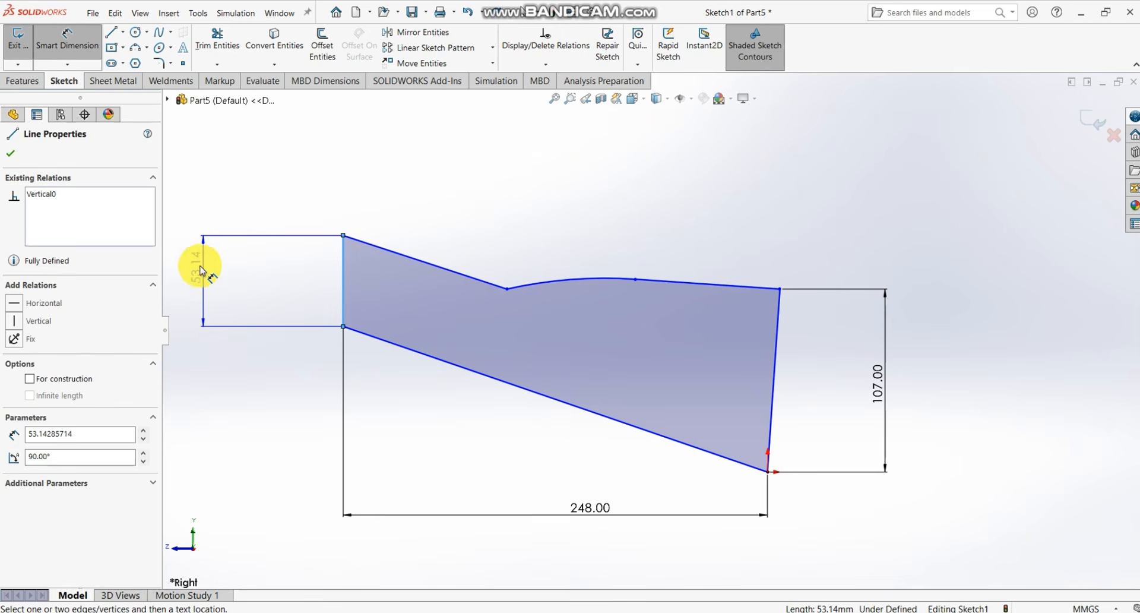
{"action": "left_click", "coordinate": [197, 270]}
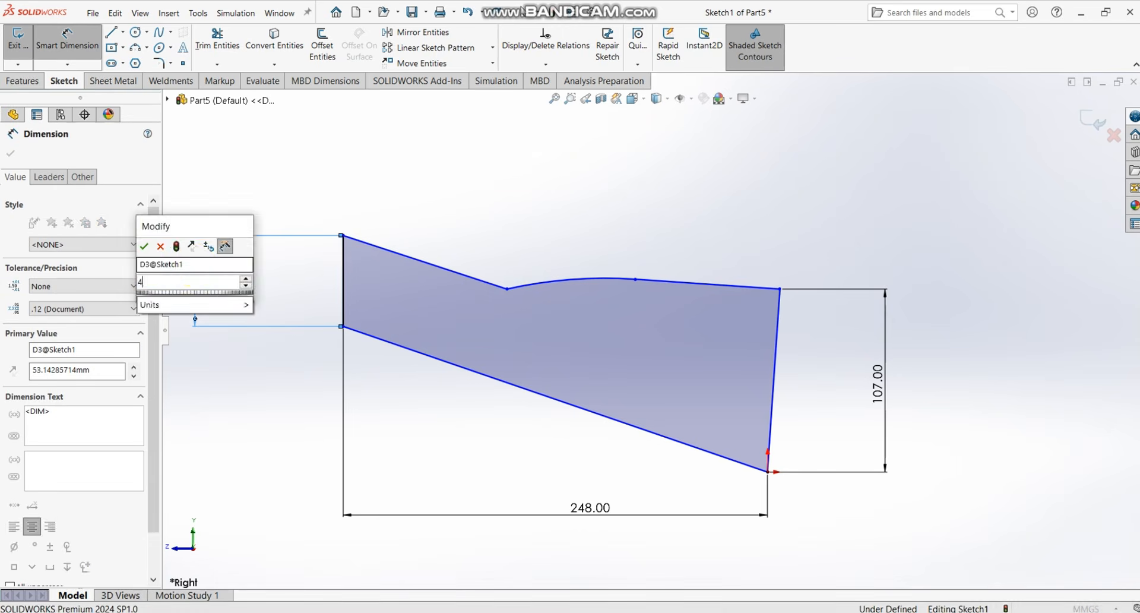
{"action": "type", "text": "46"}
{"action": "key", "text": "Return"}
{"action": "left_click", "coordinate": [297, 368]}
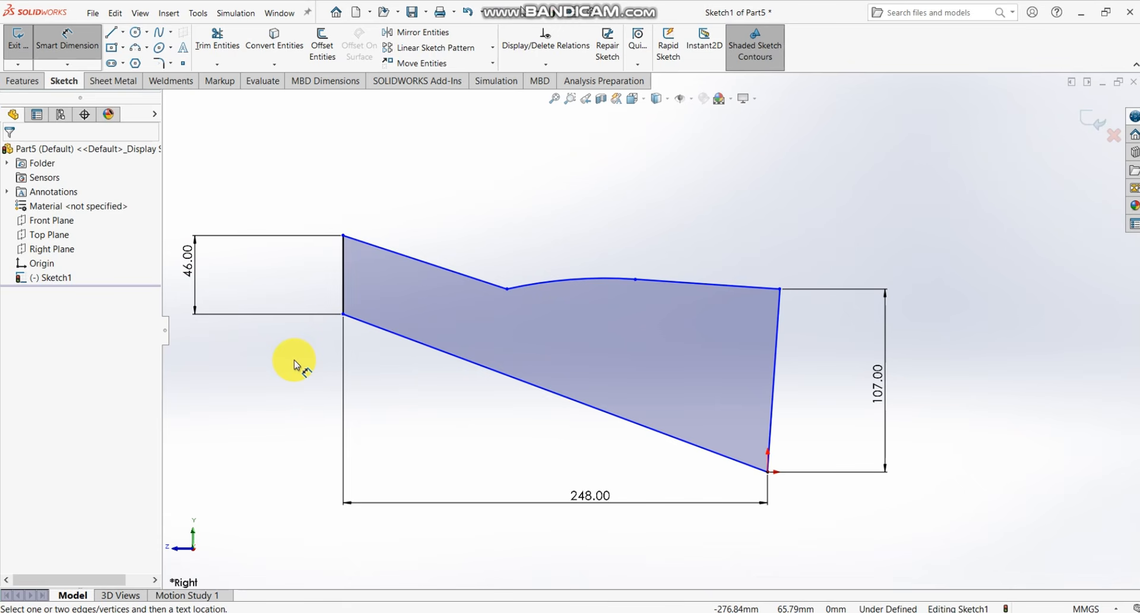
- Dimension the horizontal span of the upper sloped line between the arc and the 107 mm corner as 128 mm
{"action": "left_click", "coordinate": [657, 281]}
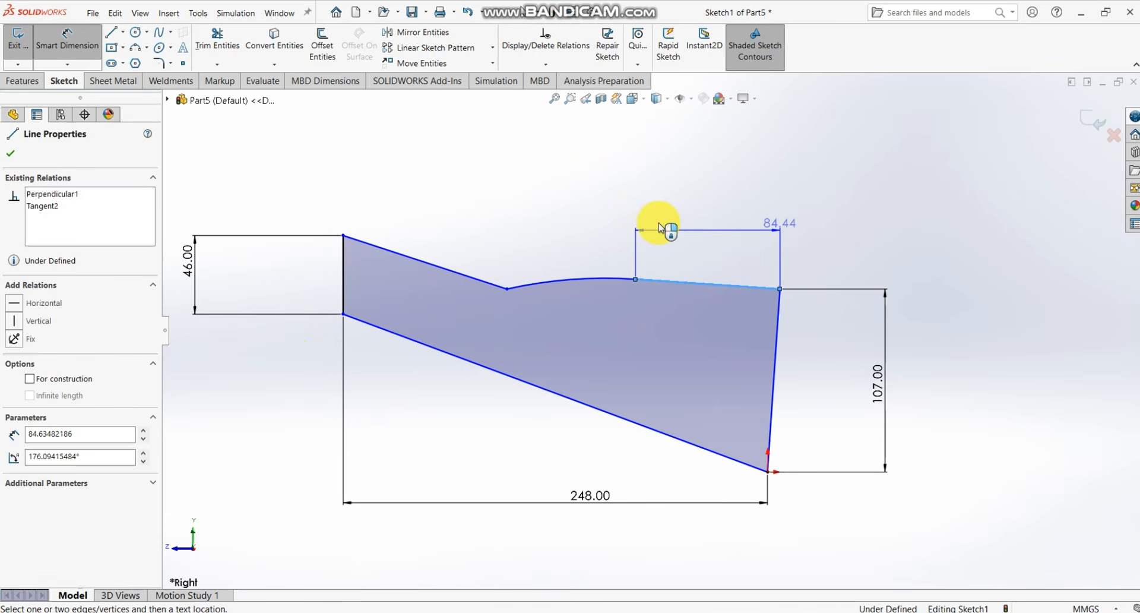
{"action": "left_click", "coordinate": [664, 222]}
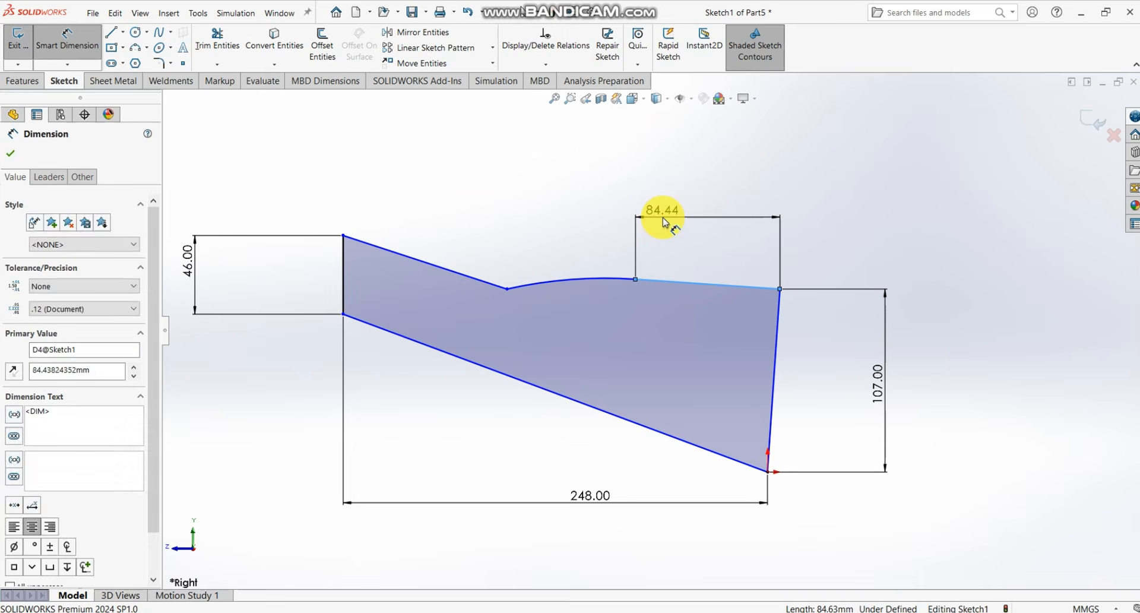
{"action": "type", "text": "128"}
{"action": "key", "text": "Return"}
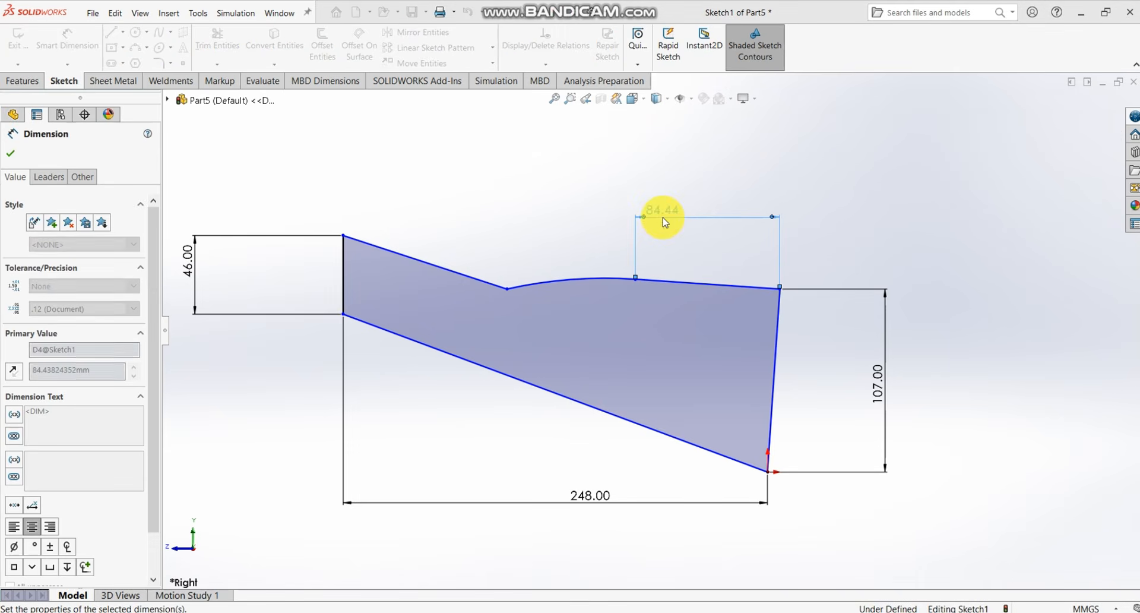
{"action": "key", "text": "Escape"}
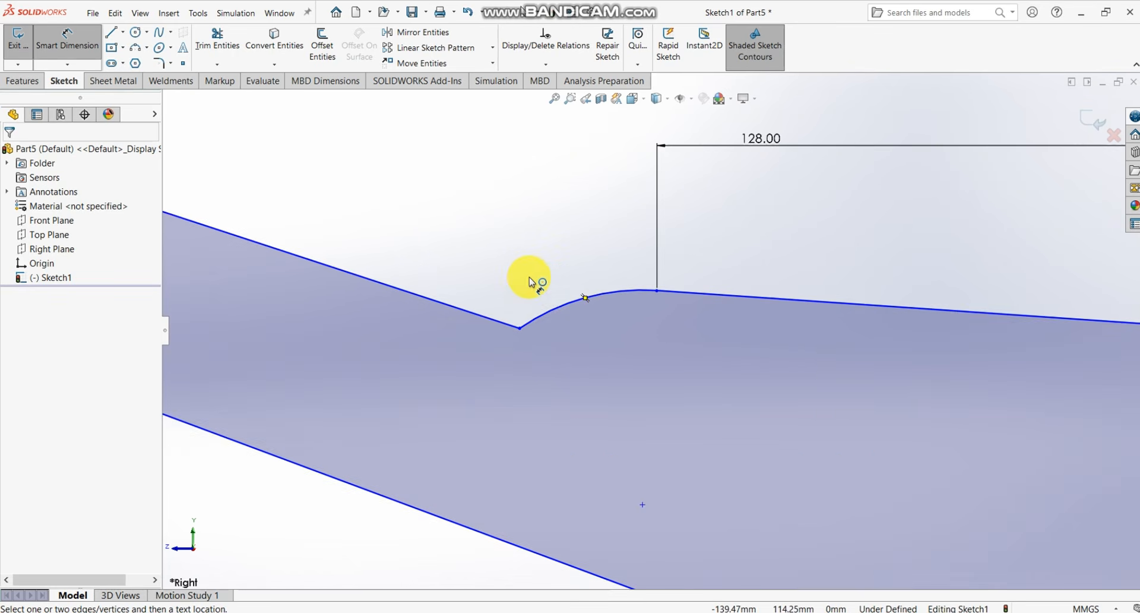
- Dimension the radius of the arc on the profile's upper edge as 80 mm
{"action": "scroll", "coordinate": [537, 294], "scroll_direction": "down", "scroll_amount": 3}
{"action": "left_click", "coordinate": [548, 309]}
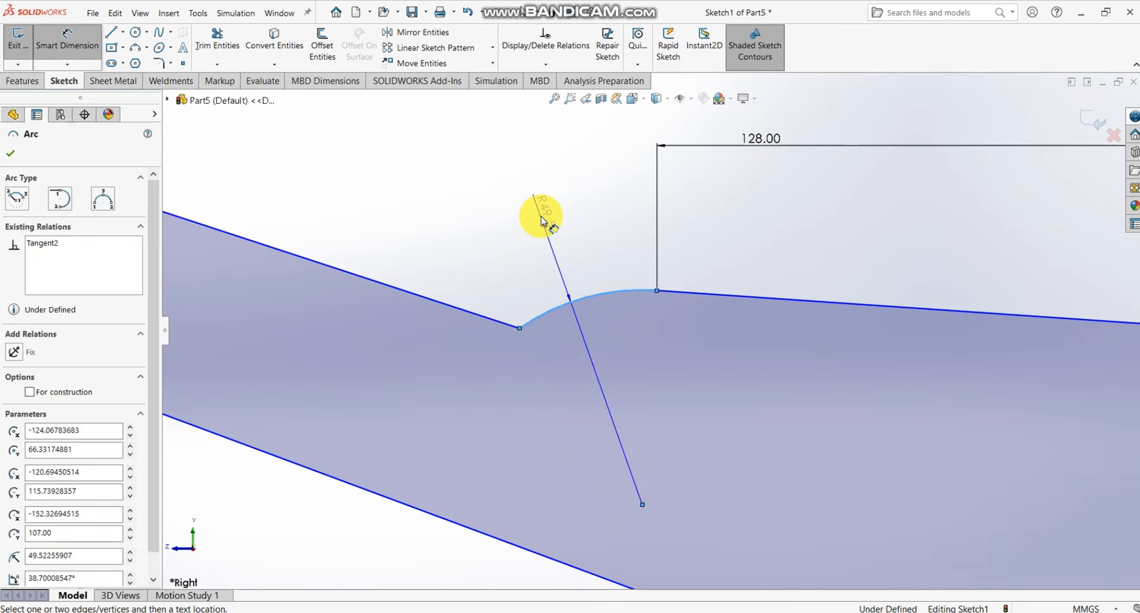
{"action": "left_click", "coordinate": [541, 217]}
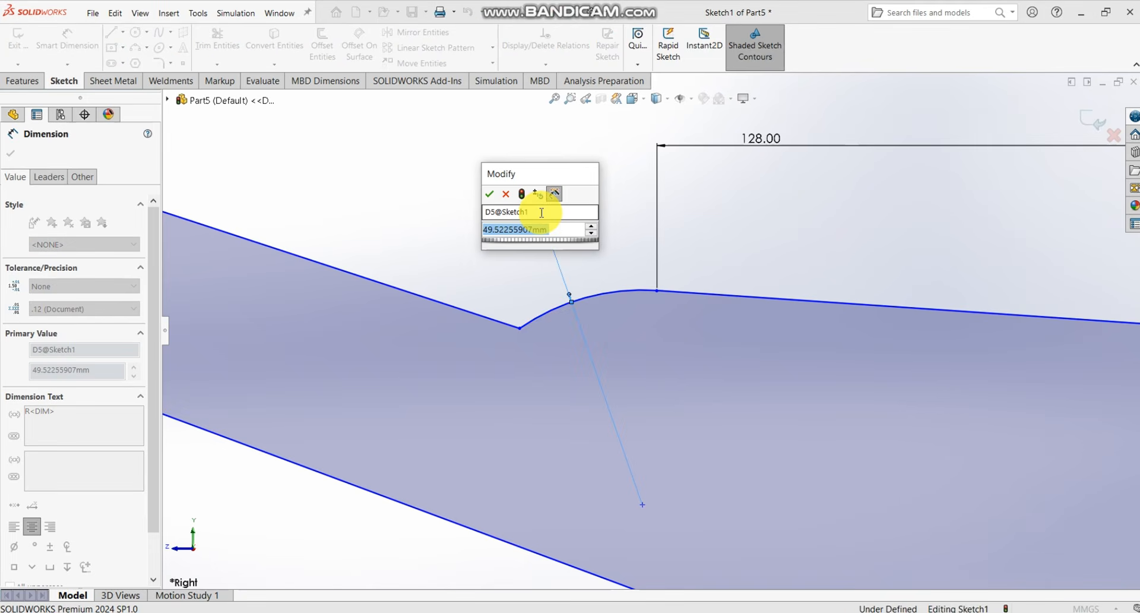
{"action": "type", "text": "80"}
{"action": "key", "text": "Return"}
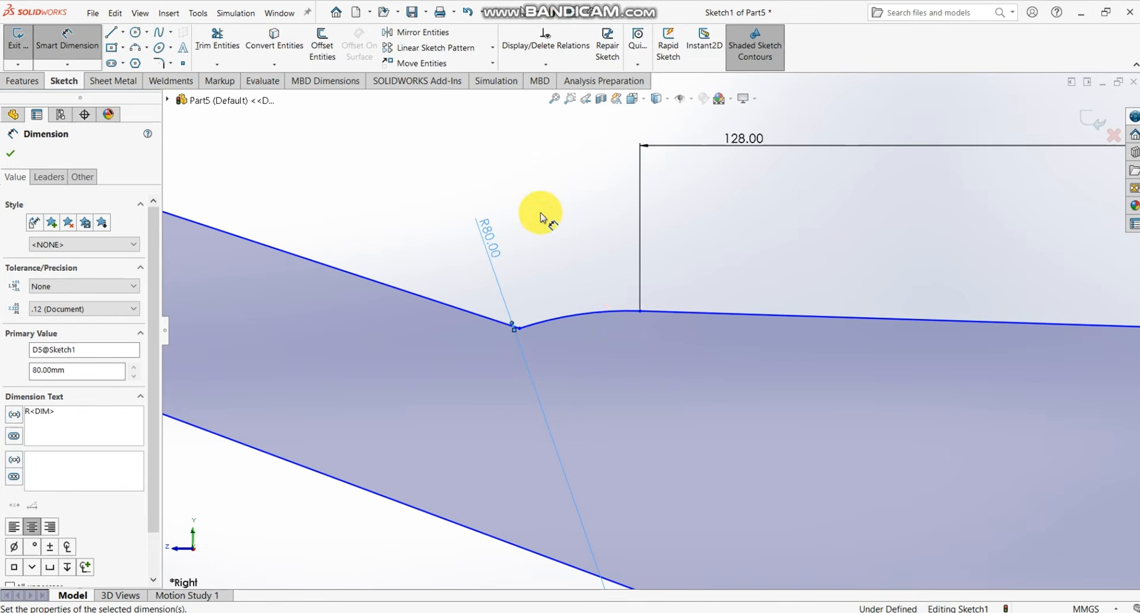
{"action": "scroll", "coordinate": [626, 303], "scroll_direction": "up", "scroll_amount": 2}
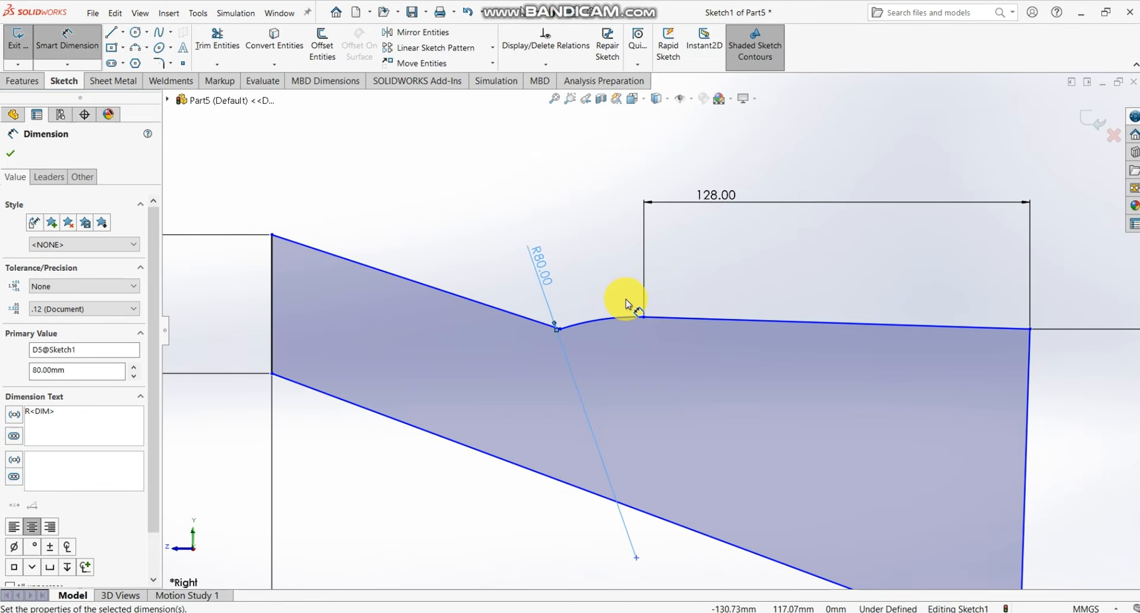
{"action": "key", "text": "Escape"}
{"action": "scroll", "coordinate": [627, 303], "scroll_direction": "up", "scroll_amount": 3}
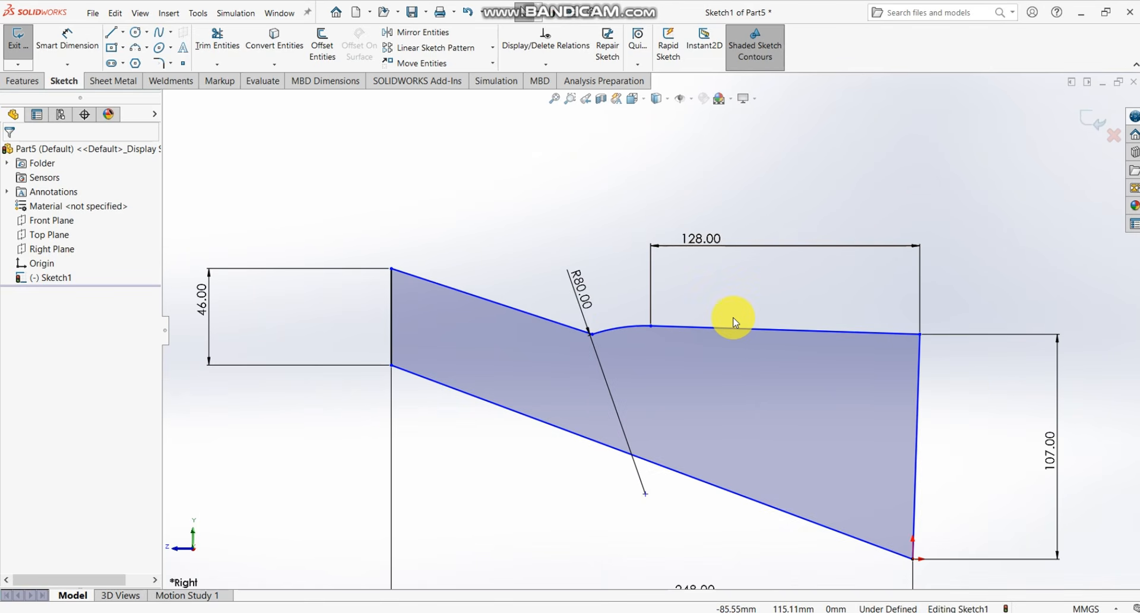
- Dimension the angle at the origin between the lower sloped line and the nearly vertical line as 78°
{"action": "left_click", "coordinate": [68, 40]}
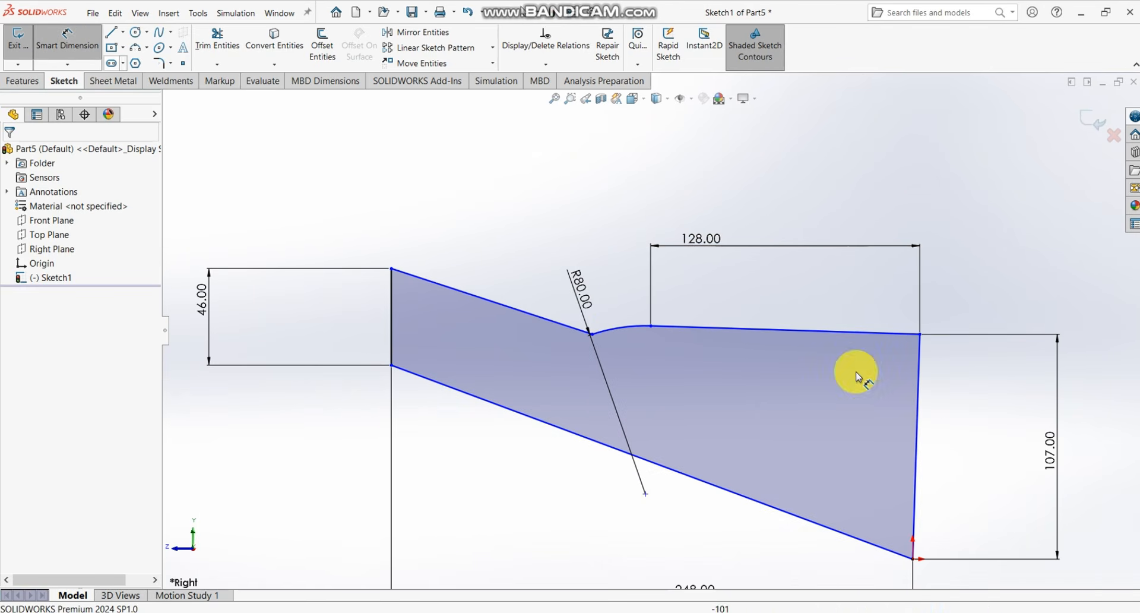
{"action": "scroll", "coordinate": [933, 448], "scroll_direction": "up", "scroll_amount": 1}
{"action": "scroll", "coordinate": [904, 466], "scroll_direction": "down", "scroll_amount": 3}
{"action": "left_click", "coordinate": [814, 526]}
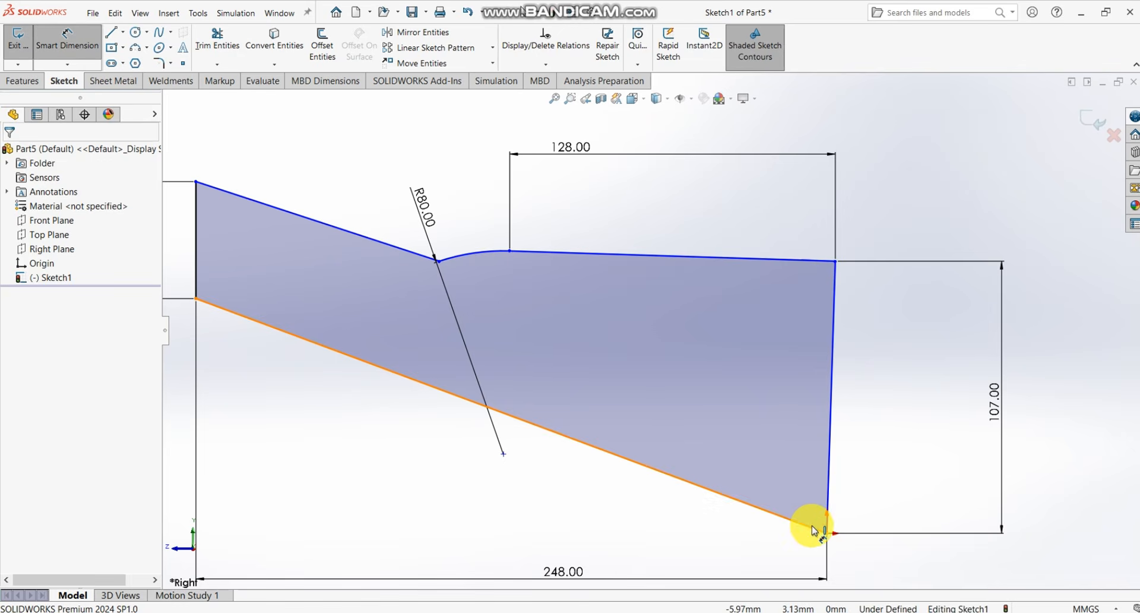
{"action": "left_click", "coordinate": [829, 482]}
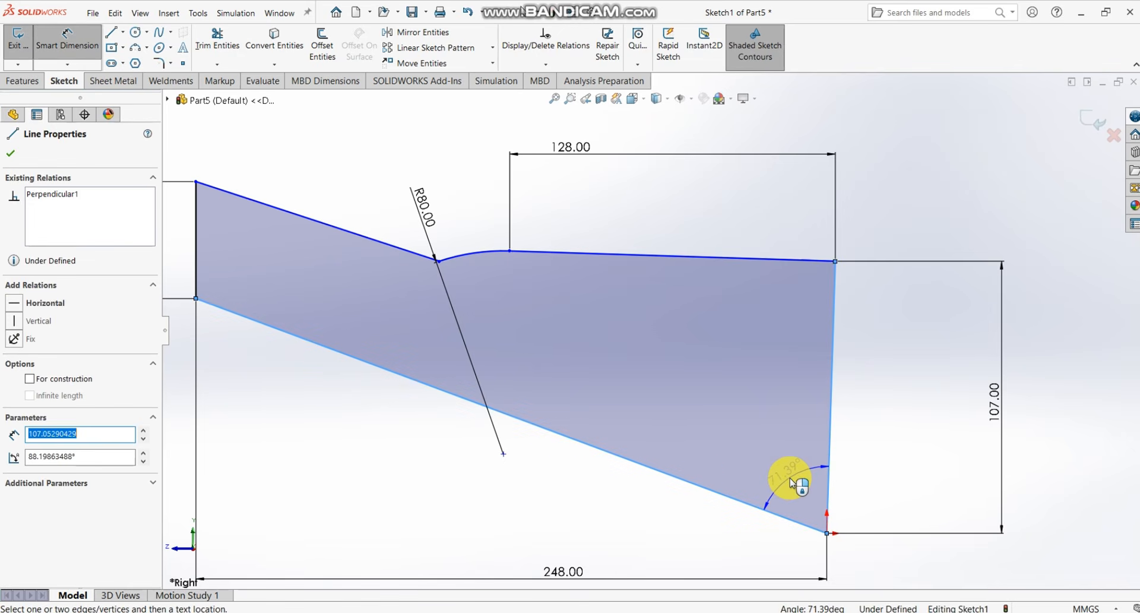
{"action": "left_click", "coordinate": [792, 482]}
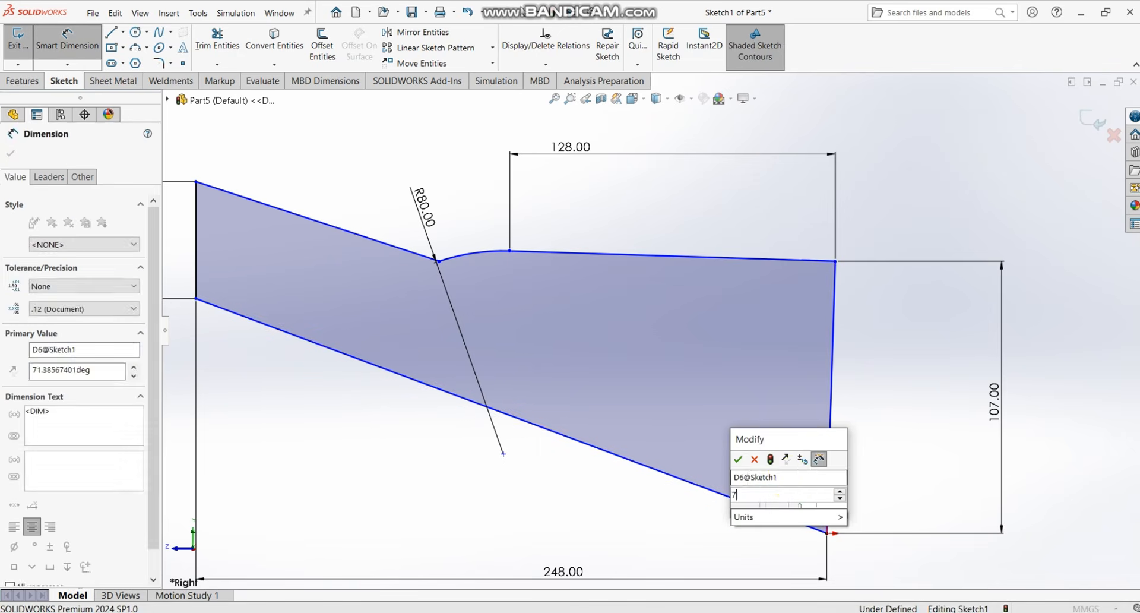
{"action": "type", "text": "78"}
{"action": "key", "text": "Return"}
{"action": "scroll", "coordinate": [807, 475], "scroll_direction": "up", "scroll_amount": 2}
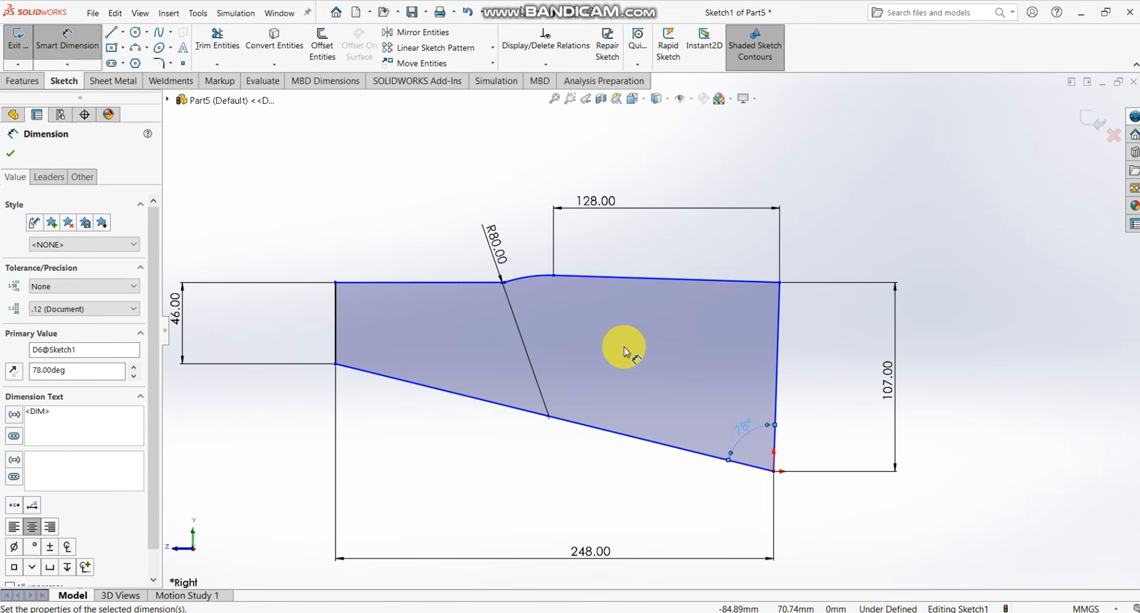
- Try to dimension the angle between the 46 mm vertical line and the lower sloped line as 60°
{"action": "scroll", "coordinate": [371, 318], "scroll_direction": "down", "scroll_amount": 3}
{"action": "scroll", "coordinate": [377, 359], "scroll_direction": "up", "scroll_amount": 1}
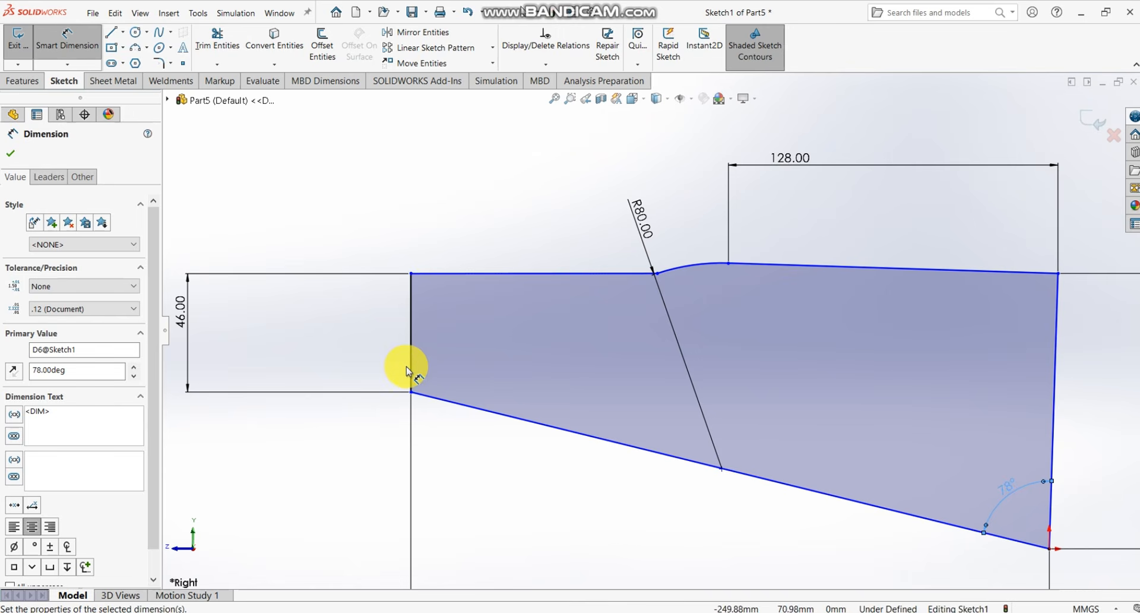
{"action": "left_click", "coordinate": [409, 370]}
{"action": "left_click", "coordinate": [437, 399]}
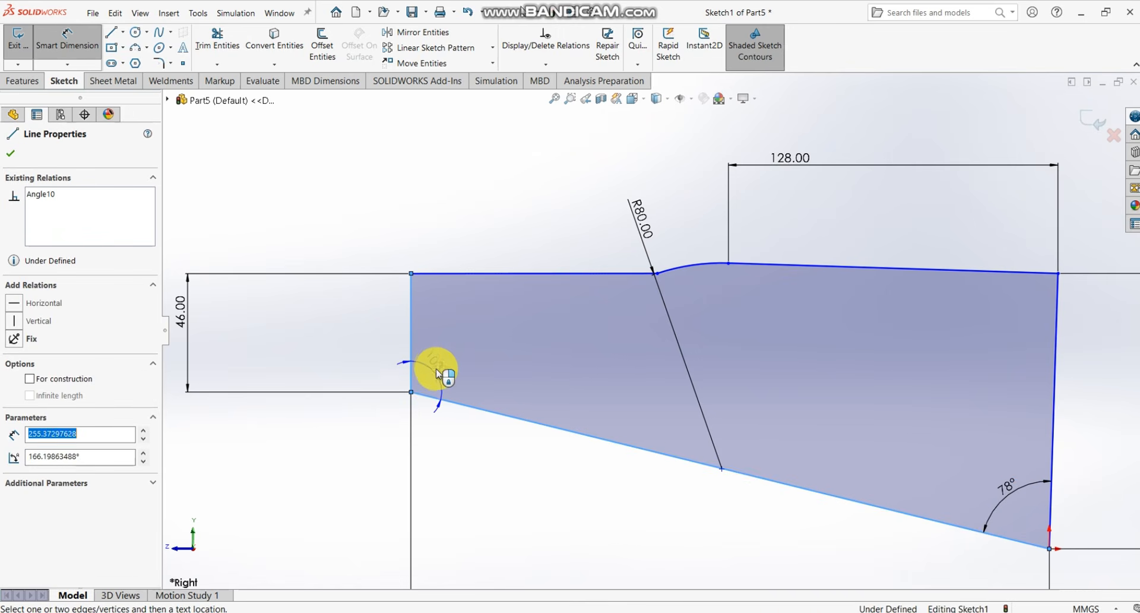
{"action": "left_click", "coordinate": [438, 373]}
{"action": "key", "text": "Return"}
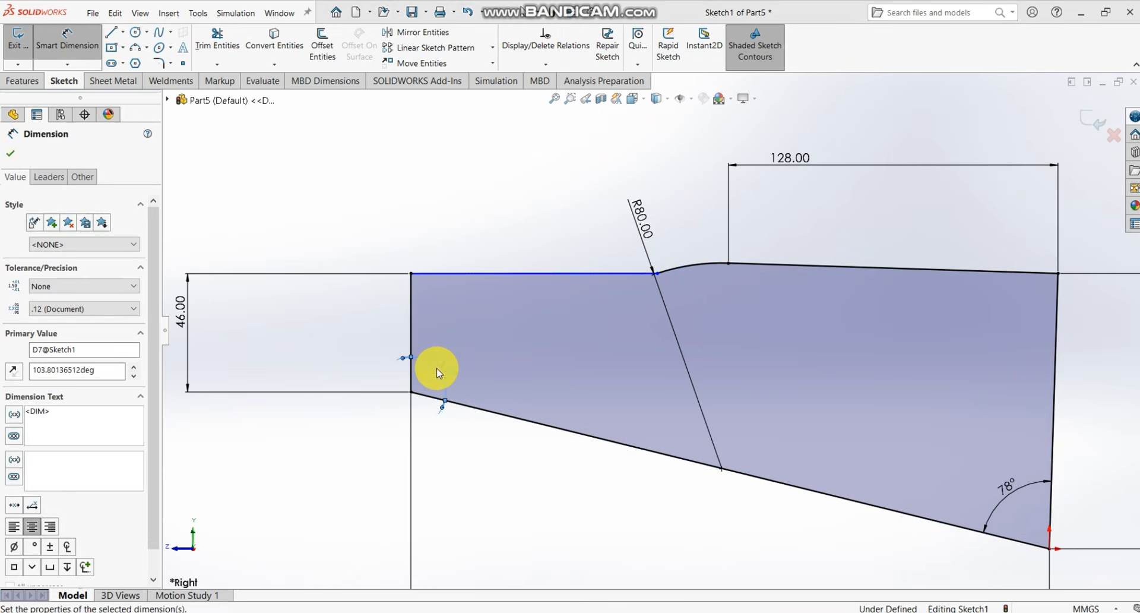
{"action": "scroll", "coordinate": [594, 407], "scroll_direction": "up", "scroll_amount": 6}
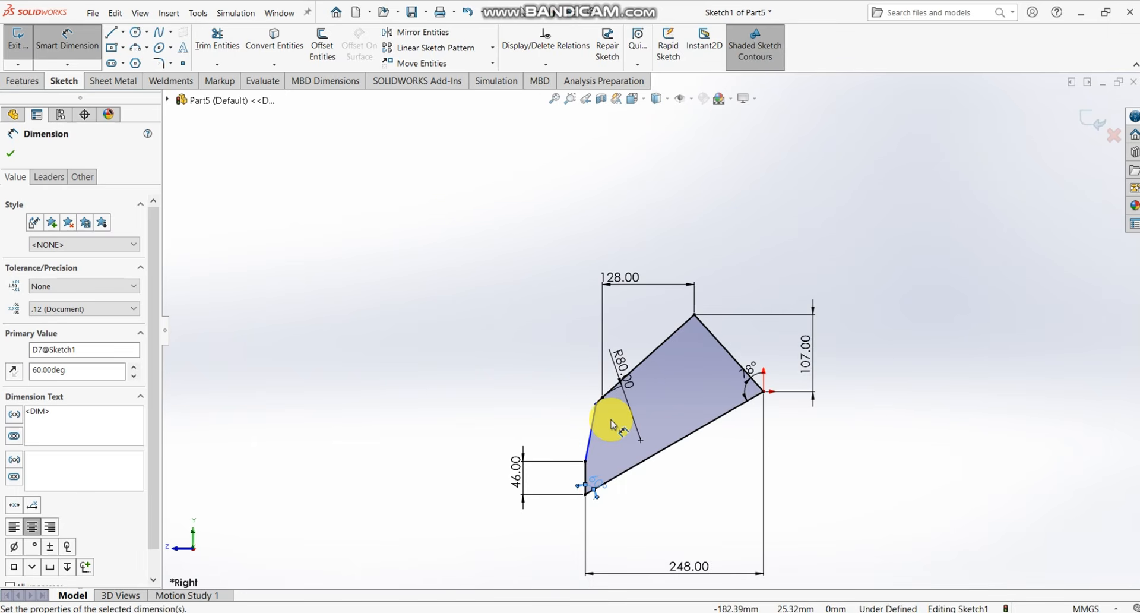
{"action": "key", "text": "ctrl+z"}
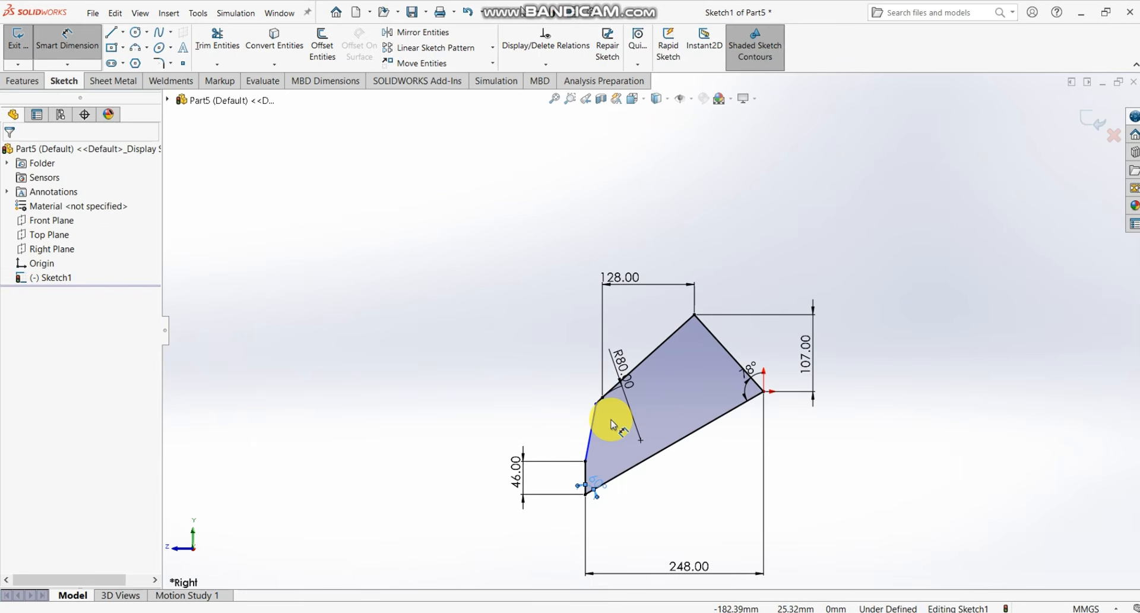
- Move the R80 dimension text outside the profile near the 46 mm line and delete the 103.8° angle dimension
{"action": "scroll", "coordinate": [657, 376], "scroll_direction": "down", "scroll_amount": 3}
{"action": "scroll", "coordinate": [657, 377], "scroll_direction": "down", "scroll_amount": 3}
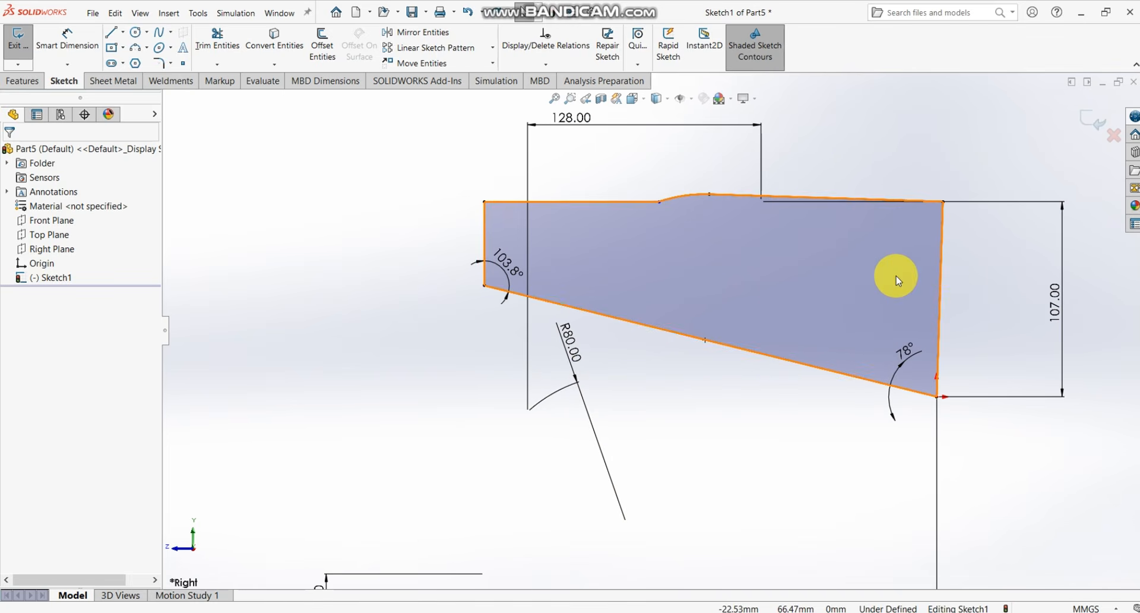
{"action": "scroll", "coordinate": [897, 277], "scroll_direction": "up", "scroll_amount": 2}
{"action": "scroll", "coordinate": [916, 257], "scroll_direction": "down", "scroll_amount": 2}
{"action": "scroll", "coordinate": [653, 330], "scroll_direction": "up", "scroll_amount": 2}
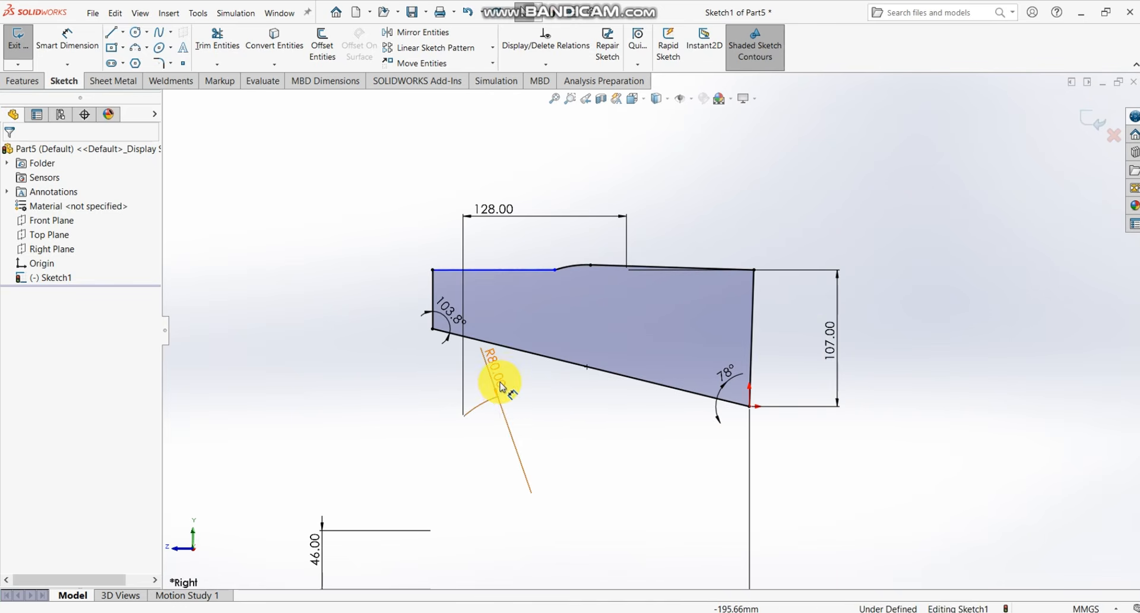
{"action": "left_click_drag", "start_coordinate": [501, 390], "coordinate": [359, 267]}
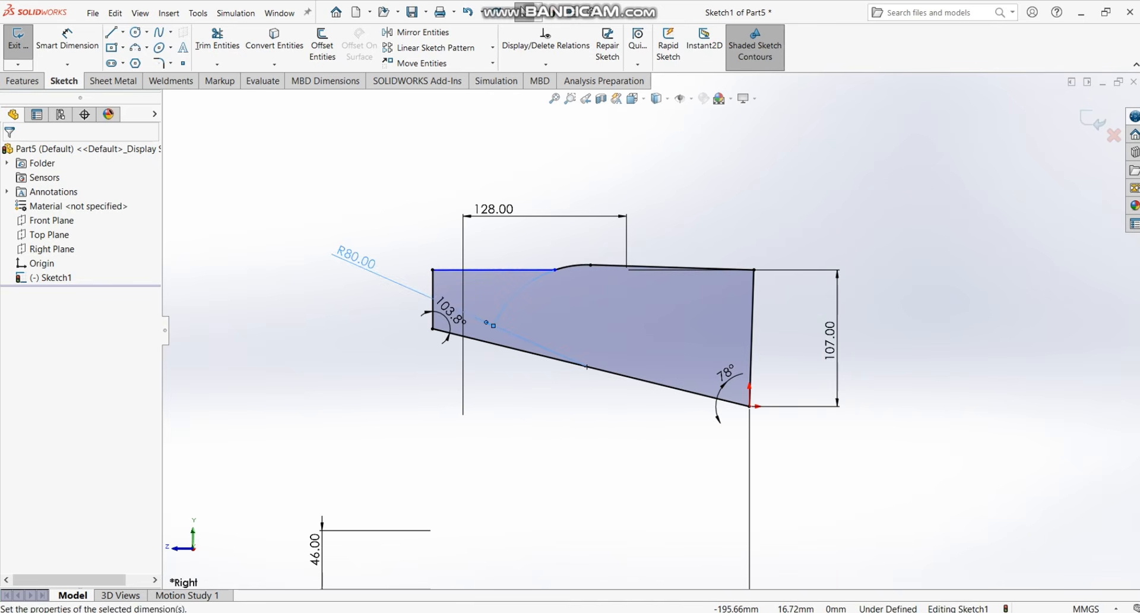
{"action": "key", "text": "Escape"}
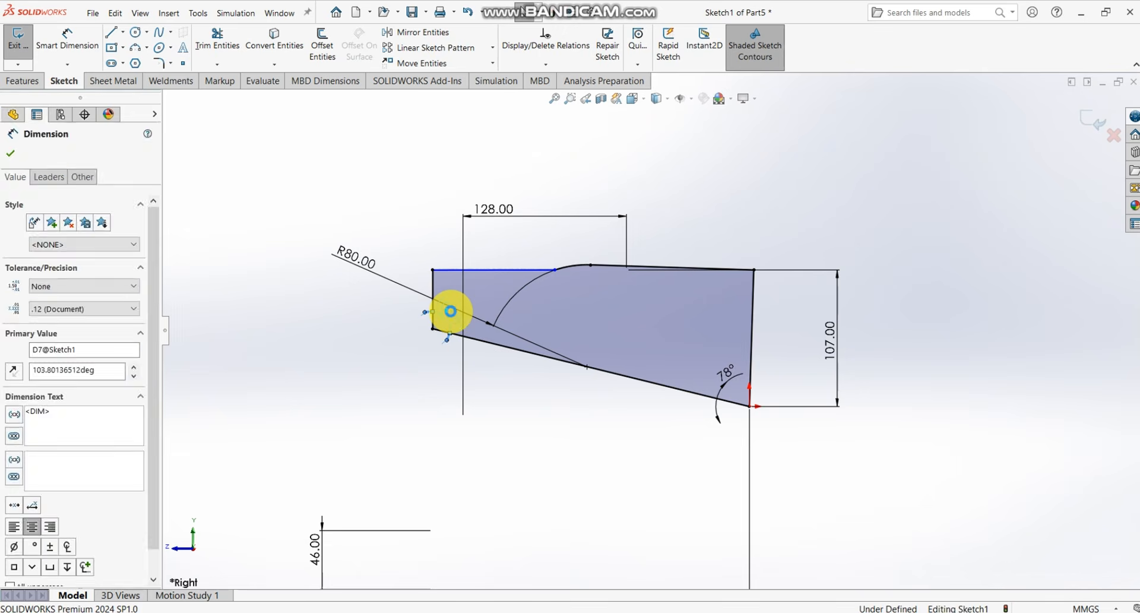
{"action": "key", "text": "Delete"}
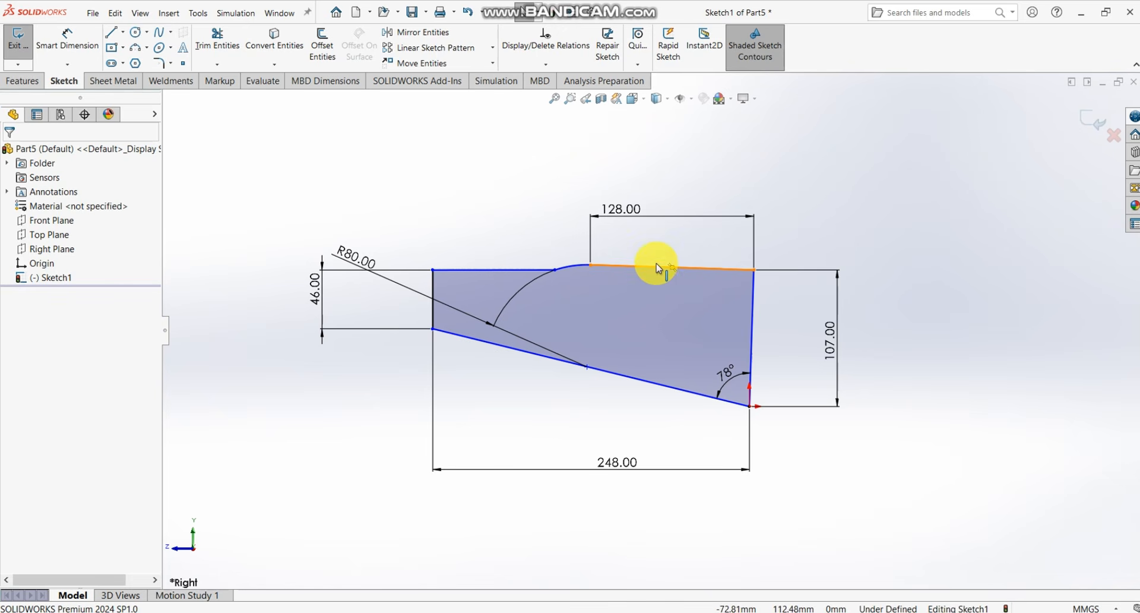
- Raise the upper end of the 46 mm vertical line to about 135 mm above the origin
{"action": "scroll", "coordinate": [657, 265], "scroll_direction": "down", "scroll_amount": 2}
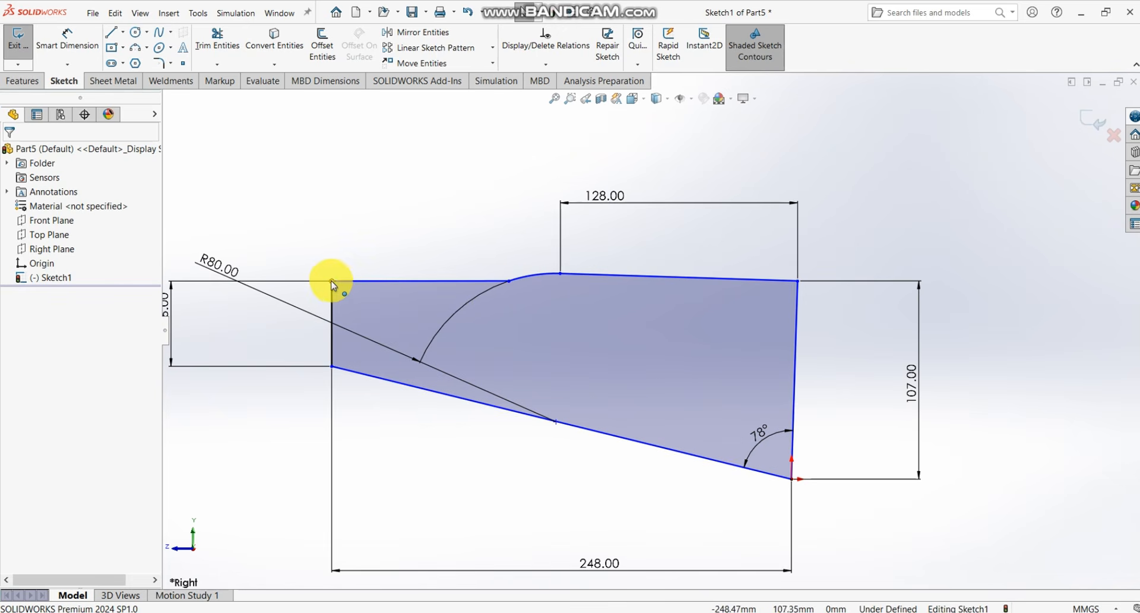
{"action": "left_click_drag", "start_coordinate": [332, 281], "coordinate": [331, 229]}
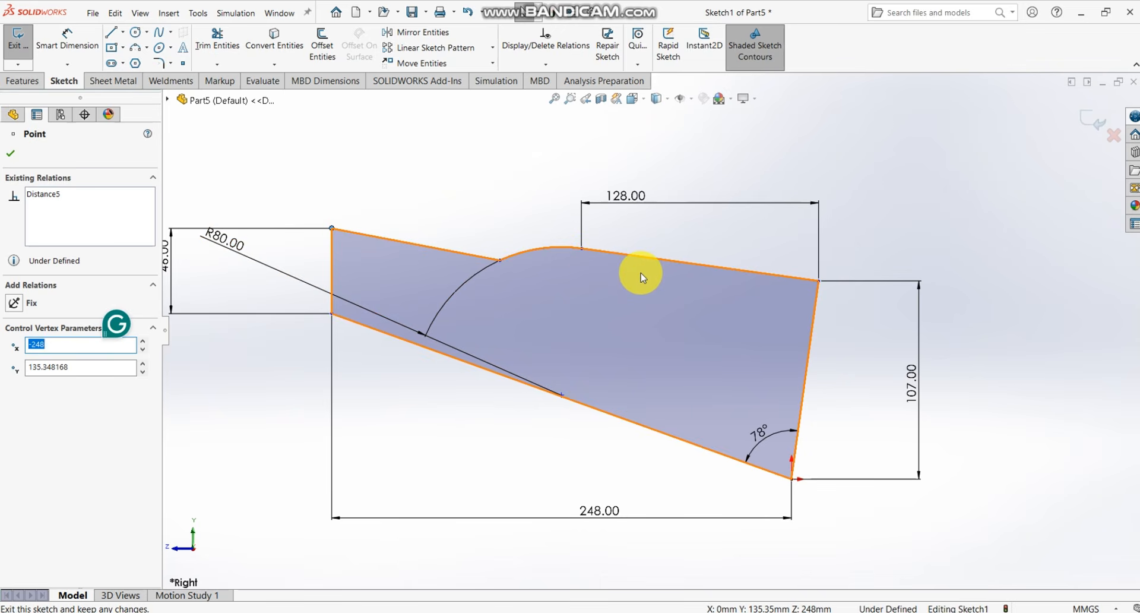
{"action": "scroll", "coordinate": [640, 277], "scroll_direction": "down", "scroll_amount": 1}
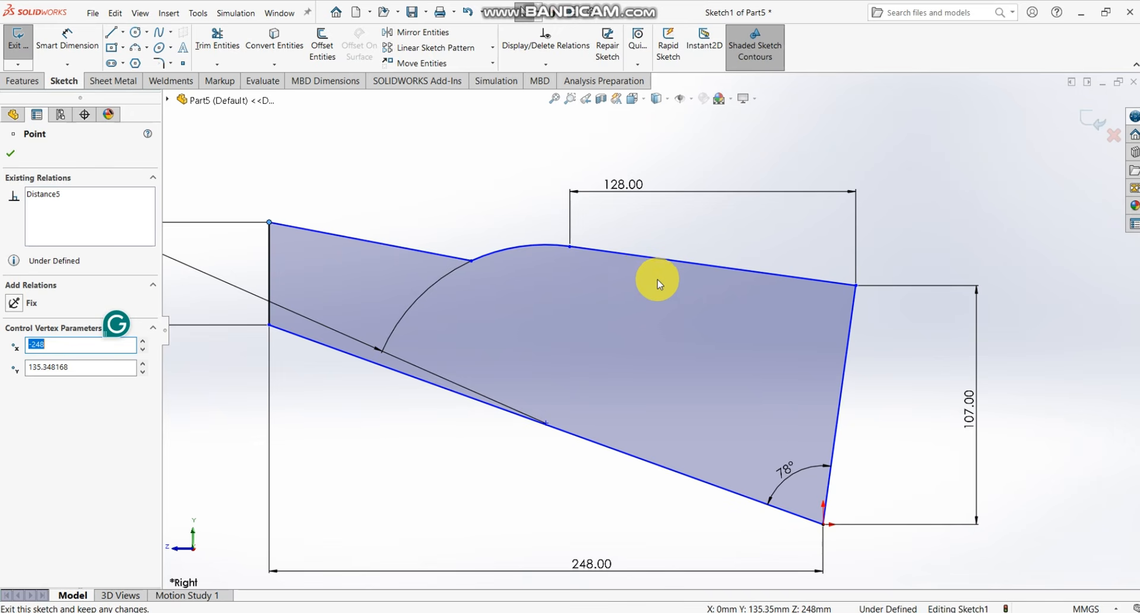
{"action": "scroll", "coordinate": [657, 281], "scroll_direction": "up", "scroll_amount": 1}
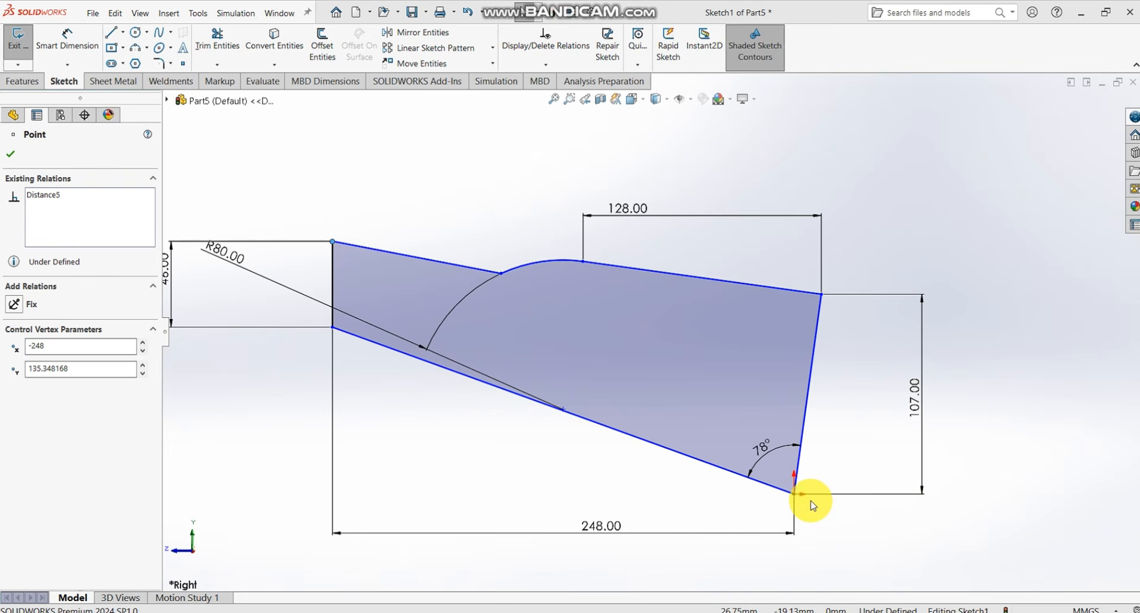
- Extrude the stock profile 40 mm with the Mid Plane end condition
{"action": "left_click", "coordinate": [25, 81]}
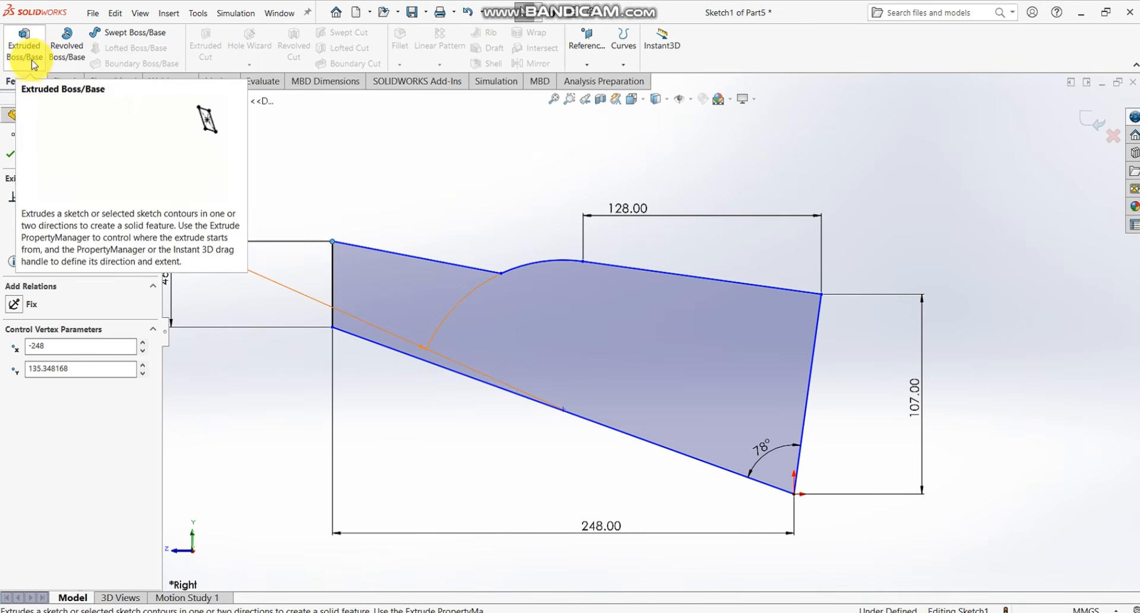
{"action": "left_click", "coordinate": [33, 59]}
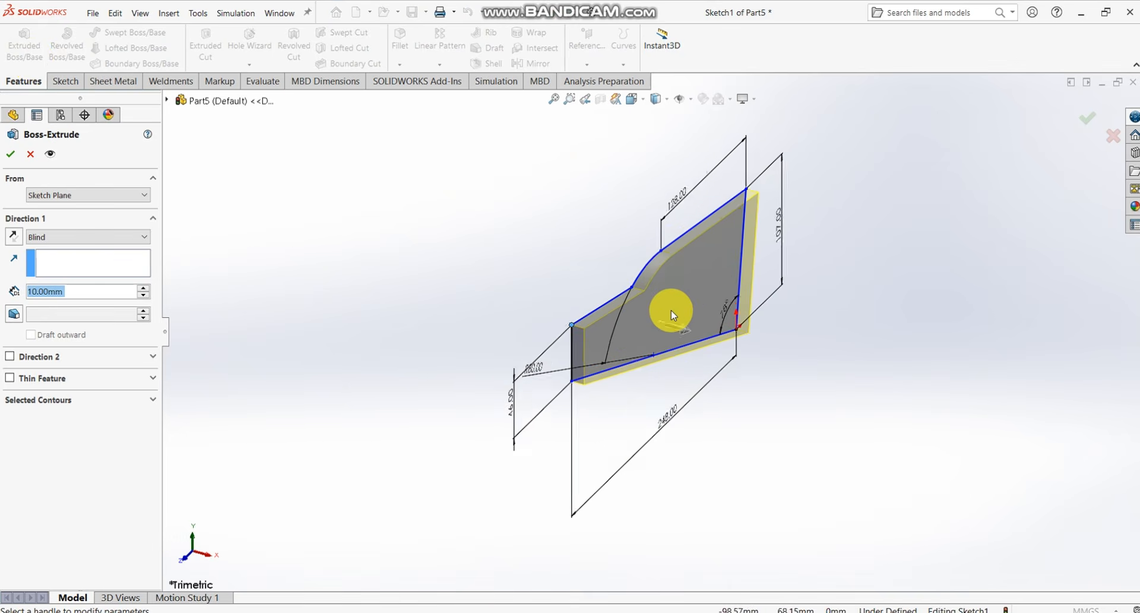
{"action": "mouse_move", "coordinate": [671, 308]}
{"action": "middle_mouse_down"}
{"action": "mouse_move", "coordinate": [776, 313]}
{"action": "mouse_move", "coordinate": [638, 277]}
{"action": "mouse_move", "coordinate": [601, 351]}
{"action": "mouse_move", "coordinate": [613, 368]}
{"action": "mouse_move", "coordinate": [633, 264]}
{"action": "mouse_move", "coordinate": [672, 283]}
{"action": "middle_mouse_up"}
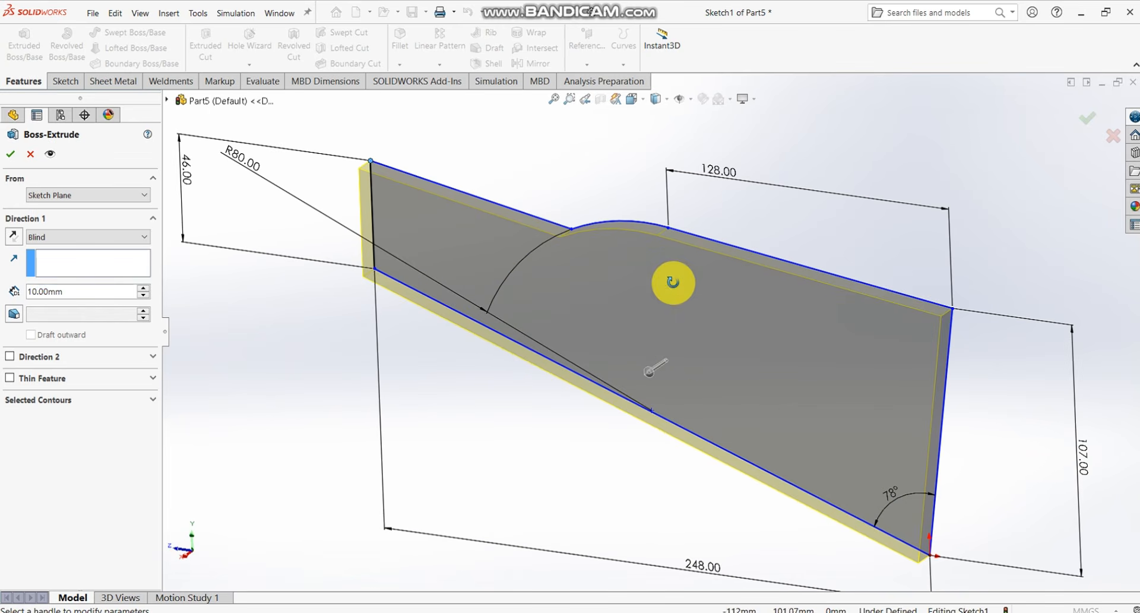
{"action": "left_click", "coordinate": [106, 240]}
{"action": "left_click", "coordinate": [113, 301]}
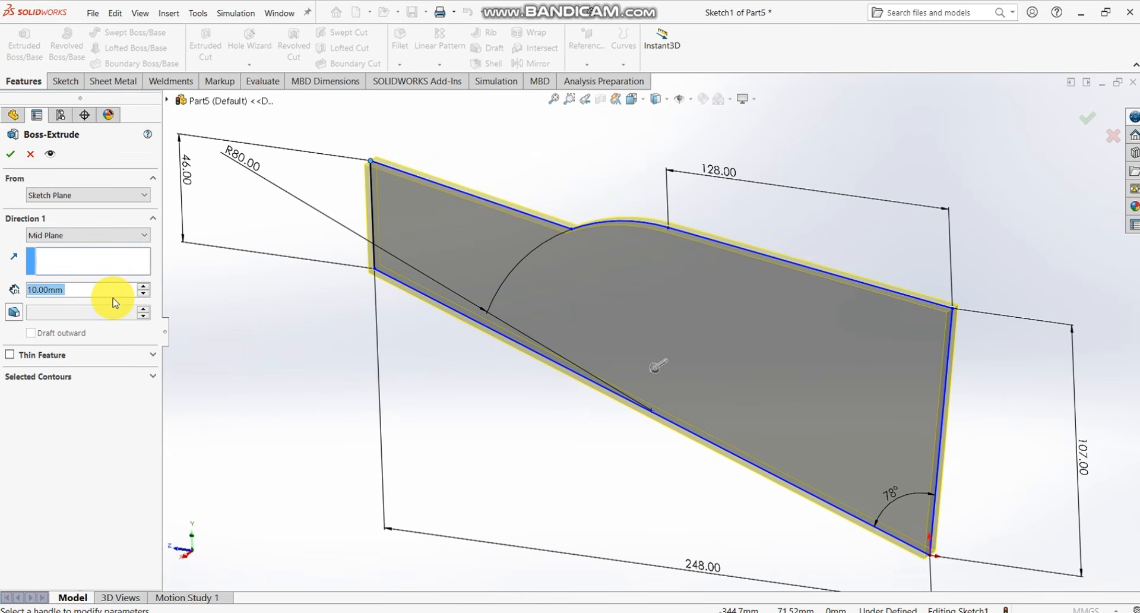
{"action": "type", "text": "40"}
{"action": "key", "text": "Return"}
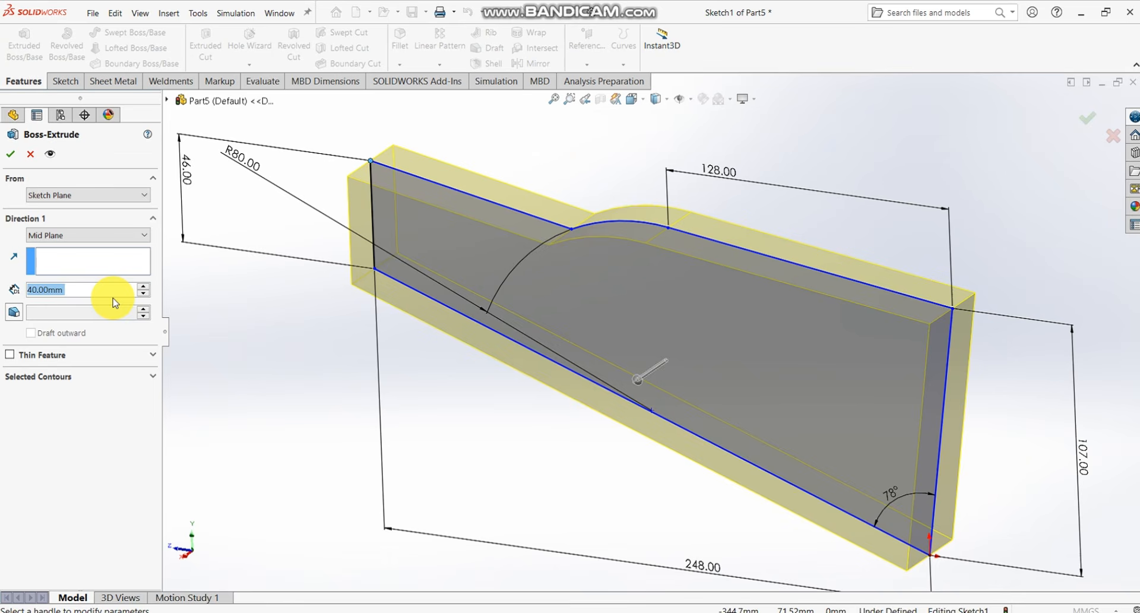
{"action": "scroll", "coordinate": [580, 336], "scroll_direction": "up", "scroll_amount": 5}
{"action": "middle_click_drag", "start_coordinate": [580, 336], "coordinate": [652, 333]}
{"action": "scroll", "coordinate": [627, 286], "scroll_direction": "down", "scroll_amount": 3}
{"action": "scroll", "coordinate": [651, 331], "scroll_direction": "down", "scroll_amount": 2}
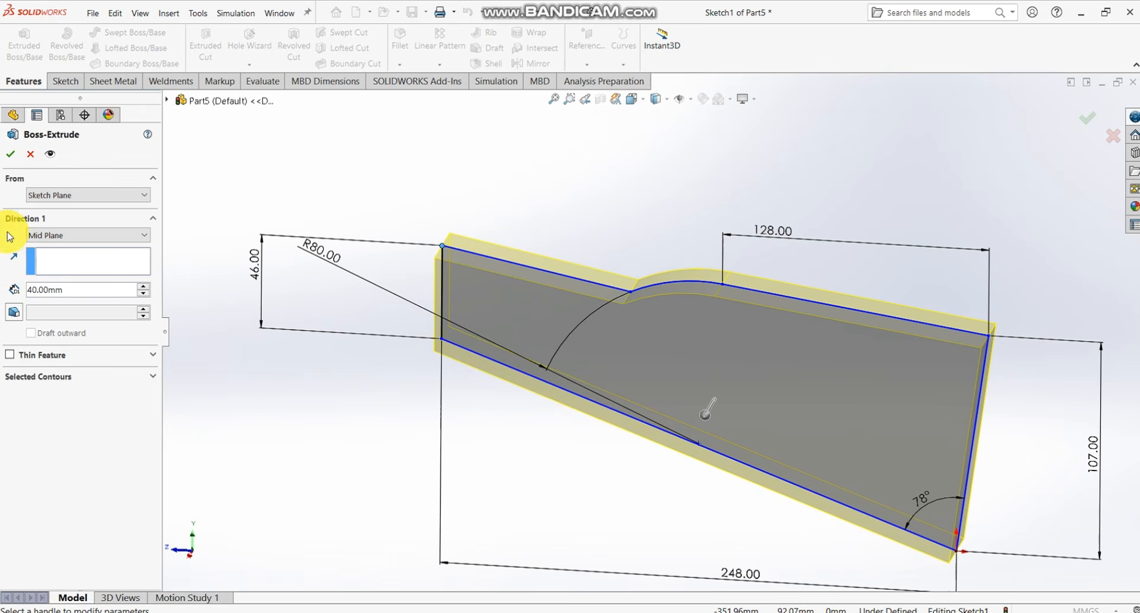
{"action": "left_click", "coordinate": [10, 154]}
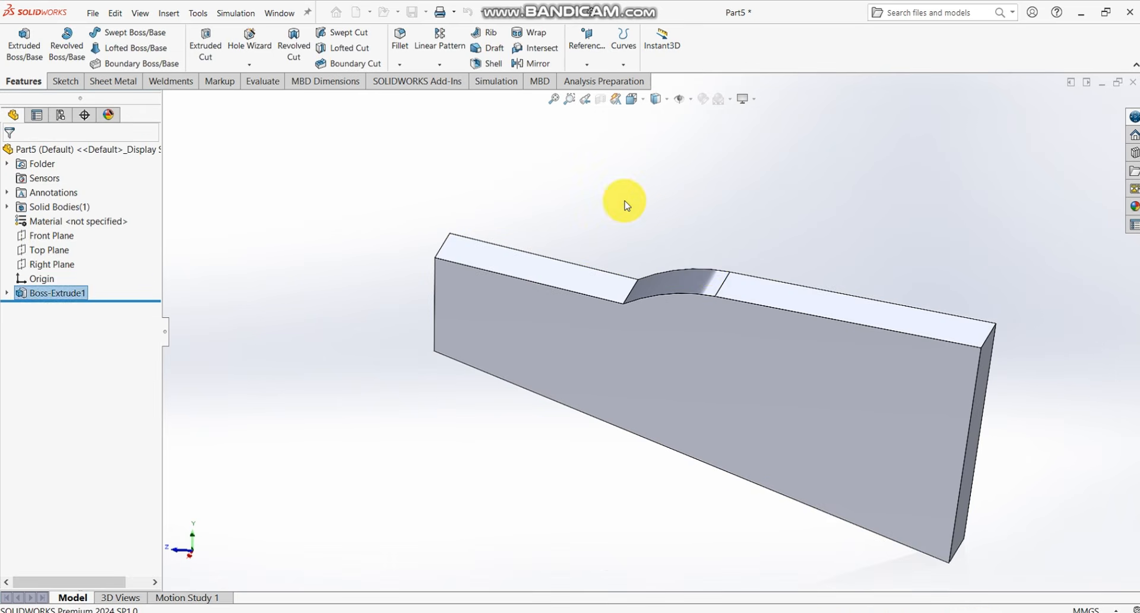
{"action": "middle_click_drag", "start_coordinate": [702, 254], "coordinate": [759, 331]}
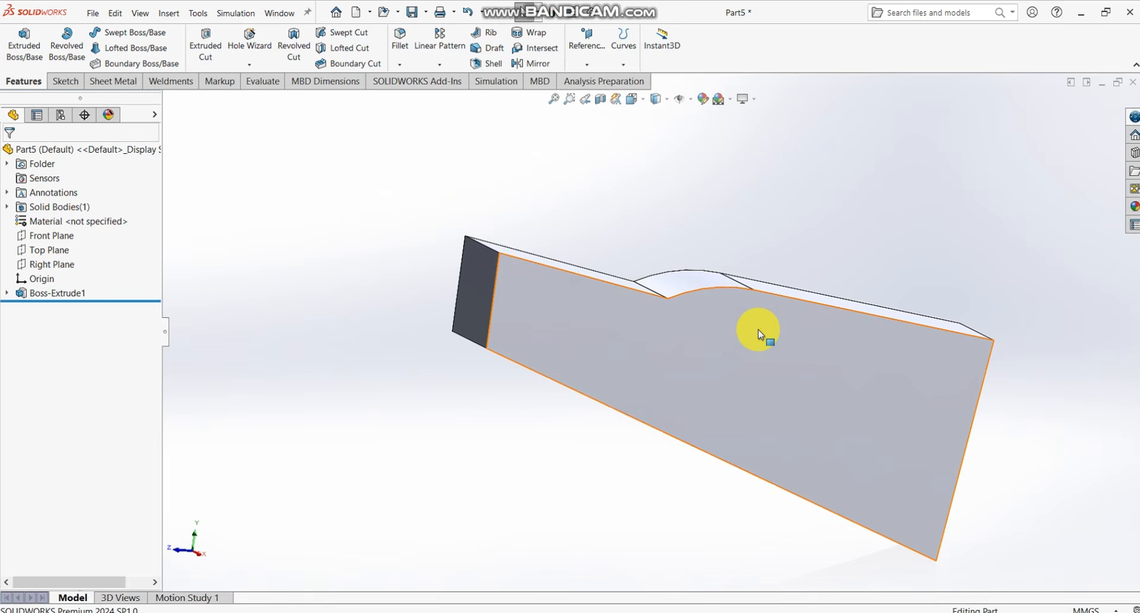
{"action": "key", "text": "ctrl+7"}
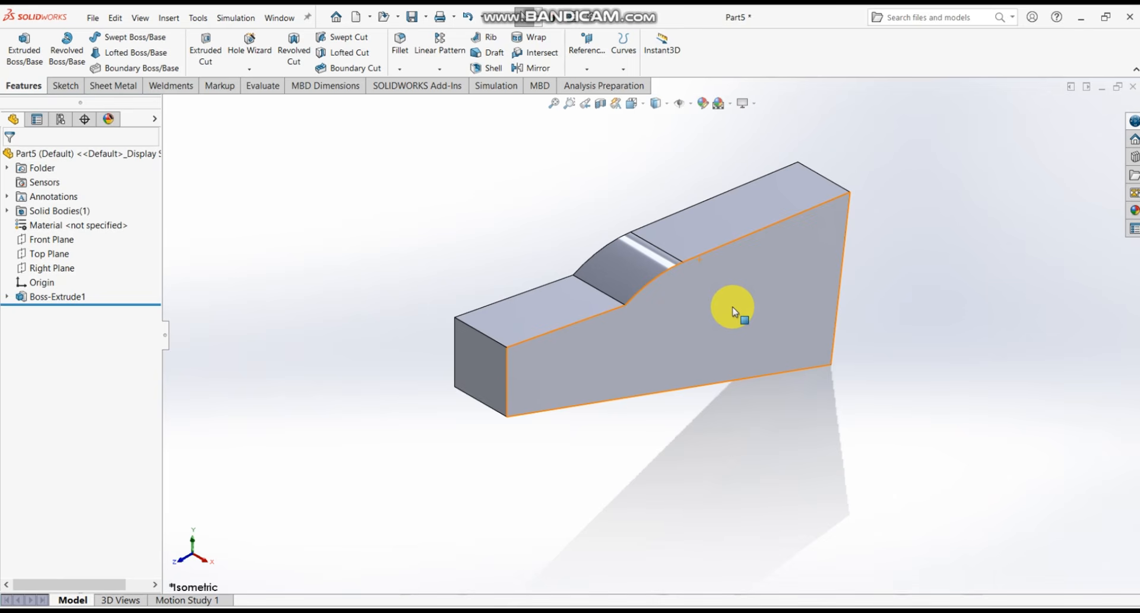
{"action": "left_click", "coordinate": [73, 301]}
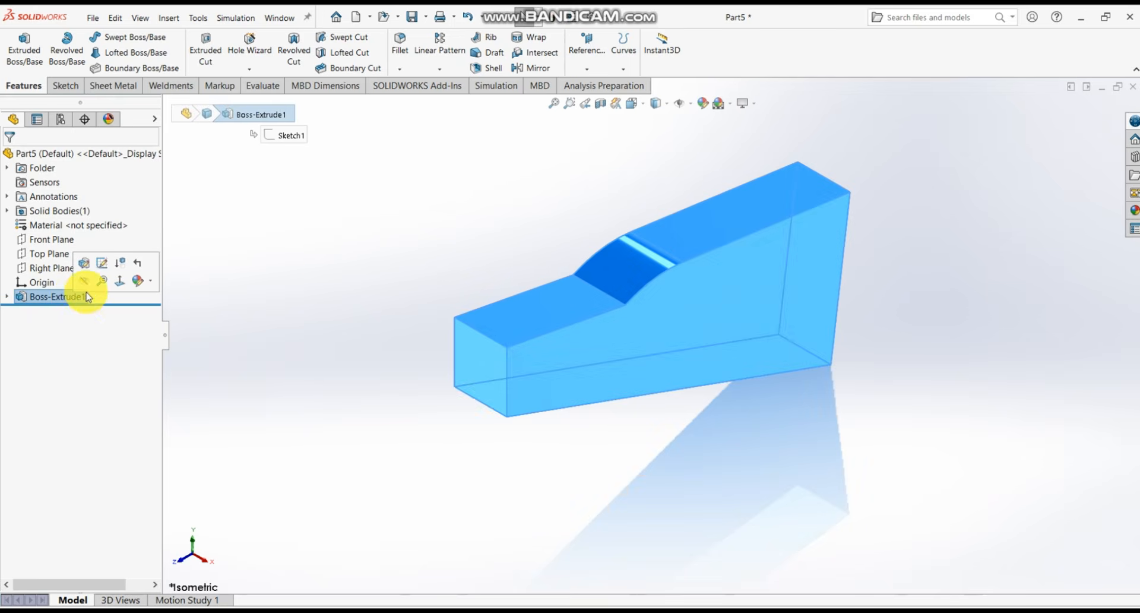
{"action": "mouse_move", "coordinate": [552, 226]}
{"action": "middle_mouse_down"}
{"action": "mouse_move", "coordinate": [522, 166]}
{"action": "mouse_move", "coordinate": [471, 207]}
{"action": "mouse_move", "coordinate": [519, 226]}
{"action": "mouse_move", "coordinate": [550, 209]}
{"action": "mouse_move", "coordinate": [583, 237]}
{"action": "mouse_move", "coordinate": [526, 232]}
{"action": "mouse_move", "coordinate": [574, 214]}
{"action": "mouse_move", "coordinate": [564, 222]}
{"action": "middle_mouse_up"}
{"action": "scroll", "coordinate": [529, 221], "scroll_direction": "down", "scroll_amount": 1}
{"action": "left_click", "coordinate": [531, 220]}
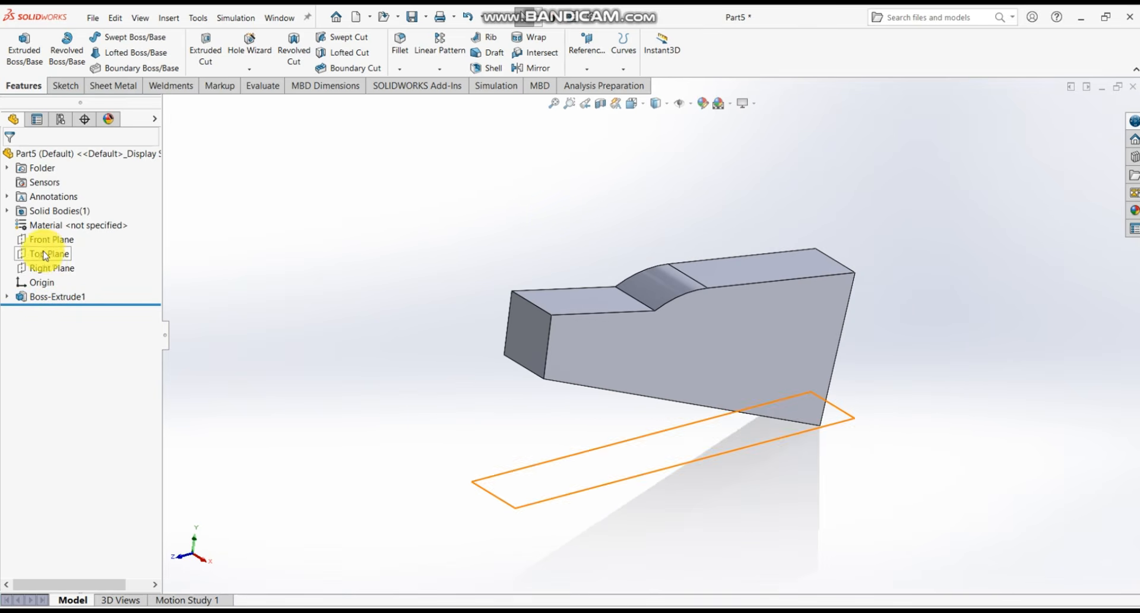
- Start a new sketch on the Right Plane
{"action": "left_click", "coordinate": [52, 267]}
{"action": "middle_click_drag", "start_coordinate": [534, 297], "coordinate": [558, 300]}
{"action": "scroll", "coordinate": [558, 300], "scroll_direction": "down", "scroll_amount": 1}
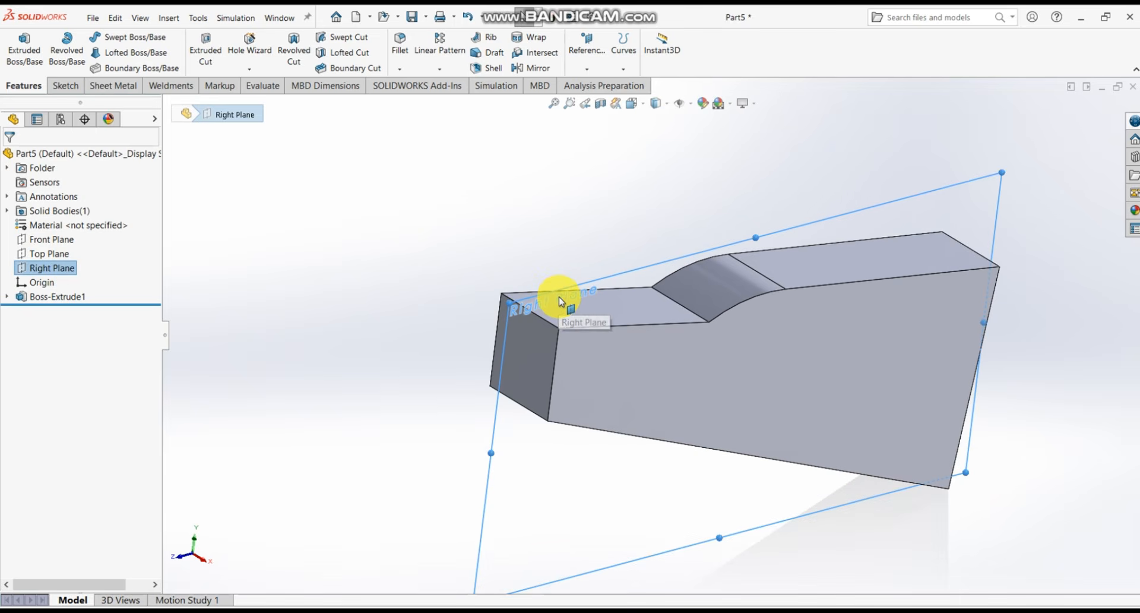
{"action": "right_click", "coordinate": [76, 273]}
{"action": "left_click", "coordinate": [78, 252]}
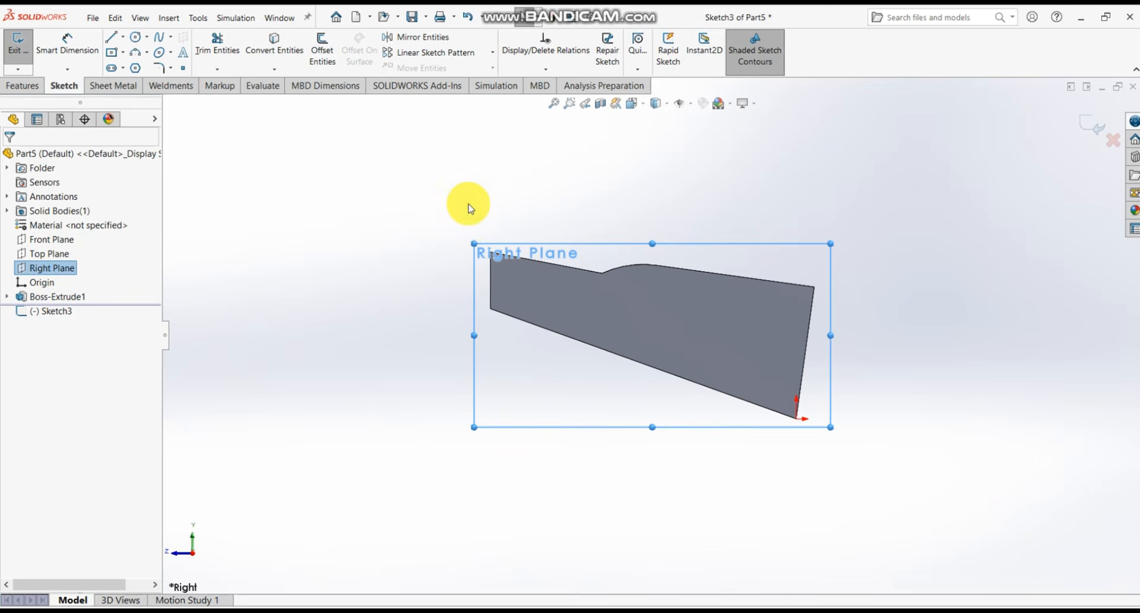
{"action": "scroll", "coordinate": [506, 252], "scroll_direction": "down", "scroll_amount": 4}
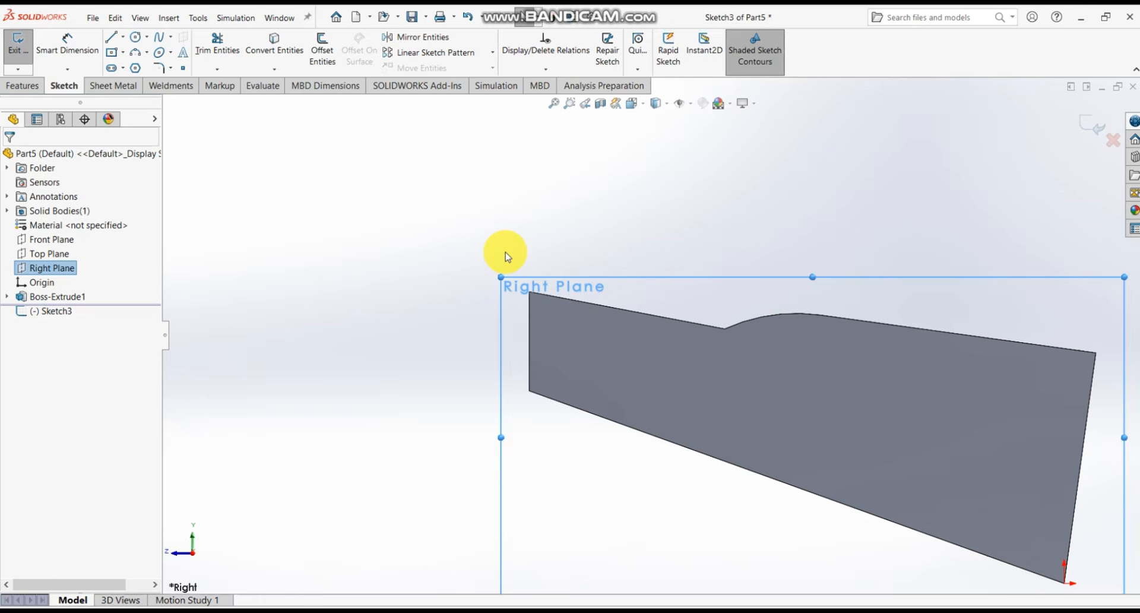
- Sketch a horizontal line about 279 mm long forward from the lower corner of the stock's front edge
{"action": "left_click", "coordinate": [113, 37]}
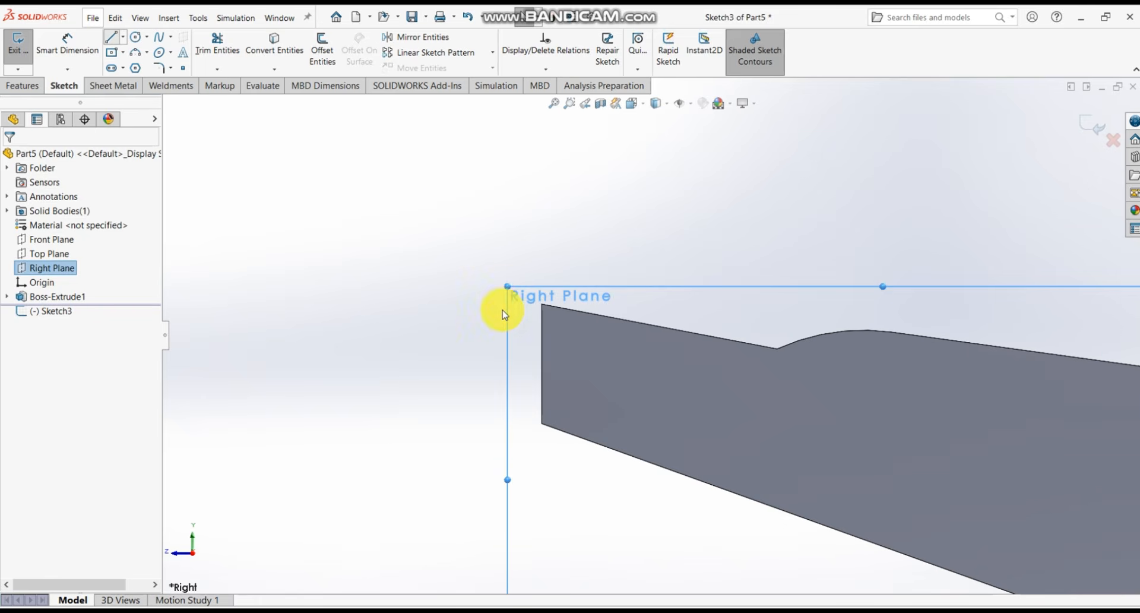
{"action": "left_click", "coordinate": [542, 425]}
{"action": "scroll", "coordinate": [437, 427], "scroll_direction": "up", "scroll_amount": 3}
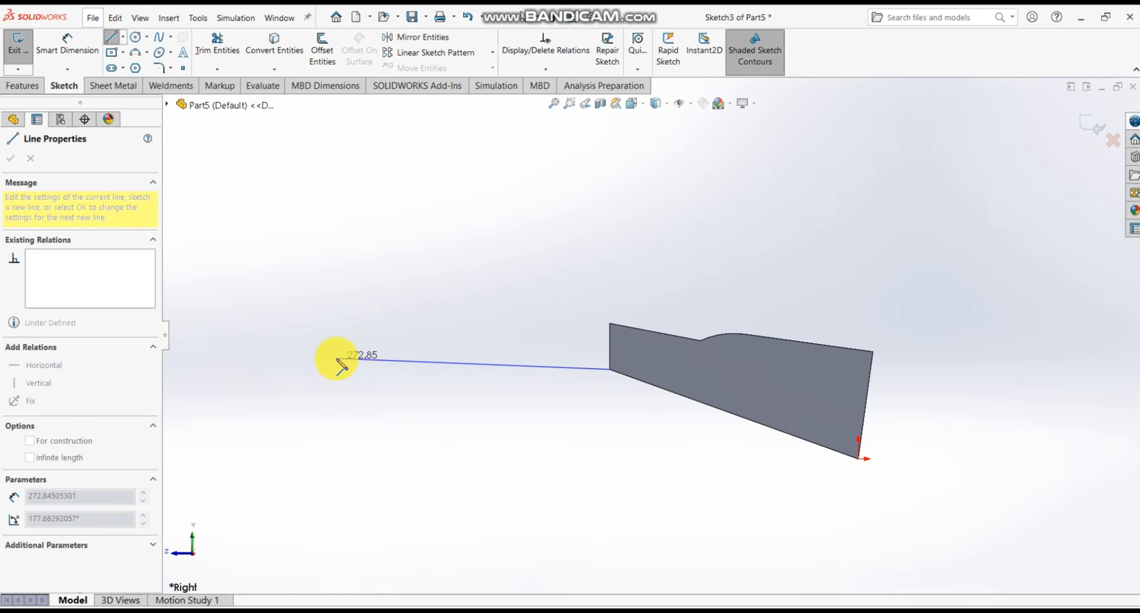
{"action": "left_click", "coordinate": [330, 369]}
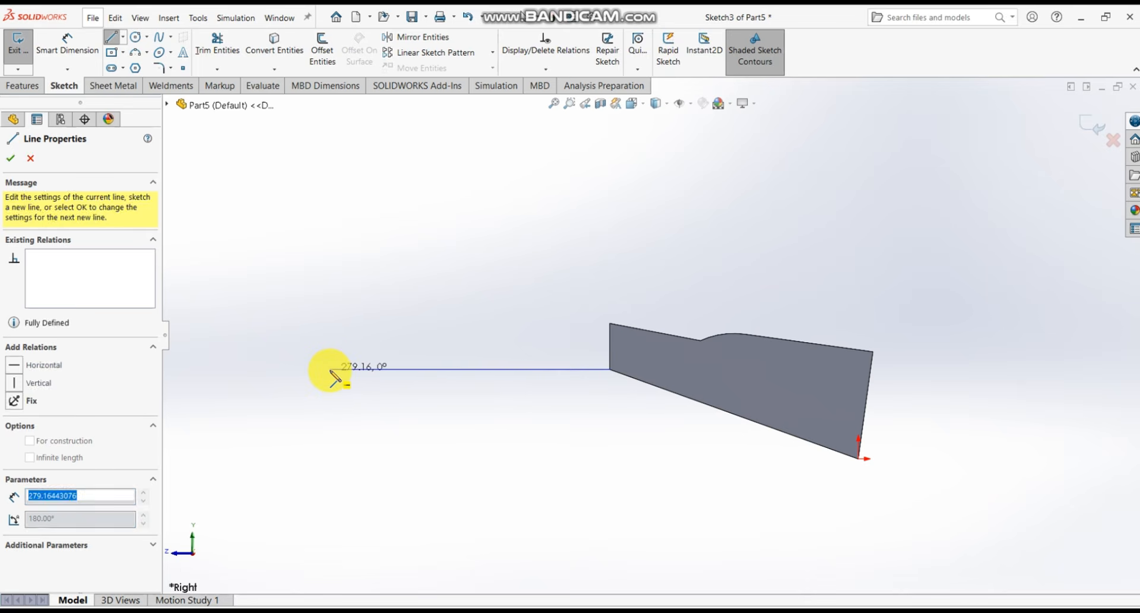
- Continue the outline with two upward steps toward the front, a tall vertical front line and a short horizontal line running back toward the stock
{"action": "left_click", "coordinate": [330, 355]}
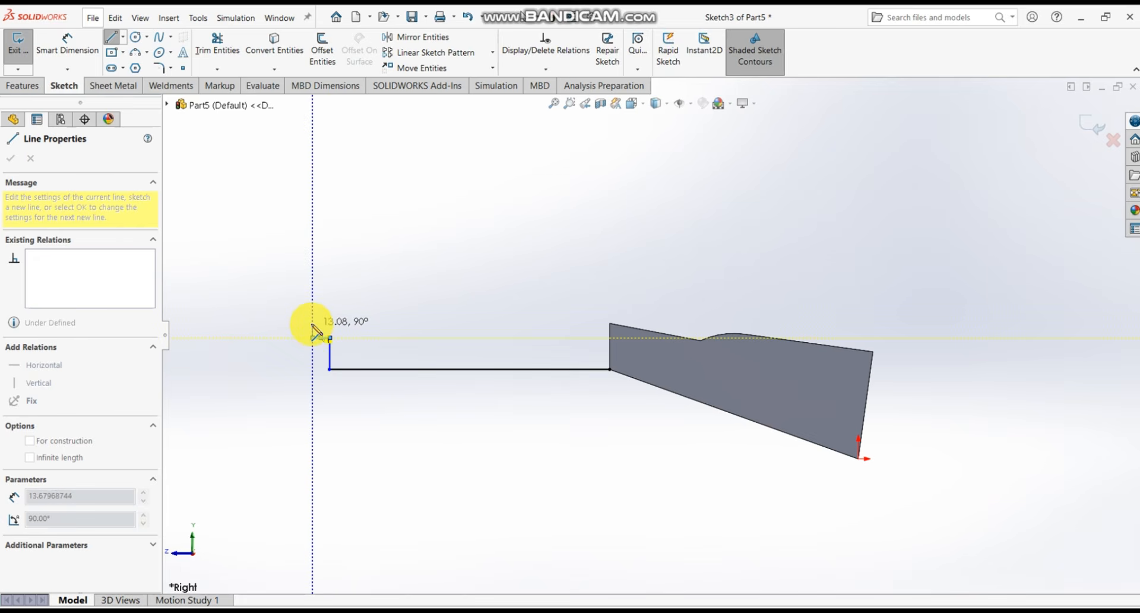
{"action": "left_click", "coordinate": [313, 325]}
{"action": "left_click", "coordinate": [270, 323]}
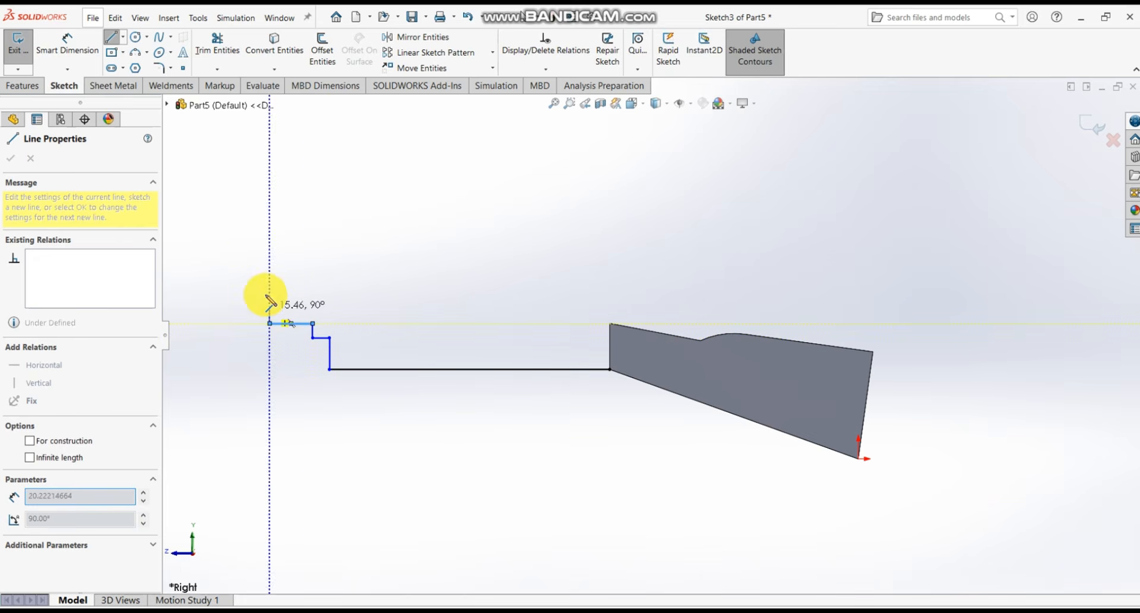
{"action": "left_click", "coordinate": [270, 248]}
{"action": "double_click", "coordinate": [320, 248]}
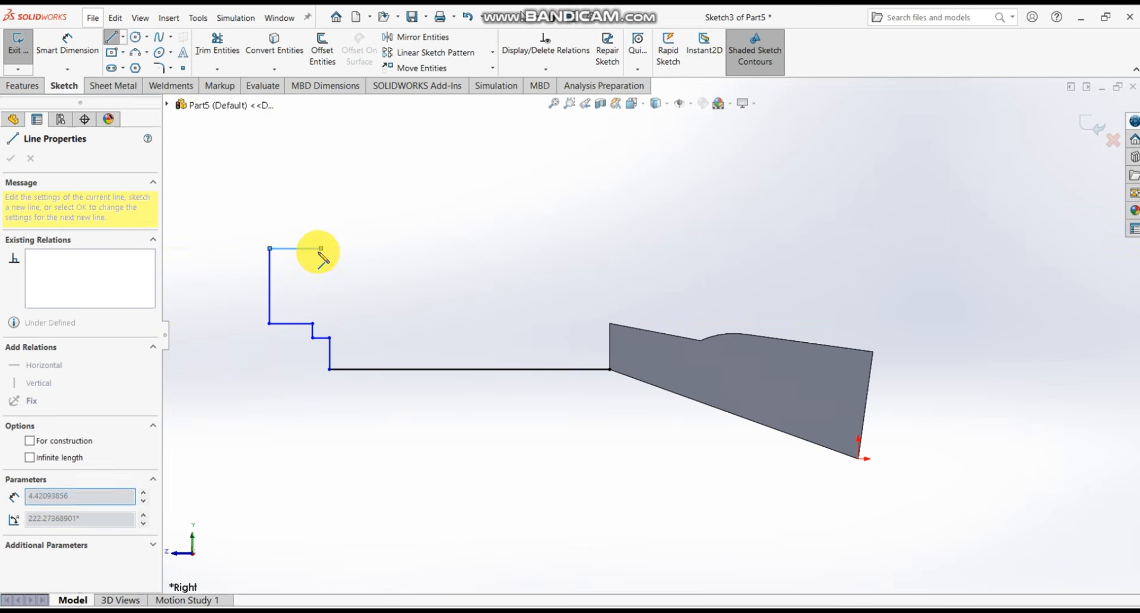
{"action": "key", "text": "Escape"}
{"action": "scroll", "coordinate": [557, 298], "scroll_direction": "down", "scroll_amount": 1}
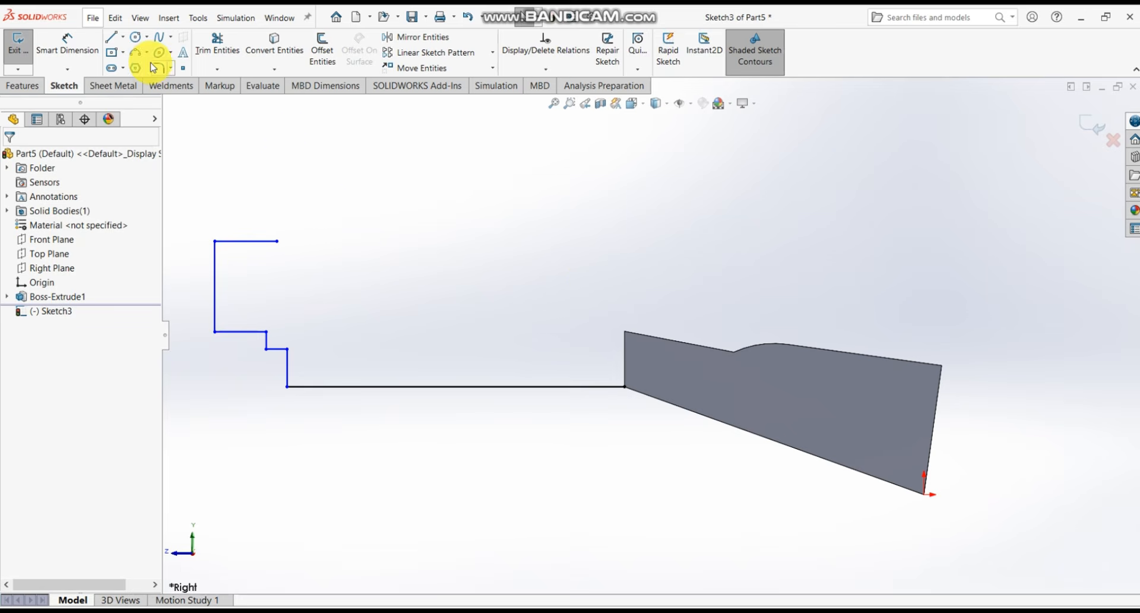
- Sketch a 46 mm line along the stock's front edge, a horizontal line about 17 mm forward and an upward sloped line about 79 mm long
{"action": "left_click", "coordinate": [111, 38]}
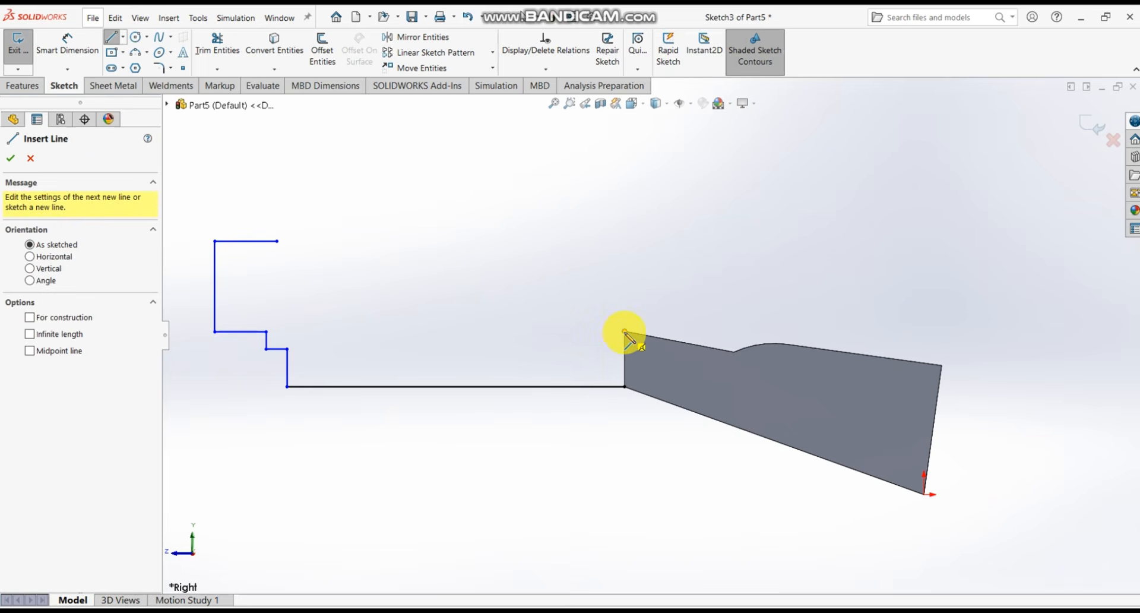
{"action": "left_click", "coordinate": [625, 331]}
{"action": "left_click", "coordinate": [625, 387]}
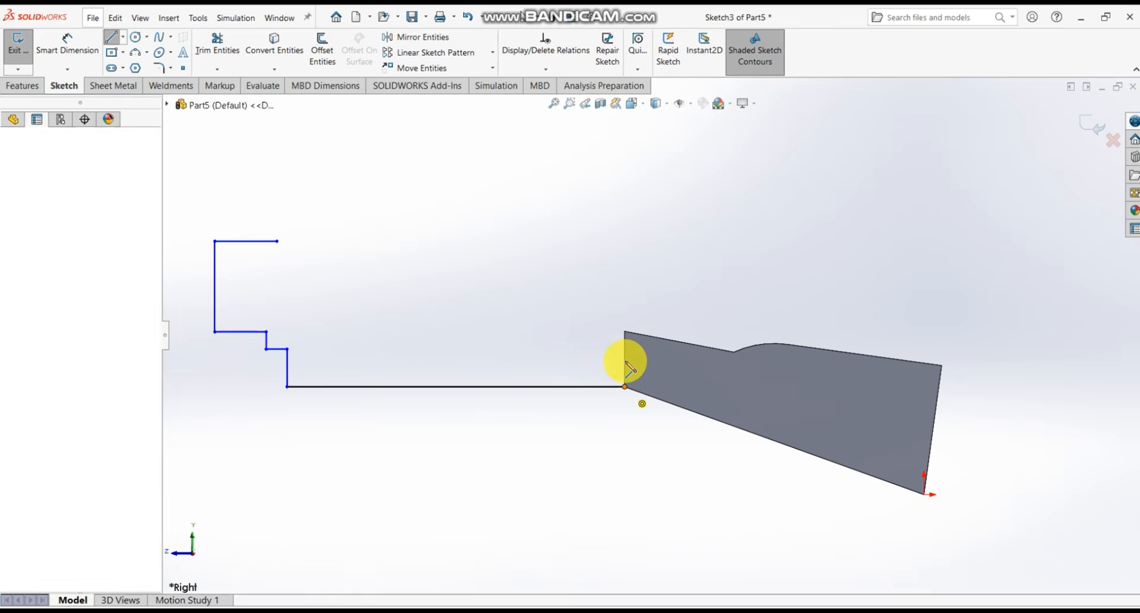
{"action": "left_click", "coordinate": [624, 331]}
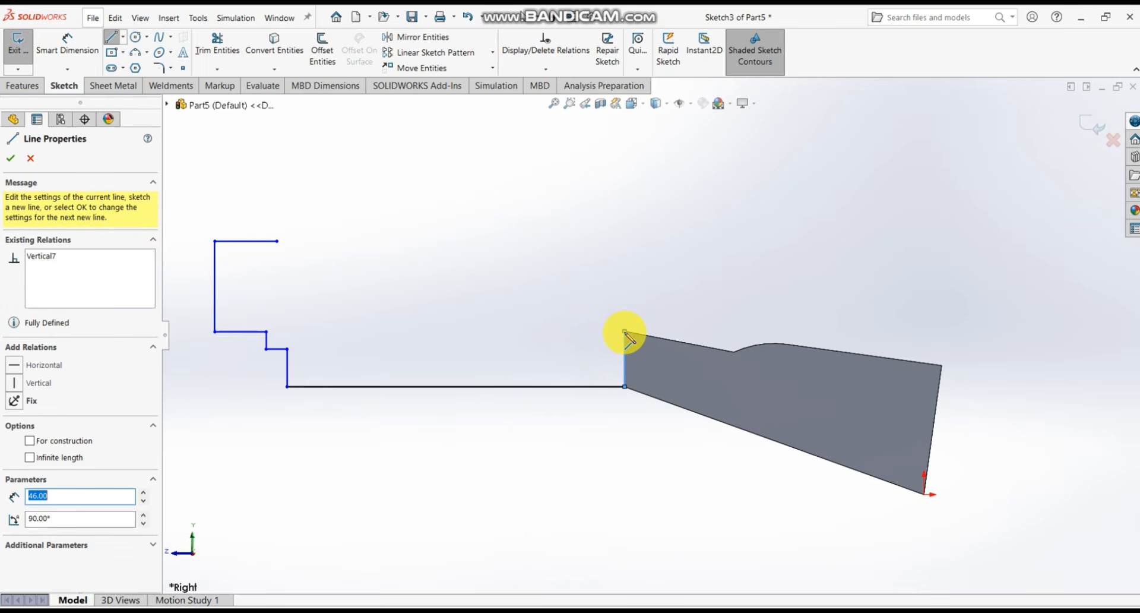
{"action": "left_click", "coordinate": [604, 332]}
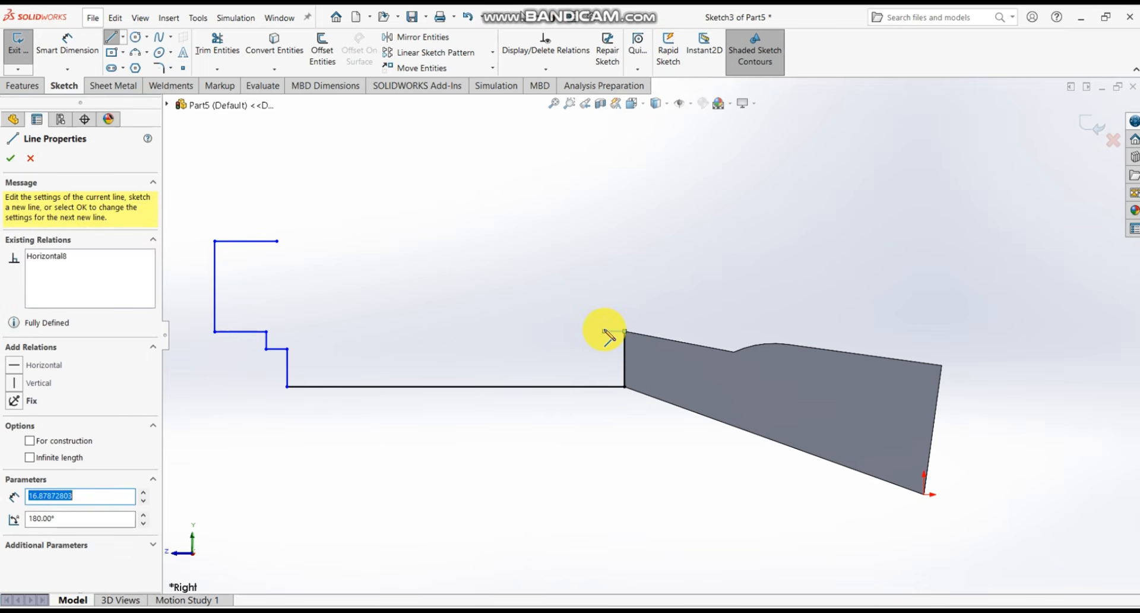
{"action": "left_click", "coordinate": [557, 248]}
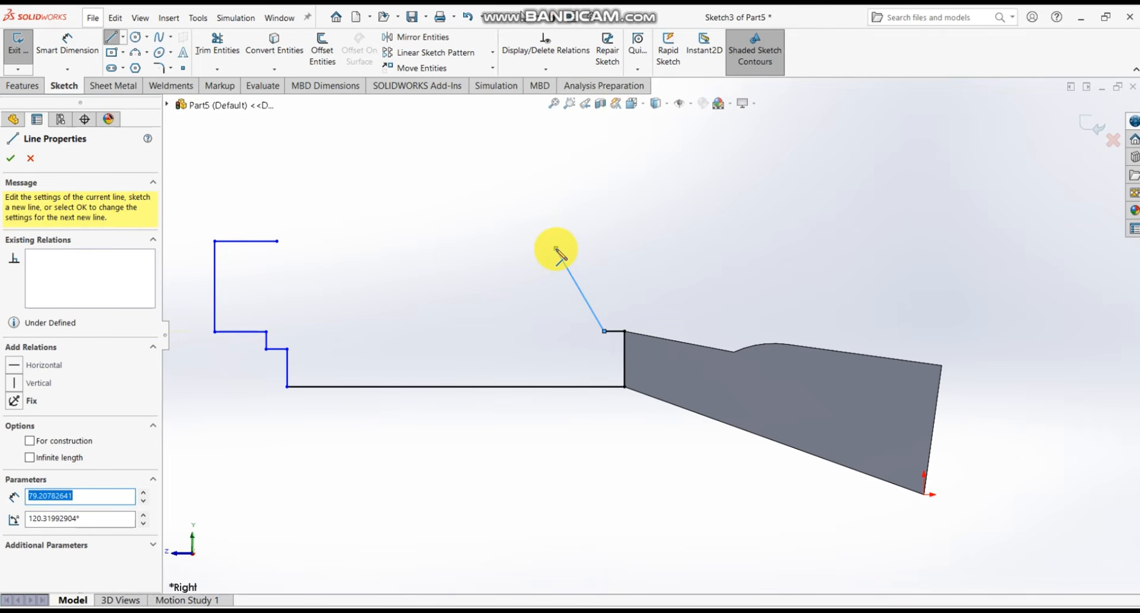
{"action": "key", "text": "Escape"}
{"action": "key", "text": "Escape"}
{"action": "scroll", "coordinate": [557, 248], "scroll_direction": "down", "scroll_amount": 1}
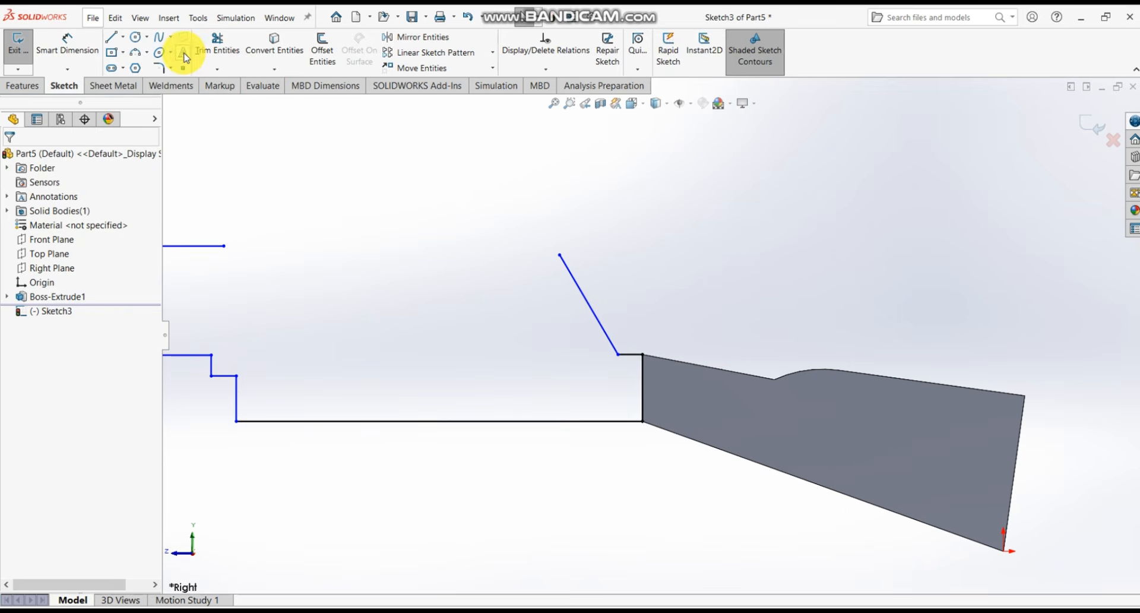
- Draw a 3 Point Arc with a radius of about 76 mm forward from the sloped line's upper end
{"action": "left_click", "coordinate": [147, 53]}
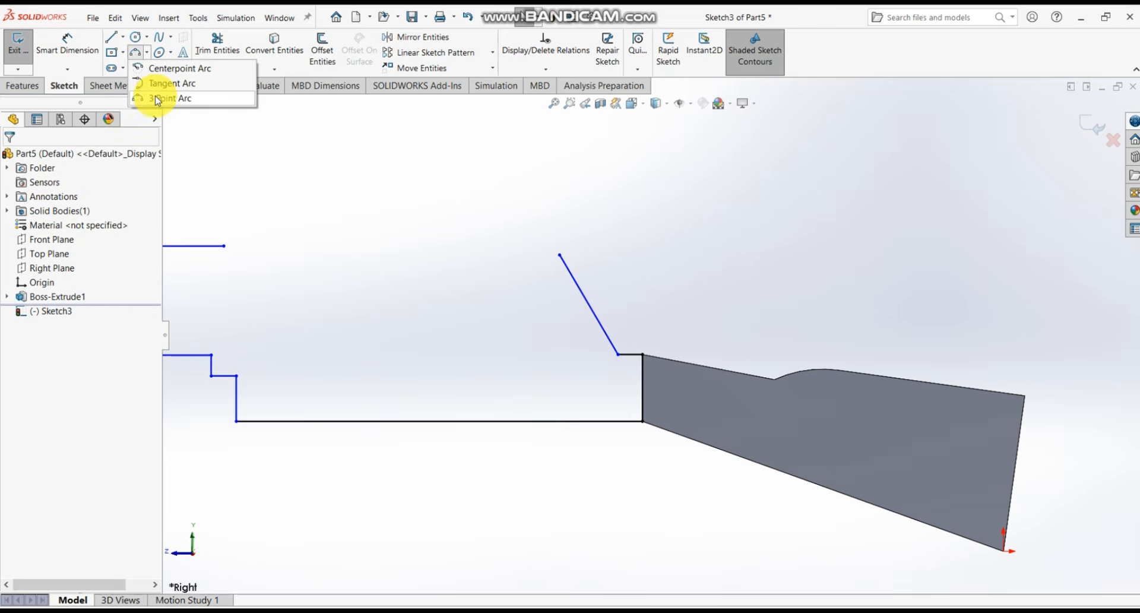
{"action": "left_click", "coordinate": [172, 97]}
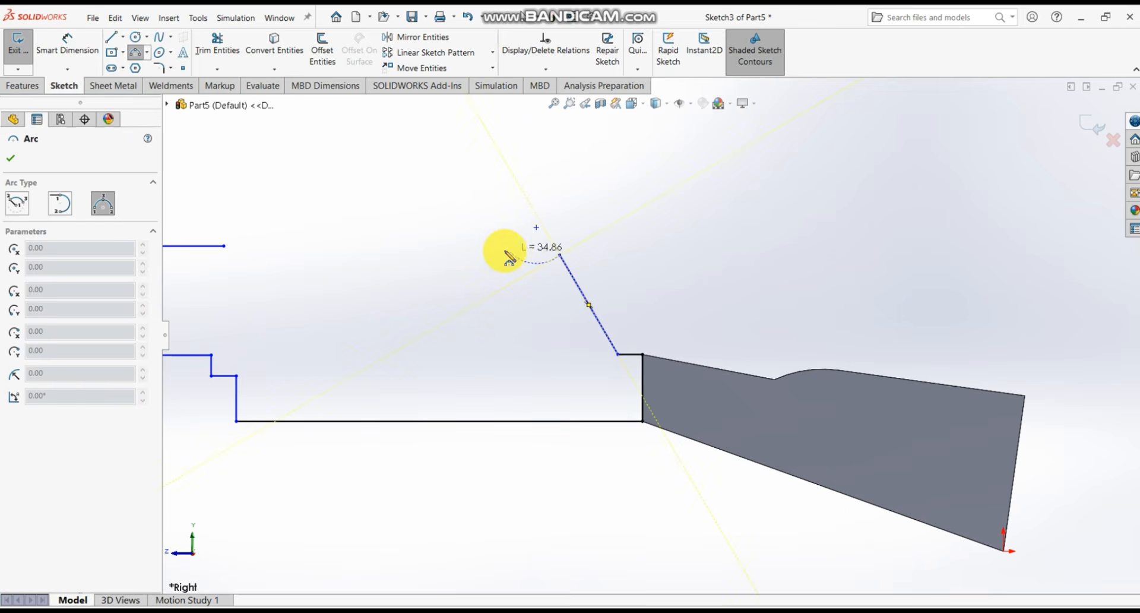
{"action": "left_click", "coordinate": [505, 250]}
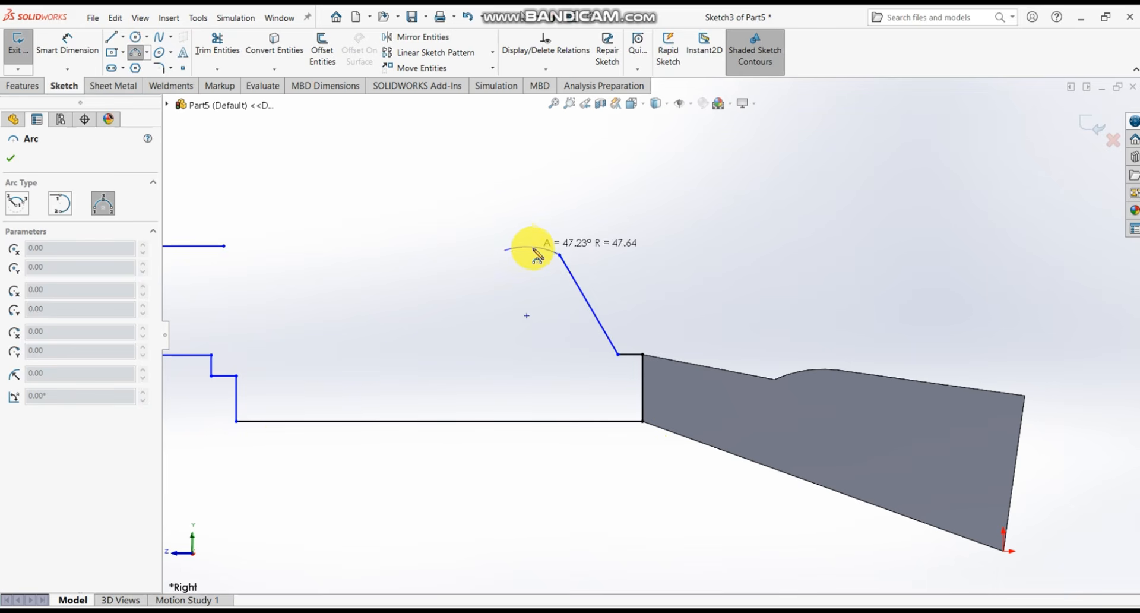
{"action": "left_click", "coordinate": [536, 251]}
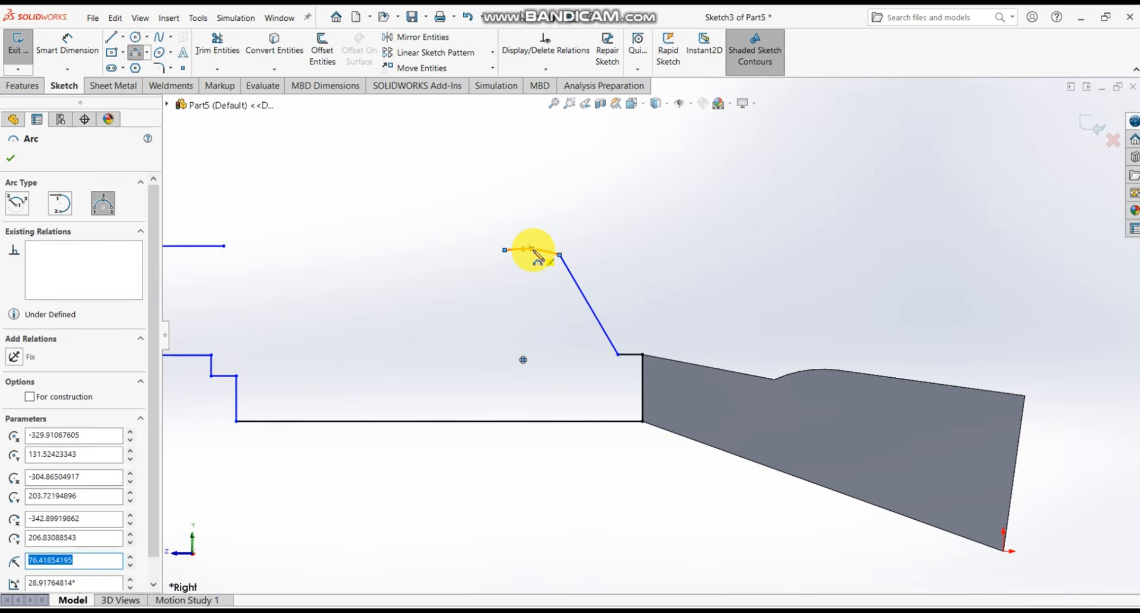
{"action": "scroll", "coordinate": [537, 254], "scroll_direction": "down", "scroll_amount": 2}
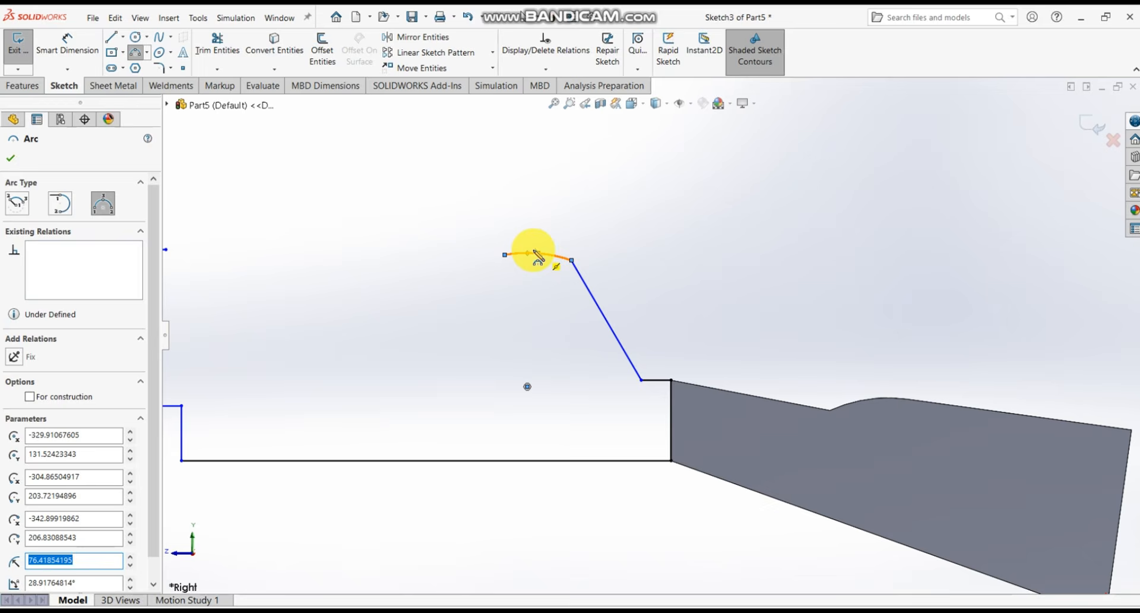
{"action": "key", "text": "Escape"}
{"action": "scroll", "coordinate": [523, 254], "scroll_direction": "up", "scroll_amount": 2}
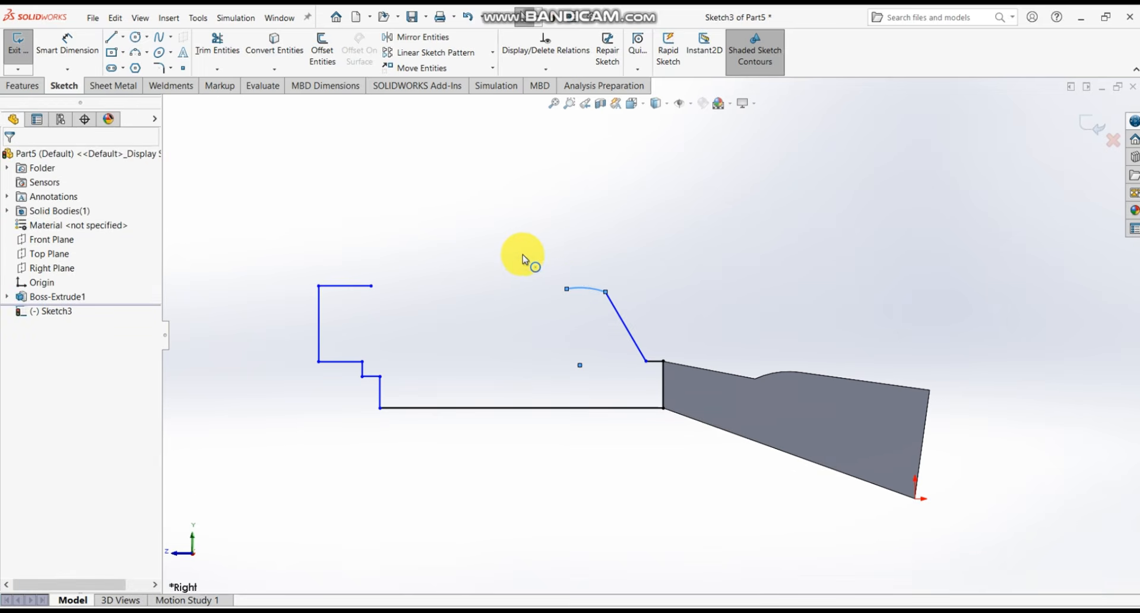
- Sketch a nearly horizontal line about 163 mm long forward from the front end of the rear arc
{"action": "left_click", "coordinate": [112, 38]}
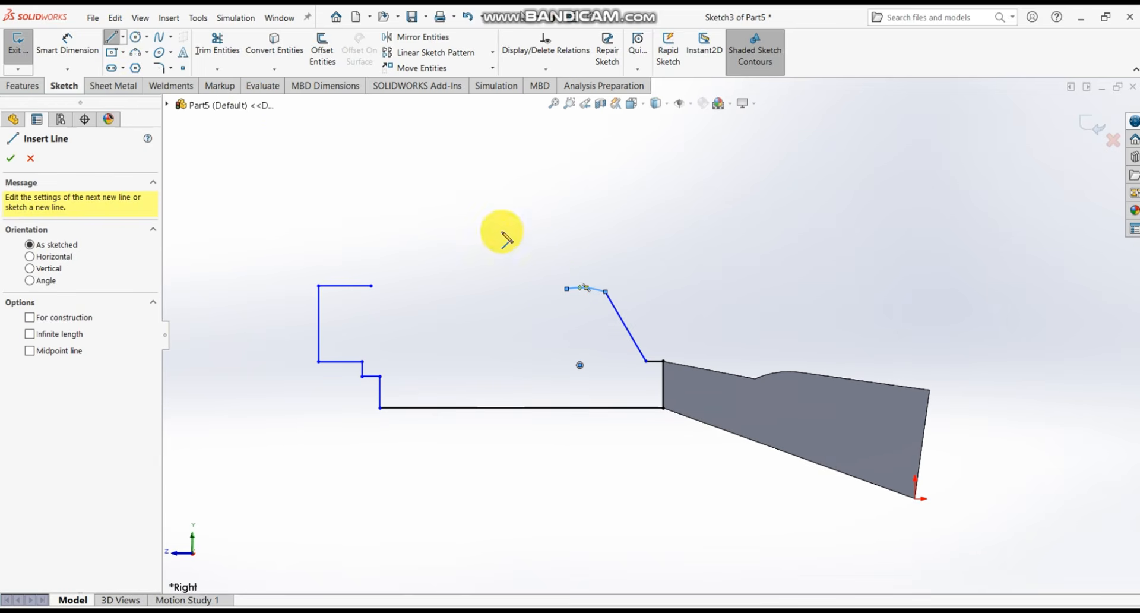
{"action": "left_click", "coordinate": [569, 289]}
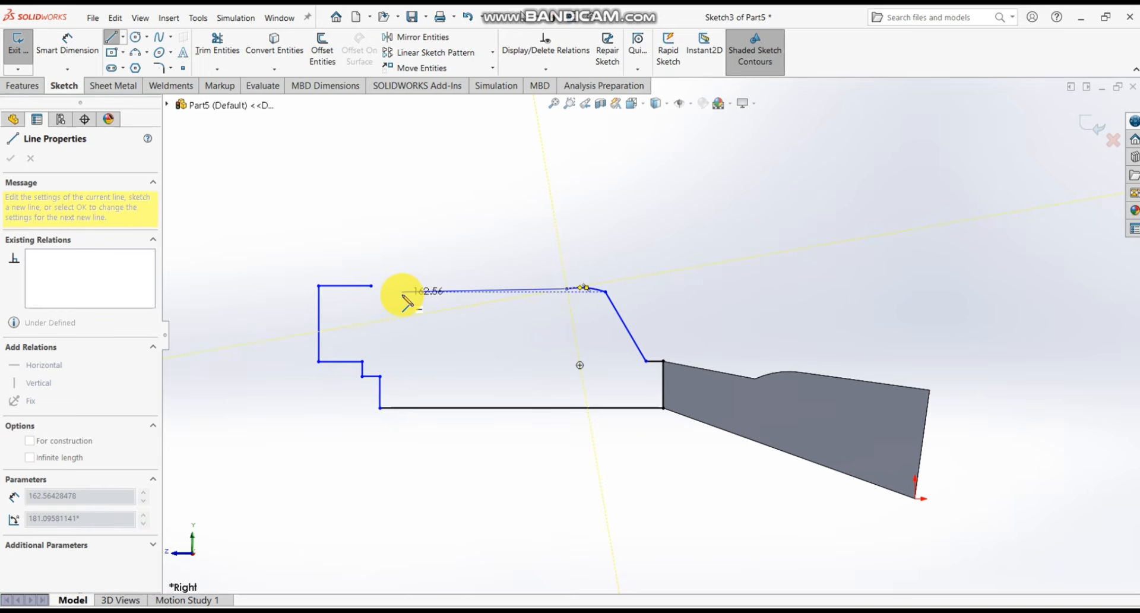
{"action": "left_click", "coordinate": [403, 292]}
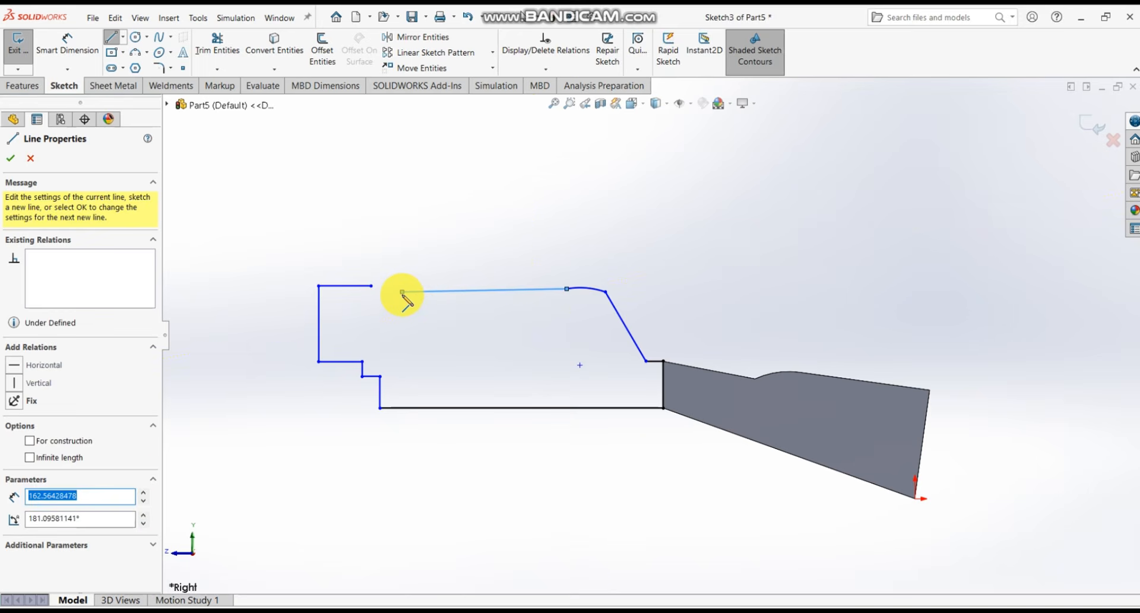
{"action": "key", "text": "Escape"}
- Reshape the receiver's front outline by raising the short upper line, moving the front lower corner forward and up, and shifting the adjoining step forward
{"action": "scroll", "coordinate": [396, 296], "scroll_direction": "down", "scroll_amount": 2}
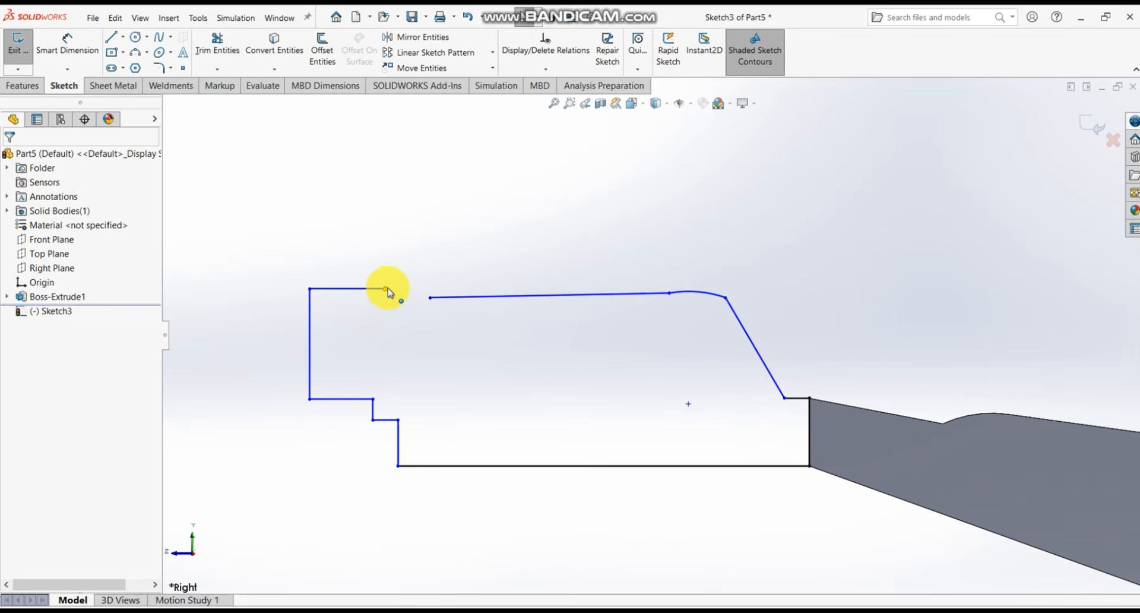
{"action": "left_click_drag", "start_coordinate": [387, 293], "coordinate": [343, 223]}
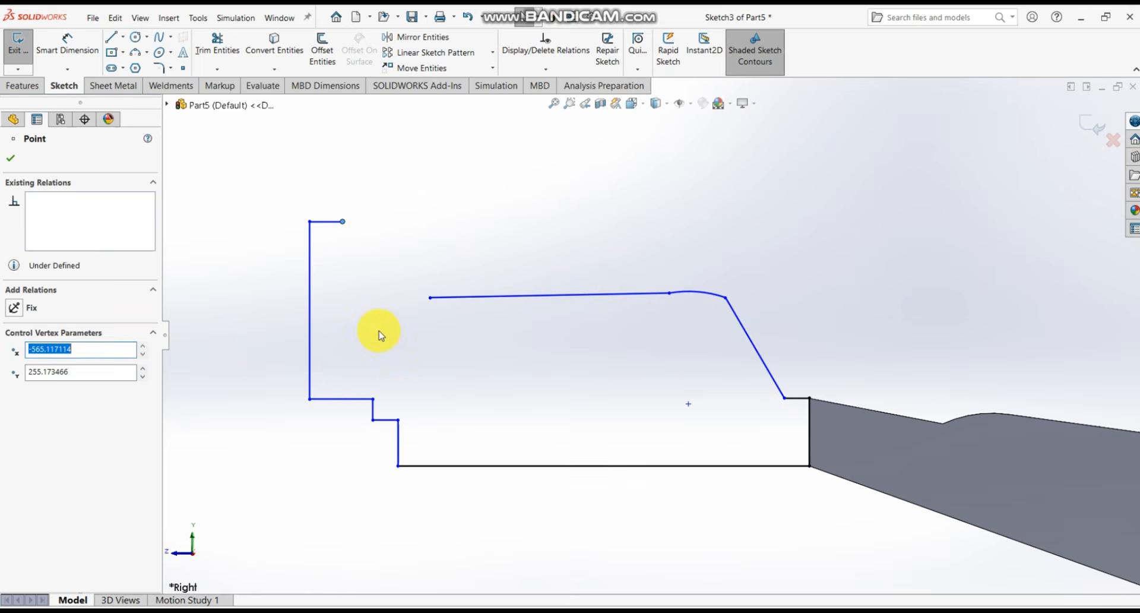
{"action": "left_click_drag", "start_coordinate": [310, 399], "coordinate": [262, 353]}
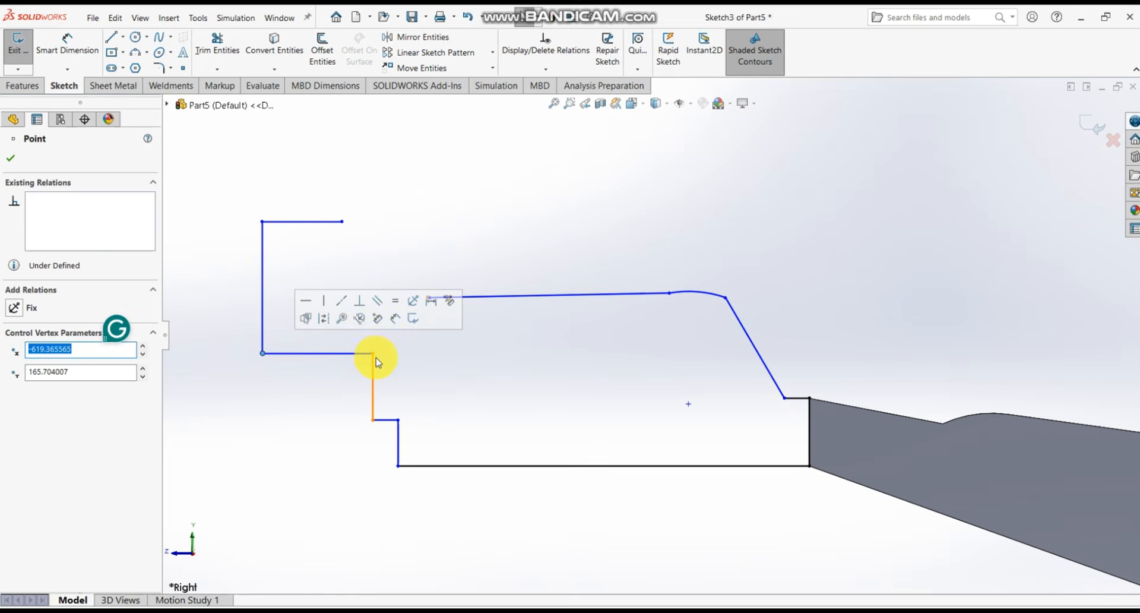
{"action": "left_click_drag", "start_coordinate": [374, 355], "coordinate": [350, 371]}
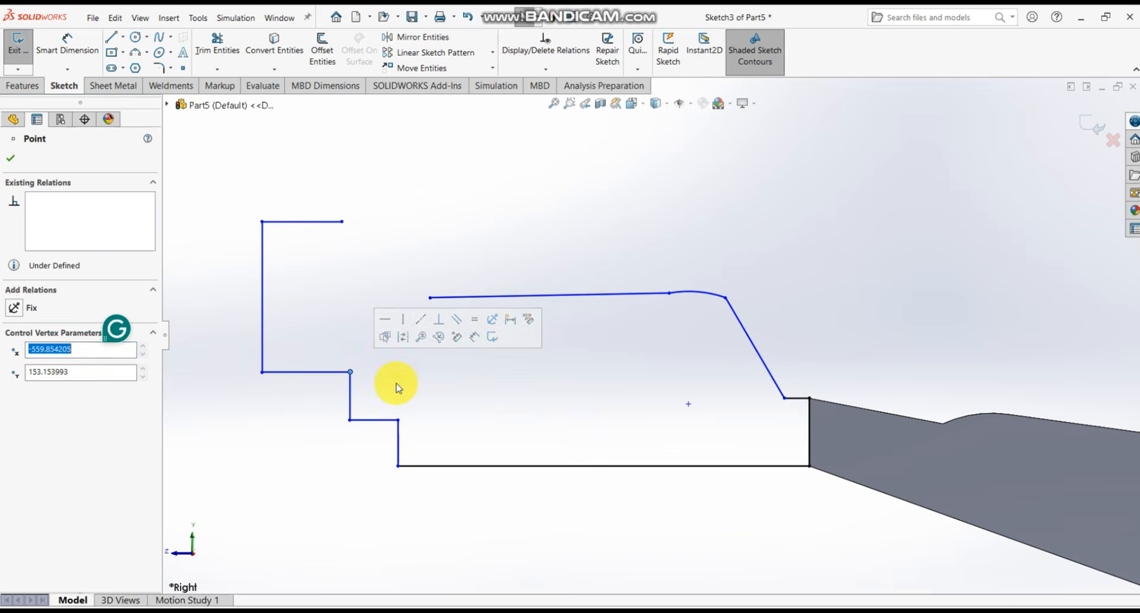
{"action": "left_click", "coordinate": [383, 277]}
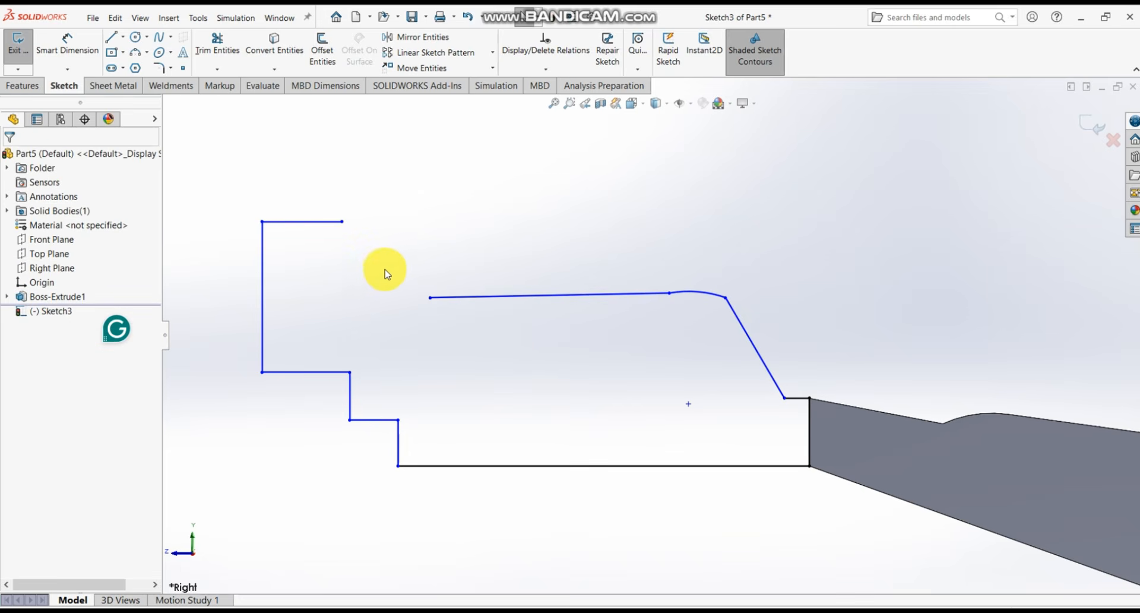
- From the long upper line's front end, sketch a vertical line about 21 mm up and a horizontal line about 22 mm forward
{"action": "left_click", "coordinate": [111, 37]}
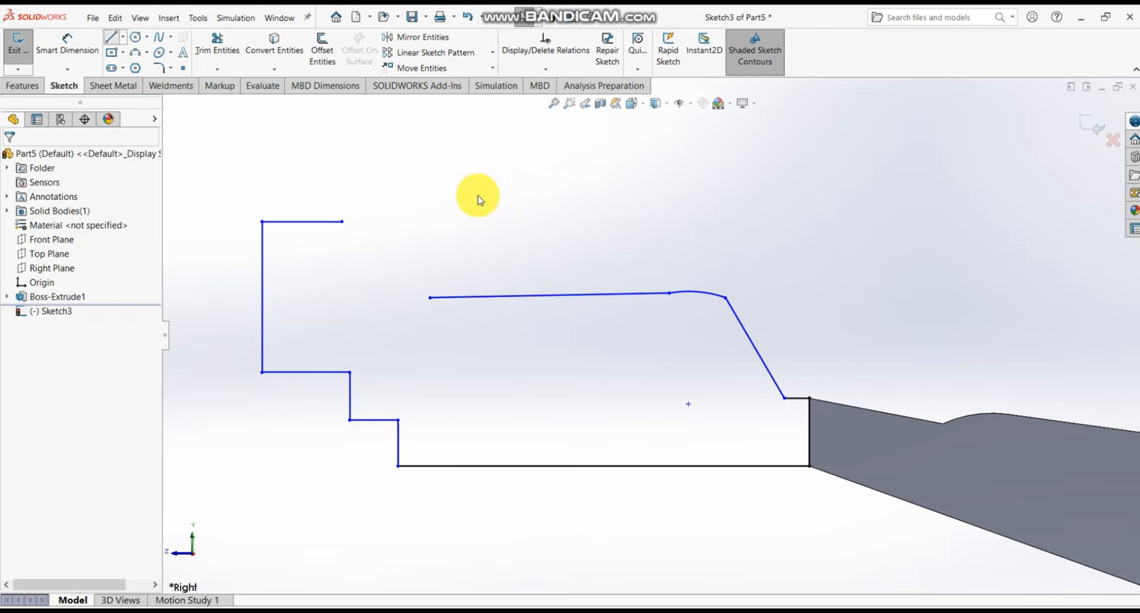
{"action": "left_click", "coordinate": [431, 298]}
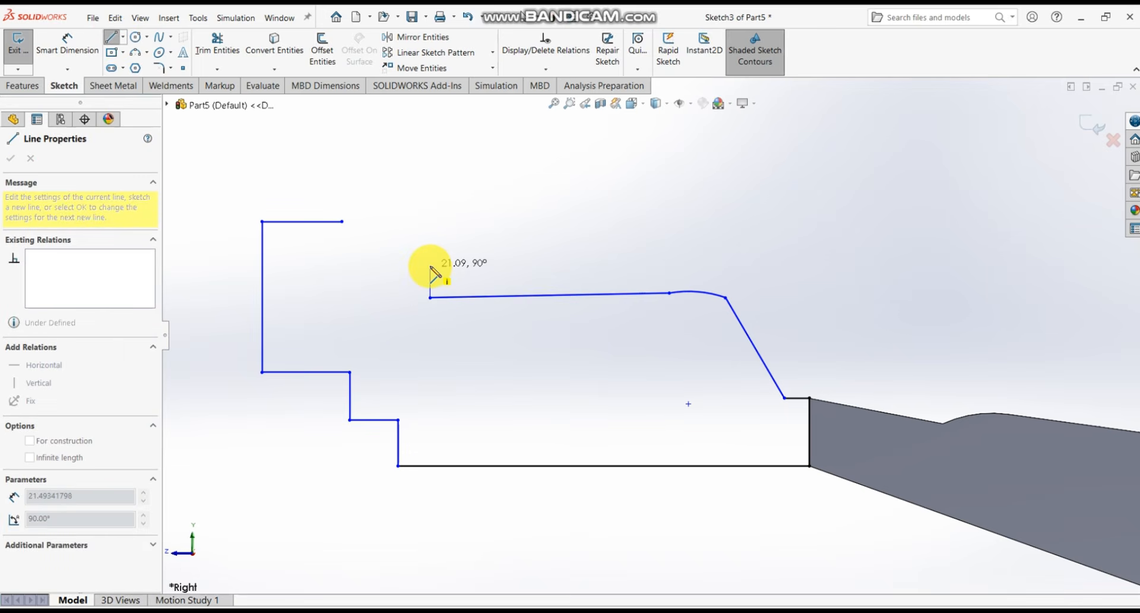
{"action": "left_click", "coordinate": [431, 265]}
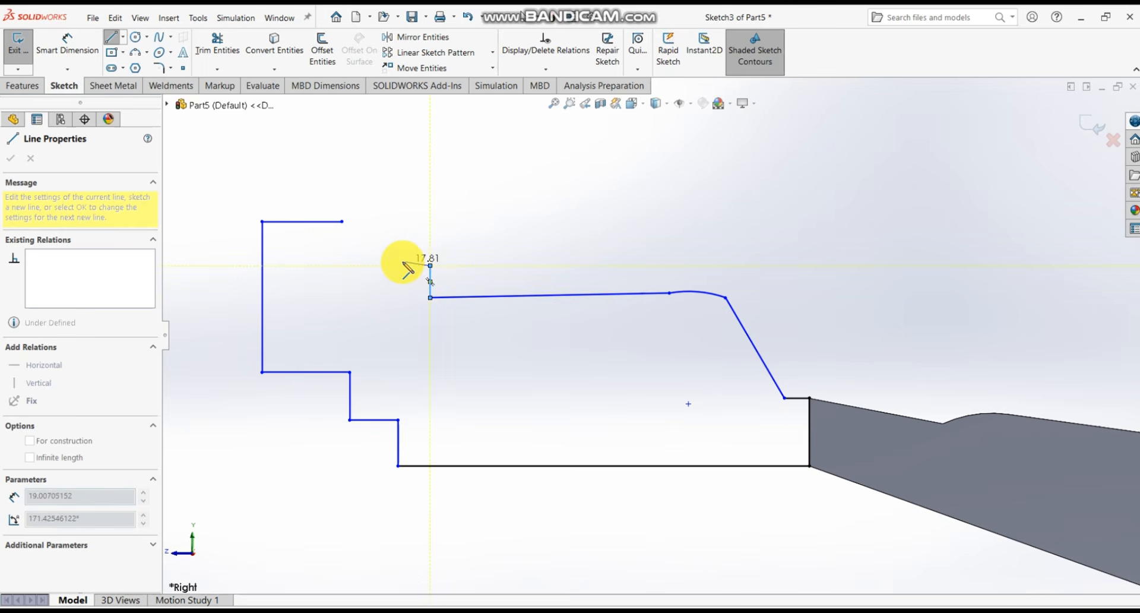
{"action": "double_click", "coordinate": [398, 265]}
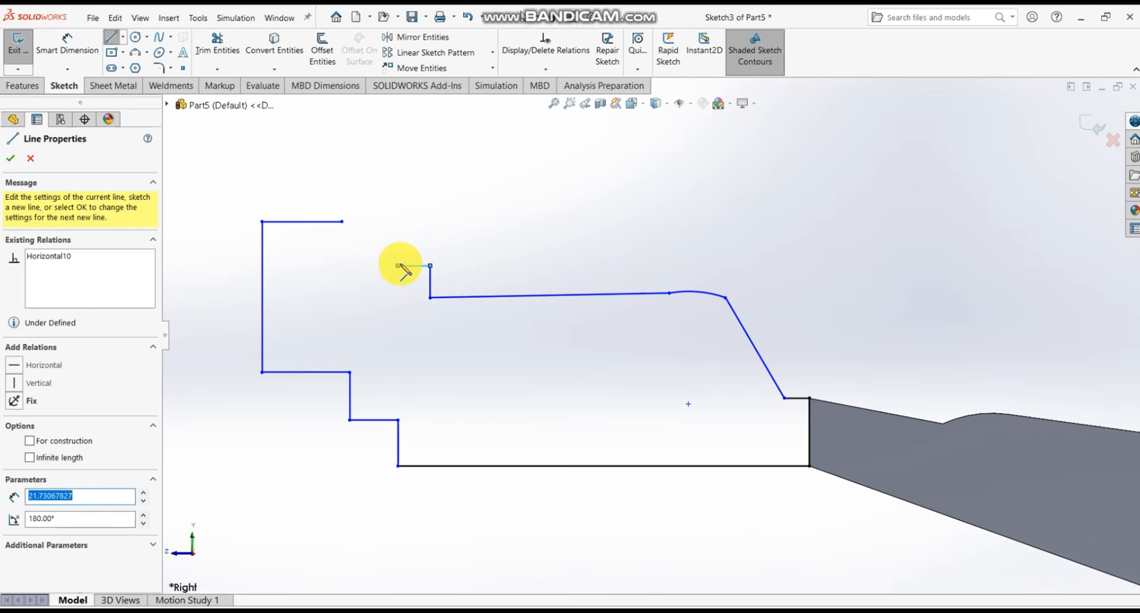
{"action": "key", "text": "Escape"}
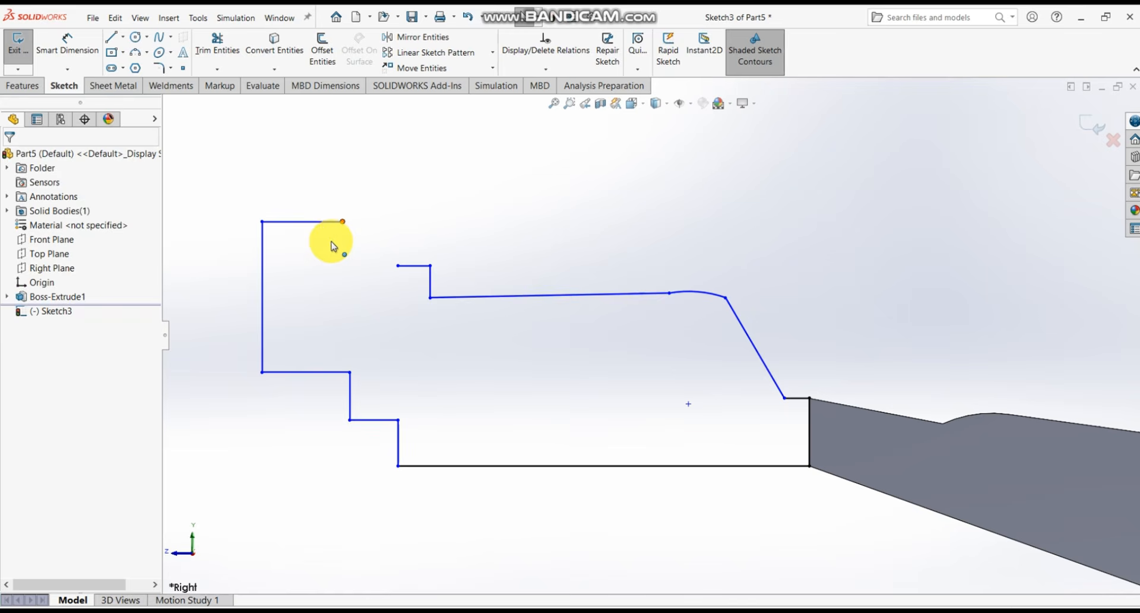
- Lower the front upper line and close the gap behind it with a downward-bulging 3 Point Arc of about 59 mm radius
{"action": "left_click_drag", "start_coordinate": [342, 222], "coordinate": [331, 257]}
{"action": "left_click", "coordinate": [272, 218]}
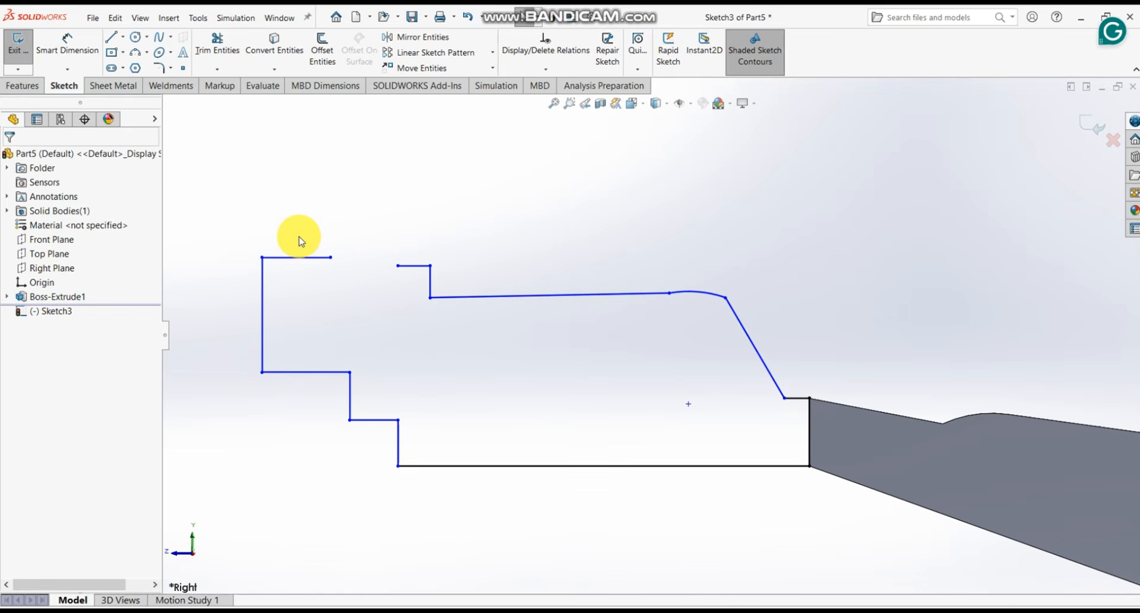
{"action": "left_click", "coordinate": [146, 52]}
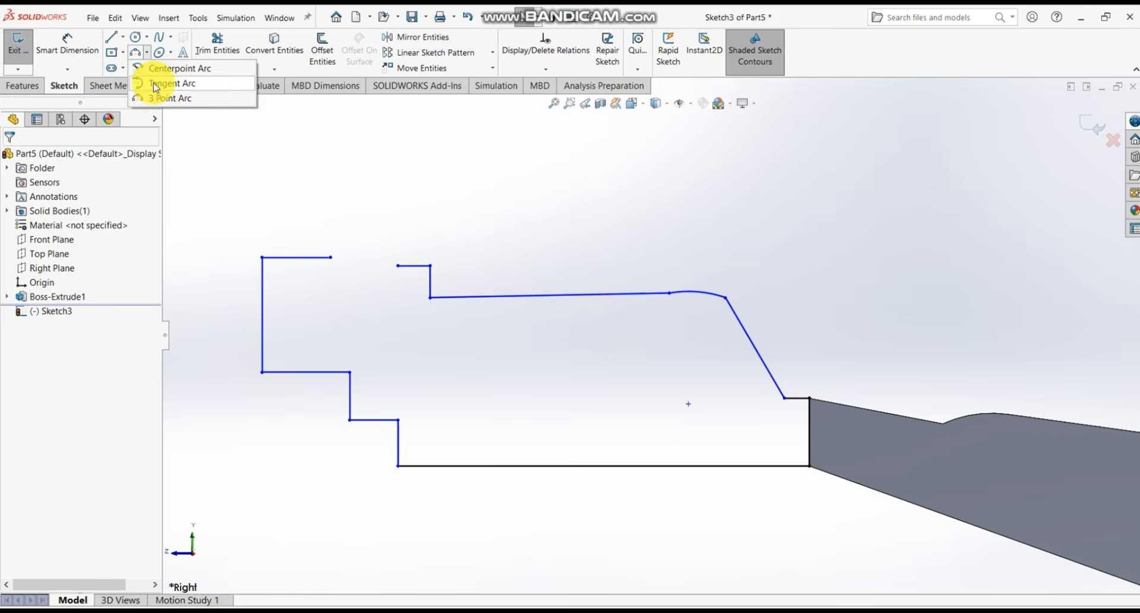
{"action": "left_click", "coordinate": [169, 98]}
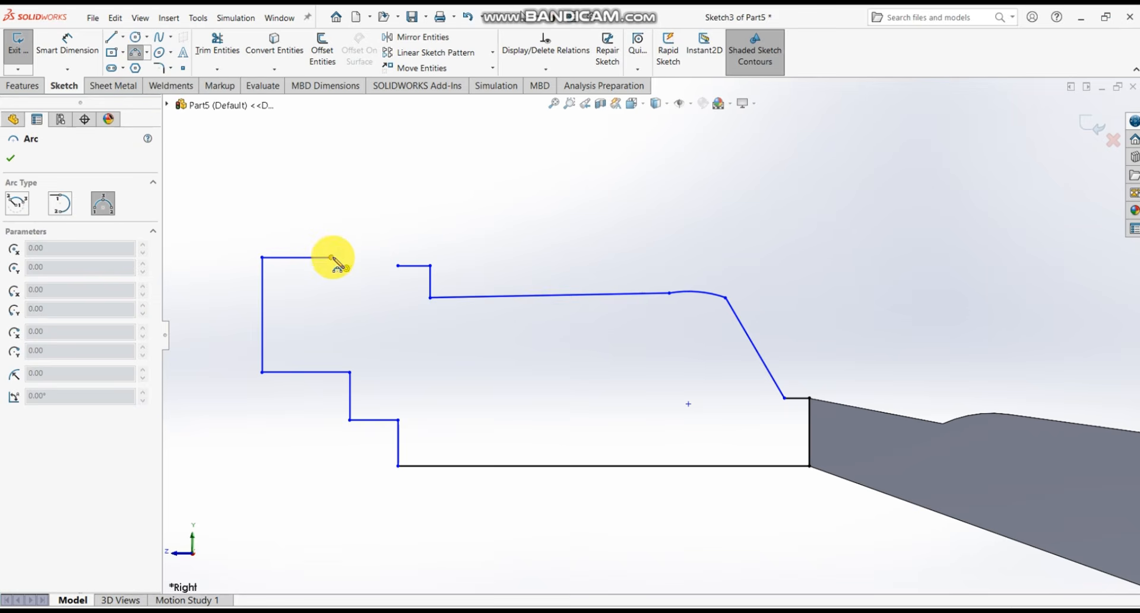
{"action": "left_click", "coordinate": [331, 258]}
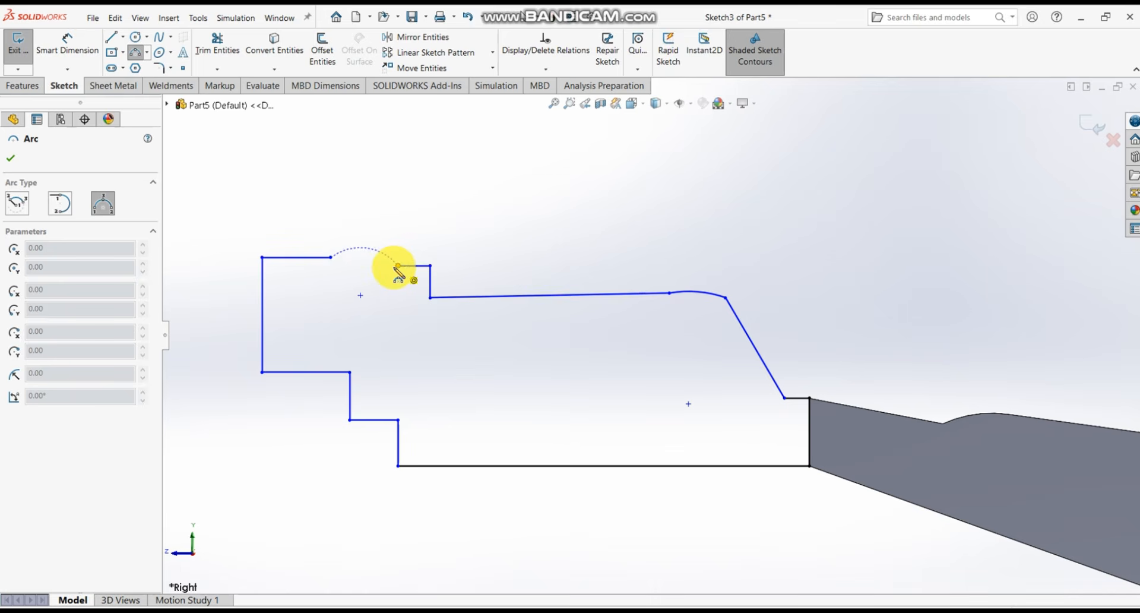
{"action": "left_click", "coordinate": [398, 265]}
{"action": "left_click", "coordinate": [362, 273]}
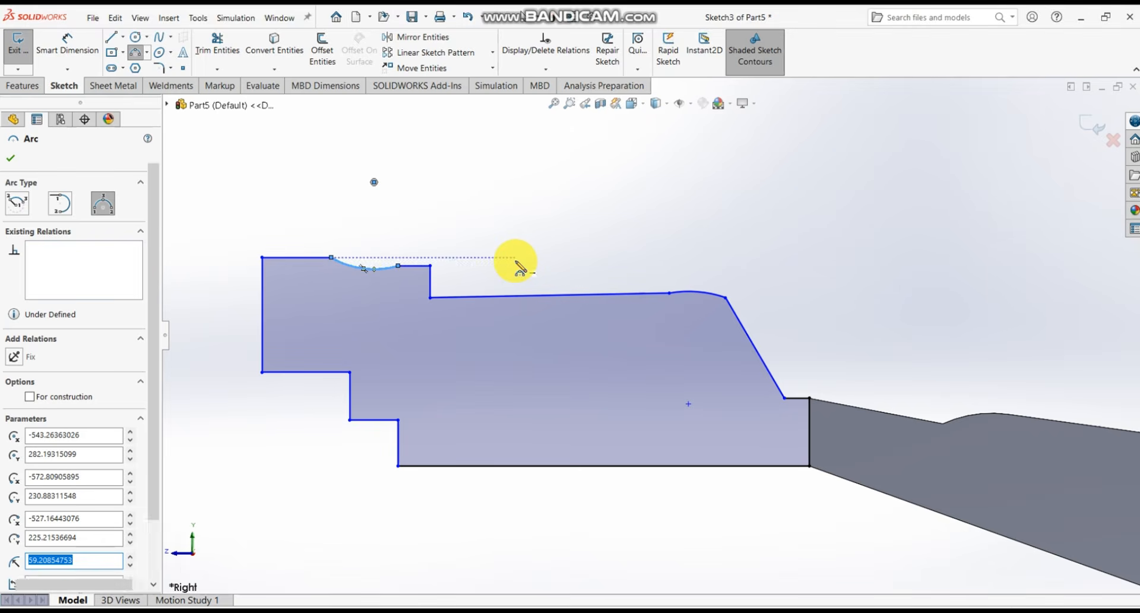
{"action": "key", "text": "Escape"}
- Add a Tangent relation between the receiver's rear arc and the sloped line leading down to the stock
{"action": "key", "text": "f"}
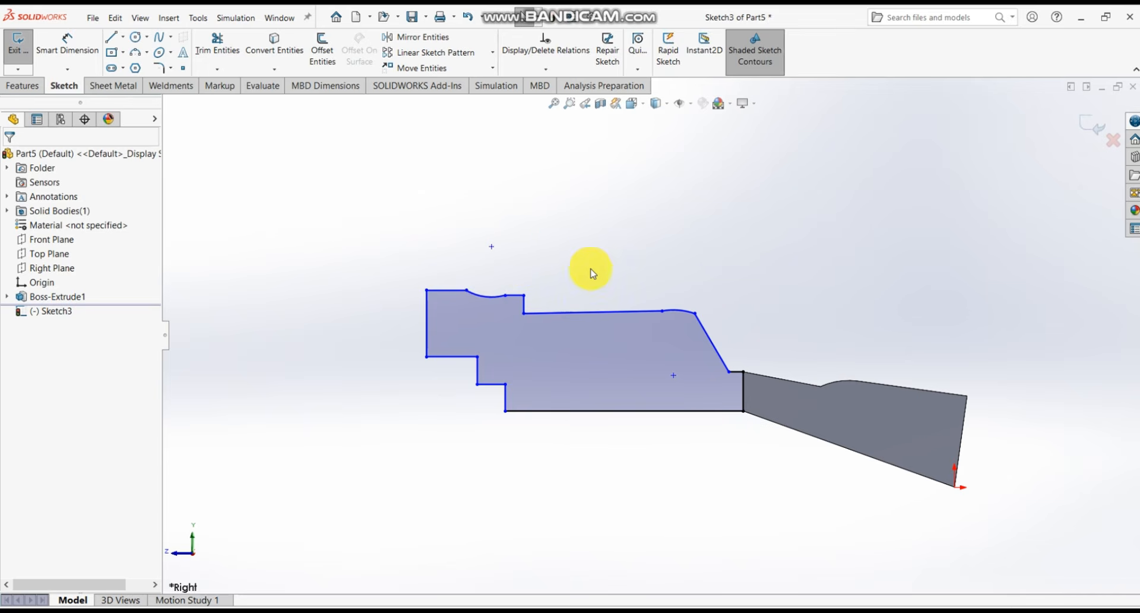
{"action": "scroll", "coordinate": [591, 274], "scroll_direction": "down", "scroll_amount": 2}
{"action": "scroll", "coordinate": [672, 318], "scroll_direction": "up", "scroll_amount": 2}
{"action": "scroll", "coordinate": [709, 376], "scroll_direction": "down", "scroll_amount": 1}
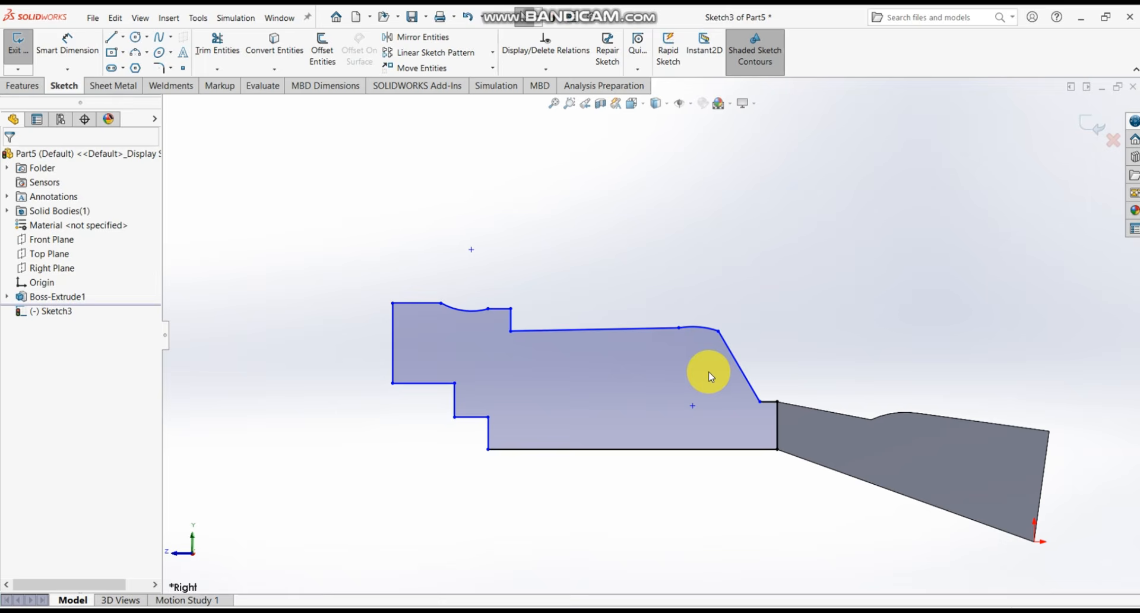
{"action": "scroll", "coordinate": [742, 360], "scroll_direction": "down", "scroll_amount": 4}
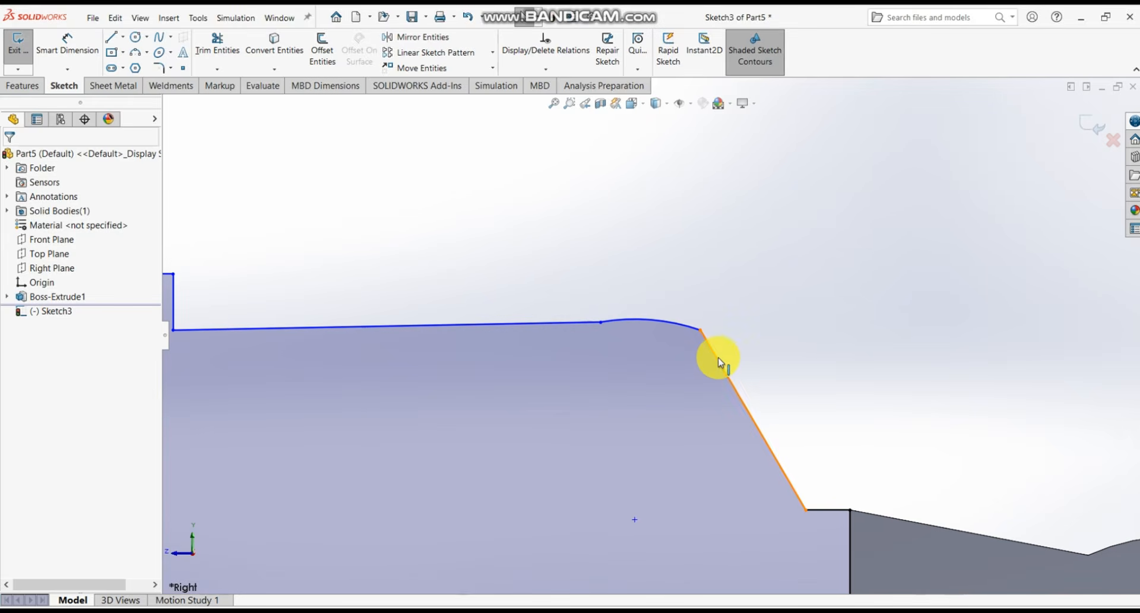
{"action": "left_click", "coordinate": [720, 363]}
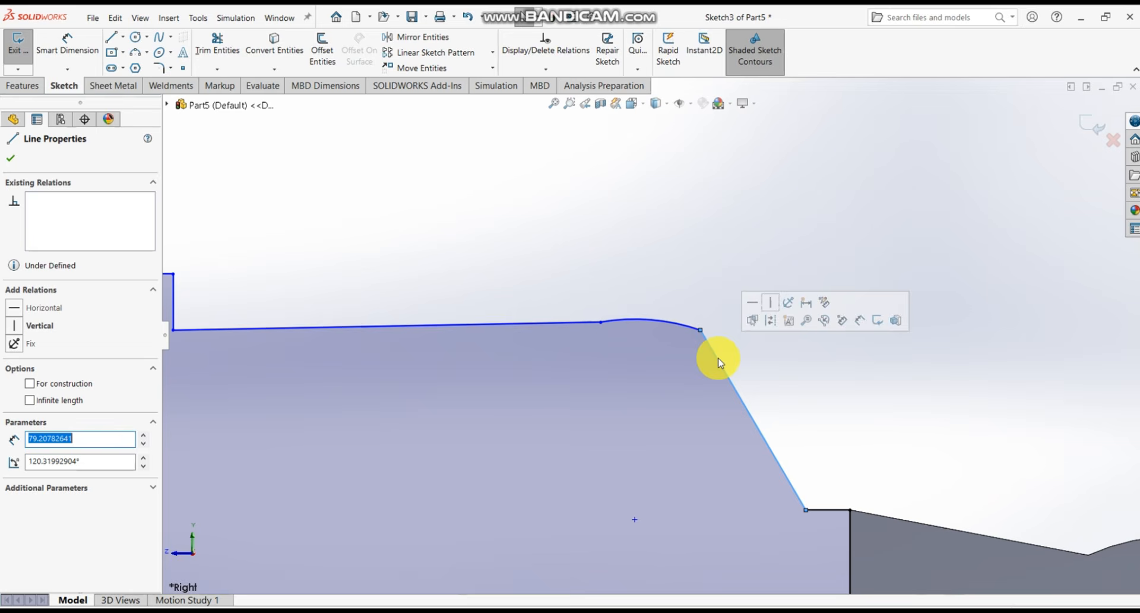
{"action": "left_click", "coordinate": [689, 330], "text": "ctrl"}
{"action": "left_click", "coordinate": [15, 284]}
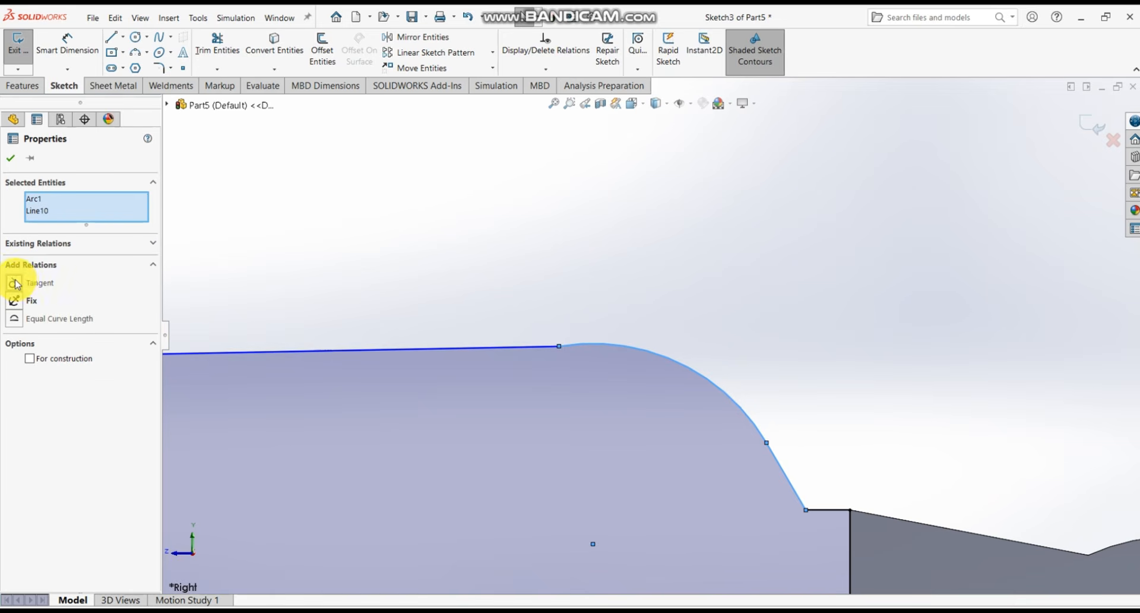
- Move the joint between the rear arc and the sloped line forward and upward to shorten the arc
{"action": "scroll", "coordinate": [590, 317], "scroll_direction": "up", "scroll_amount": 5}
{"action": "scroll", "coordinate": [730, 377], "scroll_direction": "down", "scroll_amount": 2}
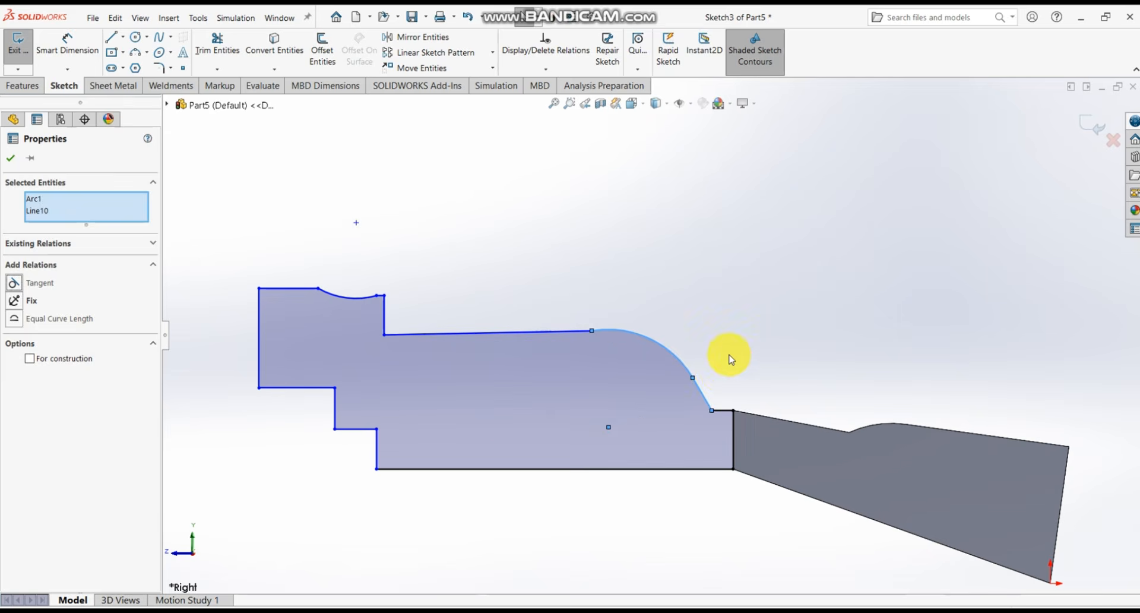
{"action": "left_click", "coordinate": [731, 359]}
{"action": "left_click_drag", "start_coordinate": [693, 381], "coordinate": [666, 352]}
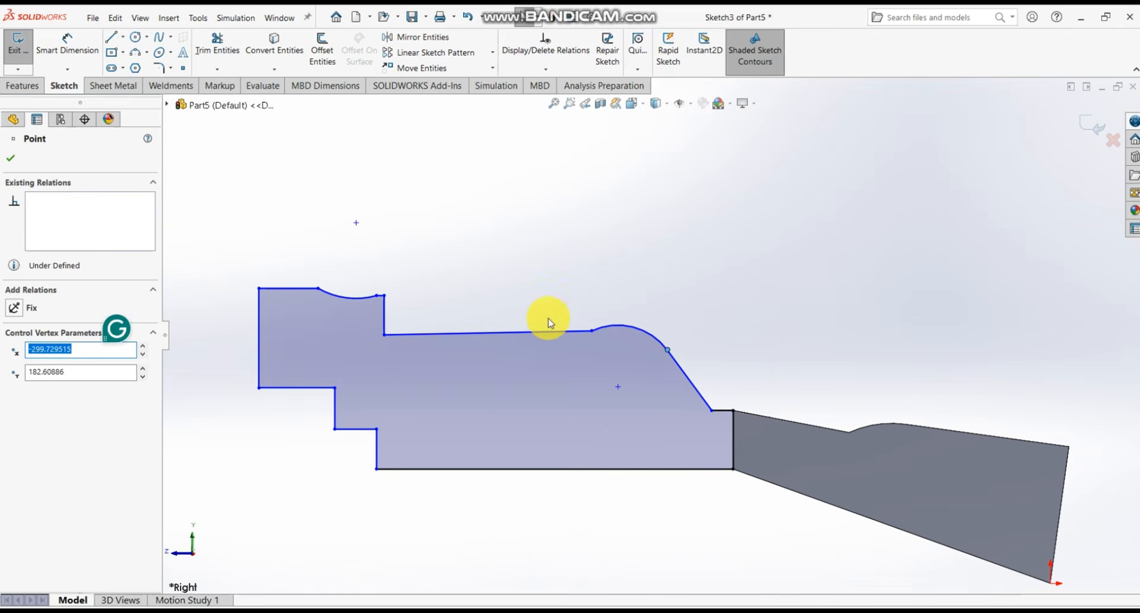
{"action": "scroll", "coordinate": [547, 320], "scroll_direction": "down", "scroll_amount": 2}
{"action": "left_click", "coordinate": [712, 331]}
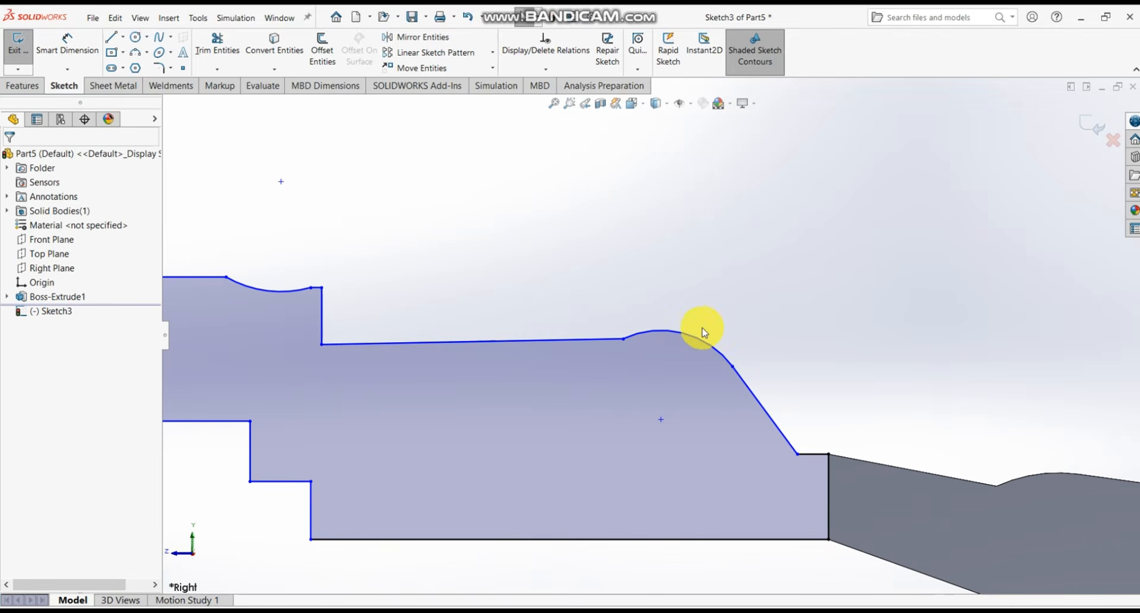
- Add a Tangent relation between the rear arc and the receiver's long upper line
{"action": "scroll", "coordinate": [703, 332], "scroll_direction": "down", "scroll_amount": 2}
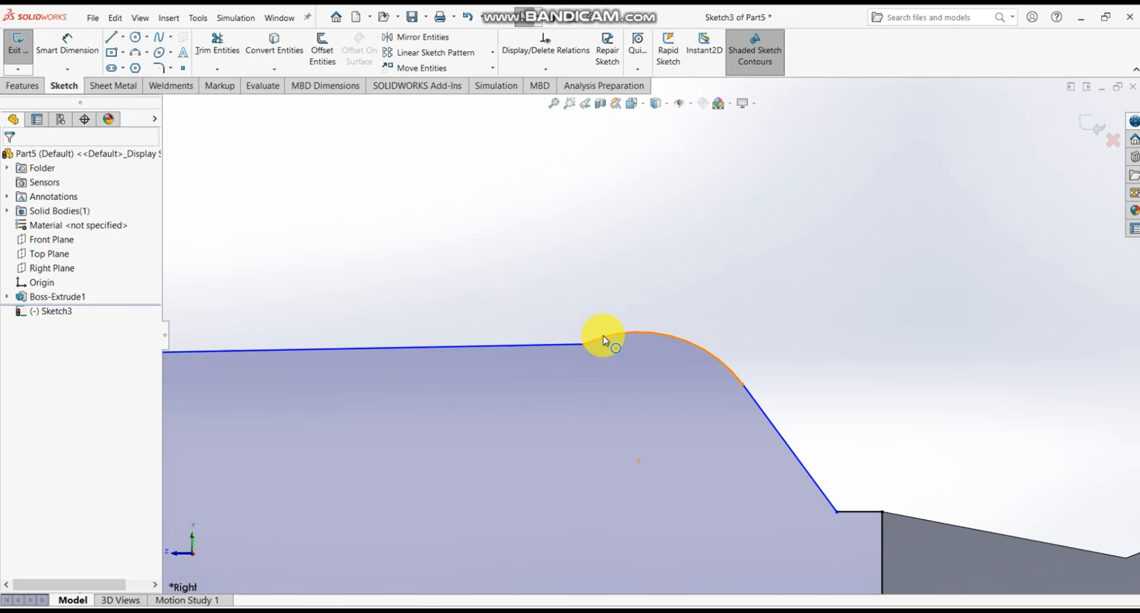
{"action": "left_click", "coordinate": [604, 339]}
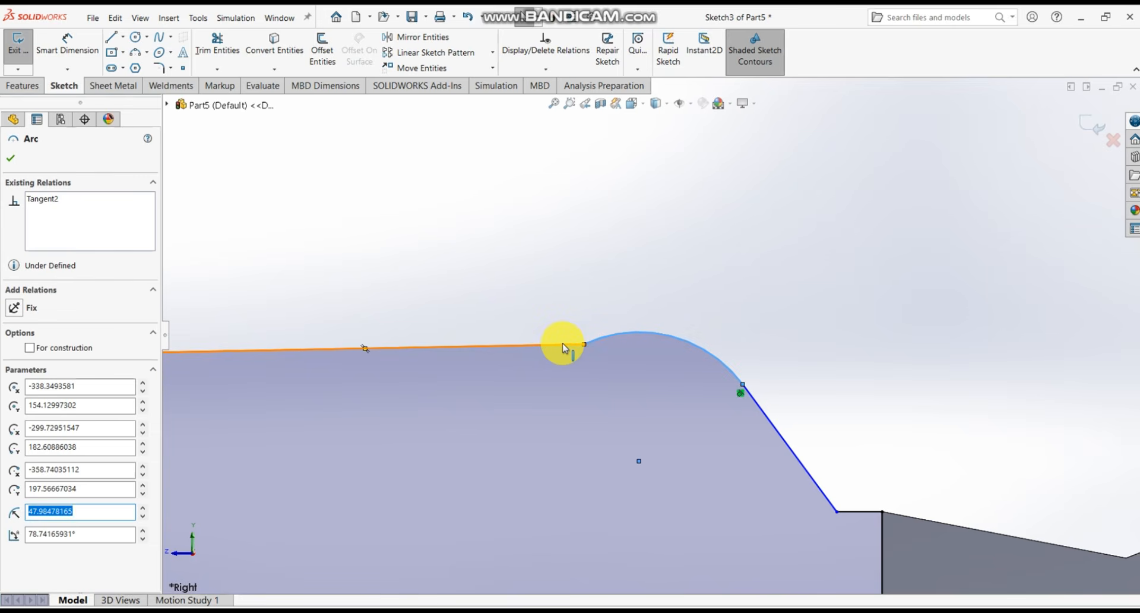
{"action": "left_click", "coordinate": [563, 348], "text": "ctrl"}
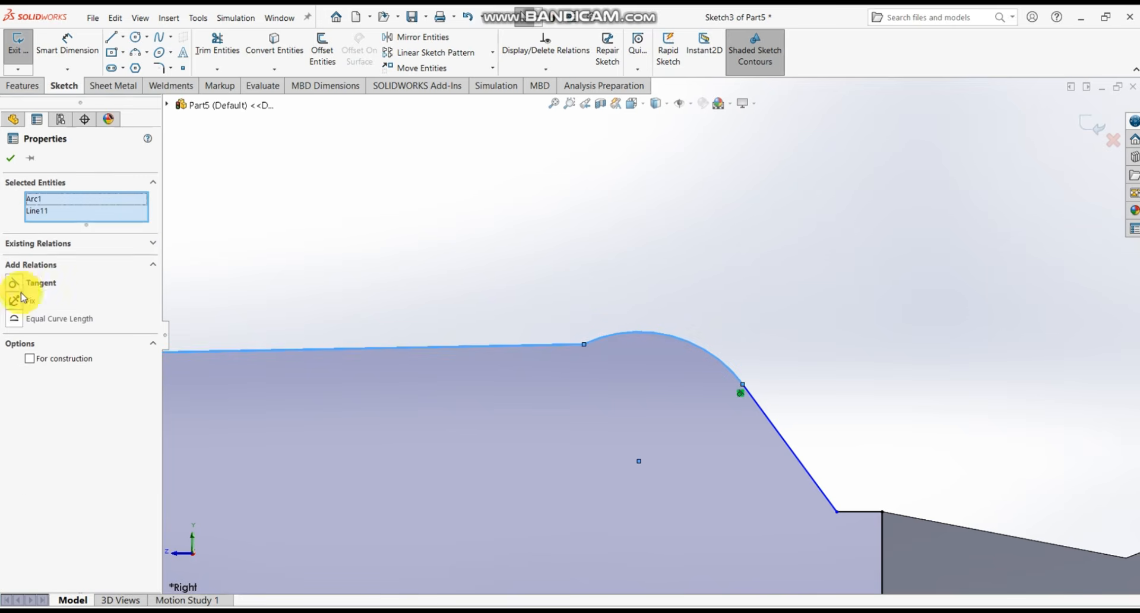
{"action": "left_click", "coordinate": [18, 286]}
{"action": "scroll", "coordinate": [484, 323], "scroll_direction": "up", "scroll_amount": 5}
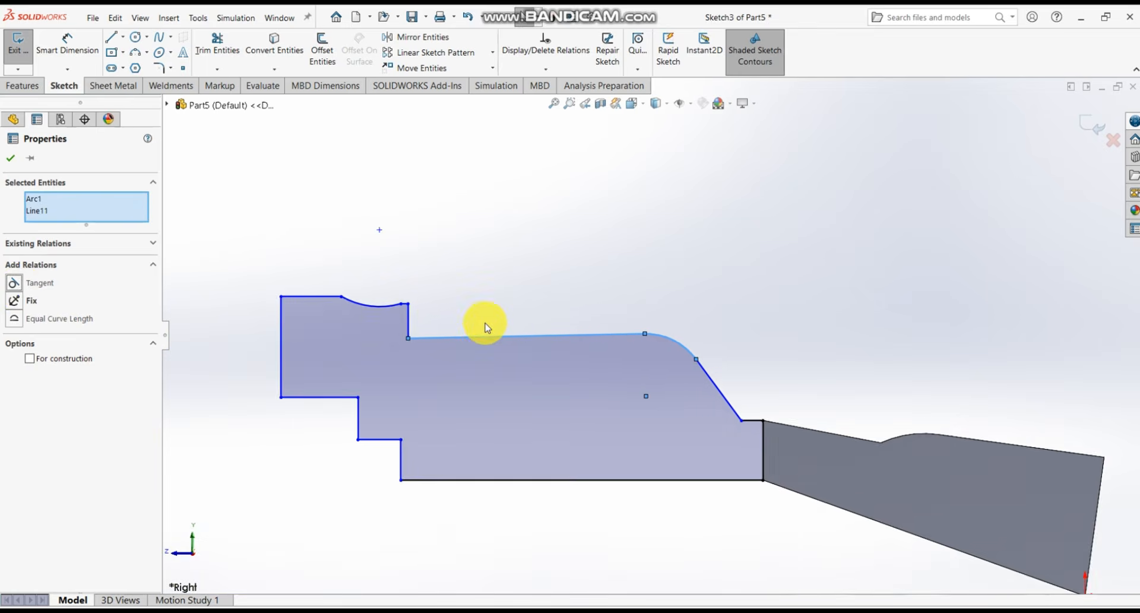
{"action": "left_click", "coordinate": [537, 274]}
- Shift both ends of the front concave arc forward and bring the short upper lines on either side to nearly the same height
{"action": "scroll", "coordinate": [567, 333], "scroll_direction": "down", "scroll_amount": 3}
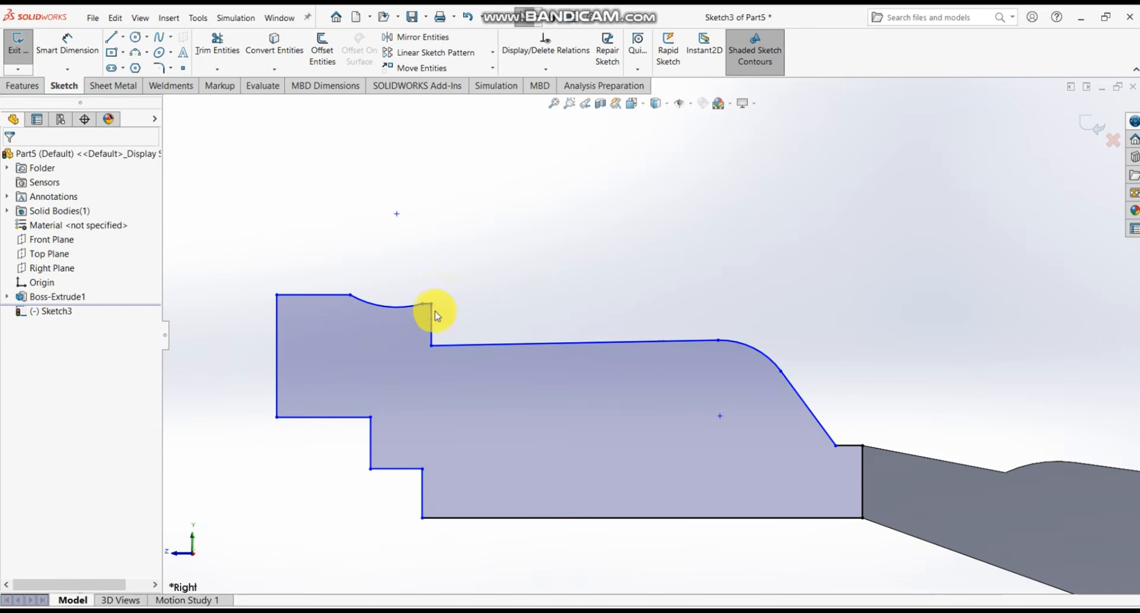
{"action": "scroll", "coordinate": [422, 310], "scroll_direction": "down", "scroll_amount": 3}
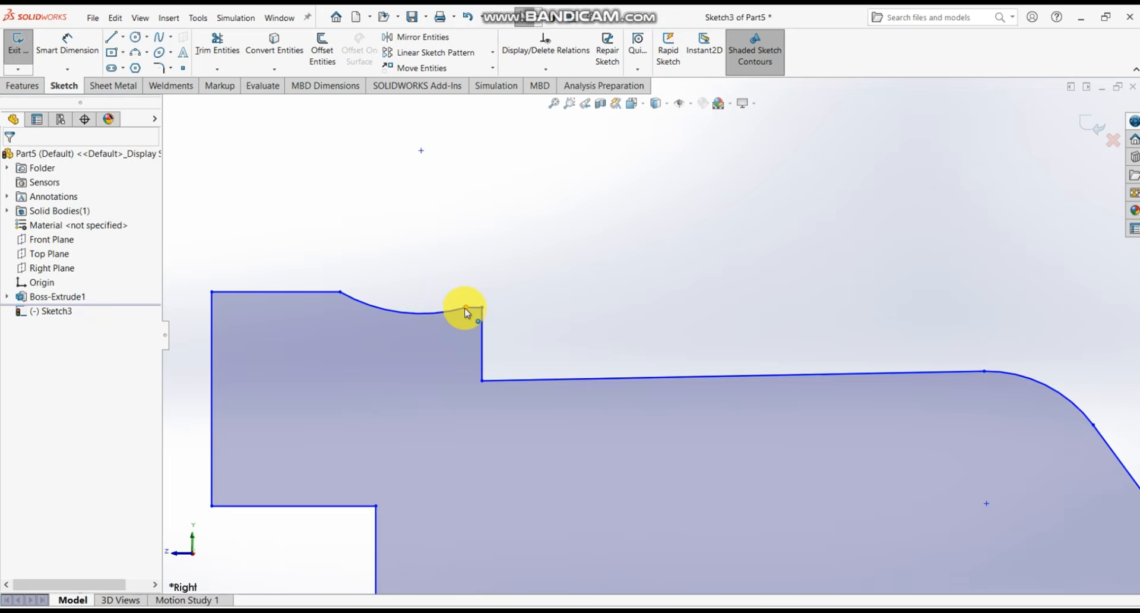
{"action": "left_click_drag", "start_coordinate": [466, 310], "coordinate": [411, 301]}
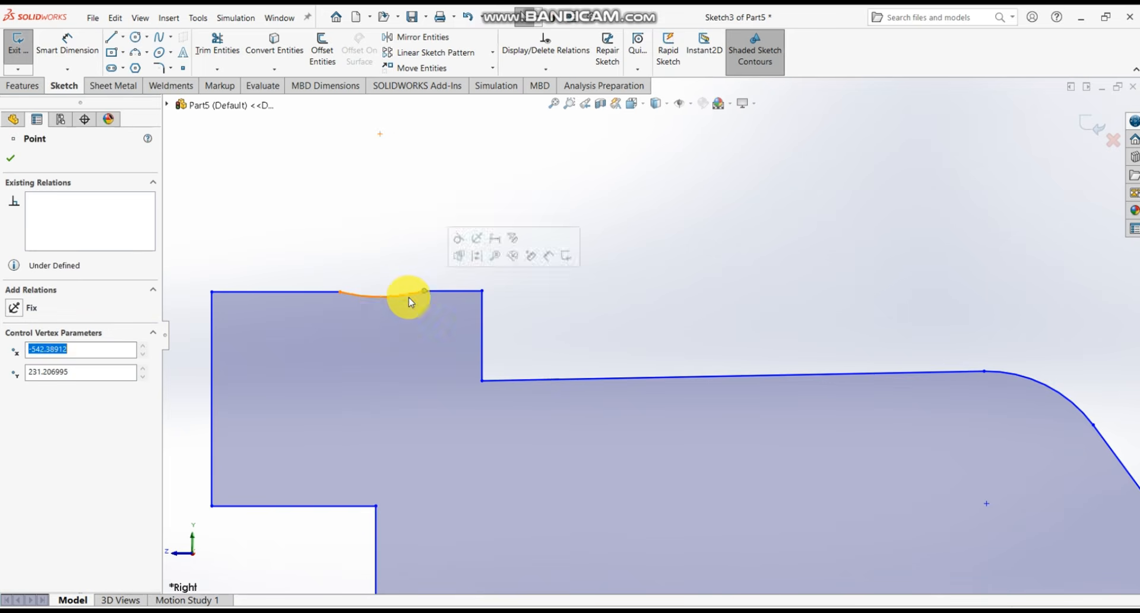
{"action": "left_click_drag", "start_coordinate": [340, 295], "coordinate": [280, 294]}
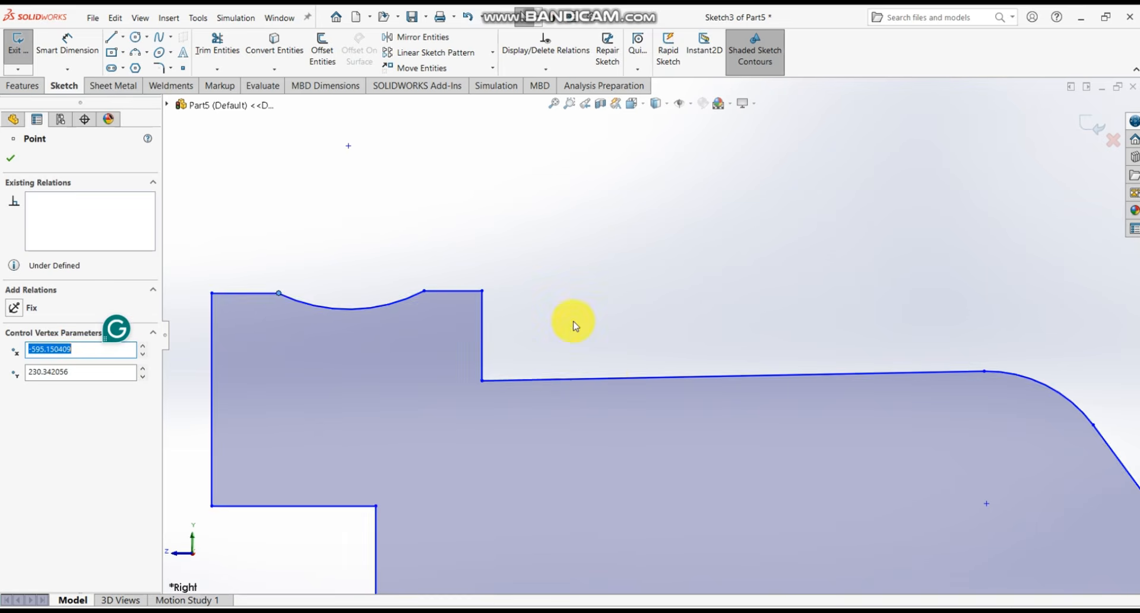
{"action": "scroll", "coordinate": [647, 349], "scroll_direction": "up", "scroll_amount": 6}
{"action": "scroll", "coordinate": [760, 361], "scroll_direction": "down", "scroll_amount": 1}
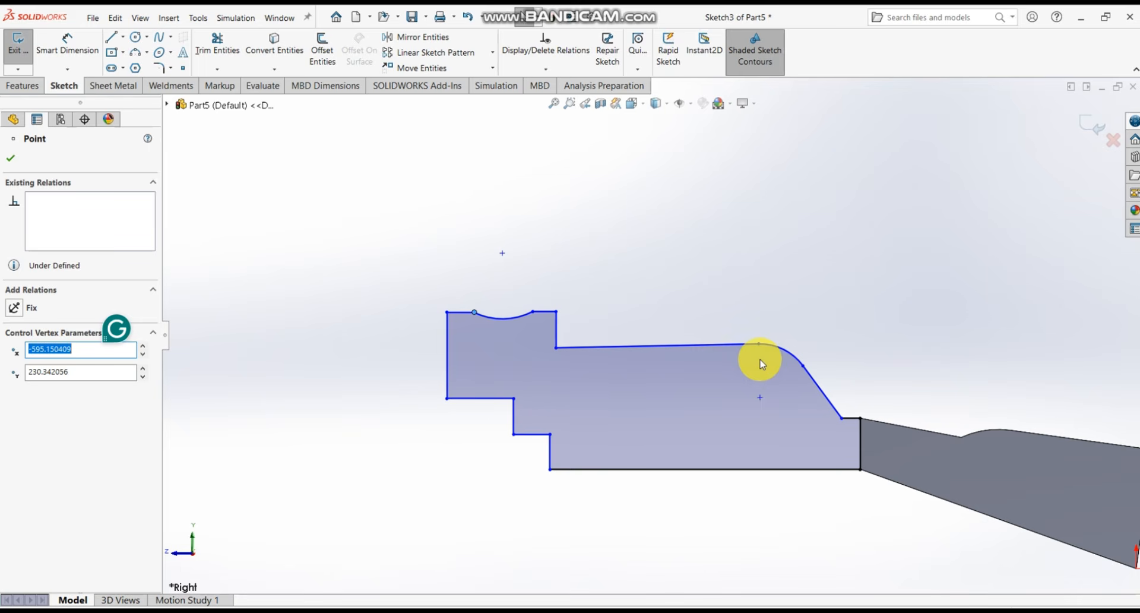
- Dimension the receiver's long bottom line at 284 mm
{"action": "scroll", "coordinate": [761, 363], "scroll_direction": "up", "scroll_amount": 1}
{"action": "scroll", "coordinate": [766, 371], "scroll_direction": "down", "scroll_amount": 2}
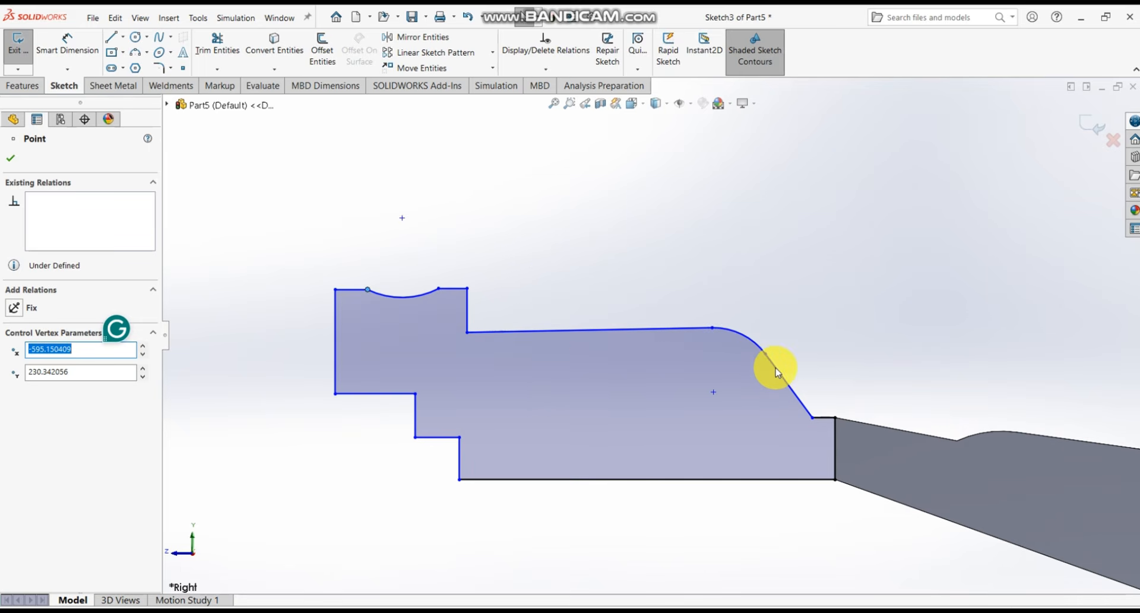
{"action": "left_click", "coordinate": [91, 56]}
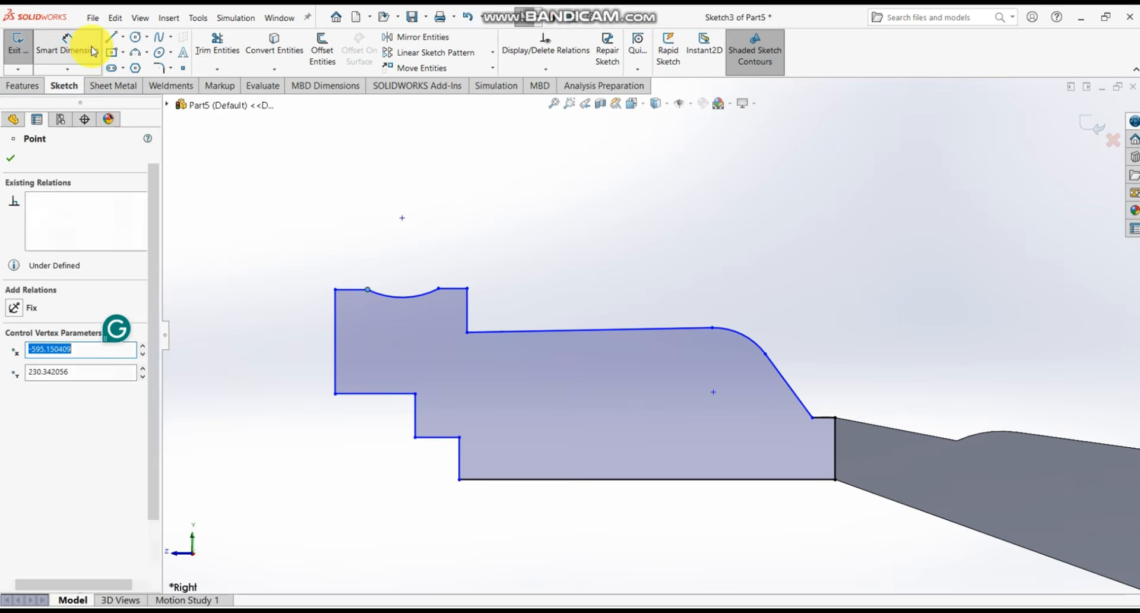
{"action": "left_click", "coordinate": [658, 479]}
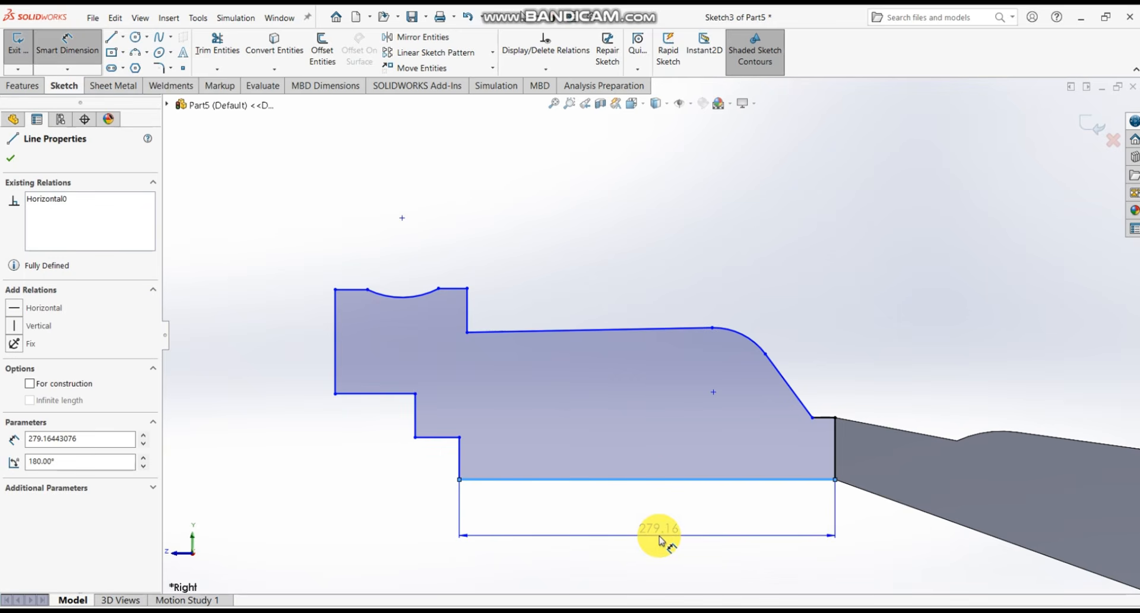
{"action": "left_click", "coordinate": [659, 539]}
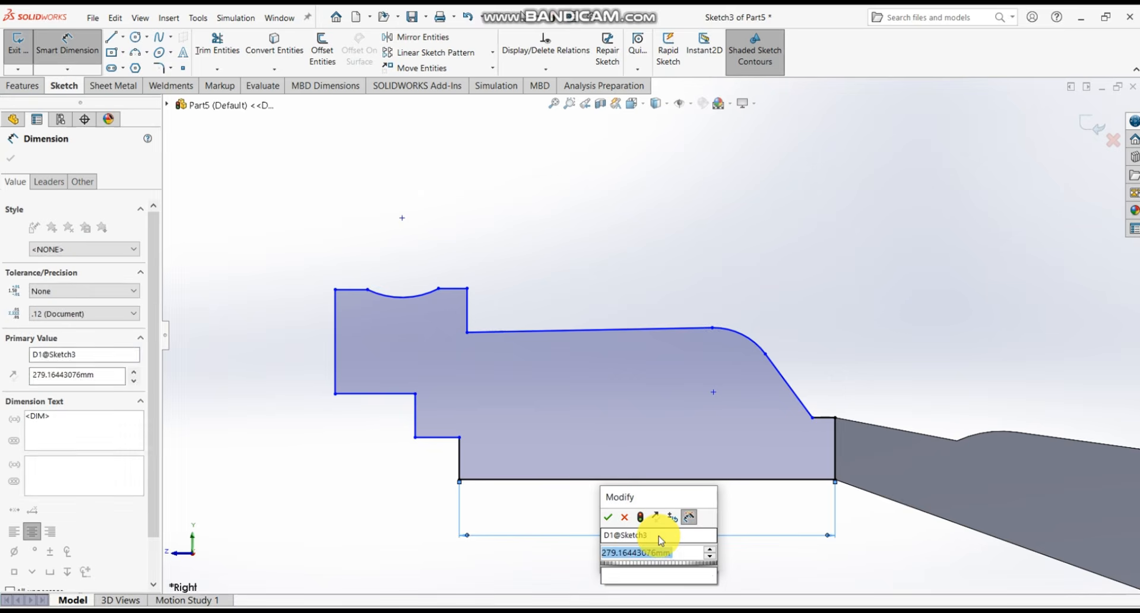
{"action": "type", "text": "284"}
{"action": "key", "text": "Return"}
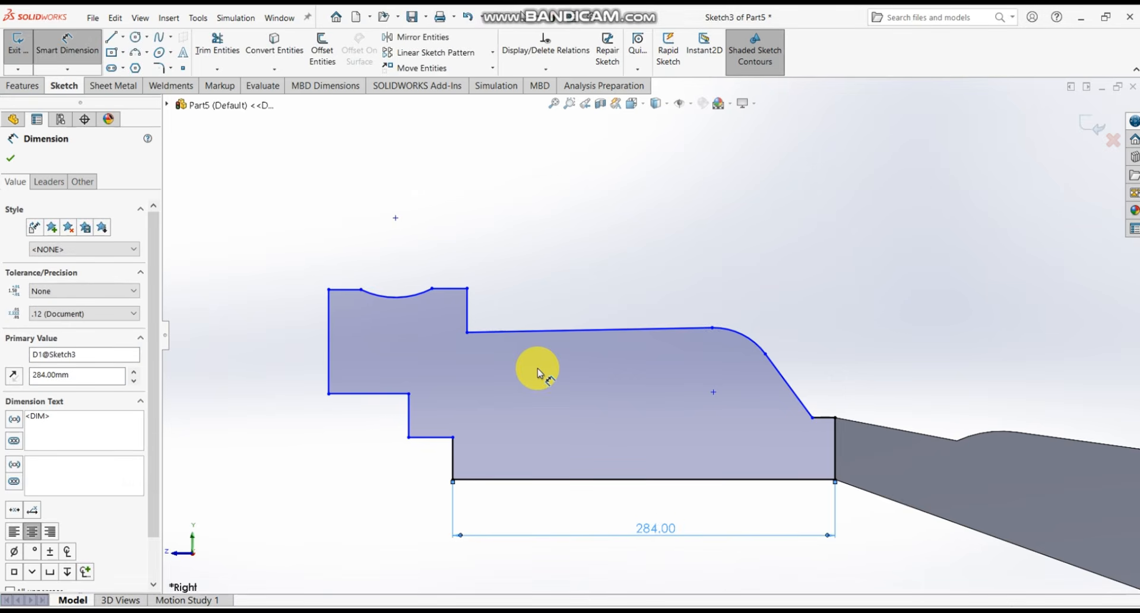
- Dimension the horizontal length of the receiver's long upper line at 230 mm
{"action": "left_click", "coordinate": [502, 333]}
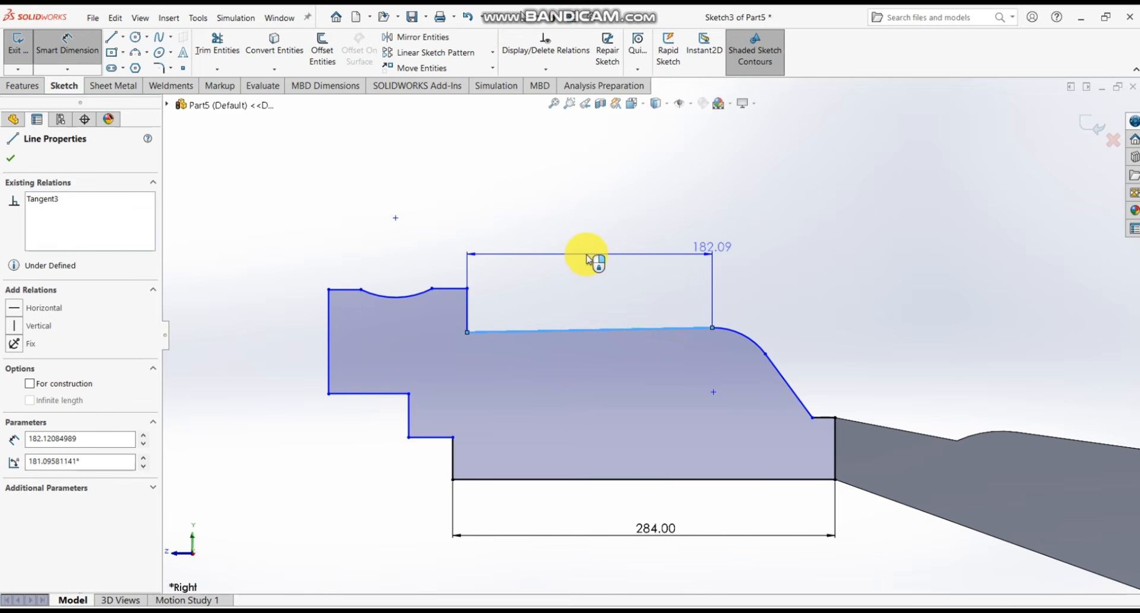
{"action": "left_click", "coordinate": [591, 258]}
{"action": "type", "text": "23"}
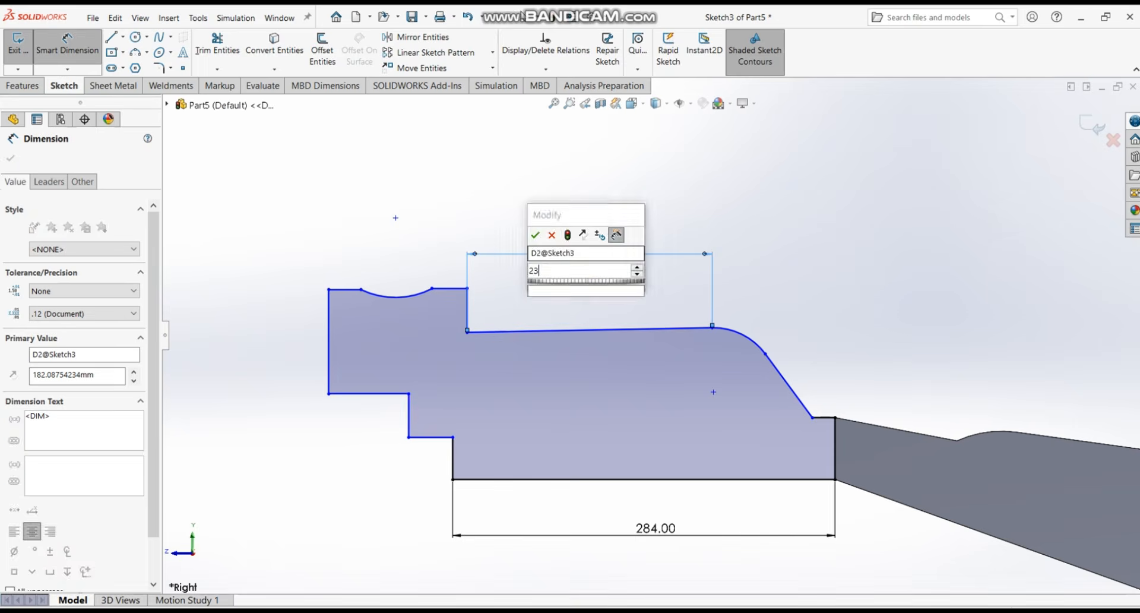
{"action": "type", "text": "0"}
{"action": "key", "text": "Return"}
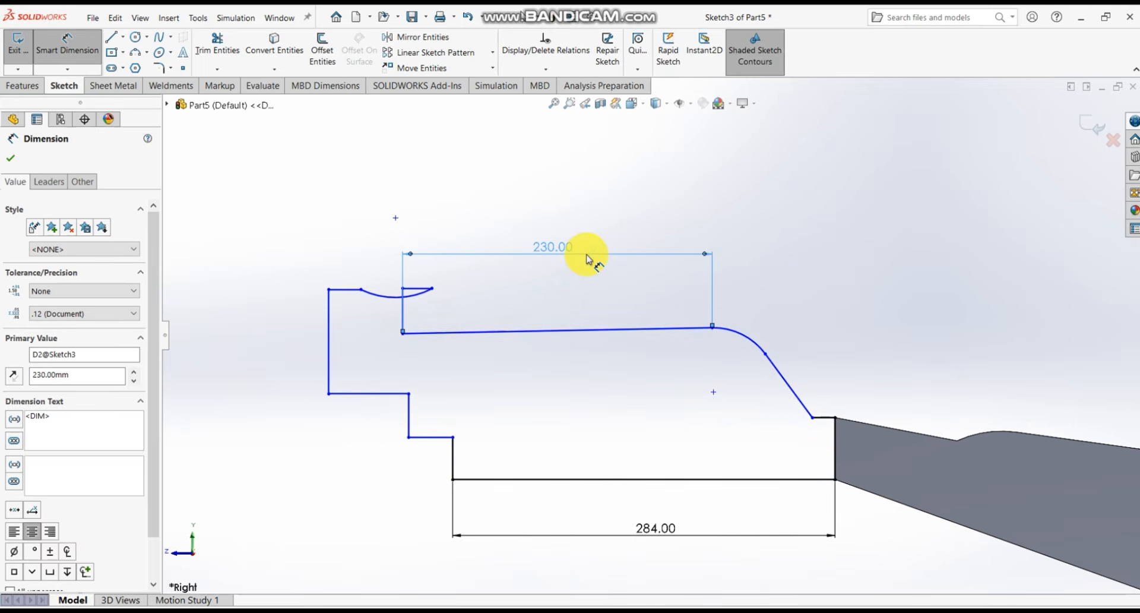
{"action": "key", "text": "Escape"}
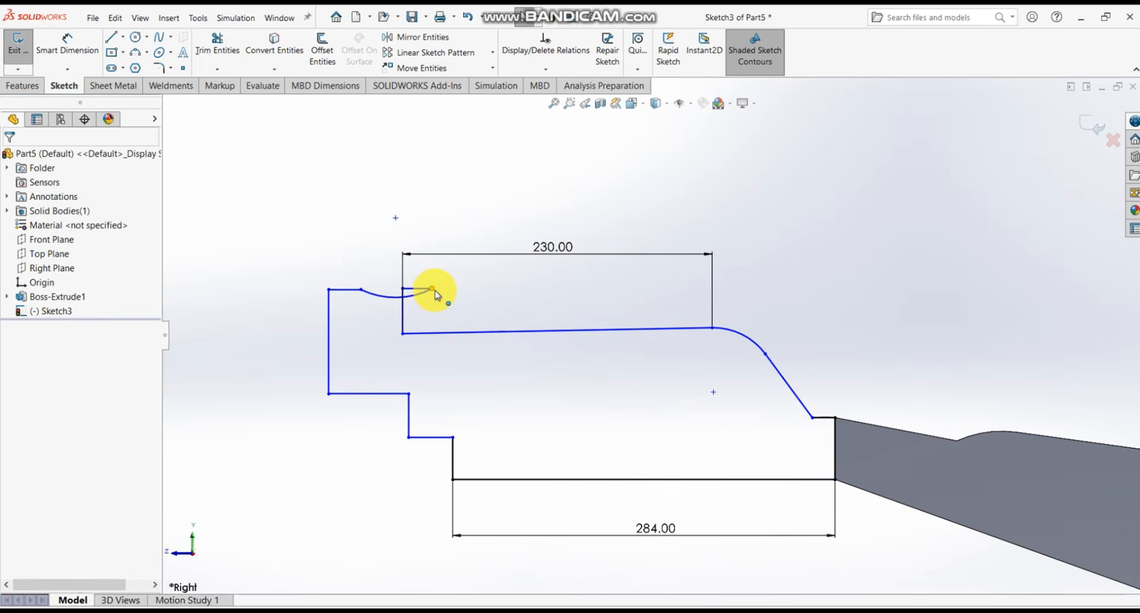
- Move the rear end of the front concave arc forward of the vertical step, and make the long upper line horizontal
{"action": "left_click_drag", "start_coordinate": [436, 295], "coordinate": [387, 300]}
{"action": "scroll", "coordinate": [389, 299], "scroll_direction": "down", "scroll_amount": 2}
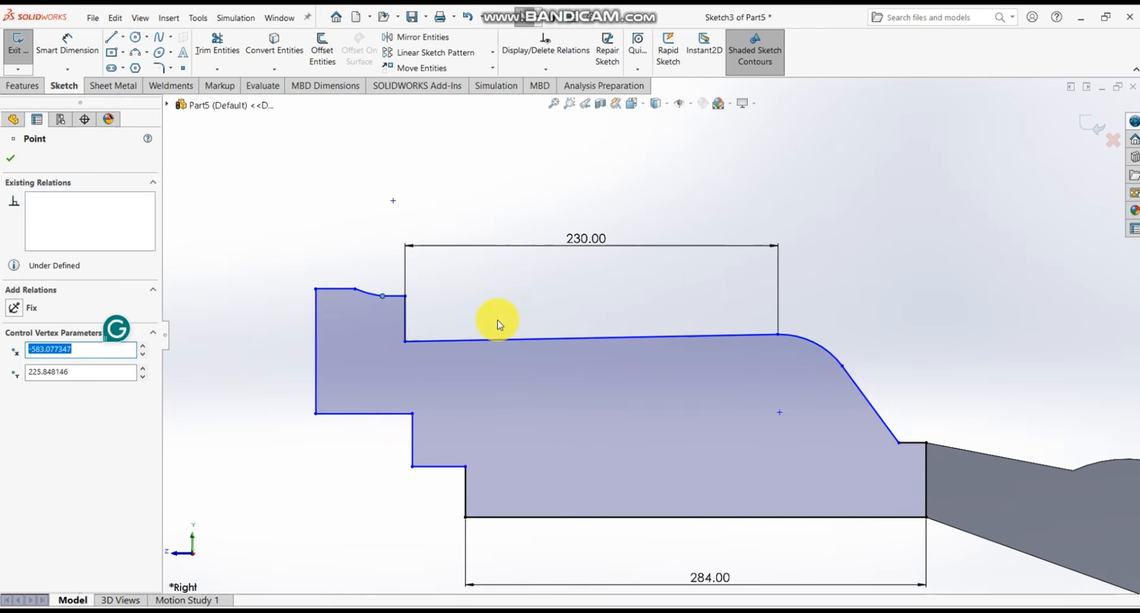
{"action": "left_click", "coordinate": [568, 340]}
{"action": "left_click", "coordinate": [603, 287]}
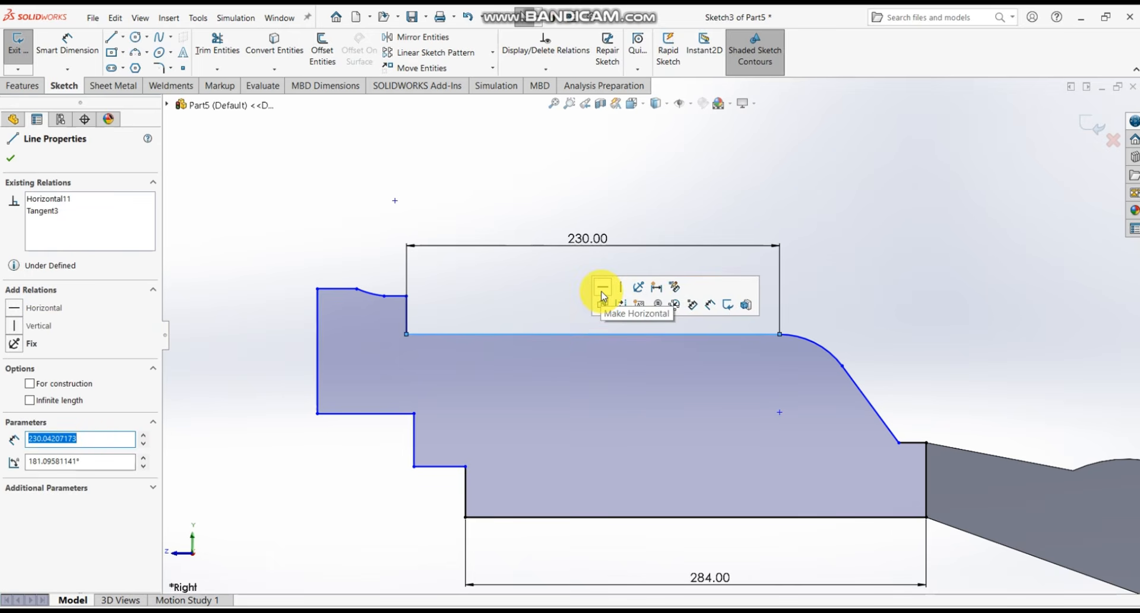
{"action": "left_click", "coordinate": [646, 293]}
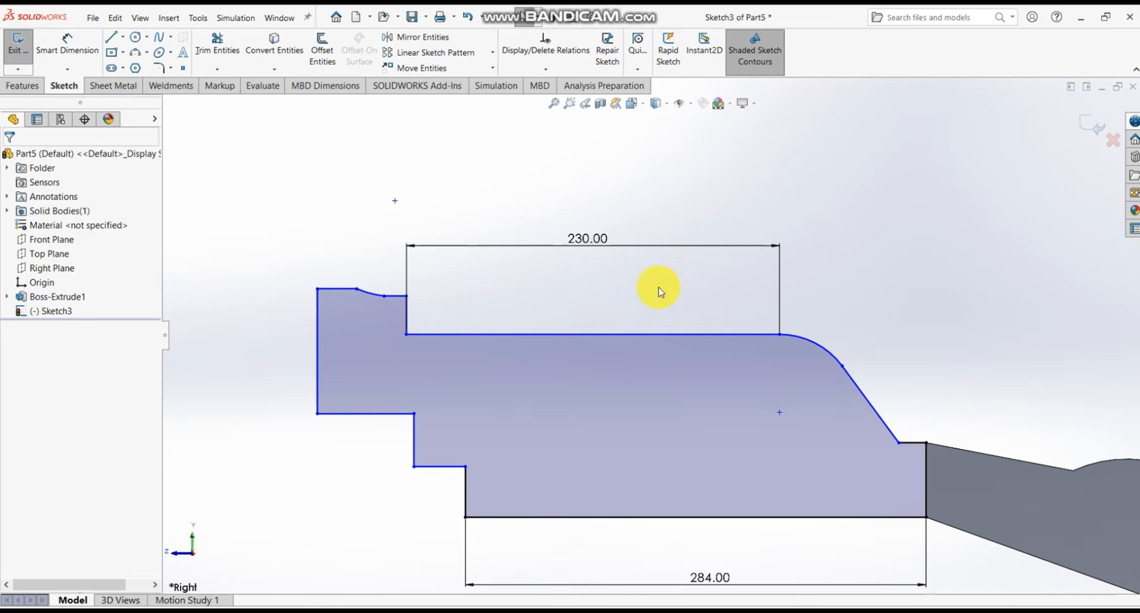
- Dimension the height of the receiver's foremost vertical edge at 36 mm
{"action": "scroll", "coordinate": [341, 319], "scroll_direction": "down", "scroll_amount": 2}
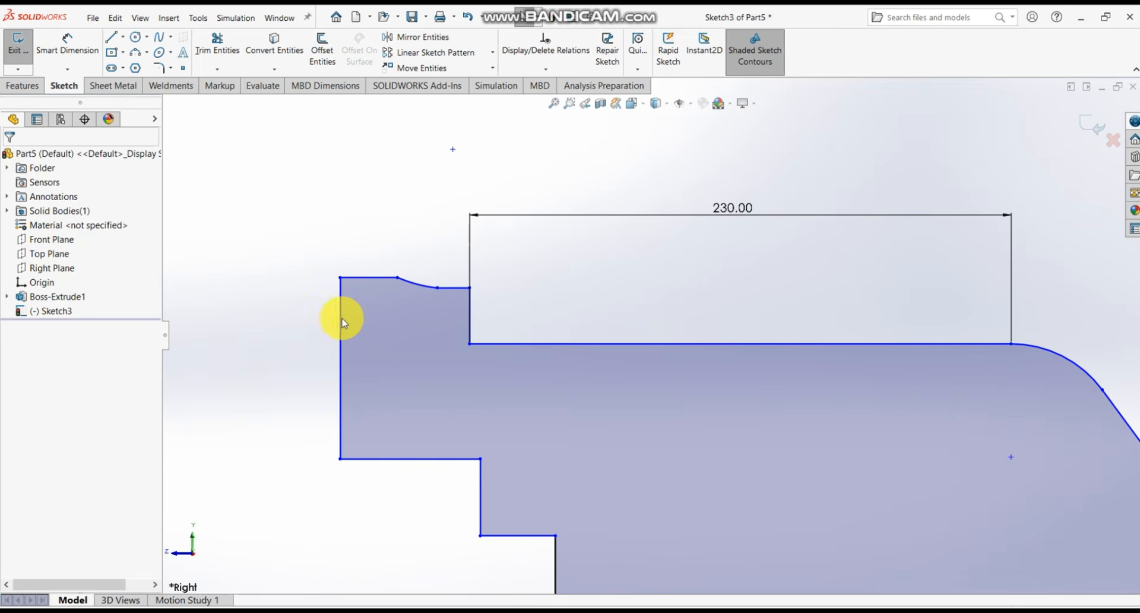
{"action": "left_click", "coordinate": [69, 53]}
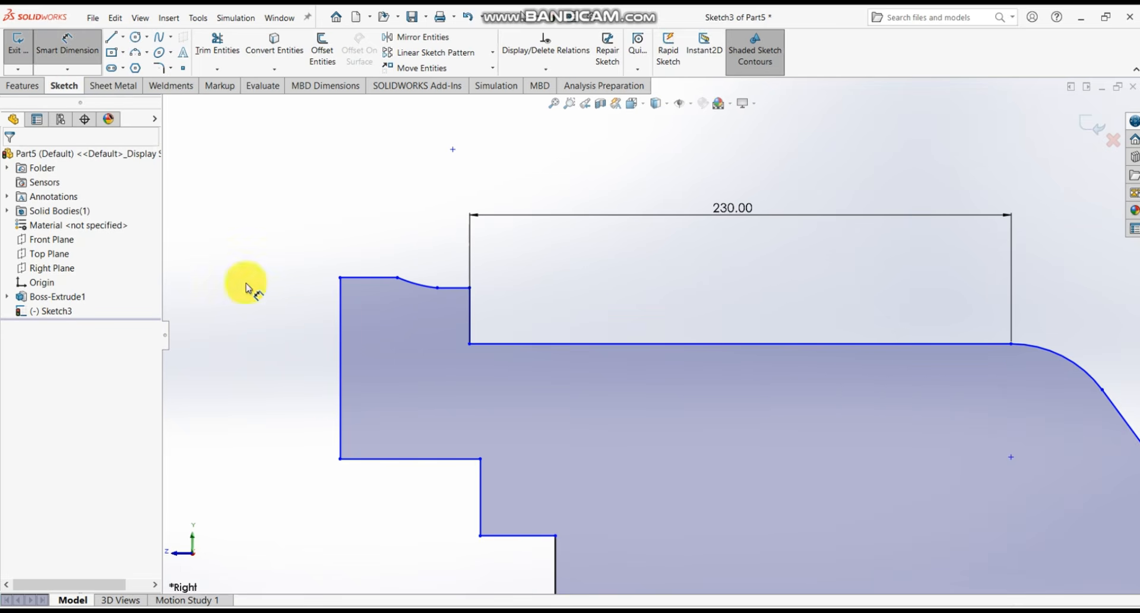
{"action": "left_click", "coordinate": [342, 386]}
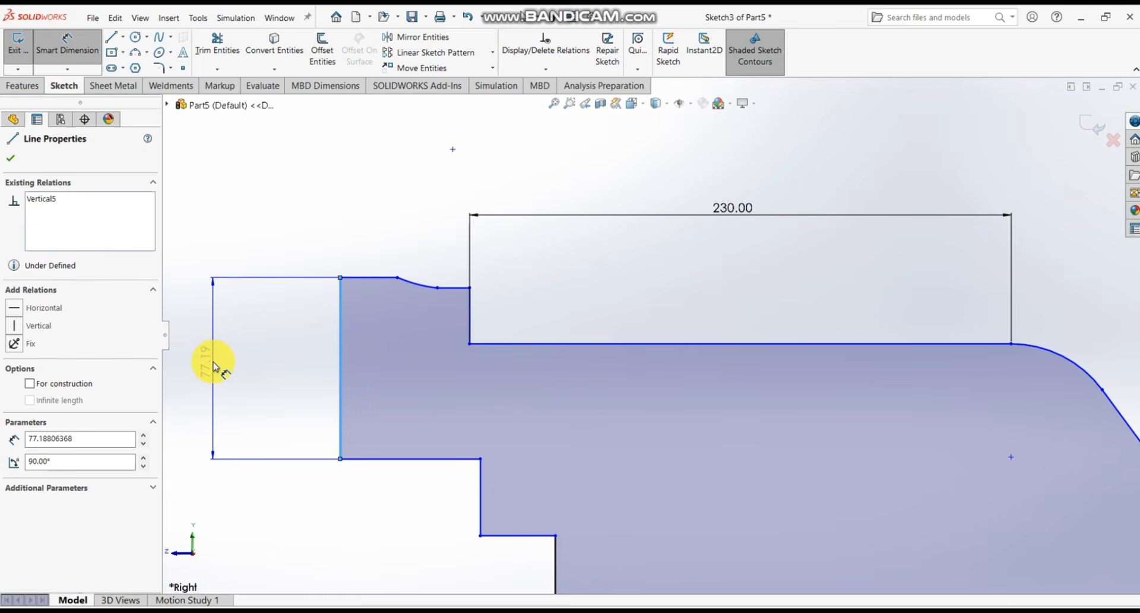
{"action": "left_click", "coordinate": [215, 366]}
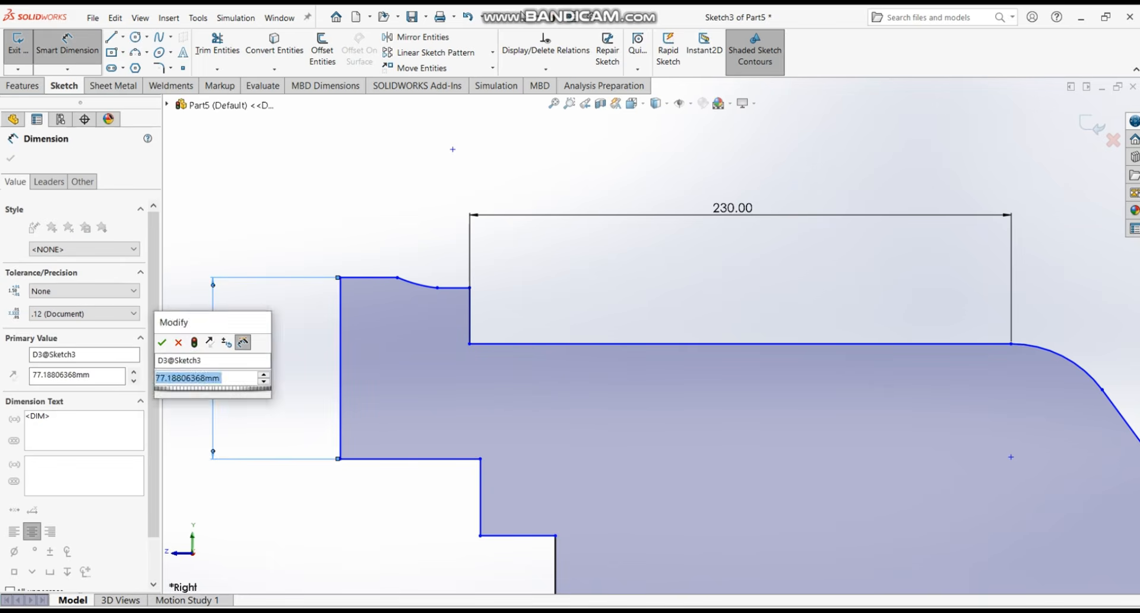
{"action": "type", "text": "36"}
{"action": "key", "text": "Return"}
- Dimension the horizontal line under the receiver's front block at 36 mm
{"action": "scroll", "coordinate": [334, 392], "scroll_direction": "up", "scroll_amount": 2}
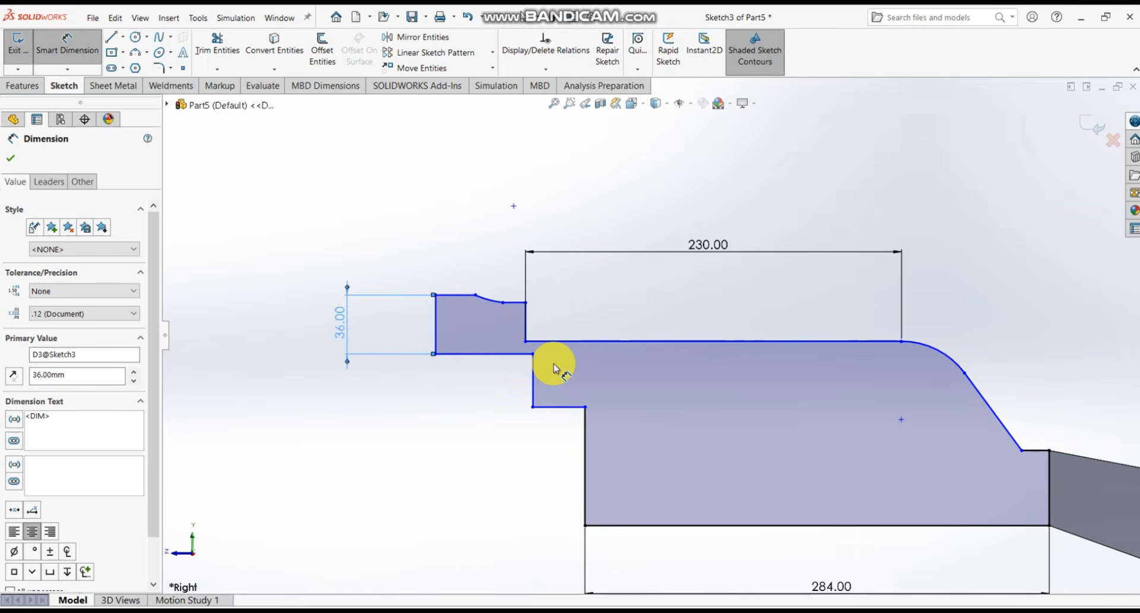
{"action": "left_click", "coordinate": [501, 367]}
{"action": "left_click", "coordinate": [473, 447]}
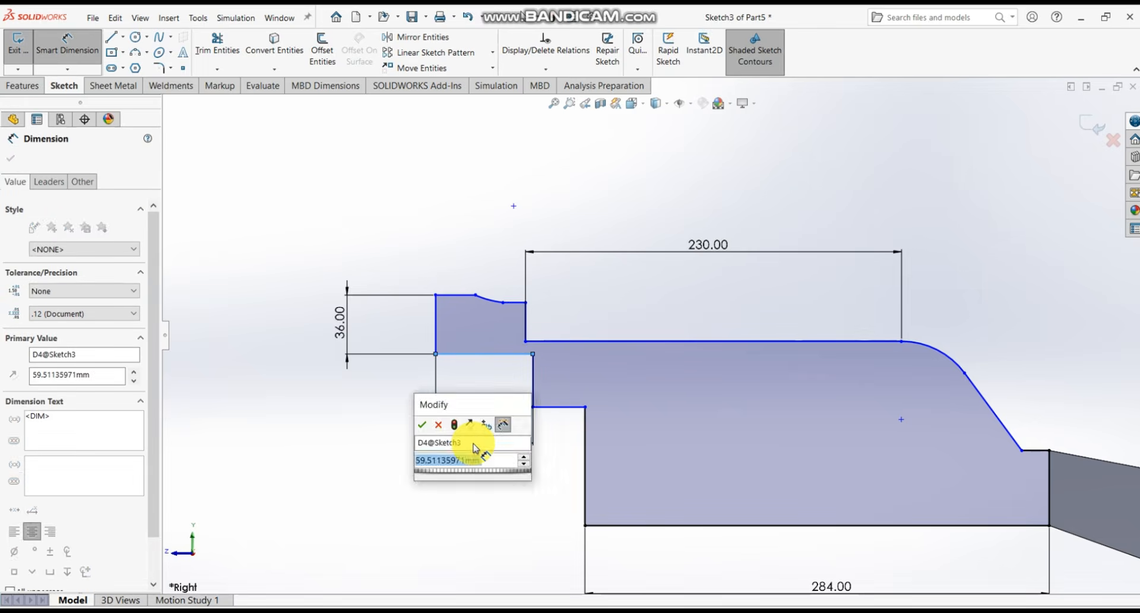
{"action": "type", "text": "36"}
{"action": "key", "text": "Return"}
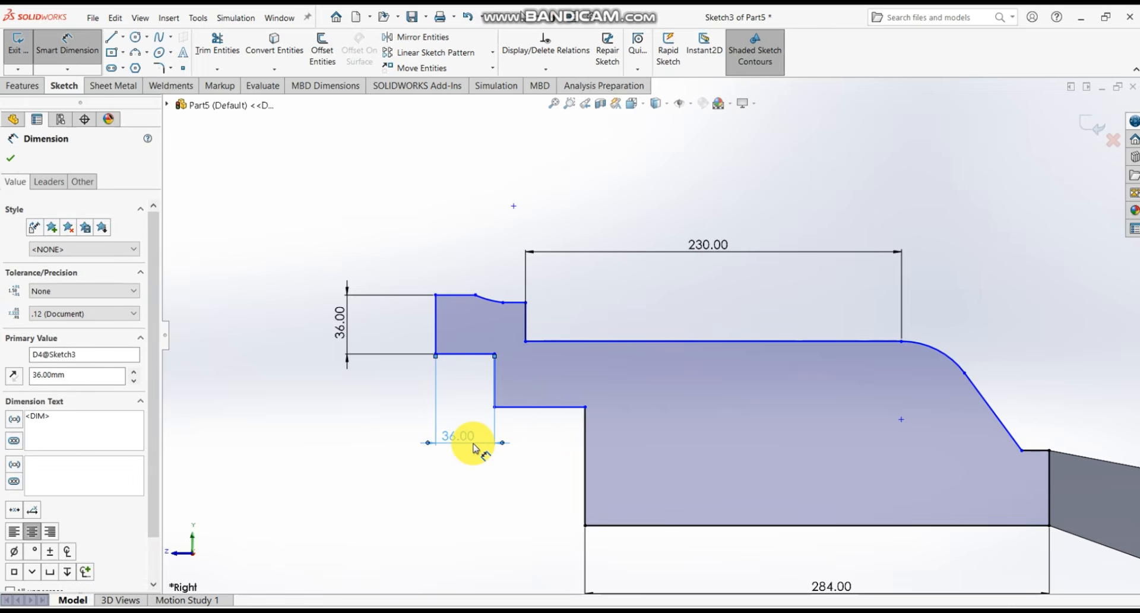
- Dimension the front vertical edge rising from the bottom line at 41 mm, and lower the long upper line beneath the short front upper line
{"action": "left_click", "coordinate": [587, 463]}
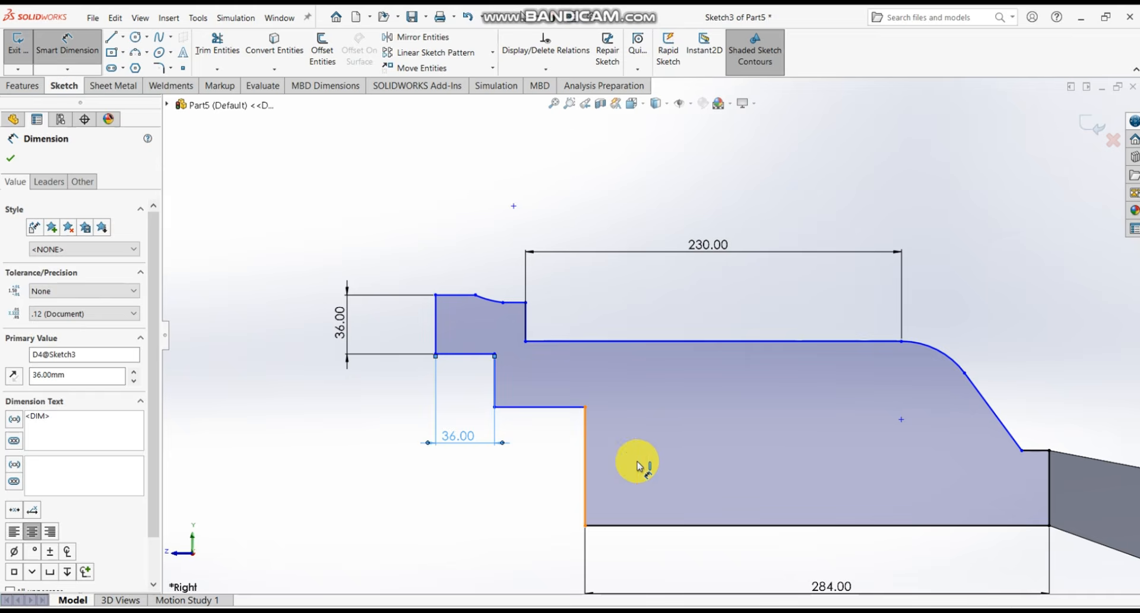
{"action": "left_click", "coordinate": [640, 466]}
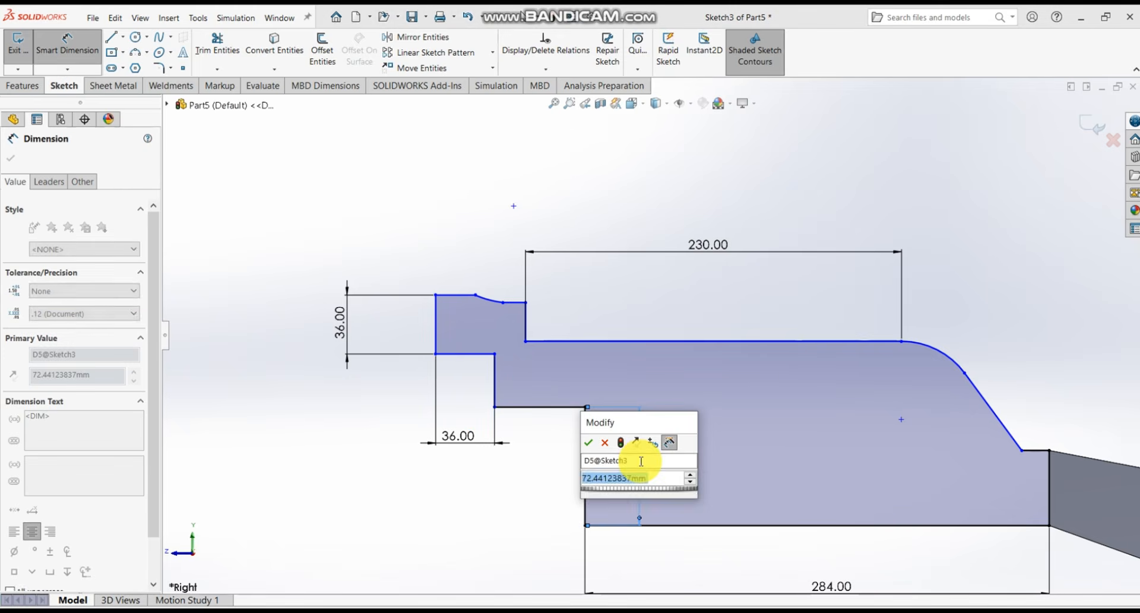
{"action": "type", "text": "41"}
{"action": "key", "text": "Return"}
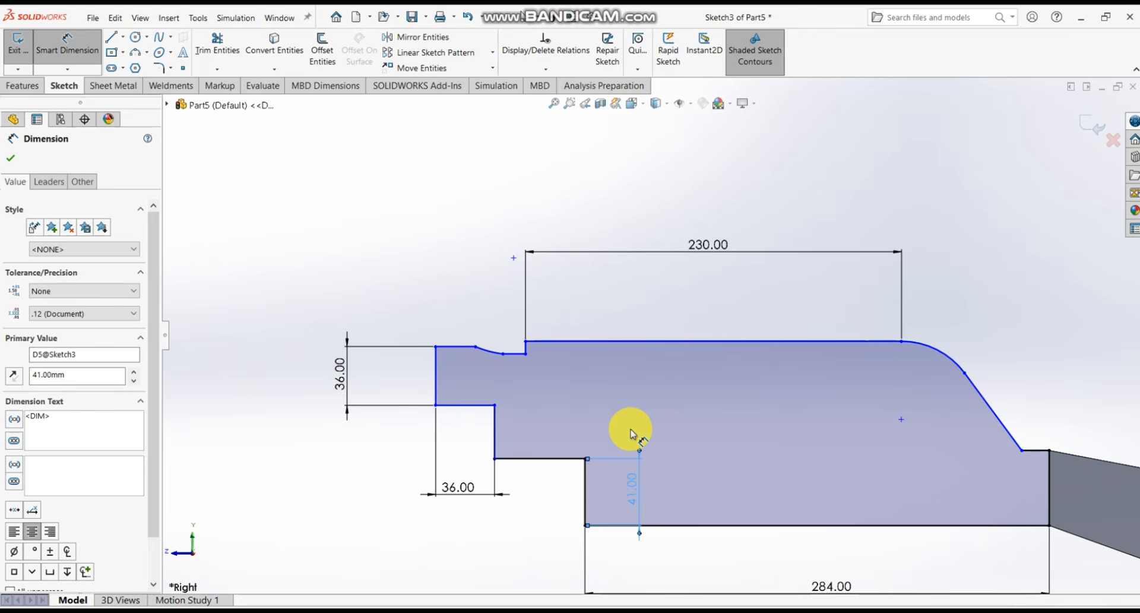
{"action": "key", "text": "Escape"}
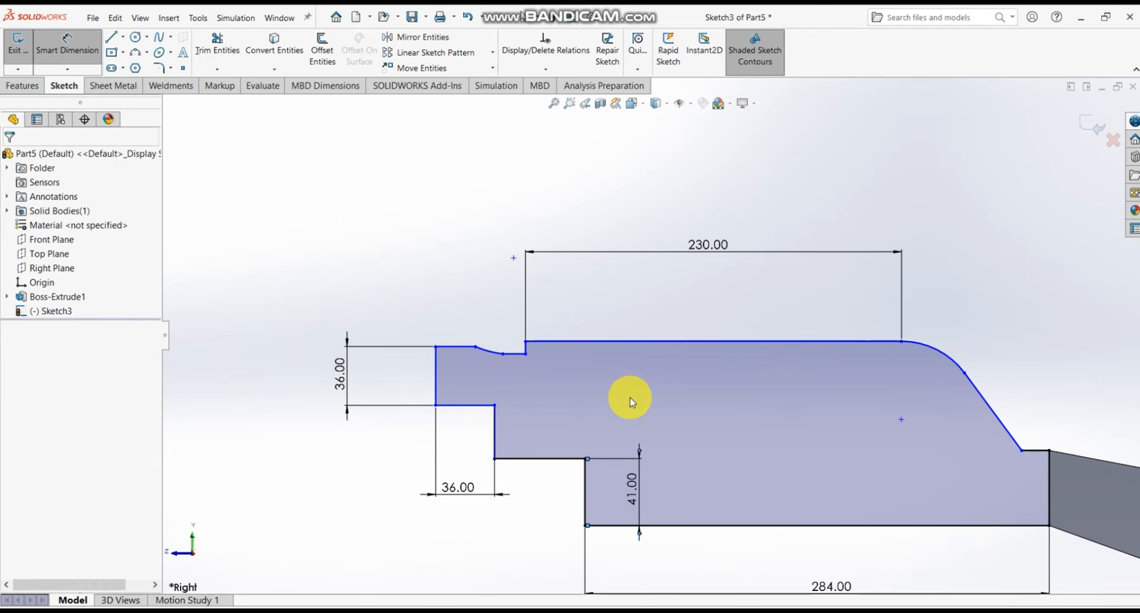
{"action": "left_click_drag", "start_coordinate": [534, 350], "coordinate": [546, 385]}
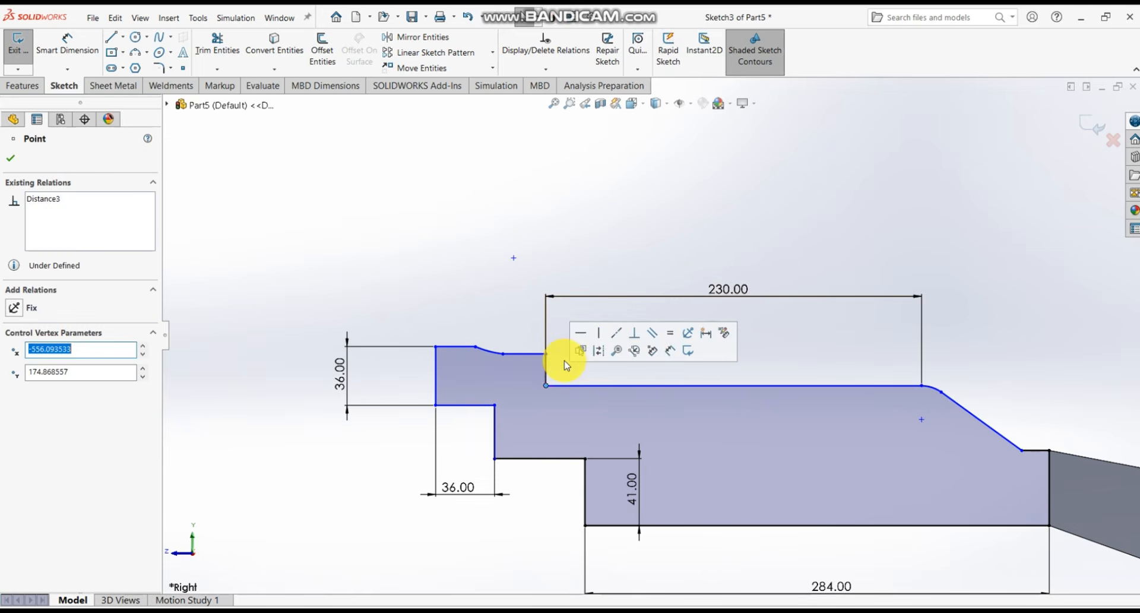
{"action": "left_click", "coordinate": [496, 310]}
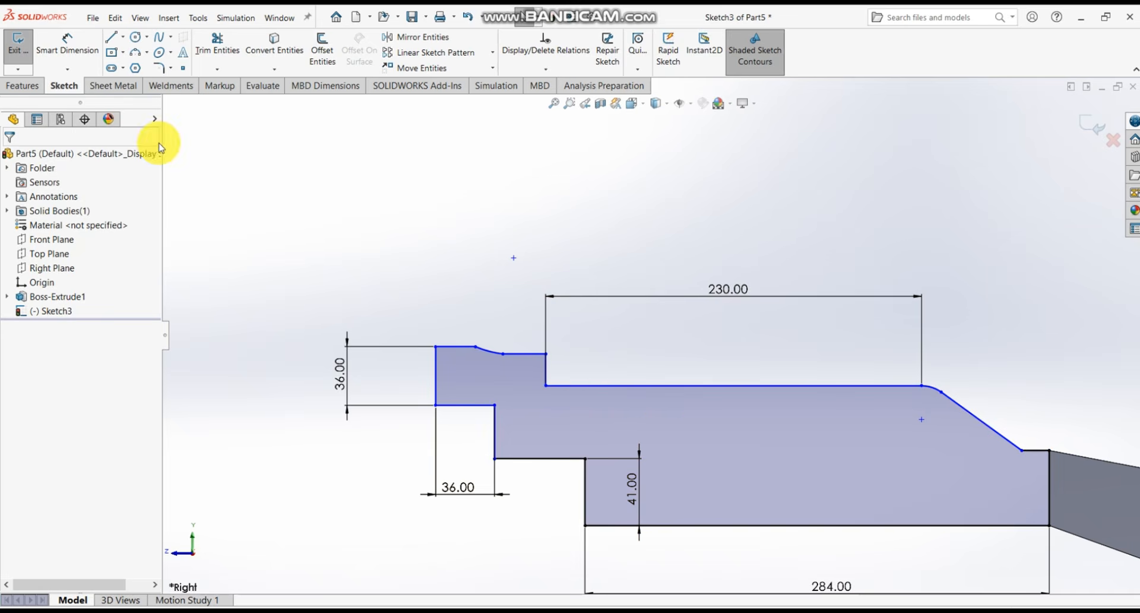
- Dimension the short horizontal line of the lower front step at 10.24 mm
{"action": "left_click", "coordinate": [67, 44]}
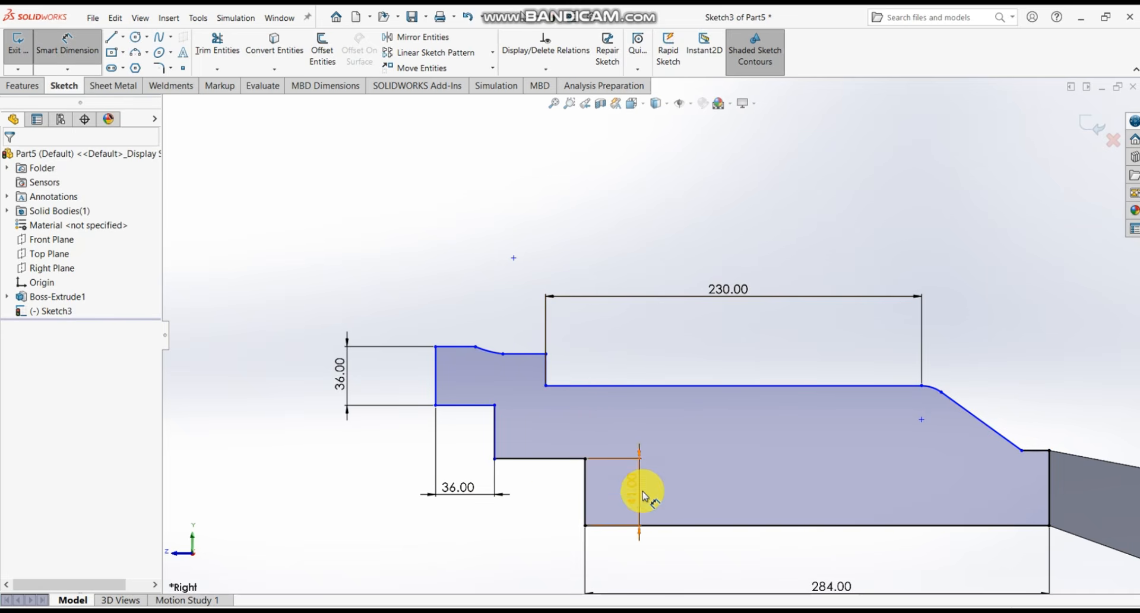
{"action": "left_click", "coordinate": [560, 460]}
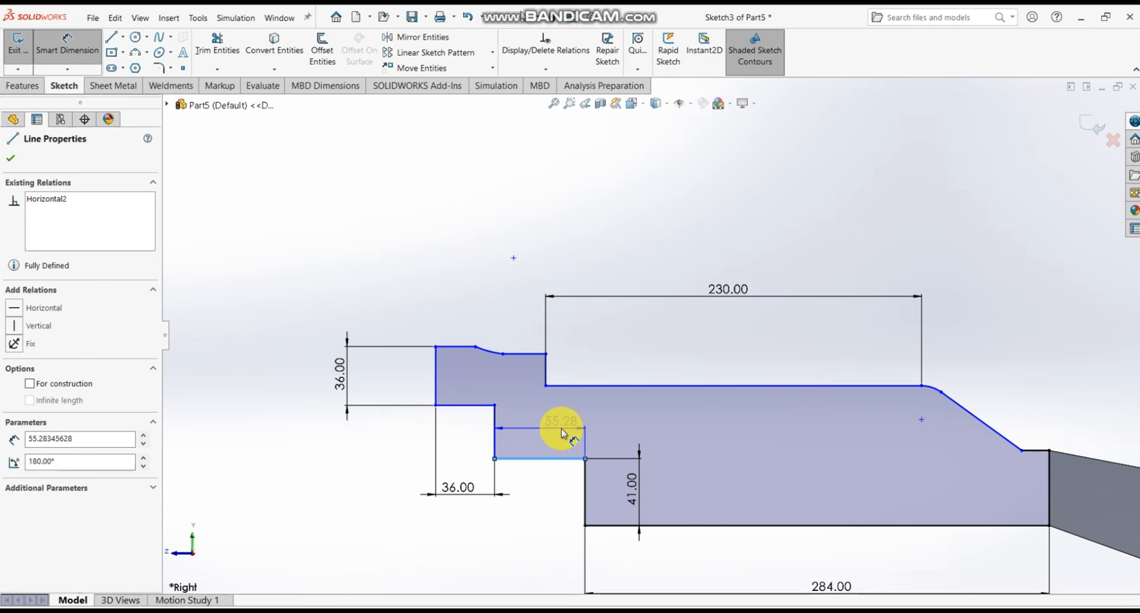
{"action": "left_click", "coordinate": [562, 432]}
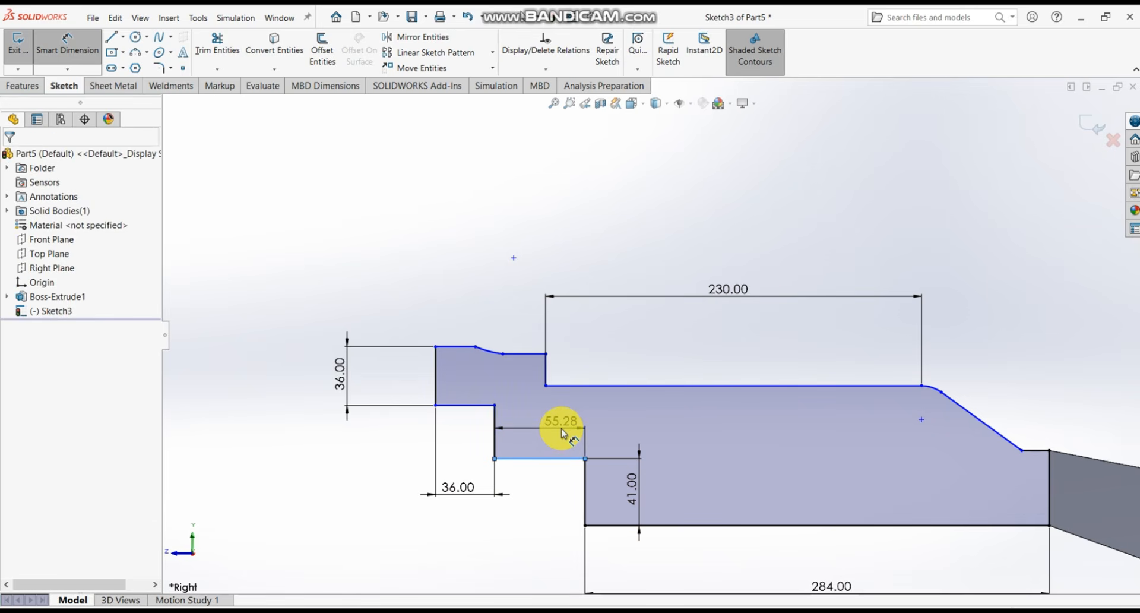
{"action": "type", "text": "10.24"}
{"action": "key", "text": "Return"}
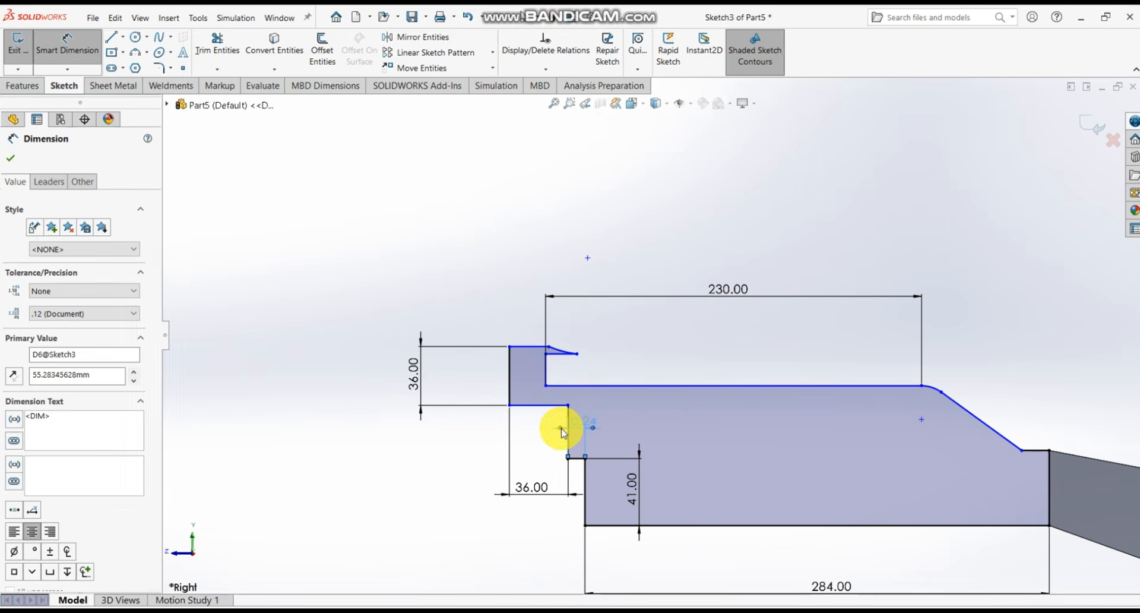
{"action": "key", "text": "Escape"}
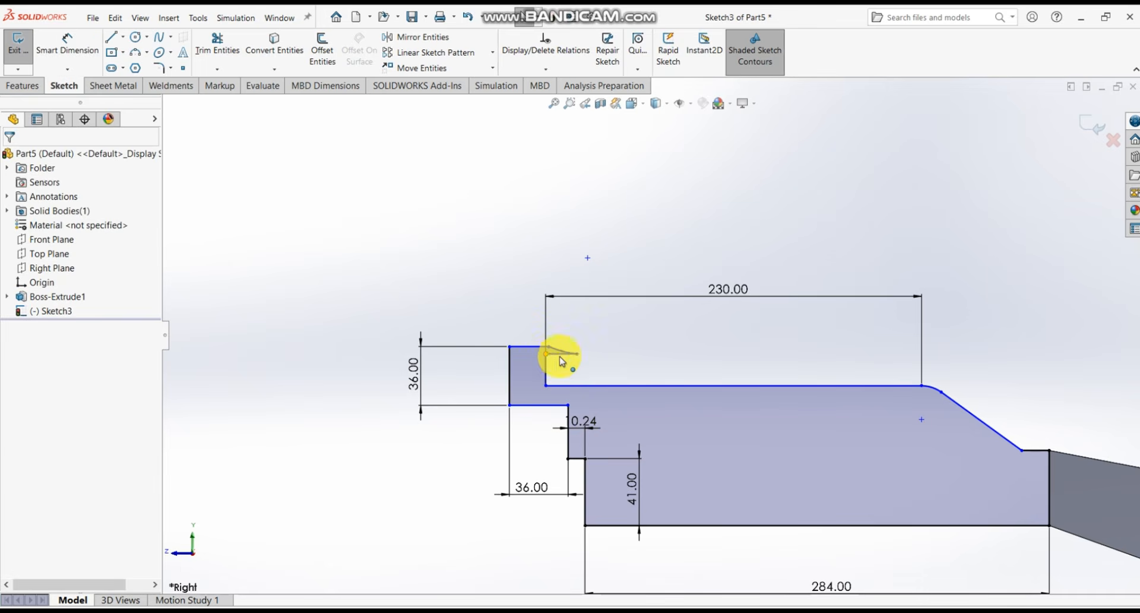
- Shift the vertical step at the long upper line's front end rearward, past the end of the concave arc
{"action": "mouse_move", "coordinate": [561, 361]}
{"action": "left_mouse_down"}
{"action": "mouse_move", "coordinate": [588, 369]}
{"action": "mouse_move", "coordinate": [598, 358]}
{"action": "left_mouse_up"}
{"action": "left_click", "coordinate": [676, 377]}
{"action": "scroll", "coordinate": [675, 379], "scroll_direction": "up", "scroll_amount": 3}
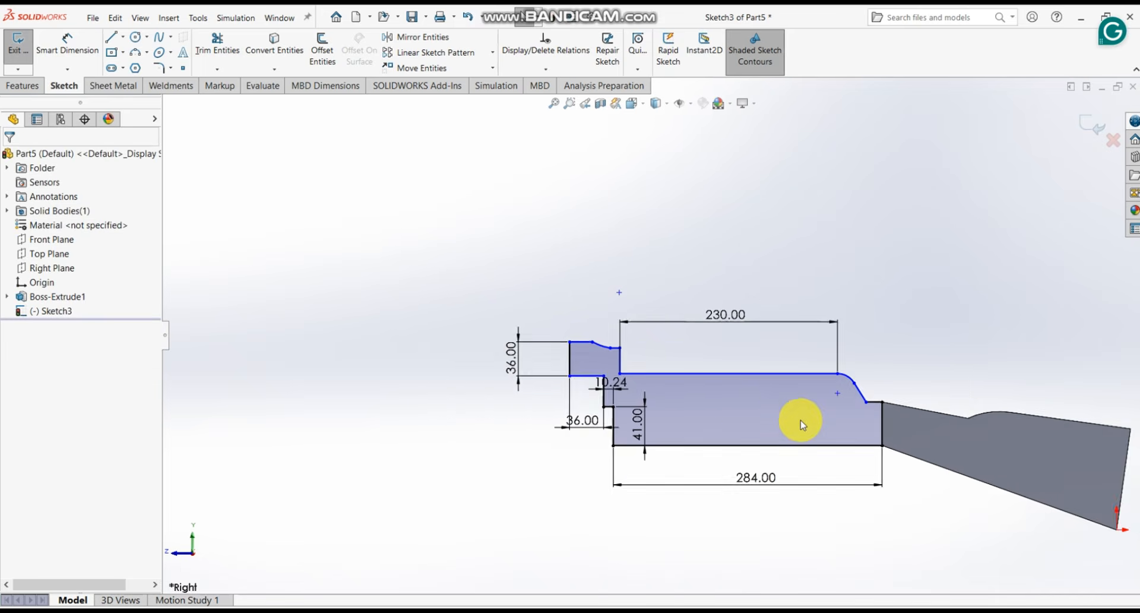
- Reposition the horizontal 36 mm dimension closer to its line and the 10.24 mm dimension text rearward, clear of the front step
{"action": "scroll", "coordinate": [735, 394], "scroll_direction": "down", "scroll_amount": 4}
{"action": "scroll", "coordinate": [420, 369], "scroll_direction": "down", "scroll_amount": 2}
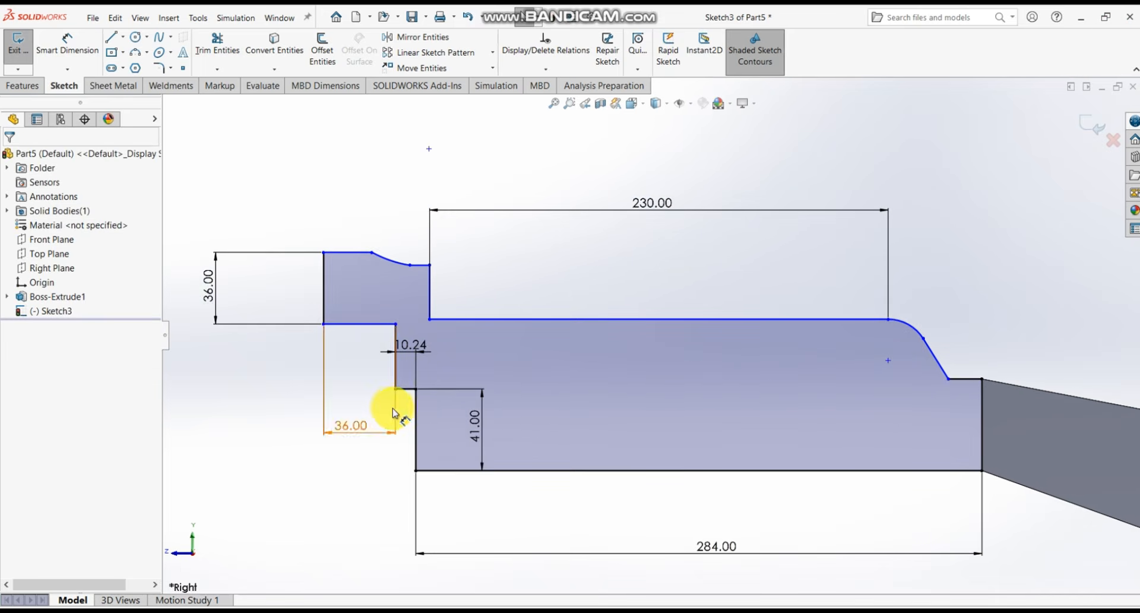
{"action": "left_click_drag", "start_coordinate": [393, 412], "coordinate": [366, 401]}
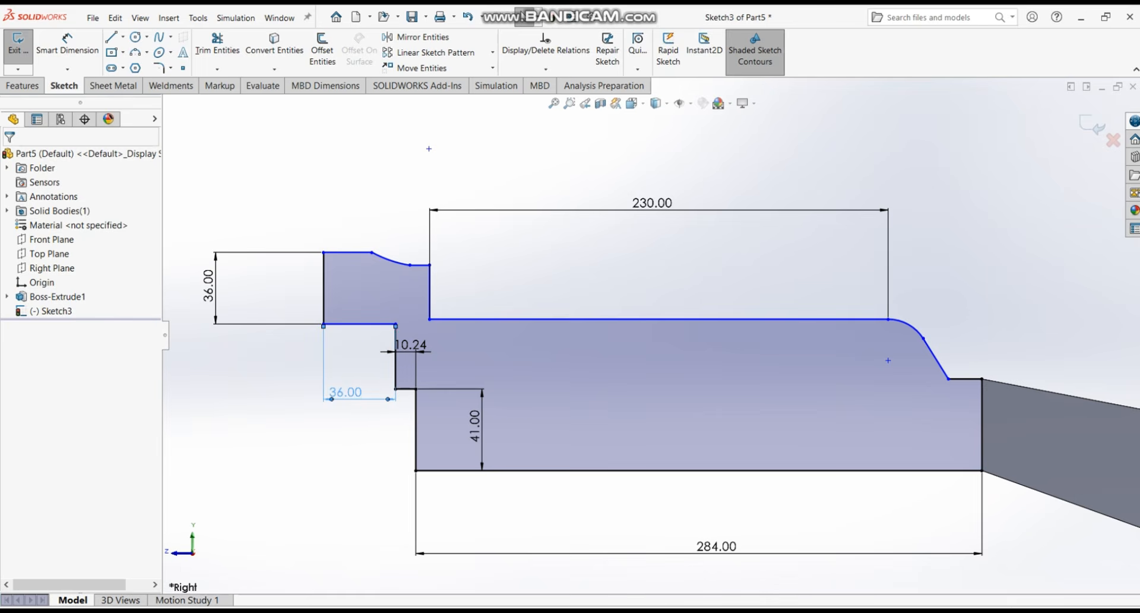
{"action": "left_click_drag", "start_coordinate": [421, 345], "coordinate": [486, 361]}
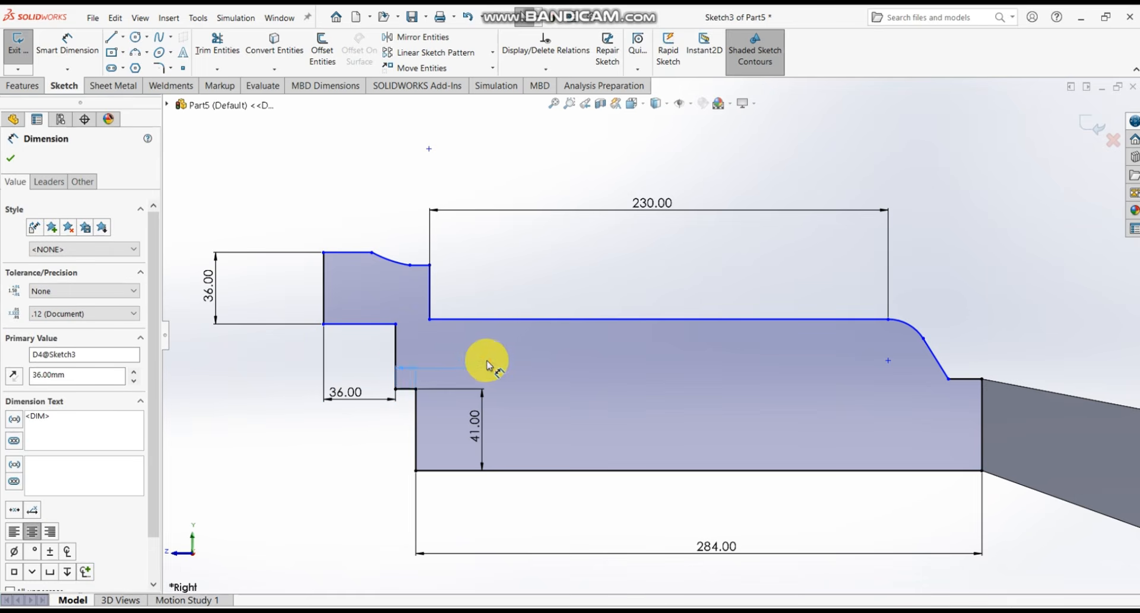
{"action": "left_click", "coordinate": [568, 285]}
{"action": "scroll", "coordinate": [573, 290], "scroll_direction": "up", "scroll_amount": 2}
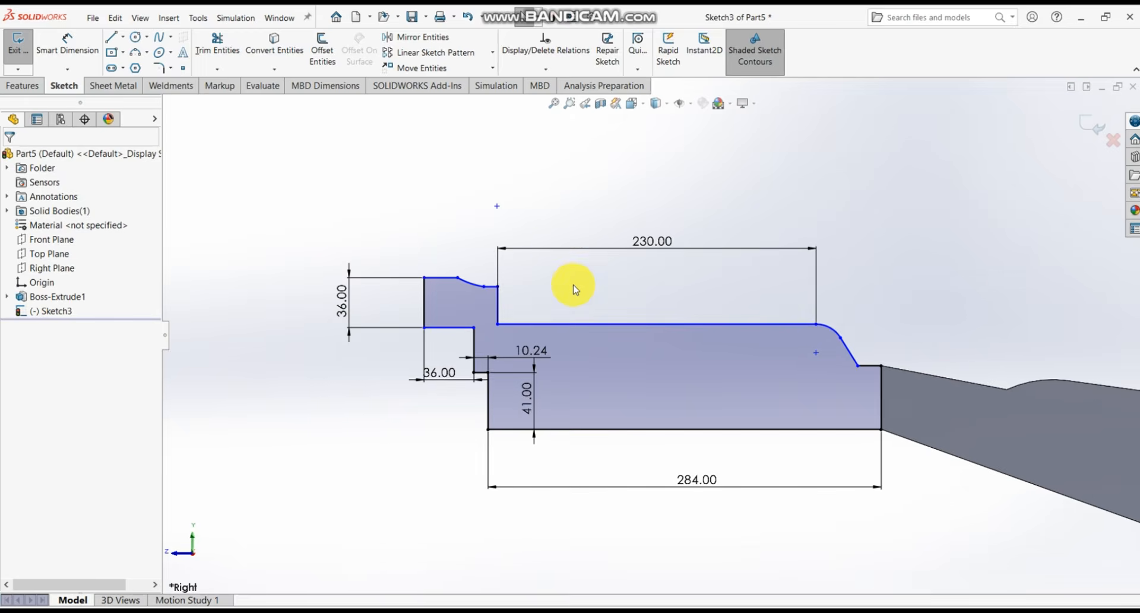
- Dimension the front upper horizontal line, ahead of the concave arc, at 29.50 mm
{"action": "scroll", "coordinate": [573, 289], "scroll_direction": "down", "scroll_amount": 2}
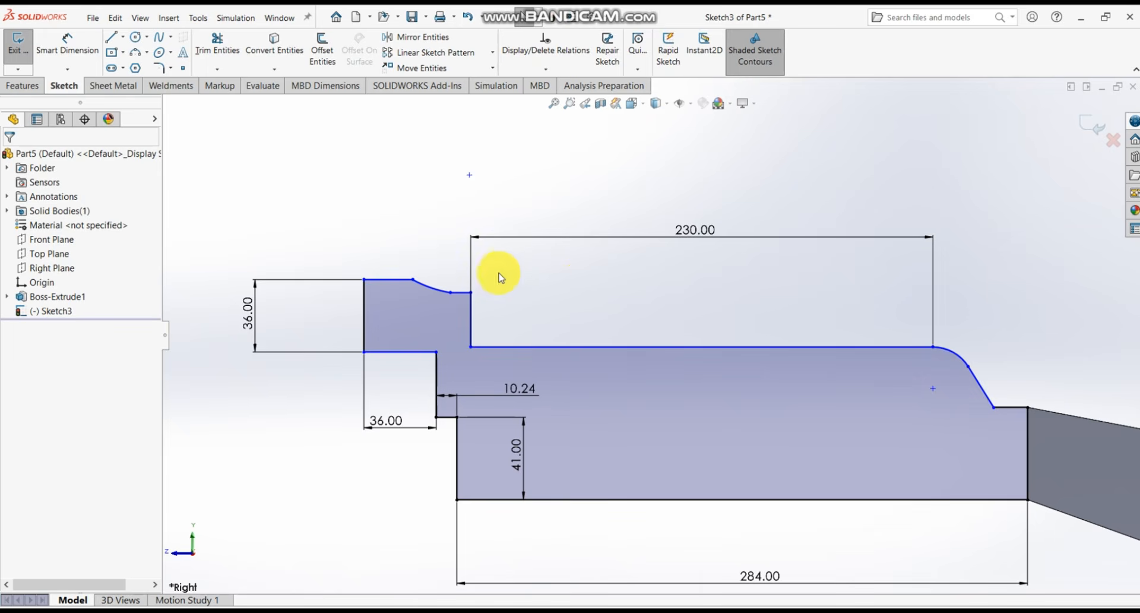
{"action": "scroll", "coordinate": [498, 278], "scroll_direction": "down", "scroll_amount": 3}
{"action": "left_click", "coordinate": [68, 43]}
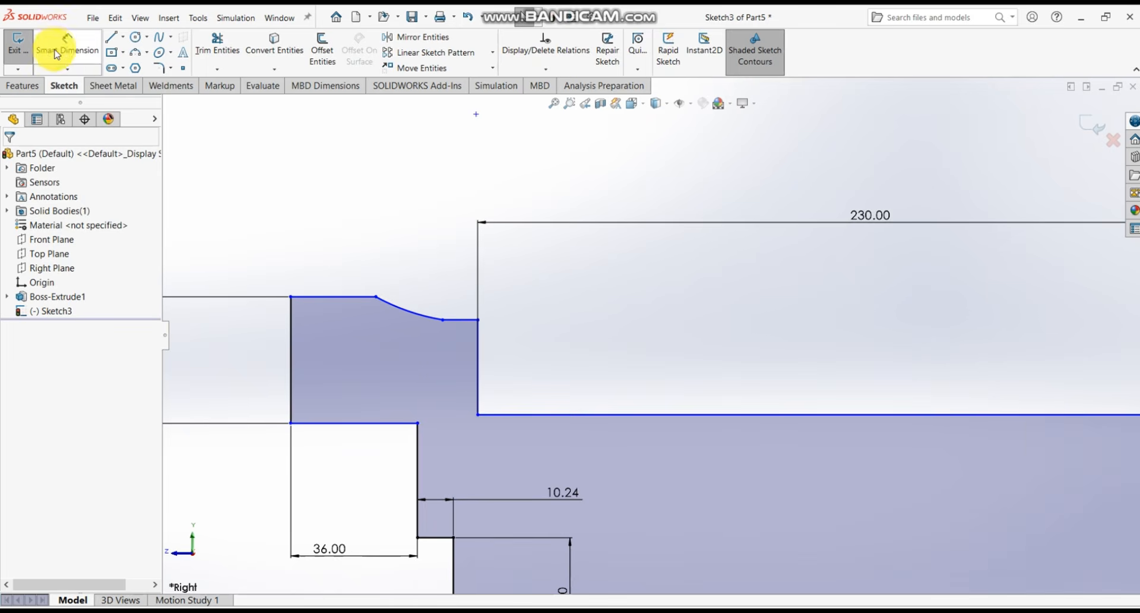
{"action": "left_click", "coordinate": [348, 300]}
{"action": "left_click", "coordinate": [346, 226]}
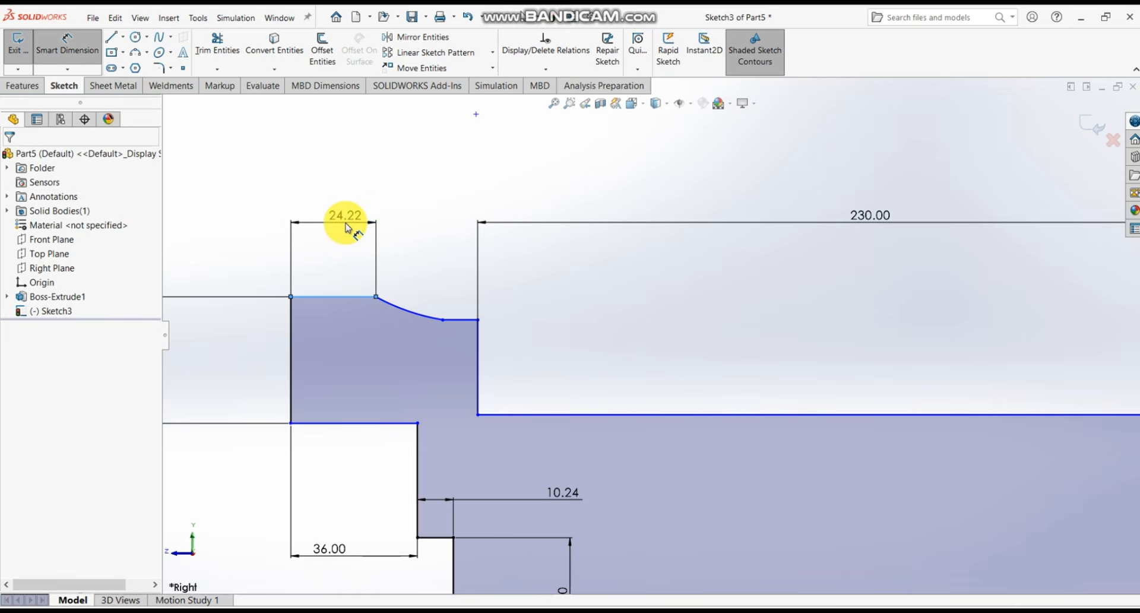
{"action": "type", "text": "29.50"}
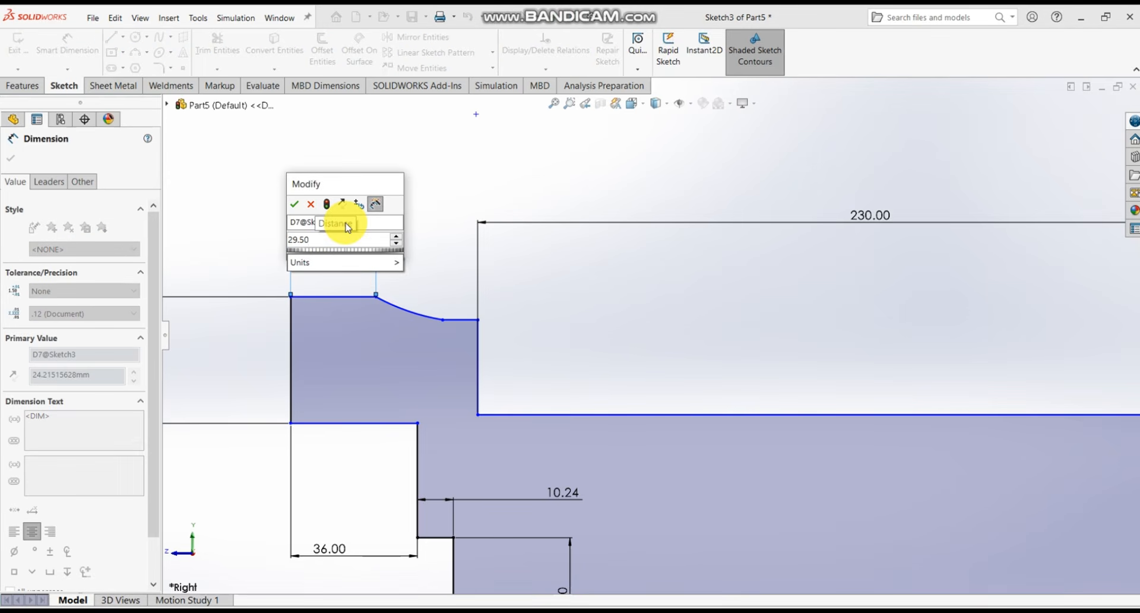
{"action": "key", "text": "Return"}
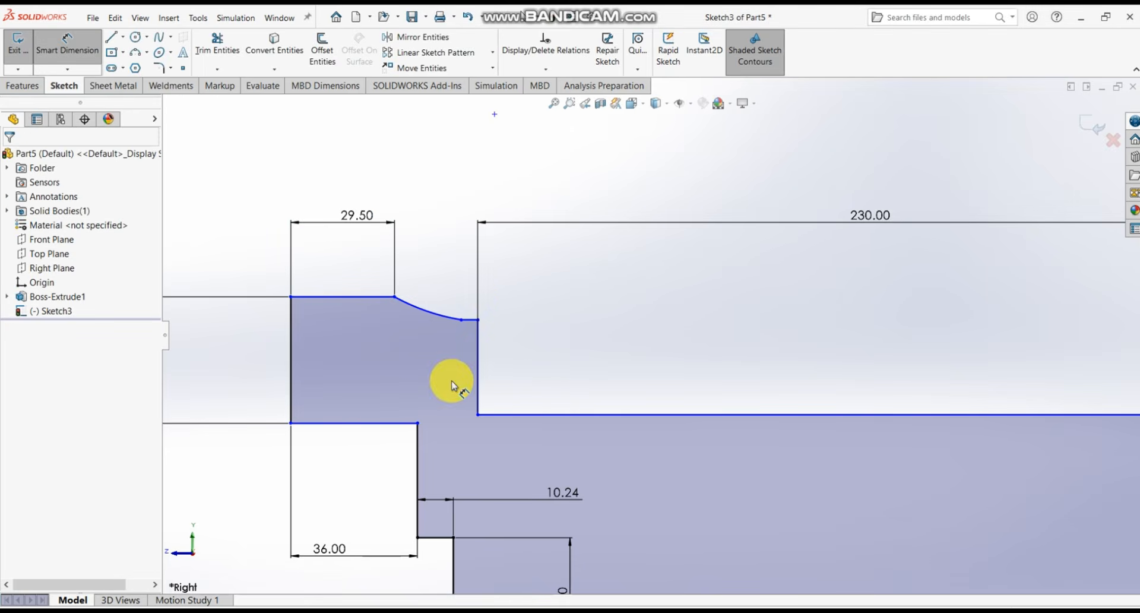
- Dimension the vertical edge of the lower front step, beneath the nose's bottom line, at 3 mm
{"action": "scroll", "coordinate": [452, 381], "scroll_direction": "down", "scroll_amount": 1}
{"action": "scroll", "coordinate": [477, 405], "scroll_direction": "up", "scroll_amount": 2}
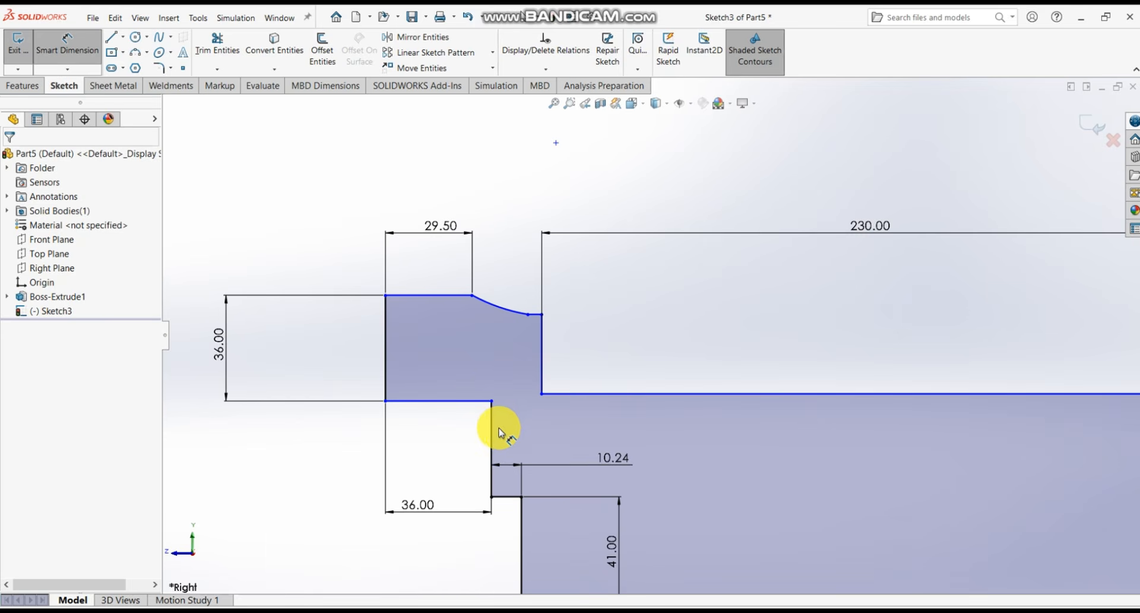
{"action": "left_click", "coordinate": [494, 432]}
{"action": "left_click", "coordinate": [449, 445]}
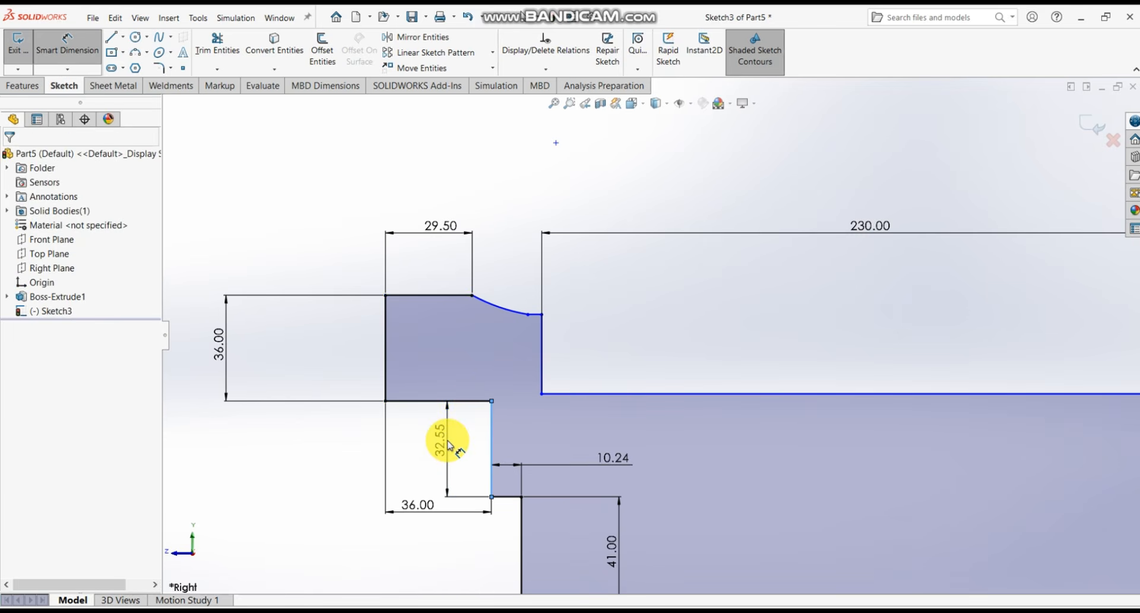
{"action": "left_click", "coordinate": [448, 446]}
{"action": "type", "text": "3"}
{"action": "key", "text": "Return"}
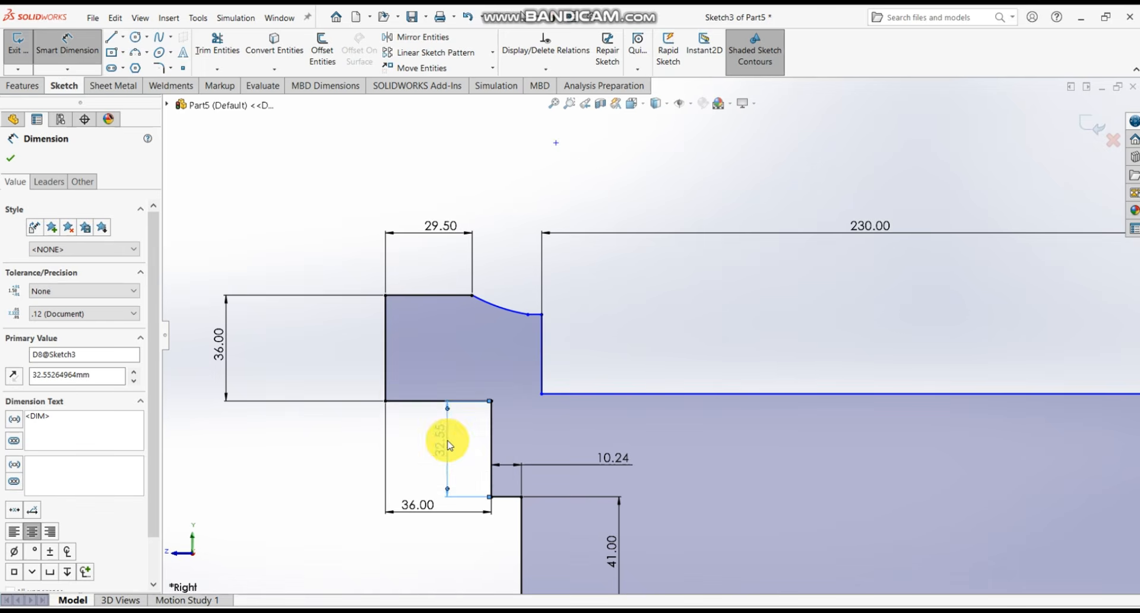
{"action": "scroll", "coordinate": [509, 469], "scroll_direction": "down", "scroll_amount": 1}
{"action": "scroll", "coordinate": [515, 467], "scroll_direction": "up", "scroll_amount": 4}
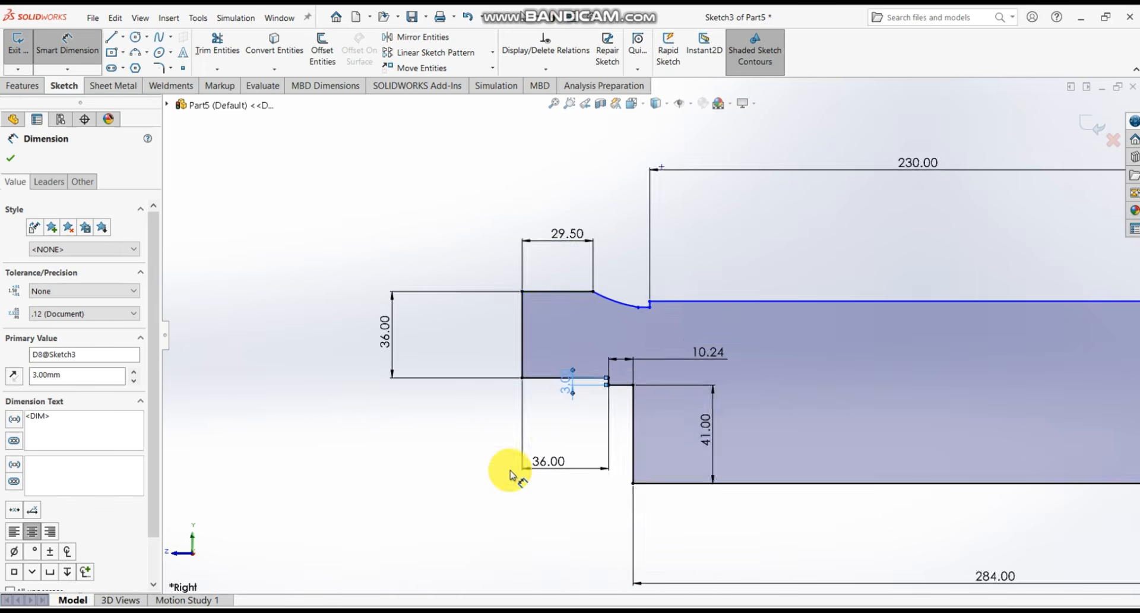
{"action": "scroll", "coordinate": [814, 356], "scroll_direction": "down", "scroll_amount": 2}
{"action": "scroll", "coordinate": [489, 301], "scroll_direction": "down", "scroll_amount": 5}
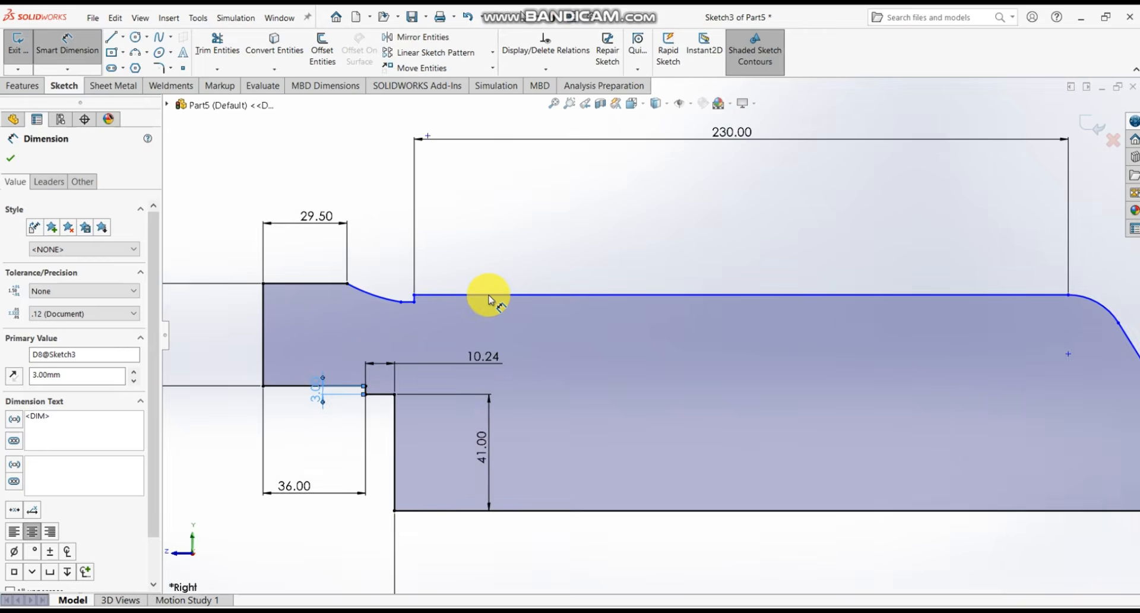
{"action": "key", "text": "Escape"}
- Raise the concave arc's rear end and adjoining short line to just above the long upper line, slightly below the front upper line
{"action": "scroll", "coordinate": [469, 291], "scroll_direction": "down", "scroll_amount": 4}
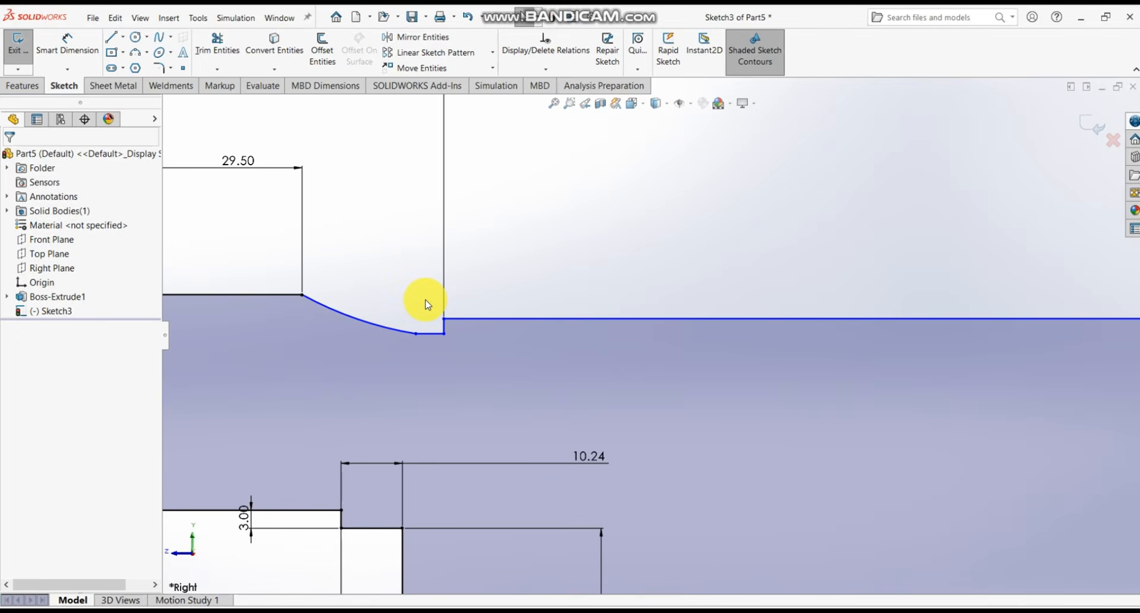
{"action": "scroll", "coordinate": [425, 304], "scroll_direction": "up", "scroll_amount": 2}
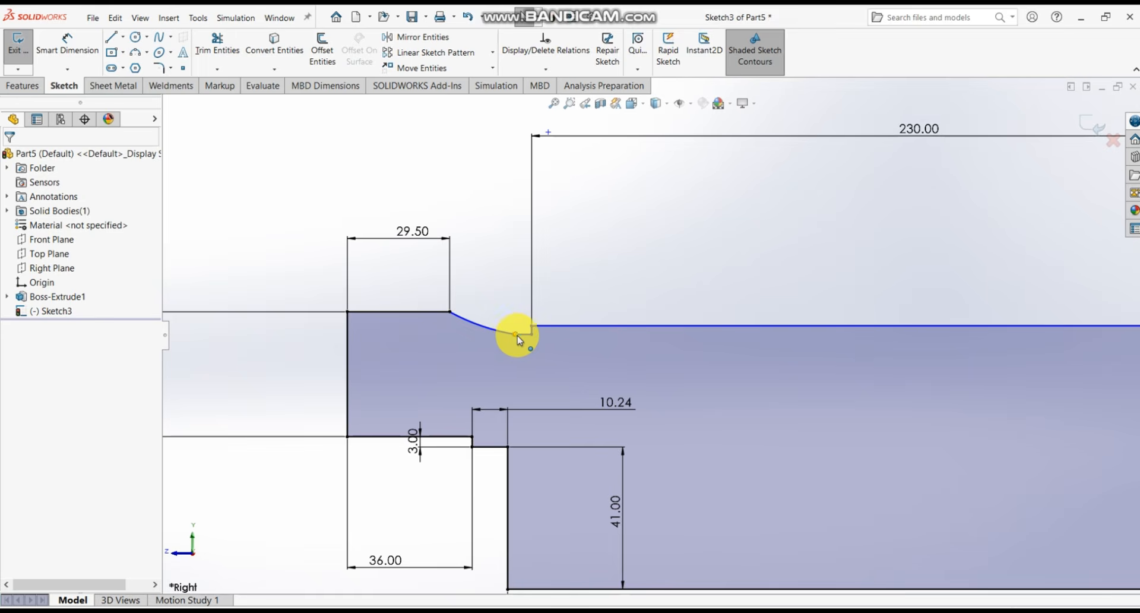
{"action": "mouse_move", "coordinate": [516, 336]}
{"action": "left_mouse_down"}
{"action": "mouse_move", "coordinate": [506, 312]}
{"action": "mouse_move", "coordinate": [500, 330]}
{"action": "mouse_move", "coordinate": [519, 322]}
{"action": "left_mouse_up"}
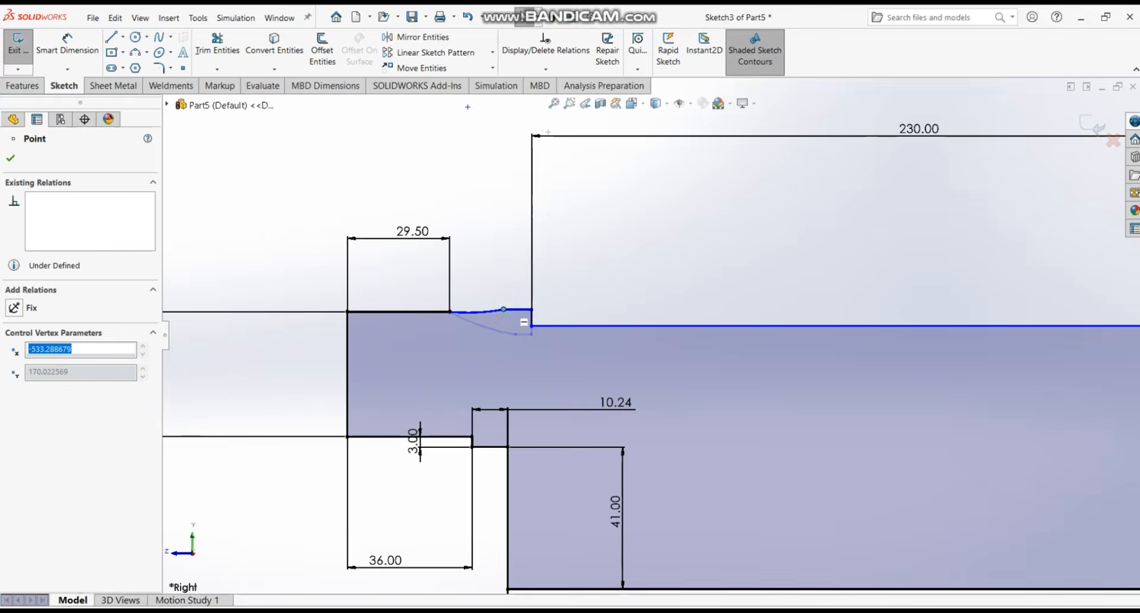
{"action": "scroll", "coordinate": [588, 315], "scroll_direction": "up", "scroll_amount": 3}
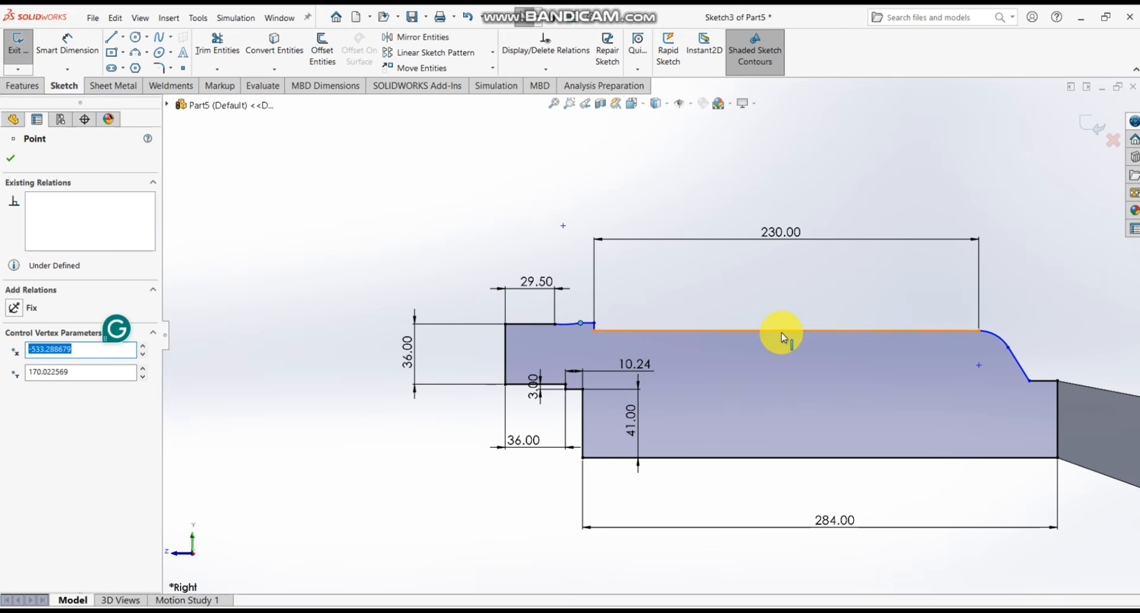
{"action": "scroll", "coordinate": [777, 335], "scroll_direction": "up", "scroll_amount": 2}
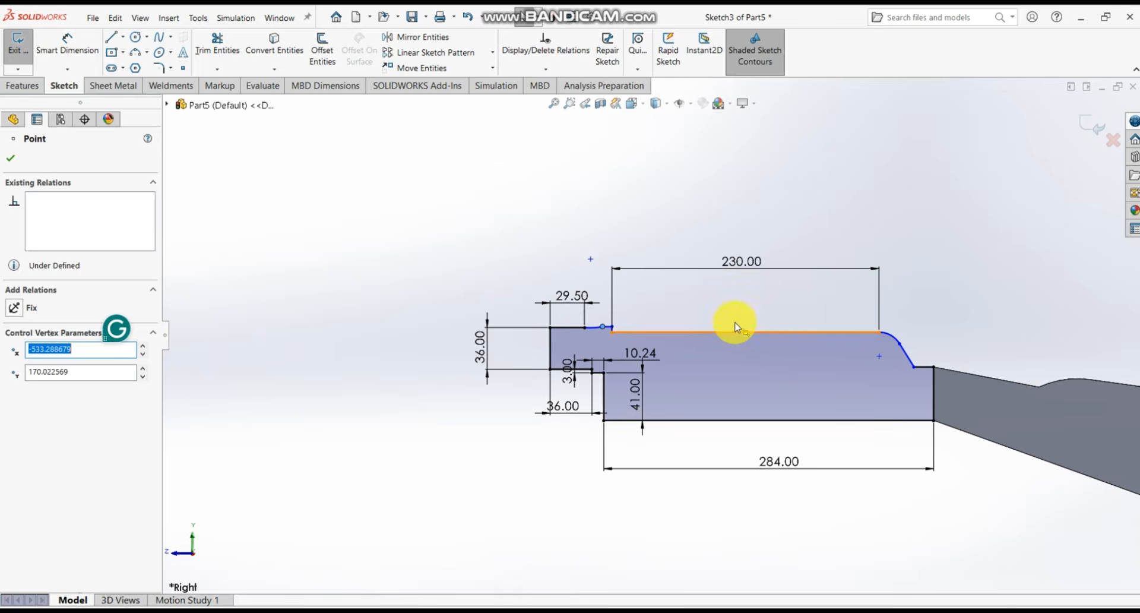
{"action": "scroll", "coordinate": [653, 312], "scroll_direction": "down", "scroll_amount": 2}
{"action": "scroll", "coordinate": [580, 326], "scroll_direction": "down", "scroll_amount": 3}
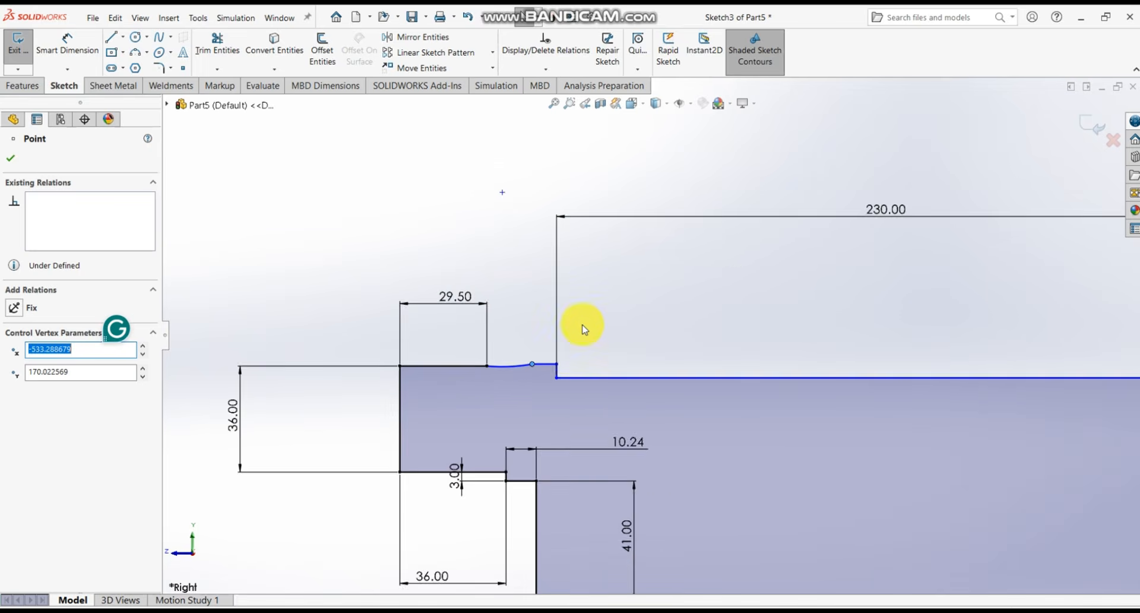
{"action": "left_click_drag", "start_coordinate": [451, 389], "coordinate": [451, 373]}
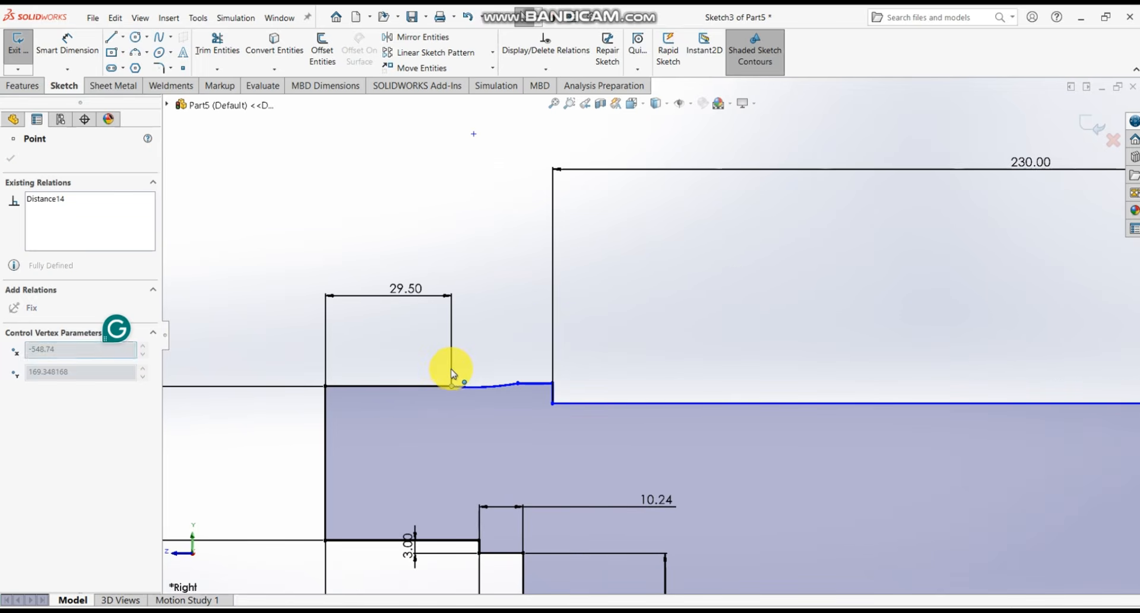
{"action": "left_click", "coordinate": [506, 373]}
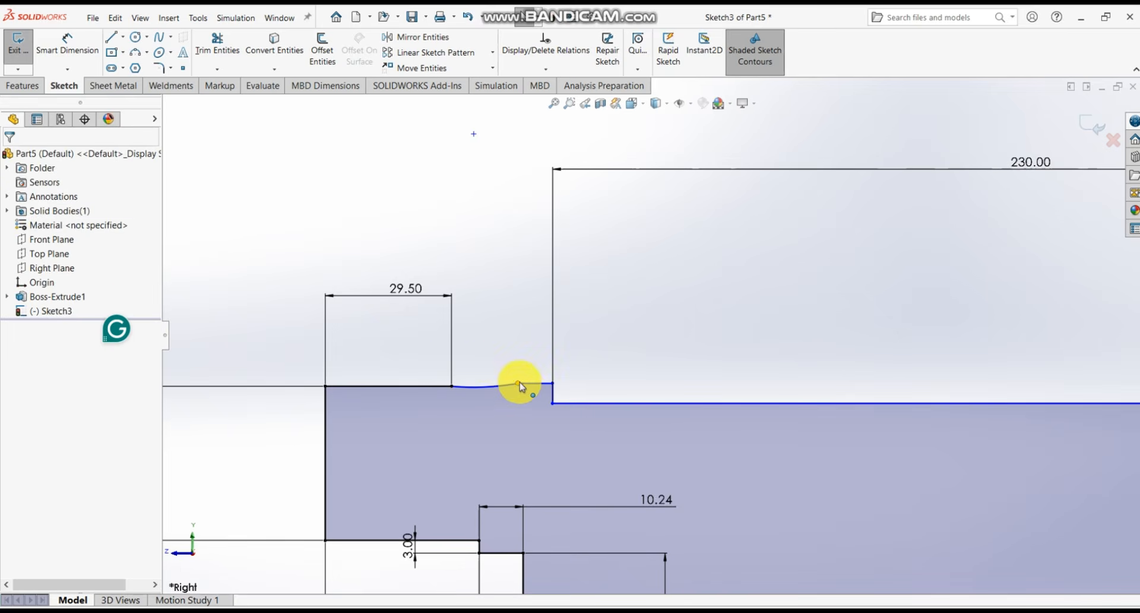
{"action": "left_click", "coordinate": [518, 385]}
{"action": "left_click_drag", "start_coordinate": [524, 393], "coordinate": [524, 395]}
{"action": "left_click", "coordinate": [500, 354]}
- Examine the complete receiver profile and its proportions against the stock
{"action": "scroll", "coordinate": [570, 381], "scroll_direction": "up", "scroll_amount": 5}
{"action": "scroll", "coordinate": [753, 392], "scroll_direction": "up", "scroll_amount": 3}
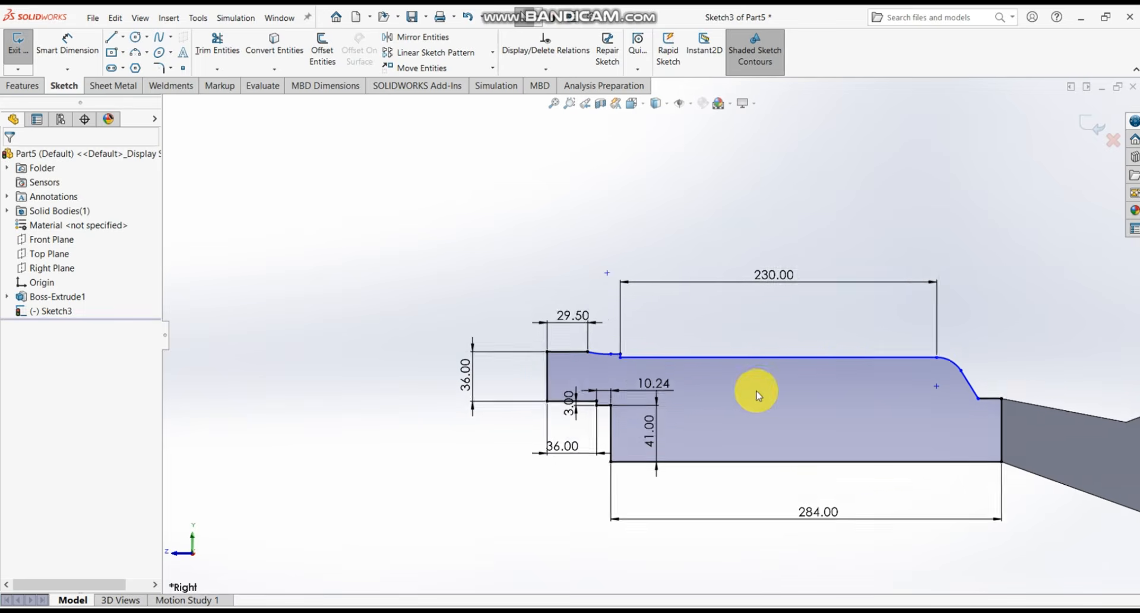
{"action": "scroll", "coordinate": [843, 356], "scroll_direction": "down", "scroll_amount": 3}
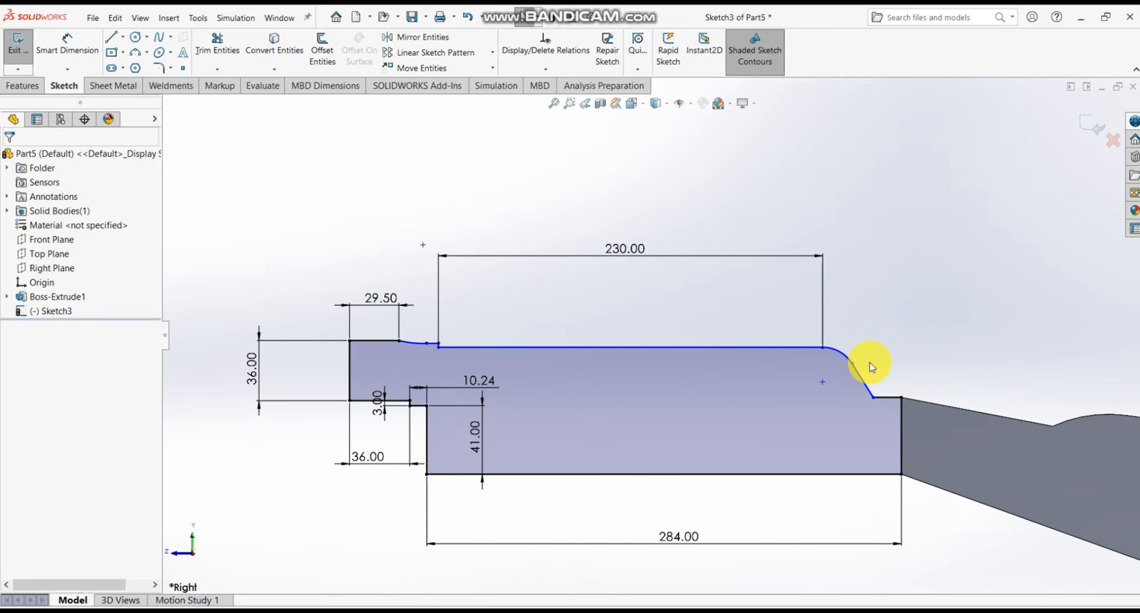
{"action": "scroll", "coordinate": [884, 366], "scroll_direction": "up", "scroll_amount": 1}
{"action": "scroll", "coordinate": [897, 369], "scroll_direction": "down", "scroll_amount": 2}
{"action": "scroll", "coordinate": [879, 374], "scroll_direction": "up", "scroll_amount": 4}
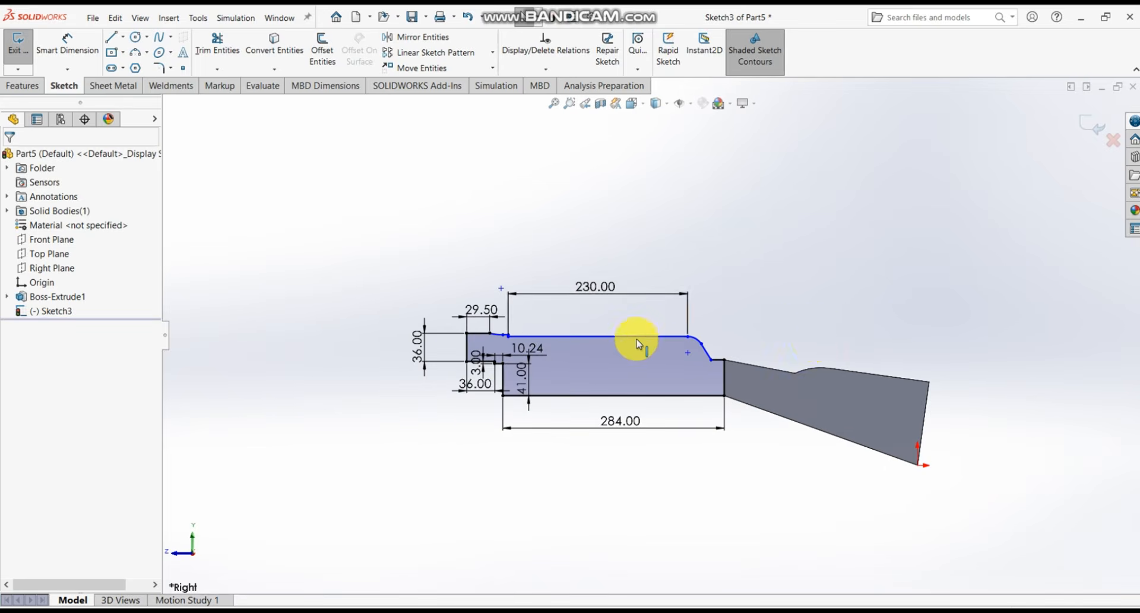
{"action": "scroll", "coordinate": [516, 349], "scroll_direction": "down", "scroll_amount": 3}
{"action": "scroll", "coordinate": [683, 389], "scroll_direction": "up", "scroll_amount": 1}
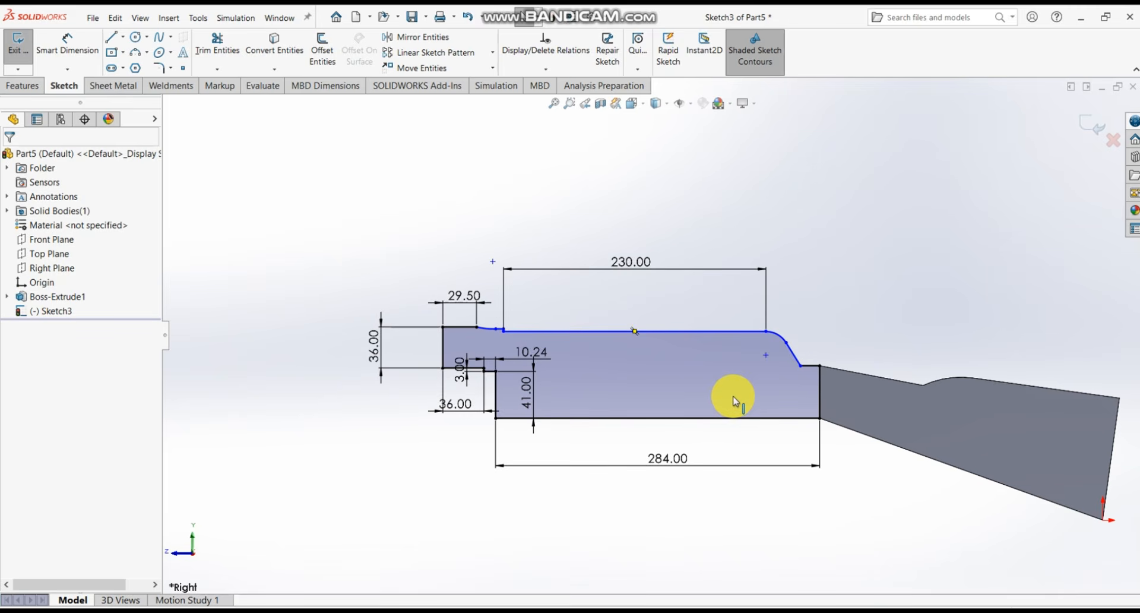
{"action": "scroll", "coordinate": [984, 487], "scroll_direction": "down", "scroll_amount": 2}
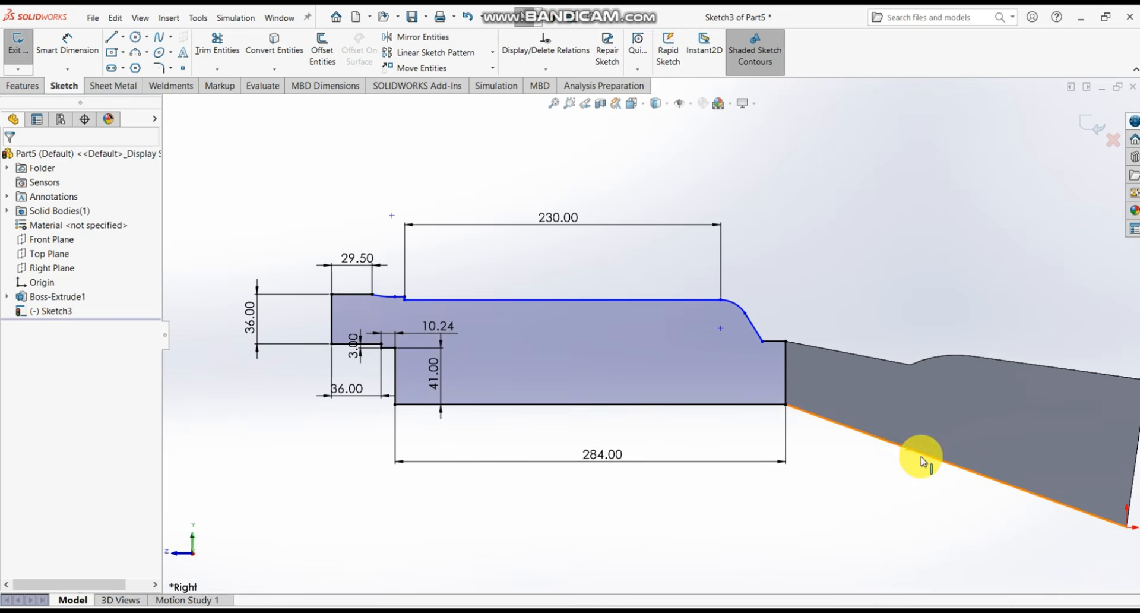
- Extrude the receiver profile 40 mm with the Mid Plane end condition, merging it with the stock
{"action": "left_click", "coordinate": [30, 89]}
{"action": "left_click", "coordinate": [28, 63]}
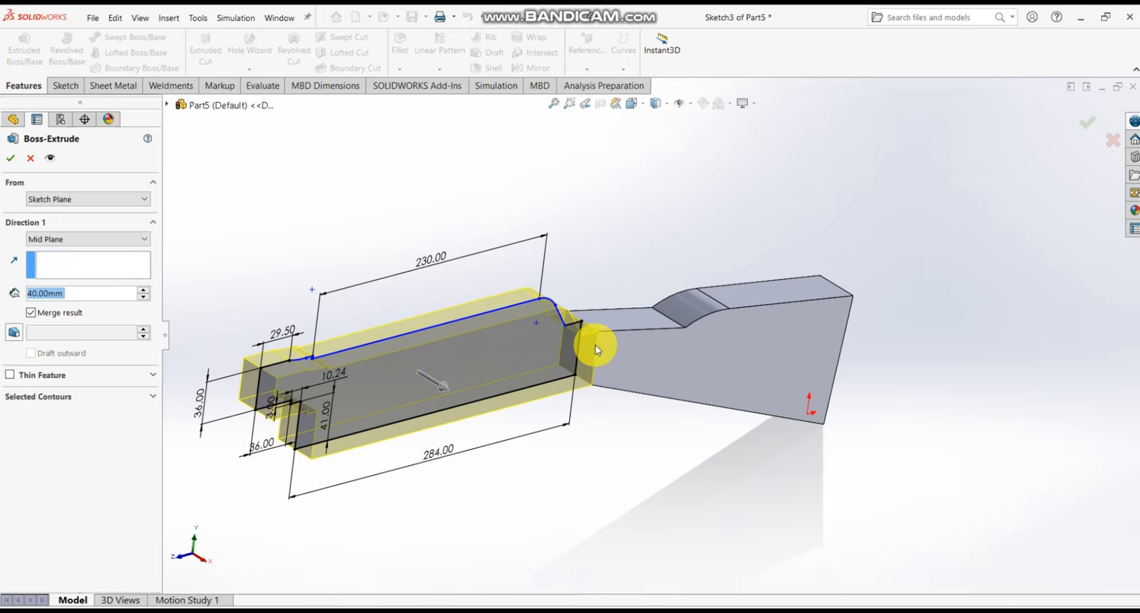
{"action": "scroll", "coordinate": [597, 349], "scroll_direction": "up", "scroll_amount": 5}
{"action": "scroll", "coordinate": [594, 345], "scroll_direction": "down", "scroll_amount": 7}
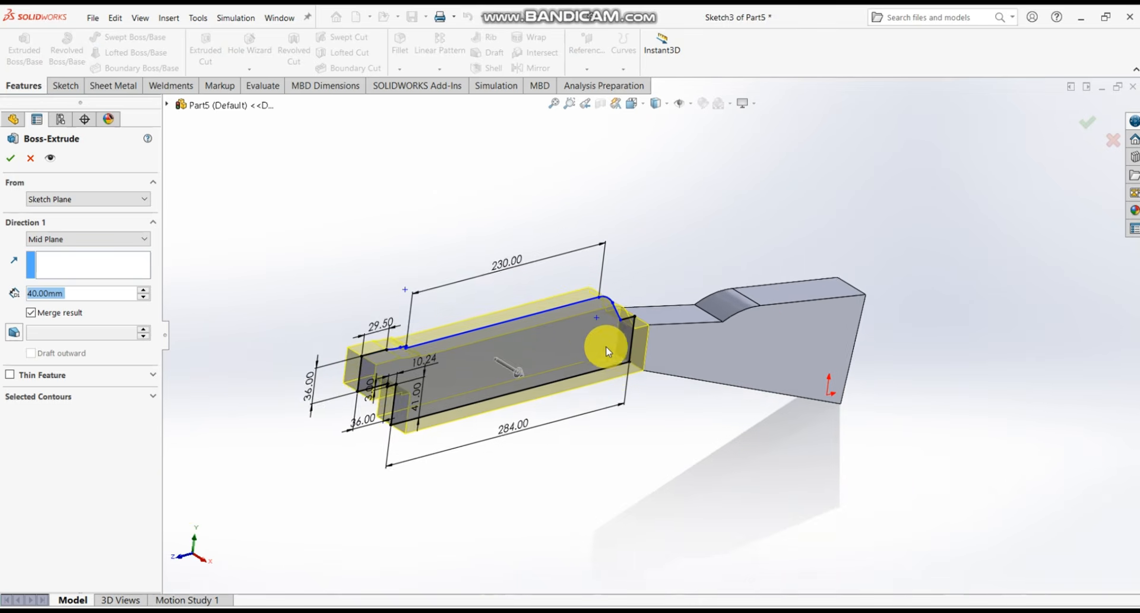
{"action": "middle_click_drag", "start_coordinate": [607, 350], "coordinate": [564, 333]}
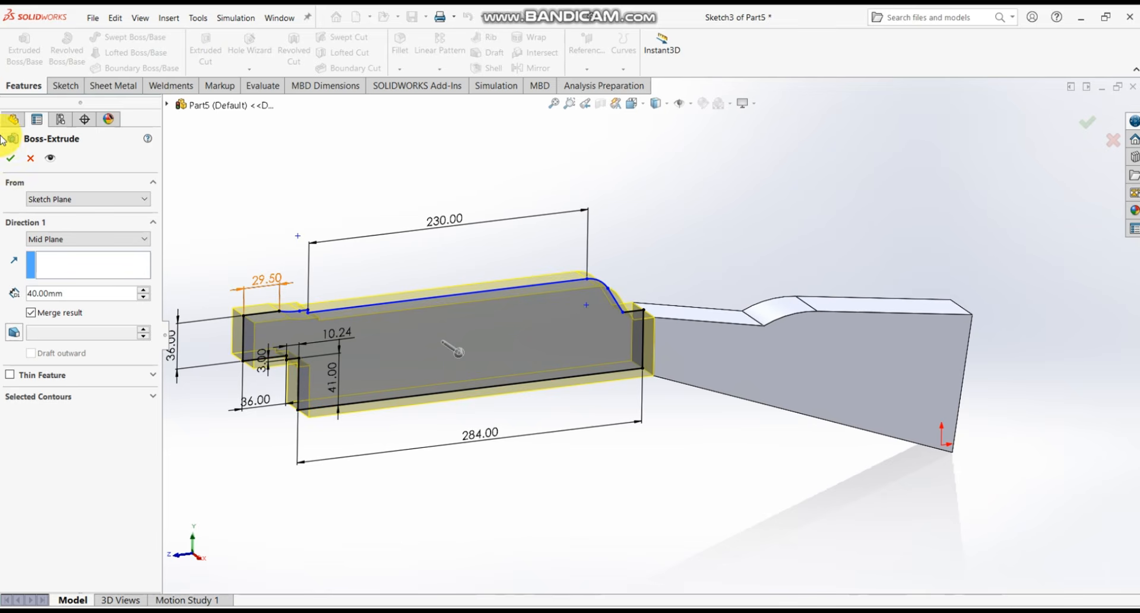
{"action": "left_click", "coordinate": [9, 154]}
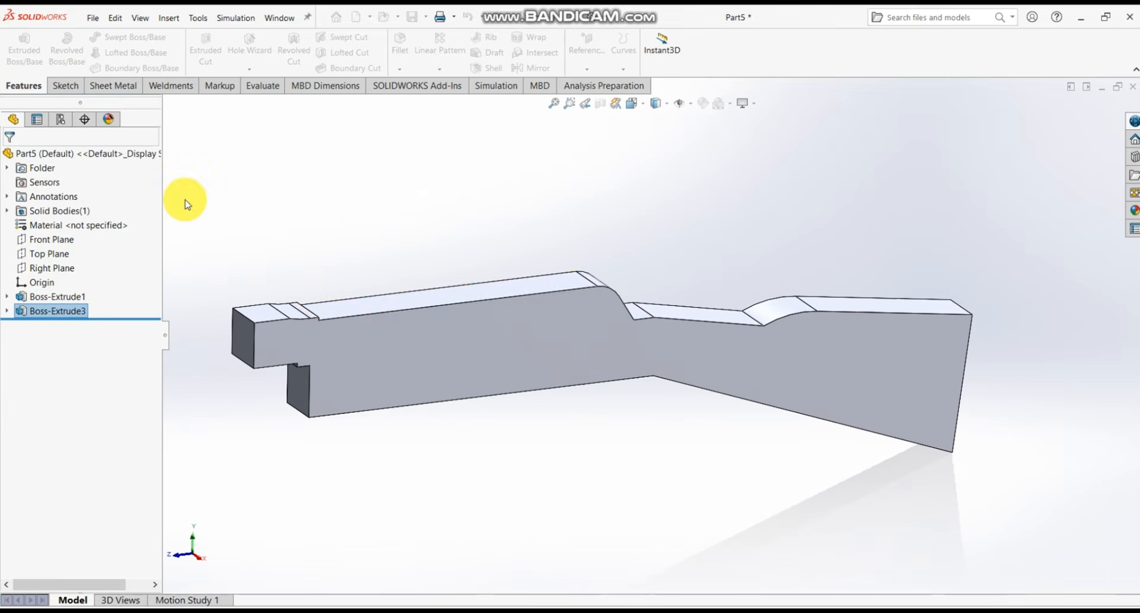
- Inspect the merged receiver and stock body from several angles, including the isometric view
{"action": "middle_click_drag", "start_coordinate": [458, 247], "coordinate": [542, 385]}
{"action": "key", "text": "ctrl+7"}
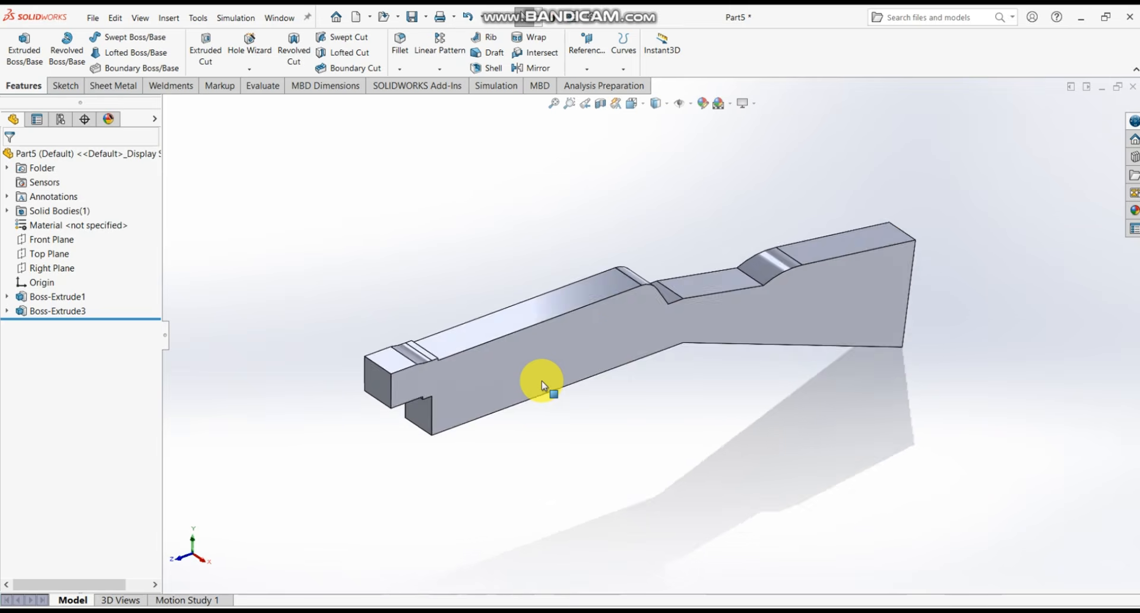
{"action": "middle_click_drag", "start_coordinate": [592, 336], "coordinate": [622, 363]}
{"action": "scroll", "coordinate": [622, 364], "scroll_direction": "up", "scroll_amount": 2}
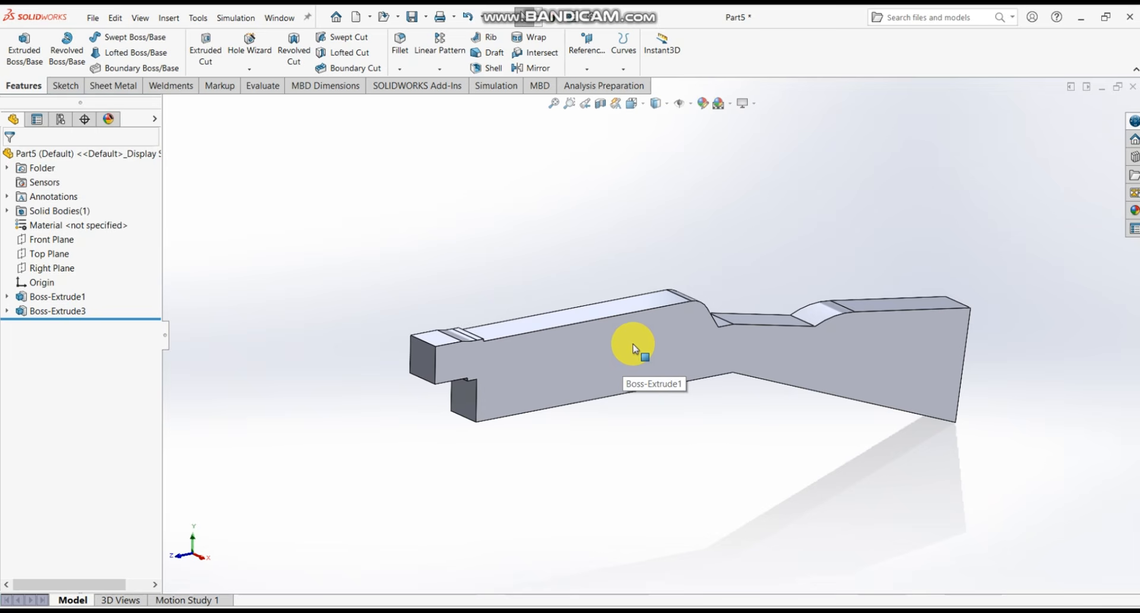
{"action": "scroll", "coordinate": [652, 347], "scroll_direction": "down", "scroll_amount": 2}
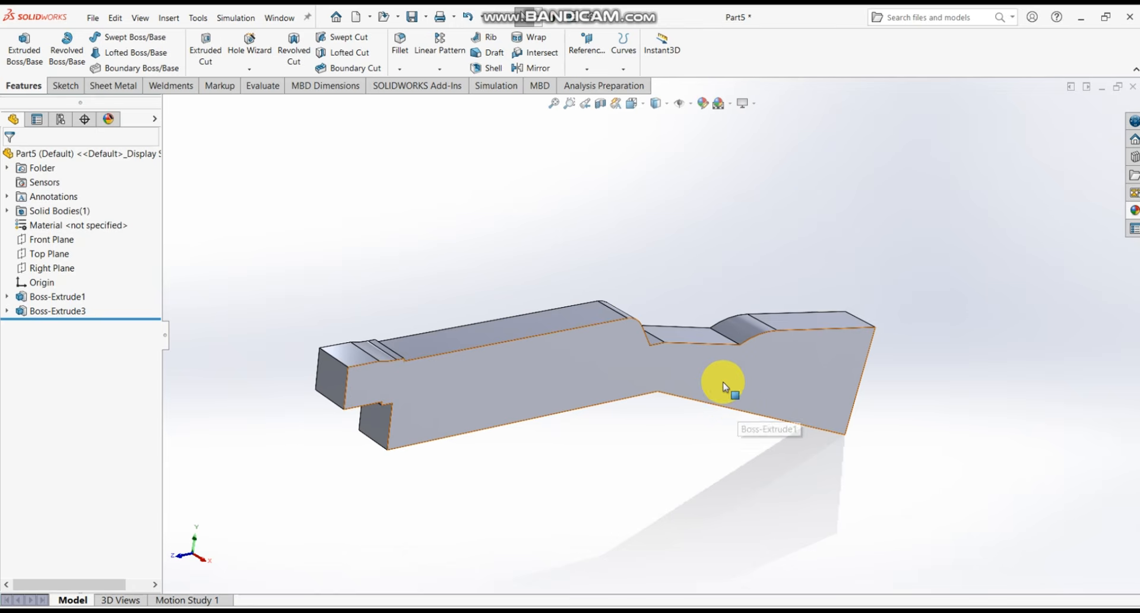
{"action": "scroll", "coordinate": [531, 385], "scroll_direction": "up", "scroll_amount": 2}
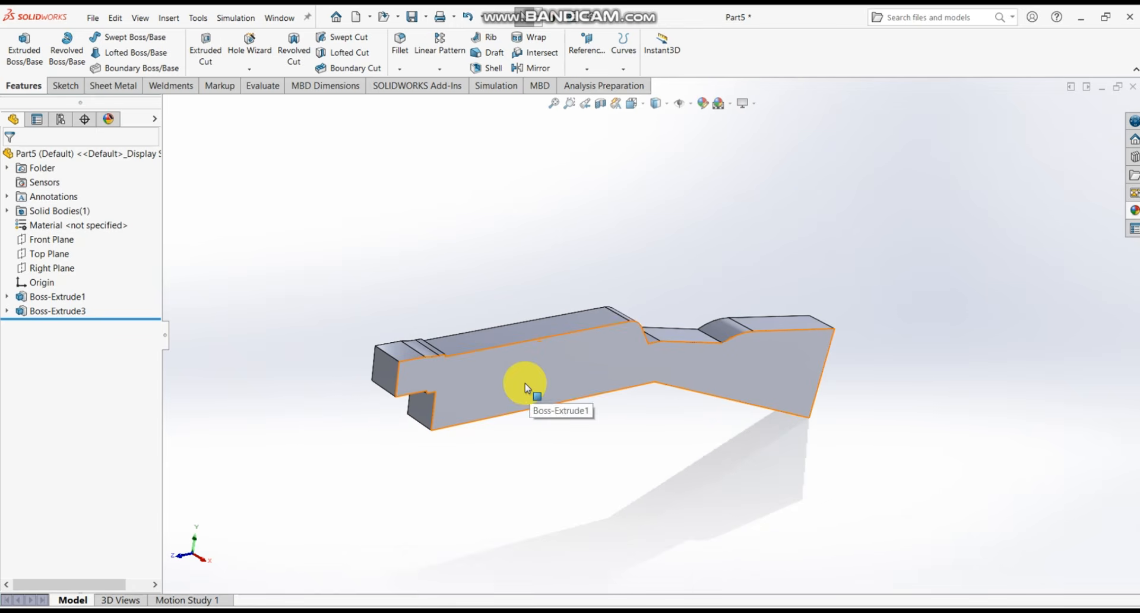
{"action": "middle_click_drag", "start_coordinate": [527, 387], "coordinate": [608, 374]}
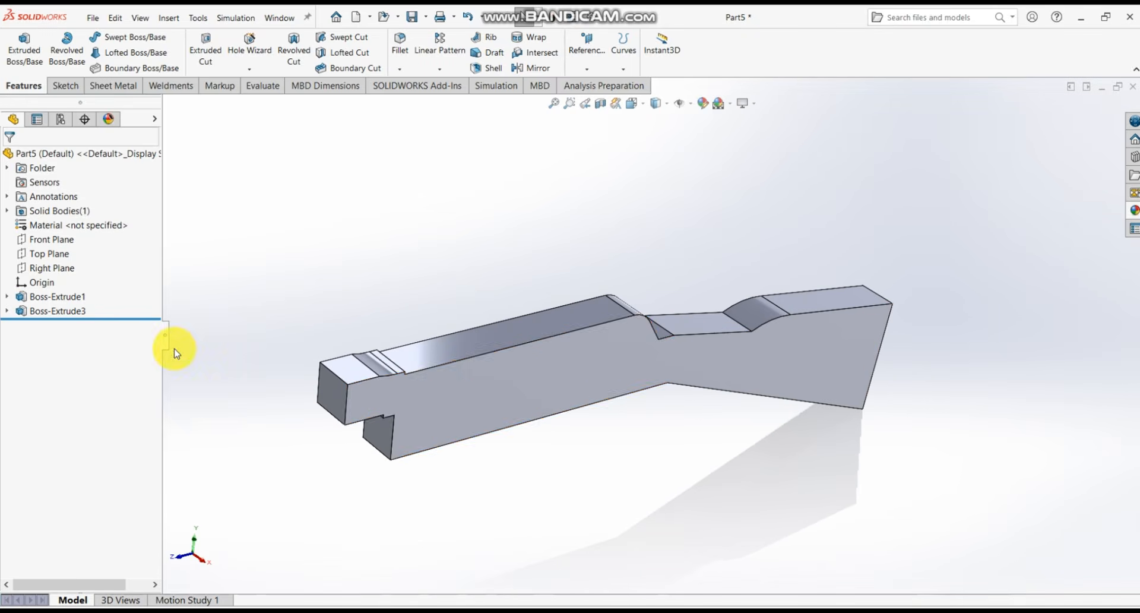
- Highlight the stock extrusion and the receiver extrusion in turn to examine which part of the body each covers
{"action": "left_click", "coordinate": [78, 298]}
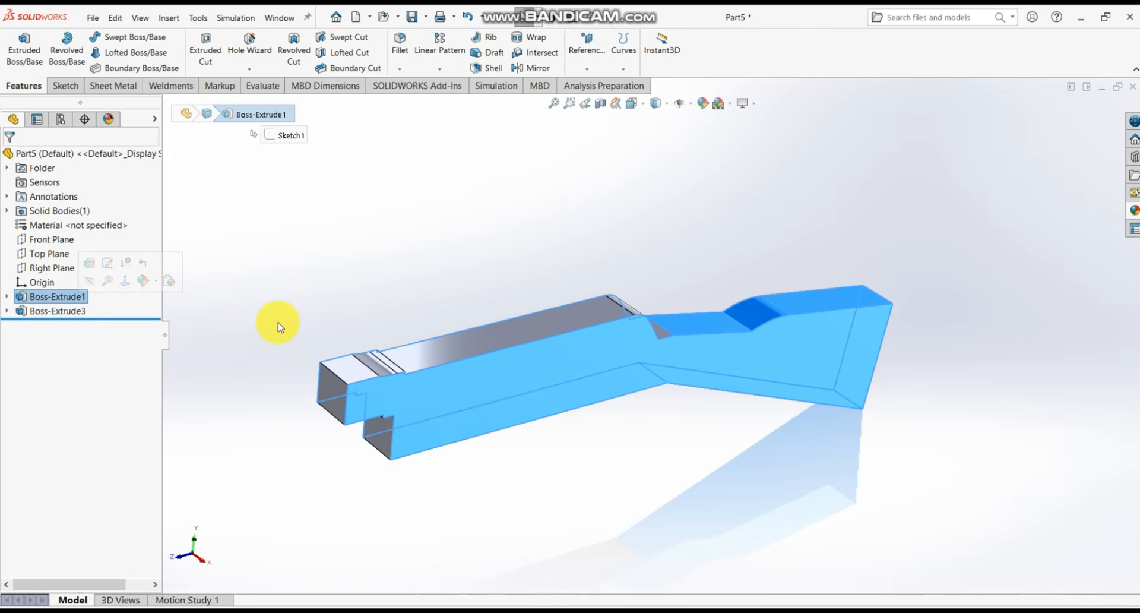
{"action": "middle_click_drag", "start_coordinate": [547, 354], "coordinate": [588, 375]}
{"action": "left_click", "coordinate": [552, 475]}
{"action": "left_click", "coordinate": [79, 311]}
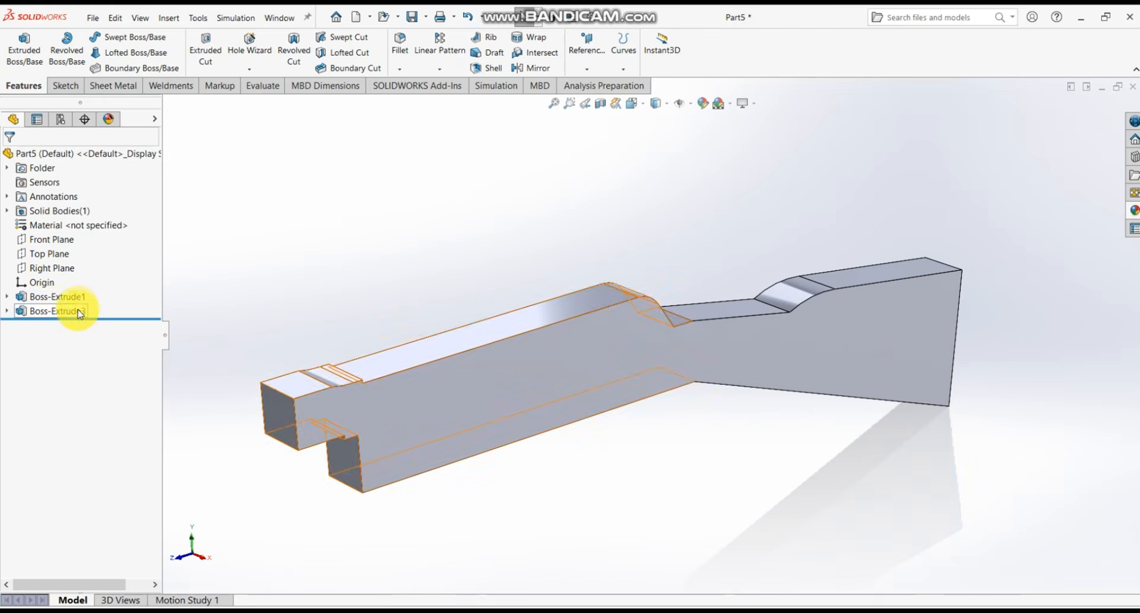
{"action": "left_click", "coordinate": [79, 312]}
{"action": "middle_click_drag", "start_coordinate": [662, 323], "coordinate": [652, 414]}
{"action": "scroll", "coordinate": [663, 425], "scroll_direction": "down", "scroll_amount": 1}
{"action": "scroll", "coordinate": [661, 413], "scroll_direction": "up", "scroll_amount": 3}
{"action": "left_click", "coordinate": [662, 412]}
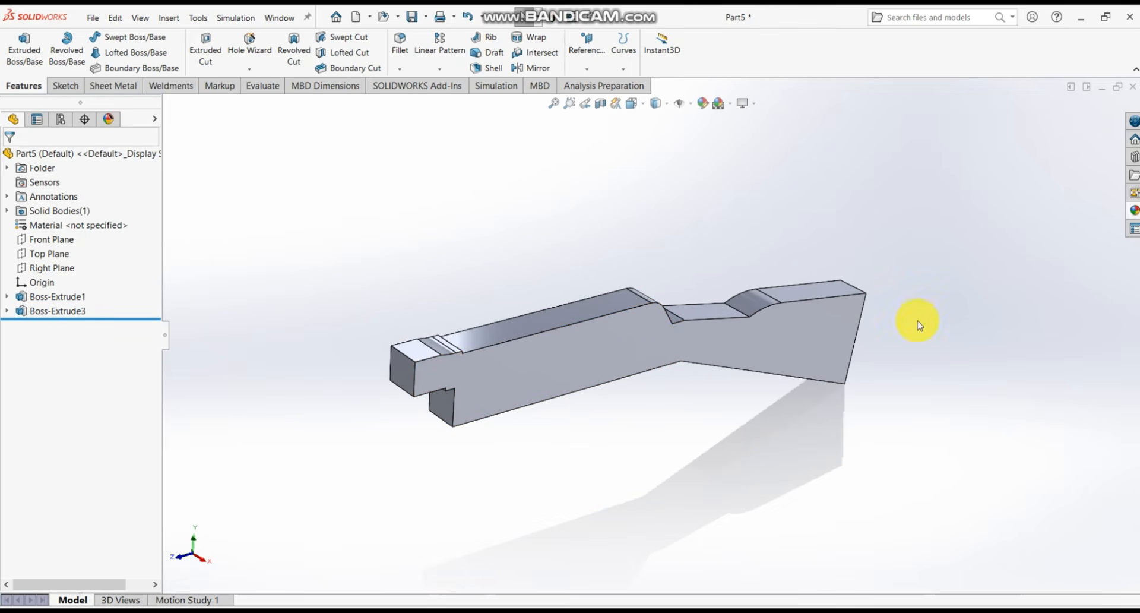
- Edit the receiver extrusion to a 30 mm Mid Plane depth with Merge result turned off
{"action": "scroll", "coordinate": [820, 331], "scroll_direction": "down", "scroll_amount": 1}
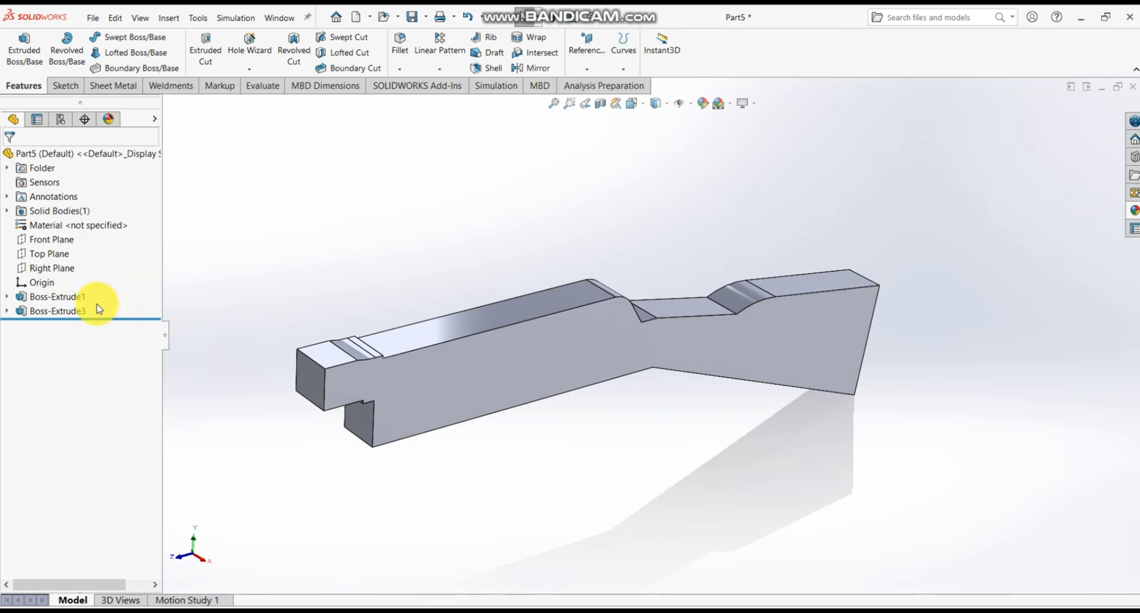
{"action": "left_click", "coordinate": [54, 311]}
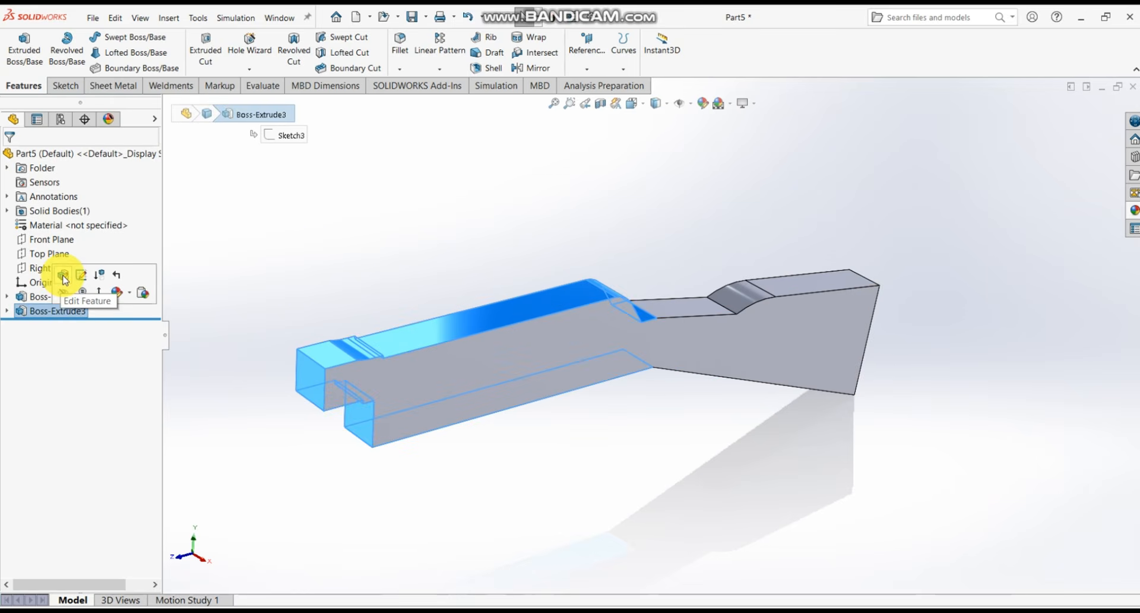
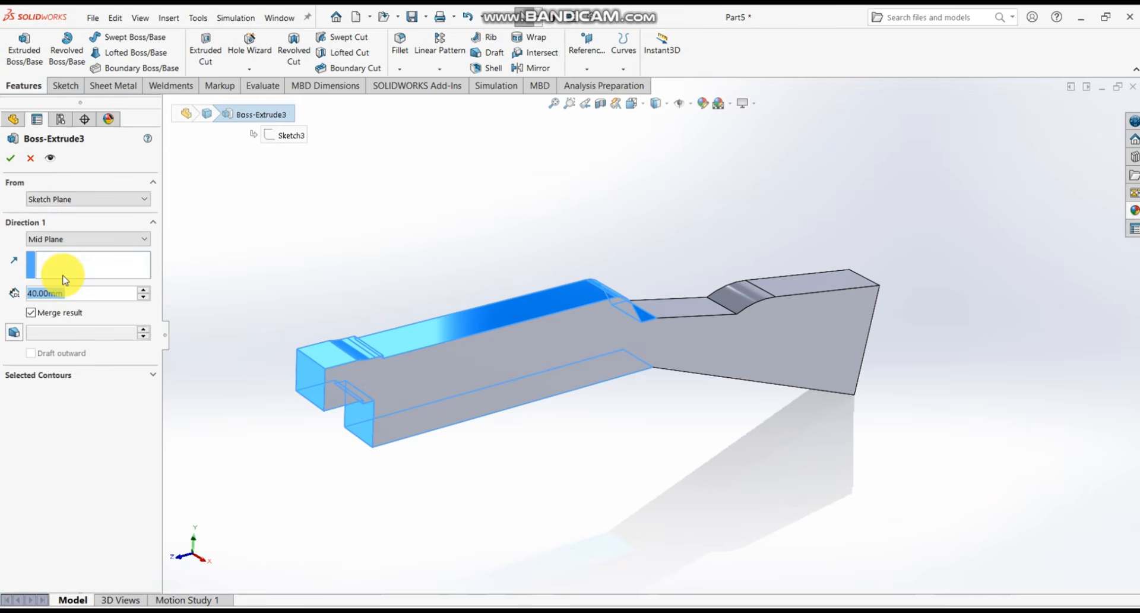
{"action": "scroll", "coordinate": [70, 298], "scroll_direction": "down", "scroll_amount": 1}
{"action": "scroll", "coordinate": [579, 299], "scroll_direction": "down", "scroll_amount": 2}
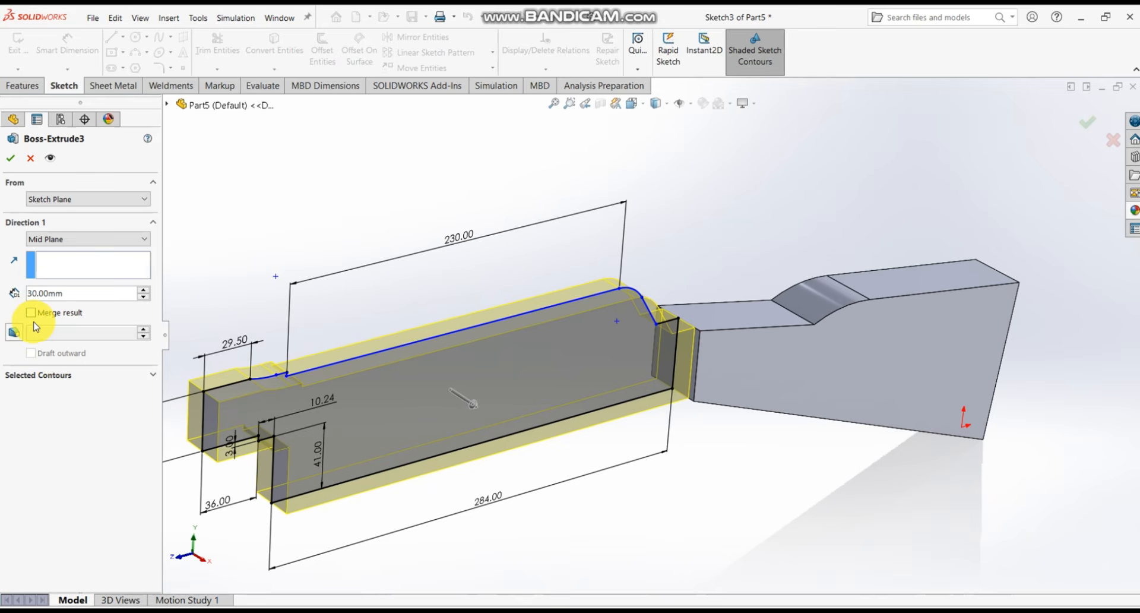
{"action": "scroll", "coordinate": [683, 351], "scroll_direction": "down", "scroll_amount": 4}
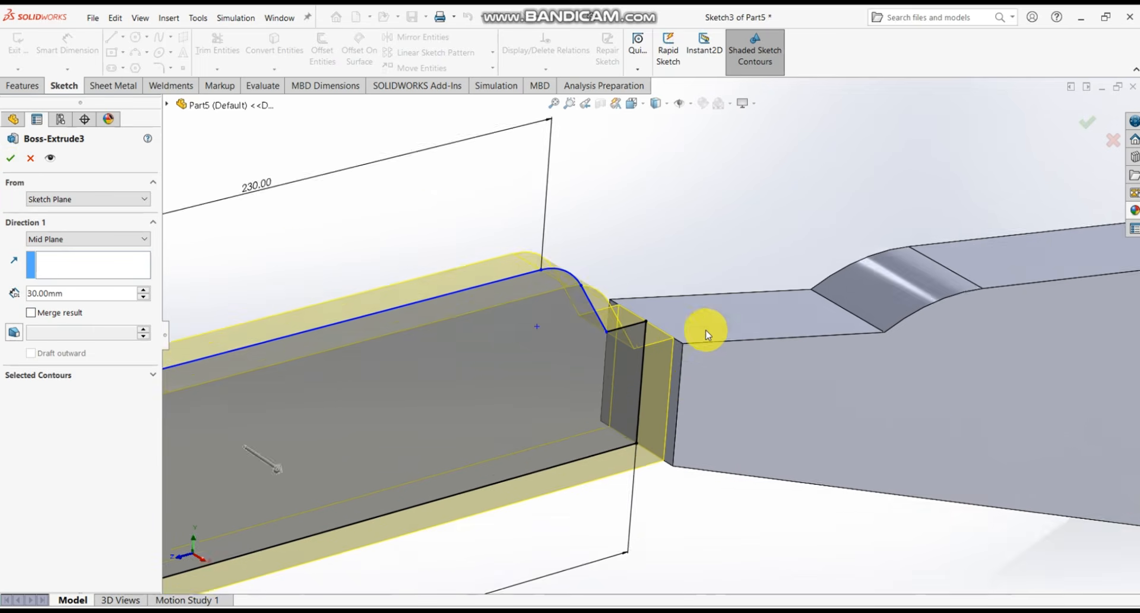
{"action": "middle_click_drag", "start_coordinate": [646, 364], "coordinate": [621, 368]}
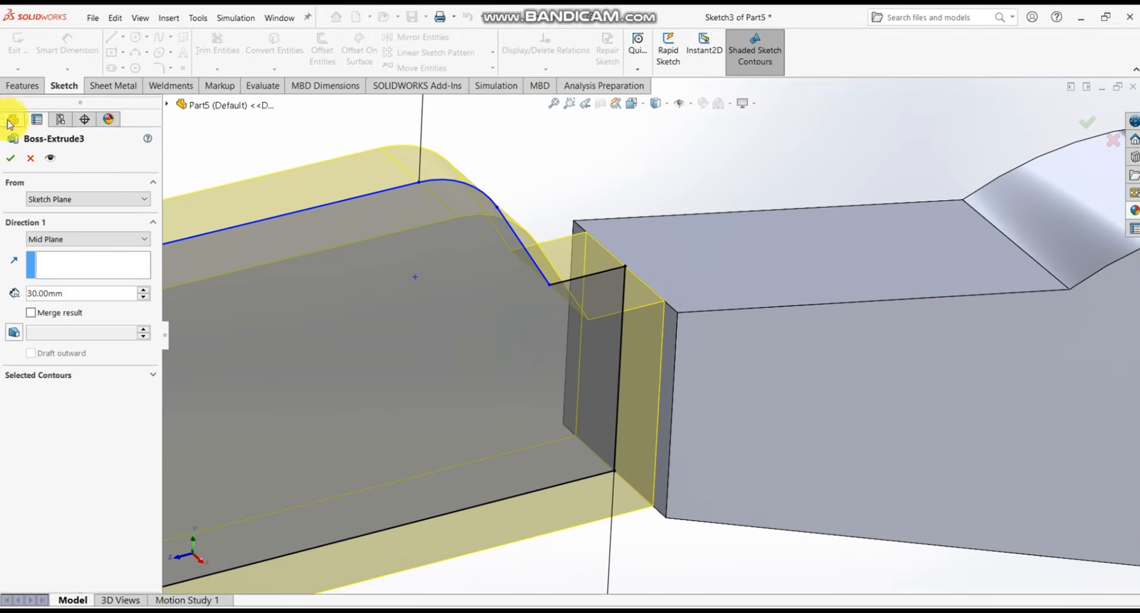
{"action": "left_click", "coordinate": [10, 158]}
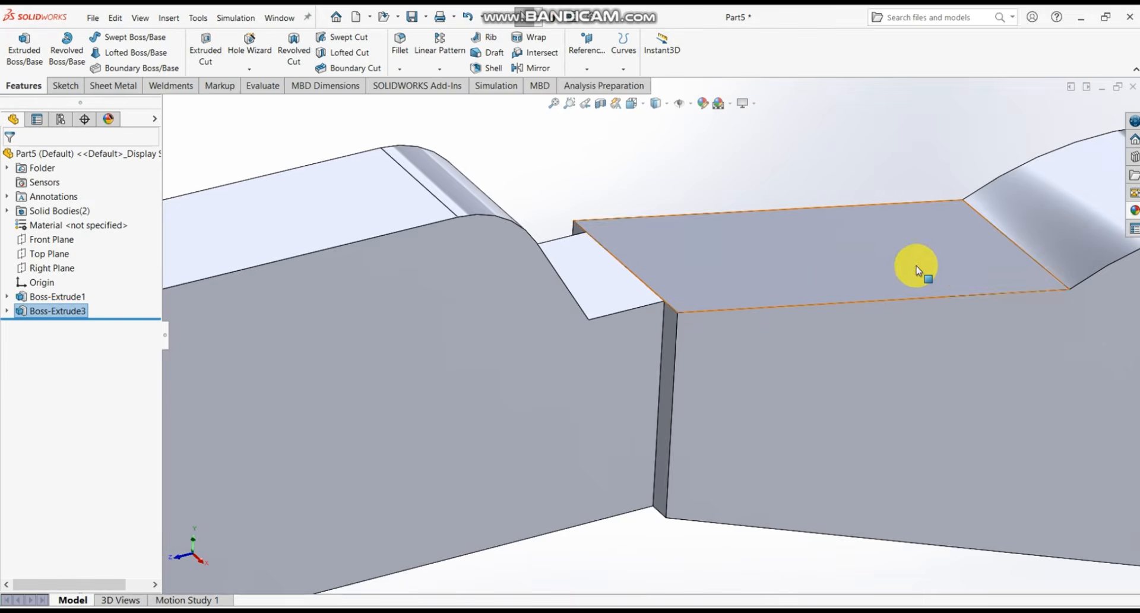
{"action": "scroll", "coordinate": [814, 356], "scroll_direction": "up", "scroll_amount": 5}
{"action": "middle_click_drag", "start_coordinate": [814, 356], "coordinate": [783, 523]}
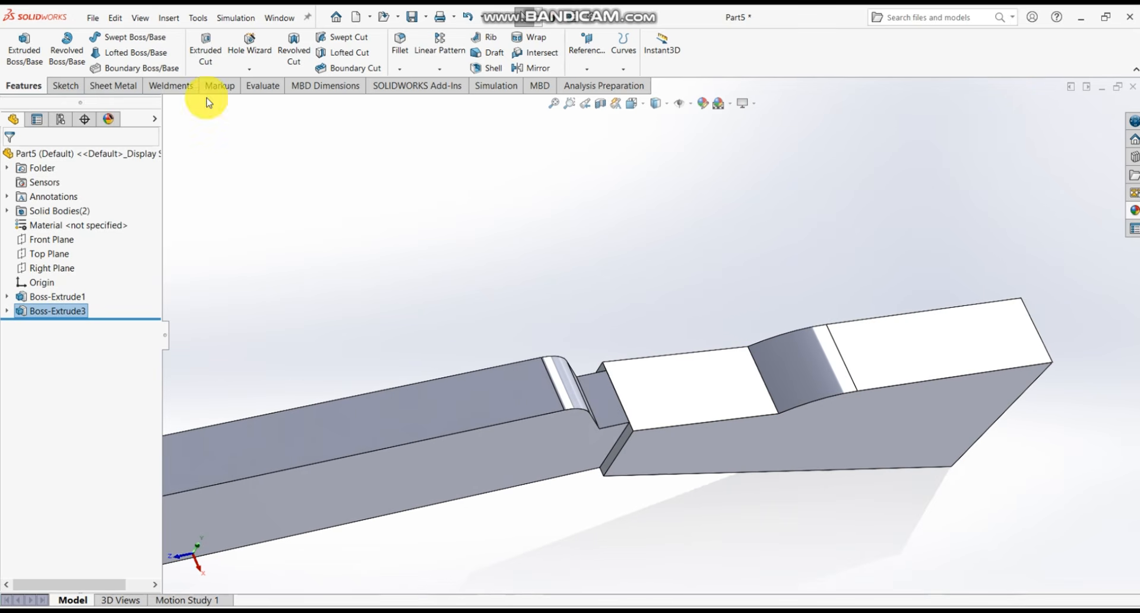
- Change the receiver extrusion's first direction to Up To Surface, ending at one side face of the stock
{"action": "right_click", "coordinate": [82, 314]}
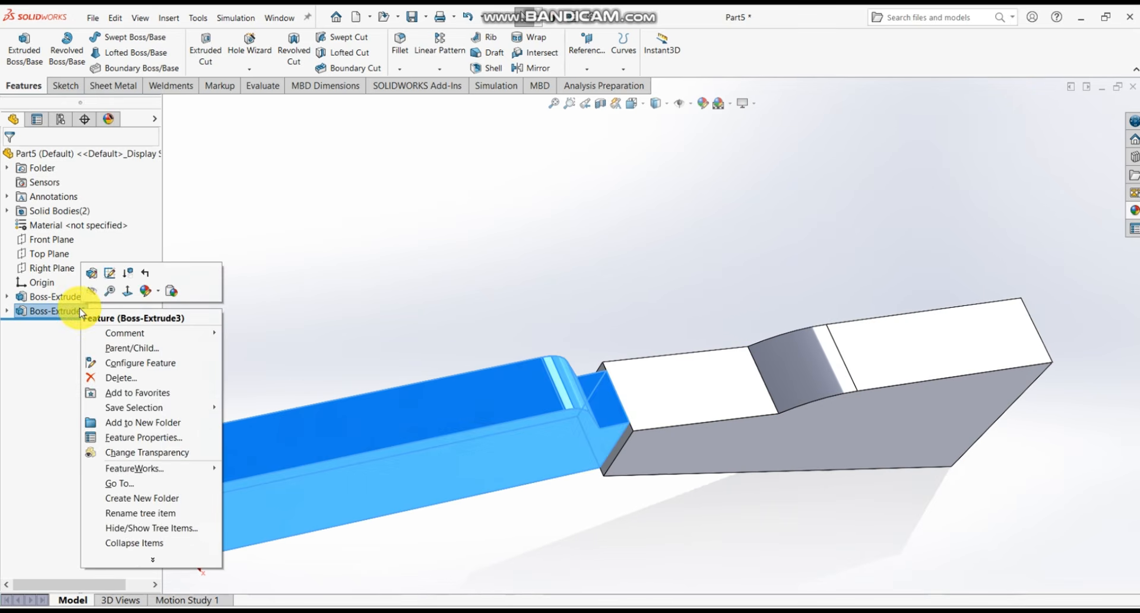
{"action": "left_click", "coordinate": [88, 275]}
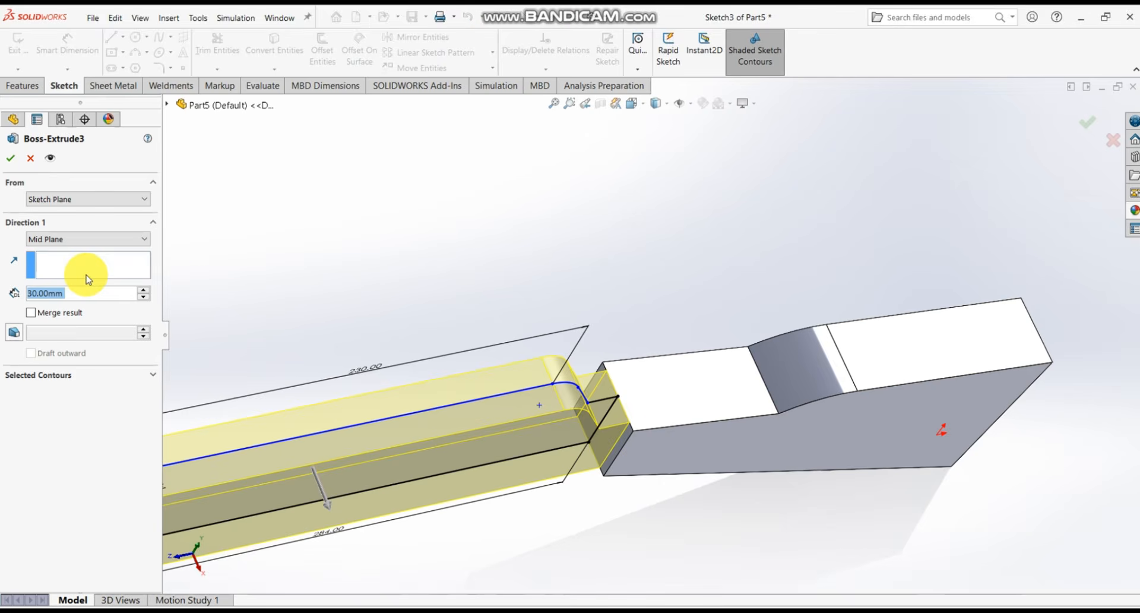
{"action": "scroll", "coordinate": [632, 416], "scroll_direction": "down", "scroll_amount": 3}
{"action": "middle_click_drag", "start_coordinate": [632, 413], "coordinate": [481, 369]}
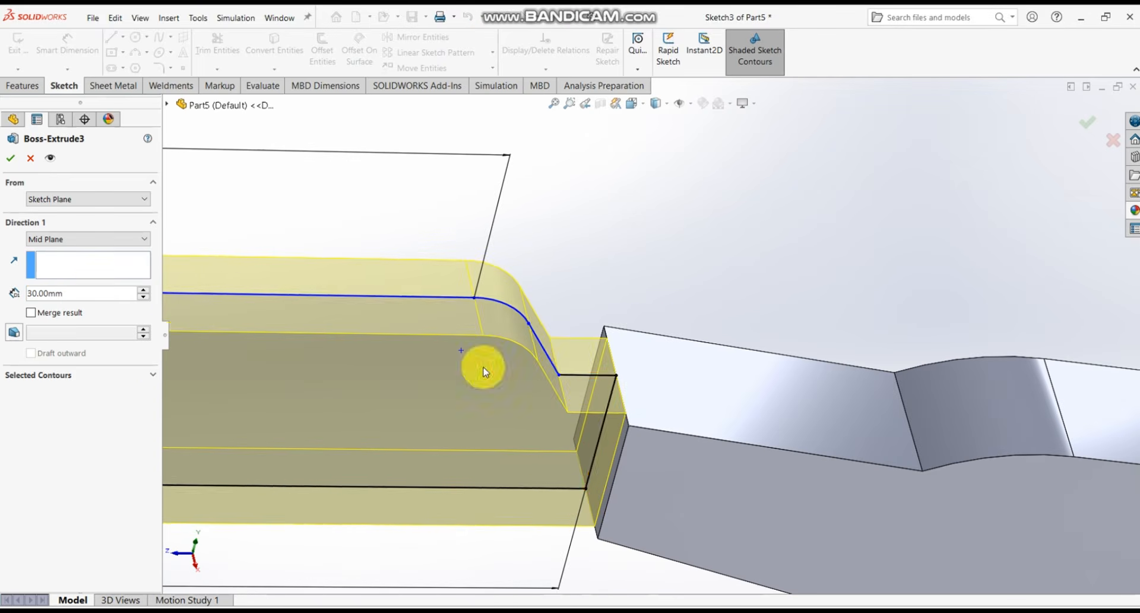
{"action": "left_click", "coordinate": [109, 240]}
{"action": "left_click", "coordinate": [113, 283]}
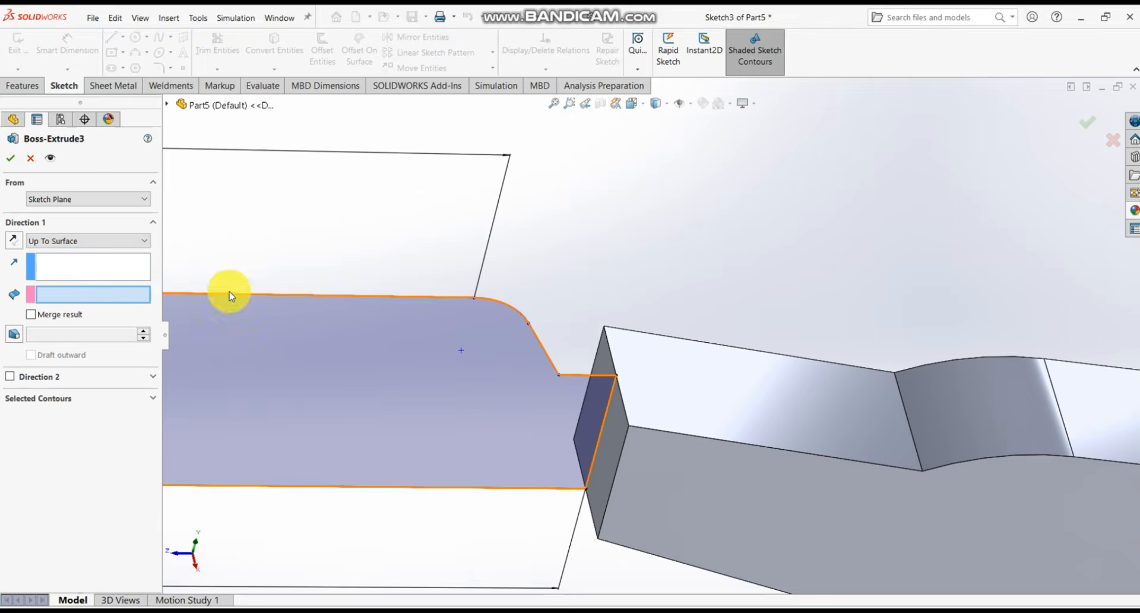
{"action": "left_click", "coordinate": [713, 475]}
{"action": "middle_click_drag", "start_coordinate": [710, 461], "coordinate": [735, 468]}
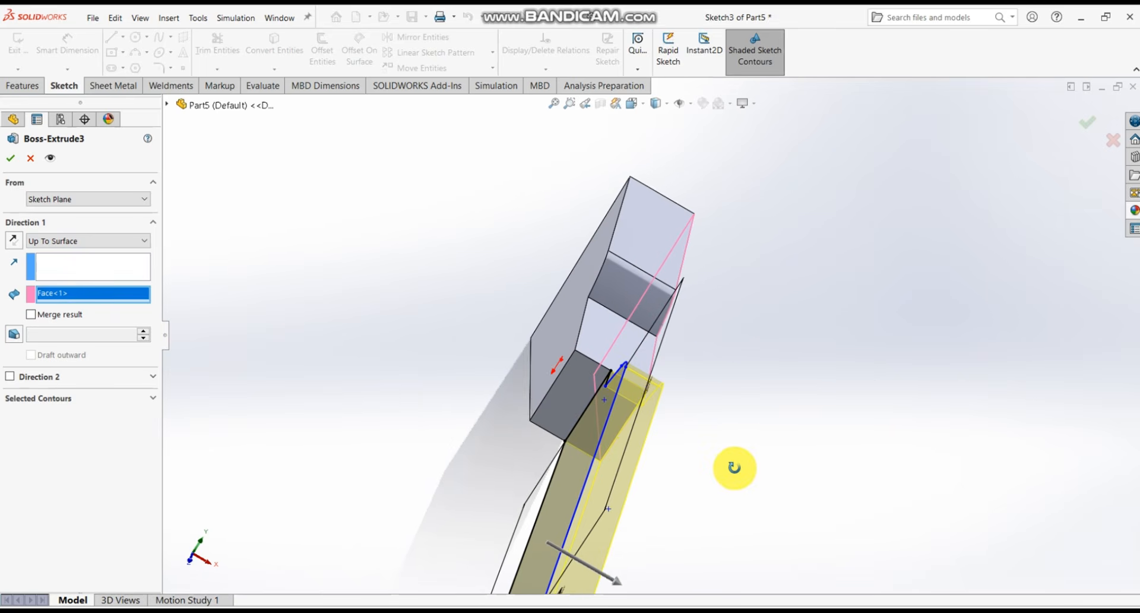
- Add a second direction to the receiver extrusion, Up To Surface at the stock's opposite side face, as a separate body
{"action": "left_click", "coordinate": [10, 376]}
{"action": "left_click", "coordinate": [54, 395]}
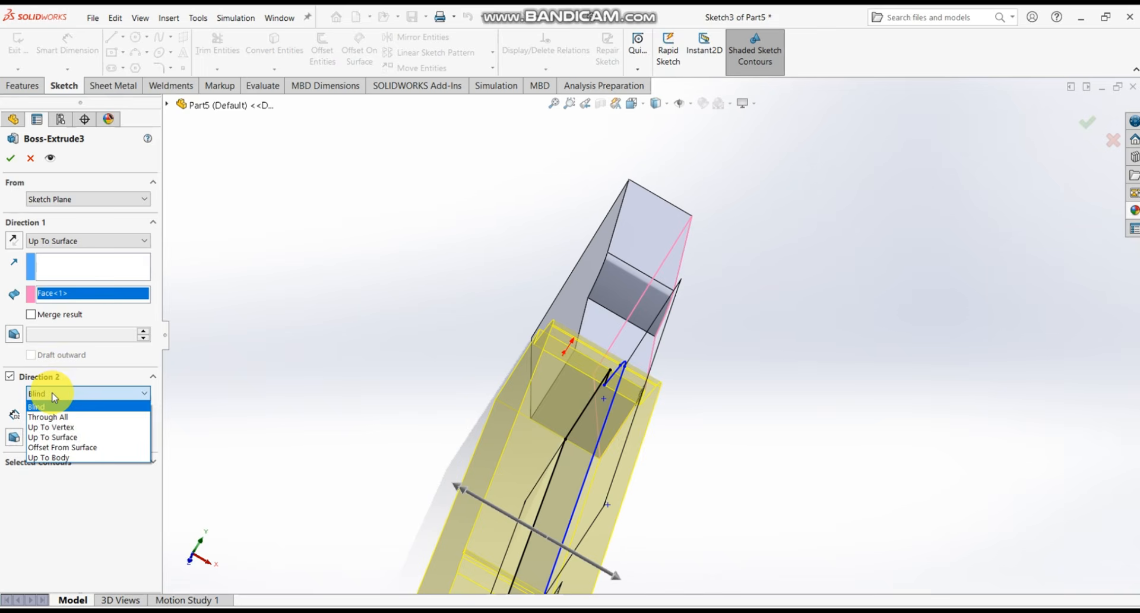
{"action": "left_click", "coordinate": [69, 437]}
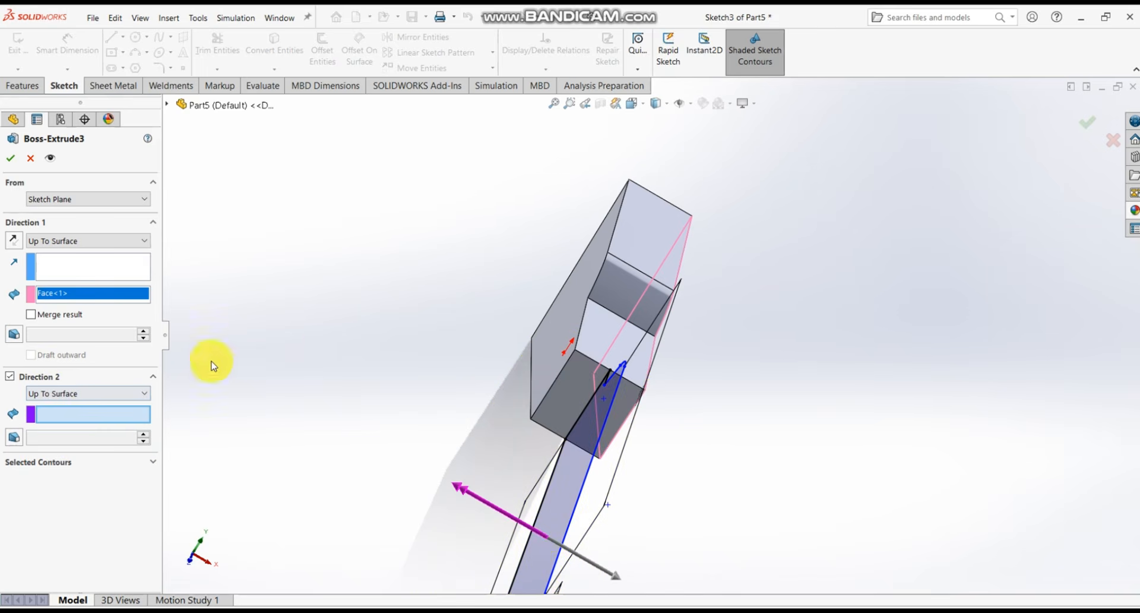
{"action": "left_click", "coordinate": [570, 350]}
{"action": "middle_click_drag", "start_coordinate": [580, 349], "coordinate": [501, 300]}
{"action": "scroll", "coordinate": [463, 372], "scroll_direction": "down", "scroll_amount": 4}
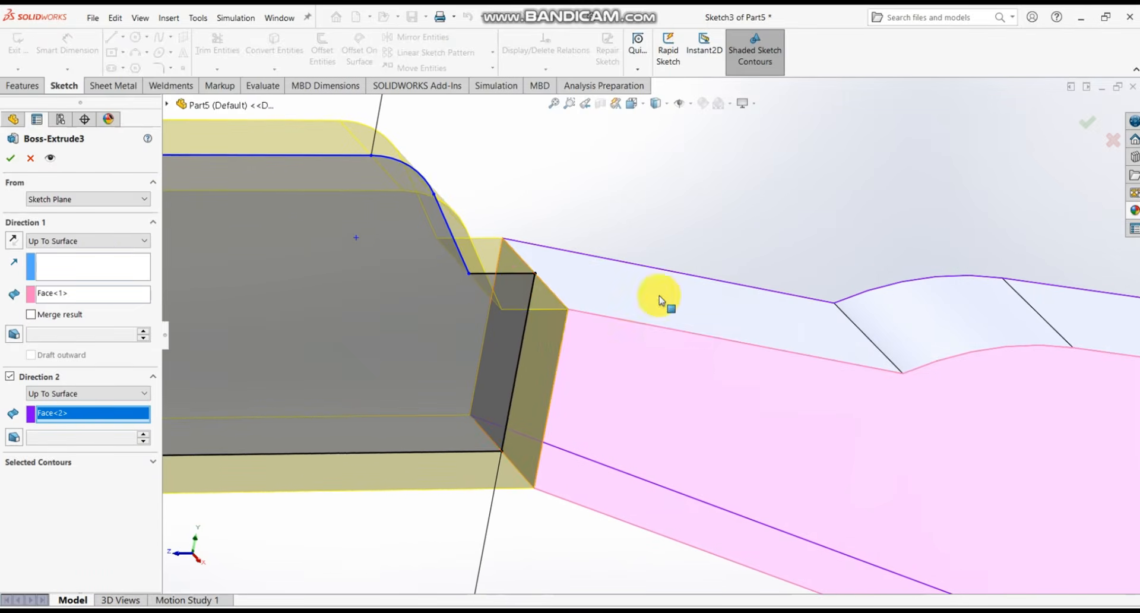
{"action": "left_click", "coordinate": [31, 315]}
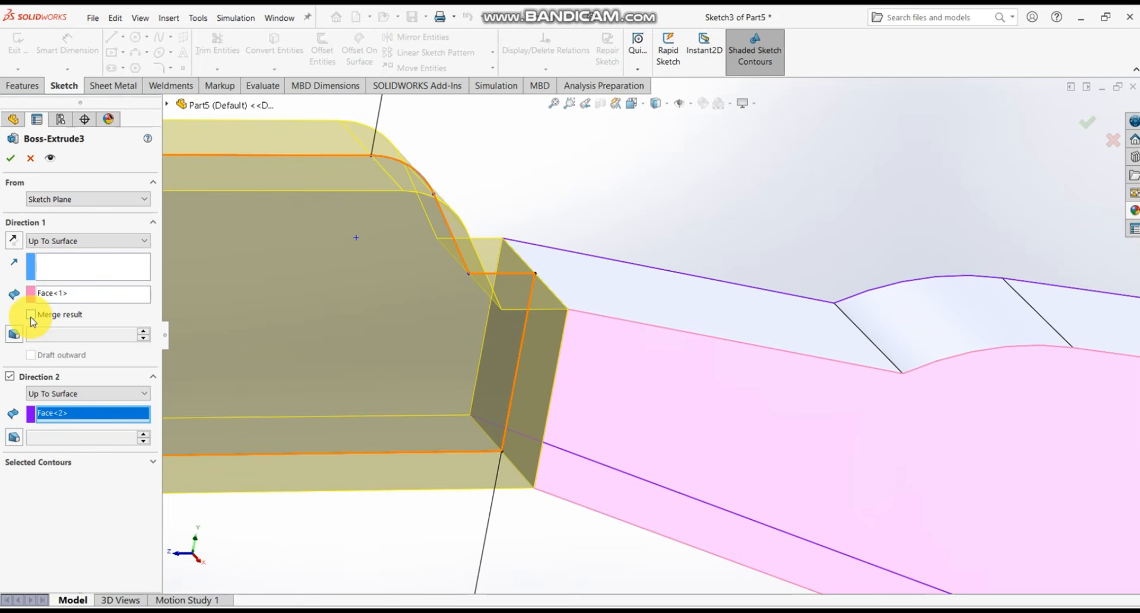
{"action": "left_click", "coordinate": [11, 158]}
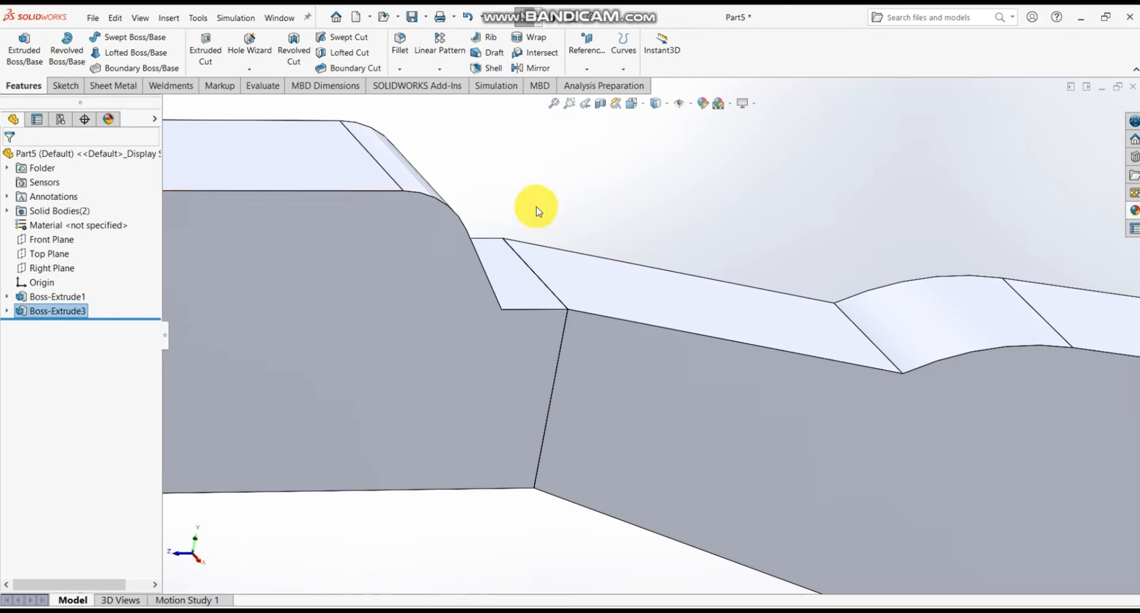
- Examine the joint between the stock and receiver from several angles, highlighting their side faces in turn
{"action": "scroll", "coordinate": [534, 208], "scroll_direction": "up", "scroll_amount": 5}
{"action": "left_click", "coordinate": [687, 376]}
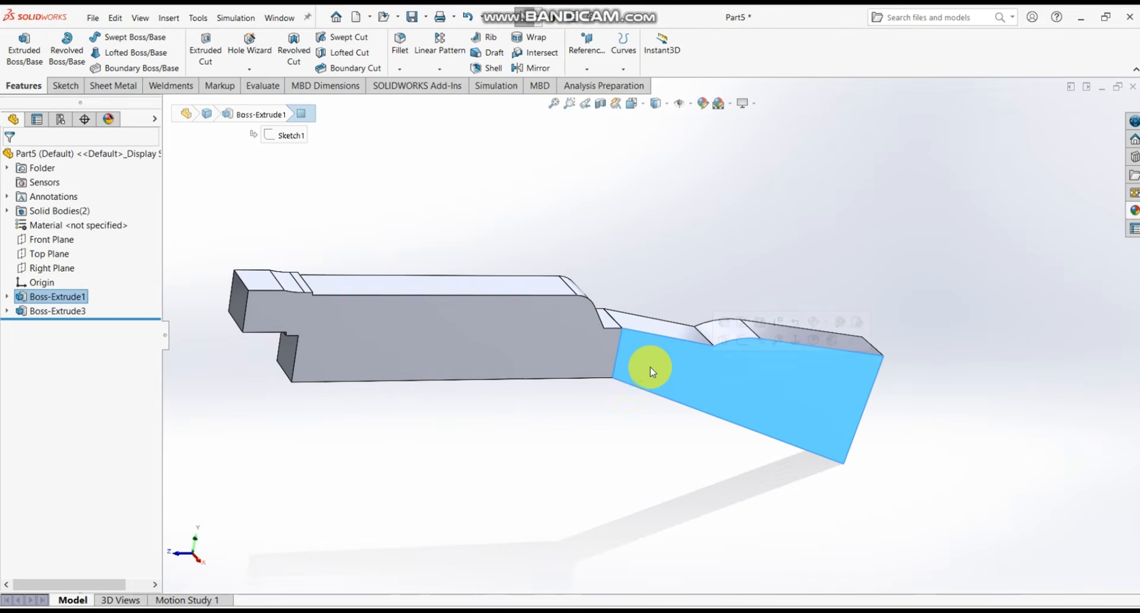
{"action": "left_click", "coordinate": [499, 359]}
{"action": "middle_click_drag", "start_coordinate": [496, 351], "coordinate": [474, 376]}
{"action": "scroll", "coordinate": [474, 376], "scroll_direction": "down", "scroll_amount": 1}
{"action": "left_click", "coordinate": [686, 335]}
{"action": "scroll", "coordinate": [684, 371], "scroll_direction": "up", "scroll_amount": 3}
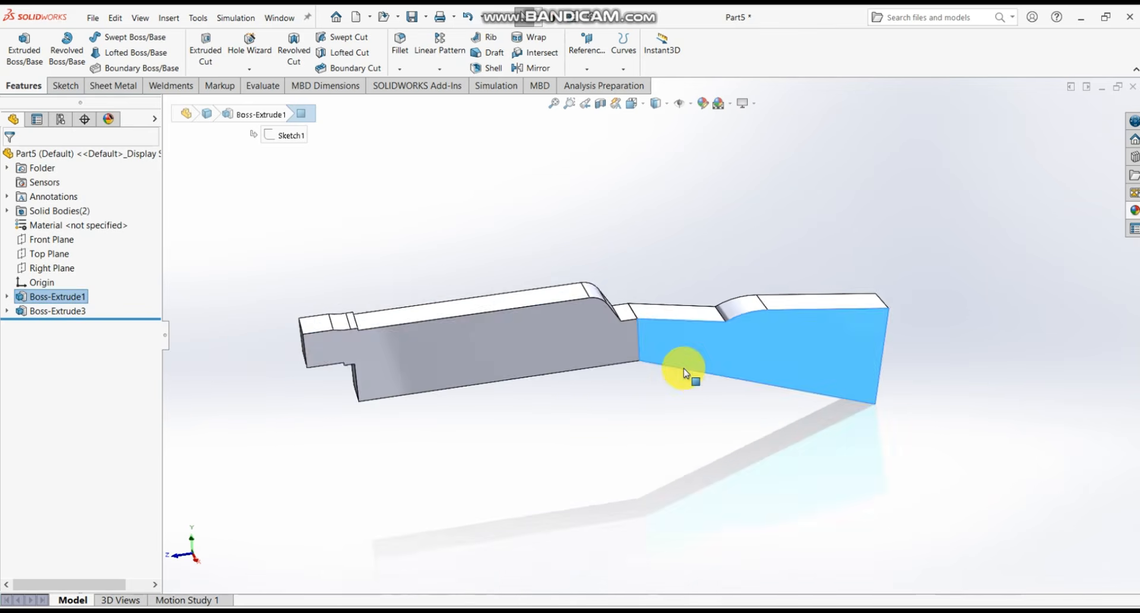
{"action": "middle_click_drag", "start_coordinate": [681, 378], "coordinate": [677, 451]}
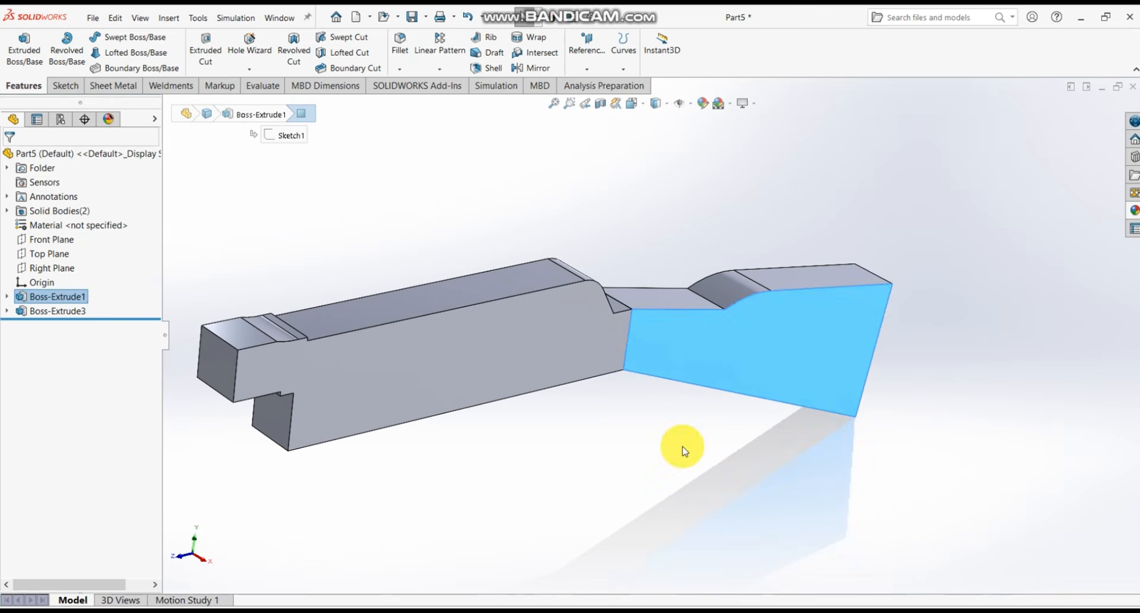
{"action": "left_click", "coordinate": [677, 450]}
- Select the stock extrusion and open the Wood appearances in the Organic category
{"action": "left_click", "coordinate": [43, 303]}
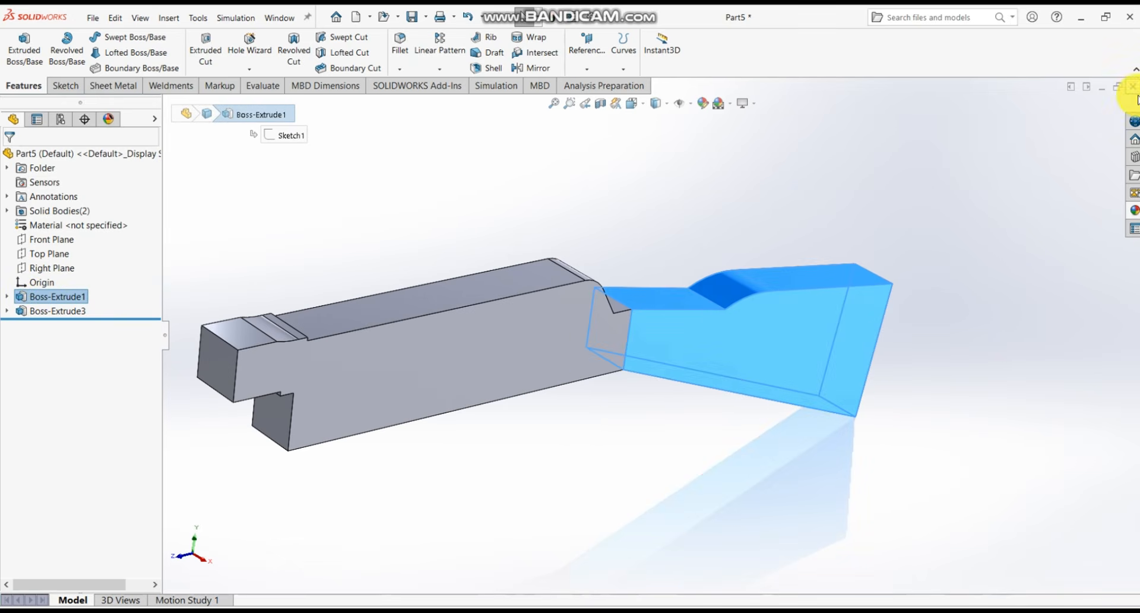
{"action": "left_click", "coordinate": [1131, 210]}
{"action": "scroll", "coordinate": [1063, 504], "scroll_direction": "down", "scroll_amount": 6}
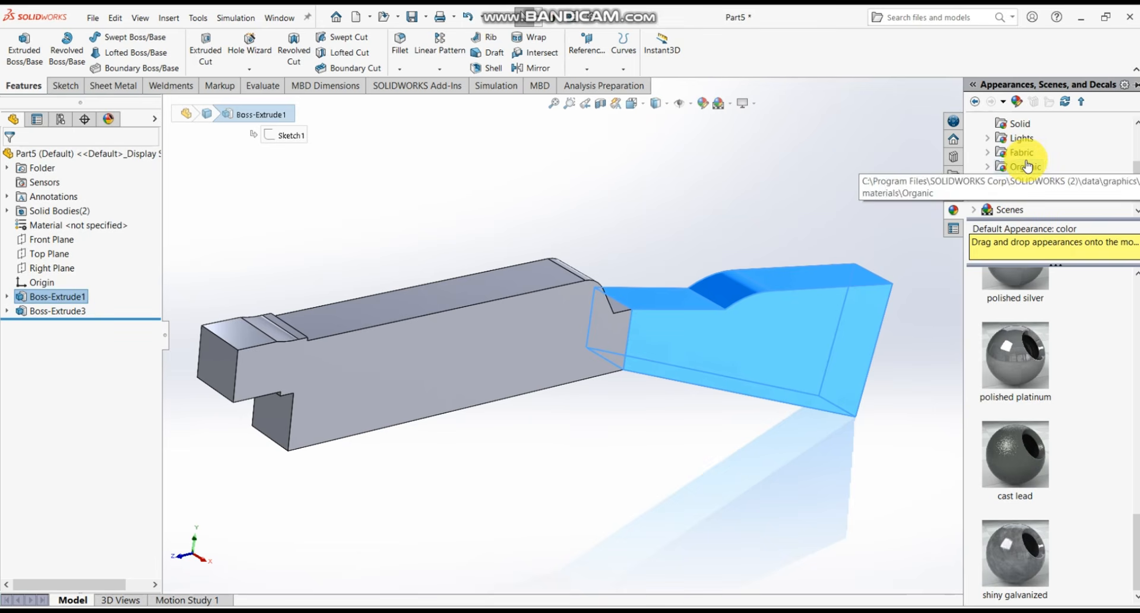
{"action": "left_click", "coordinate": [1026, 167]}
{"action": "left_click", "coordinate": [987, 168]}
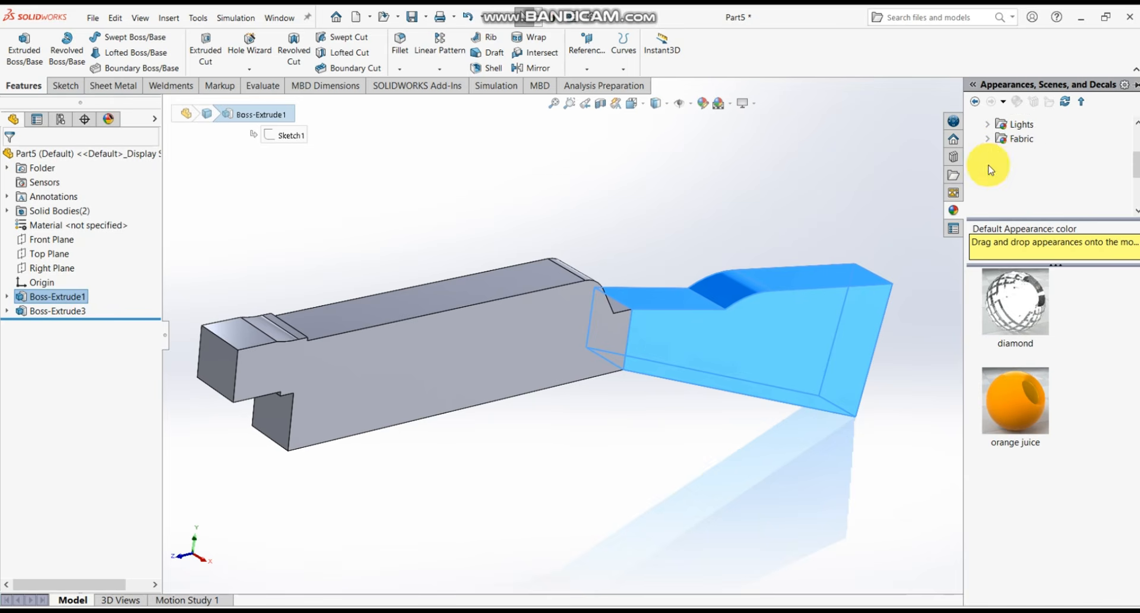
{"action": "scroll", "coordinate": [1027, 173], "scroll_direction": "down", "scroll_amount": 2}
{"action": "scroll", "coordinate": [1034, 174], "scroll_direction": "up", "scroll_amount": 1}
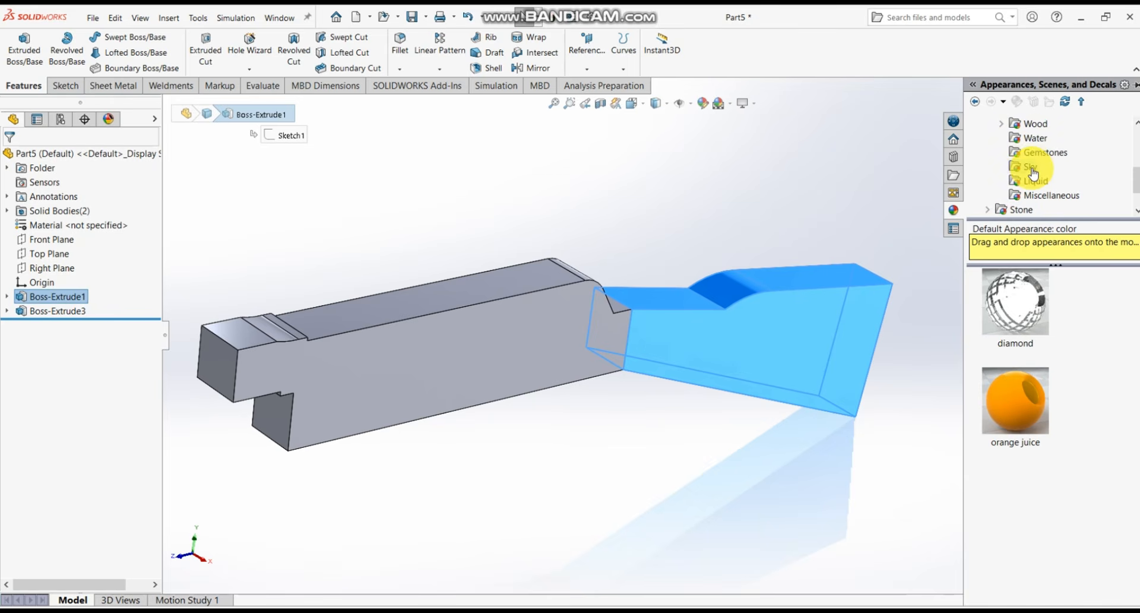
{"action": "left_click", "coordinate": [1032, 126]}
{"action": "left_click", "coordinate": [1002, 403]}
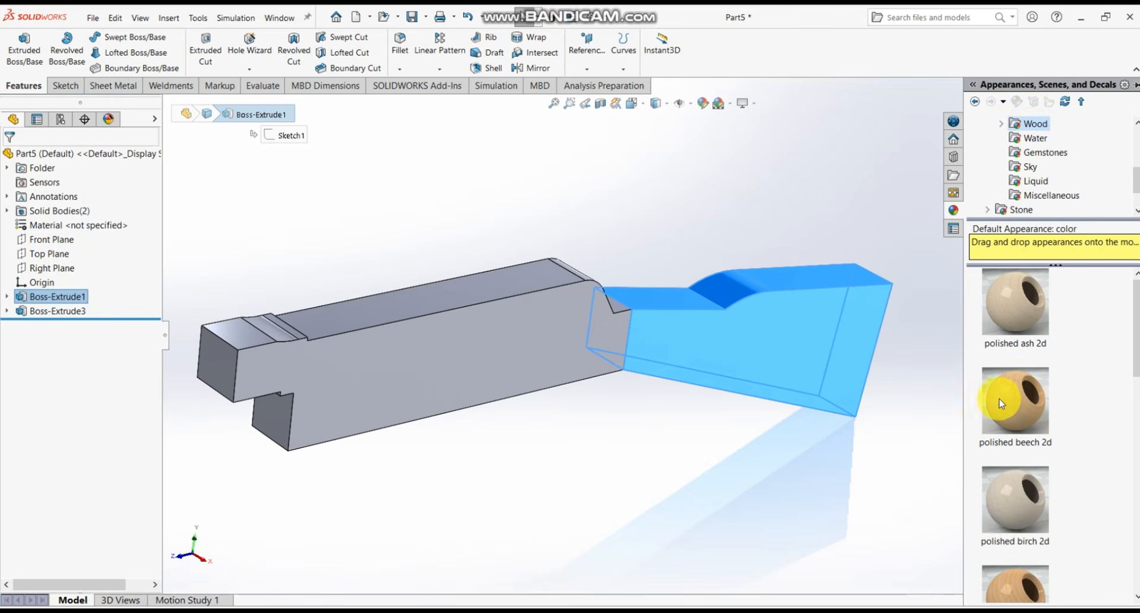
- Try the polished mahogany 2d appearance on the stock and polished cherry 2d on the part
{"action": "scroll", "coordinate": [1008, 406], "scroll_direction": "down", "scroll_amount": 3}
{"action": "double_click", "coordinate": [1017, 397]}
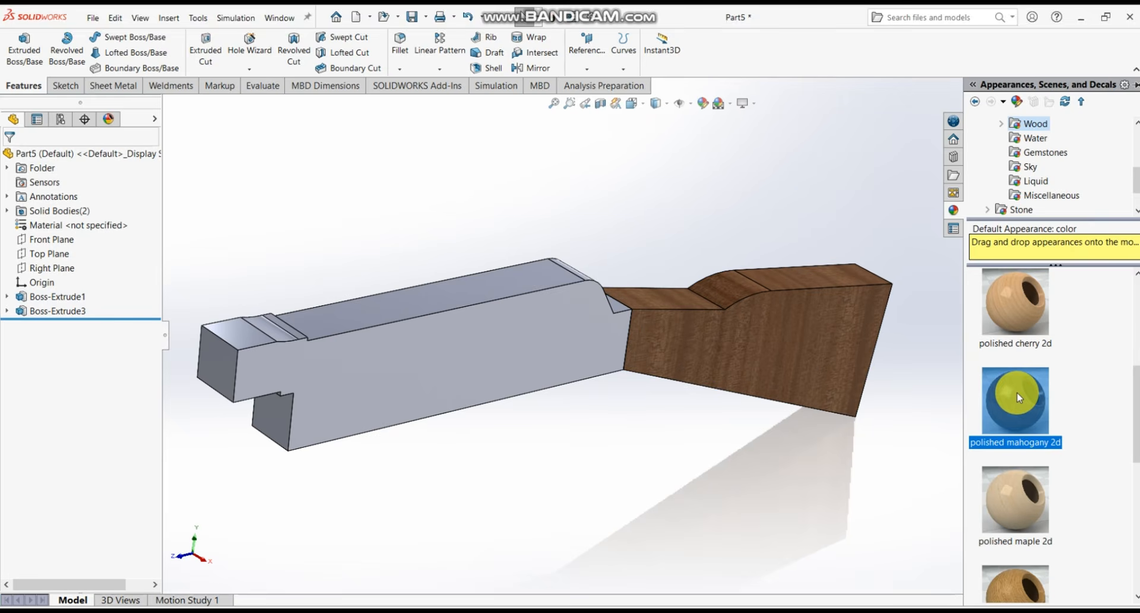
{"action": "double_click", "coordinate": [1032, 313]}
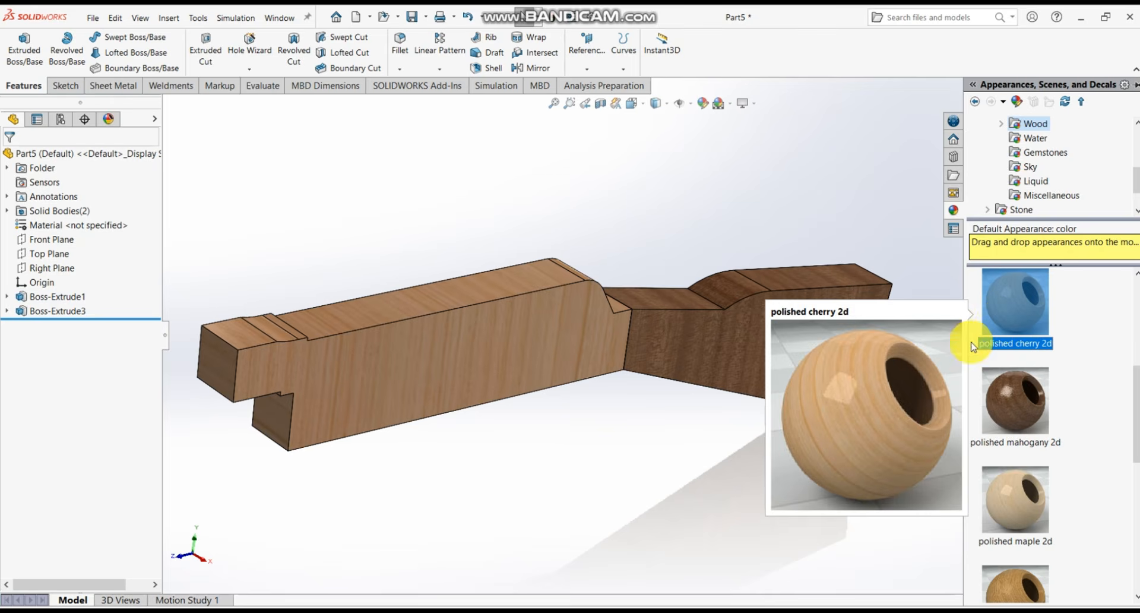
{"action": "left_click_drag", "start_coordinate": [973, 348], "coordinate": [715, 362]}
- Remove the mahogany appearance from the stock extrusion
{"action": "left_click", "coordinate": [79, 298]}
{"action": "right_click", "coordinate": [84, 302]}
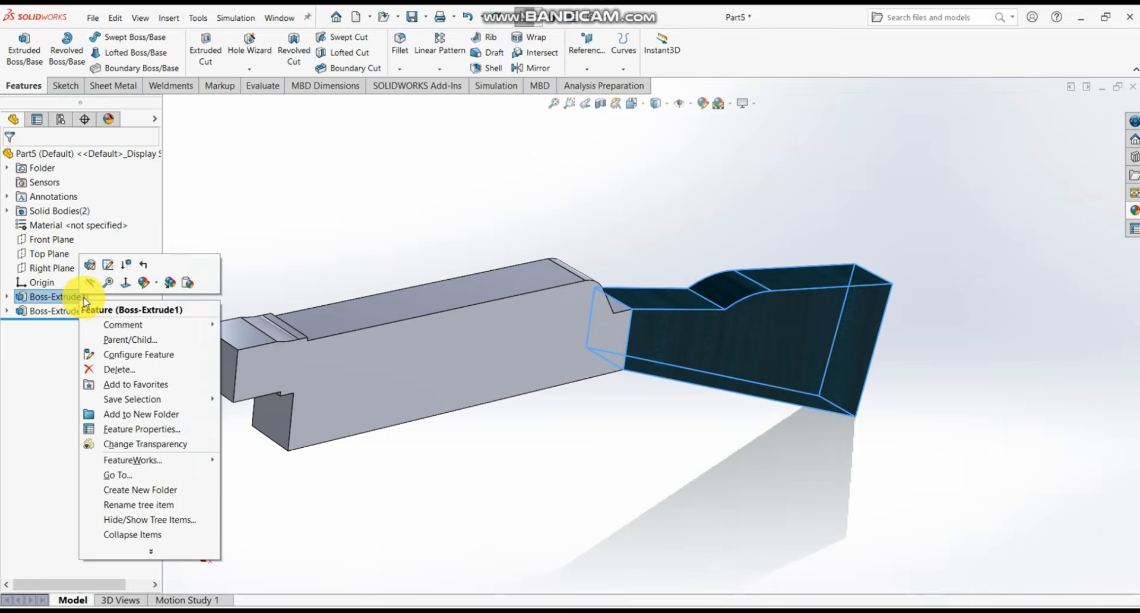
{"action": "left_click", "coordinate": [154, 285]}
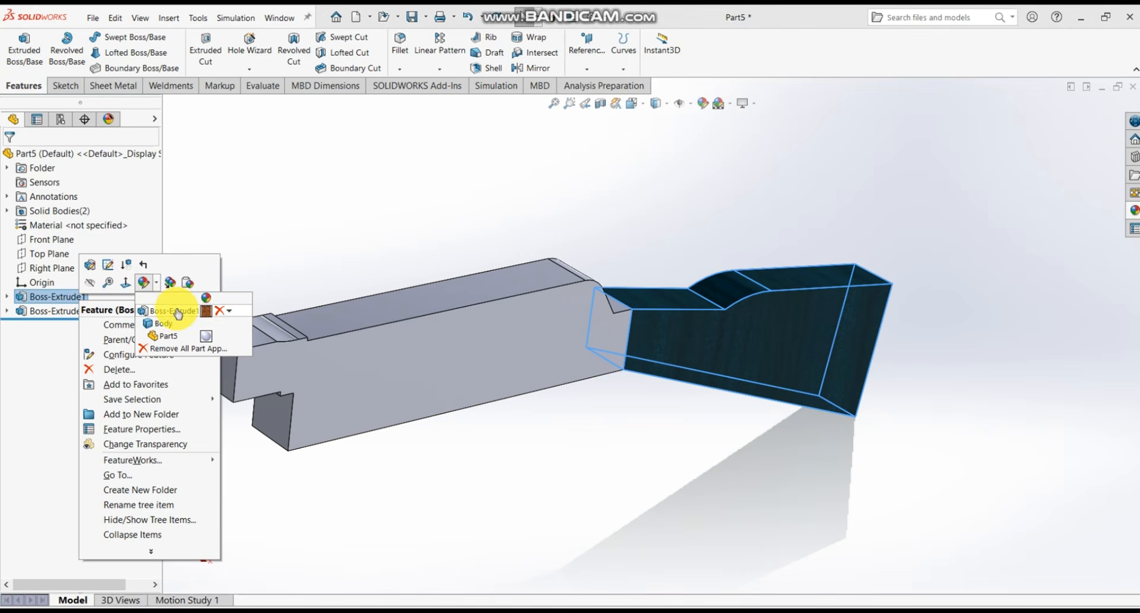
{"action": "left_click", "coordinate": [218, 310]}
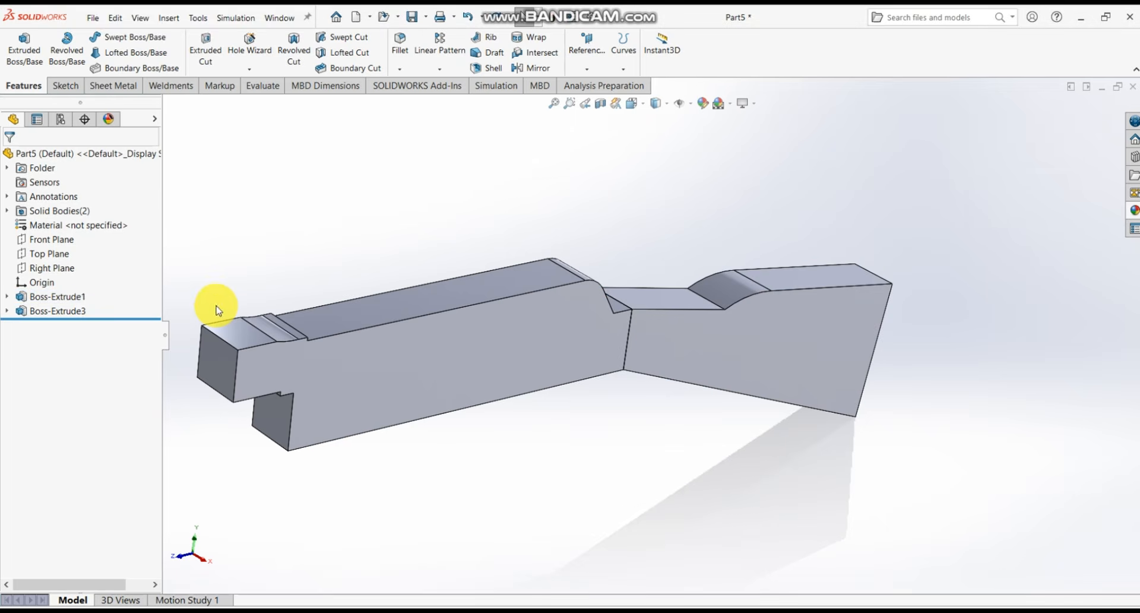
- Apply the polished oak 2d appearance to the stock extrusion and select the receiver's side face
{"action": "left_click", "coordinate": [89, 298]}
{"action": "left_click", "coordinate": [1134, 211]}
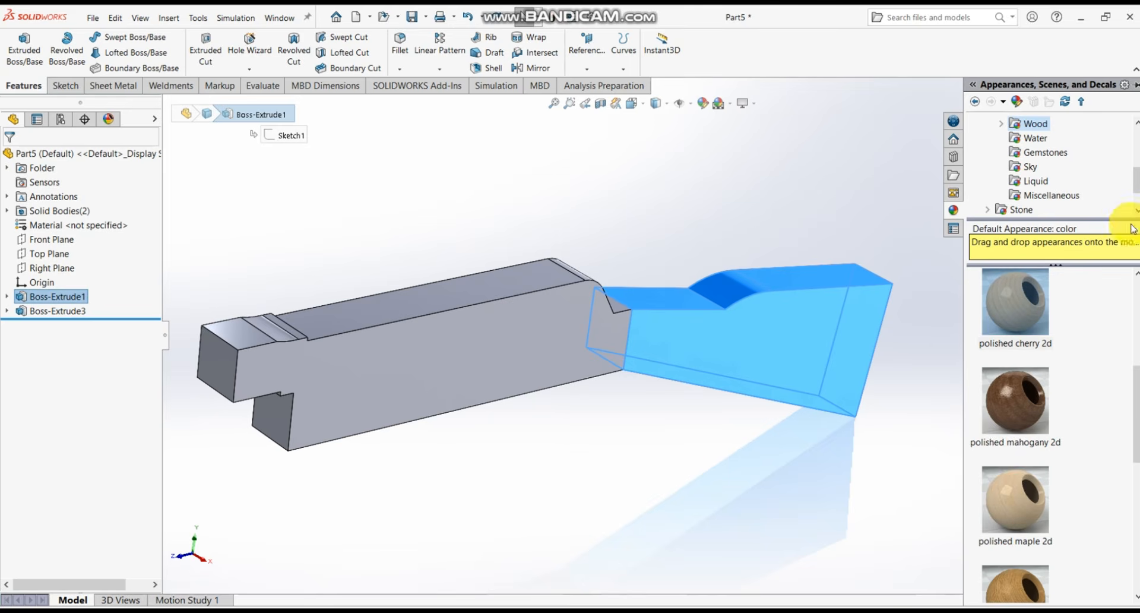
{"action": "double_click", "coordinate": [1019, 319]}
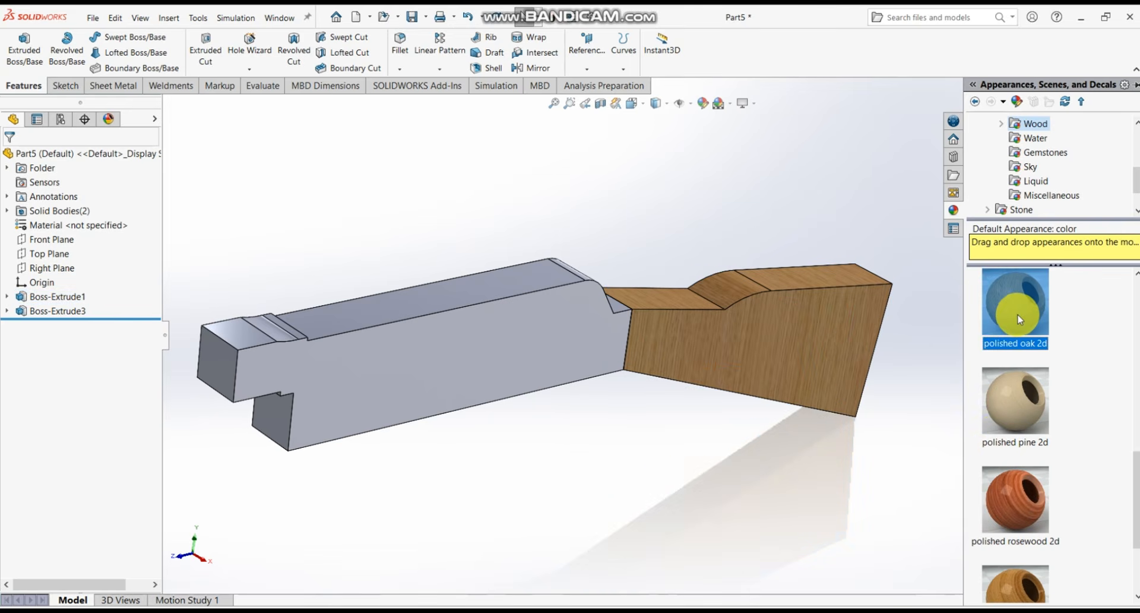
{"action": "middle_click_drag", "start_coordinate": [693, 478], "coordinate": [569, 340]}
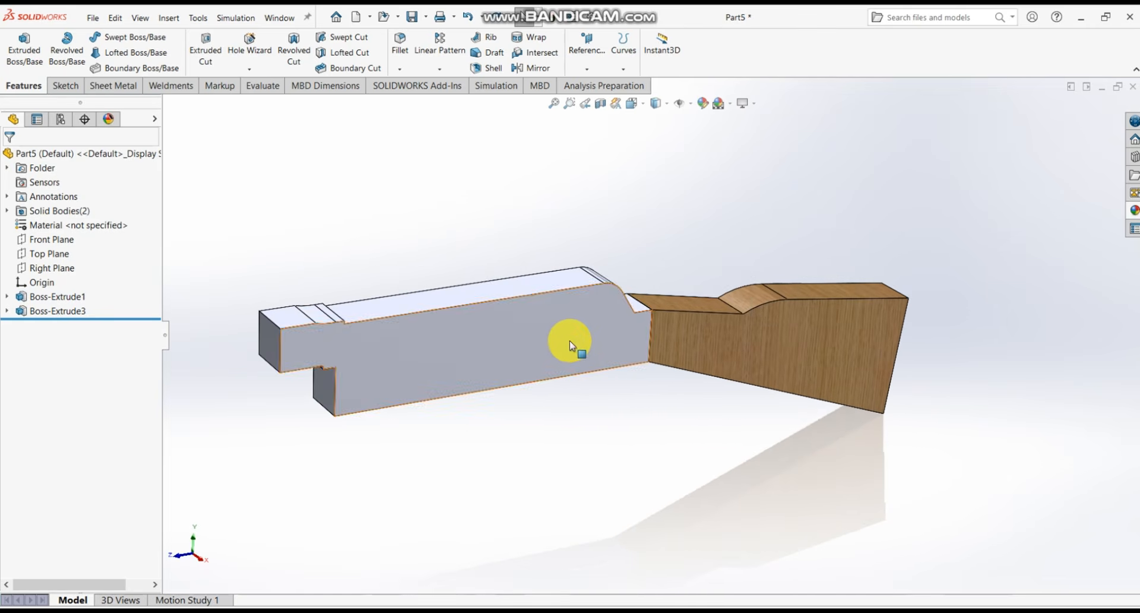
{"action": "left_click", "coordinate": [569, 341]}
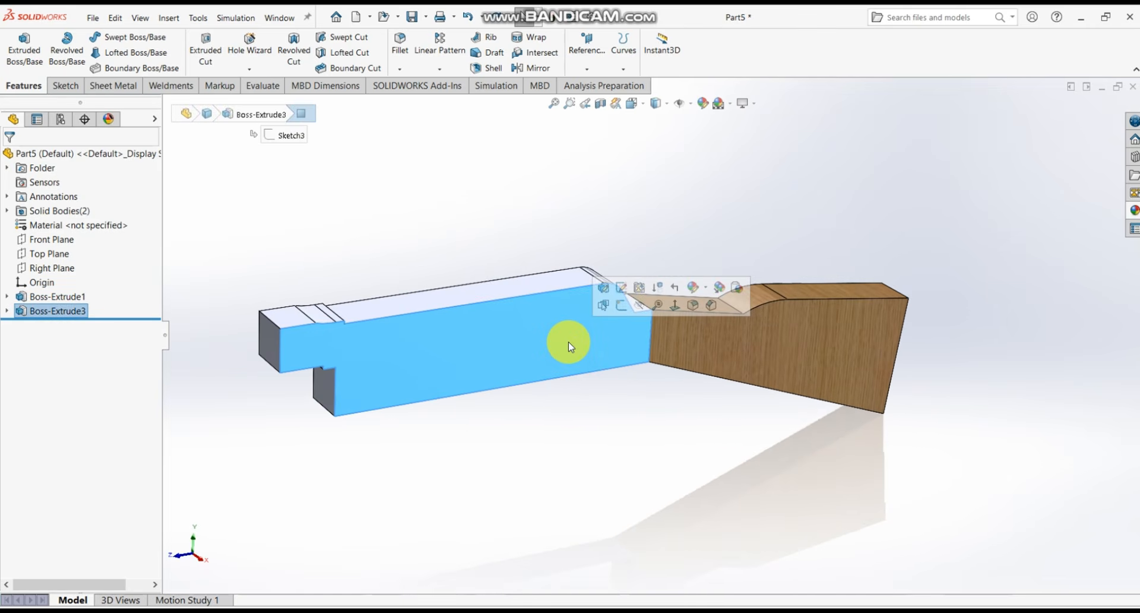
- Apply the wrought iron appearance from the Metal category to the receiver's selected side face
{"action": "left_click", "coordinate": [1134, 210]}
{"action": "scroll", "coordinate": [1052, 190], "scroll_direction": "up", "scroll_amount": 5}
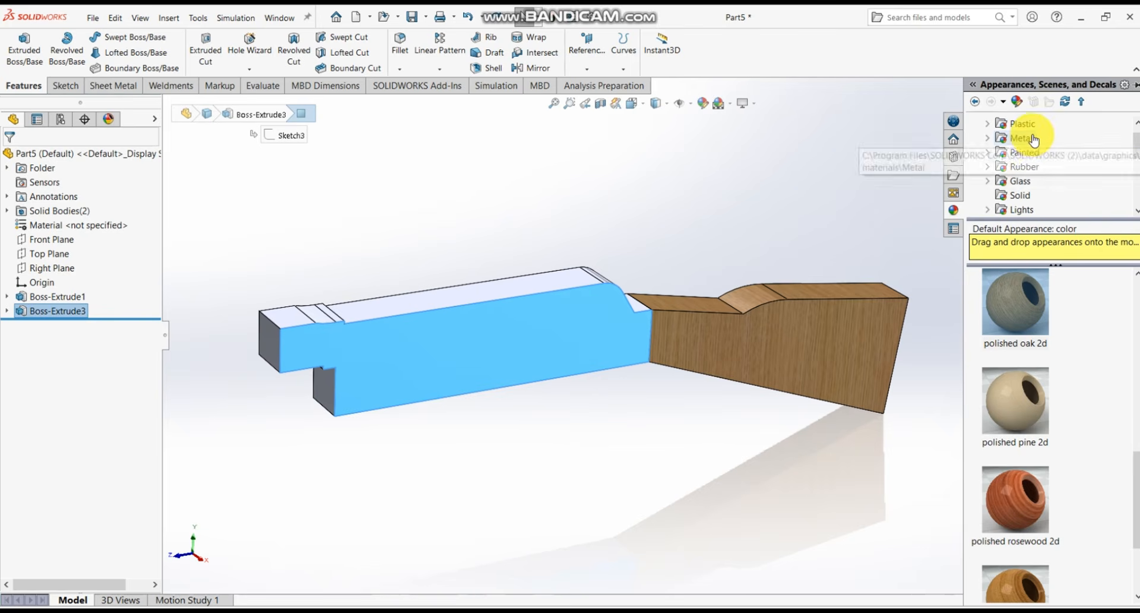
{"action": "left_click", "coordinate": [1021, 138]}
{"action": "scroll", "coordinate": [1033, 300], "scroll_direction": "down", "scroll_amount": 3}
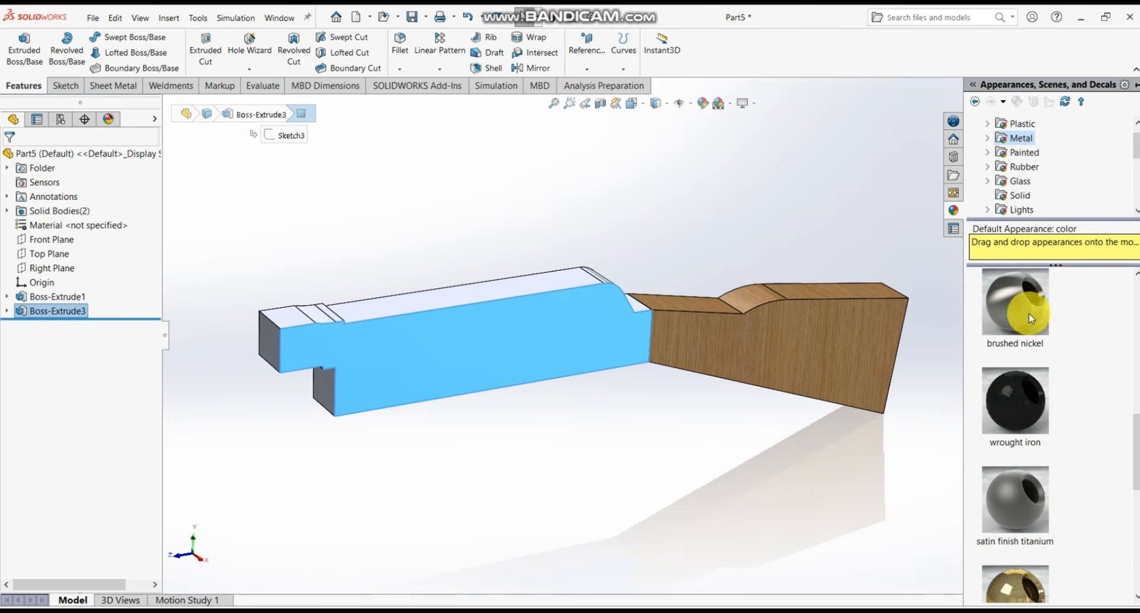
{"action": "left_click", "coordinate": [1023, 395]}
{"action": "middle_click_drag", "start_coordinate": [707, 453], "coordinate": [656, 198]}
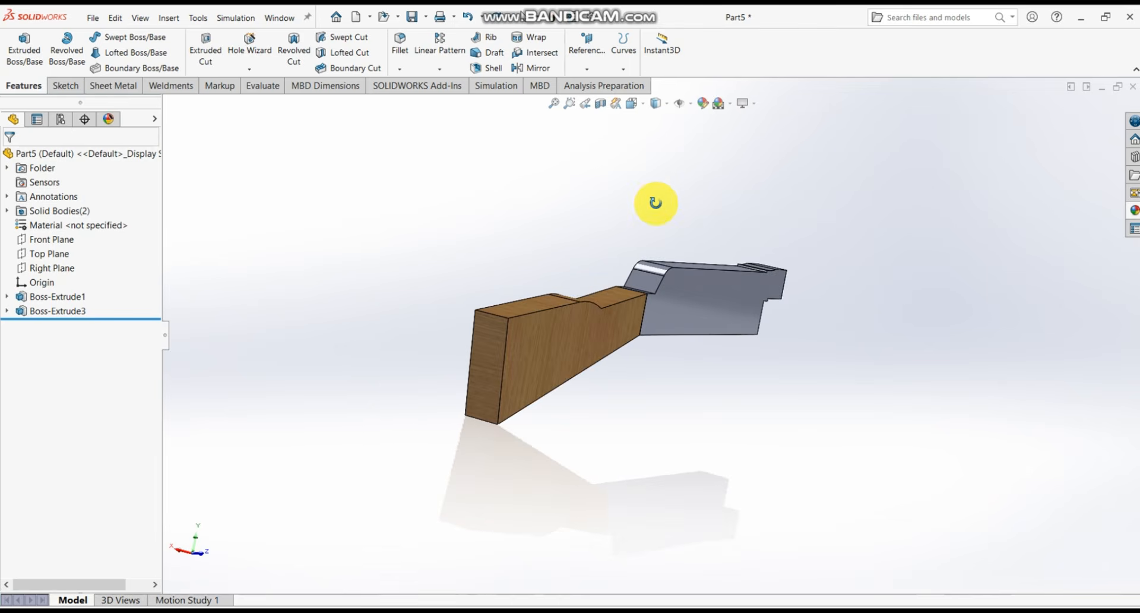
- Examine the receiver from several sides to check which of its faces carry the metal appearance
{"action": "left_click", "coordinate": [665, 295]}
{"action": "middle_click_drag", "start_coordinate": [665, 295], "coordinate": [649, 344]}
{"action": "scroll", "coordinate": [730, 267], "scroll_direction": "down", "scroll_amount": 5}
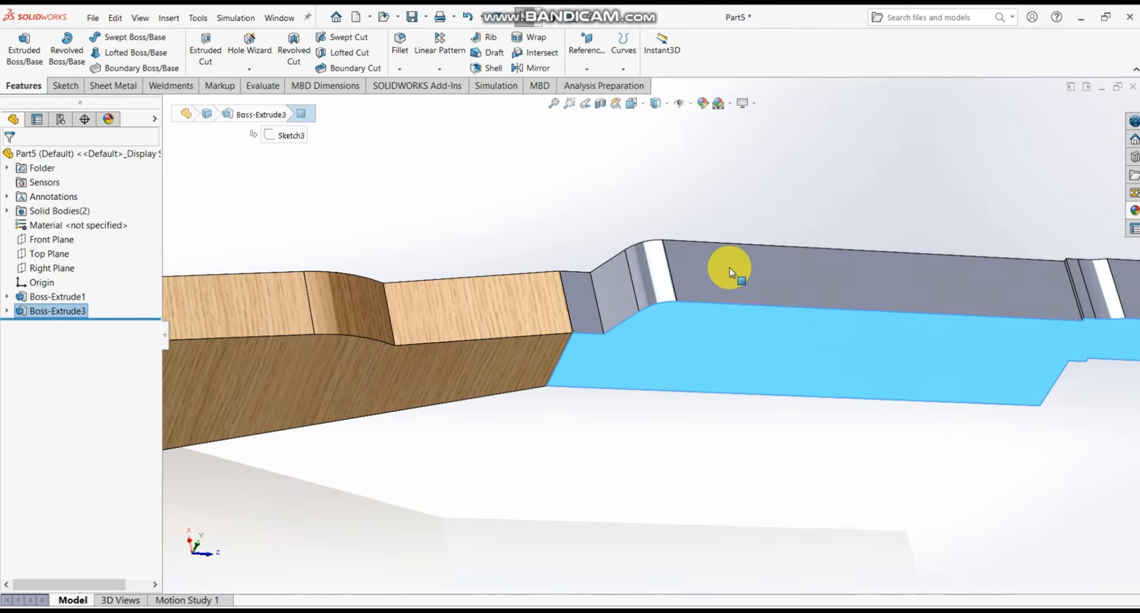
{"action": "left_click", "coordinate": [730, 268]}
{"action": "left_click", "coordinate": [77, 312]}
{"action": "scroll", "coordinate": [683, 297], "scroll_direction": "up", "scroll_amount": 3}
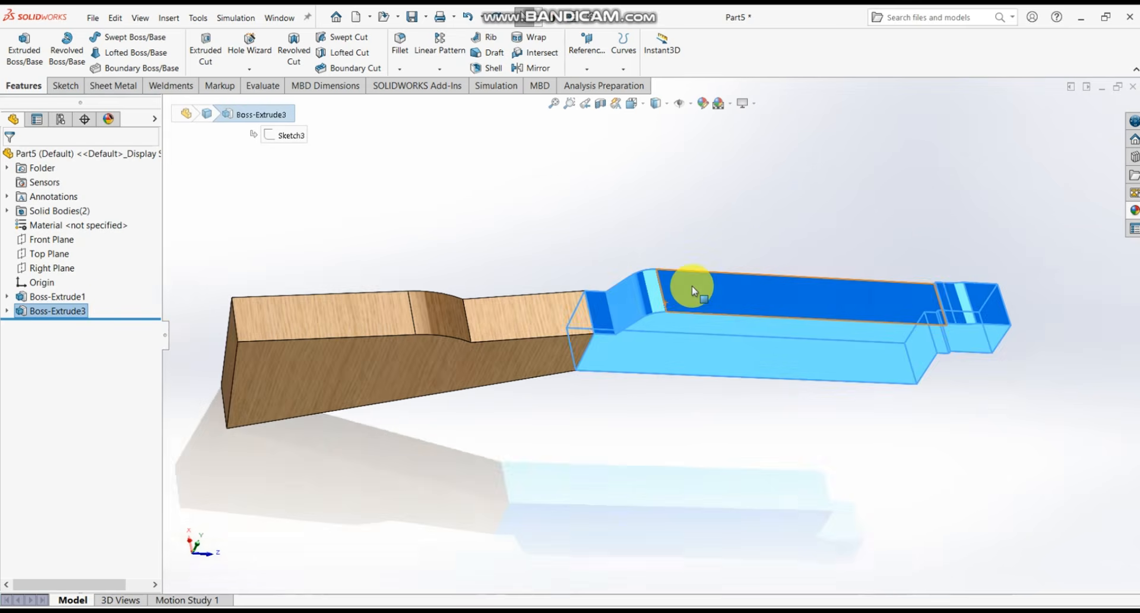
{"action": "middle_click_drag", "start_coordinate": [692, 290], "coordinate": [950, 449]}
{"action": "left_click", "coordinate": [751, 407]}
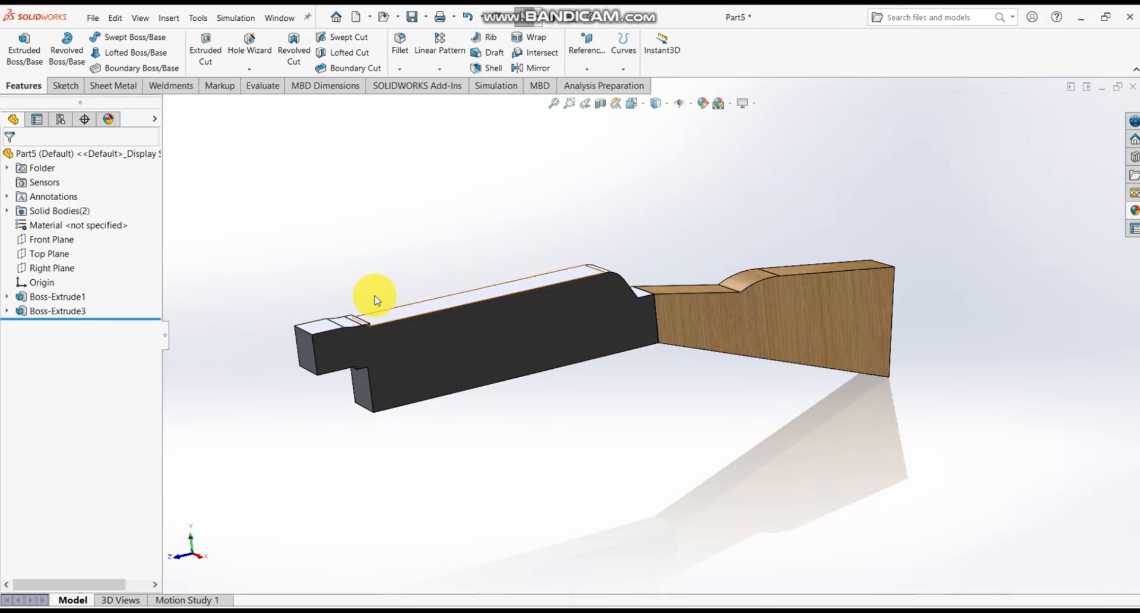
{"action": "middle_click_drag", "start_coordinate": [374, 301], "coordinate": [592, 423]}
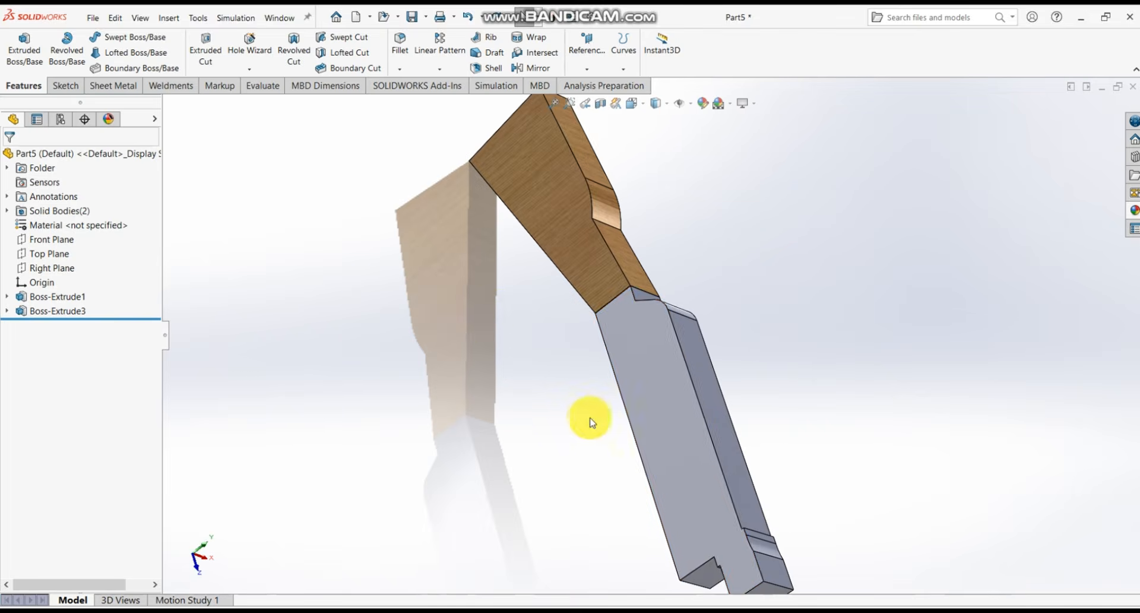
- Apply the wrought iron appearance to the whole receiver extrusion
{"action": "left_click", "coordinate": [37, 310]}
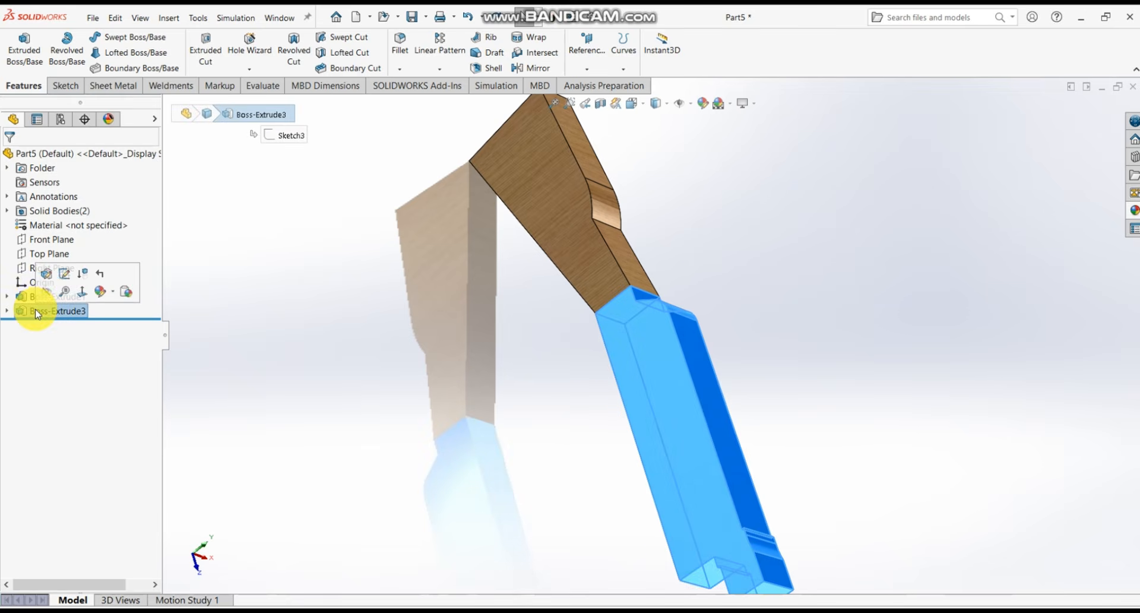
{"action": "left_click", "coordinate": [1134, 211]}
{"action": "left_click", "coordinate": [1024, 385]}
{"action": "left_click", "coordinate": [802, 376]}
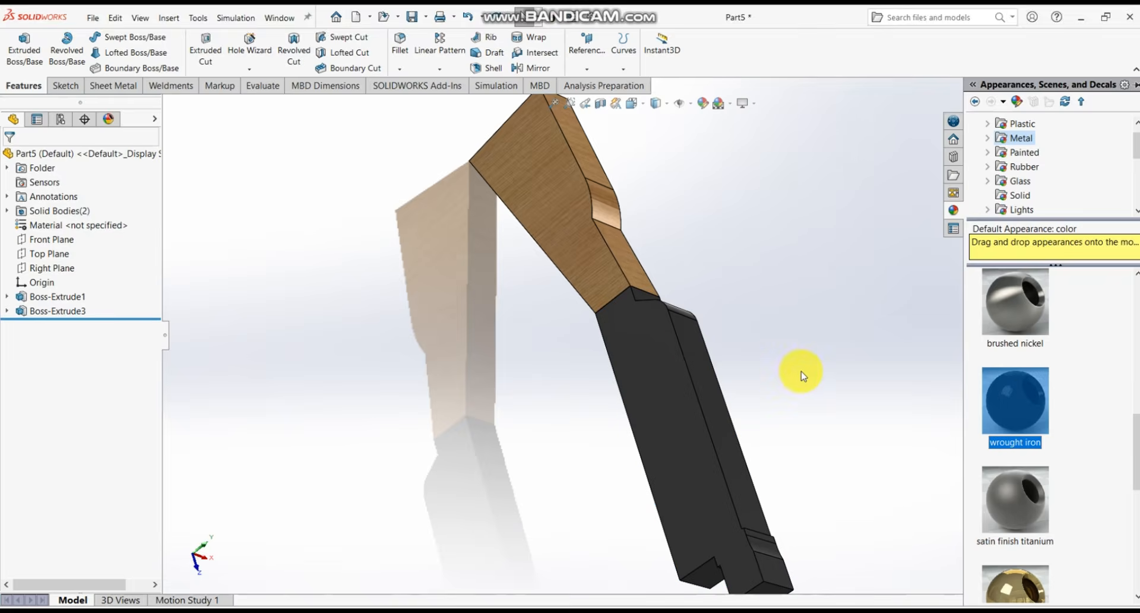
{"action": "middle_click_drag", "start_coordinate": [802, 377], "coordinate": [583, 326]}
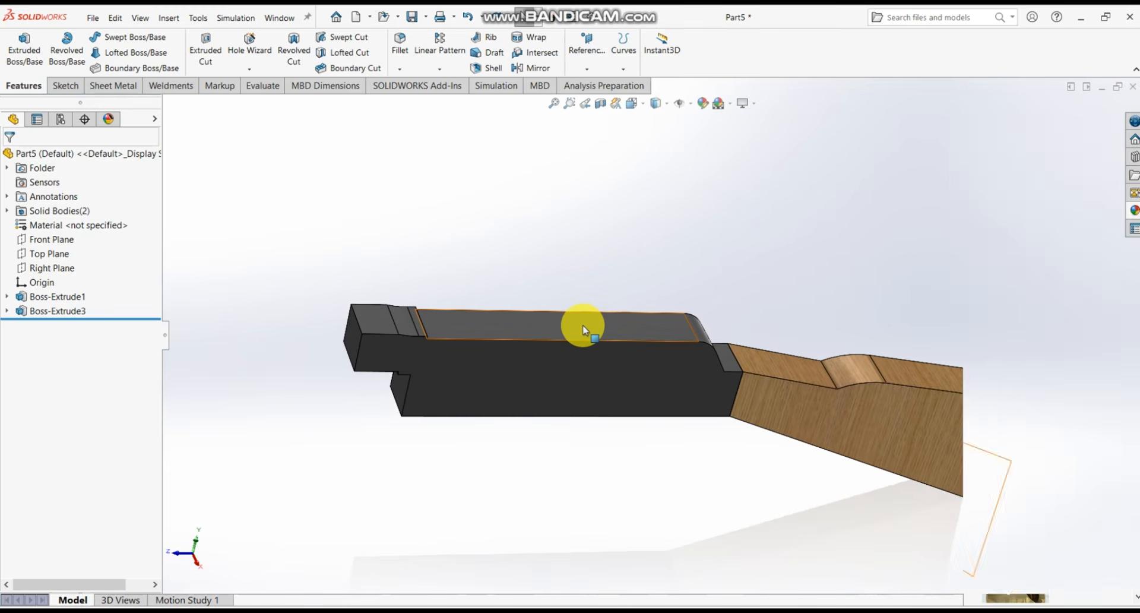
- Start a sketch on the receiver's long top face and draw a corner rectangle about 7 by 255 mm along its left edge
{"action": "left_click", "coordinate": [591, 325]}
{"action": "left_click", "coordinate": [643, 293]}
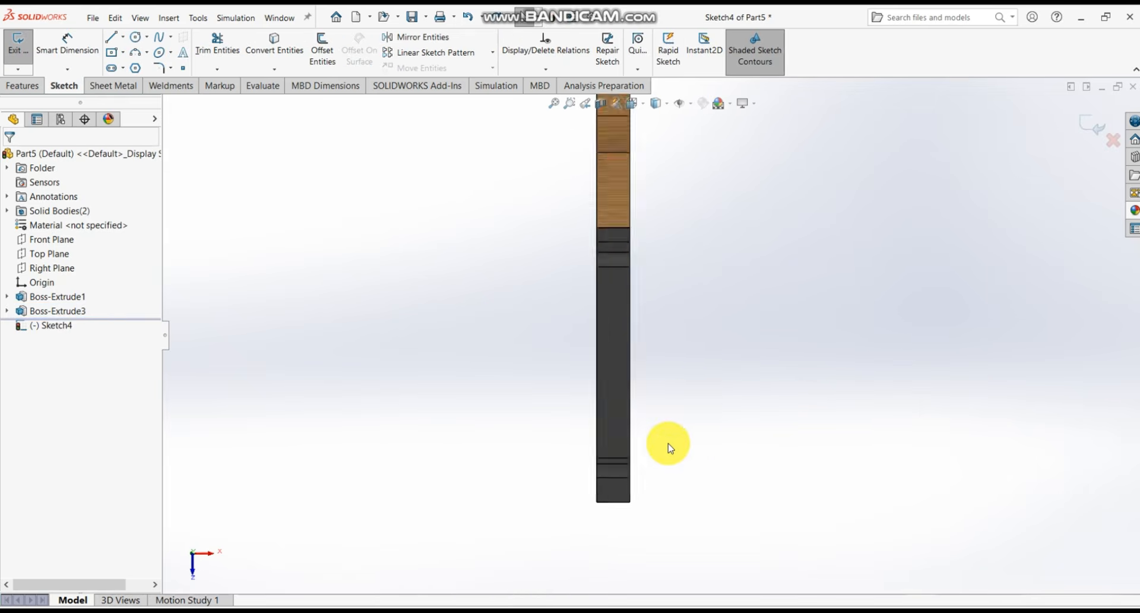
{"action": "left_click", "coordinate": [123, 54]}
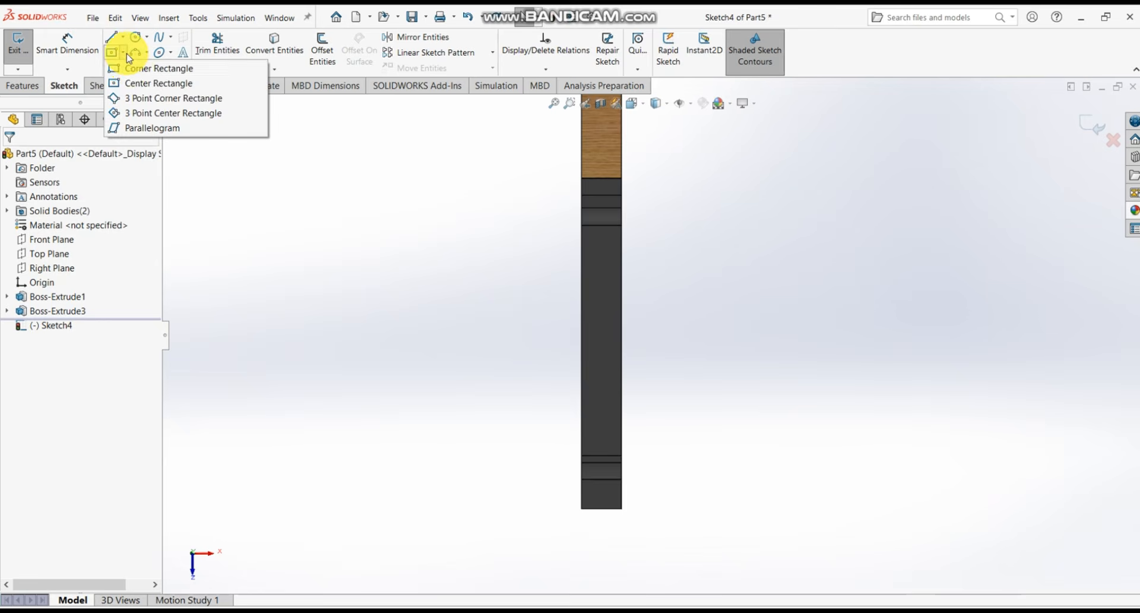
{"action": "left_click", "coordinate": [133, 68]}
{"action": "scroll", "coordinate": [594, 454], "scroll_direction": "down", "scroll_amount": 4}
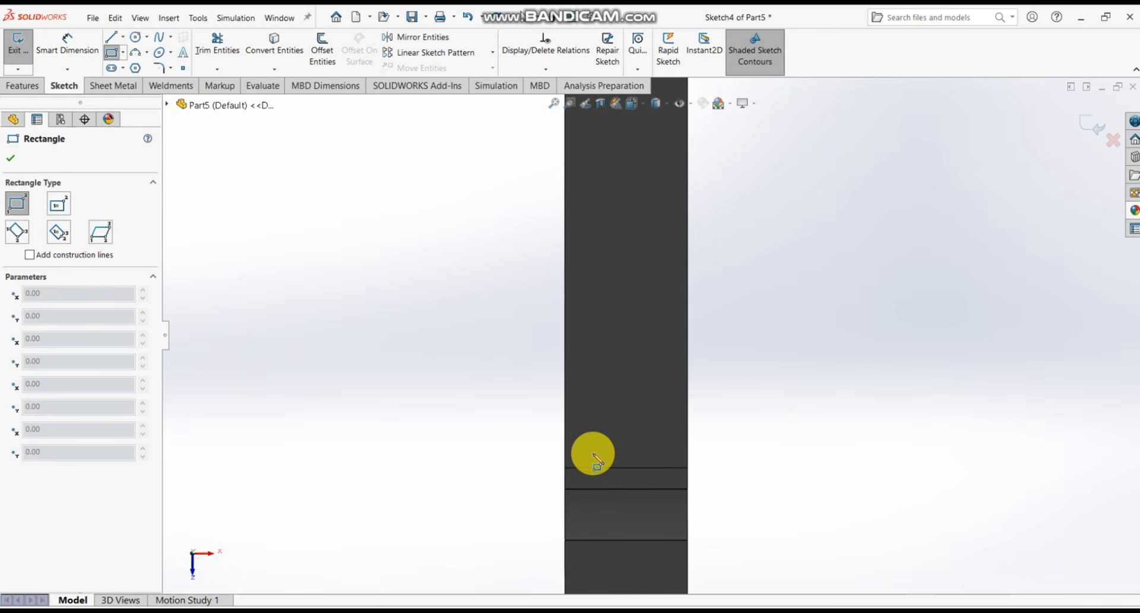
{"action": "left_click", "coordinate": [566, 469]}
{"action": "scroll", "coordinate": [592, 273], "scroll_direction": "up", "scroll_amount": 4}
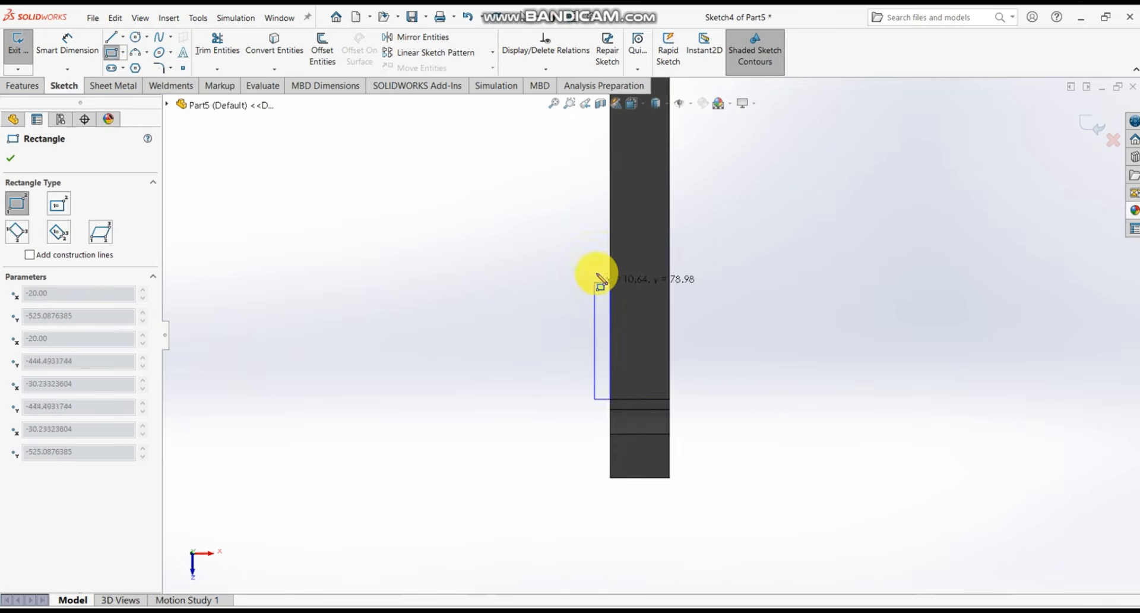
{"action": "scroll", "coordinate": [645, 201], "scroll_direction": "down", "scroll_amount": 2}
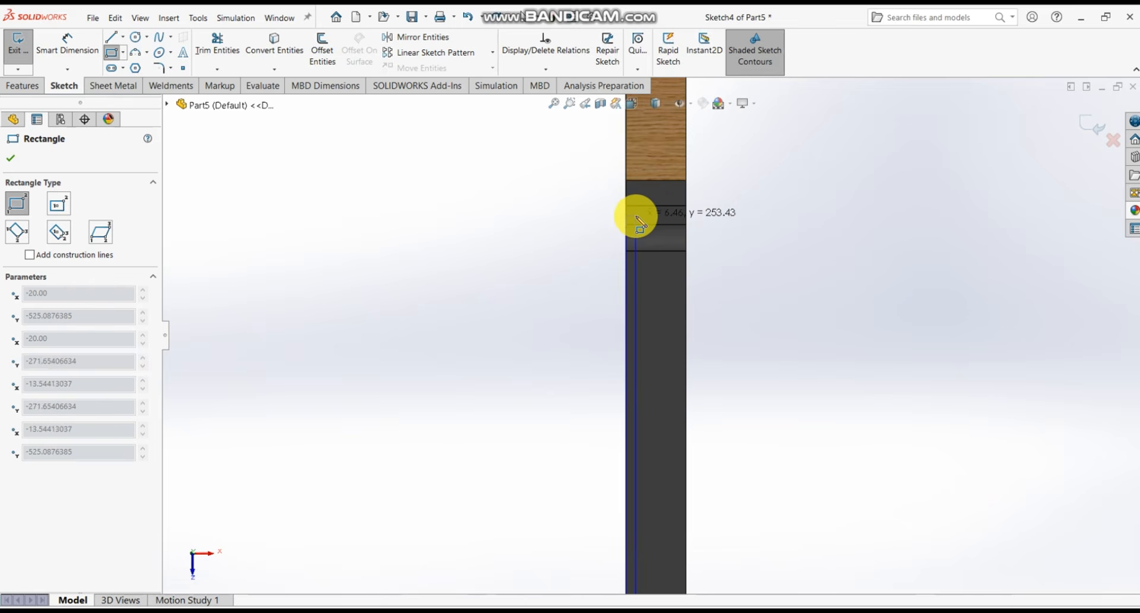
{"action": "left_click", "coordinate": [640, 220]}
- Draw a second corner rectangle about 12 by 255 mm along the right edge of the receiver's top face
{"action": "scroll", "coordinate": [695, 297], "scroll_direction": "up", "scroll_amount": 2}
{"action": "scroll", "coordinate": [679, 457], "scroll_direction": "down", "scroll_amount": 2}
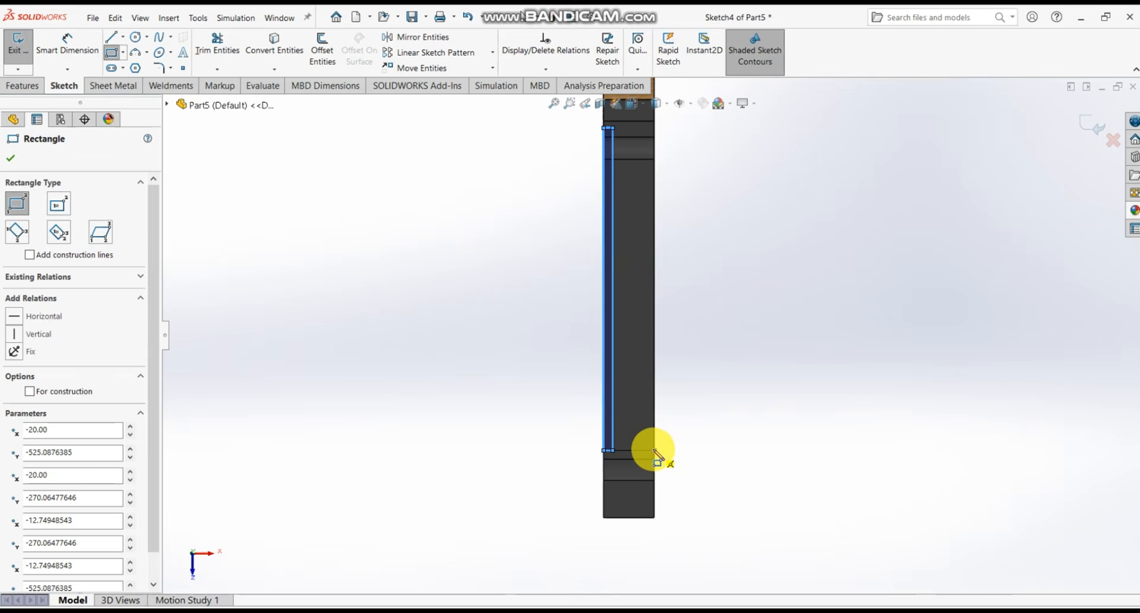
{"action": "left_click", "coordinate": [653, 450]}
{"action": "scroll", "coordinate": [656, 256], "scroll_direction": "up", "scroll_amount": 3}
{"action": "scroll", "coordinate": [654, 215], "scroll_direction": "down", "scroll_amount": 2}
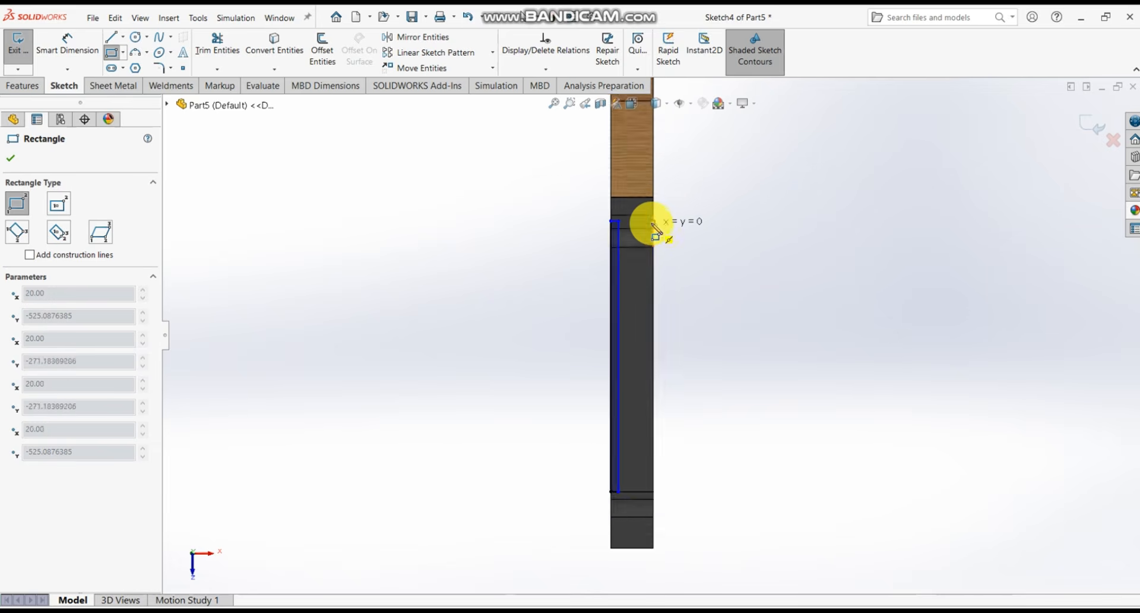
{"action": "scroll", "coordinate": [652, 224], "scroll_direction": "down", "scroll_amount": 2}
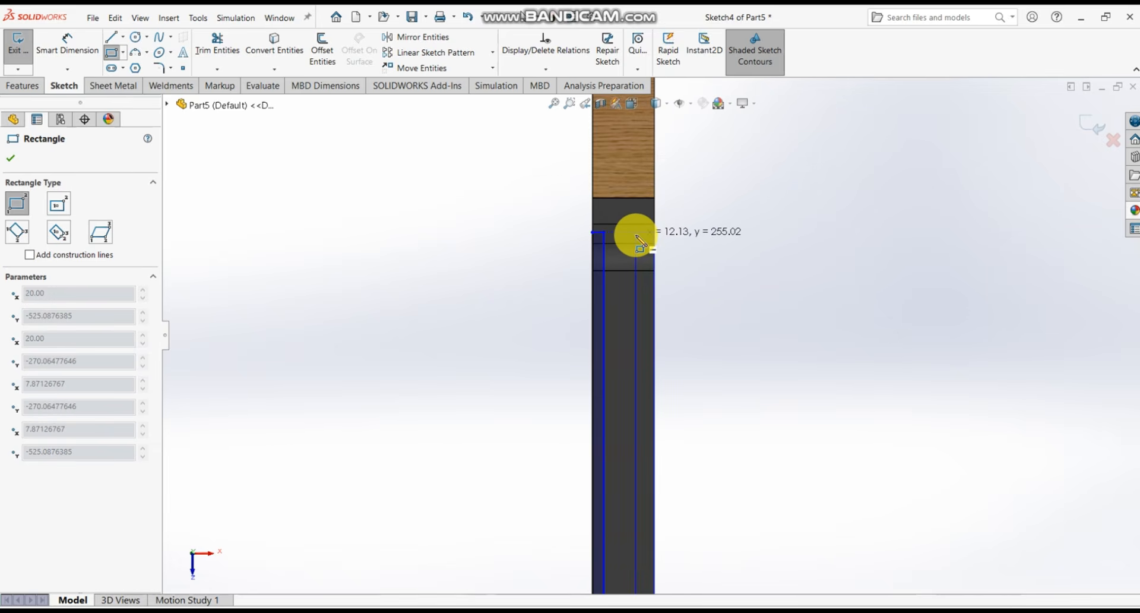
{"action": "left_click", "coordinate": [636, 232]}
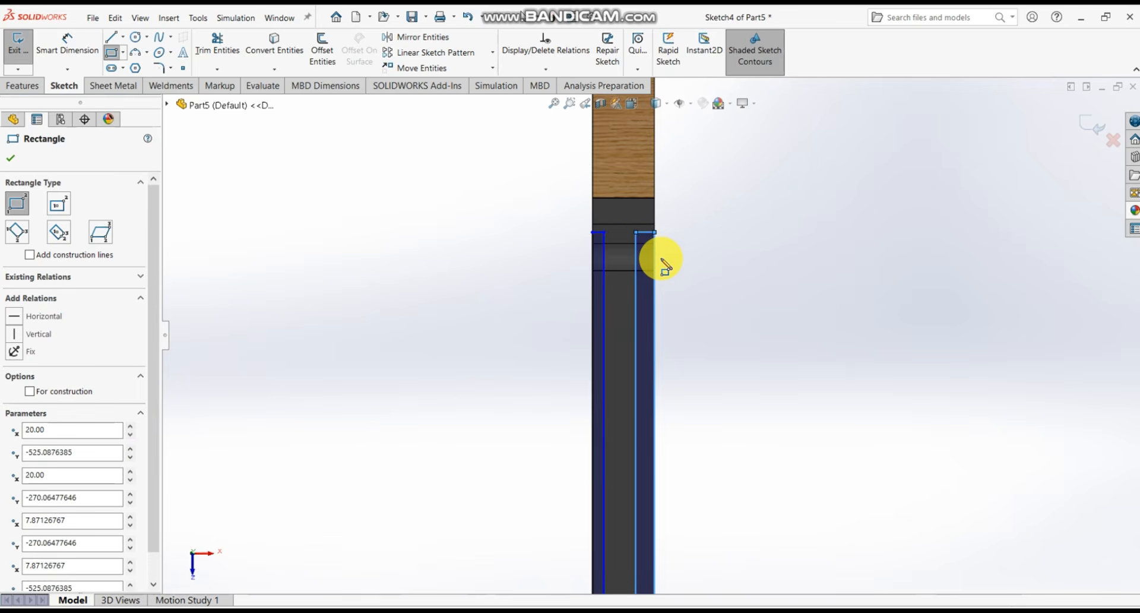
{"action": "key", "text": "Escape"}
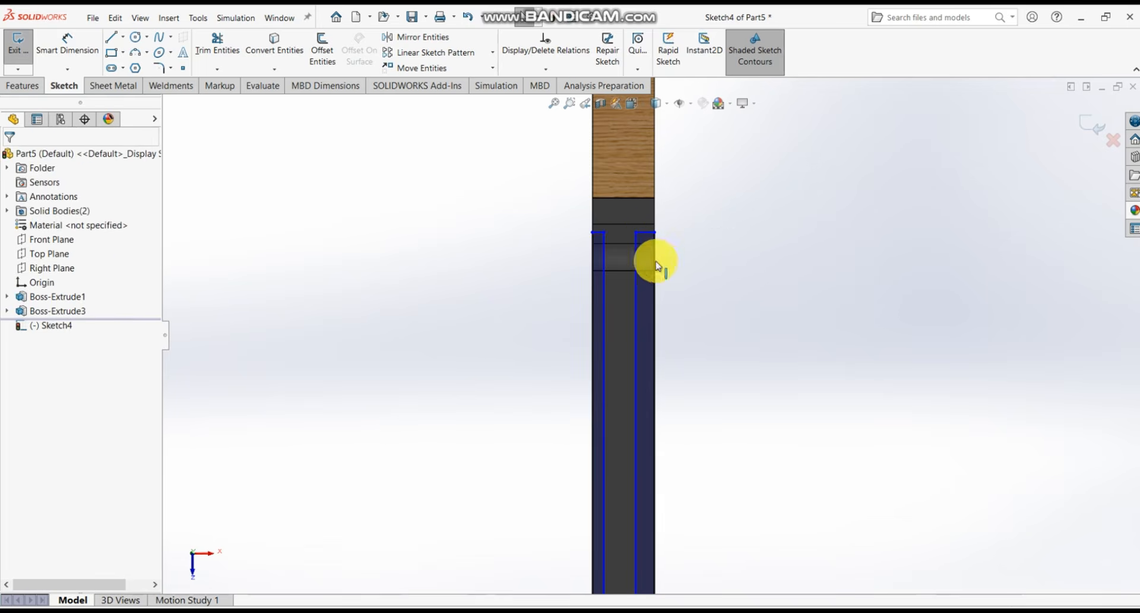
- Dimension the length of the rectangle along the left edge as 230.94 mm
{"action": "left_click", "coordinate": [68, 46]}
{"action": "left_click", "coordinate": [605, 379]}
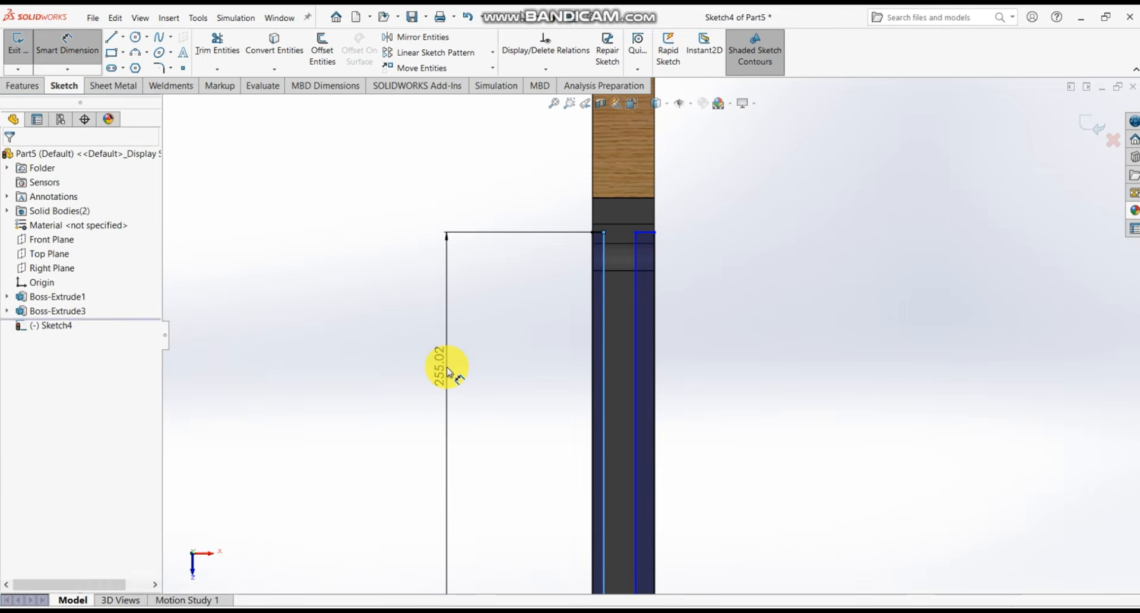
{"action": "left_click", "coordinate": [447, 372]}
{"action": "type", "text": "230"}
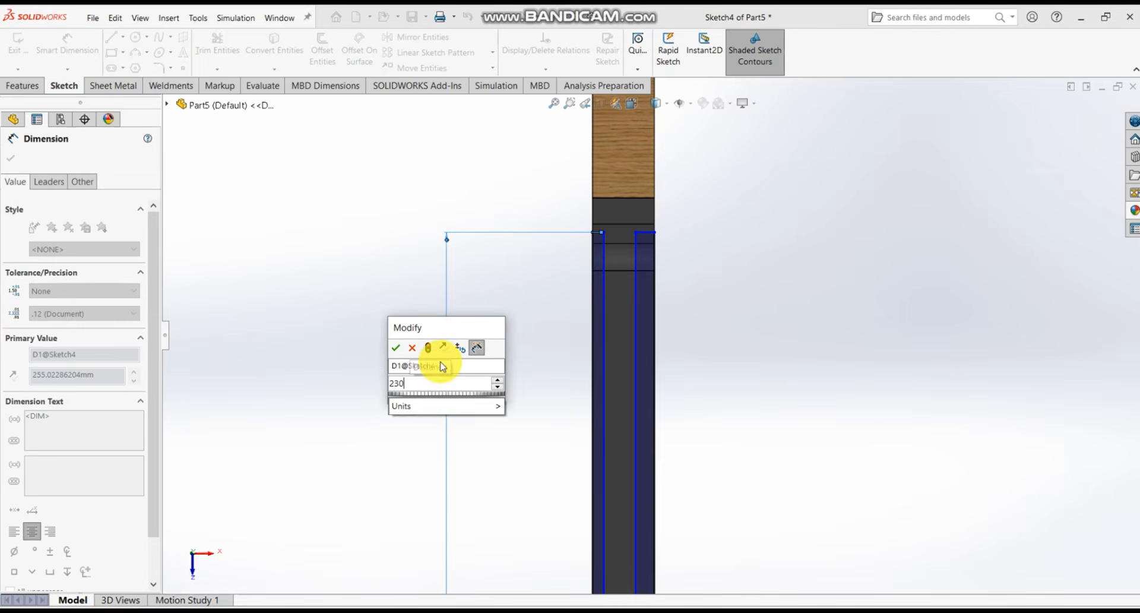
{"action": "type", "text": ".94"}
{"action": "key", "text": "Return"}
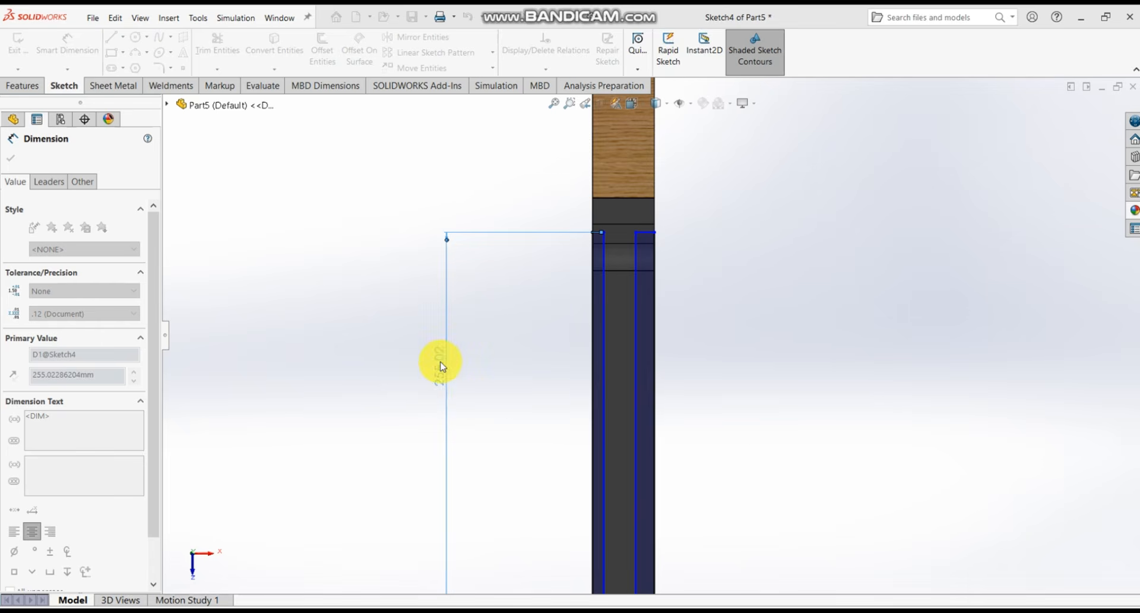
- Dimension the length of the rectangle along the right edge as 230.94 mm
{"action": "left_click", "coordinate": [656, 391]}
{"action": "left_click", "coordinate": [747, 403]}
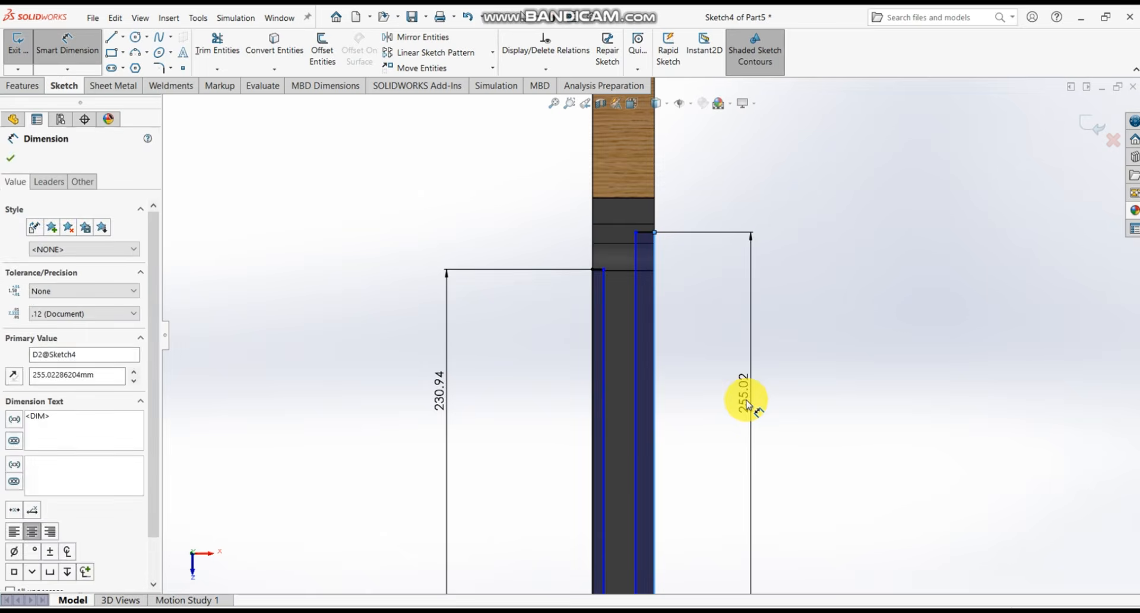
{"action": "type", "text": "230"}
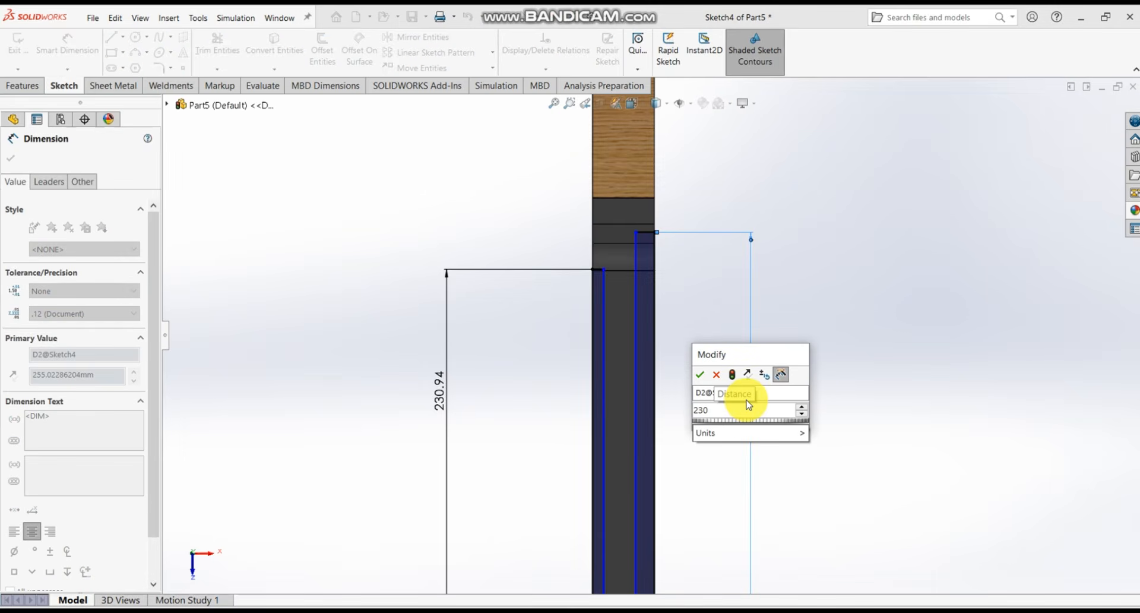
{"action": "type", "text": "."}
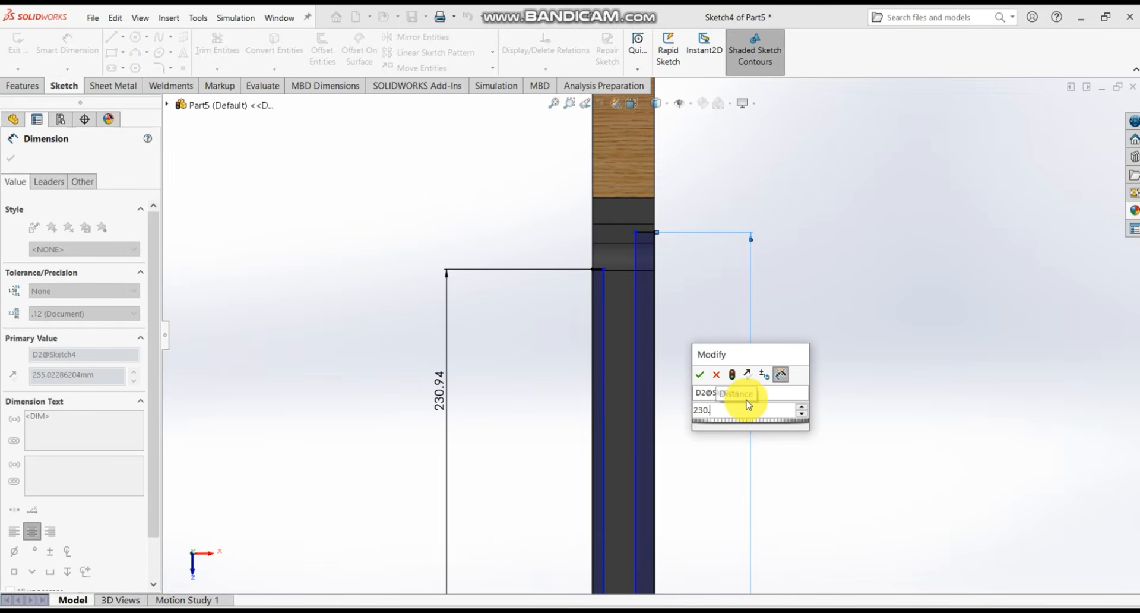
{"action": "type", "text": "94"}
{"action": "key", "text": "Return"}
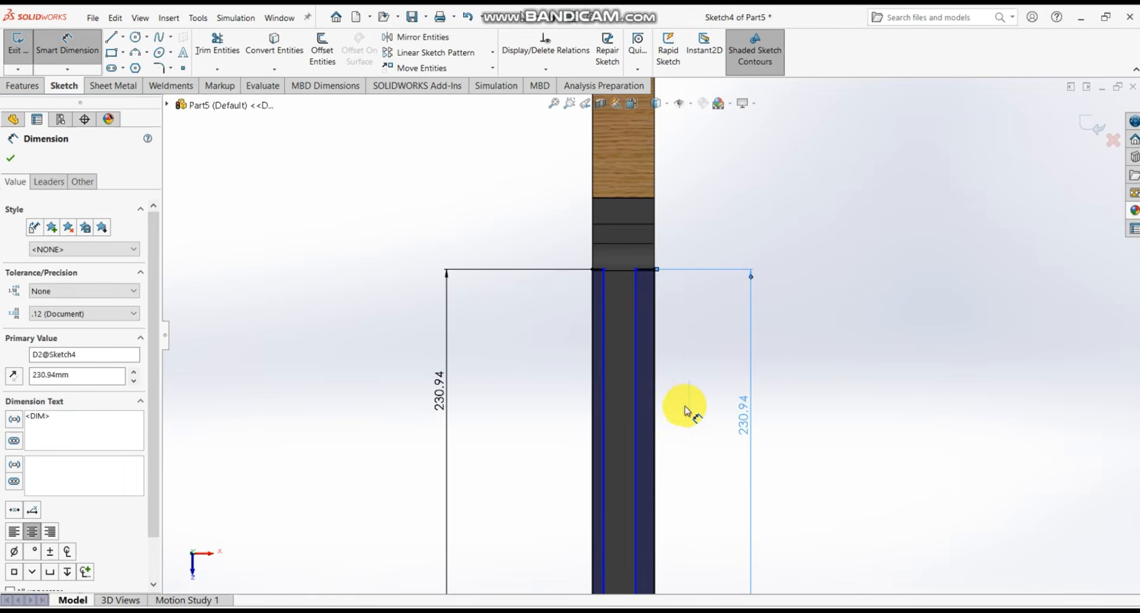
- Dimension the width of the left rectangle as 4.87 mm
{"action": "scroll", "coordinate": [636, 499], "scroll_direction": "down", "scroll_amount": 5}
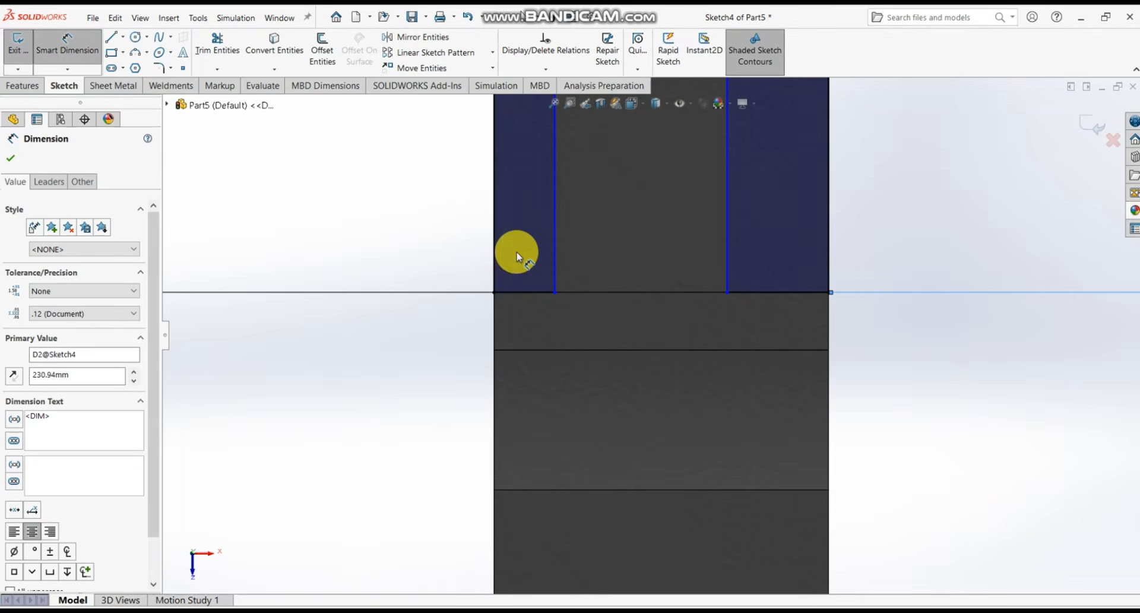
{"action": "left_click_drag", "start_coordinate": [492, 245], "coordinate": [518, 248]}
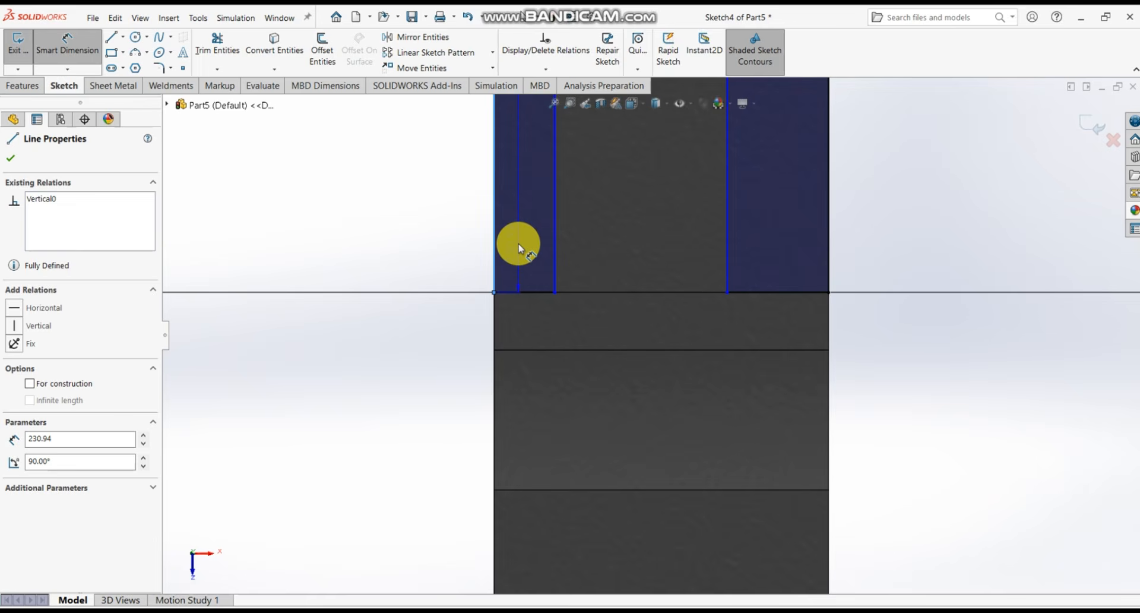
{"action": "left_click", "coordinate": [555, 253]}
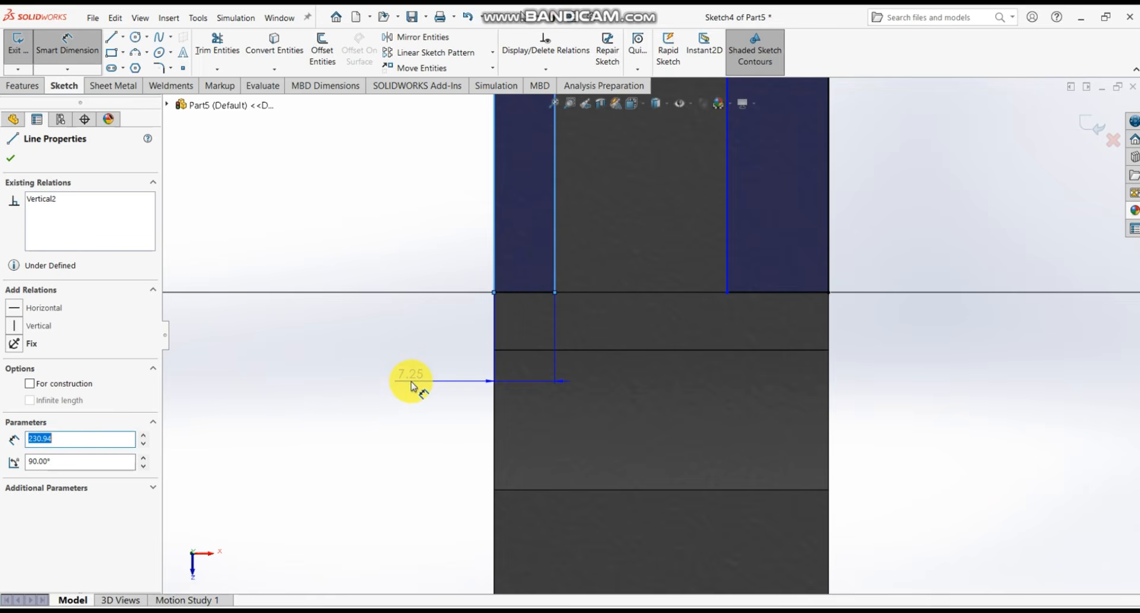
{"action": "left_click", "coordinate": [413, 383]}
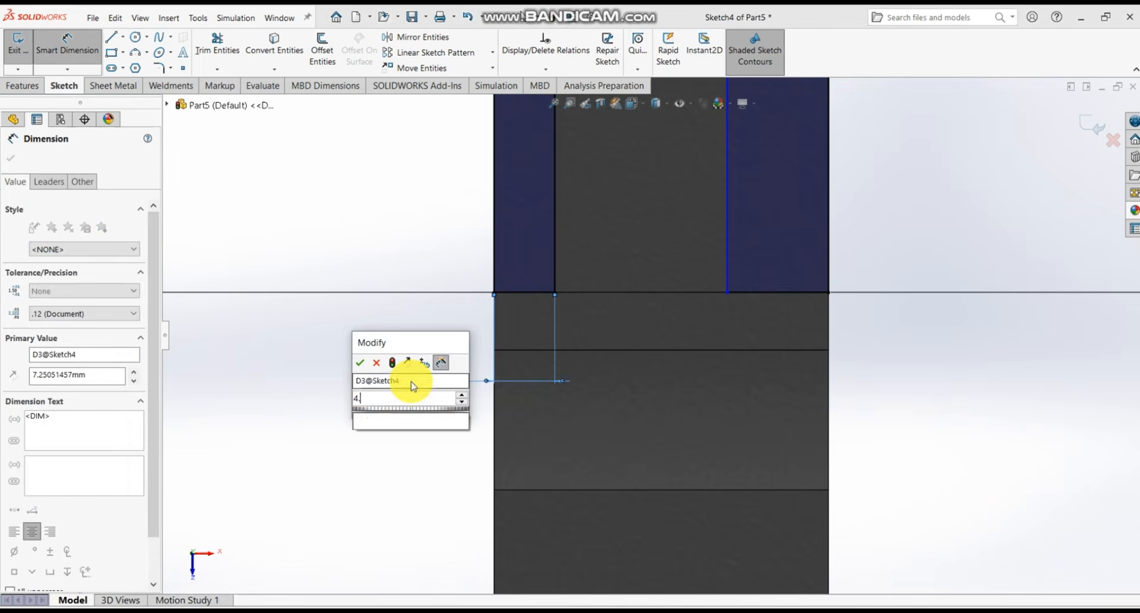
{"action": "type", "text": "4.87"}
{"action": "key", "text": "Return"}
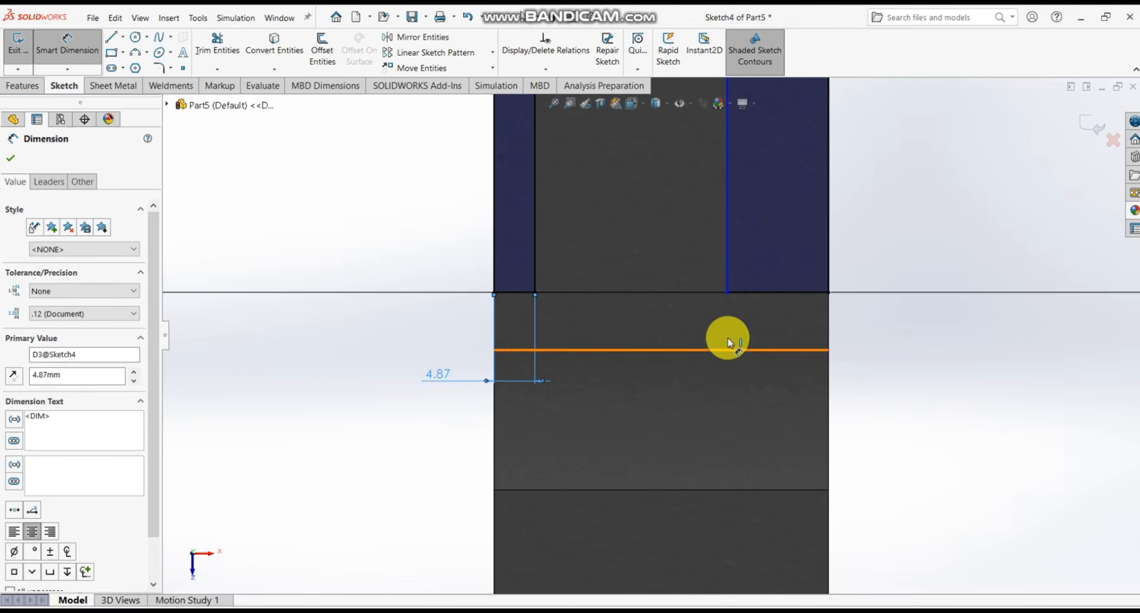
- Dimension the width of the right rectangle as 4.87 mm
{"action": "left_click", "coordinate": [765, 280]}
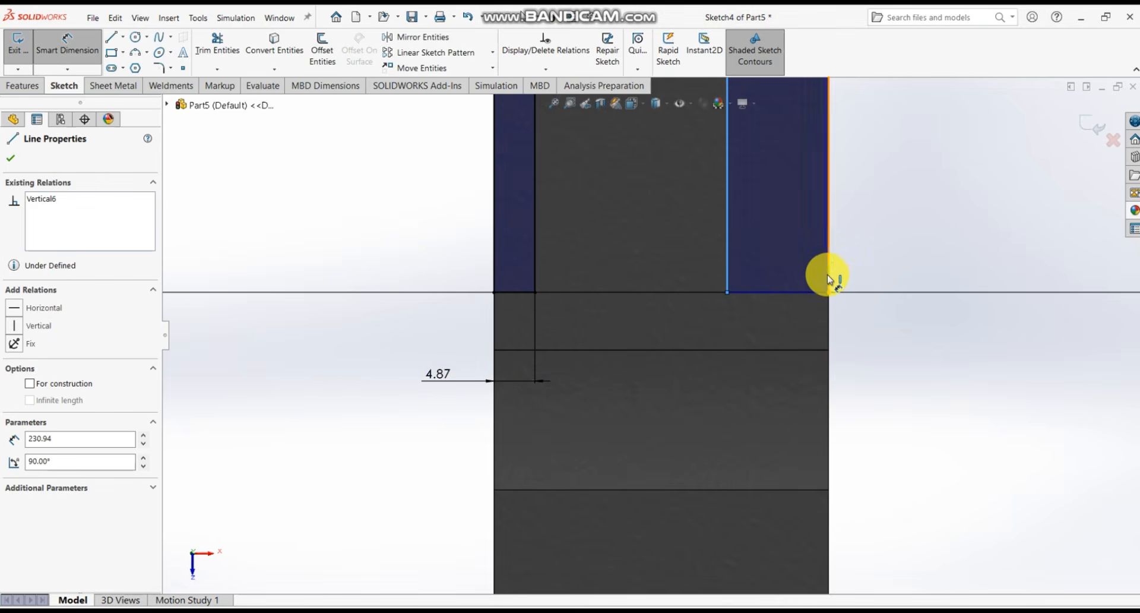
{"action": "left_click", "coordinate": [902, 381]}
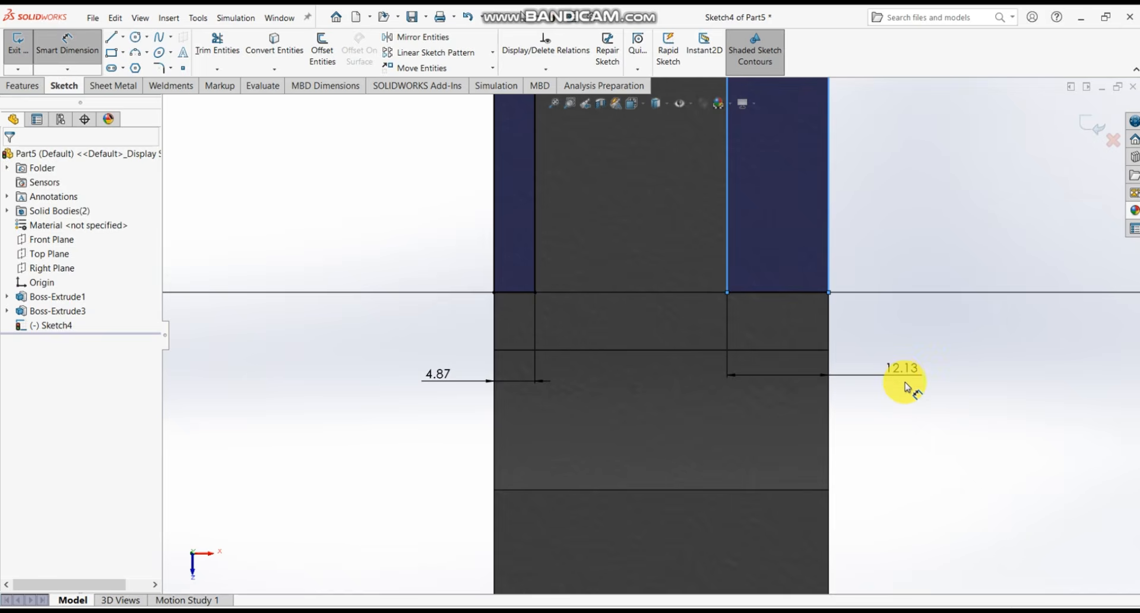
{"action": "type", "text": "4.87"}
{"action": "key", "text": "Return"}
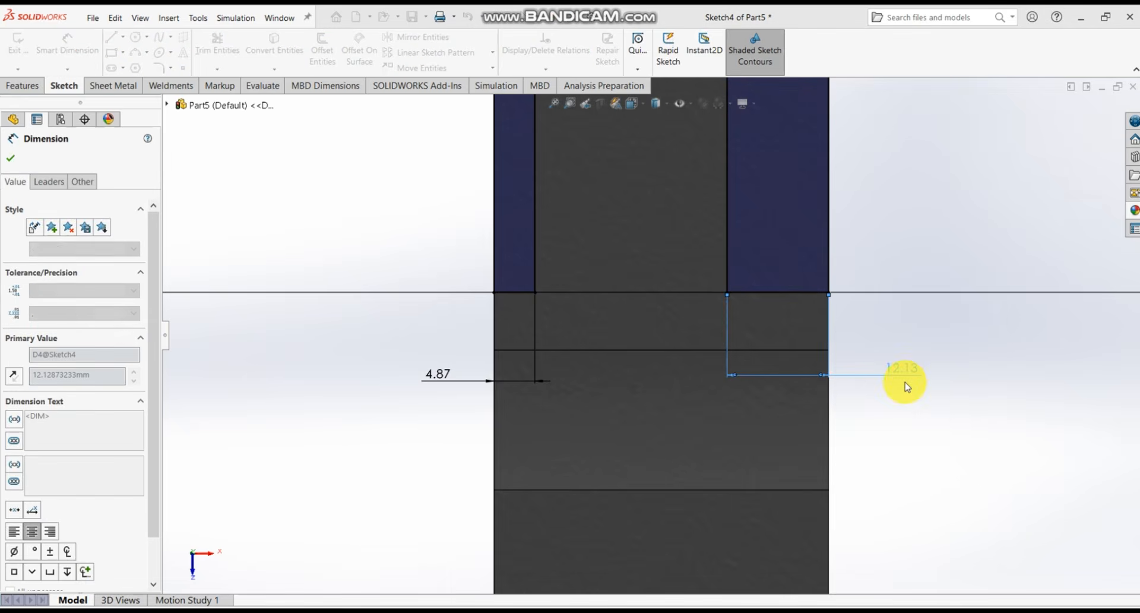
- Cut the two narrow edge rectangles down into both sides of the receiver with a blind Extruded Cut 31 mm deep
{"action": "scroll", "coordinate": [903, 387], "scroll_direction": "up", "scroll_amount": 5}
{"action": "mouse_move", "coordinate": [881, 381]}
{"action": "middle_mouse_down"}
{"action": "mouse_move", "coordinate": [800, 229]}
{"action": "mouse_move", "coordinate": [836, 373]}
{"action": "middle_mouse_up"}
{"action": "middle_click_drag", "start_coordinate": [917, 291], "coordinate": [975, 334]}
{"action": "scroll", "coordinate": [826, 208], "scroll_direction": "down", "scroll_amount": 3}
{"action": "scroll", "coordinate": [824, 205], "scroll_direction": "down", "scroll_amount": 3}
{"action": "scroll", "coordinate": [275, 166], "scroll_direction": "up", "scroll_amount": 3}
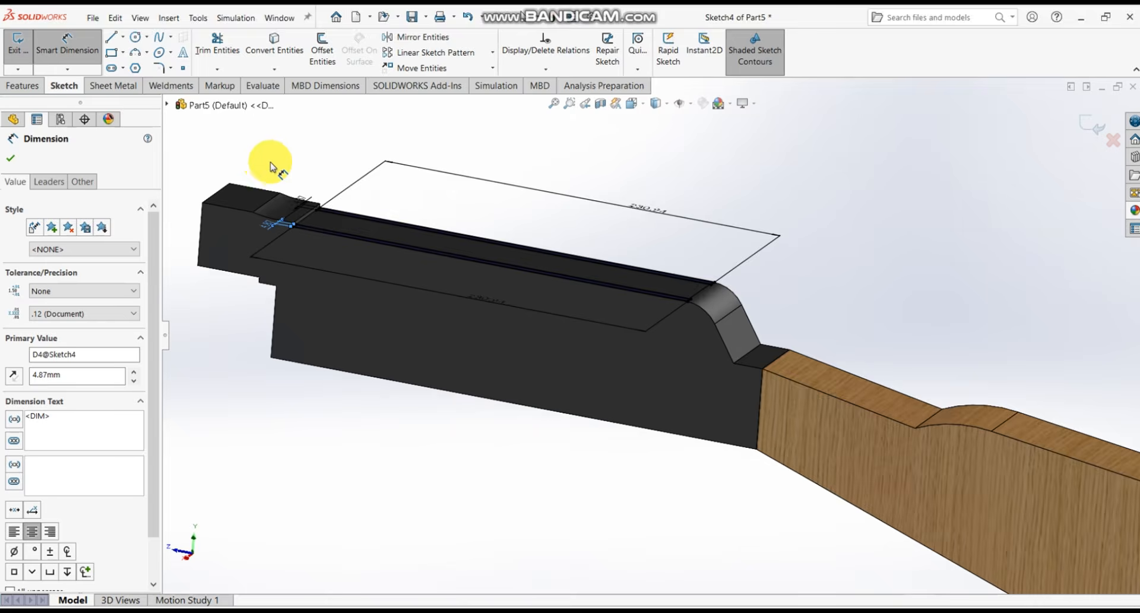
{"action": "scroll", "coordinate": [380, 196], "scroll_direction": "down", "scroll_amount": 2}
{"action": "left_click", "coordinate": [11, 158]}
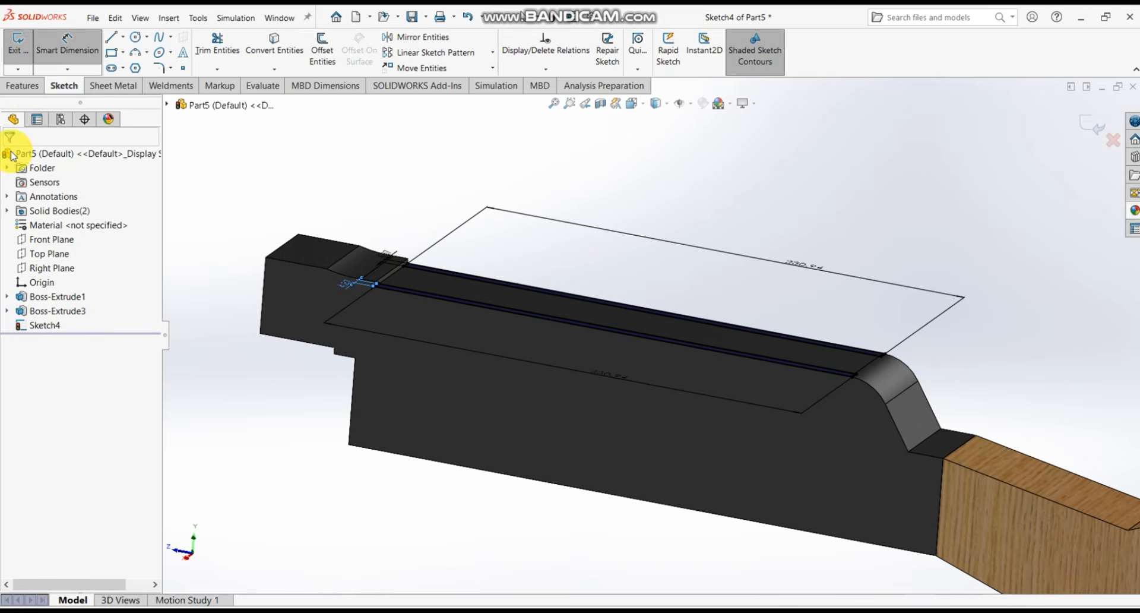
{"action": "left_click", "coordinate": [24, 86]}
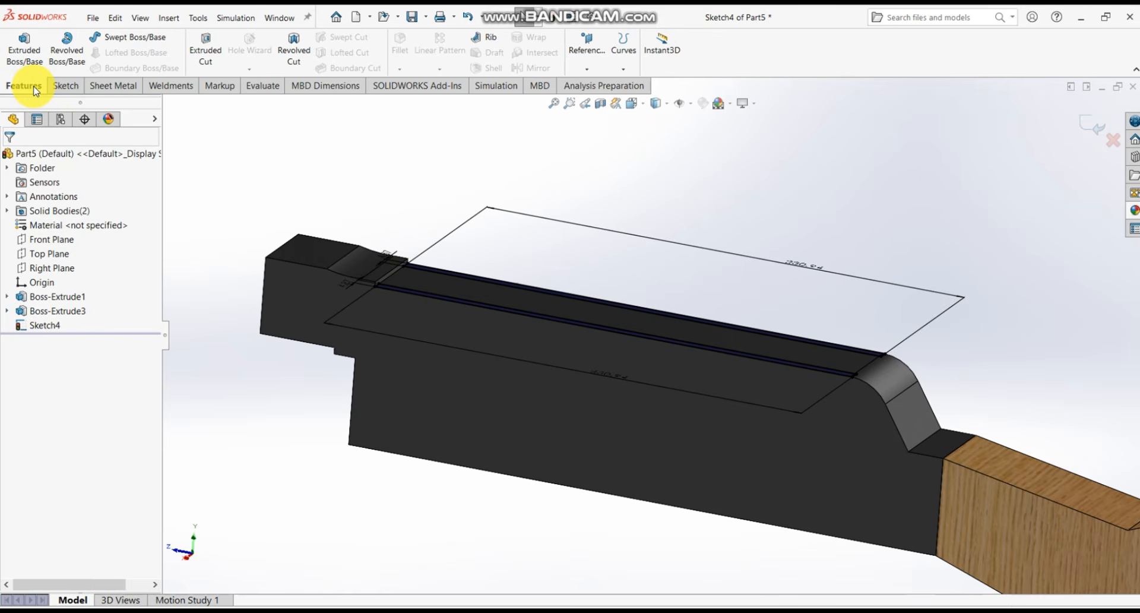
{"action": "left_click", "coordinate": [209, 42]}
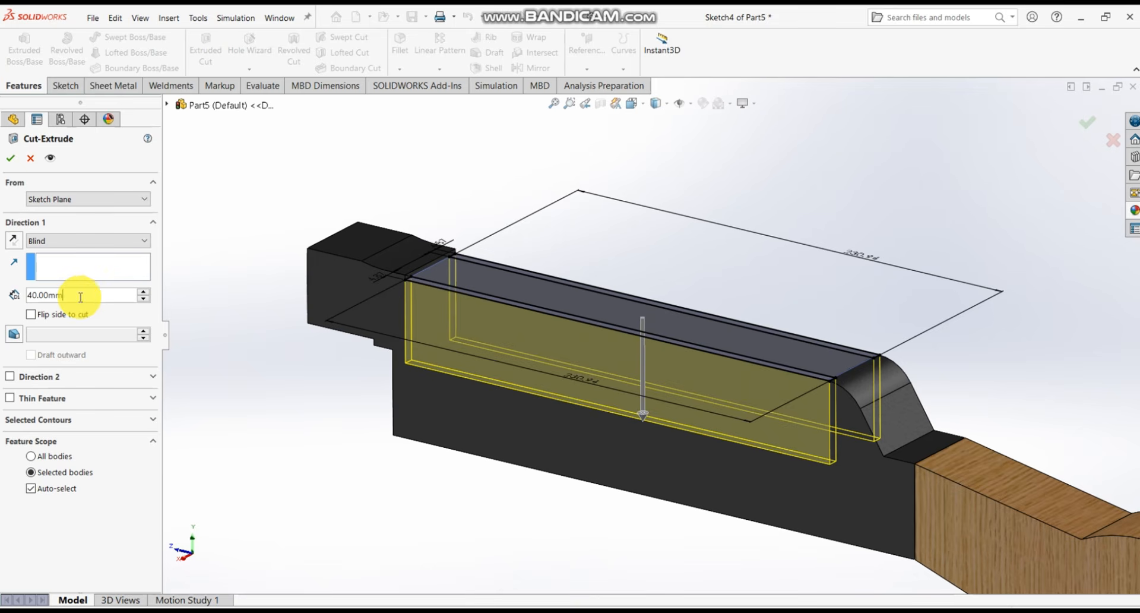
{"action": "type", "text": "31"}
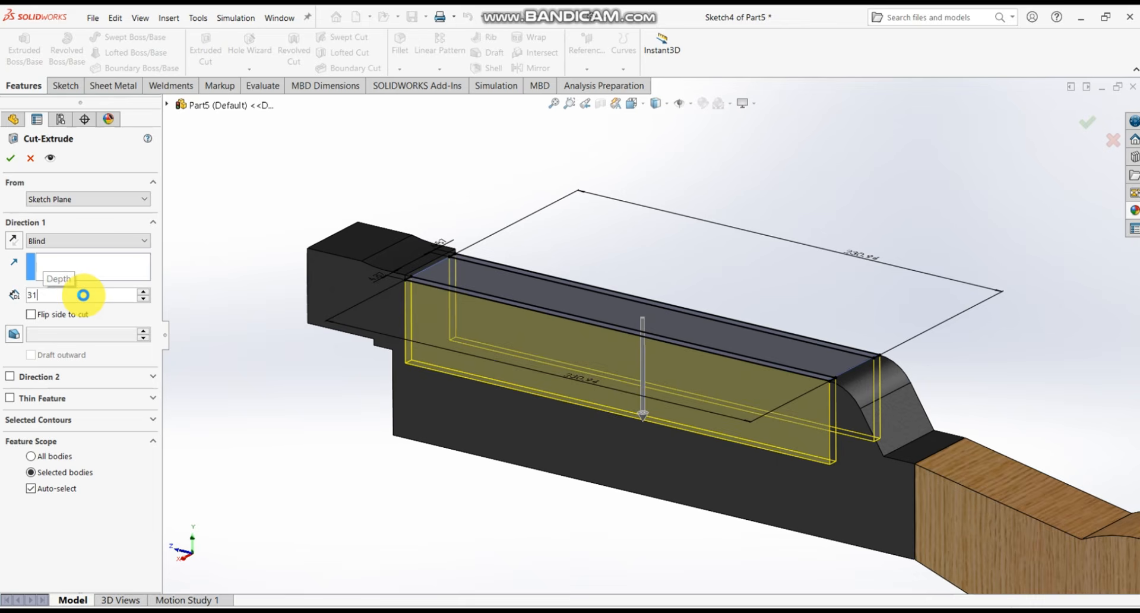
{"action": "key", "text": "Return"}
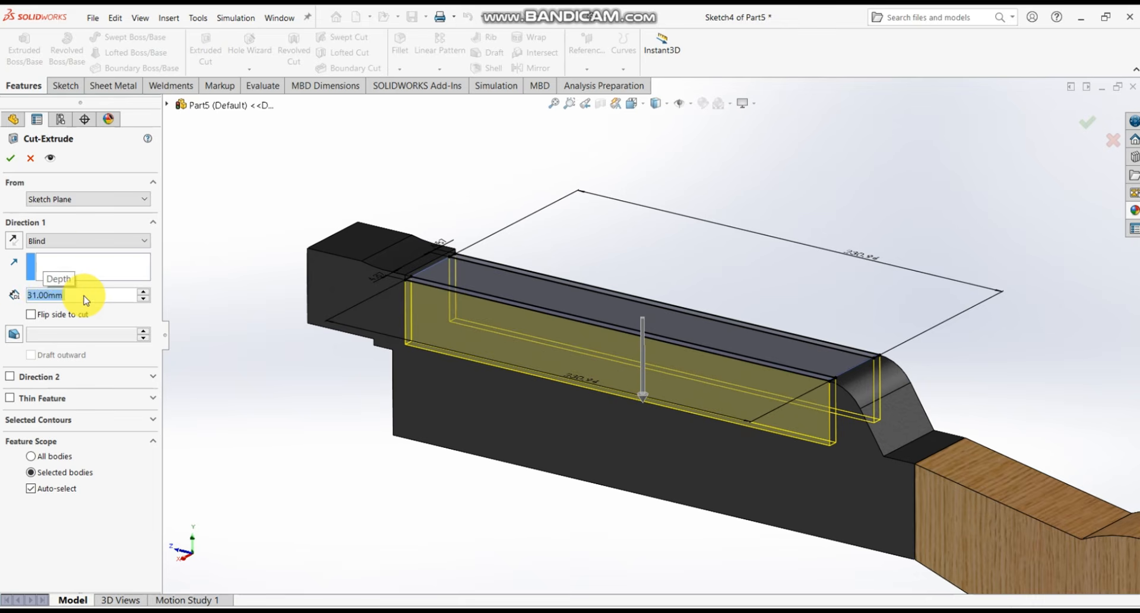
{"action": "left_click", "coordinate": [7, 160]}
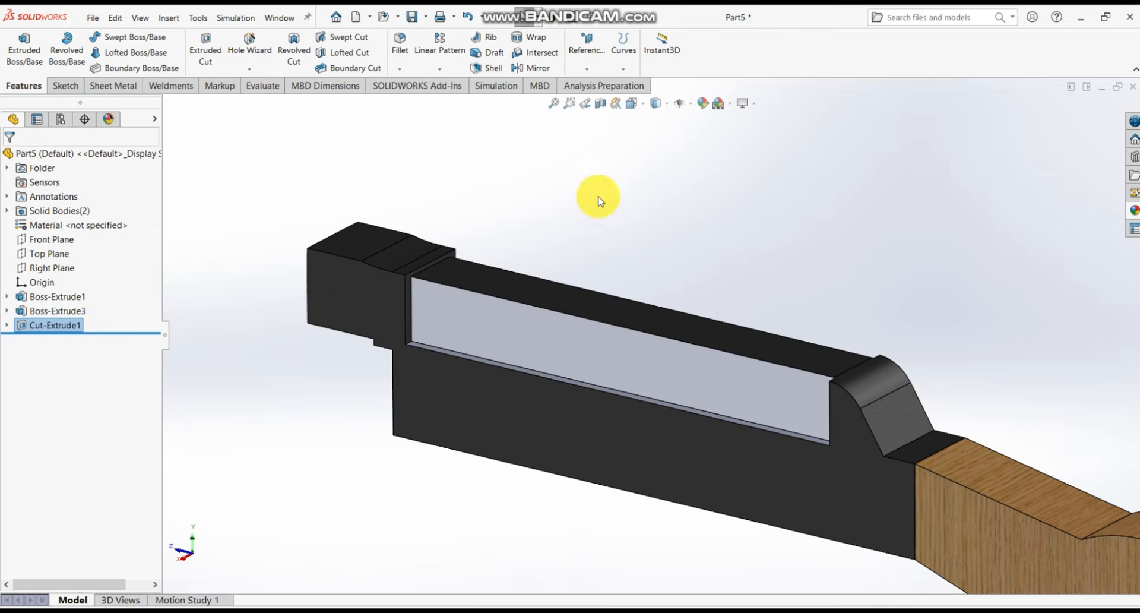
- Examine the side recesses cut into the receiver and their transition to the stock from several angles
{"action": "middle_click_drag", "start_coordinate": [598, 201], "coordinate": [789, 397]}
{"action": "scroll", "coordinate": [705, 356], "scroll_direction": "down", "scroll_amount": 5}
{"action": "scroll", "coordinate": [789, 399], "scroll_direction": "down", "scroll_amount": 1}
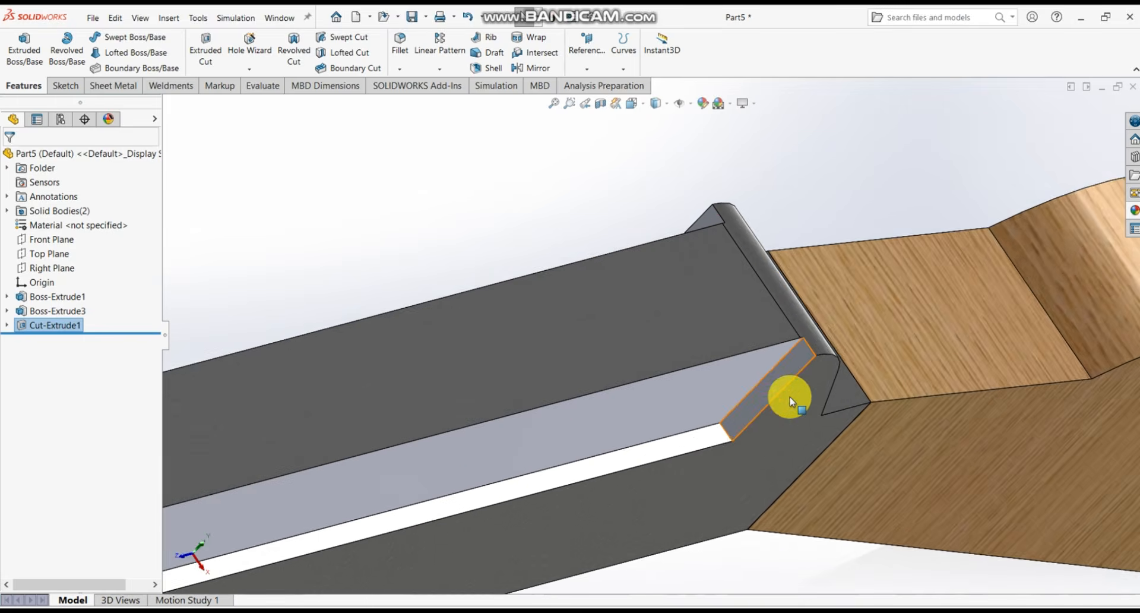
{"action": "scroll", "coordinate": [759, 364], "scroll_direction": "up", "scroll_amount": 5}
{"action": "middle_click_drag", "start_coordinate": [751, 363], "coordinate": [711, 317]}
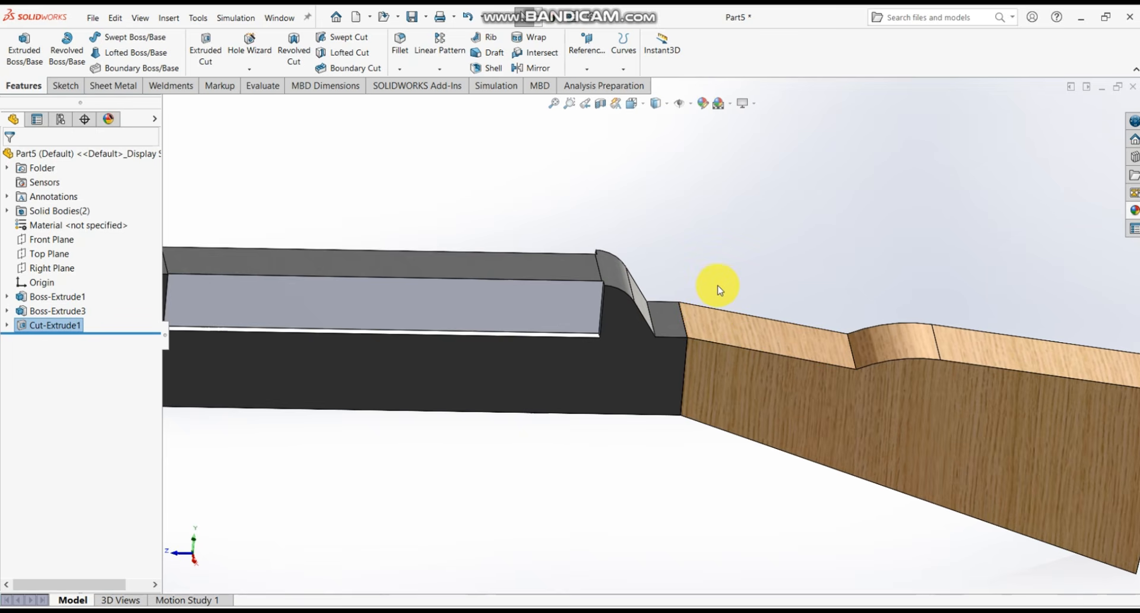
{"action": "key", "text": "f"}
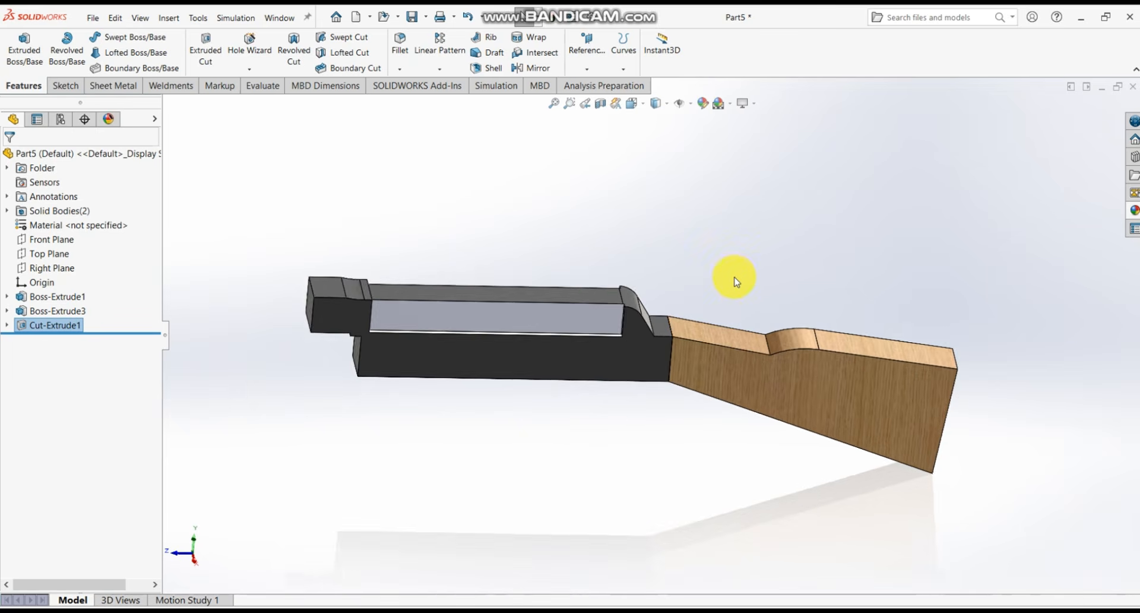
{"action": "middle_click_drag", "start_coordinate": [730, 273], "coordinate": [567, 354]}
{"action": "scroll", "coordinate": [533, 302], "scroll_direction": "down", "scroll_amount": 2}
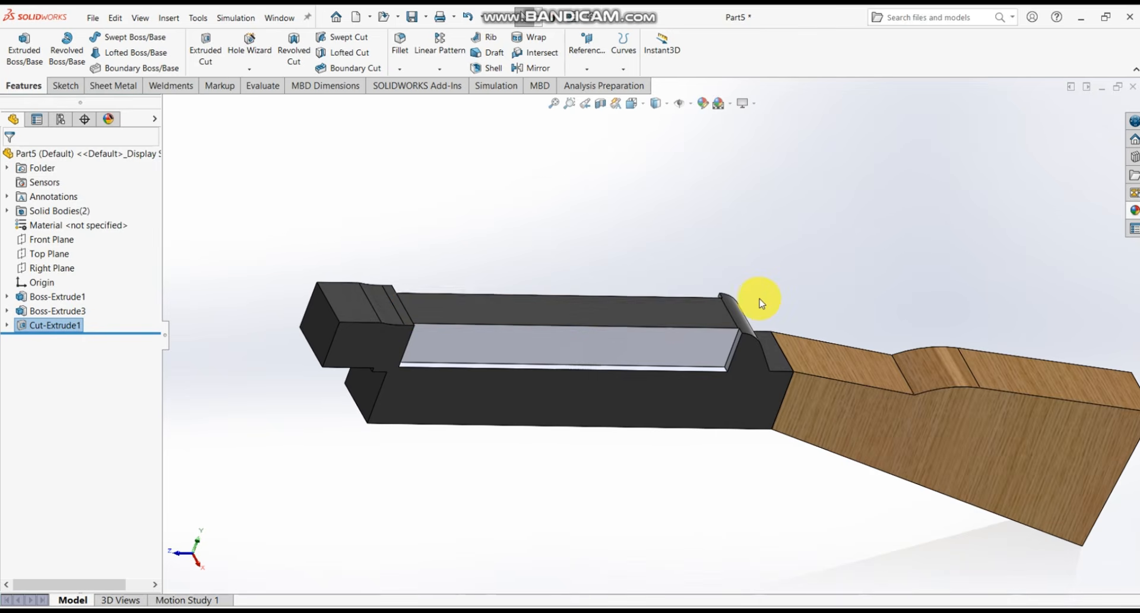
{"action": "scroll", "coordinate": [761, 303], "scroll_direction": "down", "scroll_amount": 1}
{"action": "middle_click_drag", "start_coordinate": [762, 303], "coordinate": [718, 271]}
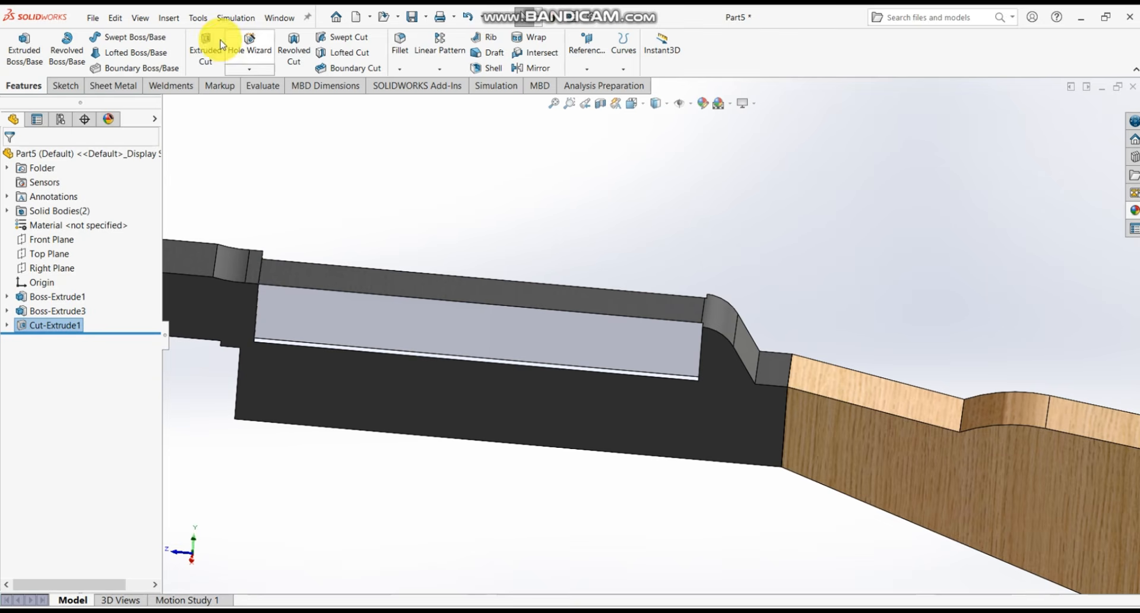
- Fillet the two long upper edges of the receiver above the side recesses with a 10 mm radius
{"action": "left_click", "coordinate": [65, 86]}
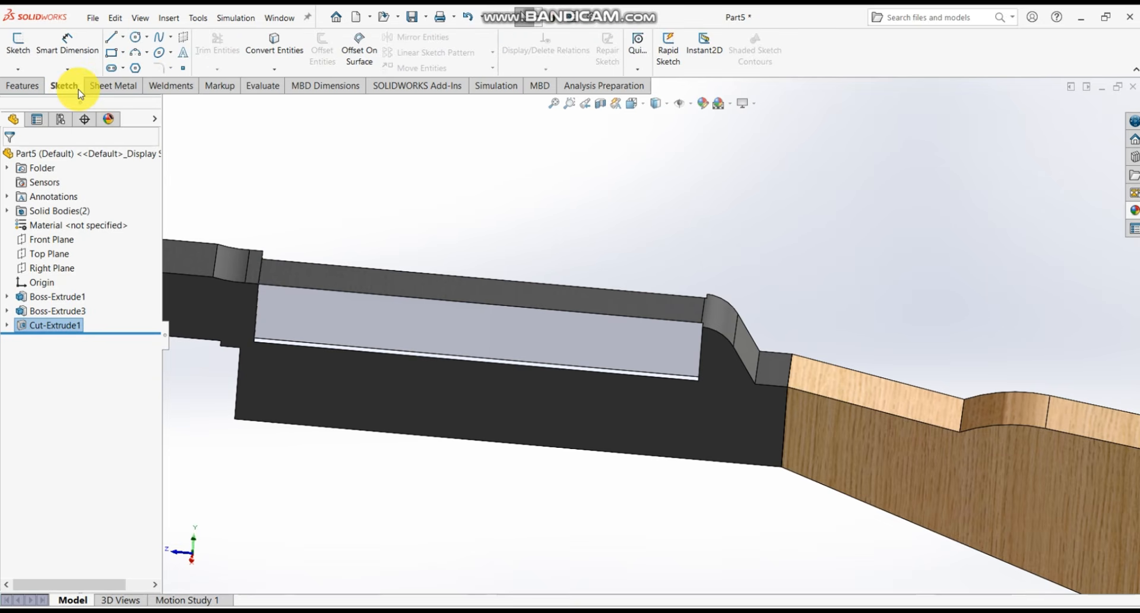
{"action": "left_click", "coordinate": [34, 92]}
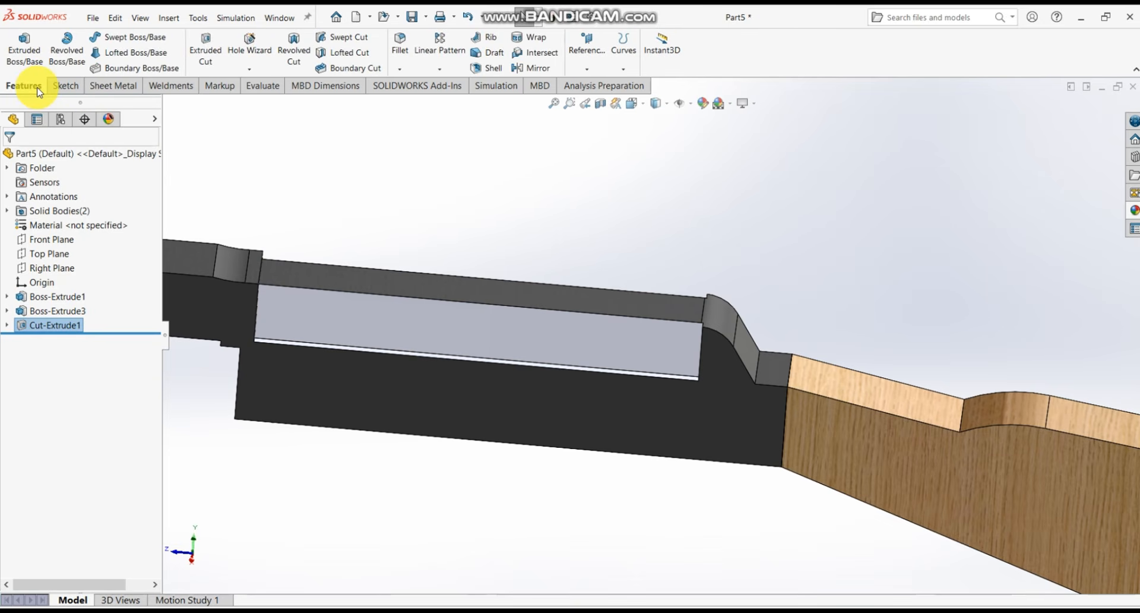
{"action": "left_click", "coordinate": [402, 41]}
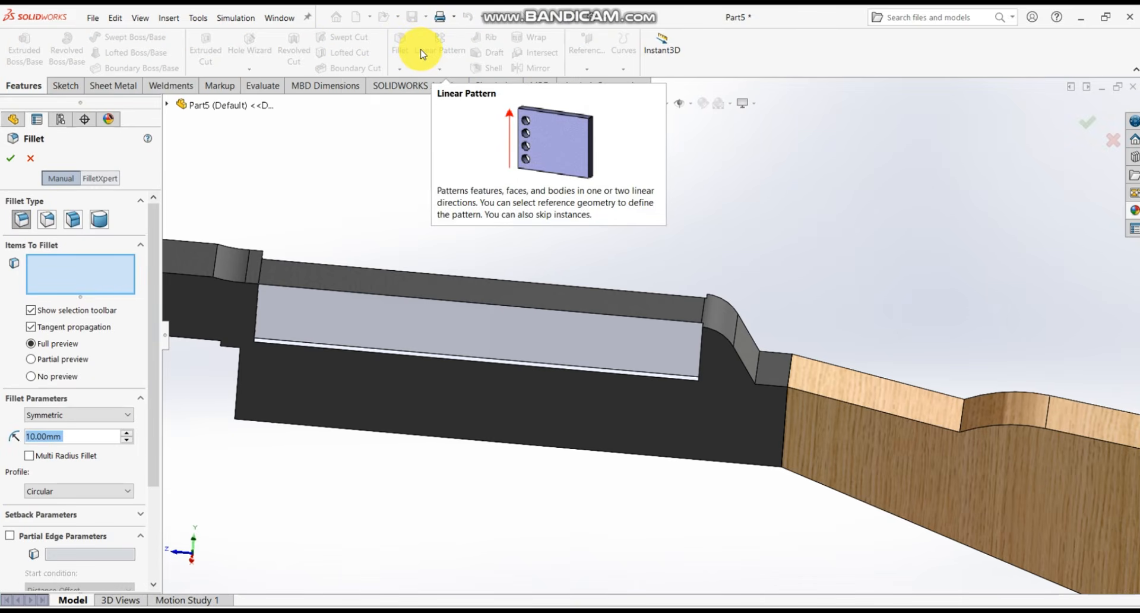
{"action": "left_click", "coordinate": [454, 304]}
{"action": "middle_click_drag", "start_coordinate": [453, 303], "coordinate": [738, 357]}
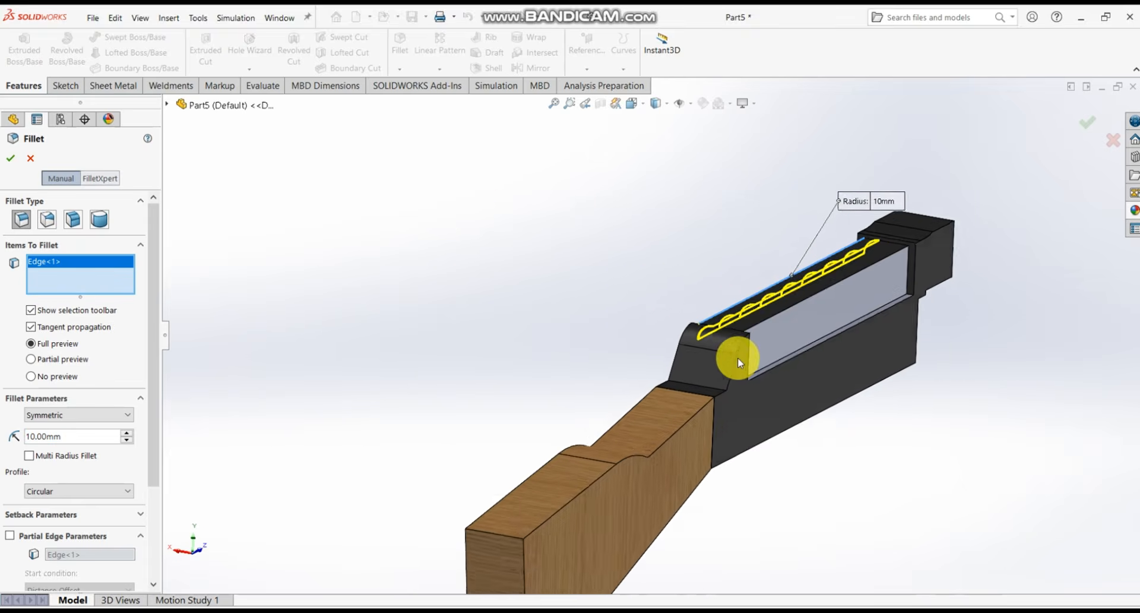
{"action": "scroll", "coordinate": [740, 356], "scroll_direction": "down", "scroll_amount": 3}
{"action": "middle_click_drag", "start_coordinate": [760, 313], "coordinate": [883, 284]}
{"action": "left_click", "coordinate": [758, 300]}
{"action": "scroll", "coordinate": [760, 299], "scroll_direction": "up", "scroll_amount": 3}
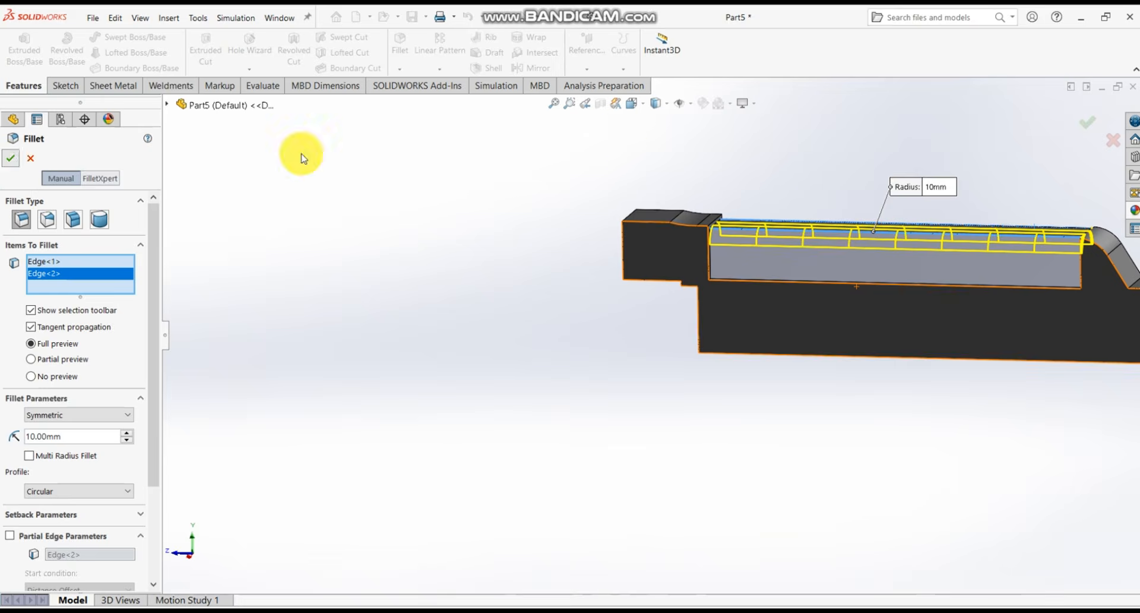
{"action": "key", "text": "Return"}
- Examine the rounded upper edges of the receiver and the overall shape of receiver and stock
{"action": "middle_click_drag", "start_coordinate": [796, 190], "coordinate": [831, 224]}
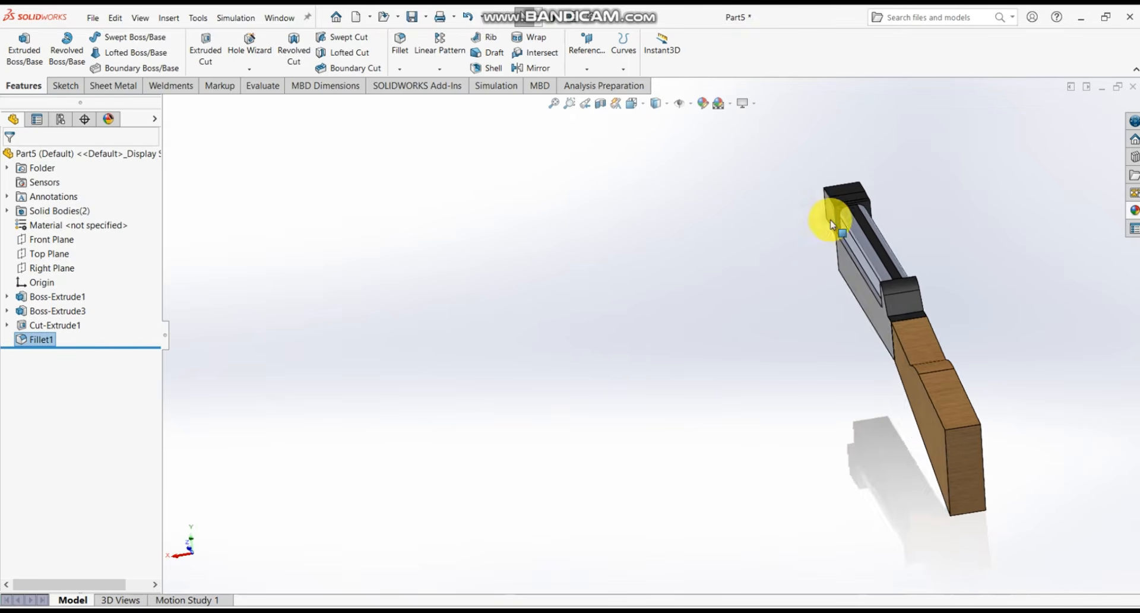
{"action": "scroll", "coordinate": [934, 226], "scroll_direction": "down", "scroll_amount": 3}
{"action": "middle_click_drag", "start_coordinate": [934, 226], "coordinate": [996, 285]}
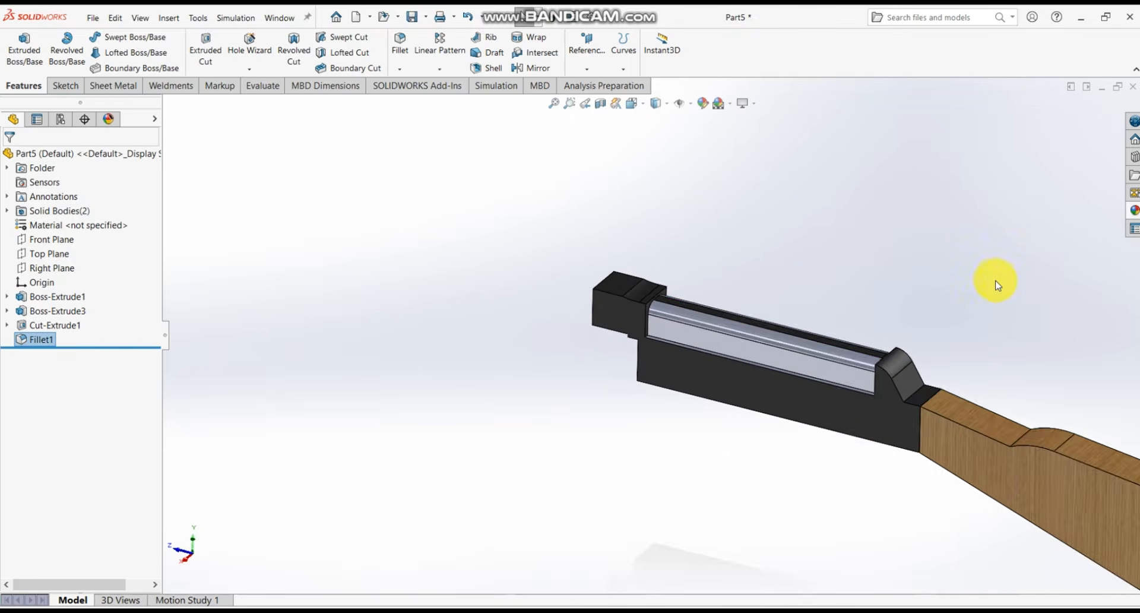
{"action": "scroll", "coordinate": [866, 364], "scroll_direction": "up", "scroll_amount": 3}
{"action": "scroll", "coordinate": [712, 394], "scroll_direction": "down", "scroll_amount": 5}
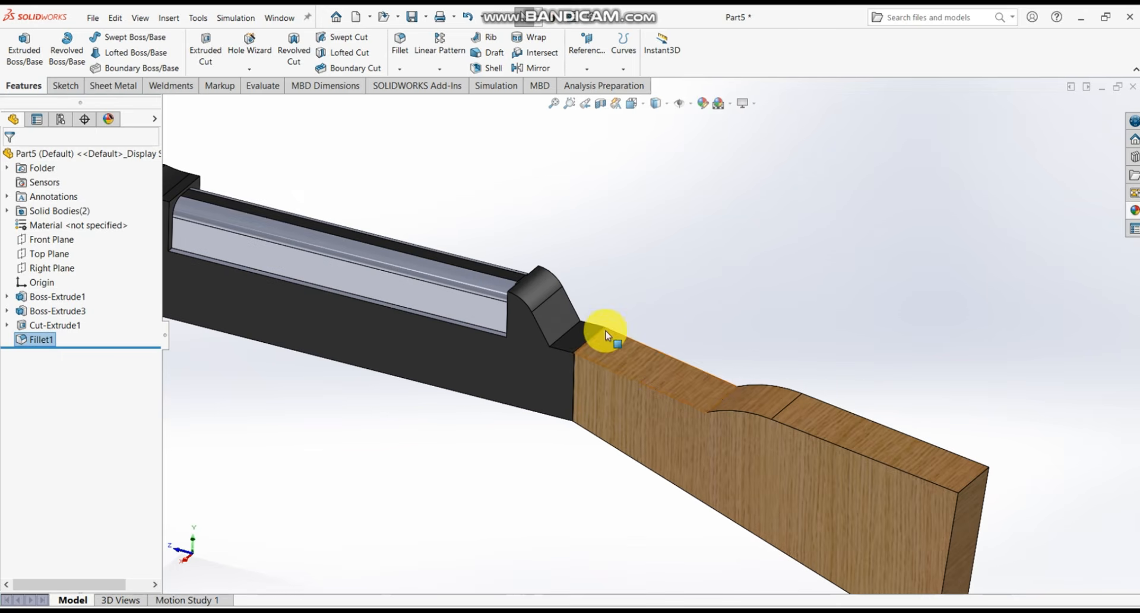
{"action": "scroll", "coordinate": [606, 334], "scroll_direction": "up", "scroll_amount": 3}
{"action": "middle_click_drag", "start_coordinate": [610, 326], "coordinate": [559, 326]}
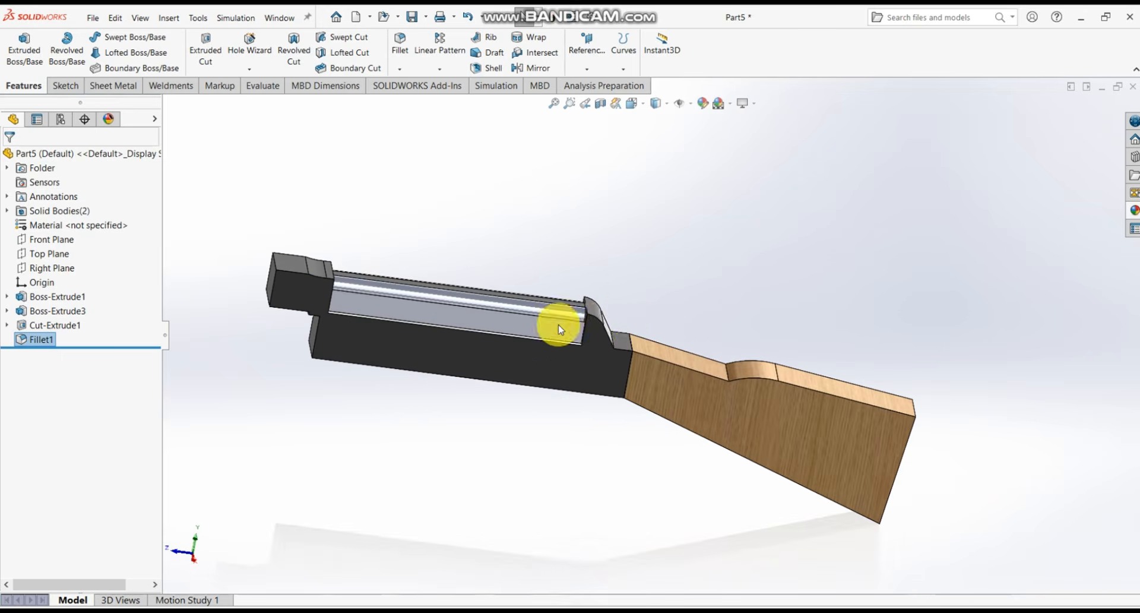
{"action": "scroll", "coordinate": [559, 329], "scroll_direction": "down", "scroll_amount": 3}
{"action": "scroll", "coordinate": [576, 306], "scroll_direction": "up", "scroll_amount": 3}
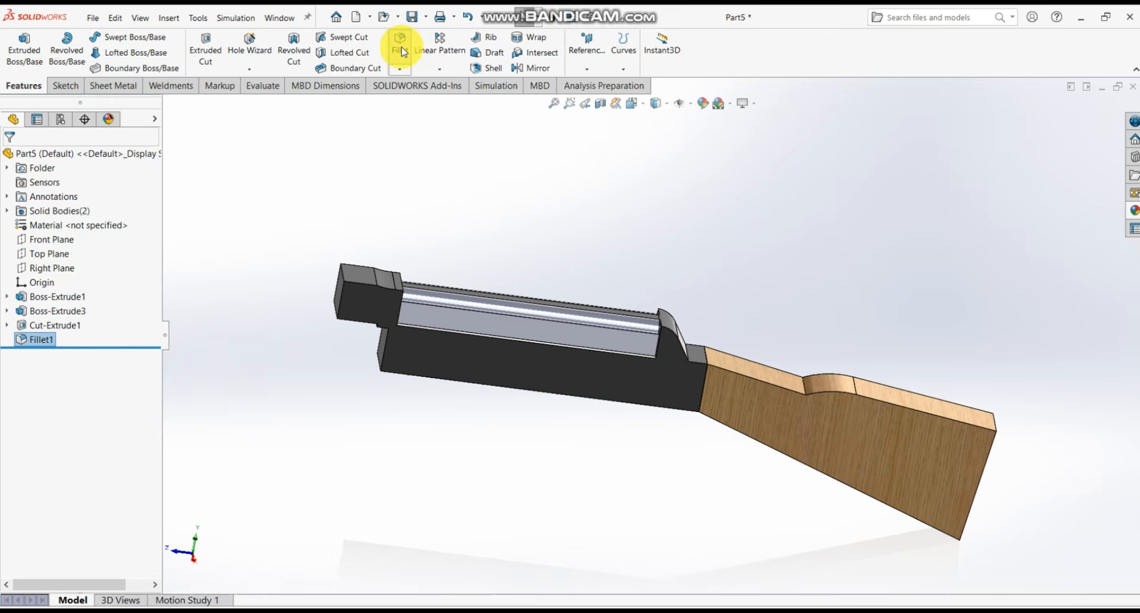
- Fillet the stock's upper edges and the borders of both its side faces with a 5 mm radius
{"action": "scroll", "coordinate": [857, 374], "scroll_direction": "down", "scroll_amount": 4}
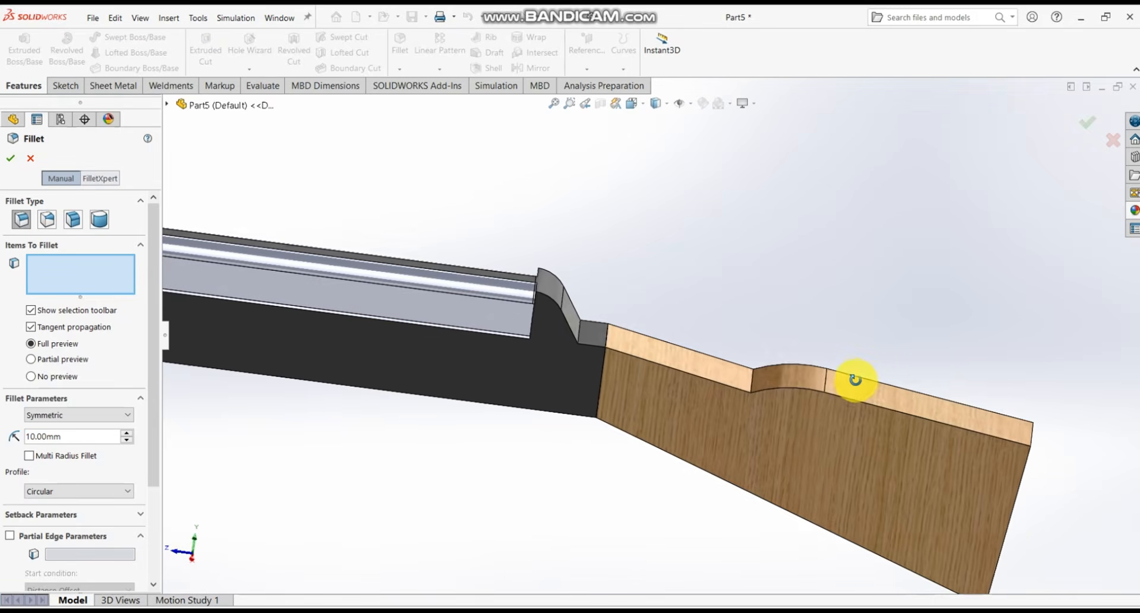
{"action": "left_click", "coordinate": [869, 409]}
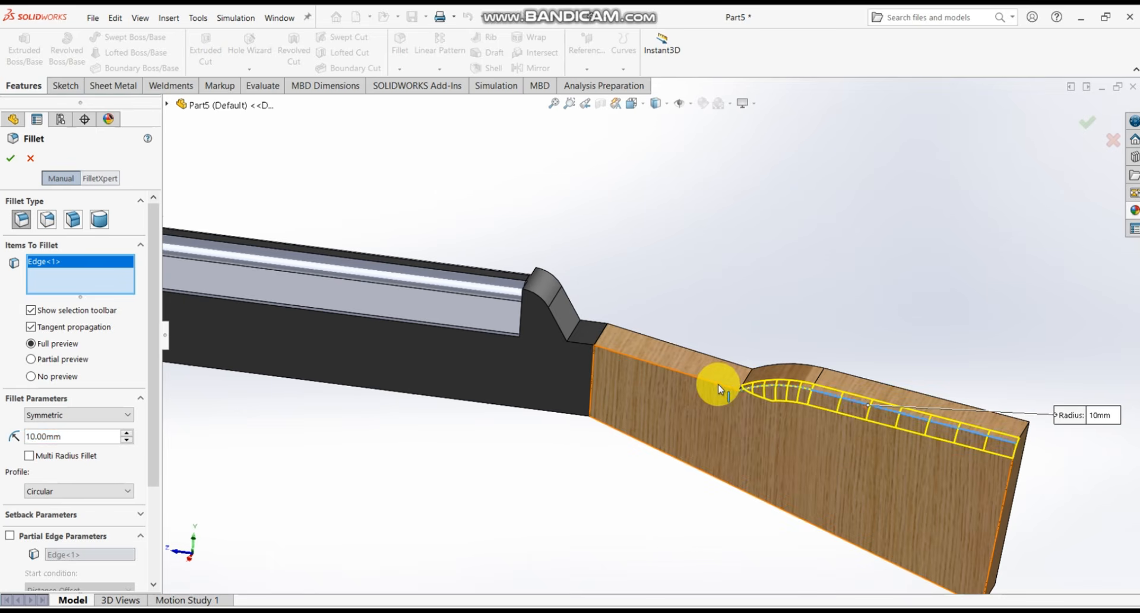
{"action": "left_click", "coordinate": [718, 389]}
{"action": "scroll", "coordinate": [764, 390], "scroll_direction": "up", "scroll_amount": 5}
{"action": "middle_click_drag", "start_coordinate": [669, 346], "coordinate": [613, 414]}
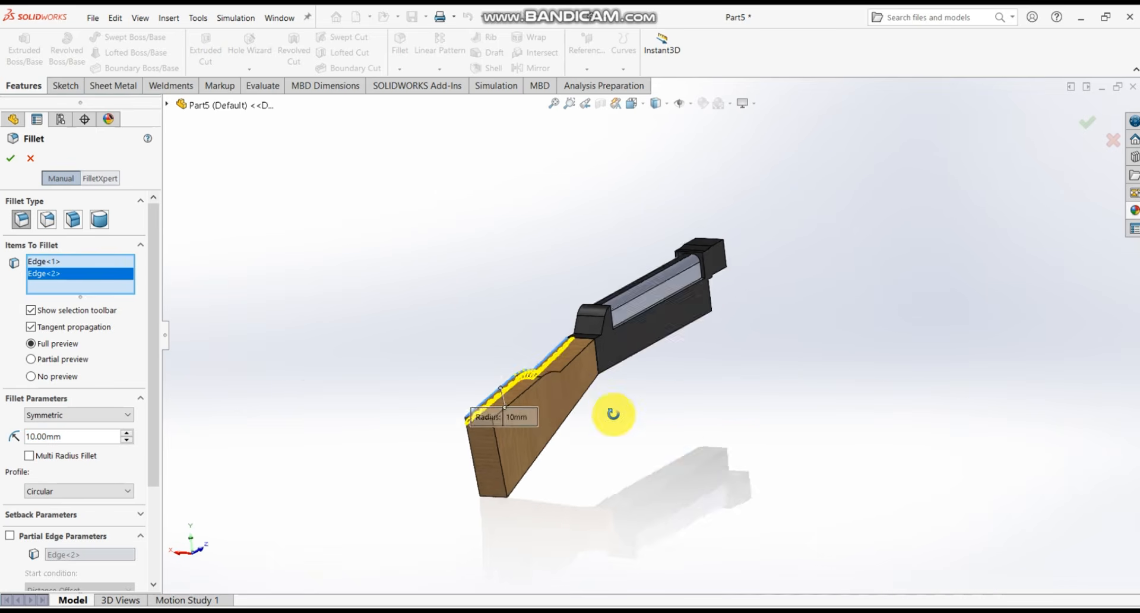
{"action": "scroll", "coordinate": [612, 414], "scroll_direction": "down", "scroll_amount": 5}
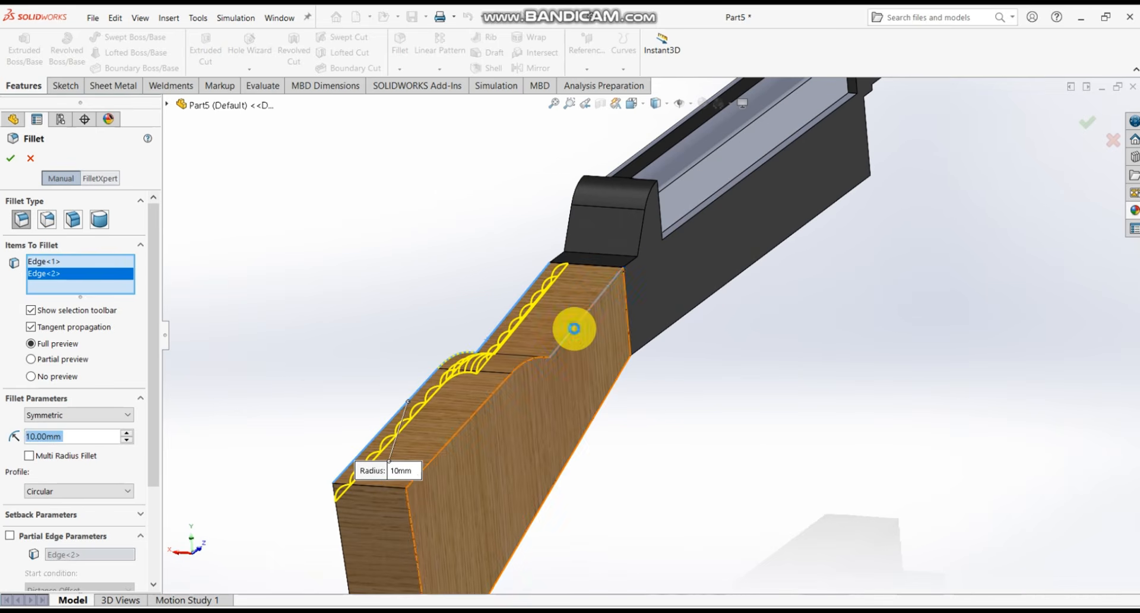
{"action": "left_click", "coordinate": [574, 328]}
{"action": "left_click", "coordinate": [523, 372]}
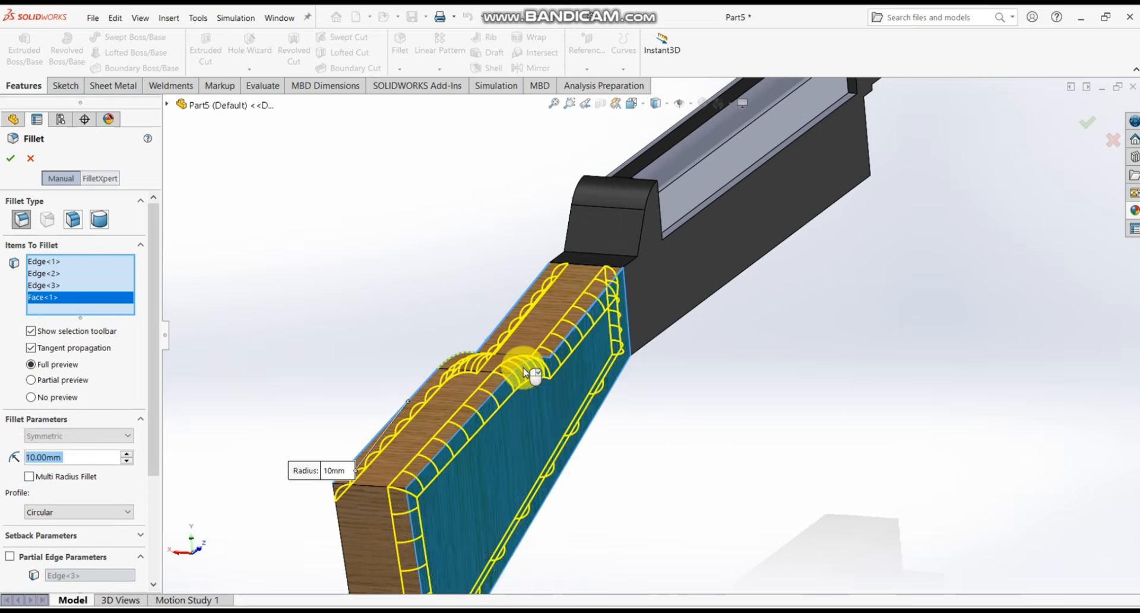
{"action": "scroll", "coordinate": [522, 365], "scroll_direction": "up", "scroll_amount": 5}
{"action": "middle_click_drag", "start_coordinate": [522, 364], "coordinate": [658, 374]}
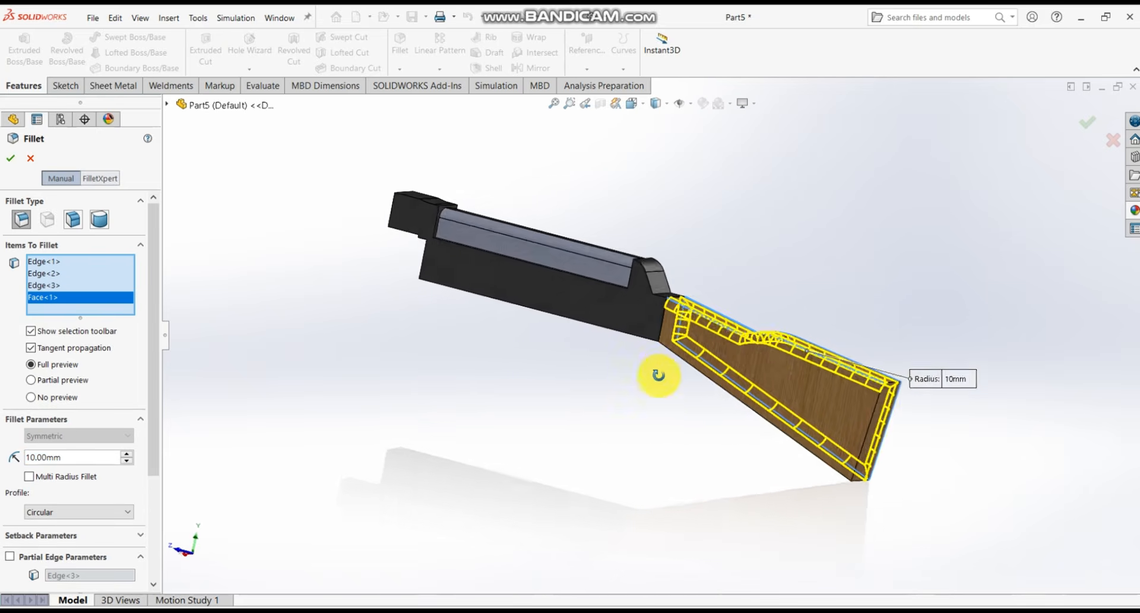
{"action": "left_click", "coordinate": [777, 376]}
{"action": "middle_click_drag", "start_coordinate": [778, 376], "coordinate": [747, 337]}
{"action": "scroll", "coordinate": [662, 332], "scroll_direction": "down", "scroll_amount": 6}
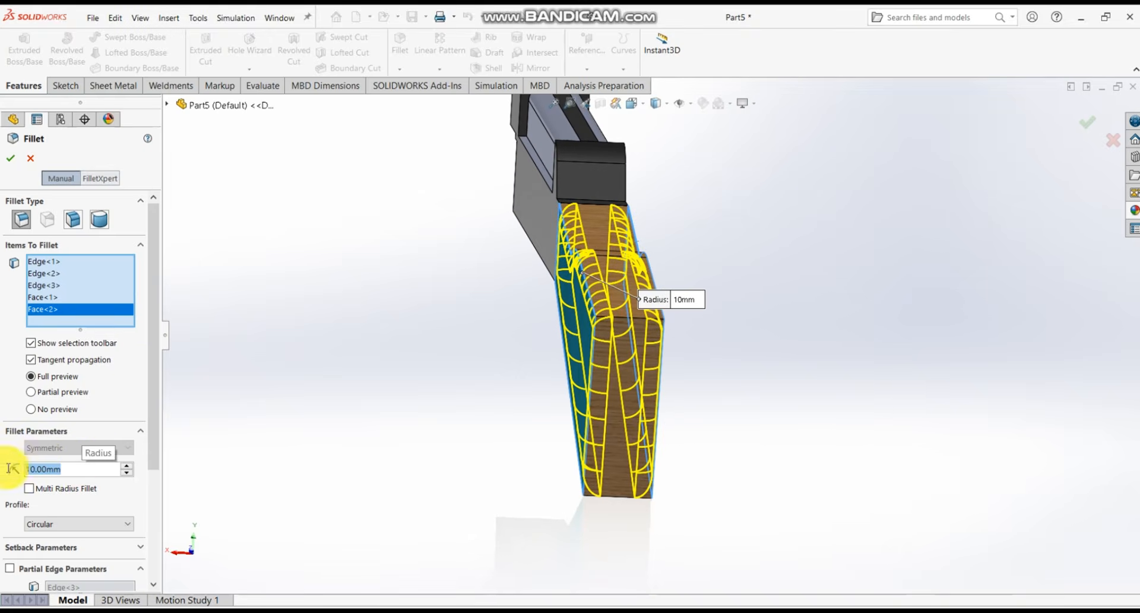
{"action": "key", "text": "Return"}
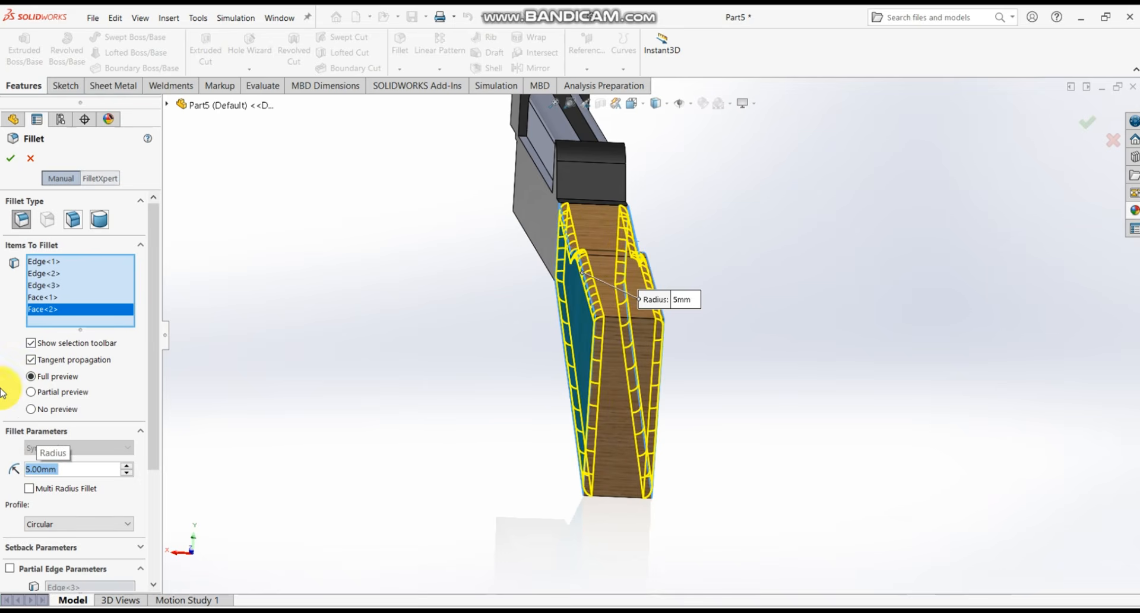
{"action": "left_click", "coordinate": [10, 162]}
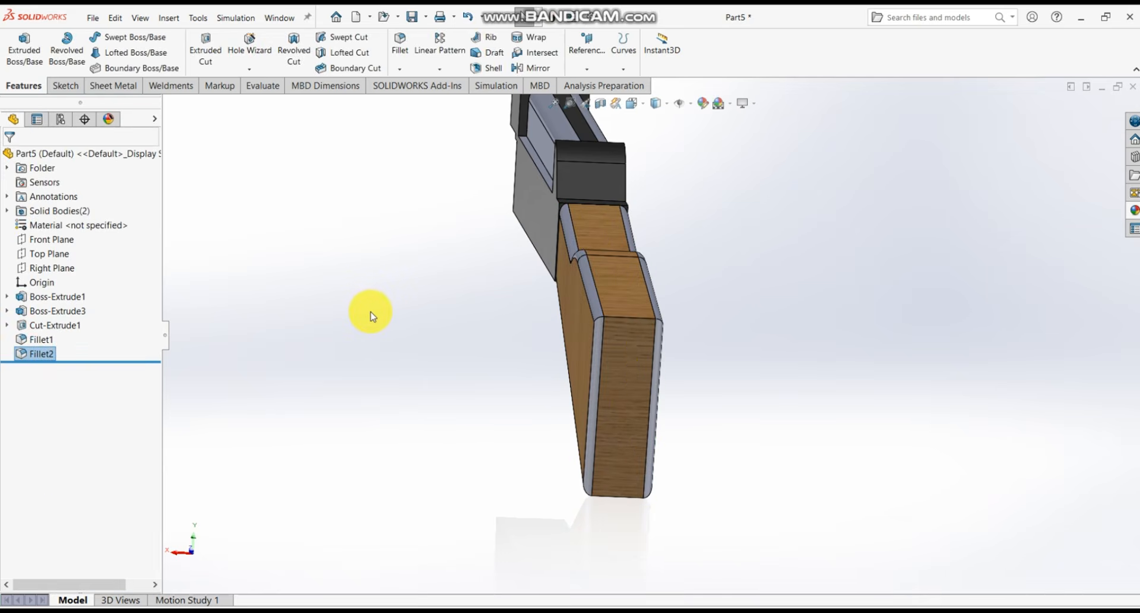
- Apply the wrought iron metal appearance to the 10 mm fillets along the receiver's upper edges
{"action": "middle_click_drag", "start_coordinate": [372, 315], "coordinate": [618, 292]}
{"action": "left_click", "coordinate": [34, 341]}
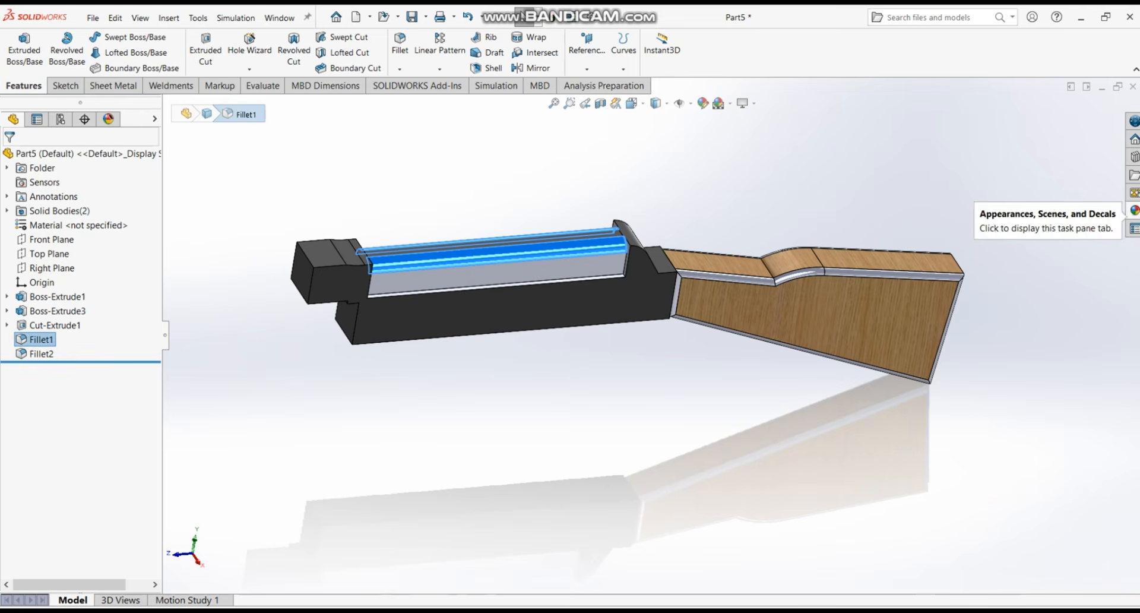
{"action": "left_click", "coordinate": [1132, 210]}
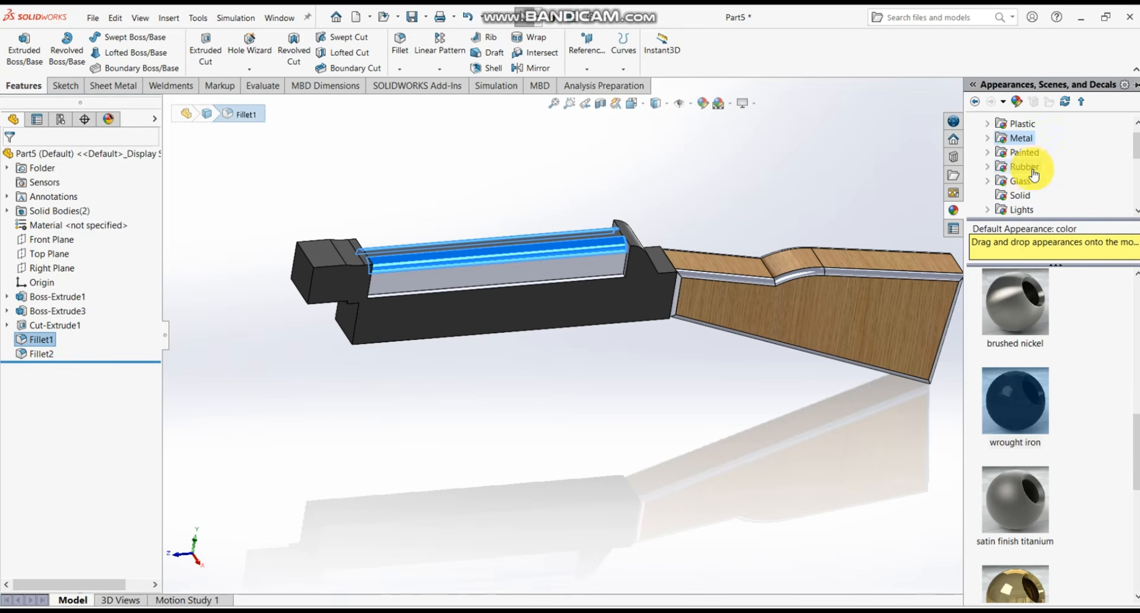
{"action": "scroll", "coordinate": [1033, 174], "scroll_direction": "down", "scroll_amount": 1}
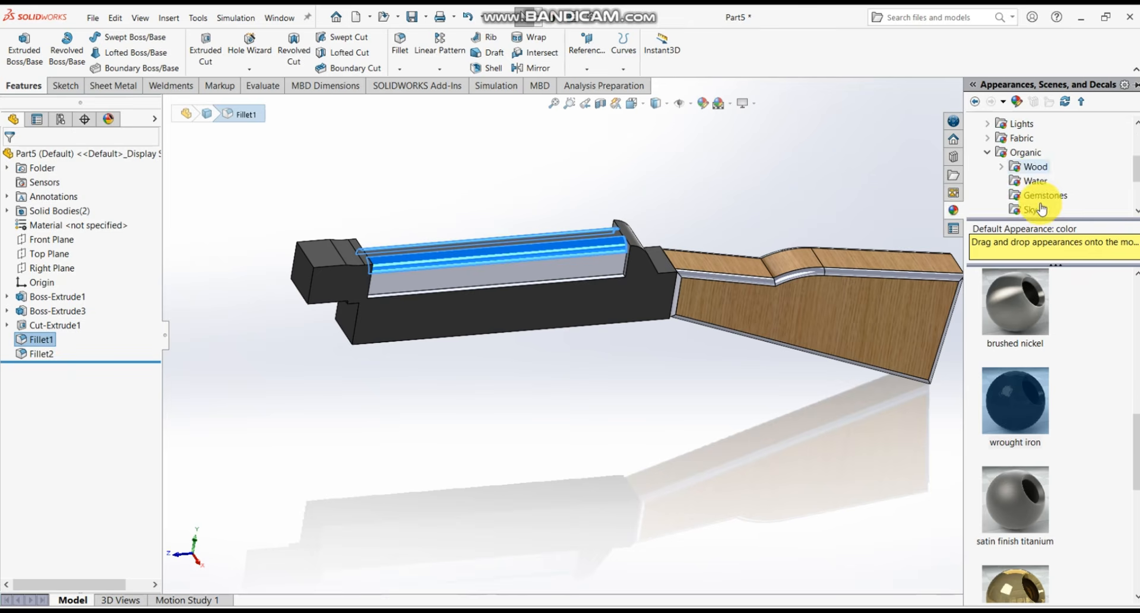
{"action": "left_click", "coordinate": [1035, 171]}
{"action": "scroll", "coordinate": [1021, 410], "scroll_direction": "down", "scroll_amount": 3}
{"action": "mouse_move", "coordinate": [1007, 450]}
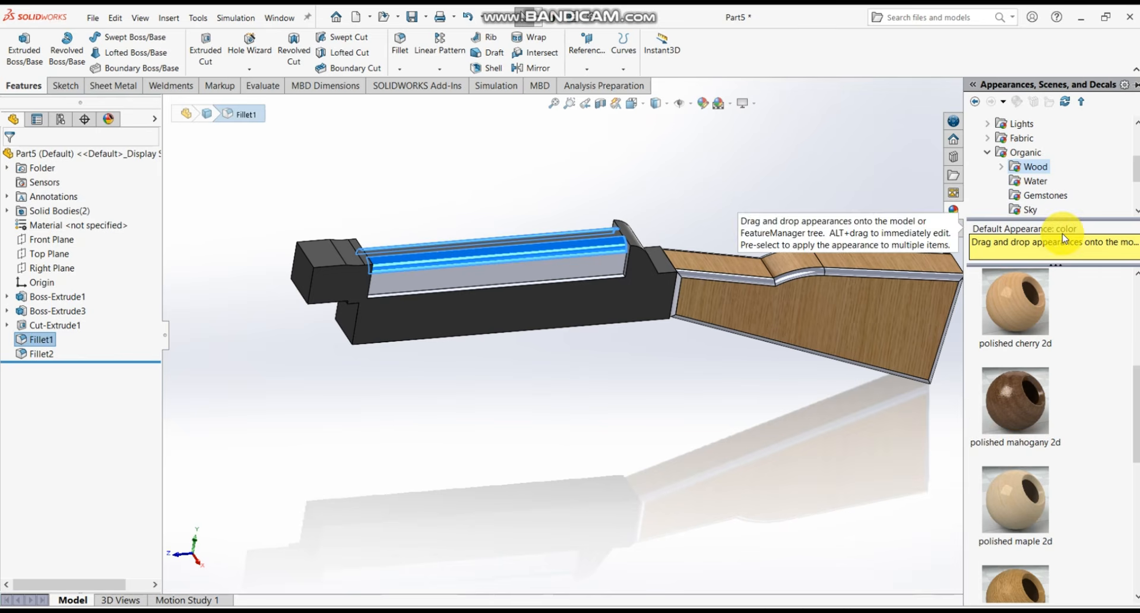
{"action": "scroll", "coordinate": [1049, 196], "scroll_direction": "up", "scroll_amount": 3}
{"action": "left_click", "coordinate": [1031, 156]}
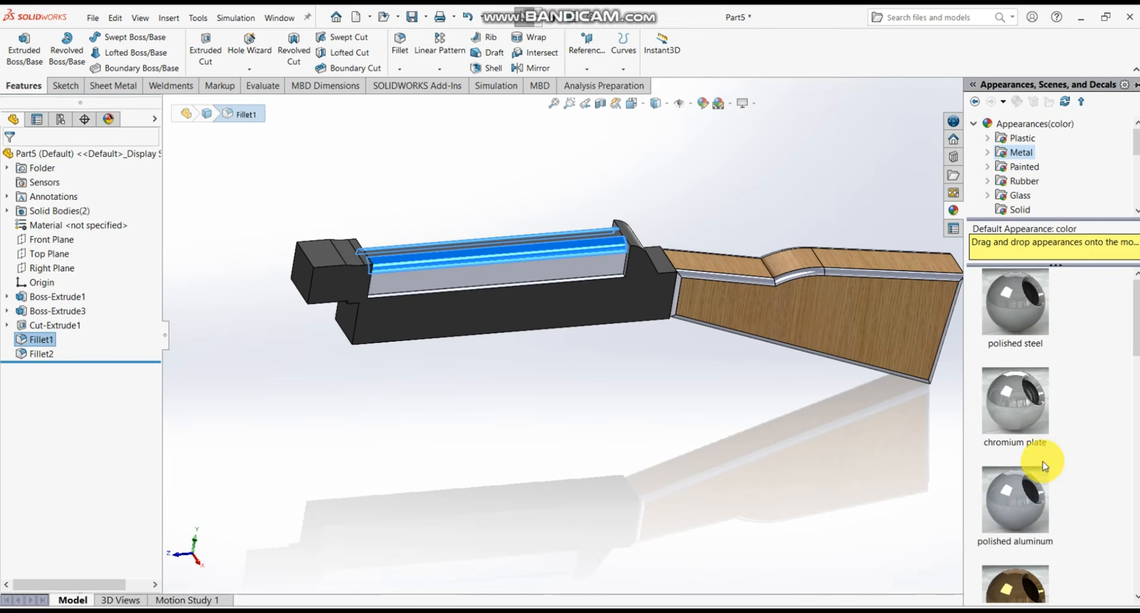
{"action": "scroll", "coordinate": [1045, 466], "scroll_direction": "down", "scroll_amount": 5}
{"action": "left_click", "coordinate": [1026, 408]}
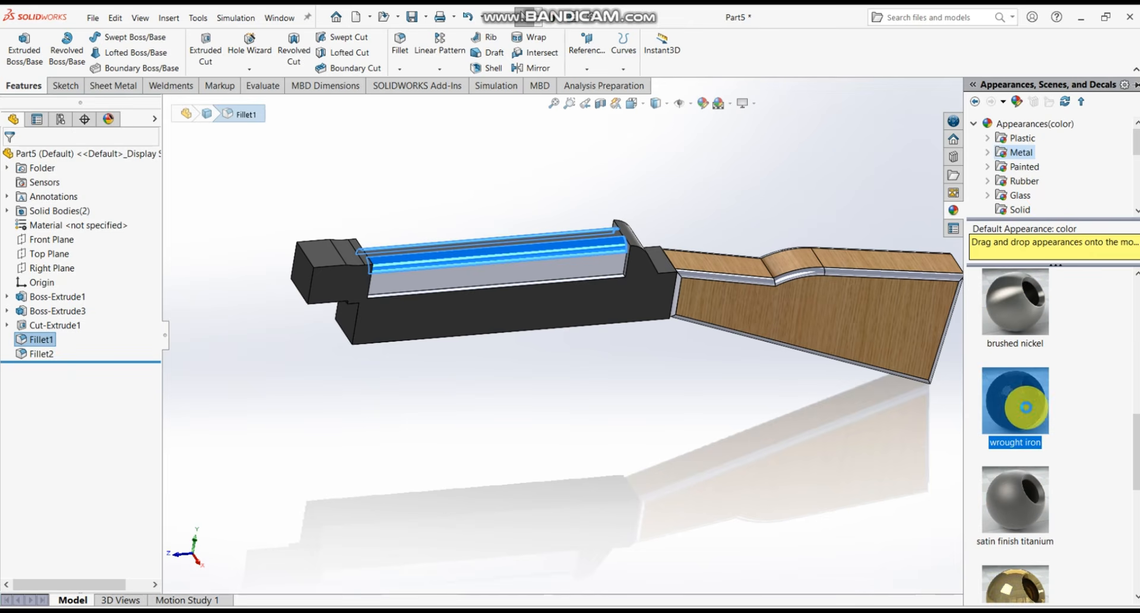
{"action": "left_click", "coordinate": [797, 450]}
{"action": "middle_click_drag", "start_coordinate": [583, 377], "coordinate": [593, 288]}
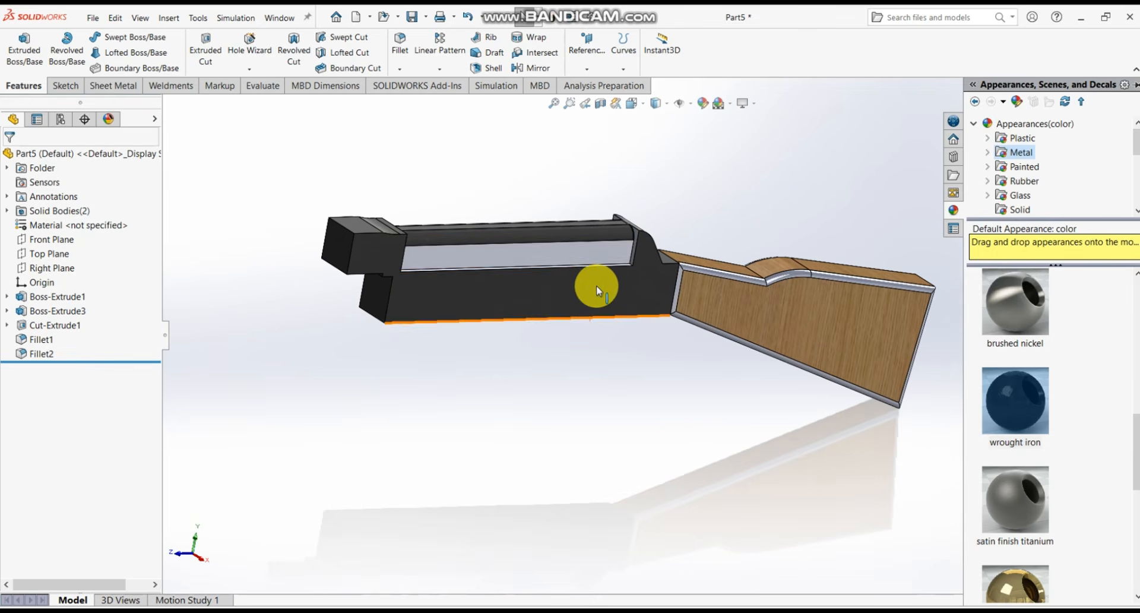
- Apply the wrought iron appearance to the inner faces of the recess on one side of the receiver
{"action": "left_click", "coordinate": [606, 257]}
{"action": "middle_click_drag", "start_coordinate": [778, 224], "coordinate": [692, 279]}
{"action": "scroll", "coordinate": [510, 297], "scroll_direction": "down", "scroll_amount": 3}
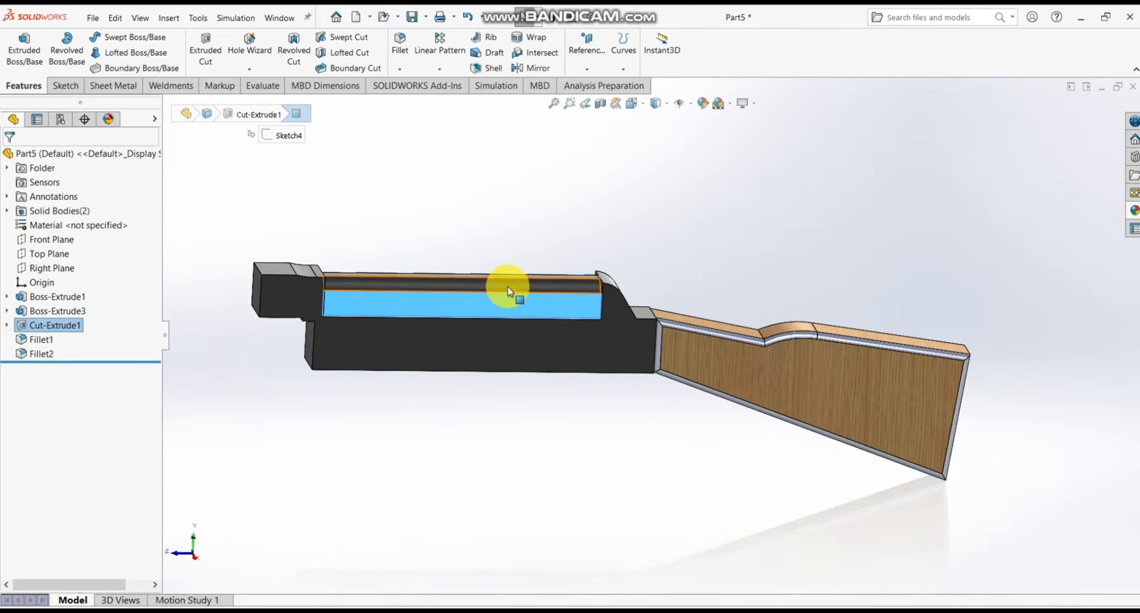
{"action": "scroll", "coordinate": [517, 317], "scroll_direction": "down", "scroll_amount": 2}
{"action": "middle_click_drag", "start_coordinate": [522, 326], "coordinate": [649, 348]}
{"action": "scroll", "coordinate": [659, 327], "scroll_direction": "down", "scroll_amount": 2}
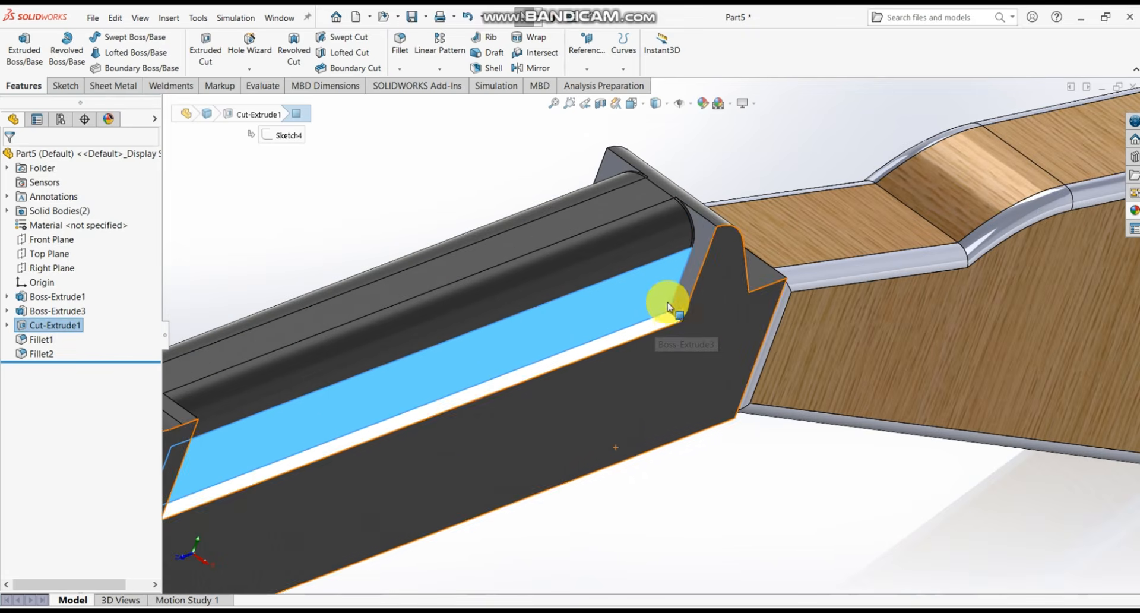
{"action": "scroll", "coordinate": [622, 337], "scroll_direction": "up", "scroll_amount": 4}
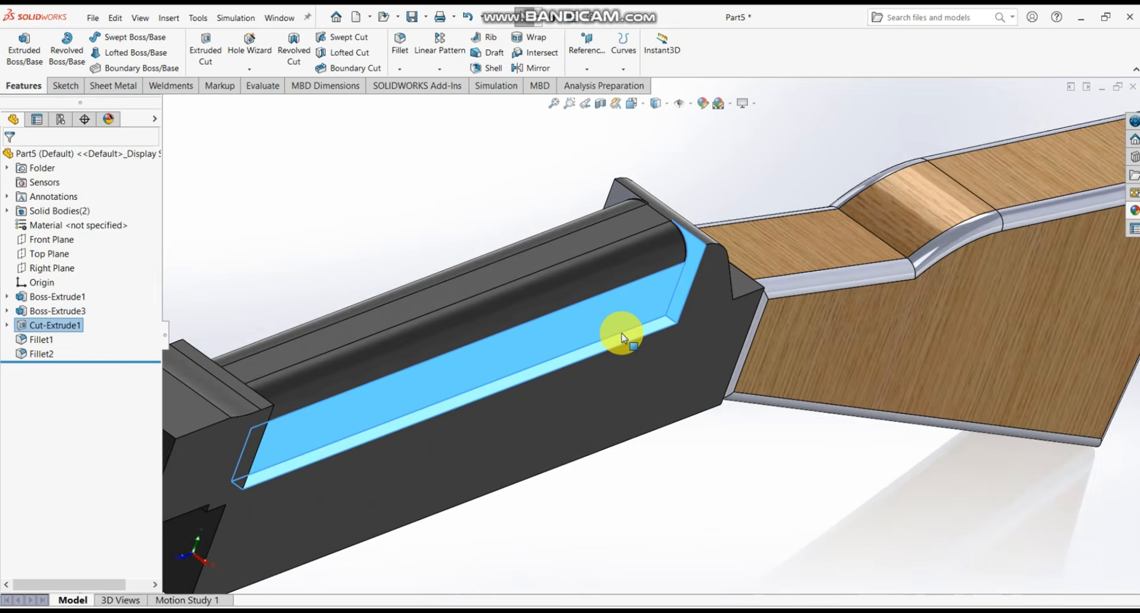
{"action": "left_click", "coordinate": [649, 374]}
{"action": "middle_click_drag", "start_coordinate": [648, 374], "coordinate": [452, 347]}
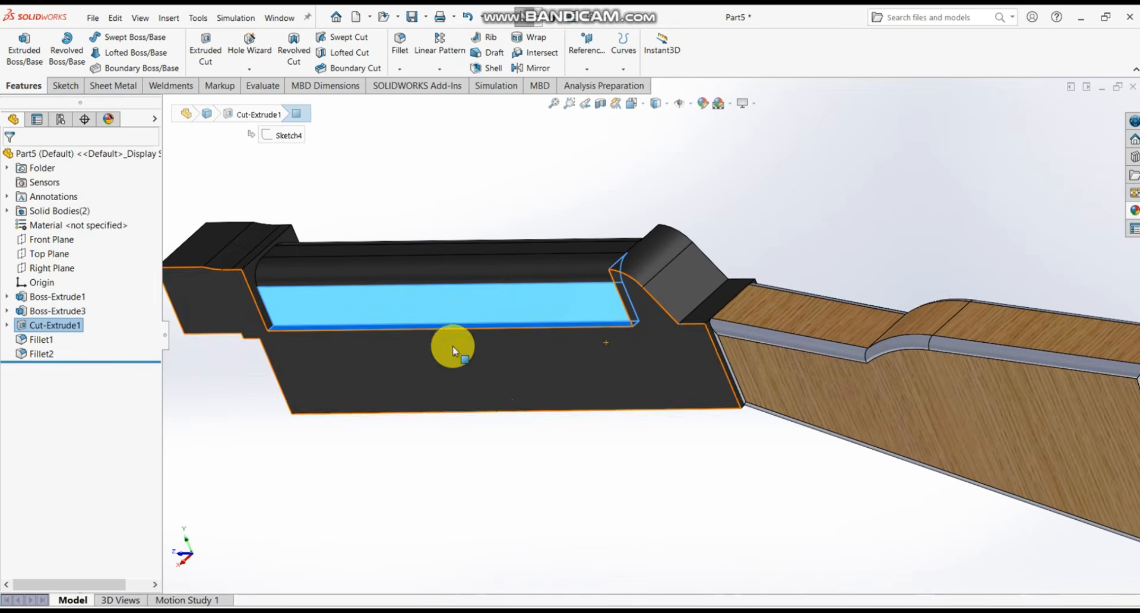
{"action": "scroll", "coordinate": [288, 304], "scroll_direction": "down", "scroll_amount": 3}
{"action": "scroll", "coordinate": [640, 340], "scroll_direction": "up", "scroll_amount": 3}
{"action": "scroll", "coordinate": [670, 334], "scroll_direction": "up", "scroll_amount": 3}
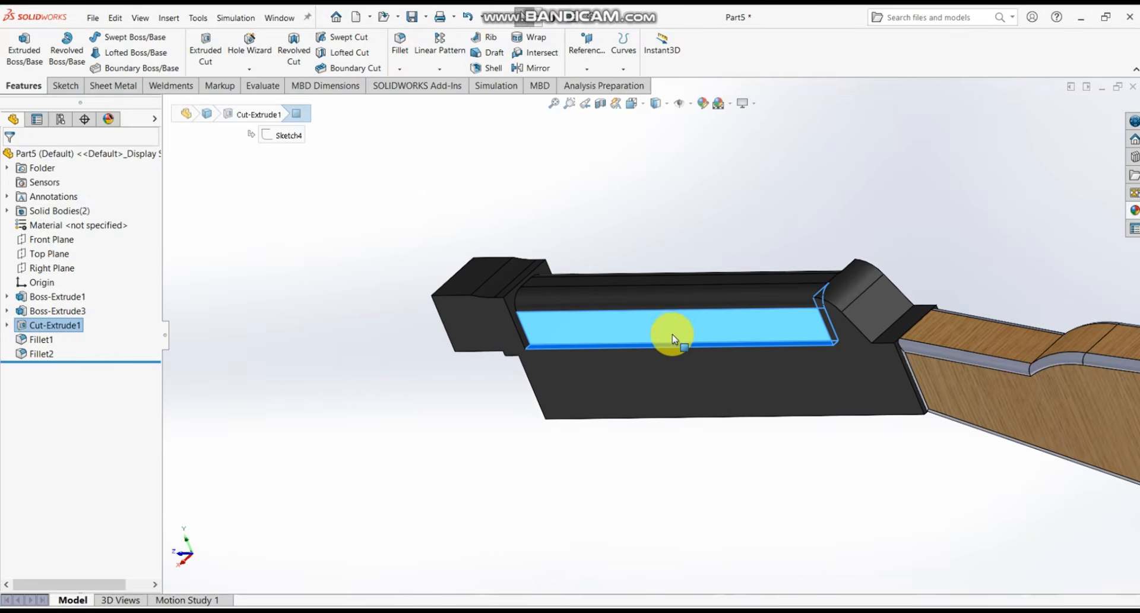
{"action": "left_click", "coordinate": [1136, 211]}
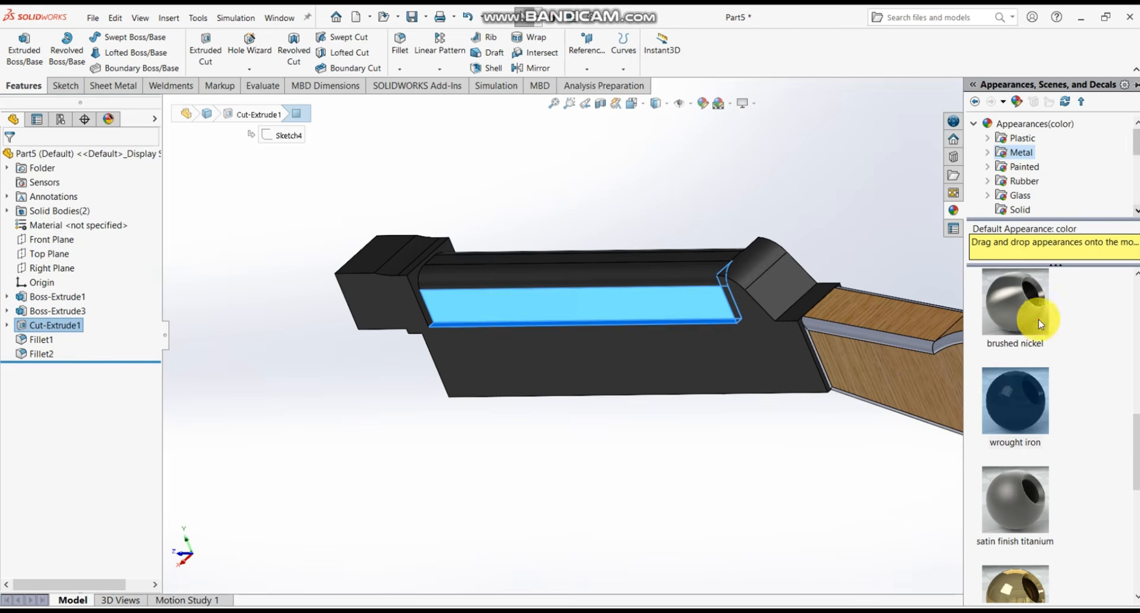
{"action": "double_click", "coordinate": [1017, 421]}
- Apply the wrought iron appearance to the back, bottom and end faces of the recess on the receiver's opposite side
{"action": "scroll", "coordinate": [813, 460], "scroll_direction": "up", "scroll_amount": 2}
{"action": "middle_click_drag", "start_coordinate": [814, 461], "coordinate": [642, 280]}
{"action": "scroll", "coordinate": [611, 257], "scroll_direction": "down", "scroll_amount": 3}
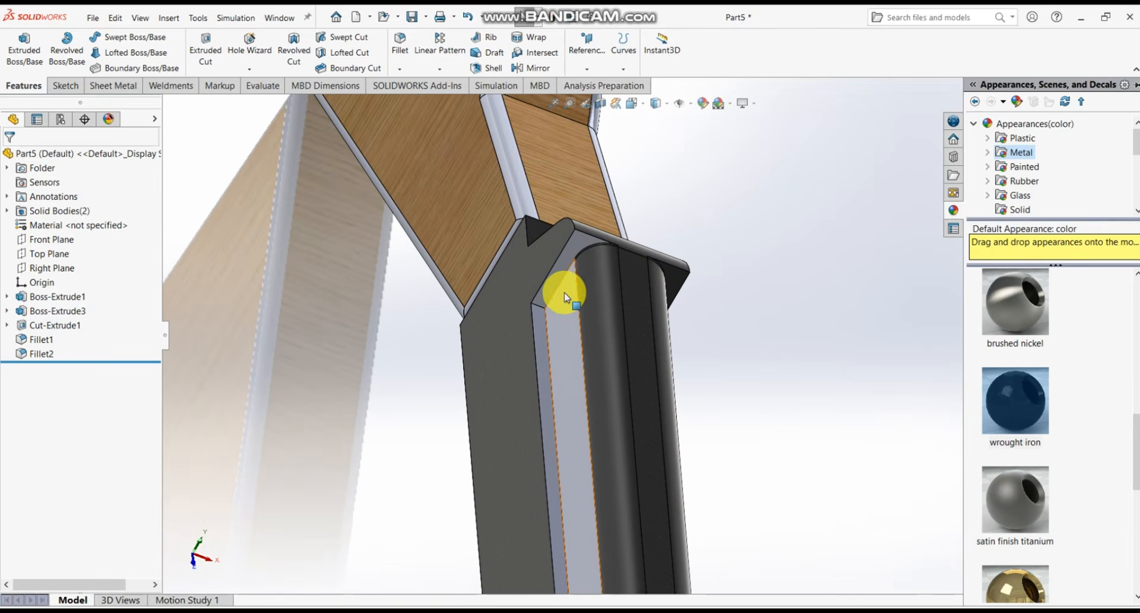
{"action": "left_click", "coordinate": [564, 340]}
{"action": "left_click", "coordinate": [543, 363], "text": "ctrl"}
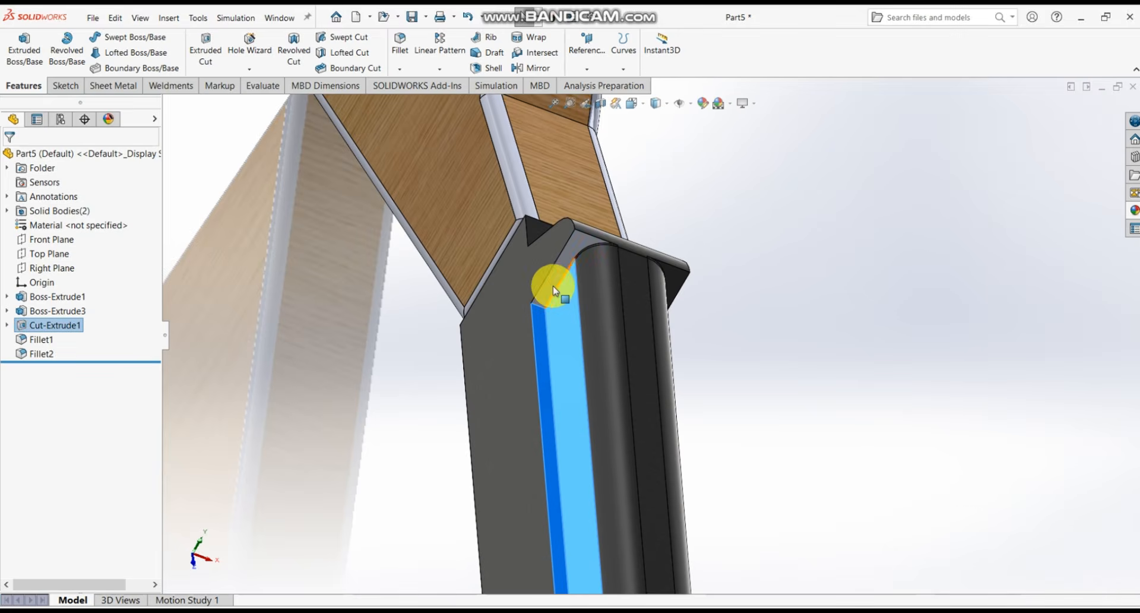
{"action": "scroll", "coordinate": [554, 279], "scroll_direction": "up", "scroll_amount": 6}
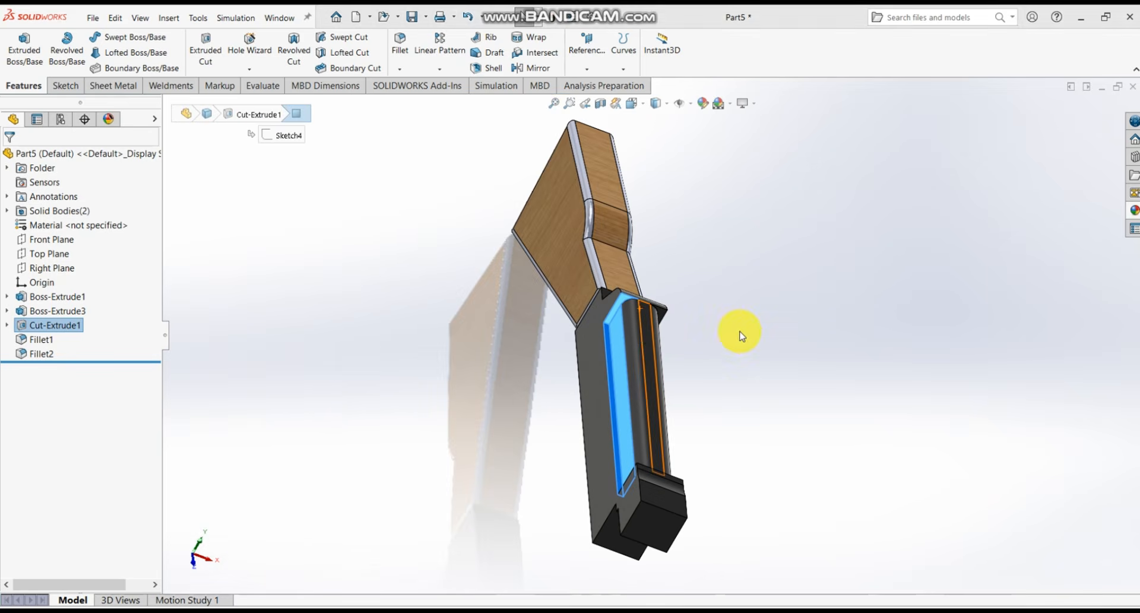
{"action": "middle_click_drag", "start_coordinate": [797, 368], "coordinate": [965, 431]}
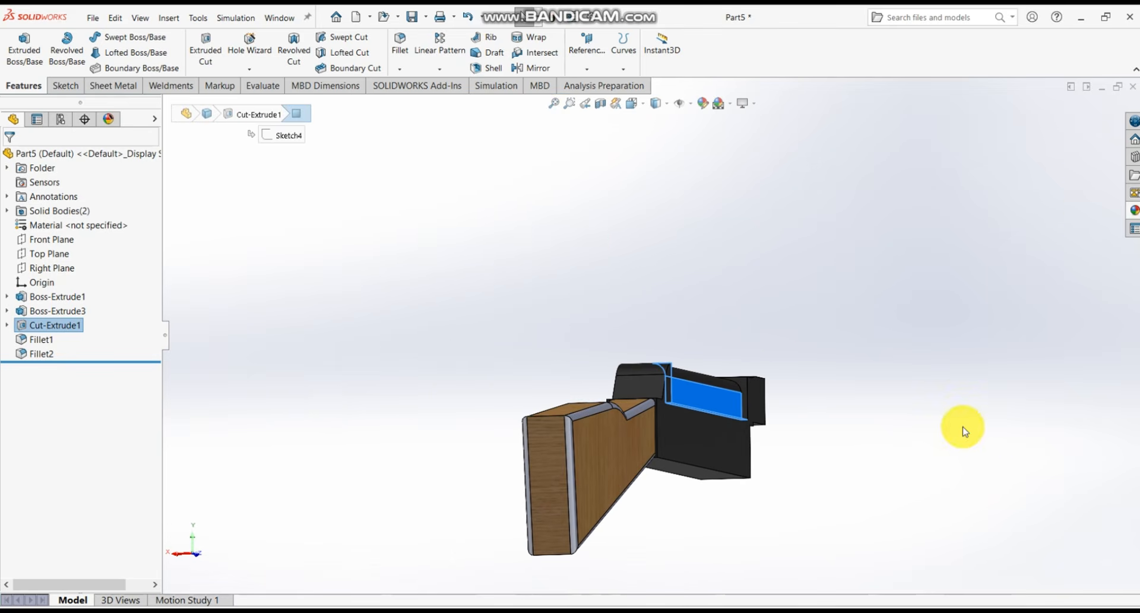
{"action": "left_click", "coordinate": [1135, 213]}
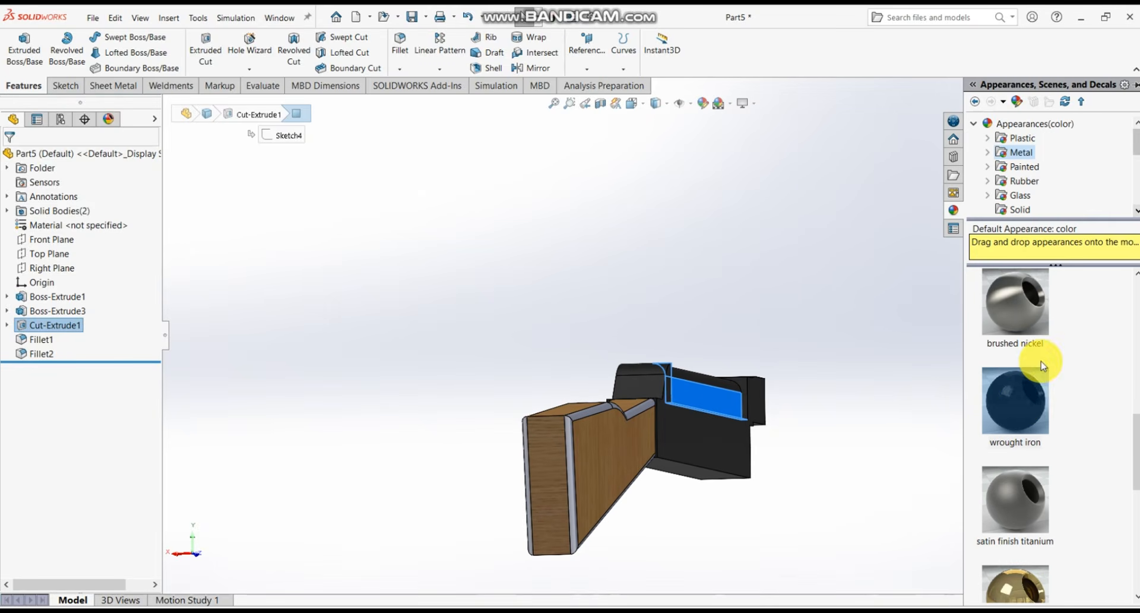
{"action": "left_click_drag", "start_coordinate": [1028, 402], "coordinate": [940, 410]}
- Apply the polished cherry 2d wood appearance to the stock's 5 mm edge fillets
{"action": "middle_click_drag", "start_coordinate": [784, 390], "coordinate": [599, 386]}
{"action": "left_click", "coordinate": [42, 354]}
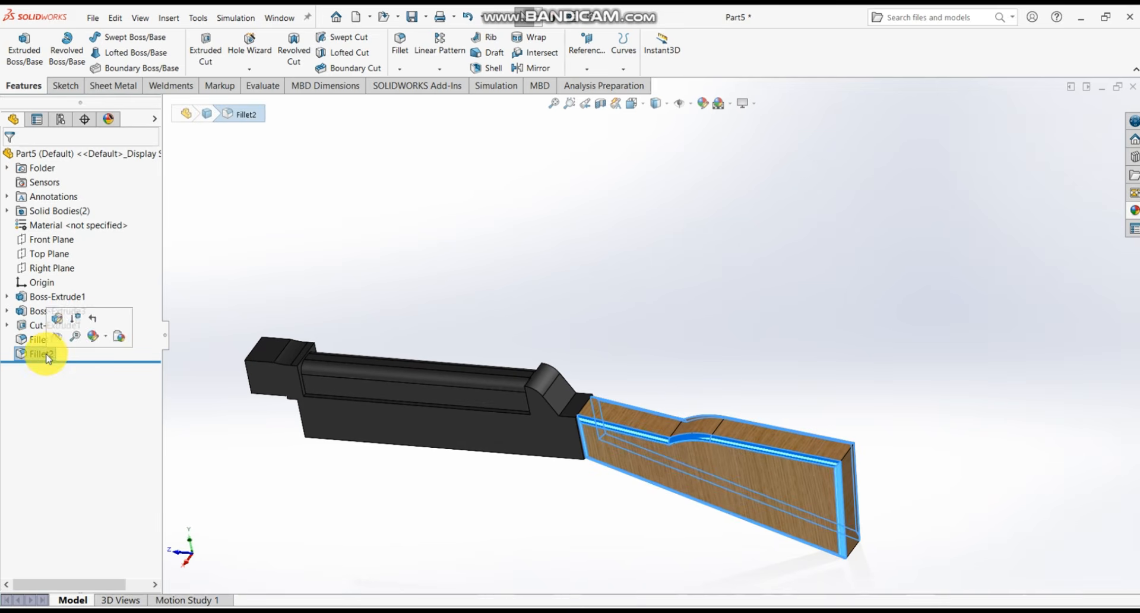
{"action": "left_click", "coordinate": [1134, 211]}
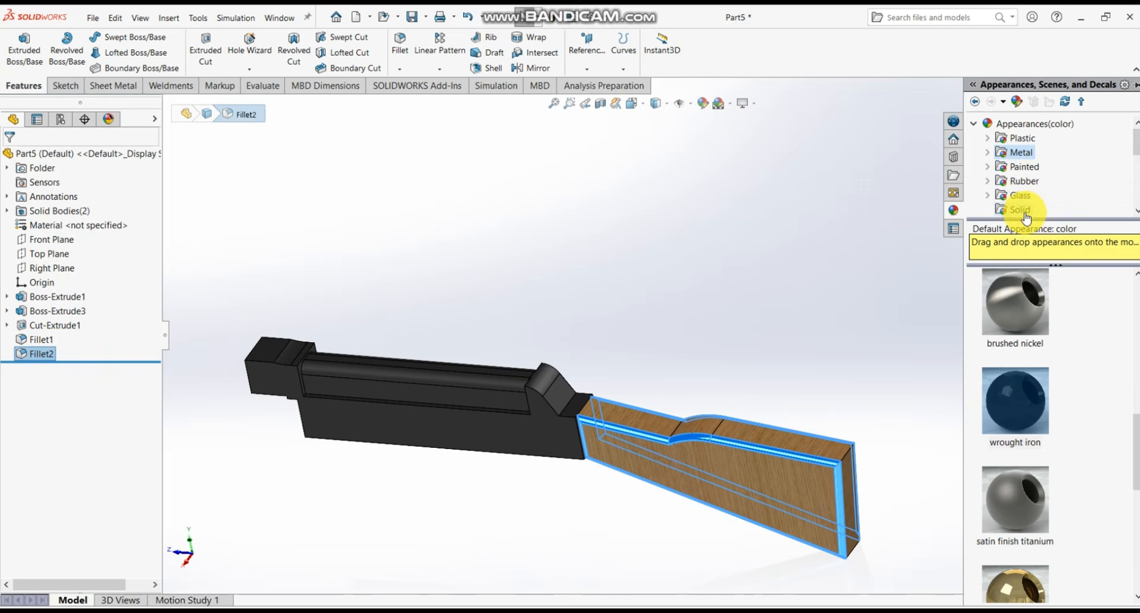
{"action": "scroll", "coordinate": [1026, 217], "scroll_direction": "down", "scroll_amount": 2}
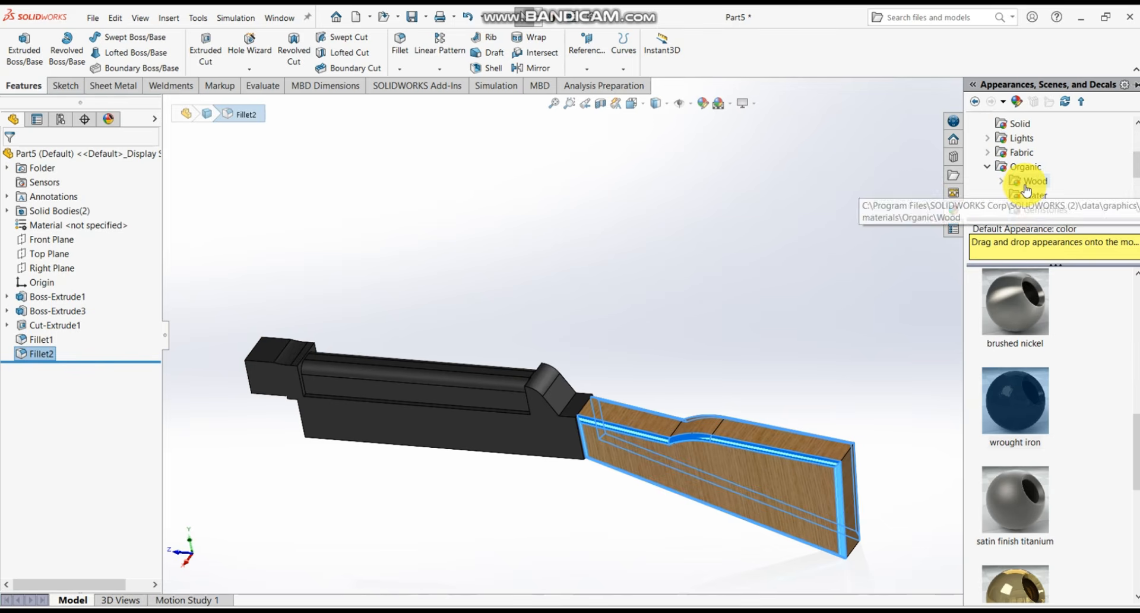
{"action": "left_click", "coordinate": [1026, 187]}
{"action": "scroll", "coordinate": [1026, 416], "scroll_direction": "down", "scroll_amount": 3}
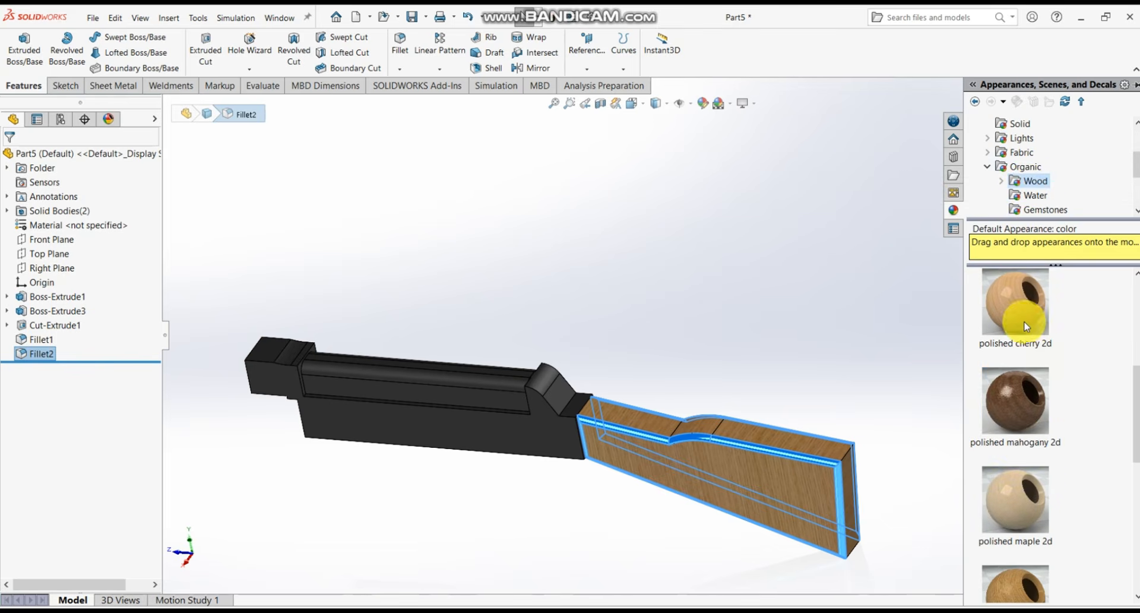
{"action": "left_click", "coordinate": [1026, 326]}
{"action": "middle_click_drag", "start_coordinate": [866, 370], "coordinate": [778, 406]}
{"action": "key", "text": "ctrl+7"}
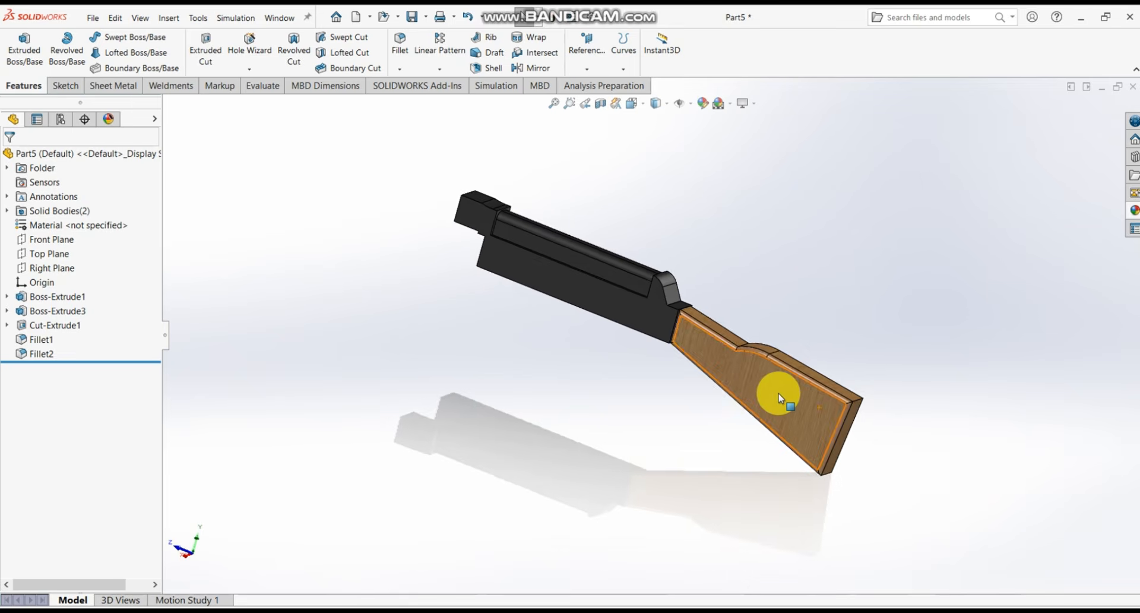
- Select the Right Plane that runs lengthwise through the receiver and stock
{"action": "middle_click_drag", "start_coordinate": [753, 313], "coordinate": [676, 290]}
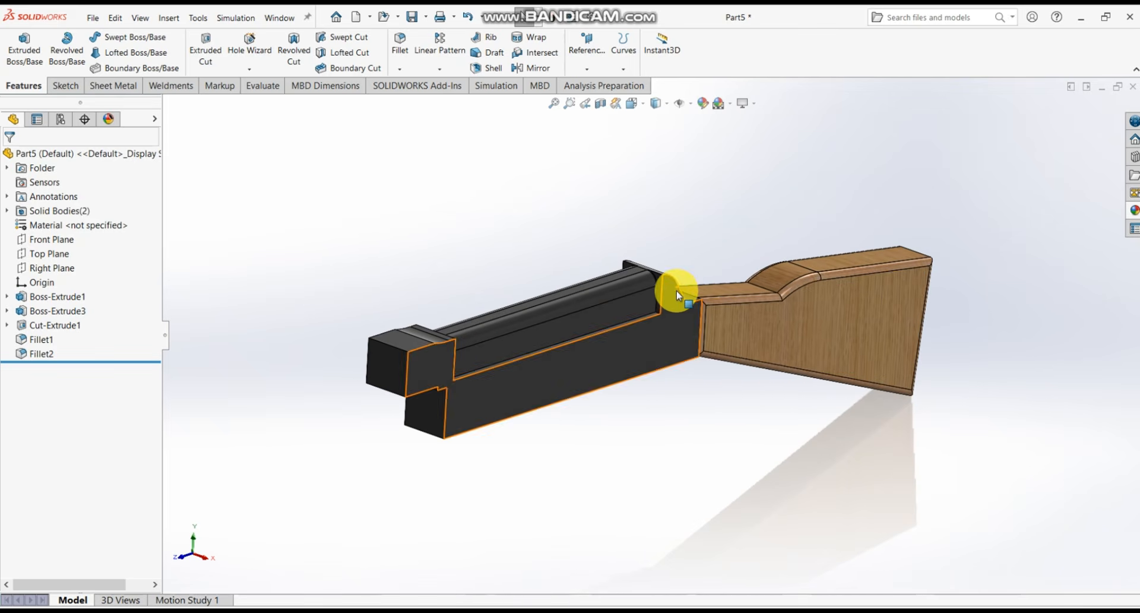
{"action": "middle_click_drag", "start_coordinate": [736, 383], "coordinate": [640, 474]}
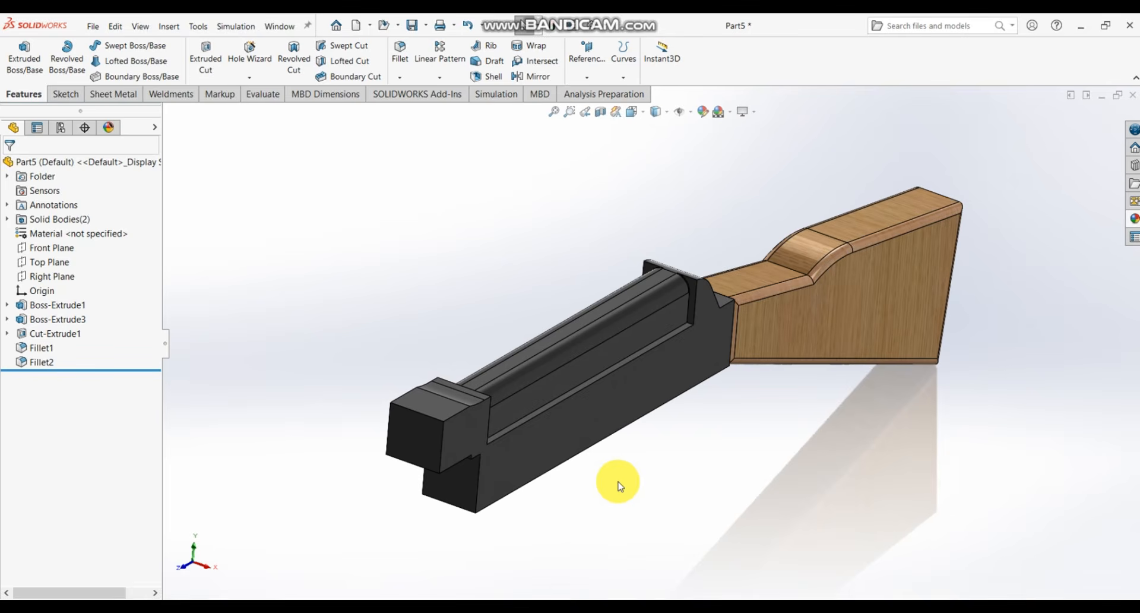
{"action": "scroll", "coordinate": [535, 464], "scroll_direction": "down", "scroll_amount": 3}
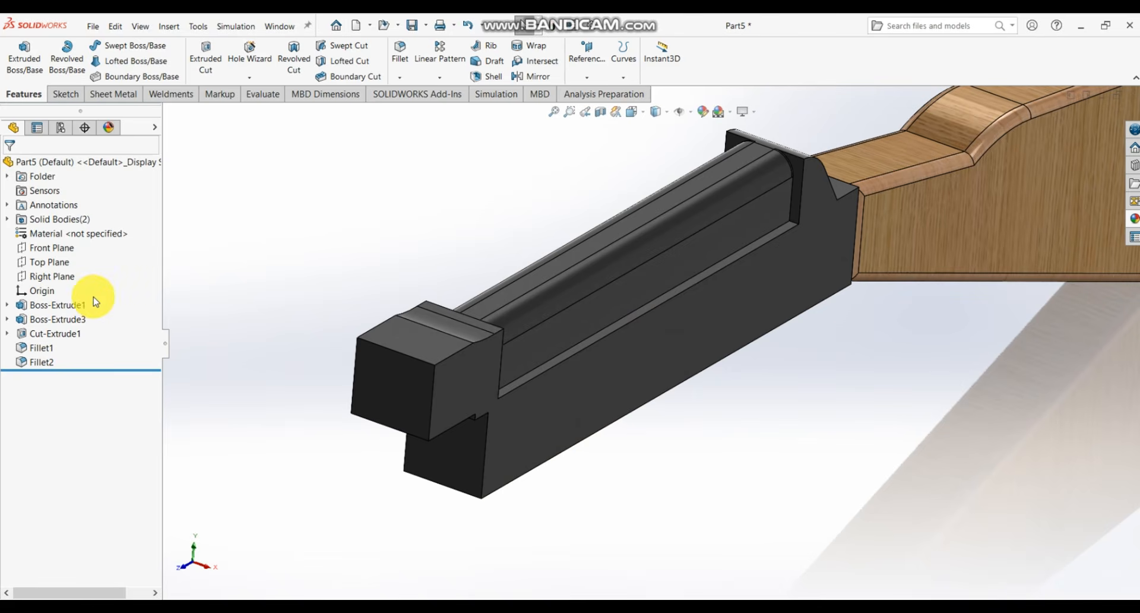
{"action": "left_click", "coordinate": [72, 275]}
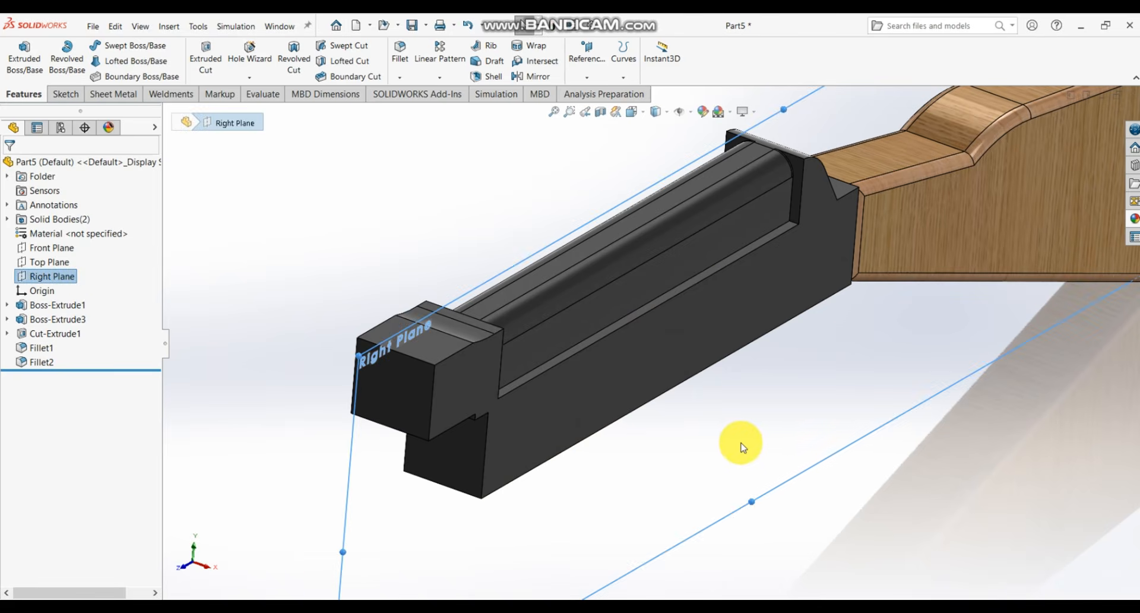
{"action": "middle_click_drag", "start_coordinate": [722, 421], "coordinate": [695, 374]}
{"action": "scroll", "coordinate": [756, 412], "scroll_direction": "up", "scroll_amount": 2}
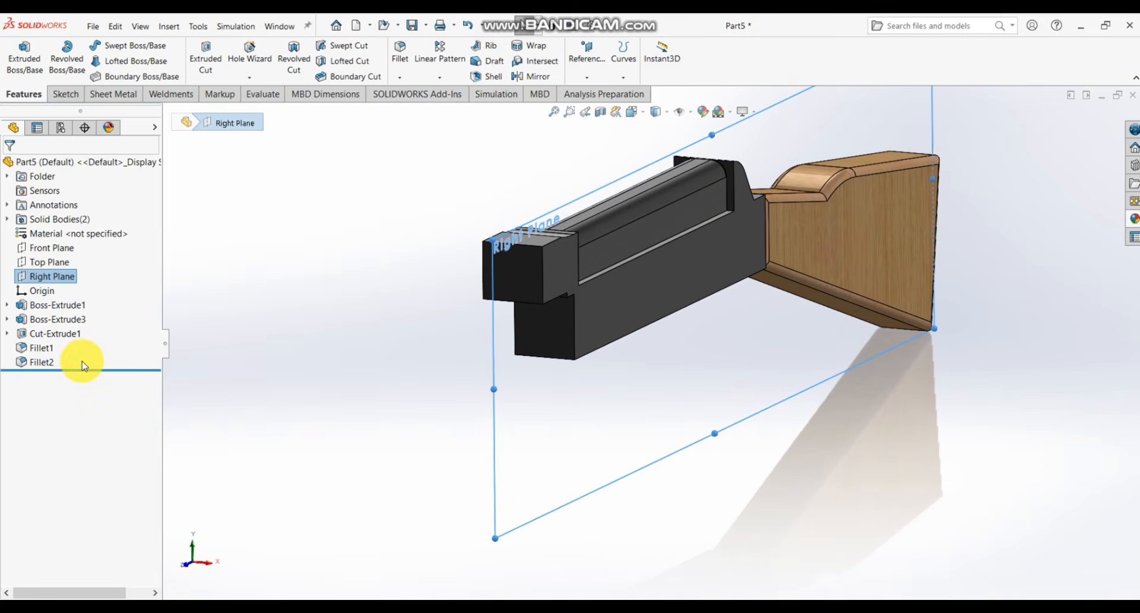
- On the Right Plane, sketch connected lines up the receiver's lower front edge, along the small step's underside, and about 41 mm straight down
{"action": "right_click", "coordinate": [69, 283]}
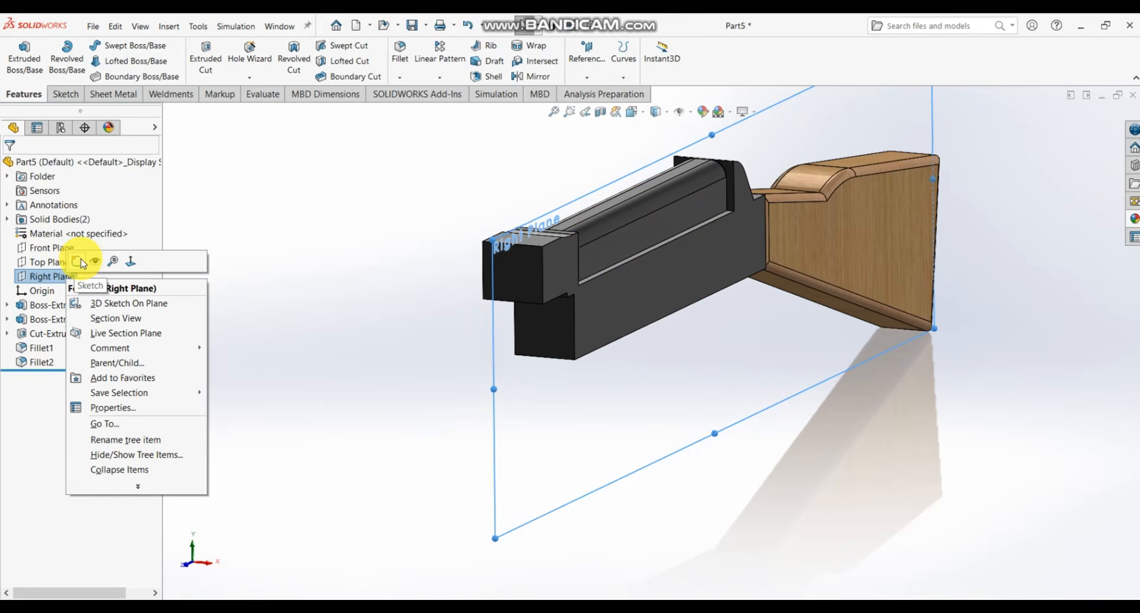
{"action": "left_click", "coordinate": [81, 264]}
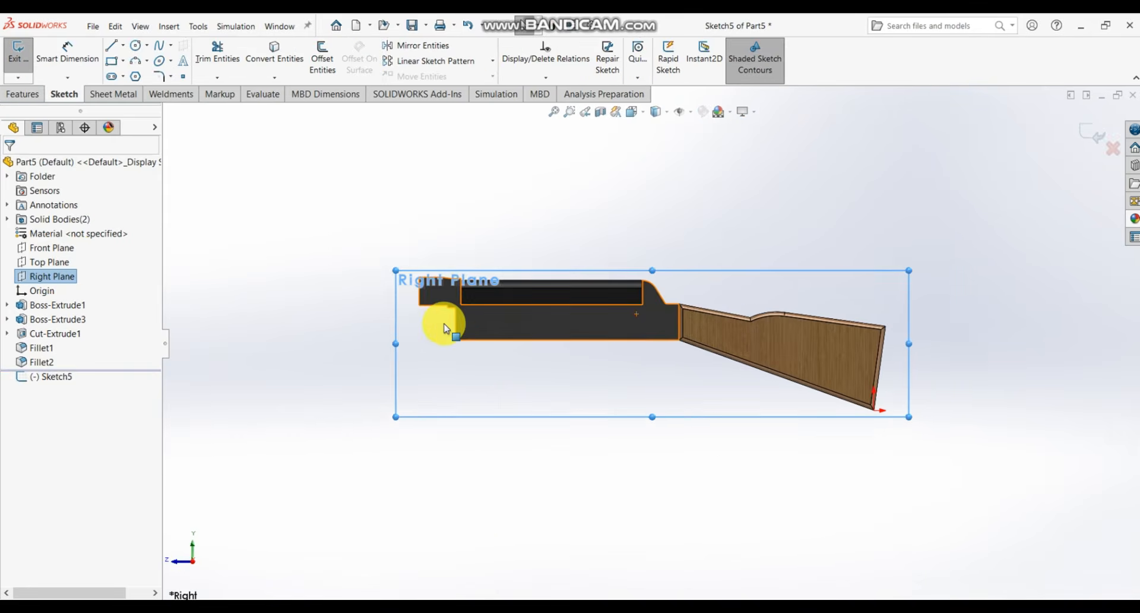
{"action": "scroll", "coordinate": [440, 318], "scroll_direction": "down", "scroll_amount": 4}
{"action": "scroll", "coordinate": [513, 291], "scroll_direction": "down", "scroll_amount": 2}
{"action": "scroll", "coordinate": [514, 301], "scroll_direction": "down", "scroll_amount": 1}
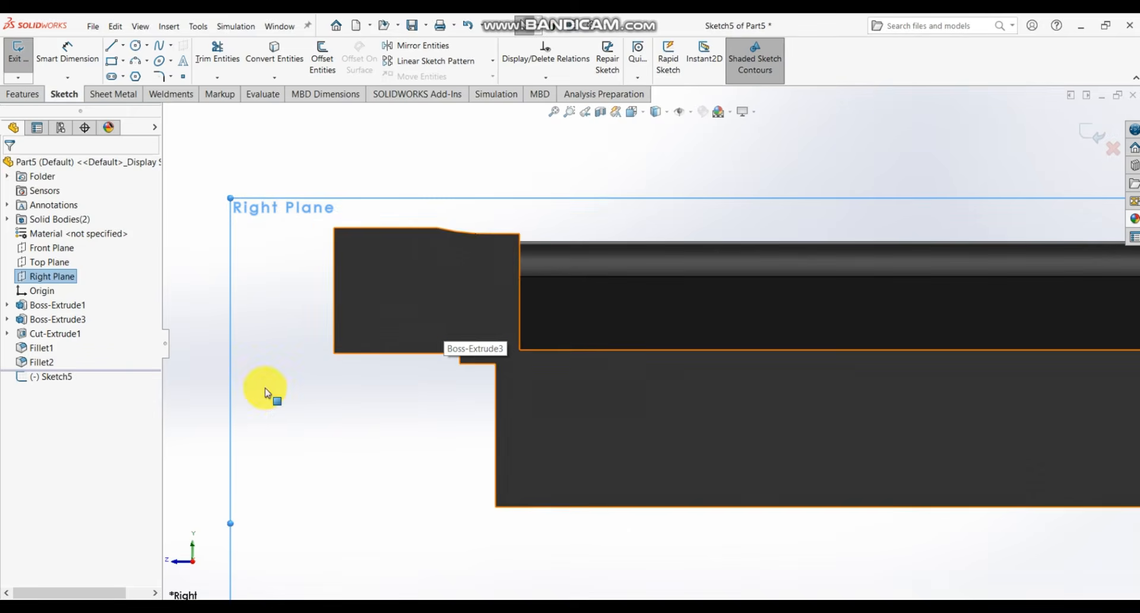
{"action": "left_click", "coordinate": [113, 46]}
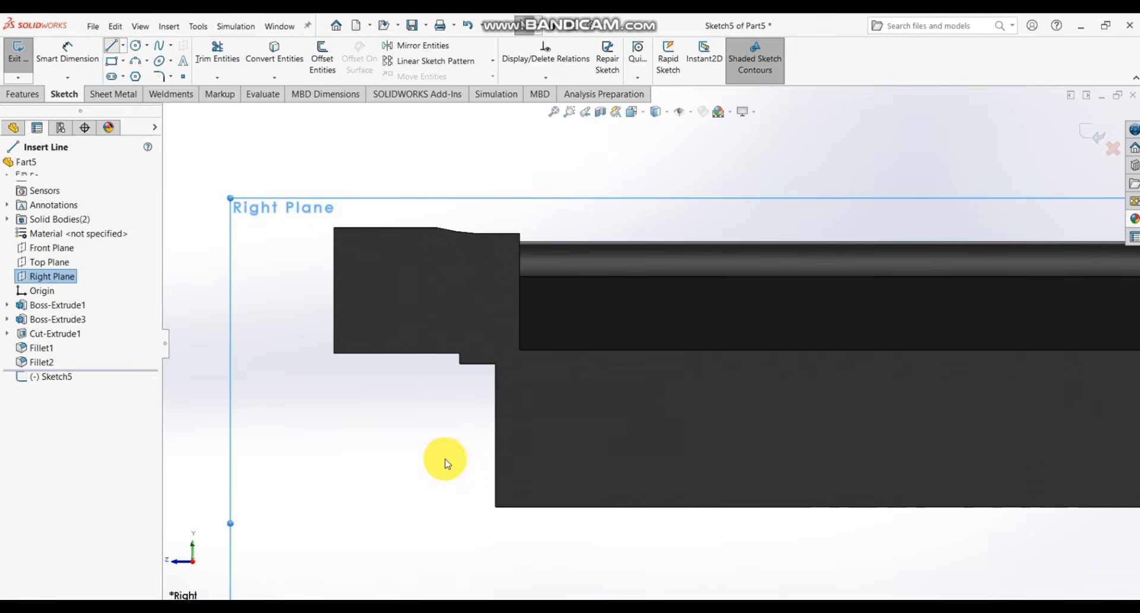
{"action": "left_click", "coordinate": [497, 493]}
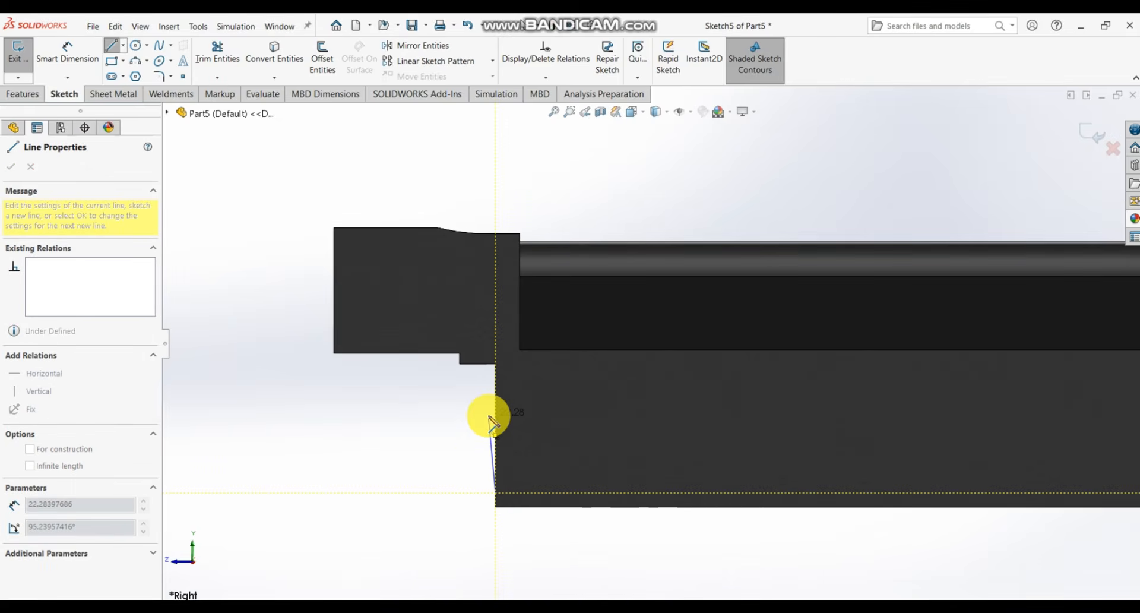
{"action": "left_click", "coordinate": [496, 364]}
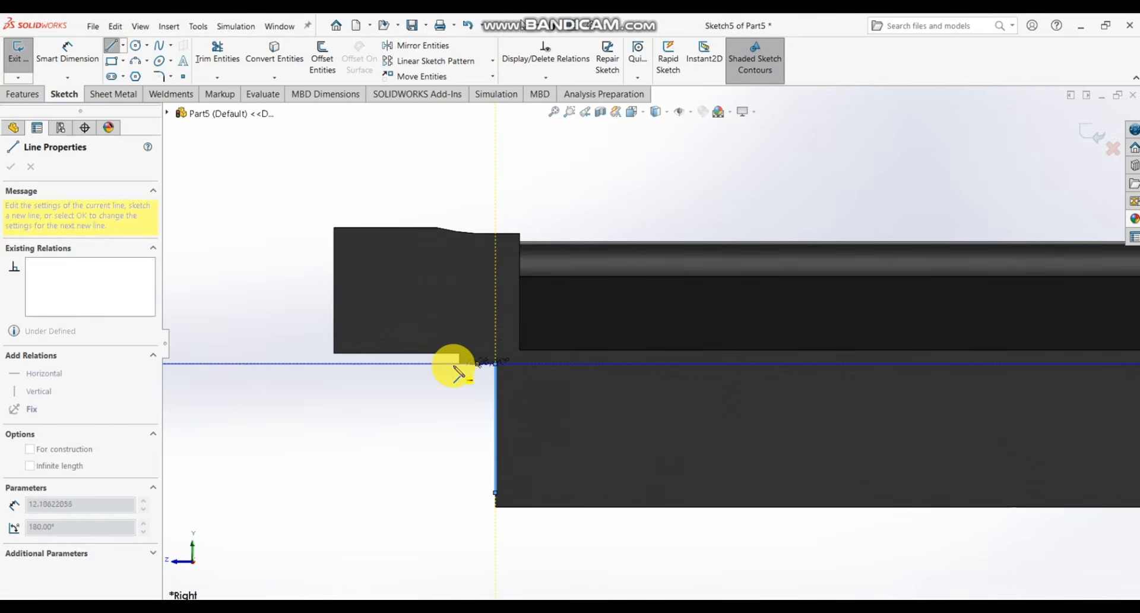
{"action": "left_click", "coordinate": [459, 363]}
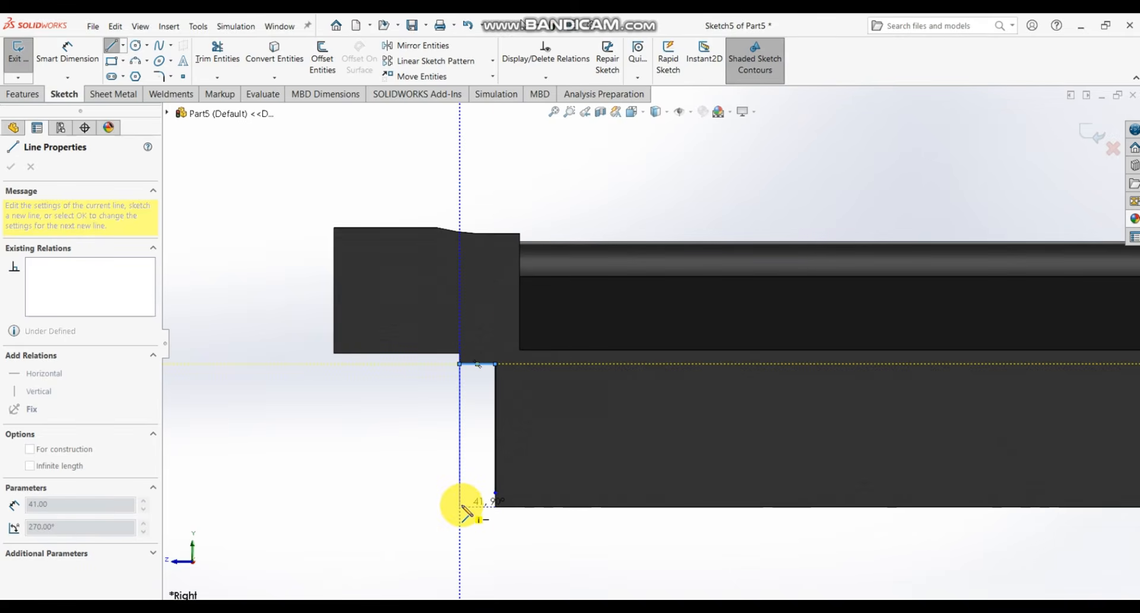
{"action": "left_click", "coordinate": [463, 507]}
{"action": "scroll", "coordinate": [469, 505], "scroll_direction": "down", "scroll_amount": 3}
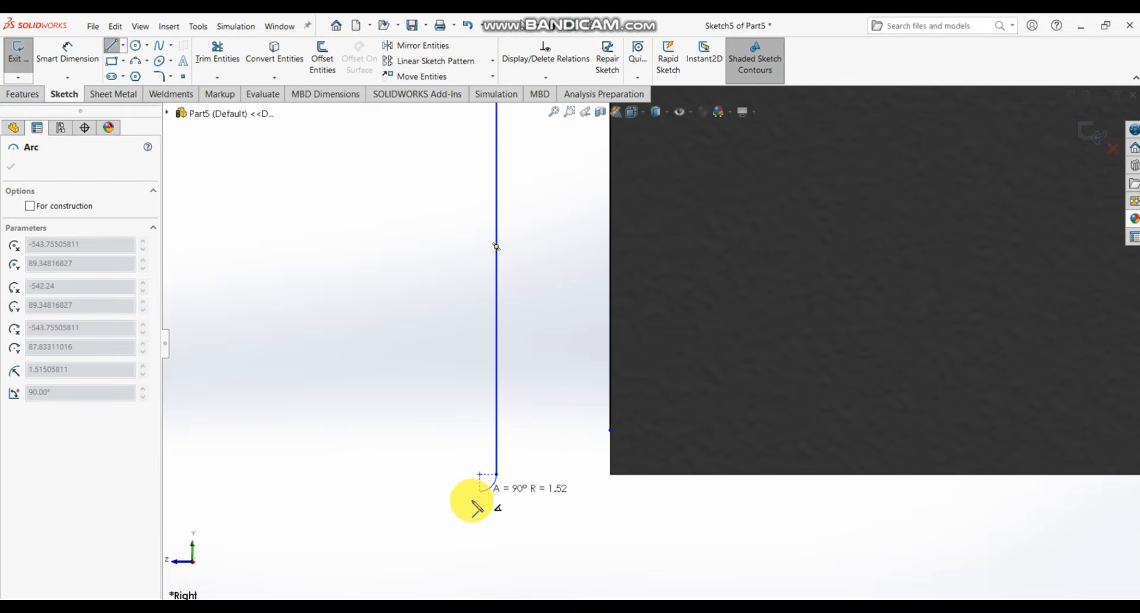
{"action": "key", "text": "Escape"}
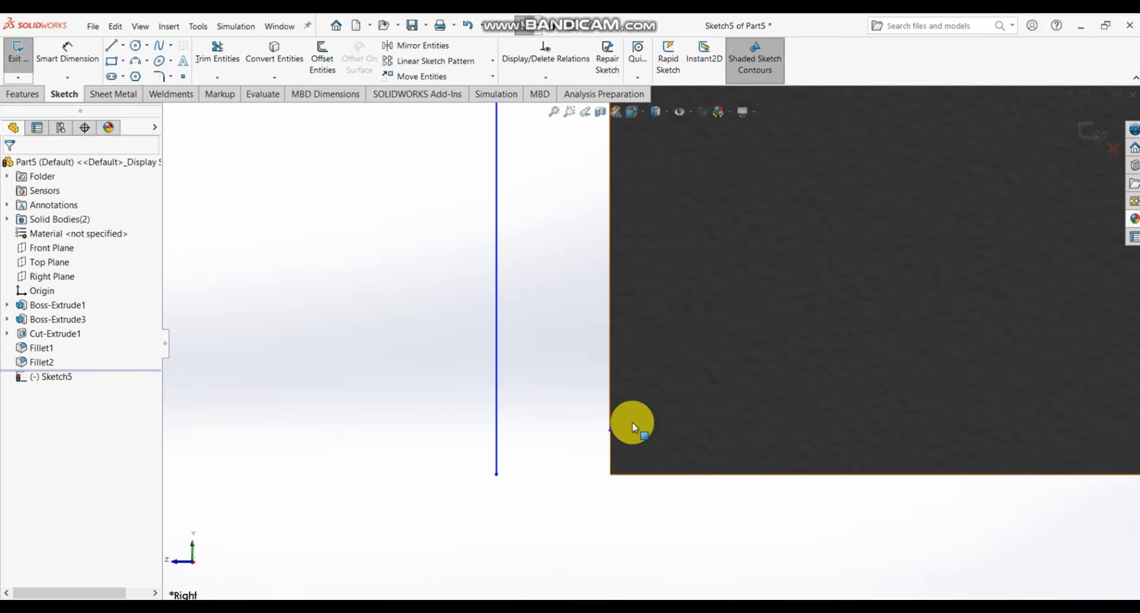
- Extend the first line to the receiver's bottom corner and draw a 3-point arc of about 3.84 mm radius from that end
{"action": "left_click", "coordinate": [612, 455]}
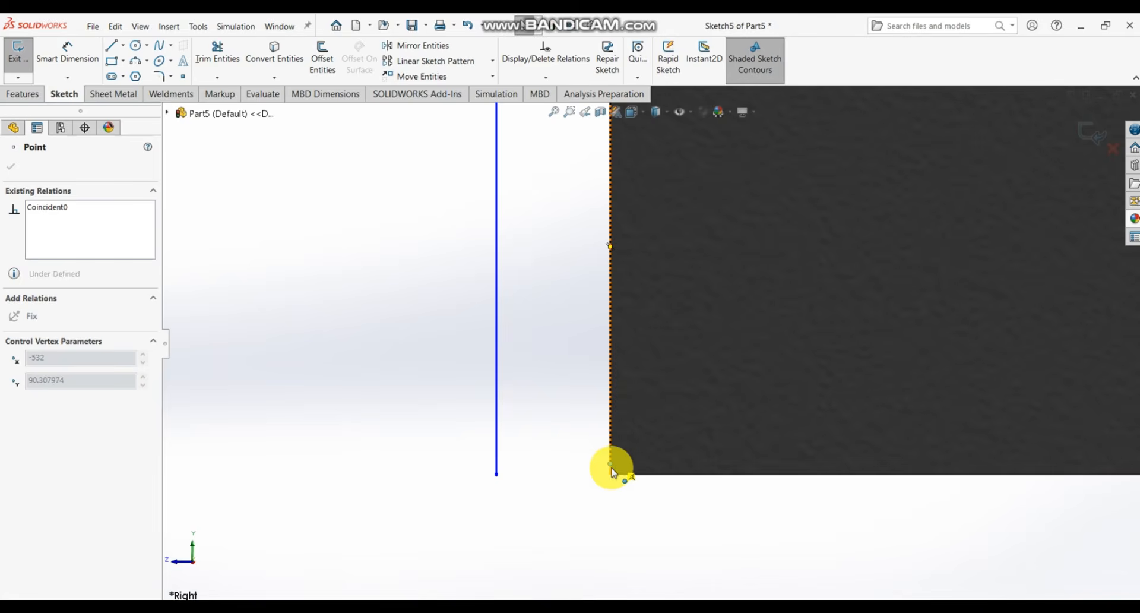
{"action": "mouse_move", "coordinate": [612, 468]}
{"action": "left_mouse_down"}
{"action": "mouse_move", "coordinate": [615, 484]}
{"action": "mouse_move", "coordinate": [613, 471]}
{"action": "left_mouse_up"}
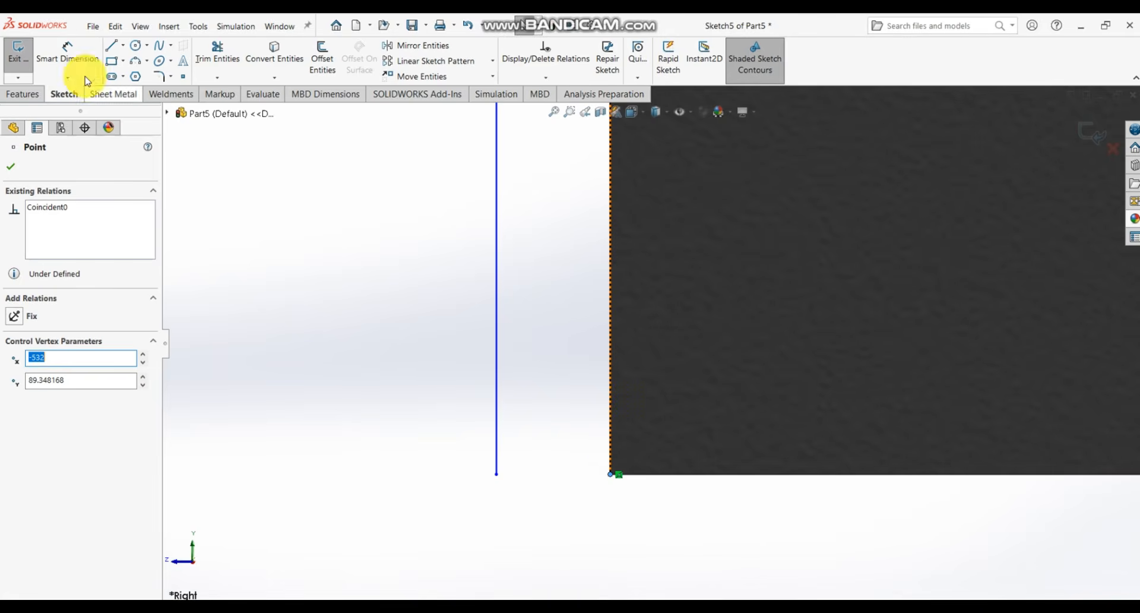
{"action": "left_click", "coordinate": [146, 60]}
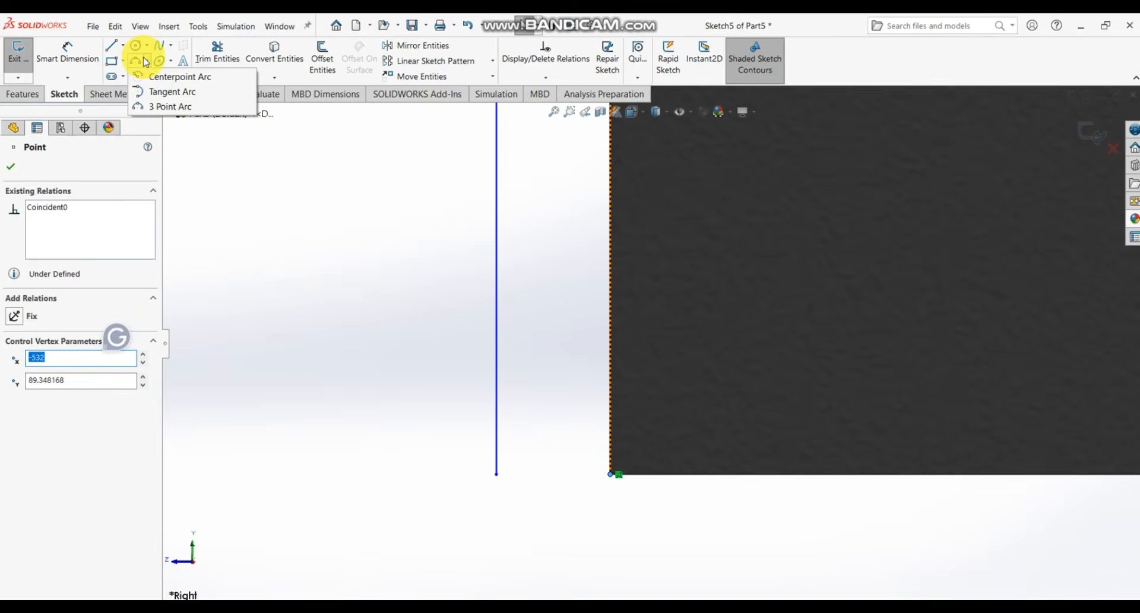
{"action": "left_click", "coordinate": [157, 105]}
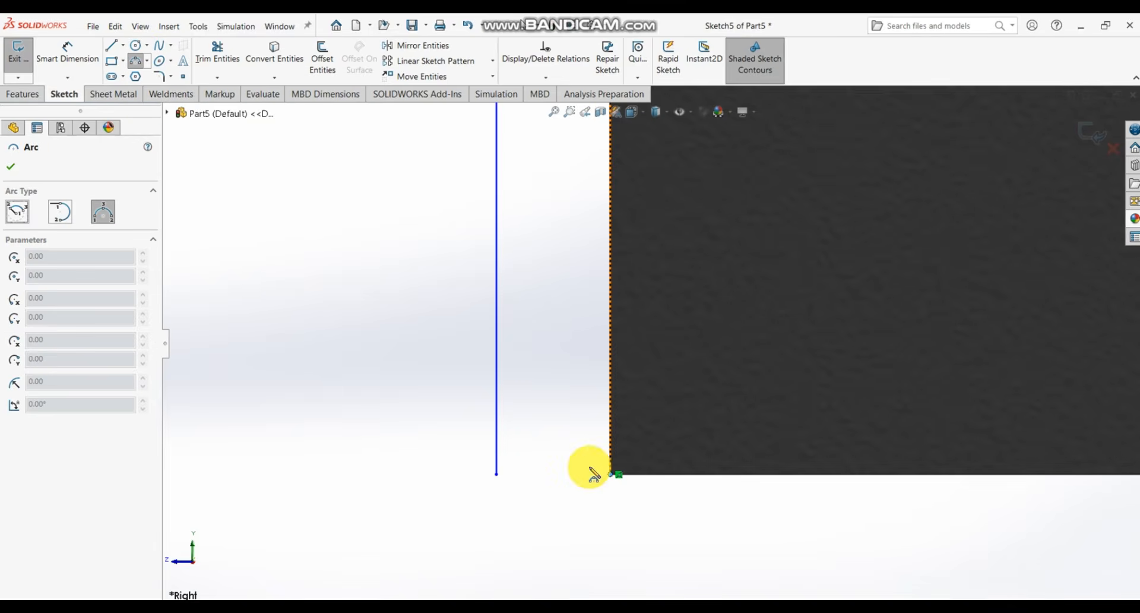
{"action": "left_click", "coordinate": [611, 474]}
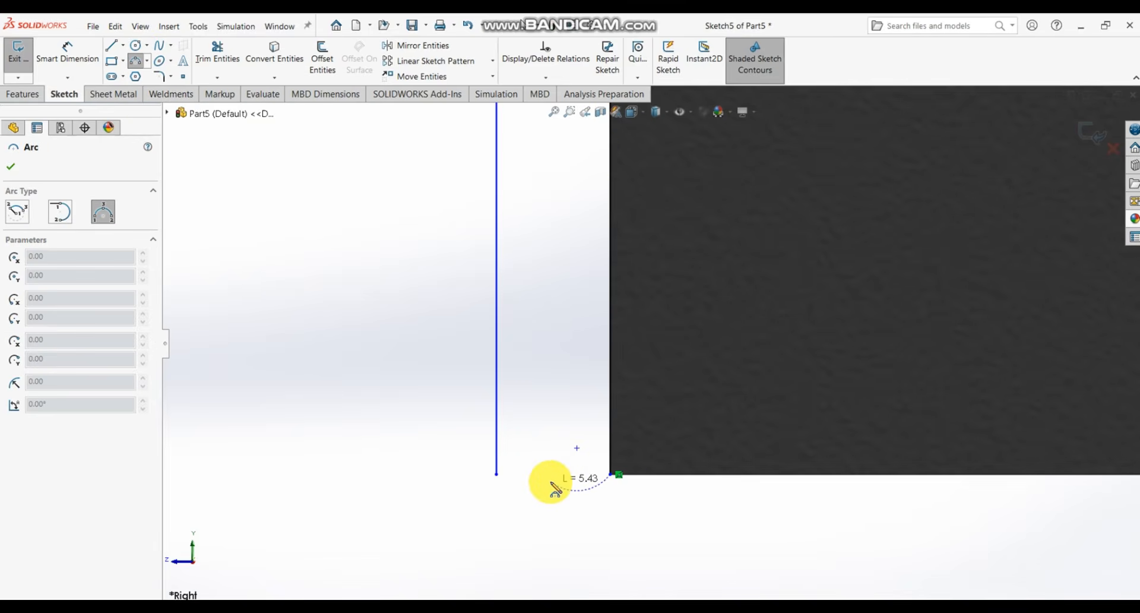
{"action": "left_click", "coordinate": [552, 484]}
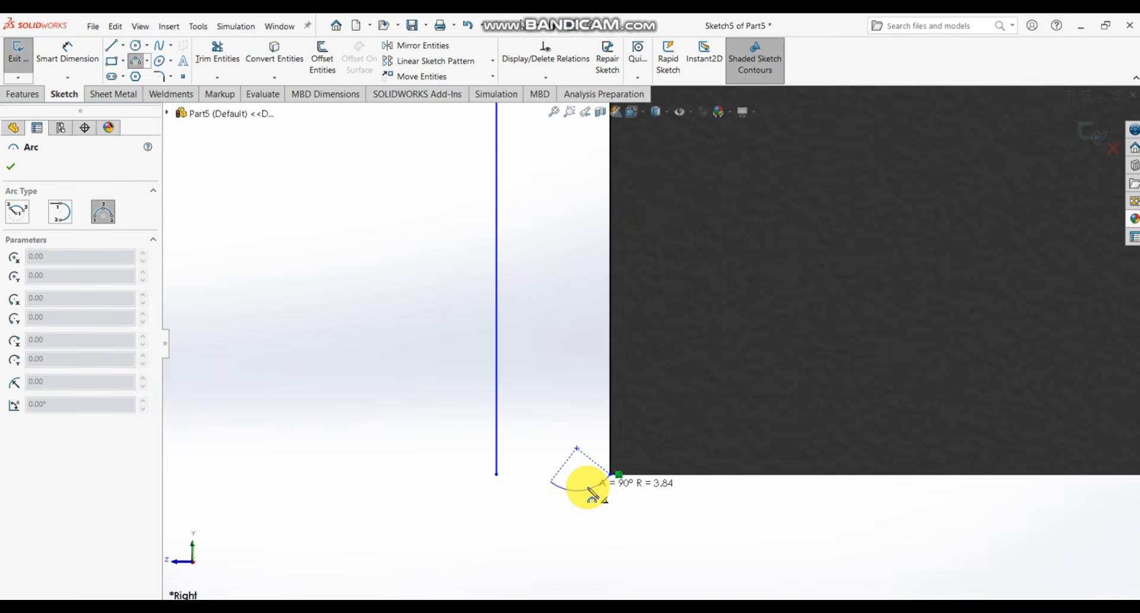
{"action": "left_click", "coordinate": [592, 494]}
{"action": "key", "text": "Escape"}
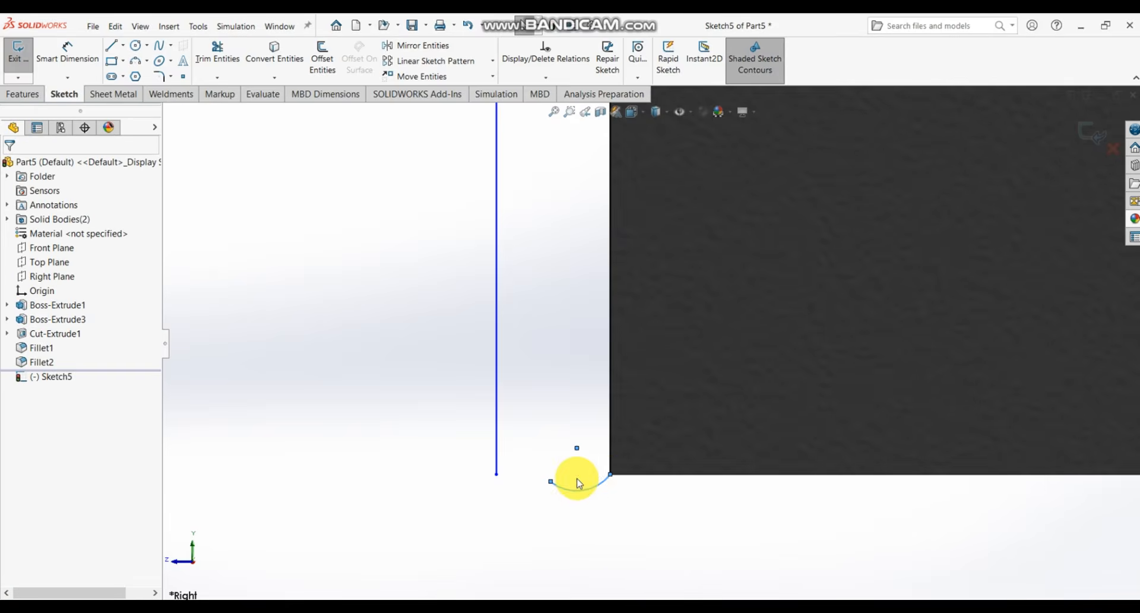
- Raise the arc's end along the receiver edge, and join the arc's other end to the outer vertical line with a line
{"action": "left_click_drag", "start_coordinate": [612, 465], "coordinate": [611, 443]}
{"action": "key", "text": "Escape"}
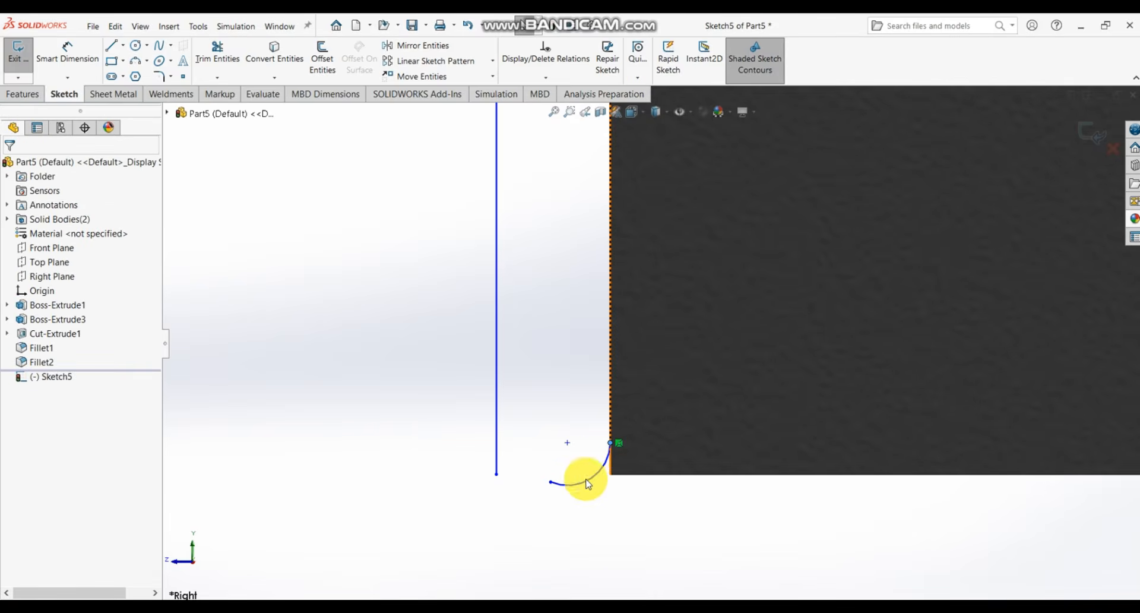
{"action": "left_click", "coordinate": [110, 45]}
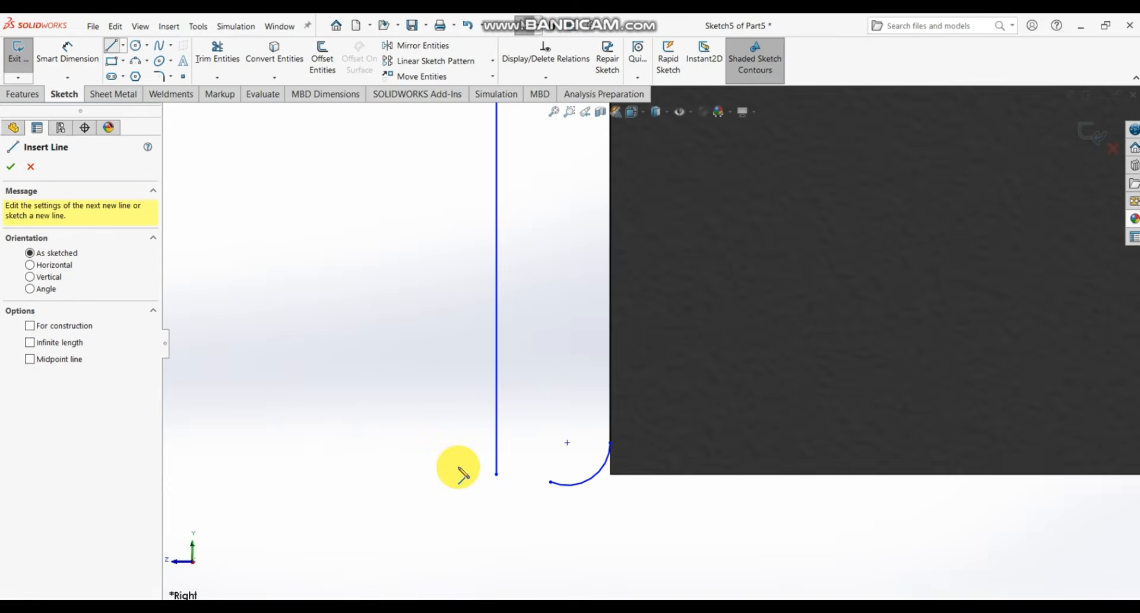
{"action": "left_click", "coordinate": [496, 474]}
{"action": "left_click", "coordinate": [551, 482]}
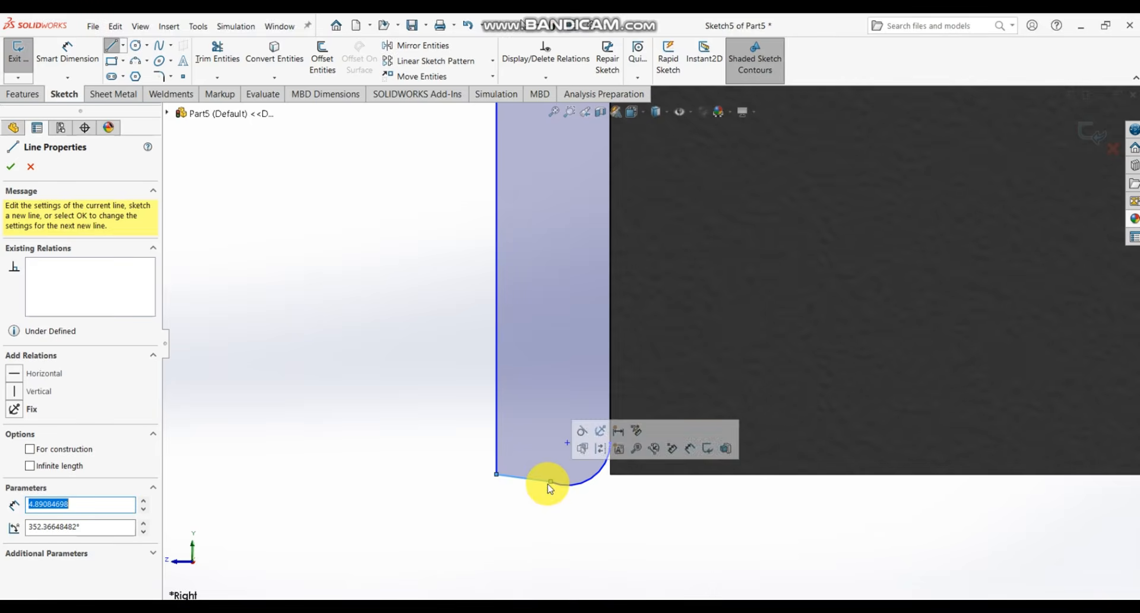
{"action": "key", "text": "Escape"}
{"action": "scroll", "coordinate": [540, 484], "scroll_direction": "down", "scroll_amount": 5}
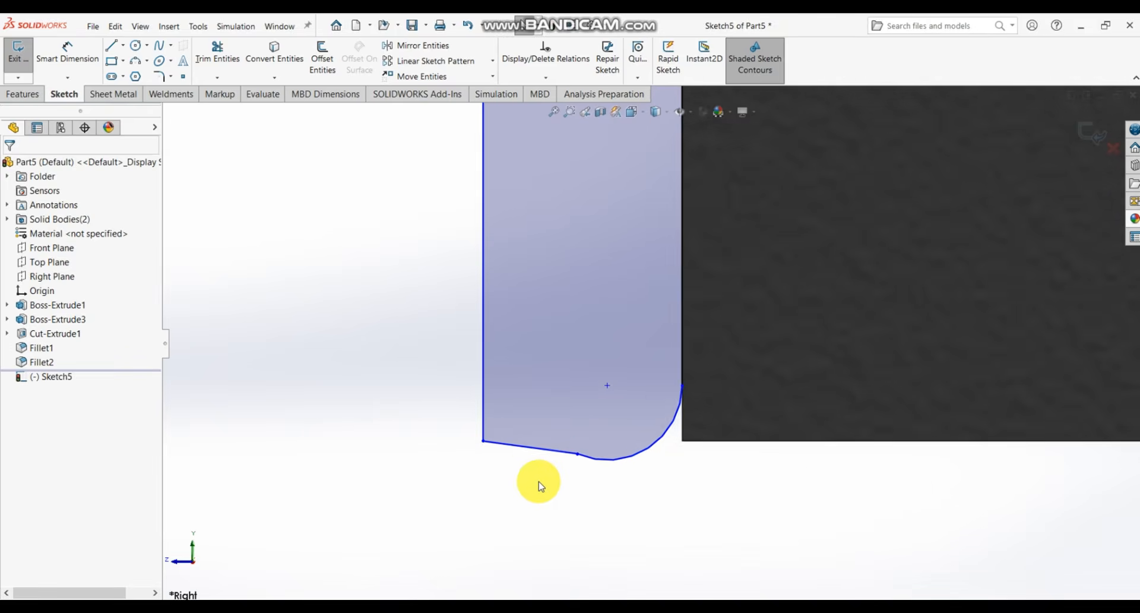
- Make the short line at the base of the profile horizontal
{"action": "left_click", "coordinate": [545, 442]}
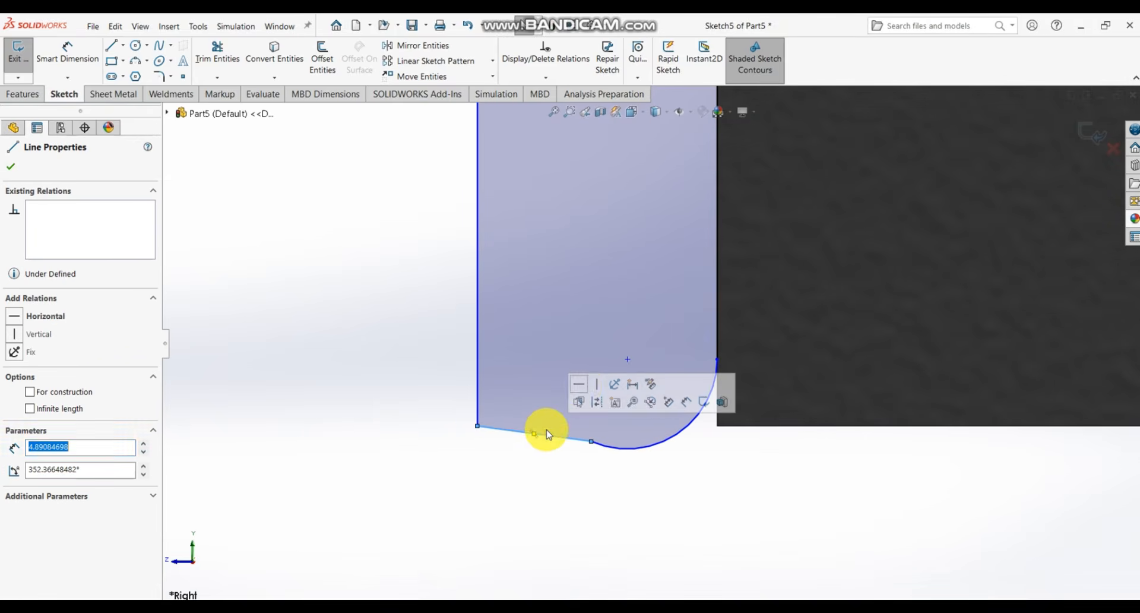
{"action": "left_click", "coordinate": [580, 384]}
{"action": "scroll", "coordinate": [624, 451], "scroll_direction": "up", "scroll_amount": 2}
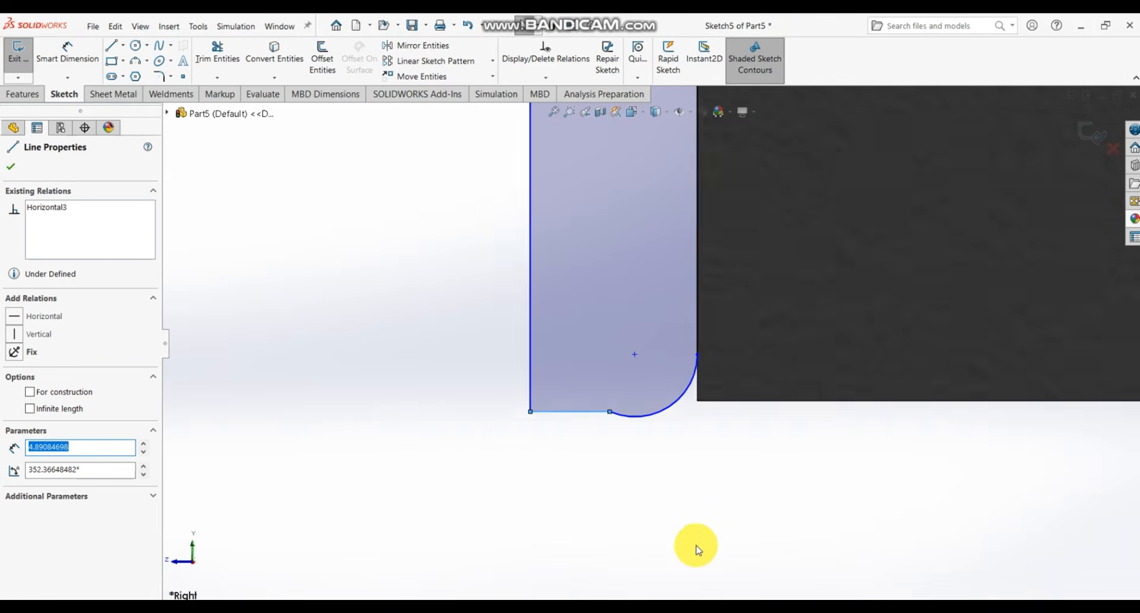
{"action": "left_click", "coordinate": [622, 448]}
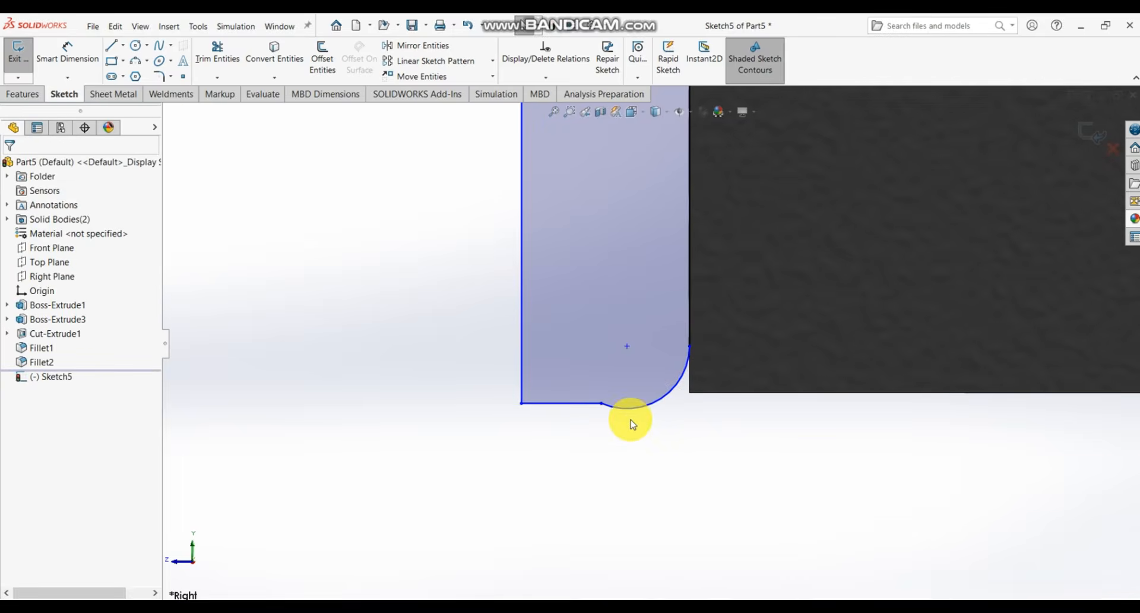
- Try a tangent relation between the corner arc and the horizontal base line, and undo it
{"action": "scroll", "coordinate": [628, 419], "scroll_direction": "down", "scroll_amount": 3}
{"action": "left_click", "coordinate": [633, 385]}
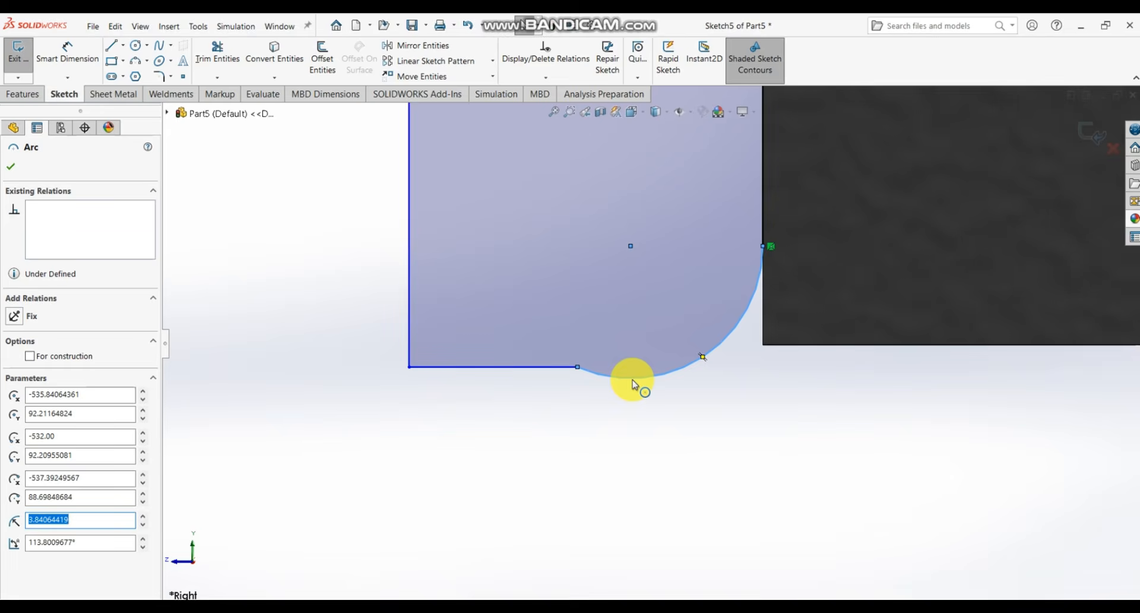
{"action": "left_click", "coordinate": [534, 368], "text": "ctrl"}
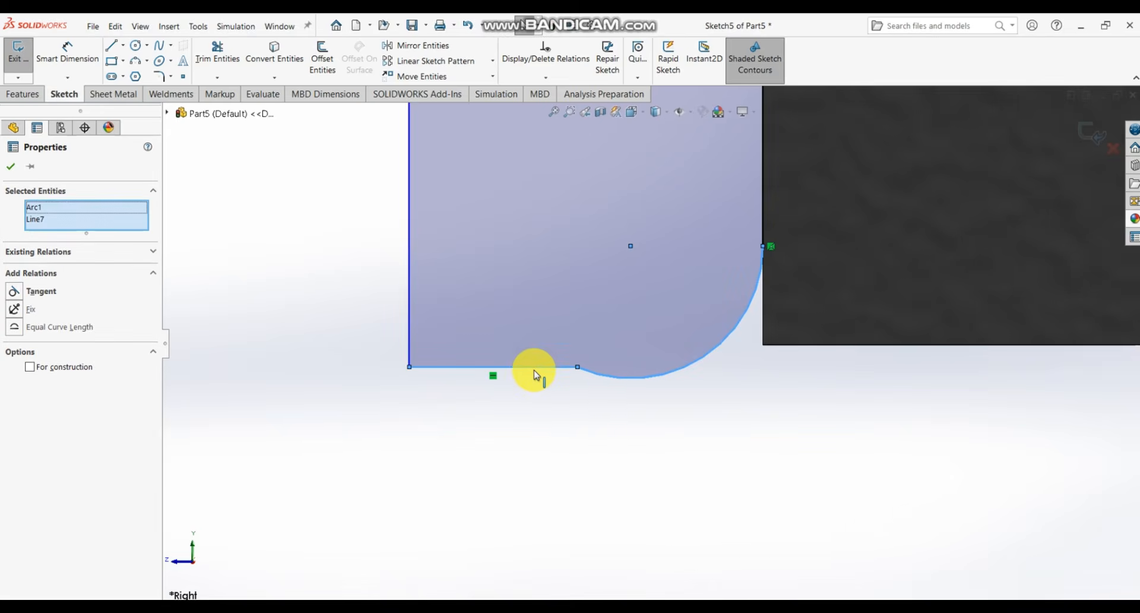
{"action": "left_click", "coordinate": [16, 292]}
{"action": "left_click", "coordinate": [695, 445]}
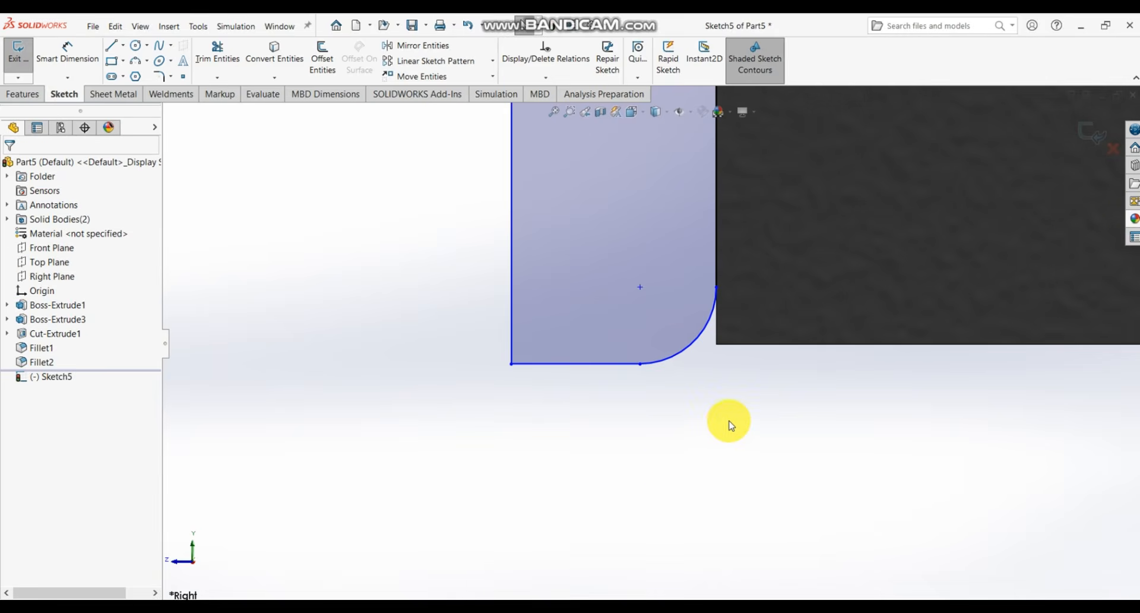
{"action": "scroll", "coordinate": [689, 330], "scroll_direction": "down", "scroll_amount": 3}
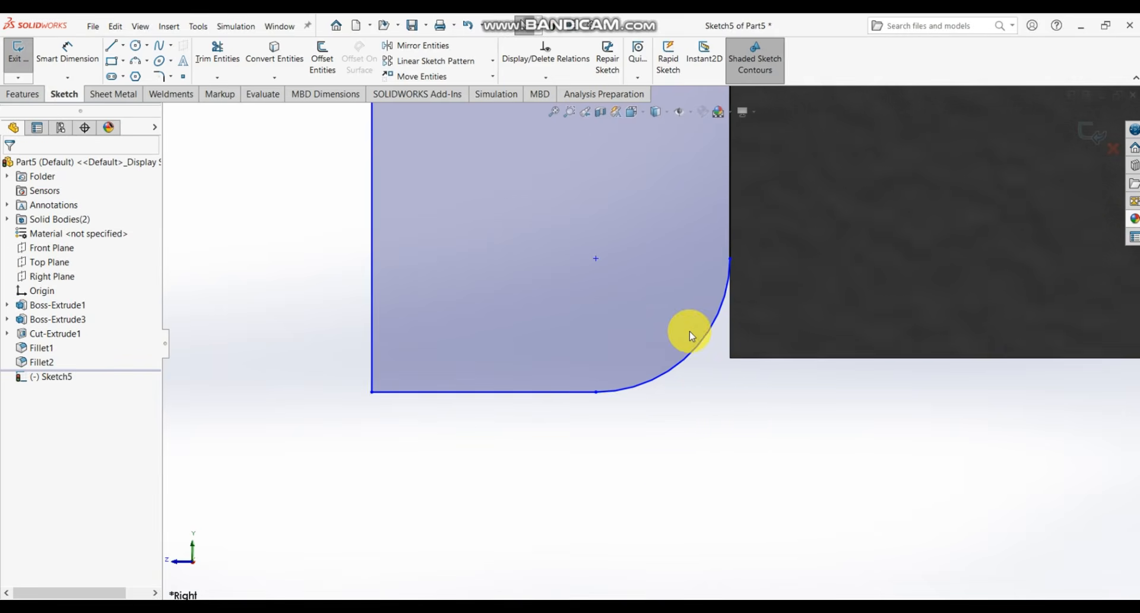
{"action": "left_click_drag", "start_coordinate": [638, 397], "coordinate": [529, 440]}
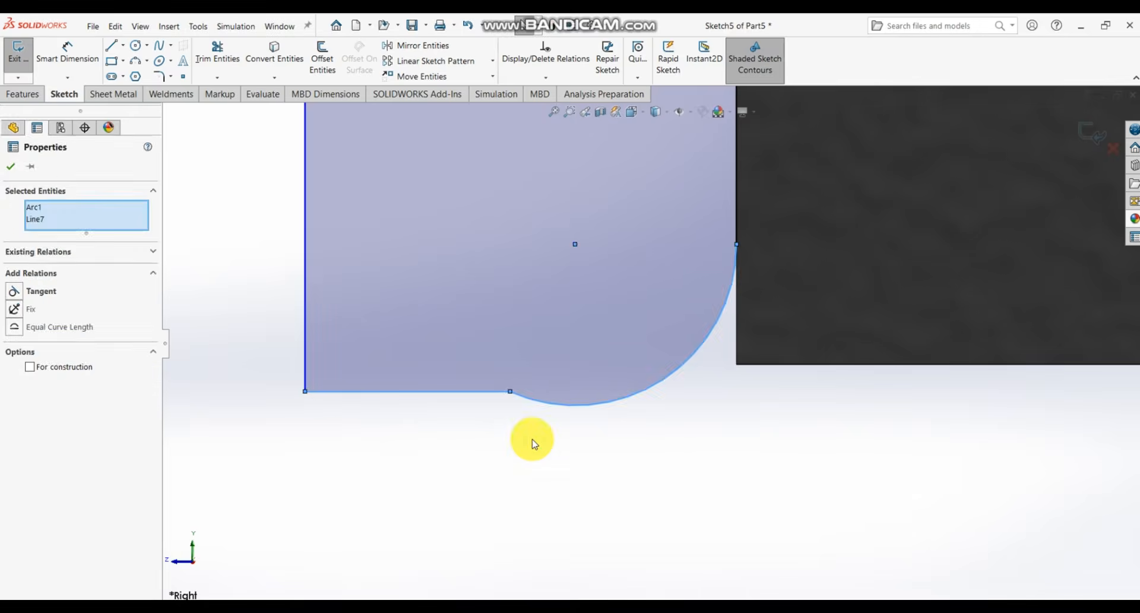
- Make the corner arc tangent to the horizontal line at the base of the profile
{"action": "scroll", "coordinate": [516, 410], "scroll_direction": "down", "scroll_amount": 2}
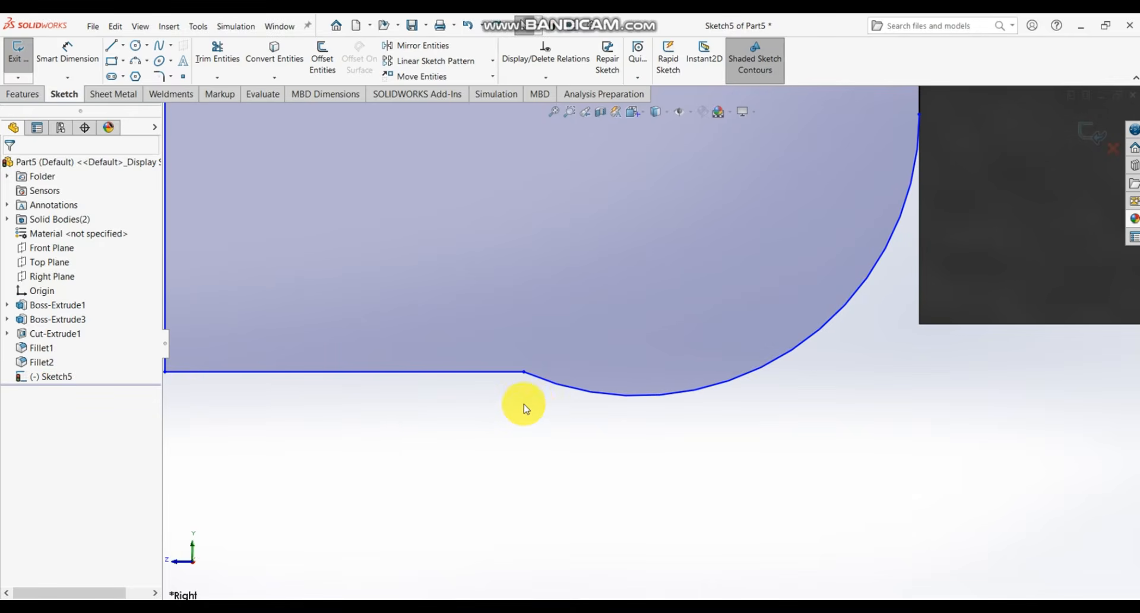
{"action": "left_click", "coordinate": [564, 392]}
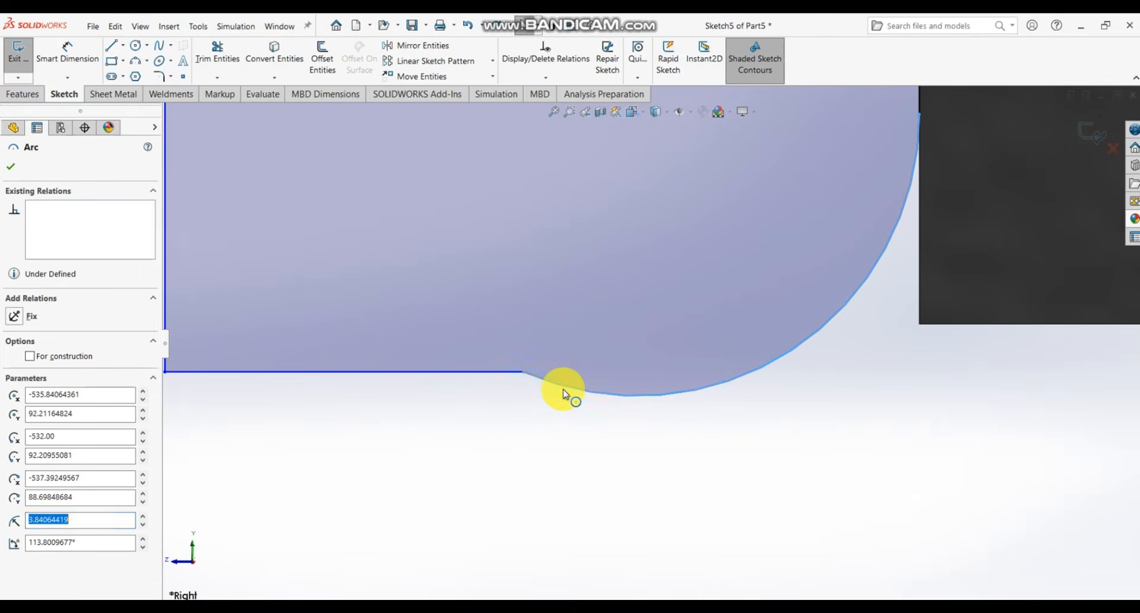
{"action": "left_click", "coordinate": [491, 374], "text": "ctrl"}
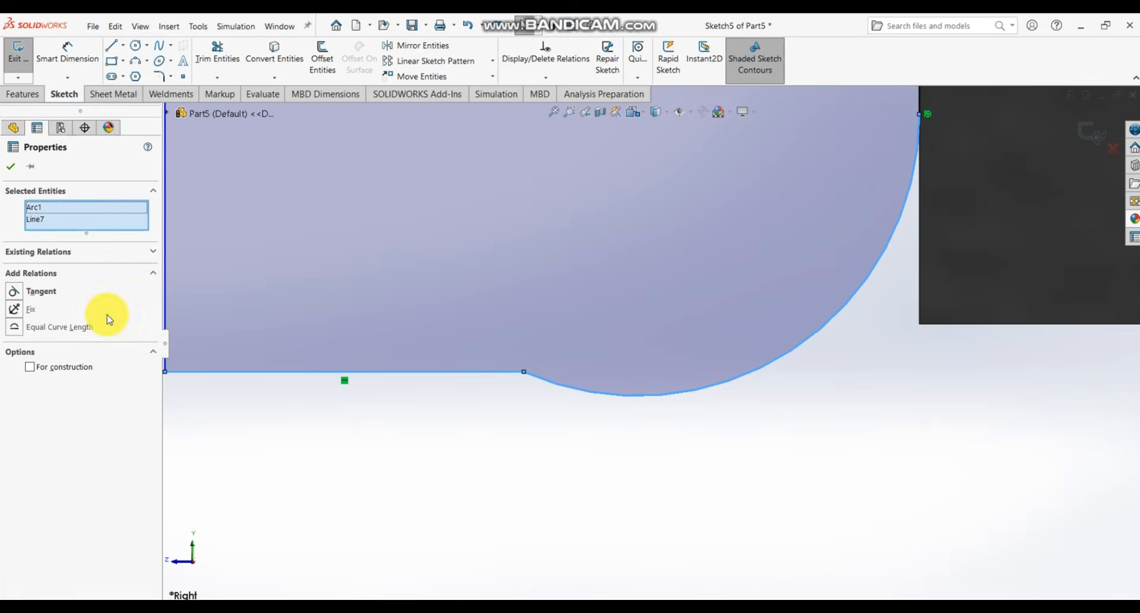
{"action": "left_click", "coordinate": [16, 291]}
{"action": "scroll", "coordinate": [439, 487], "scroll_direction": "up", "scroll_amount": 5}
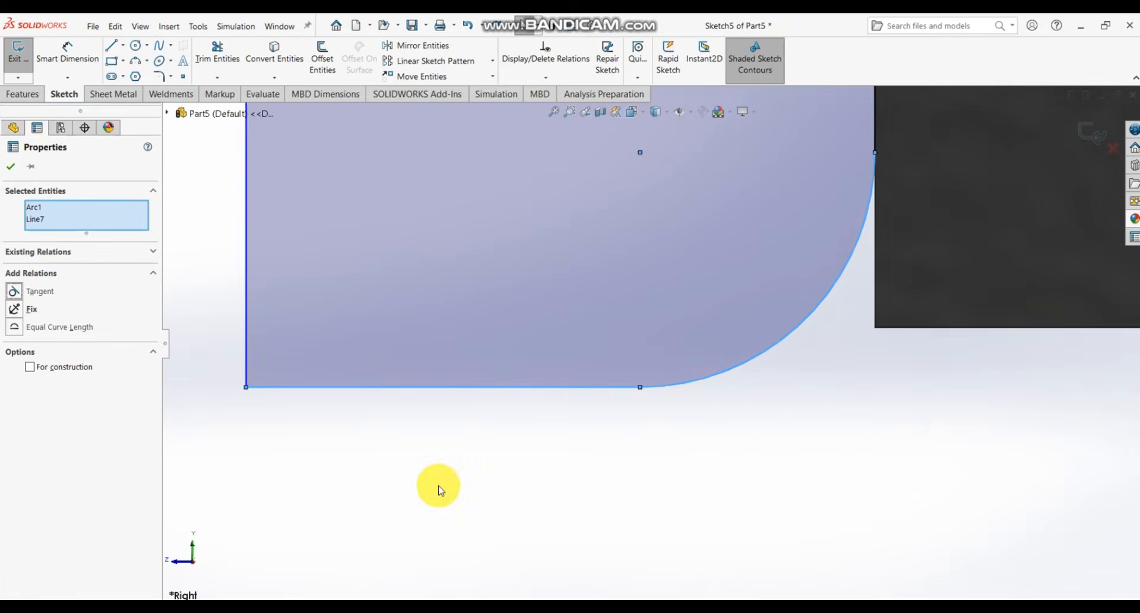
{"action": "scroll", "coordinate": [865, 202], "scroll_direction": "down", "scroll_amount": 3}
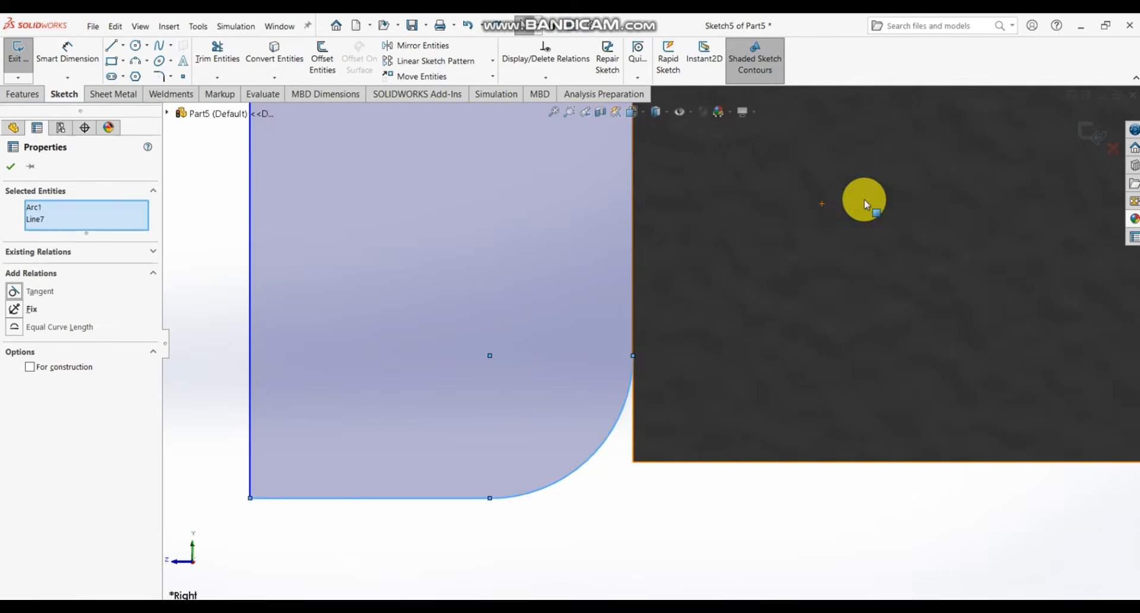
{"action": "scroll", "coordinate": [882, 392], "scroll_direction": "up", "scroll_amount": 2}
{"action": "scroll", "coordinate": [725, 389], "scroll_direction": "up", "scroll_amount": 5}
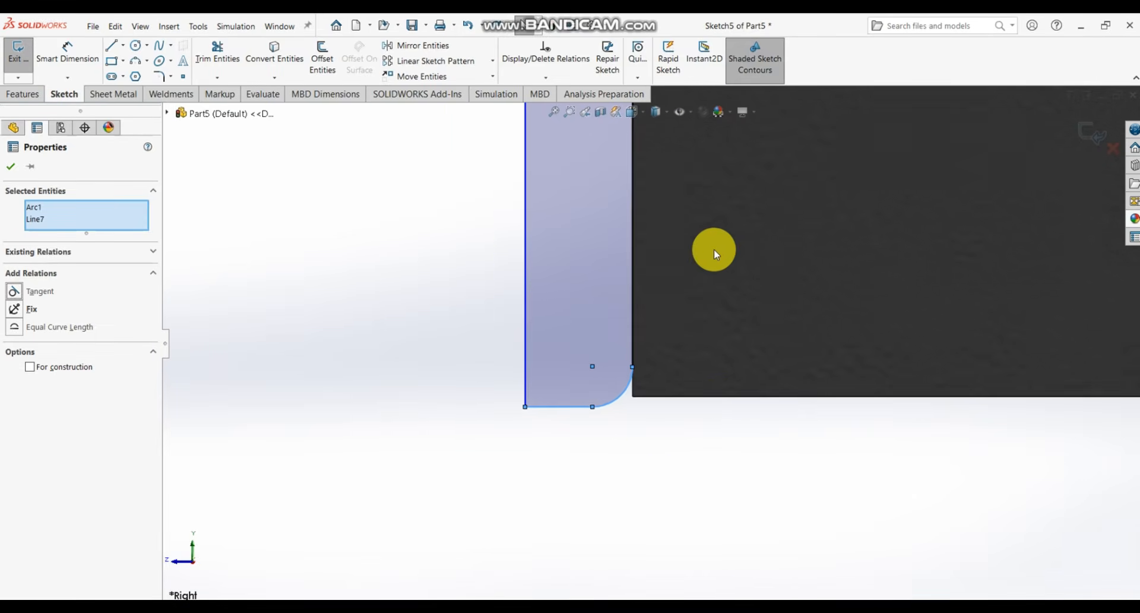
{"action": "scroll", "coordinate": [601, 313], "scroll_direction": "up", "scroll_amount": 3}
{"action": "scroll", "coordinate": [626, 231], "scroll_direction": "down", "scroll_amount": 3}
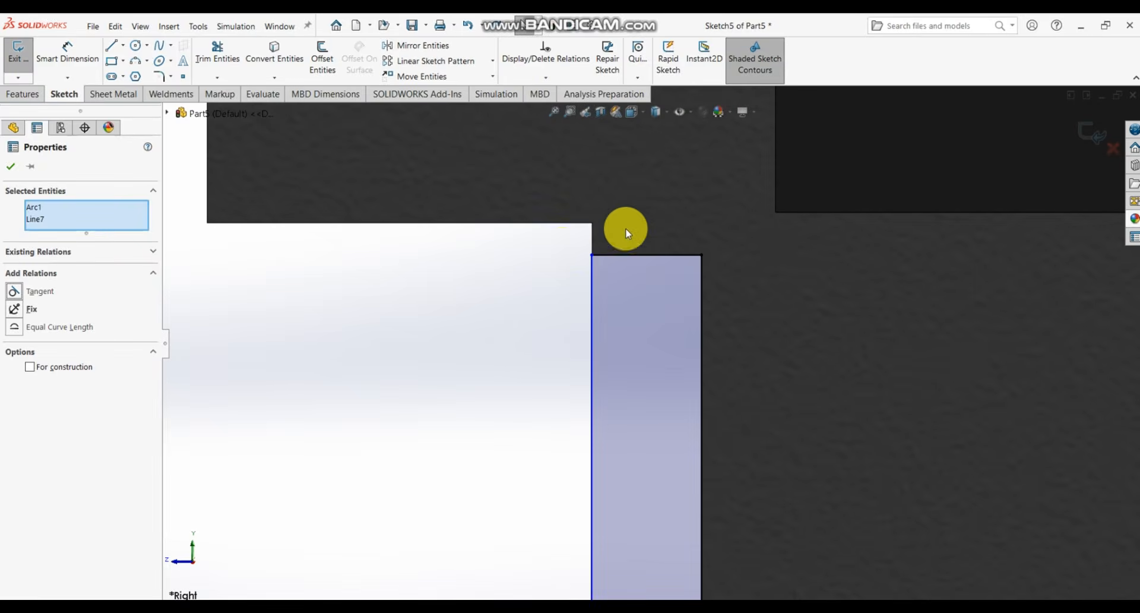
- Dimension the profile's outer vertical line to 44.01 mm
{"action": "left_click", "coordinate": [69, 65]}
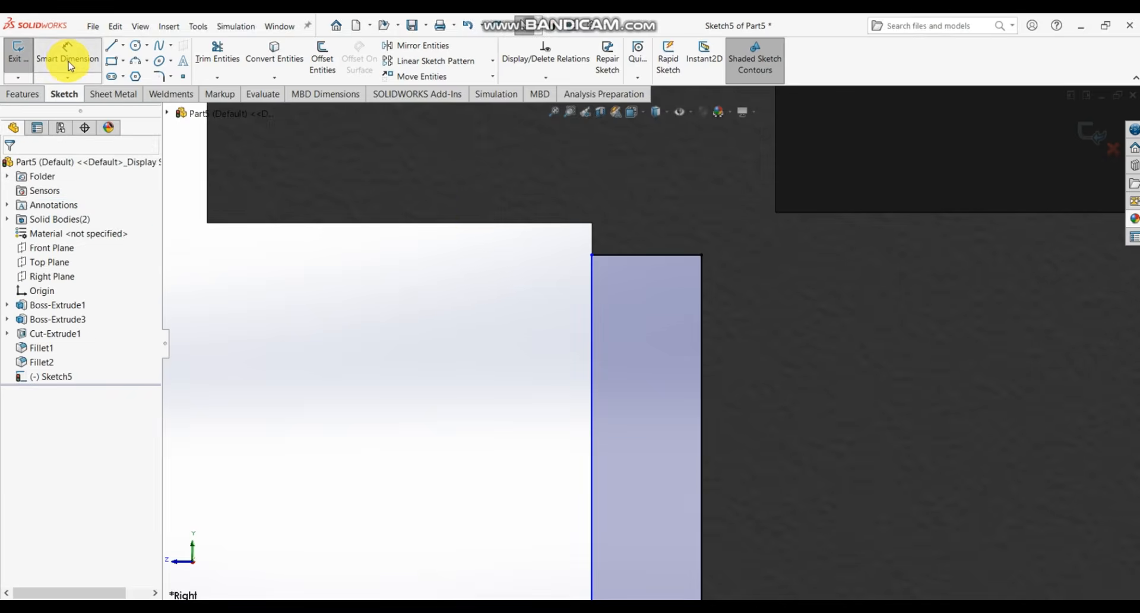
{"action": "left_click", "coordinate": [592, 419]}
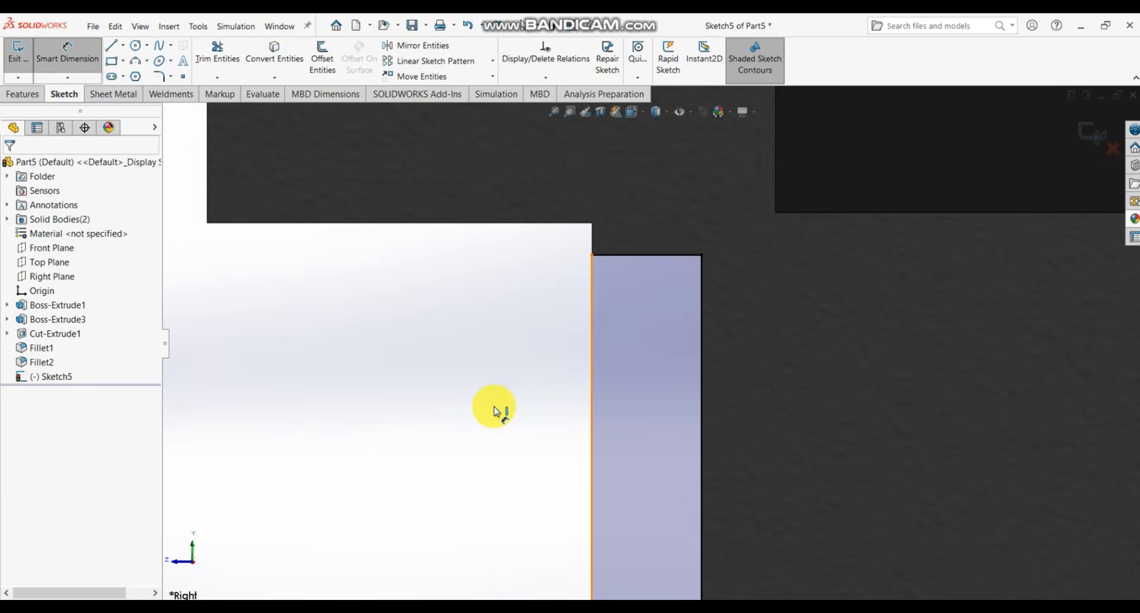
{"action": "left_click", "coordinate": [410, 417]}
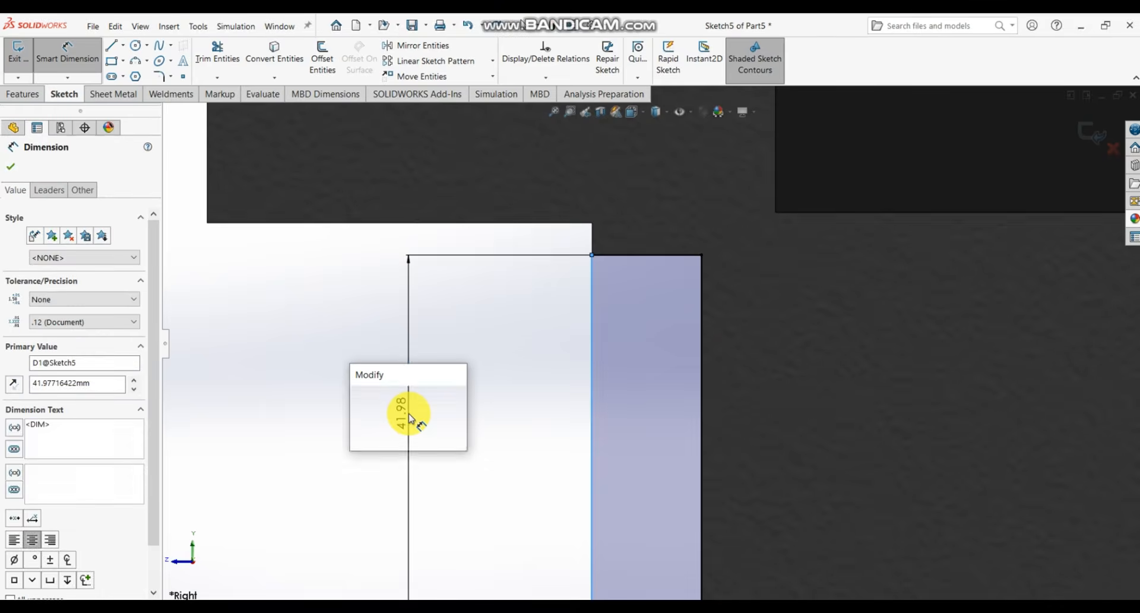
{"action": "type", "text": "44.01"}
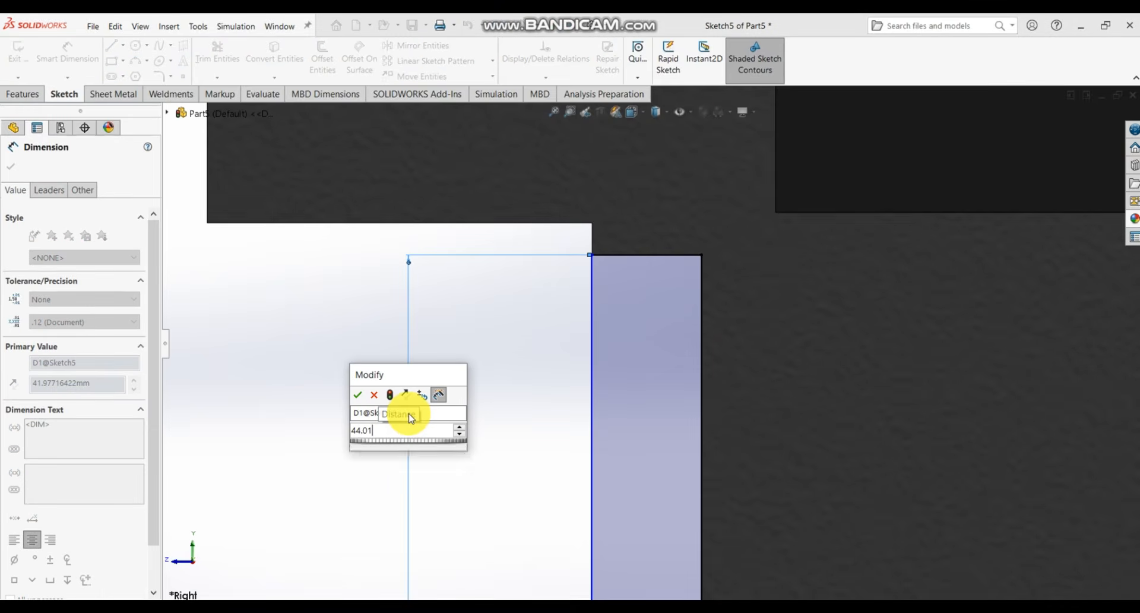
{"action": "key", "text": "Return"}
{"action": "scroll", "coordinate": [622, 490], "scroll_direction": "up", "scroll_amount": 4}
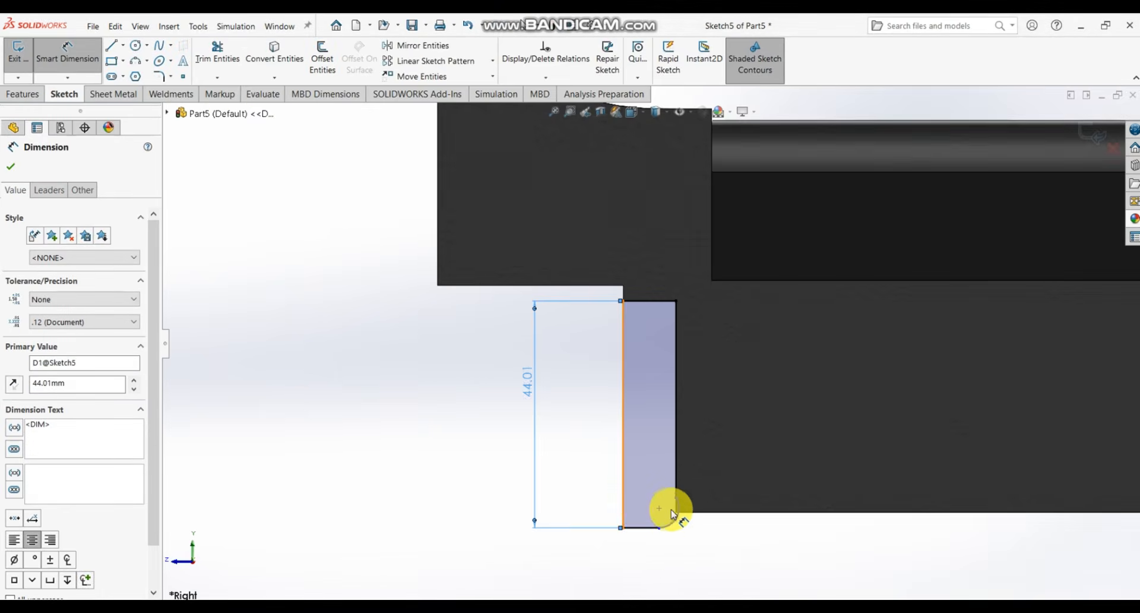
{"action": "scroll", "coordinate": [672, 513], "scroll_direction": "down", "scroll_amount": 4}
{"action": "key", "text": "Escape"}
{"action": "key", "text": "Escape"}
- Make the corner arc tangent to the vertical line along the receiver's edge
{"action": "scroll", "coordinate": [659, 494], "scroll_direction": "down", "scroll_amount": 3}
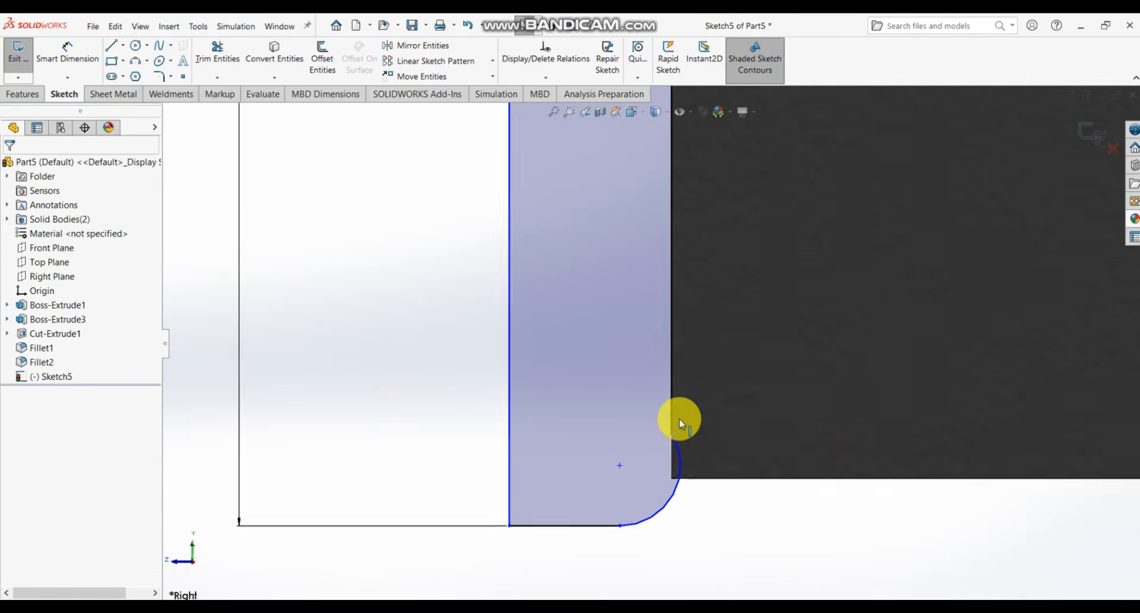
{"action": "left_click", "coordinate": [673, 512]}
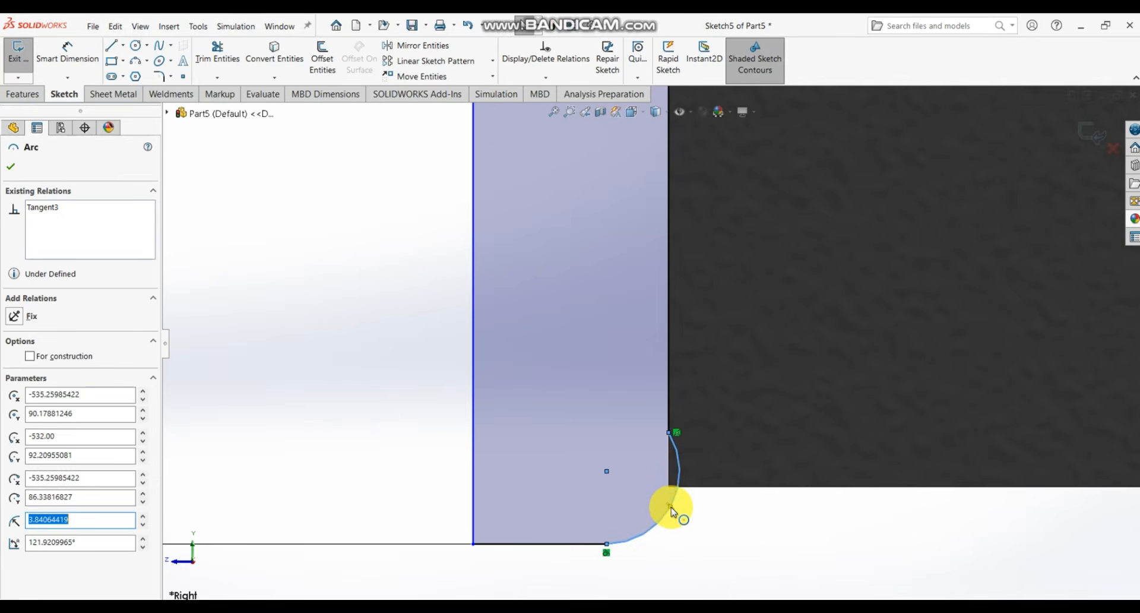
{"action": "left_click", "coordinate": [669, 420], "text": "ctrl"}
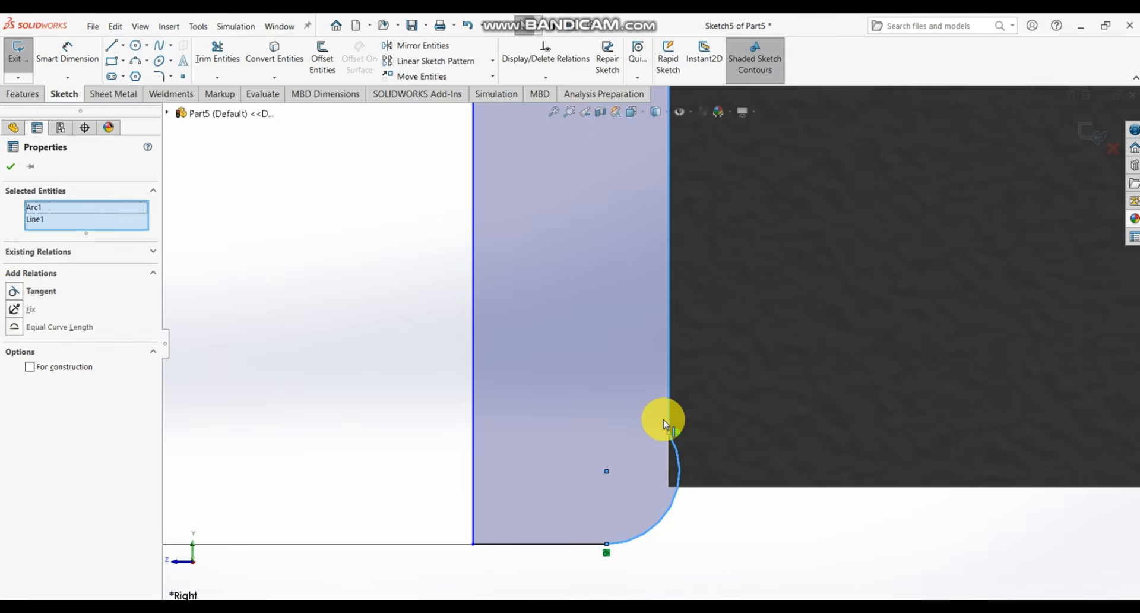
{"action": "left_click", "coordinate": [10, 295]}
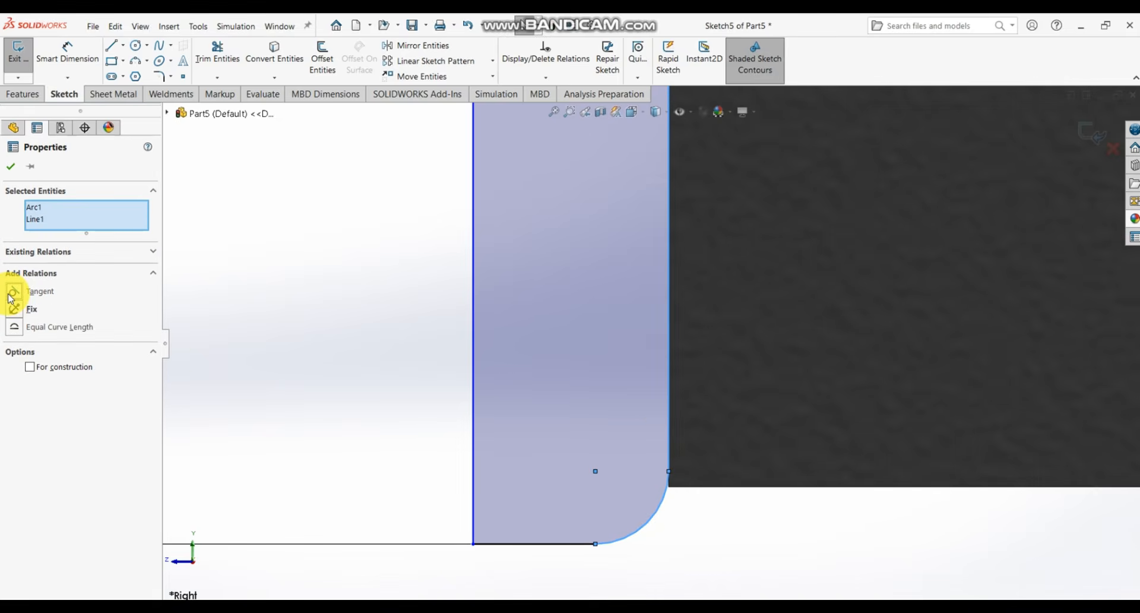
{"action": "left_click", "coordinate": [672, 546]}
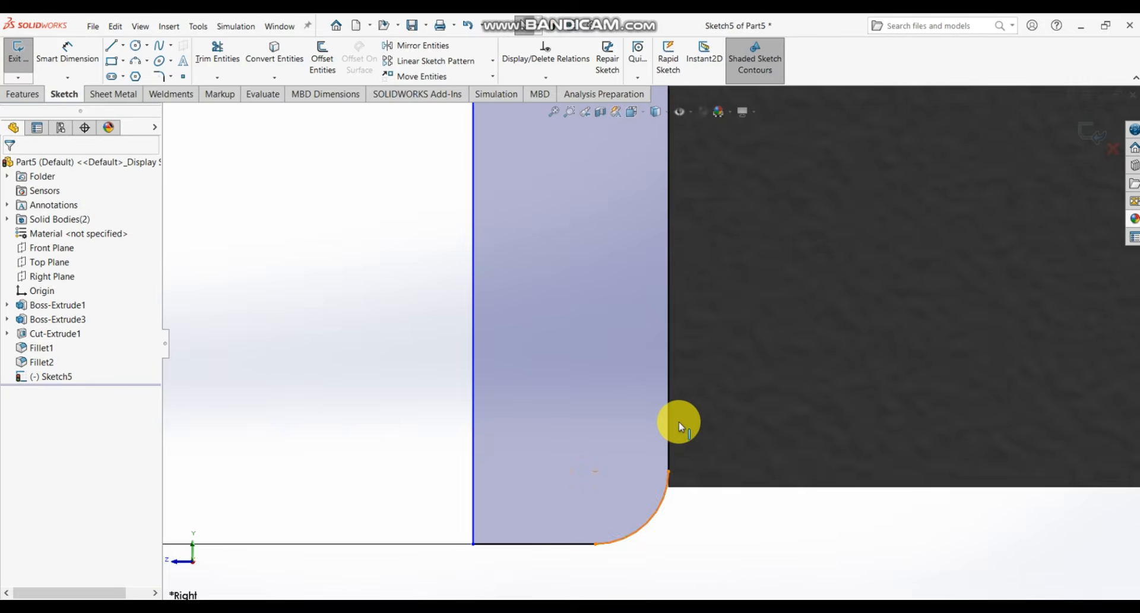
- Dimension the corner arc's radius to 2 mm
{"action": "left_click", "coordinate": [78, 54]}
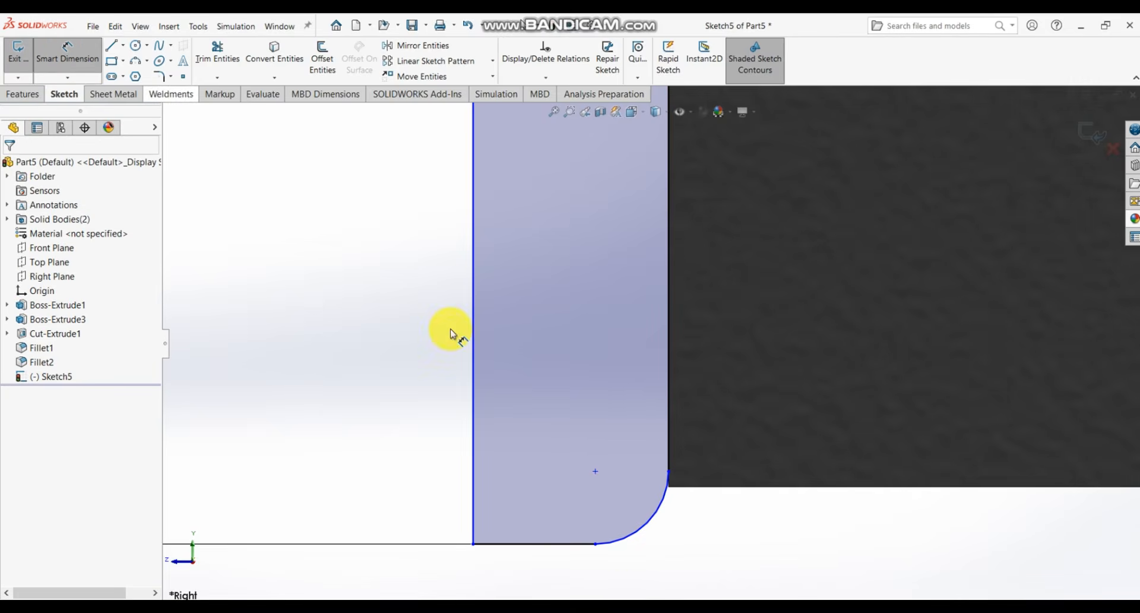
{"action": "left_click", "coordinate": [635, 537]}
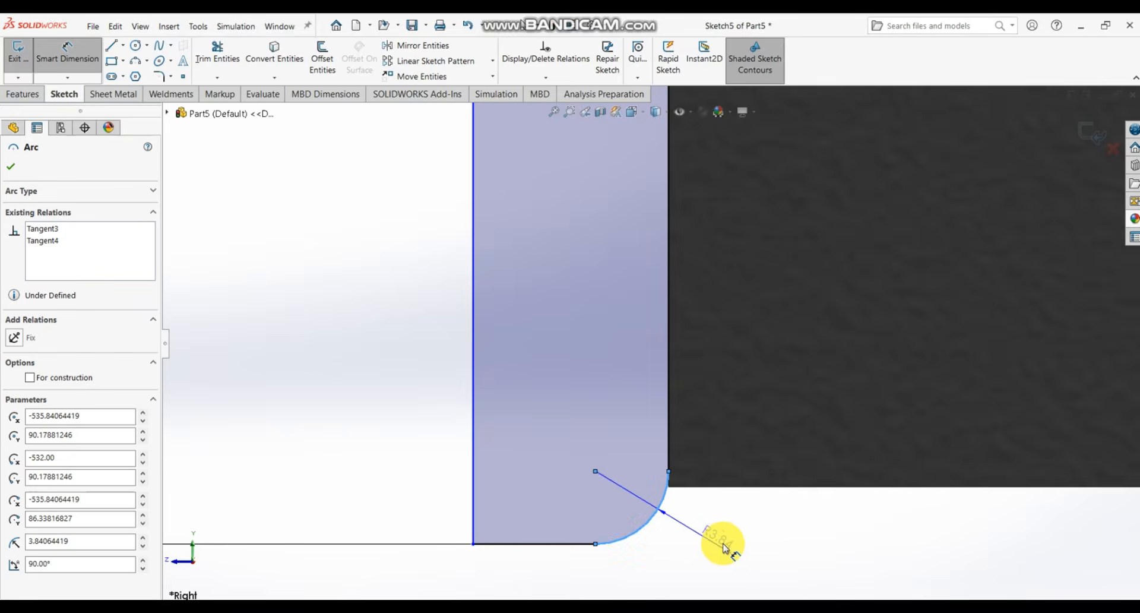
{"action": "left_click", "coordinate": [736, 547]}
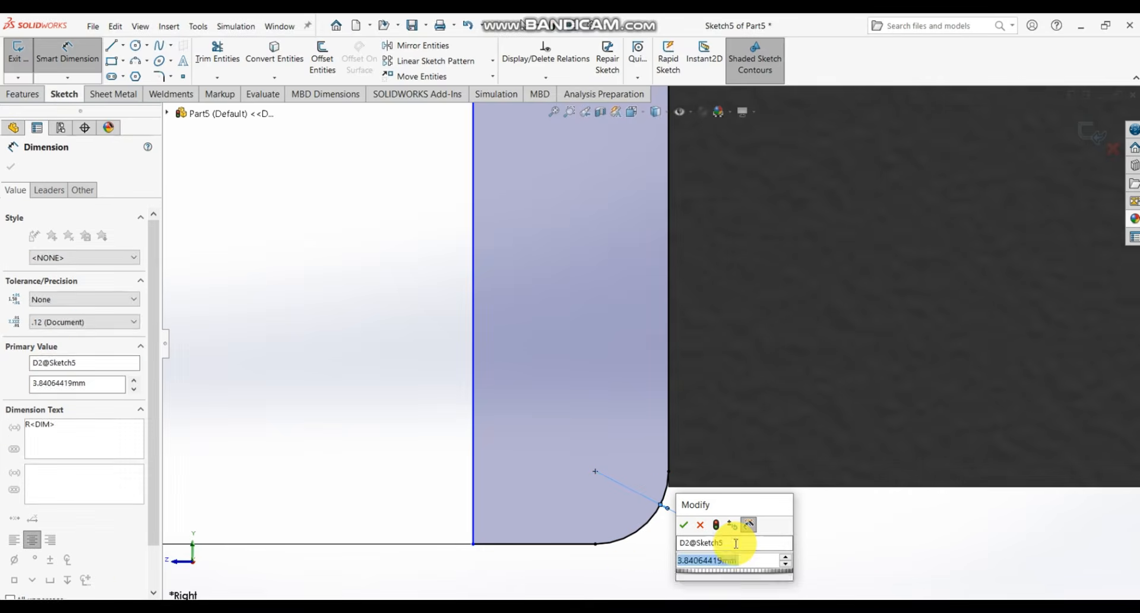
{"action": "key", "text": "Return"}
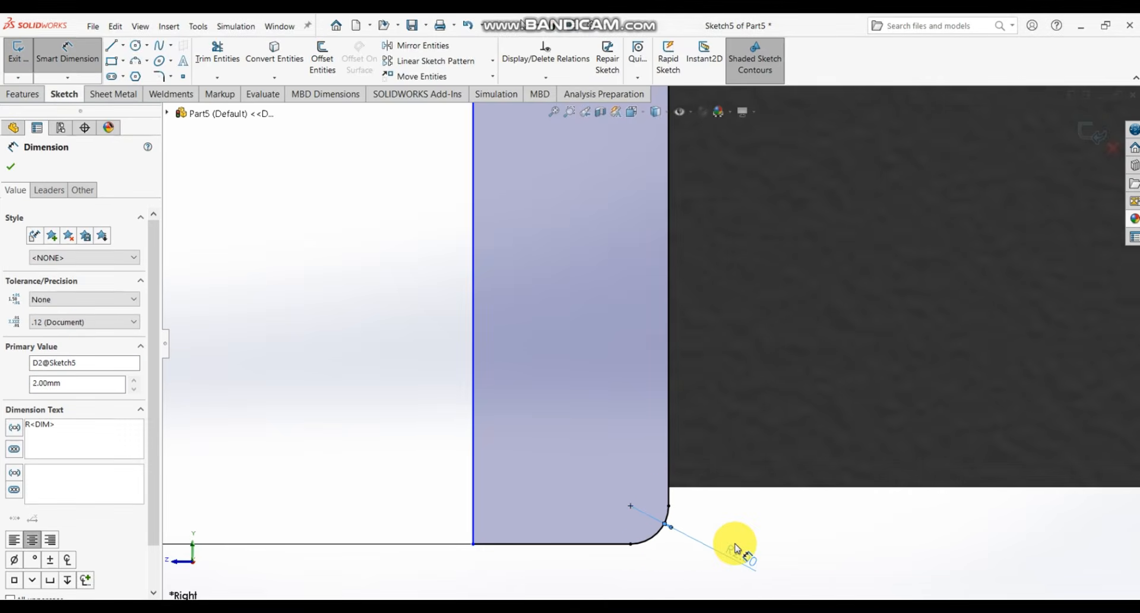
{"action": "left_click", "coordinate": [708, 516]}
{"action": "scroll", "coordinate": [708, 513], "scroll_direction": "up", "scroll_amount": 10}
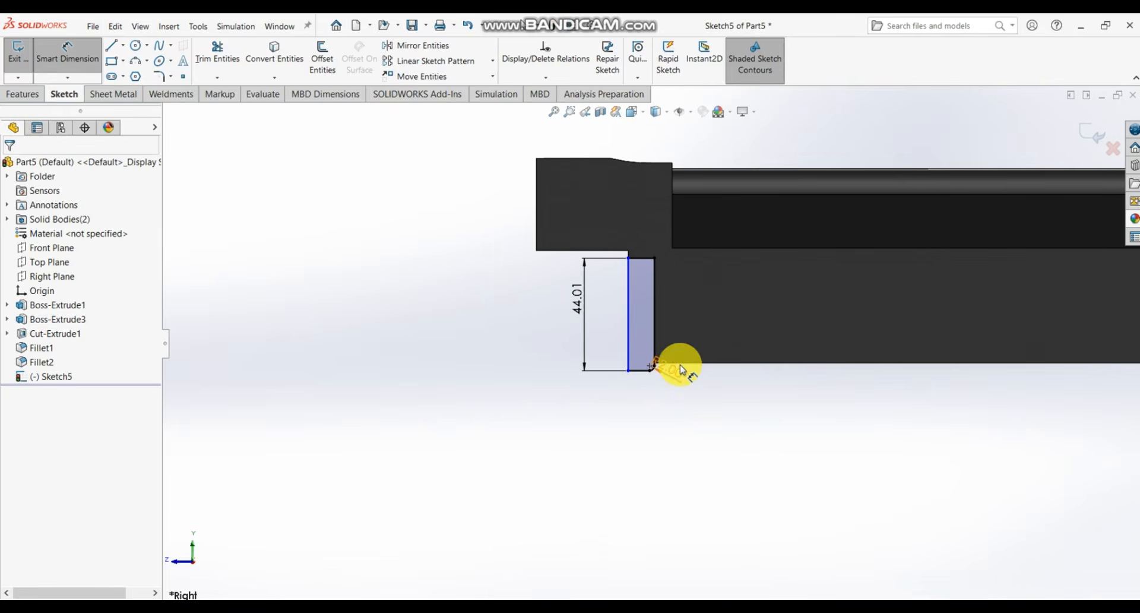
- Extrude the round-cornered profile 45 mm as a mid-plane boss with the result merged
{"action": "left_click", "coordinate": [35, 99]}
{"action": "left_click", "coordinate": [30, 68]}
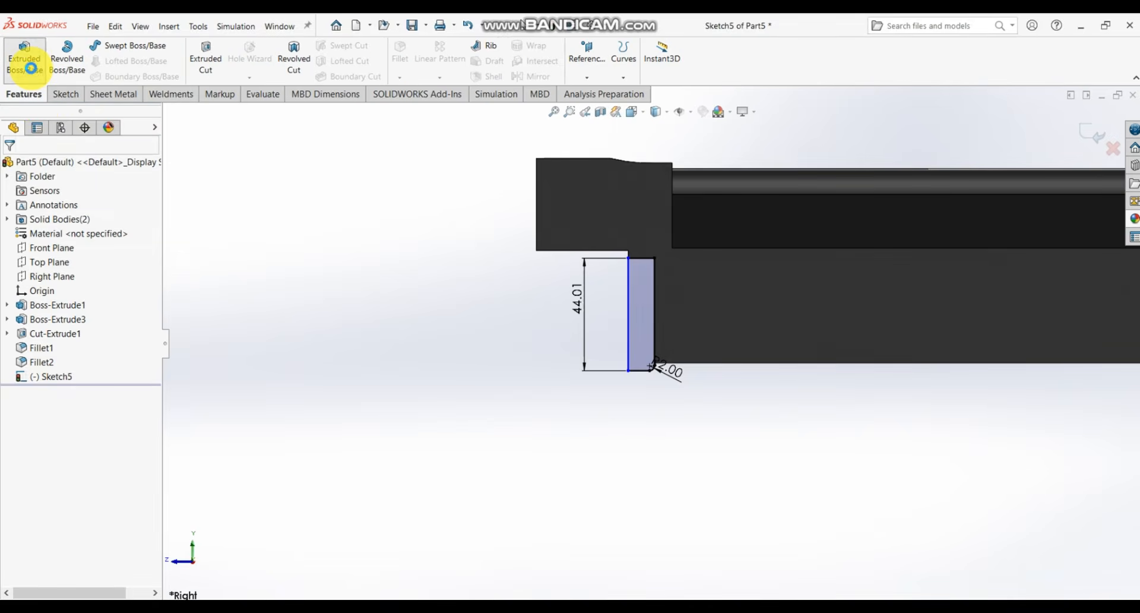
{"action": "scroll", "coordinate": [655, 257], "scroll_direction": "down", "scroll_amount": 3}
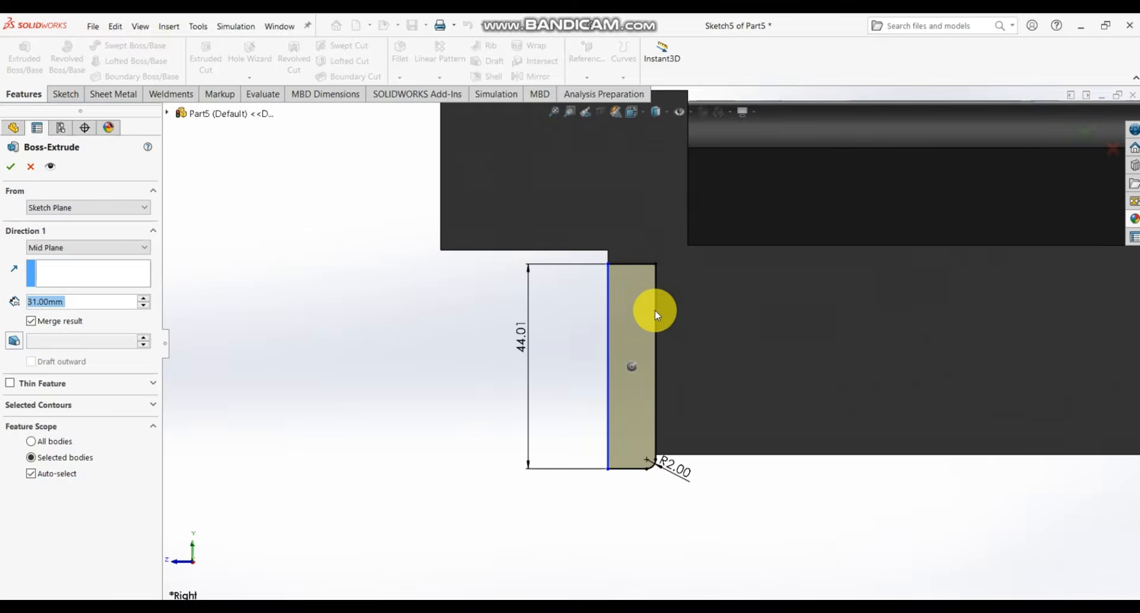
{"action": "scroll", "coordinate": [650, 356], "scroll_direction": "up", "scroll_amount": 1}
{"action": "middle_click_drag", "start_coordinate": [675, 509], "coordinate": [501, 439]}
{"action": "scroll", "coordinate": [725, 543], "scroll_direction": "up", "scroll_amount": 3}
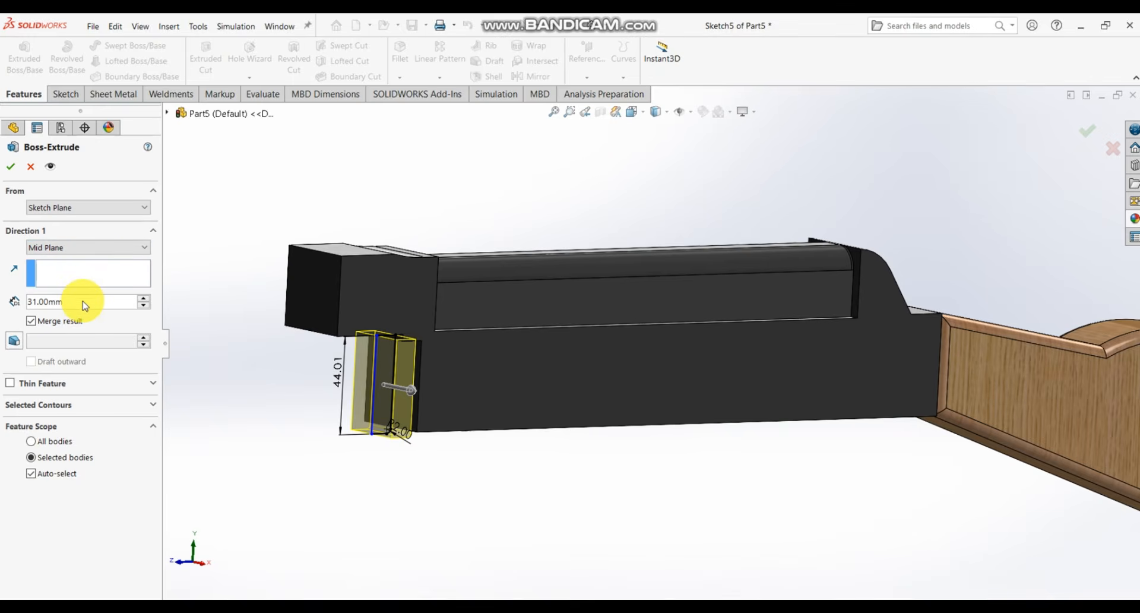
{"action": "left_click_drag", "start_coordinate": [84, 301], "coordinate": [30, 300]}
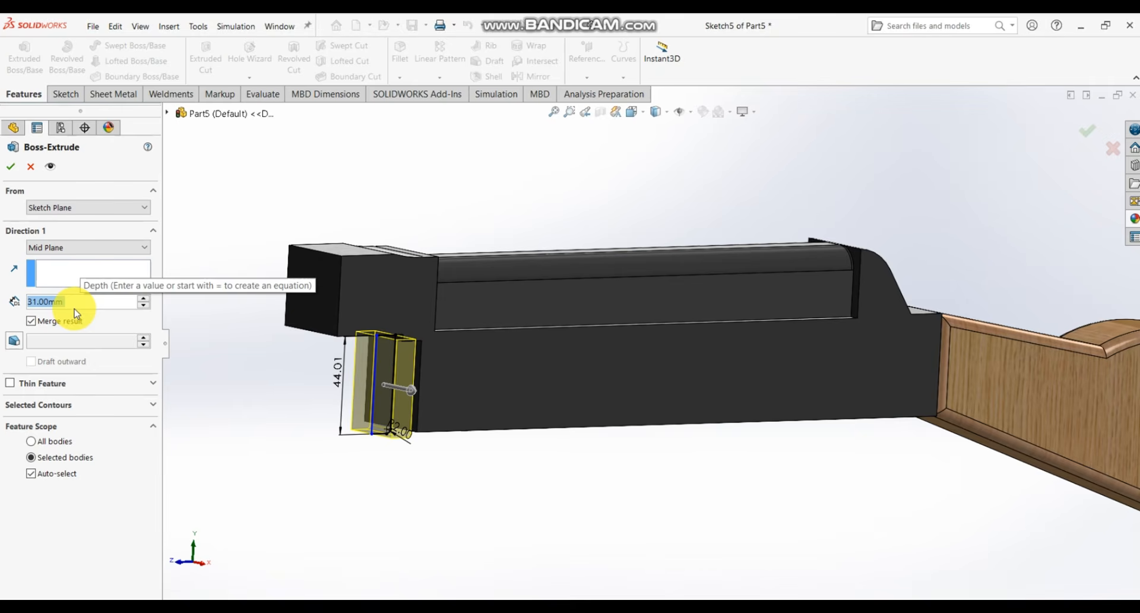
{"action": "type", "text": "45"}
{"action": "key", "text": "Return"}
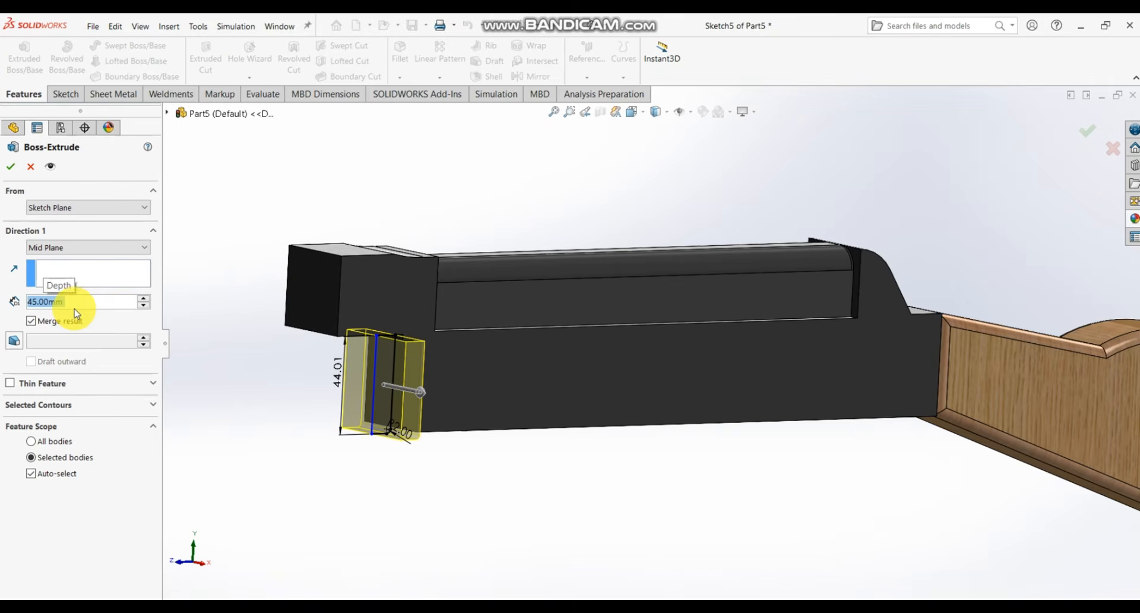
{"action": "left_click", "coordinate": [9, 168]}
{"action": "left_click", "coordinate": [337, 397]}
- Examine the new front block beneath the receiver's step, along with the whole rifle, from different angles and distances
{"action": "scroll", "coordinate": [347, 396], "scroll_direction": "up", "scroll_amount": 4}
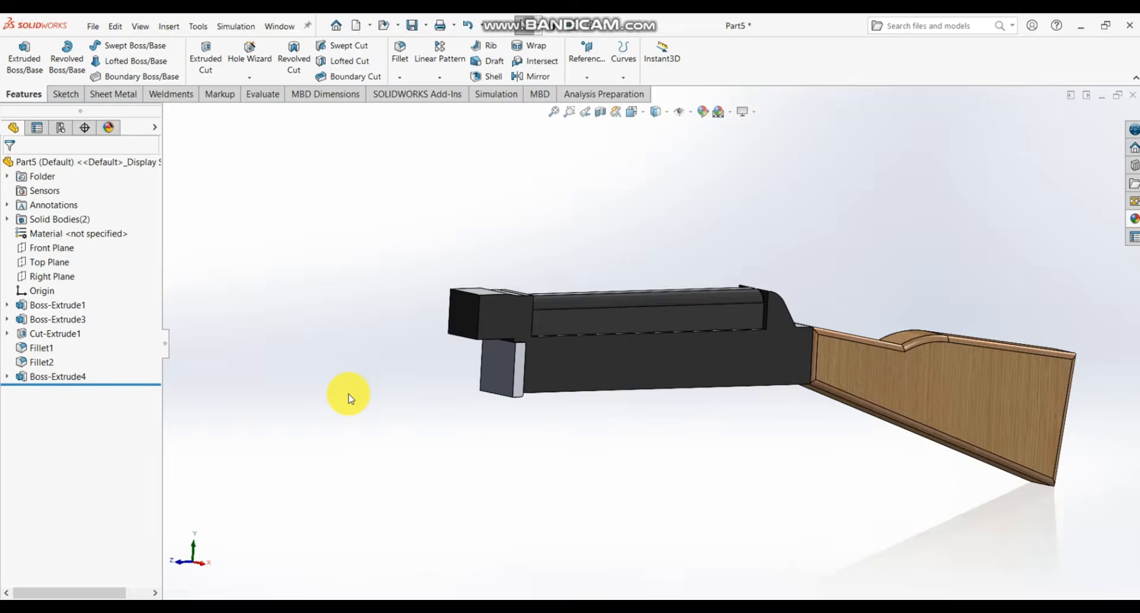
{"action": "middle_click_drag", "start_coordinate": [468, 337], "coordinate": [641, 410]}
{"action": "scroll", "coordinate": [699, 423], "scroll_direction": "up", "scroll_amount": 3}
{"action": "scroll", "coordinate": [444, 309], "scroll_direction": "down", "scroll_amount": 3}
{"action": "scroll", "coordinate": [535, 367], "scroll_direction": "down", "scroll_amount": 2}
{"action": "mouse_move", "coordinate": [529, 313]}
{"action": "middle_mouse_down"}
{"action": "mouse_move", "coordinate": [604, 297]}
{"action": "mouse_move", "coordinate": [674, 307]}
{"action": "mouse_move", "coordinate": [548, 316]}
{"action": "middle_mouse_up"}
{"action": "scroll", "coordinate": [548, 315], "scroll_direction": "up", "scroll_amount": 5}
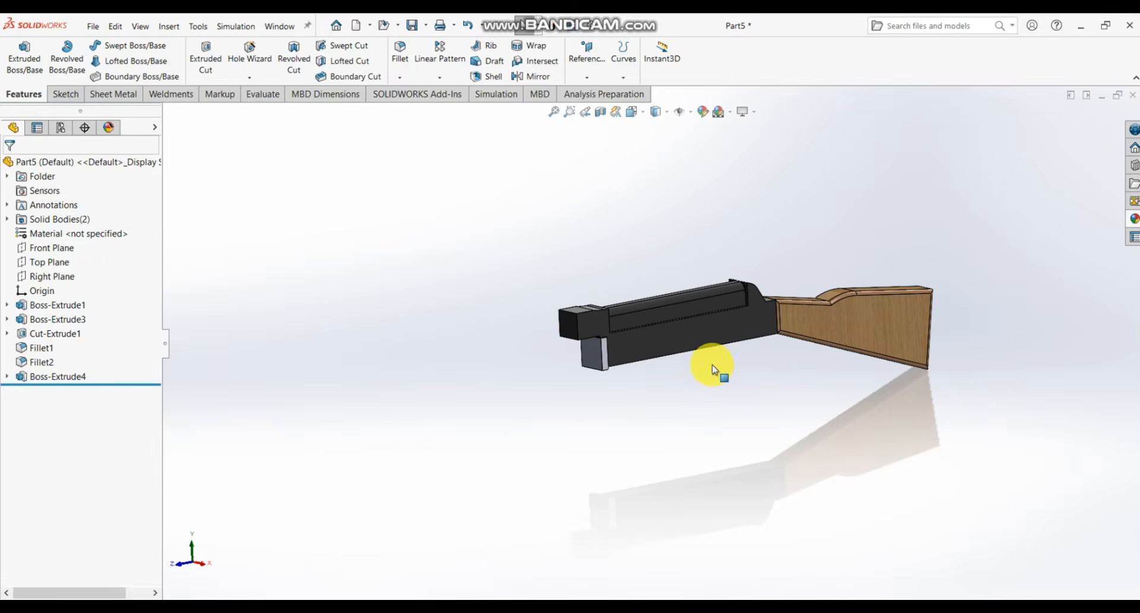
{"action": "scroll", "coordinate": [677, 338], "scroll_direction": "down", "scroll_amount": 3}
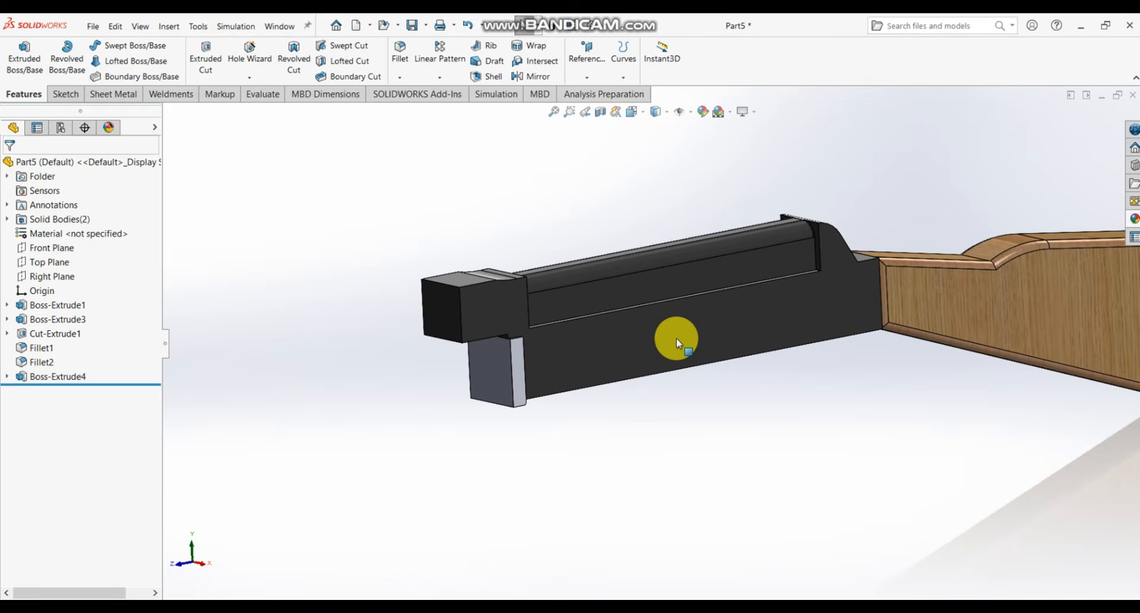
{"action": "scroll", "coordinate": [483, 307], "scroll_direction": "down", "scroll_amount": 3}
{"action": "scroll", "coordinate": [484, 308], "scroll_direction": "up", "scroll_amount": 3}
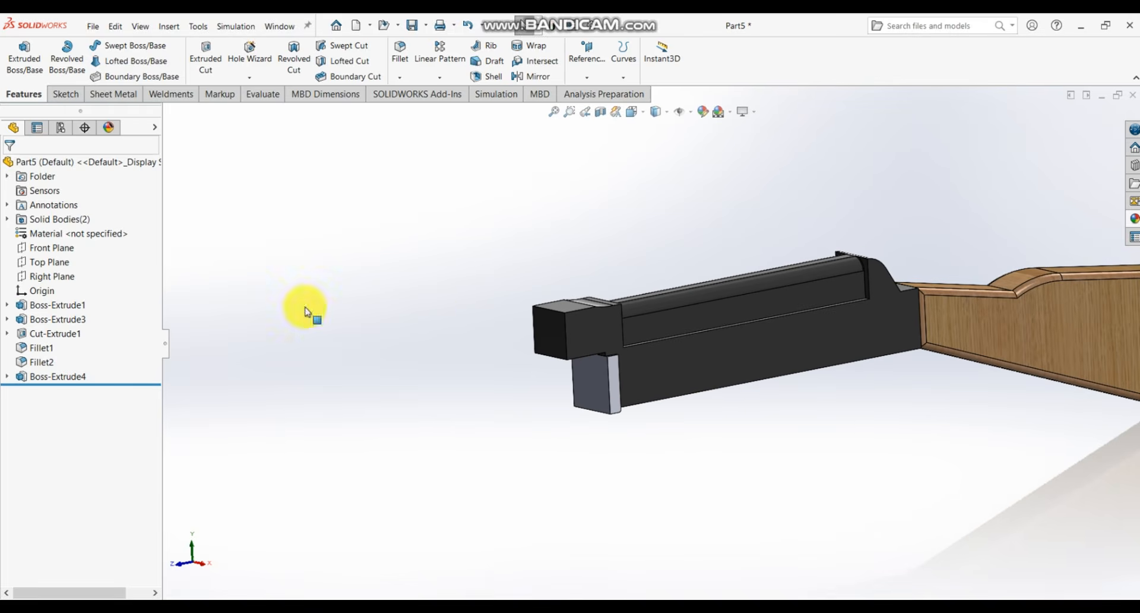
- On the Right Plane, sketch a closed L-shaped outline ahead of the receiver's front face, about 31 mm long and about 14 mm high at that face
{"action": "left_click", "coordinate": [65, 281]}
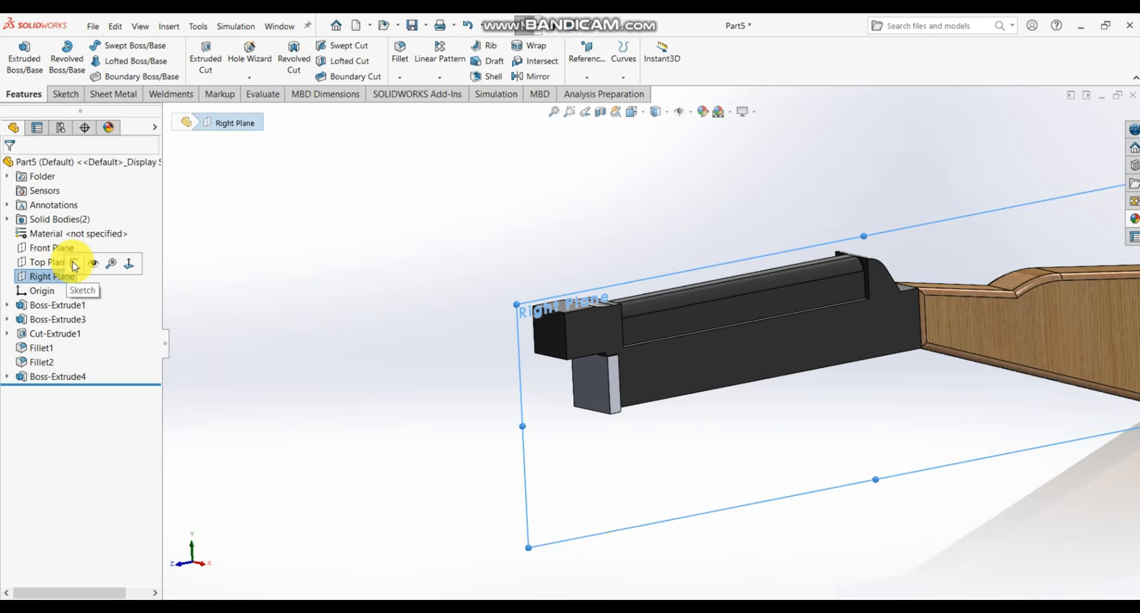
{"action": "left_click", "coordinate": [74, 265]}
{"action": "scroll", "coordinate": [415, 280], "scroll_direction": "down", "scroll_amount": 5}
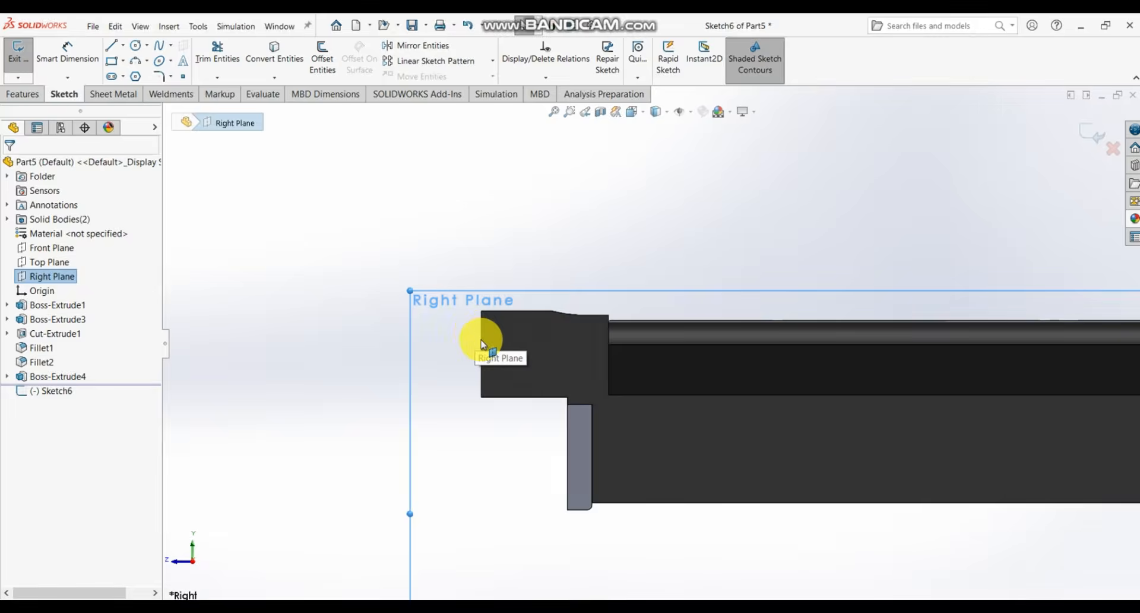
{"action": "scroll", "coordinate": [482, 340], "scroll_direction": "down", "scroll_amount": 1}
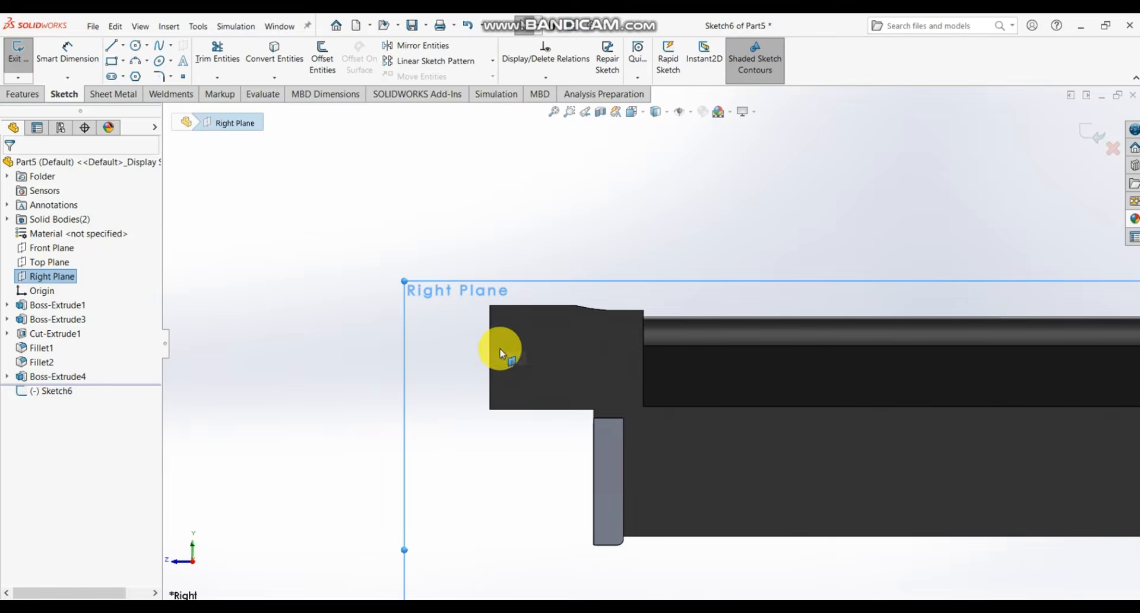
{"action": "left_click", "coordinate": [126, 50]}
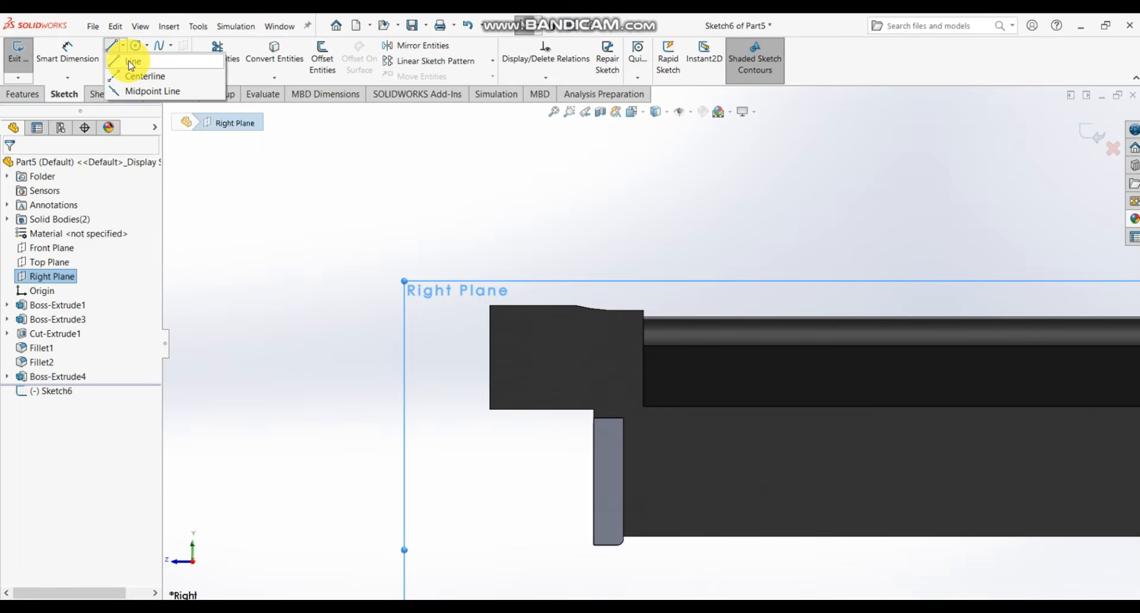
{"action": "left_click", "coordinate": [131, 62]}
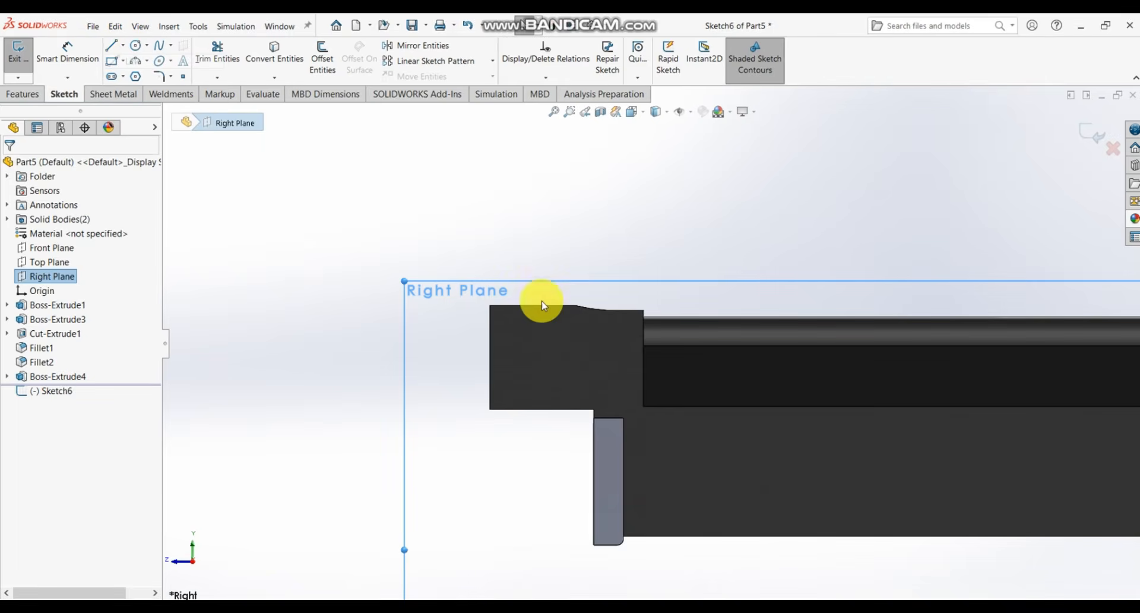
{"action": "left_click", "coordinate": [490, 333]}
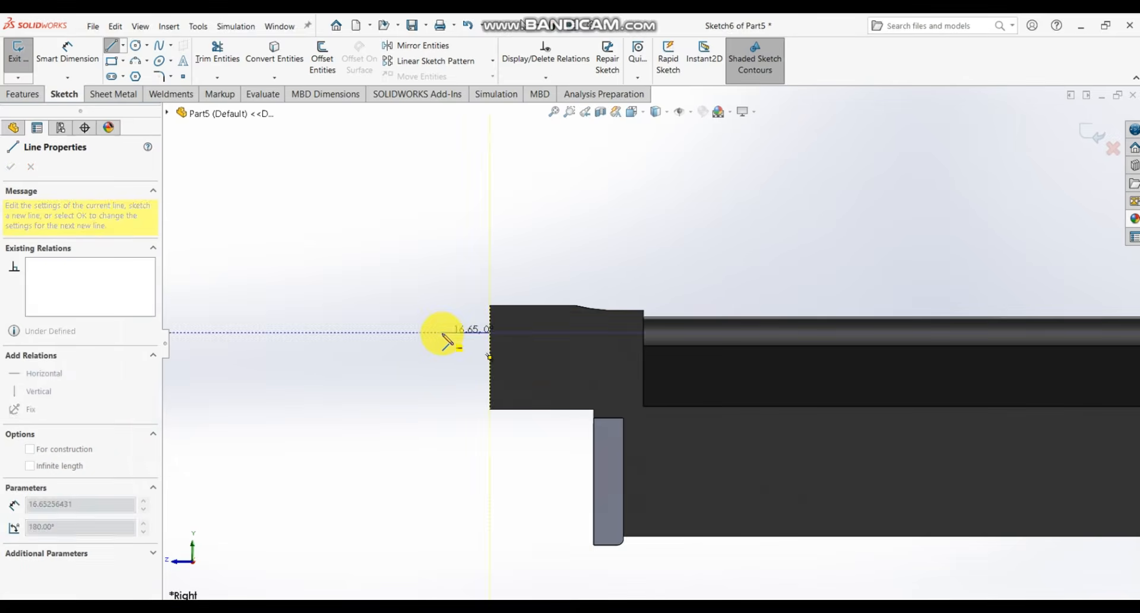
{"action": "left_click", "coordinate": [442, 333]}
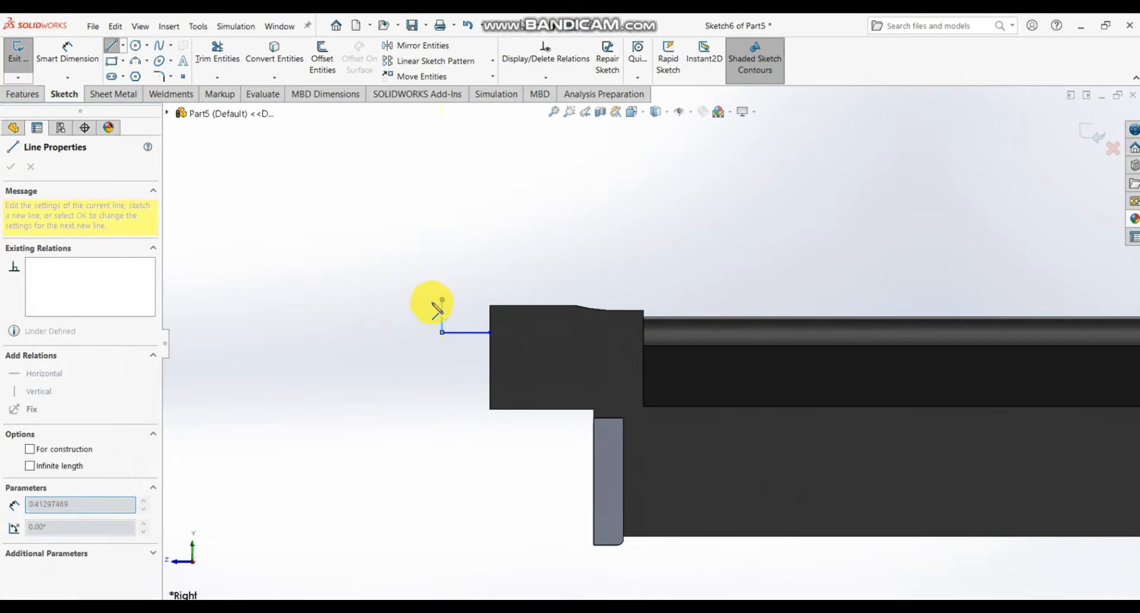
{"action": "left_click", "coordinate": [400, 299]}
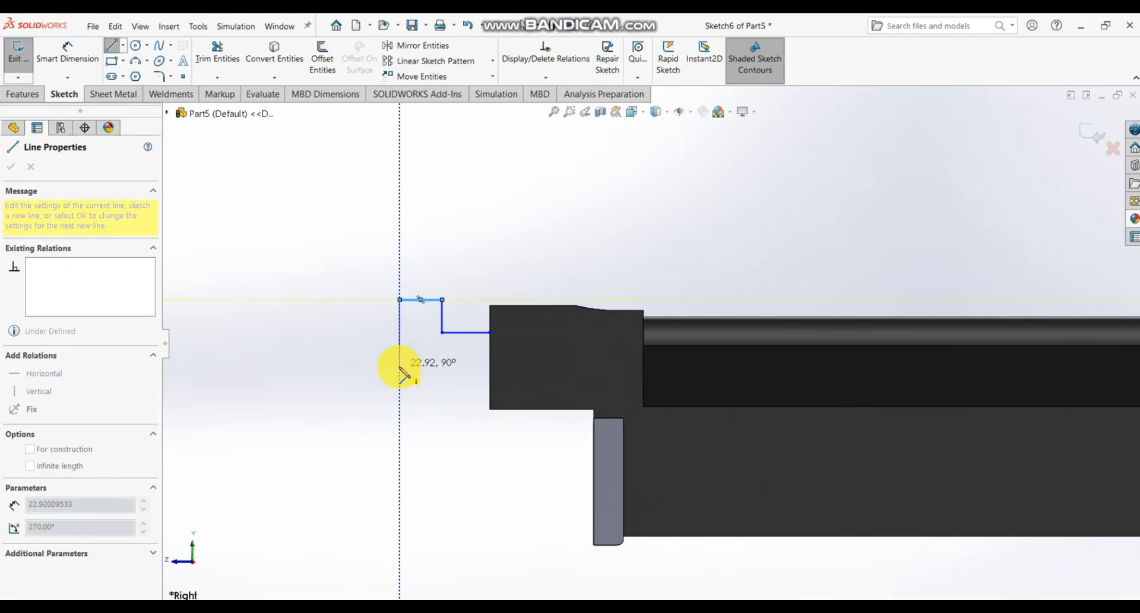
{"action": "left_click", "coordinate": [399, 373]}
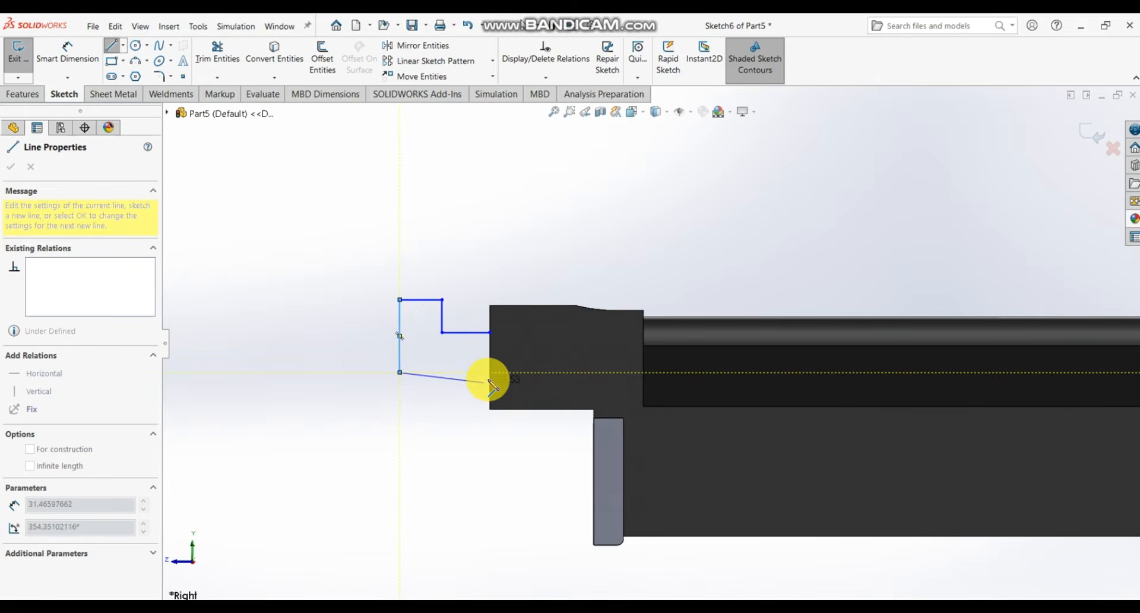
{"action": "left_click", "coordinate": [491, 372]}
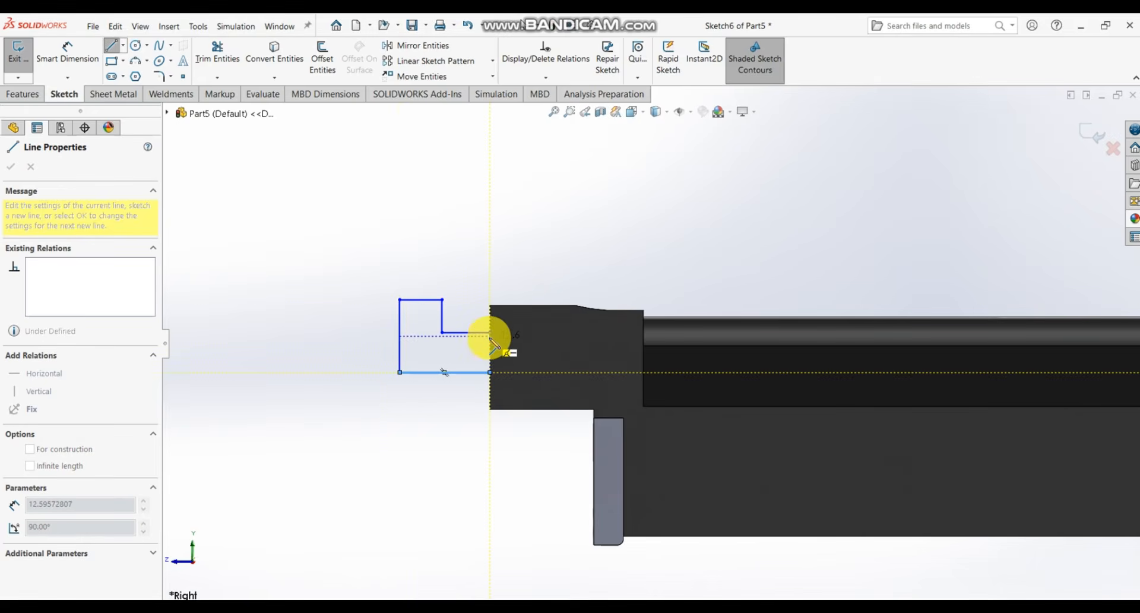
{"action": "left_click", "coordinate": [491, 333]}
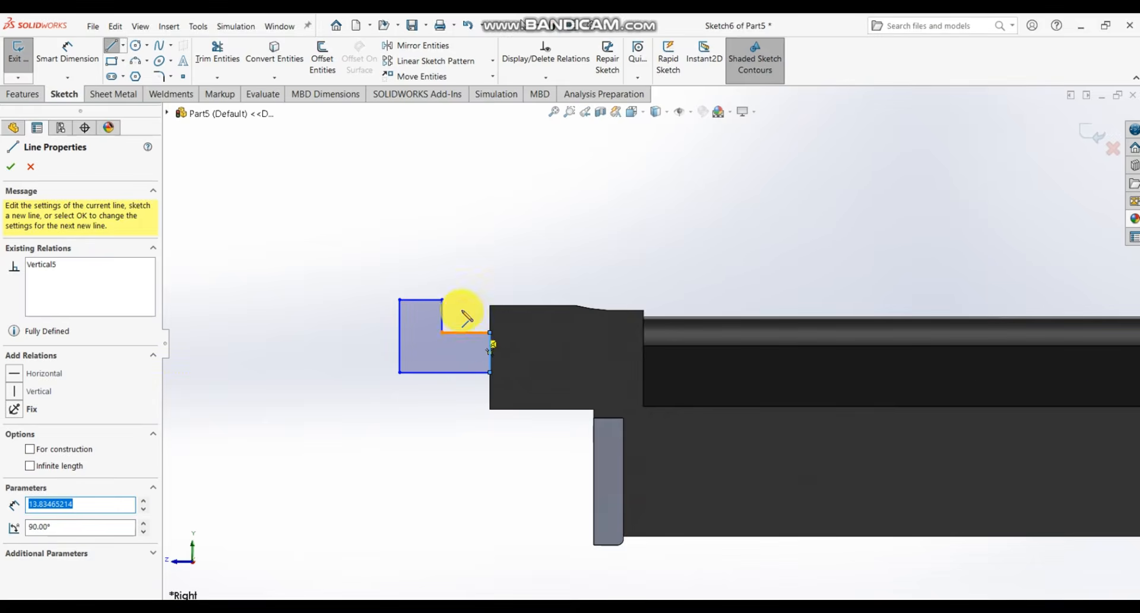
- Dimension the L-shaped outline's outer vertical edge to a height of 16.5 mm
{"action": "scroll", "coordinate": [462, 315], "scroll_direction": "down", "scroll_amount": 3}
{"action": "key", "text": "Escape"}
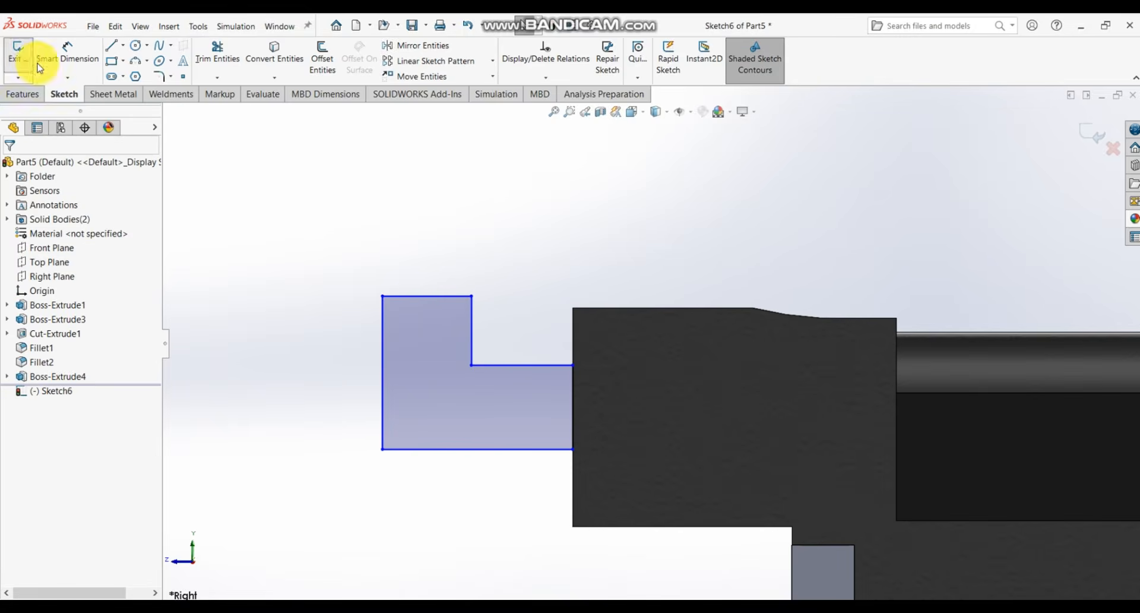
{"action": "left_click", "coordinate": [66, 52]}
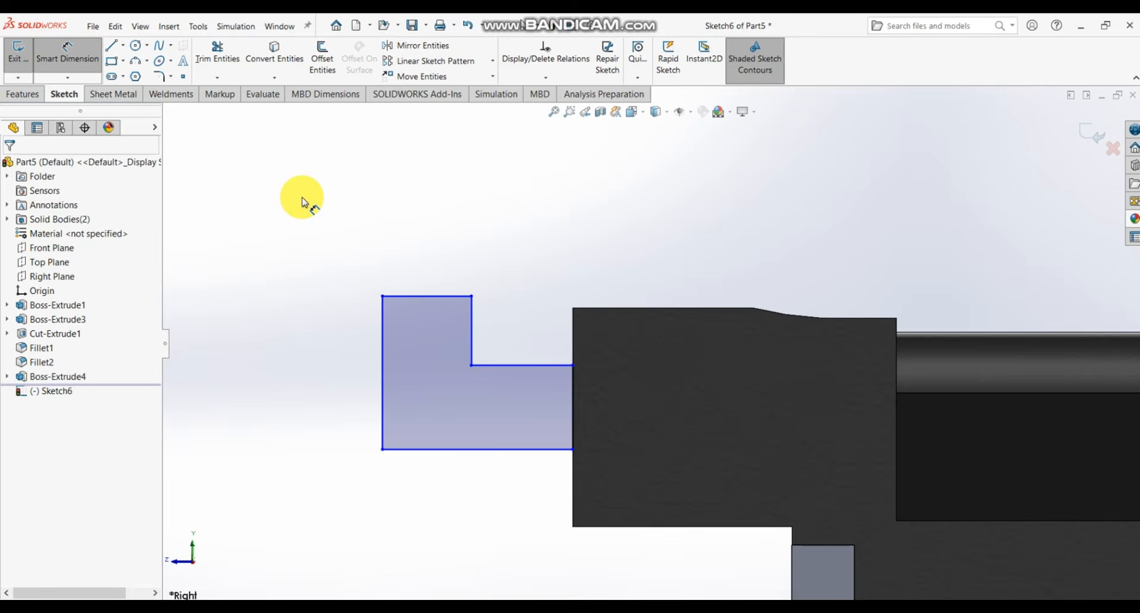
{"action": "left_click", "coordinate": [331, 371]}
{"action": "left_click", "coordinate": [274, 373]}
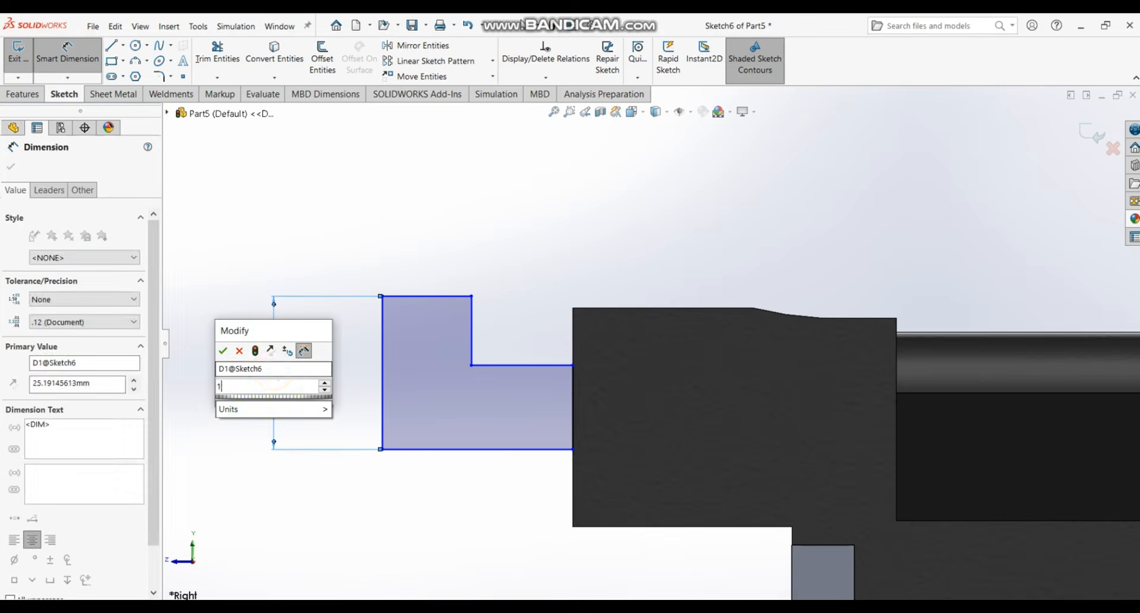
{"action": "type", "text": "16.5"}
{"action": "key", "text": "Return"}
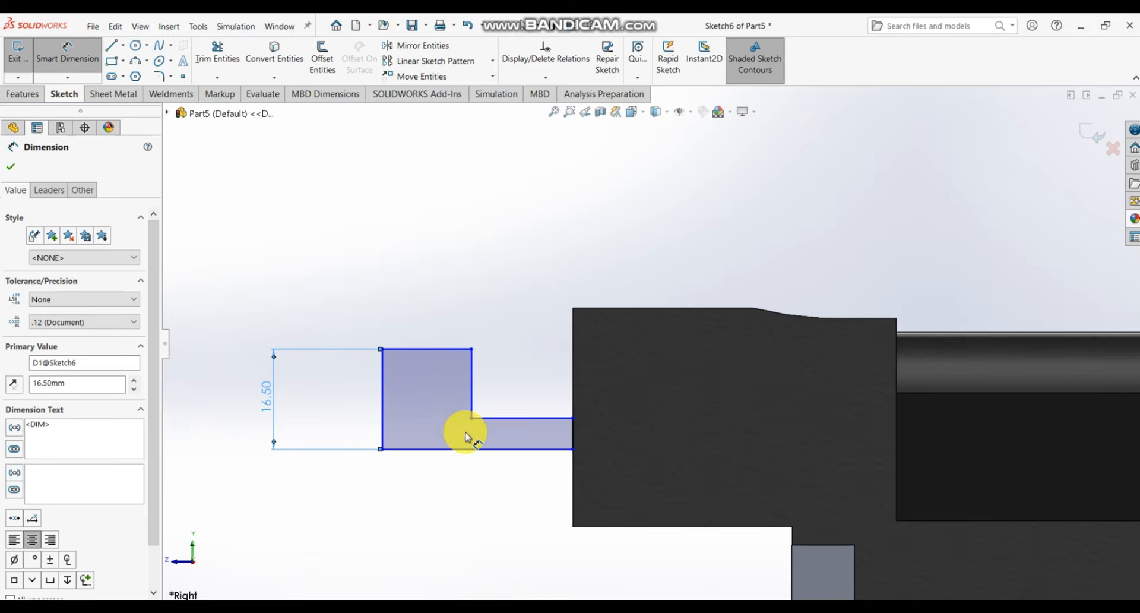
- Dimension the outline's lower horizontal edge to a length of 13.27 mm
{"action": "left_click", "coordinate": [466, 450]}
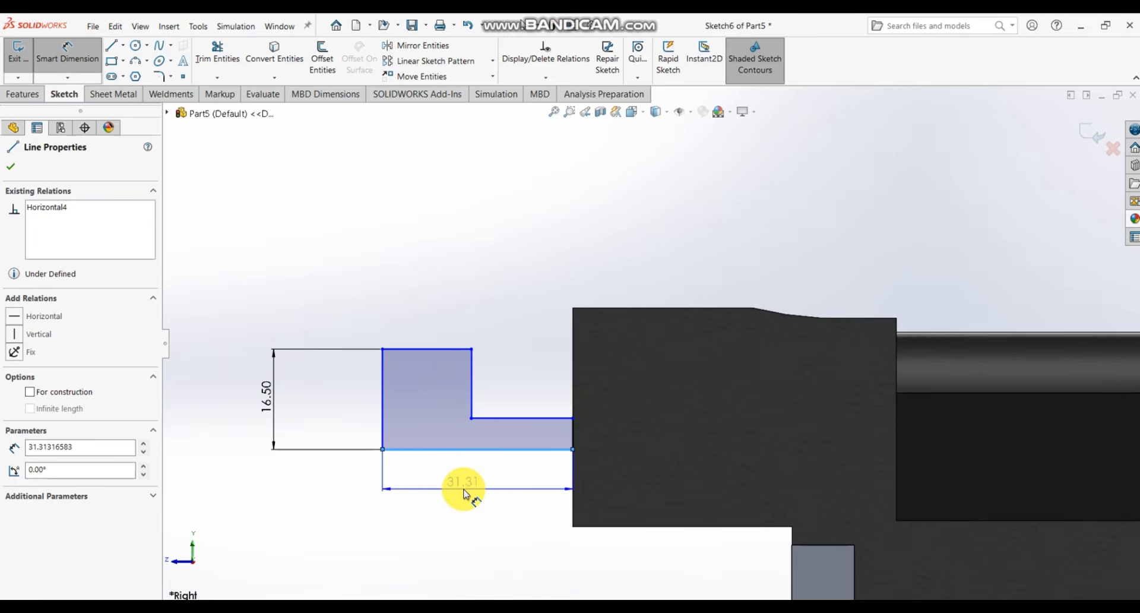
{"action": "left_click", "coordinate": [464, 494]}
{"action": "type", "text": "13."}
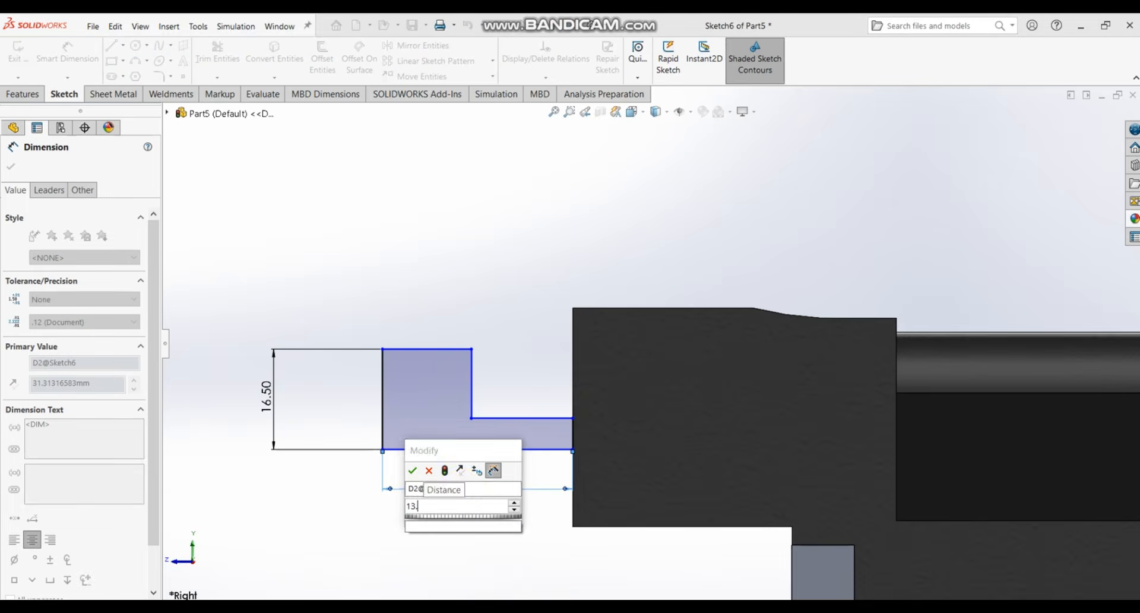
{"action": "type", "text": "27"}
{"action": "key", "text": "Return"}
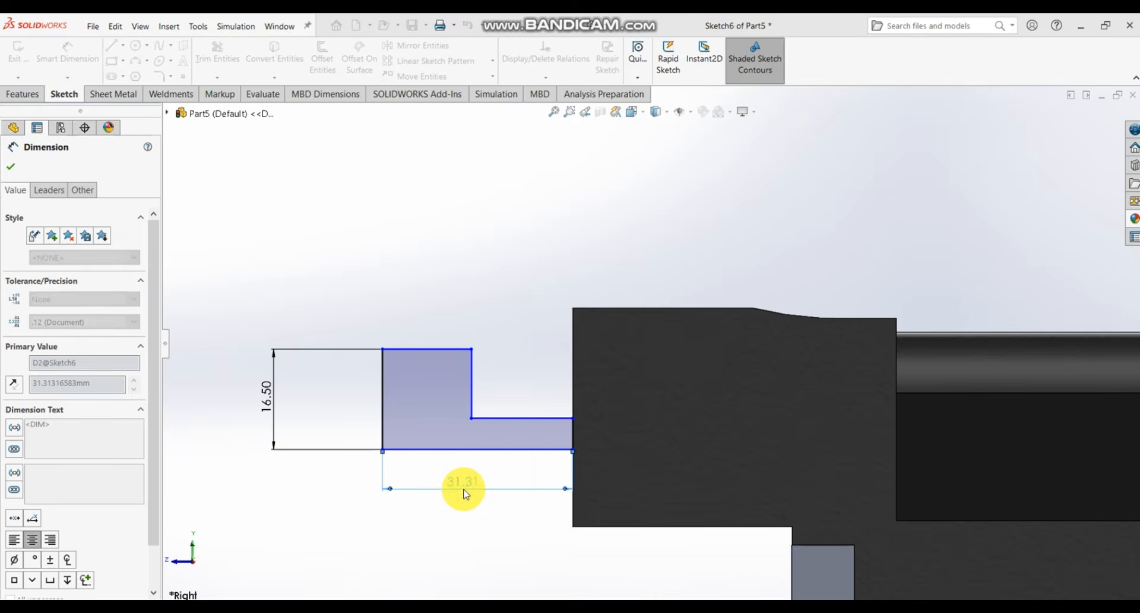
{"action": "key", "text": "Escape"}
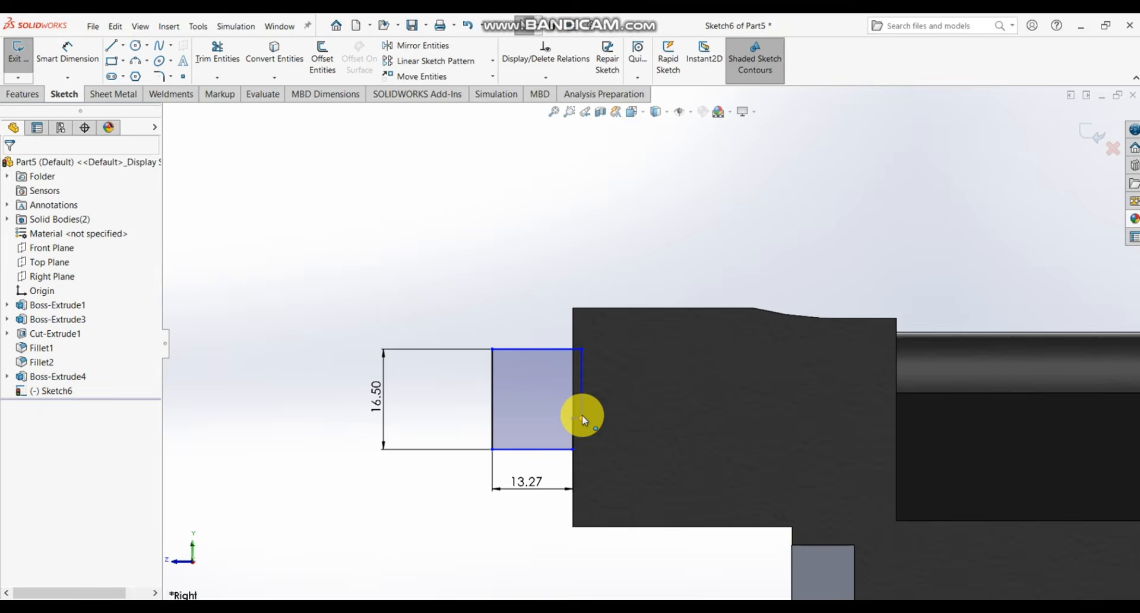
- Move the outline's inner step corner ahead of the receiver's front face, leaving the upper leg about 6 mm wide
{"action": "mouse_move", "coordinate": [580, 414]}
{"action": "left_mouse_down"}
{"action": "mouse_move", "coordinate": [522, 407]}
{"action": "mouse_move", "coordinate": [551, 429]}
{"action": "mouse_move", "coordinate": [556, 378]}
{"action": "left_mouse_up"}
{"action": "scroll", "coordinate": [527, 388], "scroll_direction": "down", "scroll_amount": 3}
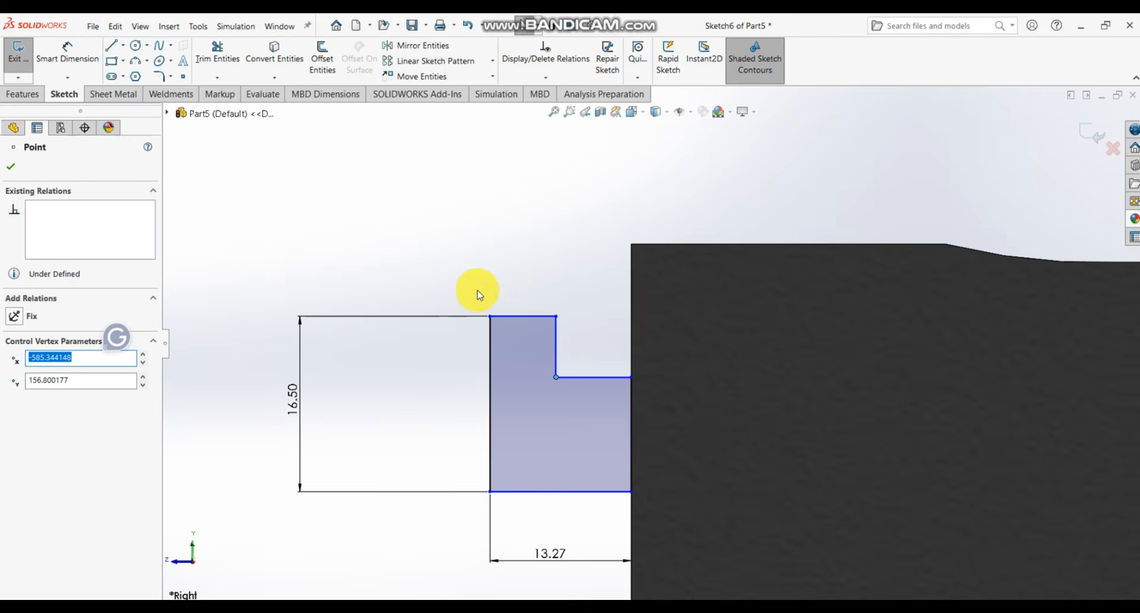
{"action": "key", "text": "Escape"}
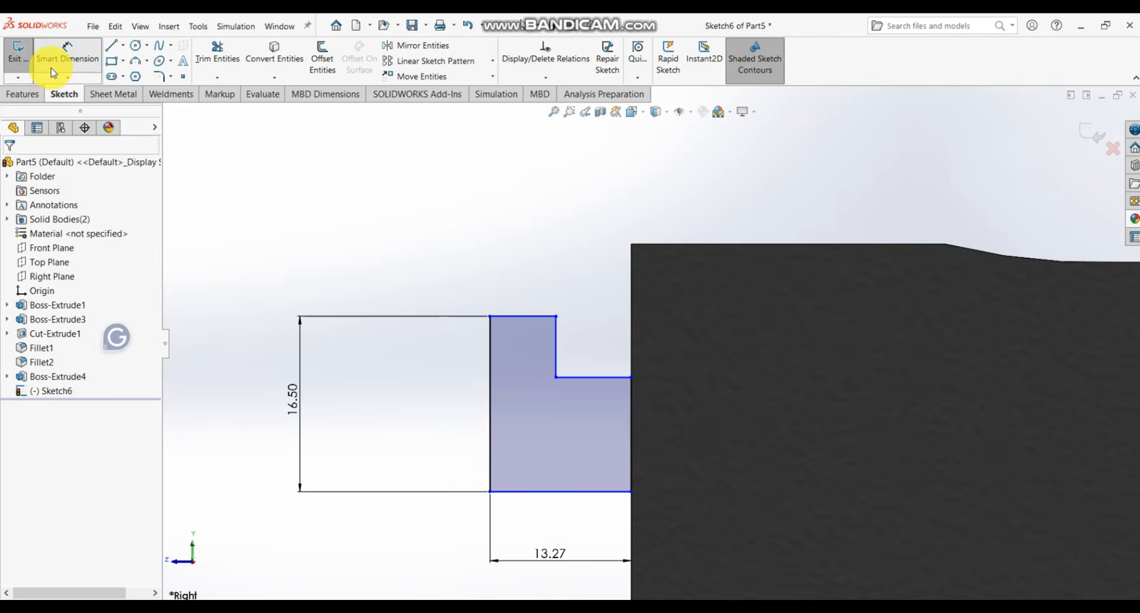
- Dimension the outline's top horizontal edge to a width of 6.39 mm
{"action": "left_click", "coordinate": [54, 73]}
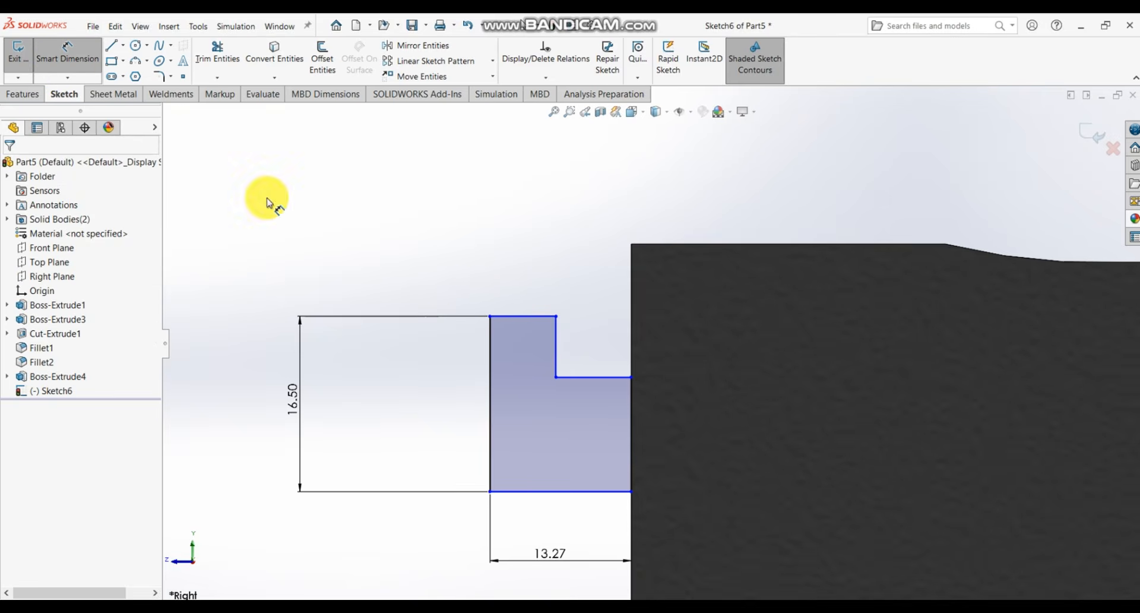
{"action": "left_click", "coordinate": [507, 321]}
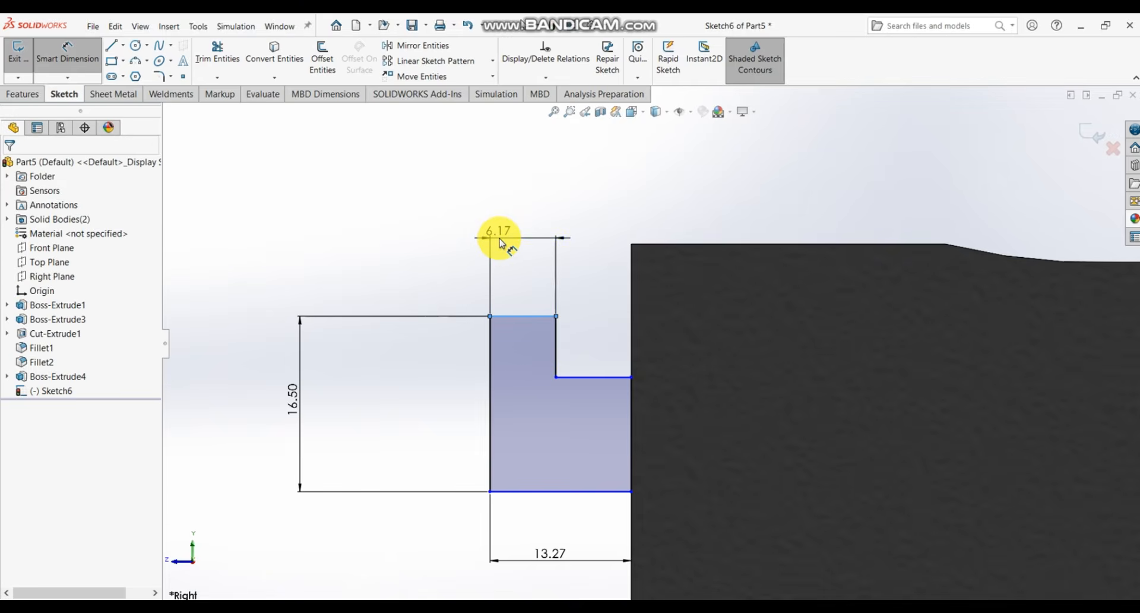
{"action": "left_click", "coordinate": [501, 241]}
{"action": "type", "text": "6.3"}
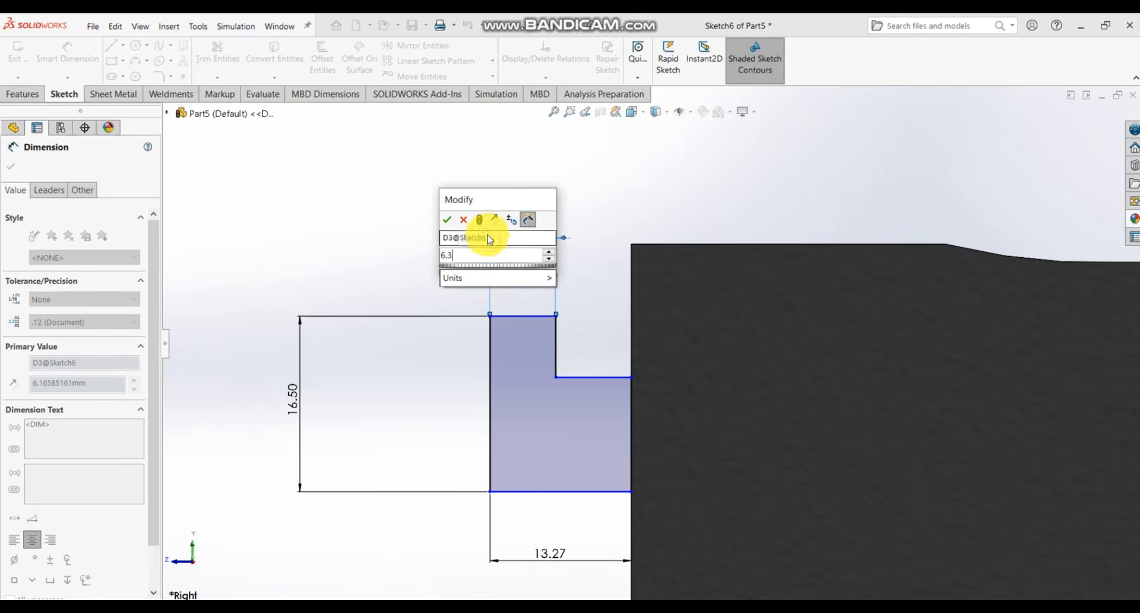
{"action": "type", "text": "9"}
{"action": "left_click", "coordinate": [447, 219]}
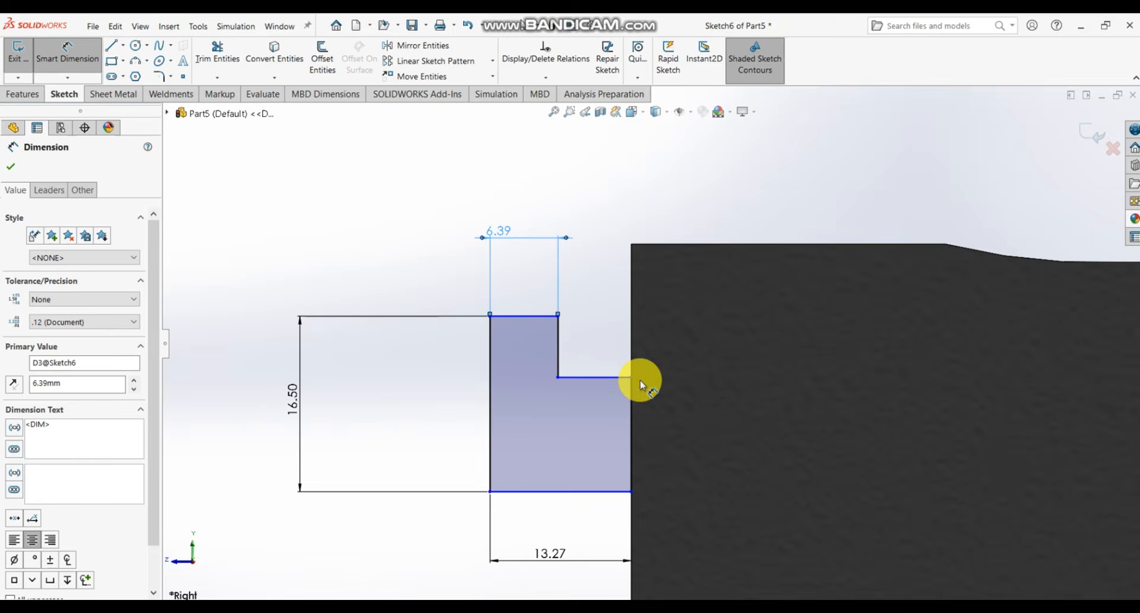
{"action": "left_click", "coordinate": [591, 378]}
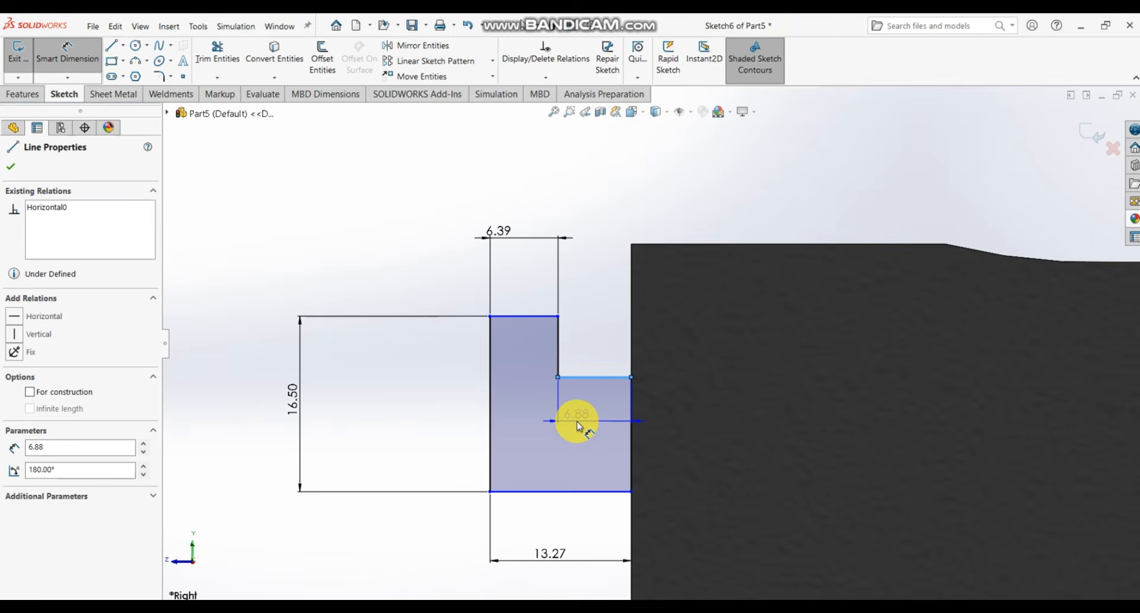
{"action": "left_click", "coordinate": [579, 425]}
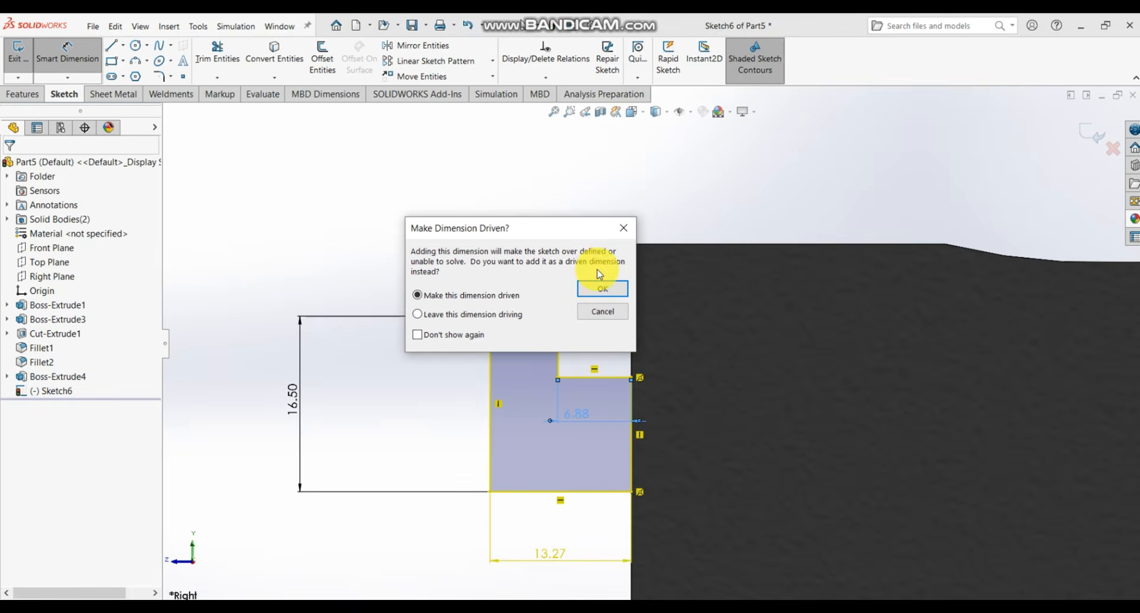
{"action": "left_click", "coordinate": [624, 228]}
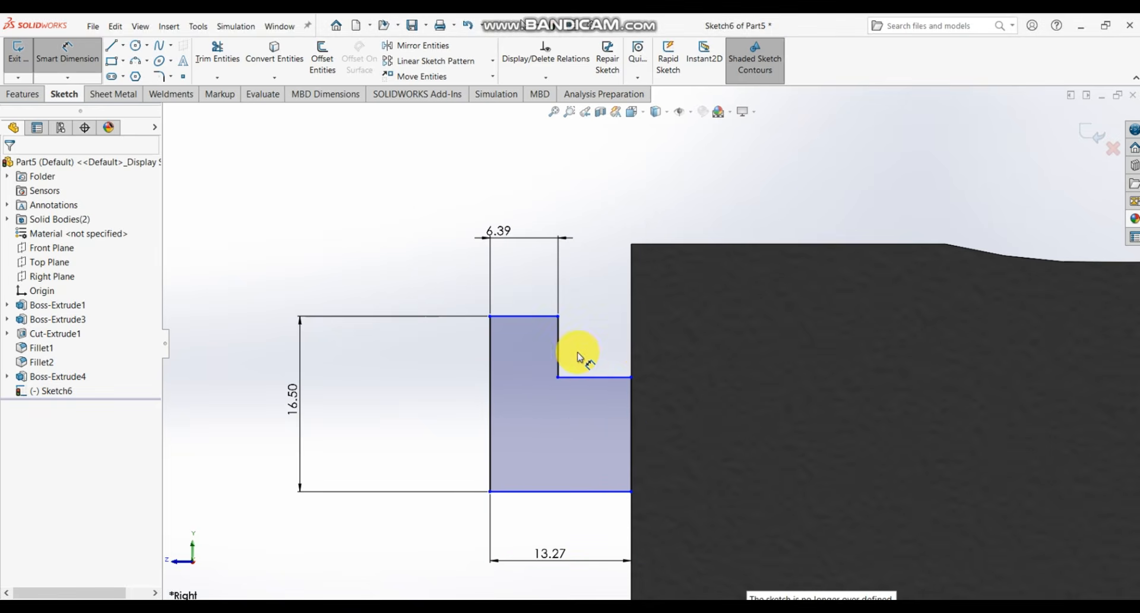
{"action": "scroll", "coordinate": [618, 506], "scroll_direction": "up", "scroll_amount": 2}
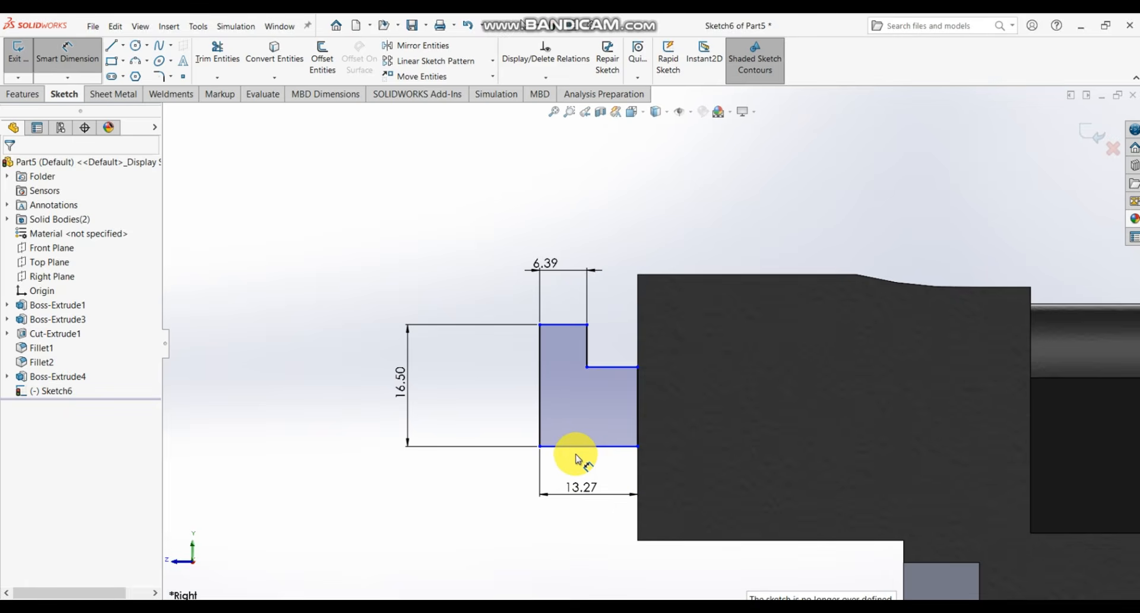
{"action": "left_click", "coordinate": [599, 367]}
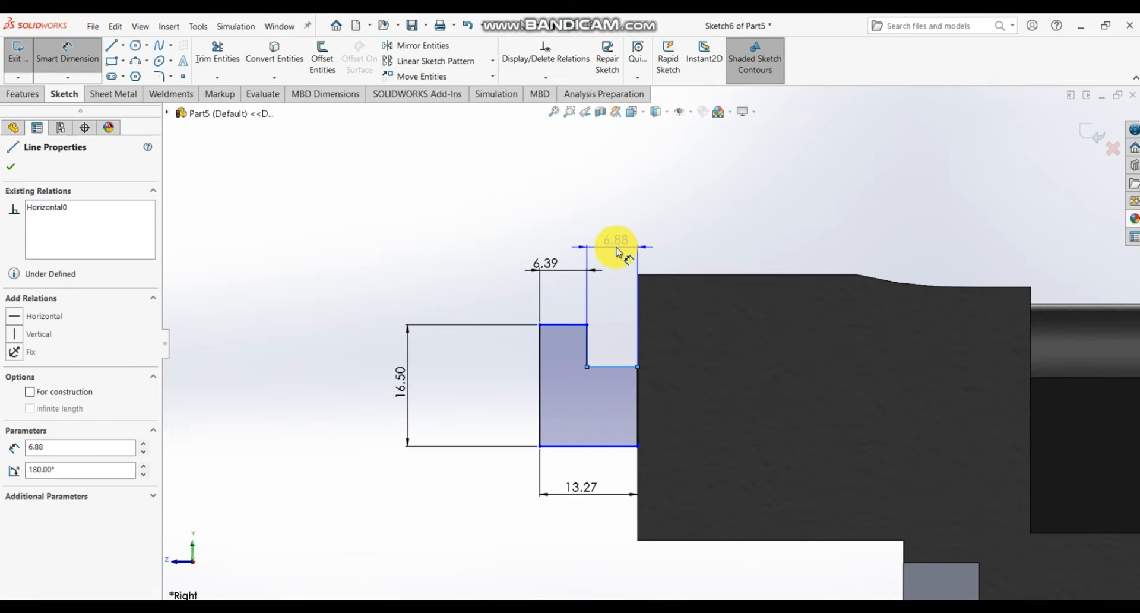
{"action": "key", "text": "Escape"}
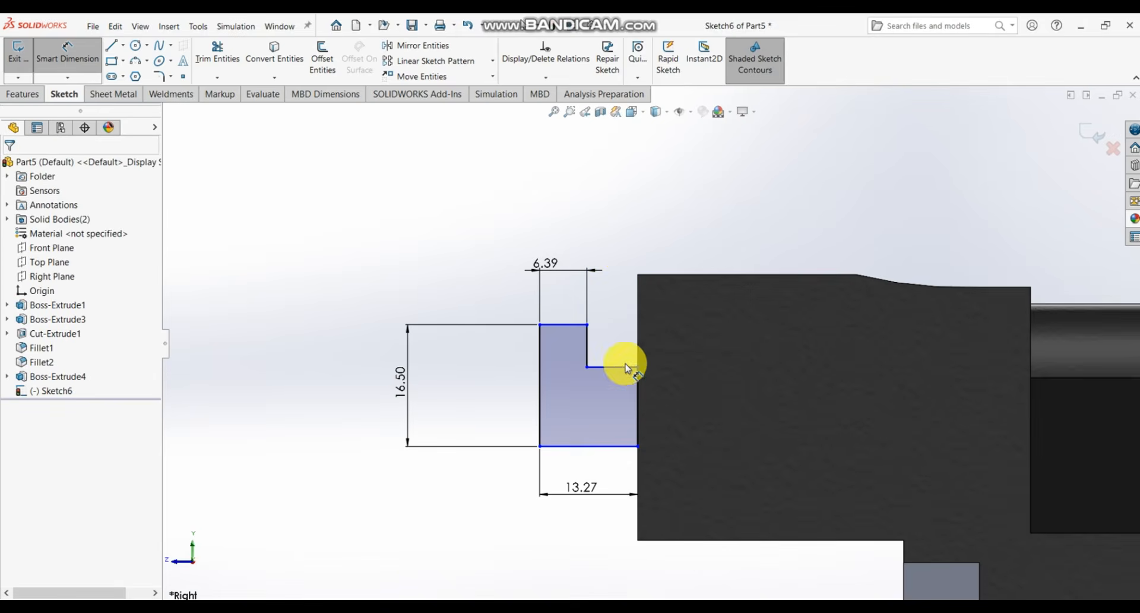
{"action": "scroll", "coordinate": [653, 398], "scroll_direction": "up", "scroll_amount": 2}
{"action": "scroll", "coordinate": [675, 379], "scroll_direction": "down", "scroll_amount": 2}
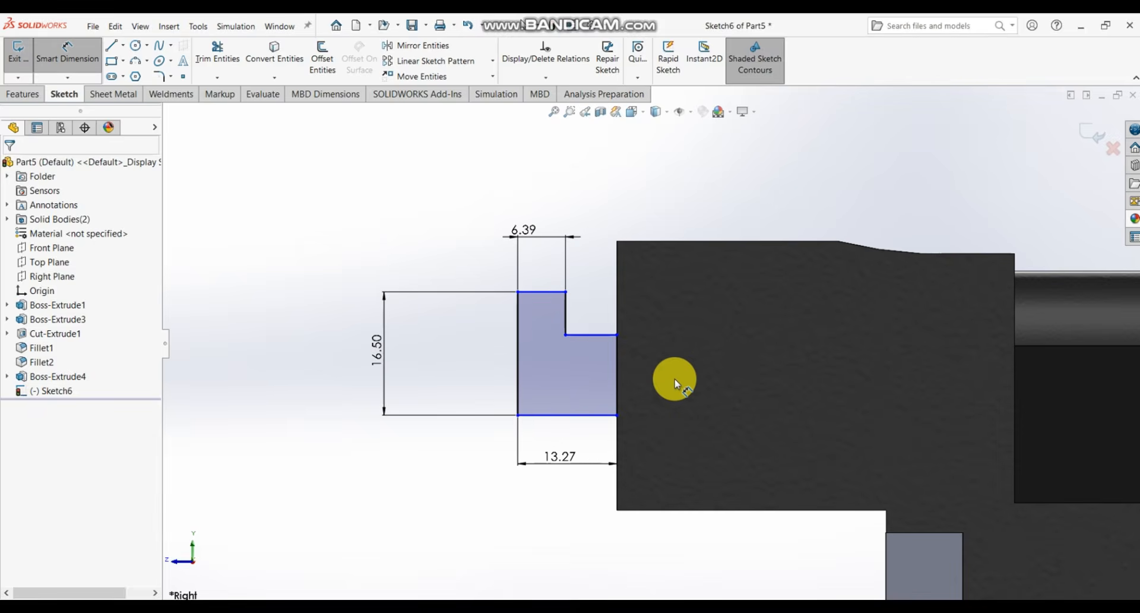
{"action": "key", "text": "Escape"}
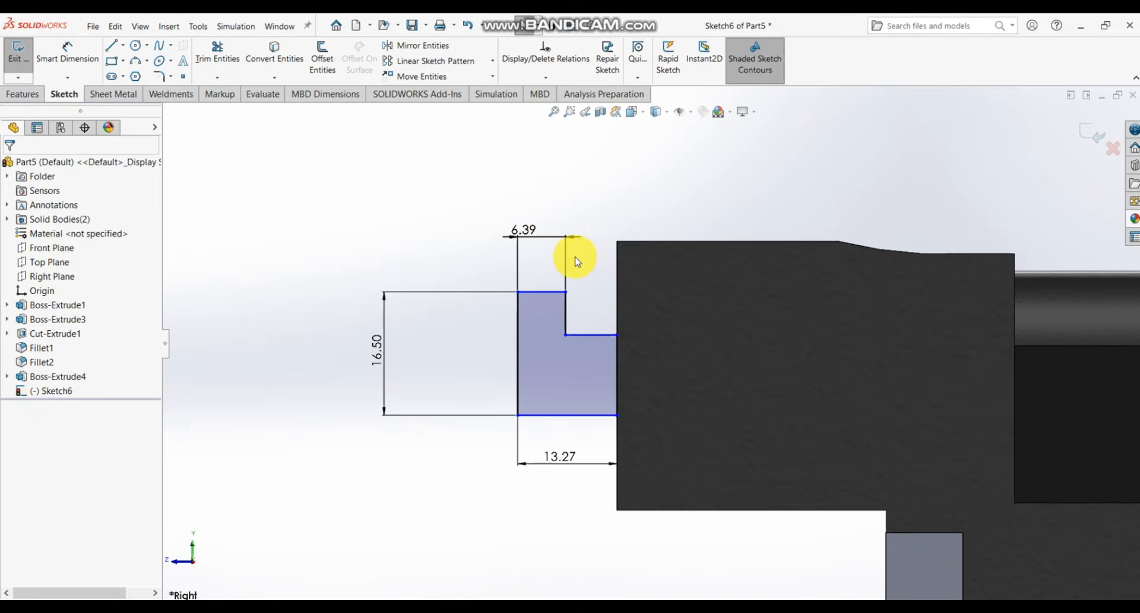
- Revolve the L-shaped profile 360 degrees around its lower horizontal edge as a boss with the result merged
{"action": "left_click", "coordinate": [18, 94]}
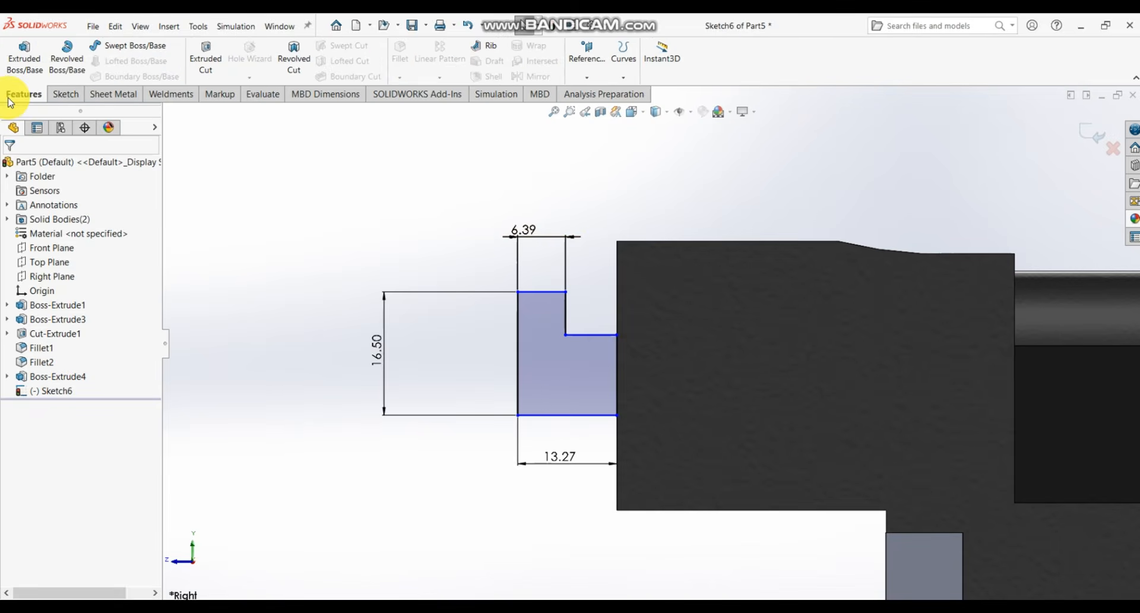
{"action": "left_click", "coordinate": [65, 56]}
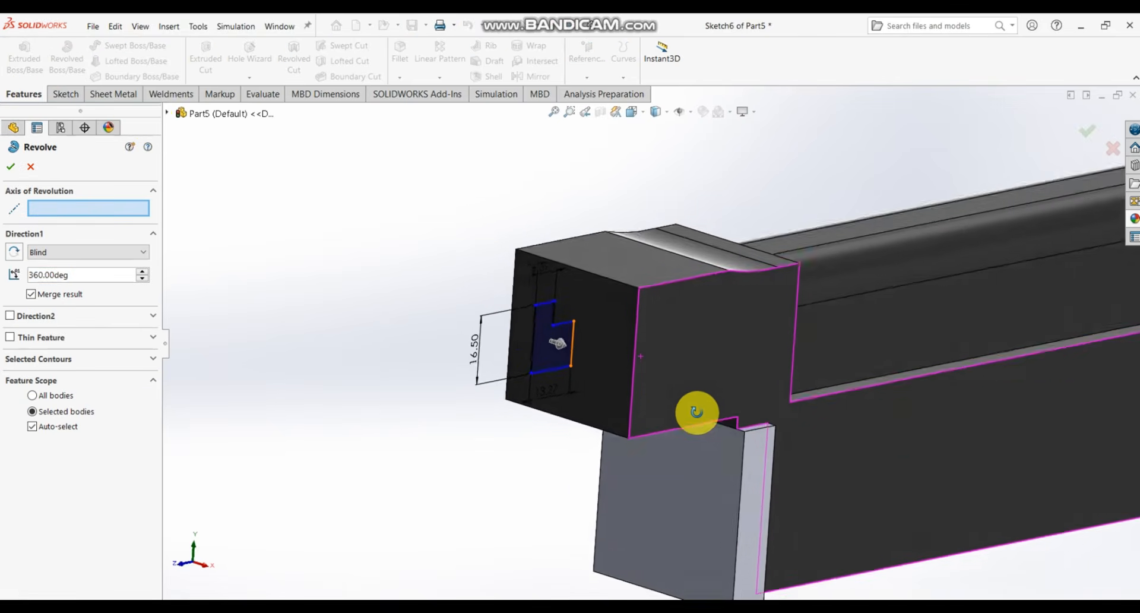
{"action": "scroll", "coordinate": [674, 397], "scroll_direction": "down", "scroll_amount": 3}
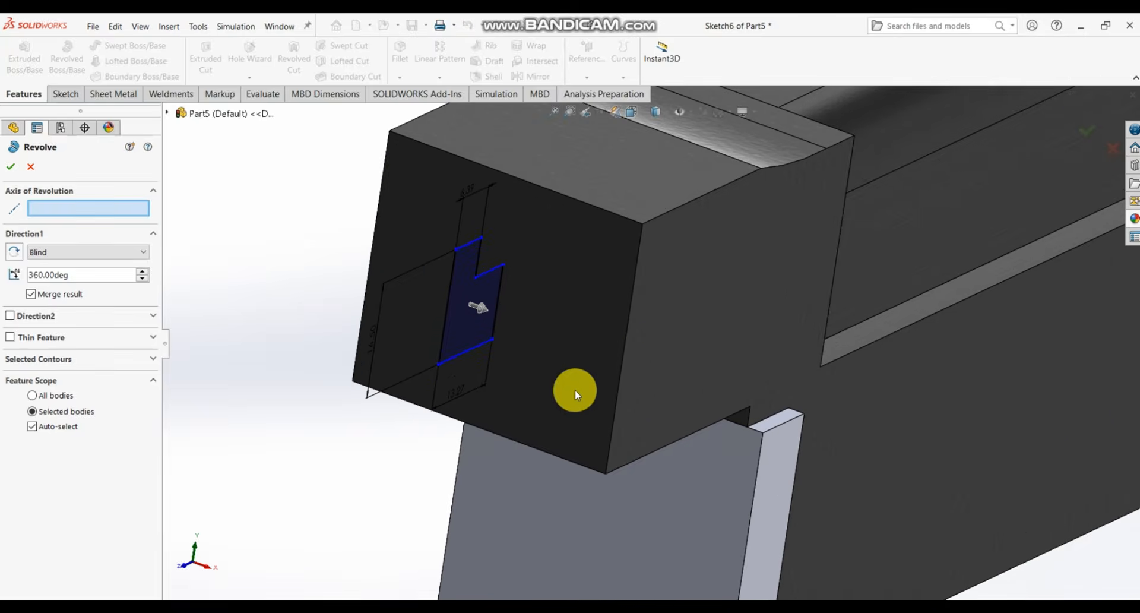
{"action": "left_click", "coordinate": [484, 351]}
{"action": "middle_click_drag", "start_coordinate": [474, 339], "coordinate": [437, 278]}
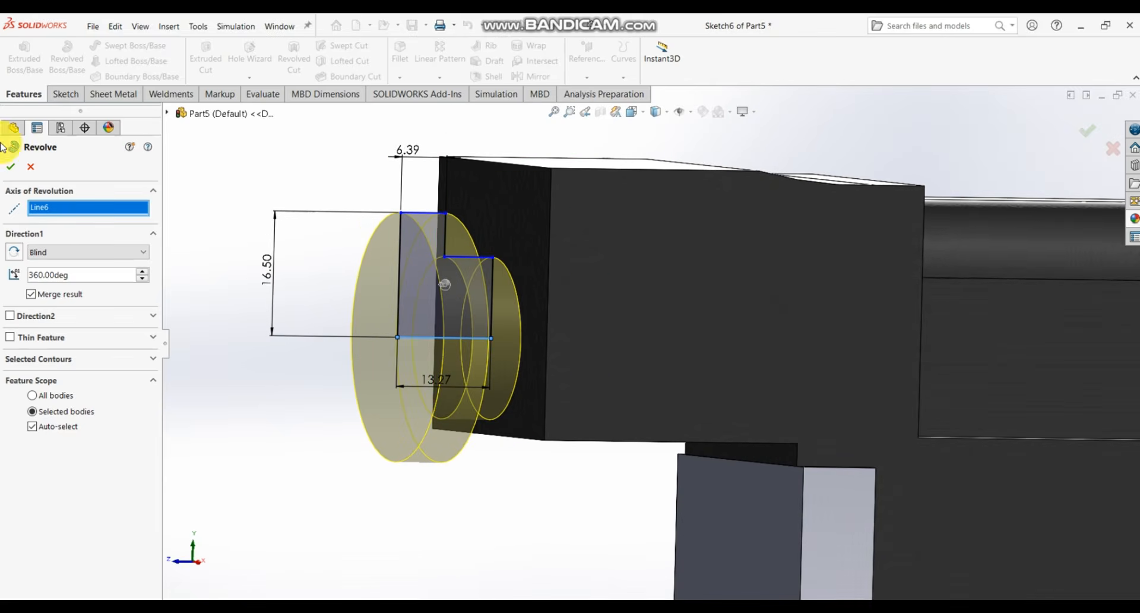
{"action": "left_click", "coordinate": [13, 168]}
- Examine the revolved stepped knob on the receiver's front face and the whole rifle from different angles and distances
{"action": "scroll", "coordinate": [400, 242], "scroll_direction": "up", "scroll_amount": 6}
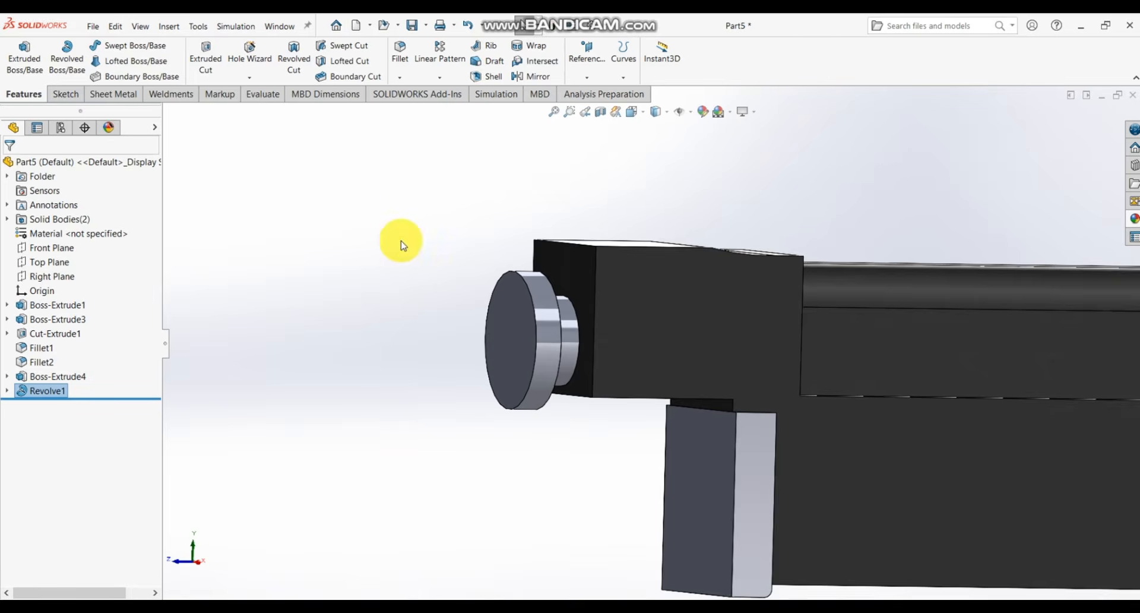
{"action": "middle_click_drag", "start_coordinate": [721, 324], "coordinate": [805, 383]}
{"action": "key", "text": "ctrl+7"}
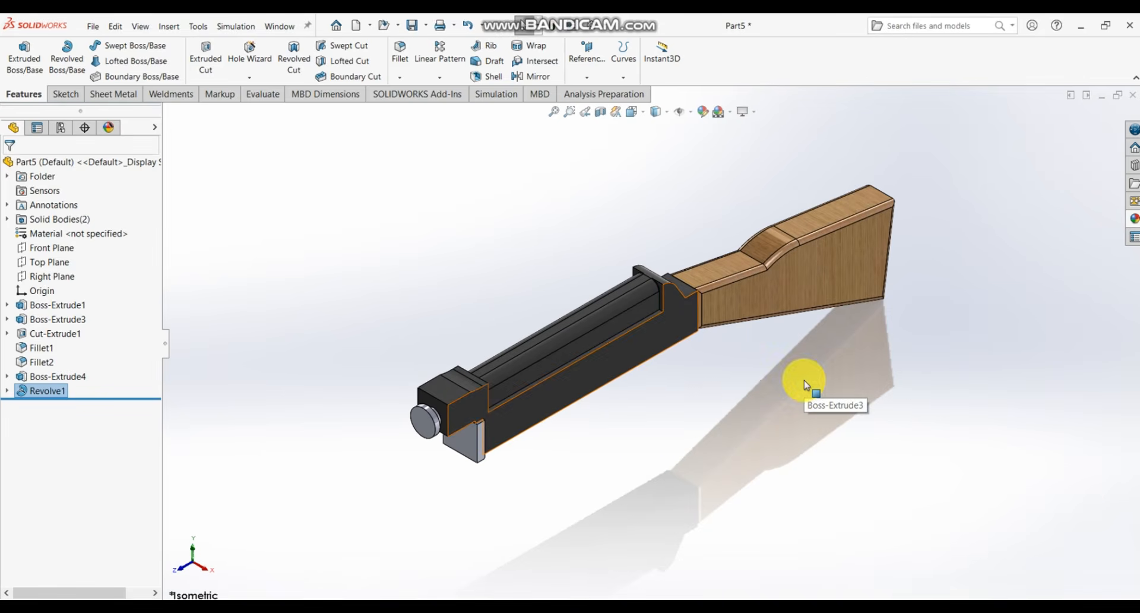
{"action": "scroll", "coordinate": [576, 429], "scroll_direction": "down", "scroll_amount": 4}
{"action": "mouse_move", "coordinate": [571, 421]}
{"action": "middle_mouse_down"}
{"action": "mouse_move", "coordinate": [567, 291]}
{"action": "mouse_move", "coordinate": [564, 401]}
{"action": "middle_mouse_up"}
{"action": "scroll", "coordinate": [548, 389], "scroll_direction": "up", "scroll_amount": 3}
{"action": "scroll", "coordinate": [533, 315], "scroll_direction": "down", "scroll_amount": 3}
{"action": "scroll", "coordinate": [579, 311], "scroll_direction": "up", "scroll_amount": 3}
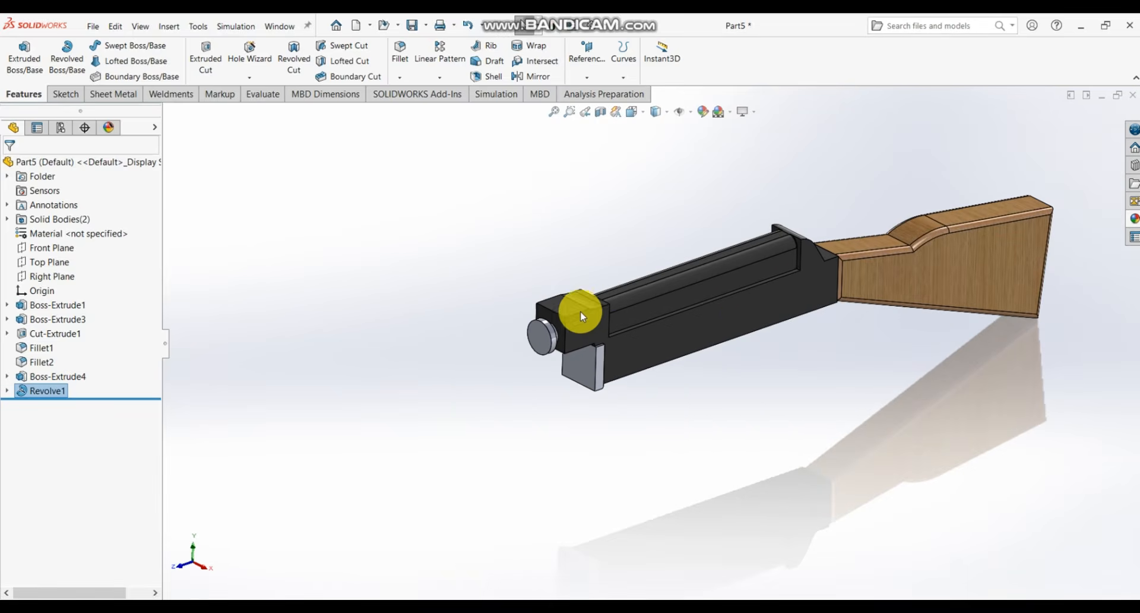
{"action": "middle_click_drag", "start_coordinate": [679, 325], "coordinate": [661, 298]}
{"action": "scroll", "coordinate": [604, 270], "scroll_direction": "down", "scroll_amount": 5}
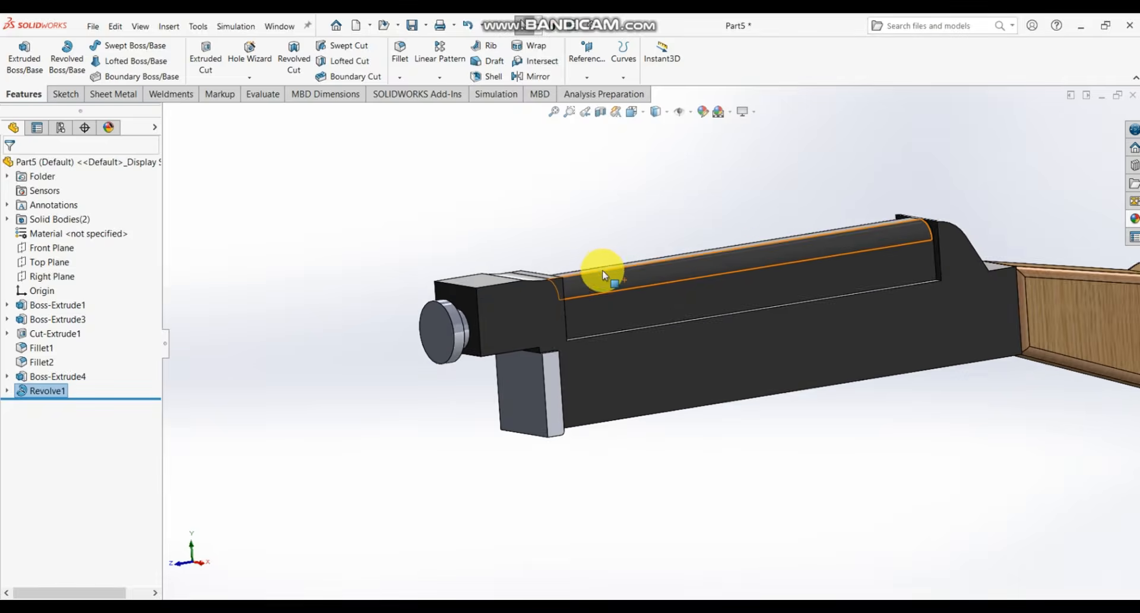
{"action": "scroll", "coordinate": [583, 308], "scroll_direction": "up", "scroll_amount": 5}
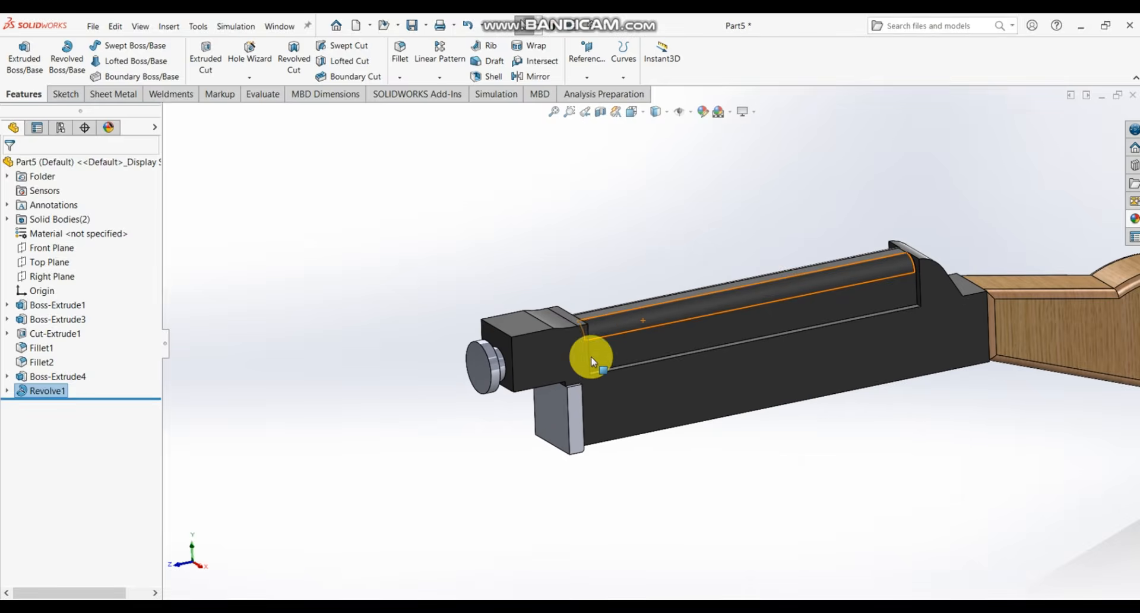
{"action": "middle_click_drag", "start_coordinate": [591, 354], "coordinate": [729, 368]}
{"action": "scroll", "coordinate": [710, 348], "scroll_direction": "down", "scroll_amount": 3}
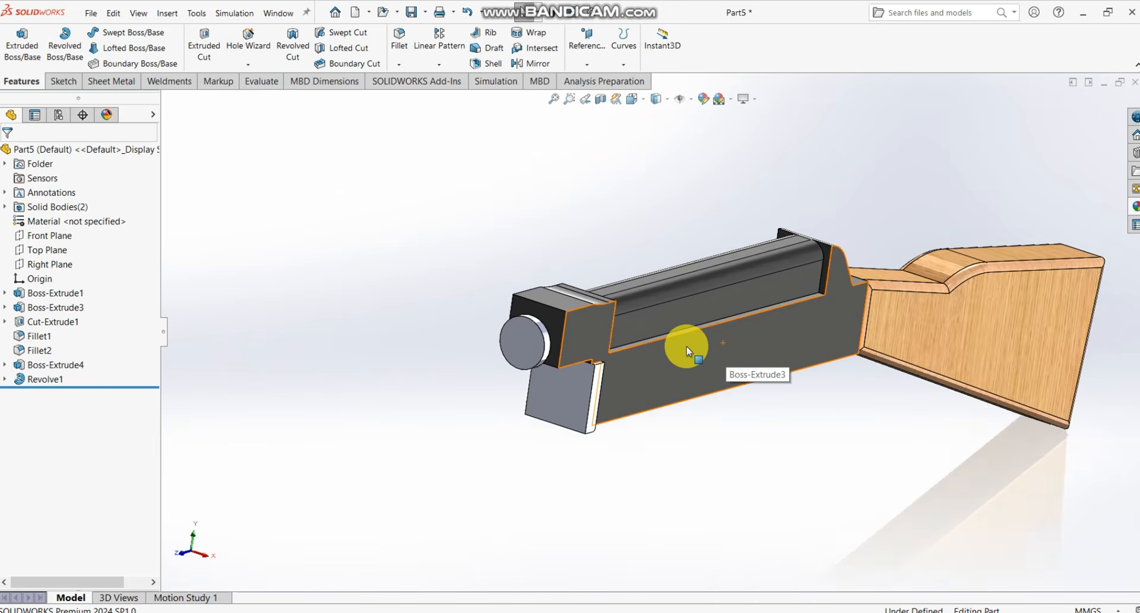
{"action": "scroll", "coordinate": [687, 351], "scroll_direction": "up", "scroll_amount": 3}
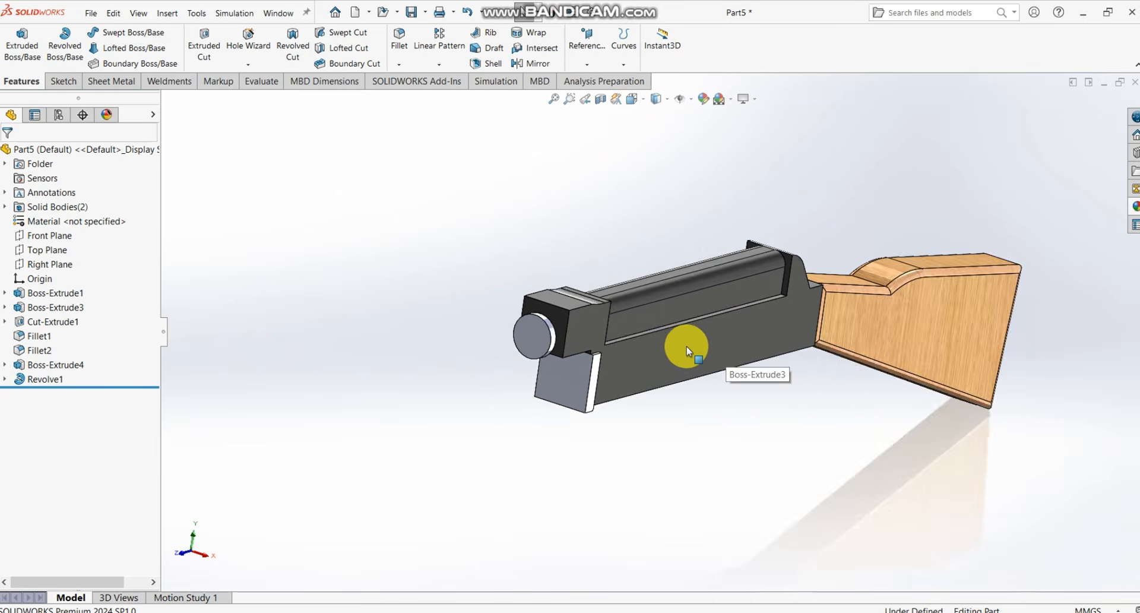
{"action": "mouse_move", "coordinate": [682, 349]}
{"action": "middle_mouse_down"}
{"action": "mouse_move", "coordinate": [654, 310]}
{"action": "mouse_move", "coordinate": [683, 296]}
{"action": "mouse_move", "coordinate": [699, 346]}
{"action": "middle_mouse_up"}
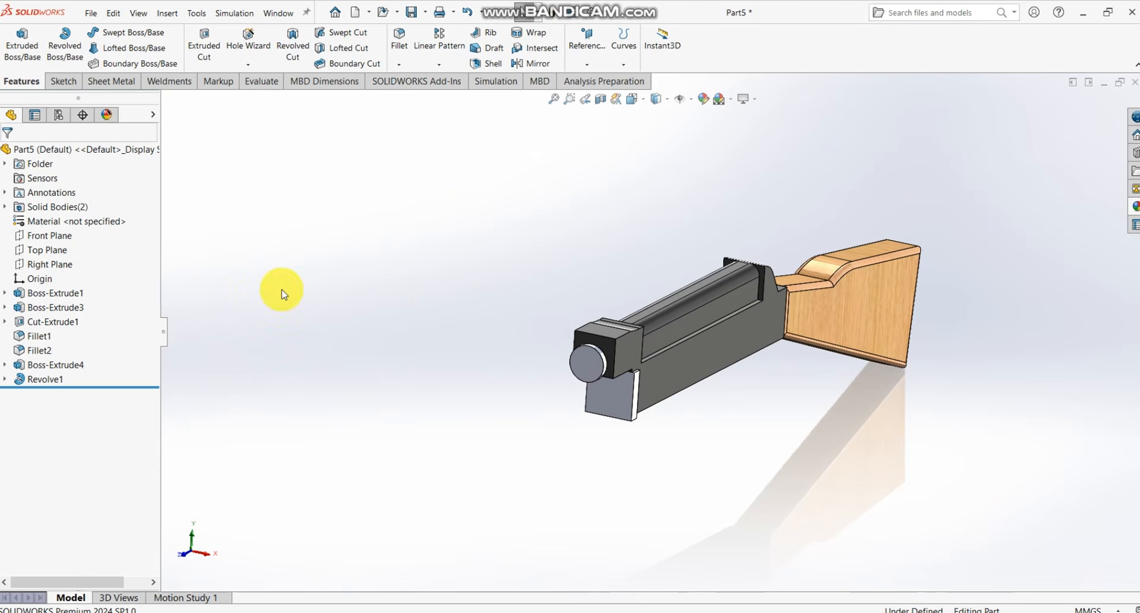
- On the Right Plane, sketch lines from the front plate's upper corner to the knob's lower front corner and up its front face
{"action": "left_click", "coordinate": [70, 264]}
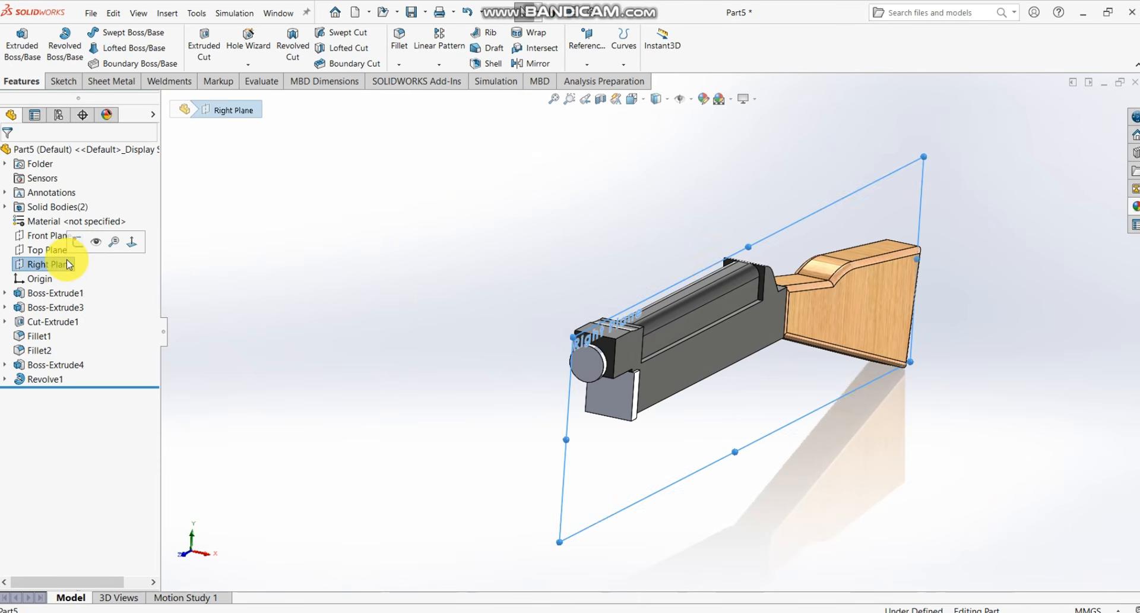
{"action": "left_click", "coordinate": [78, 241]}
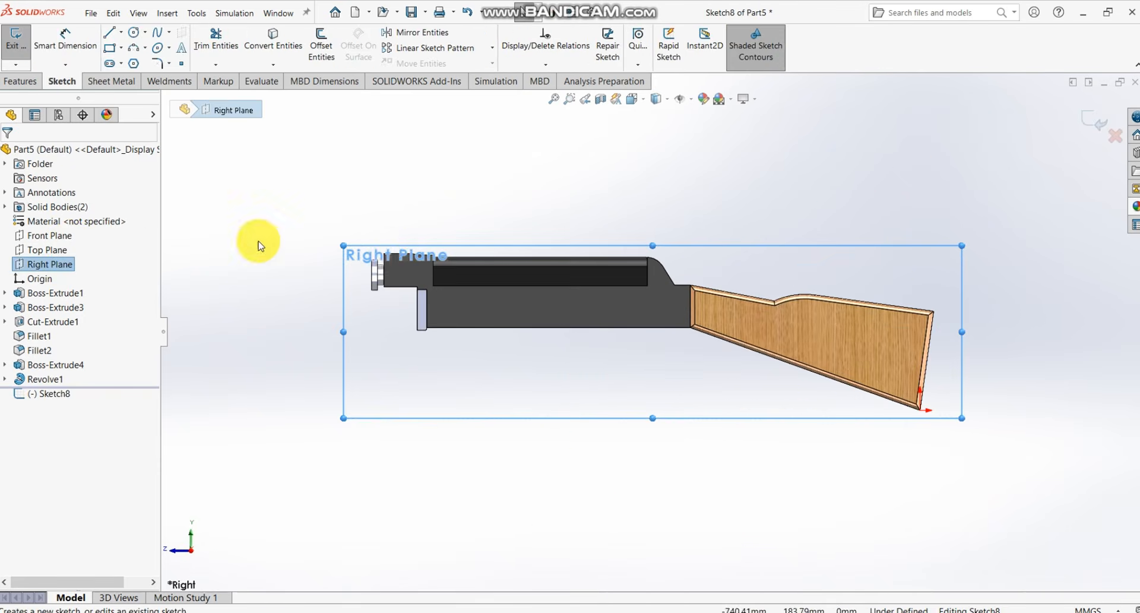
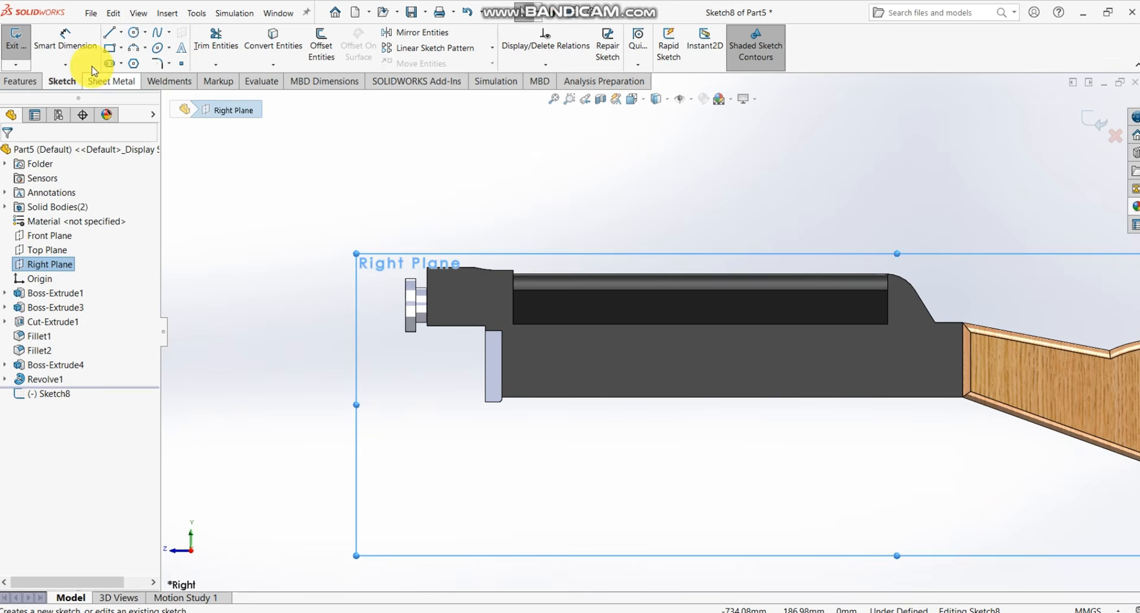
{"action": "left_click", "coordinate": [109, 33]}
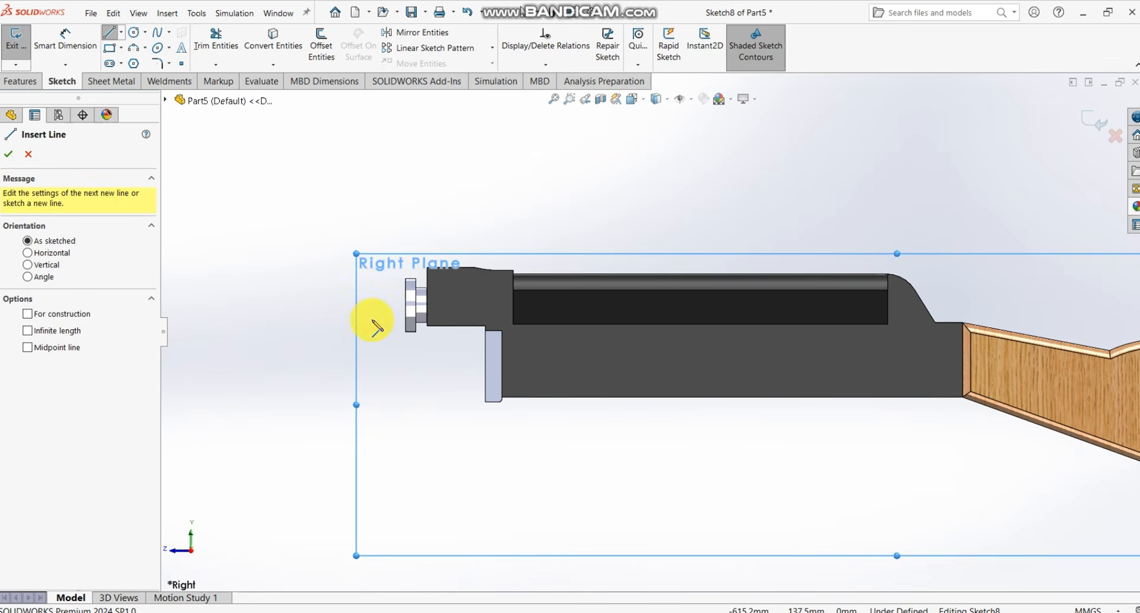
{"action": "left_click", "coordinate": [485, 331]}
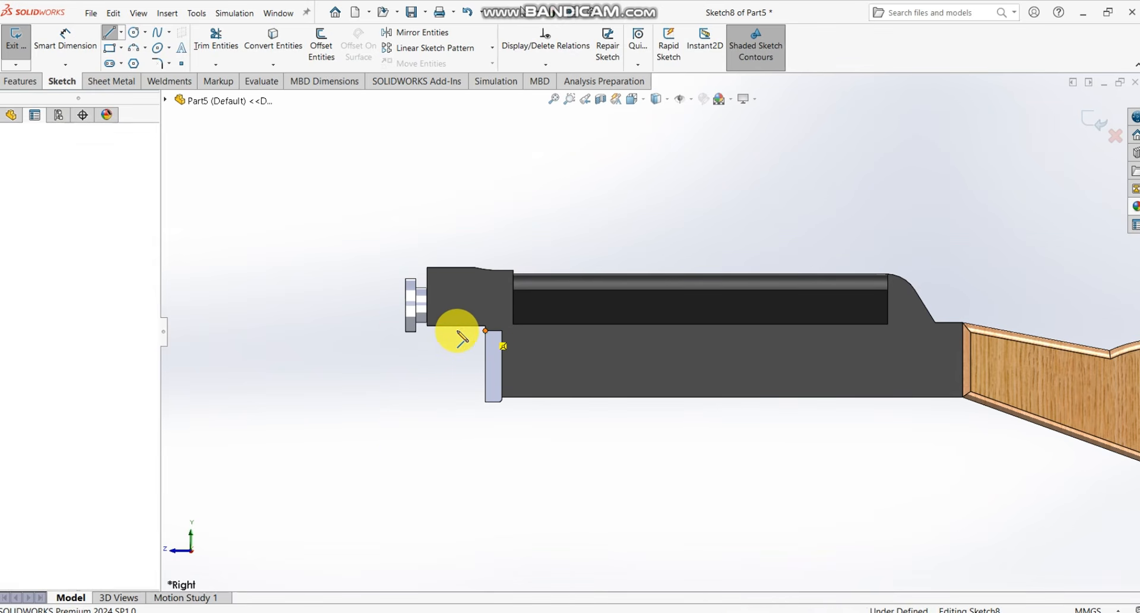
{"action": "left_click", "coordinate": [406, 332]}
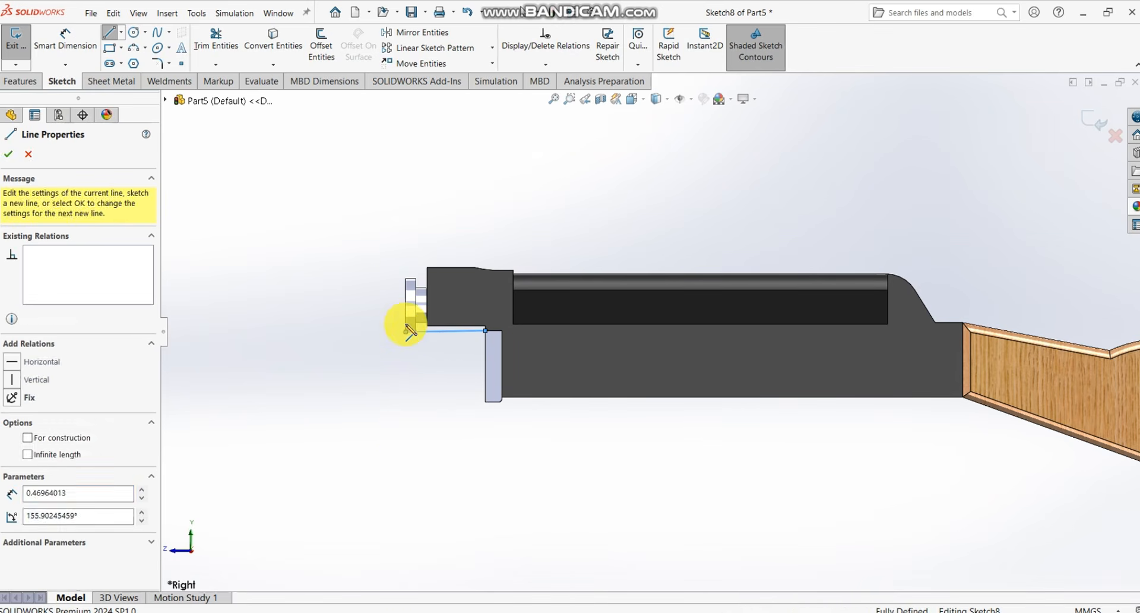
{"action": "left_click", "coordinate": [405, 277]}
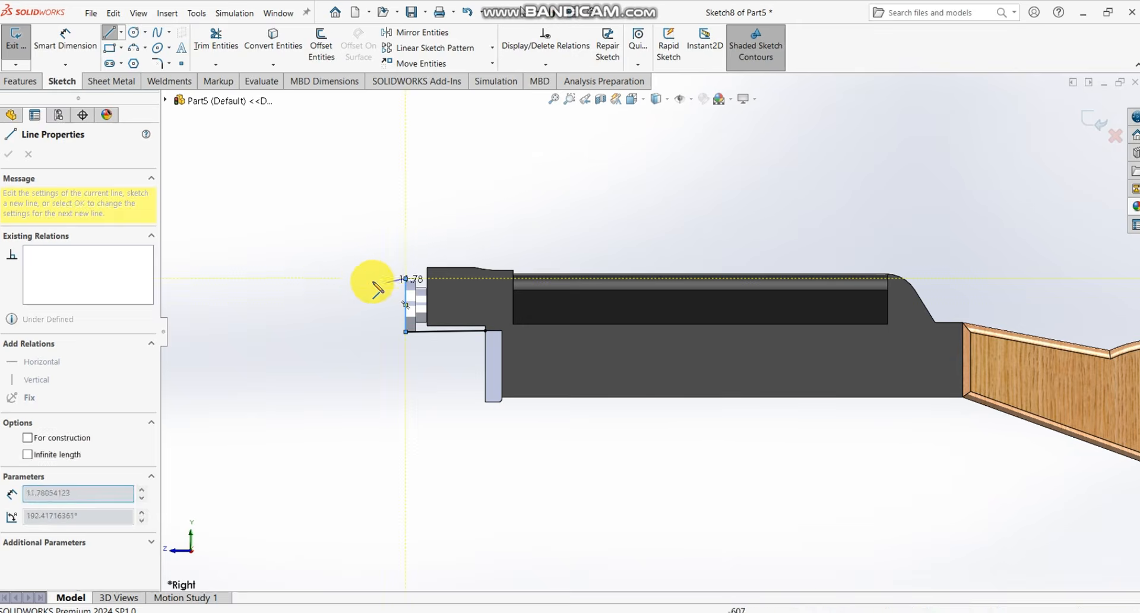
- Continue the outline ahead of the knob with a top edge about 107 mm, front edge about 61 mm and lower edge about 103 mm
{"action": "scroll", "coordinate": [333, 274], "scroll_direction": "down", "scroll_amount": 4}
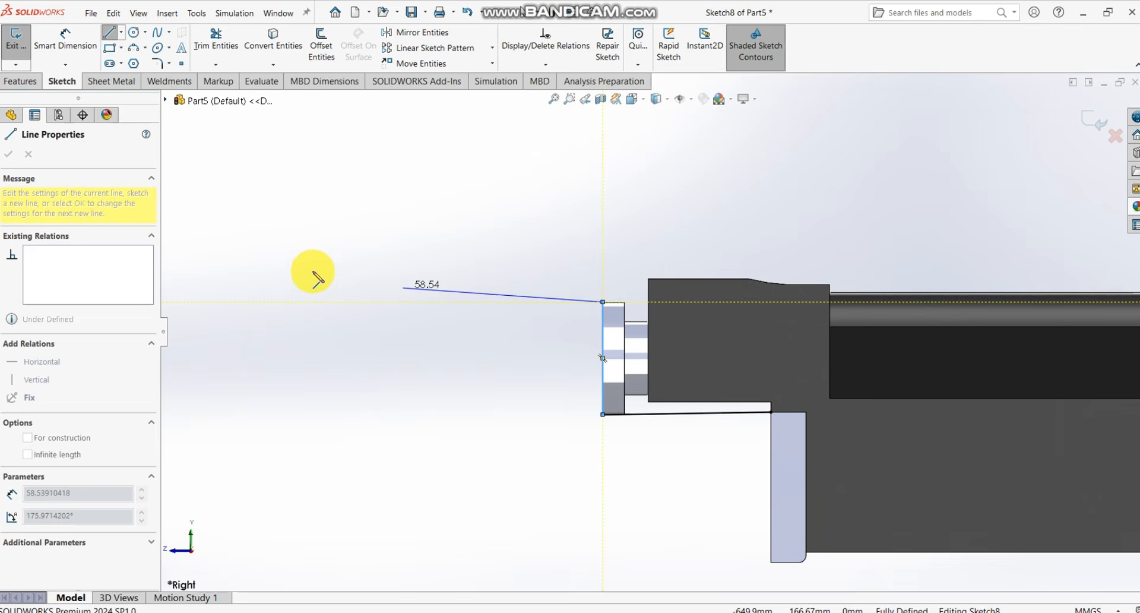
{"action": "double_click", "coordinate": [238, 303]}
{"action": "scroll", "coordinate": [237, 303], "scroll_direction": "up", "scroll_amount": 4}
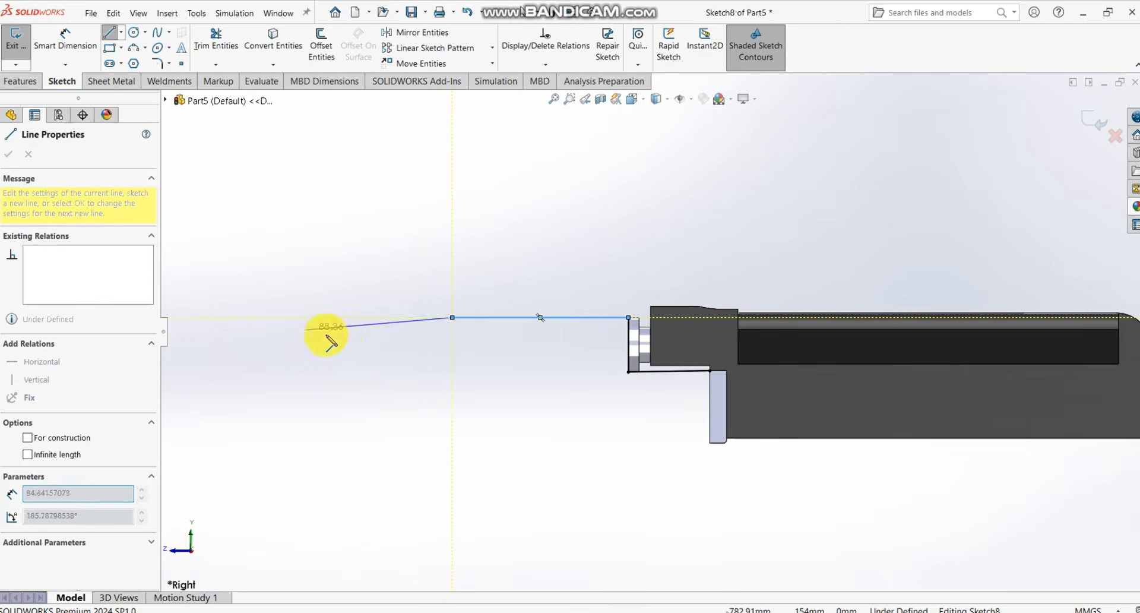
{"action": "double_click", "coordinate": [453, 418]}
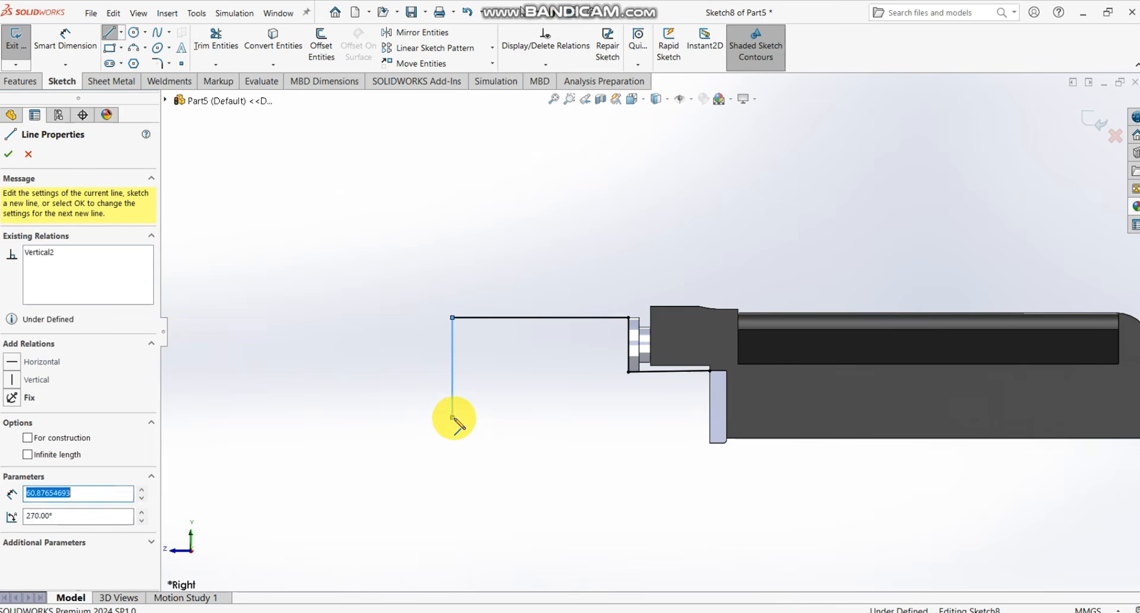
{"action": "double_click", "coordinate": [624, 418]}
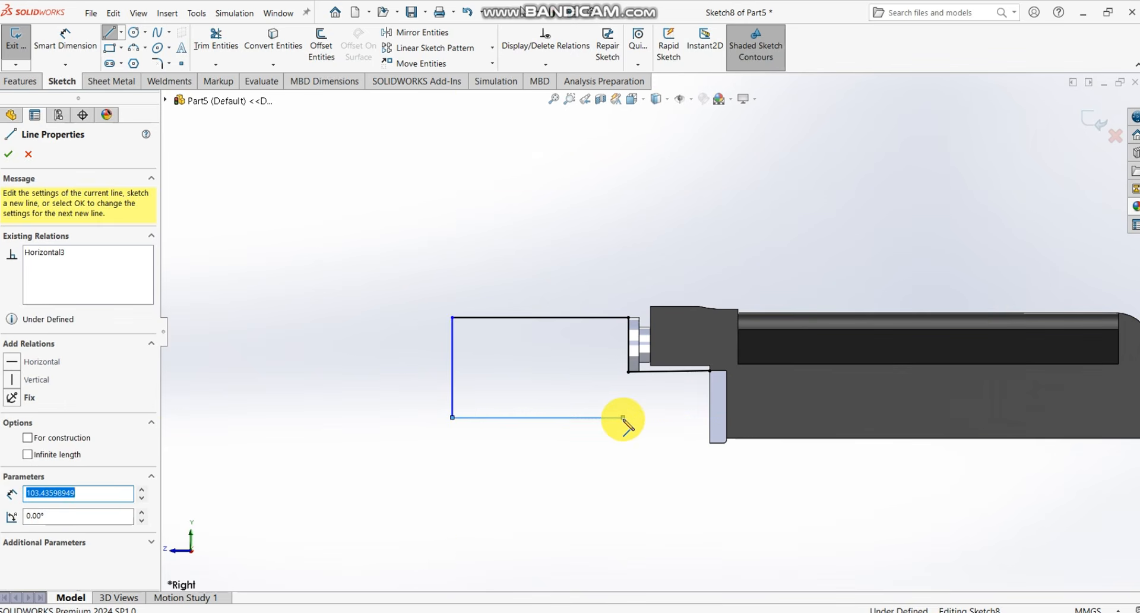
{"action": "key", "text": "Escape"}
{"action": "scroll", "coordinate": [629, 413], "scroll_direction": "down", "scroll_amount": 1}
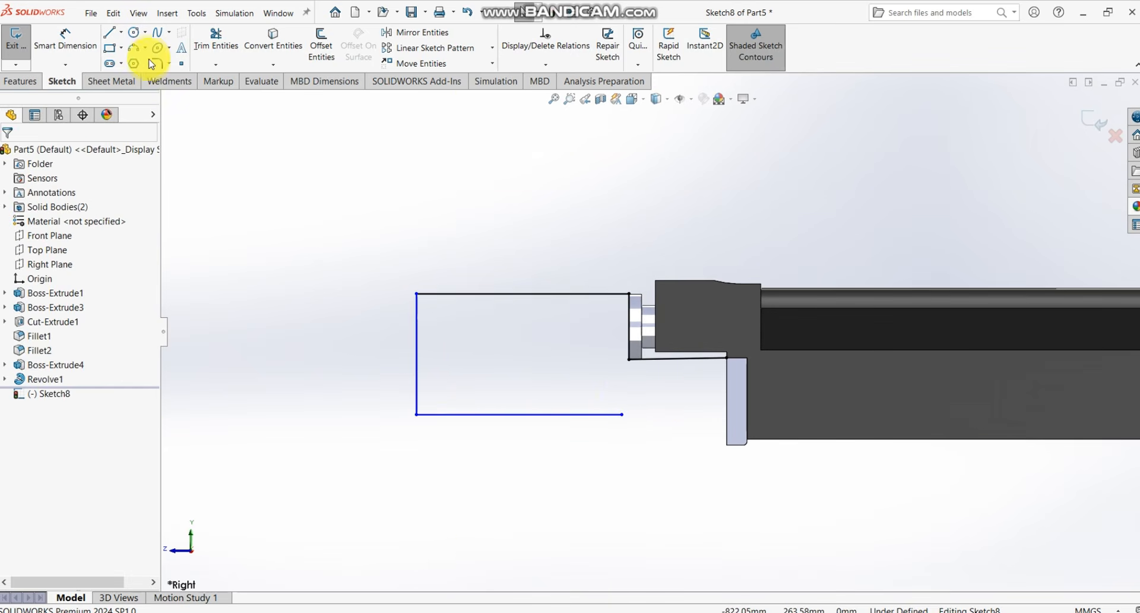
- Sketch a two-point spline sloping from the lower edge's rear end down to just below the front plate's lower corner
{"action": "left_click", "coordinate": [156, 33]}
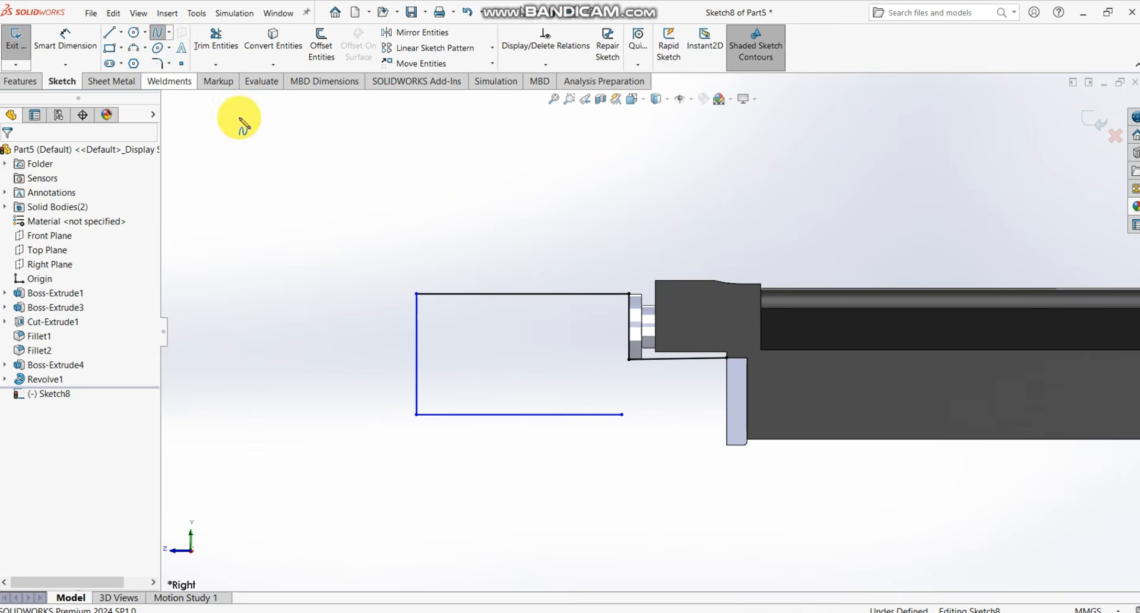
{"action": "left_click", "coordinate": [622, 414]}
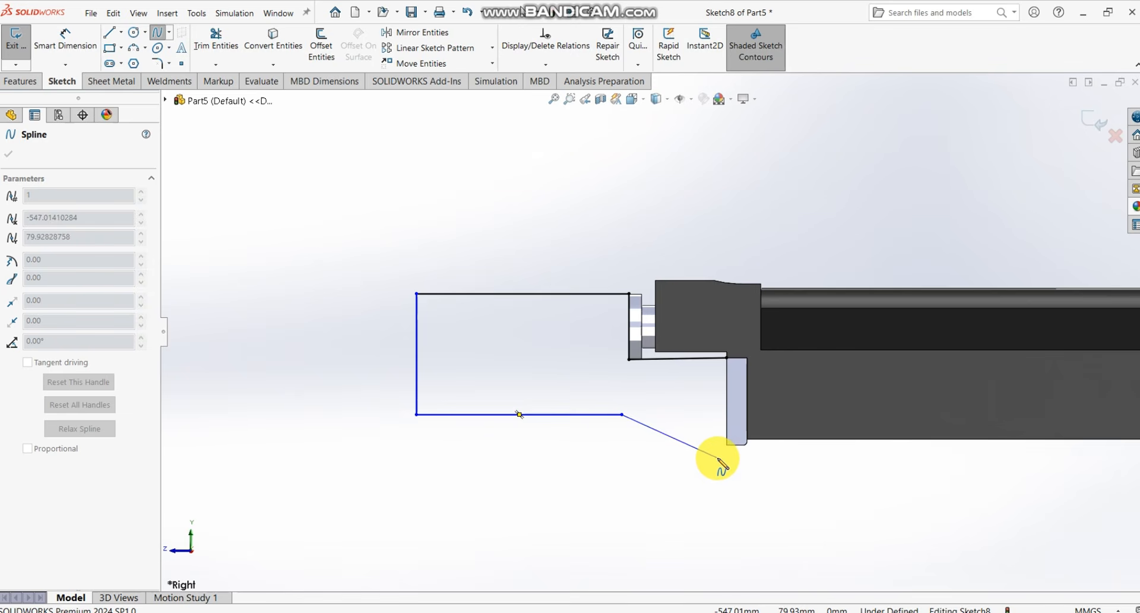
{"action": "left_click", "coordinate": [719, 455]}
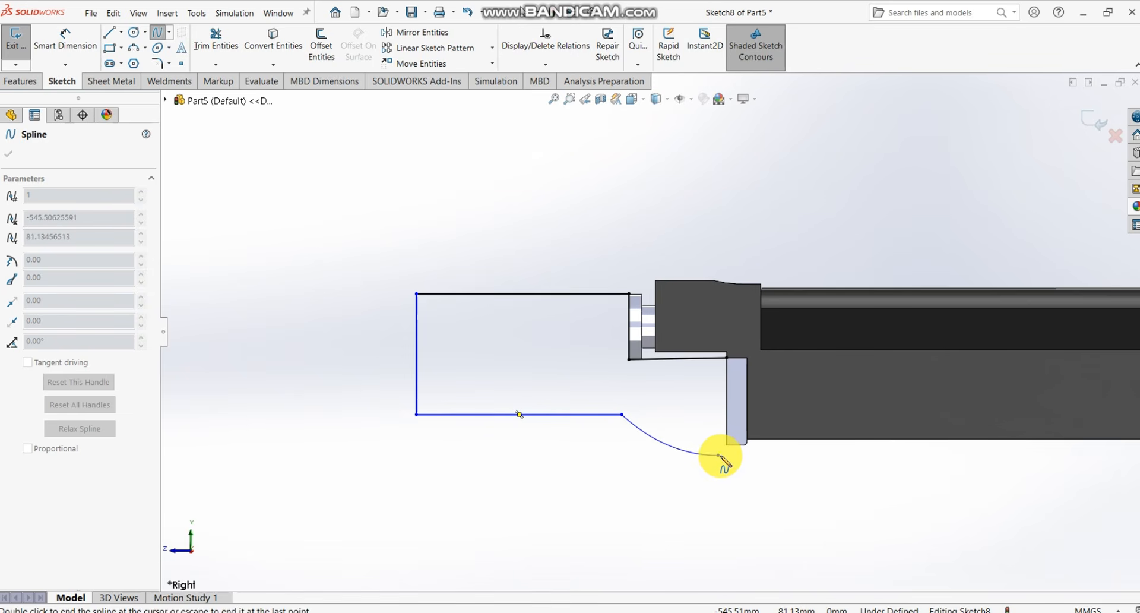
{"action": "key", "text": "Escape"}
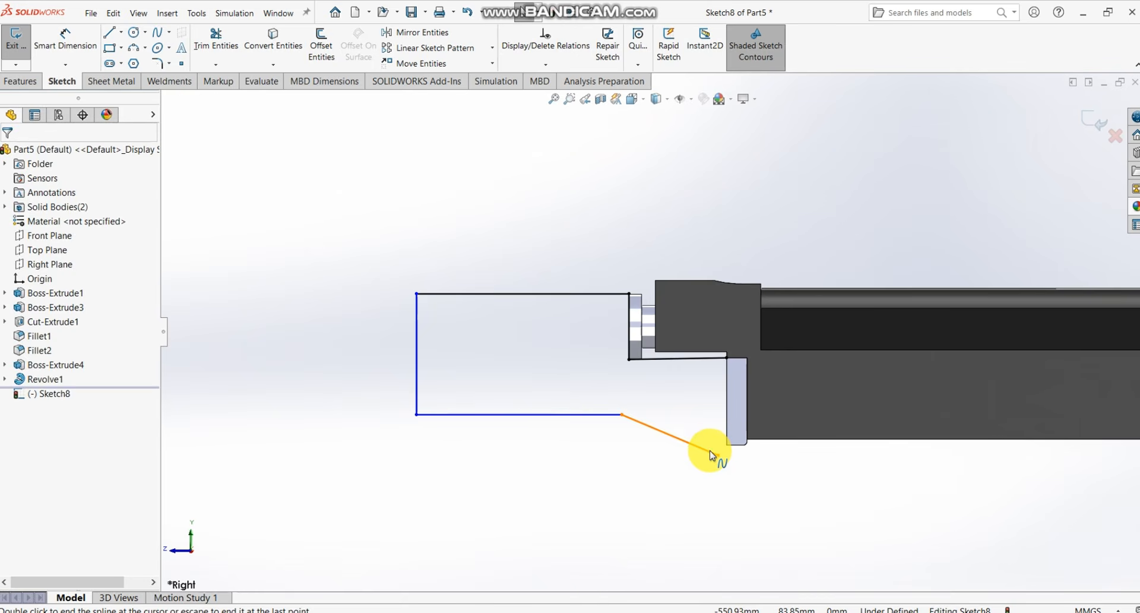
{"action": "double_click", "coordinate": [713, 455]}
{"action": "scroll", "coordinate": [715, 454], "scroll_direction": "down", "scroll_amount": 2}
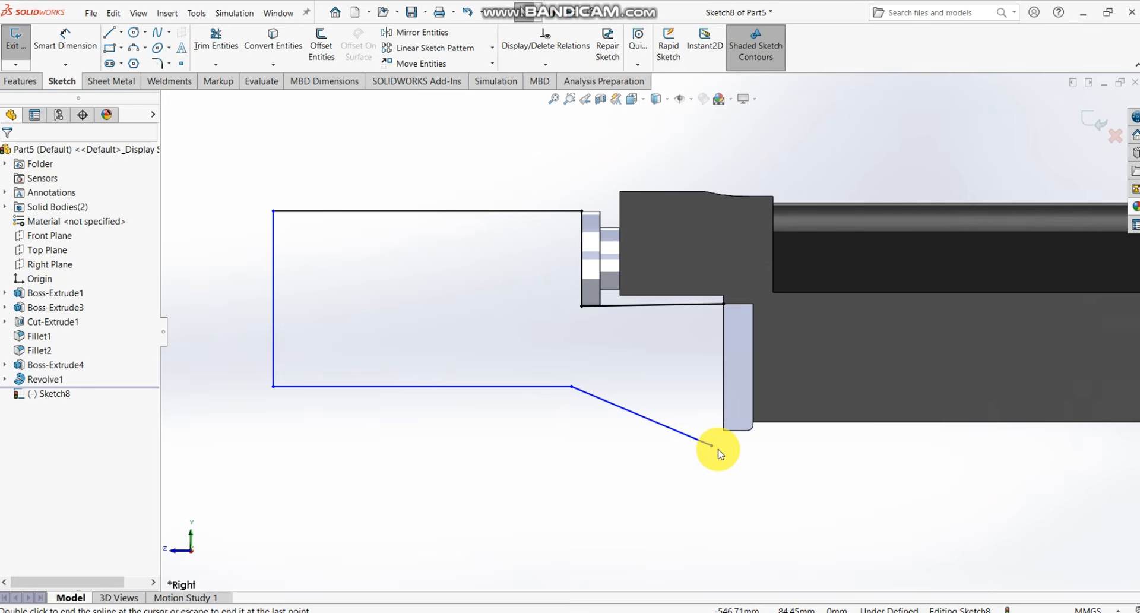
- Close the outline with a short line to the front plate's lower corner and a vertical line up to its upper corner
{"action": "left_click", "coordinate": [106, 33]}
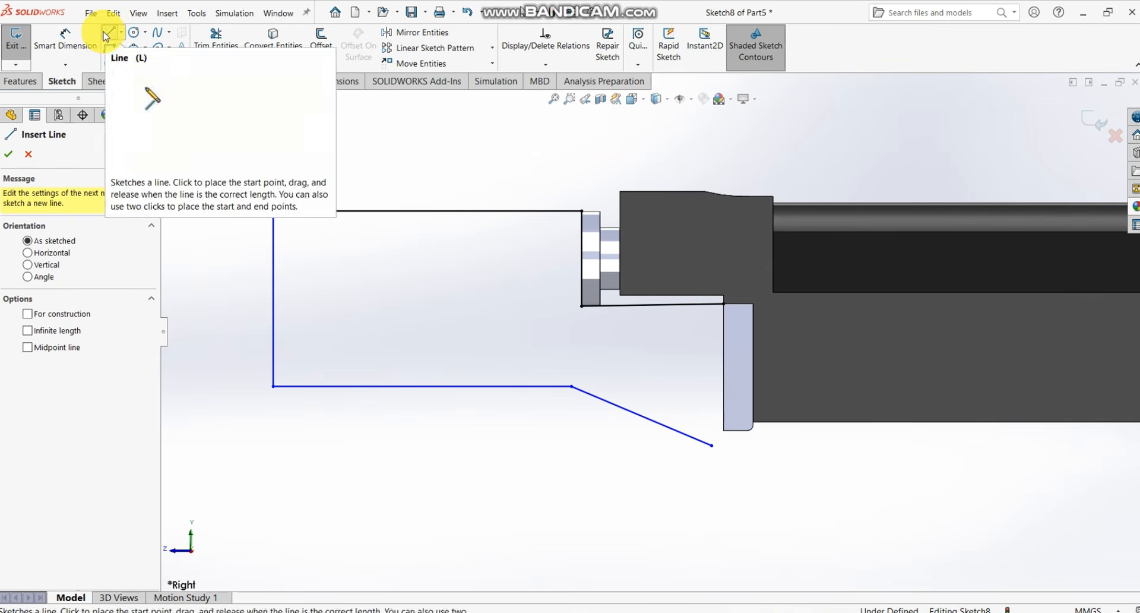
{"action": "left_click", "coordinate": [712, 445]}
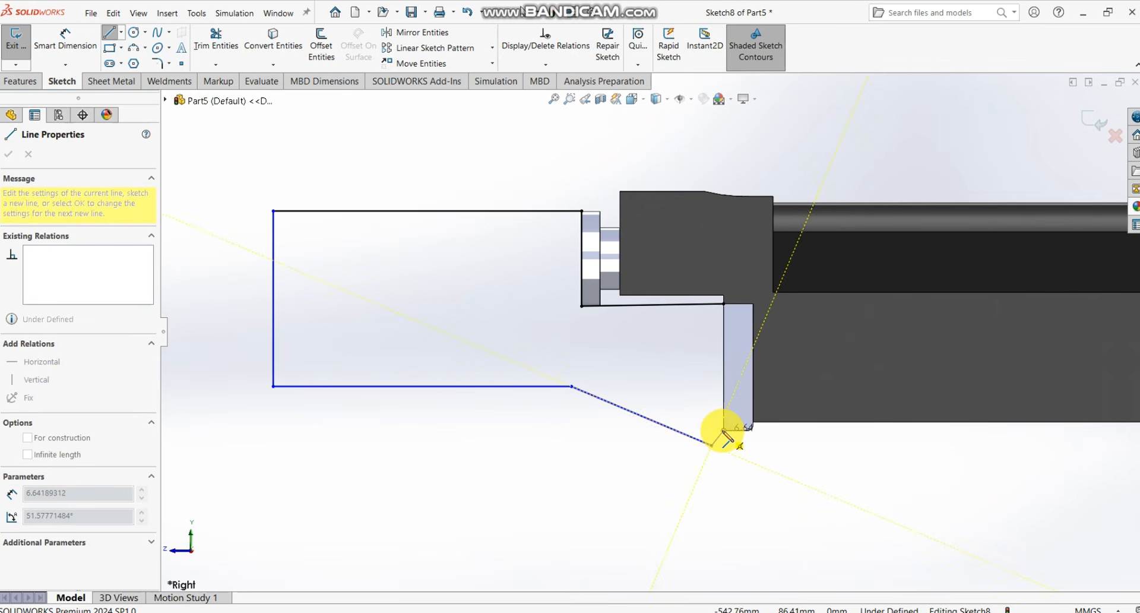
{"action": "left_click", "coordinate": [723, 431]}
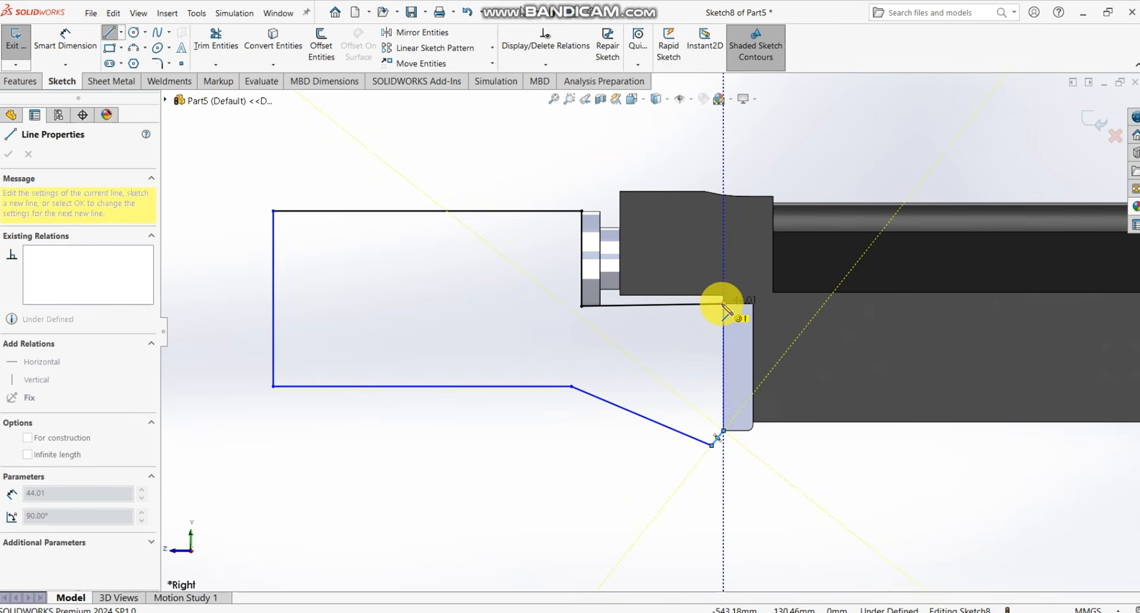
{"action": "left_click", "coordinate": [724, 305]}
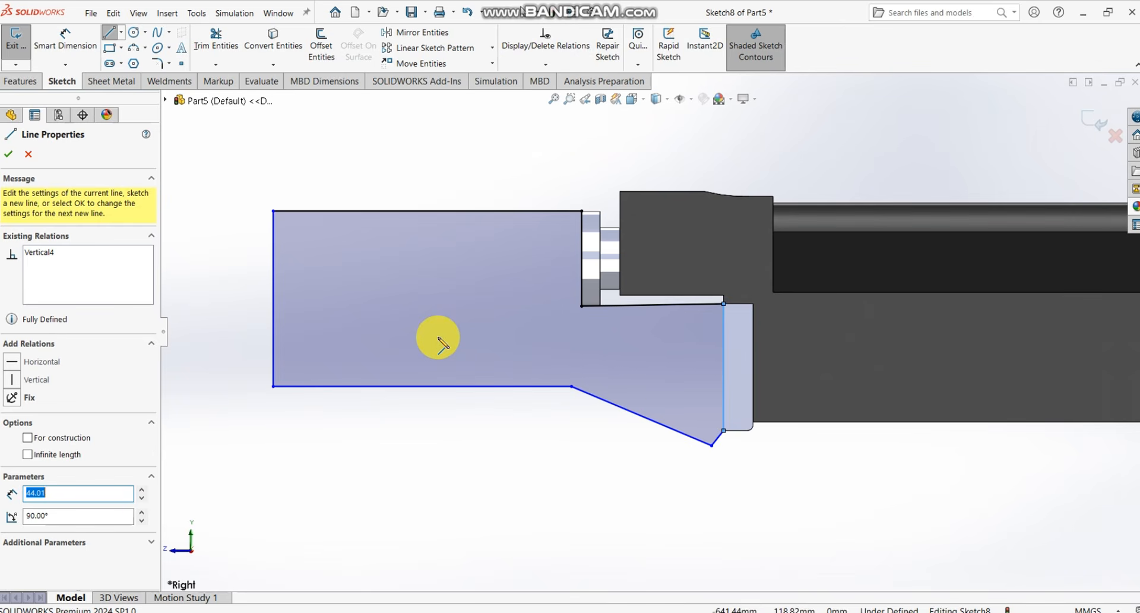
{"action": "key", "text": "Escape"}
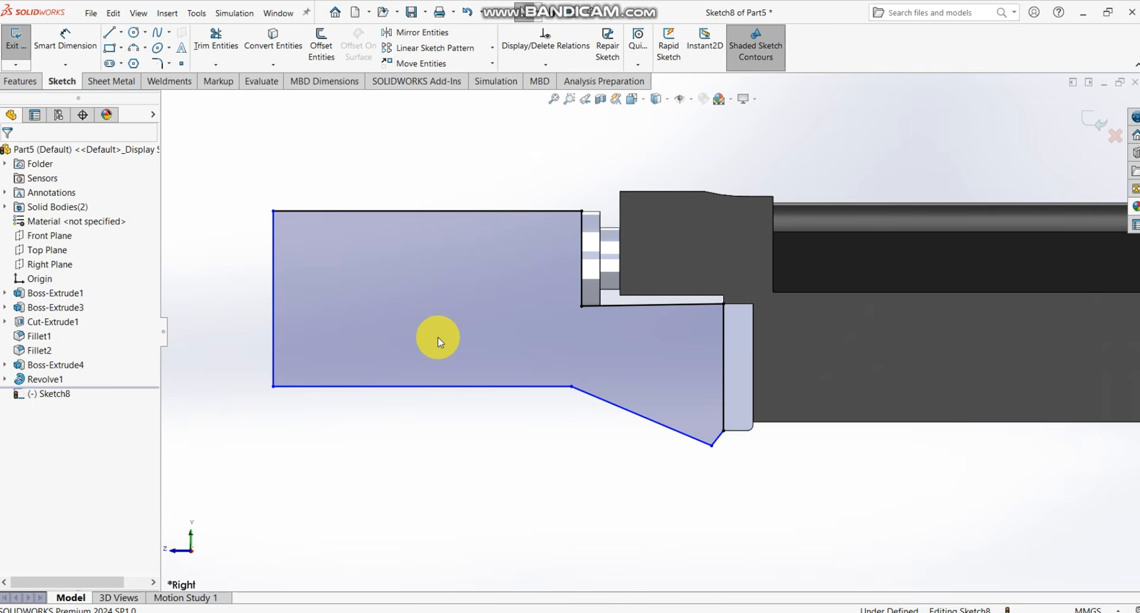
- Dimension the outline's top horizontal edge to 112.59 mm
{"action": "left_click", "coordinate": [65, 48]}
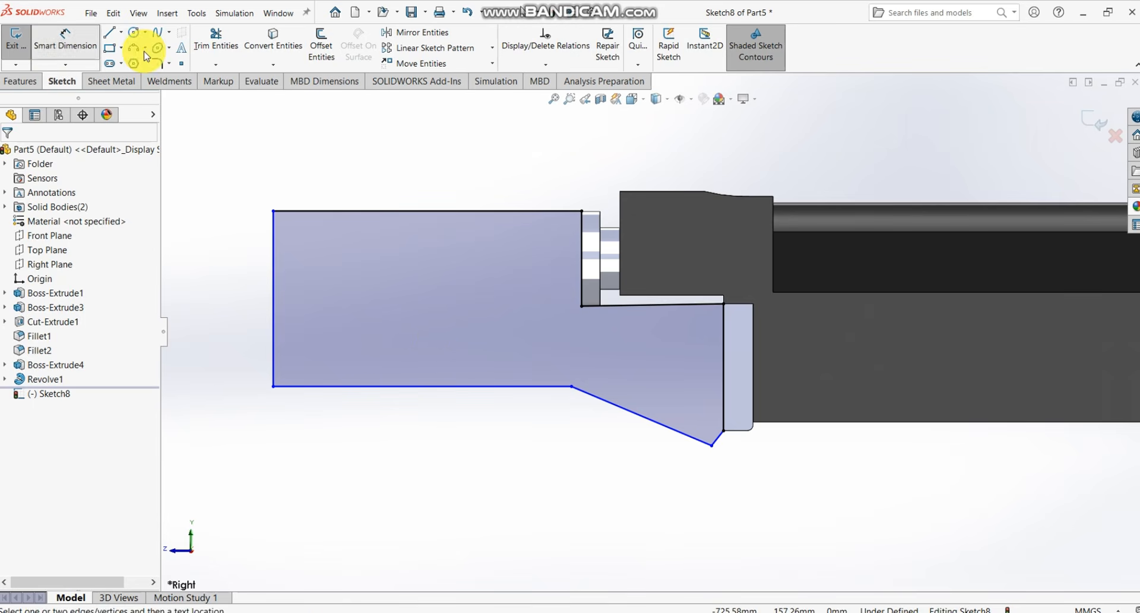
{"action": "left_click", "coordinate": [415, 211]}
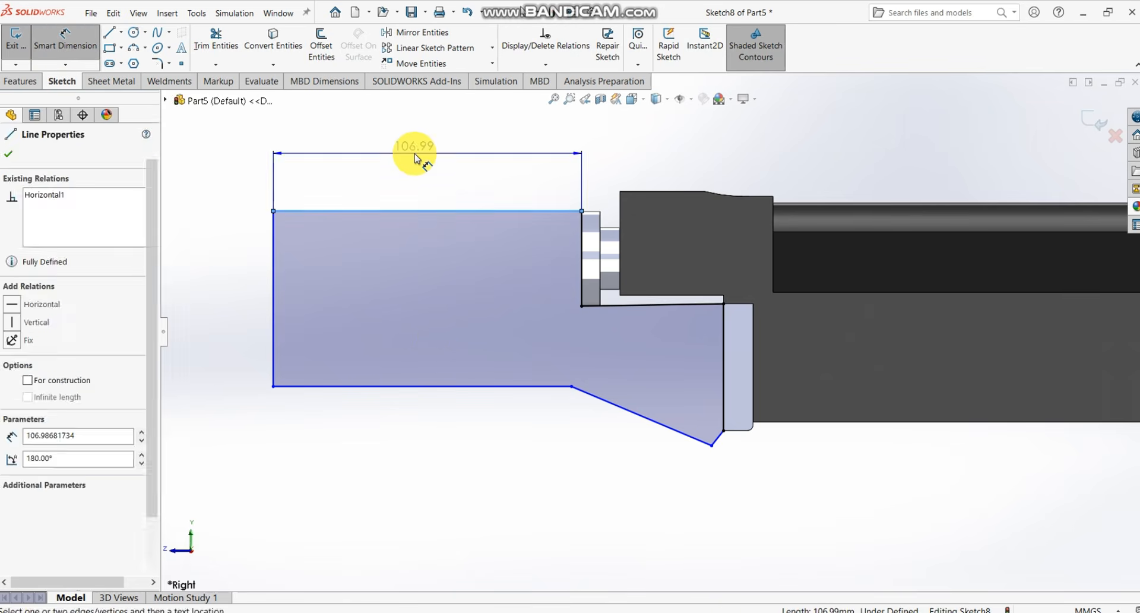
{"action": "left_click", "coordinate": [414, 153]}
{"action": "type", "text": "112"}
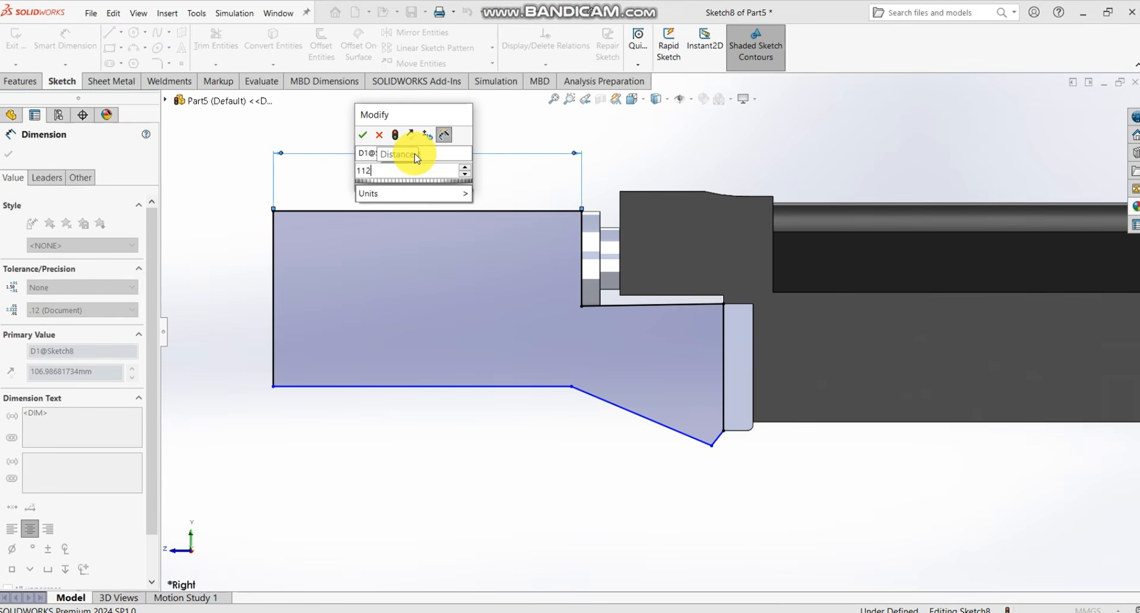
{"action": "type", "text": ".59"}
{"action": "key", "text": "Return"}
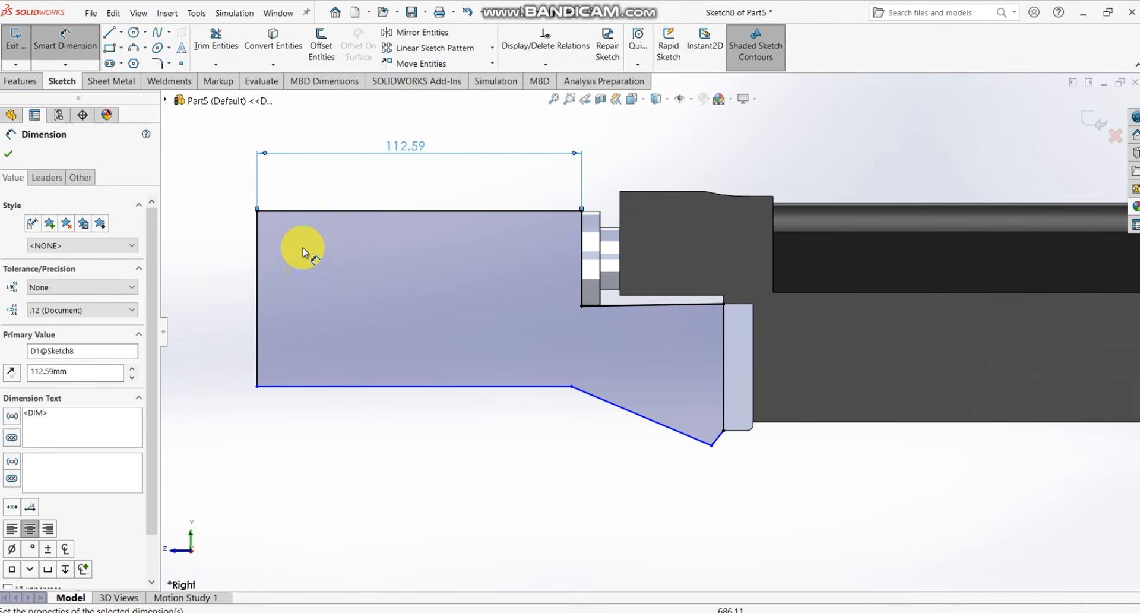
- Dimension the outline's front vertical edge to a height of 69.23 mm
{"action": "left_click", "coordinate": [260, 294]}
{"action": "left_click", "coordinate": [227, 292]}
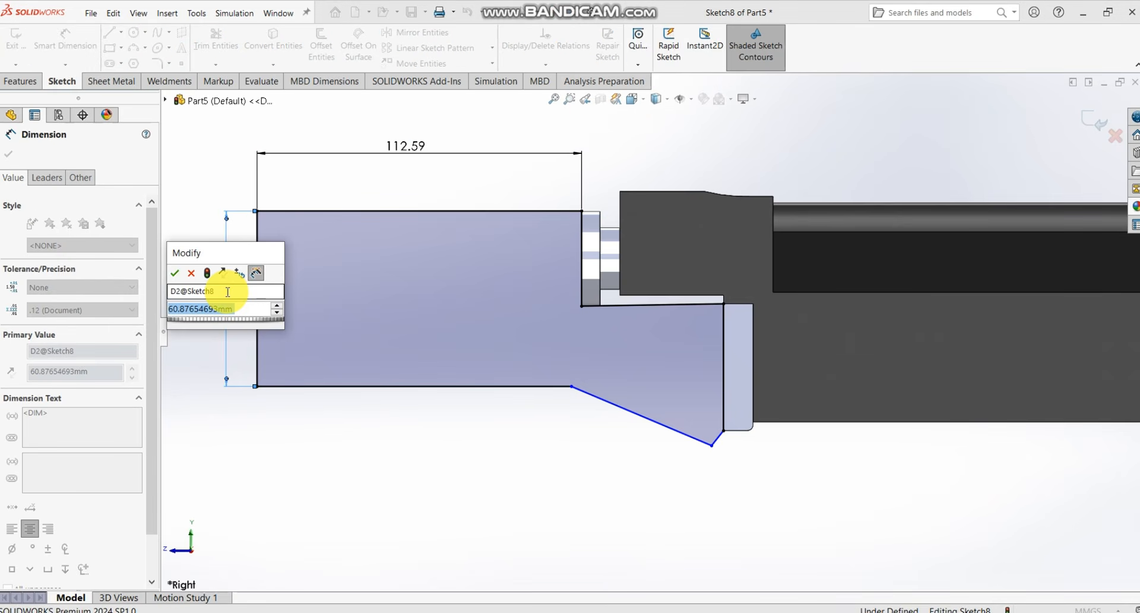
{"action": "type", "text": "69"}
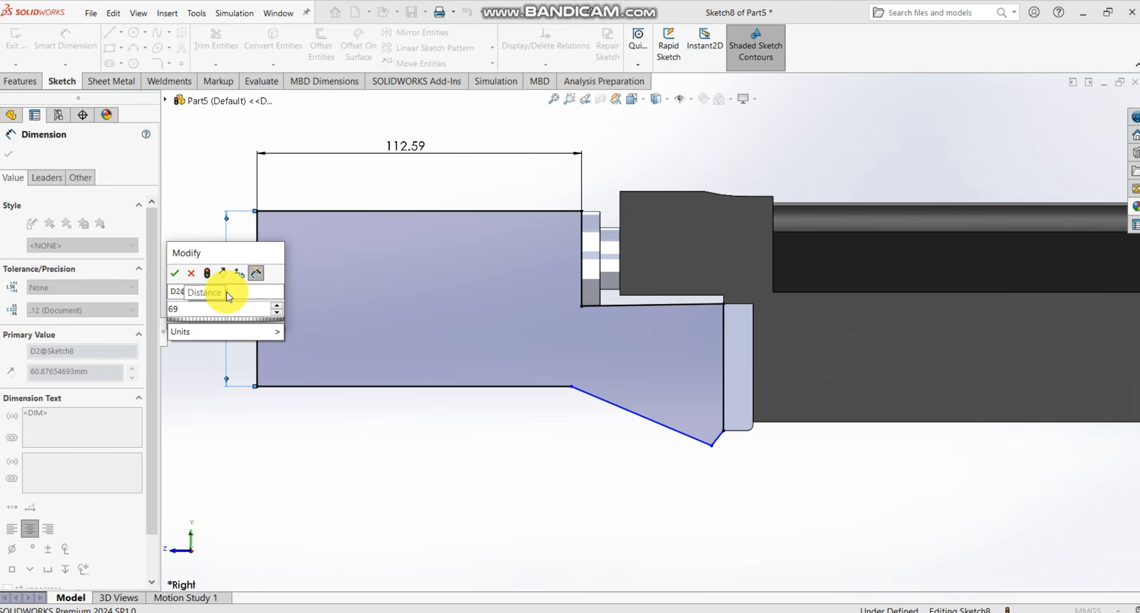
{"action": "type", "text": ".23"}
{"action": "key", "text": "Return"}
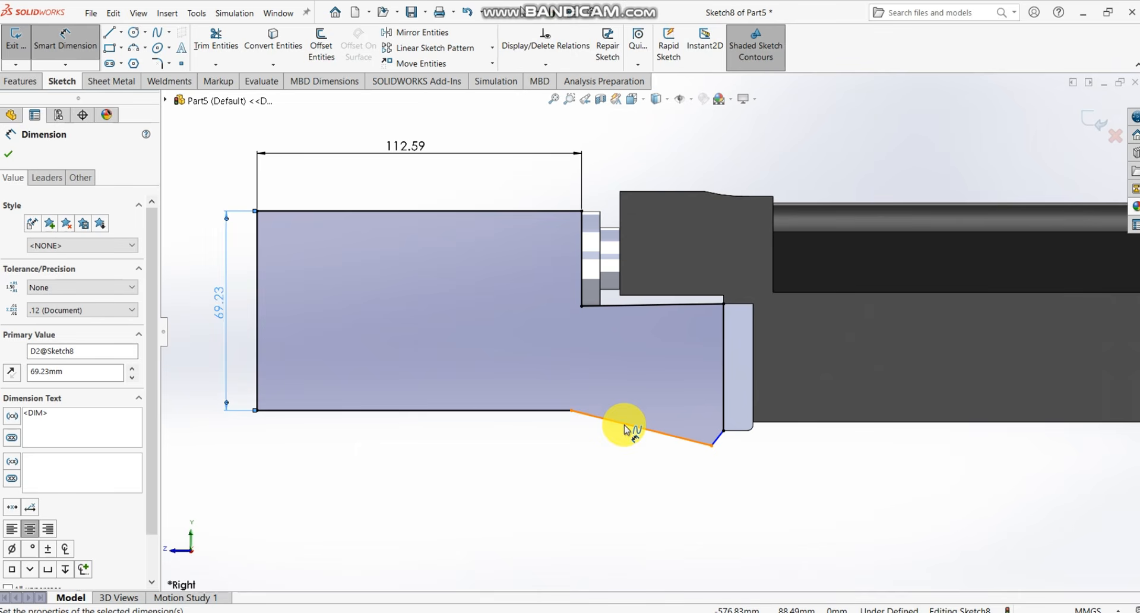
- Dimension the outline's lower horizontal edge to 119.68 mm
{"action": "left_click", "coordinate": [491, 411]}
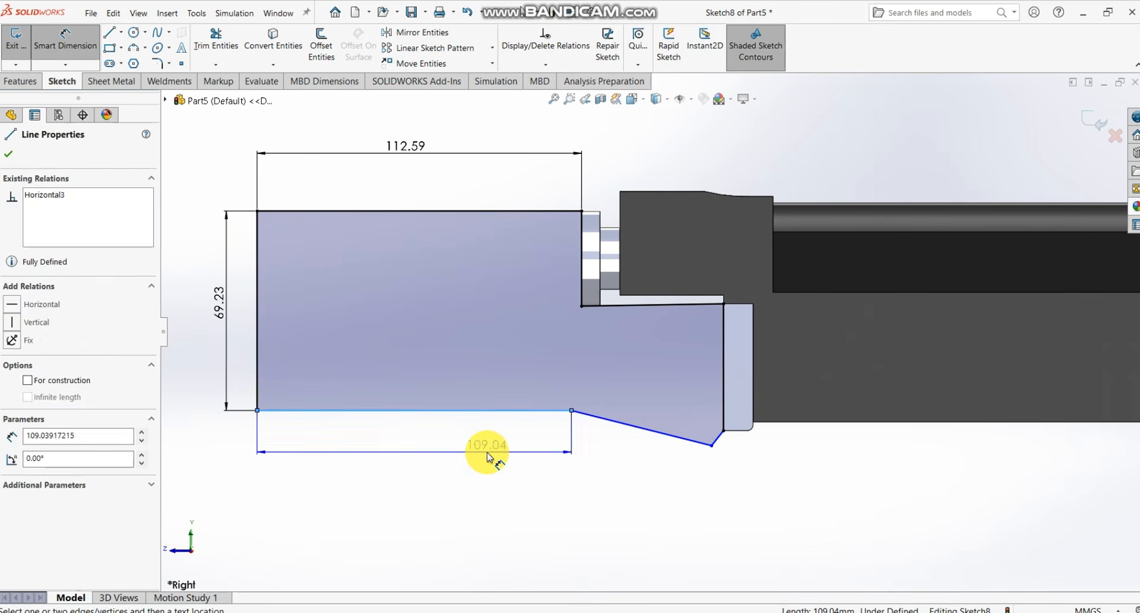
{"action": "left_click", "coordinate": [486, 456]}
{"action": "type", "text": "11"}
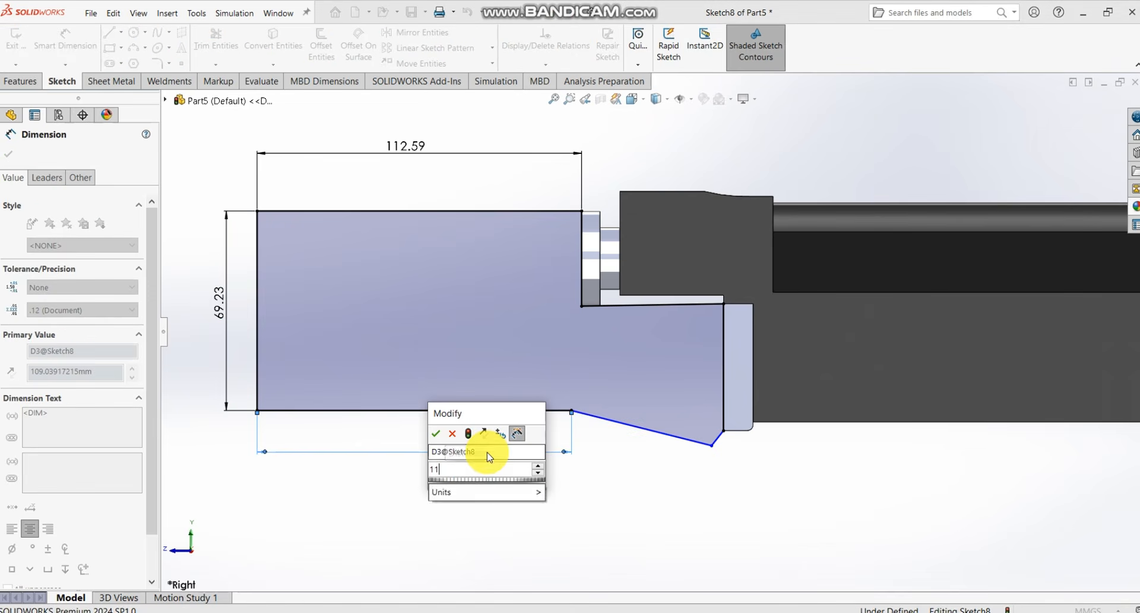
{"action": "type", "text": "9.68"}
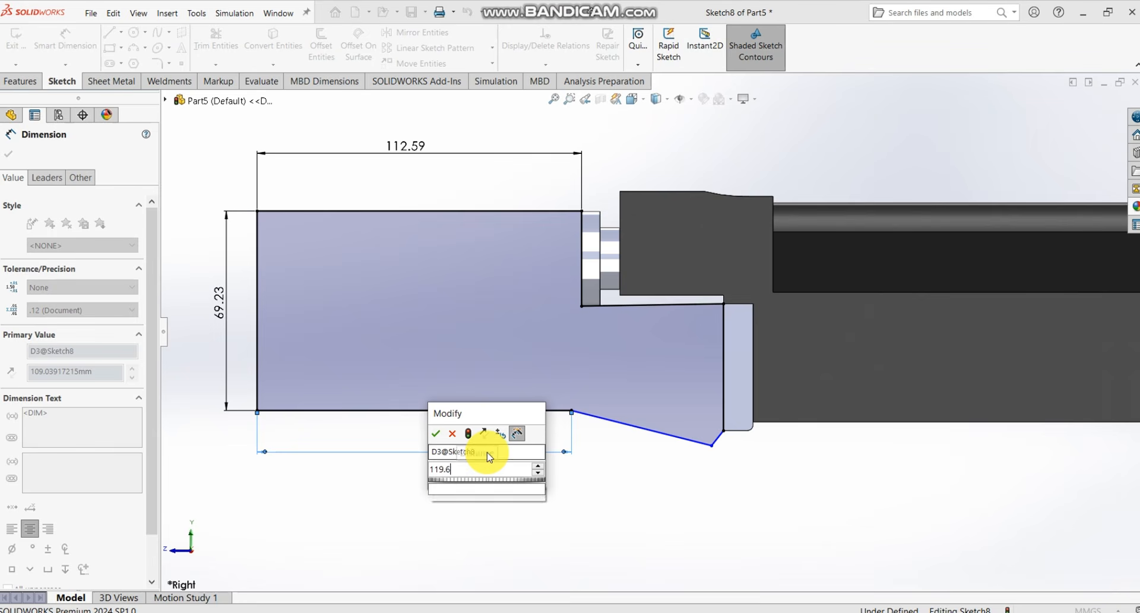
{"action": "key", "text": "Return"}
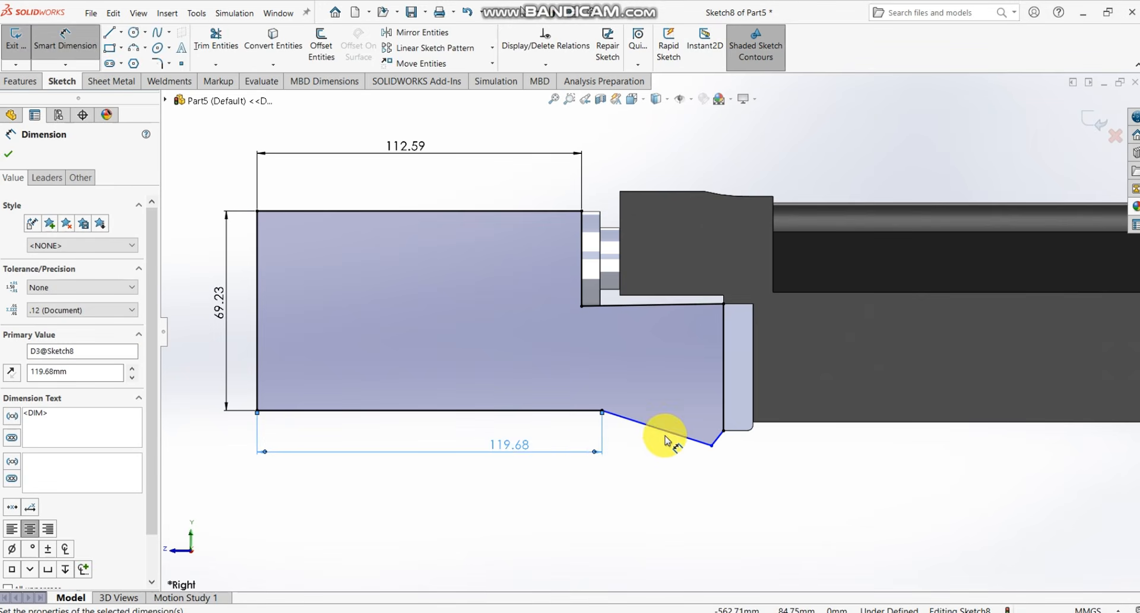
- Dimension the length of the sloping spline at the outline's underside as 42 mm
{"action": "left_click", "coordinate": [671, 431]}
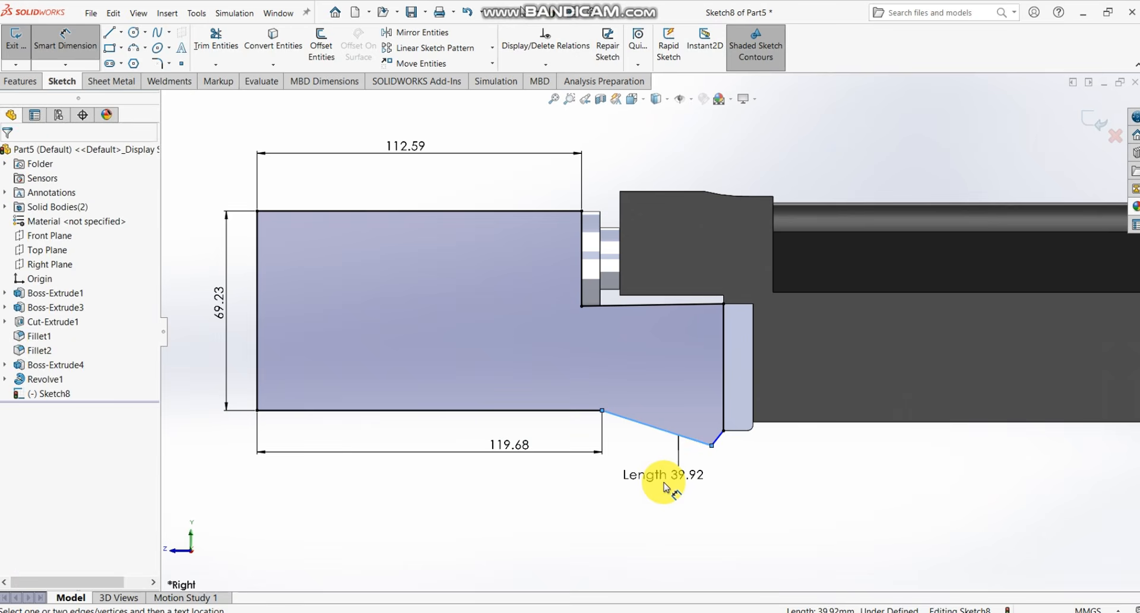
{"action": "left_click", "coordinate": [664, 486]}
{"action": "type", "text": "42"}
{"action": "key", "text": "Return"}
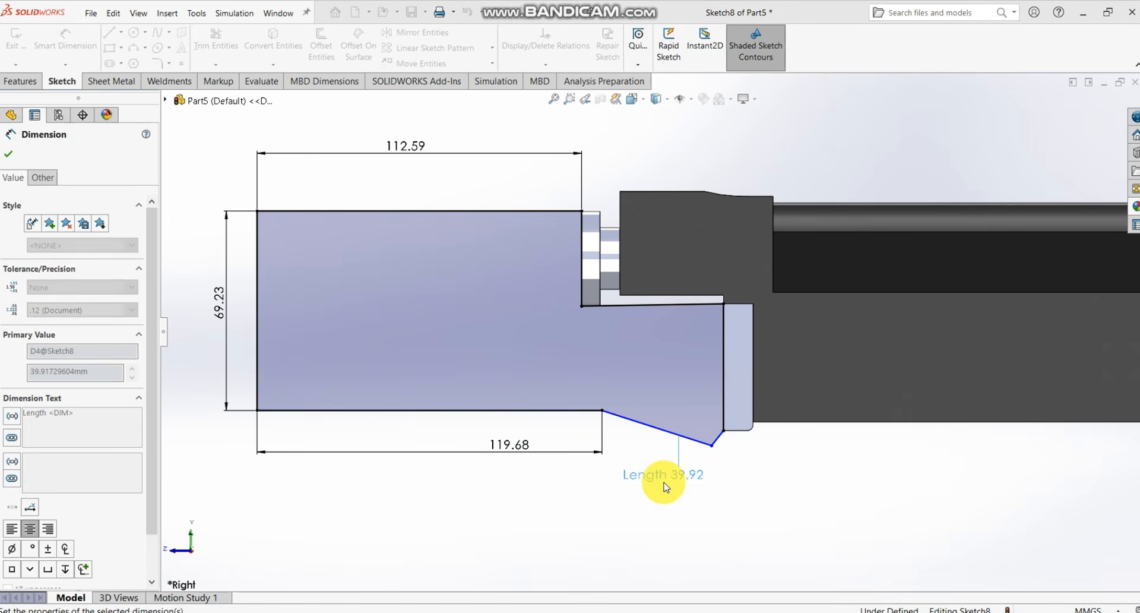
- Dimension the vertical height of the short slanted edge at the outline's lower rear corner as 2.97 mm, placing the dimension clear of the profile
{"action": "scroll", "coordinate": [721, 454], "scroll_direction": "down", "scroll_amount": 5}
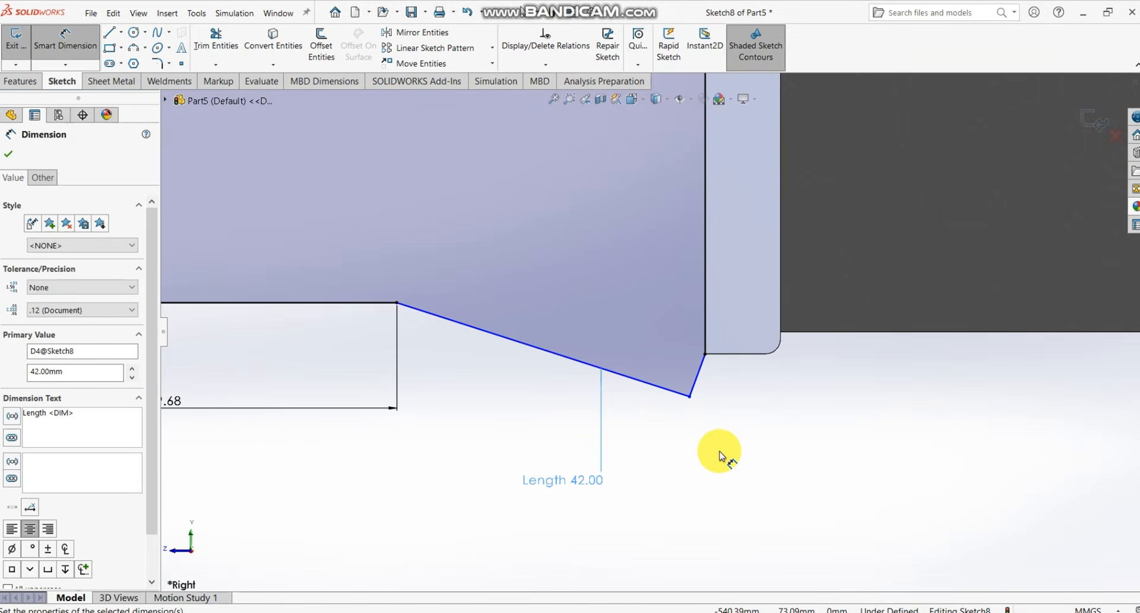
{"action": "left_click", "coordinate": [702, 380]}
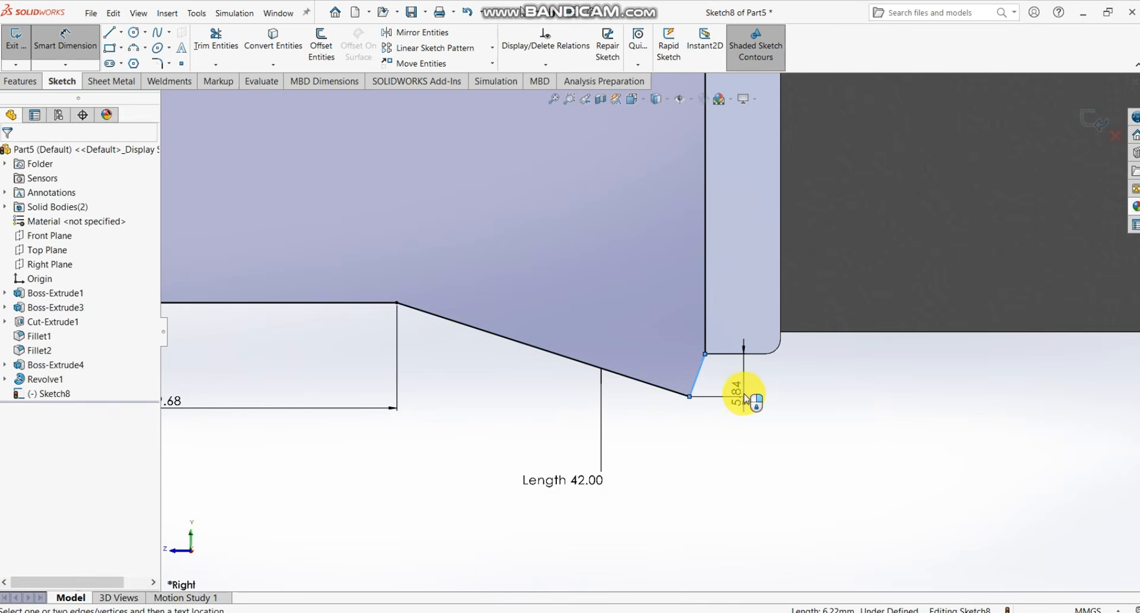
{"action": "left_click", "coordinate": [745, 394]}
{"action": "type", "text": "2."}
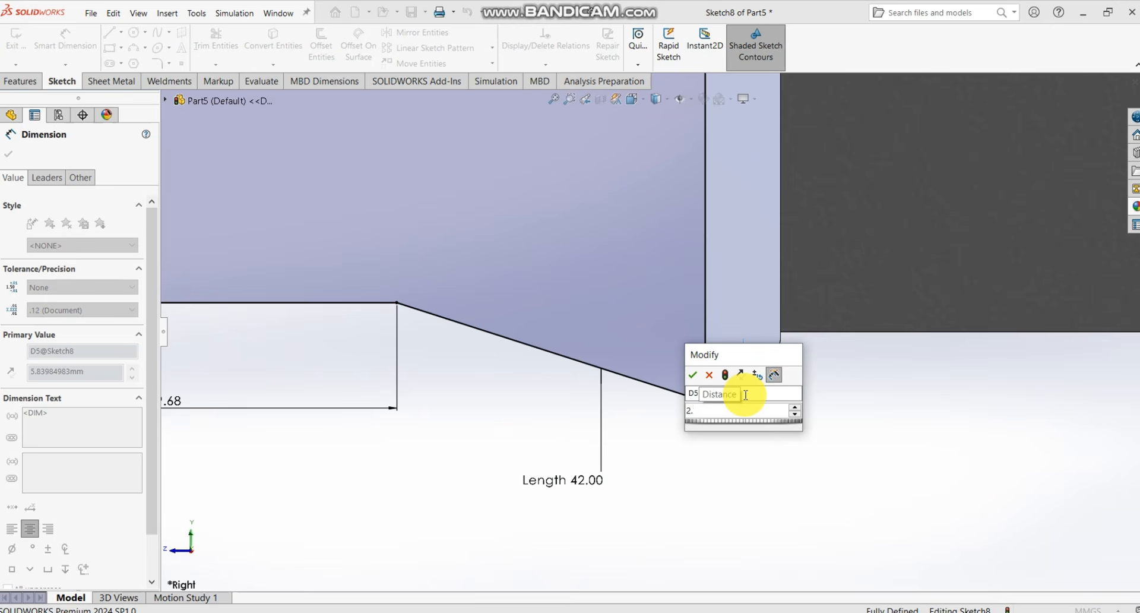
{"action": "type", "text": "97"}
{"action": "key", "text": "Return"}
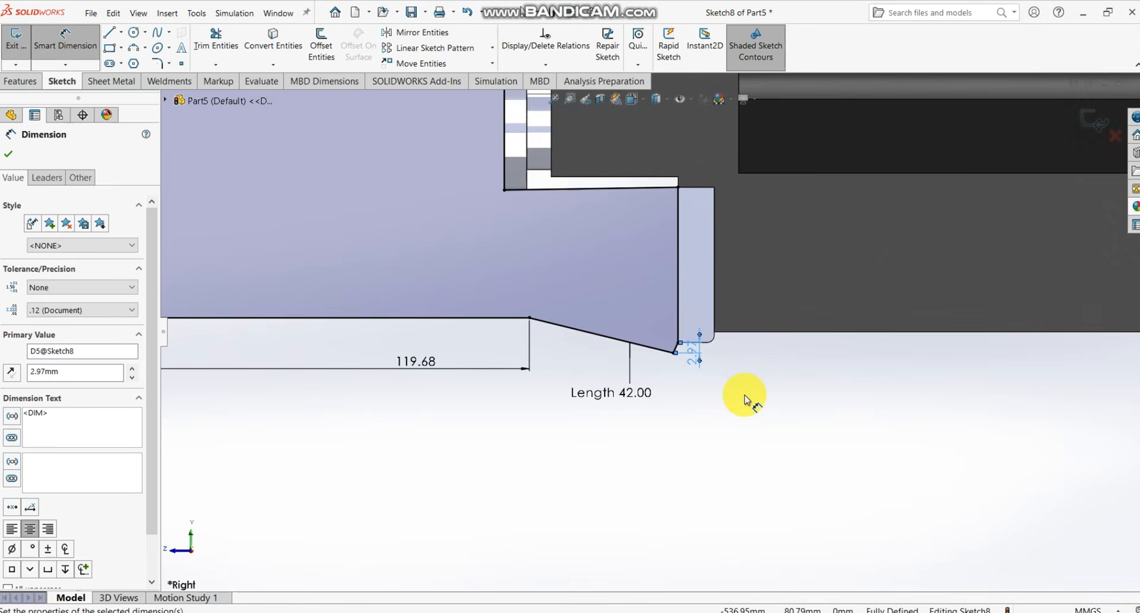
{"action": "scroll", "coordinate": [736, 397], "scroll_direction": "up", "scroll_amount": 5}
{"action": "scroll", "coordinate": [647, 277], "scroll_direction": "down", "scroll_amount": 5}
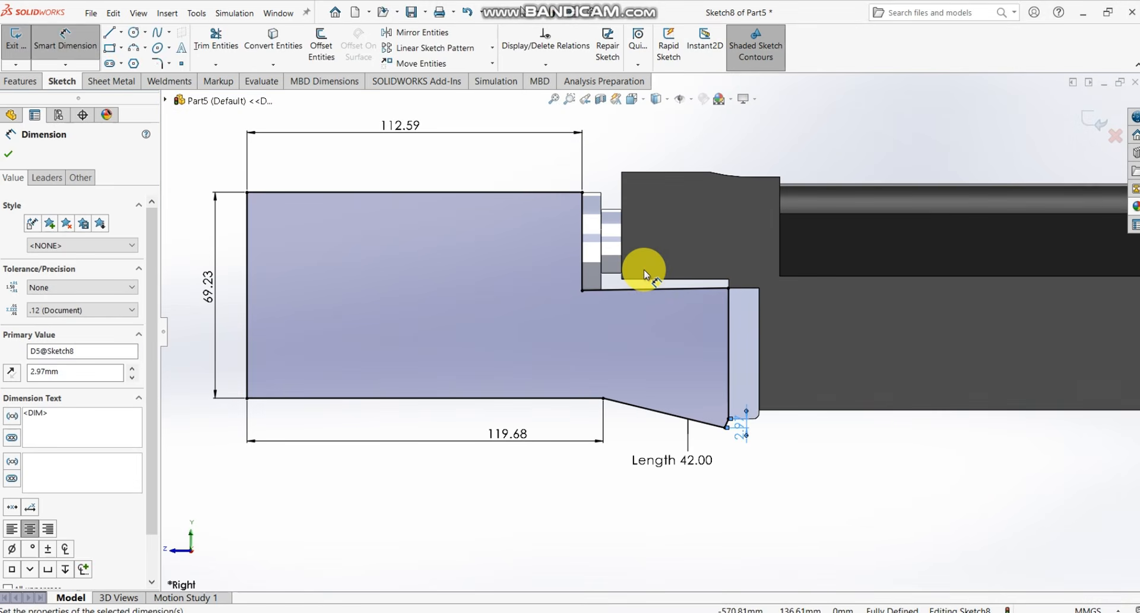
{"action": "left_click", "coordinate": [8, 154]}
{"action": "scroll", "coordinate": [664, 295], "scroll_direction": "up", "scroll_amount": 3}
{"action": "scroll", "coordinate": [664, 295], "scroll_direction": "down", "scroll_amount": 3}
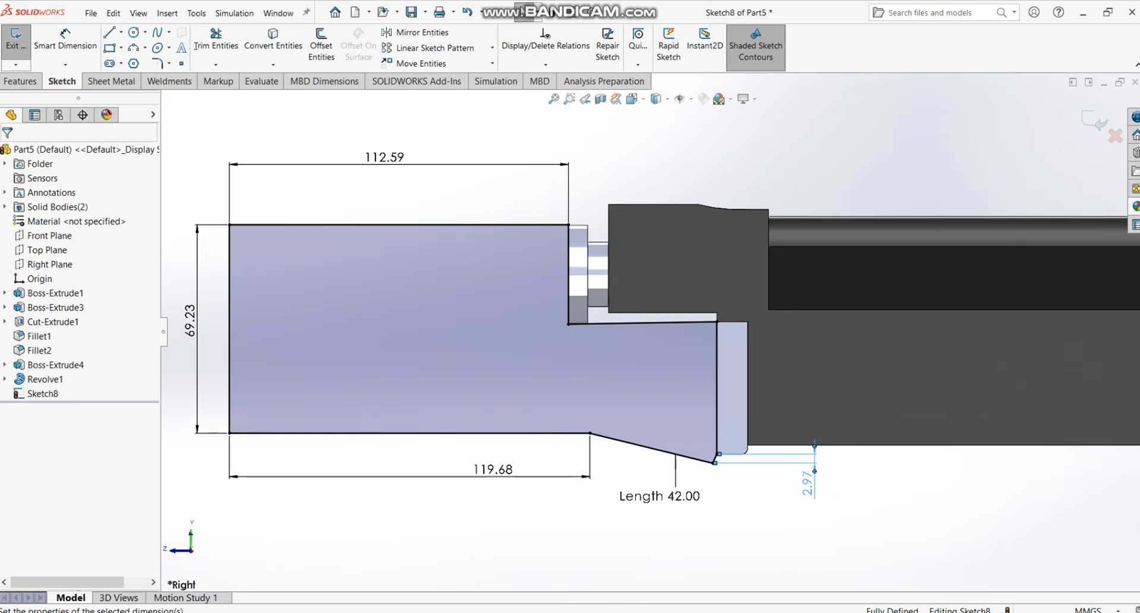
{"action": "left_click", "coordinate": [754, 510]}
{"action": "scroll", "coordinate": [755, 509], "scroll_direction": "up", "scroll_amount": 3}
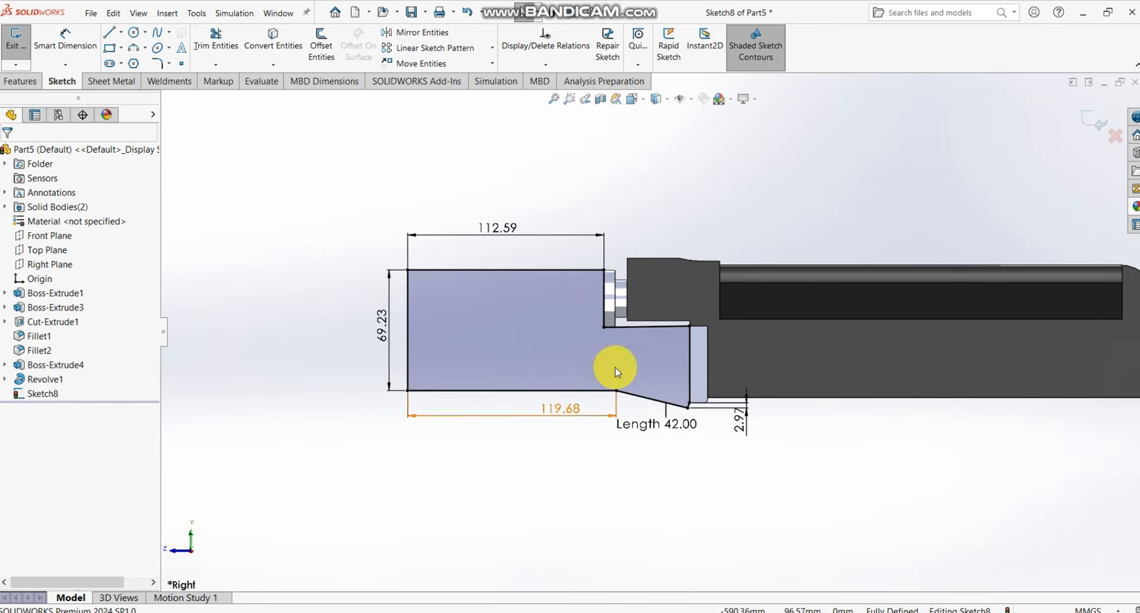
- Extrude the front block profile 45 mm with the Mid Plane condition as a separate body, with Merge result off
{"action": "left_click", "coordinate": [18, 82]}
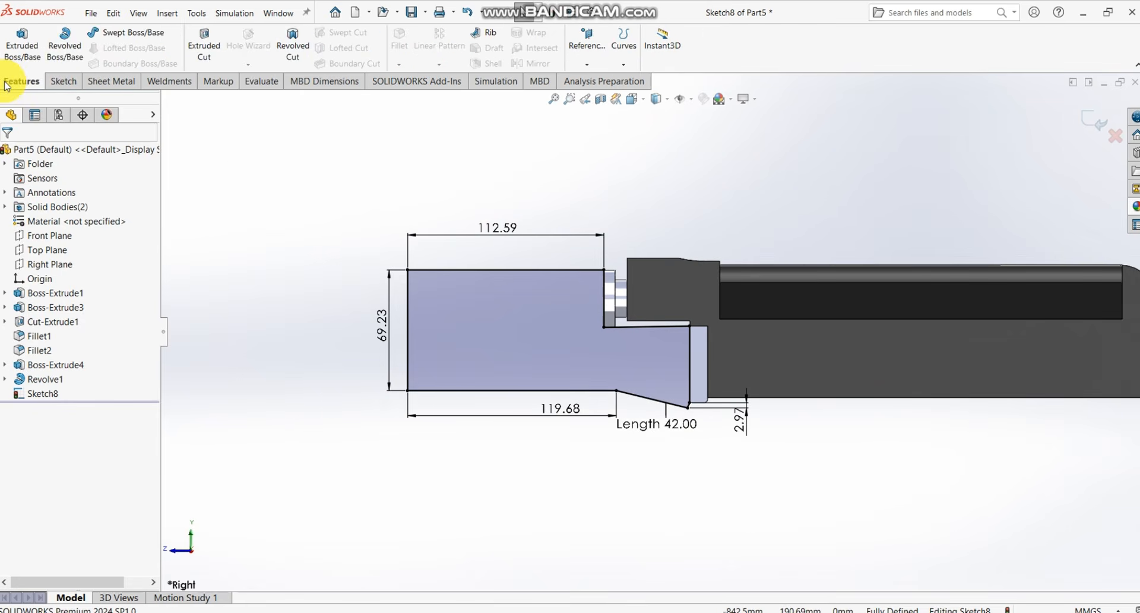
{"action": "left_click", "coordinate": [16, 49]}
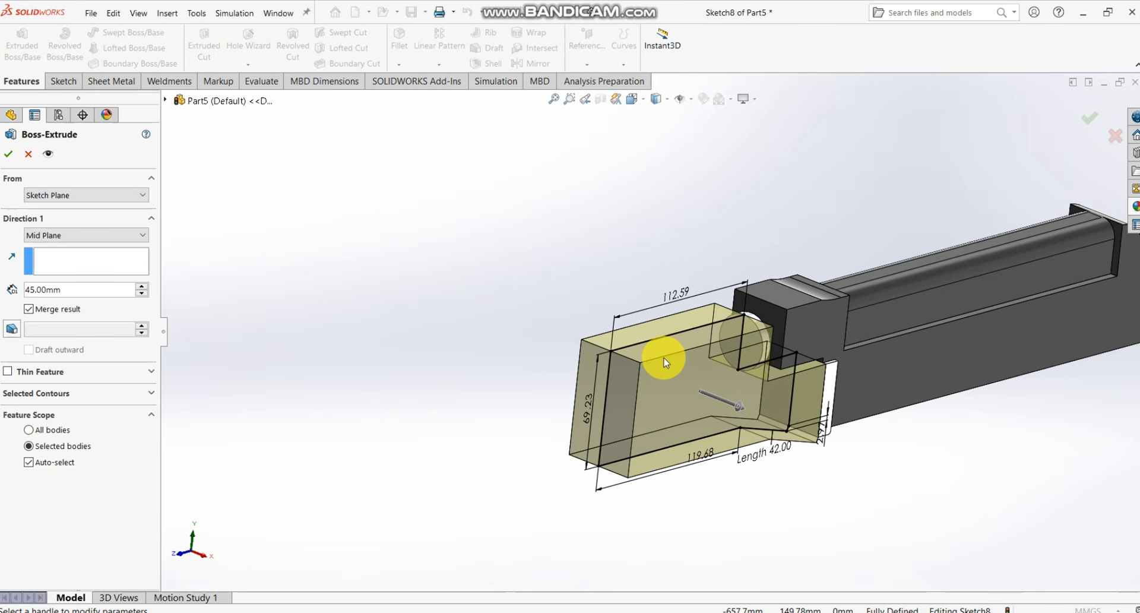
{"action": "scroll", "coordinate": [704, 346], "scroll_direction": "down", "scroll_amount": 2}
{"action": "scroll", "coordinate": [706, 339], "scroll_direction": "up", "scroll_amount": 3}
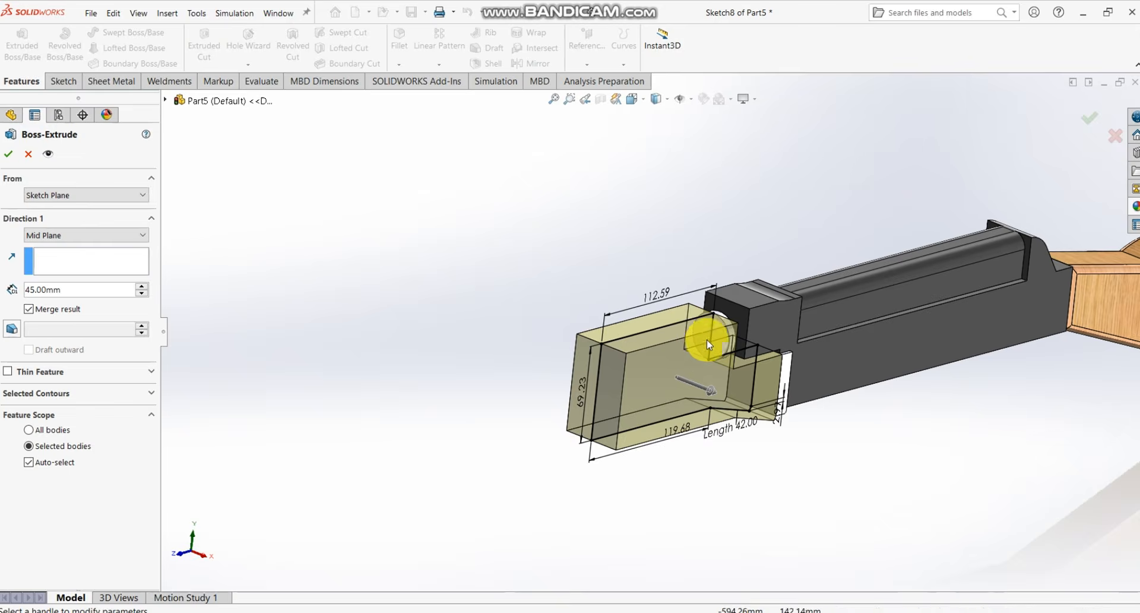
{"action": "scroll", "coordinate": [591, 308], "scroll_direction": "down", "scroll_amount": 4}
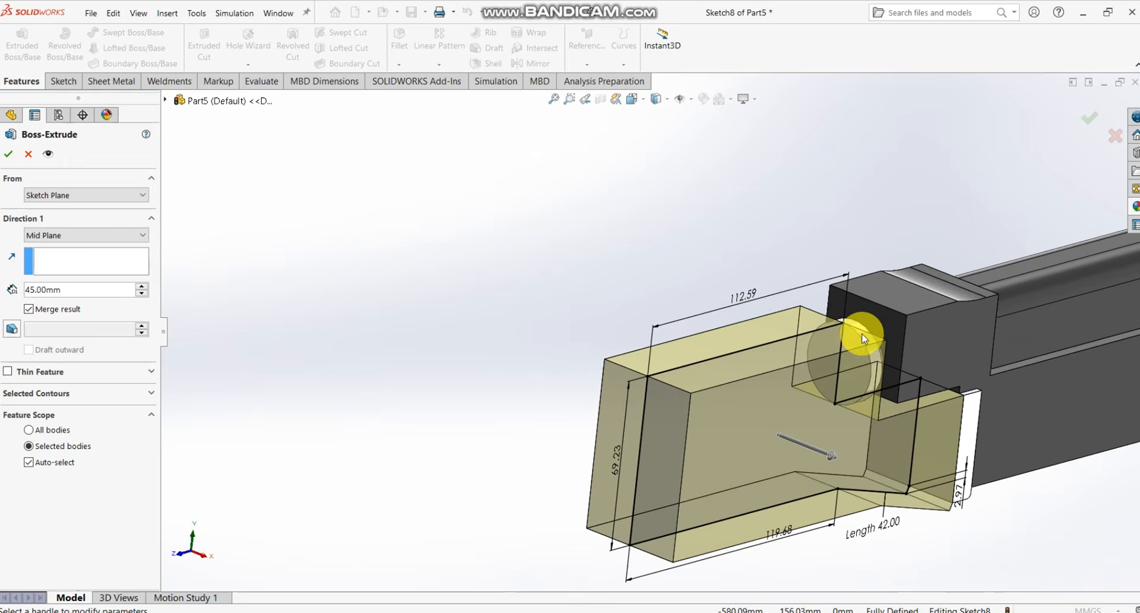
{"action": "middle_click_drag", "start_coordinate": [864, 332], "coordinate": [889, 347]}
{"action": "scroll", "coordinate": [929, 369], "scroll_direction": "down", "scroll_amount": 2}
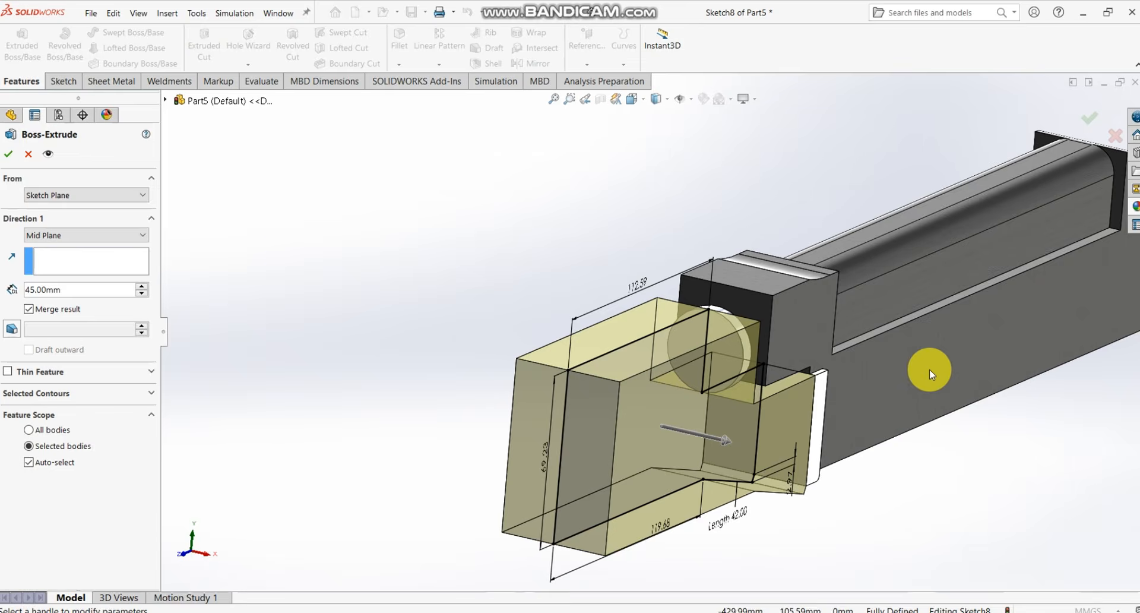
{"action": "left_click", "coordinate": [8, 153]}
{"action": "scroll", "coordinate": [683, 295], "scroll_direction": "up", "scroll_amount": 5}
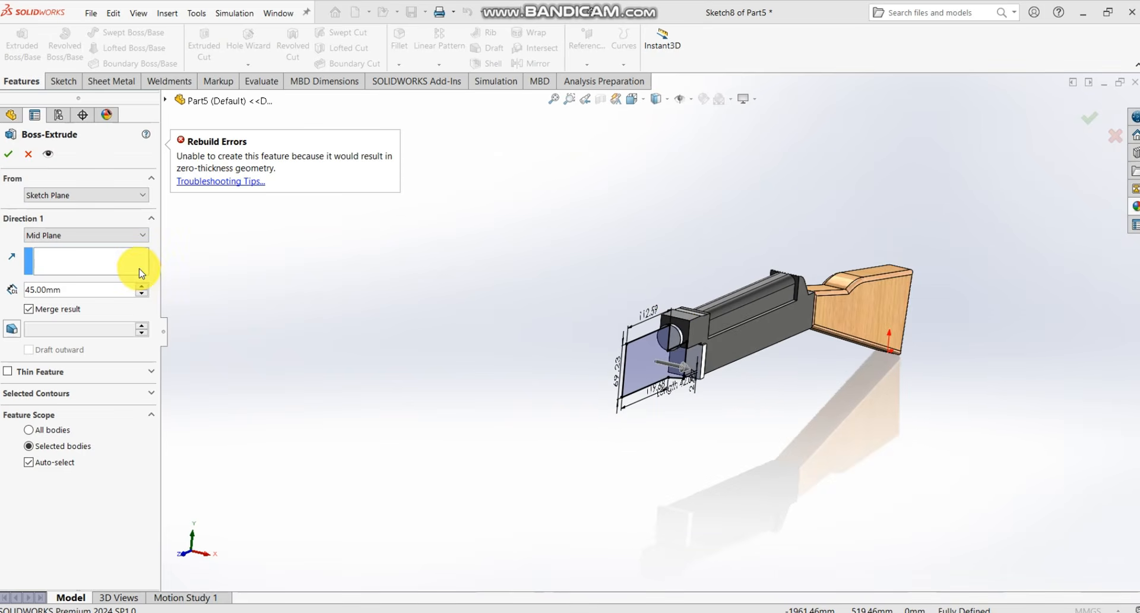
{"action": "left_click", "coordinate": [28, 309]}
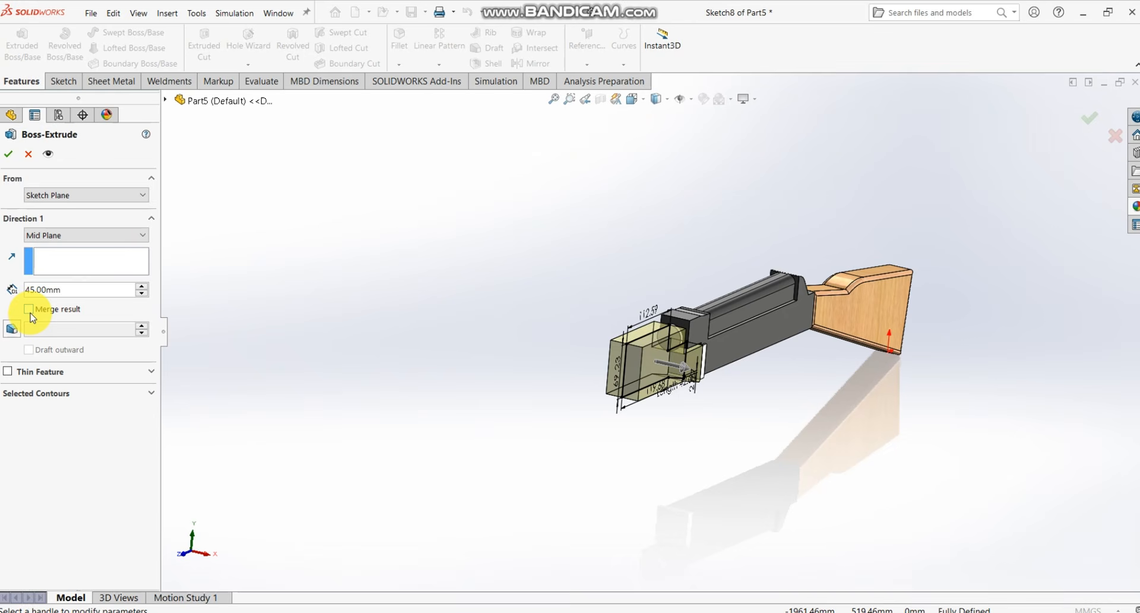
{"action": "left_click", "coordinate": [10, 156]}
- Apply the polished cherry 2d wood appearance to the extruded front block
{"action": "scroll", "coordinate": [689, 332], "scroll_direction": "down", "scroll_amount": 5}
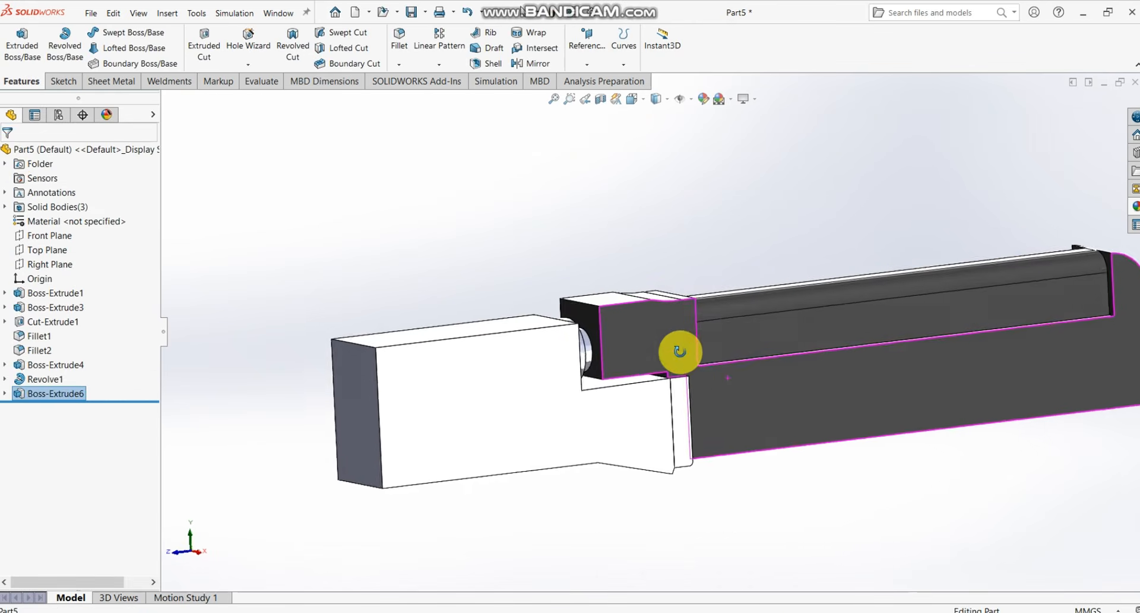
{"action": "scroll", "coordinate": [680, 351], "scroll_direction": "up", "scroll_amount": 6}
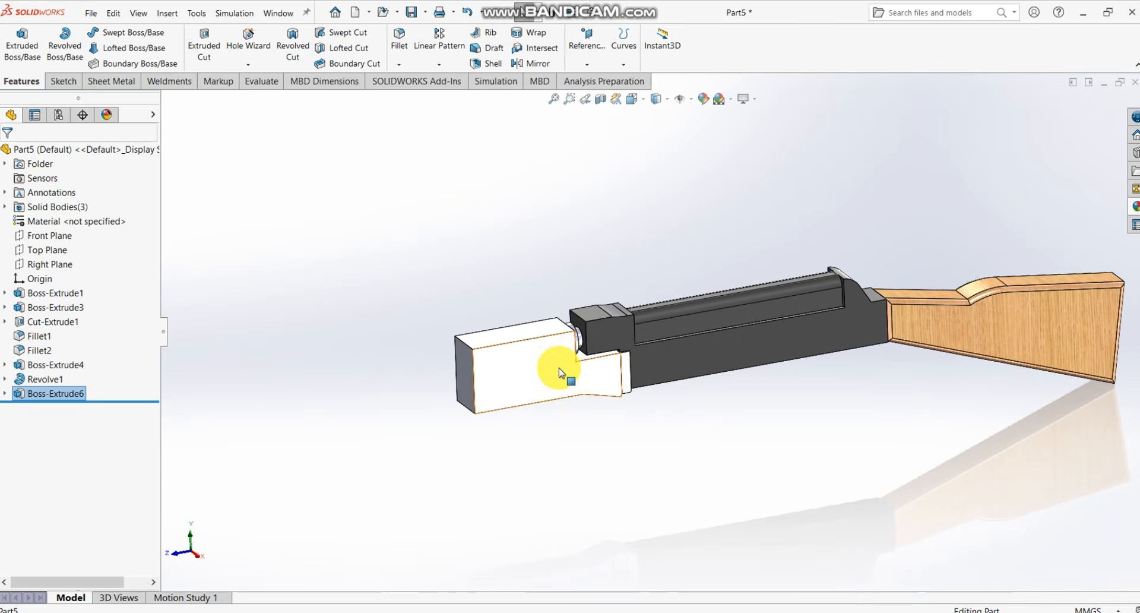
{"action": "left_click", "coordinate": [560, 371]}
{"action": "left_click", "coordinate": [80, 395]}
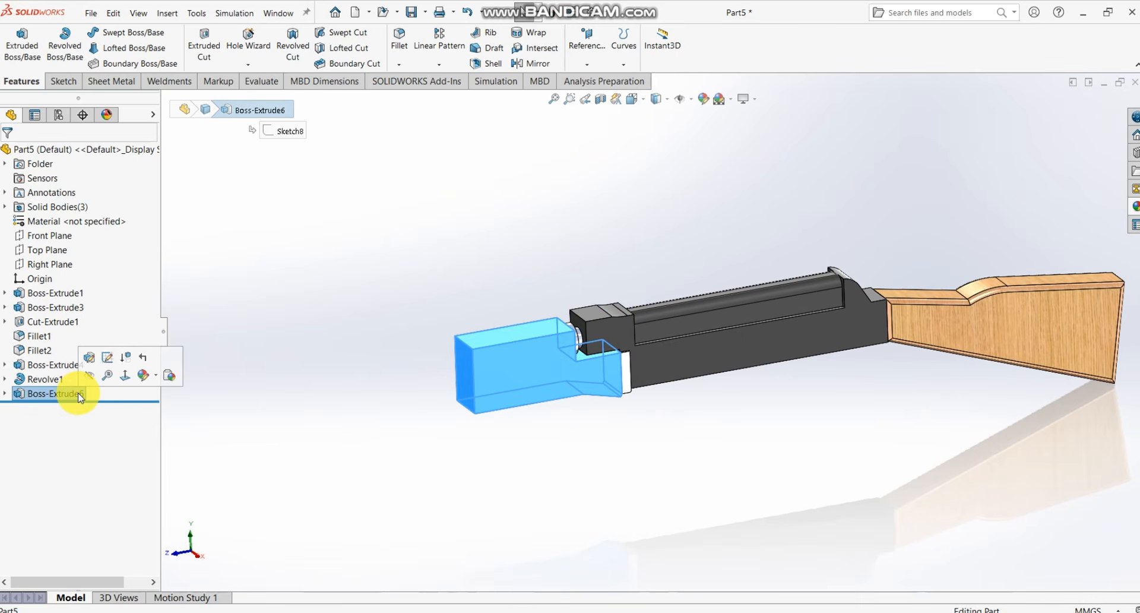
{"action": "left_click", "coordinate": [1135, 208]}
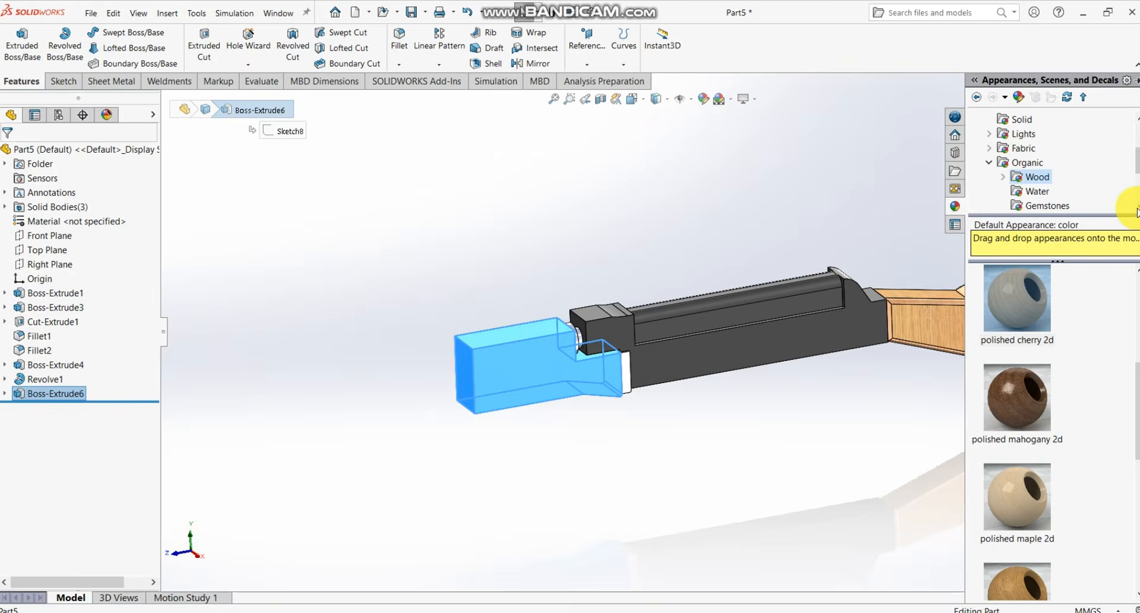
{"action": "scroll", "coordinate": [1031, 447], "scroll_direction": "down", "scroll_amount": 5}
{"action": "scroll", "coordinate": [1031, 447], "scroll_direction": "down", "scroll_amount": 3}
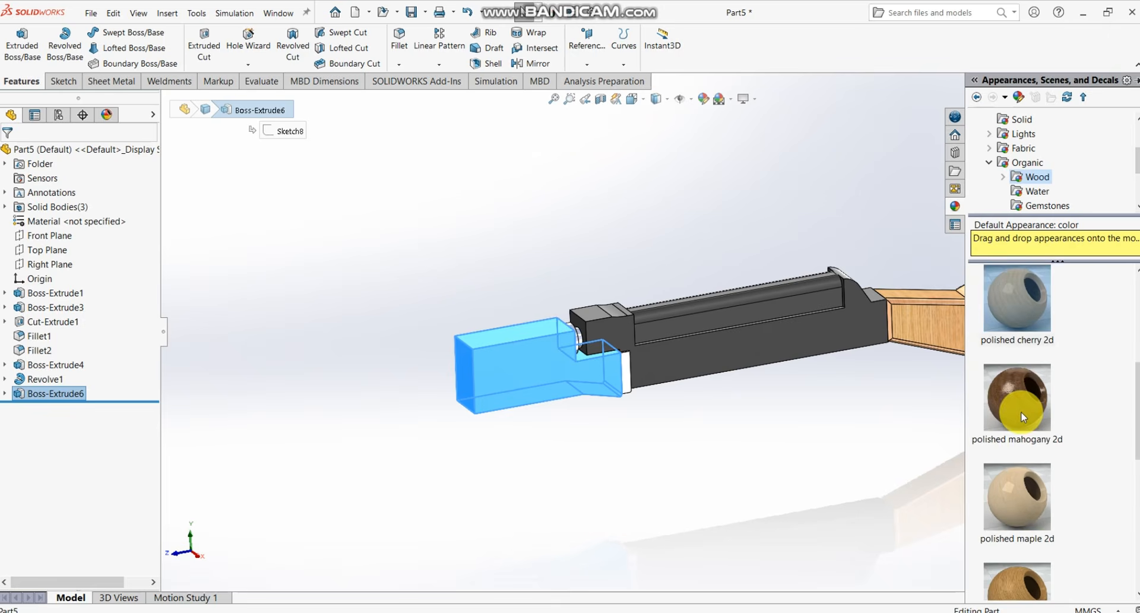
{"action": "left_click", "coordinate": [1025, 317]}
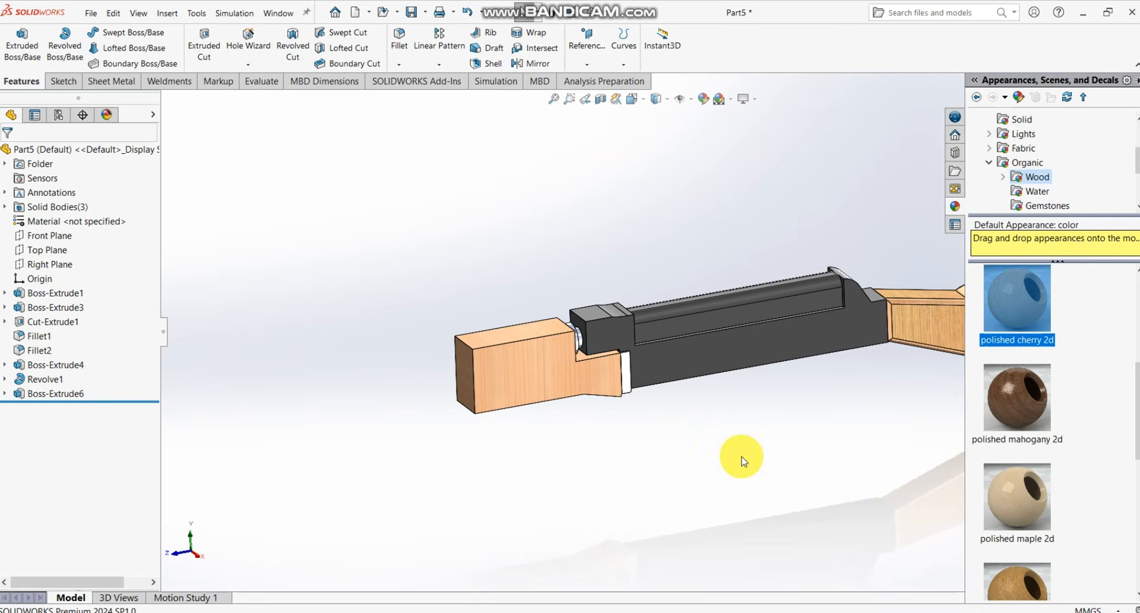
{"action": "scroll", "coordinate": [666, 389], "scroll_direction": "up", "scroll_amount": 3}
{"action": "scroll", "coordinate": [666, 377], "scroll_direction": "down", "scroll_amount": 2}
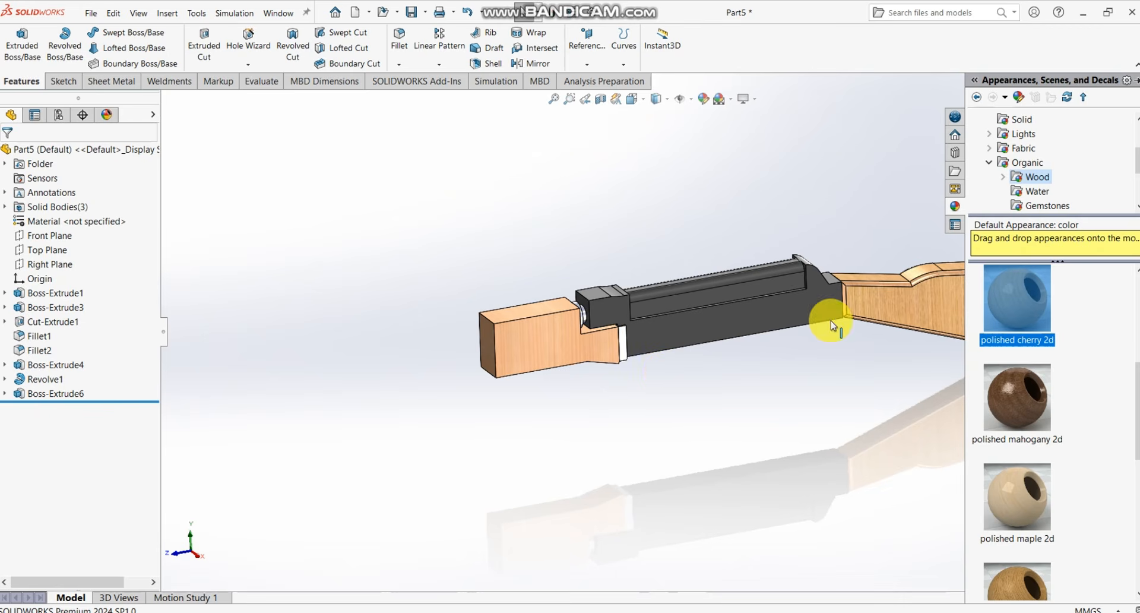
- Apply the polished oak 2d wood appearance to the extruded front block
{"action": "left_click", "coordinate": [63, 399]}
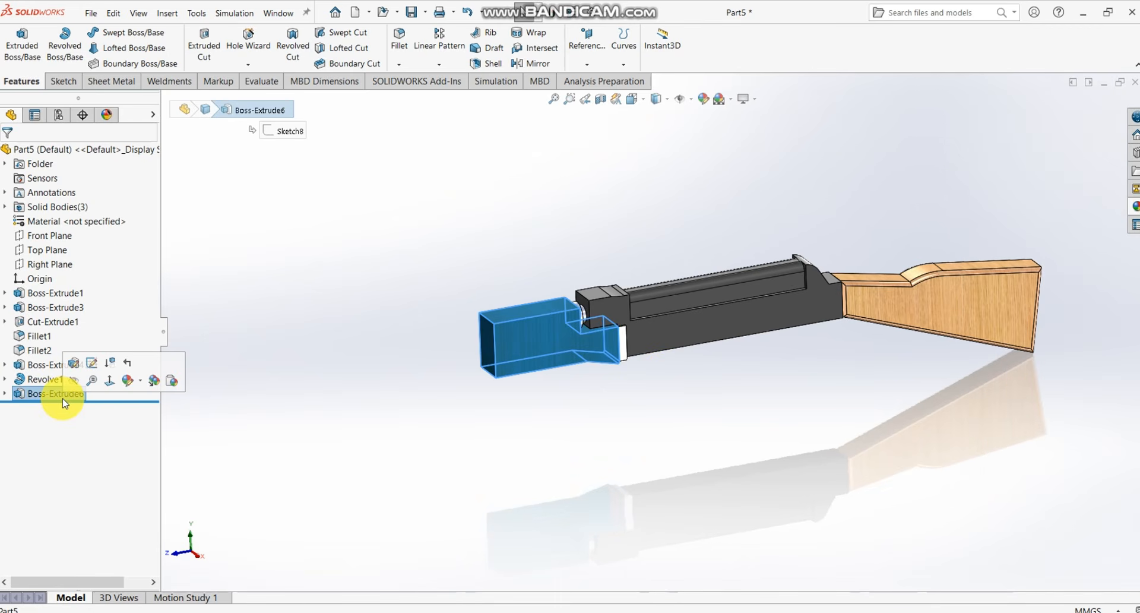
{"action": "left_click", "coordinate": [1133, 208]}
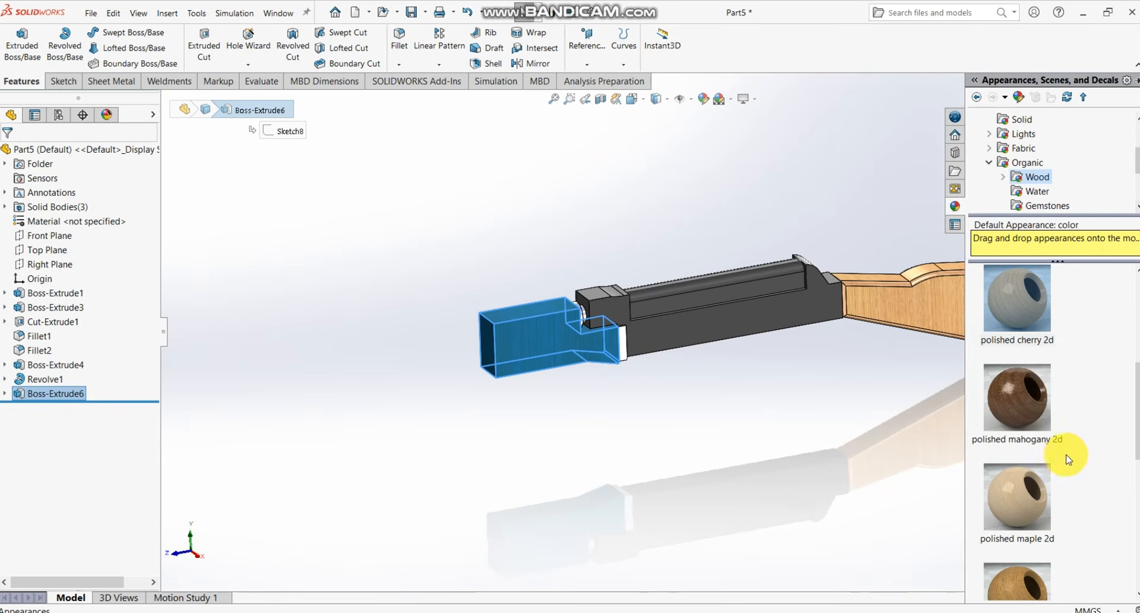
{"action": "scroll", "coordinate": [1033, 451], "scroll_direction": "down", "scroll_amount": 2}
{"action": "left_click", "coordinate": [1032, 454]}
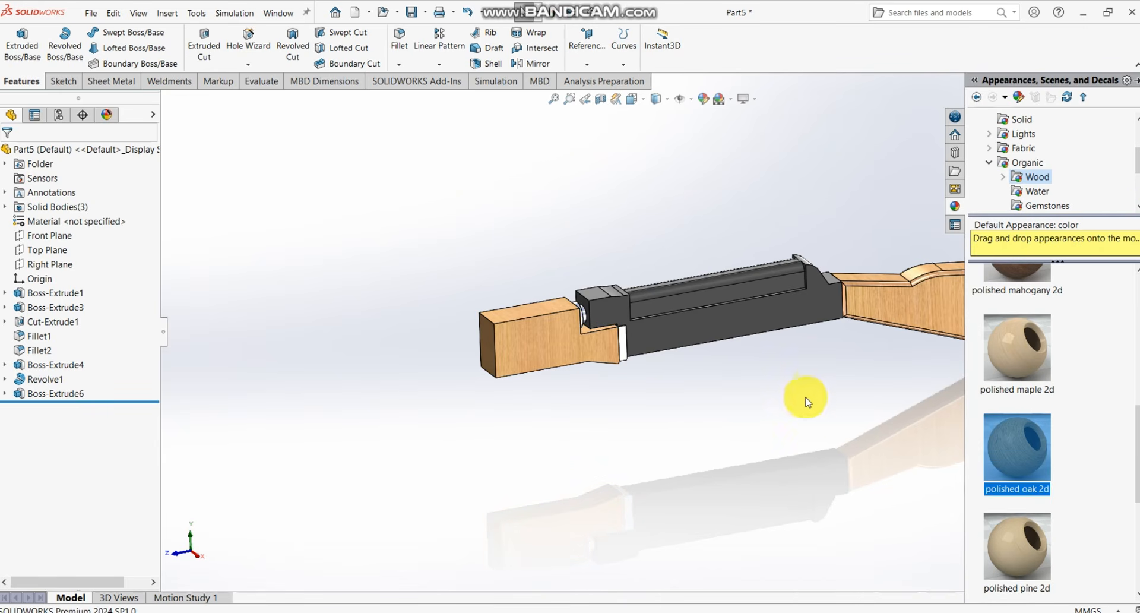
{"action": "scroll", "coordinate": [807, 395], "scroll_direction": "up", "scroll_amount": 3}
{"action": "scroll", "coordinate": [778, 343], "scroll_direction": "down", "scroll_amount": 2}
{"action": "scroll", "coordinate": [613, 321], "scroll_direction": "down", "scroll_amount": 2}
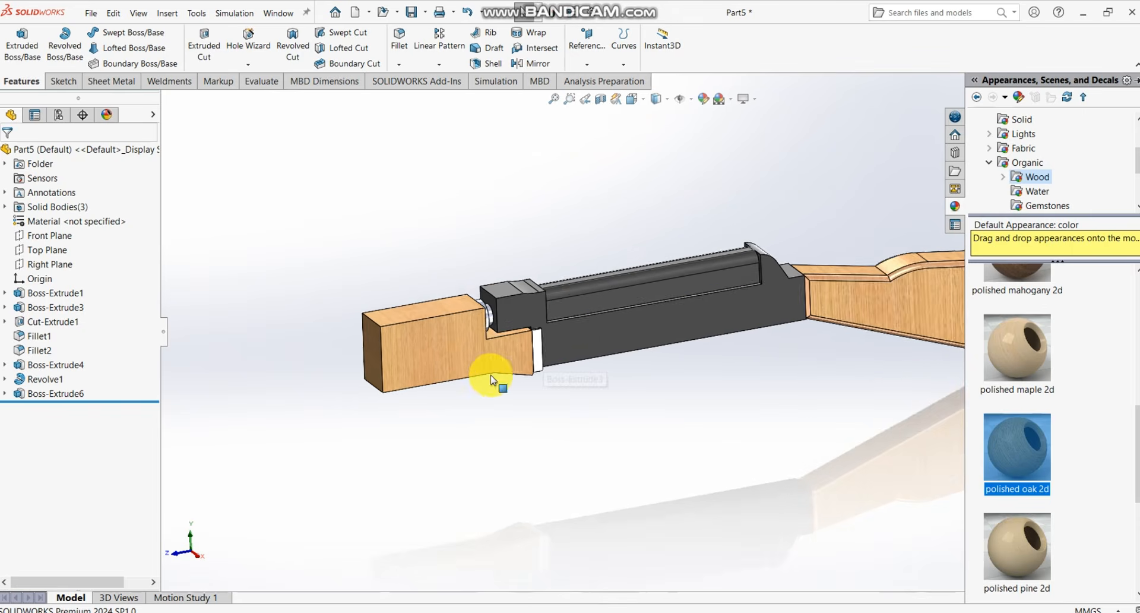
{"action": "scroll", "coordinate": [493, 381], "scroll_direction": "down", "scroll_amount": 1}
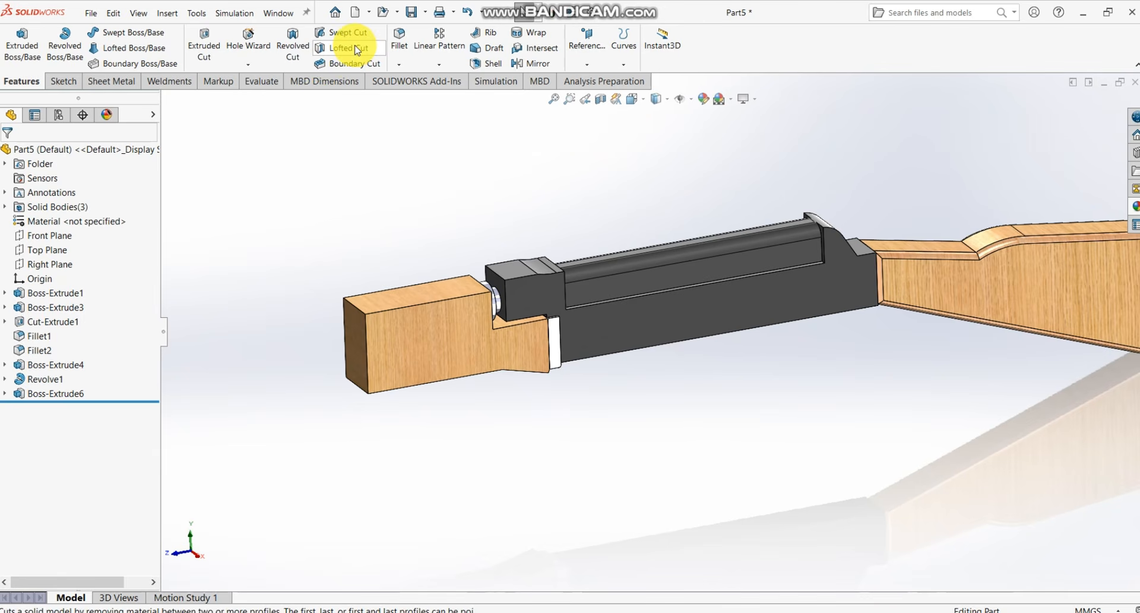
{"action": "left_click", "coordinate": [400, 34]}
{"action": "left_click", "coordinate": [399, 303]}
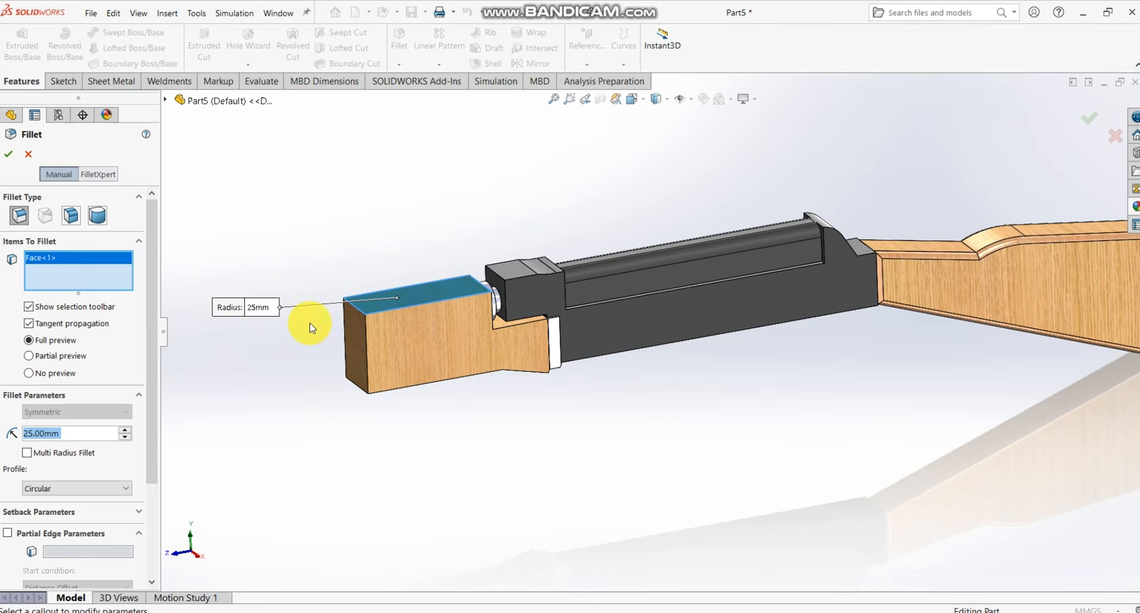
{"action": "left_click", "coordinate": [99, 219]}
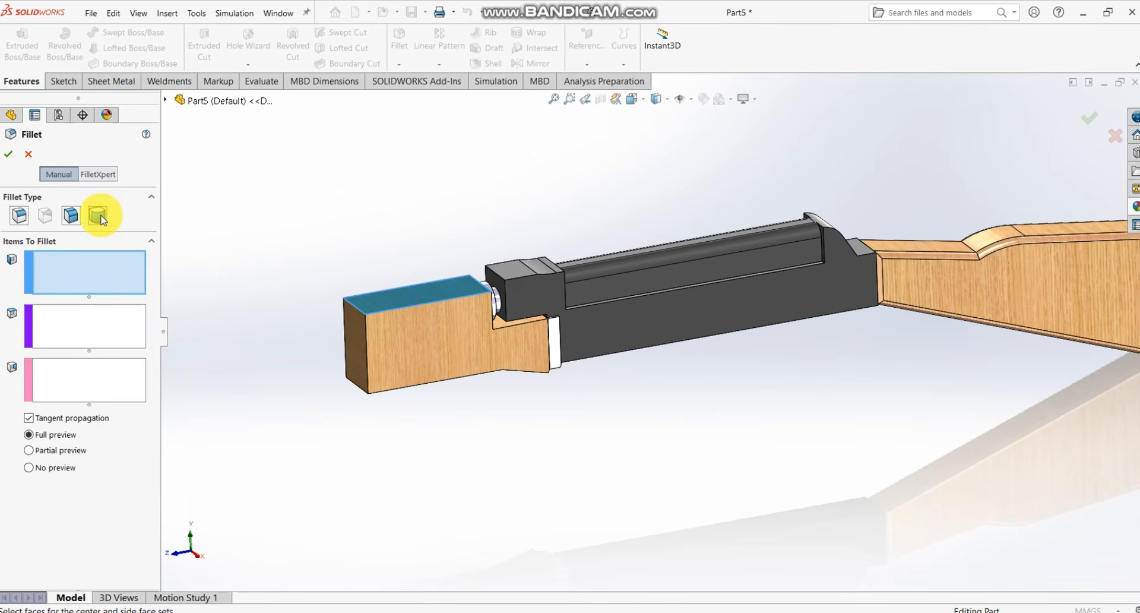
{"action": "scroll", "coordinate": [391, 279], "scroll_direction": "up", "scroll_amount": 1}
{"action": "left_click", "coordinate": [28, 154]}
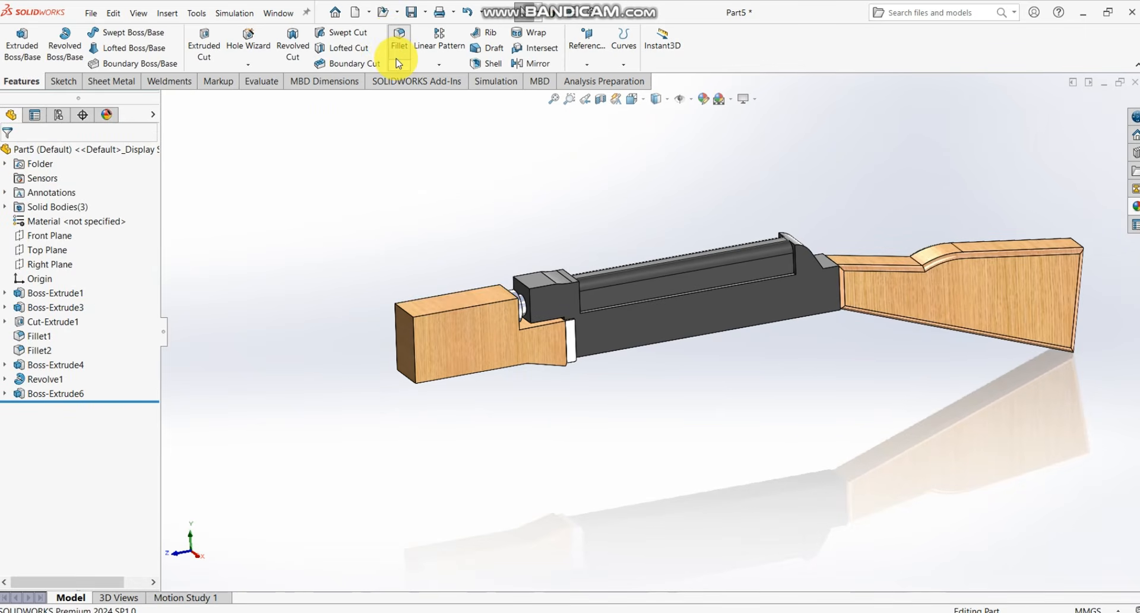
- Round the front block's top with a full round fillet, using the top as center face and the two flanks as side faces
{"action": "left_click", "coordinate": [401, 66]}
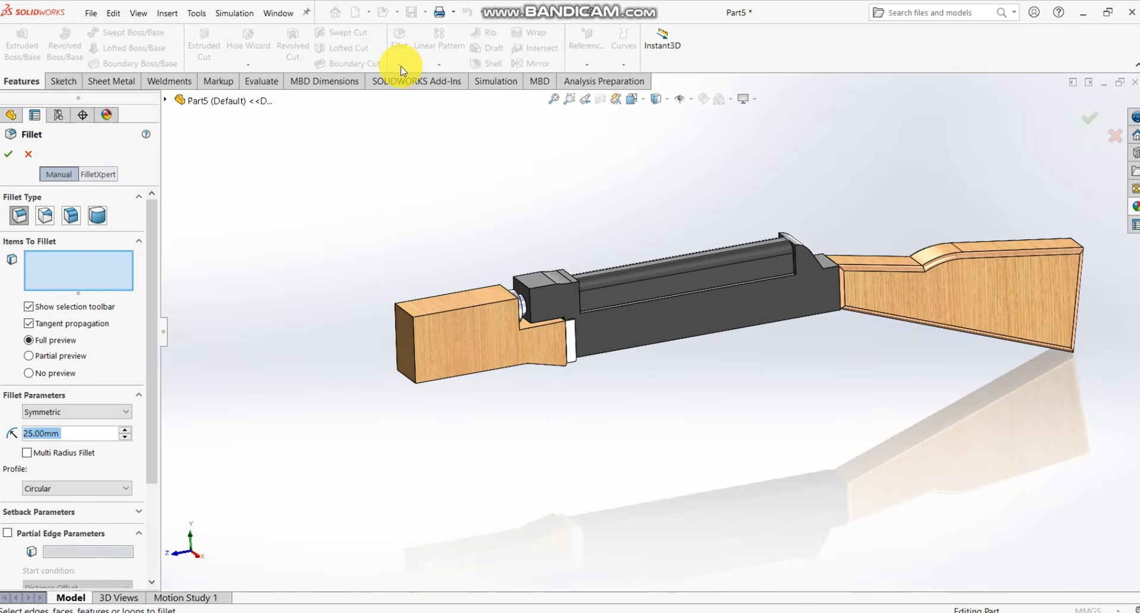
{"action": "left_click", "coordinate": [98, 216]}
{"action": "middle_click_drag", "start_coordinate": [396, 317], "coordinate": [832, 409]}
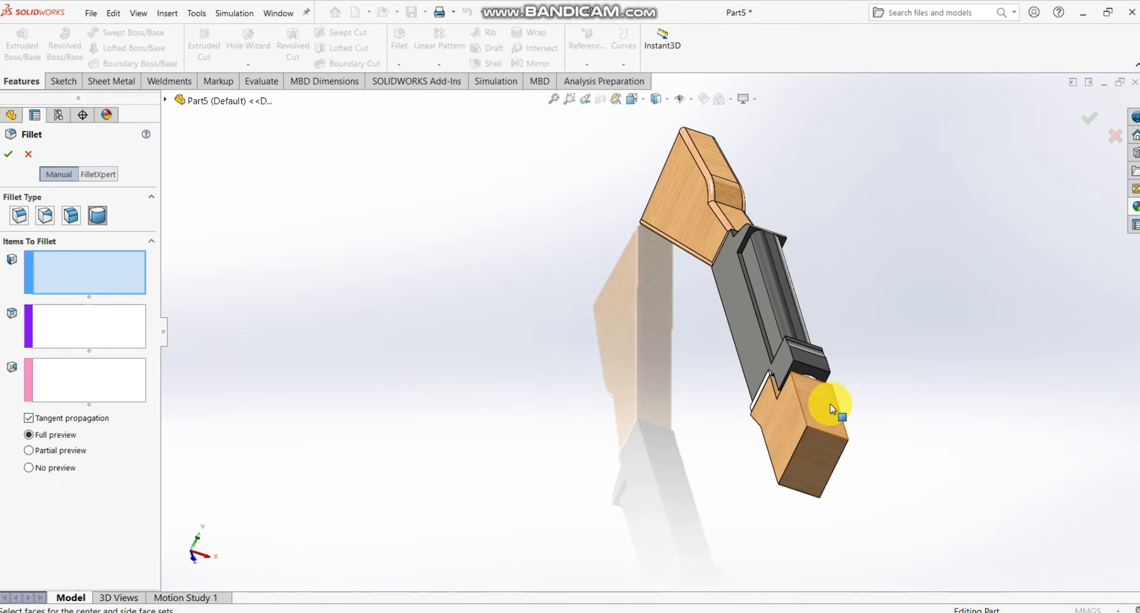
{"action": "left_click", "coordinate": [794, 415]}
{"action": "left_click", "coordinate": [62, 337]}
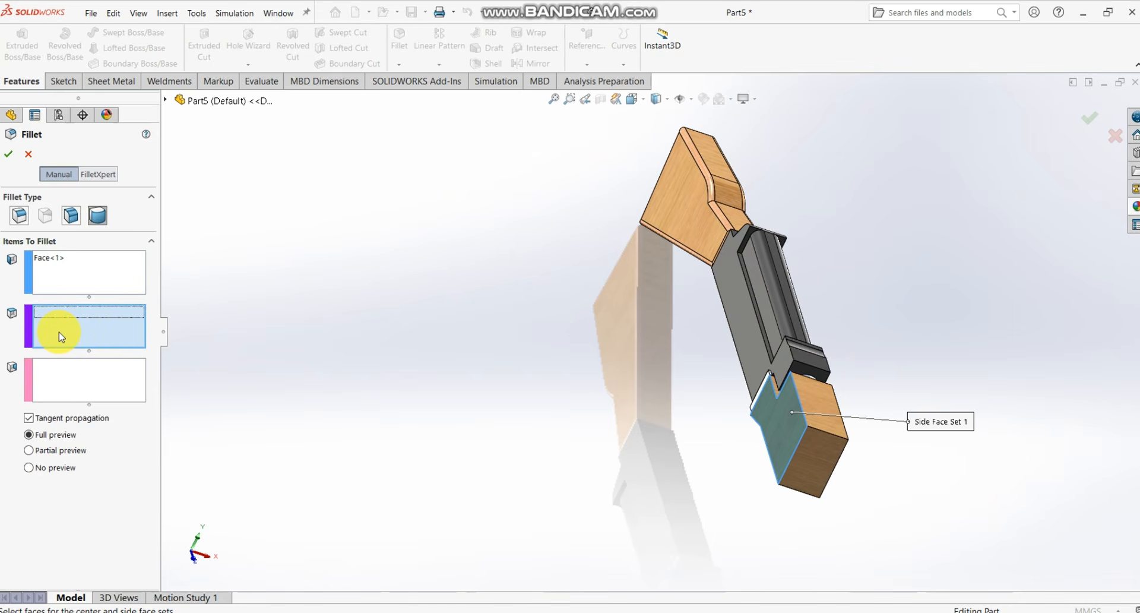
{"action": "left_click", "coordinate": [843, 408]}
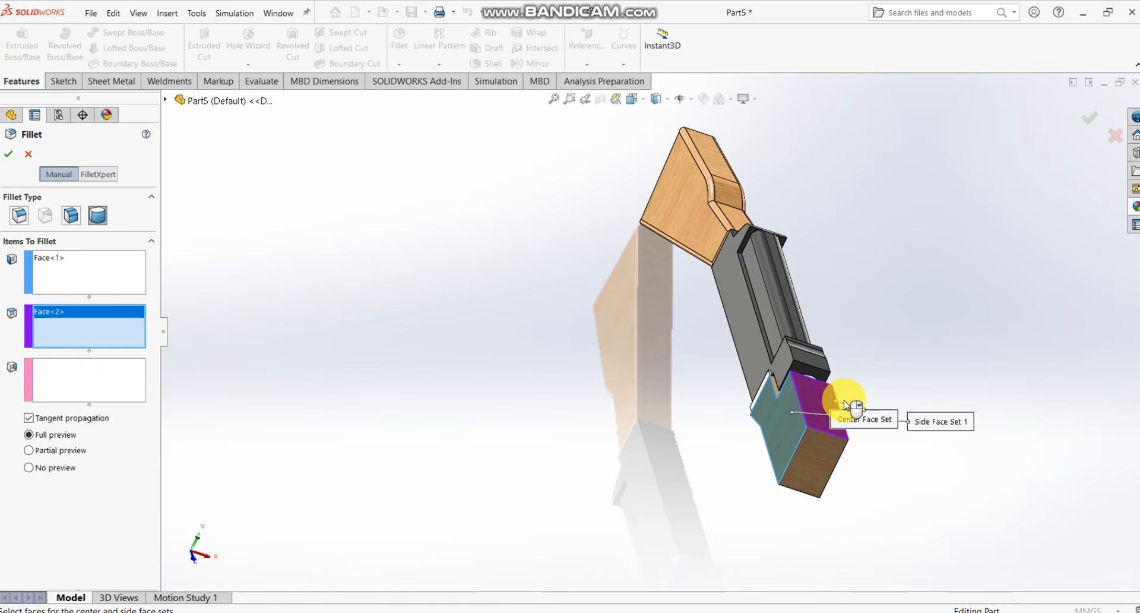
{"action": "middle_click_drag", "start_coordinate": [846, 407], "coordinate": [713, 371]}
{"action": "left_click", "coordinate": [71, 372]}
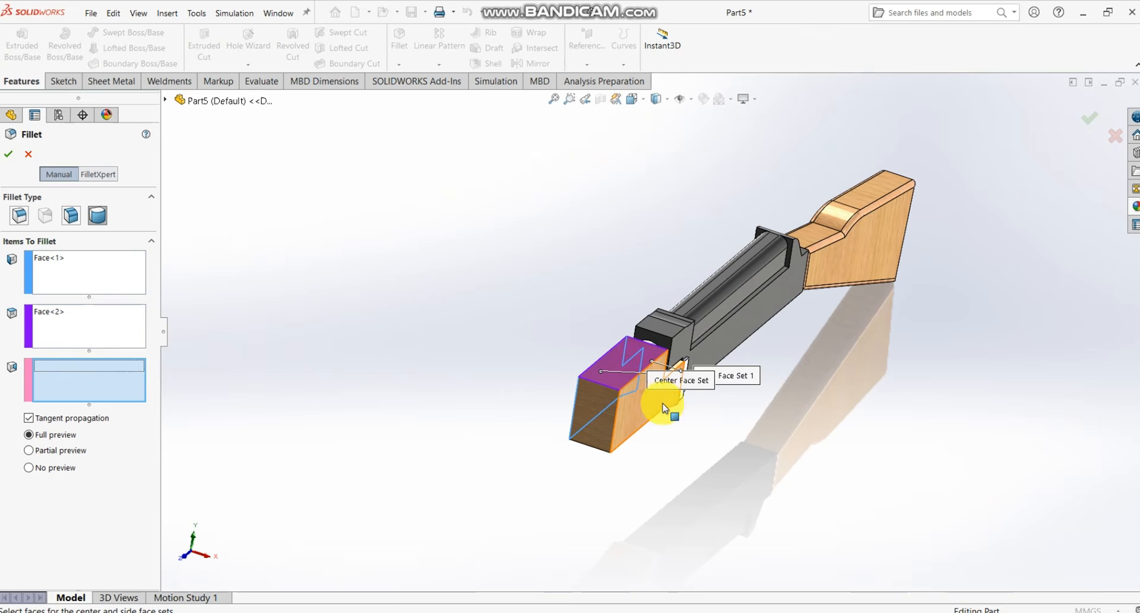
{"action": "left_click", "coordinate": [649, 405]}
{"action": "middle_click_drag", "start_coordinate": [588, 411], "coordinate": [611, 390]}
{"action": "scroll", "coordinate": [613, 381], "scroll_direction": "down", "scroll_amount": 3}
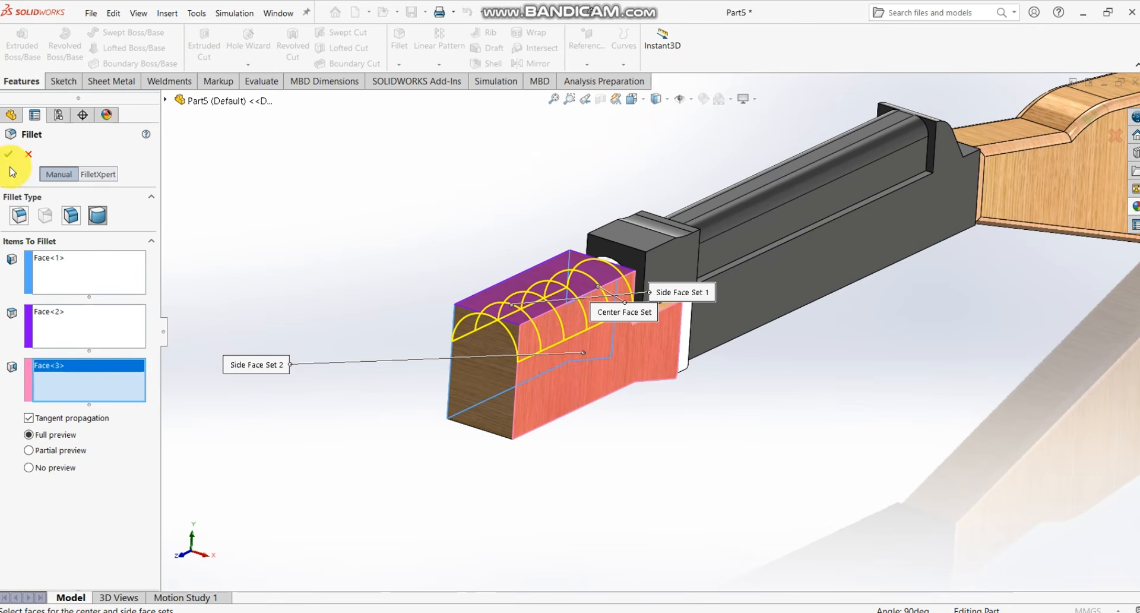
- Apply the polished oak 2d wood appearance to the full round fillet on the front block
{"action": "middle_click_drag", "start_coordinate": [700, 376], "coordinate": [552, 332]}
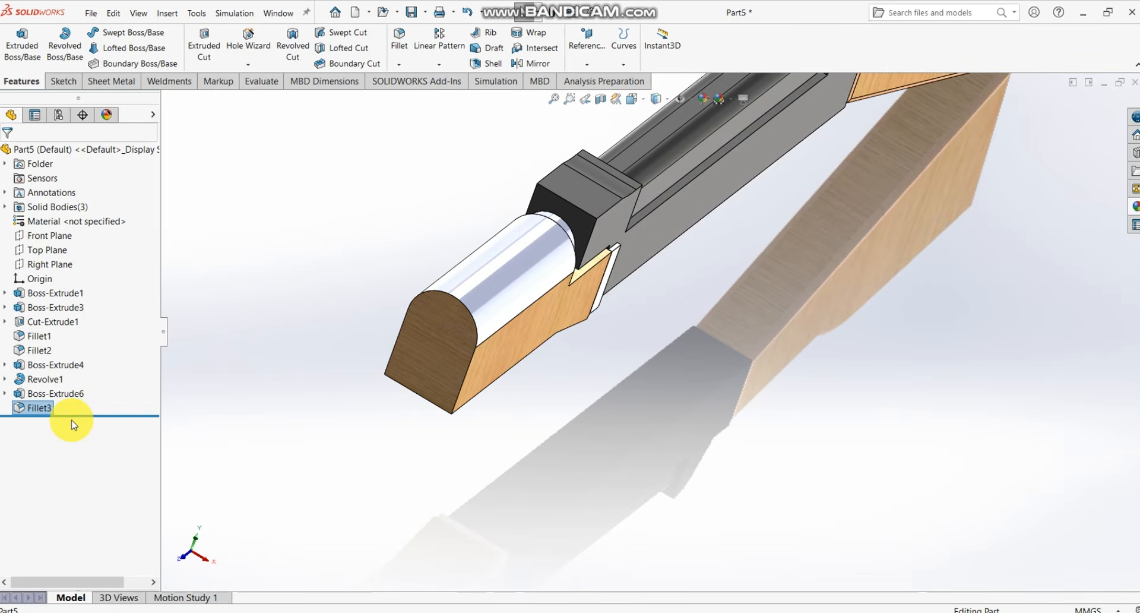
{"action": "left_click", "coordinate": [39, 408]}
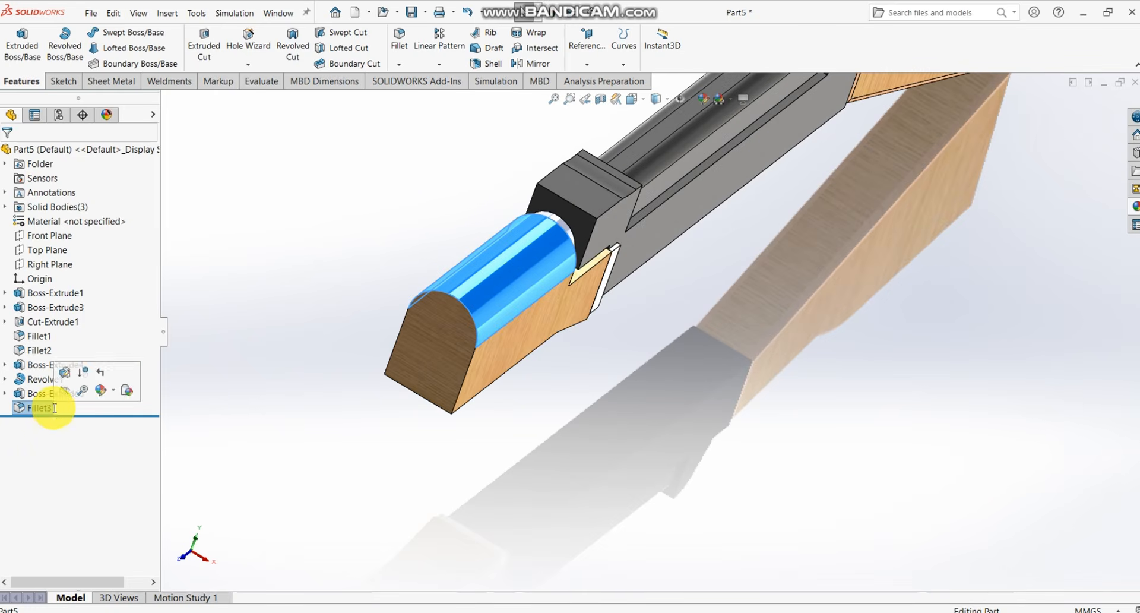
{"action": "left_click", "coordinate": [1134, 206]}
{"action": "double_click", "coordinate": [1023, 471]}
{"action": "scroll", "coordinate": [858, 468], "scroll_direction": "up", "scroll_amount": 3}
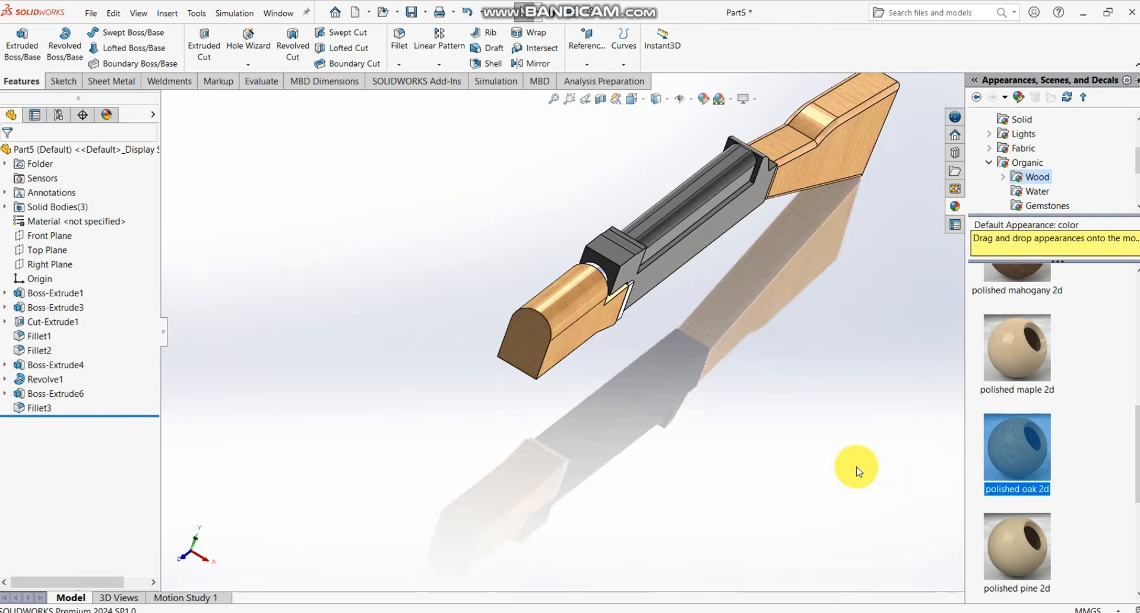
{"action": "middle_click_drag", "start_coordinate": [801, 424], "coordinate": [746, 383]}
{"action": "scroll", "coordinate": [745, 385], "scroll_direction": "up", "scroll_amount": 2}
{"action": "scroll", "coordinate": [728, 312], "scroll_direction": "down", "scroll_amount": 3}
{"action": "scroll", "coordinate": [732, 297], "scroll_direction": "up", "scroll_amount": 2}
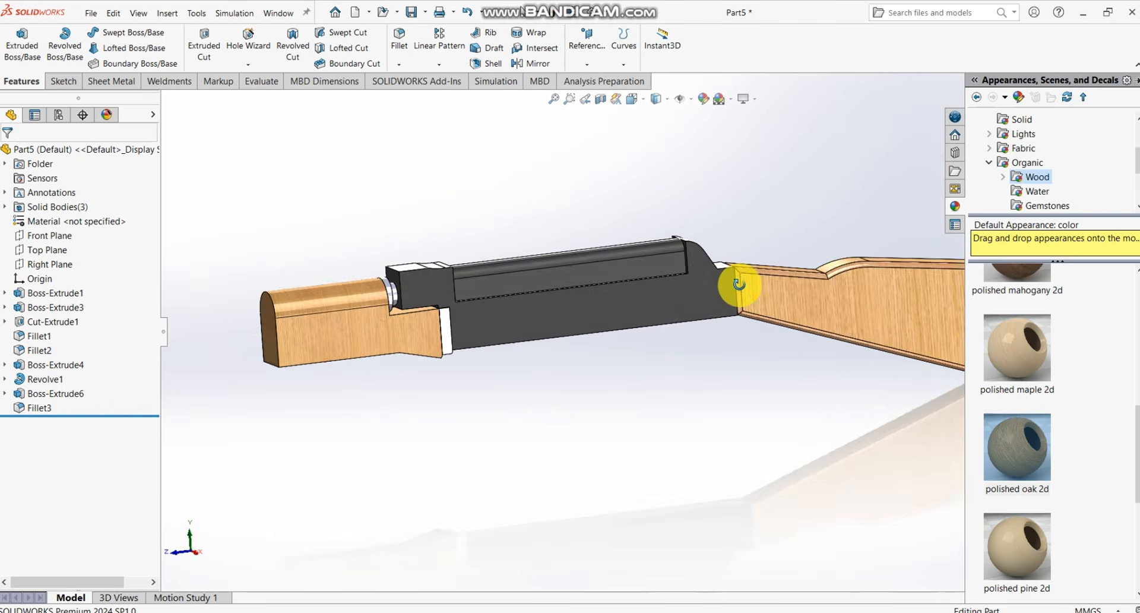
- Apply the wrought iron metal appearance to both the revolved disc connector and the extruded plate between the front block and the receiver
{"action": "middle_click_drag", "start_coordinate": [735, 280], "coordinate": [764, 280]}
{"action": "scroll", "coordinate": [674, 355], "scroll_direction": "down", "scroll_amount": 2}
{"action": "scroll", "coordinate": [342, 333], "scroll_direction": "down", "scroll_amount": 3}
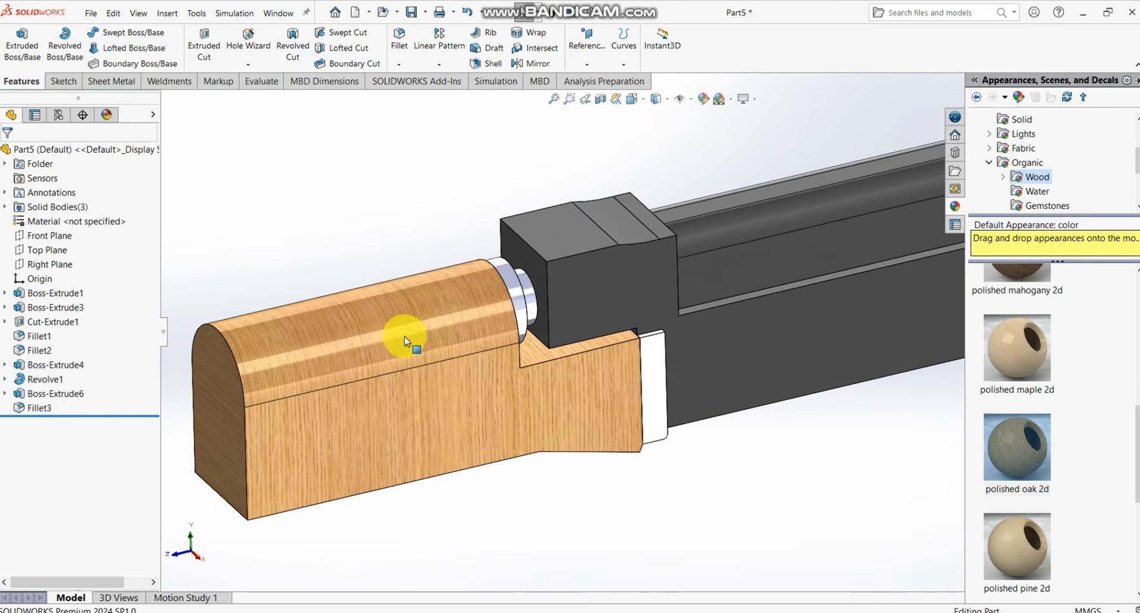
{"action": "scroll", "coordinate": [522, 293], "scroll_direction": "down", "scroll_amount": 3}
{"action": "left_click", "coordinate": [591, 279]}
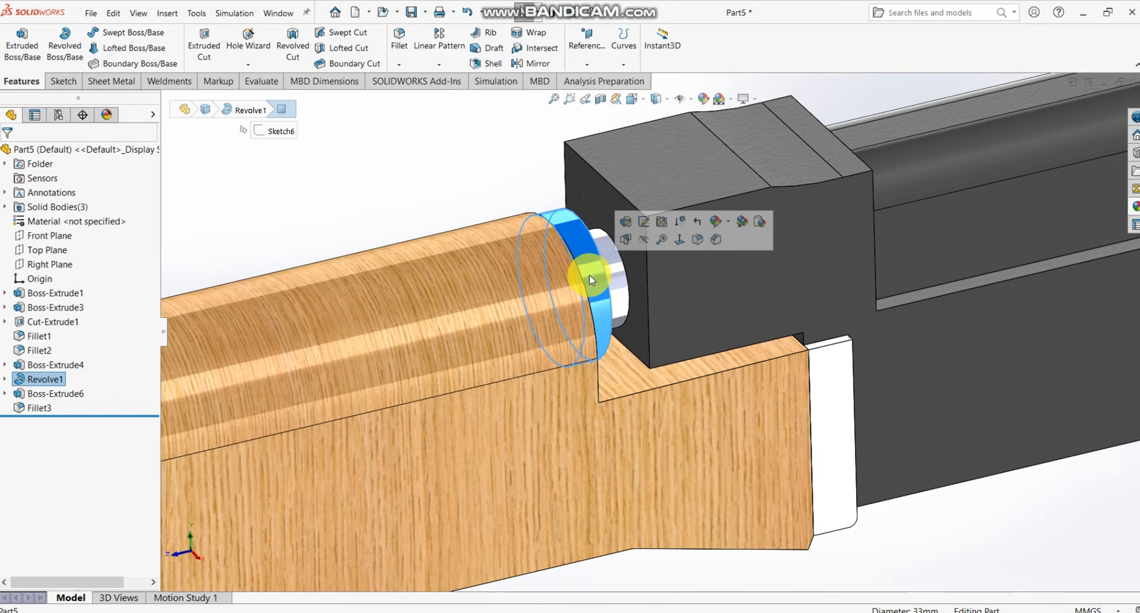
{"action": "left_click", "coordinate": [64, 380]}
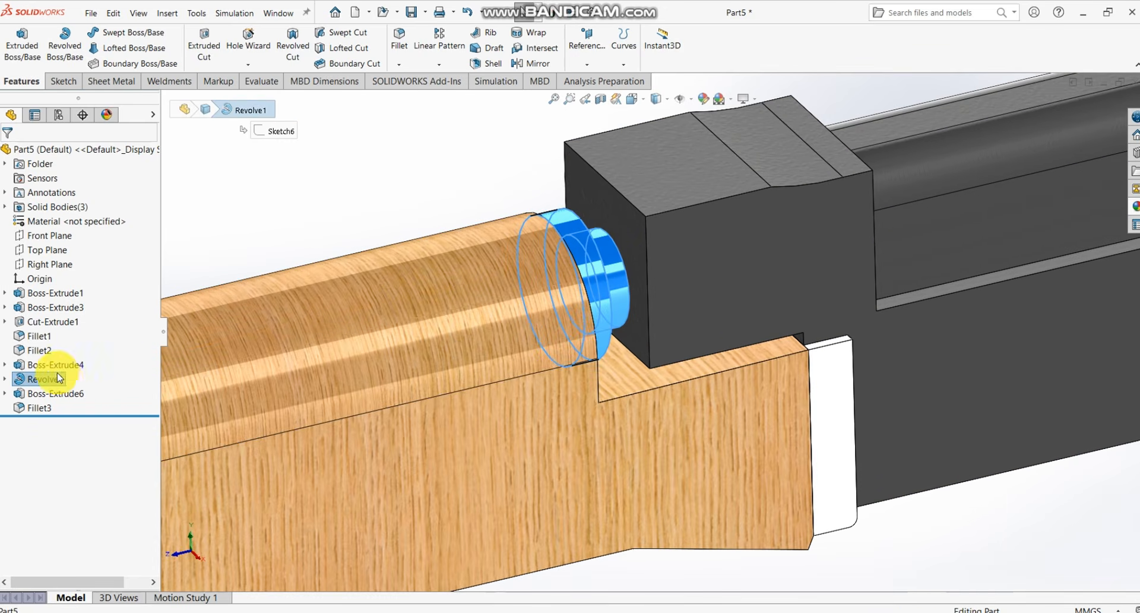
{"action": "left_click", "coordinate": [54, 365], "text": "ctrl"}
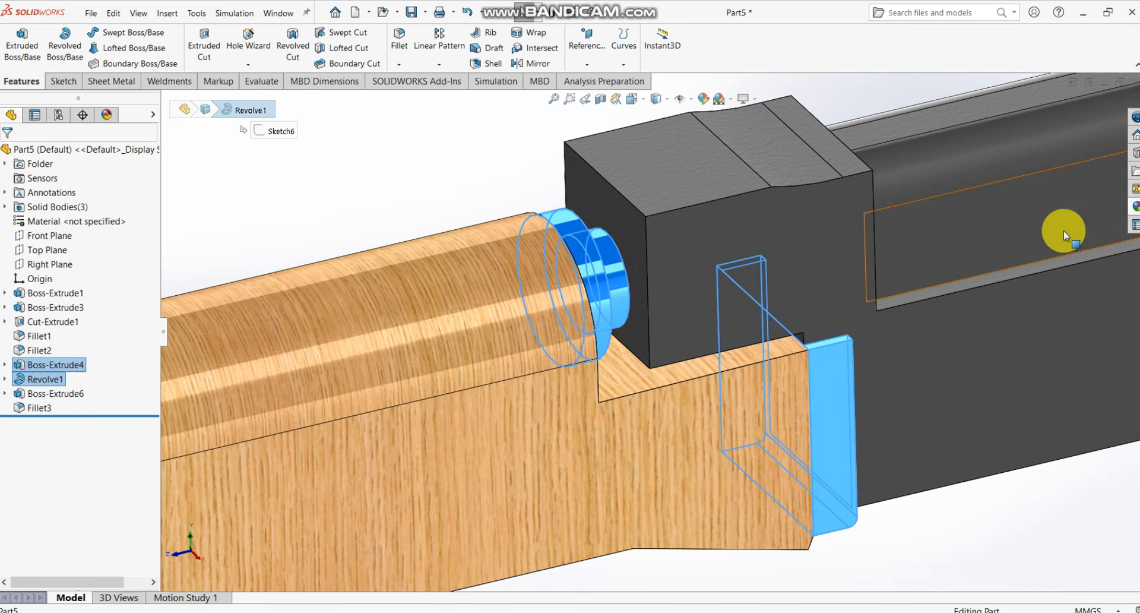
{"action": "left_click", "coordinate": [1134, 206]}
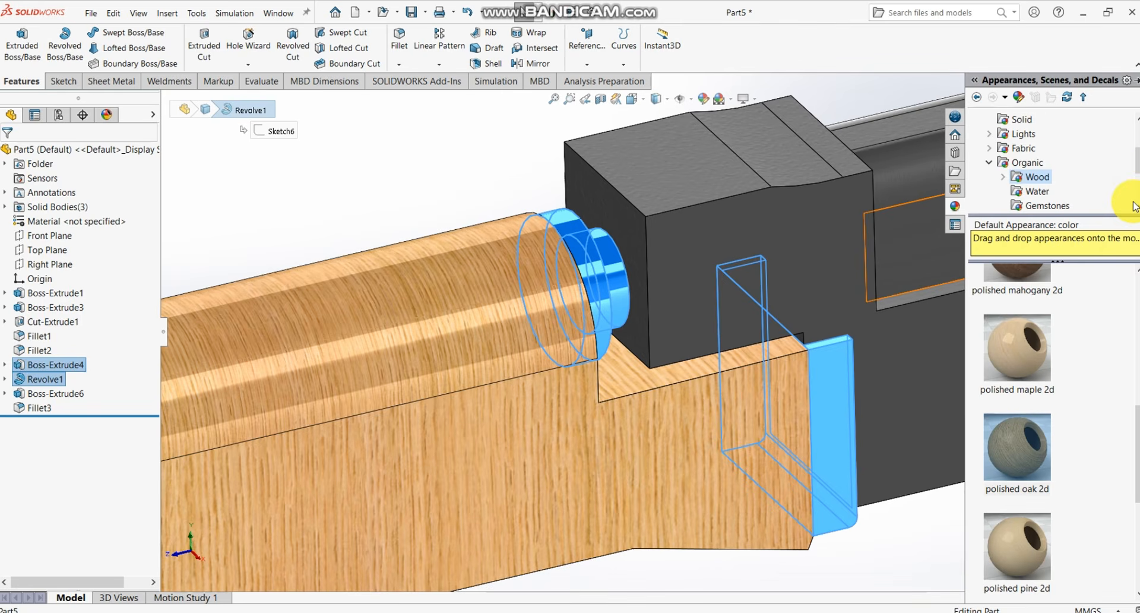
{"action": "scroll", "coordinate": [1034, 155], "scroll_direction": "up", "scroll_amount": 3}
{"action": "left_click", "coordinate": [1022, 147]}
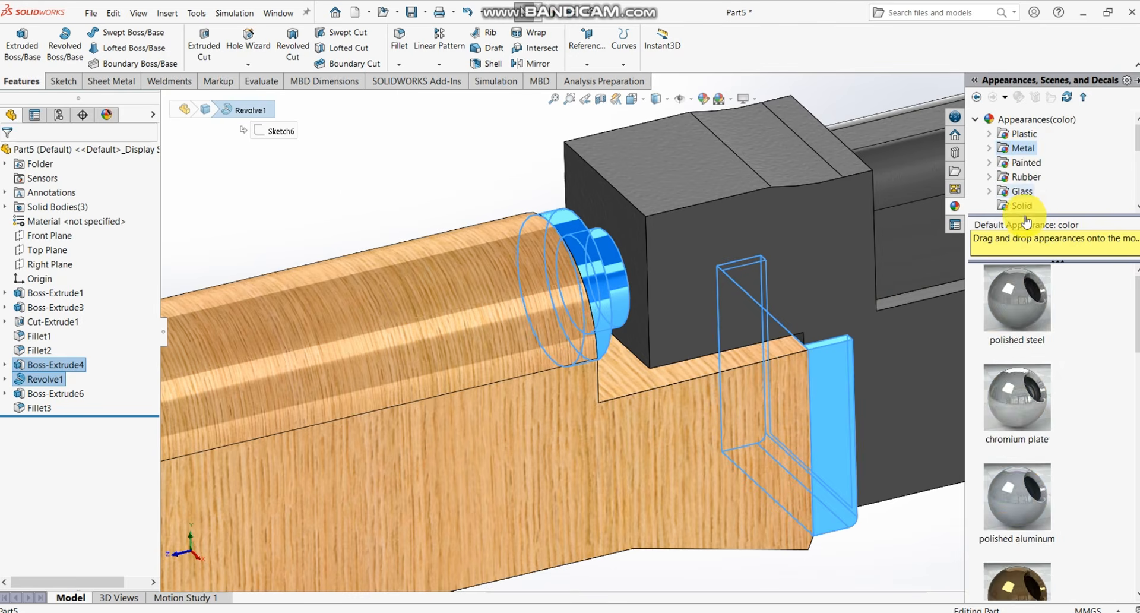
{"action": "scroll", "coordinate": [1030, 325], "scroll_direction": "down", "scroll_amount": 3}
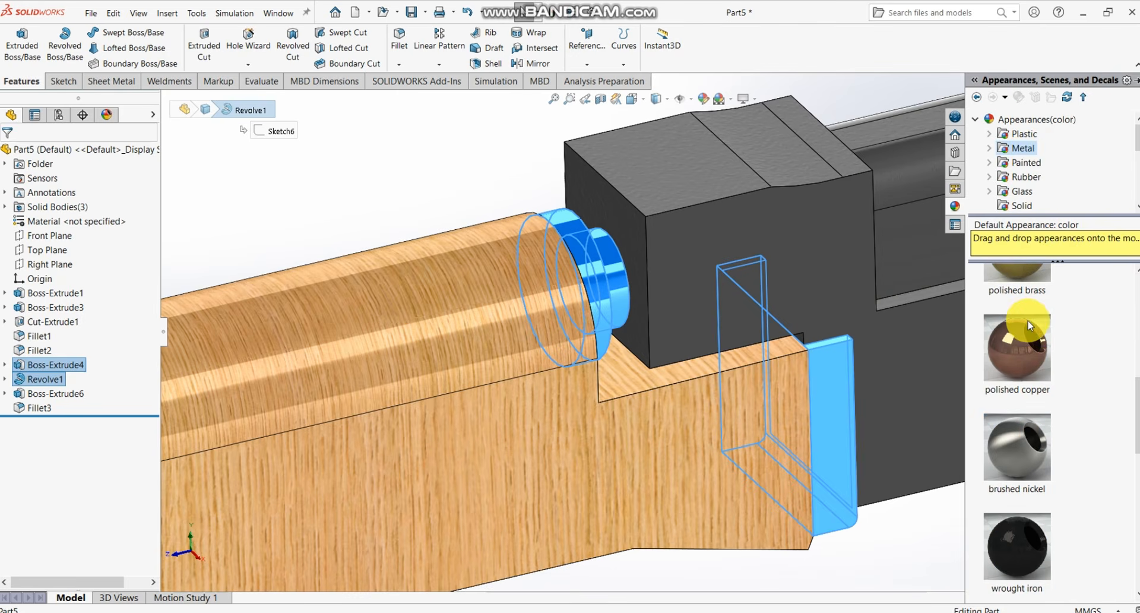
{"action": "left_click", "coordinate": [1013, 544]}
{"action": "scroll", "coordinate": [878, 522], "scroll_direction": "up", "scroll_amount": 6}
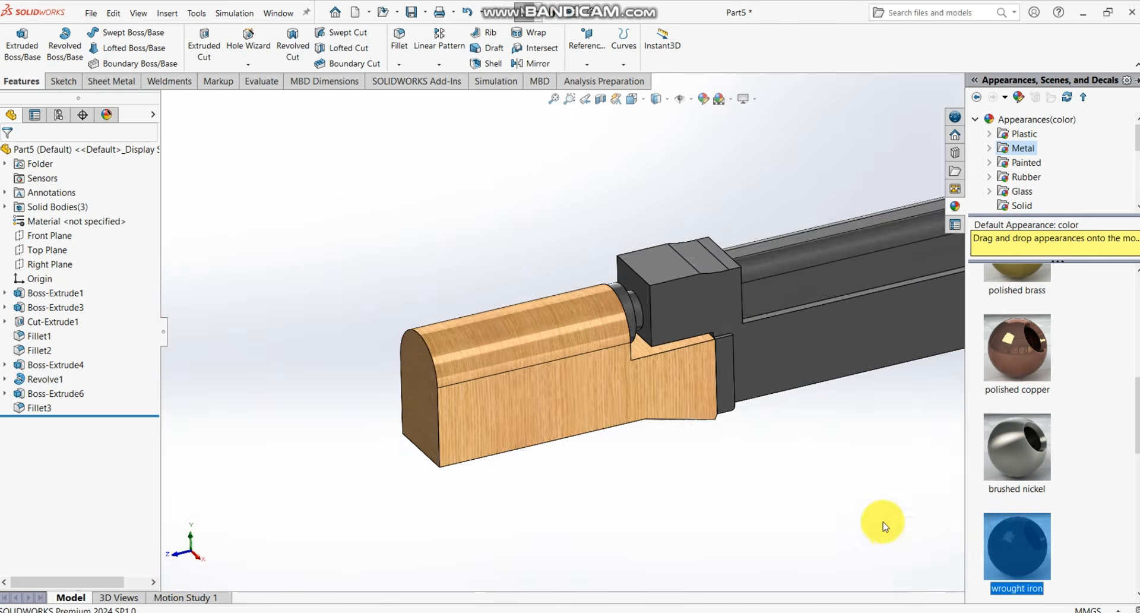
- Examine the whole part from several angles and distances, checking the front block, receiver and wooden stock
{"action": "scroll", "coordinate": [745, 389], "scroll_direction": "down", "scroll_amount": 4}
{"action": "scroll", "coordinate": [749, 265], "scroll_direction": "up", "scroll_amount": 2}
{"action": "scroll", "coordinate": [768, 305], "scroll_direction": "down", "scroll_amount": 2}
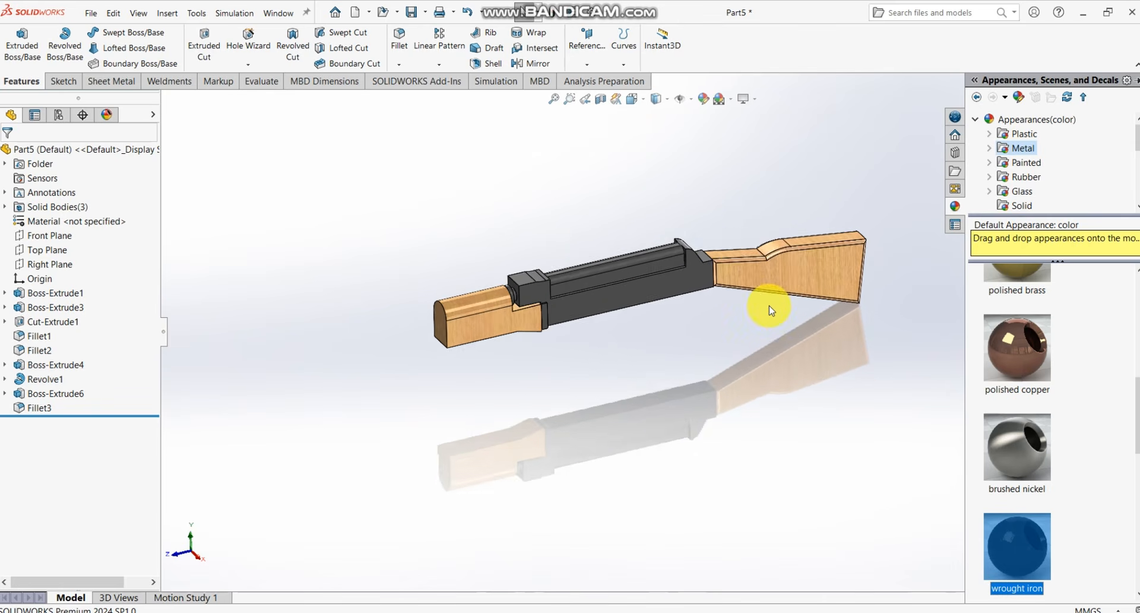
{"action": "middle_click_drag", "start_coordinate": [768, 304], "coordinate": [775, 270]}
{"action": "scroll", "coordinate": [583, 288], "scroll_direction": "down", "scroll_amount": 3}
{"action": "scroll", "coordinate": [583, 287], "scroll_direction": "up", "scroll_amount": 4}
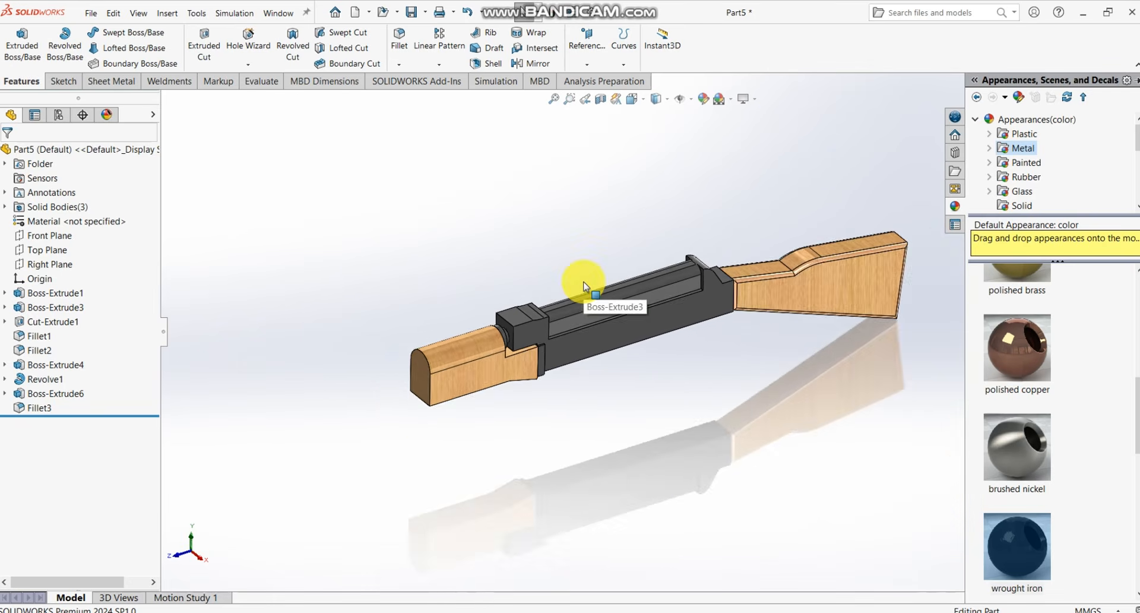
{"action": "scroll", "coordinate": [593, 332], "scroll_direction": "down", "scroll_amount": 3}
{"action": "scroll", "coordinate": [603, 348], "scroll_direction": "up", "scroll_amount": 2}
{"action": "middle_click_drag", "start_coordinate": [748, 387], "coordinate": [816, 422]}
{"action": "scroll", "coordinate": [534, 368], "scroll_direction": "up", "scroll_amount": 1}
{"action": "scroll", "coordinate": [596, 364], "scroll_direction": "down", "scroll_amount": 1}
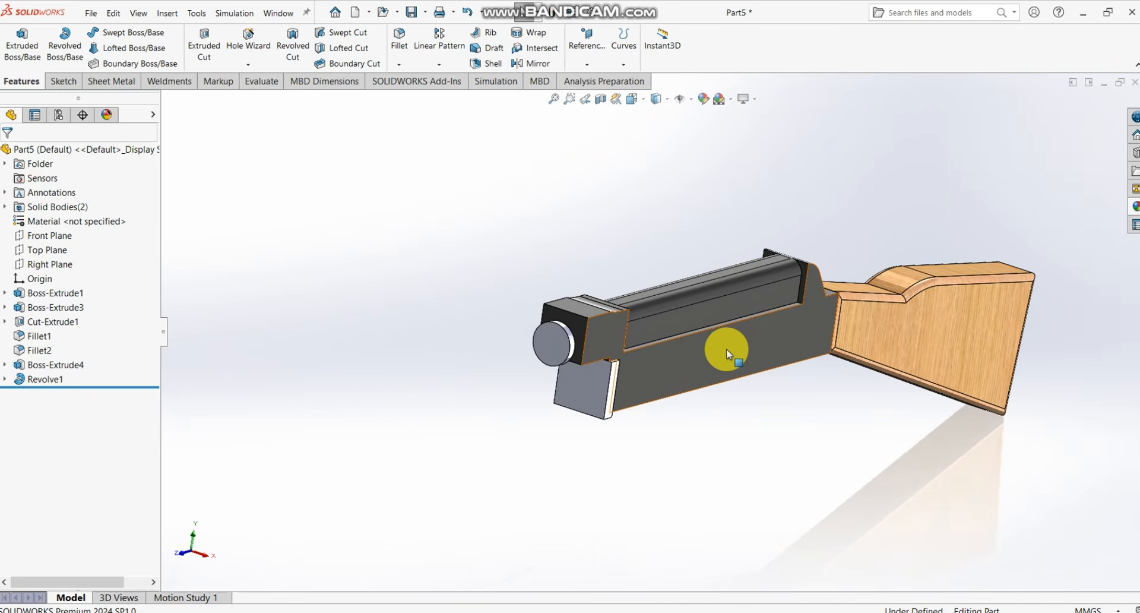
- On the Right Plane, sketch a line from the front plate's upper corner to the disc's lower corner and another up the disc's front face
{"action": "scroll", "coordinate": [695, 349], "scroll_direction": "down", "scroll_amount": 2}
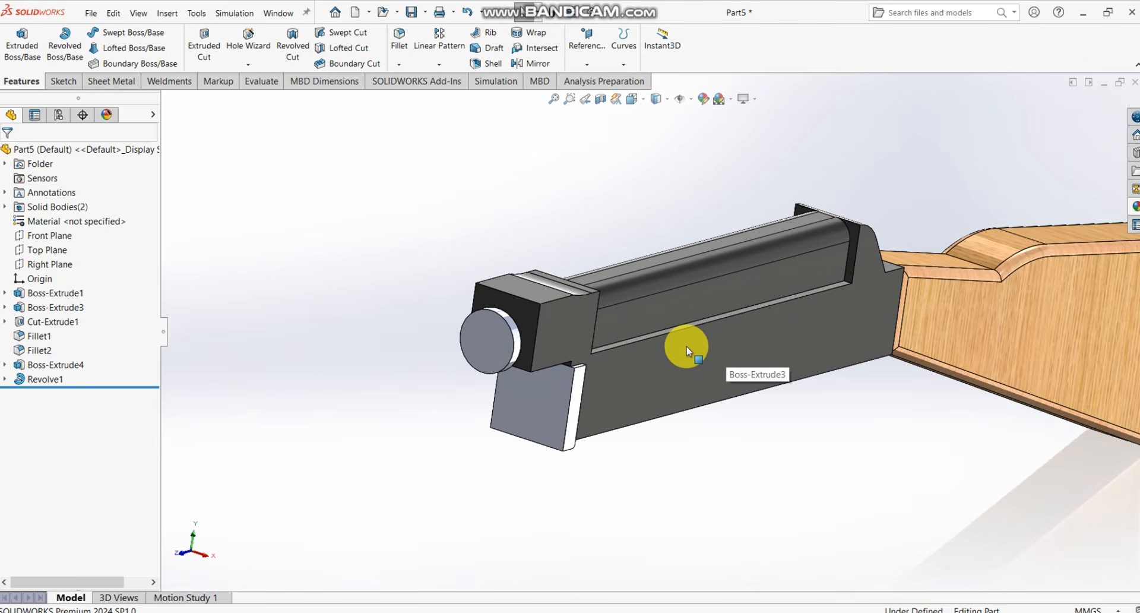
{"action": "scroll", "coordinate": [686, 350], "scroll_direction": "up", "scroll_amount": 3}
{"action": "mouse_move", "coordinate": [683, 354]}
{"action": "middle_mouse_down"}
{"action": "mouse_move", "coordinate": [647, 308]}
{"action": "mouse_move", "coordinate": [687, 321]}
{"action": "mouse_move", "coordinate": [695, 343]}
{"action": "middle_mouse_up"}
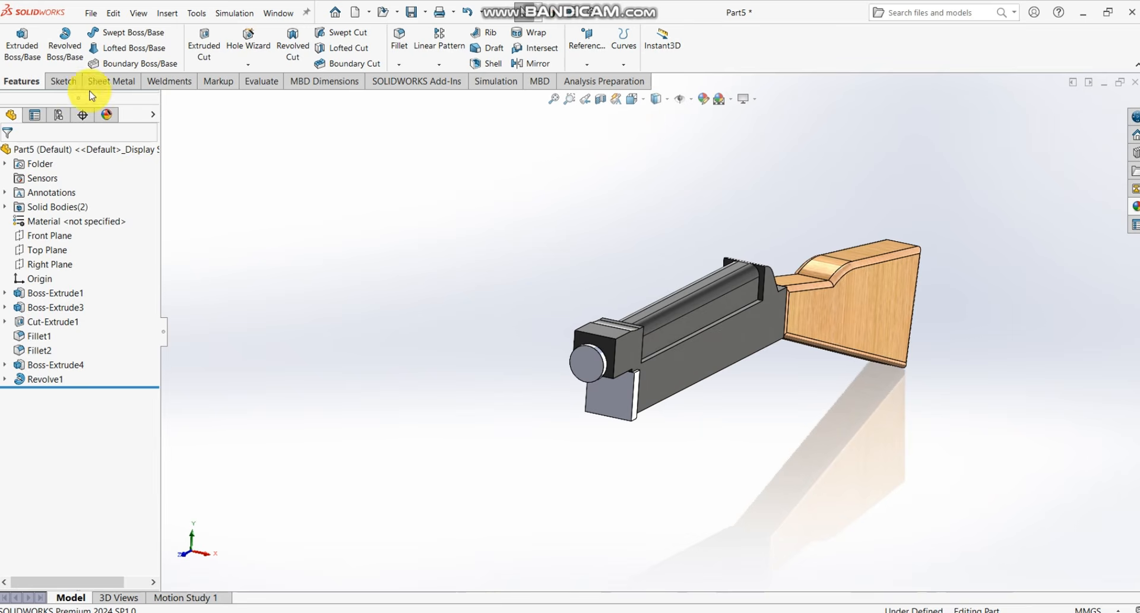
{"action": "left_click", "coordinate": [67, 264]}
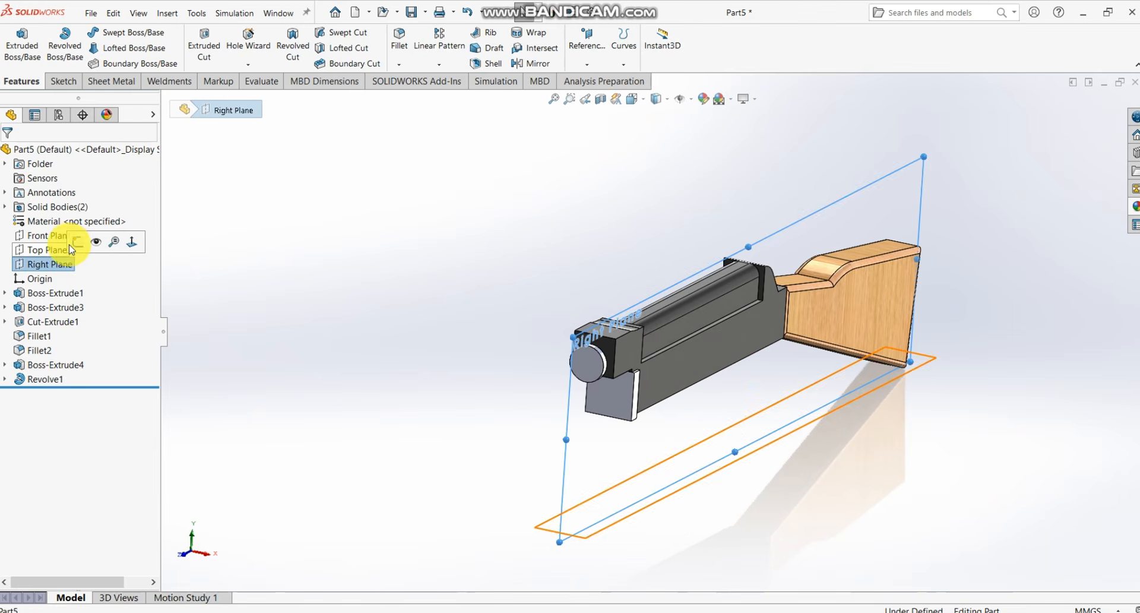
{"action": "left_click", "coordinate": [75, 244]}
{"action": "scroll", "coordinate": [392, 259], "scroll_direction": "down", "scroll_amount": 3}
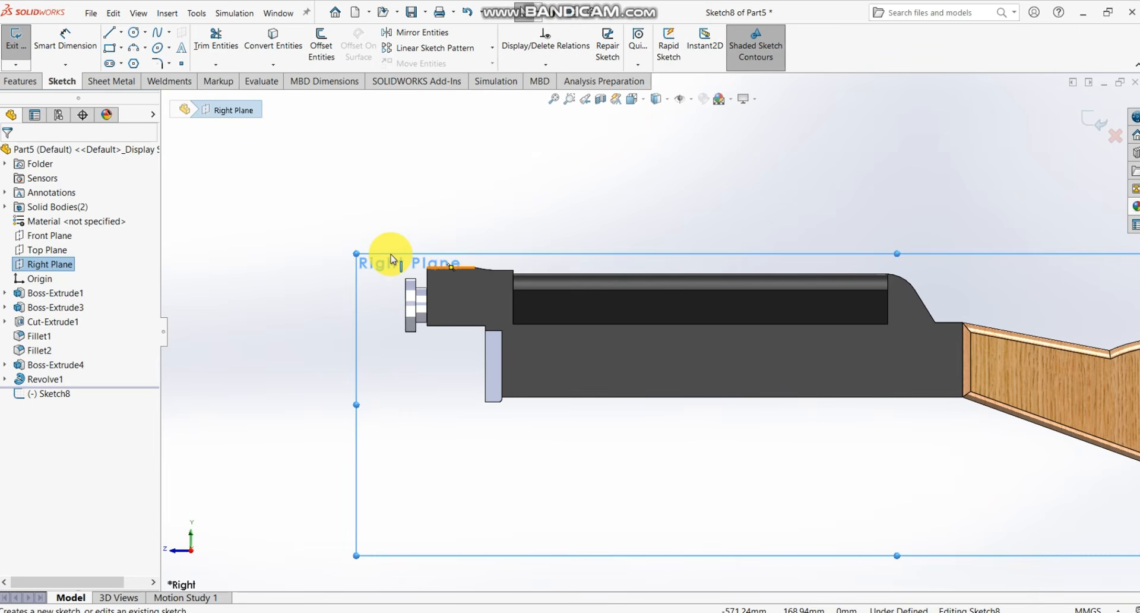
{"action": "left_click", "coordinate": [110, 33]}
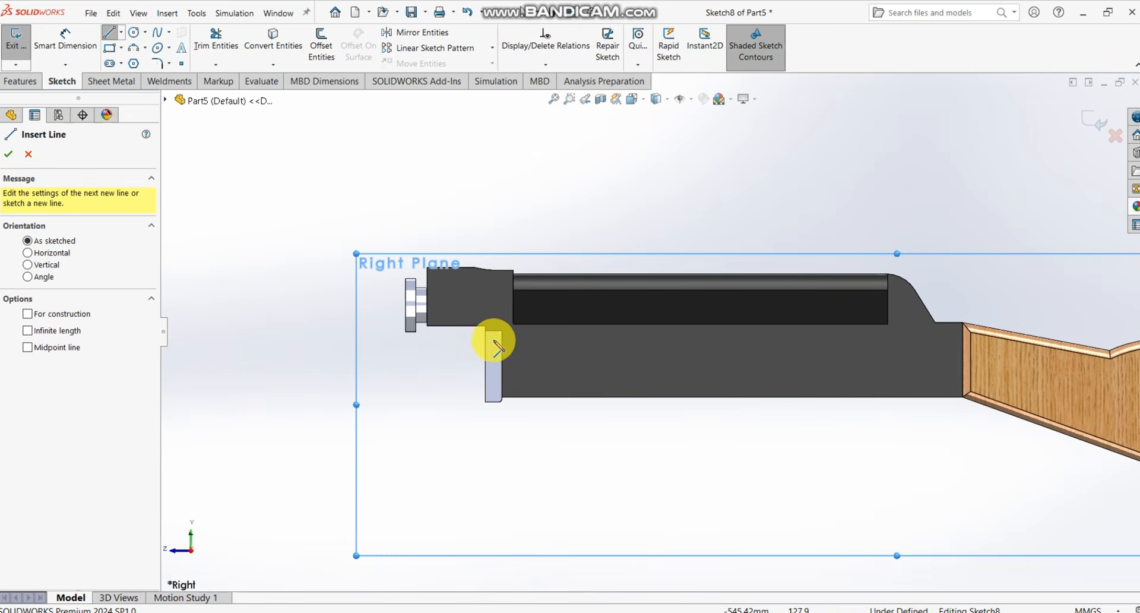
{"action": "left_click", "coordinate": [486, 330]}
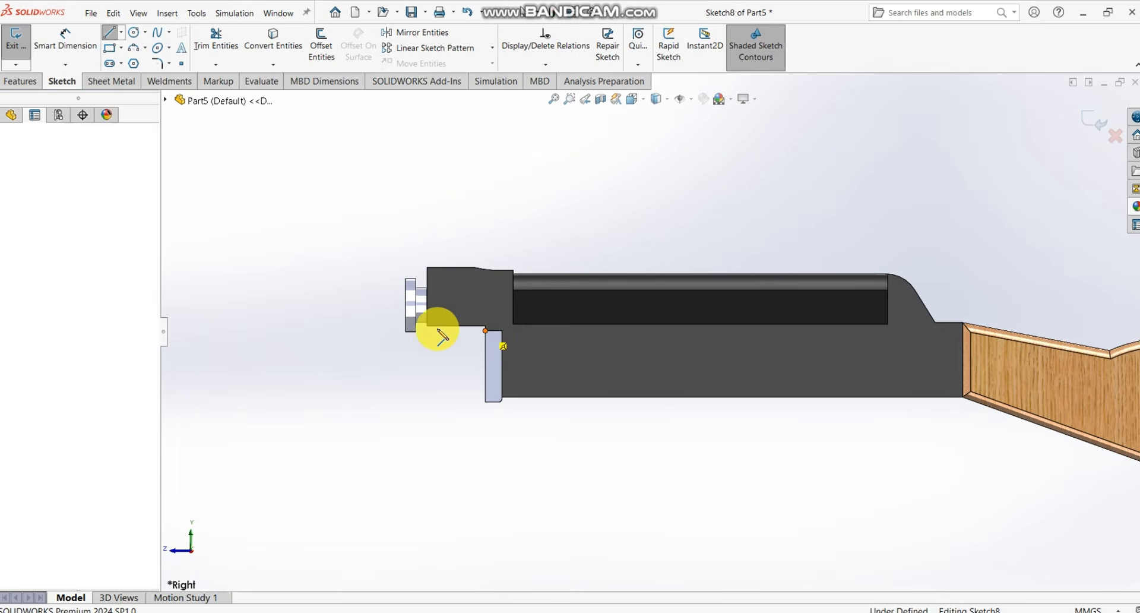
{"action": "left_click", "coordinate": [406, 331]}
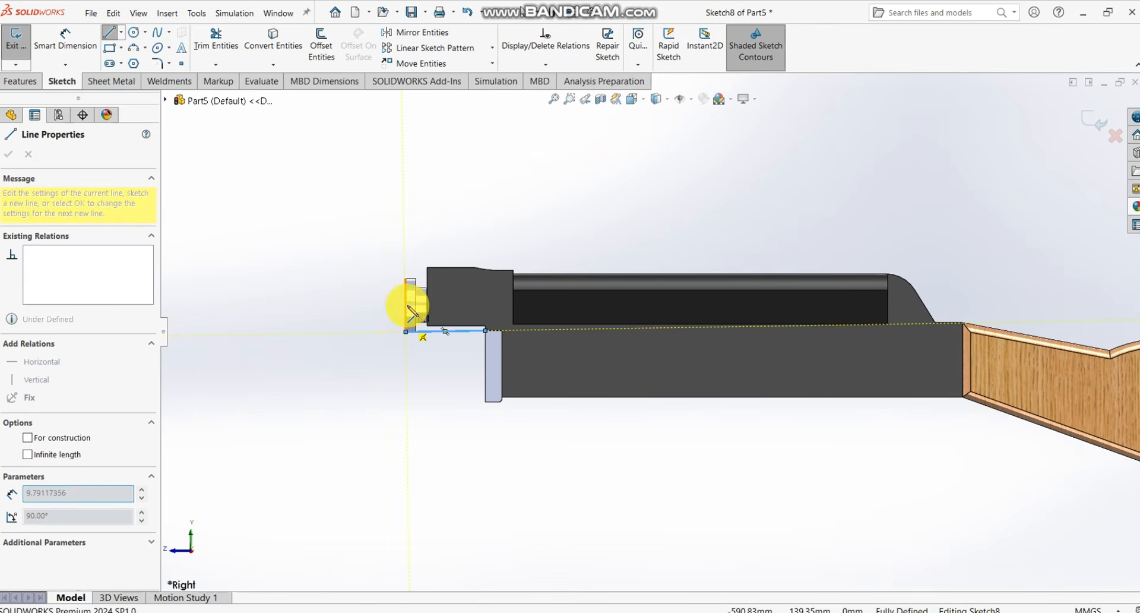
{"action": "left_click", "coordinate": [406, 277]}
- Continue the outline about 107 mm horizontally forward, about 61 mm straight down, and horizontally back to just short of below the disc
{"action": "scroll", "coordinate": [311, 273], "scroll_direction": "down", "scroll_amount": 3}
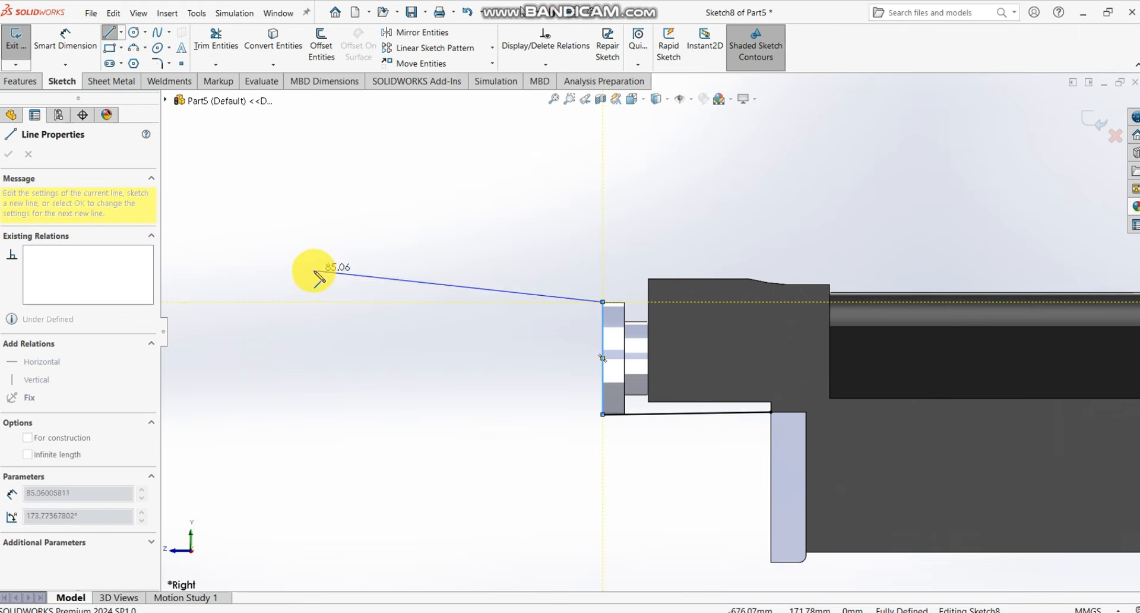
{"action": "left_click", "coordinate": [237, 302]}
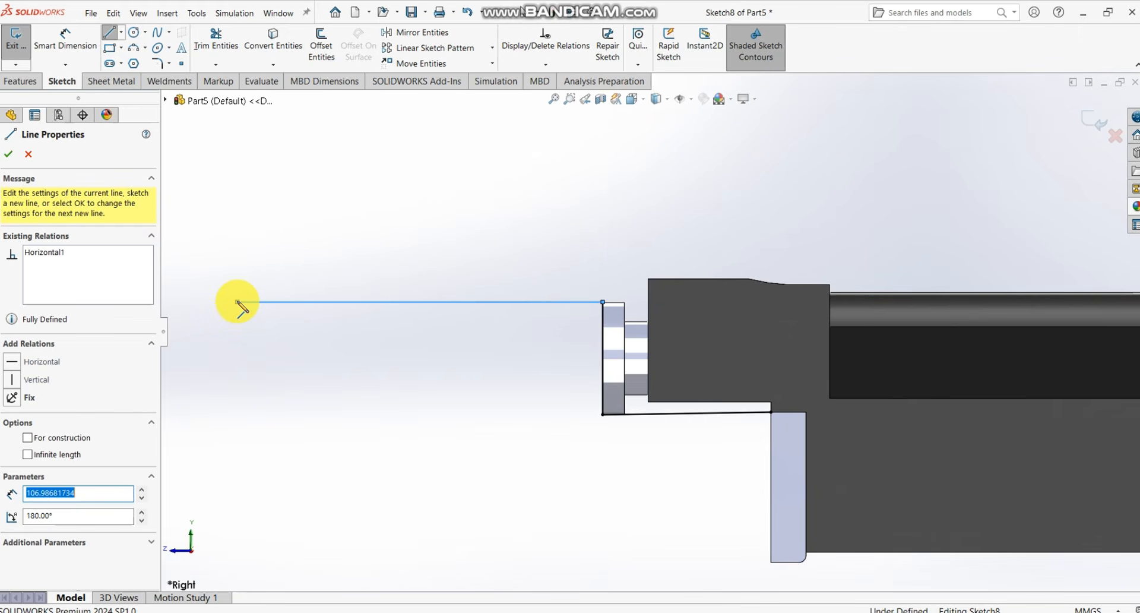
{"action": "scroll", "coordinate": [238, 301], "scroll_direction": "up", "scroll_amount": 4}
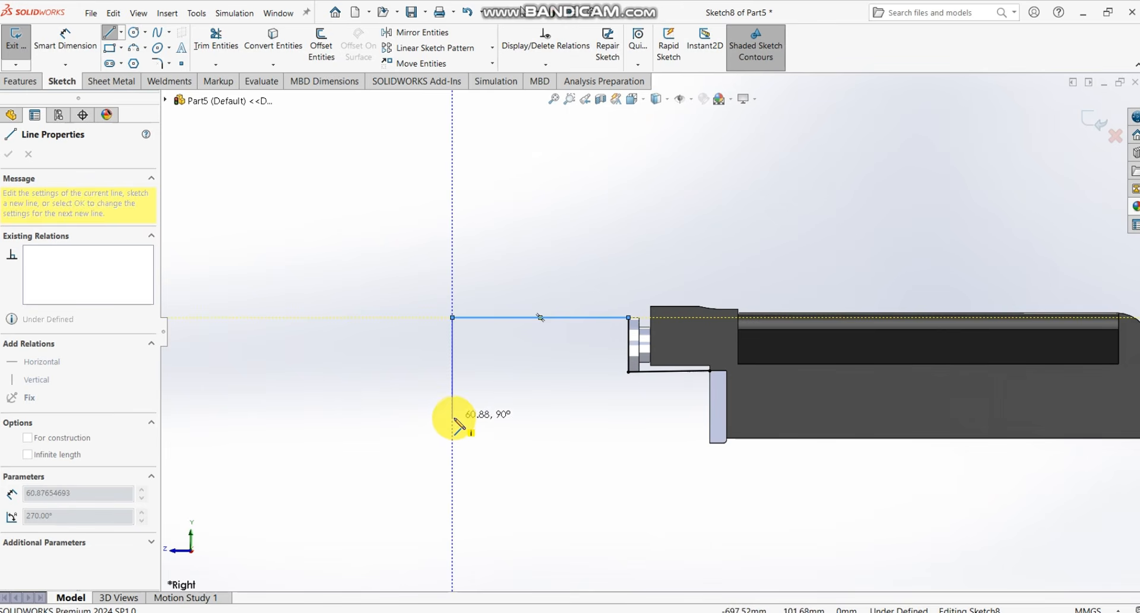
{"action": "left_click", "coordinate": [453, 417]}
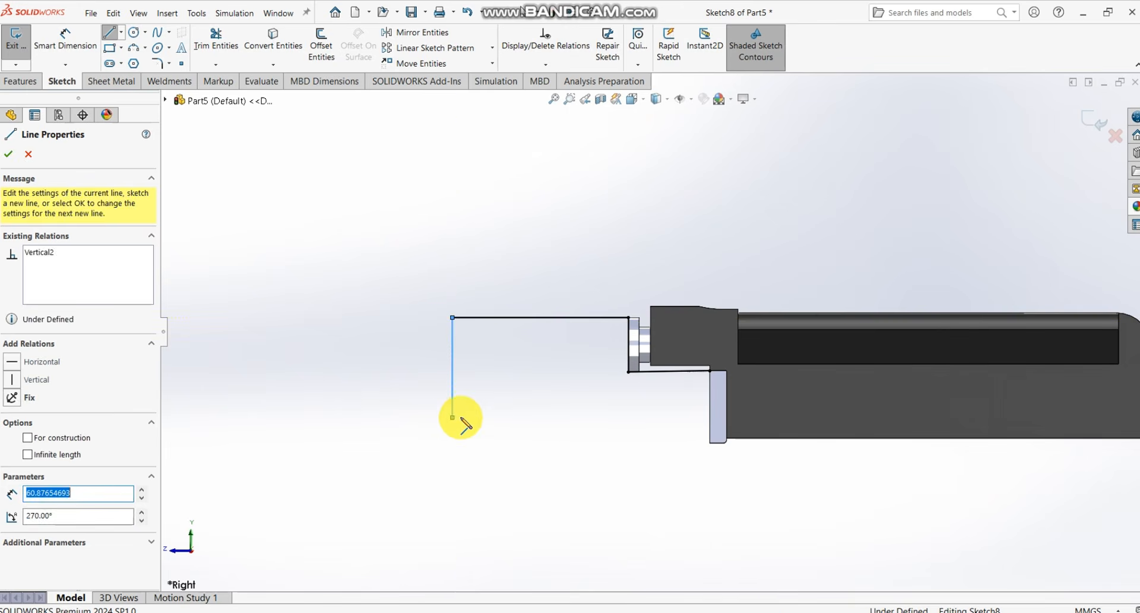
{"action": "double_click", "coordinate": [622, 418]}
{"action": "key", "text": "Escape"}
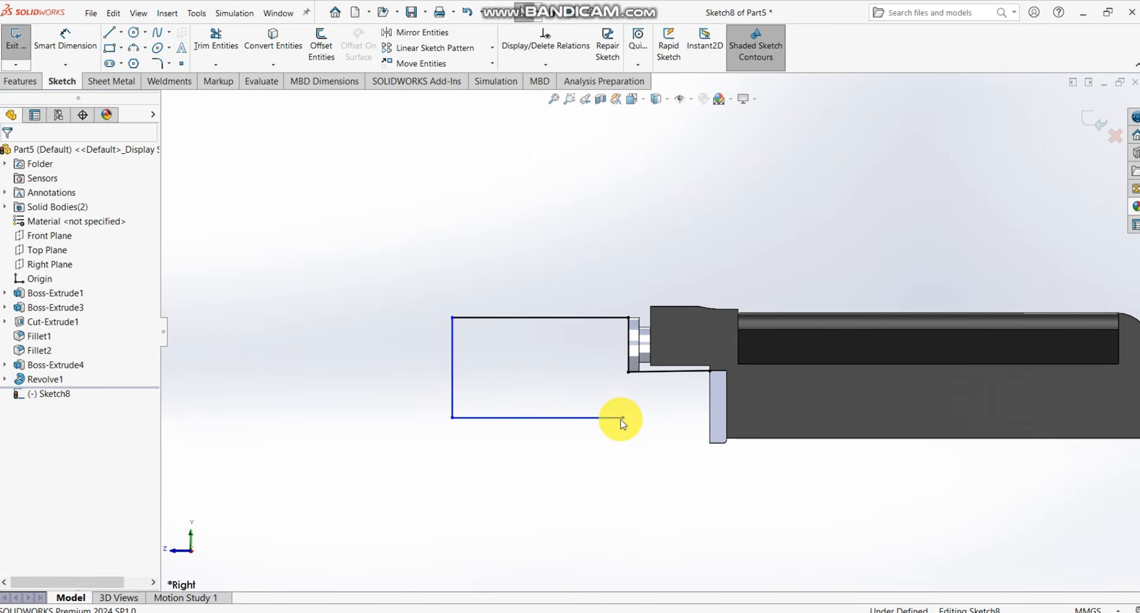
- Draw a two-point spline from the bottom line's rear end, sloping down to just short of the front plate's lower corner
{"action": "scroll", "coordinate": [623, 418], "scroll_direction": "down", "scroll_amount": 2}
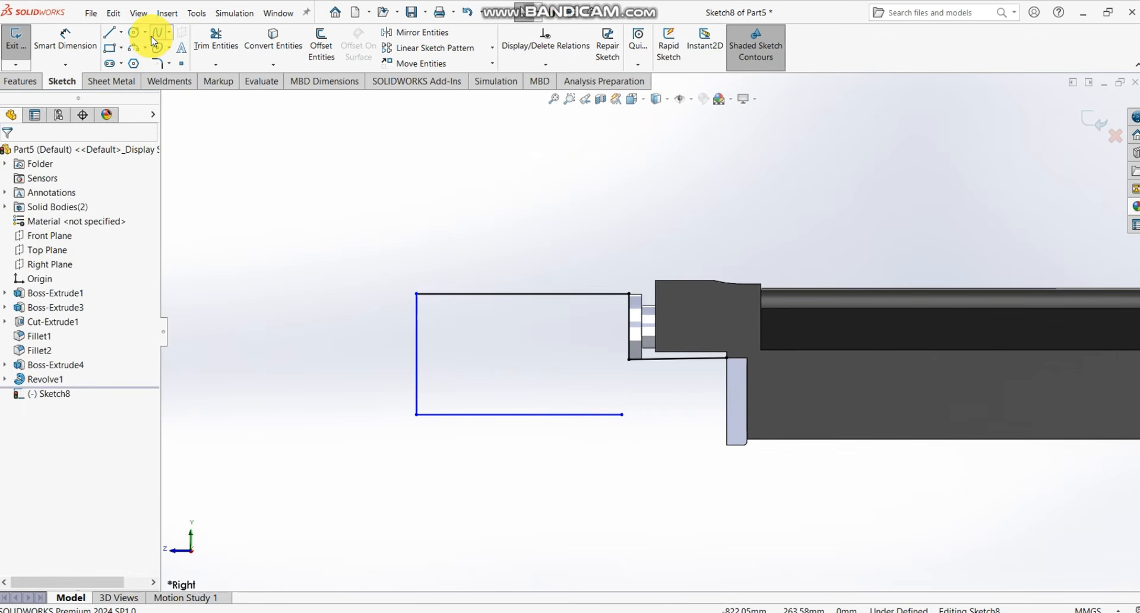
{"action": "left_click", "coordinate": [152, 37]}
{"action": "left_click", "coordinate": [622, 414]}
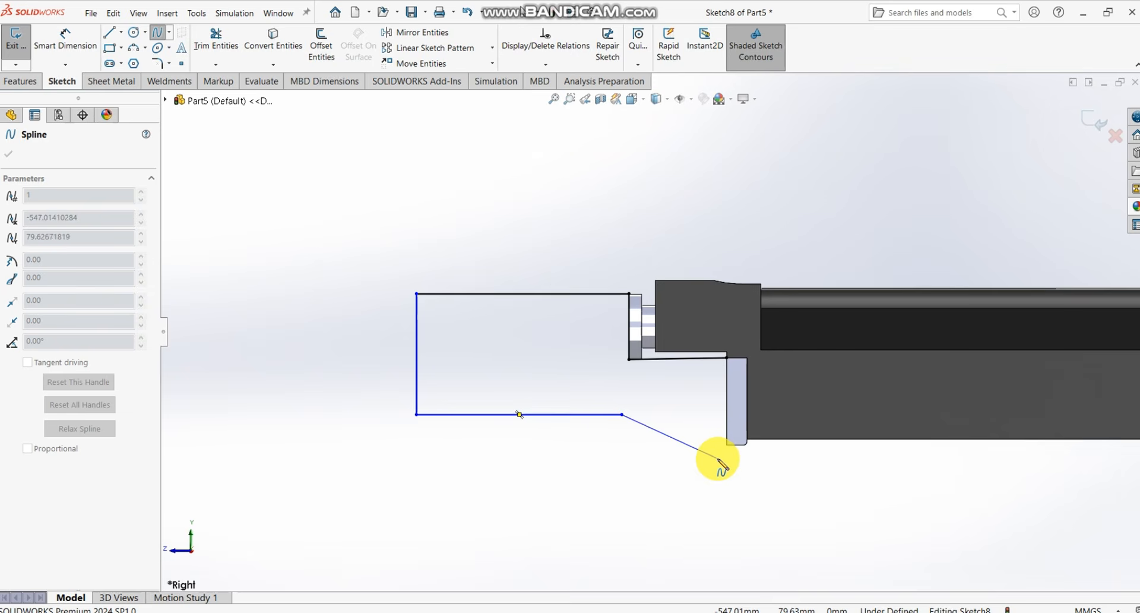
{"action": "left_click", "coordinate": [721, 457]}
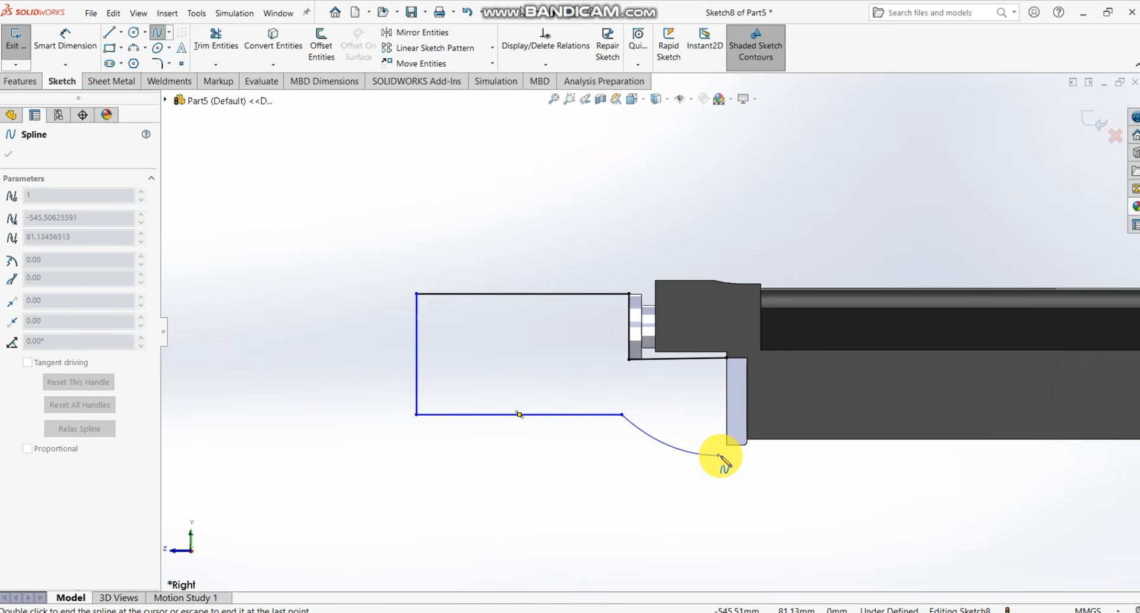
{"action": "key", "text": "Escape"}
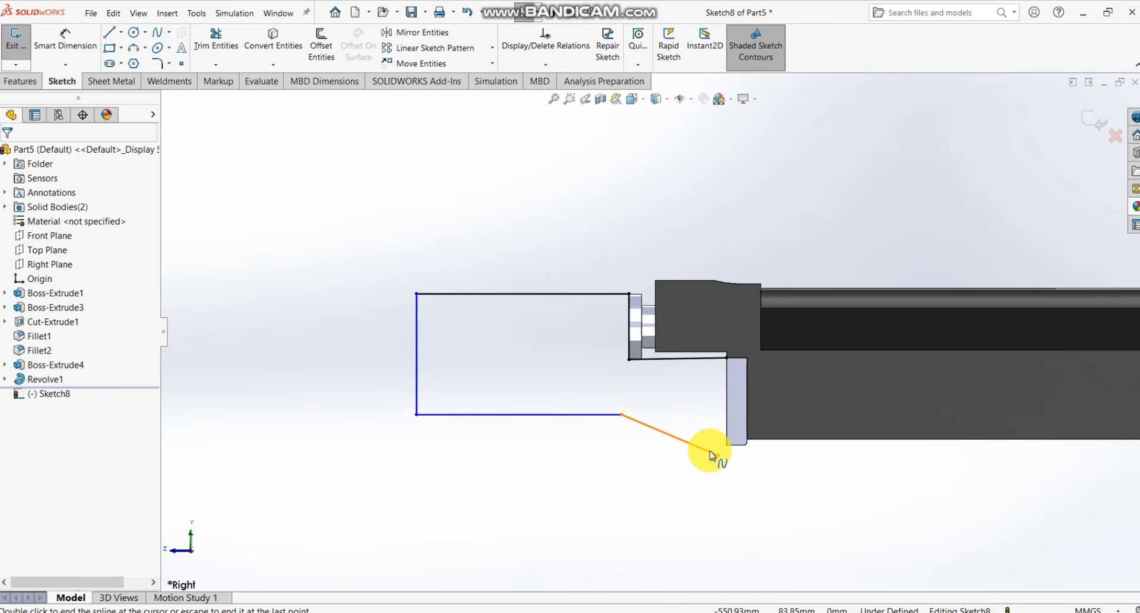
{"action": "scroll", "coordinate": [718, 454], "scroll_direction": "down", "scroll_amount": 3}
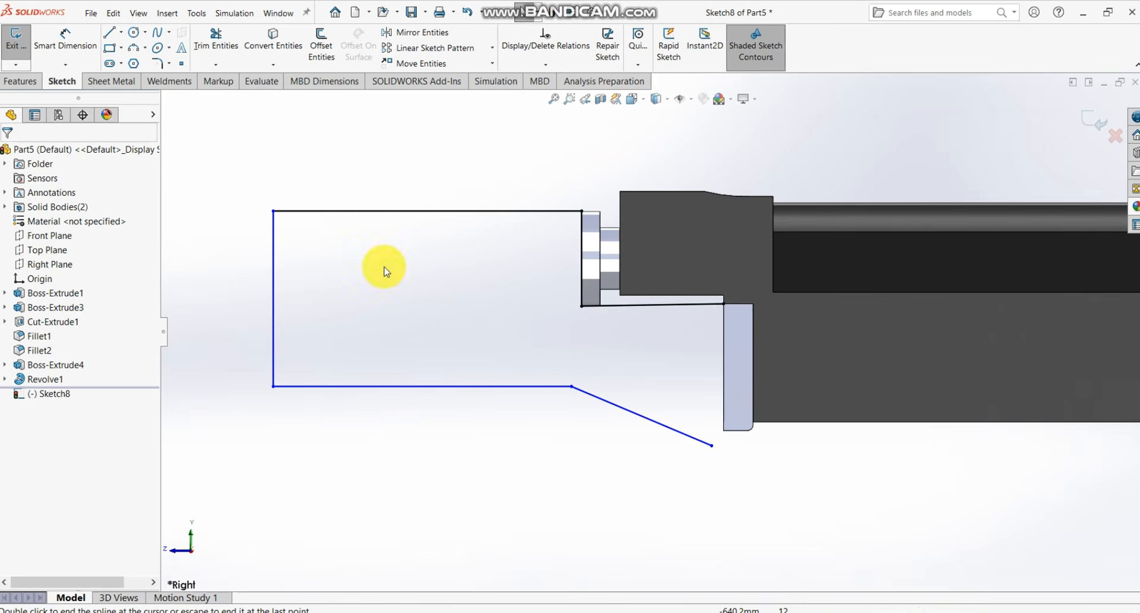
- Close the profile with a line about 6.6 mm long to the plate's lower corner and a vertical line up to its upper corner
{"action": "left_click", "coordinate": [108, 33]}
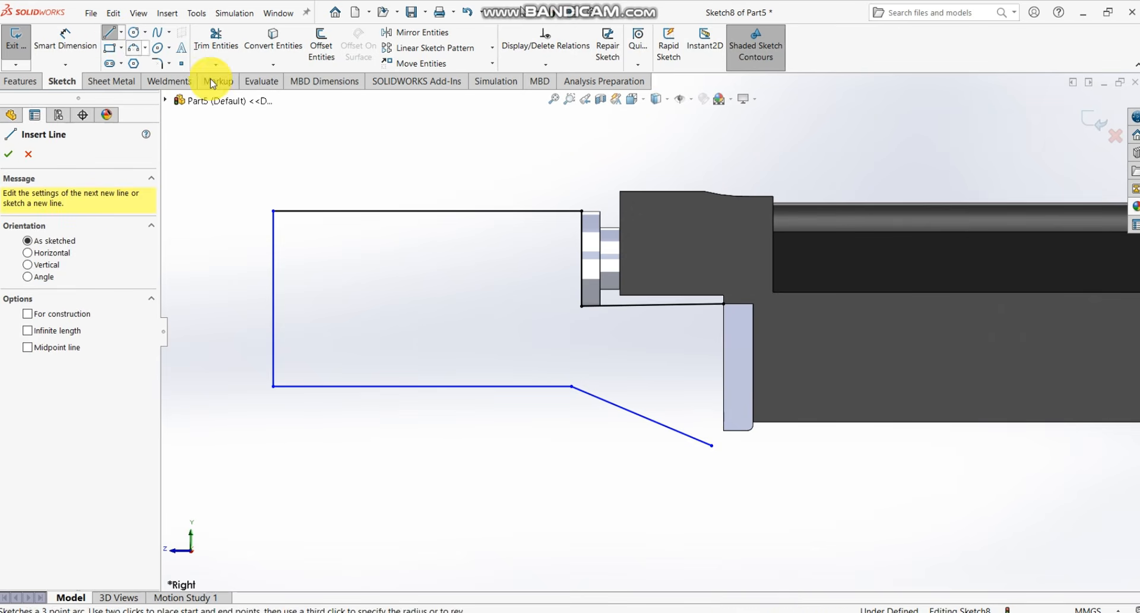
{"action": "left_click", "coordinate": [712, 443]}
{"action": "left_click", "coordinate": [723, 430]}
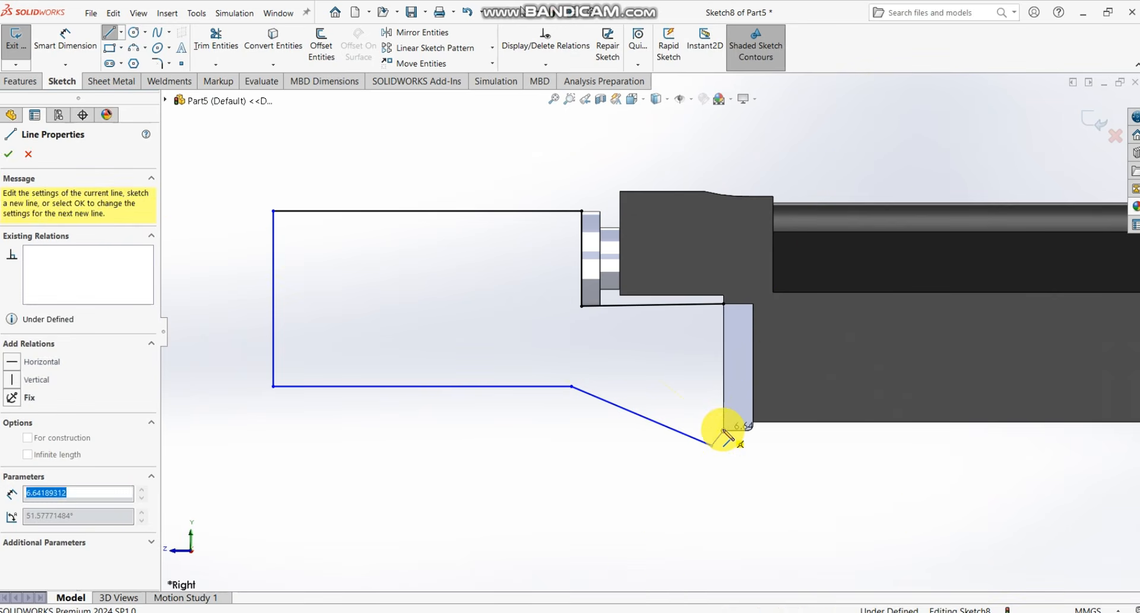
{"action": "left_click", "coordinate": [722, 306]}
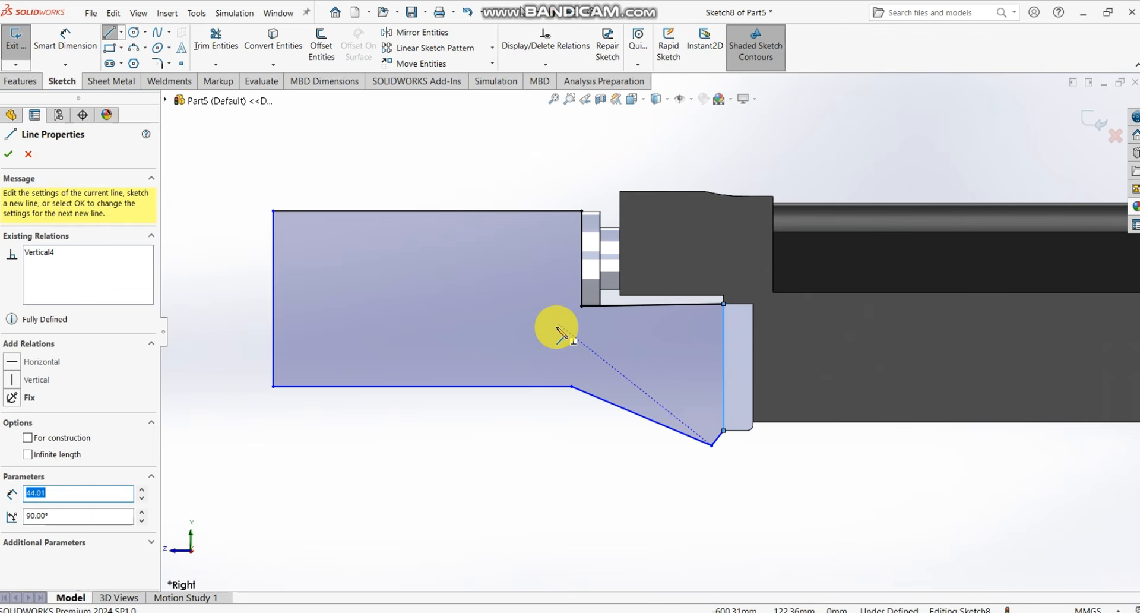
{"action": "key", "text": "Escape"}
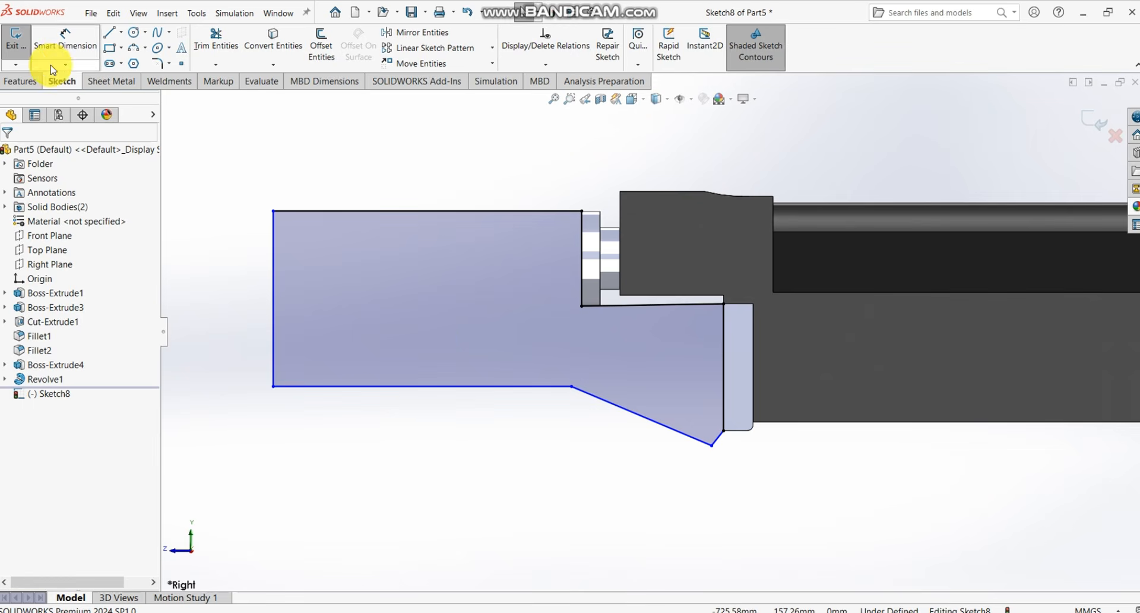
- Dimension the front block profile's upper horizontal edge to 112.59 mm and its front vertical edge to 69.23 mm
{"action": "left_click", "coordinate": [66, 42]}
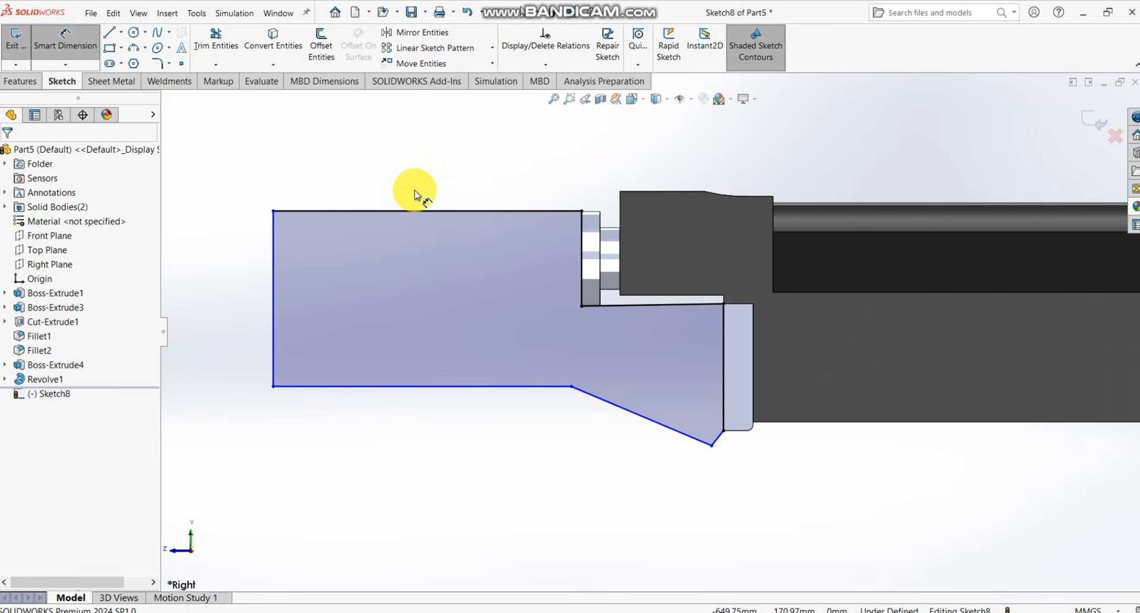
{"action": "left_click", "coordinate": [415, 211]}
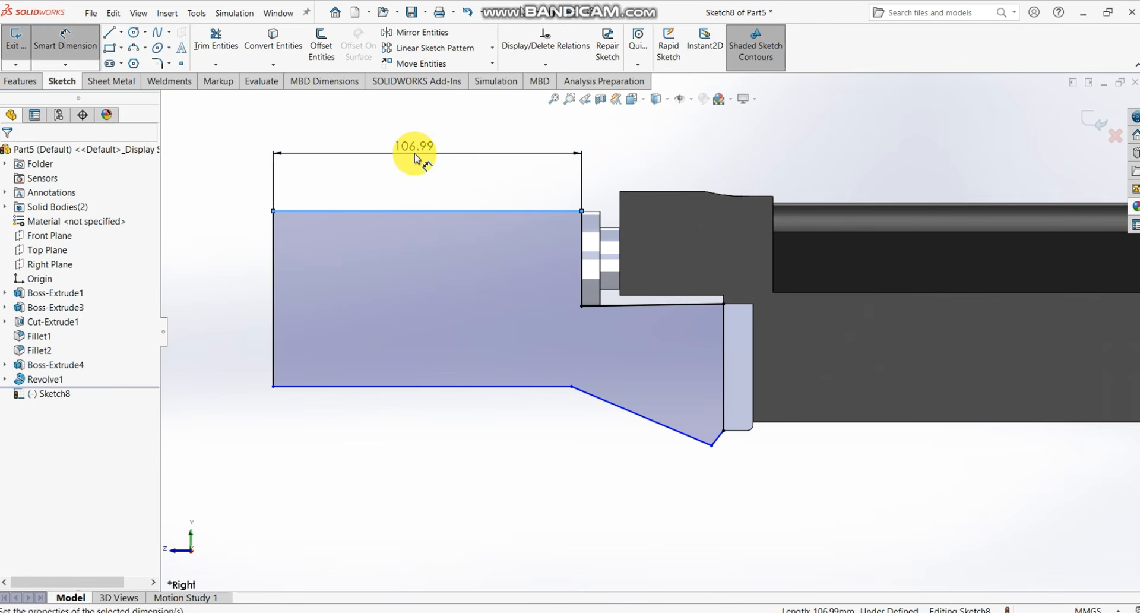
{"action": "left_click", "coordinate": [415, 154]}
{"action": "type", "text": "112.5"}
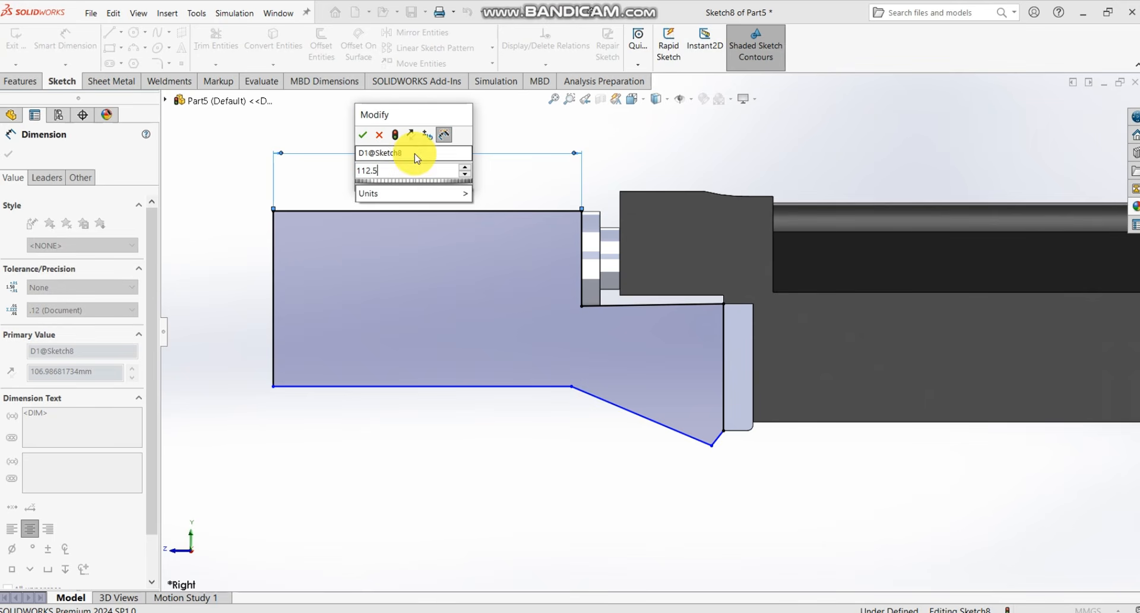
{"action": "type", "text": "9"}
{"action": "key", "text": "Return"}
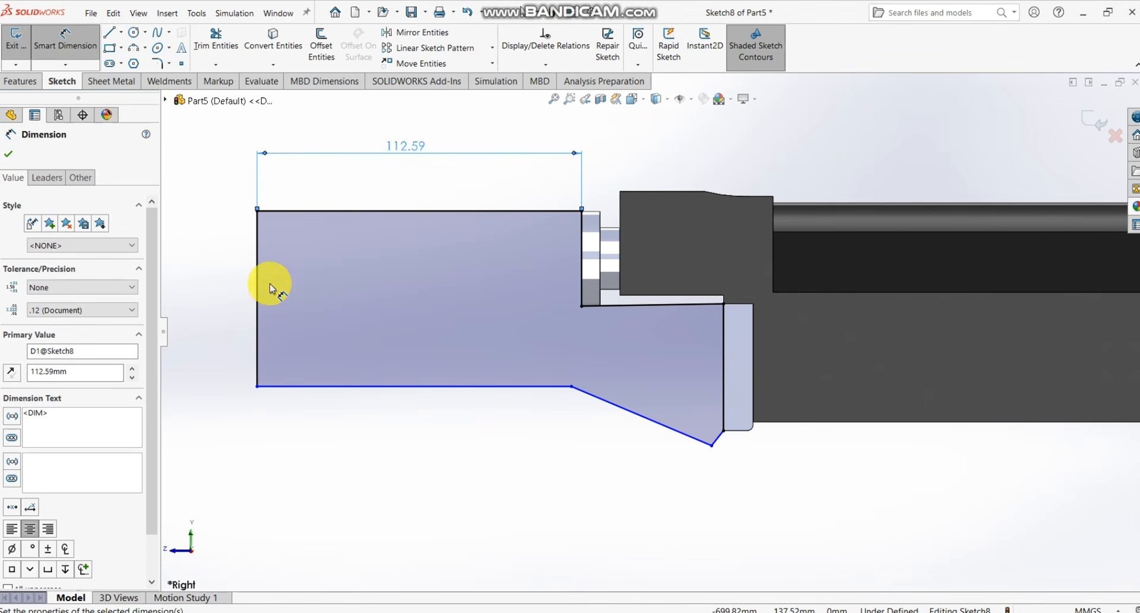
{"action": "left_click", "coordinate": [254, 294]}
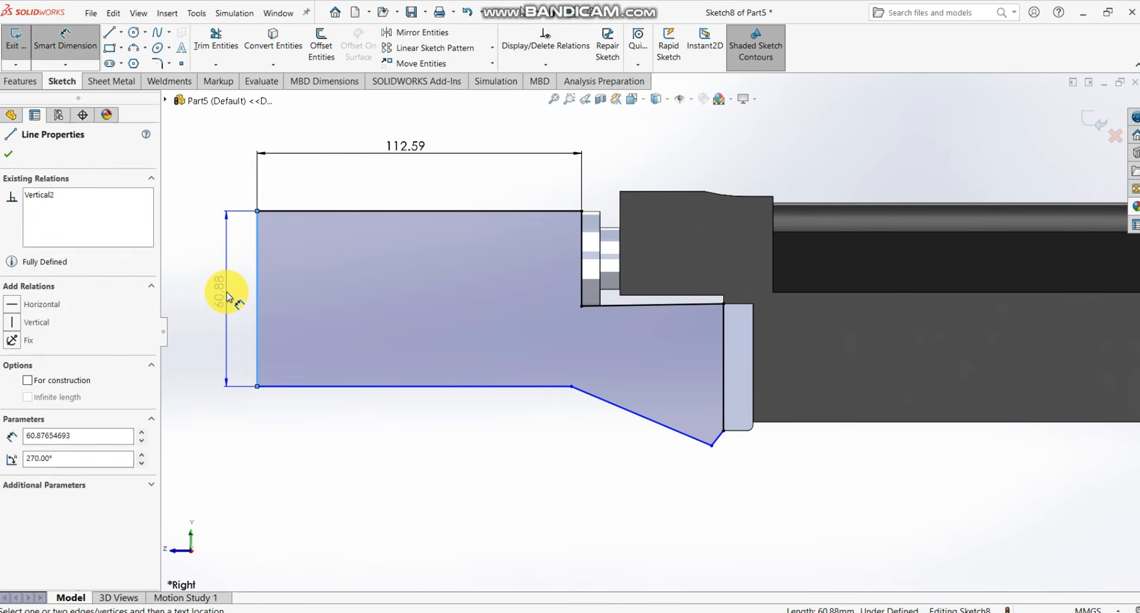
{"action": "left_click", "coordinate": [227, 295]}
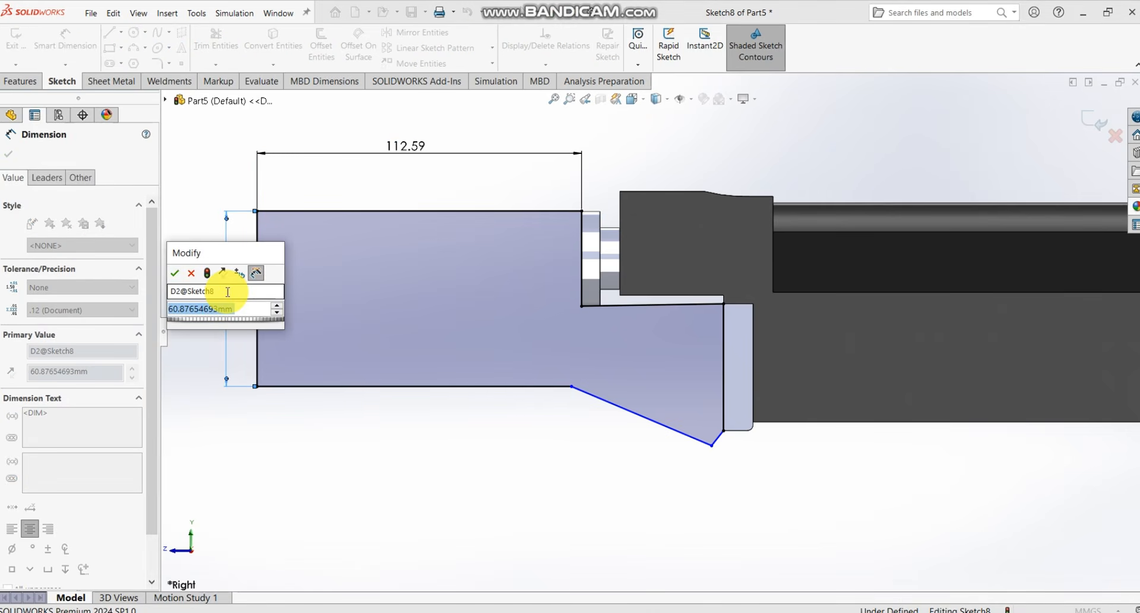
{"action": "type", "text": "69.23"}
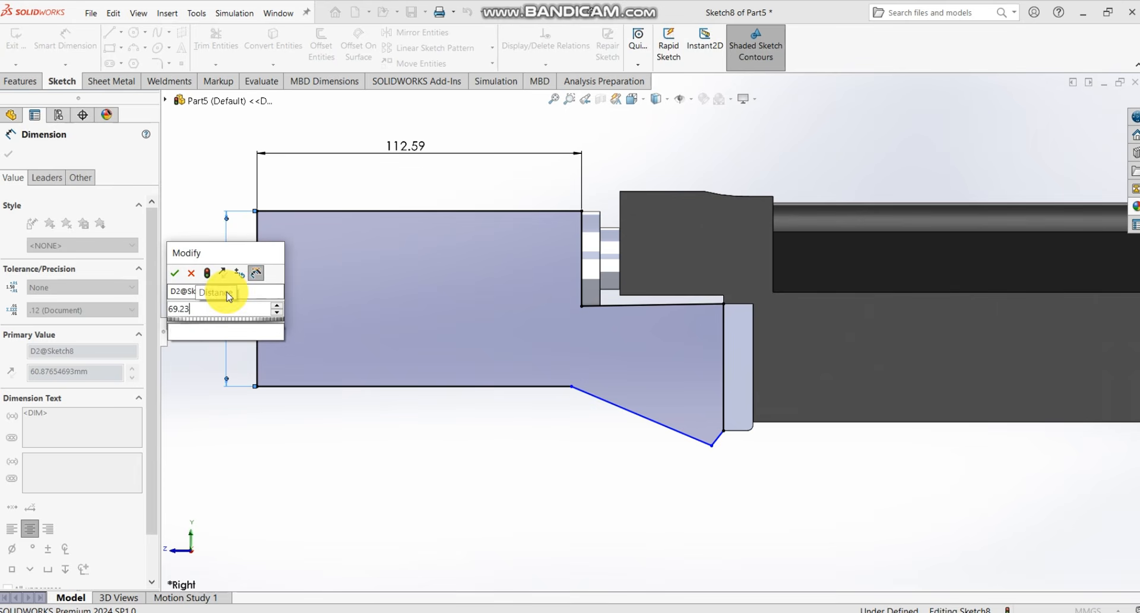
{"action": "key", "text": "Return"}
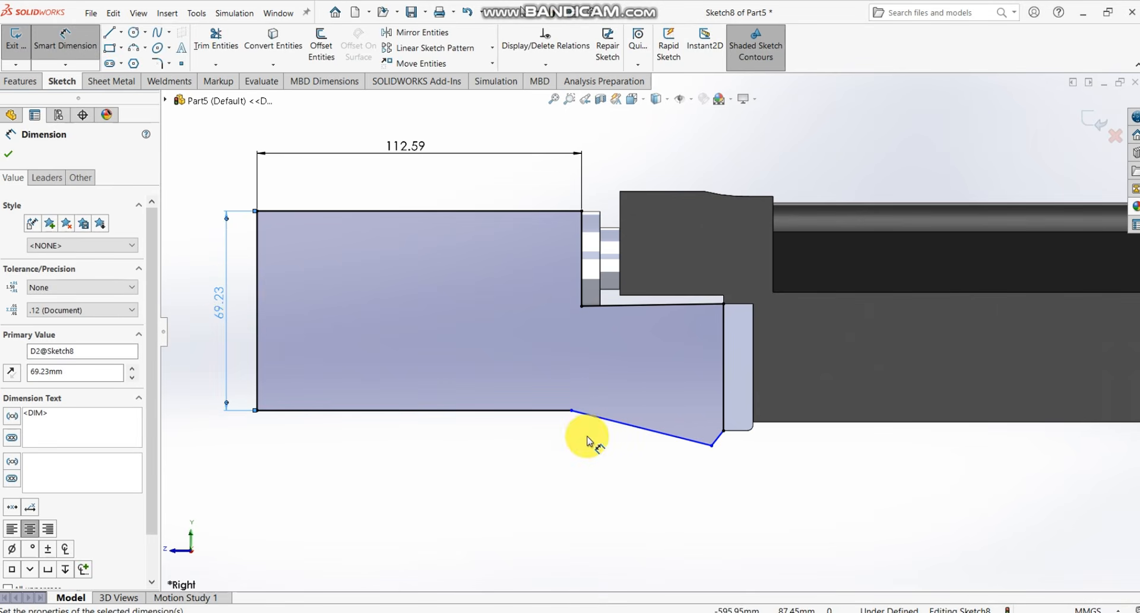
- Dimension the profile's lower horizontal edge to 119.68 mm and set the sloping spline's length to 42 mm
{"action": "left_click", "coordinate": [492, 411]}
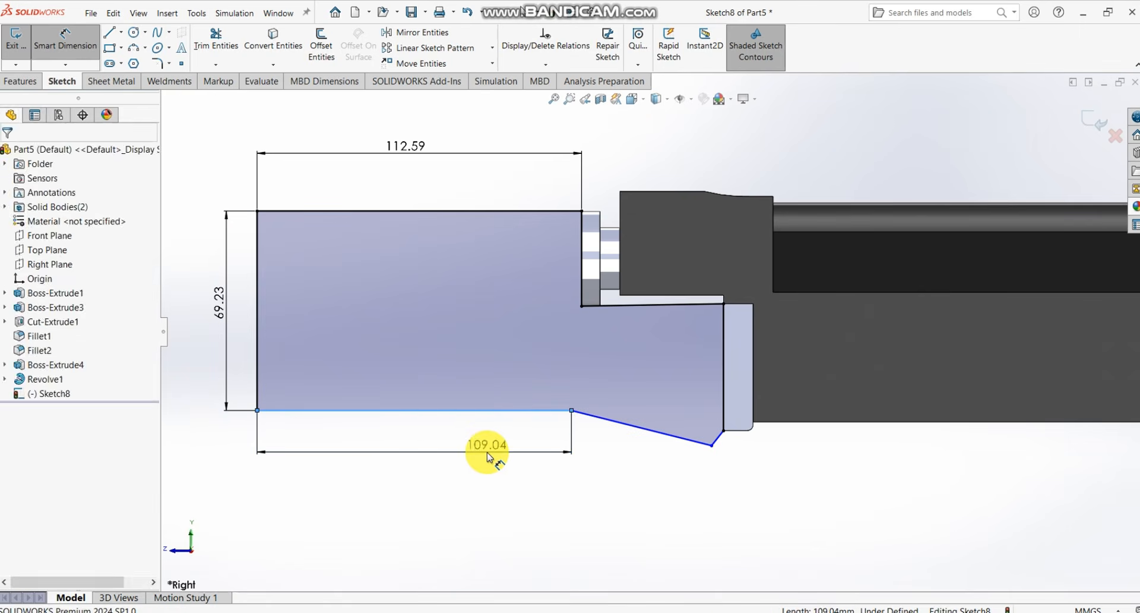
{"action": "left_click", "coordinate": [488, 452]}
{"action": "type", "text": "119"}
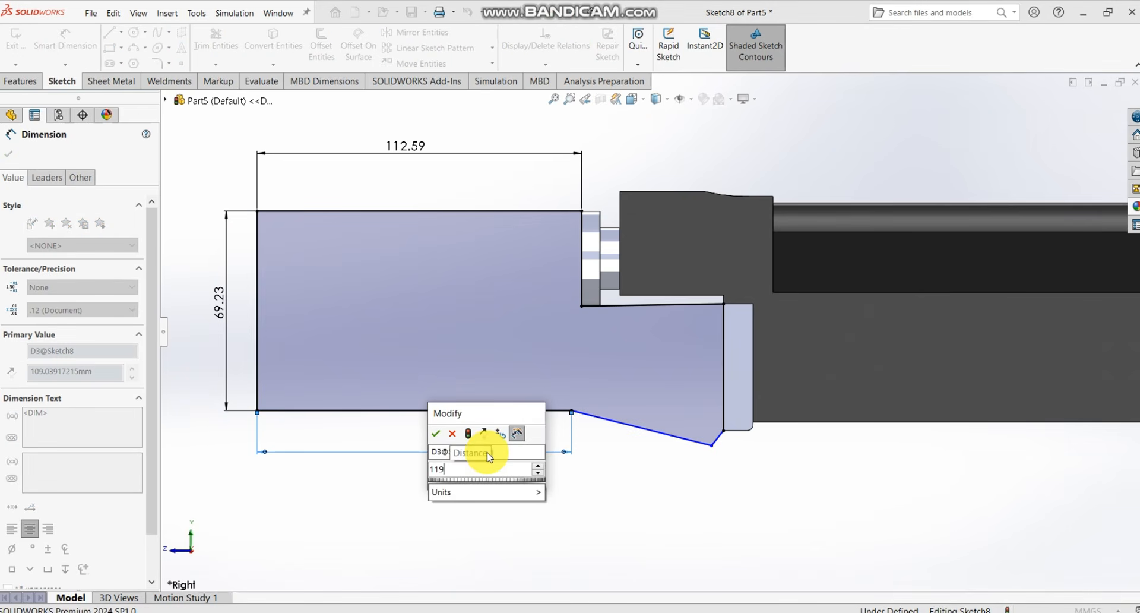
{"action": "type", "text": ".68"}
{"action": "key", "text": "Return"}
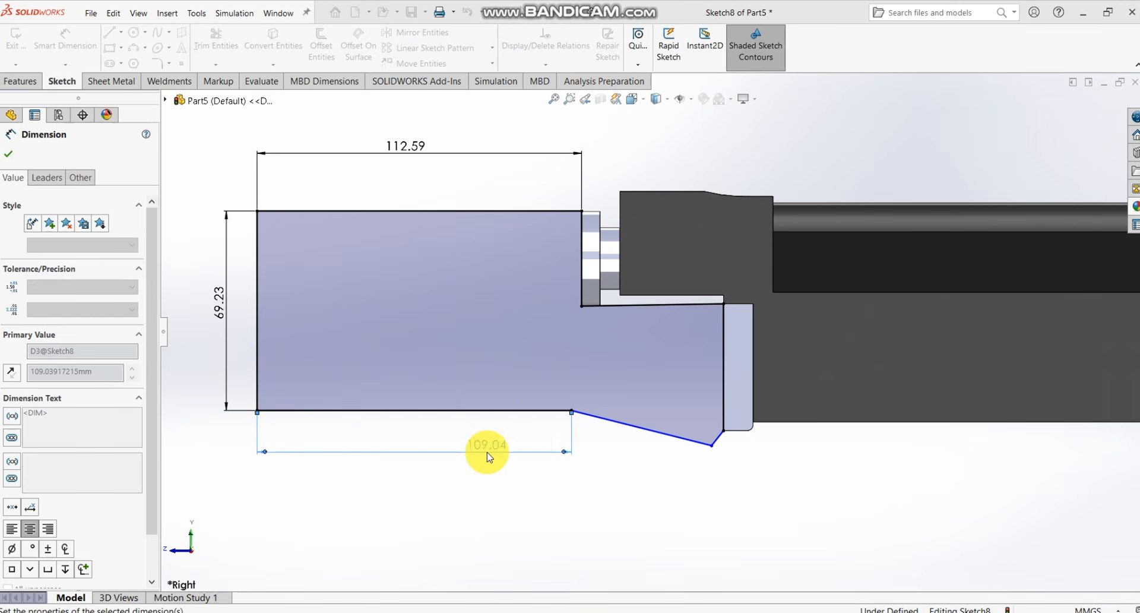
{"action": "left_click", "coordinate": [671, 434]}
{"action": "left_click", "coordinate": [668, 483]}
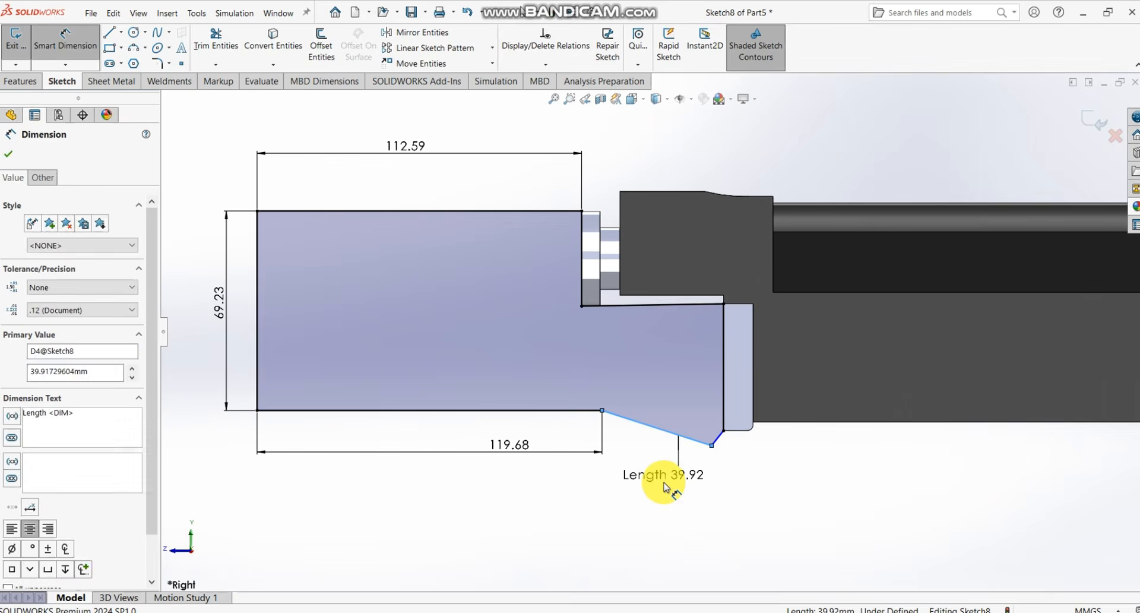
{"action": "type", "text": "42"}
{"action": "key", "text": "Return"}
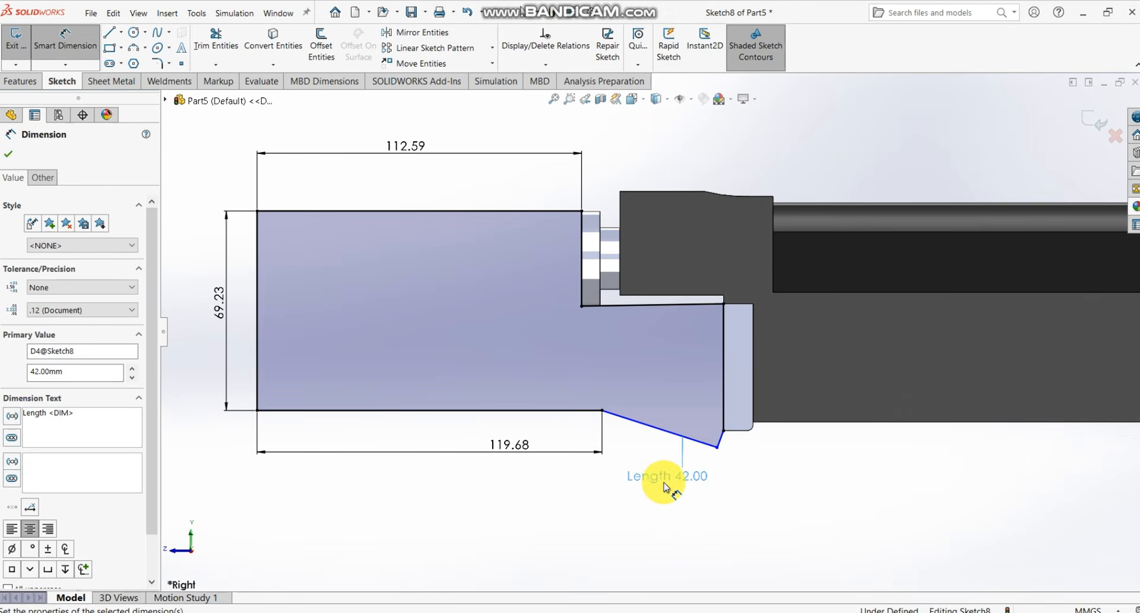
- Set the vertical height of the short slanted line below the plate's lower corner to 2.97 mm
{"action": "scroll", "coordinate": [724, 453], "scroll_direction": "down", "scroll_amount": 5}
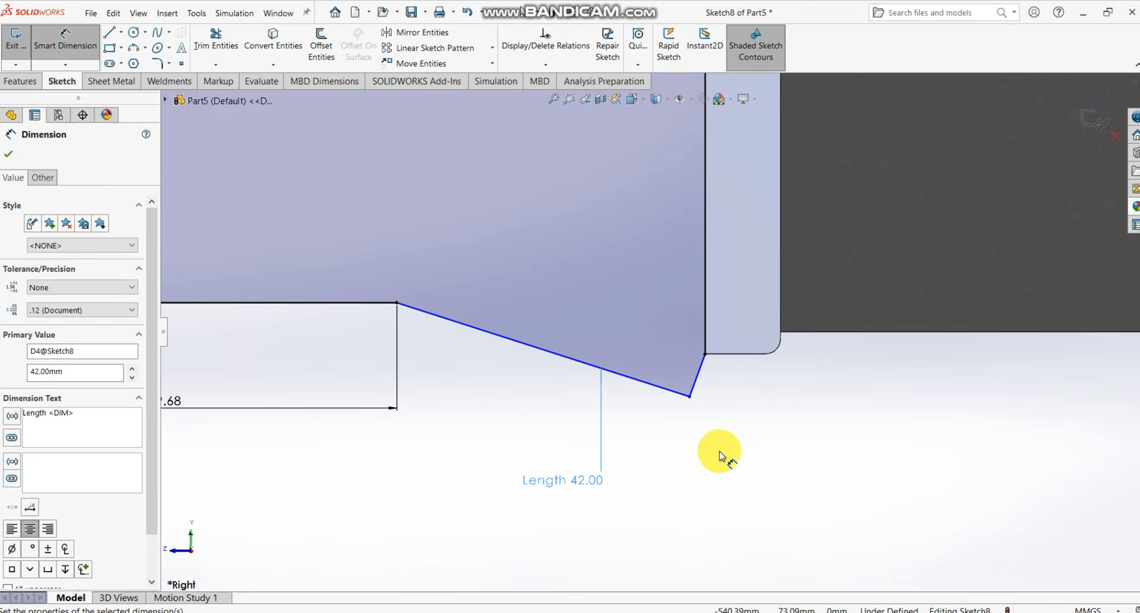
{"action": "left_click", "coordinate": [701, 379]}
{"action": "left_click", "coordinate": [746, 394]}
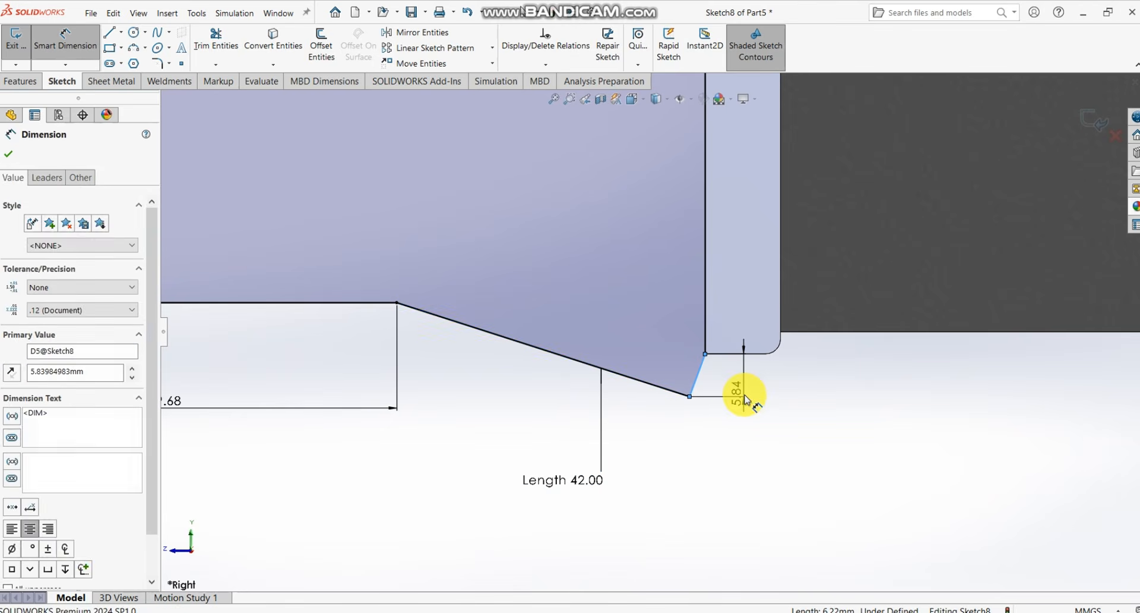
{"action": "type", "text": "2.97"}
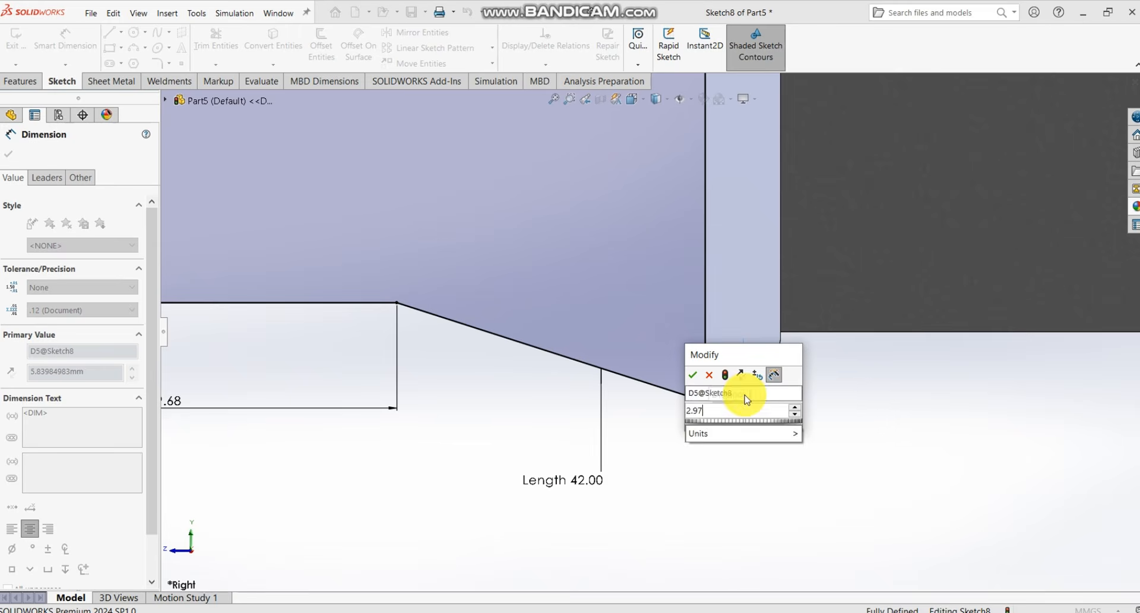
{"action": "key", "text": "Return"}
{"action": "scroll", "coordinate": [745, 400], "scroll_direction": "up", "scroll_amount": 4}
{"action": "scroll", "coordinate": [725, 386], "scroll_direction": "up", "scroll_amount": 3}
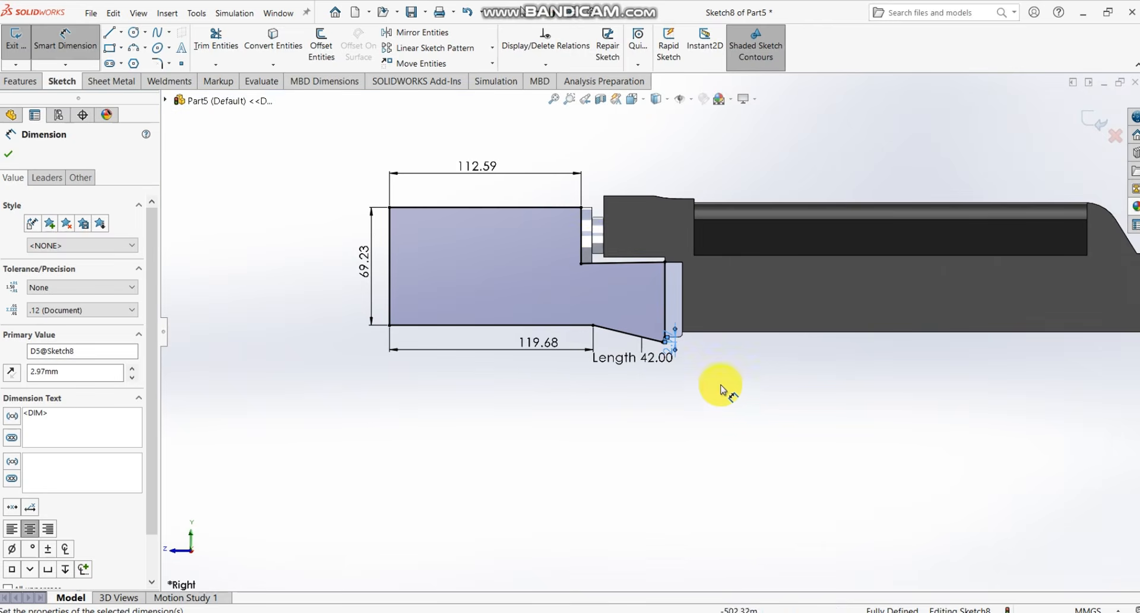
{"action": "scroll", "coordinate": [594, 249], "scroll_direction": "down", "scroll_amount": 3}
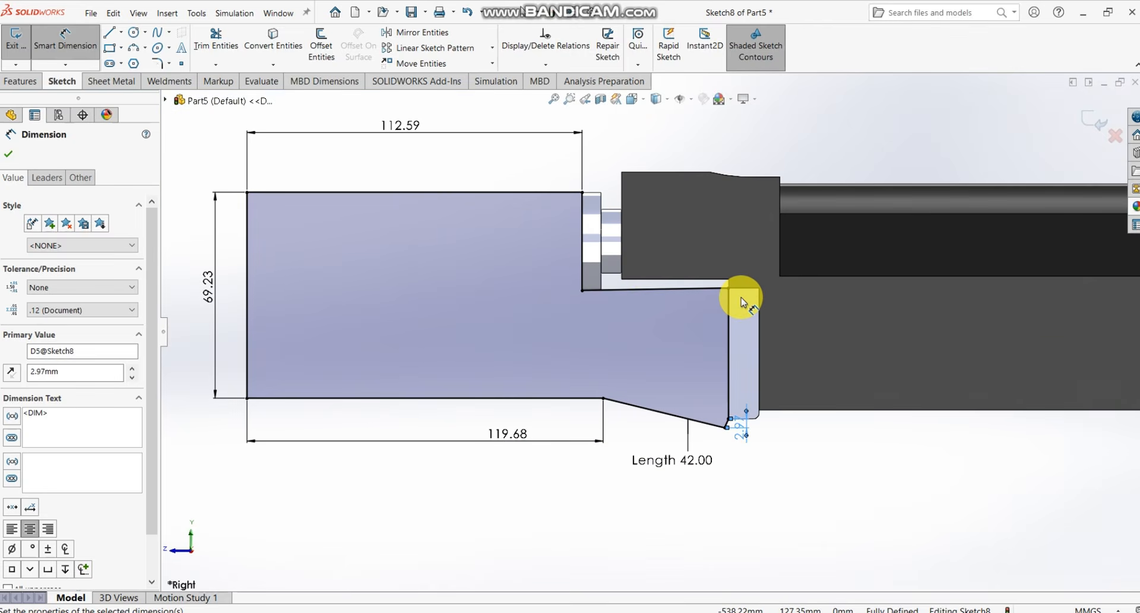
{"action": "left_click", "coordinate": [8, 155]}
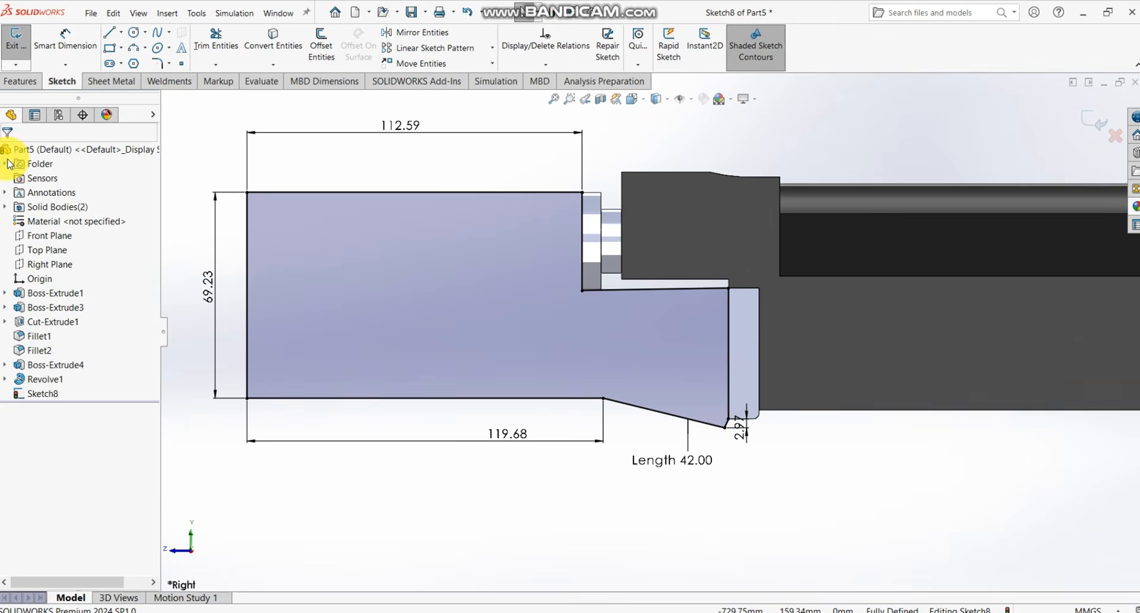
- Move the 2.97 mm dimension away from the plate's corner, into the clear space below the receiver
{"action": "scroll", "coordinate": [530, 255], "scroll_direction": "up", "scroll_amount": 2}
{"action": "scroll", "coordinate": [683, 431], "scroll_direction": "down", "scroll_amount": 2}
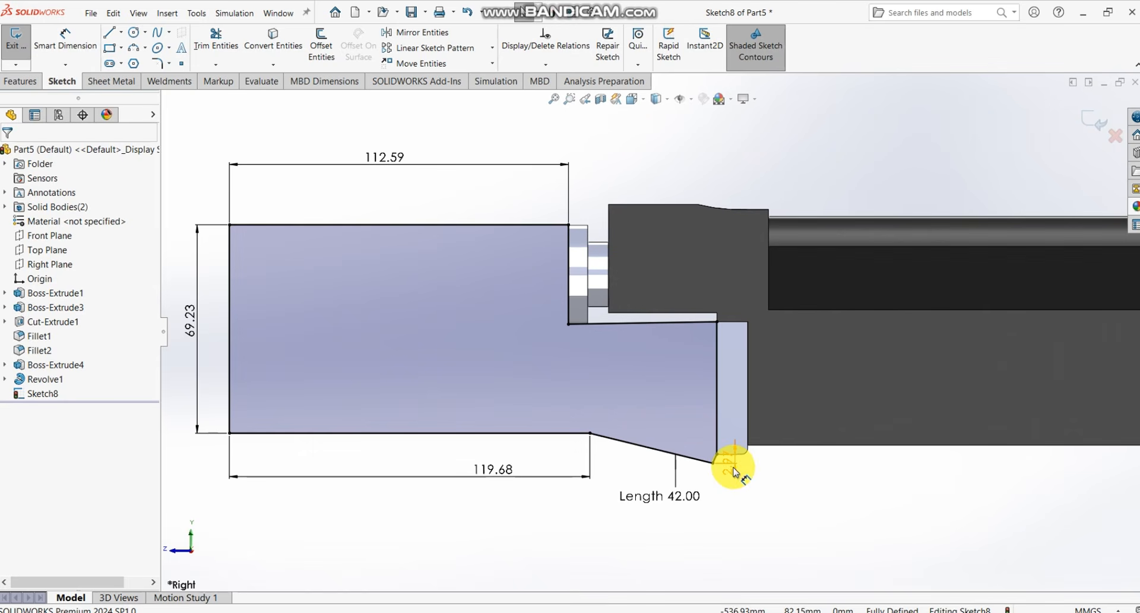
{"action": "left_click_drag", "start_coordinate": [733, 465], "coordinate": [811, 484]}
{"action": "left_click", "coordinate": [757, 513]}
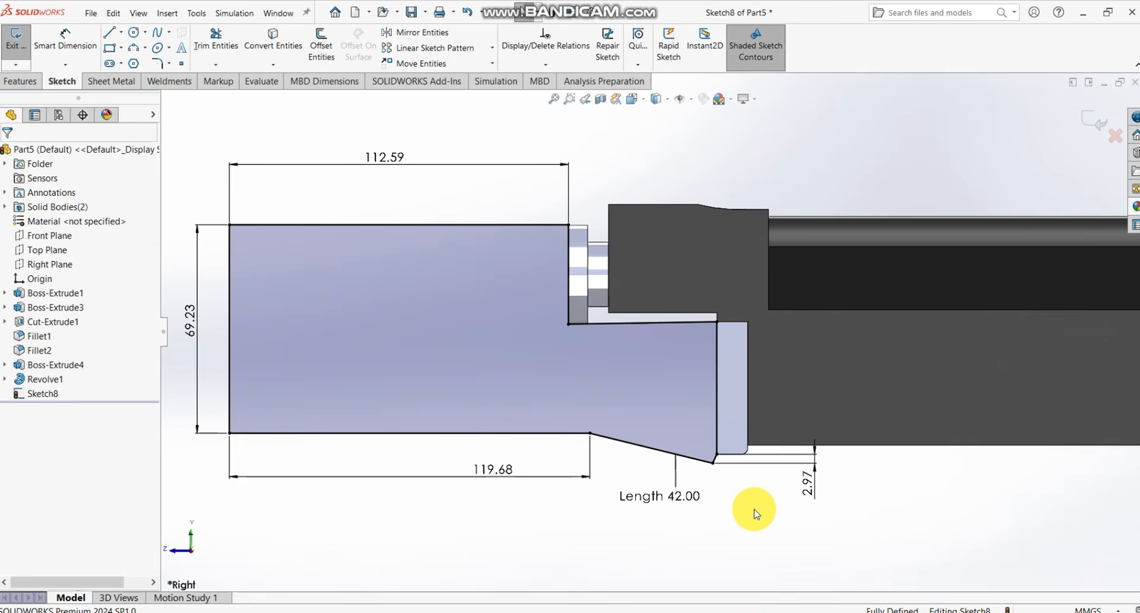
- Try to extrude the front block profile 45 mm about the mid plane, merging the result with the existing bodies
{"action": "scroll", "coordinate": [736, 487], "scroll_direction": "up", "scroll_amount": 3}
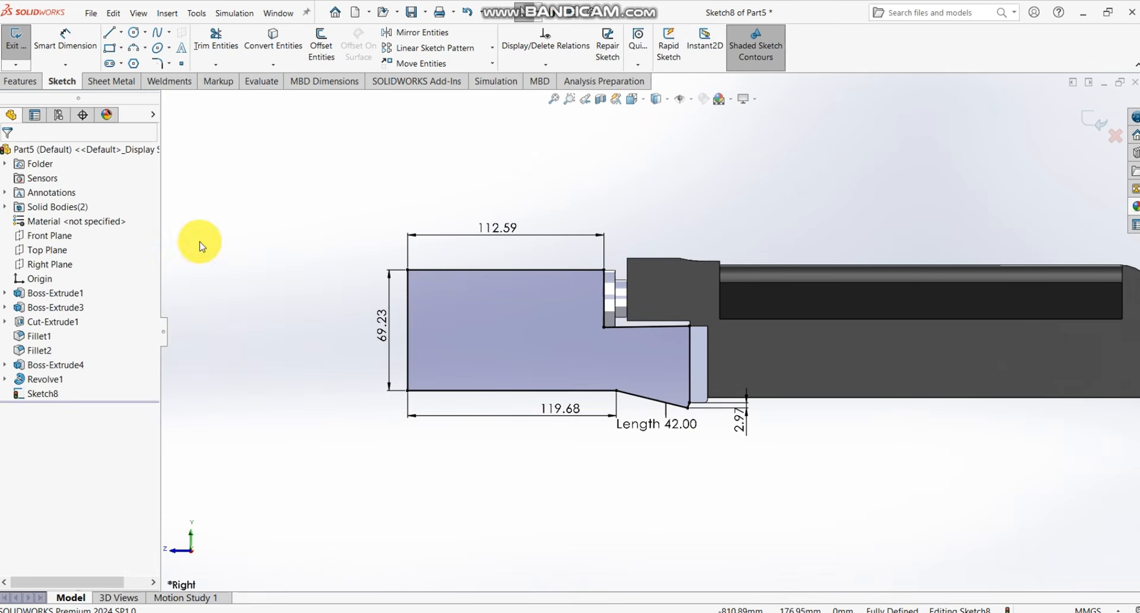
{"action": "left_click", "coordinate": [18, 81]}
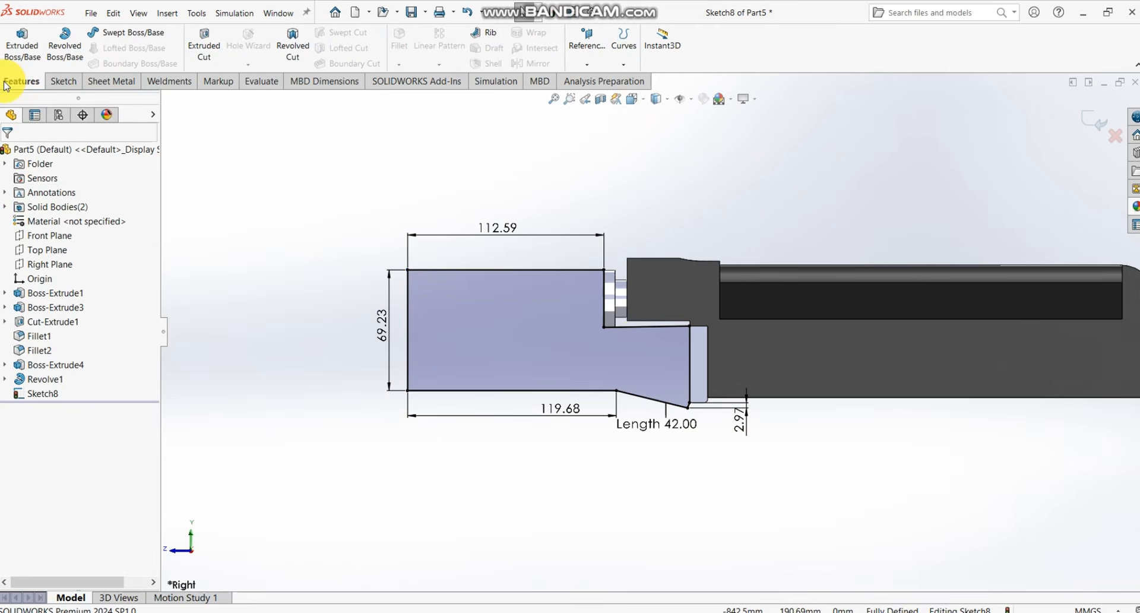
{"action": "left_click", "coordinate": [22, 40]}
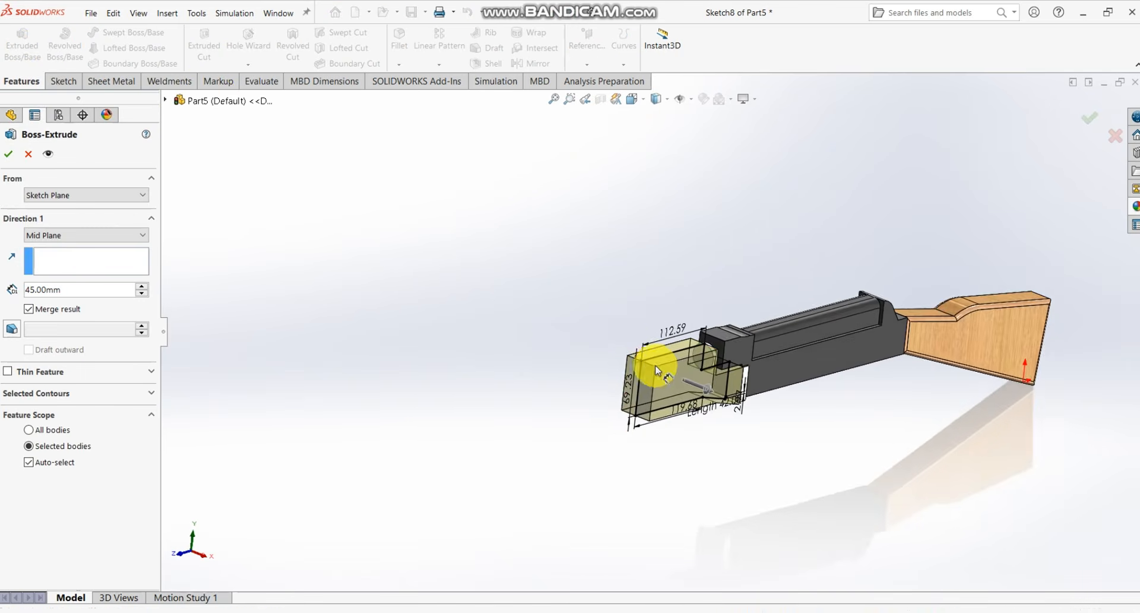
{"action": "scroll", "coordinate": [655, 367], "scroll_direction": "down", "scroll_amount": 3}
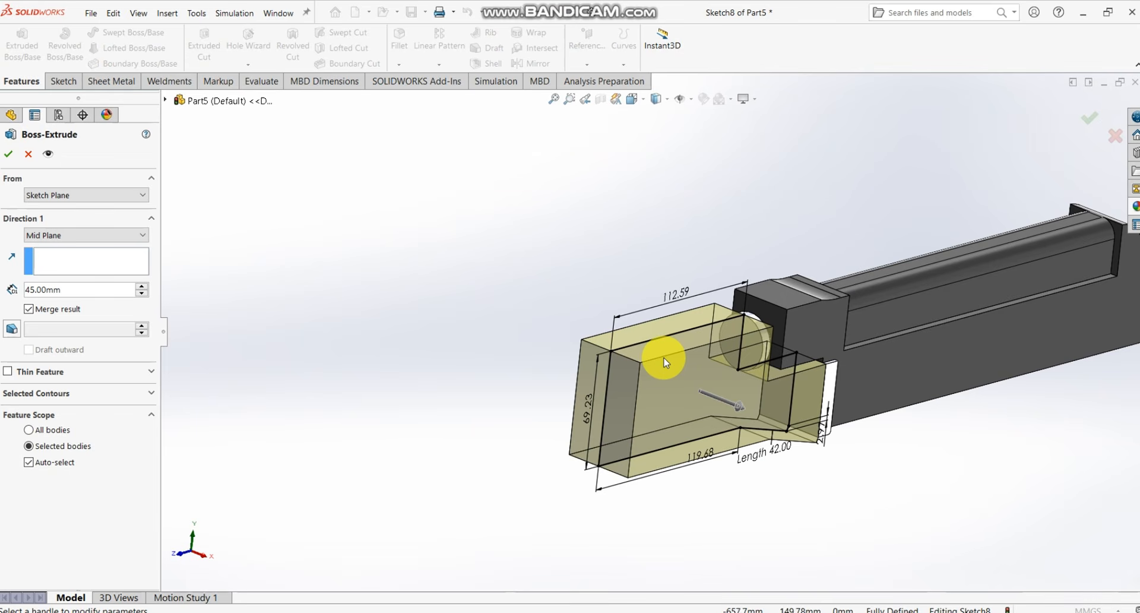
{"action": "scroll", "coordinate": [683, 354], "scroll_direction": "up", "scroll_amount": 3}
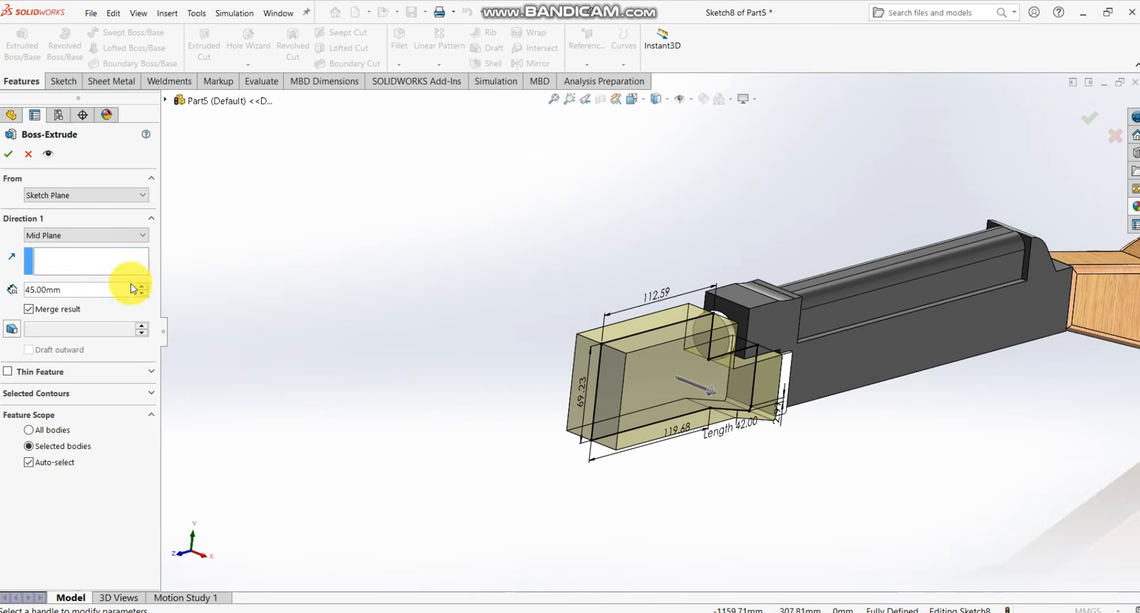
{"action": "scroll", "coordinate": [537, 300], "scroll_direction": "down", "scroll_amount": 3}
{"action": "scroll", "coordinate": [861, 334], "scroll_direction": "up", "scroll_amount": 2}
{"action": "middle_click_drag", "start_coordinate": [863, 333], "coordinate": [924, 364]}
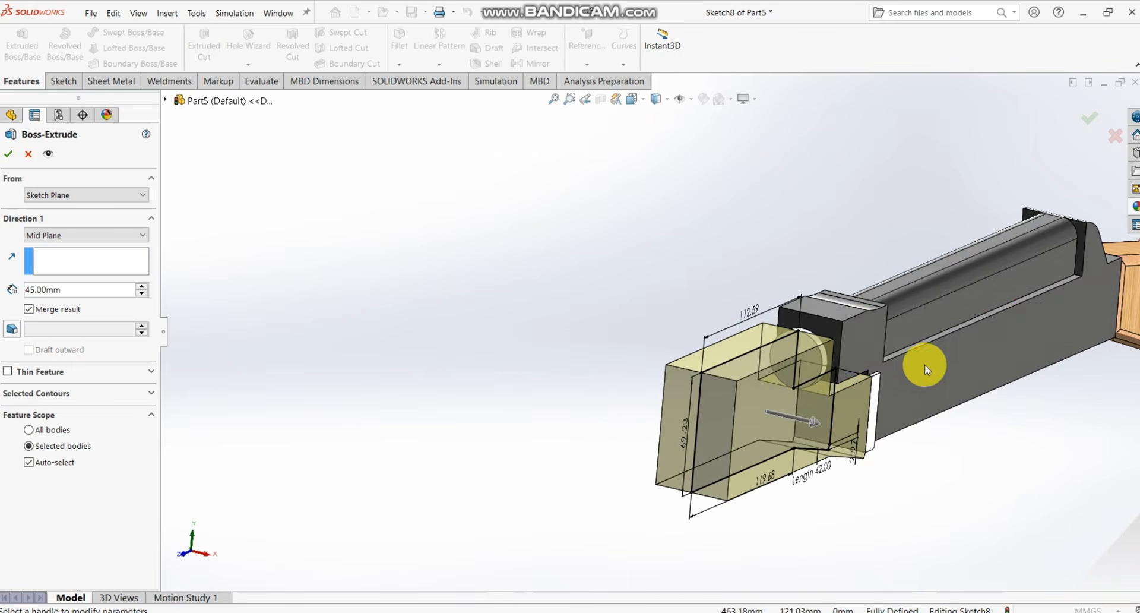
{"action": "scroll", "coordinate": [925, 364], "scroll_direction": "down", "scroll_amount": 3}
{"action": "left_click", "coordinate": [6, 157]}
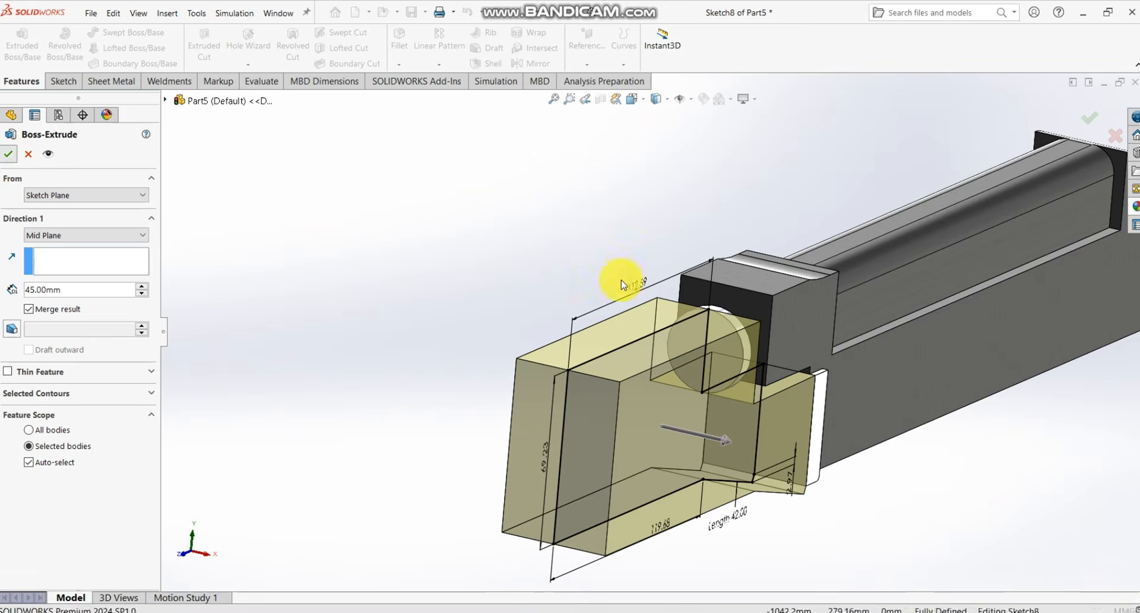
{"action": "scroll", "coordinate": [677, 296], "scroll_direction": "up", "scroll_amount": 5}
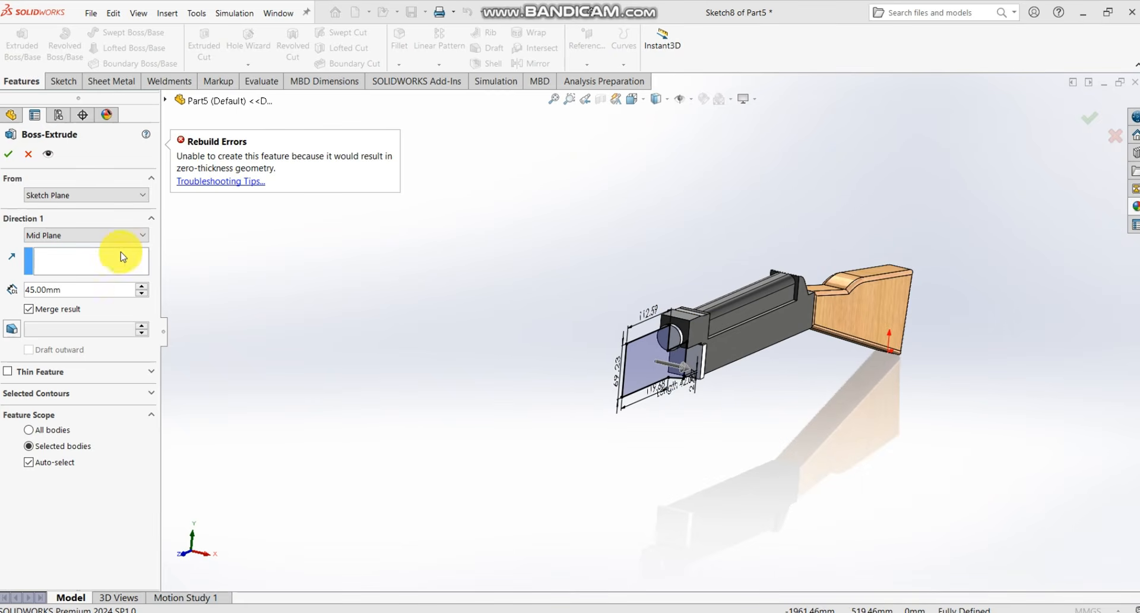
- Turn off result merging and complete the 45 mm mid-plane extrusion of the front block as a separate body
{"action": "left_click", "coordinate": [29, 308]}
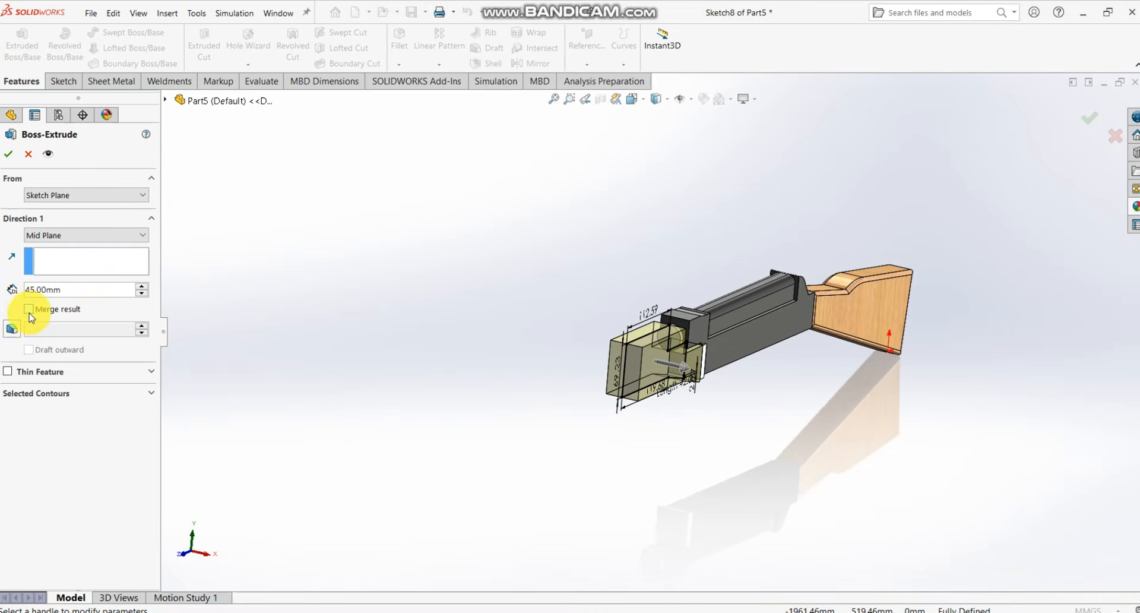
{"action": "left_click", "coordinate": [11, 156]}
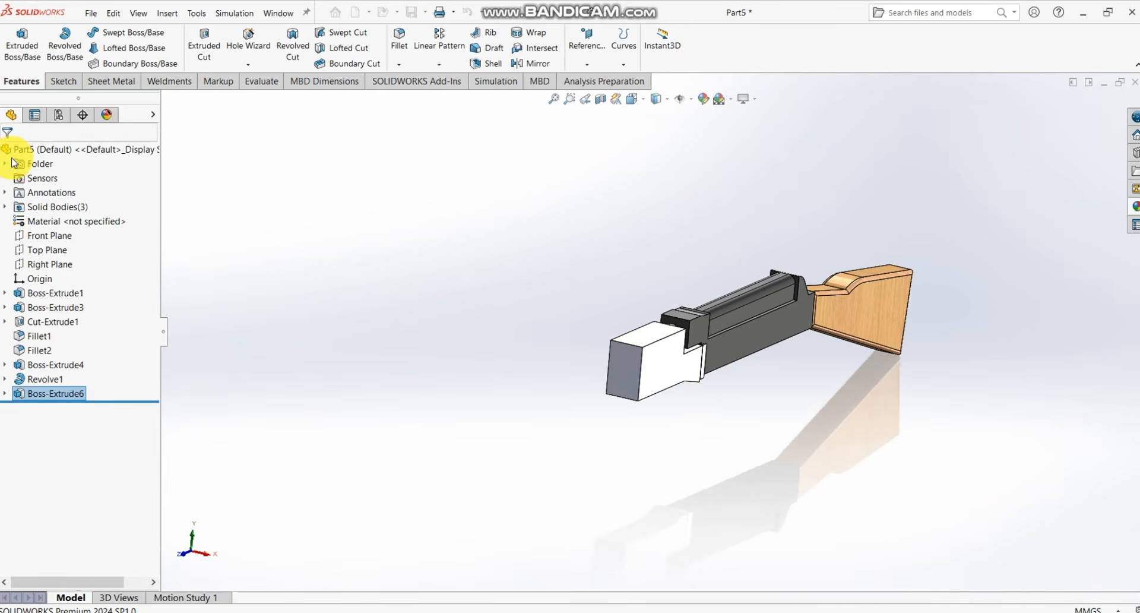
{"action": "scroll", "coordinate": [700, 356], "scroll_direction": "down", "scroll_amount": 5}
{"action": "middle_click_drag", "start_coordinate": [680, 351], "coordinate": [721, 401]}
{"action": "scroll", "coordinate": [721, 400], "scroll_direction": "up", "scroll_amount": 4}
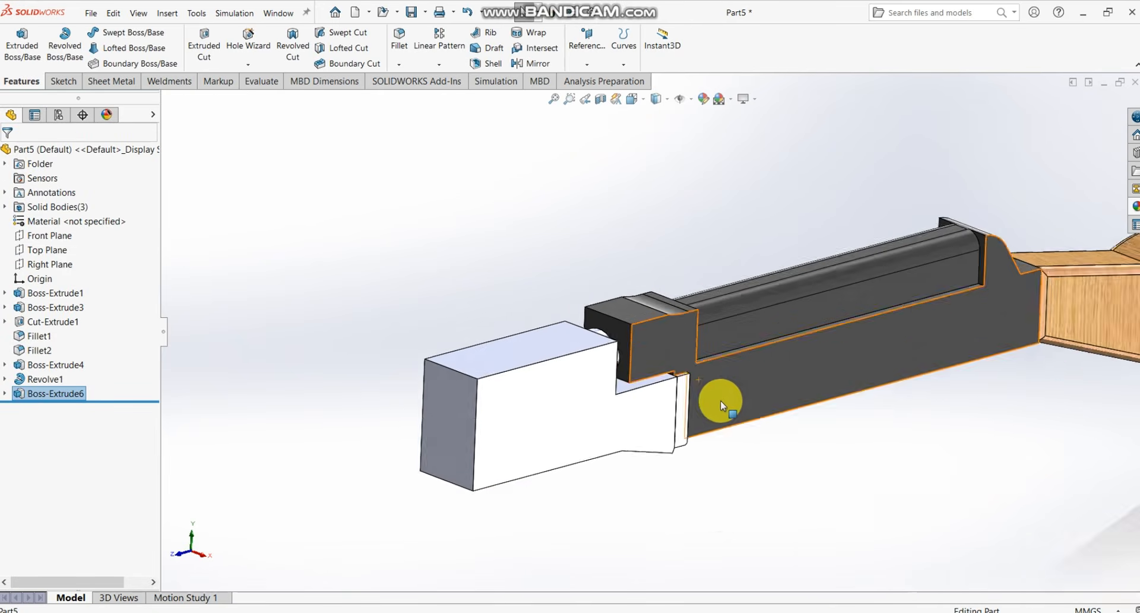
{"action": "middle_click_drag", "start_coordinate": [679, 369], "coordinate": [676, 391]}
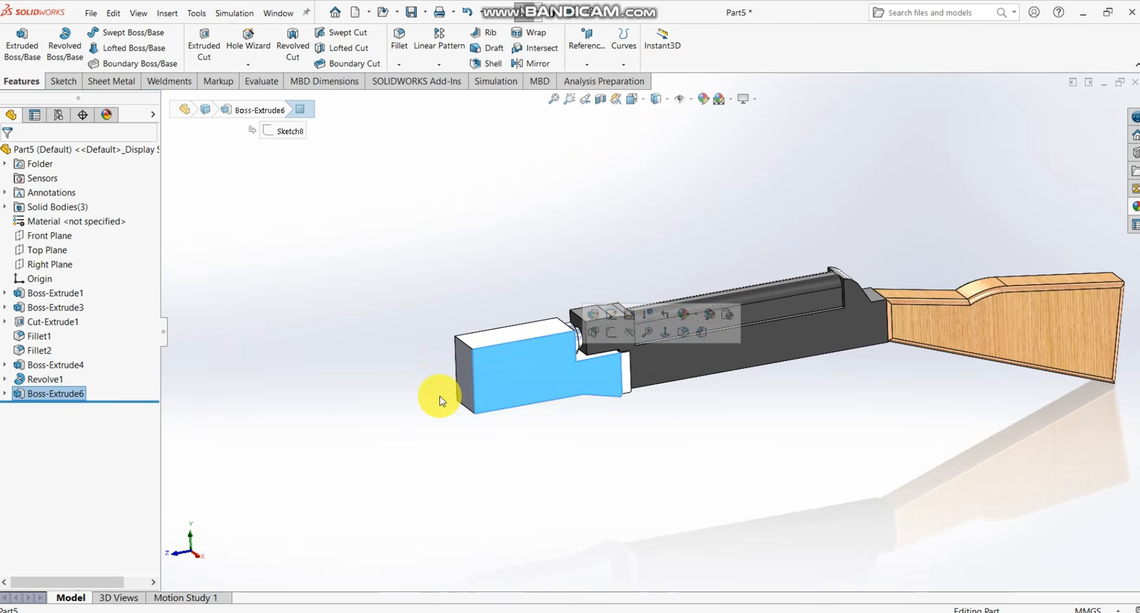
- Apply the polished cherry 2d wood appearance to the extruded front block
{"action": "left_click", "coordinate": [60, 394]}
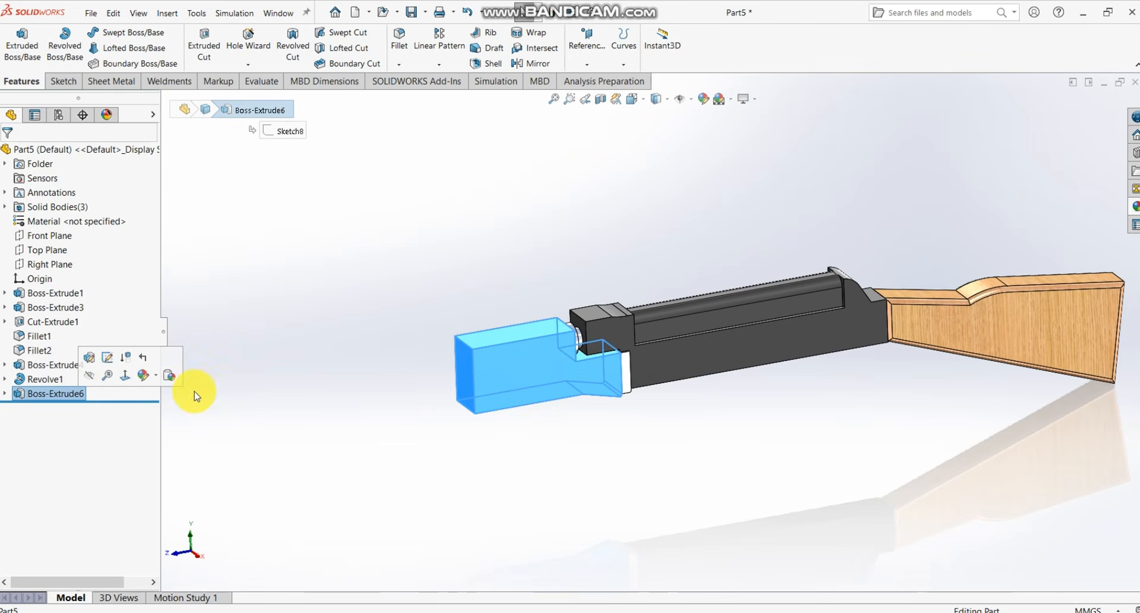
{"action": "left_click", "coordinate": [1136, 208]}
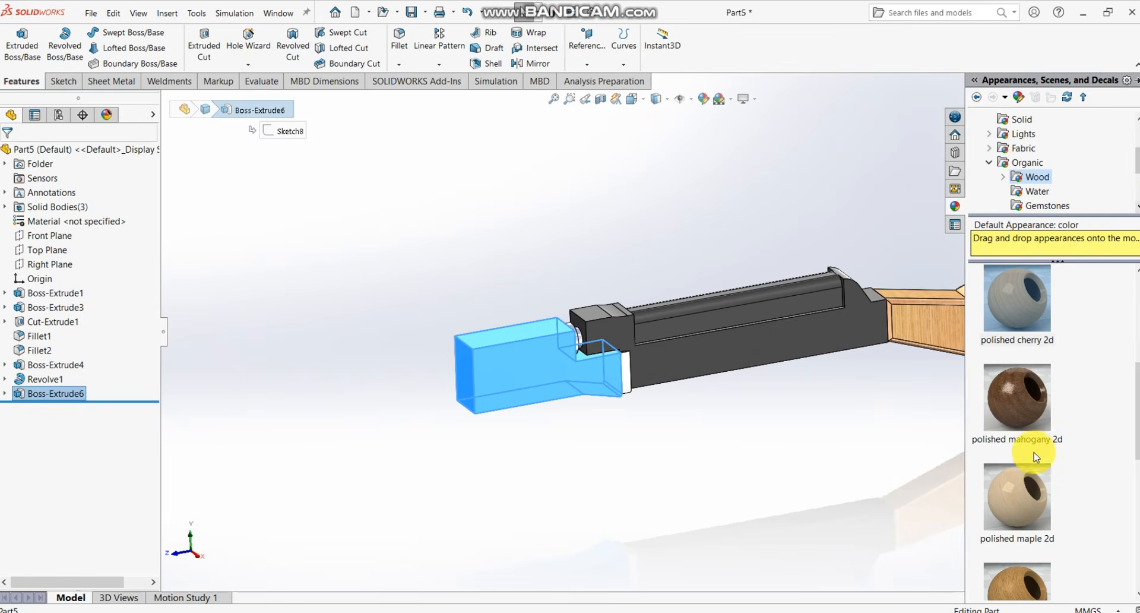
{"action": "scroll", "coordinate": [1024, 421], "scroll_direction": "down", "scroll_amount": 2}
{"action": "scroll", "coordinate": [1021, 416], "scroll_direction": "up", "scroll_amount": 2}
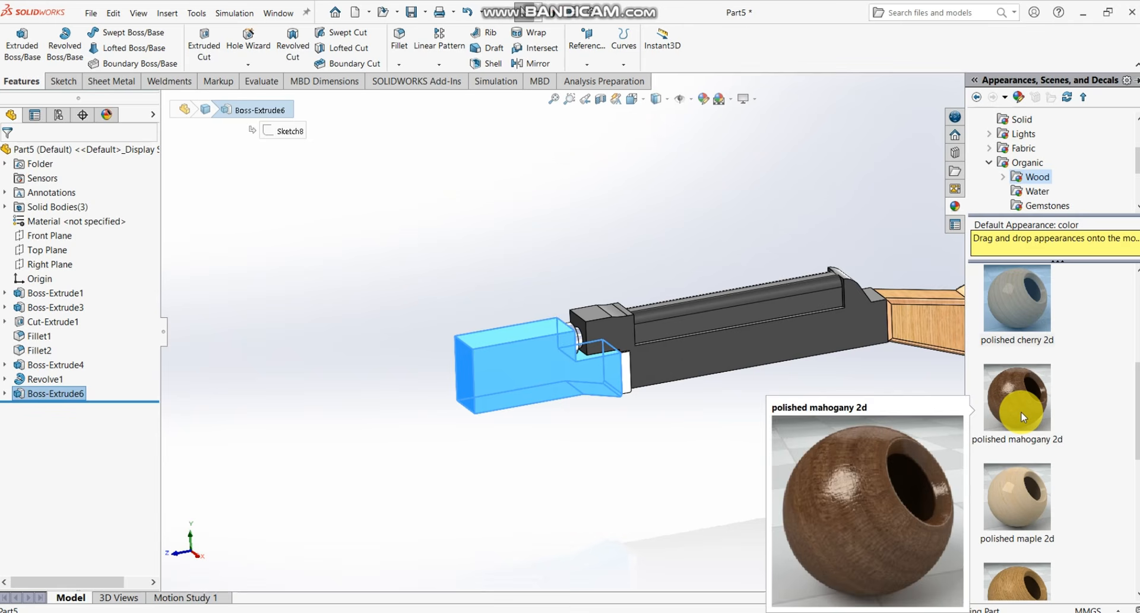
{"action": "left_click", "coordinate": [1021, 315]}
{"action": "scroll", "coordinate": [668, 377], "scroll_direction": "up", "scroll_amount": 3}
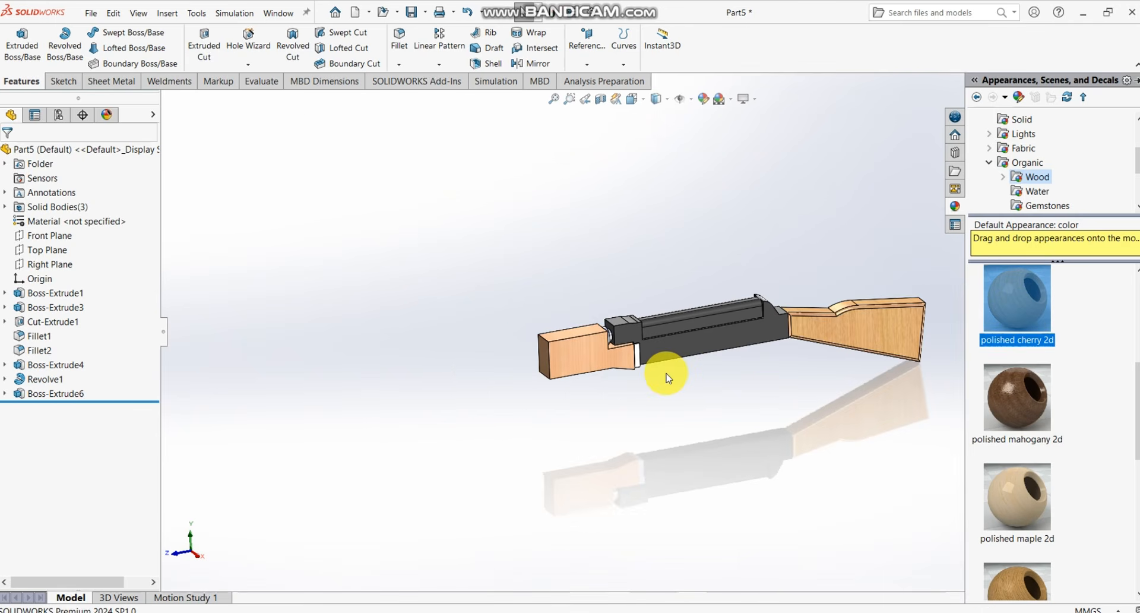
{"action": "scroll", "coordinate": [668, 377], "scroll_direction": "down", "scroll_amount": 2}
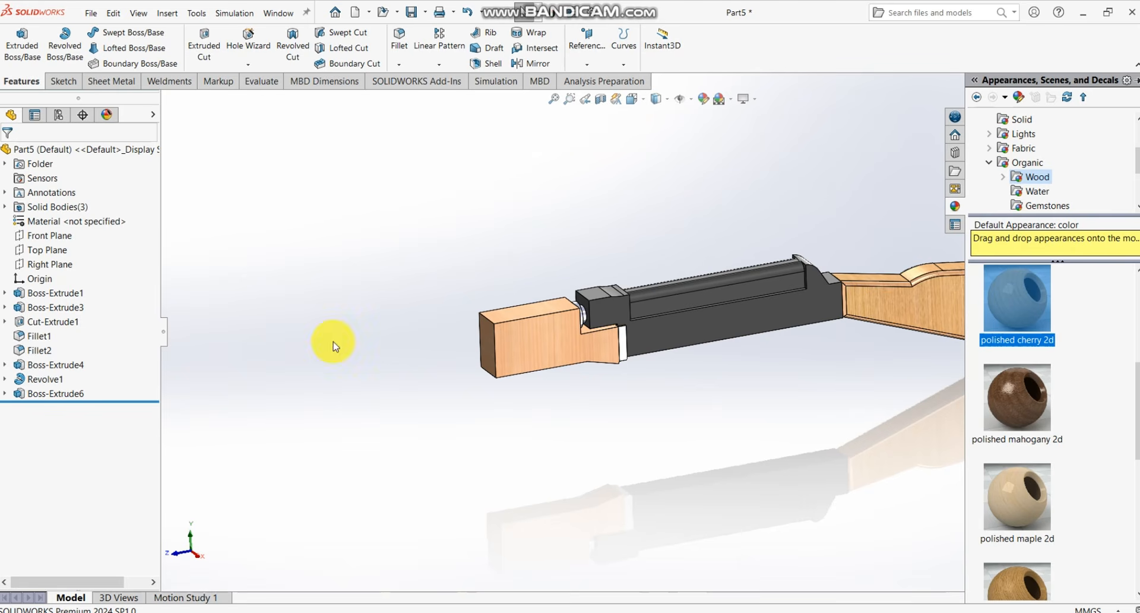
- Apply the polished oak 2d wood appearance to the extruded front block
{"action": "left_click", "coordinate": [62, 395]}
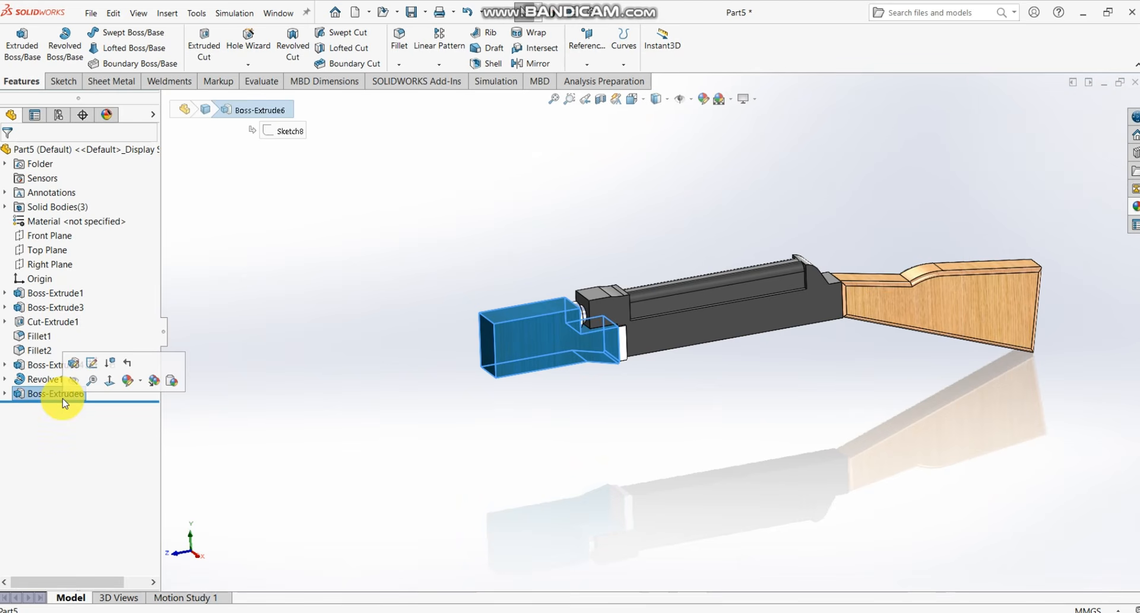
{"action": "left_click", "coordinate": [1134, 209]}
{"action": "scroll", "coordinate": [1030, 455], "scroll_direction": "down", "scroll_amount": 2}
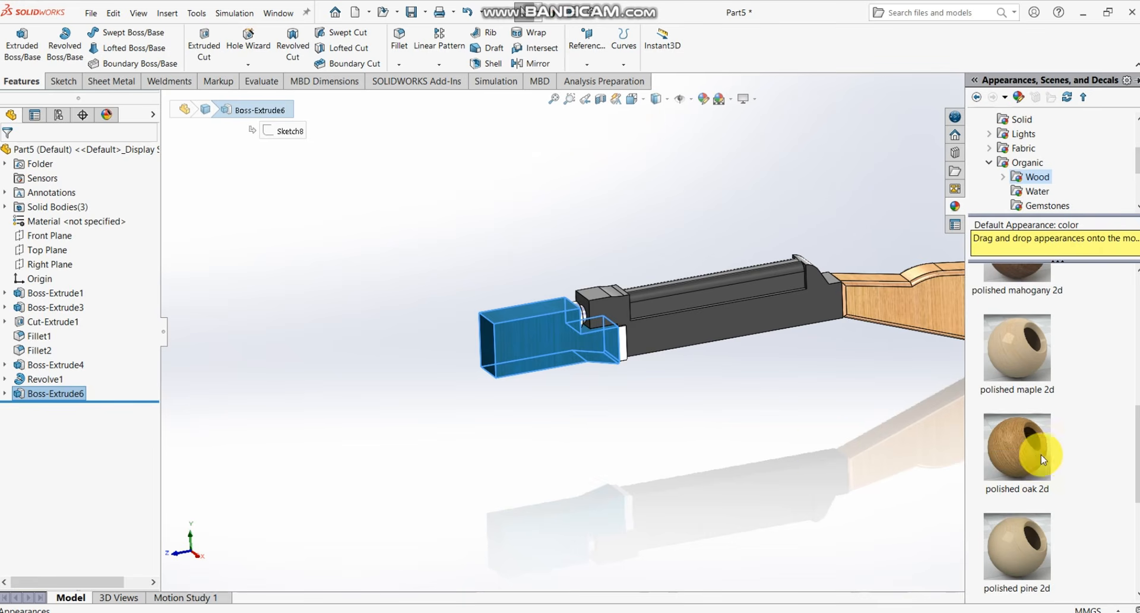
{"action": "left_click", "coordinate": [1021, 446]}
{"action": "scroll", "coordinate": [778, 333], "scroll_direction": "up", "scroll_amount": 3}
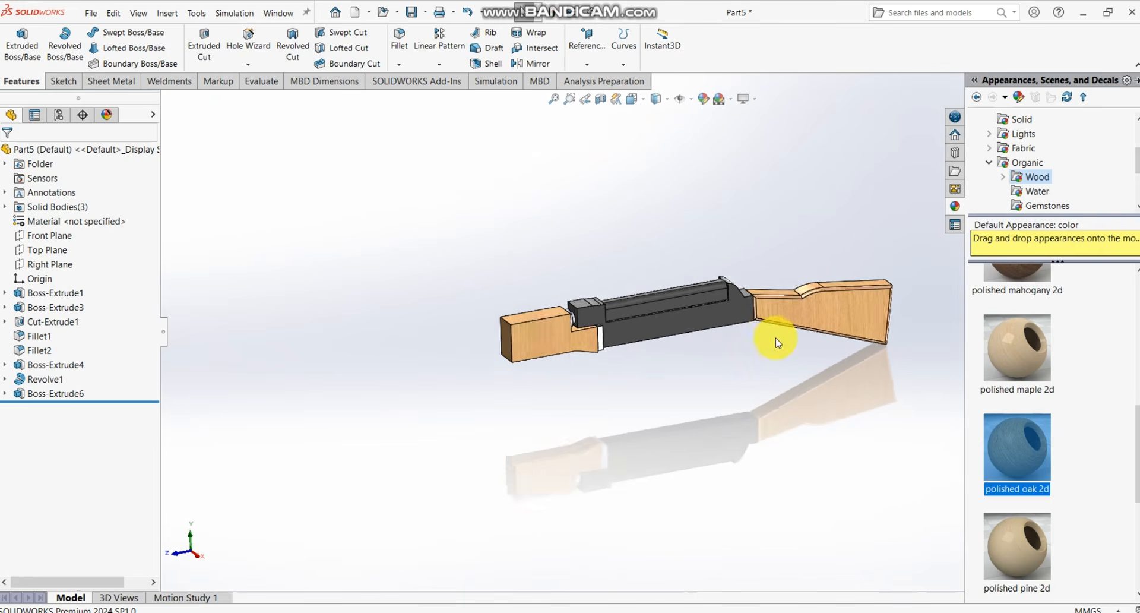
{"action": "scroll", "coordinate": [612, 312], "scroll_direction": "down", "scroll_amount": 3}
{"action": "scroll", "coordinate": [493, 381], "scroll_direction": "down", "scroll_amount": 2}
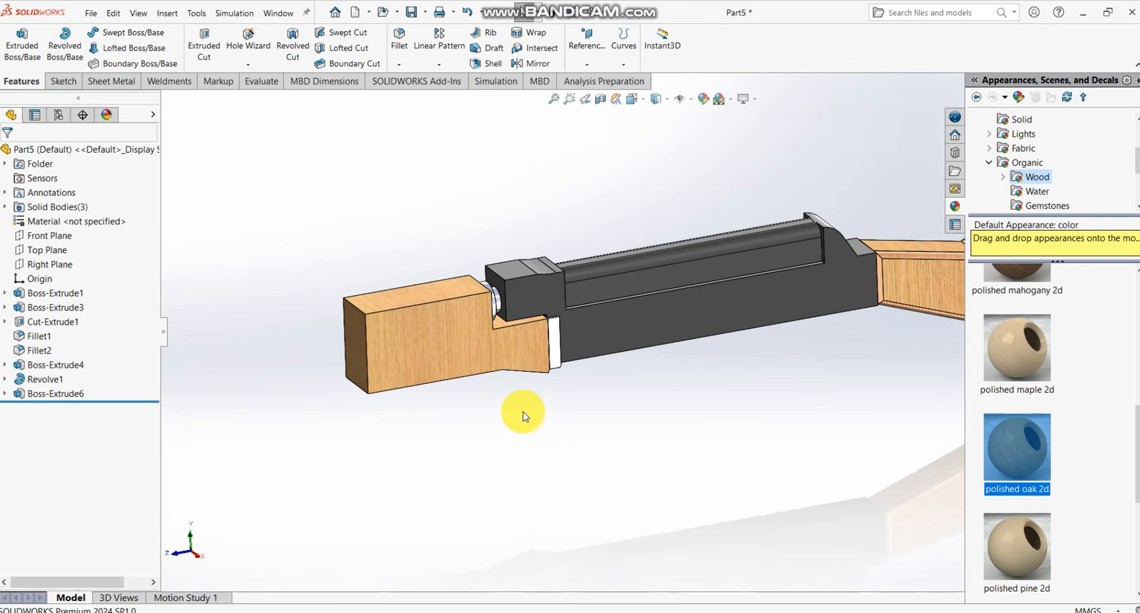
{"action": "left_click", "coordinate": [524, 417]}
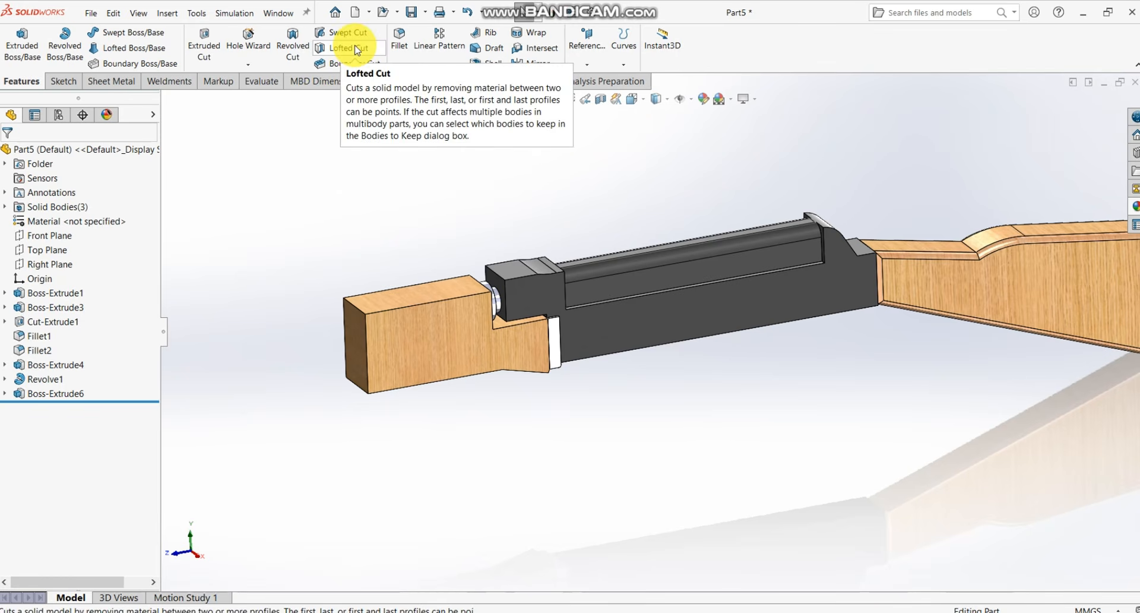
{"action": "left_click", "coordinate": [399, 39]}
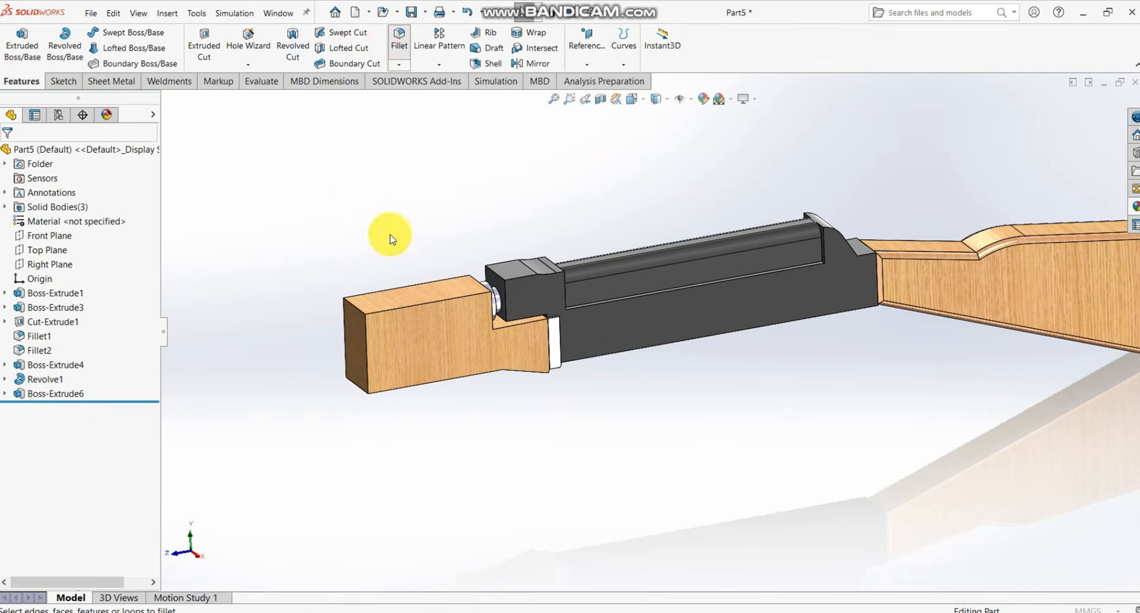
{"action": "left_click", "coordinate": [398, 303]}
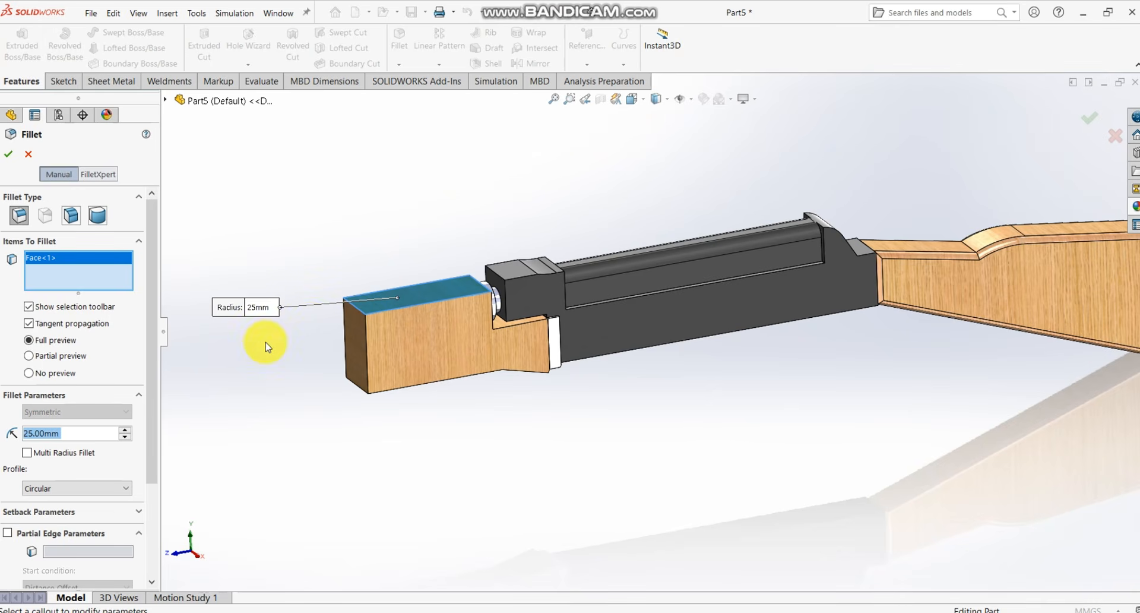
{"action": "left_click", "coordinate": [105, 222]}
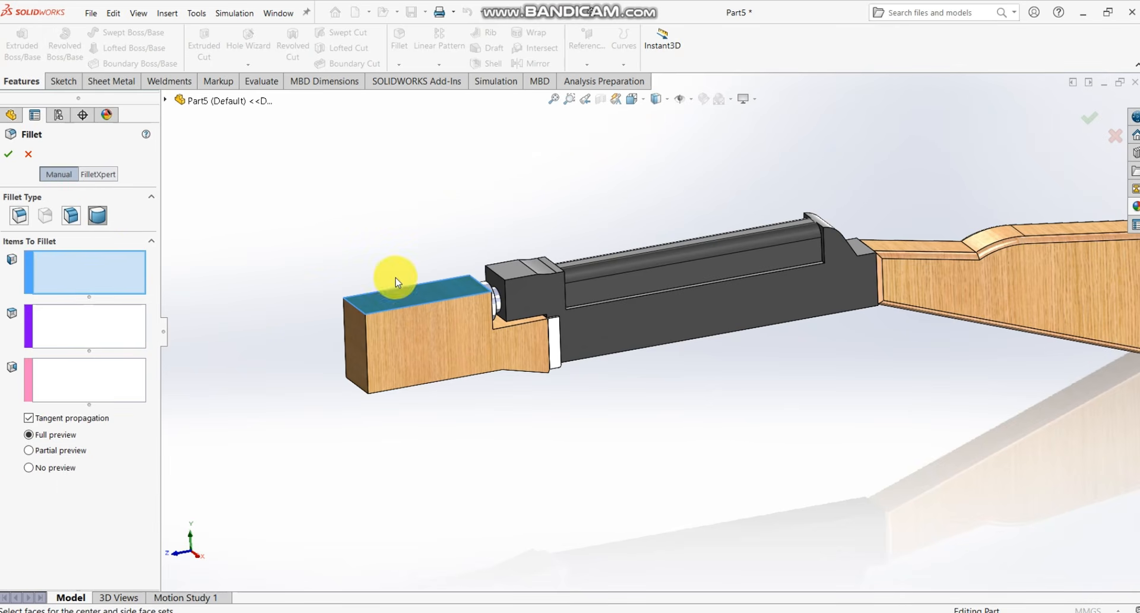
{"action": "key", "text": "z"}
{"action": "left_click", "coordinate": [28, 154]}
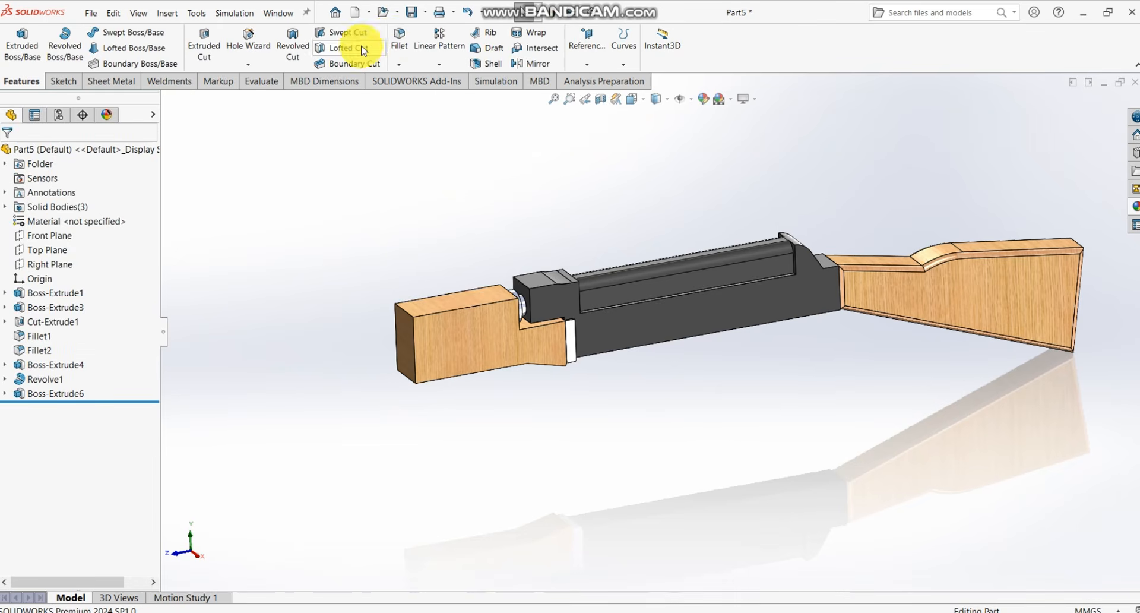
- Add a full round fillet over the front block, using its upper face as the centre and its two long side faces as side sets
{"action": "left_click", "coordinate": [400, 65]}
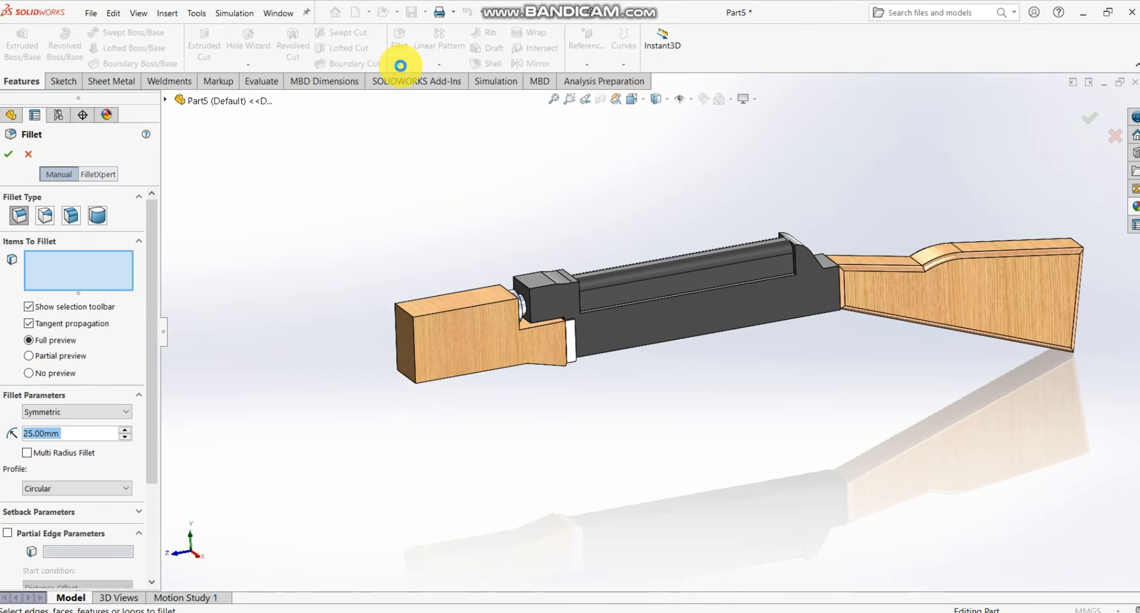
{"action": "left_click", "coordinate": [99, 216]}
{"action": "middle_click_drag", "start_coordinate": [393, 309], "coordinate": [599, 374]}
{"action": "left_click", "coordinate": [794, 411]}
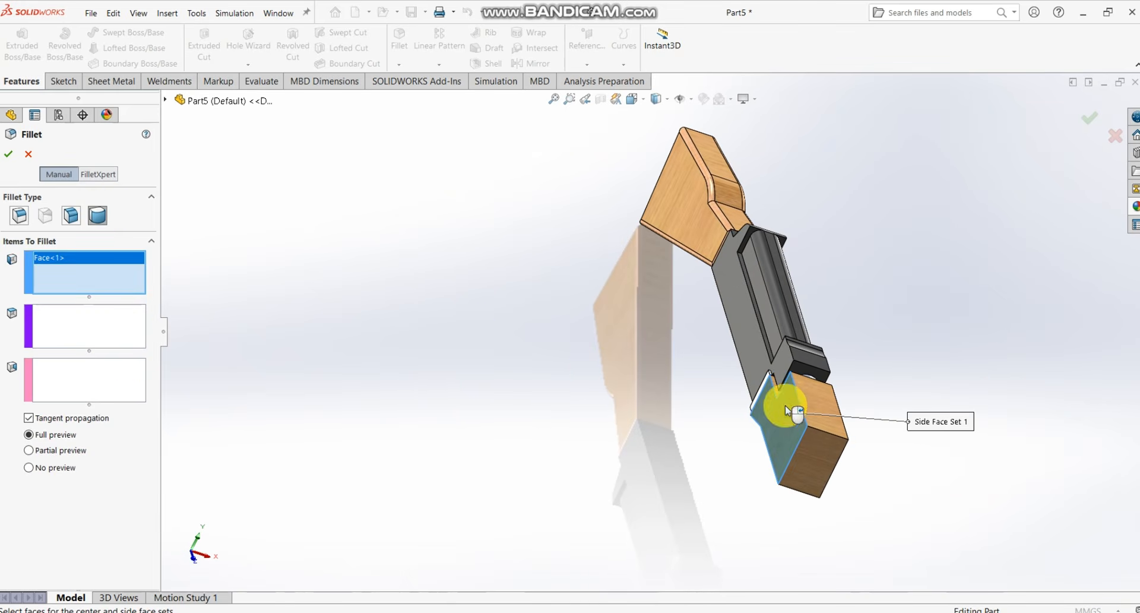
{"action": "left_click", "coordinate": [61, 336]}
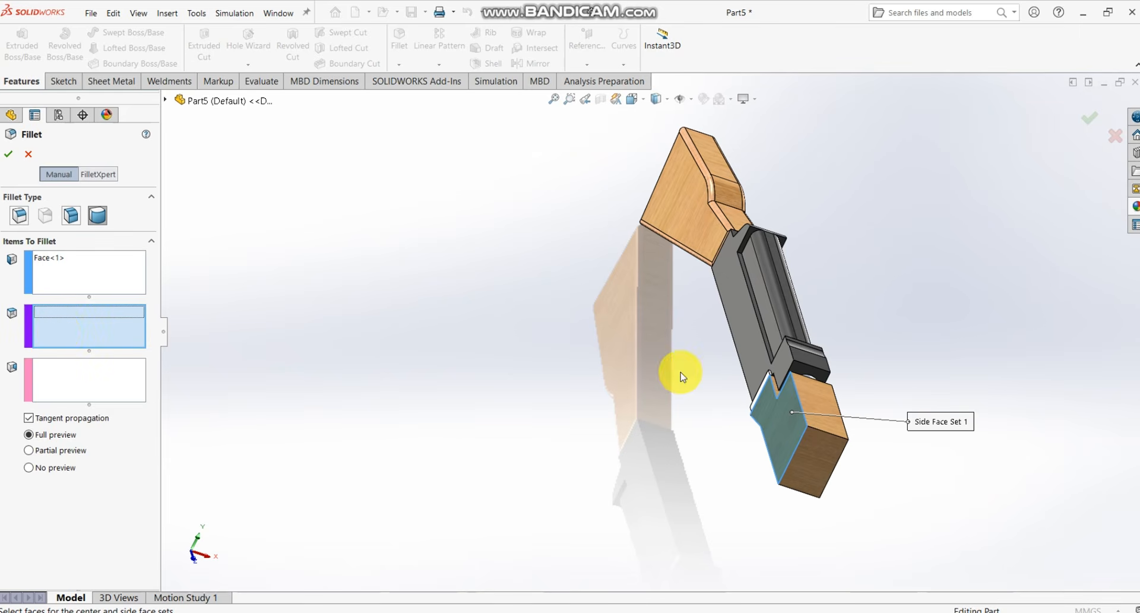
{"action": "left_click", "coordinate": [837, 407]}
{"action": "middle_click_drag", "start_coordinate": [819, 387], "coordinate": [223, 287]}
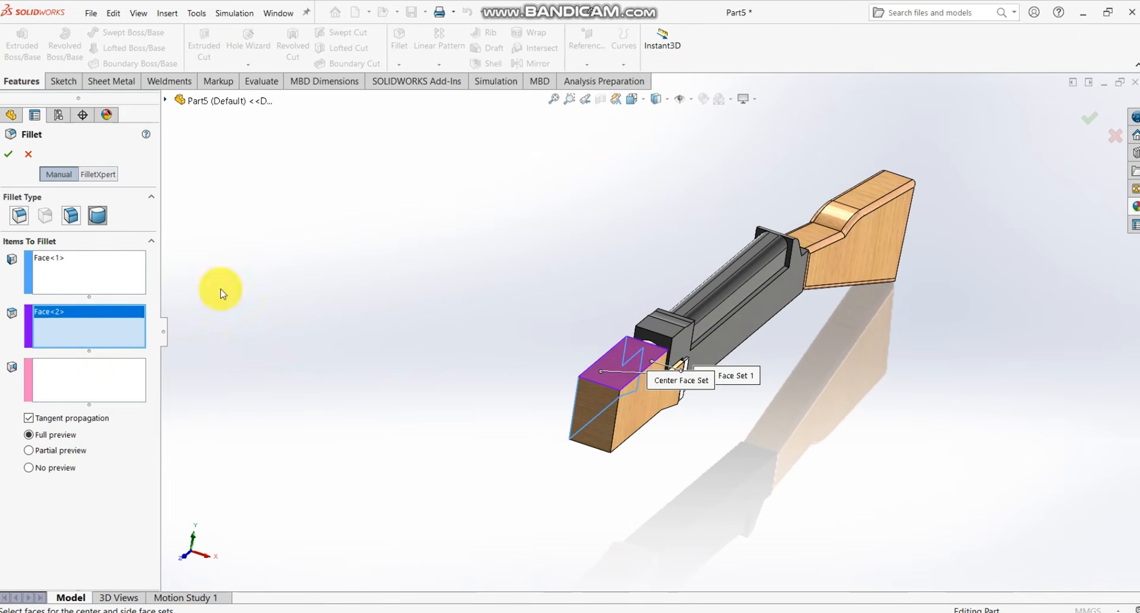
{"action": "left_click", "coordinate": [76, 374]}
{"action": "left_click", "coordinate": [654, 407]}
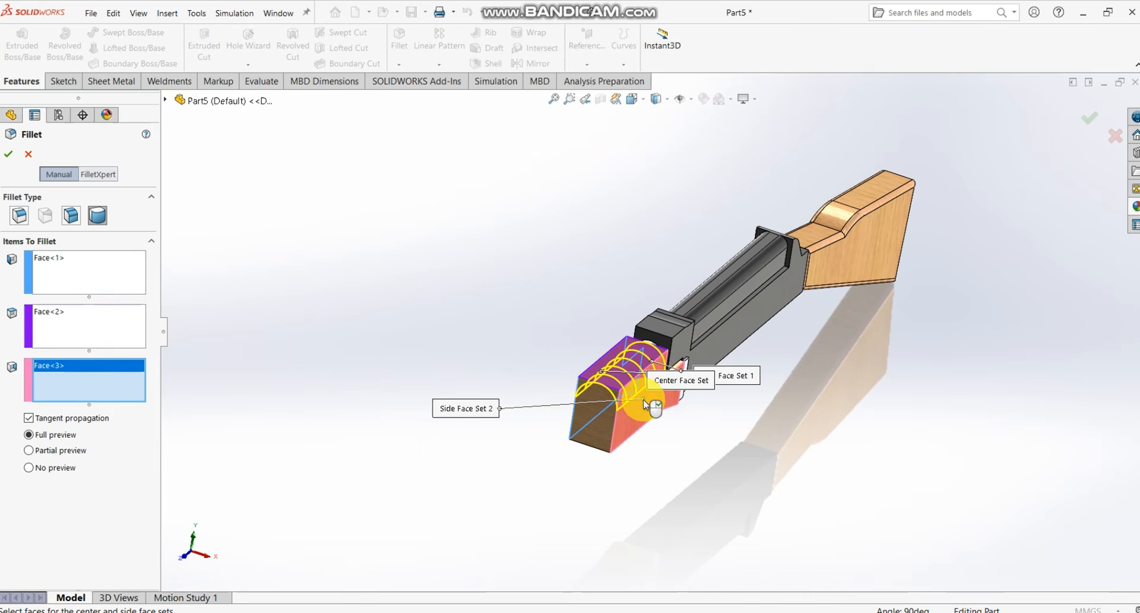
{"action": "mouse_move", "coordinate": [631, 399]}
{"action": "middle_mouse_down"}
{"action": "mouse_move", "coordinate": [620, 380]}
{"action": "mouse_move", "coordinate": [616, 390]}
{"action": "middle_mouse_up"}
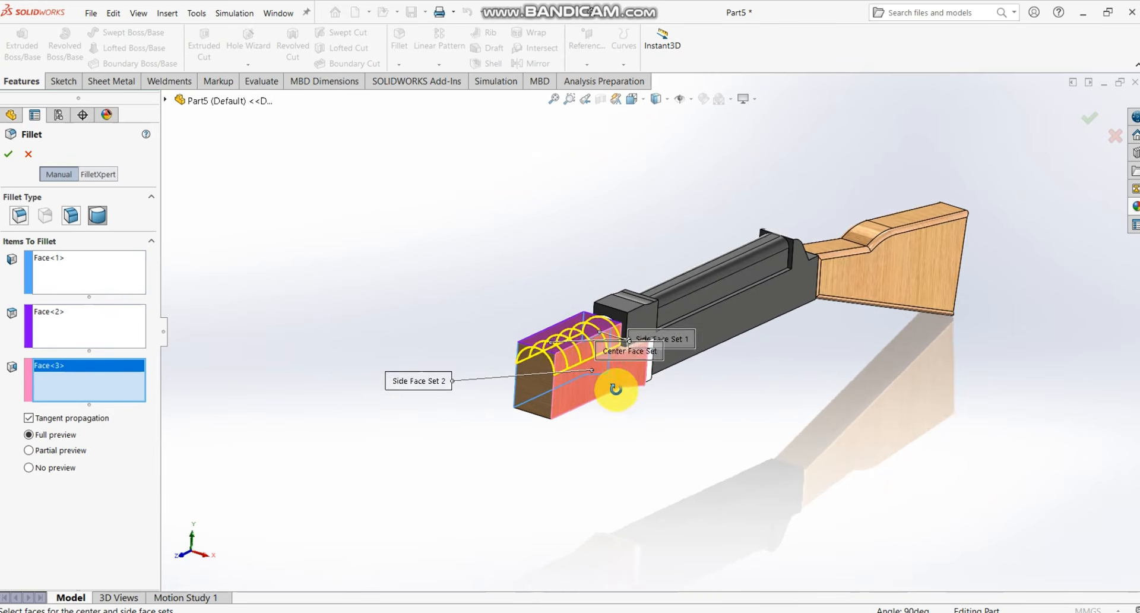
{"action": "scroll", "coordinate": [613, 389], "scroll_direction": "down", "scroll_amount": 3}
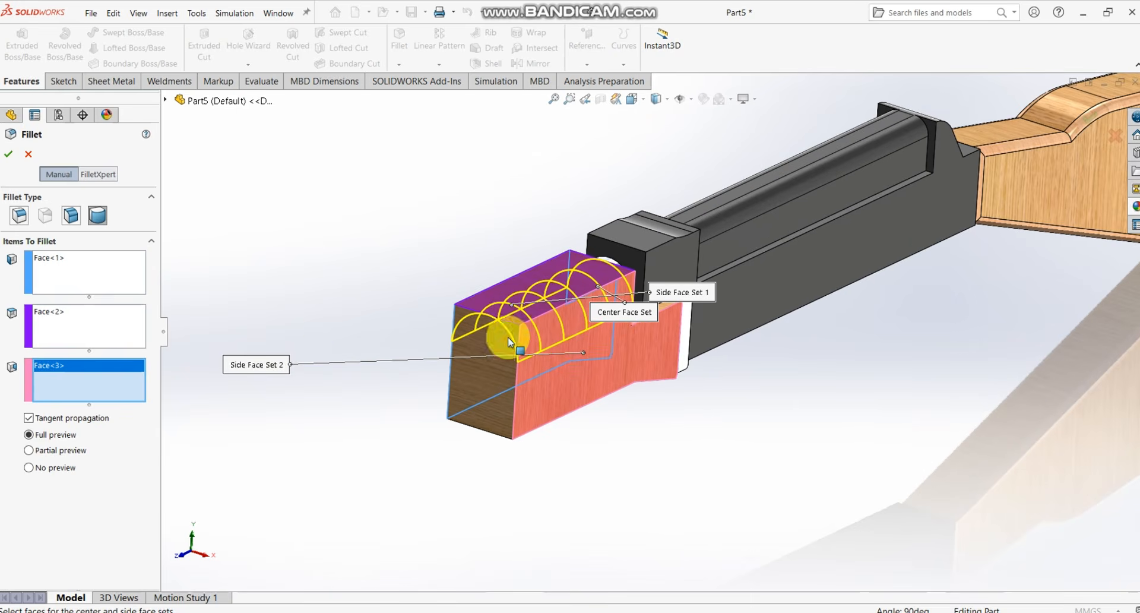
{"action": "left_click", "coordinate": [9, 158]}
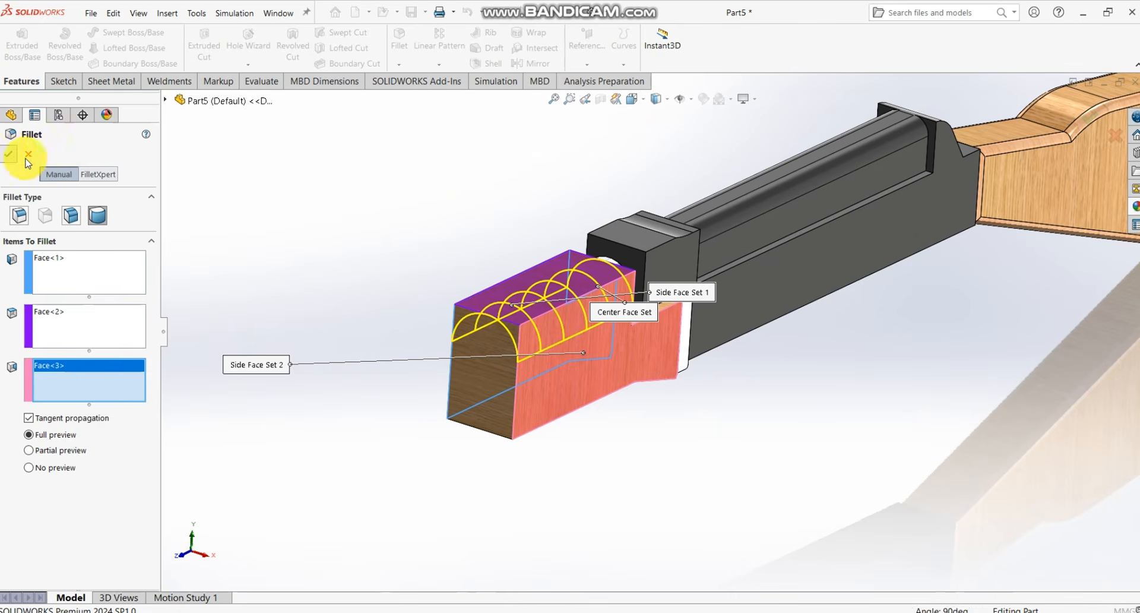
{"action": "scroll", "coordinate": [725, 390], "scroll_direction": "up", "scroll_amount": 3}
{"action": "middle_click_drag", "start_coordinate": [708, 358], "coordinate": [494, 326]}
{"action": "scroll", "coordinate": [517, 285], "scroll_direction": "down", "scroll_amount": 4}
{"action": "middle_click_drag", "start_coordinate": [552, 272], "coordinate": [565, 321]}
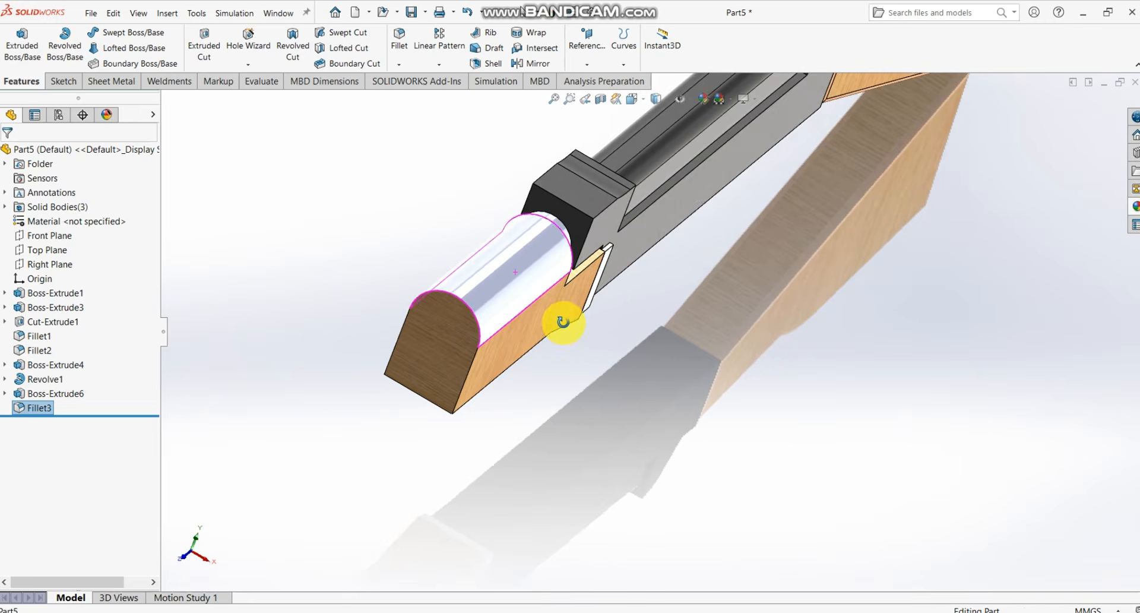
- Apply the polished oak 2d wood appearance to the full round fillet on the front block
{"action": "left_click", "coordinate": [40, 408]}
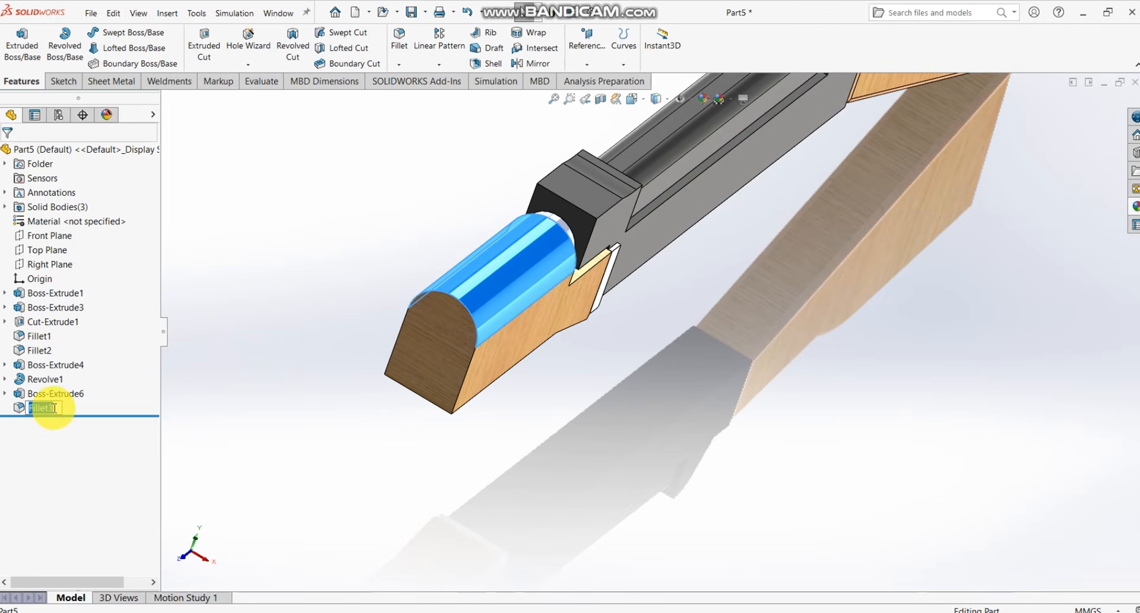
{"action": "left_click", "coordinate": [1132, 204]}
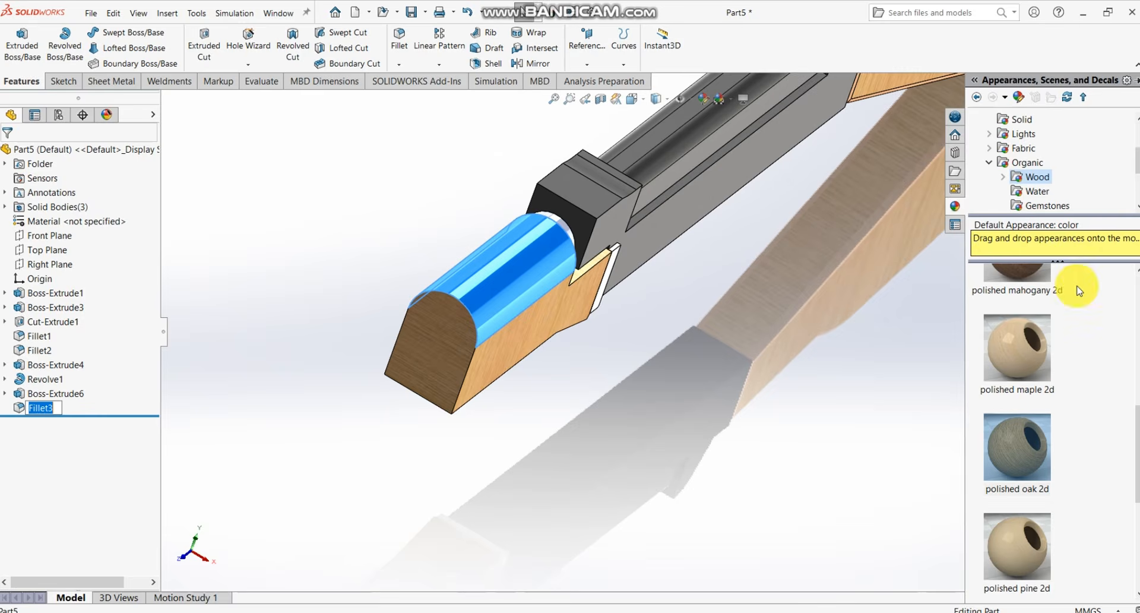
{"action": "left_click", "coordinate": [1026, 467]}
{"action": "scroll", "coordinate": [840, 455], "scroll_direction": "up", "scroll_amount": 3}
{"action": "middle_click_drag", "start_coordinate": [836, 453], "coordinate": [733, 355]}
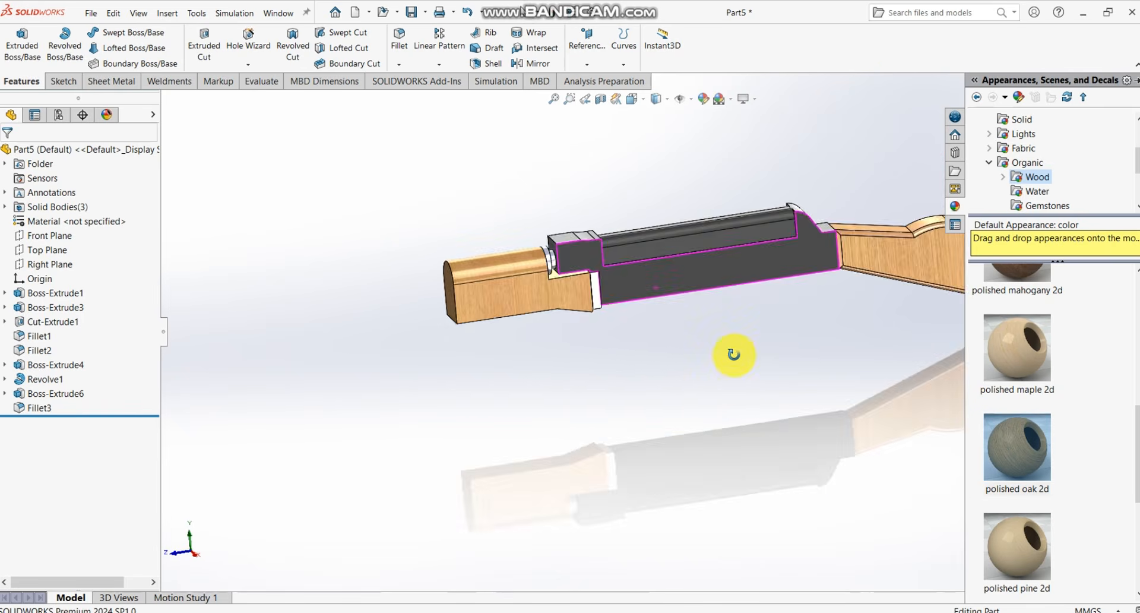
- Apply the wrought iron metal appearance to both the revolved collar and the thin extruded plate behind the front block
{"action": "scroll", "coordinate": [744, 381], "scroll_direction": "up", "scroll_amount": 4}
{"action": "scroll", "coordinate": [729, 318], "scroll_direction": "down", "scroll_amount": 5}
{"action": "mouse_move", "coordinate": [727, 316]}
{"action": "middle_mouse_down"}
{"action": "mouse_move", "coordinate": [740, 280]}
{"action": "mouse_move", "coordinate": [865, 308]}
{"action": "mouse_move", "coordinate": [738, 291]}
{"action": "mouse_move", "coordinate": [740, 330]}
{"action": "middle_mouse_up"}
{"action": "scroll", "coordinate": [399, 346], "scroll_direction": "up", "scroll_amount": 6}
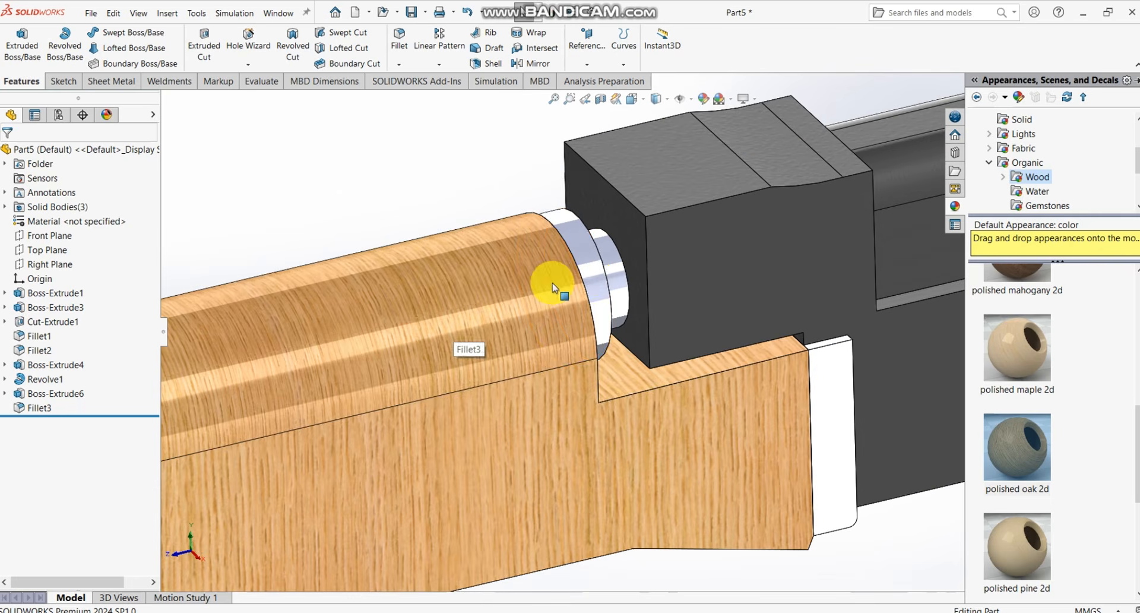
{"action": "left_click", "coordinate": [592, 280]}
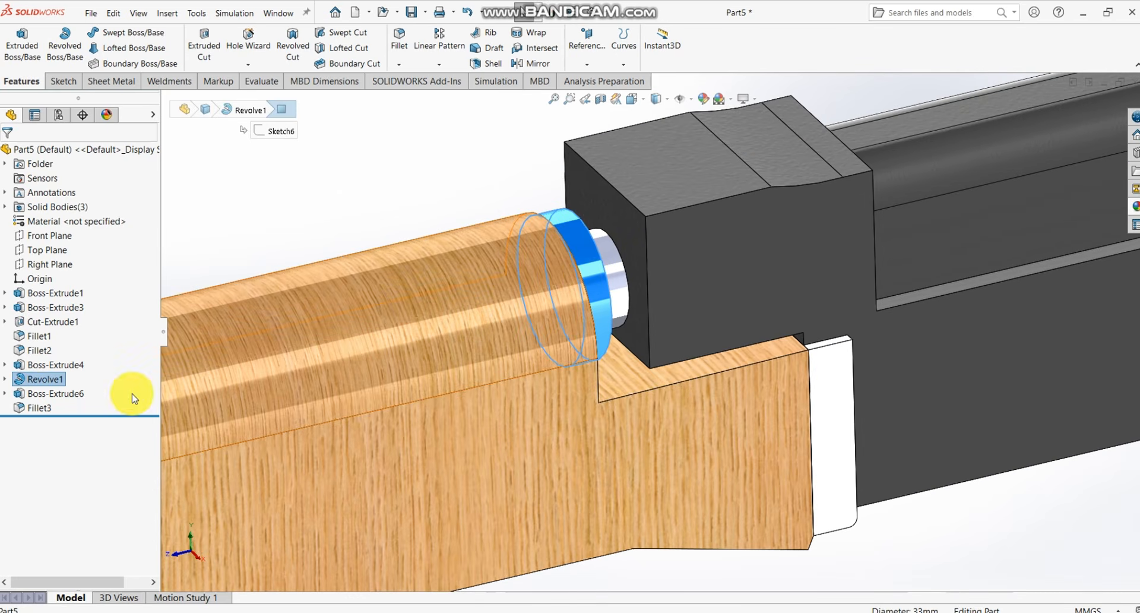
{"action": "left_click", "coordinate": [62, 380]}
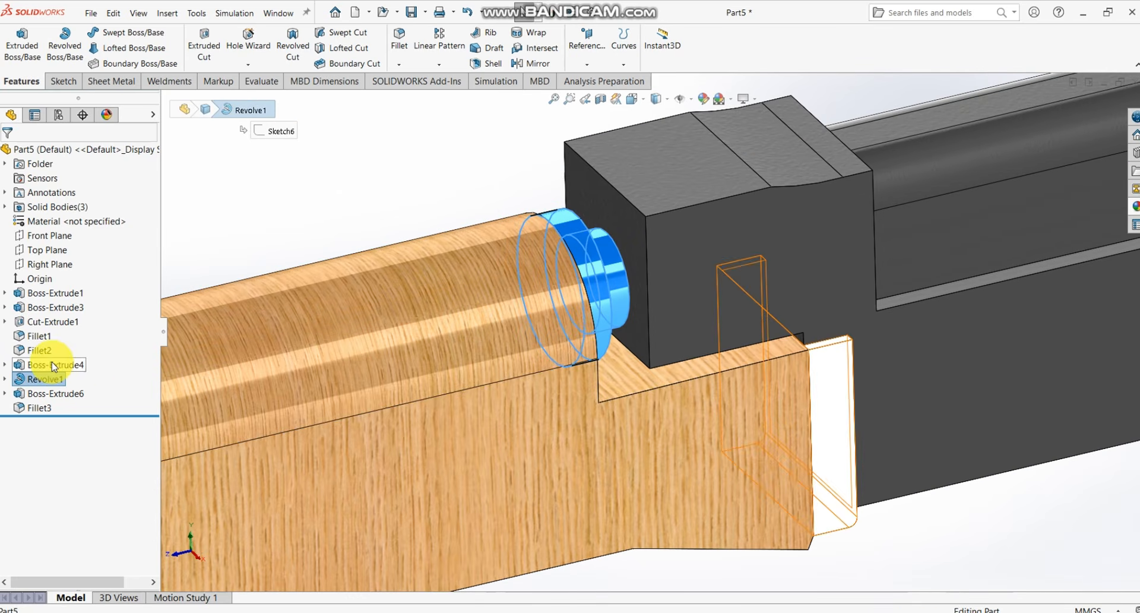
{"action": "left_click", "coordinate": [52, 364], "text": "ctrl"}
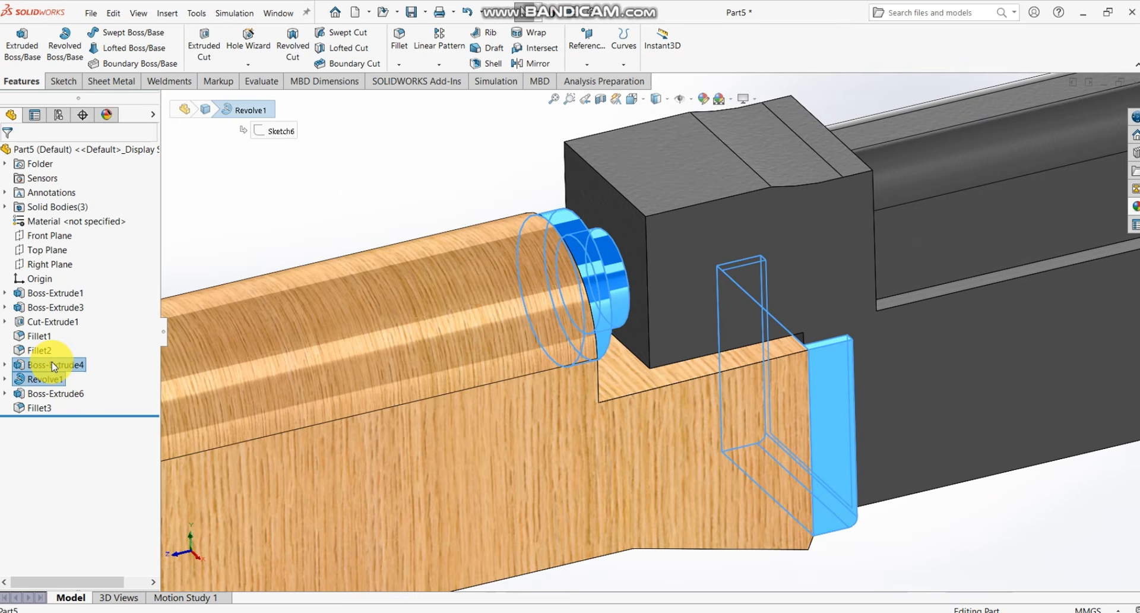
{"action": "left_click", "coordinate": [1135, 207]}
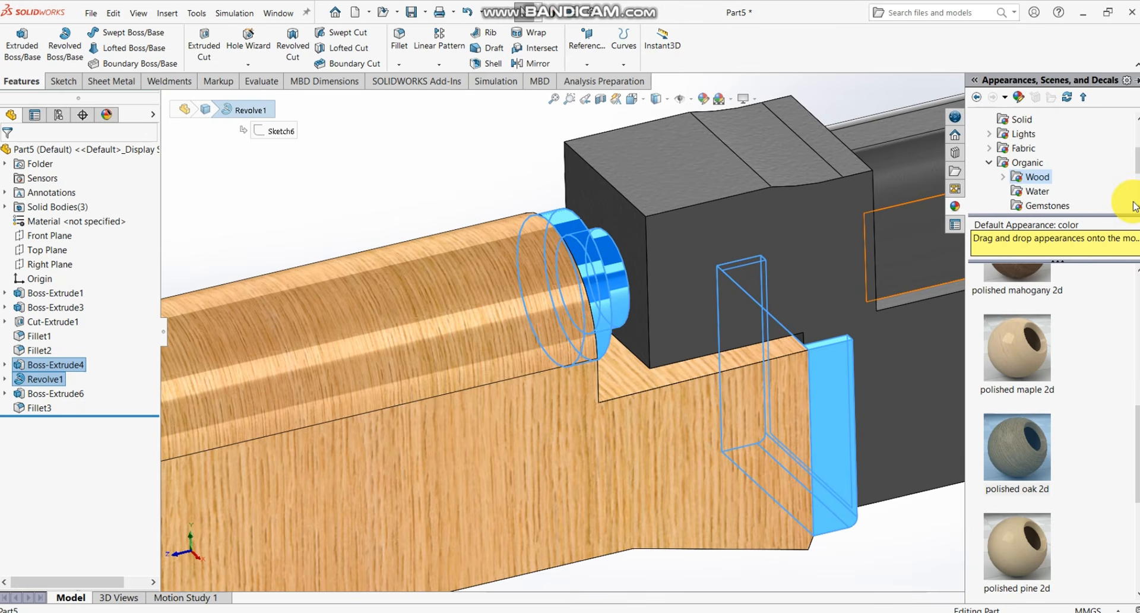
{"action": "scroll", "coordinate": [1036, 148], "scroll_direction": "up", "scroll_amount": 2}
{"action": "left_click", "coordinate": [1024, 148]}
{"action": "scroll", "coordinate": [1028, 300], "scroll_direction": "down", "scroll_amount": 3}
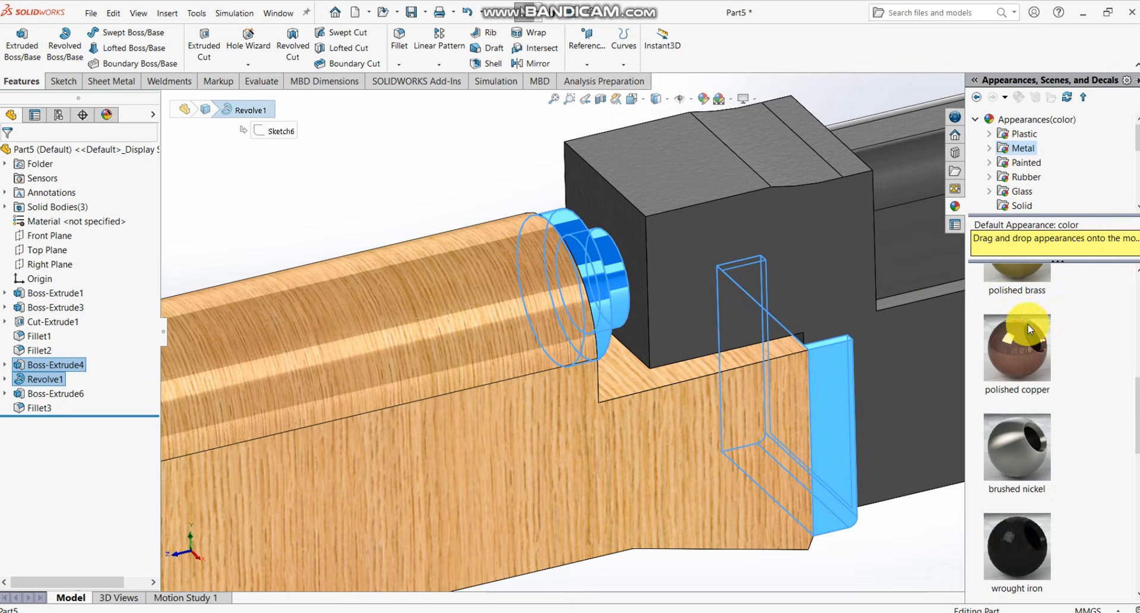
{"action": "left_click", "coordinate": [1013, 544]}
- Examine the whole rifle from several angles to check the wood and metal finishes and overall shape
{"action": "scroll", "coordinate": [865, 521], "scroll_direction": "up", "scroll_amount": 6}
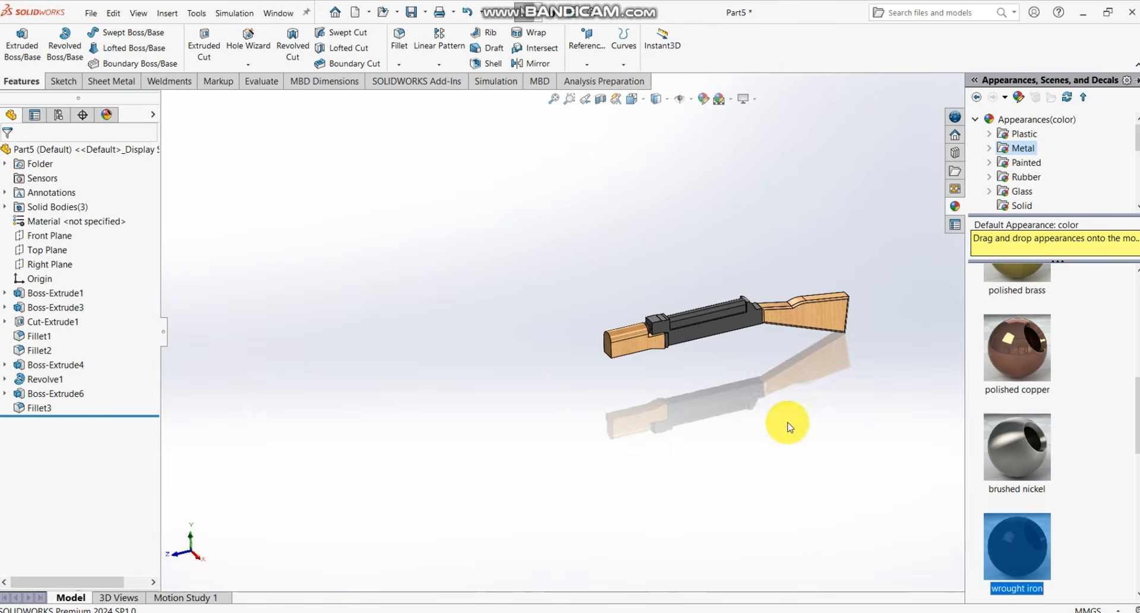
{"action": "scroll", "coordinate": [766, 394], "scroll_direction": "down", "scroll_amount": 4}
{"action": "scroll", "coordinate": [746, 266], "scroll_direction": "up", "scroll_amount": 2}
{"action": "scroll", "coordinate": [771, 267], "scroll_direction": "down", "scroll_amount": 2}
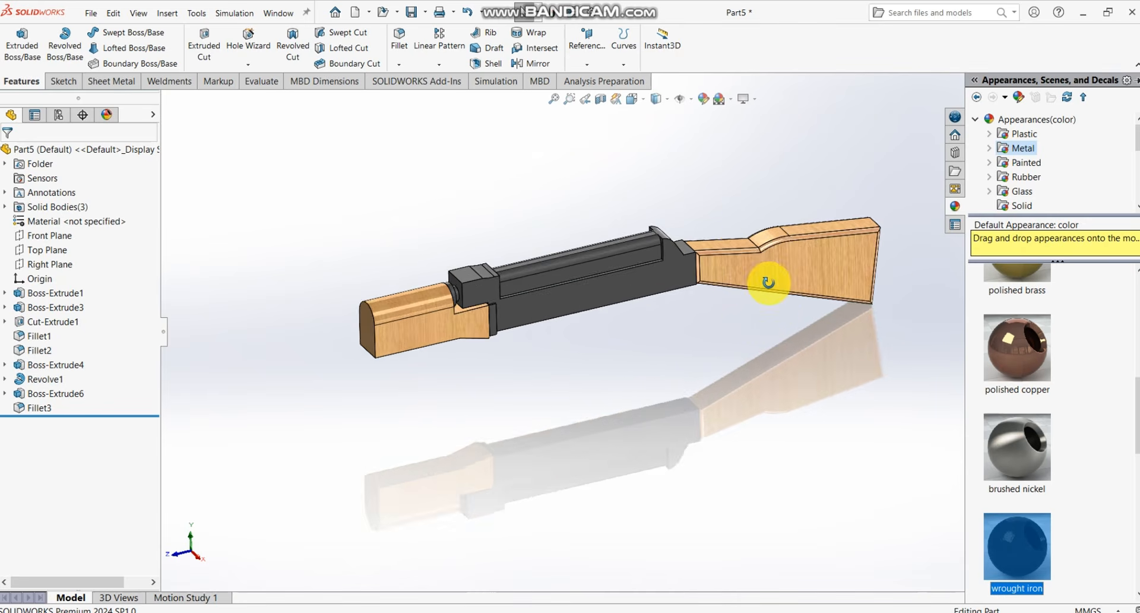
{"action": "middle_click_drag", "start_coordinate": [769, 282], "coordinate": [831, 161]}
{"action": "middle_click_drag", "start_coordinate": [761, 225], "coordinate": [779, 238]}
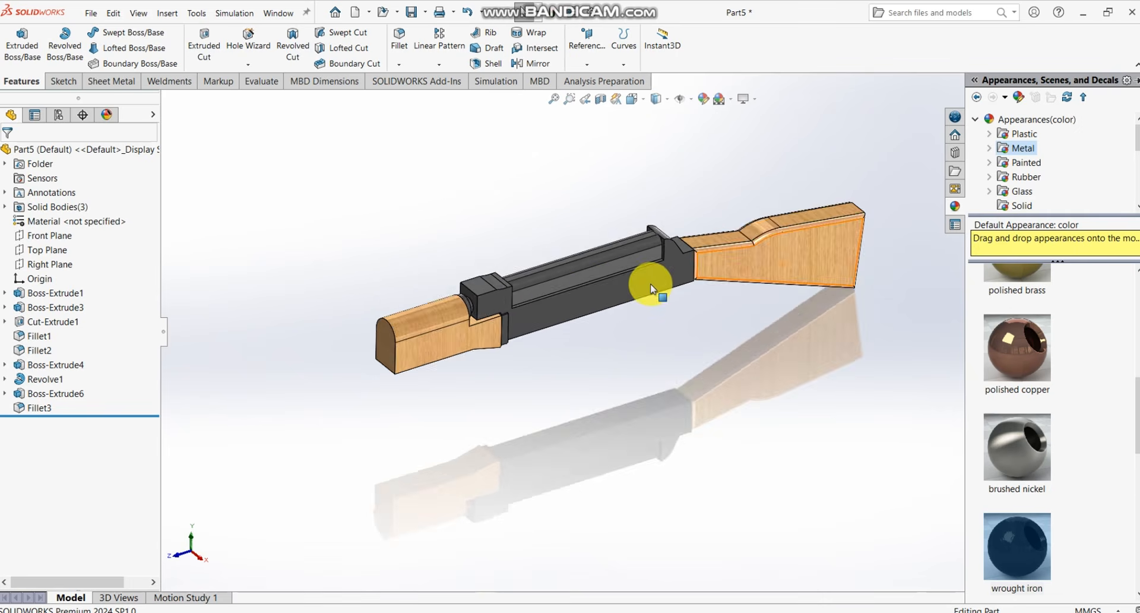
{"action": "scroll", "coordinate": [583, 280], "scroll_direction": "down", "scroll_amount": 4}
{"action": "scroll", "coordinate": [584, 280], "scroll_direction": "up", "scroll_amount": 4}
{"action": "scroll", "coordinate": [623, 309], "scroll_direction": "down", "scroll_amount": 2}
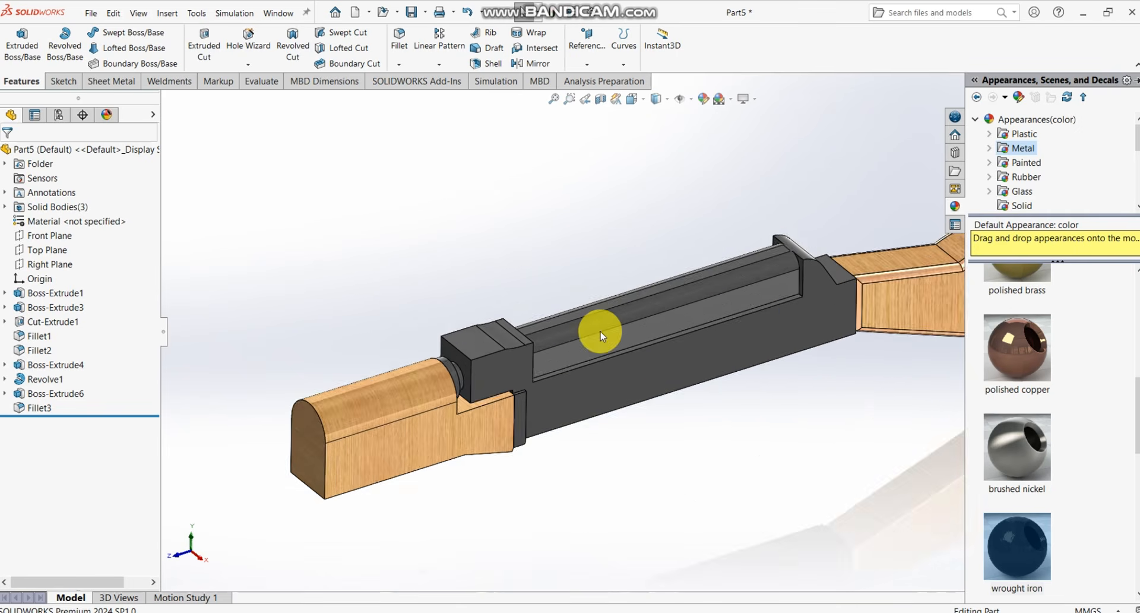
{"action": "middle_click_drag", "start_coordinate": [669, 334], "coordinate": [756, 359]}
{"action": "scroll", "coordinate": [794, 318], "scroll_direction": "down", "scroll_amount": 4}
{"action": "scroll", "coordinate": [793, 319], "scroll_direction": "up", "scroll_amount": 4}
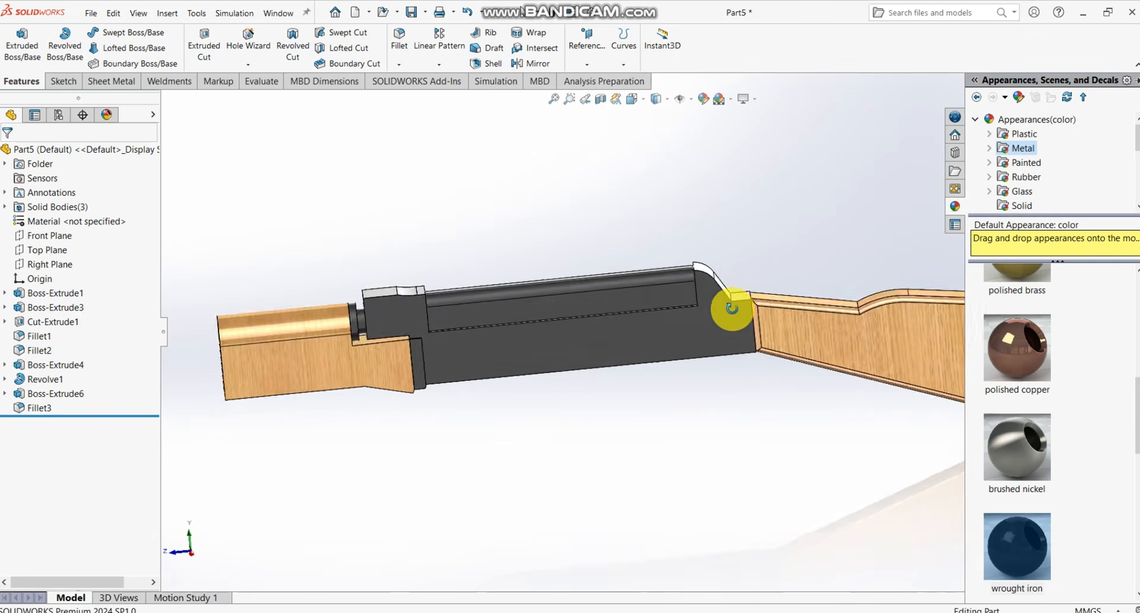
{"action": "middle_click_drag", "start_coordinate": [731, 309], "coordinate": [598, 368]}
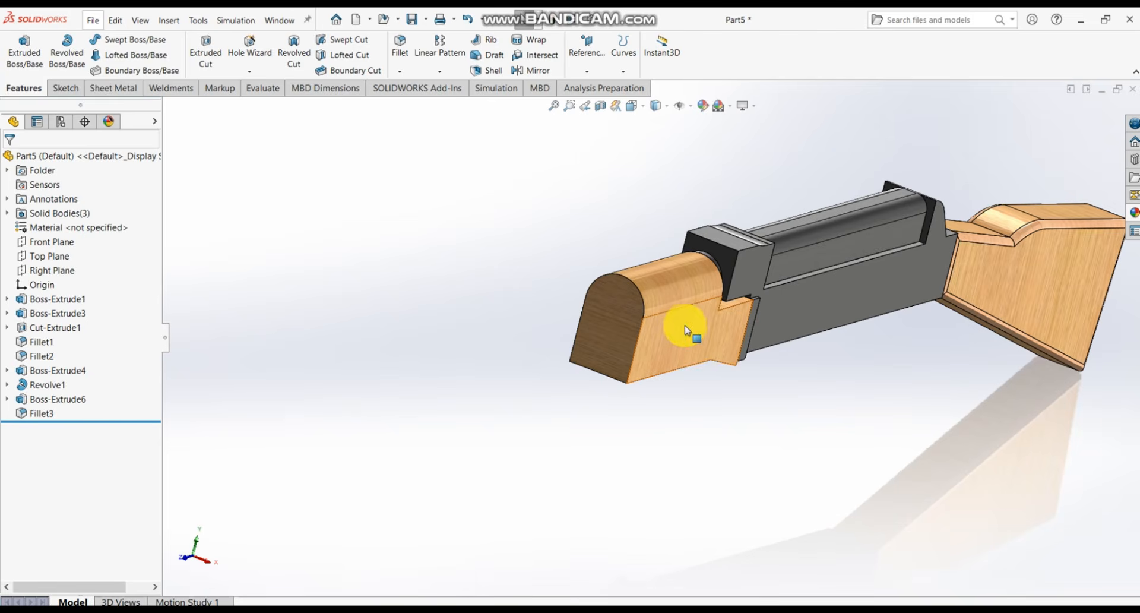
- Start a new sketch on the long flat side face of the oak front block
{"action": "scroll", "coordinate": [682, 307], "scroll_direction": "down", "scroll_amount": 1}
{"action": "scroll", "coordinate": [720, 330], "scroll_direction": "up", "scroll_amount": 1}
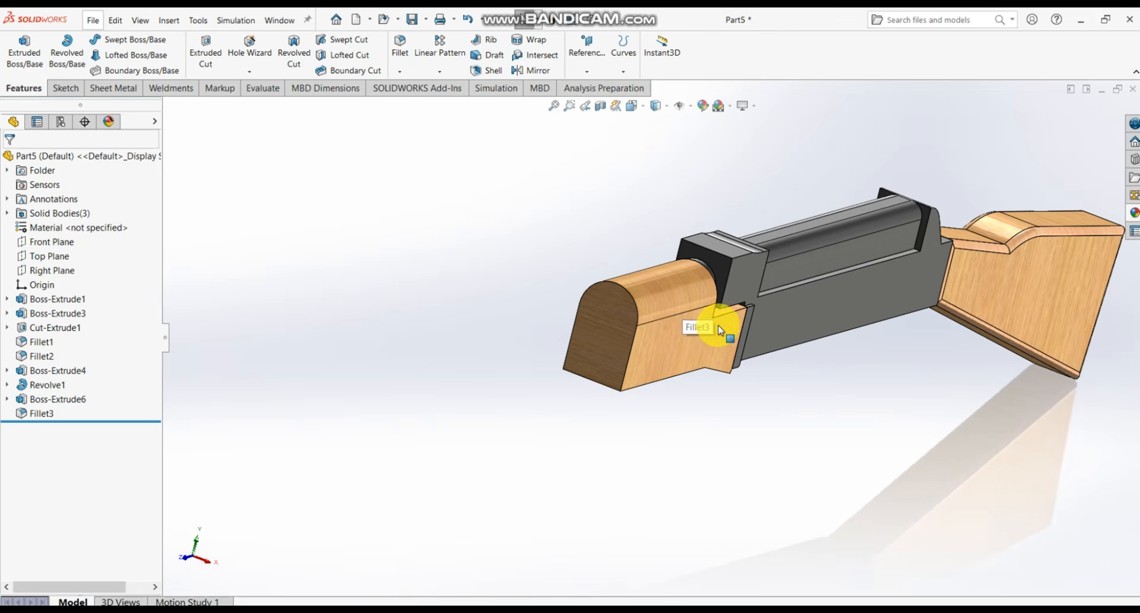
{"action": "scroll", "coordinate": [706, 336], "scroll_direction": "down", "scroll_amount": 1}
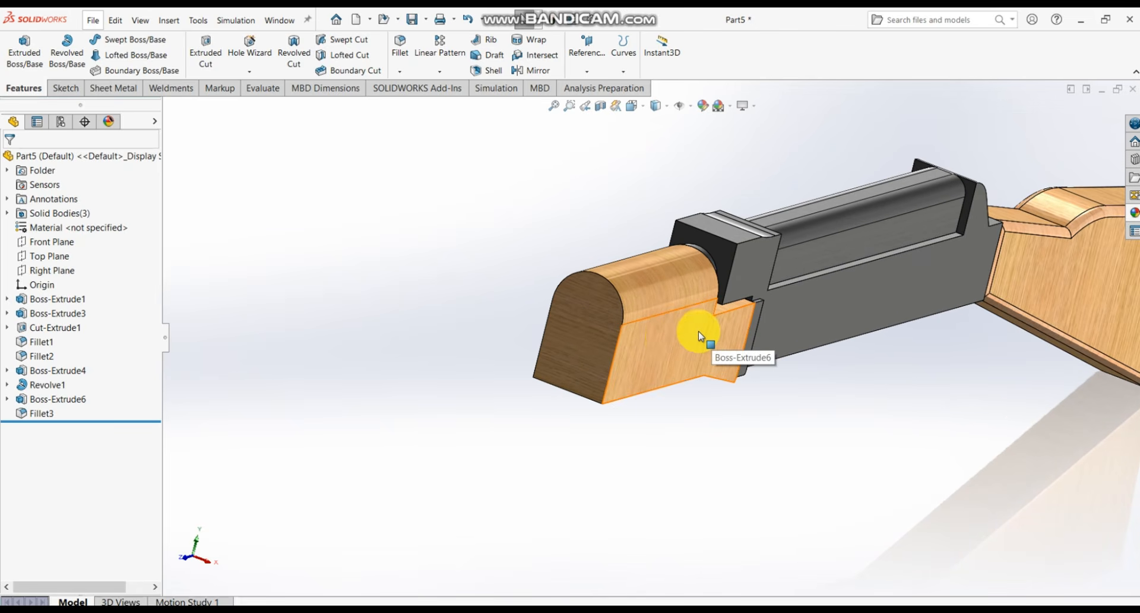
{"action": "left_click", "coordinate": [662, 337]}
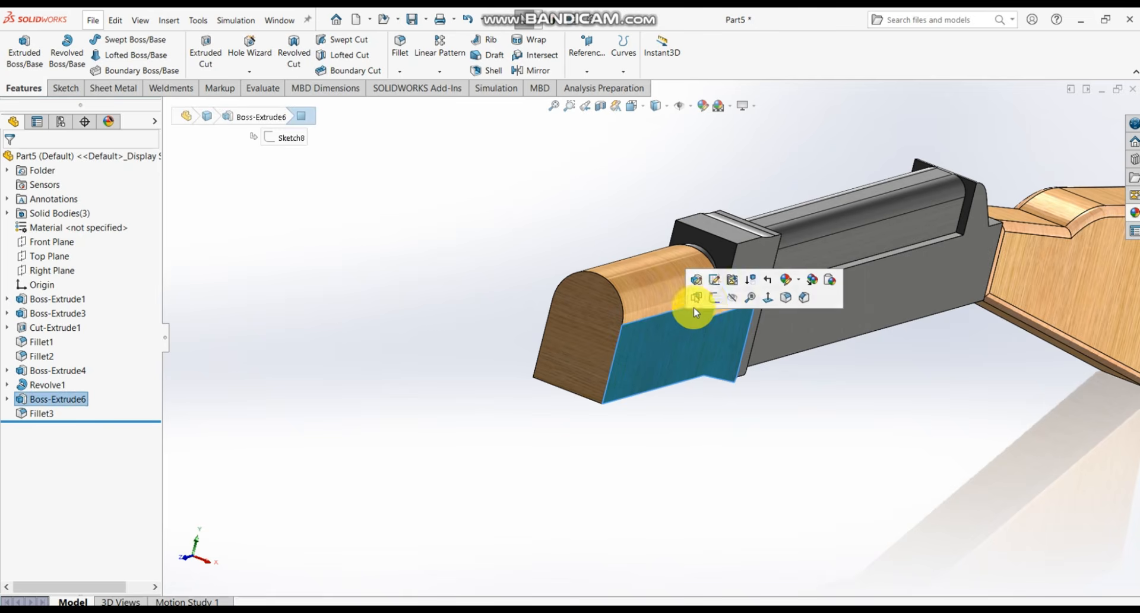
{"action": "left_click", "coordinate": [717, 297]}
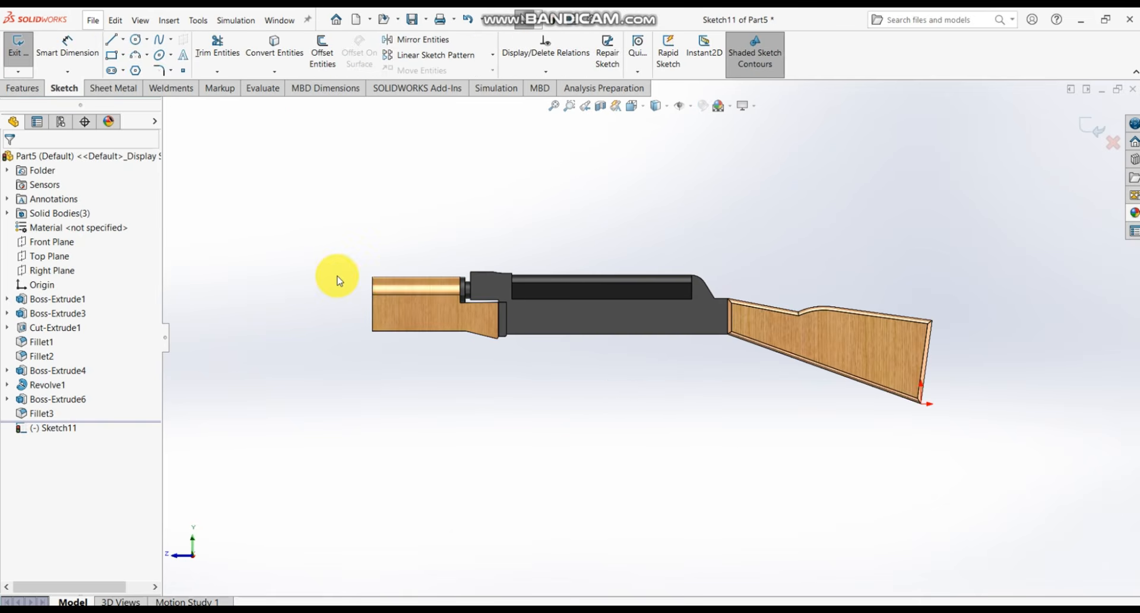
- Sketch a vertical line about 8.5 mm up from the block's notch corner beneath the collar, continuing with a horizontal line about 10 mm forward
{"action": "scroll", "coordinate": [357, 275], "scroll_direction": "down", "scroll_amount": 3}
{"action": "scroll", "coordinate": [540, 319], "scroll_direction": "down", "scroll_amount": 5}
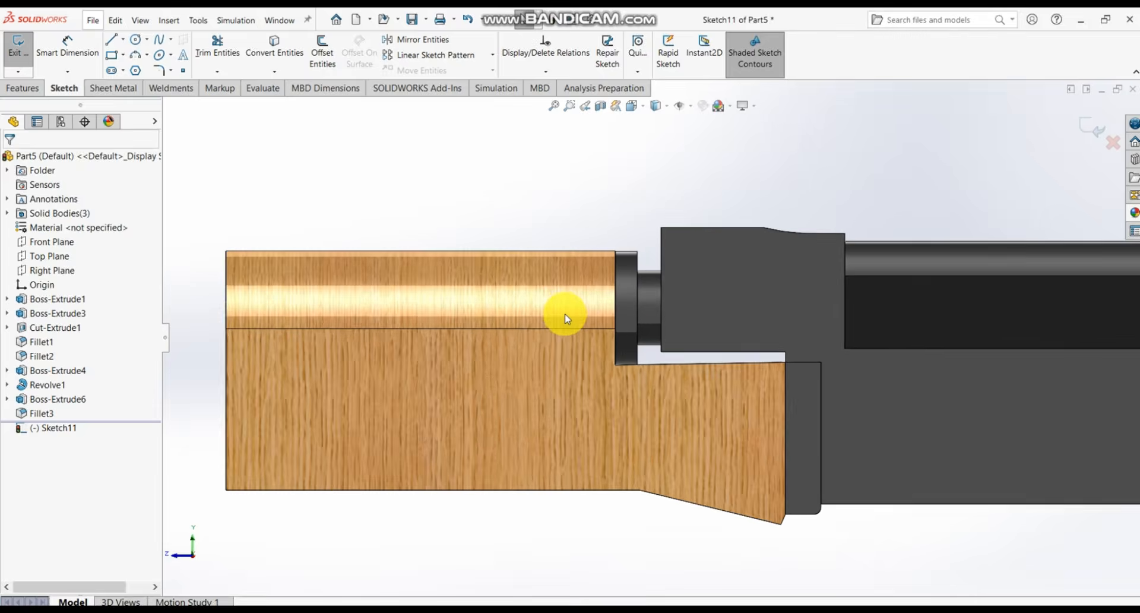
{"action": "scroll", "coordinate": [497, 314], "scroll_direction": "down", "scroll_amount": 1}
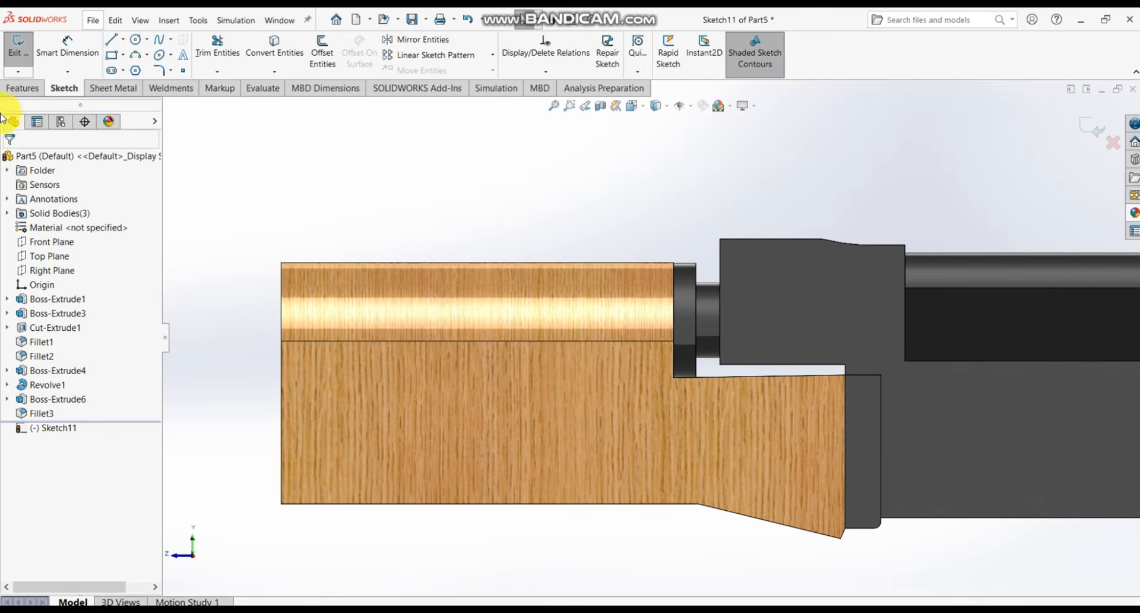
{"action": "left_click", "coordinate": [110, 50]}
{"action": "scroll", "coordinate": [668, 383], "scroll_direction": "down", "scroll_amount": 2}
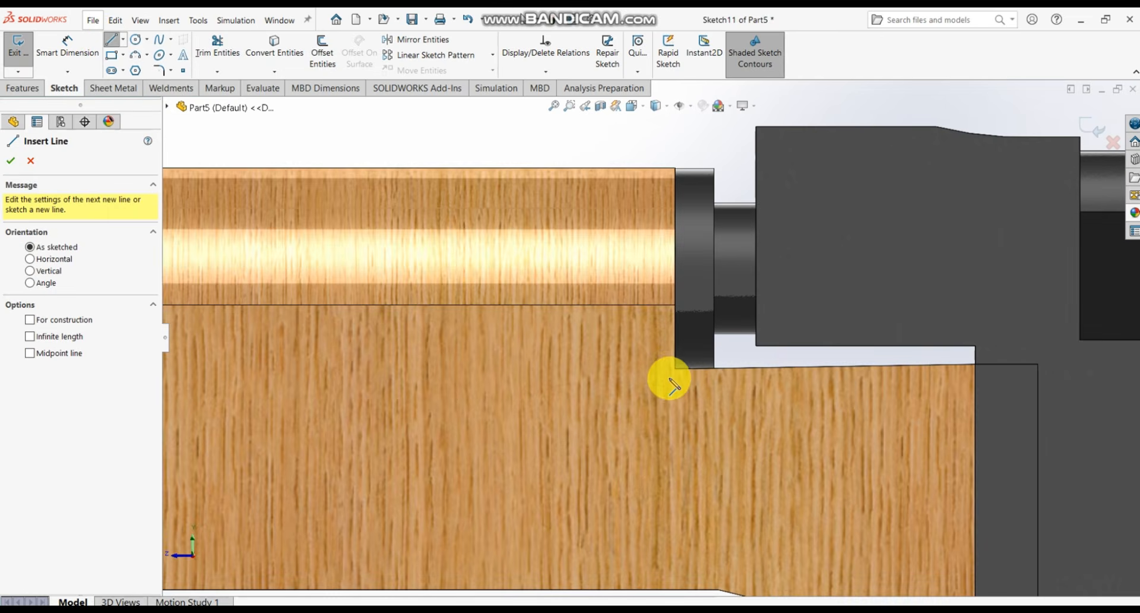
{"action": "left_click_drag", "start_coordinate": [675, 370], "coordinate": [675, 324]}
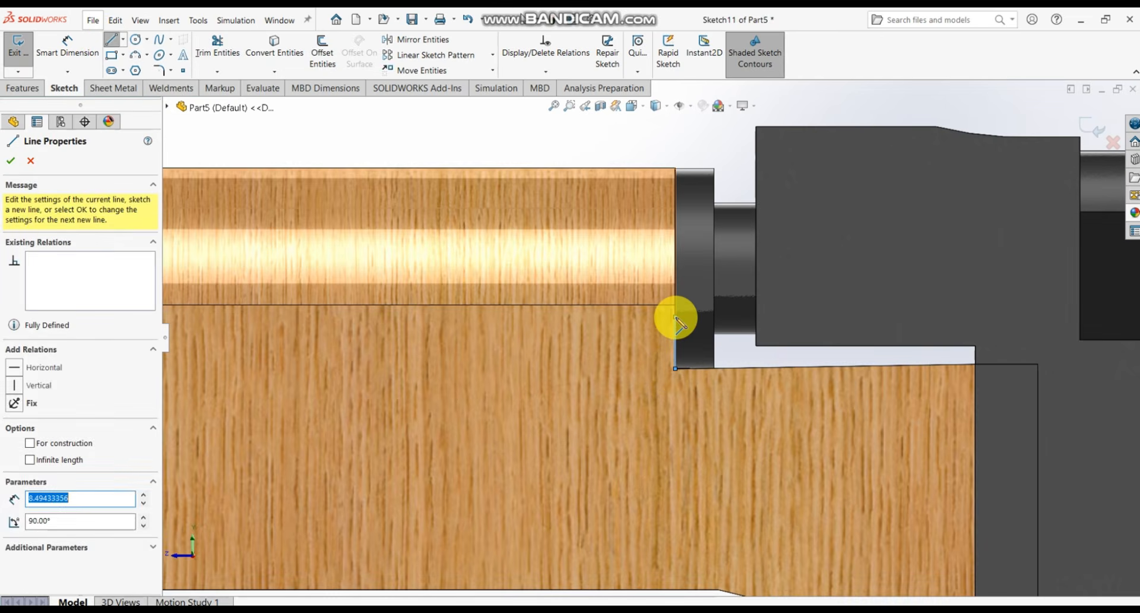
{"action": "left_click", "coordinate": [614, 318]}
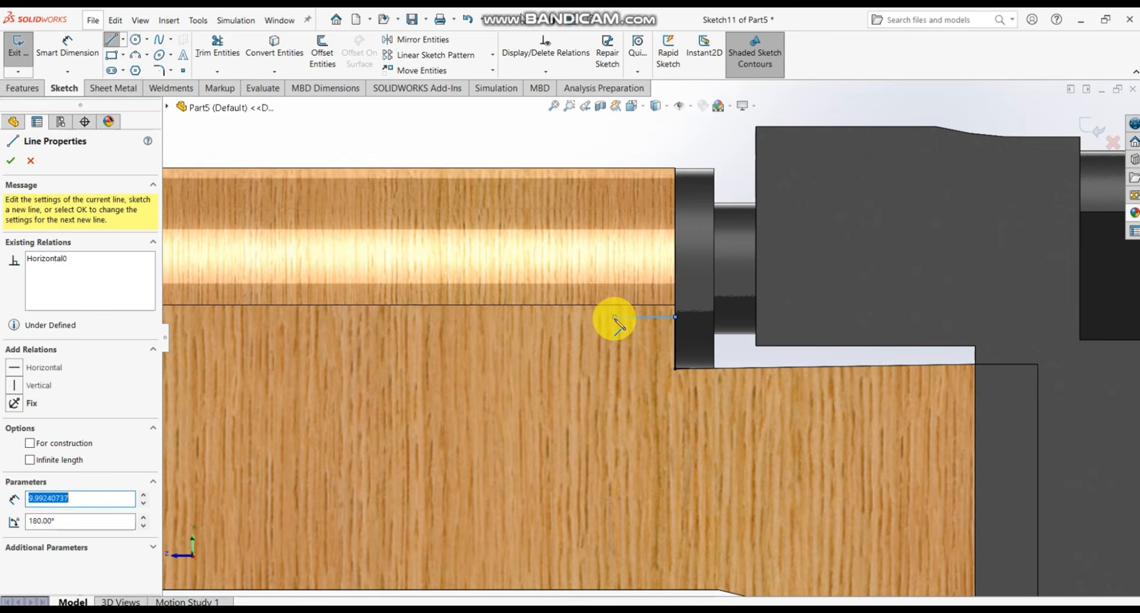
{"action": "key", "text": "Escape"}
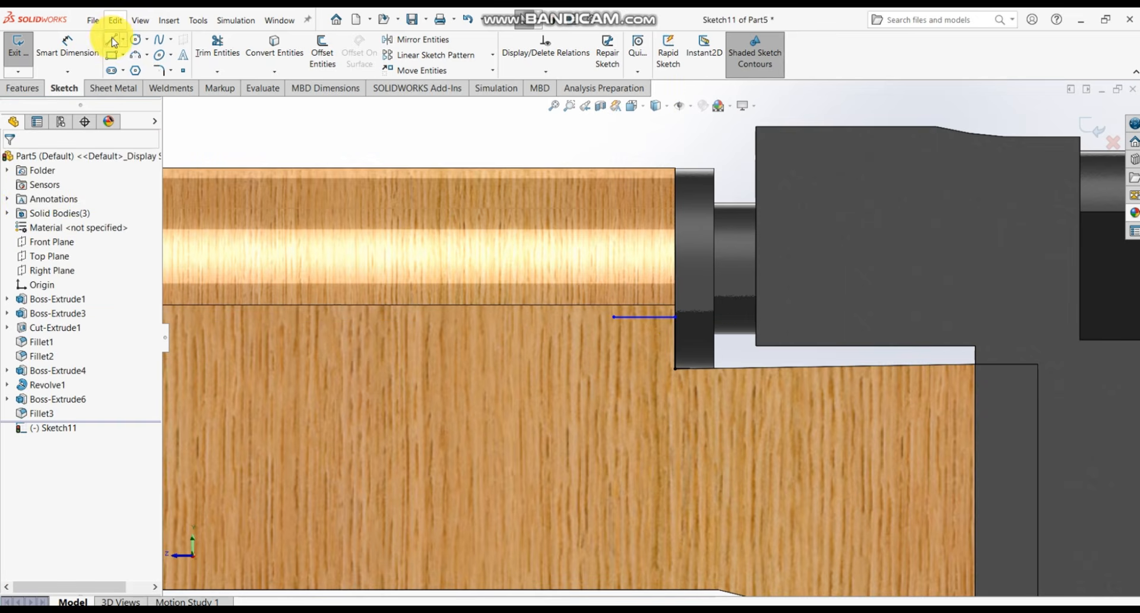
- Sketch a second horizontal line about 10 mm long, running forward from the notch corner beneath the collar
{"action": "left_click", "coordinate": [112, 40]}
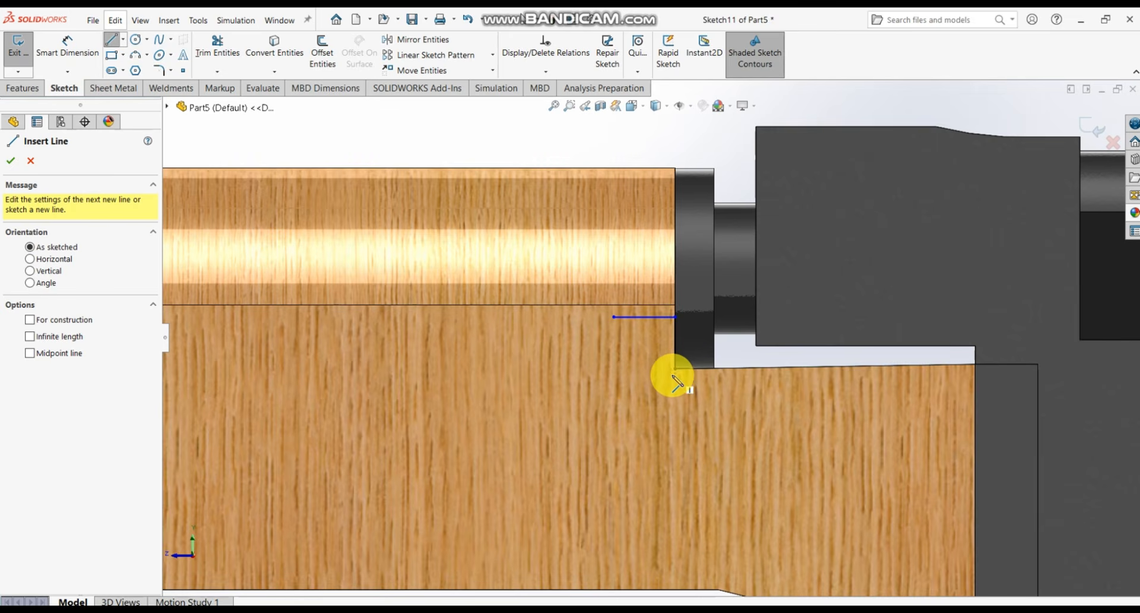
{"action": "left_click", "coordinate": [676, 368]}
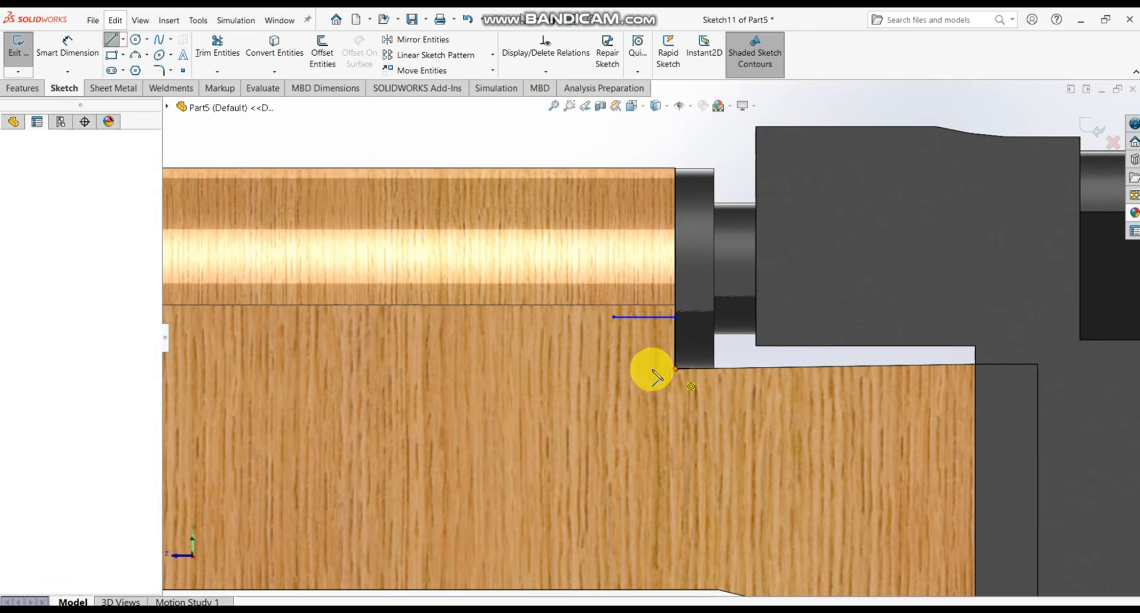
{"action": "left_click", "coordinate": [616, 369]}
{"action": "key", "text": "Escape"}
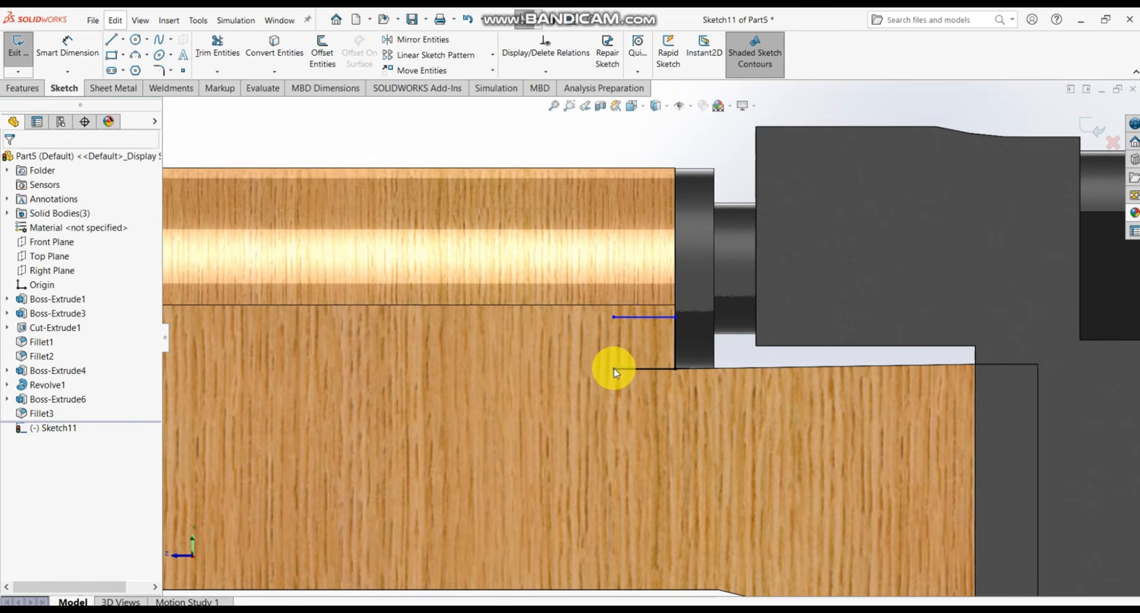
- Dimension the lower horizontal line's length to 9.43 mm
{"action": "left_click", "coordinate": [67, 47]}
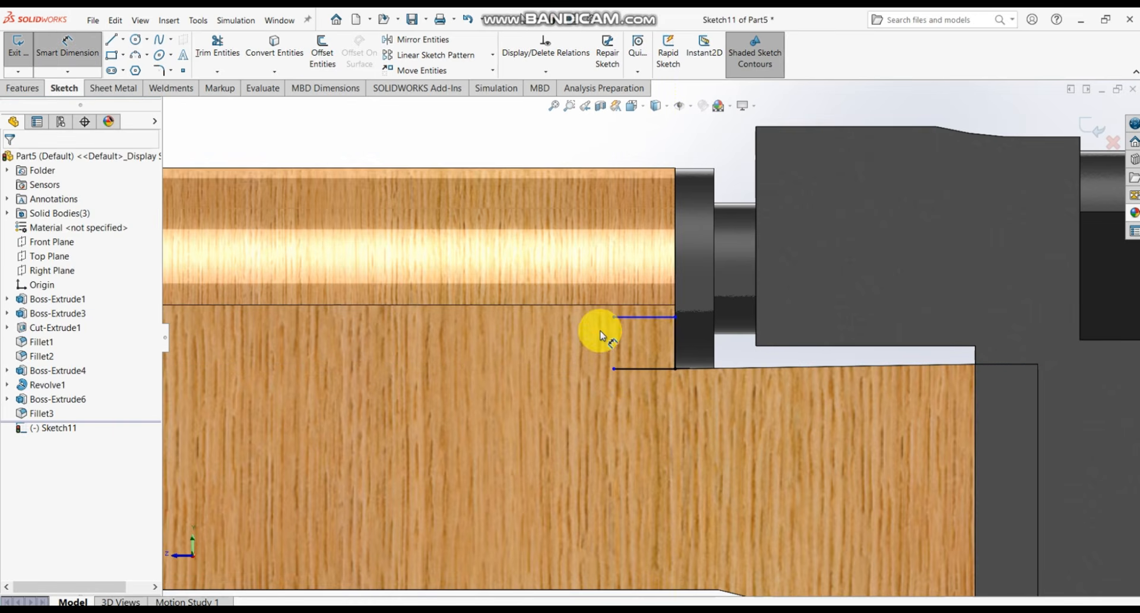
{"action": "left_click", "coordinate": [632, 369]}
{"action": "left_click", "coordinate": [633, 437]}
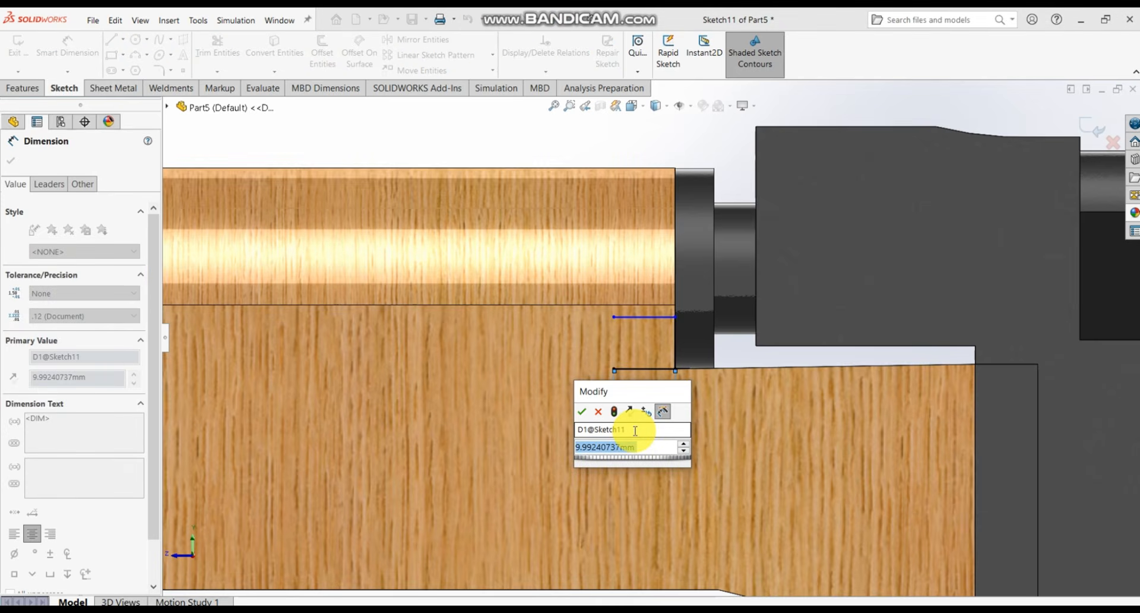
{"action": "type", "text": "9.43"}
{"action": "key", "text": "Return"}
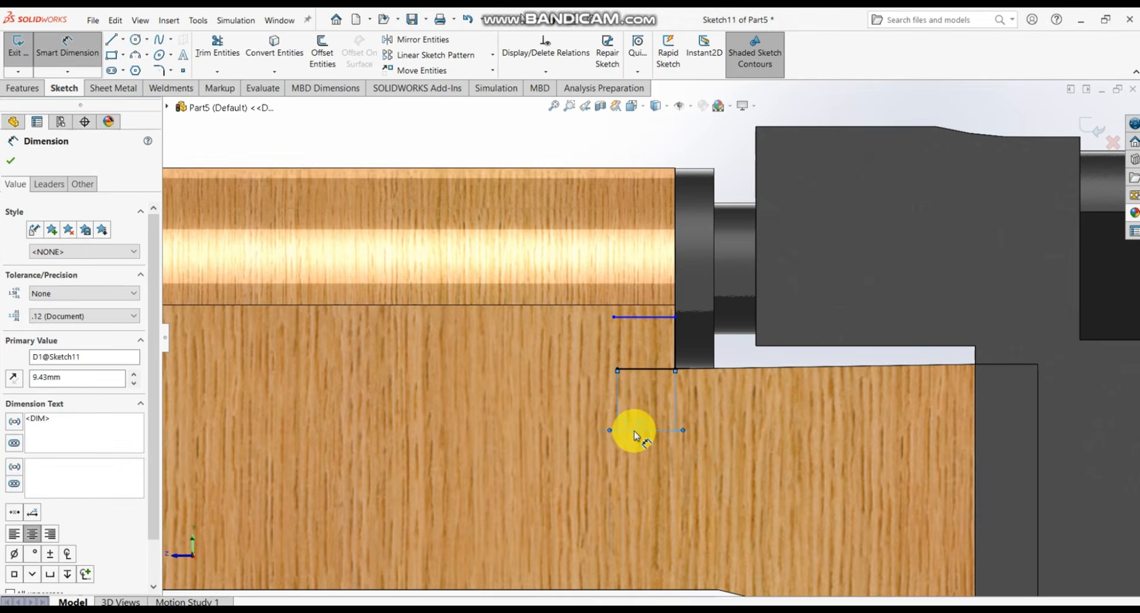
{"action": "key", "text": "Escape"}
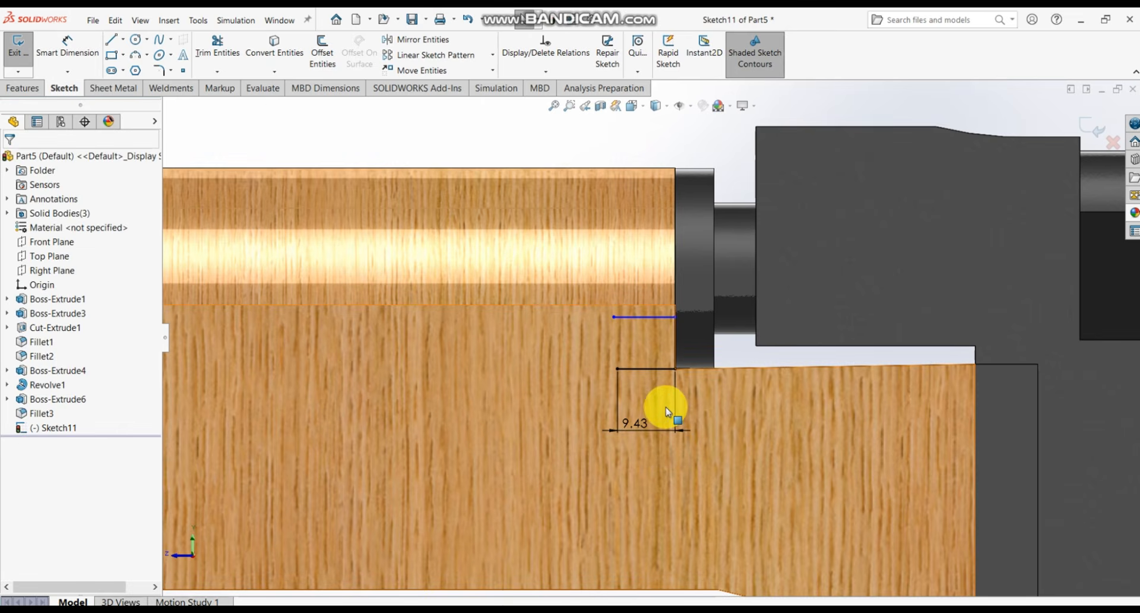
- Dimension the upper horizontal line's length to 9.43 mm
{"action": "left_click", "coordinate": [631, 317]}
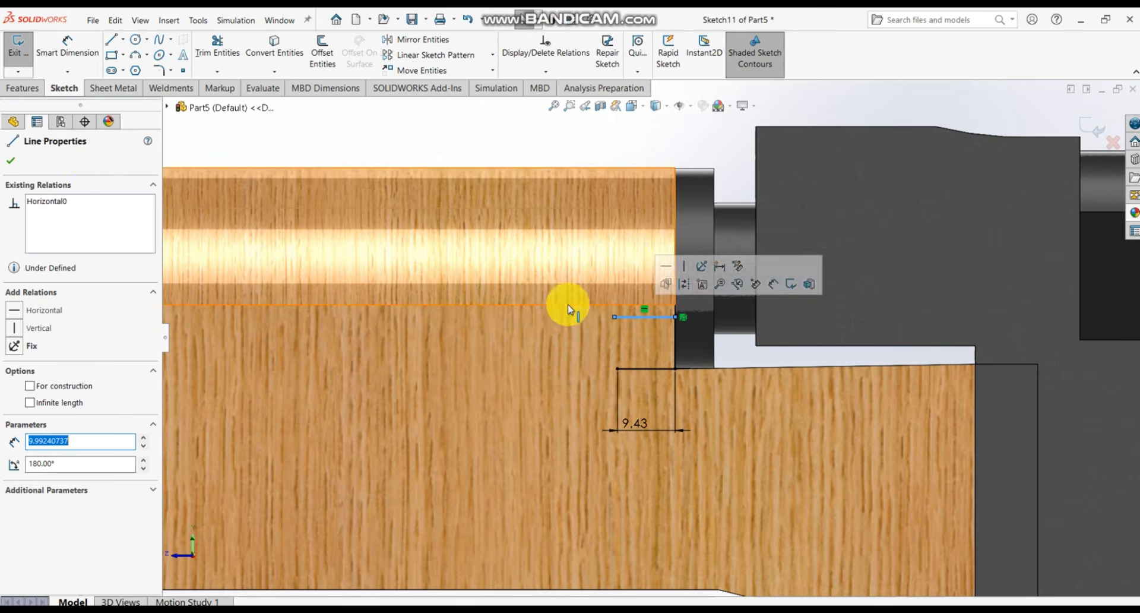
{"action": "left_click", "coordinate": [83, 56]}
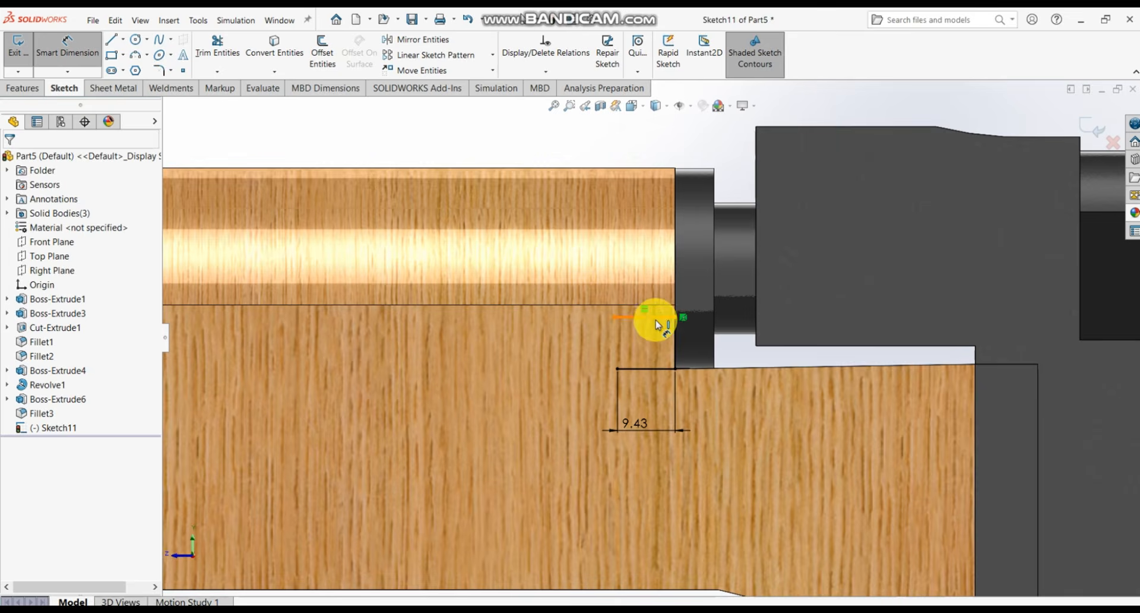
{"action": "left_click", "coordinate": [653, 317]}
{"action": "left_click", "coordinate": [647, 249]}
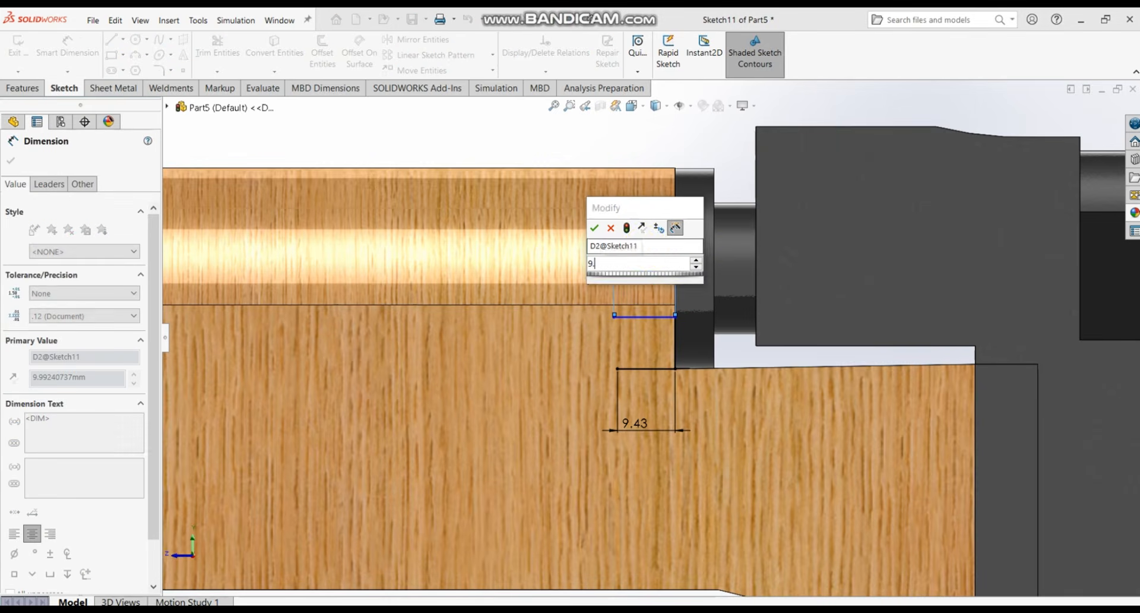
{"action": "type", "text": "9.43"}
{"action": "key", "text": "Return"}
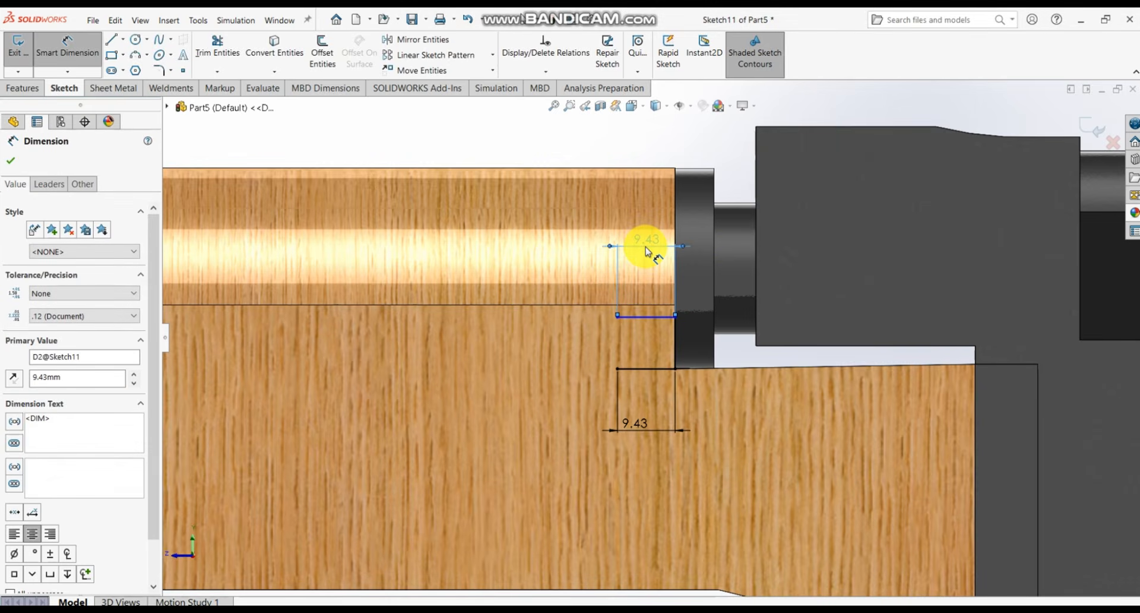
{"action": "left_click", "coordinate": [733, 158]}
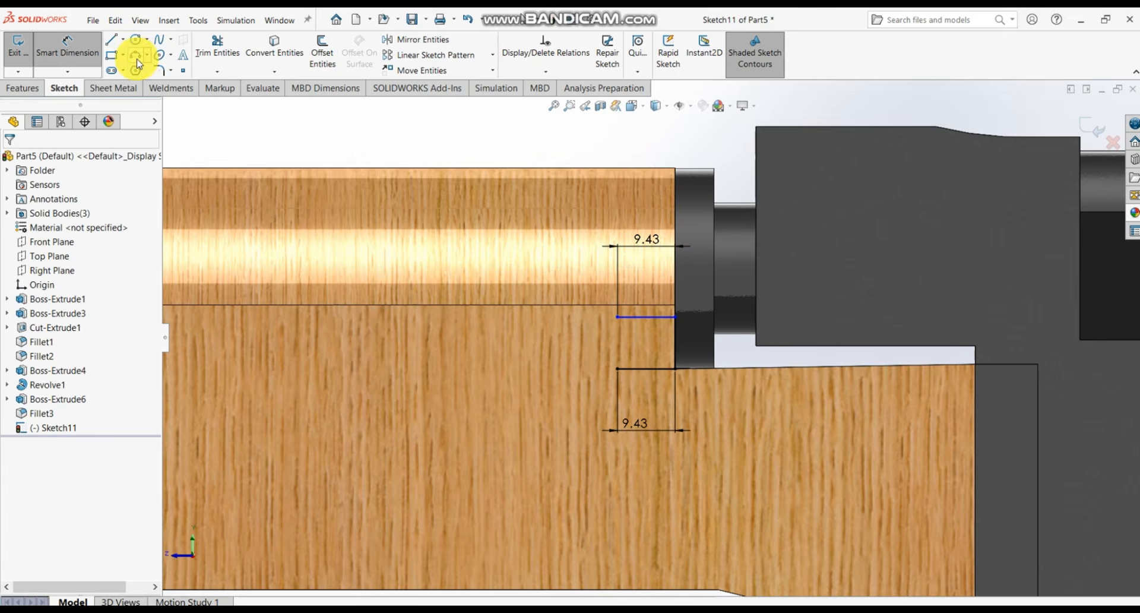
- Sketch a horizontal centerline about 121 mm long from between the two horizontal lines on the notch edge, forward past the block's front end
{"action": "left_click", "coordinate": [123, 40]}
{"action": "left_click", "coordinate": [134, 70]}
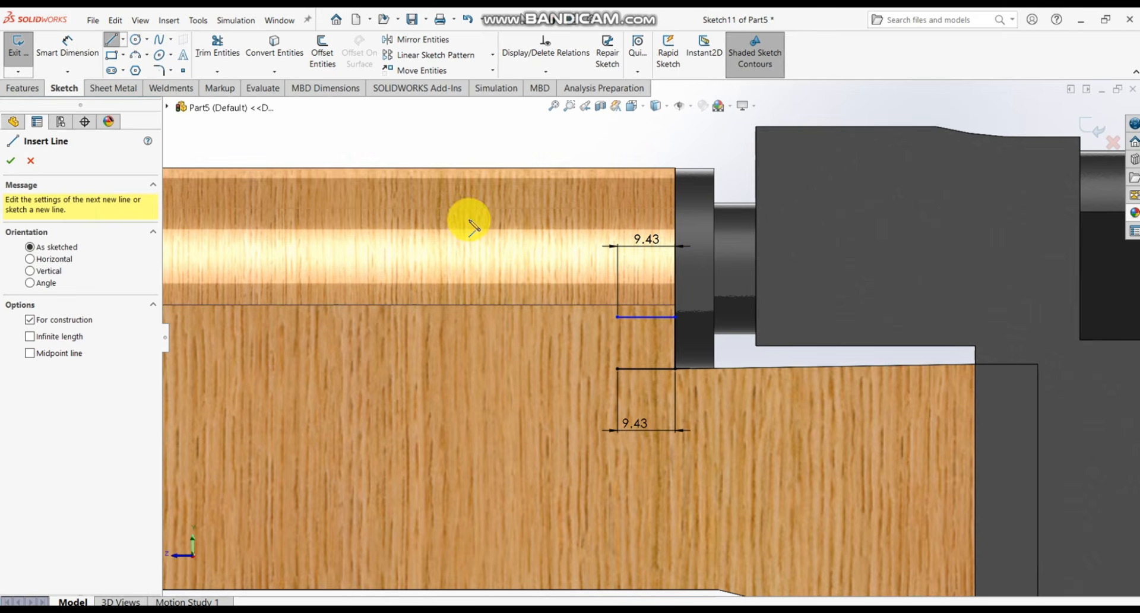
{"action": "left_click", "coordinate": [675, 342]}
{"action": "scroll", "coordinate": [653, 342], "scroll_direction": "up", "scroll_amount": 5}
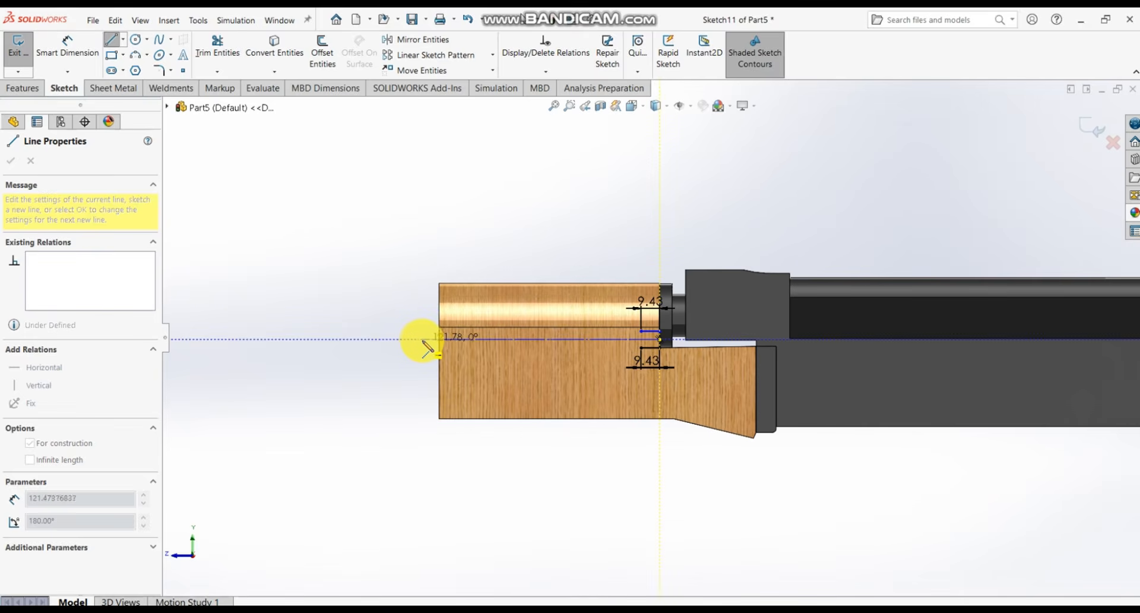
{"action": "left_click", "coordinate": [424, 339]}
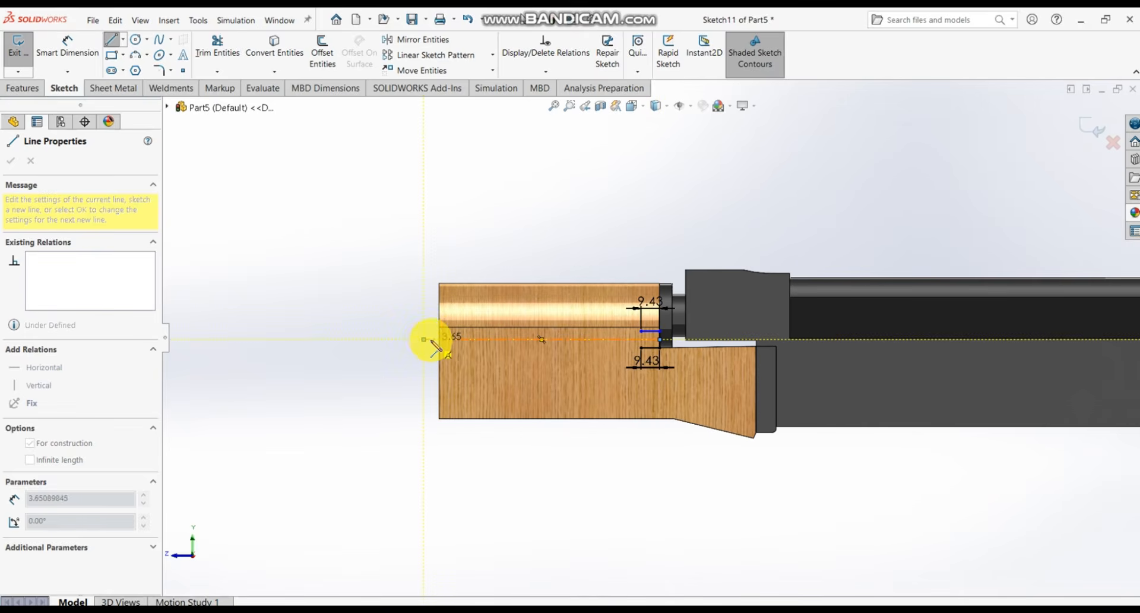
{"action": "key", "text": "Escape"}
- Make the two 9.43 mm horizontal lines symmetric about the horizontal centerline
{"action": "scroll", "coordinate": [763, 360], "scroll_direction": "down", "scroll_amount": 5}
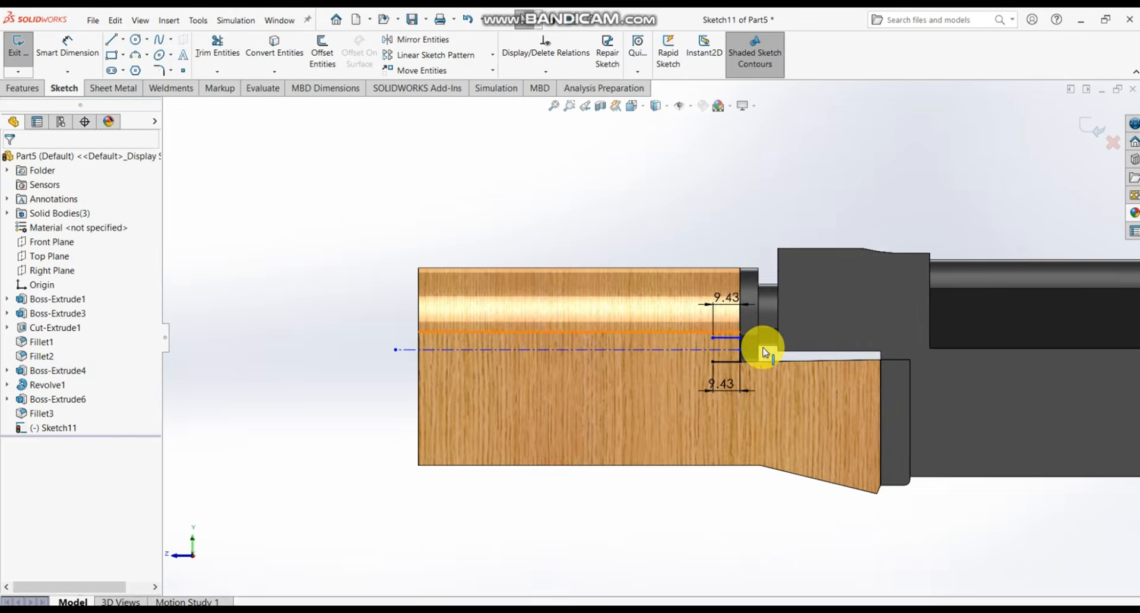
{"action": "scroll", "coordinate": [732, 354], "scroll_direction": "down", "scroll_amount": 1}
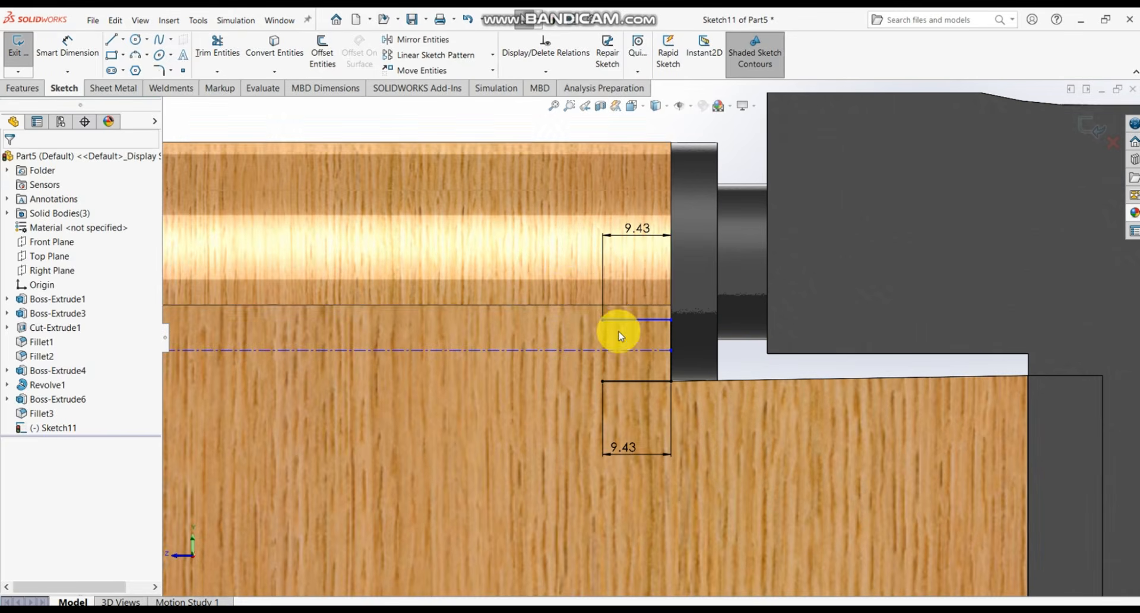
{"action": "left_click", "coordinate": [619, 322]}
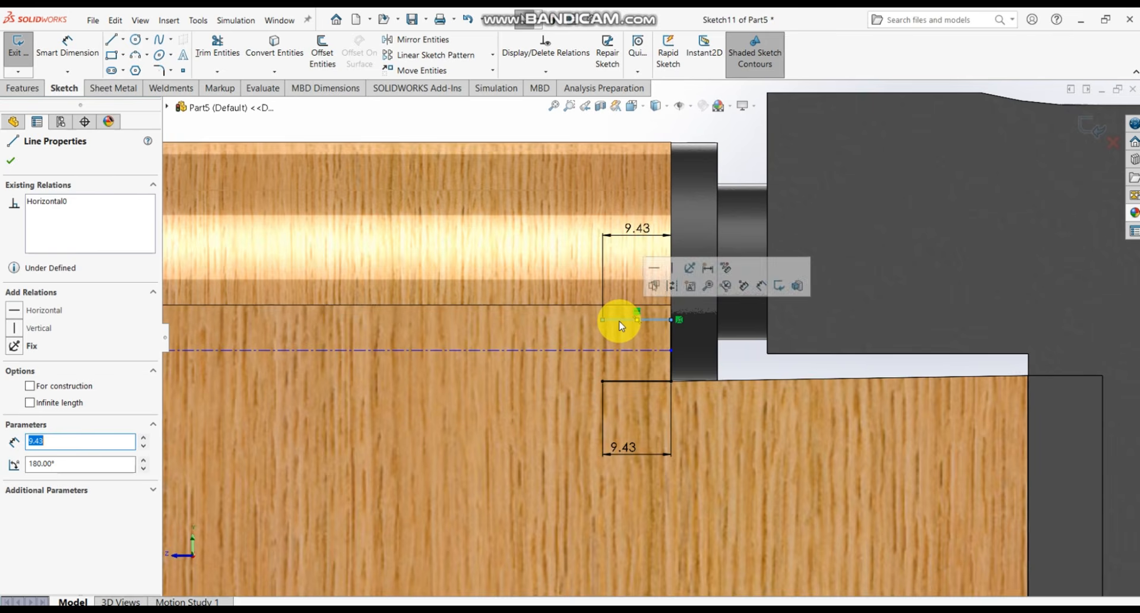
{"action": "left_click", "coordinate": [640, 383], "text": "ctrl"}
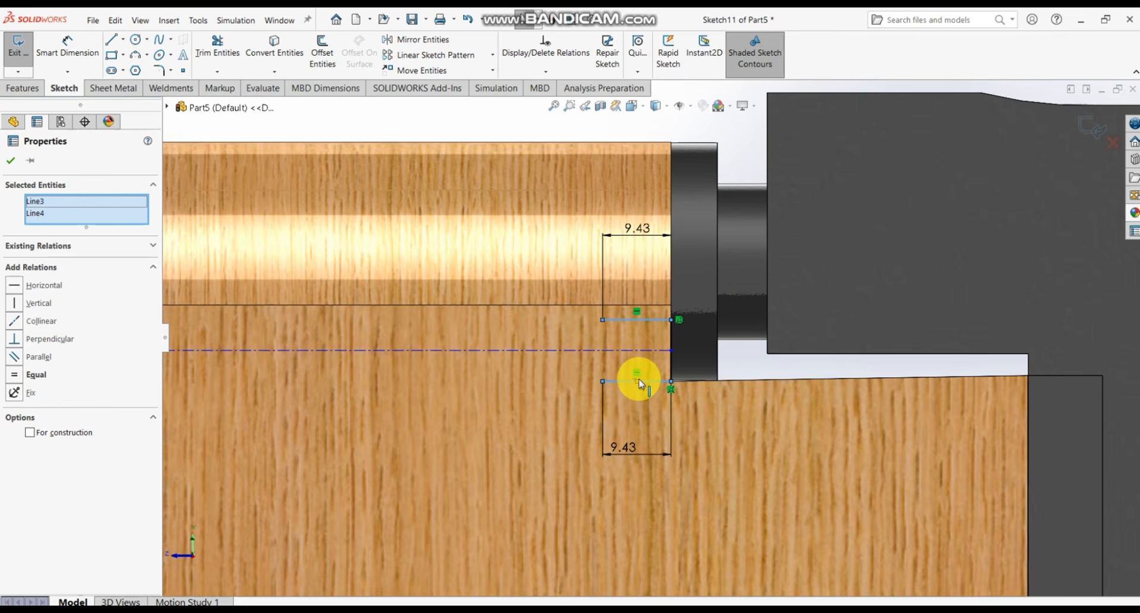
{"action": "left_click", "coordinate": [657, 353], "text": "ctrl"}
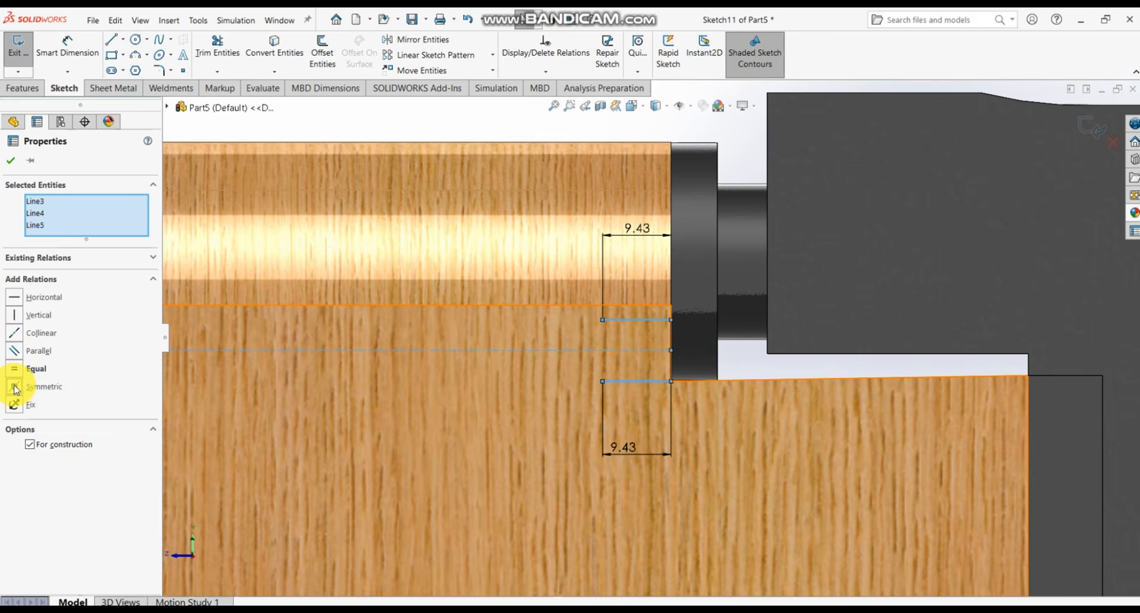
{"action": "left_click", "coordinate": [10, 161]}
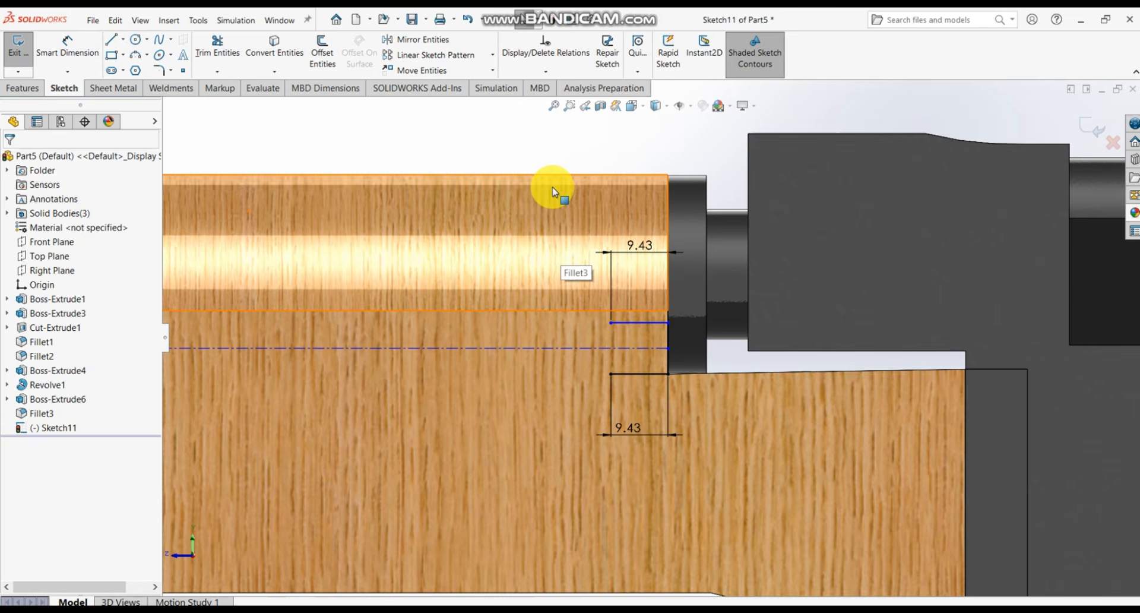
- Sketch vertical lines about 4.4 mm long at the horizontal lines' front ends, downward from the lower one and upward from the upper one
{"action": "left_click", "coordinate": [110, 40]}
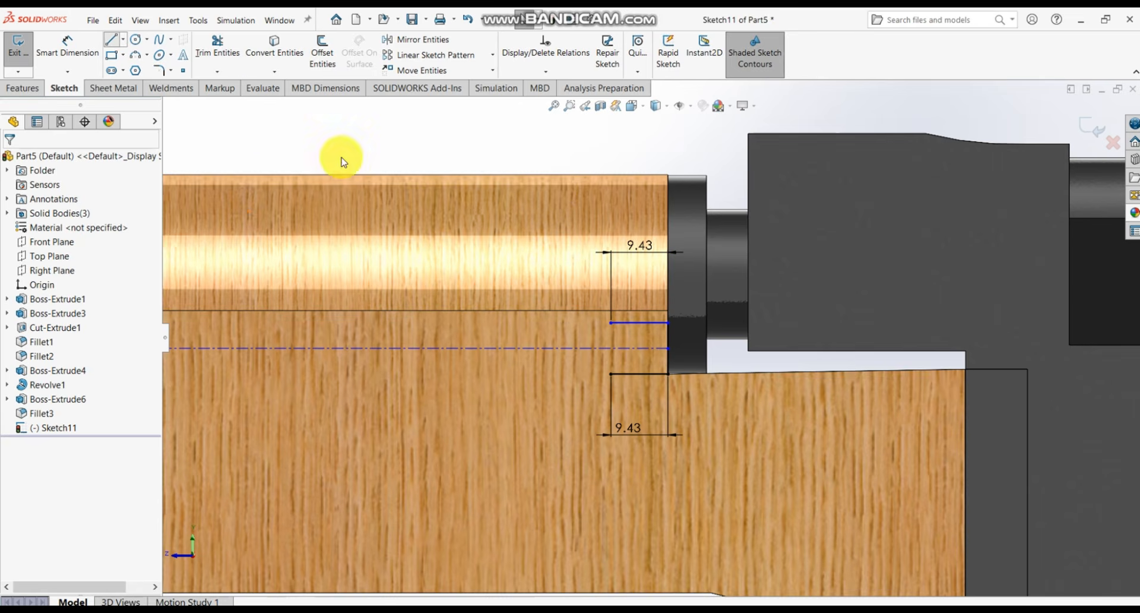
{"action": "left_click", "coordinate": [611, 374]}
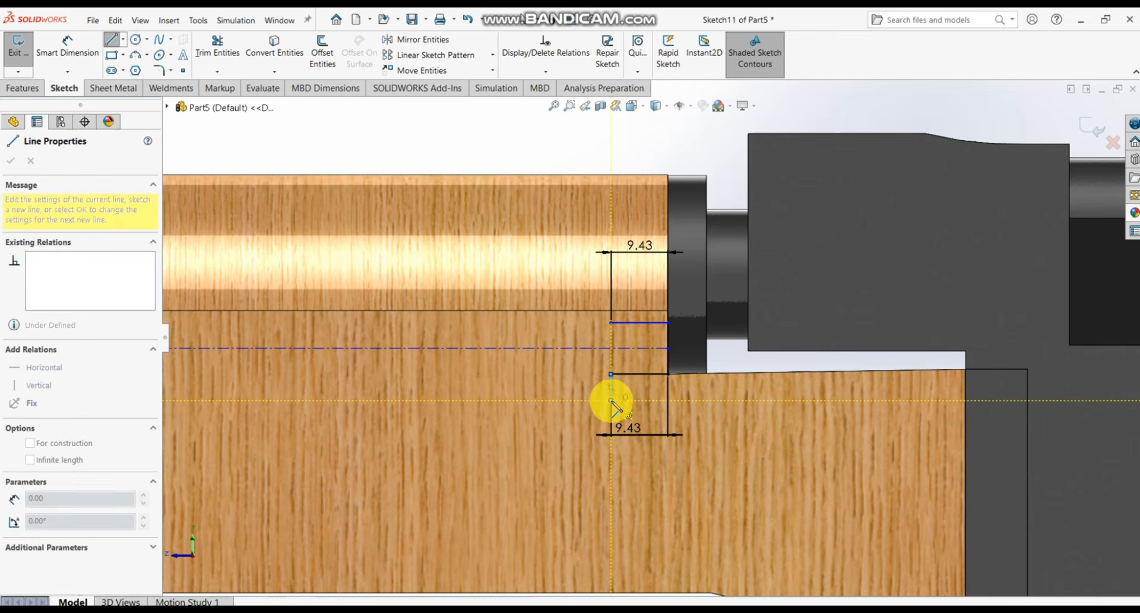
{"action": "left_click", "coordinate": [611, 401]}
{"action": "key", "text": "Escape"}
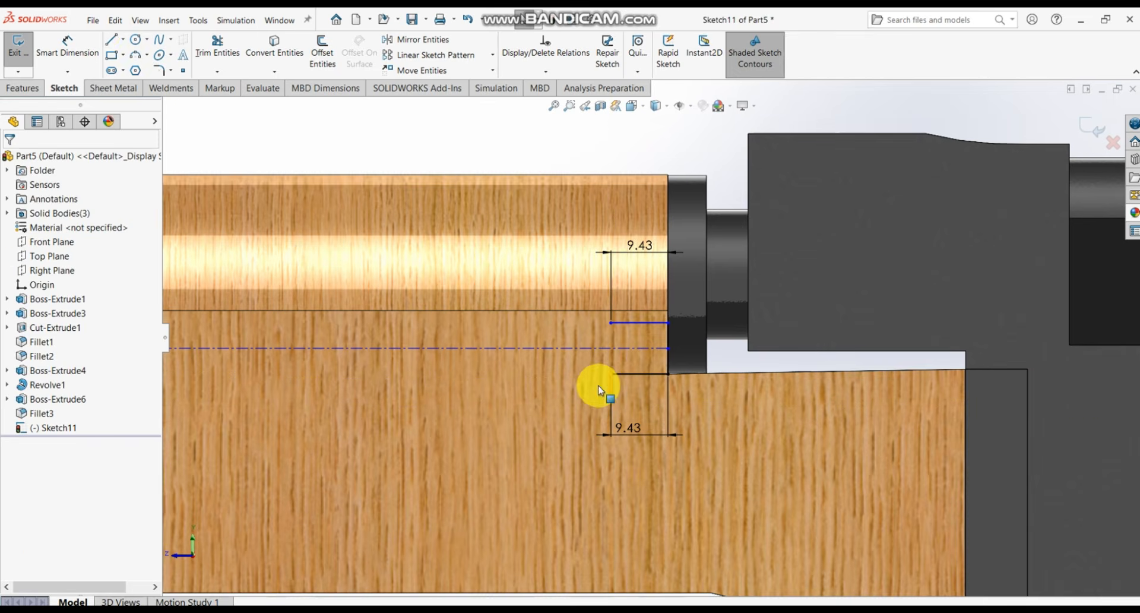
{"action": "left_click", "coordinate": [115, 43]}
{"action": "left_click", "coordinate": [612, 309]}
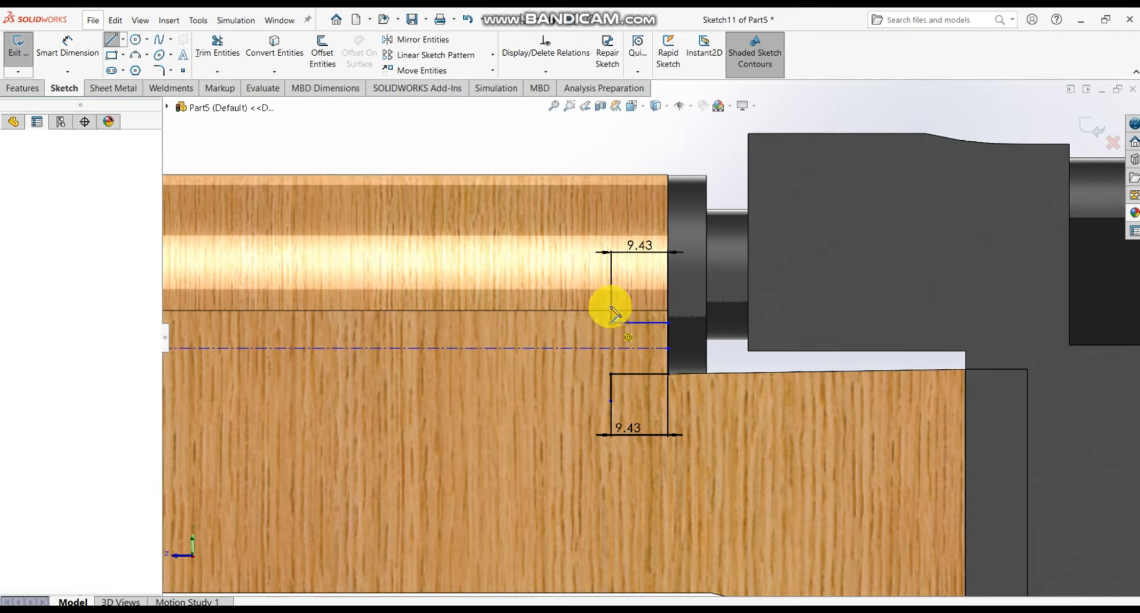
{"action": "left_click", "coordinate": [611, 297]}
{"action": "key", "text": "Escape"}
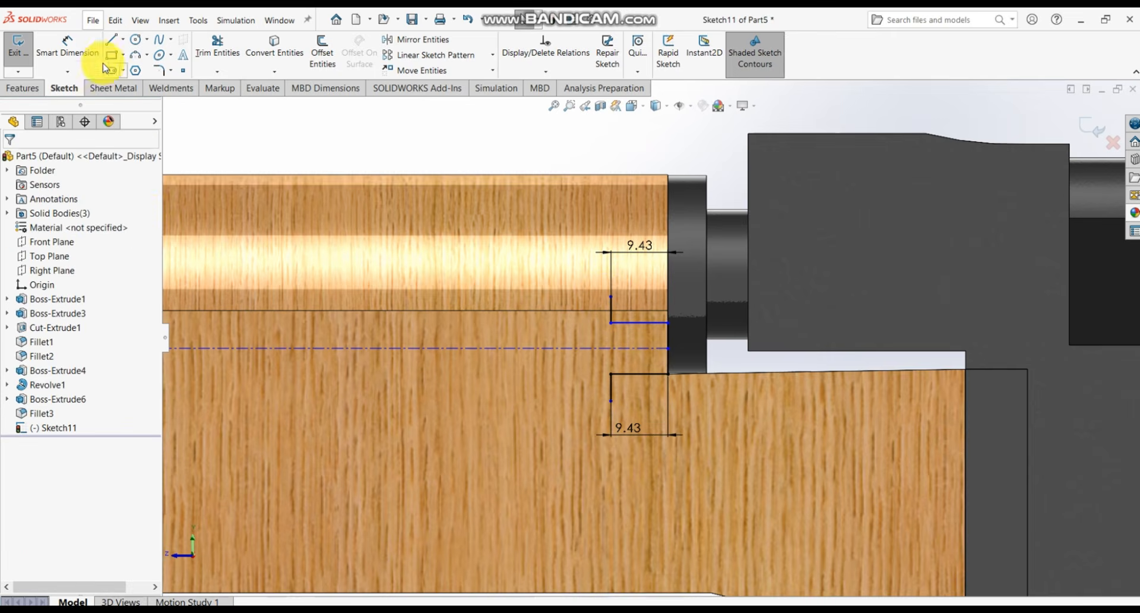
- Dimension the upper short vertical line's length to 0.94 mm
{"action": "left_click", "coordinate": [83, 48]}
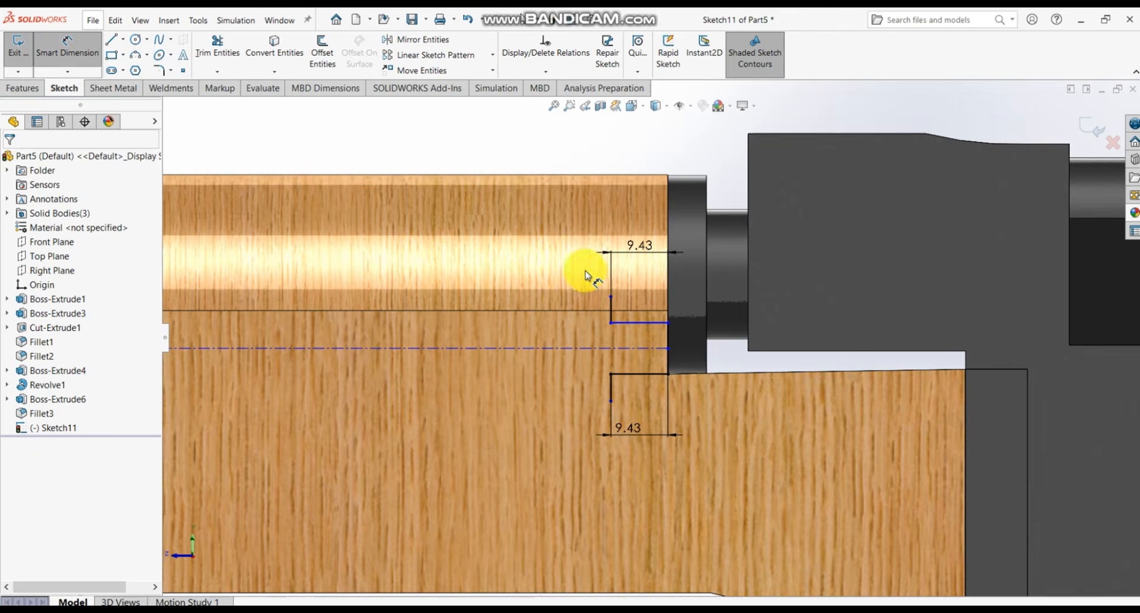
{"action": "scroll", "coordinate": [617, 316], "scroll_direction": "down", "scroll_amount": 3}
{"action": "left_click", "coordinate": [607, 306]}
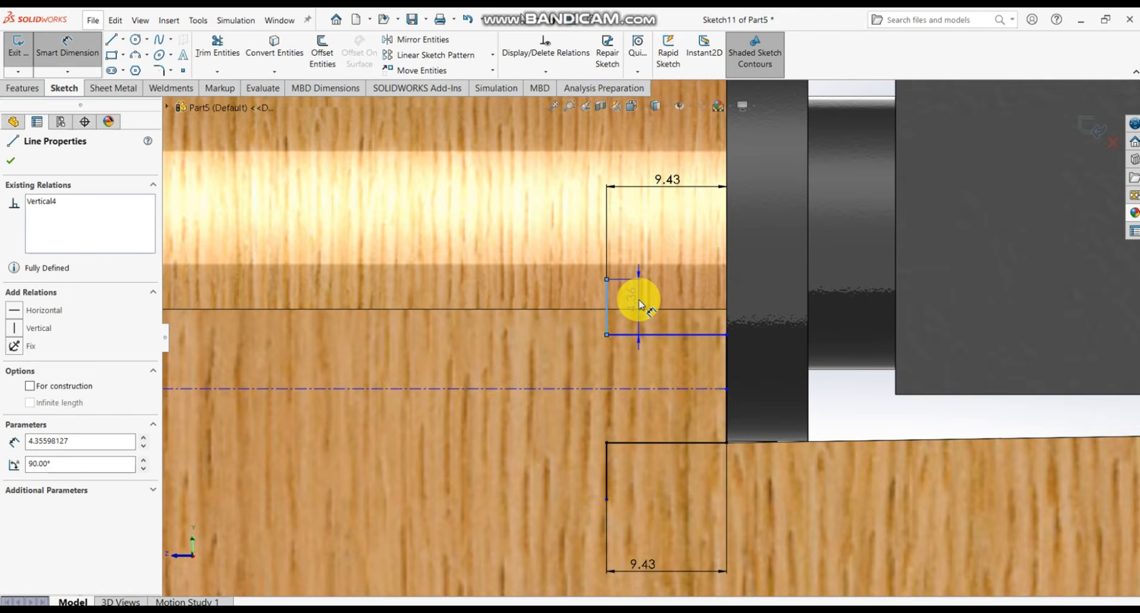
{"action": "left_click", "coordinate": [639, 306]}
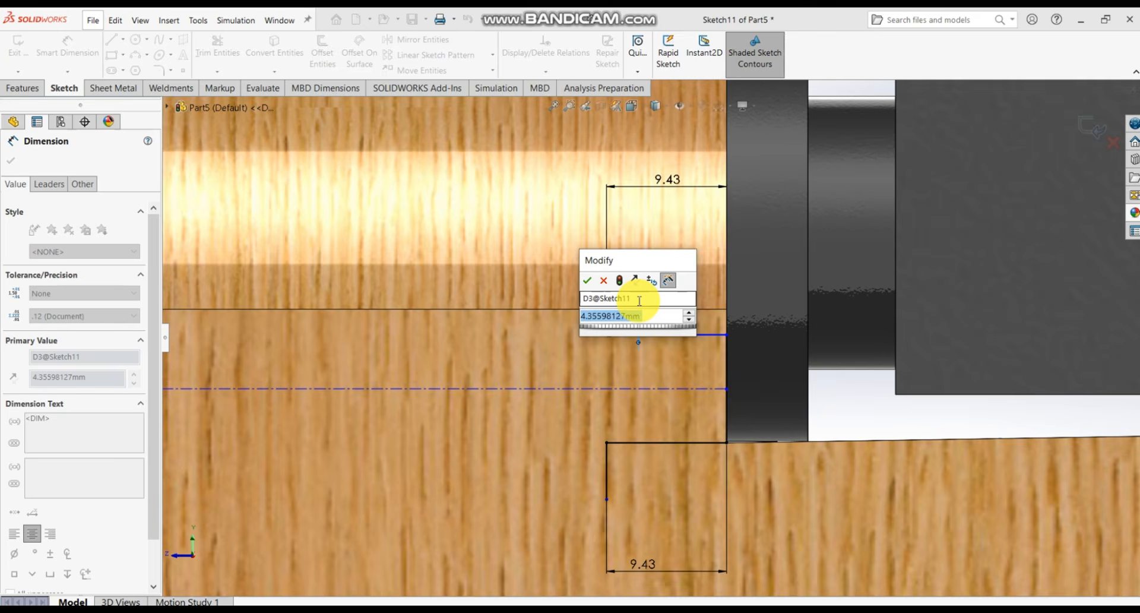
{"action": "type", "text": "4.36"}
{"action": "key", "text": "Return"}
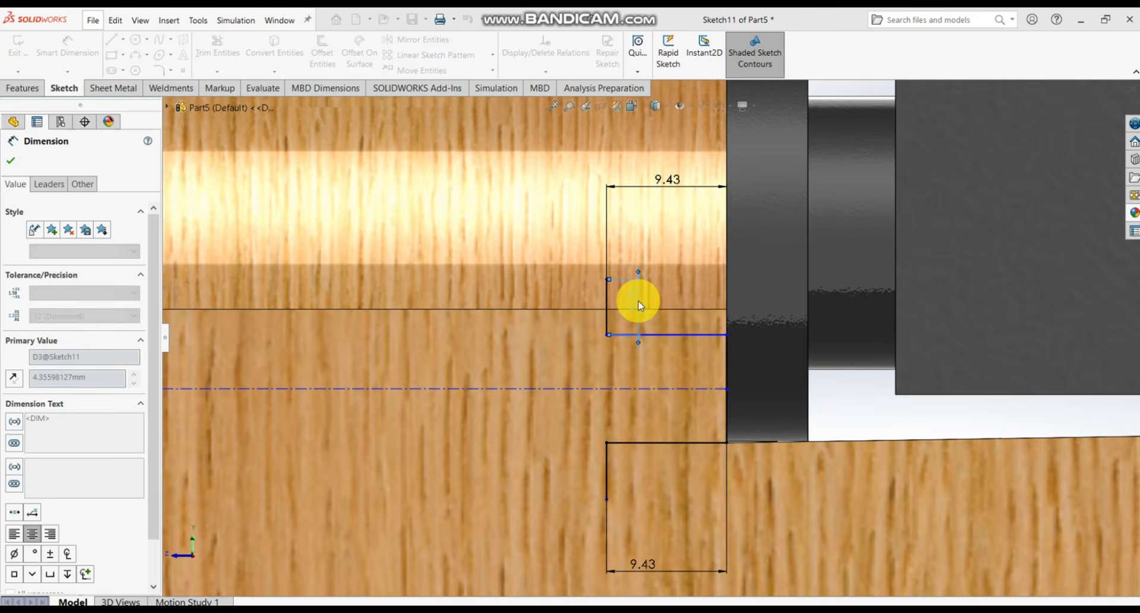
{"action": "scroll", "coordinate": [629, 357], "scroll_direction": "down", "scroll_amount": 2}
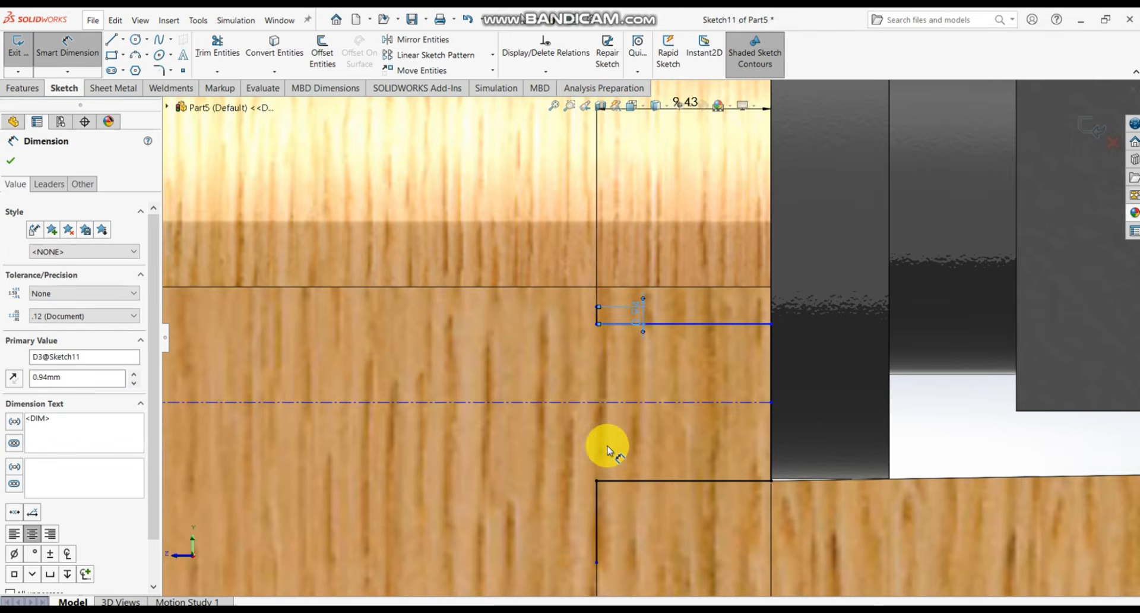
- Dimension the lower short vertical line's length to 0.94 mm
{"action": "left_click", "coordinate": [599, 514]}
{"action": "left_click", "coordinate": [636, 520]}
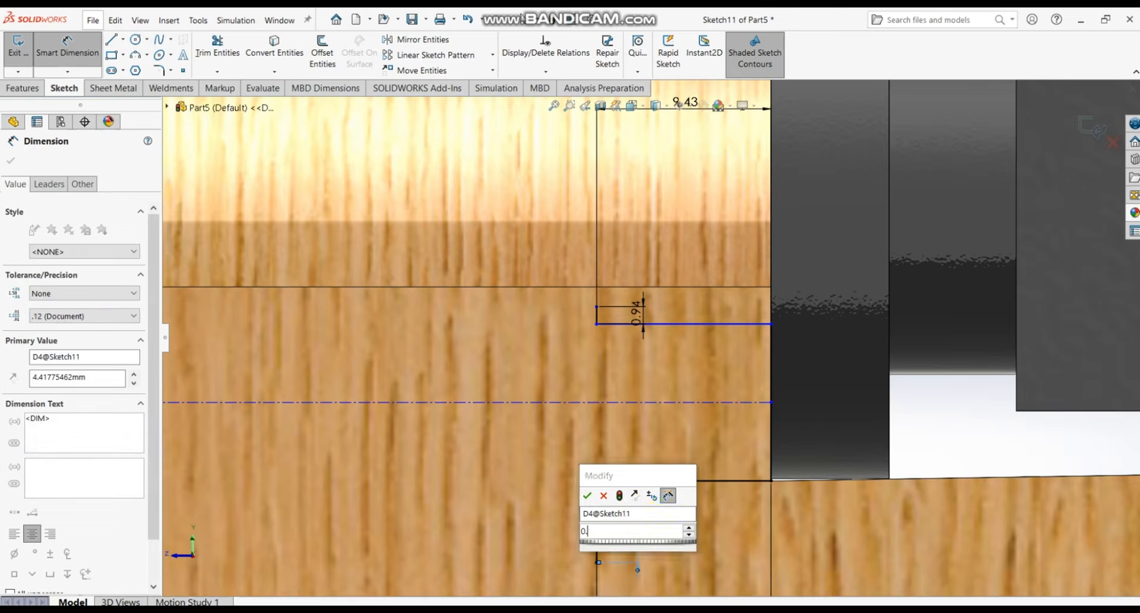
{"action": "type", "text": "0.94"}
{"action": "key", "text": "Return"}
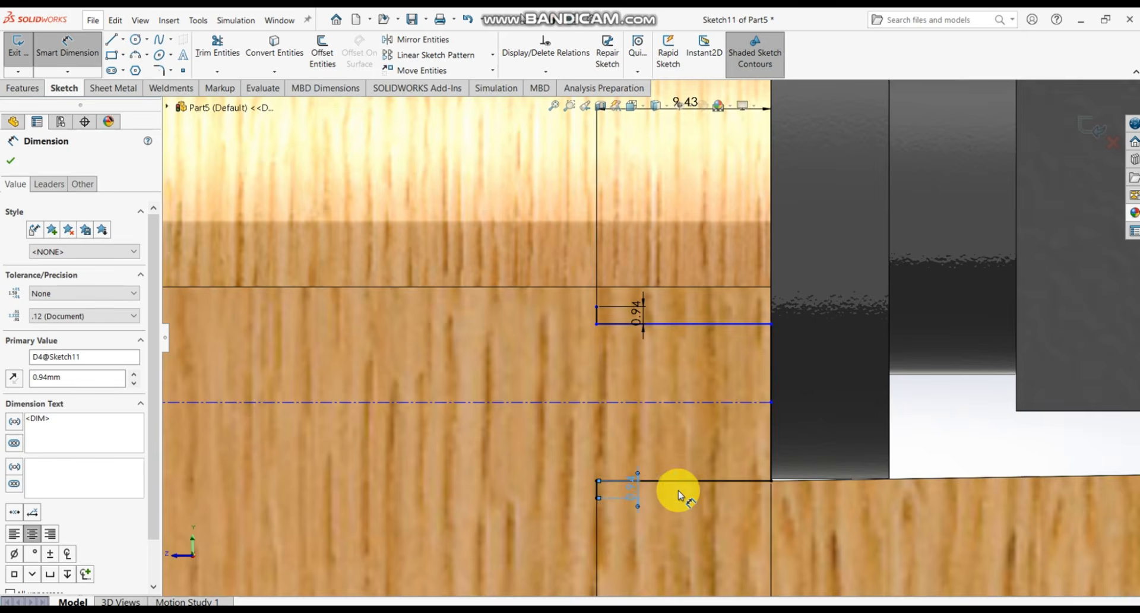
{"action": "scroll", "coordinate": [680, 487], "scroll_direction": "up", "scroll_amount": 4}
{"action": "scroll", "coordinate": [637, 394], "scroll_direction": "down", "scroll_amount": 3}
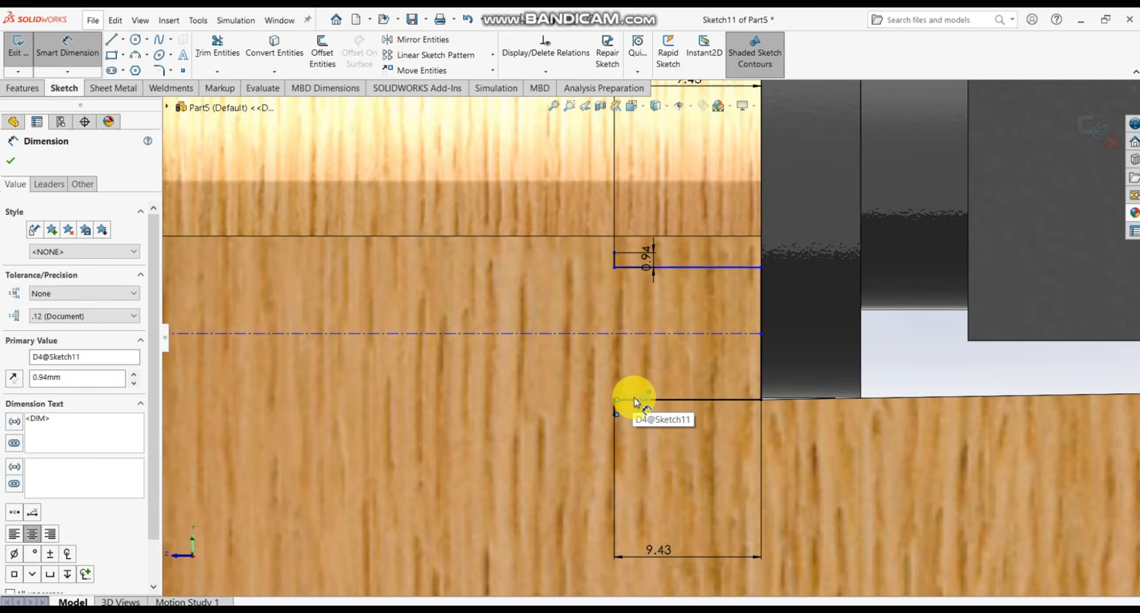
{"action": "key", "text": "Escape"}
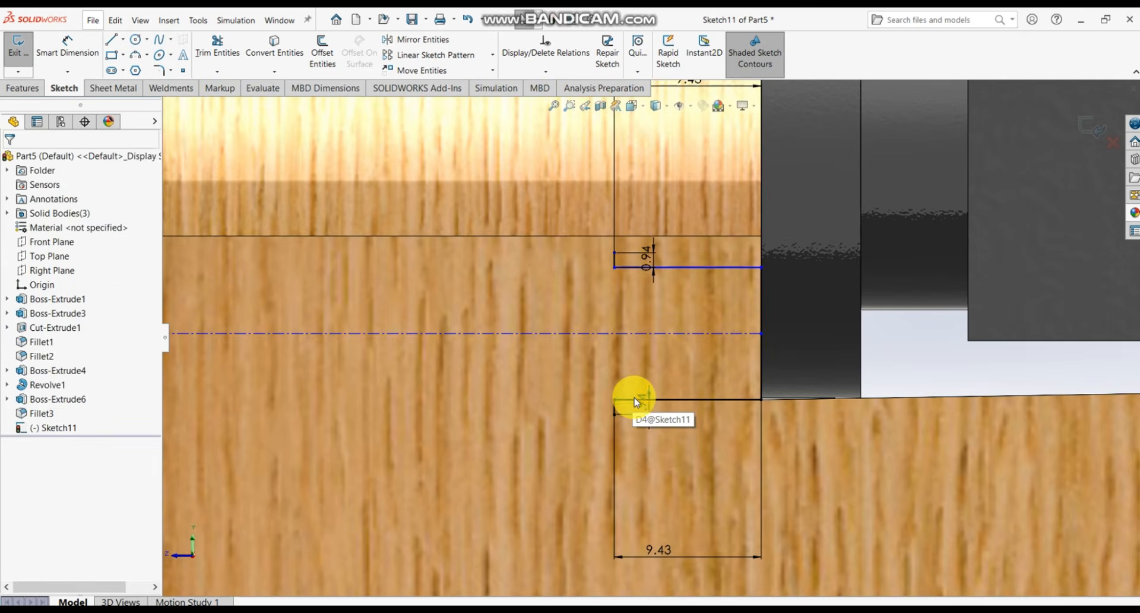
- Sketch a three-point arc of about 5.5 mm radius, bulging downward, running forward from the lower vertical line's free end
{"action": "left_click", "coordinate": [146, 55]}
{"action": "left_click", "coordinate": [161, 101]}
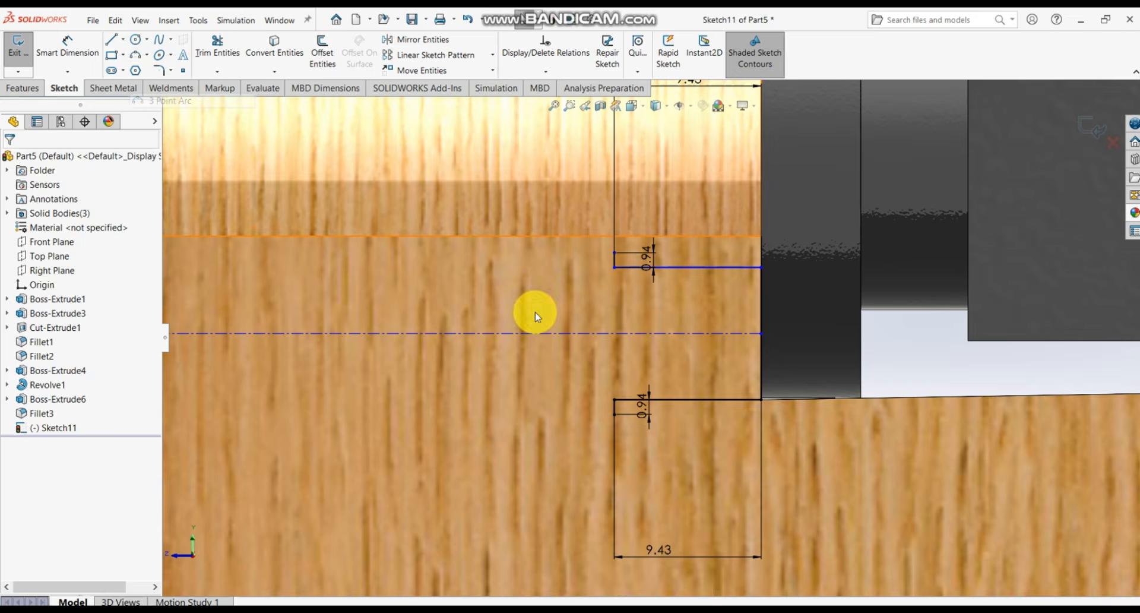
{"action": "left_click", "coordinate": [615, 412]}
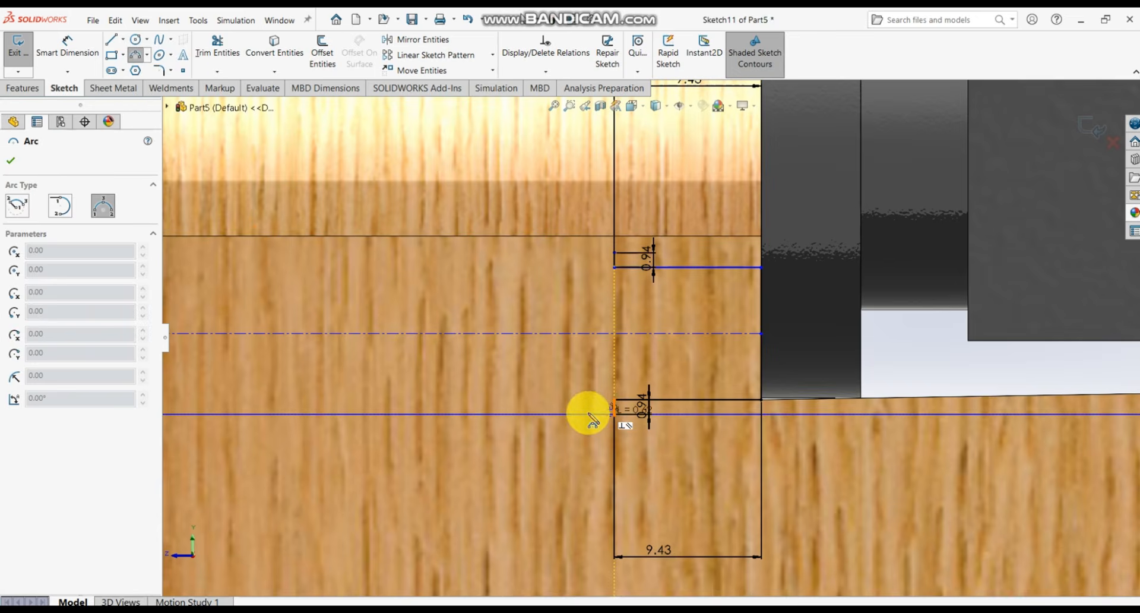
{"action": "left_click", "coordinate": [554, 426]}
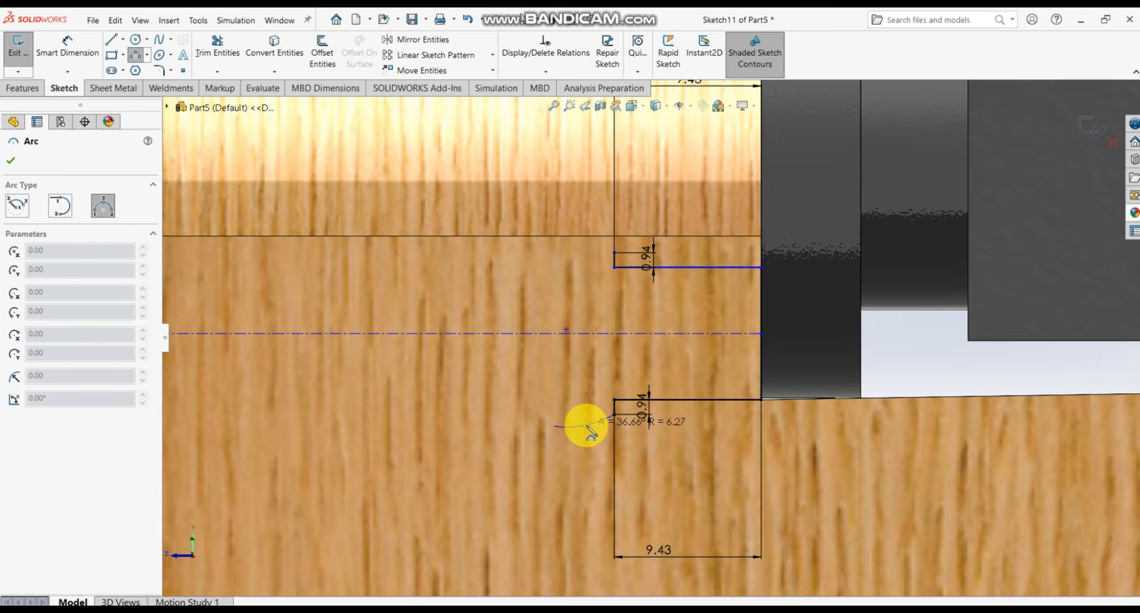
{"action": "left_click", "coordinate": [586, 426]}
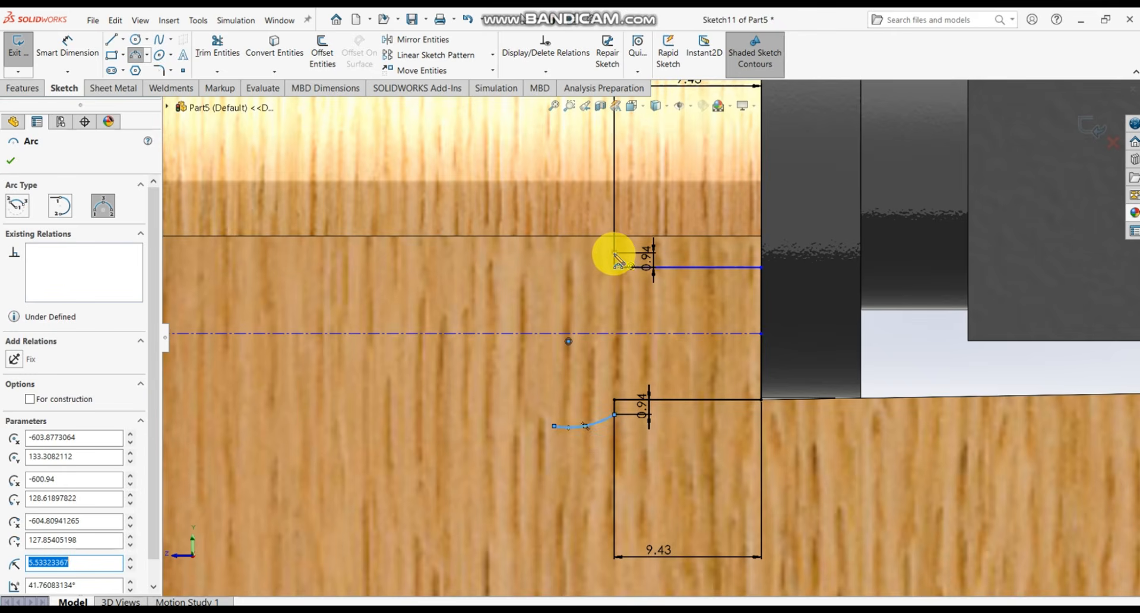
- Sketch an upward-bulging three-point arc spanning about 3.9 mm forward from the upper vertical line's top end
{"action": "left_click", "coordinate": [615, 254]}
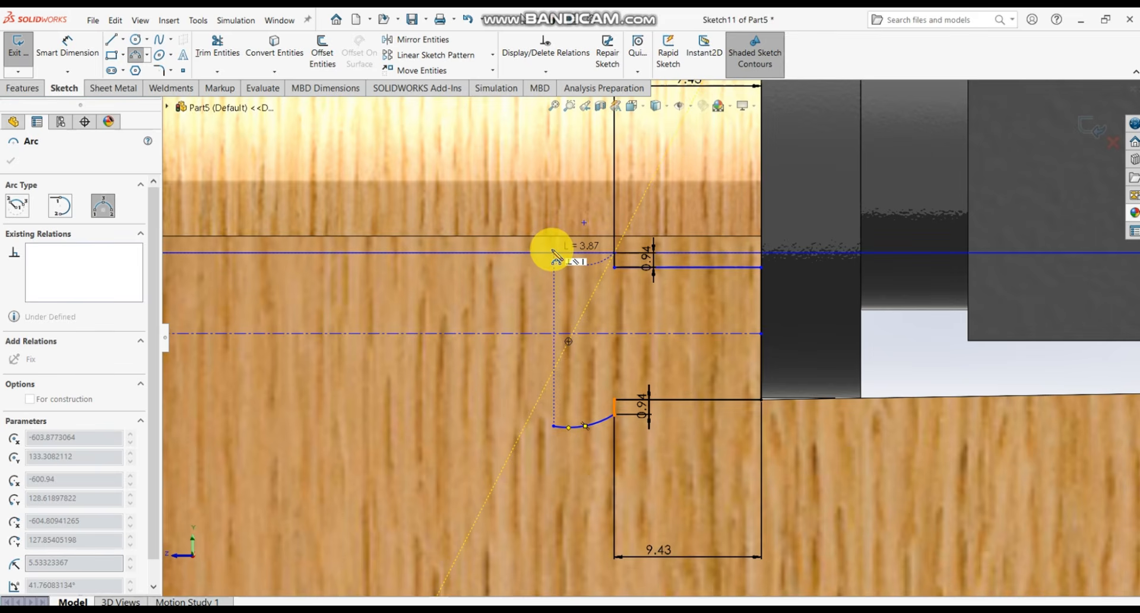
{"action": "left_click", "coordinate": [553, 252]}
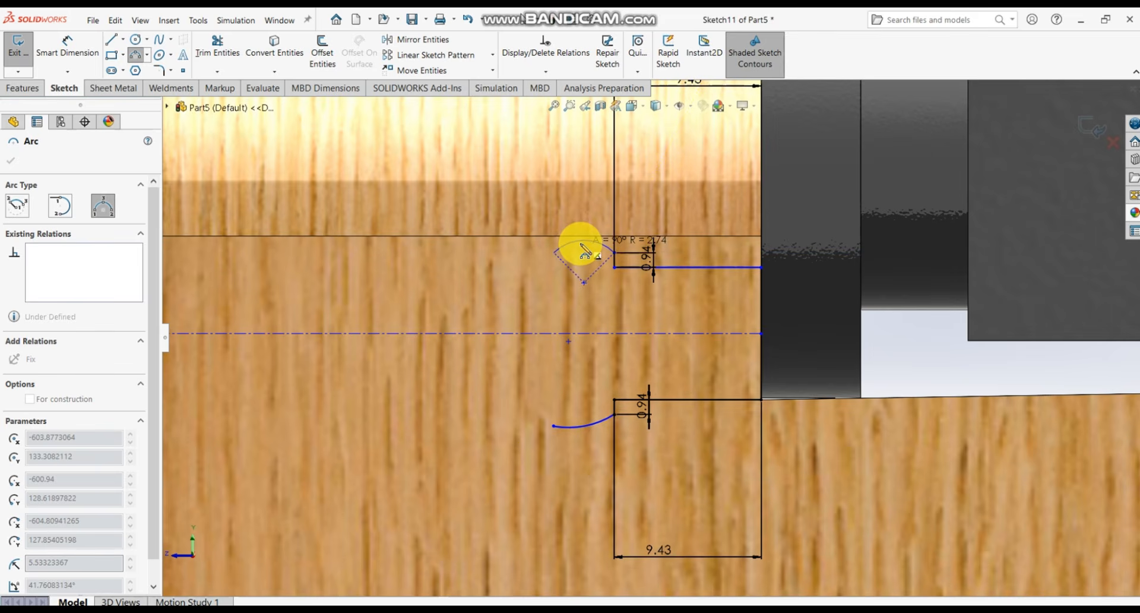
{"action": "left_click", "coordinate": [581, 250]}
{"action": "key", "text": "Escape"}
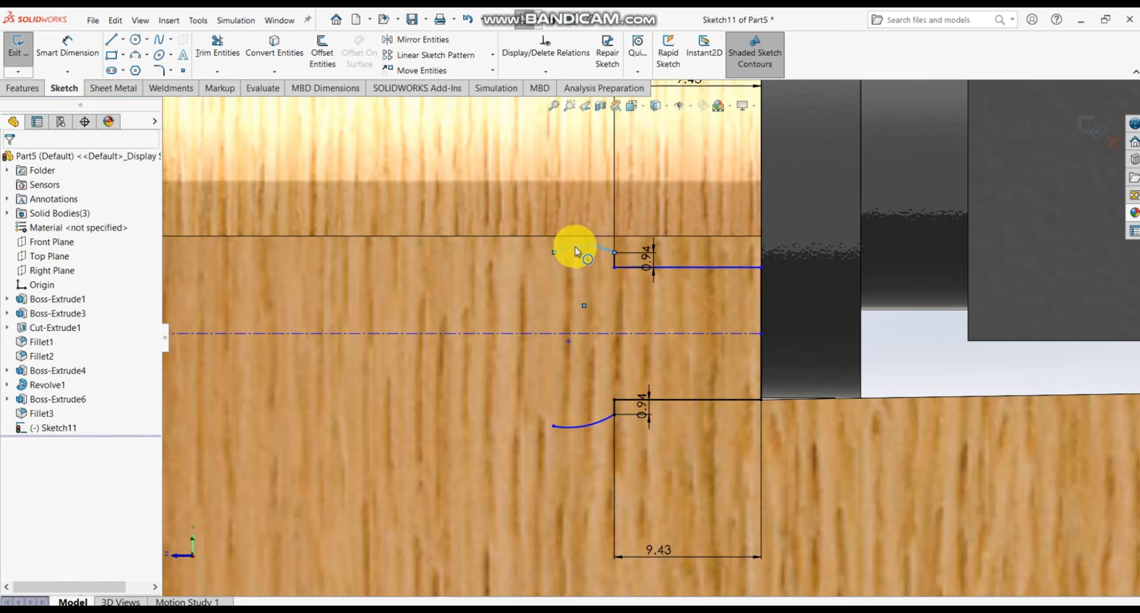
- Sketch a horizontal line about 20 mm long running forward from the upper arc's free end
{"action": "left_click", "coordinate": [112, 39]}
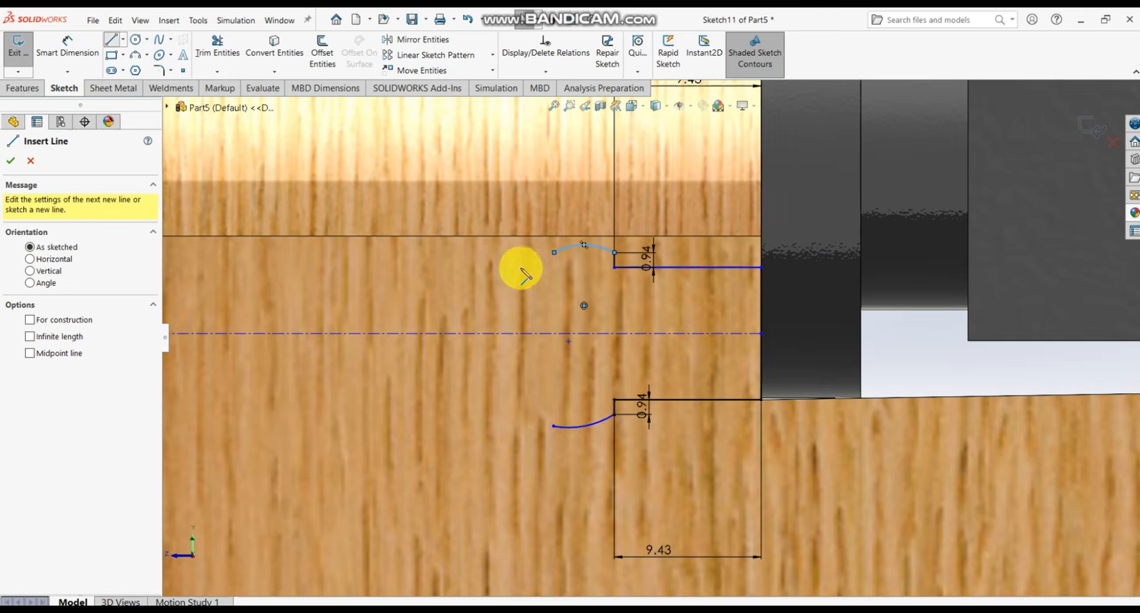
{"action": "left_click", "coordinate": [552, 252]}
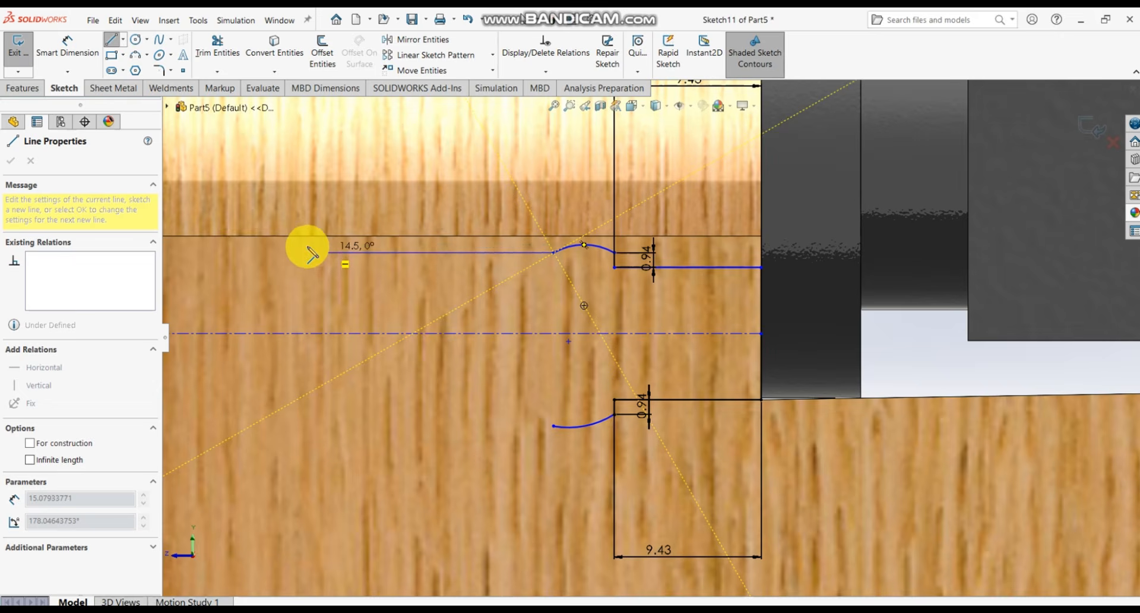
{"action": "left_click", "coordinate": [246, 252]}
{"action": "key", "text": "Escape"}
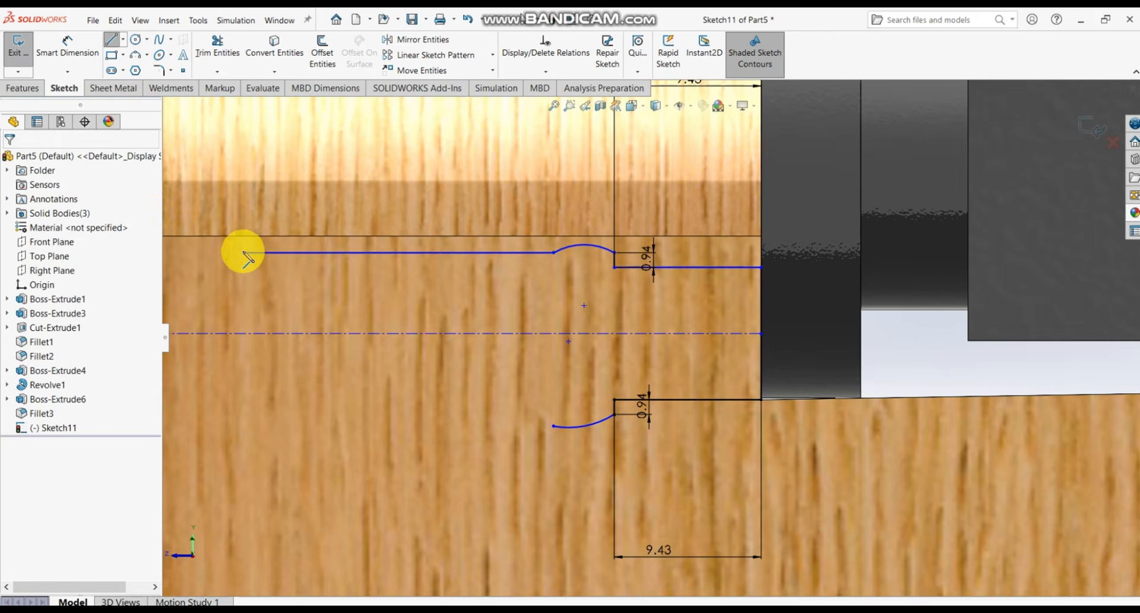
- Sketch a horizontal line about 19.8 mm long forward from the lower arc's free end, ending level with the upper line's end
{"action": "left_click", "coordinate": [112, 40]}
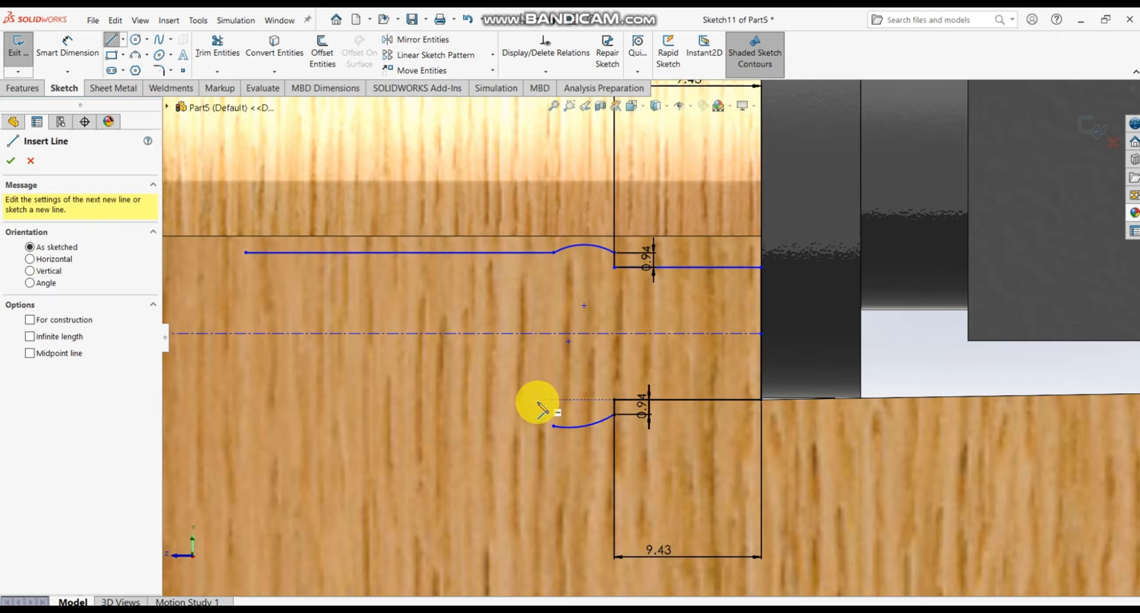
{"action": "left_click", "coordinate": [554, 426]}
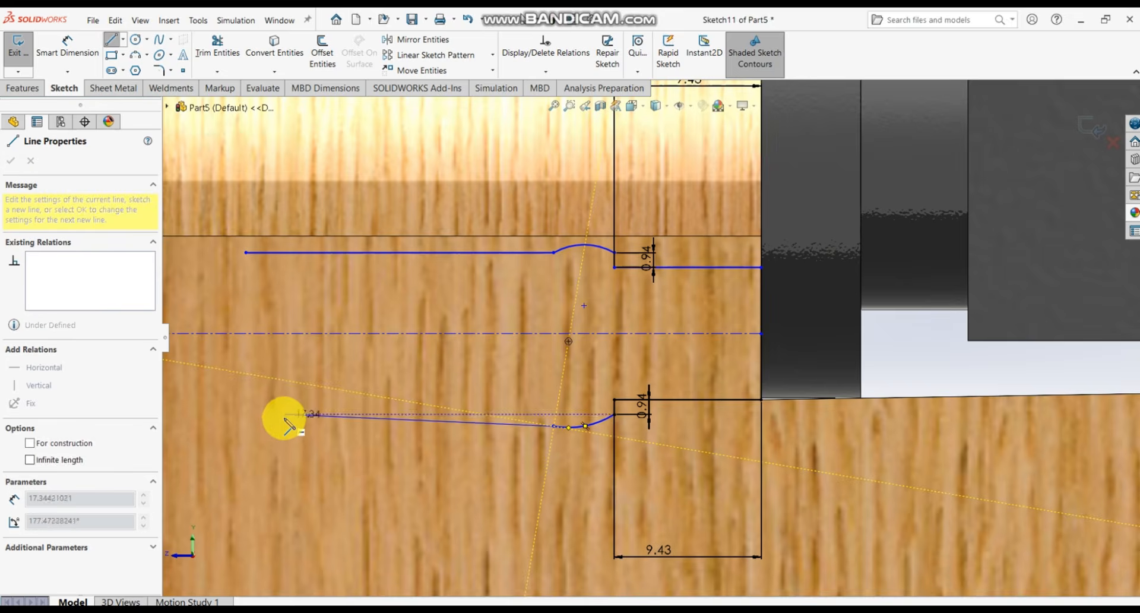
{"action": "left_click", "coordinate": [244, 427]}
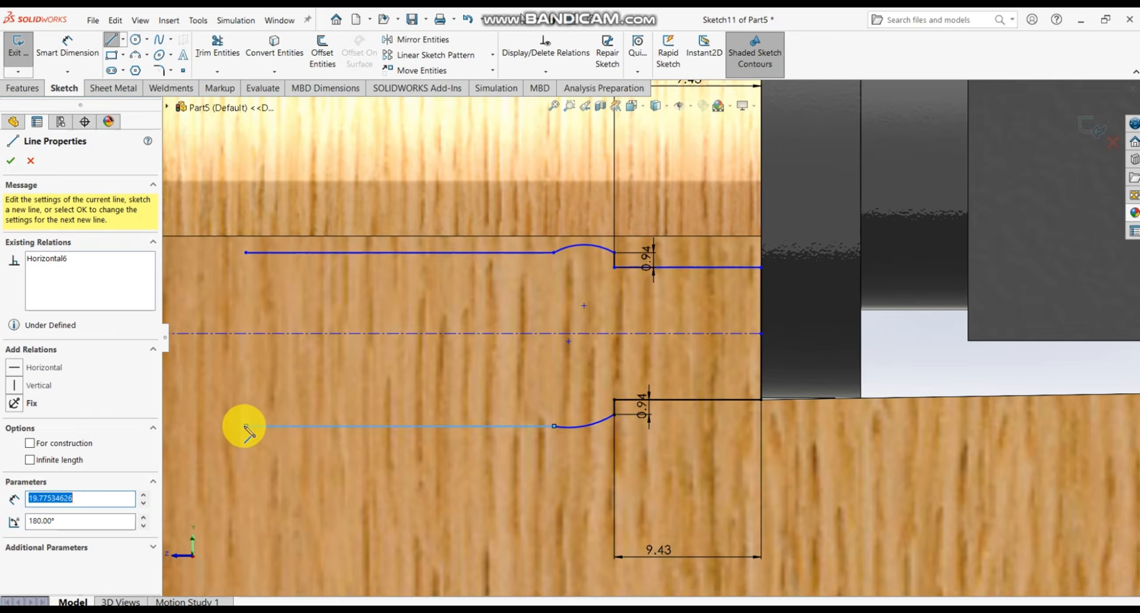
{"action": "key", "text": "Escape"}
{"action": "scroll", "coordinate": [597, 416], "scroll_direction": "down", "scroll_amount": 2}
{"action": "scroll", "coordinate": [582, 394], "scroll_direction": "up", "scroll_amount": 3}
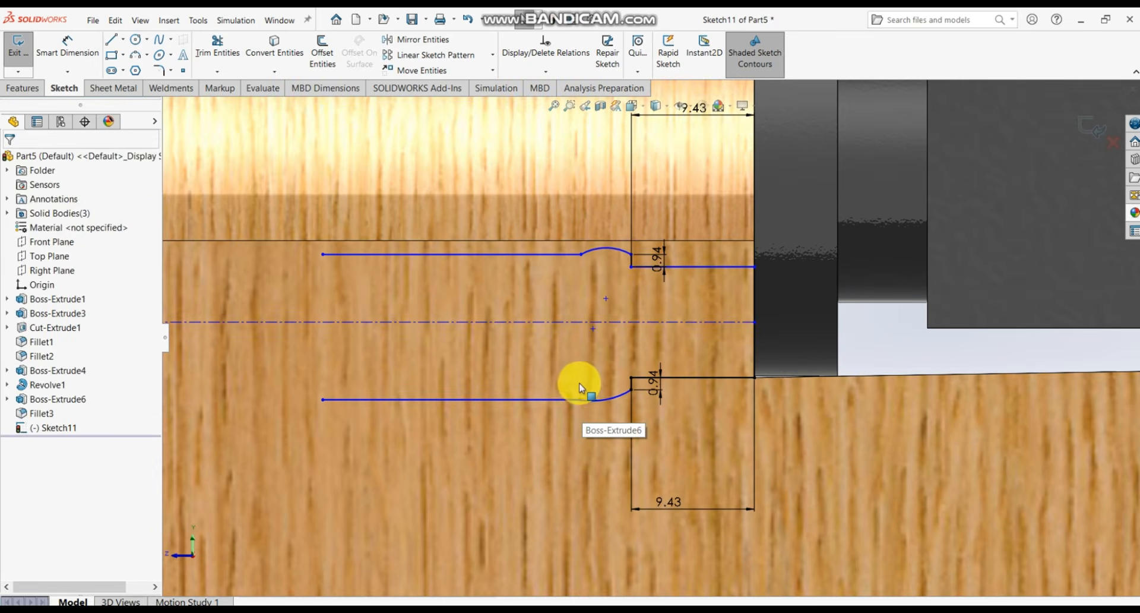
- Make the upper arc tangent to the long upper horizontal line
{"action": "left_click", "coordinate": [613, 250]}
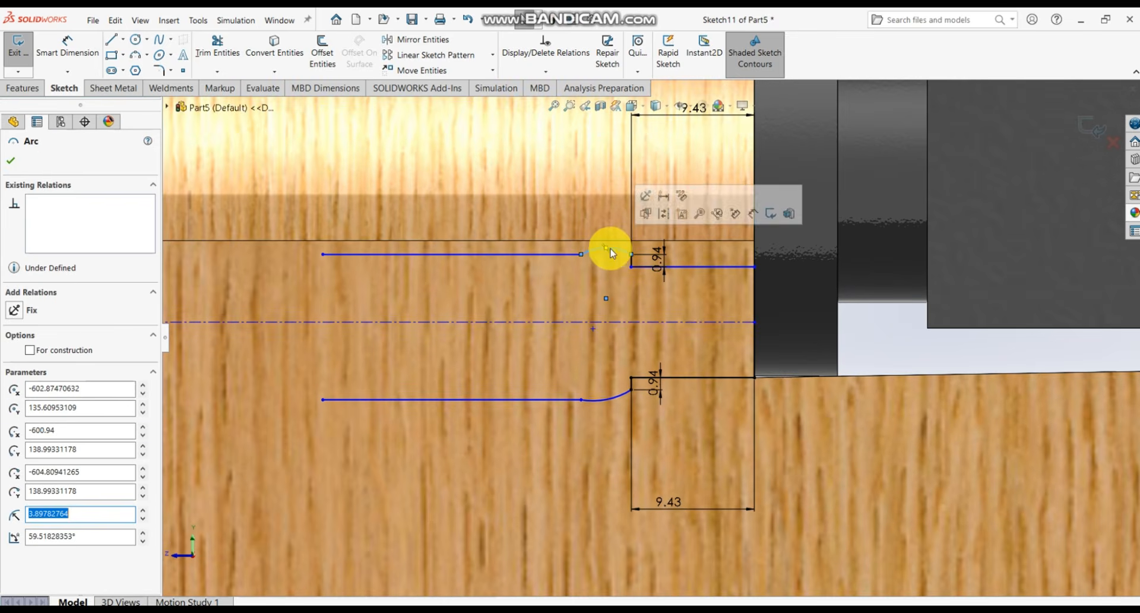
{"action": "left_click", "coordinate": [557, 255], "text": "ctrl"}
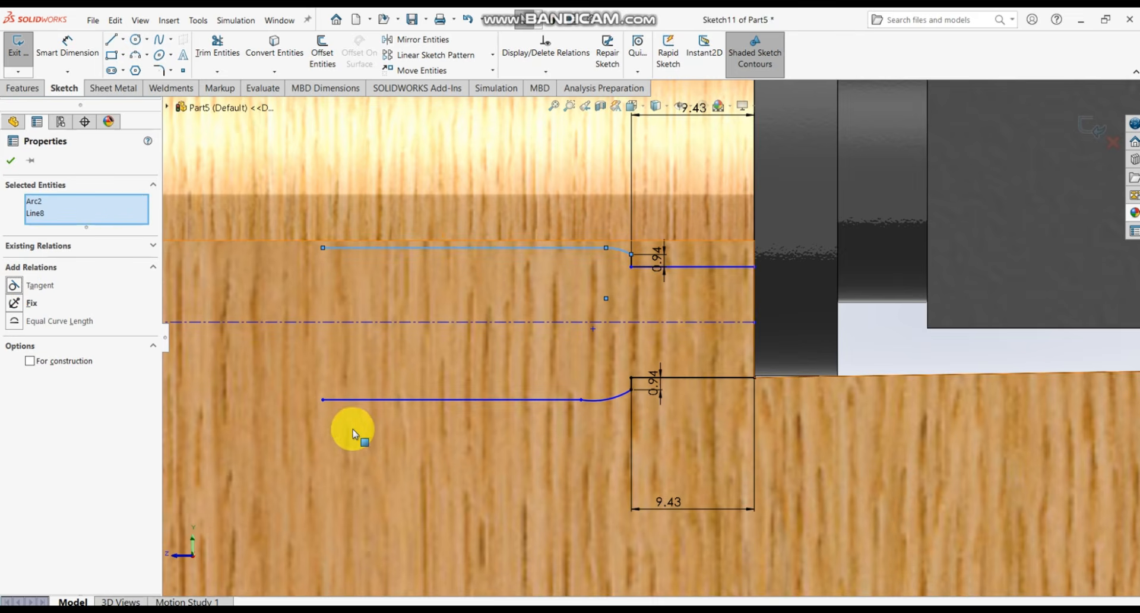
{"action": "left_click", "coordinate": [371, 454]}
{"action": "scroll", "coordinate": [343, 285], "scroll_direction": "up", "scroll_amount": 4}
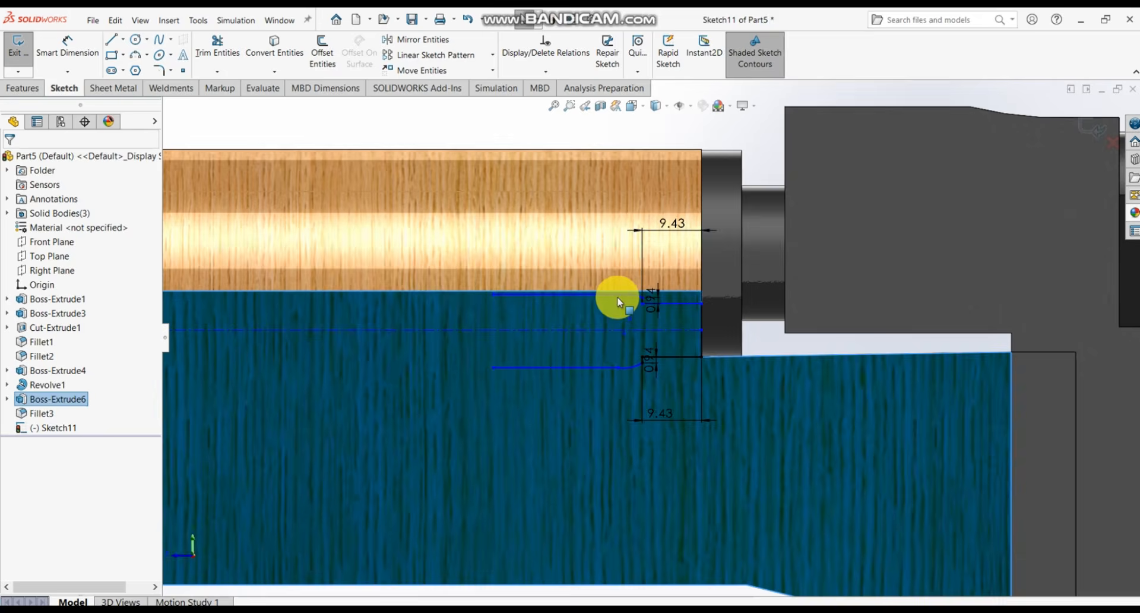
- Make the lower arc tangent to the long lower horizontal line
{"action": "left_click", "coordinate": [755, 338]}
{"action": "scroll", "coordinate": [636, 348], "scroll_direction": "down", "scroll_amount": 5}
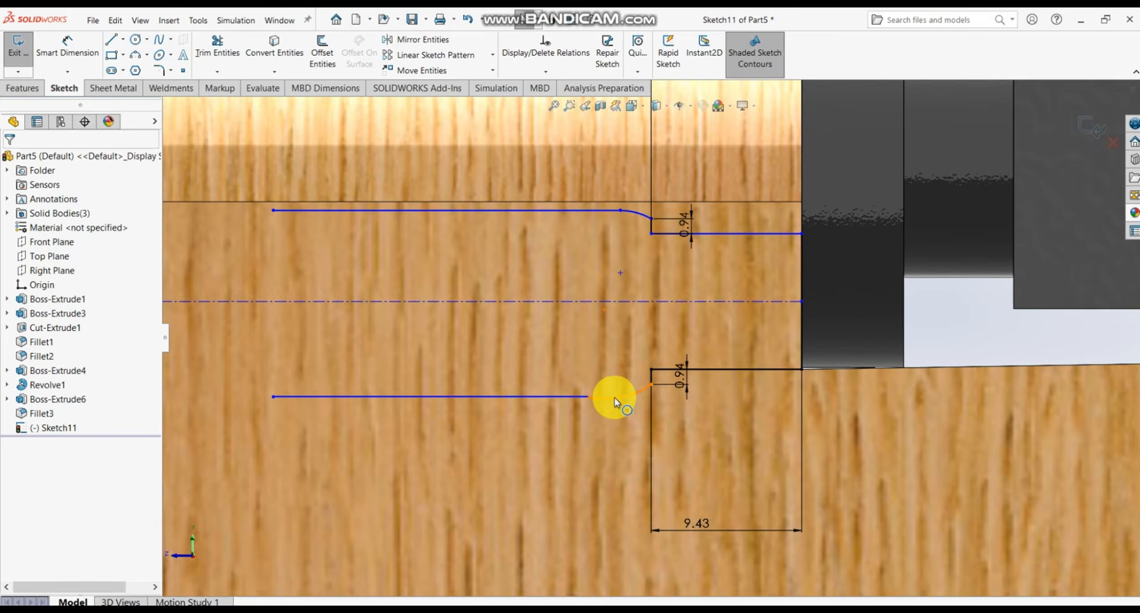
{"action": "left_click", "coordinate": [618, 396]}
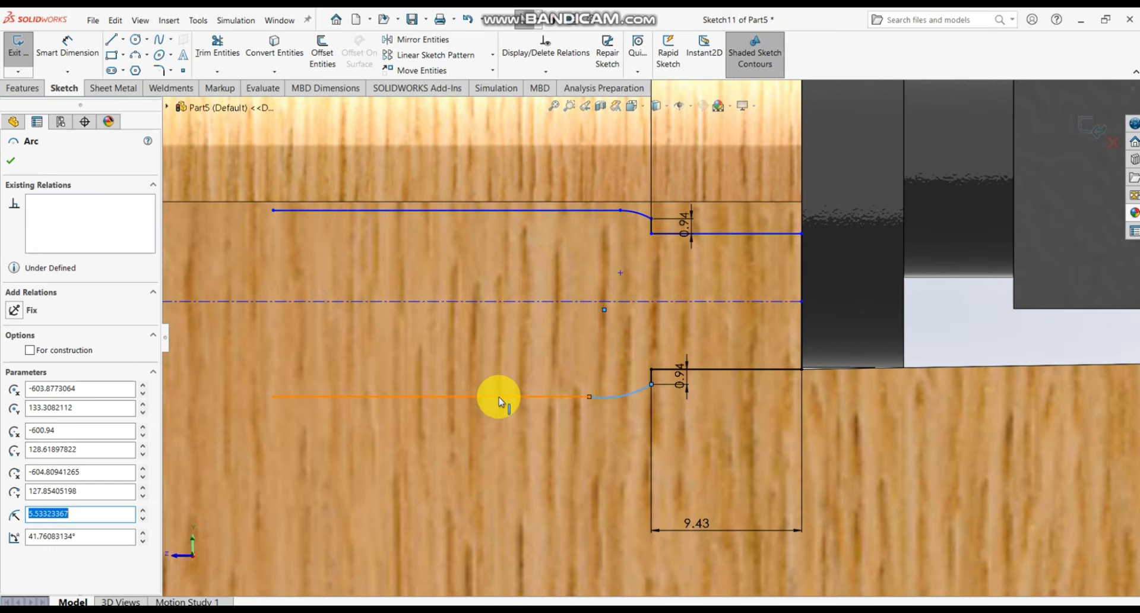
{"action": "left_click", "coordinate": [465, 395], "text": "ctrl"}
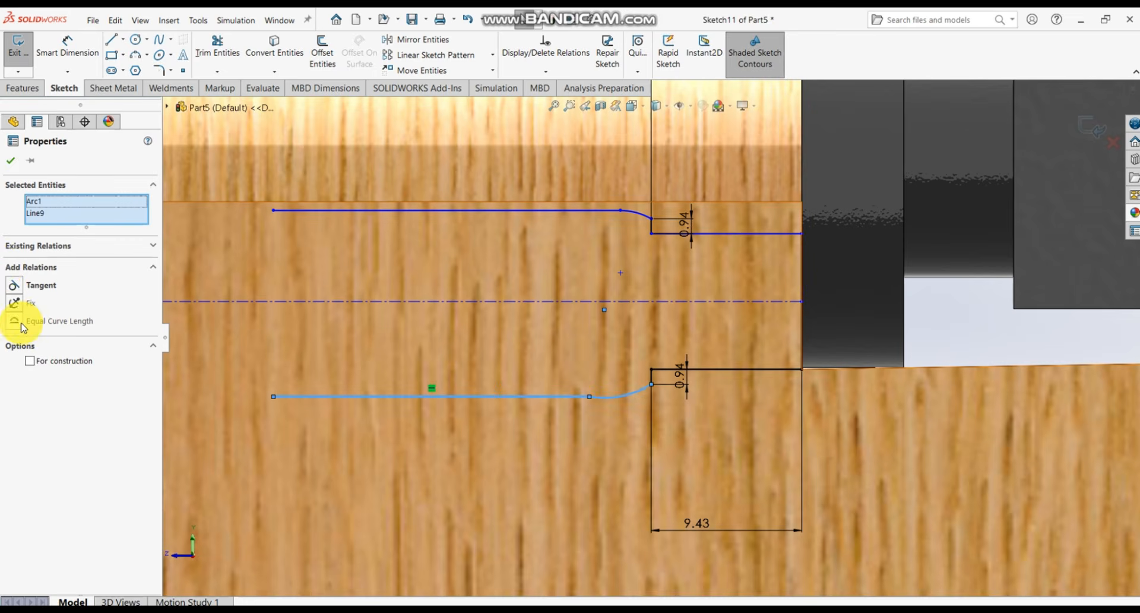
{"action": "left_click", "coordinate": [13, 288]}
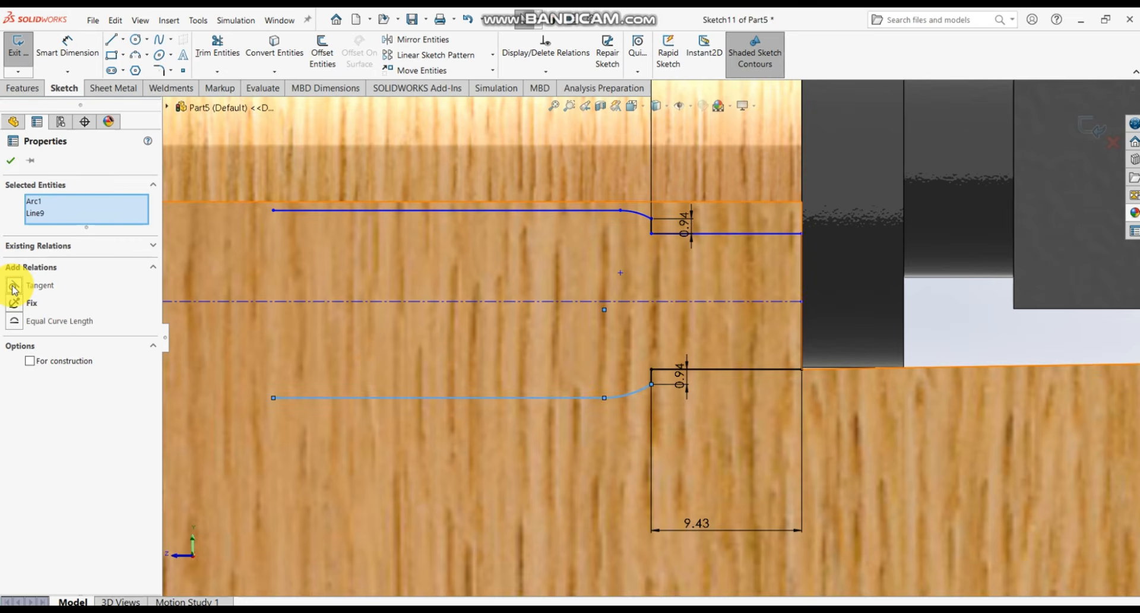
{"action": "left_click", "coordinate": [995, 328]}
- Reshape both arcs into tight outward-rounded corners by moving their tangent points outward and closer to the short vertical lines
{"action": "scroll", "coordinate": [938, 322], "scroll_direction": "up", "scroll_amount": 3}
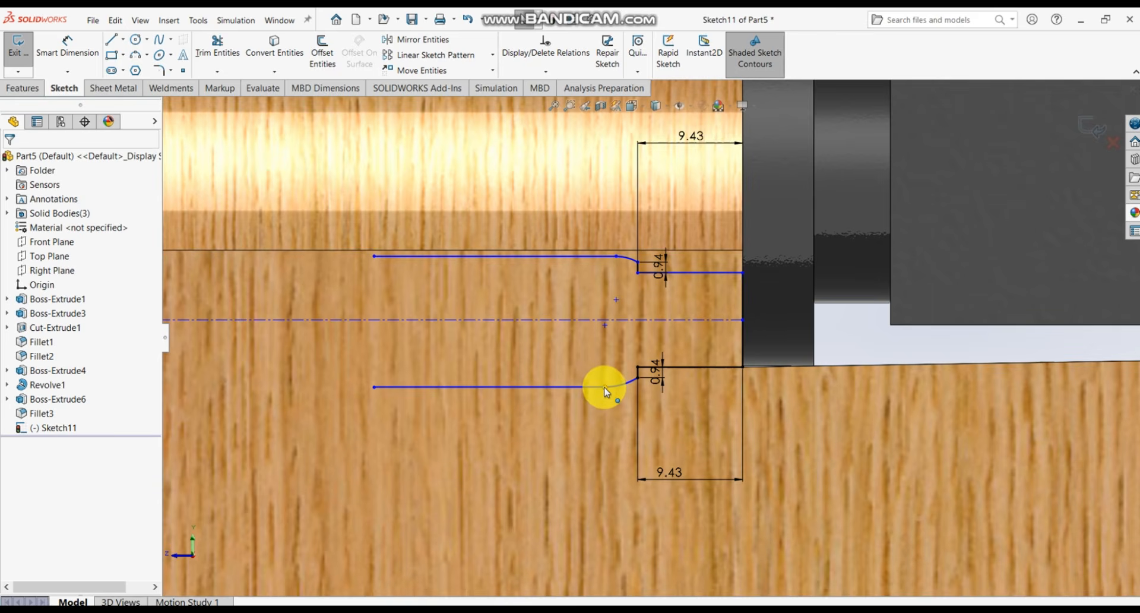
{"action": "left_click_drag", "start_coordinate": [606, 392], "coordinate": [619, 390]}
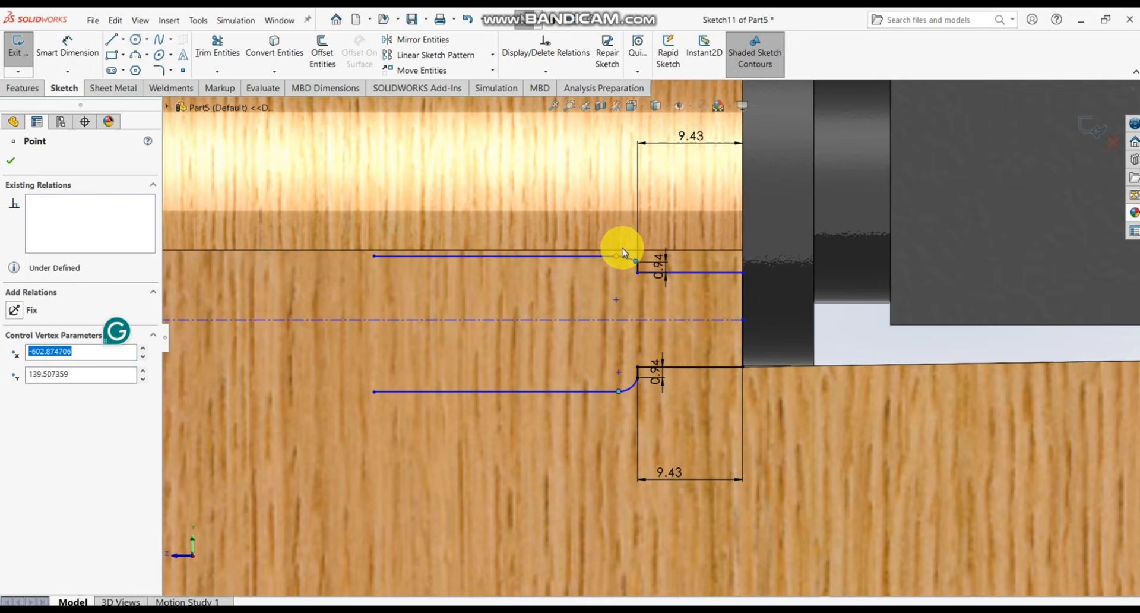
{"action": "left_click_drag", "start_coordinate": [630, 250], "coordinate": [627, 249]}
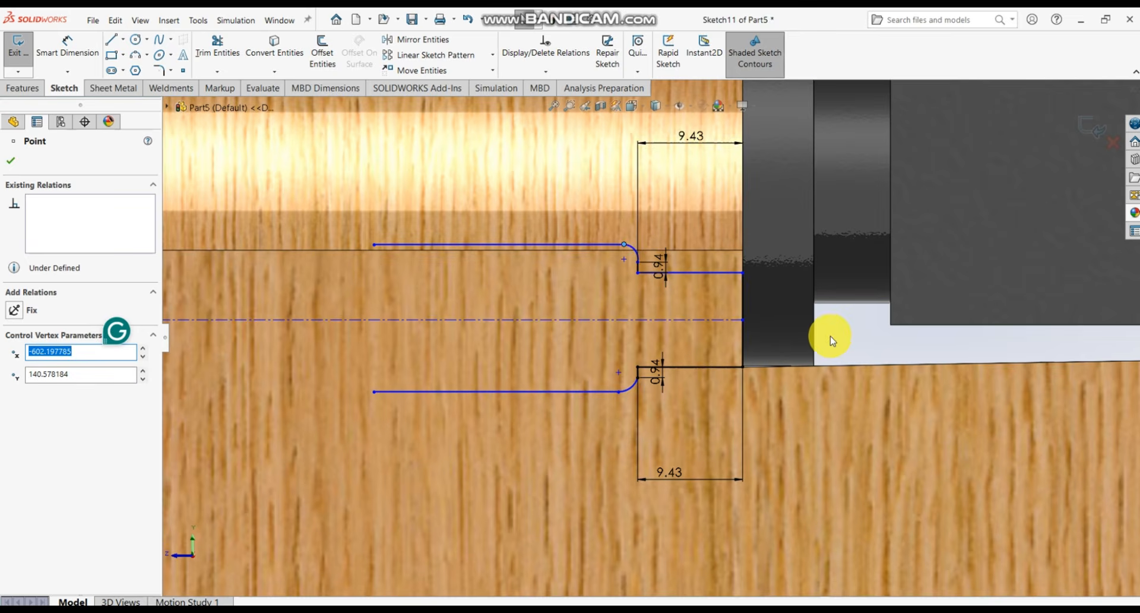
{"action": "left_click", "coordinate": [651, 288]}
- Dimension the distance between the two long horizontal lines to 11.47 mm
{"action": "left_click", "coordinate": [67, 48]}
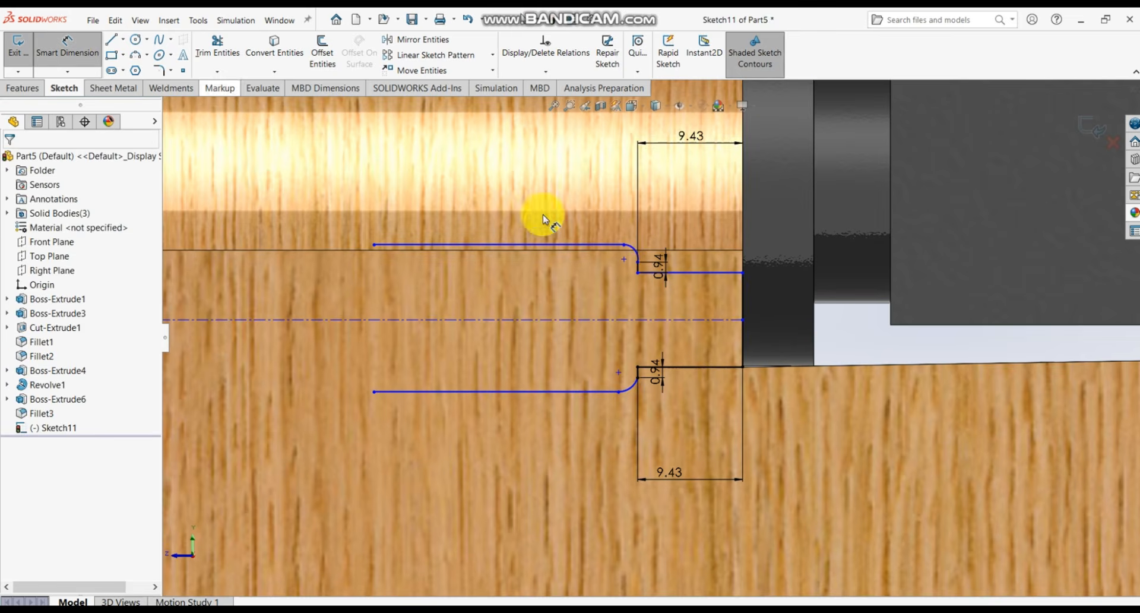
{"action": "left_click", "coordinate": [506, 248]}
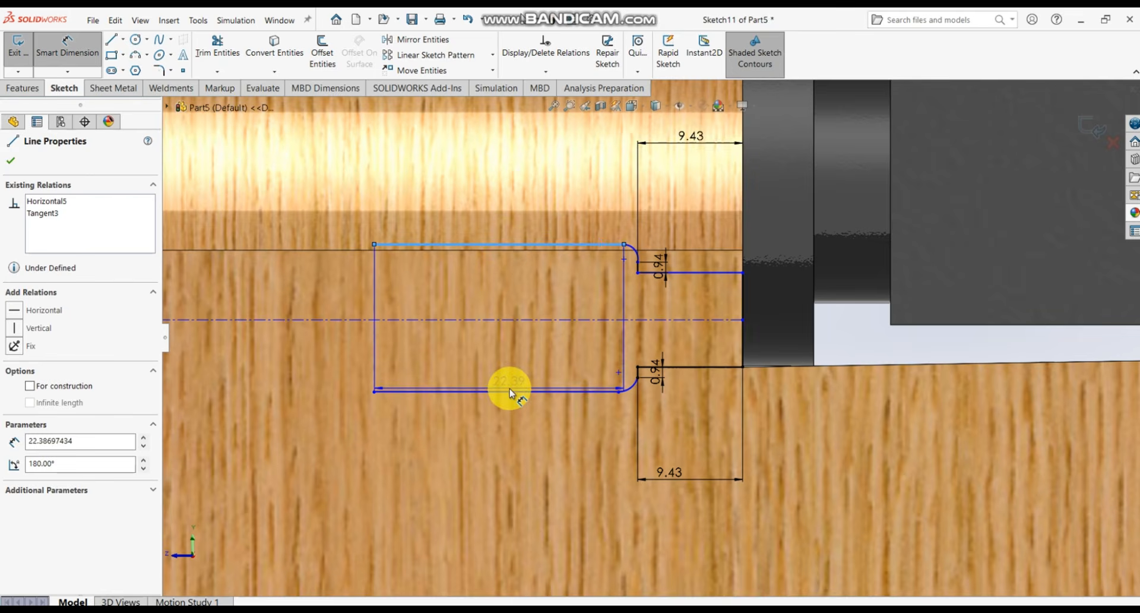
{"action": "left_click", "coordinate": [509, 388]}
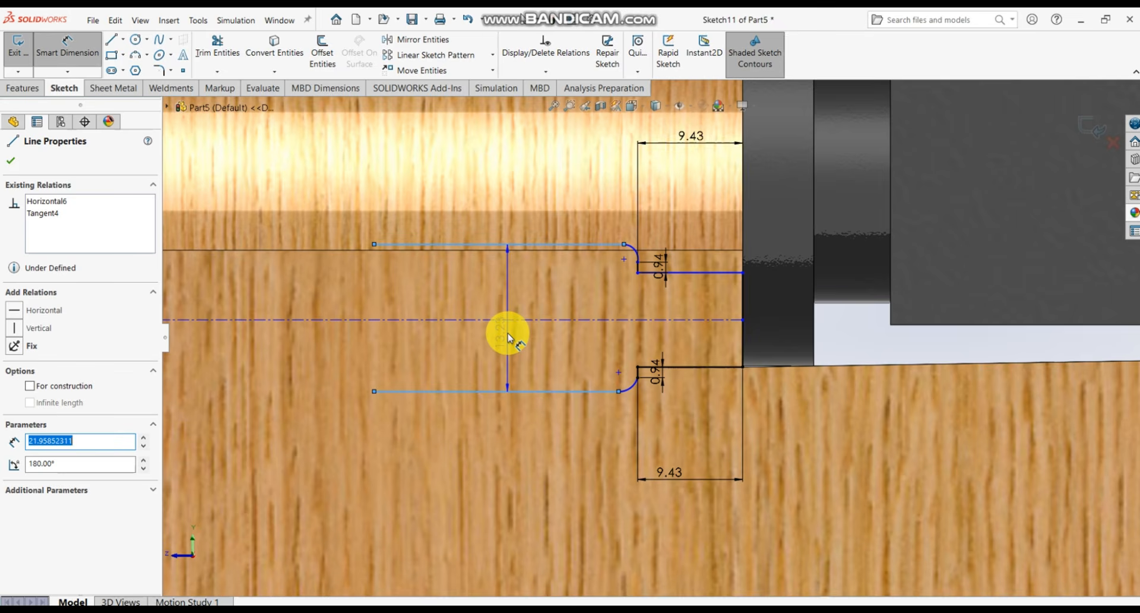
{"action": "left_click", "coordinate": [508, 337]}
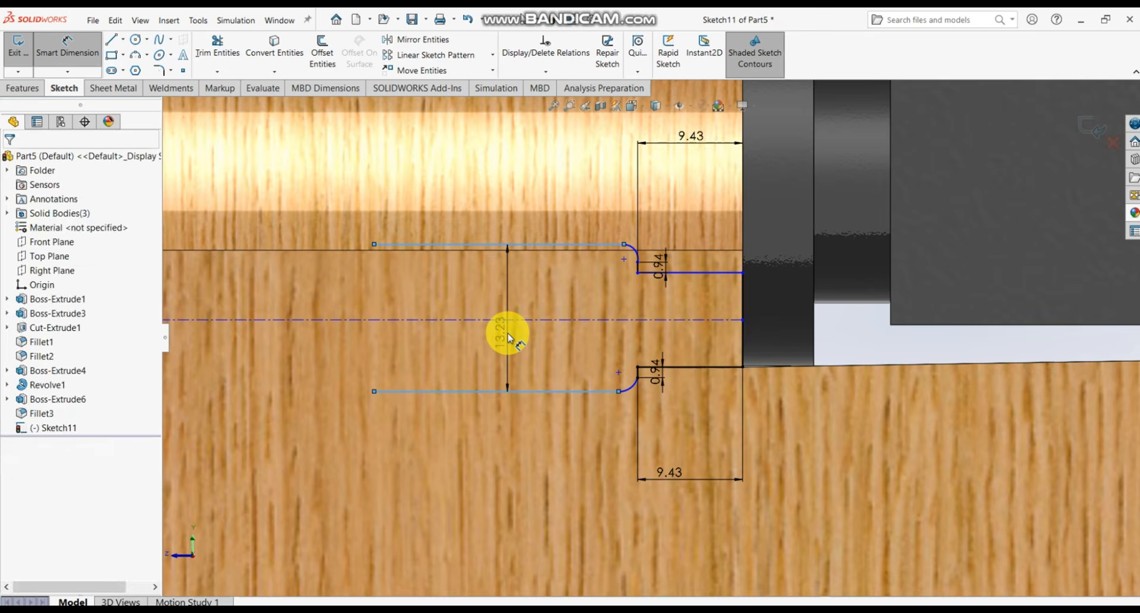
{"action": "type", "text": "11.47"}
{"action": "key", "text": "Return"}
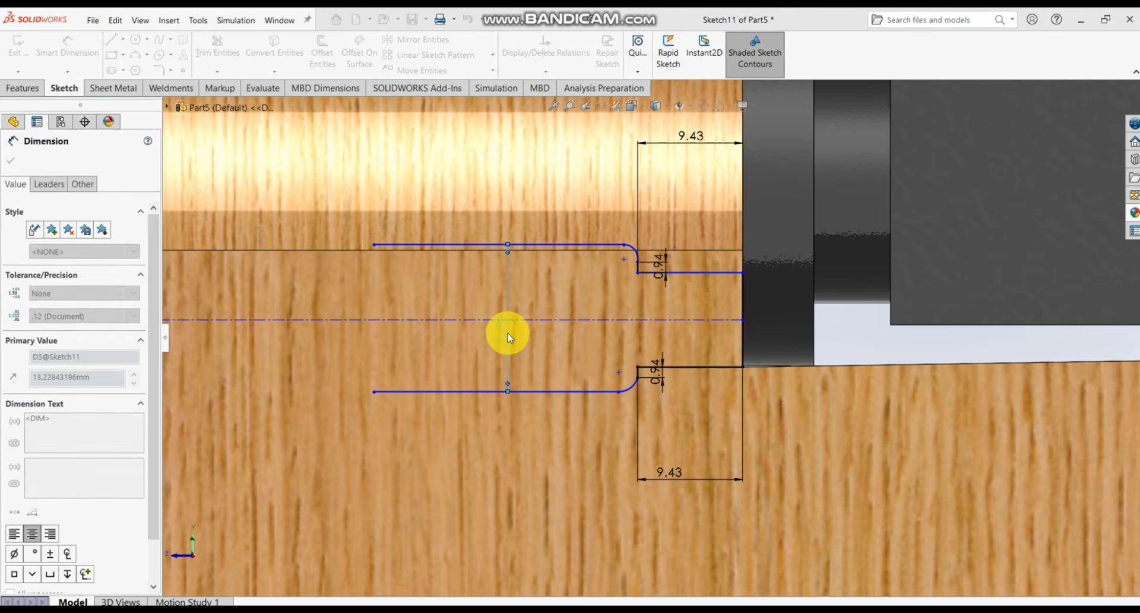
- Dimension the lower corner arc's radius to 2 mm
{"action": "scroll", "coordinate": [627, 379], "scroll_direction": "down", "scroll_amount": 3}
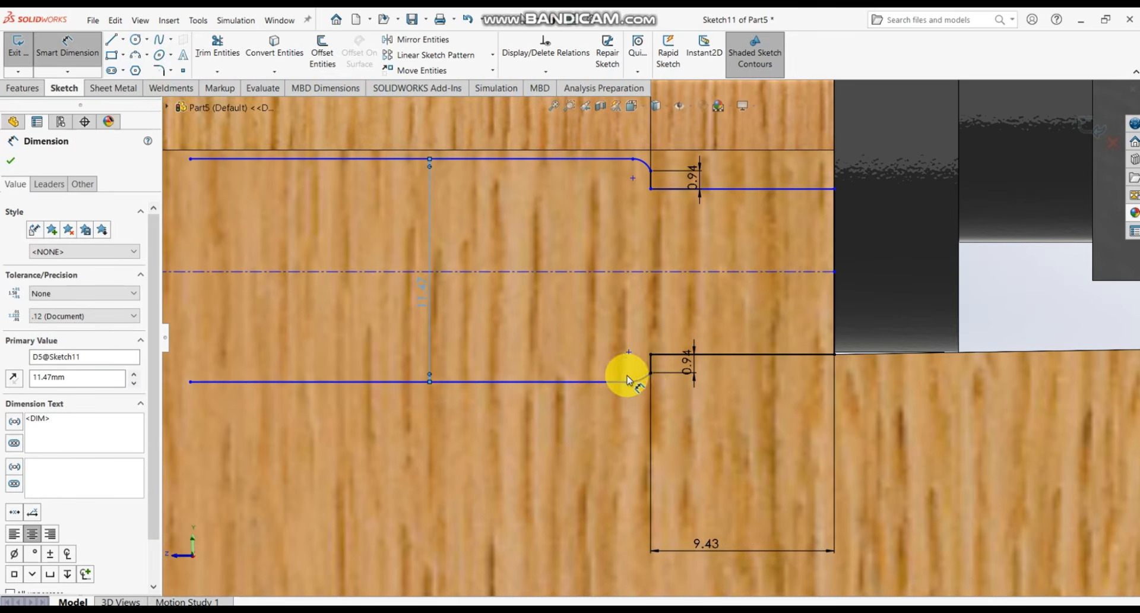
{"action": "left_click_drag", "start_coordinate": [644, 382], "coordinate": [666, 441]}
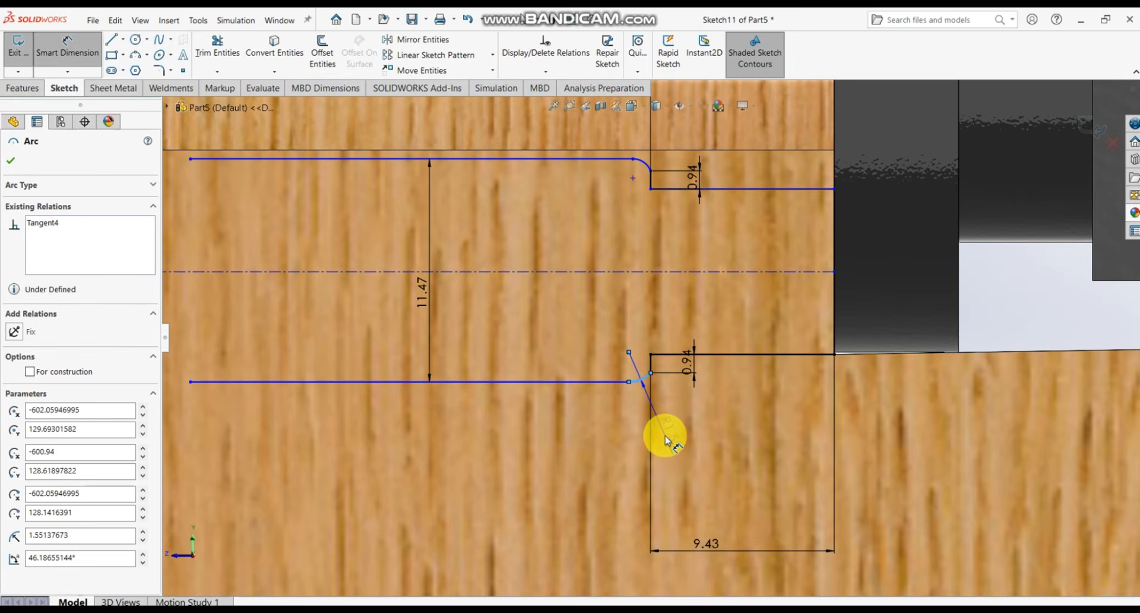
{"action": "left_click", "coordinate": [666, 440]}
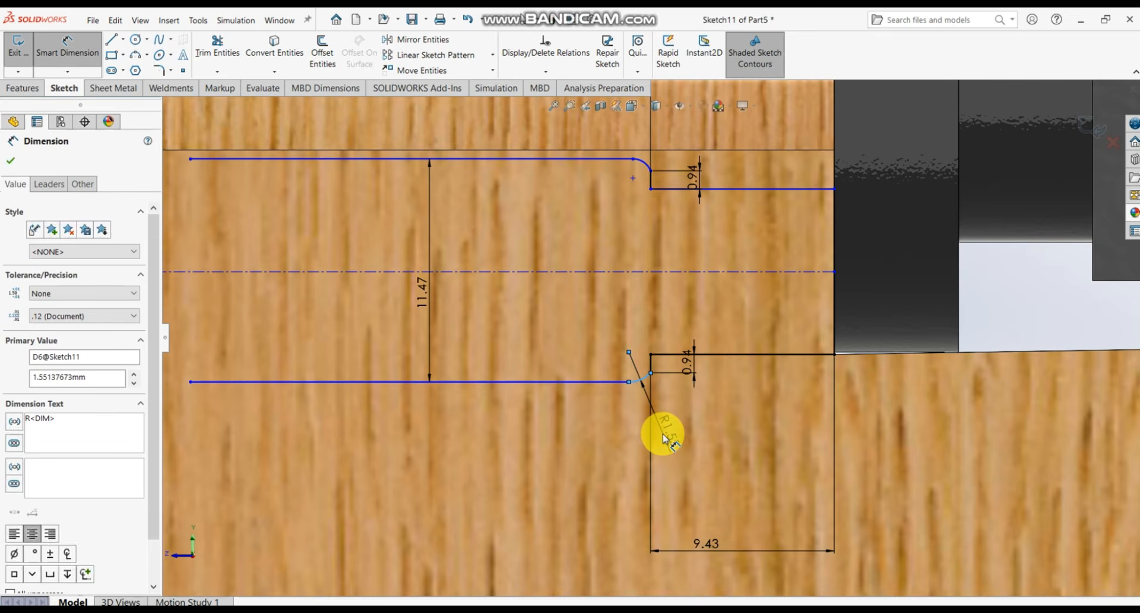
{"action": "type", "text": "2"}
{"action": "key", "text": "Return"}
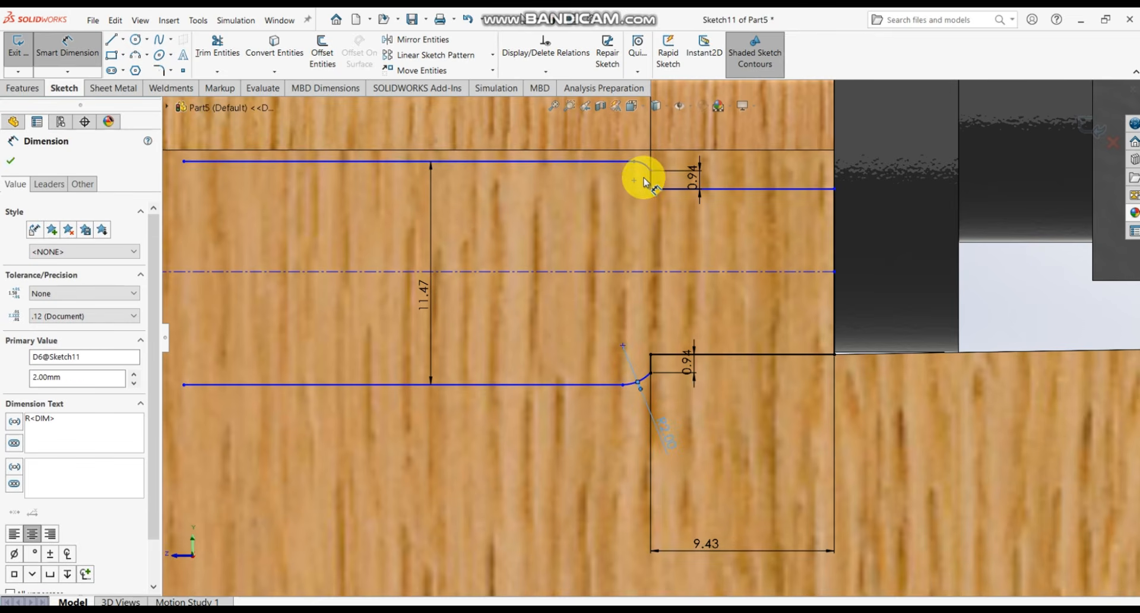
- Dimension the upper corner arc's radius to 2 mm
{"action": "left_click", "coordinate": [645, 167]}
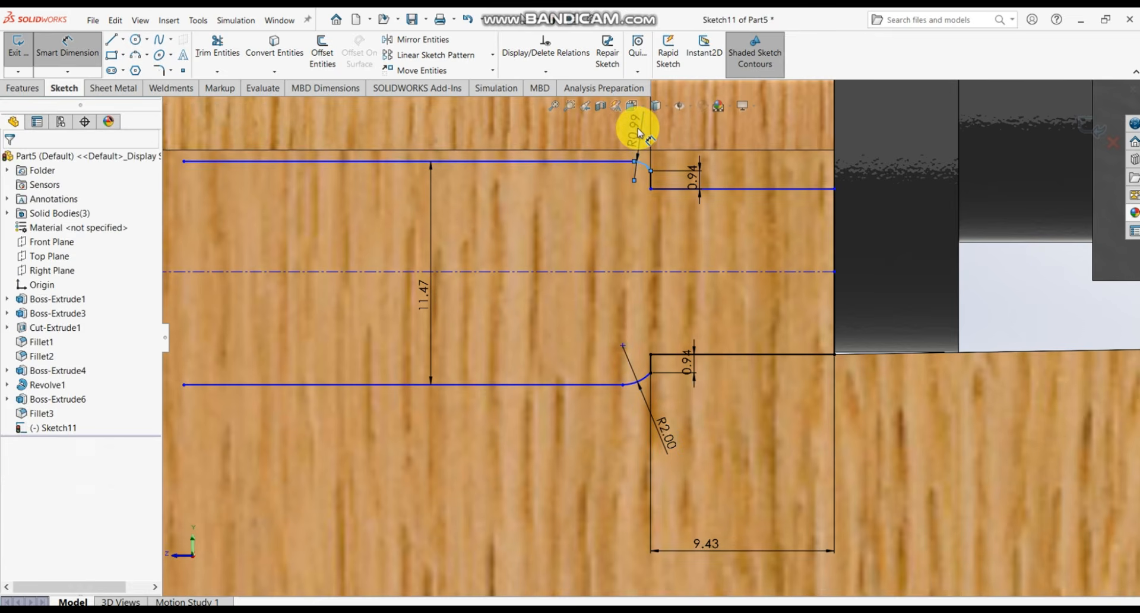
{"action": "left_click", "coordinate": [639, 131]}
{"action": "type", "text": "2"}
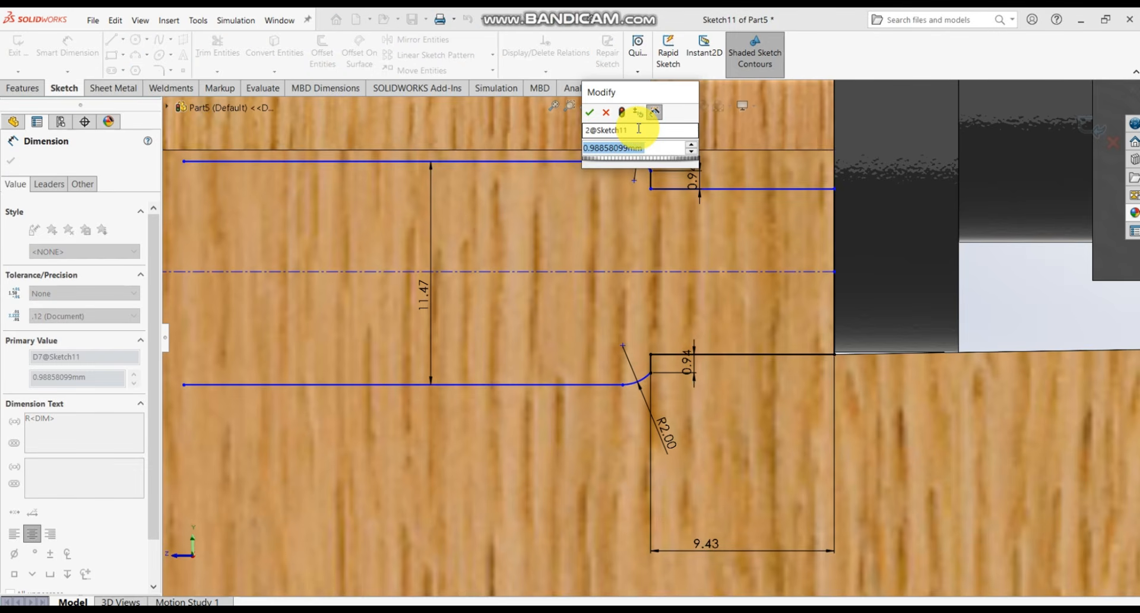
{"action": "type", "text": "2"}
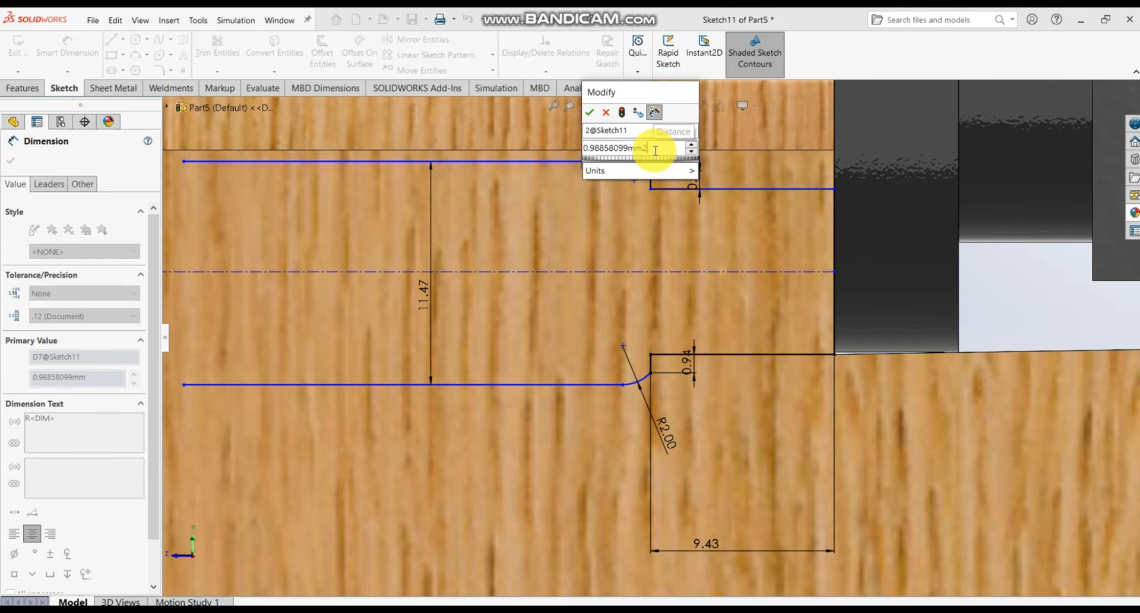
{"action": "left_click_drag", "start_coordinate": [655, 149], "coordinate": [590, 147]}
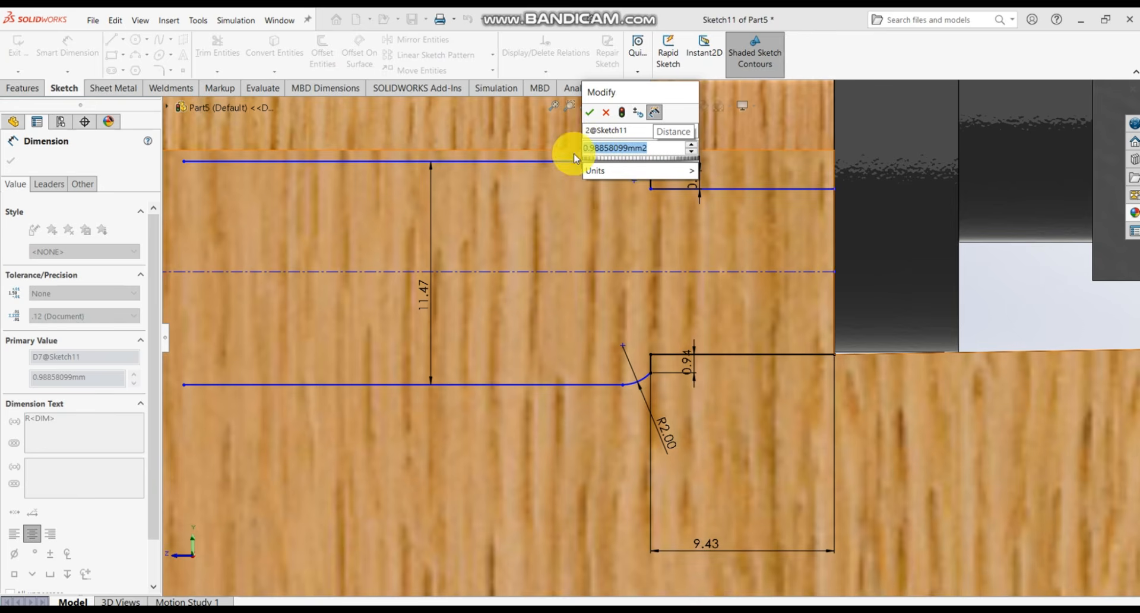
- Set the radius of the small arc at the upper line's inner corner to 2 mm
{"action": "type", "text": "21"}
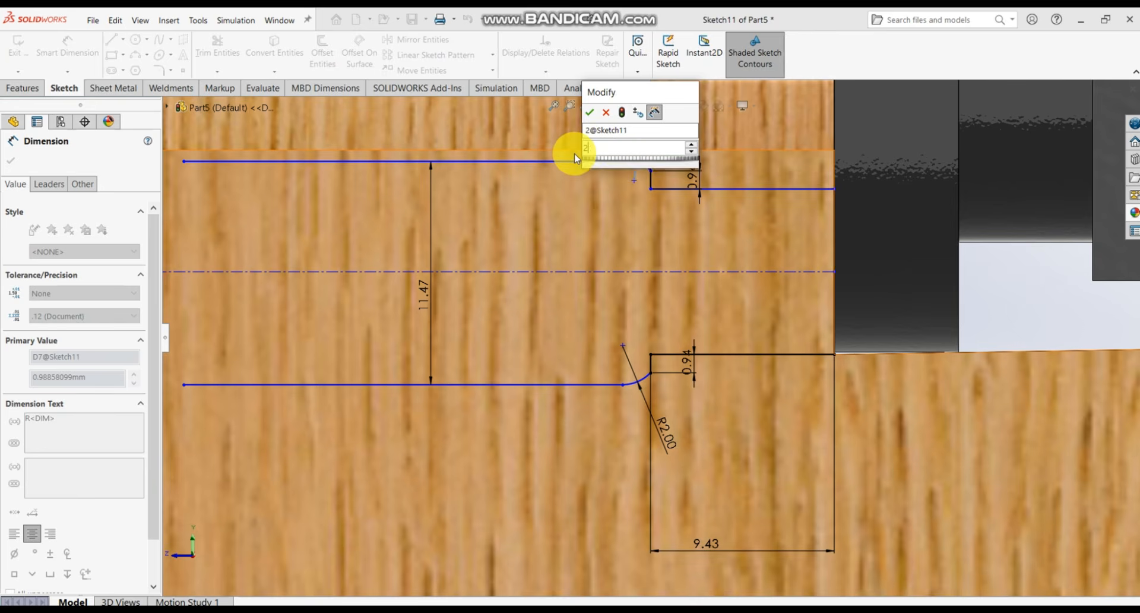
{"action": "key", "text": "Return"}
- Dimension the long upper horizontal line of the profile and set its length to 28.76 mm
{"action": "scroll", "coordinate": [621, 165], "scroll_direction": "up", "scroll_amount": 3}
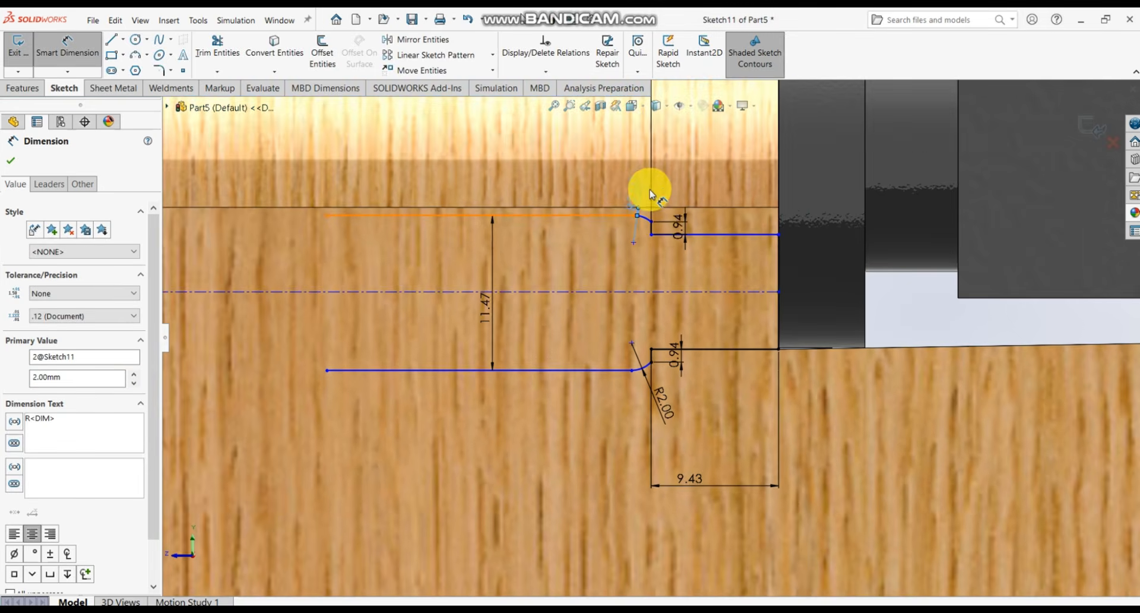
{"action": "scroll", "coordinate": [651, 195], "scroll_direction": "down", "scroll_amount": 3}
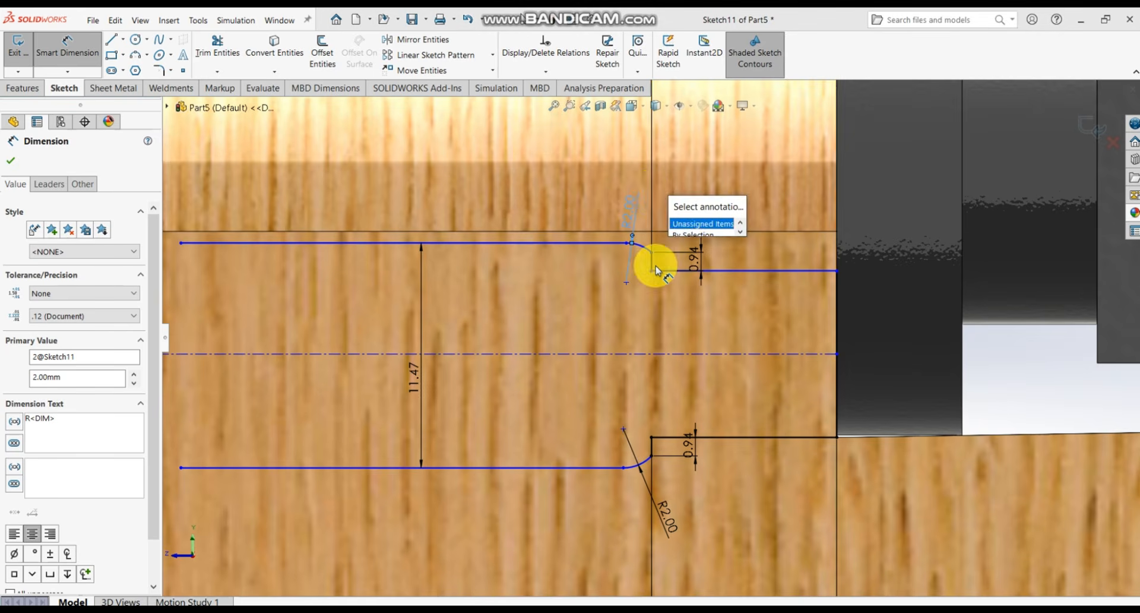
{"action": "scroll", "coordinate": [651, 262], "scroll_direction": "up", "scroll_amount": 3}
{"action": "scroll", "coordinate": [704, 212], "scroll_direction": "up", "scroll_amount": 5}
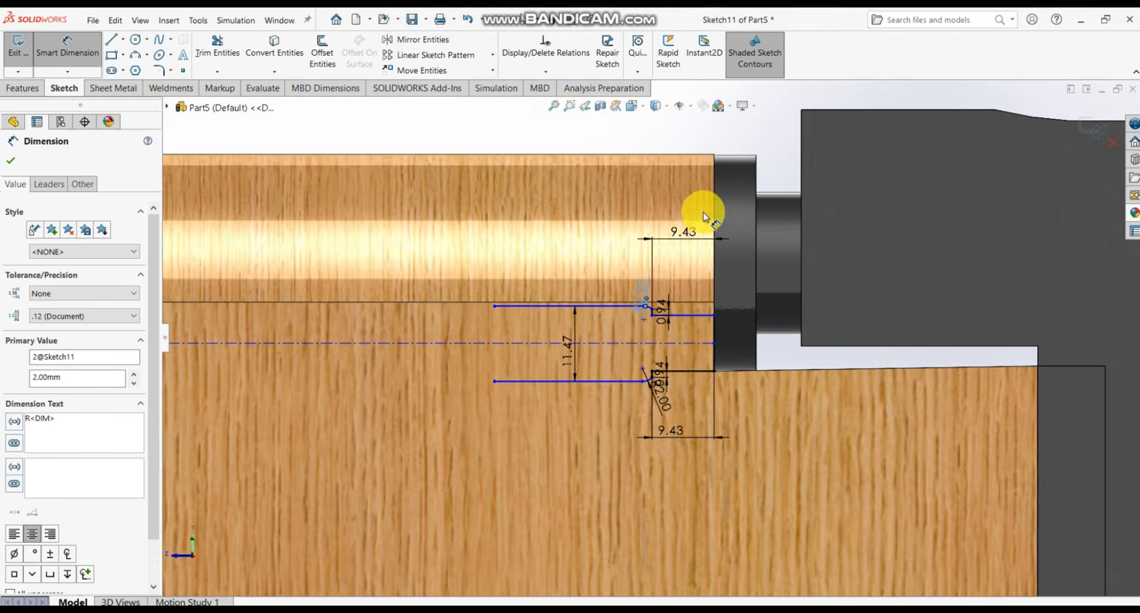
{"action": "scroll", "coordinate": [653, 331], "scroll_direction": "up", "scroll_amount": 2}
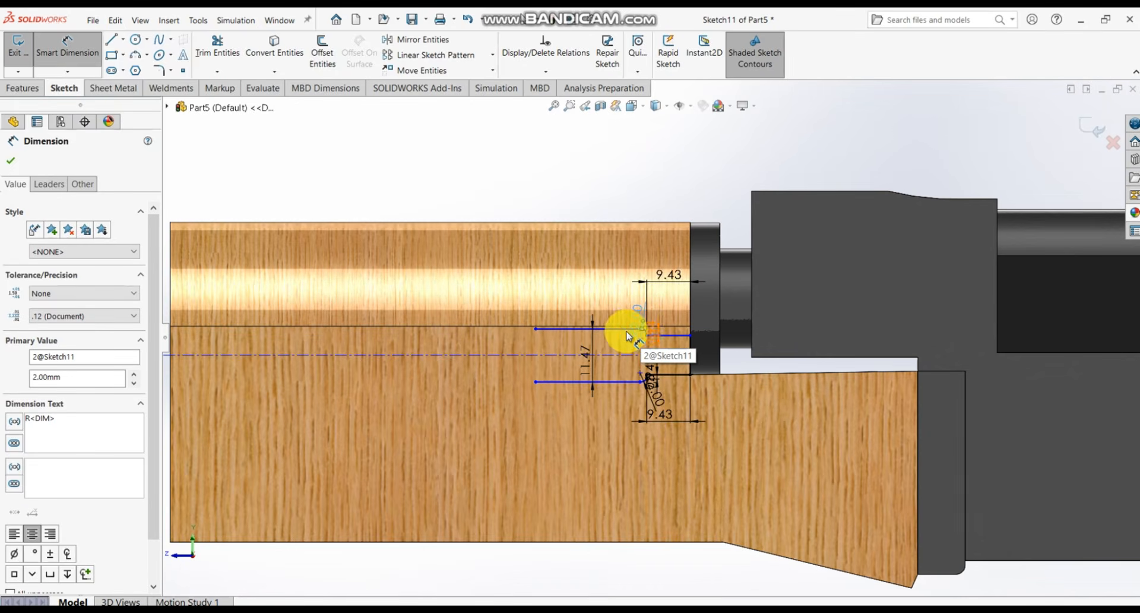
{"action": "scroll", "coordinate": [601, 321], "scroll_direction": "down", "scroll_amount": 2}
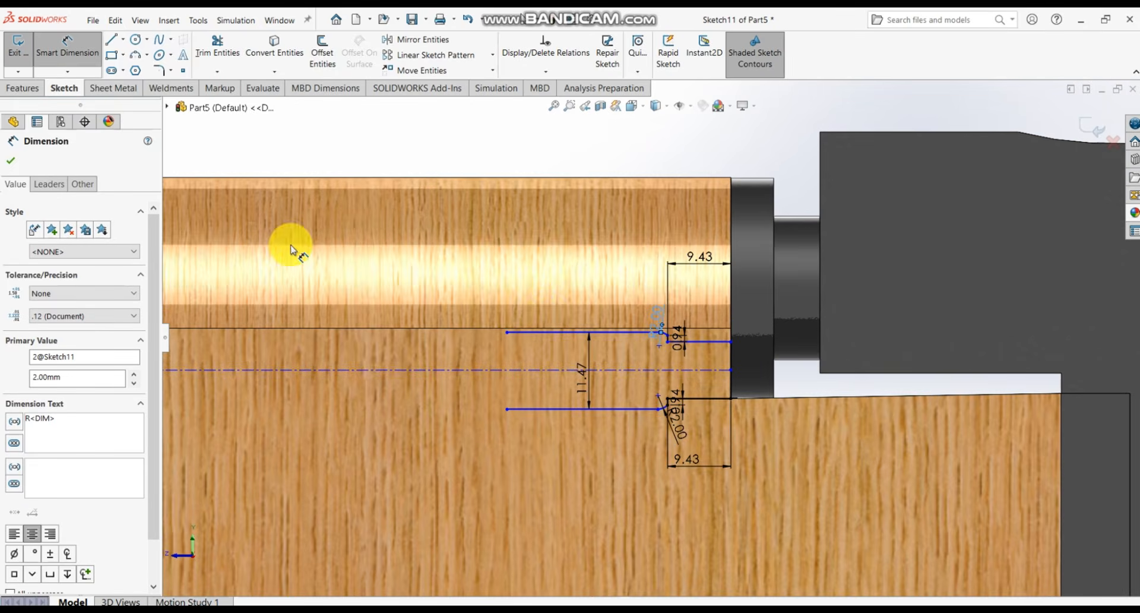
{"action": "left_click", "coordinate": [540, 332]}
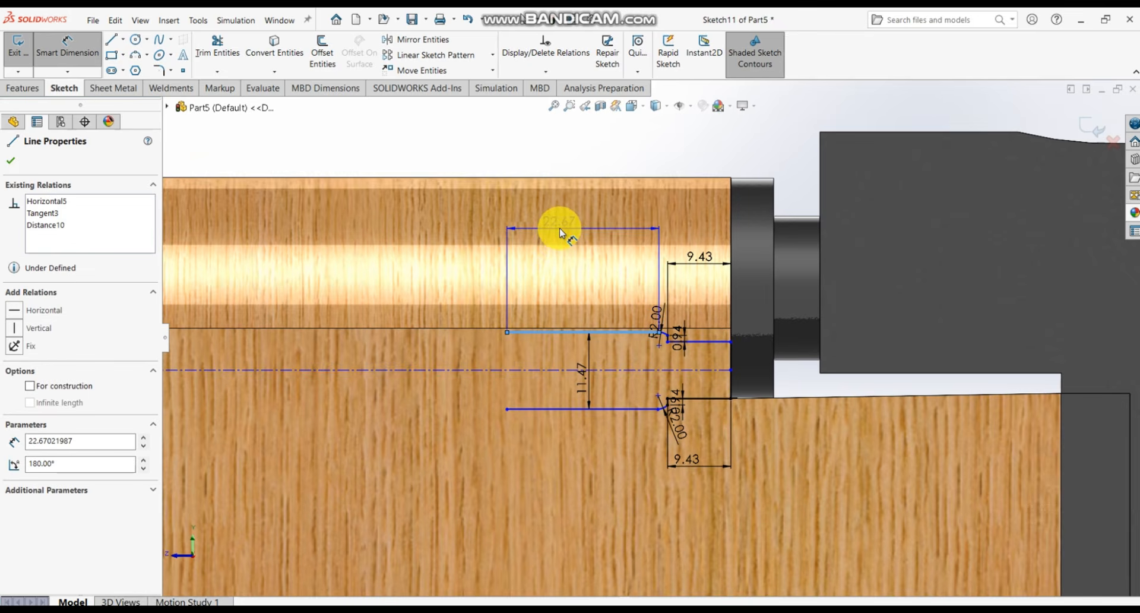
{"action": "left_click", "coordinate": [584, 140]}
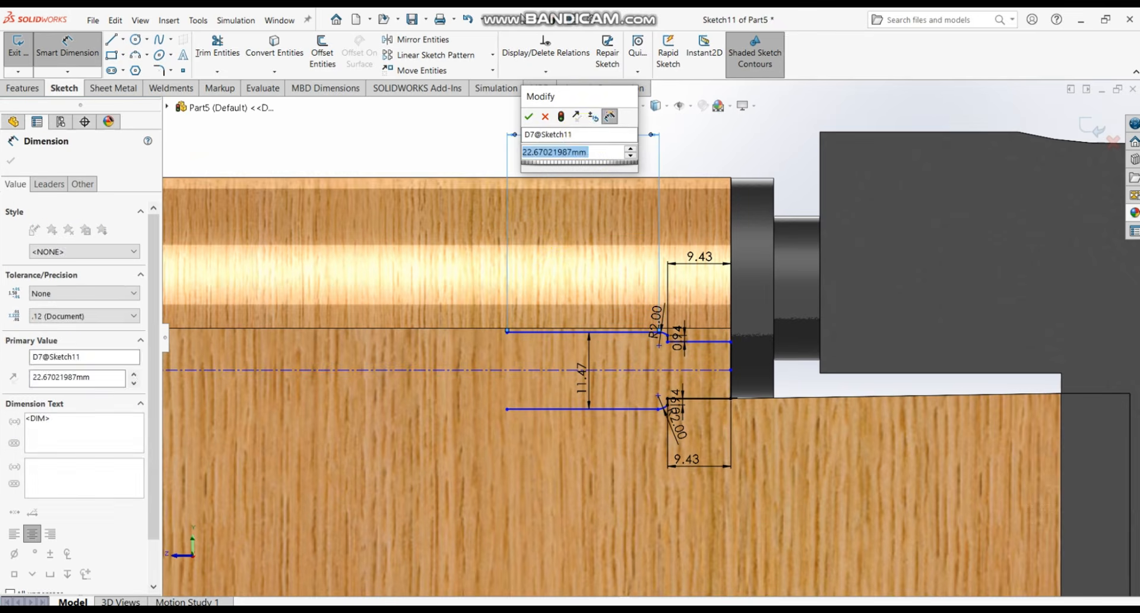
{"action": "type", "text": "28.76"}
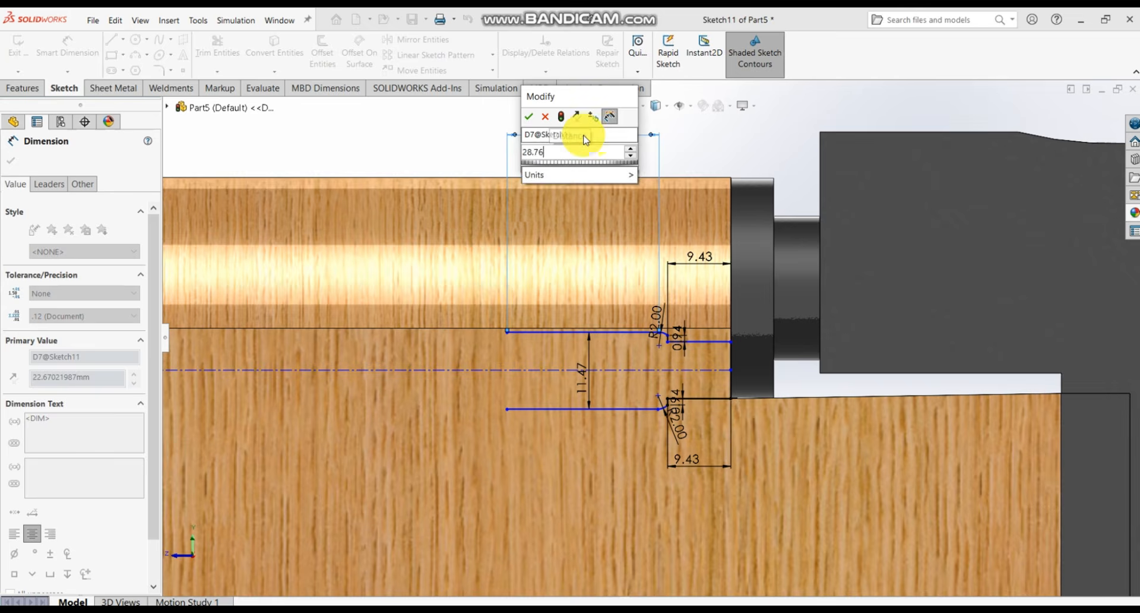
{"action": "key", "text": "Return"}
- Dimension the long lower horizontal line of the profile to a length of 28.76 mm
{"action": "left_click", "coordinate": [586, 416]}
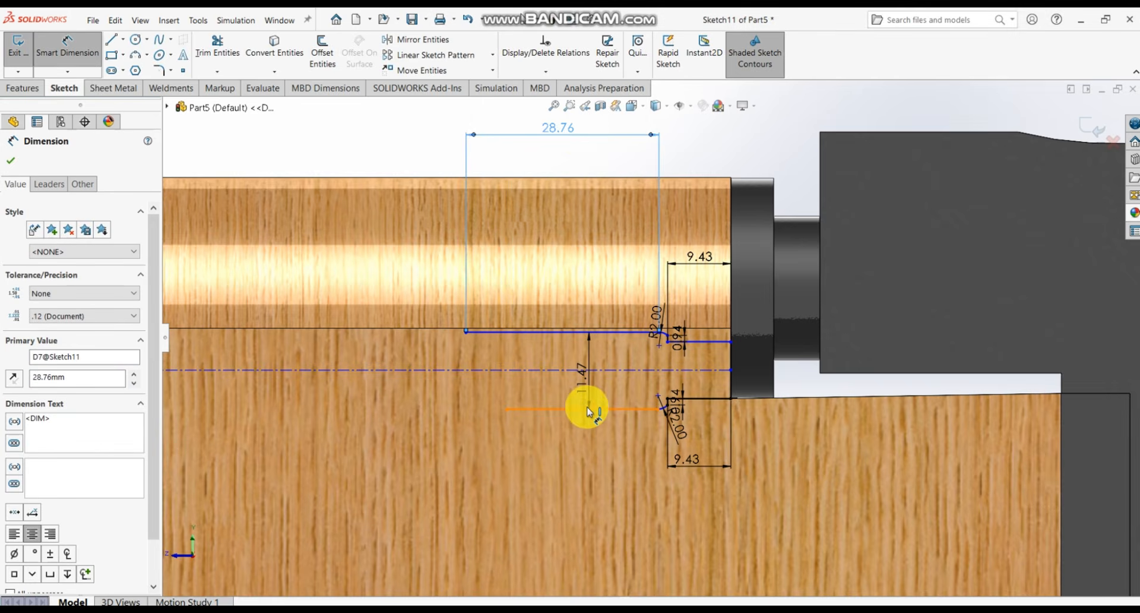
{"action": "left_click", "coordinate": [574, 478]}
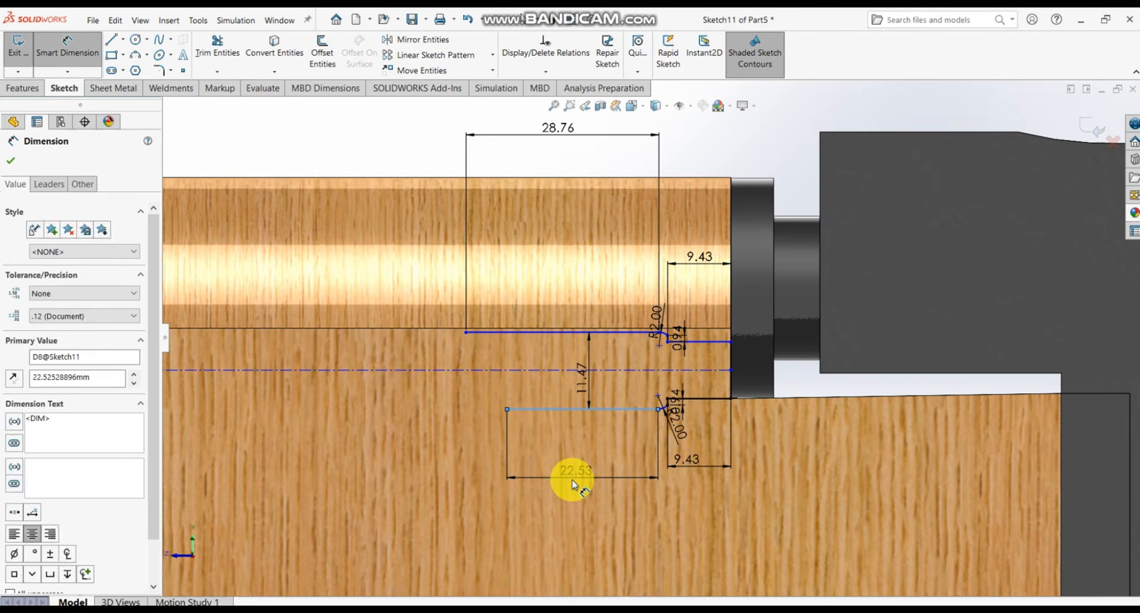
{"action": "type", "text": "28.76"}
{"action": "key", "text": "Return"}
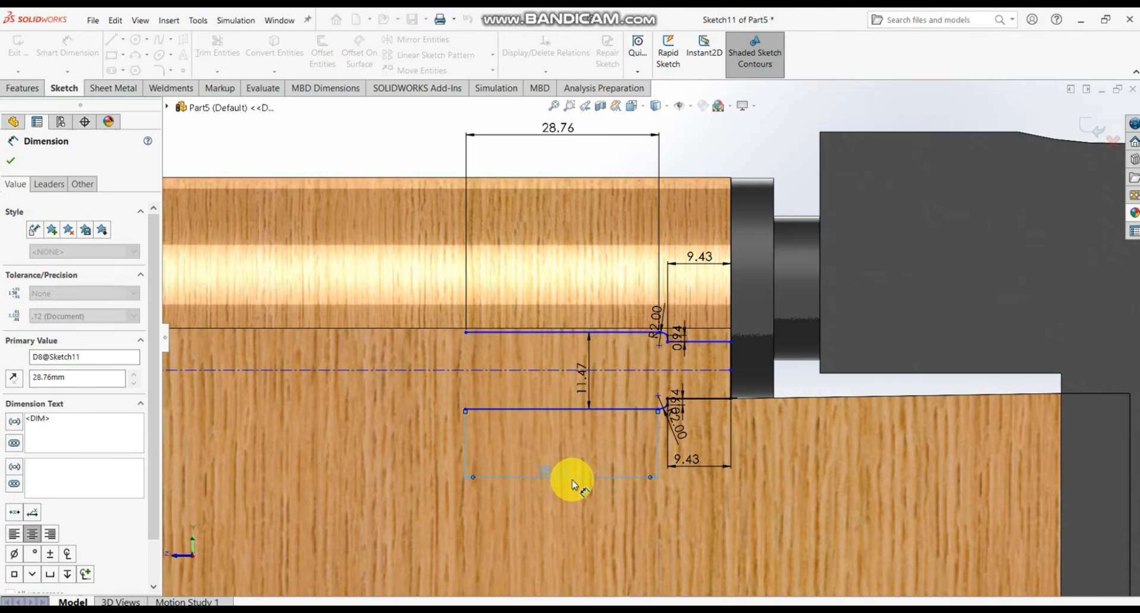
{"action": "key", "text": "Escape"}
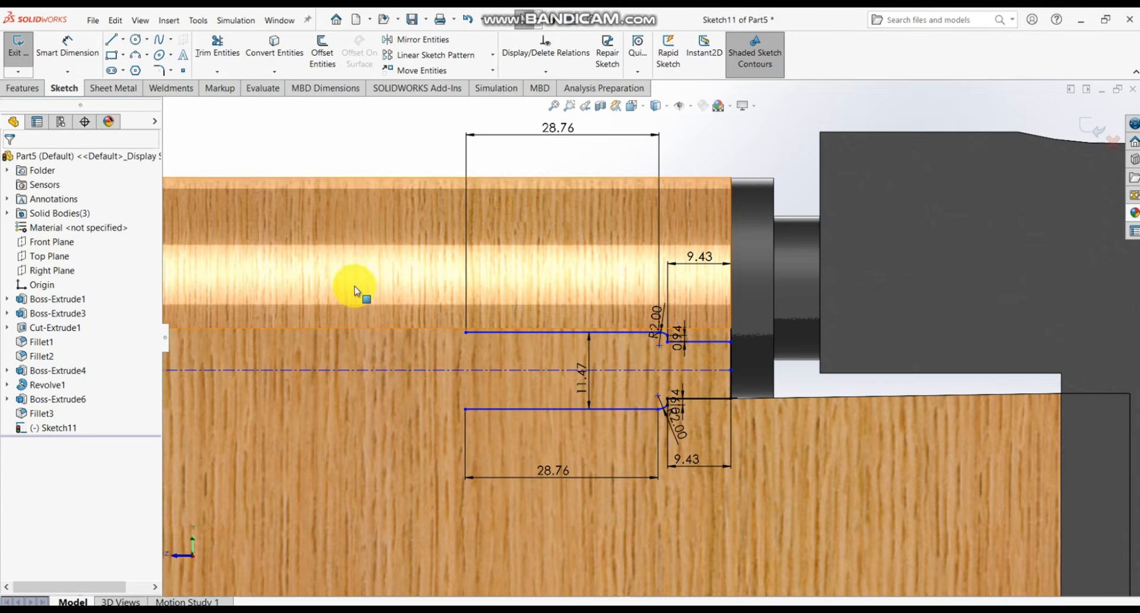
{"action": "left_click", "coordinate": [111, 39]}
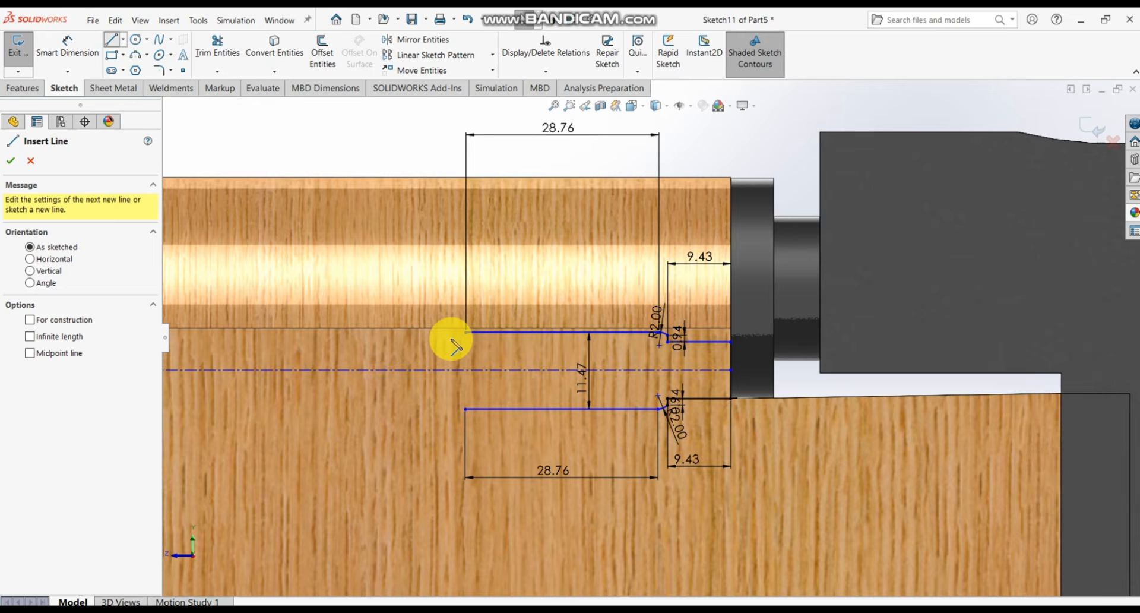
{"action": "left_click", "coordinate": [467, 409]}
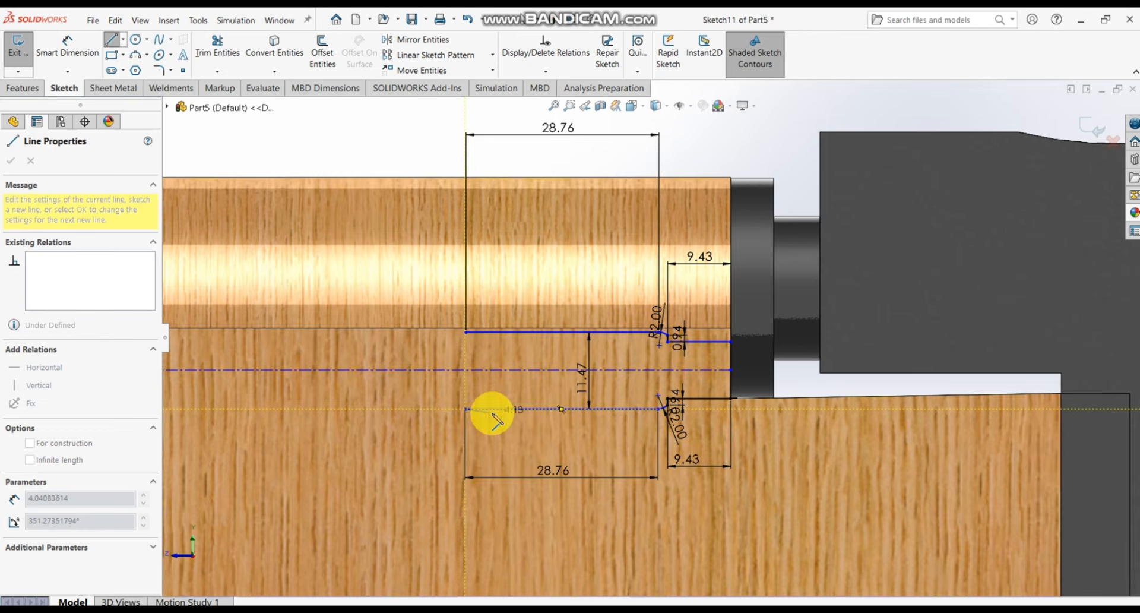
{"action": "key", "text": "Escape"}
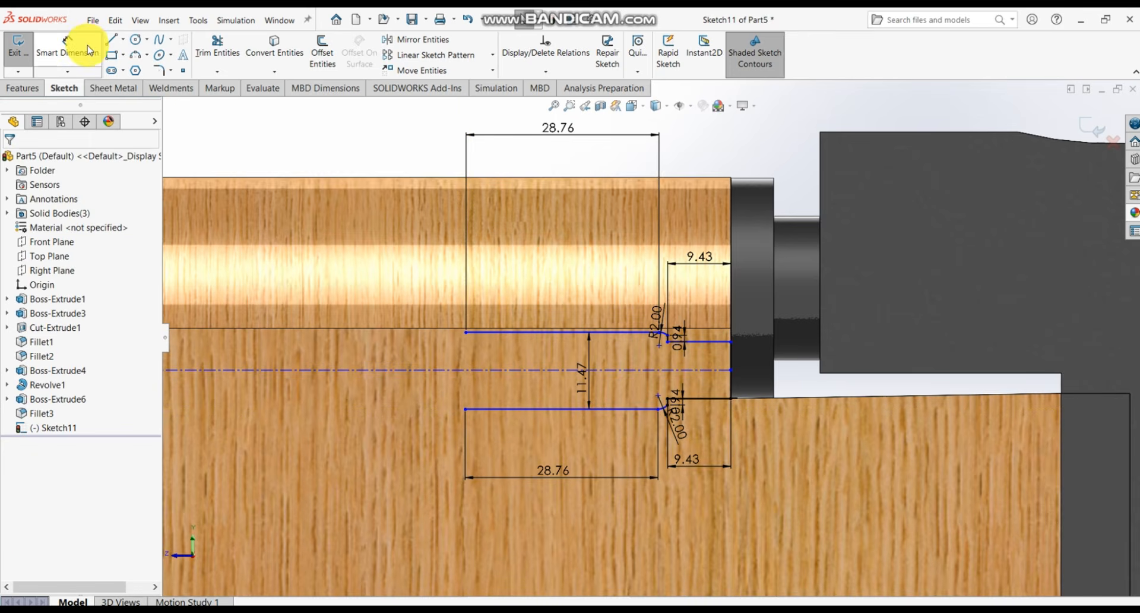
- Draw three-point arcs curving inward from the open ends of both long lines, with radii of about 1.8 mm below and 1.9 mm above
{"action": "left_click", "coordinate": [147, 55]}
{"action": "left_click", "coordinate": [151, 107]}
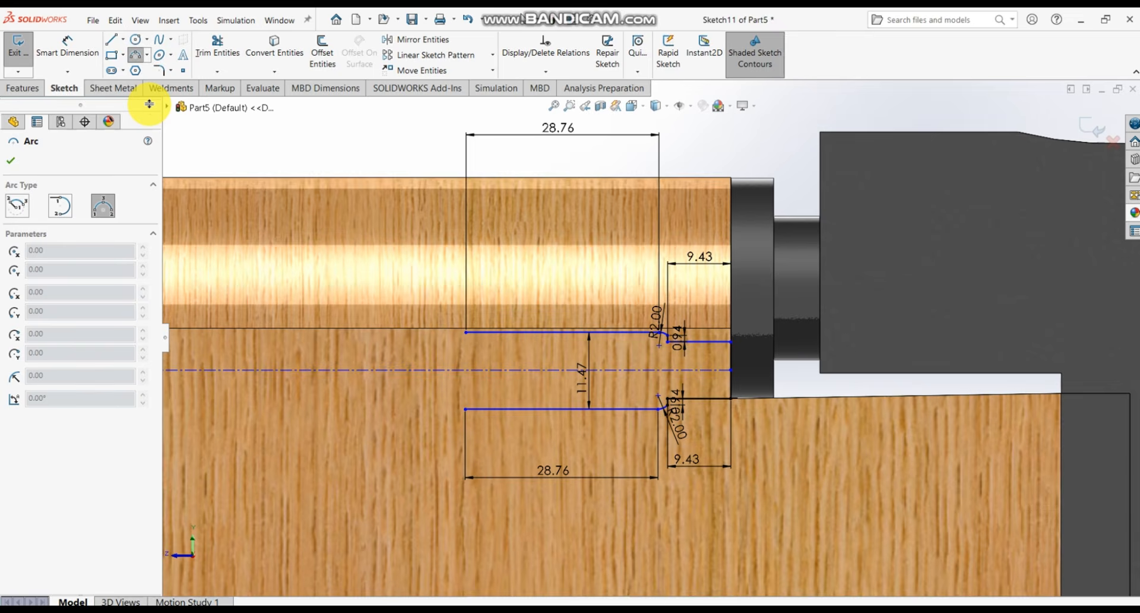
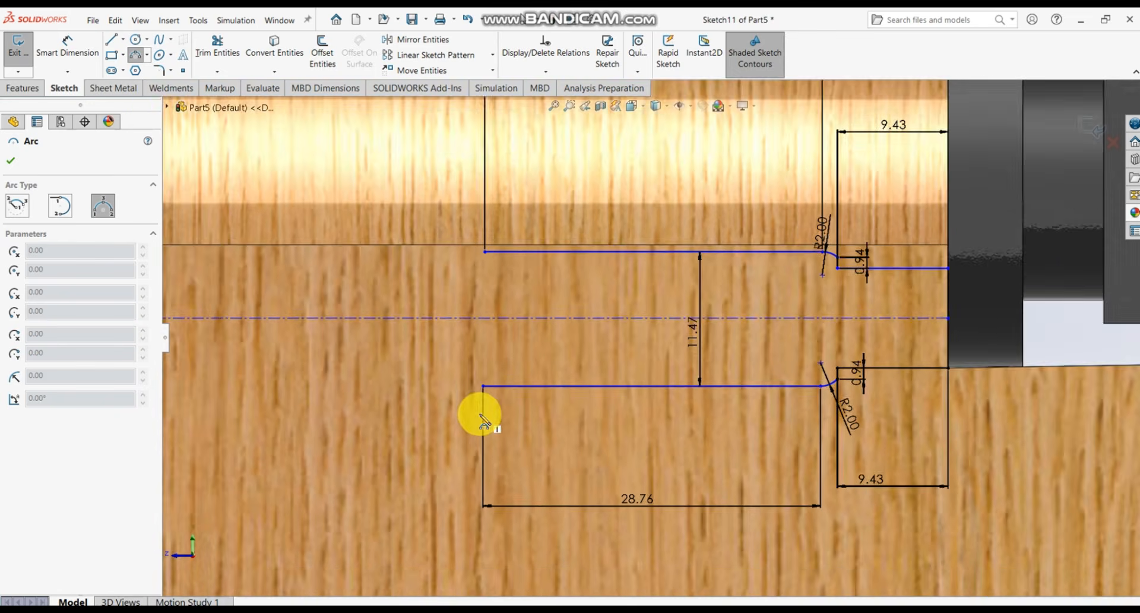
{"action": "scroll", "coordinate": [481, 414], "scroll_direction": "down", "scroll_amount": 3}
{"action": "left_click", "coordinate": [493, 376]}
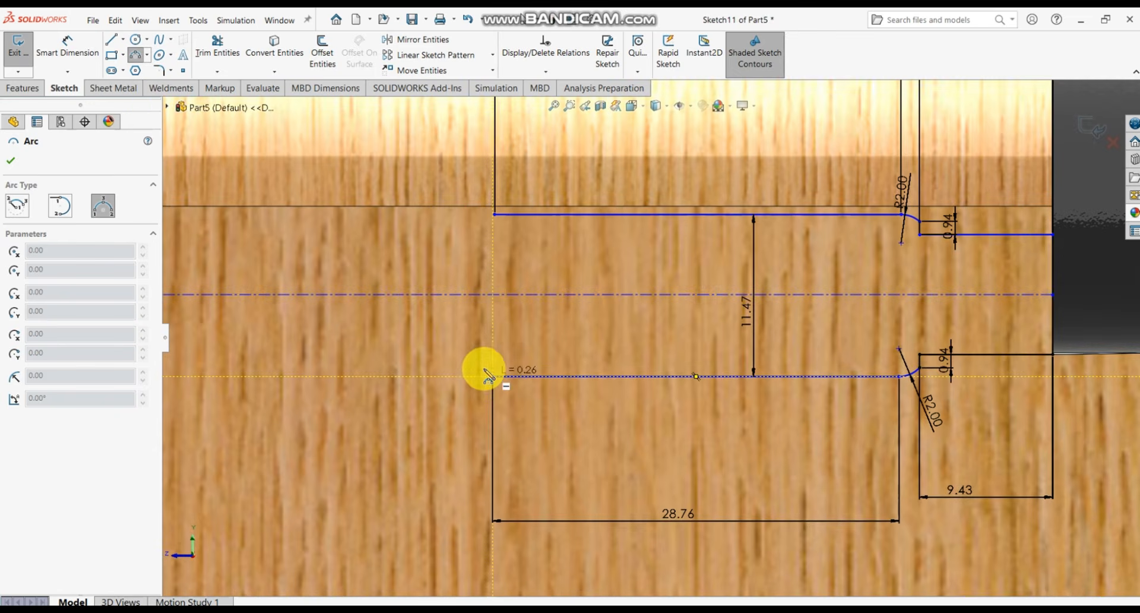
{"action": "left_click", "coordinate": [476, 344]}
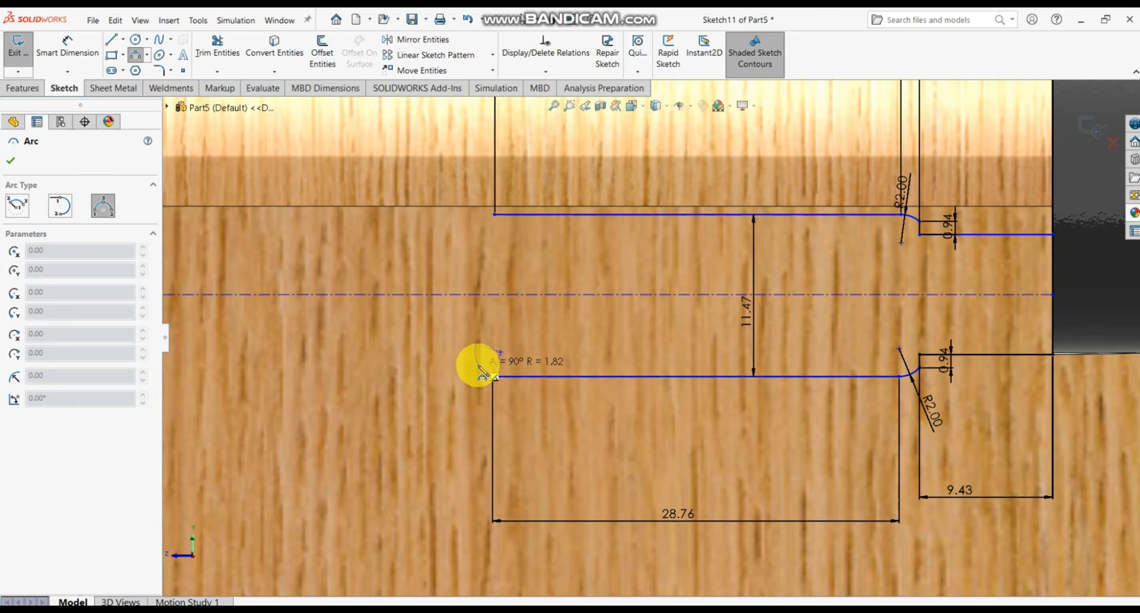
{"action": "left_click", "coordinate": [479, 363]}
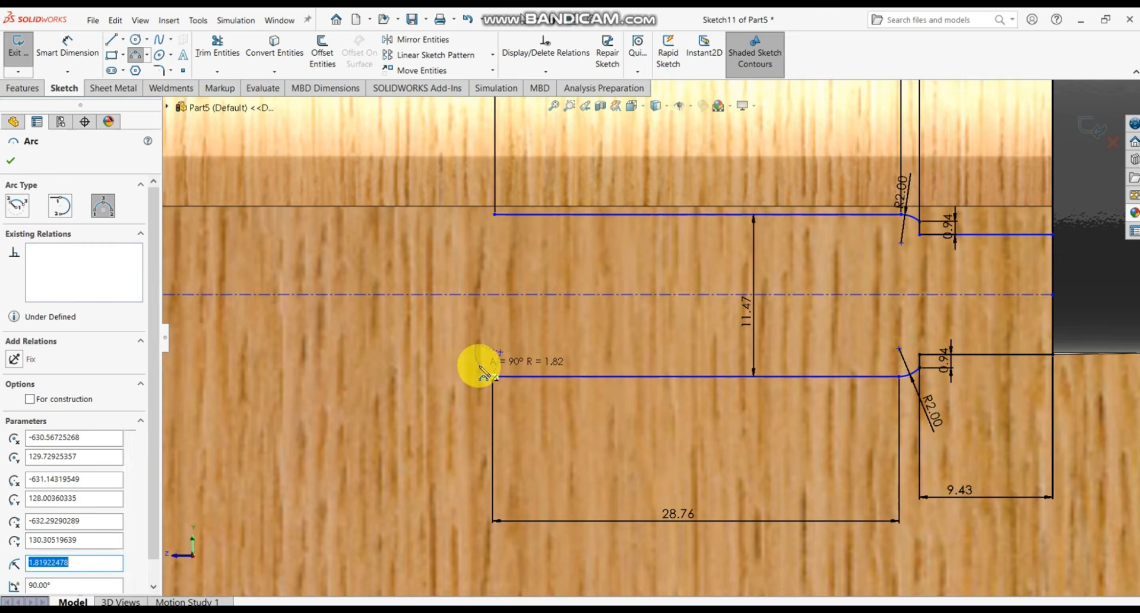
{"action": "left_click", "coordinate": [494, 214]}
{"action": "left_click", "coordinate": [480, 251]}
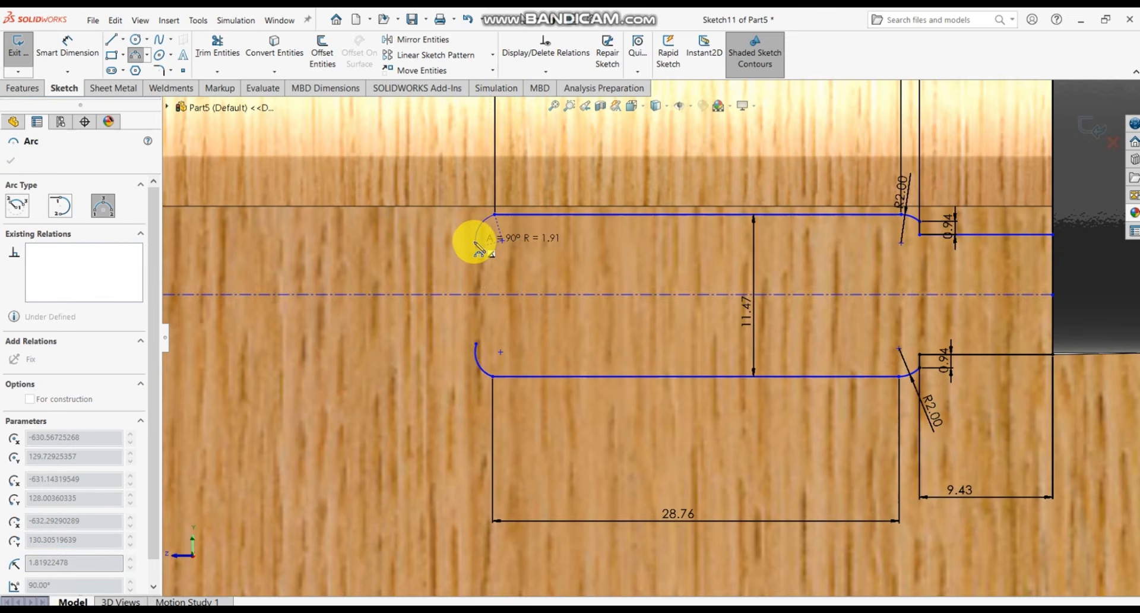
{"action": "left_click", "coordinate": [478, 242]}
{"action": "key", "text": "Escape"}
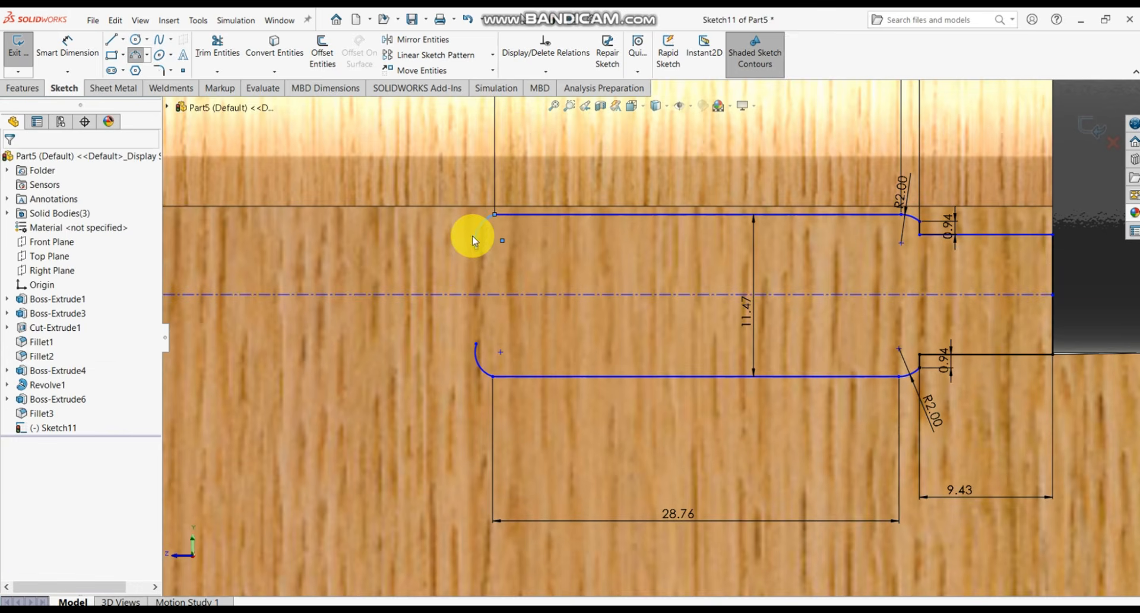
- Draw a short vertical line from each end arc's free end toward the centerline, leaving a gap between the two lines
{"action": "left_click", "coordinate": [112, 40]}
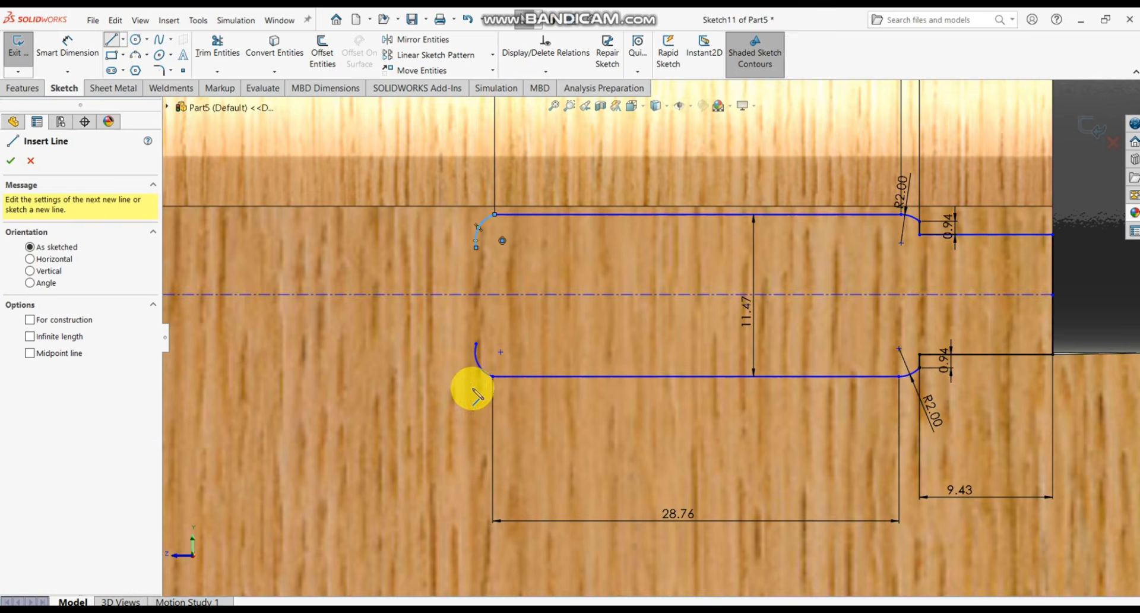
{"action": "left_click", "coordinate": [477, 346]}
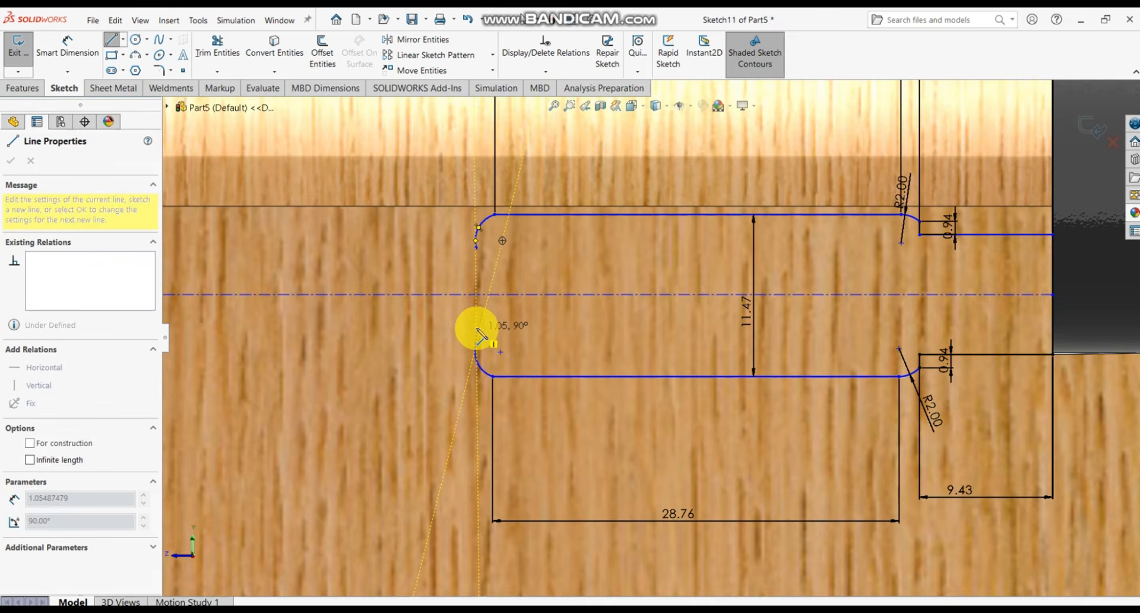
{"action": "left_click", "coordinate": [476, 319]}
{"action": "key", "text": "Escape"}
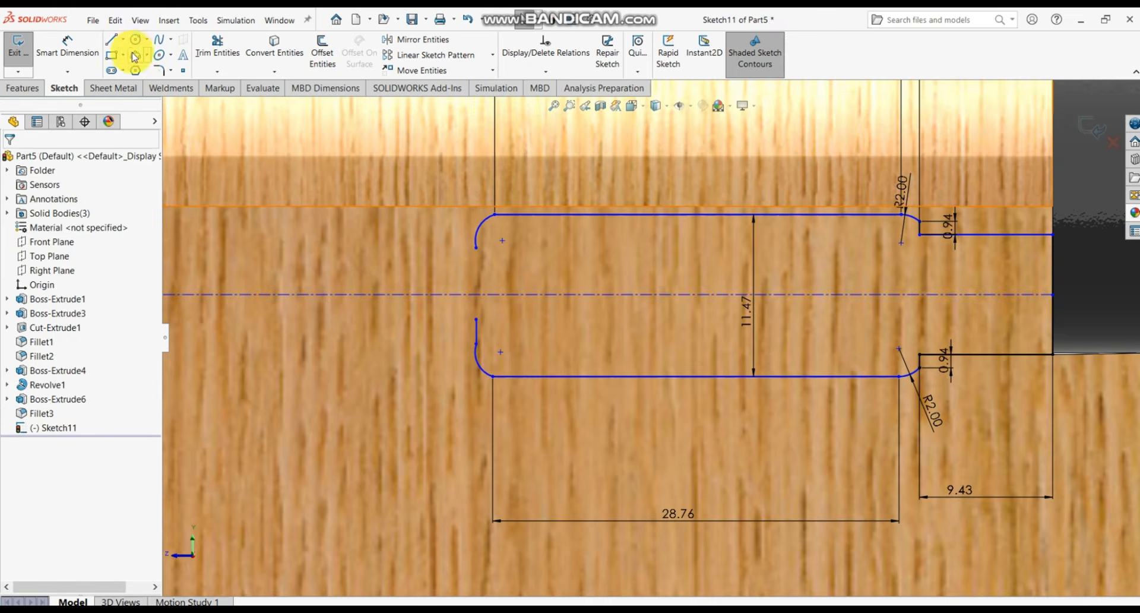
{"action": "left_click", "coordinate": [111, 40]}
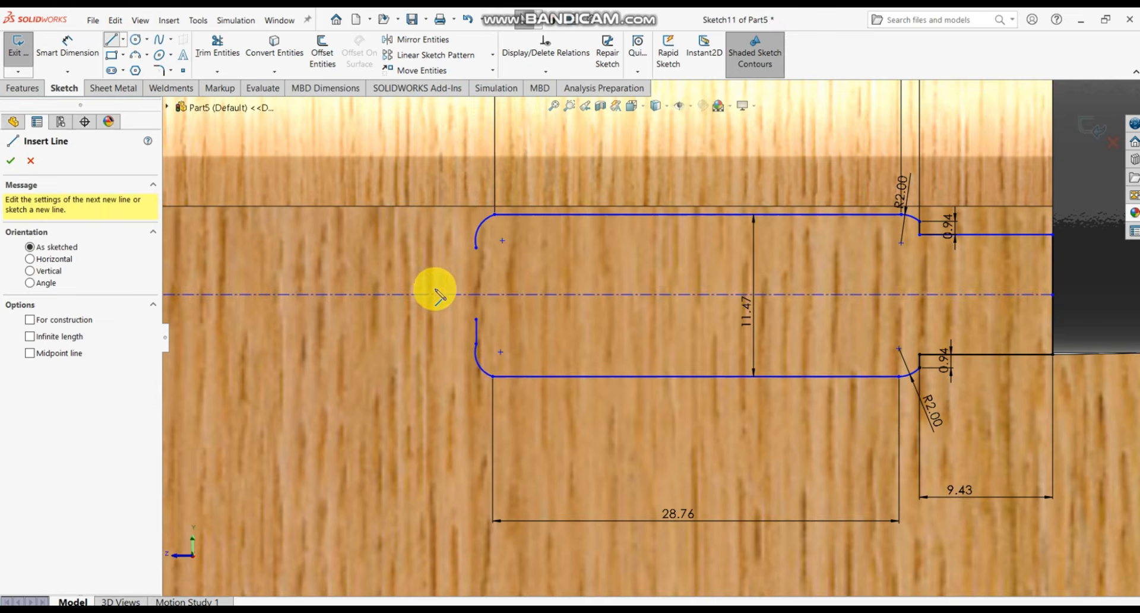
{"action": "left_click", "coordinate": [475, 245]}
{"action": "left_click", "coordinate": [477, 276]}
{"action": "key", "text": "Escape"}
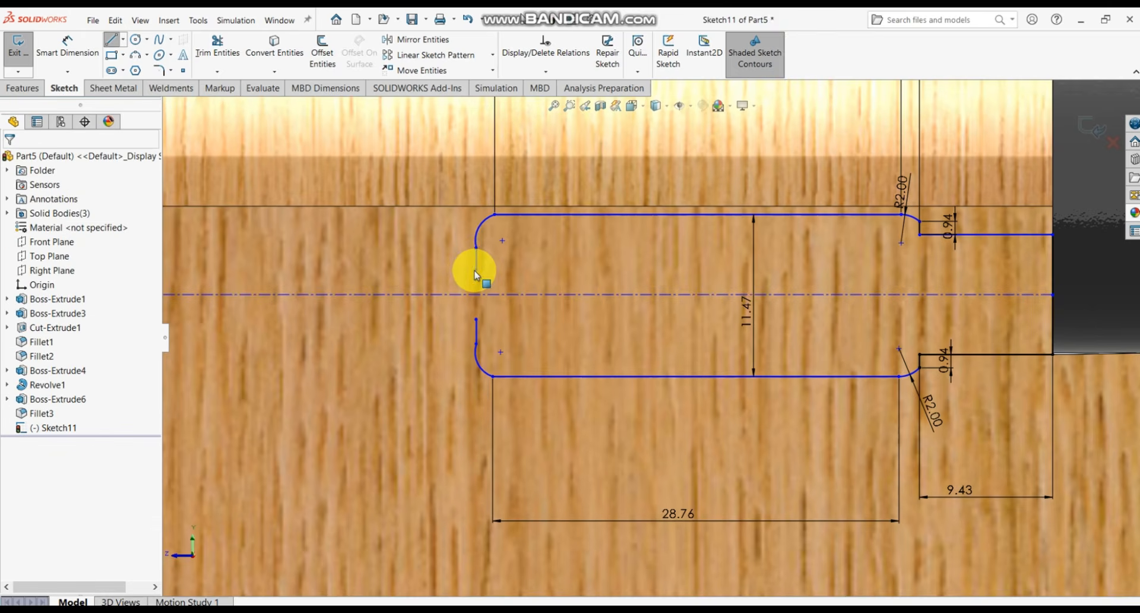
- Make the upper and lower end arcs tangent to their adjoining long horizontal lines
{"action": "left_click", "coordinate": [487, 224]}
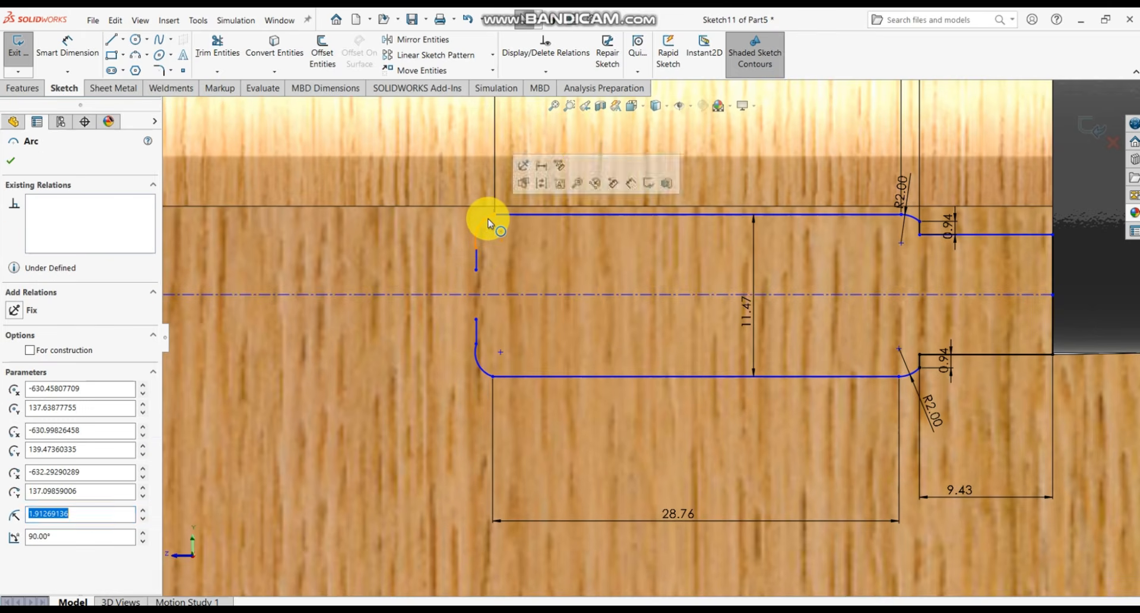
{"action": "left_click", "coordinate": [509, 215], "text": "ctrl"}
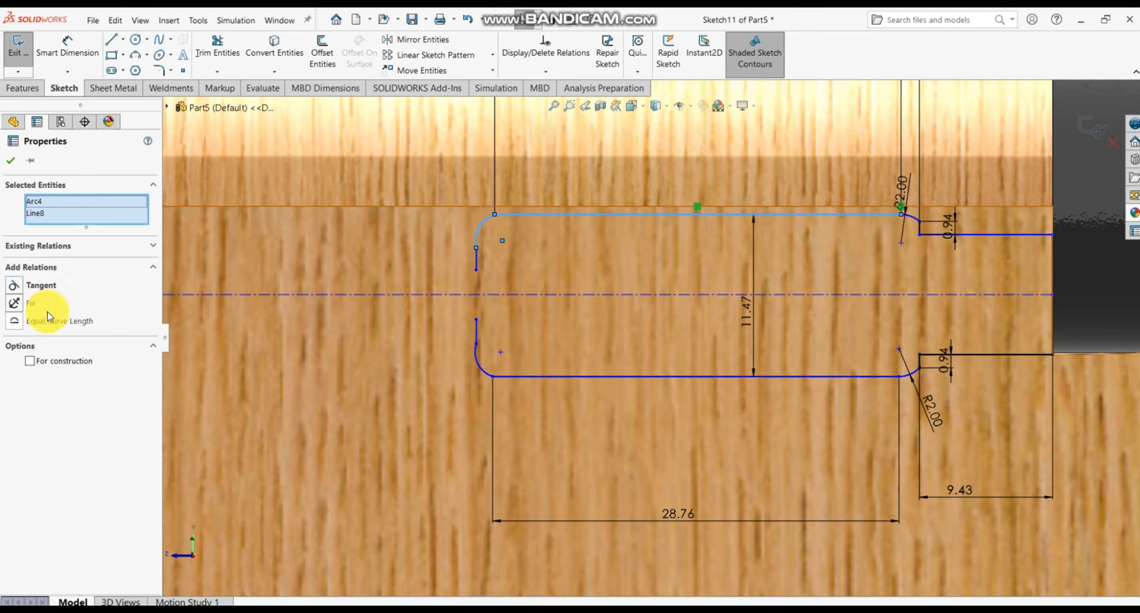
{"action": "left_click", "coordinate": [12, 287]}
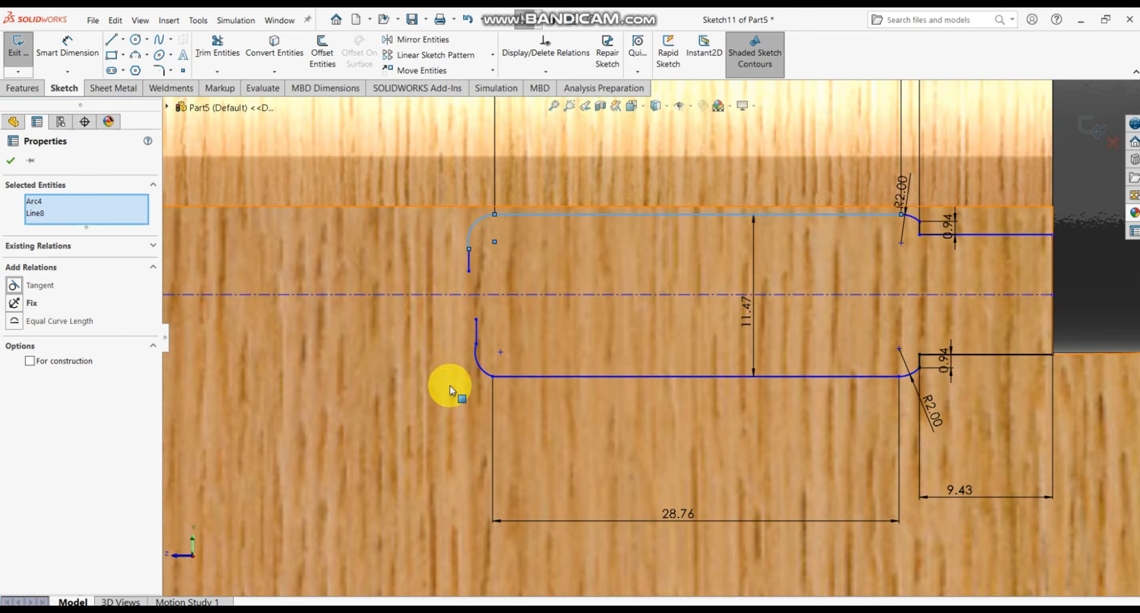
{"action": "left_click", "coordinate": [476, 360]}
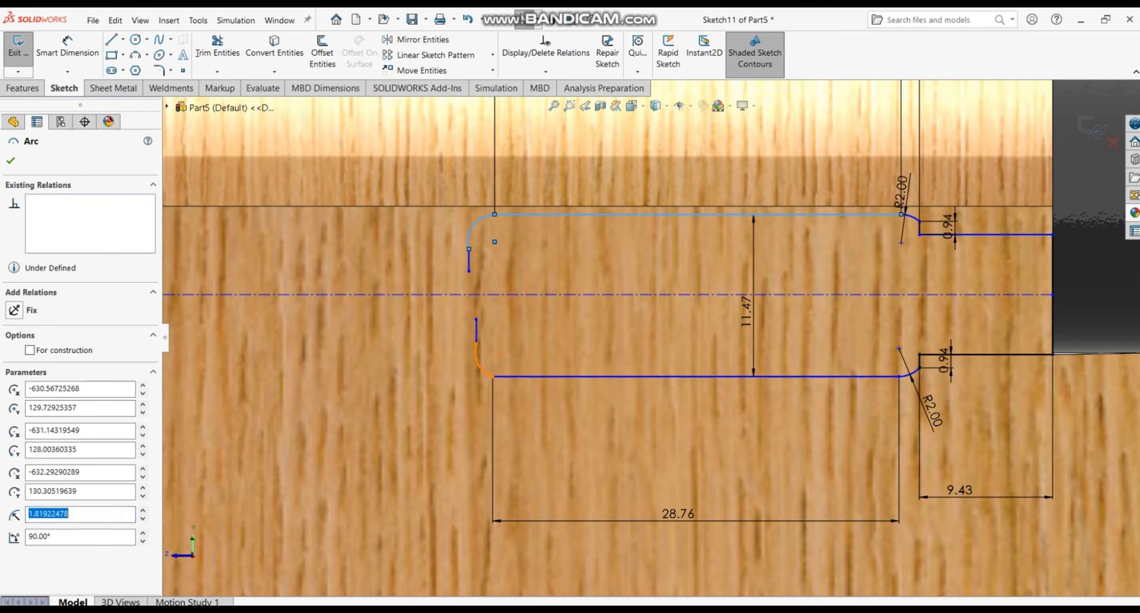
{"action": "left_click", "coordinate": [505, 378], "text": "ctrl"}
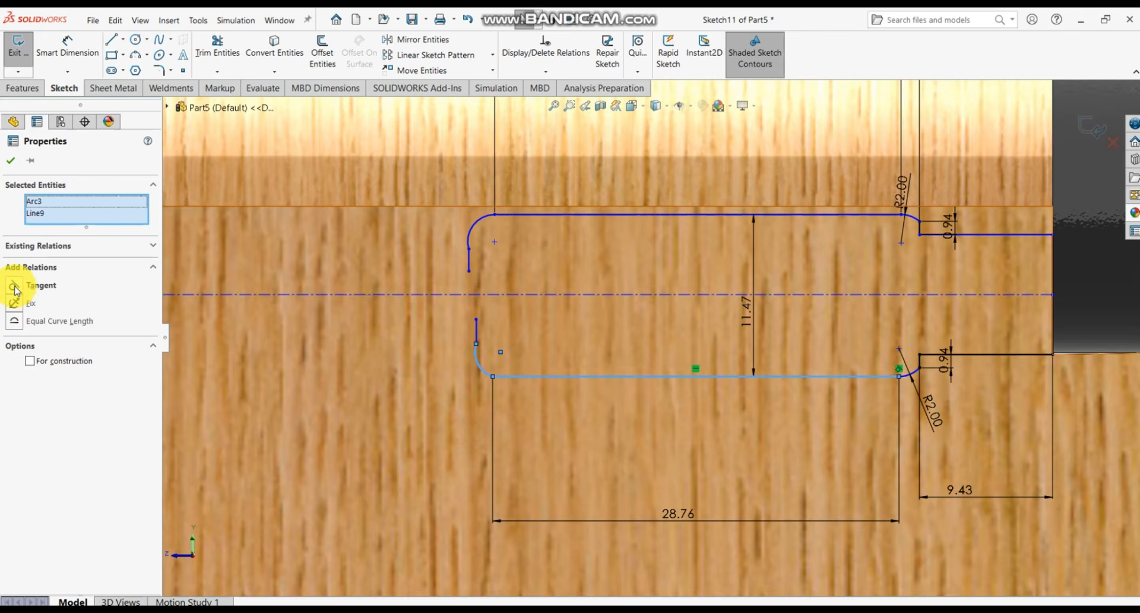
{"action": "left_click", "coordinate": [14, 287]}
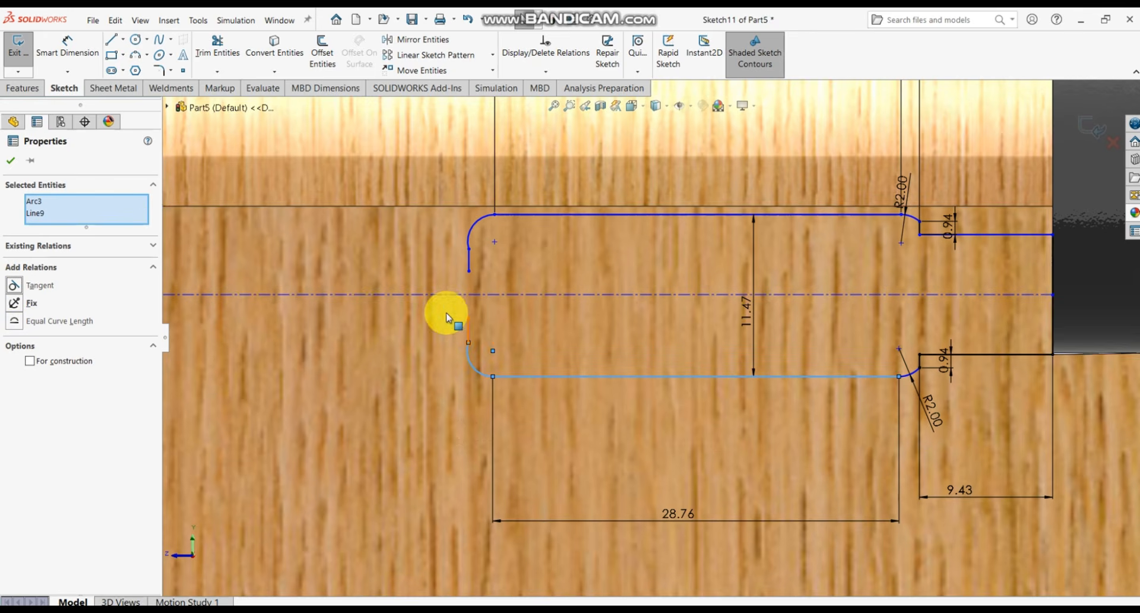
- Make the upper and lower end arcs tangent to the short vertical lines that continue them toward the centerline
{"action": "left_click", "coordinate": [468, 261]}
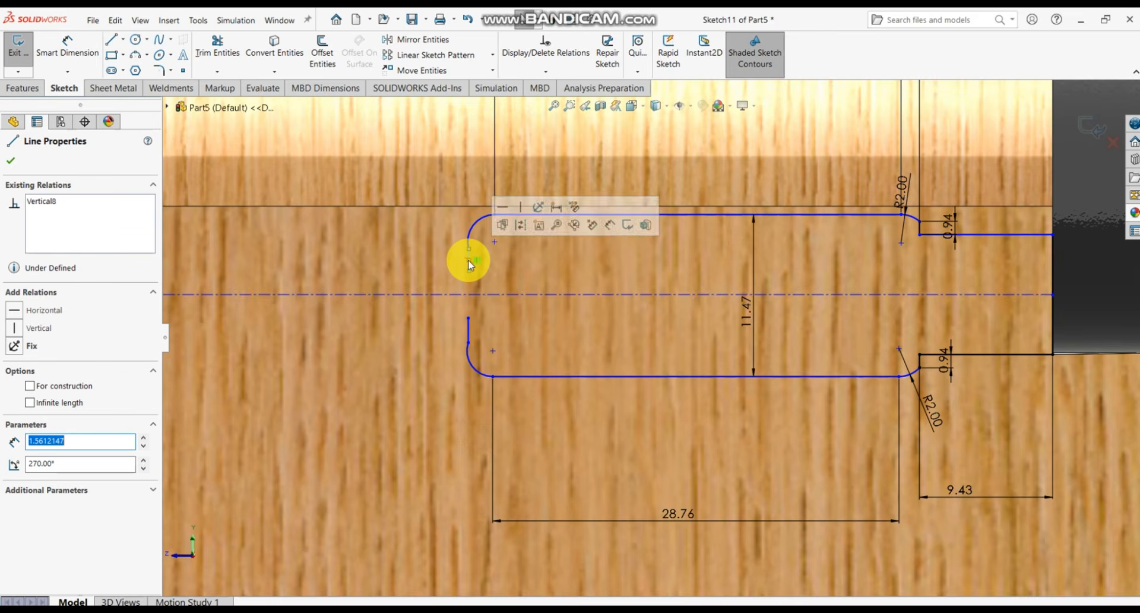
{"action": "left_click", "coordinate": [468, 243], "text": "ctrl"}
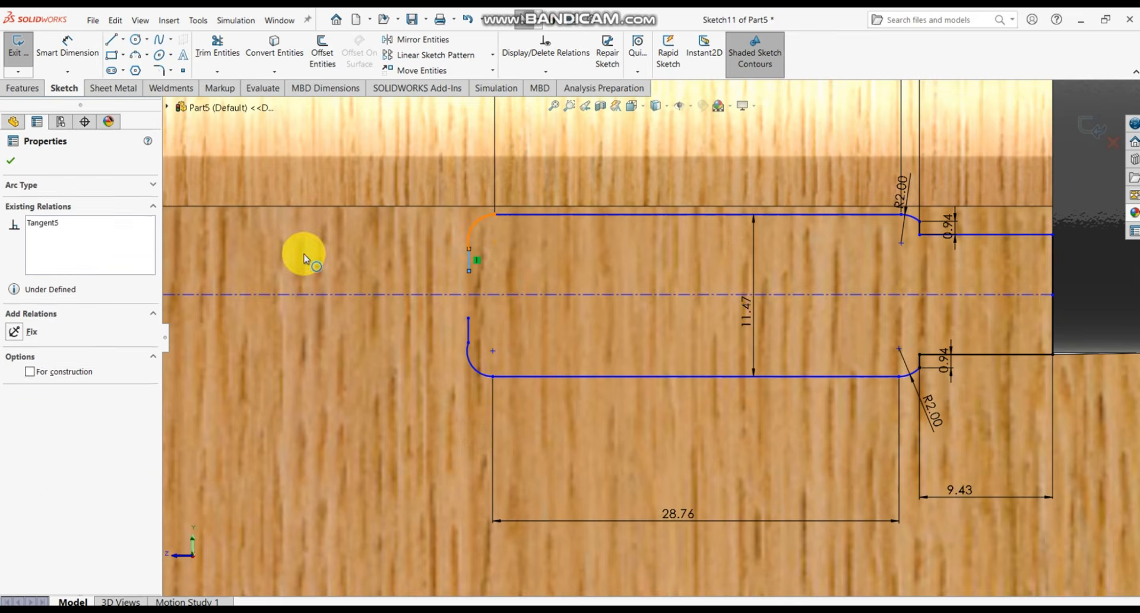
{"action": "left_click", "coordinate": [19, 287]}
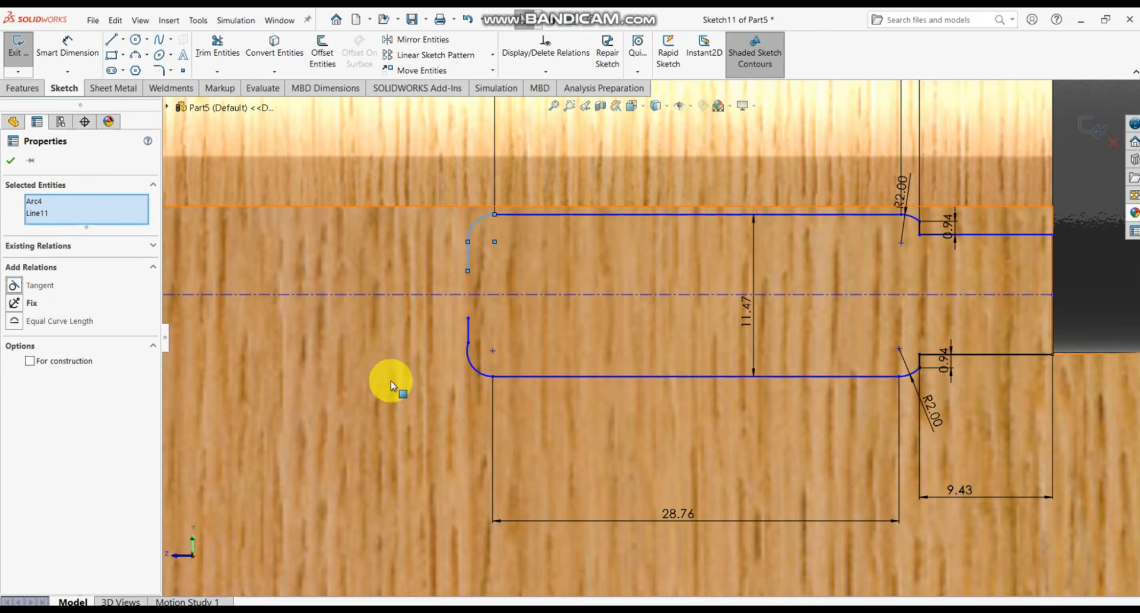
{"action": "left_click", "coordinate": [469, 337]}
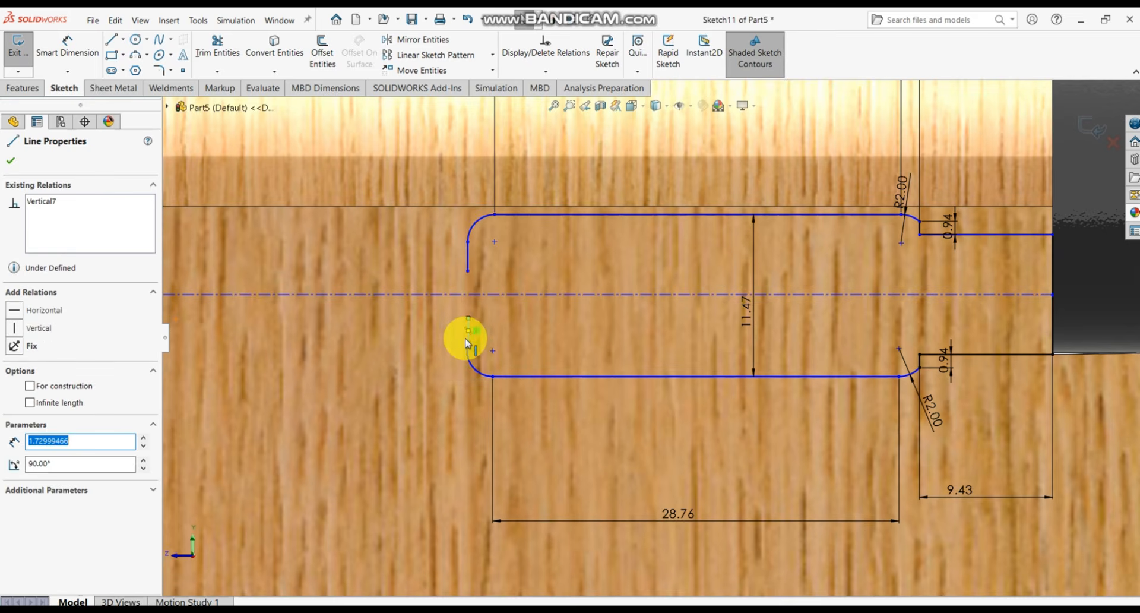
{"action": "left_click", "coordinate": [466, 357], "text": "ctrl"}
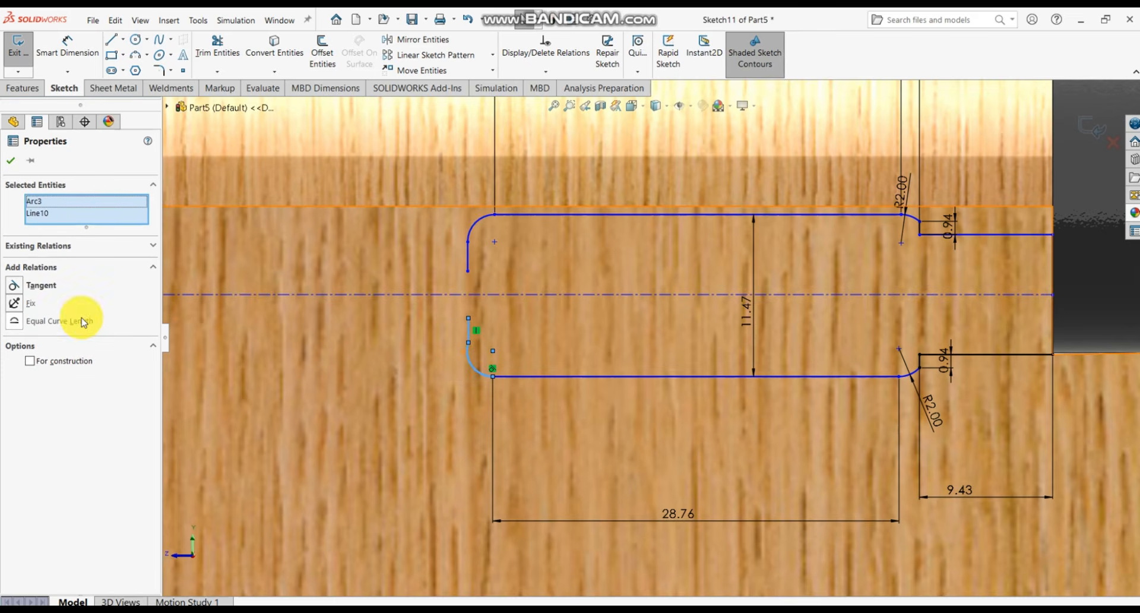
- Draw a horizontal line about 26 mm long outward from the free end of the upper short vertical line, above the centerline
{"action": "scroll", "coordinate": [427, 344], "scroll_direction": "up", "scroll_amount": 5}
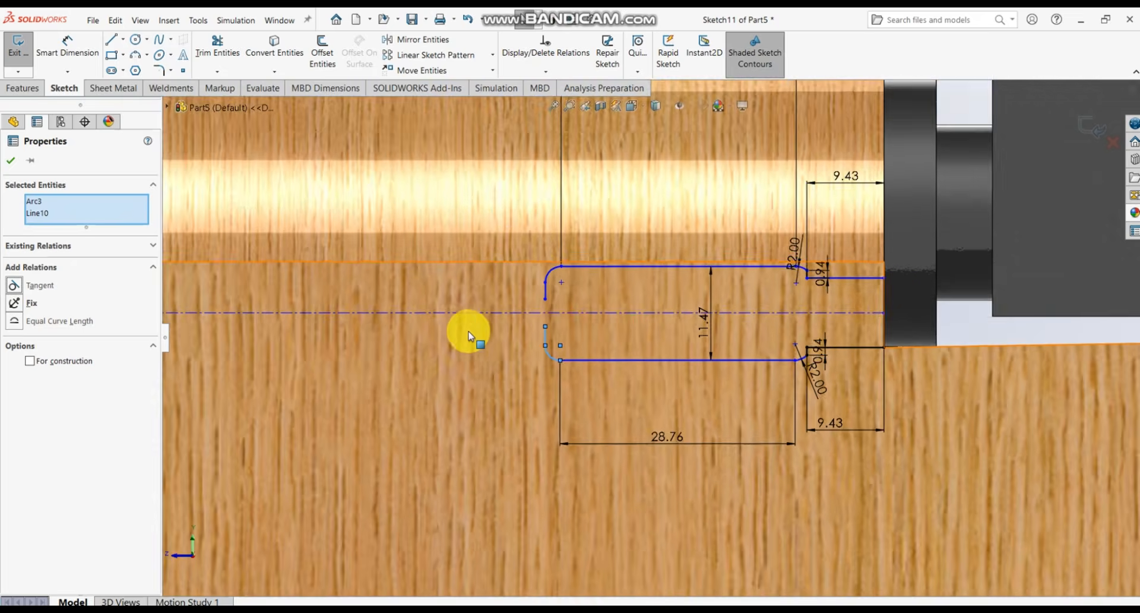
{"action": "scroll", "coordinate": [606, 309], "scroll_direction": "down", "scroll_amount": 2}
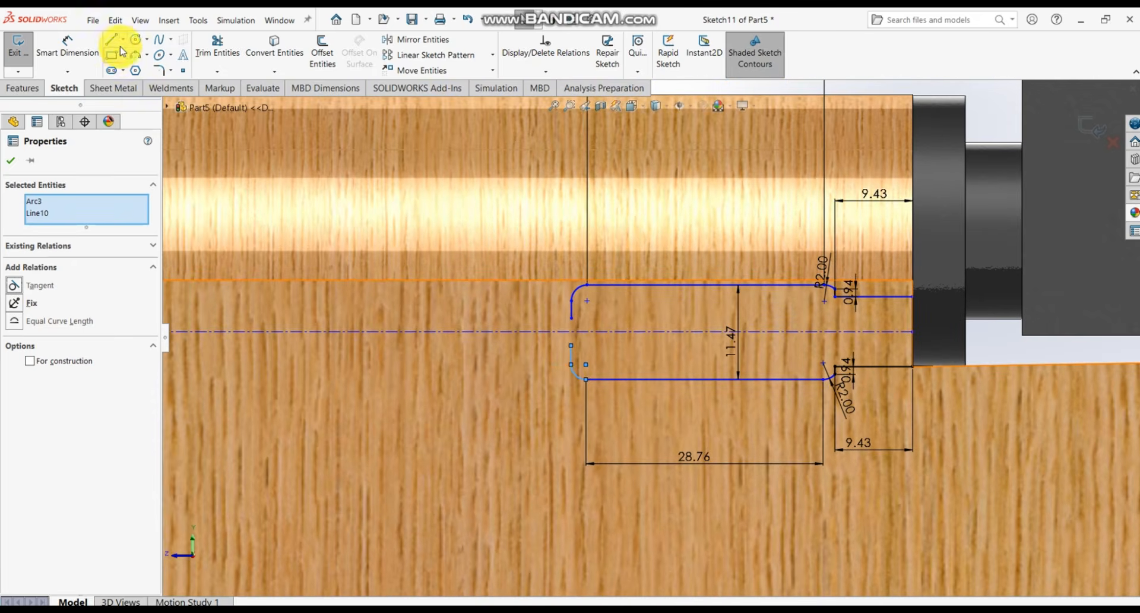
{"action": "left_click", "coordinate": [115, 20]}
{"action": "left_click", "coordinate": [418, 119]}
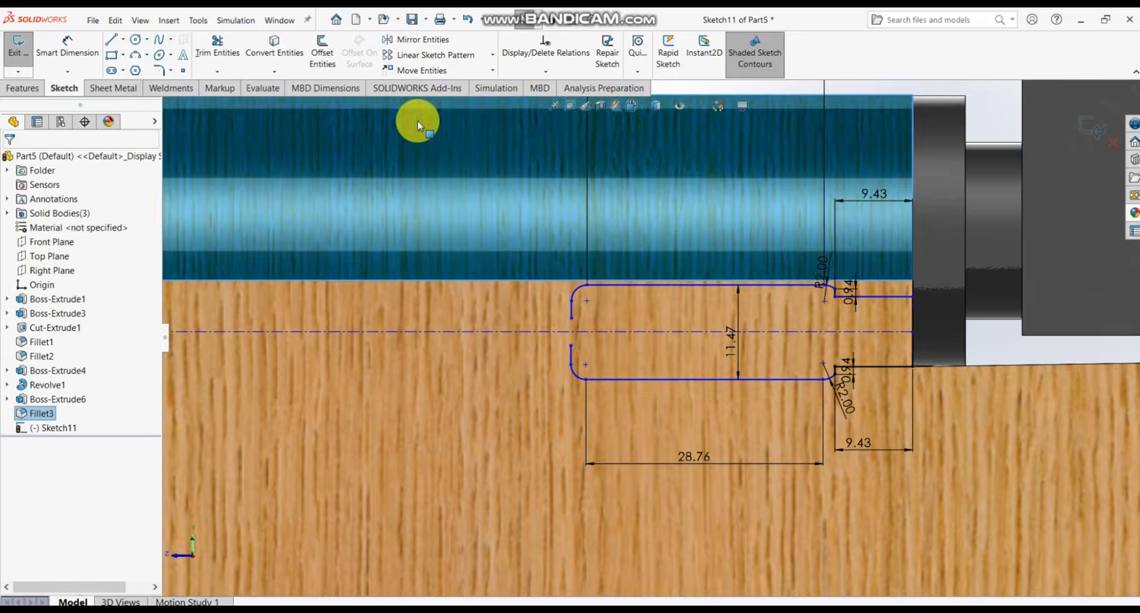
{"action": "scroll", "coordinate": [418, 120], "scroll_direction": "up", "scroll_amount": 5}
{"action": "left_click", "coordinate": [418, 142]}
{"action": "scroll", "coordinate": [655, 327], "scroll_direction": "down", "scroll_amount": 1}
{"action": "scroll", "coordinate": [655, 327], "scroll_direction": "down", "scroll_amount": 3}
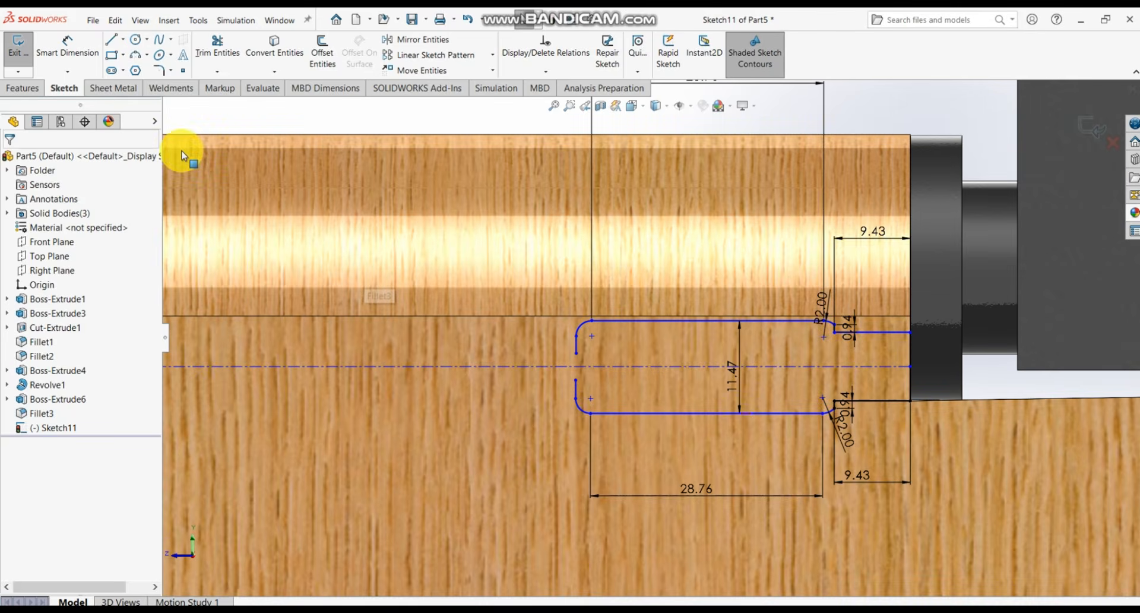
{"action": "left_click", "coordinate": [111, 40]}
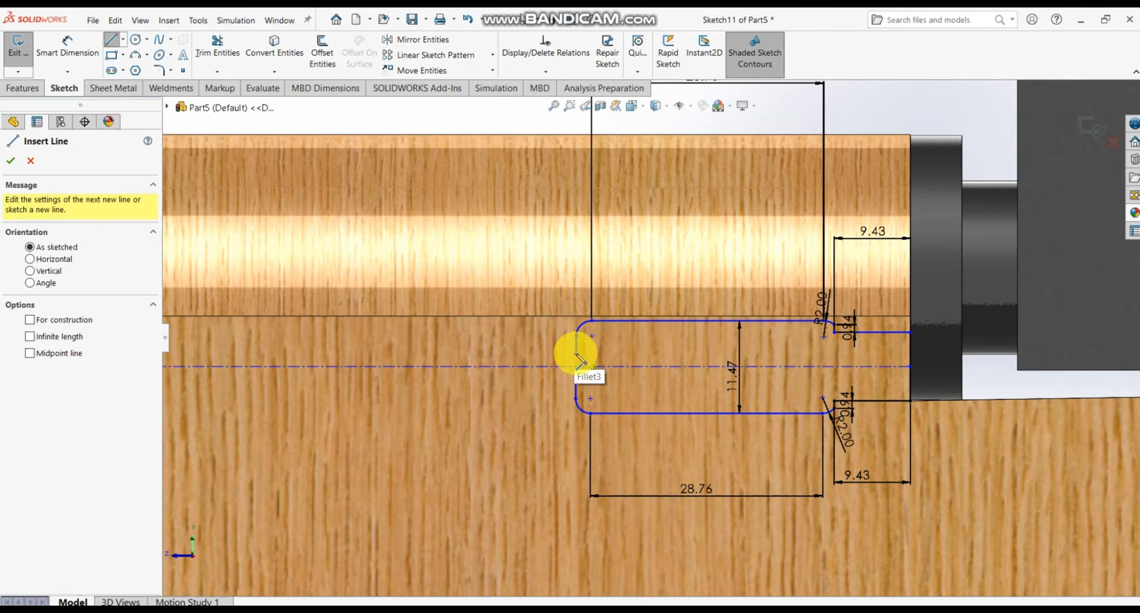
{"action": "left_click", "coordinate": [576, 353]}
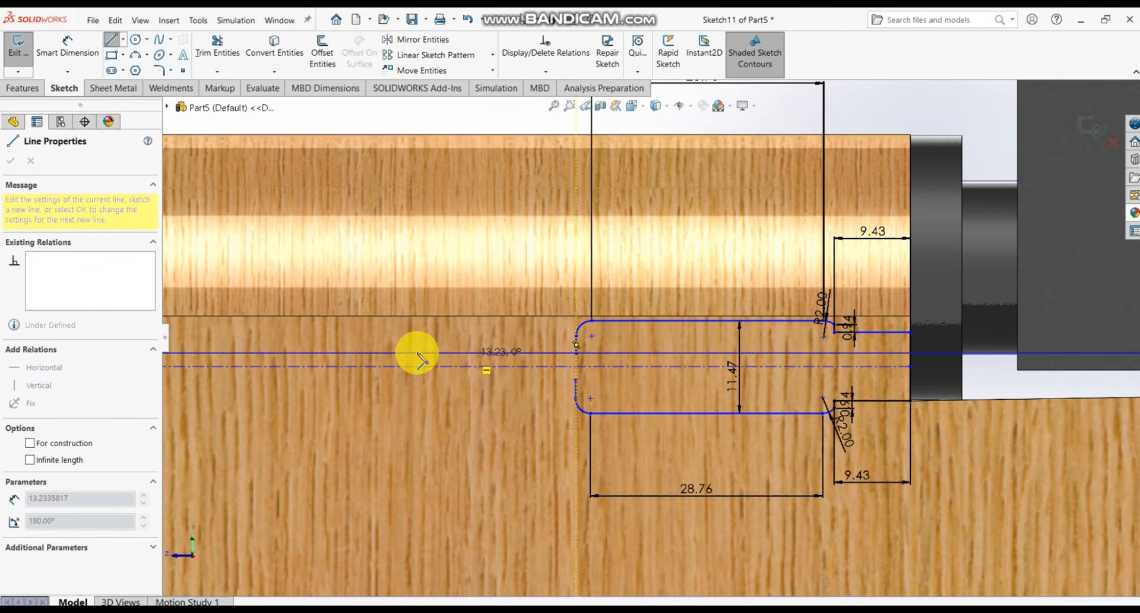
{"action": "left_click", "coordinate": [367, 353]}
{"action": "key", "text": "Escape"}
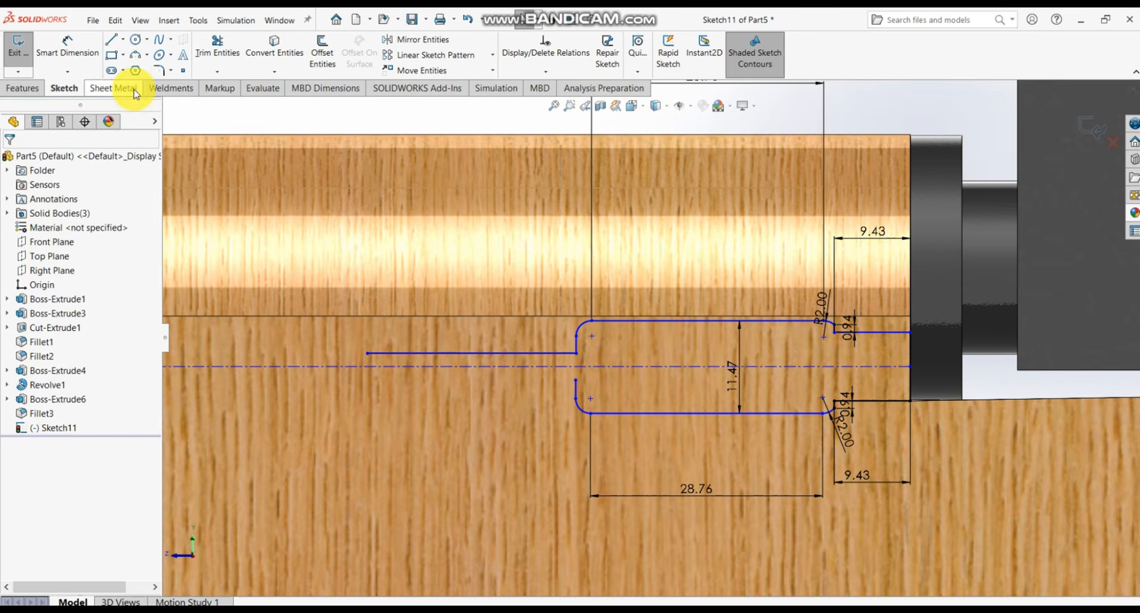
- Draw a matching line about 26 mm long outward from the lower short vertical line's free end and constrain it horizontal
{"action": "left_click", "coordinate": [111, 41]}
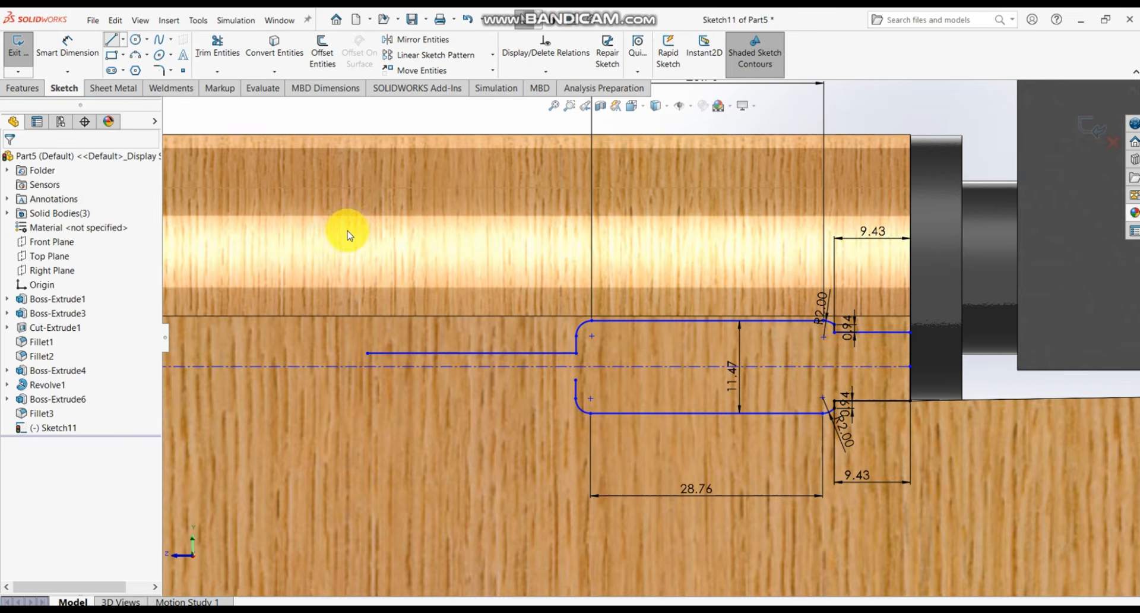
{"action": "left_click", "coordinate": [576, 380]}
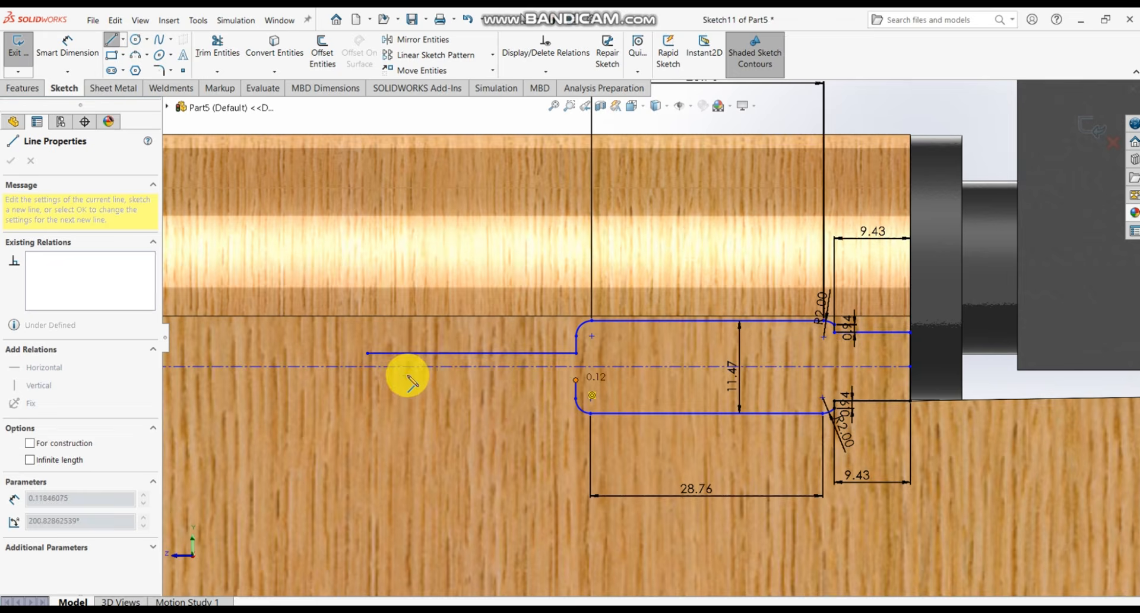
{"action": "double_click", "coordinate": [368, 384]}
{"action": "key", "text": "Escape"}
{"action": "left_click", "coordinate": [440, 387]}
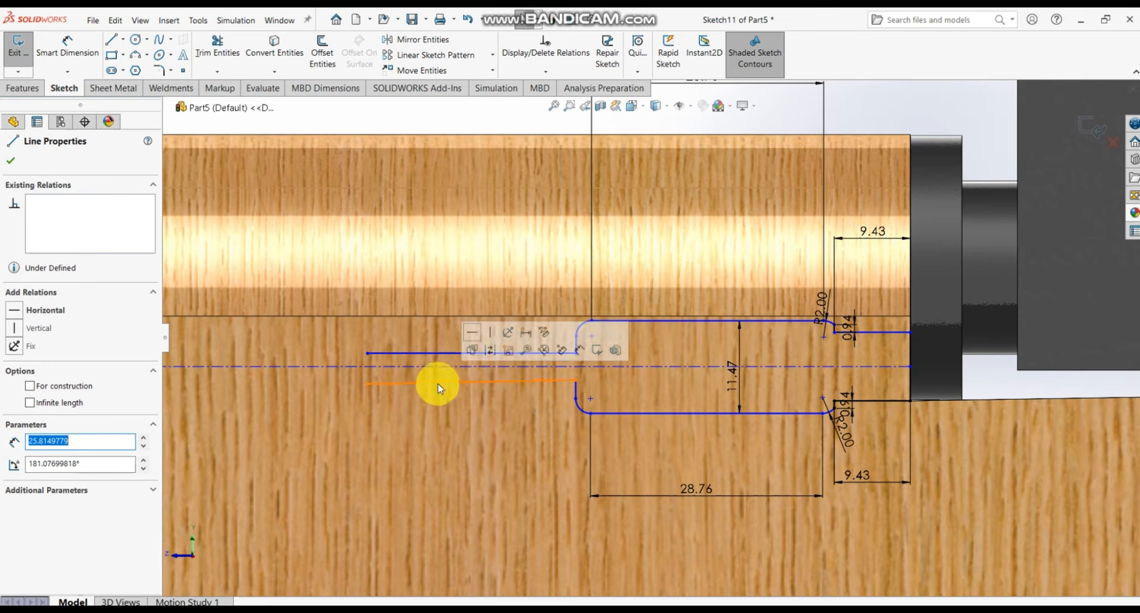
{"action": "left_click", "coordinate": [472, 332]}
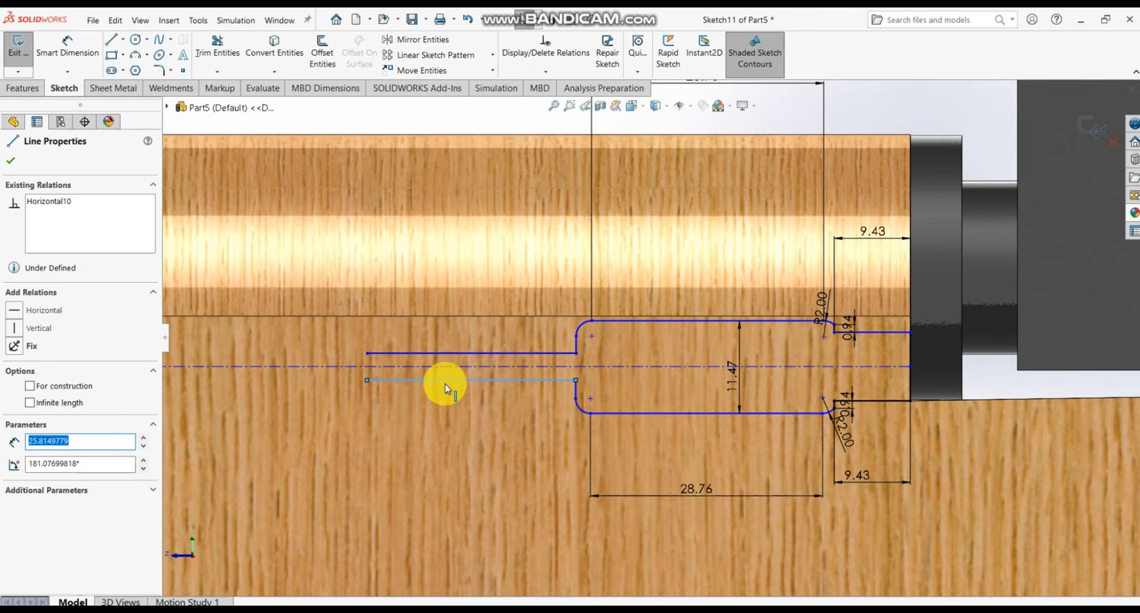
- Dimension the new horizontal line above the centerline to a length of 22.03 mm
{"action": "scroll", "coordinate": [477, 347], "scroll_direction": "up", "scroll_amount": 3}
{"action": "left_click", "coordinate": [513, 200]}
{"action": "scroll", "coordinate": [560, 223], "scroll_direction": "down", "scroll_amount": 1}
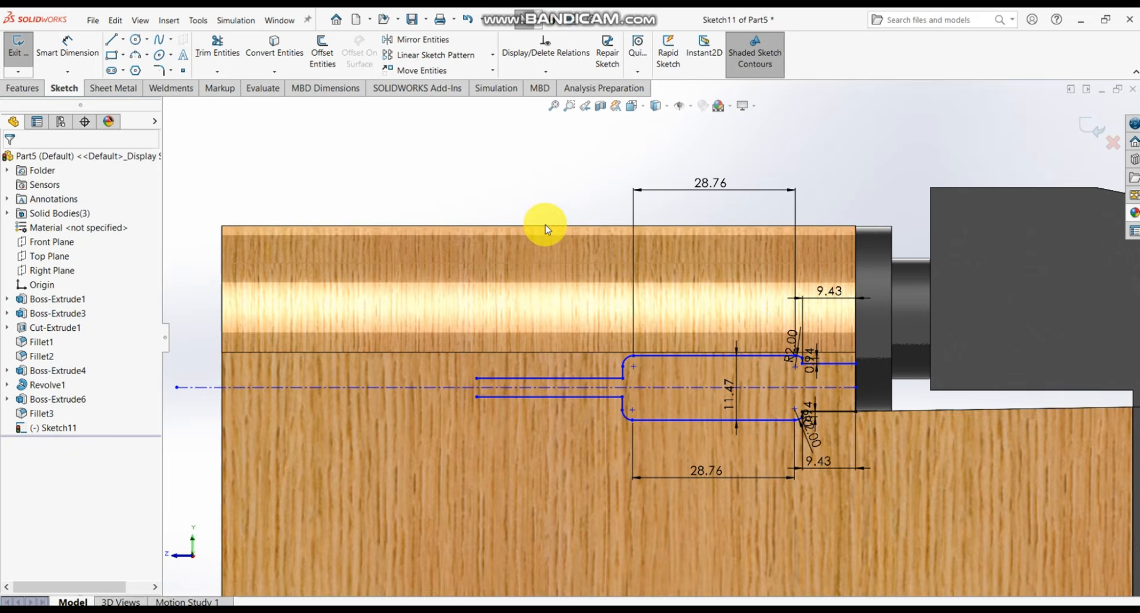
{"action": "left_click", "coordinate": [67, 43]}
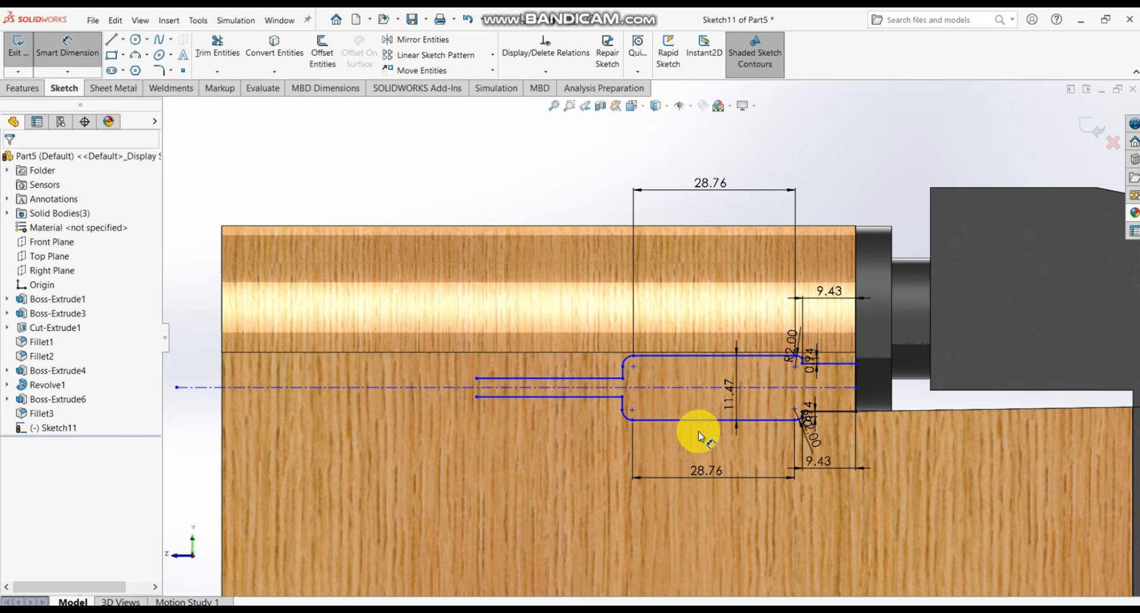
{"action": "left_click", "coordinate": [586, 377]}
{"action": "left_click", "coordinate": [548, 179]}
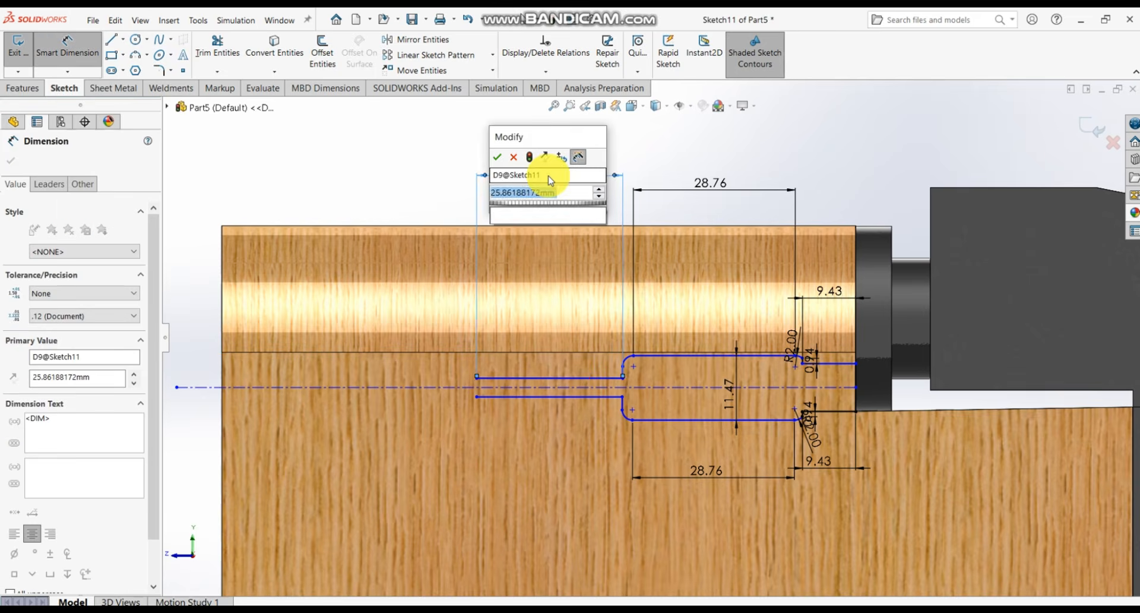
{"action": "type", "text": "22.03"}
{"action": "key", "text": "Return"}
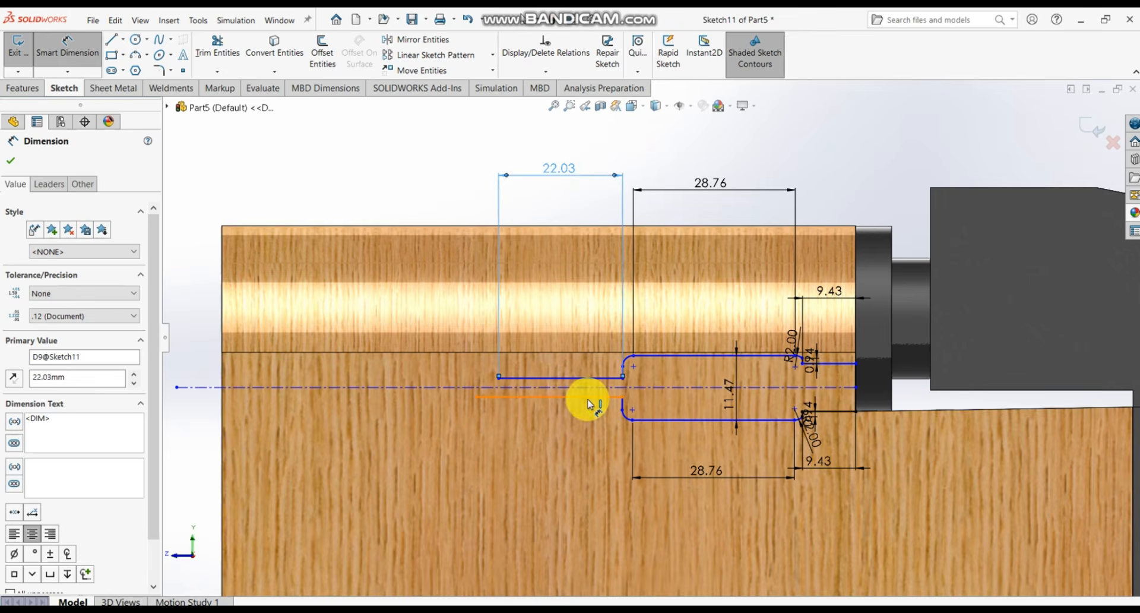
- Dimension the new horizontal line below the centerline to a length of 22.03 mm
{"action": "left_click", "coordinate": [586, 397]}
{"action": "left_click", "coordinate": [579, 478]}
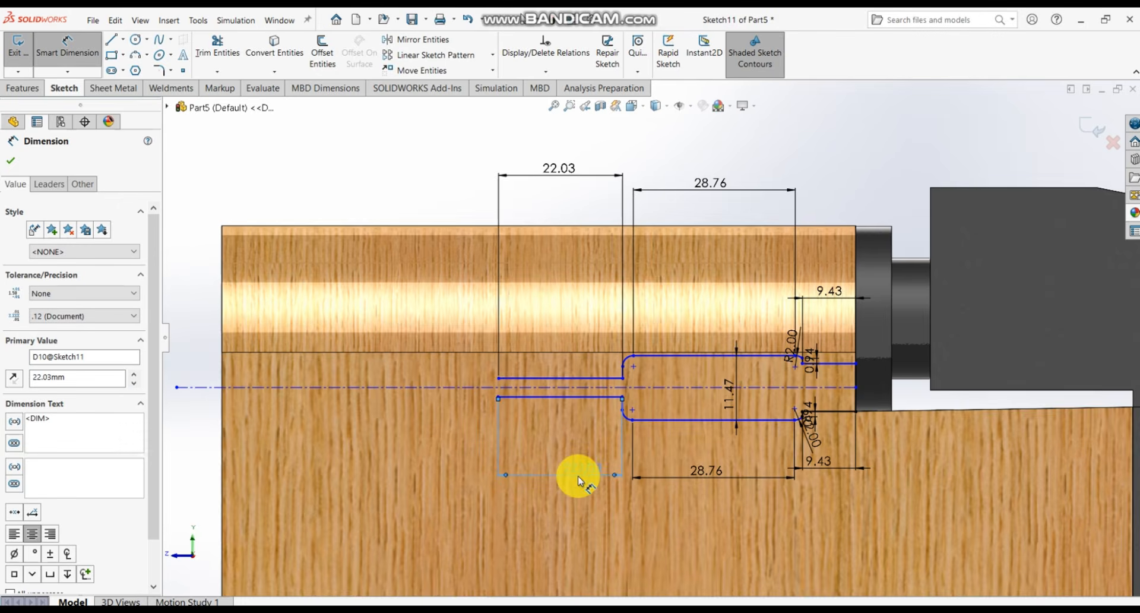
{"action": "scroll", "coordinate": [510, 370], "scroll_direction": "down", "scroll_amount": 1}
{"action": "key", "text": "Escape"}
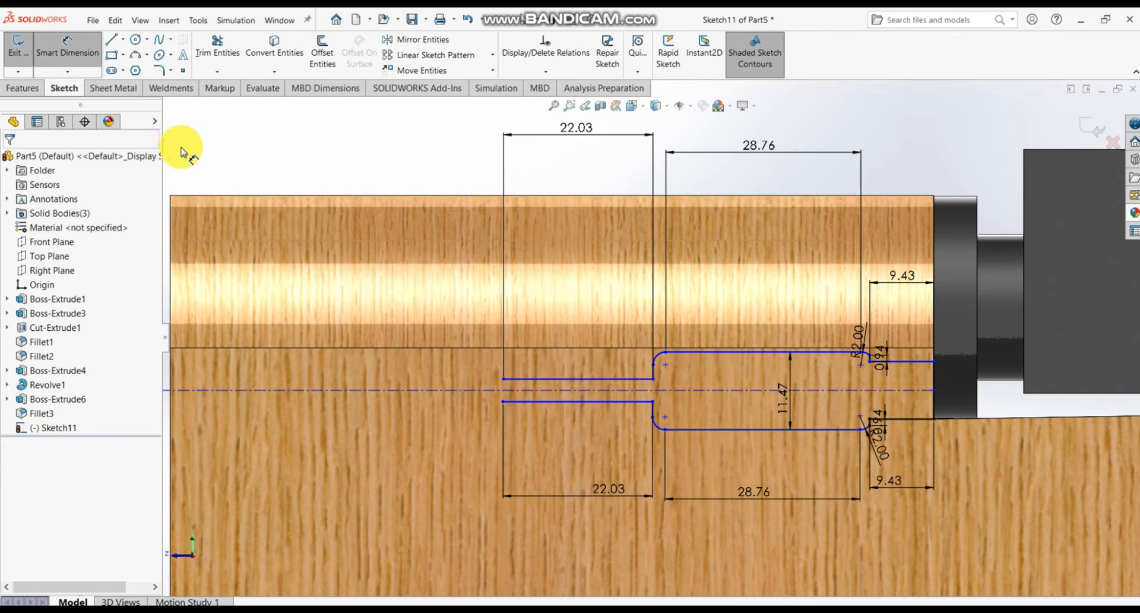
- Draw a vertical line about 3.5 mm long upward from the free end of the upper 22.03 mm line
{"action": "left_click", "coordinate": [59, 56]}
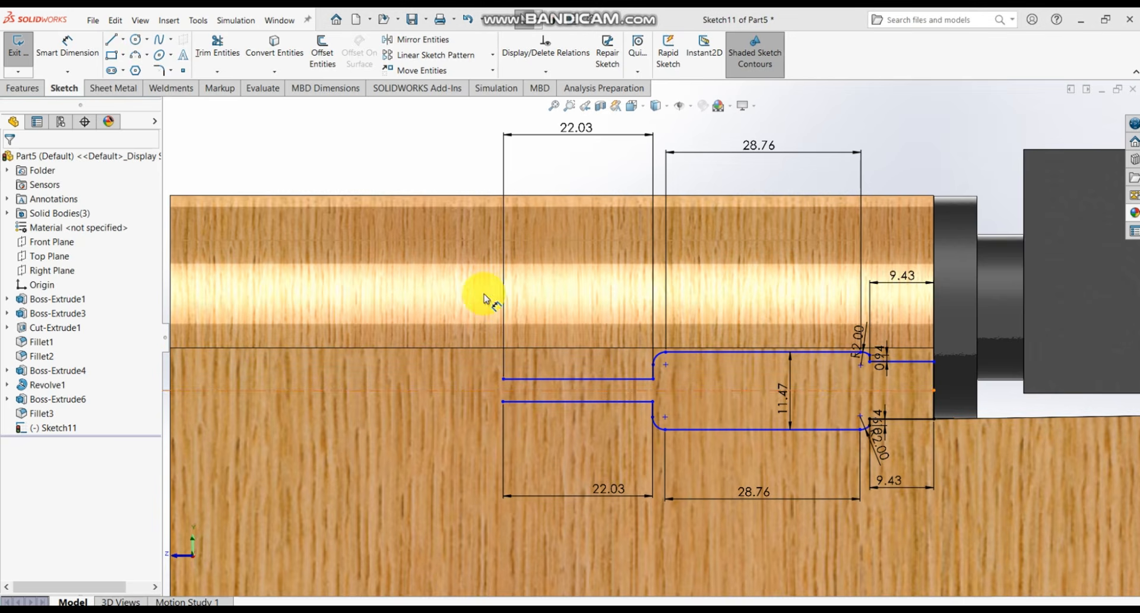
{"action": "left_click", "coordinate": [110, 39]}
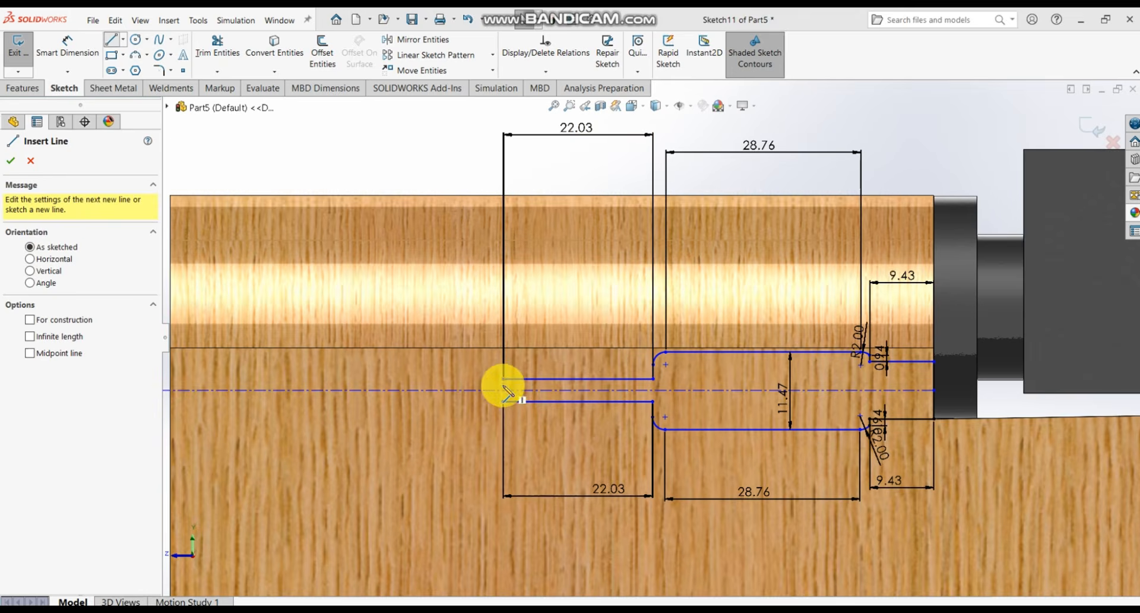
{"action": "left_click", "coordinate": [503, 379]}
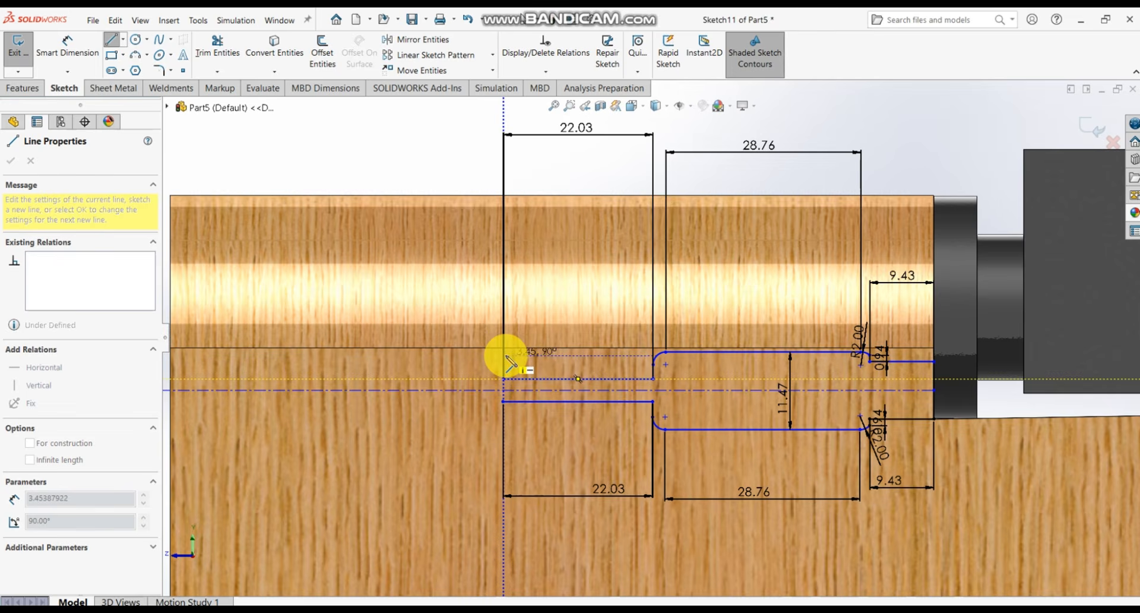
{"action": "left_click", "coordinate": [506, 357]}
{"action": "key", "text": "Escape"}
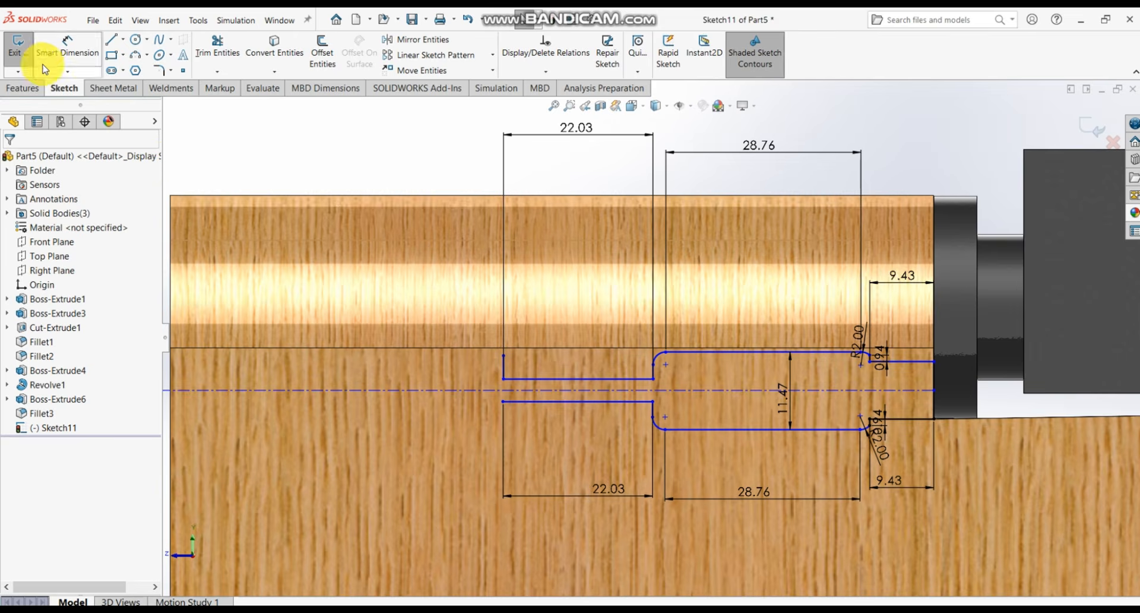
- Draw a vertical line about 4.1 mm long downward from the free end of the lower 22.03 mm line
{"action": "left_click", "coordinate": [66, 47]}
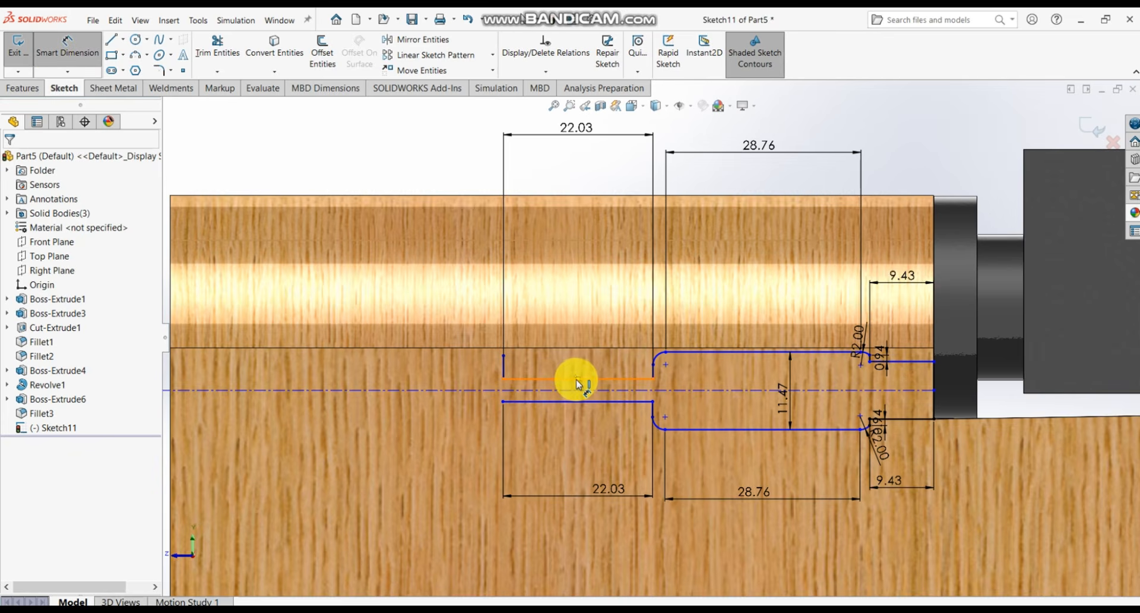
{"action": "left_click", "coordinate": [111, 39]}
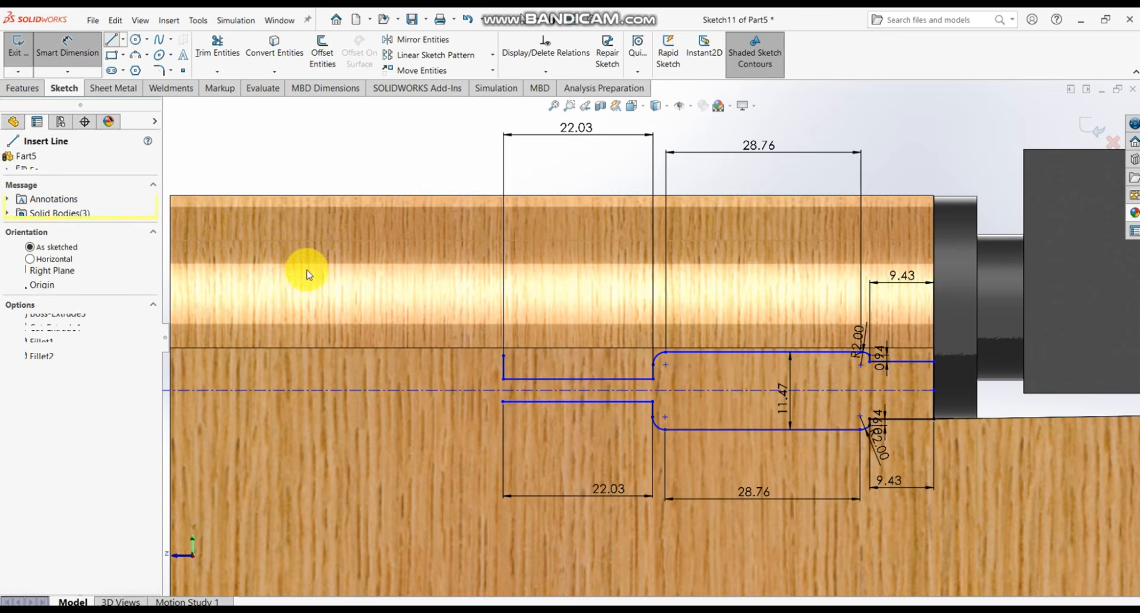
{"action": "left_click", "coordinate": [504, 403]}
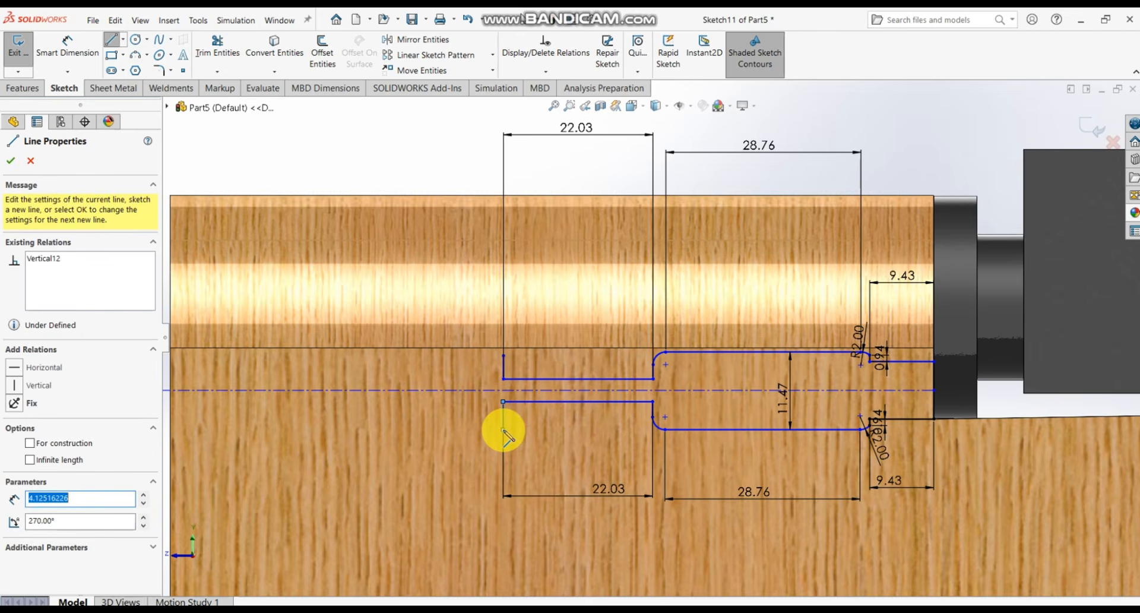
{"action": "double_click", "coordinate": [504, 429]}
- Dimension the vertical line at the free end of the upper 22.03 mm line to 0.94 mm
{"action": "left_click", "coordinate": [68, 48]}
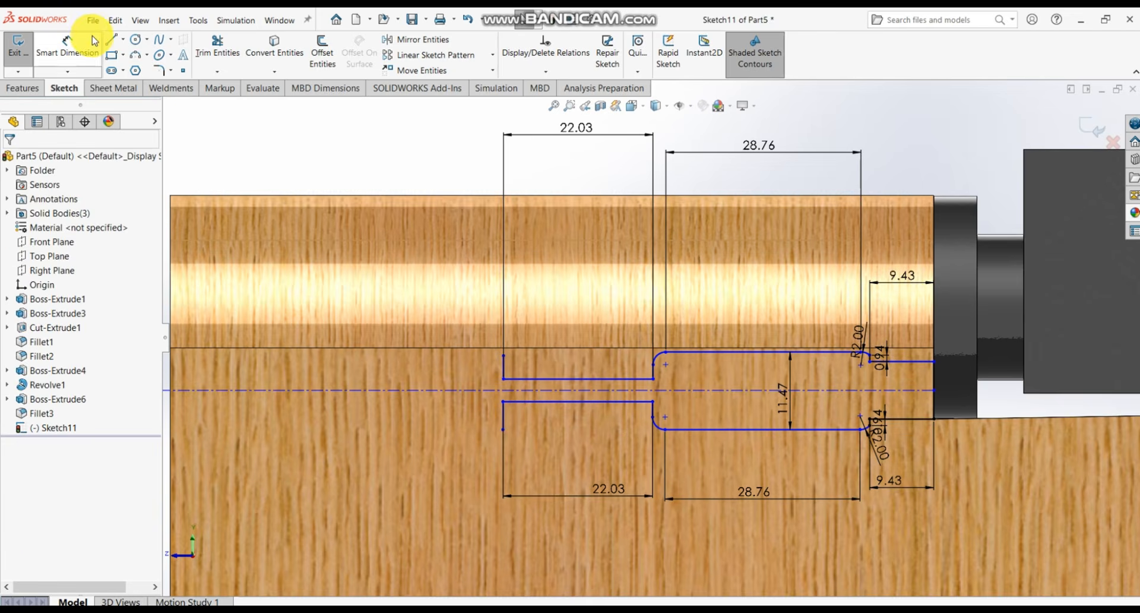
{"action": "left_click", "coordinate": [503, 369]}
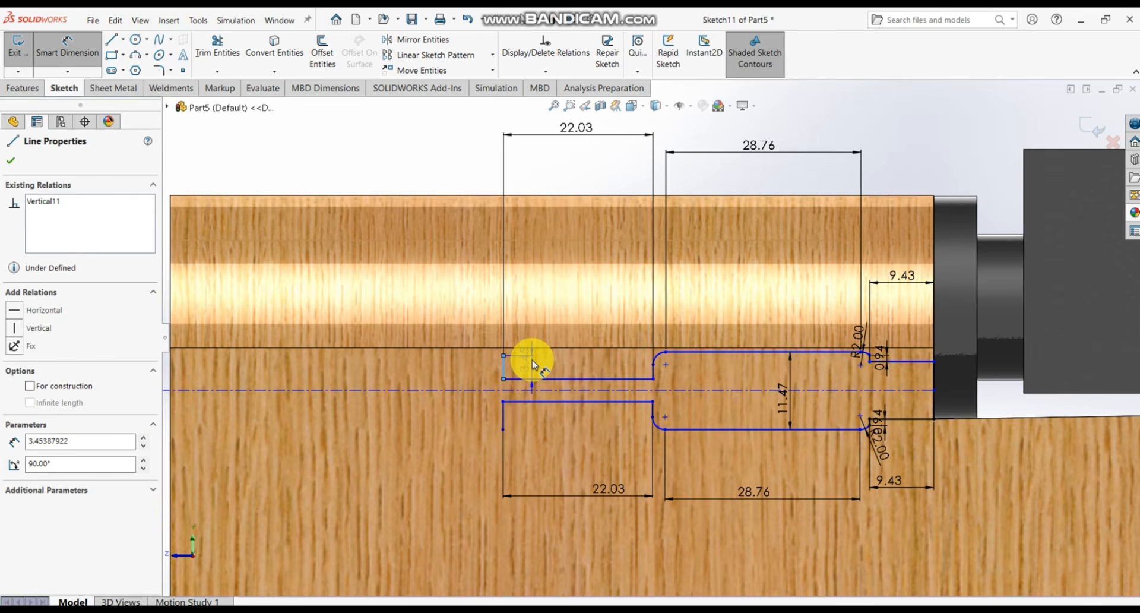
{"action": "left_click", "coordinate": [540, 362]}
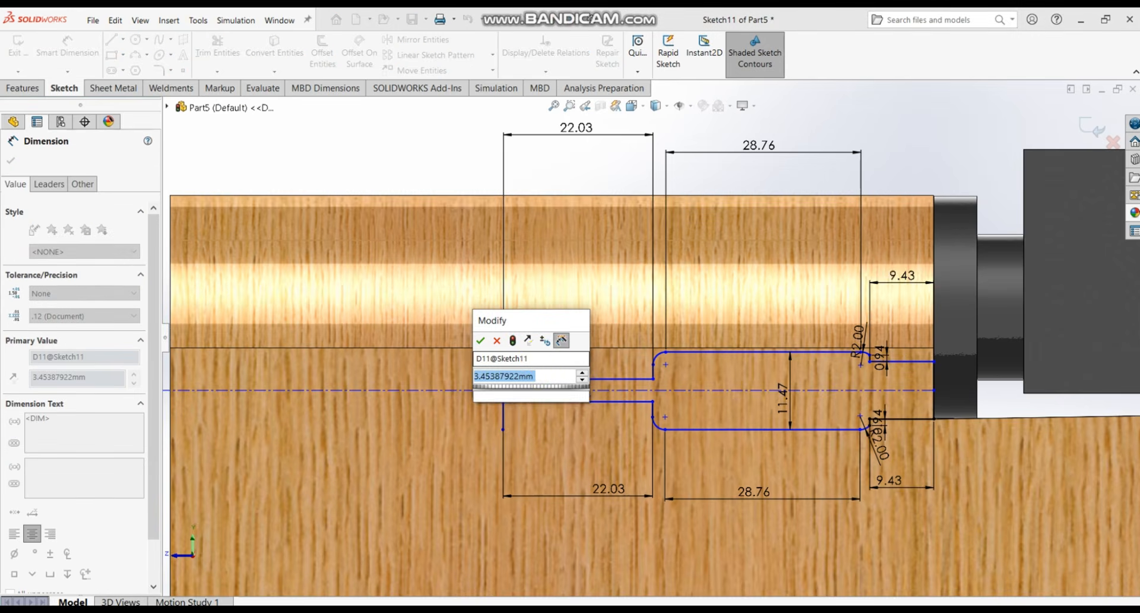
{"action": "type", "text": "0.94"}
{"action": "key", "text": "Return"}
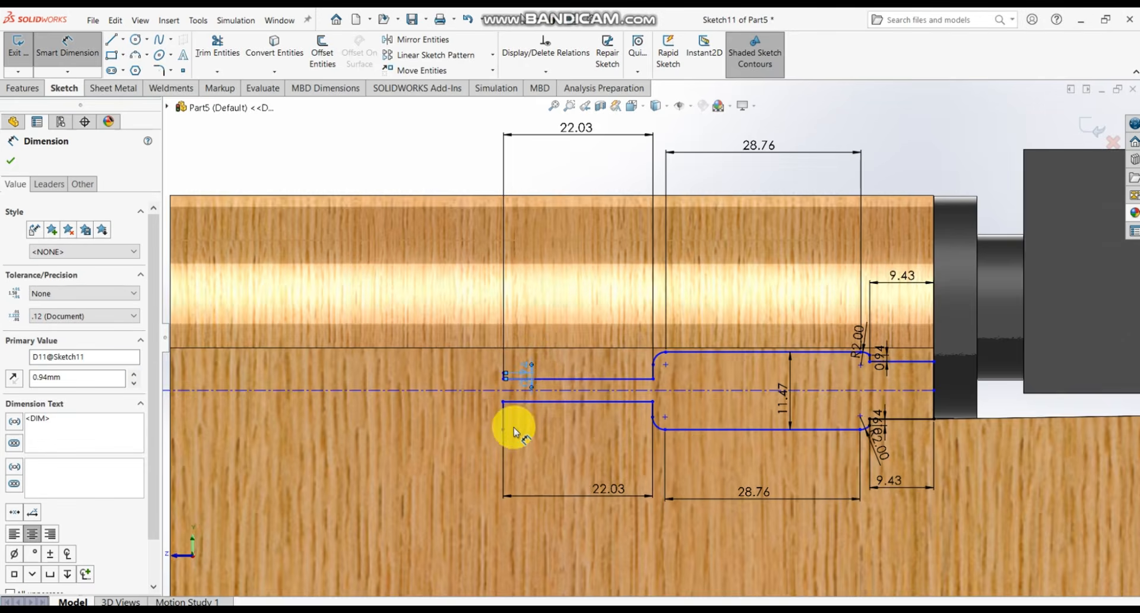
- Dimension the vertical line at the free end of the lower 22.03 mm line to 0.94 mm
{"action": "scroll", "coordinate": [515, 432], "scroll_direction": "down", "scroll_amount": 5}
{"action": "left_click", "coordinate": [550, 399]}
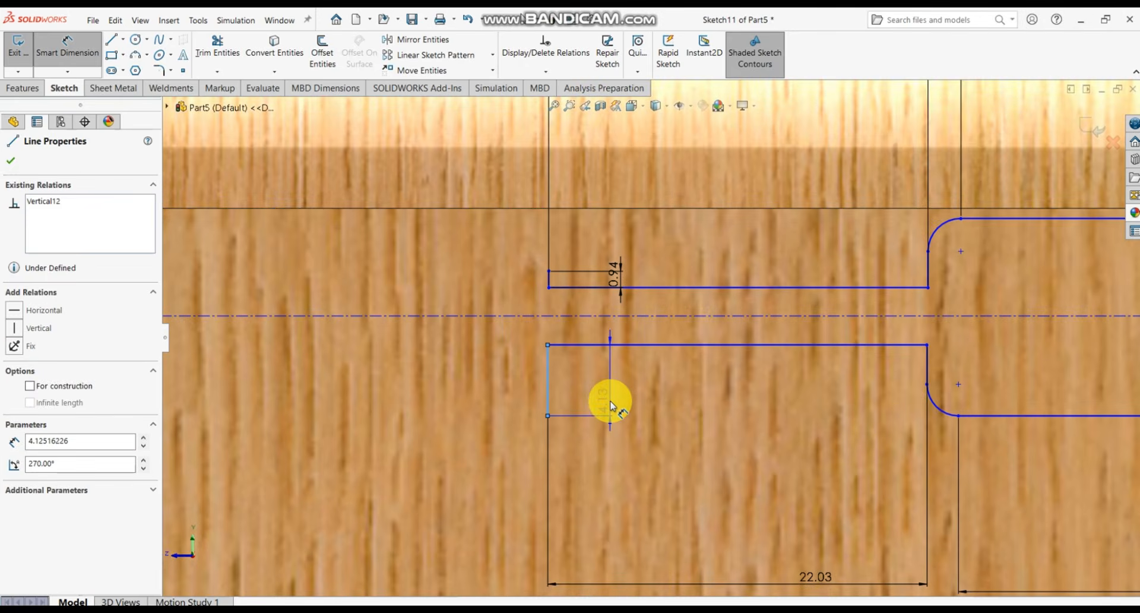
{"action": "left_click", "coordinate": [610, 401]}
{"action": "type", "text": "0.94"}
{"action": "key", "text": "Return"}
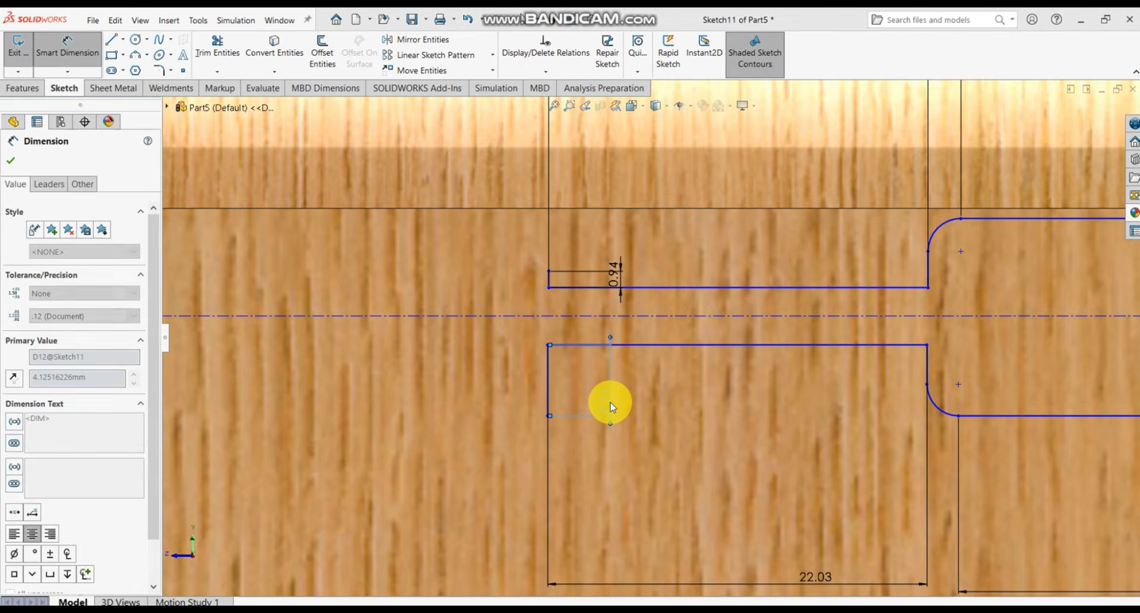
- Draw a three-point arc with a chord of about 5.1 mm outward from the free end of the lower 0.94 mm line
{"action": "scroll", "coordinate": [516, 330], "scroll_direction": "up", "scroll_amount": 1}
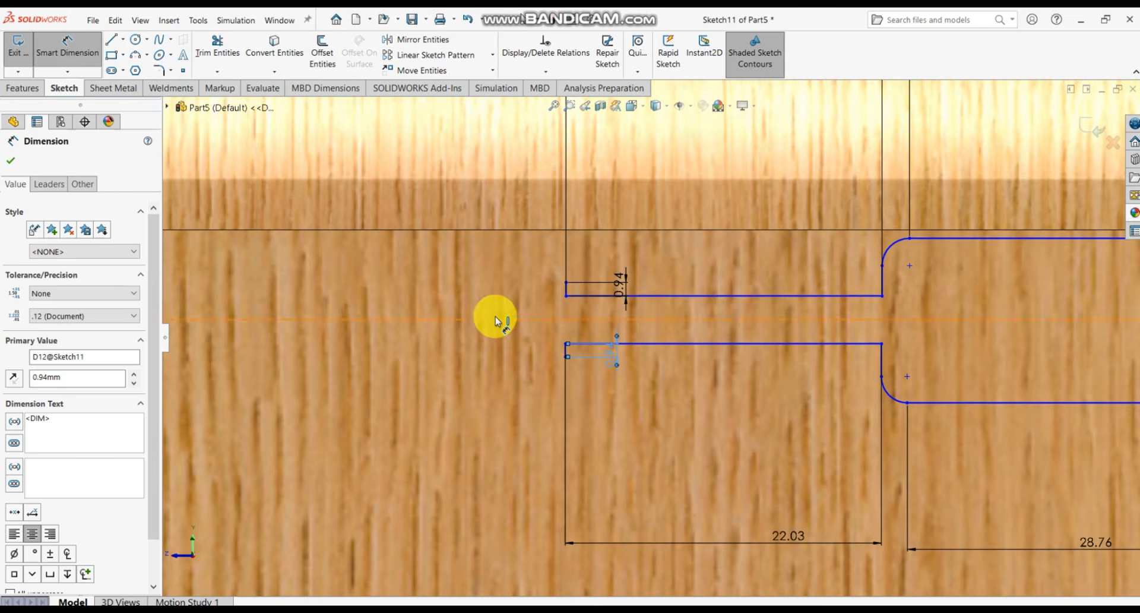
{"action": "left_click", "coordinate": [146, 56]}
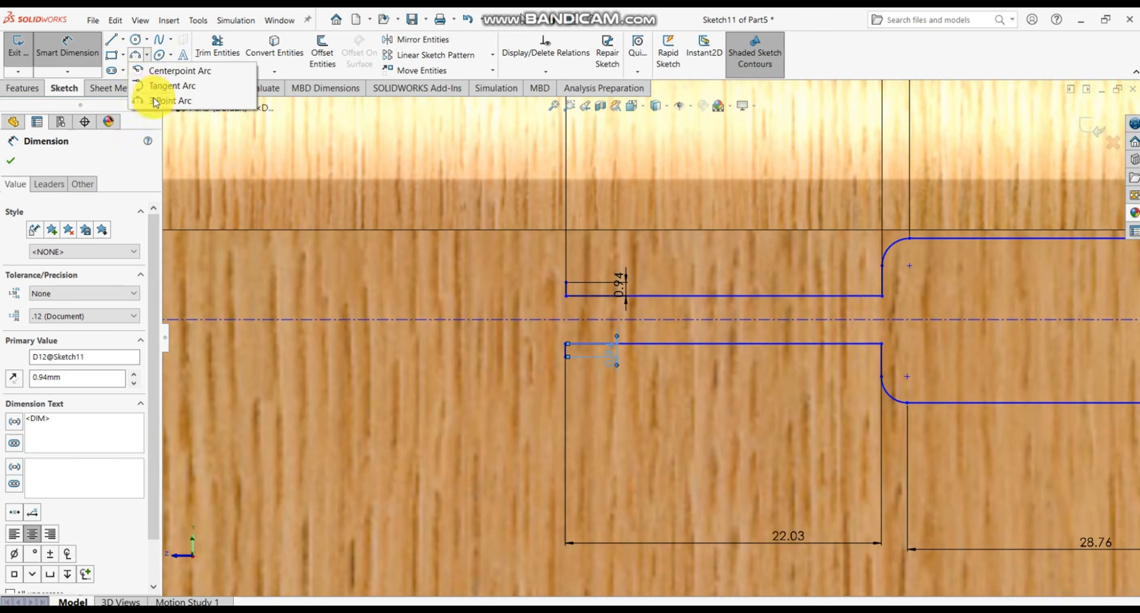
{"action": "left_click", "coordinate": [156, 101]}
{"action": "left_click", "coordinate": [567, 356]}
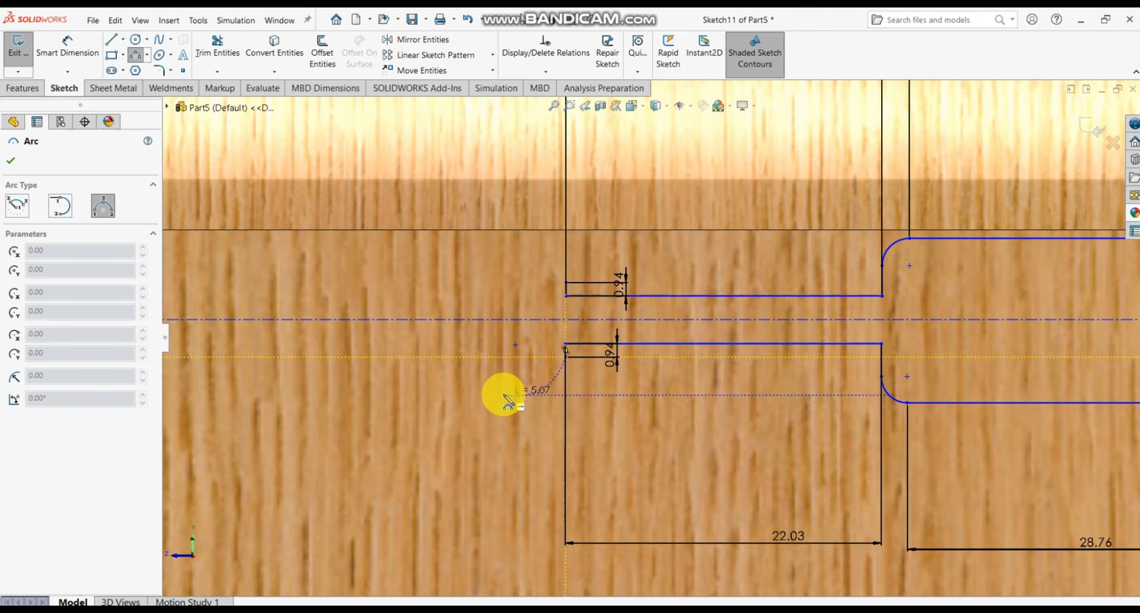
{"action": "left_click", "coordinate": [505, 395]}
{"action": "left_click", "coordinate": [526, 399]}
{"action": "key", "text": "Escape"}
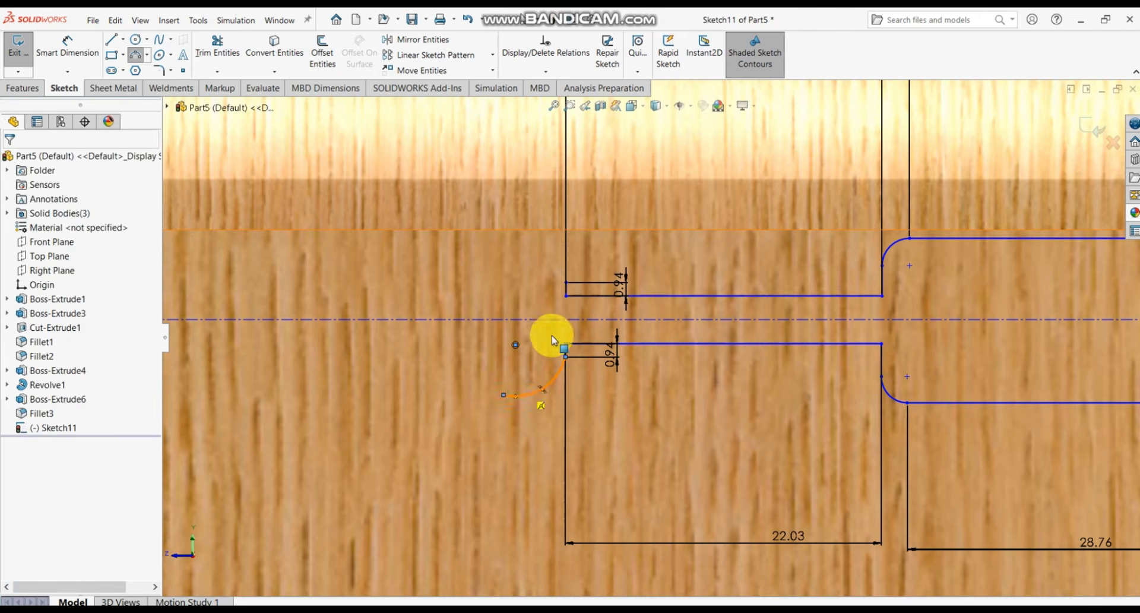
- Draw a three-point arc of about 3.2 mm radius outward from the free end of the upper 0.94 mm line
{"action": "left_click", "coordinate": [148, 56]}
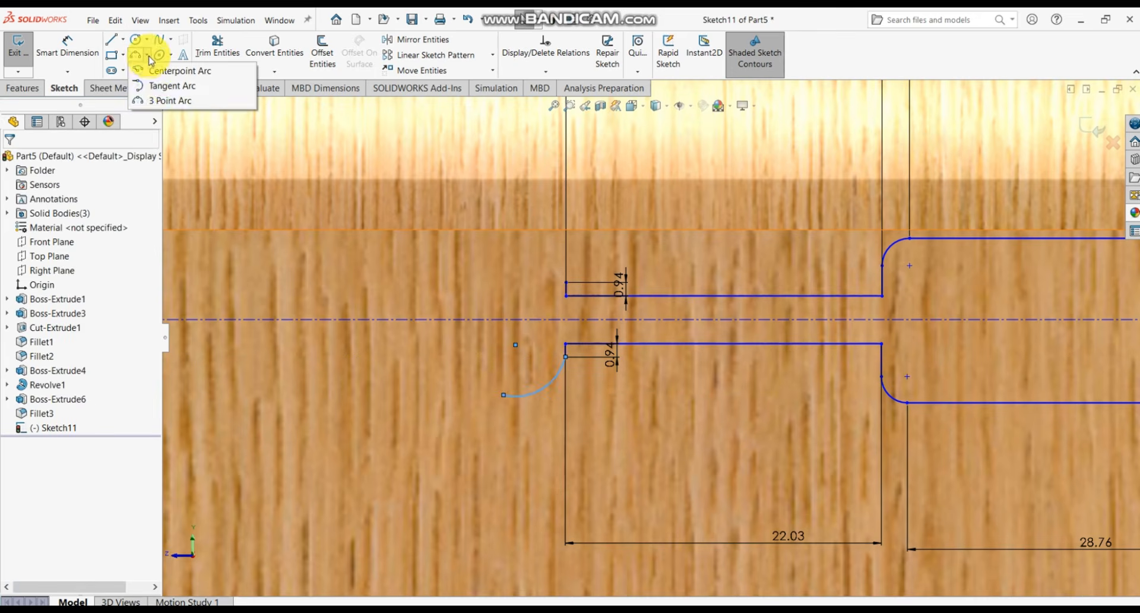
{"action": "left_click", "coordinate": [169, 101]}
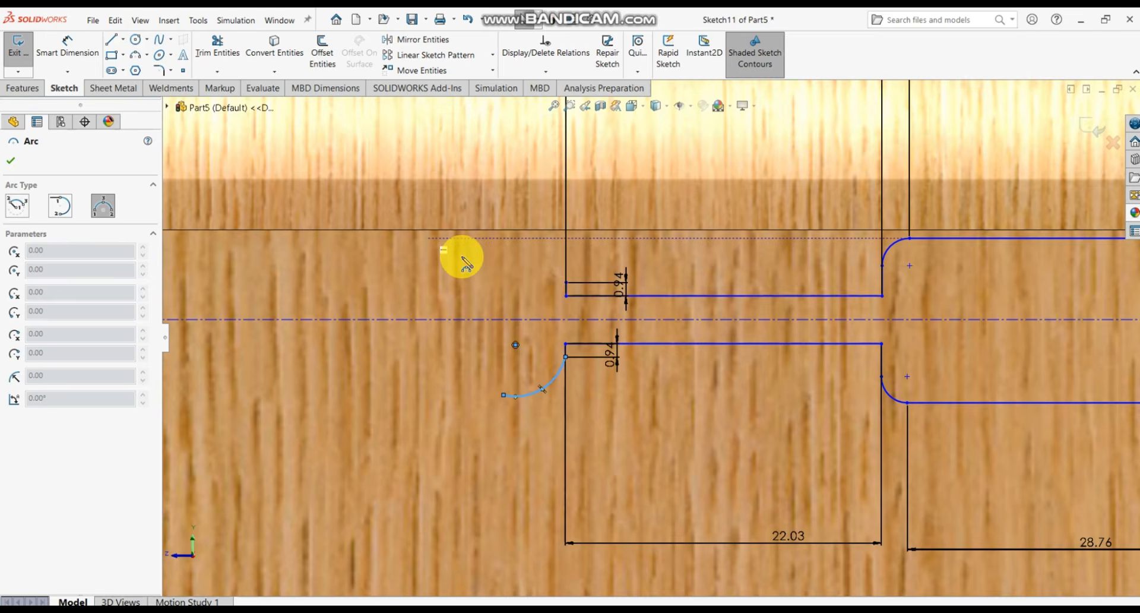
{"action": "left_click", "coordinate": [505, 263]}
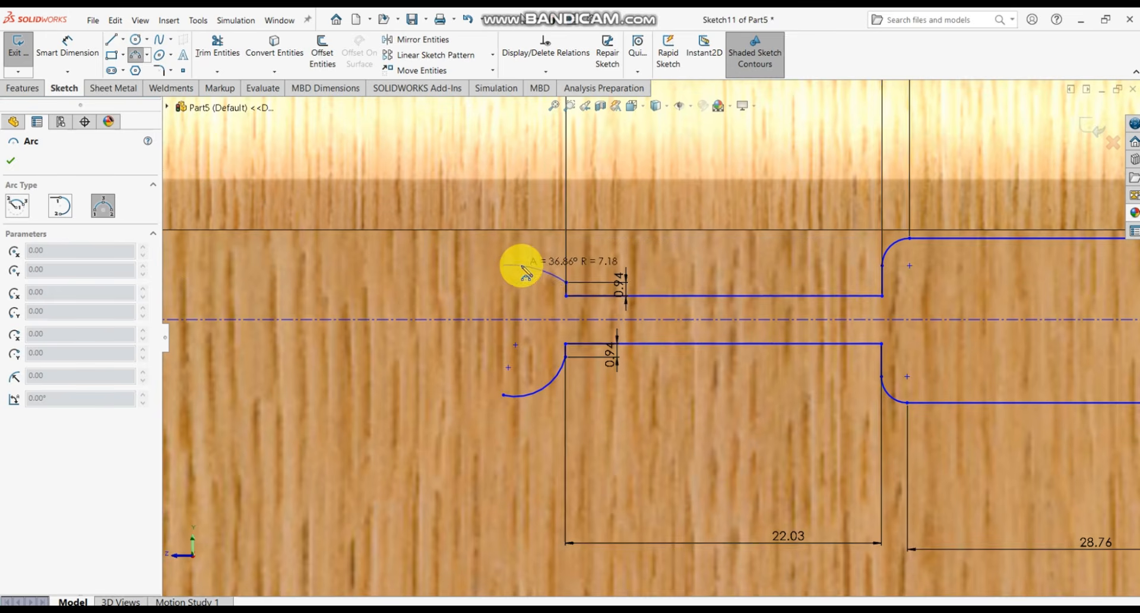
{"action": "left_click", "coordinate": [534, 265]}
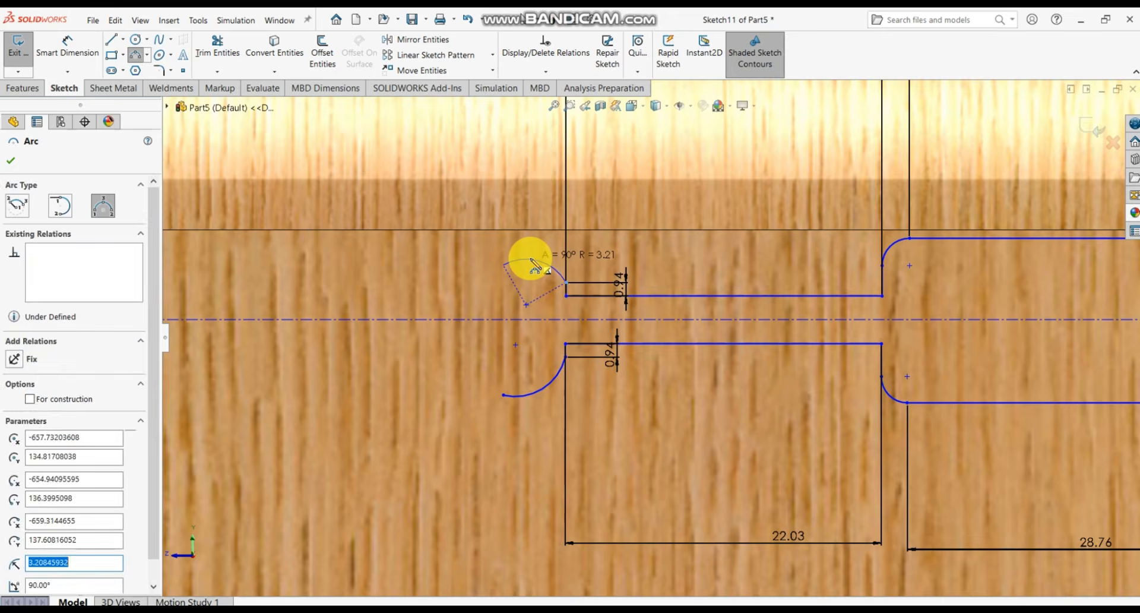
{"action": "key", "text": "Escape"}
{"action": "scroll", "coordinate": [556, 350], "scroll_direction": "down", "scroll_amount": 2}
{"action": "scroll", "coordinate": [556, 351], "scroll_direction": "up", "scroll_amount": 2}
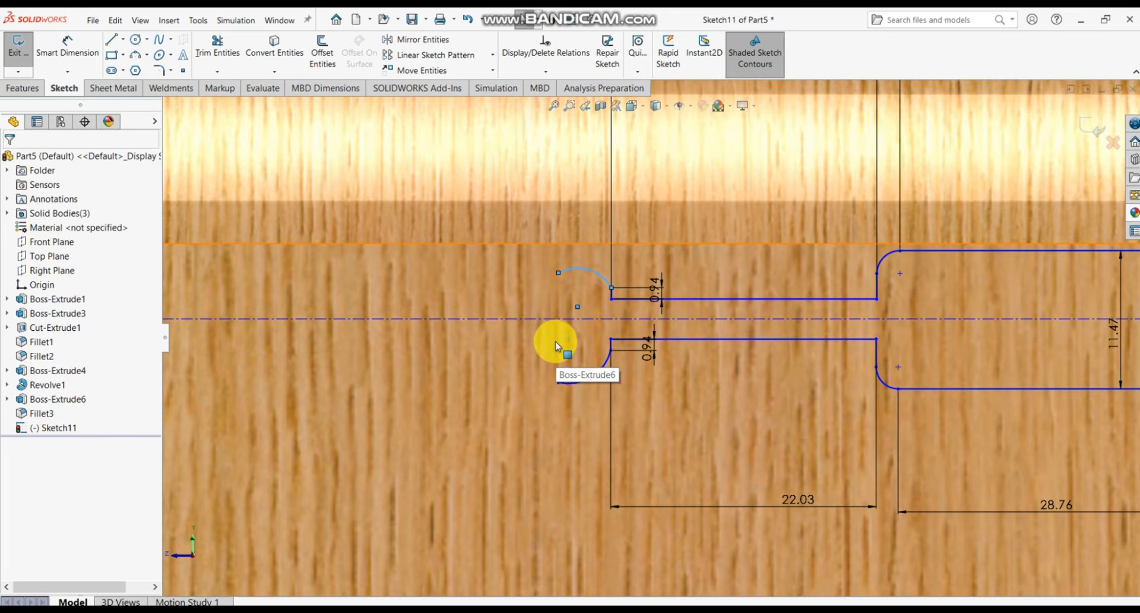
- Draw a line about 19 mm long from the upper arc's free end, away from the neck, and make it horizontal
{"action": "left_click", "coordinate": [111, 40]}
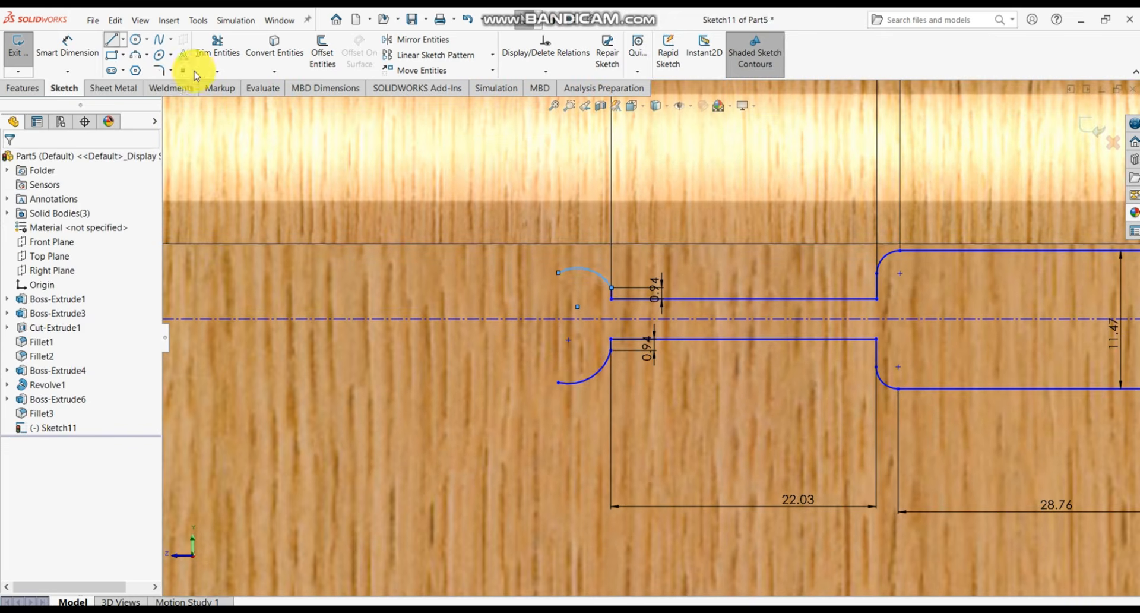
{"action": "left_click", "coordinate": [558, 273]}
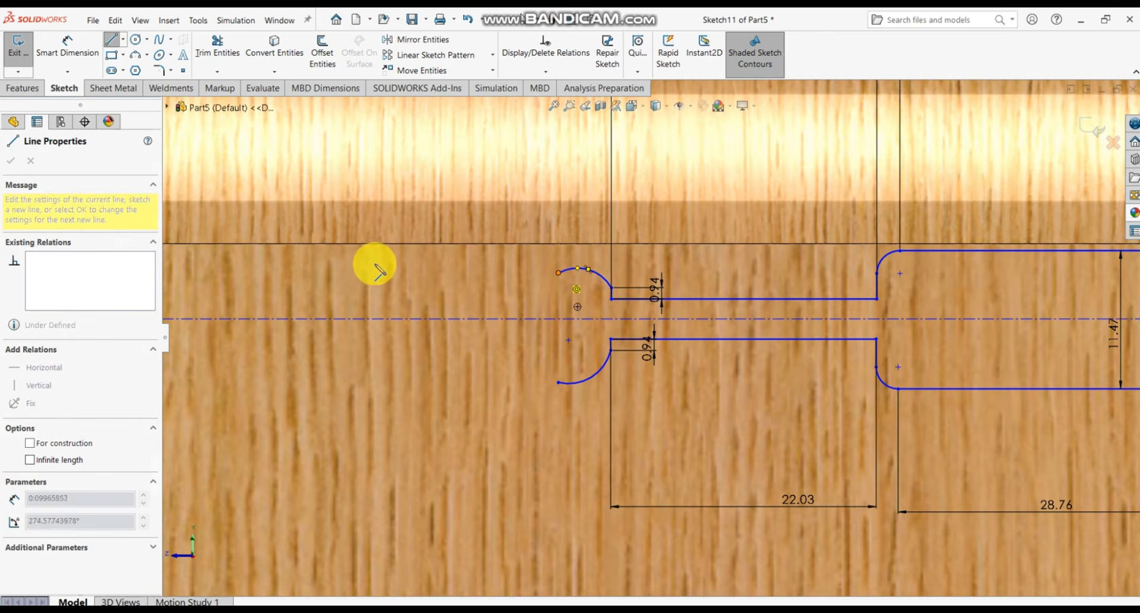
{"action": "left_click", "coordinate": [329, 263]}
{"action": "key", "text": "Escape"}
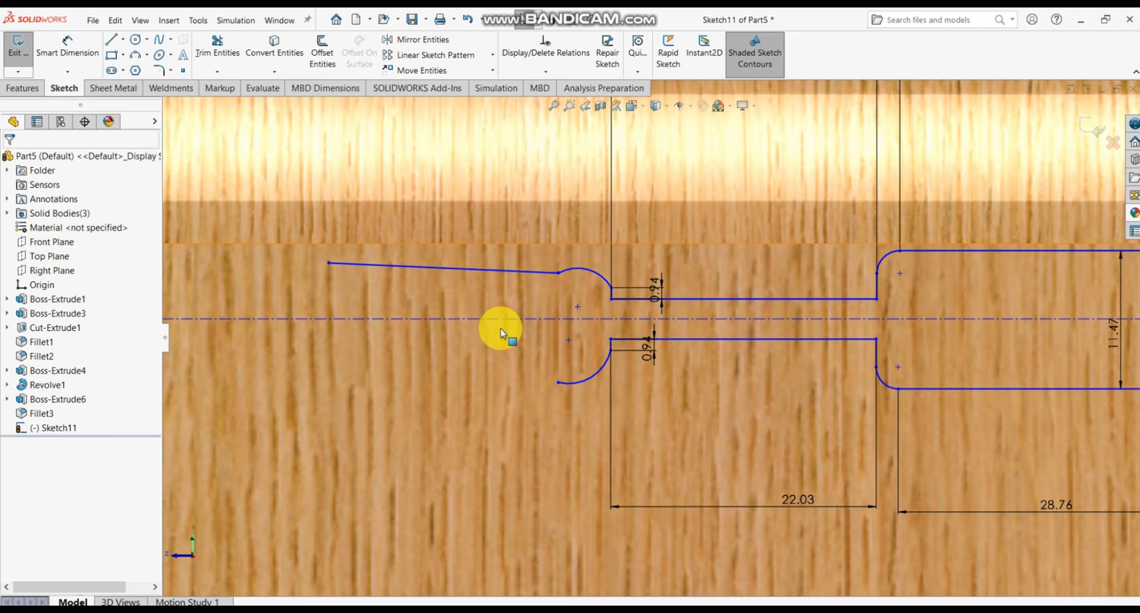
{"action": "left_click", "coordinate": [449, 270]}
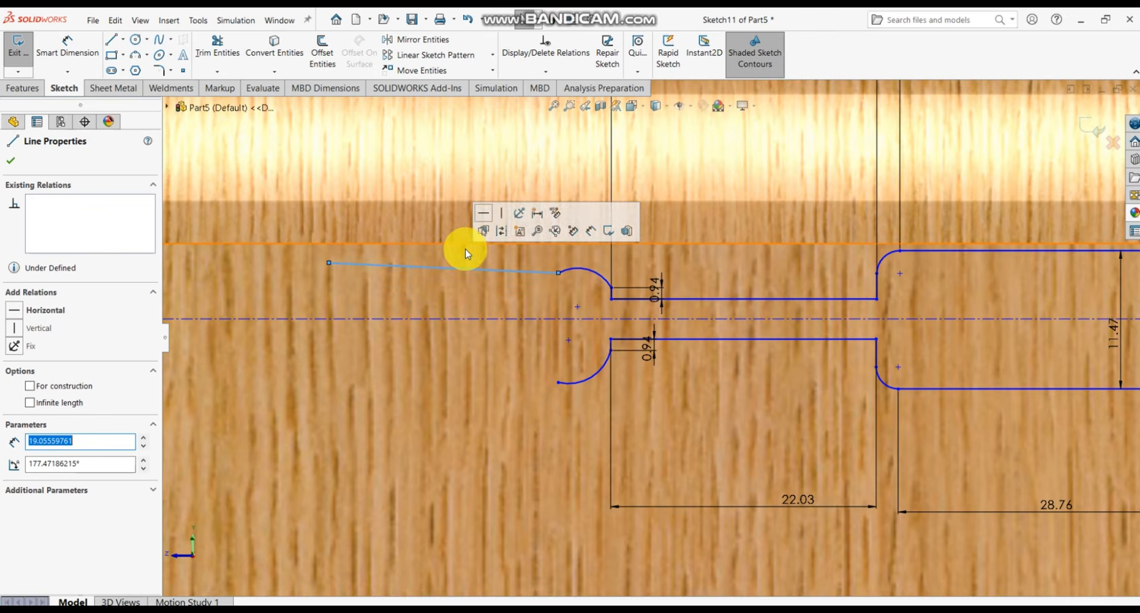
{"action": "left_click", "coordinate": [484, 214]}
- Draw a line about 19 mm long from the lower arc's free end, away from the neck, and make it horizontal
{"action": "left_click", "coordinate": [111, 40]}
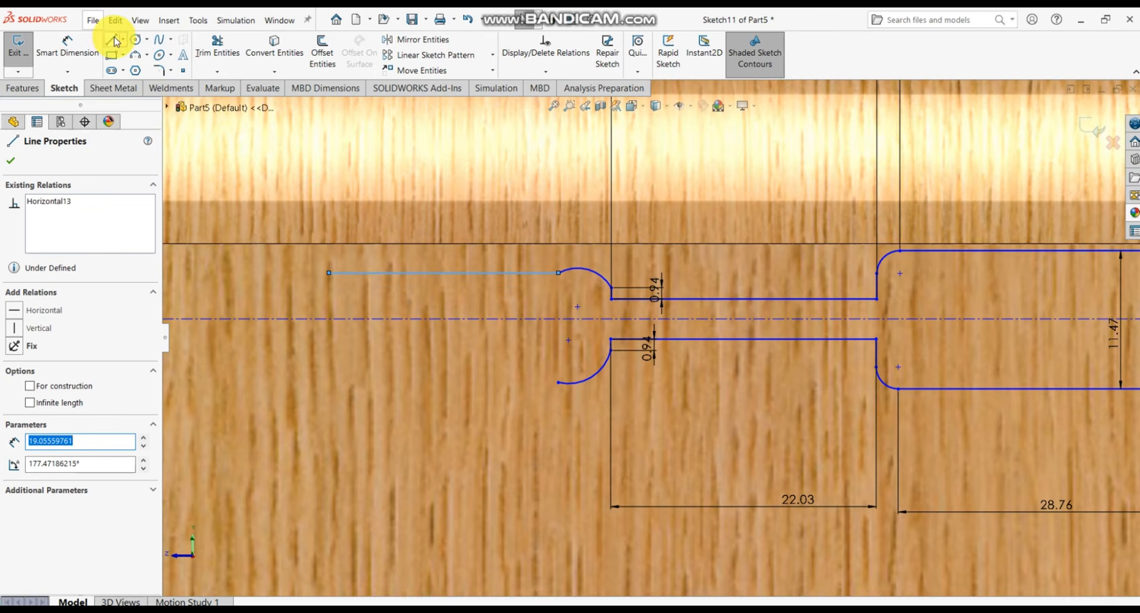
{"action": "left_click", "coordinate": [567, 383]}
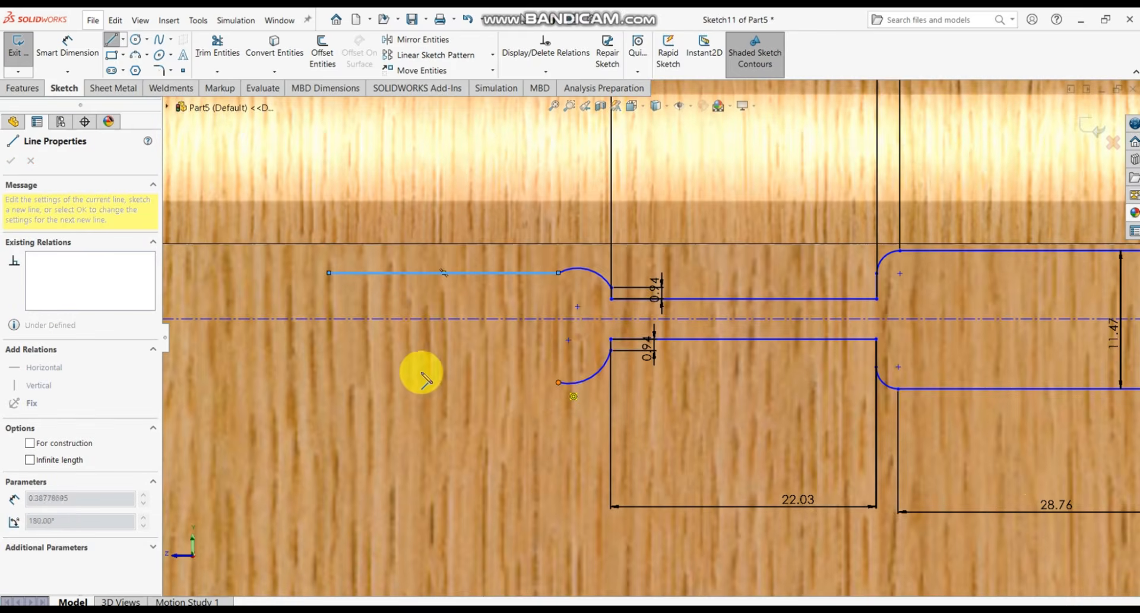
{"action": "double_click", "coordinate": [330, 387]}
{"action": "key", "text": "Escape"}
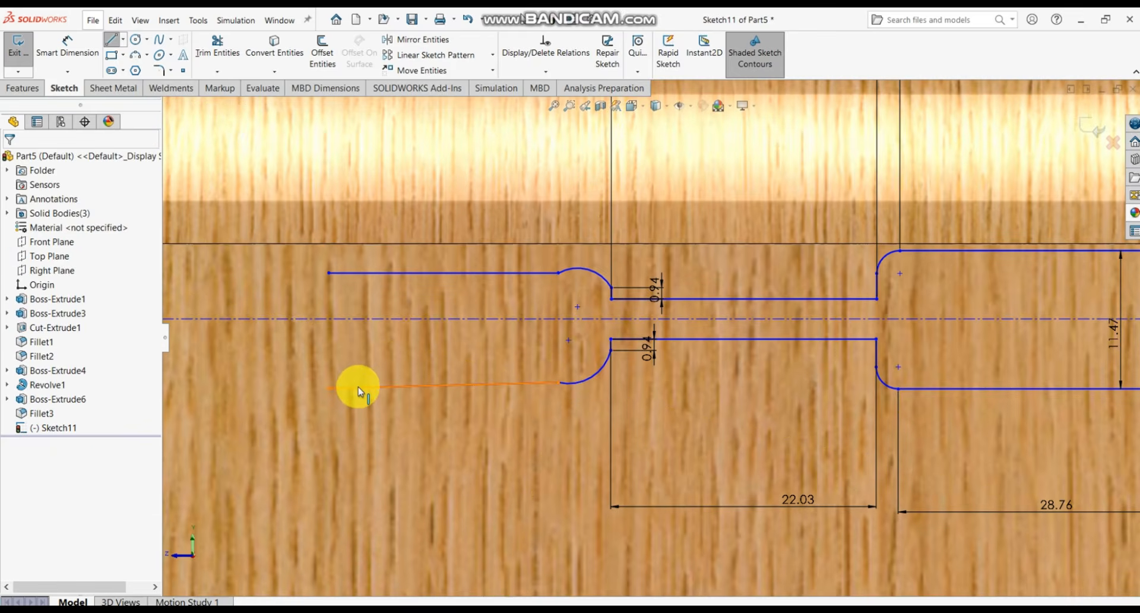
{"action": "left_click", "coordinate": [358, 391]}
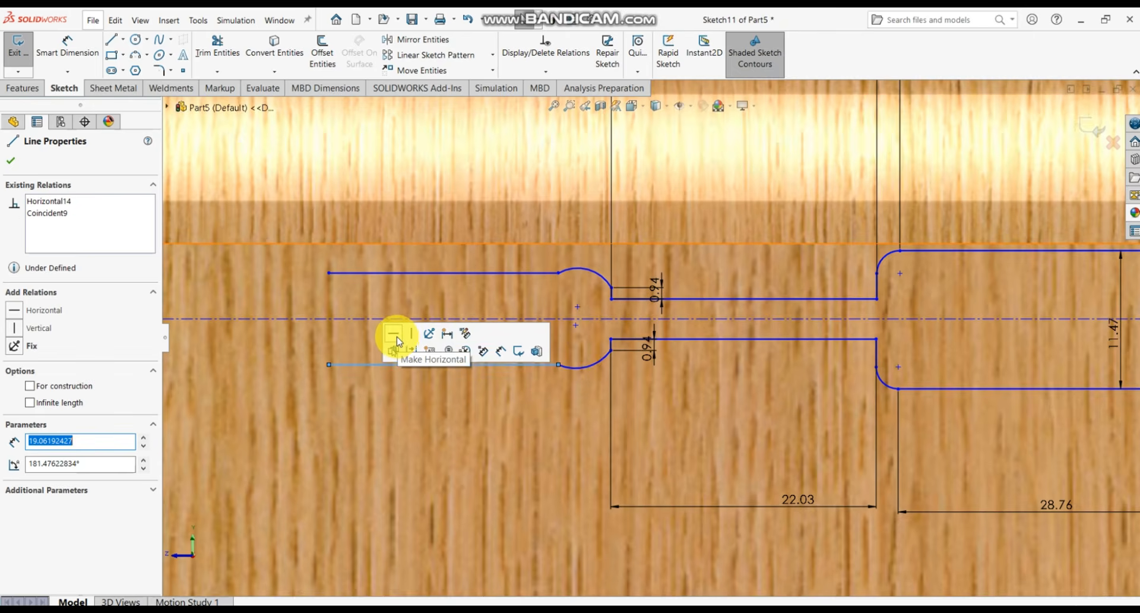
- Make the lower and upper arcs tangent to the horizontal lines attached to them
{"action": "scroll", "coordinate": [609, 362], "scroll_direction": "down", "scroll_amount": 2}
{"action": "scroll", "coordinate": [348, 283], "scroll_direction": "up", "scroll_amount": 3}
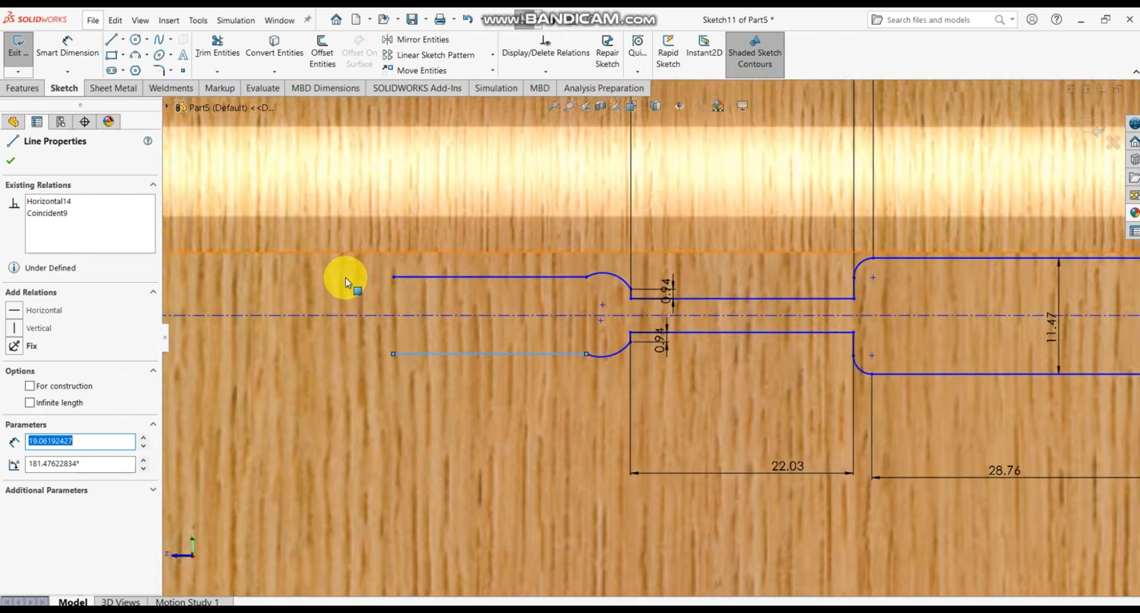
{"action": "scroll", "coordinate": [371, 205], "scroll_direction": "up", "scroll_amount": 3}
{"action": "left_click", "coordinate": [424, 138]}
{"action": "scroll", "coordinate": [576, 306], "scroll_direction": "down", "scroll_amount": 3}
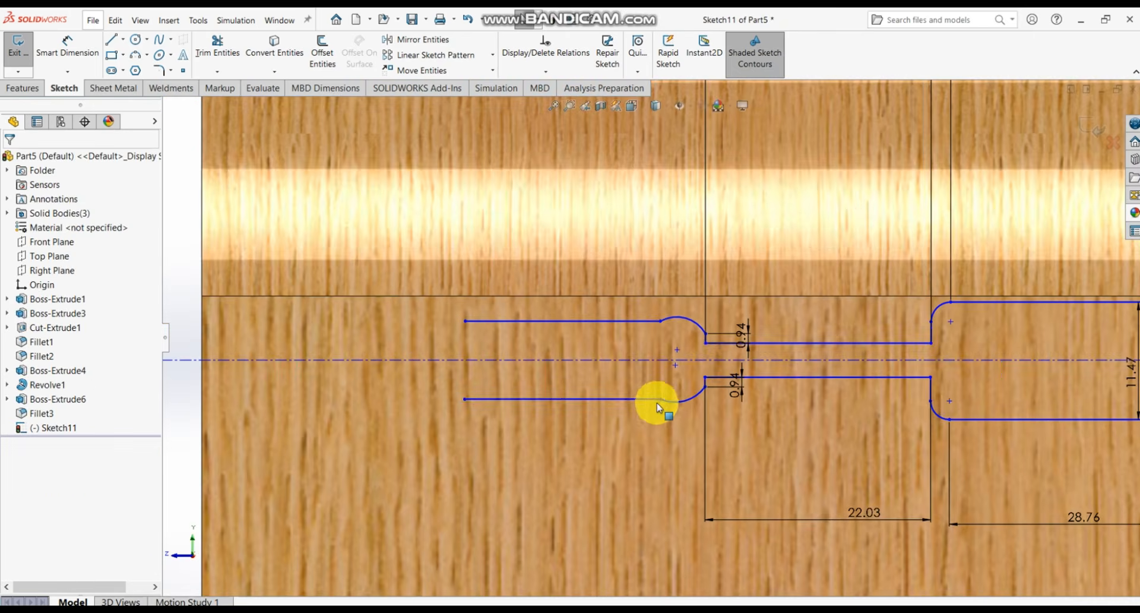
{"action": "left_click", "coordinate": [649, 403]}
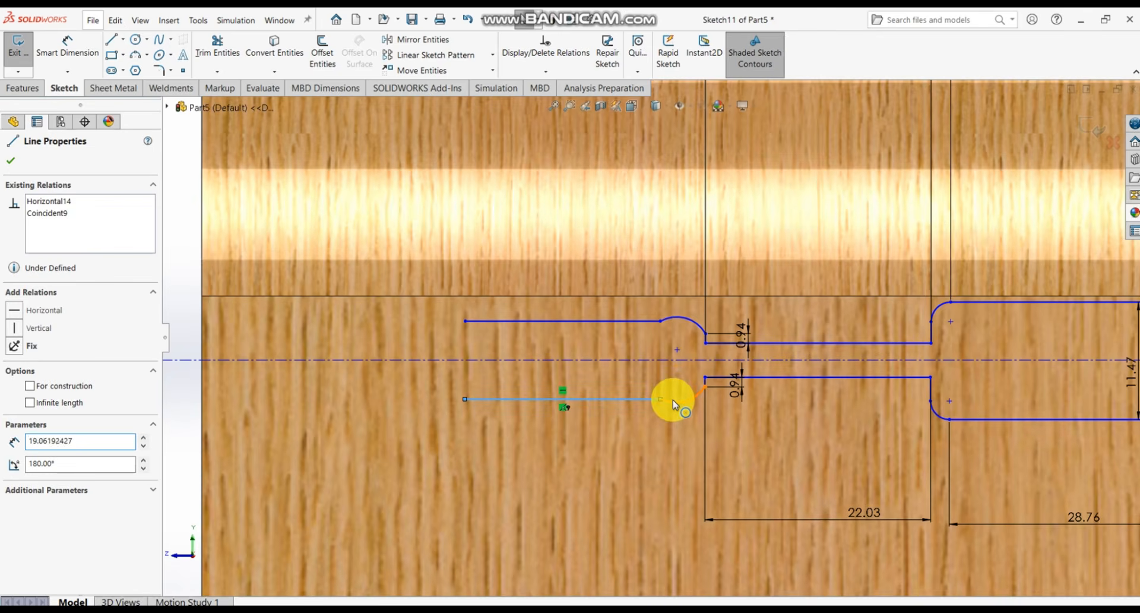
{"action": "left_click", "coordinate": [674, 402], "text": "ctrl"}
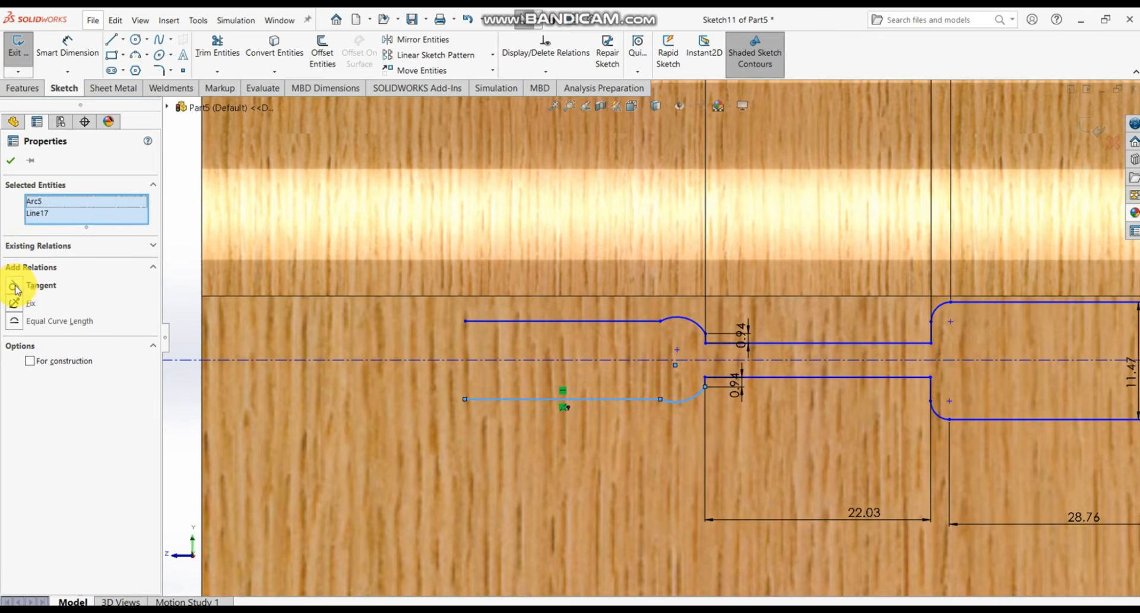
{"action": "left_click", "coordinate": [695, 327]}
{"action": "left_click", "coordinate": [604, 322], "text": "ctrl"}
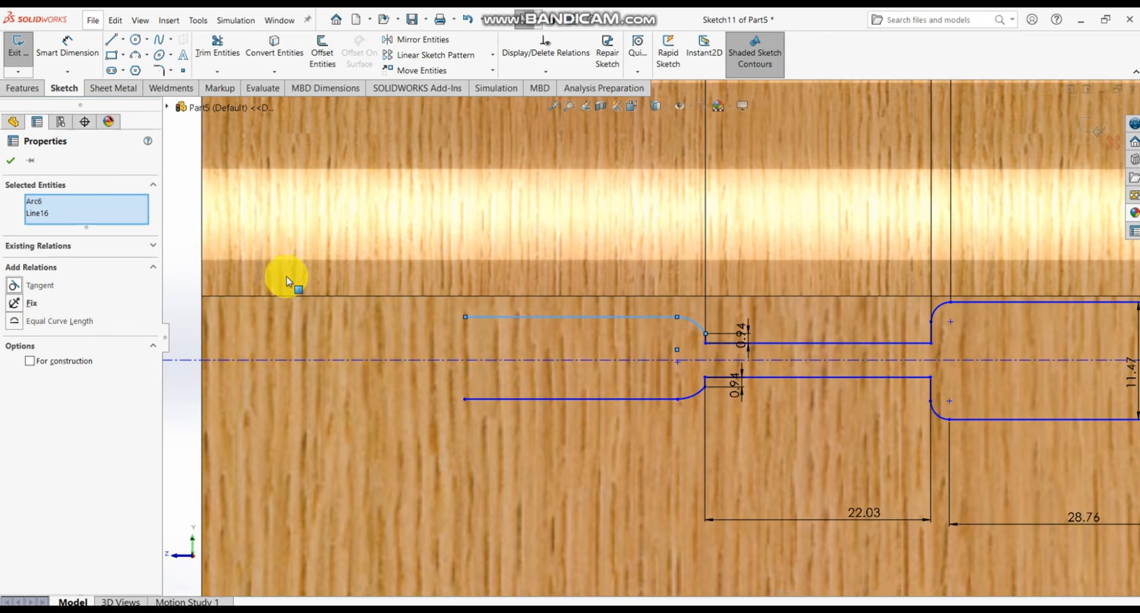
- Dimension the distance between the two new horizontal lines beyond the arcs to 11.47 mm
{"action": "scroll", "coordinate": [706, 341], "scroll_direction": "down", "scroll_amount": 1}
{"action": "scroll", "coordinate": [707, 343], "scroll_direction": "up", "scroll_amount": 3}
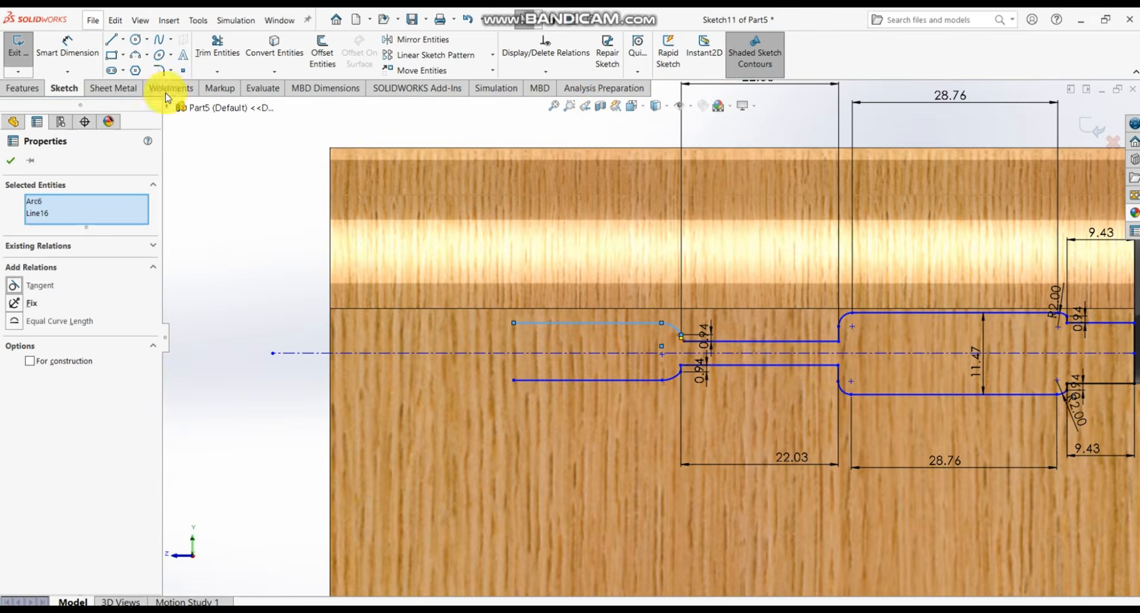
{"action": "left_click", "coordinate": [67, 42]}
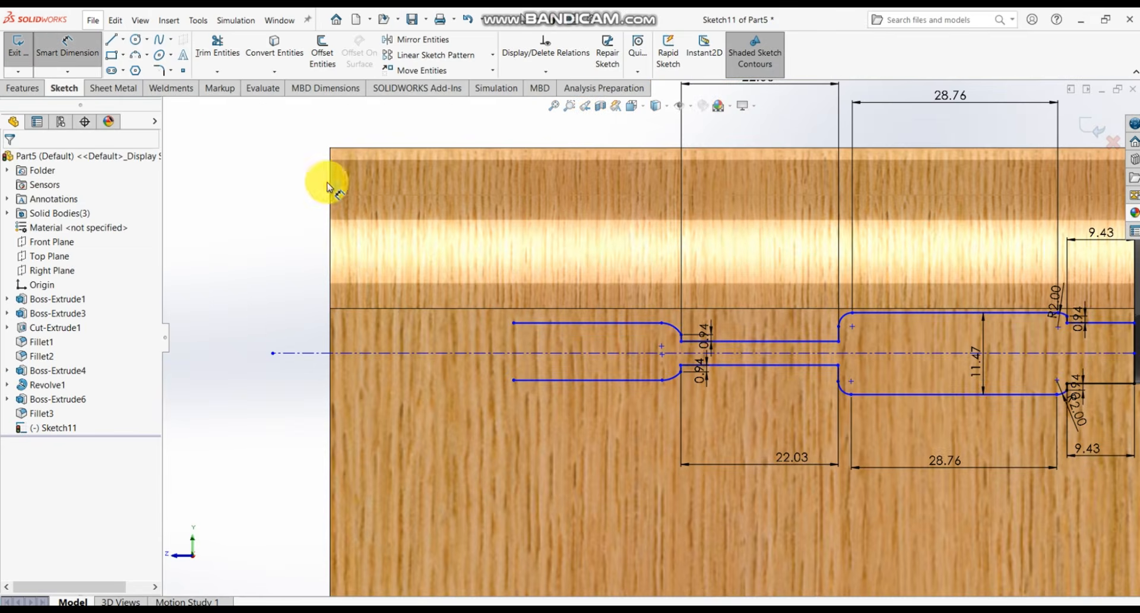
{"action": "left_click", "coordinate": [543, 323]}
{"action": "left_click", "coordinate": [562, 379]}
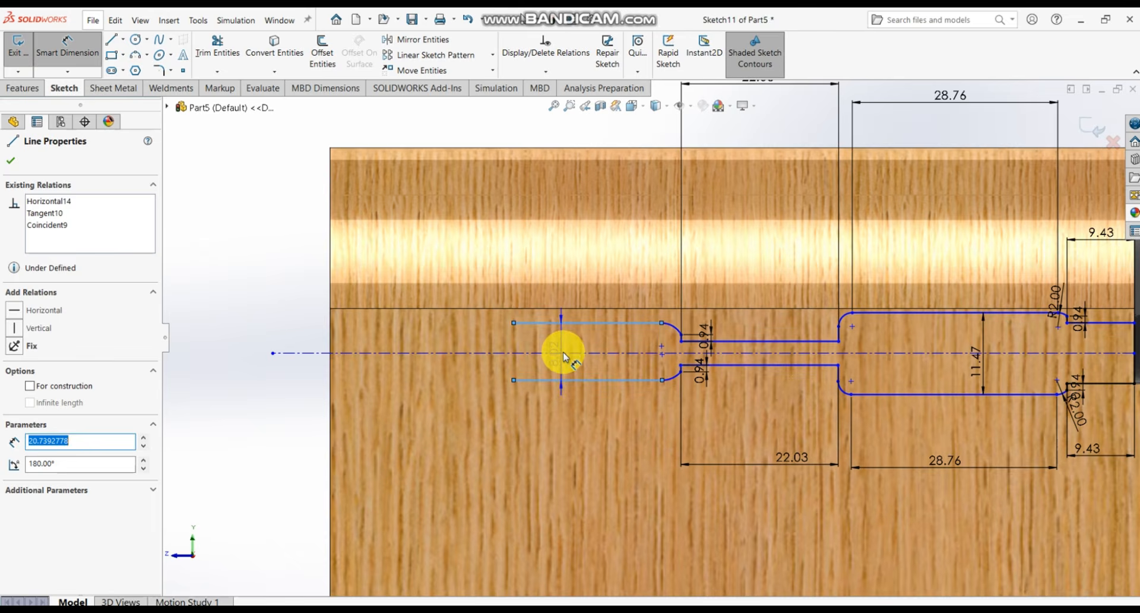
{"action": "left_click", "coordinate": [564, 352]}
{"action": "type", "text": "11"}
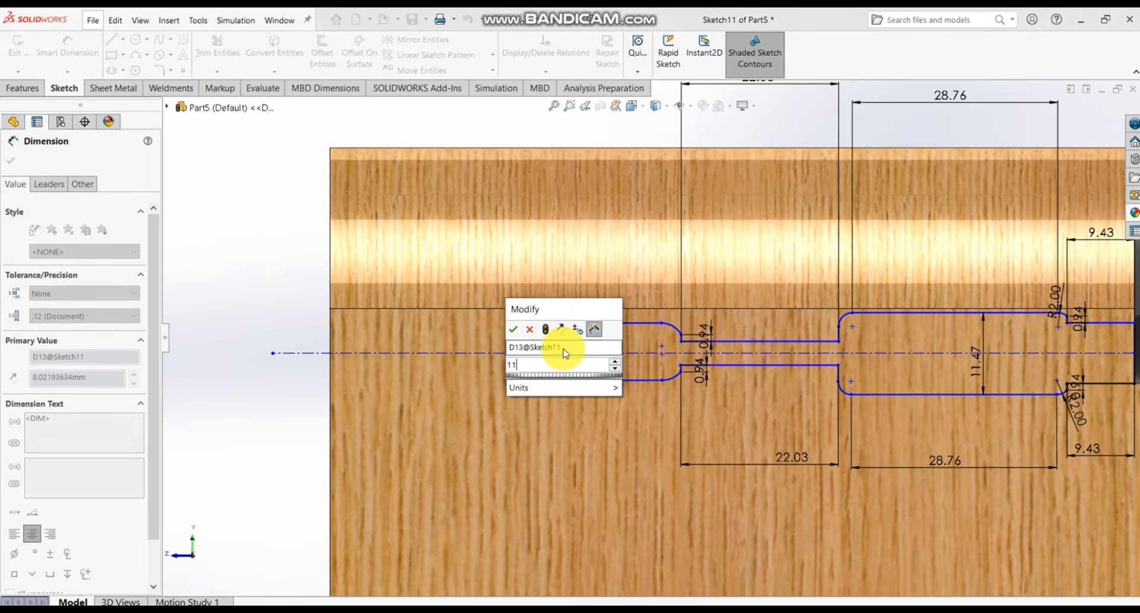
{"action": "type", "text": ".47"}
{"action": "key", "text": "Return"}
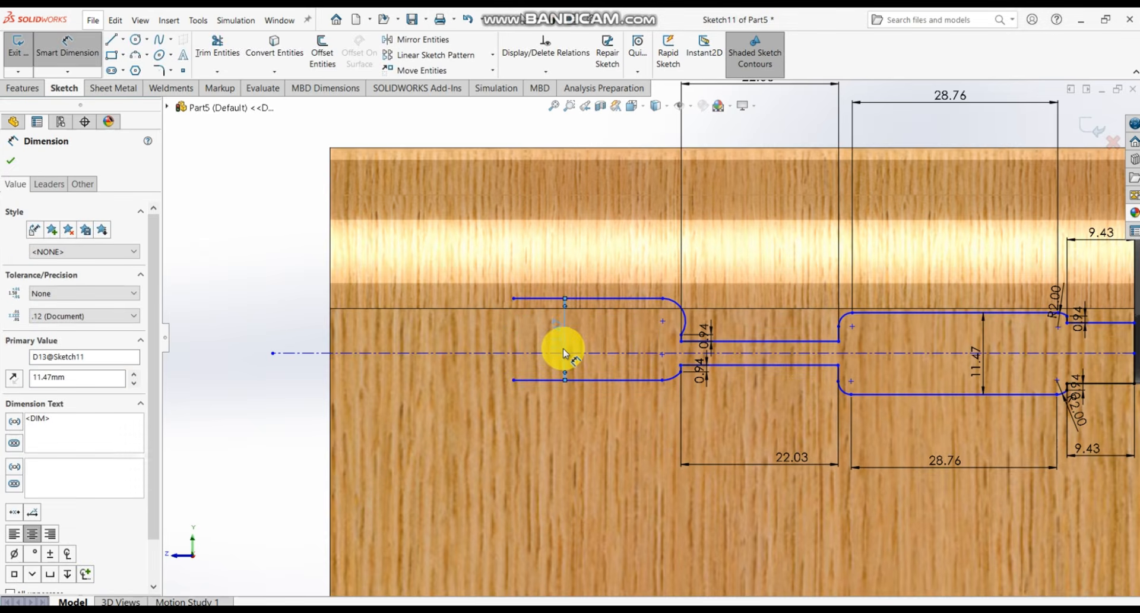
{"action": "key", "text": "Escape"}
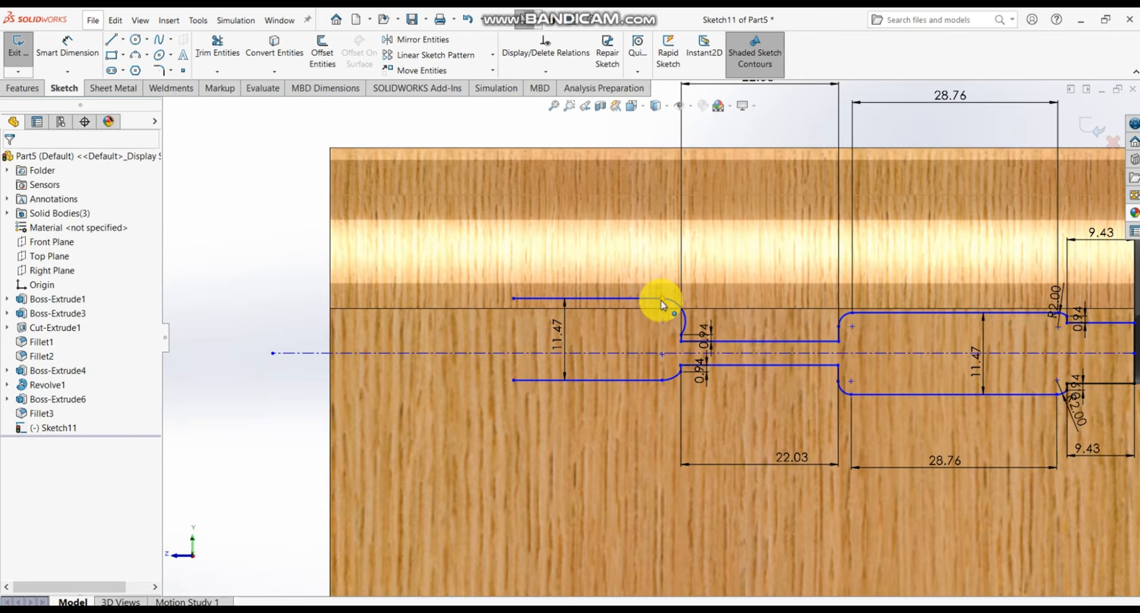
- Shift the junction of the upper arc and its horizontal line slightly upward, and dimension the arc's radius to 2 mm
{"action": "mouse_move", "coordinate": [657, 305]}
{"action": "left_mouse_down"}
{"action": "mouse_move", "coordinate": [642, 310]}
{"action": "mouse_move", "coordinate": [667, 300]}
{"action": "left_mouse_up"}
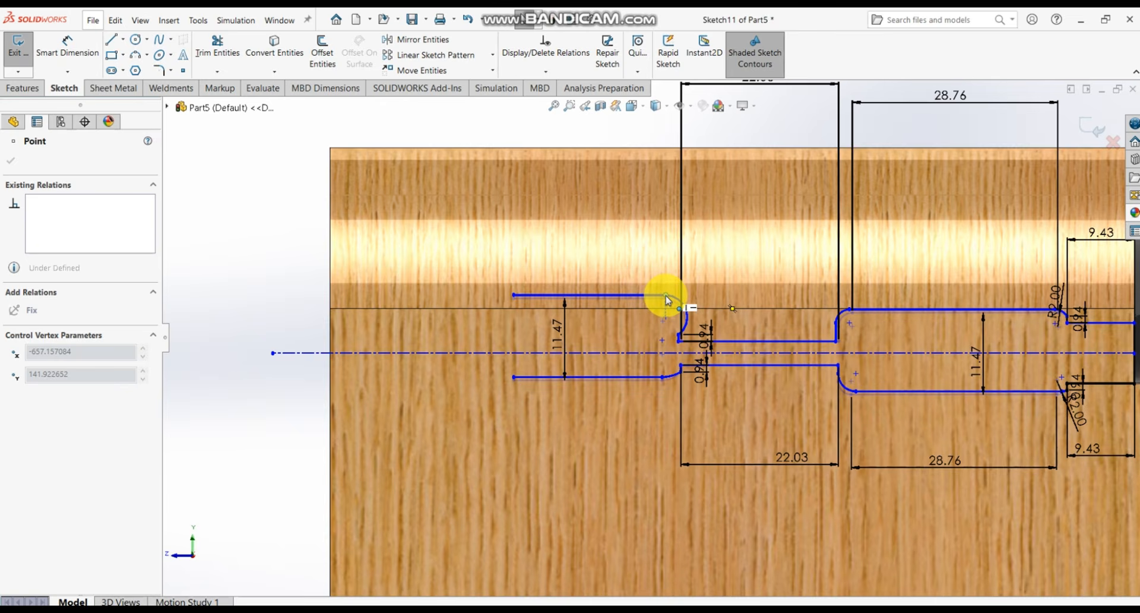
{"action": "left_click_drag", "start_coordinate": [667, 300], "coordinate": [667, 300]}
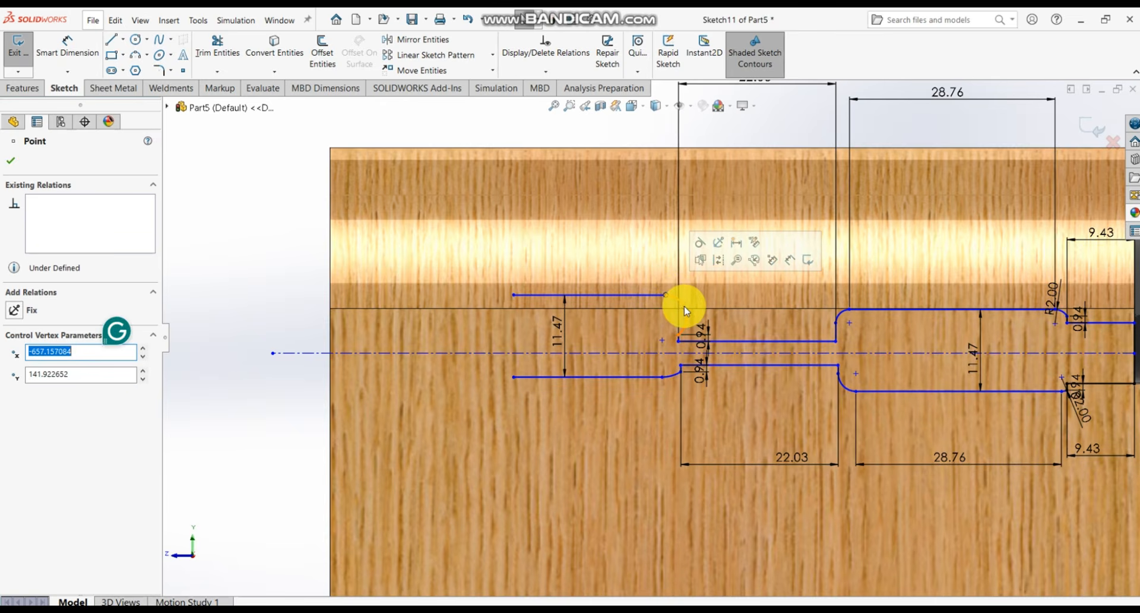
{"action": "left_click", "coordinate": [69, 55]}
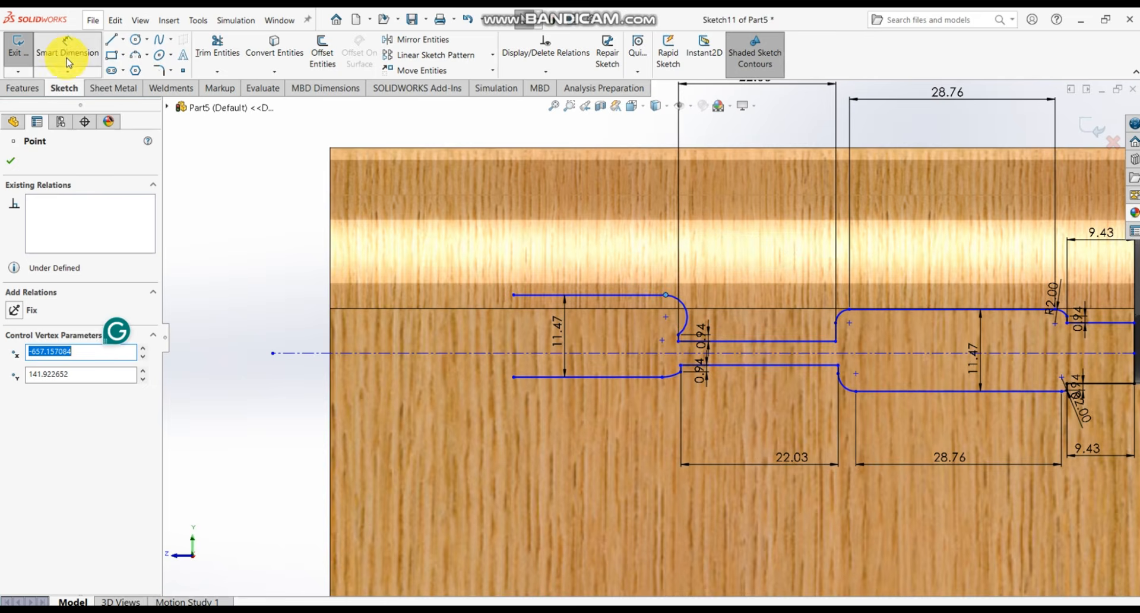
{"action": "left_click", "coordinate": [683, 303]}
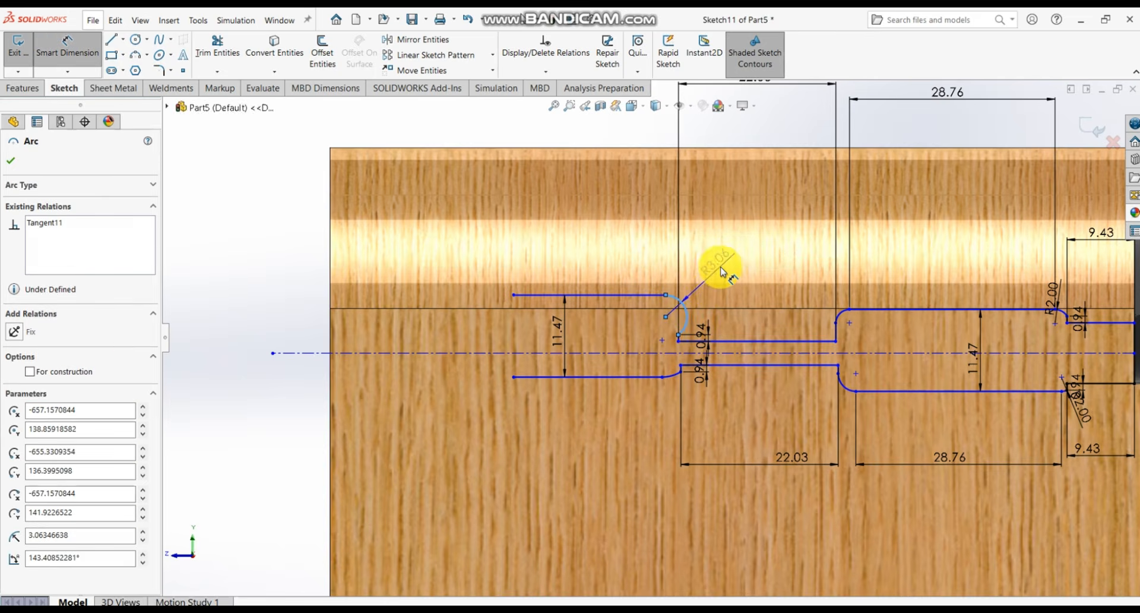
{"action": "left_click", "coordinate": [719, 272]}
{"action": "type", "text": "2"}
{"action": "key", "text": "Return"}
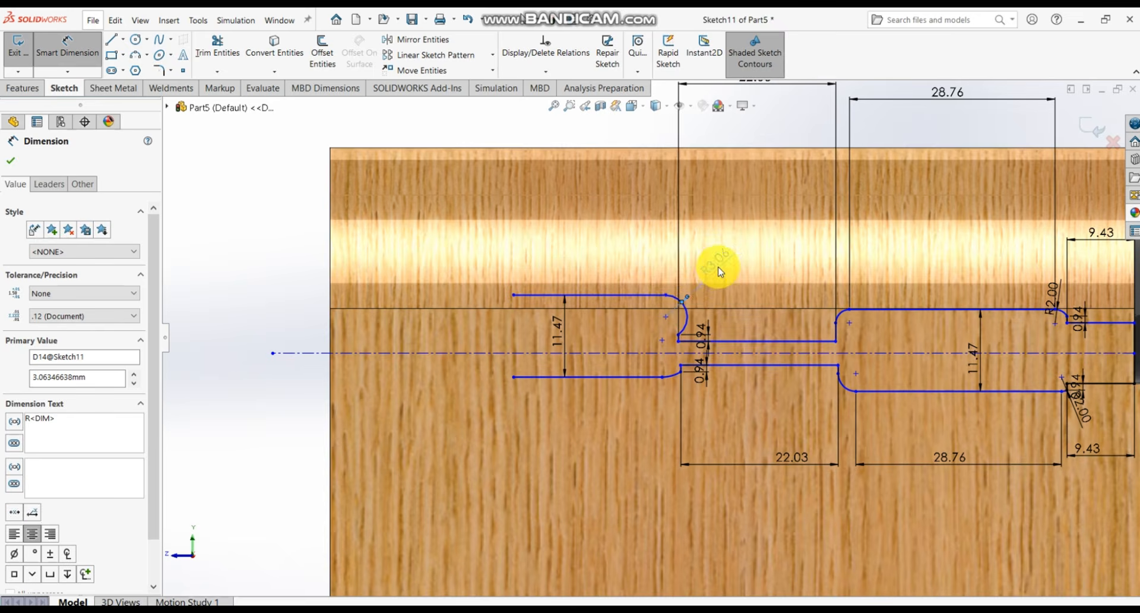
- Move the junction of the upper horizontal line and the R2 arc down onto the body's long horizontal edge
{"action": "scroll", "coordinate": [717, 273], "scroll_direction": "down", "scroll_amount": 4}
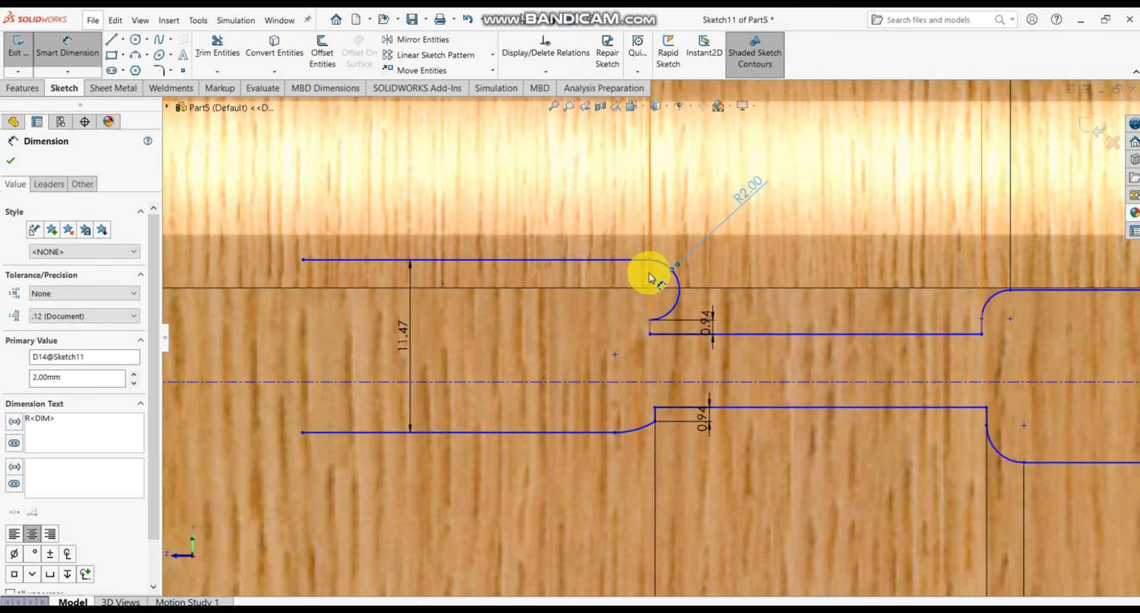
{"action": "key", "text": "Escape"}
{"action": "mouse_move", "coordinate": [646, 263]}
{"action": "left_mouse_down"}
{"action": "mouse_move", "coordinate": [619, 280]}
{"action": "mouse_move", "coordinate": [617, 300]}
{"action": "mouse_move", "coordinate": [616, 290]}
{"action": "left_mouse_up"}
{"action": "scroll", "coordinate": [954, 360], "scroll_direction": "up", "scroll_amount": 4}
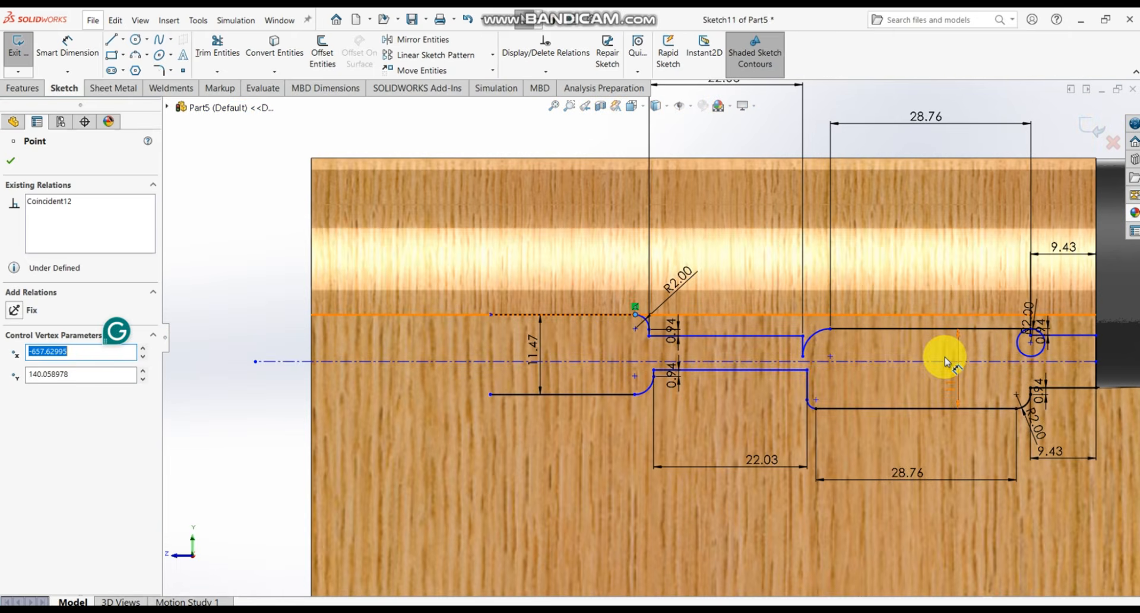
- Undo the last move of the junction between the upper horizontal line and the R2 arc
{"action": "key", "text": "ctrl+z"}
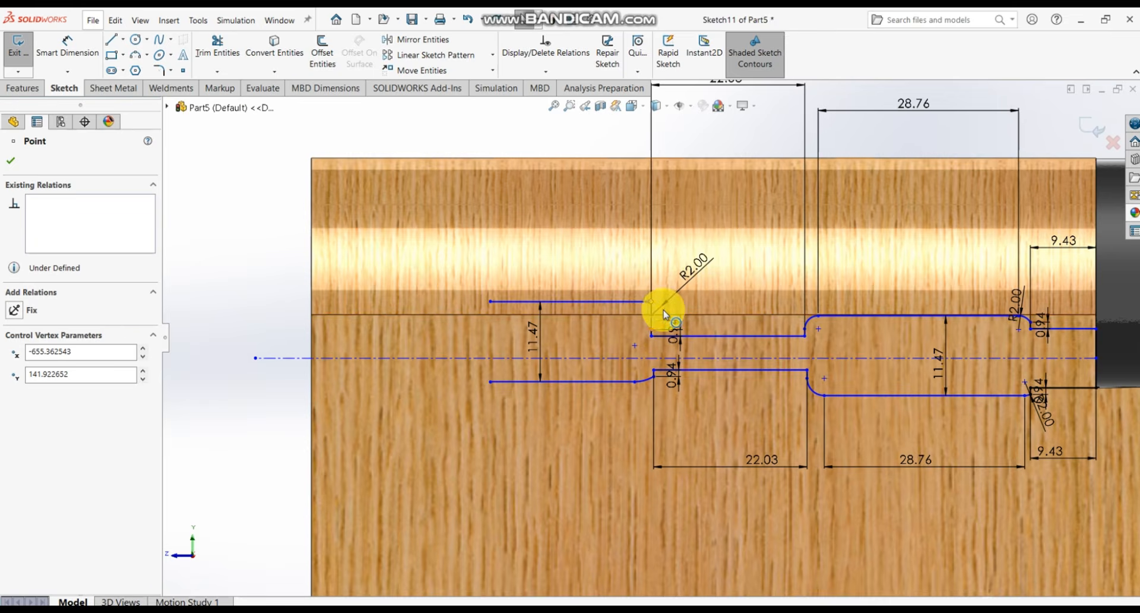
{"action": "scroll", "coordinate": [661, 311], "scroll_direction": "up", "scroll_amount": 3}
{"action": "left_click", "coordinate": [658, 337]}
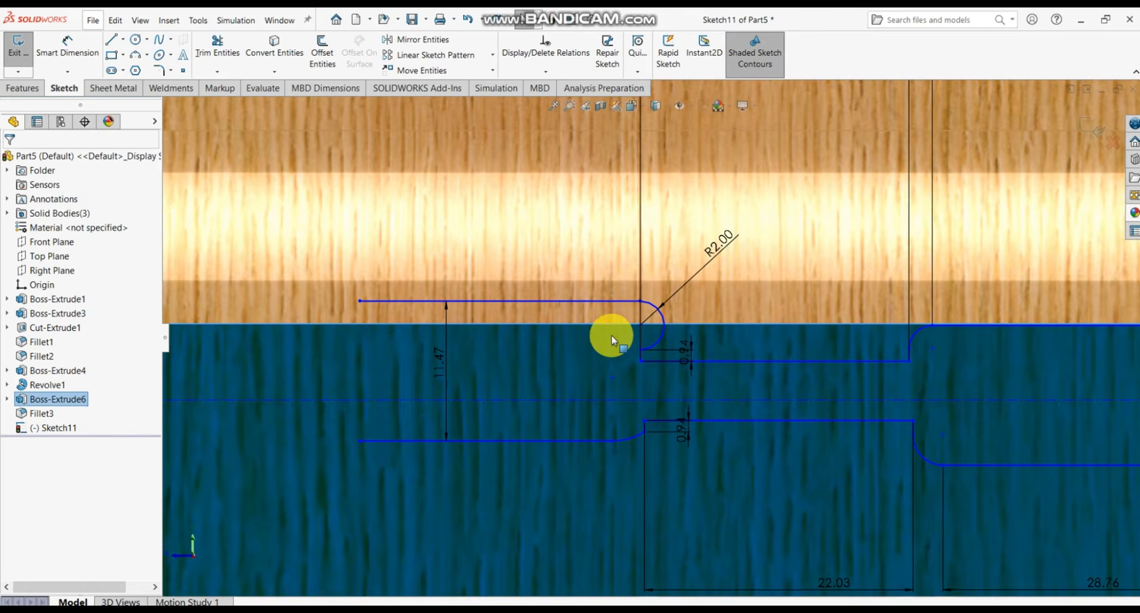
{"action": "scroll", "coordinate": [660, 315], "scroll_direction": "up", "scroll_amount": 1}
{"action": "scroll", "coordinate": [661, 312], "scroll_direction": "up", "scroll_amount": 2}
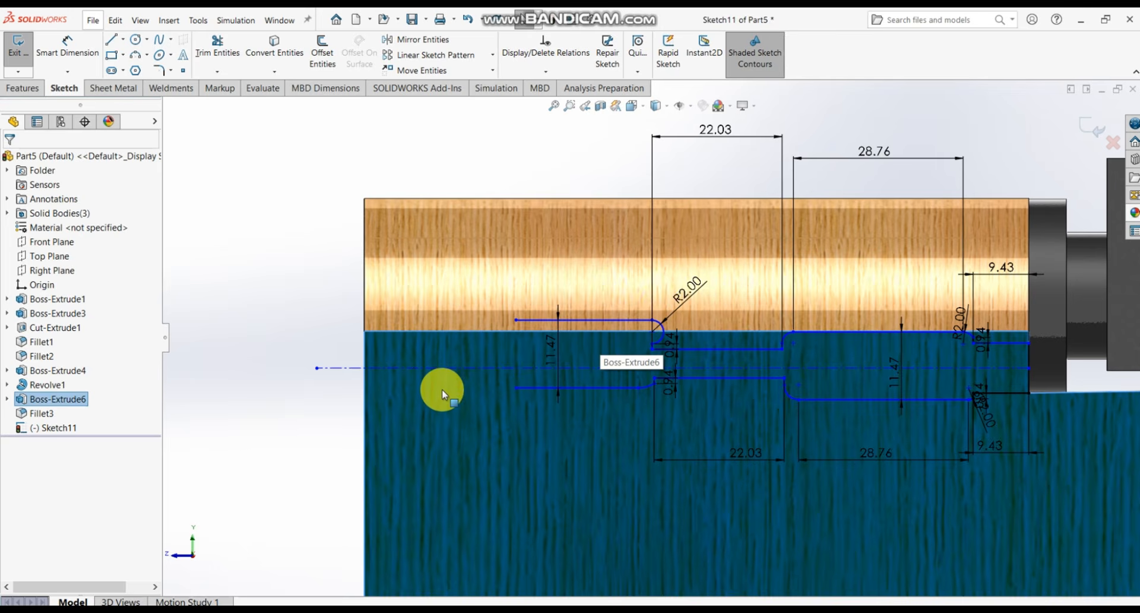
{"action": "scroll", "coordinate": [638, 404], "scroll_direction": "up", "scroll_amount": 2}
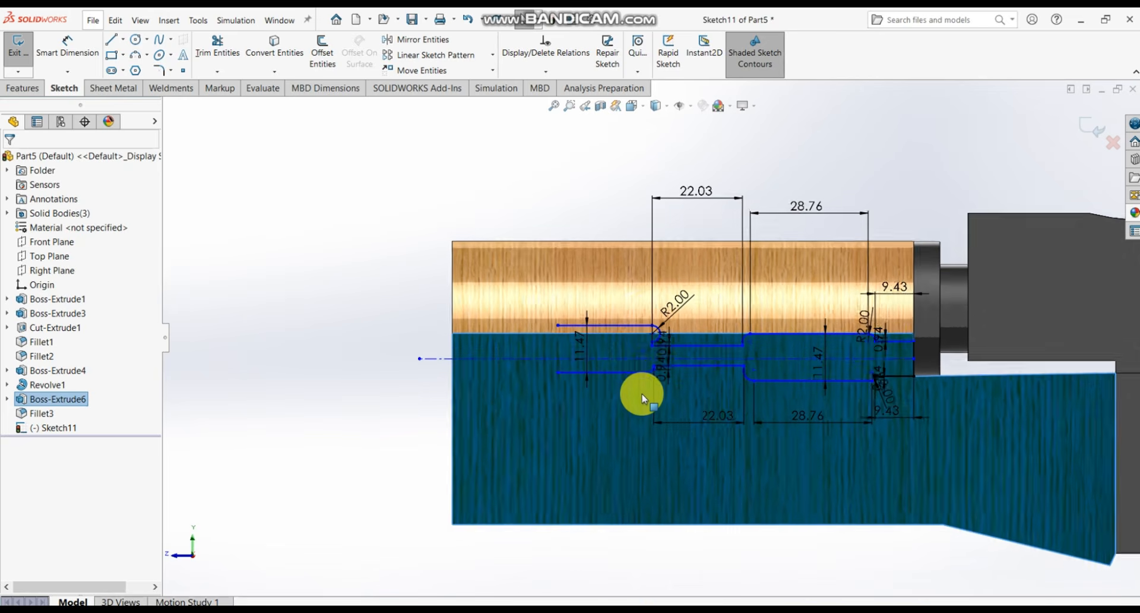
{"action": "scroll", "coordinate": [649, 318], "scroll_direction": "down", "scroll_amount": 3}
{"action": "left_click", "coordinate": [474, 161]}
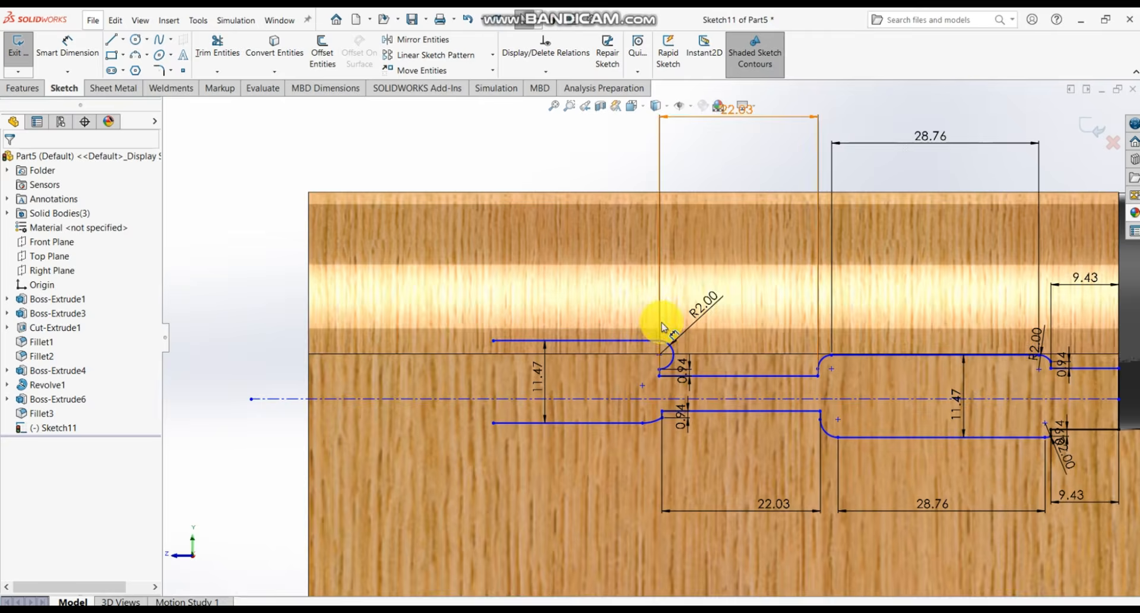
- Delete the upper R2 arc at the outer neck, along with the 11.47 mm dimension between the two horizontal lines beyond it
{"action": "scroll", "coordinate": [664, 321], "scroll_direction": "down", "scroll_amount": 3}
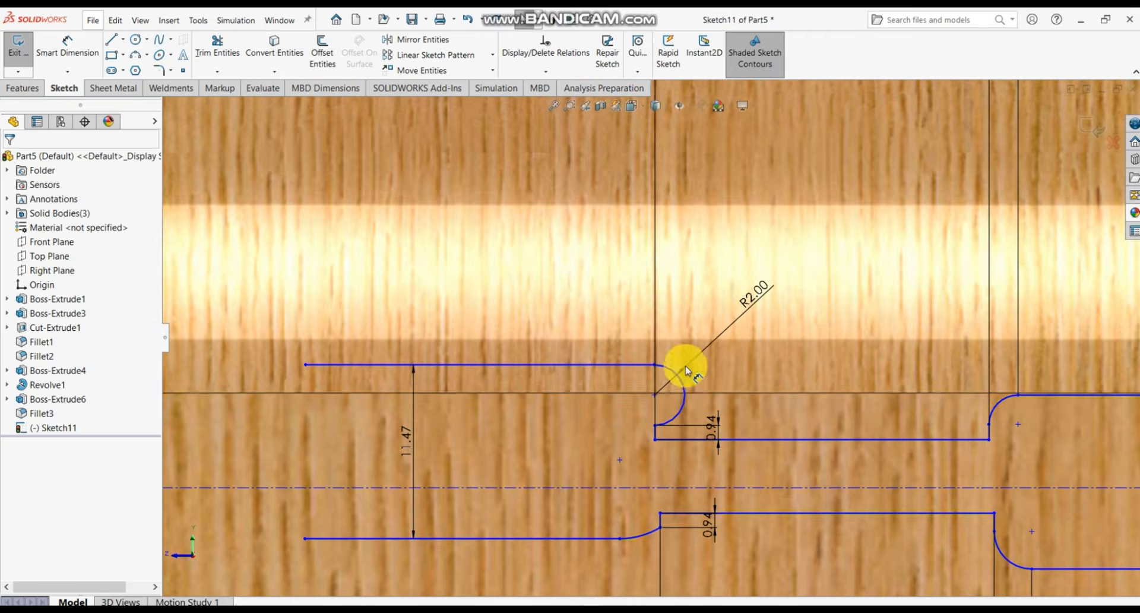
{"action": "left_click", "coordinate": [684, 402]}
{"action": "key", "text": "Delete"}
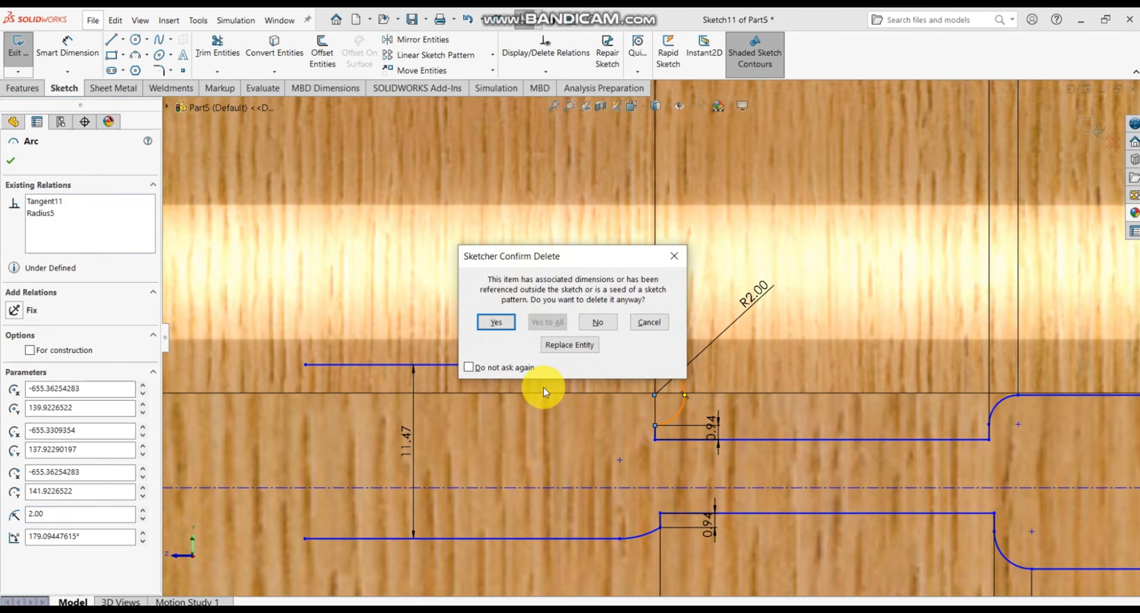
{"action": "left_click", "coordinate": [496, 322]}
{"action": "scroll", "coordinate": [626, 395], "scroll_direction": "up", "scroll_amount": 2}
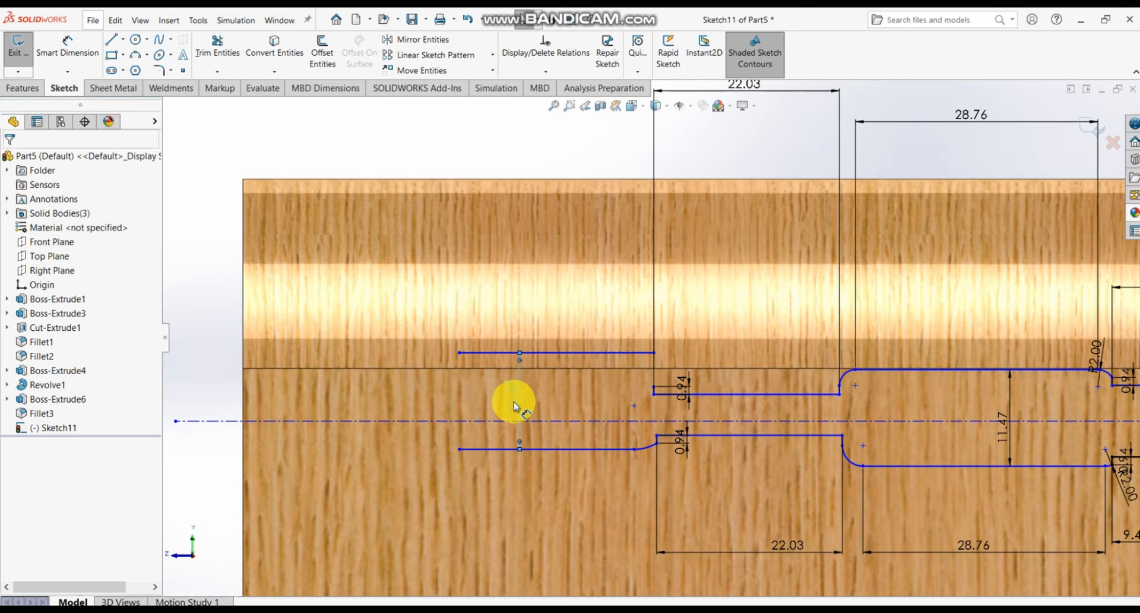
{"action": "left_click", "coordinate": [515, 407]}
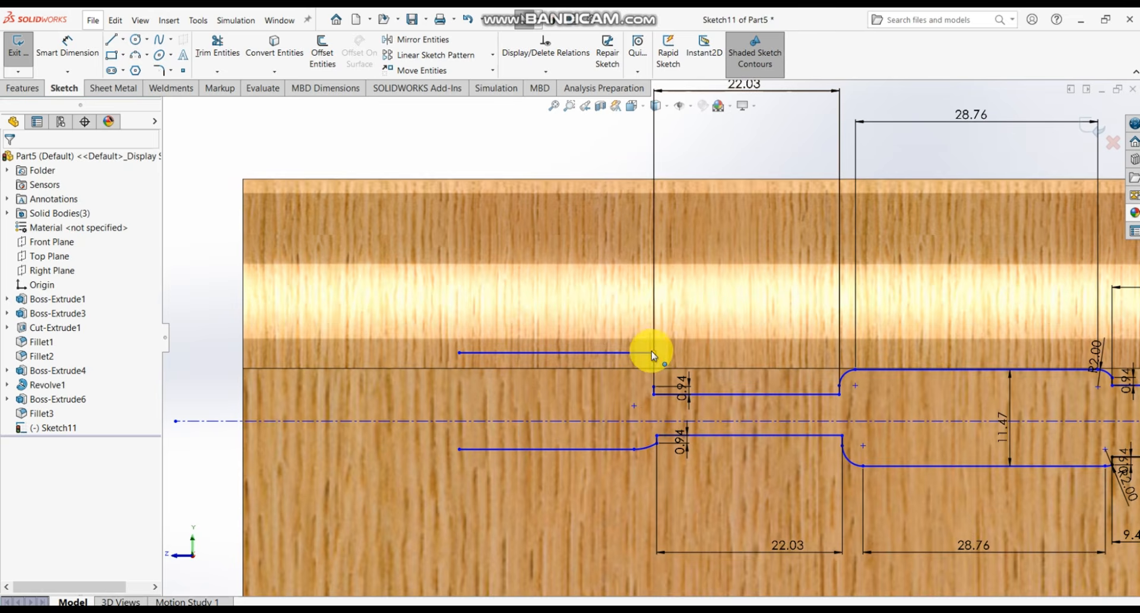
- Shorten the outer upper horizontal line, connect it to the neck's short vertical line with a three-point arc of about 2.8 mm radius, and adjust the line
{"action": "left_click_drag", "start_coordinate": [651, 353], "coordinate": [639, 357]}
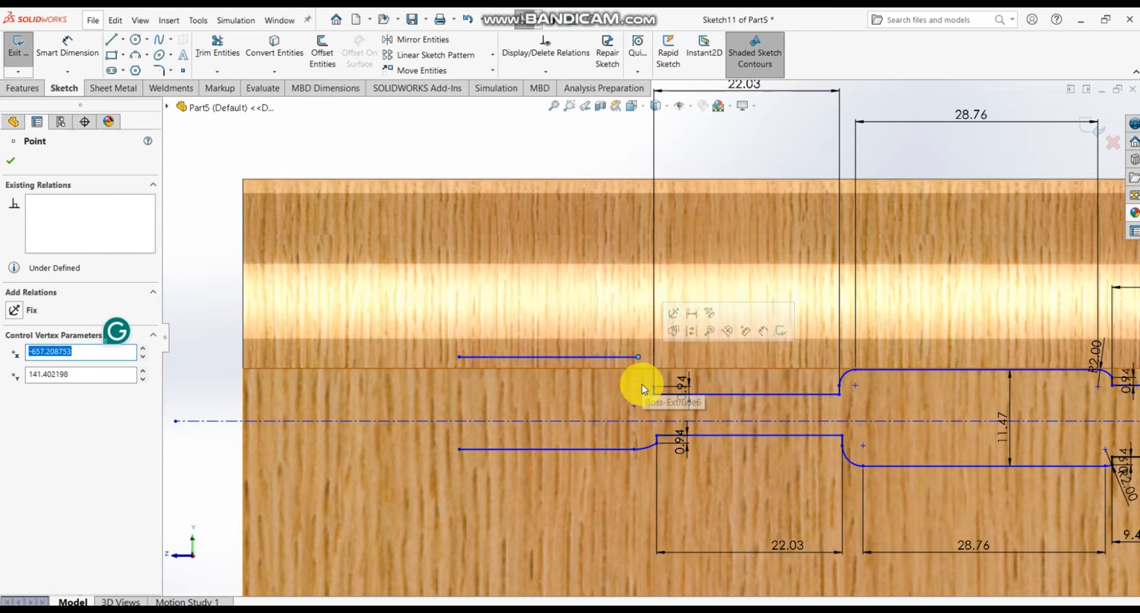
{"action": "left_click", "coordinate": [146, 55]}
{"action": "left_click", "coordinate": [173, 95]}
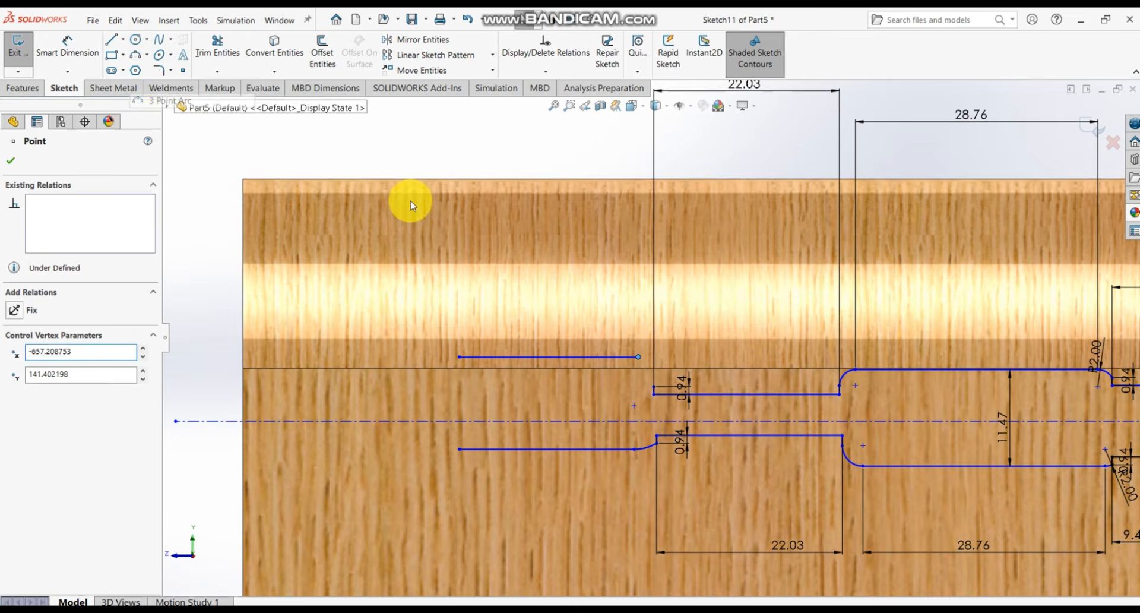
{"action": "left_click", "coordinate": [638, 357]}
{"action": "left_click", "coordinate": [655, 393]}
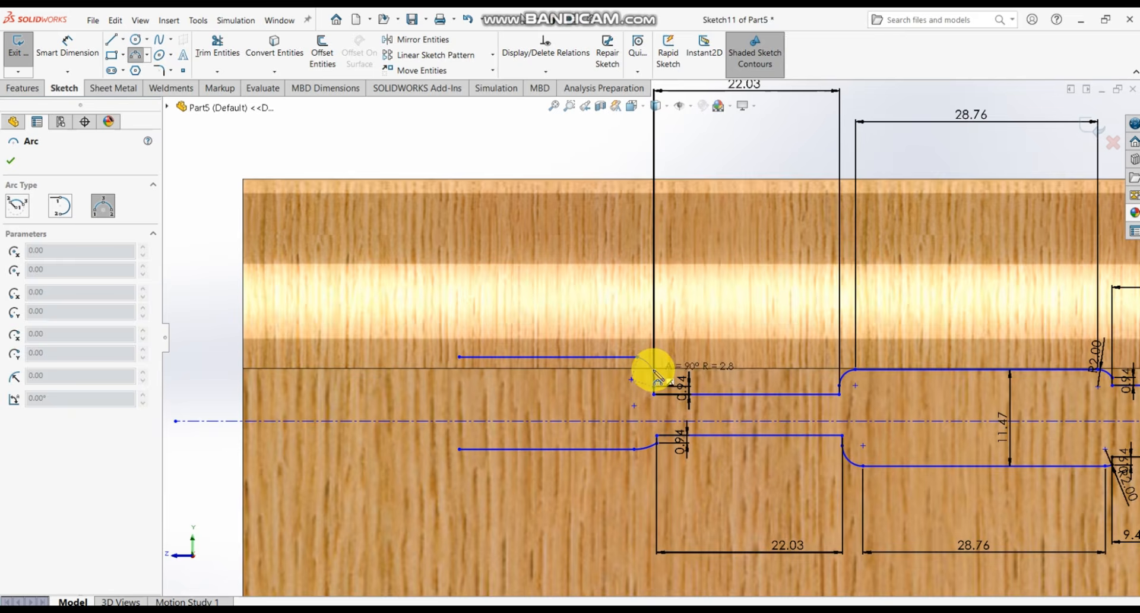
{"action": "left_click", "coordinate": [656, 375]}
{"action": "key", "text": "Escape"}
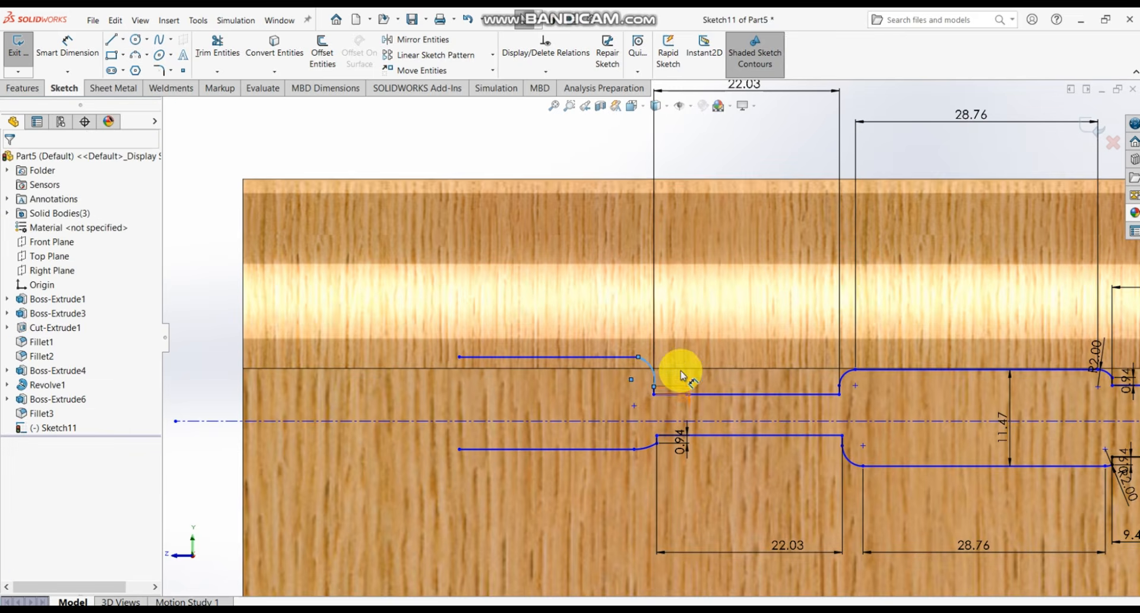
{"action": "left_click_drag", "start_coordinate": [618, 360], "coordinate": [602, 371]}
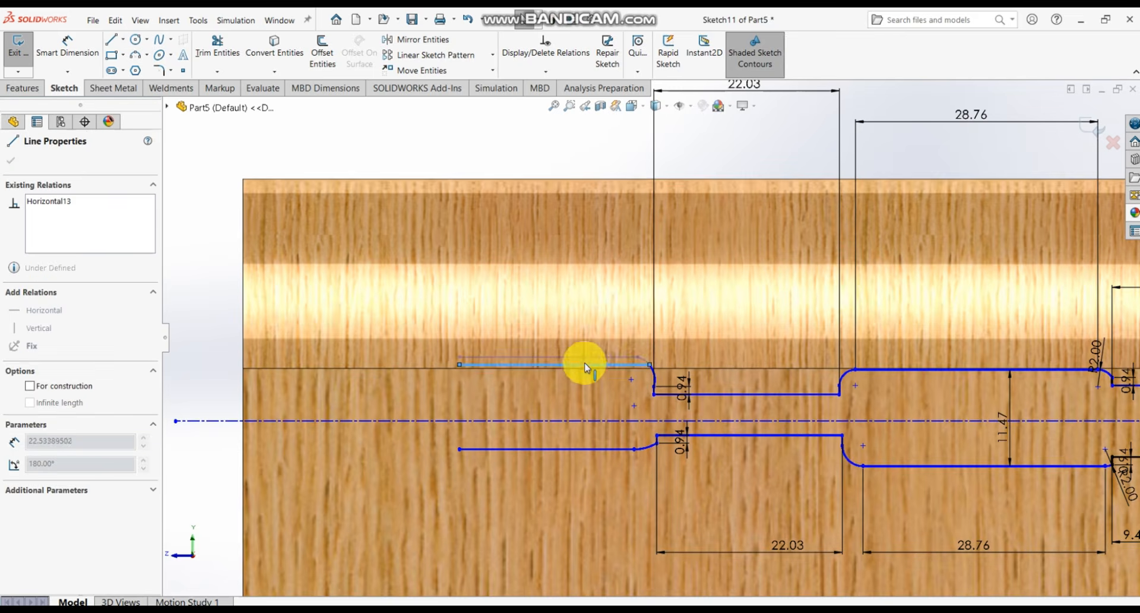
- Delete the upper arc beside the neck and the outer upper horizontal line
{"action": "scroll", "coordinate": [650, 388], "scroll_direction": "down", "scroll_amount": 3}
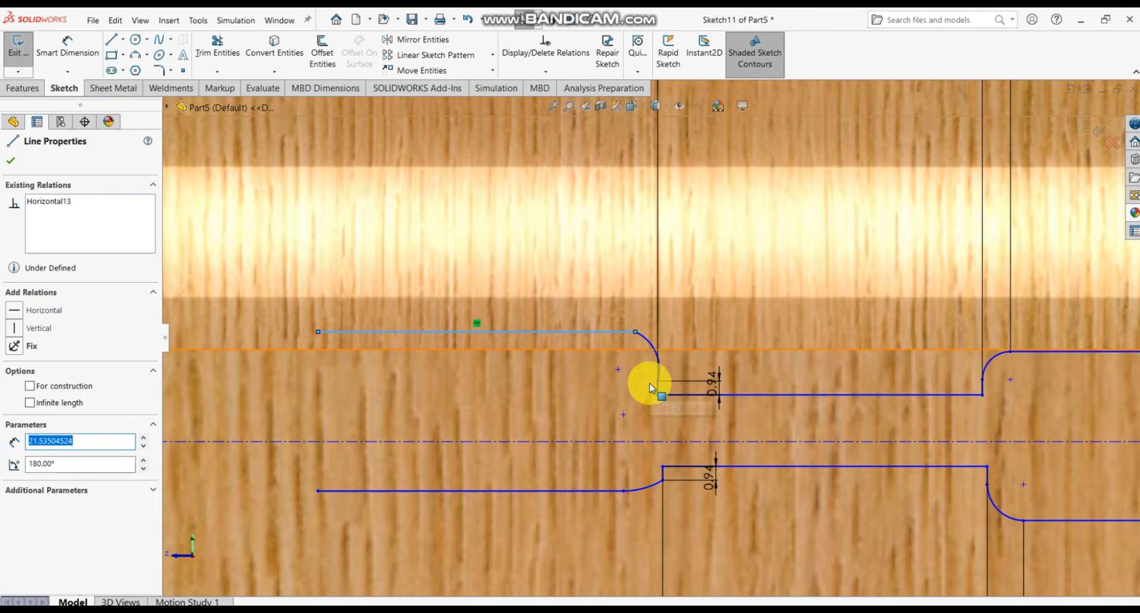
{"action": "left_click", "coordinate": [658, 372]}
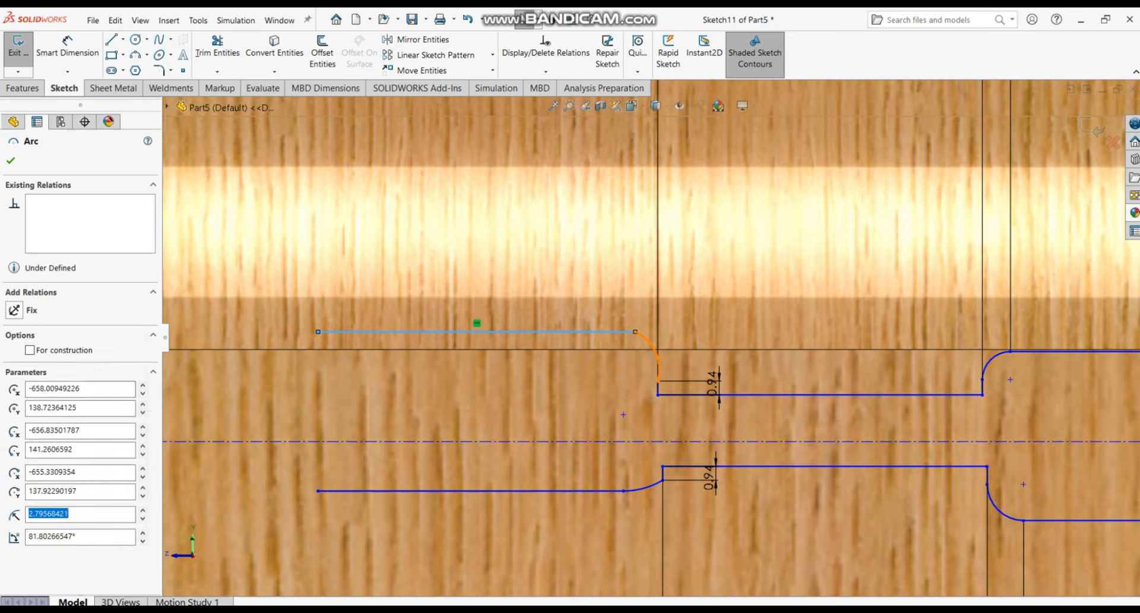
{"action": "key", "text": "Delete"}
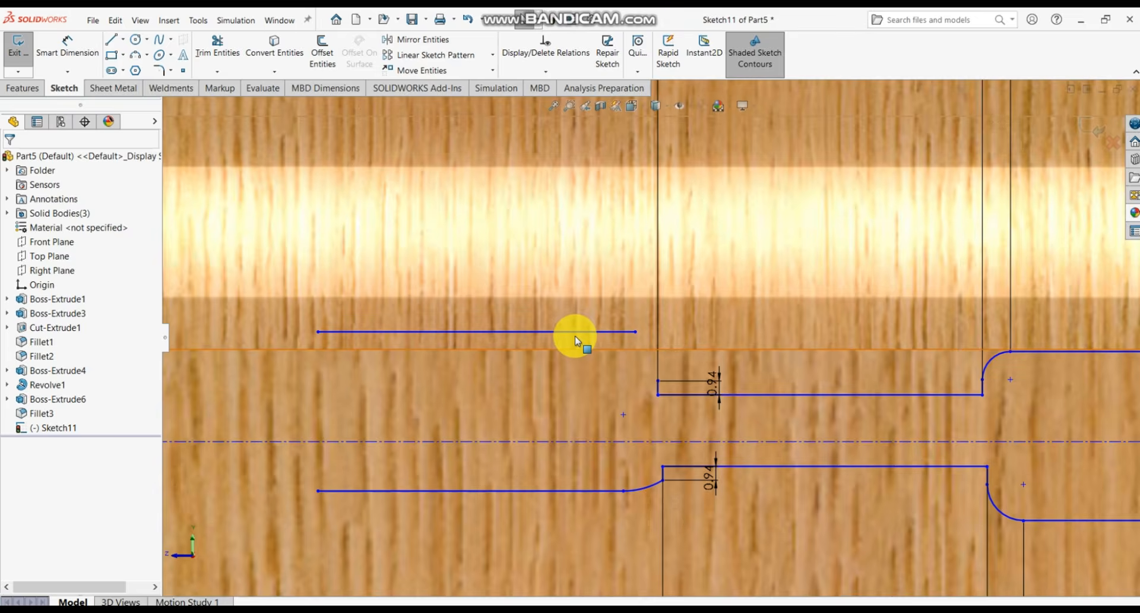
{"action": "left_click", "coordinate": [576, 340]}
{"action": "scroll", "coordinate": [576, 340], "scroll_direction": "up", "scroll_amount": 3}
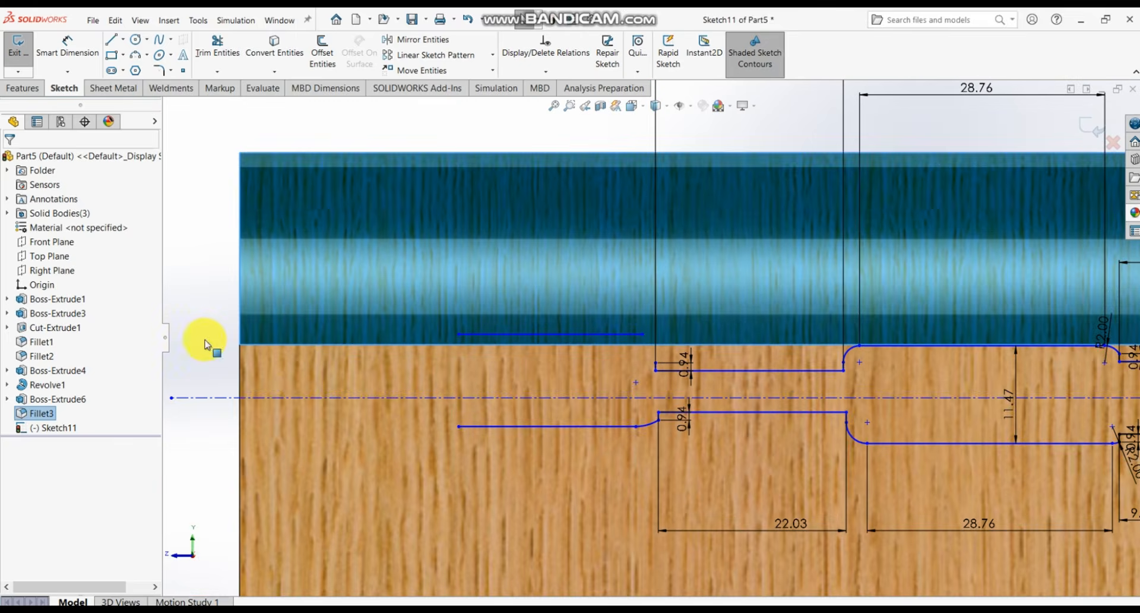
{"action": "left_click", "coordinate": [588, 336]}
{"action": "key", "text": "Delete"}
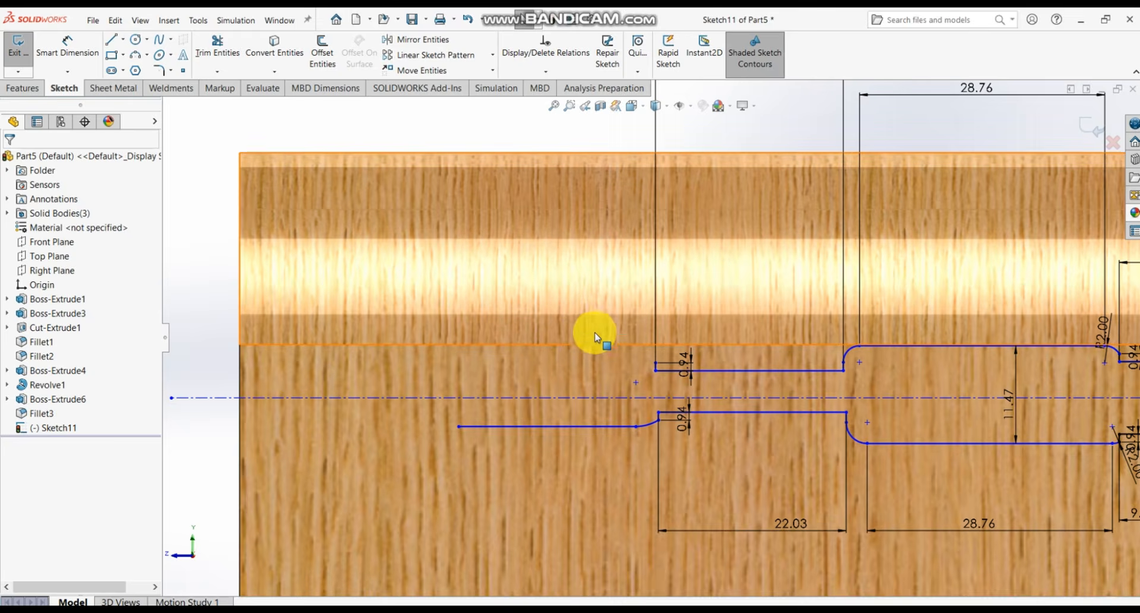
- Draw a small three-point arc from the top of the neck's short upper vertical line, curving outward just below the body's long horizontal edge
{"action": "scroll", "coordinate": [654, 362], "scroll_direction": "down", "scroll_amount": 2}
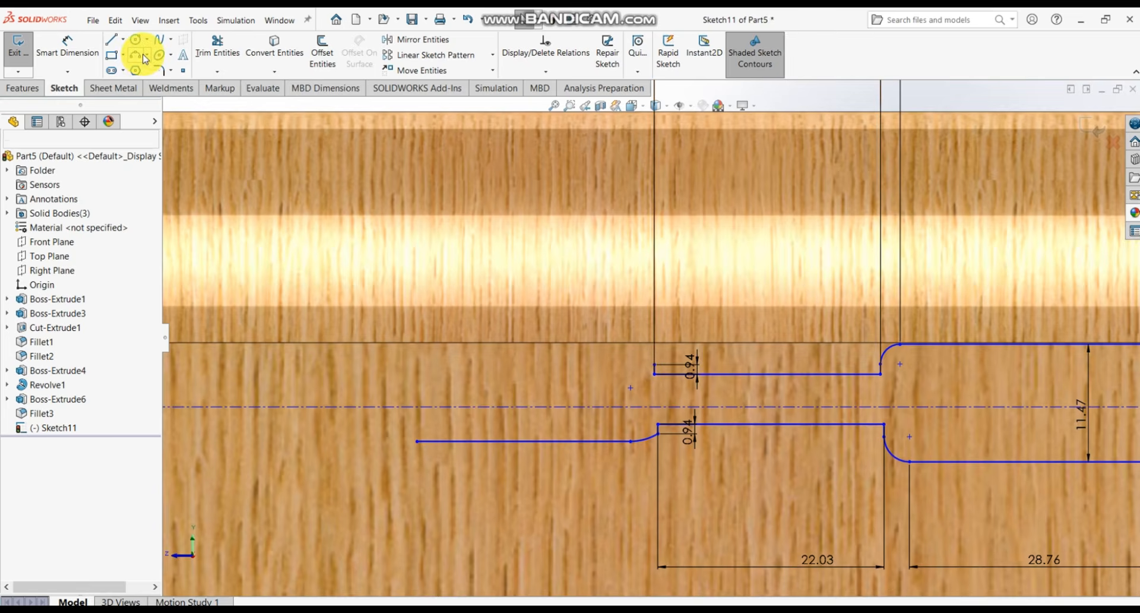
{"action": "left_click", "coordinate": [145, 59]}
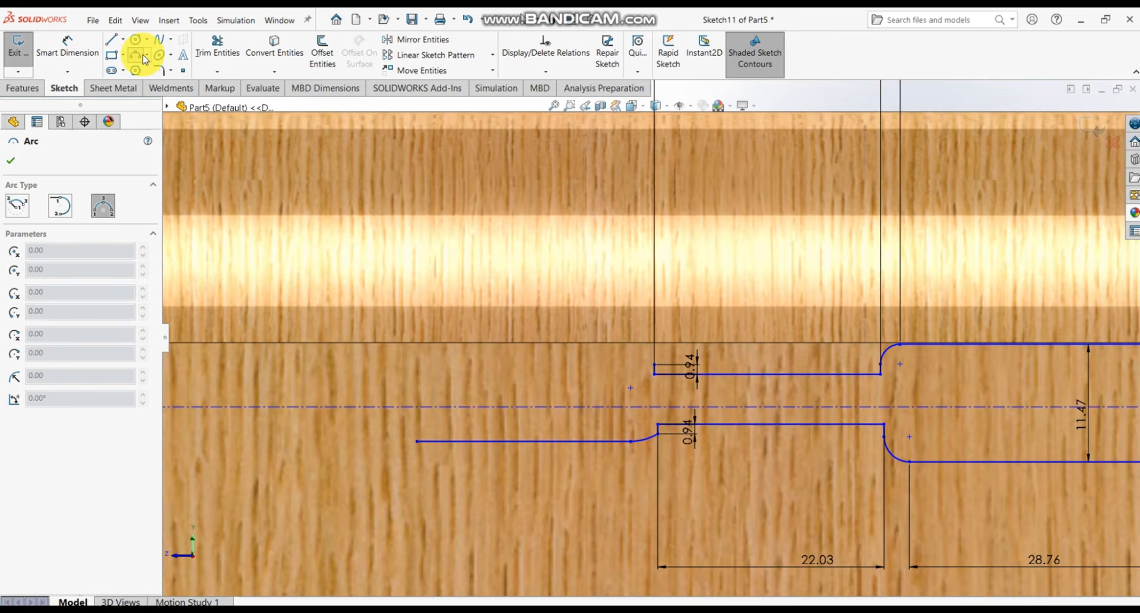
{"action": "left_click", "coordinate": [148, 56]}
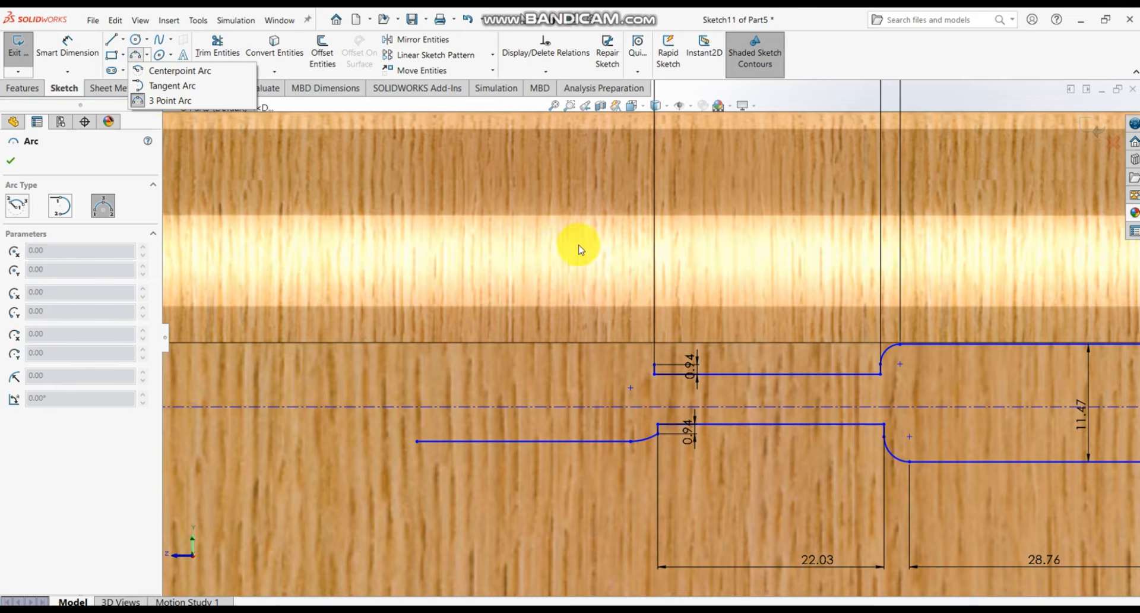
{"action": "left_click", "coordinate": [175, 100]}
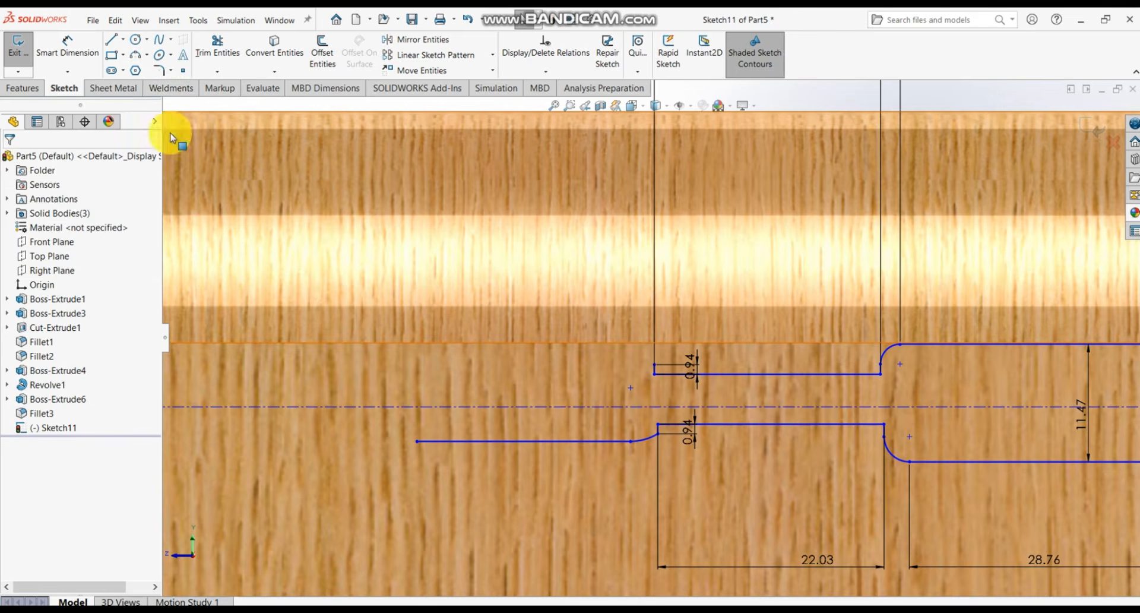
{"action": "left_click", "coordinate": [147, 56]}
{"action": "left_click", "coordinate": [172, 99]}
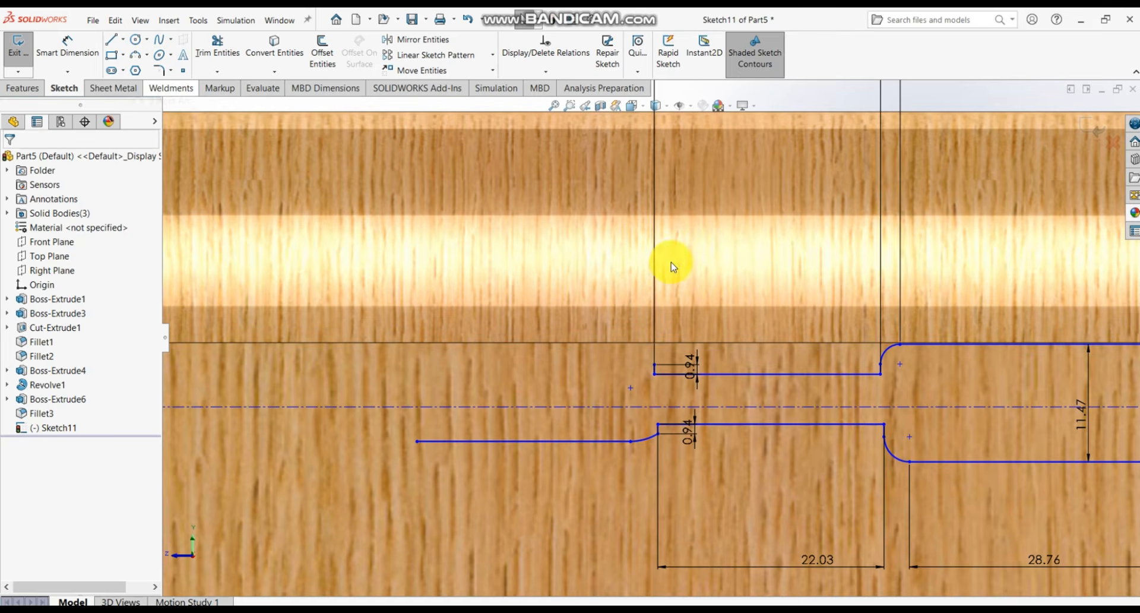
{"action": "left_click", "coordinate": [655, 372]}
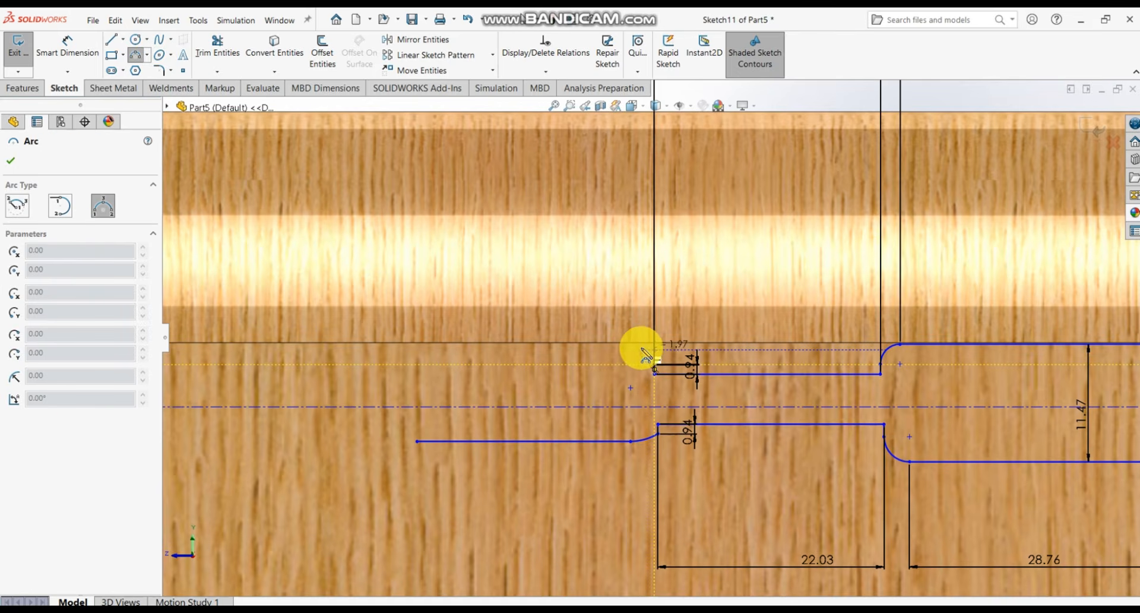
{"action": "left_click", "coordinate": [653, 344]}
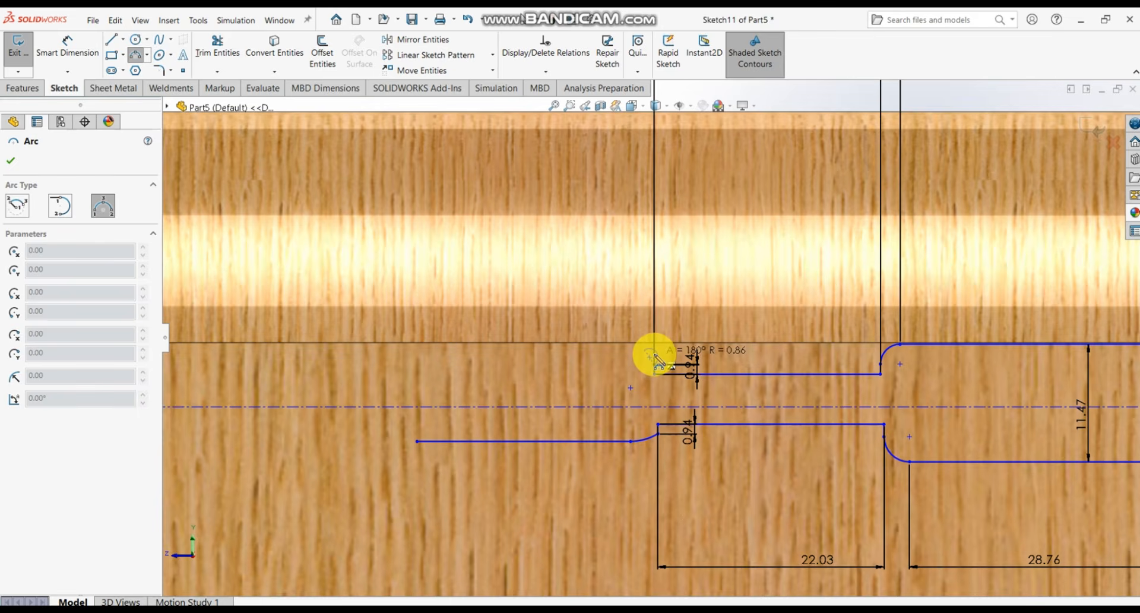
{"action": "left_click", "coordinate": [657, 362]}
{"action": "key", "text": "Escape"}
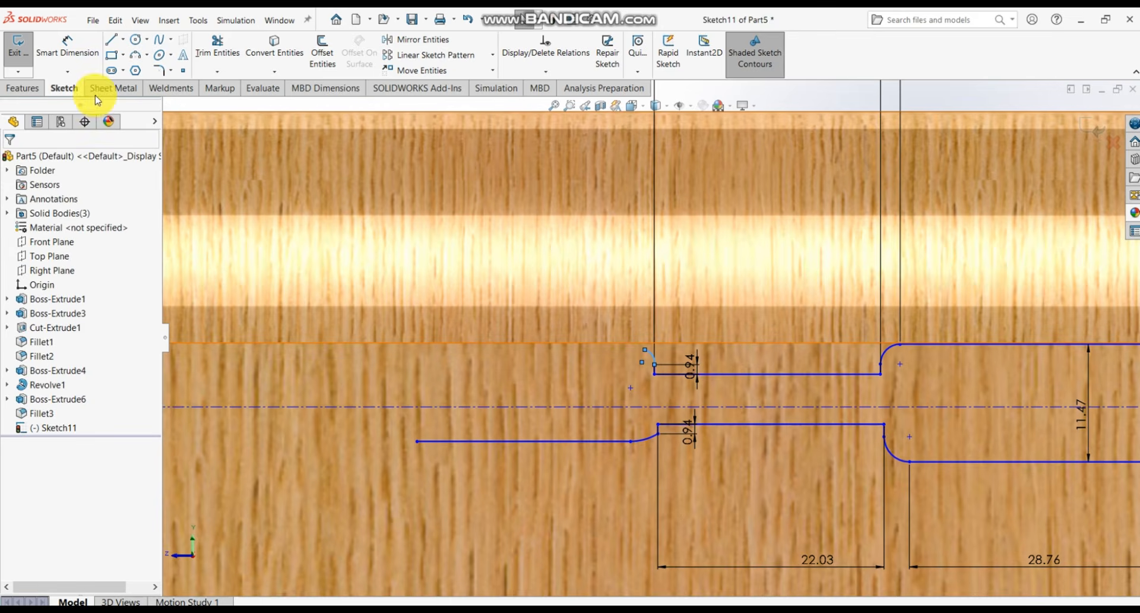
- Draw a horizontal line from the free end of the small upper arc outward to level with the lower horizontal line's end
{"action": "left_click", "coordinate": [114, 41]}
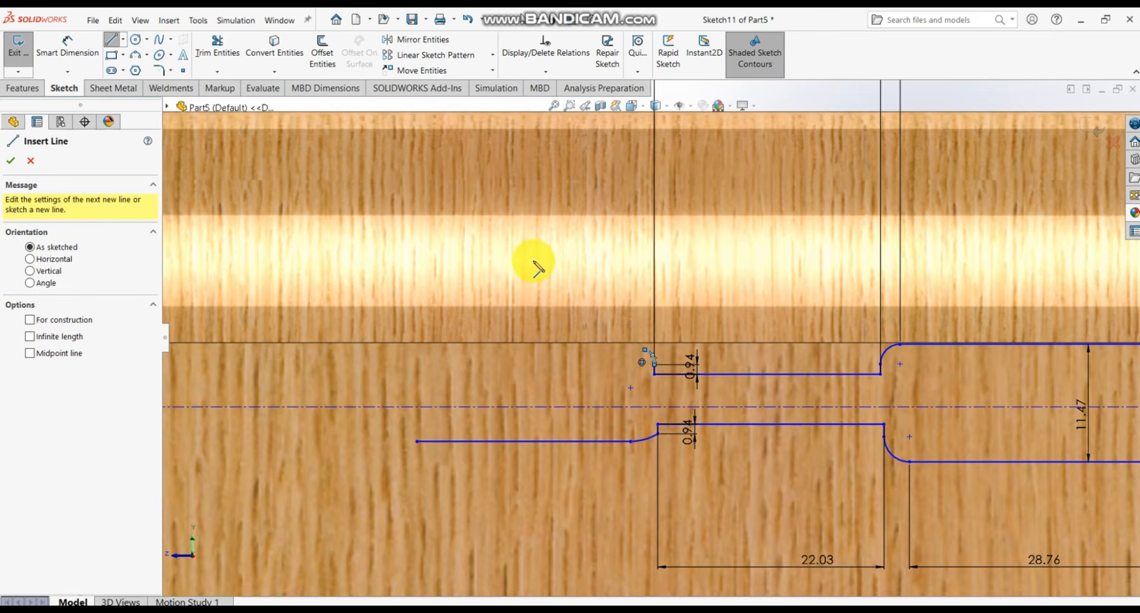
{"action": "left_click", "coordinate": [646, 351]}
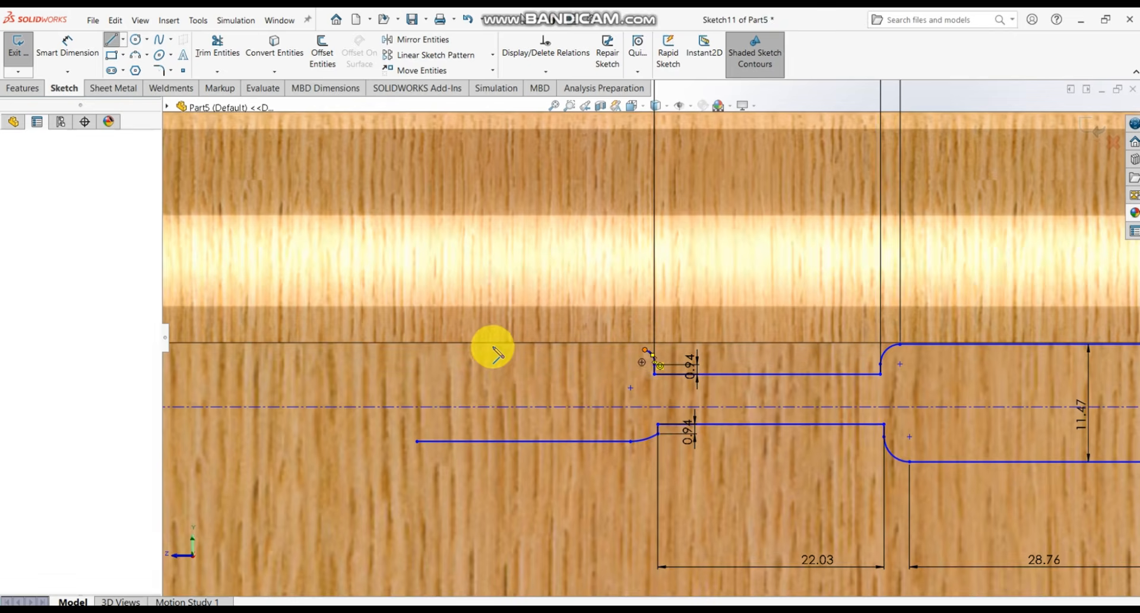
{"action": "left_click", "coordinate": [418, 351]}
{"action": "key", "text": "Escape"}
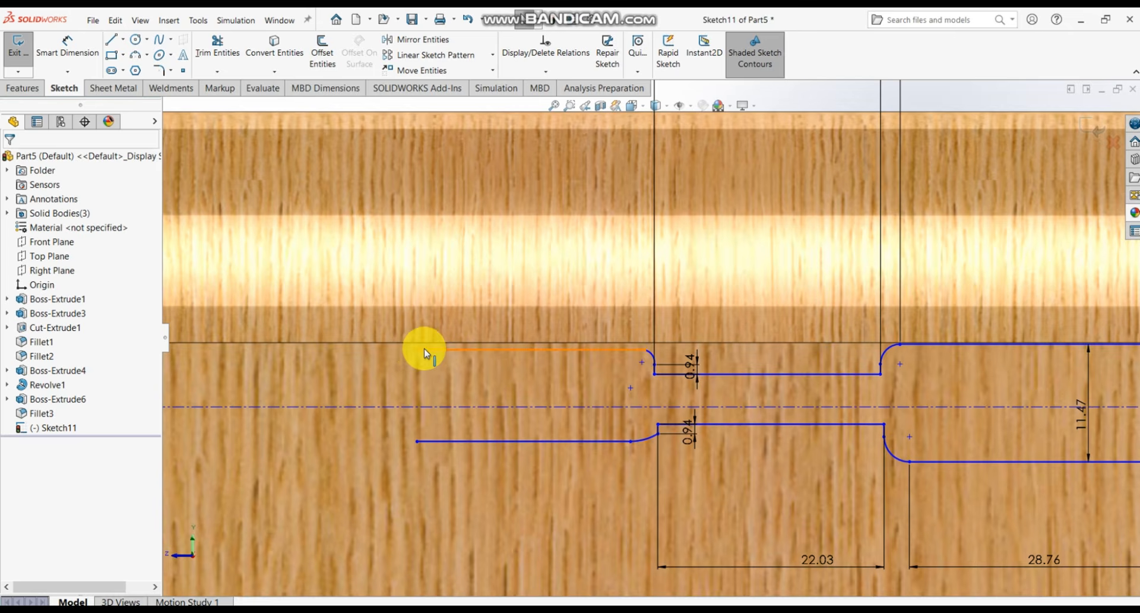
- Draw a three-point arc of about 1.6 mm radius from the upper horizontal line's outer end, curving down toward the centerline
{"action": "left_click", "coordinate": [148, 56]}
{"action": "left_click", "coordinate": [171, 55]}
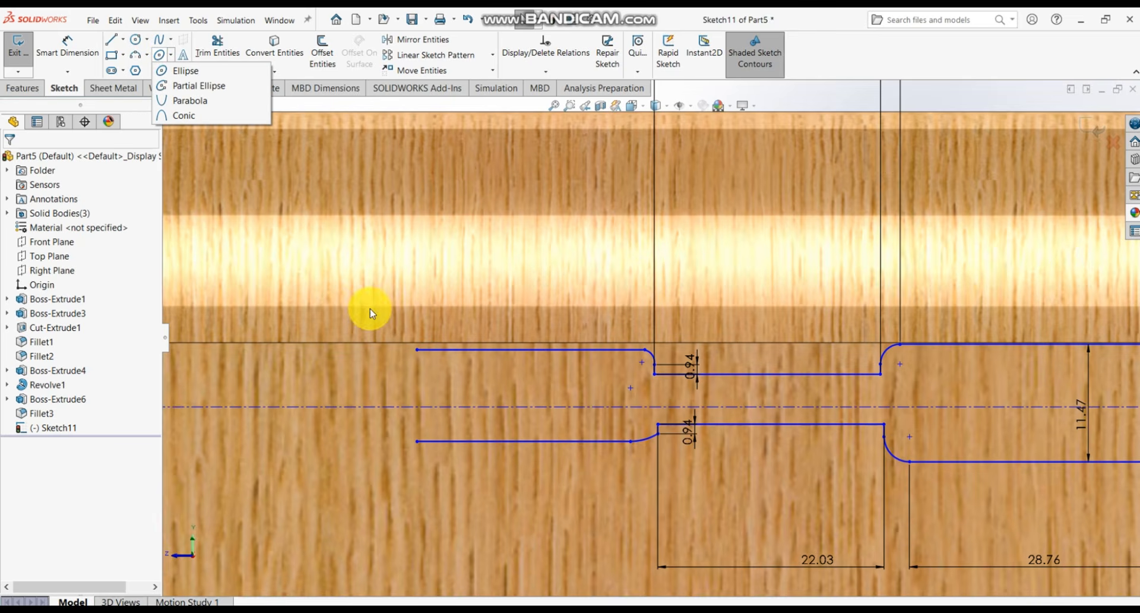
{"action": "left_click", "coordinate": [138, 56]}
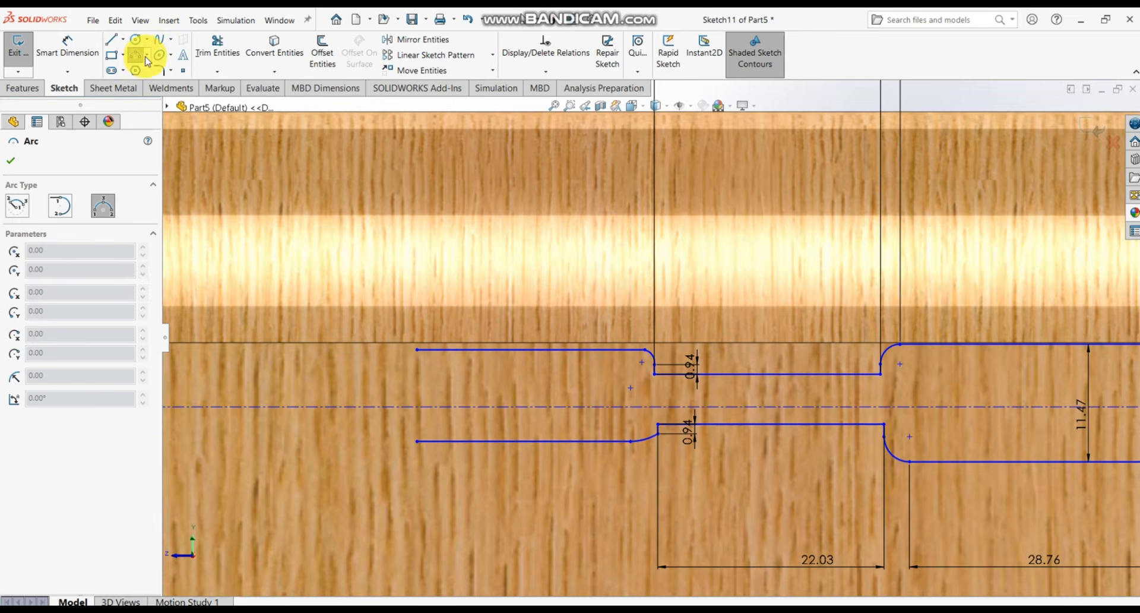
{"action": "left_click", "coordinate": [147, 56]}
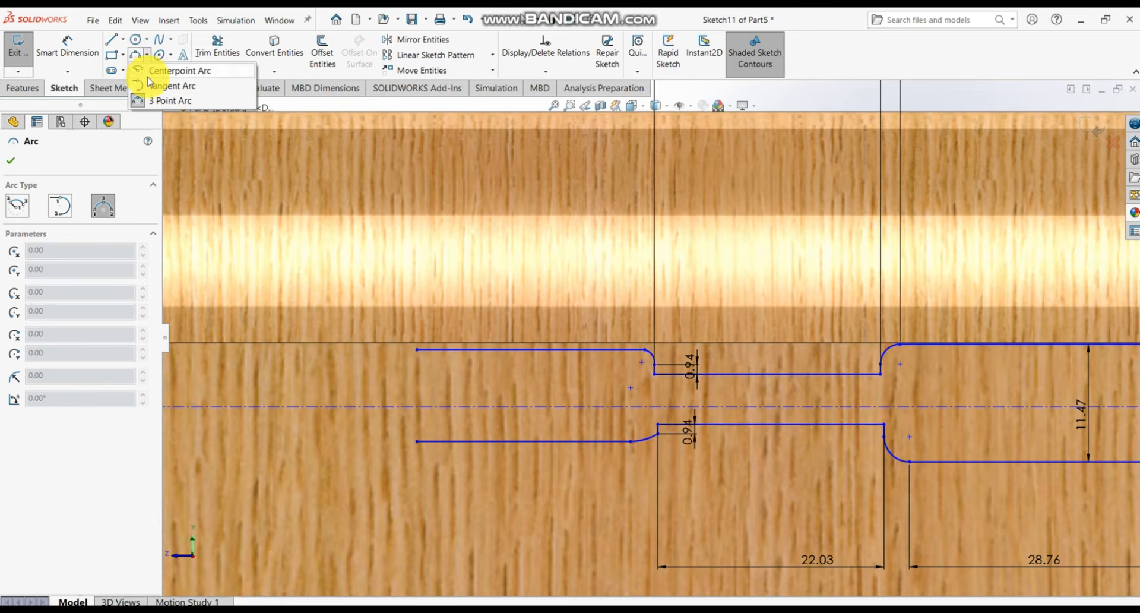
{"action": "left_click", "coordinate": [178, 101]}
{"action": "left_click", "coordinate": [150, 56]}
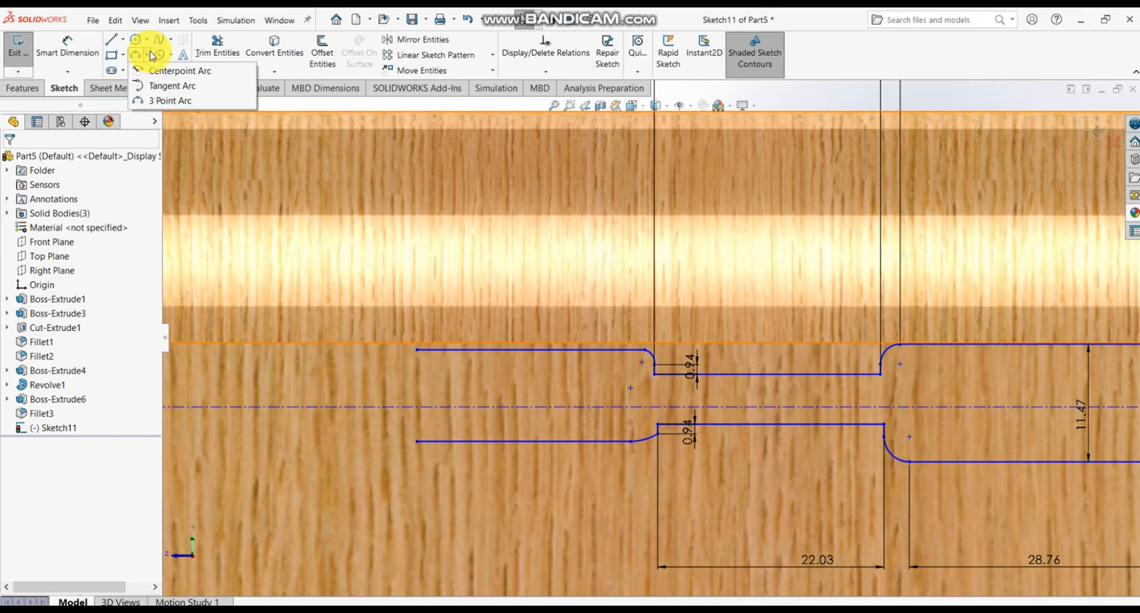
{"action": "left_click", "coordinate": [171, 100]}
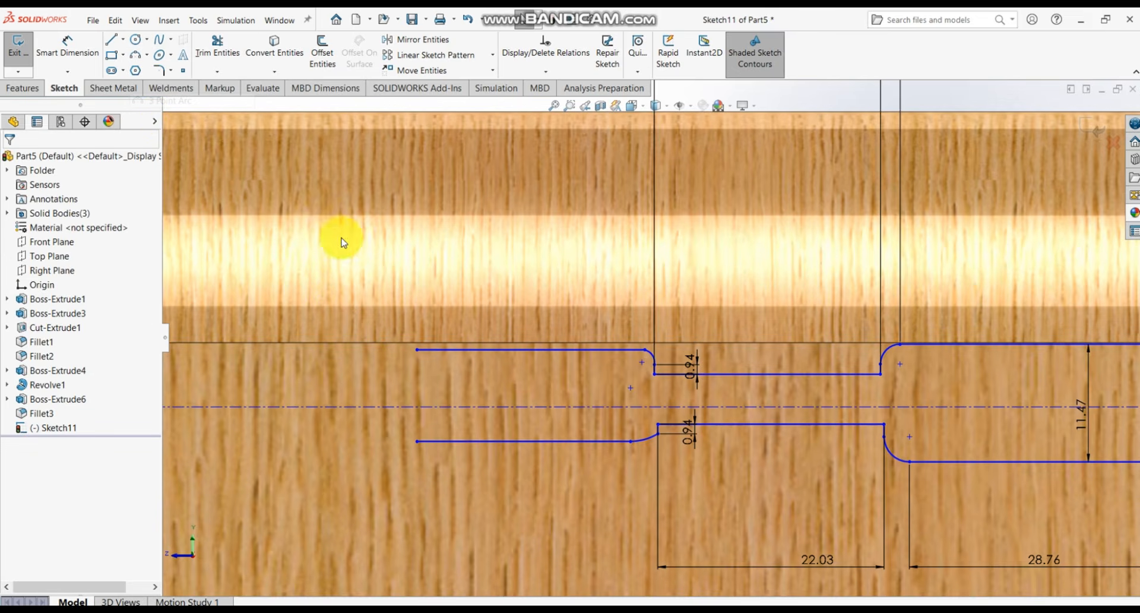
{"action": "left_click", "coordinate": [417, 350]}
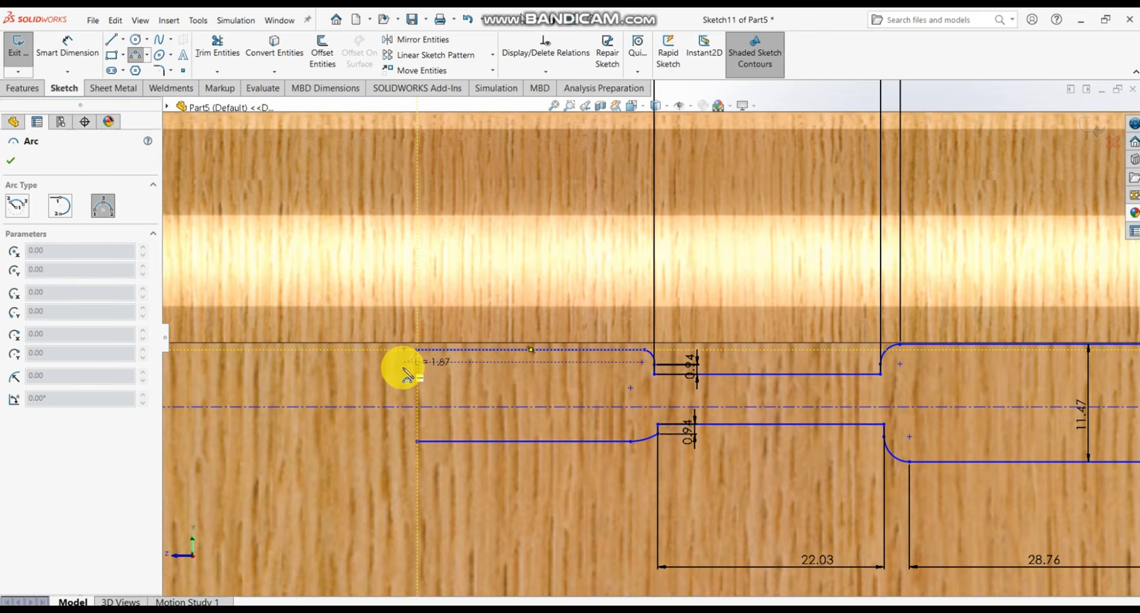
{"action": "left_click", "coordinate": [408, 376]}
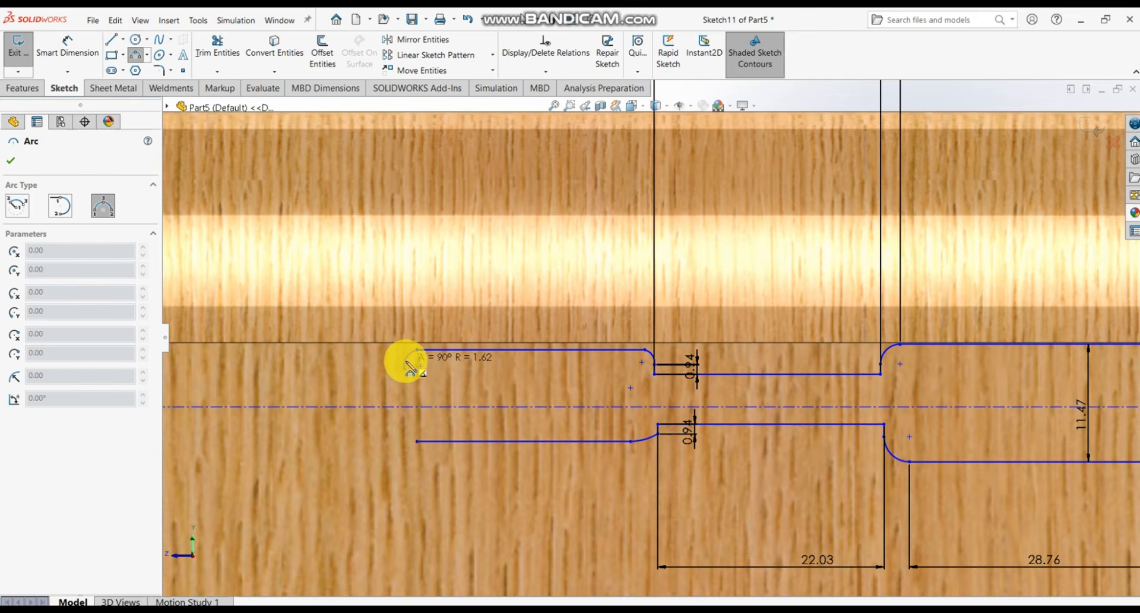
{"action": "left_click", "coordinate": [406, 362]}
{"action": "key", "text": "Escape"}
- Draw a matching three-point arc of about 1.5 mm radius from the lower horizontal line's outer end, curving up toward the centerline
{"action": "left_click", "coordinate": [149, 55]}
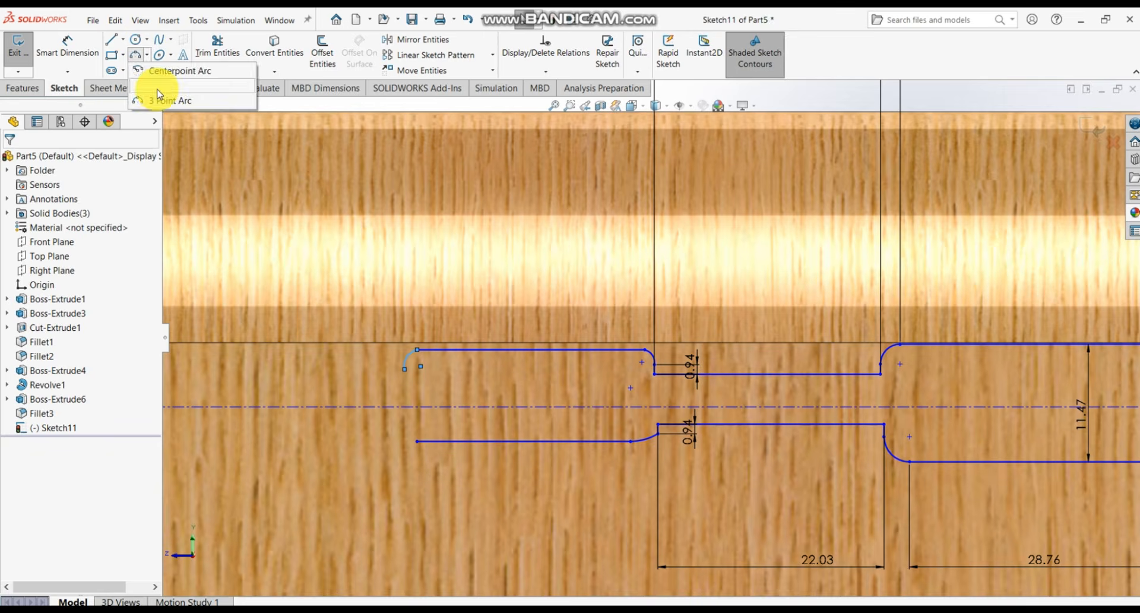
{"action": "left_click", "coordinate": [163, 102]}
{"action": "left_click", "coordinate": [419, 443]}
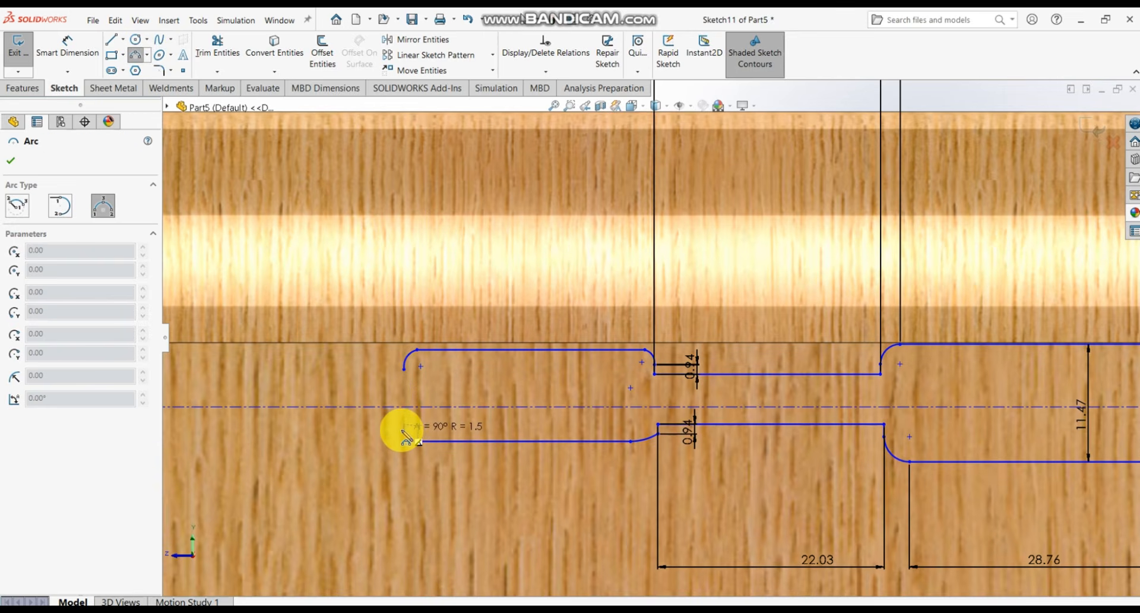
{"action": "left_click", "coordinate": [403, 433]}
{"action": "key", "text": "Escape"}
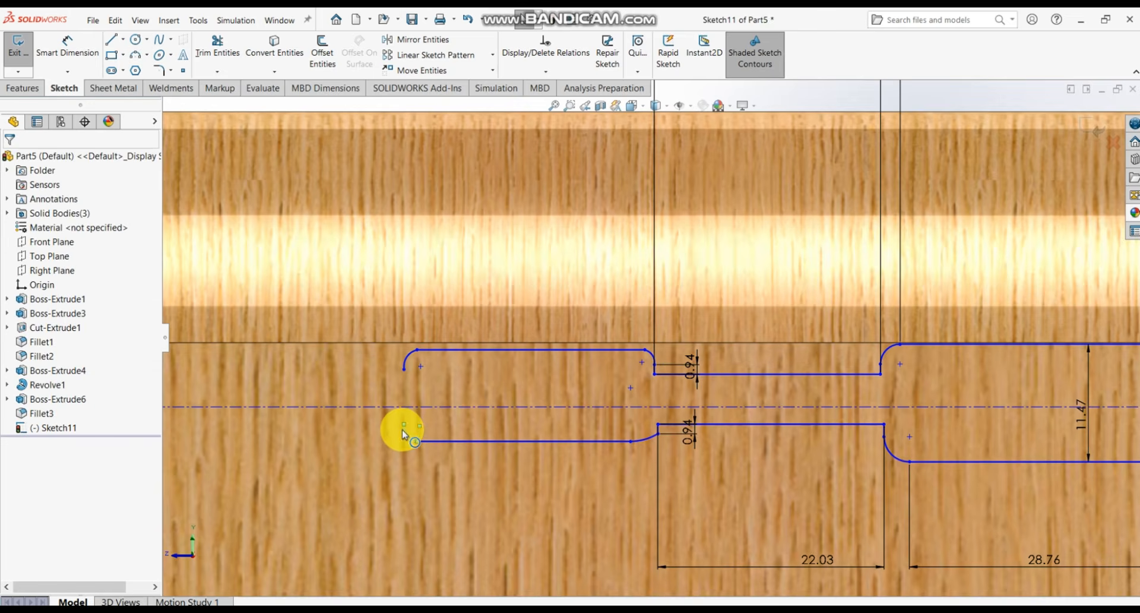
- Draw a horizontal line from the lower arc past the body's end face and flare it with two 45° lines around an 8.5 mm vertical edge
{"action": "left_click", "coordinate": [112, 39]}
{"action": "left_click", "coordinate": [405, 426]}
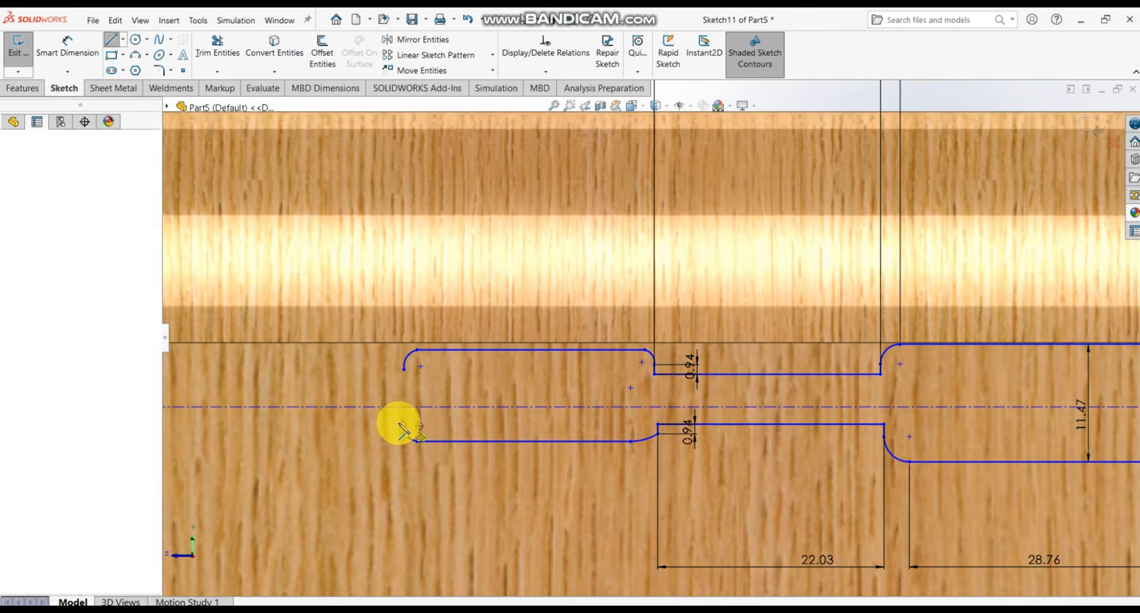
{"action": "scroll", "coordinate": [392, 427], "scroll_direction": "up", "scroll_amount": 4}
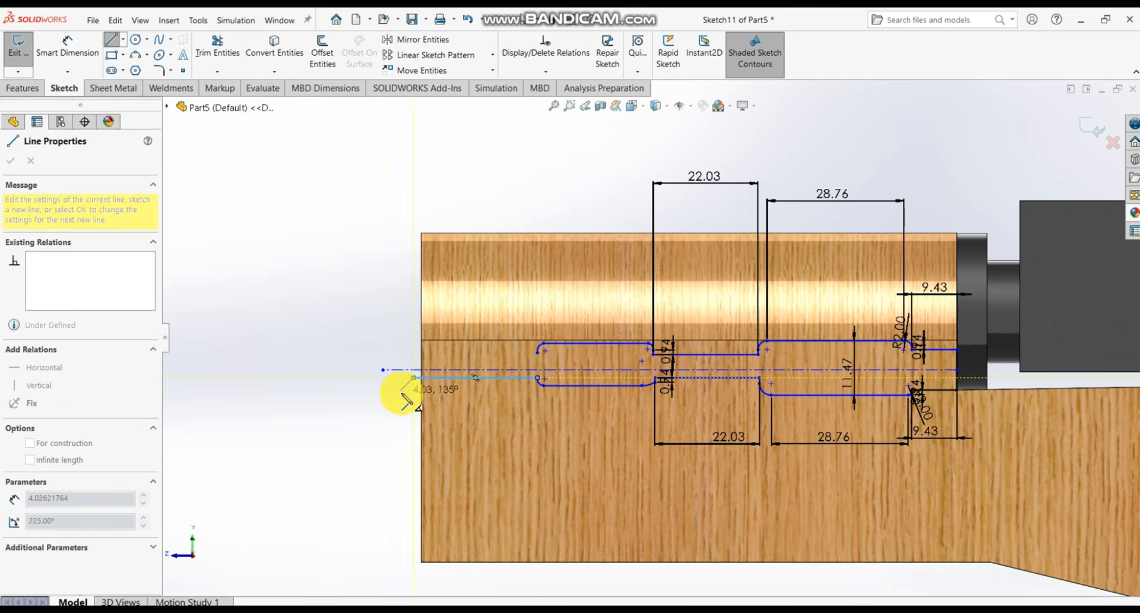
{"action": "left_click", "coordinate": [401, 391]}
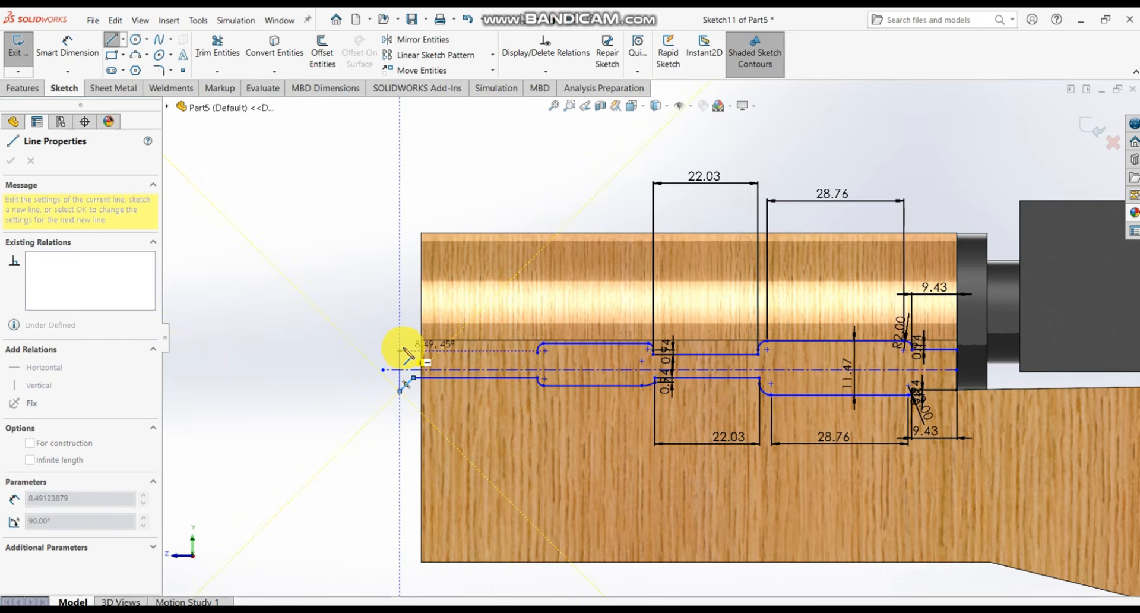
{"action": "left_click", "coordinate": [401, 351]}
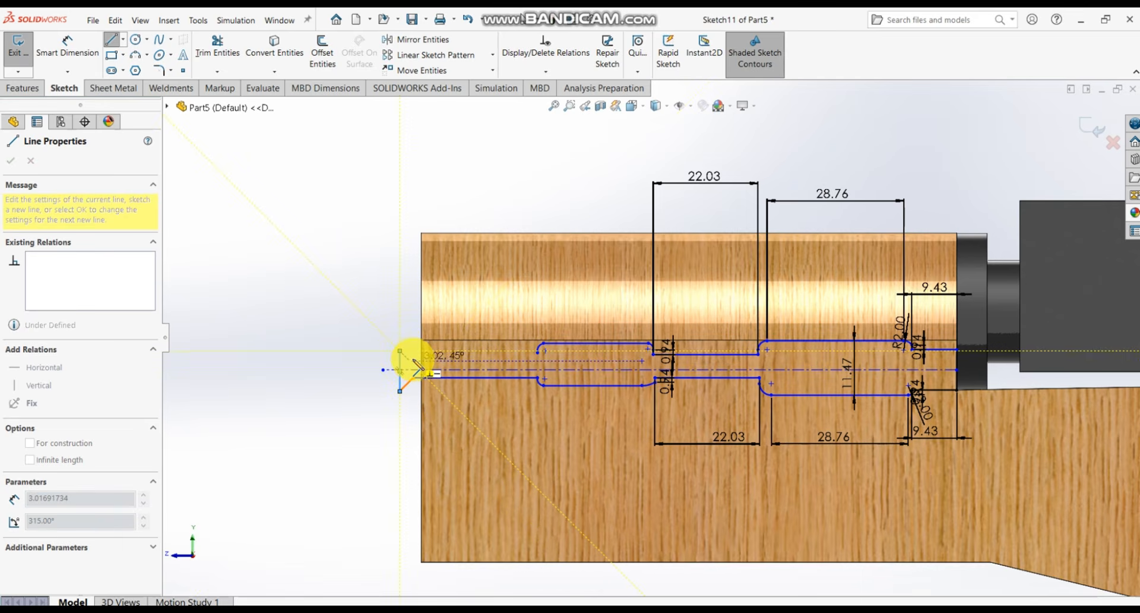
{"action": "left_click", "coordinate": [410, 360]}
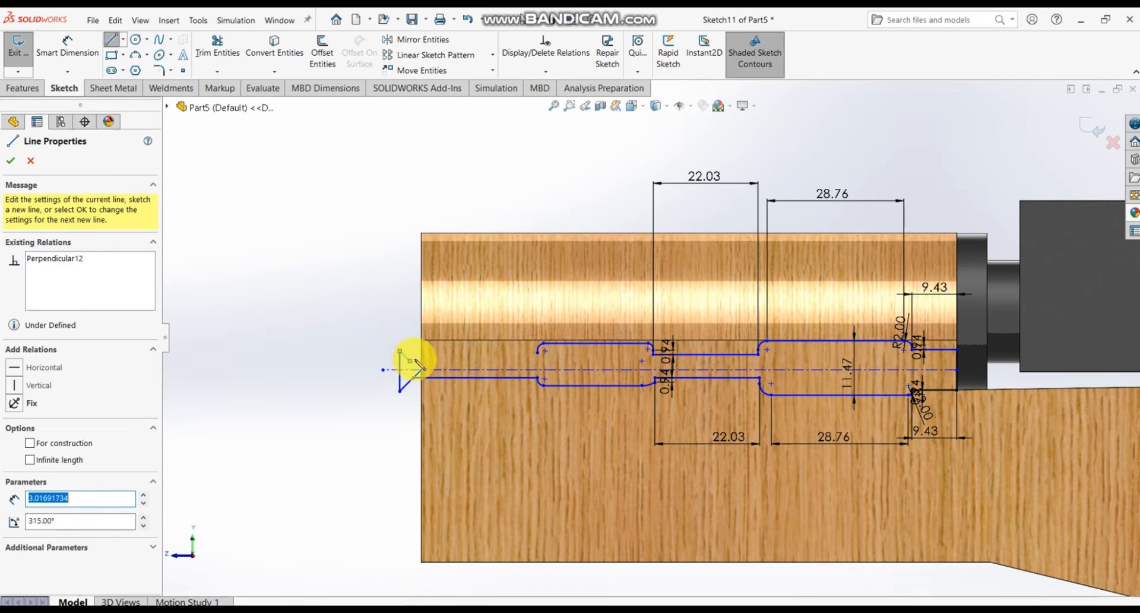
- Close the profile with an upper horizontal line about 26.8 mm long and a vertical line about 1.8 mm long up to the upper arc
{"action": "left_click", "coordinate": [538, 361]}
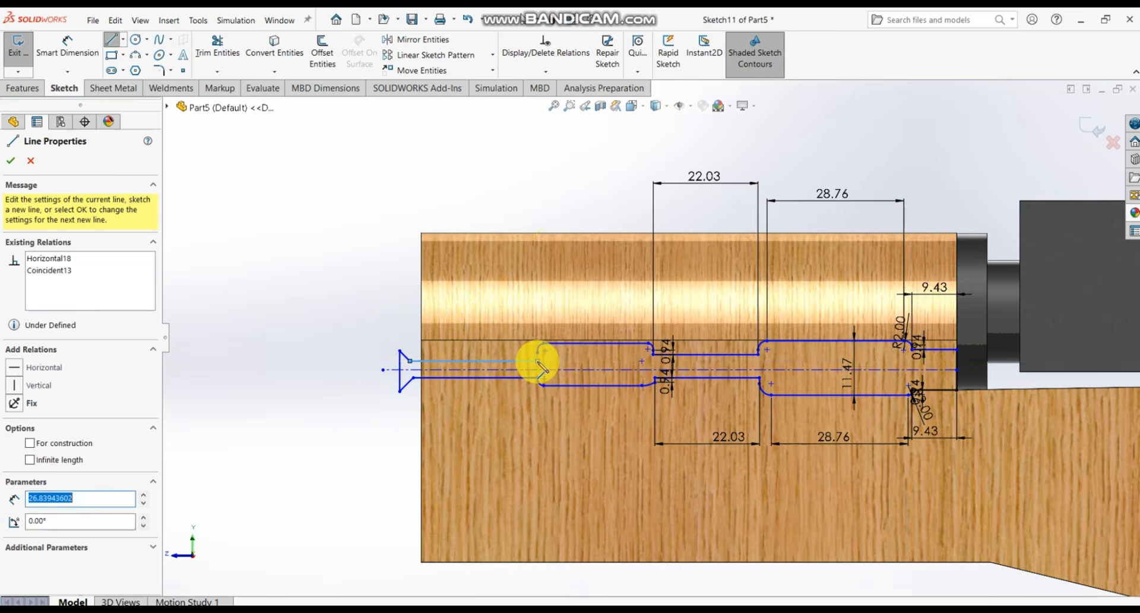
{"action": "left_click", "coordinate": [538, 354]}
{"action": "scroll", "coordinate": [545, 354], "scroll_direction": "down", "scroll_amount": 3}
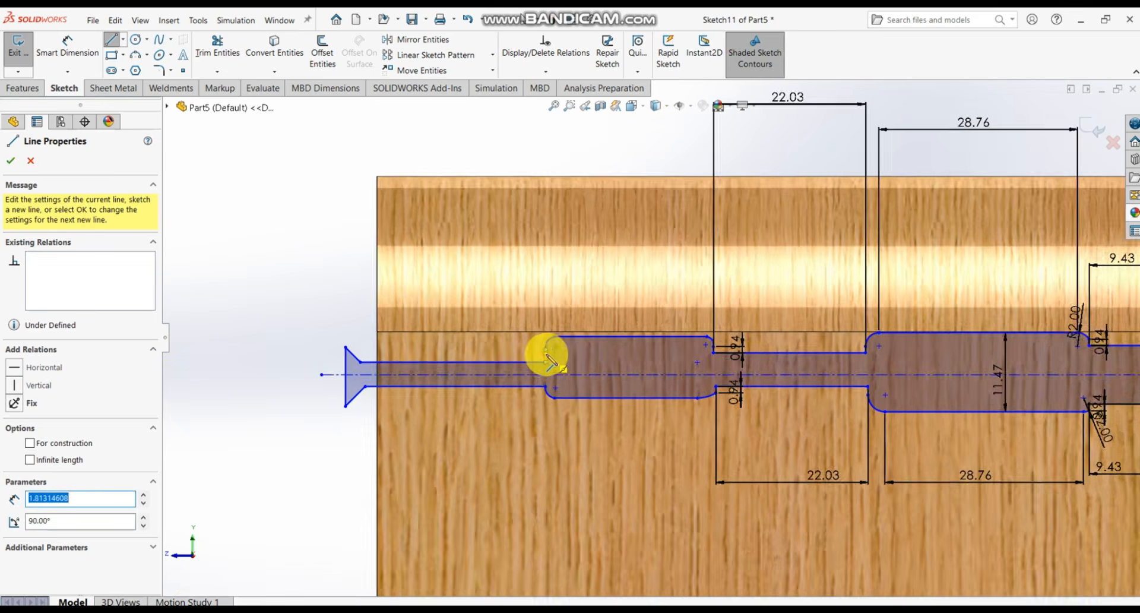
{"action": "scroll", "coordinate": [546, 353], "scroll_direction": "up", "scroll_amount": 3}
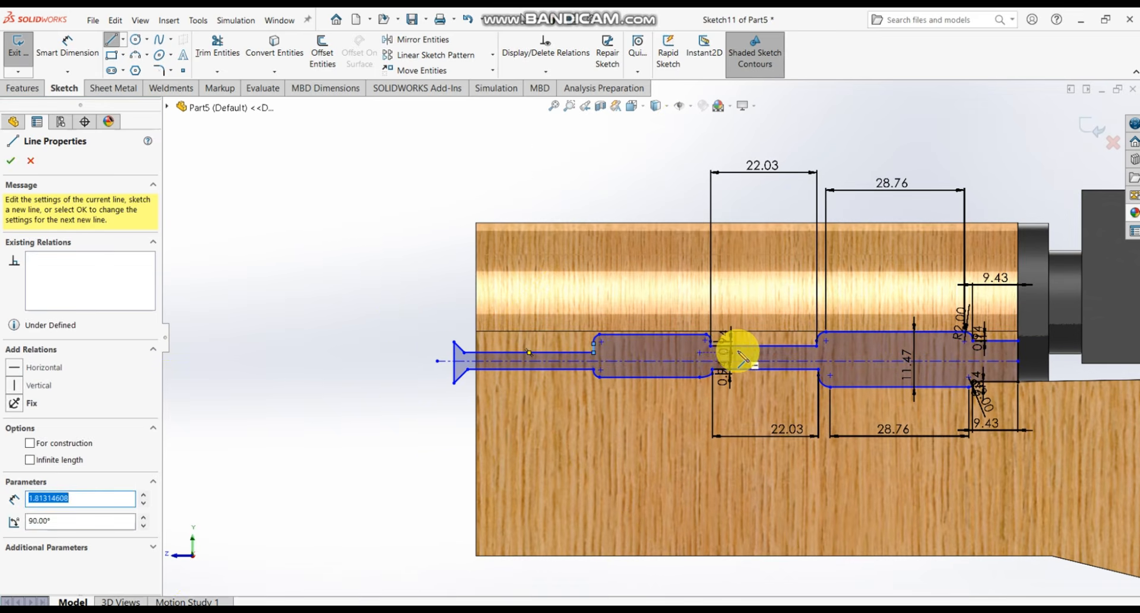
{"action": "scroll", "coordinate": [763, 334], "scroll_direction": "down", "scroll_amount": 2}
{"action": "key", "text": "Escape"}
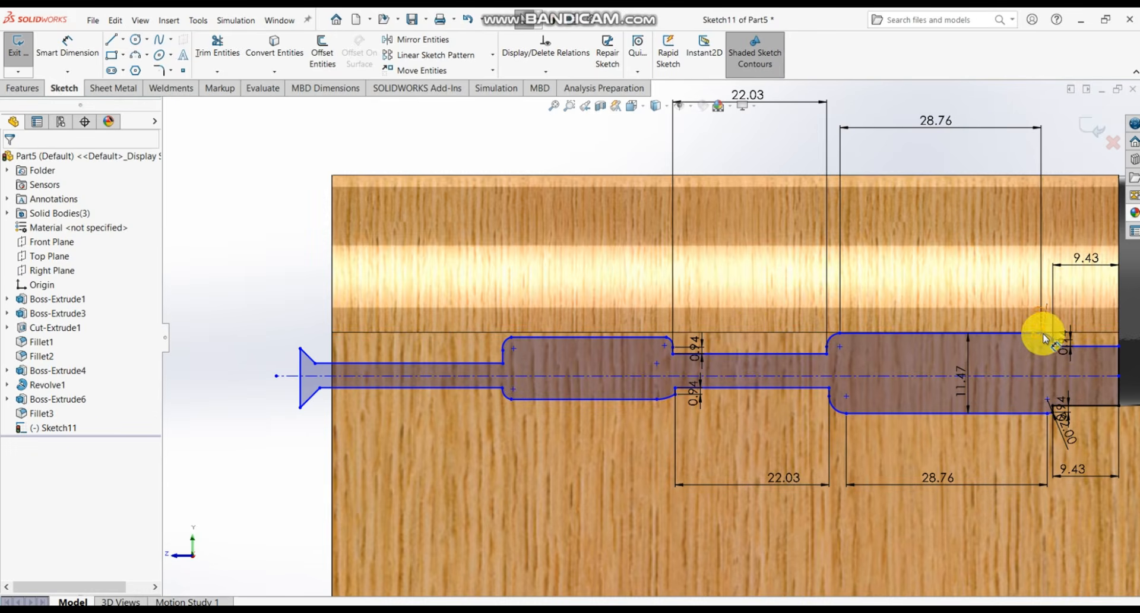
- Move the profile's upper endpoint at the black collar slightly toward the centerline, level with the middle neck's upper line
{"action": "left_click", "coordinate": [1118, 347]}
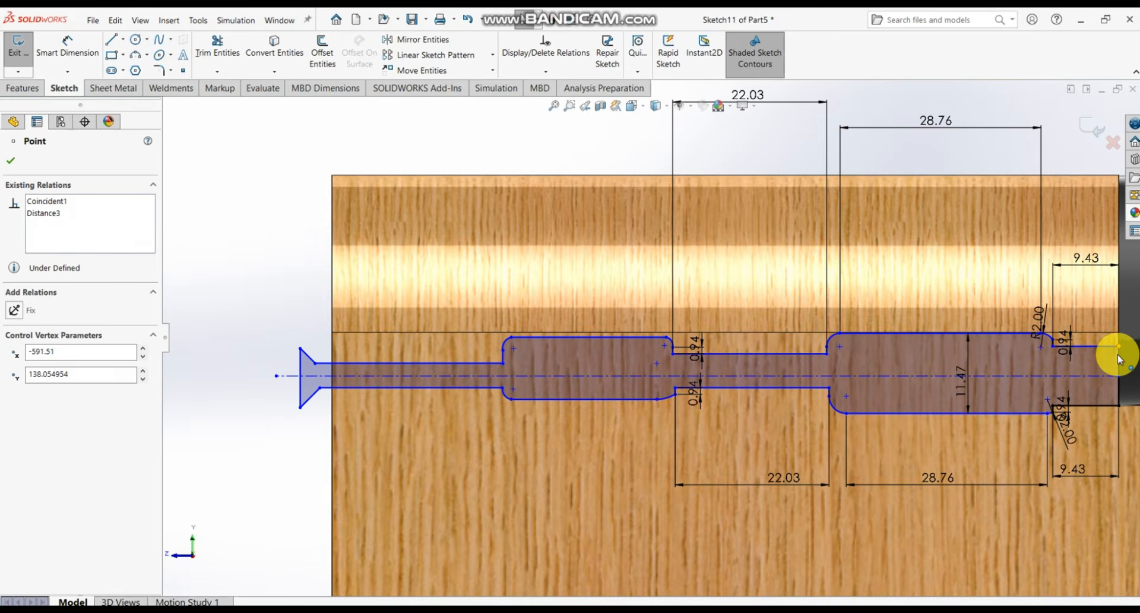
{"action": "left_click_drag", "start_coordinate": [1120, 364], "coordinate": [1119, 354]}
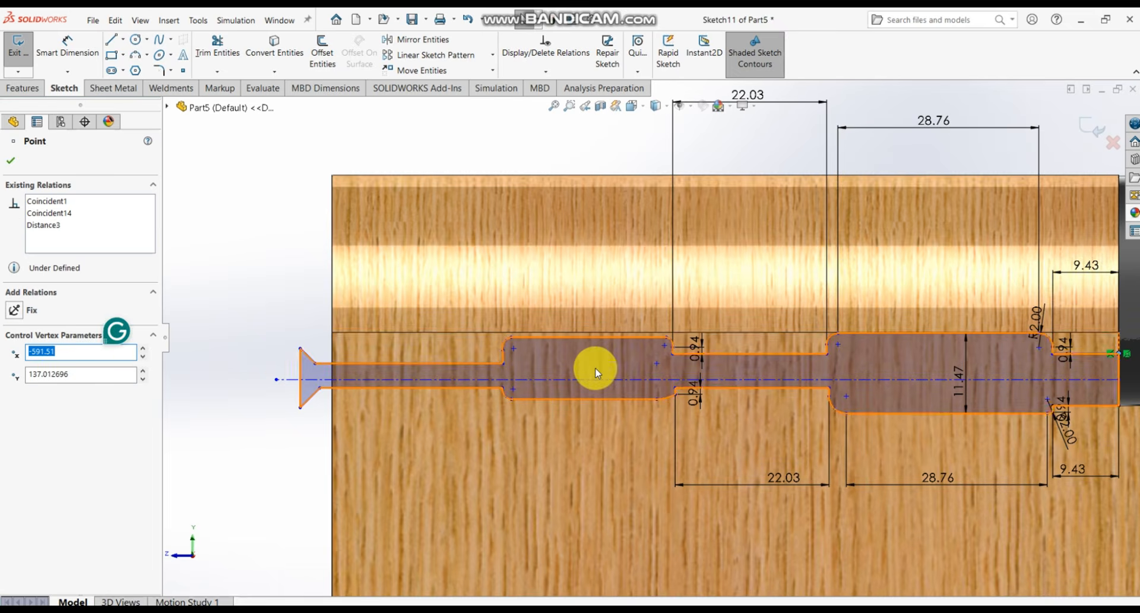
- Reposition the two 0.94 mm dimensions beside the middle neck, one above and one below the profile, clear of its edges
{"action": "scroll", "coordinate": [595, 373], "scroll_direction": "down", "scroll_amount": 1}
{"action": "scroll", "coordinate": [749, 342], "scroll_direction": "up", "scroll_amount": 3}
{"action": "scroll", "coordinate": [753, 343], "scroll_direction": "down", "scroll_amount": 1}
{"action": "scroll", "coordinate": [828, 357], "scroll_direction": "down", "scroll_amount": 1}
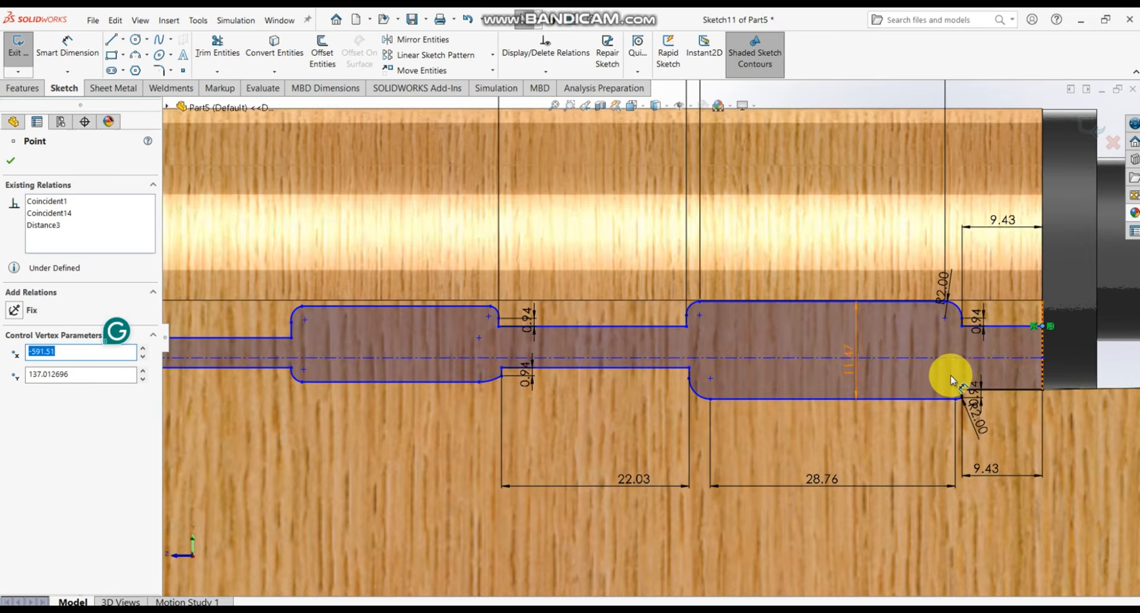
{"action": "scroll", "coordinate": [951, 379], "scroll_direction": "up", "scroll_amount": 3}
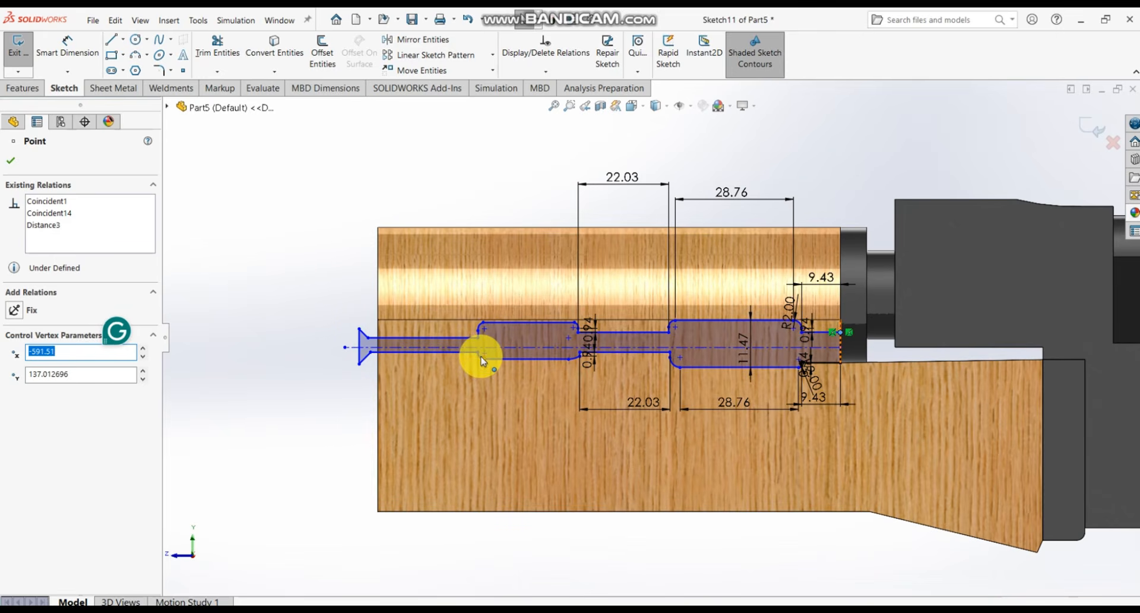
{"action": "scroll", "coordinate": [523, 357], "scroll_direction": "down", "scroll_amount": 2}
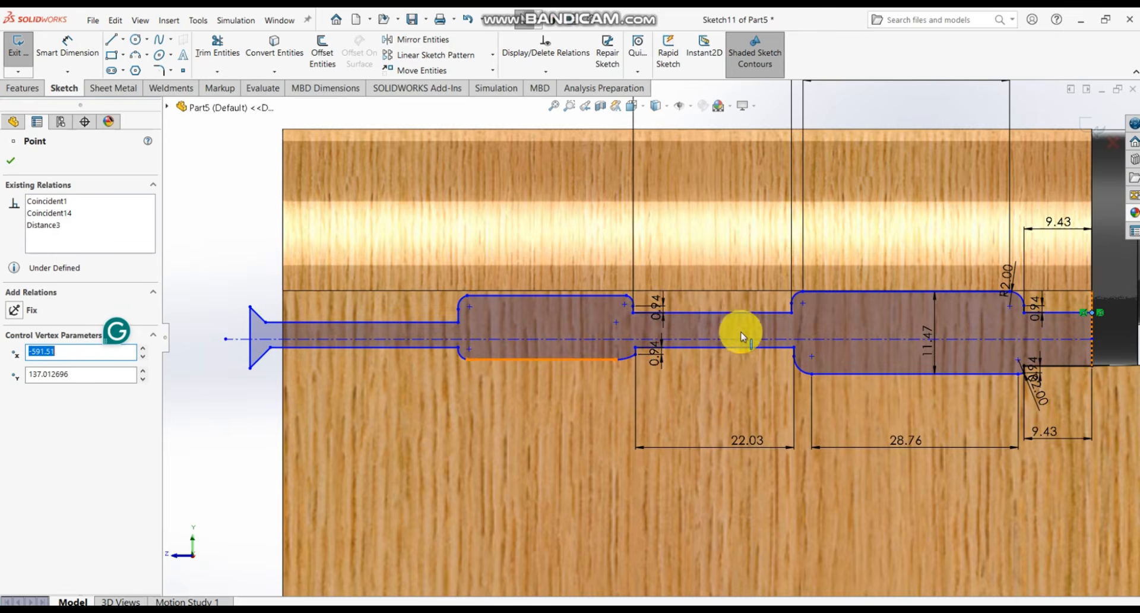
{"action": "mouse_move", "coordinate": [654, 303]}
{"action": "left_mouse_down"}
{"action": "mouse_move", "coordinate": [692, 287]}
{"action": "mouse_move", "coordinate": [714, 298]}
{"action": "left_mouse_up"}
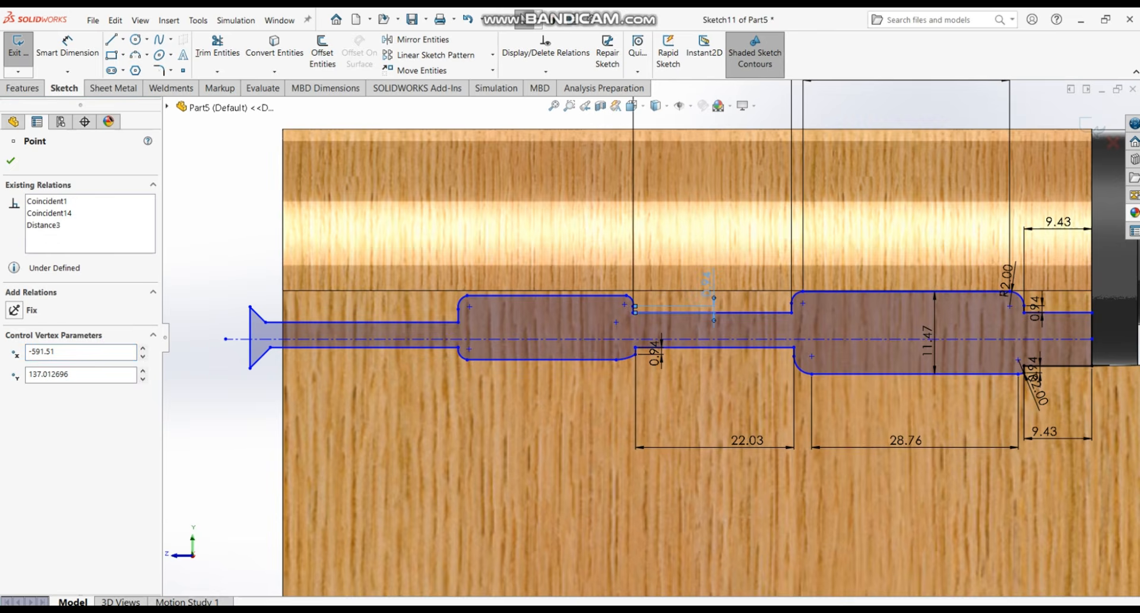
{"action": "left_click_drag", "start_coordinate": [659, 352], "coordinate": [678, 374]}
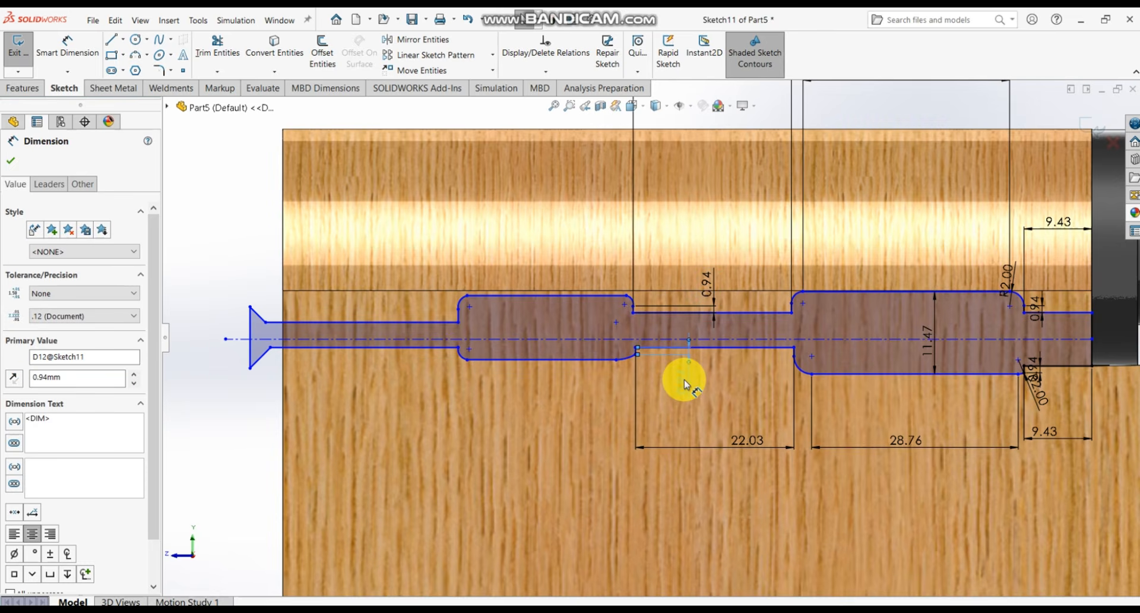
- Dimension the upper horizontal line of the outer wide section and set its length to 28.97 mm
{"action": "scroll", "coordinate": [720, 408], "scroll_direction": "up", "scroll_amount": 3}
{"action": "scroll", "coordinate": [675, 327], "scroll_direction": "down", "scroll_amount": 4}
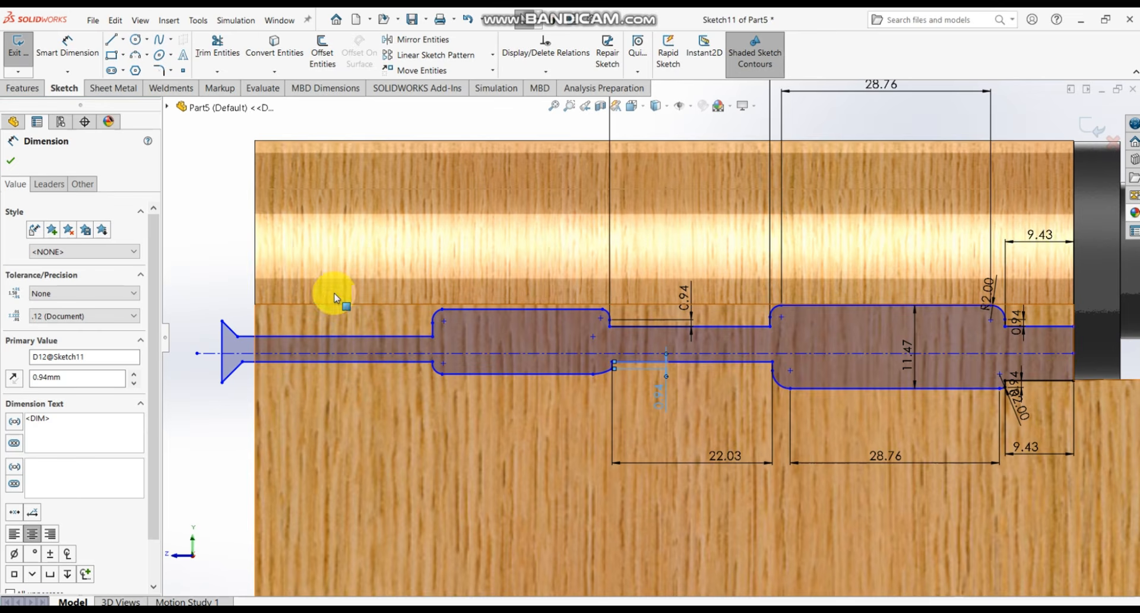
{"action": "left_click", "coordinate": [67, 45]}
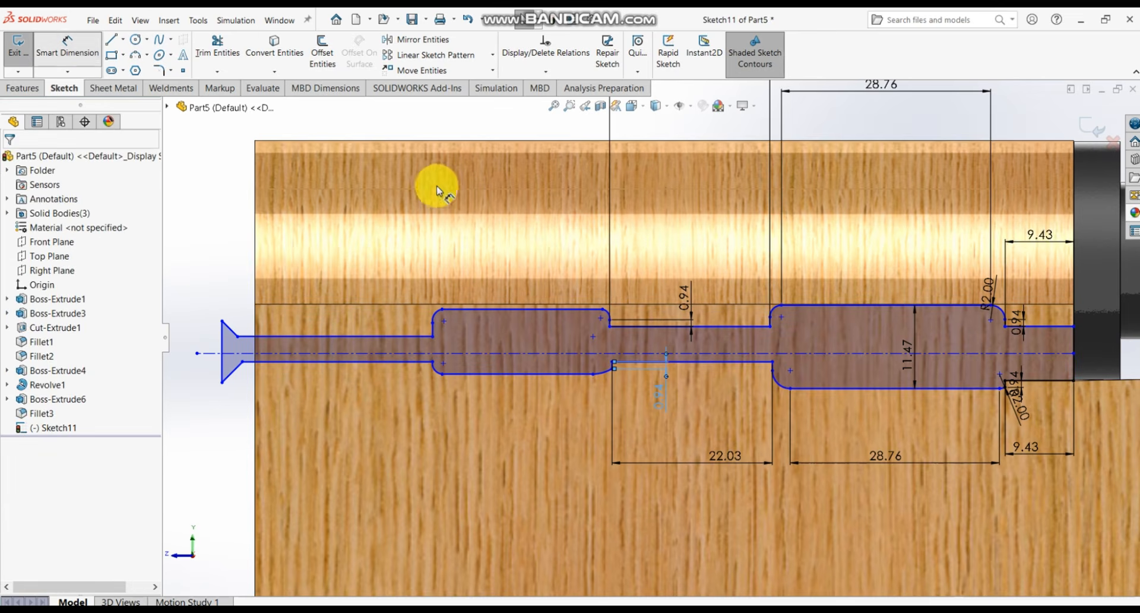
{"action": "left_click", "coordinate": [515, 309]}
{"action": "left_click", "coordinate": [508, 212]}
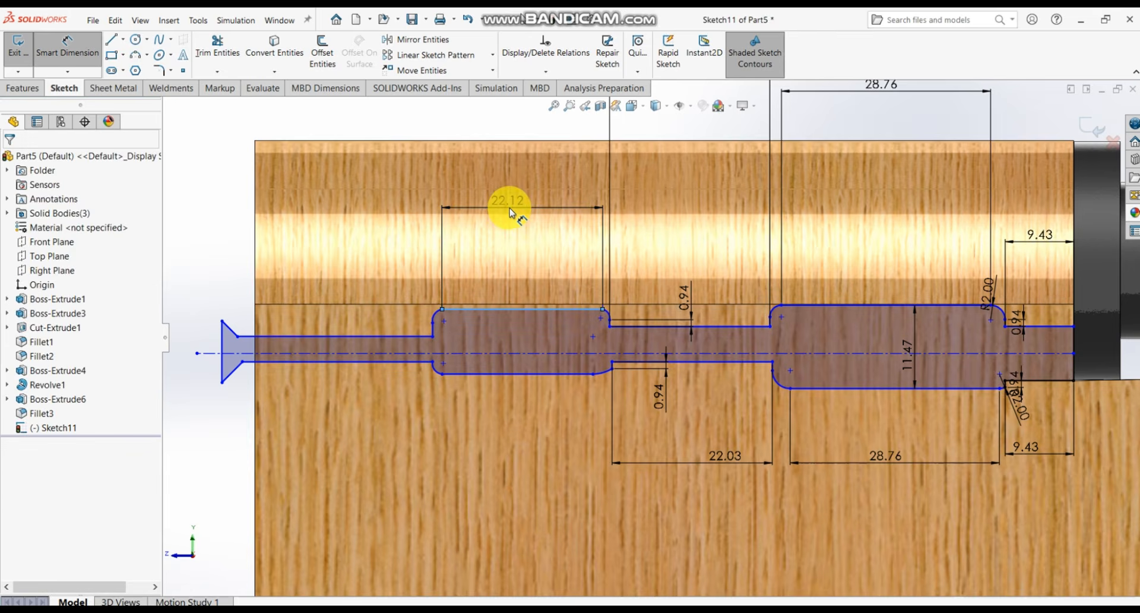
{"action": "type", "text": "28.97"}
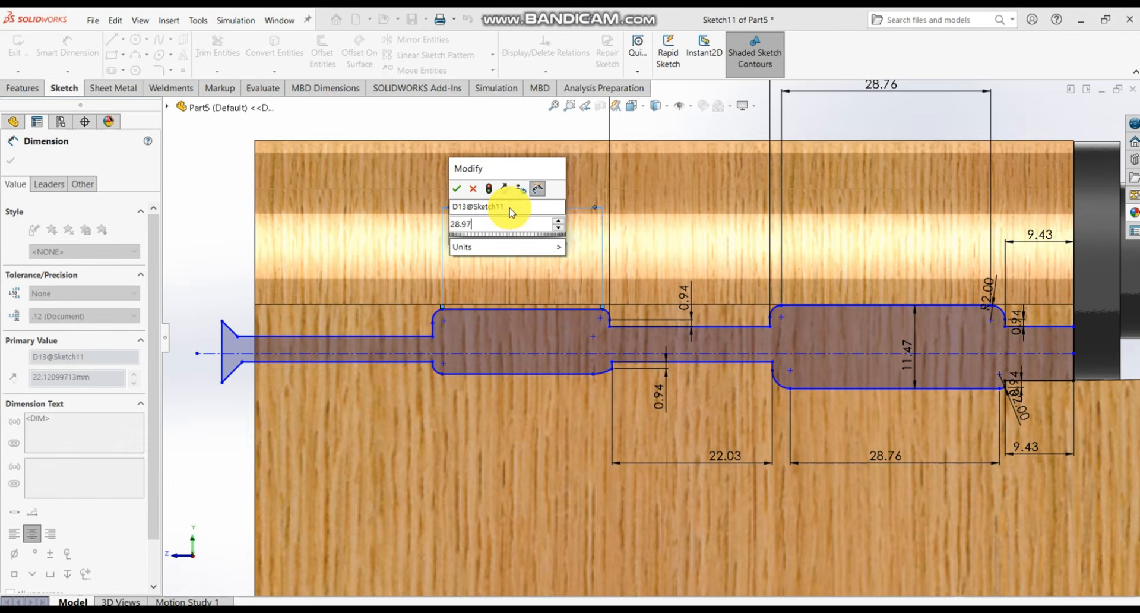
{"action": "key", "text": "Return"}
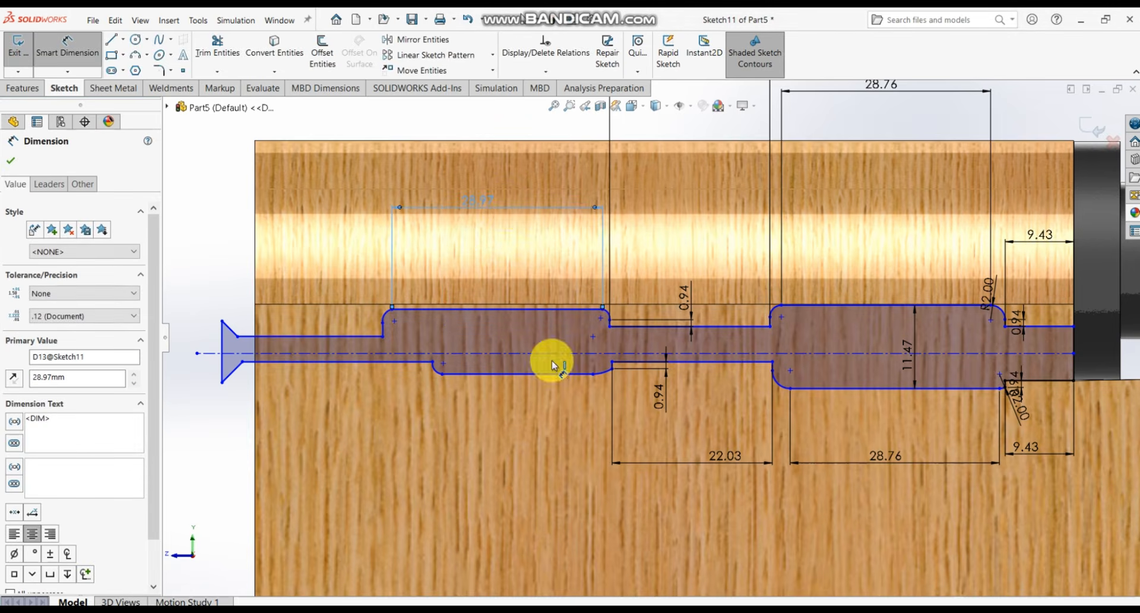
- Dimension the lower line of the outer wide section at 28.97 mm and delete the arc at its outer end
{"action": "left_click", "coordinate": [551, 374]}
{"action": "left_click", "coordinate": [522, 457]}
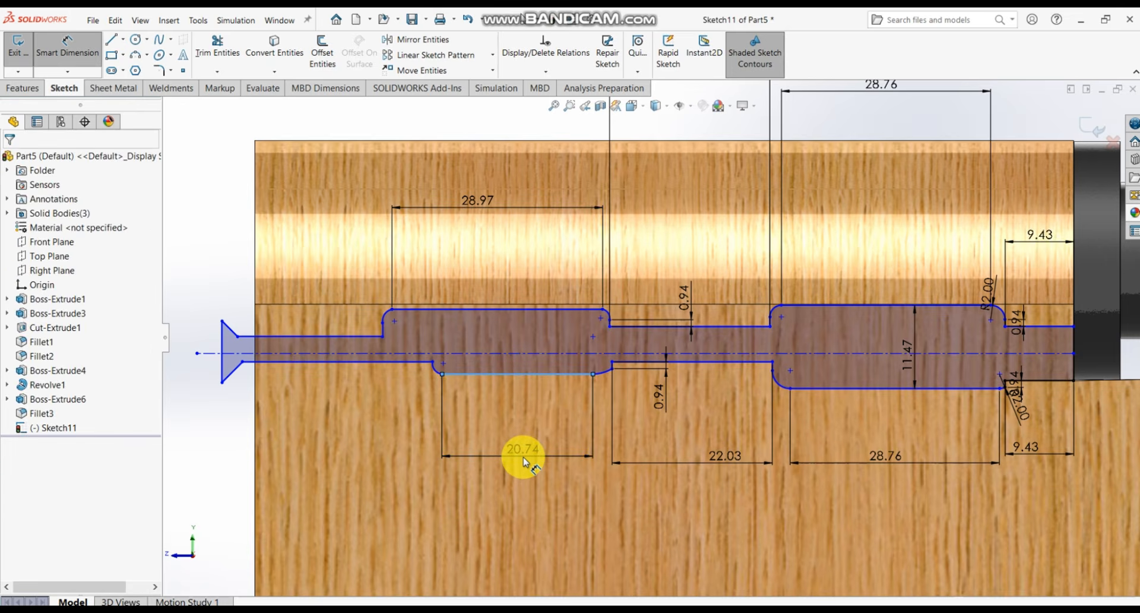
{"action": "type", "text": "28.97"}
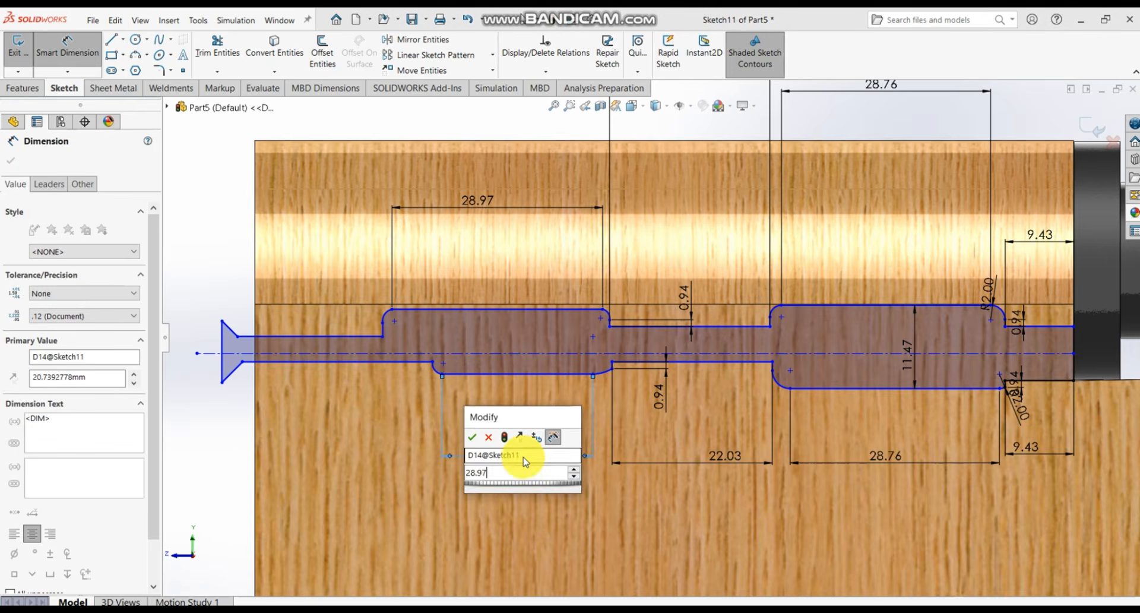
{"action": "key", "text": "Return"}
{"action": "key", "text": "Escape"}
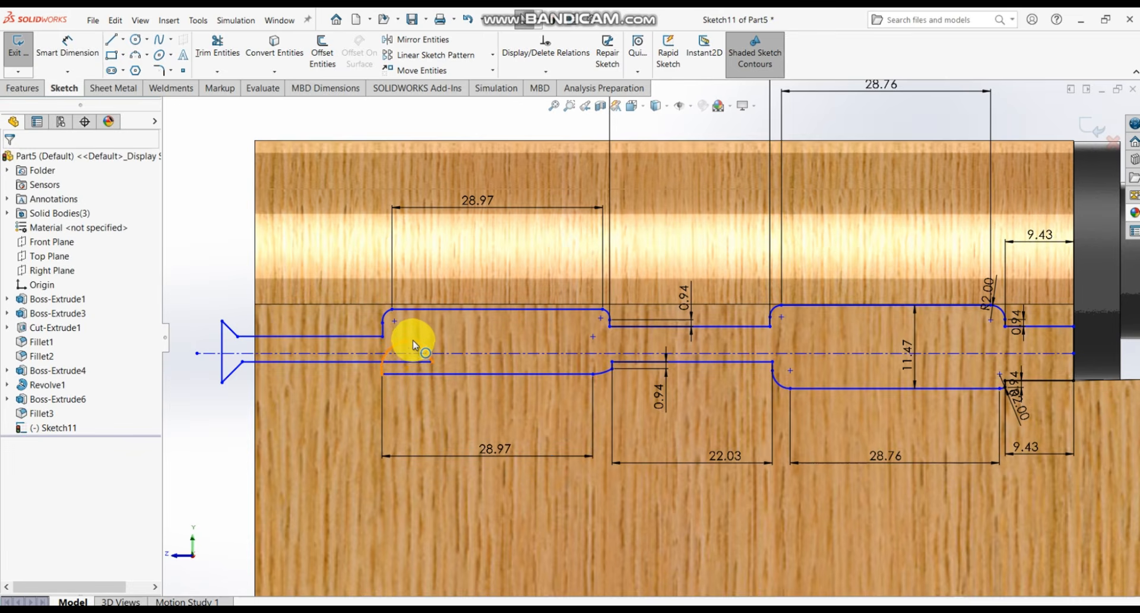
{"action": "left_click", "coordinate": [413, 343]}
{"action": "key", "text": "Delete"}
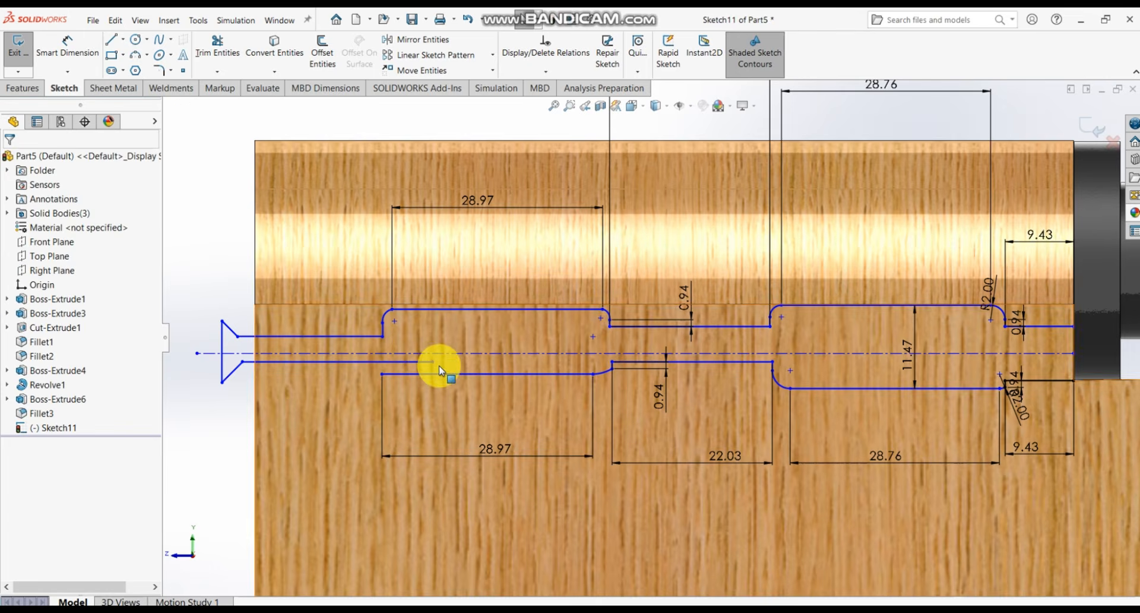
- Align the outer neck's lower line endpoint with the outer end of the wide section's lower line and draw a small arc from that end
{"action": "left_click_drag", "start_coordinate": [428, 362], "coordinate": [382, 363]}
{"action": "scroll", "coordinate": [382, 364], "scroll_direction": "down", "scroll_amount": 5}
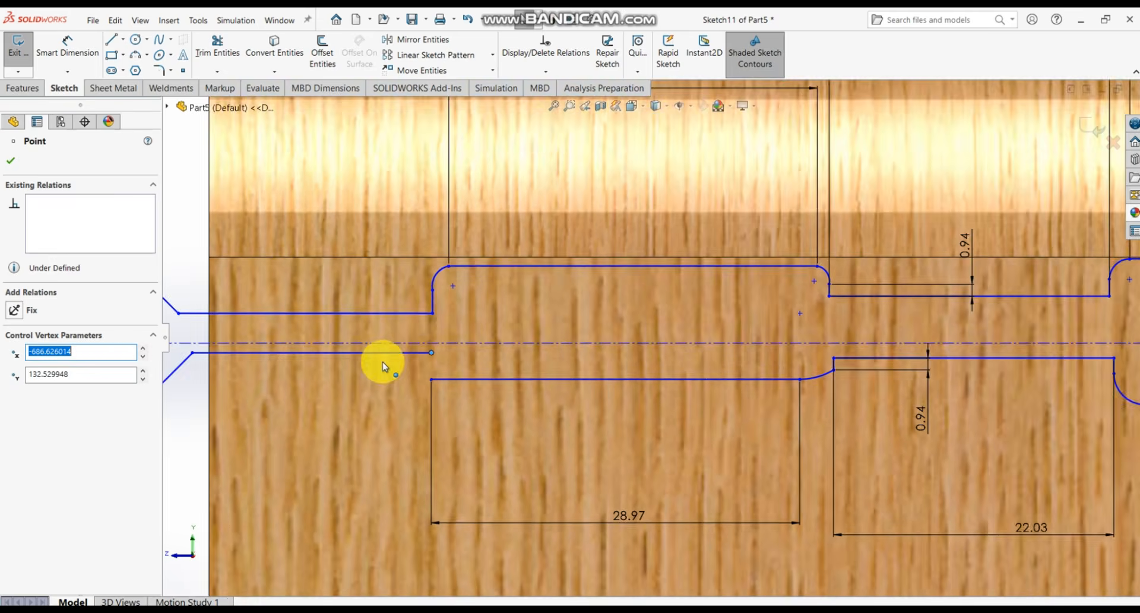
{"action": "left_click", "coordinate": [146, 55]}
{"action": "left_click", "coordinate": [152, 104]}
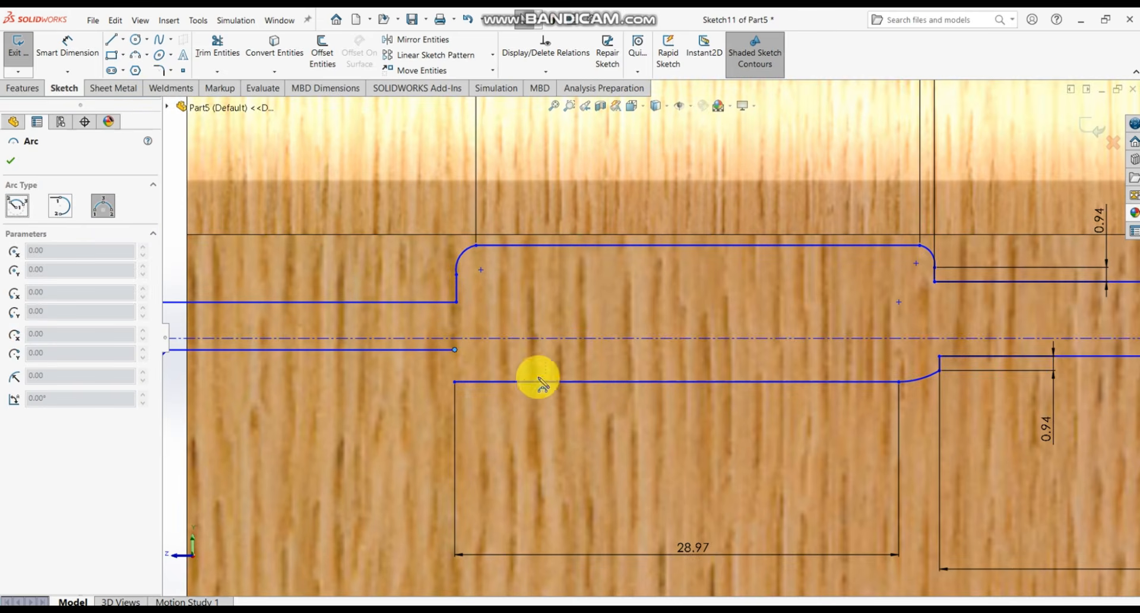
{"action": "left_click", "coordinate": [455, 382]}
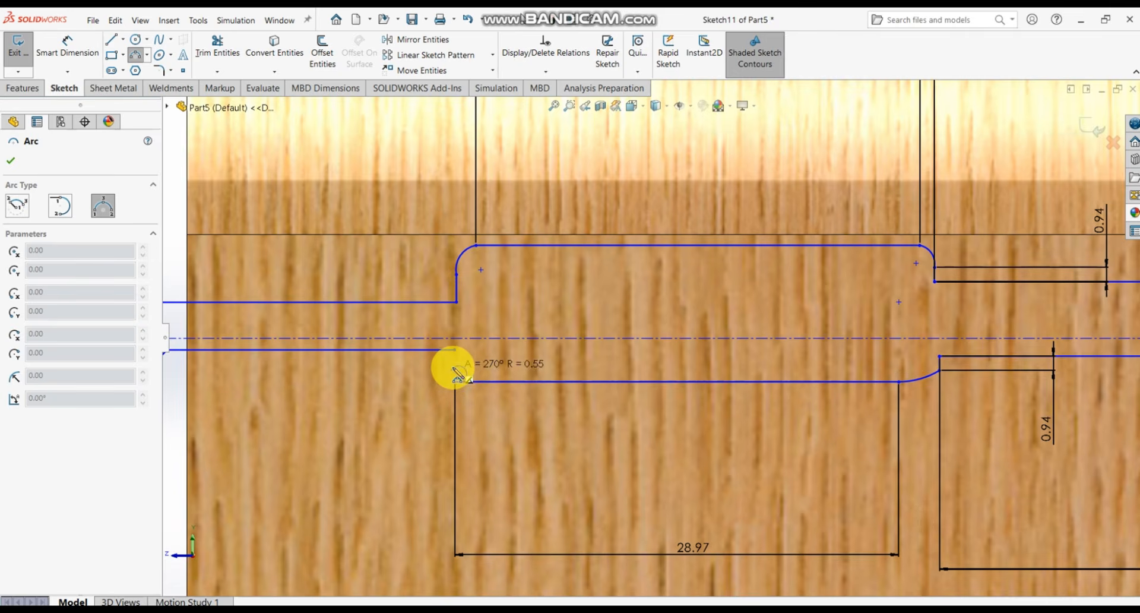
{"action": "left_click", "coordinate": [451, 371]}
{"action": "left_click", "coordinate": [455, 384]}
{"action": "key", "text": "Escape"}
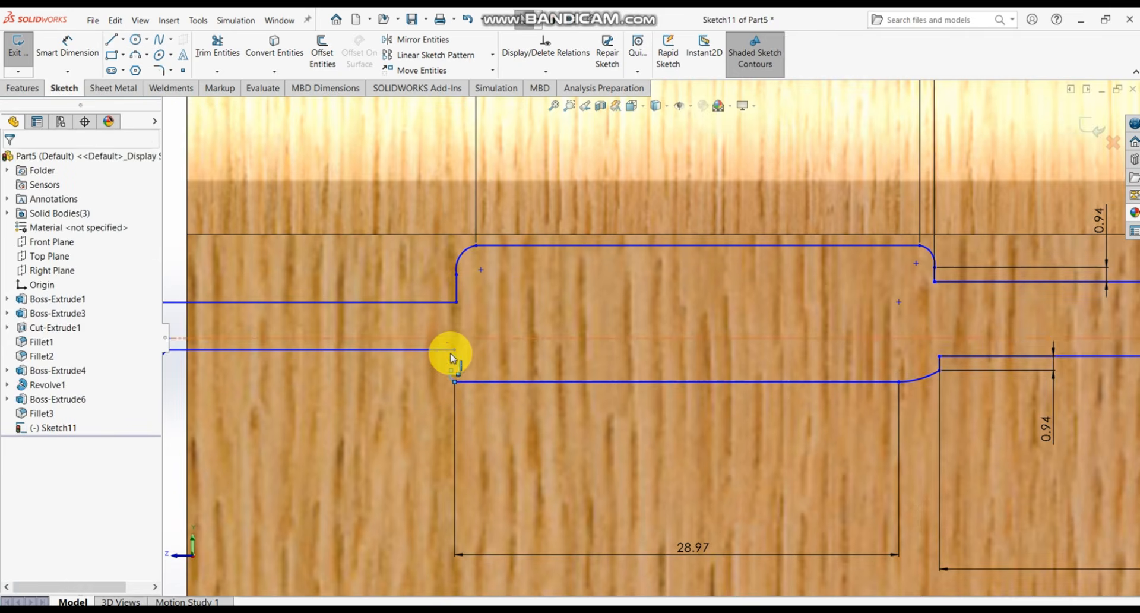
- Connect the small arc's free end to the outer neck's lower endpoint with a line about 1.37 mm long and make it vertical
{"action": "scroll", "coordinate": [469, 369], "scroll_direction": "down", "scroll_amount": 5}
{"action": "left_click", "coordinate": [111, 39]}
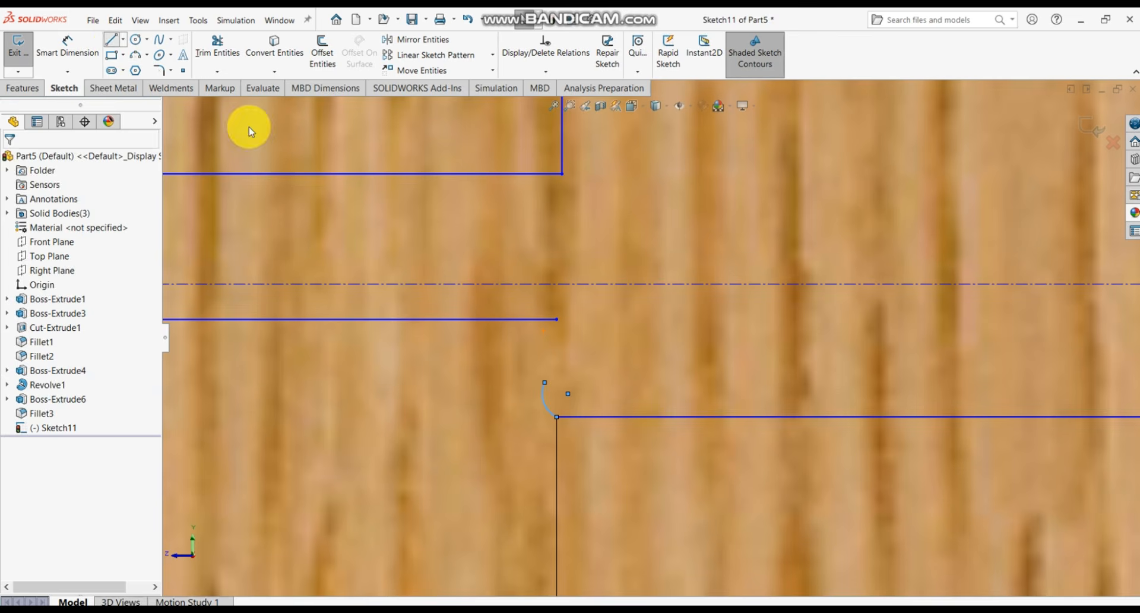
{"action": "left_click", "coordinate": [544, 385]}
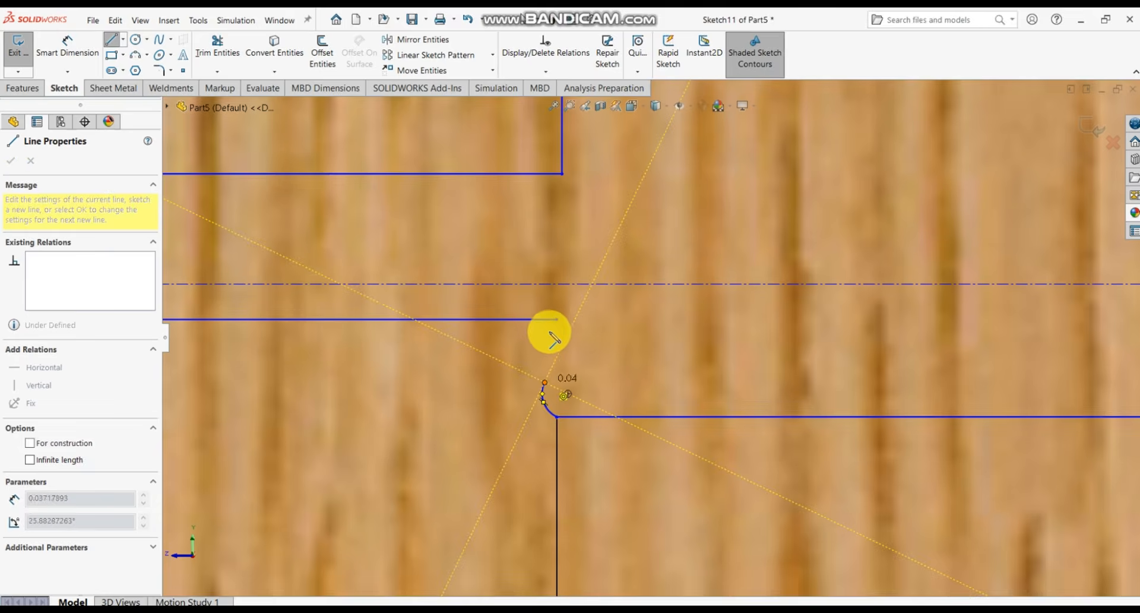
{"action": "left_click", "coordinate": [556, 320]}
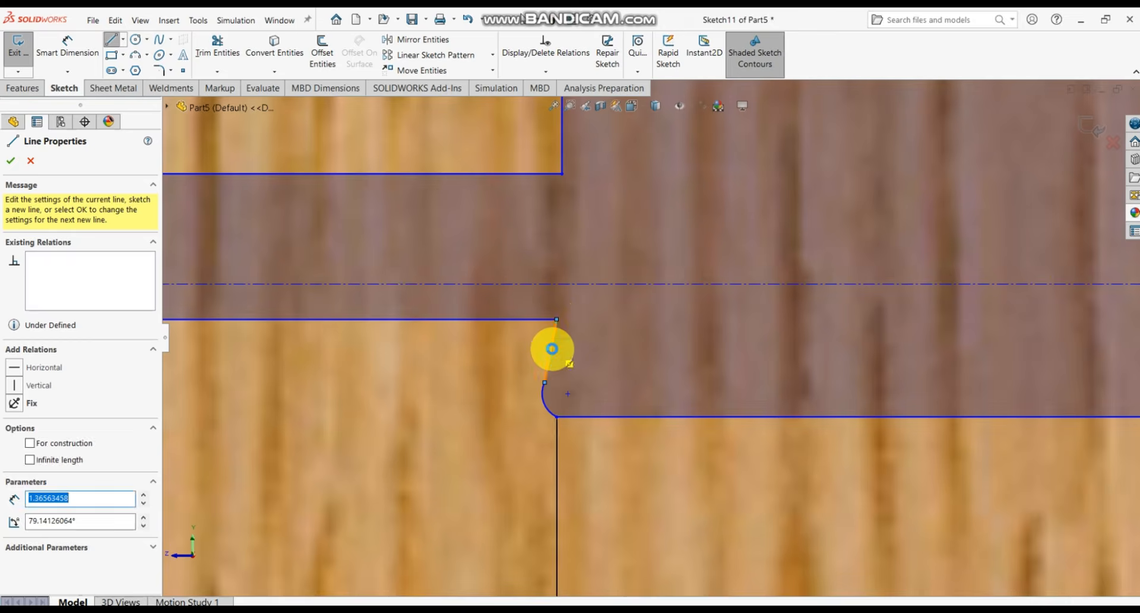
{"action": "key", "text": "Escape"}
{"action": "scroll", "coordinate": [553, 354], "scroll_direction": "up", "scroll_amount": 3}
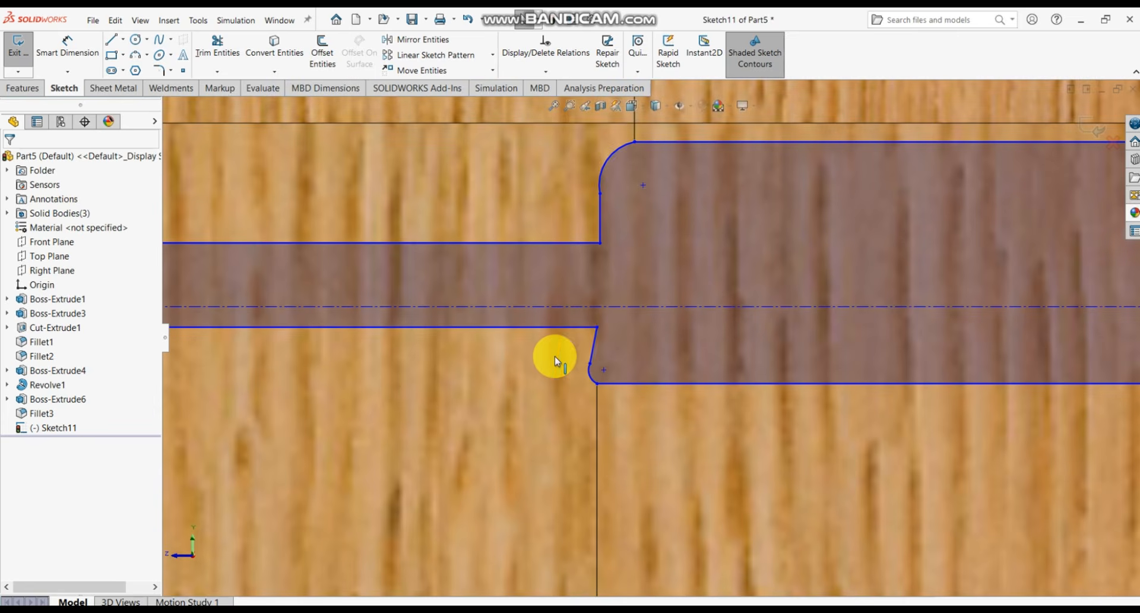
{"action": "left_click", "coordinate": [592, 359]}
{"action": "left_click", "coordinate": [15, 330]}
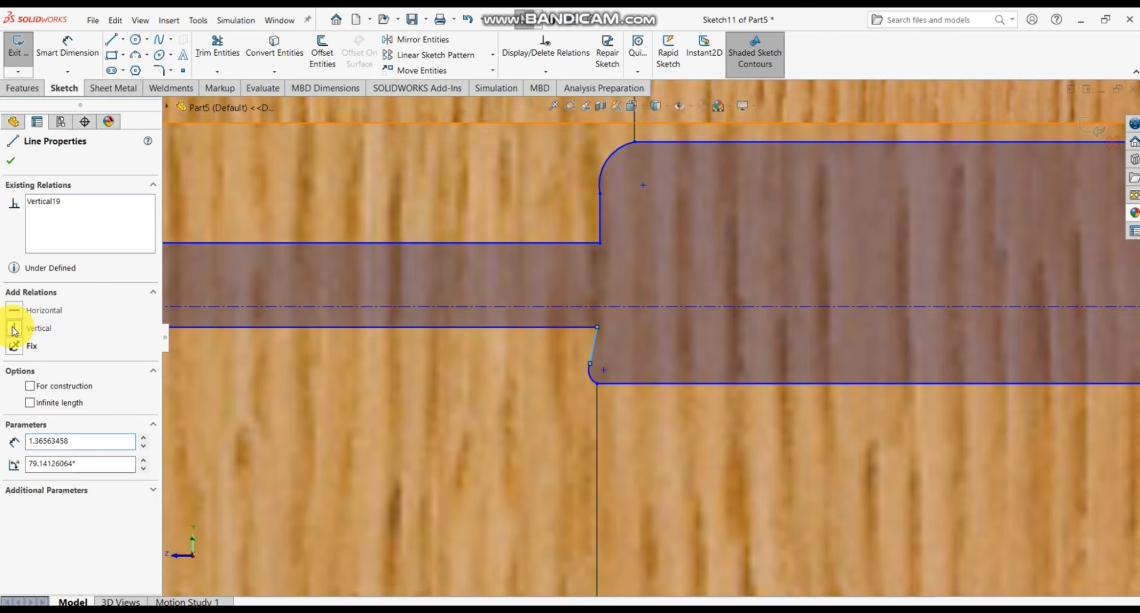
{"action": "key", "text": "Escape"}
- Make the small arc tangent to both the outer wide section's lower line and the short vertical line
{"action": "scroll", "coordinate": [617, 371], "scroll_direction": "down", "scroll_amount": 3}
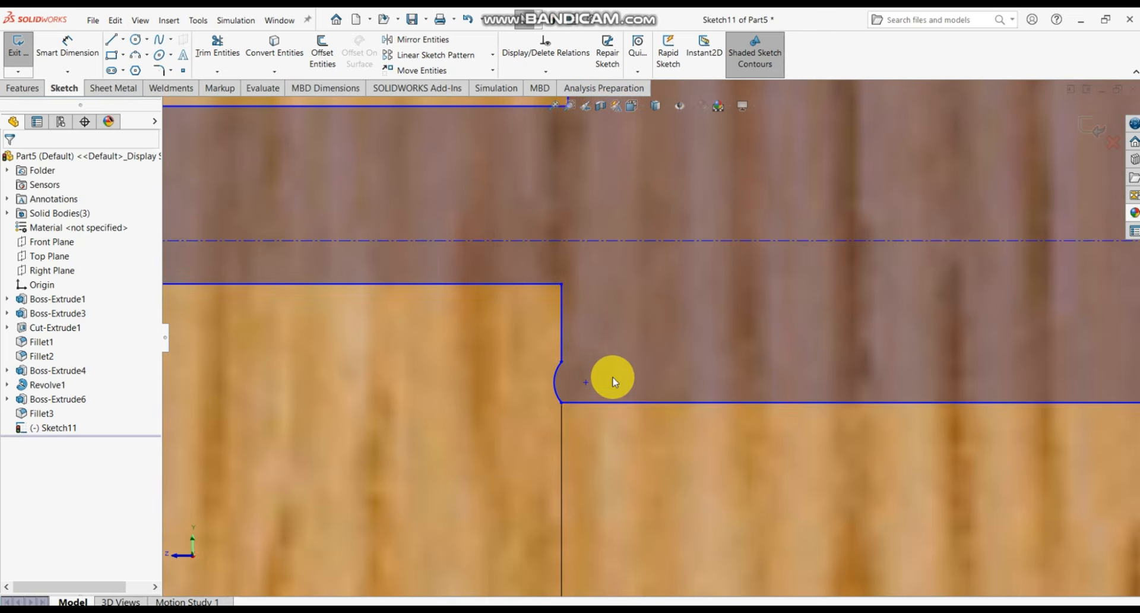
{"action": "left_click", "coordinate": [601, 405]}
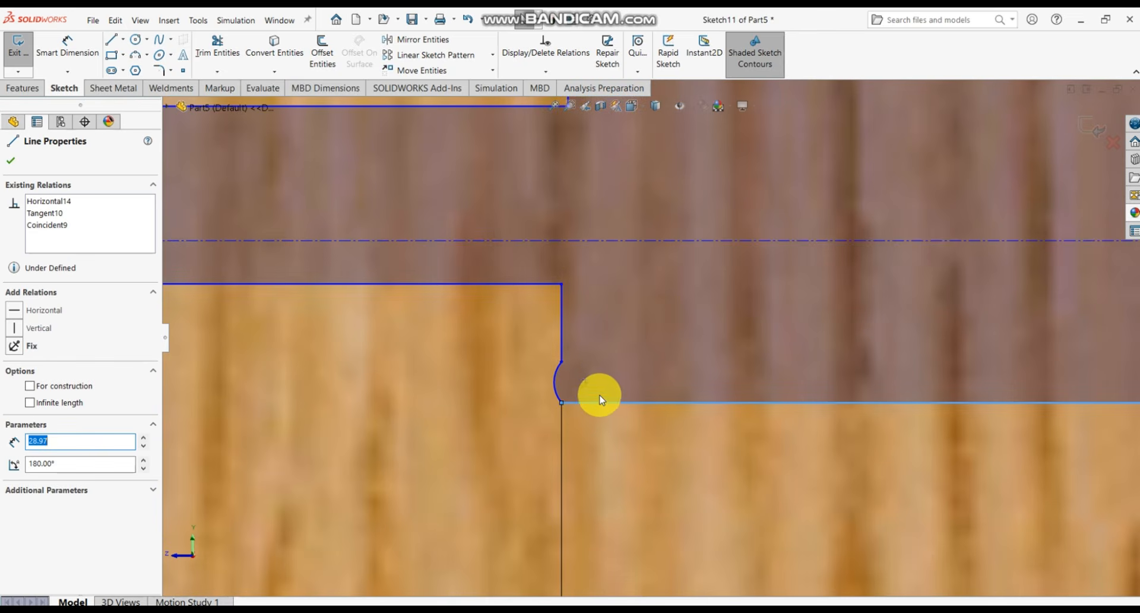
{"action": "left_click", "coordinate": [559, 398], "text": "ctrl"}
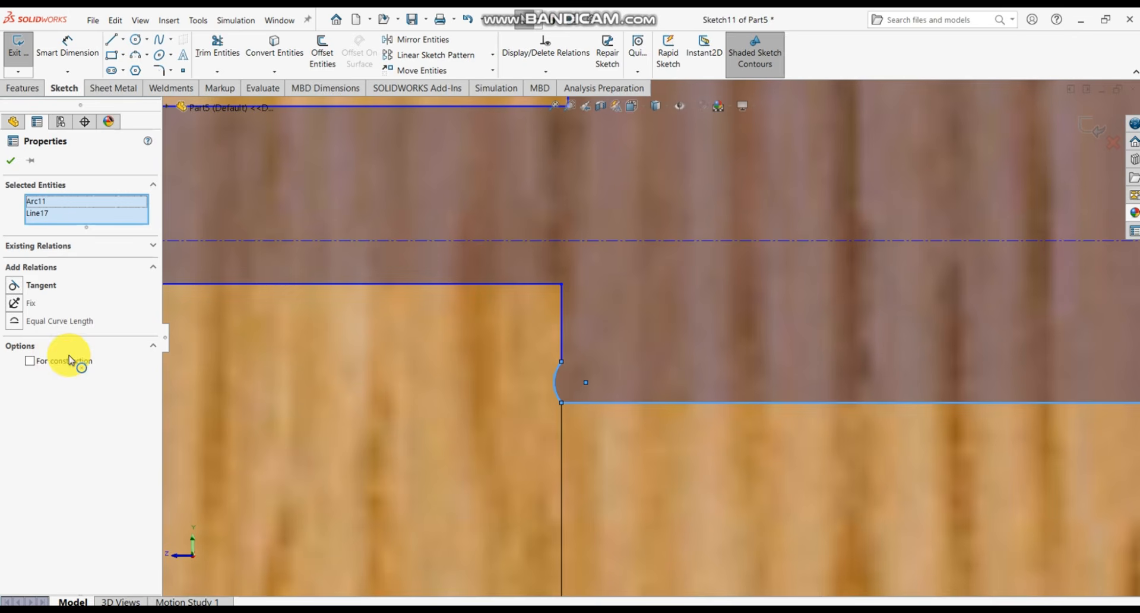
{"action": "left_click", "coordinate": [14, 288]}
{"action": "scroll", "coordinate": [458, 400], "scroll_direction": "up", "scroll_amount": 5}
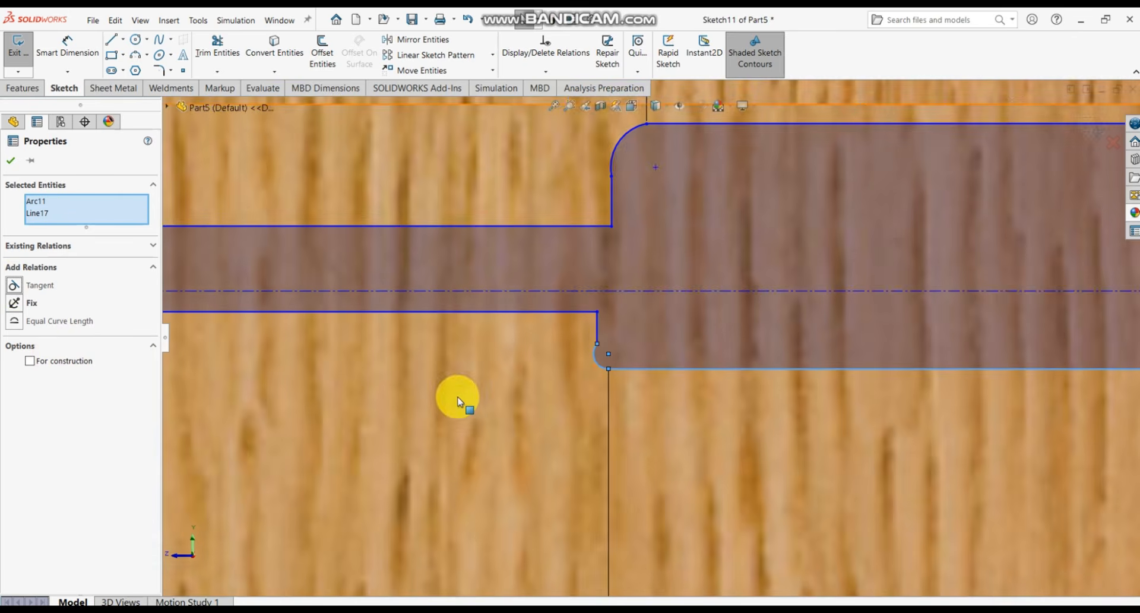
{"action": "left_click", "coordinate": [368, 401]}
{"action": "scroll", "coordinate": [695, 318], "scroll_direction": "up", "scroll_amount": 6}
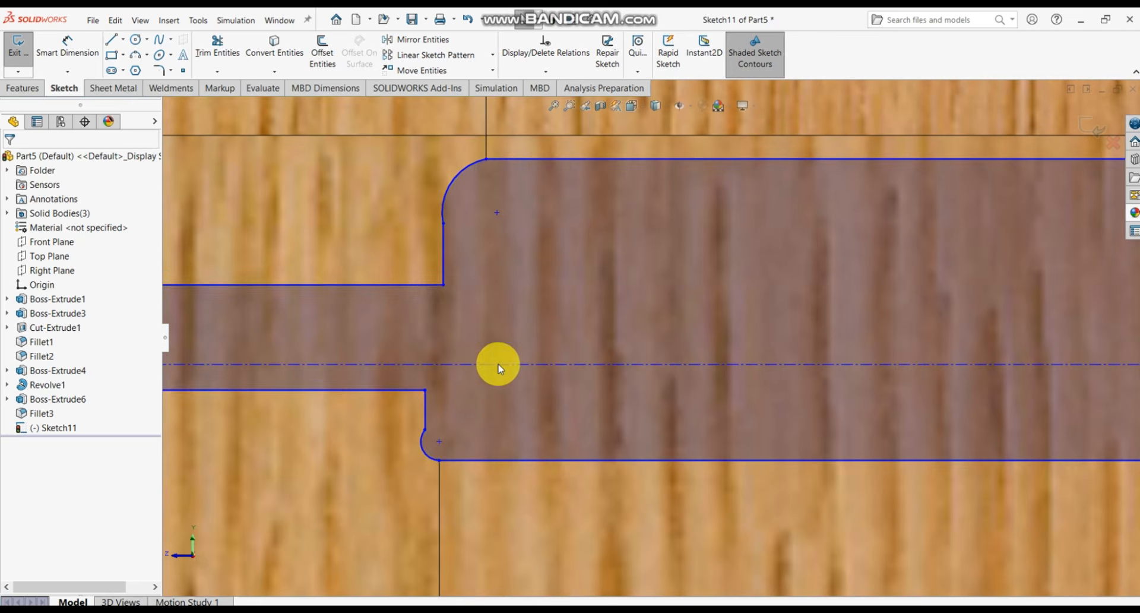
{"action": "left_click", "coordinate": [425, 423]}
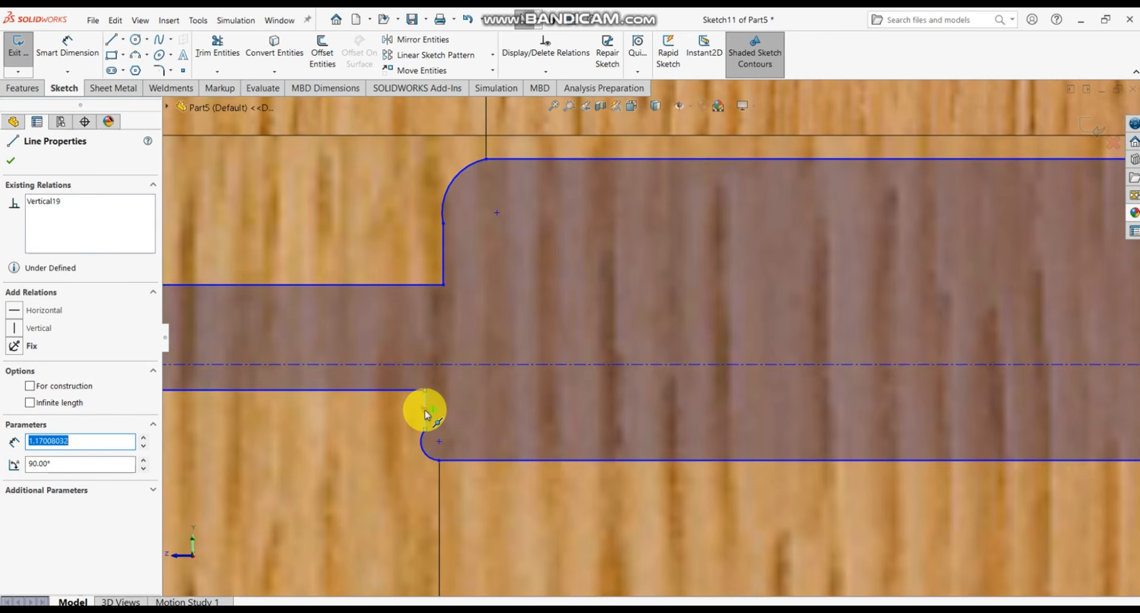
{"action": "left_click", "coordinate": [424, 446], "text": "ctrl"}
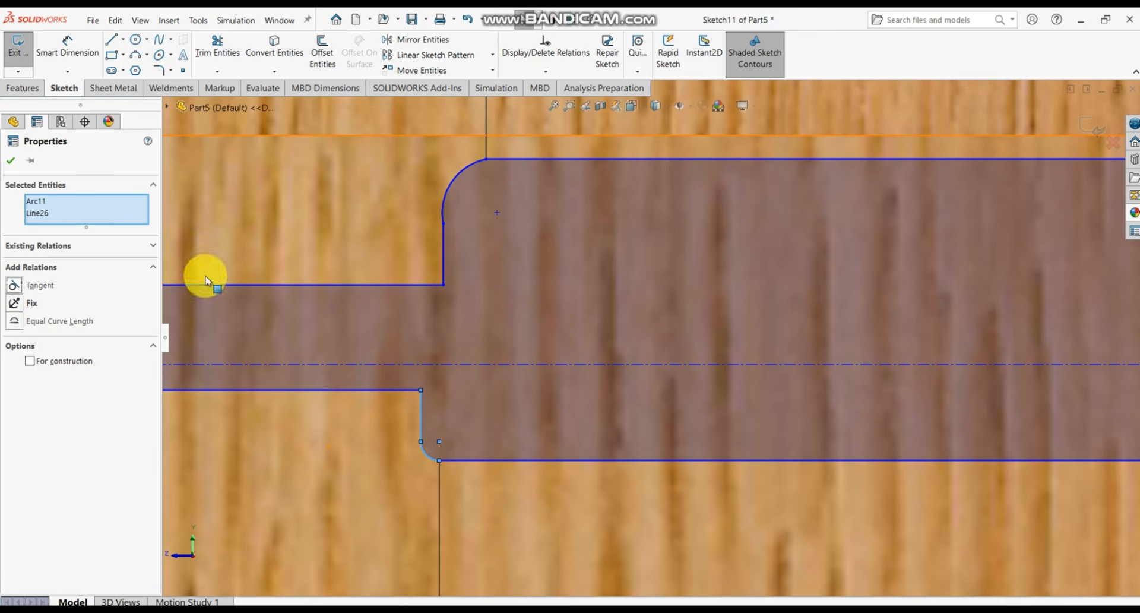
- Move the inner endpoint of the outer neck's upper line slightly toward the centerline
{"action": "scroll", "coordinate": [480, 269], "scroll_direction": "up", "scroll_amount": 3}
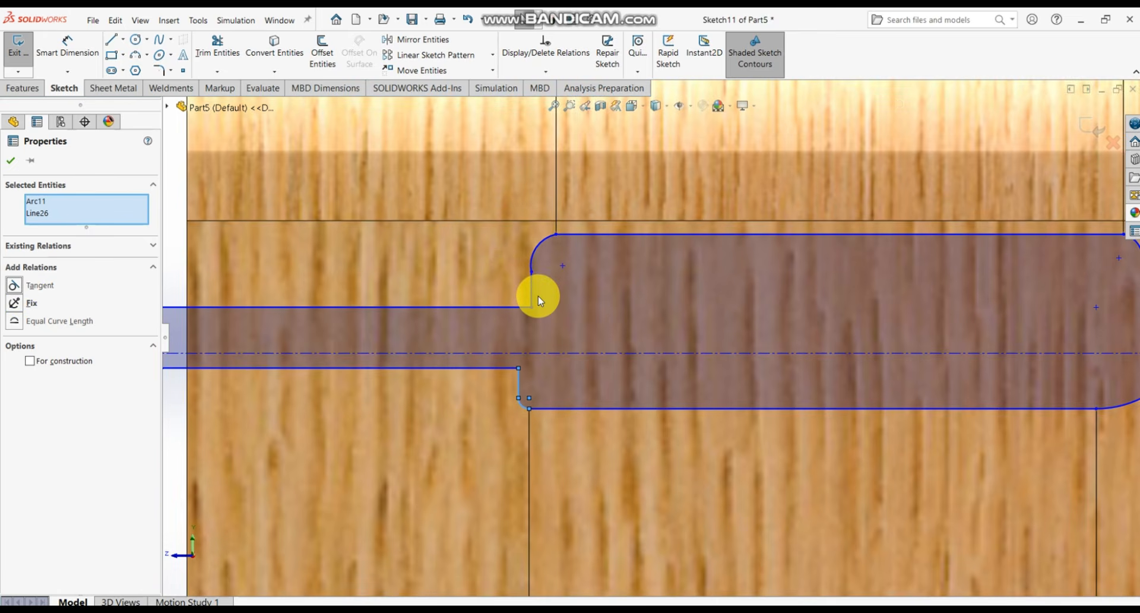
{"action": "scroll", "coordinate": [543, 335], "scroll_direction": "up", "scroll_amount": 2}
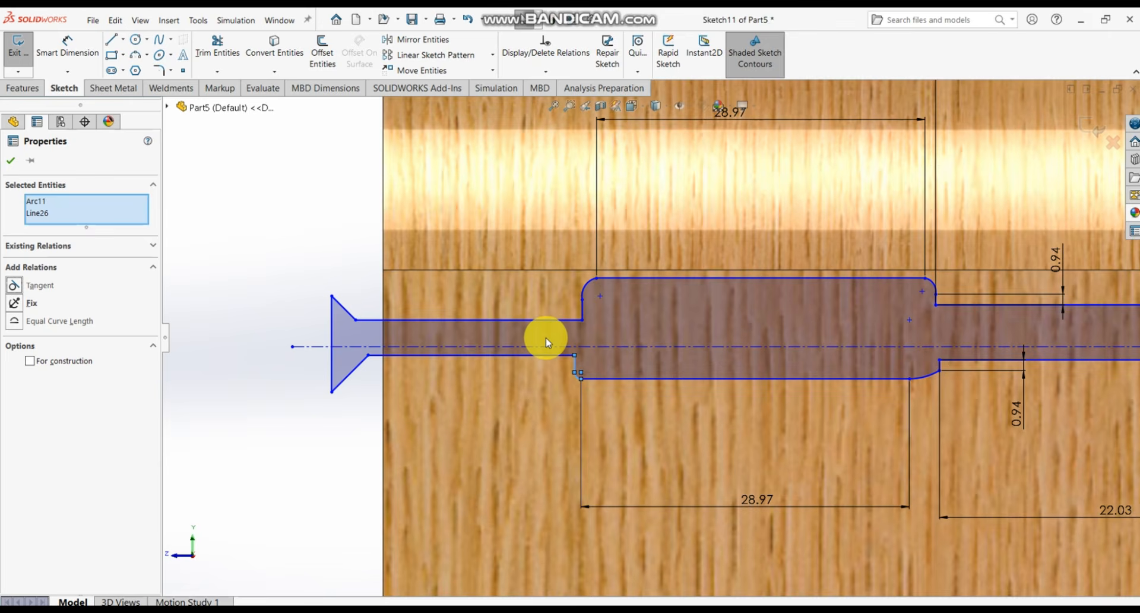
{"action": "left_click", "coordinate": [579, 321]}
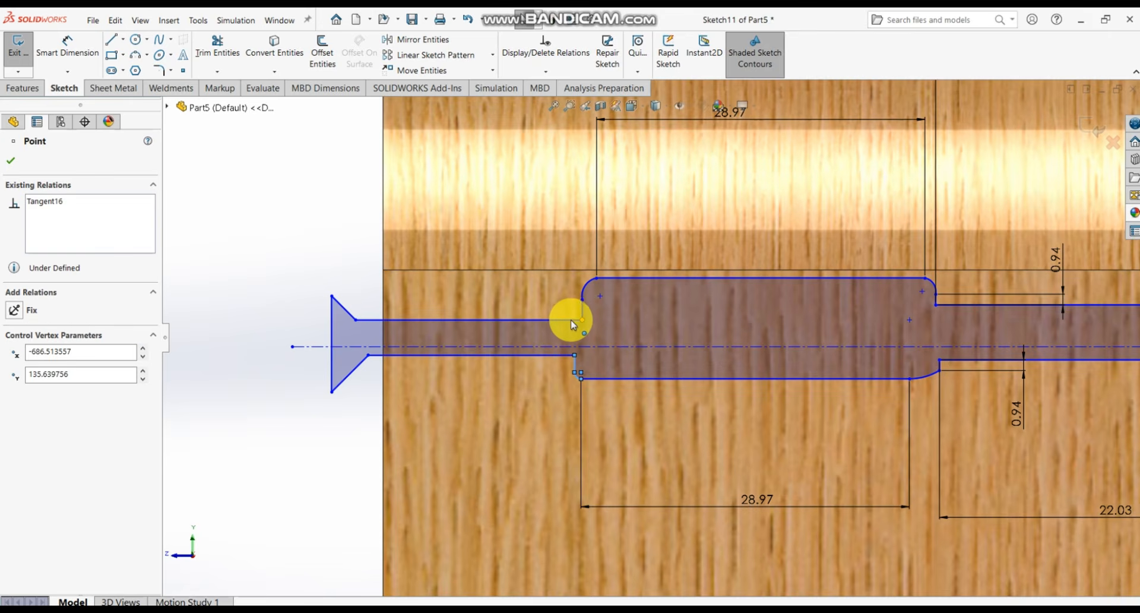
{"action": "left_click_drag", "start_coordinate": [571, 321], "coordinate": [582, 323]}
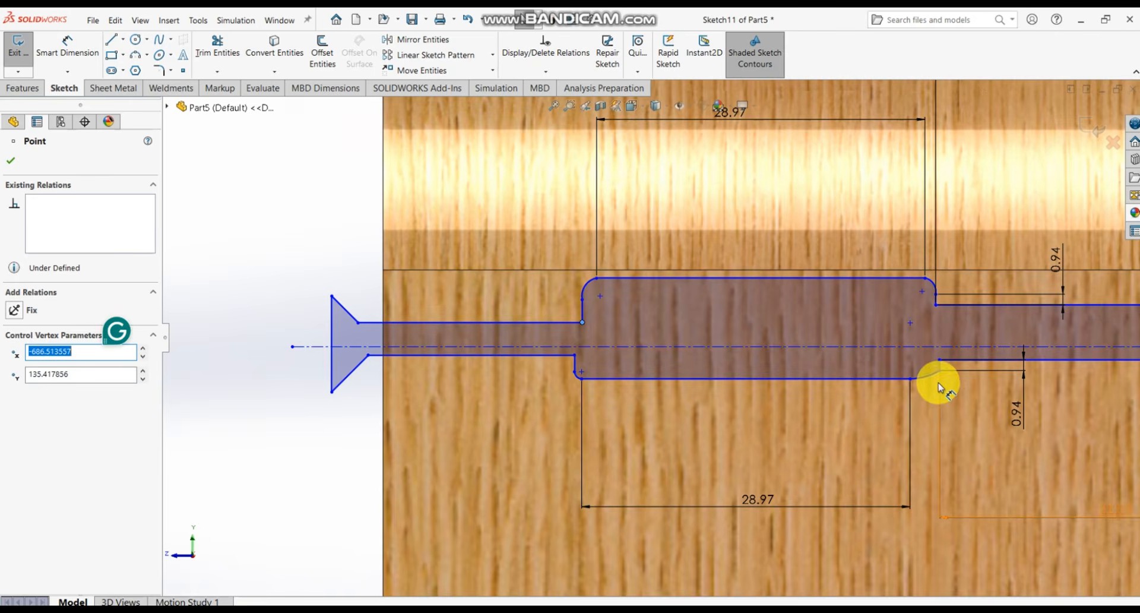
- Try to make the lower arc between the outer wide section and the middle neck tangent to the adjoining 0.94 mm vertical line
{"action": "scroll", "coordinate": [938, 387], "scroll_direction": "down", "scroll_amount": 2}
{"action": "left_click", "coordinate": [890, 376]}
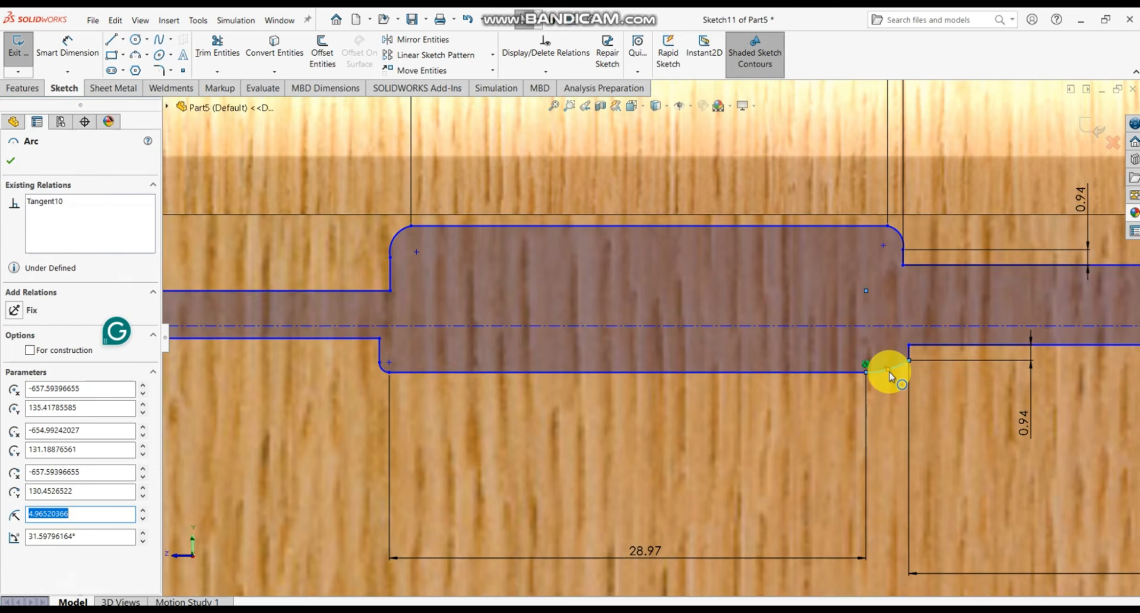
{"action": "left_click_drag", "start_coordinate": [888, 374], "coordinate": [913, 360]}
{"action": "left_click", "coordinate": [910, 354], "text": "ctrl"}
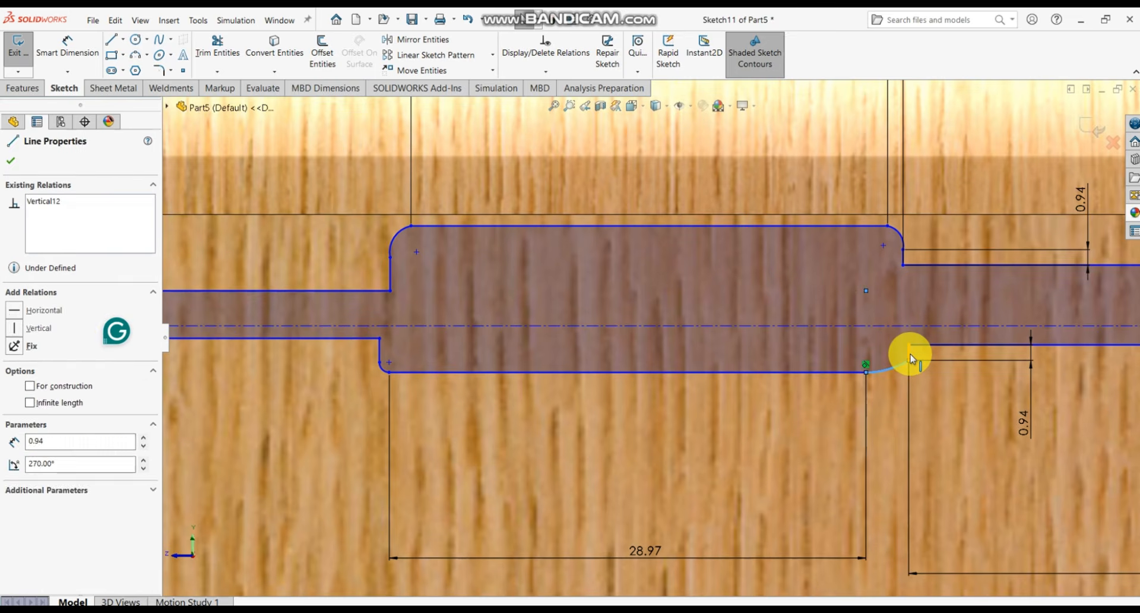
{"action": "left_click", "coordinate": [13, 286]}
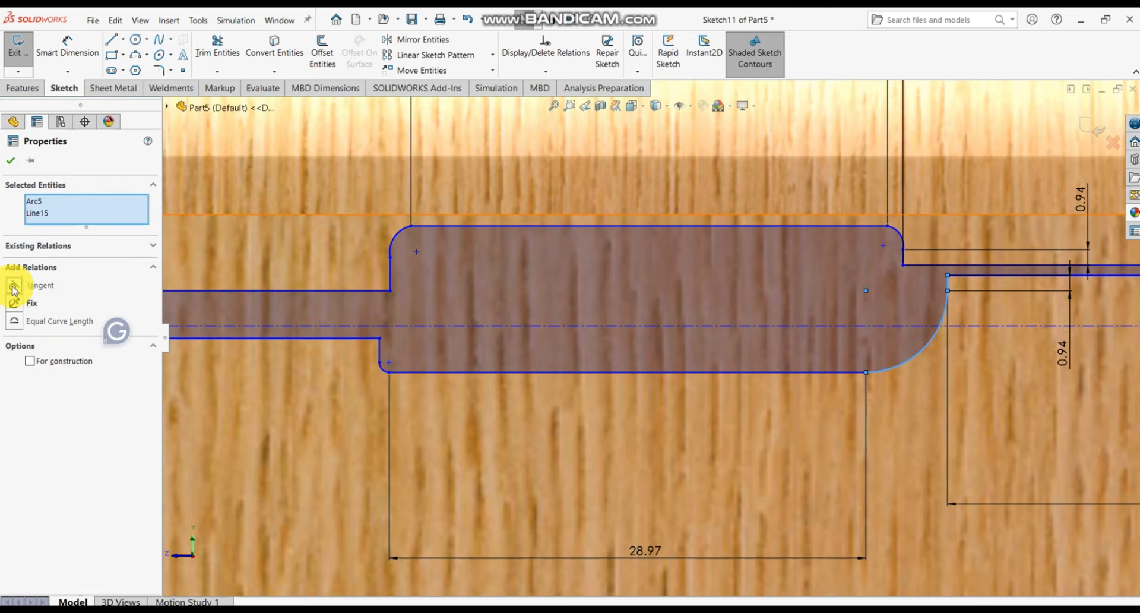
{"action": "scroll", "coordinate": [985, 357], "scroll_direction": "up", "scroll_amount": 5}
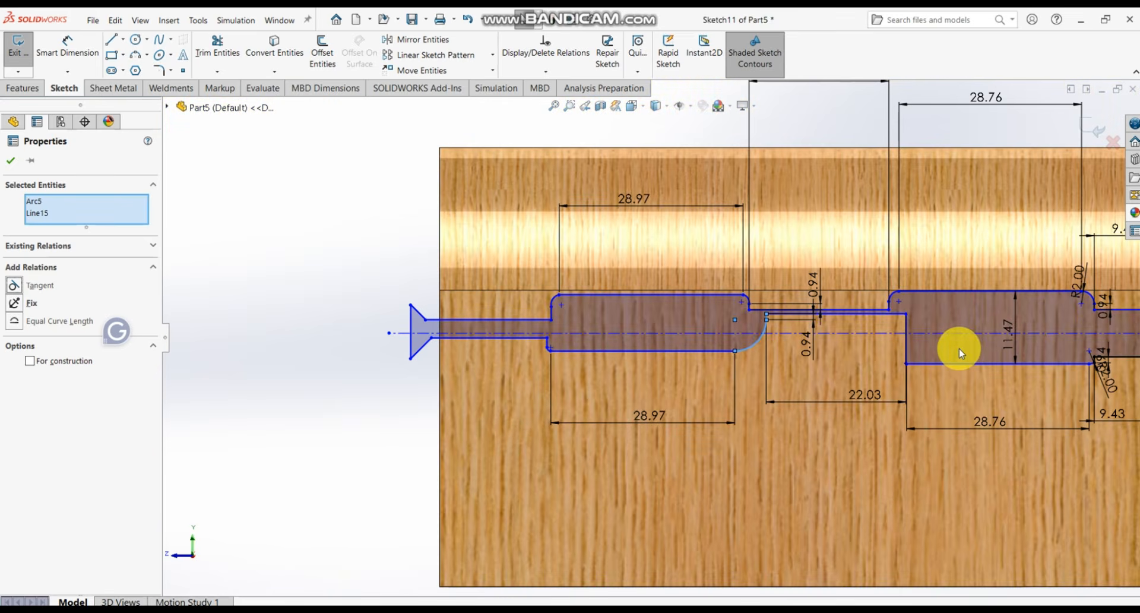
{"action": "key", "text": "ctrl+z"}
{"action": "scroll", "coordinate": [825, 328], "scroll_direction": "down", "scroll_amount": 3}
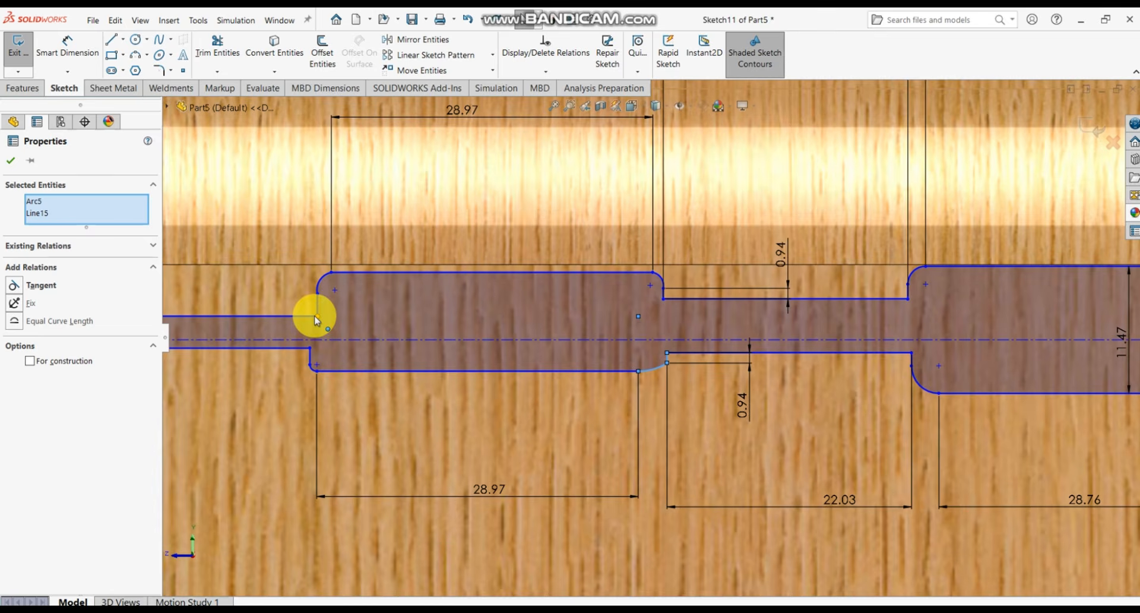
- Shift the outer neck's upper line closer to the centerline and reduce the flared end's outer edge to about 6.55 mm
{"action": "left_click_drag", "start_coordinate": [318, 320], "coordinate": [307, 322]}
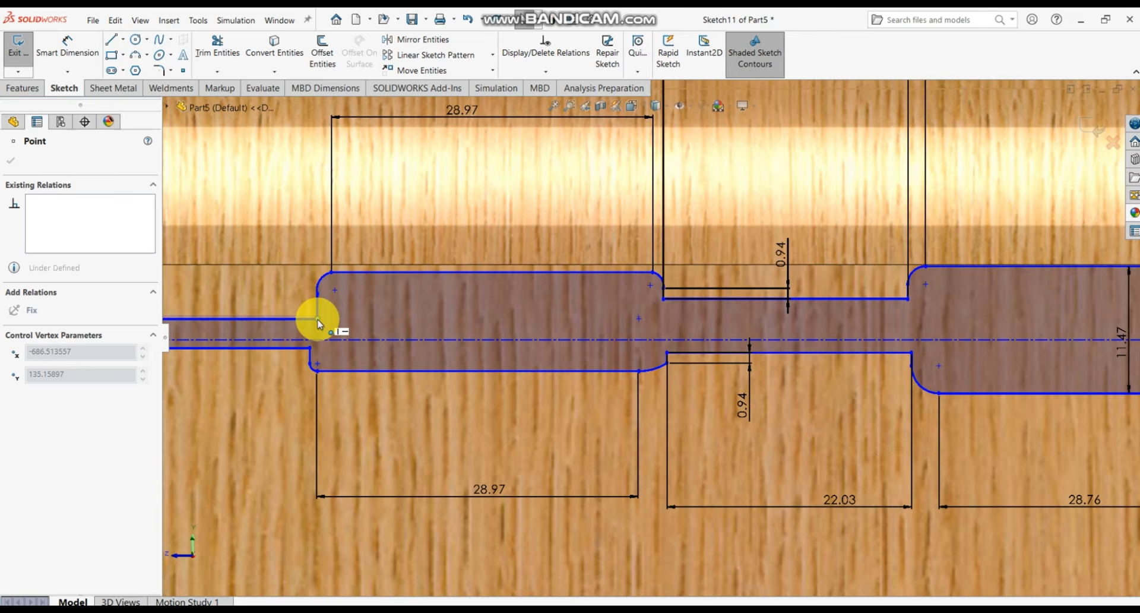
{"action": "left_click_drag", "start_coordinate": [319, 323], "coordinate": [320, 324]}
{"action": "scroll", "coordinate": [407, 320], "scroll_direction": "up", "scroll_amount": 5}
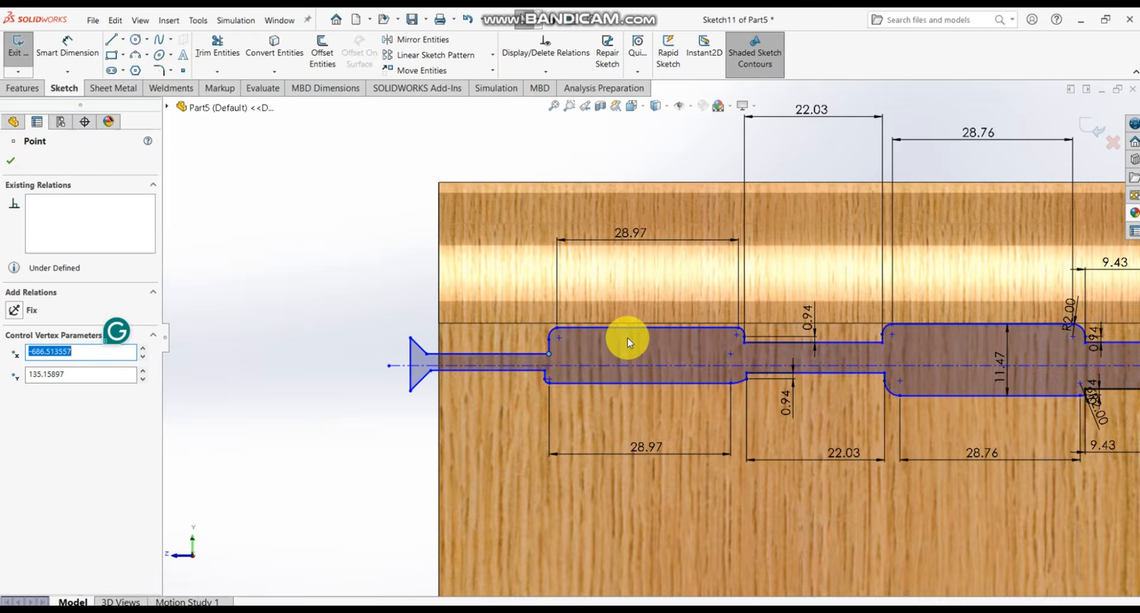
{"action": "scroll", "coordinate": [630, 343], "scroll_direction": "down", "scroll_amount": 2}
{"action": "scroll", "coordinate": [382, 348], "scroll_direction": "down", "scroll_amount": 2}
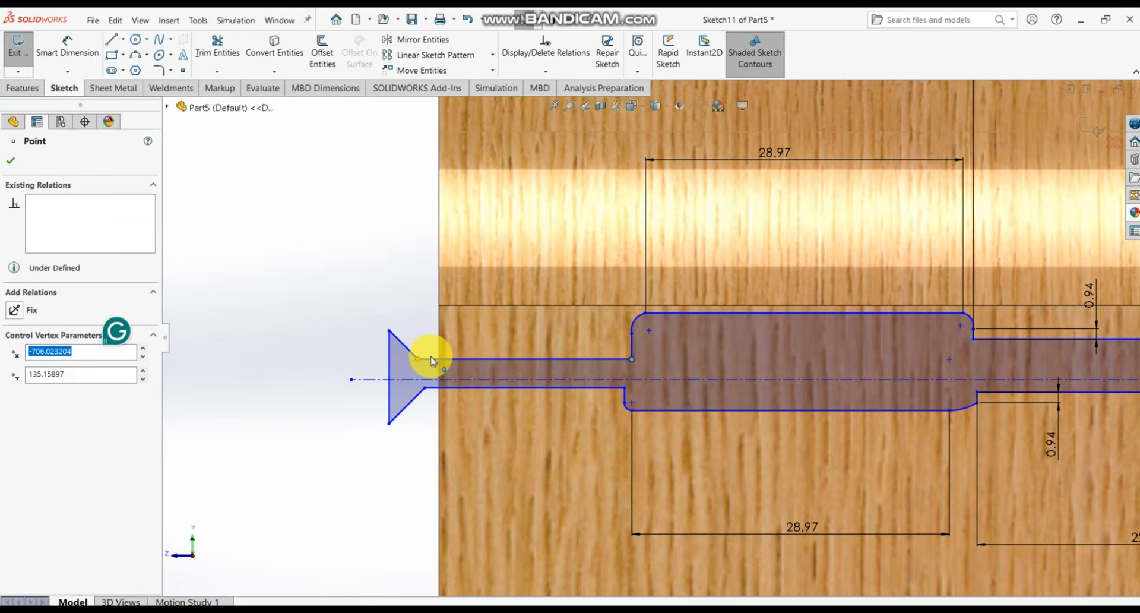
{"action": "left_click_drag", "start_coordinate": [431, 360], "coordinate": [407, 378]}
{"action": "scroll", "coordinate": [657, 392], "scroll_direction": "up", "scroll_amount": 11}
{"action": "scroll", "coordinate": [766, 330], "scroll_direction": "down", "scroll_amount": 5}
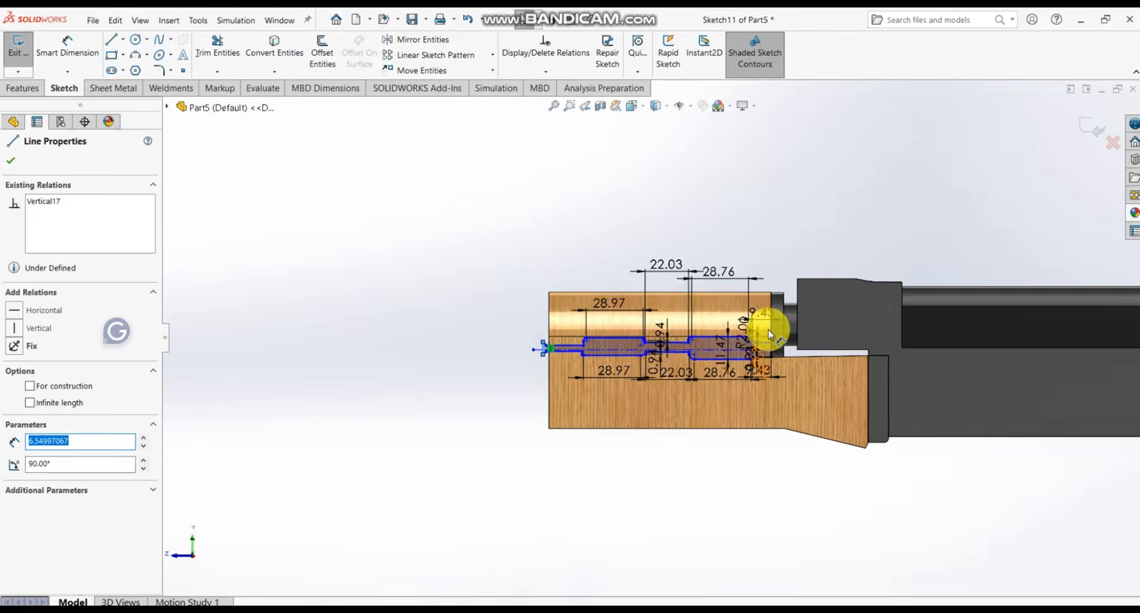
{"action": "scroll", "coordinate": [668, 340], "scroll_direction": "down", "scroll_amount": 2}
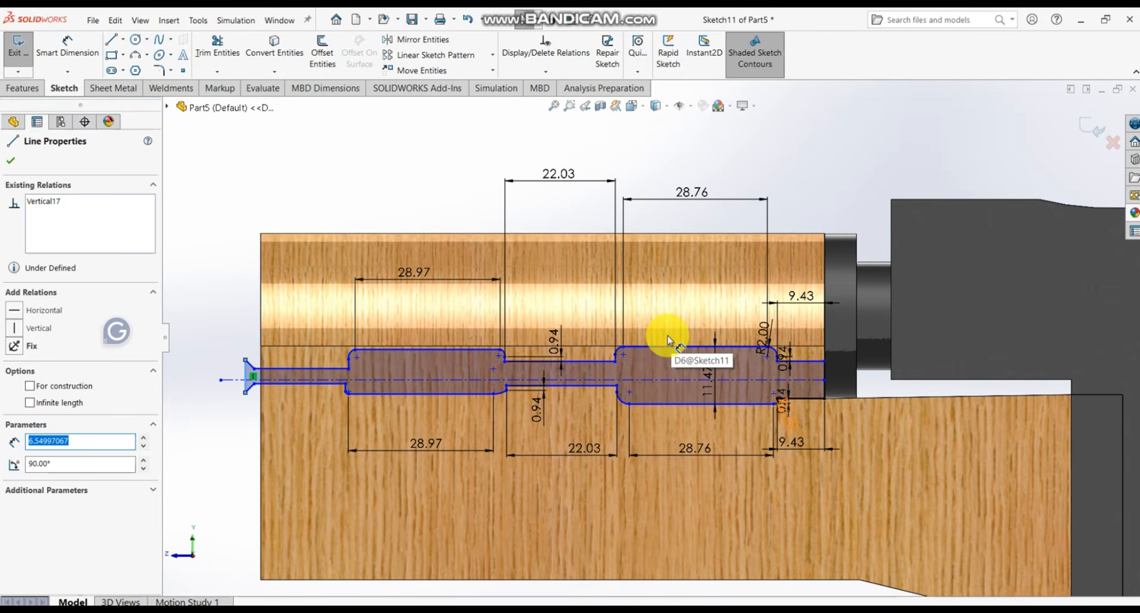
{"action": "left_click", "coordinate": [11, 161]}
- Extrude-cut the stepped profile Through All across the wooden fore-end and keep all resulting bodies
{"action": "left_click", "coordinate": [23, 88]}
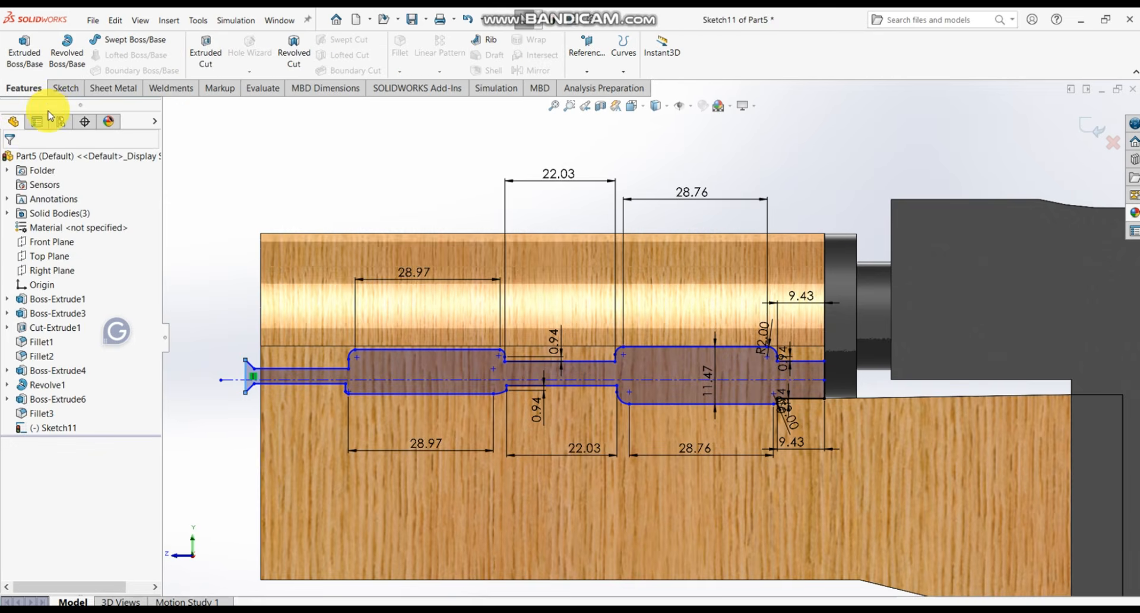
{"action": "left_click", "coordinate": [196, 47]}
{"action": "scroll", "coordinate": [656, 331], "scroll_direction": "up", "scroll_amount": 5}
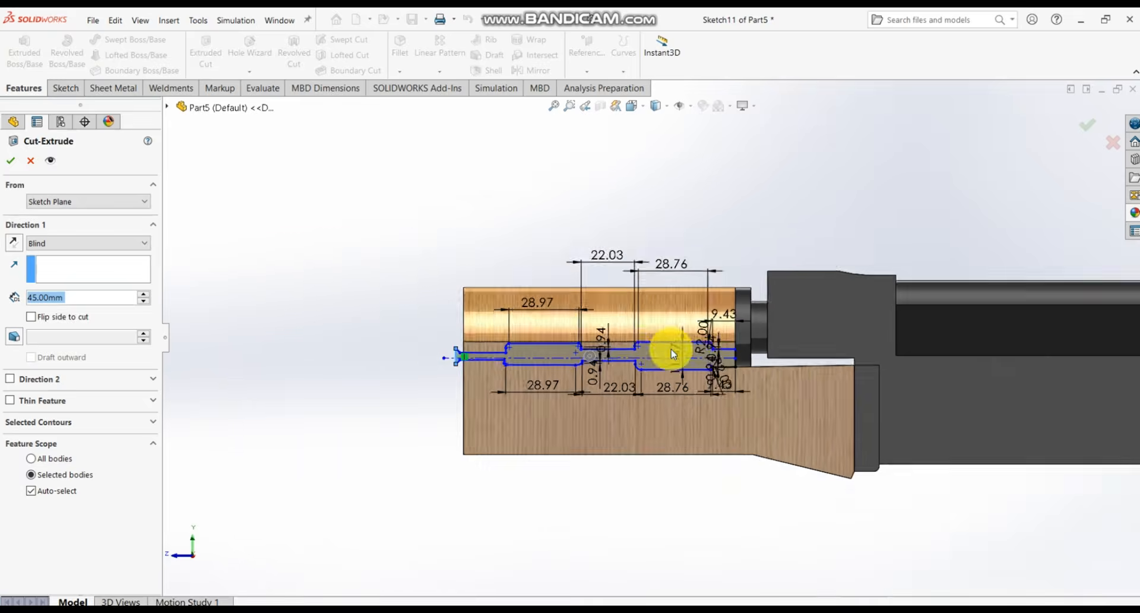
{"action": "middle_click_drag", "start_coordinate": [665, 340], "coordinate": [721, 490]}
{"action": "scroll", "coordinate": [746, 375], "scroll_direction": "down", "scroll_amount": 7}
{"action": "left_click", "coordinate": [81, 243]}
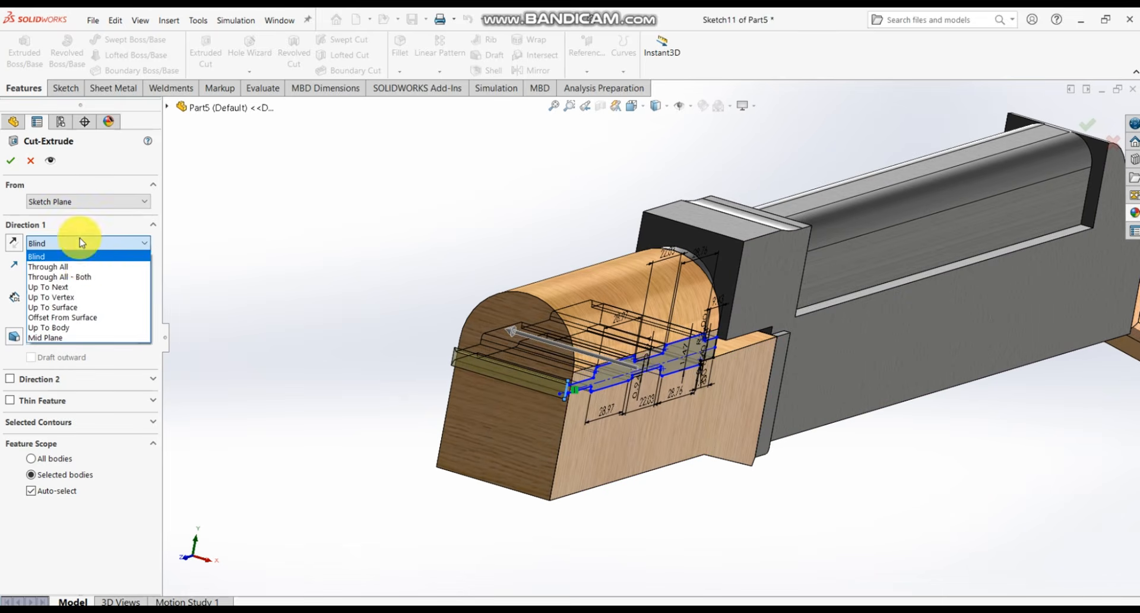
{"action": "left_click", "coordinate": [87, 268]}
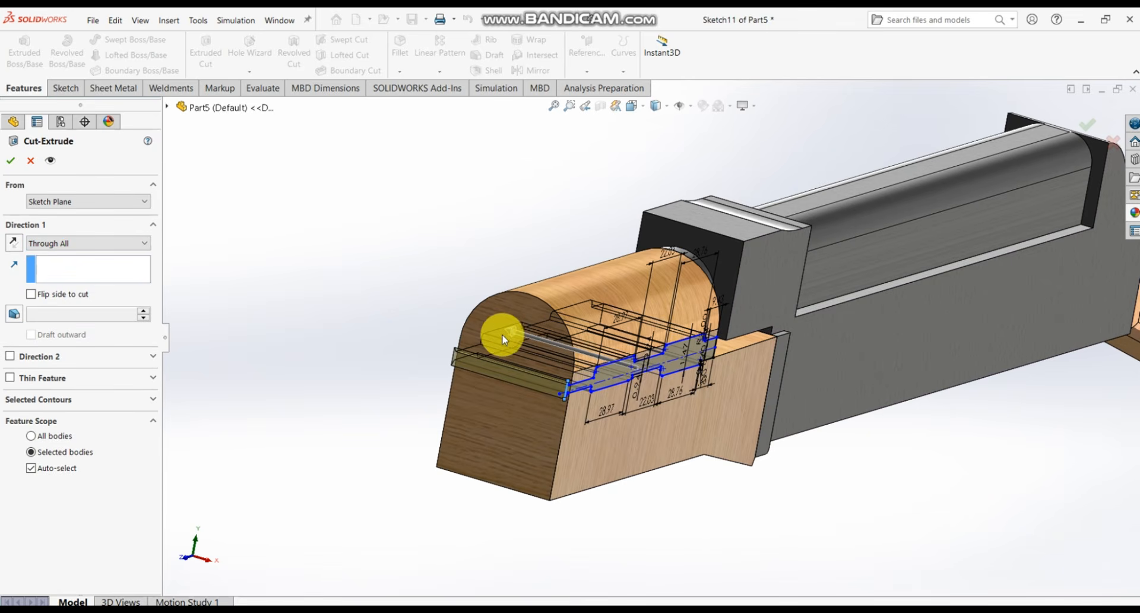
{"action": "left_click_drag", "start_coordinate": [515, 334], "coordinate": [393, 302]}
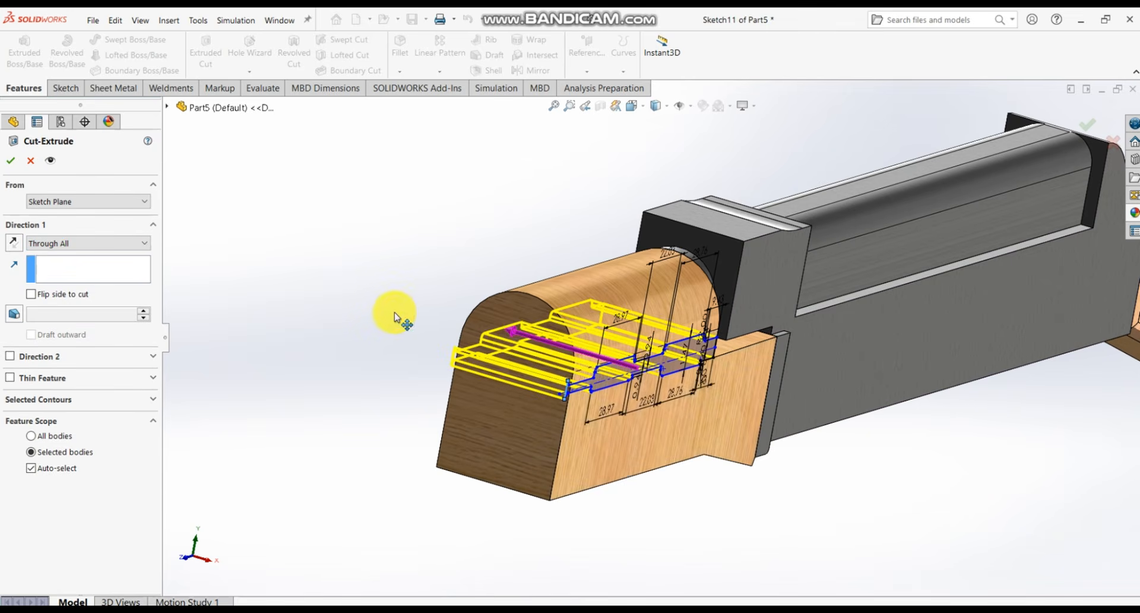
{"action": "middle_click_drag", "start_coordinate": [466, 311], "coordinate": [617, 434]}
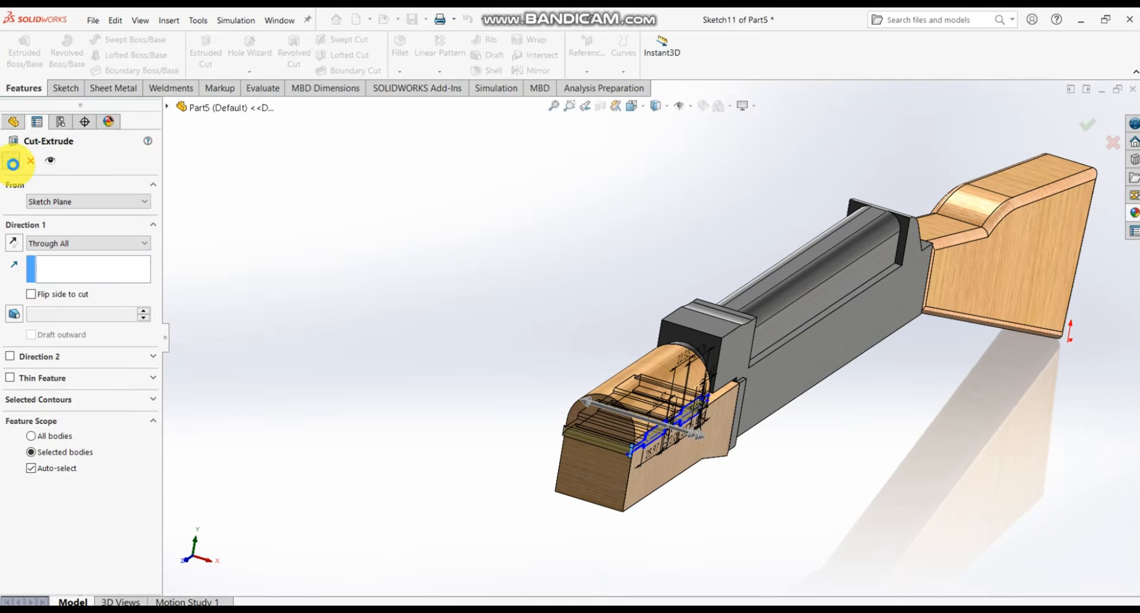
{"action": "left_click", "coordinate": [12, 163]}
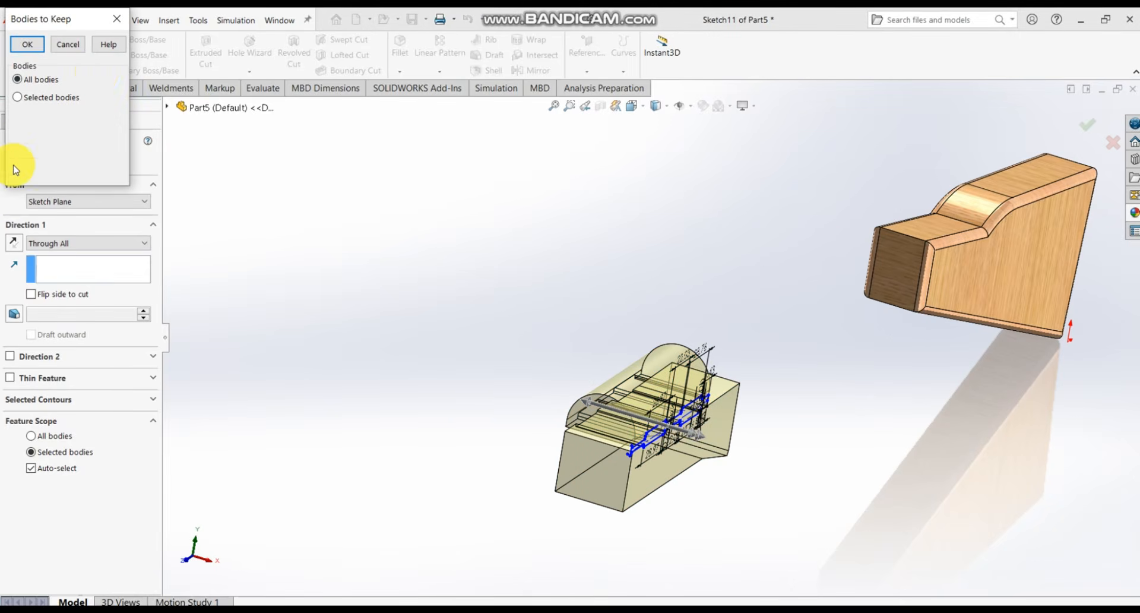
{"action": "left_click", "coordinate": [27, 45]}
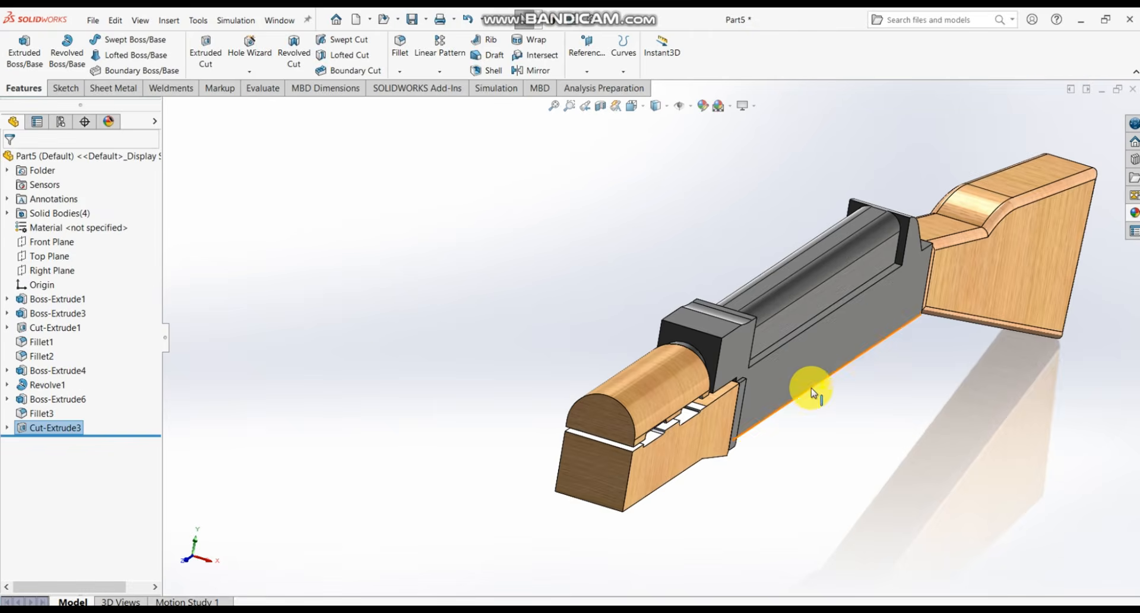
- Fillet the straight and angled lower side edges on both sides of the wooden fore-end with a 10 mm radius
{"action": "scroll", "coordinate": [808, 380], "scroll_direction": "up", "scroll_amount": 3}
{"action": "middle_click_drag", "start_coordinate": [807, 358], "coordinate": [893, 392]}
{"action": "middle_click_drag", "start_coordinate": [711, 416], "coordinate": [700, 368]}
{"action": "scroll", "coordinate": [641, 406], "scroll_direction": "up", "scroll_amount": 3}
{"action": "scroll", "coordinate": [616, 427], "scroll_direction": "up", "scroll_amount": 3}
{"action": "scroll", "coordinate": [495, 331], "scroll_direction": "down", "scroll_amount": 4}
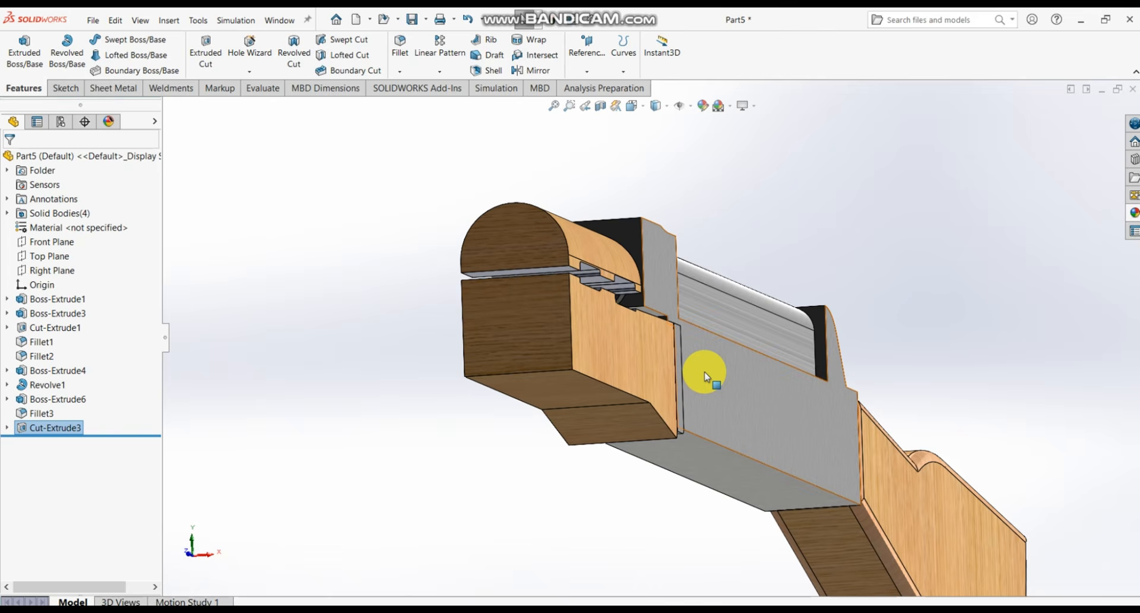
{"action": "left_click", "coordinate": [398, 49]}
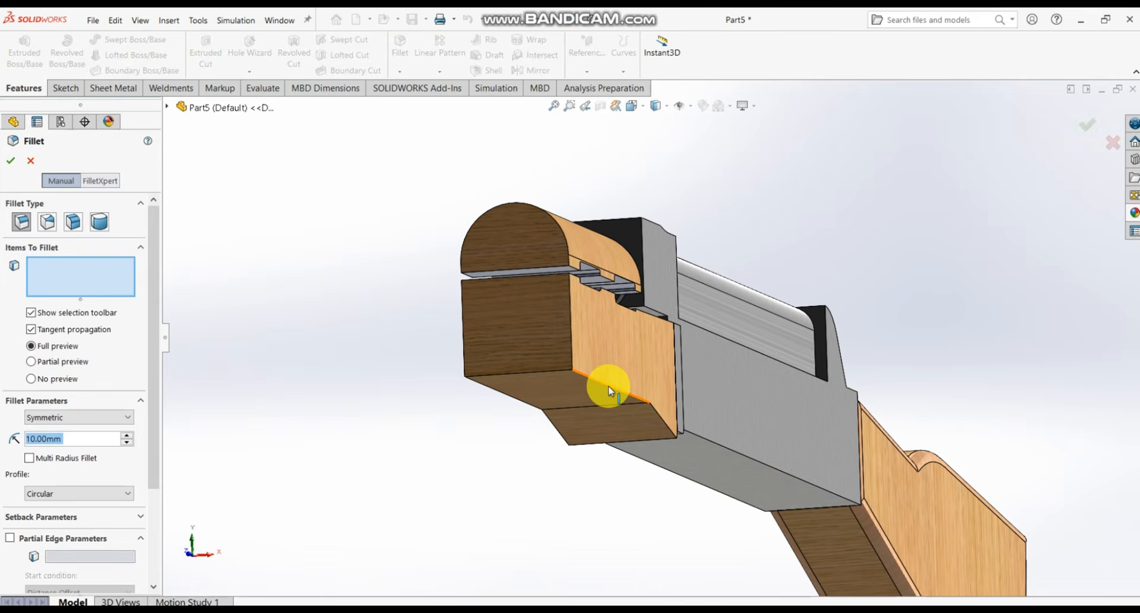
{"action": "left_click", "coordinate": [607, 385]}
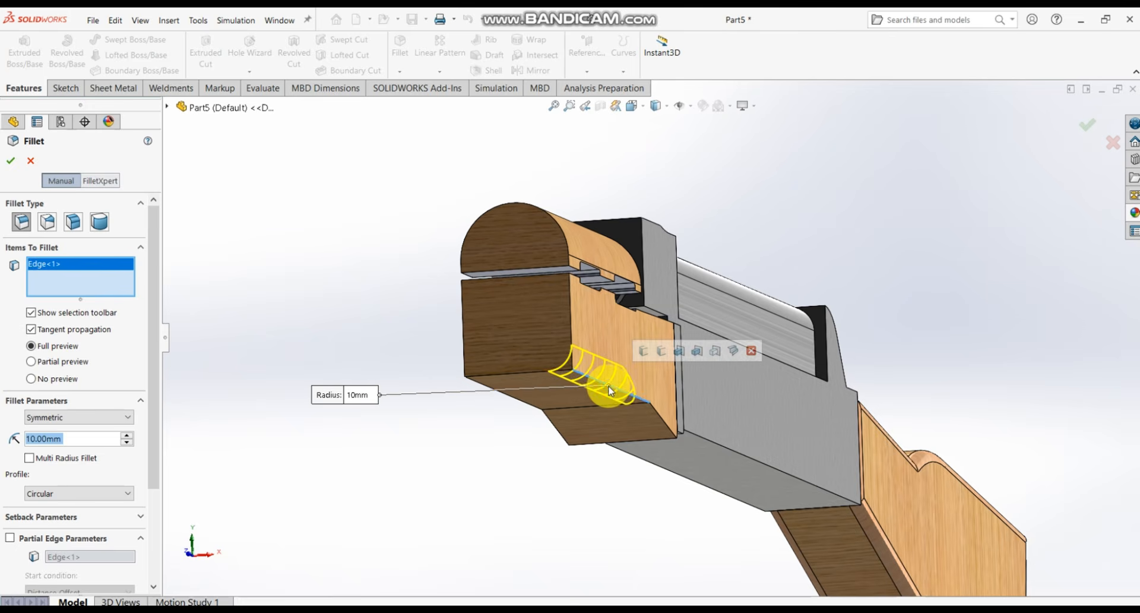
{"action": "left_click", "coordinate": [646, 405]}
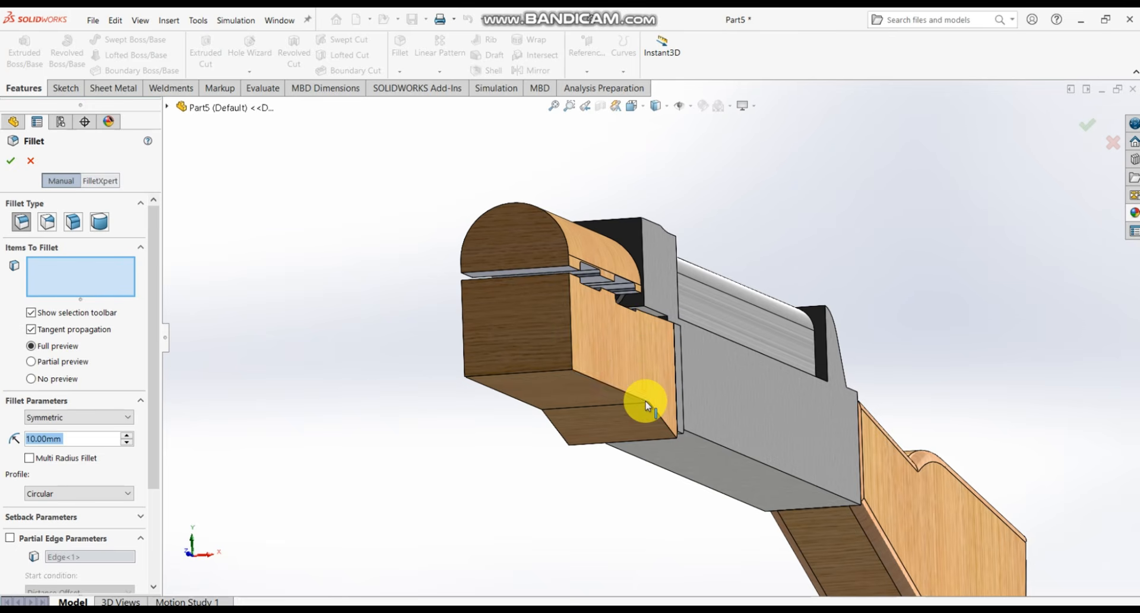
{"action": "left_click", "coordinate": [641, 402]}
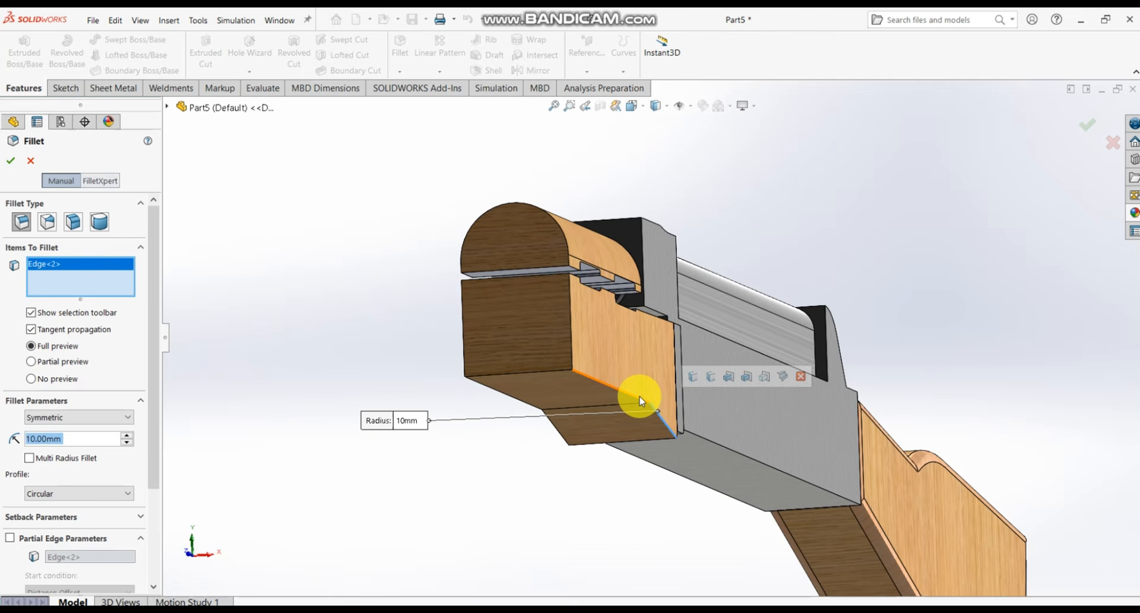
{"action": "left_click", "coordinate": [634, 398]}
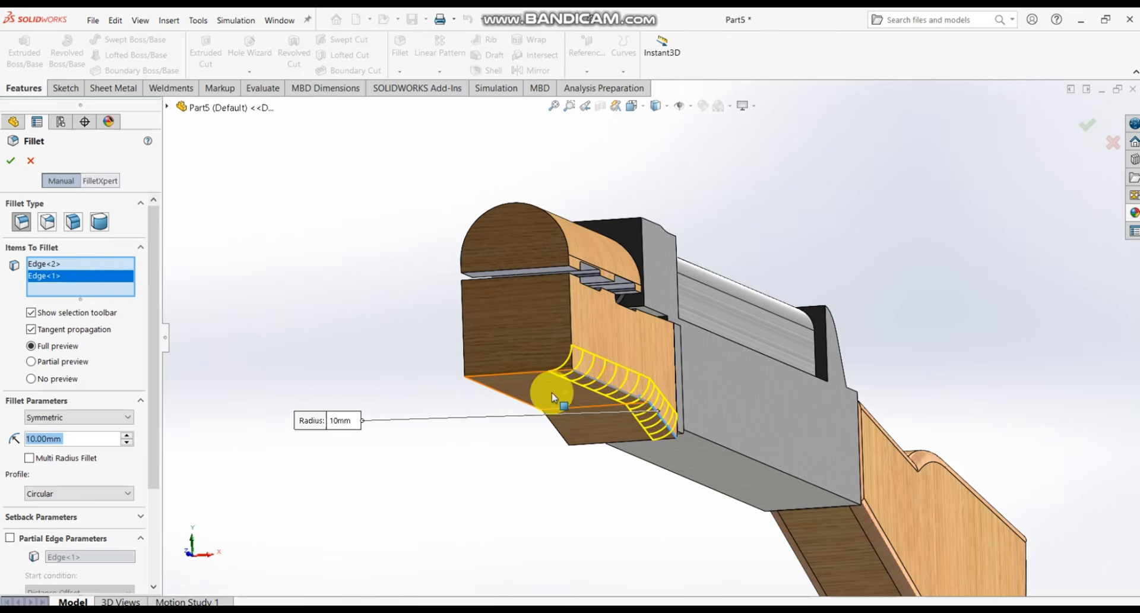
{"action": "middle_click_drag", "start_coordinate": [547, 394], "coordinate": [502, 307]}
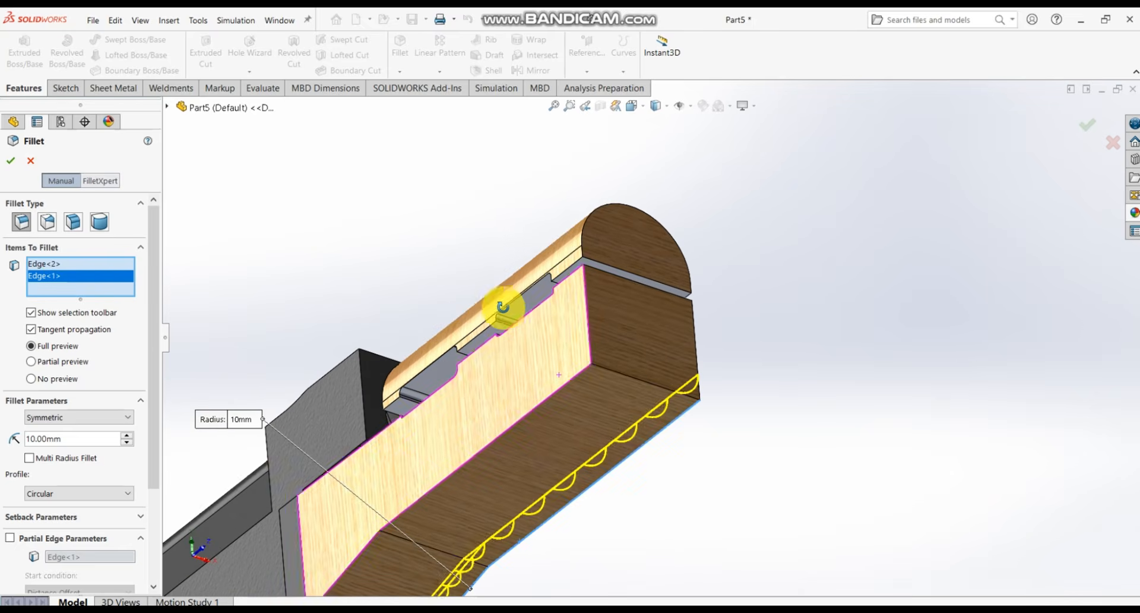
{"action": "left_click", "coordinate": [530, 414]}
{"action": "middle_click_drag", "start_coordinate": [527, 415], "coordinate": [451, 465]}
{"action": "left_click", "coordinate": [450, 494]}
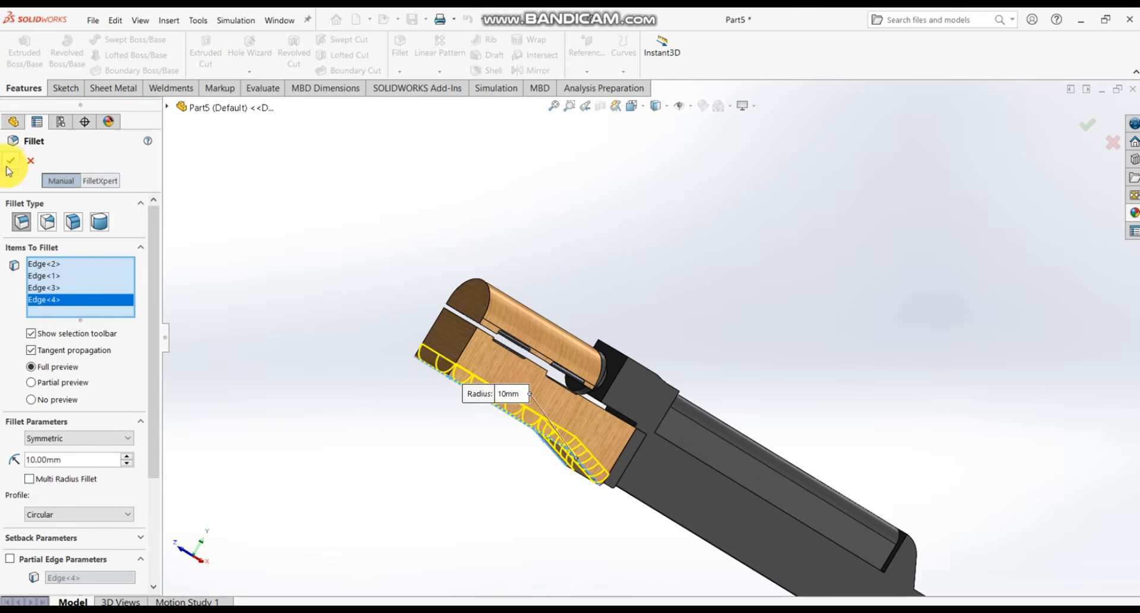
{"action": "key", "text": "Return"}
- Apply the polished oak 2d wood appearance to the stepped cut and the new fore-end fillet
{"action": "middle_click_drag", "start_coordinate": [758, 377], "coordinate": [565, 471]}
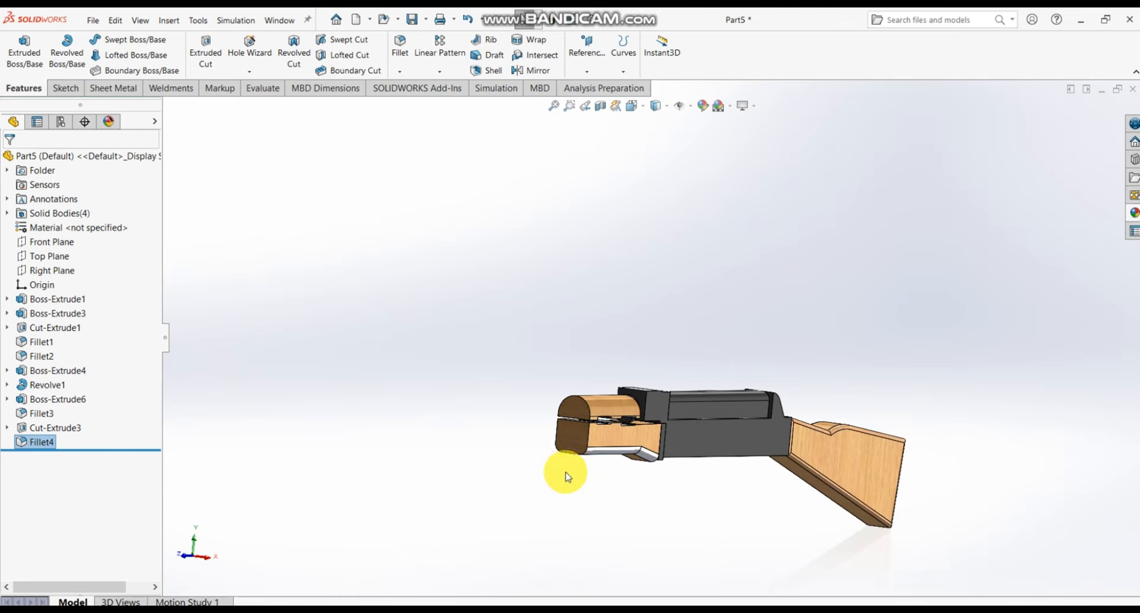
{"action": "scroll", "coordinate": [700, 450], "scroll_direction": "down", "scroll_amount": 3}
{"action": "middle_click_drag", "start_coordinate": [700, 450], "coordinate": [25, 465]}
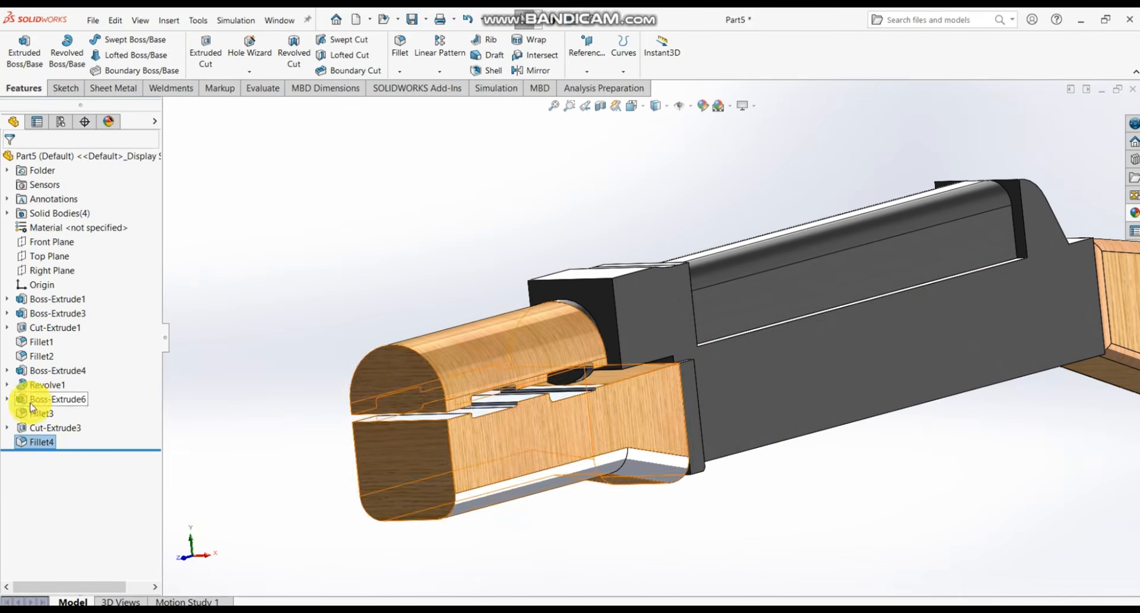
{"action": "left_click", "coordinate": [35, 444]}
{"action": "left_click", "coordinate": [36, 444]}
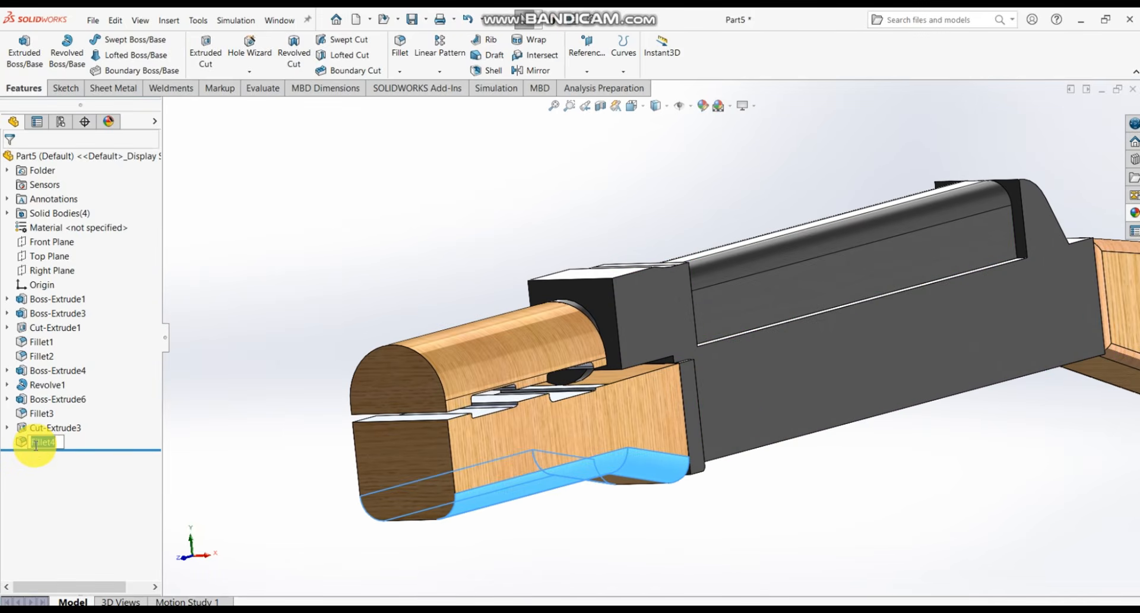
{"action": "left_click", "coordinate": [36, 428], "text": "ctrl"}
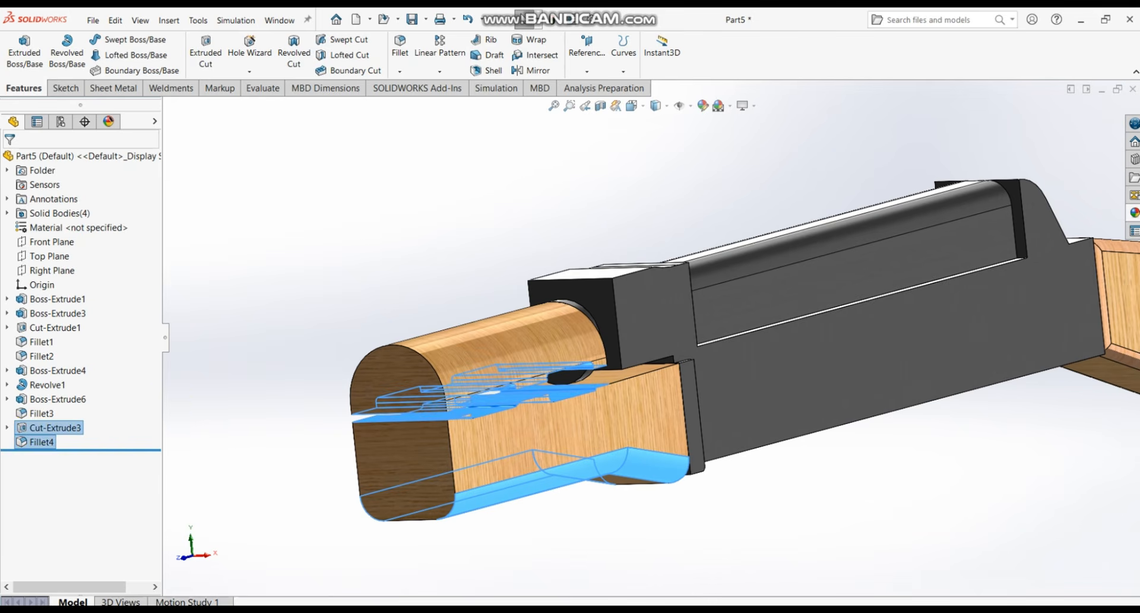
{"action": "left_click", "coordinate": [1134, 213]}
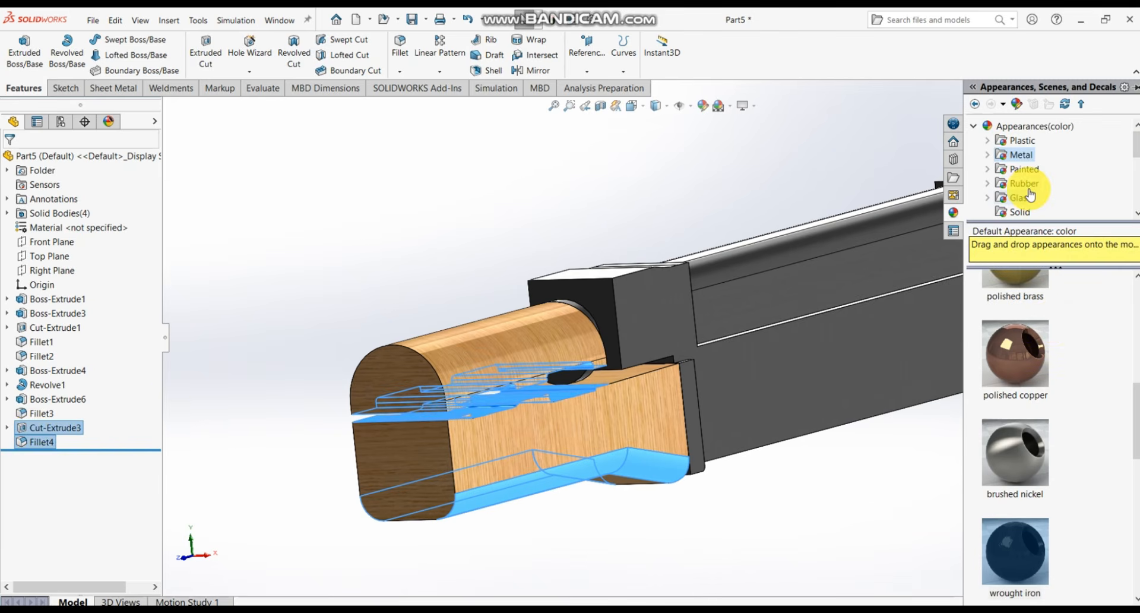
{"action": "scroll", "coordinate": [1029, 194], "scroll_direction": "down", "scroll_amount": 2}
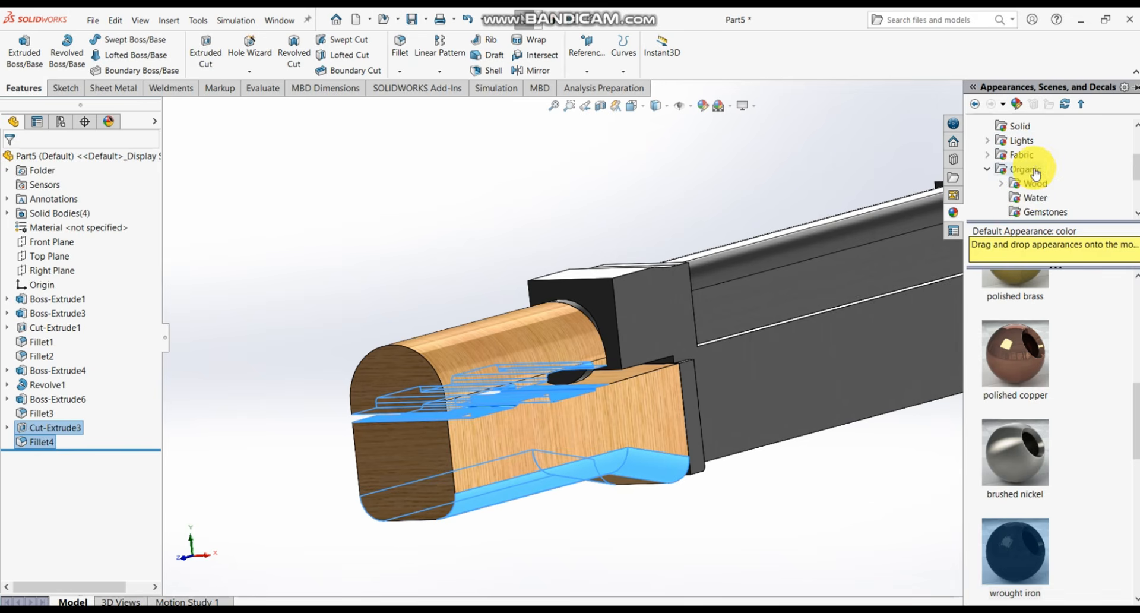
{"action": "left_click", "coordinate": [1036, 184]}
{"action": "scroll", "coordinate": [1019, 445], "scroll_direction": "down", "scroll_amount": 4}
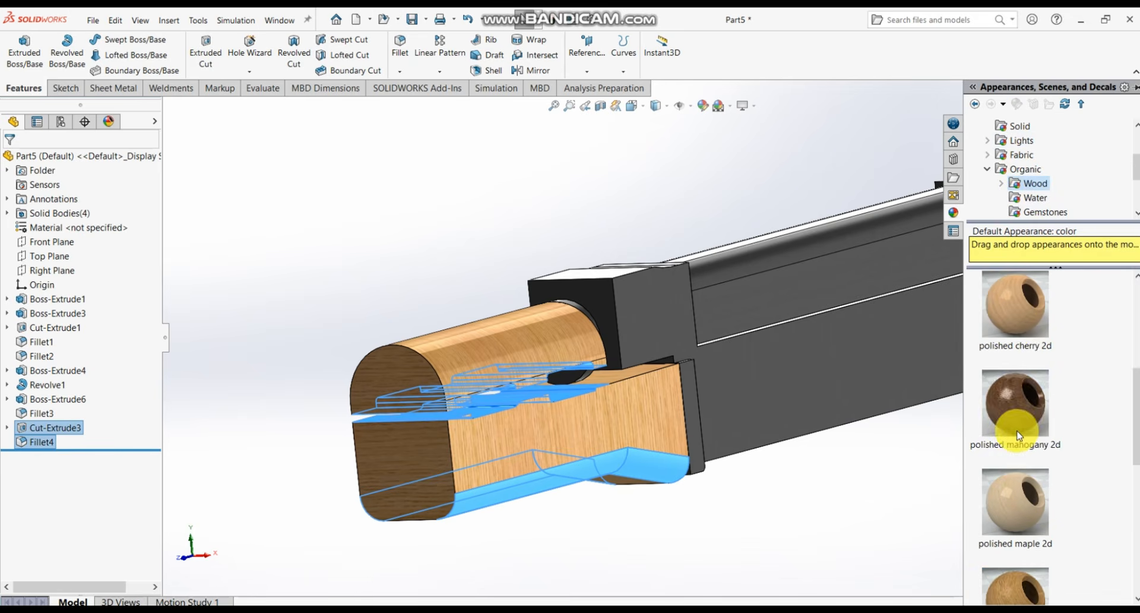
{"action": "left_click", "coordinate": [1018, 444]}
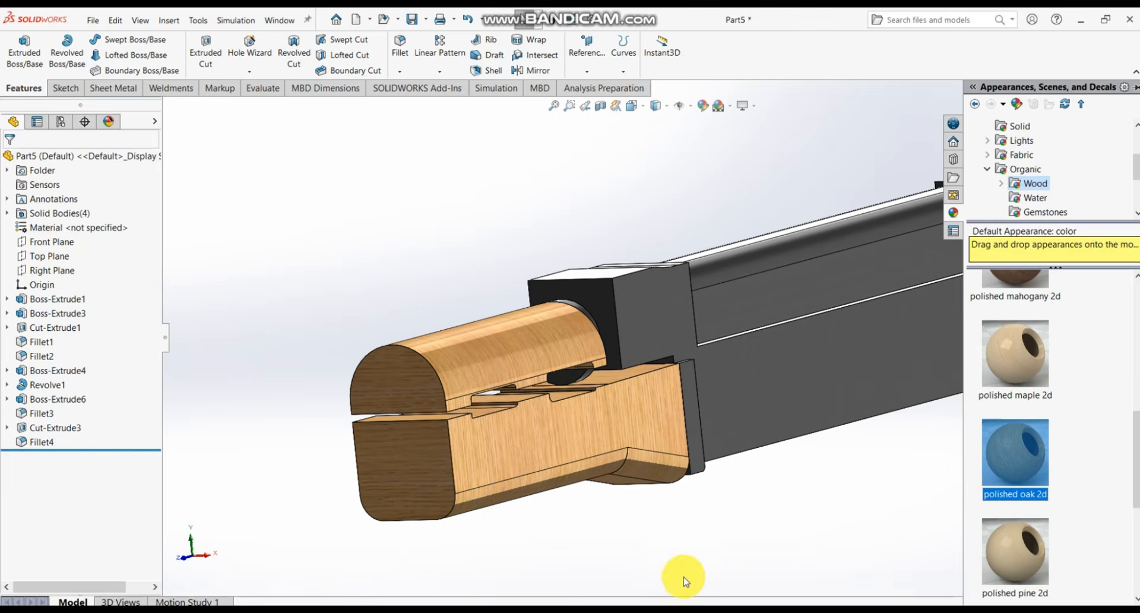
- Inspect the whole model and the split, filleted wooden fore-end from several angles
{"action": "scroll", "coordinate": [865, 529], "scroll_direction": "up", "scroll_amount": 6}
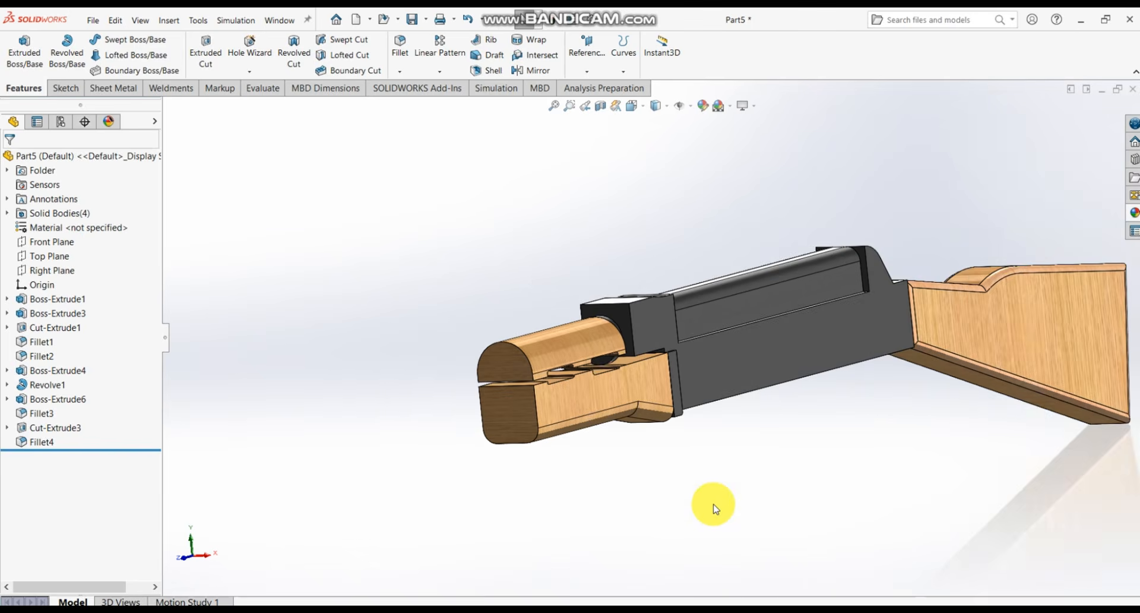
{"action": "scroll", "coordinate": [711, 460], "scroll_direction": "down", "scroll_amount": 2}
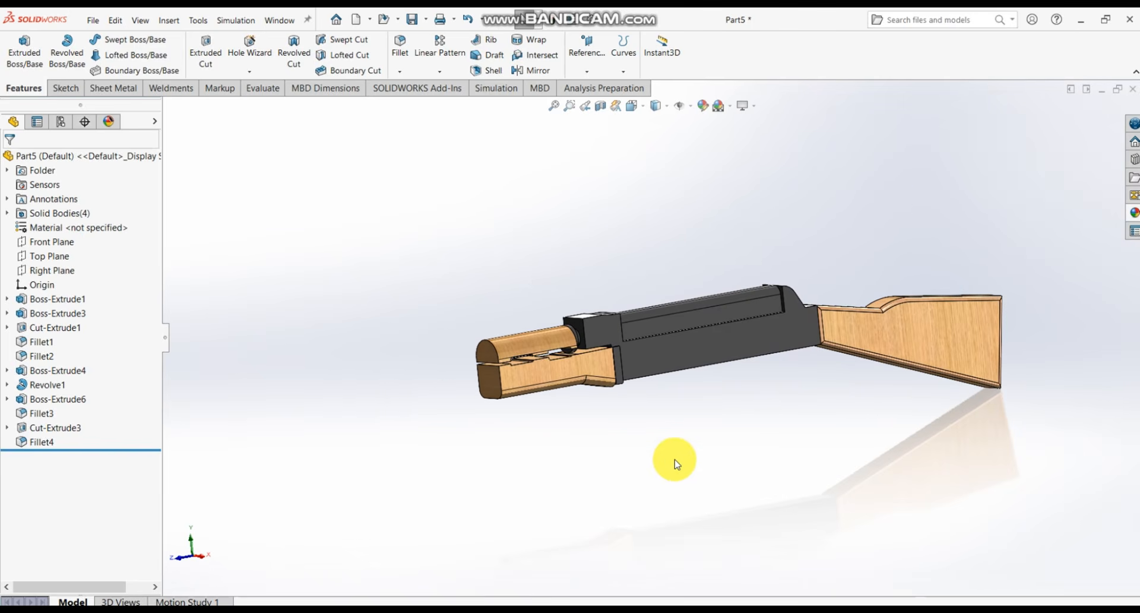
{"action": "key", "text": "ctrl+7"}
{"action": "scroll", "coordinate": [468, 423], "scroll_direction": "down", "scroll_amount": 3}
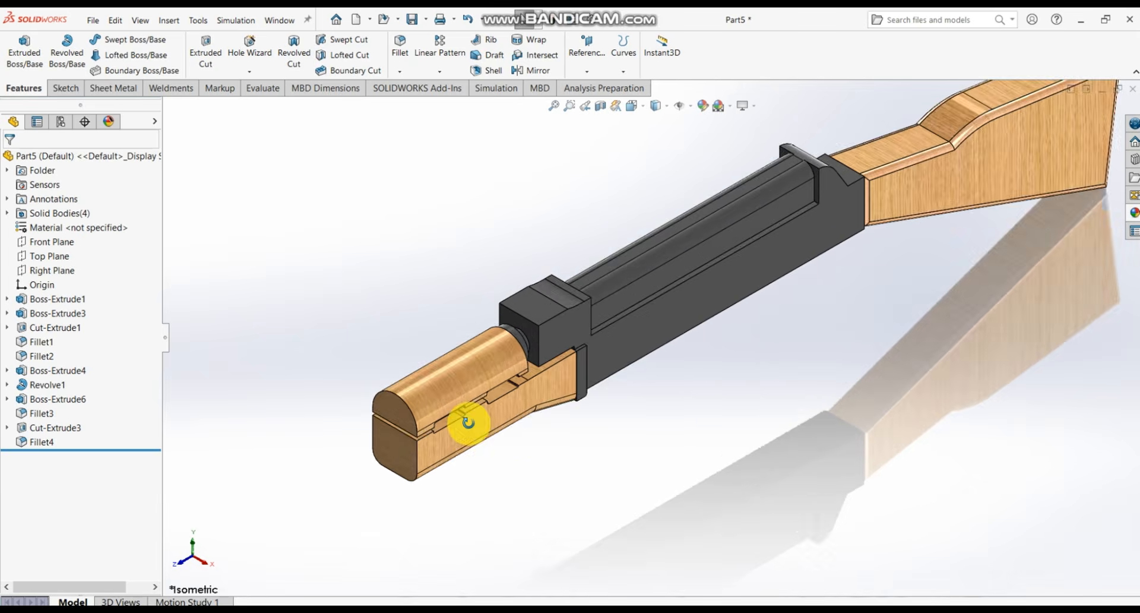
{"action": "middle_click_drag", "start_coordinate": [468, 422], "coordinate": [457, 376]}
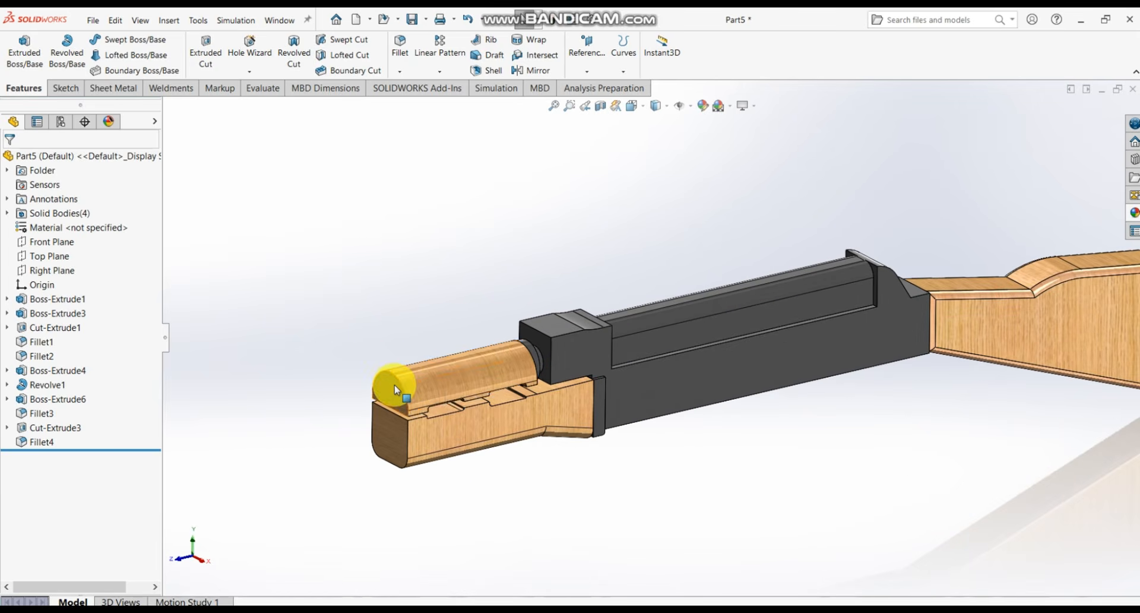
{"action": "scroll", "coordinate": [397, 389], "scroll_direction": "down", "scroll_amount": 2}
{"action": "middle_click_drag", "start_coordinate": [407, 394], "coordinate": [564, 575]}
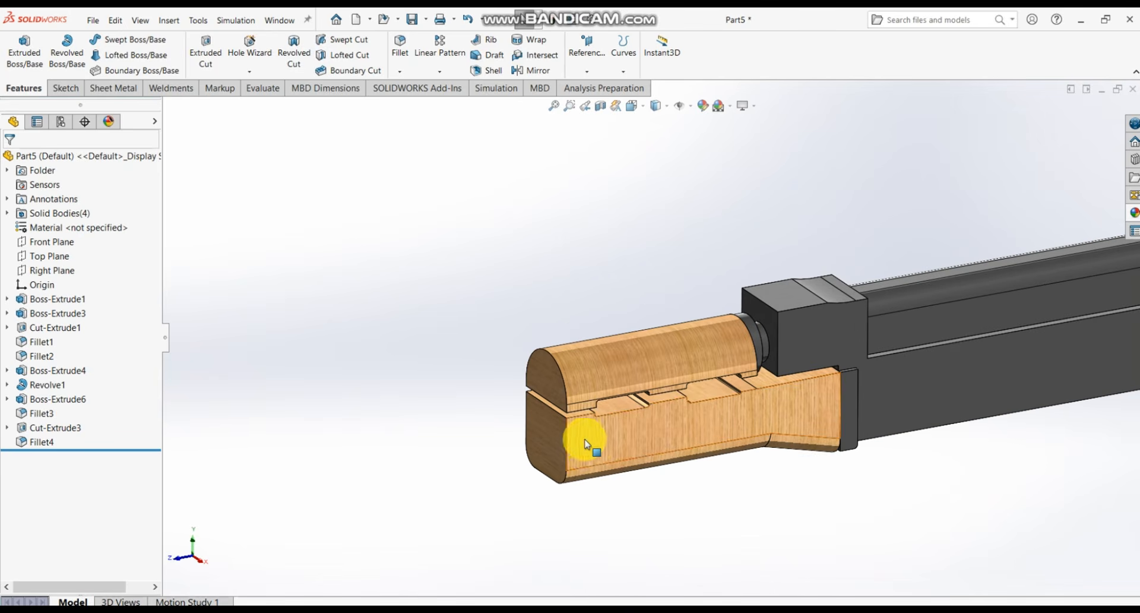
{"action": "scroll", "coordinate": [687, 412], "scroll_direction": "up", "scroll_amount": 1}
{"action": "scroll", "coordinate": [715, 393], "scroll_direction": "down", "scroll_amount": 1}
{"action": "scroll", "coordinate": [712, 330], "scroll_direction": "up", "scroll_amount": 1}
{"action": "scroll", "coordinate": [633, 351], "scroll_direction": "down", "scroll_amount": 3}
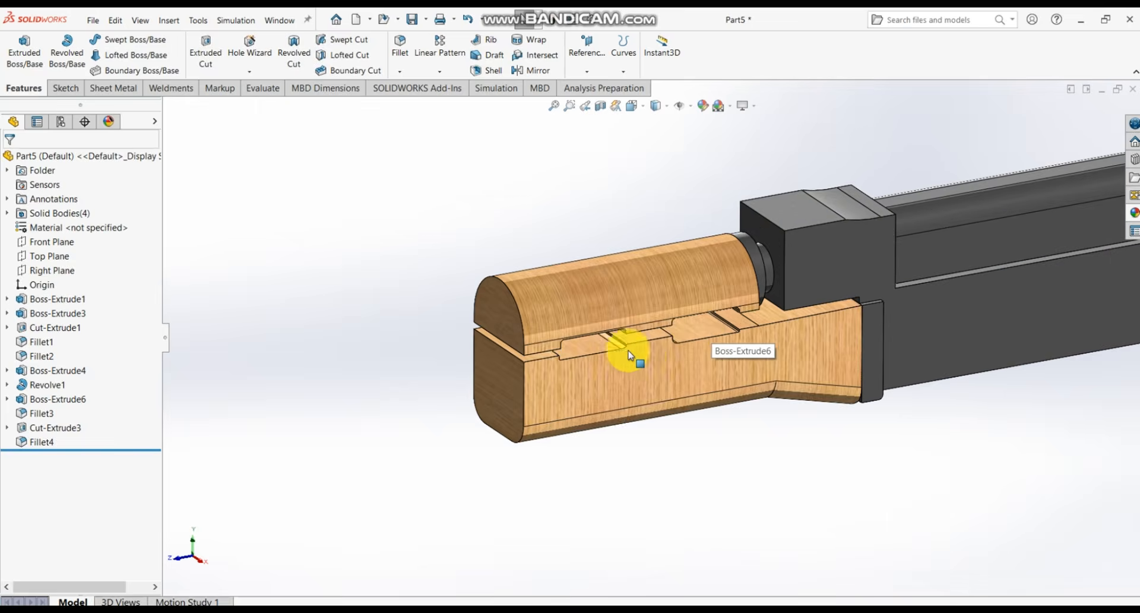
- Start a sketch on the half-round front face of the upper wooden piece and convert the face's outline into sketch entities
{"action": "left_click", "coordinate": [494, 327]}
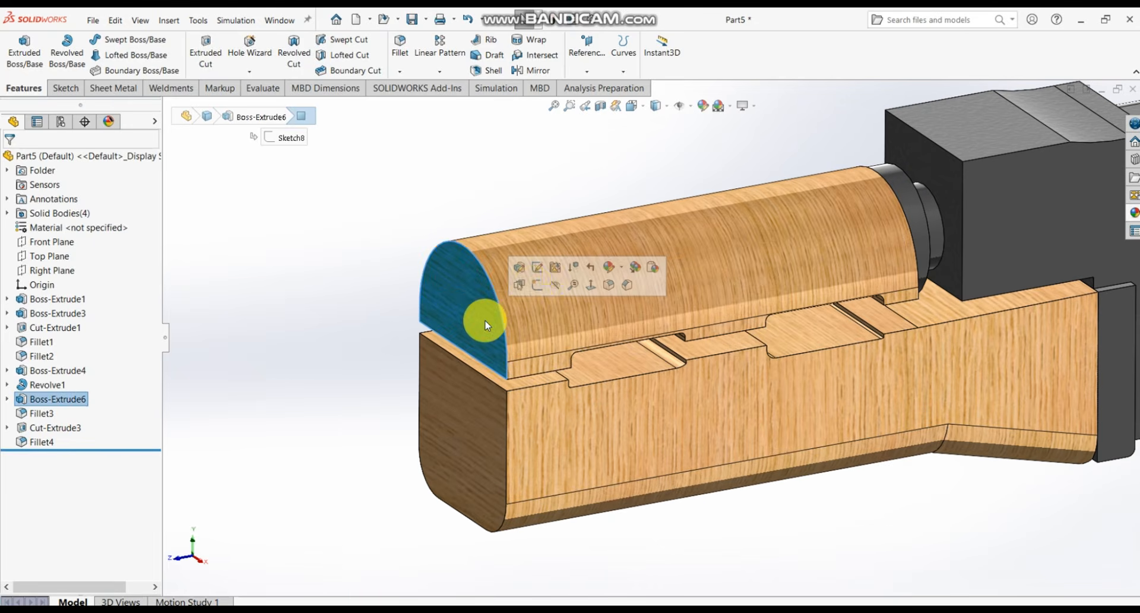
{"action": "left_click", "coordinate": [537, 289]}
{"action": "scroll", "coordinate": [635, 249], "scroll_direction": "up", "scroll_amount": 1}
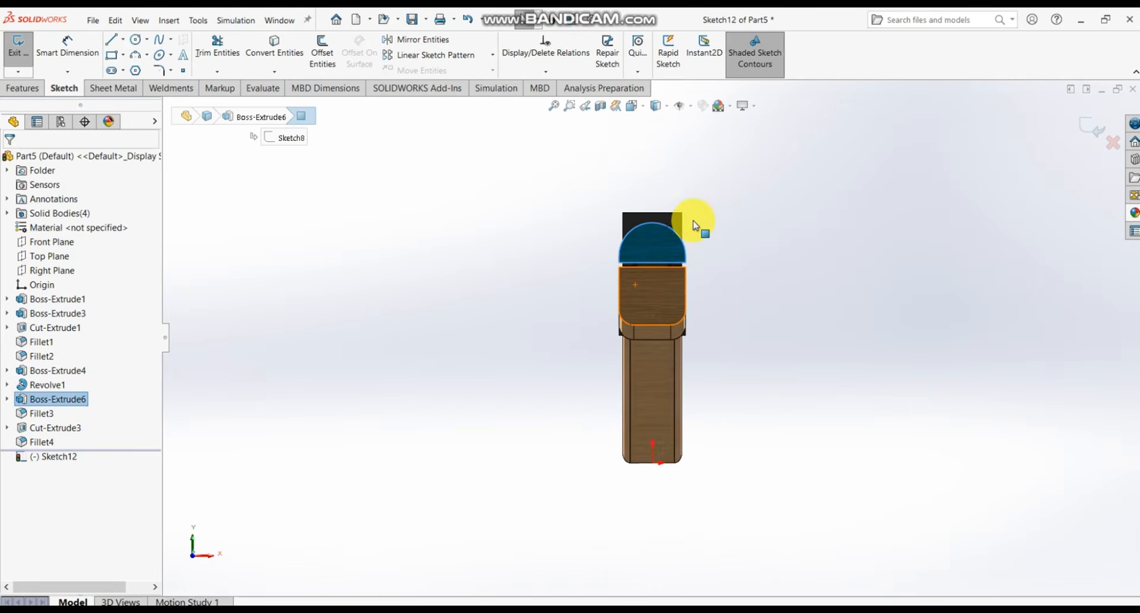
{"action": "scroll", "coordinate": [674, 254], "scroll_direction": "down", "scroll_amount": 2}
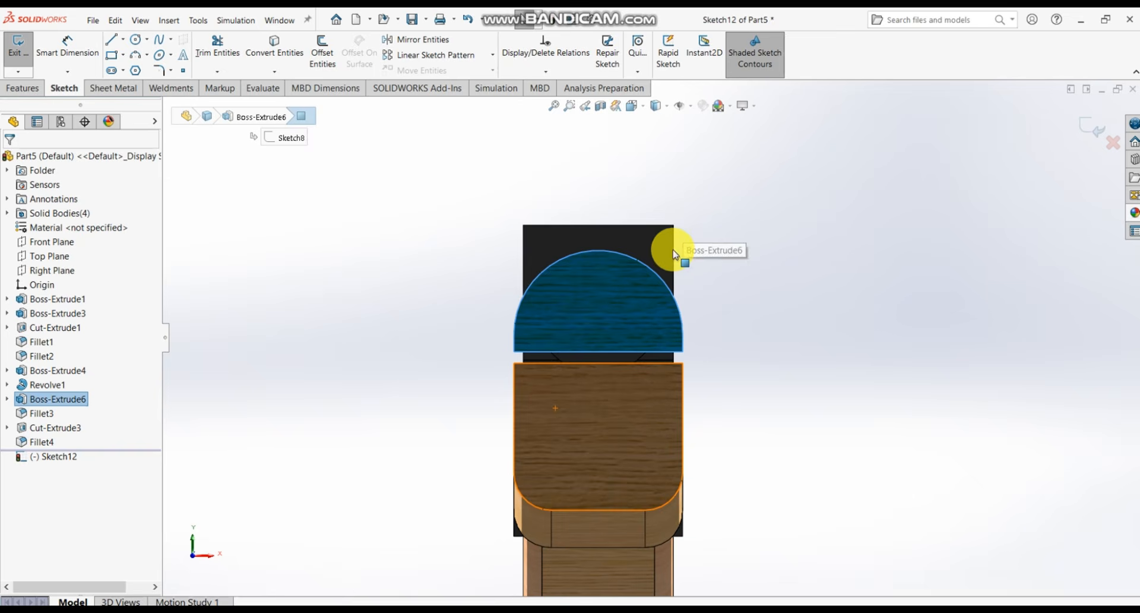
{"action": "left_click", "coordinate": [294, 55]}
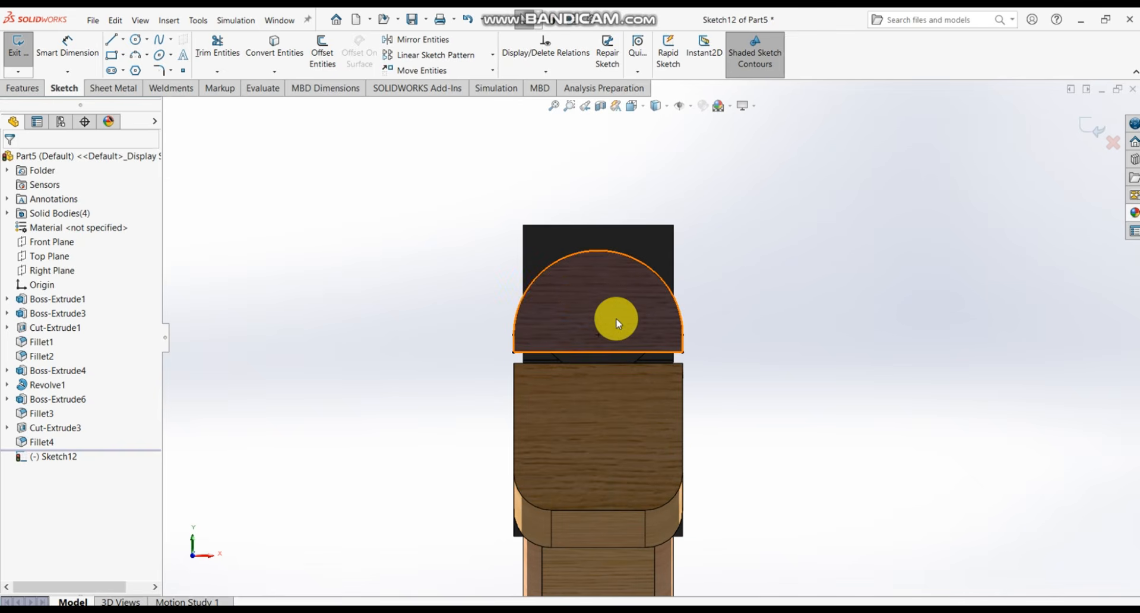
{"action": "left_click", "coordinate": [25, 89]}
{"action": "middle_click_drag", "start_coordinate": [661, 316], "coordinate": [564, 357]}
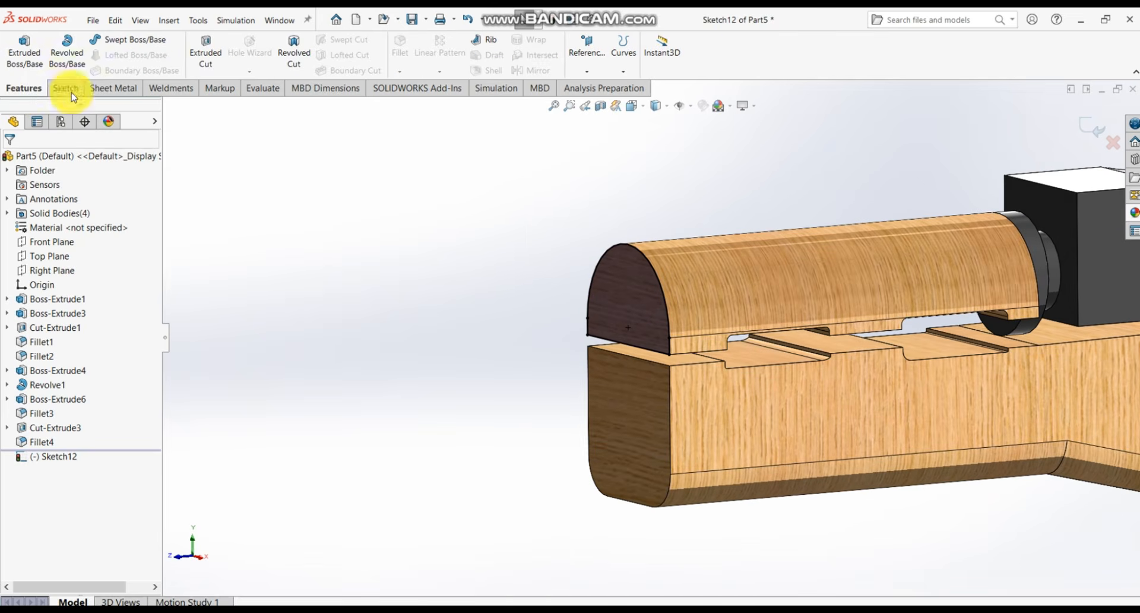
- Extrude the half-round outline blind by 5 mm outward from the upper wooden piece's front face
{"action": "left_click", "coordinate": [24, 50]}
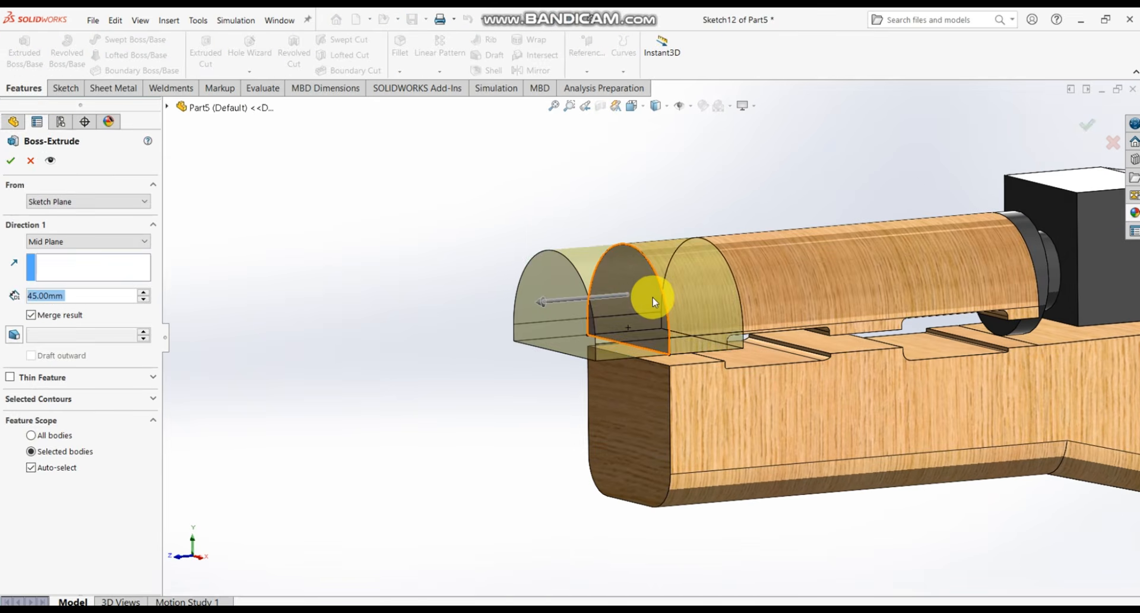
{"action": "left_click", "coordinate": [122, 241]}
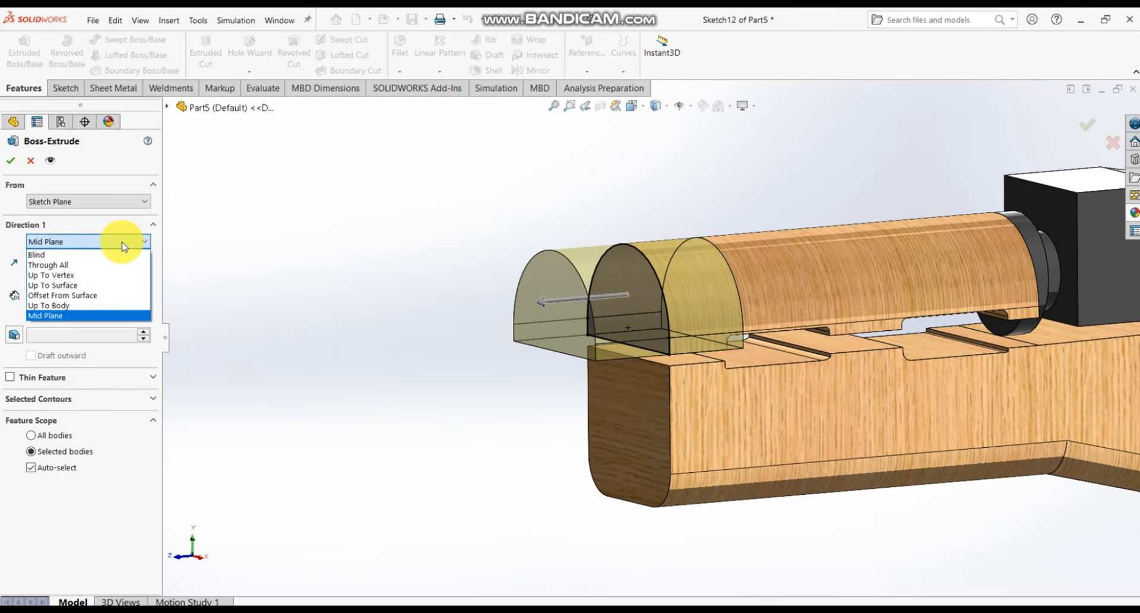
{"action": "left_click", "coordinate": [123, 255]}
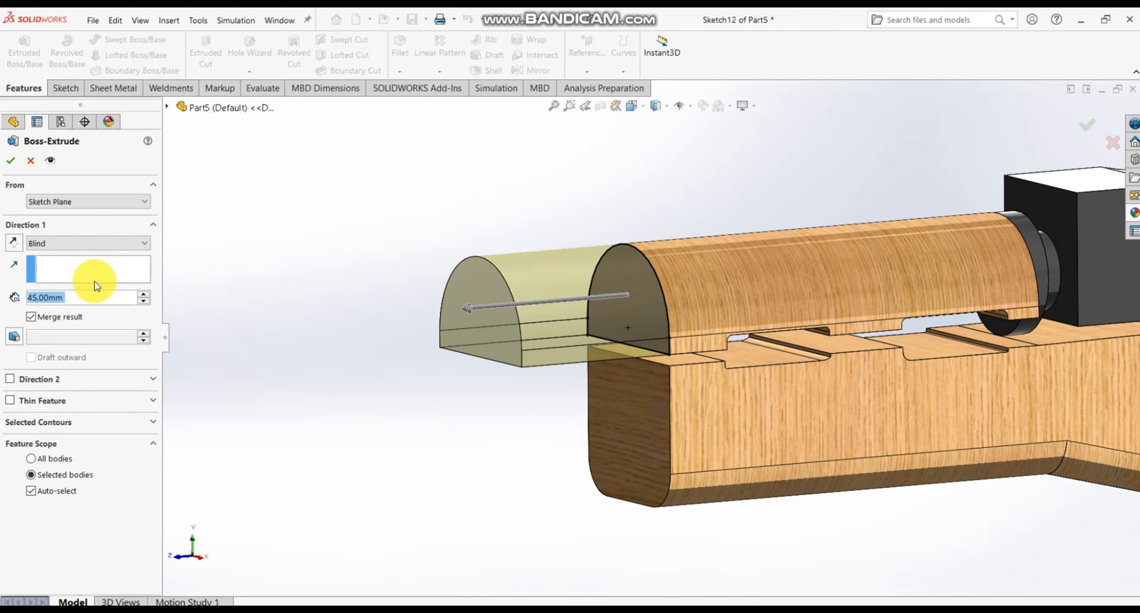
{"action": "type", "text": "5"}
{"action": "key", "text": "Return"}
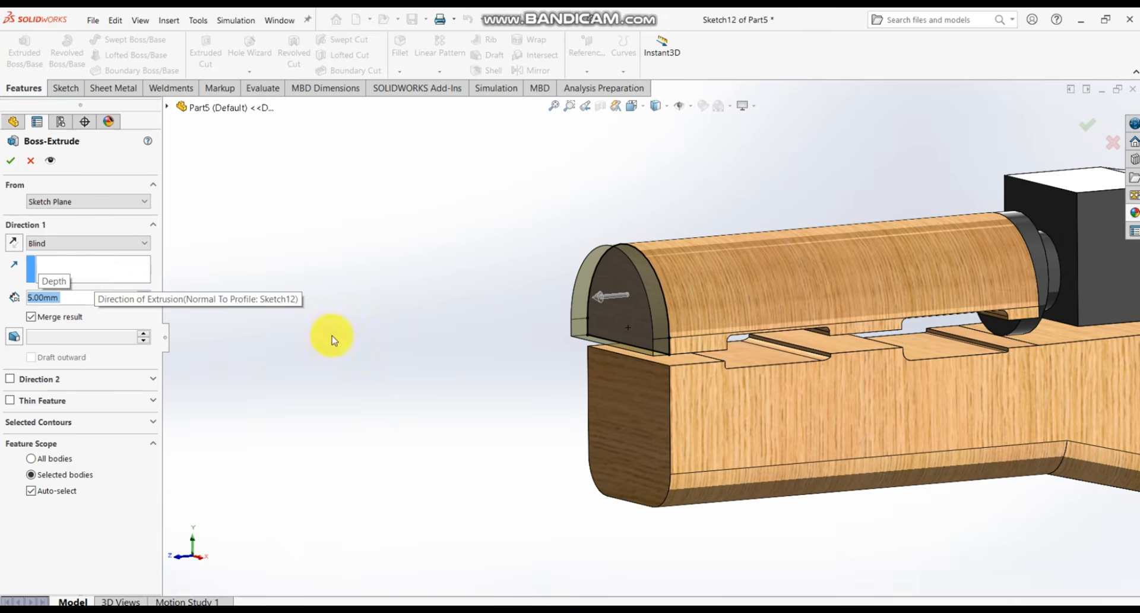
{"action": "scroll", "coordinate": [618, 272], "scroll_direction": "down", "scroll_amount": 3}
{"action": "scroll", "coordinate": [701, 313], "scroll_direction": "up", "scroll_amount": 2}
{"action": "scroll", "coordinate": [762, 346], "scroll_direction": "down", "scroll_amount": 1}
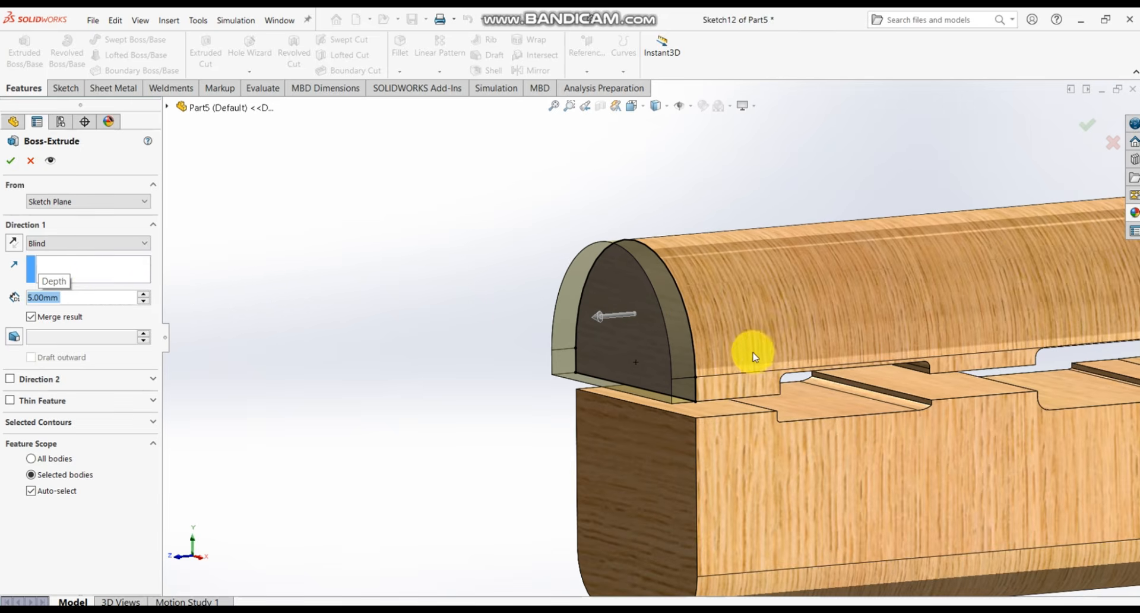
{"action": "left_click", "coordinate": [6, 163]}
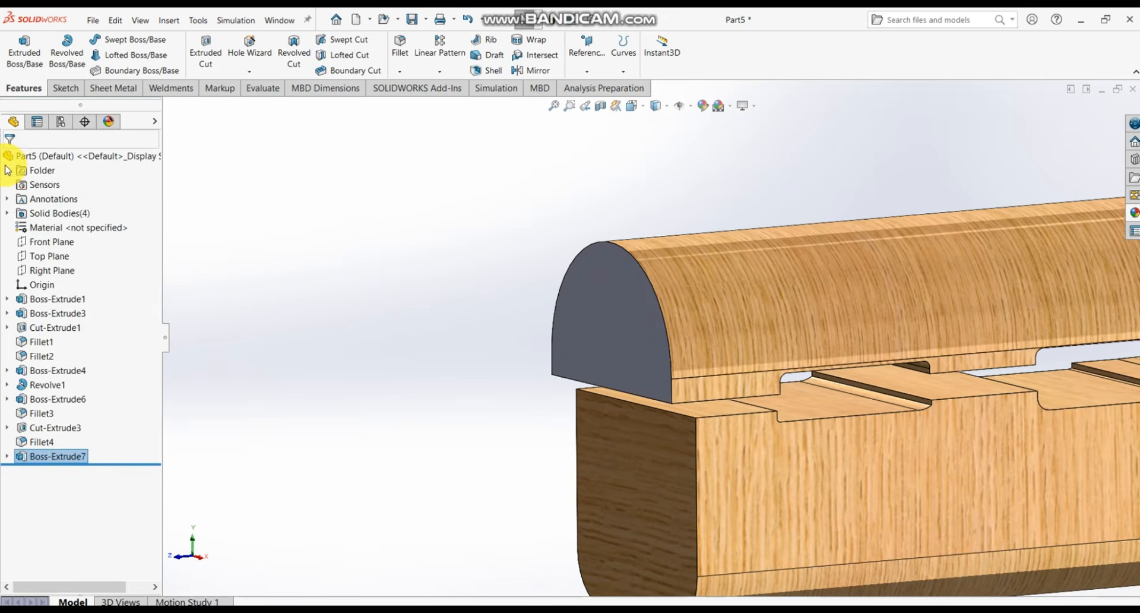
- Edit the half-round end extrusion so its result is not merged with the upper wooden piece
{"action": "right_click", "coordinate": [25, 458]}
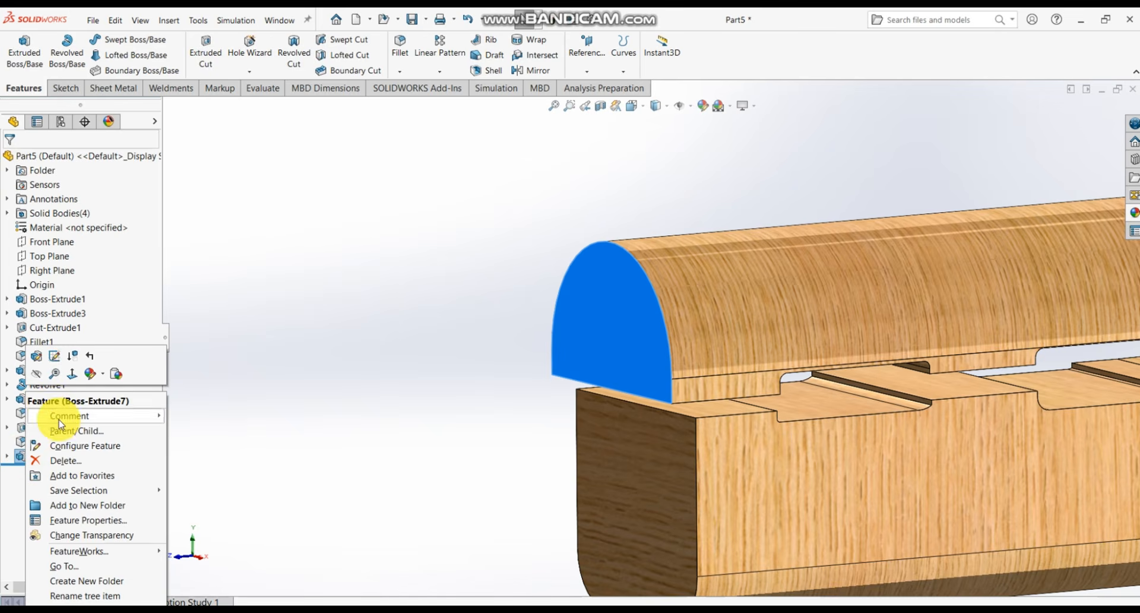
{"action": "left_click", "coordinate": [35, 352]}
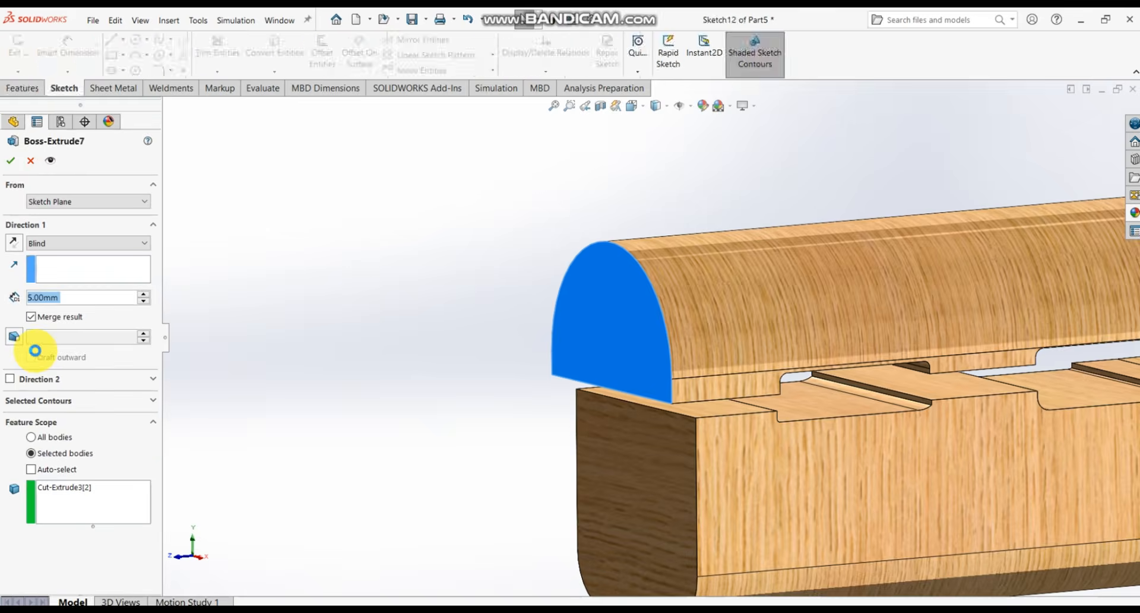
{"action": "left_click", "coordinate": [31, 317]}
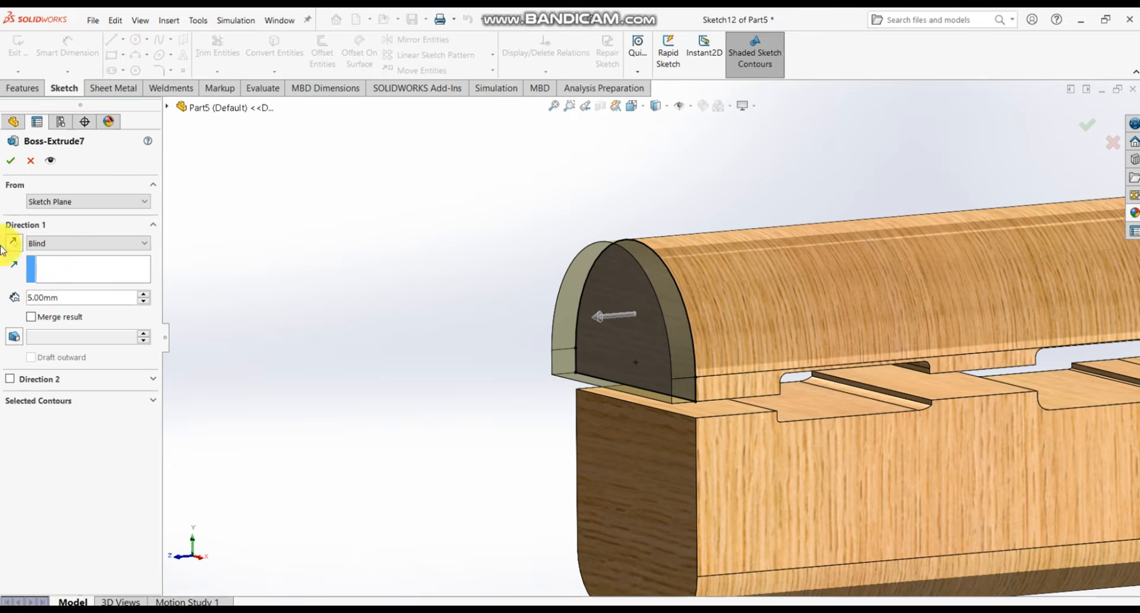
{"action": "left_click", "coordinate": [15, 167]}
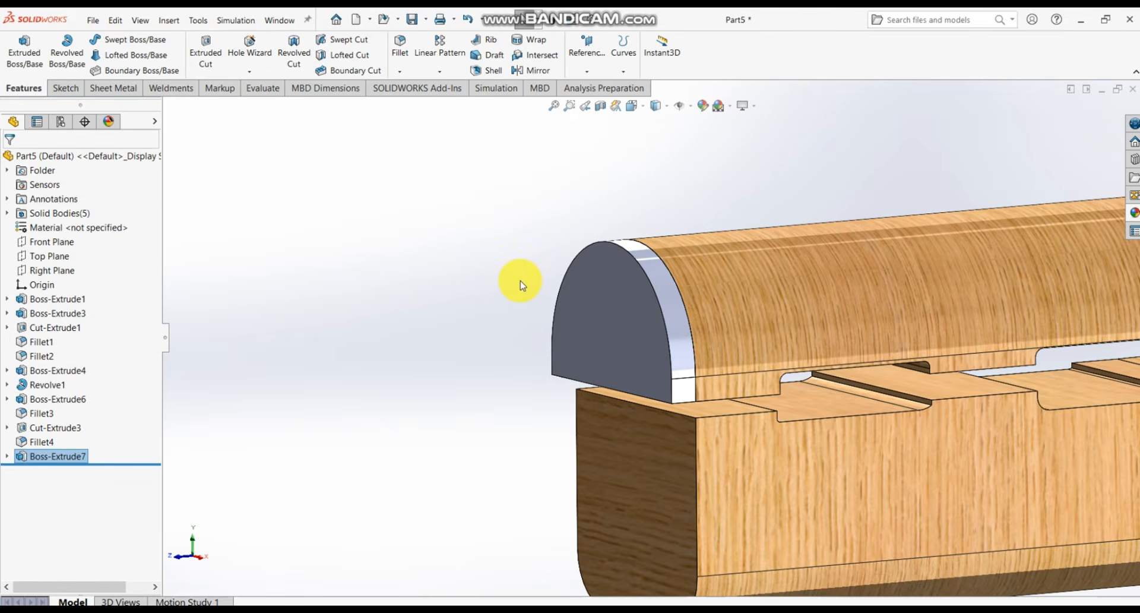
- Start a sketch on the front face of the lower wooden fore-end and convert the face's outline into sketch entities
{"action": "scroll", "coordinate": [498, 294], "scroll_direction": "up", "scroll_amount": 2}
{"action": "left_click", "coordinate": [620, 475]}
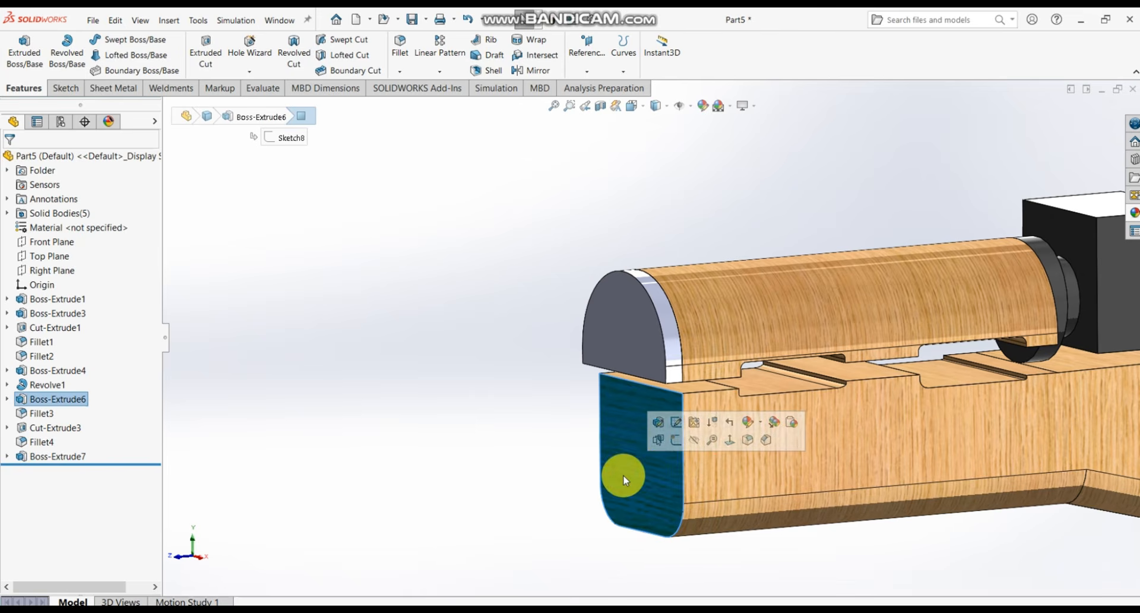
{"action": "left_click", "coordinate": [676, 443]}
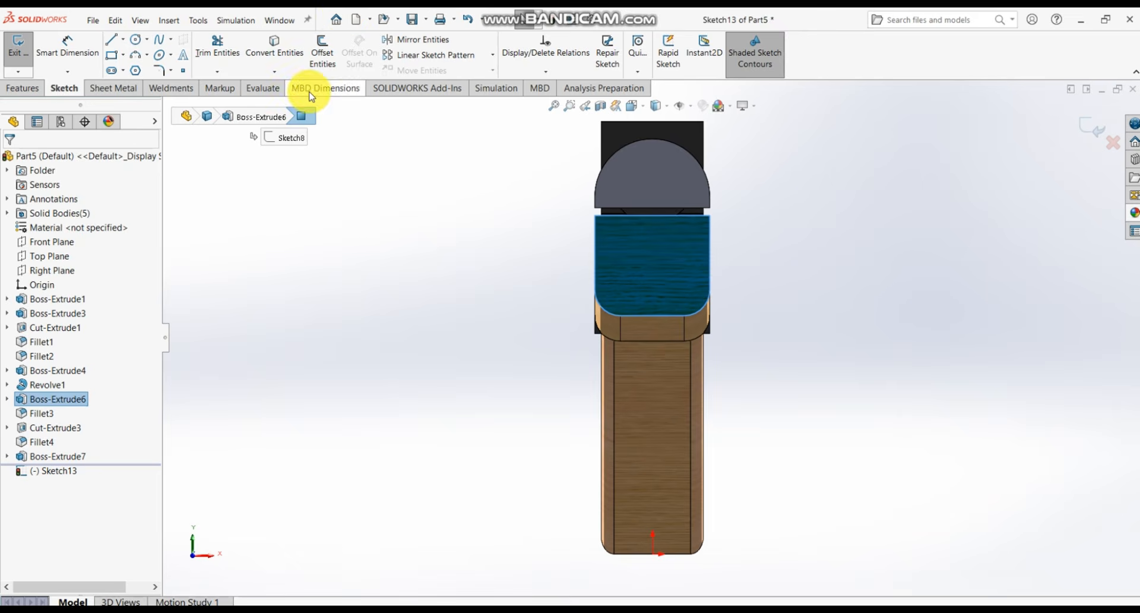
{"action": "left_click", "coordinate": [279, 55]}
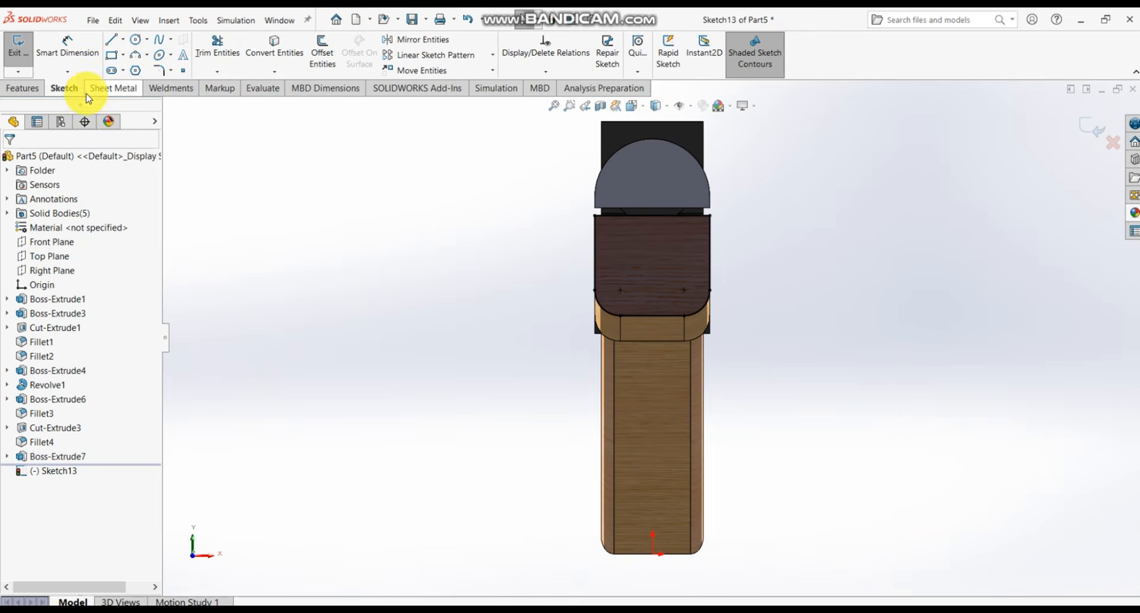
- Extrude the lower fore-end outline blind by 5 mm outward as a separate, unmerged body
{"action": "left_click", "coordinate": [27, 87]}
{"action": "left_click", "coordinate": [33, 56]}
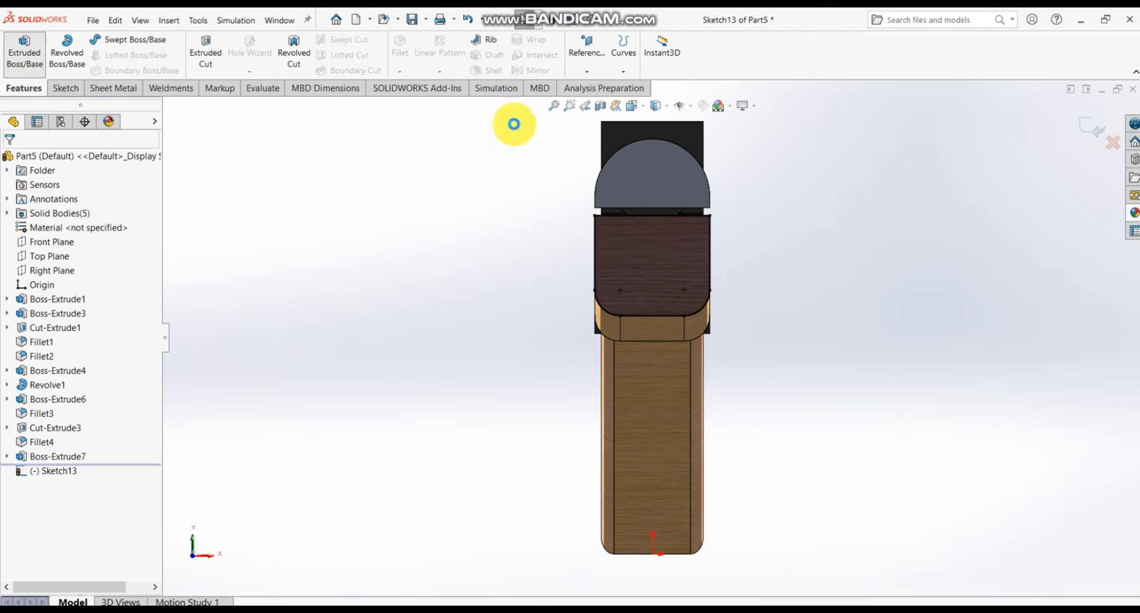
{"action": "middle_click_drag", "start_coordinate": [725, 204], "coordinate": [400, 359]}
{"action": "scroll", "coordinate": [395, 361], "scroll_direction": "down", "scroll_amount": 5}
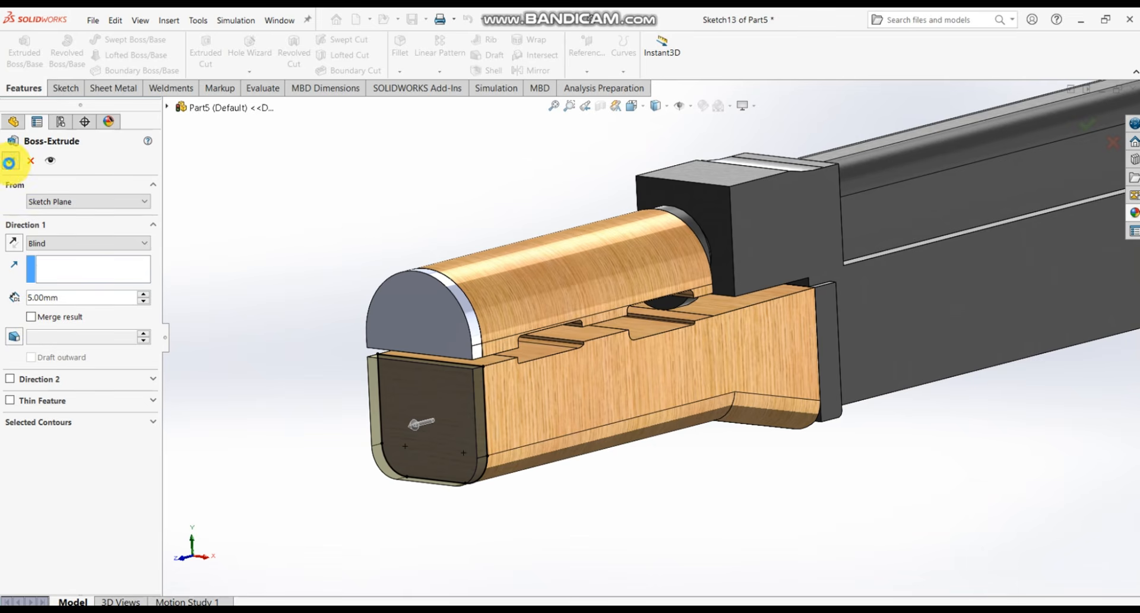
{"action": "left_click", "coordinate": [9, 162]}
{"action": "middle_click_drag", "start_coordinate": [611, 318], "coordinate": [588, 349]}
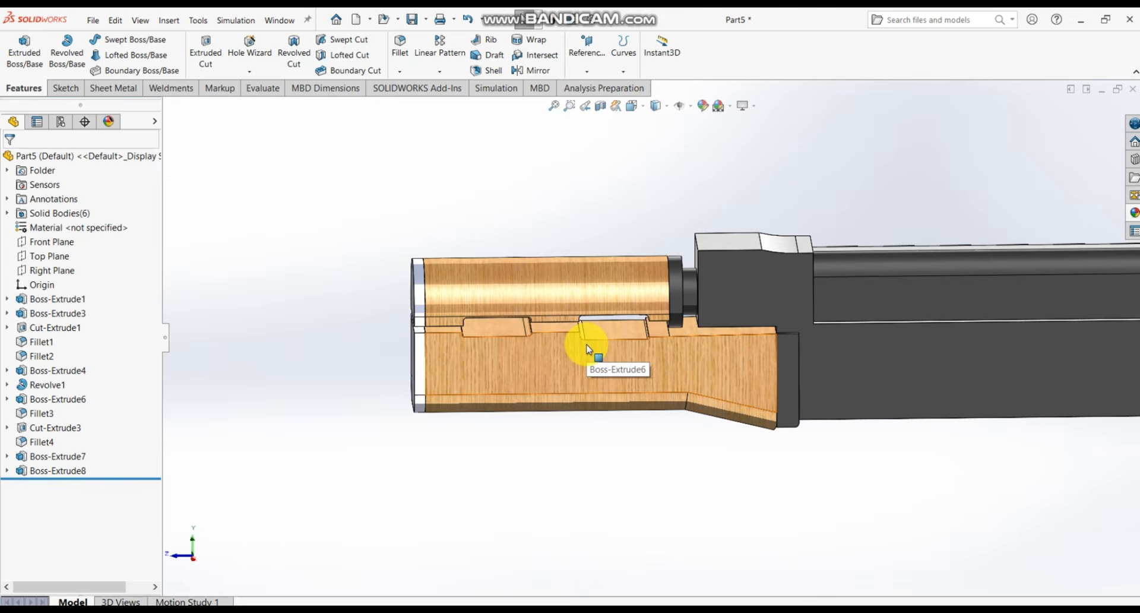
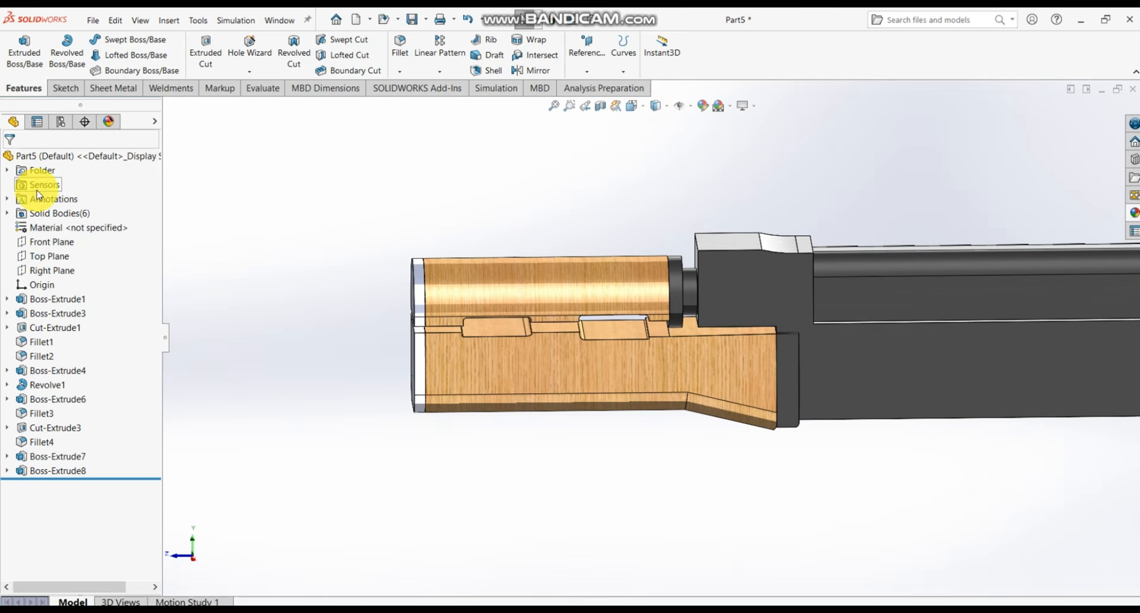
- Start a sketch on the Right Plane for a profile at the front of the fore-end
{"action": "left_click", "coordinate": [70, 268]}
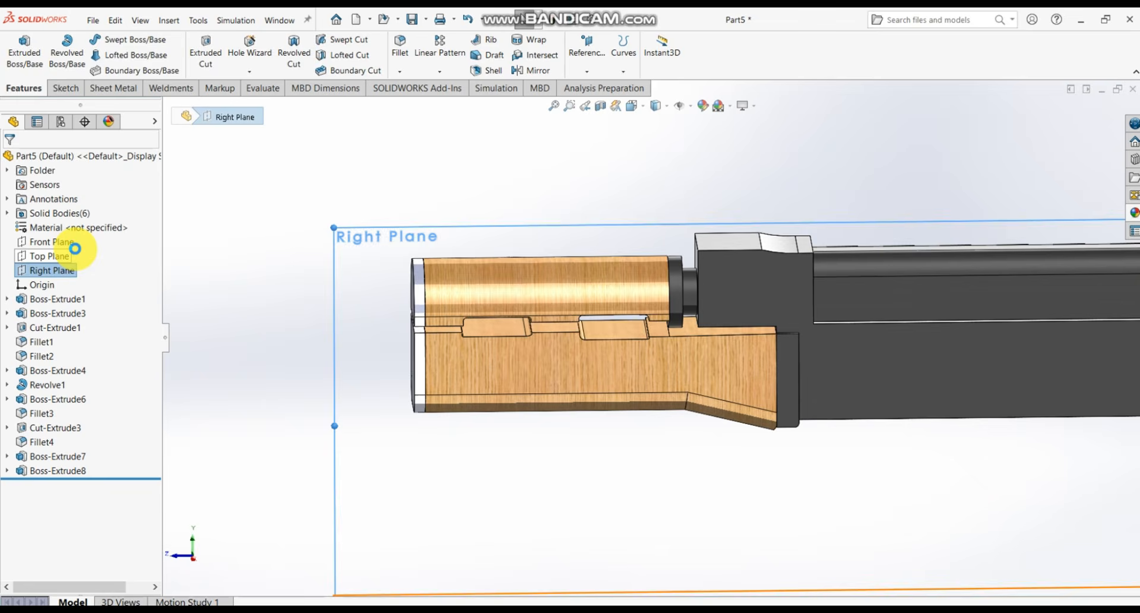
{"action": "left_click", "coordinate": [75, 248]}
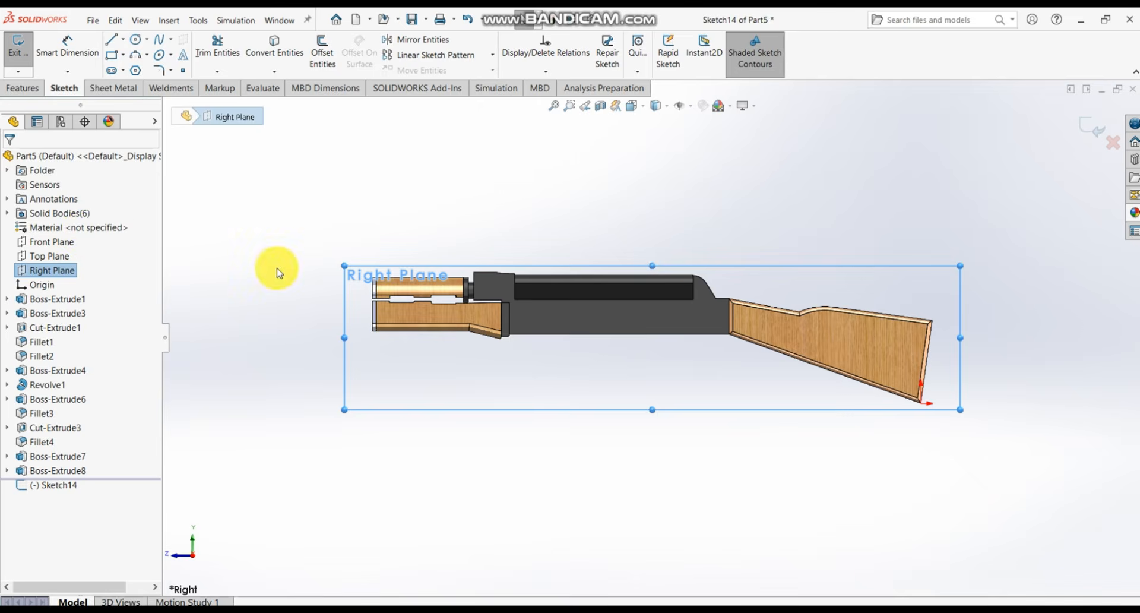
{"action": "scroll", "coordinate": [380, 291], "scroll_direction": "down", "scroll_amount": 5}
{"action": "scroll", "coordinate": [623, 355], "scroll_direction": "down", "scroll_amount": 5}
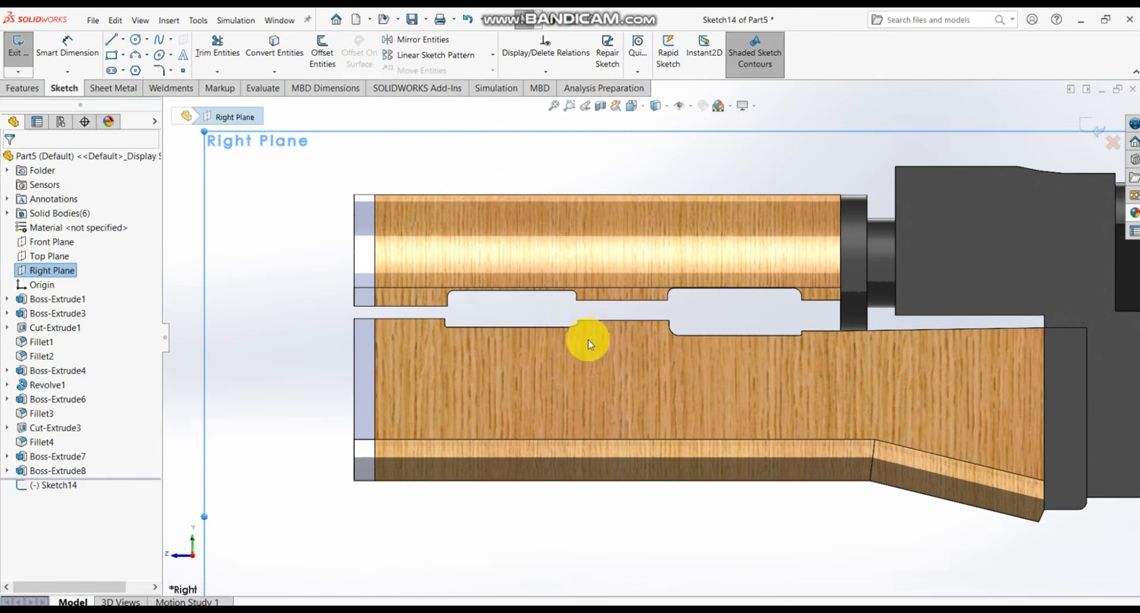
{"action": "scroll", "coordinate": [397, 318], "scroll_direction": "down", "scroll_amount": 2}
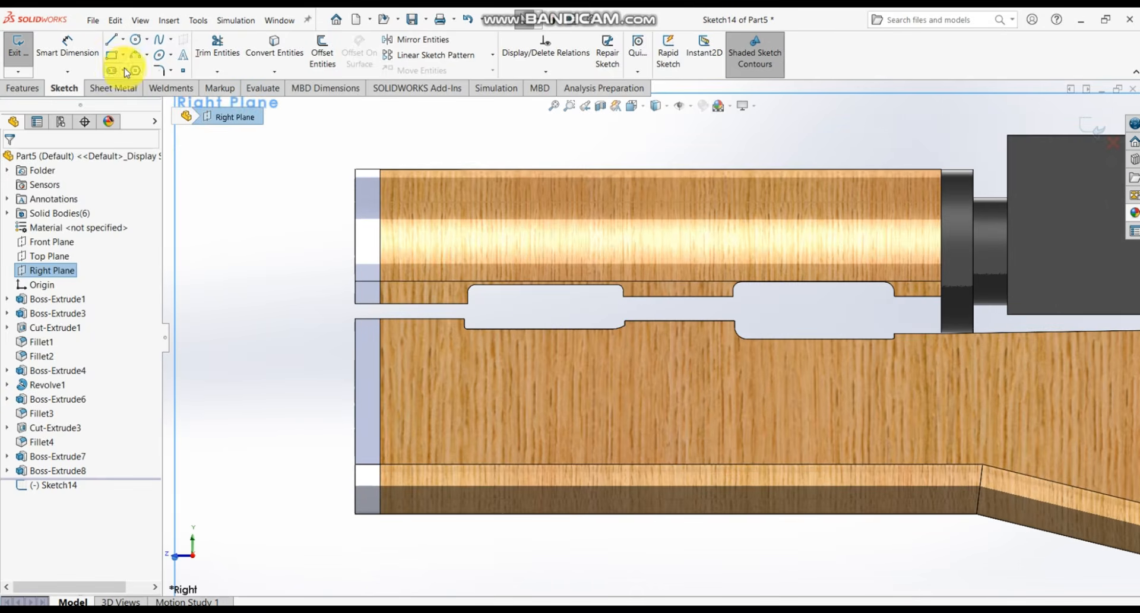
- Draw a closed, thin line profile about 191 mm long extending forward from the fore-end's front edge, with a short raised step next to the fore-end
{"action": "left_click", "coordinate": [111, 40]}
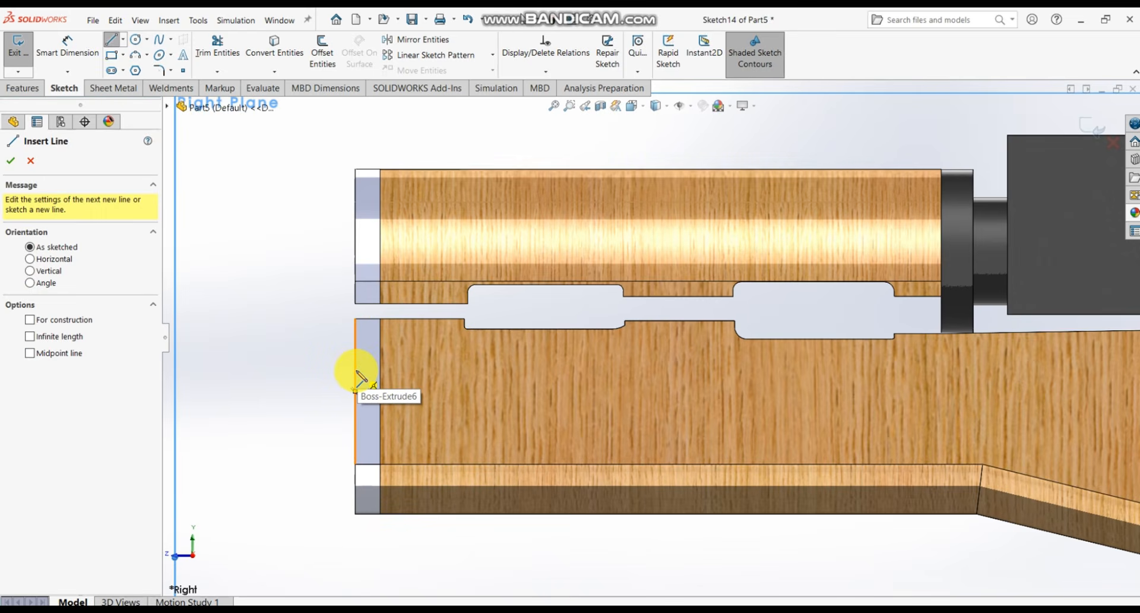
{"action": "left_click", "coordinate": [354, 390]}
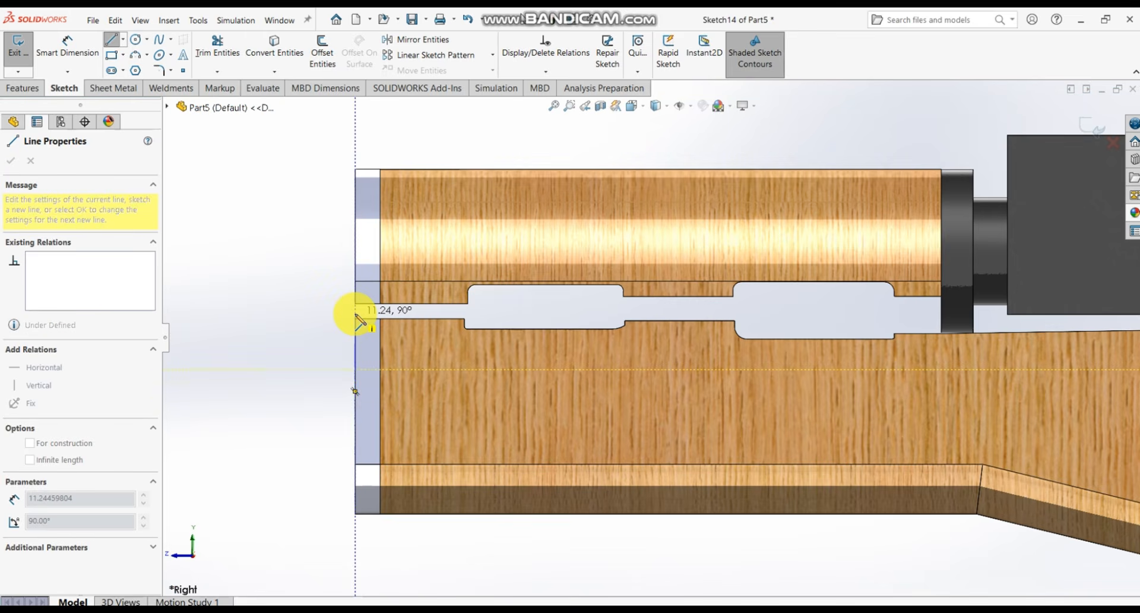
{"action": "scroll", "coordinate": [360, 320], "scroll_direction": "down", "scroll_amount": 3}
{"action": "scroll", "coordinate": [399, 321], "scroll_direction": "down", "scroll_amount": 2}
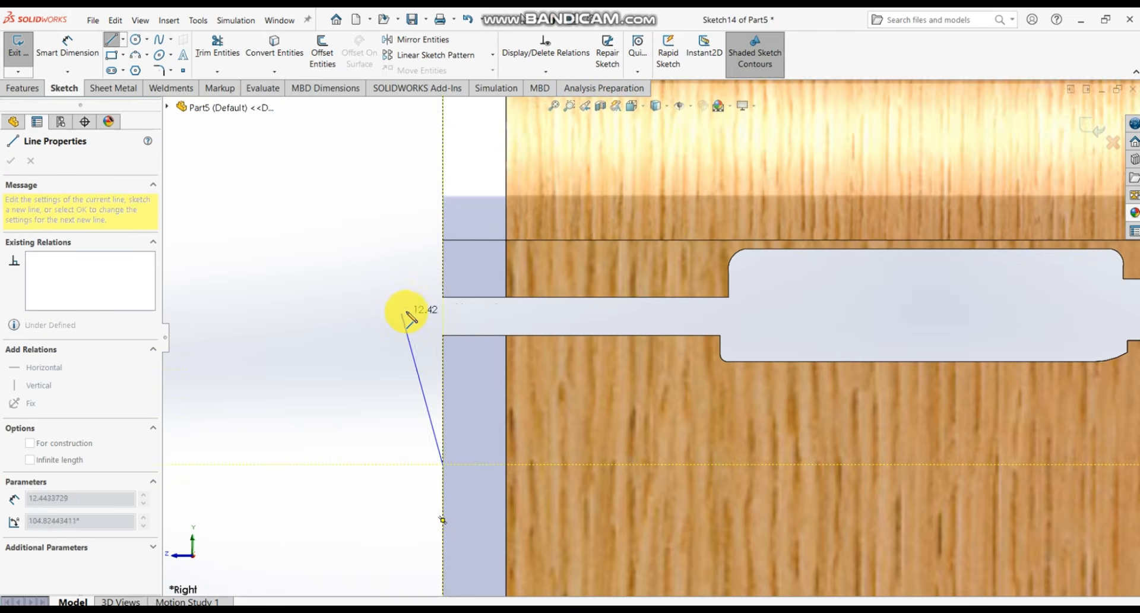
{"action": "left_click", "coordinate": [443, 312]}
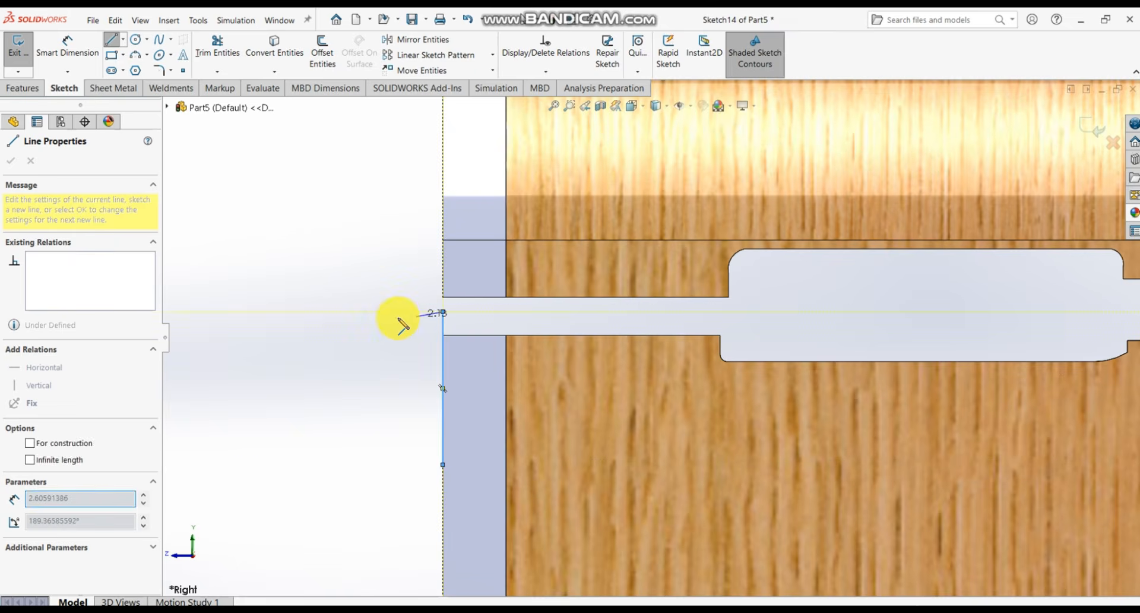
{"action": "left_click", "coordinate": [343, 312]}
{"action": "scroll", "coordinate": [344, 370], "scroll_direction": "up", "scroll_amount": 10}
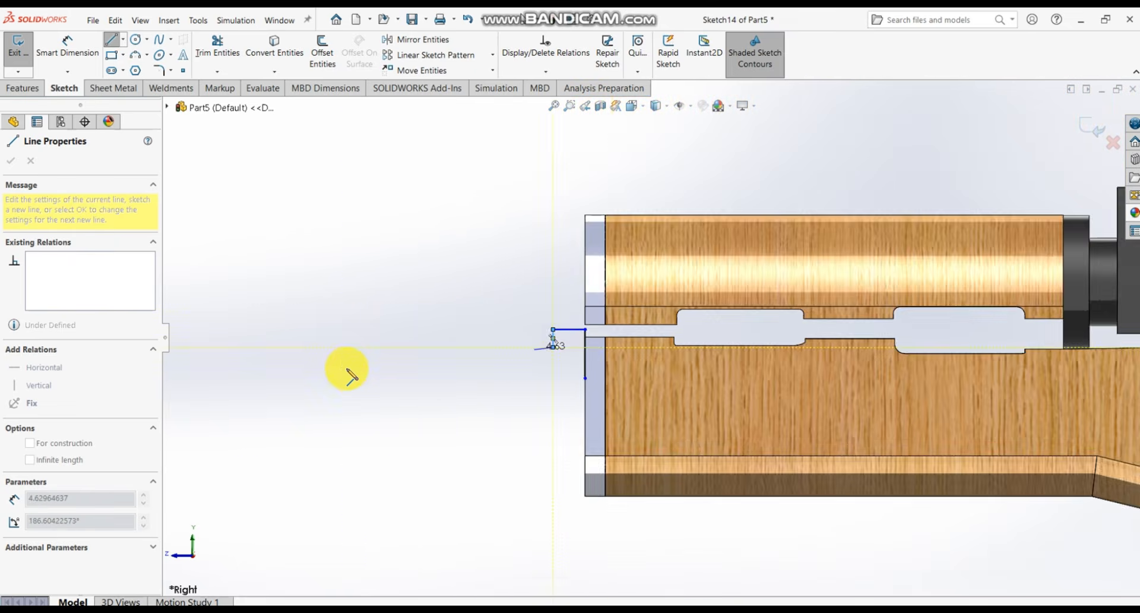
{"action": "left_click", "coordinate": [313, 342]}
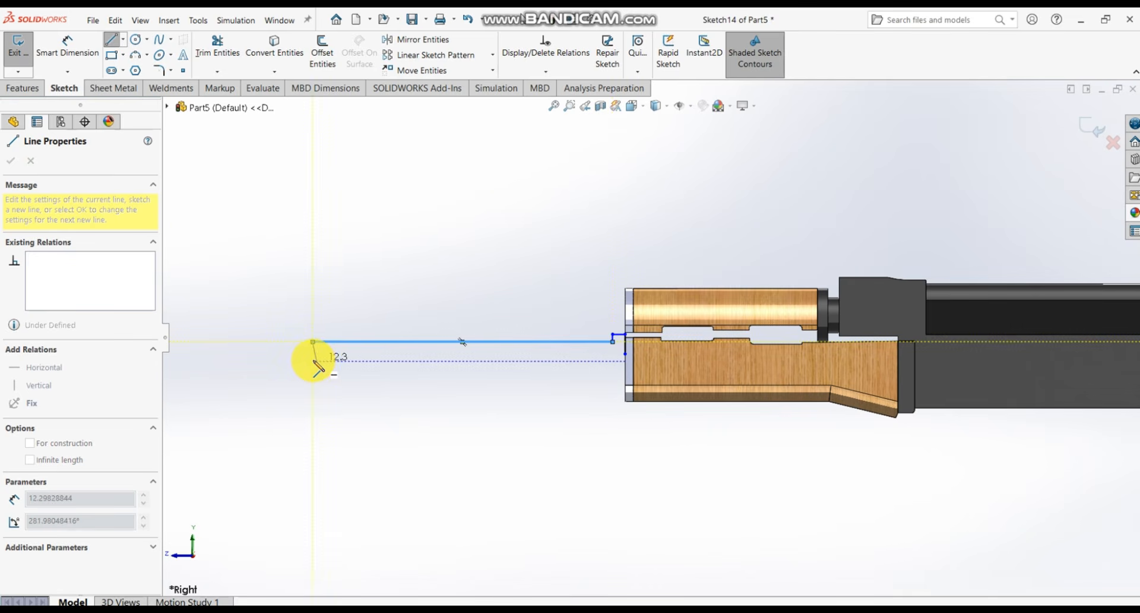
{"action": "left_click", "coordinate": [313, 361]}
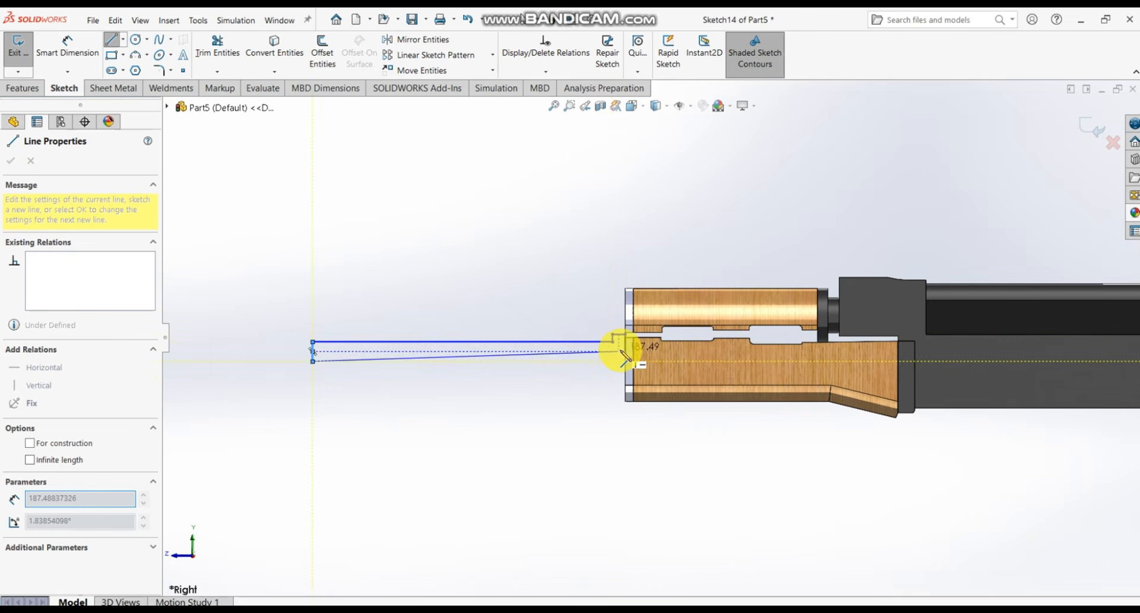
{"action": "left_click", "coordinate": [624, 355]}
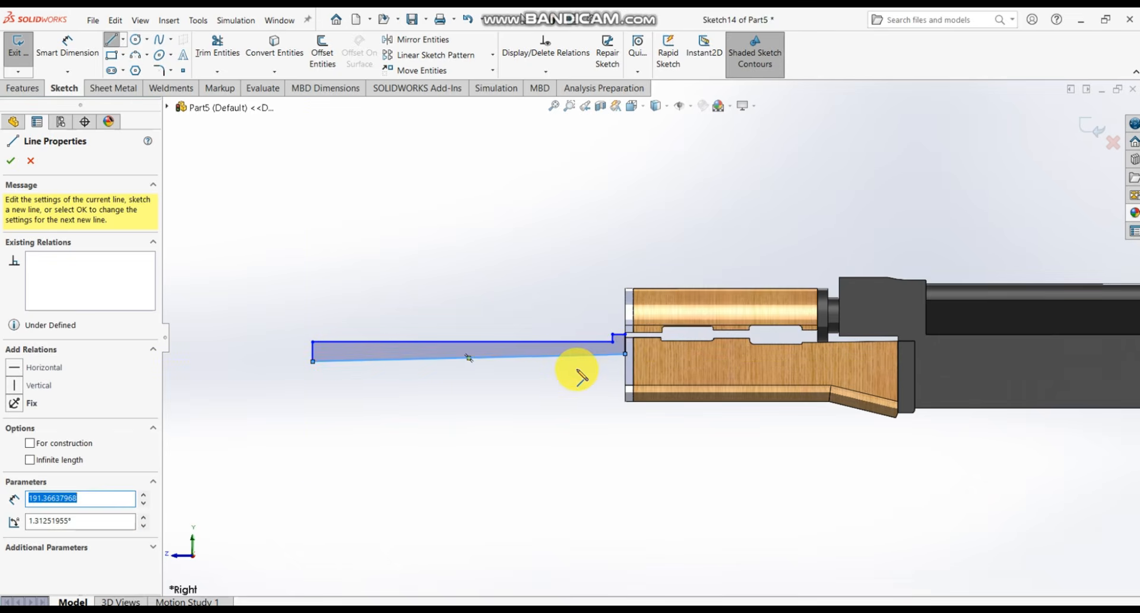
{"action": "scroll", "coordinate": [570, 373], "scroll_direction": "down", "scroll_amount": 5}
{"action": "key", "text": "Escape"}
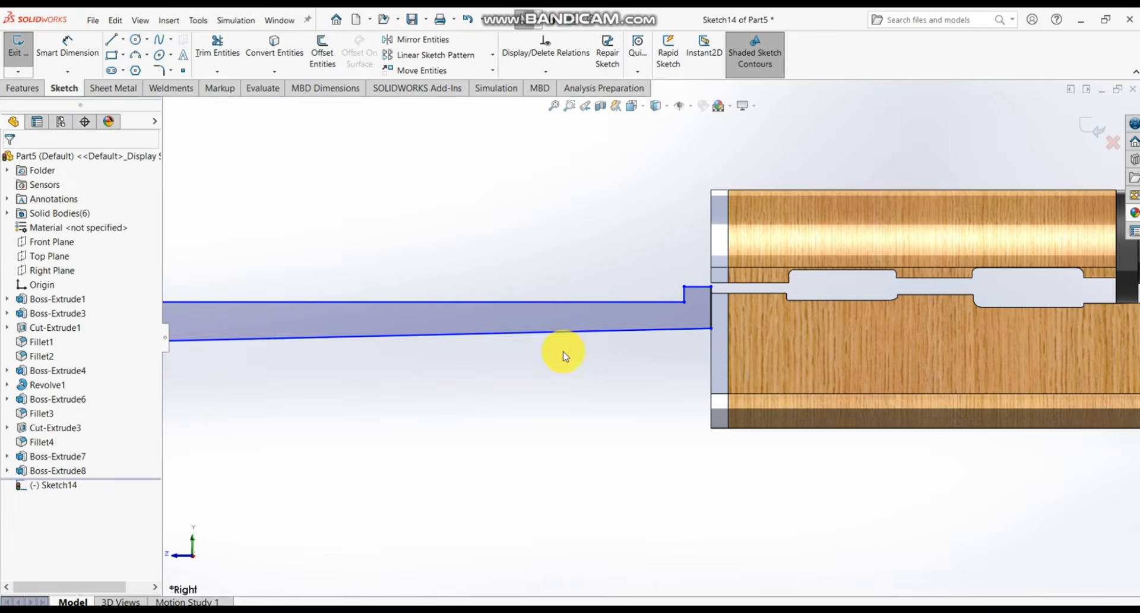
- Make the slanted lower line of the stepped profile horizontal
{"action": "left_click", "coordinate": [567, 338]}
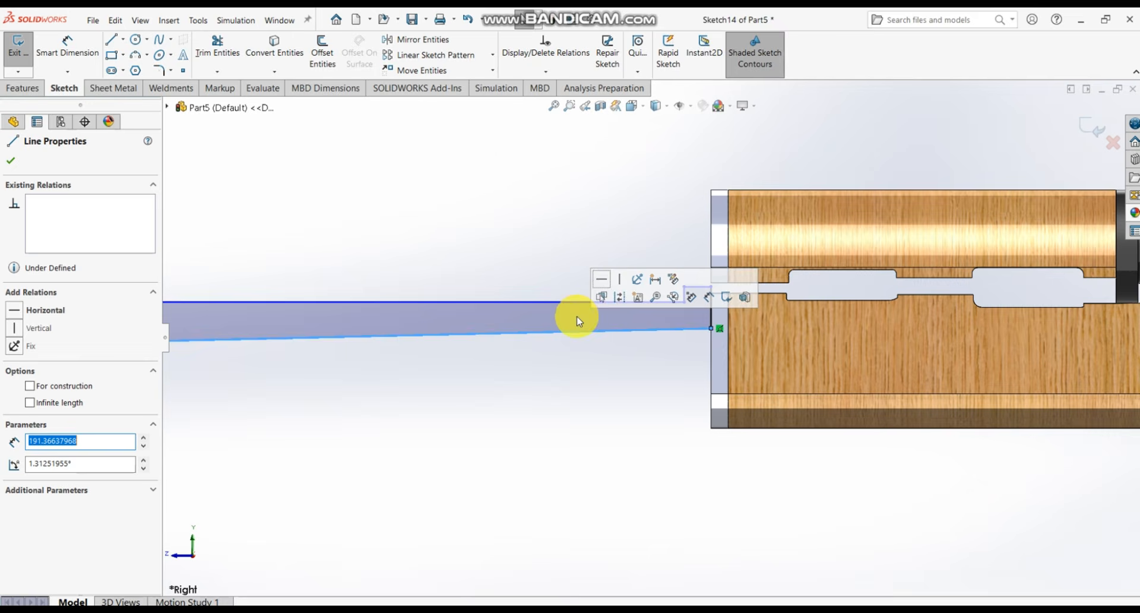
{"action": "left_click", "coordinate": [601, 274]}
{"action": "scroll", "coordinate": [515, 267], "scroll_direction": "up", "scroll_amount": 3}
{"action": "scroll", "coordinate": [655, 299], "scroll_direction": "down", "scroll_amount": 2}
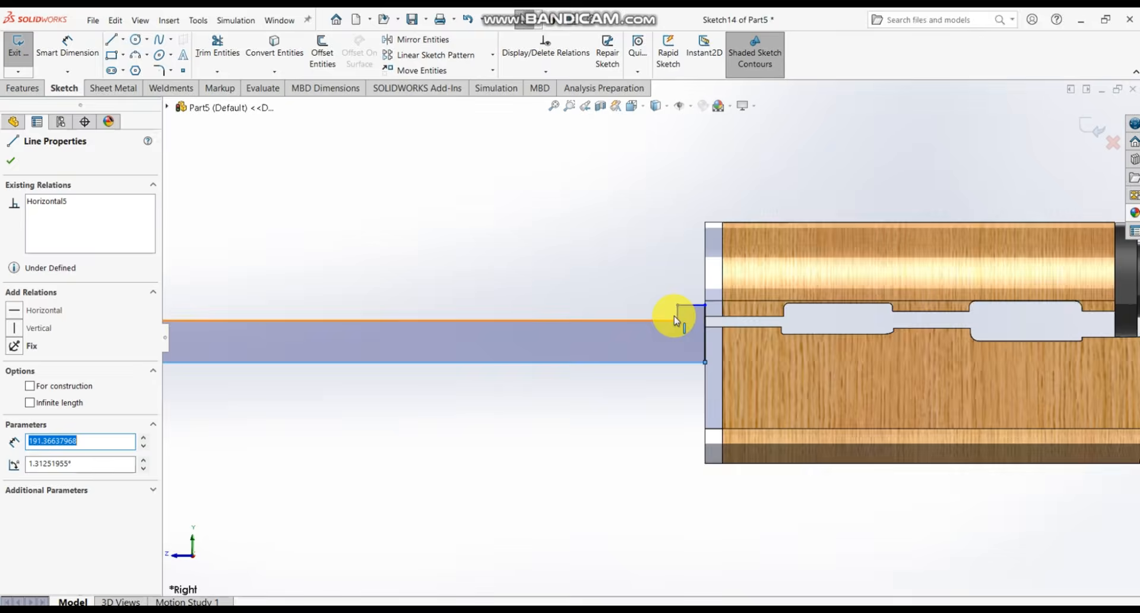
{"action": "scroll", "coordinate": [675, 315], "scroll_direction": "down", "scroll_amount": 2}
{"action": "scroll", "coordinate": [677, 321], "scroll_direction": "down", "scroll_amount": 1}
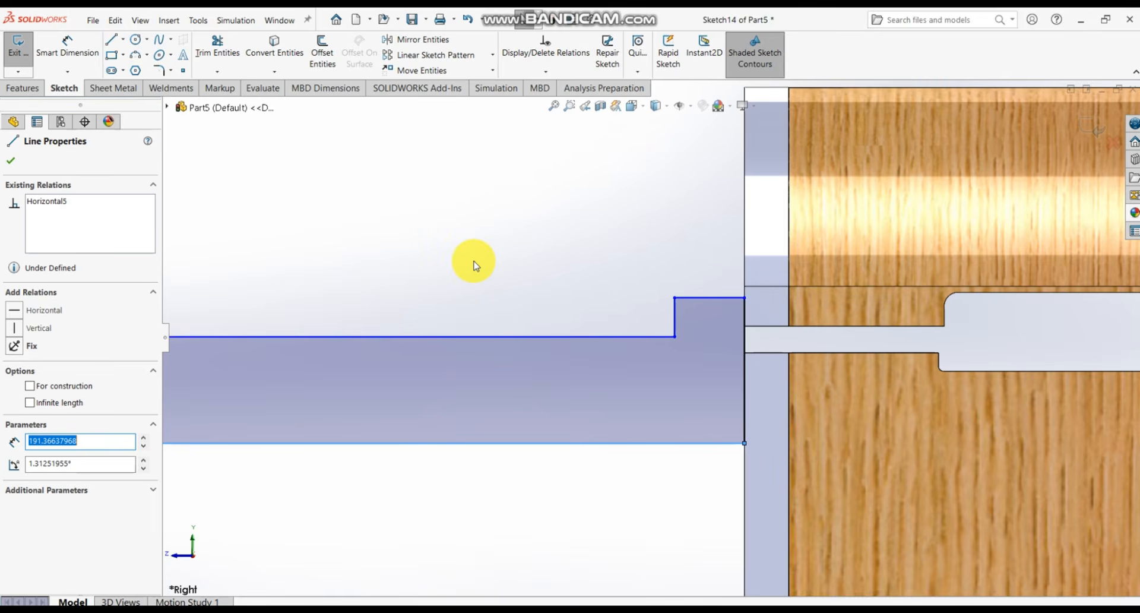
- Dimension the stepped profile's long lower line and set its length to 191.57 mm
{"action": "left_click", "coordinate": [65, 47]}
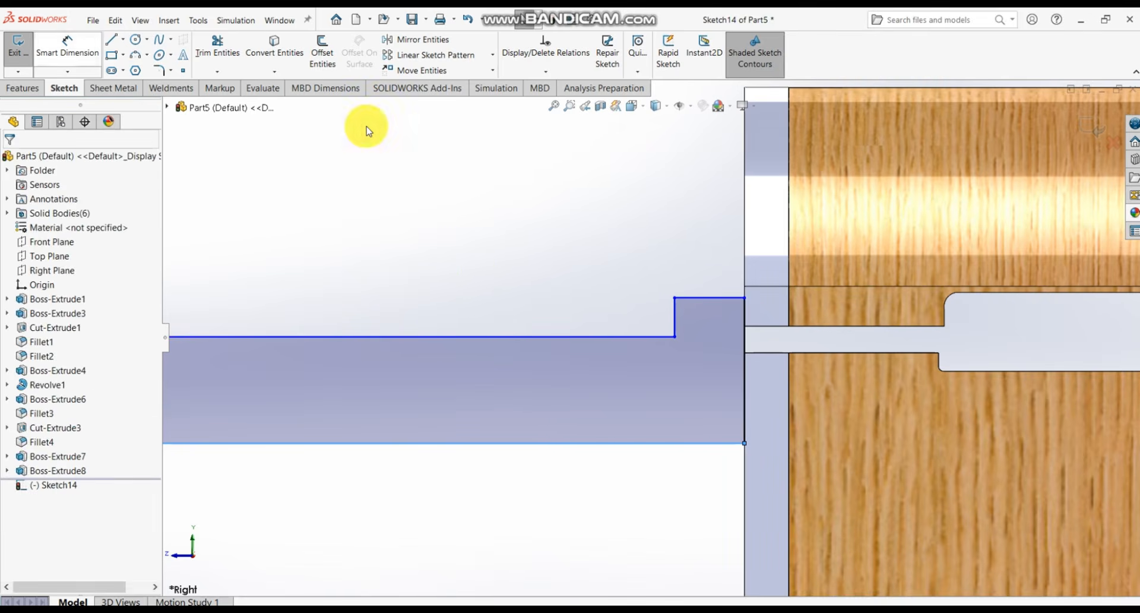
{"action": "scroll", "coordinate": [796, 310], "scroll_direction": "up", "scroll_amount": 2}
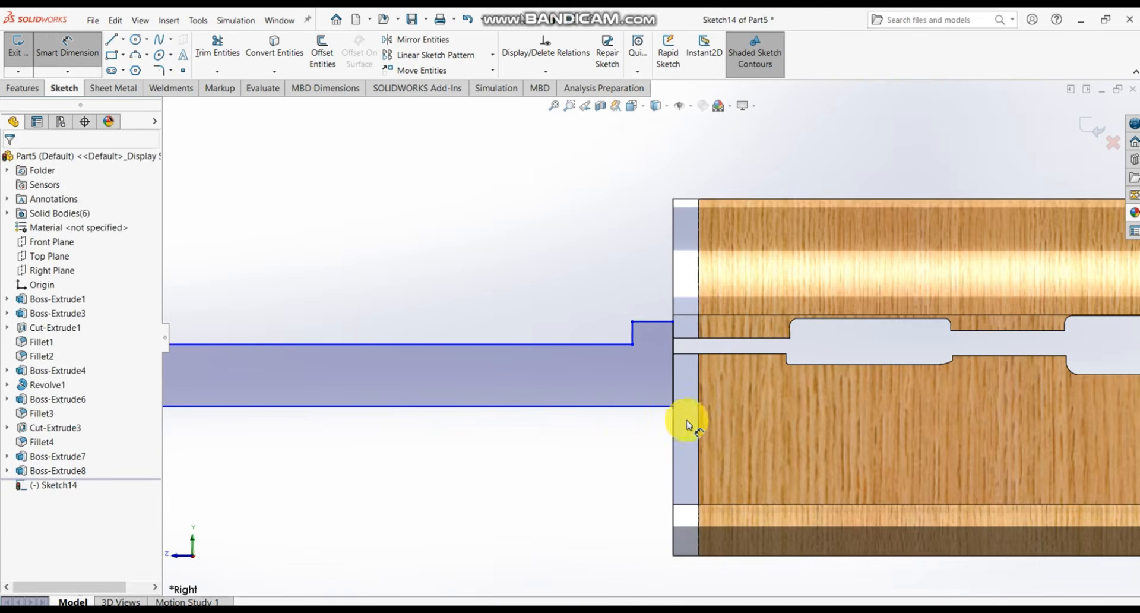
{"action": "left_click", "coordinate": [626, 407]}
{"action": "left_click", "coordinate": [577, 496]}
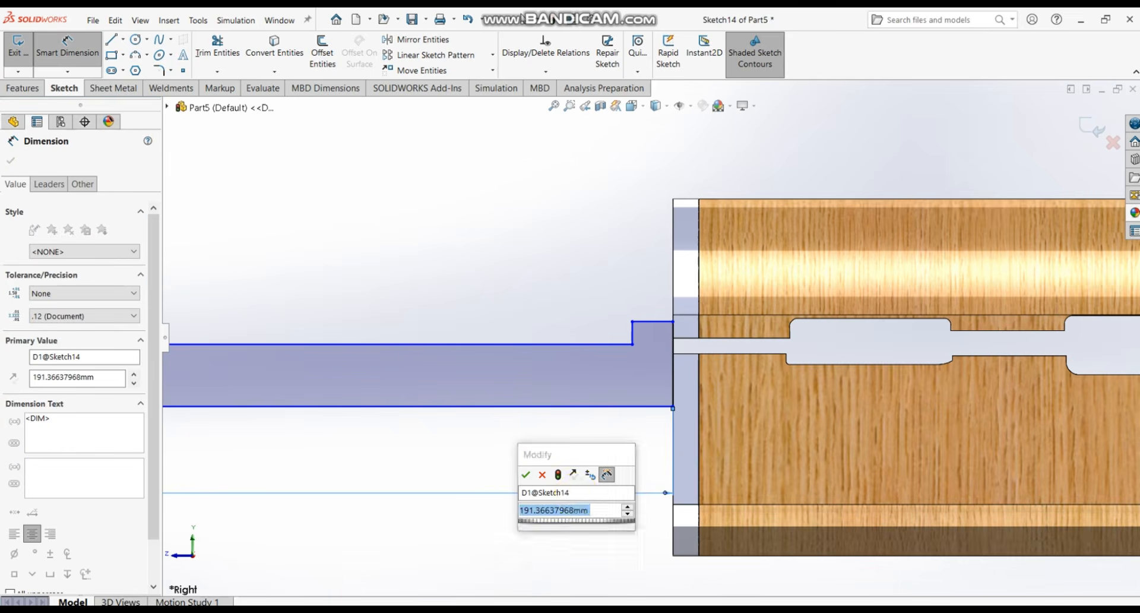
{"action": "type", "text": "191."}
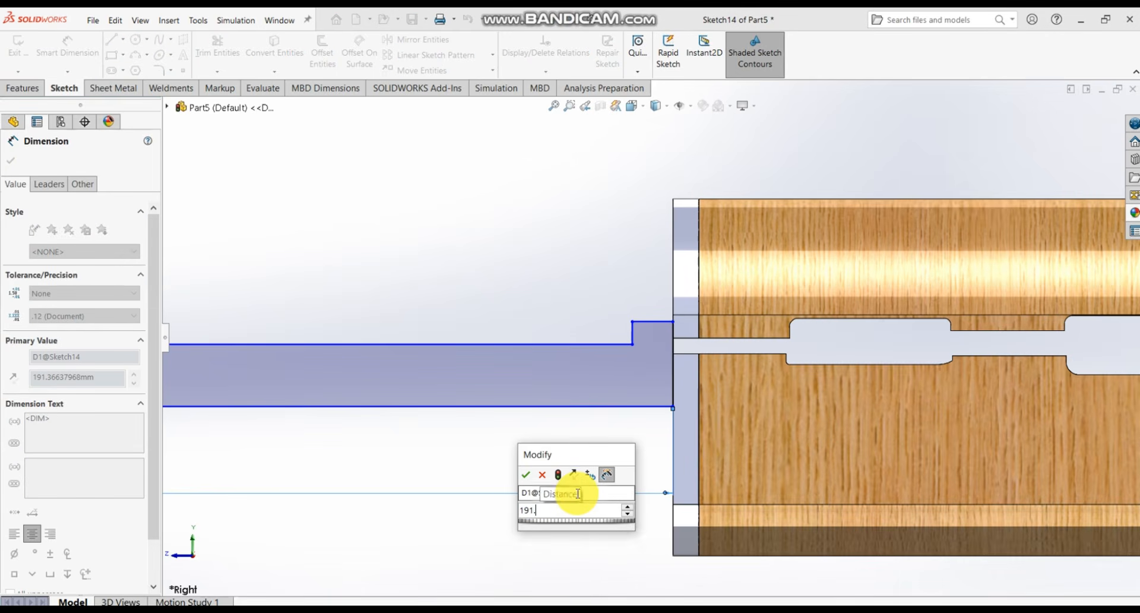
{"action": "type", "text": "57"}
{"action": "key", "text": "Return"}
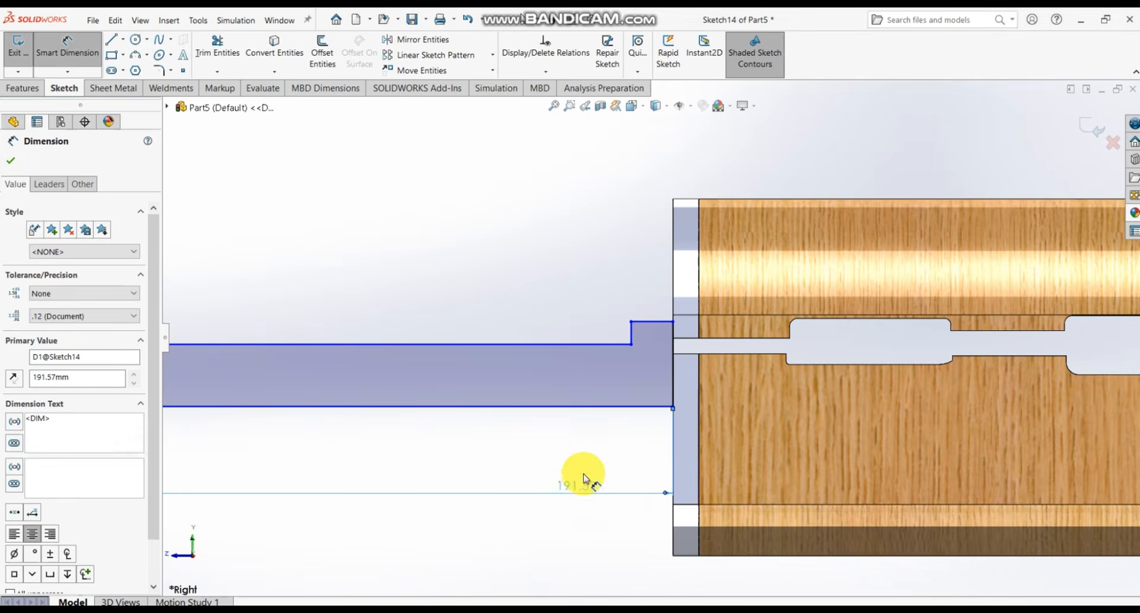
- Set the height of the vertical line at the profile's far front end to 7.1 mm
{"action": "key", "text": "z"}
{"action": "scroll", "coordinate": [542, 455], "scroll_direction": "up", "scroll_amount": 5}
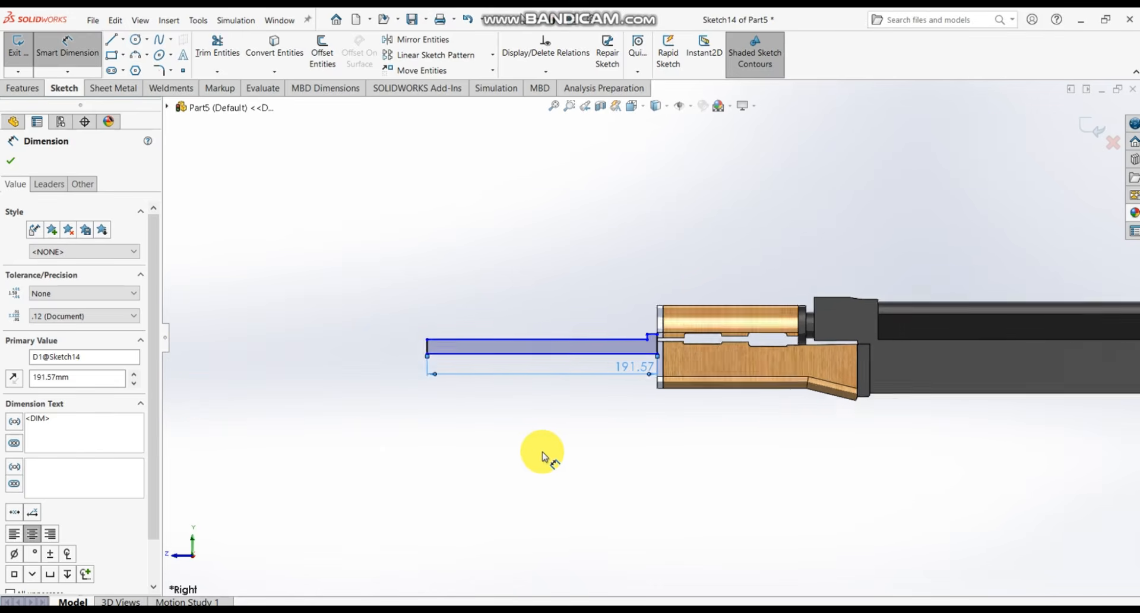
{"action": "scroll", "coordinate": [475, 348], "scroll_direction": "down", "scroll_amount": 9}
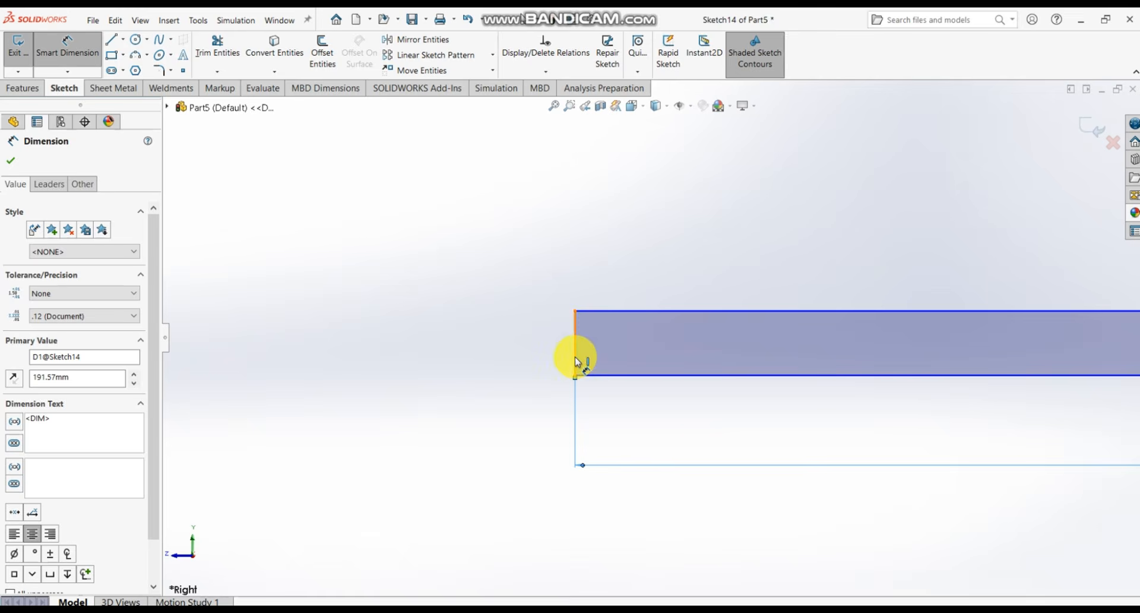
{"action": "left_click", "coordinate": [575, 359]}
{"action": "left_click", "coordinate": [480, 365]}
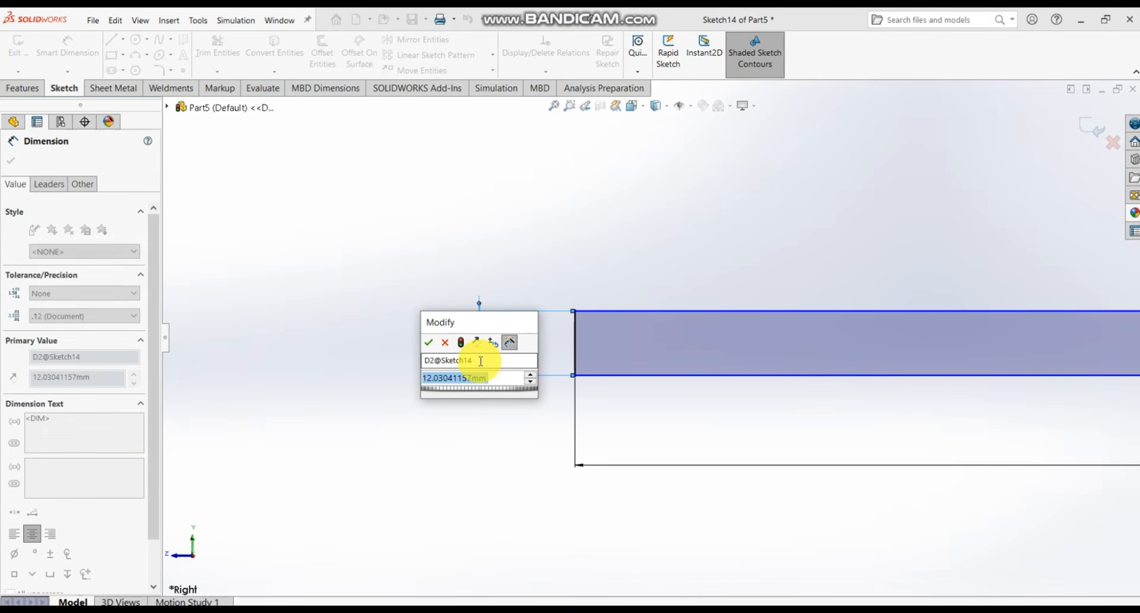
{"action": "type", "text": "7.1"}
{"action": "key", "text": "Return"}
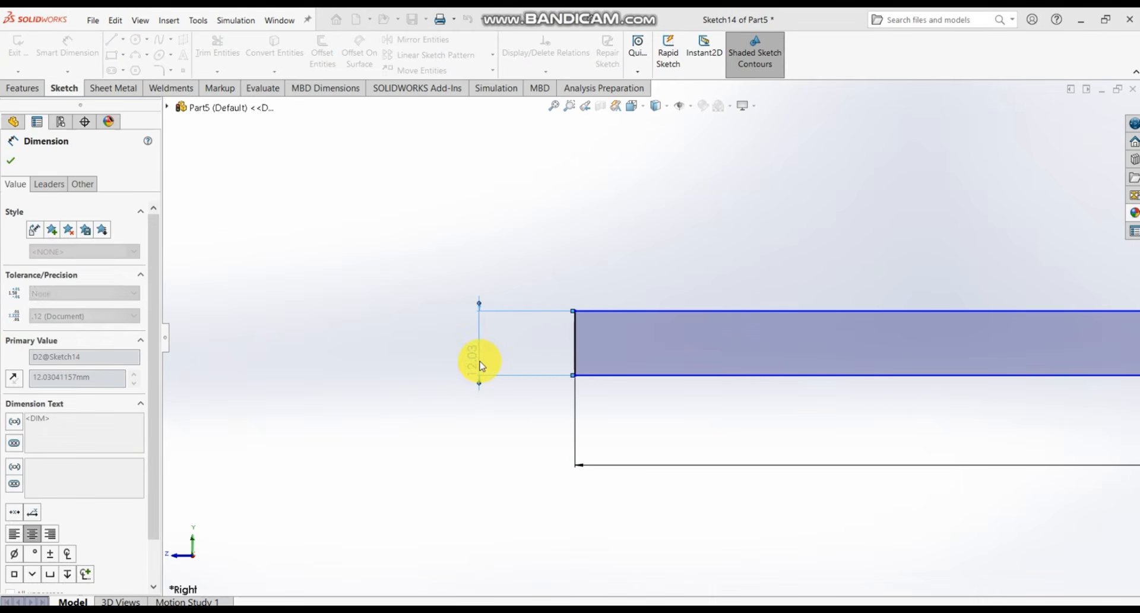
- Set the profile's vertical edge against the fore-end to 15.2 mm and move the whole profile slightly down along the fore-end's front face
{"action": "scroll", "coordinate": [570, 356], "scroll_direction": "up", "scroll_amount": 6}
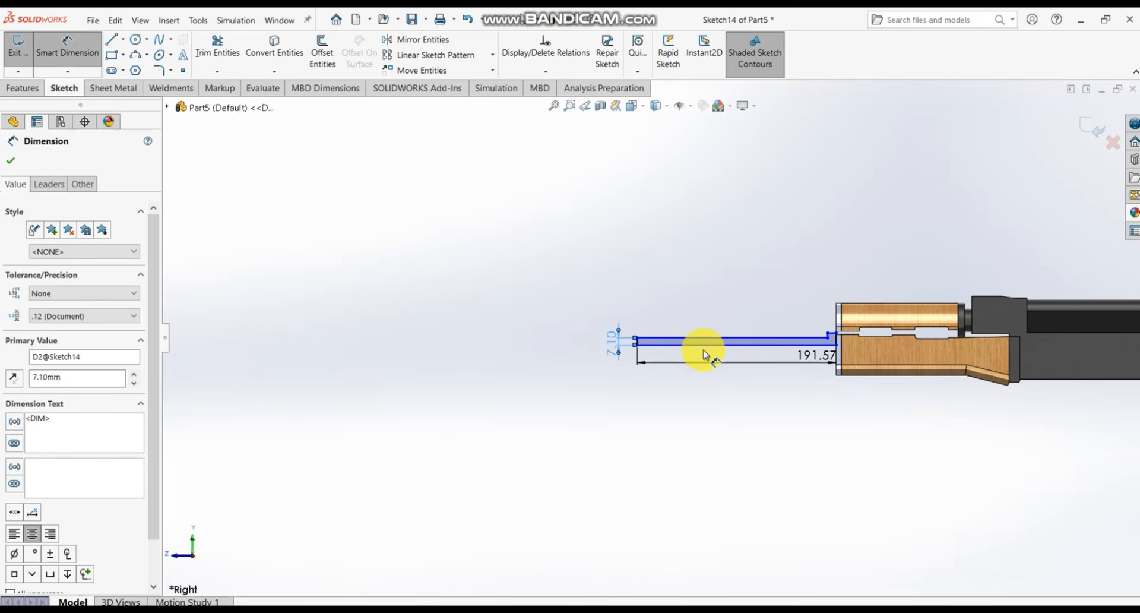
{"action": "scroll", "coordinate": [843, 371], "scroll_direction": "down", "scroll_amount": 10}
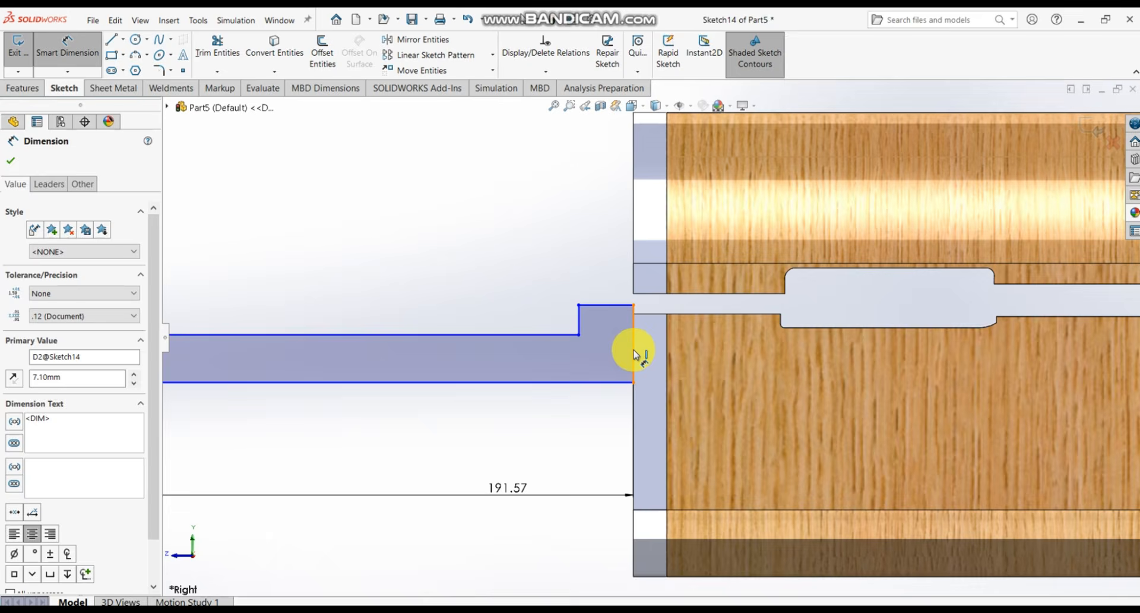
{"action": "left_click", "coordinate": [633, 355]}
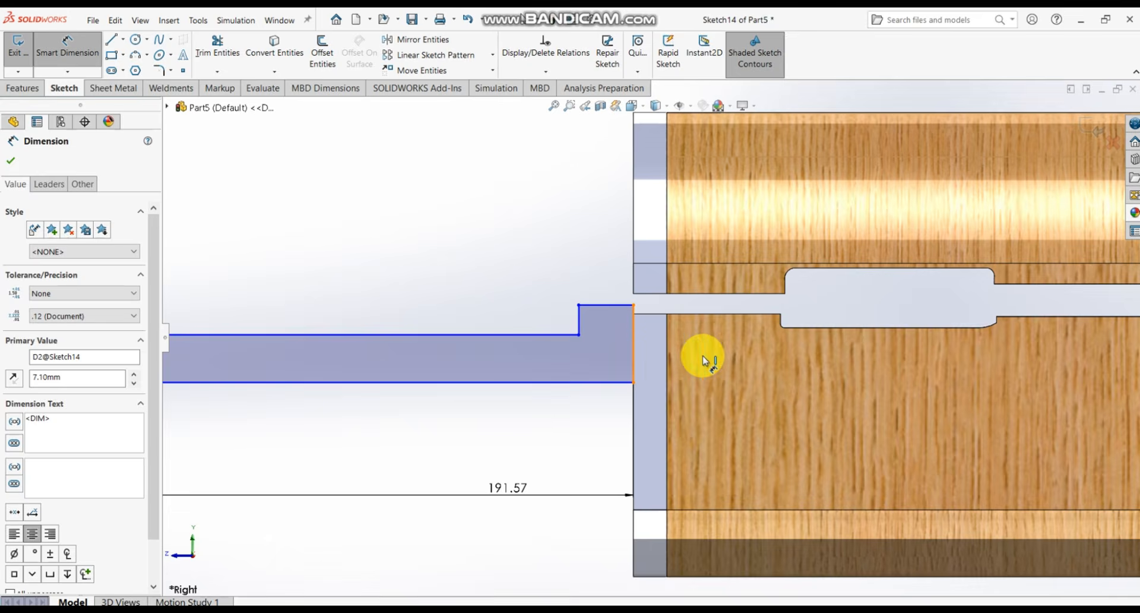
{"action": "left_click", "coordinate": [722, 361]}
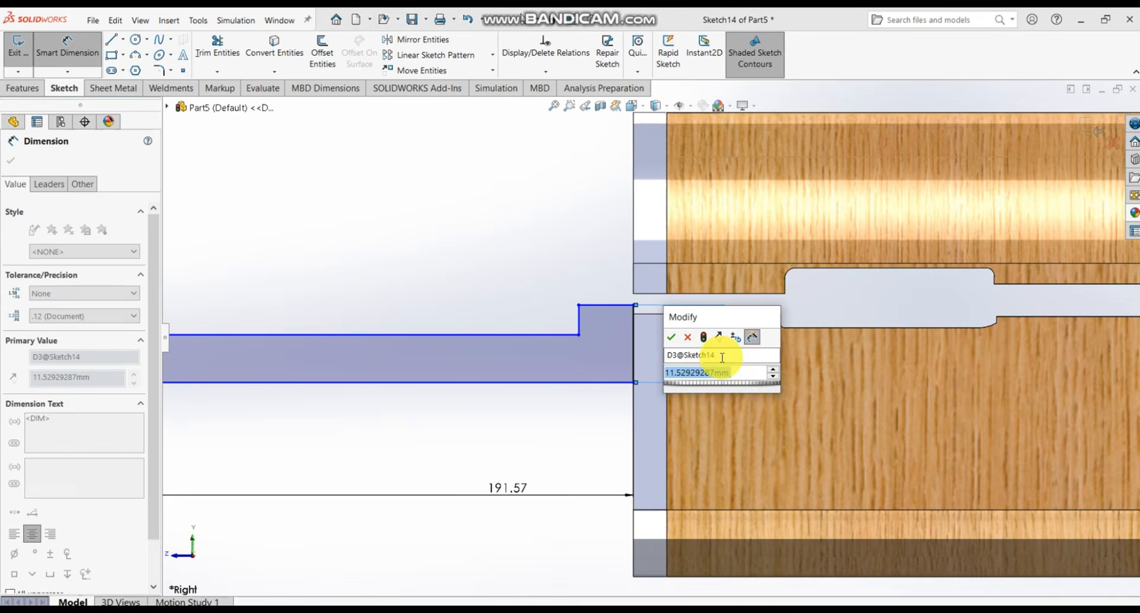
{"action": "type", "text": "15.3"}
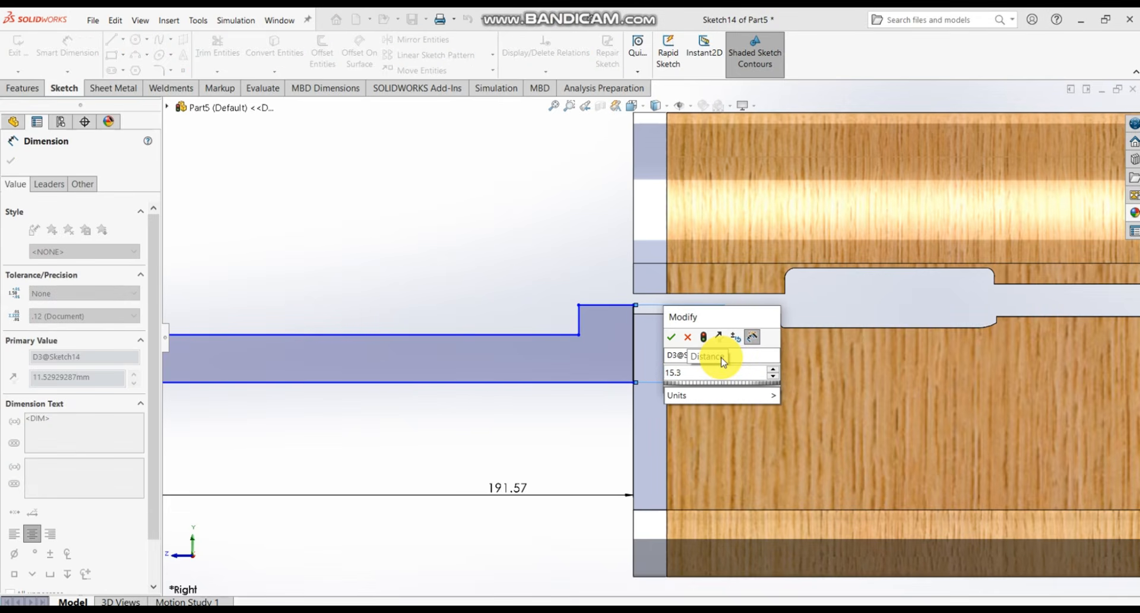
{"action": "key", "text": "BackSpace"}
{"action": "type", "text": "2"}
{"action": "key", "text": "Return"}
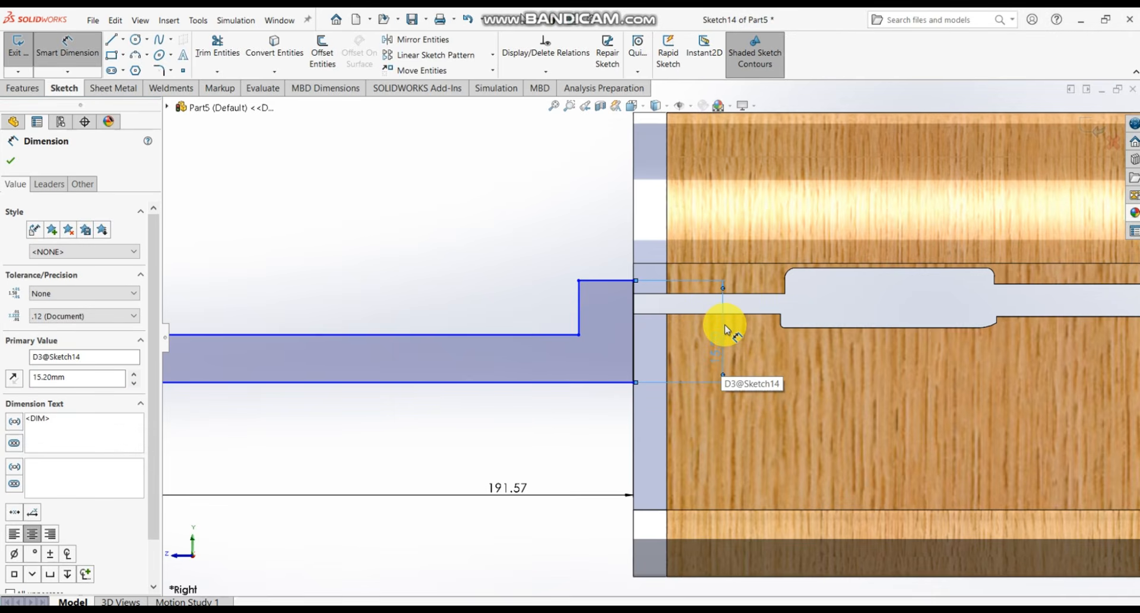
{"action": "key", "text": "Escape"}
{"action": "left_click_drag", "start_coordinate": [634, 282], "coordinate": [633, 305]}
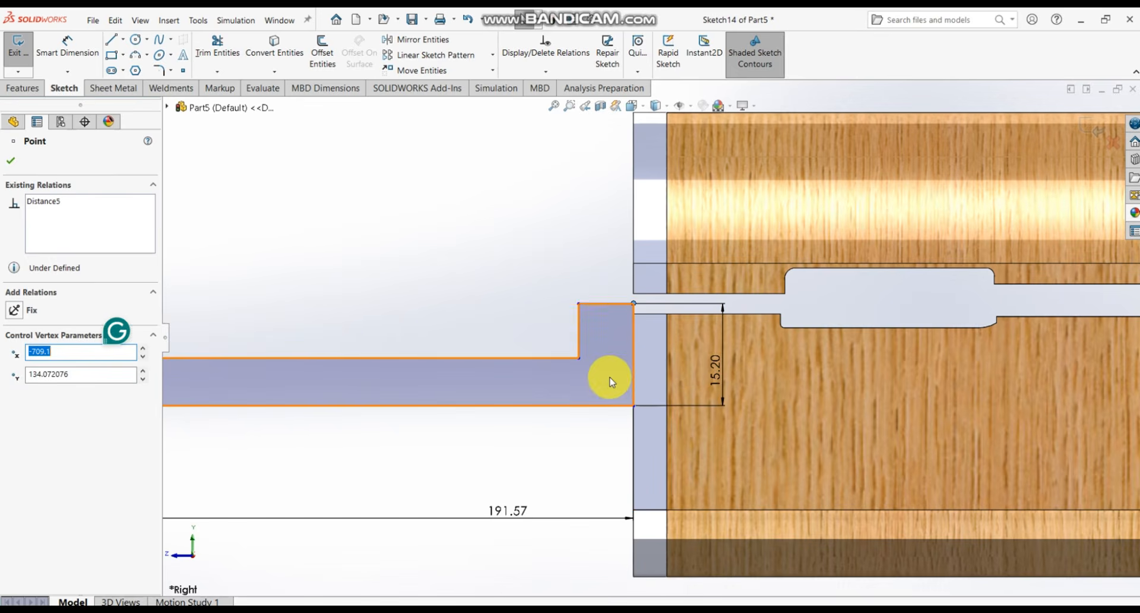
- Dimension the long upper line in front of the raised step and set its length to 178.4 mm
{"action": "scroll", "coordinate": [609, 380], "scroll_direction": "up", "scroll_amount": 3}
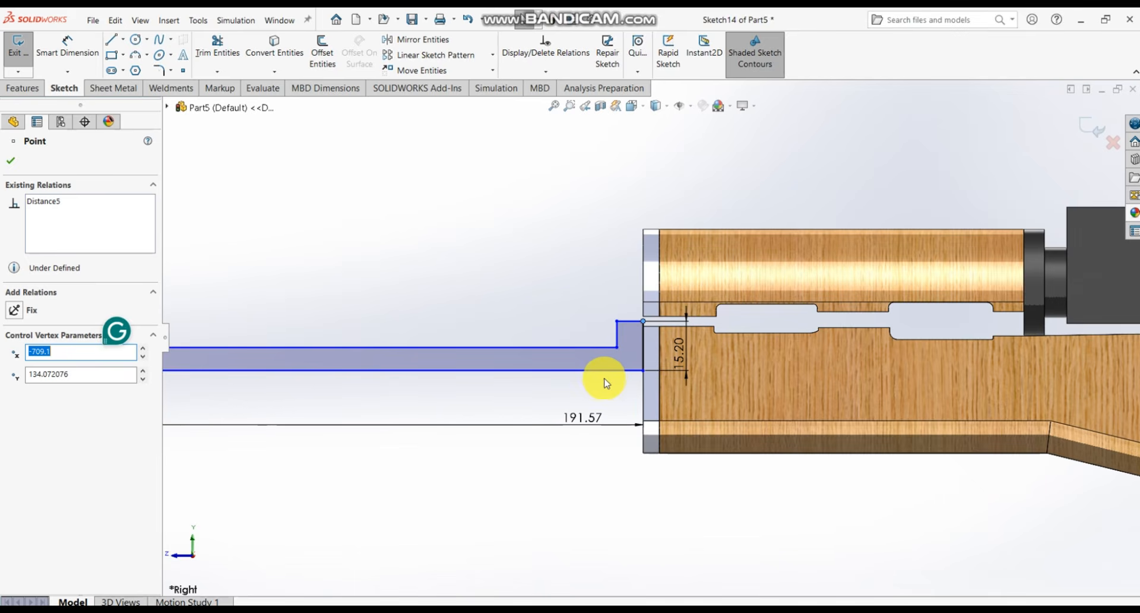
{"action": "left_click", "coordinate": [71, 54]}
{"action": "left_click", "coordinate": [327, 346]}
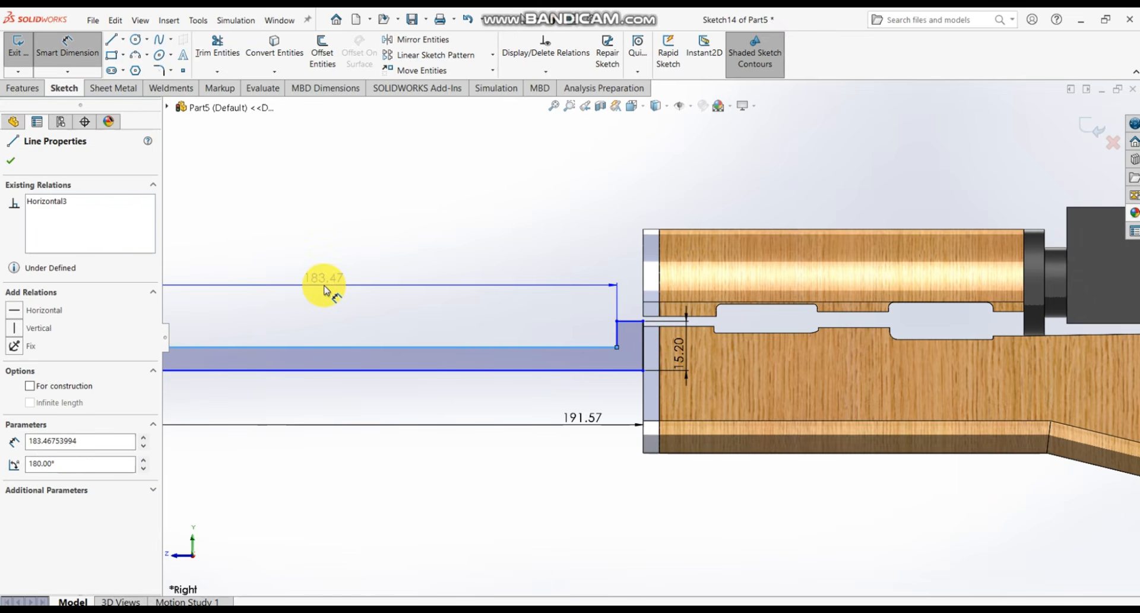
{"action": "left_click", "coordinate": [325, 289]}
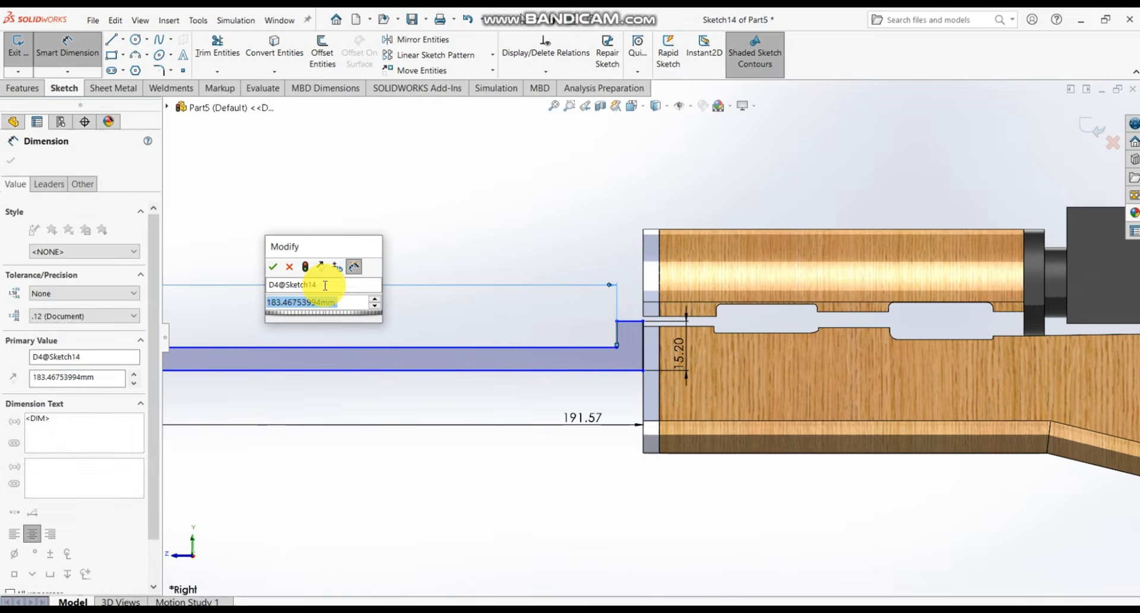
{"action": "type", "text": "178.4"}
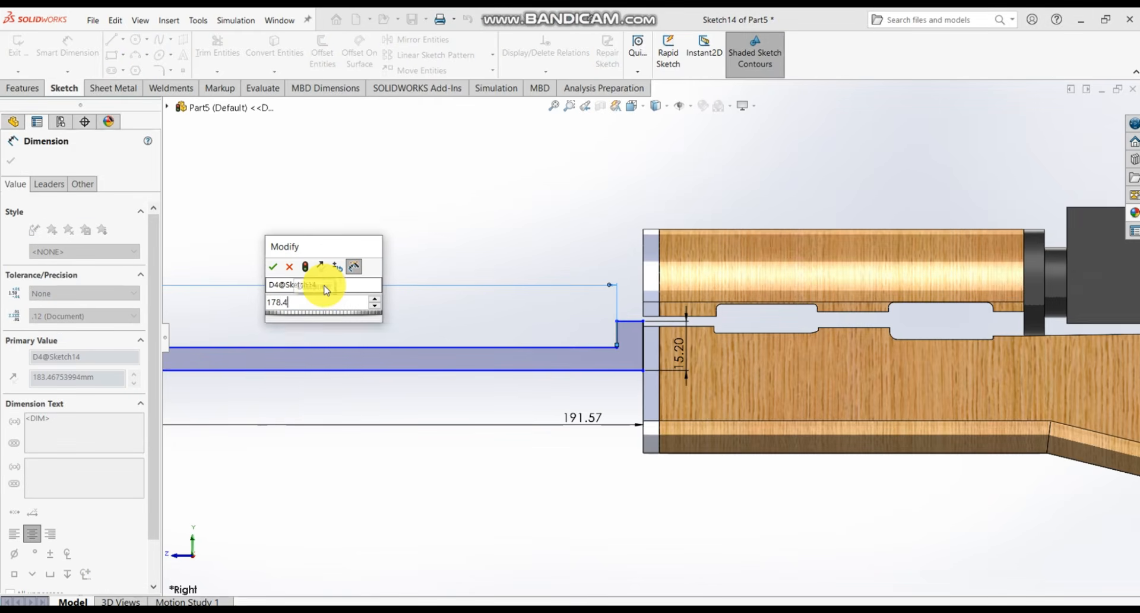
{"action": "key", "text": "Return"}
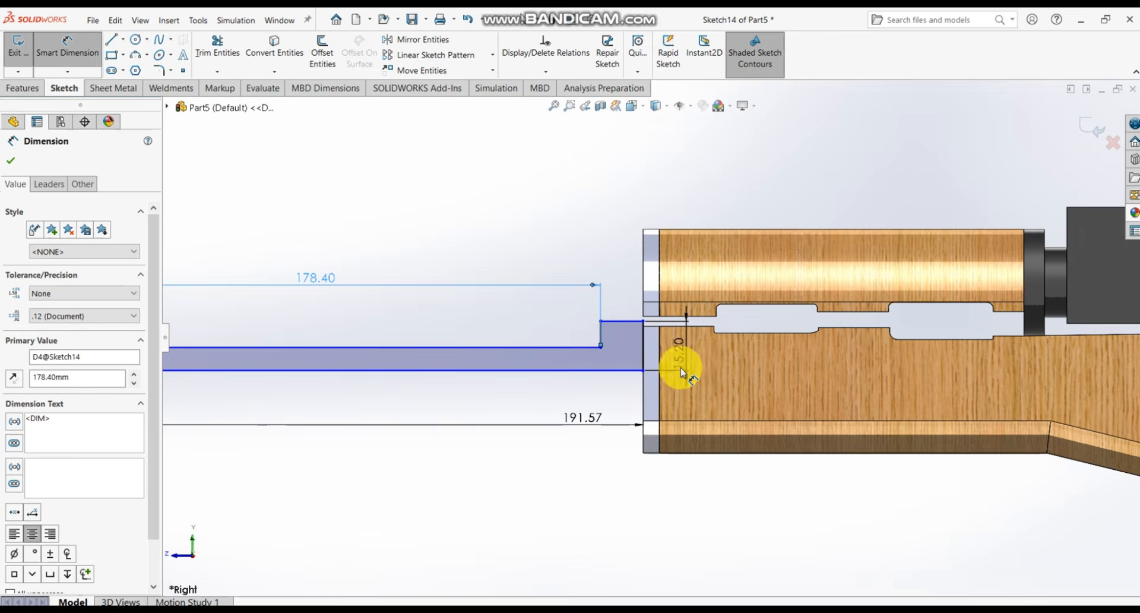
- Try to dimension the length and height of the raised step beside the fore-end
{"action": "scroll", "coordinate": [679, 369], "scroll_direction": "down", "scroll_amount": 3}
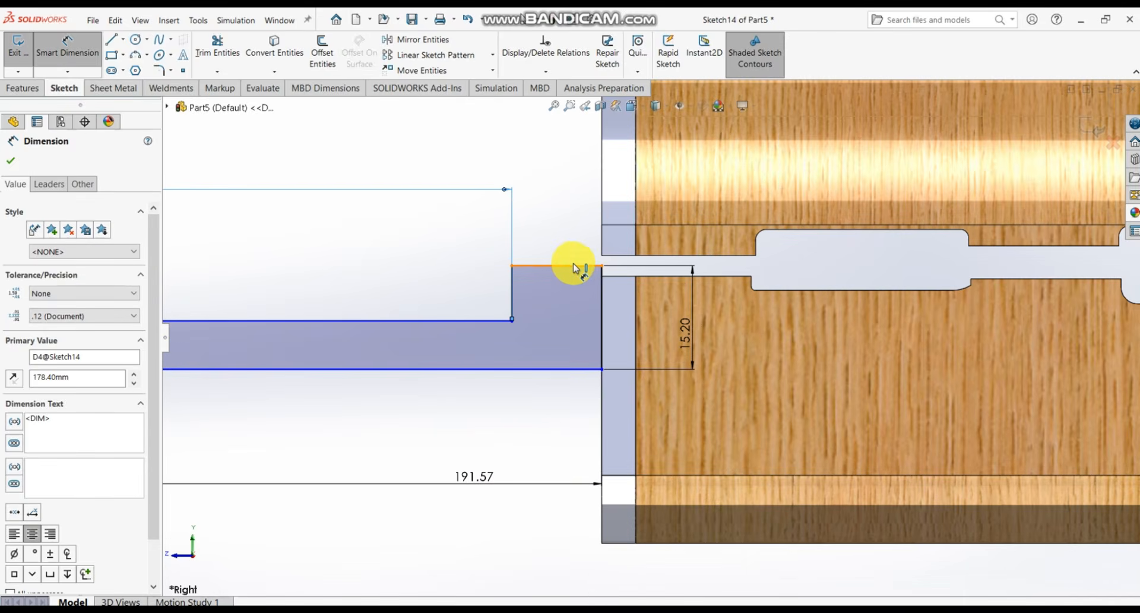
{"action": "left_click", "coordinate": [572, 226]}
{"action": "left_click", "coordinate": [565, 182]}
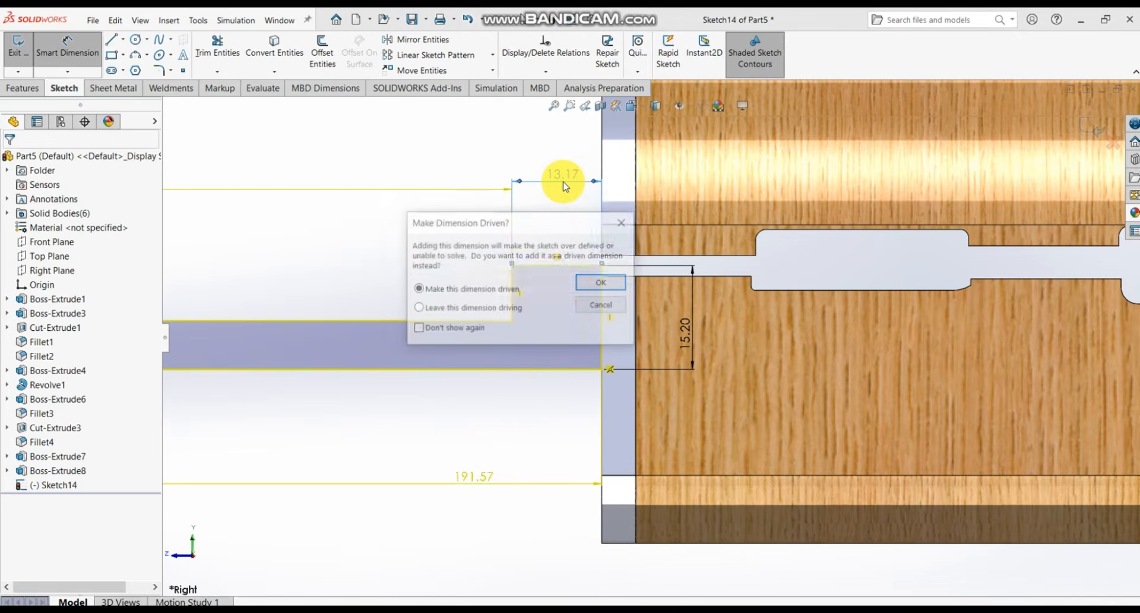
{"action": "left_click", "coordinate": [624, 222]}
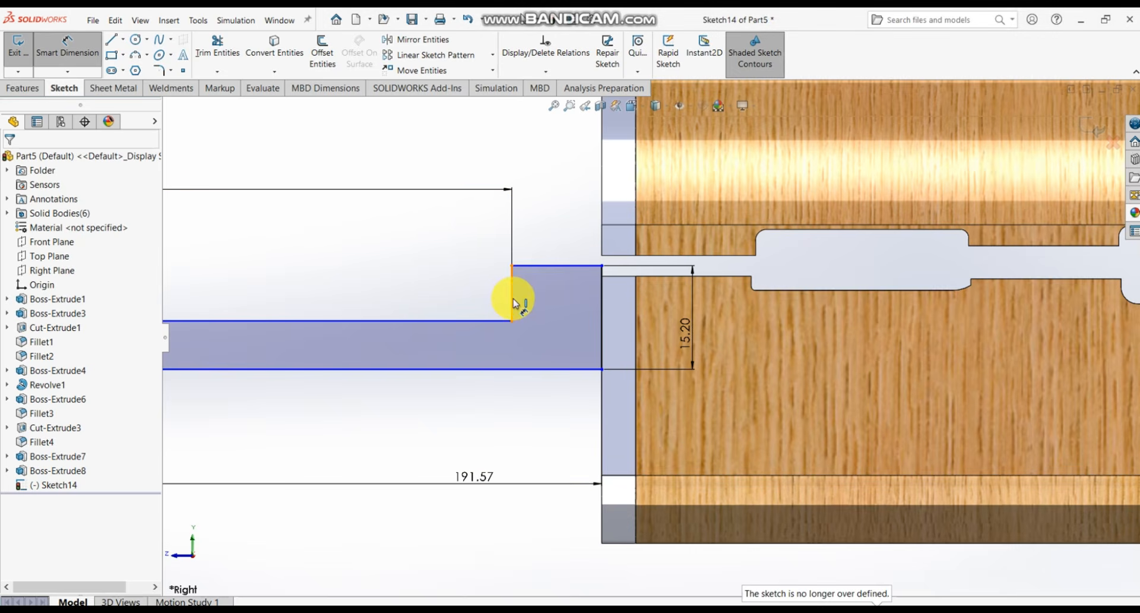
{"action": "left_click", "coordinate": [512, 301]}
{"action": "left_click", "coordinate": [440, 290]}
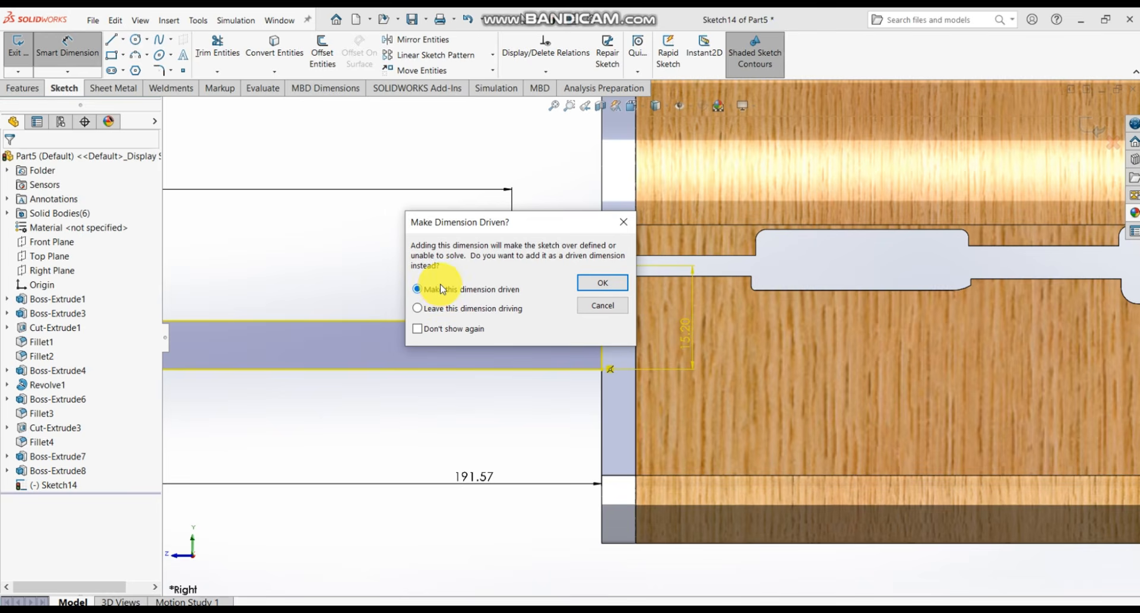
{"action": "left_click", "coordinate": [624, 221]}
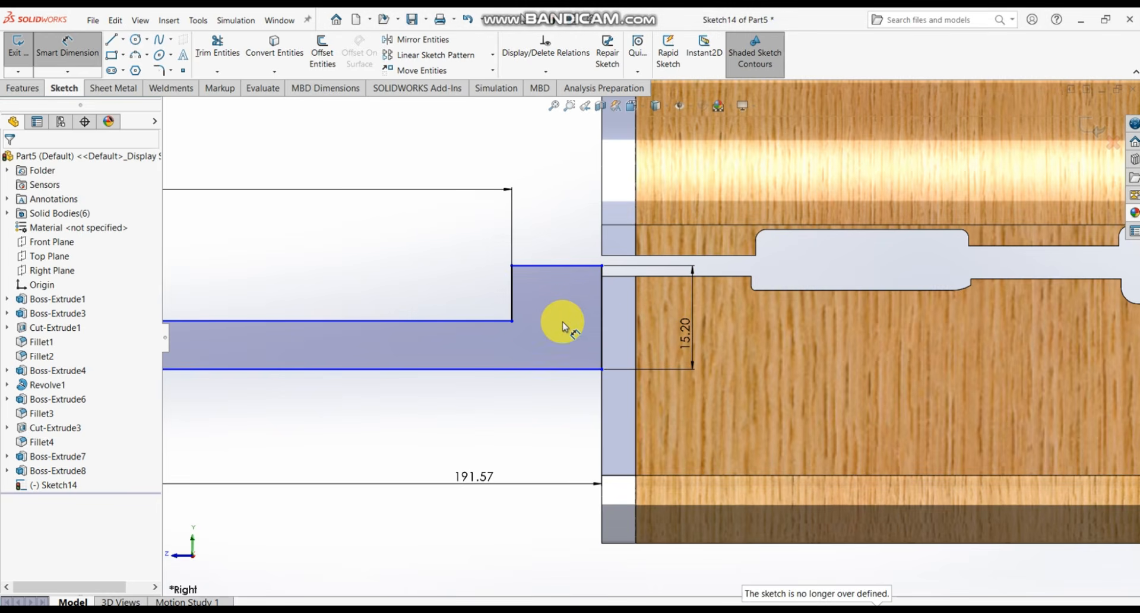
- Revolve the stepped profile 360 degrees about its long lower line, merging the result with the fore-end's front plate
{"action": "scroll", "coordinate": [561, 318], "scroll_direction": "up", "scroll_amount": 5}
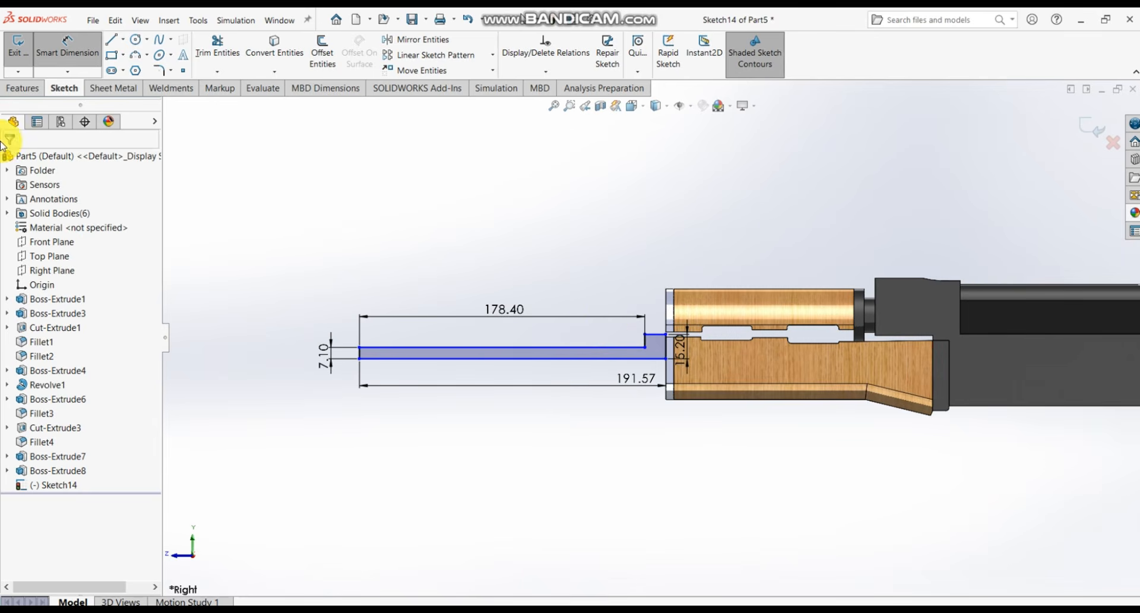
{"action": "scroll", "coordinate": [713, 335], "scroll_direction": "down", "scroll_amount": 3}
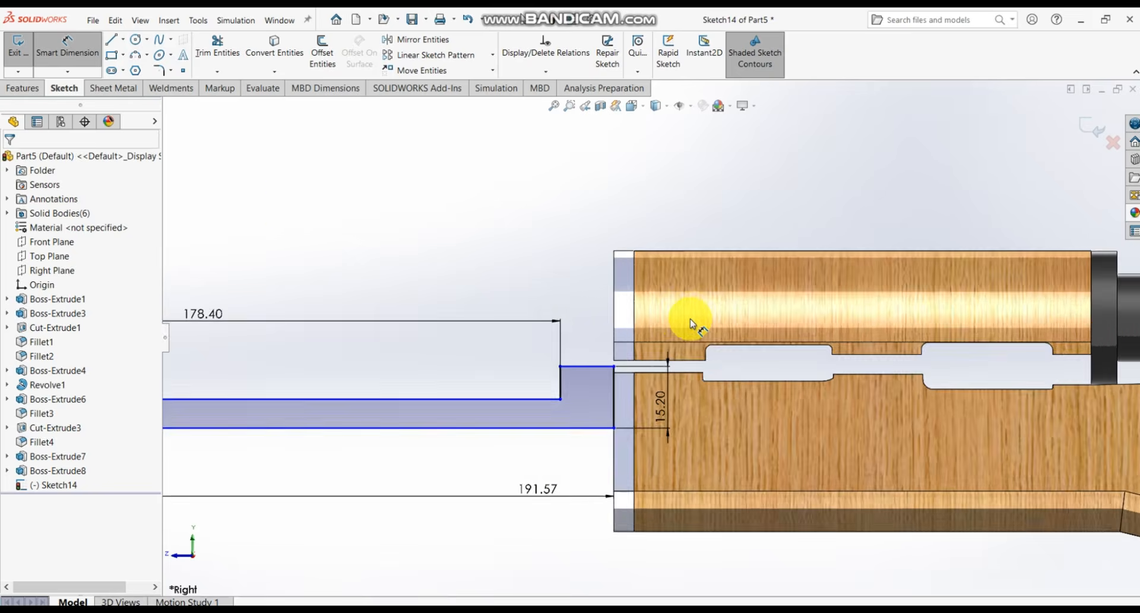
{"action": "scroll", "coordinate": [682, 321], "scroll_direction": "up", "scroll_amount": 3}
{"action": "left_click", "coordinate": [22, 89]}
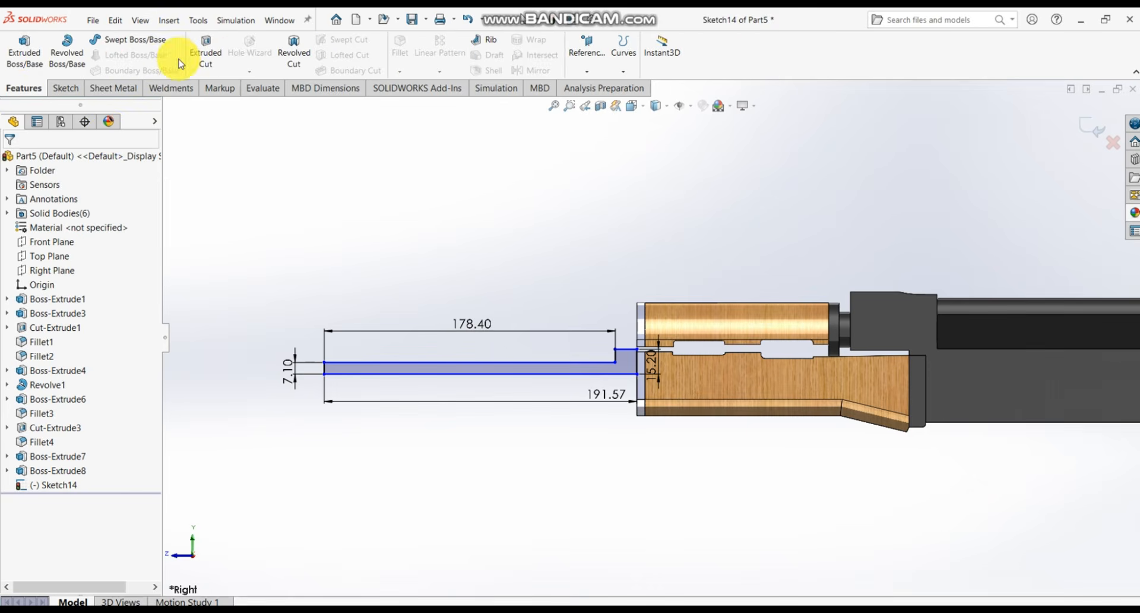
{"action": "left_click", "coordinate": [69, 58]}
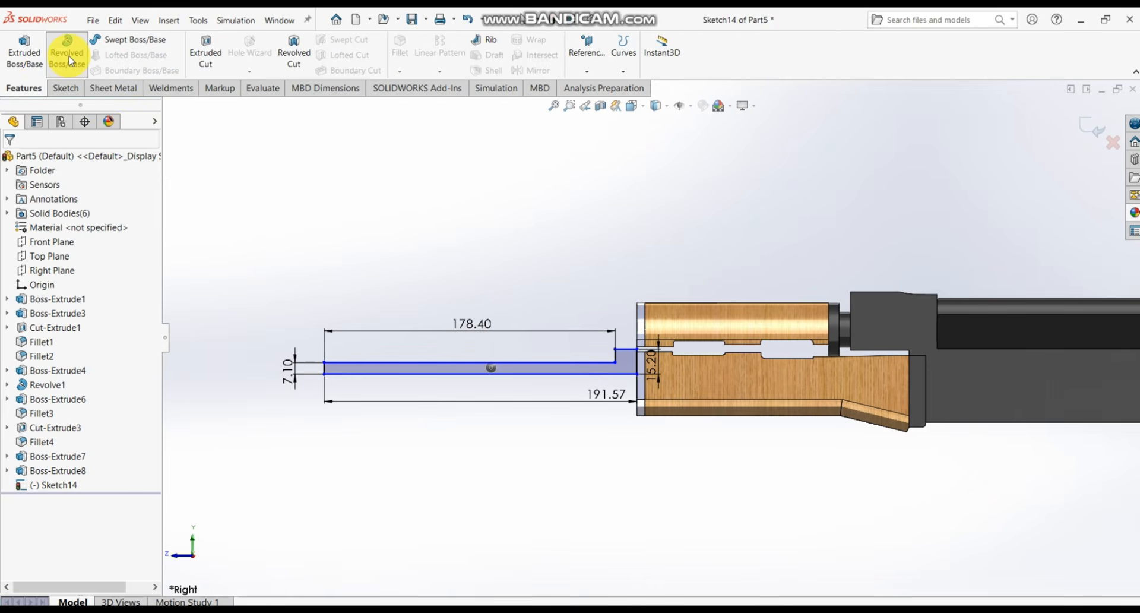
{"action": "middle_click_drag", "start_coordinate": [527, 333], "coordinate": [600, 376]}
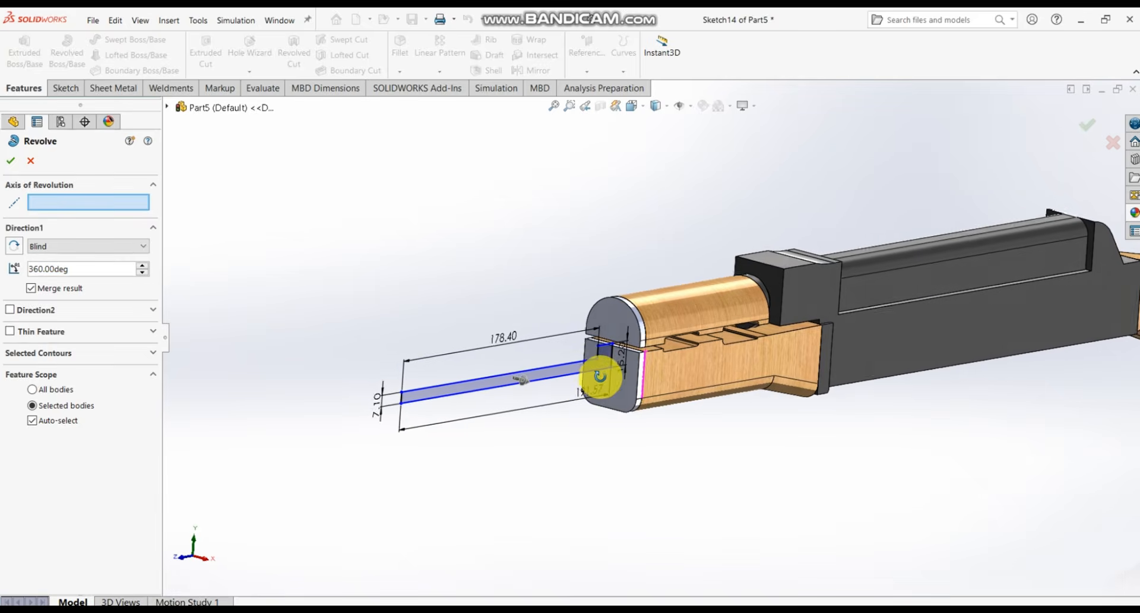
{"action": "scroll", "coordinate": [580, 384], "scroll_direction": "down", "scroll_amount": 3}
{"action": "left_click", "coordinate": [537, 375]}
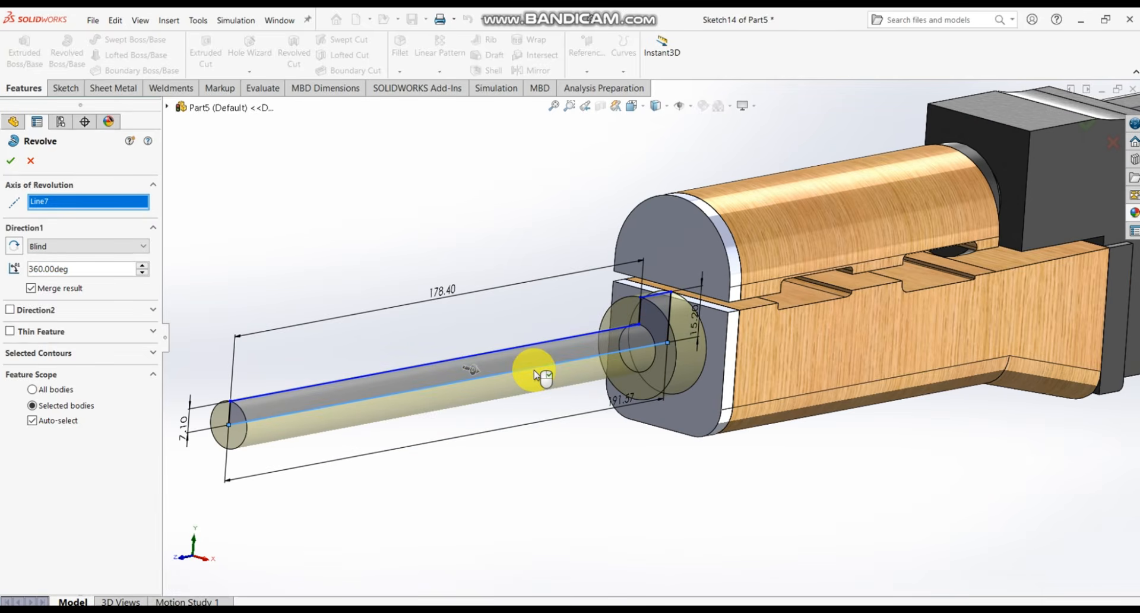
{"action": "scroll", "coordinate": [700, 386], "scroll_direction": "down", "scroll_amount": 2}
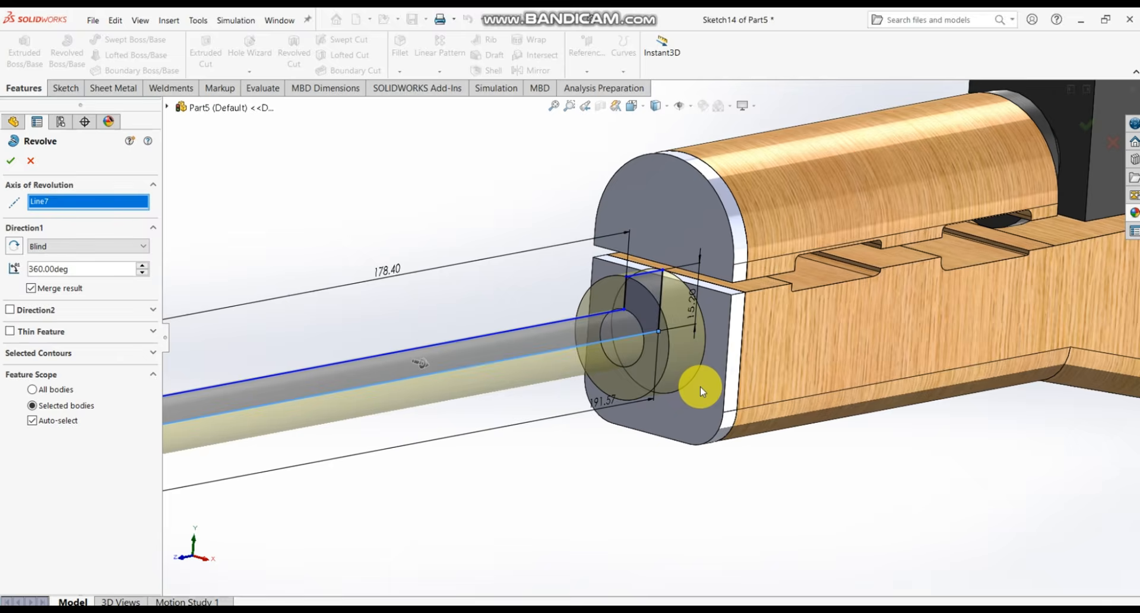
{"action": "left_click", "coordinate": [10, 165]}
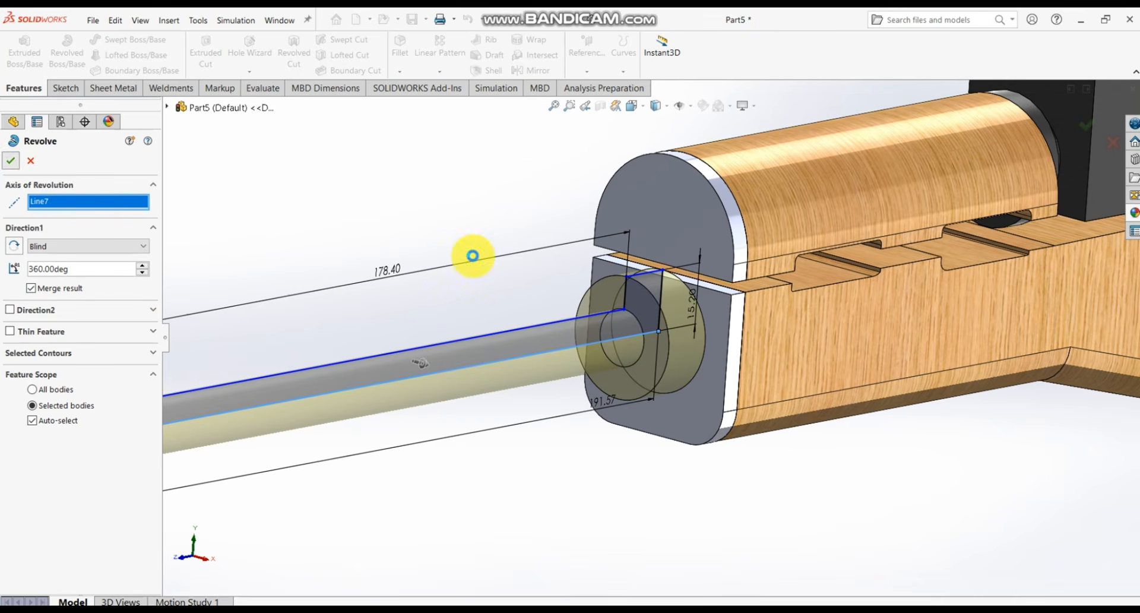
{"action": "scroll", "coordinate": [656, 273], "scroll_direction": "up", "scroll_amount": 3}
{"action": "scroll", "coordinate": [741, 318], "scroll_direction": "up", "scroll_amount": 1}
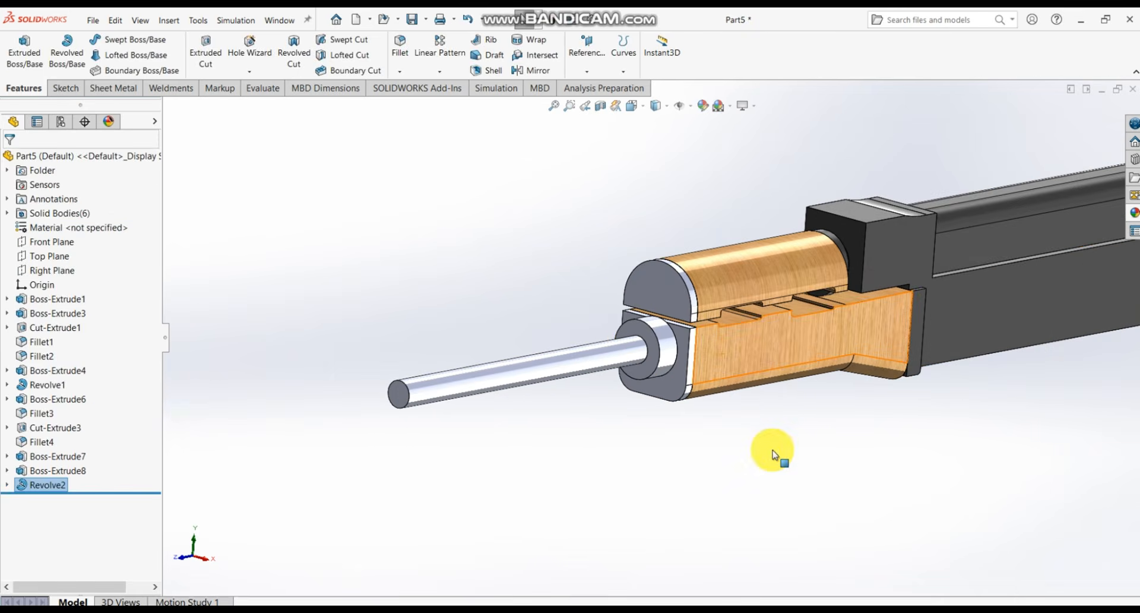
- Apply the wrought iron metal appearance to both fore-end front plates and the revolved stepped rod
{"action": "scroll", "coordinate": [775, 456], "scroll_direction": "up", "scroll_amount": 5}
{"action": "middle_click_drag", "start_coordinate": [762, 397], "coordinate": [931, 496]}
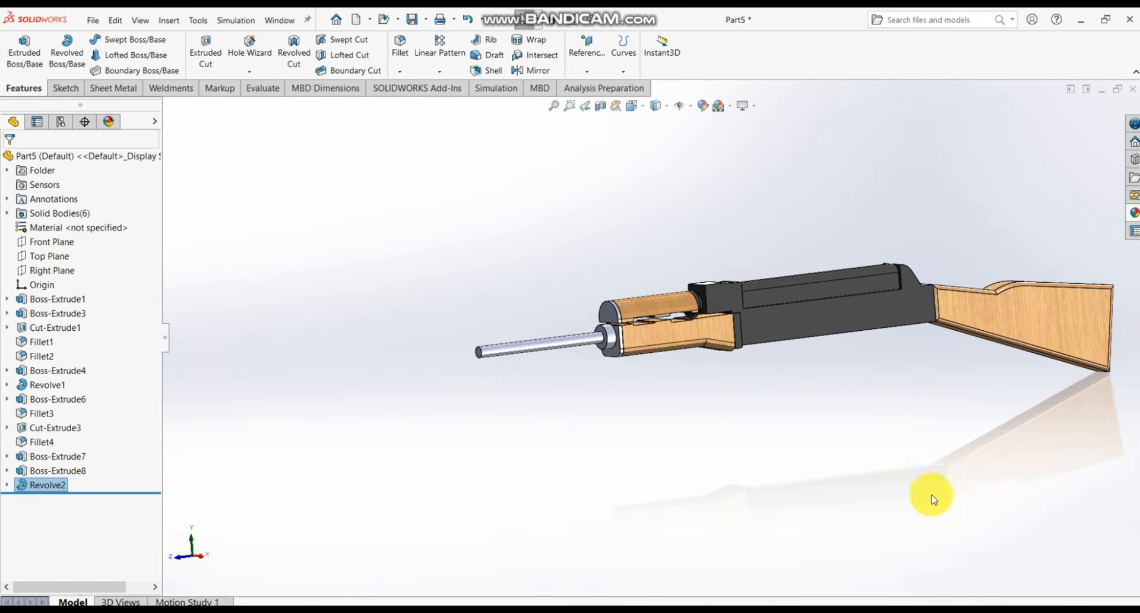
{"action": "scroll", "coordinate": [618, 331], "scroll_direction": "down", "scroll_amount": 4}
{"action": "mouse_move", "coordinate": [618, 331]}
{"action": "middle_mouse_down"}
{"action": "mouse_move", "coordinate": [675, 356]}
{"action": "mouse_move", "coordinate": [639, 303]}
{"action": "mouse_move", "coordinate": [637, 332]}
{"action": "middle_mouse_up"}
{"action": "scroll", "coordinate": [649, 334], "scroll_direction": "down", "scroll_amount": 1}
{"action": "scroll", "coordinate": [649, 337], "scroll_direction": "down", "scroll_amount": 1}
{"action": "left_click_drag", "start_coordinate": [50, 493], "coordinate": [51, 490]}
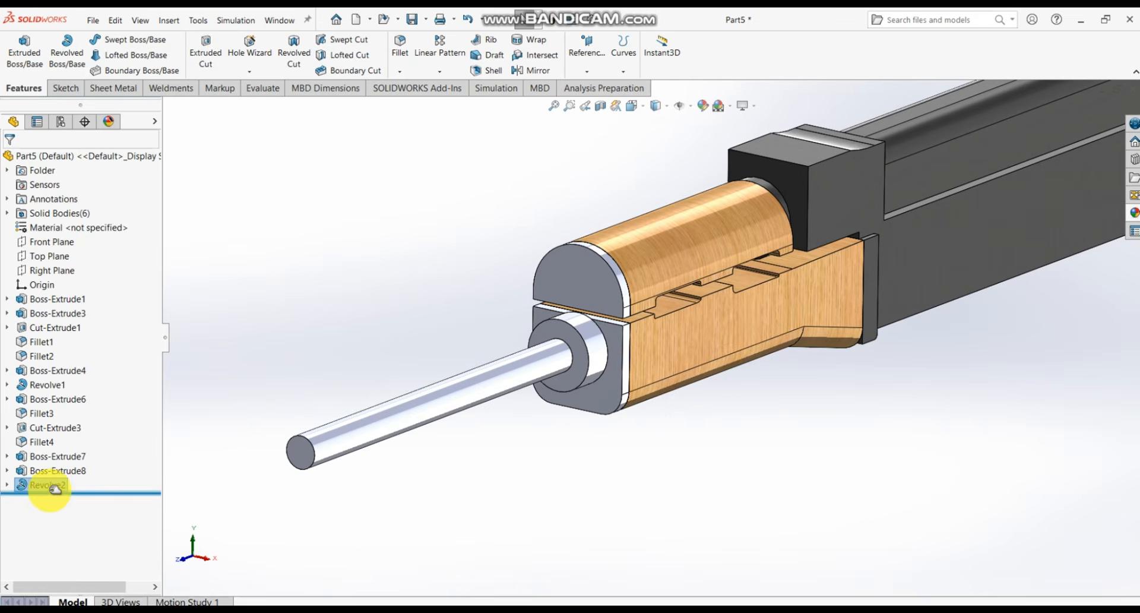
{"action": "left_click", "coordinate": [51, 486]}
{"action": "left_click", "coordinate": [42, 485]}
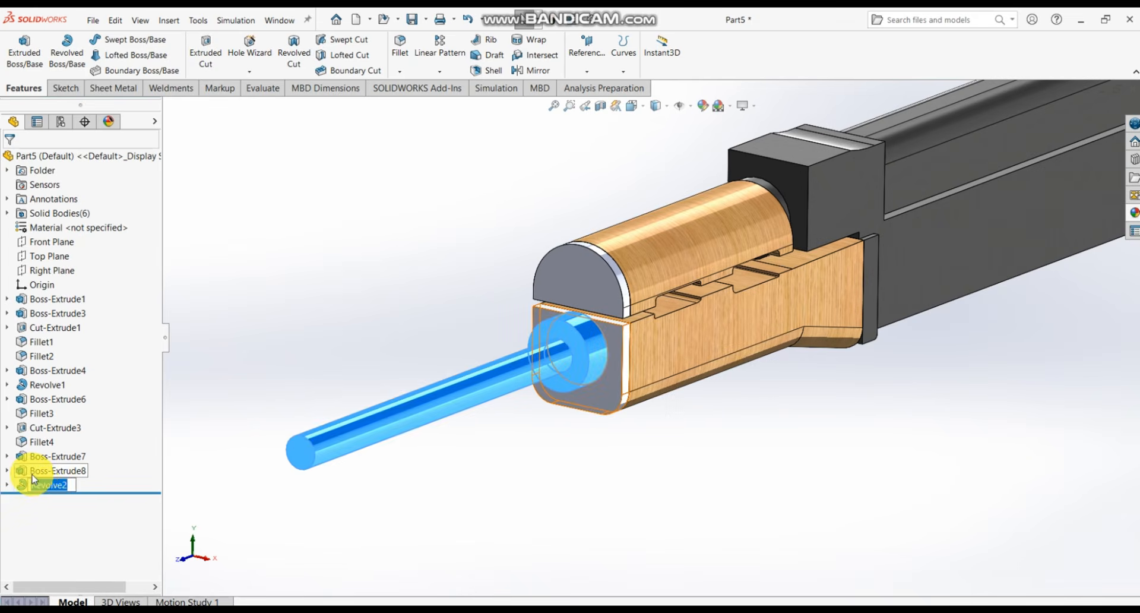
{"action": "left_click", "coordinate": [34, 473], "text": "ctrl"}
{"action": "left_click", "coordinate": [41, 458], "text": "ctrl"}
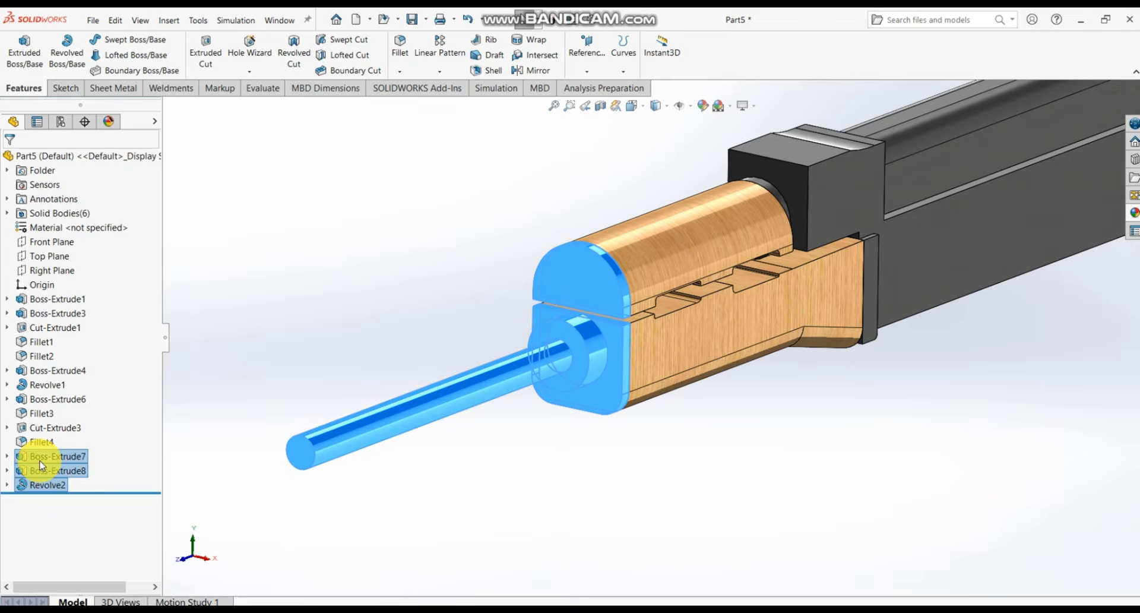
{"action": "left_click", "coordinate": [1135, 212]}
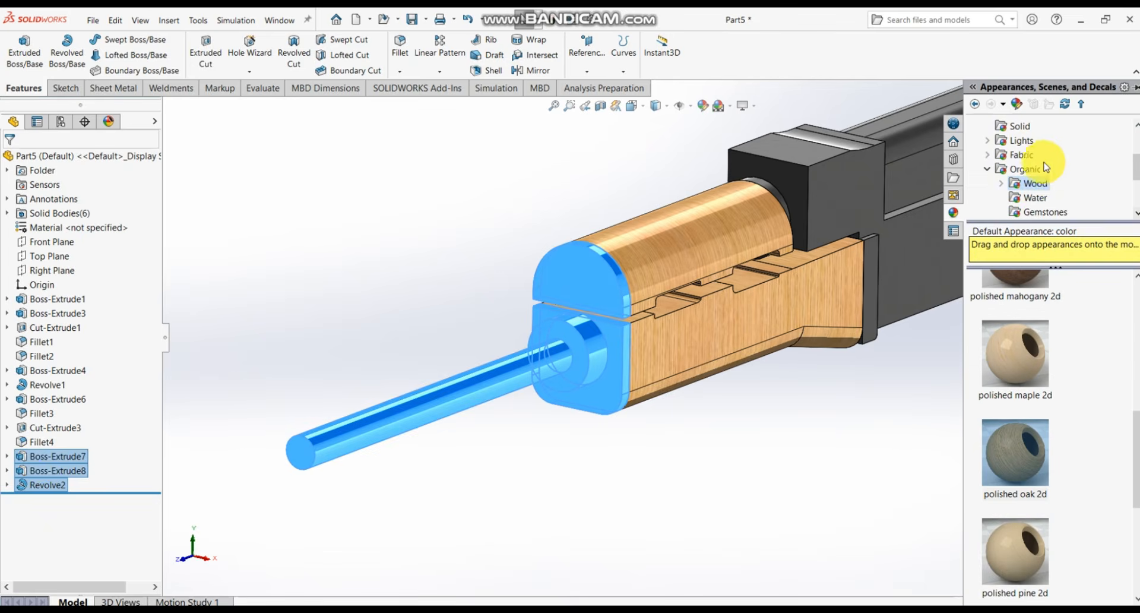
{"action": "left_click", "coordinate": [1023, 155]}
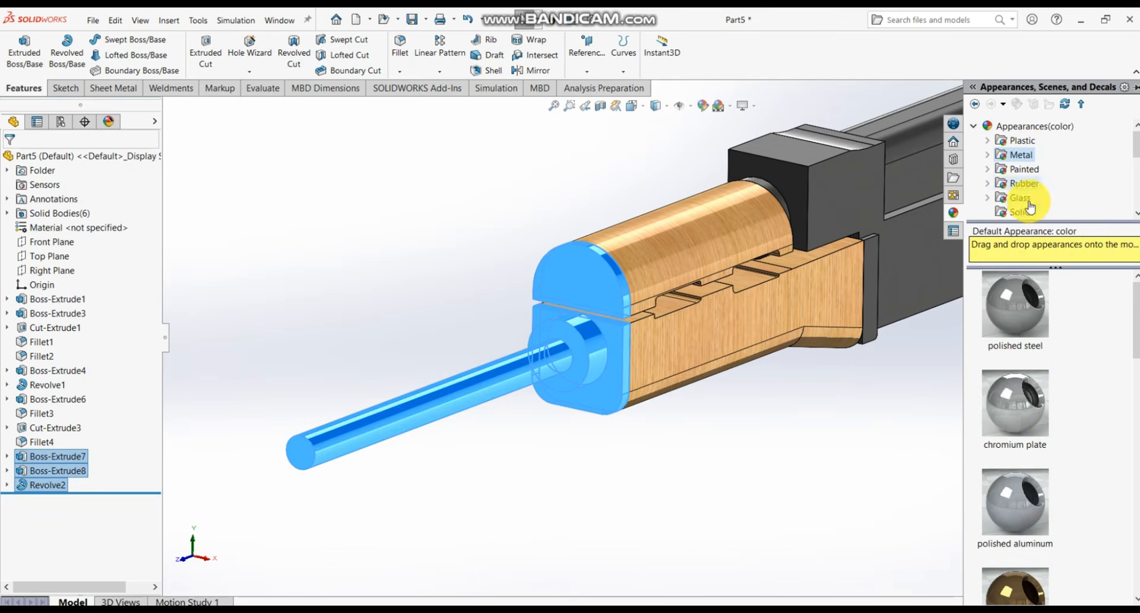
{"action": "scroll", "coordinate": [1038, 357], "scroll_direction": "down", "scroll_amount": 3}
{"action": "left_click", "coordinate": [1029, 554]}
{"action": "double_click", "coordinate": [1029, 554]}
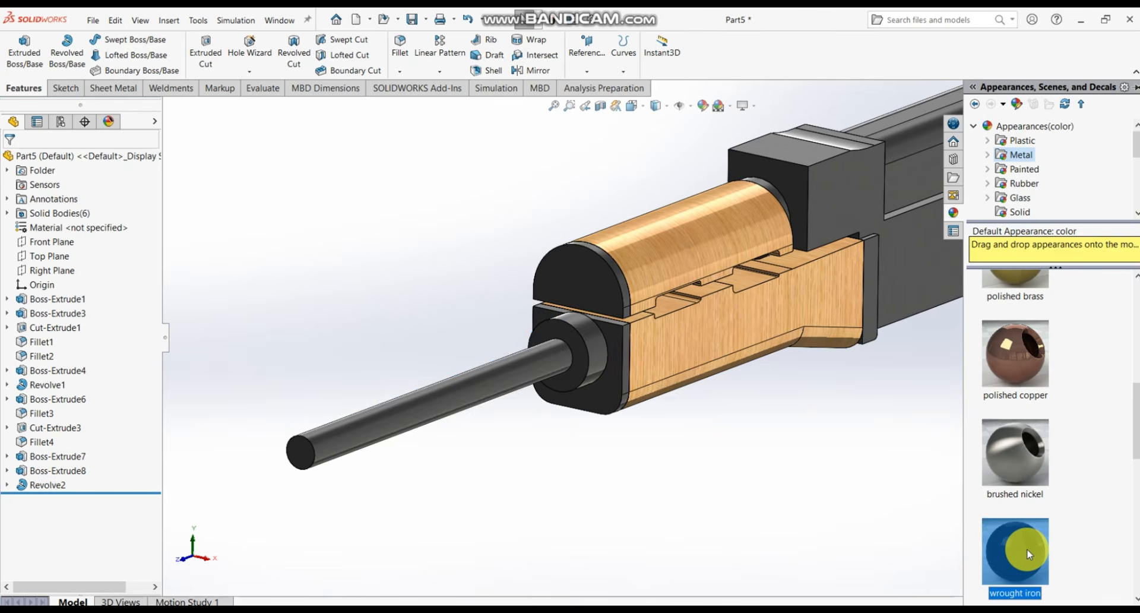
{"action": "left_click", "coordinate": [776, 505]}
- Examine the whole rifle, then the fore-end and the underside of the receiver, from several angles
{"action": "scroll", "coordinate": [773, 498], "scroll_direction": "up", "scroll_amount": 5}
{"action": "scroll", "coordinate": [748, 371], "scroll_direction": "up", "scroll_amount": 3}
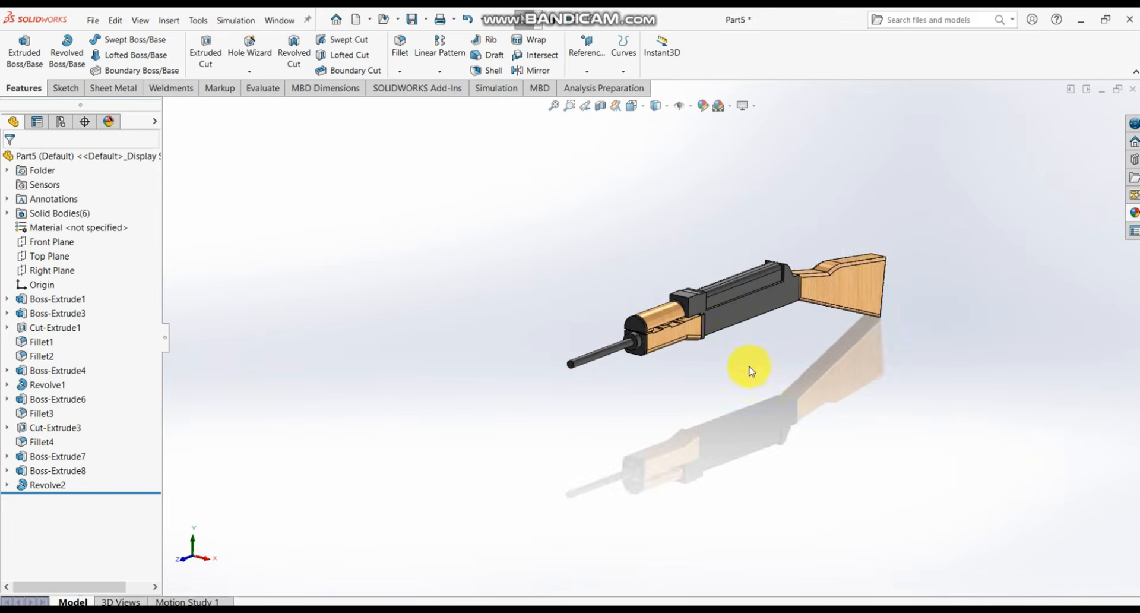
{"action": "middle_click_drag", "start_coordinate": [746, 368], "coordinate": [648, 354]}
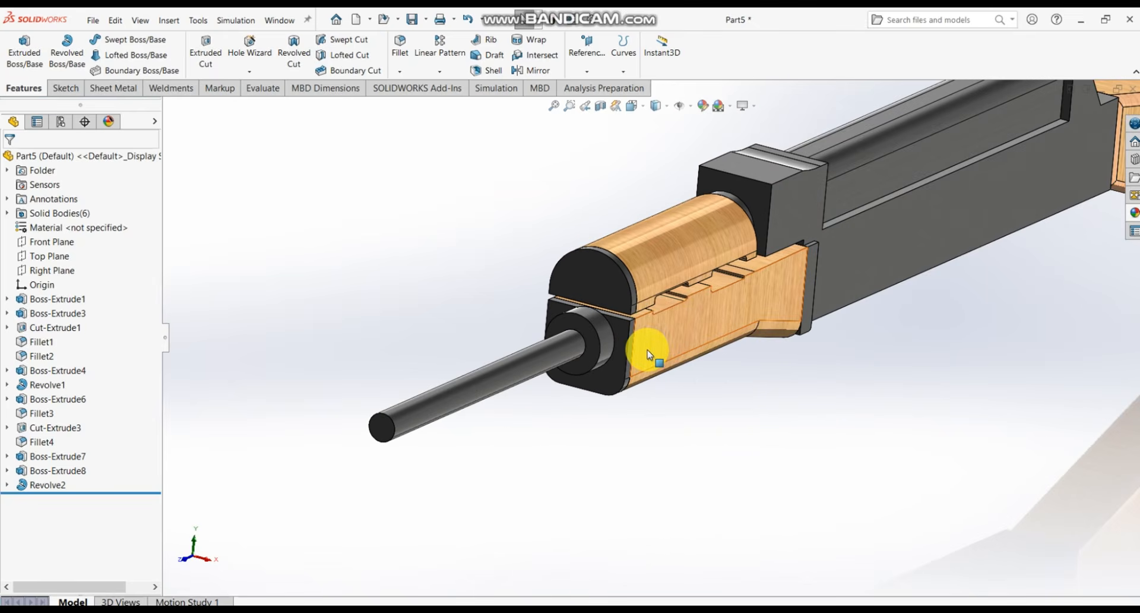
{"action": "key", "text": "f"}
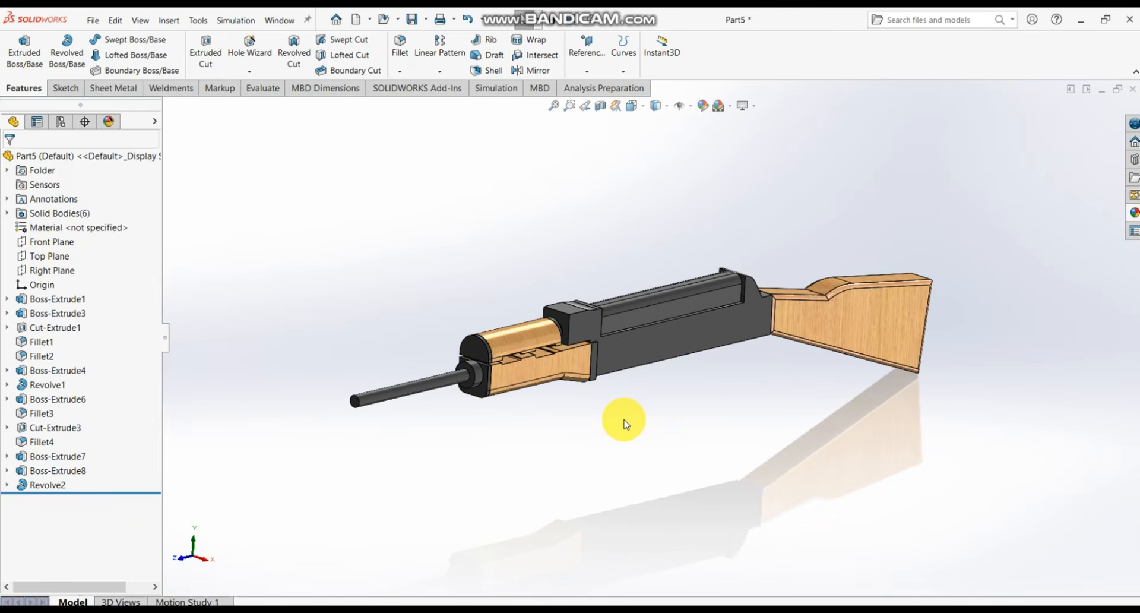
{"action": "scroll", "coordinate": [466, 368], "scroll_direction": "down", "scroll_amount": 3}
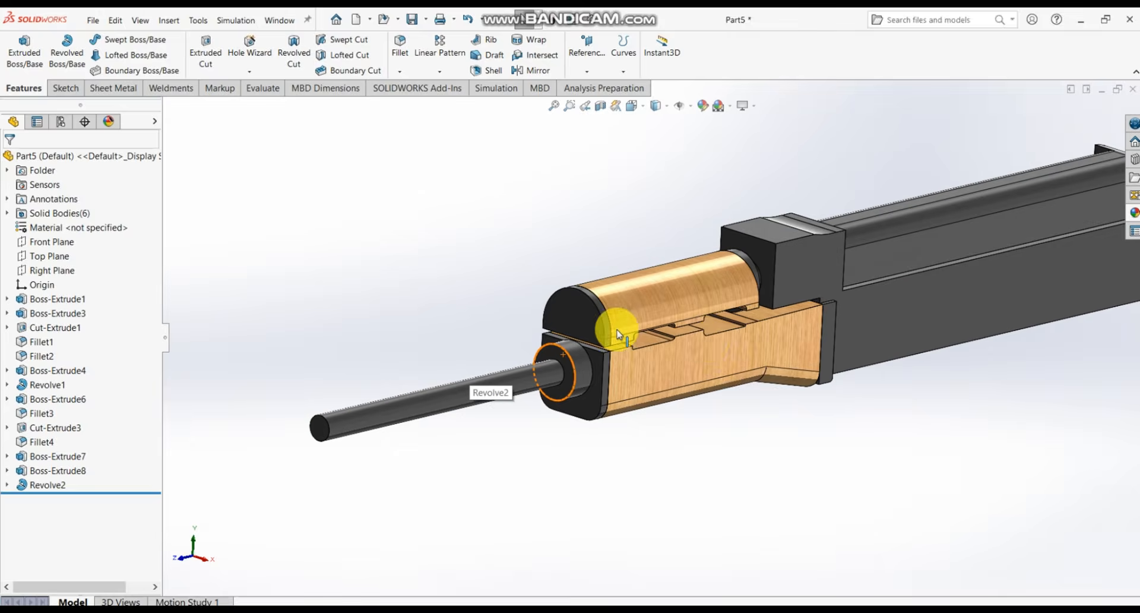
{"action": "scroll", "coordinate": [618, 334], "scroll_direction": "up", "scroll_amount": 2}
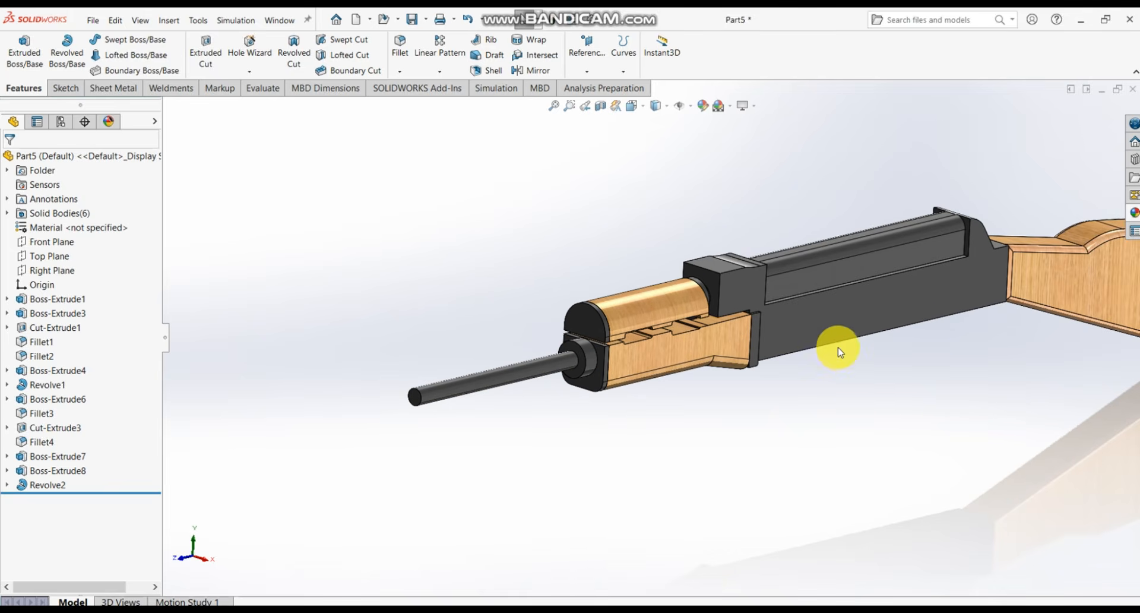
{"action": "scroll", "coordinate": [839, 350], "scroll_direction": "down", "scroll_amount": 2}
{"action": "scroll", "coordinate": [840, 350], "scroll_direction": "up", "scroll_amount": 3}
{"action": "scroll", "coordinate": [803, 316], "scroll_direction": "down", "scroll_amount": 4}
{"action": "middle_click_drag", "start_coordinate": [803, 316], "coordinate": [772, 235]}
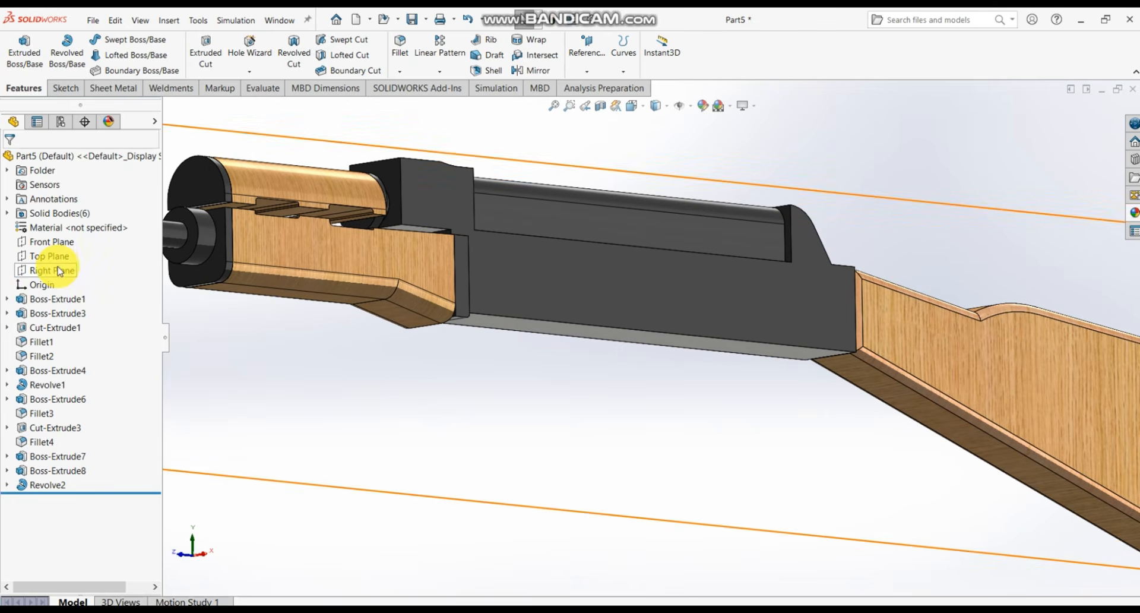
- Sketch a closed tapered four-sided profile on the Right Plane under the receiver's rear, about 113 mm long, 25 mm high in front and 14 mm behind
{"action": "left_click", "coordinate": [60, 269]}
{"action": "left_click", "coordinate": [69, 256]}
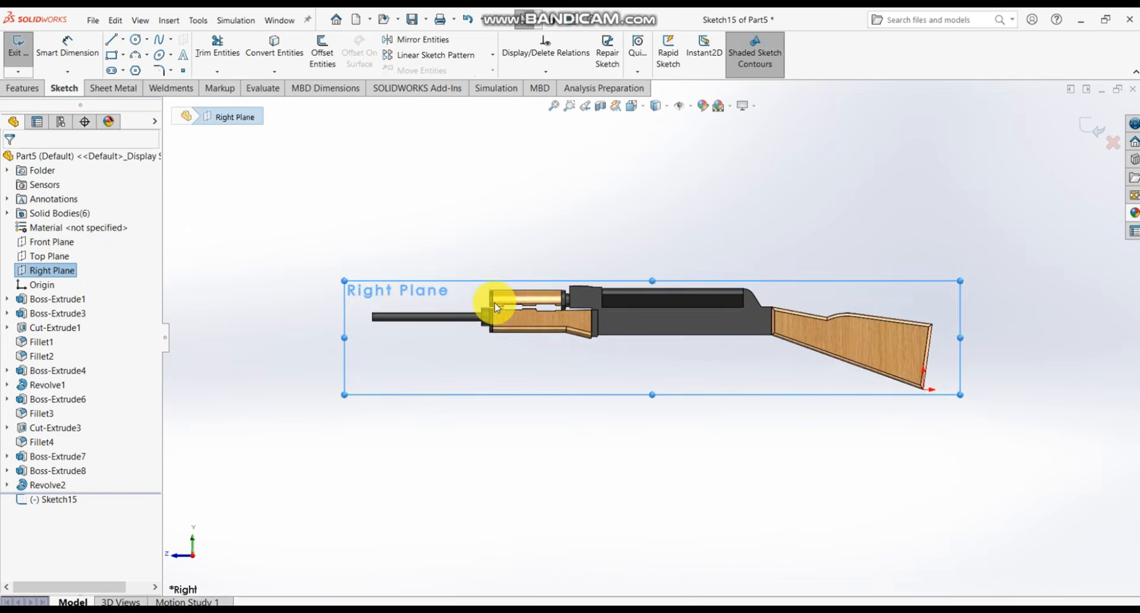
{"action": "scroll", "coordinate": [737, 354], "scroll_direction": "down", "scroll_amount": 2}
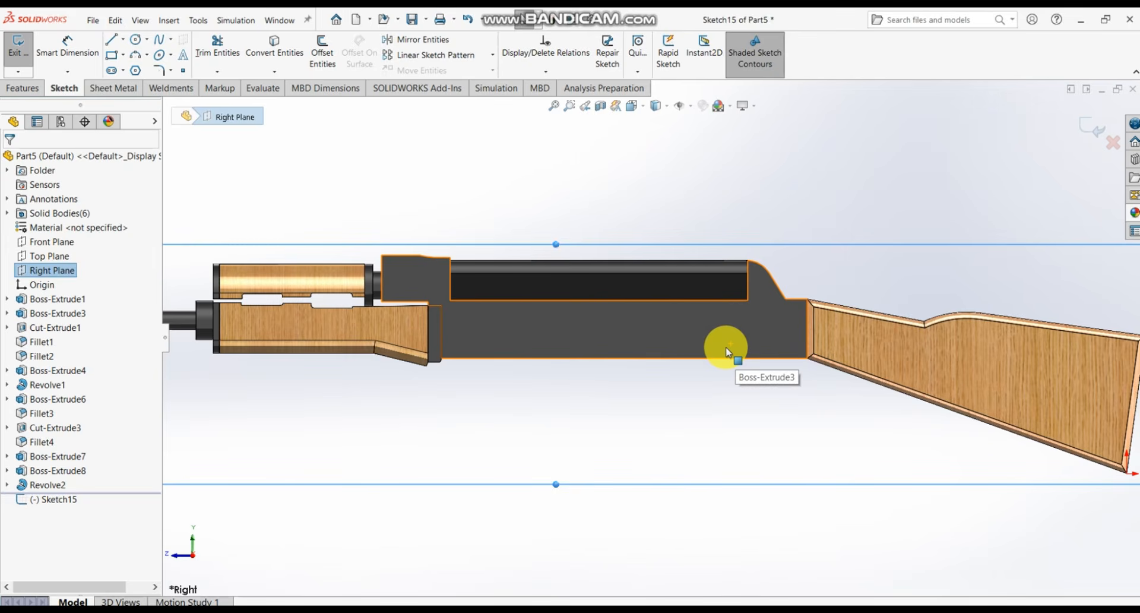
{"action": "left_click", "coordinate": [113, 43]}
{"action": "scroll", "coordinate": [733, 359], "scroll_direction": "down", "scroll_amount": 5}
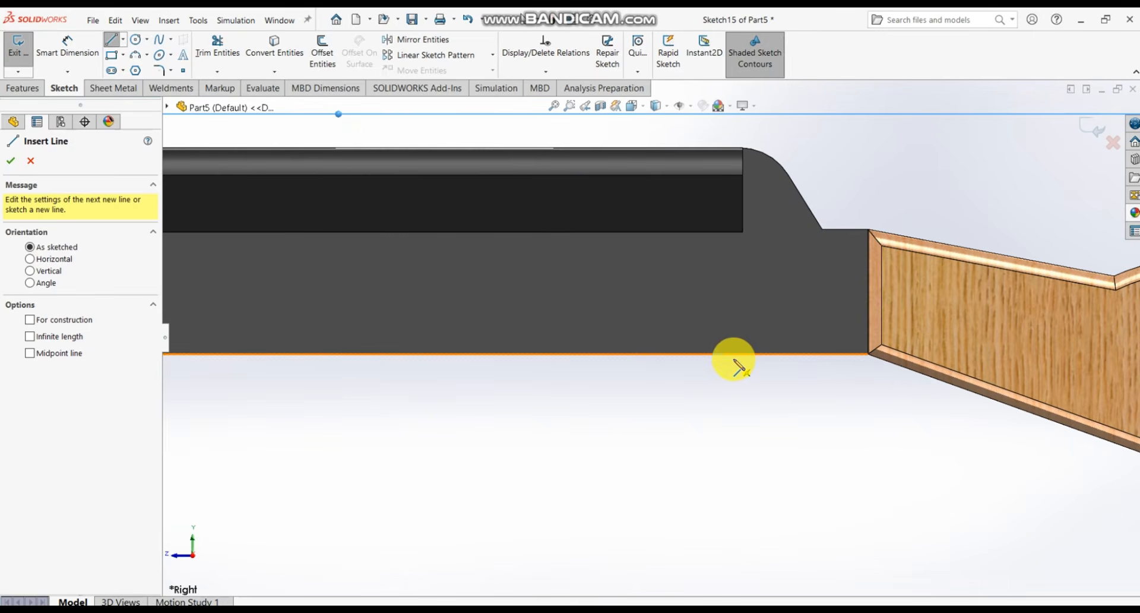
{"action": "left_click", "coordinate": [816, 355]}
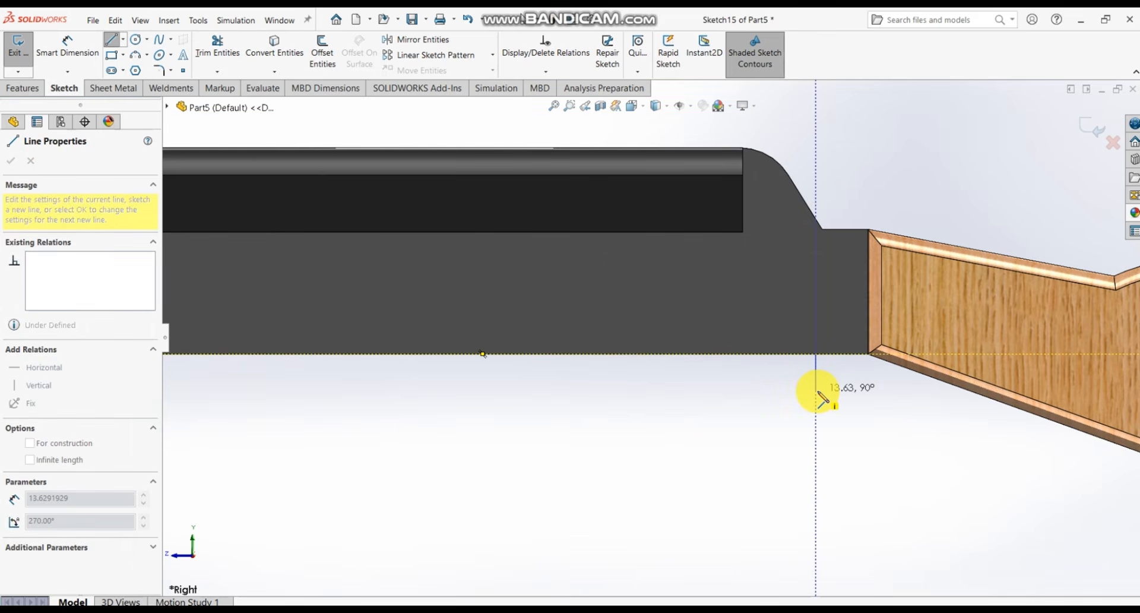
{"action": "left_click", "coordinate": [816, 390]}
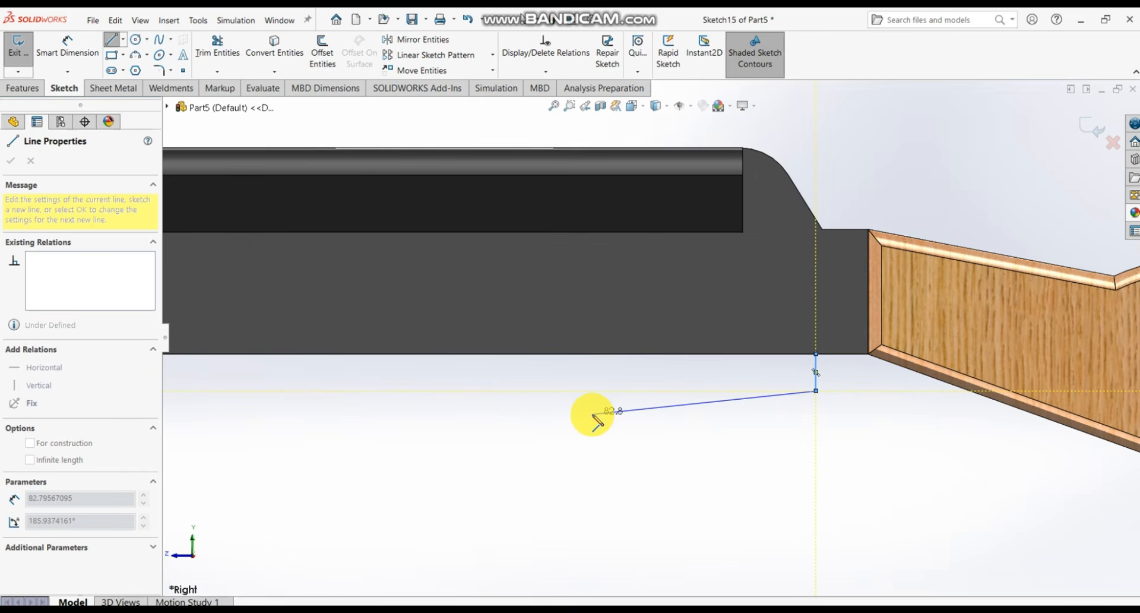
{"action": "left_click", "coordinate": [509, 421]}
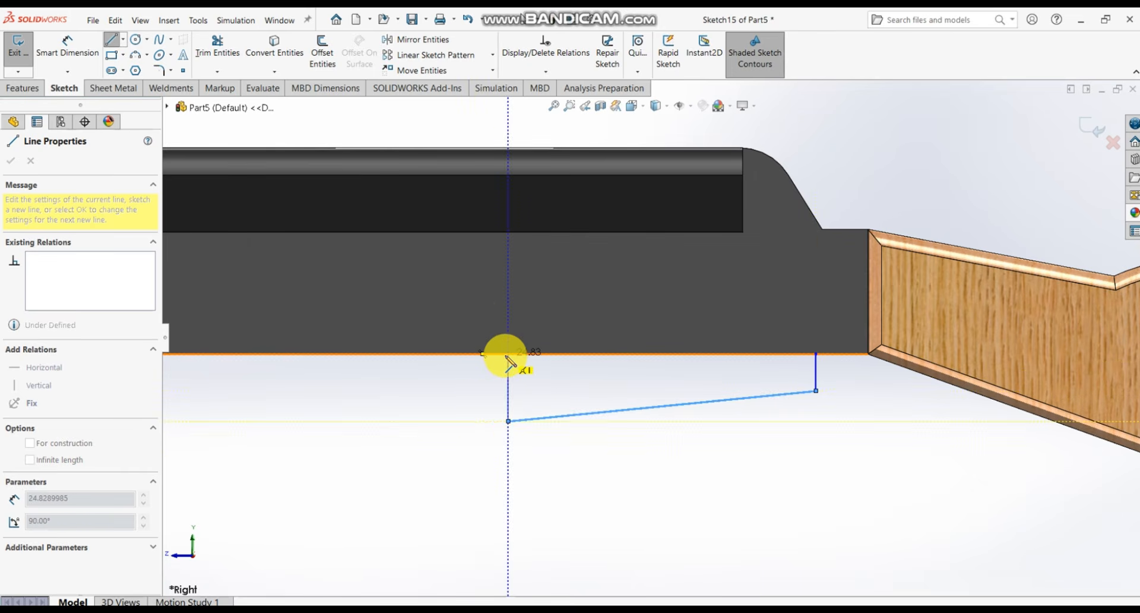
{"action": "double_click", "coordinate": [506, 354]}
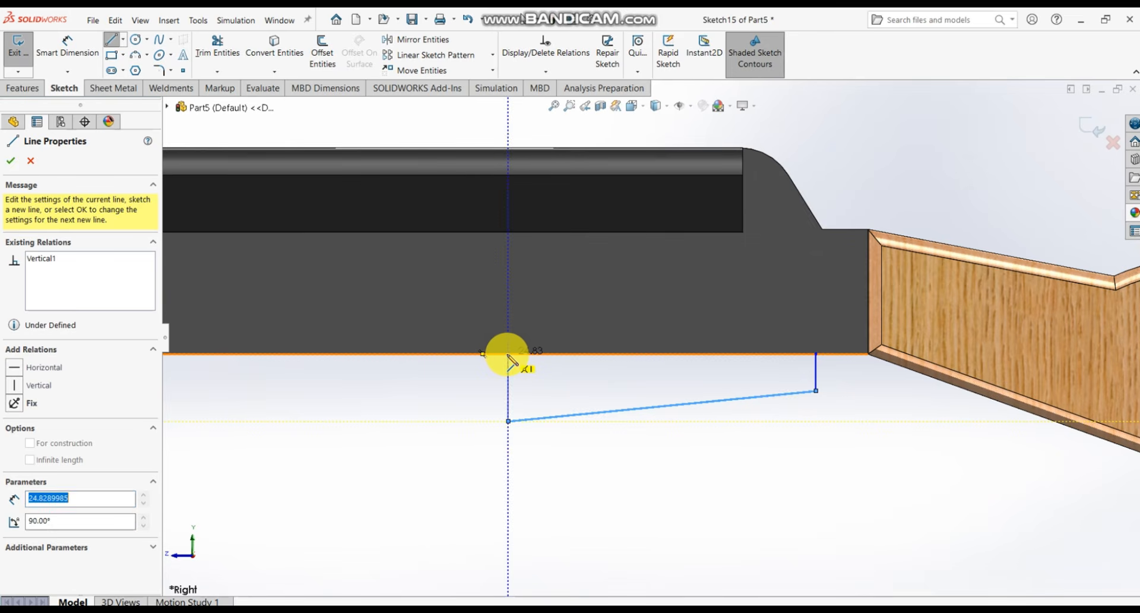
{"action": "key", "text": "Escape"}
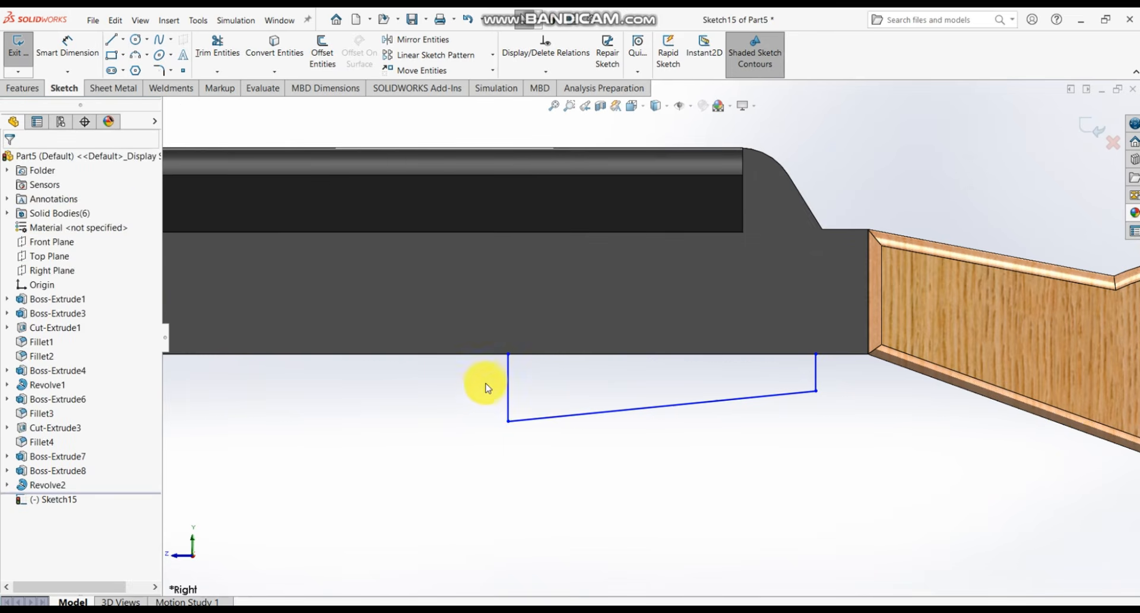
{"action": "left_click", "coordinate": [108, 41]}
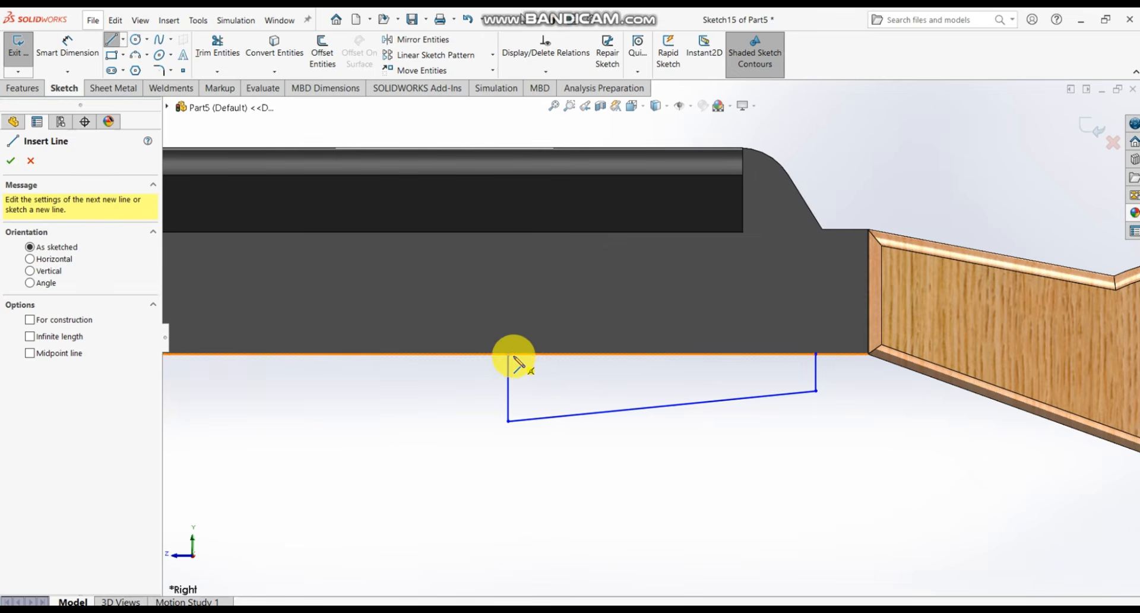
{"action": "left_click", "coordinate": [815, 354]}
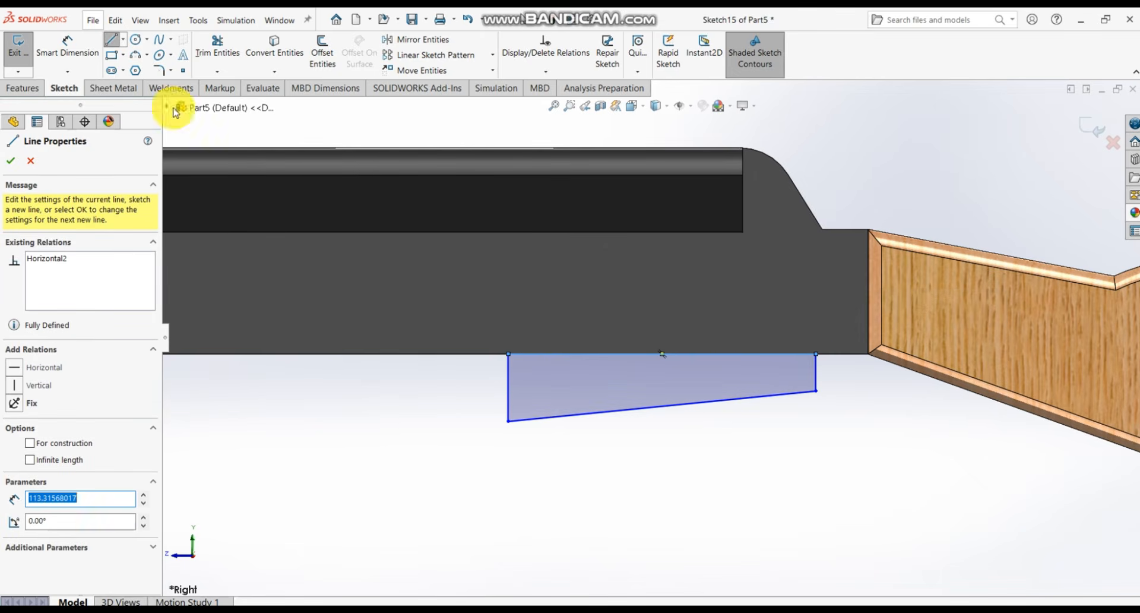
- Dimension the tapered profile's horizontal length through its sloping lower line and set it to 68.64 mm
{"action": "left_click", "coordinate": [67, 48]}
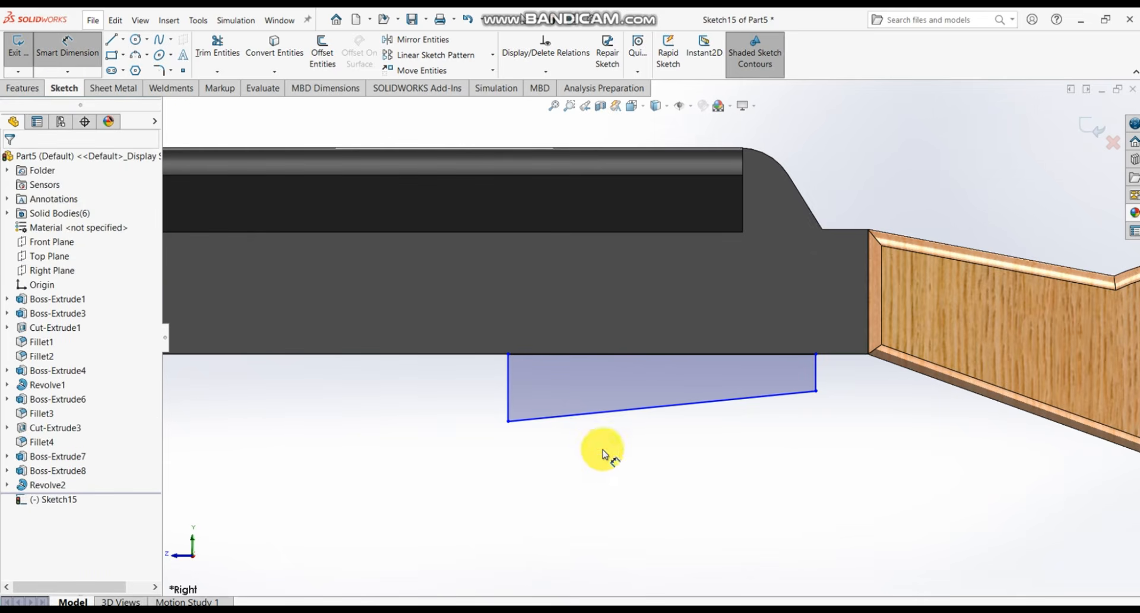
{"action": "left_click", "coordinate": [601, 412]}
{"action": "left_click", "coordinate": [620, 477]}
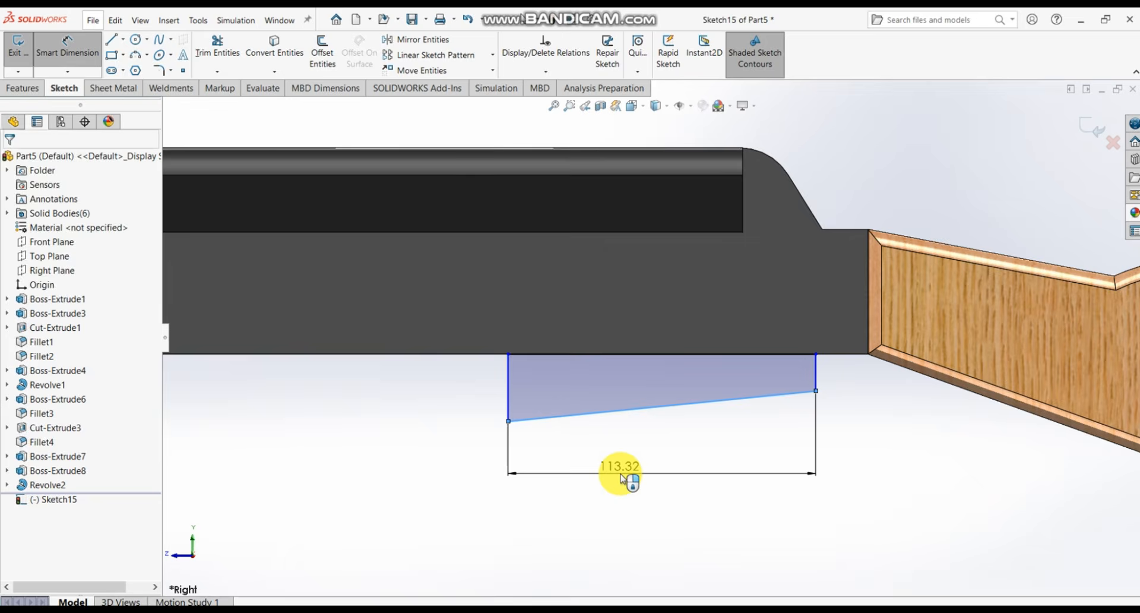
{"action": "type", "text": "68."}
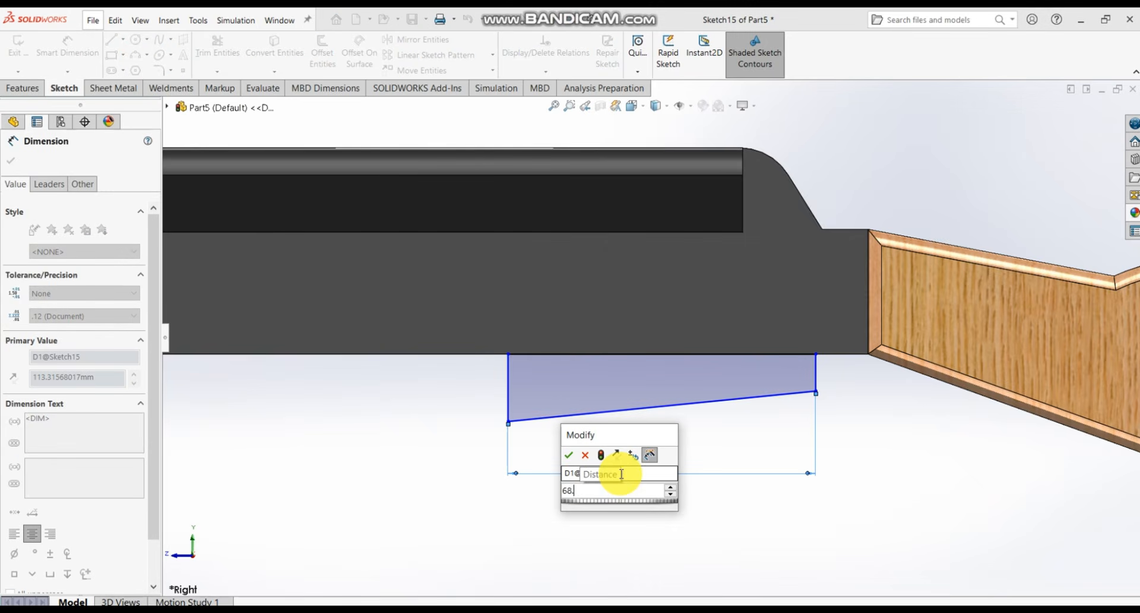
{"action": "type", "text": "64"}
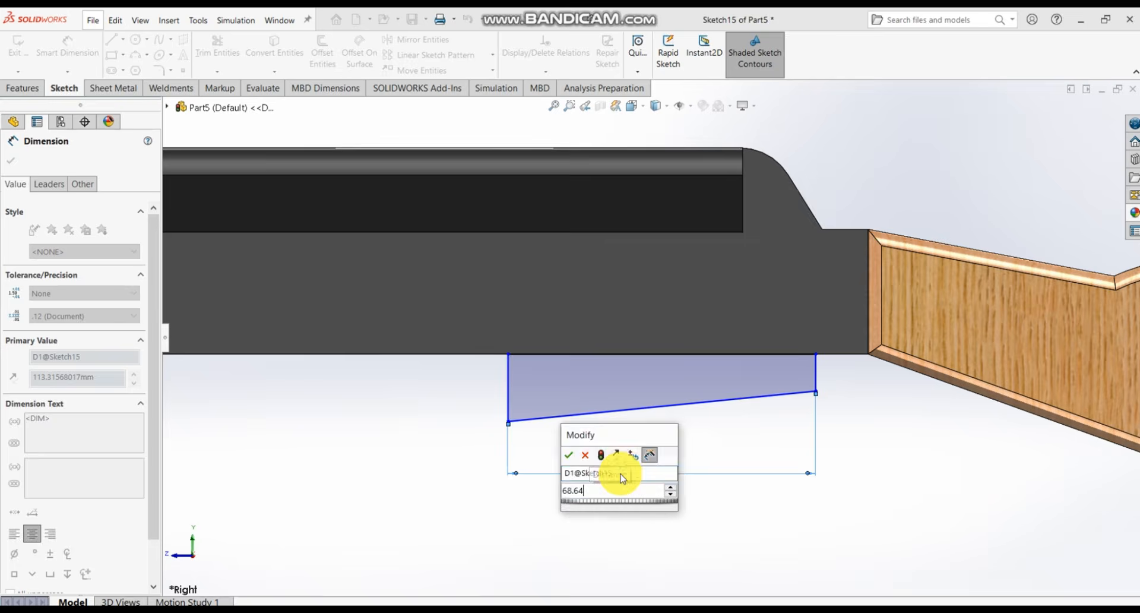
{"action": "key", "text": "Return"}
- Dimension the profile's taller vertical edge, on the side facing the fore-end, and set it to 14.60 mm
{"action": "scroll", "coordinate": [640, 389], "scroll_direction": "down", "scroll_amount": 3}
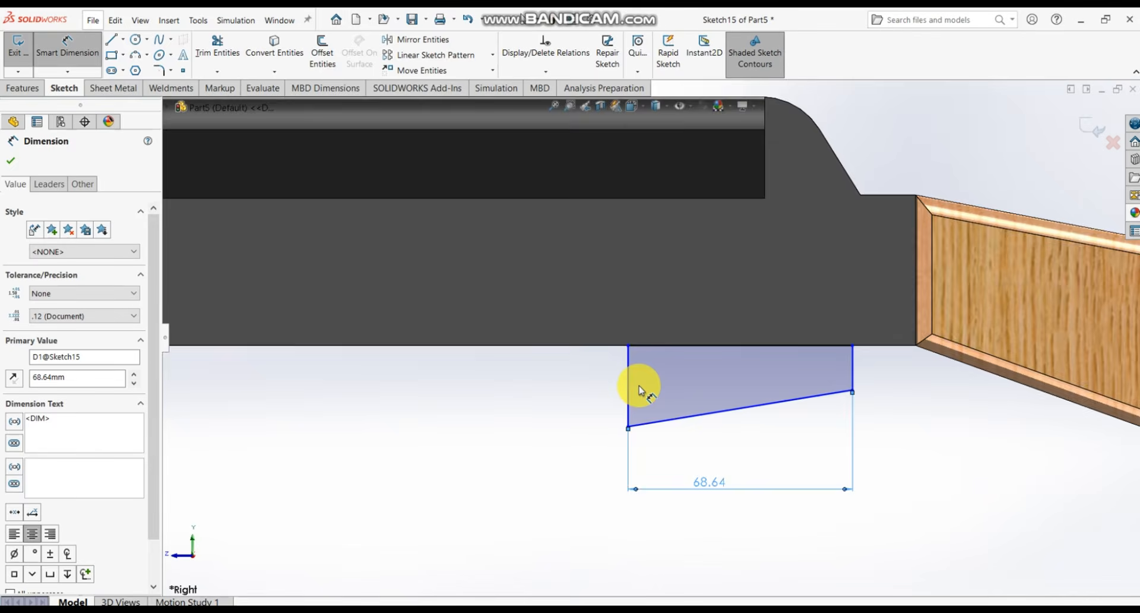
{"action": "left_click", "coordinate": [626, 406]}
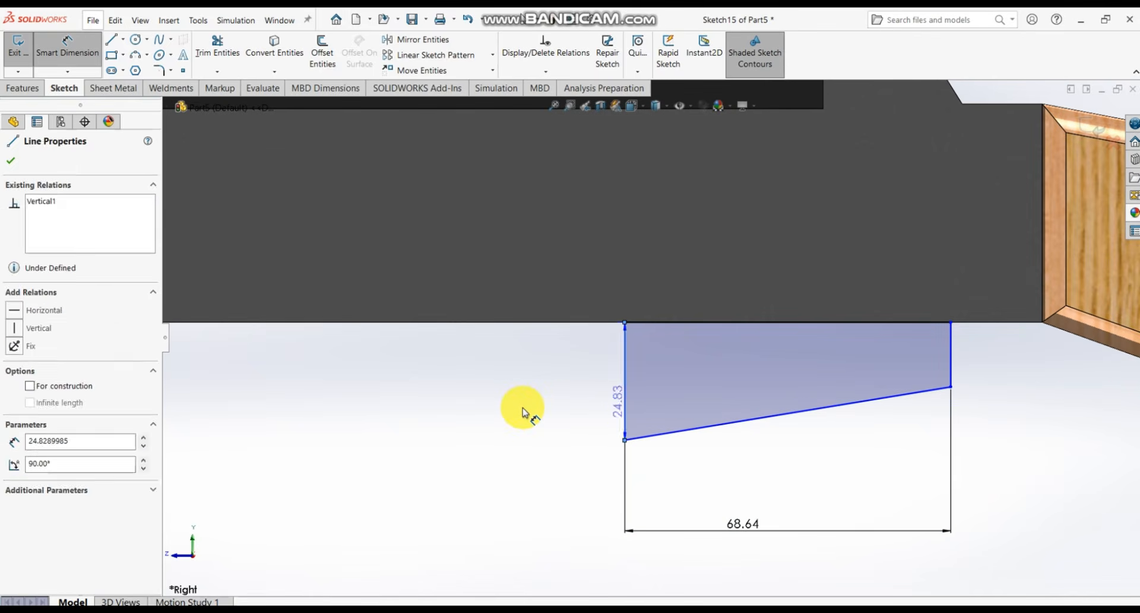
{"action": "left_click", "coordinate": [520, 411]}
{"action": "type", "text": "14.60"}
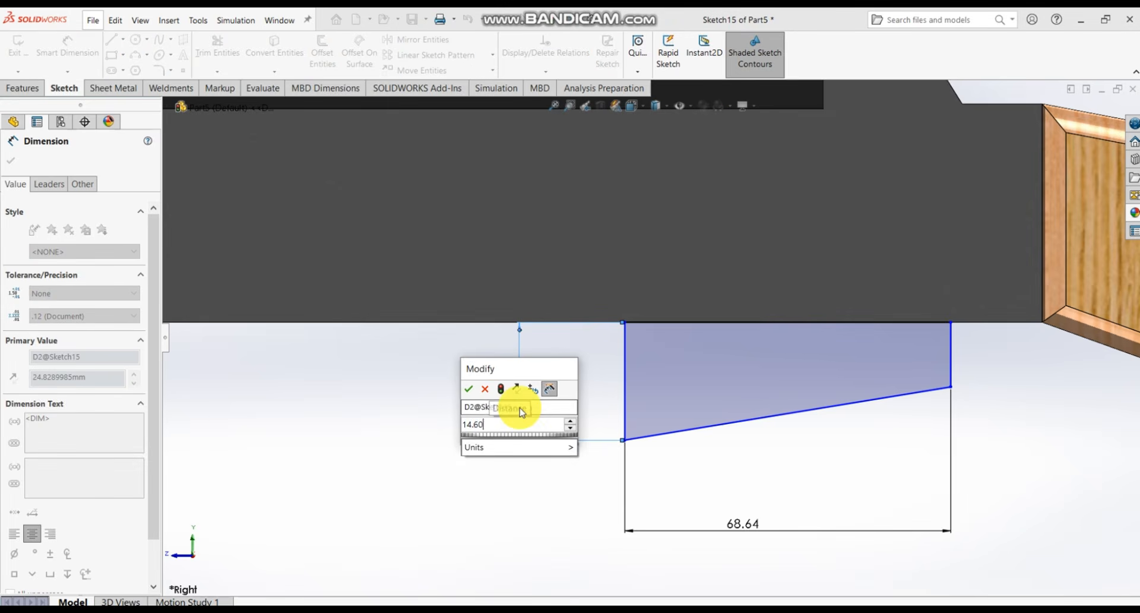
{"action": "key", "text": "Return"}
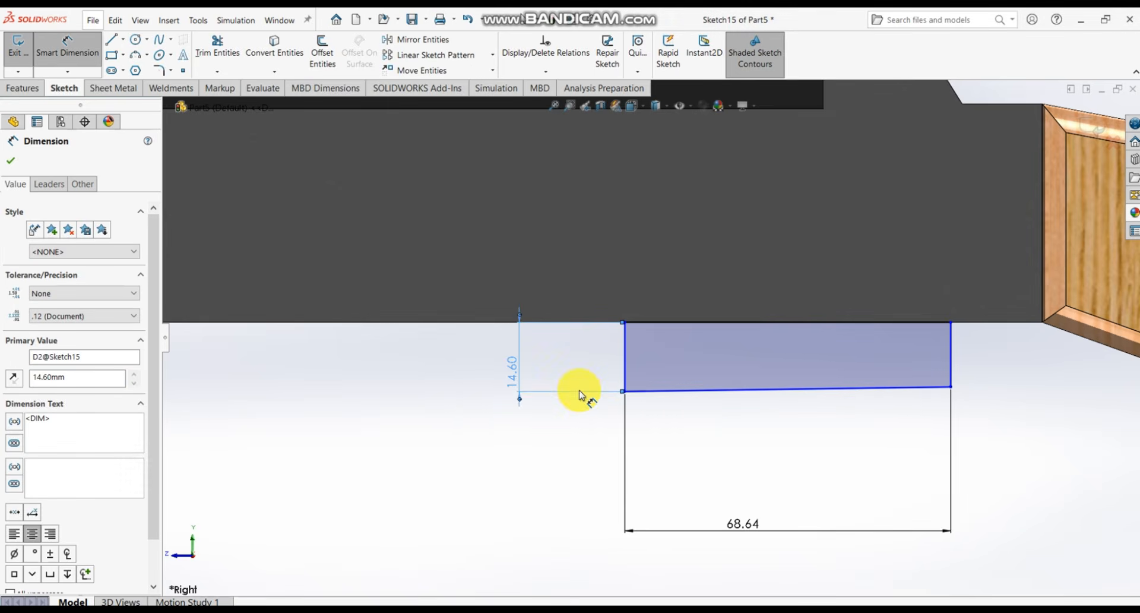
- Set the profile's vertical edge nearest the stock to 5.2 mm and move that dimension up over the receiver
{"action": "left_click", "coordinate": [951, 360]}
{"action": "left_click", "coordinate": [997, 350]}
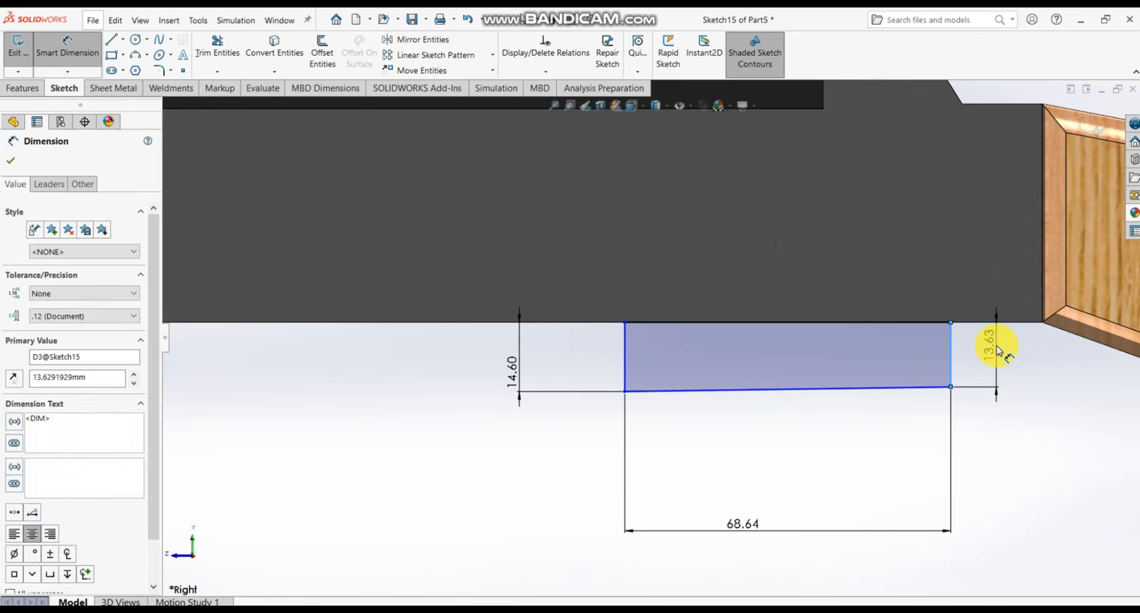
{"action": "type", "text": "5.2"}
{"action": "key", "text": "Return"}
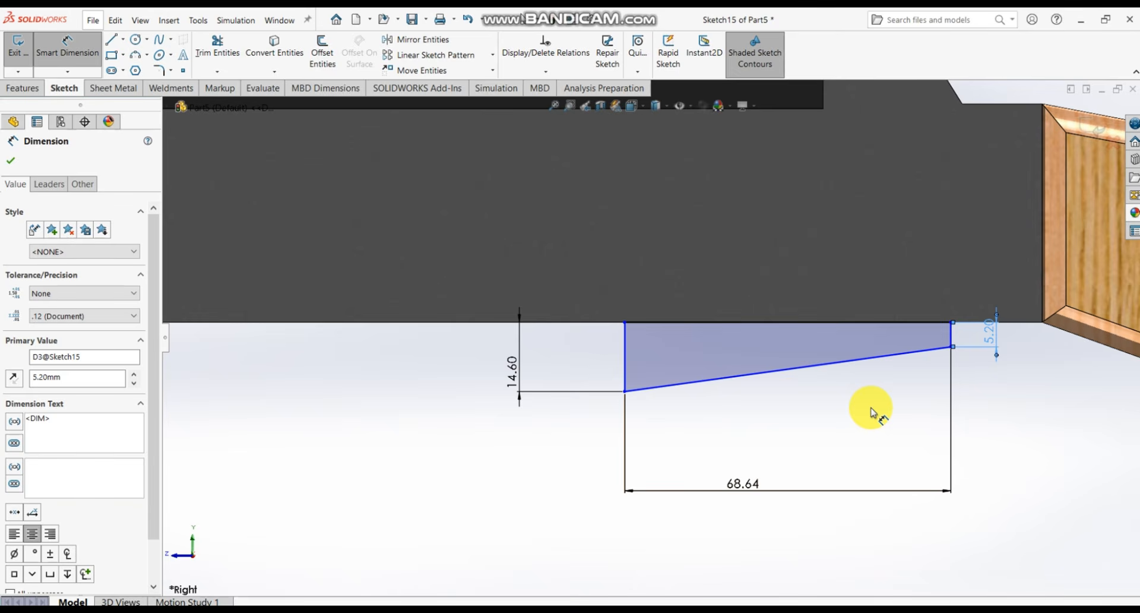
{"action": "left_click_drag", "start_coordinate": [988, 346], "coordinate": [878, 257]}
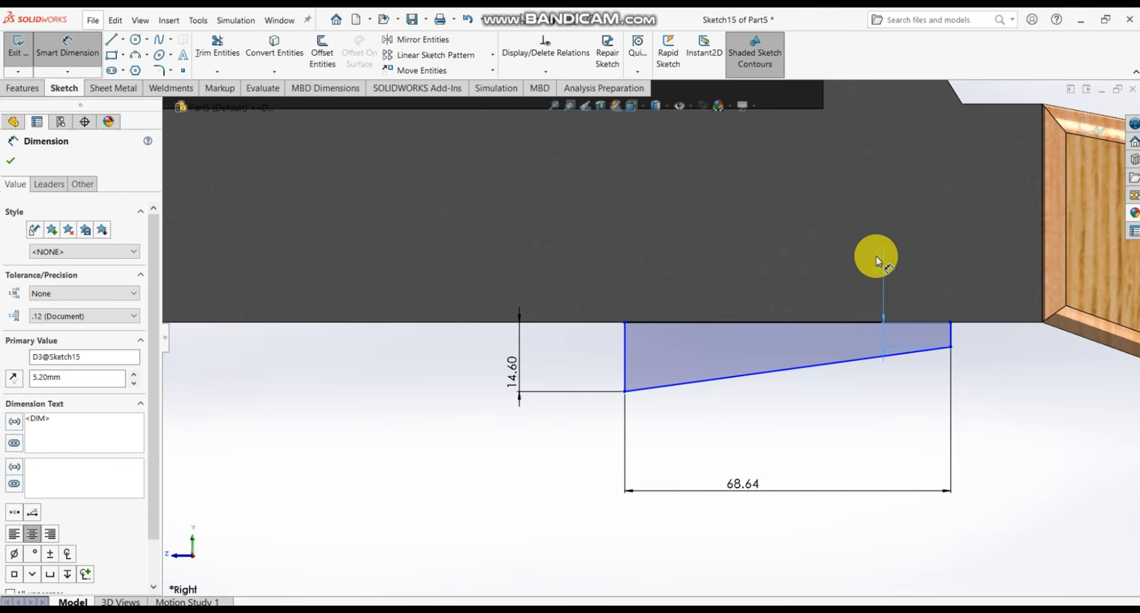
{"action": "left_click", "coordinate": [907, 405]}
{"action": "key", "text": "Escape"}
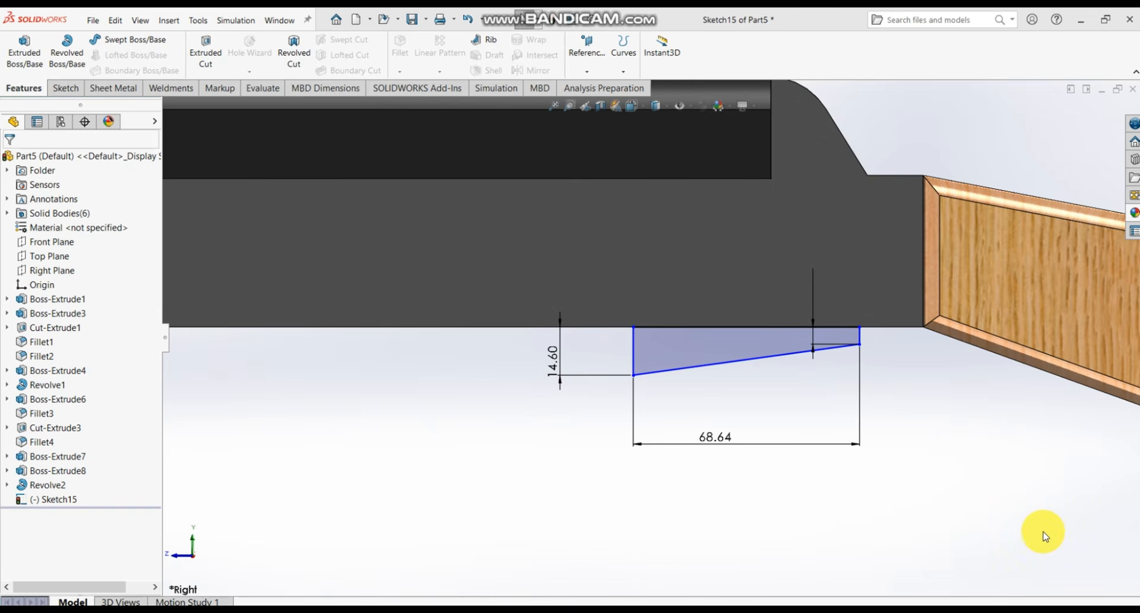
- Dimension the horizontal distance from the tapered profile's short rear edge to the receiver's rear lower corner and set it to 9.05 mm
{"action": "scroll", "coordinate": [878, 326], "scroll_direction": "down", "scroll_amount": 3}
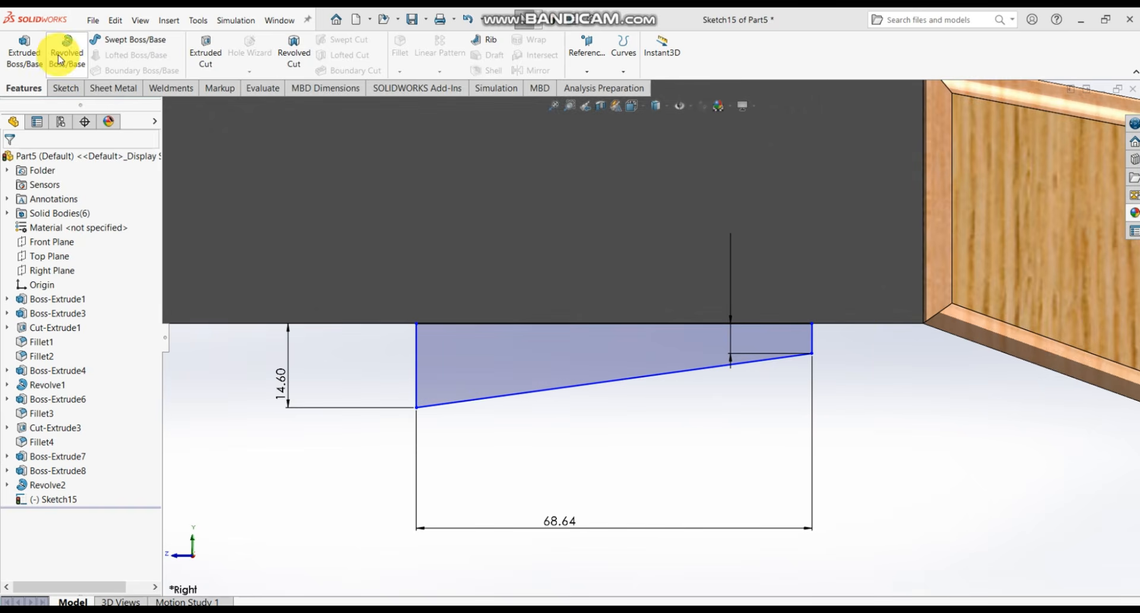
{"action": "left_click", "coordinate": [74, 91]}
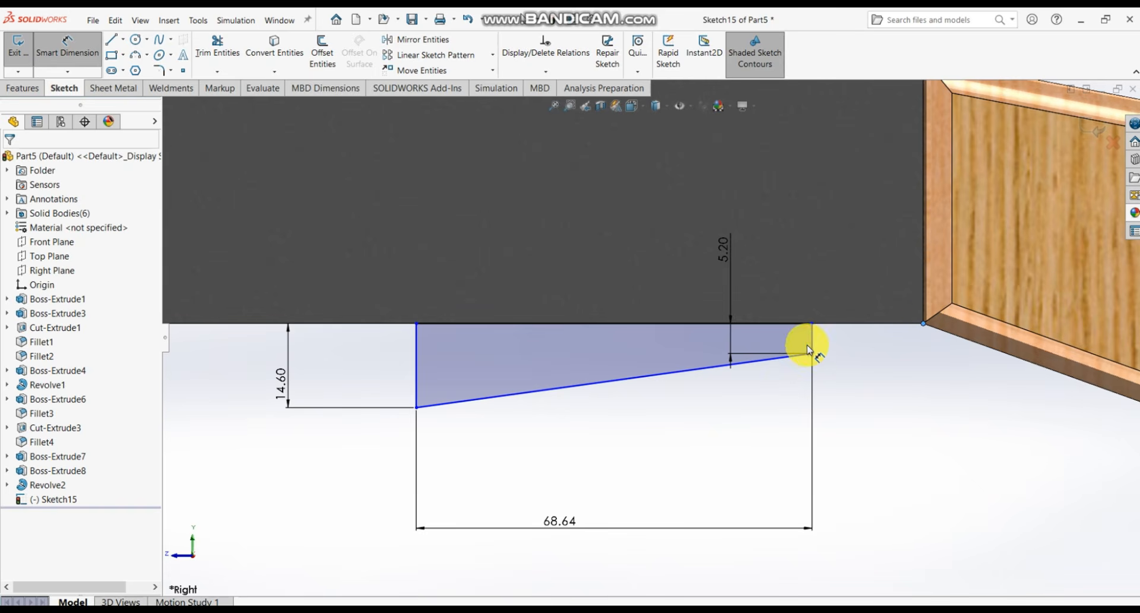
{"action": "left_click", "coordinate": [892, 388]}
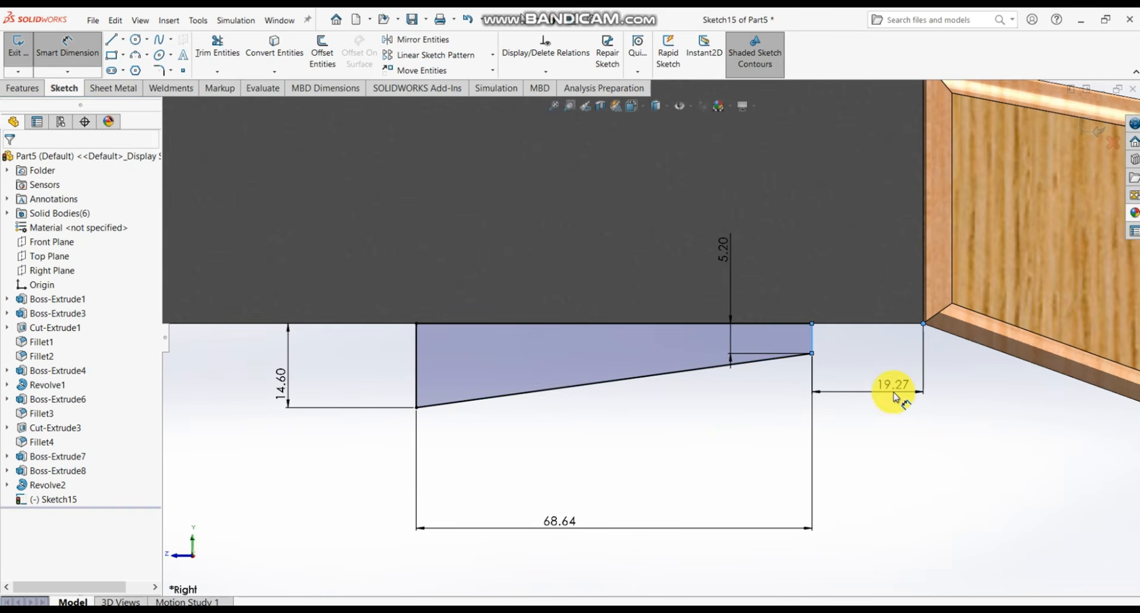
{"action": "type", "text": "9.05"}
{"action": "key", "text": "Return"}
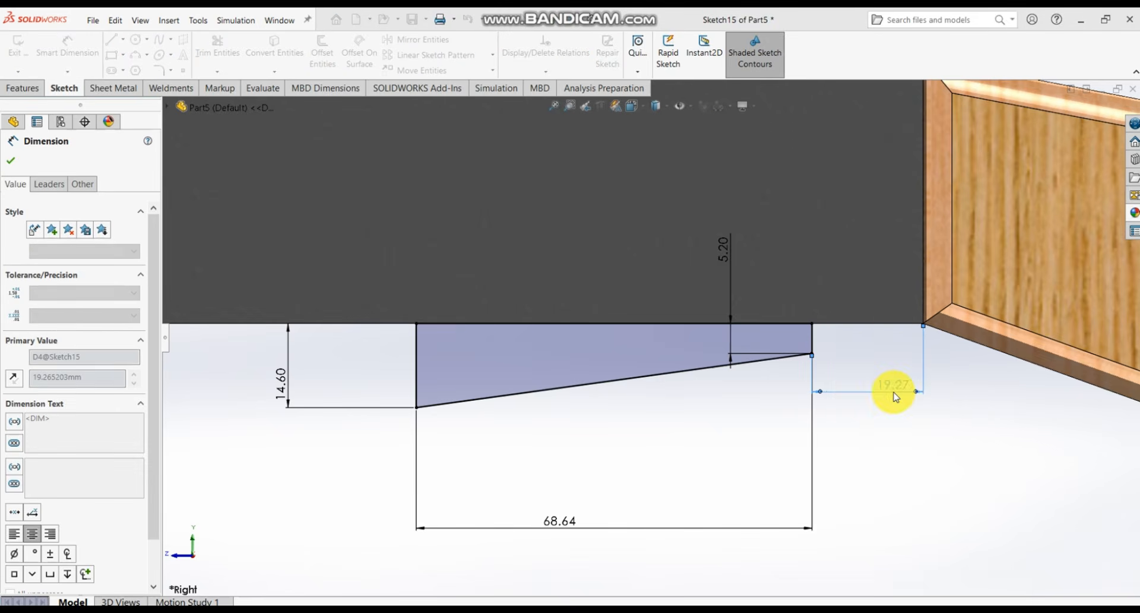
{"action": "left_click", "coordinate": [914, 482]}
{"action": "scroll", "coordinate": [769, 383], "scroll_direction": "up", "scroll_amount": 5}
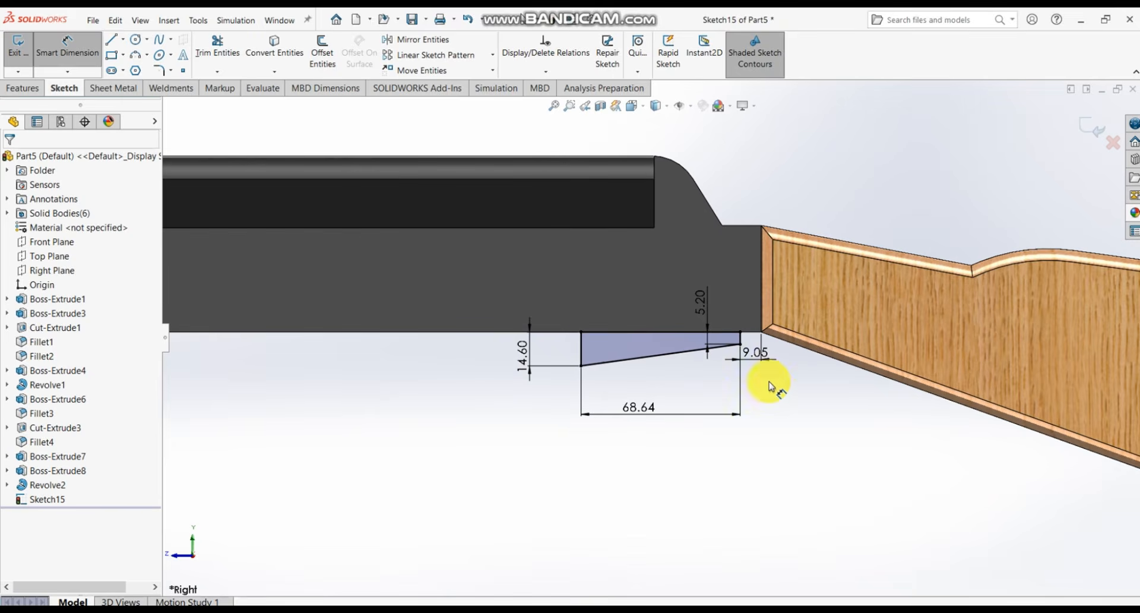
- Extrude the tapered profile with the Mid Plane condition to a depth of 20 mm, with Merge result turned off
{"action": "left_click", "coordinate": [25, 90]}
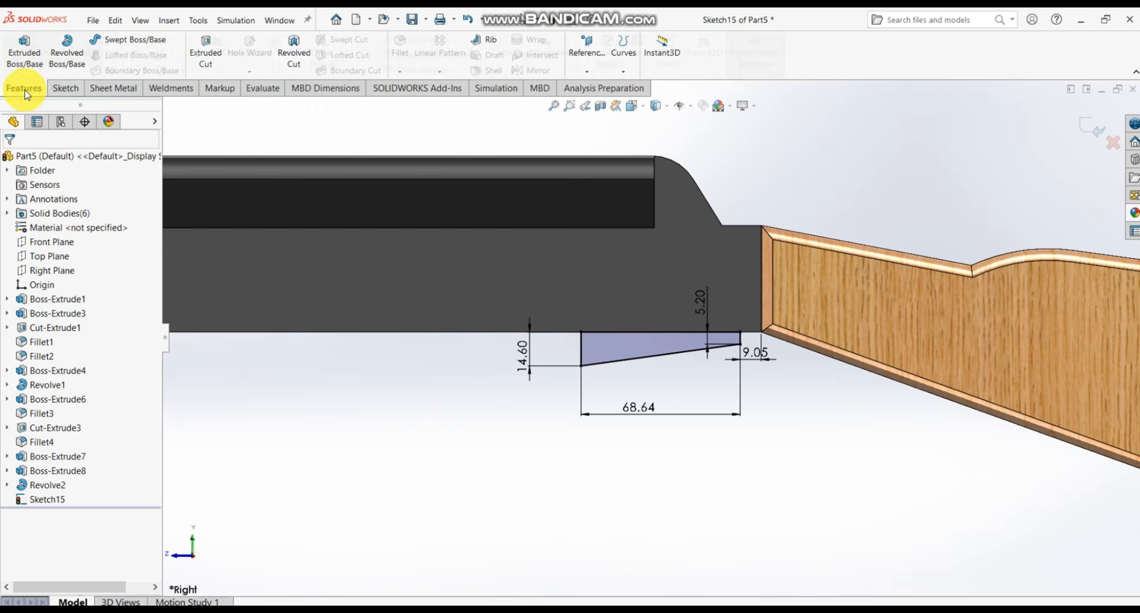
{"action": "left_click", "coordinate": [24, 67]}
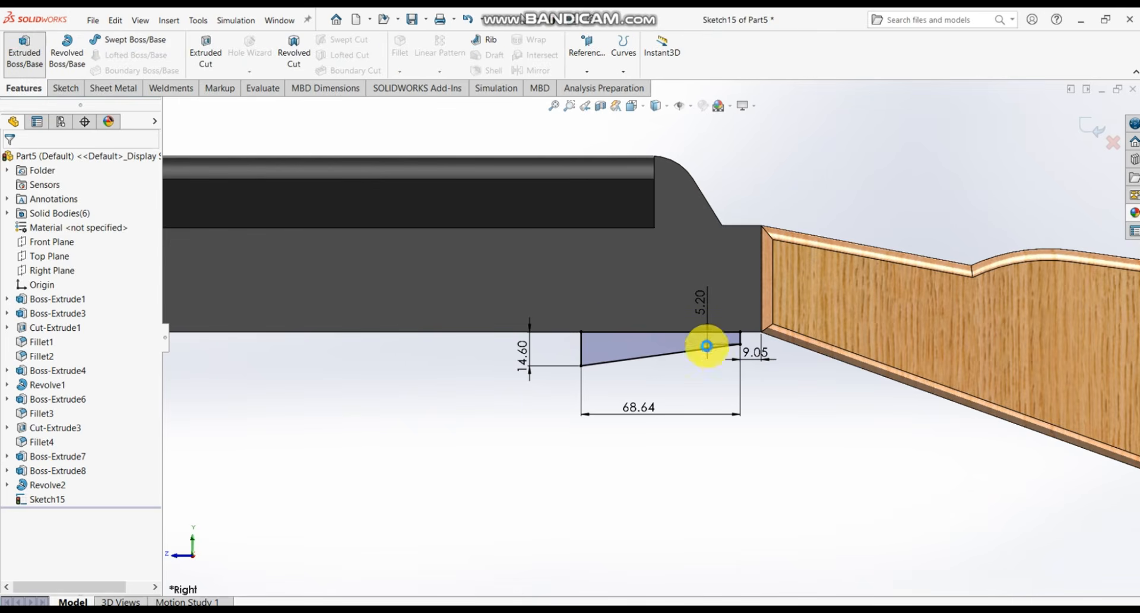
{"action": "scroll", "coordinate": [644, 359], "scroll_direction": "up", "scroll_amount": 3}
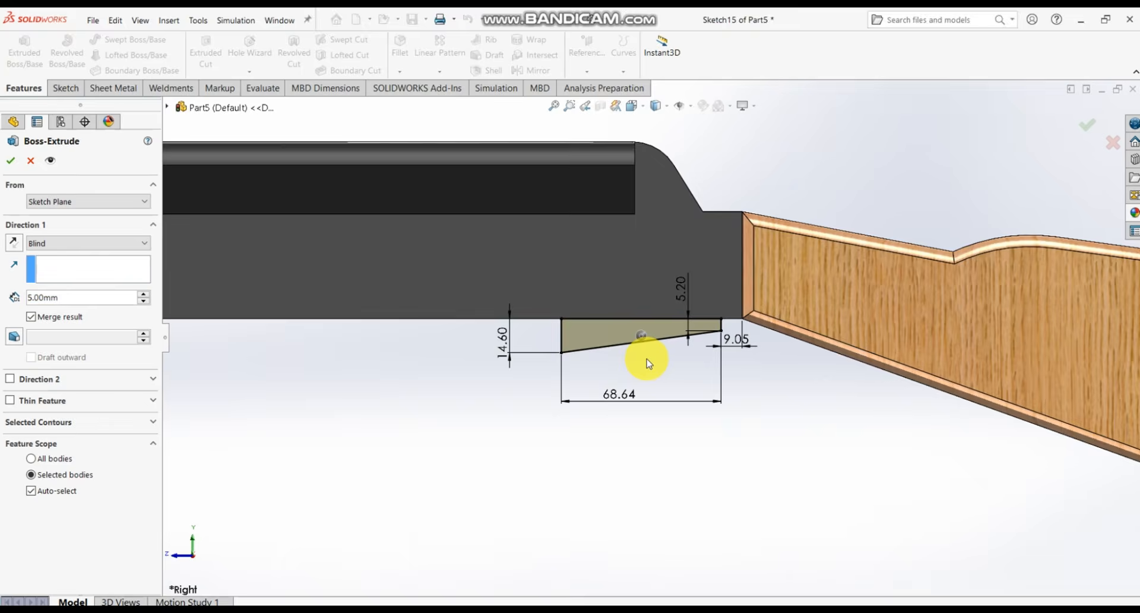
{"action": "mouse_move", "coordinate": [649, 359]}
{"action": "middle_mouse_down"}
{"action": "mouse_move", "coordinate": [739, 384]}
{"action": "mouse_move", "coordinate": [707, 363]}
{"action": "middle_mouse_up"}
{"action": "scroll", "coordinate": [1036, 425], "scroll_direction": "up", "scroll_amount": 3}
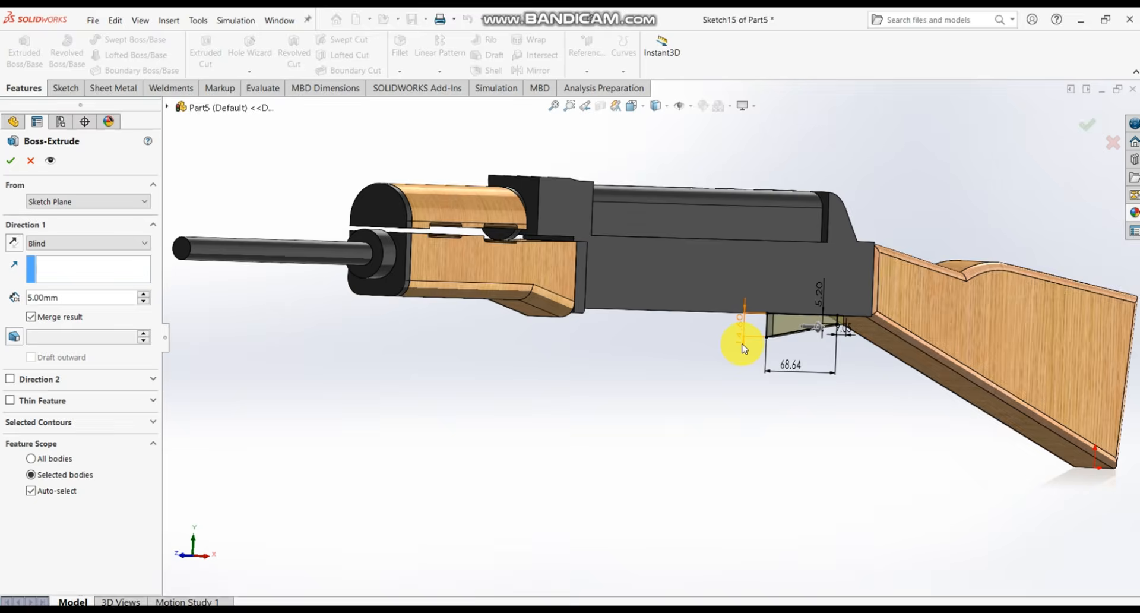
{"action": "scroll", "coordinate": [743, 347], "scroll_direction": "down", "scroll_amount": 3}
{"action": "left_click", "coordinate": [110, 243]}
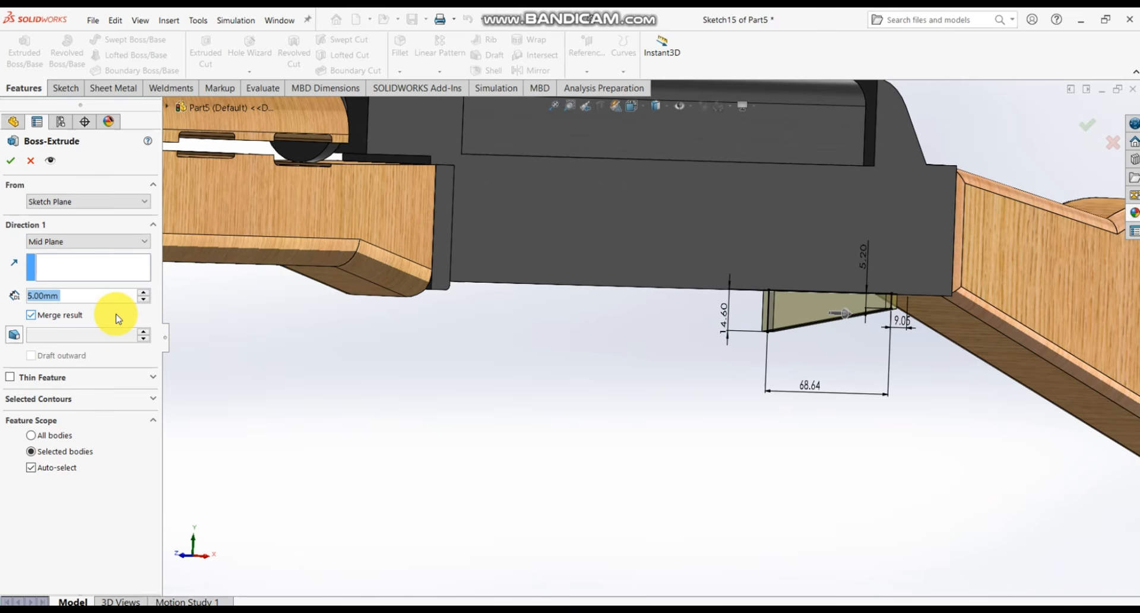
{"action": "type", "text": "20"}
{"action": "key", "text": "Return"}
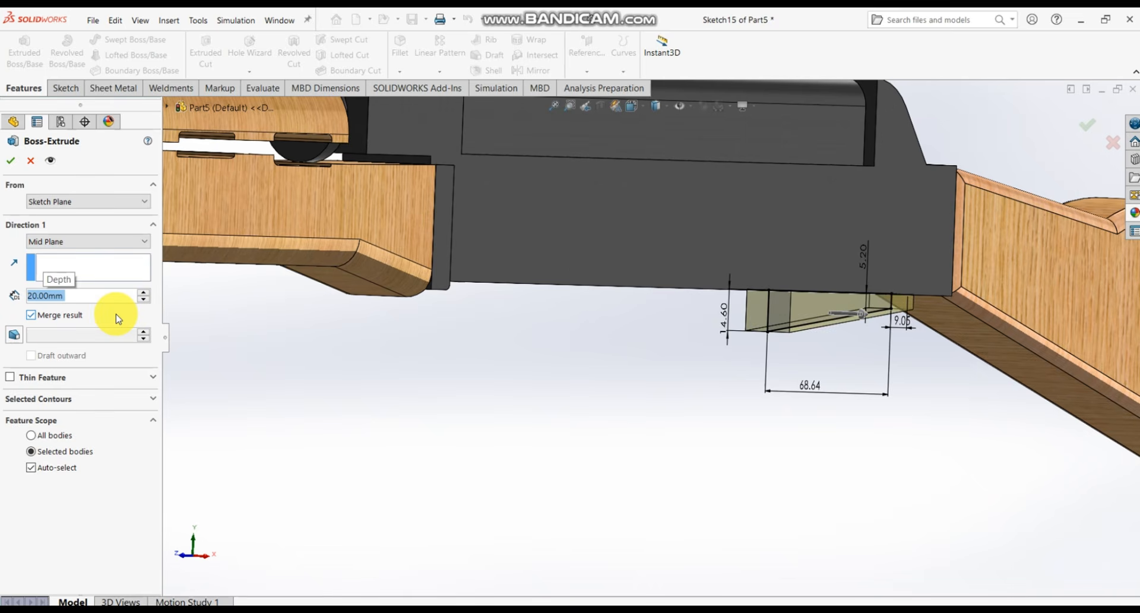
{"action": "left_click", "coordinate": [31, 315]}
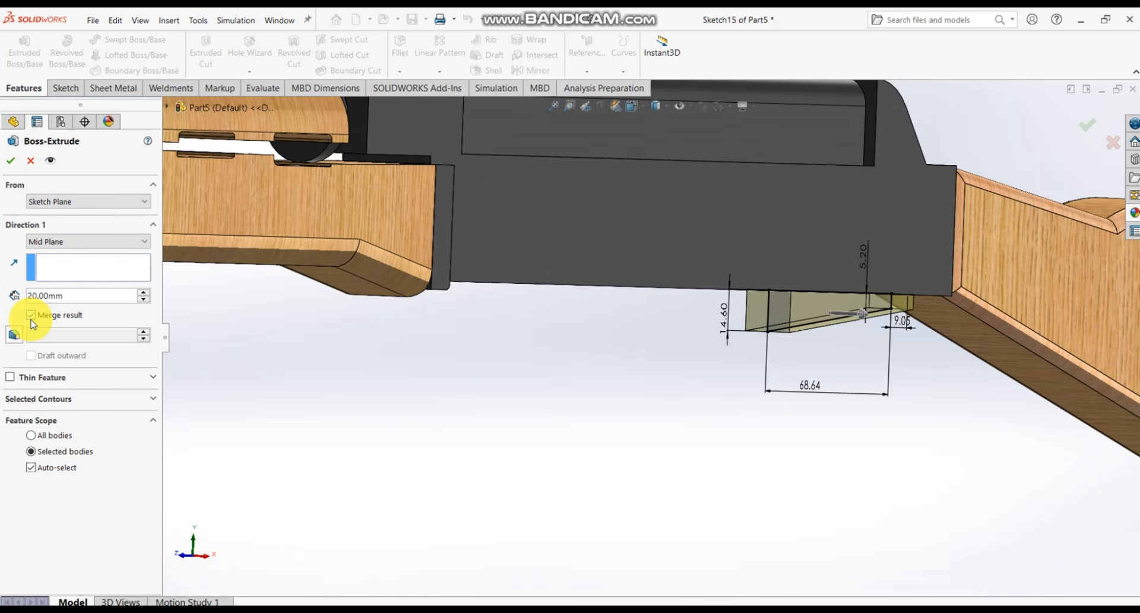
{"action": "left_click", "coordinate": [11, 160]}
- Start a new sketch on the Right Plane for the area beneath the tapered part
{"action": "scroll", "coordinate": [802, 458], "scroll_direction": "up", "scroll_amount": 10}
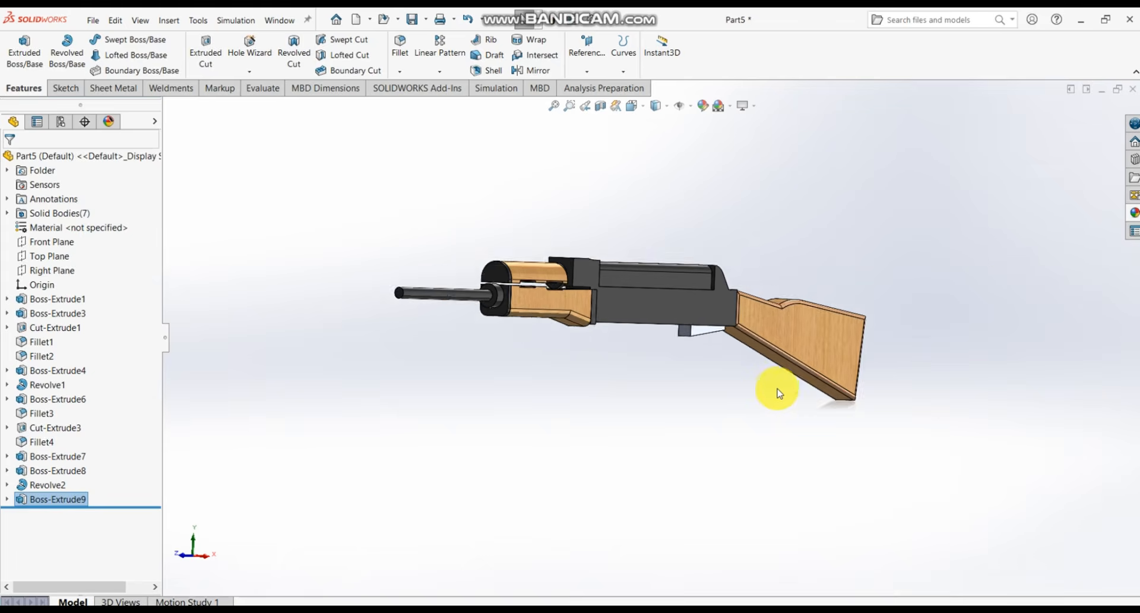
{"action": "scroll", "coordinate": [657, 285], "scroll_direction": "down", "scroll_amount": 8}
{"action": "middle_click_drag", "start_coordinate": [675, 364], "coordinate": [596, 437]}
{"action": "scroll", "coordinate": [683, 409], "scroll_direction": "up", "scroll_amount": 3}
{"action": "scroll", "coordinate": [662, 392], "scroll_direction": "up", "scroll_amount": 2}
{"action": "scroll", "coordinate": [687, 416], "scroll_direction": "down", "scroll_amount": 3}
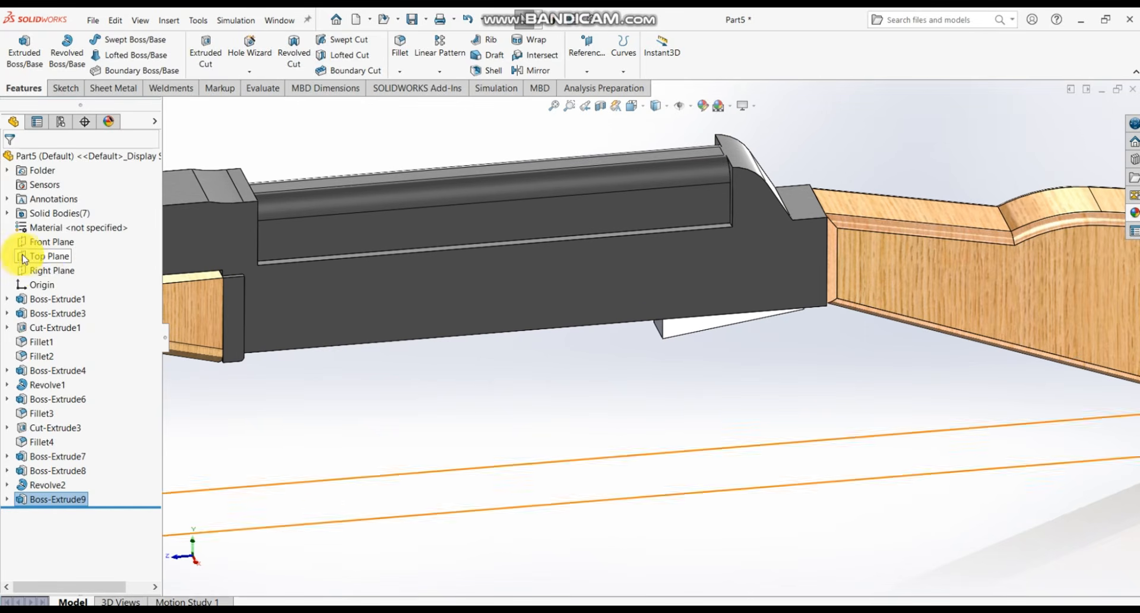
{"action": "left_click", "coordinate": [47, 271]}
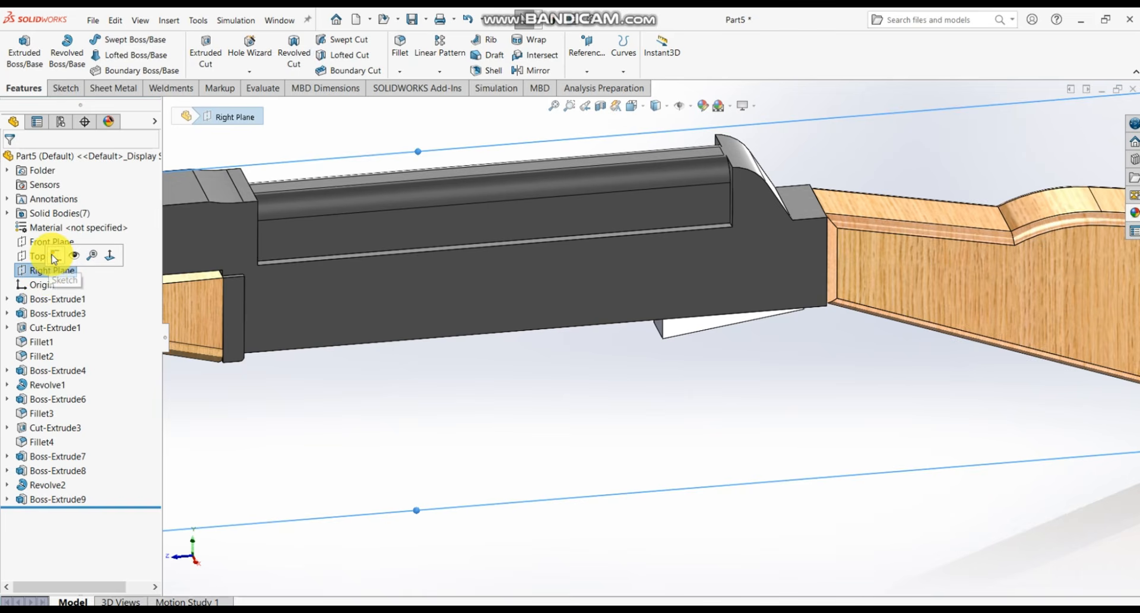
{"action": "left_click", "coordinate": [51, 254]}
{"action": "scroll", "coordinate": [802, 372], "scroll_direction": "up", "scroll_amount": 1}
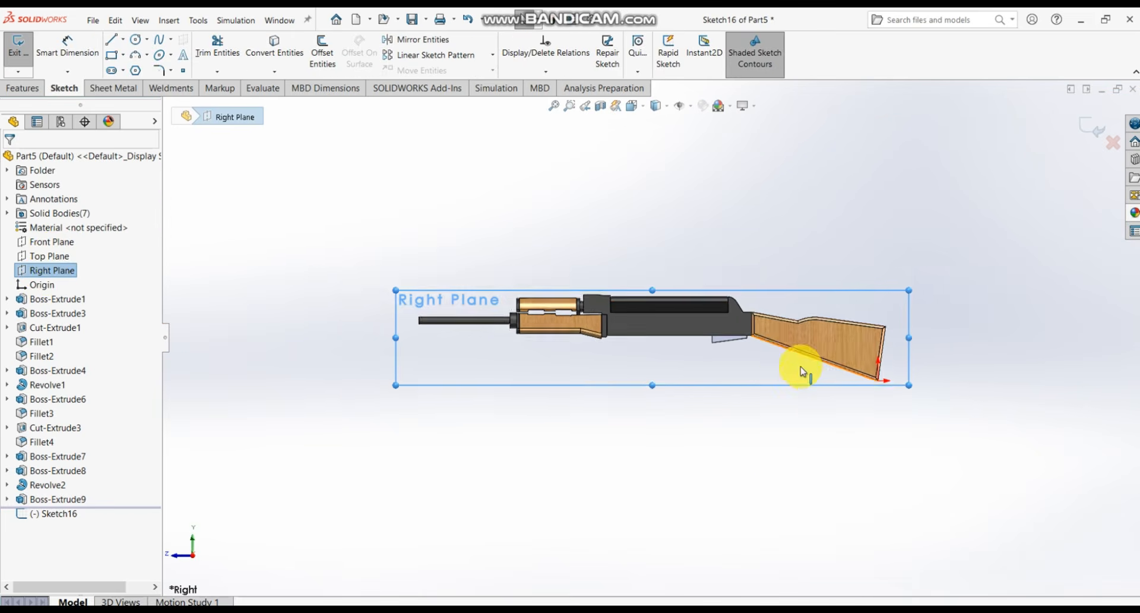
{"action": "scroll", "coordinate": [783, 376], "scroll_direction": "down", "scroll_amount": 3}
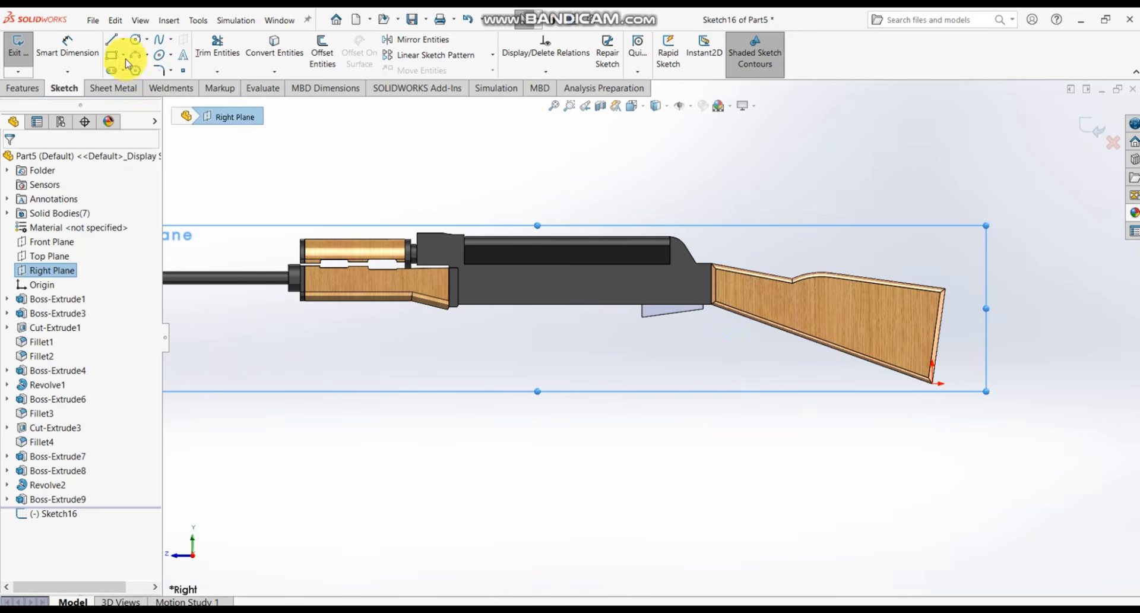
- Sketch a vertical line about 11.5 mm long downward from the tapered part's lower front corner
{"action": "left_click", "coordinate": [111, 40]}
{"action": "scroll", "coordinate": [677, 335], "scroll_direction": "down", "scroll_amount": 3}
{"action": "scroll", "coordinate": [675, 337], "scroll_direction": "down", "scroll_amount": 2}
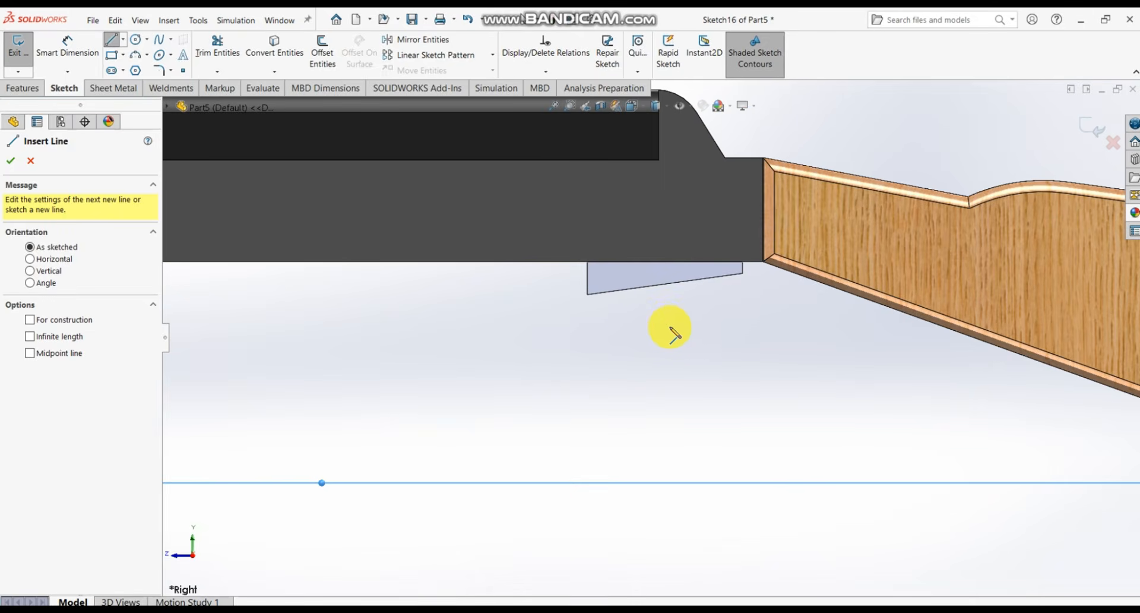
{"action": "left_click", "coordinate": [587, 294]}
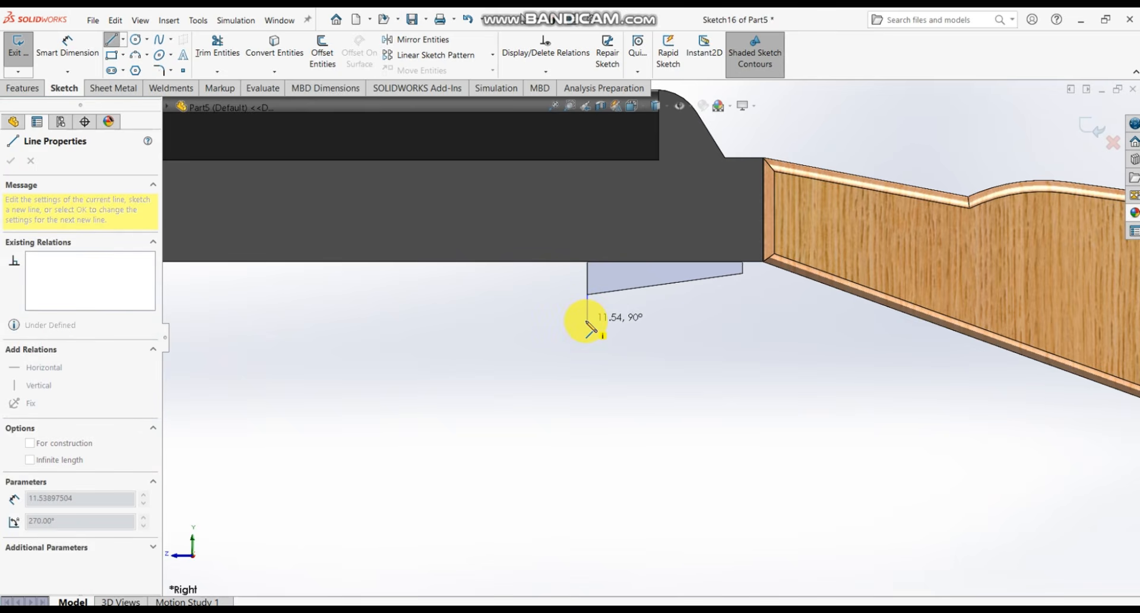
{"action": "left_click", "coordinate": [588, 321]}
{"action": "key", "text": "Escape"}
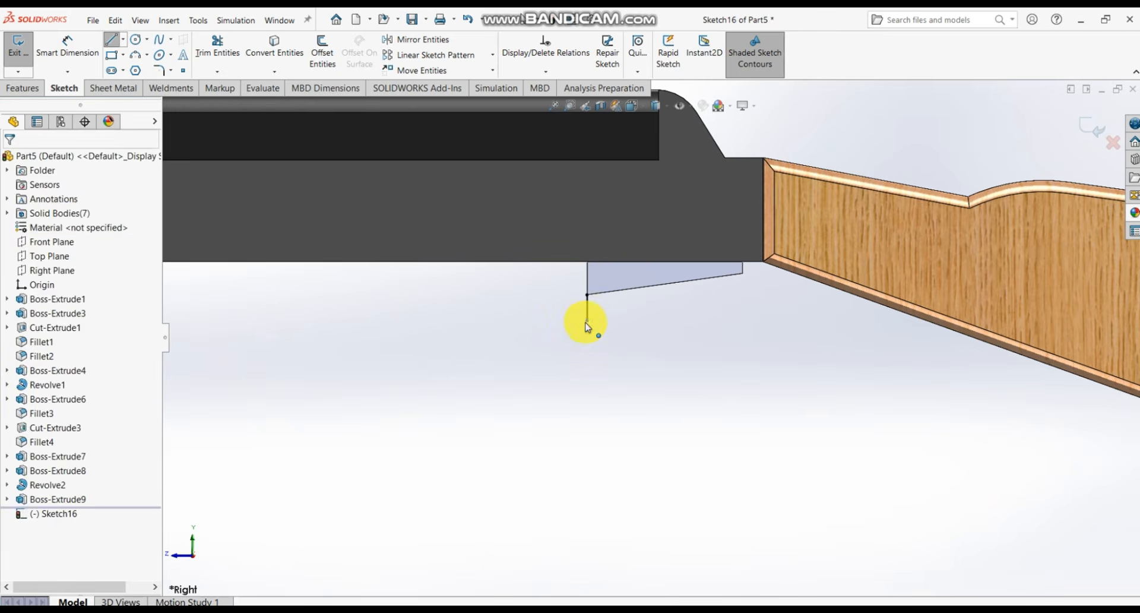
- Sketch a second vertical line about 12 mm long downward from the tapered part's lower corner nearest the stock
{"action": "left_click", "coordinate": [112, 40]}
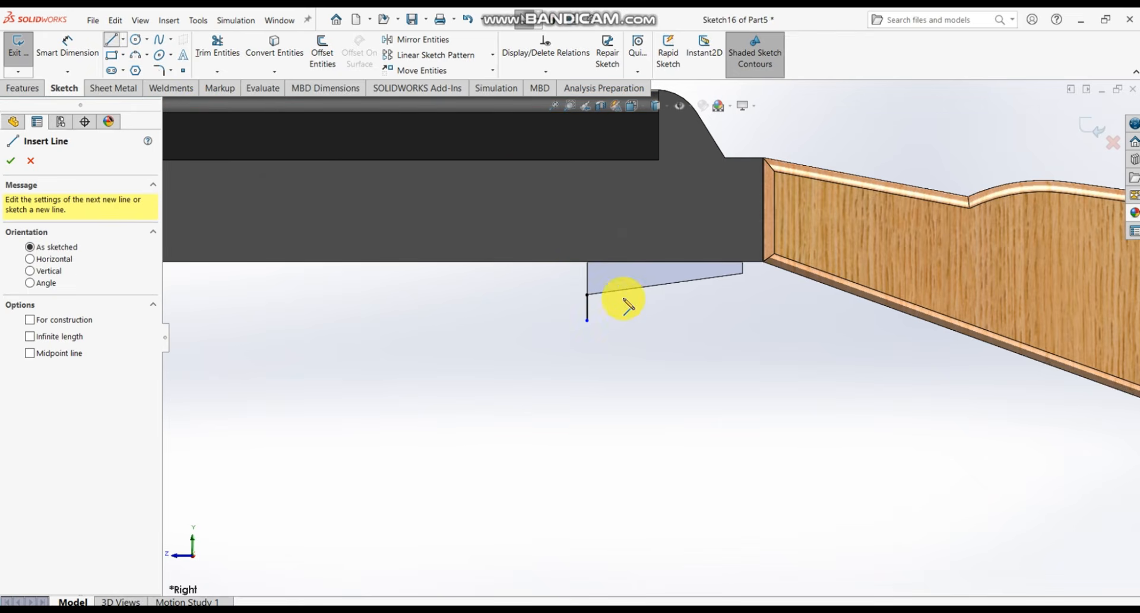
{"action": "scroll", "coordinate": [739, 281], "scroll_direction": "down", "scroll_amount": 5}
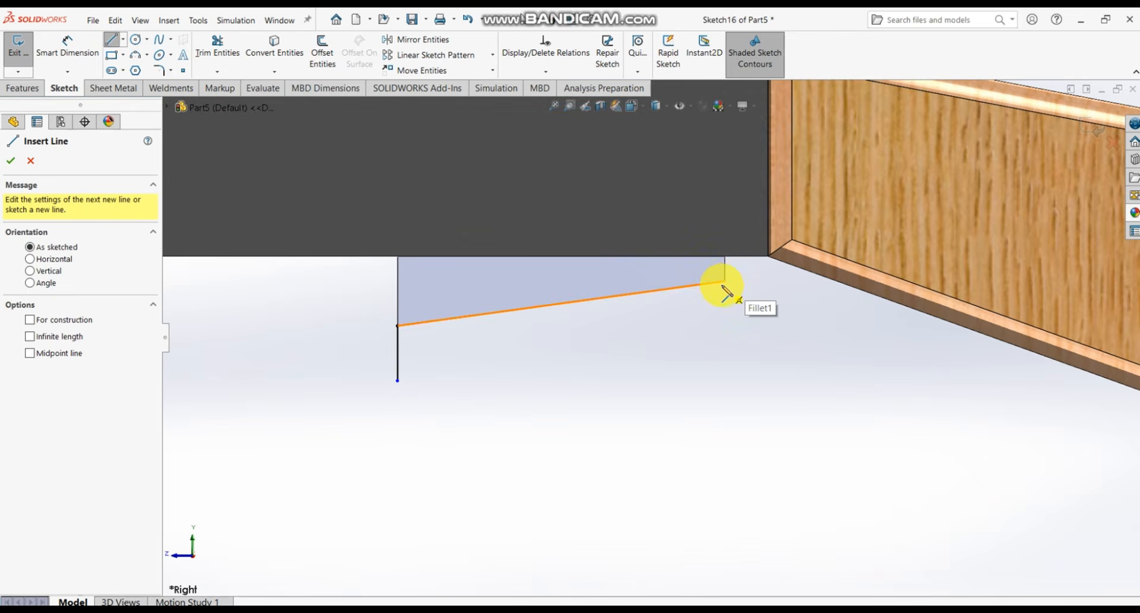
{"action": "left_click", "coordinate": [726, 280]}
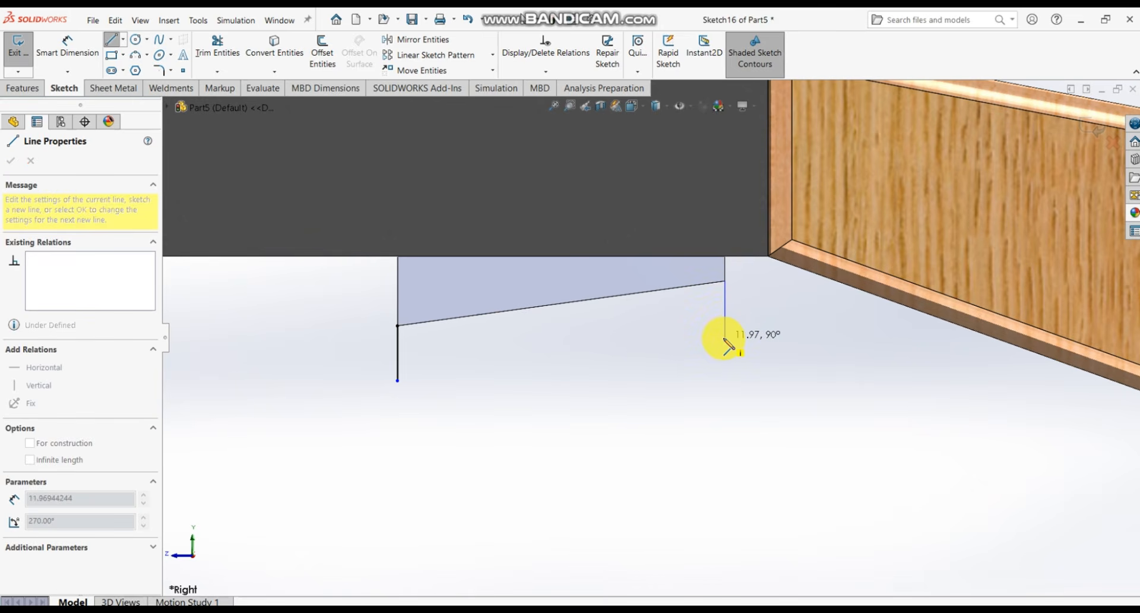
{"action": "left_click", "coordinate": [724, 309]}
{"action": "left_click", "coordinate": [724, 338]}
{"action": "key", "text": "Escape"}
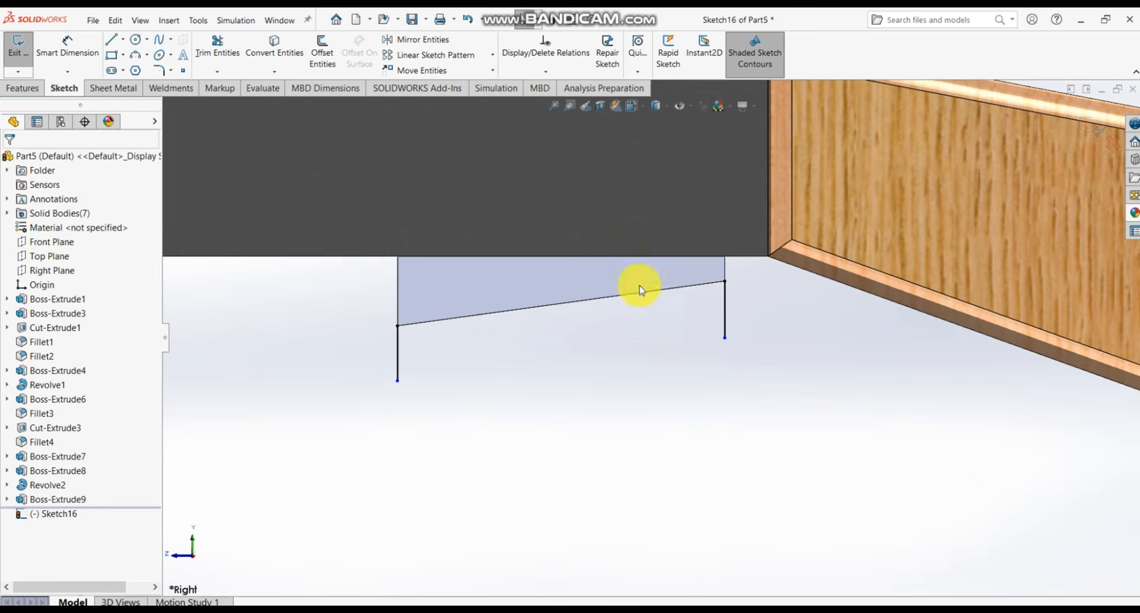
- Dimension the length of the vertical line below the tapered part's front corner and enter a new value for it
{"action": "left_click", "coordinate": [68, 48]}
{"action": "left_click", "coordinate": [398, 363]}
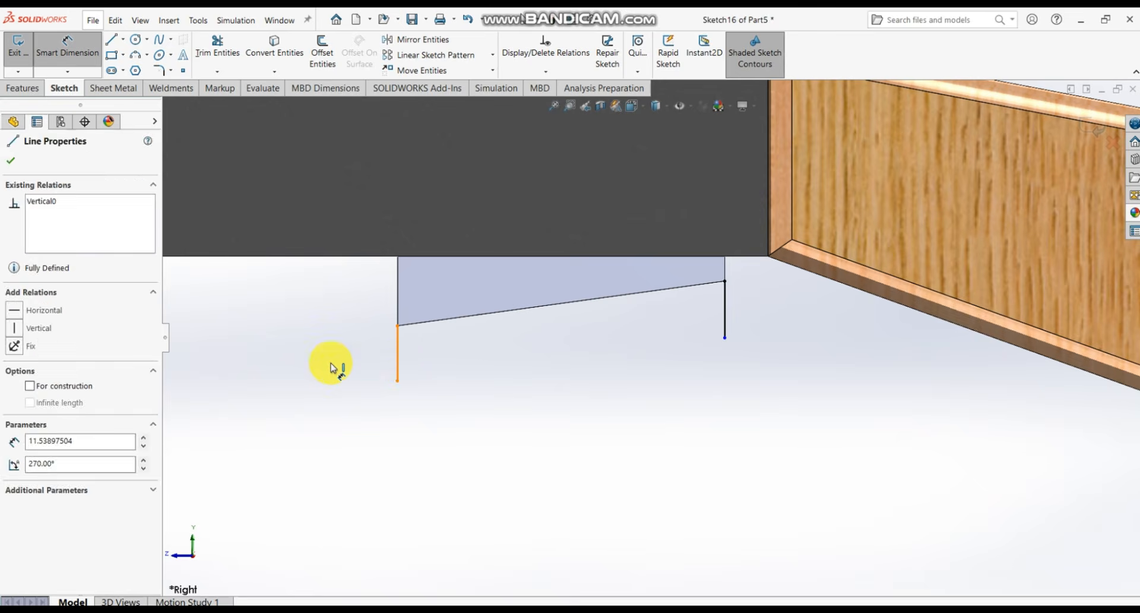
{"action": "left_click", "coordinate": [306, 363]}
{"action": "type", "text": "8.5"}
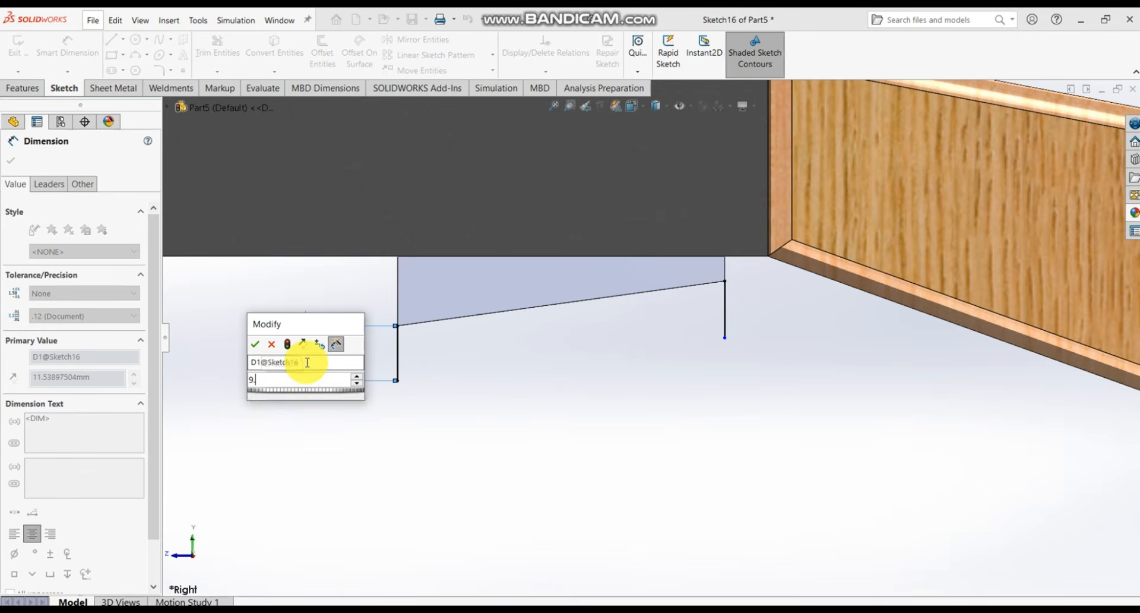
- Dimension the two short vertical lines below the receiver, the front one 9.60 mm and the rear one 11.12 mm
{"action": "key", "text": "Return"}
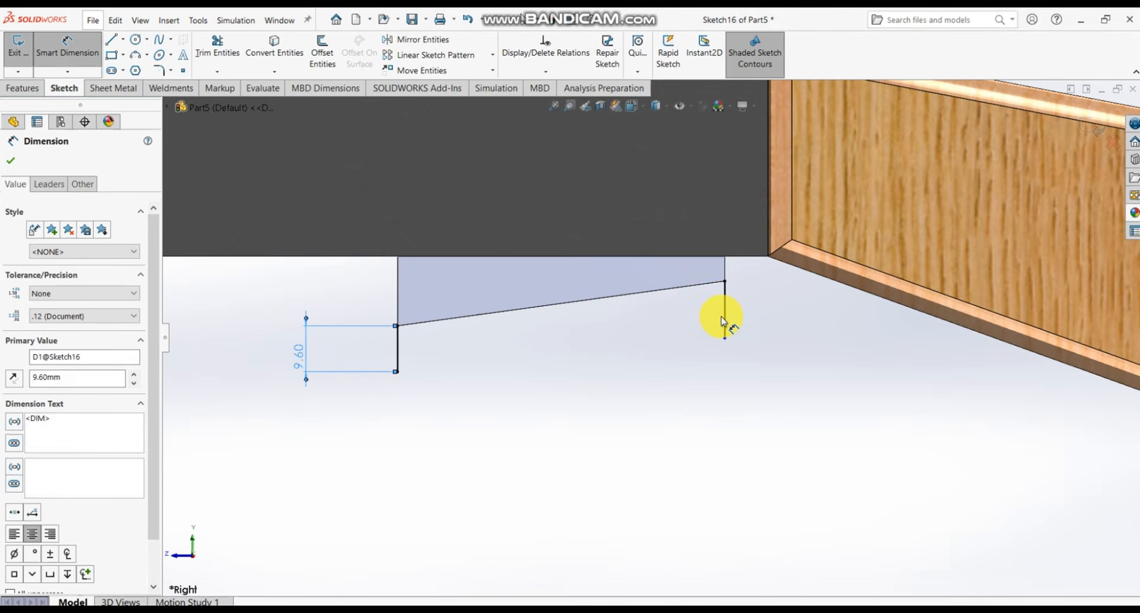
{"action": "left_click", "coordinate": [761, 330]}
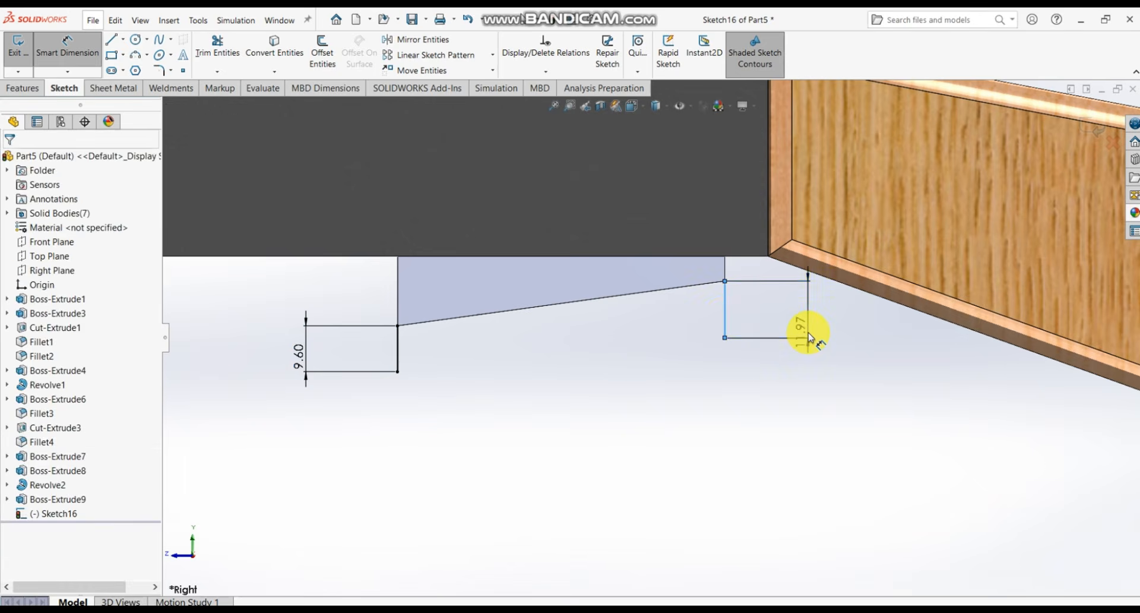
{"action": "left_click", "coordinate": [808, 337]}
{"action": "type", "text": "11.12"}
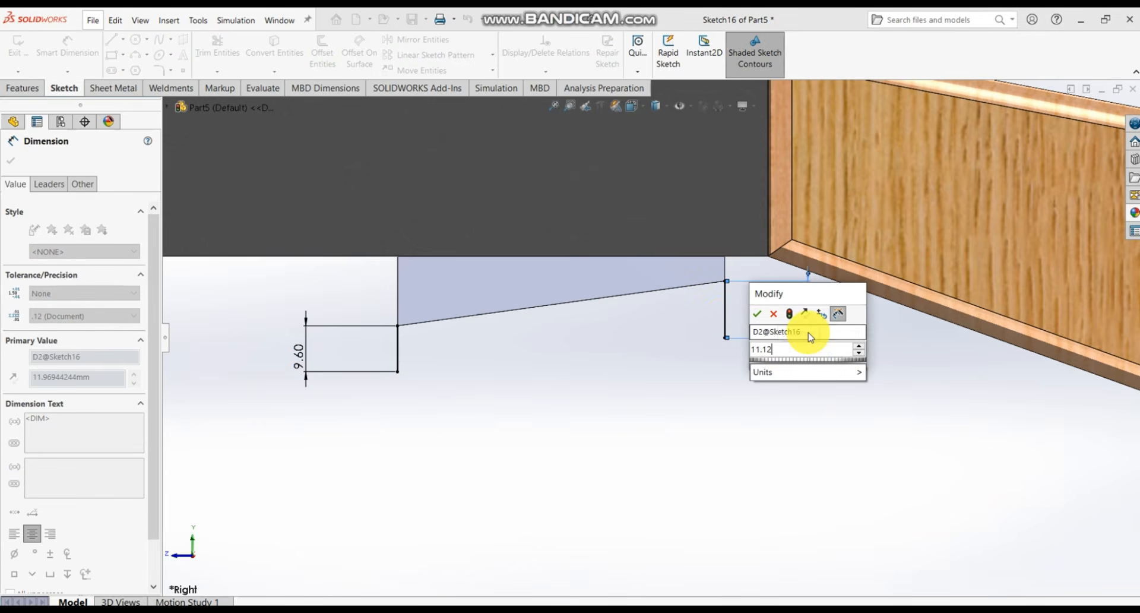
{"action": "key", "text": "Return"}
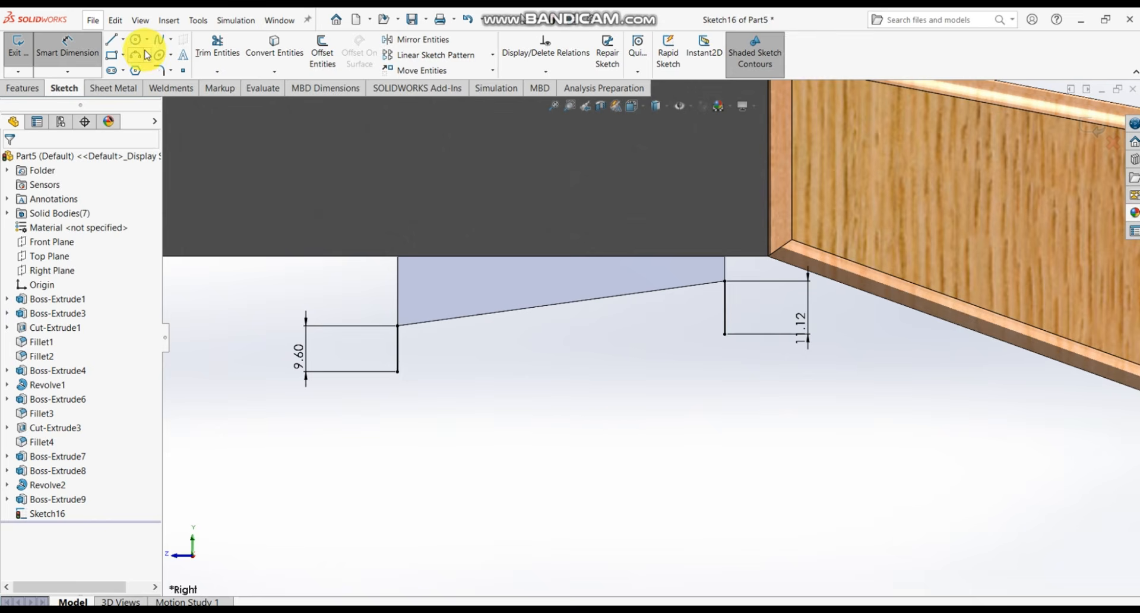
- Draw a 3 Point Arc of about 19 mm radius from the rear line's lower end, bowing inward, with its free end directly below the line
{"action": "left_click", "coordinate": [170, 55]}
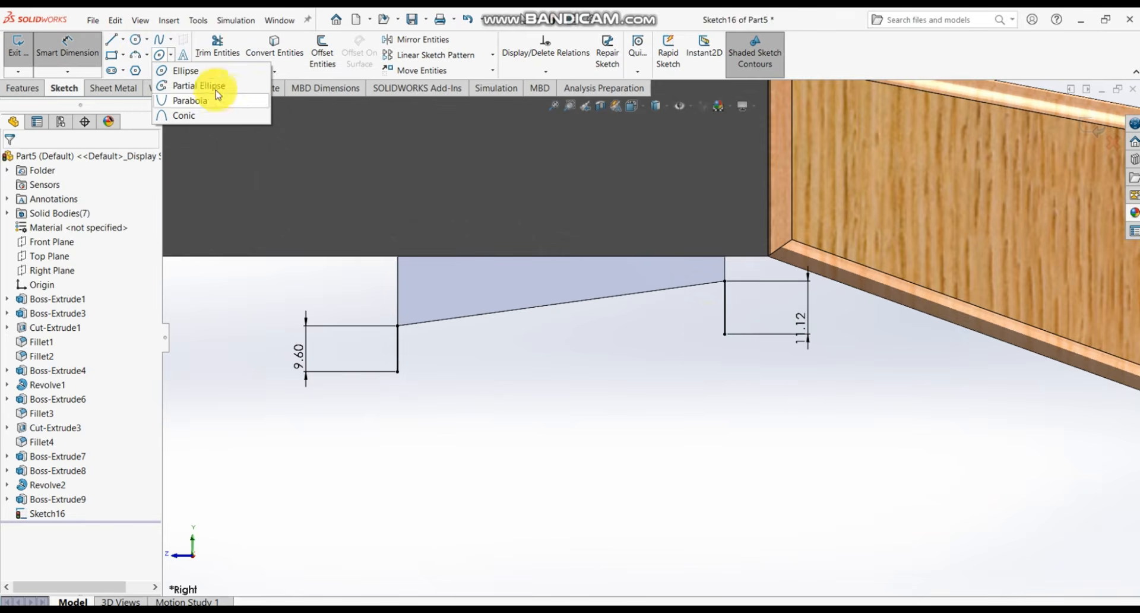
{"action": "left_click", "coordinate": [146, 55]}
{"action": "left_click", "coordinate": [147, 59]}
{"action": "left_click", "coordinate": [148, 61]}
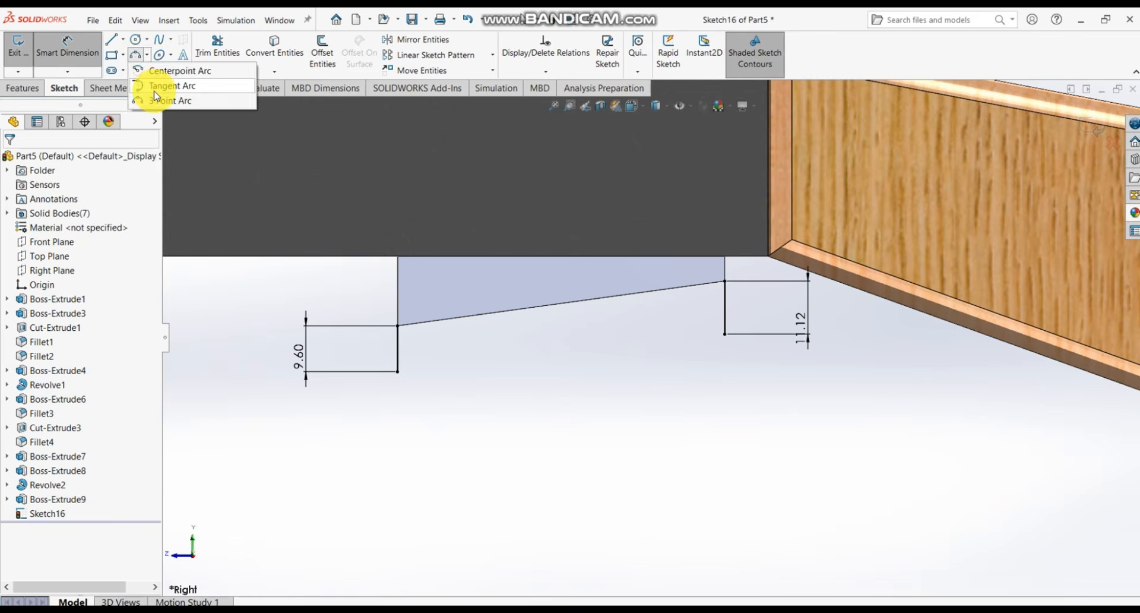
{"action": "left_click", "coordinate": [157, 106]}
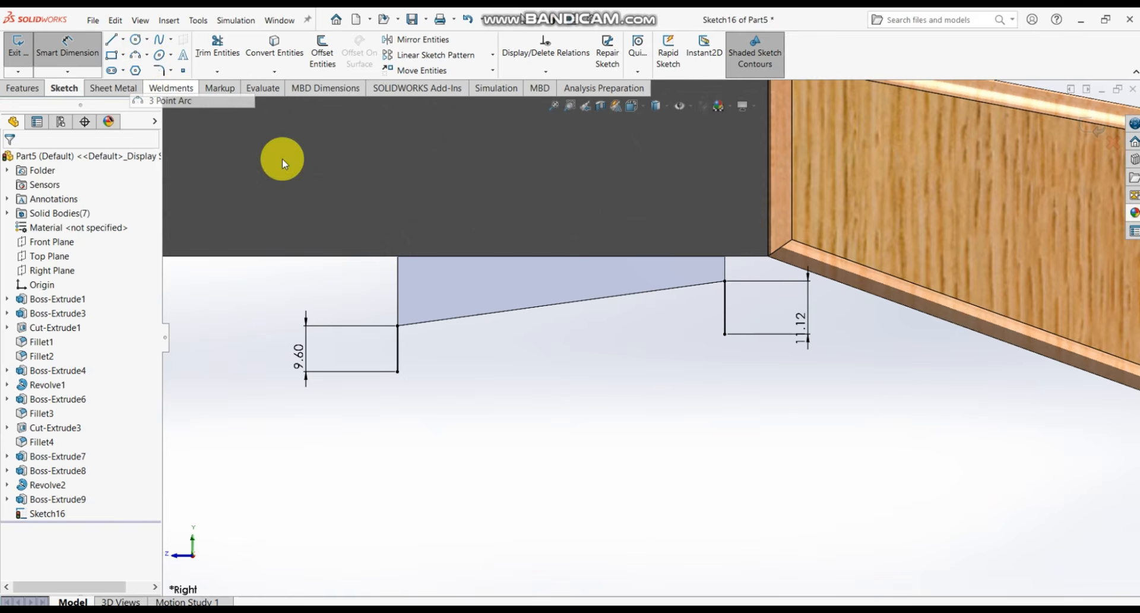
{"action": "left_click", "coordinate": [725, 334]}
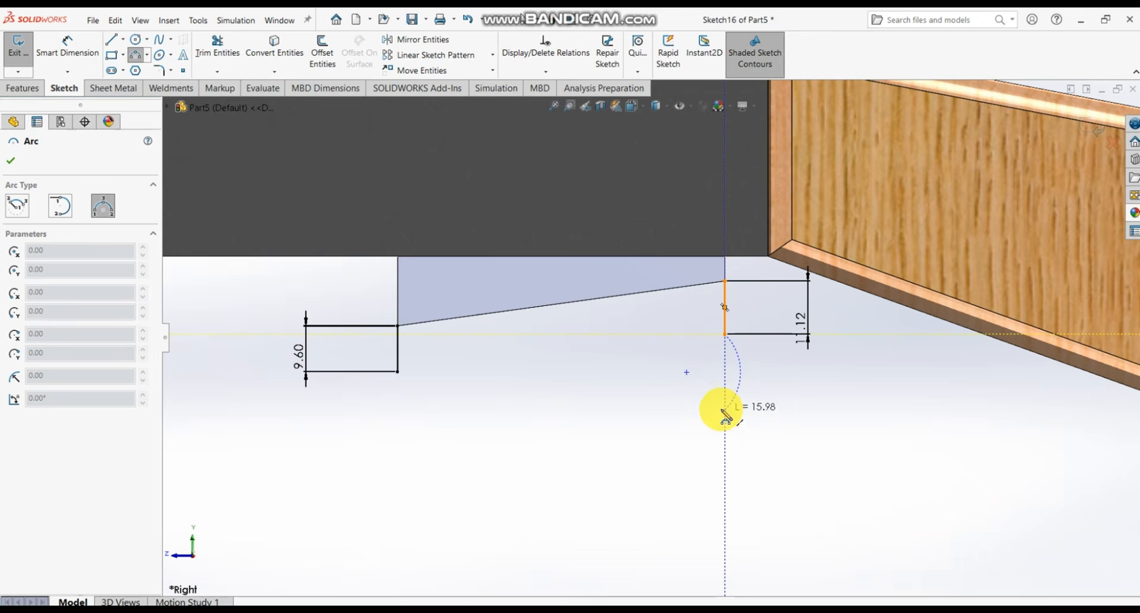
{"action": "left_click", "coordinate": [713, 381]}
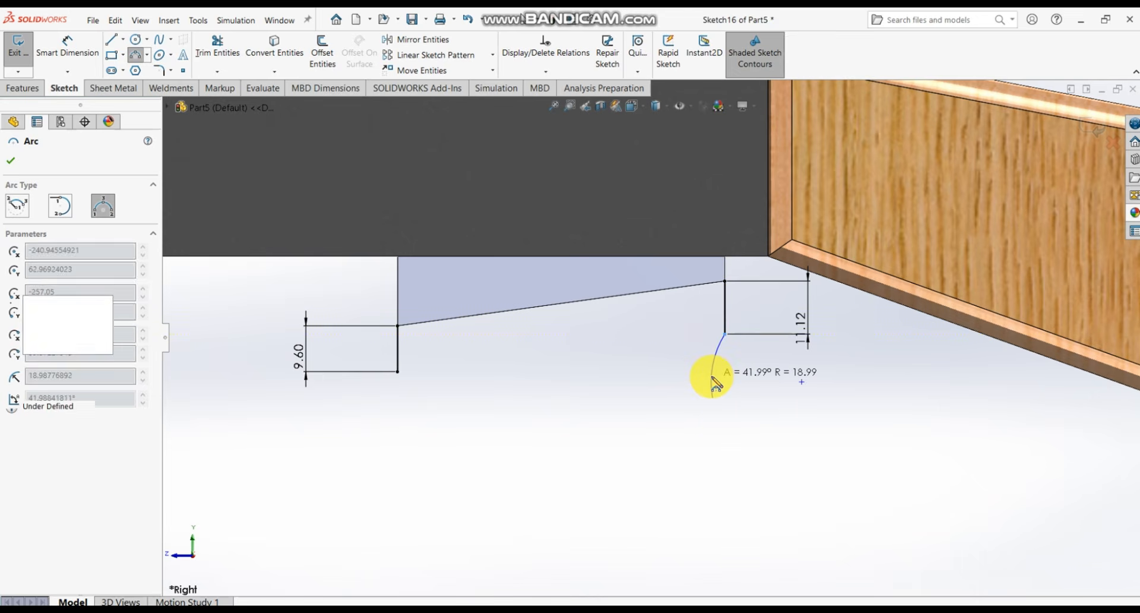
{"action": "left_click", "coordinate": [715, 383]}
{"action": "key", "text": "Escape"}
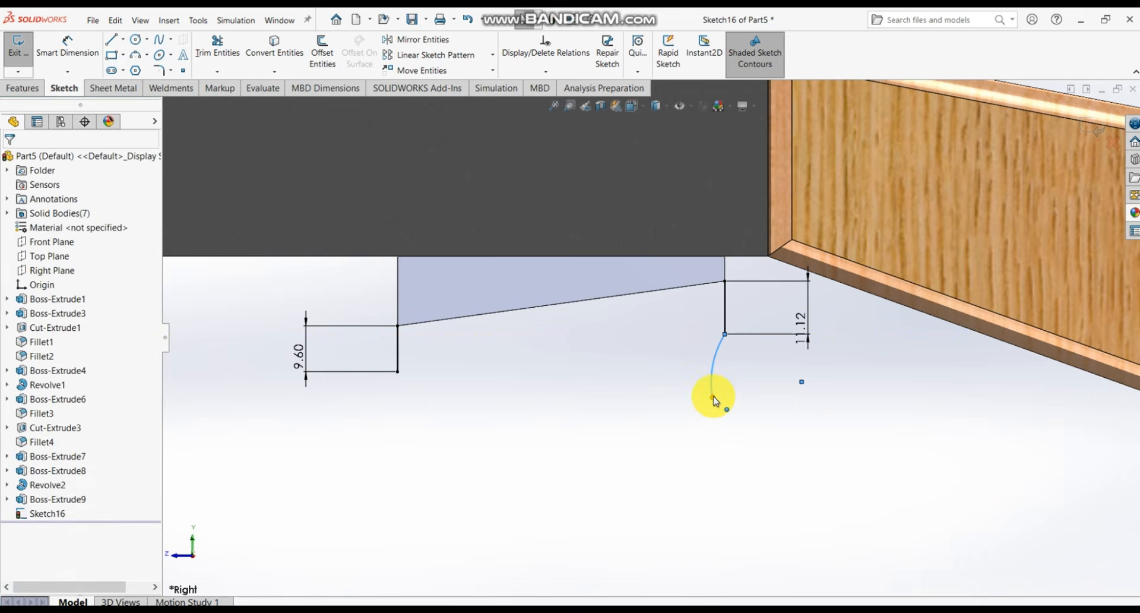
{"action": "left_click_drag", "start_coordinate": [713, 397], "coordinate": [724, 405]}
- Dimension the arc below the rear vertical line with a radius of 26.76 mm
{"action": "left_click", "coordinate": [67, 47]}
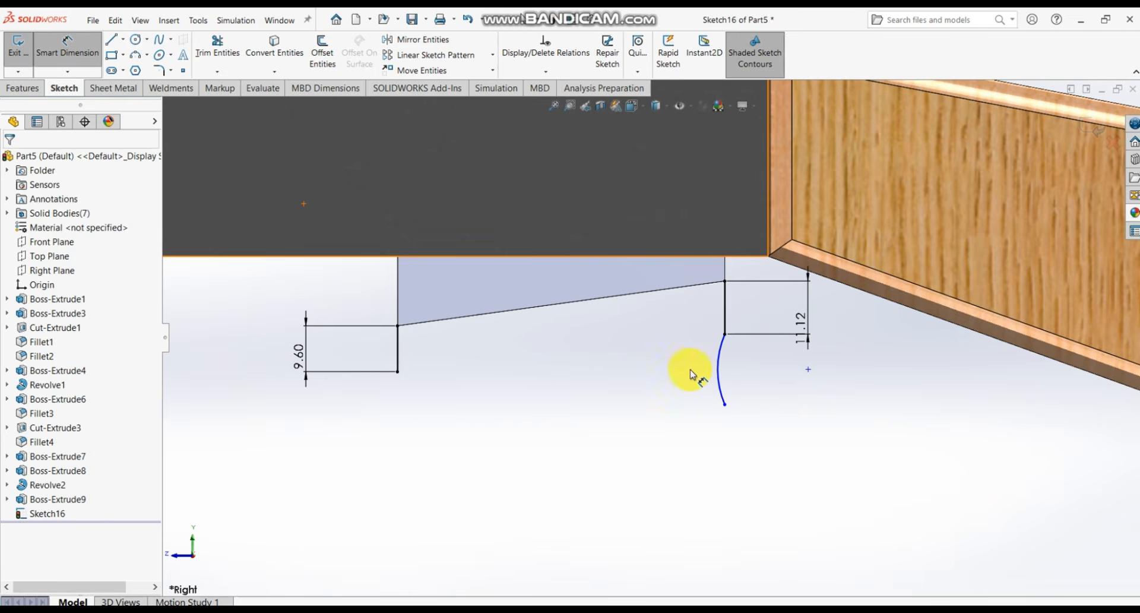
{"action": "left_click", "coordinate": [724, 374]}
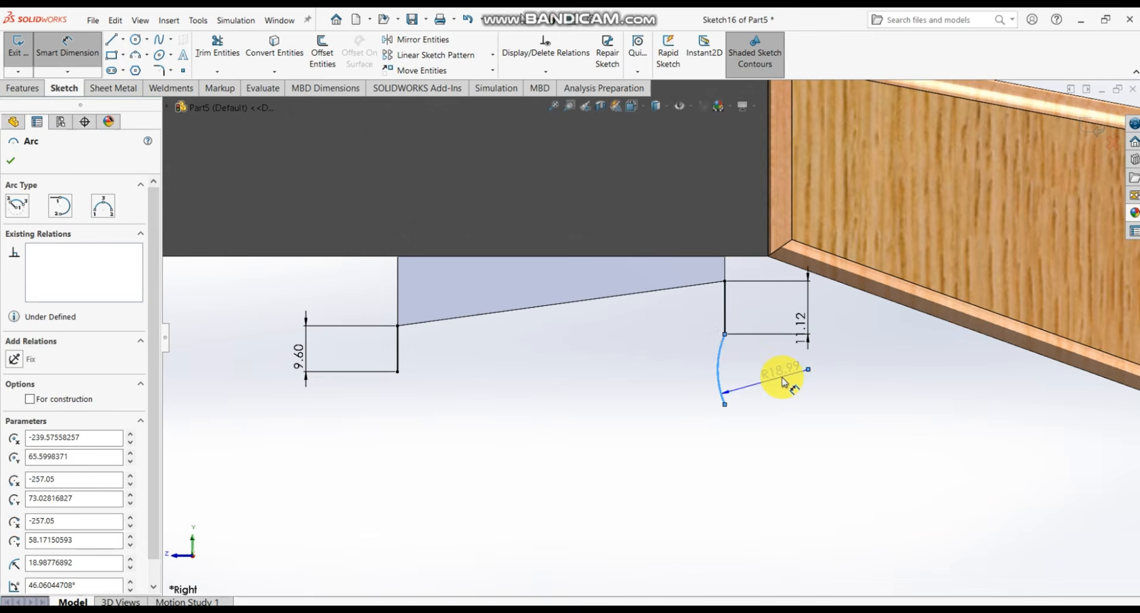
{"action": "left_click", "coordinate": [777, 378]}
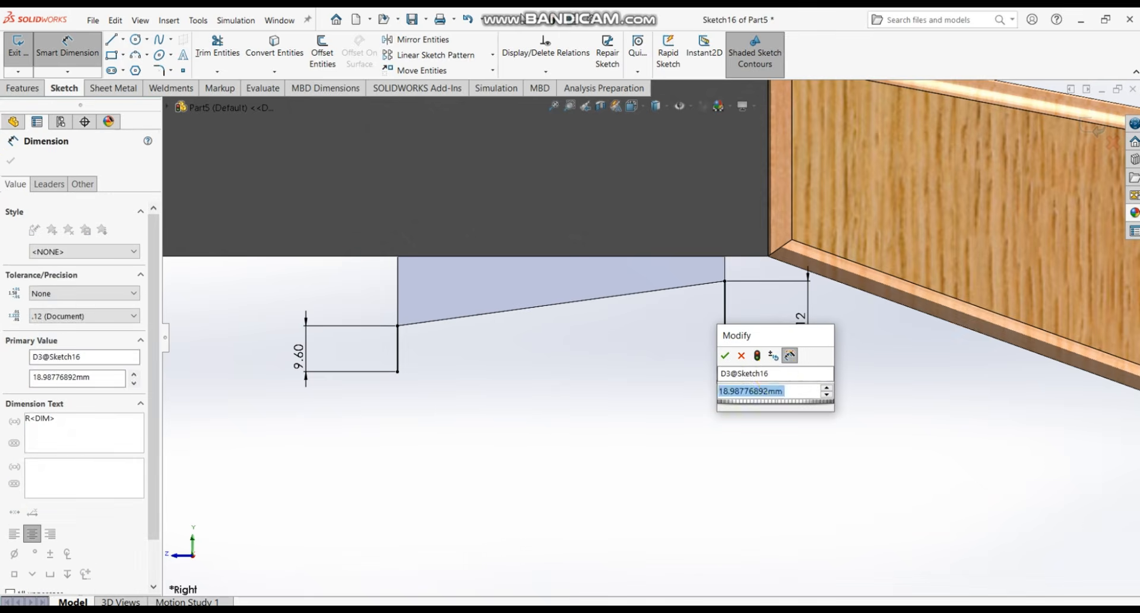
{"action": "type", "text": "26.76"}
{"action": "key", "text": "Return"}
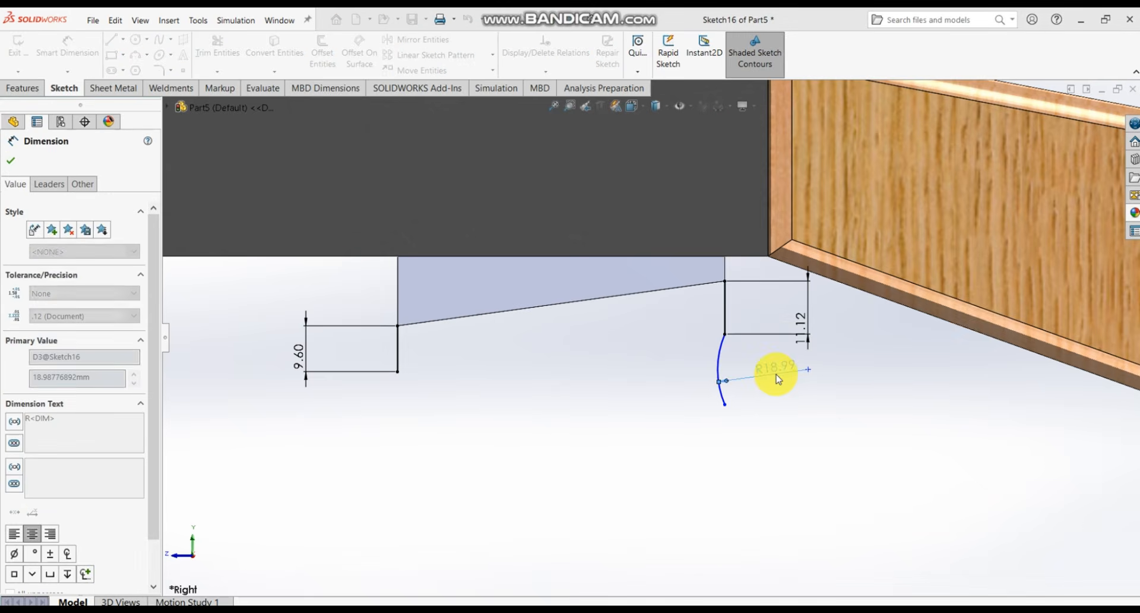
{"action": "key", "text": "Escape"}
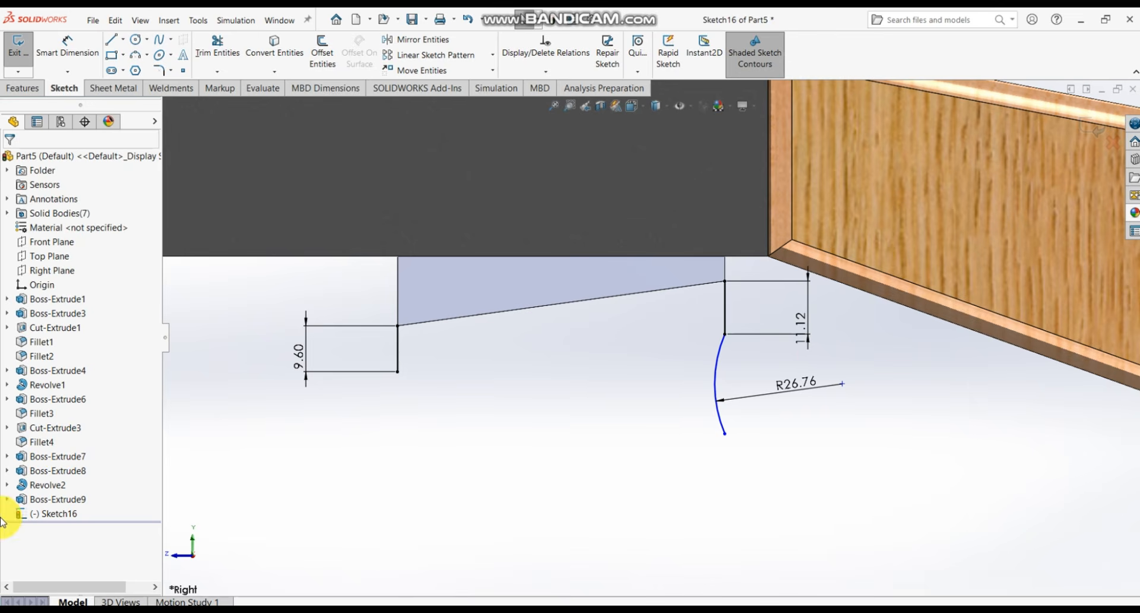
- Draw a rounded grip outline as a spline from the 9.60 mm line's lower end through four intermediate points to the arc's free end
{"action": "scroll", "coordinate": [501, 426], "scroll_direction": "up", "scroll_amount": 3}
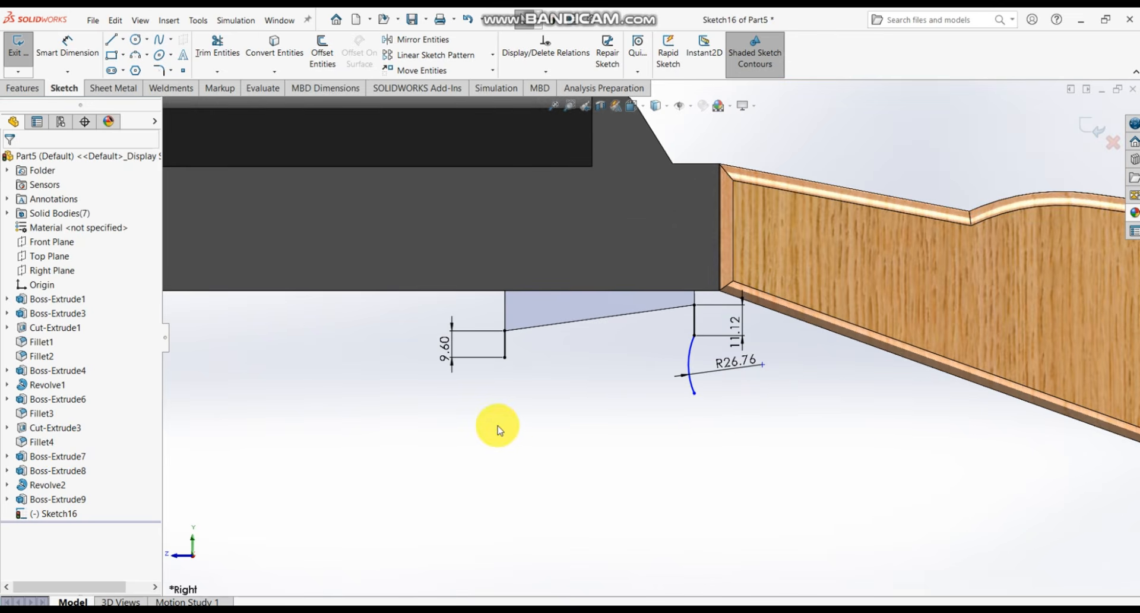
{"action": "left_click", "coordinate": [158, 43]}
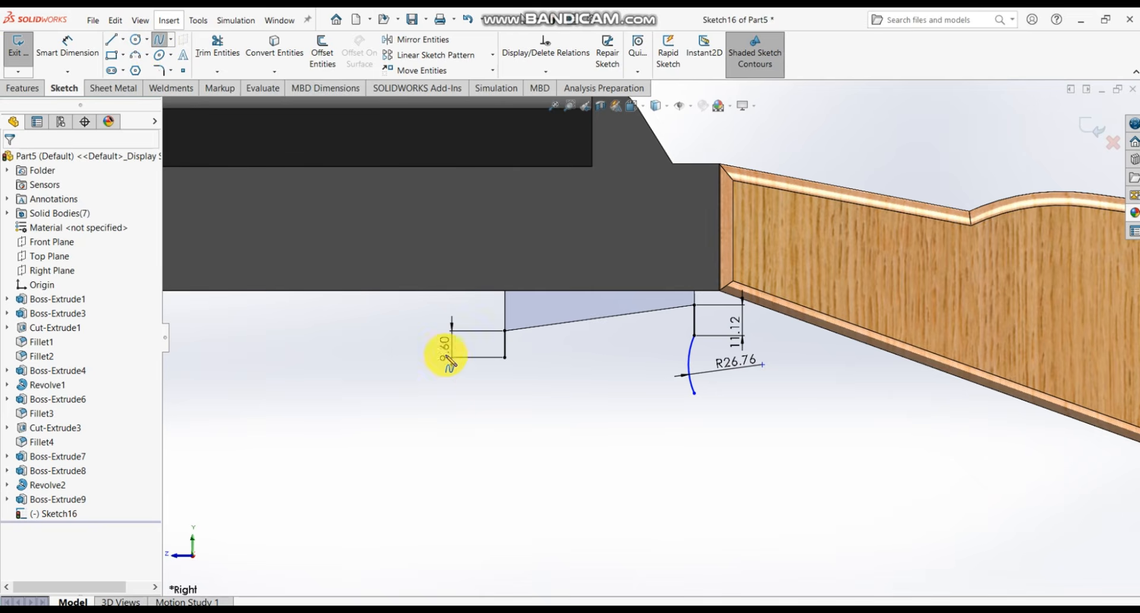
{"action": "left_click", "coordinate": [505, 357]}
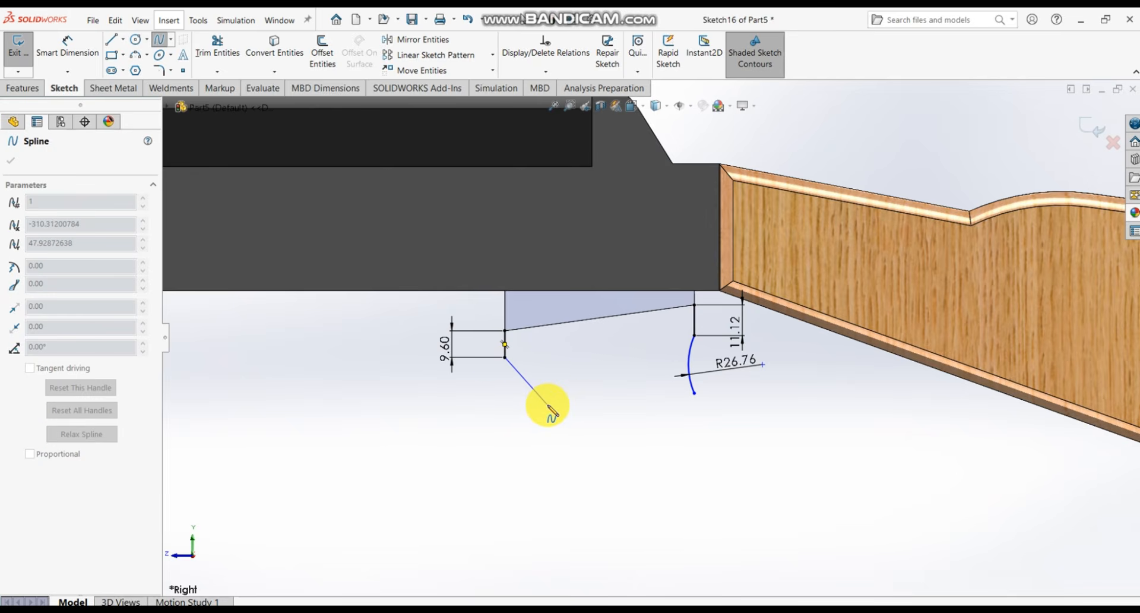
{"action": "left_click", "coordinate": [547, 405]}
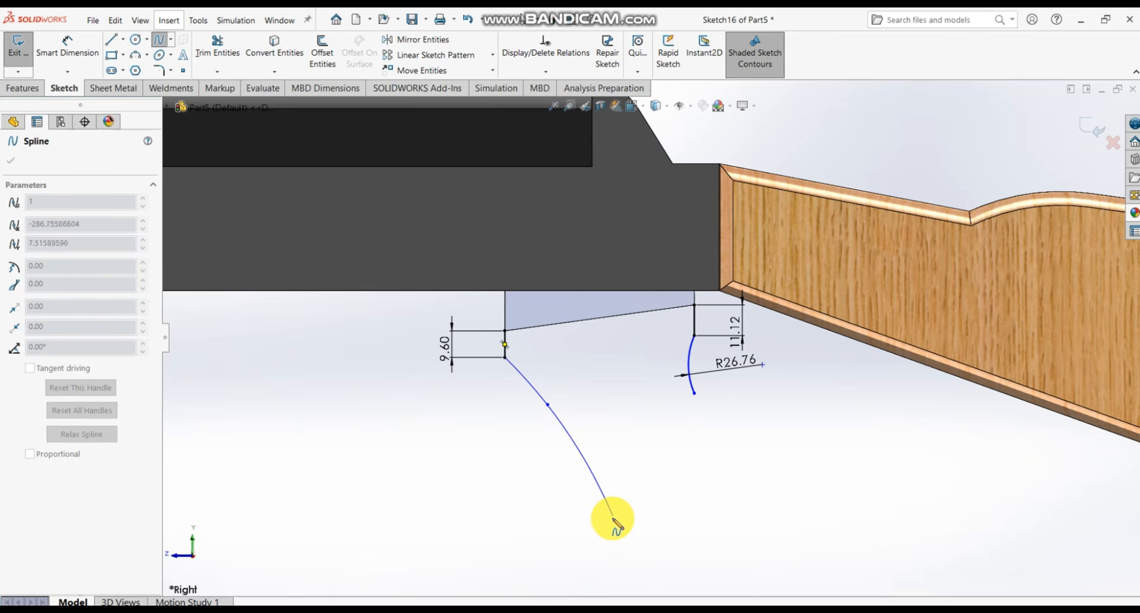
{"action": "scroll", "coordinate": [612, 522], "scroll_direction": "up", "scroll_amount": 3}
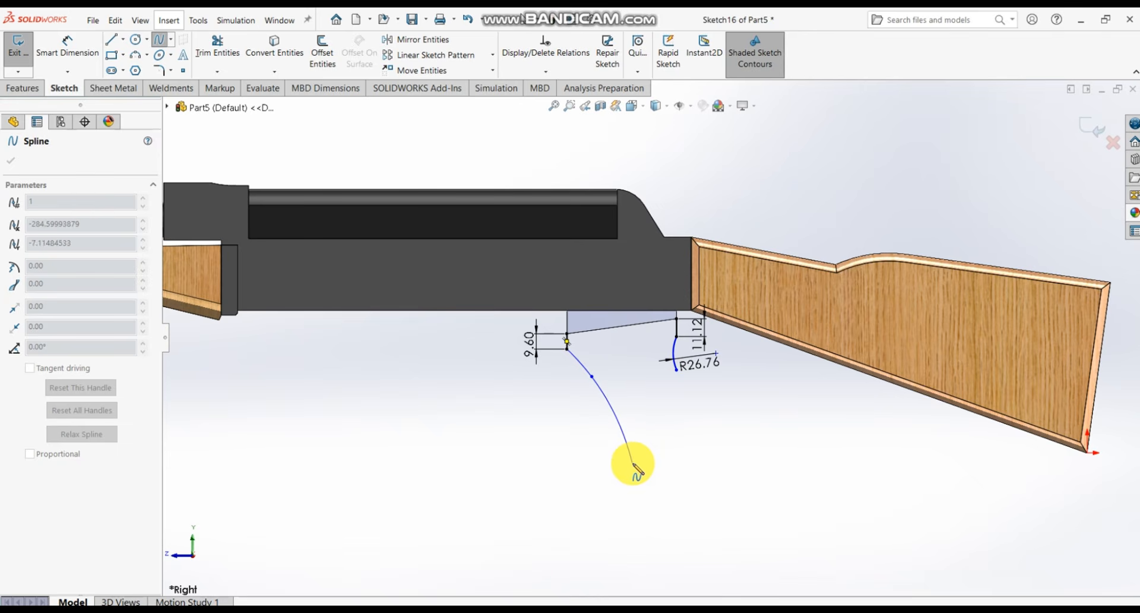
{"action": "scroll", "coordinate": [634, 464], "scroll_direction": "up", "scroll_amount": 2}
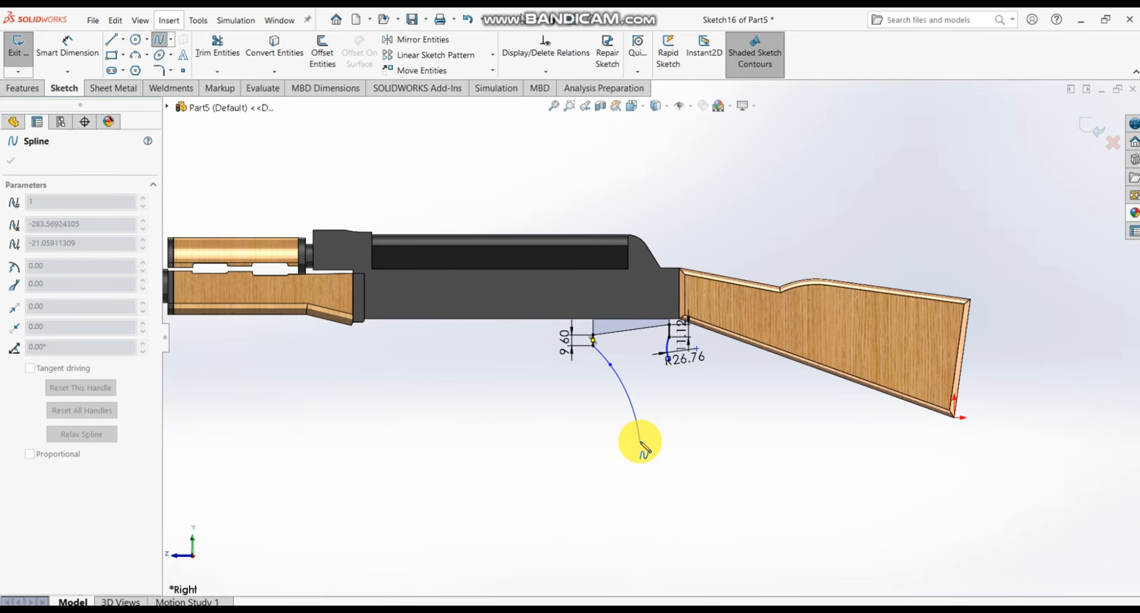
{"action": "left_click", "coordinate": [641, 441]}
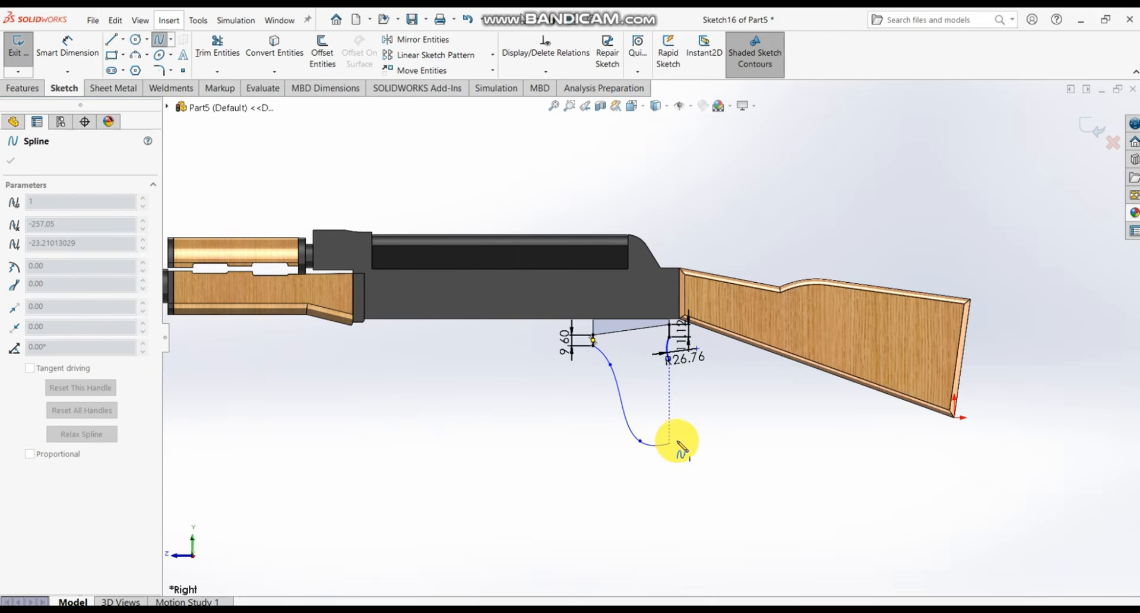
{"action": "scroll", "coordinate": [674, 444], "scroll_direction": "down", "scroll_amount": 2}
{"action": "scroll", "coordinate": [680, 436], "scroll_direction": "down", "scroll_amount": 2}
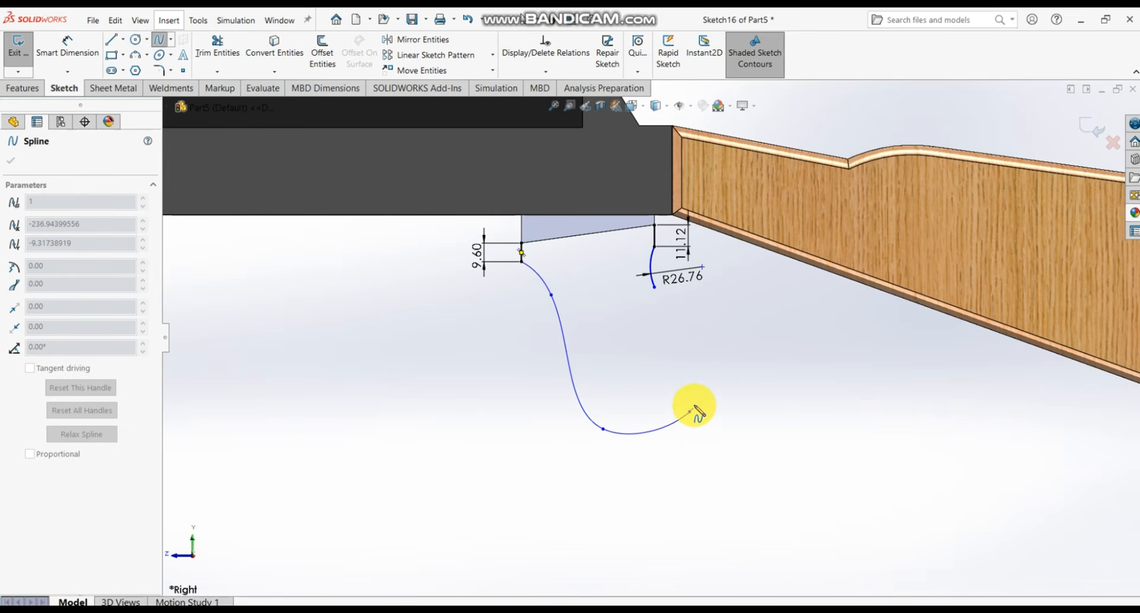
{"action": "left_click", "coordinate": [687, 372]}
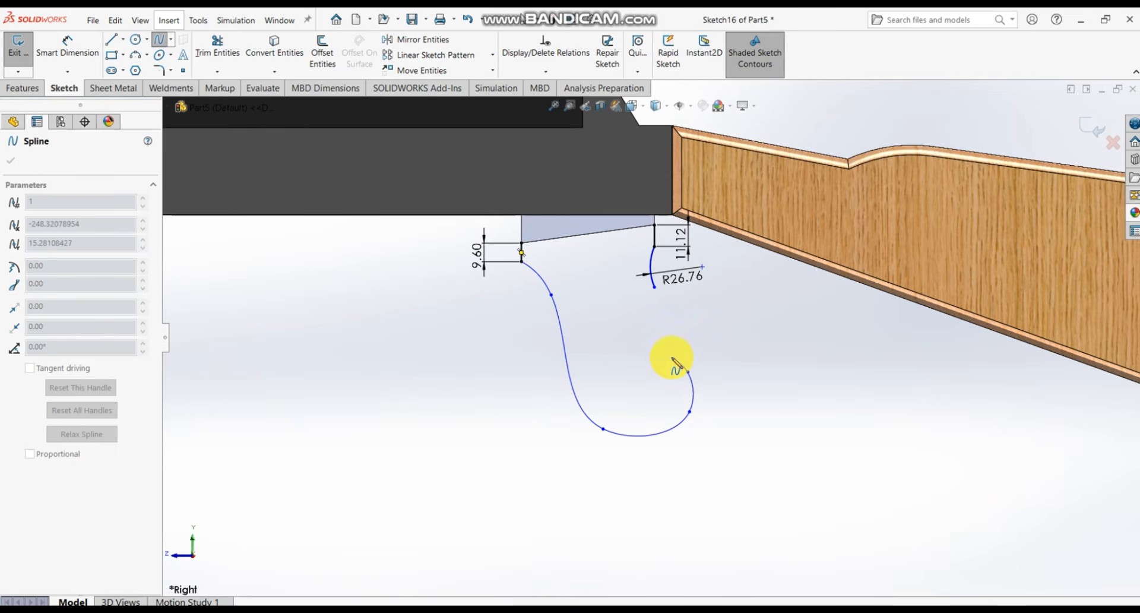
{"action": "left_click", "coordinate": [655, 288]}
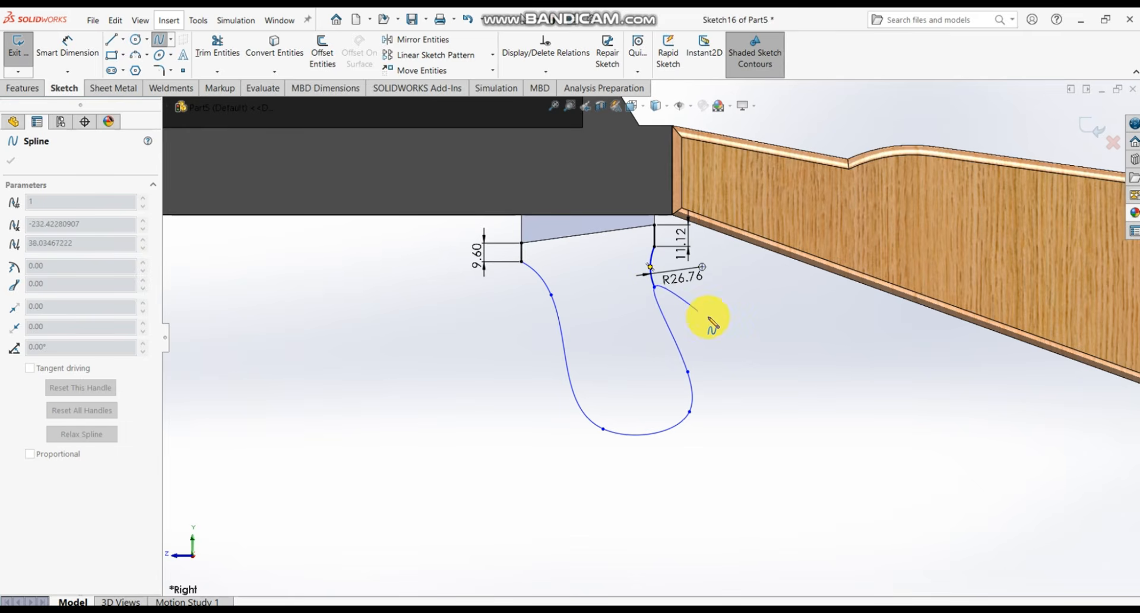
{"action": "key", "text": "Escape"}
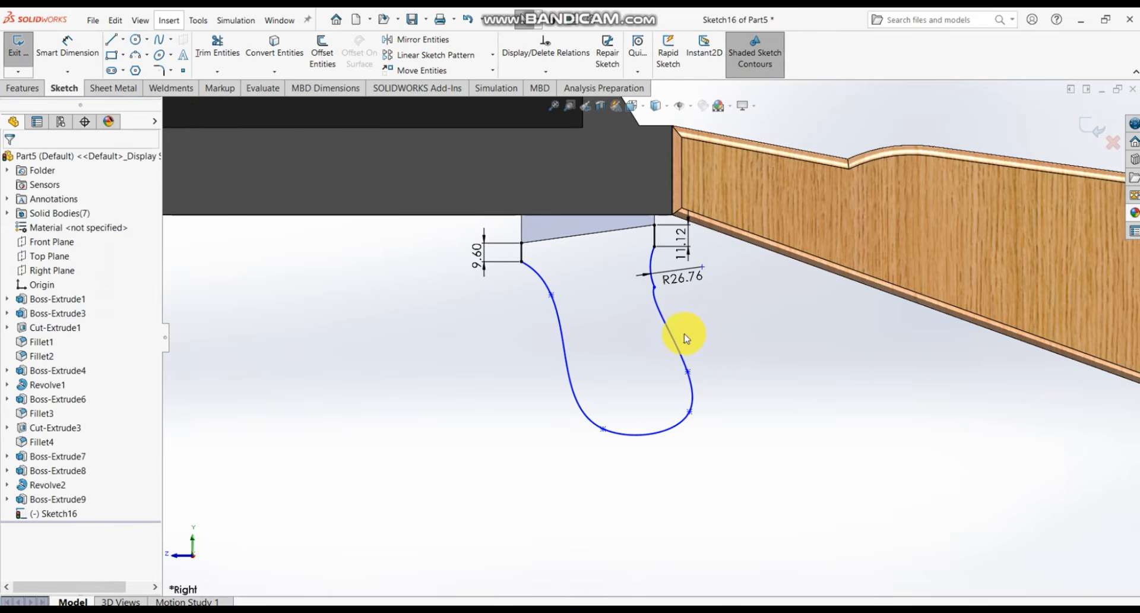
- Add a Tangent relation between the grip spline and the R26.76 arc
{"action": "scroll", "coordinate": [664, 324], "scroll_direction": "down", "scroll_amount": 2}
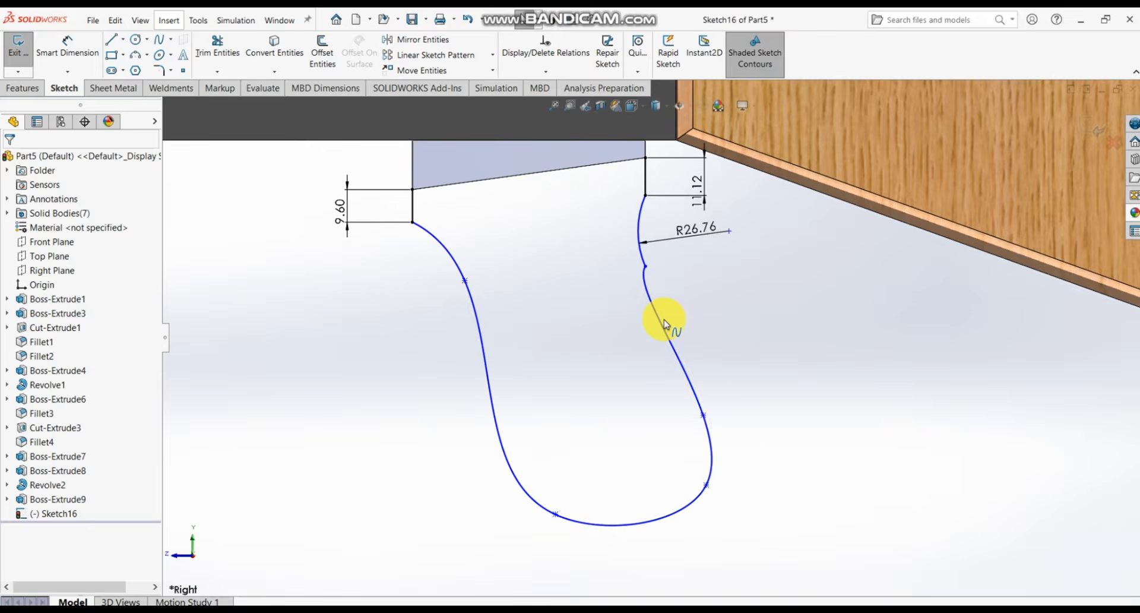
{"action": "scroll", "coordinate": [664, 324], "scroll_direction": "up", "scroll_amount": 3}
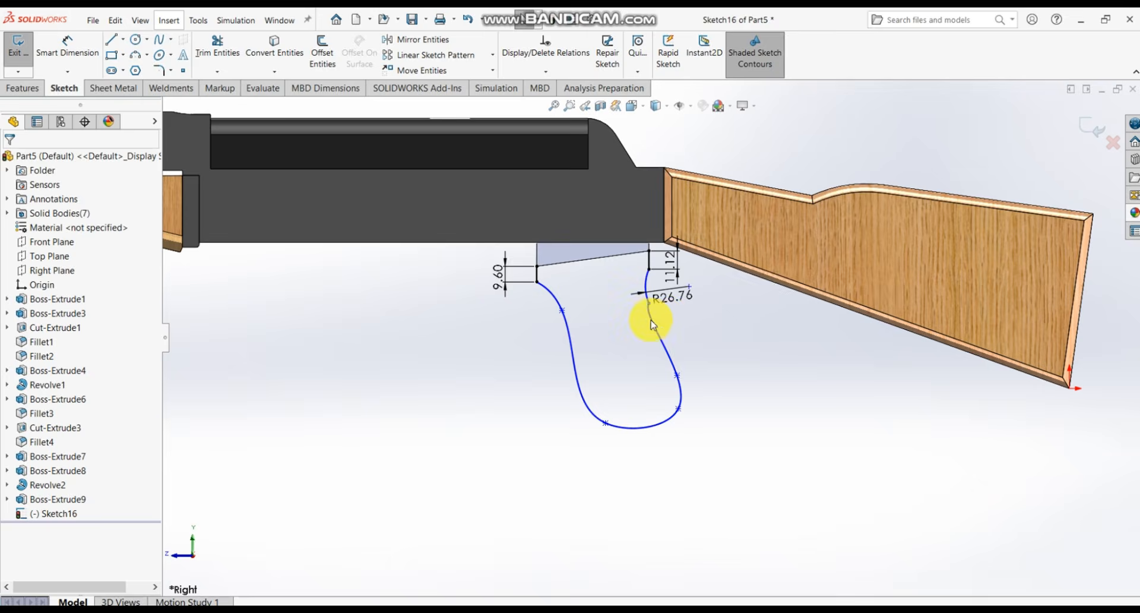
{"action": "scroll", "coordinate": [652, 324], "scroll_direction": "down", "scroll_amount": 4}
{"action": "scroll", "coordinate": [687, 310], "scroll_direction": "up", "scroll_amount": 2}
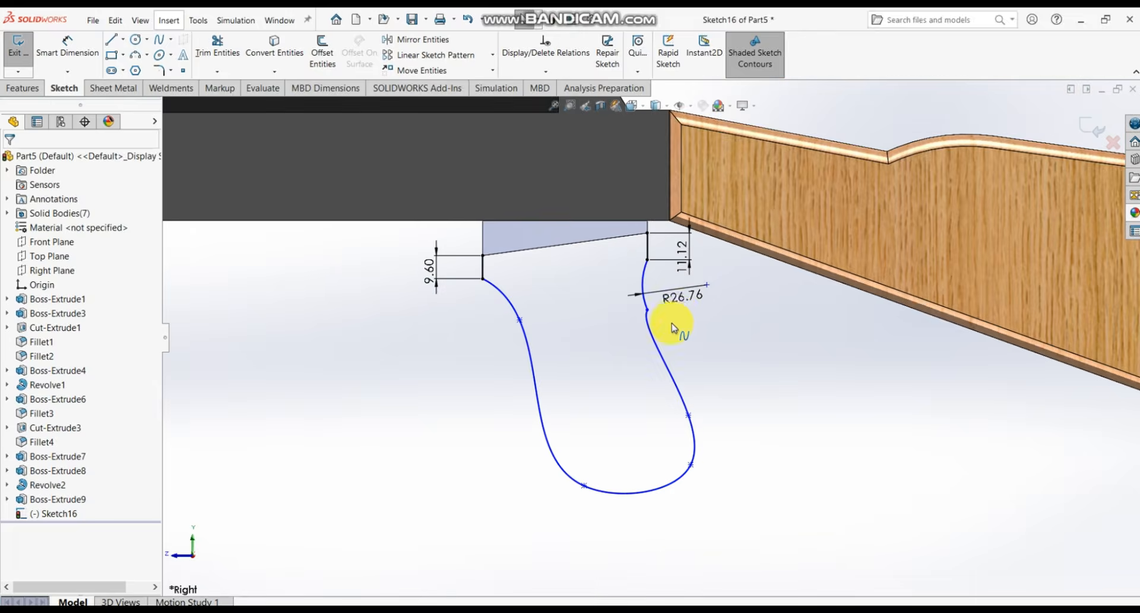
{"action": "scroll", "coordinate": [656, 303], "scroll_direction": "down", "scroll_amount": 2}
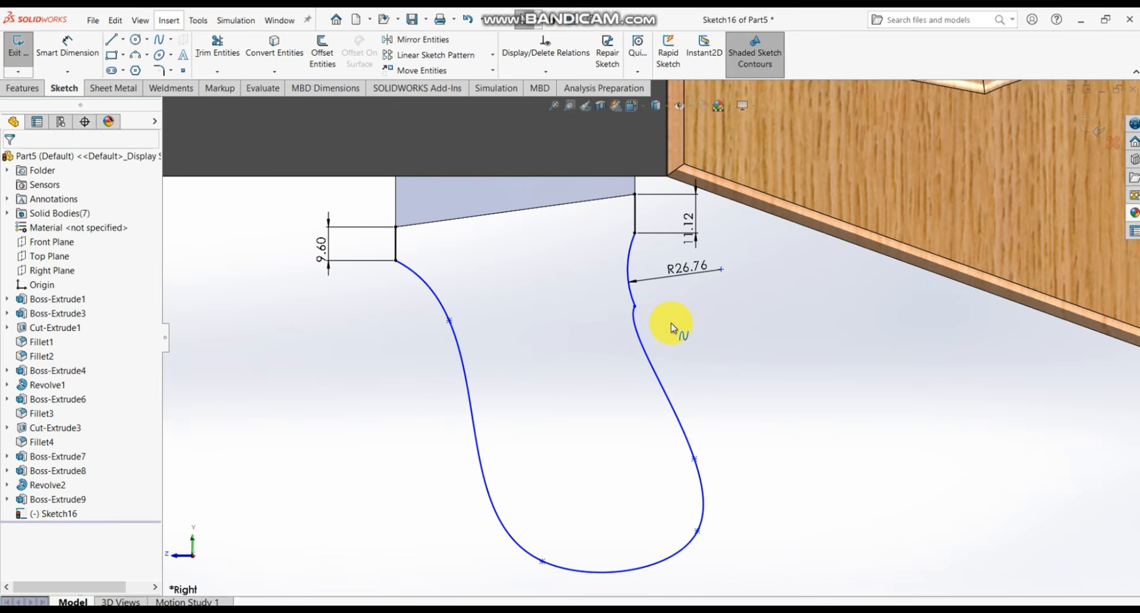
{"action": "left_click", "coordinate": [637, 339]}
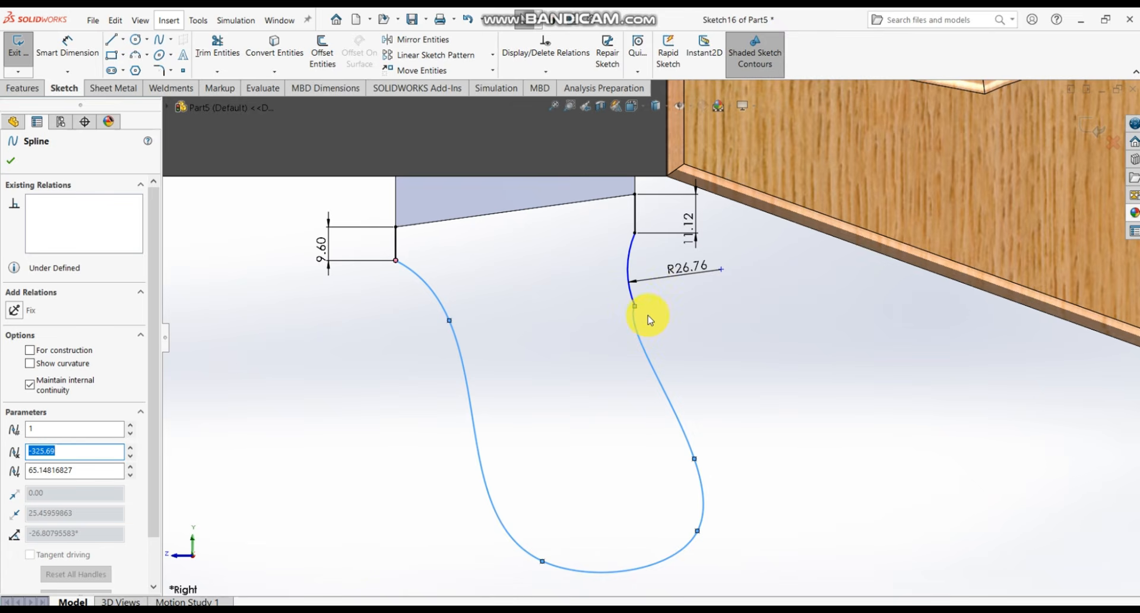
{"action": "left_click", "coordinate": [631, 297], "text": "ctrl"}
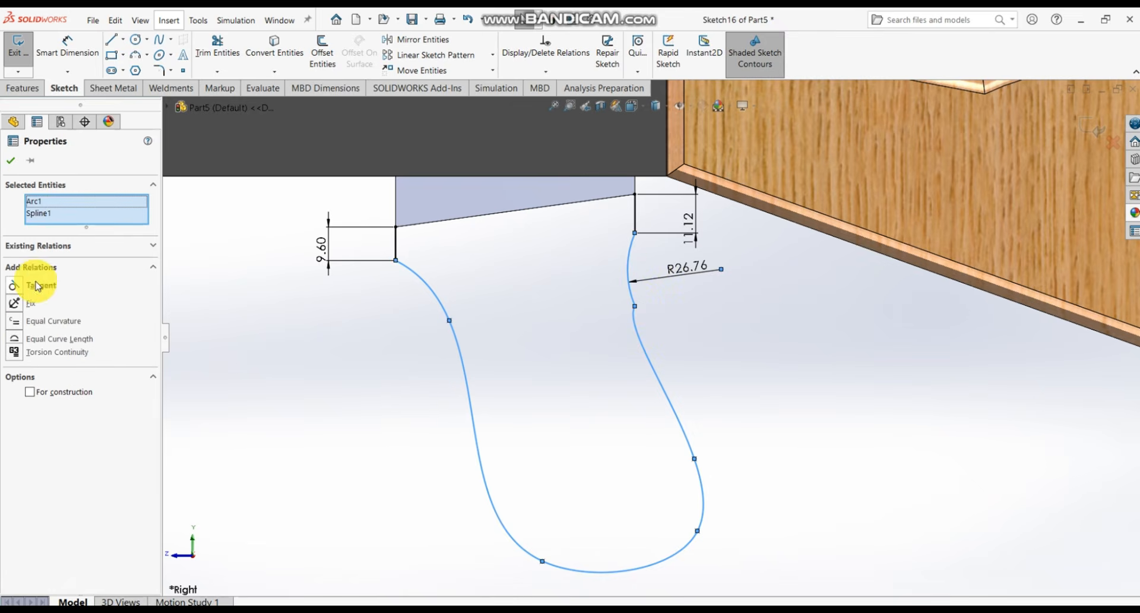
{"action": "left_click", "coordinate": [14, 287]}
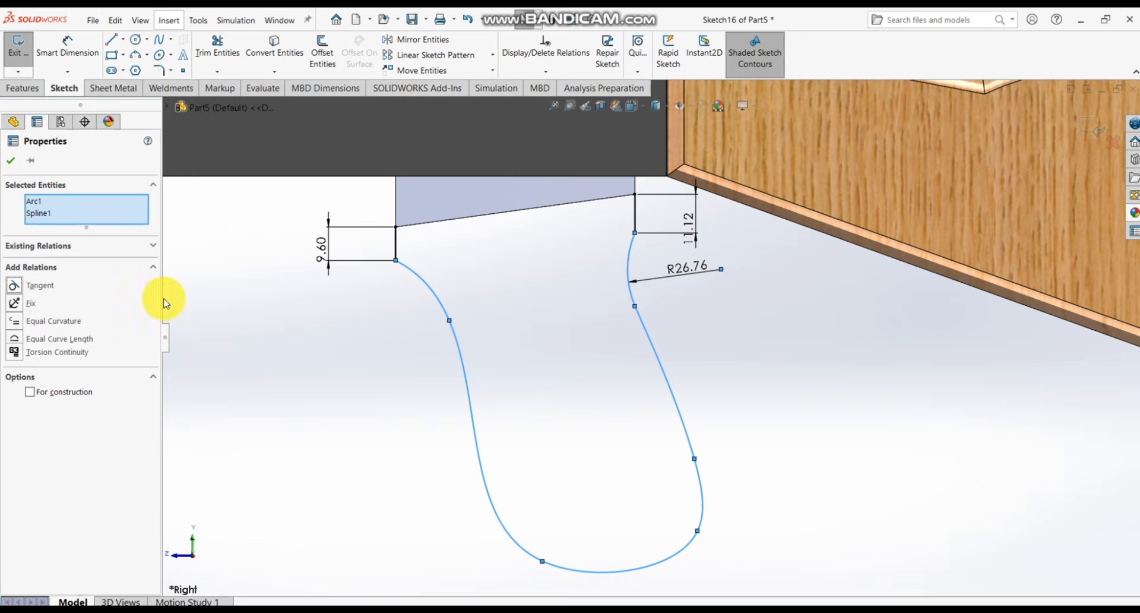
{"action": "left_click", "coordinate": [705, 334]}
{"action": "scroll", "coordinate": [713, 341], "scroll_direction": "up", "scroll_amount": 3}
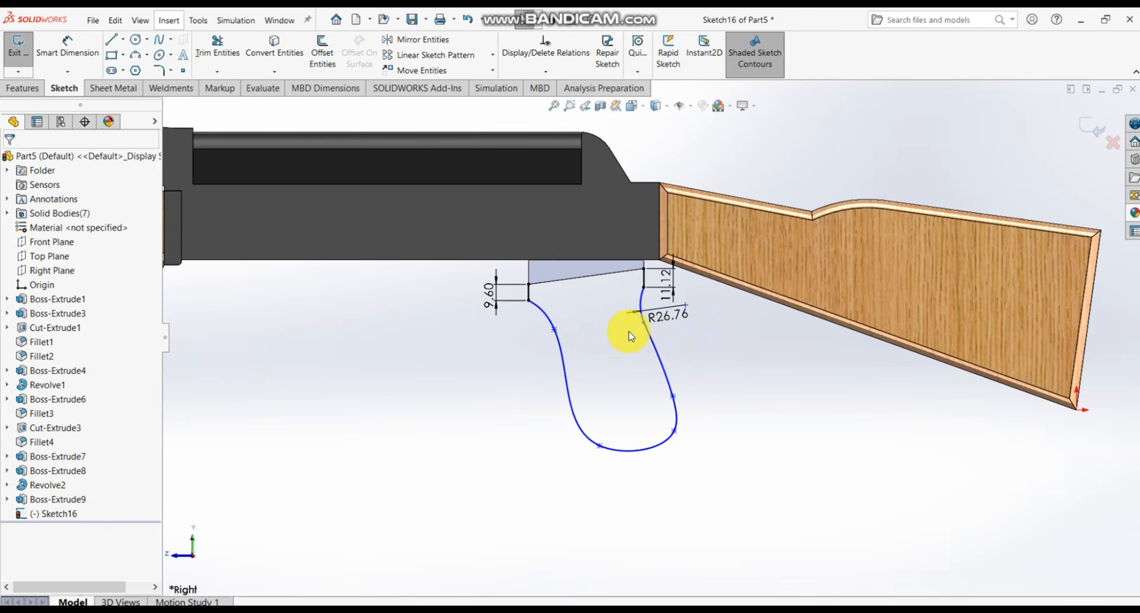
{"action": "scroll", "coordinate": [626, 330], "scroll_direction": "down", "scroll_amount": 3}
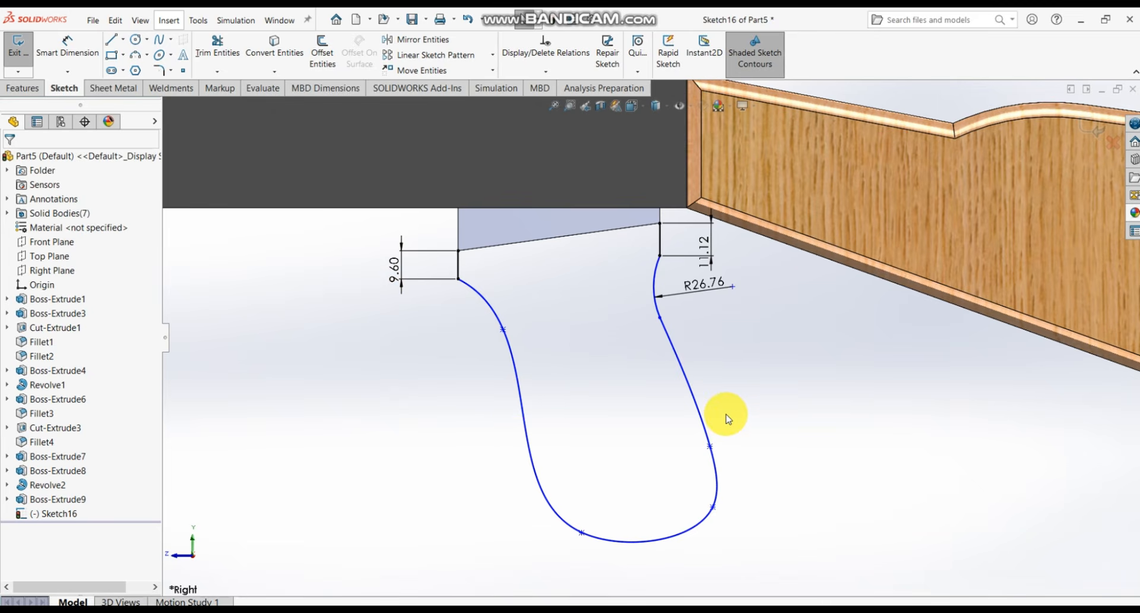
{"action": "left_click", "coordinate": [19, 90]}
{"action": "left_click", "coordinate": [18, 57]}
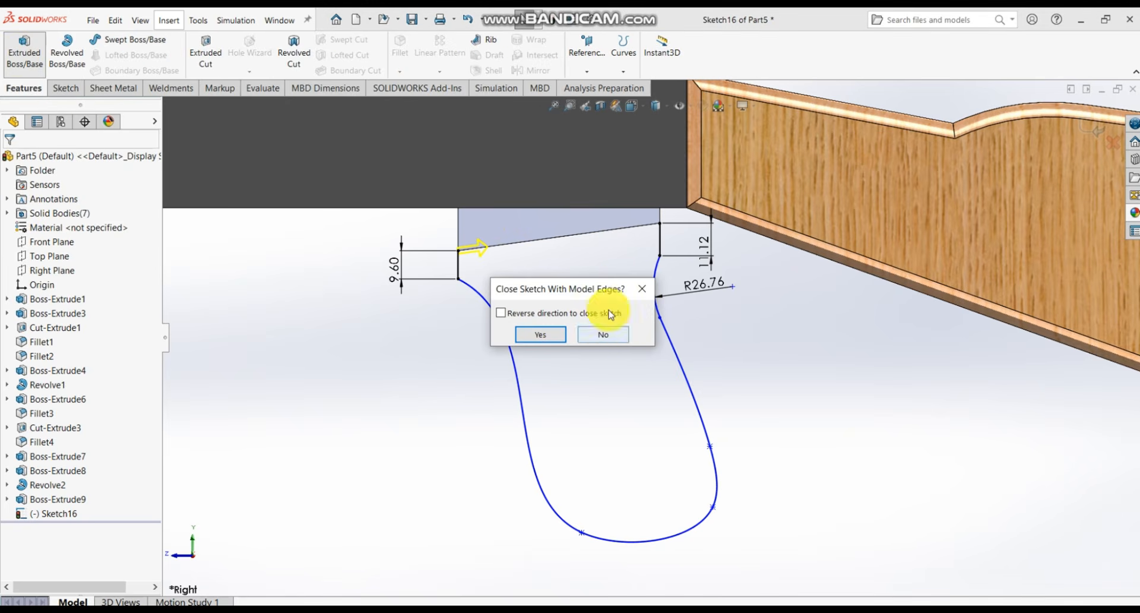
{"action": "left_click", "coordinate": [640, 291]}
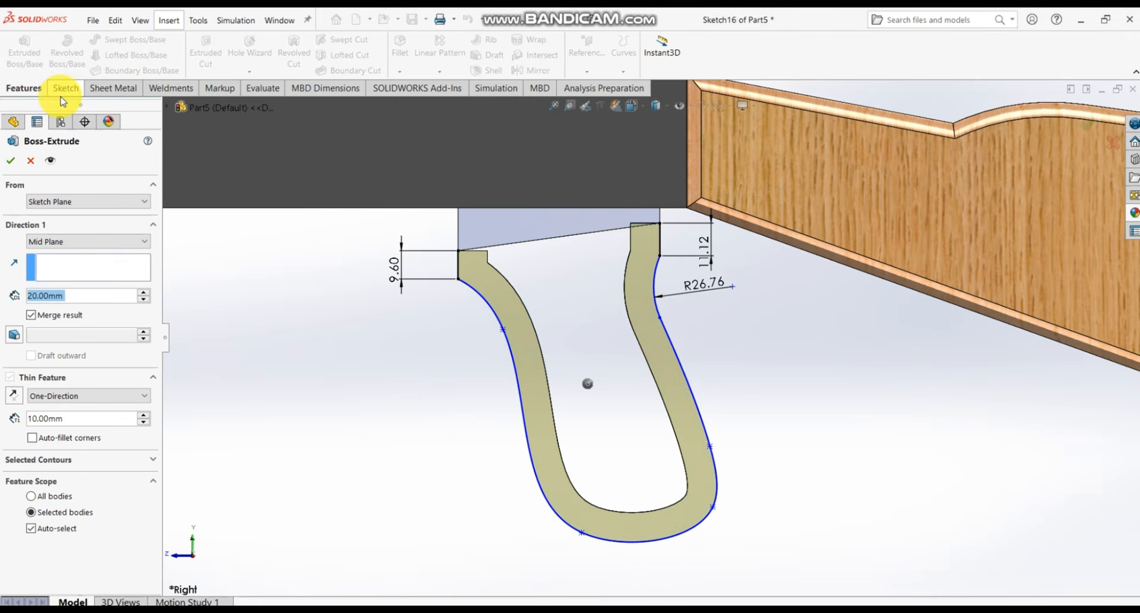
{"action": "left_click", "coordinate": [32, 161]}
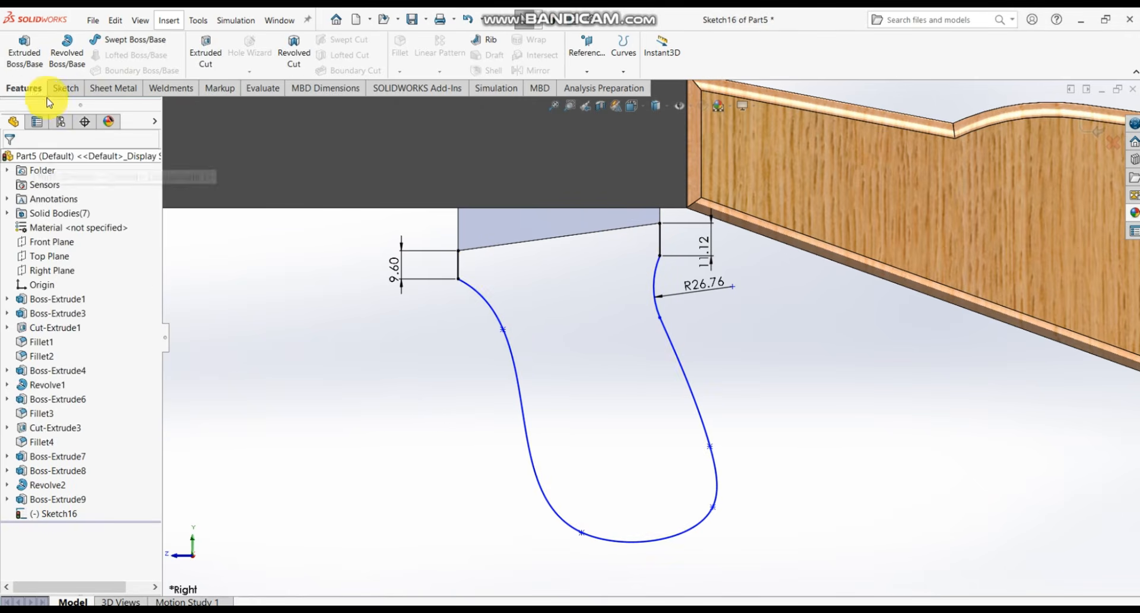
- Close the grip profile with a sloped line joining the upper ends of the 9.60 mm and 11.12 mm vertical lines
{"action": "left_click", "coordinate": [67, 88]}
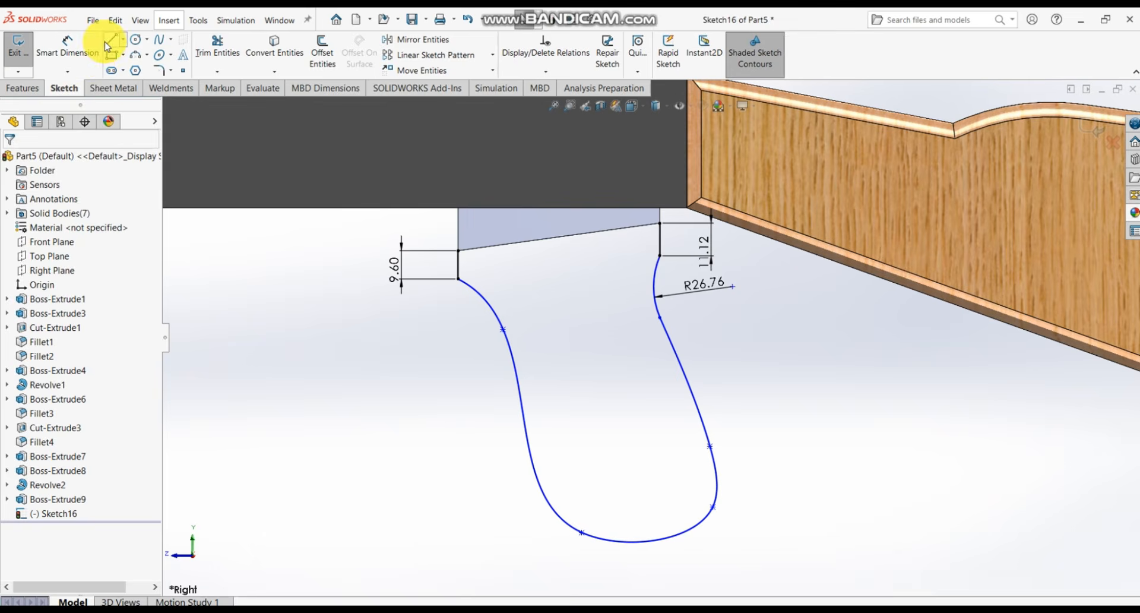
{"action": "left_click", "coordinate": [109, 41]}
{"action": "left_click", "coordinate": [460, 251]}
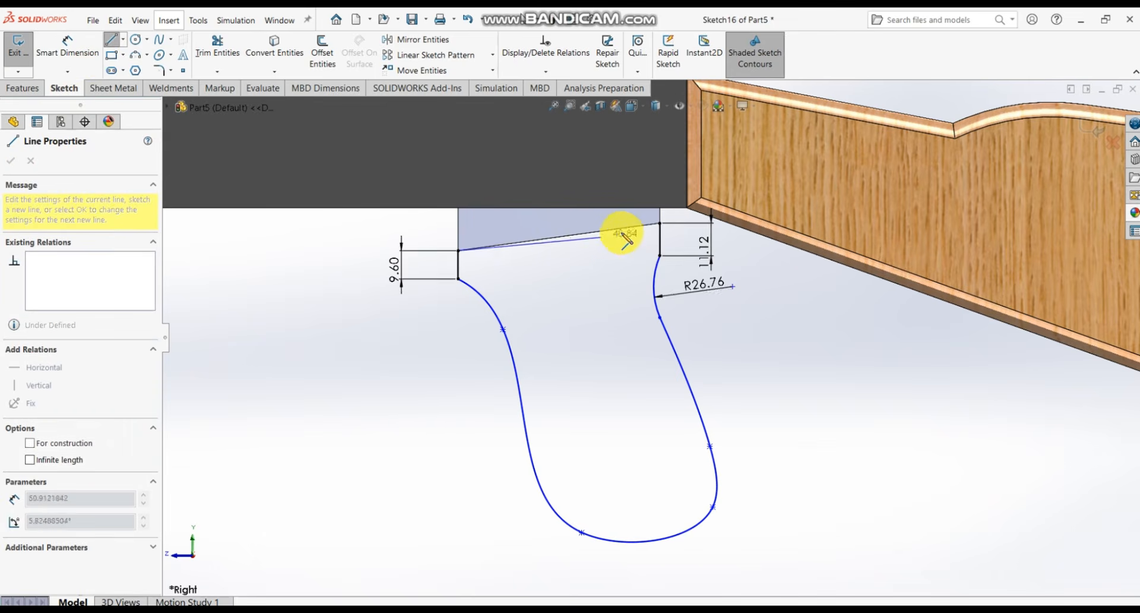
{"action": "left_click", "coordinate": [660, 224]}
{"action": "key", "text": "Escape"}
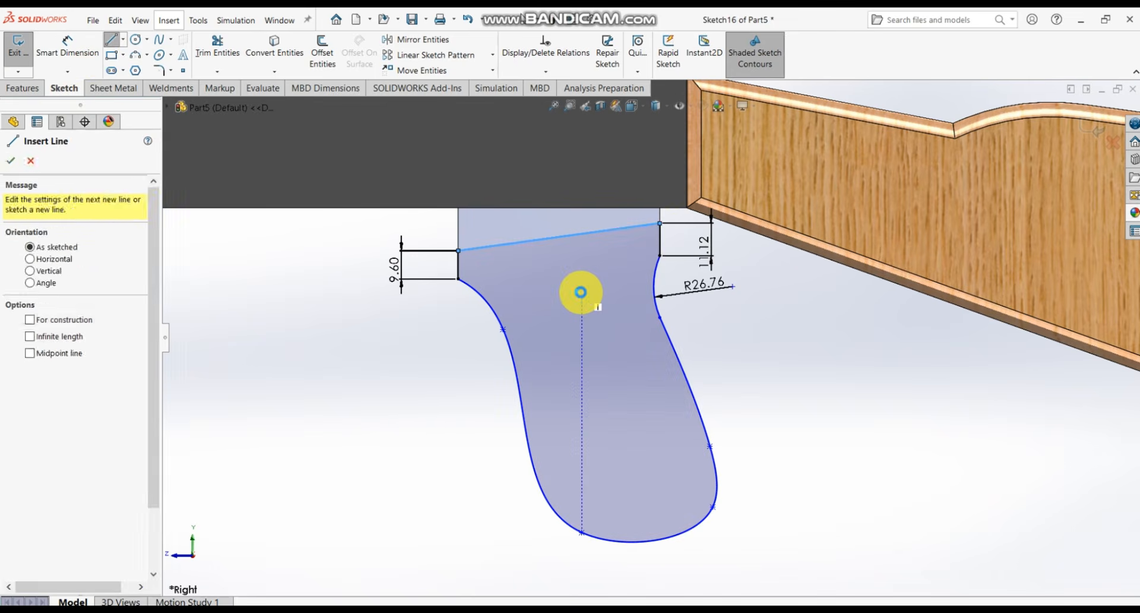
{"action": "key", "text": "Escape"}
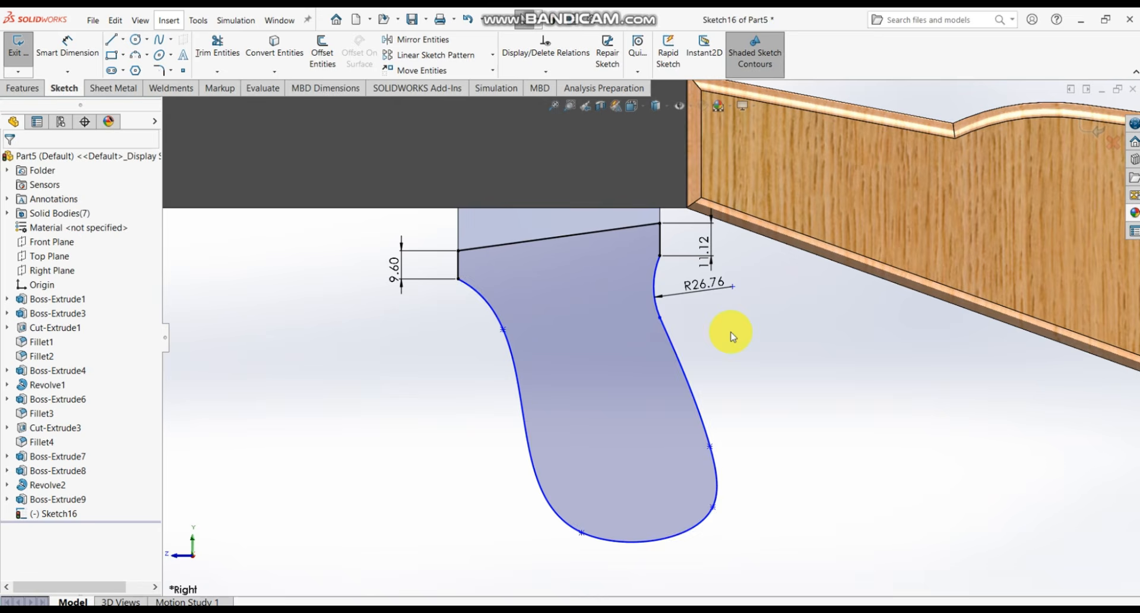
- Extrude the closed grip profile 20 mm as a Mid Plane boss with Merge result off
{"action": "left_click", "coordinate": [9, 89]}
{"action": "left_click", "coordinate": [13, 54]}
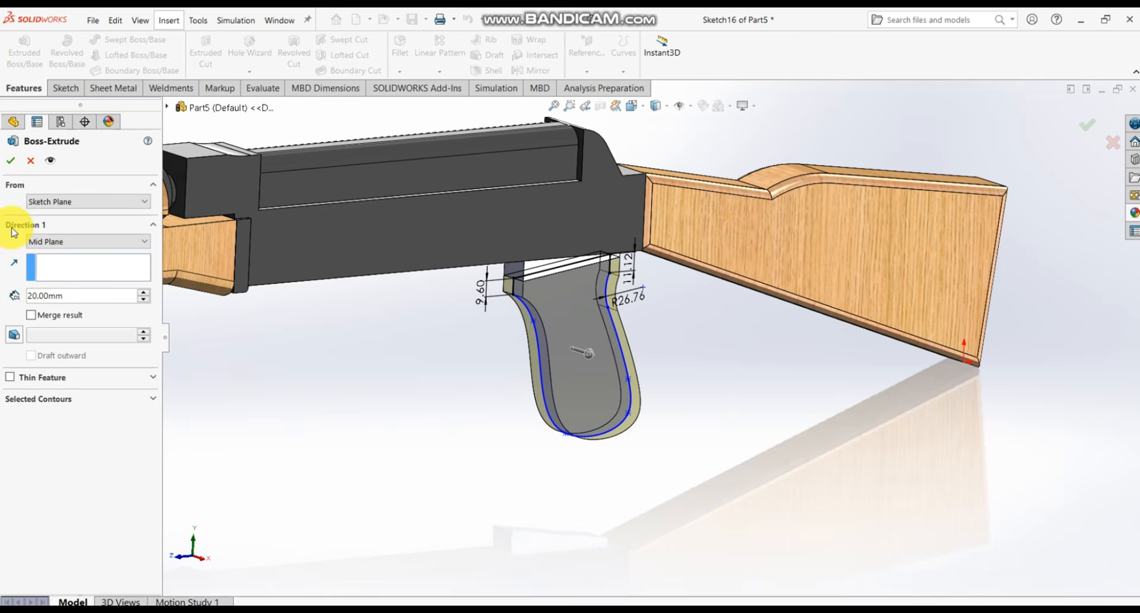
{"action": "left_click", "coordinate": [11, 163]}
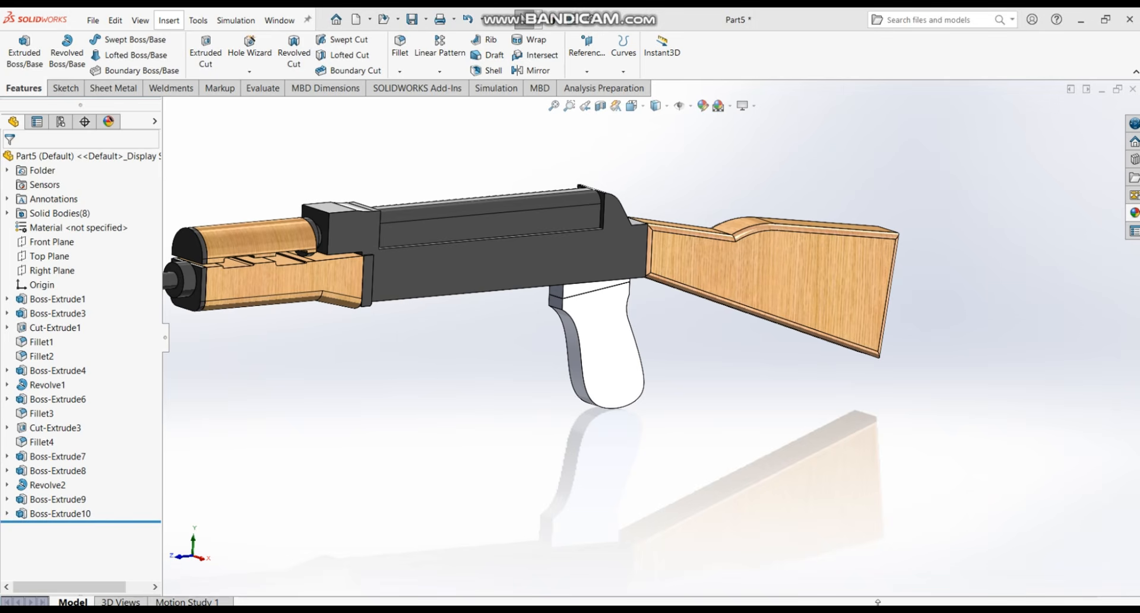
- Apply the wrought iron metal appearance to the wedge-shaped block between the receiver and the grip
{"action": "mouse_move", "coordinate": [628, 322]}
{"action": "middle_mouse_down"}
{"action": "mouse_move", "coordinate": [613, 324]}
{"action": "mouse_move", "coordinate": [657, 285]}
{"action": "mouse_move", "coordinate": [841, 325]}
{"action": "mouse_move", "coordinate": [659, 323]}
{"action": "mouse_move", "coordinate": [618, 359]}
{"action": "mouse_move", "coordinate": [618, 323]}
{"action": "mouse_move", "coordinate": [627, 326]}
{"action": "middle_mouse_up"}
{"action": "left_click", "coordinate": [623, 290]}
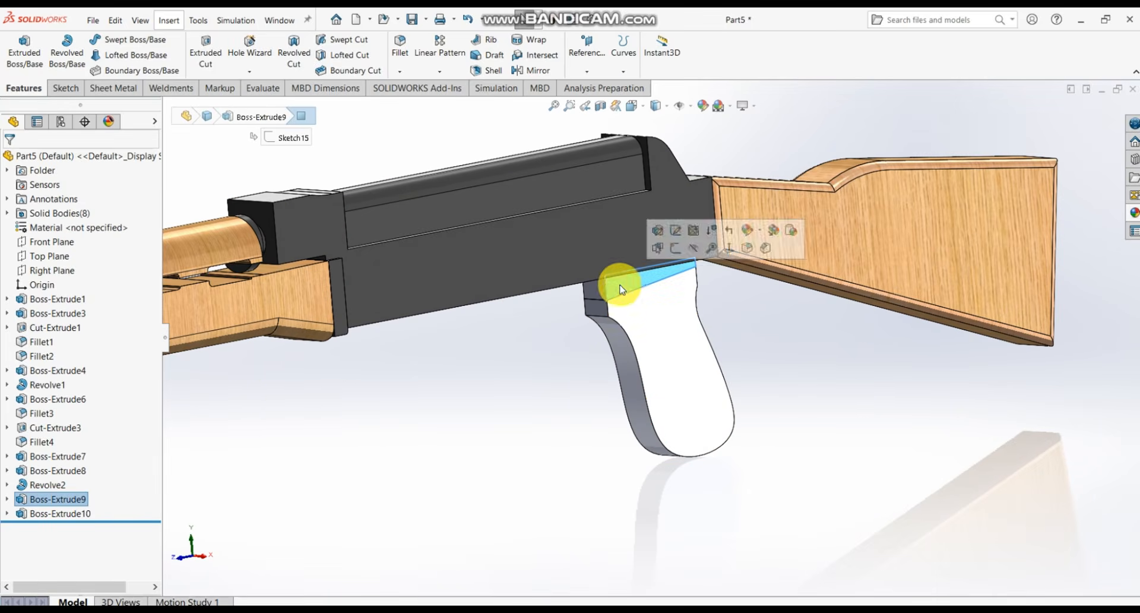
{"action": "left_click", "coordinate": [75, 505]}
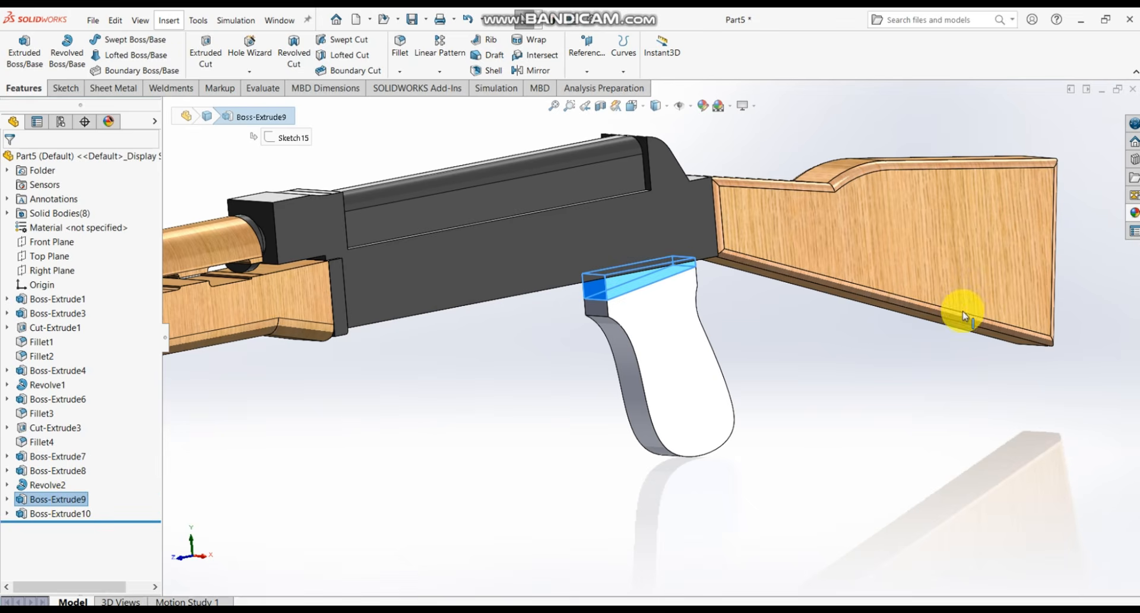
{"action": "left_click", "coordinate": [1134, 212]}
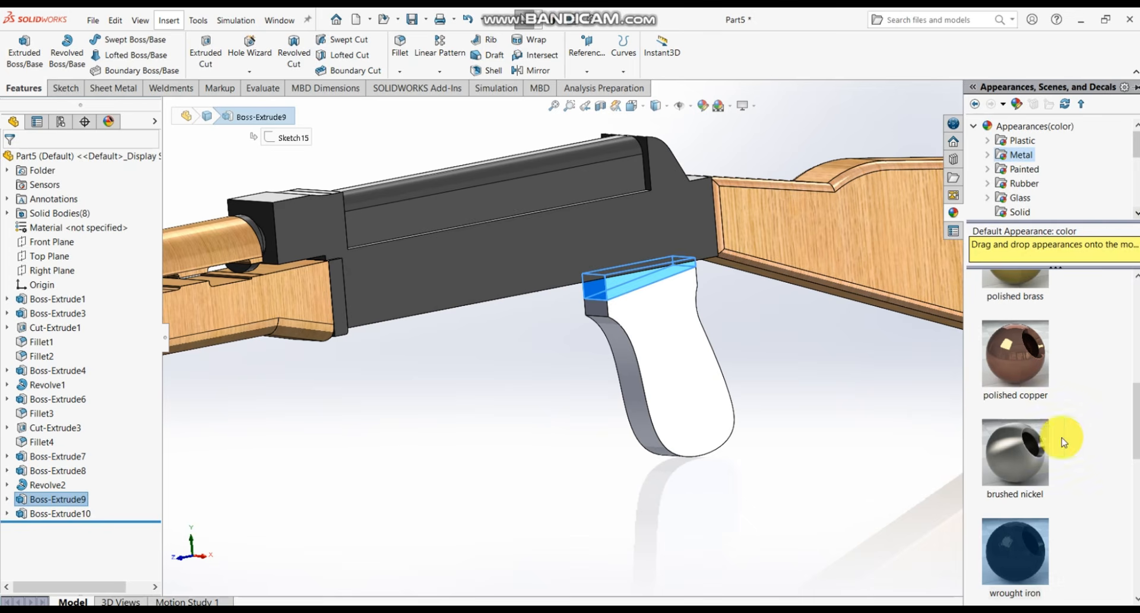
{"action": "left_click", "coordinate": [1033, 551]}
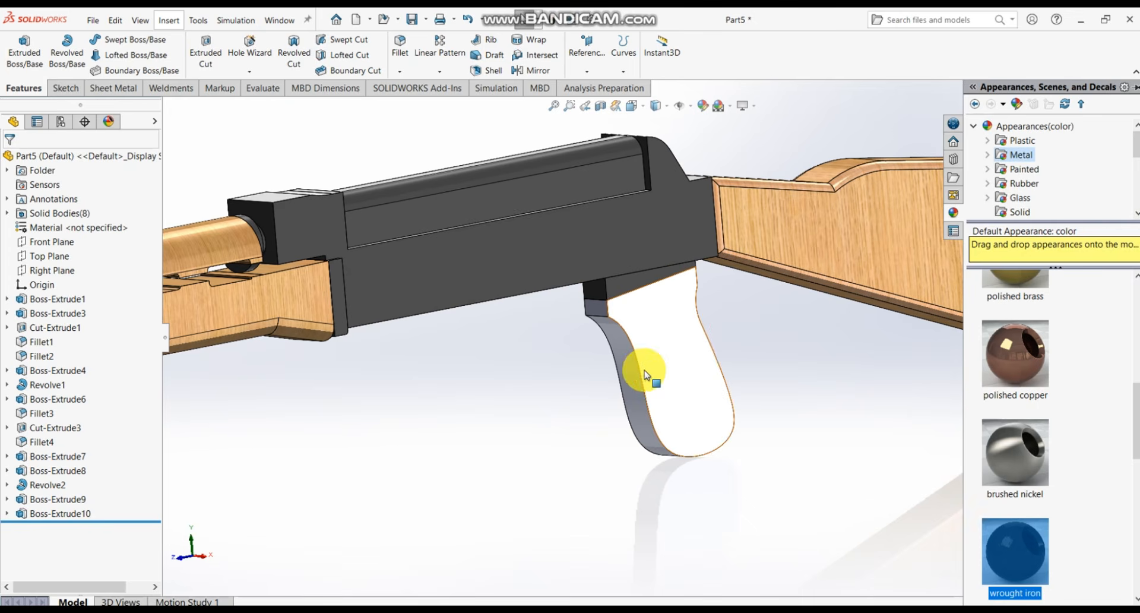
- Apply the polished cherry 2d wood appearance to the pistol grip extrusion
{"action": "left_click", "coordinate": [84, 514]}
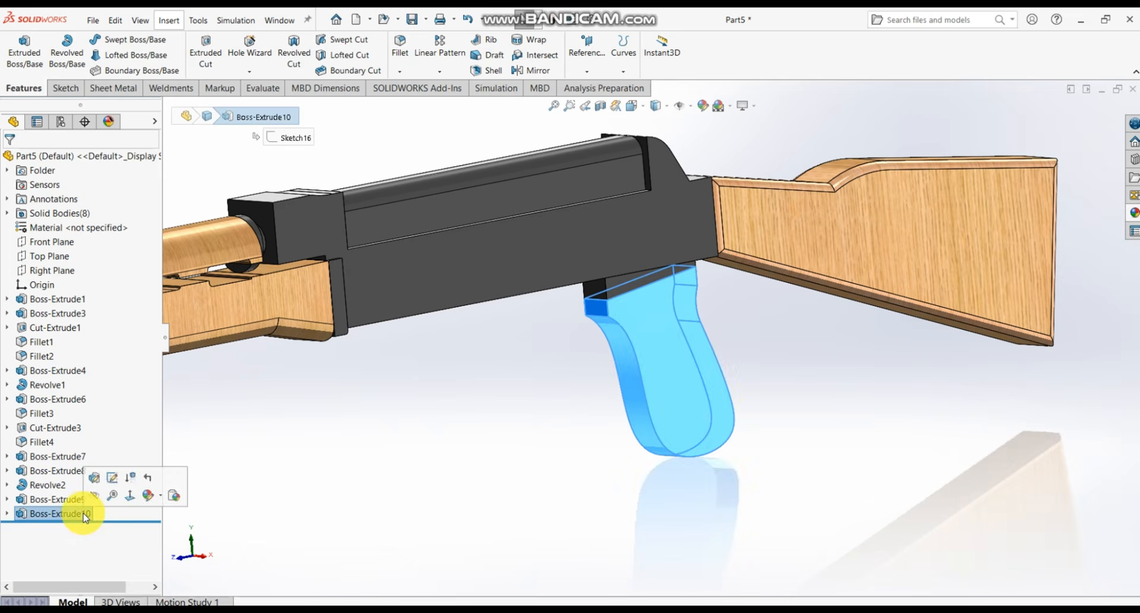
{"action": "left_click", "coordinate": [1131, 215]}
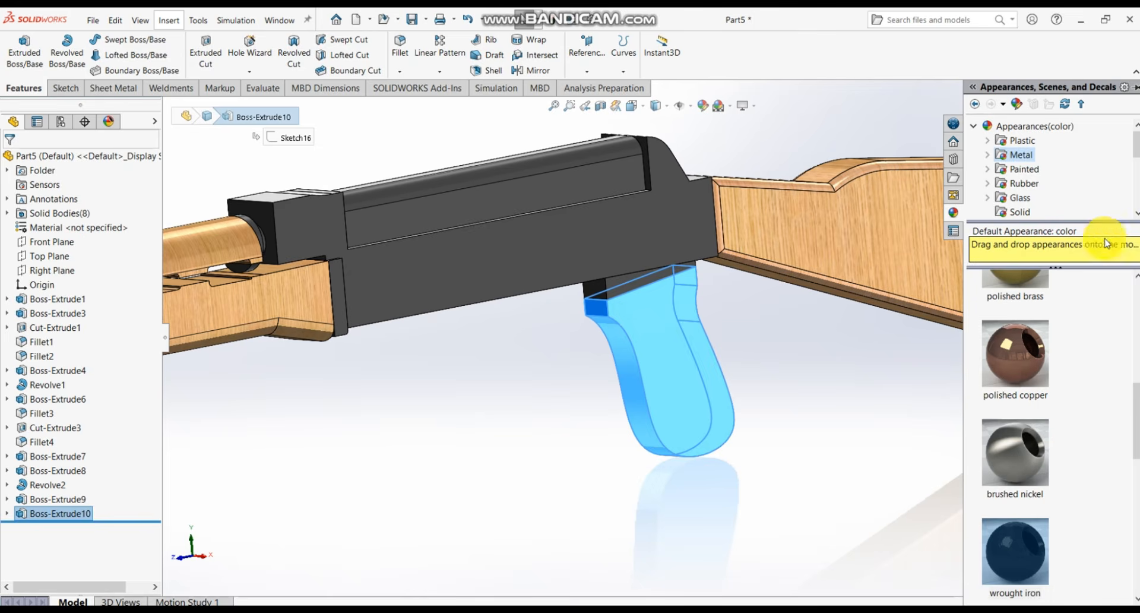
{"action": "scroll", "coordinate": [1039, 178], "scroll_direction": "down", "scroll_amount": 5}
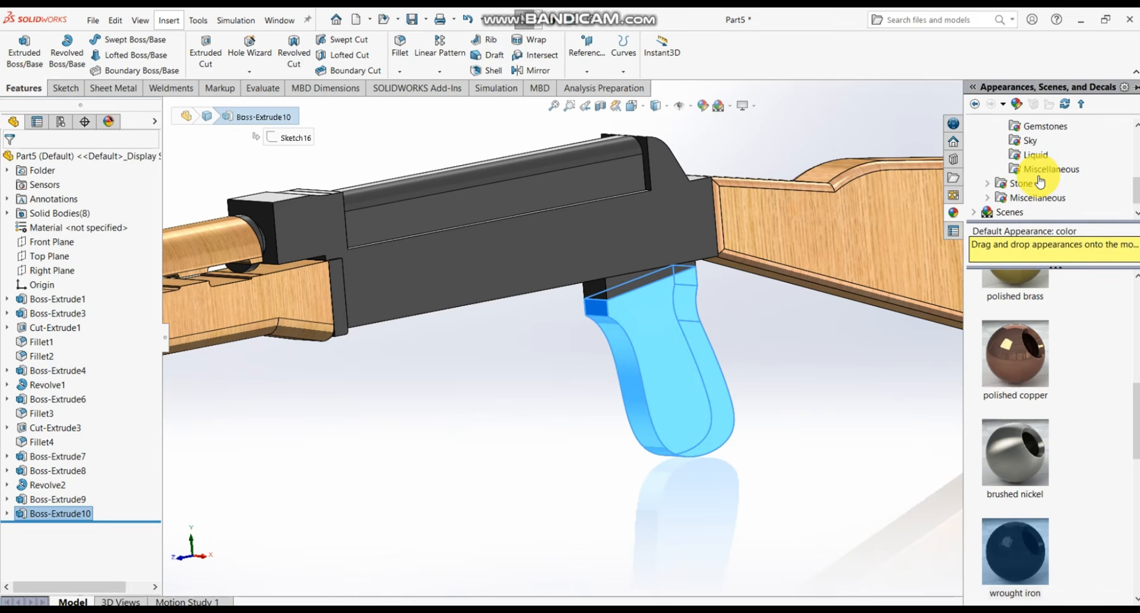
{"action": "left_click", "coordinate": [1036, 141]}
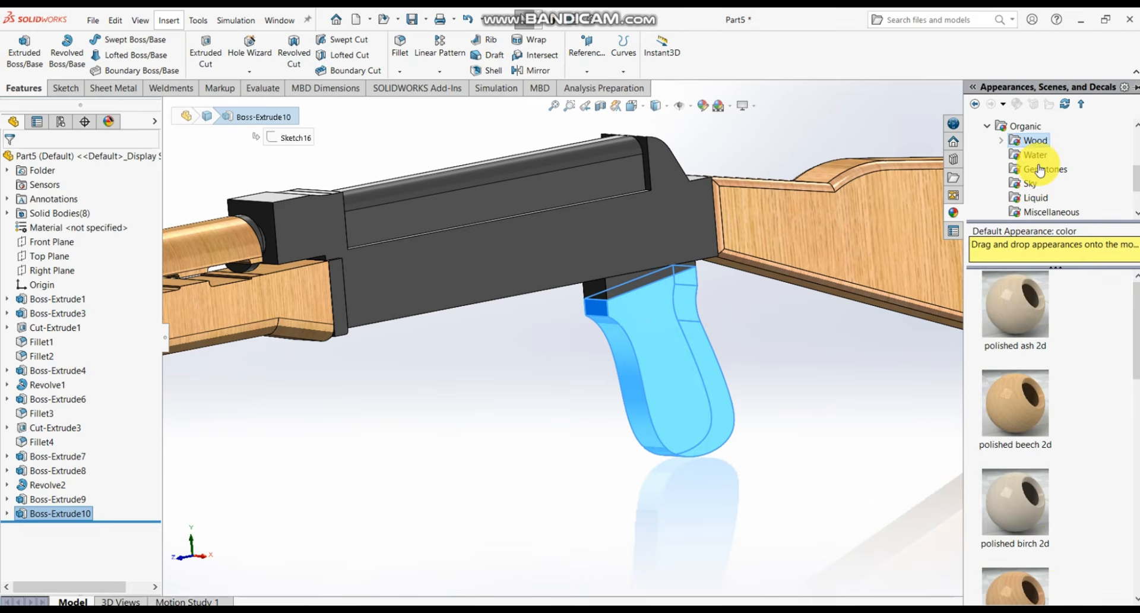
{"action": "scroll", "coordinate": [1054, 392], "scroll_direction": "down", "scroll_amount": 8}
{"action": "scroll", "coordinate": [1047, 426], "scroll_direction": "down", "scroll_amount": 2}
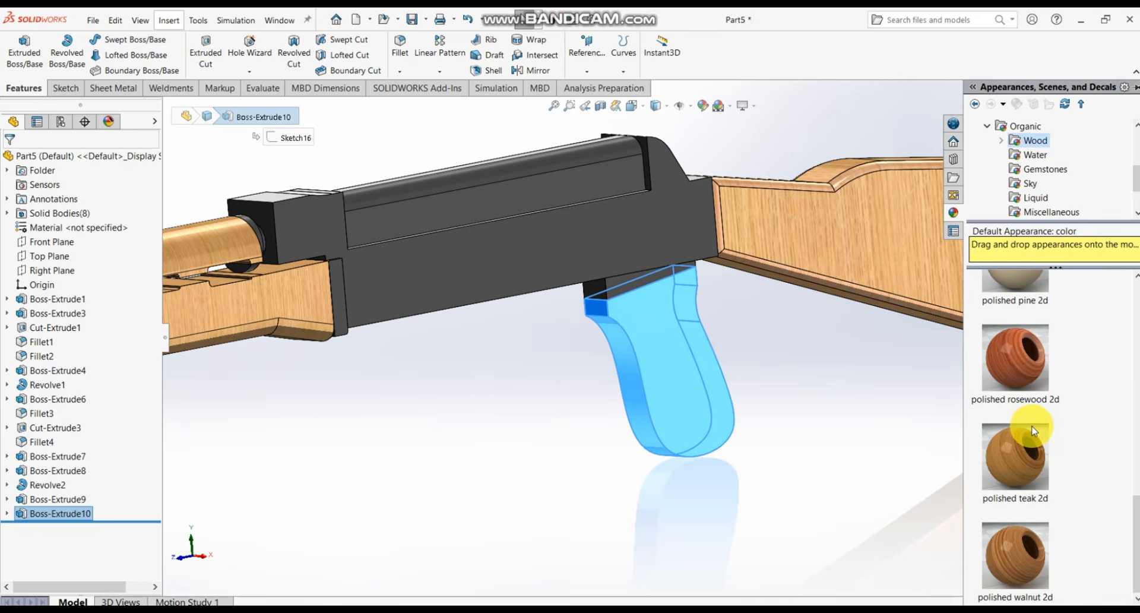
{"action": "scroll", "coordinate": [1033, 415], "scroll_direction": "up", "scroll_amount": 5}
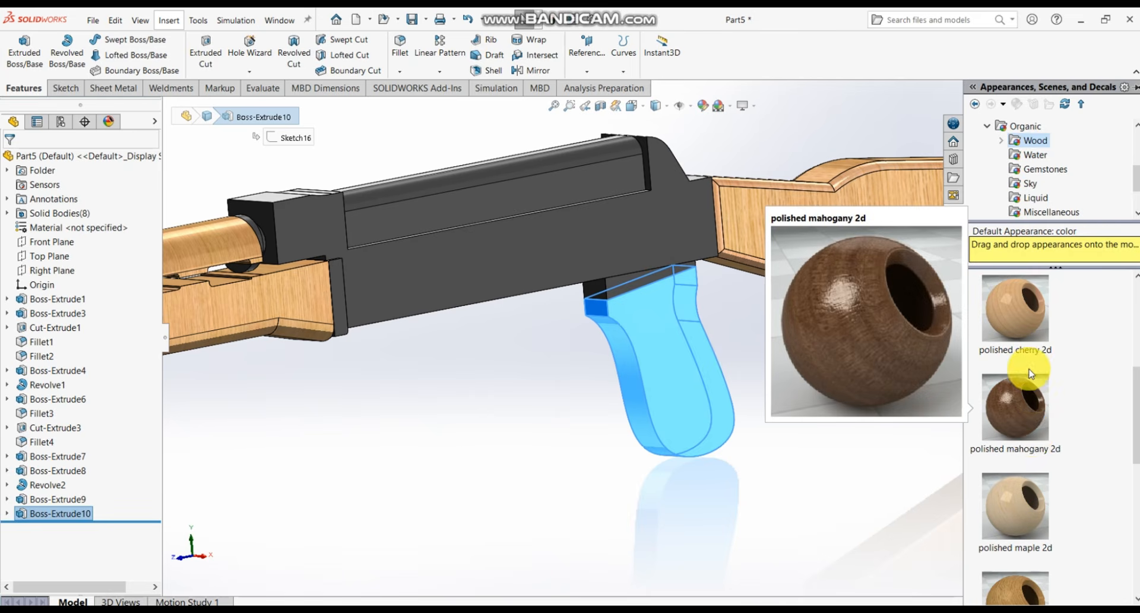
{"action": "scroll", "coordinate": [1032, 373], "scroll_direction": "up", "scroll_amount": 4}
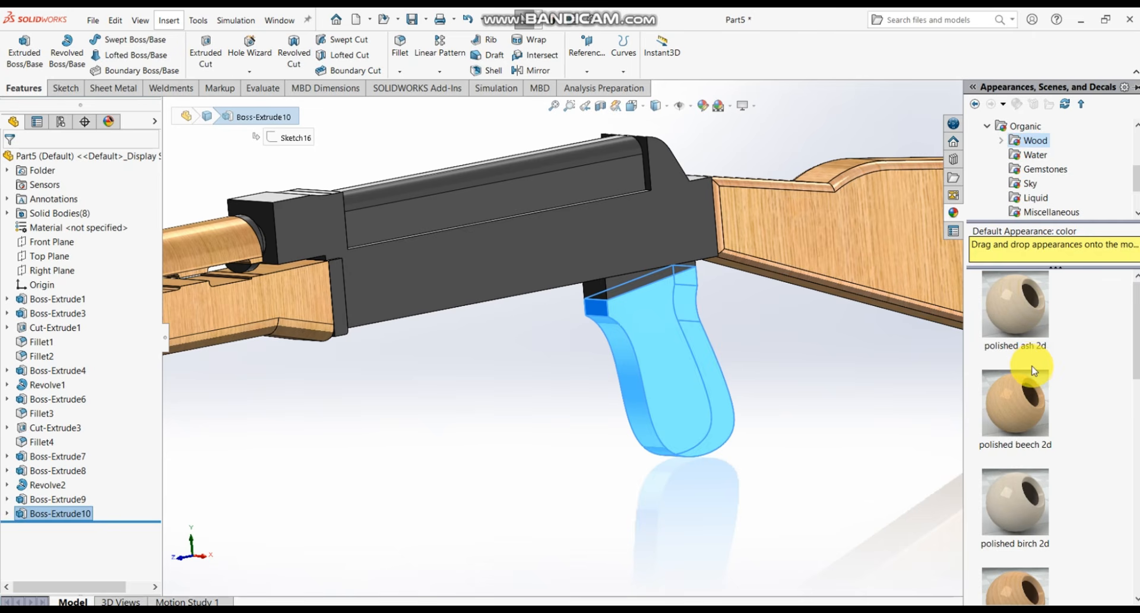
{"action": "scroll", "coordinate": [1034, 371], "scroll_direction": "down", "scroll_amount": 3}
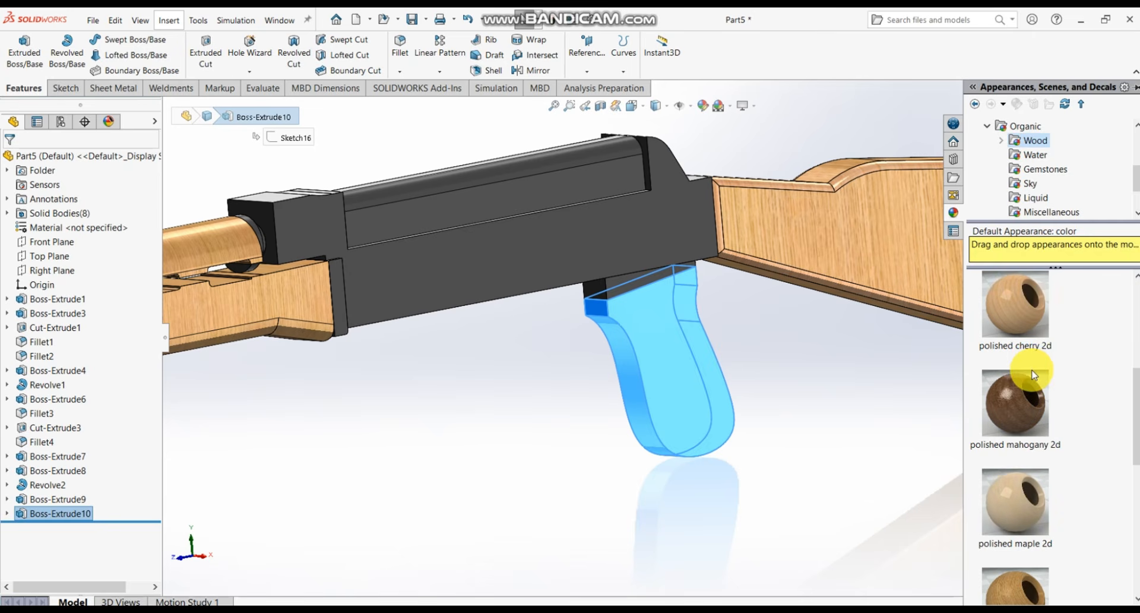
{"action": "double_click", "coordinate": [1029, 331]}
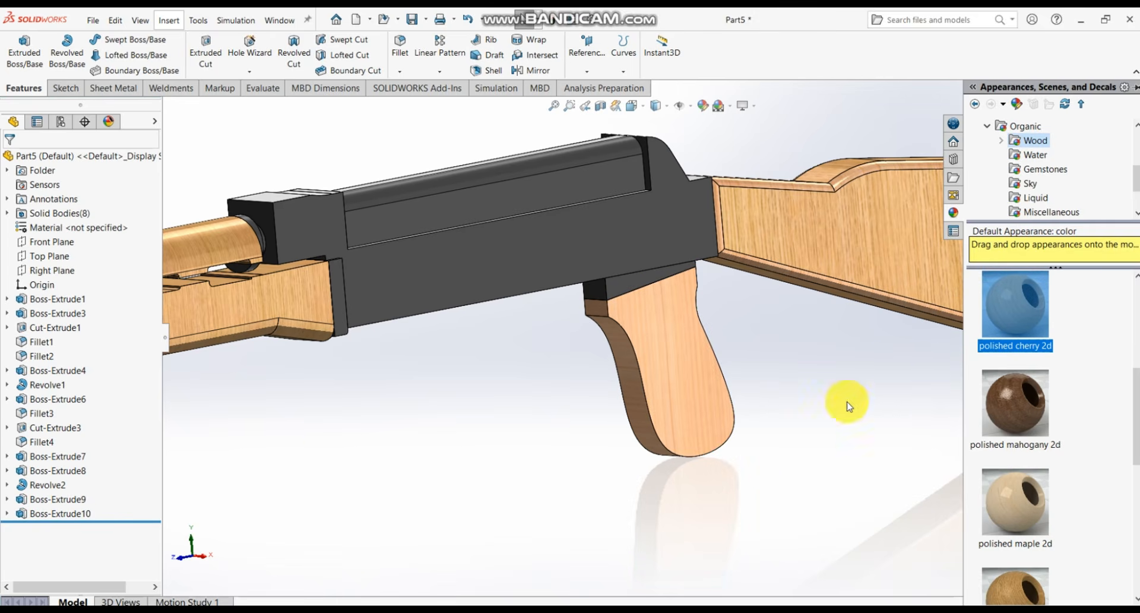
- Change the pistol grip extrusion's appearance to polished oak 2d
{"action": "left_click", "coordinate": [57, 499]}
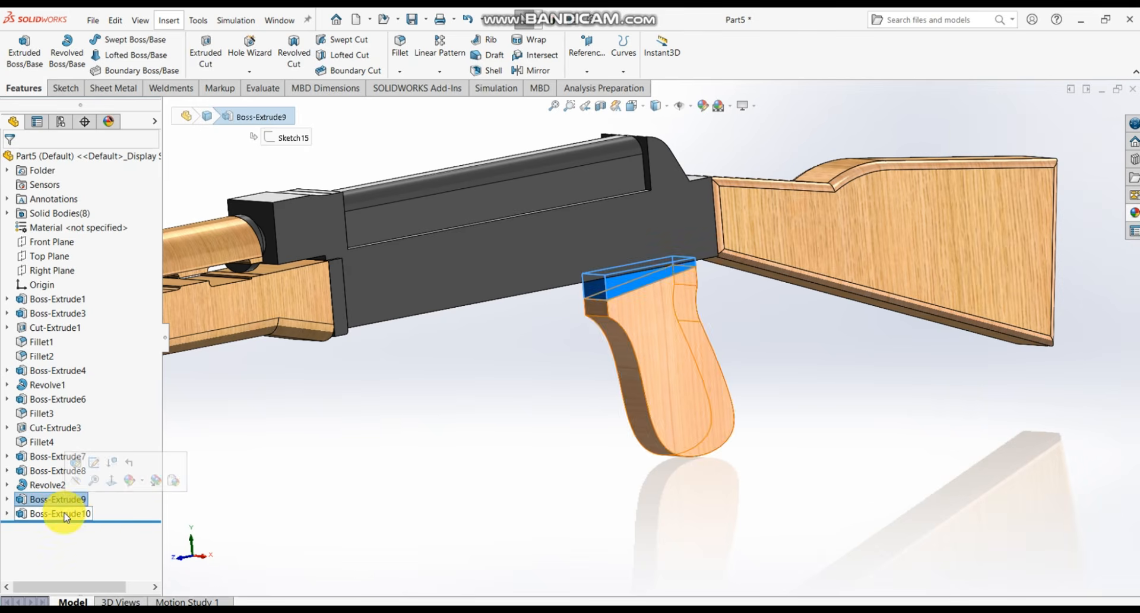
{"action": "left_click", "coordinate": [65, 514]}
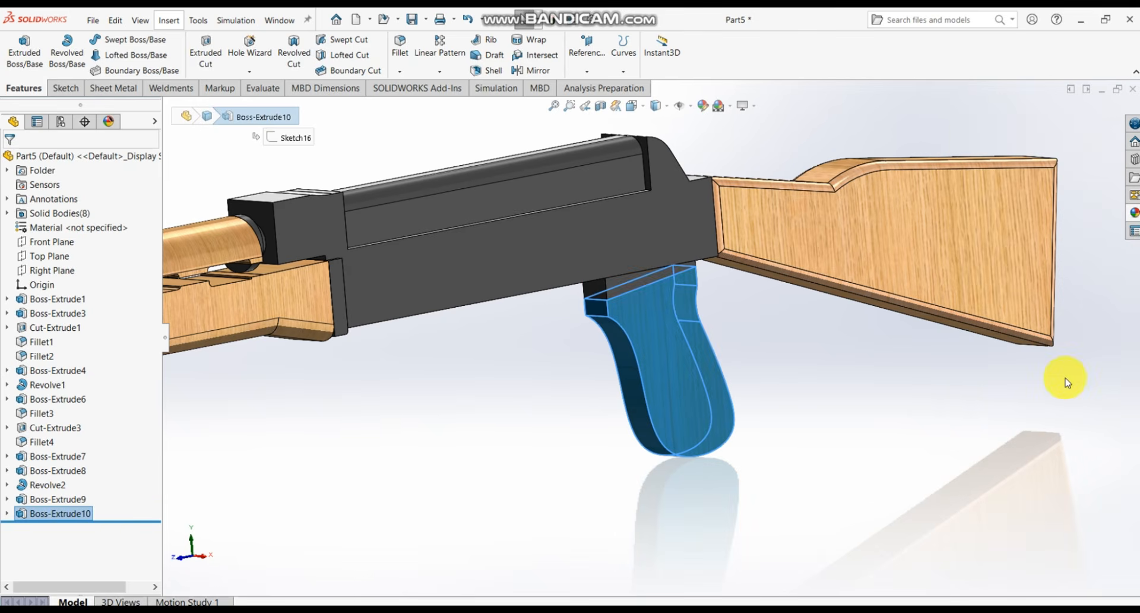
{"action": "left_click", "coordinate": [1134, 215]}
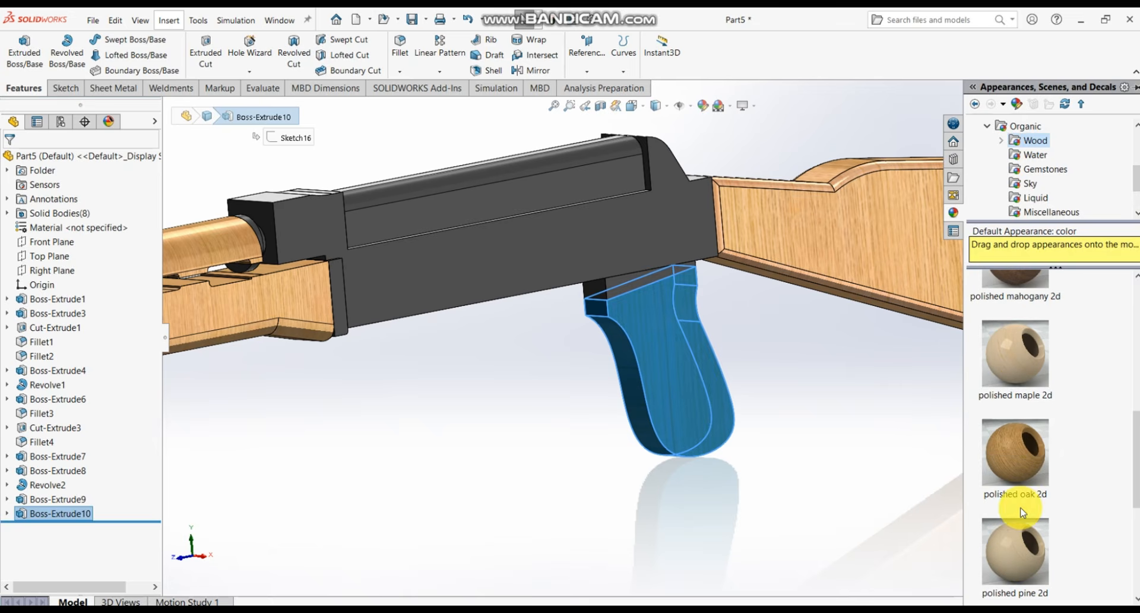
{"action": "left_click", "coordinate": [1030, 439]}
- Examine the whole gun model from several angles, checking the grip, receiver, handguard and barrel
{"action": "key", "text": "f"}
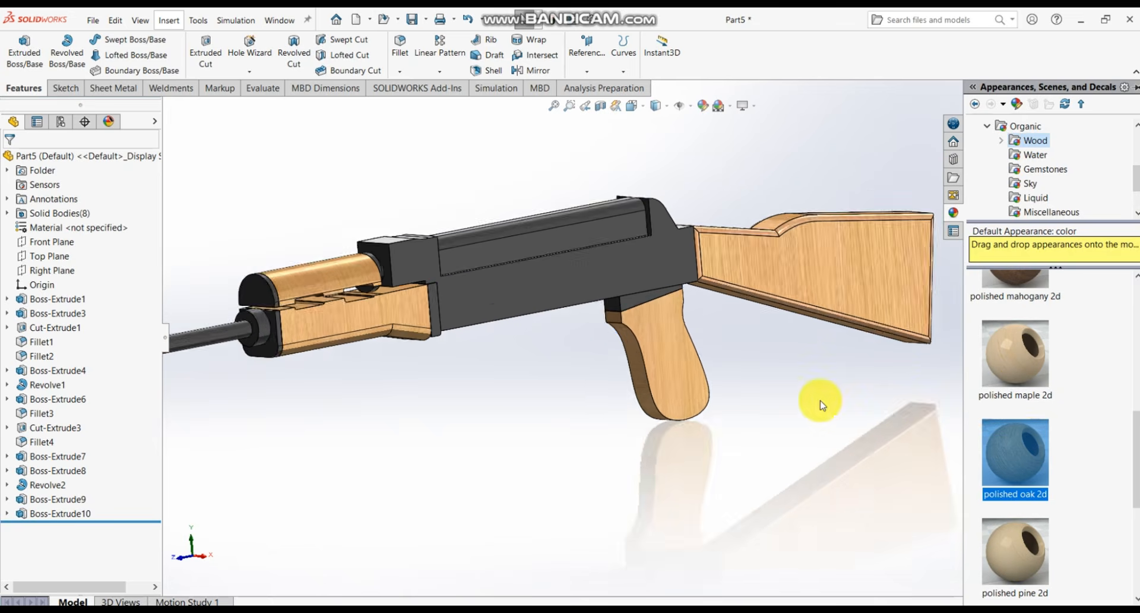
{"action": "scroll", "coordinate": [574, 305], "scroll_direction": "down", "scroll_amount": 1}
{"action": "middle_click_drag", "start_coordinate": [607, 331], "coordinate": [619, 371]}
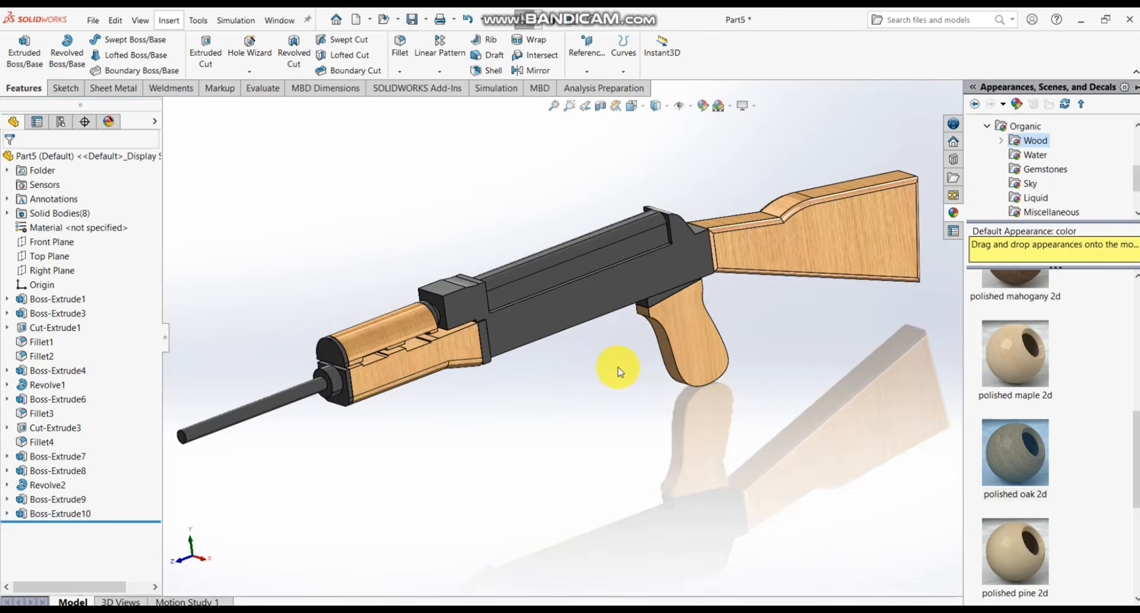
{"action": "scroll", "coordinate": [619, 370], "scroll_direction": "up", "scroll_amount": 2}
{"action": "scroll", "coordinate": [619, 369], "scroll_direction": "down", "scroll_amount": 2}
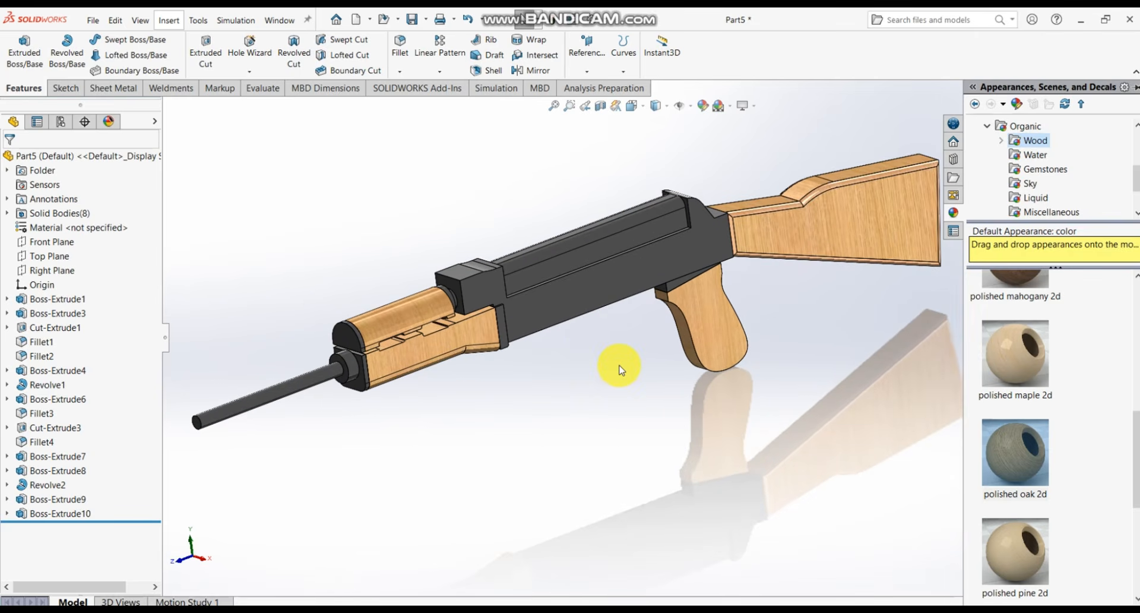
{"action": "key", "text": "ctrl+7"}
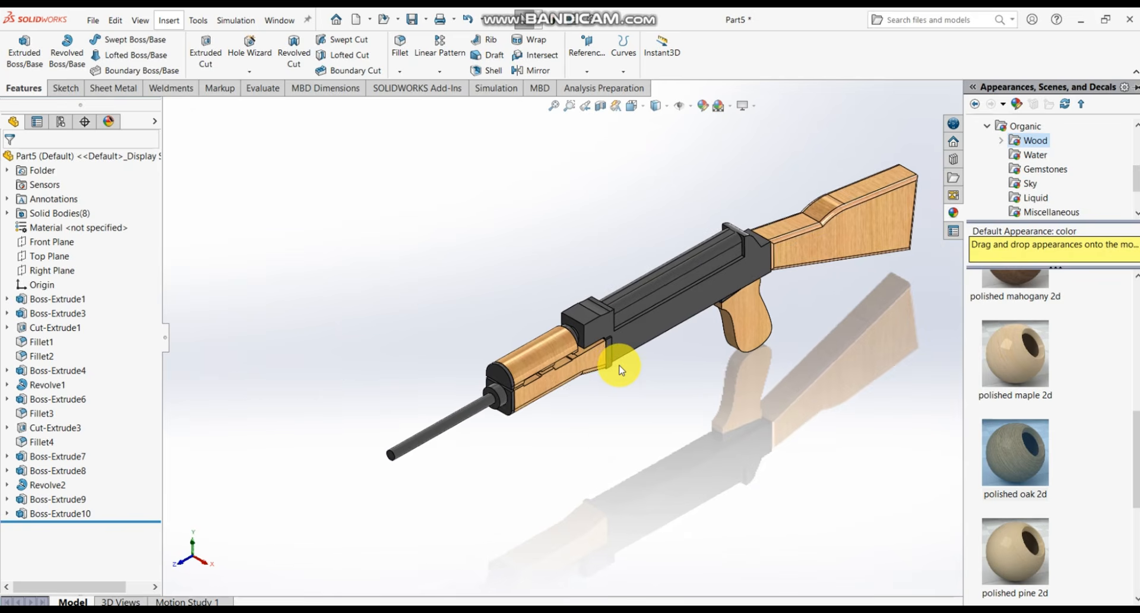
{"action": "middle_click_drag", "start_coordinate": [615, 353], "coordinate": [746, 364]}
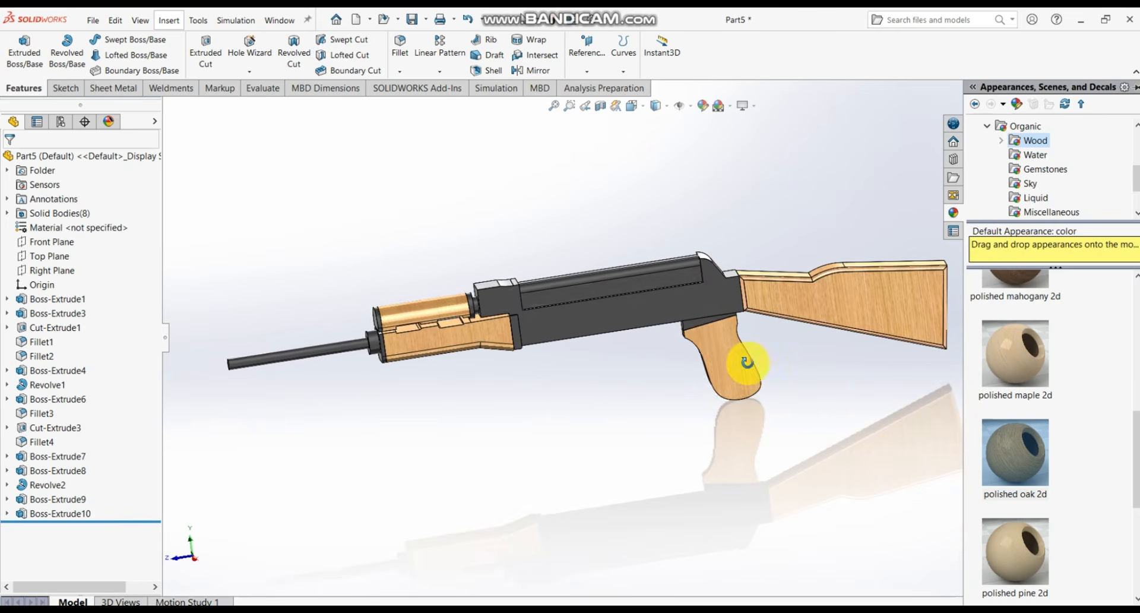
{"action": "scroll", "coordinate": [689, 327], "scroll_direction": "down", "scroll_amount": 5}
{"action": "scroll", "coordinate": [695, 333], "scroll_direction": "up", "scroll_amount": 5}
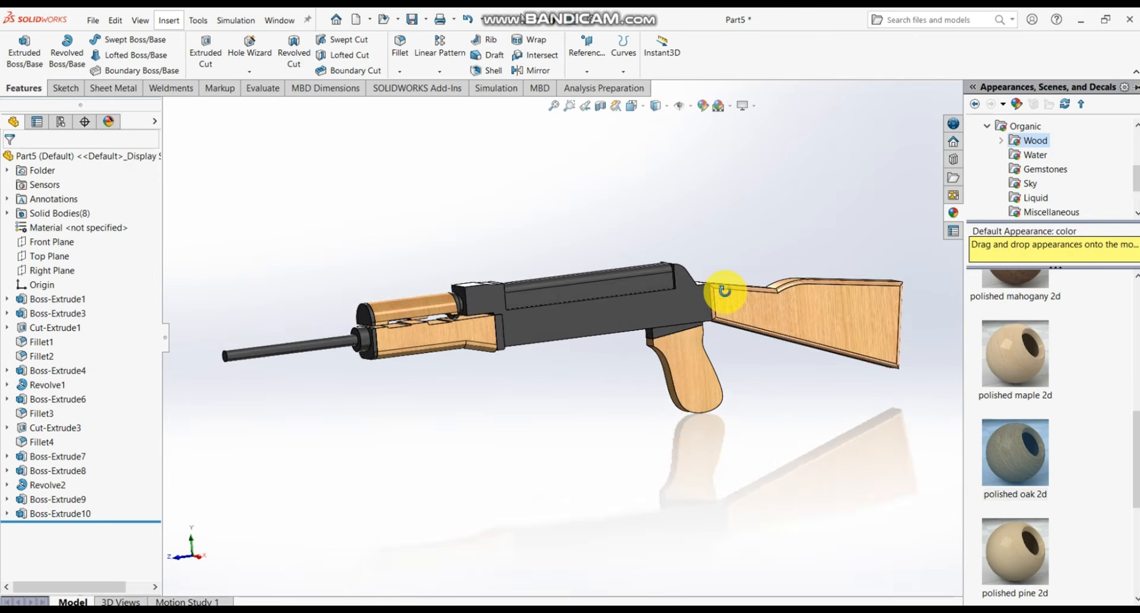
{"action": "key", "text": "ctrl+7"}
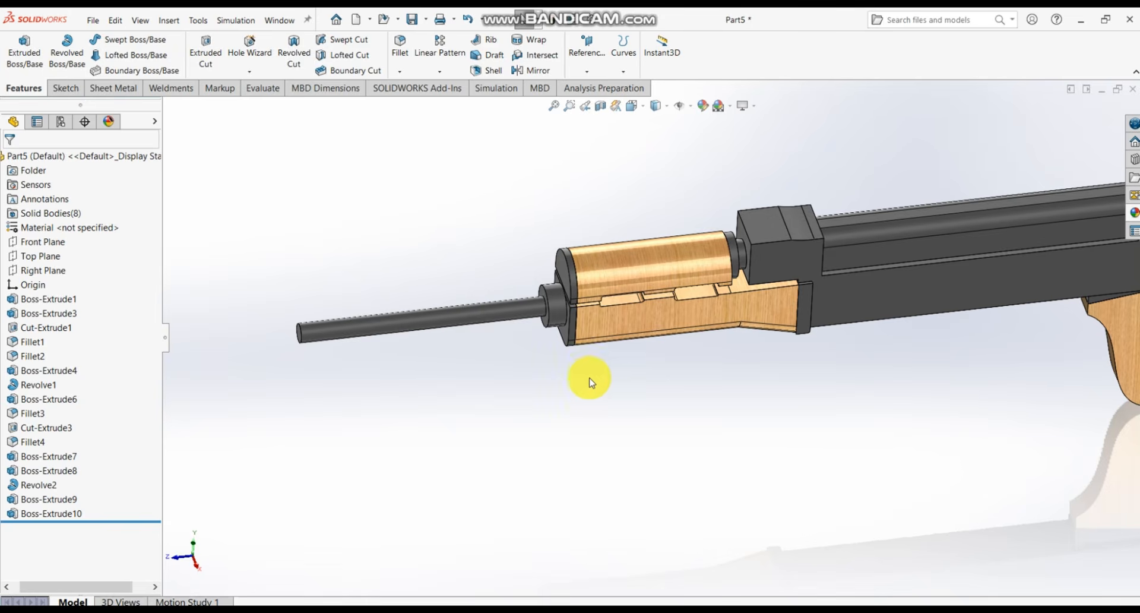
{"action": "scroll", "coordinate": [940, 378], "scroll_direction": "up", "scroll_amount": 4}
{"action": "scroll", "coordinate": [861, 352], "scroll_direction": "down", "scroll_amount": 5}
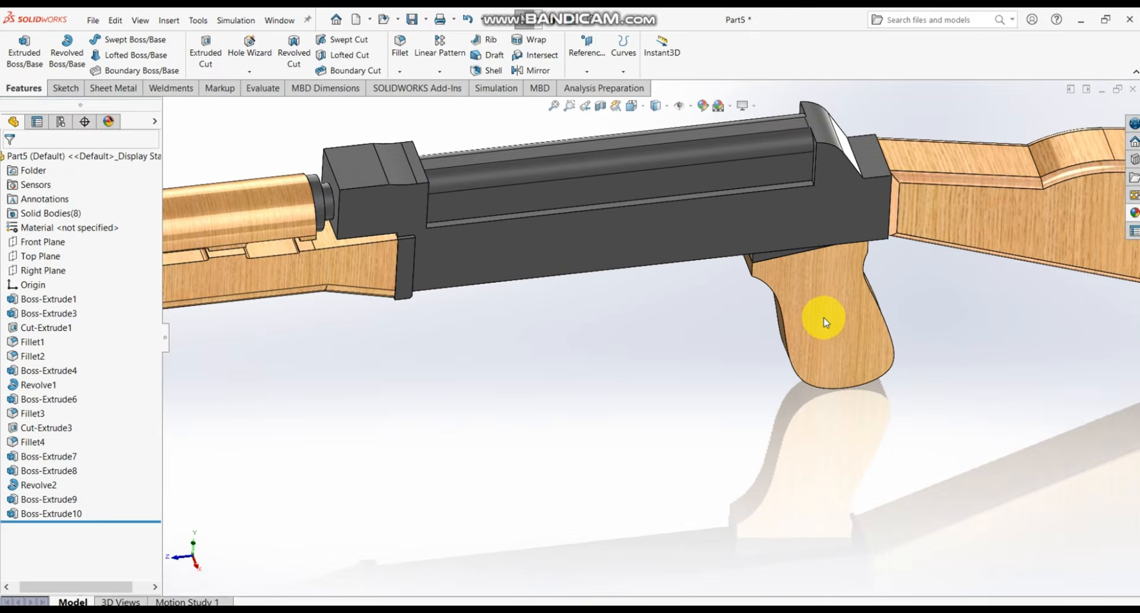
{"action": "scroll", "coordinate": [715, 301], "scroll_direction": "up", "scroll_amount": 2}
{"action": "scroll", "coordinate": [714, 302], "scroll_direction": "up", "scroll_amount": 3}
{"action": "scroll", "coordinate": [396, 328], "scroll_direction": "down", "scroll_amount": 5}
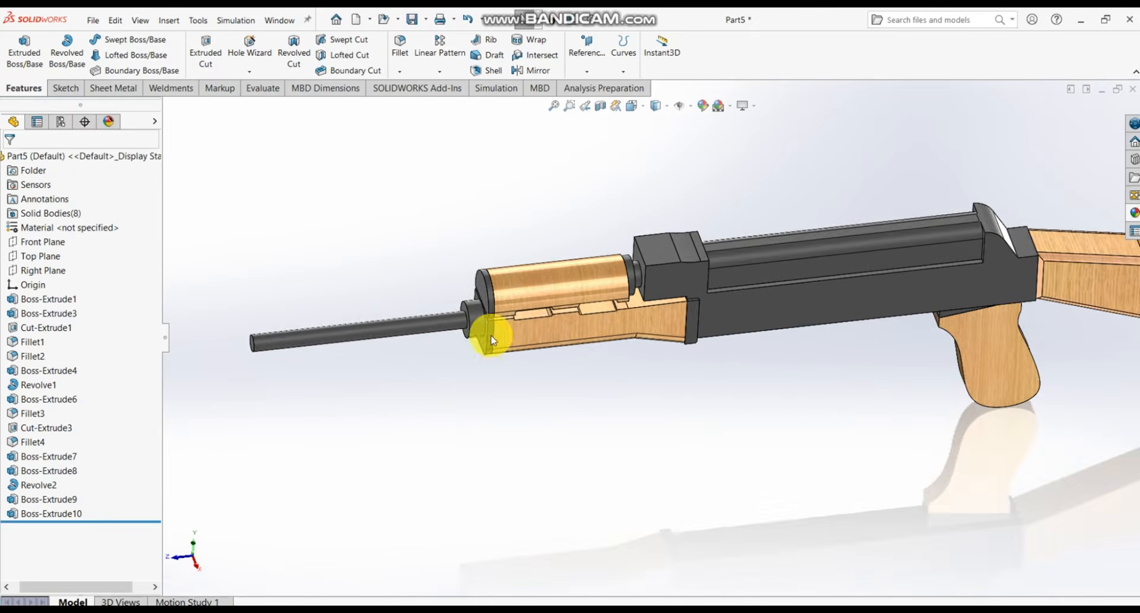
- Start a new sketch on the Right Plane, facing the front end of the handguard and barrel
{"action": "left_click", "coordinate": [58, 271]}
{"action": "left_click", "coordinate": [69, 250]}
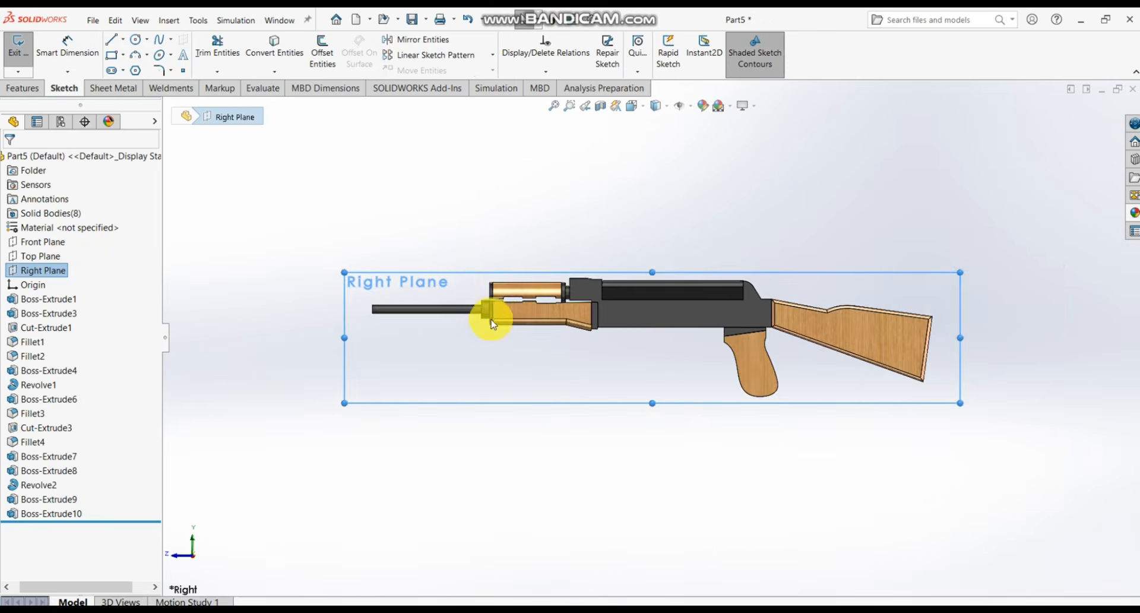
{"action": "scroll", "coordinate": [491, 312], "scroll_direction": "down", "scroll_amount": 5}
{"action": "scroll", "coordinate": [521, 331], "scroll_direction": "down", "scroll_amount": 2}
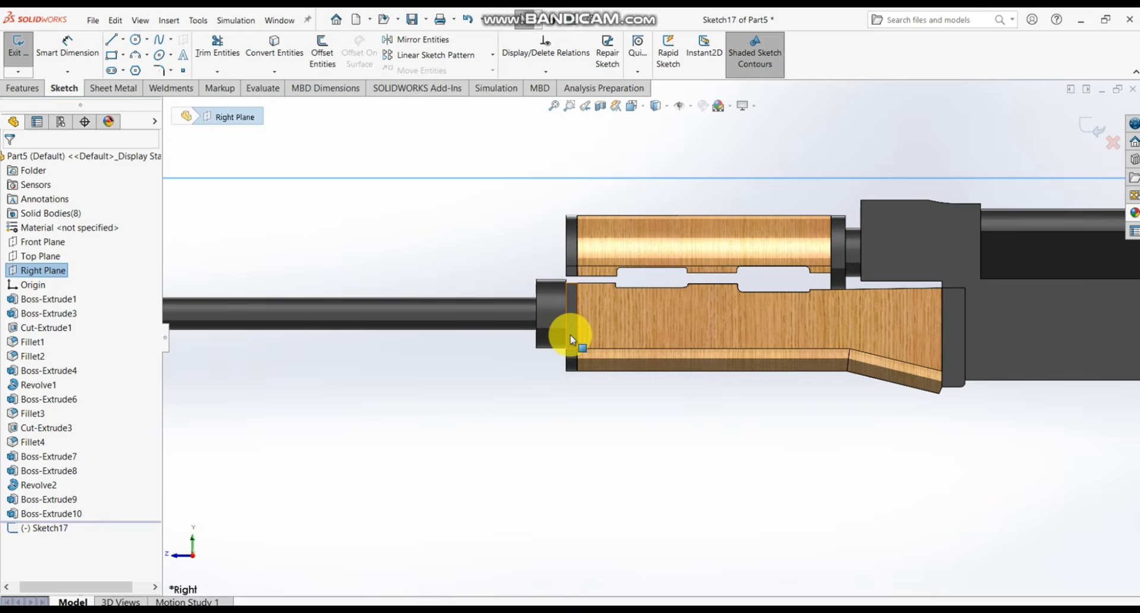
{"action": "scroll", "coordinate": [571, 332], "scroll_direction": "down", "scroll_amount": 1}
{"action": "scroll", "coordinate": [559, 324], "scroll_direction": "up", "scroll_amount": 4}
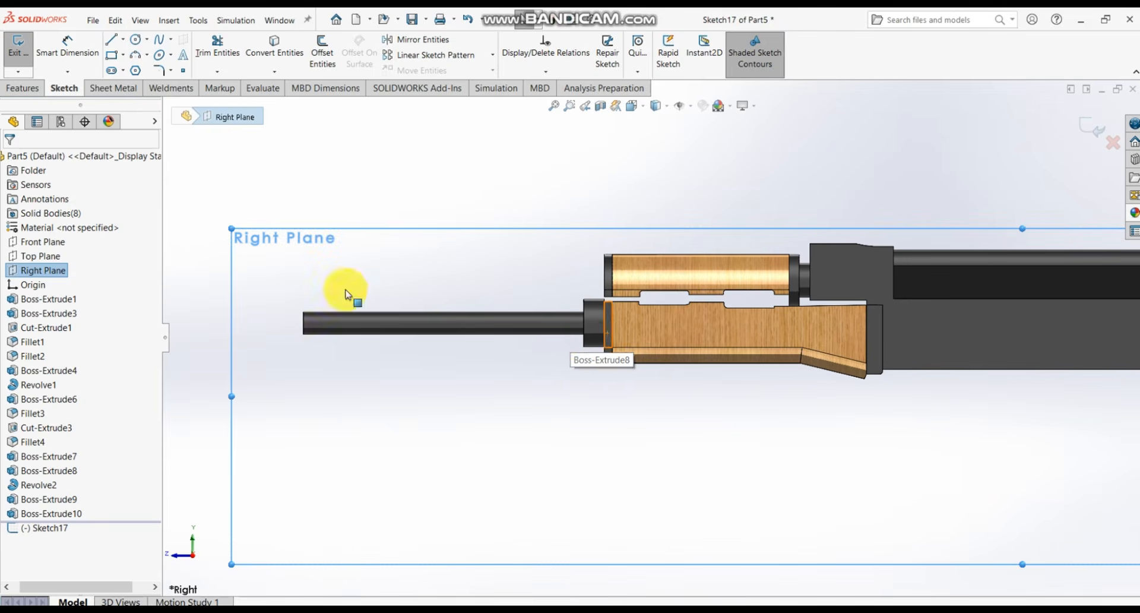
- Draw a corner rectangle about 283 mm long and 11 mm high beneath the barrel, starting on the lower handguard's front face
{"action": "left_click", "coordinate": [123, 56]}
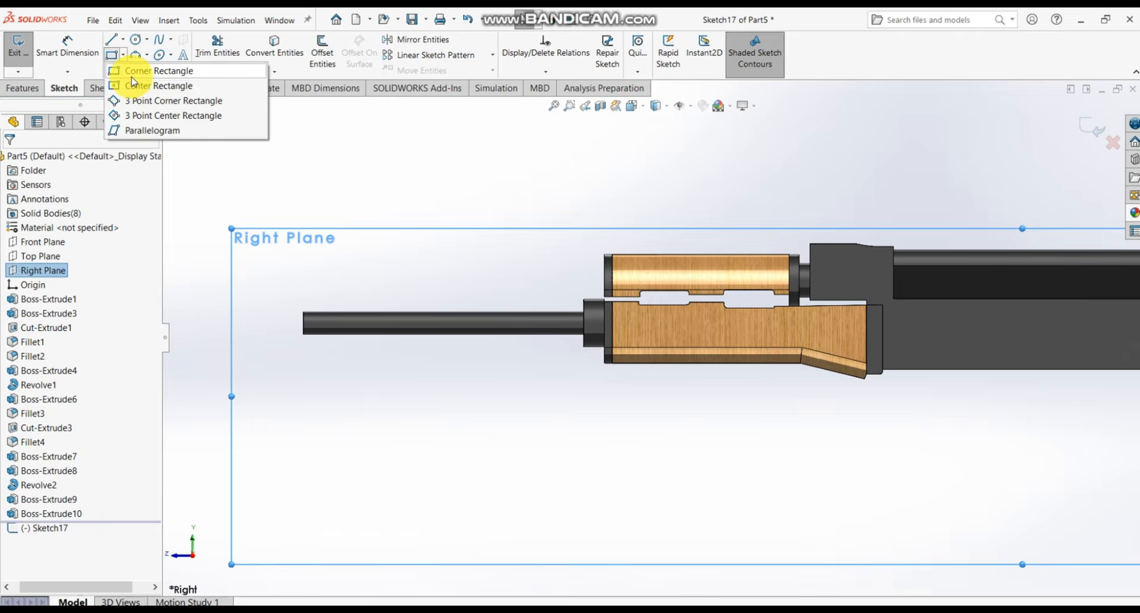
{"action": "left_click", "coordinate": [127, 84]}
{"action": "scroll", "coordinate": [446, 321], "scroll_direction": "down", "scroll_amount": 2}
{"action": "scroll", "coordinate": [648, 367], "scroll_direction": "down", "scroll_amount": 4}
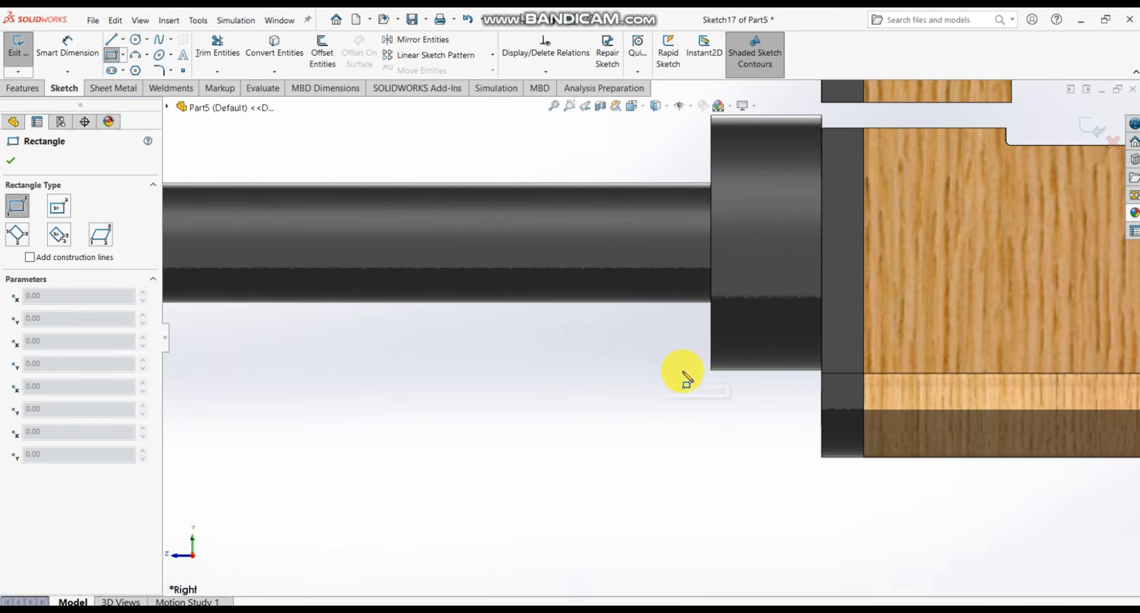
{"action": "left_click", "coordinate": [825, 410]}
{"action": "scroll", "coordinate": [453, 394], "scroll_direction": "up", "scroll_amount": 4}
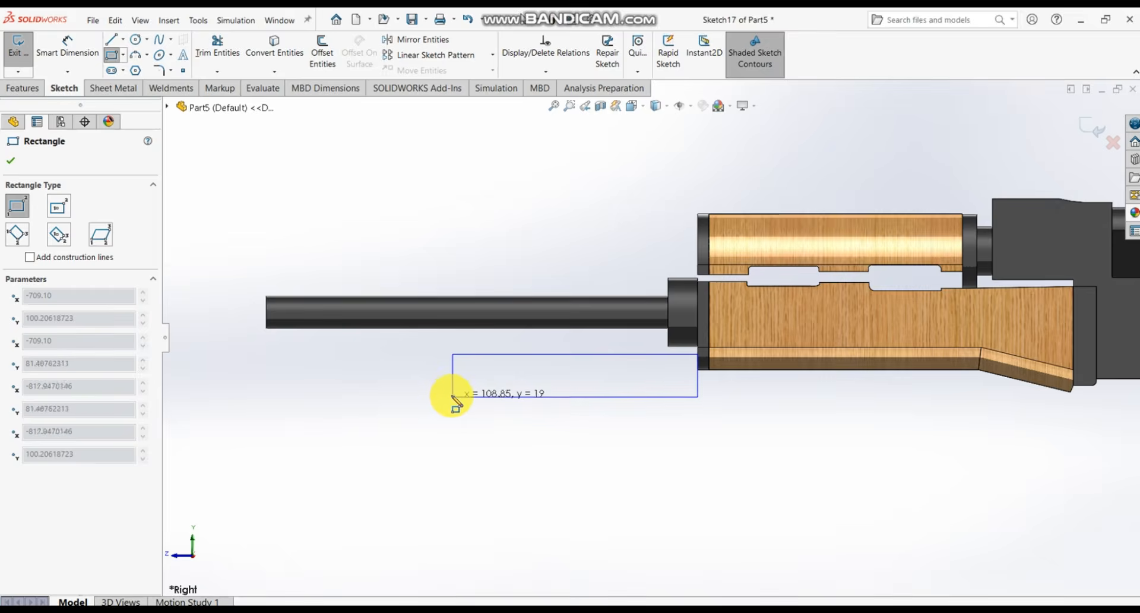
{"action": "scroll", "coordinate": [337, 372], "scroll_direction": "up", "scroll_amount": 3}
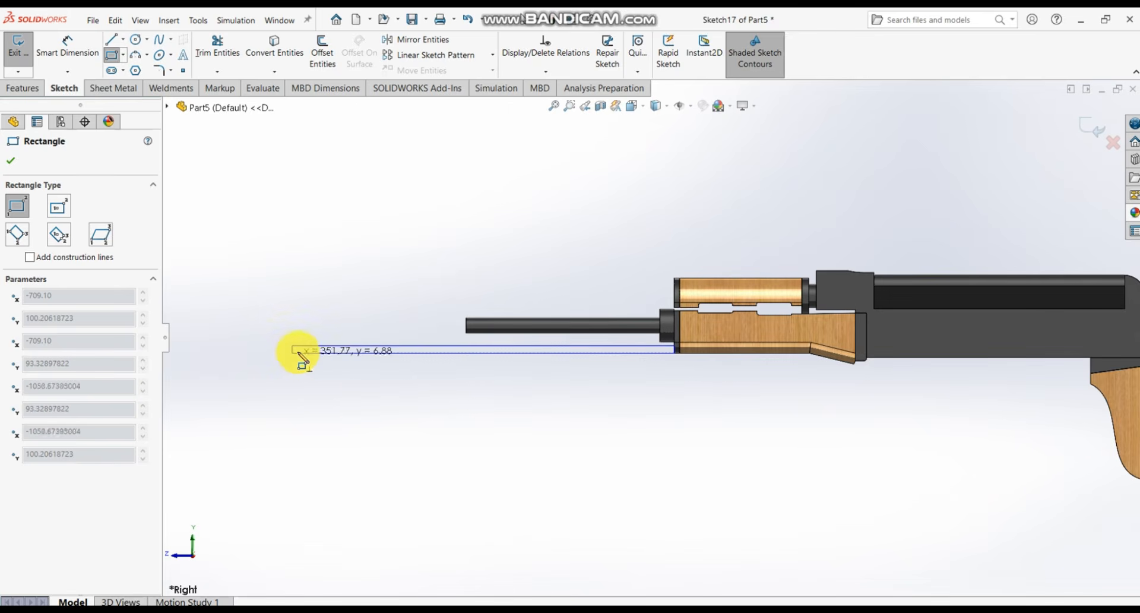
{"action": "left_click", "coordinate": [368, 357]}
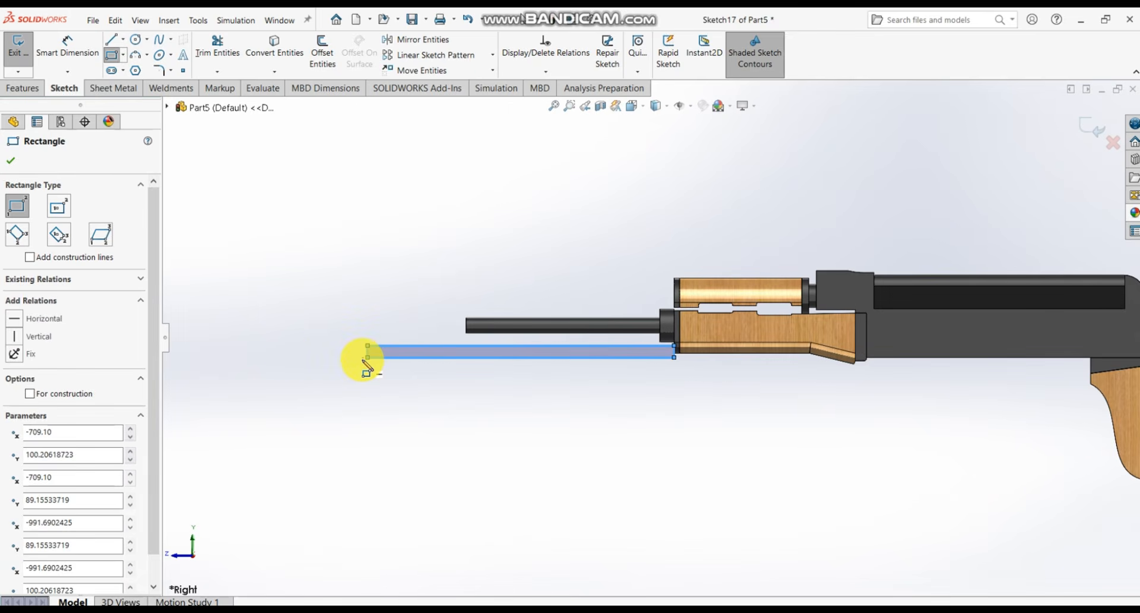
{"action": "key", "text": "Escape"}
- Reduce the rectangle's height to about 3 mm by moving its lower corner up along the handguard's front face
{"action": "scroll", "coordinate": [528, 349], "scroll_direction": "down", "scroll_amount": 5}
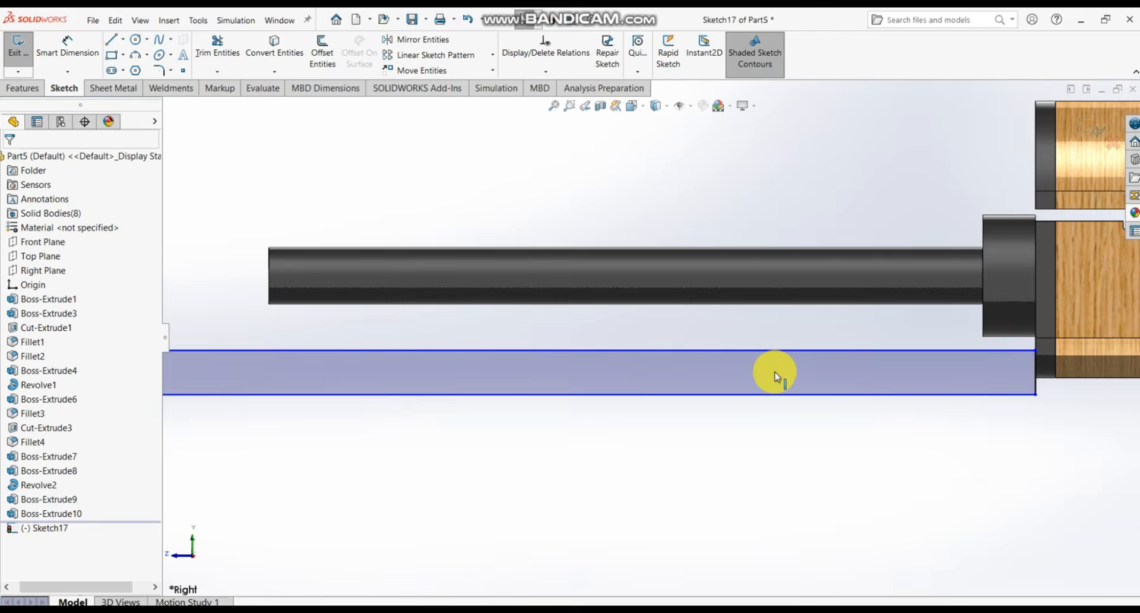
{"action": "scroll", "coordinate": [1006, 389], "scroll_direction": "down", "scroll_amount": 2}
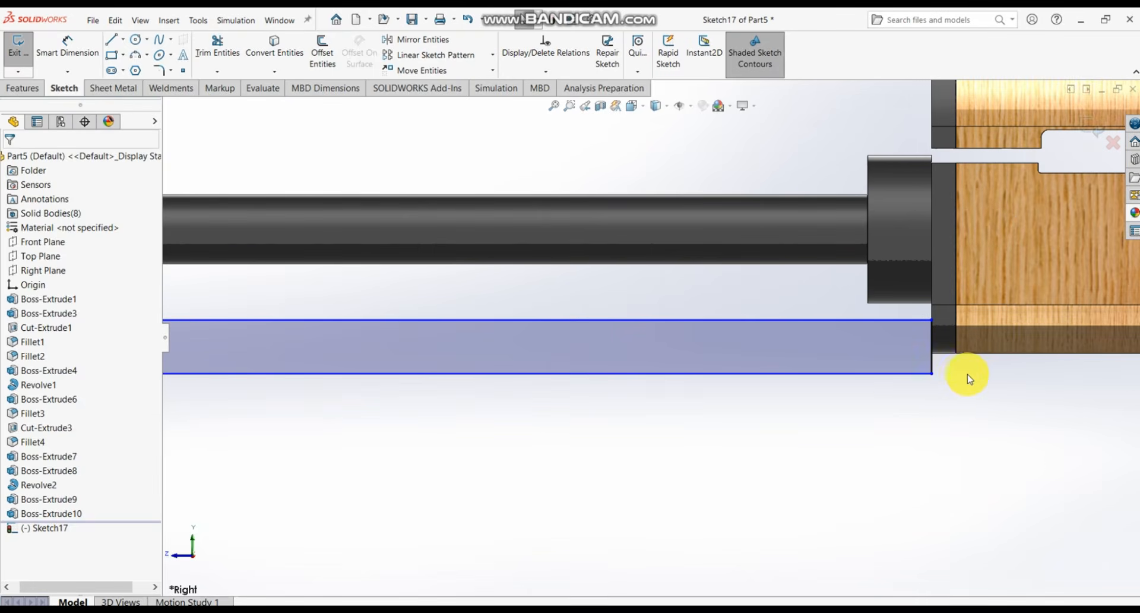
{"action": "scroll", "coordinate": [961, 380], "scroll_direction": "down", "scroll_amount": 2}
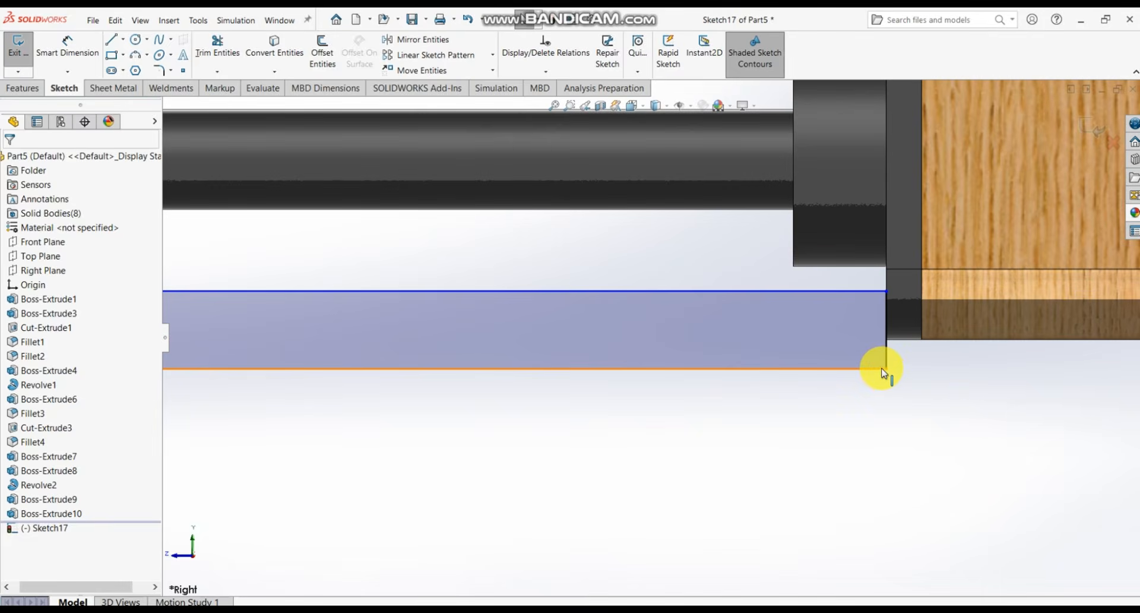
{"action": "left_click_drag", "start_coordinate": [885, 370], "coordinate": [880, 313]}
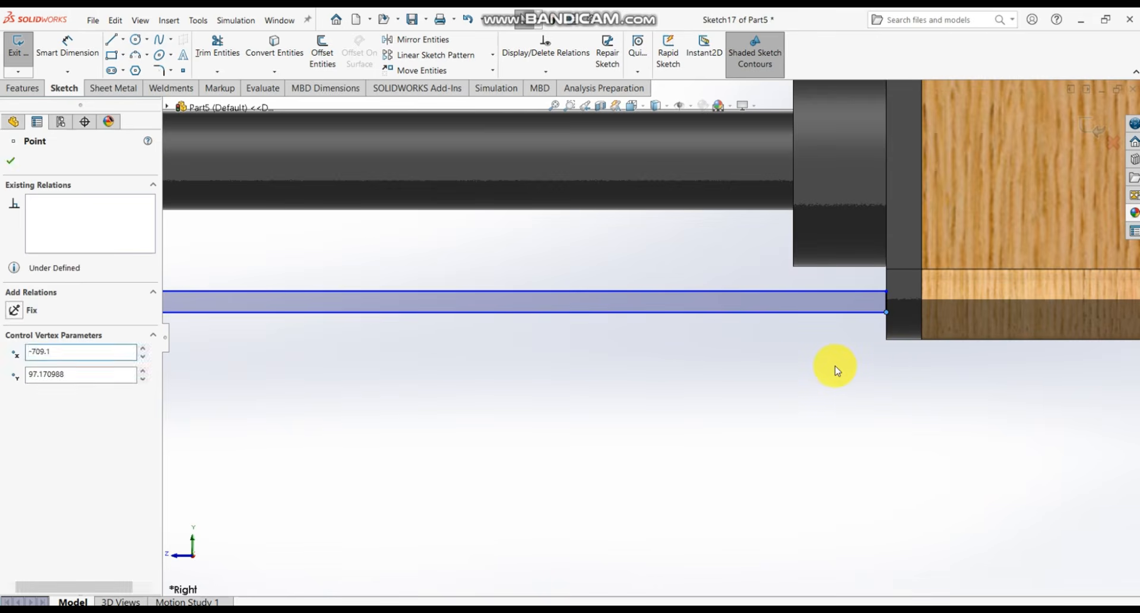
- Dimension the thin rectangle's length beneath the barrel as 213.47 mm
{"action": "left_click", "coordinate": [83, 56]}
{"action": "left_click", "coordinate": [327, 315]}
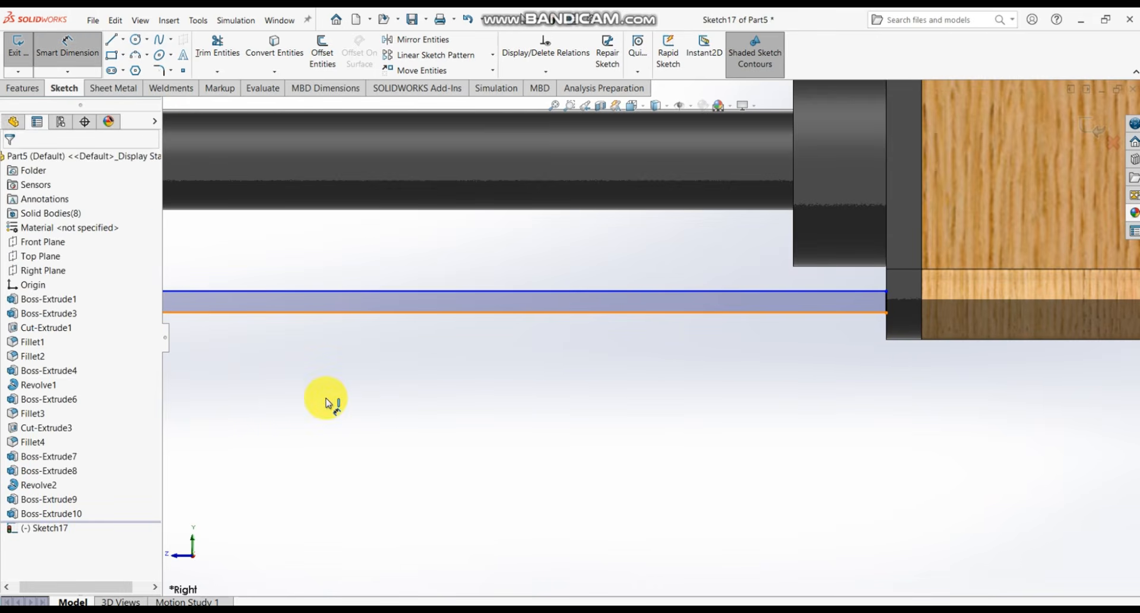
{"action": "left_click", "coordinate": [326, 406]}
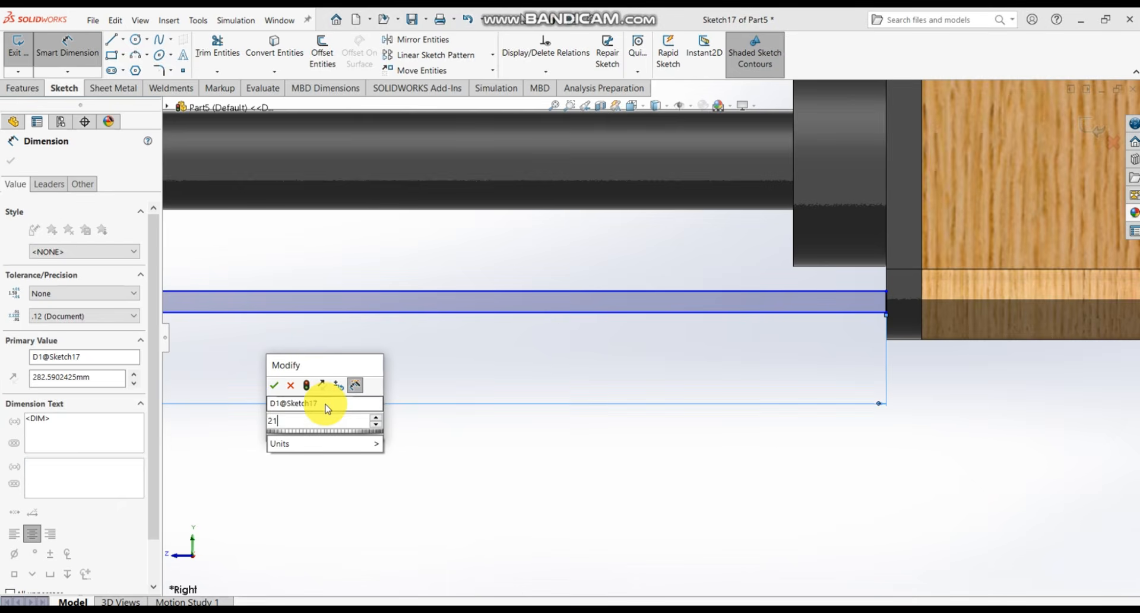
{"action": "type", "text": "213.47"}
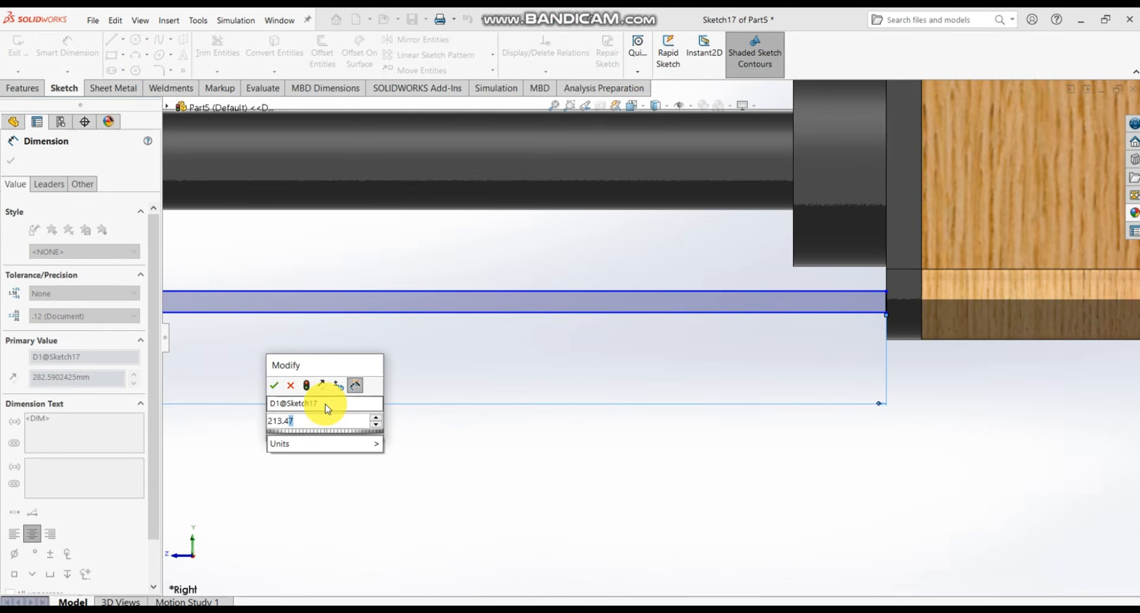
{"action": "key", "text": "Return"}
{"action": "scroll", "coordinate": [357, 397], "scroll_direction": "up", "scroll_amount": 5}
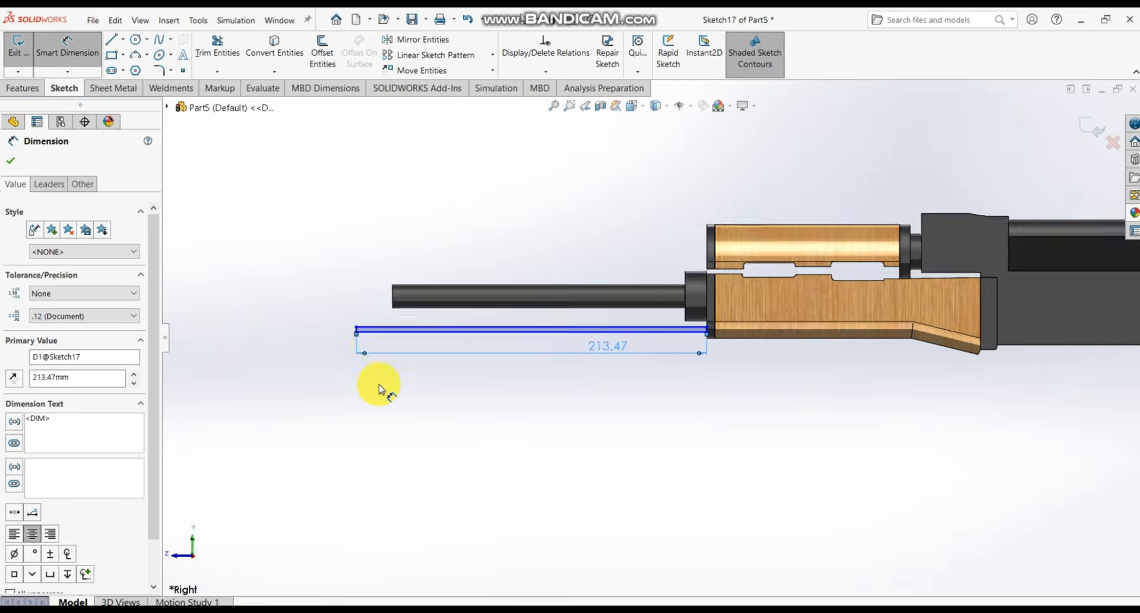
- Dimension the rectangle's short front edge, setting its height to 2.32 mm
{"action": "scroll", "coordinate": [439, 329], "scroll_direction": "down", "scroll_amount": 5}
{"action": "scroll", "coordinate": [487, 358], "scroll_direction": "down", "scroll_amount": 3}
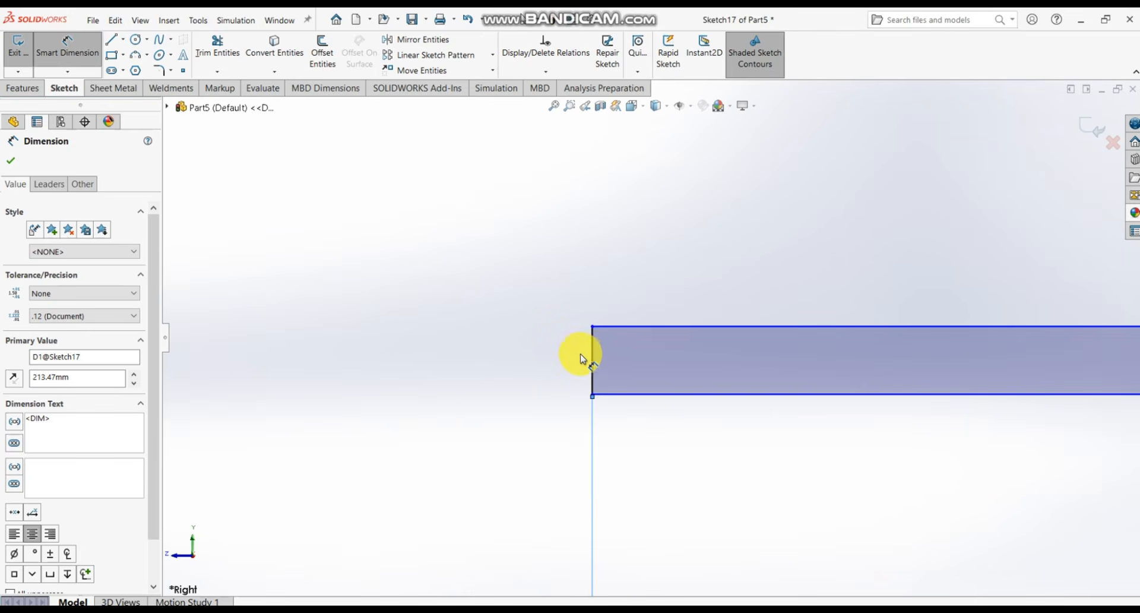
{"action": "left_click", "coordinate": [594, 365]}
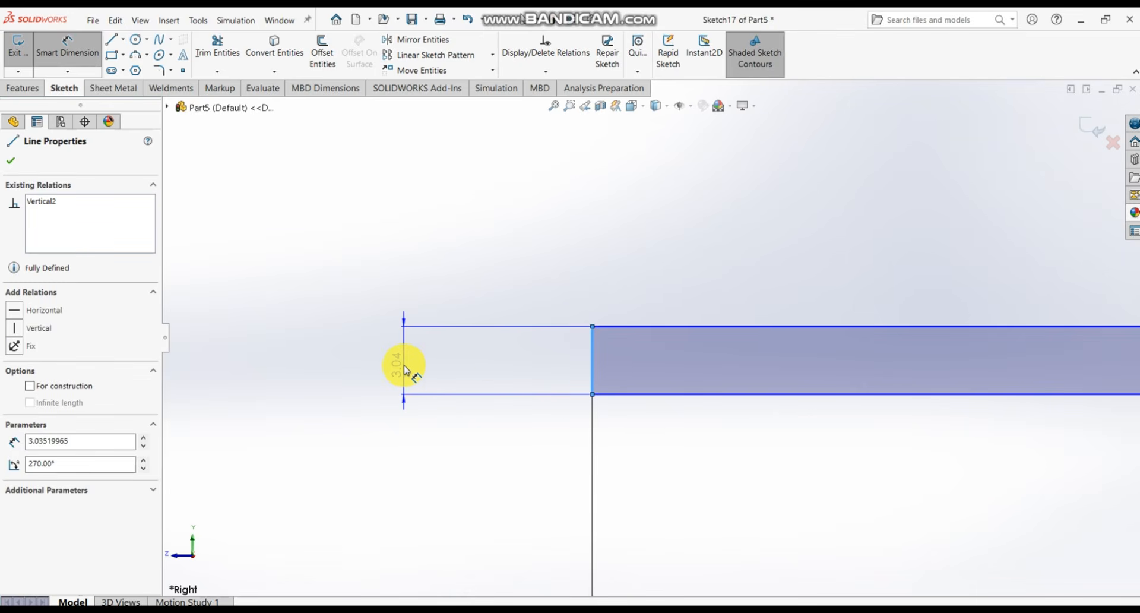
{"action": "left_click", "coordinate": [405, 371]}
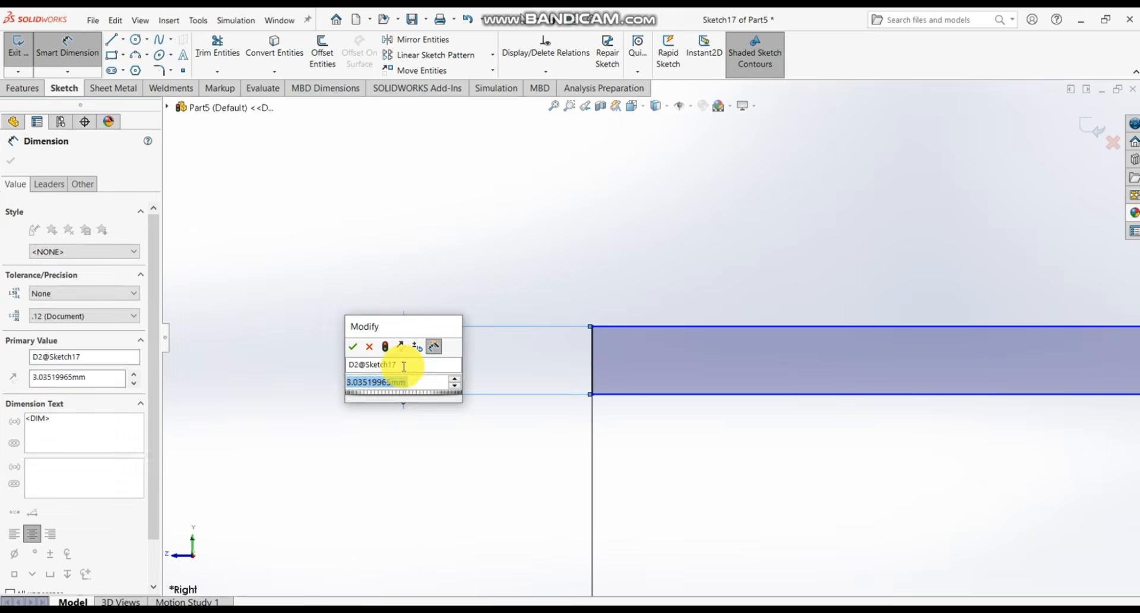
{"action": "type", "text": "2.25"}
{"action": "key", "text": "Return"}
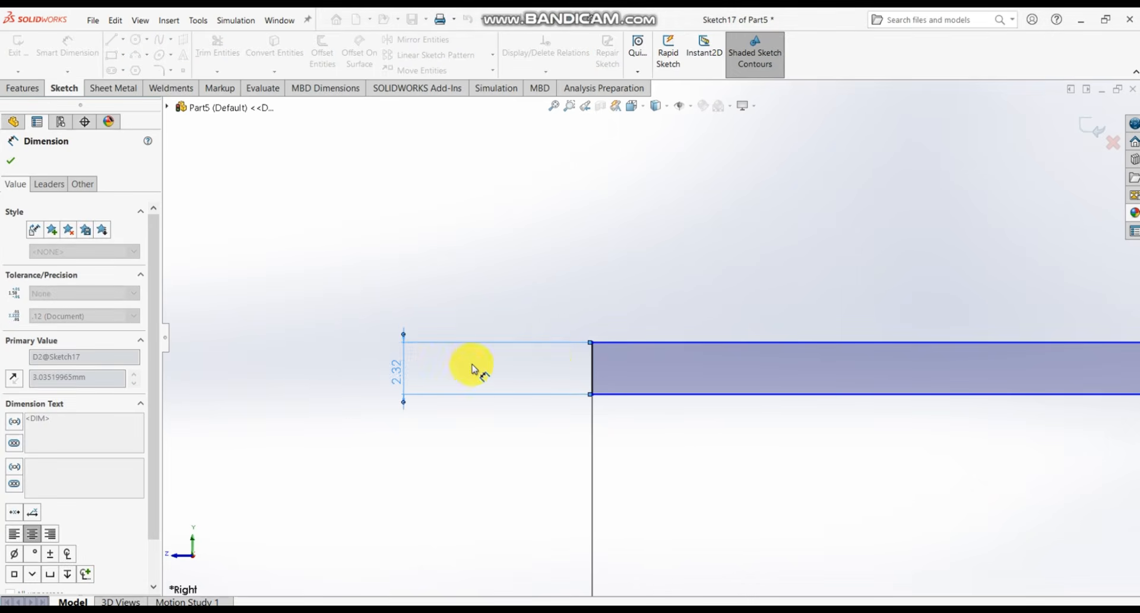
- Set the vertical distance between the barrel collar's lower edge and the rectangle's upper rear corner to 3 mm
{"action": "scroll", "coordinate": [565, 364], "scroll_direction": "up", "scroll_amount": 8}
{"action": "scroll", "coordinate": [1022, 310], "scroll_direction": "up", "scroll_amount": 2}
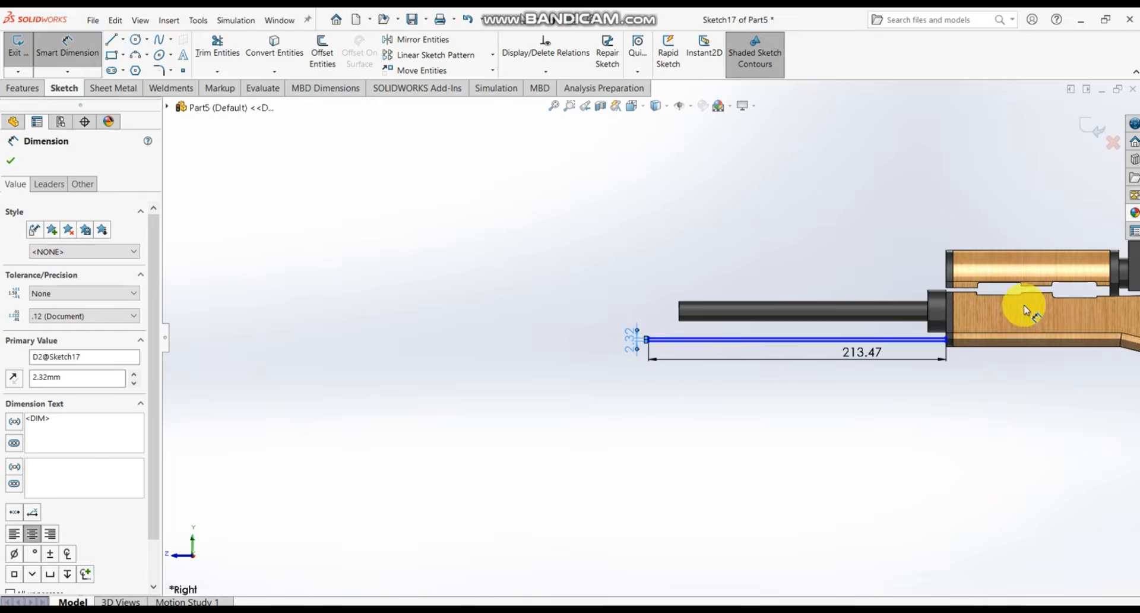
{"action": "scroll", "coordinate": [975, 356], "scroll_direction": "down", "scroll_amount": 7}
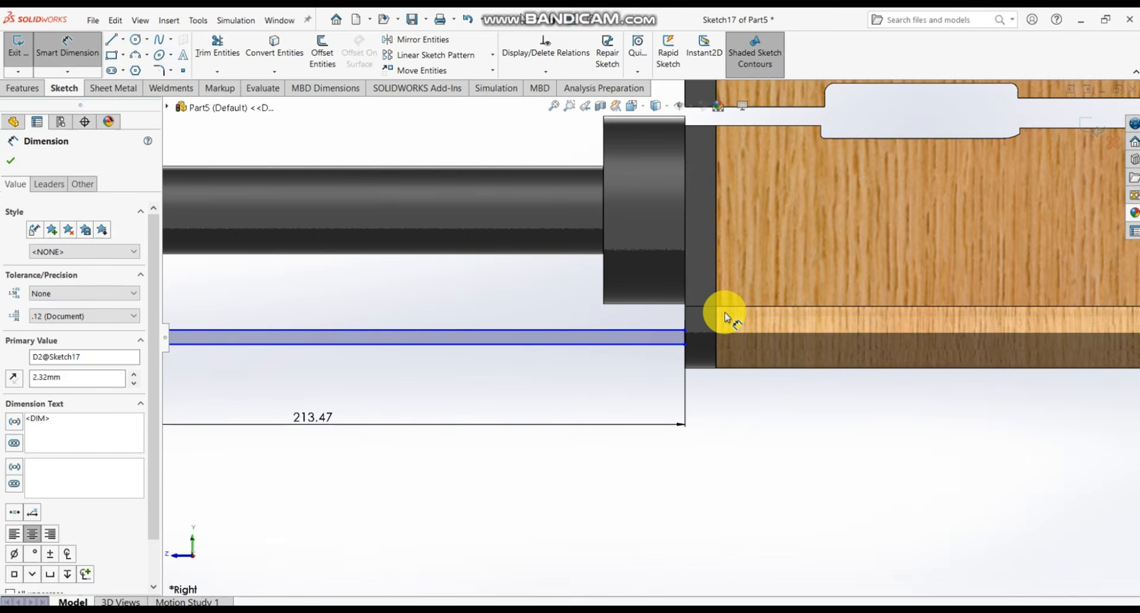
{"action": "scroll", "coordinate": [720, 316], "scroll_direction": "down", "scroll_amount": 3}
{"action": "left_click", "coordinate": [646, 349]}
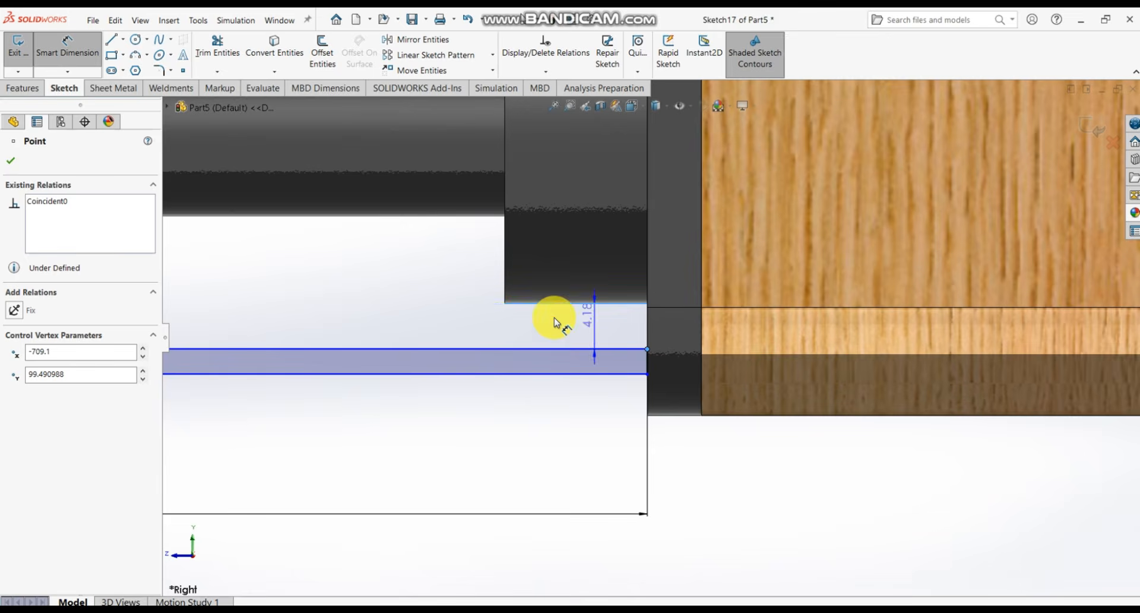
{"action": "left_click", "coordinate": [416, 303]}
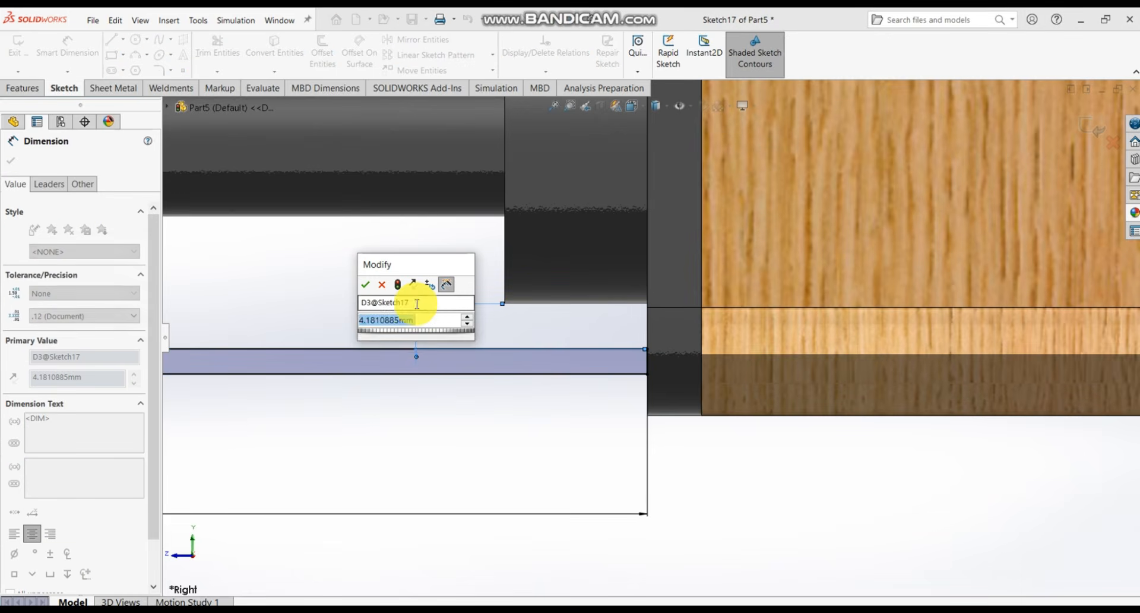
{"action": "type", "text": "3"}
{"action": "key", "text": "Return"}
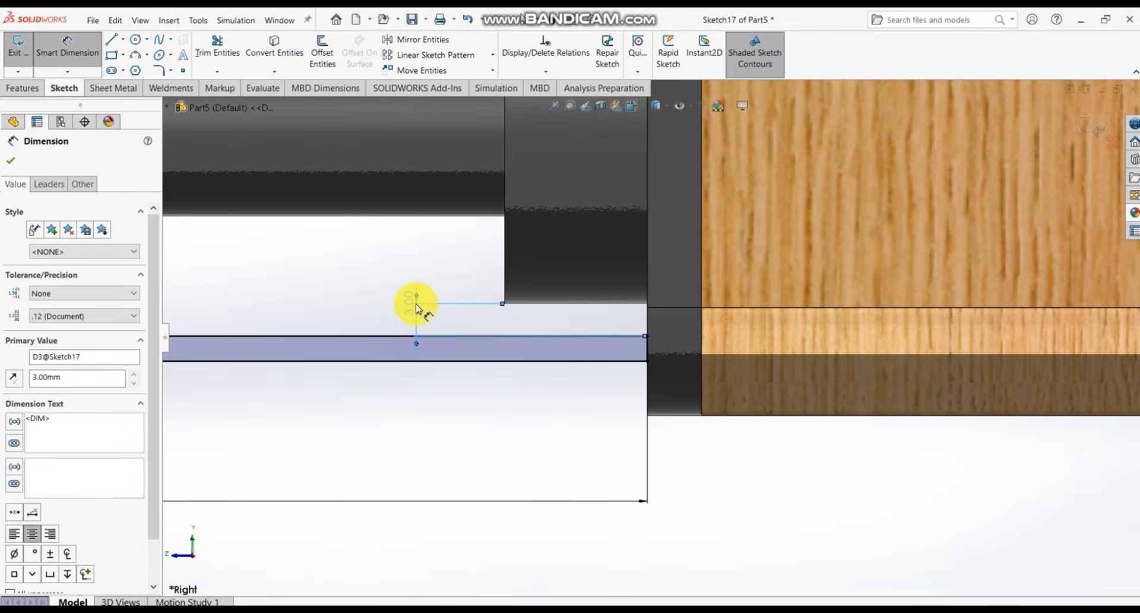
{"action": "scroll", "coordinate": [445, 316], "scroll_direction": "up", "scroll_amount": 5}
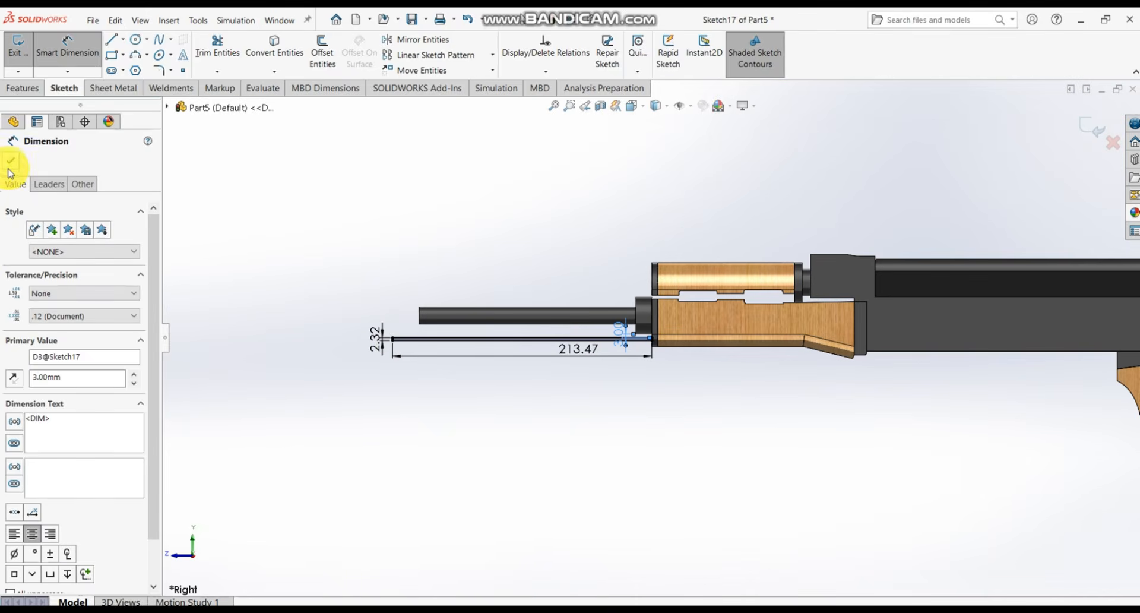
{"action": "left_click", "coordinate": [11, 160]}
- Revolve the thin rectangle 360 degrees about its lower long edge to form the rod under the barrel
{"action": "scroll", "coordinate": [591, 316], "scroll_direction": "up", "scroll_amount": 3}
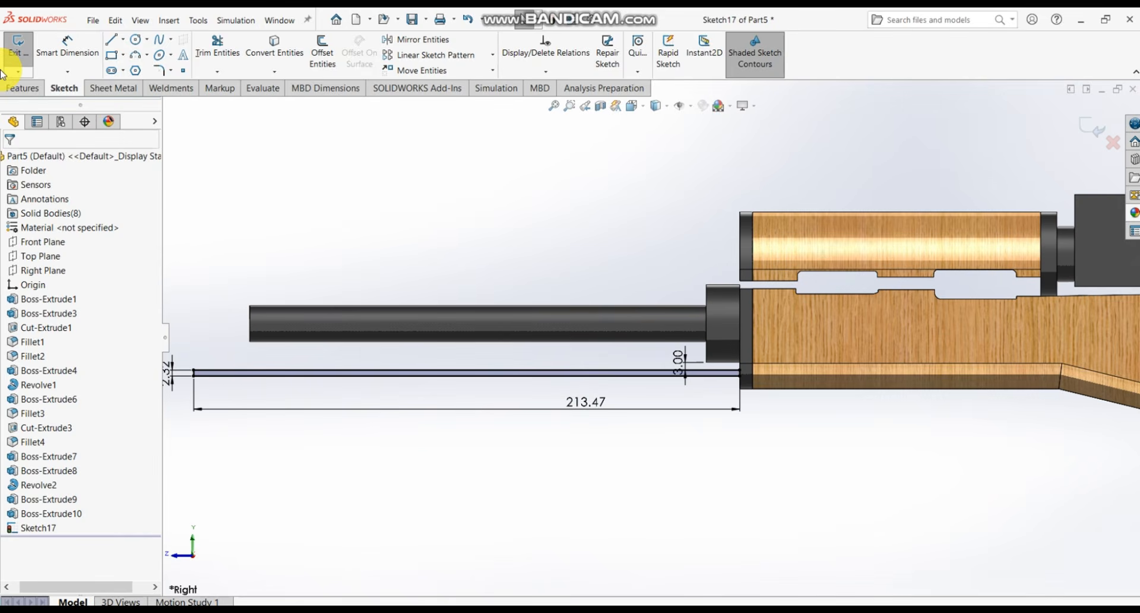
{"action": "left_click", "coordinate": [18, 93]}
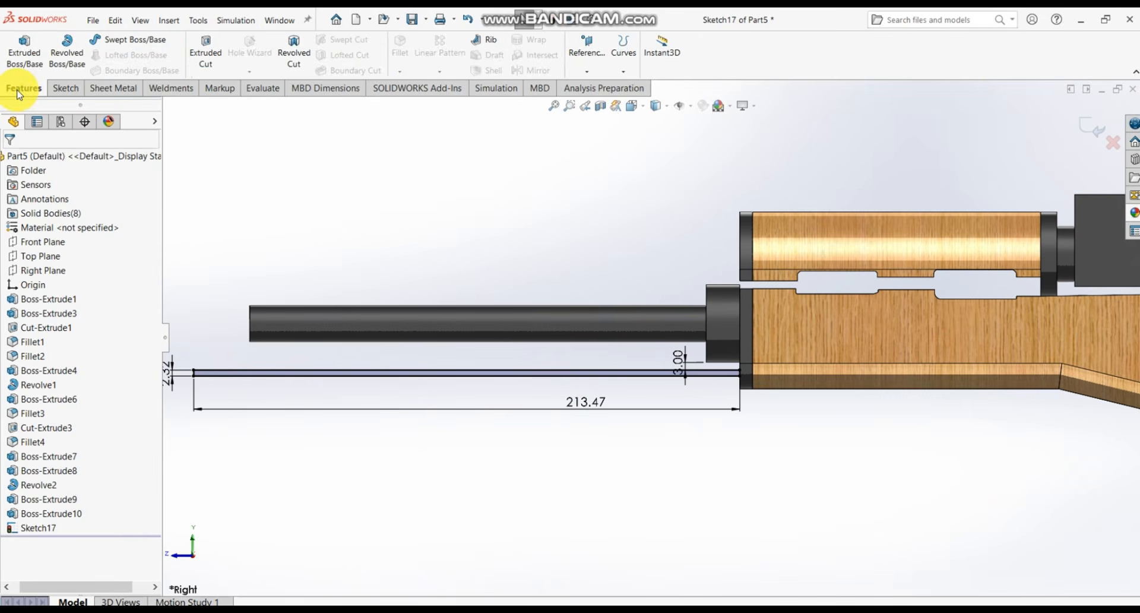
{"action": "left_click", "coordinate": [57, 62]}
{"action": "scroll", "coordinate": [420, 363], "scroll_direction": "up", "scroll_amount": 5}
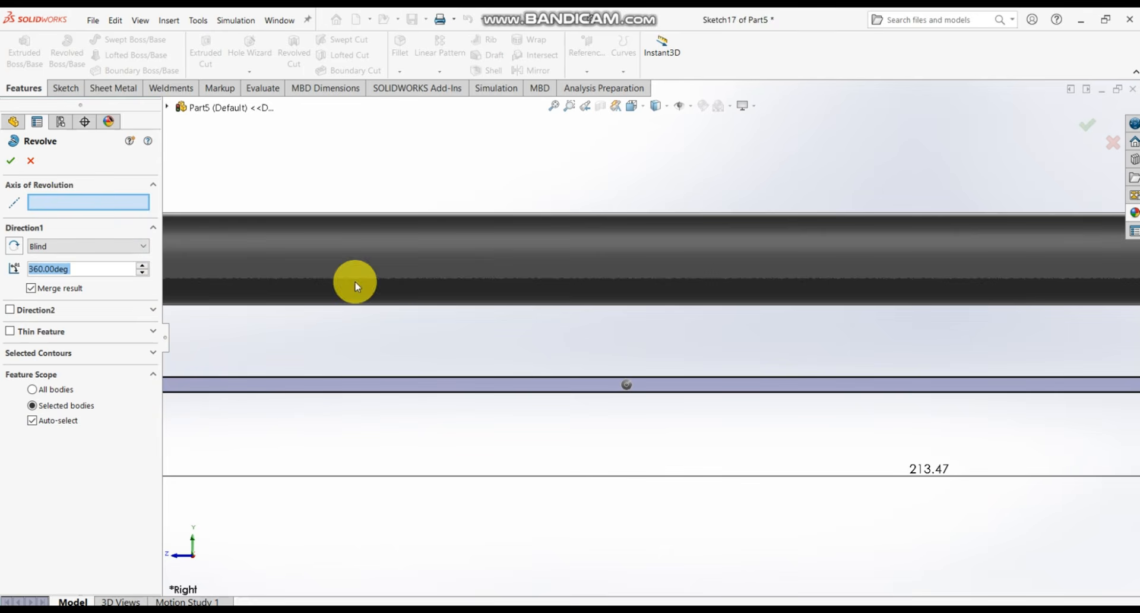
{"action": "left_click", "coordinate": [449, 392]}
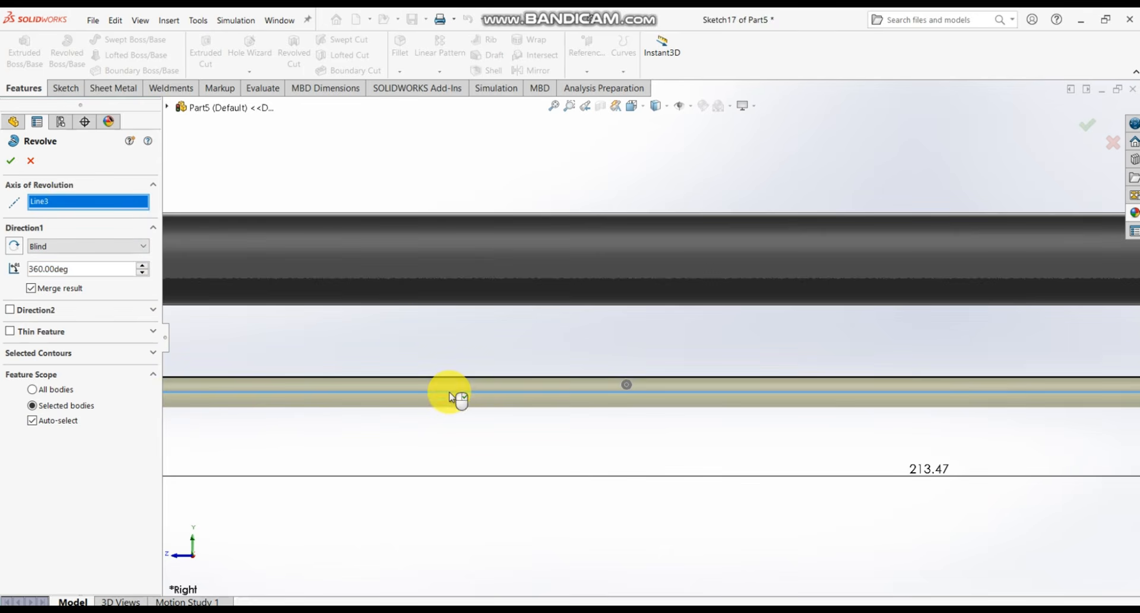
{"action": "scroll", "coordinate": [475, 383], "scroll_direction": "down", "scroll_amount": 5}
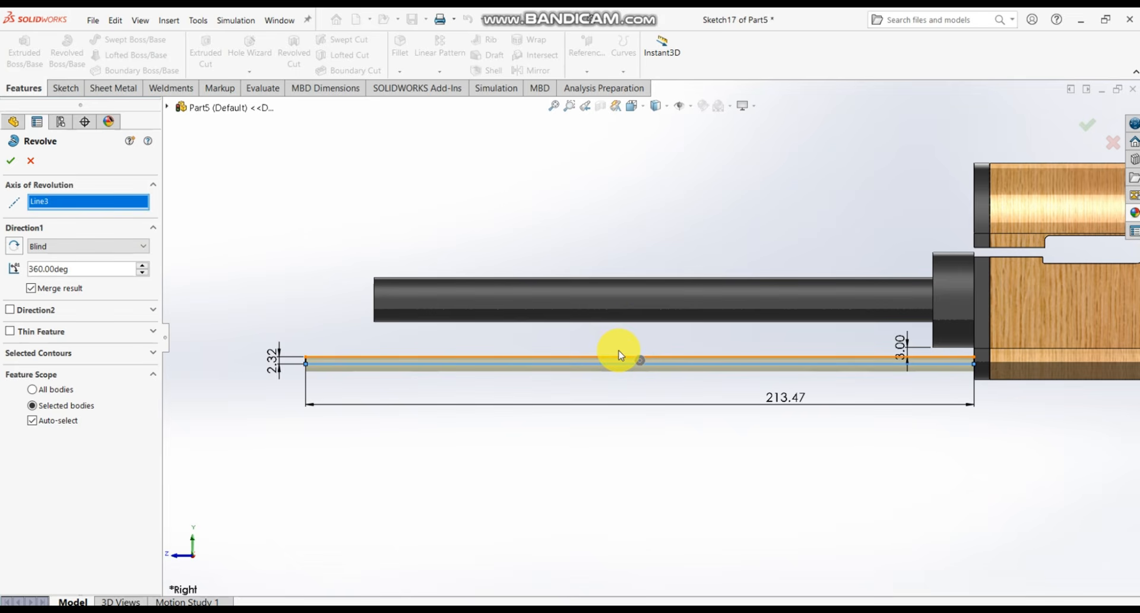
{"action": "scroll", "coordinate": [850, 354], "scroll_direction": "down", "scroll_amount": 2}
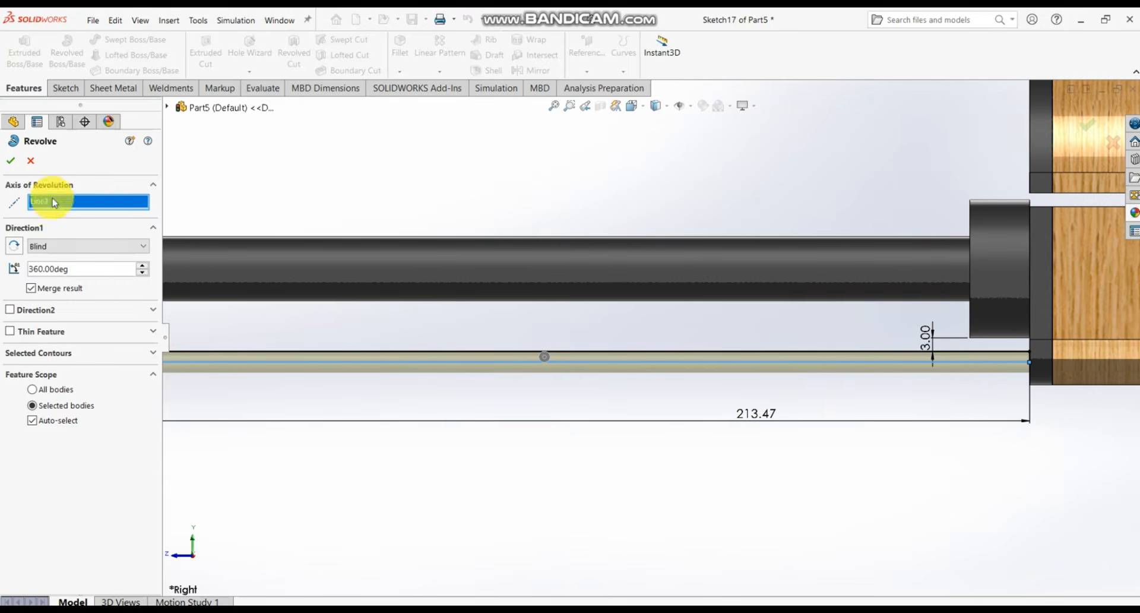
{"action": "left_click", "coordinate": [7, 164]}
{"action": "scroll", "coordinate": [452, 235], "scroll_direction": "up", "scroll_amount": 5}
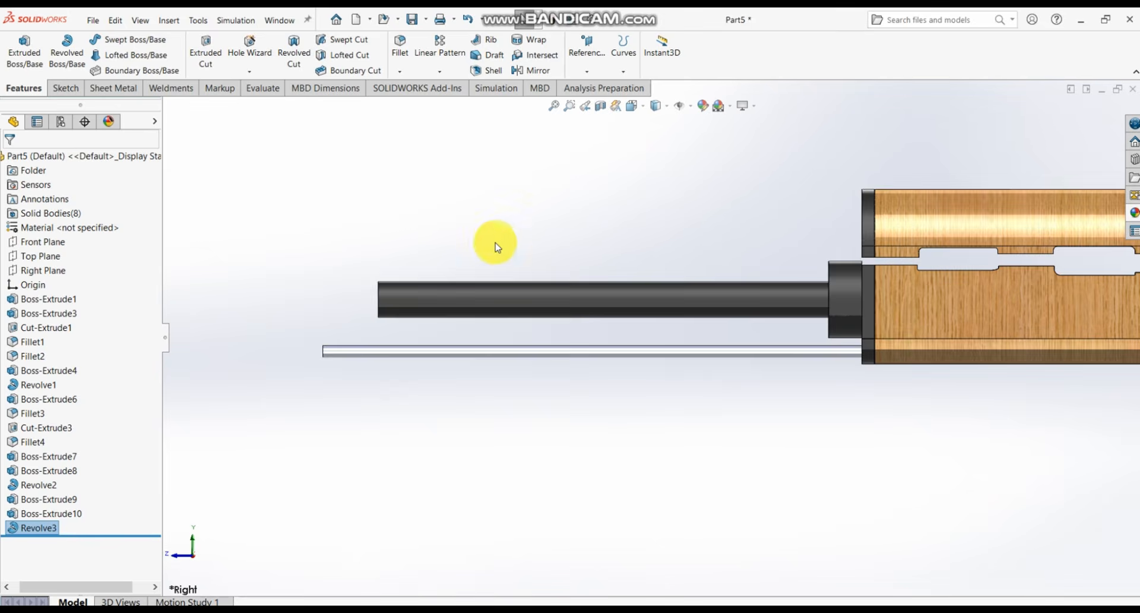
- On the Right Plane, sketch a corner rectangle about 37 mm long and 11 mm high over the barrel's upper edge, midway along it
{"action": "middle_click_drag", "start_coordinate": [581, 288], "coordinate": [679, 355]}
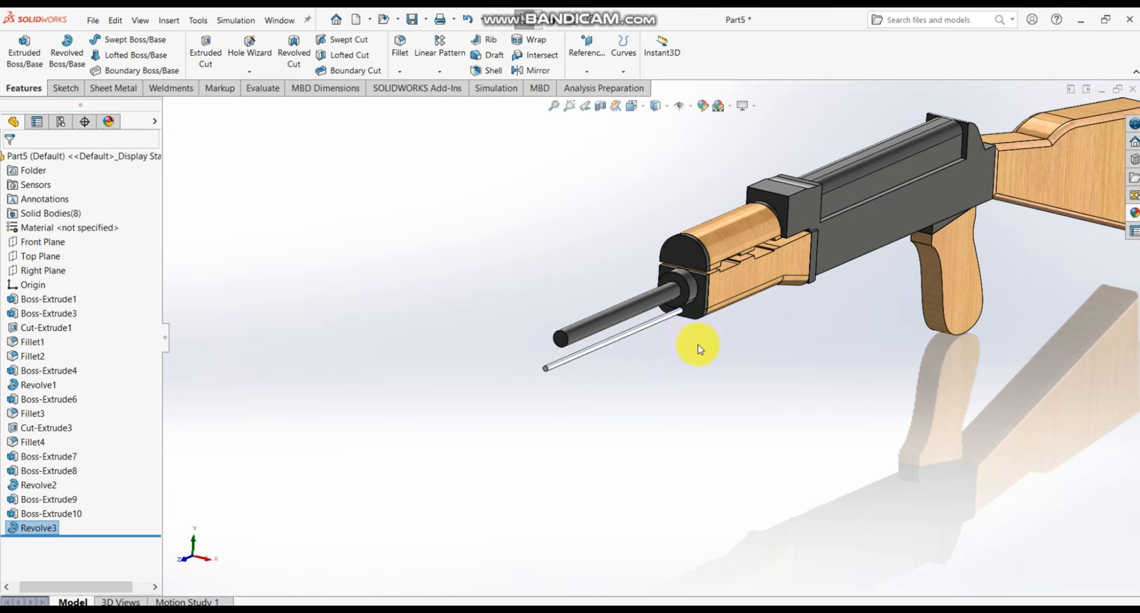
{"action": "scroll", "coordinate": [683, 324], "scroll_direction": "down", "scroll_amount": 2}
{"action": "left_click", "coordinate": [38, 272]}
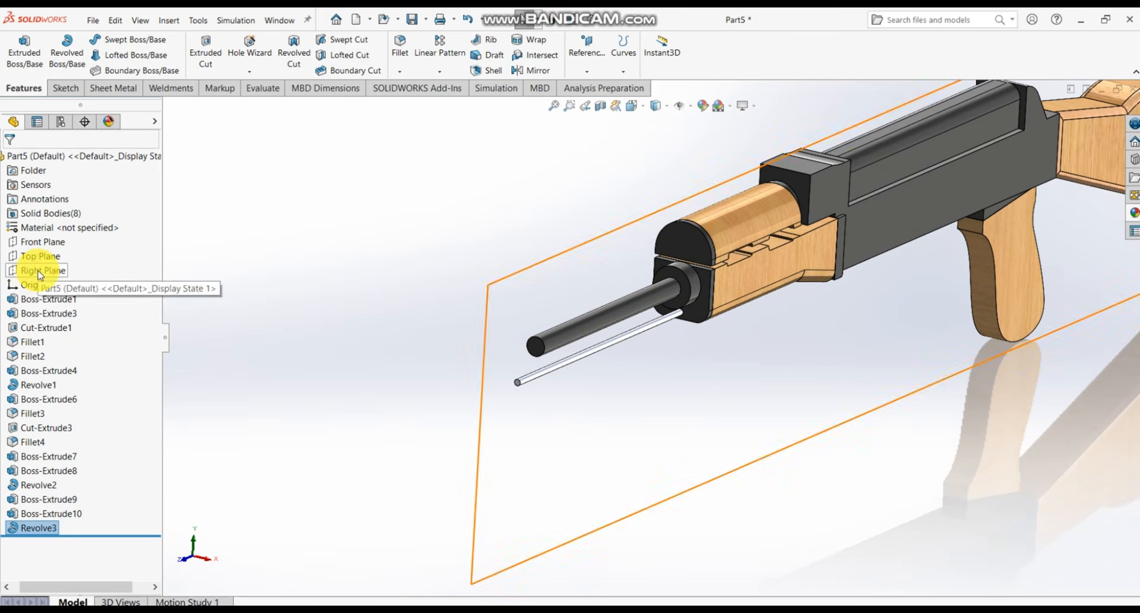
{"action": "left_click", "coordinate": [48, 254]}
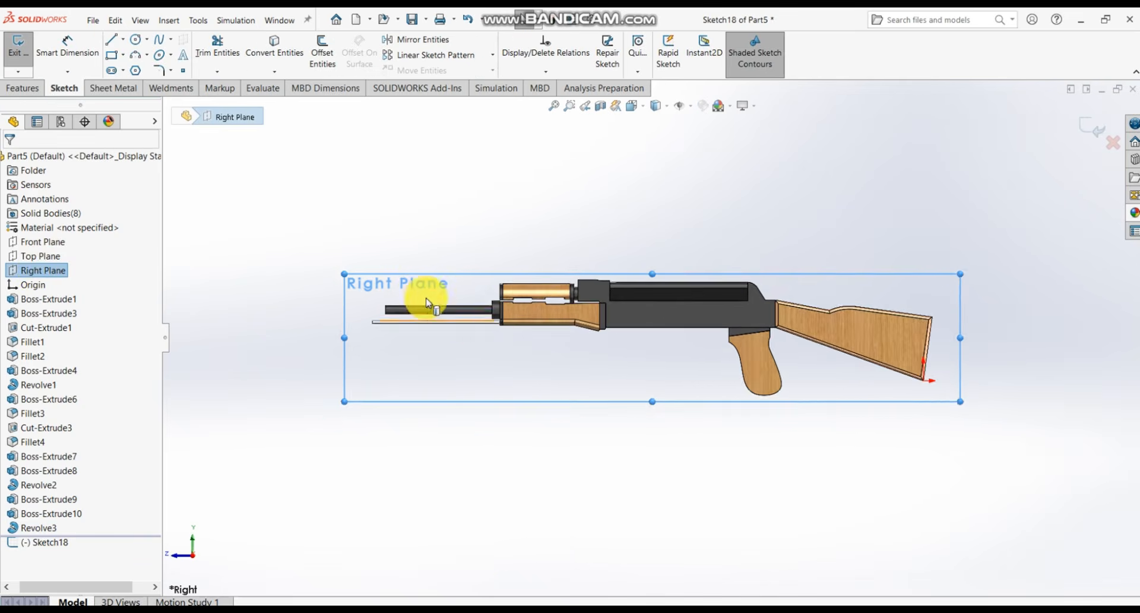
{"action": "scroll", "coordinate": [428, 300], "scroll_direction": "down", "scroll_amount": 3}
{"action": "scroll", "coordinate": [439, 304], "scroll_direction": "down", "scroll_amount": 6}
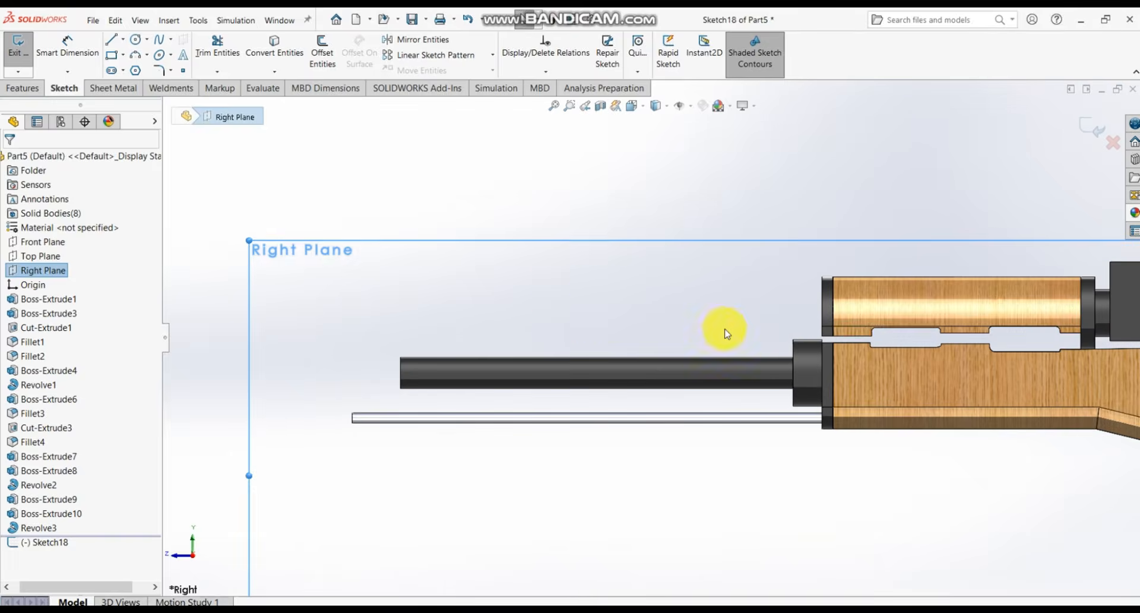
{"action": "left_click", "coordinate": [122, 56]}
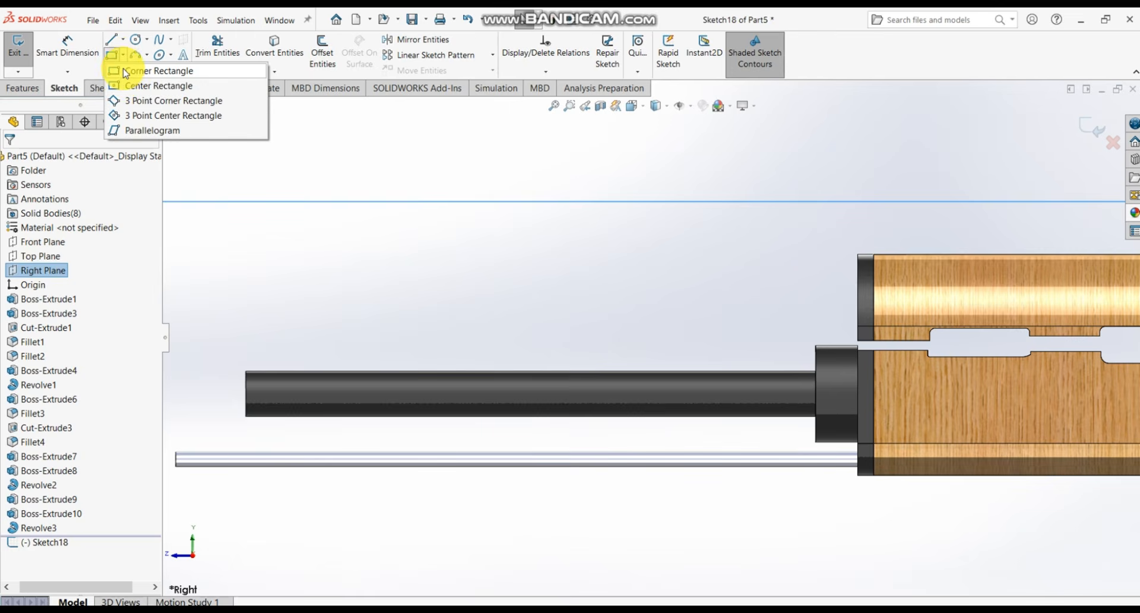
{"action": "left_click", "coordinate": [154, 71]}
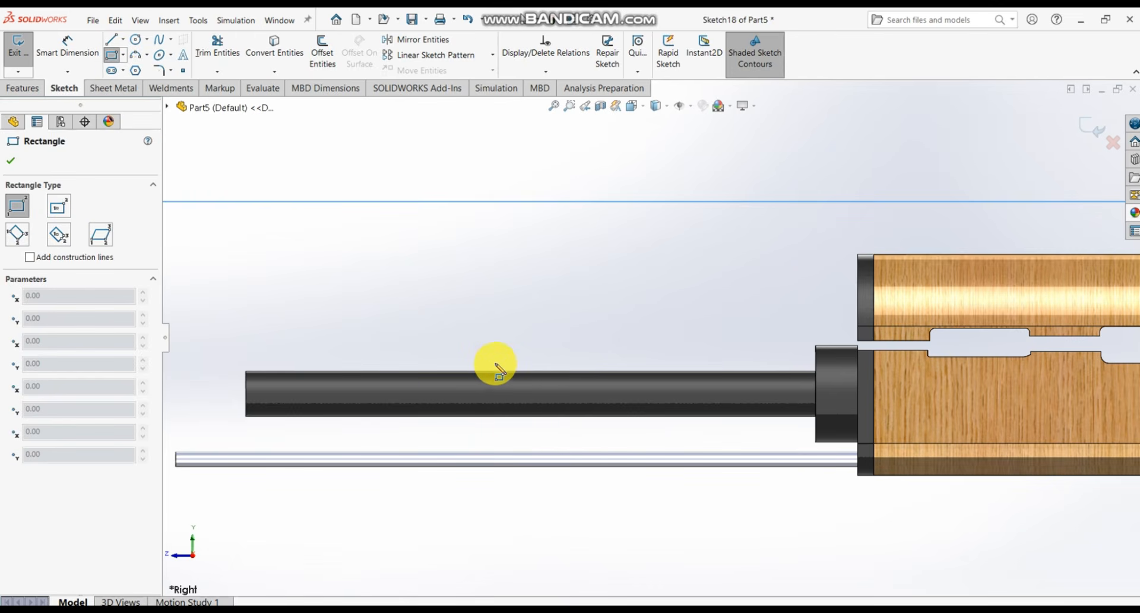
{"action": "left_click_drag", "start_coordinate": [517, 357], "coordinate": [634, 391]}
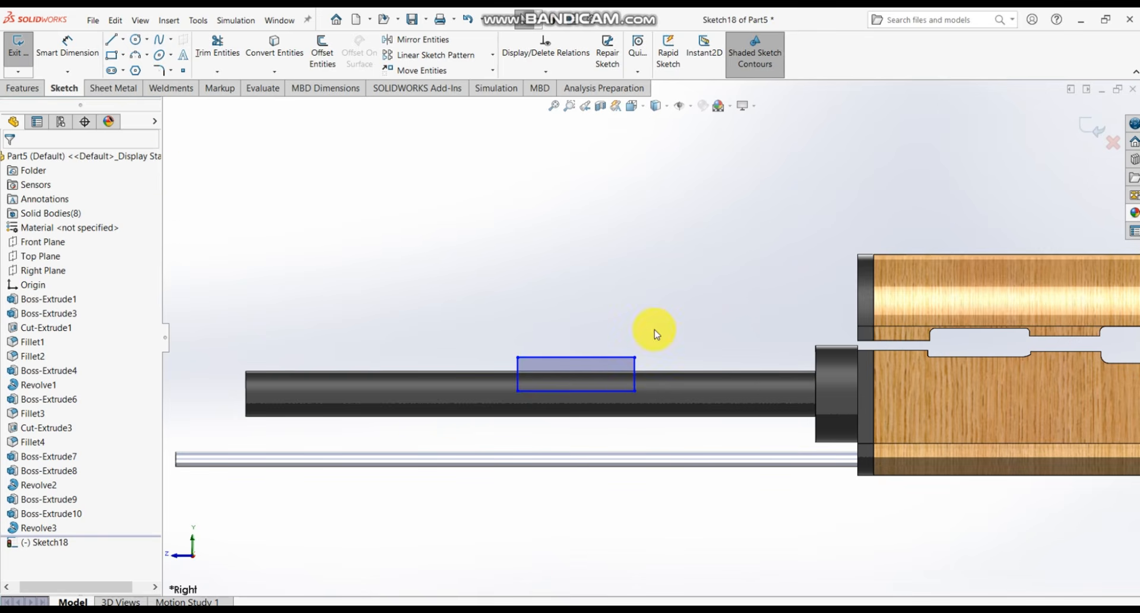
- Dimension the barrel rectangle's upper long edge, setting its length to 41.86 mm
{"action": "left_click", "coordinate": [67, 46]}
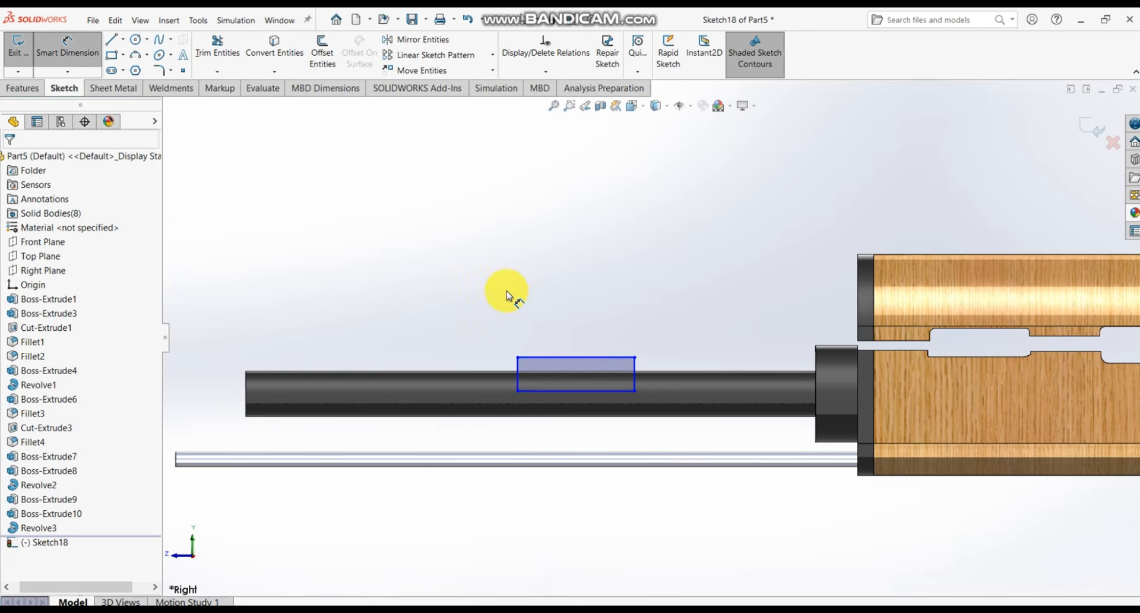
{"action": "left_click", "coordinate": [558, 359]}
{"action": "left_click", "coordinate": [546, 265]}
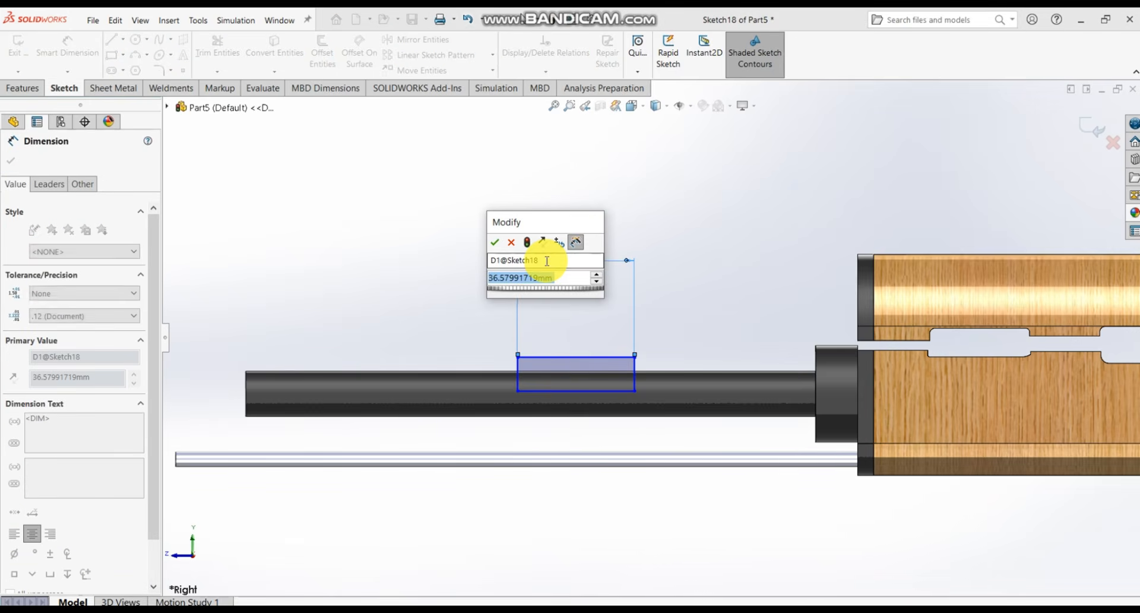
{"action": "type", "text": "41.86"}
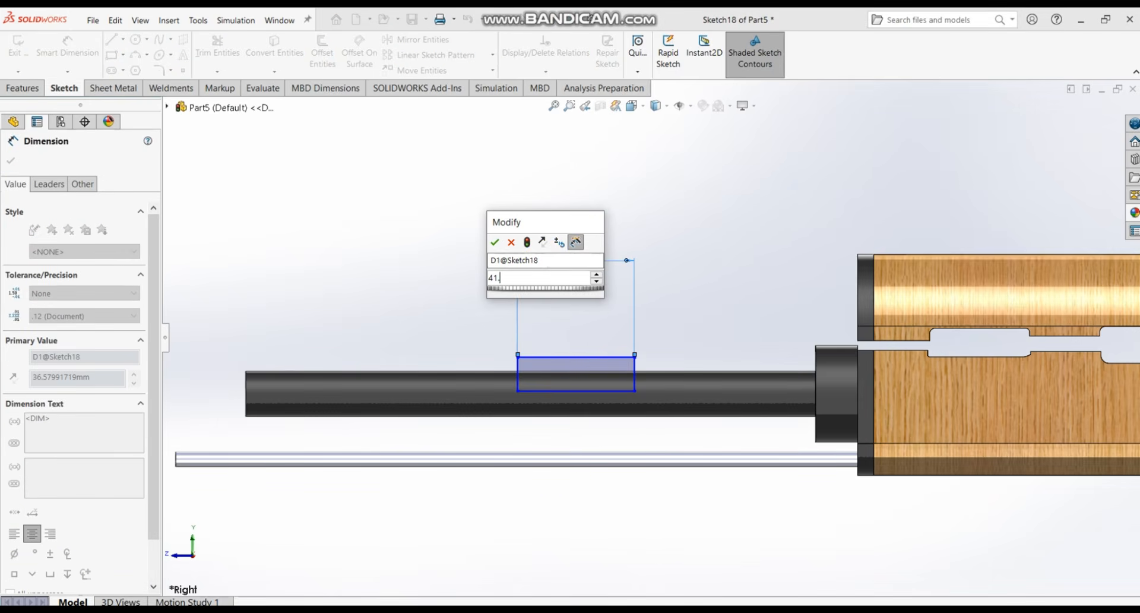
{"action": "key", "text": "Return"}
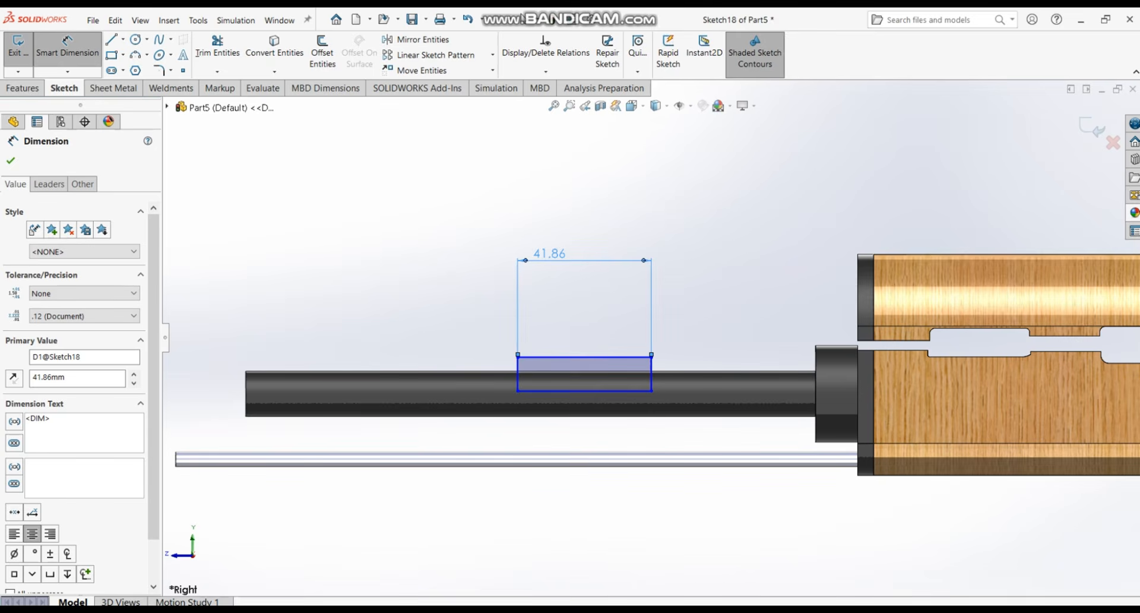
- Dimension the barrel rectangle's short front edge, setting its height to 10.53 mm
{"action": "left_click", "coordinate": [515, 374]}
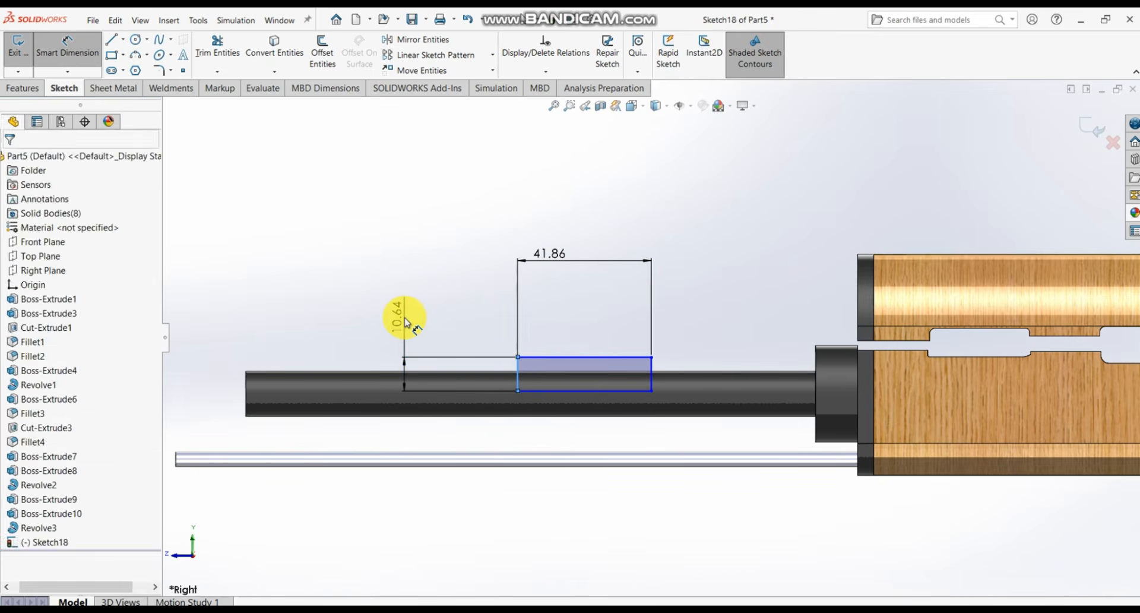
{"action": "left_click", "coordinate": [407, 318]}
{"action": "type", "text": "10.53"}
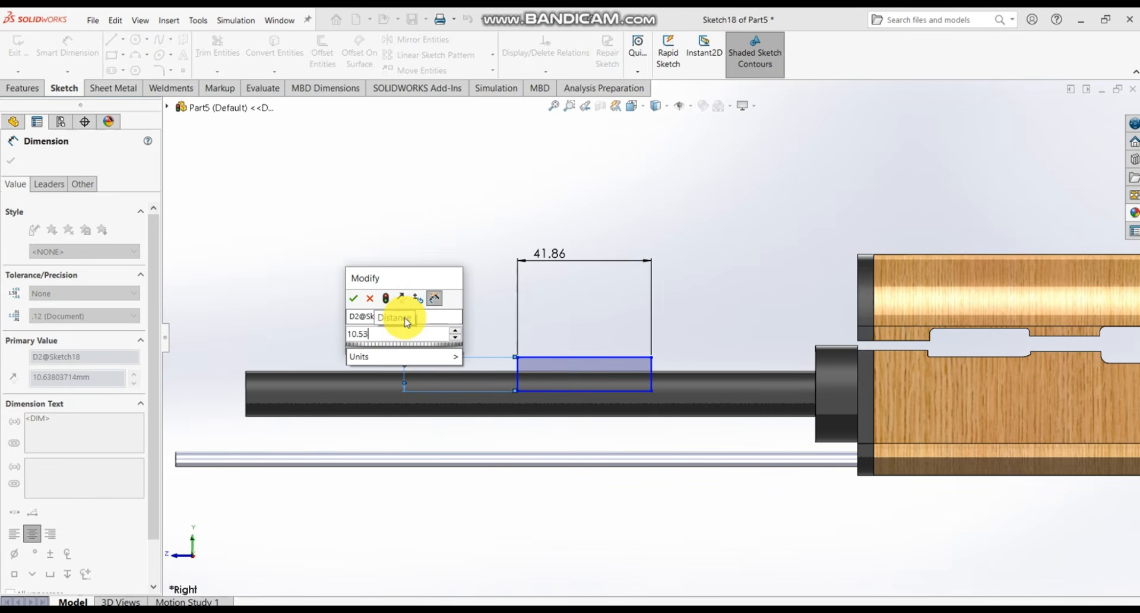
{"action": "key", "text": "Return"}
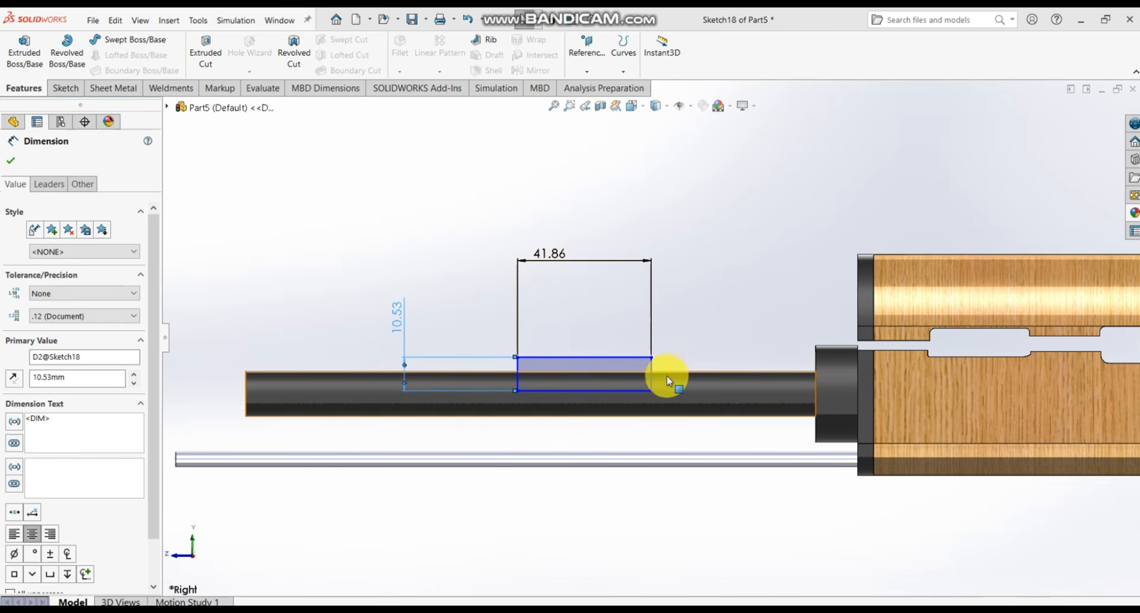
- Set the horizontal distance between the rectangle's rear edge and the barrel collar's front edge to 70.22 mm
{"action": "left_click", "coordinate": [66, 87]}
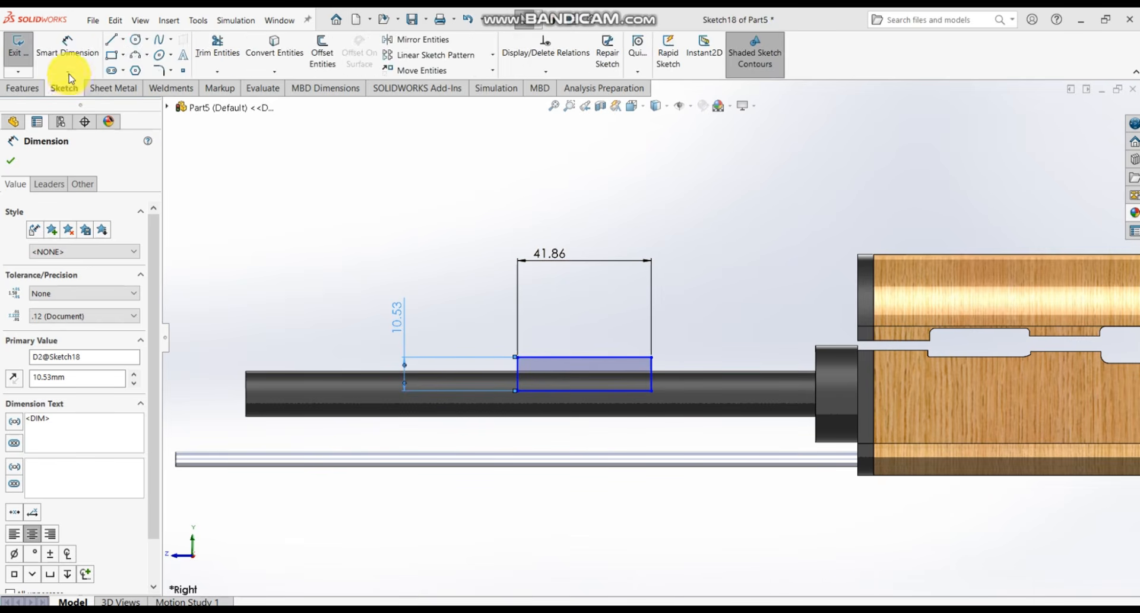
{"action": "left_click", "coordinate": [79, 66]}
{"action": "left_click", "coordinate": [652, 371]}
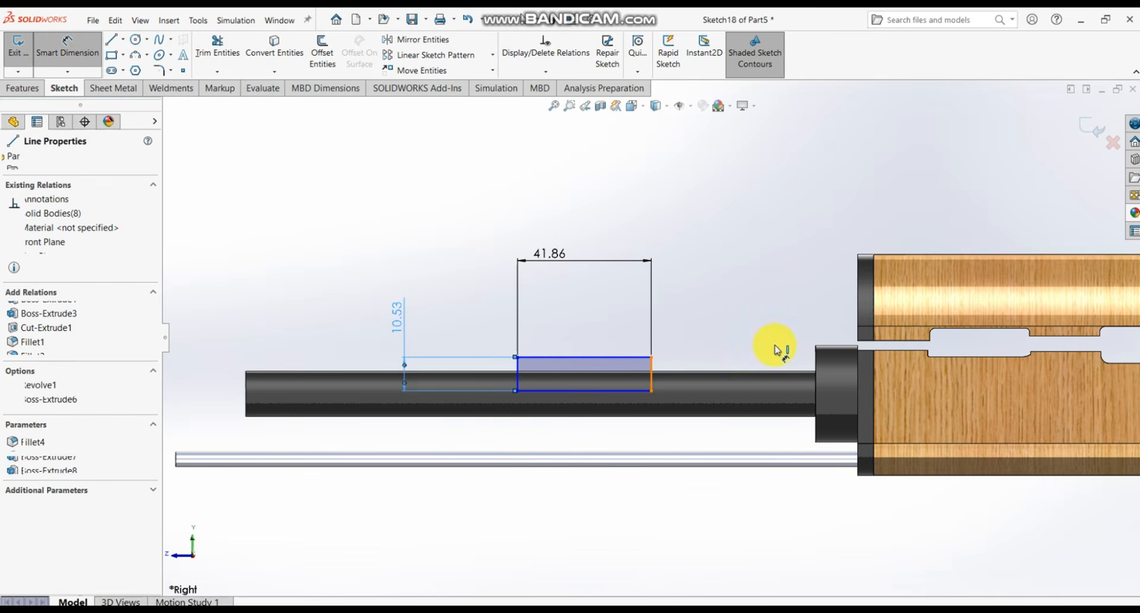
{"action": "left_click", "coordinate": [819, 356]}
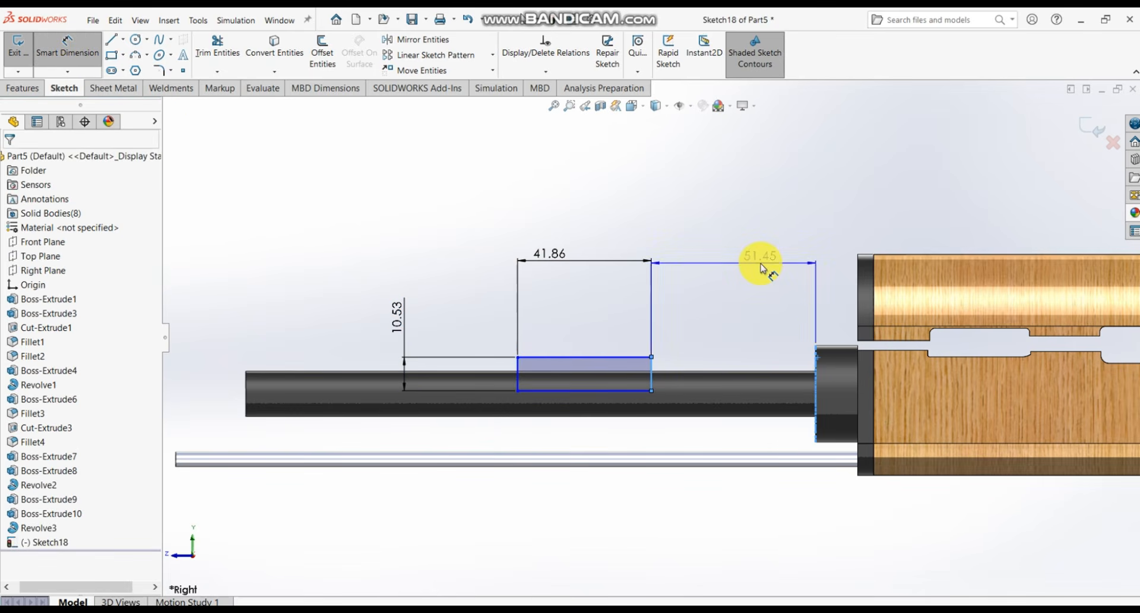
{"action": "left_click", "coordinate": [761, 268]}
{"action": "type", "text": "7"}
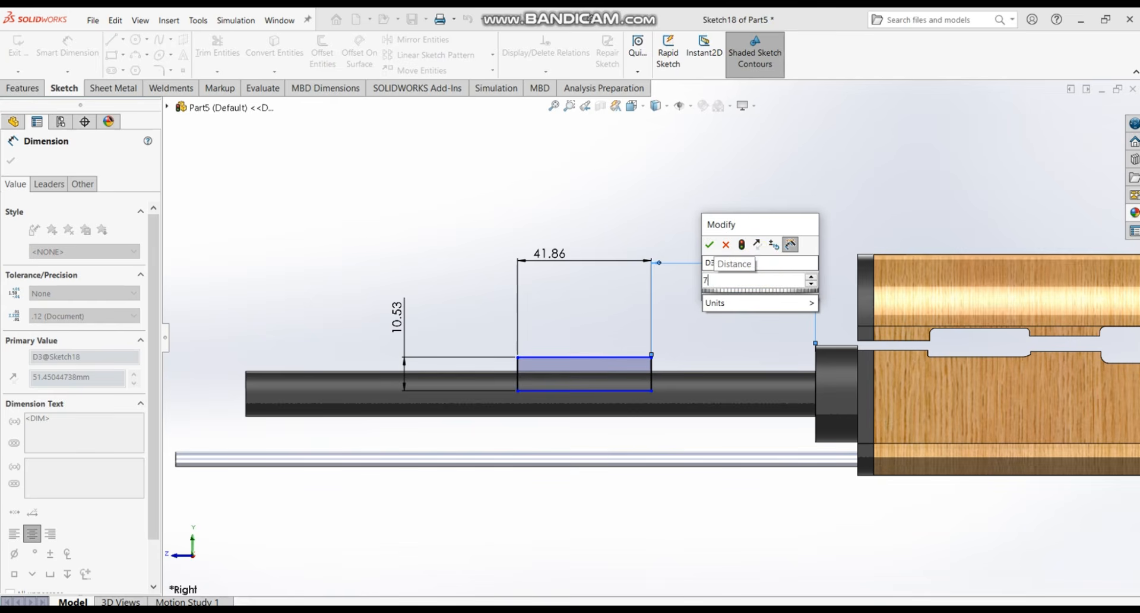
{"action": "type", "text": "0.220"}
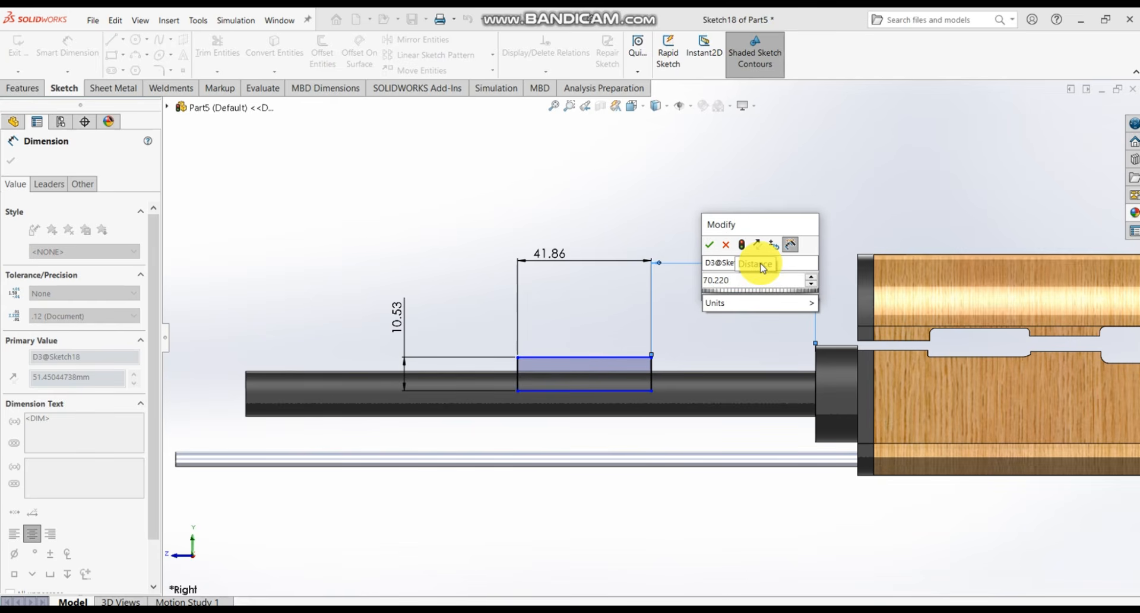
{"action": "key", "text": "Return"}
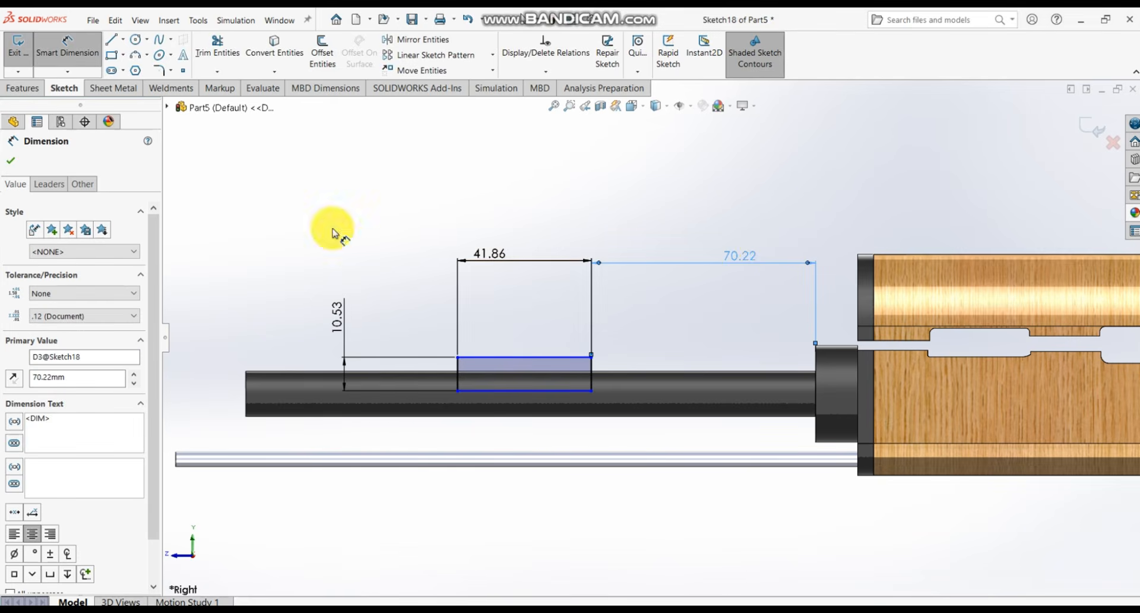
{"action": "left_click", "coordinate": [2, 156]}
- Revolve the rectangle 360 degrees about its lower long edge, with merged result, to form a sleeve around the barrel
{"action": "left_click", "coordinate": [23, 88]}
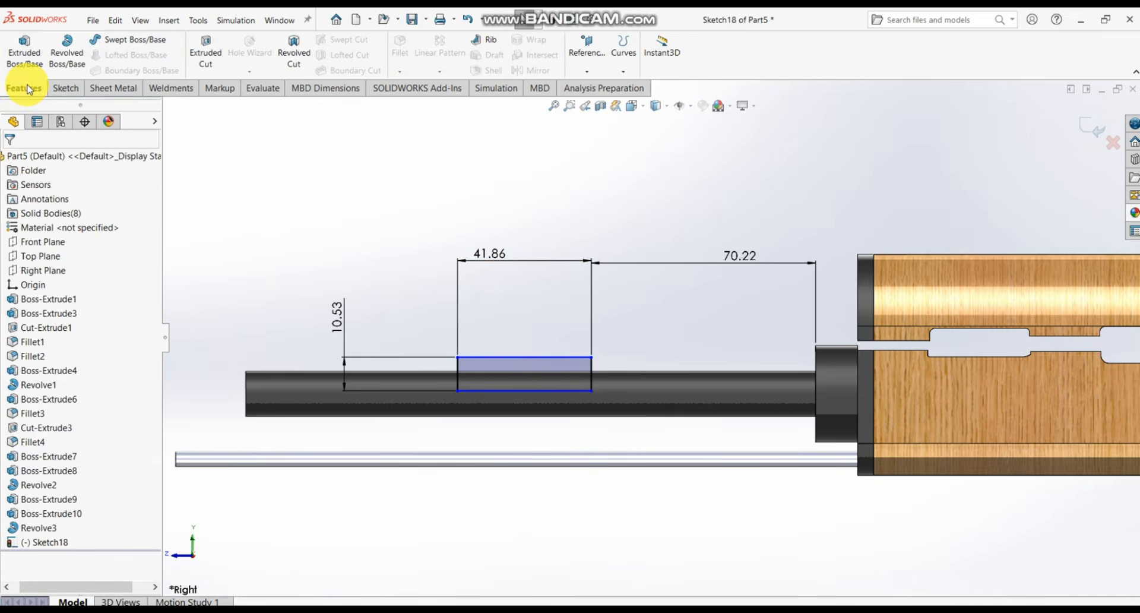
{"action": "left_click", "coordinate": [67, 48]}
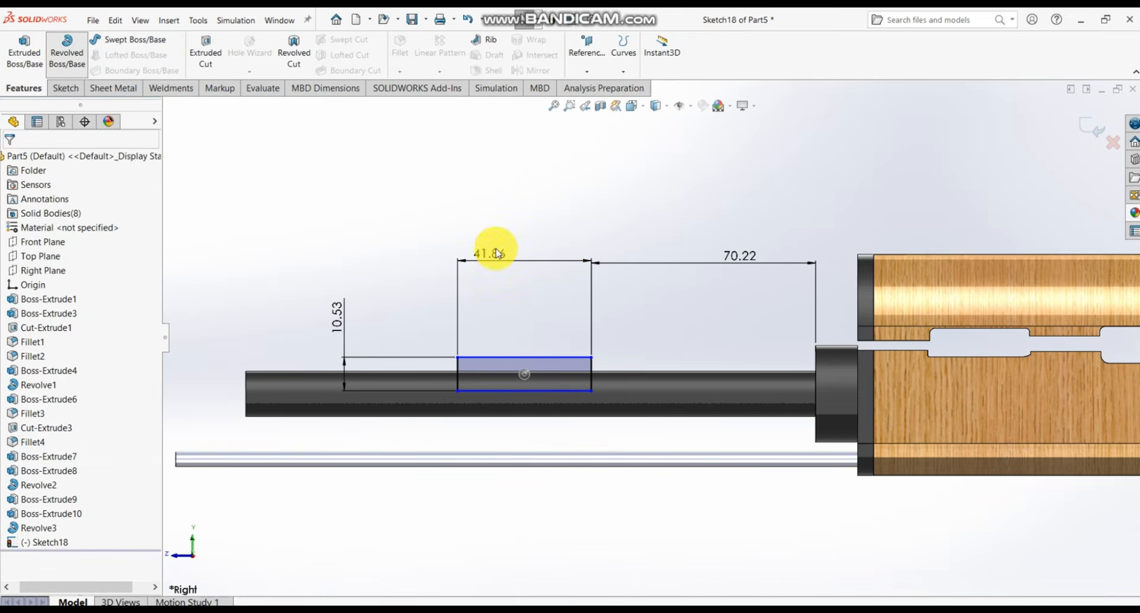
{"action": "left_click", "coordinate": [545, 390]}
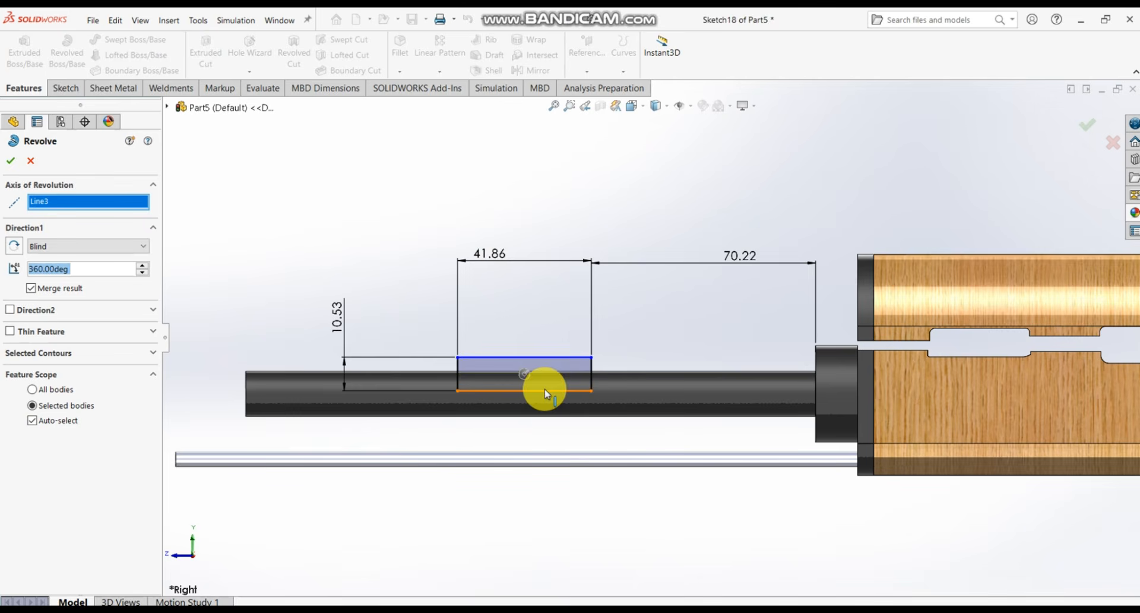
{"action": "left_click", "coordinate": [9, 162]}
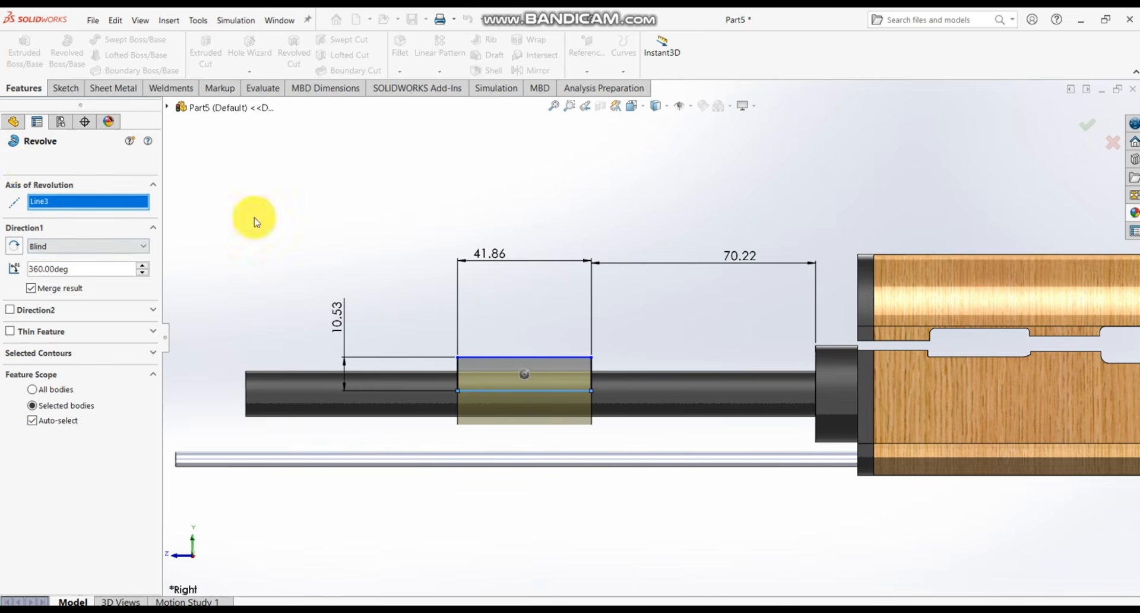
- Start a new sketch on the Right Plane for the profile ahead of the upper handguard
{"action": "middle_click_drag", "start_coordinate": [546, 287], "coordinate": [647, 339]}
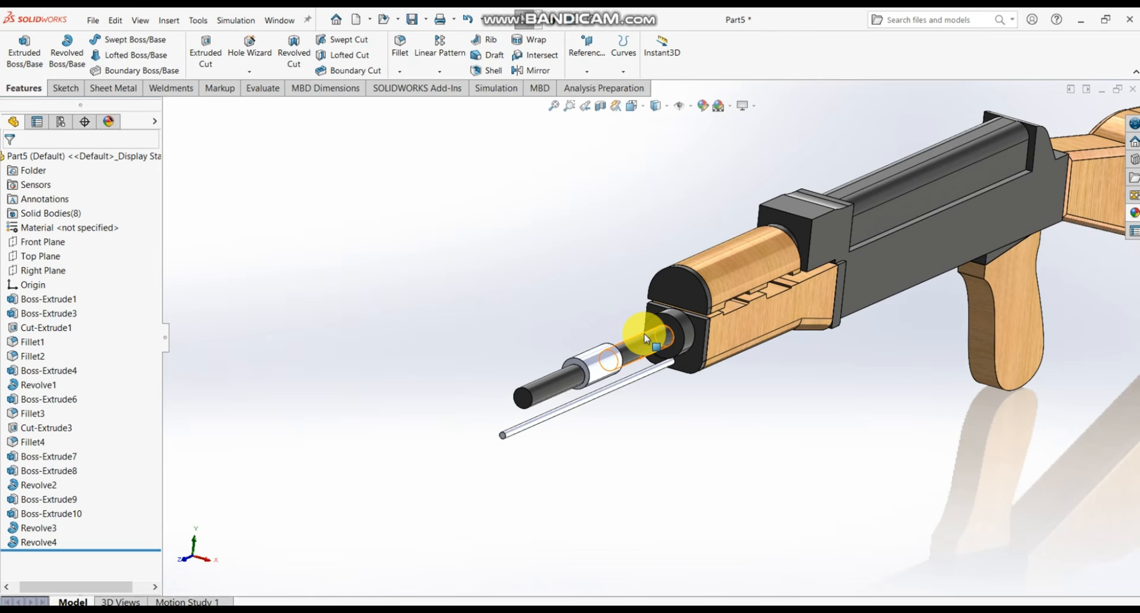
{"action": "scroll", "coordinate": [678, 306], "scroll_direction": "down", "scroll_amount": 3}
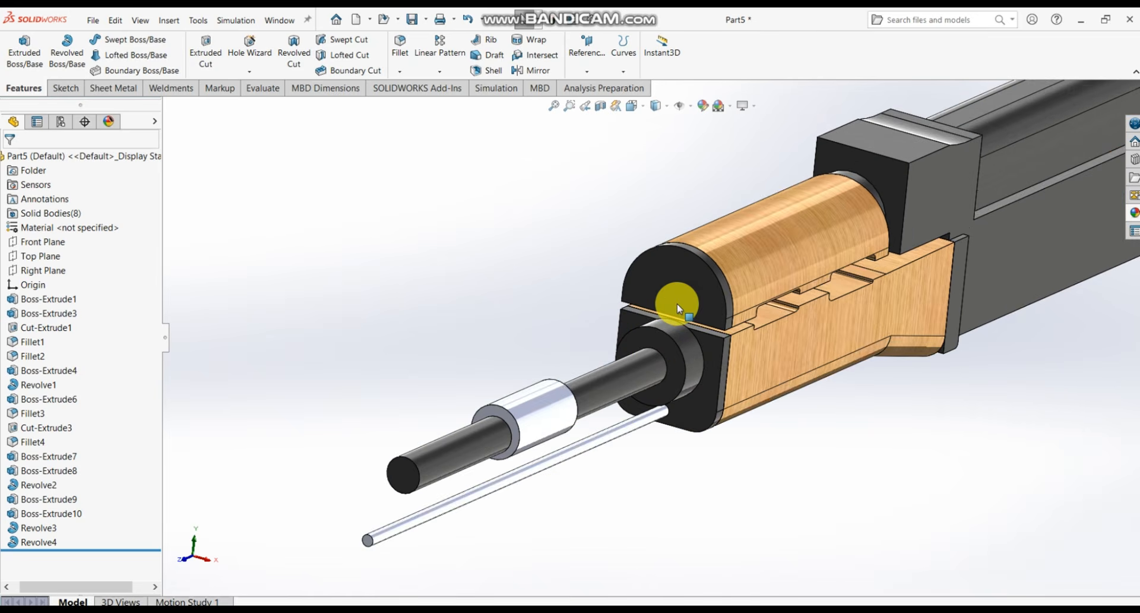
{"action": "middle_click_drag", "start_coordinate": [676, 308], "coordinate": [612, 293]}
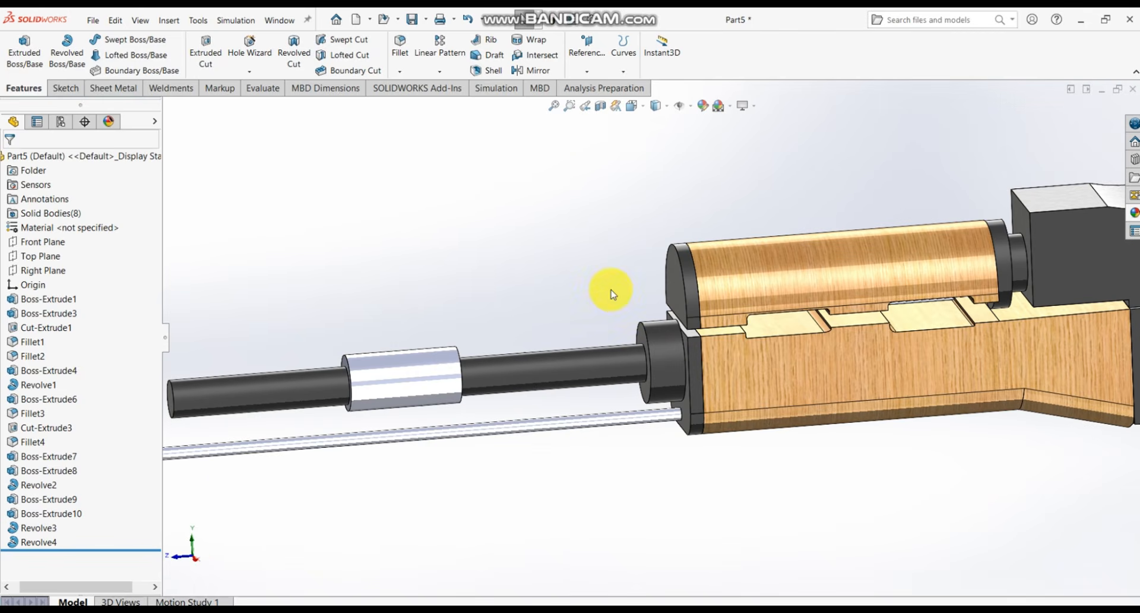
{"action": "left_click", "coordinate": [43, 270]}
{"action": "left_click", "coordinate": [71, 245]}
{"action": "scroll", "coordinate": [523, 305], "scroll_direction": "down", "scroll_amount": 5}
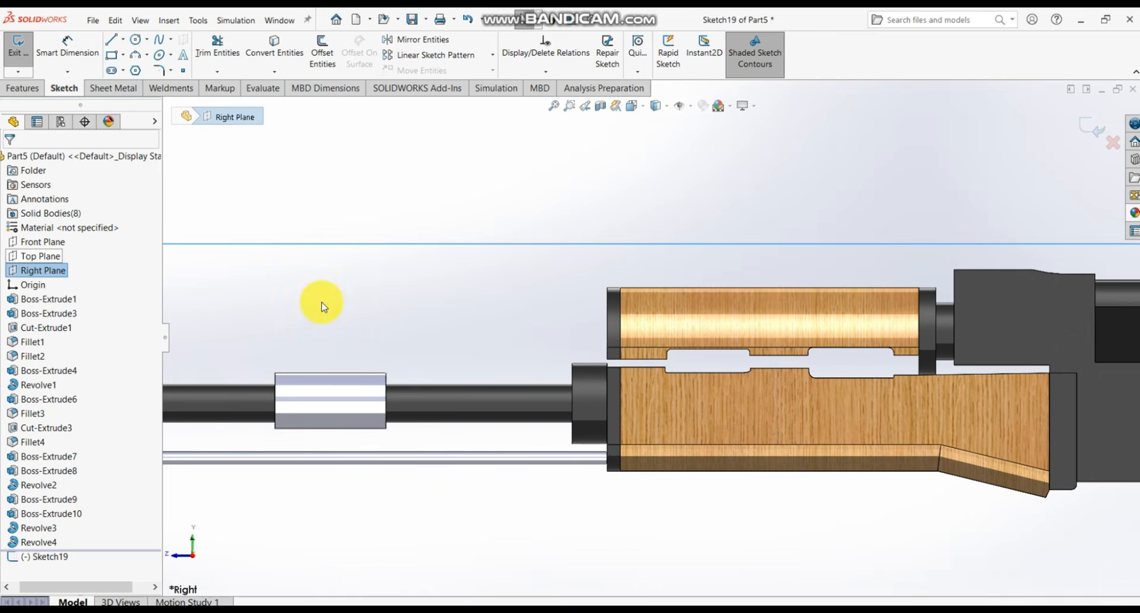
- Sketch a closed stepped profile about 101 mm long with a front end about 7 mm high, starting at the upper handguard cap's front edge
{"action": "left_click", "coordinate": [123, 39]}
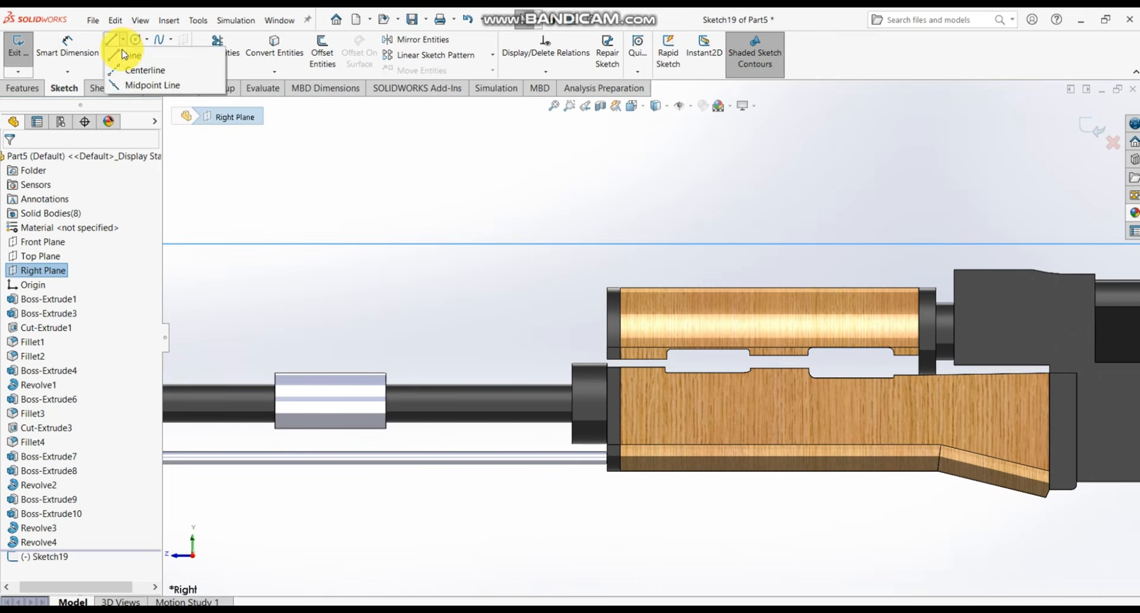
{"action": "left_click", "coordinate": [137, 68]}
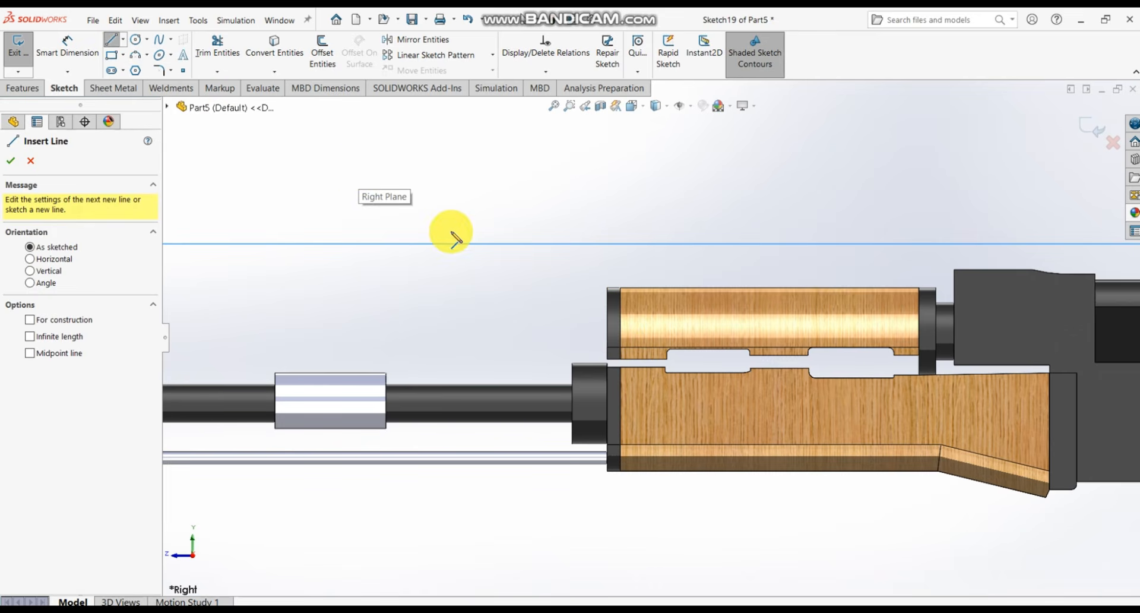
{"action": "scroll", "coordinate": [624, 333], "scroll_direction": "down", "scroll_amount": 3}
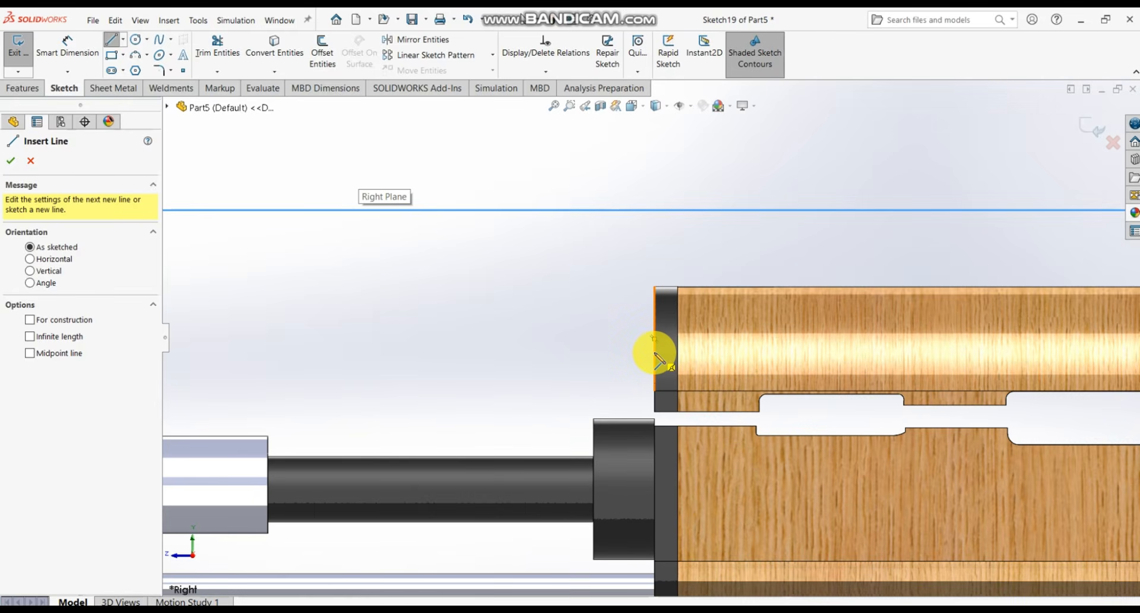
{"action": "left_click", "coordinate": [654, 352]}
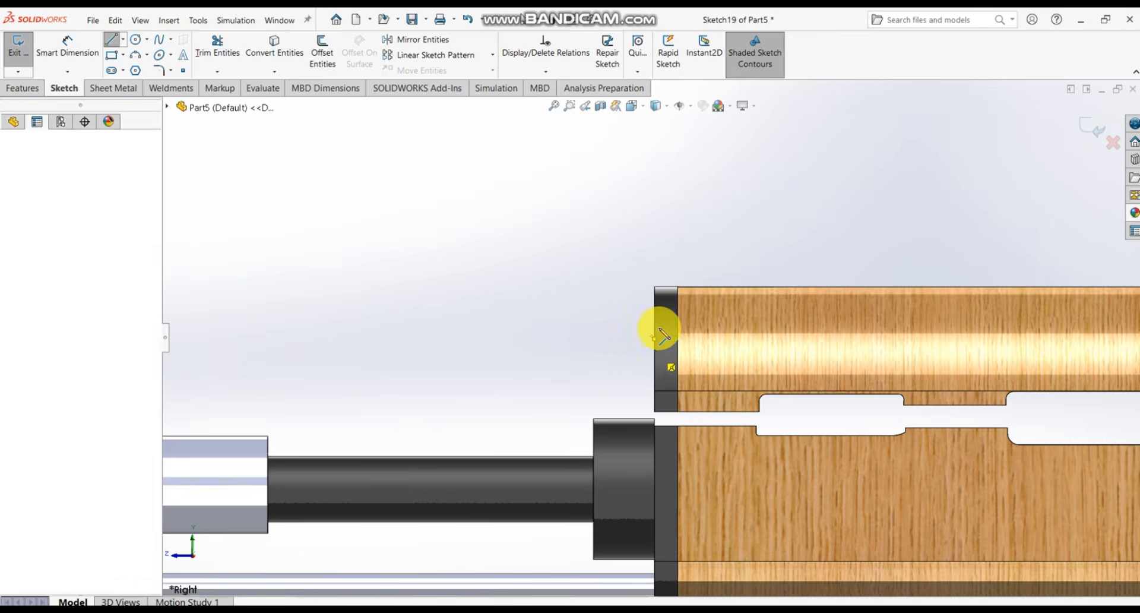
{"action": "left_click", "coordinate": [654, 301]}
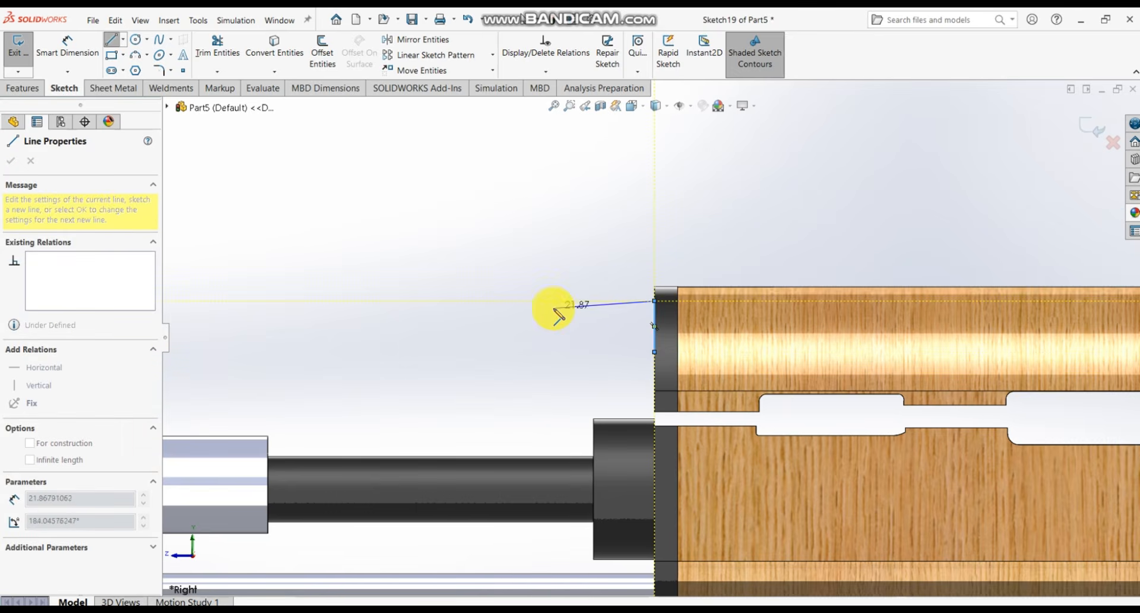
{"action": "left_click", "coordinate": [547, 300]}
{"action": "left_click", "coordinate": [547, 324]}
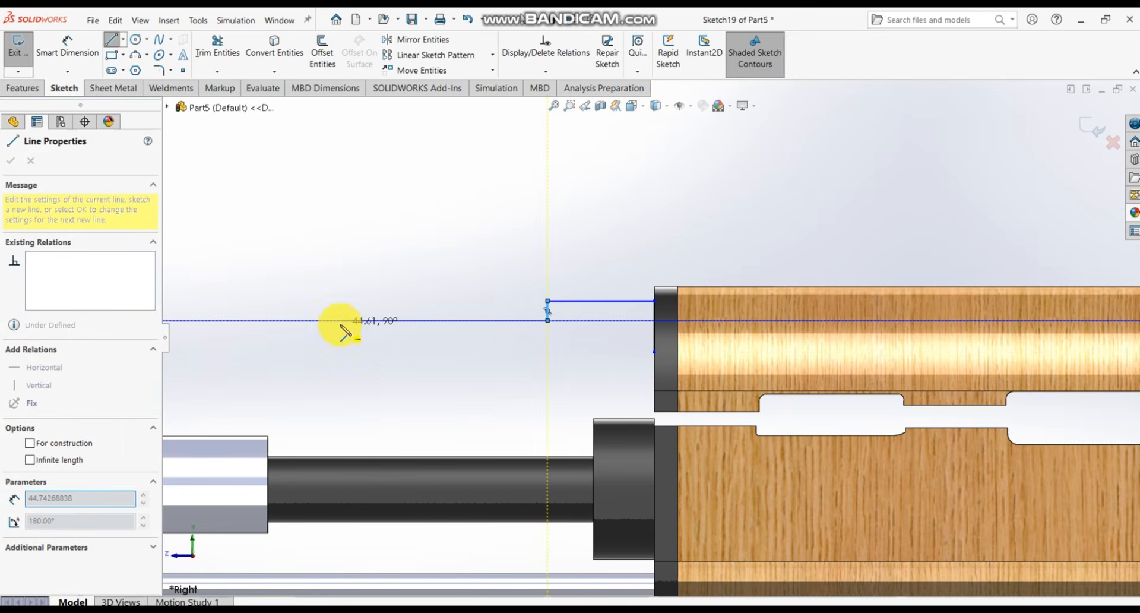
{"action": "scroll", "coordinate": [339, 326], "scroll_direction": "up", "scroll_amount": 3}
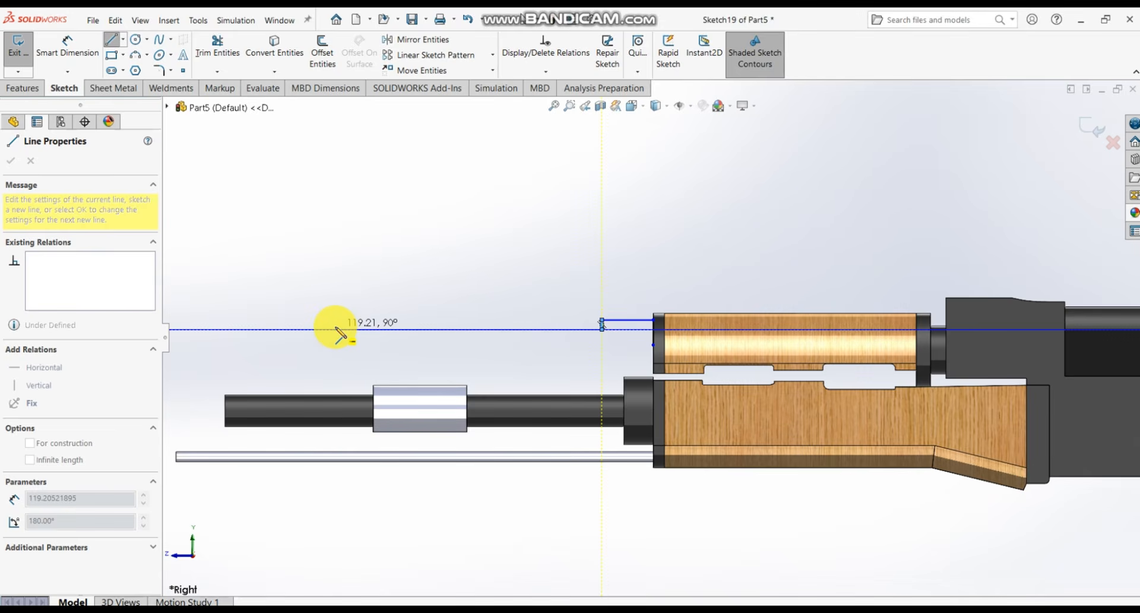
{"action": "left_click", "coordinate": [429, 329]}
{"action": "left_click", "coordinate": [428, 344]}
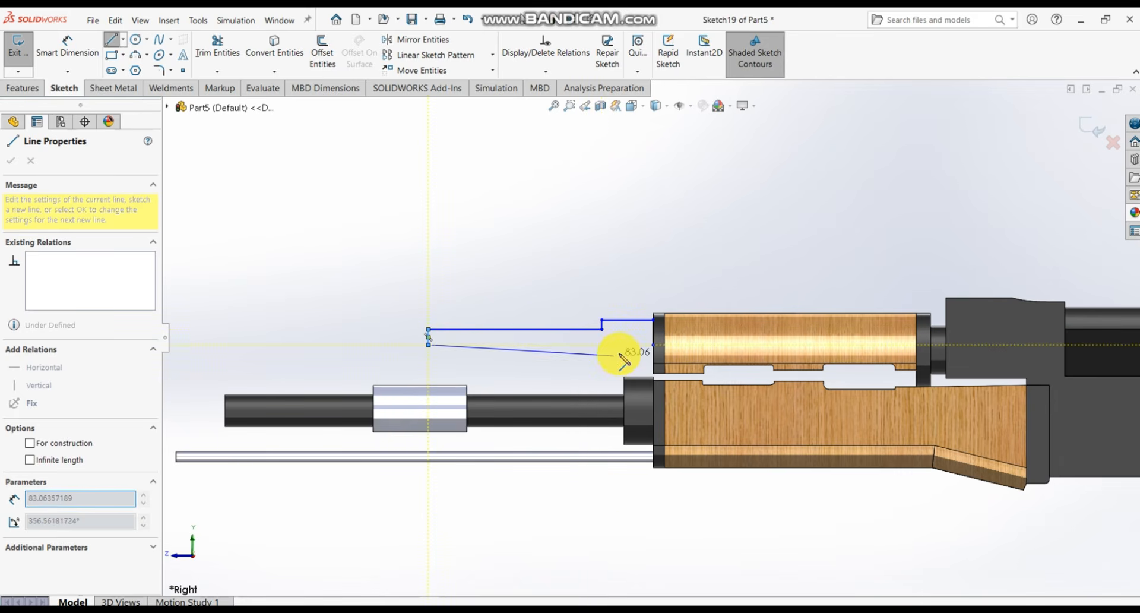
{"action": "left_click", "coordinate": [654, 344]}
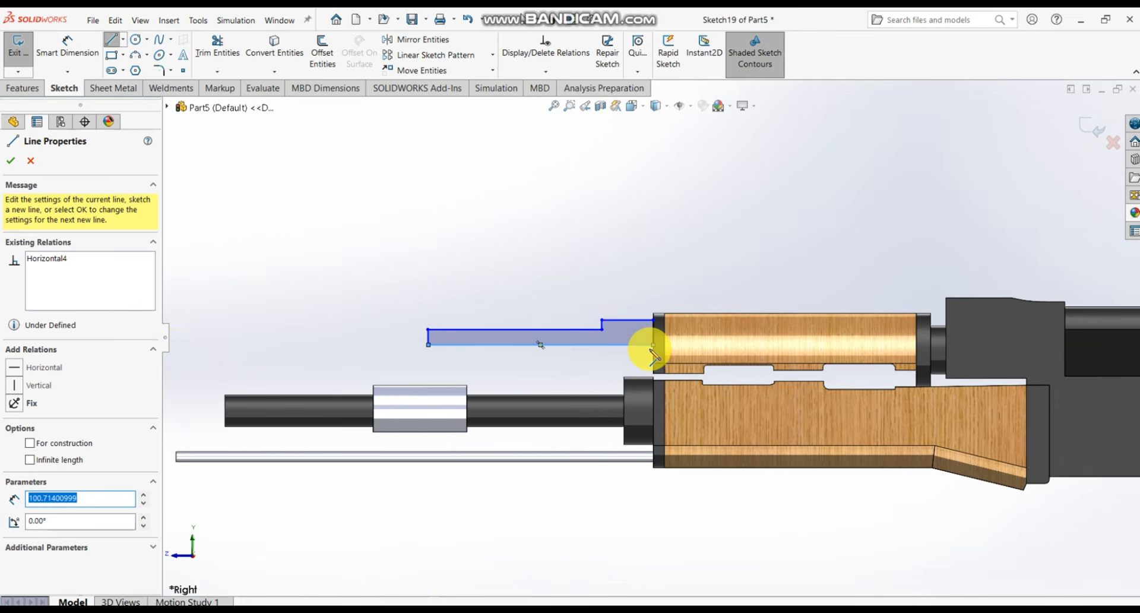
{"action": "scroll", "coordinate": [653, 354], "scroll_direction": "down", "scroll_amount": 3}
{"action": "key", "text": "Escape"}
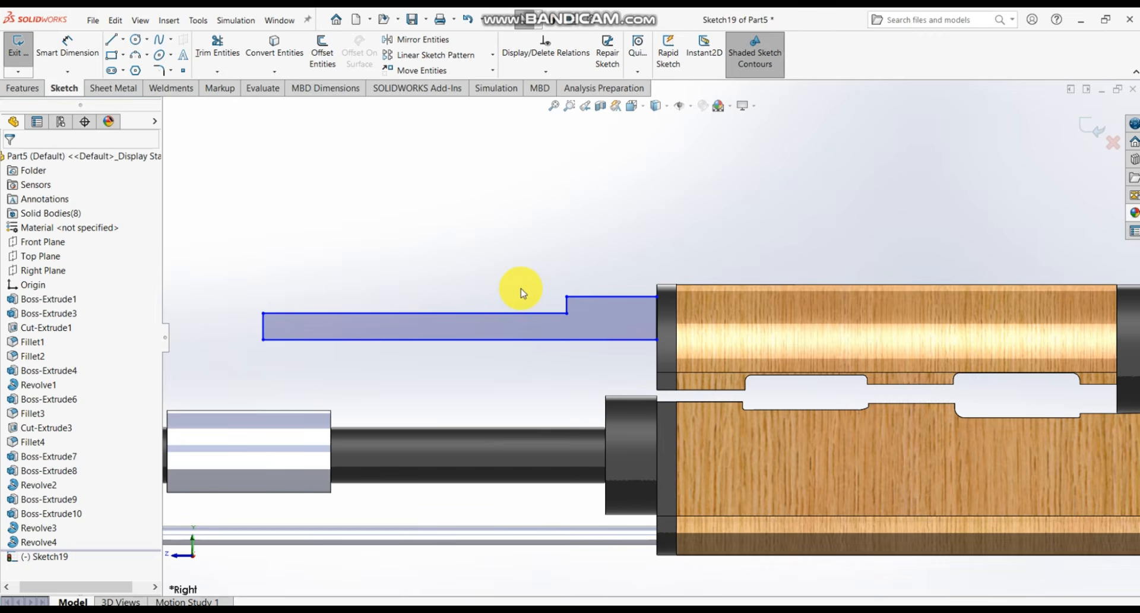
- Dimension the stepped profile's long lower edge, setting its length to 89.50 mm
{"action": "scroll", "coordinate": [525, 304], "scroll_direction": "down", "scroll_amount": 2}
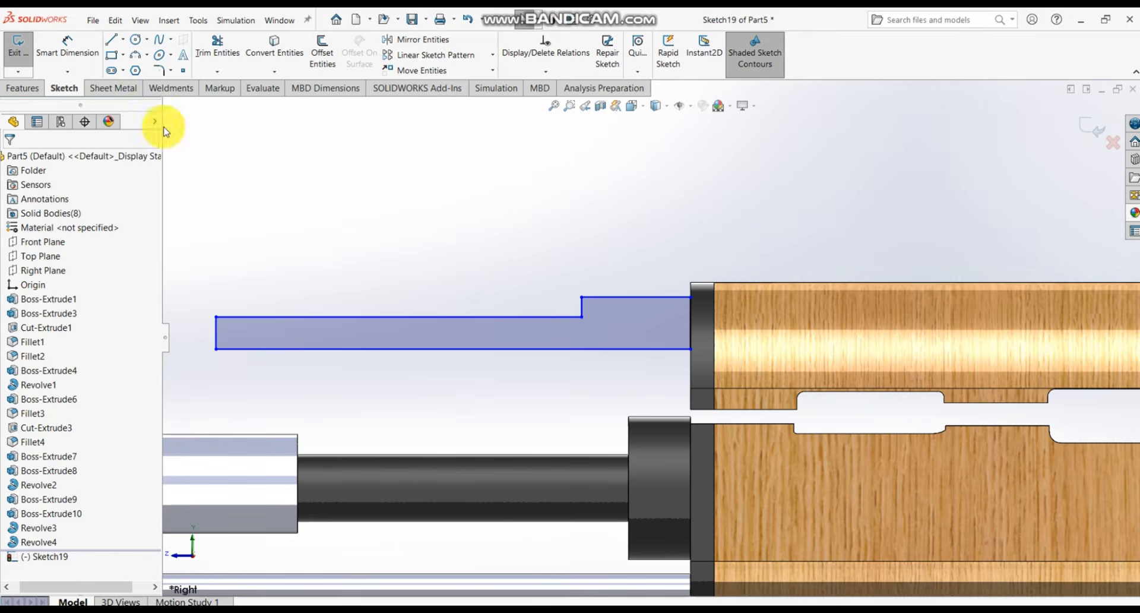
{"action": "left_click", "coordinate": [78, 50]}
{"action": "left_click", "coordinate": [418, 349]}
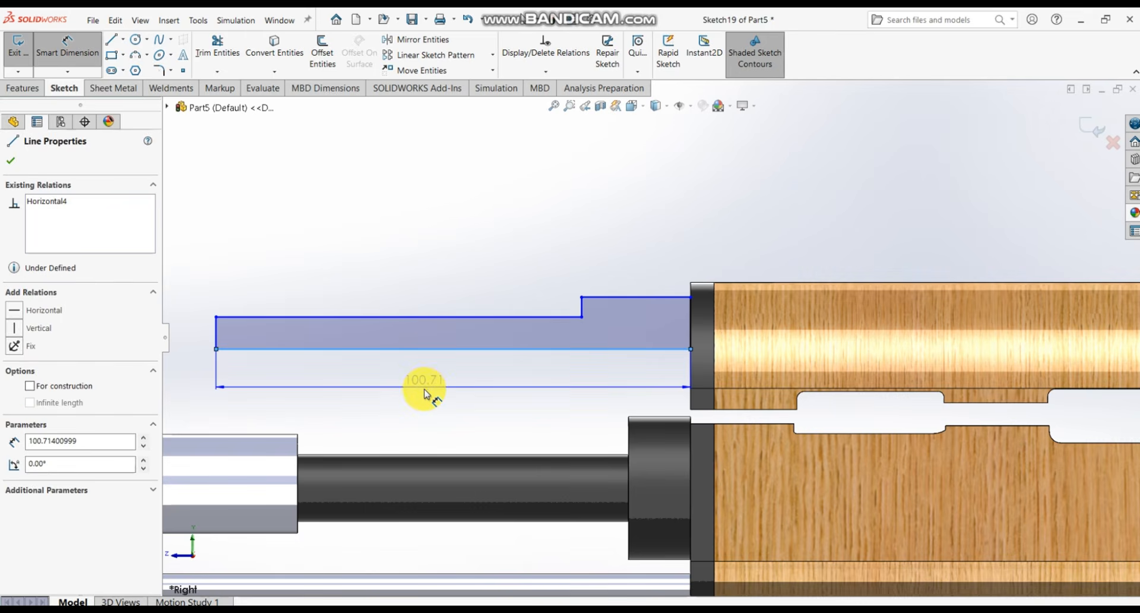
{"action": "left_click", "coordinate": [426, 389]}
{"action": "type", "text": "8"}
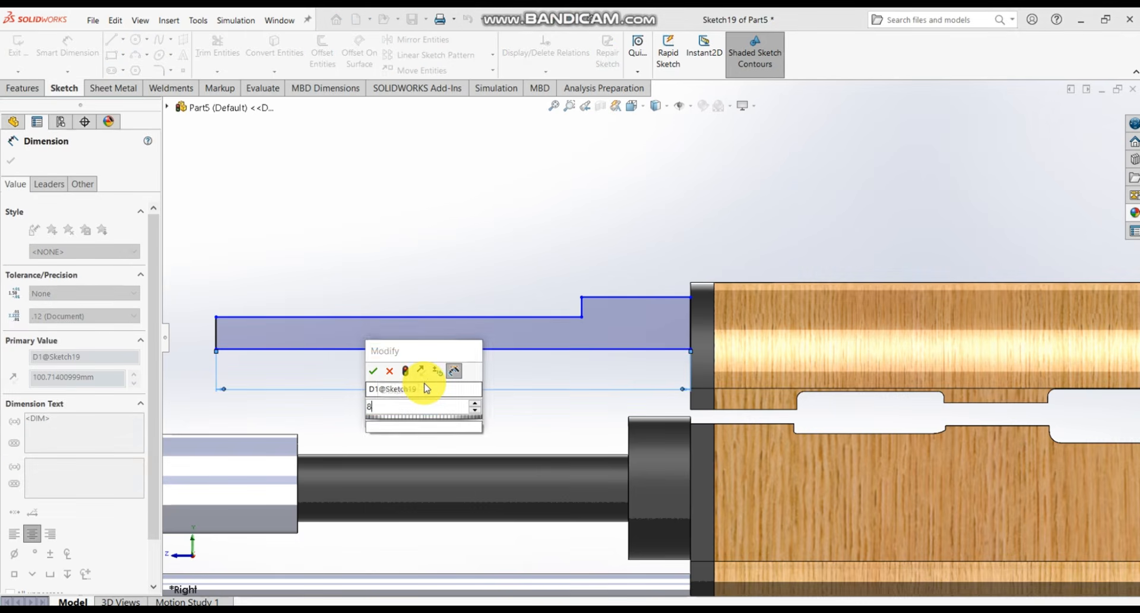
{"action": "type", "text": "9.50"}
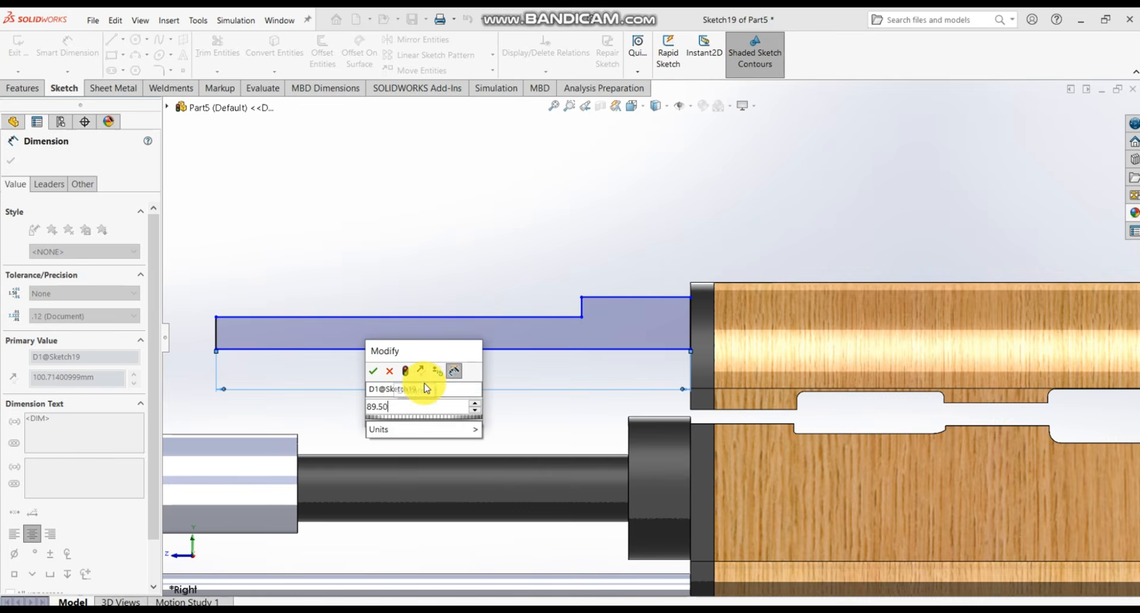
{"action": "key", "text": "Return"}
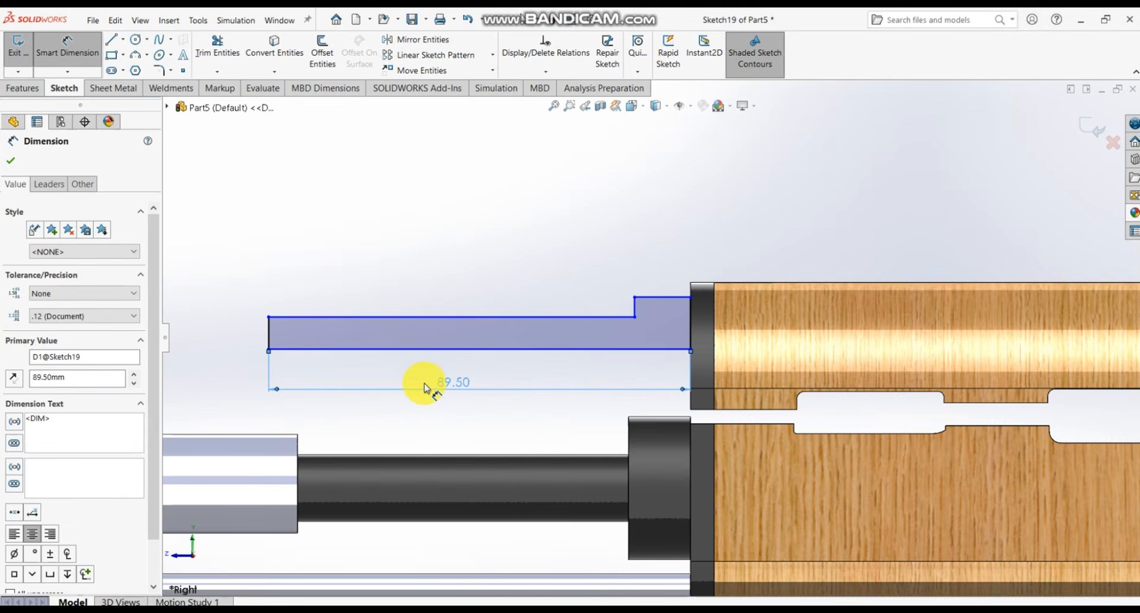
- Dimension the stepped profile's short front edge, setting its height to 9.39 mm
{"action": "left_click", "coordinate": [268, 332]}
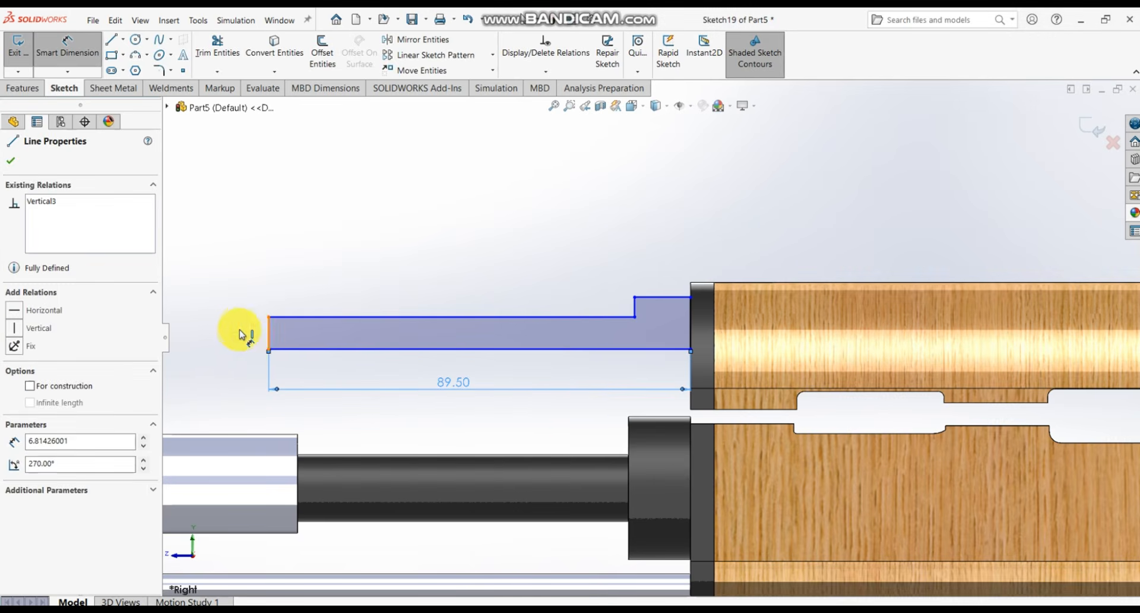
{"action": "left_click", "coordinate": [228, 325]}
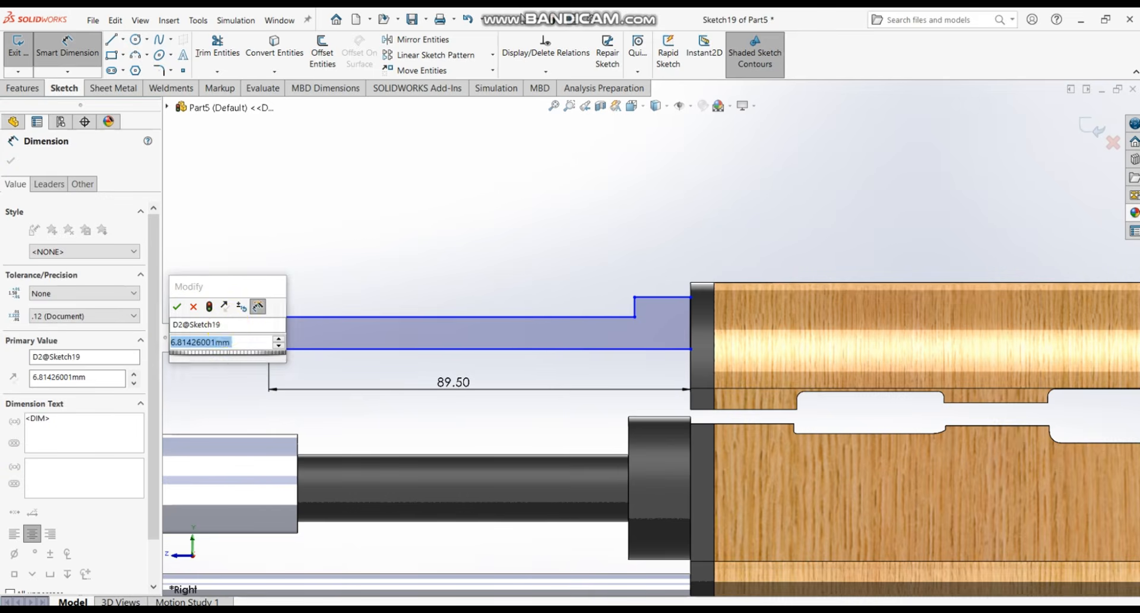
{"action": "type", "text": "9.39"}
{"action": "key", "text": "Return"}
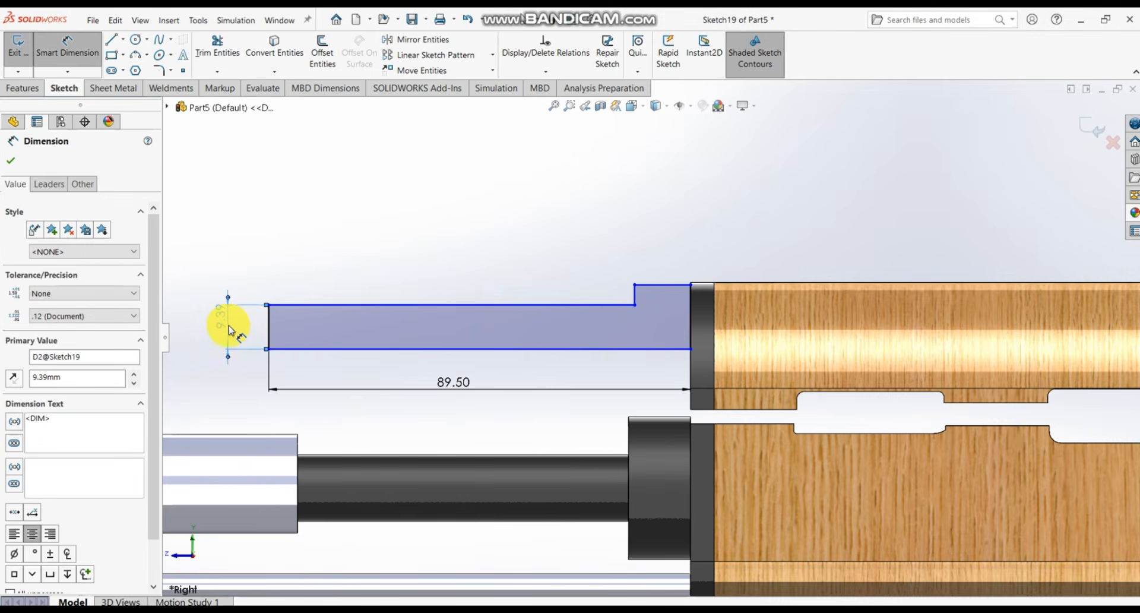
- Dimension the upper edge of the profile's thinner front section, setting its length to 72.68 mm
{"action": "left_click", "coordinate": [380, 304]}
{"action": "left_click", "coordinate": [373, 248]}
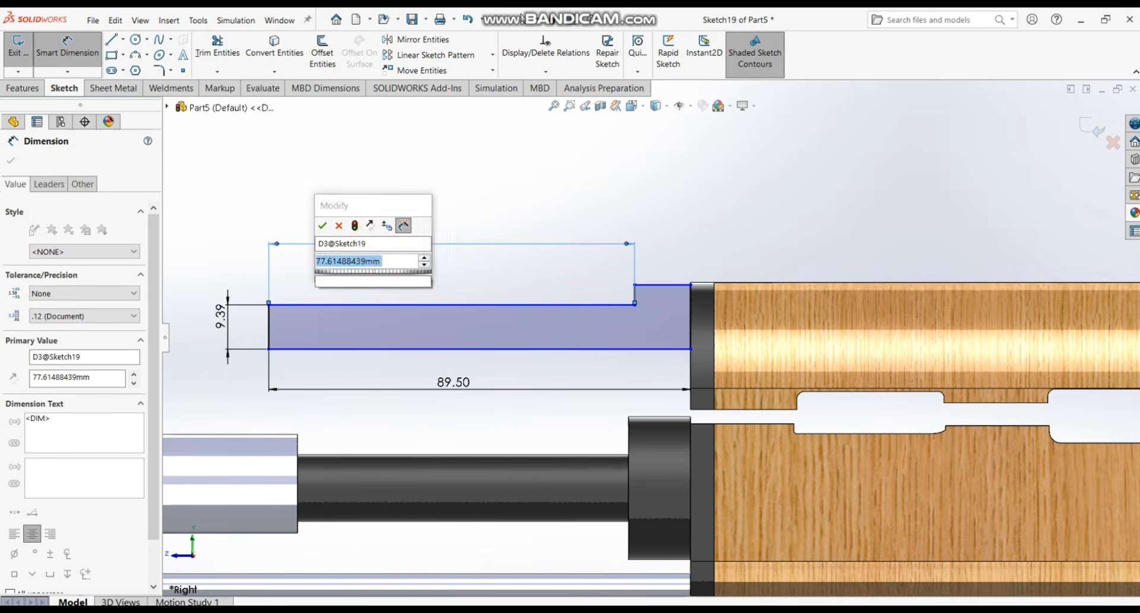
{"action": "type", "text": "72.68"}
{"action": "key", "text": "Return"}
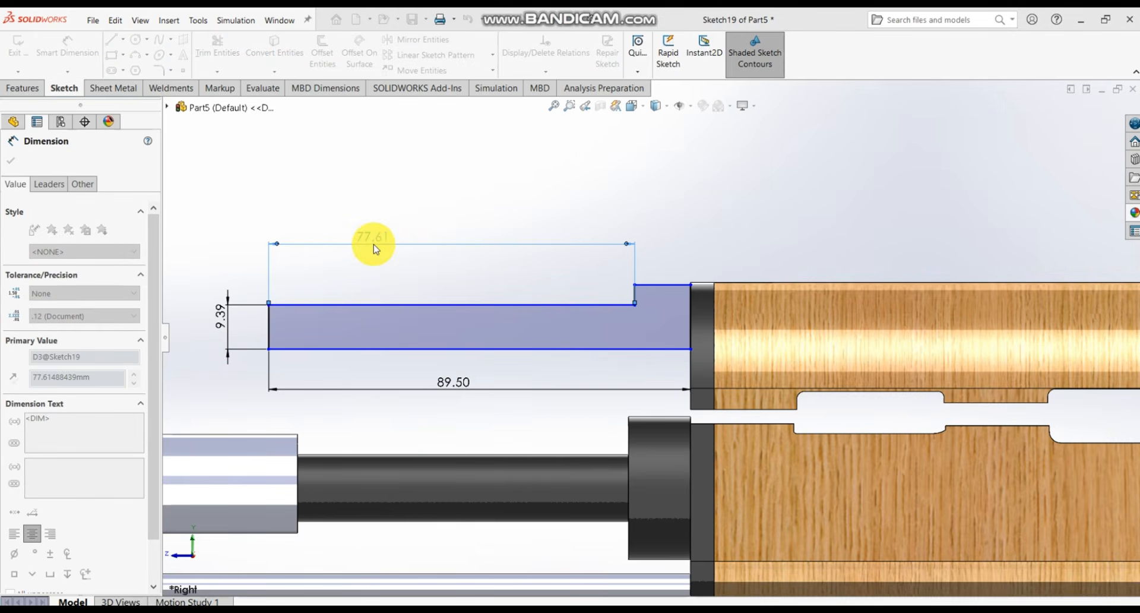
- Try to dimension the length of the raised section's short upper edge beside the handguard cap
{"action": "scroll", "coordinate": [677, 268], "scroll_direction": "down", "scroll_amount": 3}
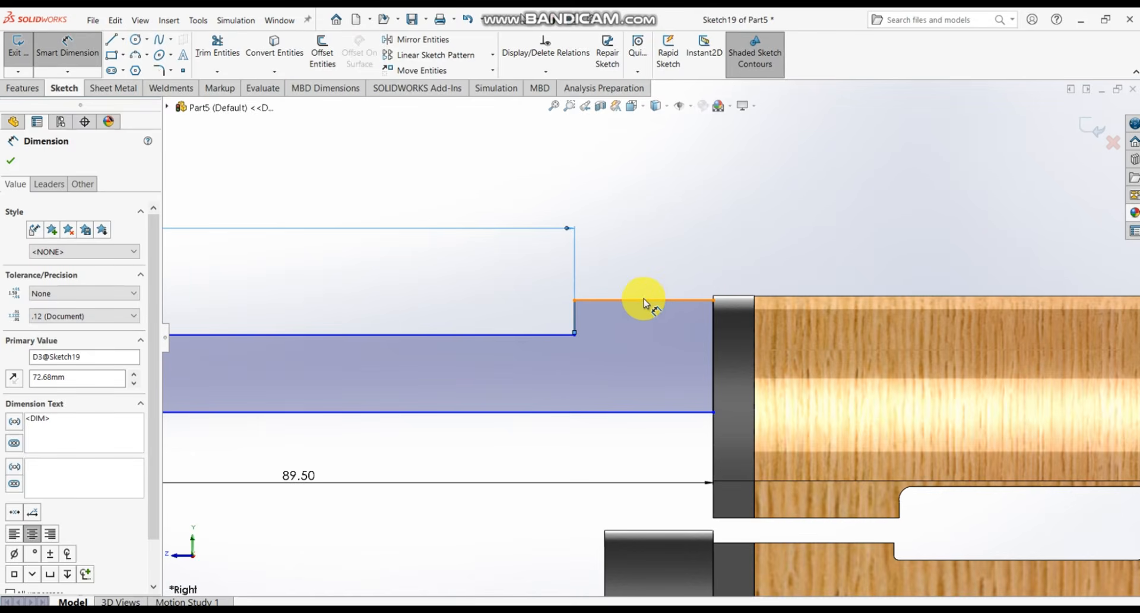
{"action": "left_click", "coordinate": [645, 301]}
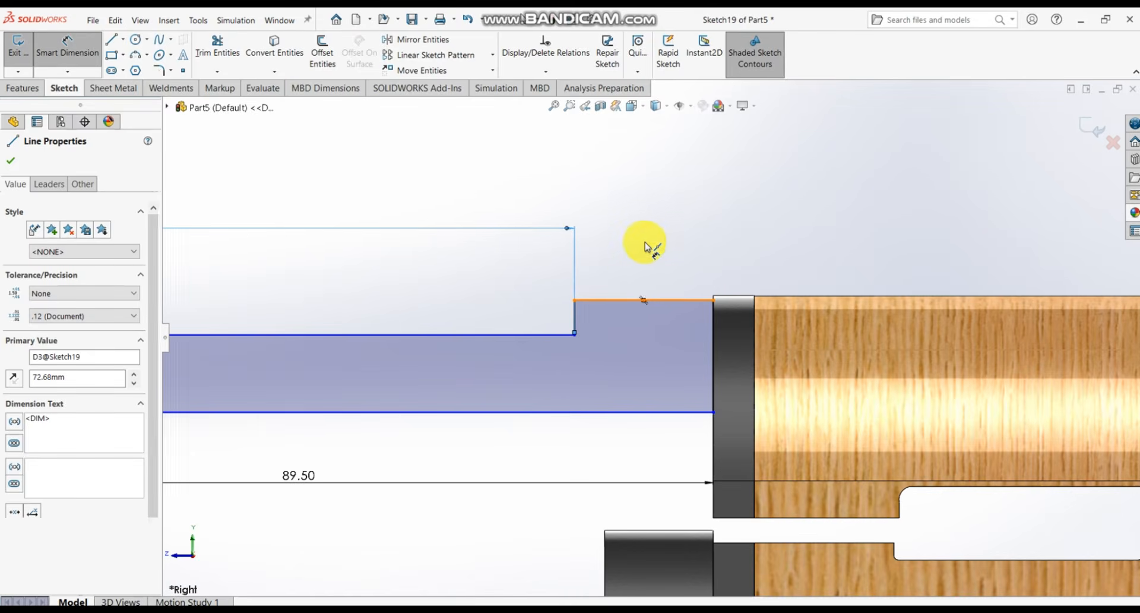
{"action": "left_click", "coordinate": [681, 302], "text": "ctrl"}
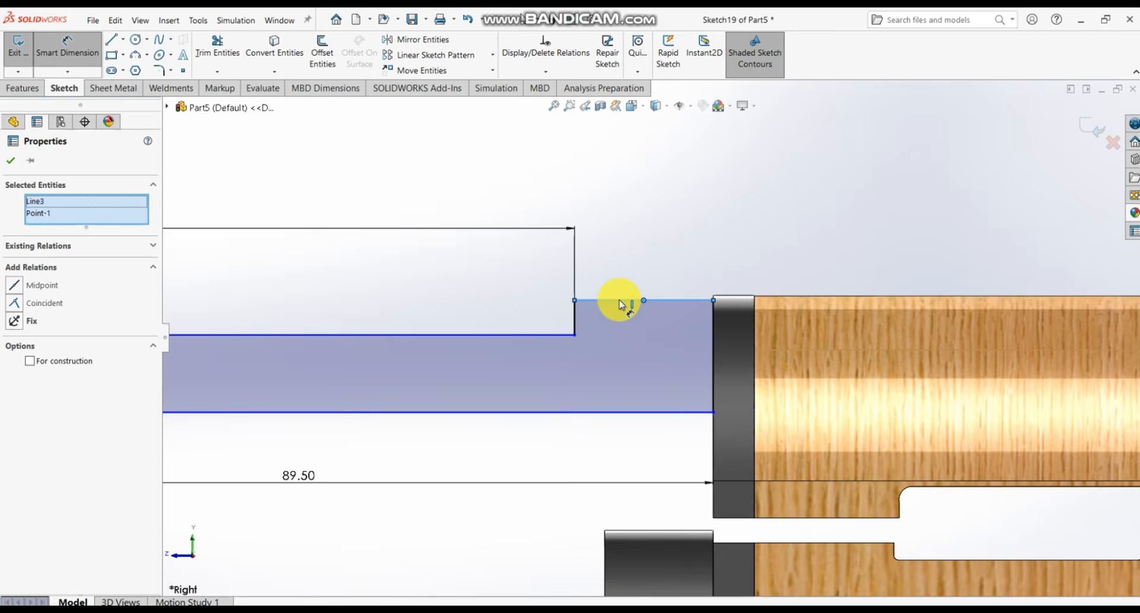
{"action": "key", "text": "Escape"}
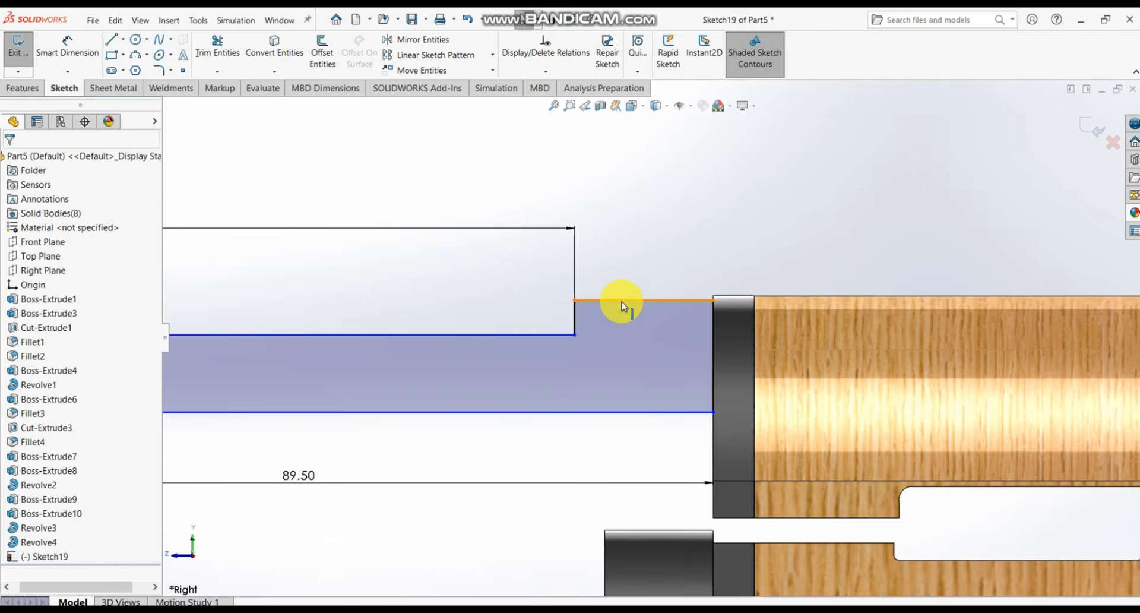
{"action": "left_click", "coordinate": [622, 306]}
{"action": "left_click", "coordinate": [67, 46]}
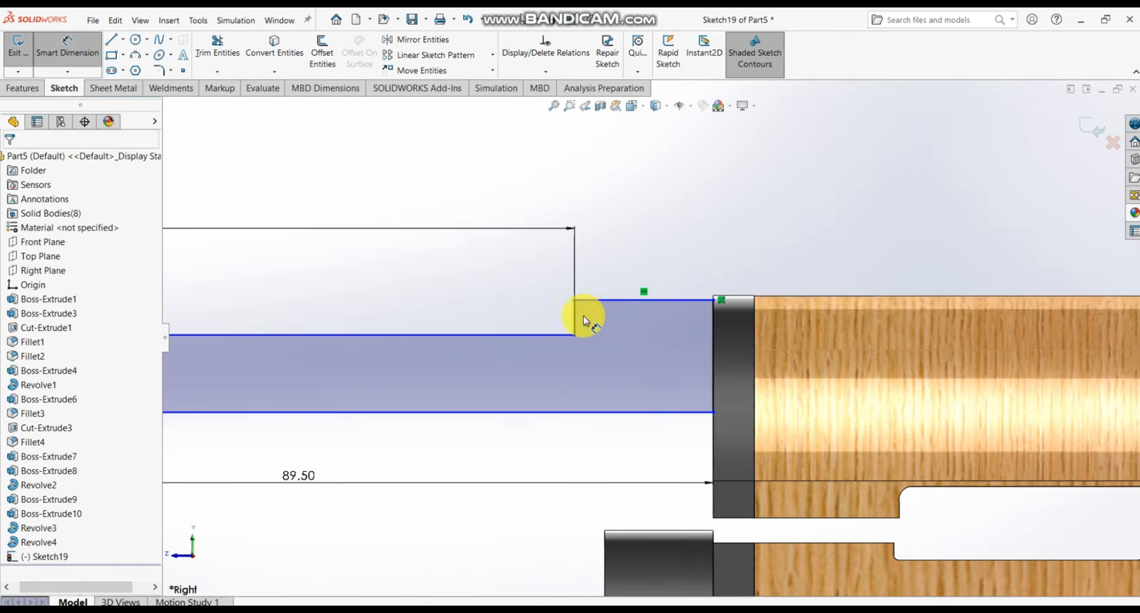
{"action": "left_click", "coordinate": [596, 301]}
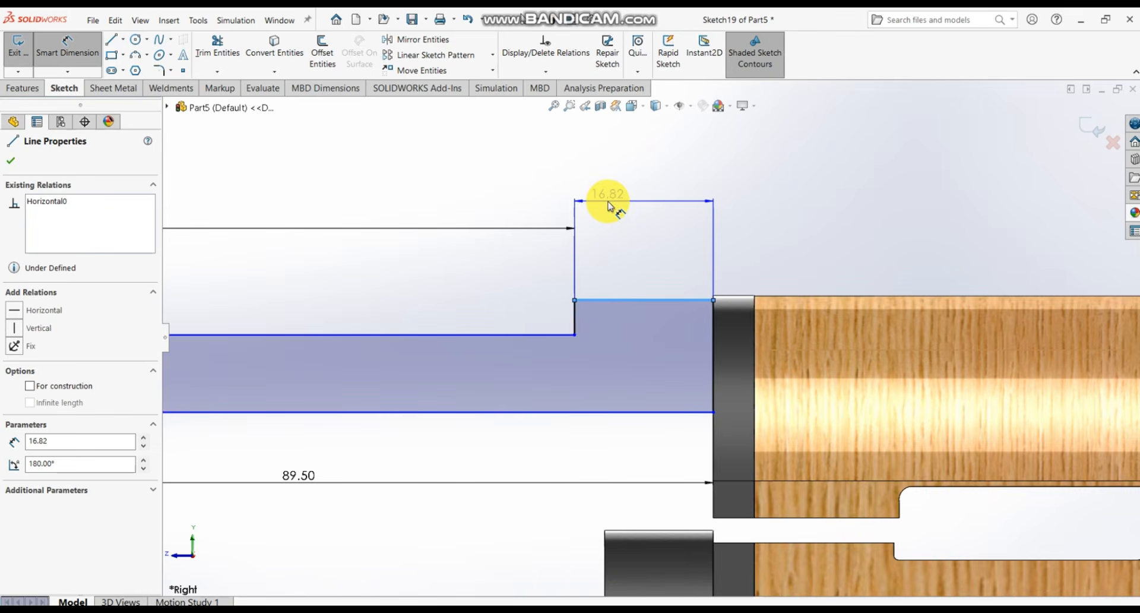
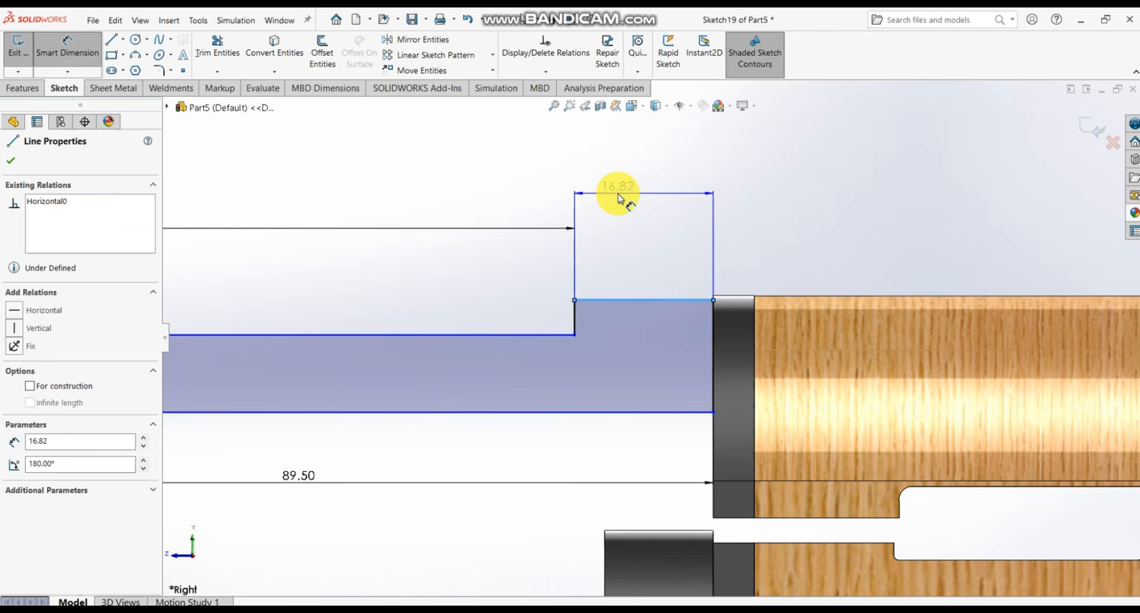
{"action": "left_click", "coordinate": [619, 197]}
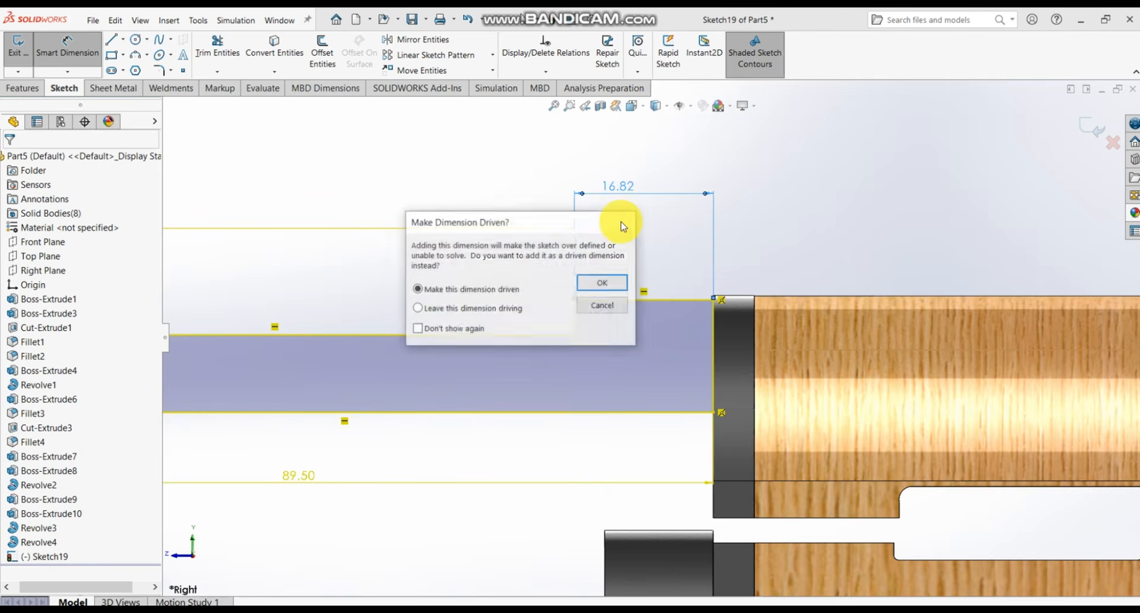
{"action": "left_click", "coordinate": [624, 222]}
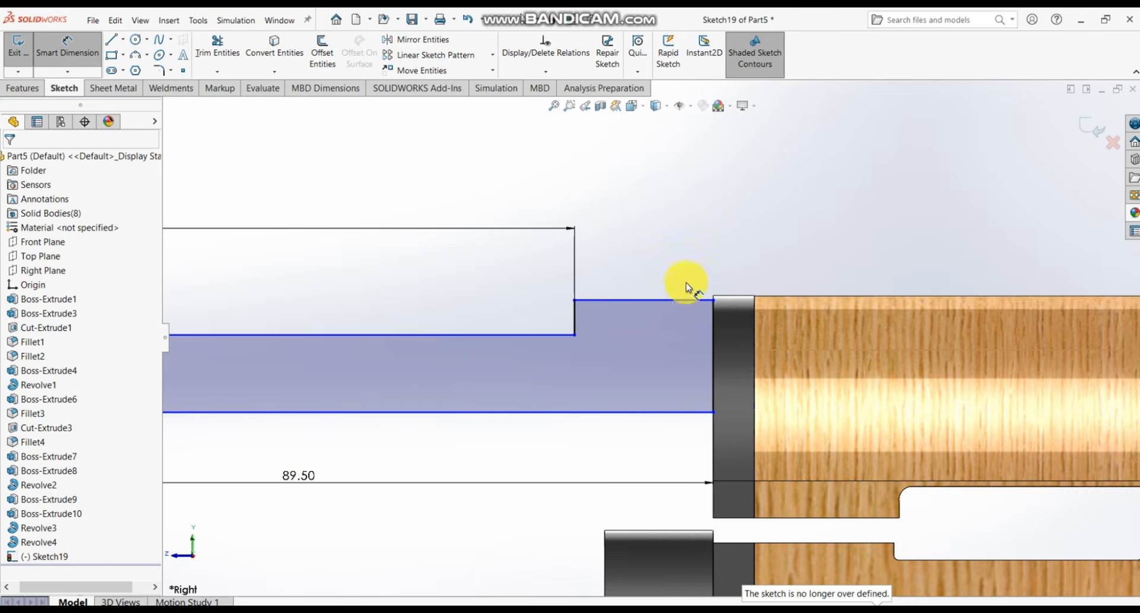
- Dimension the vertical offset from the profile's upper rear corner to the handguard cap's top edge, setting it to 4.18 mm
{"action": "scroll", "coordinate": [686, 287], "scroll_direction": "down", "scroll_amount": 6}
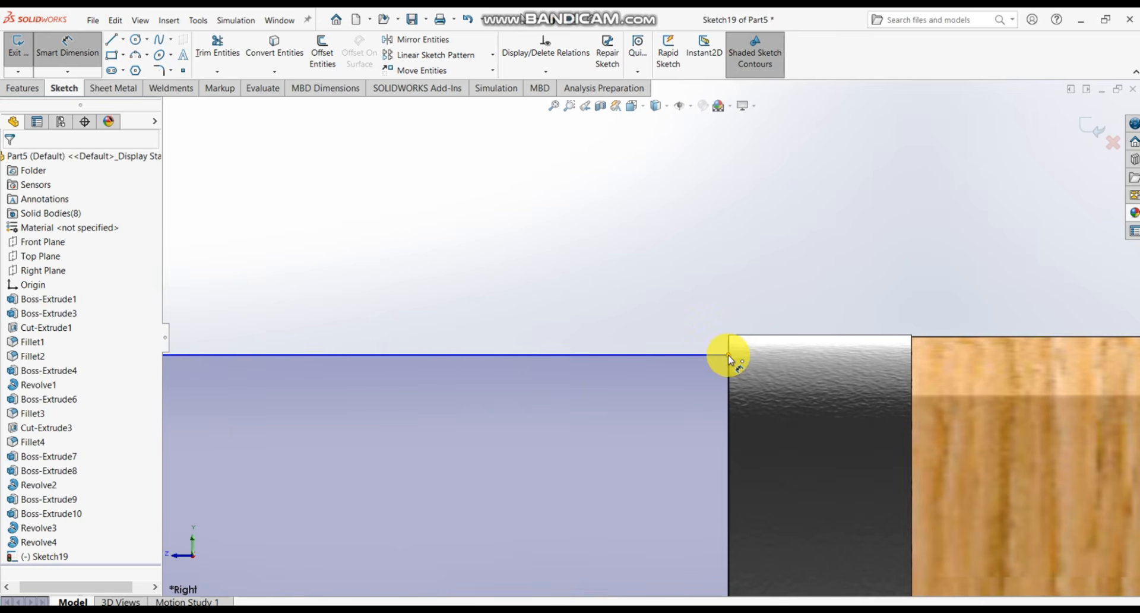
{"action": "left_click", "coordinate": [728, 356]}
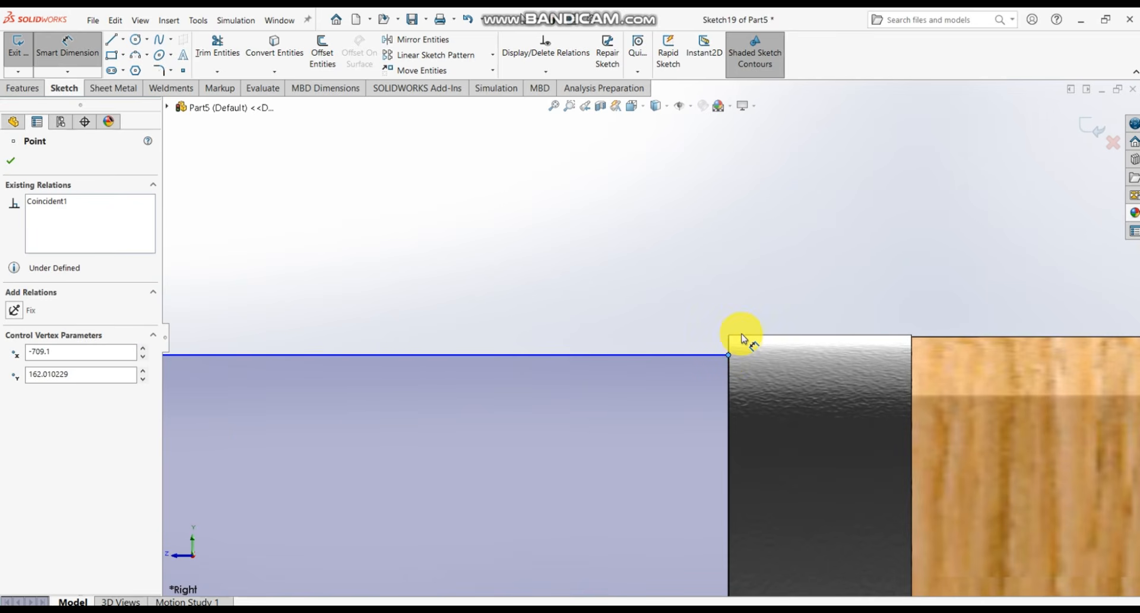
{"action": "left_click", "coordinate": [744, 336]}
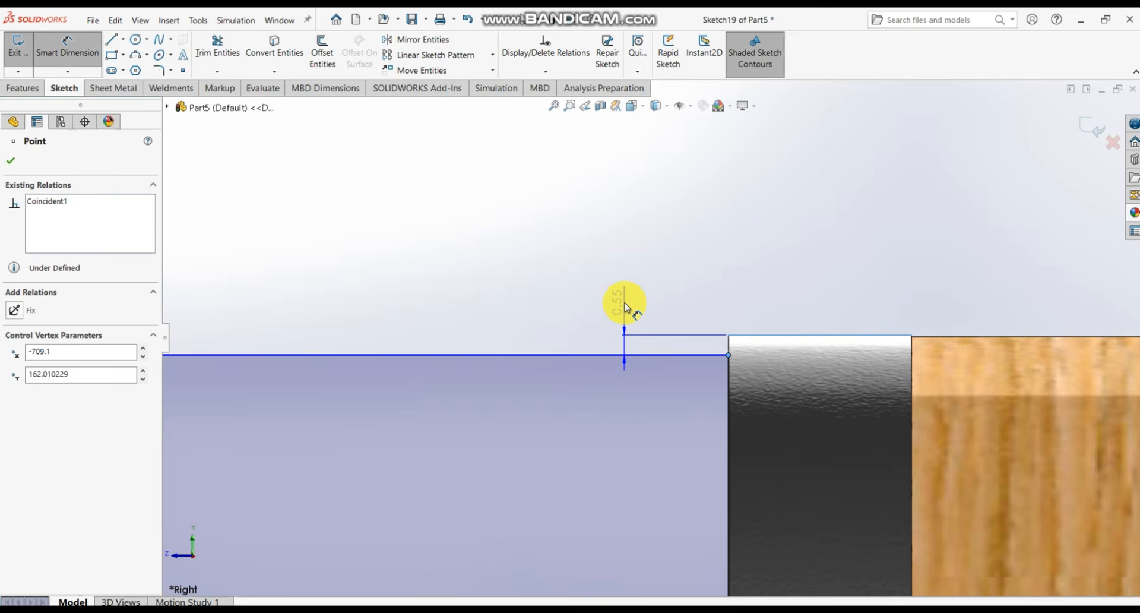
{"action": "left_click", "coordinate": [623, 303]}
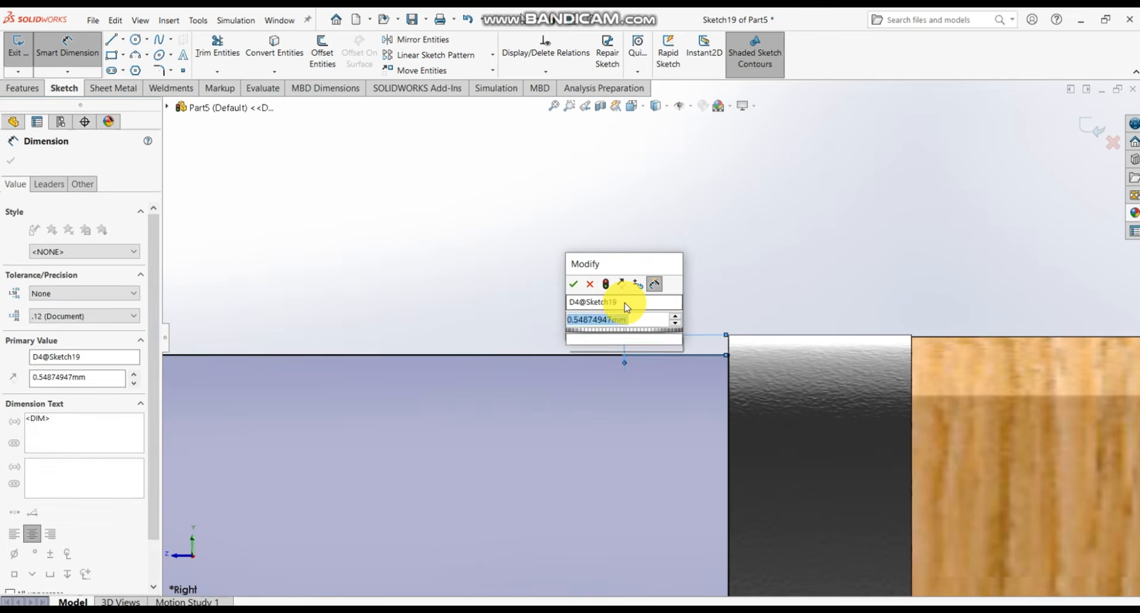
{"action": "type", "text": "4.18"}
{"action": "key", "text": "Return"}
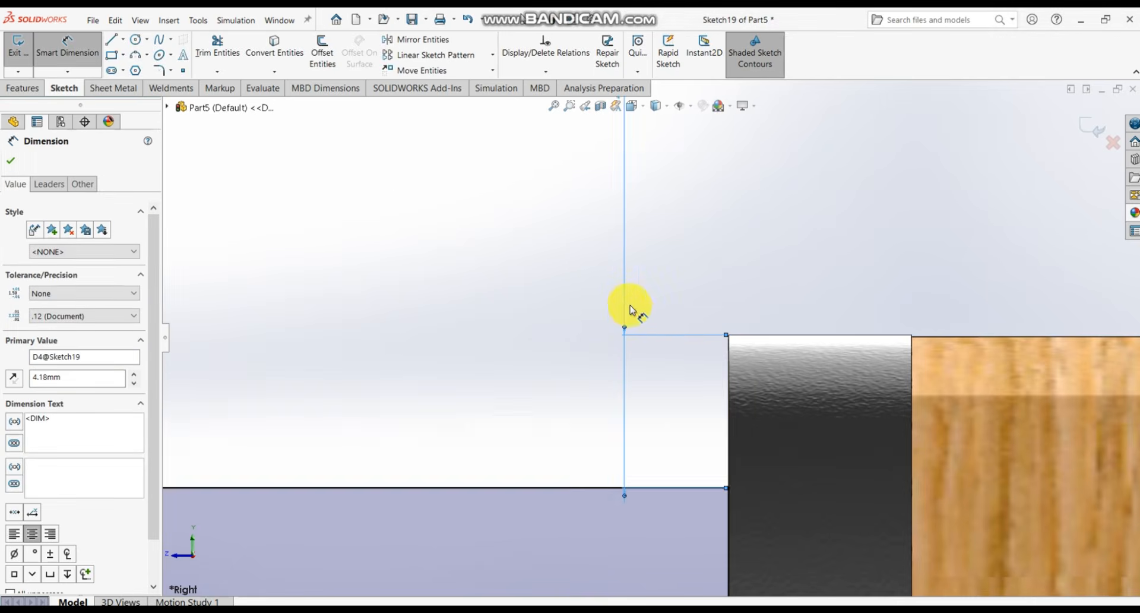
- Dimension the stepped profile's rear edge against the handguard cap, setting its height to 12.88 mm
{"action": "scroll", "coordinate": [631, 321], "scroll_direction": "up", "scroll_amount": 6}
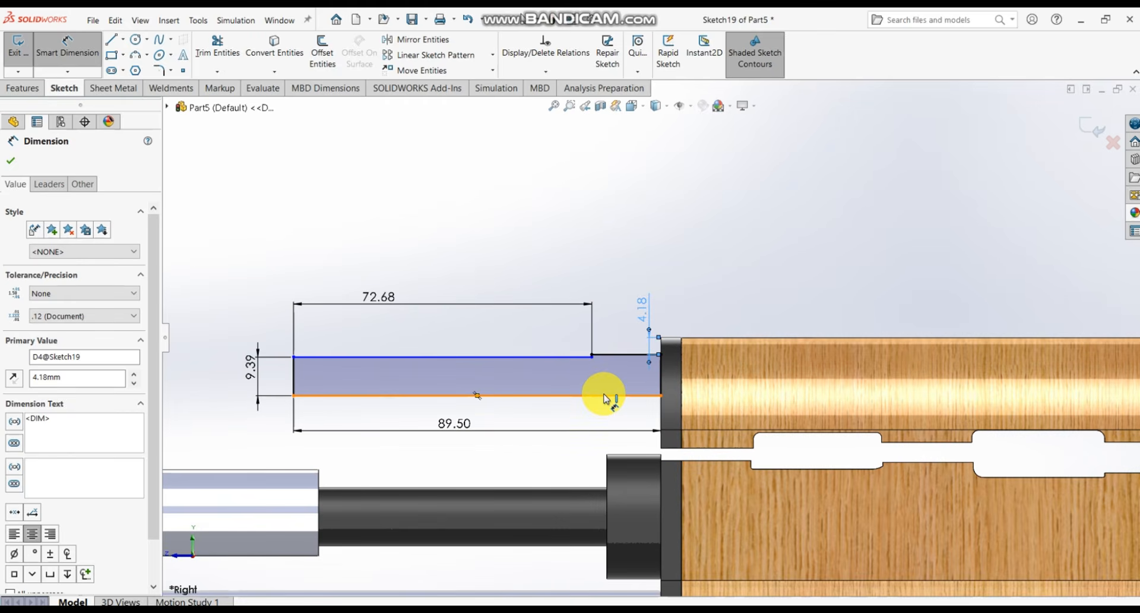
{"action": "left_click", "coordinate": [662, 375]}
{"action": "left_click", "coordinate": [722, 373]}
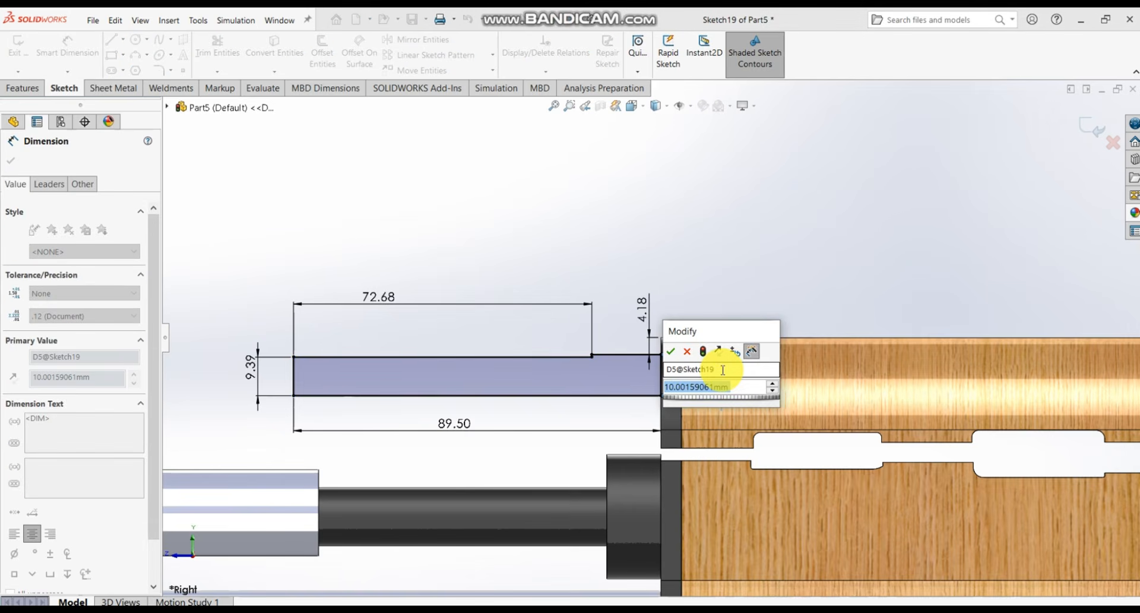
{"action": "type", "text": "123"}
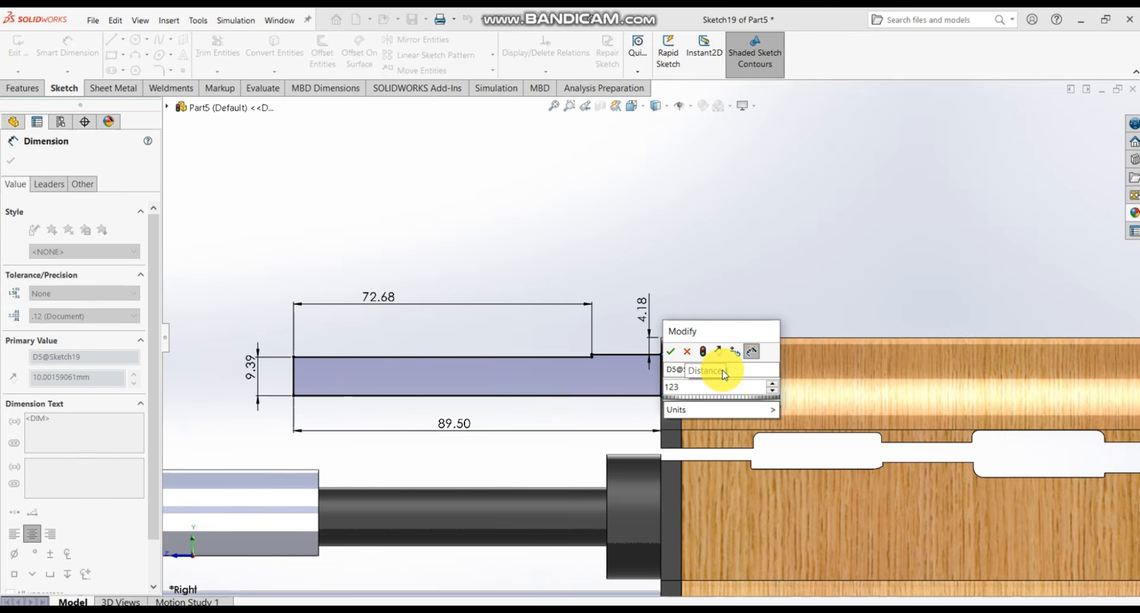
{"action": "key", "text": "BackSpace"}
{"action": "type", "text": ".88"}
{"action": "key", "text": "Return"}
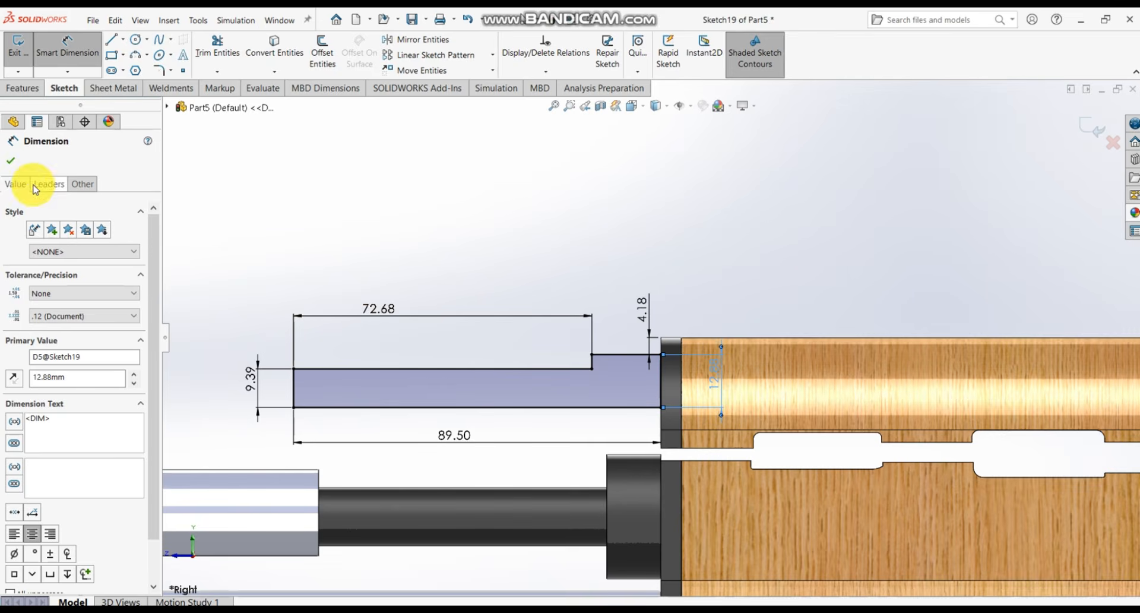
{"action": "left_click", "coordinate": [10, 160]}
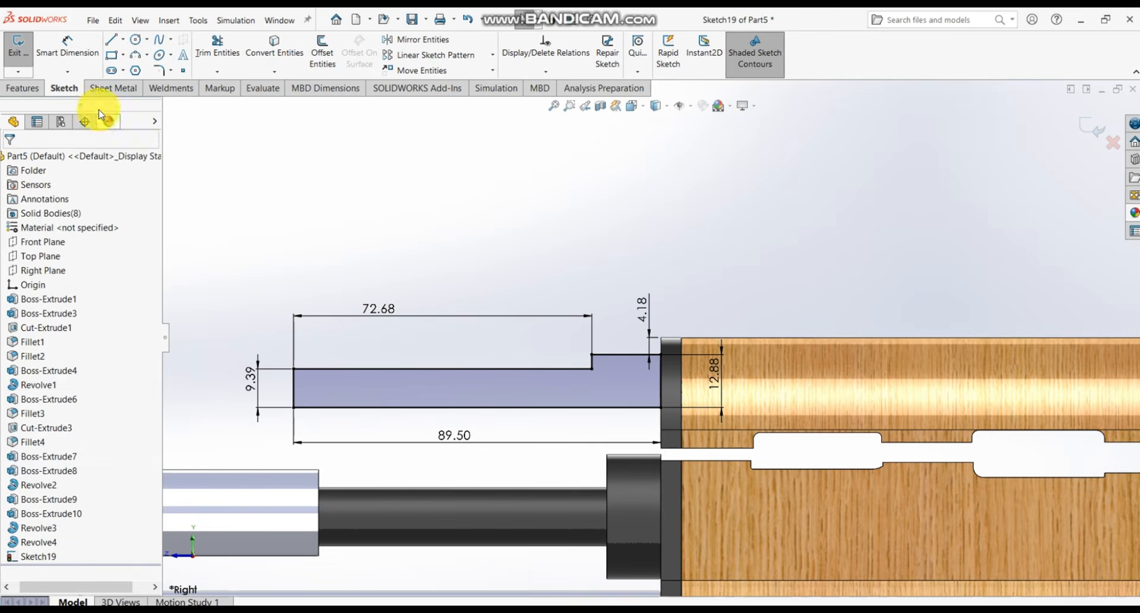
- Revolve the stepped profile 360 degrees about its long lower edge, merging the result
{"action": "left_click", "coordinate": [33, 90]}
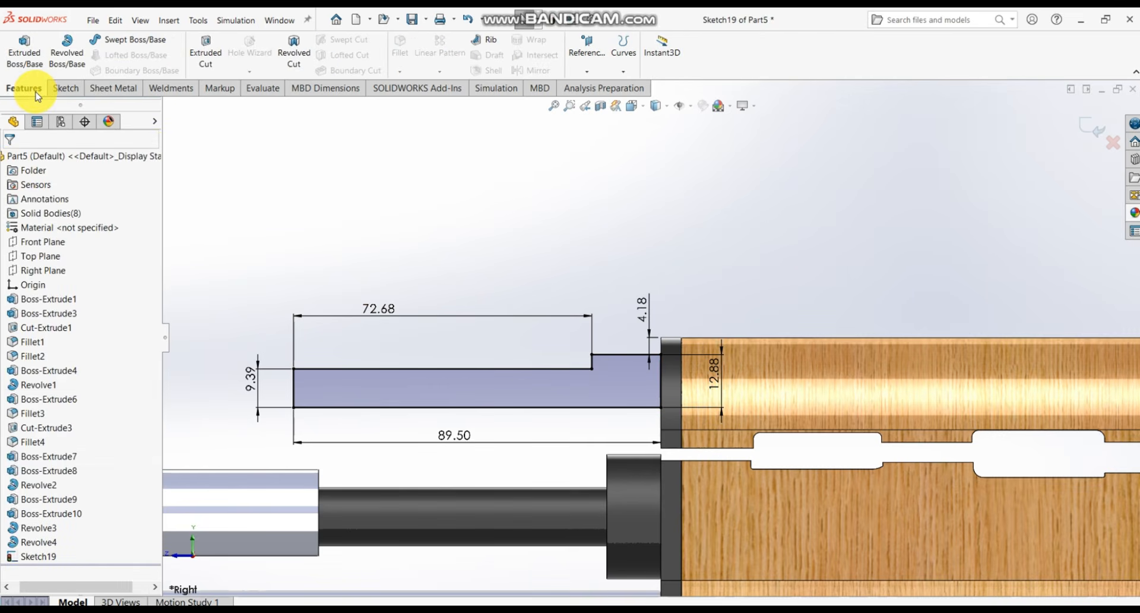
{"action": "left_click", "coordinate": [66, 51]}
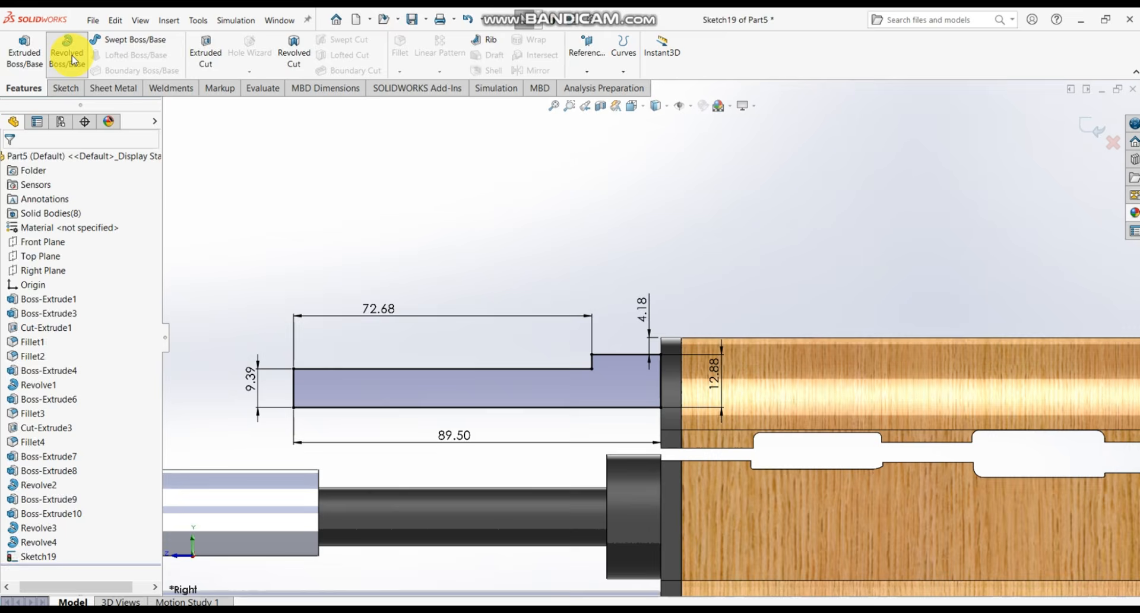
{"action": "left_click", "coordinate": [448, 408]}
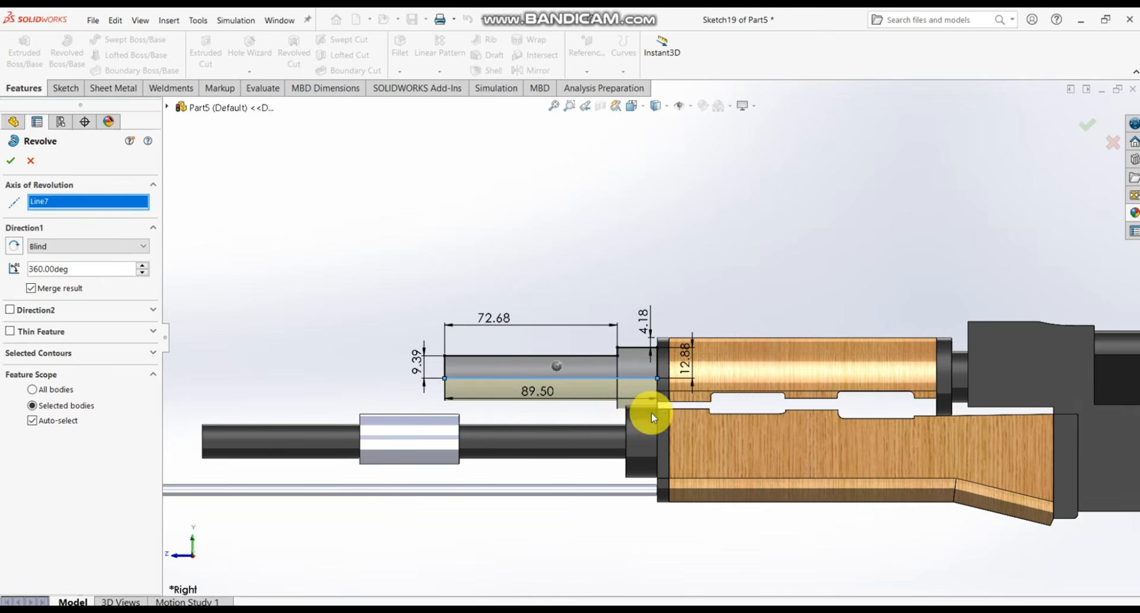
{"action": "middle_click_drag", "start_coordinate": [670, 360], "coordinate": [657, 426]}
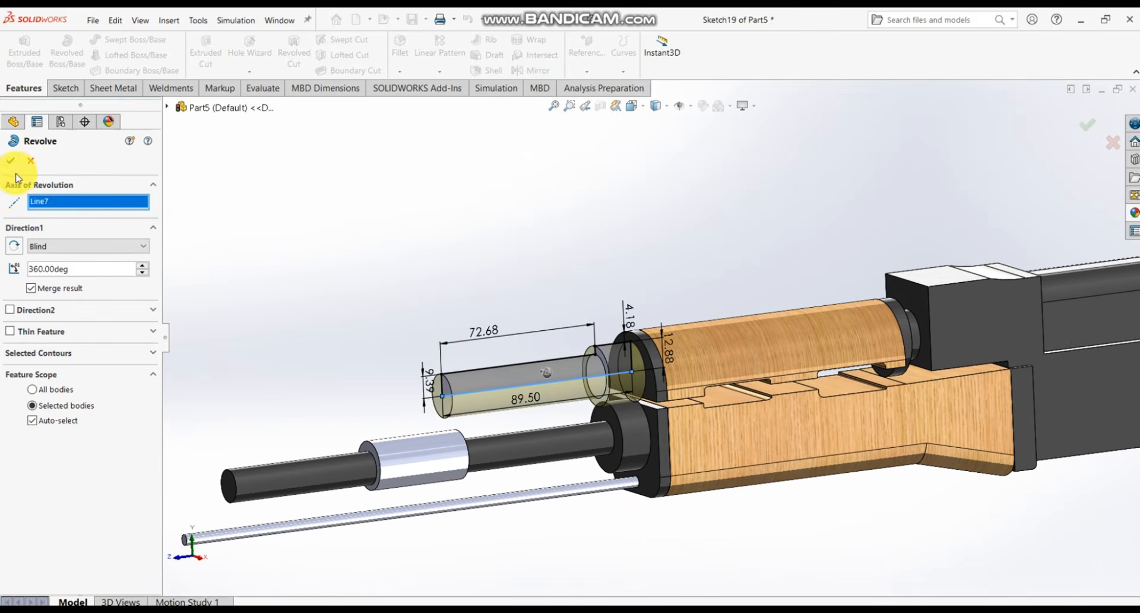
{"action": "left_click", "coordinate": [11, 160]}
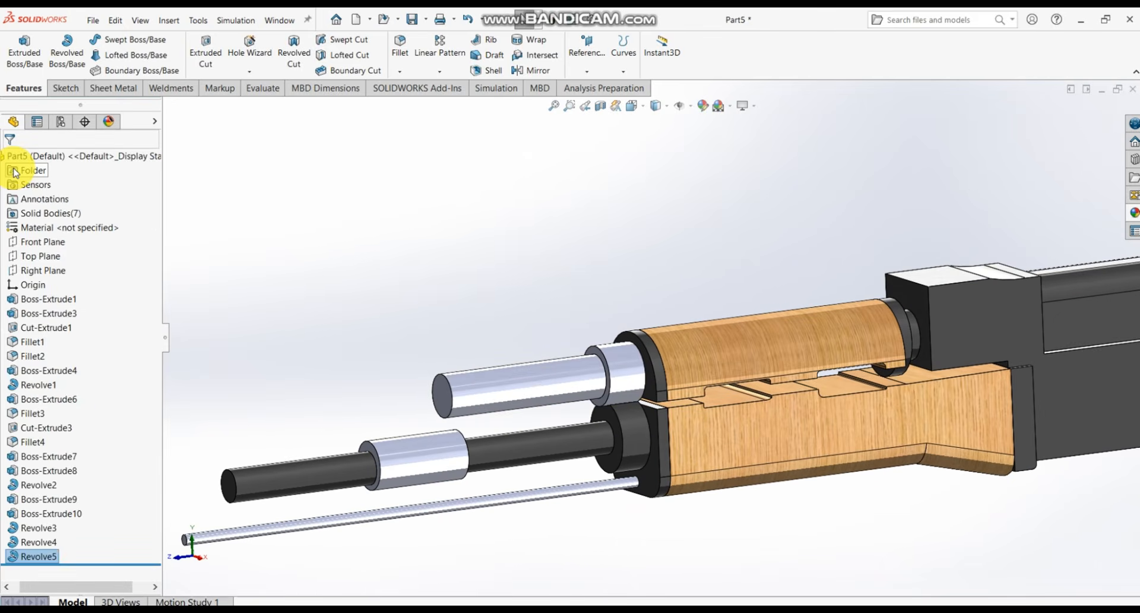
- Apply the wrought iron metal appearance to the new stepped tube, the barrel sleeve and the thin lower rod
{"action": "scroll", "coordinate": [615, 478], "scroll_direction": "up", "scroll_amount": 3}
{"action": "scroll", "coordinate": [656, 382], "scroll_direction": "up", "scroll_amount": 2}
{"action": "scroll", "coordinate": [667, 372], "scroll_direction": "down", "scroll_amount": 6}
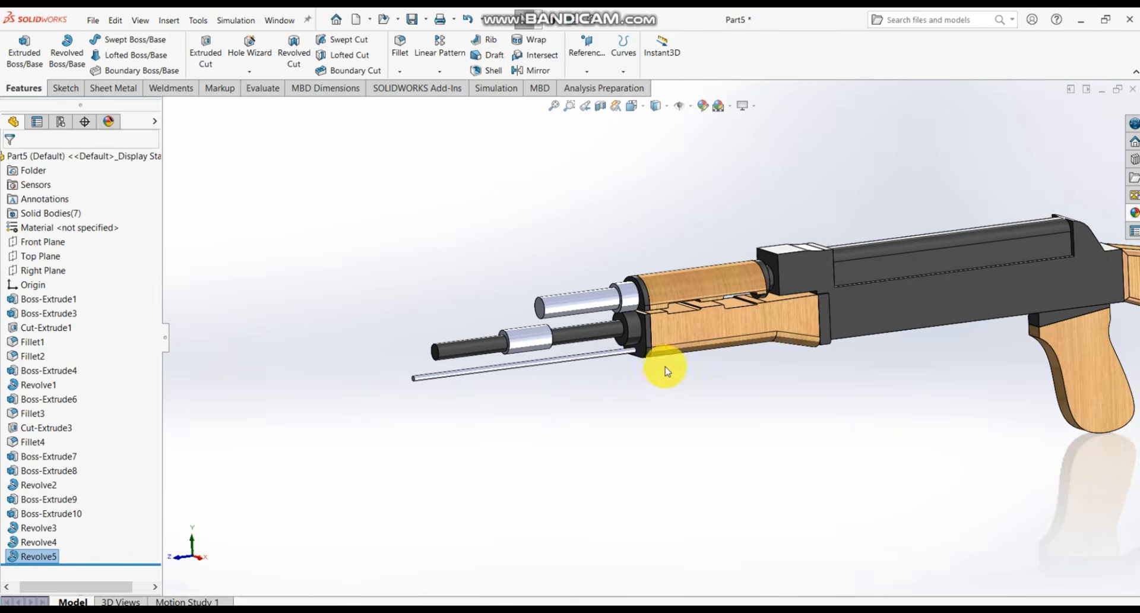
{"action": "left_click", "coordinate": [35, 557]}
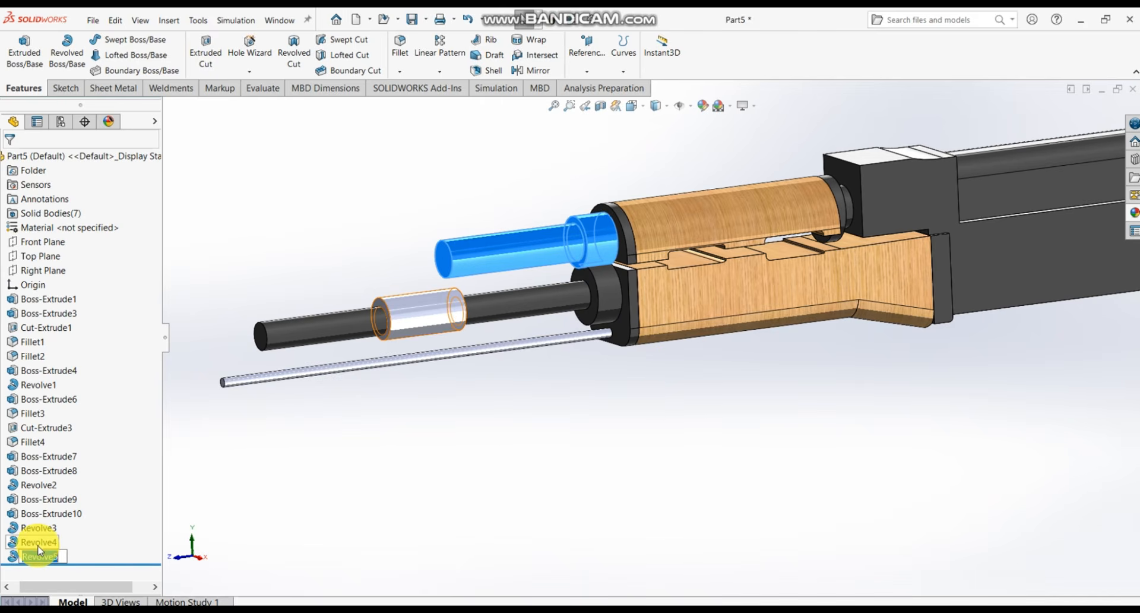
{"action": "left_click", "coordinate": [53, 555]}
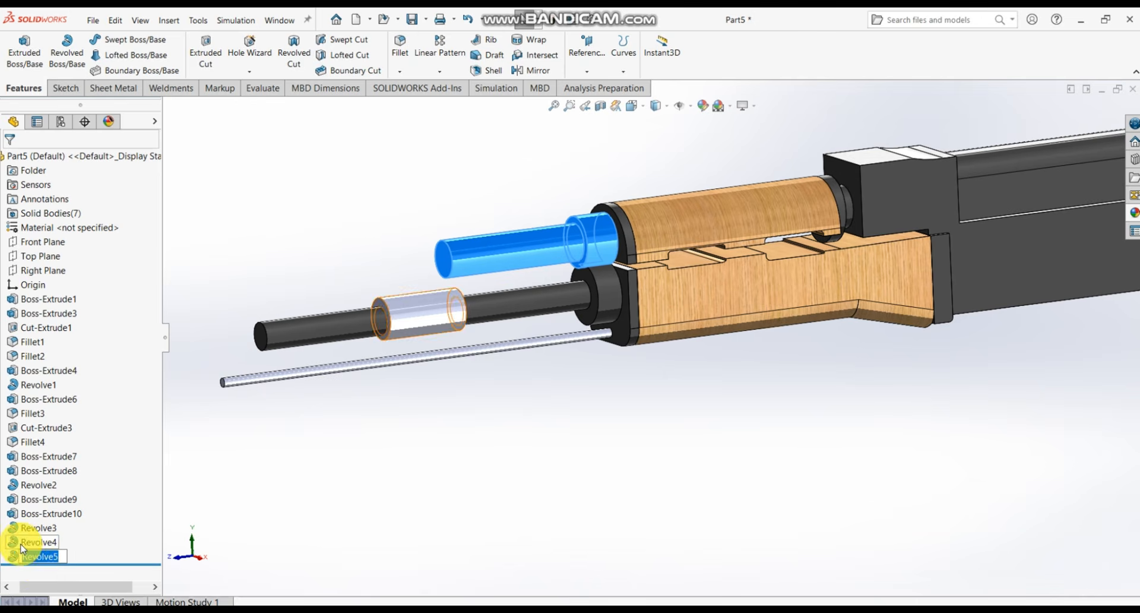
{"action": "left_click", "coordinate": [35, 542], "text": "ctrl"}
{"action": "left_click", "coordinate": [33, 528], "text": "ctrl"}
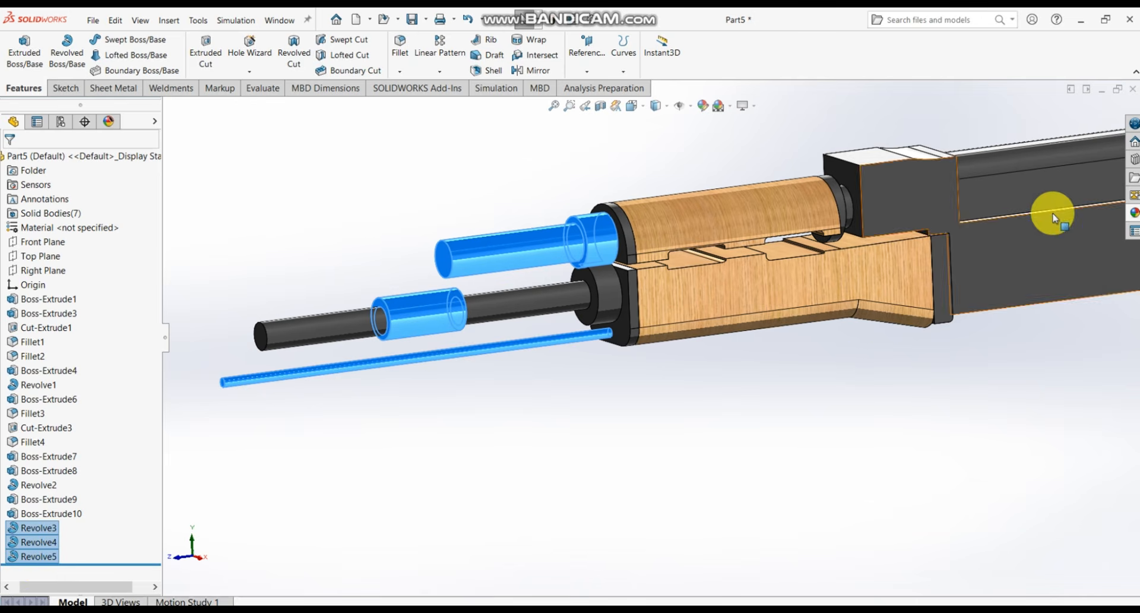
{"action": "left_click", "coordinate": [1135, 212]}
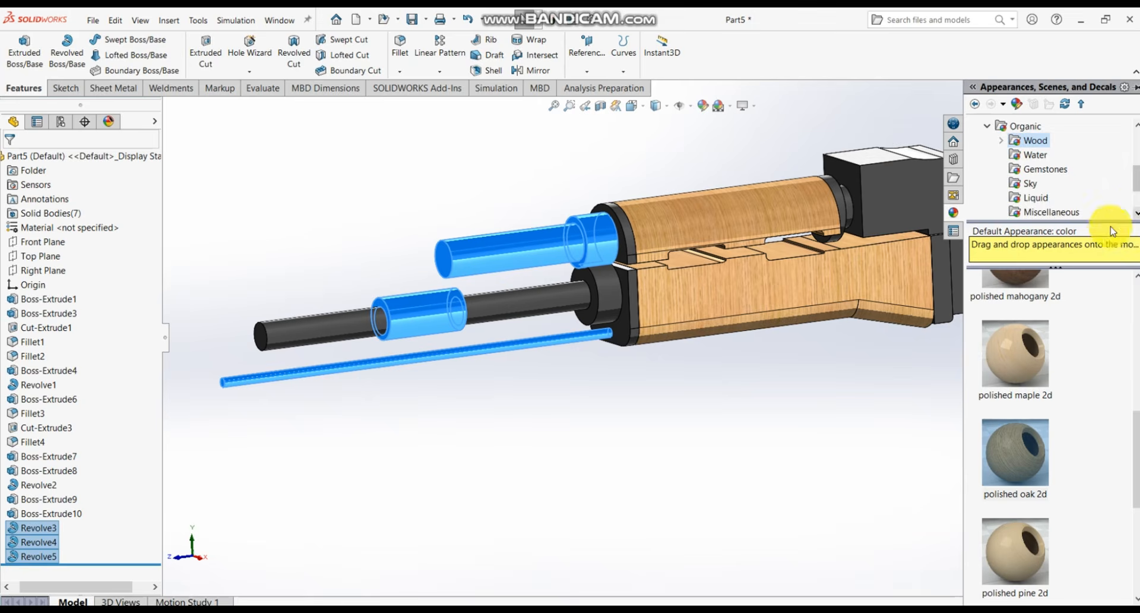
{"action": "left_click", "coordinate": [1021, 155]}
{"action": "scroll", "coordinate": [1025, 404], "scroll_direction": "down", "scroll_amount": 5}
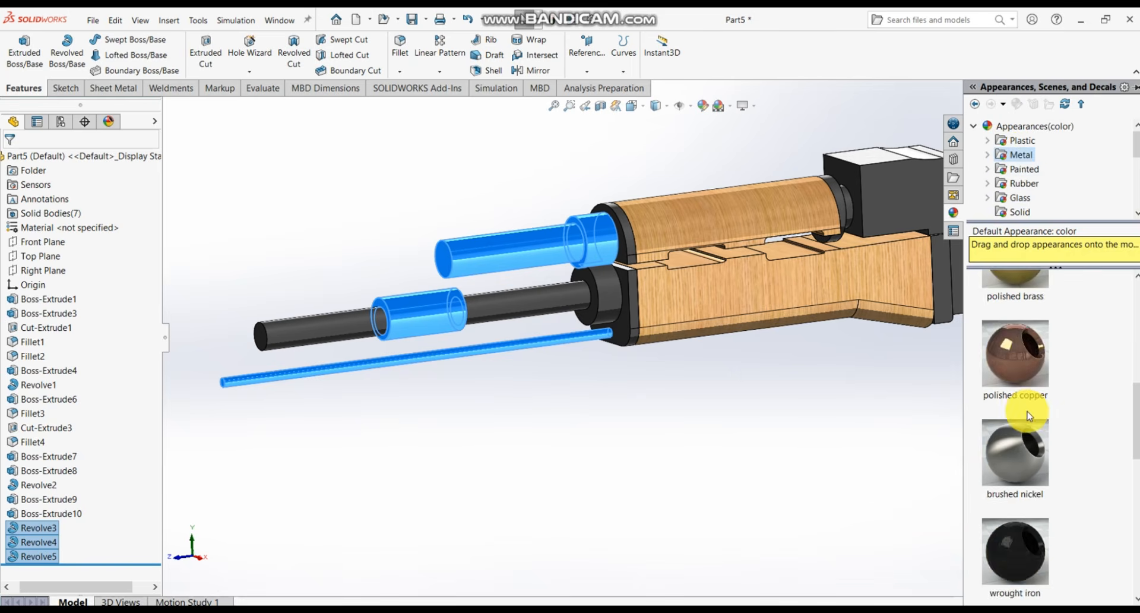
{"action": "left_click", "coordinate": [1016, 419]}
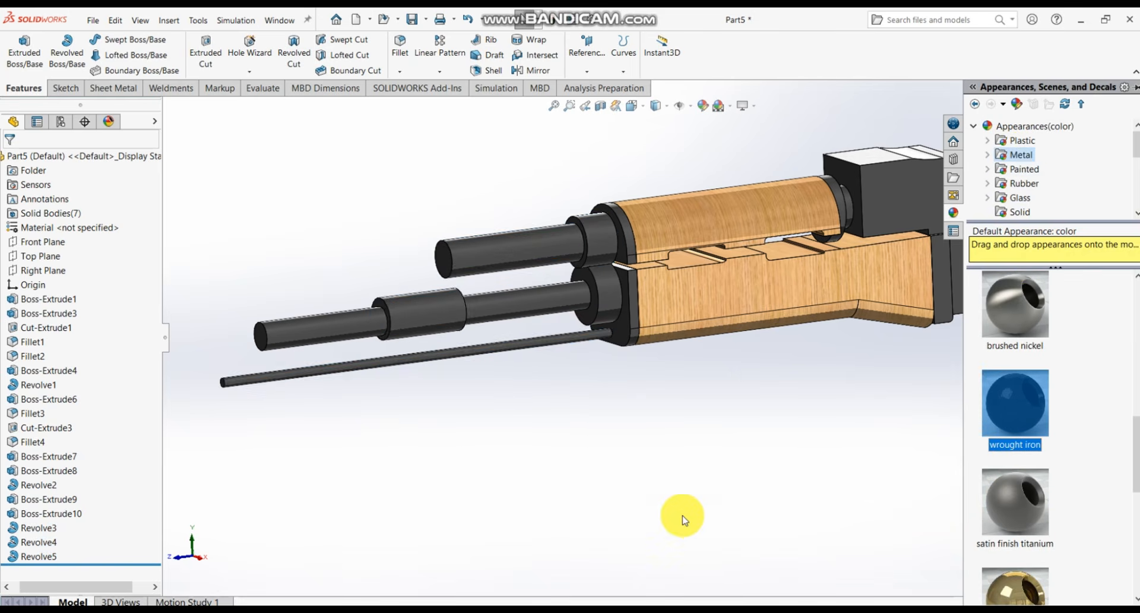
- Examine the whole gun from several angles, especially the upper tube, barrel and rod ahead of the handguard
{"action": "scroll", "coordinate": [659, 458], "scroll_direction": "up", "scroll_amount": 6}
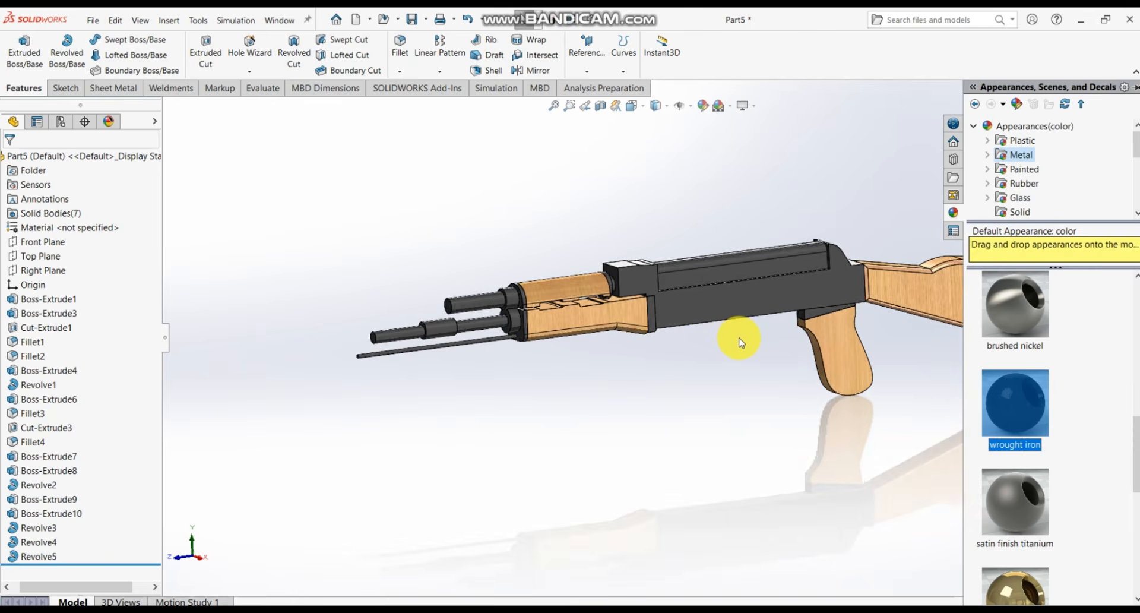
{"action": "middle_click_drag", "start_coordinate": [741, 339], "coordinate": [534, 389]}
{"action": "scroll", "coordinate": [534, 389], "scroll_direction": "down", "scroll_amount": 5}
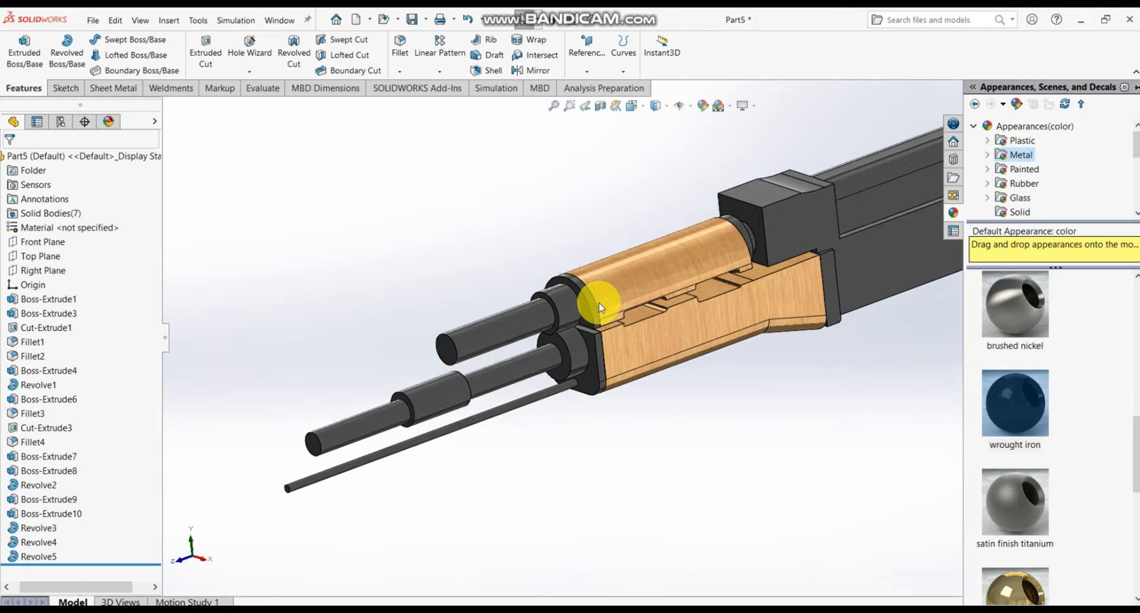
{"action": "scroll", "coordinate": [598, 306], "scroll_direction": "up", "scroll_amount": 9}
{"action": "mouse_move", "coordinate": [721, 351]}
{"action": "middle_mouse_down"}
{"action": "mouse_move", "coordinate": [596, 353]}
{"action": "mouse_move", "coordinate": [713, 356]}
{"action": "middle_mouse_up"}
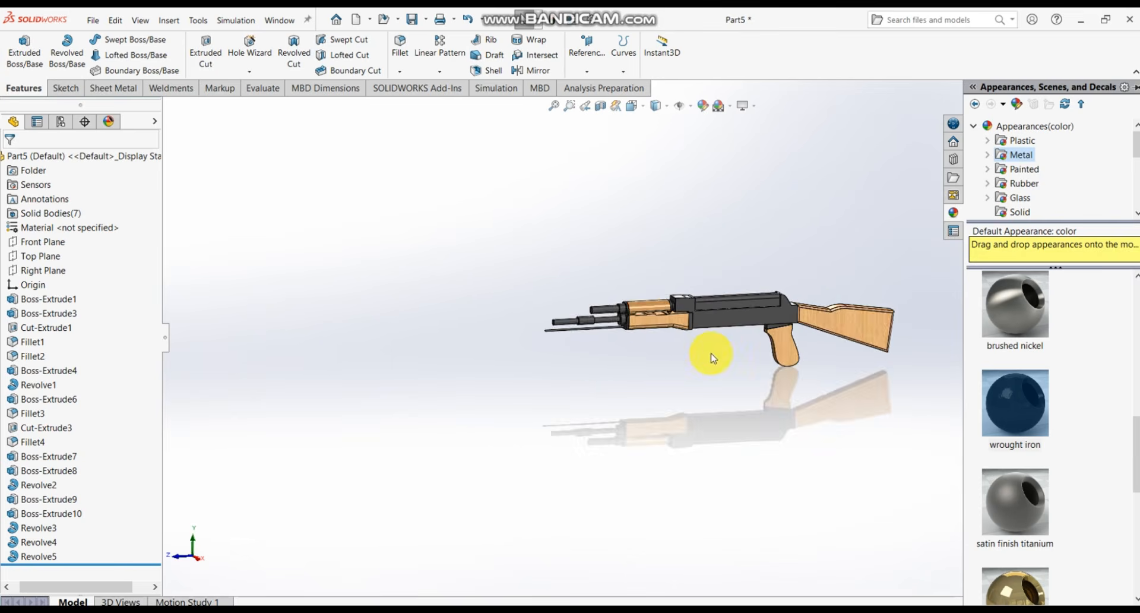
{"action": "scroll", "coordinate": [725, 325], "scroll_direction": "down", "scroll_amount": 8}
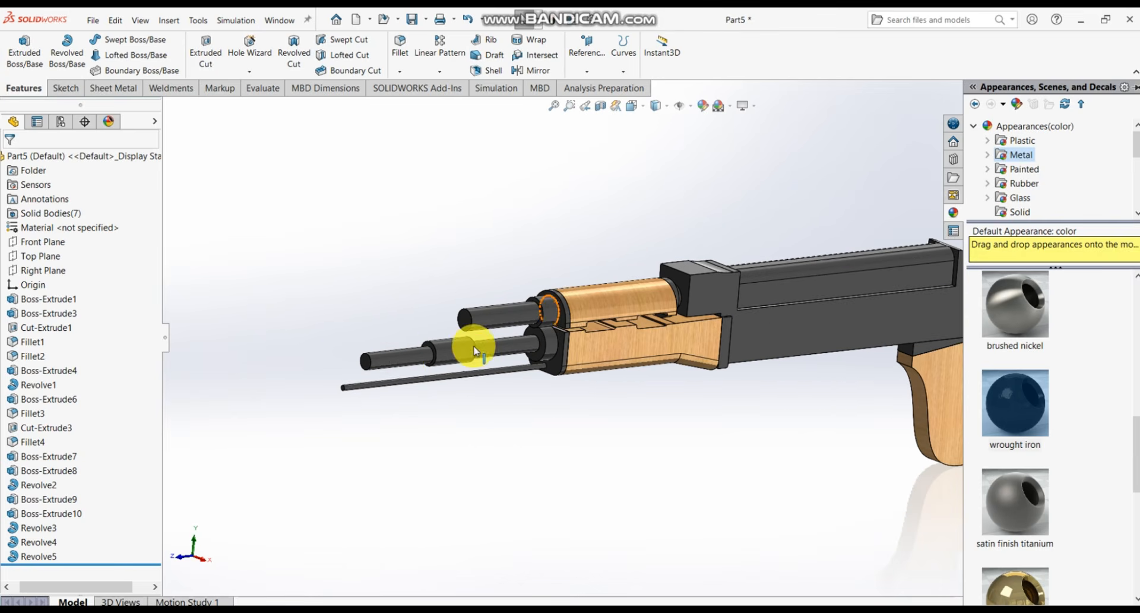
{"action": "middle_click_drag", "start_coordinate": [394, 357], "coordinate": [616, 351]}
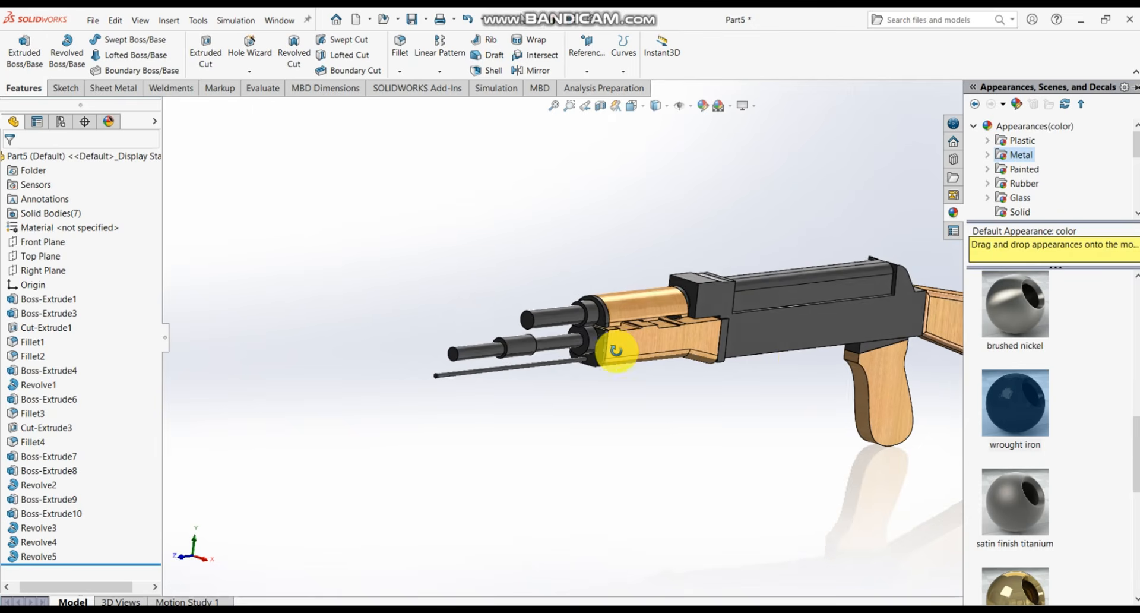
{"action": "scroll", "coordinate": [800, 363], "scroll_direction": "down", "scroll_amount": 3}
{"action": "scroll", "coordinate": [799, 361], "scroll_direction": "up", "scroll_amount": 4}
{"action": "mouse_move", "coordinate": [780, 340]}
{"action": "middle_mouse_down"}
{"action": "mouse_move", "coordinate": [781, 298]}
{"action": "mouse_move", "coordinate": [782, 331]}
{"action": "middle_mouse_up"}
{"action": "scroll", "coordinate": [778, 335], "scroll_direction": "down", "scroll_amount": 3}
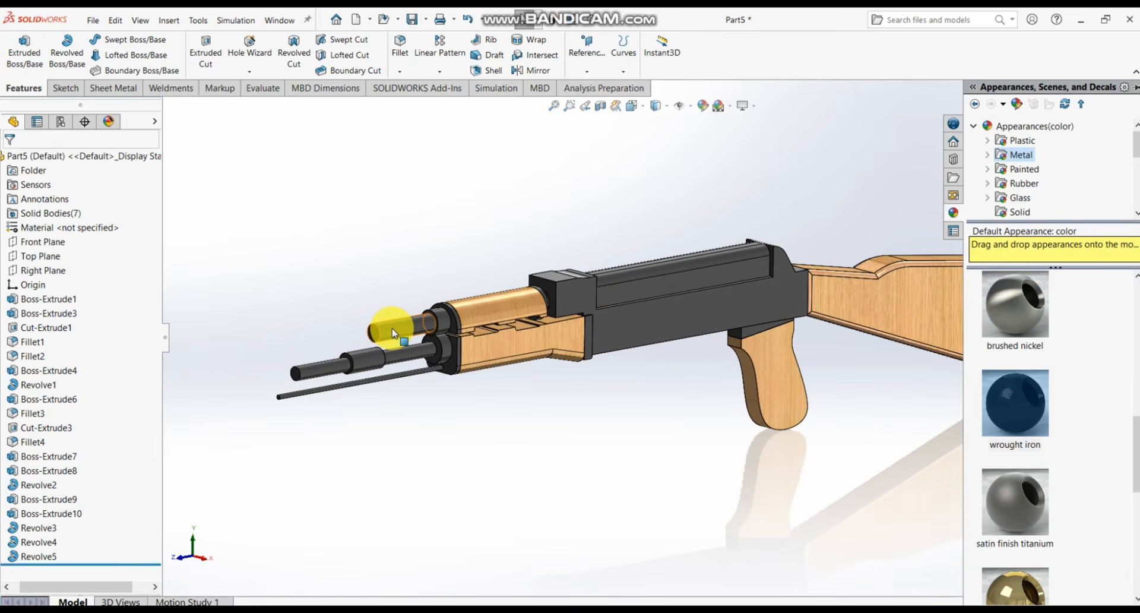
{"action": "scroll", "coordinate": [395, 329], "scroll_direction": "down", "scroll_amount": 2}
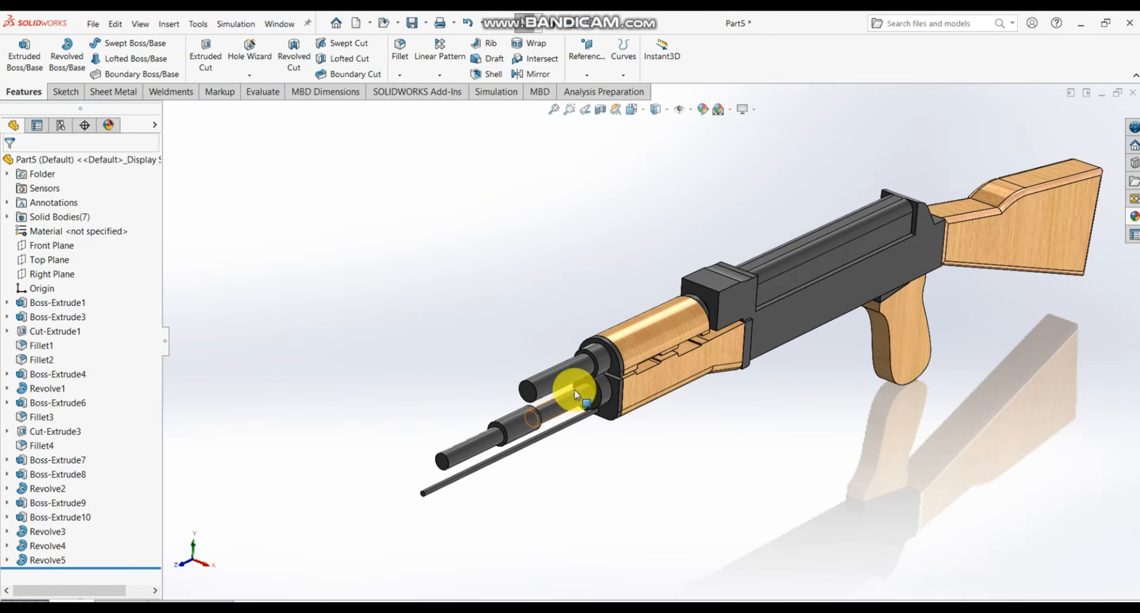
{"action": "scroll", "coordinate": [873, 321], "scroll_direction": "down", "scroll_amount": 2}
{"action": "scroll", "coordinate": [466, 417], "scroll_direction": "down", "scroll_amount": 1}
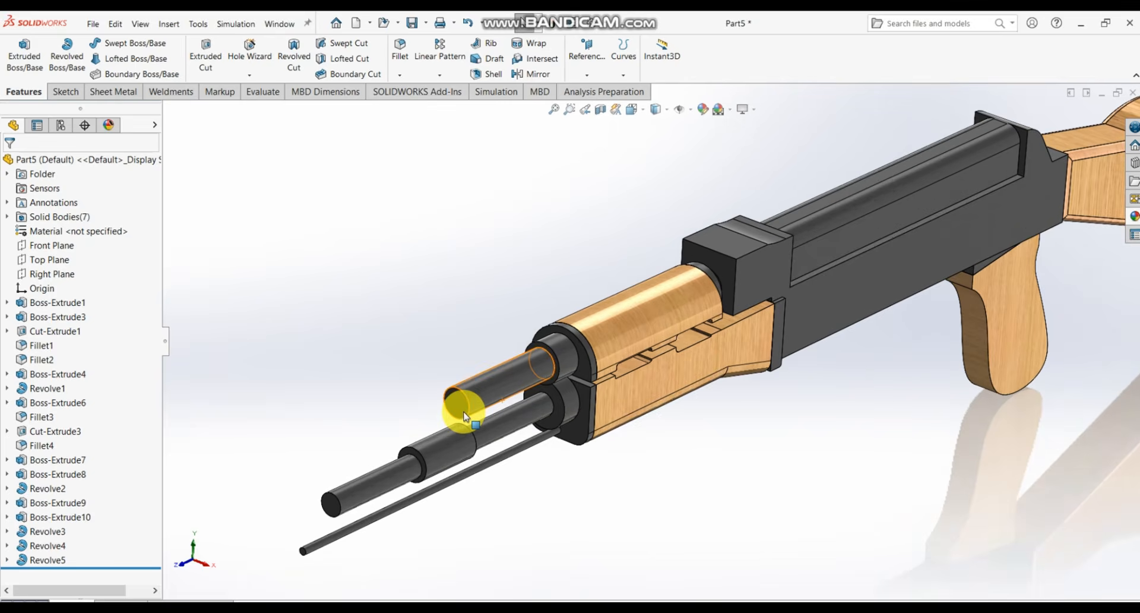
{"action": "scroll", "coordinate": [466, 407], "scroll_direction": "down", "scroll_amount": 1}
{"action": "scroll", "coordinate": [475, 403], "scroll_direction": "up", "scroll_amount": 1}
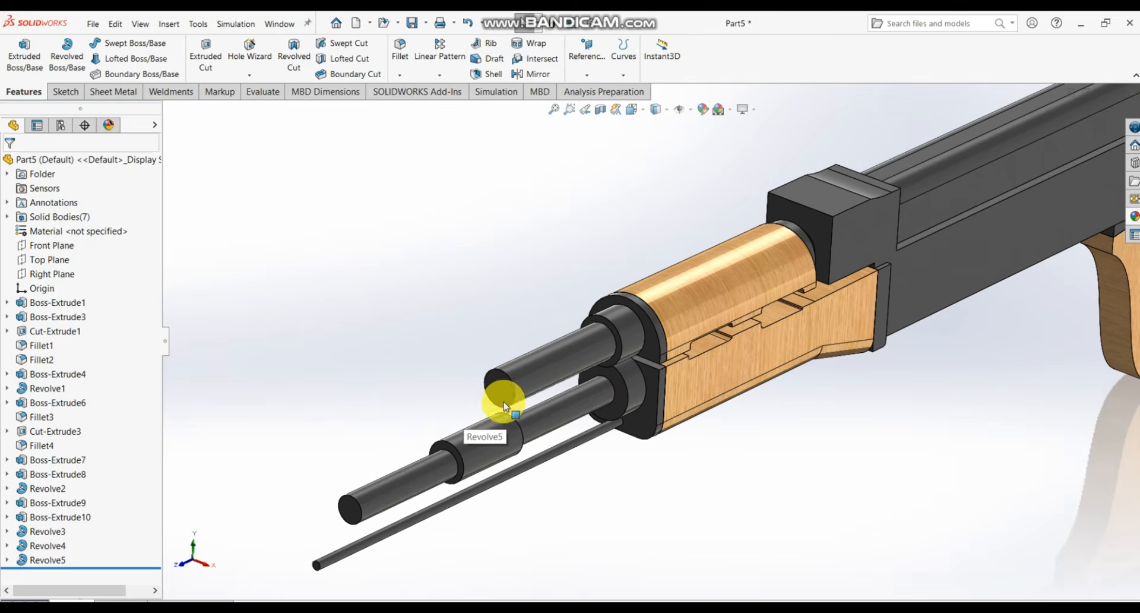
- On the Right Plane, sketch lines down the upper tube's front end, back to the barrel sleeve's rear edge, and forward about 37 mm along its top
{"action": "left_click", "coordinate": [70, 274]}
{"action": "left_click", "coordinate": [79, 262]}
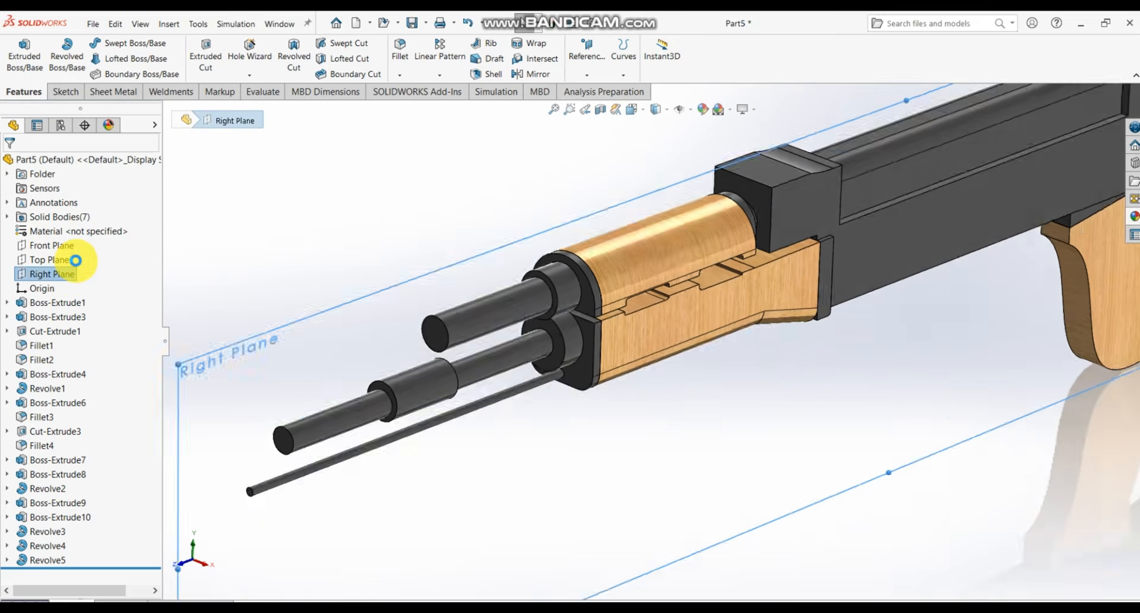
{"action": "scroll", "coordinate": [492, 306], "scroll_direction": "down", "scroll_amount": 3}
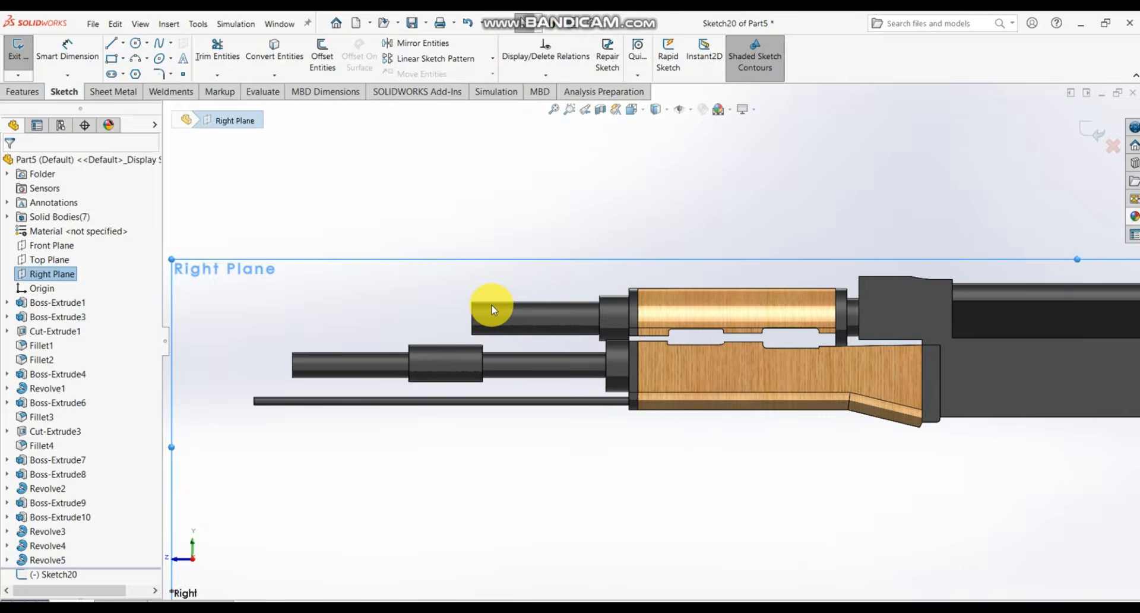
{"action": "left_click", "coordinate": [110, 44]}
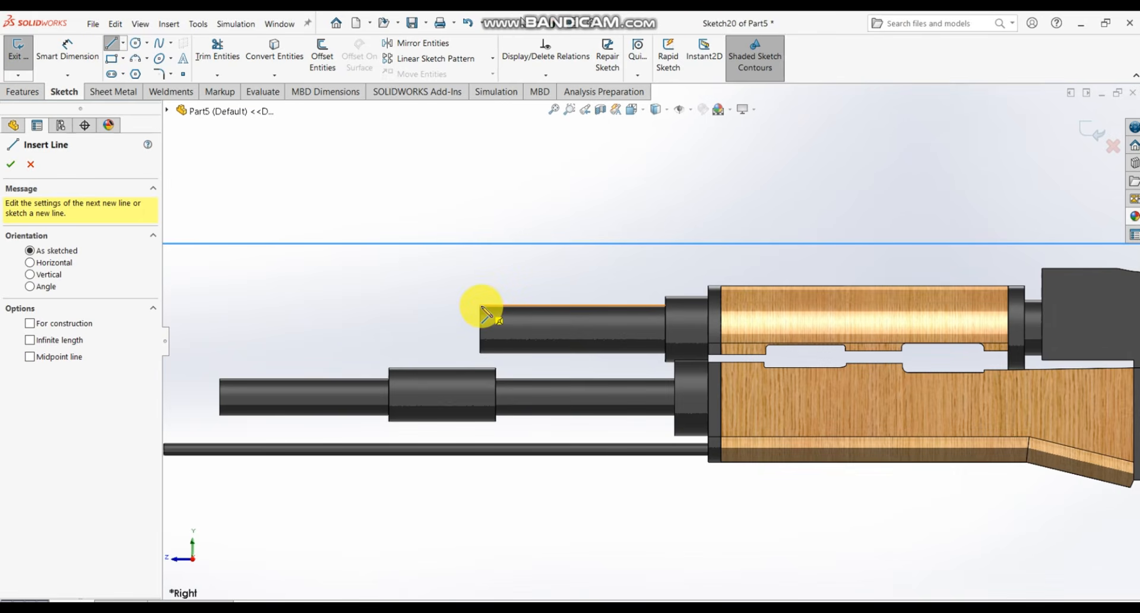
{"action": "left_click", "coordinate": [481, 306]}
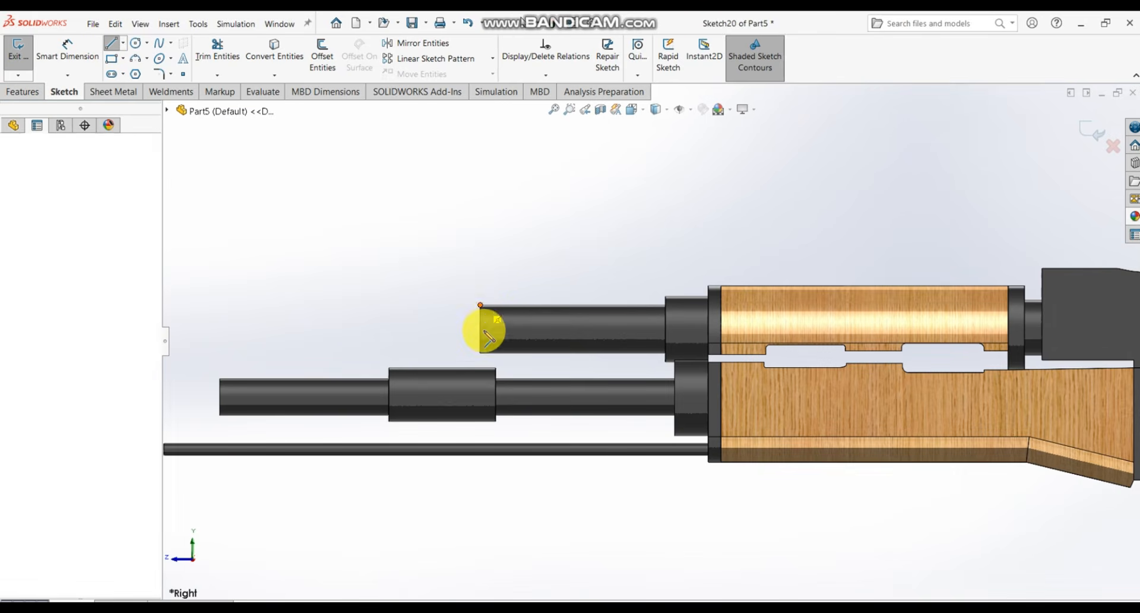
{"action": "left_click", "coordinate": [480, 353]}
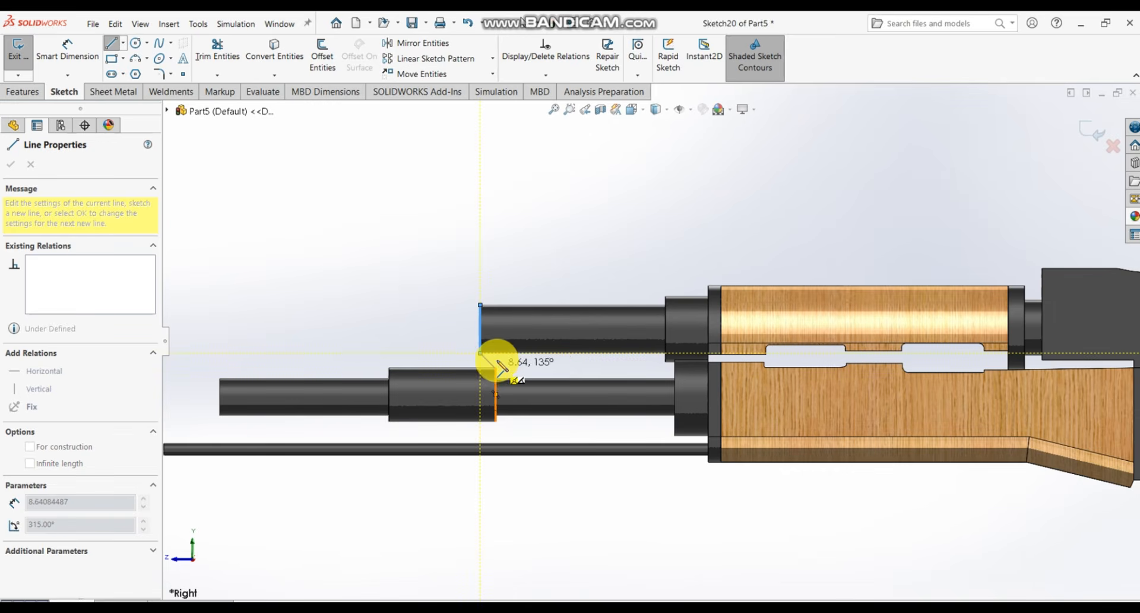
{"action": "left_click", "coordinate": [496, 353]}
{"action": "left_click", "coordinate": [492, 368]}
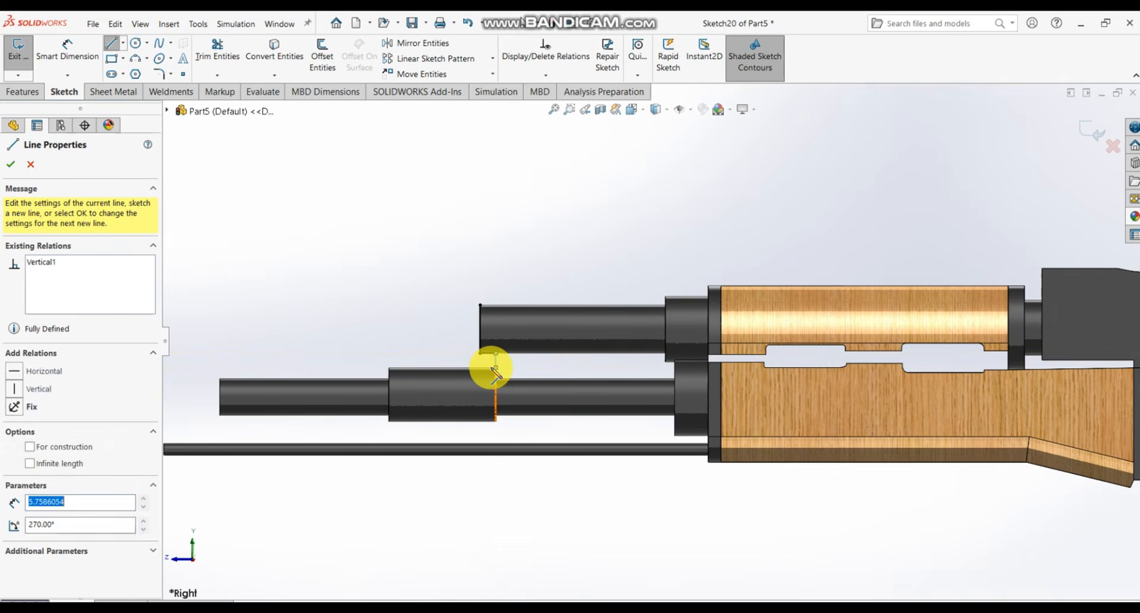
{"action": "left_click", "coordinate": [402, 368]}
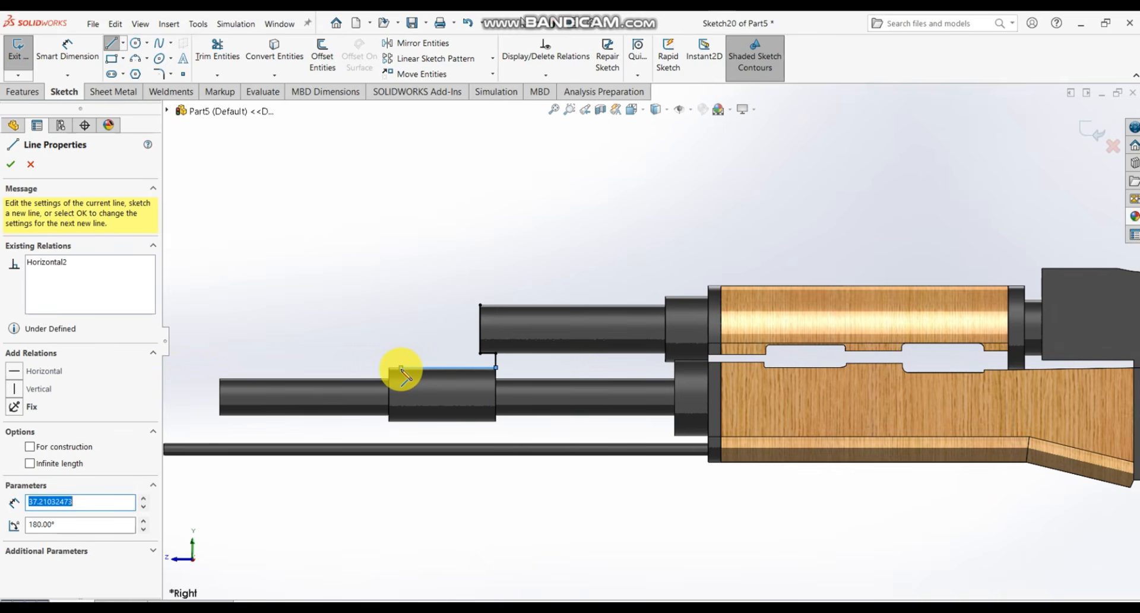
{"action": "key", "text": "Escape"}
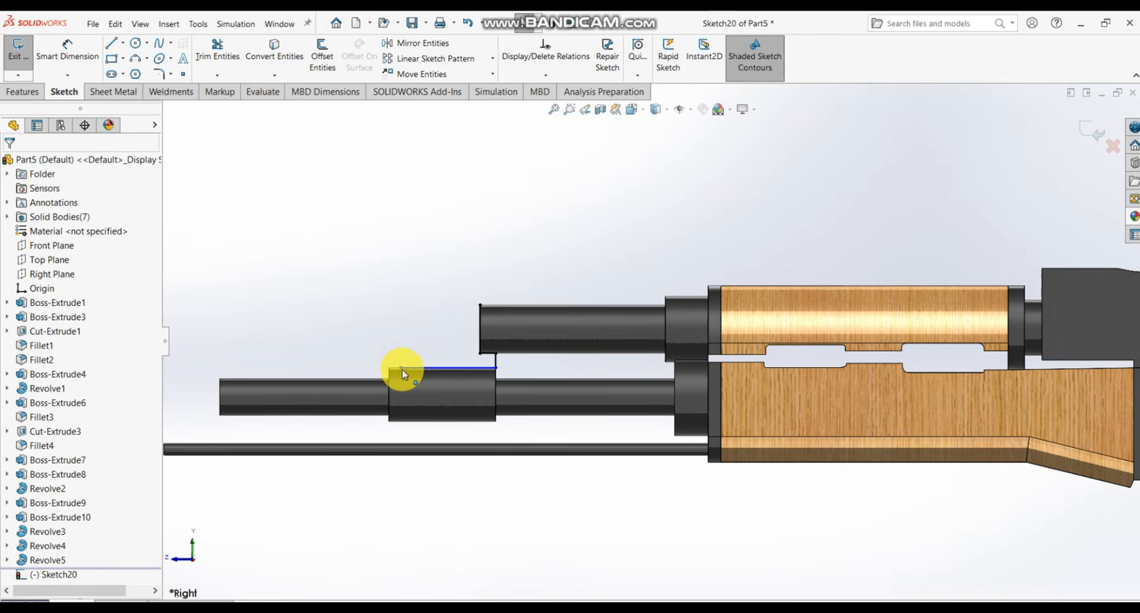
- Close the profile with a concave three-point arc of about 50 mm radius from the sleeve line's front end to the upper tube's top front corner
{"action": "scroll", "coordinate": [458, 331], "scroll_direction": "down", "scroll_amount": 3}
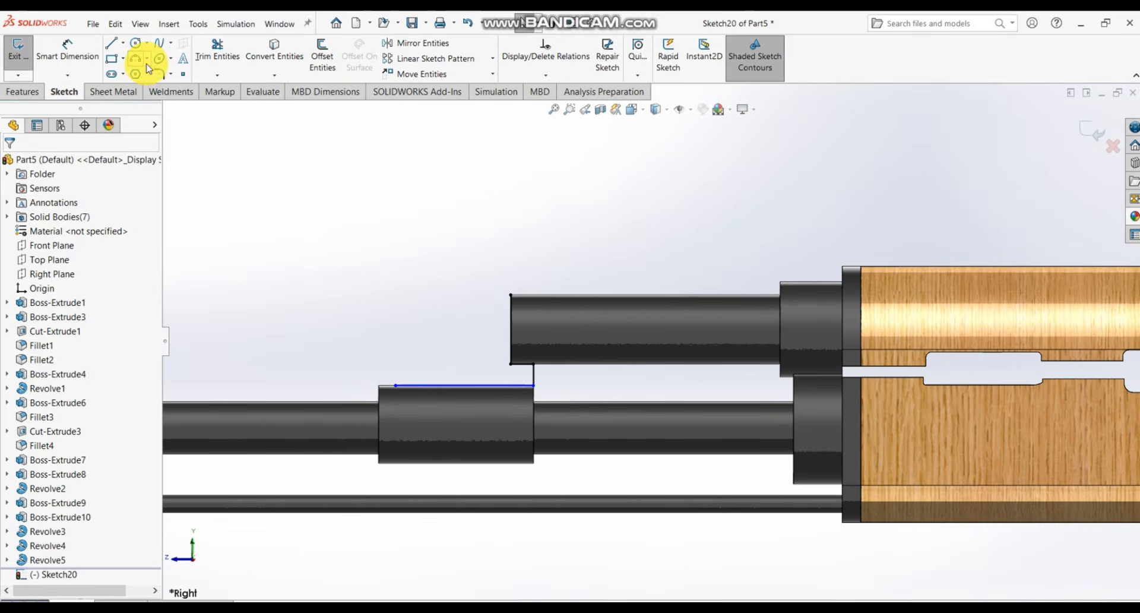
{"action": "left_click", "coordinate": [147, 58]}
{"action": "left_click", "coordinate": [154, 104]}
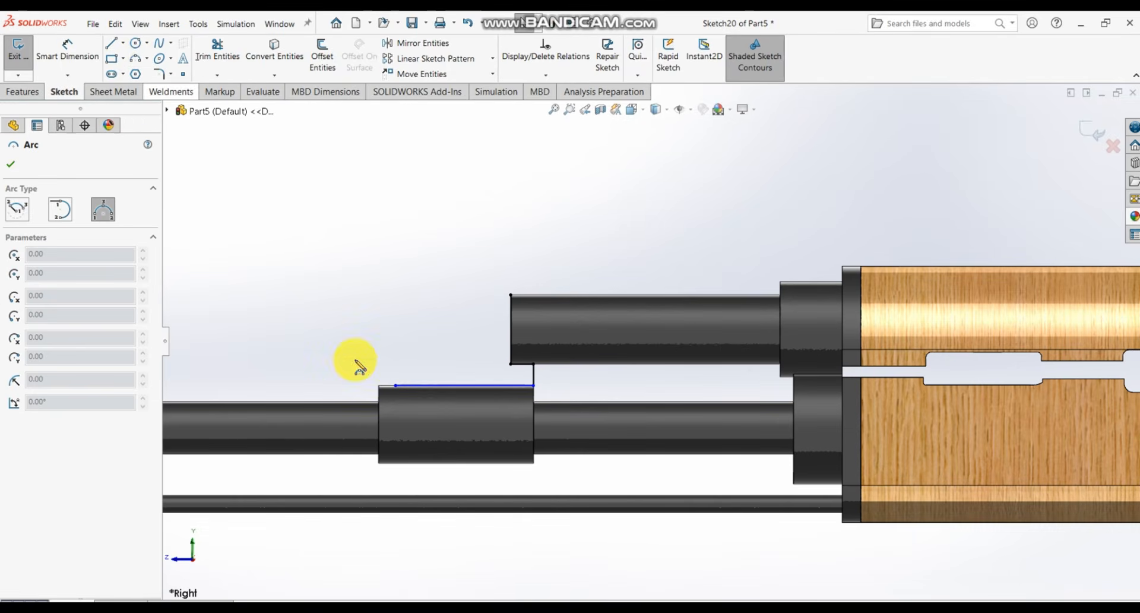
{"action": "left_click", "coordinate": [396, 386]}
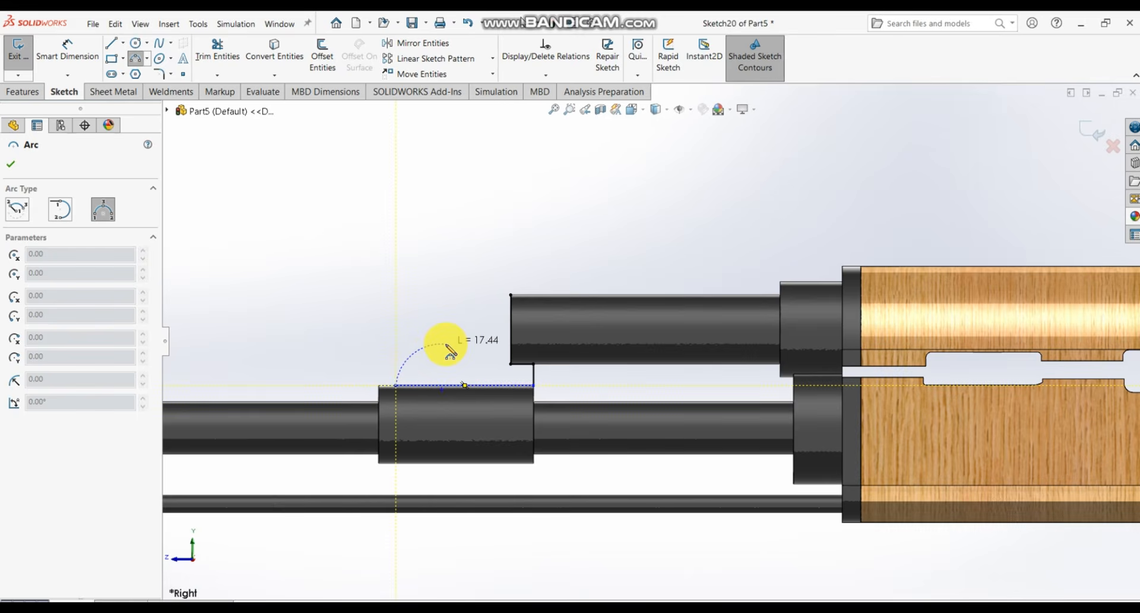
{"action": "left_click", "coordinate": [510, 295]}
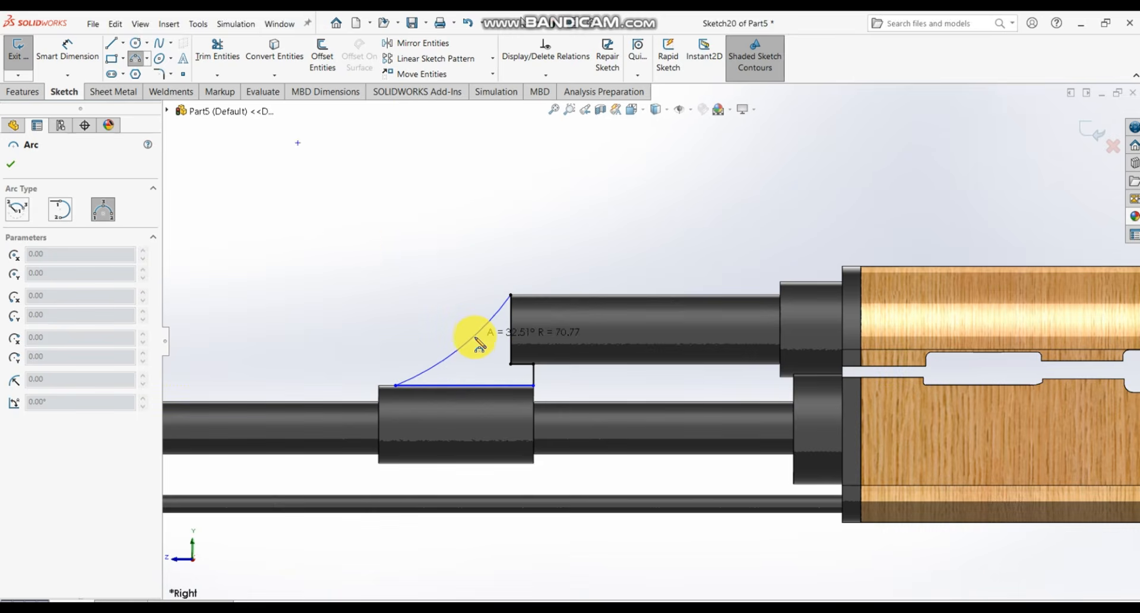
{"action": "left_click", "coordinate": [474, 344]}
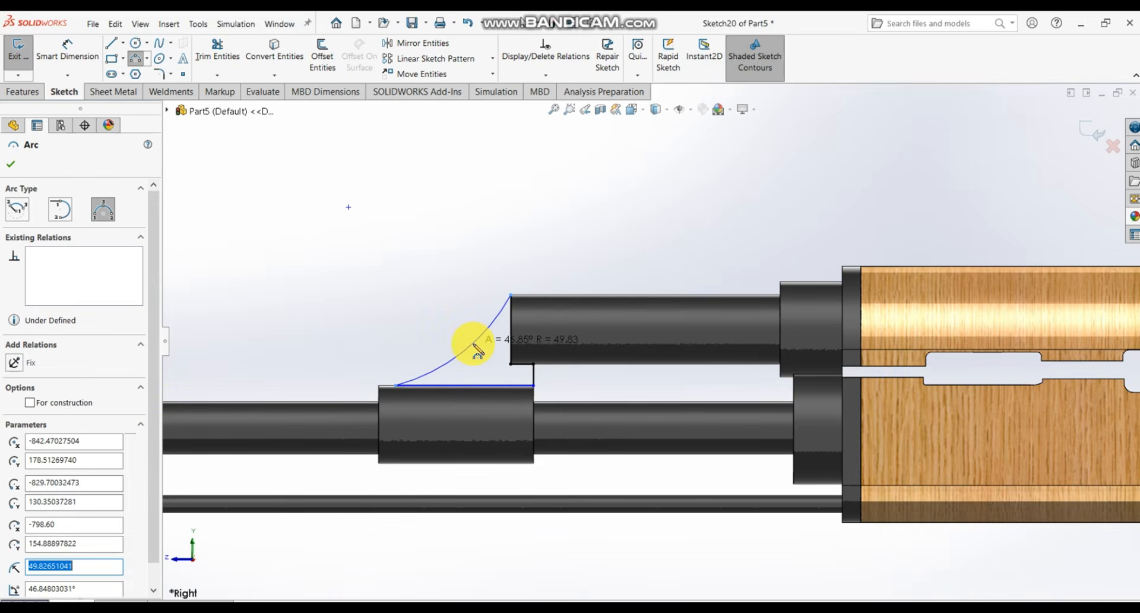
{"action": "key", "text": "Escape"}
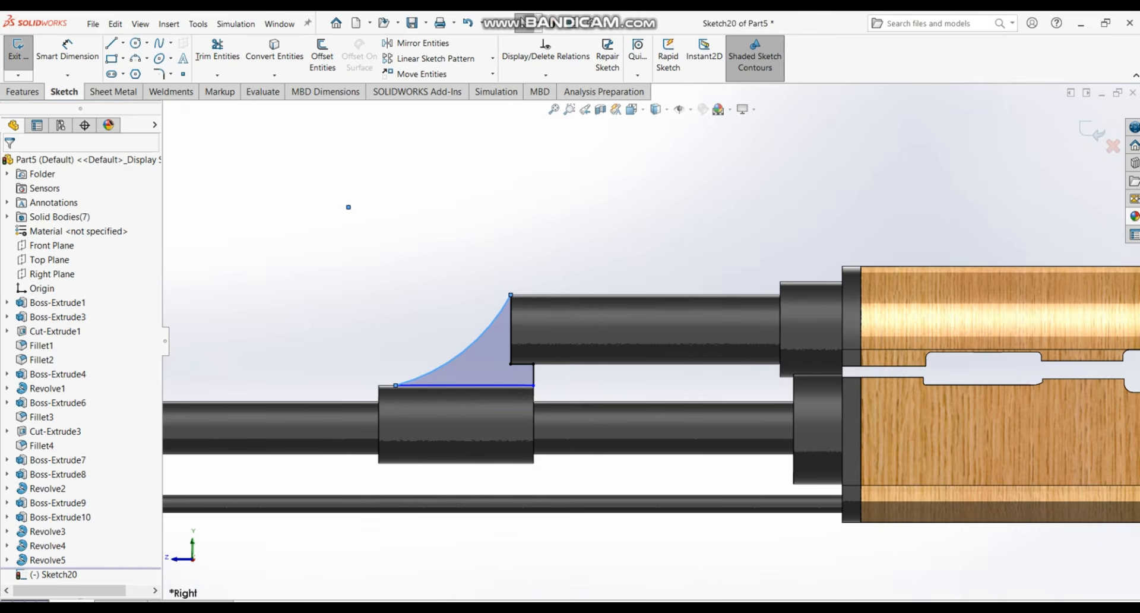
- Dimension the arc's lower front point at 9 mm from the barrel sleeve's front edge
{"action": "left_click", "coordinate": [79, 63]}
{"action": "left_click", "coordinate": [398, 387]}
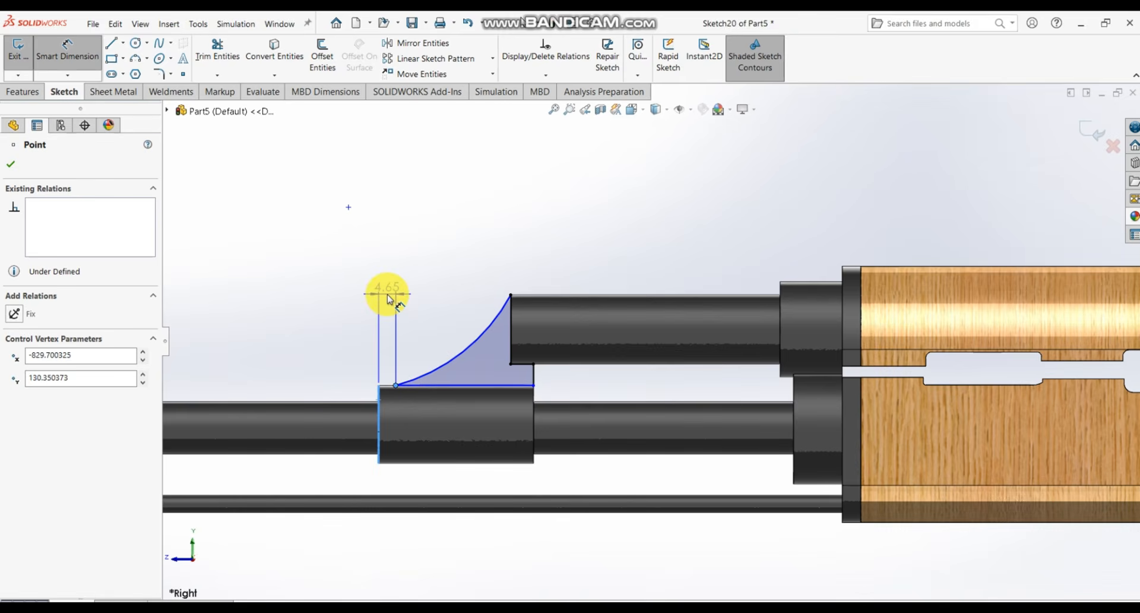
{"action": "left_click", "coordinate": [387, 296]}
{"action": "type", "text": "9.00mm"}
{"action": "key", "text": "Return"}
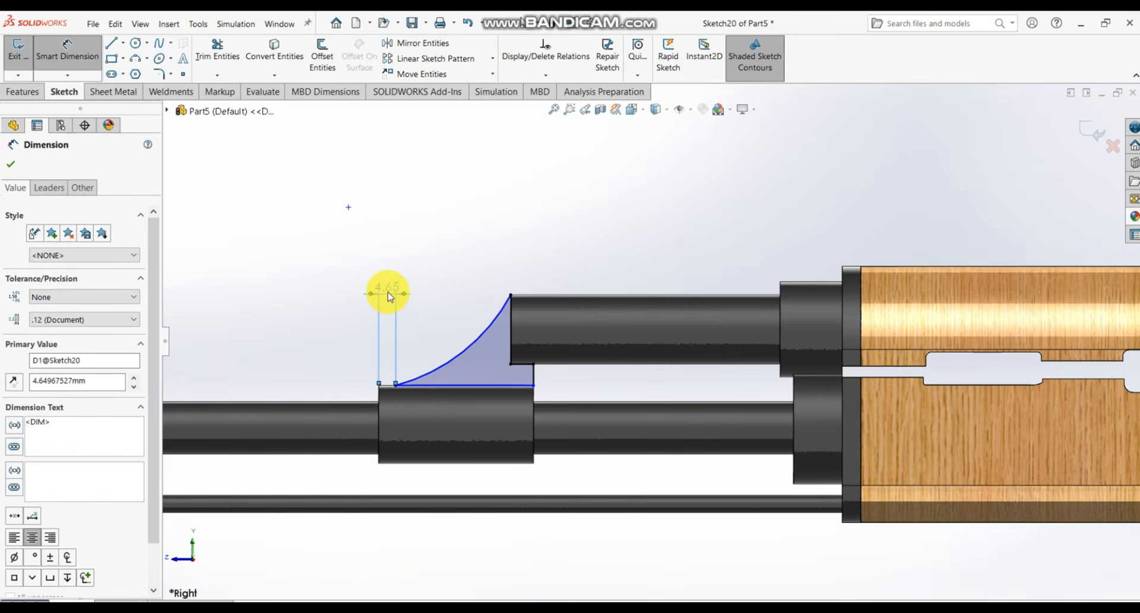
{"action": "left_click", "coordinate": [10, 164]}
{"action": "scroll", "coordinate": [502, 314], "scroll_direction": "up", "scroll_amount": 2}
{"action": "scroll", "coordinate": [621, 356], "scroll_direction": "down", "scroll_amount": 10}
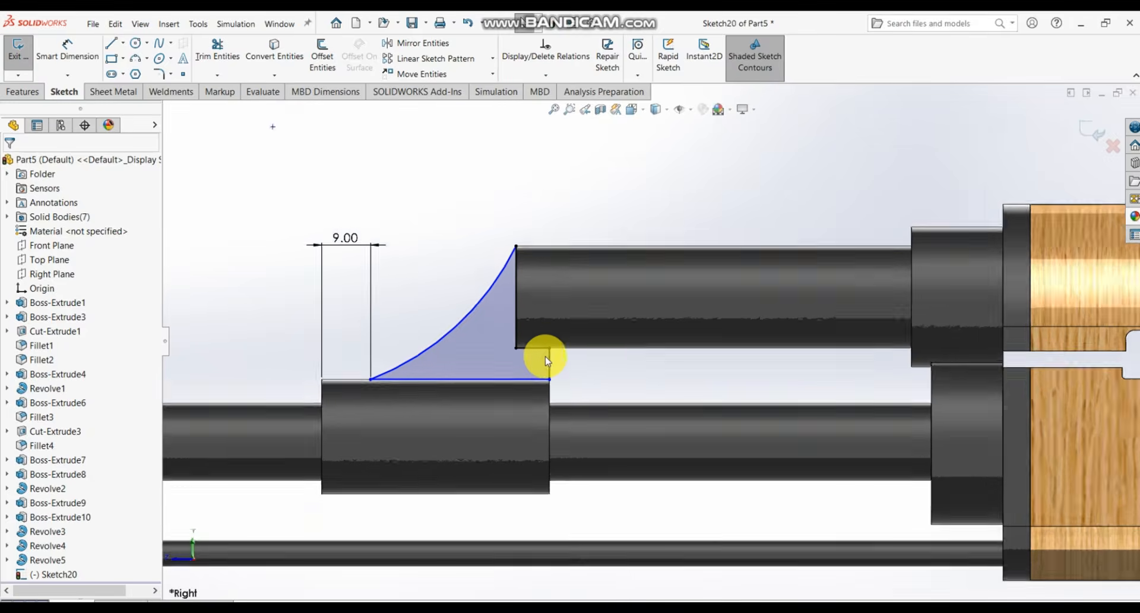
{"action": "scroll", "coordinate": [603, 398], "scroll_direction": "up", "scroll_amount": 5}
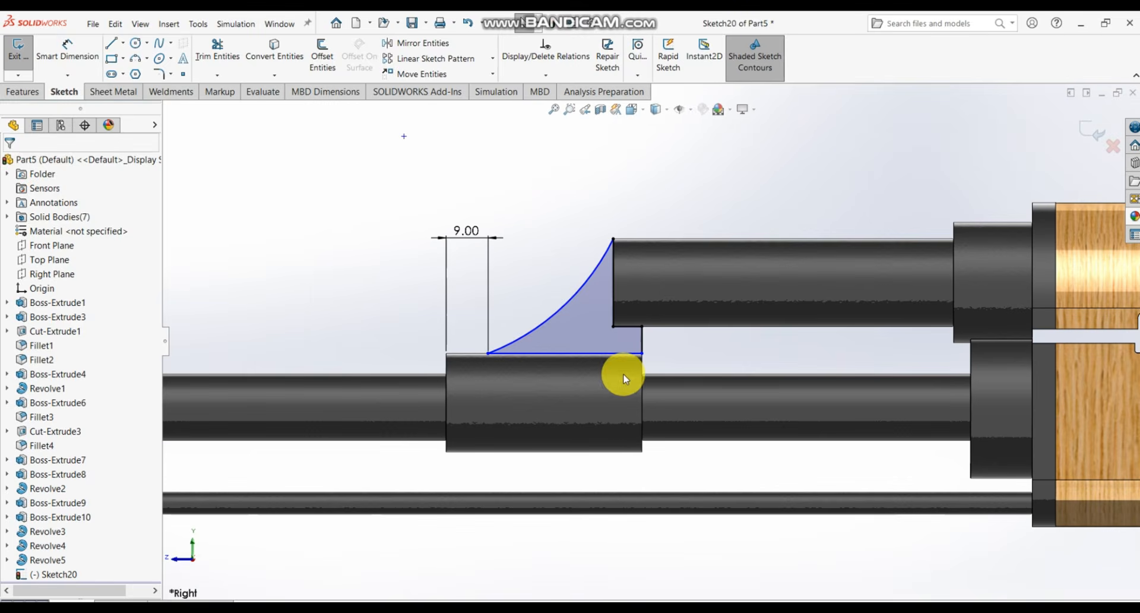
- Try to extrude the curved profile 18.5 mm about the mid plane with its result merged
{"action": "left_click", "coordinate": [36, 92]}
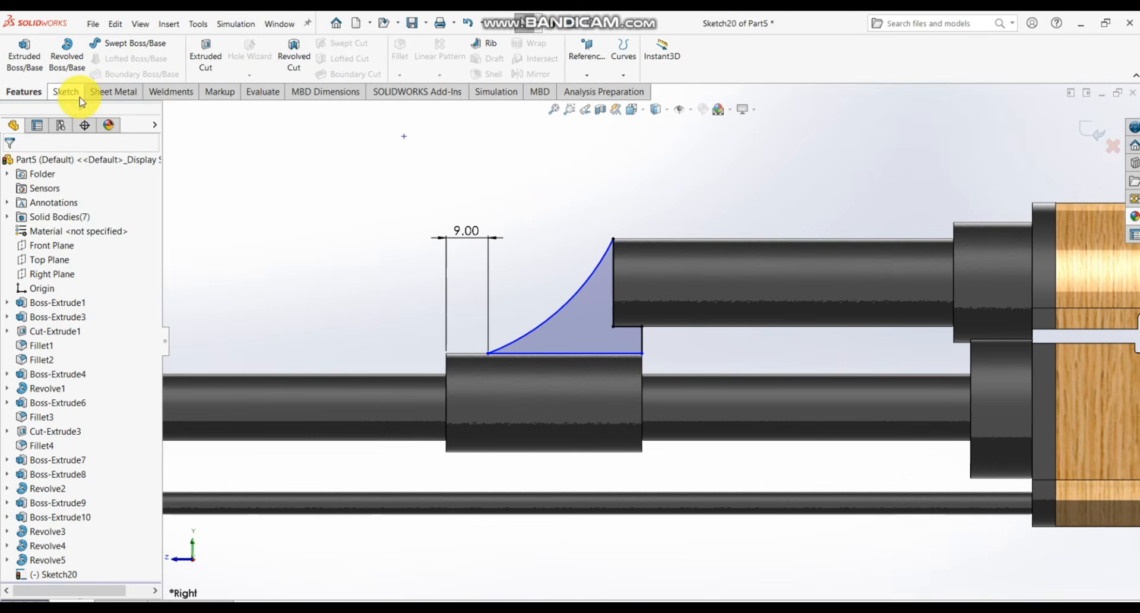
{"action": "left_click", "coordinate": [27, 50]}
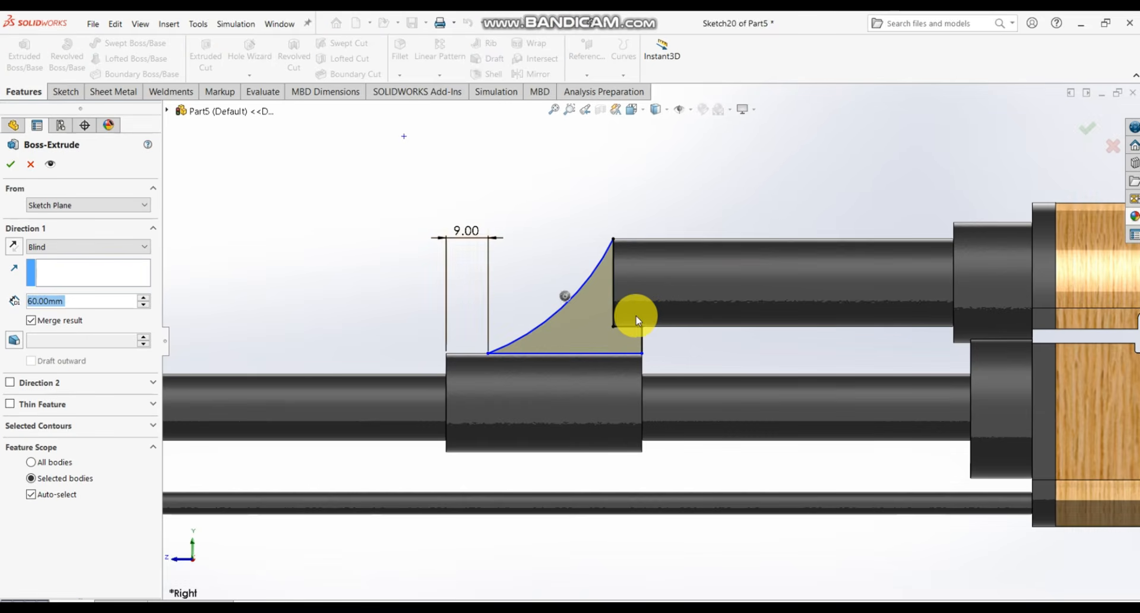
{"action": "left_click", "coordinate": [92, 247]}
{"action": "left_click", "coordinate": [94, 316]}
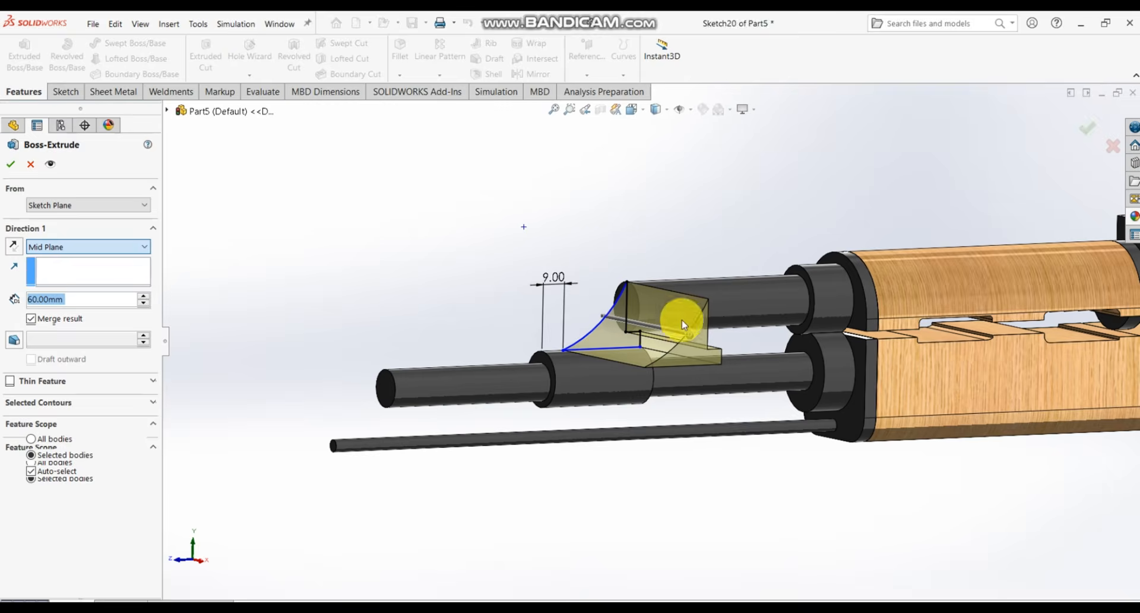
{"action": "scroll", "coordinate": [682, 317], "scroll_direction": "down", "scroll_amount": 4}
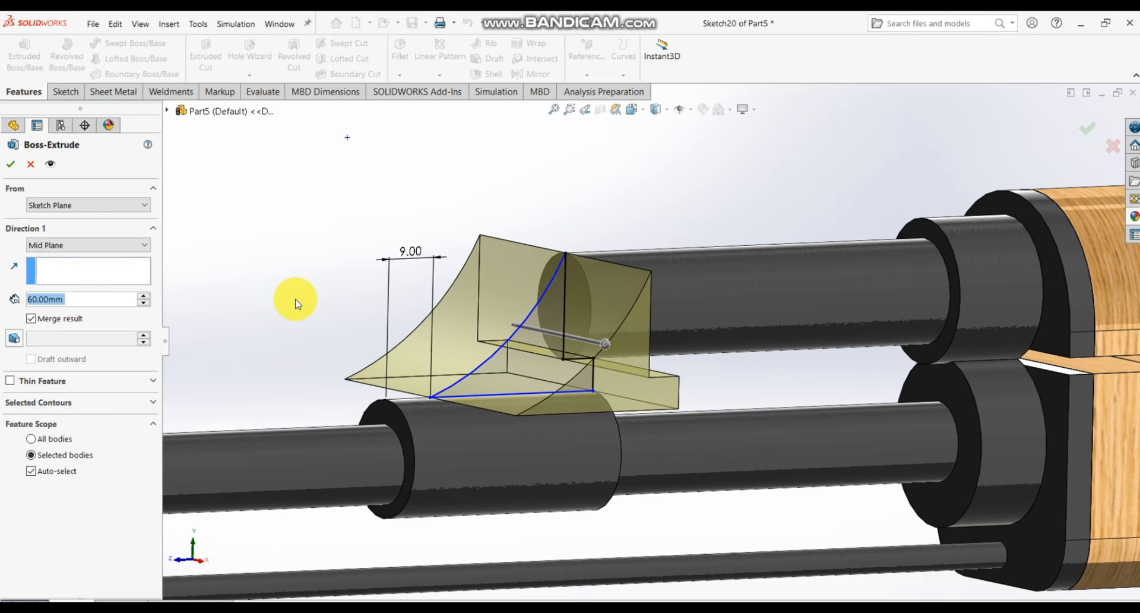
{"action": "type", "text": "18.5"}
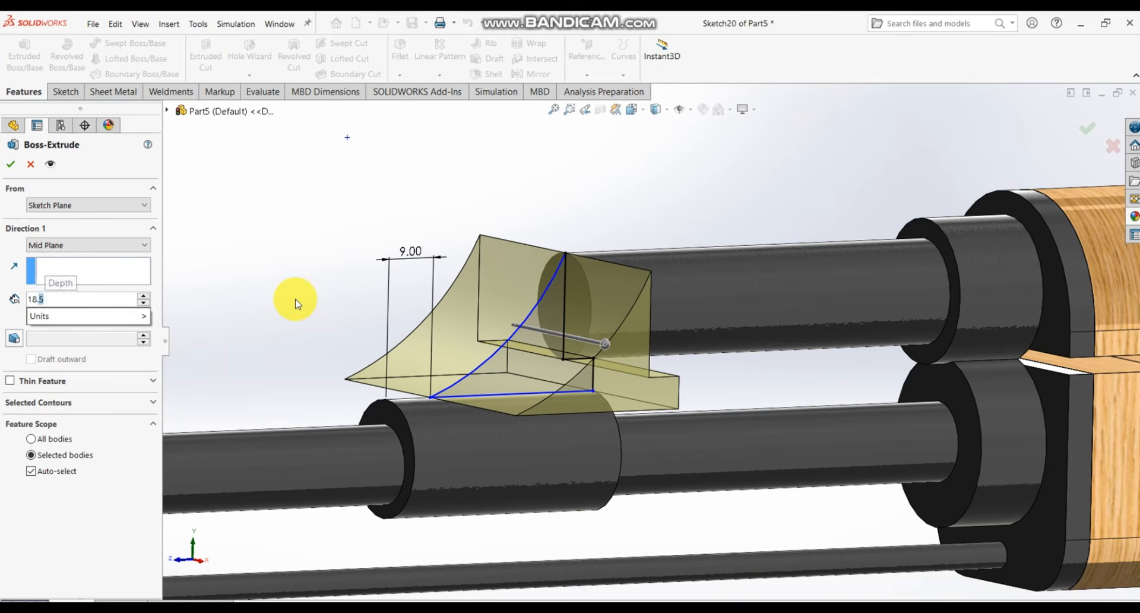
{"action": "key", "text": "Return"}
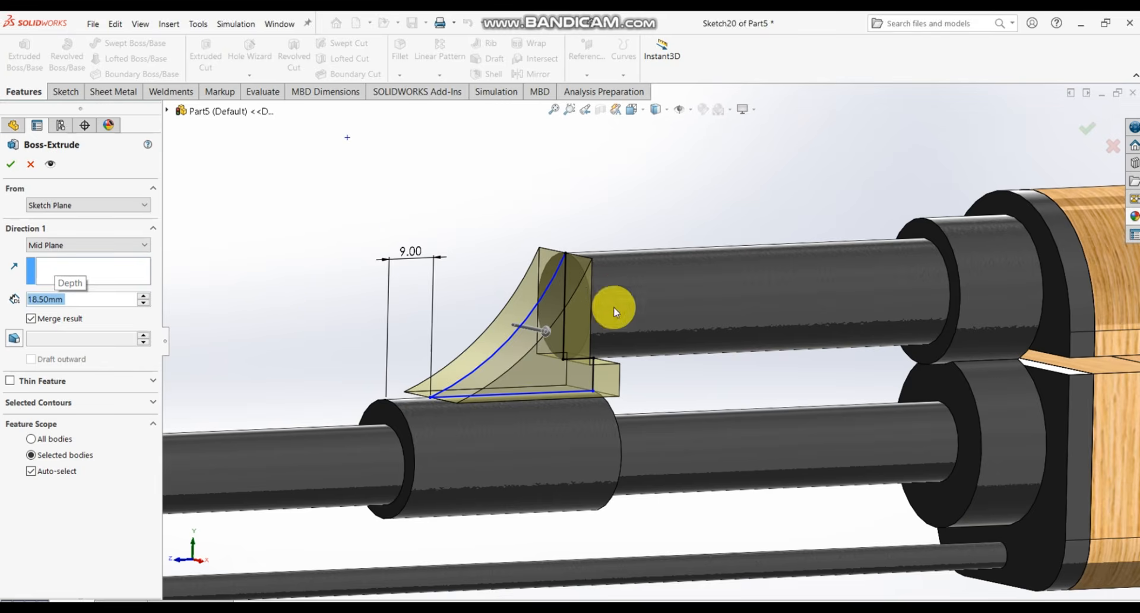
{"action": "scroll", "coordinate": [614, 309], "scroll_direction": "down", "scroll_amount": 2}
{"action": "scroll", "coordinate": [614, 325], "scroll_direction": "up", "scroll_amount": 2}
{"action": "scroll", "coordinate": [627, 358], "scroll_direction": "down", "scroll_amount": 3}
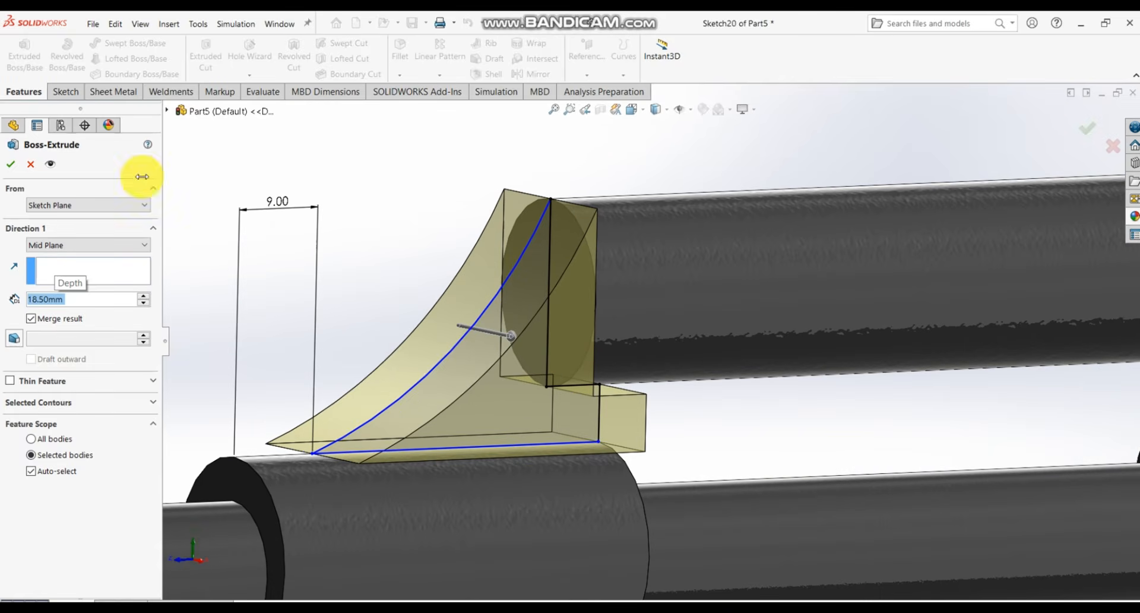
{"action": "left_click", "coordinate": [13, 165]}
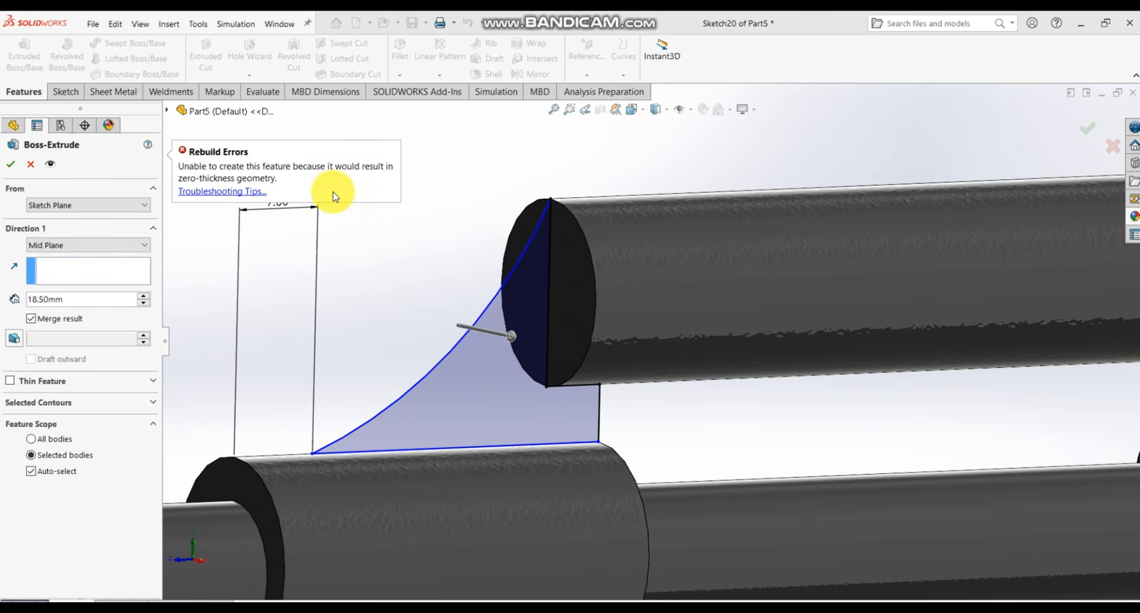
- Turn off result merging and complete the 18.5 mm mid-plane extrusion as a separate body
{"action": "double_click", "coordinate": [58, 299]}
{"action": "left_click", "coordinate": [40, 320]}
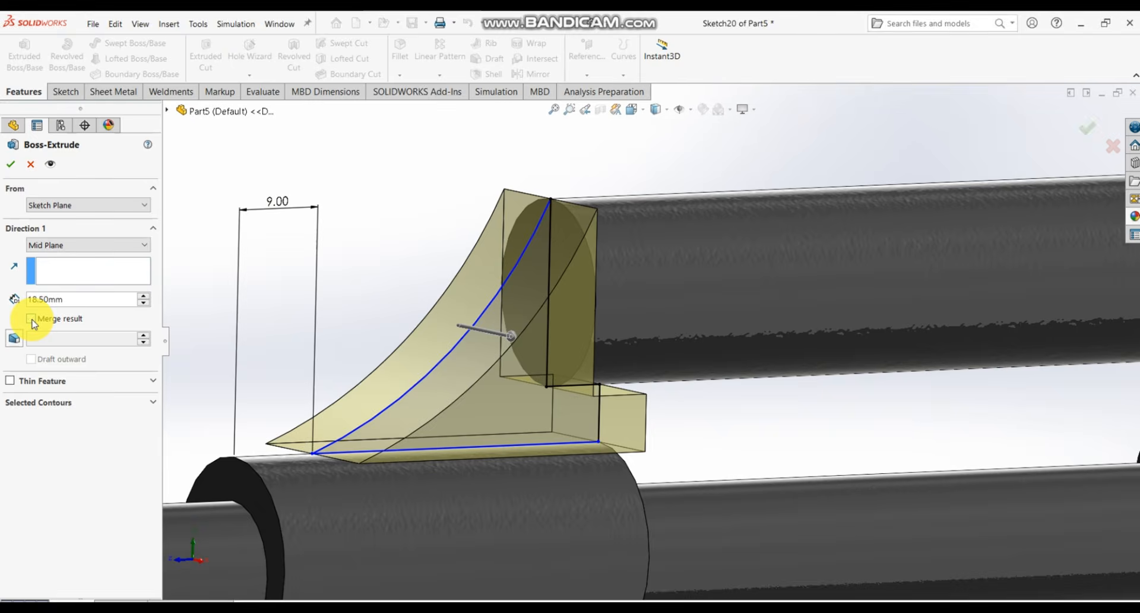
{"action": "left_click", "coordinate": [10, 166]}
- Start a sketch on the new curved block's flat rear face, against the upper tube's front end
{"action": "scroll", "coordinate": [593, 257], "scroll_direction": "down", "scroll_amount": 5}
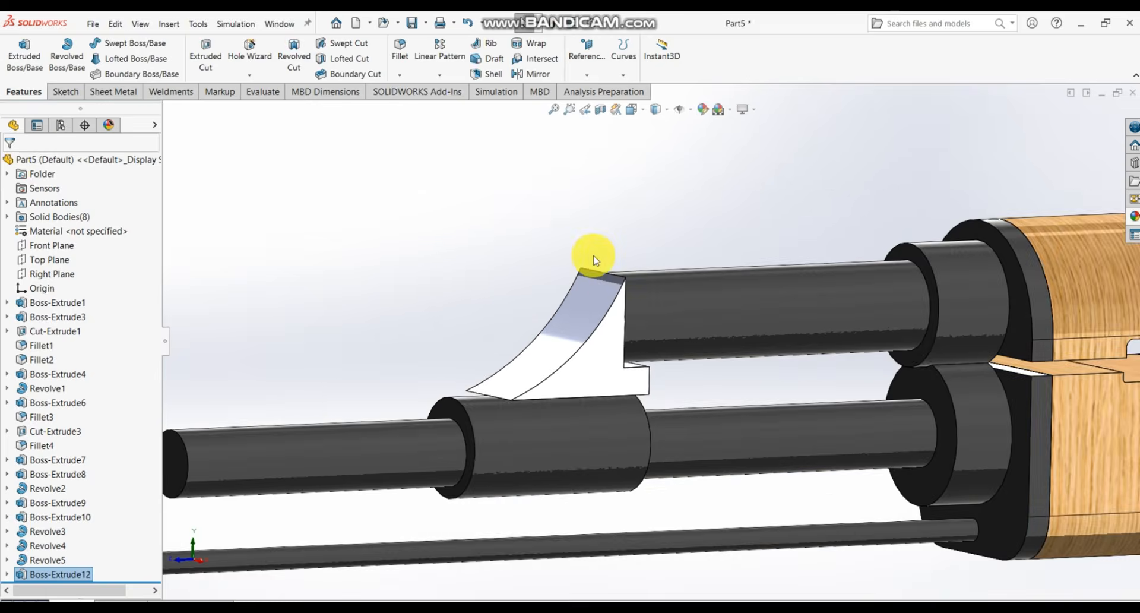
{"action": "middle_click_drag", "start_coordinate": [593, 257], "coordinate": [803, 354]}
{"action": "scroll", "coordinate": [917, 389], "scroll_direction": "down", "scroll_amount": 9}
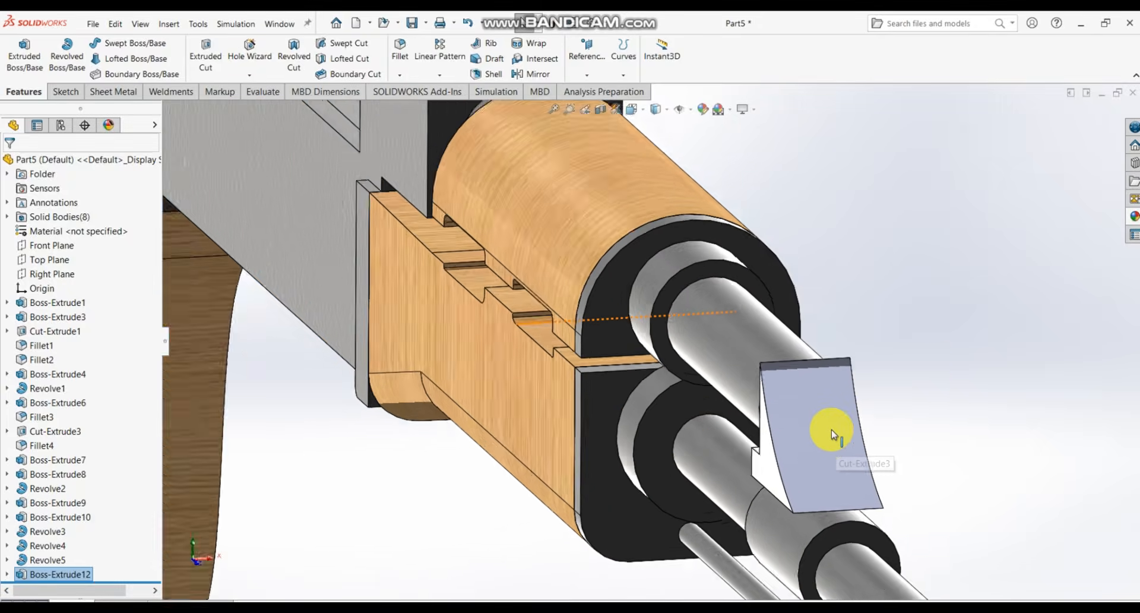
{"action": "mouse_move", "coordinate": [829, 401]}
{"action": "middle_mouse_down"}
{"action": "mouse_move", "coordinate": [838, 374]}
{"action": "mouse_move", "coordinate": [917, 361]}
{"action": "mouse_move", "coordinate": [962, 382]}
{"action": "mouse_move", "coordinate": [878, 371]}
{"action": "mouse_move", "coordinate": [782, 386]}
{"action": "mouse_move", "coordinate": [883, 420]}
{"action": "mouse_move", "coordinate": [832, 387]}
{"action": "mouse_move", "coordinate": [891, 381]}
{"action": "mouse_move", "coordinate": [921, 437]}
{"action": "mouse_move", "coordinate": [715, 314]}
{"action": "mouse_move", "coordinate": [738, 387]}
{"action": "mouse_move", "coordinate": [756, 356]}
{"action": "mouse_move", "coordinate": [674, 308]}
{"action": "mouse_move", "coordinate": [702, 301]}
{"action": "mouse_move", "coordinate": [687, 272]}
{"action": "mouse_move", "coordinate": [710, 265]}
{"action": "middle_mouse_up"}
{"action": "scroll", "coordinate": [725, 371], "scroll_direction": "down", "scroll_amount": 3}
{"action": "left_click", "coordinate": [712, 270]}
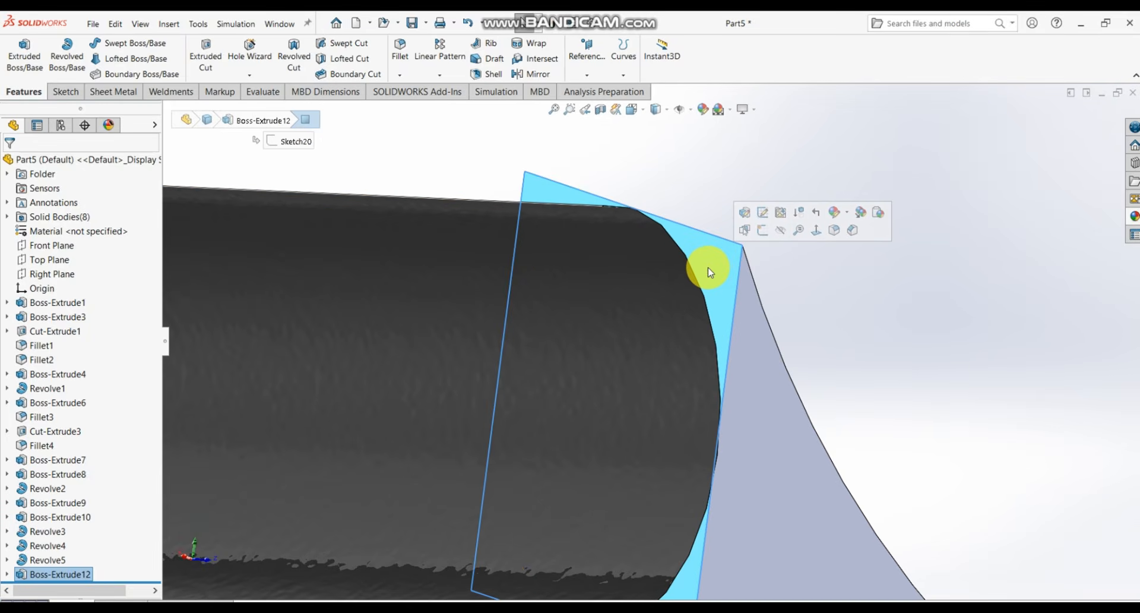
{"action": "left_click", "coordinate": [762, 231]}
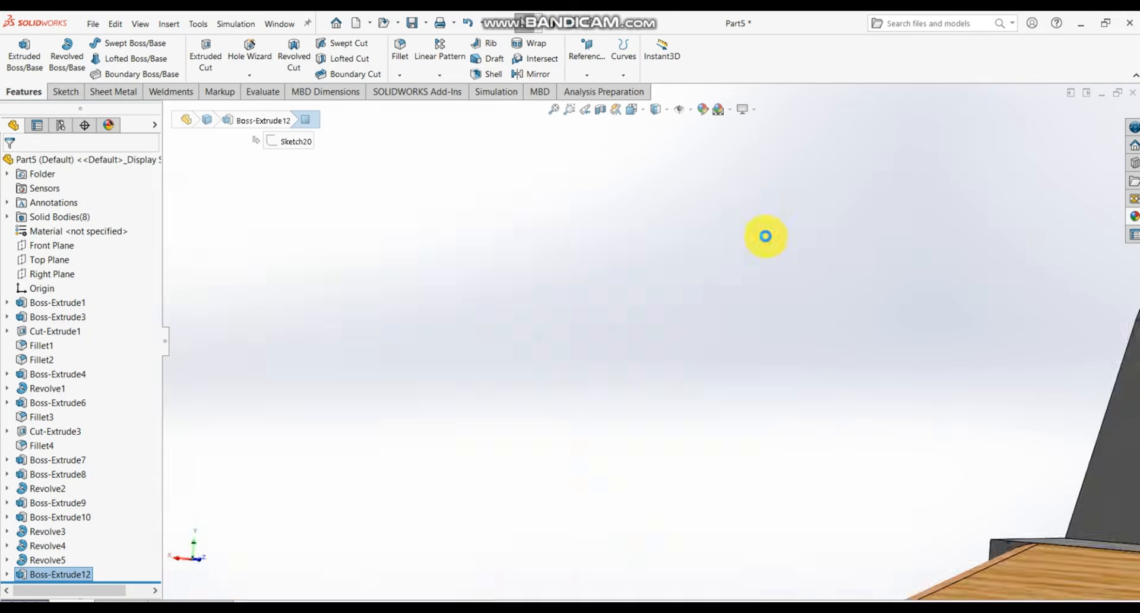
- Convert the curved block's rear face outline and the upper tube's circular front edge into sketch entities
{"action": "scroll", "coordinate": [669, 168], "scroll_direction": "up", "scroll_amount": 3}
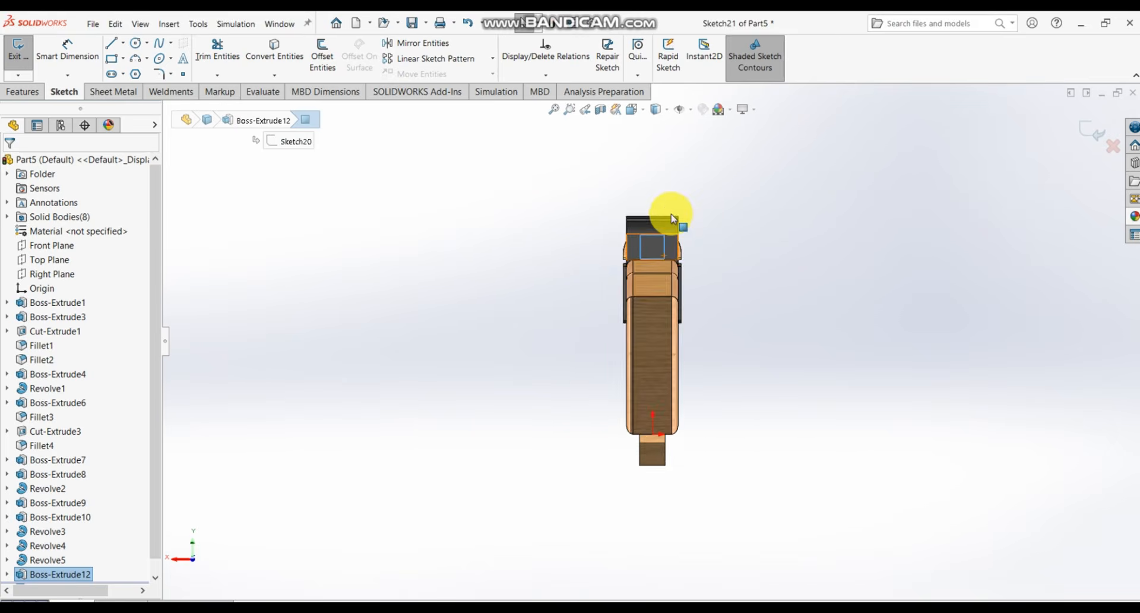
{"action": "middle_click_drag", "start_coordinate": [672, 218], "coordinate": [624, 231]}
{"action": "scroll", "coordinate": [823, 174], "scroll_direction": "down", "scroll_amount": 3}
{"action": "scroll", "coordinate": [823, 175], "scroll_direction": "down", "scroll_amount": 6}
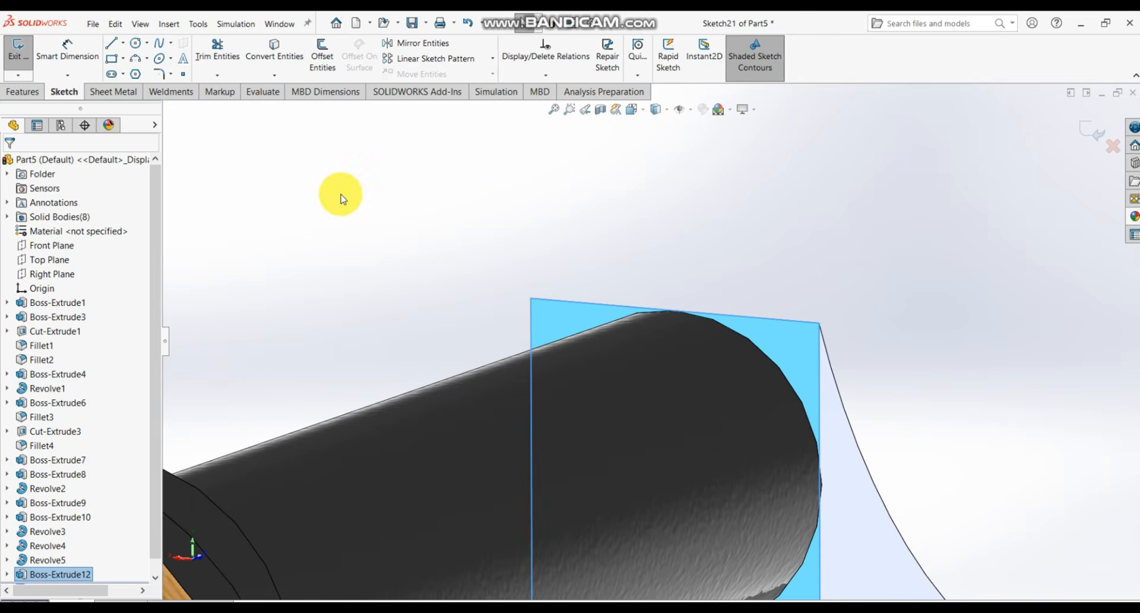
{"action": "left_click", "coordinate": [272, 56]}
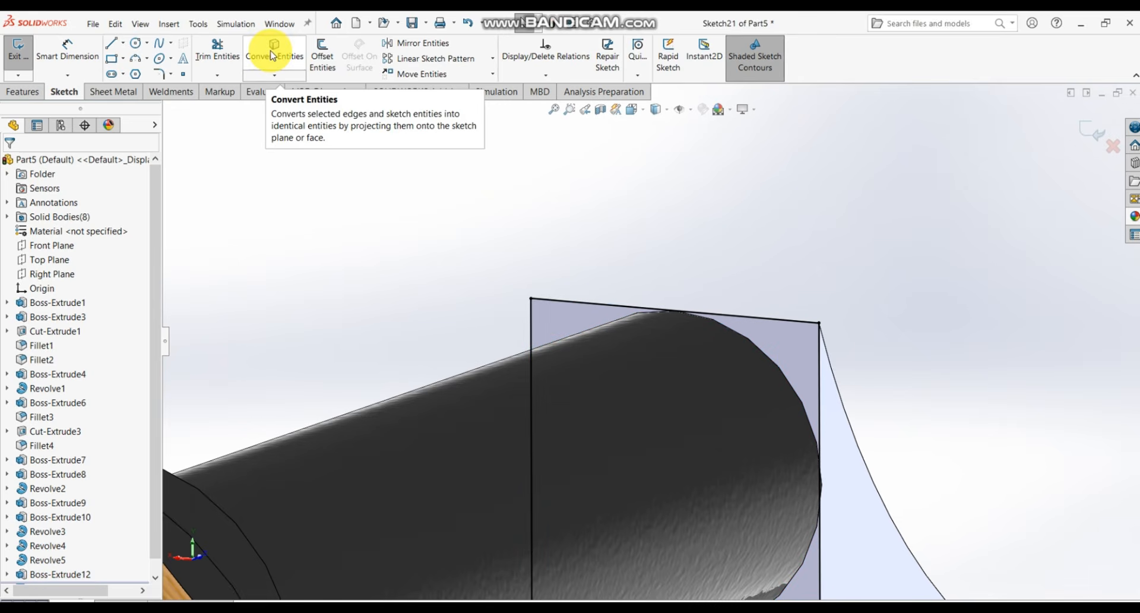
{"action": "left_click", "coordinate": [756, 349]}
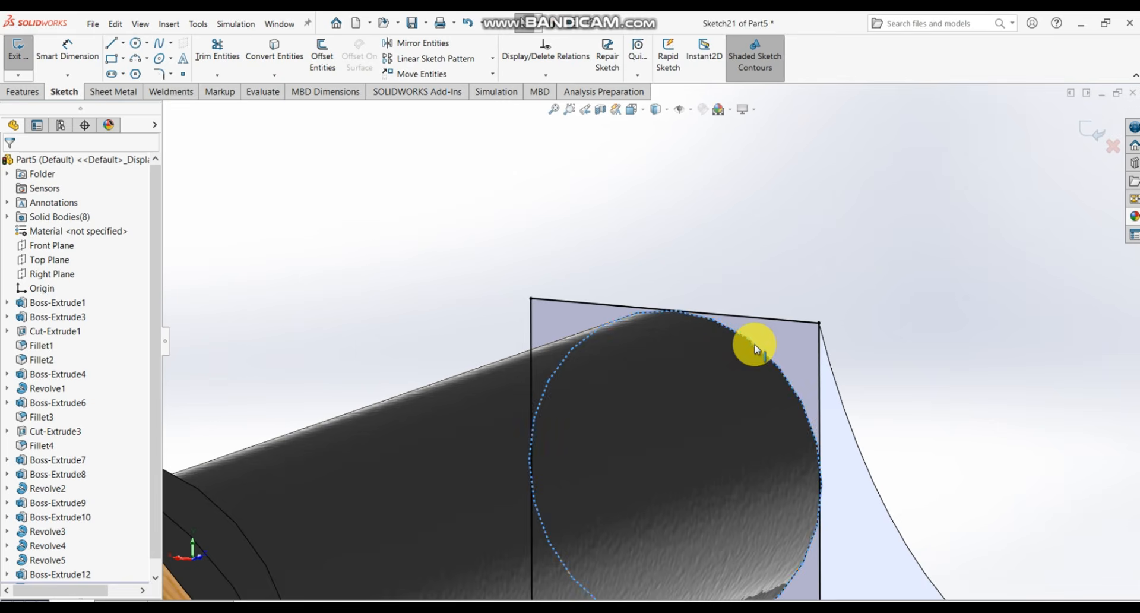
{"action": "left_click", "coordinate": [272, 51]}
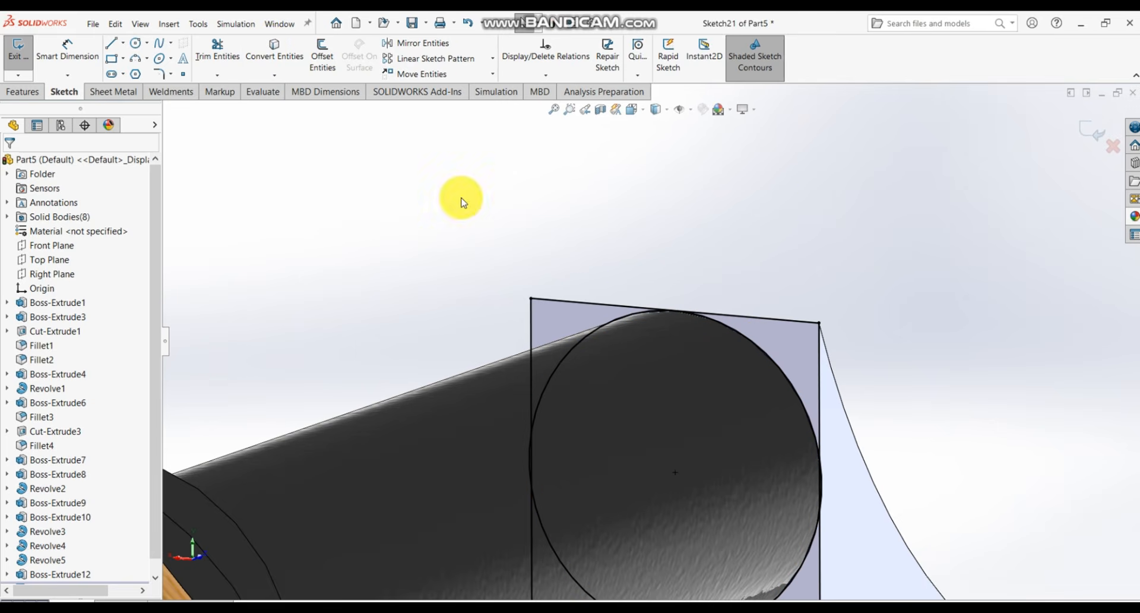
- Trim away the circle's lower half and the outline's lower lines, keeping the upper arc and corners around the tube
{"action": "left_click", "coordinate": [218, 51]}
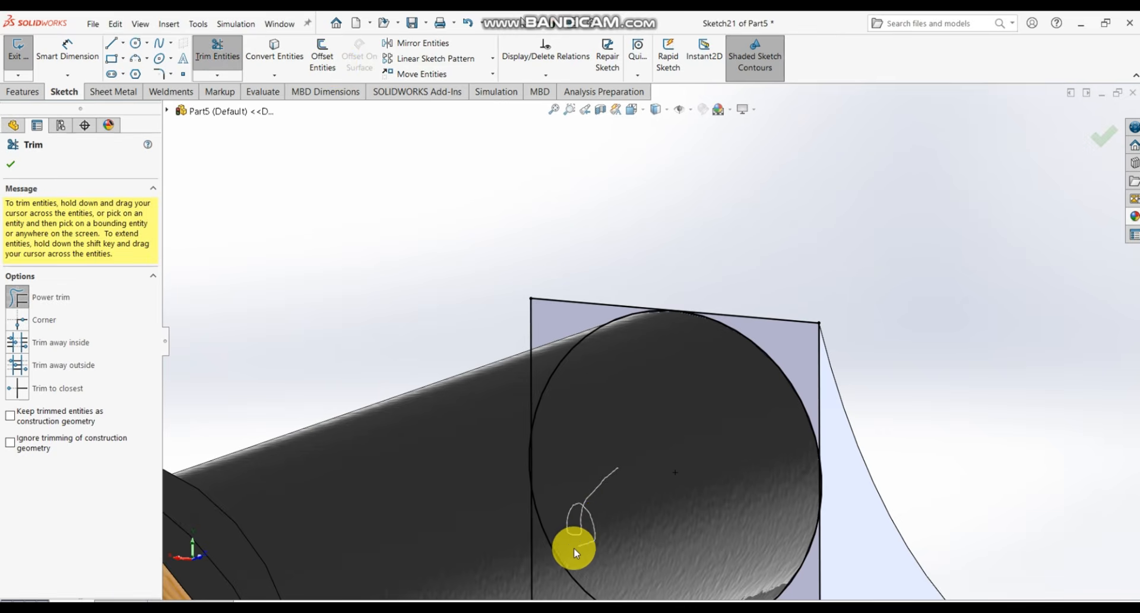
{"action": "mouse_move", "coordinate": [551, 564]}
{"action": "left_mouse_down"}
{"action": "mouse_move", "coordinate": [529, 560]}
{"action": "mouse_move", "coordinate": [557, 548]}
{"action": "mouse_move", "coordinate": [529, 542]}
{"action": "left_mouse_up"}
{"action": "scroll", "coordinate": [736, 458], "scroll_direction": "up", "scroll_amount": 4}
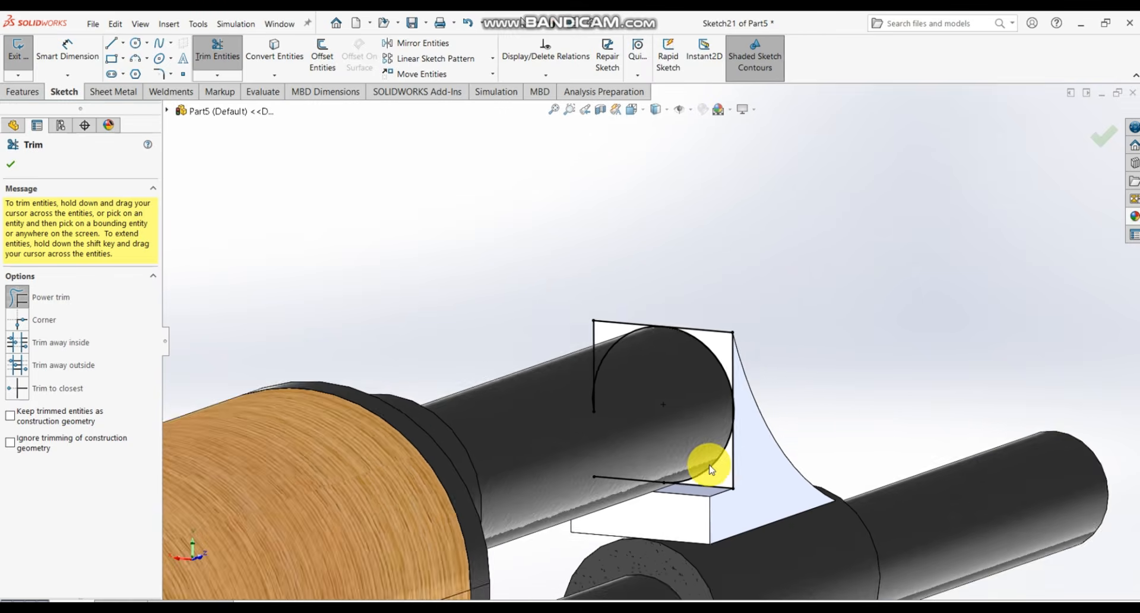
{"action": "scroll", "coordinate": [713, 472], "scroll_direction": "down", "scroll_amount": 2}
{"action": "left_click_drag", "start_coordinate": [662, 411], "coordinate": [687, 470]}
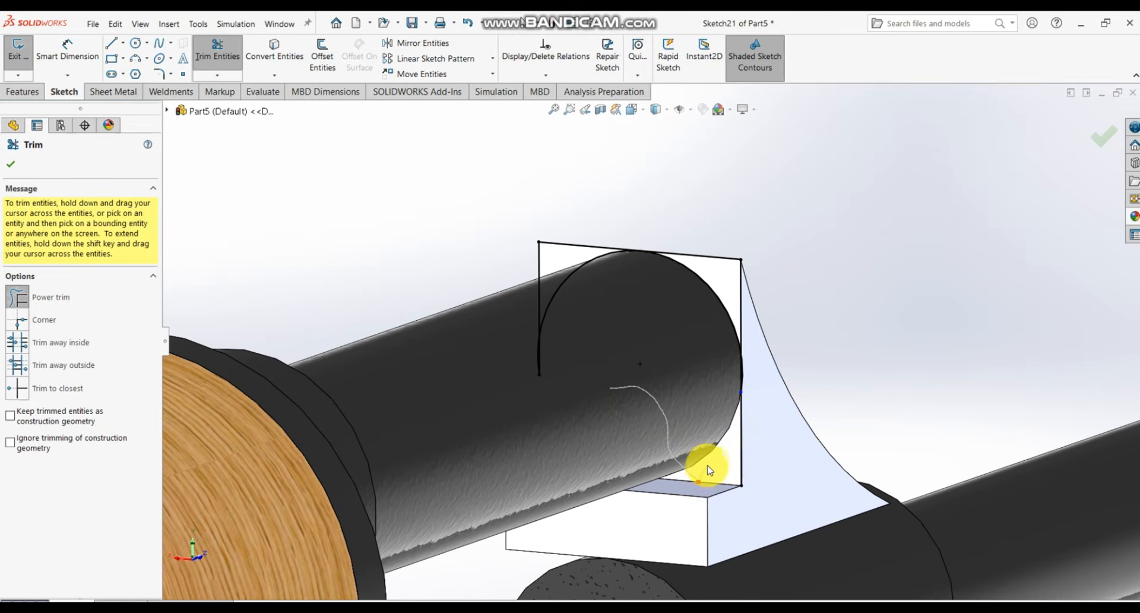
{"action": "scroll", "coordinate": [752, 368], "scroll_direction": "up", "scroll_amount": 4}
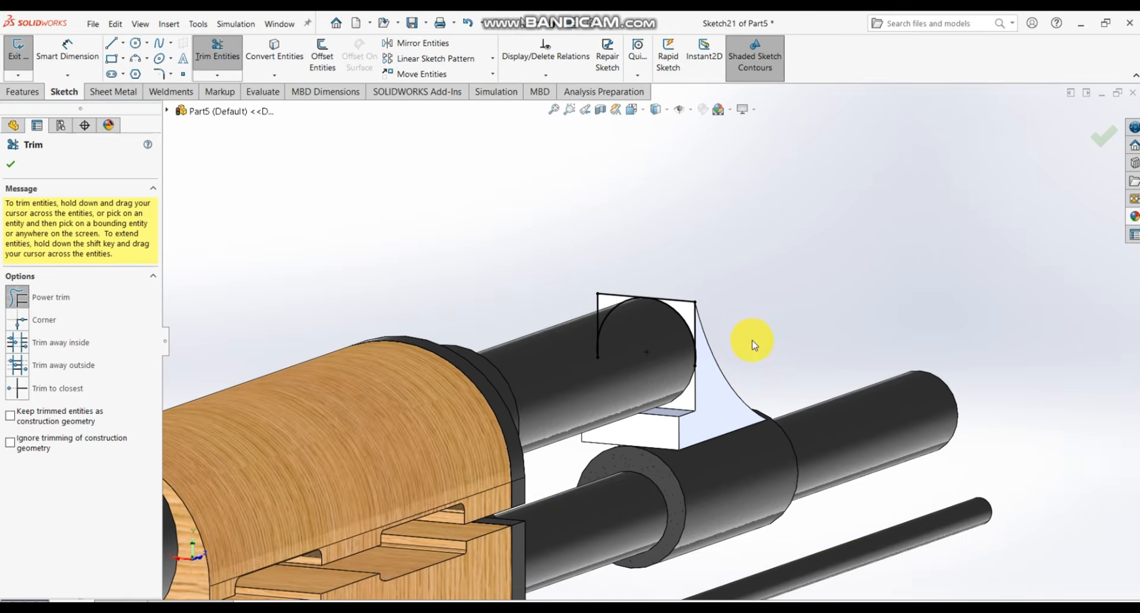
{"action": "mouse_move", "coordinate": [702, 336]}
{"action": "middle_mouse_down"}
{"action": "mouse_move", "coordinate": [672, 321]}
{"action": "mouse_move", "coordinate": [580, 354]}
{"action": "mouse_move", "coordinate": [624, 351]}
{"action": "mouse_move", "coordinate": [616, 331]}
{"action": "mouse_move", "coordinate": [732, 318]}
{"action": "mouse_move", "coordinate": [855, 341]}
{"action": "mouse_move", "coordinate": [845, 339]}
{"action": "middle_mouse_up"}
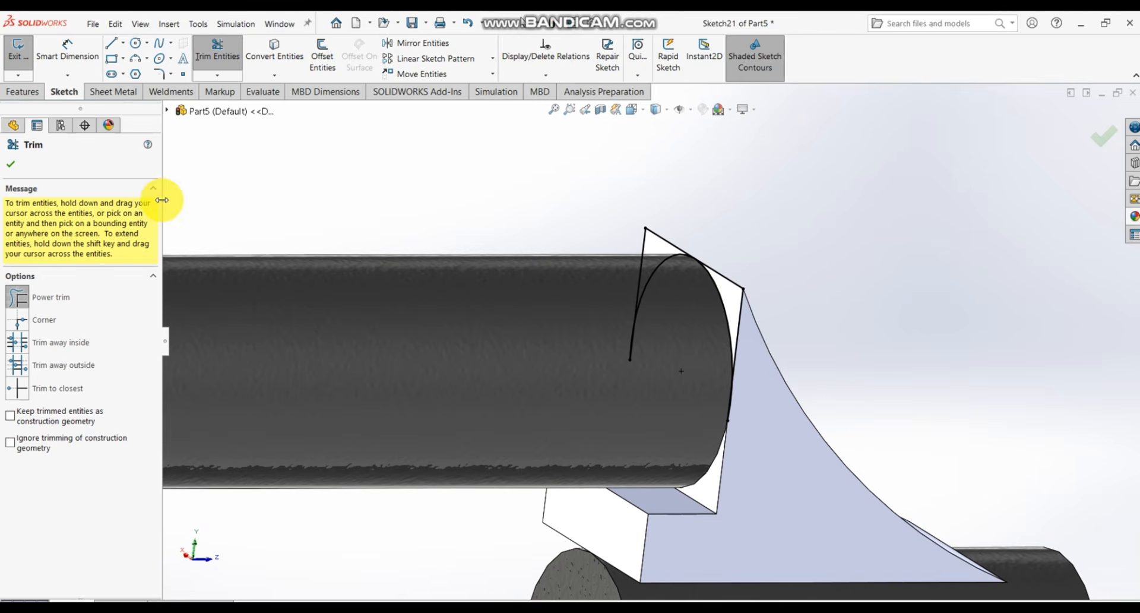
- Cut the two upper corner regions outside the arc Through All, rounding the block's top to match the upper tube
{"action": "left_click", "coordinate": [25, 92]}
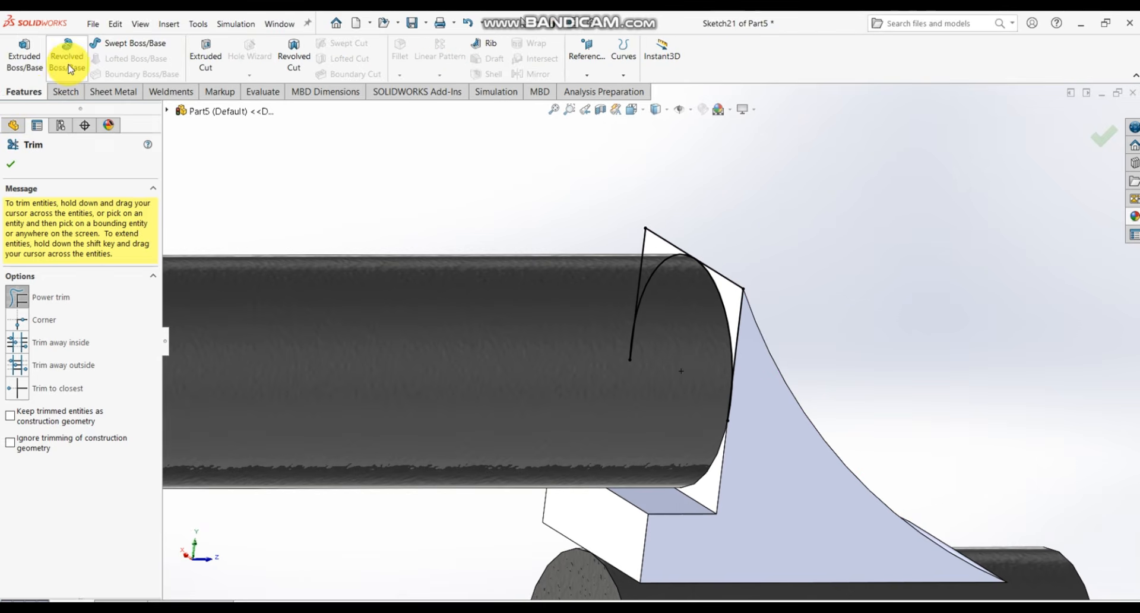
{"action": "left_click", "coordinate": [213, 57]}
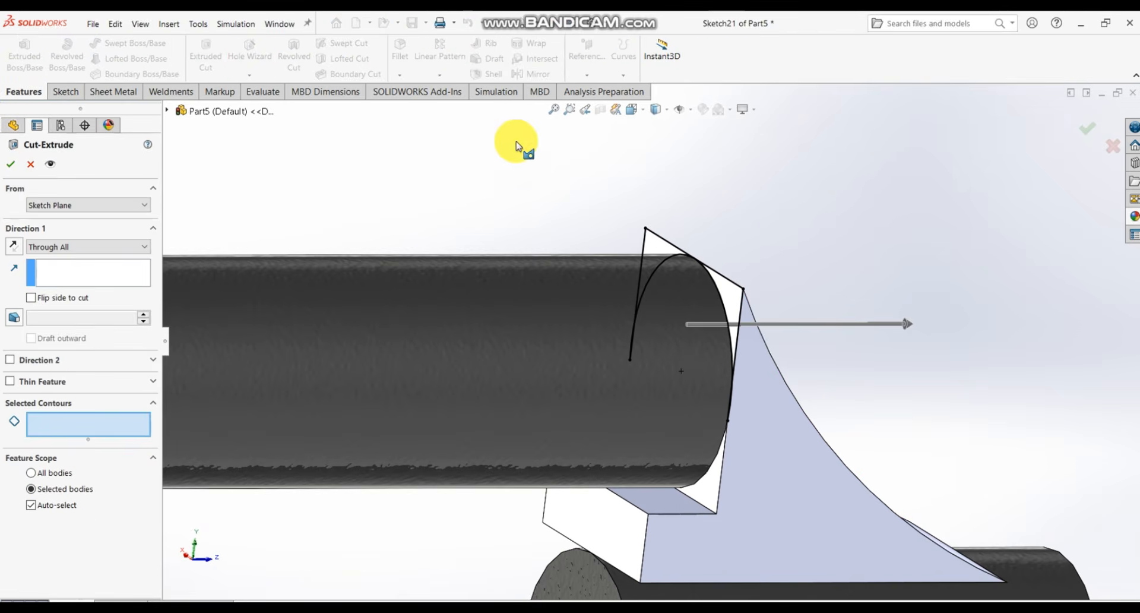
{"action": "scroll", "coordinate": [715, 265], "scroll_direction": "down", "scroll_amount": 3}
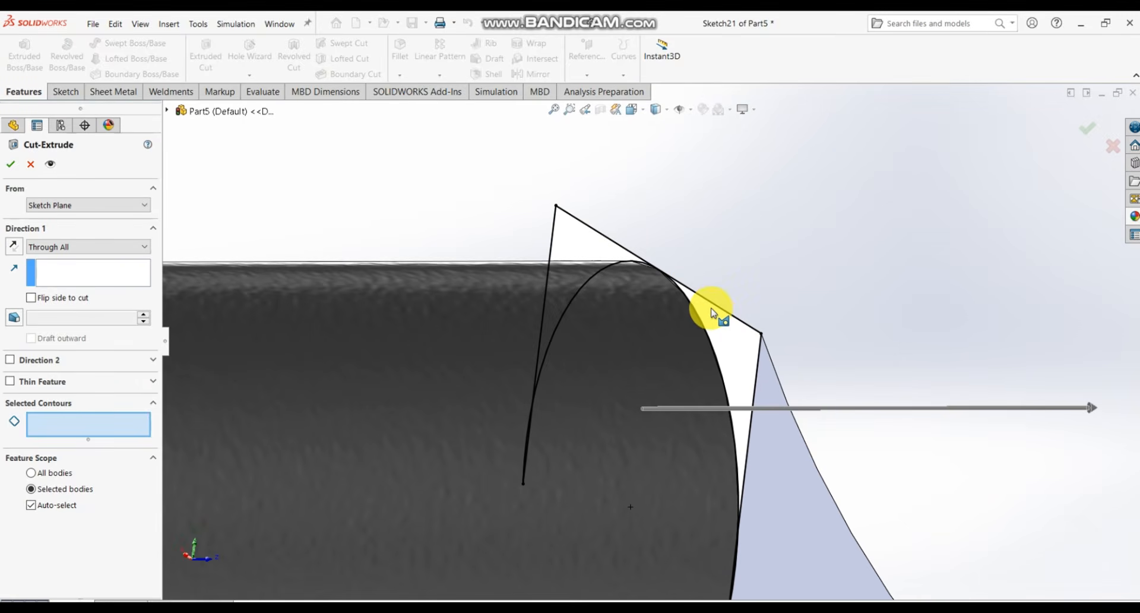
{"action": "left_click", "coordinate": [730, 339]}
{"action": "left_click", "coordinate": [565, 241]}
{"action": "scroll", "coordinate": [591, 249], "scroll_direction": "up", "scroll_amount": 2}
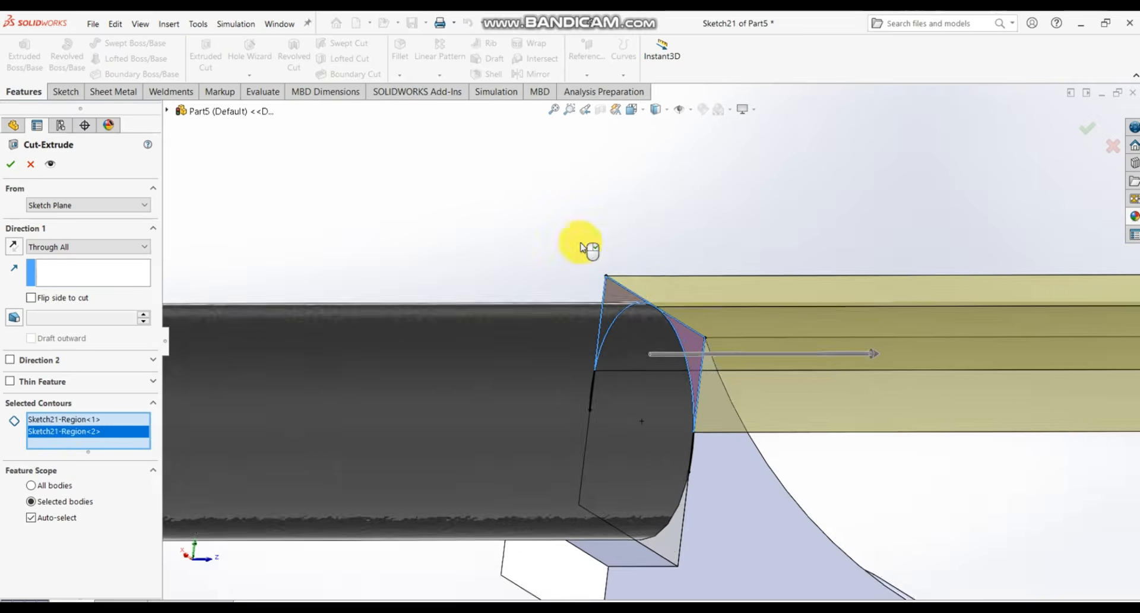
{"action": "scroll", "coordinate": [588, 248], "scroll_direction": "up", "scroll_amount": 2}
{"action": "middle_click_drag", "start_coordinate": [657, 295], "coordinate": [544, 242]}
{"action": "middle_click_drag", "start_coordinate": [544, 322], "coordinate": [326, 331]}
{"action": "scroll", "coordinate": [326, 330], "scroll_direction": "up", "scroll_amount": 5}
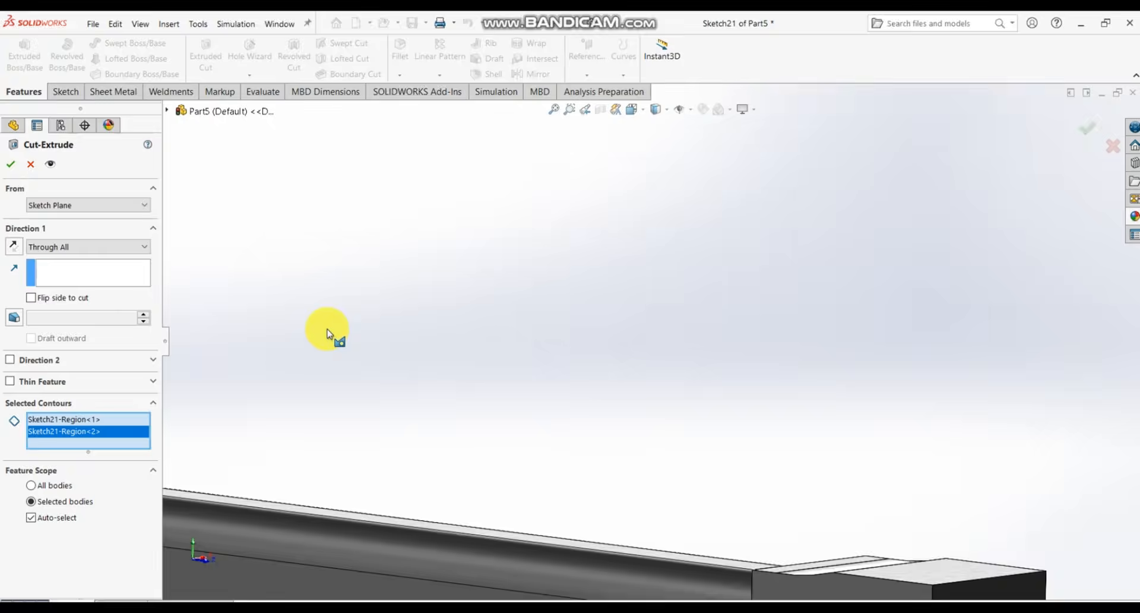
{"action": "scroll", "coordinate": [770, 499], "scroll_direction": "up", "scroll_amount": 3}
{"action": "scroll", "coordinate": [831, 415], "scroll_direction": "down", "scroll_amount": 4}
{"action": "scroll", "coordinate": [843, 417], "scroll_direction": "down", "scroll_amount": 4}
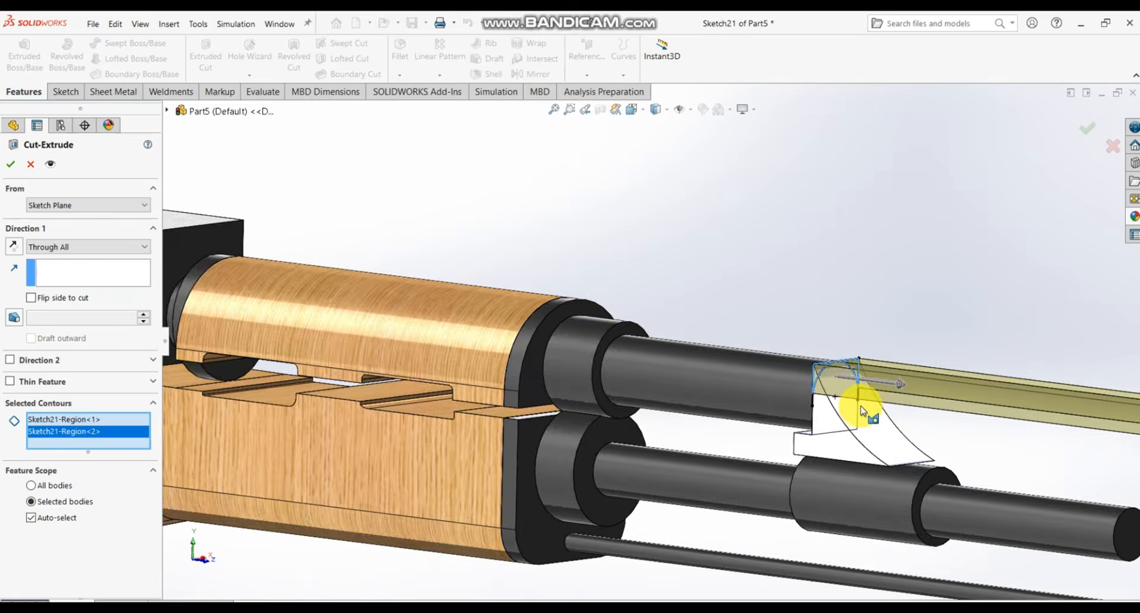
{"action": "left_click", "coordinate": [10, 167]}
- Apply the wrought iron metal appearance to the curved block's extrusion and its corner cut
{"action": "middle_click_drag", "start_coordinate": [561, 285], "coordinate": [571, 319]}
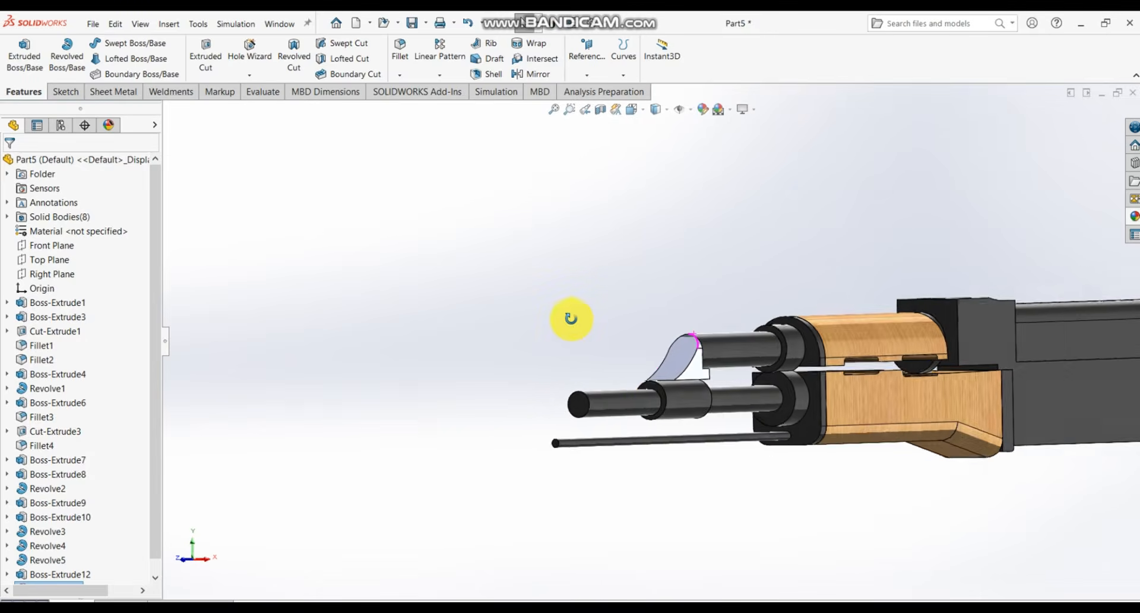
{"action": "scroll", "coordinate": [692, 407], "scroll_direction": "down", "scroll_amount": 6}
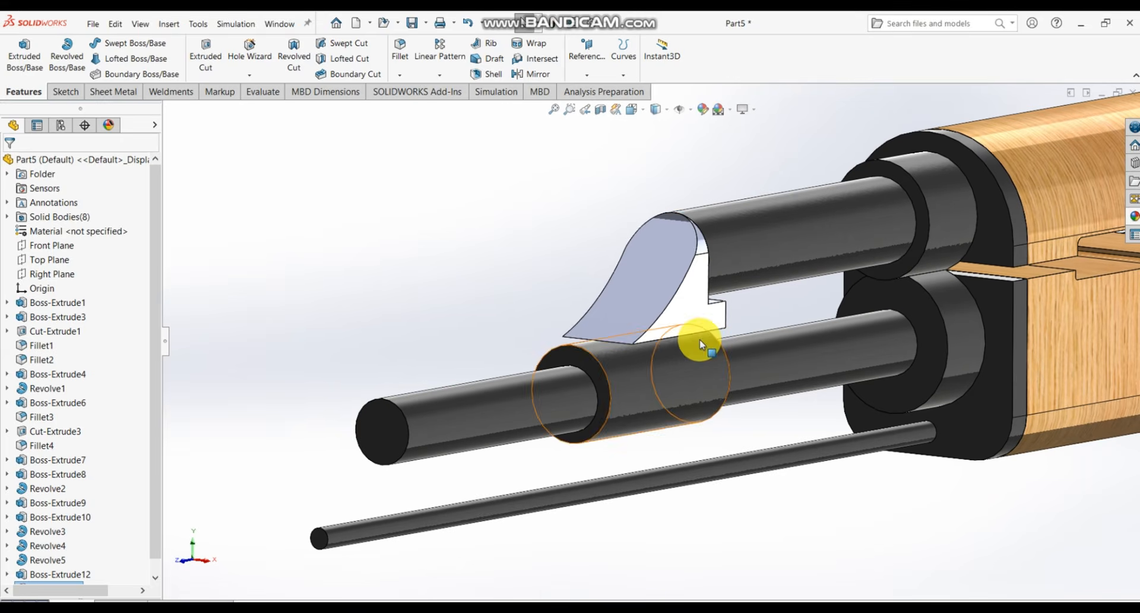
{"action": "left_click", "coordinate": [659, 294]}
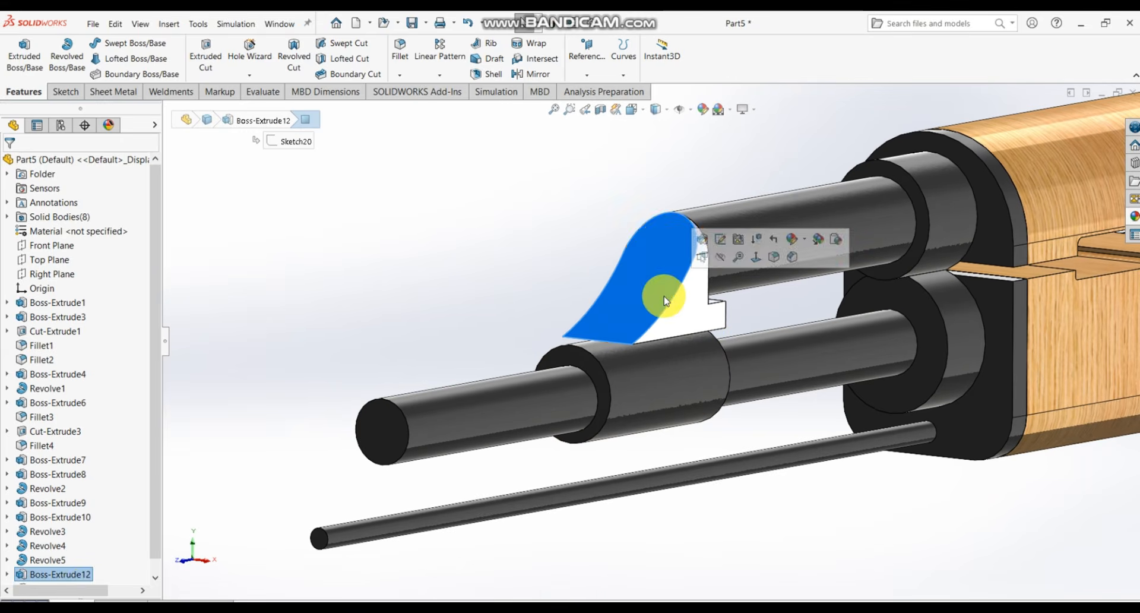
{"action": "left_click", "coordinate": [84, 574]}
{"action": "scroll", "coordinate": [155, 511], "scroll_direction": "down", "scroll_amount": 2}
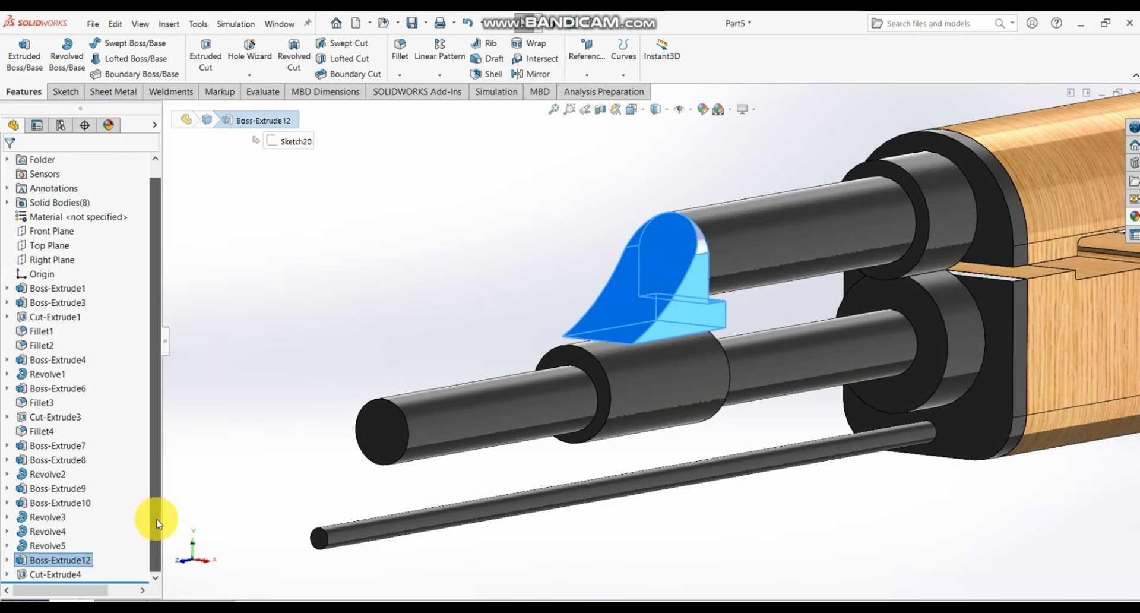
{"action": "left_click", "coordinate": [80, 576], "text": "ctrl"}
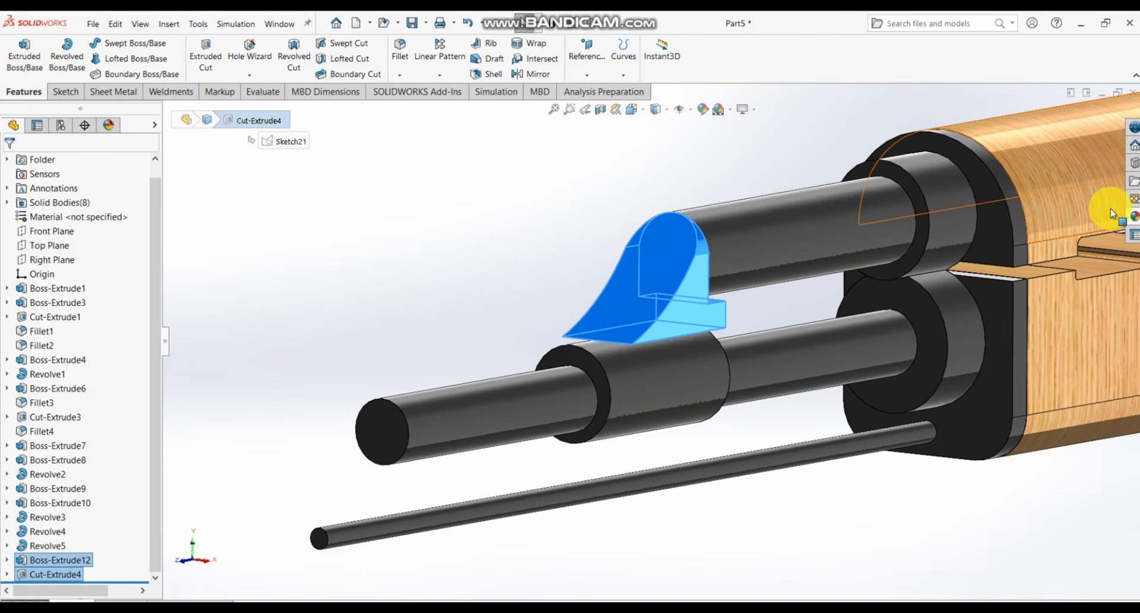
{"action": "left_click", "coordinate": [1129, 217]}
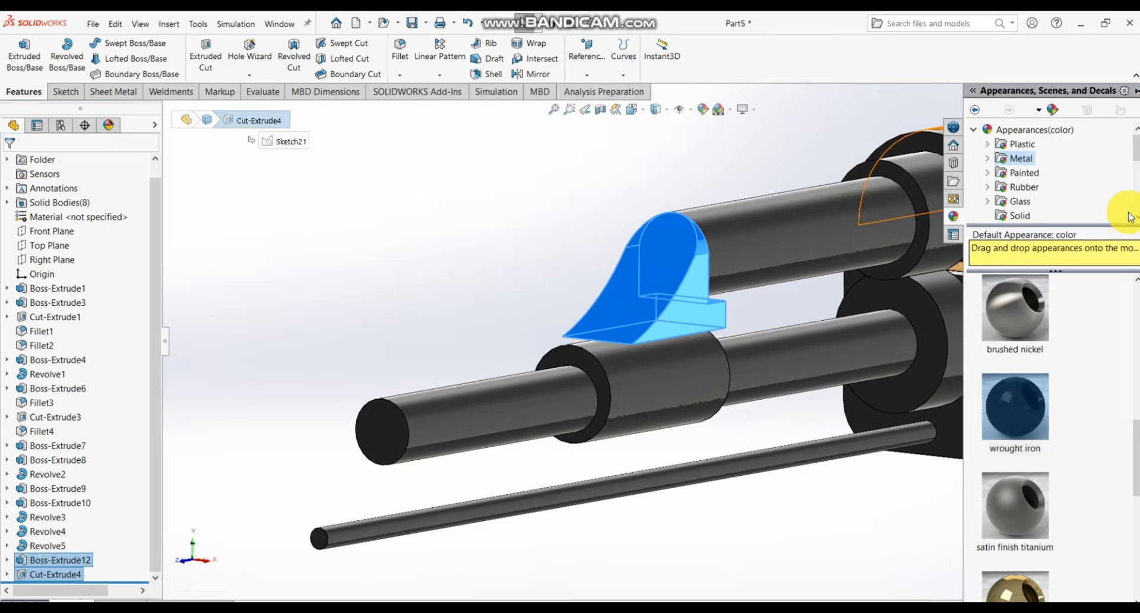
{"action": "double_click", "coordinate": [1027, 385]}
{"action": "left_click", "coordinate": [869, 500]}
- Examine the whole gun and the curved block's fit between the upper tube and the barrel sleeve
{"action": "scroll", "coordinate": [867, 502], "scroll_direction": "up", "scroll_amount": 4}
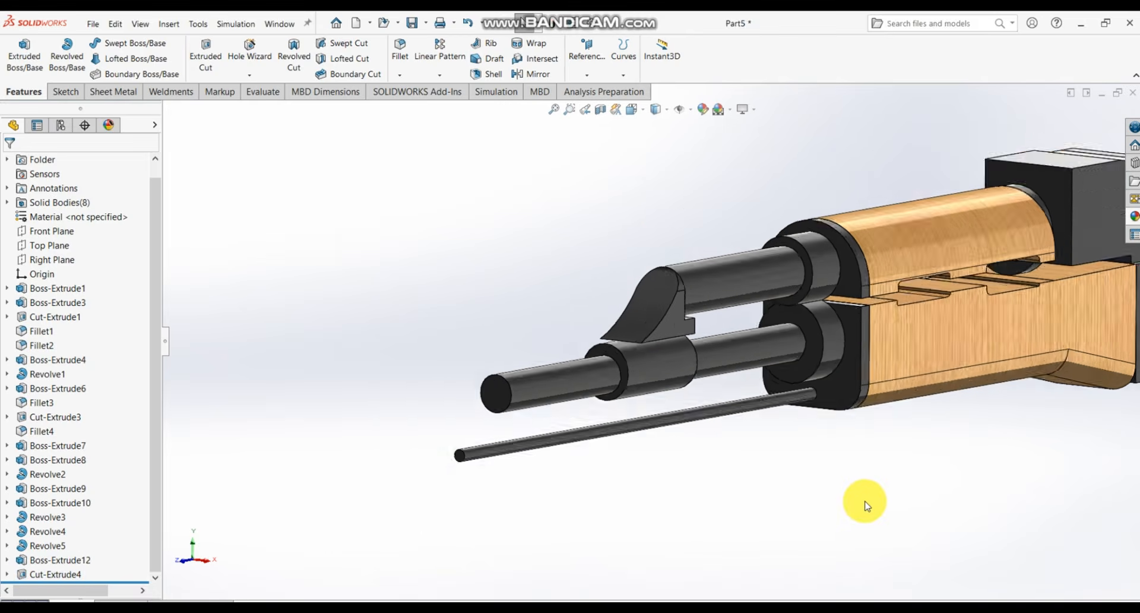
{"action": "middle_click_drag", "start_coordinate": [865, 502], "coordinate": [761, 405]}
{"action": "scroll", "coordinate": [835, 440], "scroll_direction": "up", "scroll_amount": 5}
{"action": "scroll", "coordinate": [824, 351], "scroll_direction": "down", "scroll_amount": 4}
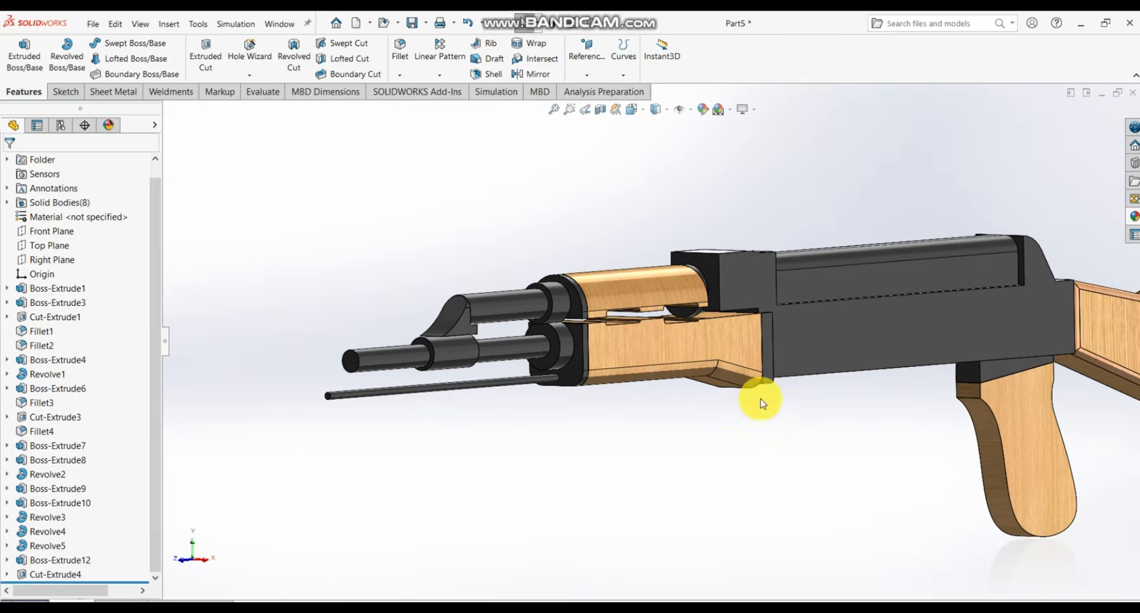
{"action": "scroll", "coordinate": [536, 324], "scroll_direction": "down", "scroll_amount": 2}
{"action": "scroll", "coordinate": [543, 325], "scroll_direction": "up", "scroll_amount": 2}
{"action": "scroll", "coordinate": [491, 333], "scroll_direction": "down", "scroll_amount": 4}
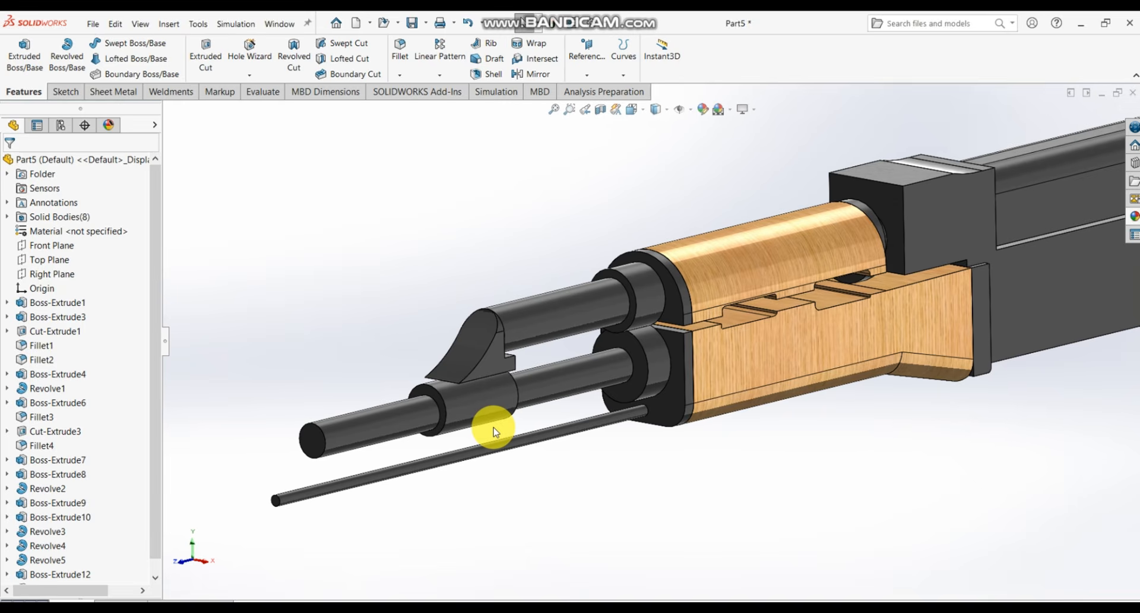
- Start a sketch on the block's small rear ledge beneath the upper tube and convert the ledge's outline into it
{"action": "scroll", "coordinate": [496, 429], "scroll_direction": "down", "scroll_amount": 6}
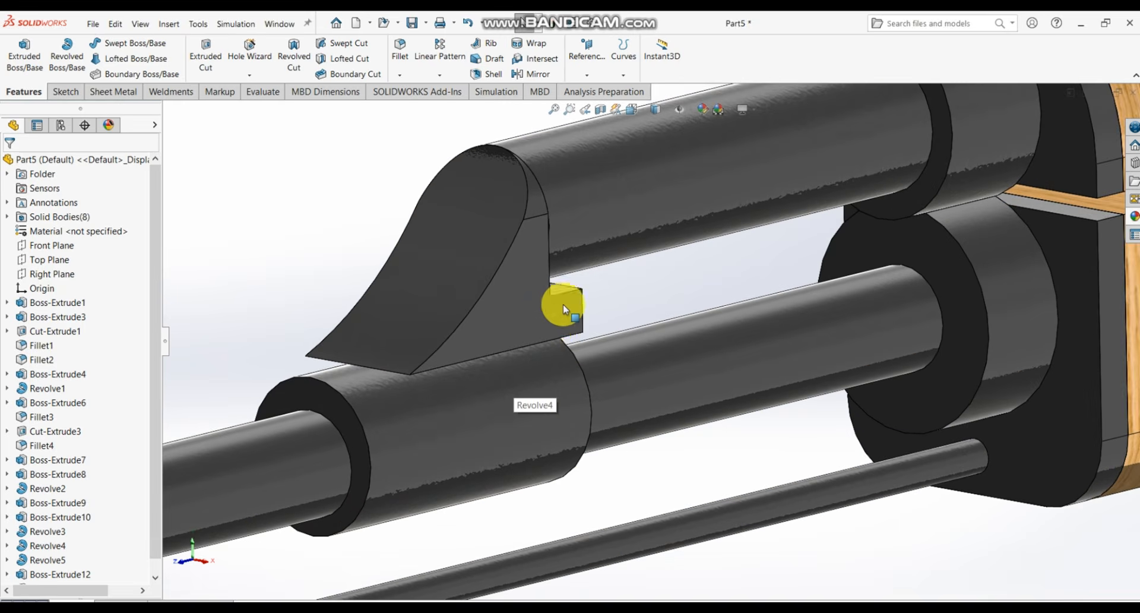
{"action": "middle_click_drag", "start_coordinate": [554, 306], "coordinate": [471, 356]}
{"action": "scroll", "coordinate": [612, 297], "scroll_direction": "down", "scroll_amount": 5}
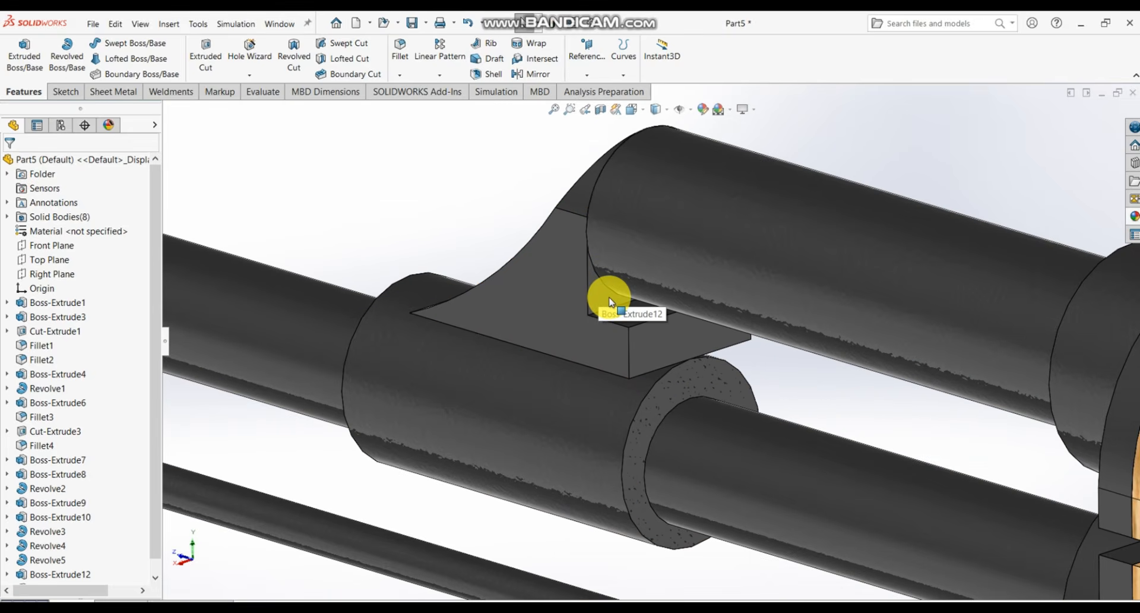
{"action": "left_click", "coordinate": [631, 323]}
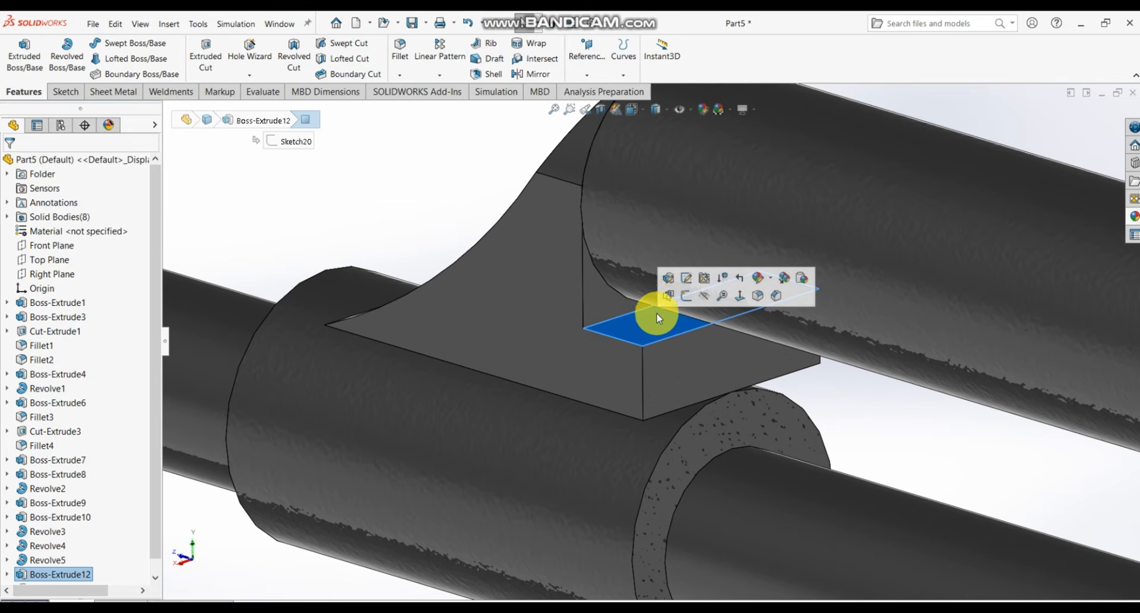
{"action": "left_click", "coordinate": [684, 299]}
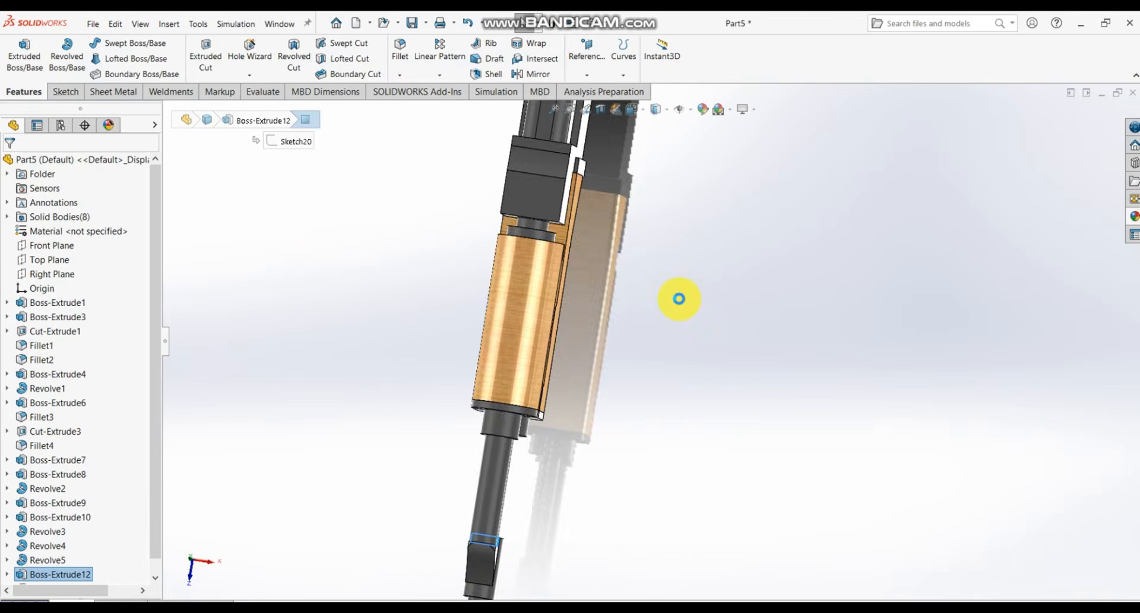
{"action": "scroll", "coordinate": [647, 416], "scroll_direction": "down", "scroll_amount": 6}
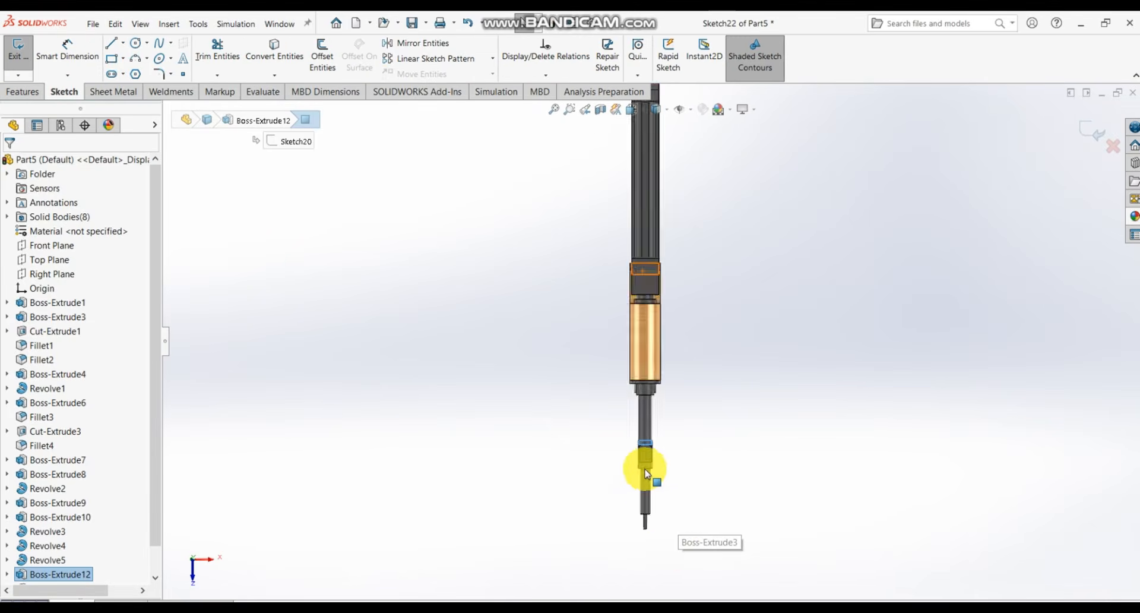
{"action": "mouse_move", "coordinate": [655, 272]}
{"action": "middle_mouse_down"}
{"action": "mouse_move", "coordinate": [604, 221]}
{"action": "mouse_move", "coordinate": [570, 292]}
{"action": "mouse_move", "coordinate": [781, 273]}
{"action": "middle_mouse_up"}
{"action": "scroll", "coordinate": [631, 237], "scroll_direction": "down", "scroll_amount": 3}
{"action": "scroll", "coordinate": [631, 238], "scroll_direction": "up", "scroll_amount": 5}
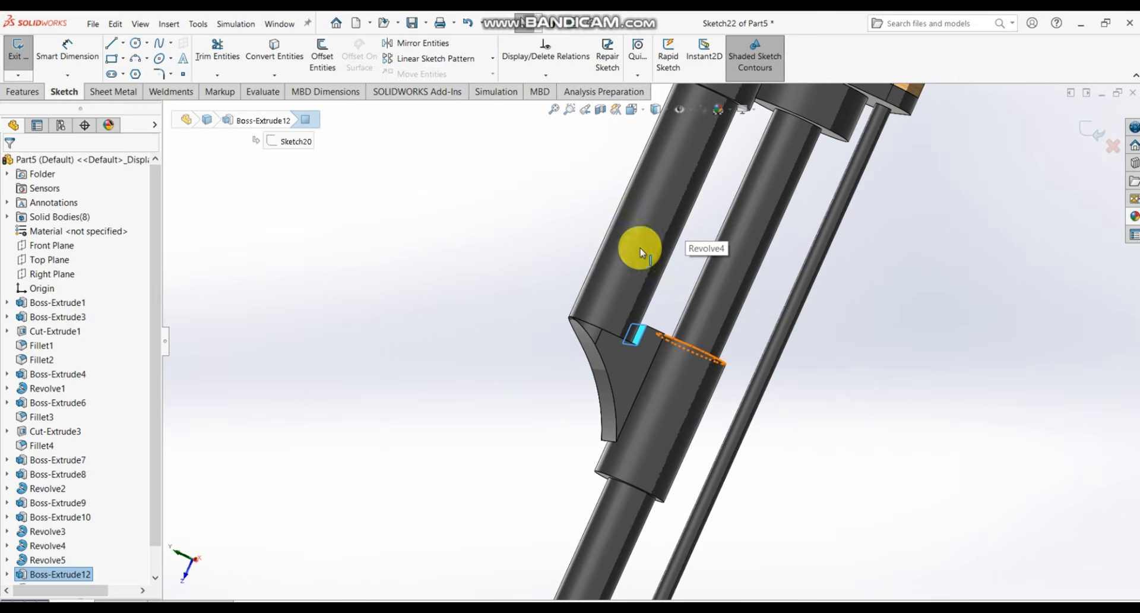
{"action": "middle_click_drag", "start_coordinate": [636, 247], "coordinate": [668, 384]}
{"action": "scroll", "coordinate": [618, 306], "scroll_direction": "down", "scroll_amount": 8}
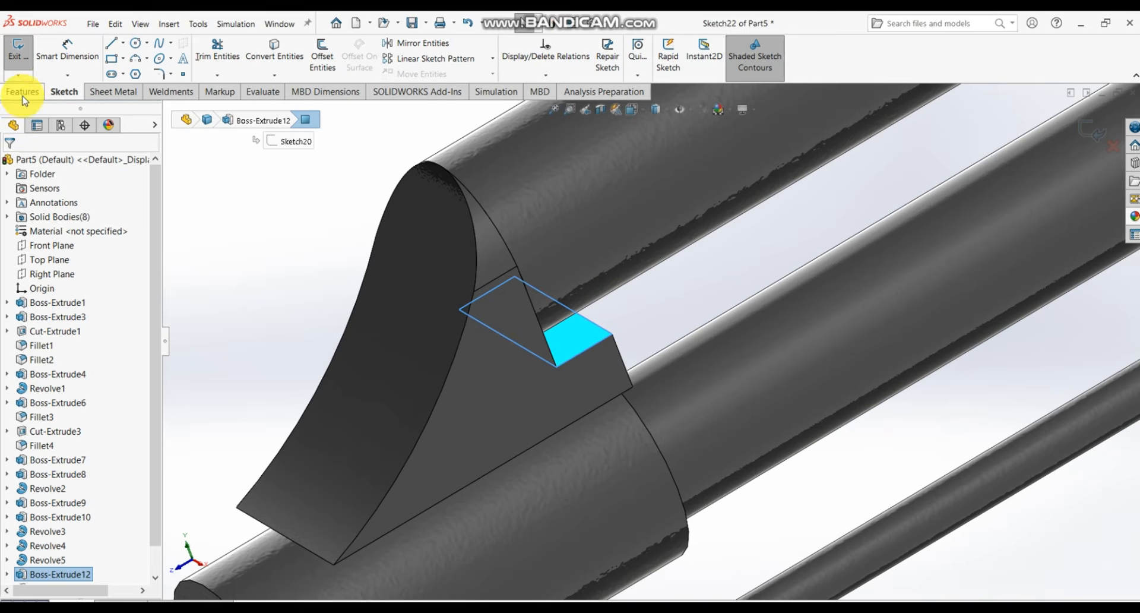
{"action": "left_click", "coordinate": [288, 46]}
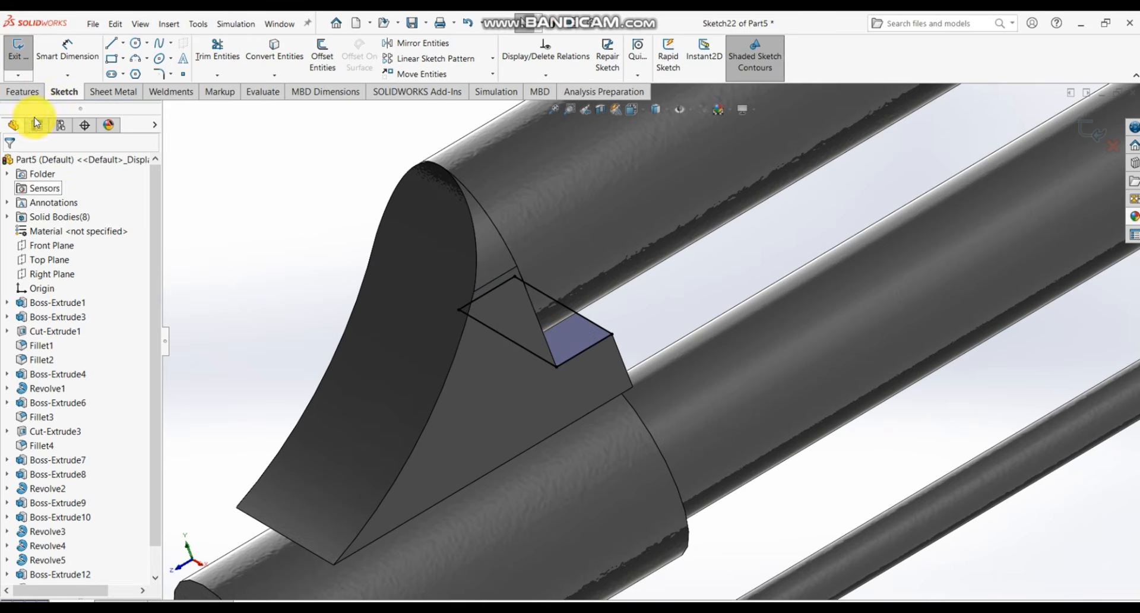
- Set up a boss extrusion of the ledge outline Up To Surface, ending on the upper tube's cylindrical face
{"action": "left_click", "coordinate": [31, 97]}
{"action": "left_click", "coordinate": [31, 48]}
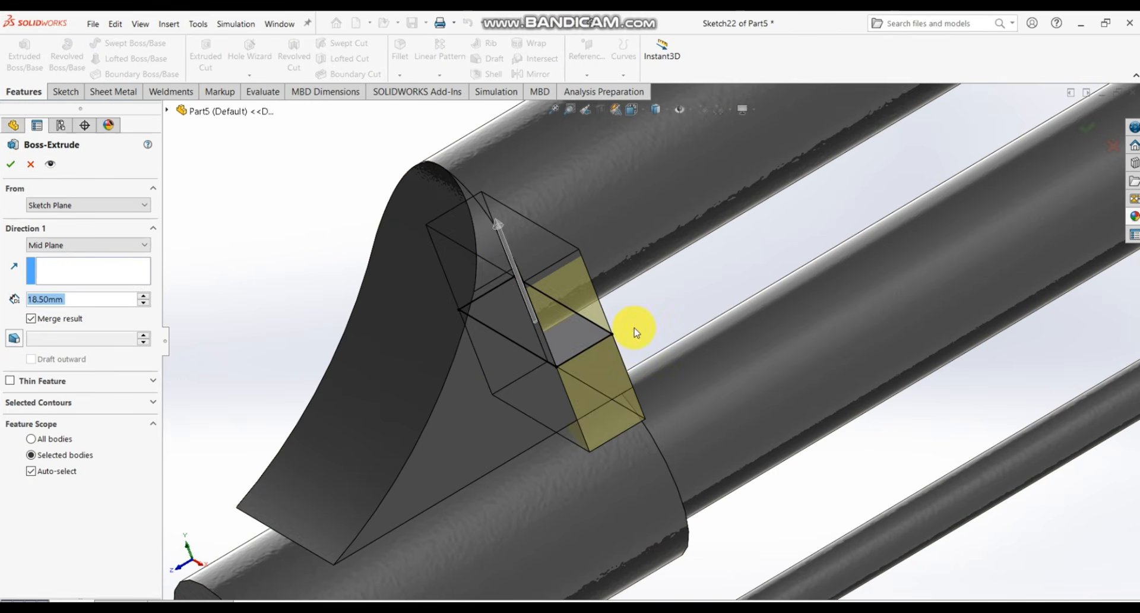
{"action": "scroll", "coordinate": [636, 326], "scroll_direction": "up", "scroll_amount": 3}
{"action": "left_click", "coordinate": [113, 245]}
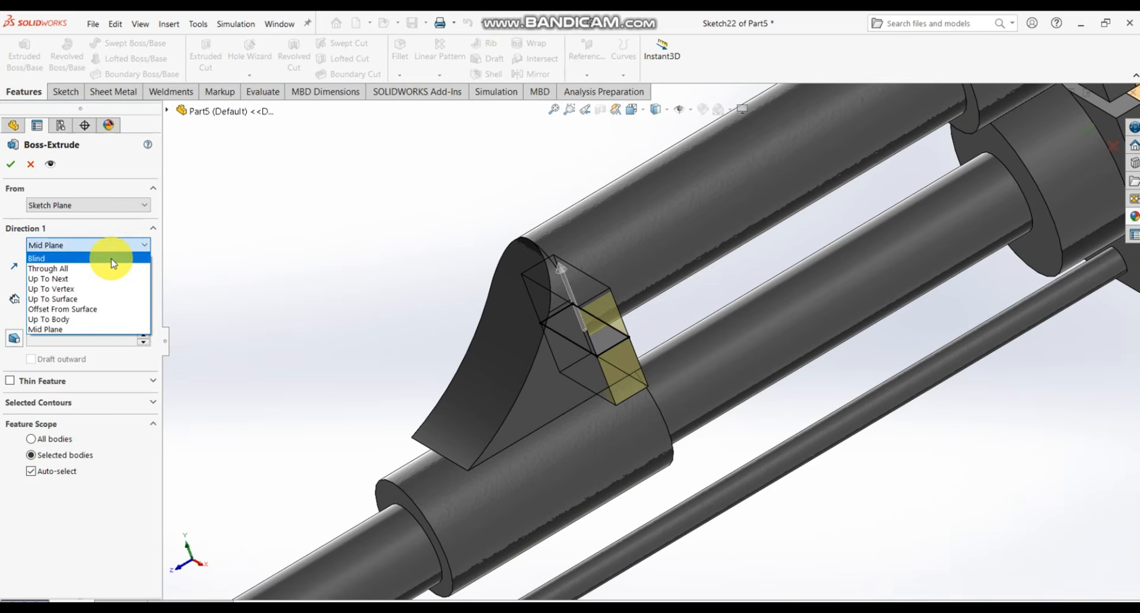
{"action": "left_click", "coordinate": [113, 259]}
{"action": "left_click", "coordinate": [109, 249]}
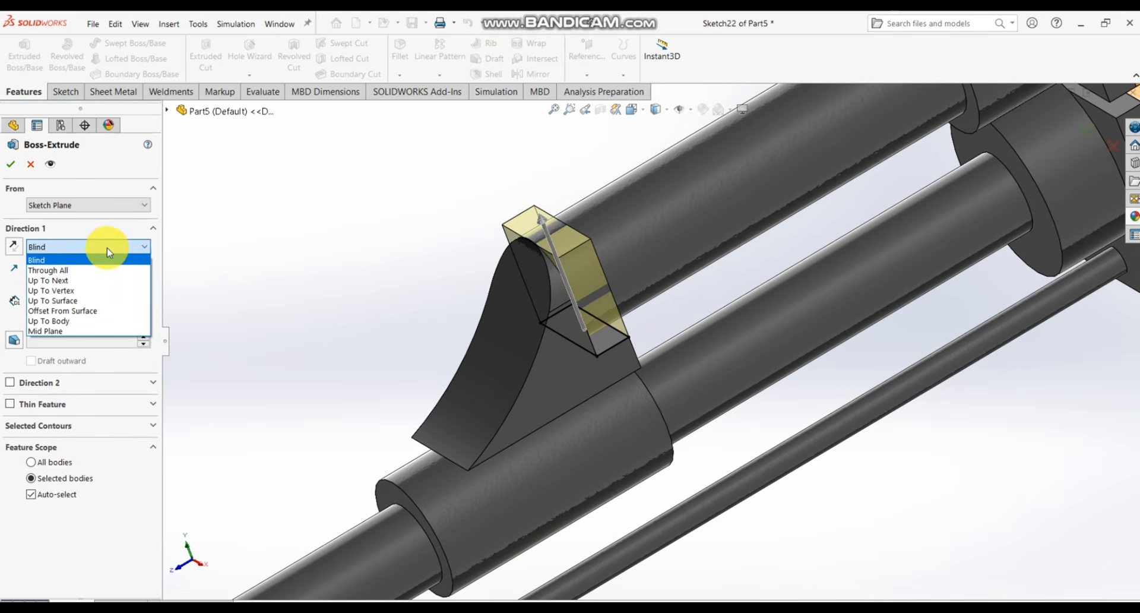
{"action": "left_click", "coordinate": [106, 300]}
{"action": "scroll", "coordinate": [618, 303], "scroll_direction": "down", "scroll_amount": 4}
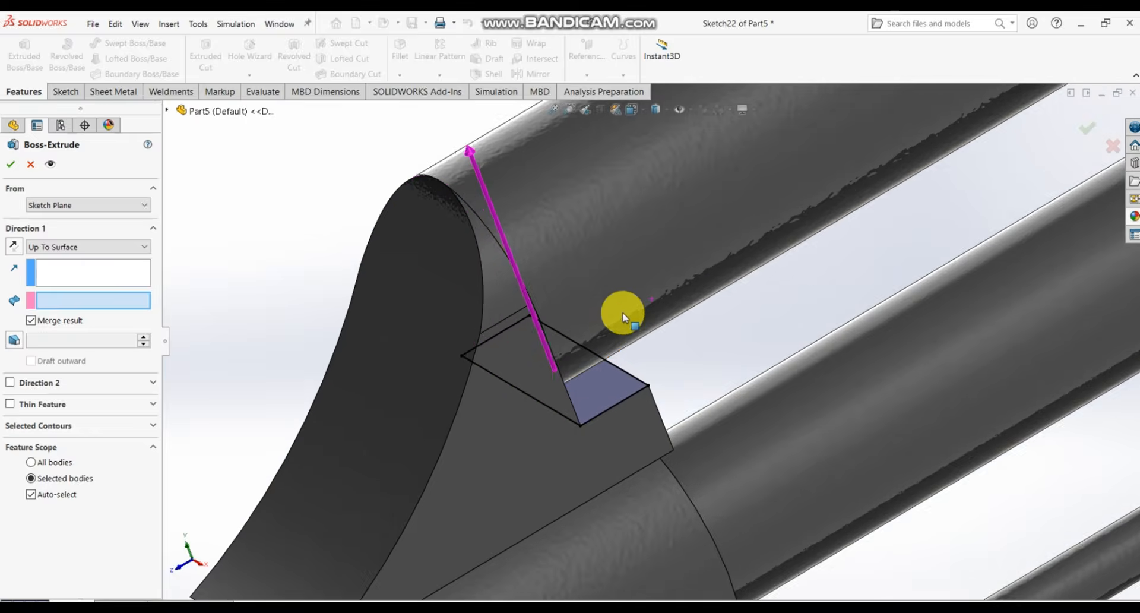
{"action": "mouse_move", "coordinate": [621, 313]}
{"action": "middle_mouse_down"}
{"action": "mouse_move", "coordinate": [611, 285]}
{"action": "mouse_move", "coordinate": [499, 319]}
{"action": "mouse_move", "coordinate": [558, 372]}
{"action": "mouse_move", "coordinate": [600, 306]}
{"action": "middle_mouse_up"}
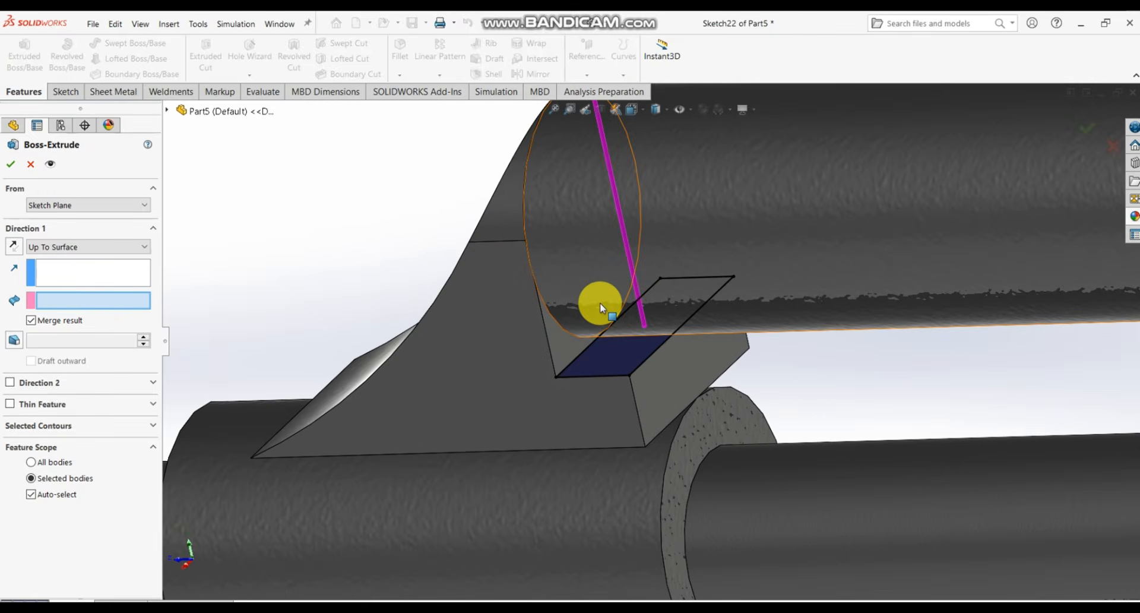
{"action": "left_click", "coordinate": [602, 308]}
{"action": "scroll", "coordinate": [644, 332], "scroll_direction": "up", "scroll_amount": 3}
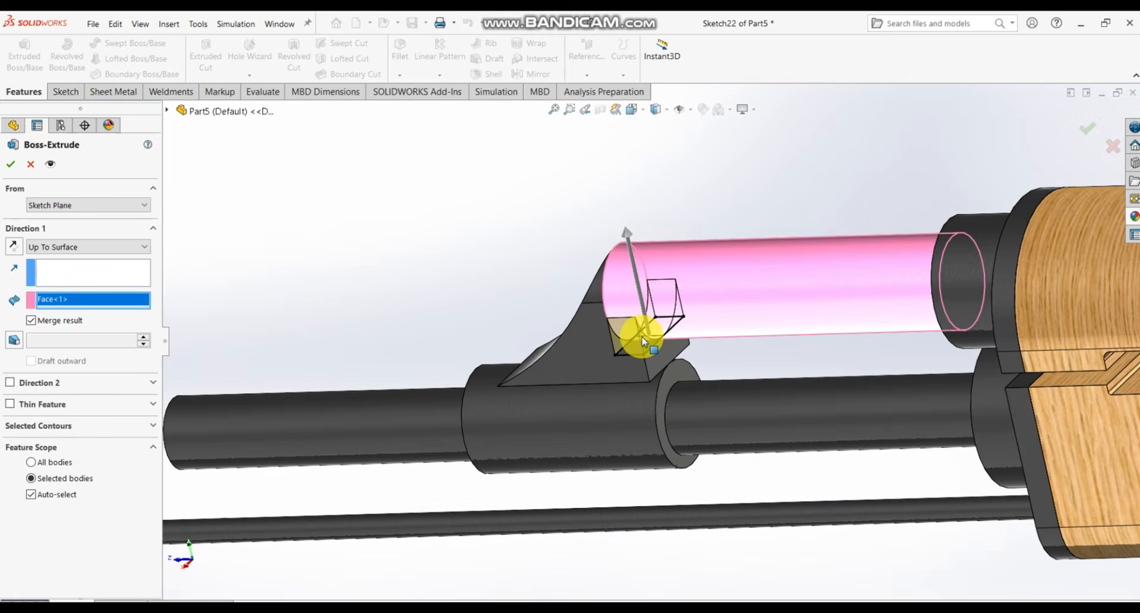
- Turn off Merge result for the ledge extrusion and create it as a separate body against the upper tube
{"action": "scroll", "coordinate": [641, 337], "scroll_direction": "down", "scroll_amount": 3}
{"action": "scroll", "coordinate": [633, 336], "scroll_direction": "up", "scroll_amount": 5}
{"action": "middle_click_drag", "start_coordinate": [634, 353], "coordinate": [590, 372]}
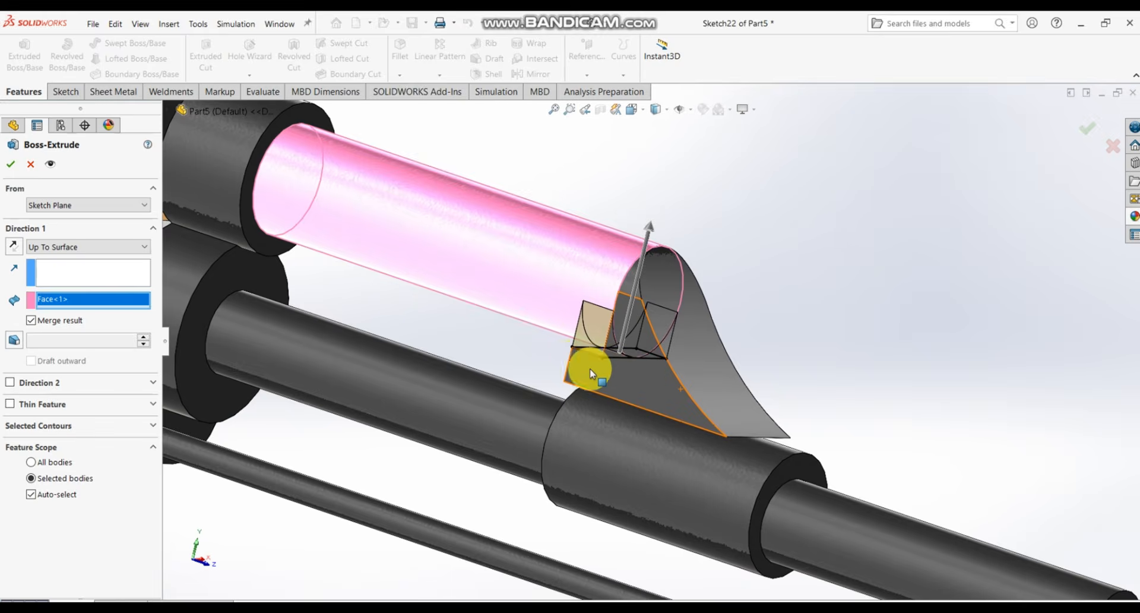
{"action": "scroll", "coordinate": [584, 338], "scroll_direction": "down", "scroll_amount": 4}
{"action": "scroll", "coordinate": [643, 319], "scroll_direction": "down", "scroll_amount": 2}
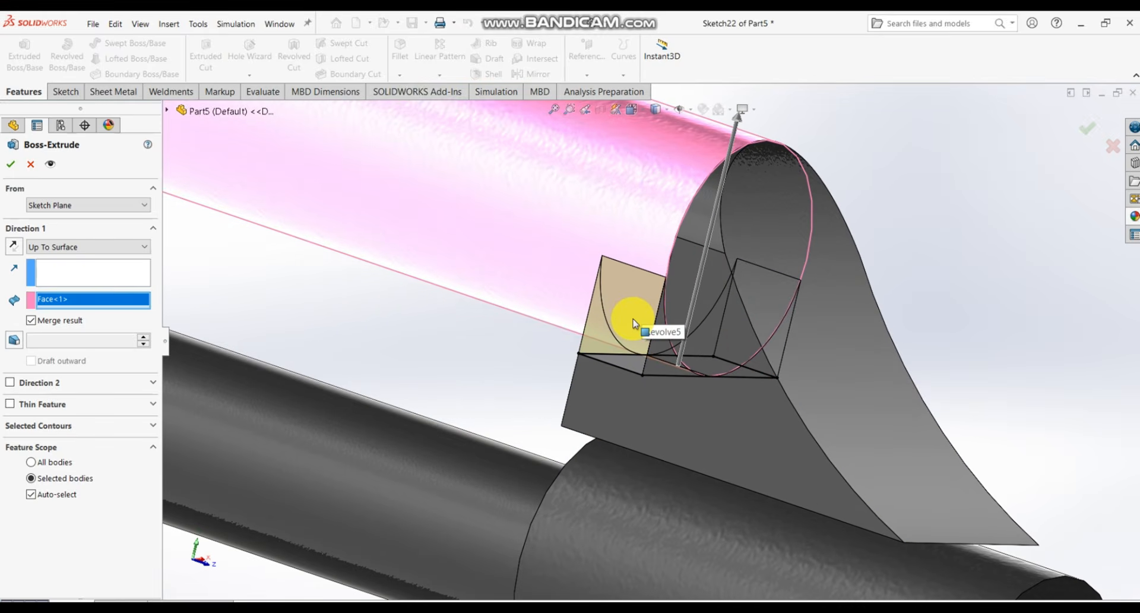
{"action": "left_click", "coordinate": [9, 167]}
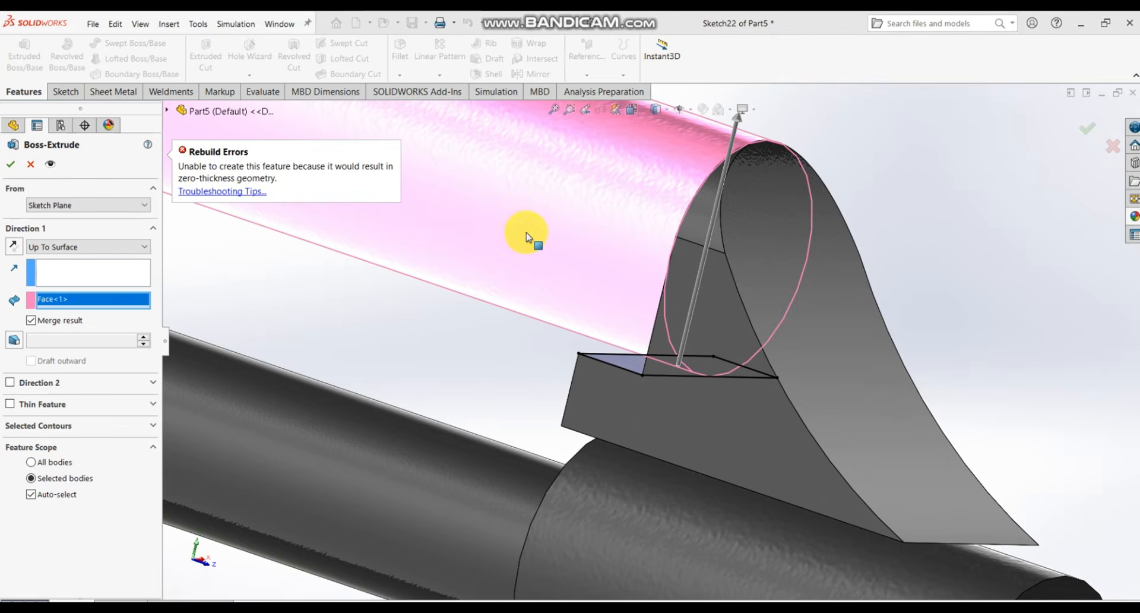
{"action": "left_click", "coordinate": [31, 320]}
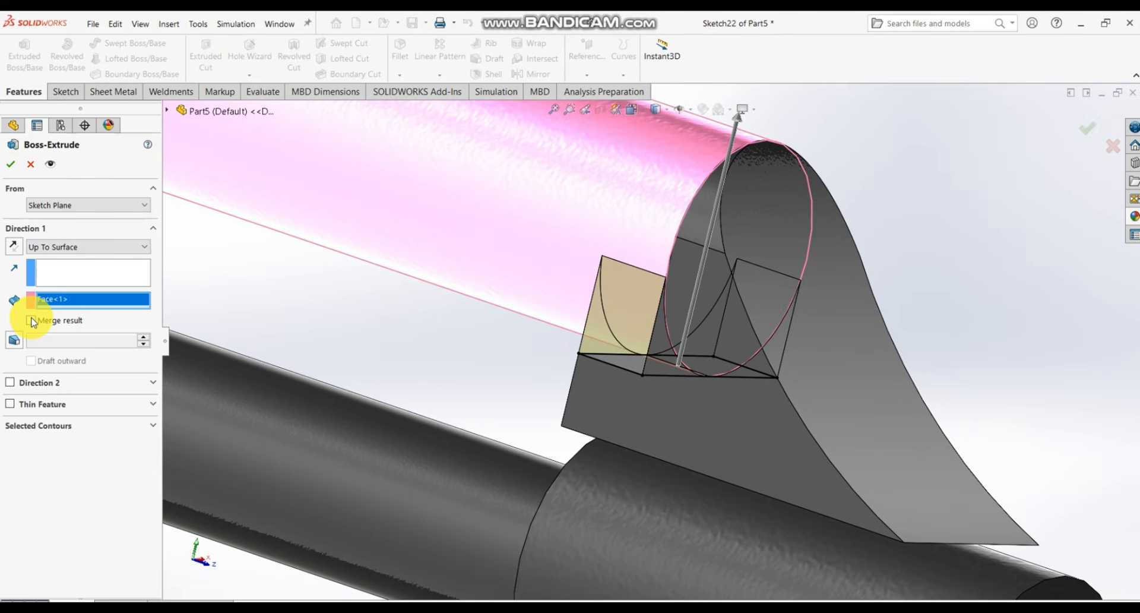
{"action": "left_click", "coordinate": [12, 168]}
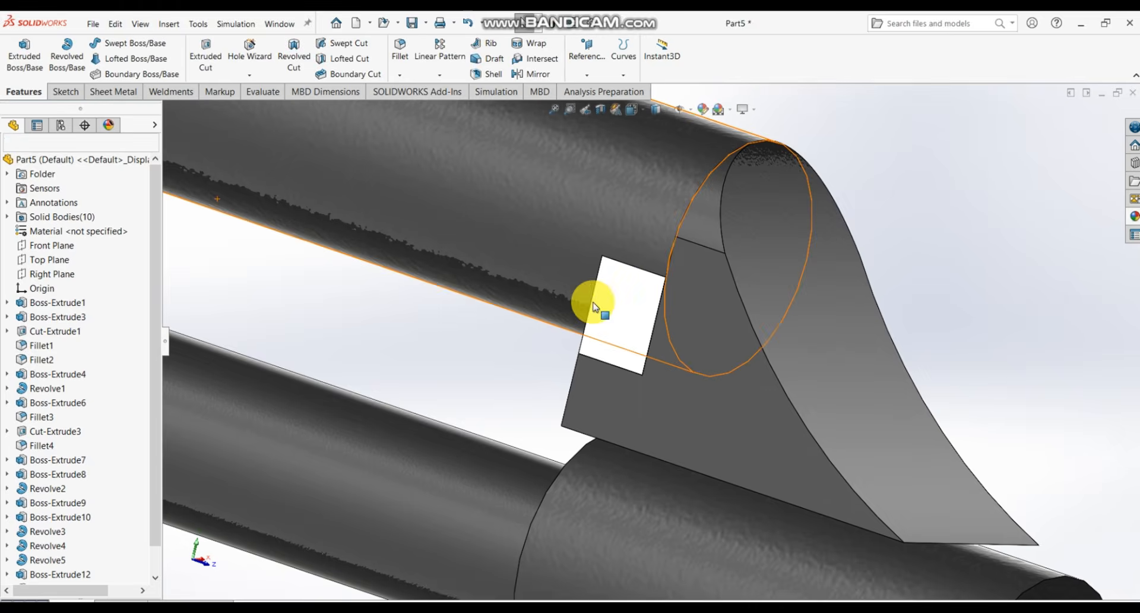
- Examine the new ledge extrusion and how the curved block sits between the upper tube and the barrel sleeve
{"action": "middle_click_drag", "start_coordinate": [594, 299], "coordinate": [759, 344]}
{"action": "scroll", "coordinate": [829, 331], "scroll_direction": "up", "scroll_amount": 3}
{"action": "scroll", "coordinate": [759, 344], "scroll_direction": "up", "scroll_amount": 5}
{"action": "scroll", "coordinate": [759, 343], "scroll_direction": "up", "scroll_amount": 5}
{"action": "scroll", "coordinate": [534, 326], "scroll_direction": "down", "scroll_amount": 4}
{"action": "middle_click_drag", "start_coordinate": [522, 301], "coordinate": [456, 324]}
{"action": "scroll", "coordinate": [551, 355], "scroll_direction": "up", "scroll_amount": 3}
{"action": "scroll", "coordinate": [376, 325], "scroll_direction": "down", "scroll_amount": 10}
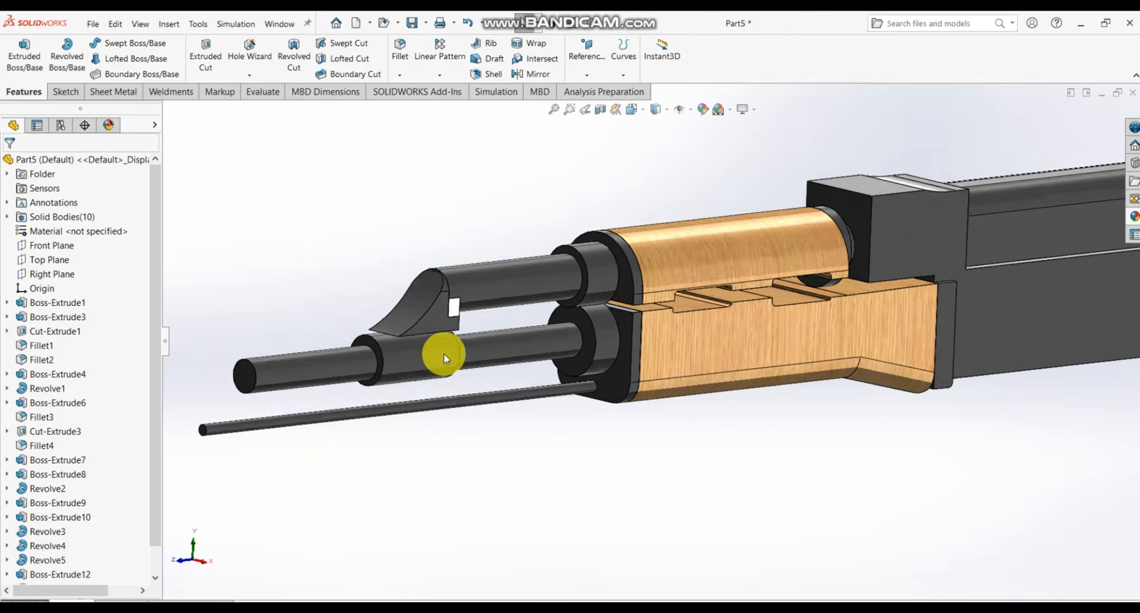
{"action": "scroll", "coordinate": [451, 313], "scroll_direction": "down", "scroll_amount": 5}
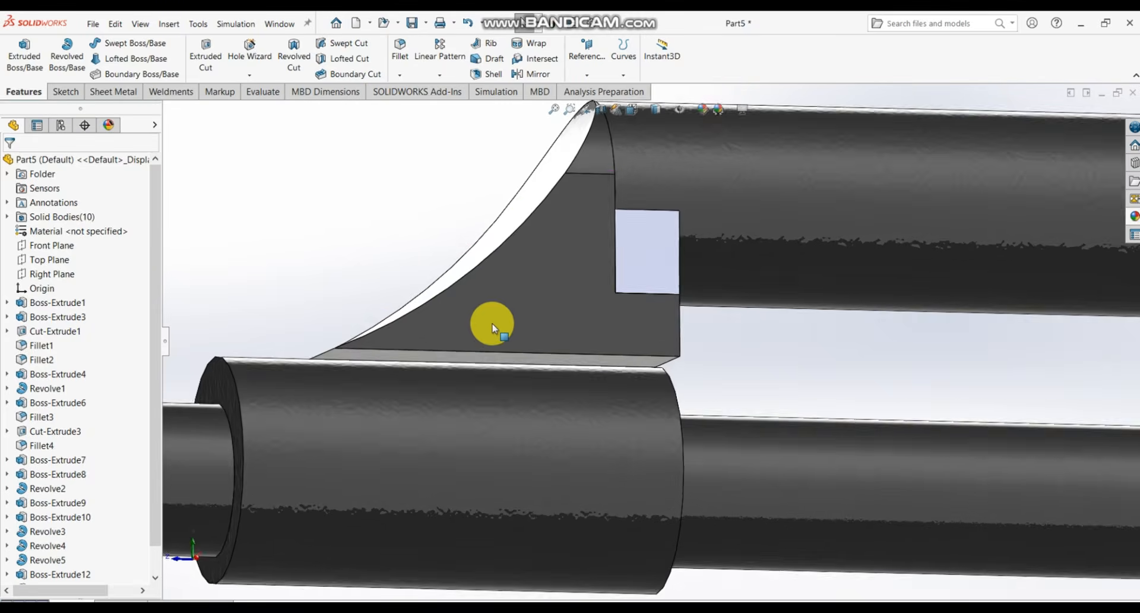
- Start a sketch on the curved block's flat underside above the barrel sleeve and convert the face outline into it
{"action": "middle_click_drag", "start_coordinate": [491, 323], "coordinate": [525, 301]}
{"action": "middle_click_drag", "start_coordinate": [547, 374], "coordinate": [624, 374]}
{"action": "left_click", "coordinate": [626, 374]}
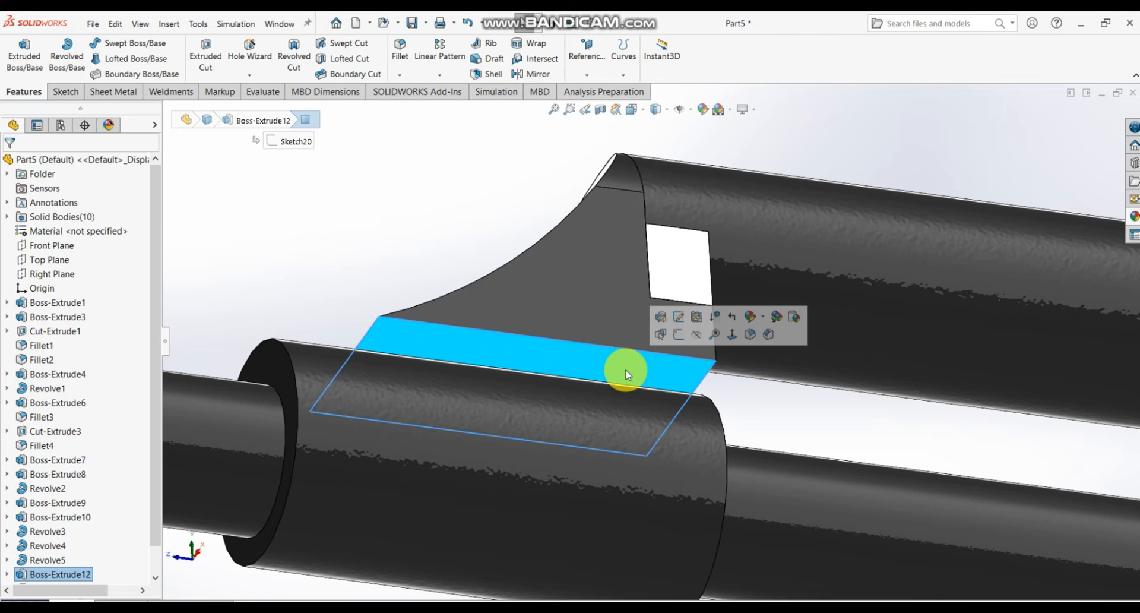
{"action": "left_click", "coordinate": [678, 336]}
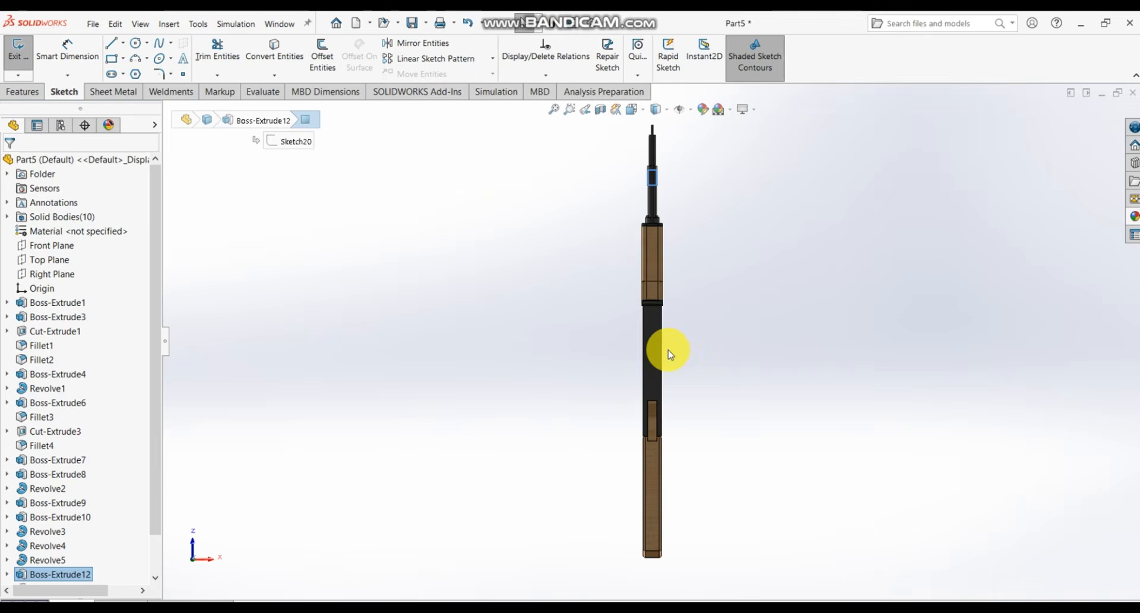
{"action": "scroll", "coordinate": [669, 184], "scroll_direction": "down", "scroll_amount": 6}
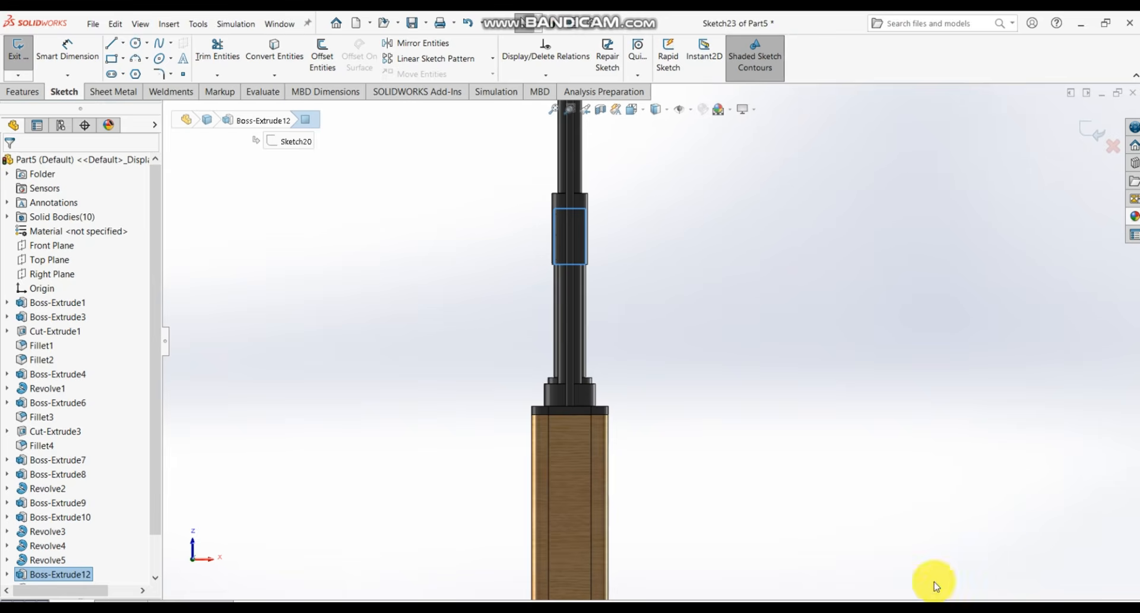
{"action": "scroll", "coordinate": [738, 377], "scroll_direction": "up", "scroll_amount": 3}
{"action": "middle_click_drag", "start_coordinate": [738, 376], "coordinate": [671, 487]}
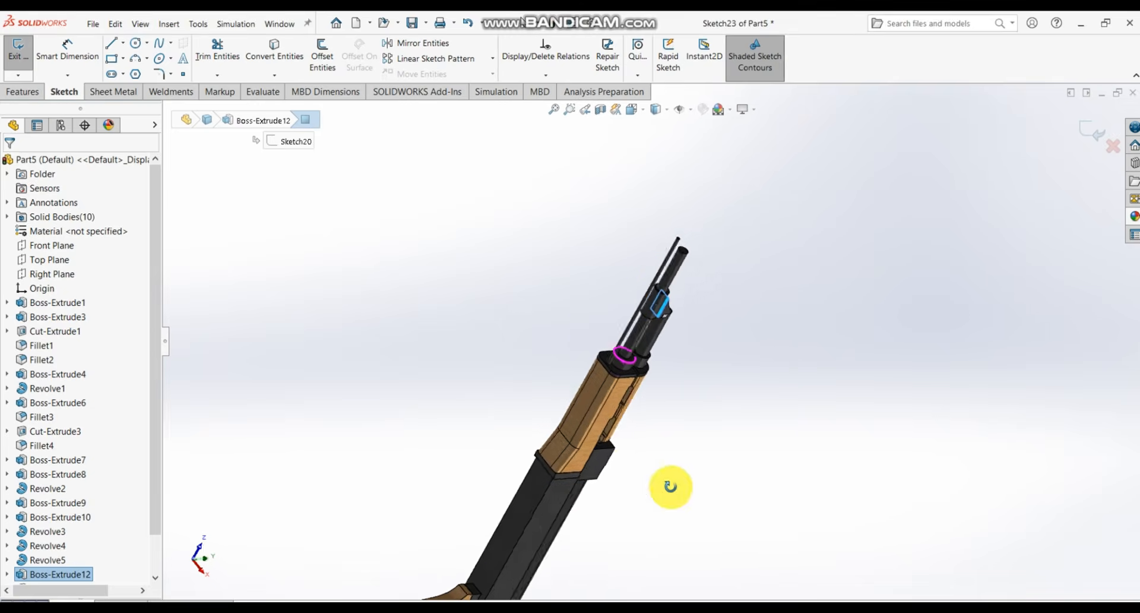
{"action": "scroll", "coordinate": [674, 356], "scroll_direction": "down", "scroll_amount": 10}
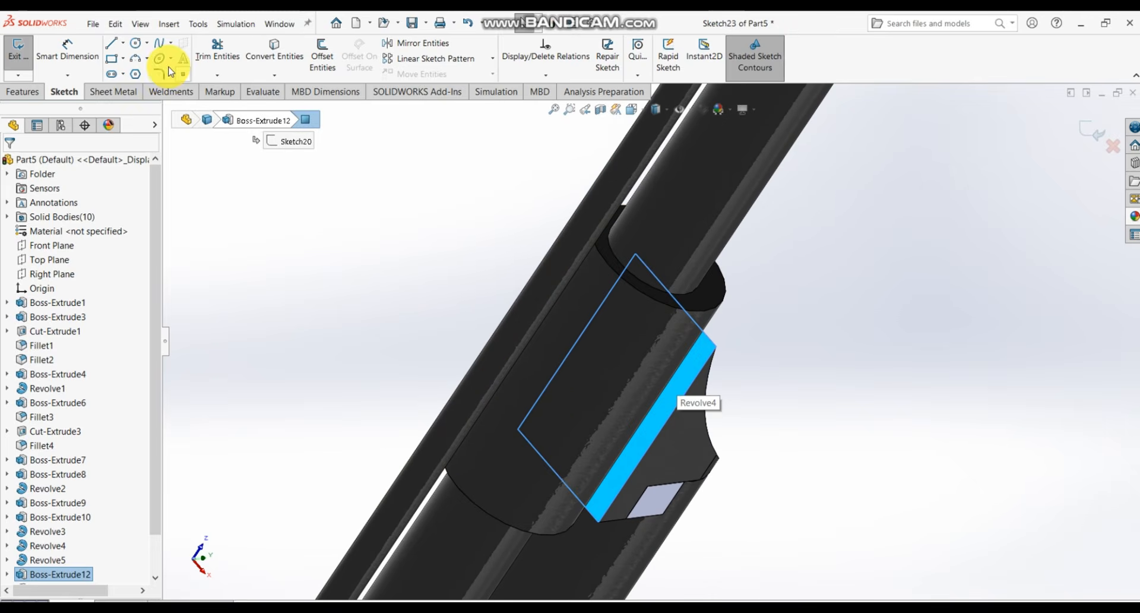
{"action": "left_click", "coordinate": [276, 55]}
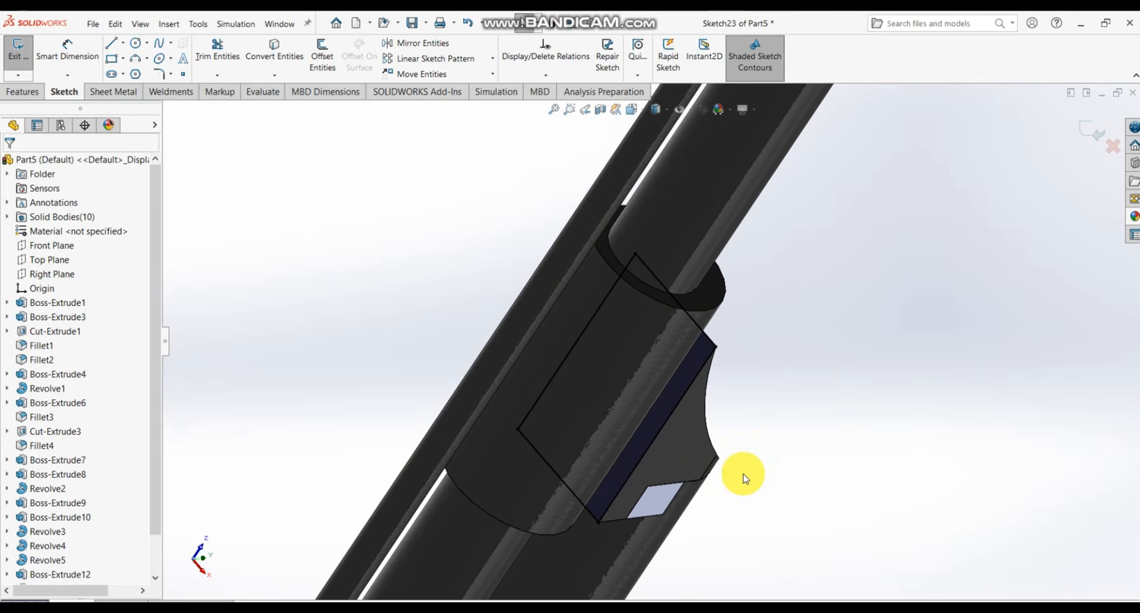
- Extrude the underside outline Up To Surface onto the barrel sleeve's cylindrical face, with Merge result turned off
{"action": "mouse_move", "coordinate": [738, 473]}
{"action": "middle_mouse_down"}
{"action": "mouse_move", "coordinate": [715, 440]}
{"action": "mouse_move", "coordinate": [663, 408]}
{"action": "mouse_move", "coordinate": [526, 436]}
{"action": "middle_mouse_up"}
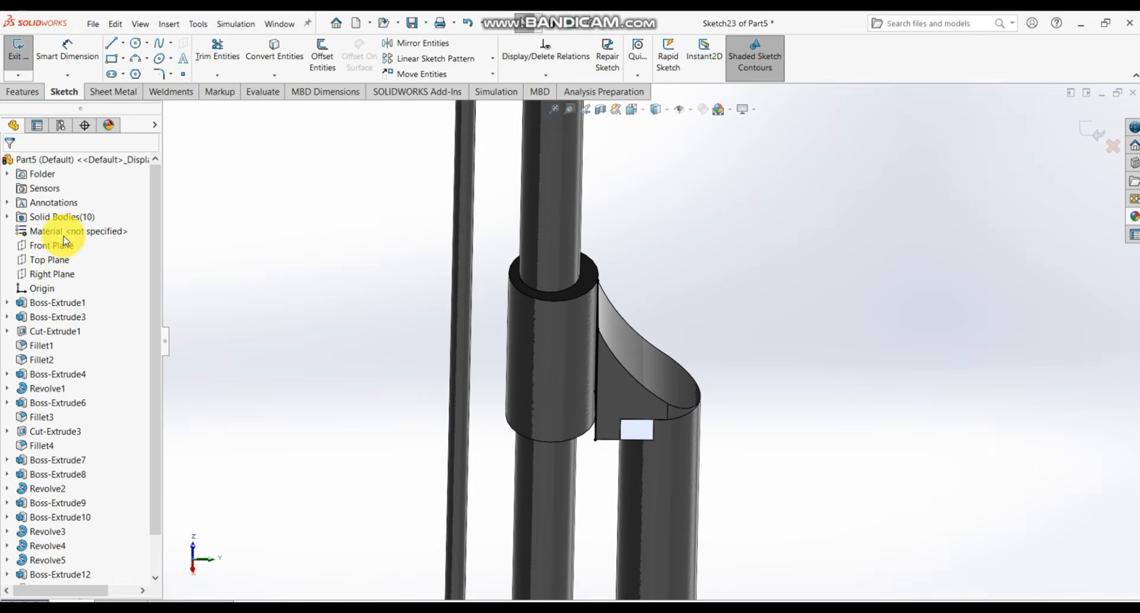
{"action": "left_click", "coordinate": [18, 92]}
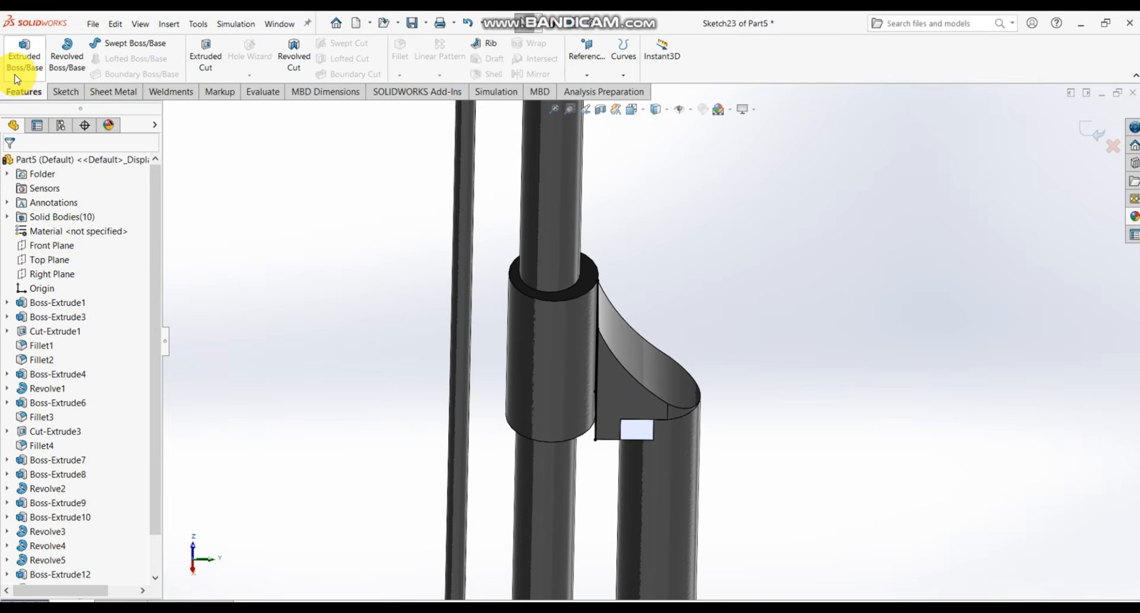
{"action": "left_click", "coordinate": [16, 68]}
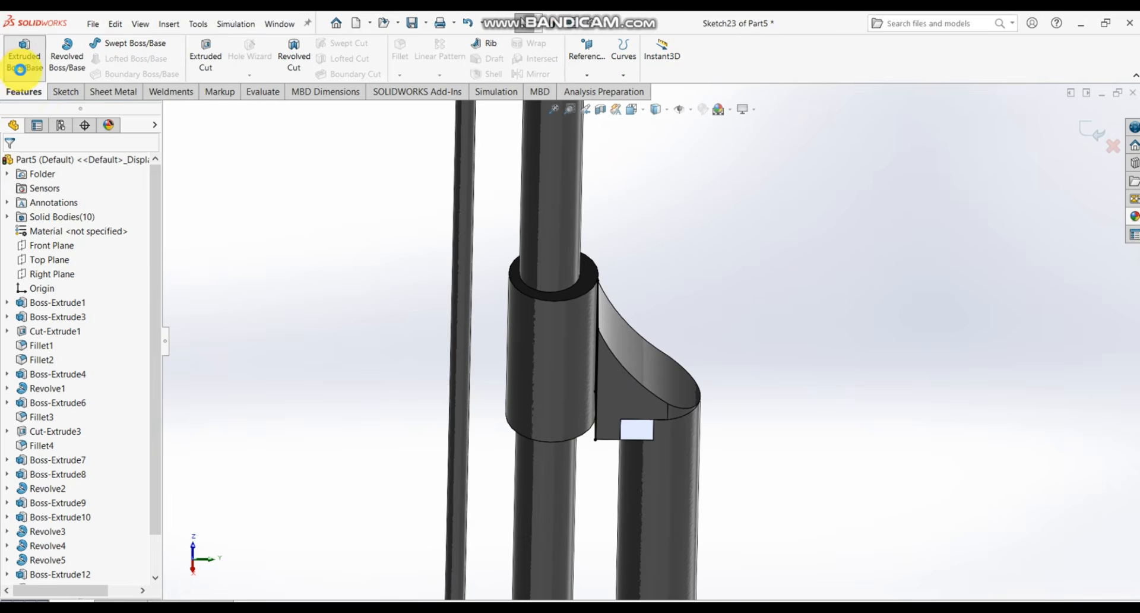
{"action": "scroll", "coordinate": [541, 327], "scroll_direction": "down", "scroll_amount": 5}
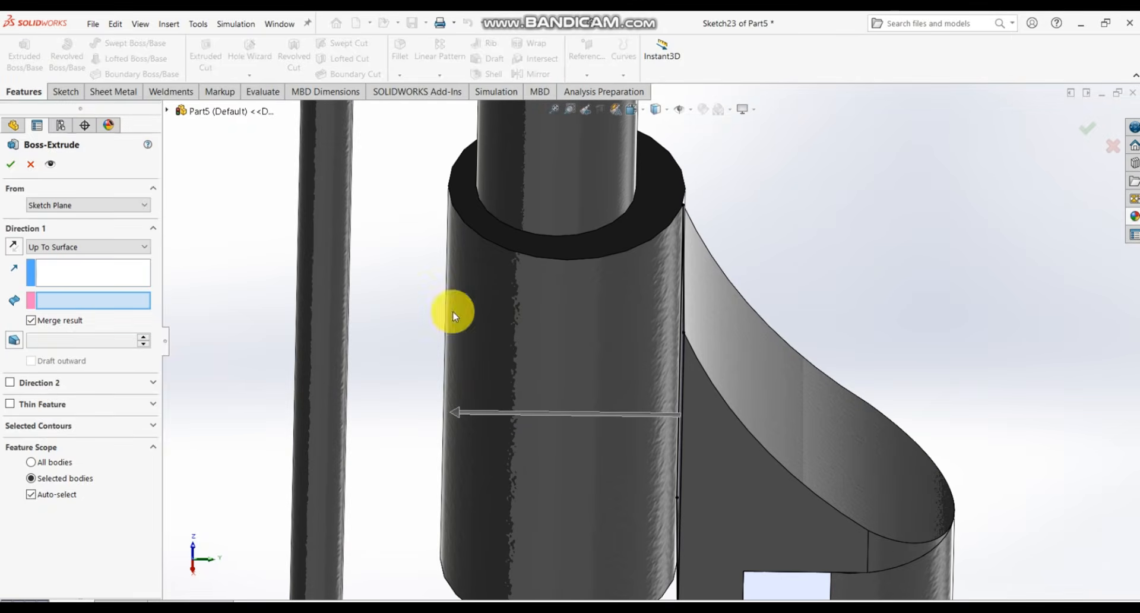
{"action": "scroll", "coordinate": [648, 379], "scroll_direction": "down", "scroll_amount": 1}
{"action": "middle_click_drag", "start_coordinate": [649, 380], "coordinate": [637, 376]}
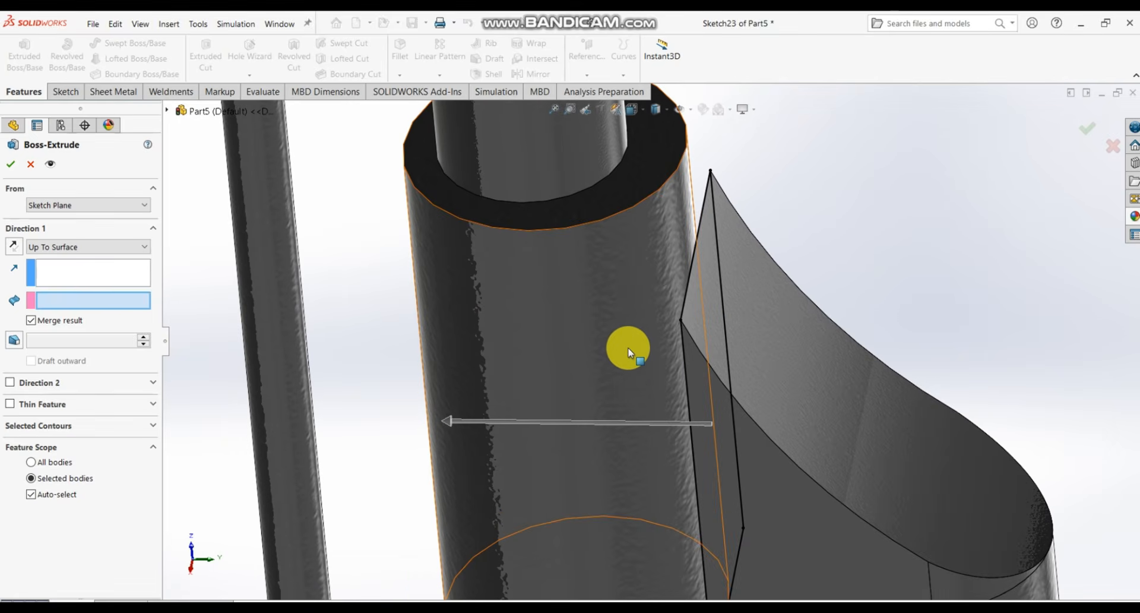
{"action": "left_click", "coordinate": [629, 352]}
{"action": "scroll", "coordinate": [653, 362], "scroll_direction": "up", "scroll_amount": 3}
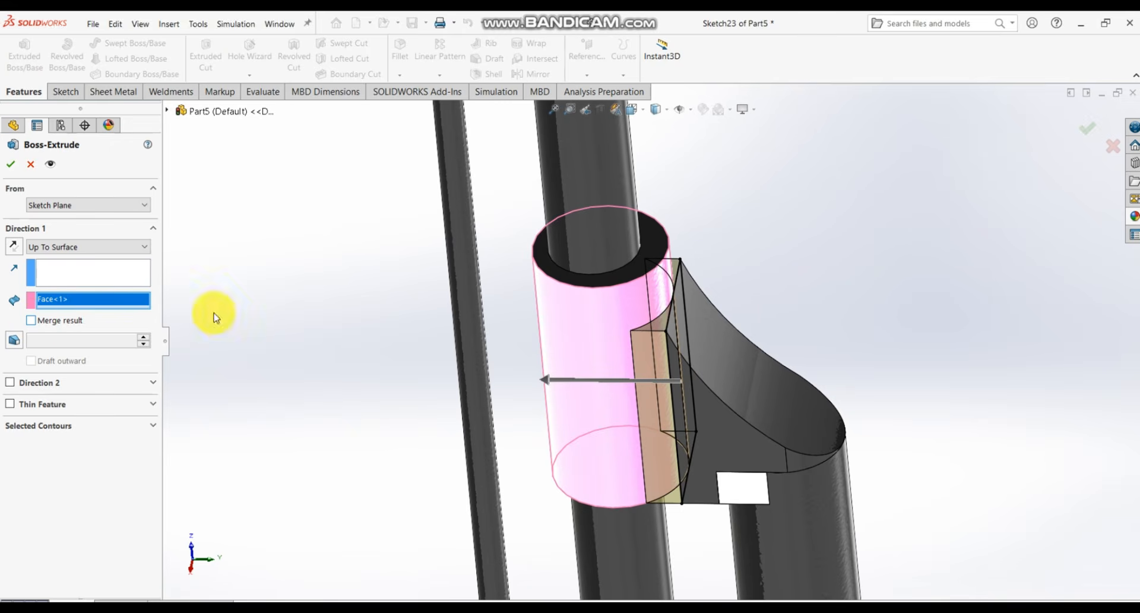
{"action": "scroll", "coordinate": [699, 344], "scroll_direction": "down", "scroll_amount": 5}
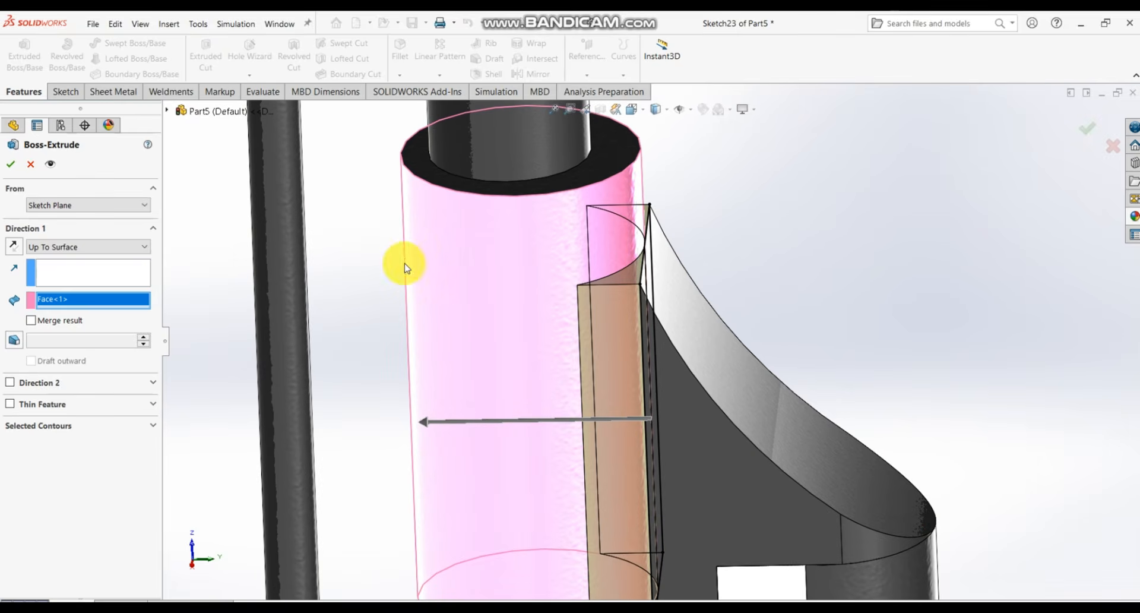
{"action": "left_click", "coordinate": [18, 169]}
- Apply the wrought iron metal appearance to the two new extrusions at the block's ledge and underside
{"action": "scroll", "coordinate": [575, 416], "scroll_direction": "up", "scroll_amount": 5}
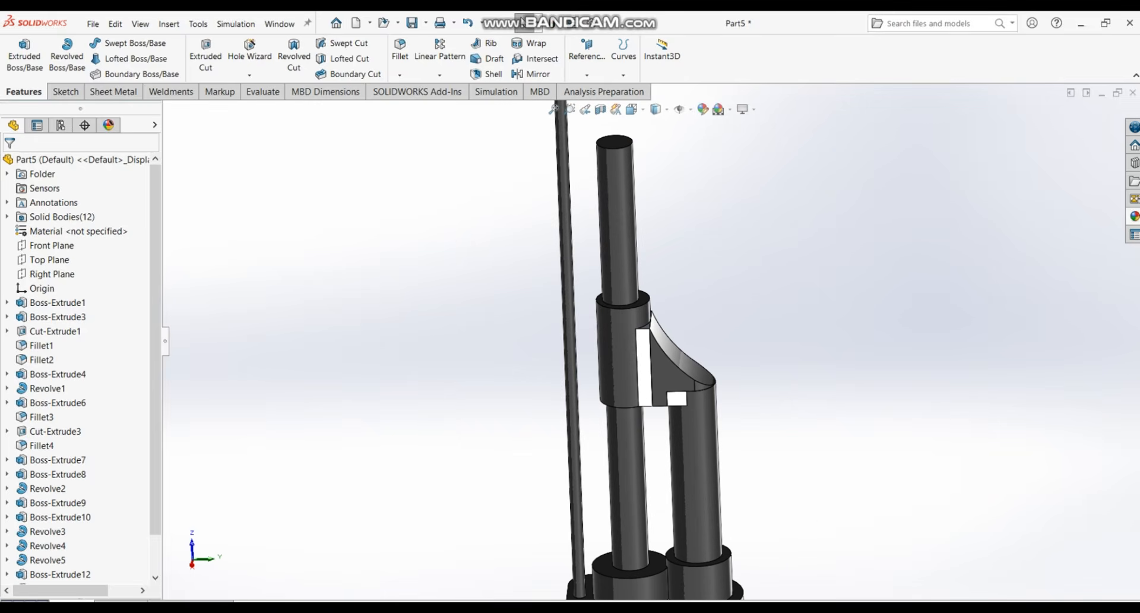
{"action": "middle_click_drag", "start_coordinate": [647, 429], "coordinate": [621, 438]}
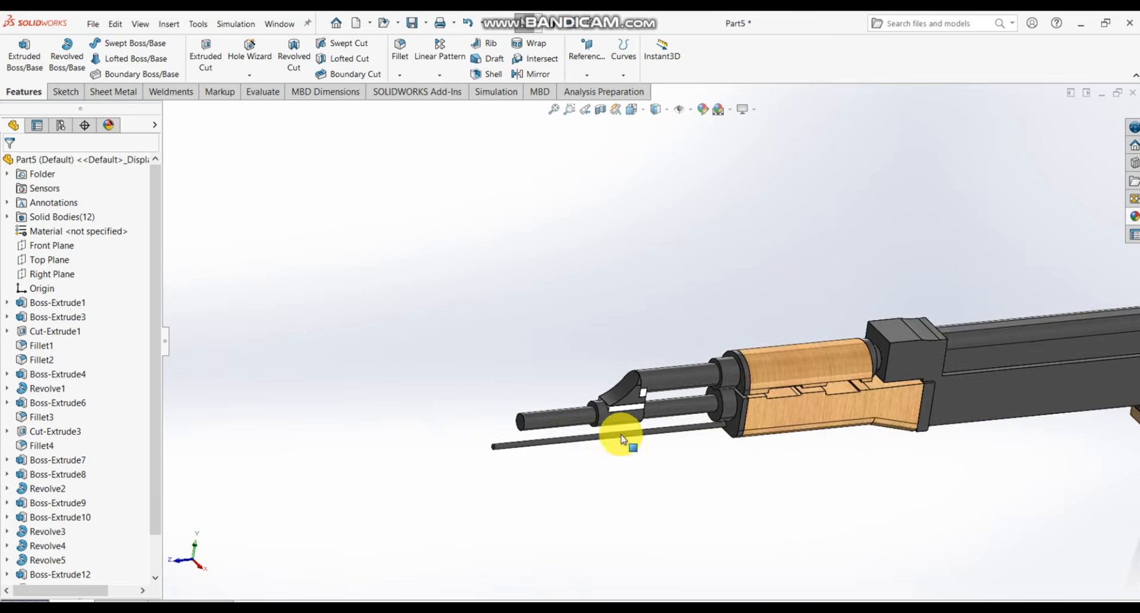
{"action": "scroll", "coordinate": [650, 380], "scroll_direction": "up", "scroll_amount": 5}
{"action": "scroll", "coordinate": [650, 380], "scroll_direction": "up", "scroll_amount": 6}
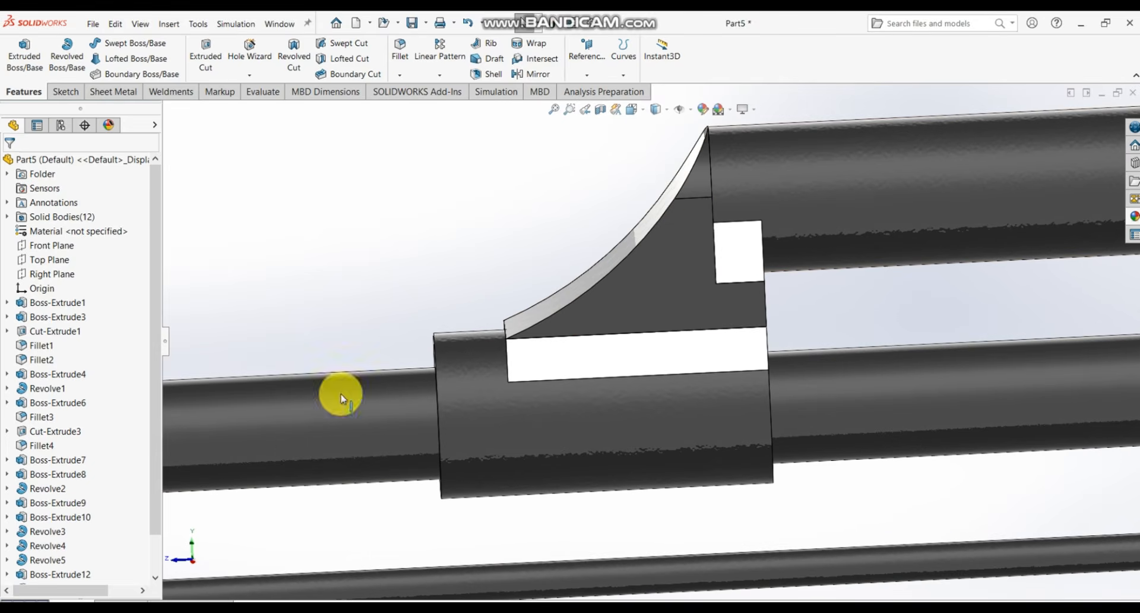
{"action": "scroll", "coordinate": [157, 535], "scroll_direction": "down", "scroll_amount": 1}
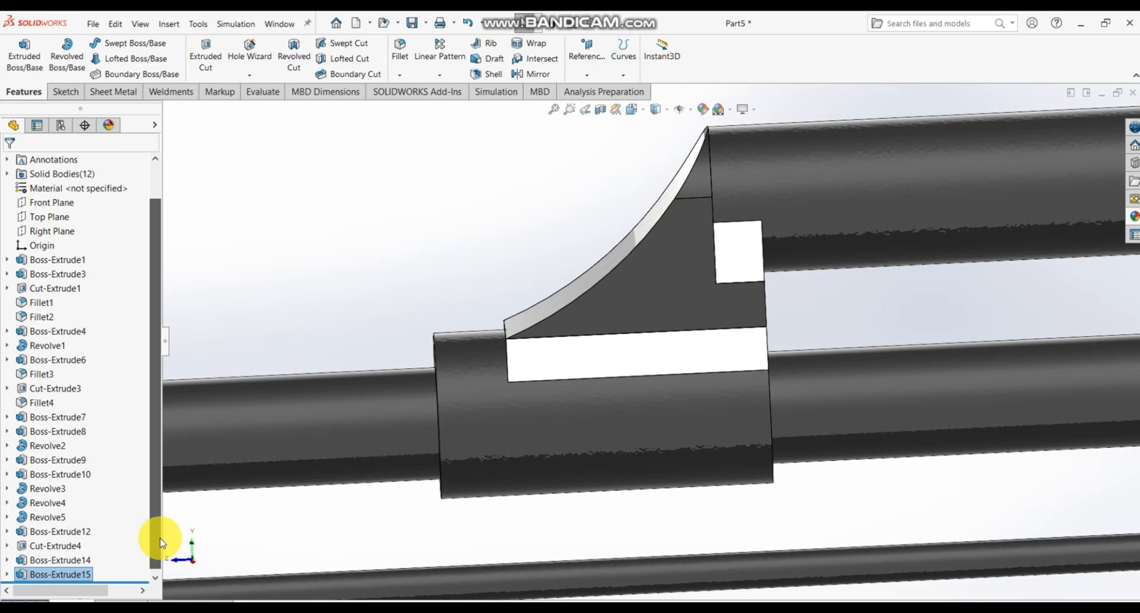
{"action": "left_click", "coordinate": [83, 574]}
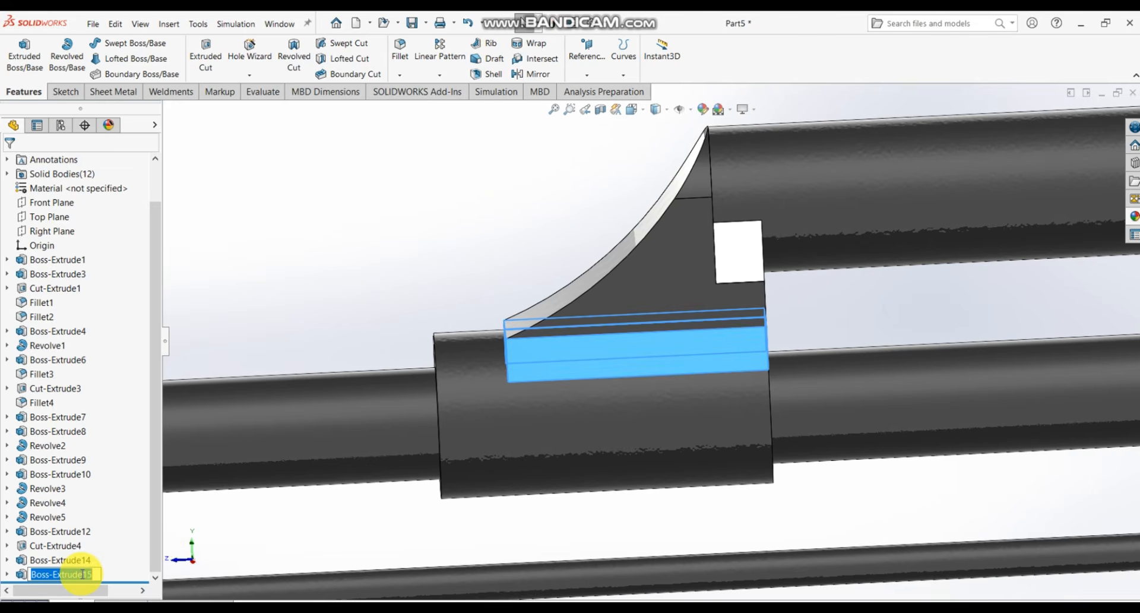
{"action": "left_click", "coordinate": [76, 564], "text": "ctrl"}
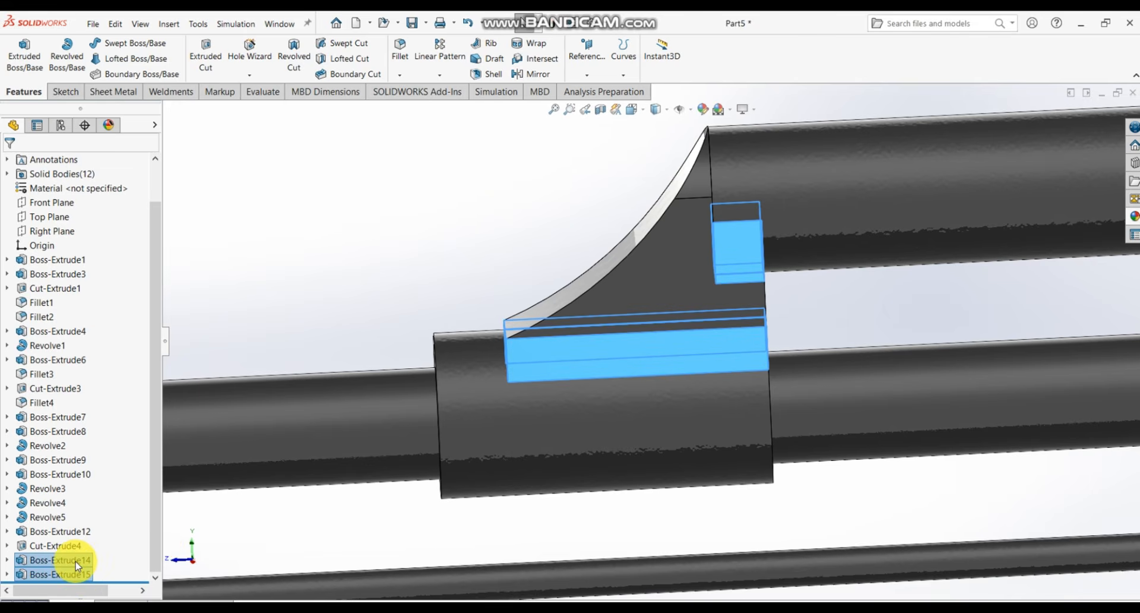
{"action": "left_click", "coordinate": [1128, 217]}
{"action": "double_click", "coordinate": [1004, 399]}
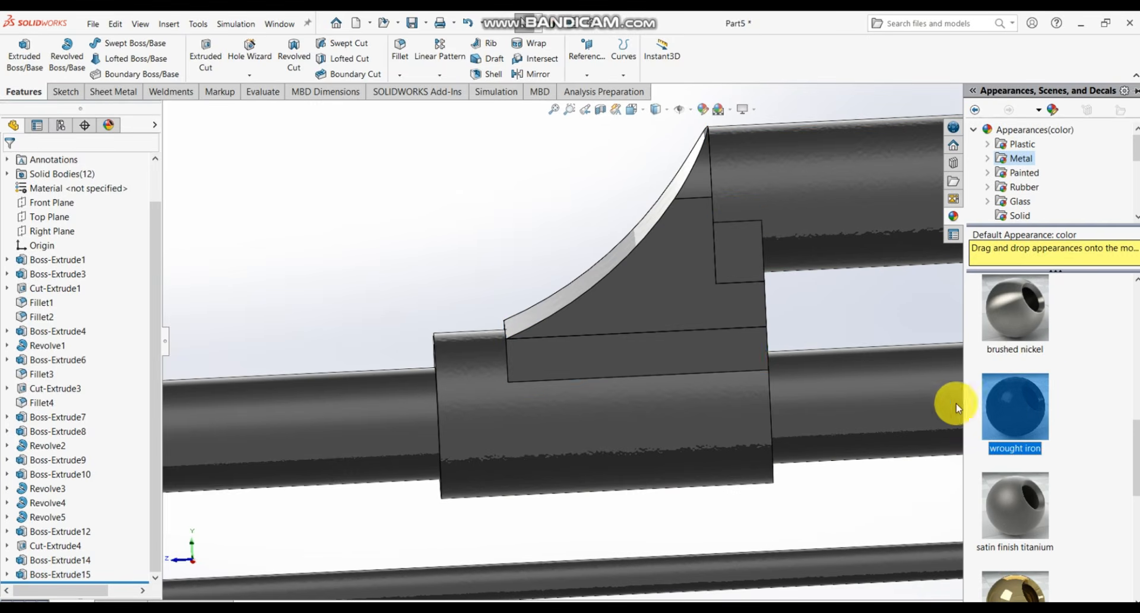
{"action": "left_click", "coordinate": [873, 317]}
- Examine the gun's front end with the curved block joined to the upper tube and the barrel sleeve
{"action": "scroll", "coordinate": [873, 317], "scroll_direction": "up", "scroll_amount": 3}
{"action": "middle_click_drag", "start_coordinate": [885, 318], "coordinate": [804, 344]}
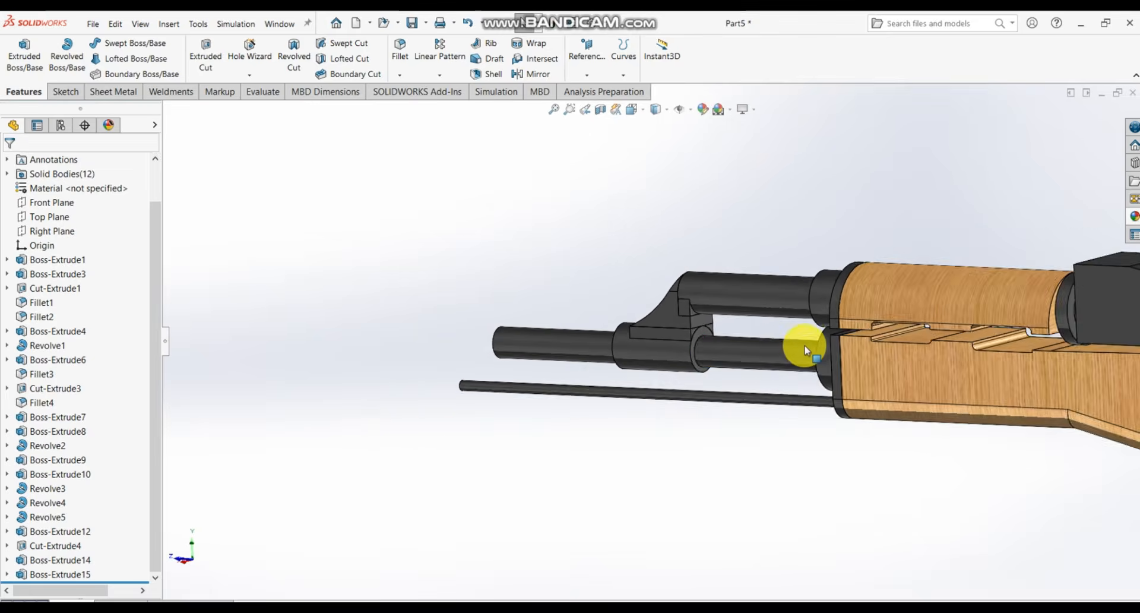
{"action": "scroll", "coordinate": [799, 356], "scroll_direction": "up", "scroll_amount": 2}
{"action": "scroll", "coordinate": [770, 359], "scroll_direction": "up", "scroll_amount": 2}
{"action": "scroll", "coordinate": [662, 333], "scroll_direction": "down", "scroll_amount": 4}
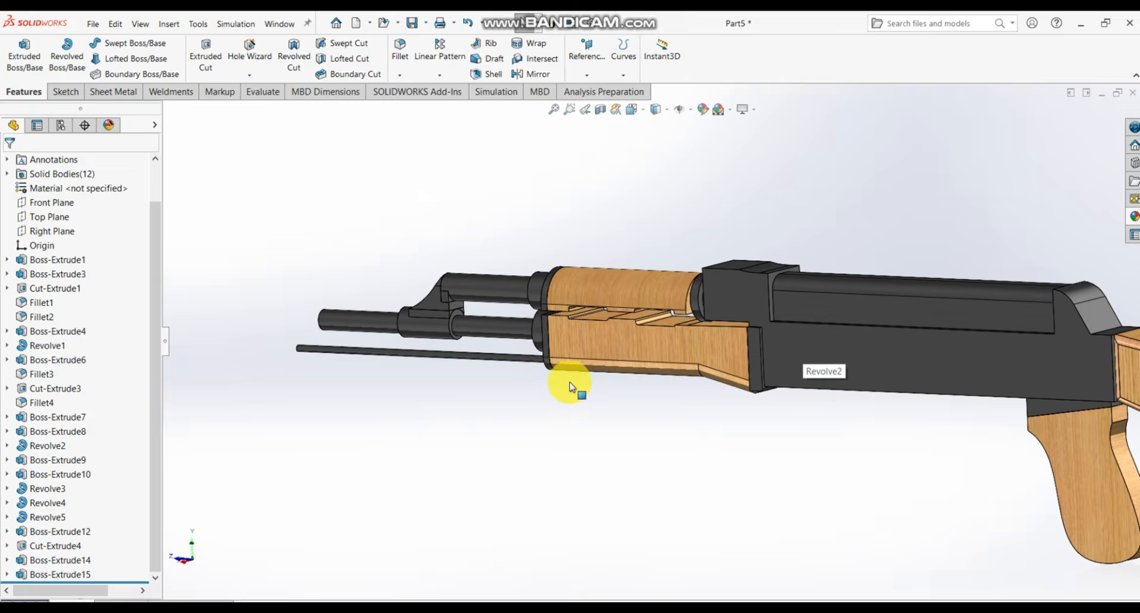
- Start a new sketch on the Right Plane
{"action": "middle_click_drag", "start_coordinate": [573, 382], "coordinate": [466, 341]}
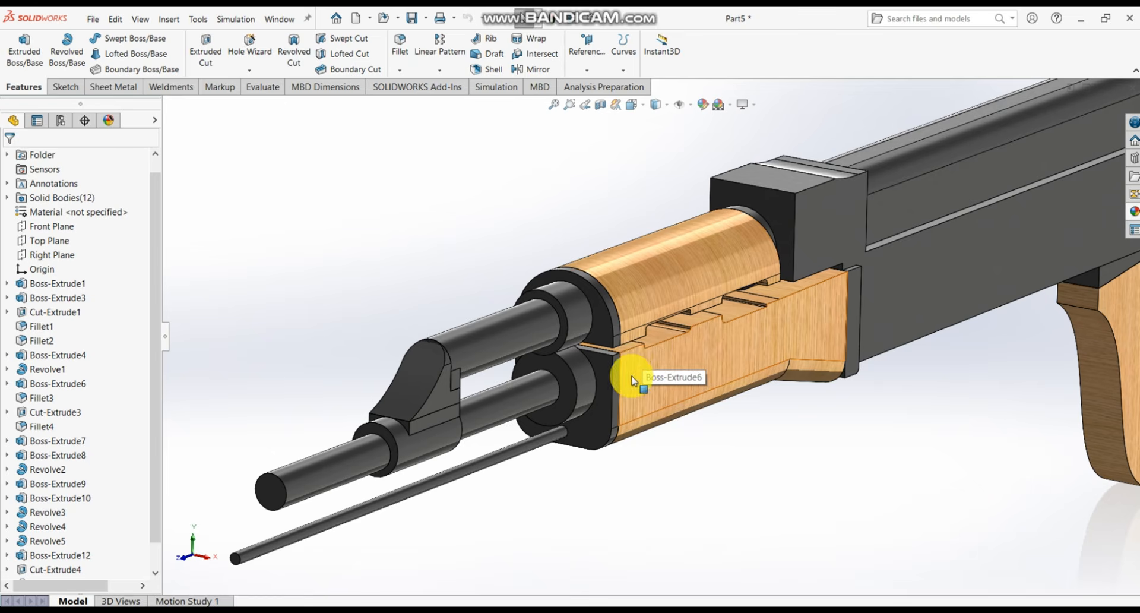
{"action": "scroll", "coordinate": [477, 439], "scroll_direction": "up", "scroll_amount": 5}
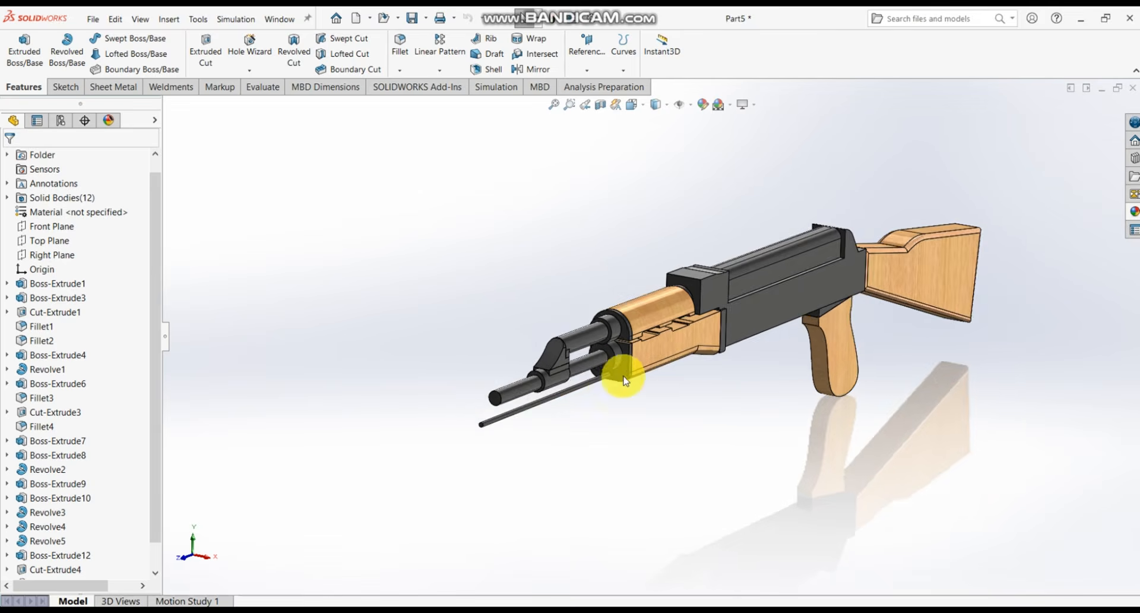
{"action": "middle_click_drag", "start_coordinate": [623, 378], "coordinate": [652, 344]}
{"action": "scroll", "coordinate": [523, 356], "scroll_direction": "down", "scroll_amount": 6}
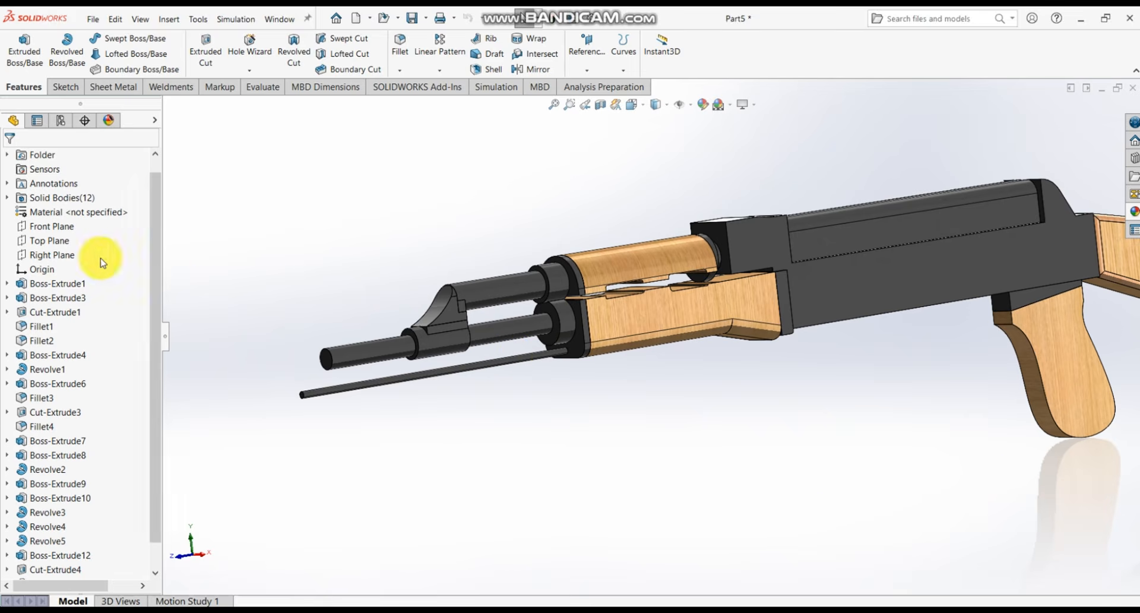
{"action": "left_click", "coordinate": [60, 262]}
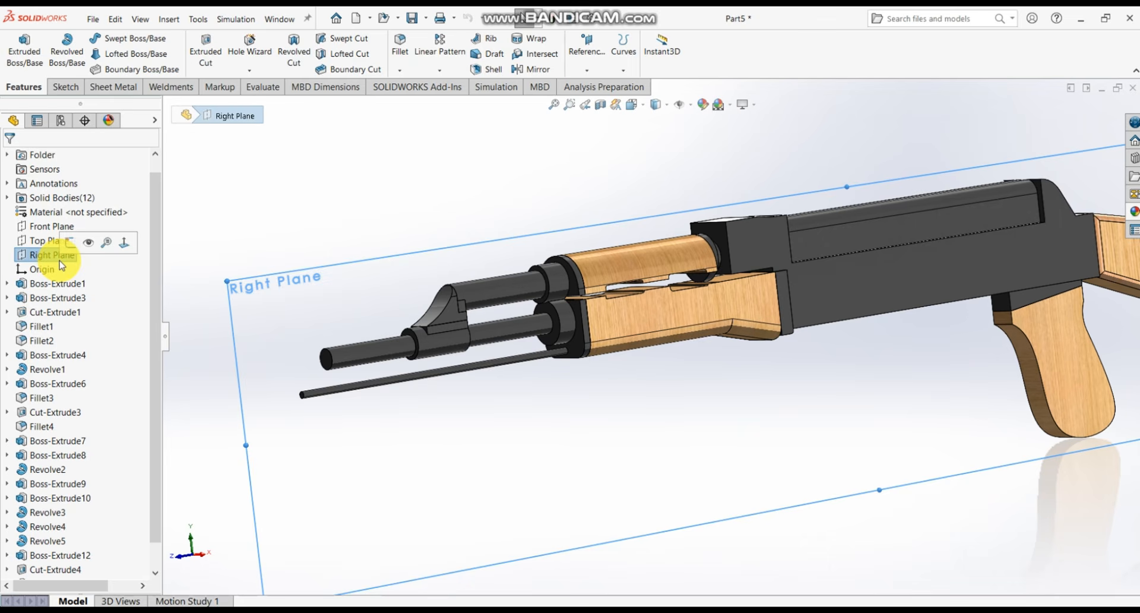
{"action": "left_click", "coordinate": [68, 243]}
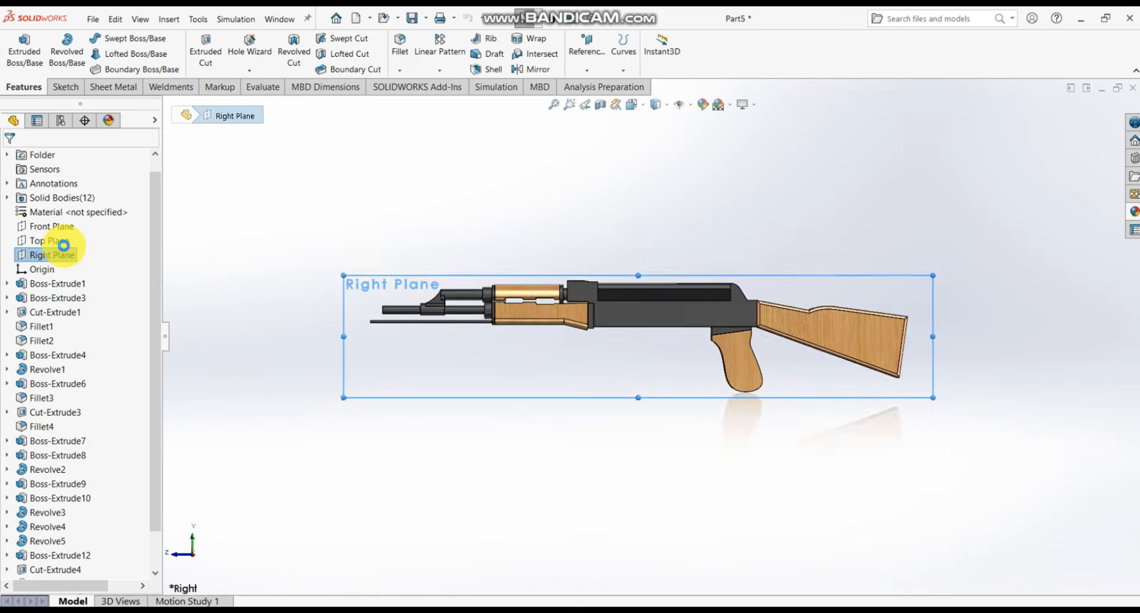
- Draw a corner rectangle about 7.9 mm wide and 8.7 mm tall from the barrel sleeve's lower edge to the thin rod's upper edge
{"action": "scroll", "coordinate": [402, 308], "scroll_direction": "down", "scroll_amount": 6}
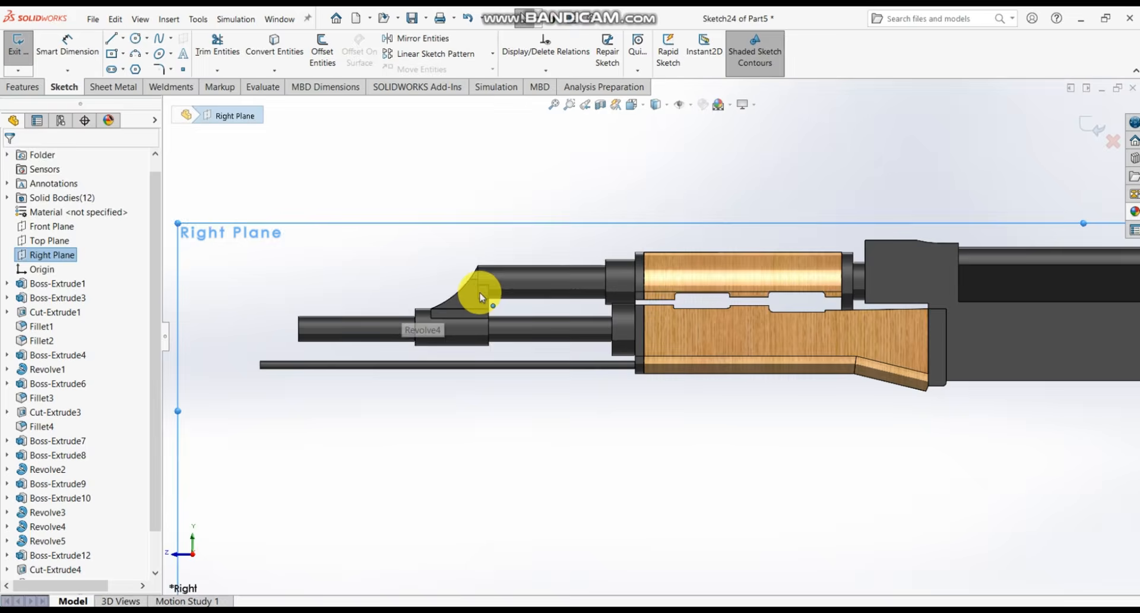
{"action": "scroll", "coordinate": [522, 389], "scroll_direction": "down", "scroll_amount": 1}
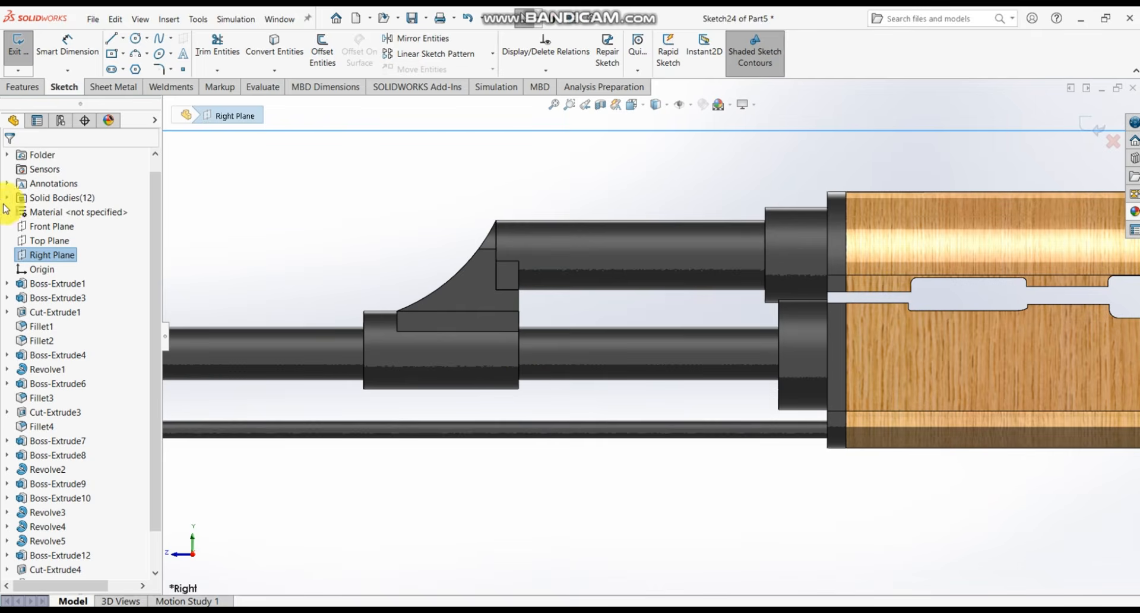
{"action": "left_click", "coordinate": [120, 59]}
{"action": "left_click", "coordinate": [122, 57]}
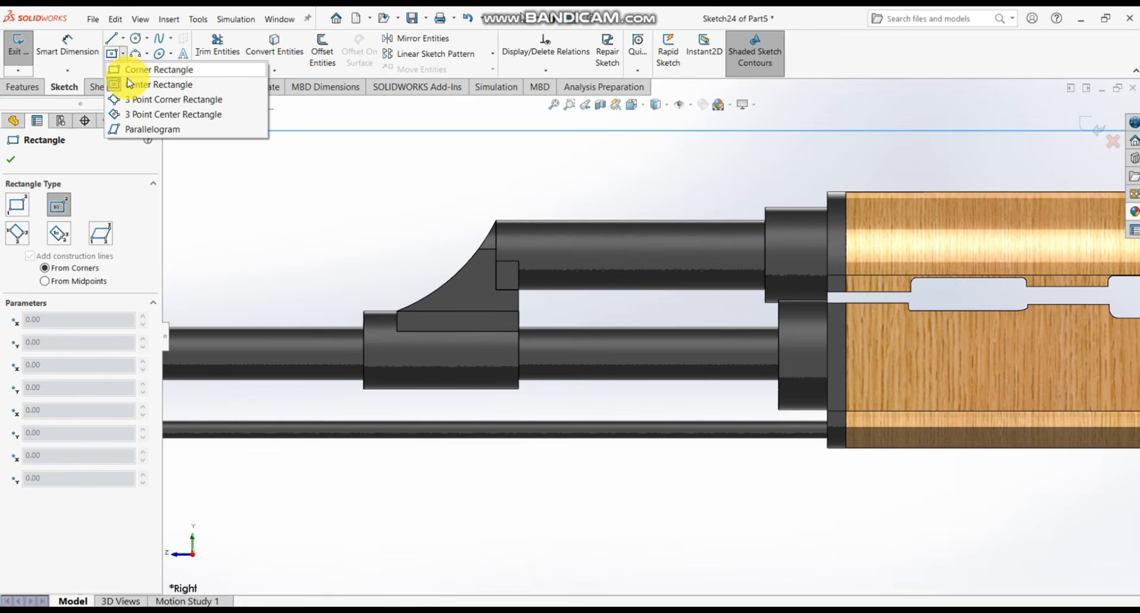
{"action": "left_click", "coordinate": [131, 70]}
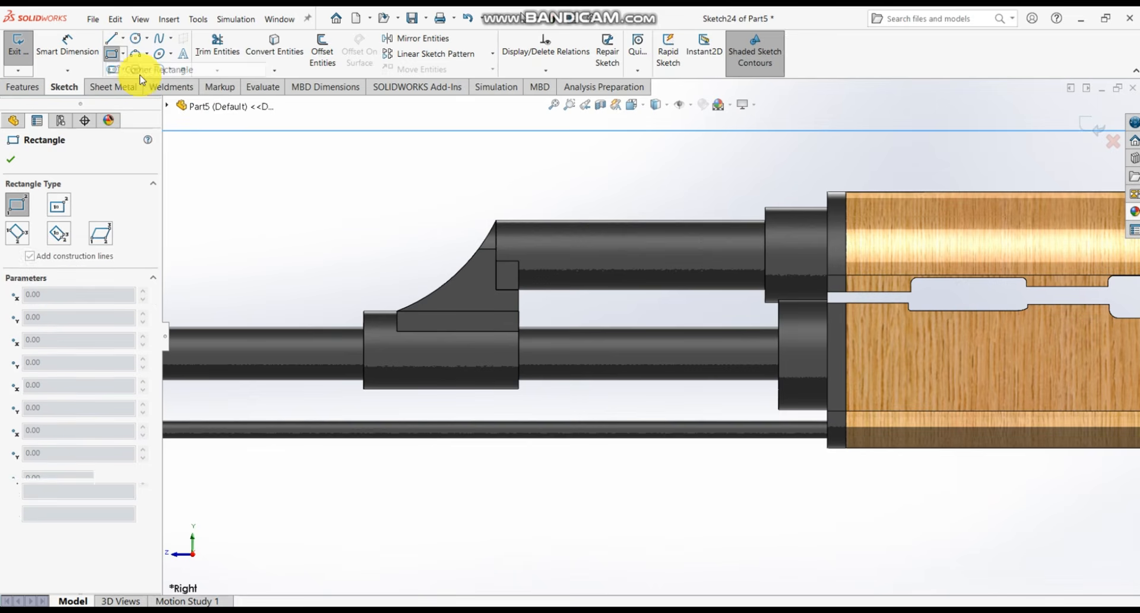
{"action": "scroll", "coordinate": [516, 374], "scroll_direction": "down", "scroll_amount": 3}
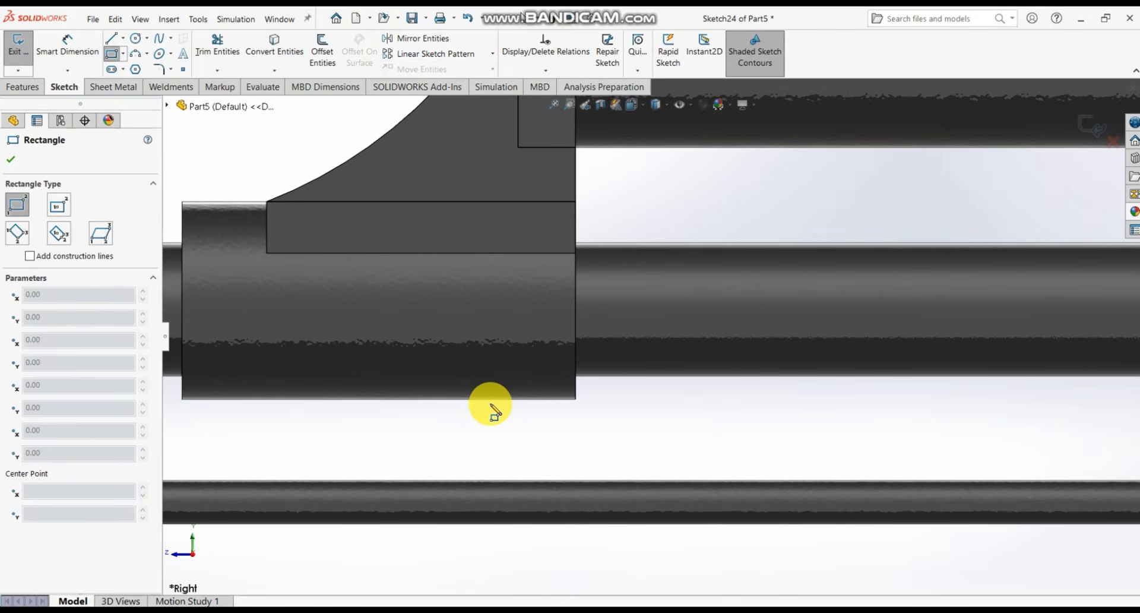
{"action": "left_click", "coordinate": [480, 399]}
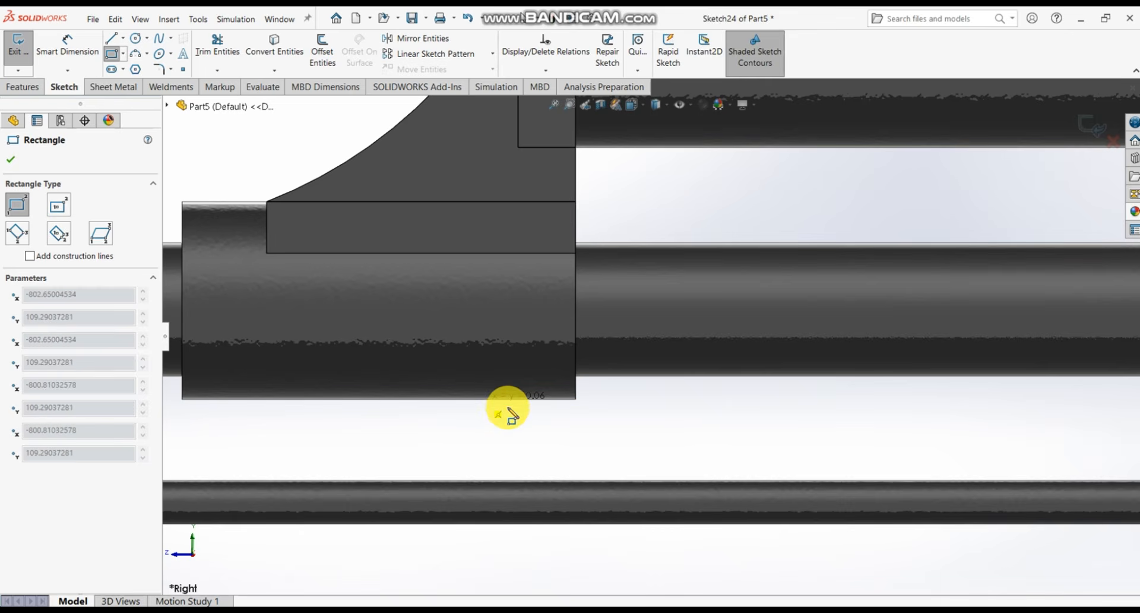
{"action": "left_click", "coordinate": [554, 481]}
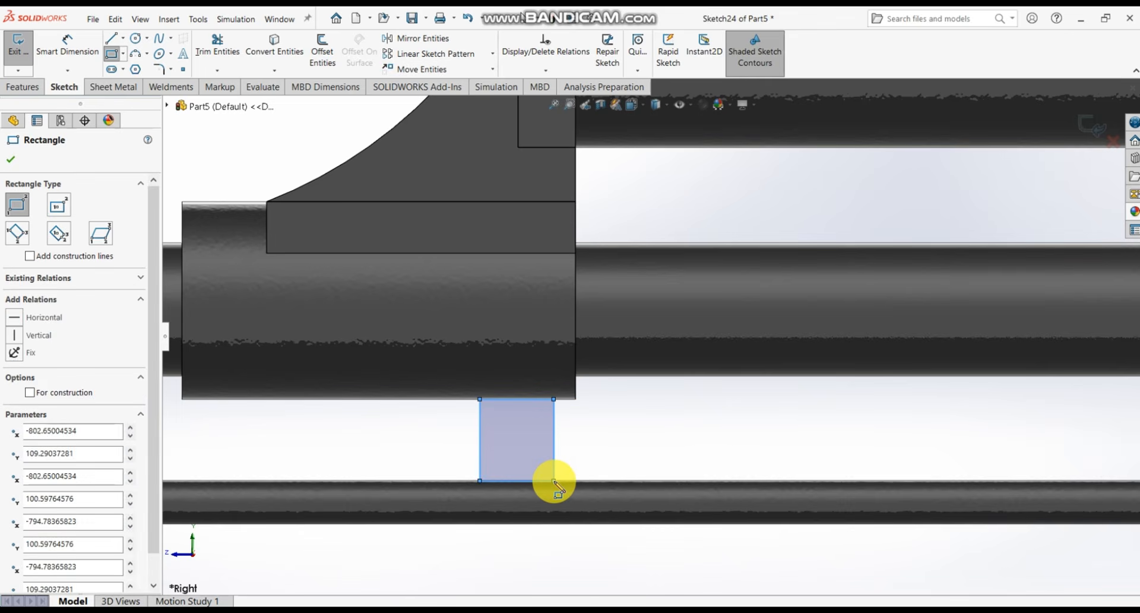
{"action": "key", "text": "Escape"}
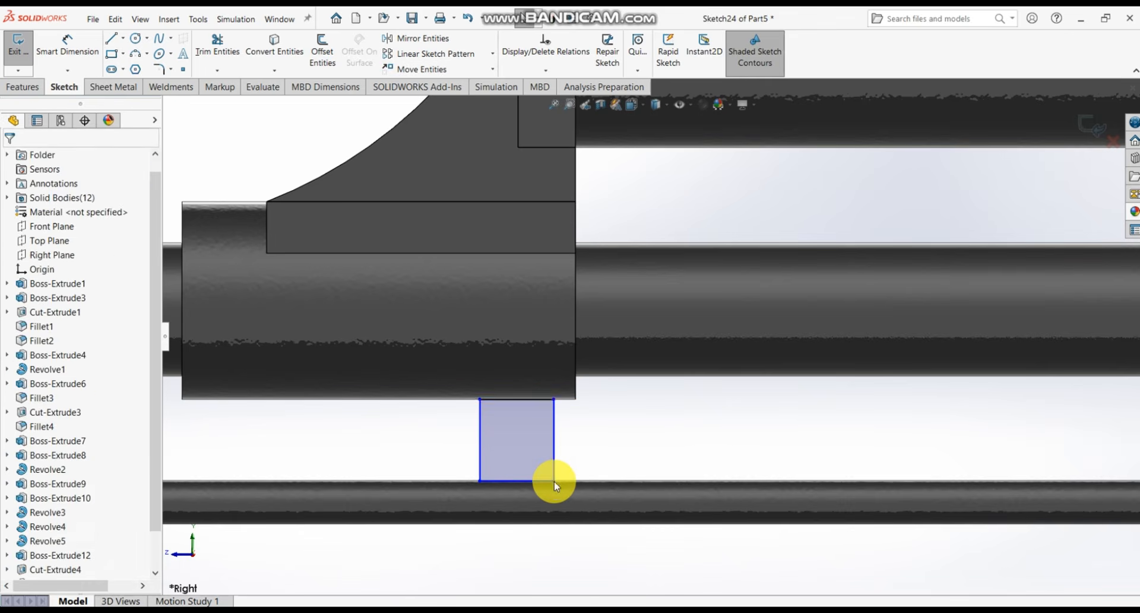
- Try to dimension the rectangle's height as 6.37 mm
{"action": "left_click", "coordinate": [93, 54]}
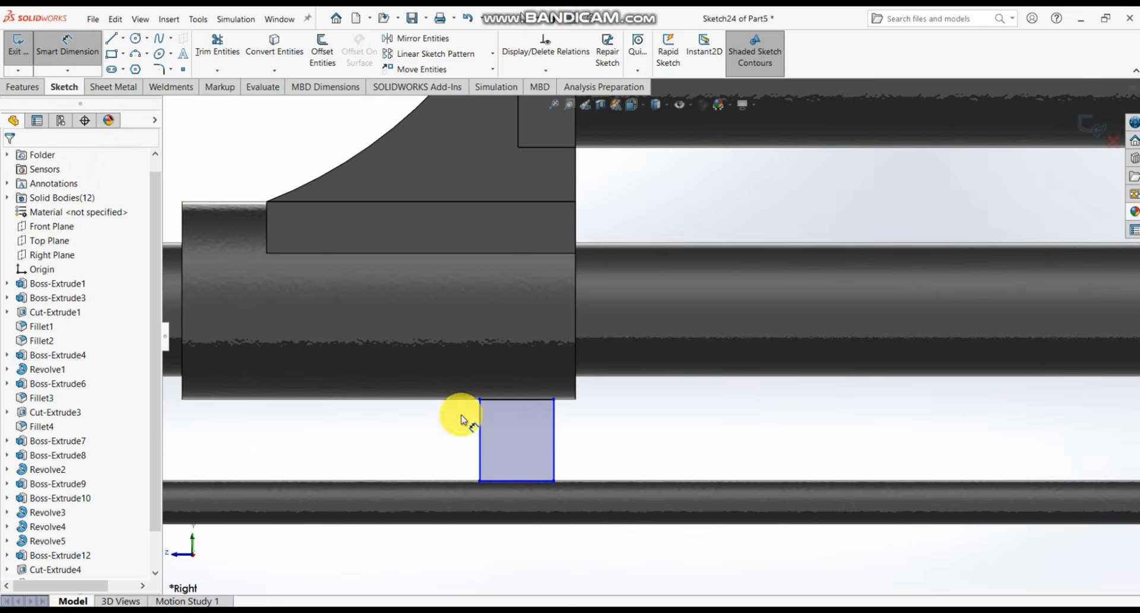
{"action": "left_click", "coordinate": [554, 456]}
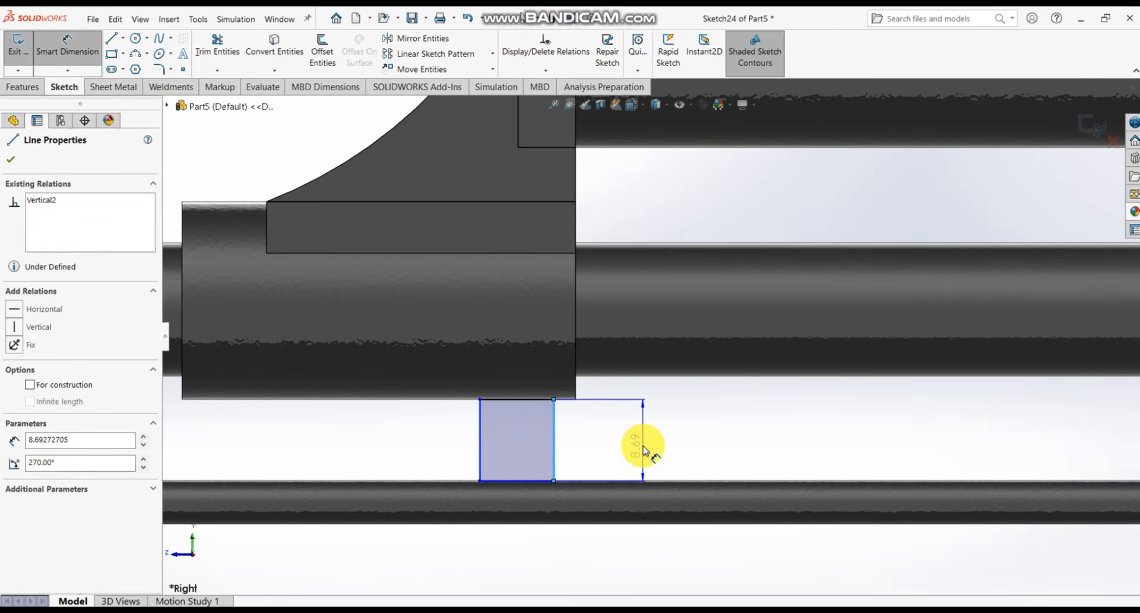
{"action": "left_click", "coordinate": [644, 450]}
{"action": "type", "text": "6.37"}
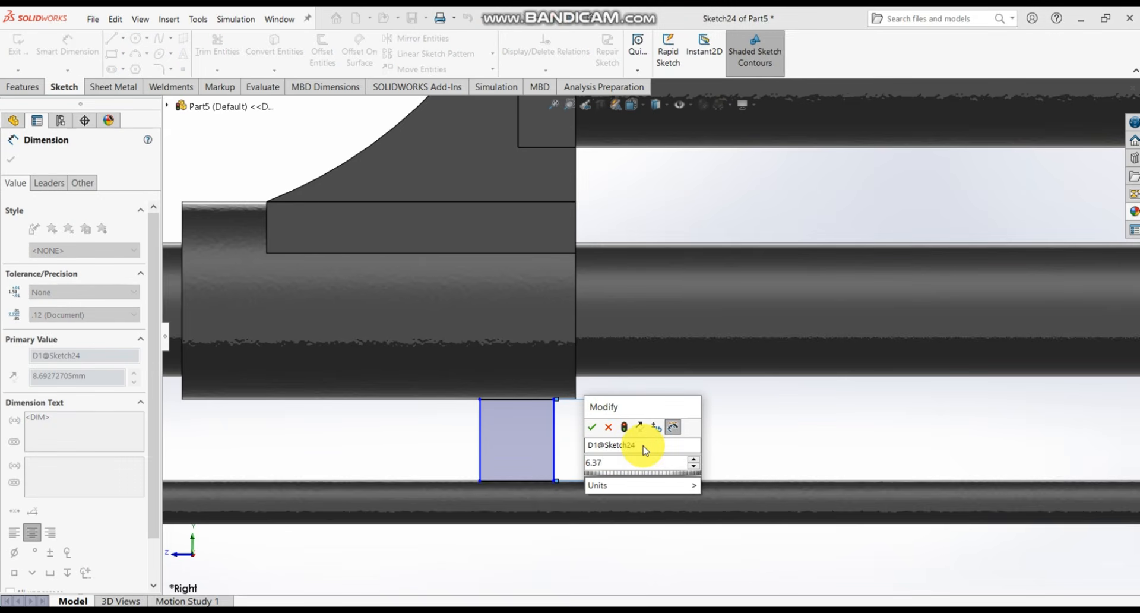
{"action": "key", "text": "Return"}
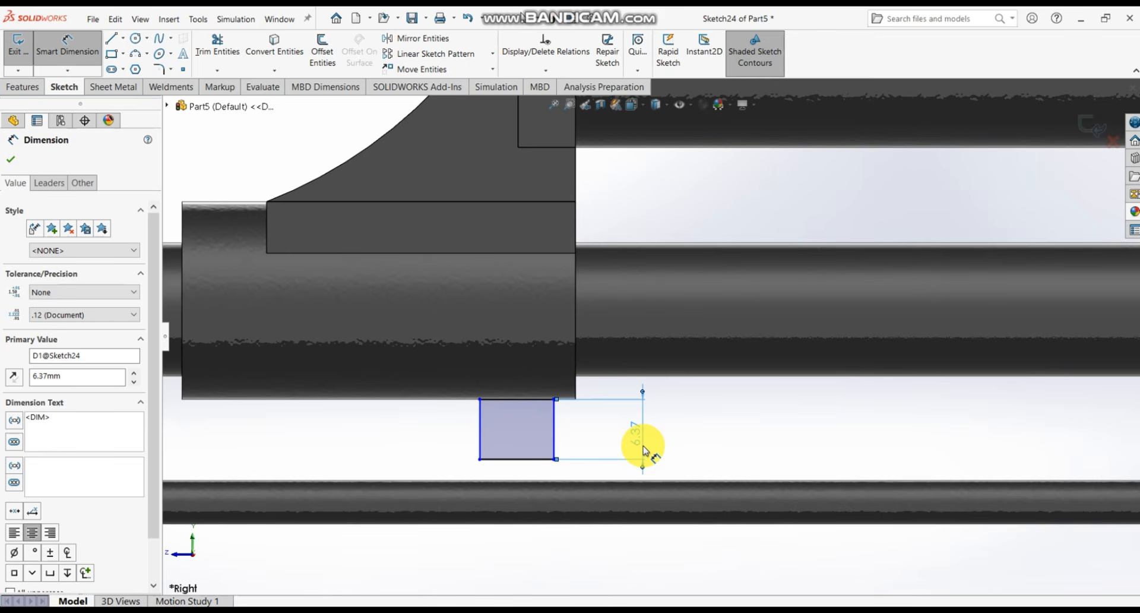
{"action": "key", "text": "Escape"}
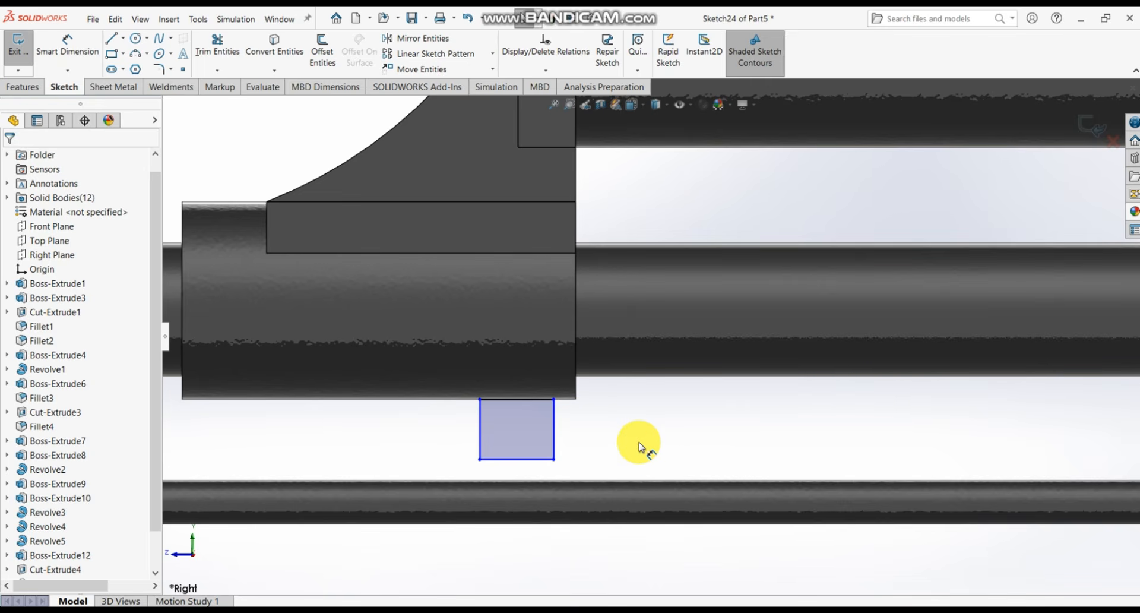
- Extend the rectangle down so its lower corner coincides with the thin rod's upper edge
{"action": "left_click_drag", "start_coordinate": [554, 459], "coordinate": [554, 479]}
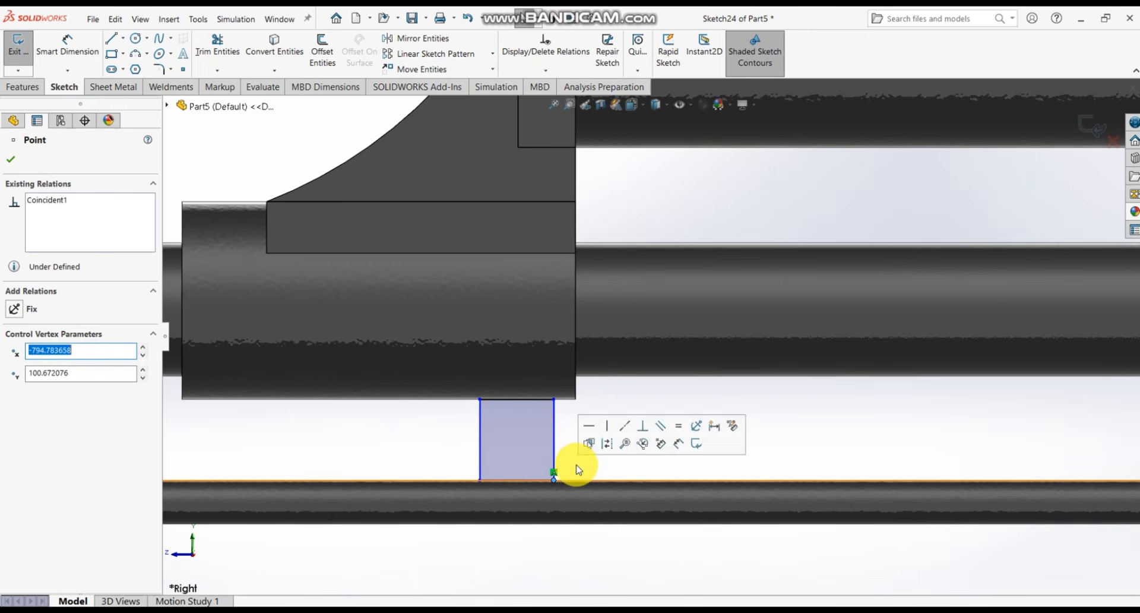
{"action": "left_click", "coordinate": [580, 464]}
{"action": "scroll", "coordinate": [552, 470], "scroll_direction": "down", "scroll_amount": 6}
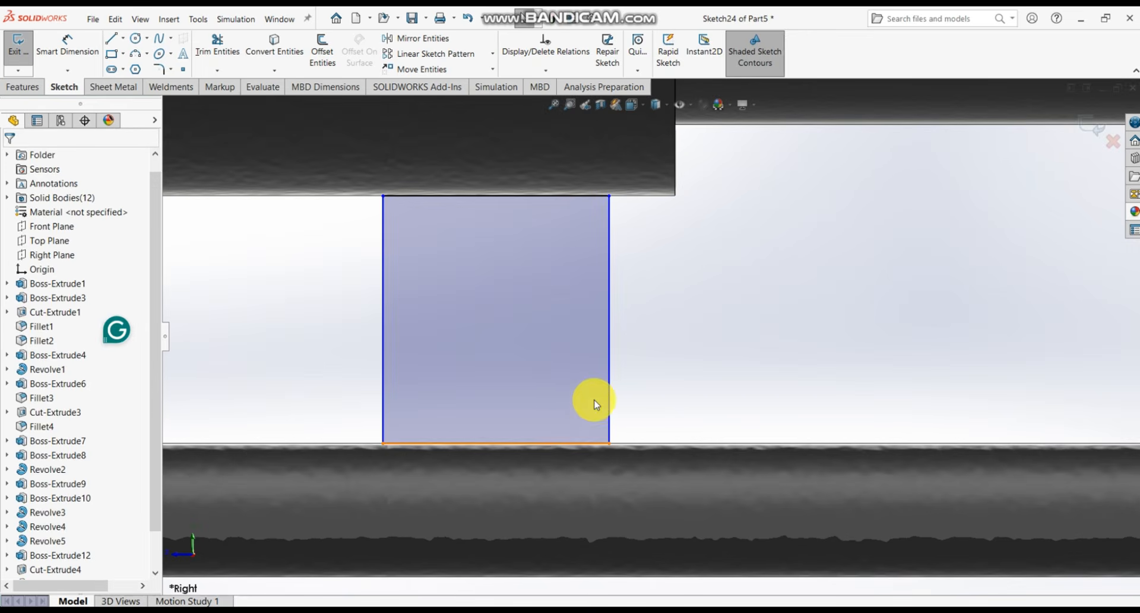
{"action": "scroll", "coordinate": [593, 399], "scroll_direction": "up", "scroll_amount": 5}
- Dimension the distance from the rectangle's nearer vertical side to the sleeve's end edge facing the handguard as 3.02 mm
{"action": "left_click", "coordinate": [54, 52]}
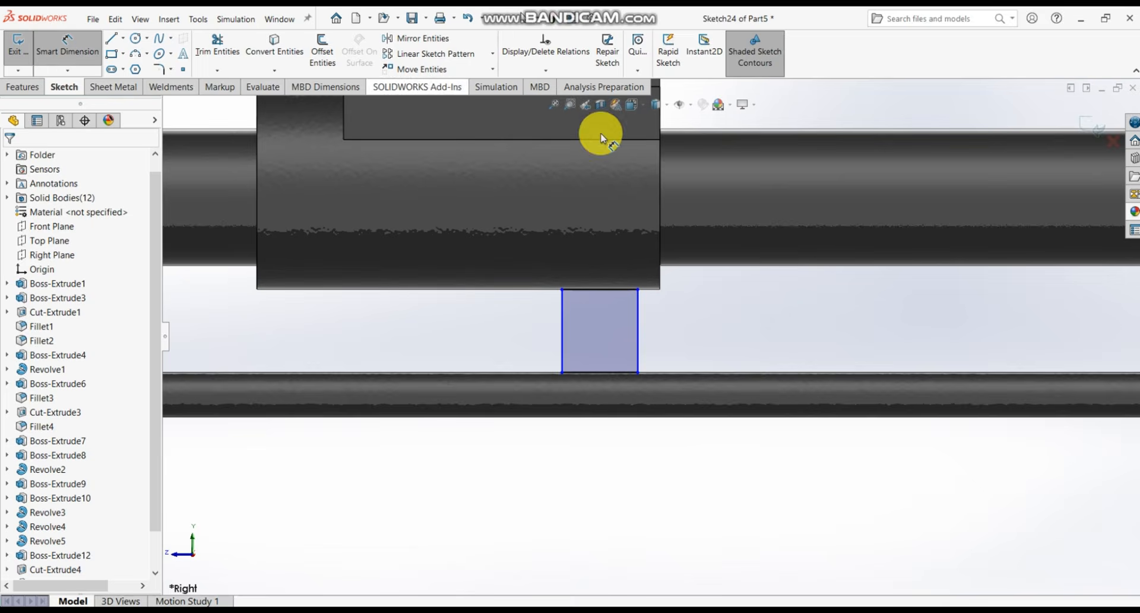
{"action": "scroll", "coordinate": [689, 250], "scroll_direction": "down", "scroll_amount": 4}
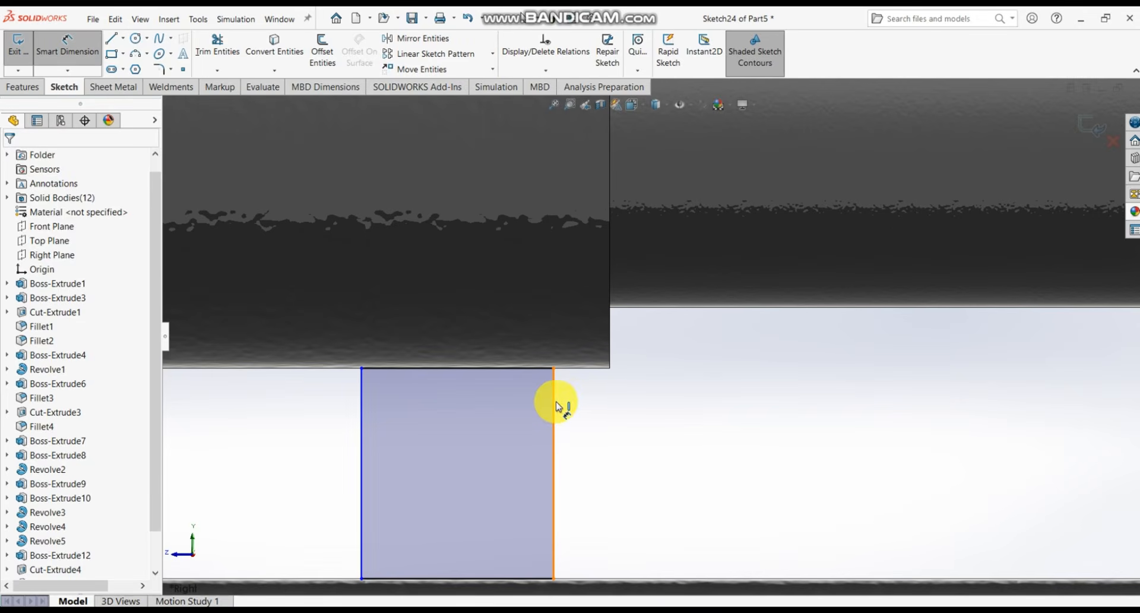
{"action": "left_click", "coordinate": [611, 349]}
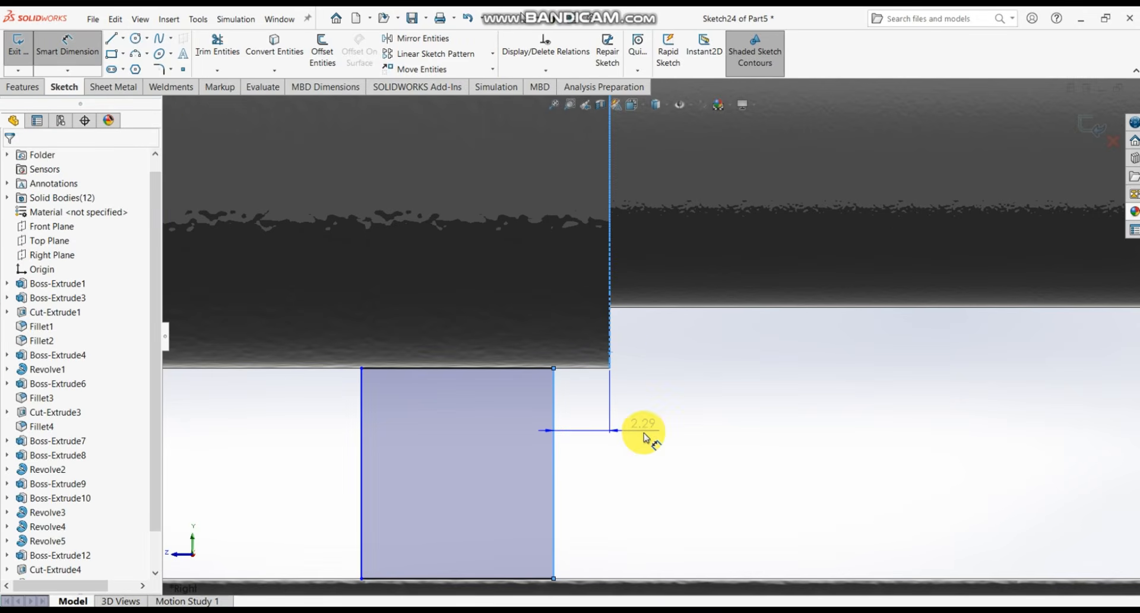
{"action": "left_click", "coordinate": [644, 439]}
{"action": "type", "text": "3.02"}
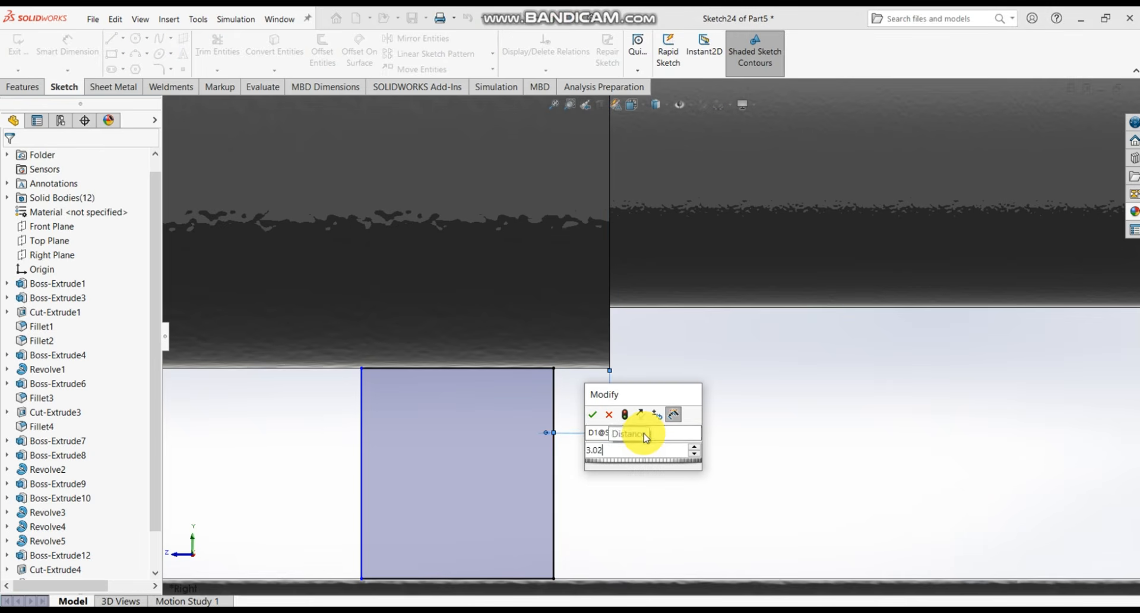
{"action": "key", "text": "Return"}
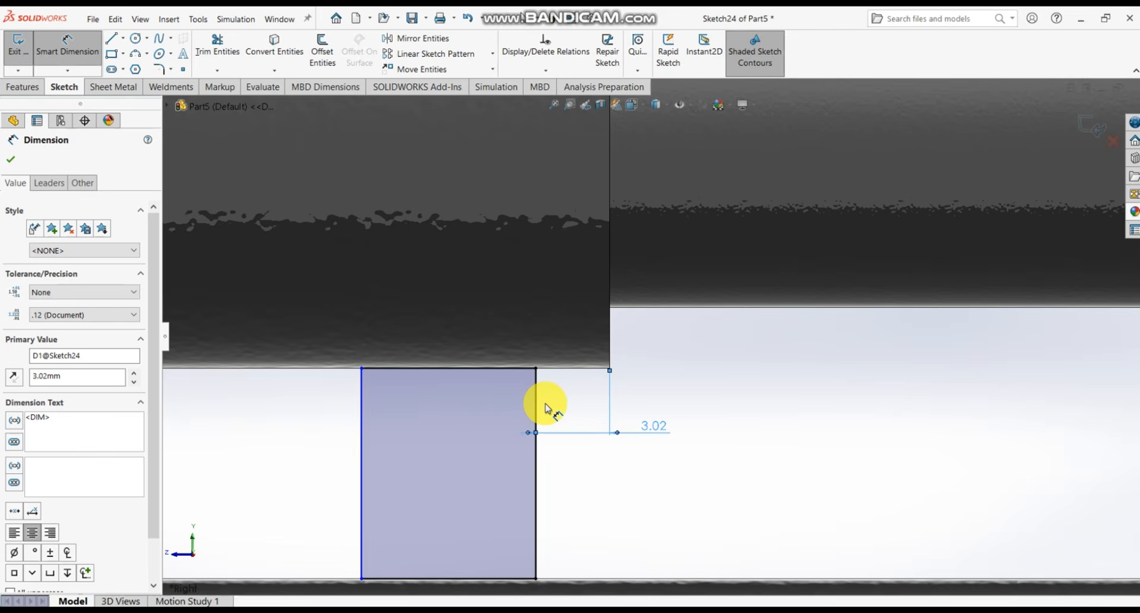
- Dimension the rectangle's width as 7.09 mm
{"action": "left_click", "coordinate": [479, 579]}
{"action": "left_click", "coordinate": [471, 526]}
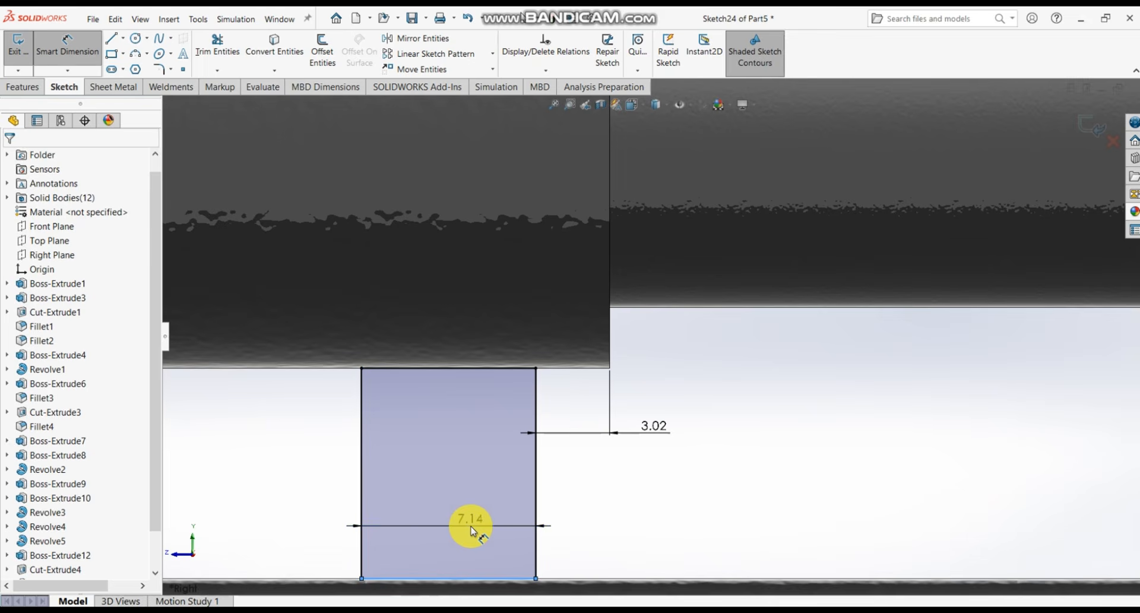
{"action": "type", "text": "7"}
{"action": "key", "text": "Return"}
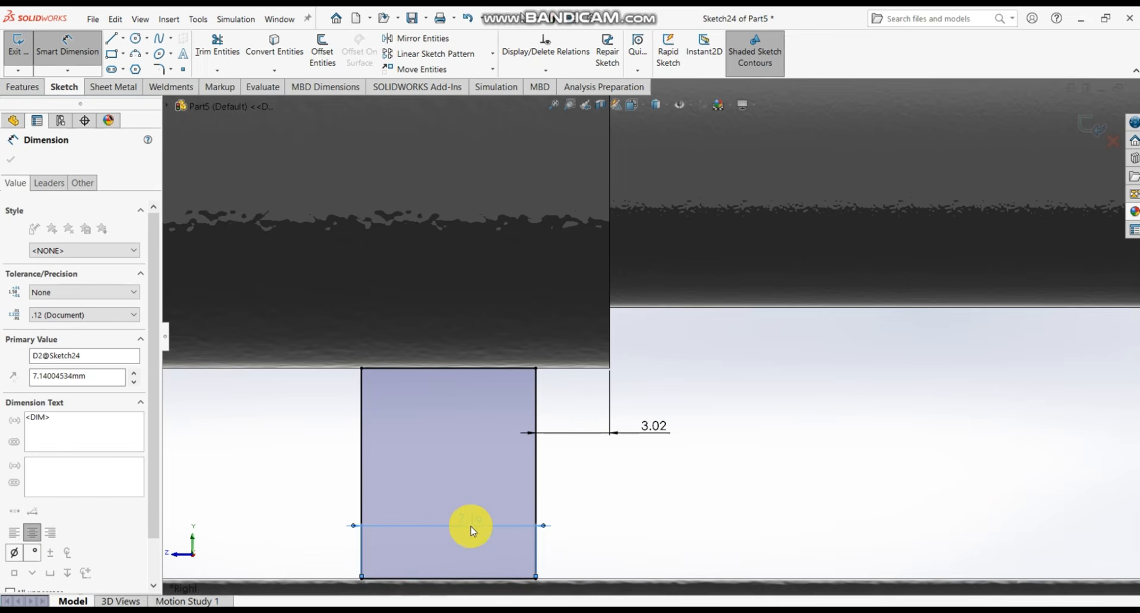
{"action": "left_click", "coordinate": [9, 165]}
- Start a boss extrusion of the rectangle between the sleeve and the thin rod with the Mid Plane end condition
{"action": "scroll", "coordinate": [540, 428], "scroll_direction": "up", "scroll_amount": 4}
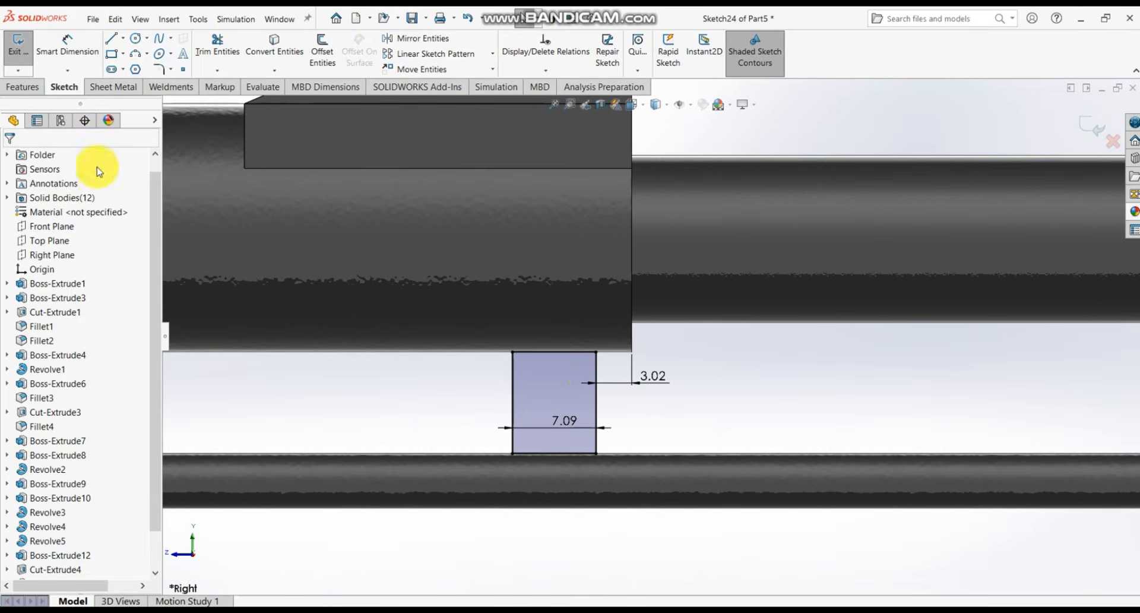
{"action": "scroll", "coordinate": [649, 377], "scroll_direction": "up", "scroll_amount": 5}
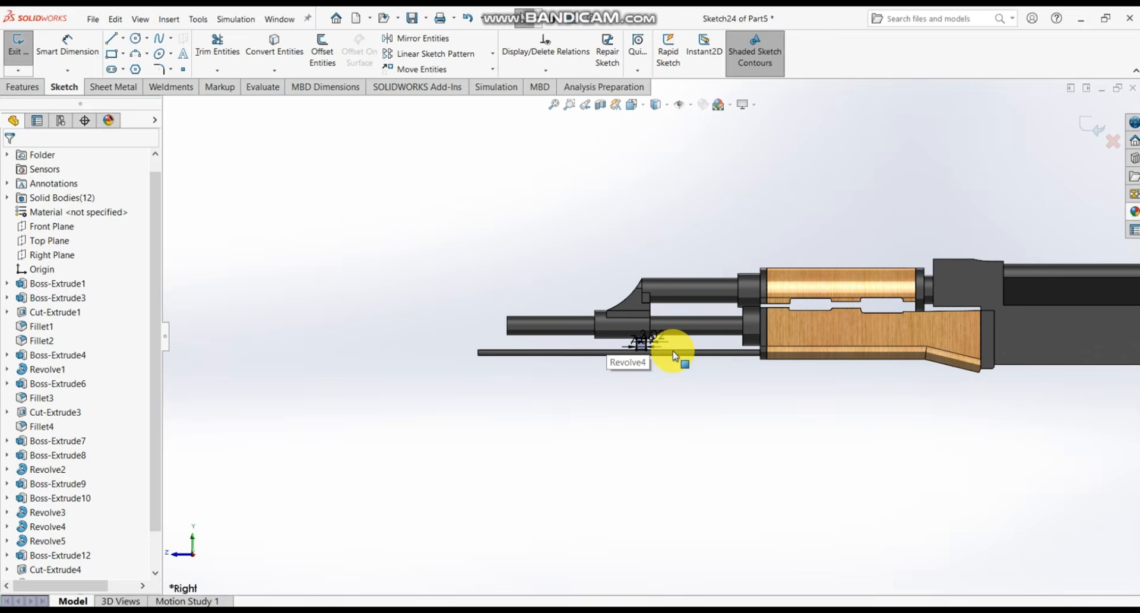
{"action": "scroll", "coordinate": [674, 355], "scroll_direction": "down", "scroll_amount": 8}
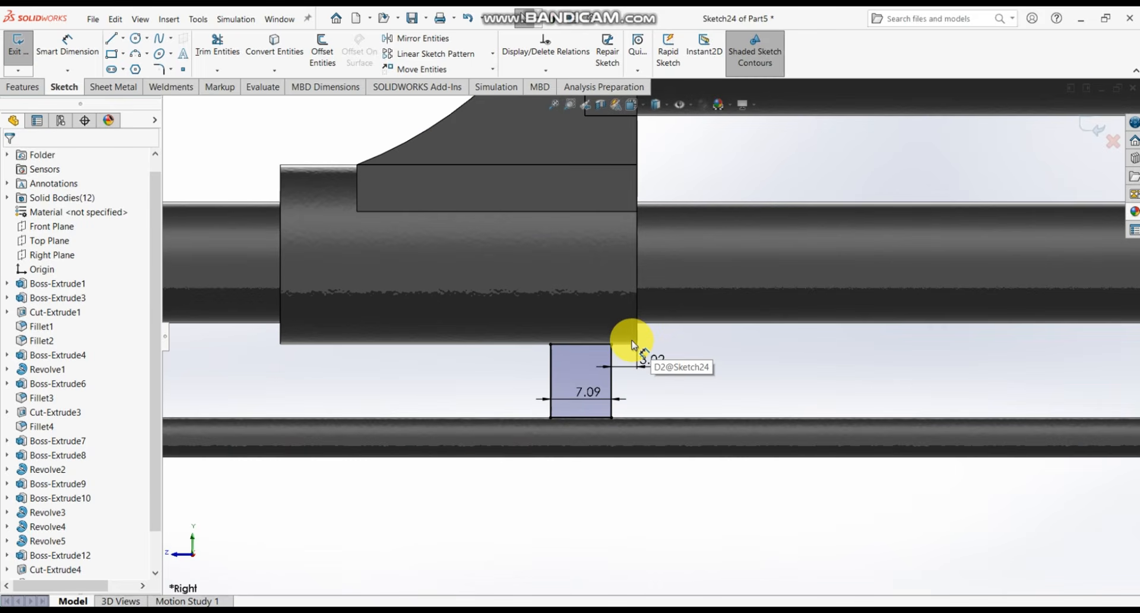
{"action": "left_click", "coordinate": [23, 86]}
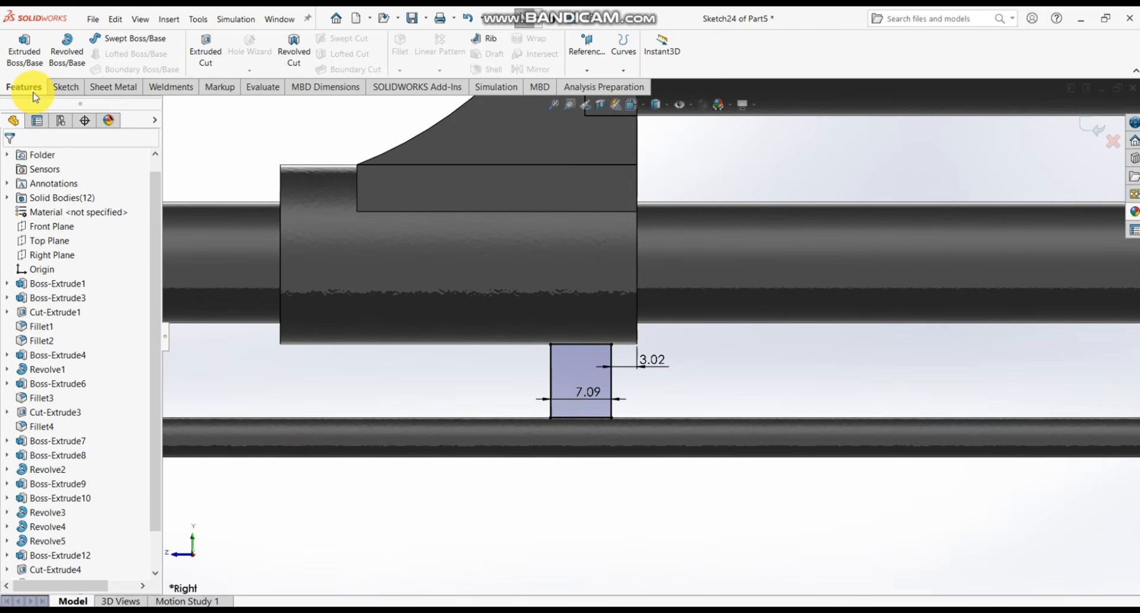
{"action": "left_click", "coordinate": [29, 57]}
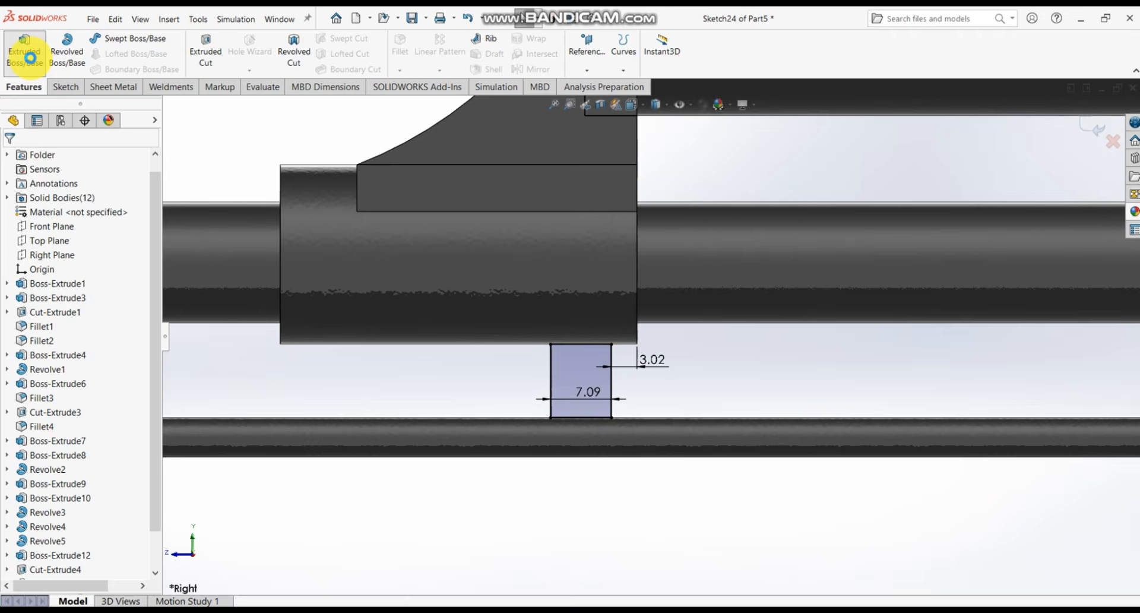
{"action": "middle_click_drag", "start_coordinate": [619, 383], "coordinate": [759, 377]}
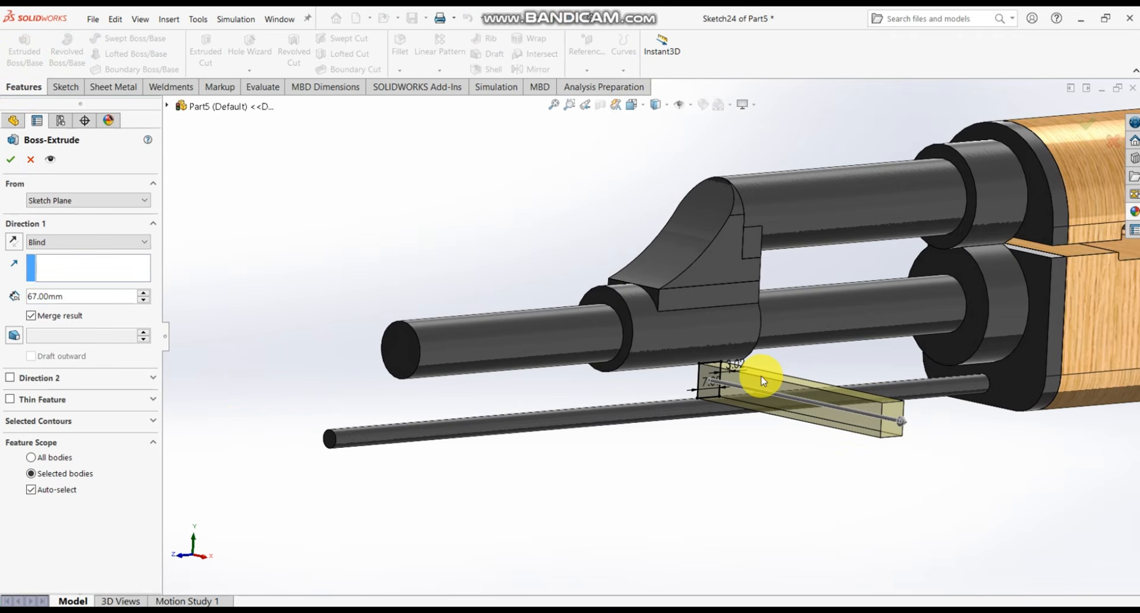
{"action": "scroll", "coordinate": [760, 379], "scroll_direction": "down", "scroll_amount": 5}
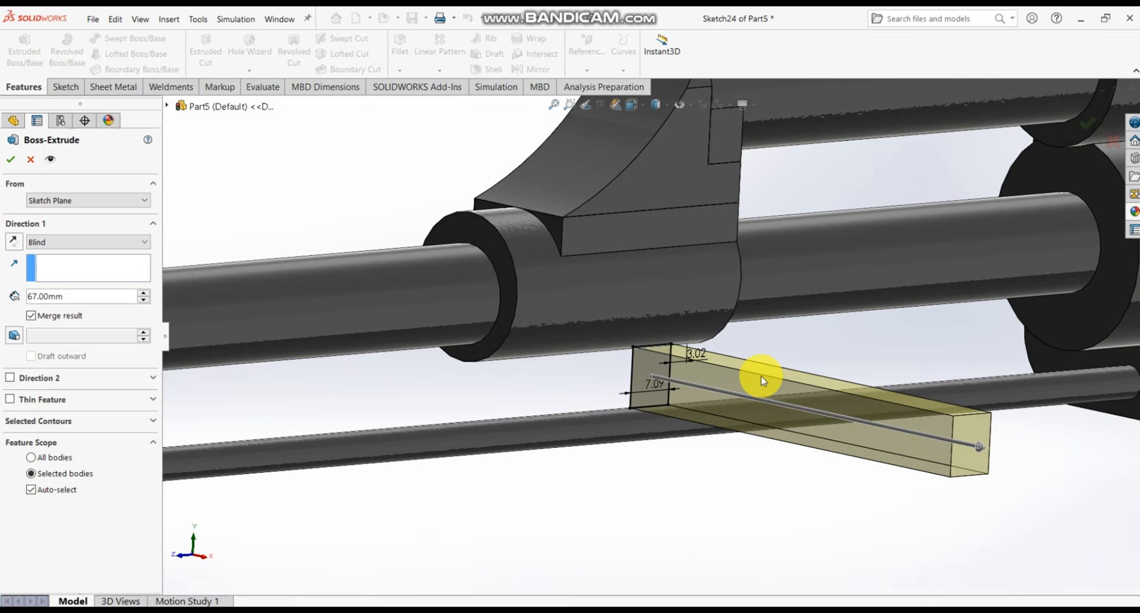
{"action": "left_click", "coordinate": [52, 245]}
{"action": "left_click", "coordinate": [64, 315]}
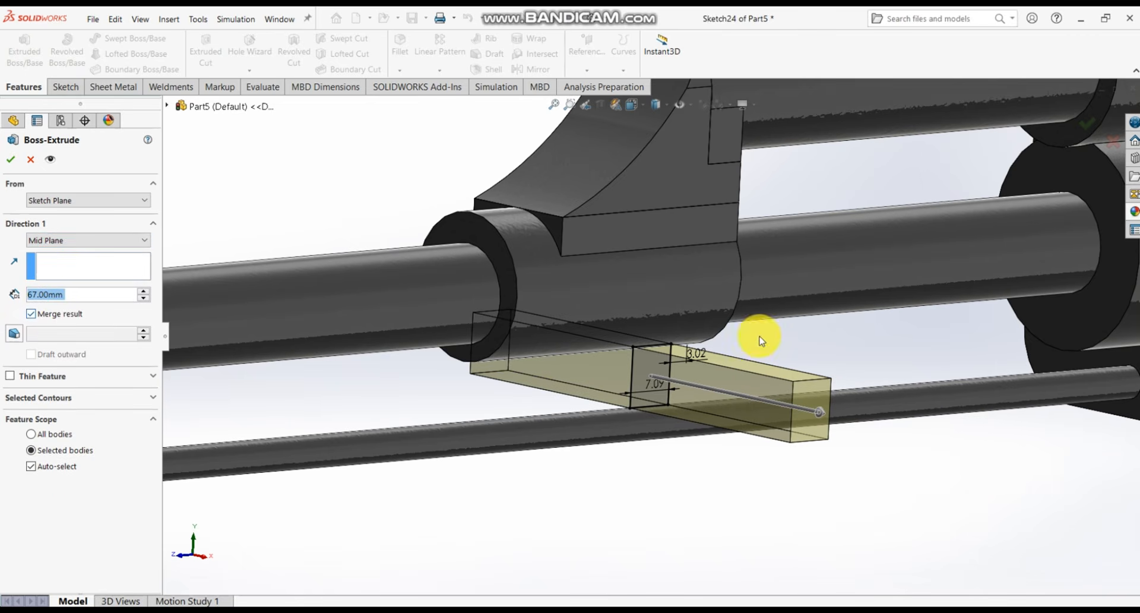
- Set the mid-plane extrusion depth to 5 mm and create the connecting block
{"action": "scroll", "coordinate": [701, 370], "scroll_direction": "down", "scroll_amount": 2}
{"action": "middle_click_drag", "start_coordinate": [699, 371], "coordinate": [711, 334]}
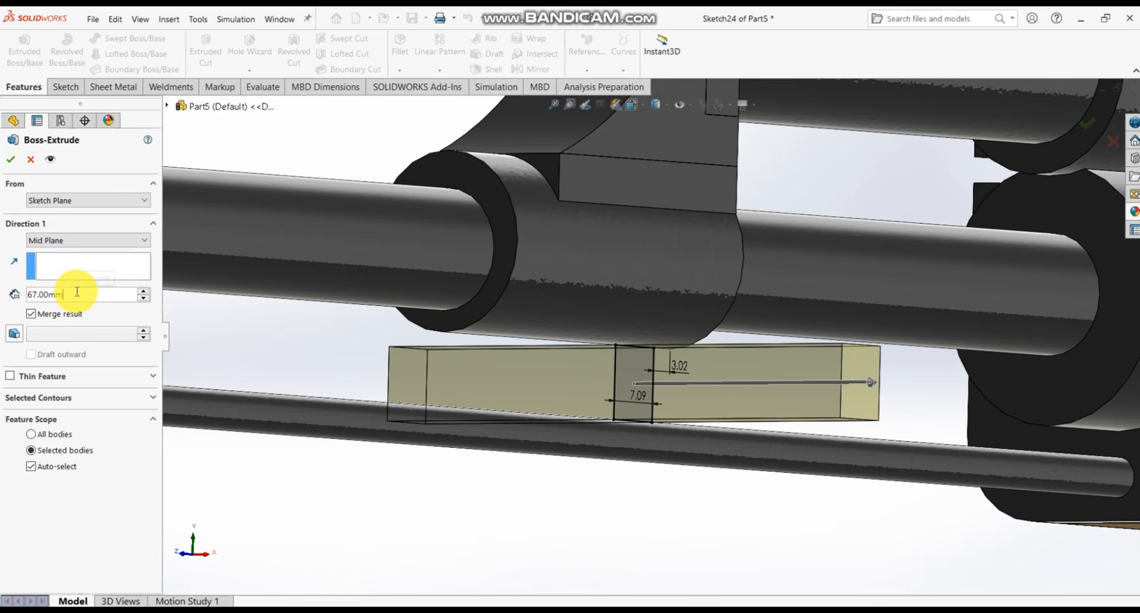
{"action": "type", "text": "5"}
{"action": "key", "text": "Return"}
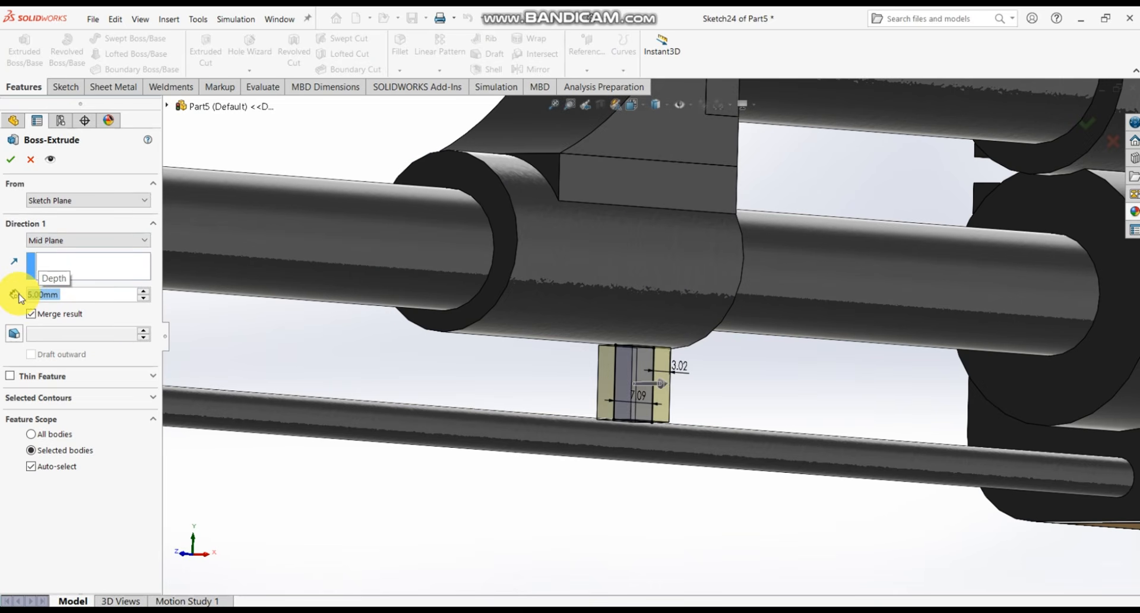
{"action": "scroll", "coordinate": [682, 400], "scroll_direction": "down", "scroll_amount": 2}
{"action": "middle_click_drag", "start_coordinate": [682, 401], "coordinate": [657, 402]}
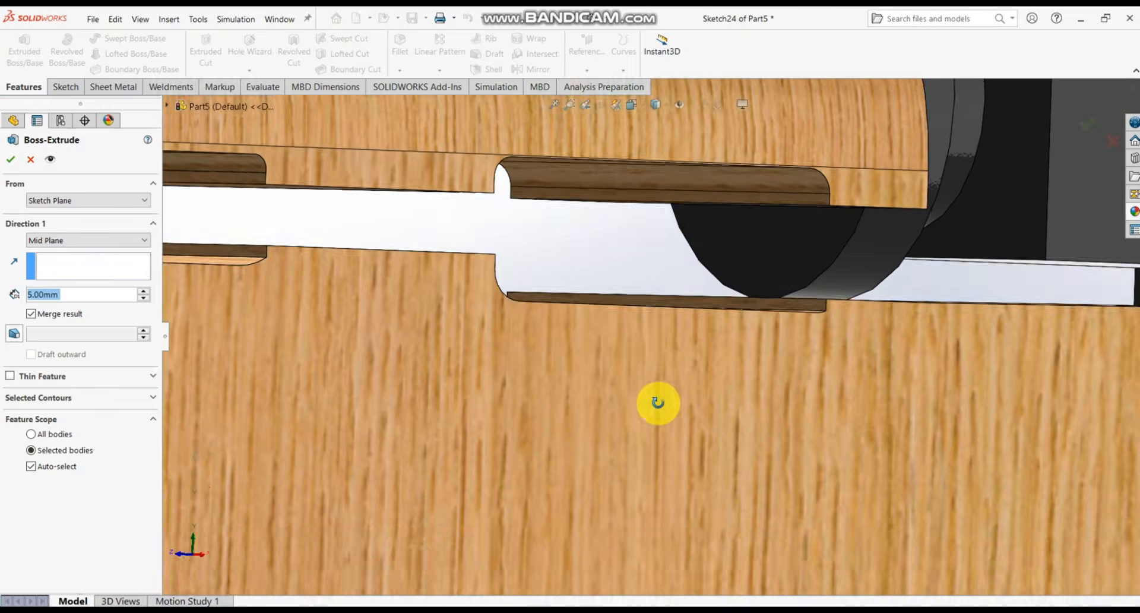
{"action": "scroll", "coordinate": [656, 415], "scroll_direction": "up", "scroll_amount": 5}
{"action": "scroll", "coordinate": [333, 407], "scroll_direction": "up", "scroll_amount": 5}
{"action": "scroll", "coordinate": [356, 369], "scroll_direction": "down", "scroll_amount": 10}
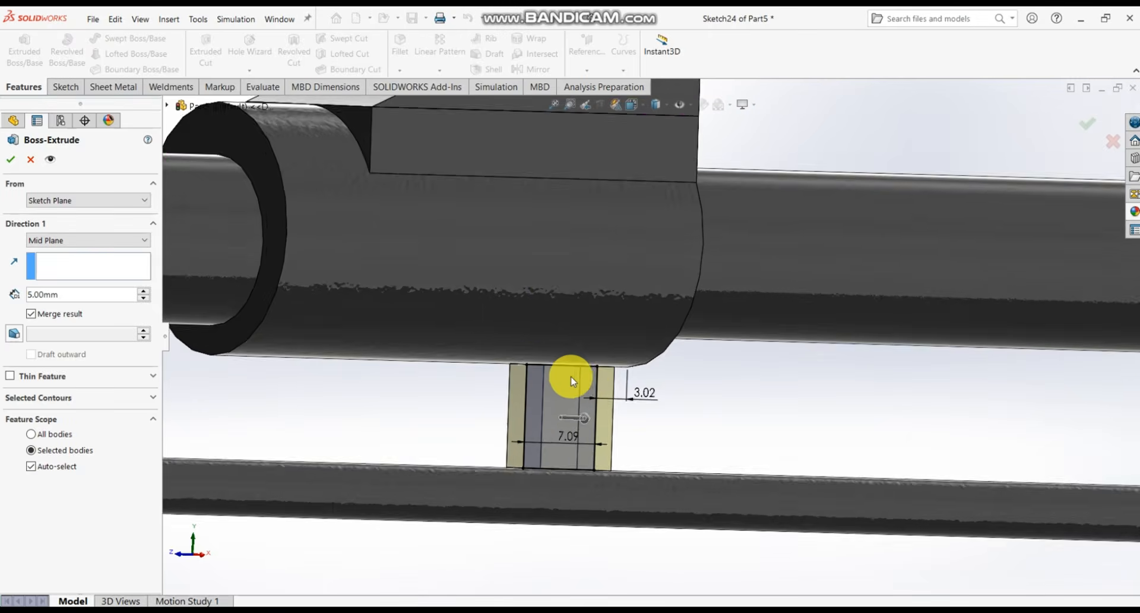
{"action": "middle_click_drag", "start_coordinate": [571, 369], "coordinate": [586, 394]}
{"action": "scroll", "coordinate": [579, 394], "scroll_direction": "down", "scroll_amount": 3}
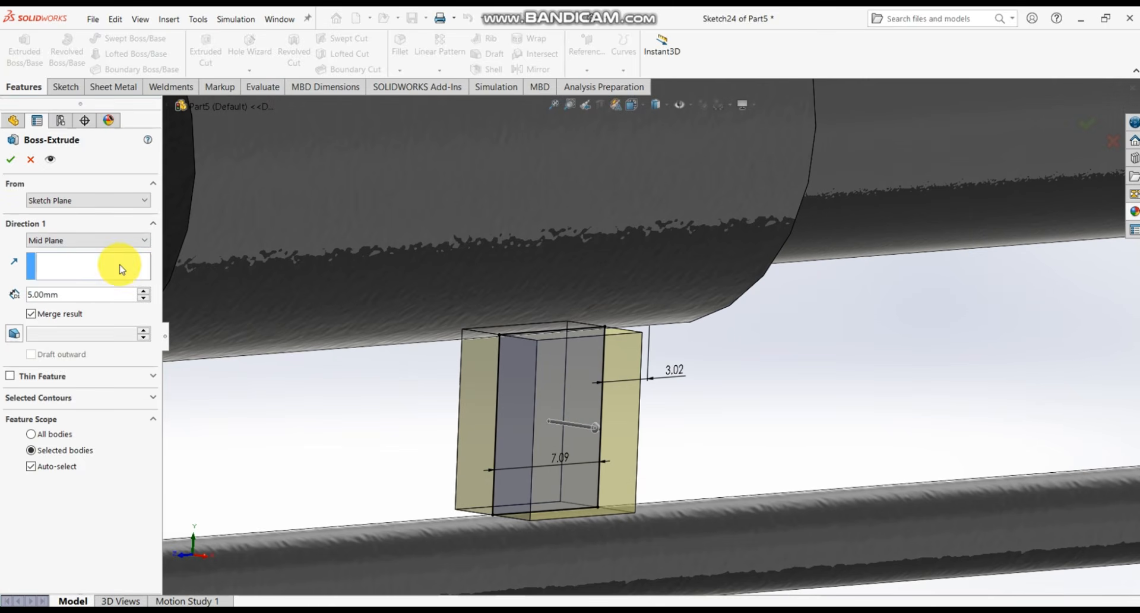
{"action": "key", "text": "Return"}
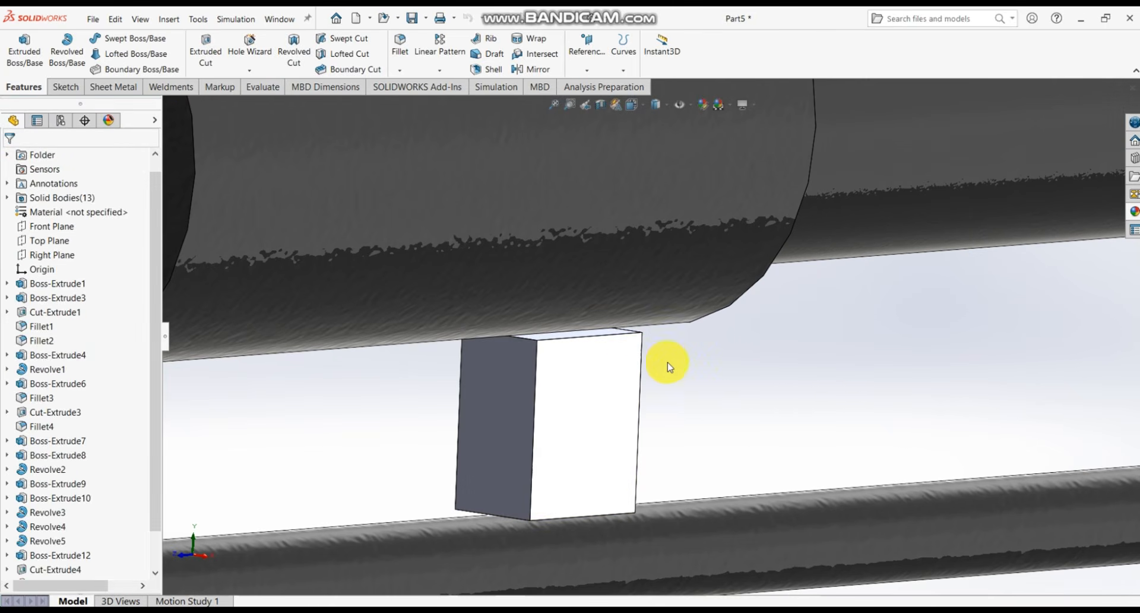
- Examine how the new block's upper face meets the curved underside of the barrel sleeve
{"action": "scroll", "coordinate": [673, 367], "scroll_direction": "up", "scroll_amount": 4}
{"action": "middle_click", "coordinate": [646, 369]}
{"action": "mouse_move", "coordinate": [646, 370]}
{"action": "middle_mouse_down"}
{"action": "mouse_move", "coordinate": [596, 339]}
{"action": "mouse_move", "coordinate": [491, 353]}
{"action": "mouse_move", "coordinate": [659, 380]}
{"action": "middle_mouse_up"}
{"action": "scroll", "coordinate": [667, 394], "scroll_direction": "up", "scroll_amount": 6}
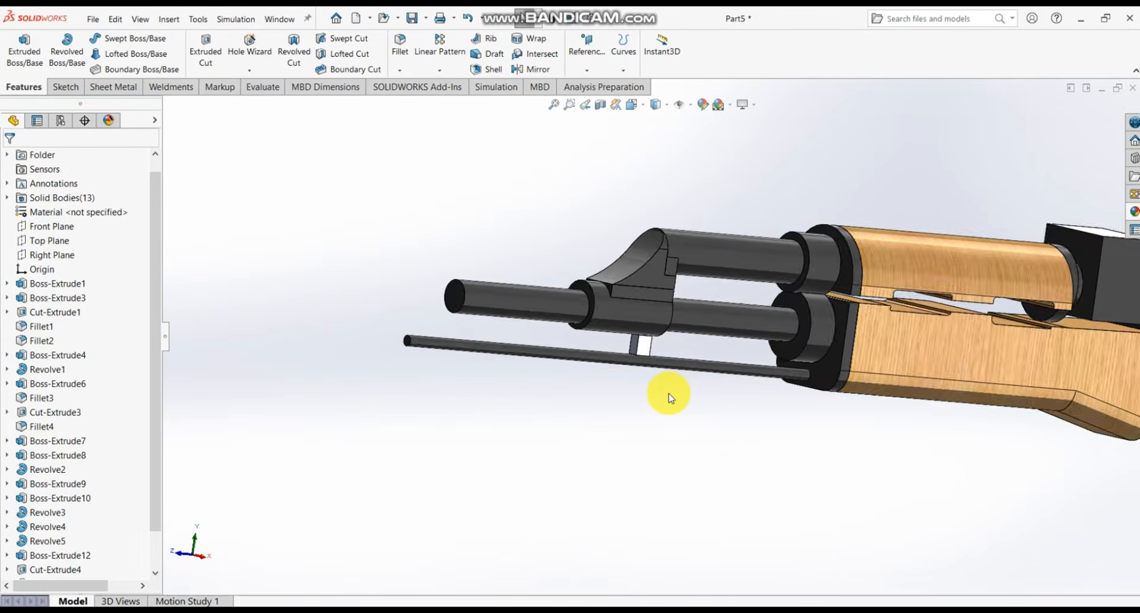
{"action": "scroll", "coordinate": [673, 323], "scroll_direction": "down", "scroll_amount": 10}
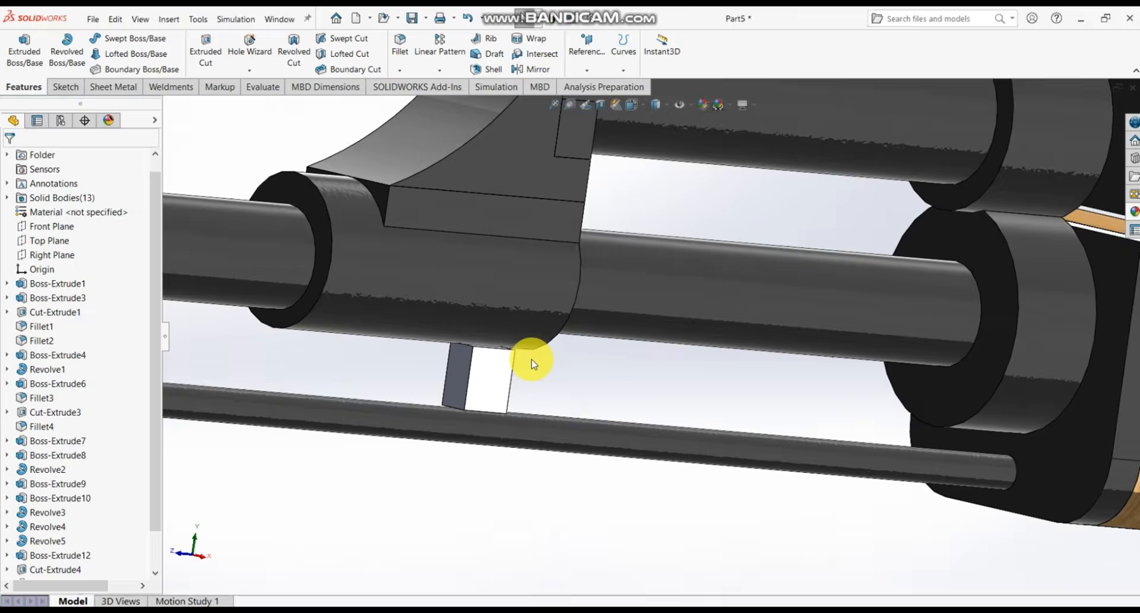
{"action": "scroll", "coordinate": [533, 363], "scroll_direction": "down", "scroll_amount": 2}
{"action": "mouse_move", "coordinate": [511, 364]}
{"action": "middle_mouse_down"}
{"action": "mouse_move", "coordinate": [532, 362]}
{"action": "mouse_move", "coordinate": [527, 380]}
{"action": "mouse_move", "coordinate": [473, 355]}
{"action": "mouse_move", "coordinate": [501, 350]}
{"action": "middle_mouse_up"}
{"action": "scroll", "coordinate": [516, 369], "scroll_direction": "down", "scroll_amount": 4}
{"action": "scroll", "coordinate": [522, 351], "scroll_direction": "down", "scroll_amount": 4}
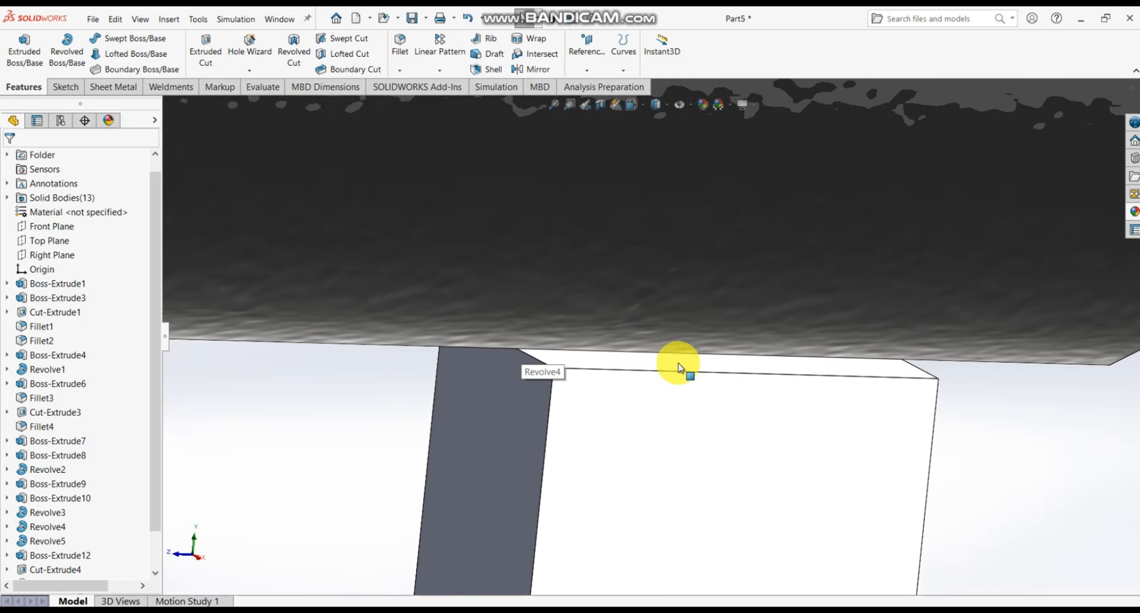
{"action": "scroll", "coordinate": [678, 363], "scroll_direction": "up", "scroll_amount": 3}
{"action": "middle_click_drag", "start_coordinate": [667, 351], "coordinate": [639, 308]}
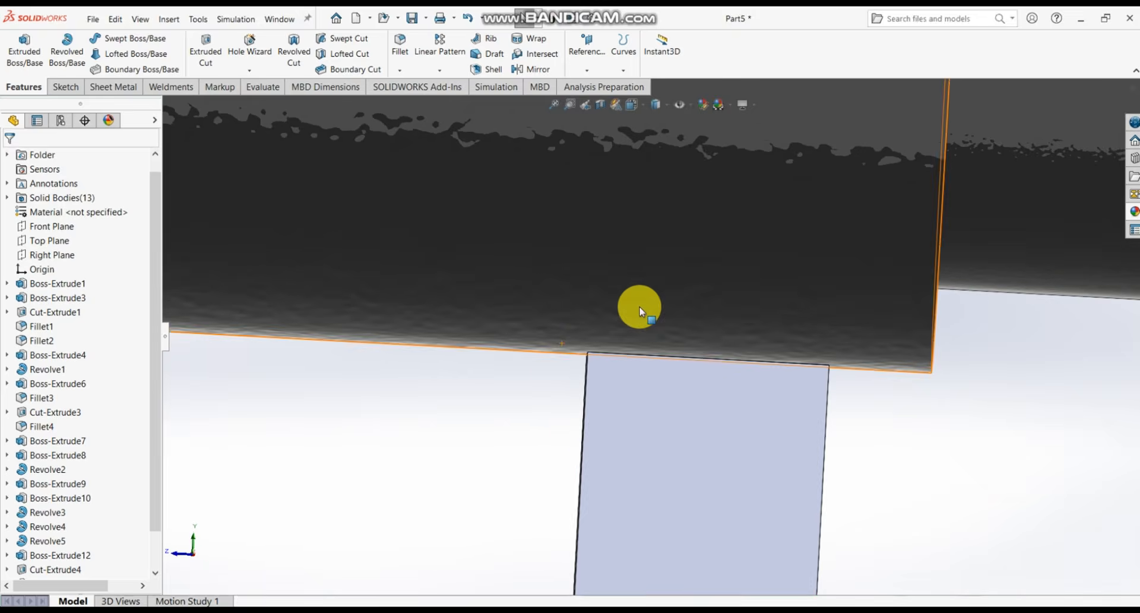
{"action": "scroll", "coordinate": [641, 307], "scroll_direction": "up", "scroll_amount": 2}
{"action": "middle_click_drag", "start_coordinate": [936, 430], "coordinate": [649, 359]}
{"action": "scroll", "coordinate": [835, 389], "scroll_direction": "down", "scroll_amount": 2}
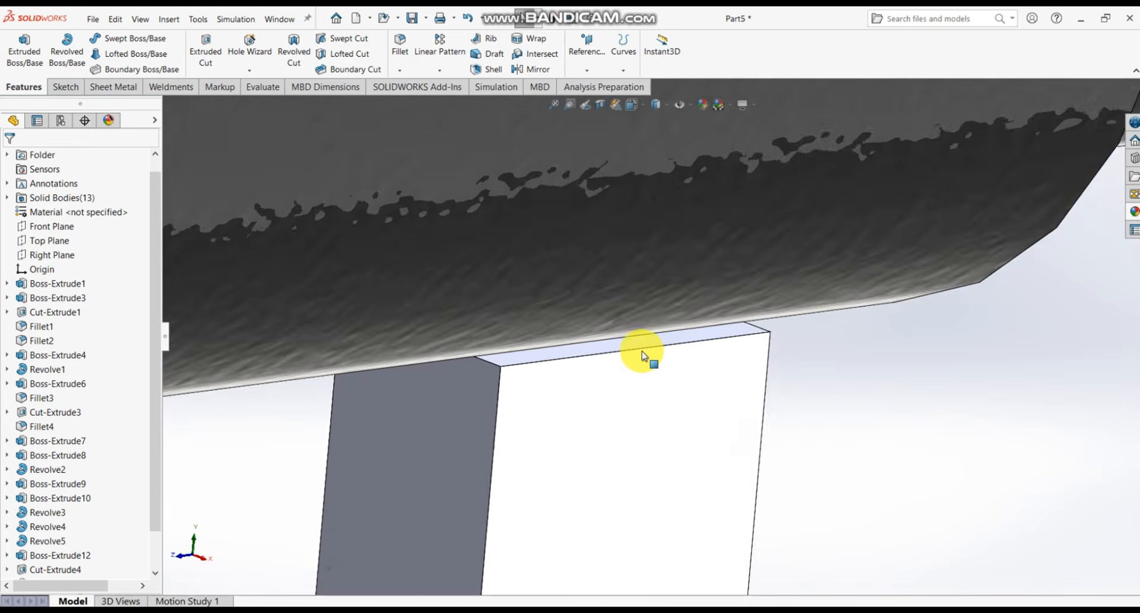
- Start a sketch on the block's upper face and convert the face's outline into sketch entities
{"action": "scroll", "coordinate": [639, 352], "scroll_direction": "down", "scroll_amount": 2}
{"action": "left_click", "coordinate": [629, 340]}
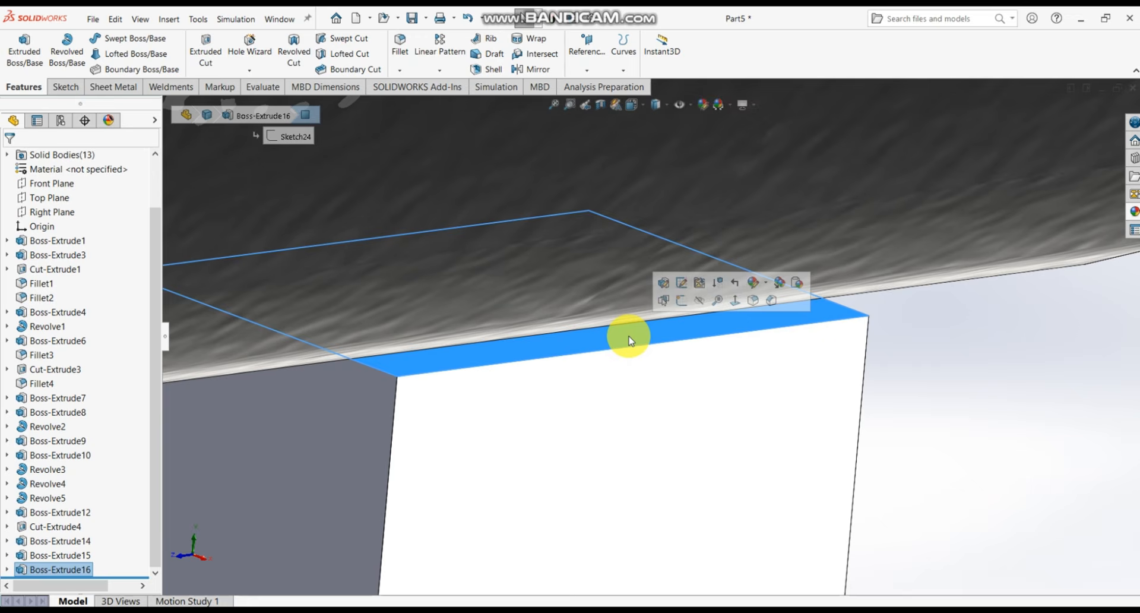
{"action": "left_click", "coordinate": [681, 308]}
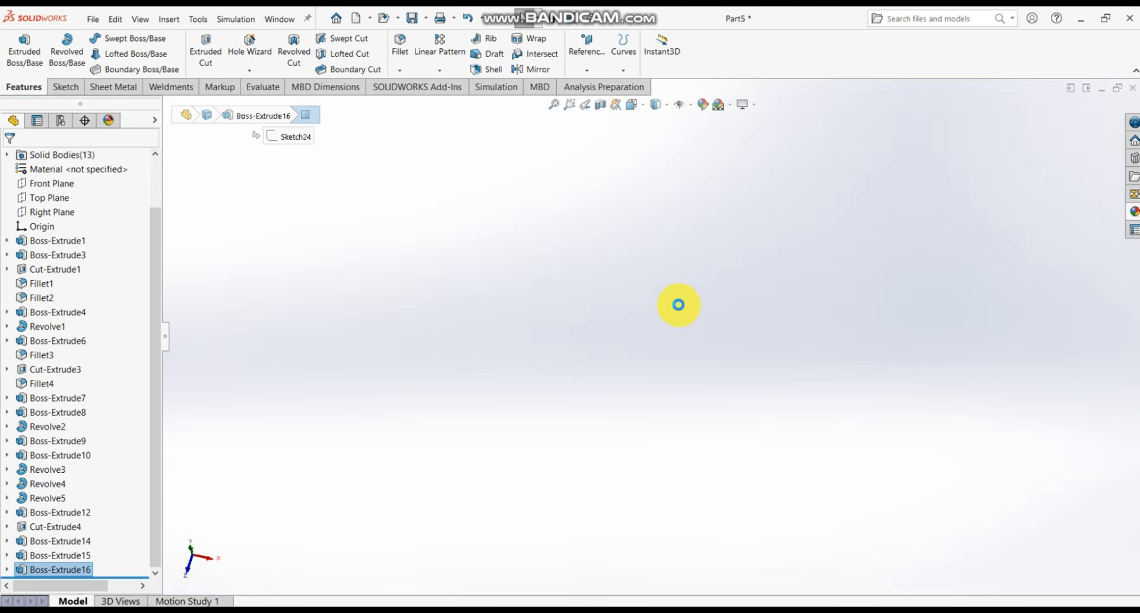
{"action": "mouse_move", "coordinate": [651, 500]}
{"action": "middle_mouse_down"}
{"action": "mouse_move", "coordinate": [631, 451]}
{"action": "mouse_move", "coordinate": [662, 458]}
{"action": "mouse_move", "coordinate": [664, 344]}
{"action": "mouse_move", "coordinate": [629, 329]}
{"action": "middle_mouse_up"}
{"action": "scroll", "coordinate": [664, 342], "scroll_direction": "down", "scroll_amount": 5}
{"action": "scroll", "coordinate": [631, 327], "scroll_direction": "up", "scroll_amount": 6}
{"action": "scroll", "coordinate": [721, 208], "scroll_direction": "down", "scroll_amount": 3}
{"action": "scroll", "coordinate": [631, 356], "scroll_direction": "down", "scroll_amount": 8}
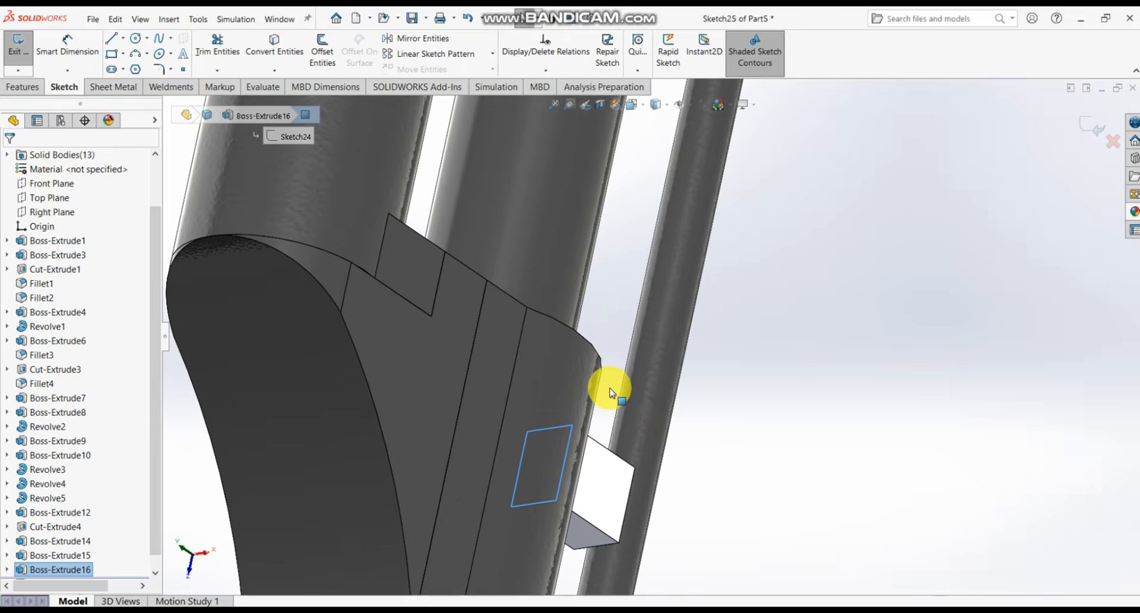
{"action": "scroll", "coordinate": [607, 450], "scroll_direction": "down", "scroll_amount": 6}
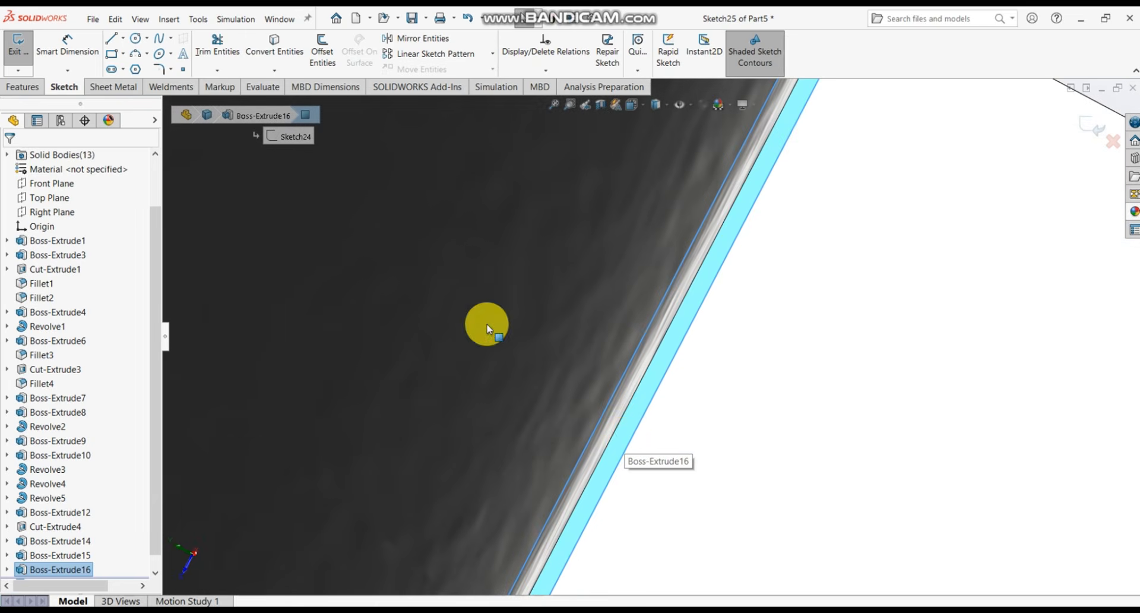
{"action": "left_click", "coordinate": [282, 41]}
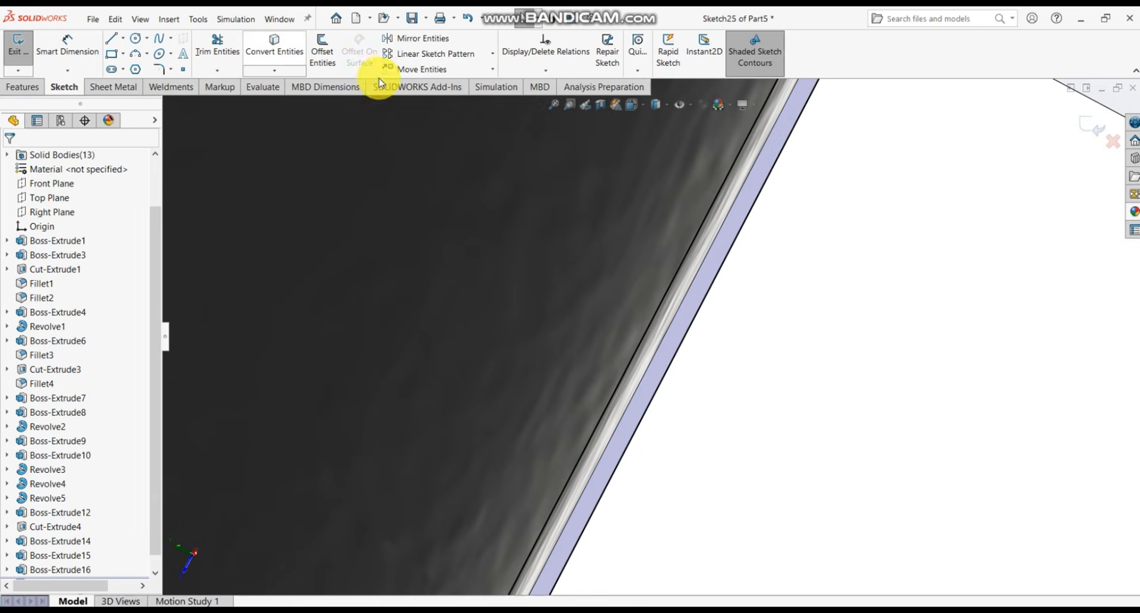
- Set up a boss extrusion of the converted outline Up To Surface, ending at the sleeve's outer cylindrical face
{"action": "scroll", "coordinate": [791, 267], "scroll_direction": "up", "scroll_amount": 5}
{"action": "scroll", "coordinate": [666, 285], "scroll_direction": "down", "scroll_amount": 3}
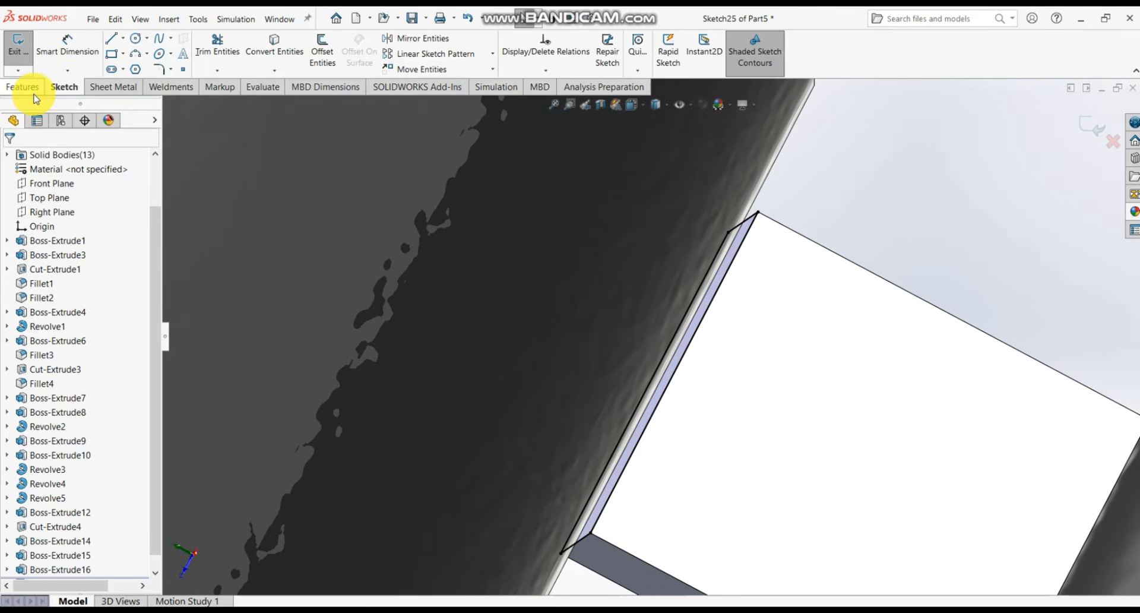
{"action": "left_click", "coordinate": [34, 95]}
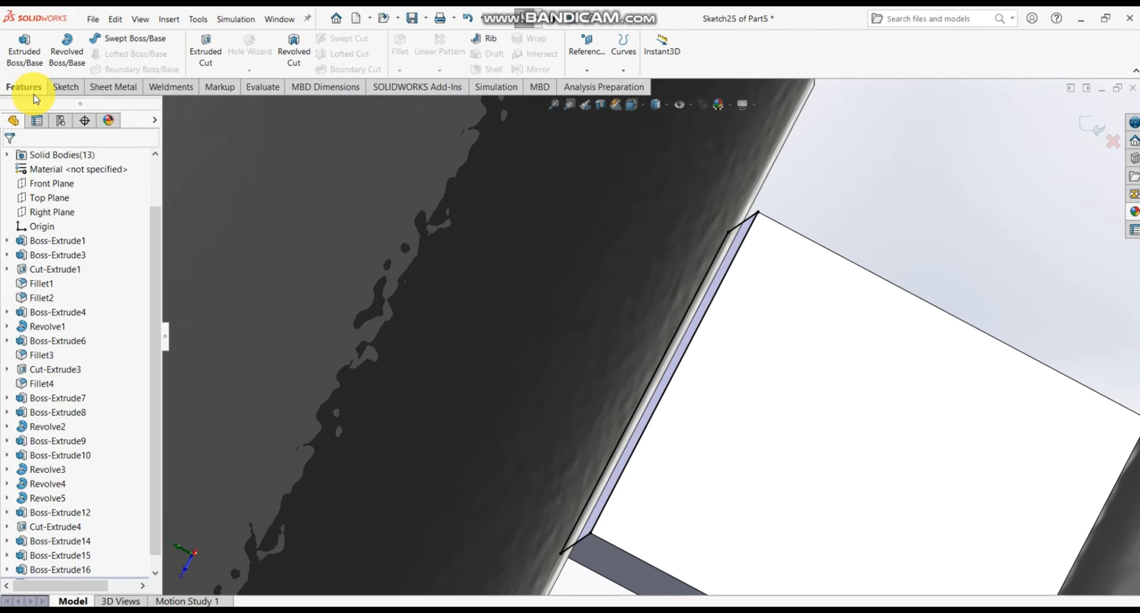
{"action": "left_click", "coordinate": [34, 57]}
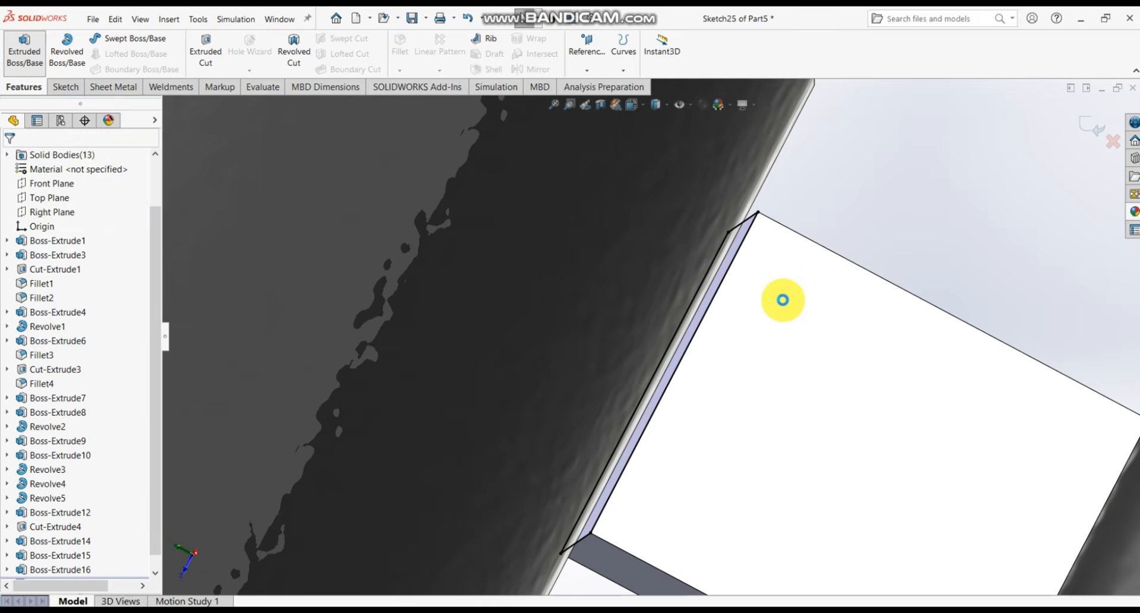
{"action": "scroll", "coordinate": [783, 319], "scroll_direction": "up", "scroll_amount": 6}
{"action": "middle_click_drag", "start_coordinate": [754, 327], "coordinate": [715, 320]}
{"action": "scroll", "coordinate": [715, 319], "scroll_direction": "down", "scroll_amount": 5}
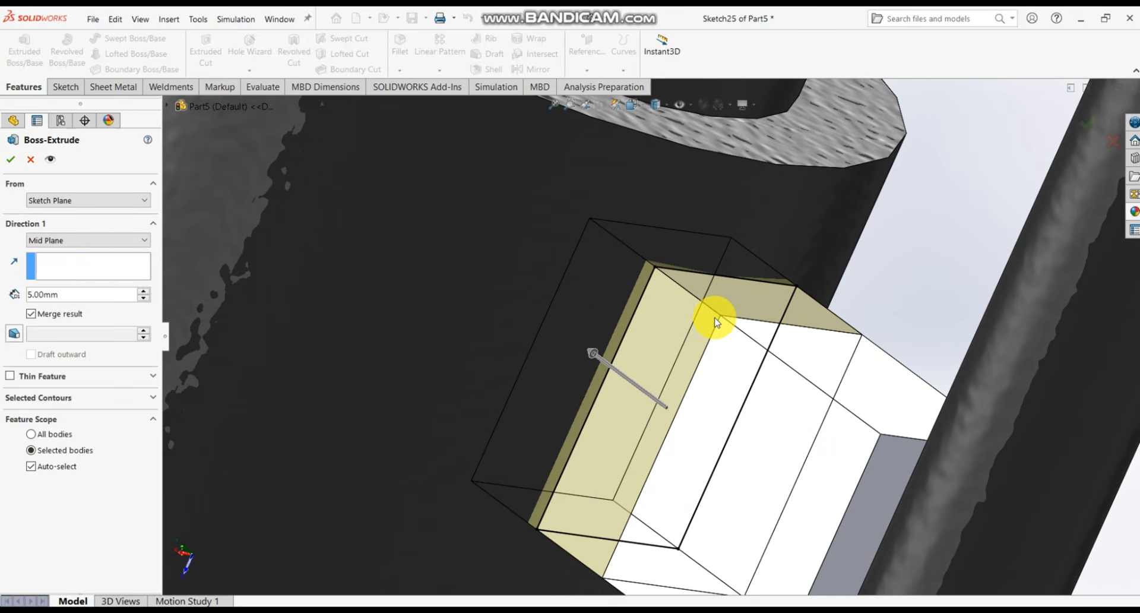
{"action": "left_click", "coordinate": [80, 241]}
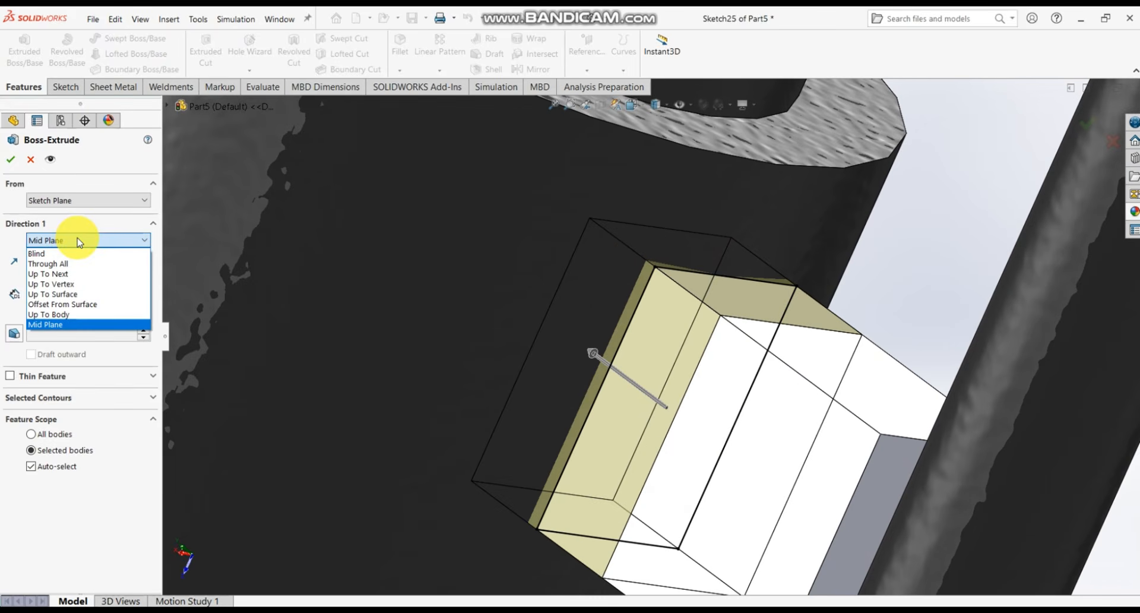
{"action": "left_click", "coordinate": [76, 294]}
{"action": "scroll", "coordinate": [615, 364], "scroll_direction": "up", "scroll_amount": 2}
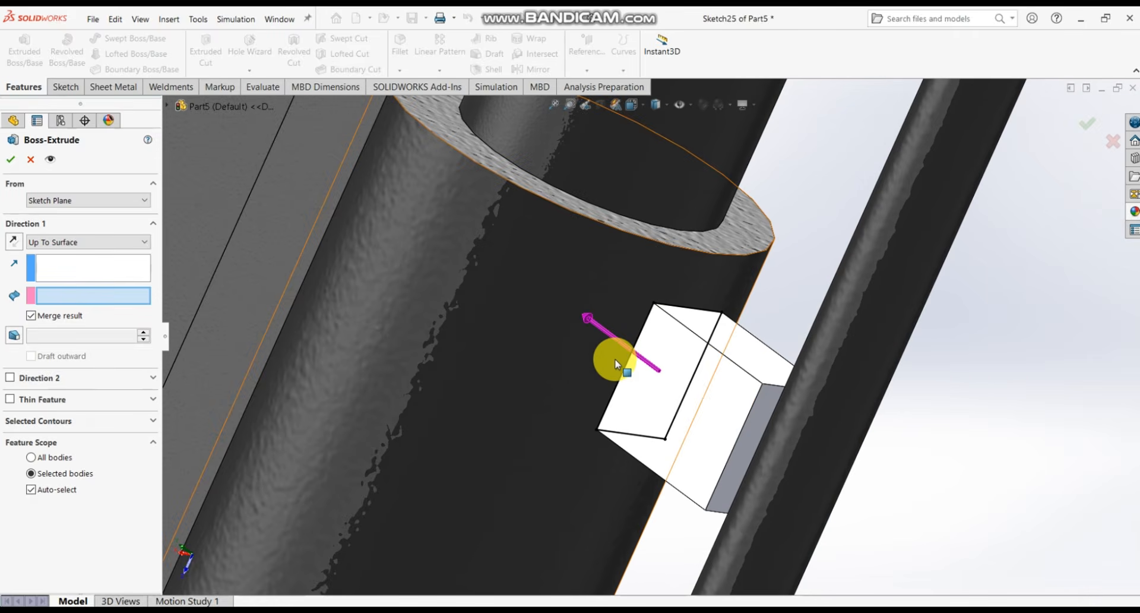
{"action": "left_click", "coordinate": [588, 367]}
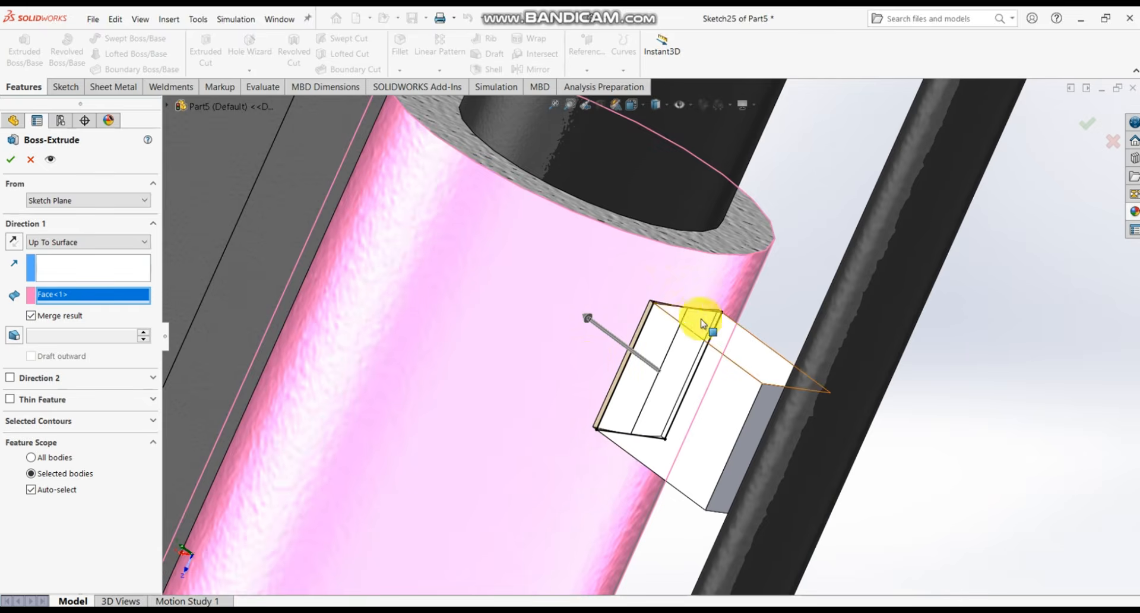
- Turn off Merge result for the up-to-surface extrusion and create it as a separate body
{"action": "scroll", "coordinate": [702, 330], "scroll_direction": "down", "scroll_amount": 5}
{"action": "middle_click_drag", "start_coordinate": [665, 332], "coordinate": [668, 354]}
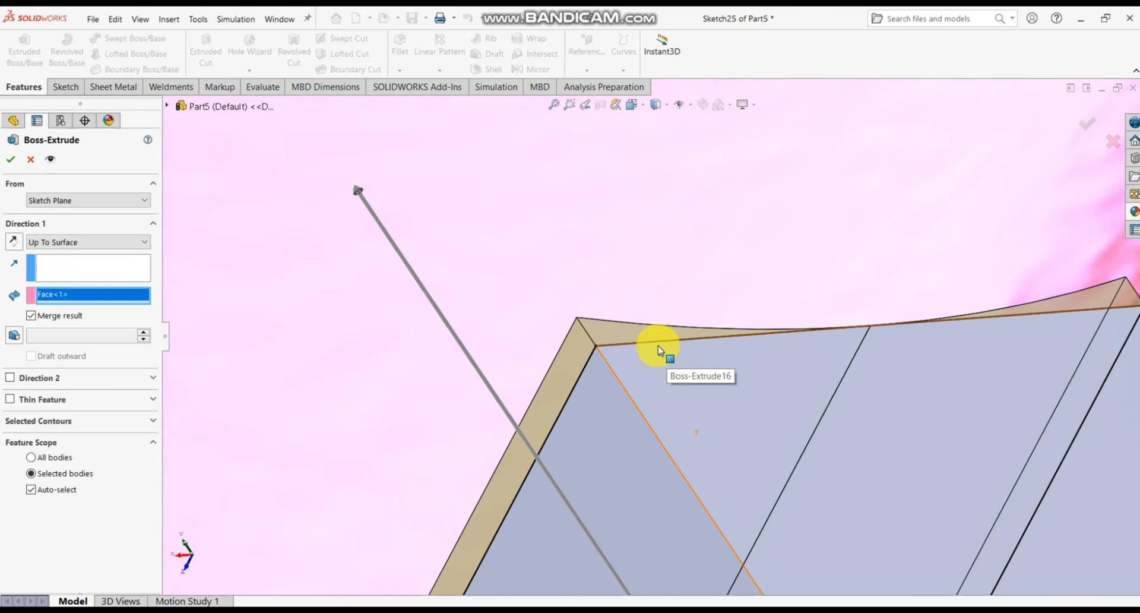
{"action": "left_click", "coordinate": [10, 165]}
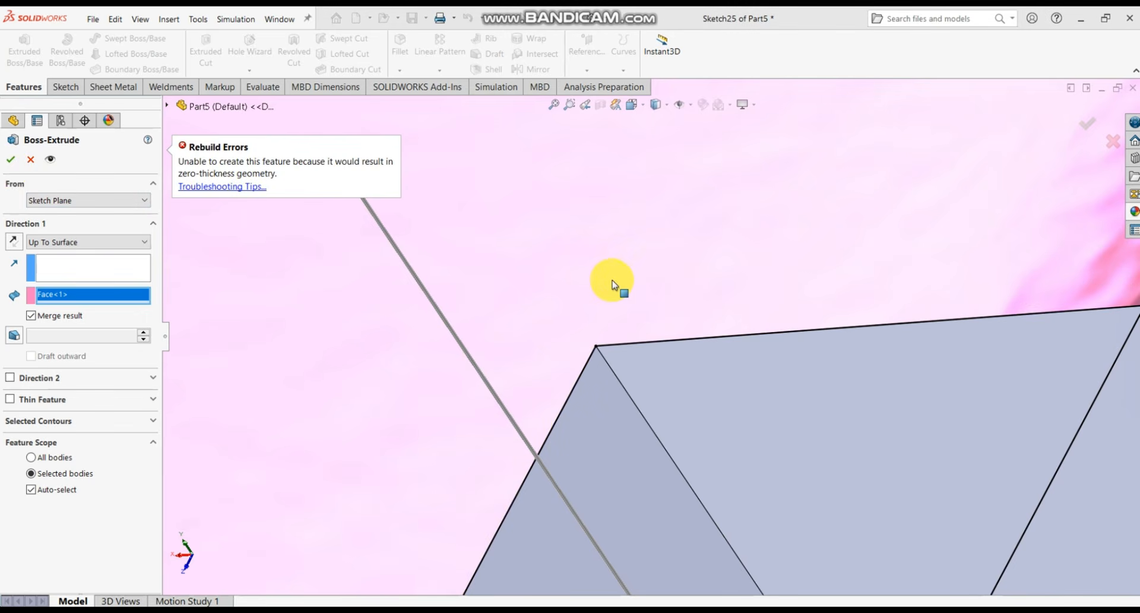
{"action": "left_click", "coordinate": [30, 315]}
{"action": "scroll", "coordinate": [638, 343], "scroll_direction": "up", "scroll_amount": 3}
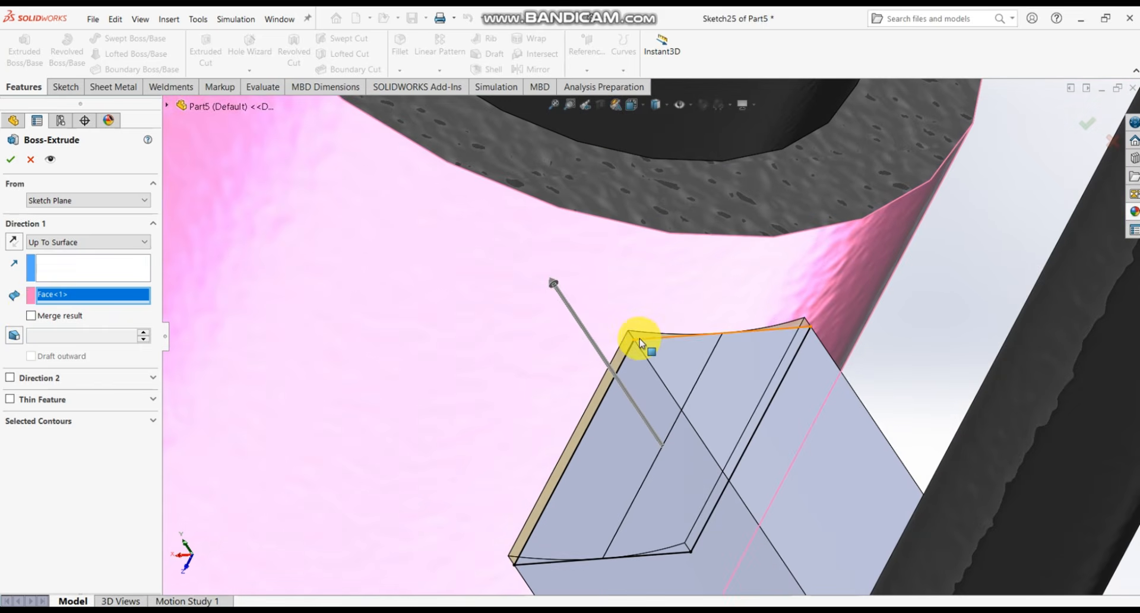
{"action": "scroll", "coordinate": [640, 343], "scroll_direction": "down", "scroll_amount": 2}
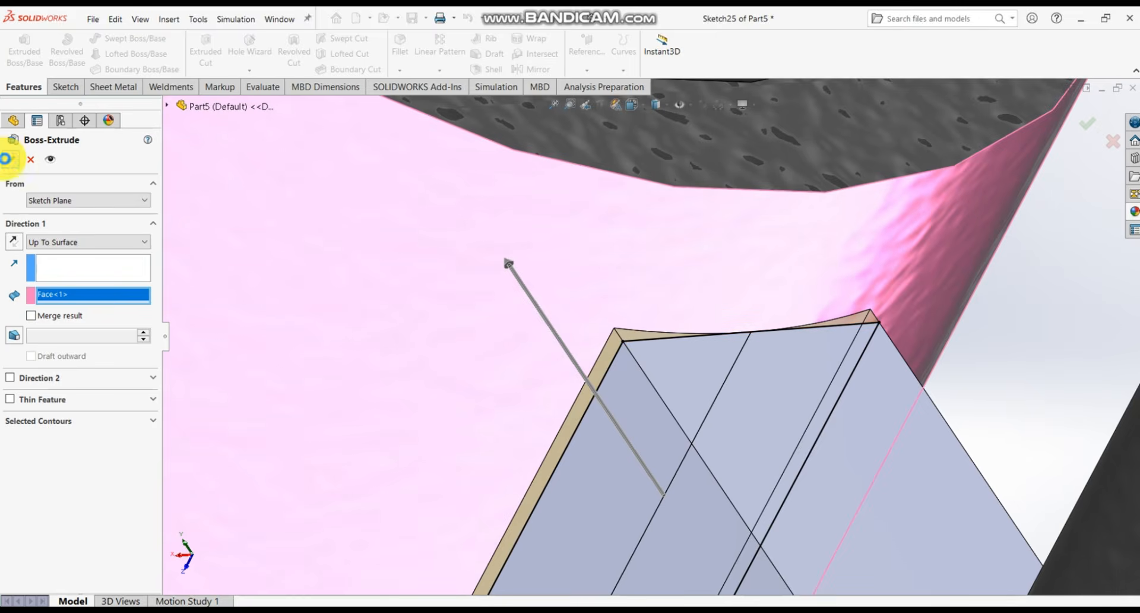
- Complete the up-to-surface extrusion and check how the extended block sits between the barrel sleeve and the thin rod
{"action": "left_click", "coordinate": [6, 158]}
{"action": "middle_click_drag", "start_coordinate": [619, 310], "coordinate": [734, 360]}
{"action": "scroll", "coordinate": [661, 372], "scroll_direction": "up", "scroll_amount": 5}
{"action": "scroll", "coordinate": [729, 359], "scroll_direction": "down", "scroll_amount": 3}
{"action": "scroll", "coordinate": [660, 347], "scroll_direction": "down", "scroll_amount": 3}
{"action": "middle_click_drag", "start_coordinate": [622, 339], "coordinate": [588, 334]}
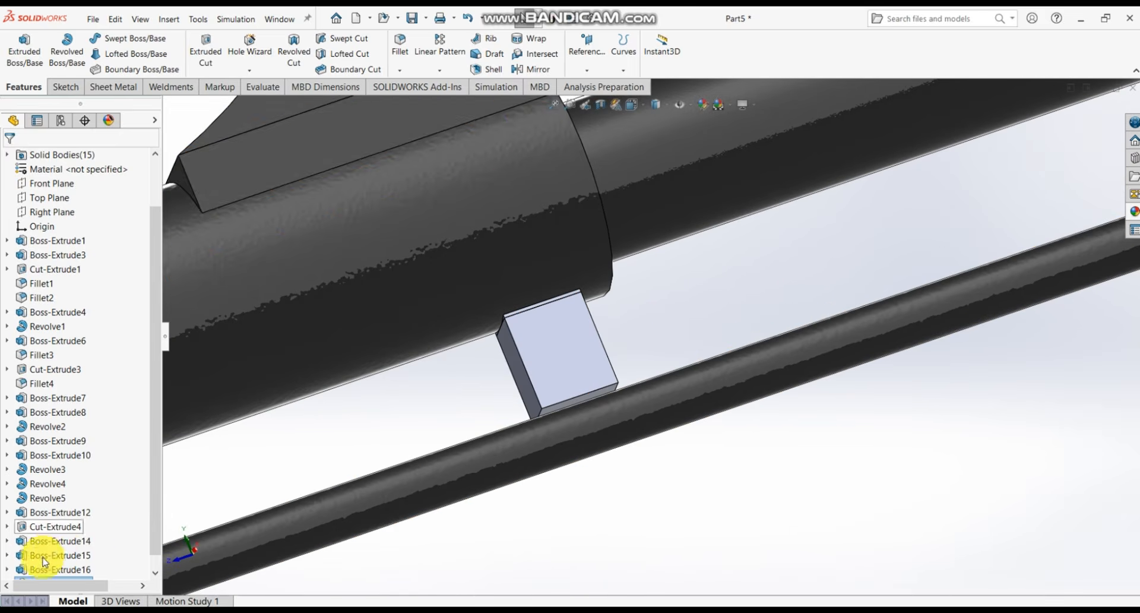
- Apply the wrought iron metal appearance to both the connecting block and its extension up to the barrel sleeve
{"action": "left_click", "coordinate": [59, 558]}
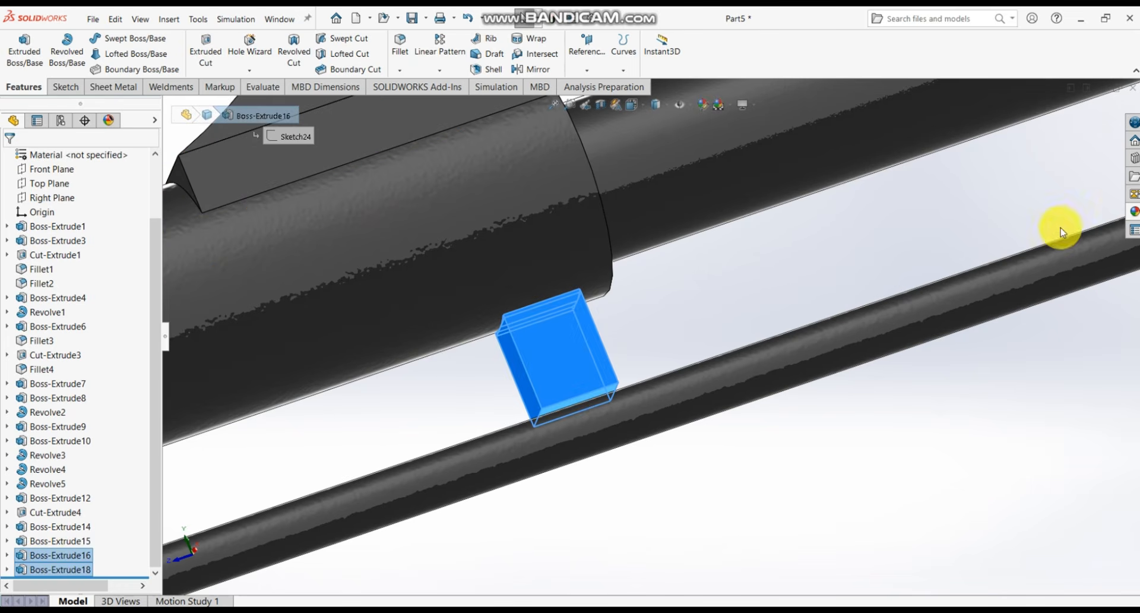
{"action": "left_click", "coordinate": [1134, 210]}
{"action": "left_click", "coordinate": [1010, 429]}
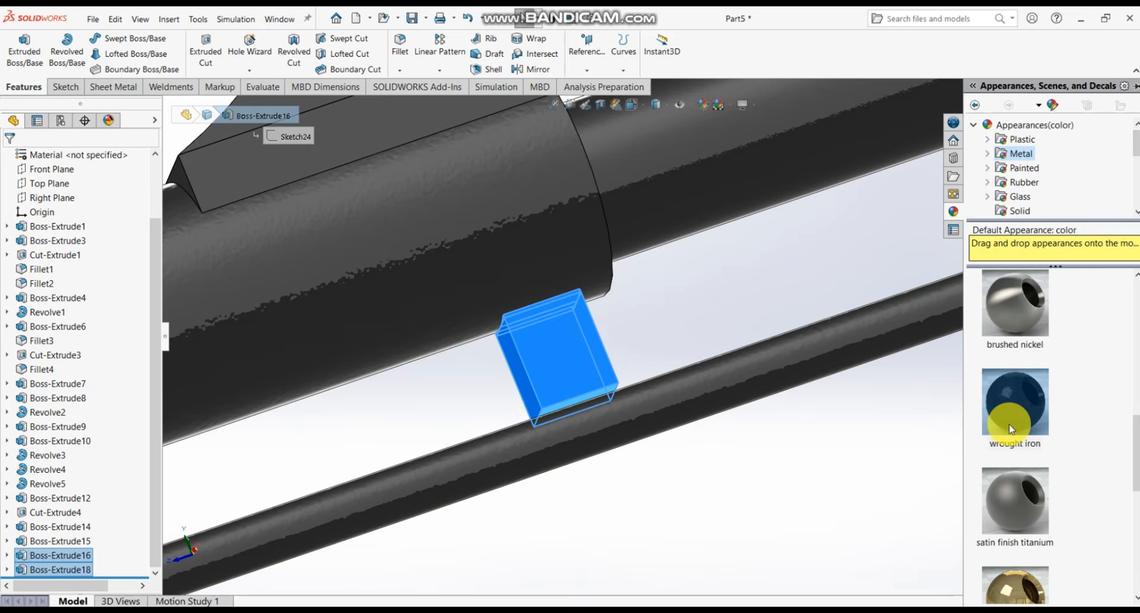
{"action": "left_click", "coordinate": [1012, 429]}
{"action": "left_click", "coordinate": [681, 515]}
{"action": "scroll", "coordinate": [661, 462], "scroll_direction": "up", "scroll_amount": 5}
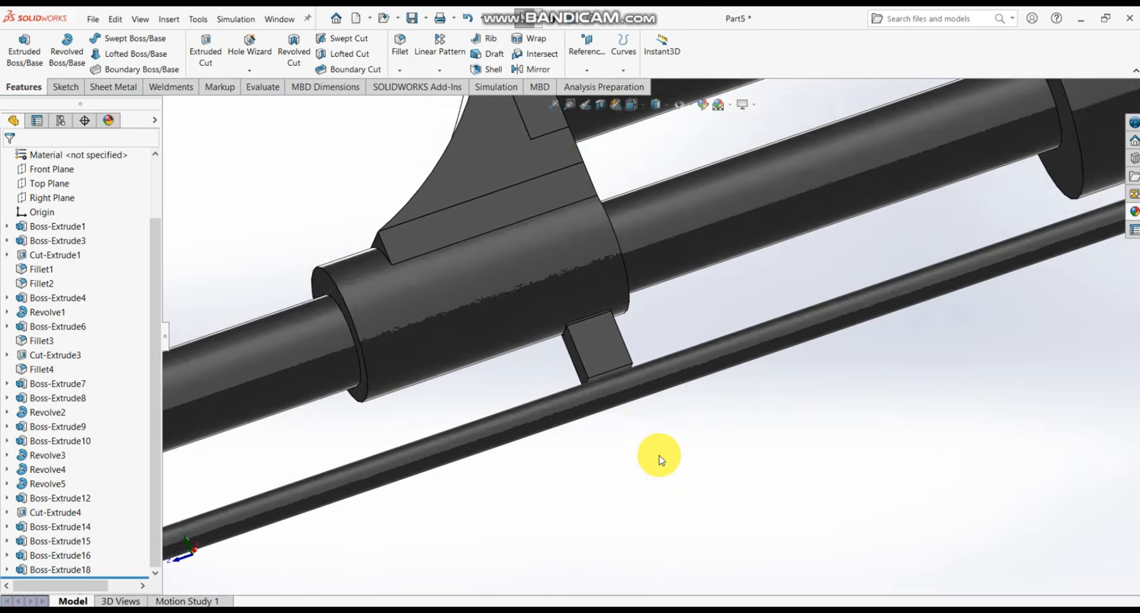
- Examine the connecting block's joints with the sleeve and thin rod, and the front assembly's look on the whole gun
{"action": "middle_click_drag", "start_coordinate": [766, 315], "coordinate": [657, 437]}
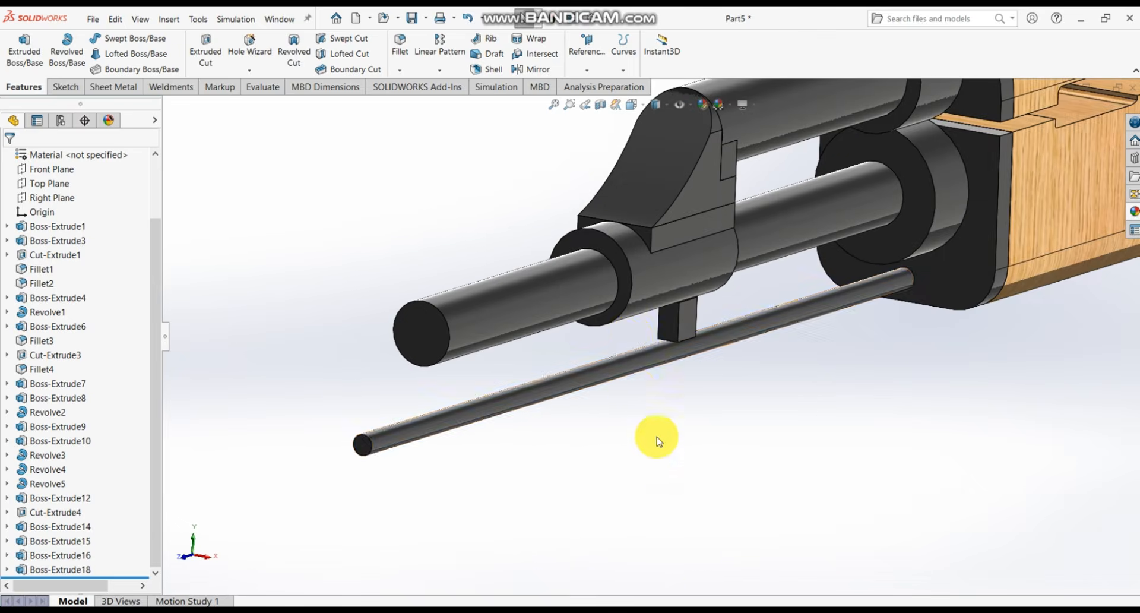
{"action": "scroll", "coordinate": [692, 318], "scroll_direction": "down", "scroll_amount": 6}
{"action": "middle_click_drag", "start_coordinate": [732, 266], "coordinate": [705, 272]}
{"action": "scroll", "coordinate": [737, 290], "scroll_direction": "up", "scroll_amount": 4}
{"action": "scroll", "coordinate": [705, 272], "scroll_direction": "up", "scroll_amount": 4}
{"action": "scroll", "coordinate": [704, 276], "scroll_direction": "up", "scroll_amount": 8}
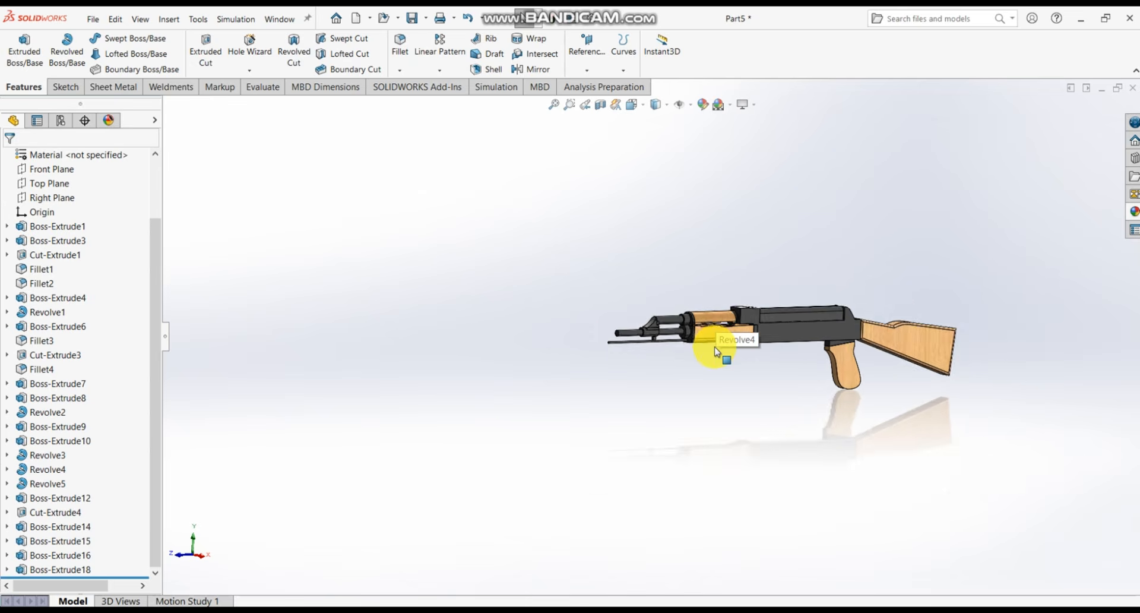
{"action": "scroll", "coordinate": [720, 343], "scroll_direction": "down", "scroll_amount": 1}
{"action": "scroll", "coordinate": [725, 351], "scroll_direction": "up", "scroll_amount": 2}
{"action": "scroll", "coordinate": [700, 323], "scroll_direction": "down", "scroll_amount": 10}
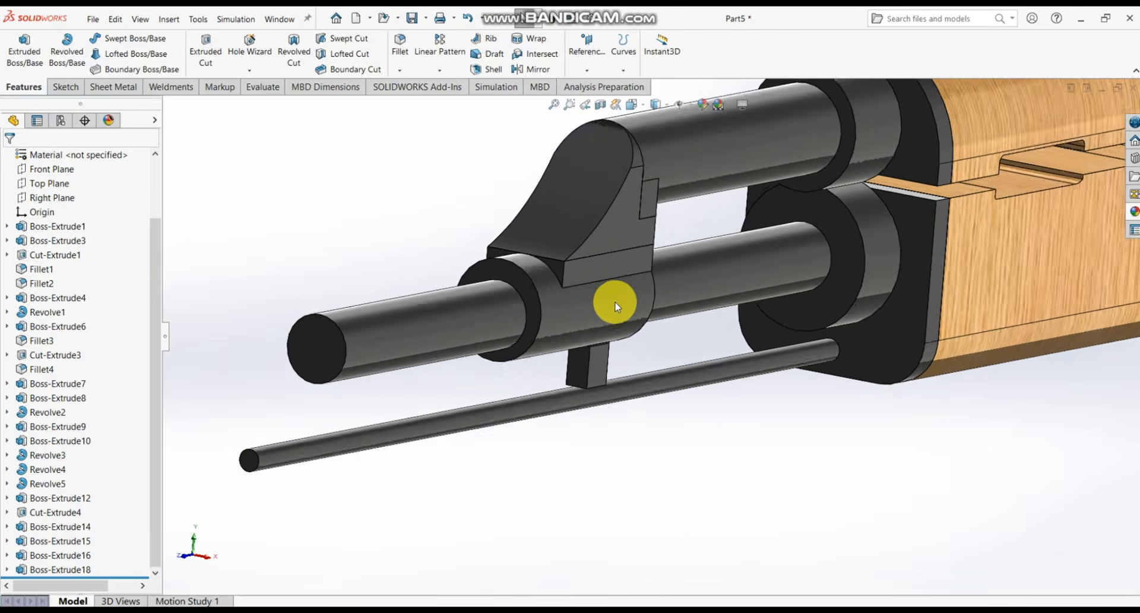
{"action": "scroll", "coordinate": [598, 305], "scroll_direction": "down", "scroll_amount": 3}
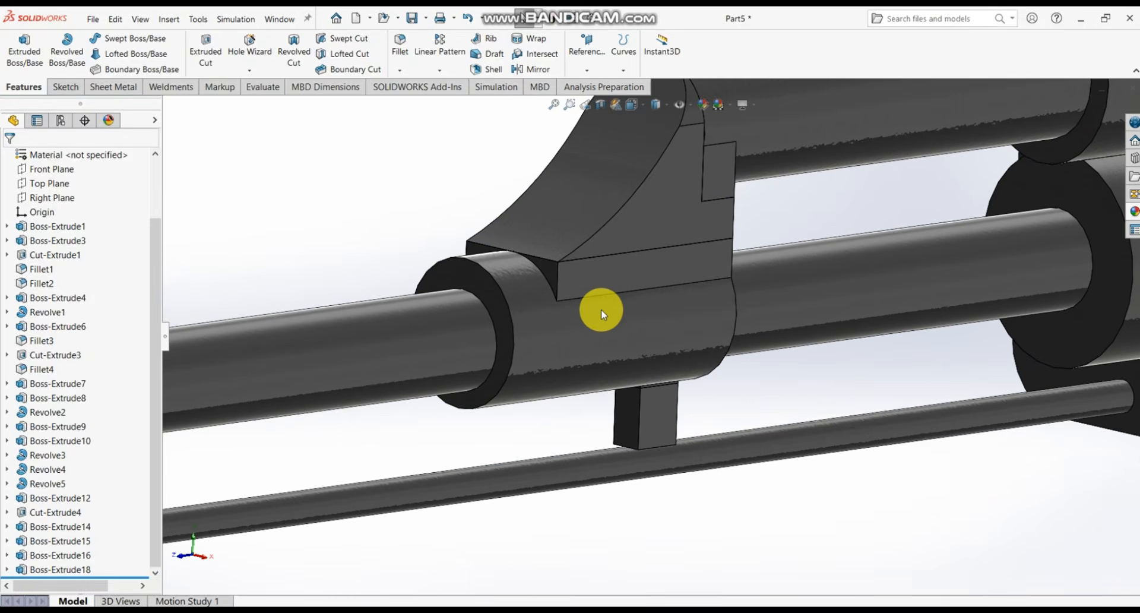
{"action": "scroll", "coordinate": [600, 311], "scroll_direction": "up", "scroll_amount": 4}
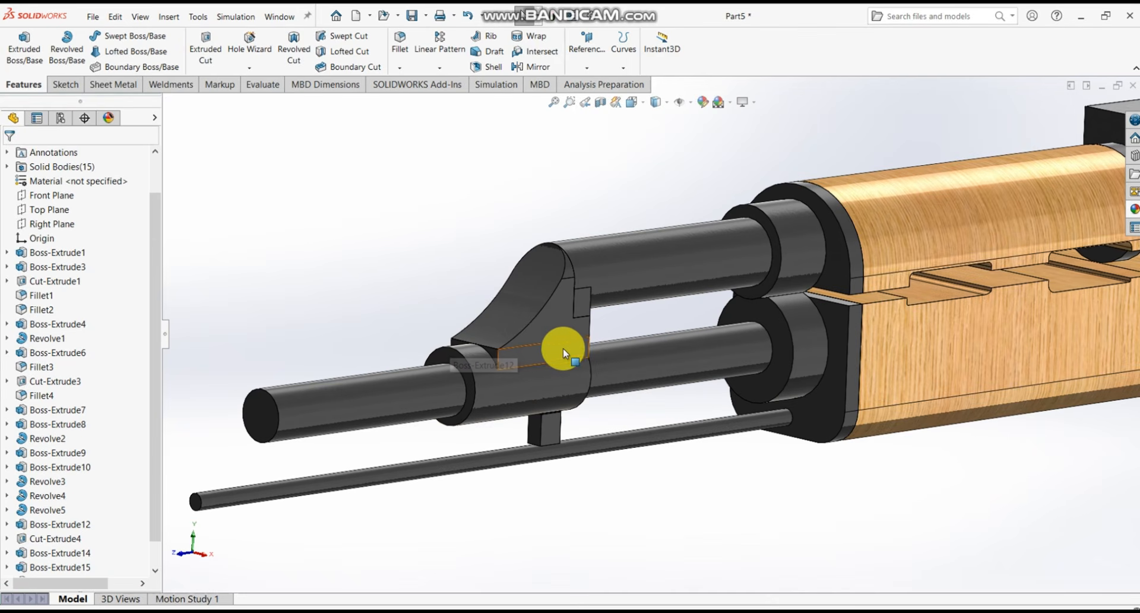
{"action": "scroll", "coordinate": [550, 433], "scroll_direction": "down", "scroll_amount": 5}
{"action": "scroll", "coordinate": [601, 374], "scroll_direction": "down", "scroll_amount": 8}
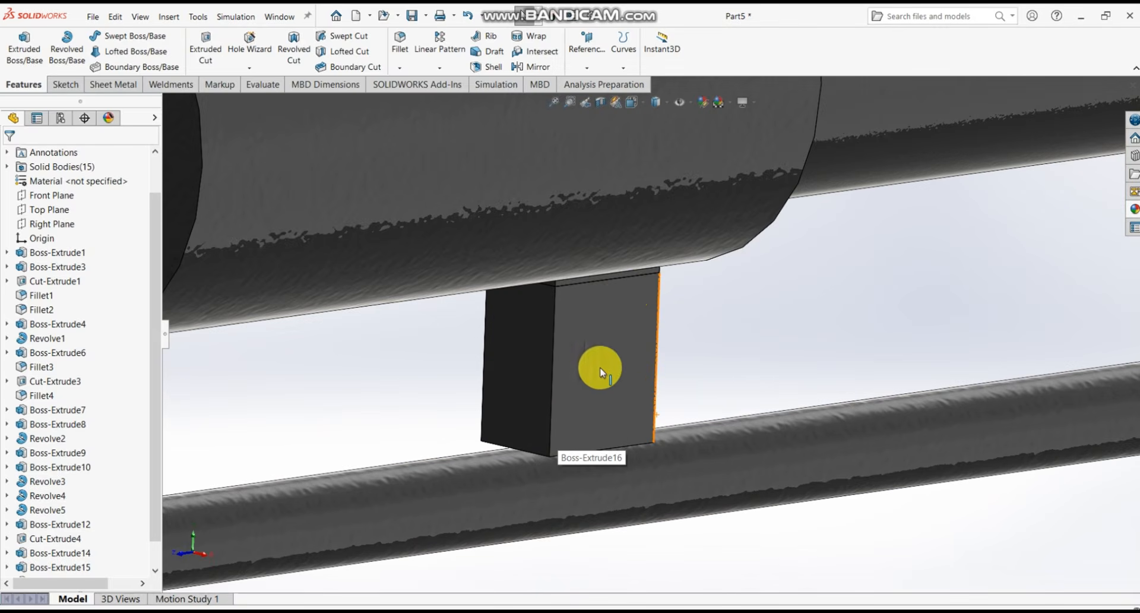
{"action": "scroll", "coordinate": [606, 279], "scroll_direction": "down", "scroll_amount": 3}
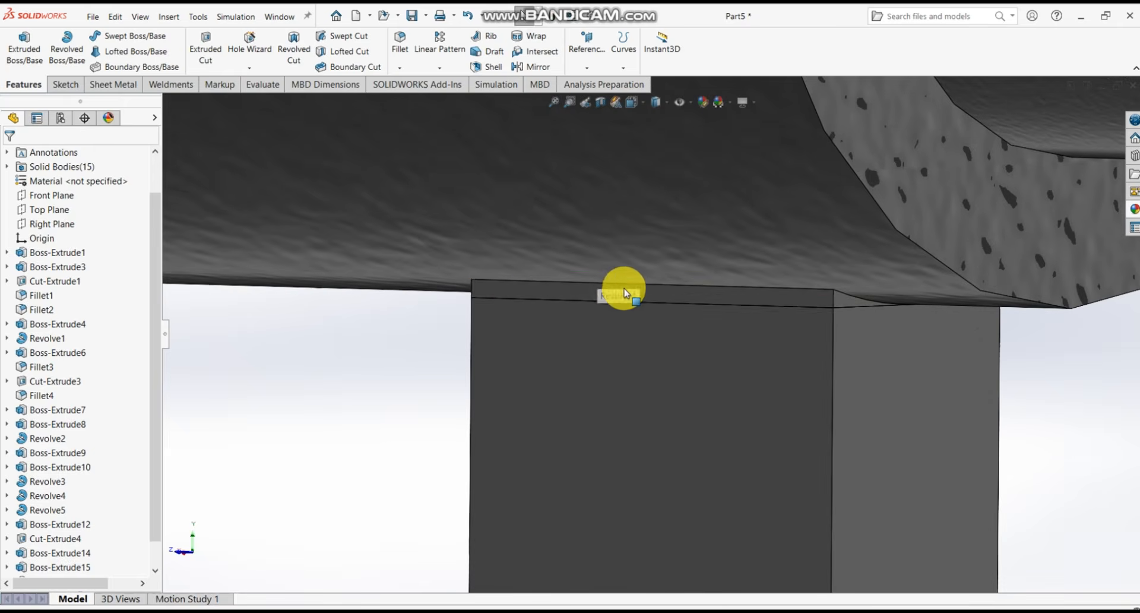
{"action": "scroll", "coordinate": [651, 294], "scroll_direction": "up", "scroll_amount": 10}
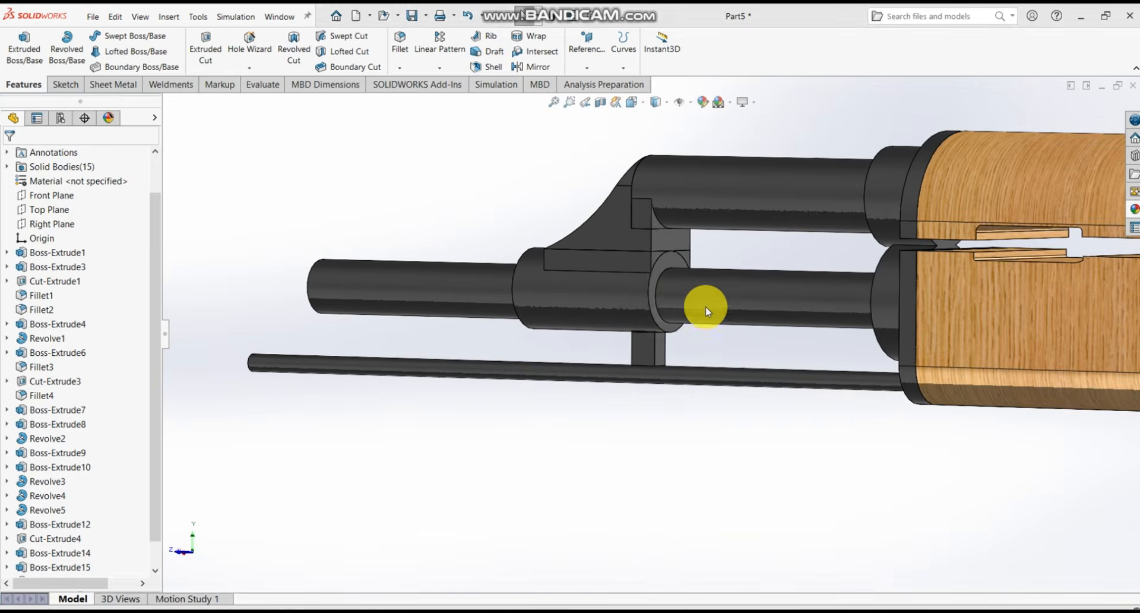
{"action": "scroll", "coordinate": [743, 308], "scroll_direction": "up", "scroll_amount": 3}
{"action": "scroll", "coordinate": [667, 377], "scroll_direction": "down", "scroll_amount": 1}
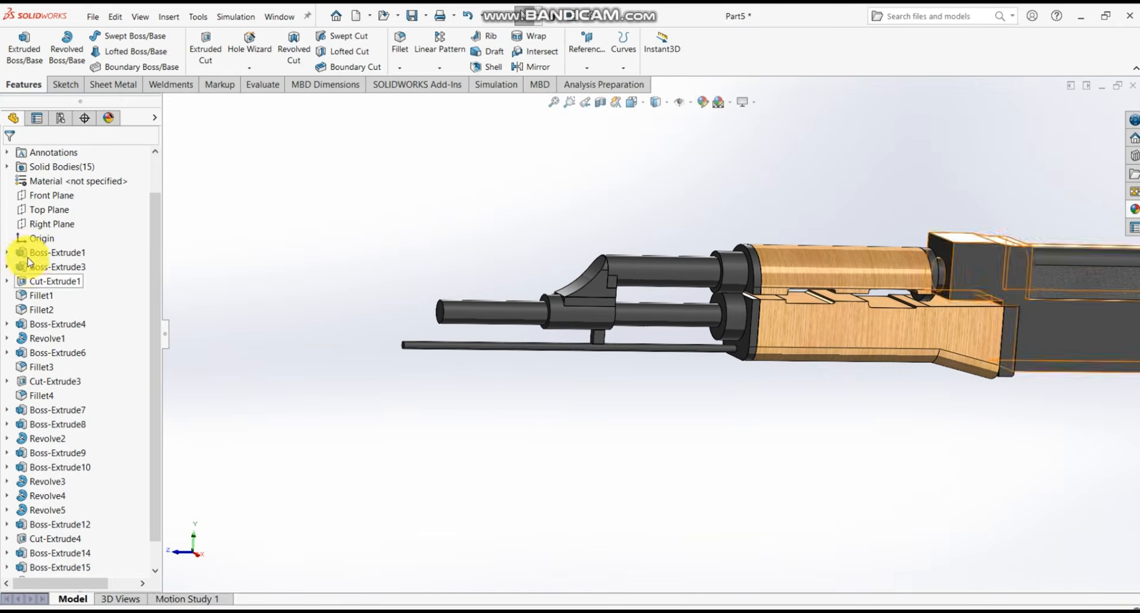
- Start a sketch on the Right Plane and draw a rectangle about 7.12 by 7.71 mm directly beneath the small block above the thin rod
{"action": "left_click", "coordinate": [42, 225]}
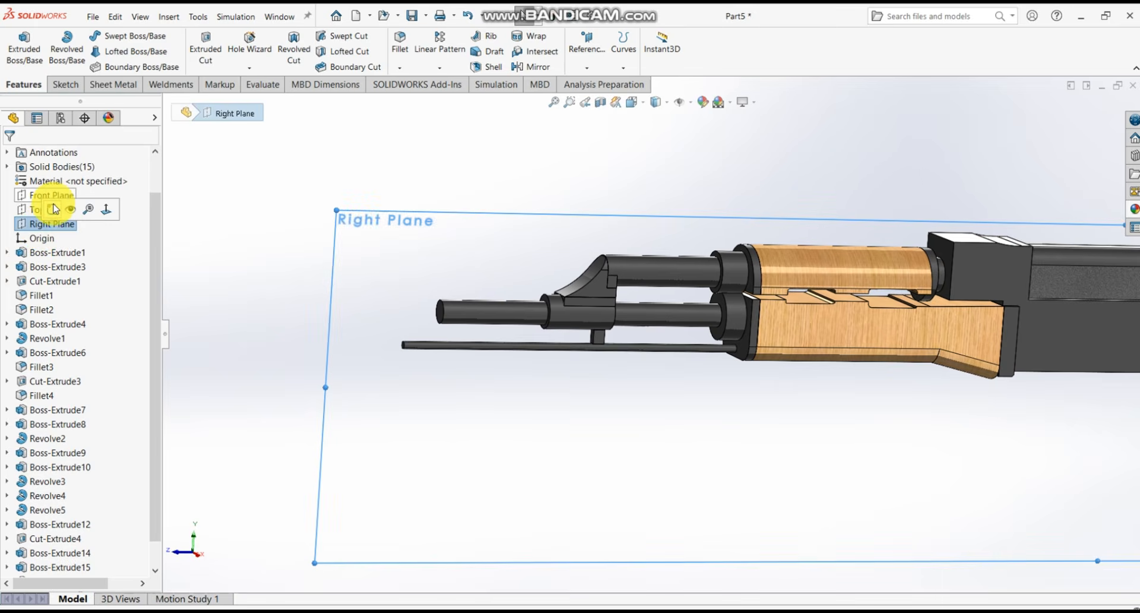
{"action": "left_click", "coordinate": [54, 208]}
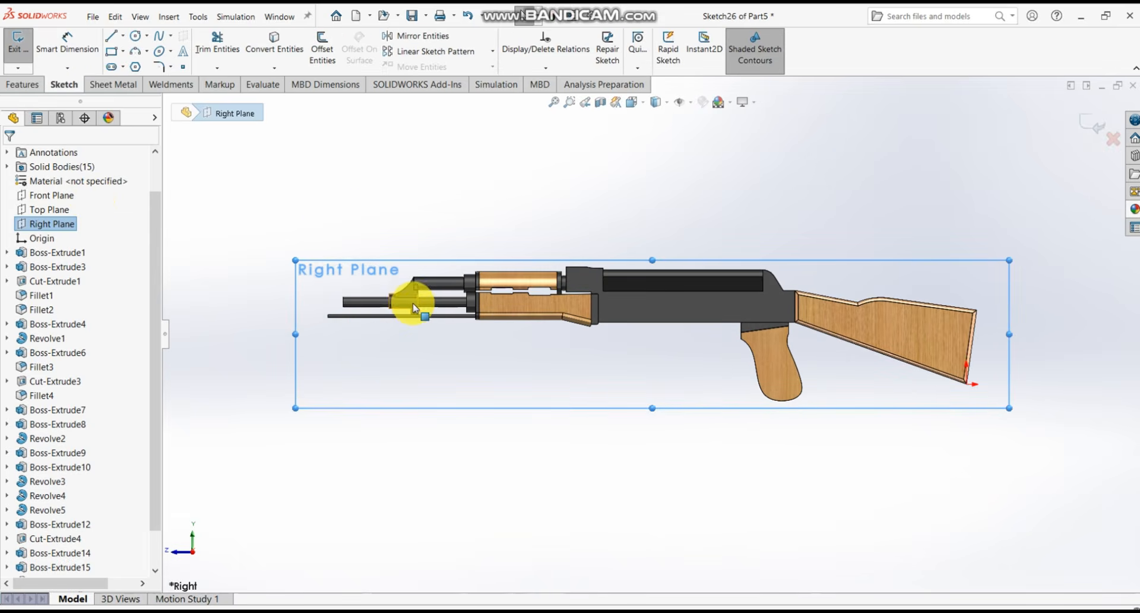
{"action": "scroll", "coordinate": [414, 307], "scroll_direction": "down", "scroll_amount": 5}
{"action": "left_click", "coordinate": [571, 394]}
{"action": "scroll", "coordinate": [571, 395], "scroll_direction": "up", "scroll_amount": 5}
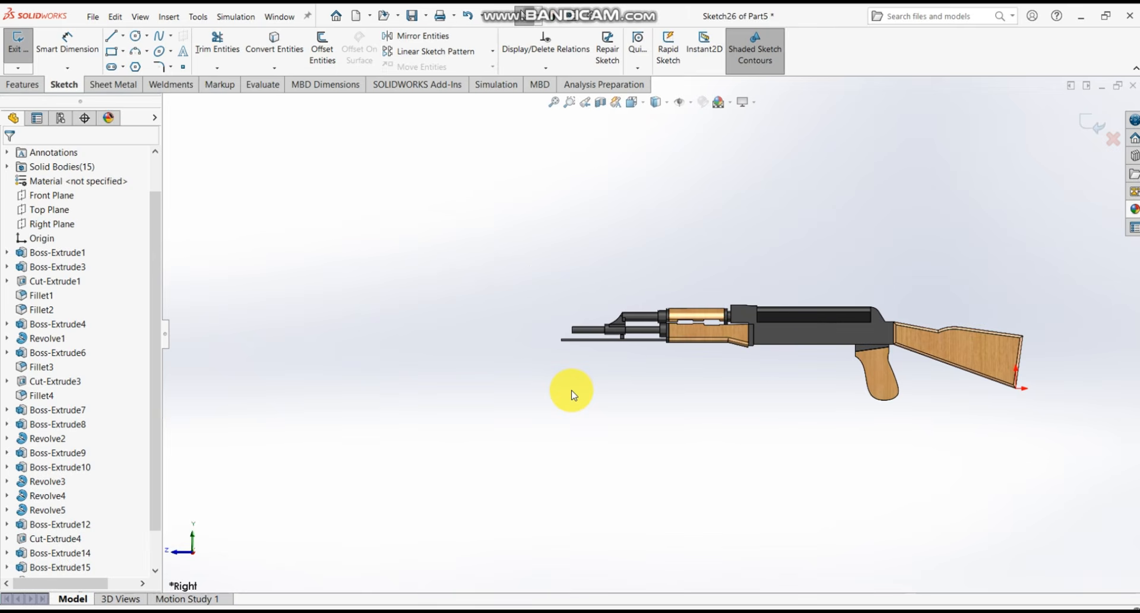
{"action": "scroll", "coordinate": [656, 393], "scroll_direction": "down", "scroll_amount": 10}
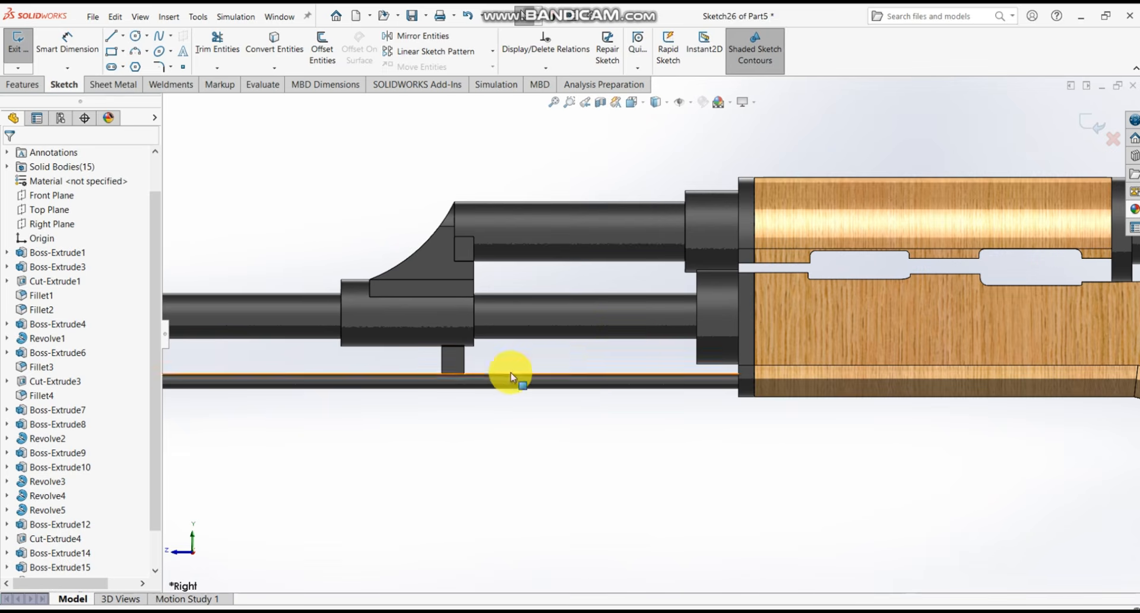
{"action": "scroll", "coordinate": [510, 377], "scroll_direction": "down", "scroll_amount": 5}
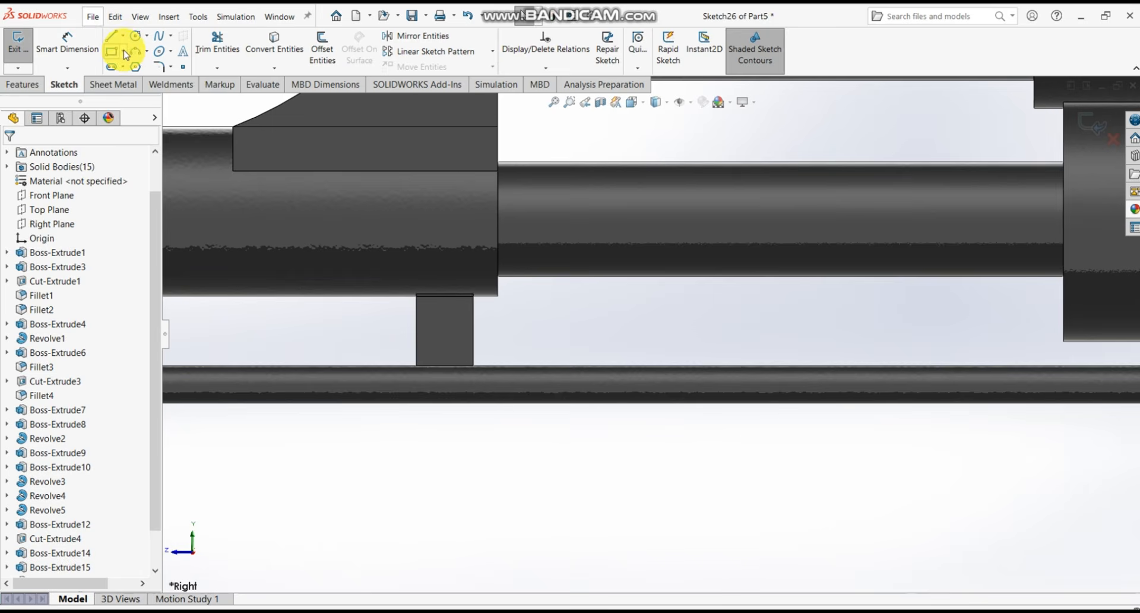
{"action": "left_click", "coordinate": [125, 53]}
{"action": "left_click", "coordinate": [113, 54]}
{"action": "scroll", "coordinate": [442, 365], "scroll_direction": "down", "scroll_amount": 5}
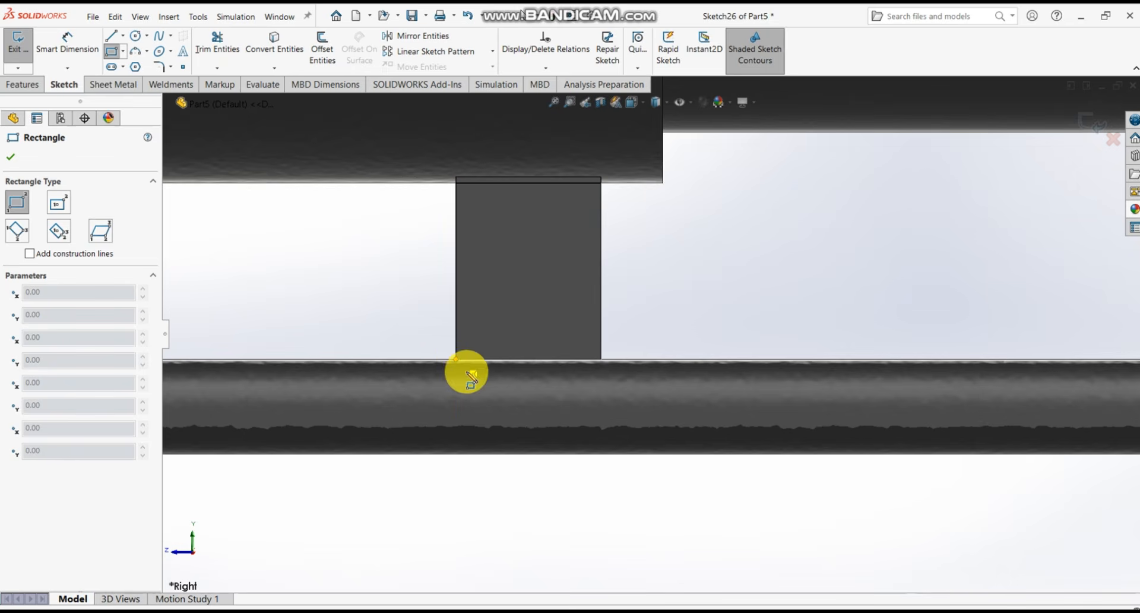
{"action": "left_click", "coordinate": [467, 371]}
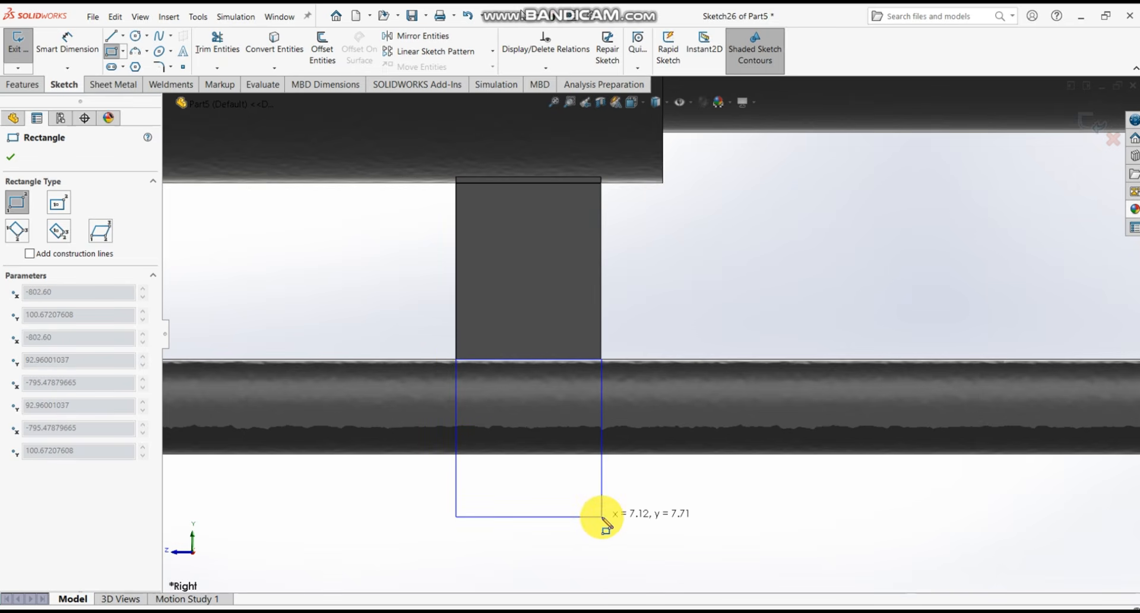
{"action": "left_click", "coordinate": [601, 516]}
{"action": "key", "text": "Escape"}
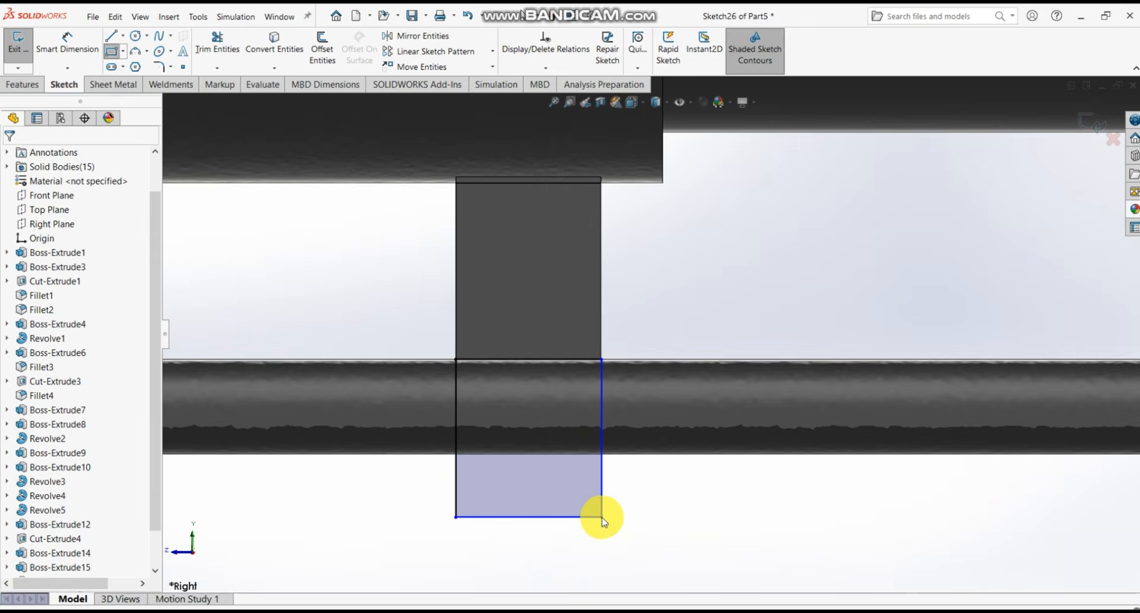
- Dimension the rectangle's vertical side and set it to 5.36 mm
{"action": "left_click", "coordinate": [85, 57]}
{"action": "left_click", "coordinate": [601, 482]}
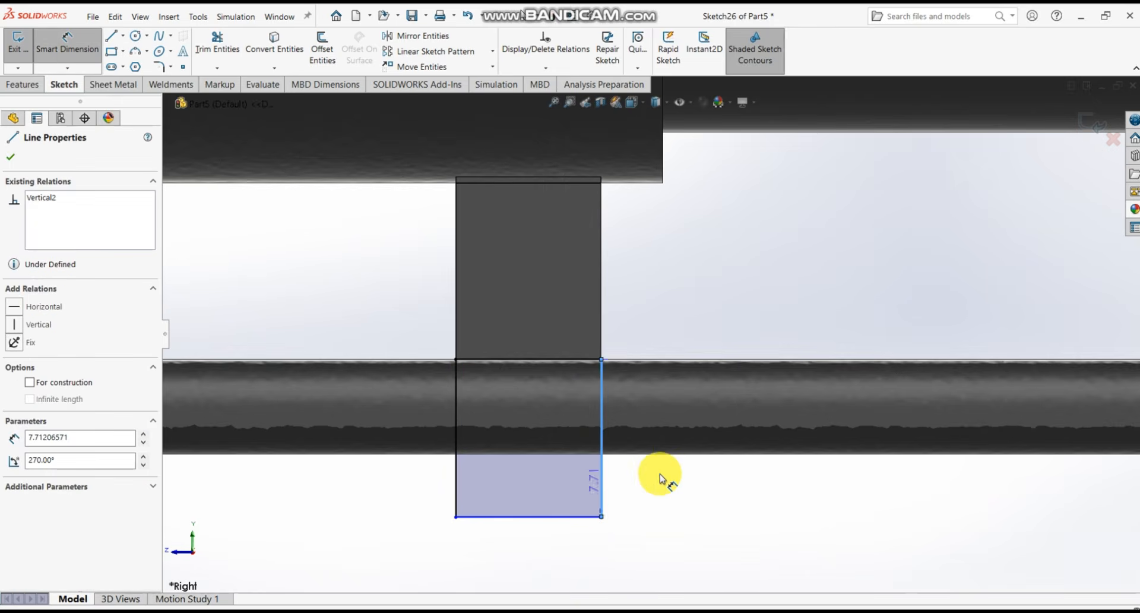
{"action": "left_click", "coordinate": [665, 478]}
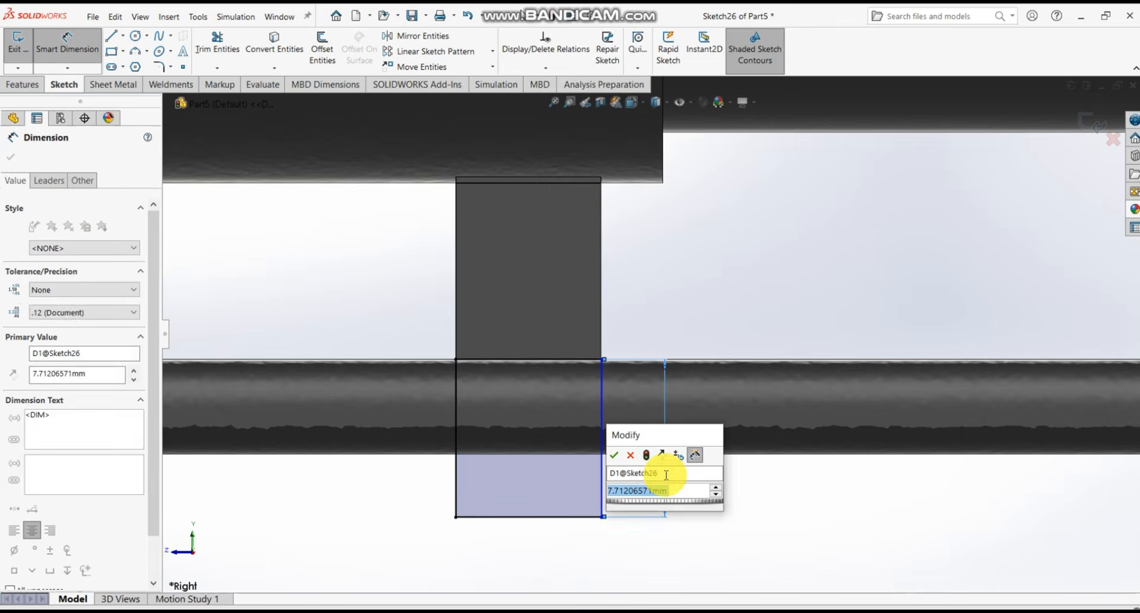
{"action": "type", "text": "5.3"}
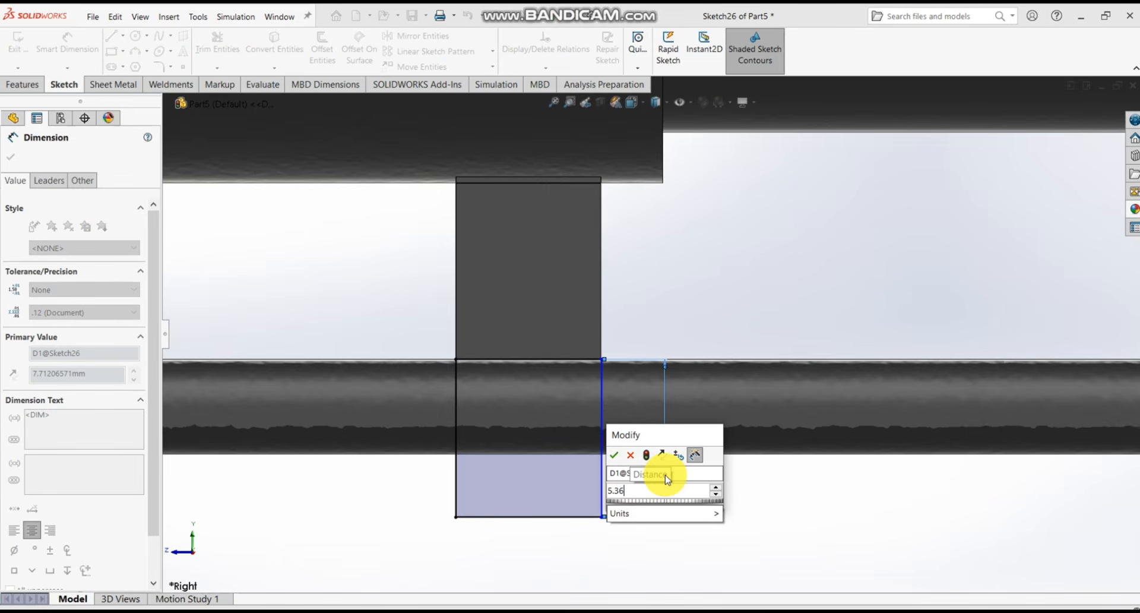
{"action": "type", "text": "6"}
{"action": "key", "text": "Return"}
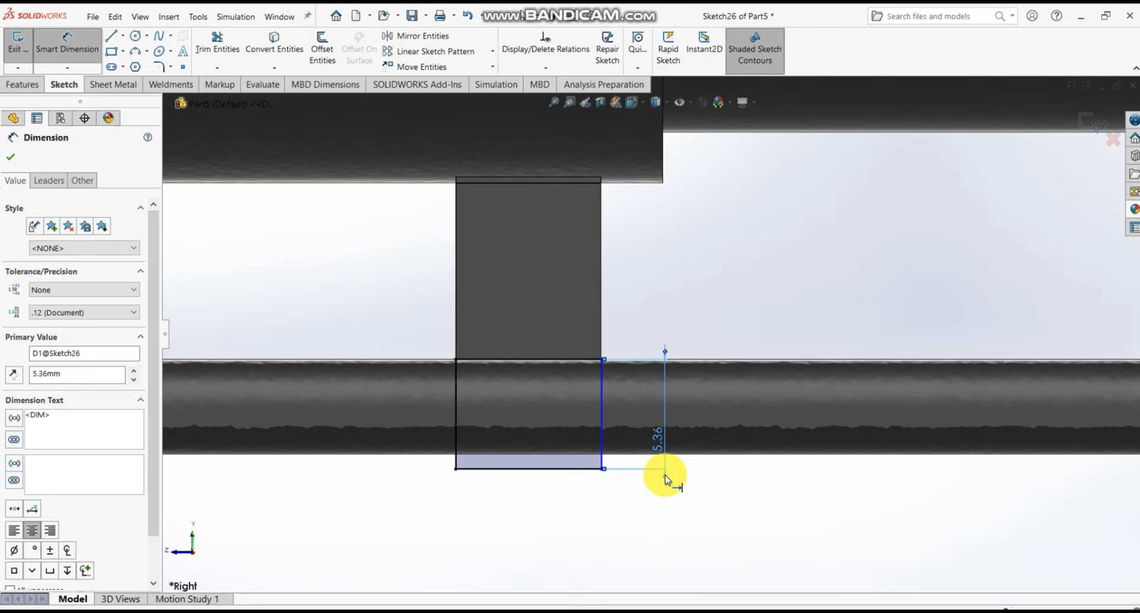
{"action": "key", "text": "Escape"}
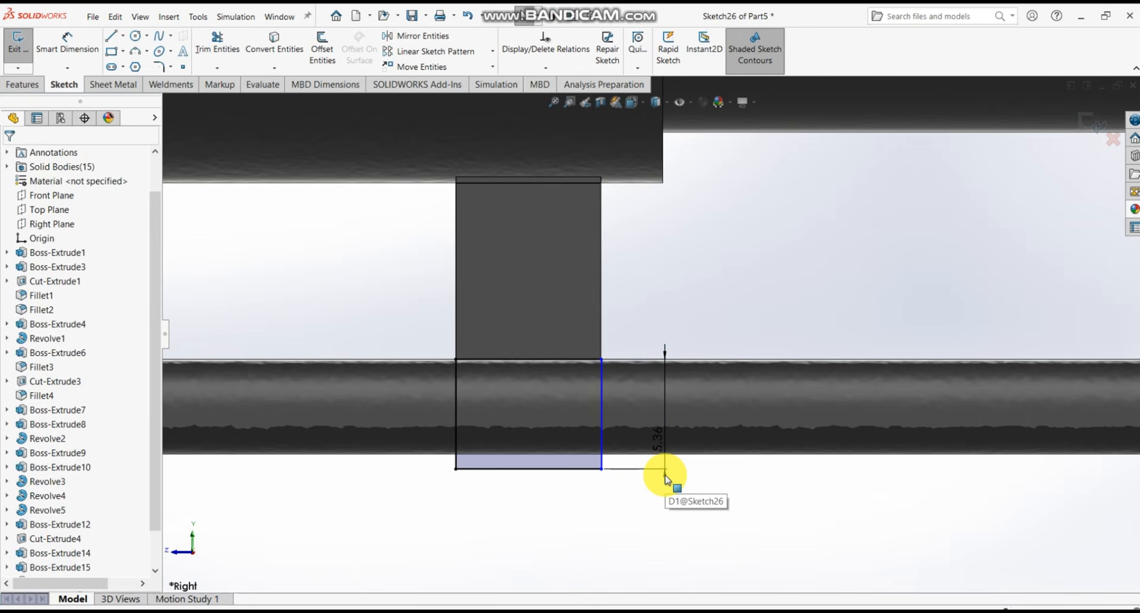
- Revolve the rectangle 360 degrees about its lower horizontal edge with Merge result enabled
{"action": "left_click", "coordinate": [18, 86]}
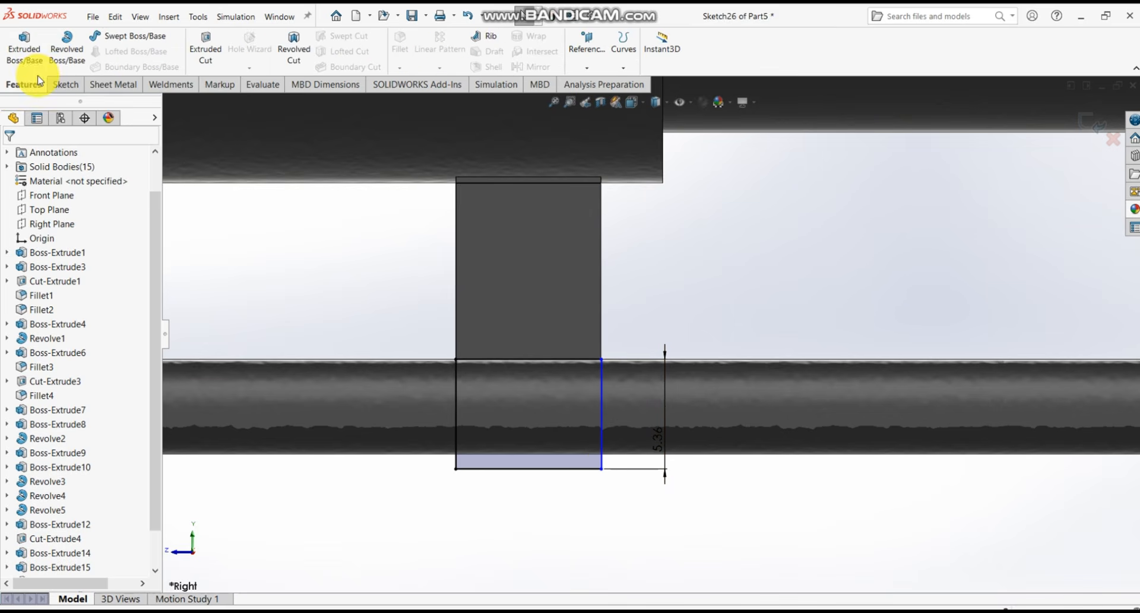
{"action": "left_click", "coordinate": [72, 56]}
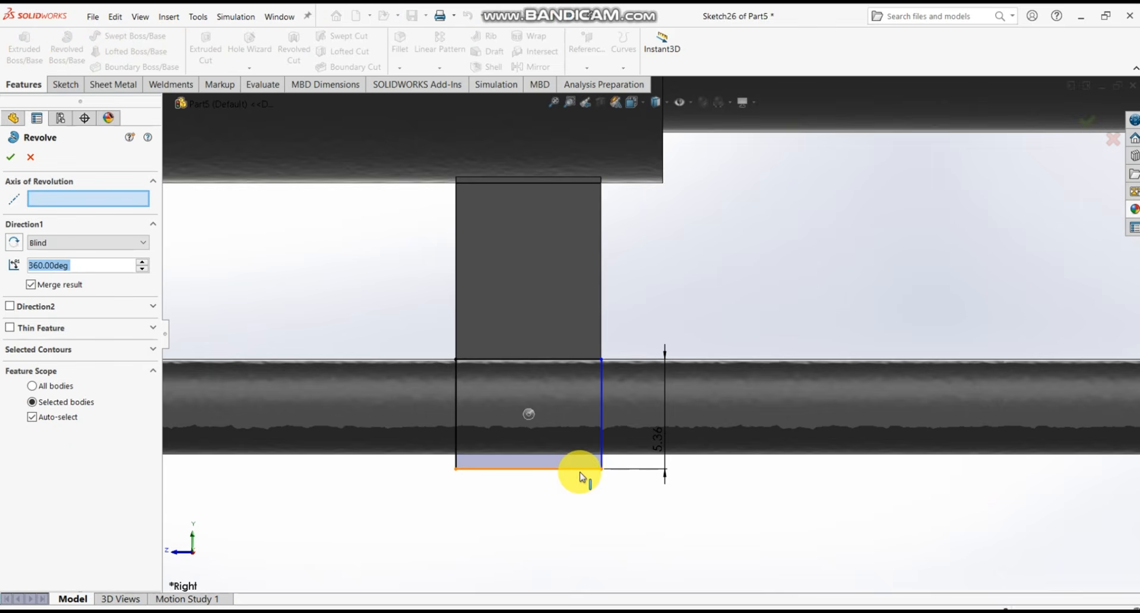
{"action": "scroll", "coordinate": [593, 463], "scroll_direction": "up", "scroll_amount": 3}
{"action": "middle_click_drag", "start_coordinate": [611, 433], "coordinate": [653, 439]}
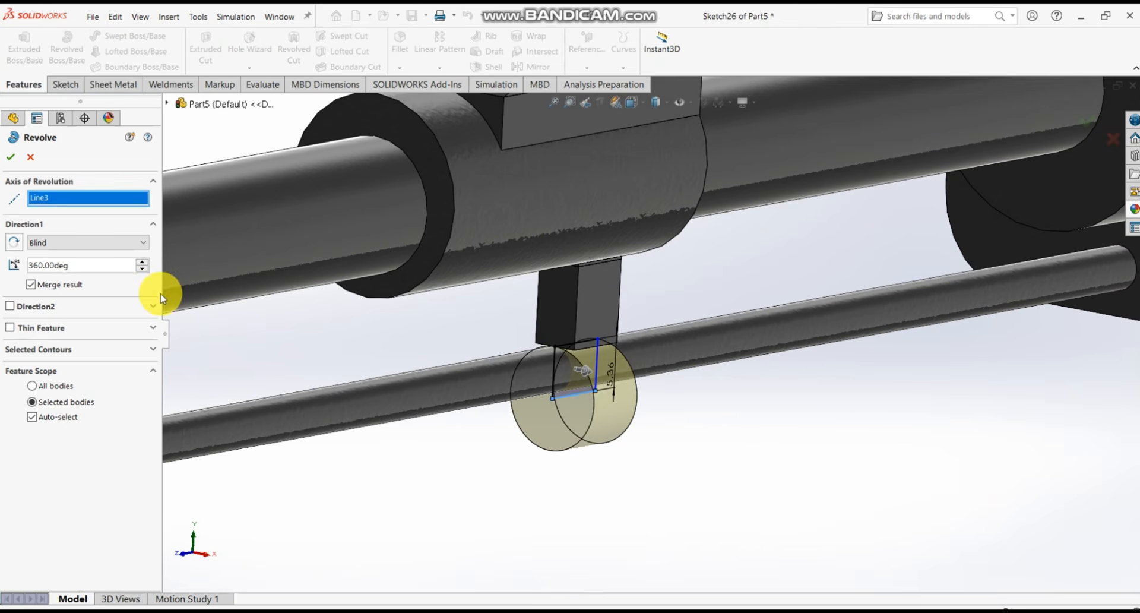
{"action": "left_click", "coordinate": [7, 157]}
- Start a new sketch on the underside of the small block, where it meets the revolved cylinder
{"action": "scroll", "coordinate": [749, 380], "scroll_direction": "up", "scroll_amount": 8}
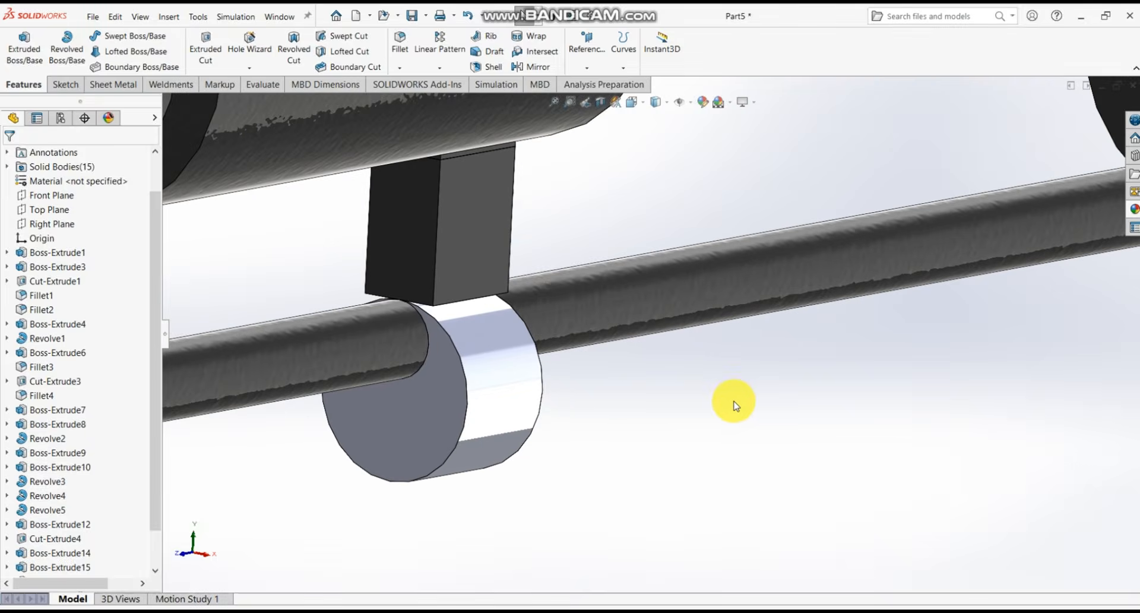
{"action": "scroll", "coordinate": [579, 273], "scroll_direction": "down", "scroll_amount": 8}
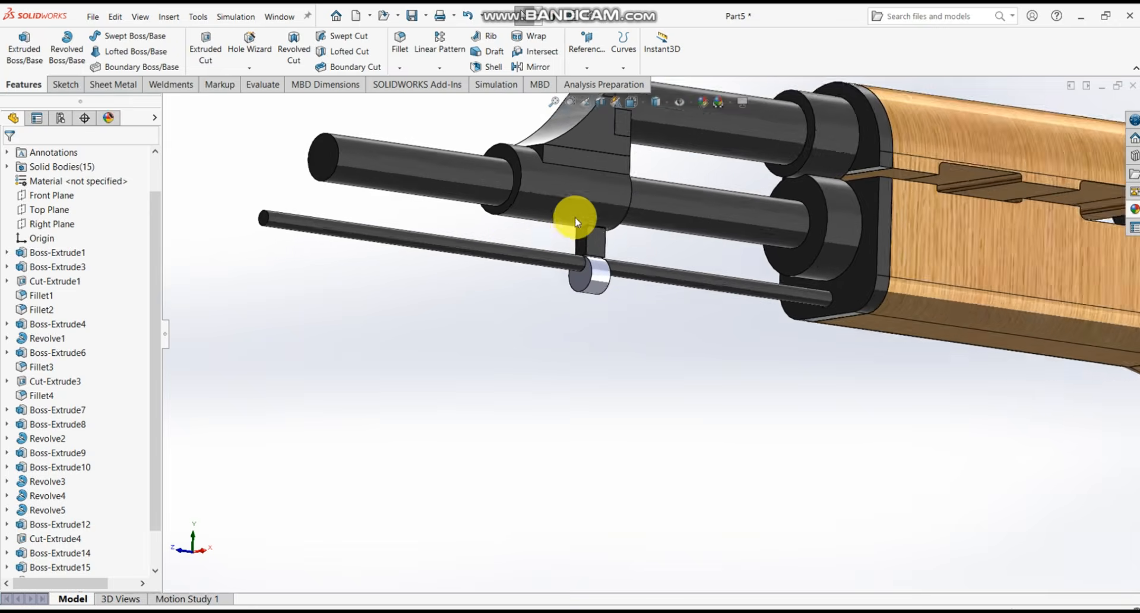
{"action": "middle_click_drag", "start_coordinate": [693, 326], "coordinate": [570, 301]}
{"action": "scroll", "coordinate": [534, 279], "scroll_direction": "down", "scroll_amount": 6}
{"action": "scroll", "coordinate": [618, 253], "scroll_direction": "up", "scroll_amount": 8}
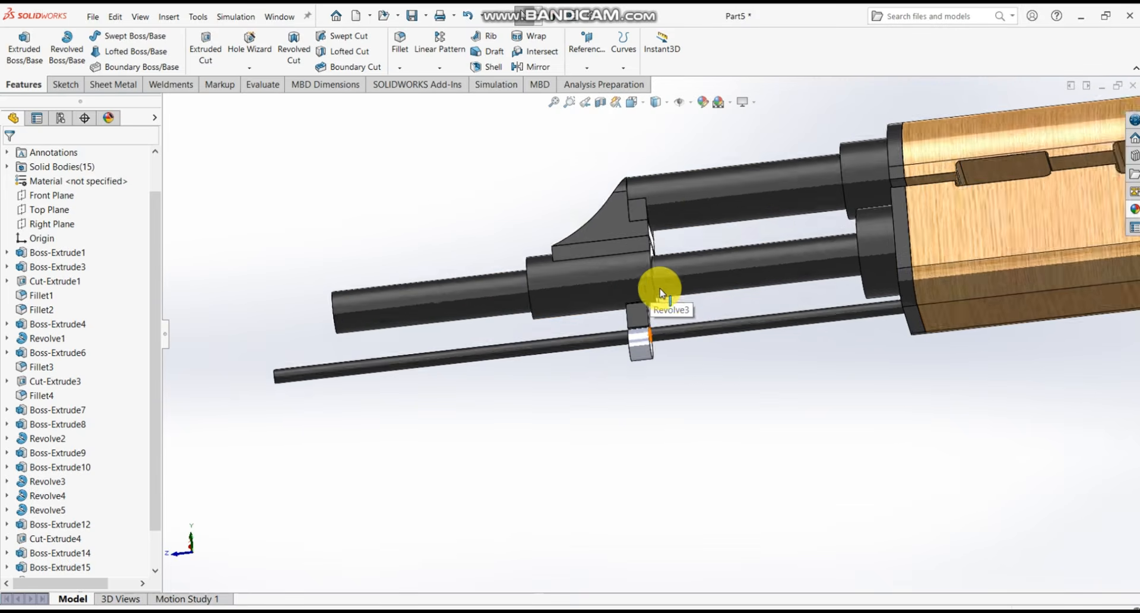
{"action": "middle_click_drag", "start_coordinate": [657, 292], "coordinate": [721, 336]}
{"action": "scroll", "coordinate": [687, 339], "scroll_direction": "down", "scroll_amount": 10}
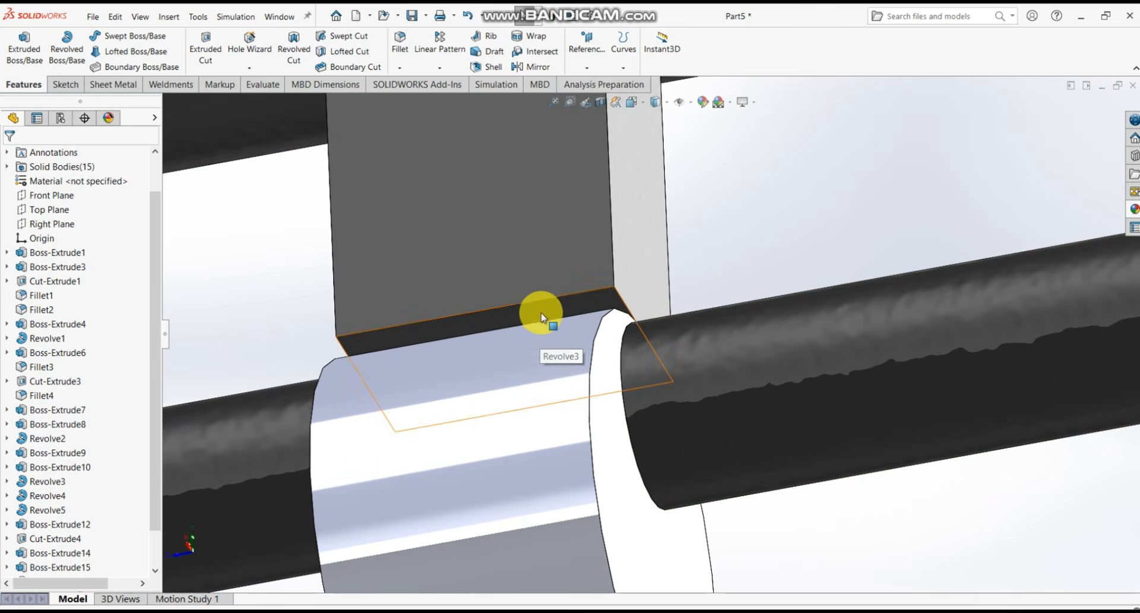
{"action": "left_click", "coordinate": [540, 311]}
{"action": "left_click", "coordinate": [589, 277]}
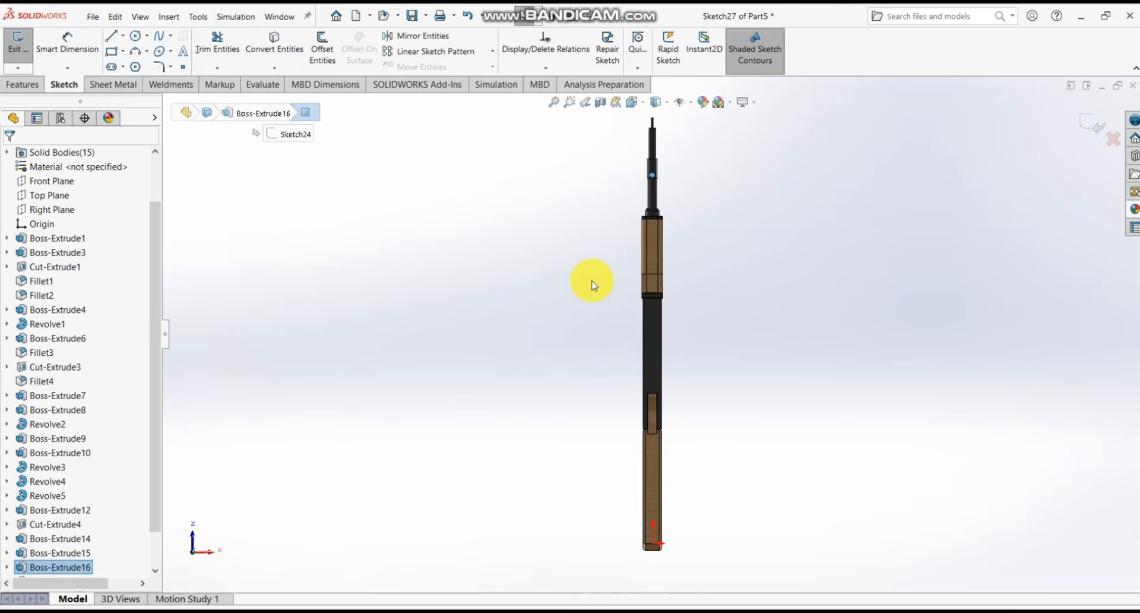
- Convert the outline of the block's underside face into sketch entities
{"action": "middle_click_drag", "start_coordinate": [725, 237], "coordinate": [595, 225]}
{"action": "scroll", "coordinate": [664, 179], "scroll_direction": "down", "scroll_amount": 12}
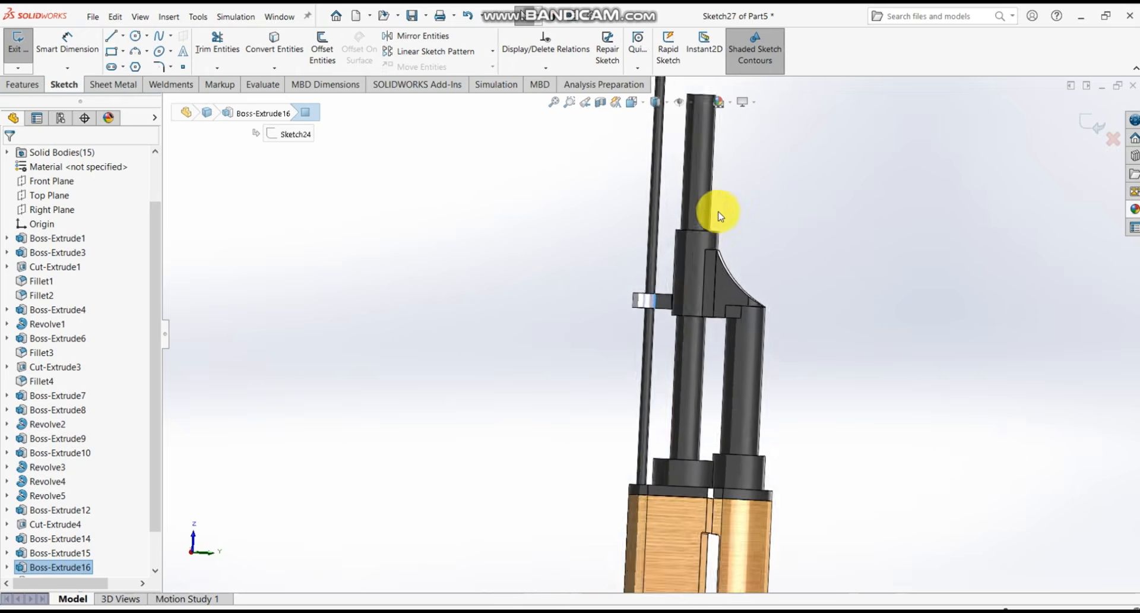
{"action": "mouse_move", "coordinate": [643, 371]}
{"action": "middle_mouse_down"}
{"action": "mouse_move", "coordinate": [677, 379]}
{"action": "mouse_move", "coordinate": [657, 452]}
{"action": "middle_mouse_up"}
{"action": "scroll", "coordinate": [509, 336], "scroll_direction": "down", "scroll_amount": 10}
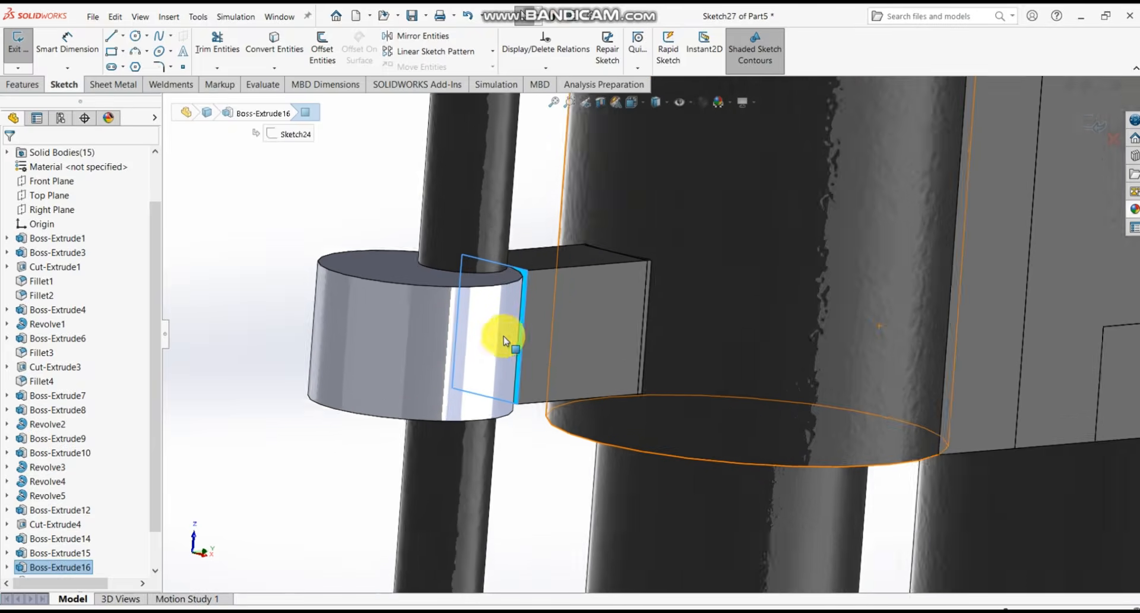
{"action": "left_click", "coordinate": [549, 234]}
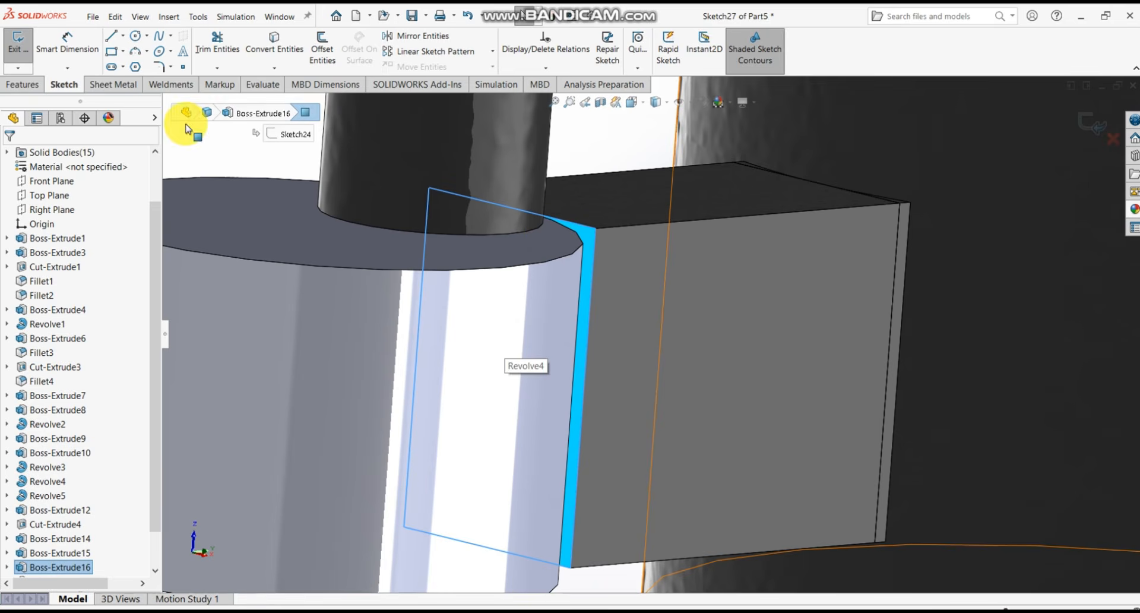
{"action": "left_click", "coordinate": [274, 52]}
{"action": "scroll", "coordinate": [603, 297], "scroll_direction": "down", "scroll_amount": 3}
{"action": "scroll", "coordinate": [601, 294], "scroll_direction": "up", "scroll_amount": 3}
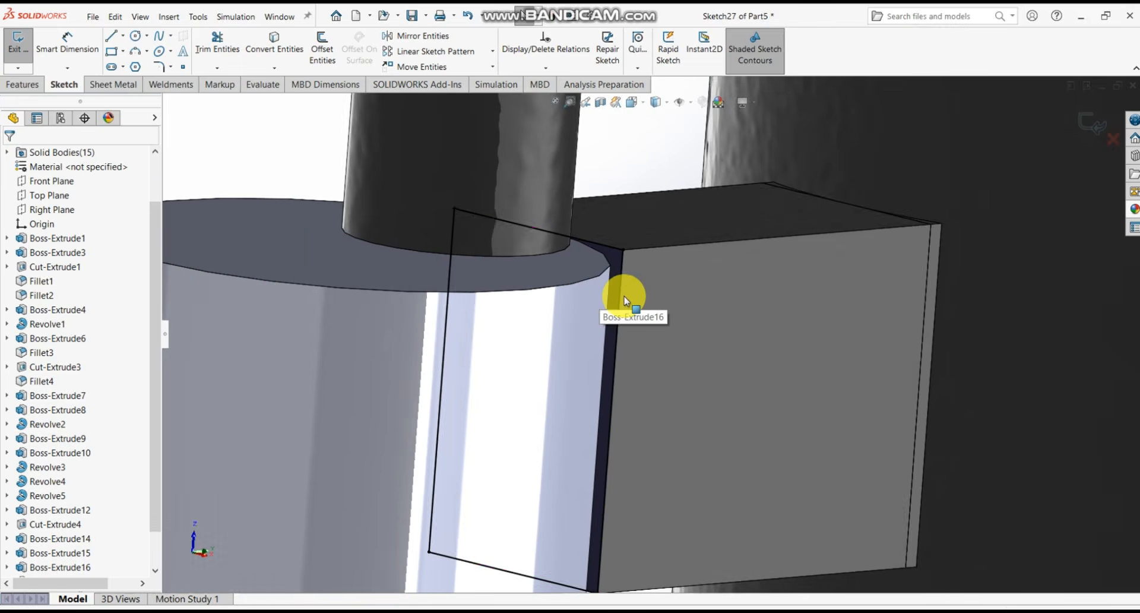
{"action": "middle_click_drag", "start_coordinate": [624, 296], "coordinate": [604, 301]}
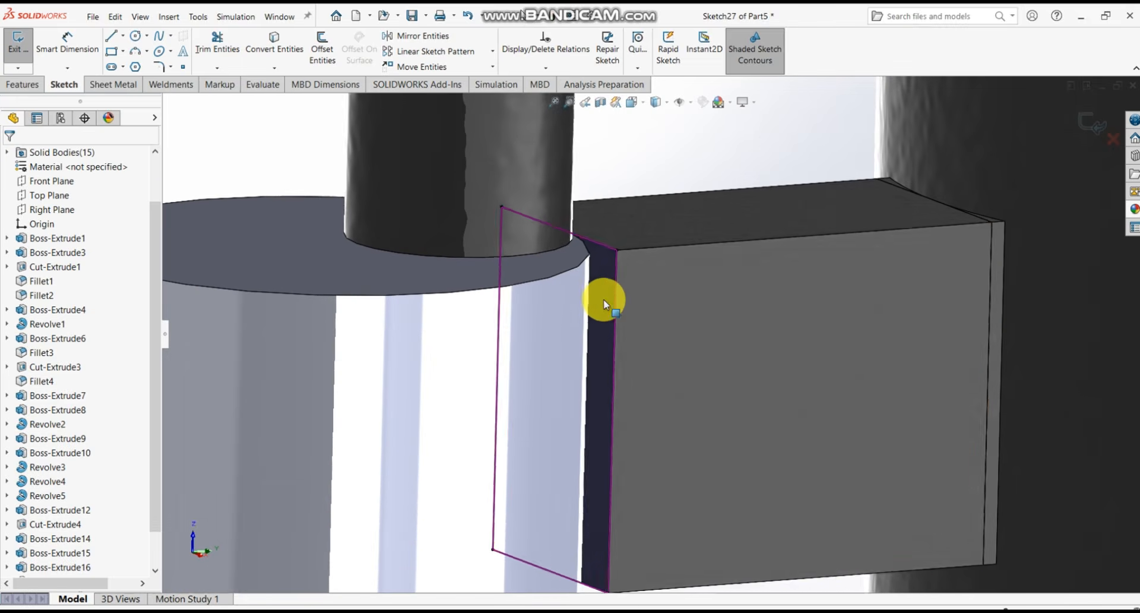
- Extrude the converted outline Up To Surface to the revolved cylinder's curved face, with Merge result turned off
{"action": "left_click", "coordinate": [24, 85]}
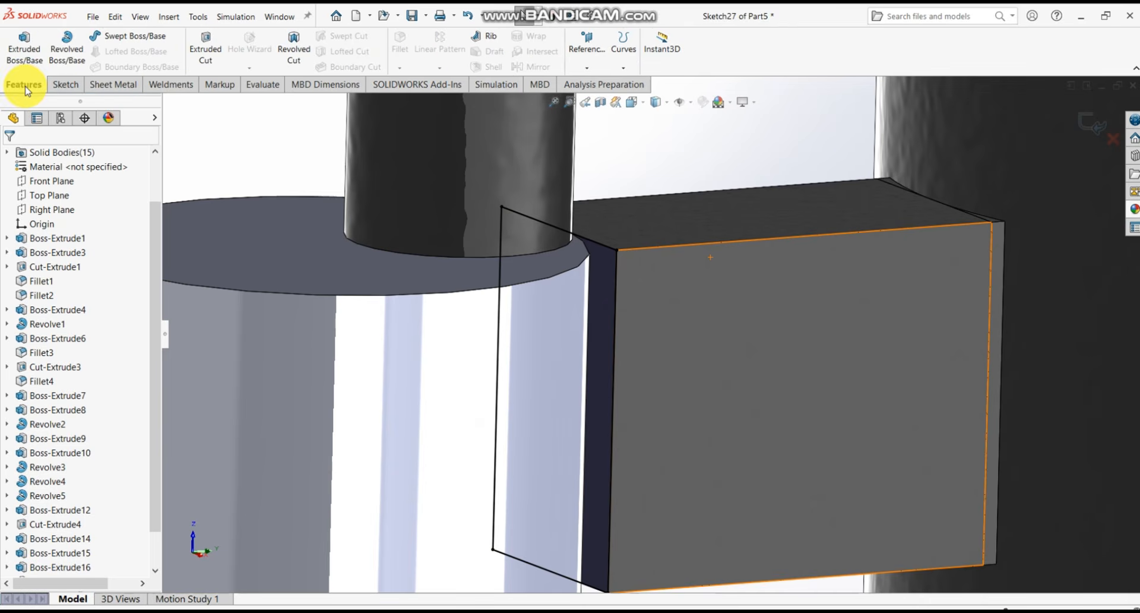
{"action": "left_click", "coordinate": [28, 48]}
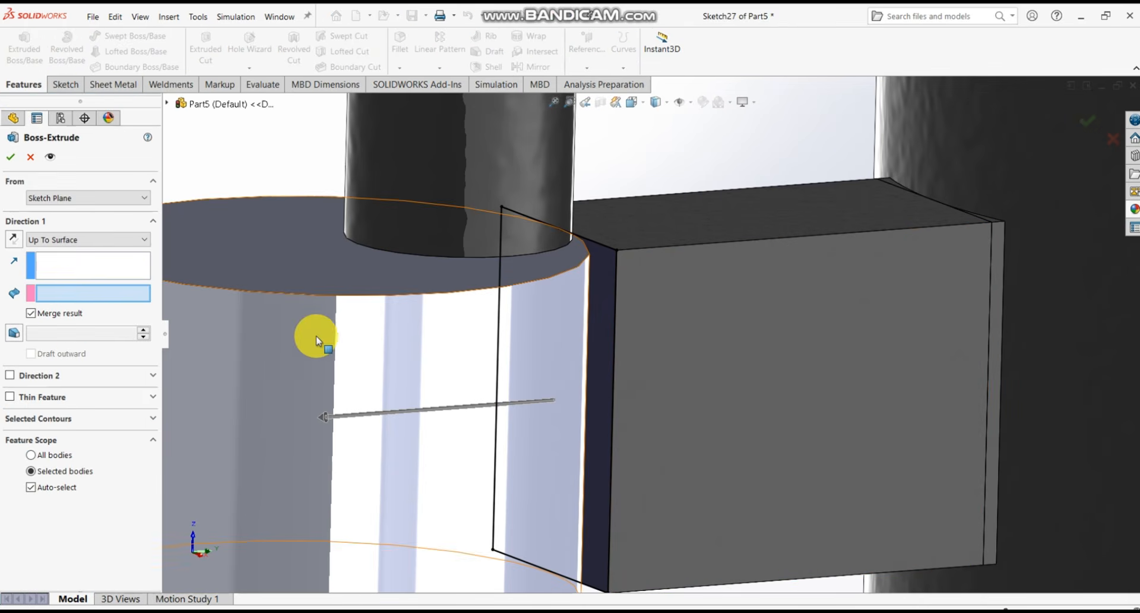
{"action": "left_click", "coordinate": [515, 376]}
{"action": "scroll", "coordinate": [517, 375], "scroll_direction": "up", "scroll_amount": 6}
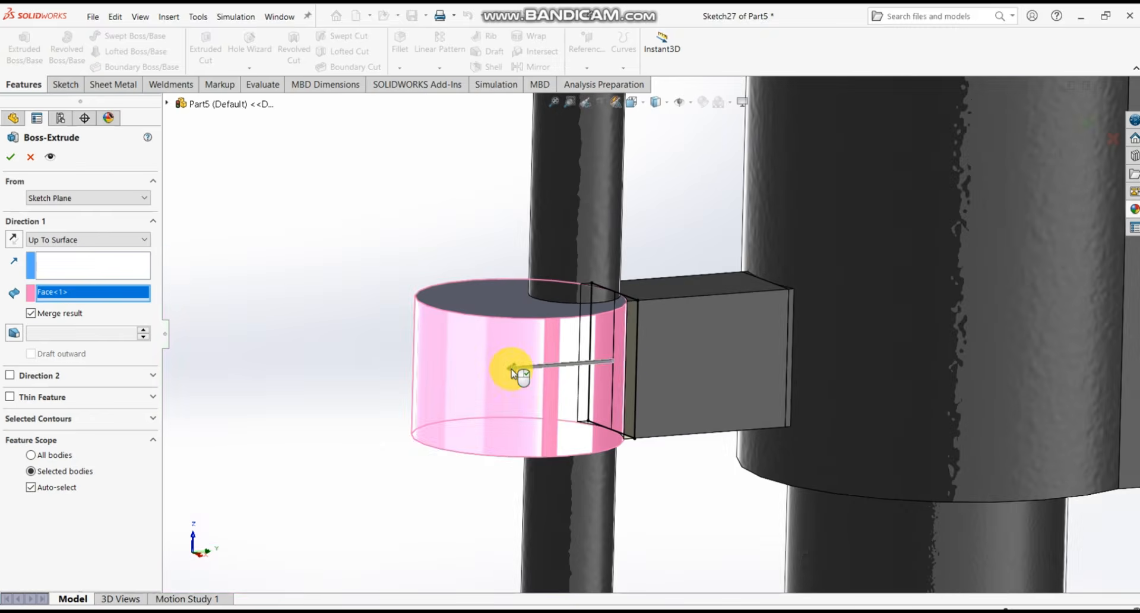
{"action": "scroll", "coordinate": [652, 389], "scroll_direction": "down", "scroll_amount": 10}
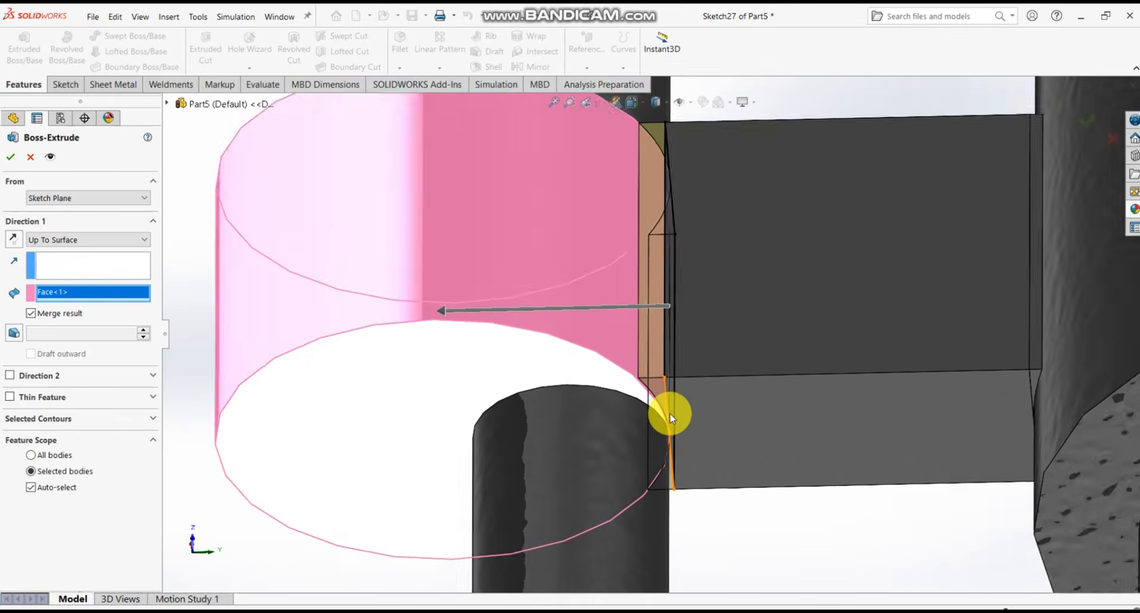
{"action": "middle_click_drag", "start_coordinate": [664, 392], "coordinate": [186, 331]}
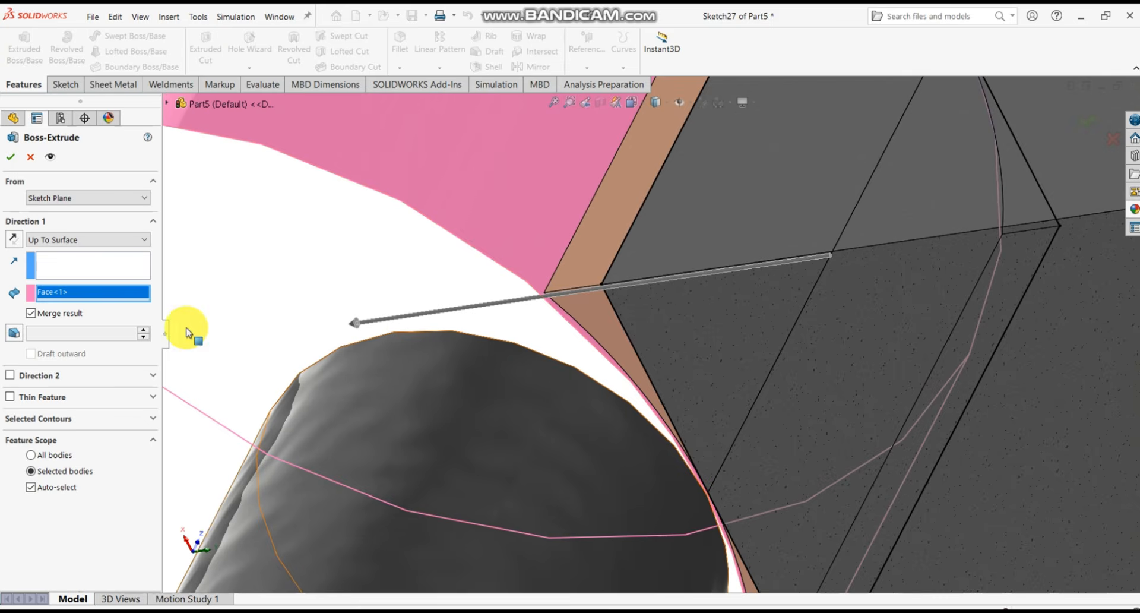
{"action": "left_click", "coordinate": [8, 159]}
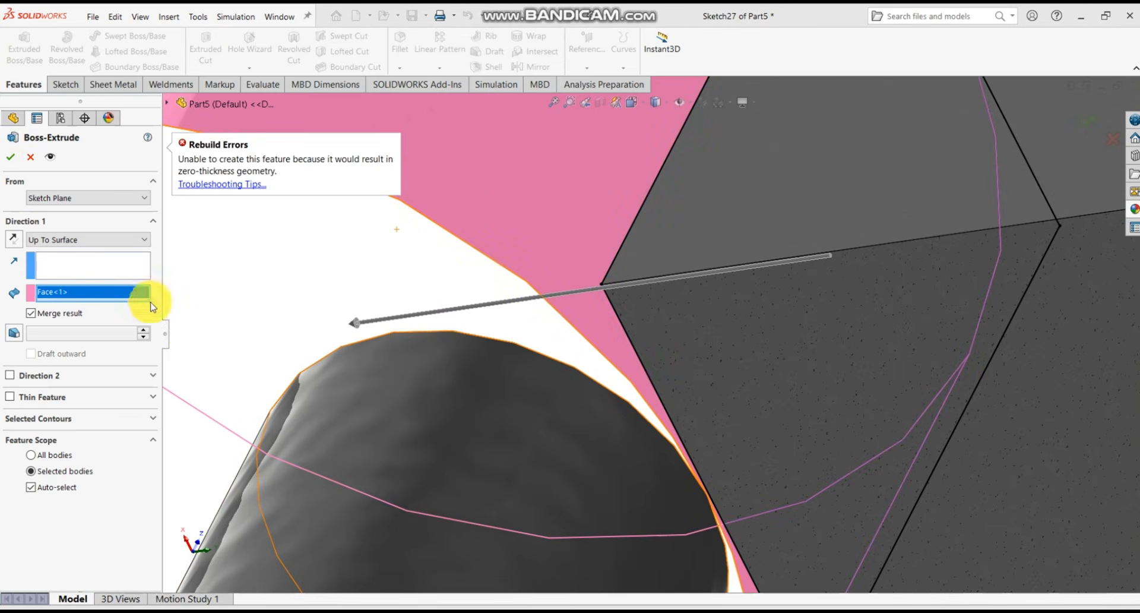
{"action": "left_click", "coordinate": [32, 316]}
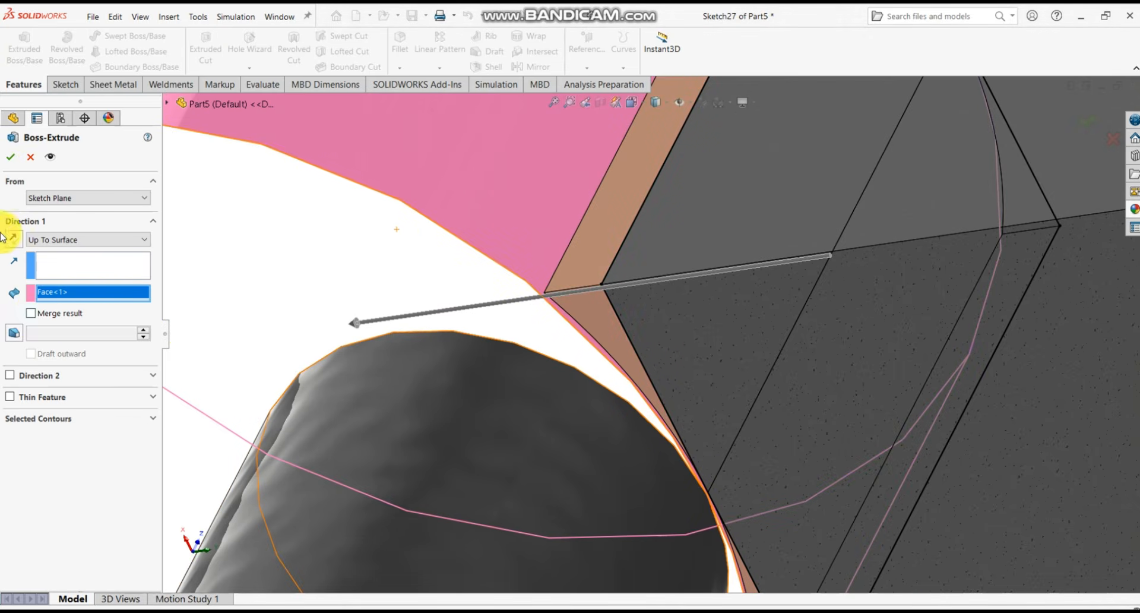
{"action": "left_click", "coordinate": [10, 159]}
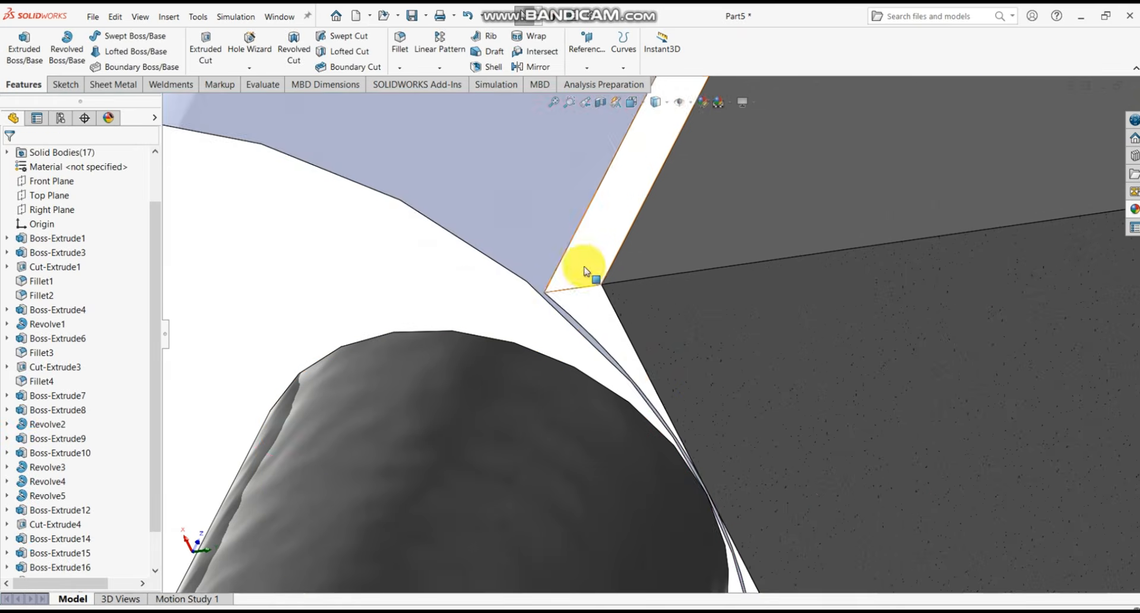
{"action": "scroll", "coordinate": [585, 268], "scroll_direction": "up", "scroll_amount": 10}
{"action": "middle_click_drag", "start_coordinate": [643, 366], "coordinate": [599, 438]}
{"action": "scroll", "coordinate": [612, 440], "scroll_direction": "up", "scroll_amount": 8}
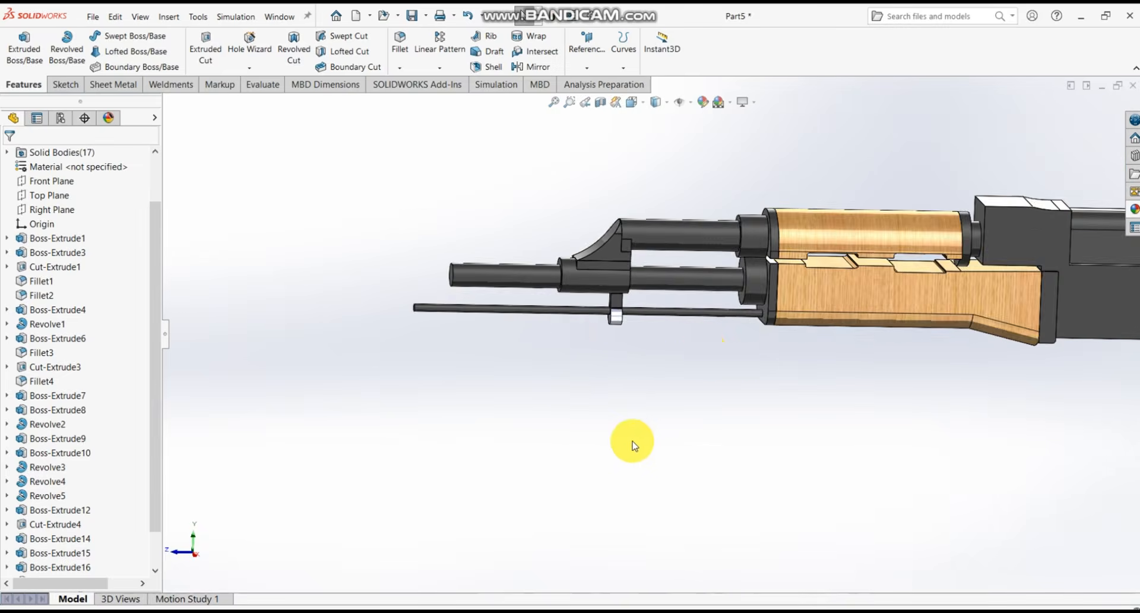
- Apply the wrought iron appearance to the revolved collar and the extrusion joining it to the block above
{"action": "scroll", "coordinate": [657, 300], "scroll_direction": "down", "scroll_amount": 3}
{"action": "scroll", "coordinate": [658, 300], "scroll_direction": "down", "scroll_amount": 5}
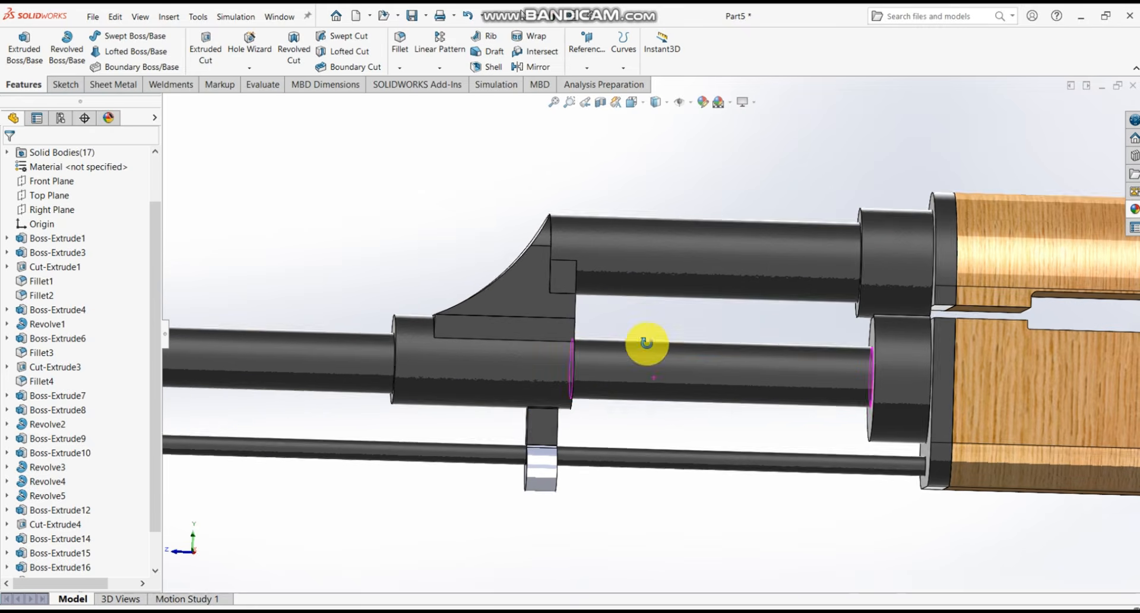
{"action": "scroll", "coordinate": [76, 556], "scroll_direction": "down", "scroll_amount": 1}
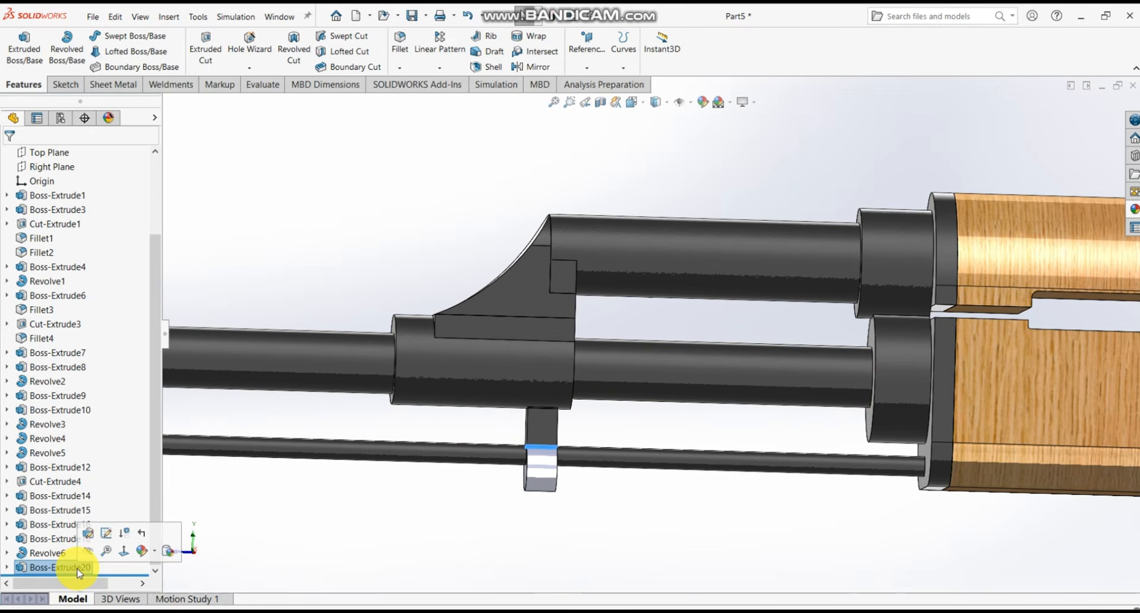
{"action": "left_click", "coordinate": [77, 569]}
{"action": "left_click", "coordinate": [64, 553], "text": "ctrl"}
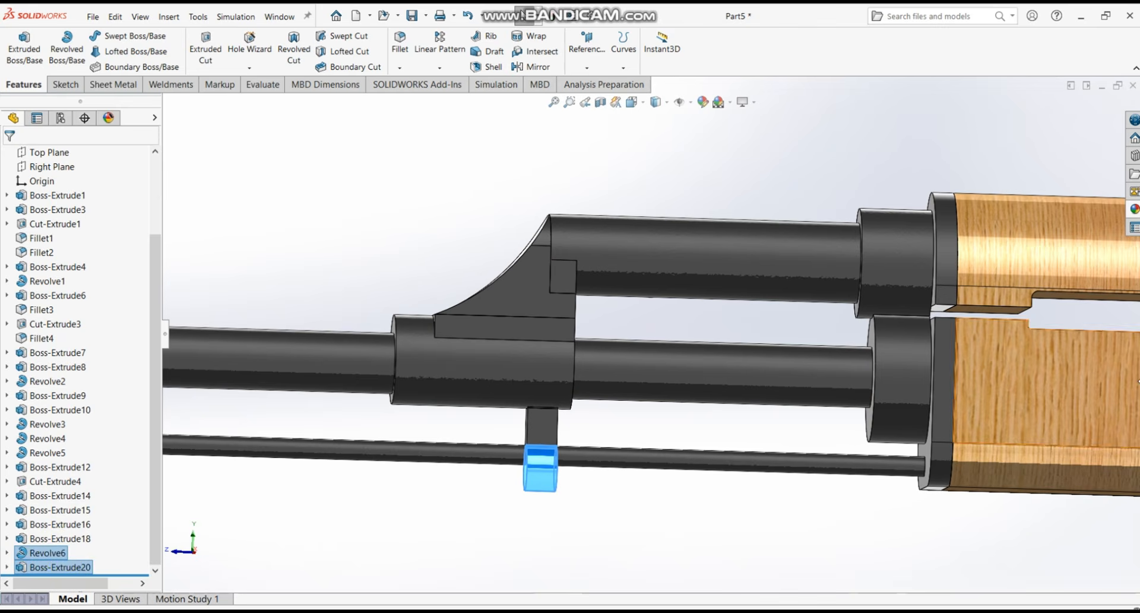
{"action": "left_click", "coordinate": [1134, 209]}
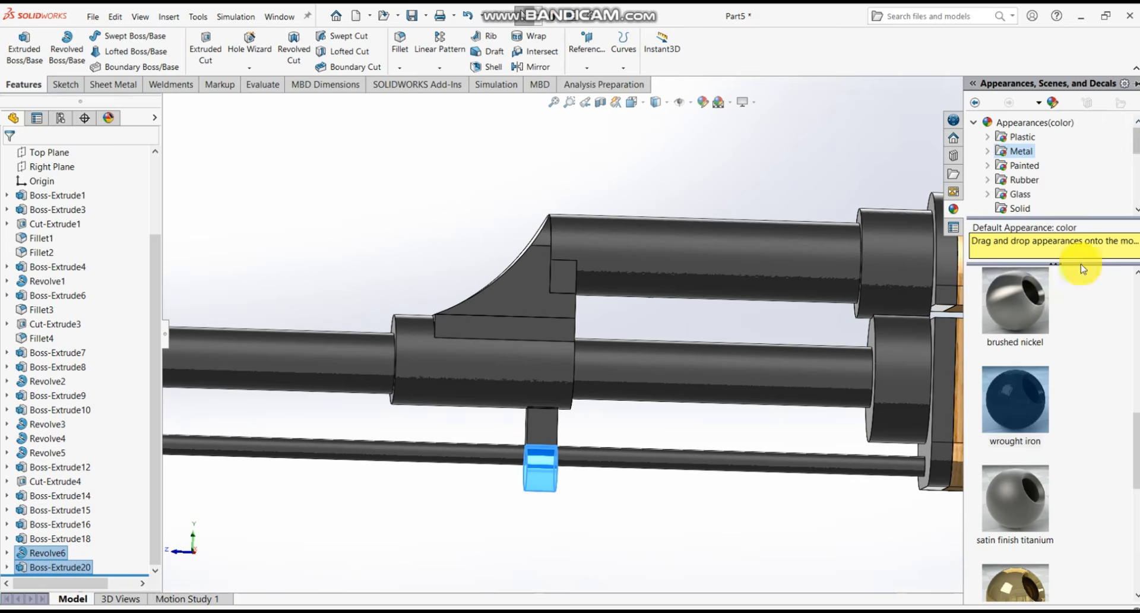
{"action": "double_click", "coordinate": [997, 415]}
{"action": "left_click", "coordinate": [604, 561]}
{"action": "scroll", "coordinate": [609, 551], "scroll_direction": "up", "scroll_amount": 6}
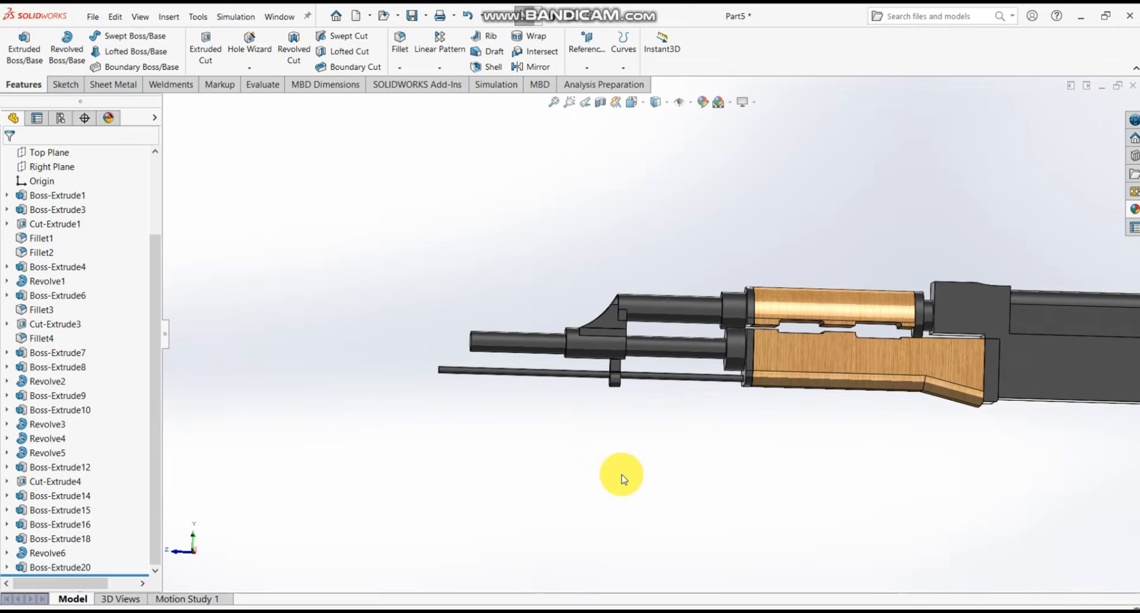
- Start a new sketch on the Right Plane
{"action": "middle_click_drag", "start_coordinate": [622, 478], "coordinate": [674, 509]}
{"action": "scroll", "coordinate": [648, 414], "scroll_direction": "down", "scroll_amount": 5}
{"action": "scroll", "coordinate": [65, 196], "scroll_direction": "up", "scroll_amount": 1}
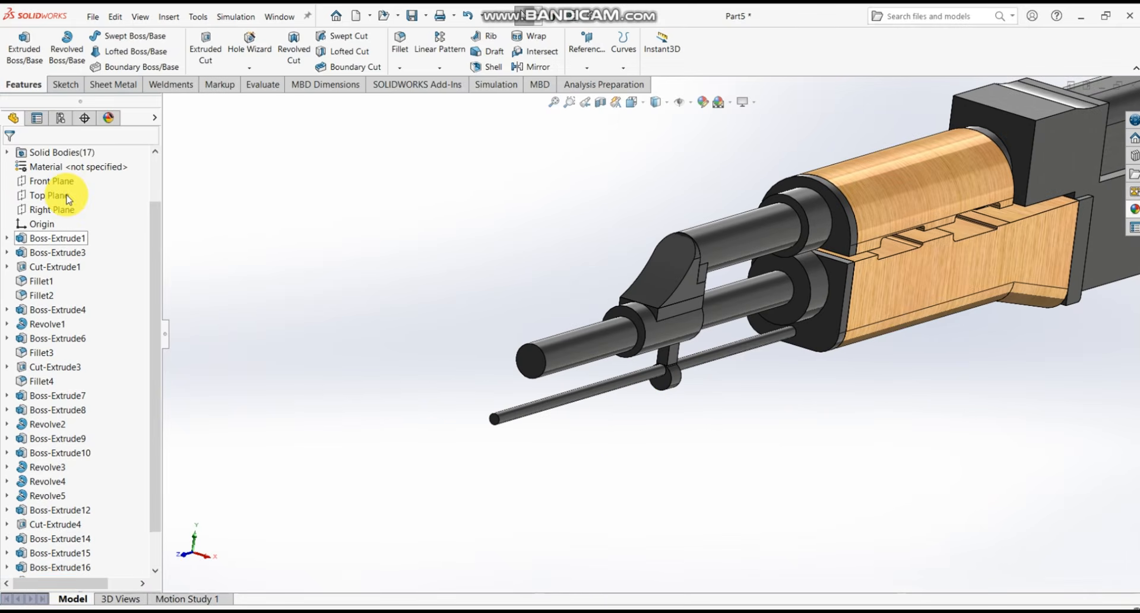
{"action": "left_click", "coordinate": [67, 211]}
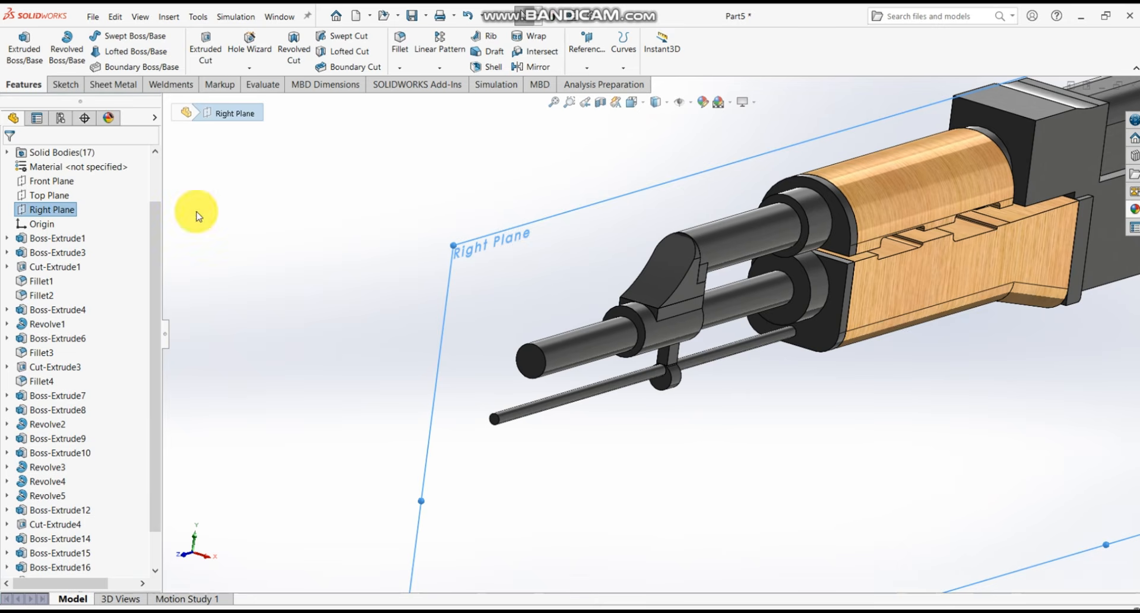
{"action": "right_click", "coordinate": [55, 201]}
{"action": "left_click", "coordinate": [49, 211]}
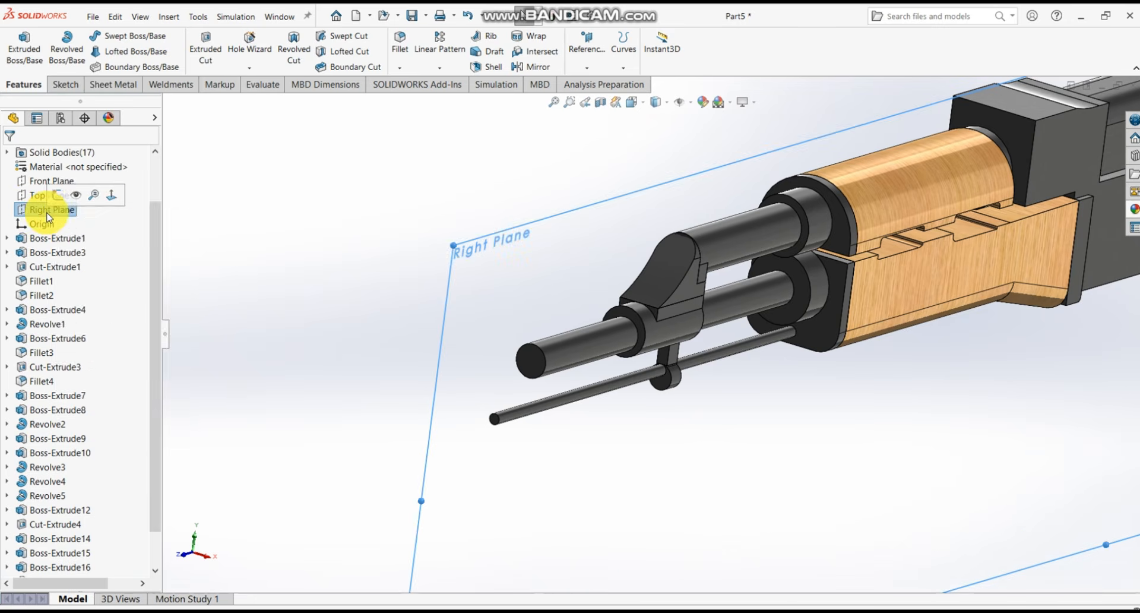
{"action": "right_click", "coordinate": [48, 215]}
{"action": "left_click", "coordinate": [57, 196]}
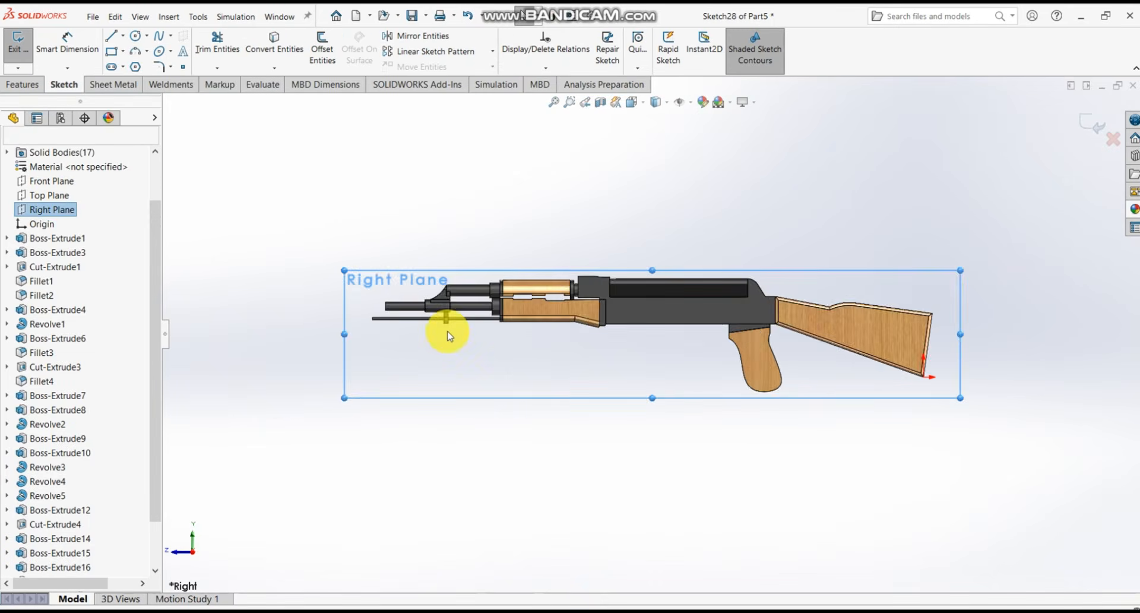
- Sketch a corner rectangle about 63 mm long and 15 mm high, extending forward from the midpoint of the barrel's front end
{"action": "scroll", "coordinate": [592, 323], "scroll_direction": "down", "scroll_amount": 6}
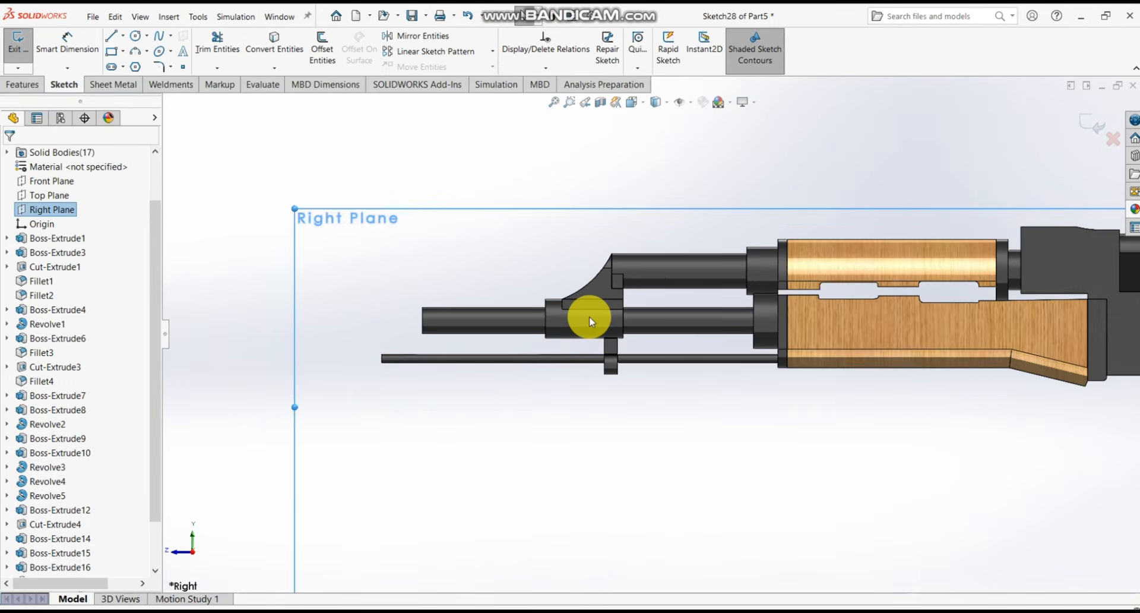
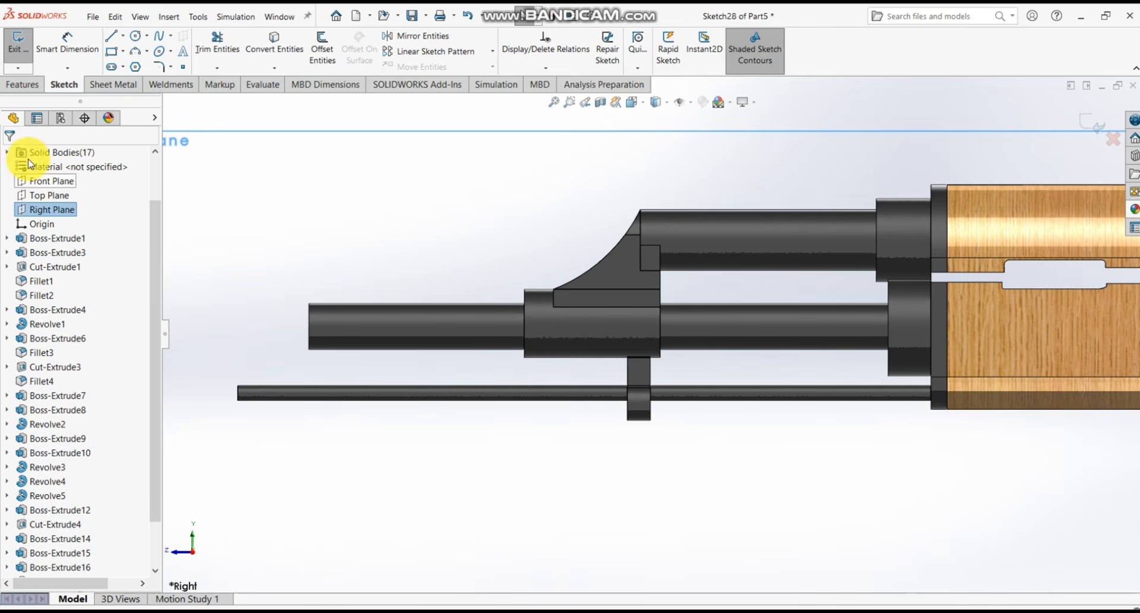
{"action": "left_click", "coordinate": [123, 53]}
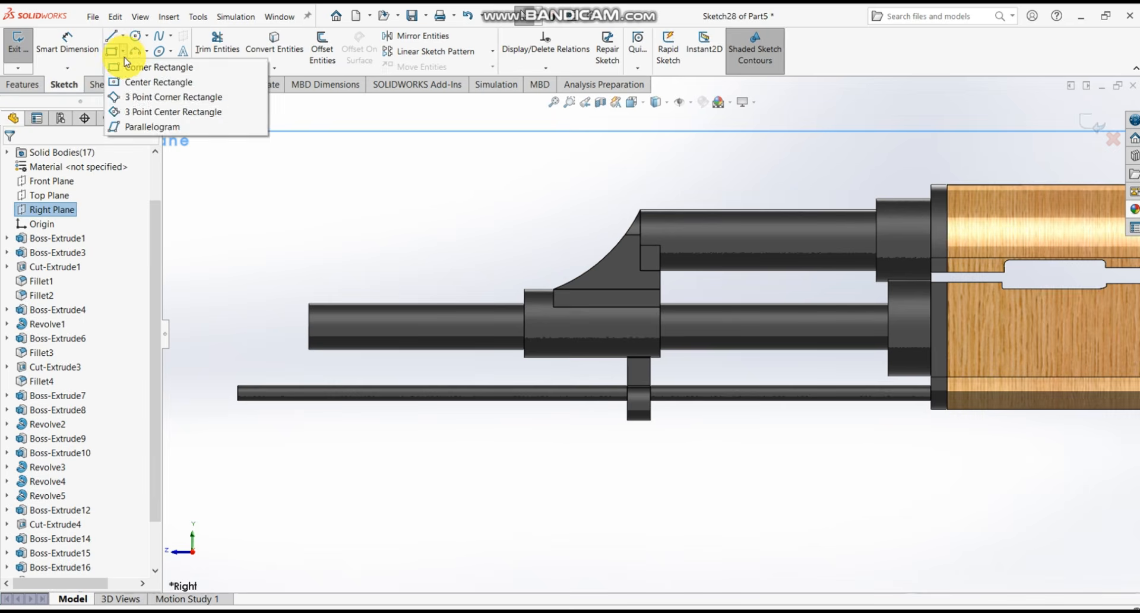
{"action": "left_click", "coordinate": [173, 68]}
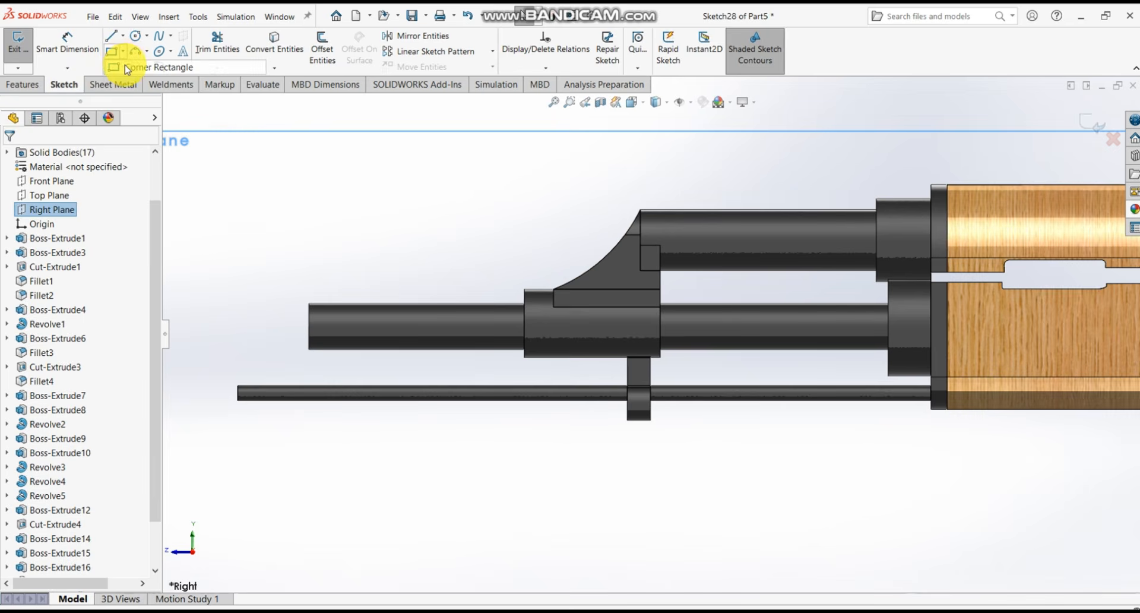
{"action": "left_click", "coordinate": [309, 326]}
{"action": "key", "text": "z"}
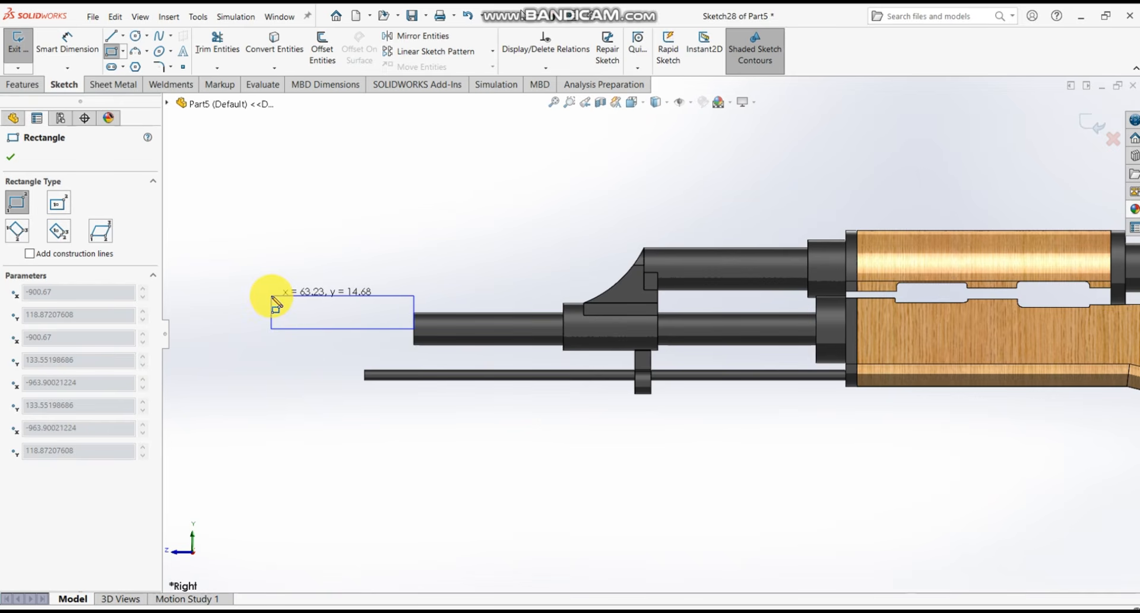
{"action": "left_click", "coordinate": [272, 296]}
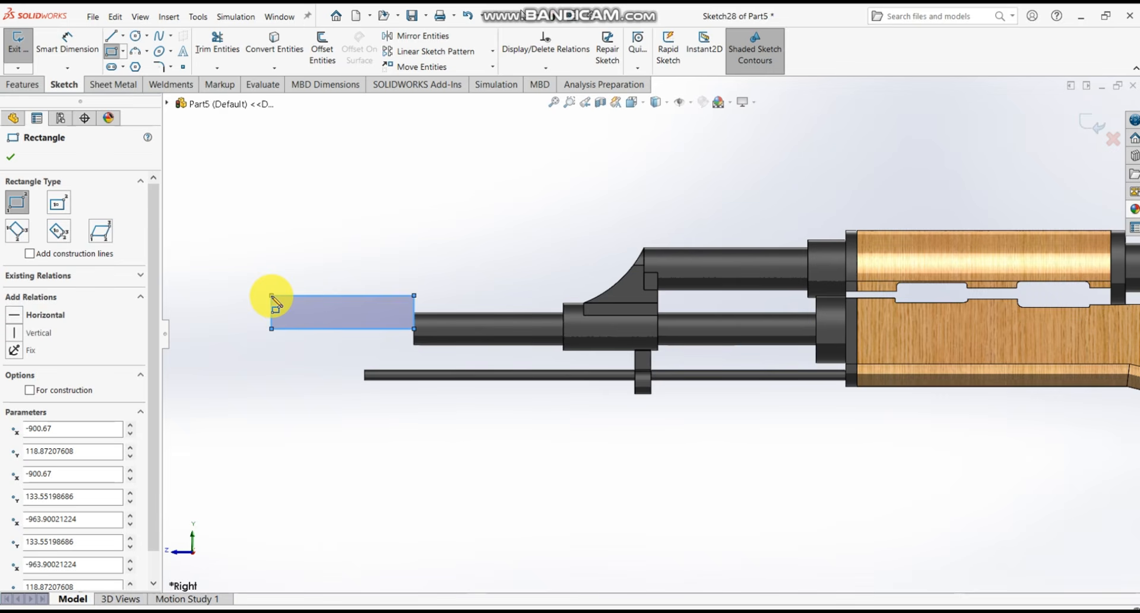
{"action": "key", "text": "Escape"}
- Dimension the rectangle's height at the barrel end and set it to 12.24 mm
{"action": "left_click", "coordinate": [68, 41]}
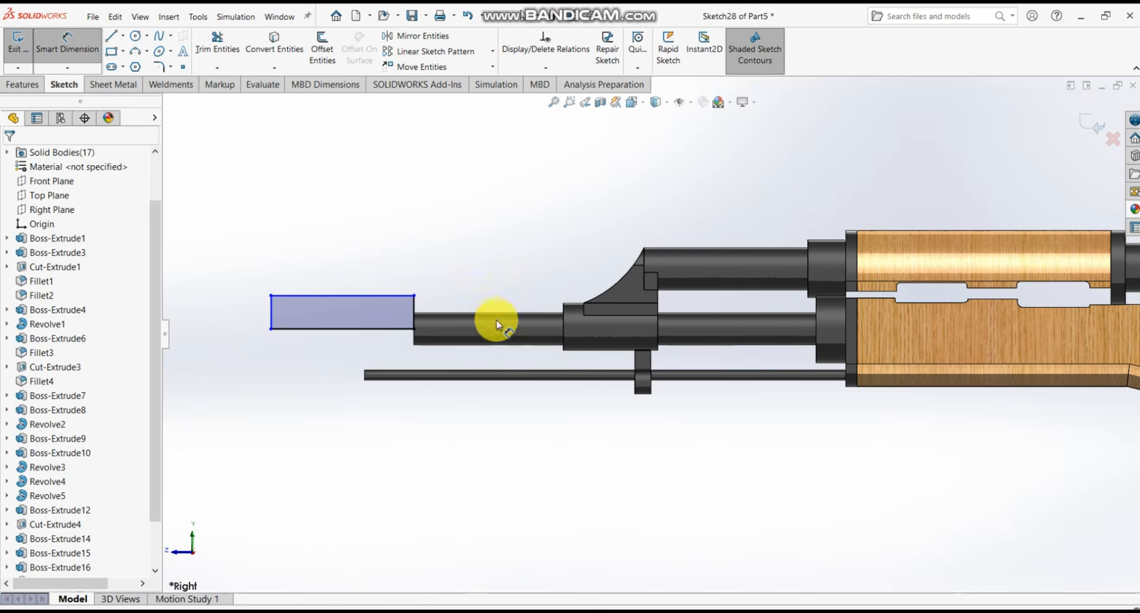
{"action": "scroll", "coordinate": [424, 304], "scroll_direction": "down", "scroll_amount": 3}
{"action": "left_click", "coordinate": [379, 293]}
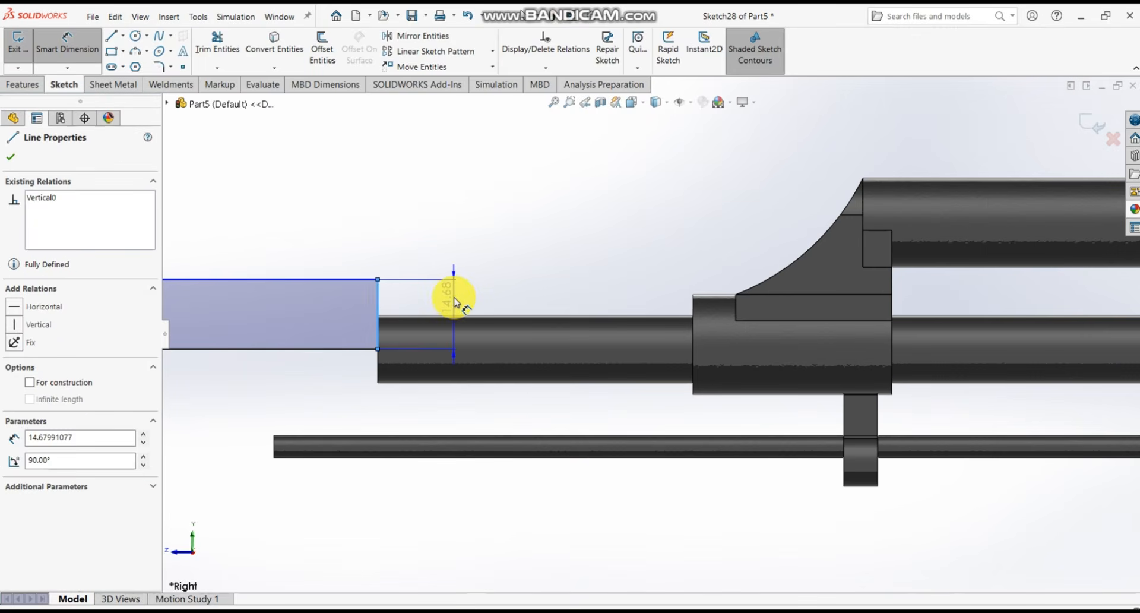
{"action": "left_click", "coordinate": [455, 302]}
{"action": "type", "text": "12"}
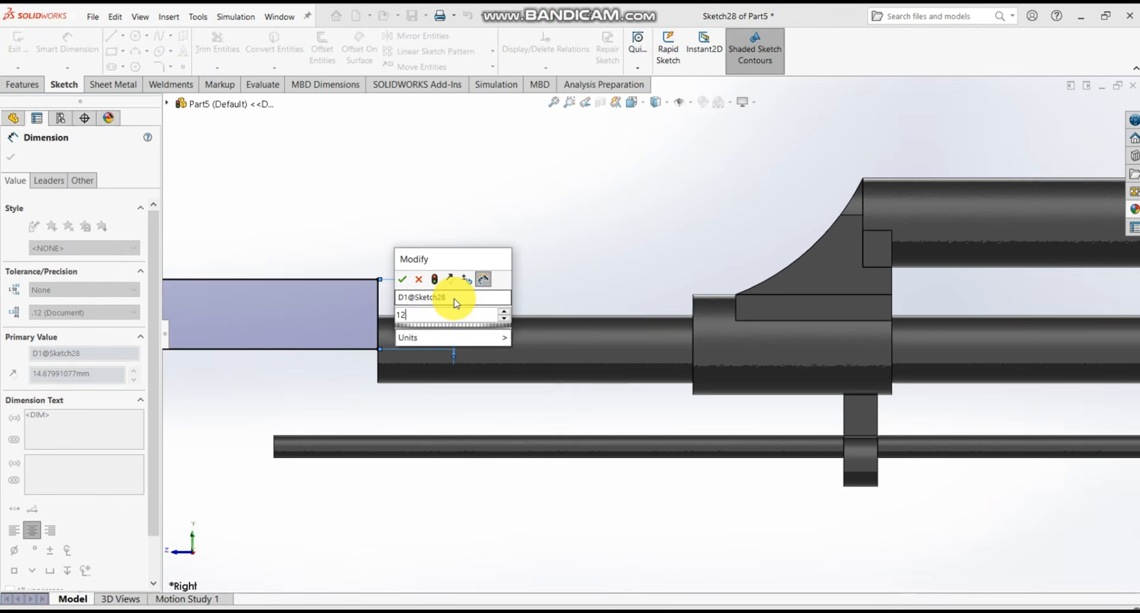
{"action": "type", "text": ".24"}
{"action": "key", "text": "Return"}
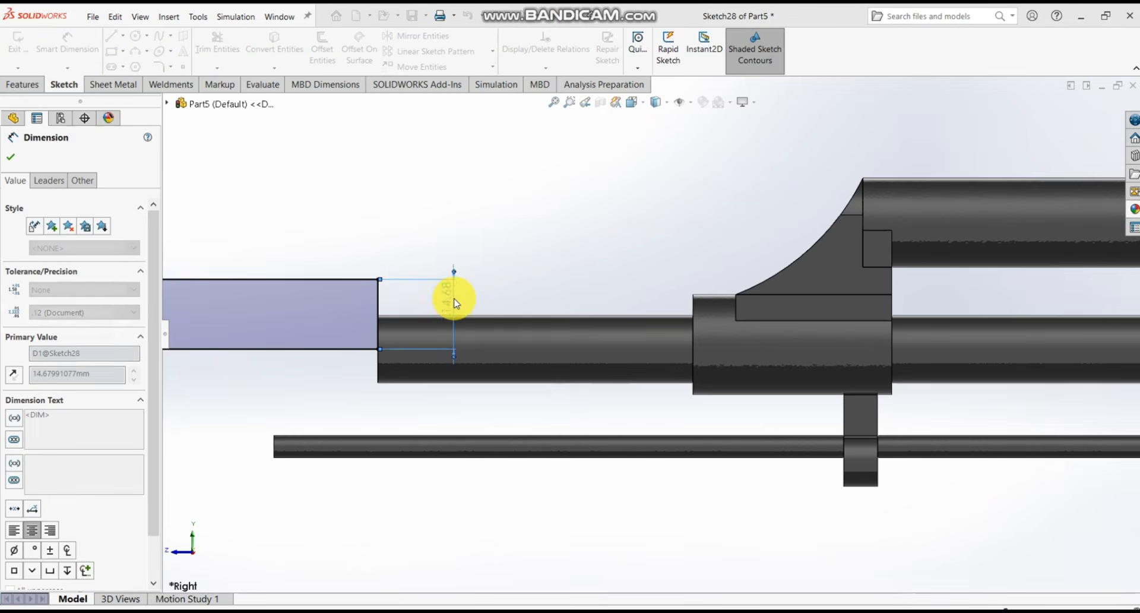
- Dimension the rectangle's upper horizontal edge and set its length to 43.44 mm
{"action": "key", "text": "z"}
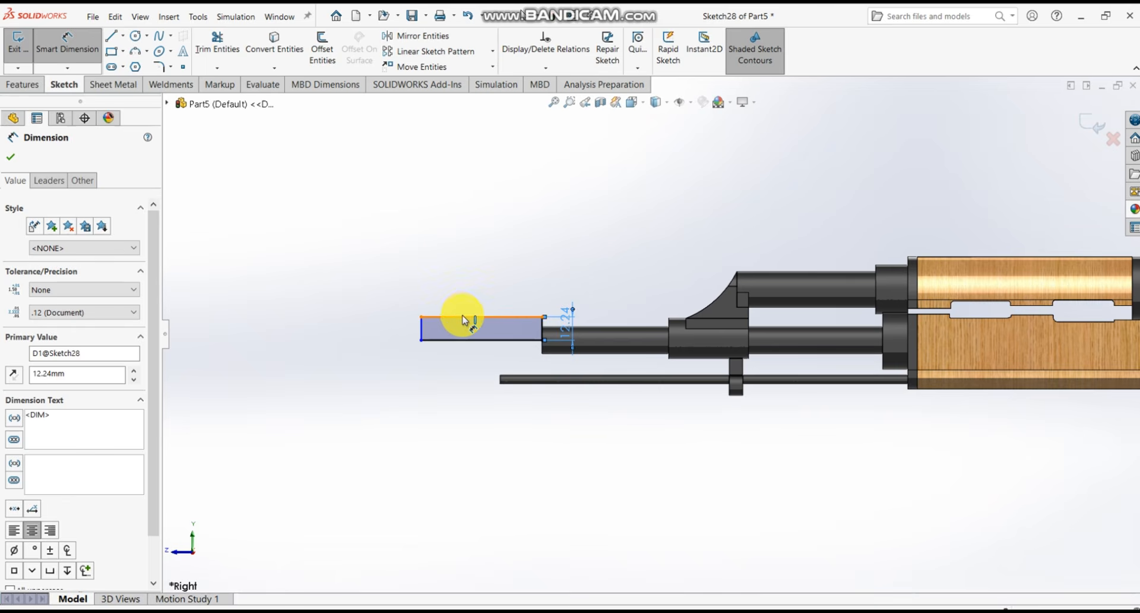
{"action": "left_click", "coordinate": [460, 309]}
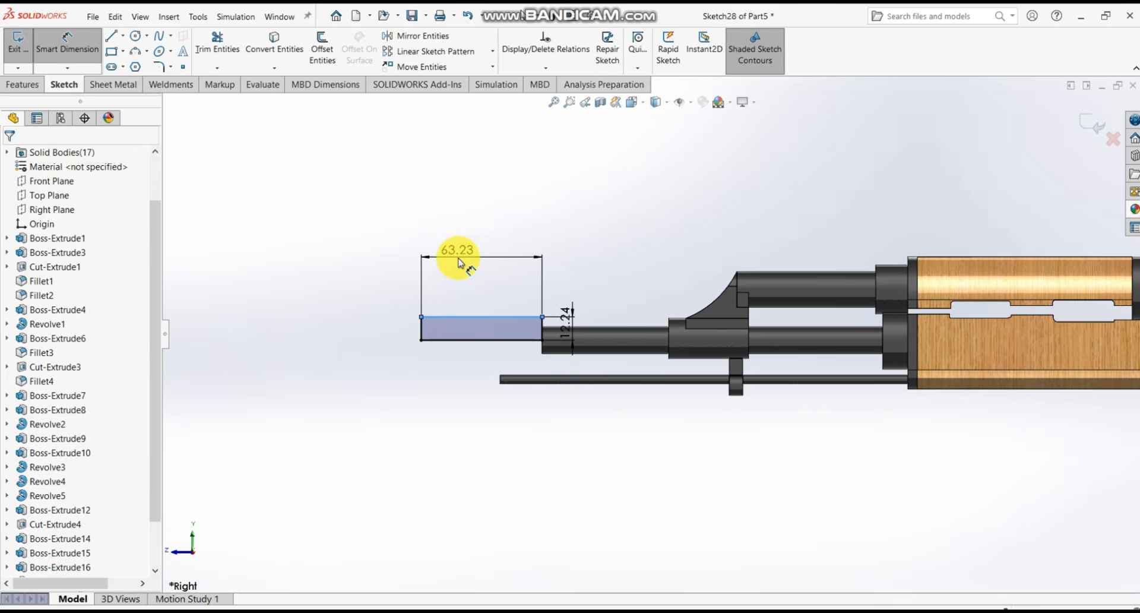
{"action": "left_click", "coordinate": [460, 263]}
{"action": "type", "text": "43.44"}
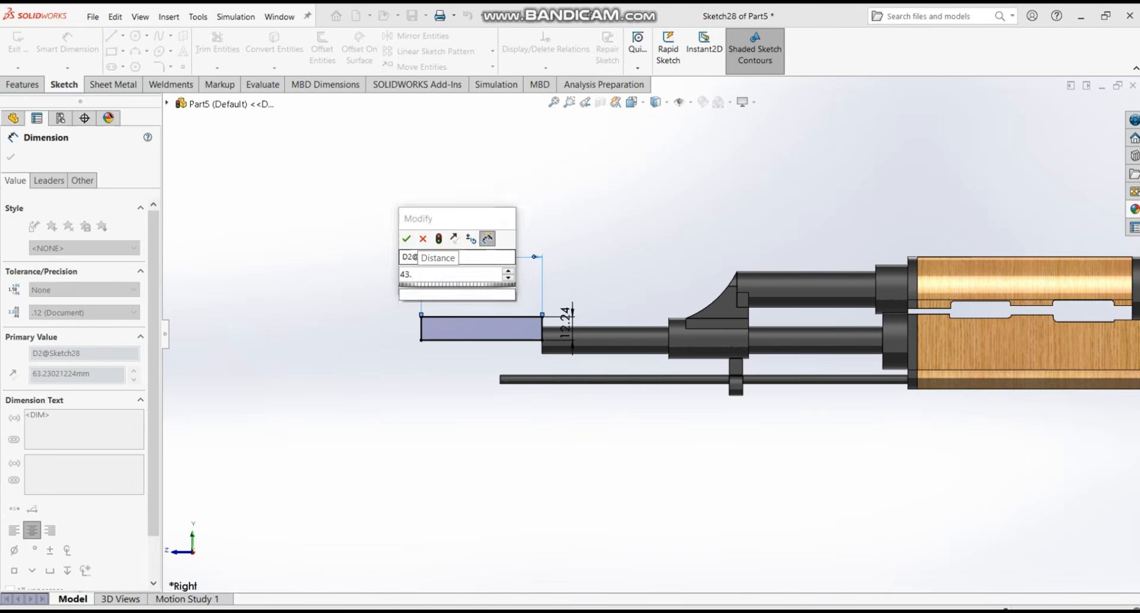
{"action": "key", "text": "Return"}
- Try to dimension the distance between the rectangle's lower edge and the barrel's bottom edge
{"action": "scroll", "coordinate": [588, 358], "scroll_direction": "down", "scroll_amount": 5}
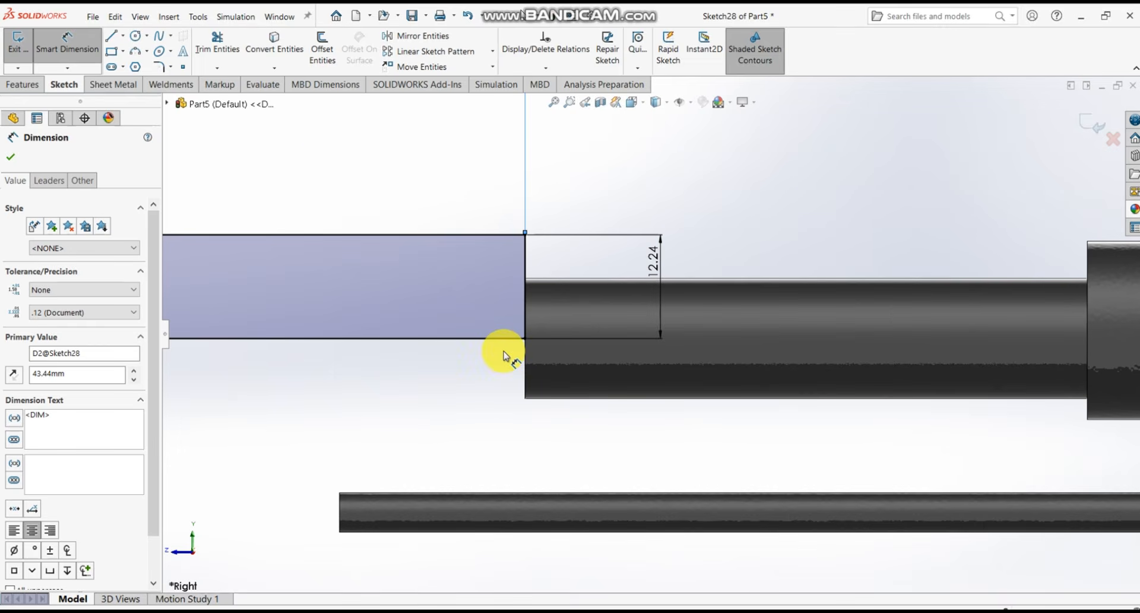
{"action": "left_click", "coordinate": [500, 340]}
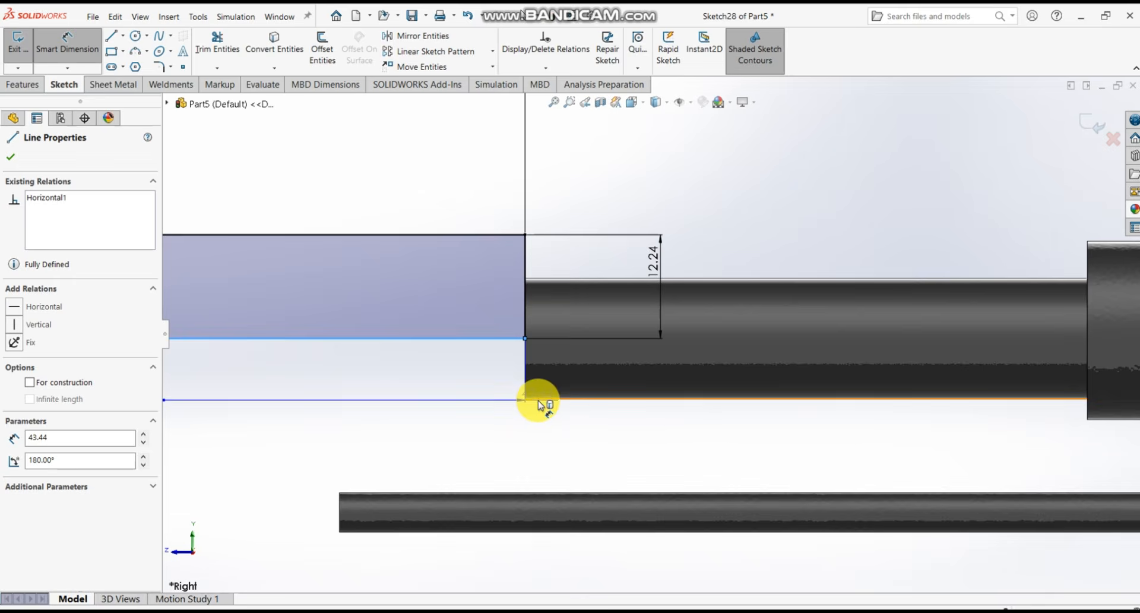
{"action": "left_click", "coordinate": [538, 404]}
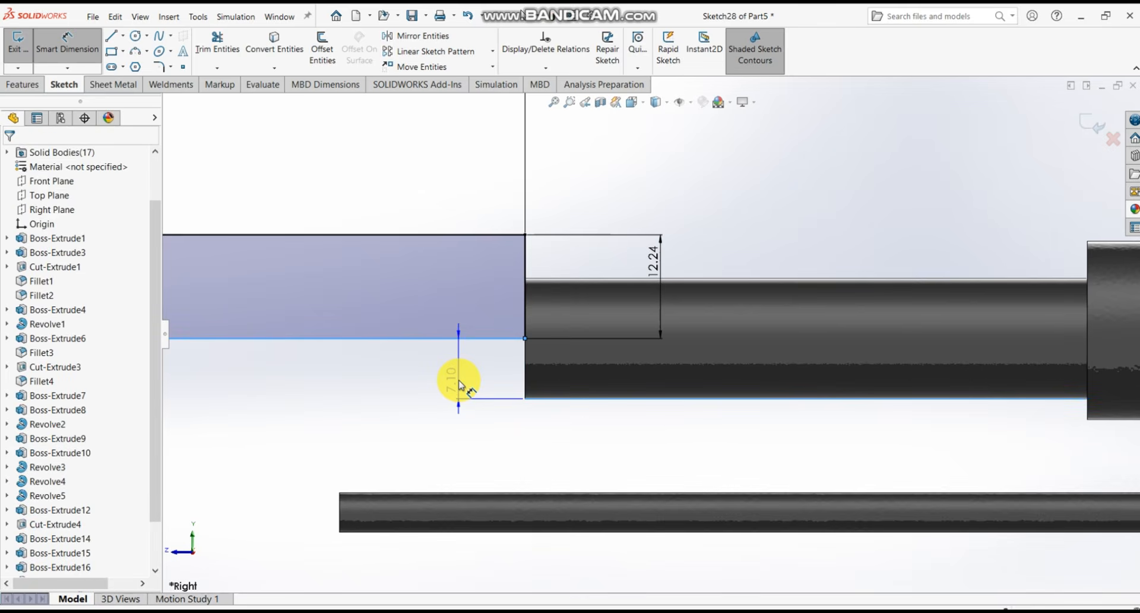
{"action": "left_click", "coordinate": [460, 383]}
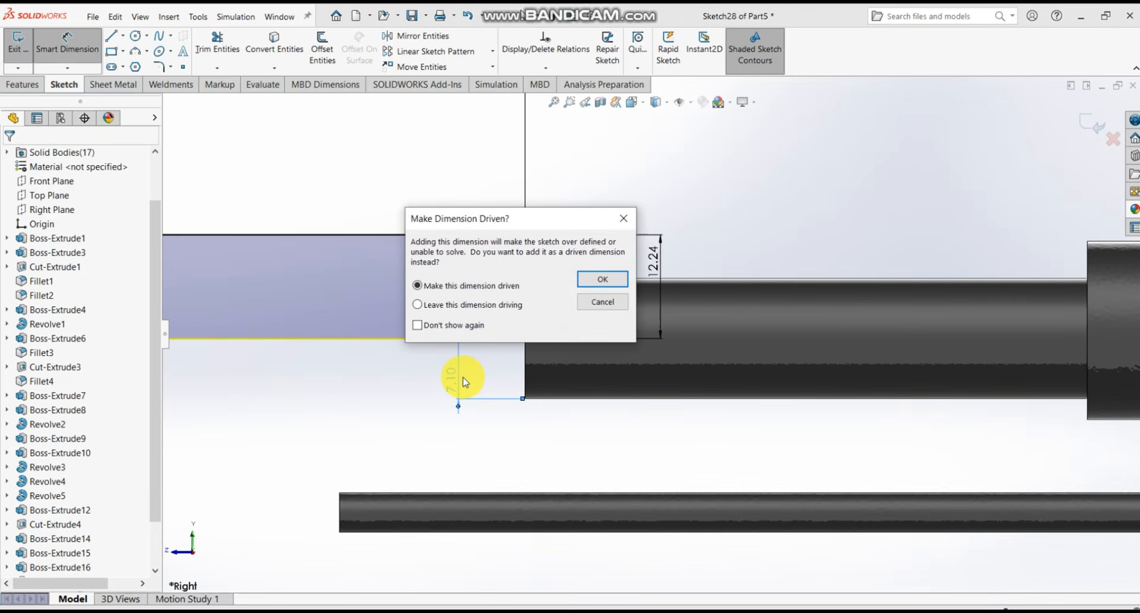
{"action": "left_click", "coordinate": [622, 224]}
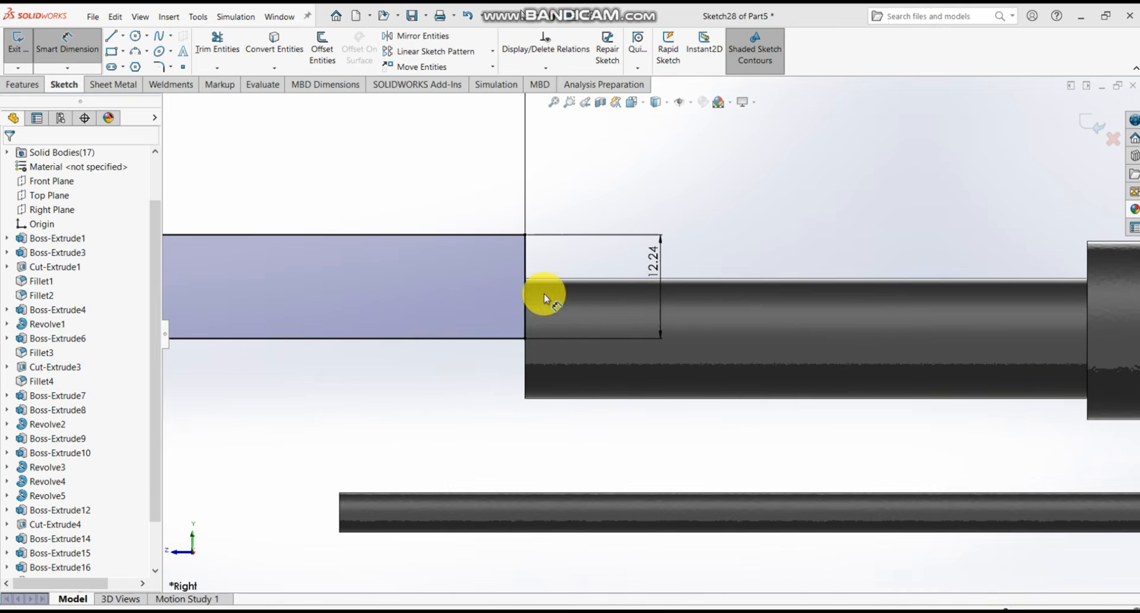
- Examine the existing relations of the rectangle's lower corner point on the barrel's front end
{"action": "left_click", "coordinate": [526, 339]}
{"action": "left_click", "coordinate": [524, 340]}
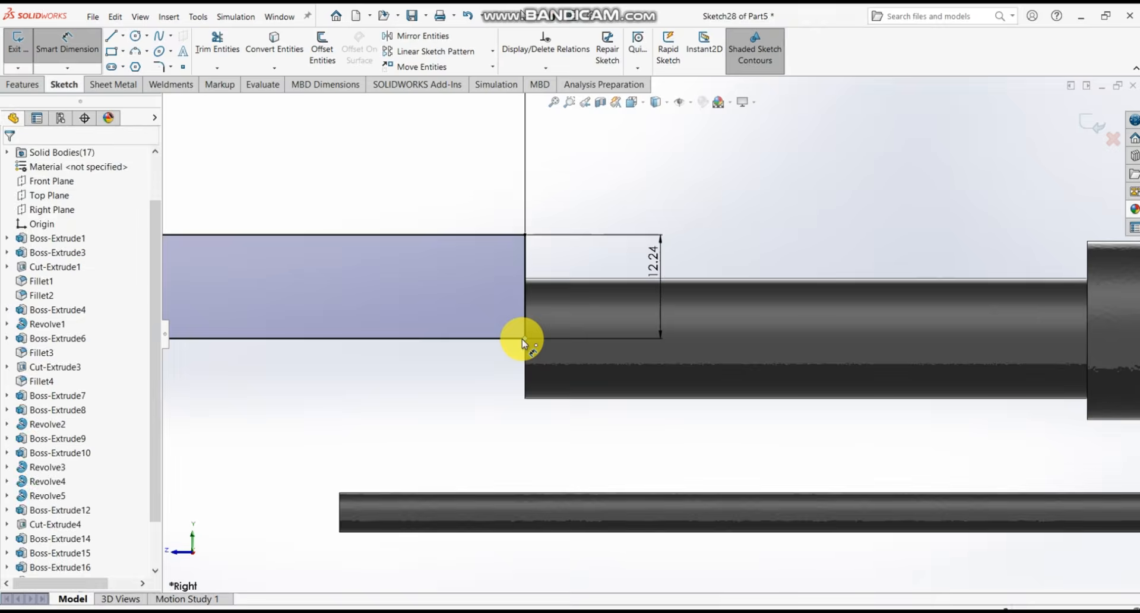
{"action": "scroll", "coordinate": [524, 340], "scroll_direction": "down", "scroll_amount": 5}
{"action": "left_click", "coordinate": [596, 337]}
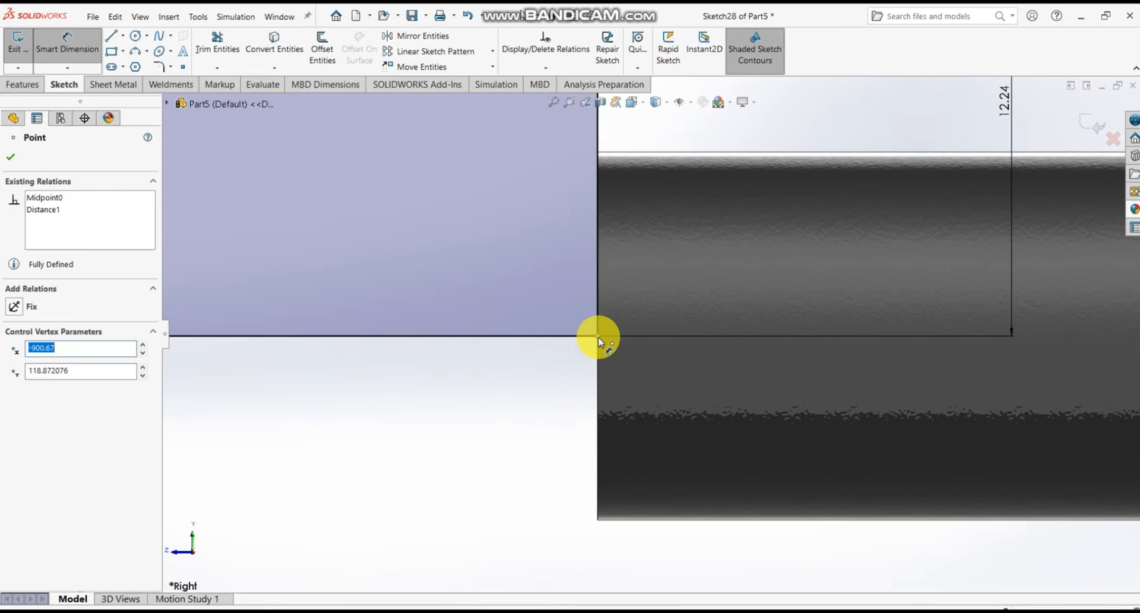
{"action": "left_click", "coordinate": [598, 337]}
{"action": "right_click", "coordinate": [598, 338]}
{"action": "left_click", "coordinate": [573, 376]}
{"action": "scroll", "coordinate": [573, 375], "scroll_direction": "up", "scroll_amount": 5}
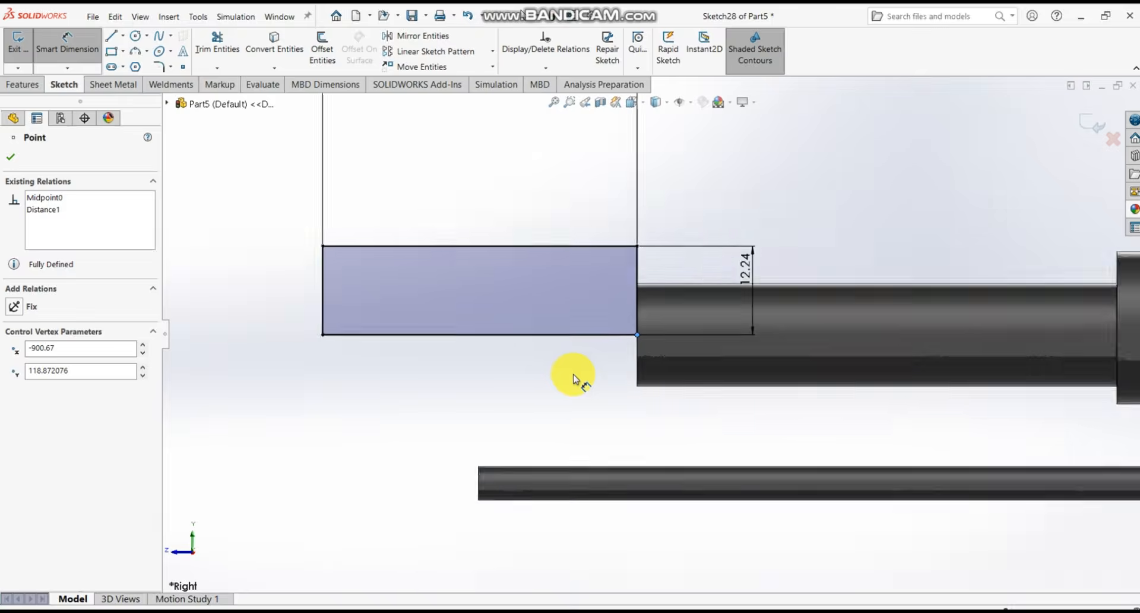
{"action": "scroll", "coordinate": [654, 334], "scroll_direction": "up", "scroll_amount": 2}
{"action": "scroll", "coordinate": [664, 317], "scroll_direction": "down", "scroll_amount": 2}
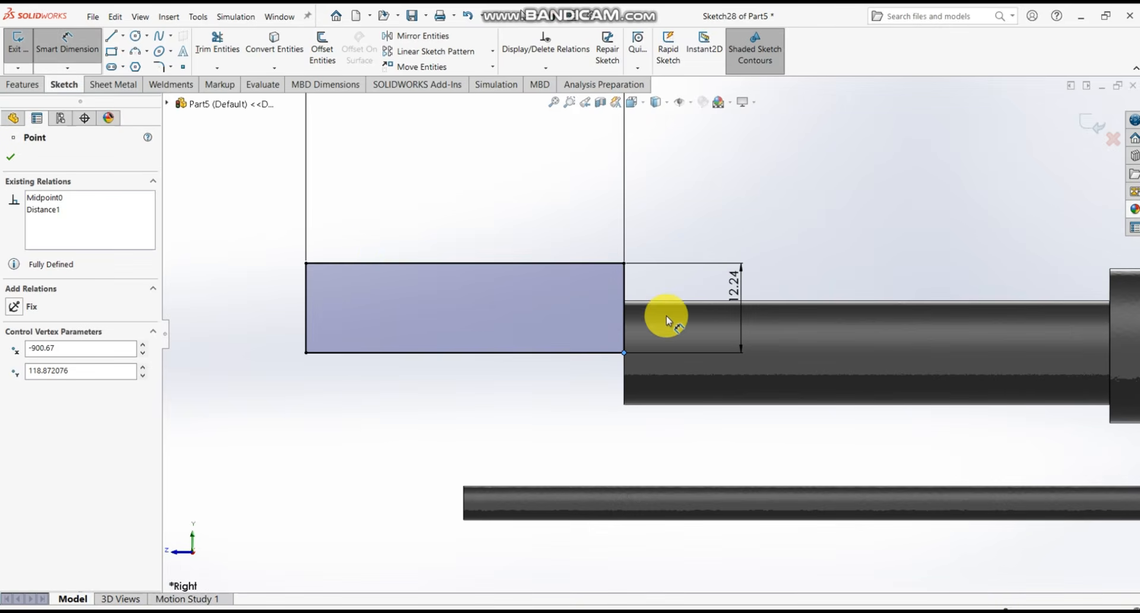
- Revolve the rectangle 360 degrees about its lower horizontal edge with Merge result enabled to form the muzzle piece
{"action": "left_click", "coordinate": [23, 85]}
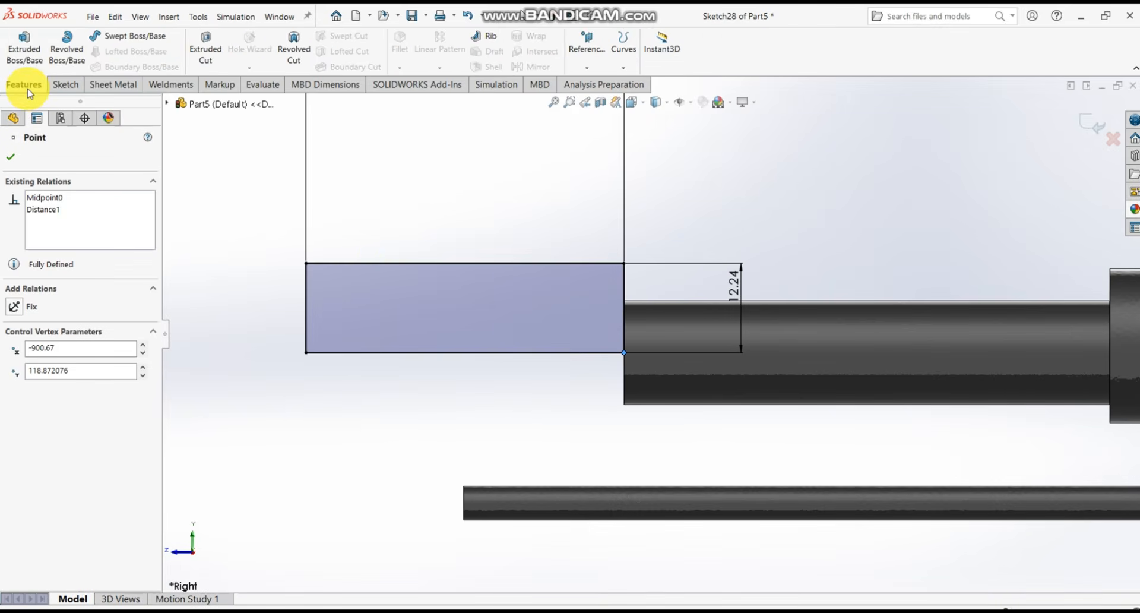
{"action": "left_click", "coordinate": [66, 59]}
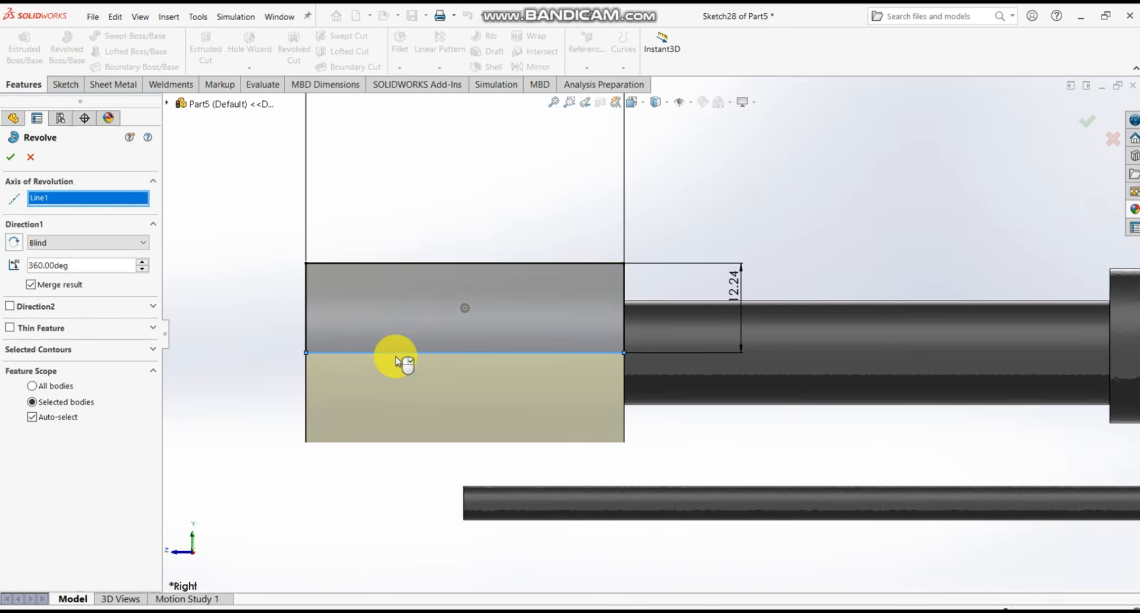
{"action": "scroll", "coordinate": [644, 351], "scroll_direction": "up", "scroll_amount": 5}
{"action": "scroll", "coordinate": [748, 335], "scroll_direction": "down", "scroll_amount": 2}
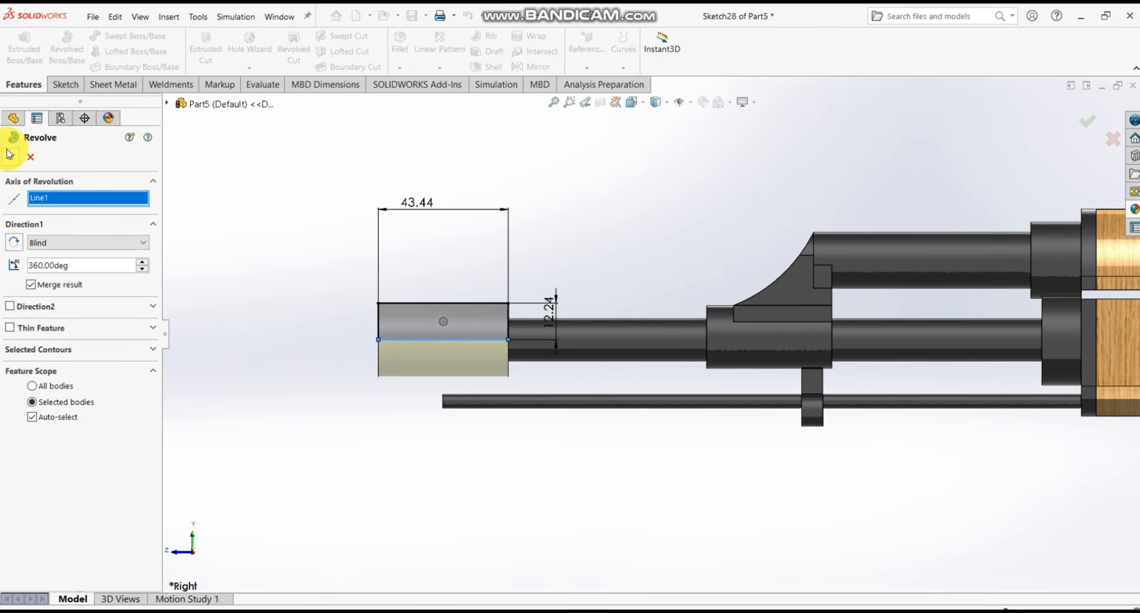
{"action": "left_click", "coordinate": [29, 152]}
{"action": "middle_click_drag", "start_coordinate": [594, 275], "coordinate": [3, 509]}
{"action": "scroll", "coordinate": [184, 379], "scroll_direction": "down", "scroll_amount": 2}
{"action": "scroll", "coordinate": [268, 465], "scroll_direction": "down", "scroll_amount": 3}
{"action": "scroll", "coordinate": [731, 450], "scroll_direction": "up", "scroll_amount": 3}
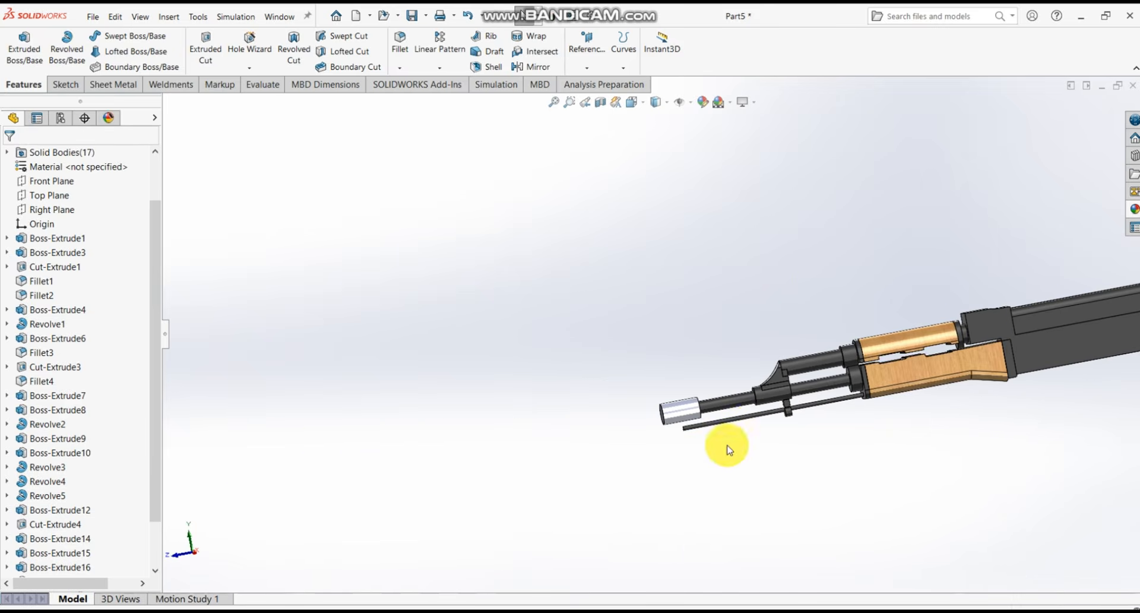
- Apply the polished cherry 2d wood appearance to the revolved muzzle piece at the barrel's end
{"action": "scroll", "coordinate": [906, 416], "scroll_direction": "down", "scroll_amount": 4}
{"action": "scroll", "coordinate": [154, 507], "scroll_direction": "down", "scroll_amount": 2}
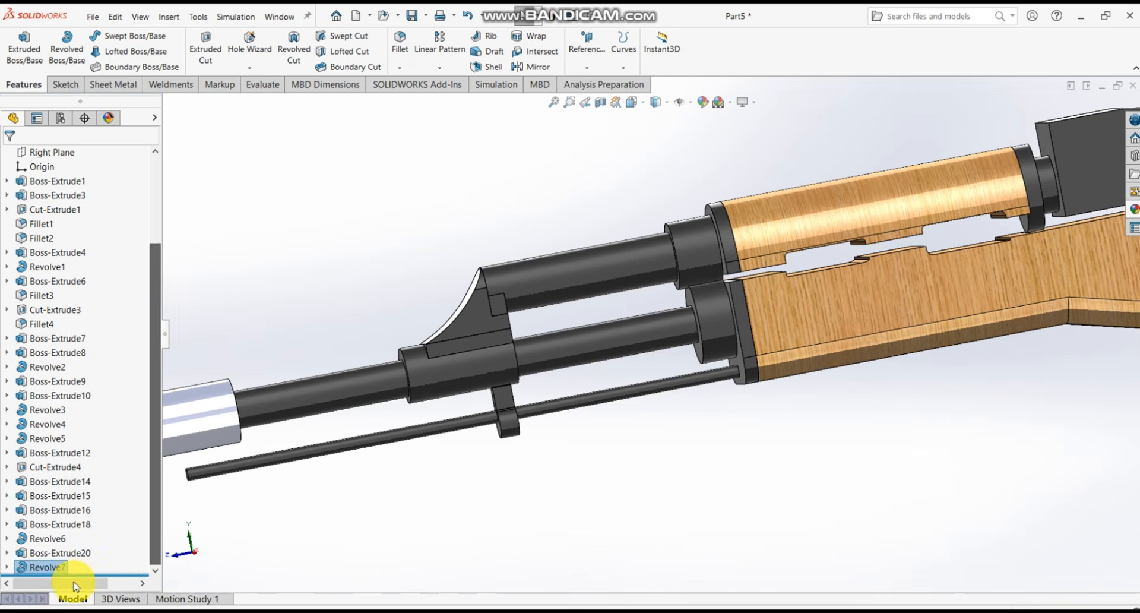
{"action": "left_click", "coordinate": [46, 568]}
{"action": "left_click", "coordinate": [46, 569]}
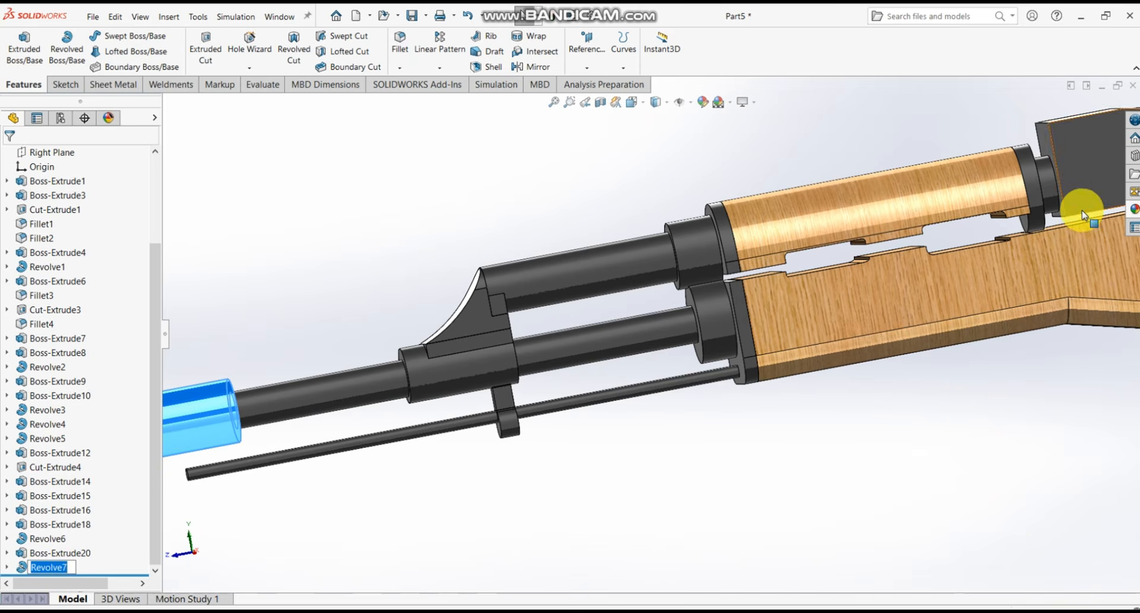
{"action": "left_click", "coordinate": [1132, 208]}
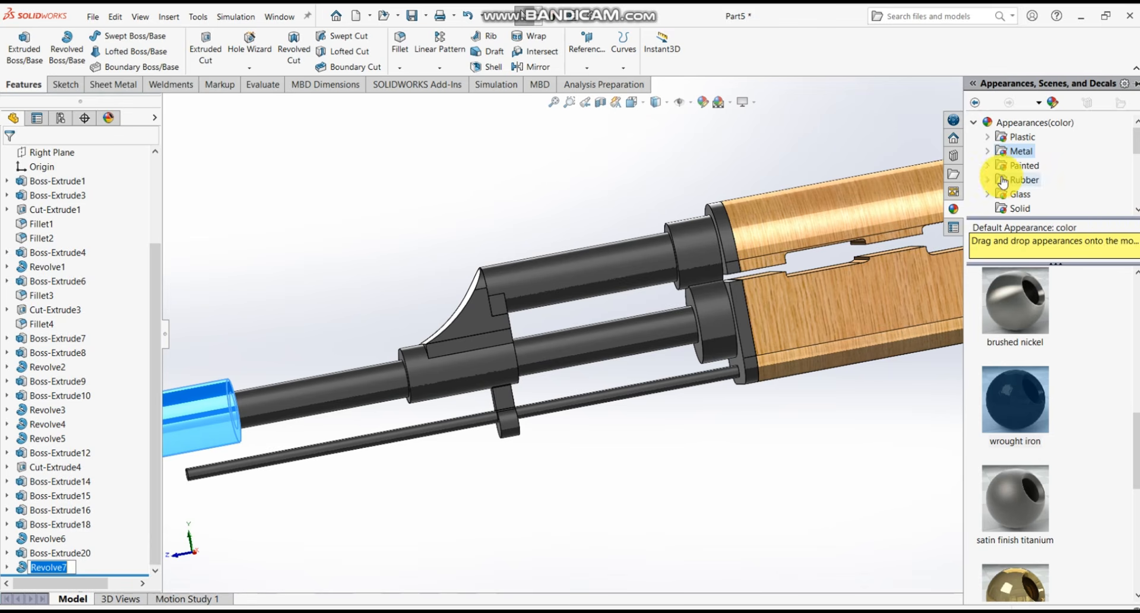
{"action": "scroll", "coordinate": [1023, 199], "scroll_direction": "down", "scroll_amount": 1}
{"action": "scroll", "coordinate": [1021, 187], "scroll_direction": "down", "scroll_amount": 2}
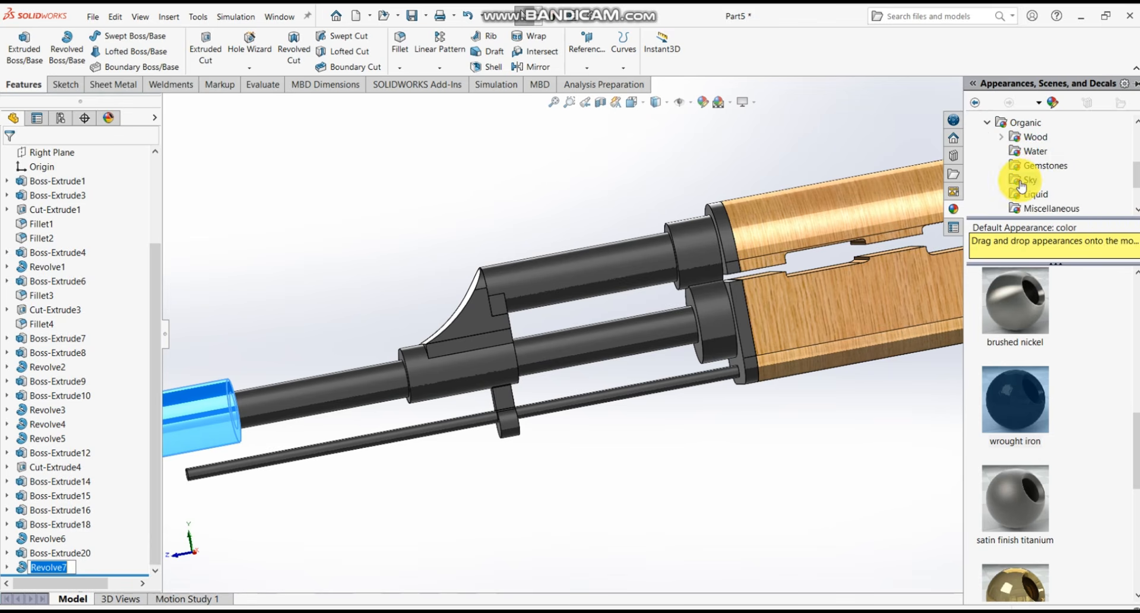
{"action": "left_click", "coordinate": [1035, 137]}
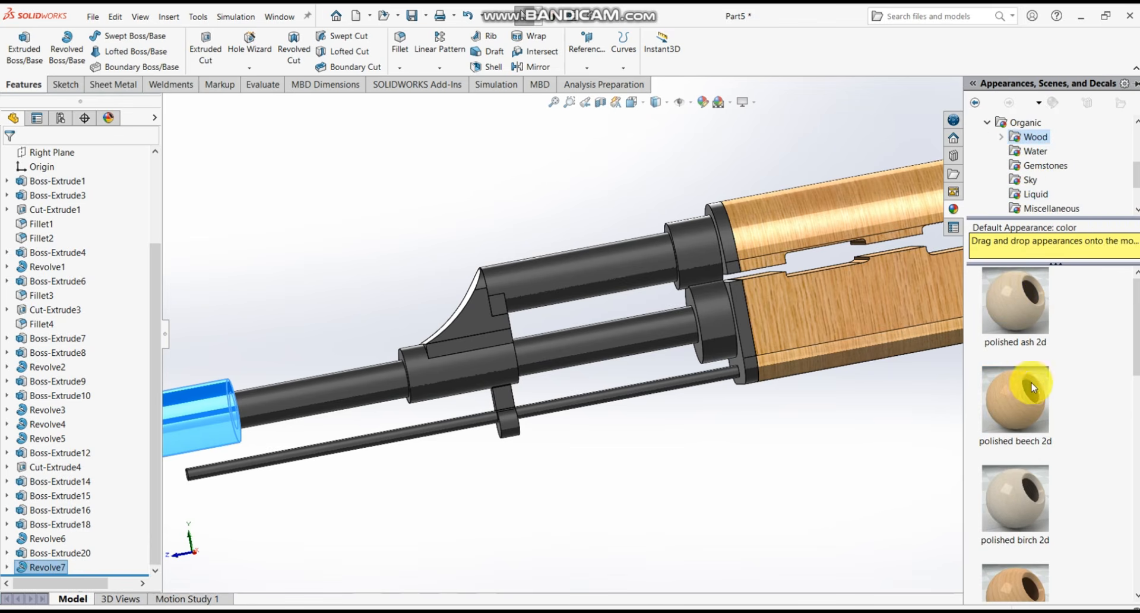
{"action": "scroll", "coordinate": [1032, 388], "scroll_direction": "down", "scroll_amount": 5}
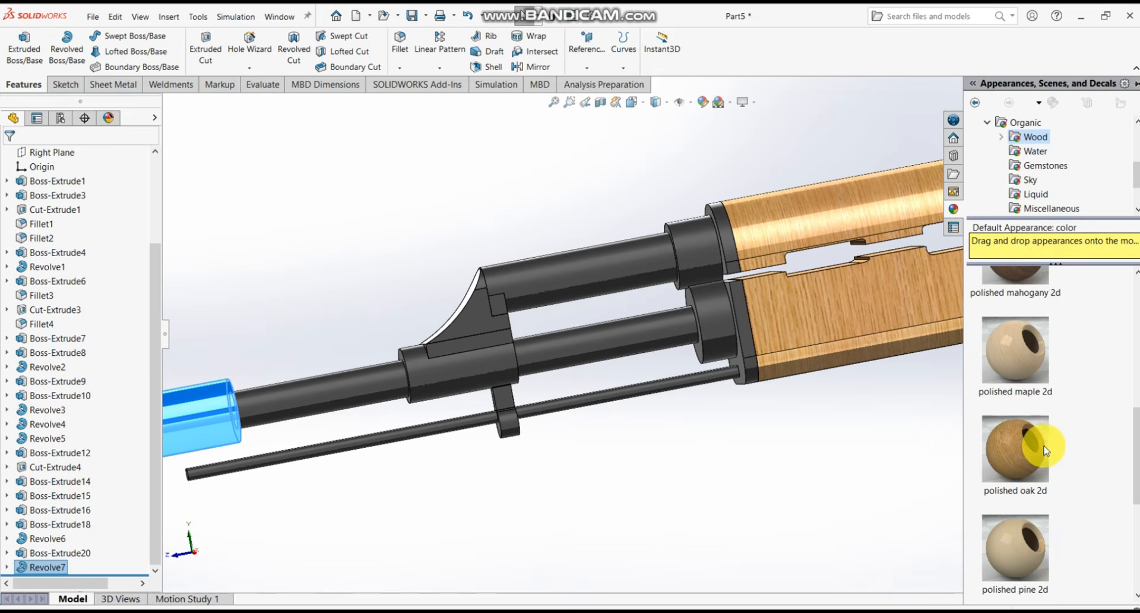
{"action": "scroll", "coordinate": [1040, 428], "scroll_direction": "up", "scroll_amount": 3}
{"action": "double_click", "coordinate": [1026, 459]}
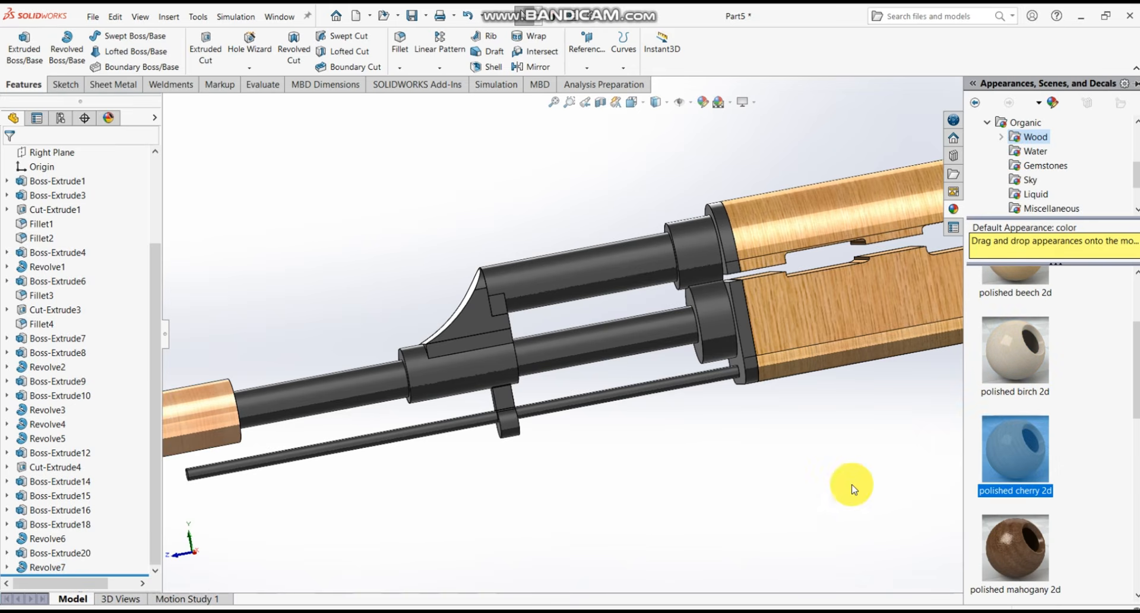
- Examine the rifle from several angles, checking the muzzle piece, barrel, front sight block and handguard
{"action": "scroll", "coordinate": [847, 484], "scroll_direction": "up", "scroll_amount": 3}
{"action": "middle_click_drag", "start_coordinate": [742, 486], "coordinate": [755, 398]}
{"action": "scroll", "coordinate": [696, 371], "scroll_direction": "down", "scroll_amount": 5}
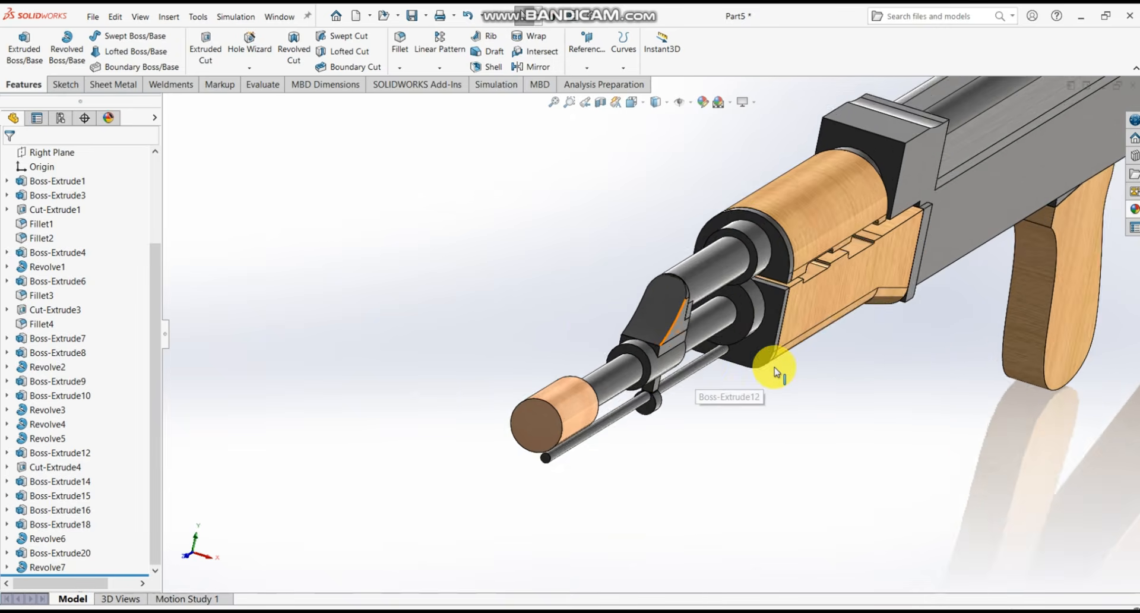
{"action": "scroll", "coordinate": [775, 370], "scroll_direction": "up", "scroll_amount": 2}
{"action": "middle_click_drag", "start_coordinate": [774, 362], "coordinate": [665, 349]}
{"action": "scroll", "coordinate": [639, 349], "scroll_direction": "up", "scroll_amount": 4}
{"action": "scroll", "coordinate": [656, 316], "scroll_direction": "down", "scroll_amount": 3}
{"action": "scroll", "coordinate": [574, 342], "scroll_direction": "down", "scroll_amount": 2}
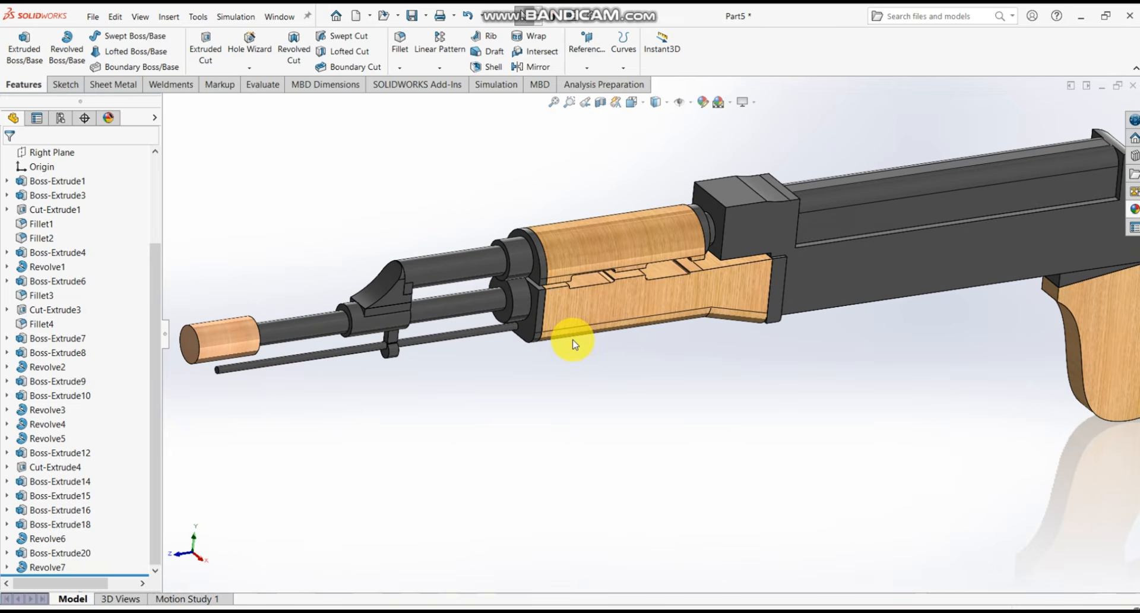
{"action": "scroll", "coordinate": [573, 343], "scroll_direction": "up", "scroll_amount": 3}
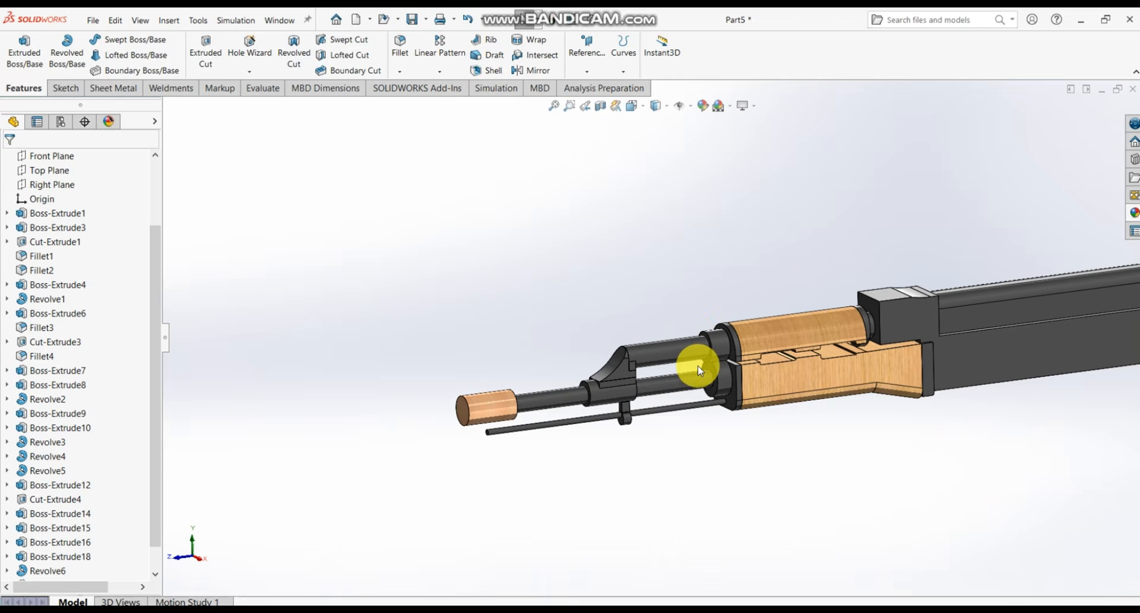
{"action": "scroll", "coordinate": [694, 365], "scroll_direction": "down", "scroll_amount": 2}
{"action": "scroll", "coordinate": [695, 366], "scroll_direction": "up", "scroll_amount": 8}
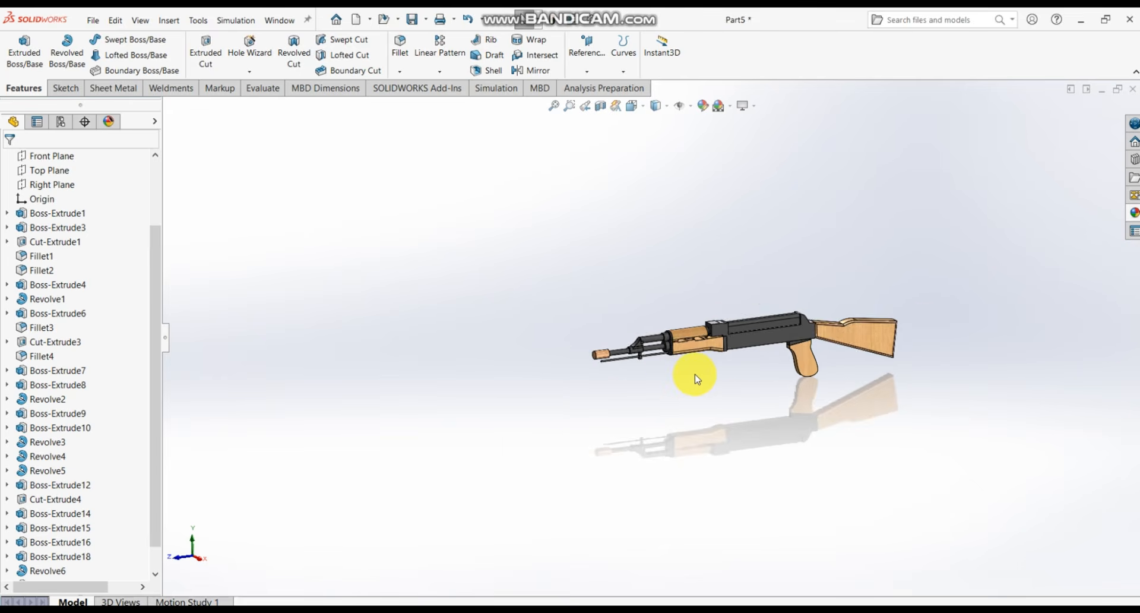
{"action": "scroll", "coordinate": [680, 362], "scroll_direction": "down", "scroll_amount": 5}
{"action": "middle_click_drag", "start_coordinate": [680, 345], "coordinate": [705, 358]}
{"action": "scroll", "coordinate": [671, 324], "scroll_direction": "down", "scroll_amount": 3}
{"action": "scroll", "coordinate": [660, 288], "scroll_direction": "down", "scroll_amount": 3}
{"action": "middle_click_drag", "start_coordinate": [659, 285], "coordinate": [679, 326]}
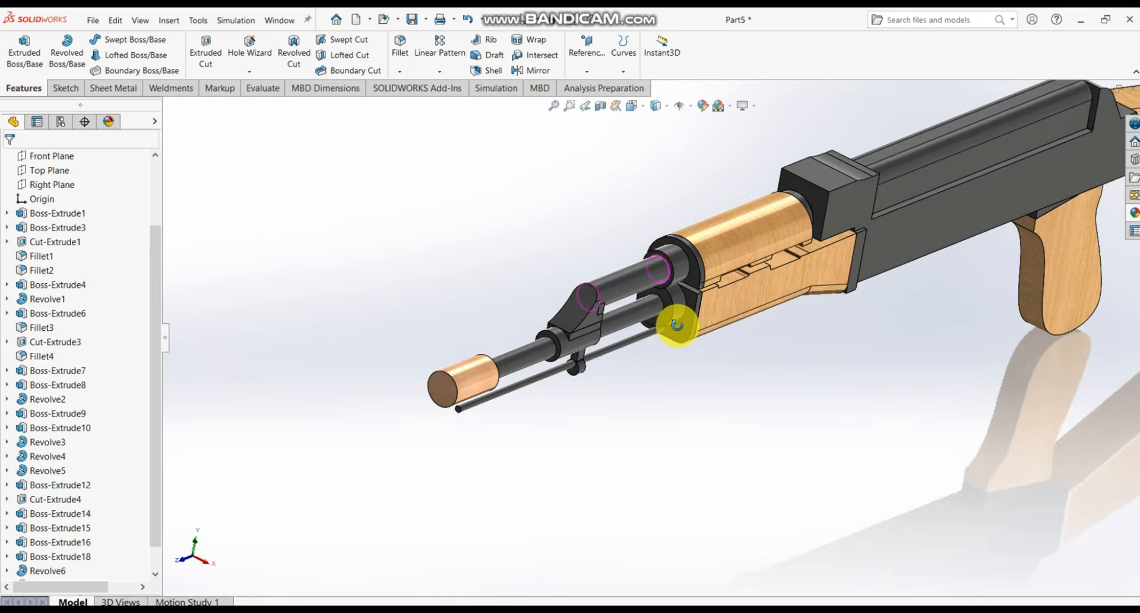
{"action": "scroll", "coordinate": [679, 326], "scroll_direction": "up", "scroll_amount": 4}
{"action": "middle_click_drag", "start_coordinate": [761, 287], "coordinate": [518, 322]}
{"action": "scroll", "coordinate": [743, 348], "scroll_direction": "down", "scroll_amount": 3}
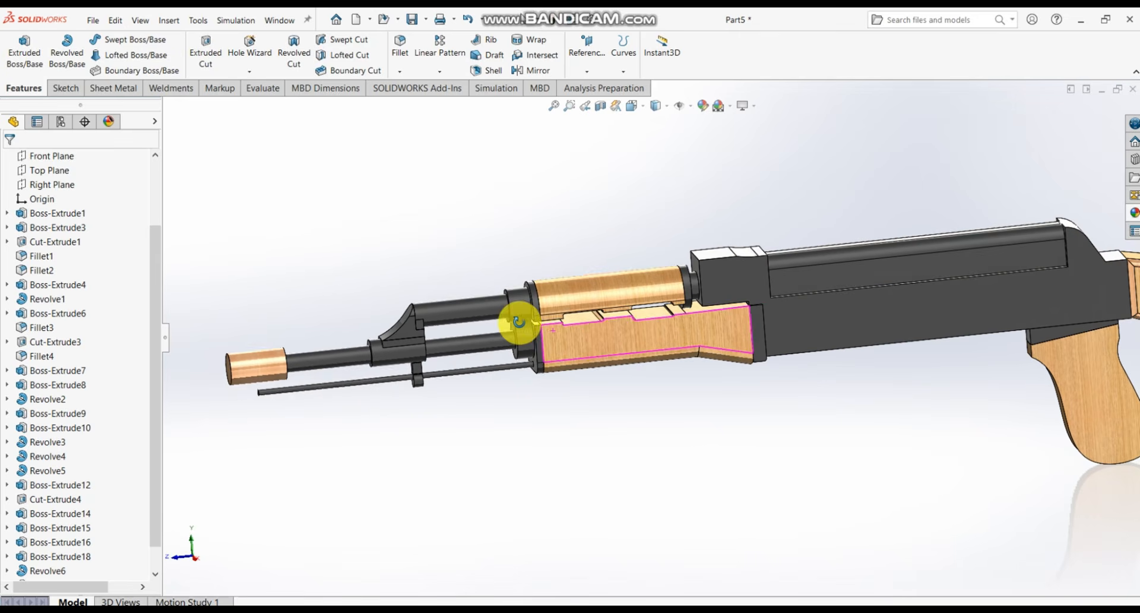
- On the Right Plane, sketch a closed five-sided profile about 29 mm high and 29 mm wide above the muzzle piece, with a slanted lower rear edge
{"action": "left_click", "coordinate": [64, 187]}
{"action": "left_click", "coordinate": [76, 176]}
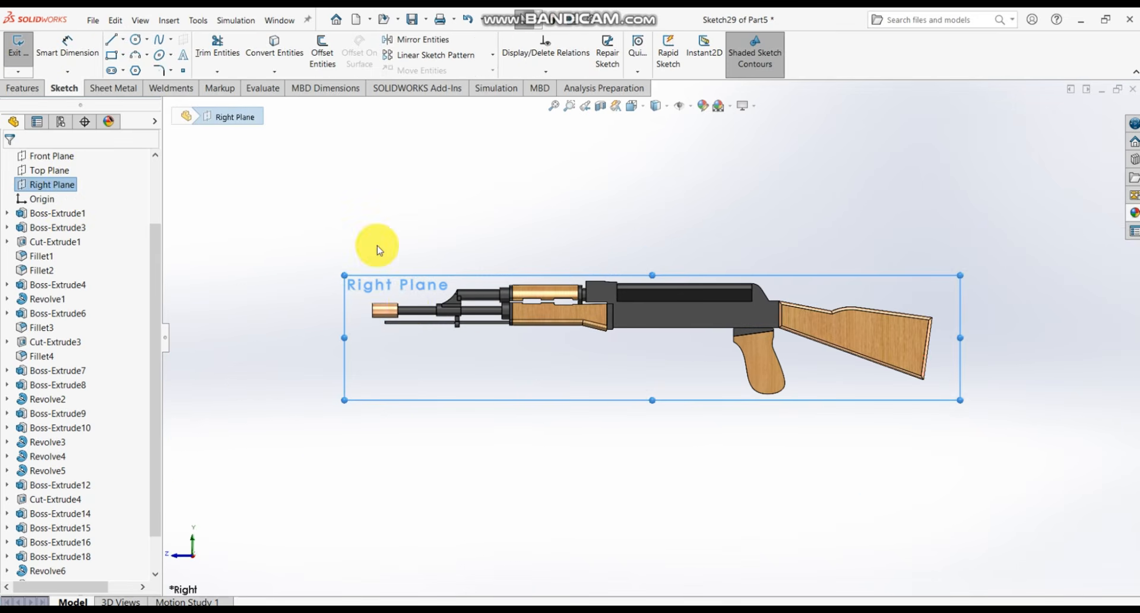
{"action": "scroll", "coordinate": [407, 309], "scroll_direction": "down", "scroll_amount": 10}
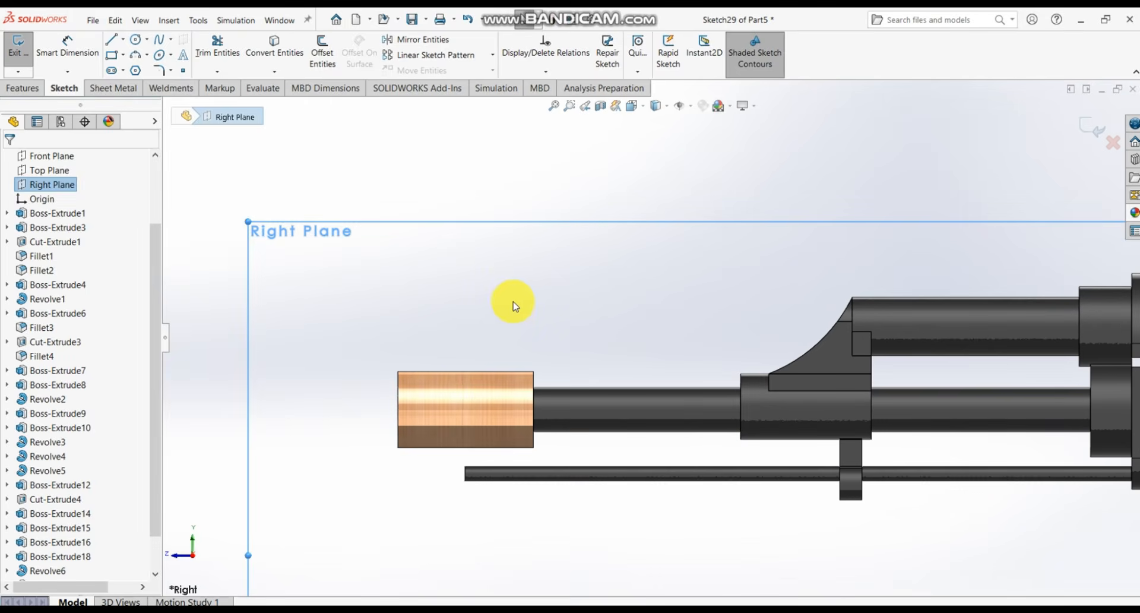
{"action": "left_click", "coordinate": [110, 41]}
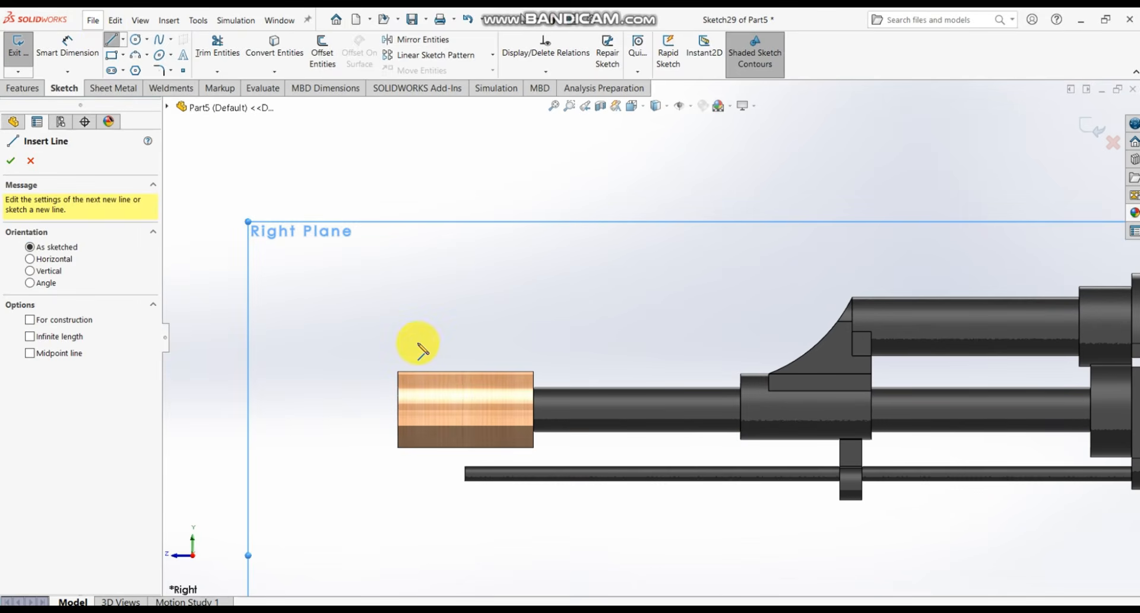
{"action": "scroll", "coordinate": [440, 347], "scroll_direction": "down", "scroll_amount": 4}
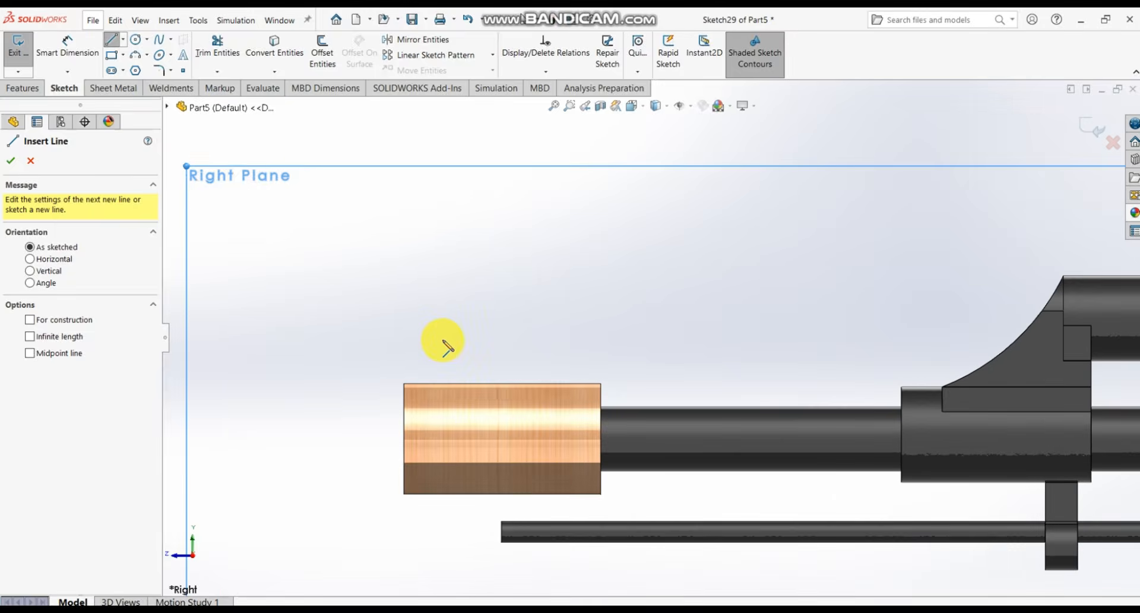
{"action": "left_click", "coordinate": [458, 359]}
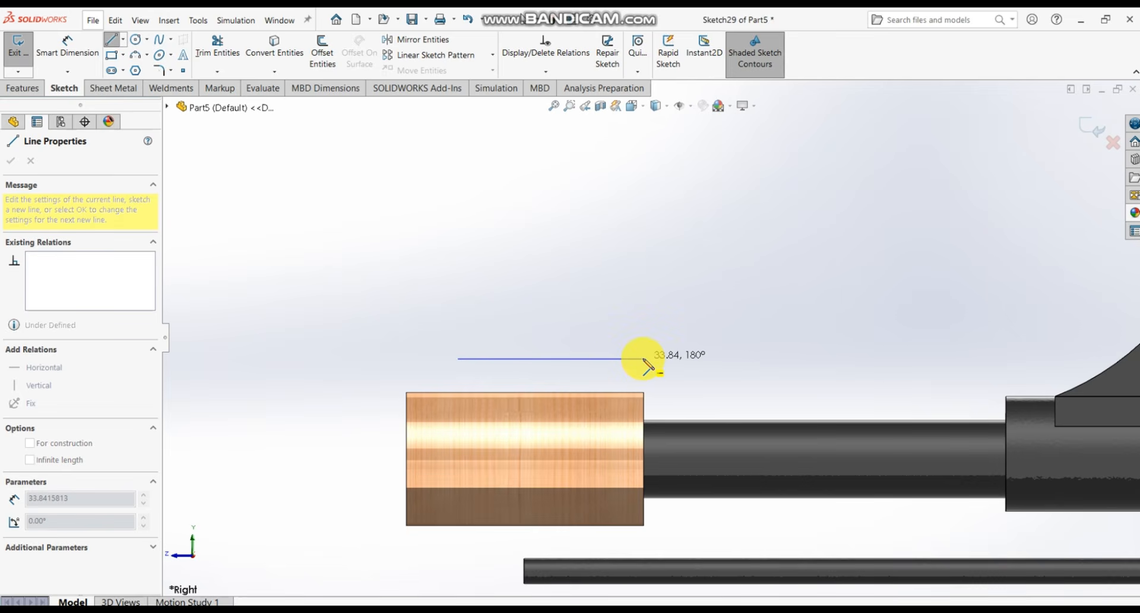
{"action": "left_click", "coordinate": [619, 362]}
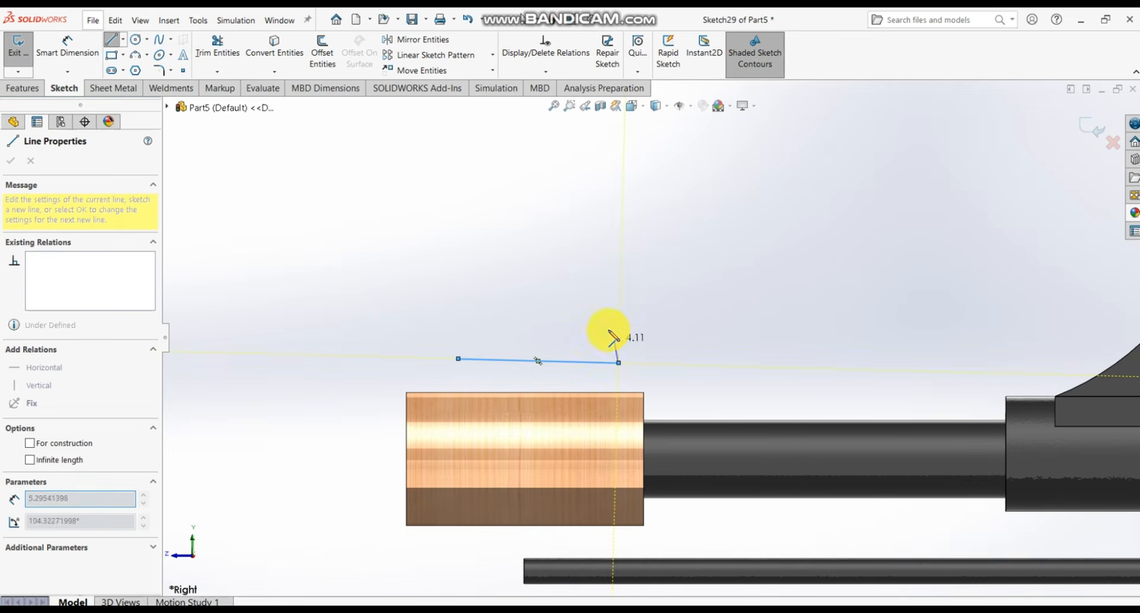
{"action": "left_click", "coordinate": [582, 291]}
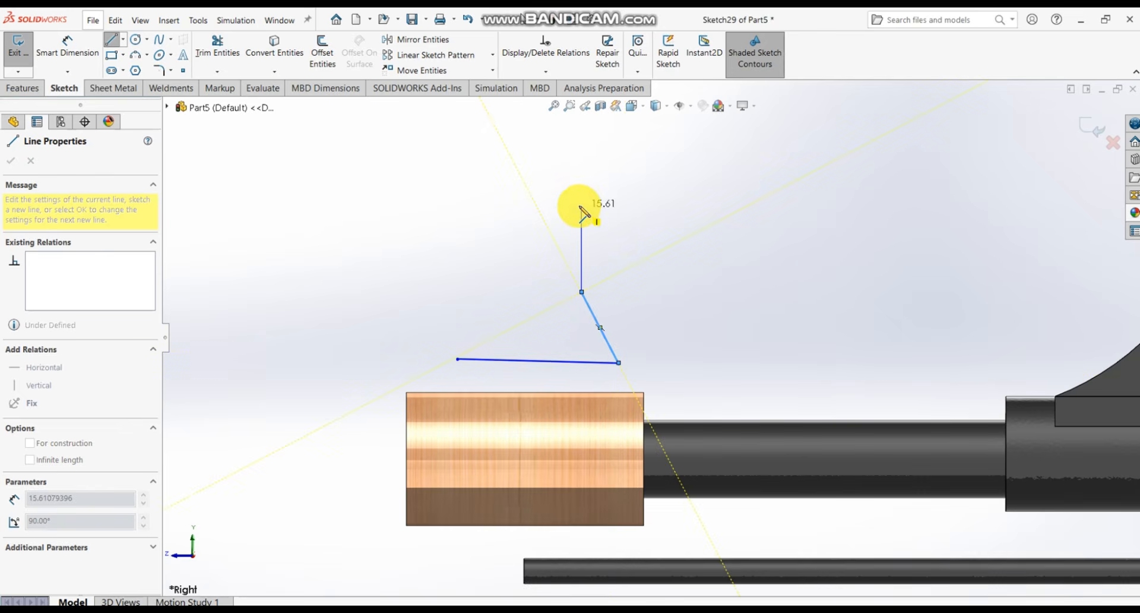
{"action": "left_click", "coordinate": [581, 201]}
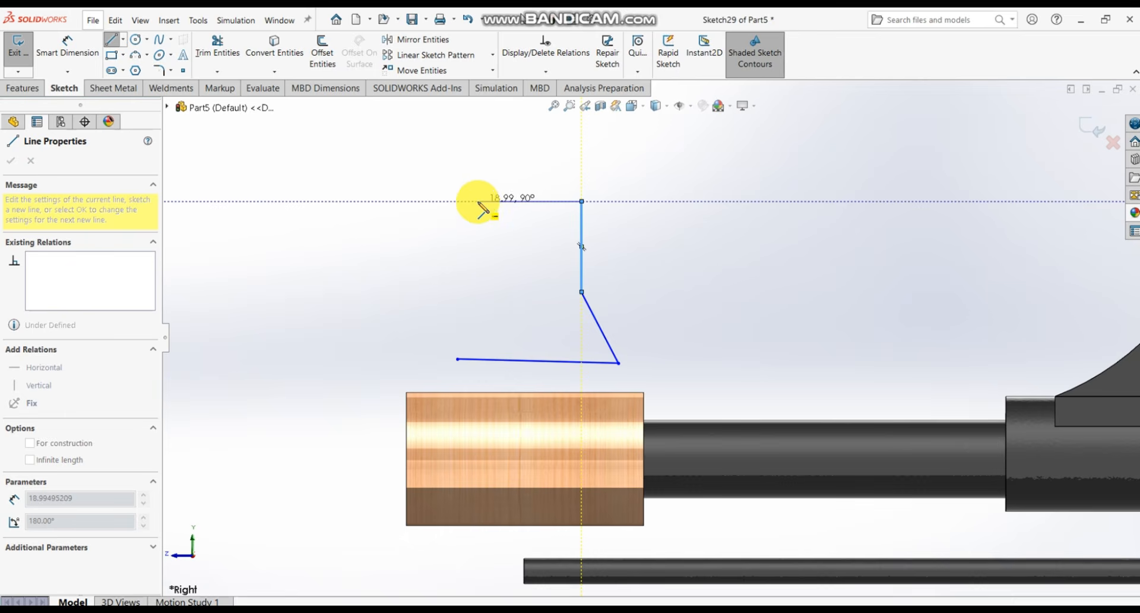
{"action": "left_click", "coordinate": [458, 201]}
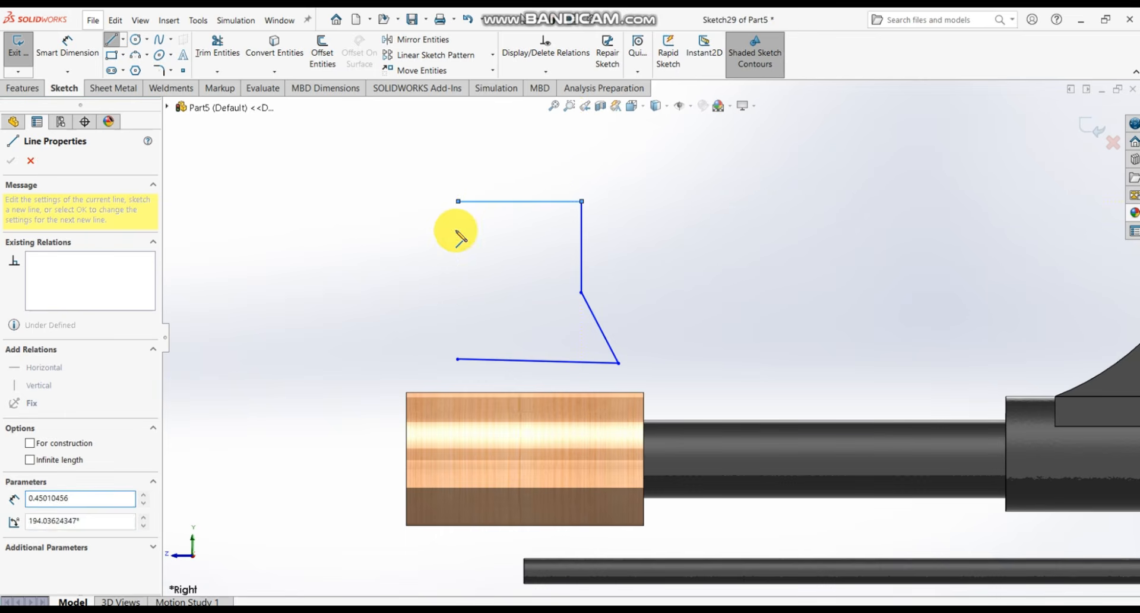
{"action": "left_click", "coordinate": [459, 359]}
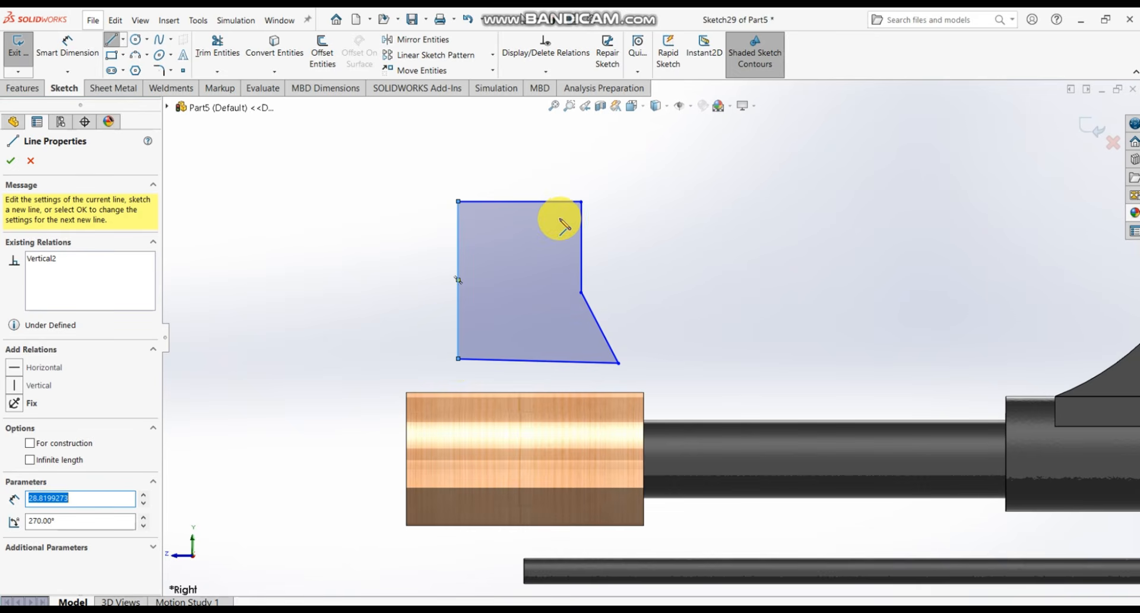
{"action": "key", "text": "Escape"}
{"action": "key", "text": "Escape"}
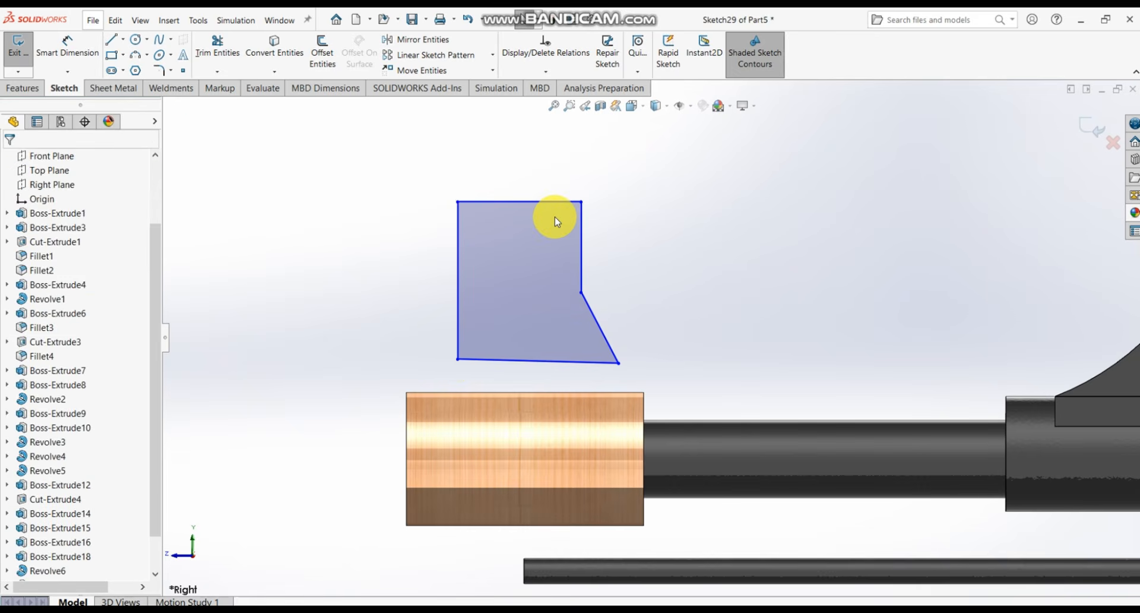
- Add a horizontal relation to the profile's slightly tilted lower edge
{"action": "scroll", "coordinate": [594, 262], "scroll_direction": "down", "scroll_amount": 1}
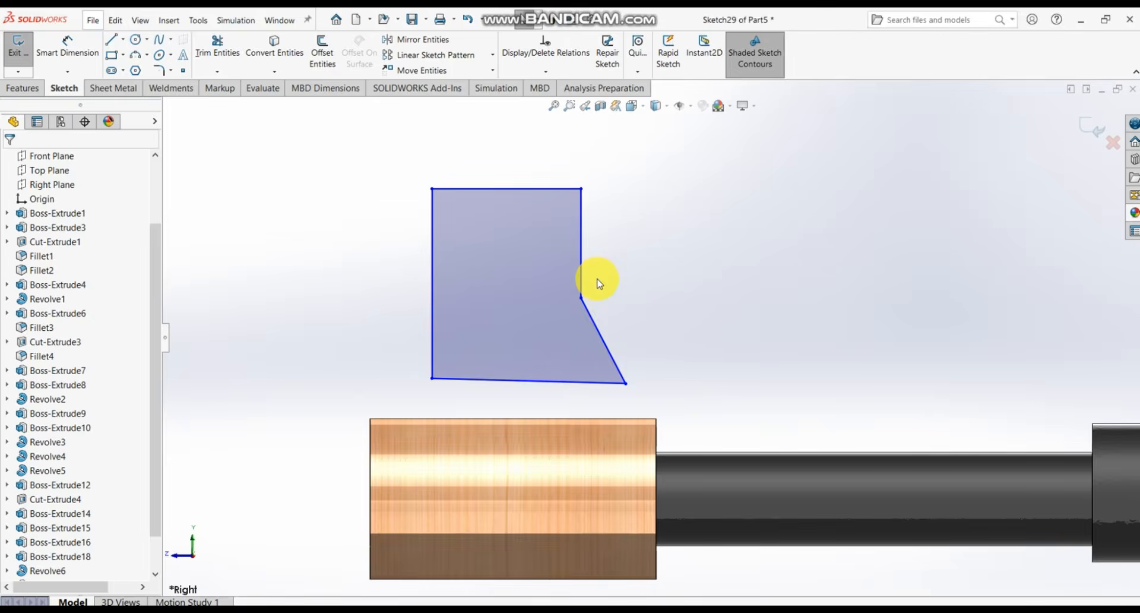
{"action": "left_click", "coordinate": [516, 383]}
{"action": "left_click", "coordinate": [551, 326]}
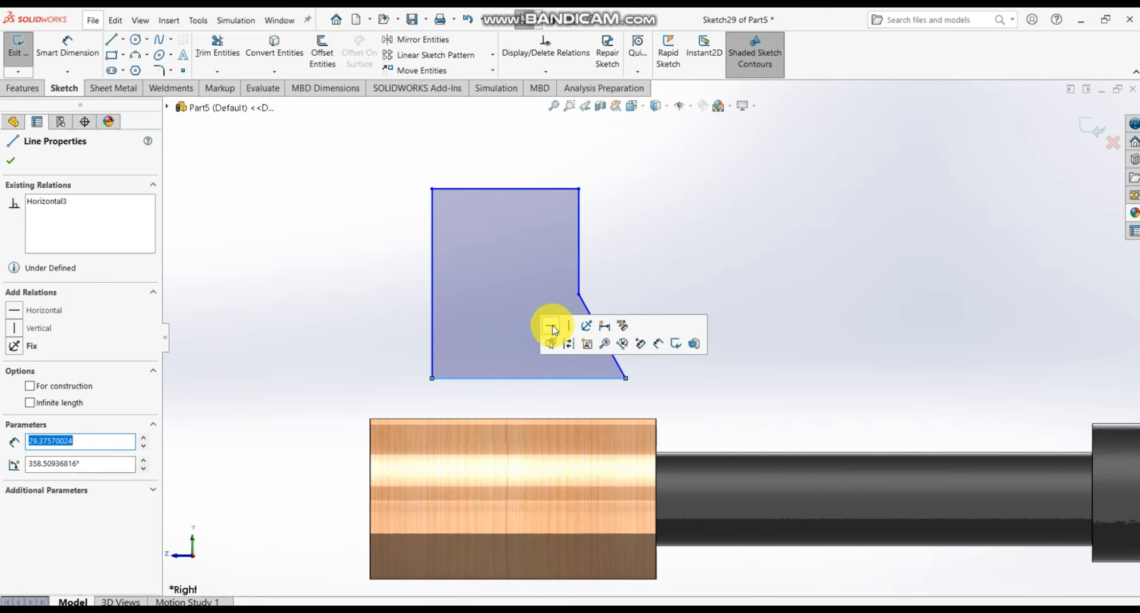
{"action": "left_click", "coordinate": [623, 264]}
- Dimension the profile's long vertical front edge and set its length to 40.14 mm
{"action": "left_click", "coordinate": [70, 51]}
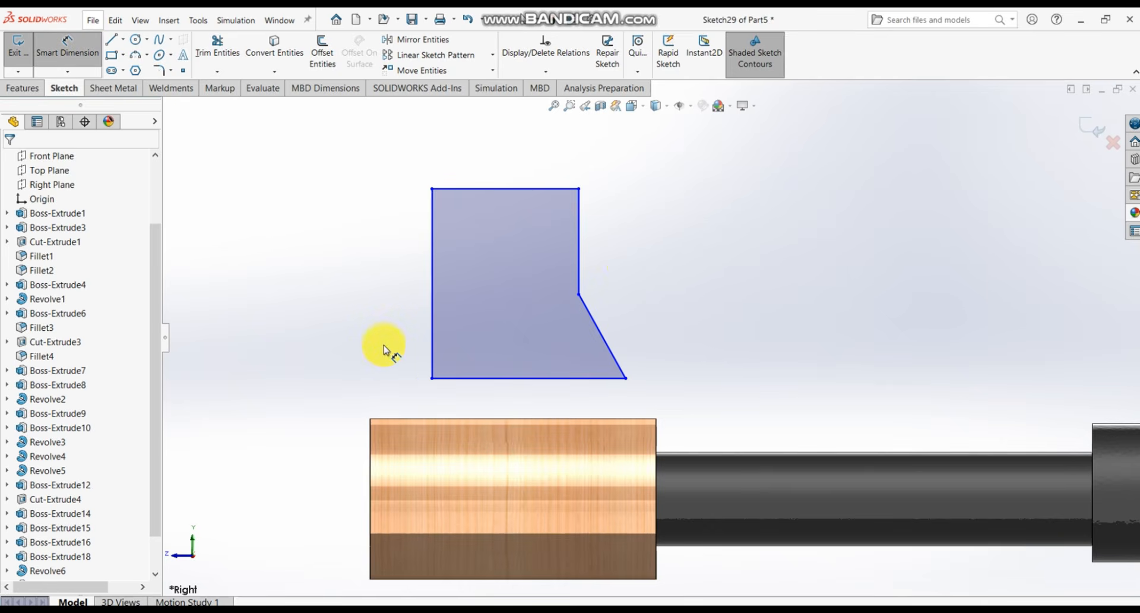
{"action": "left_click", "coordinate": [430, 353]}
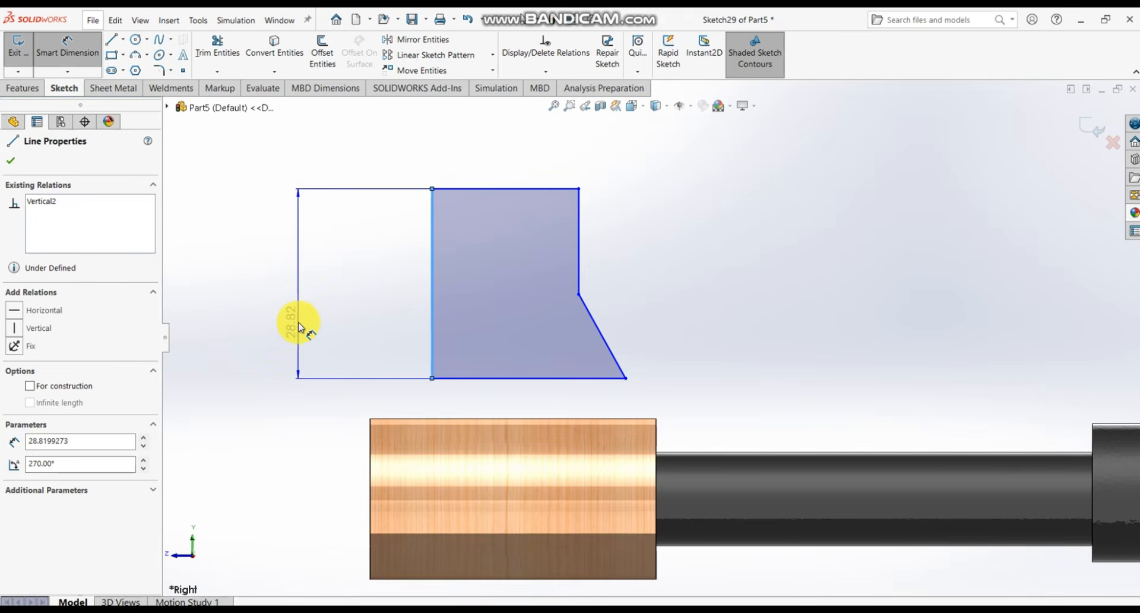
{"action": "left_click", "coordinate": [299, 326]}
{"action": "type", "text": "40"}
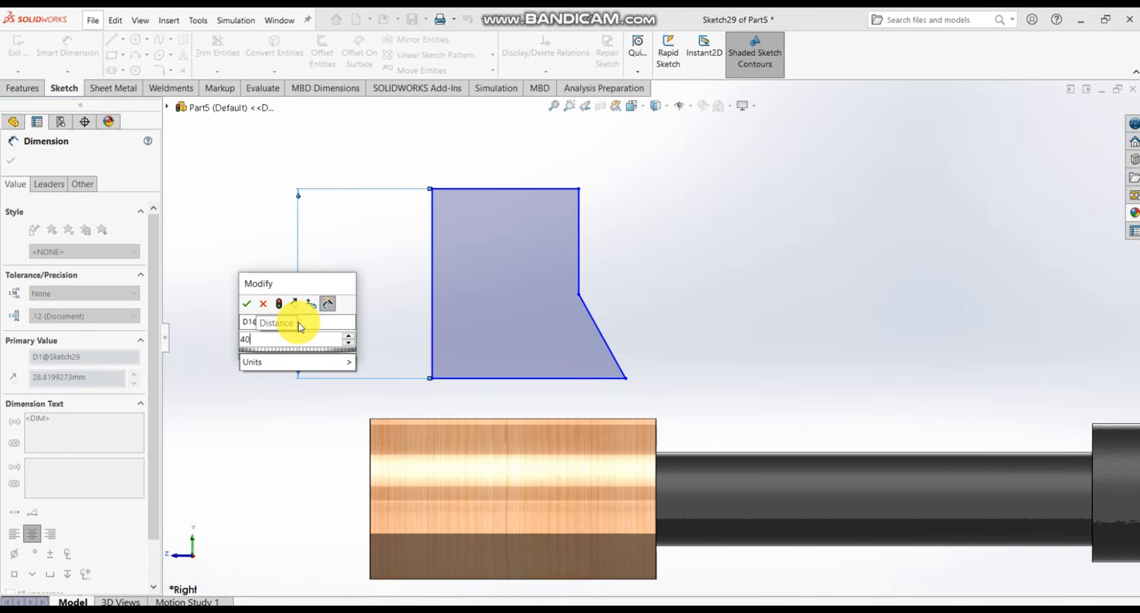
{"action": "type", "text": ".14"}
{"action": "key", "text": "Return"}
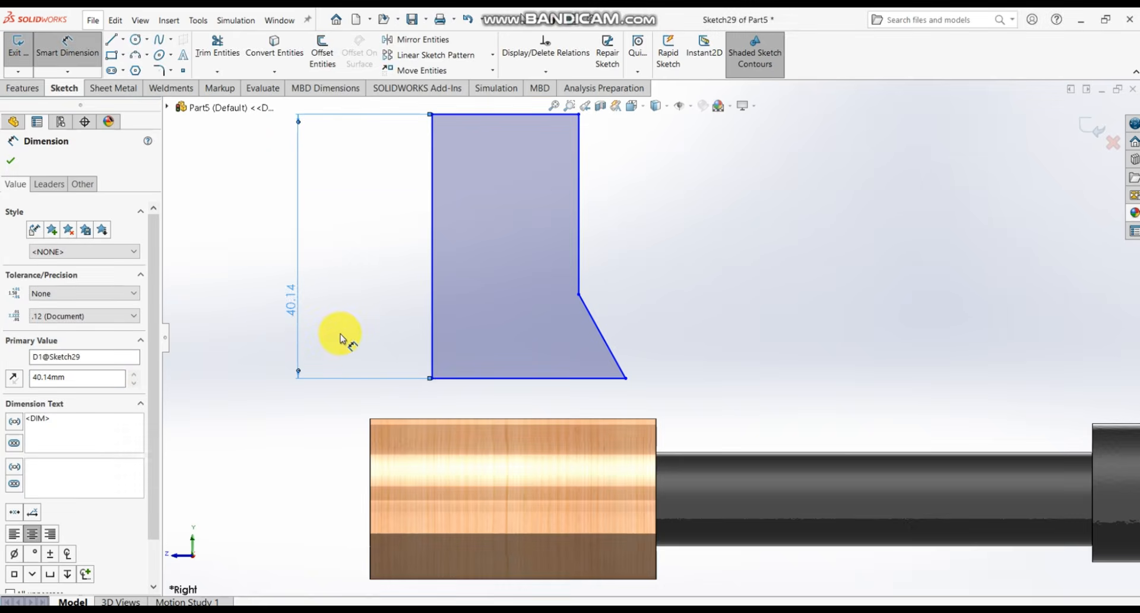
- Dimension the profile's upper horizontal edge and set its length to 20.43 mm
{"action": "scroll", "coordinate": [425, 318], "scroll_direction": "up", "scroll_amount": 3}
{"action": "scroll", "coordinate": [601, 280], "scroll_direction": "down", "scroll_amount": 3}
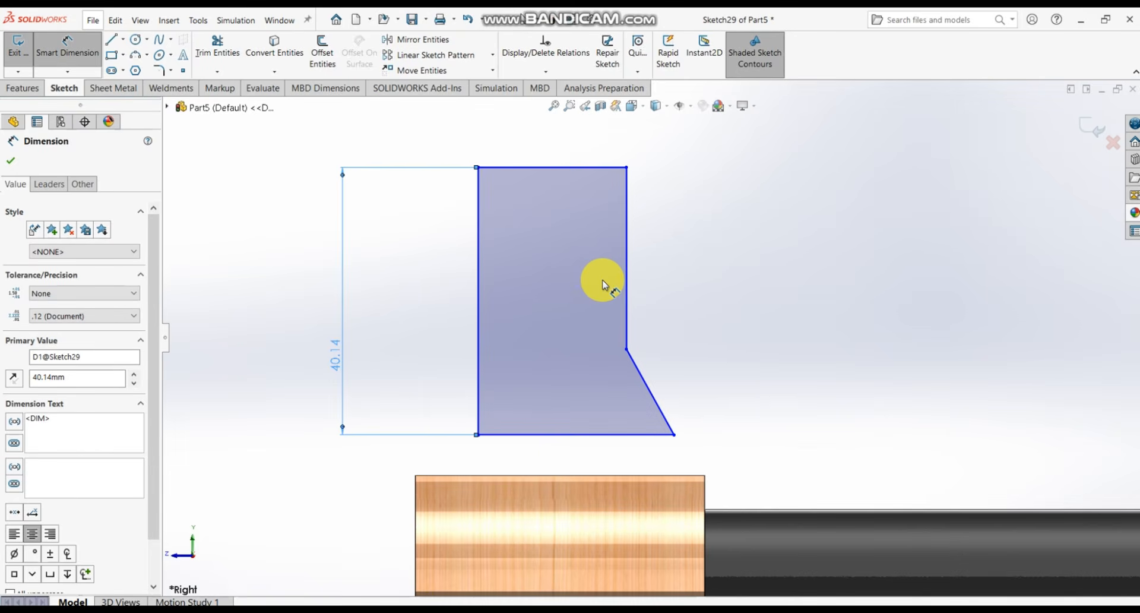
{"action": "left_click", "coordinate": [595, 167]}
{"action": "left_click", "coordinate": [606, 144]}
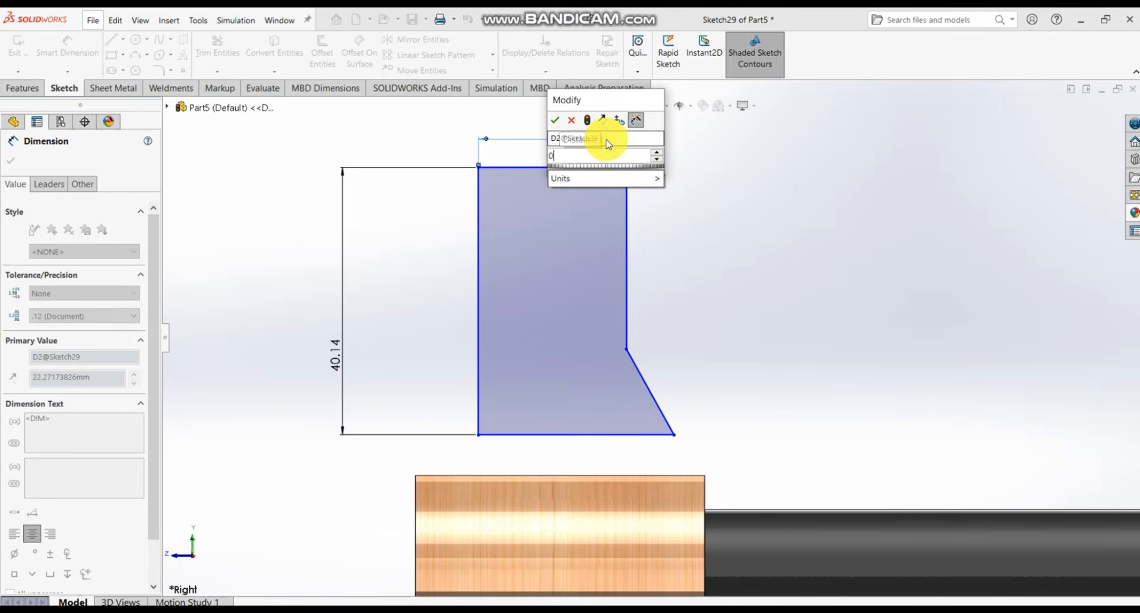
{"action": "type", "text": "0"}
{"action": "key", "text": "BackSpace"}
{"action": "type", "text": "20."}
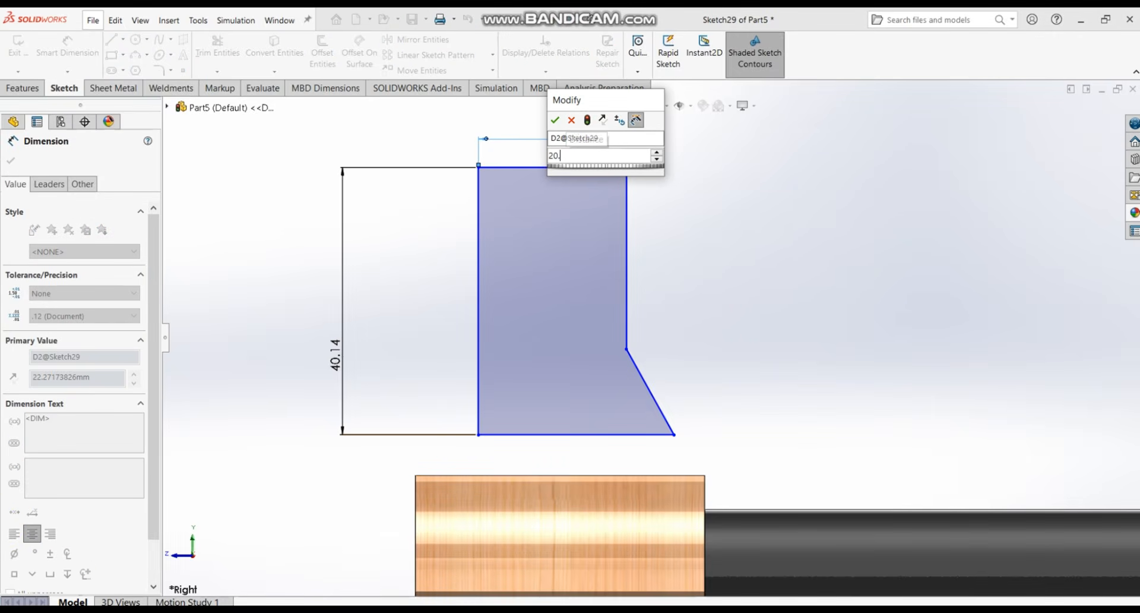
{"action": "key", "text": "Return"}
{"action": "type", "text": "43"}
{"action": "key", "text": "Return"}
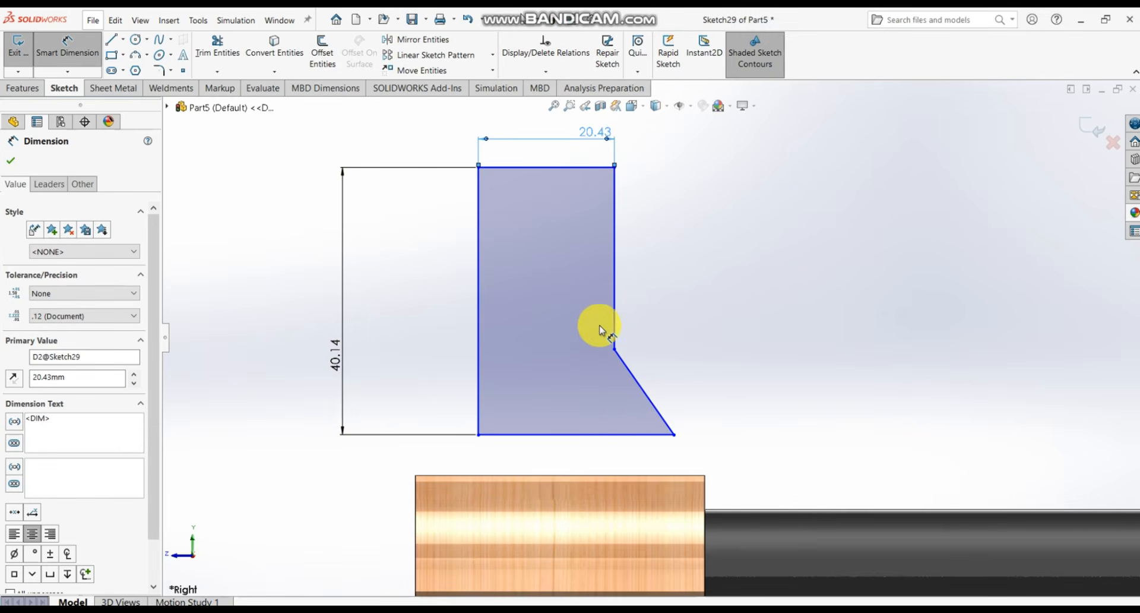
- Dimension the profile's short vertical rear edge and set its length to 14.52 mm
{"action": "left_click", "coordinate": [648, 288]}
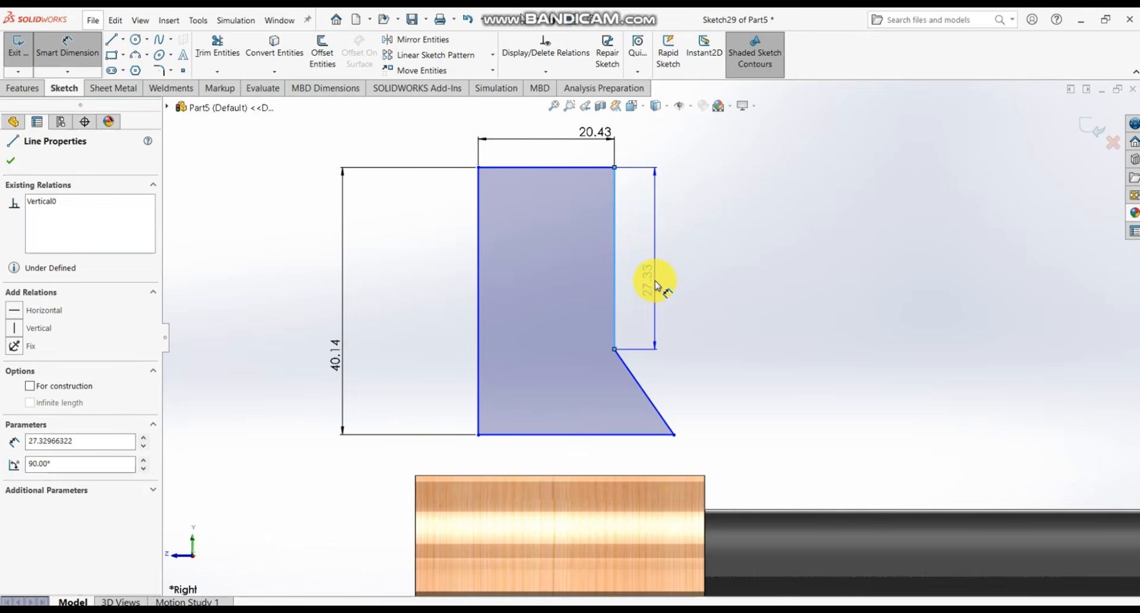
{"action": "left_click", "coordinate": [657, 285]}
{"action": "type", "text": "14.52"}
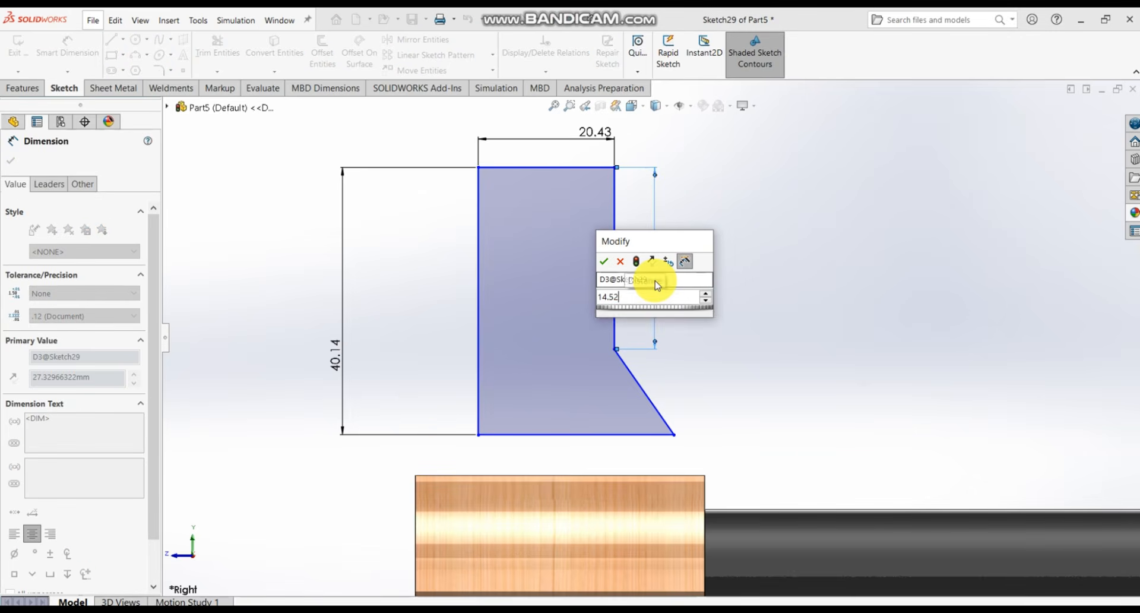
{"action": "key", "text": "Return"}
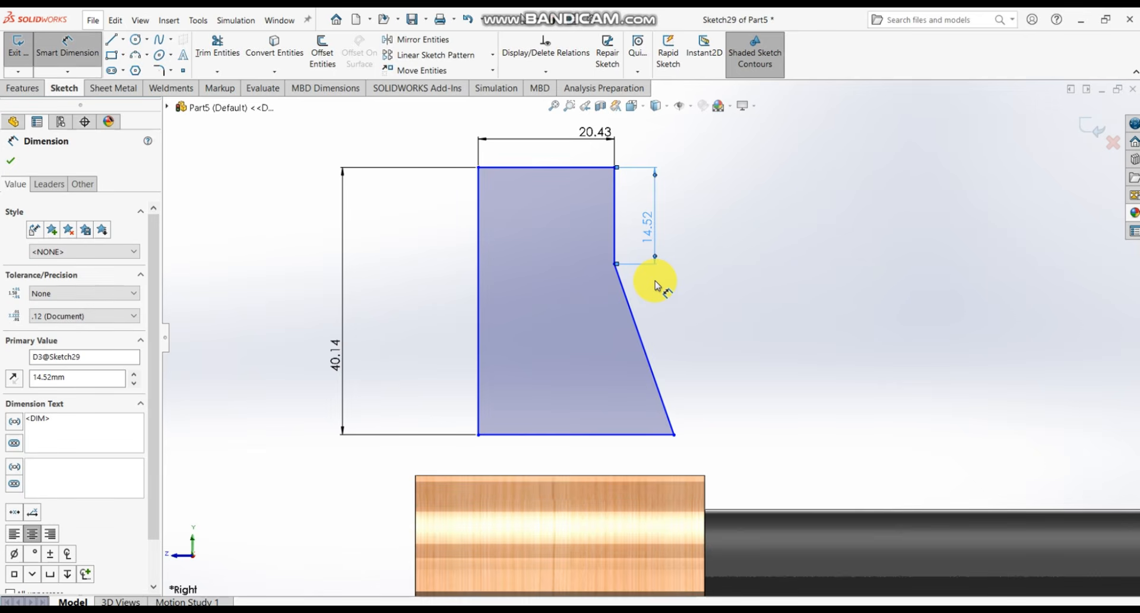
- Try to set the angle between the slanted edge and the short vertical rear edge to 15.24°, placing the dimension outside the profile
{"action": "left_click", "coordinate": [627, 295]}
{"action": "left_click", "coordinate": [614, 242]}
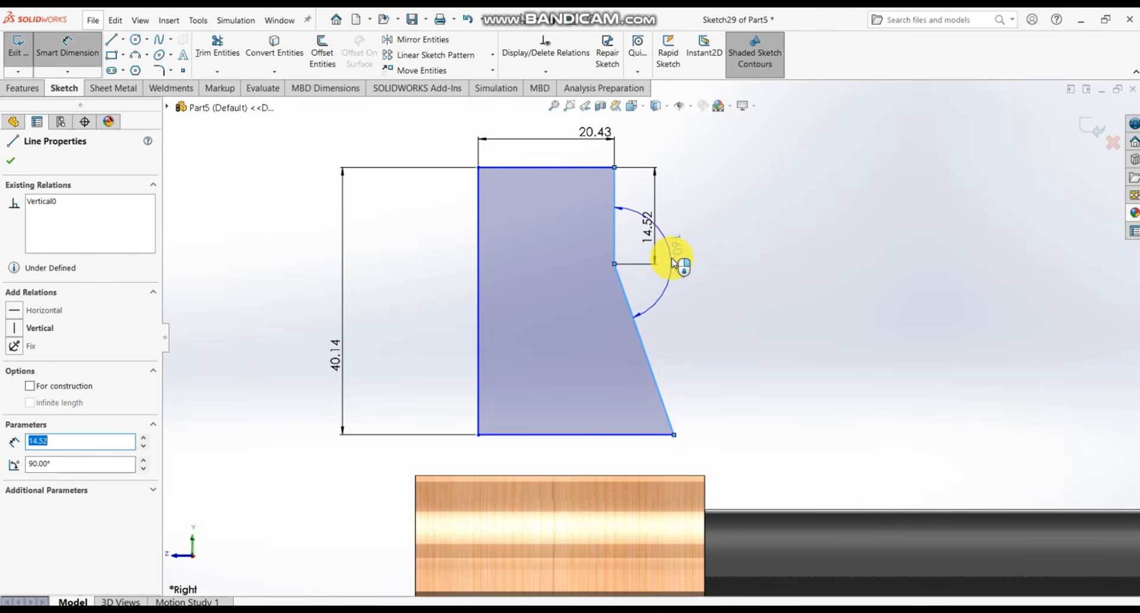
{"action": "left_click", "coordinate": [676, 264]}
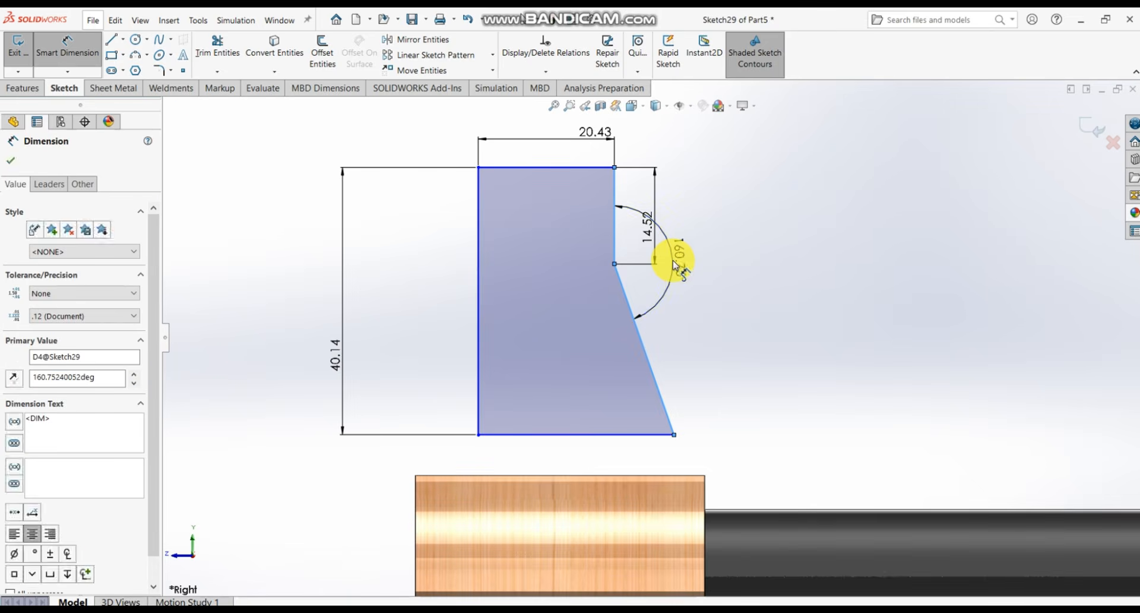
{"action": "type", "text": "15.24"}
{"action": "key", "text": "Return"}
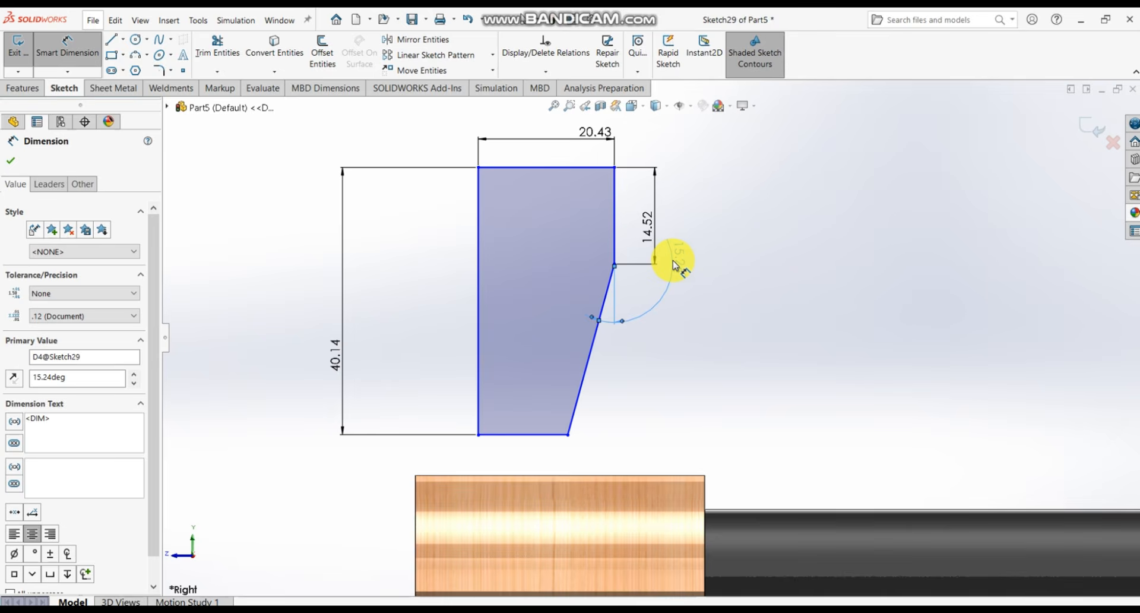
{"action": "key", "text": "Escape"}
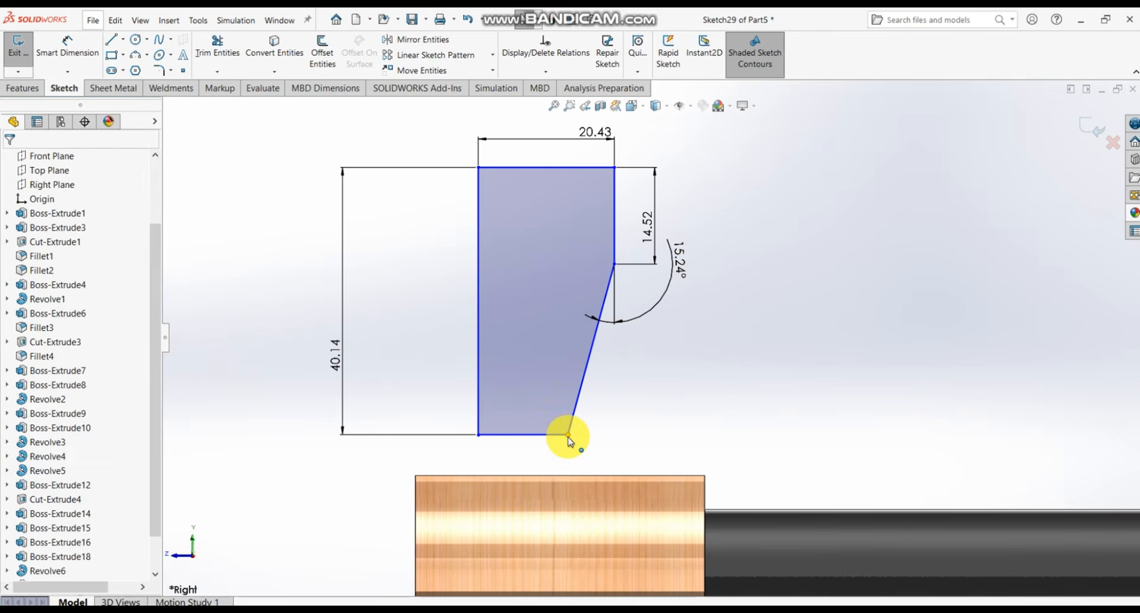
- Delete the slanted edge's angle dimension and pull the profile's lower rear corner outward behind the vertical rear edge
{"action": "mouse_move", "coordinate": [568, 438]}
{"action": "left_mouse_down"}
{"action": "mouse_move", "coordinate": [611, 420]}
{"action": "mouse_move", "coordinate": [566, 445]}
{"action": "left_mouse_up"}
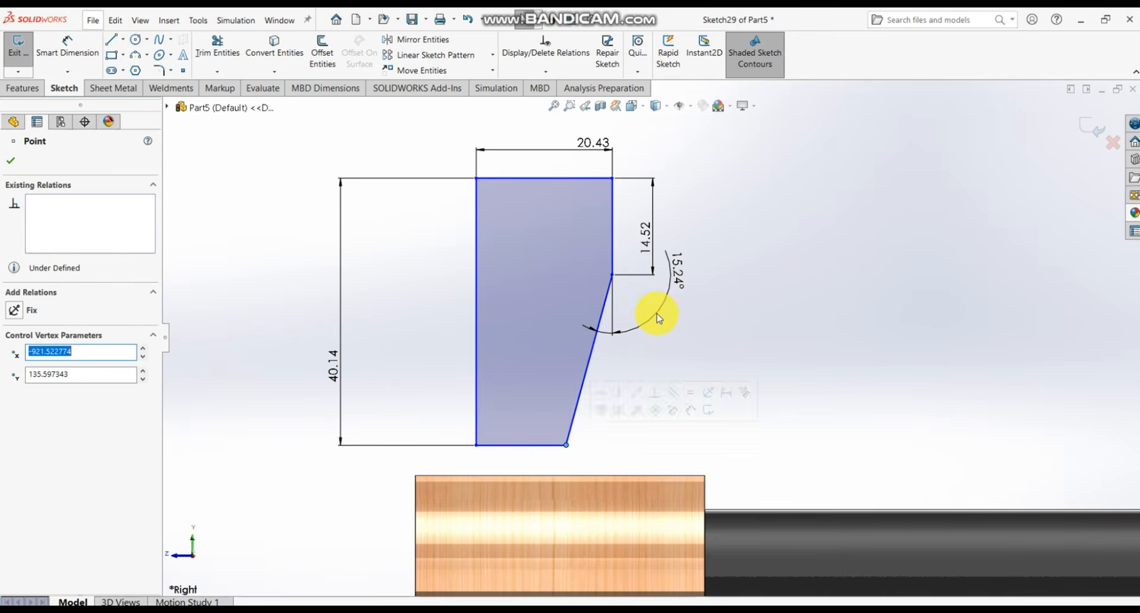
{"action": "left_click", "coordinate": [679, 283]}
{"action": "key", "text": "Delete"}
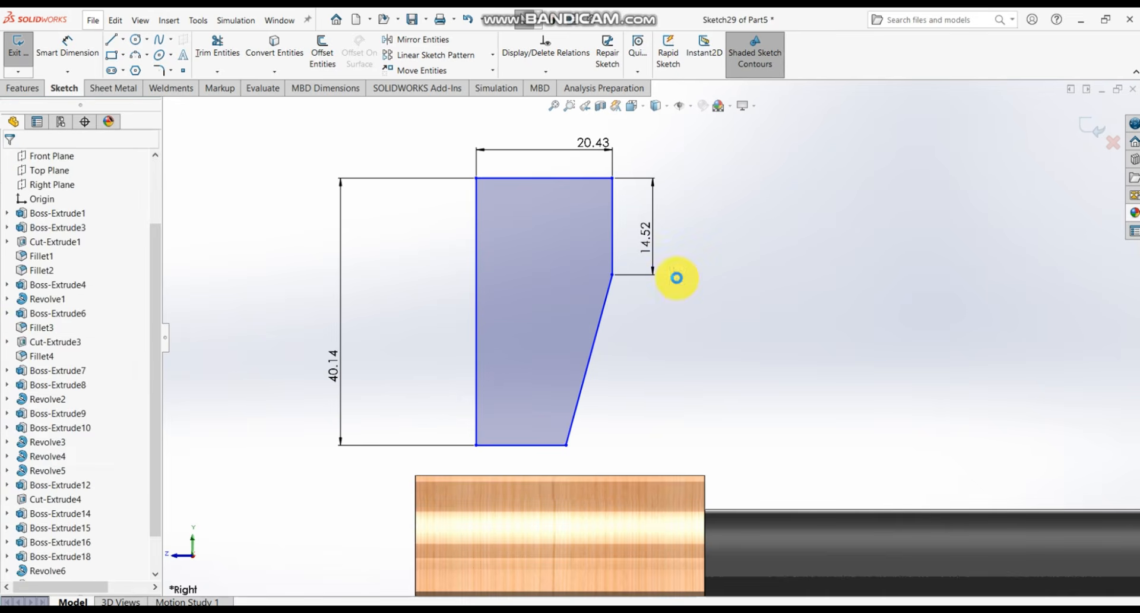
{"action": "mouse_move", "coordinate": [567, 450]}
{"action": "left_mouse_down"}
{"action": "mouse_move", "coordinate": [655, 421]}
{"action": "mouse_move", "coordinate": [657, 444]}
{"action": "mouse_move", "coordinate": [673, 441]}
{"action": "left_mouse_up"}
{"action": "left_click", "coordinate": [689, 380]}
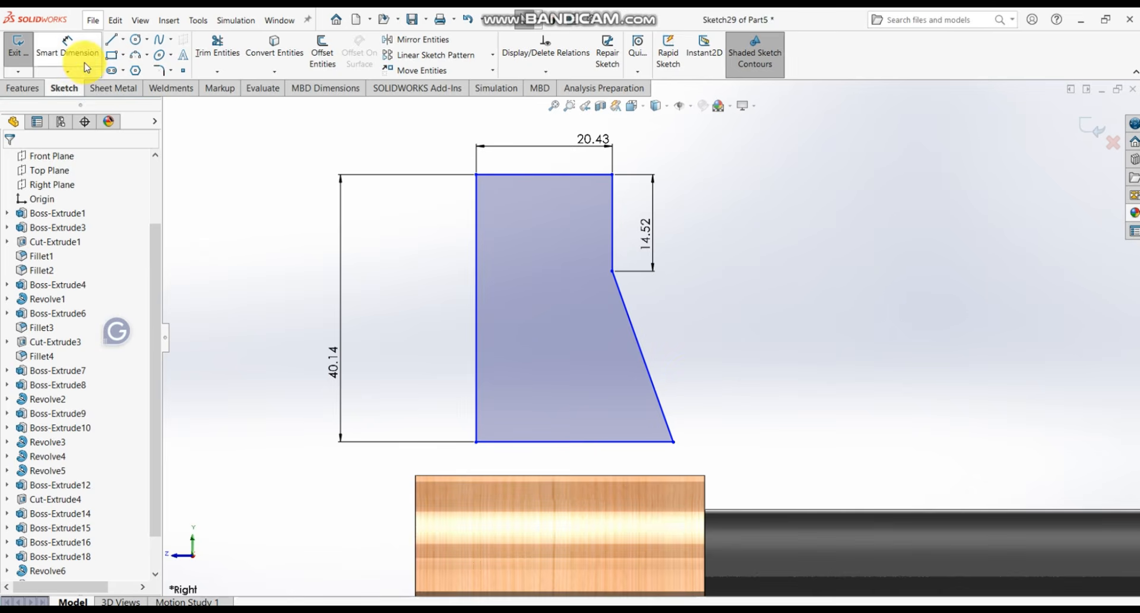
- Dimension the angle between the short vertical rear edge and the slanted edge inside the profile and set it to 15.24°
{"action": "left_click", "coordinate": [67, 48]}
{"action": "left_click", "coordinate": [611, 257]}
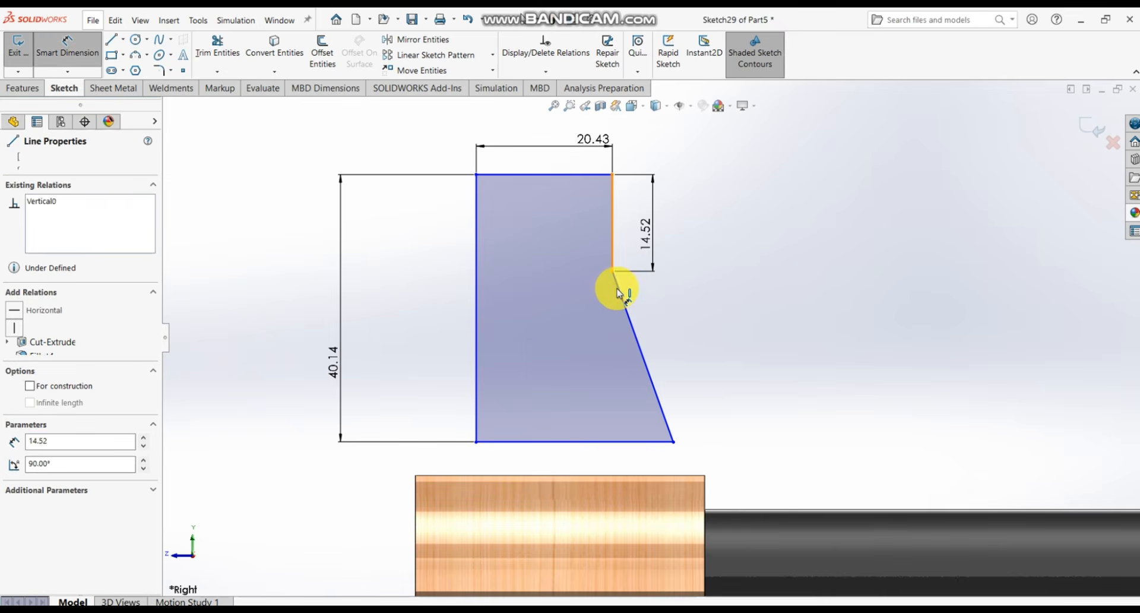
{"action": "left_click", "coordinate": [618, 290]}
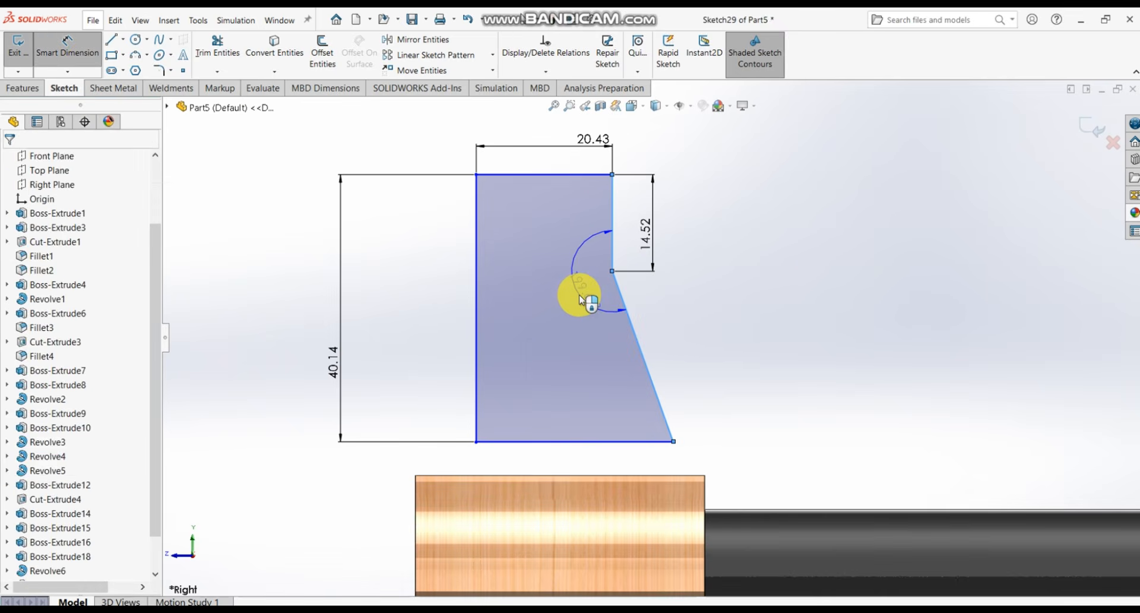
{"action": "left_click", "coordinate": [581, 299]}
{"action": "type", "text": "15"}
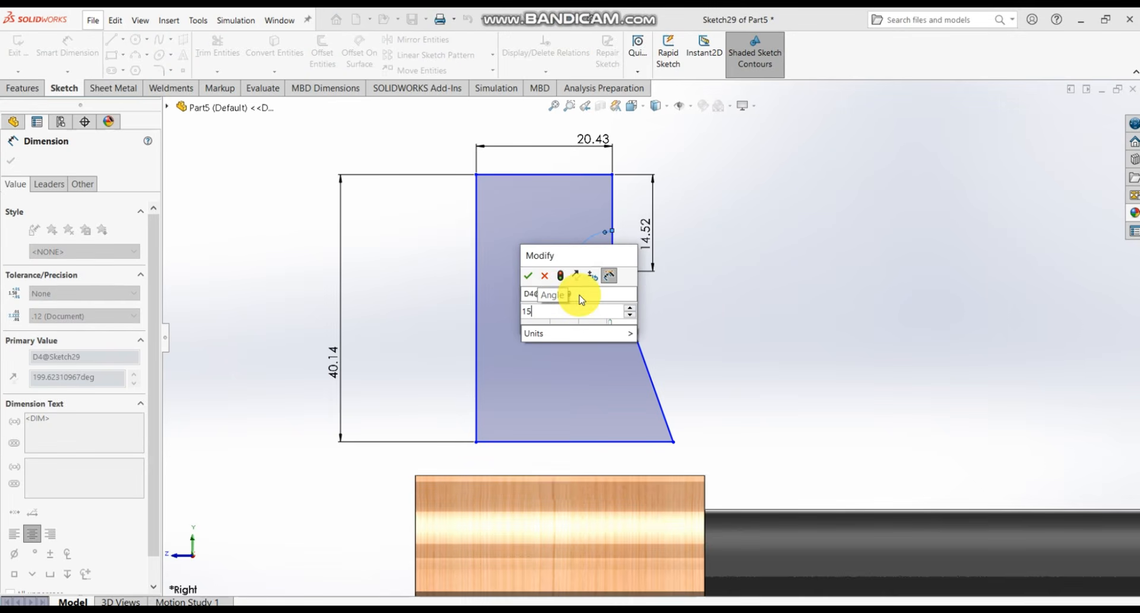
{"action": "type", "text": "3.24"}
{"action": "key", "text": "Return"}
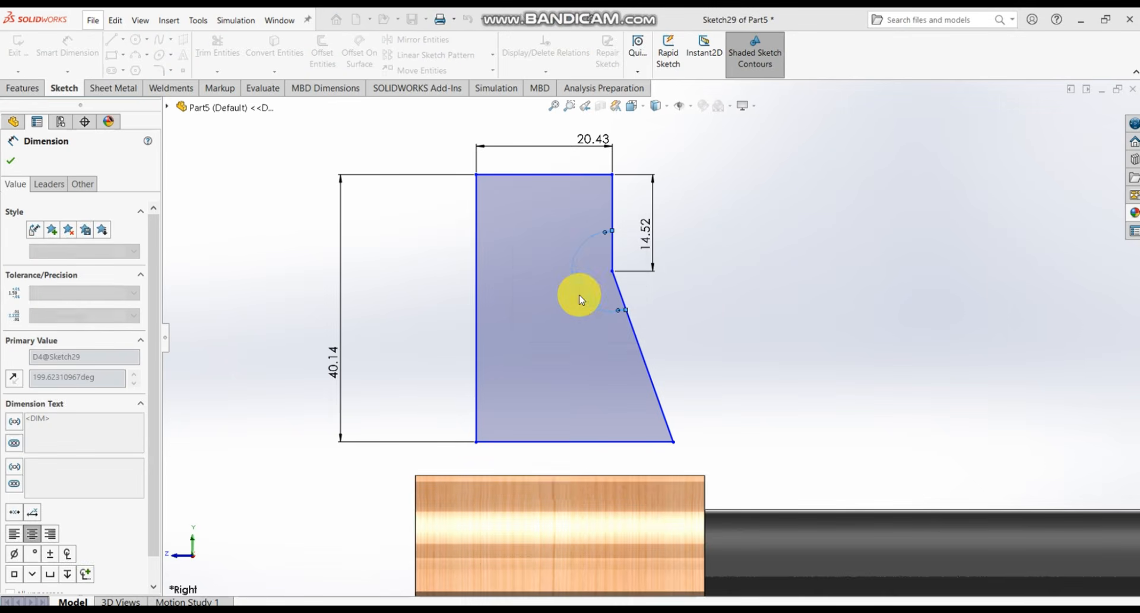
{"action": "scroll", "coordinate": [581, 300], "scroll_direction": "down", "scroll_amount": 2}
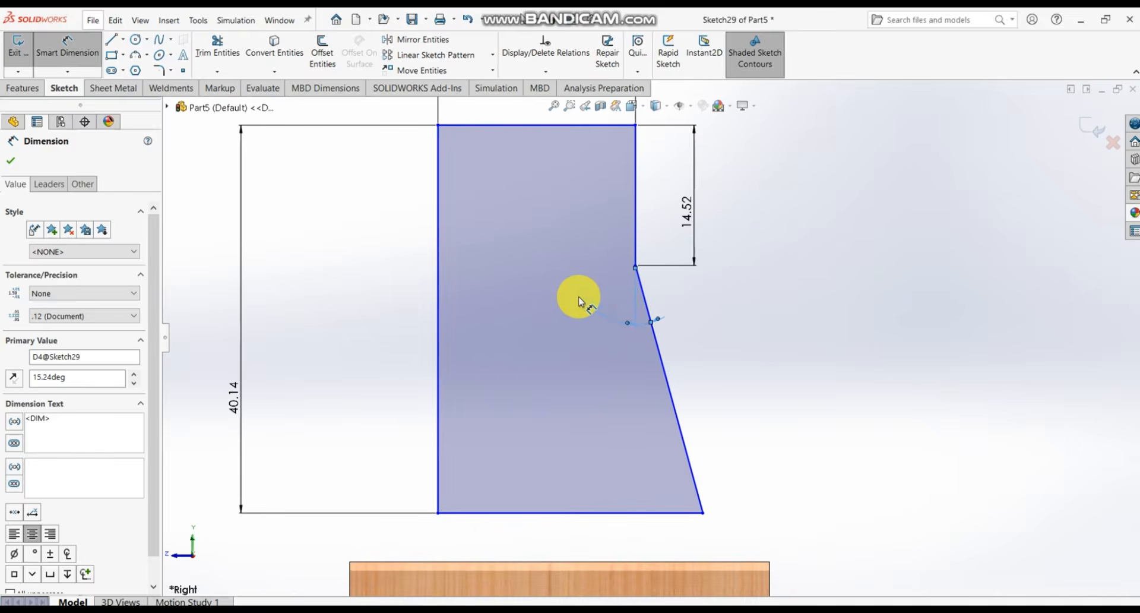
{"action": "scroll", "coordinate": [629, 311], "scroll_direction": "up", "scroll_amount": 3}
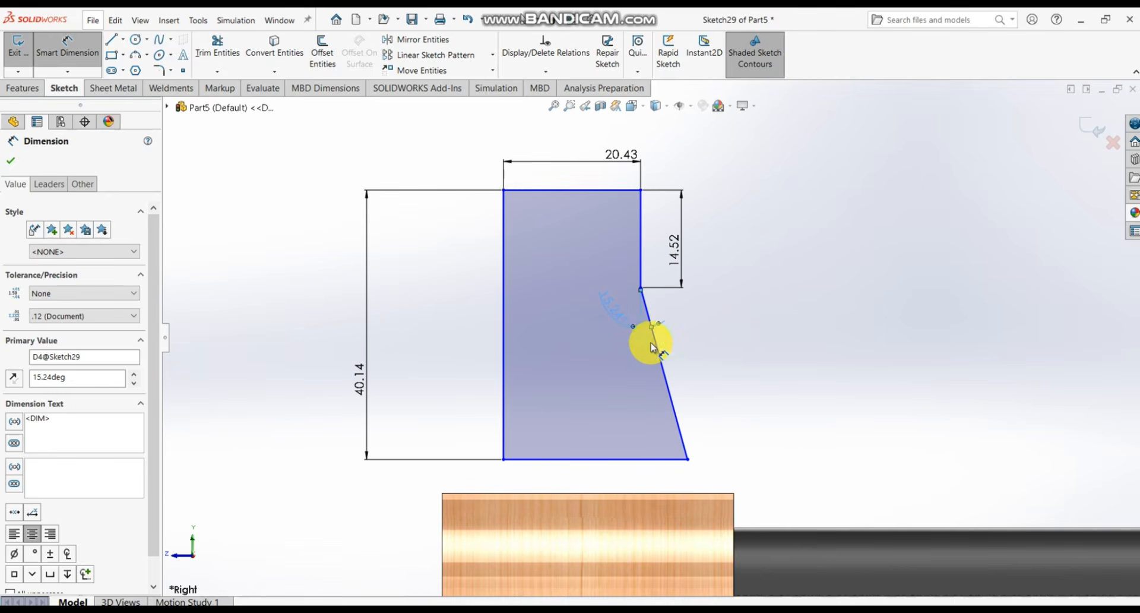
{"action": "left_click", "coordinate": [732, 369]}
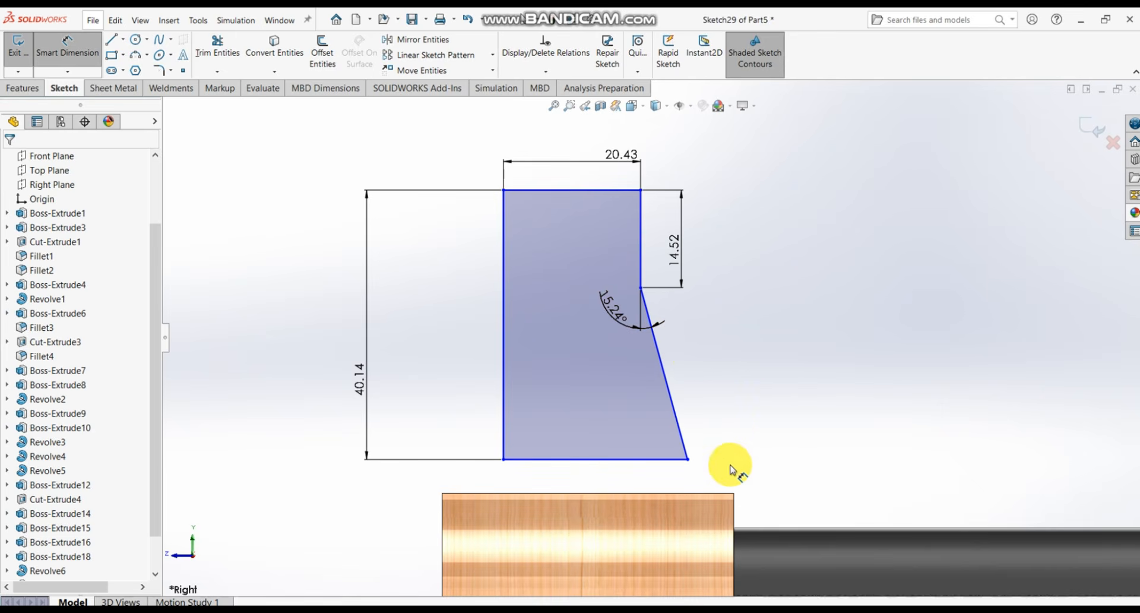
- Dimension the vertical distance from the profile's lower rear corner to the point where the barrel's upper edge meets the muzzle piece as 9.11 mm
{"action": "left_click", "coordinate": [689, 460]}
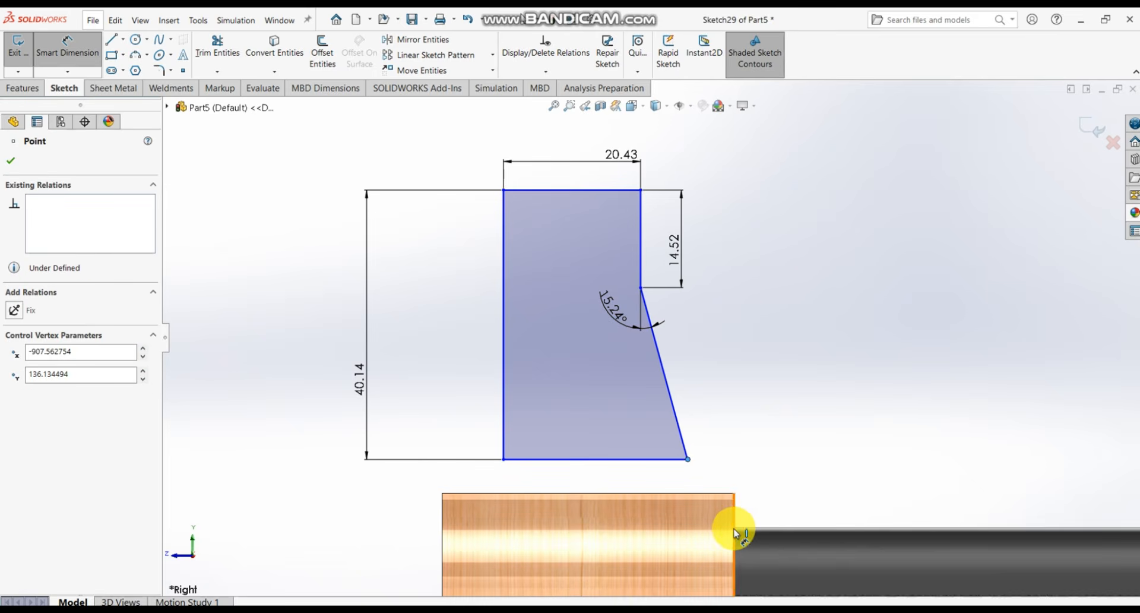
{"action": "left_click", "coordinate": [736, 533]}
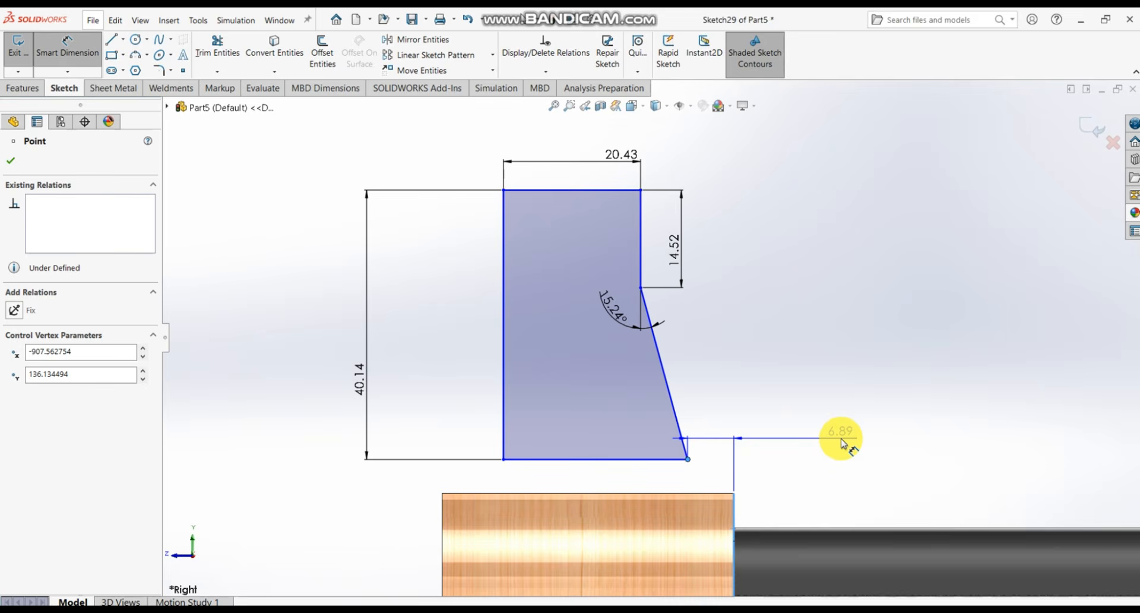
{"action": "key", "text": "Escape"}
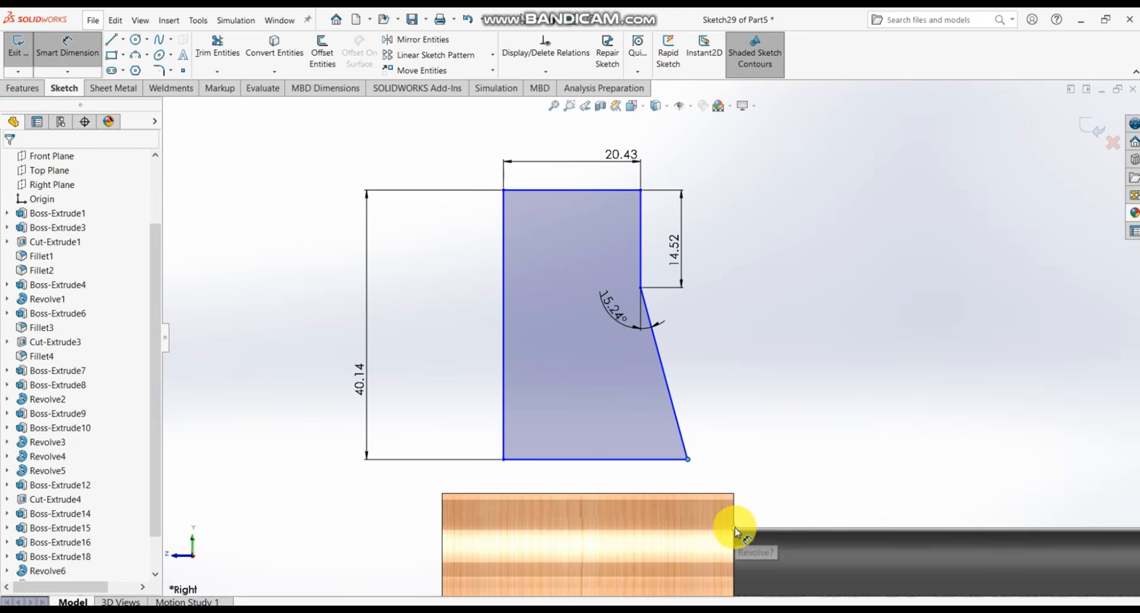
{"action": "scroll", "coordinate": [737, 533], "scroll_direction": "down", "scroll_amount": 5}
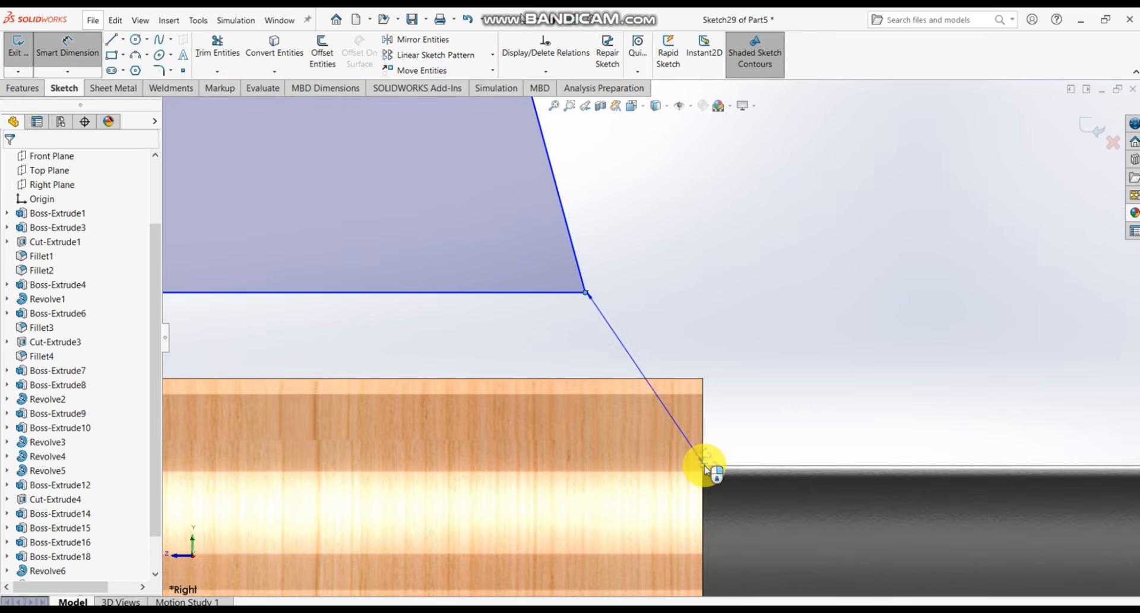
{"action": "left_click", "coordinate": [704, 465]}
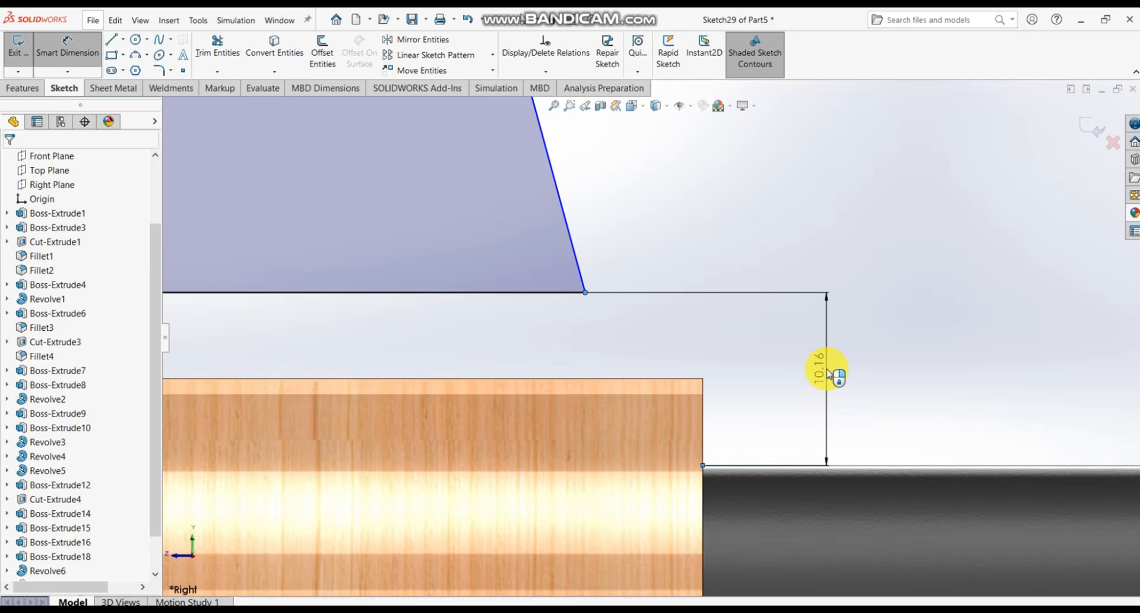
{"action": "left_click", "coordinate": [827, 373]}
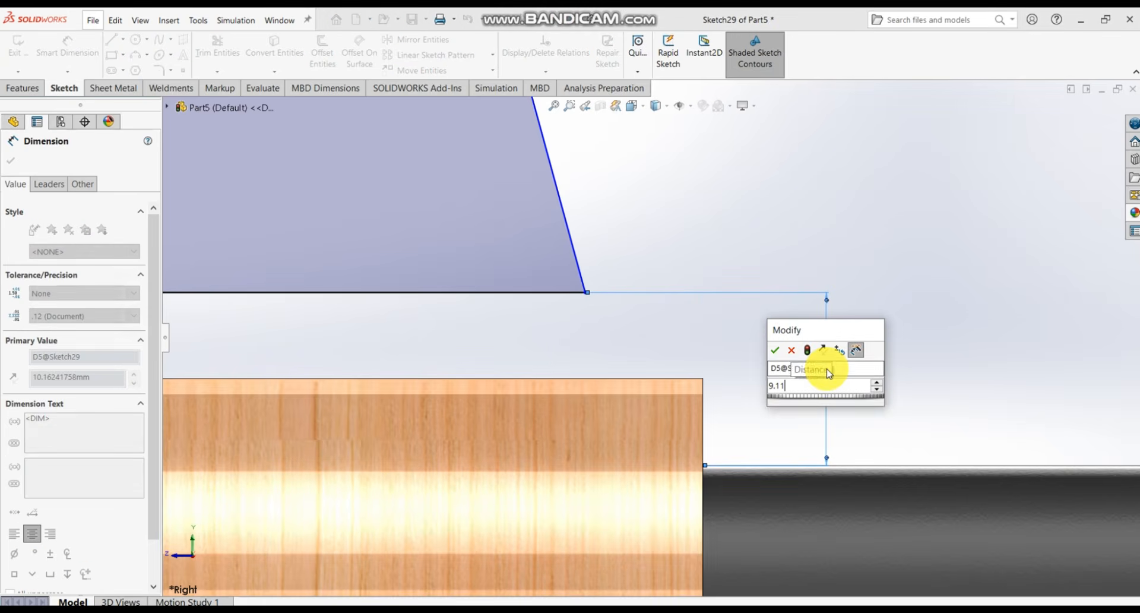
{"action": "key", "text": "Return"}
- Space out the 14.52 mm, 20.43 mm and 15.24° dimensions by moving them farther from the edges they measure
{"action": "scroll", "coordinate": [691, 374], "scroll_direction": "up", "scroll_amount": 8}
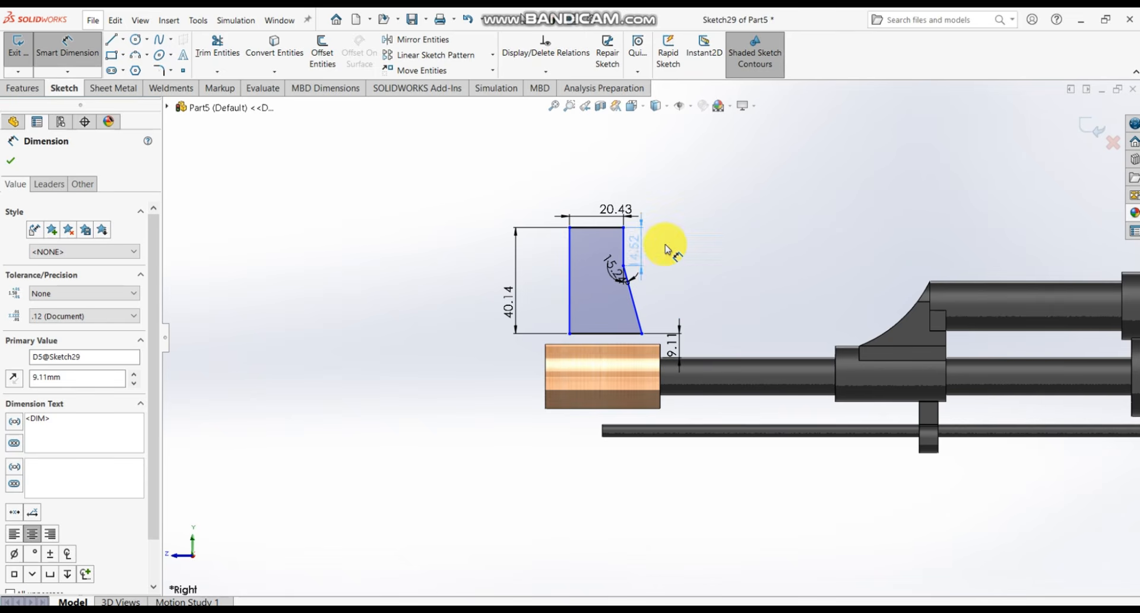
{"action": "left_click_drag", "start_coordinate": [665, 245], "coordinate": [711, 250]}
{"action": "left_click_drag", "start_coordinate": [619, 212], "coordinate": [610, 178]}
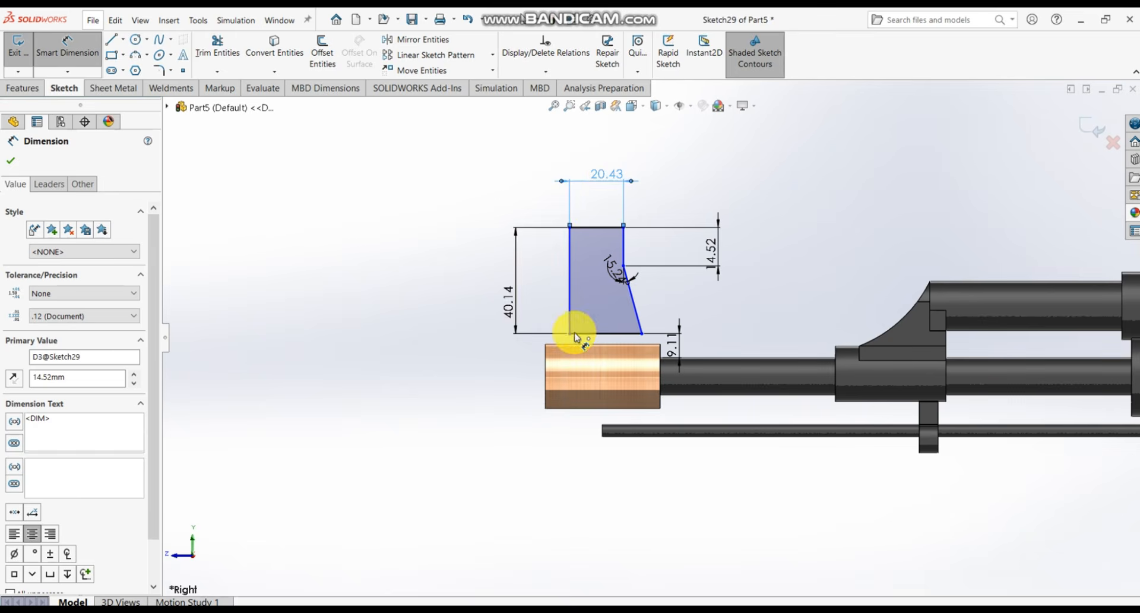
{"action": "left_click_drag", "start_coordinate": [614, 274], "coordinate": [593, 274]}
{"action": "scroll", "coordinate": [612, 282], "scroll_direction": "down", "scroll_amount": 4}
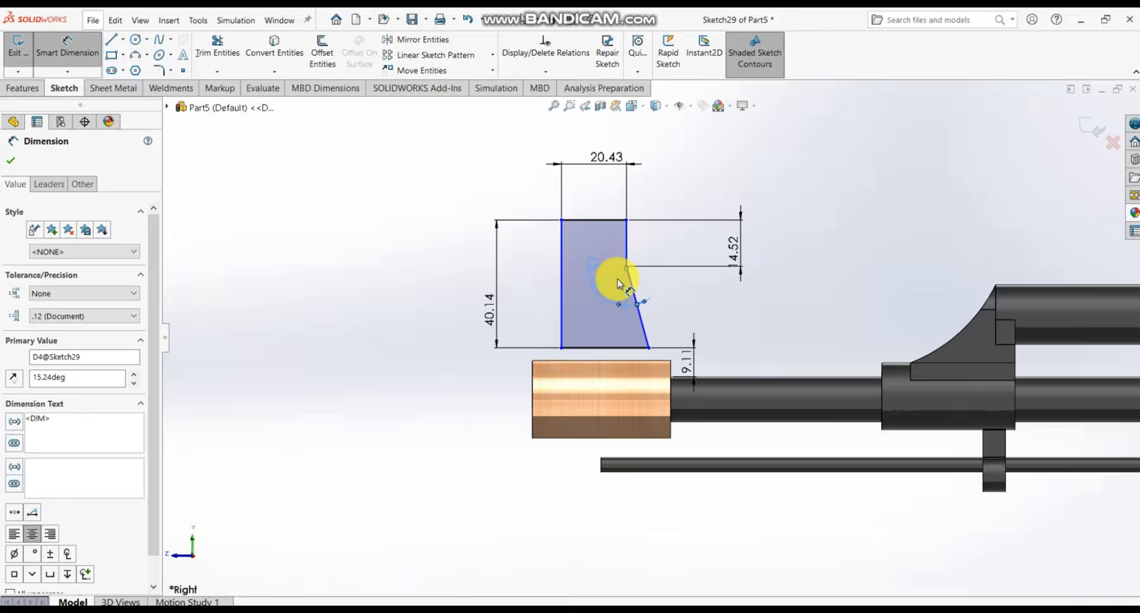
{"action": "left_click", "coordinate": [701, 317]}
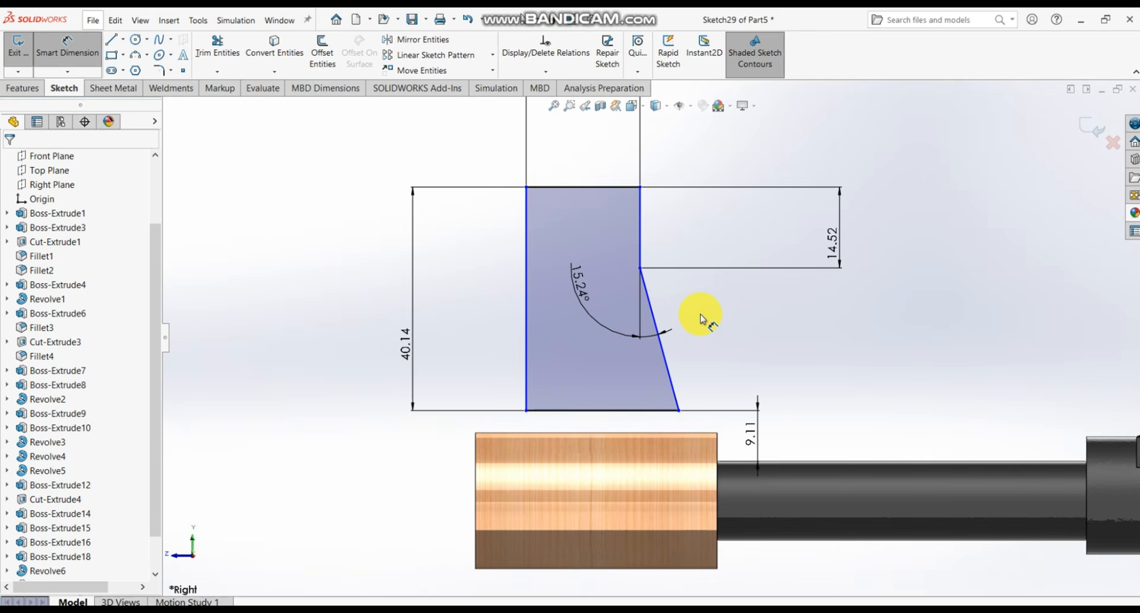
- Dimension the horizontal distance between the profile's lower front corner and the muzzle piece's upper front corner and set it to 6.55 mm
{"action": "left_click", "coordinate": [526, 410]}
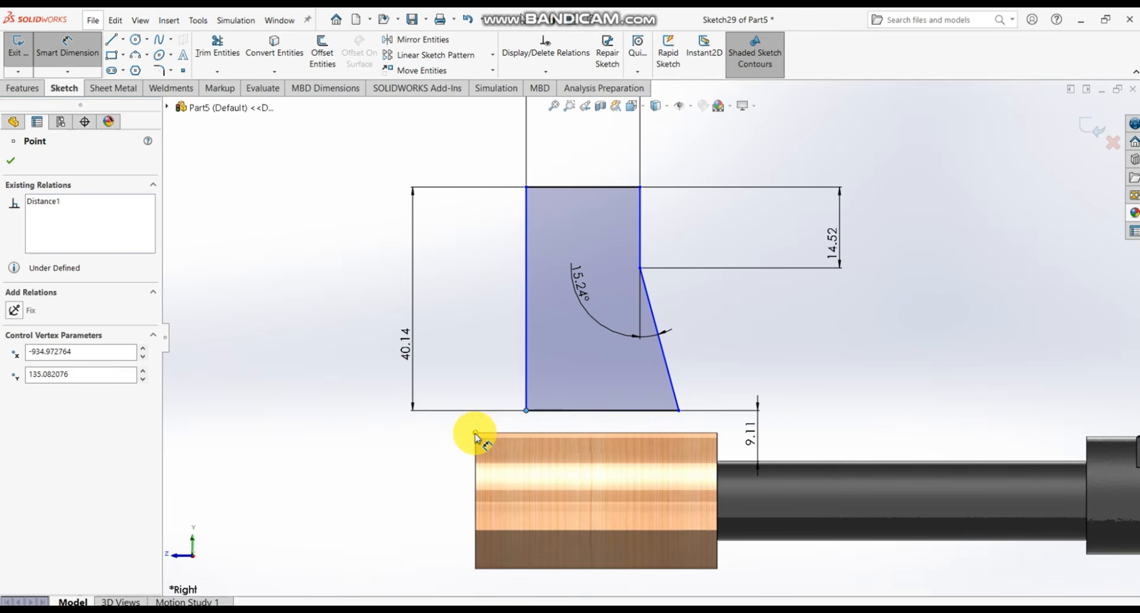
{"action": "left_click_drag", "start_coordinate": [473, 437], "coordinate": [435, 423]}
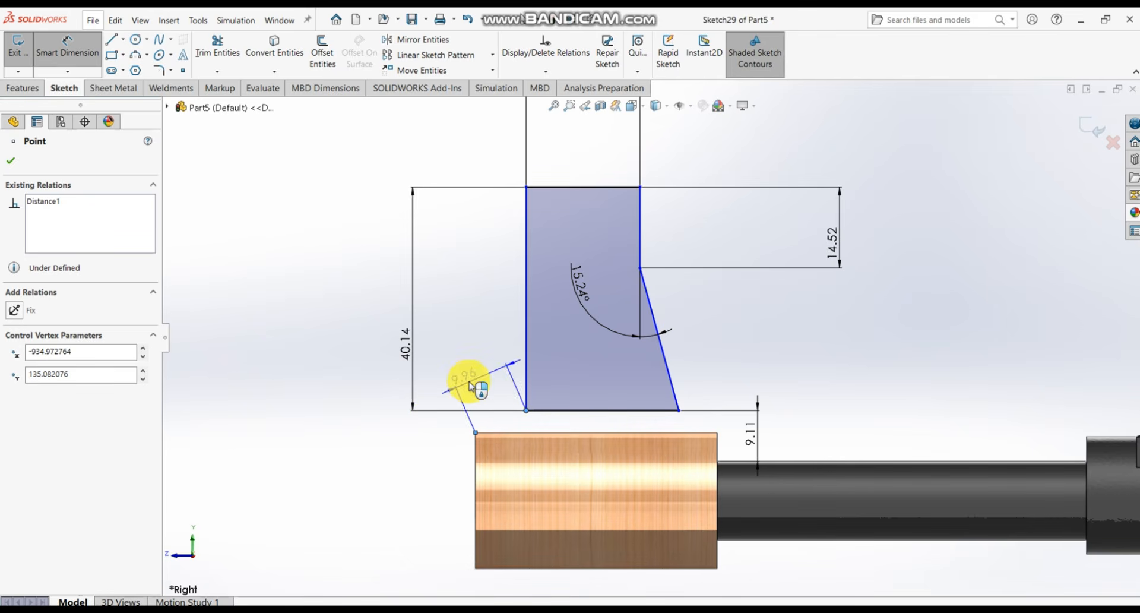
{"action": "left_click", "coordinate": [500, 380]}
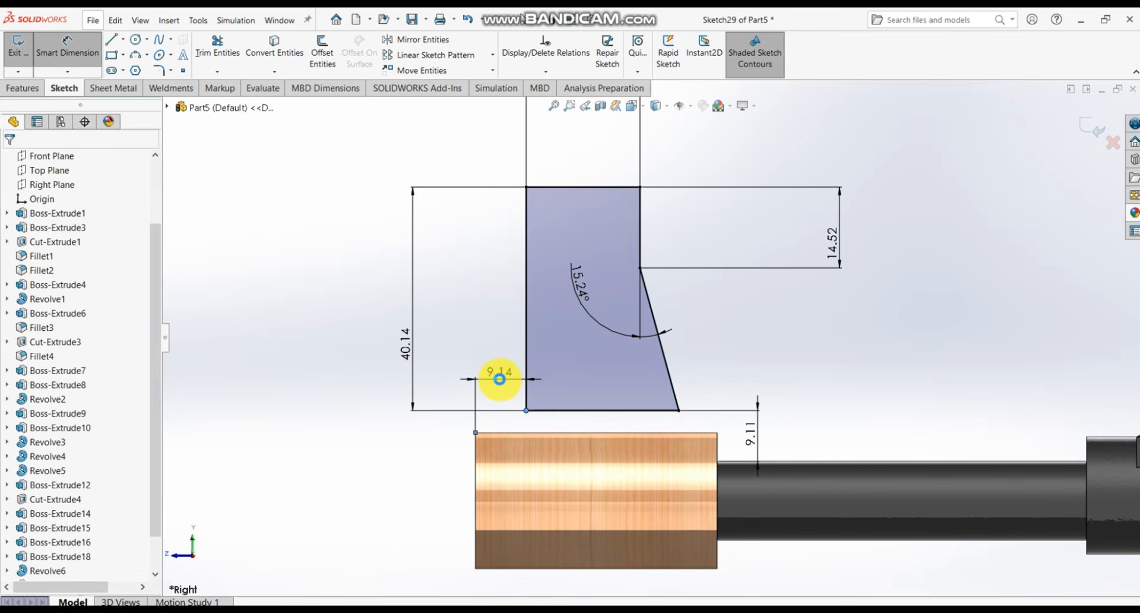
{"action": "type", "text": "6."}
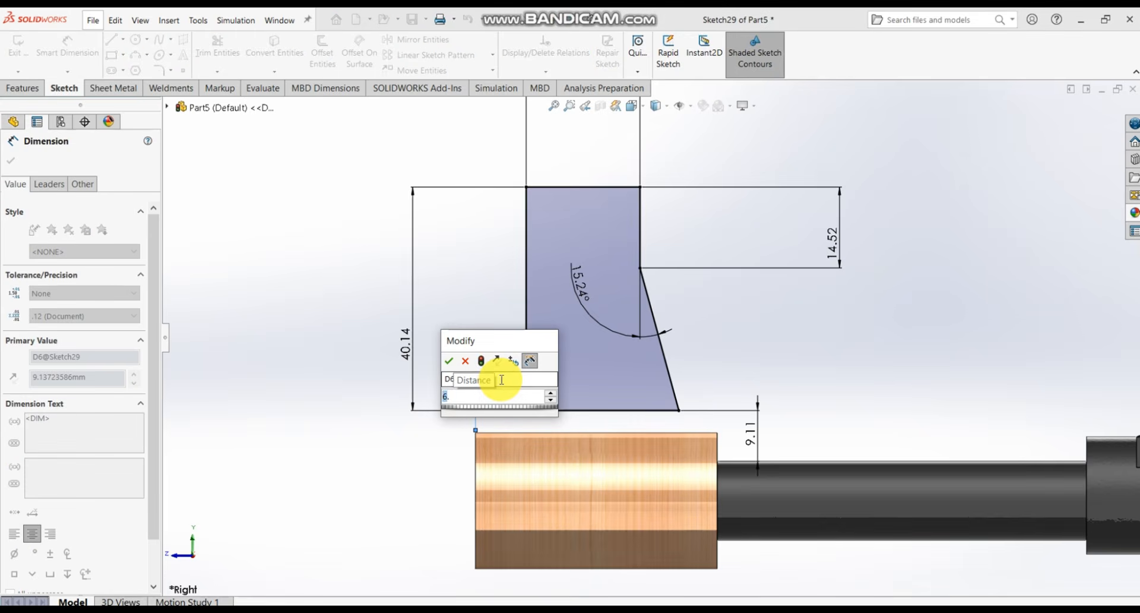
{"action": "type", "text": "55"}
{"action": "key", "text": "Return"}
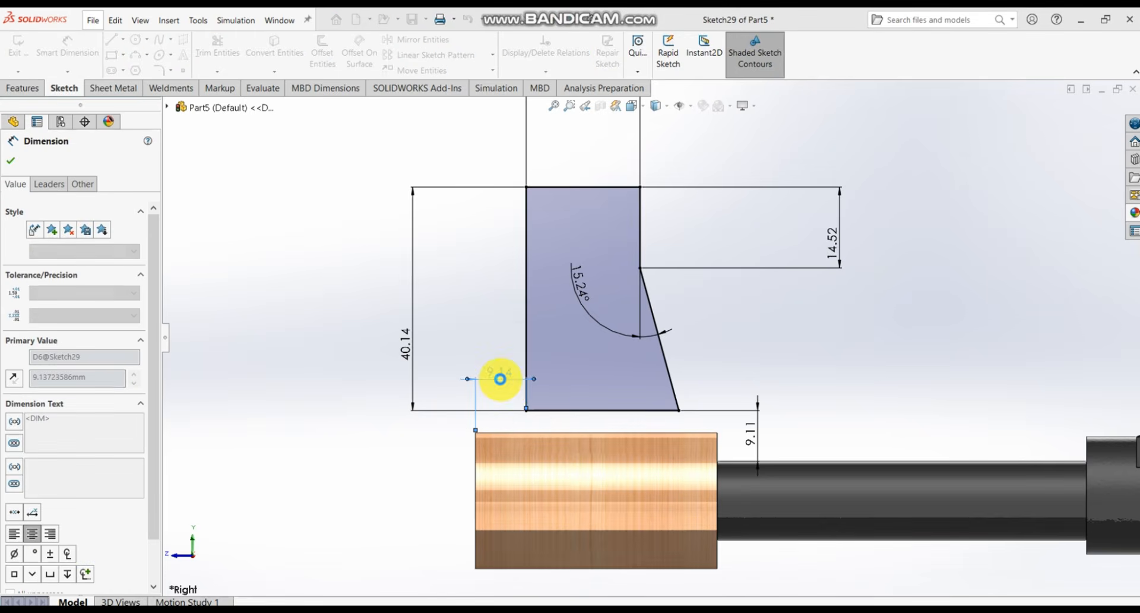
{"action": "left_click", "coordinate": [700, 396]}
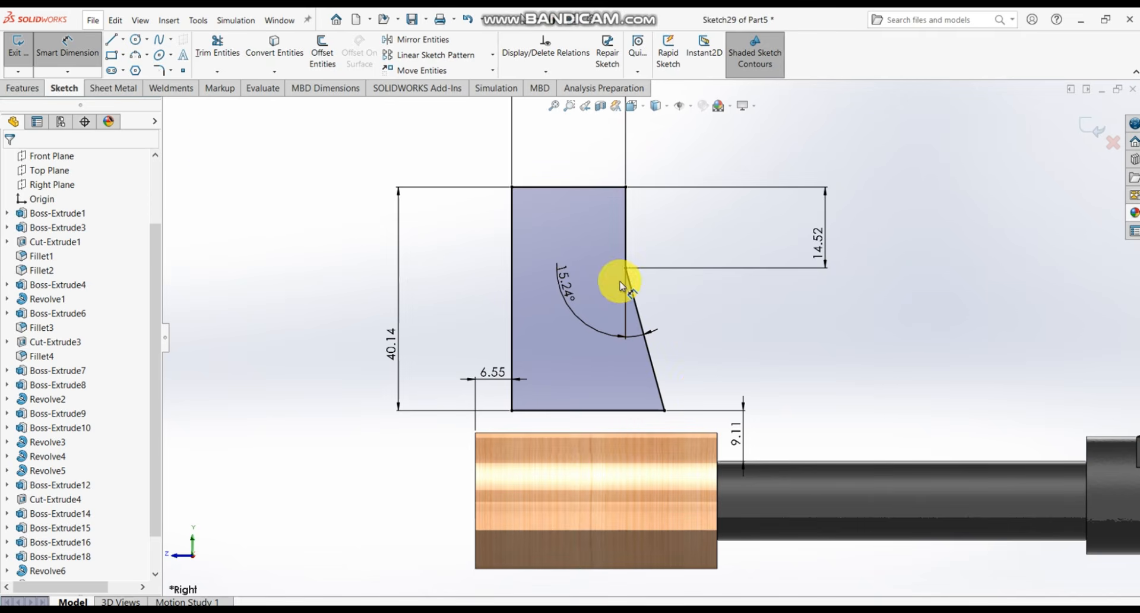
- Extrude the profile above the wood muzzle piece 15 mm with the Mid Plane end condition
{"action": "left_click", "coordinate": [20, 89]}
{"action": "left_click", "coordinate": [18, 63]}
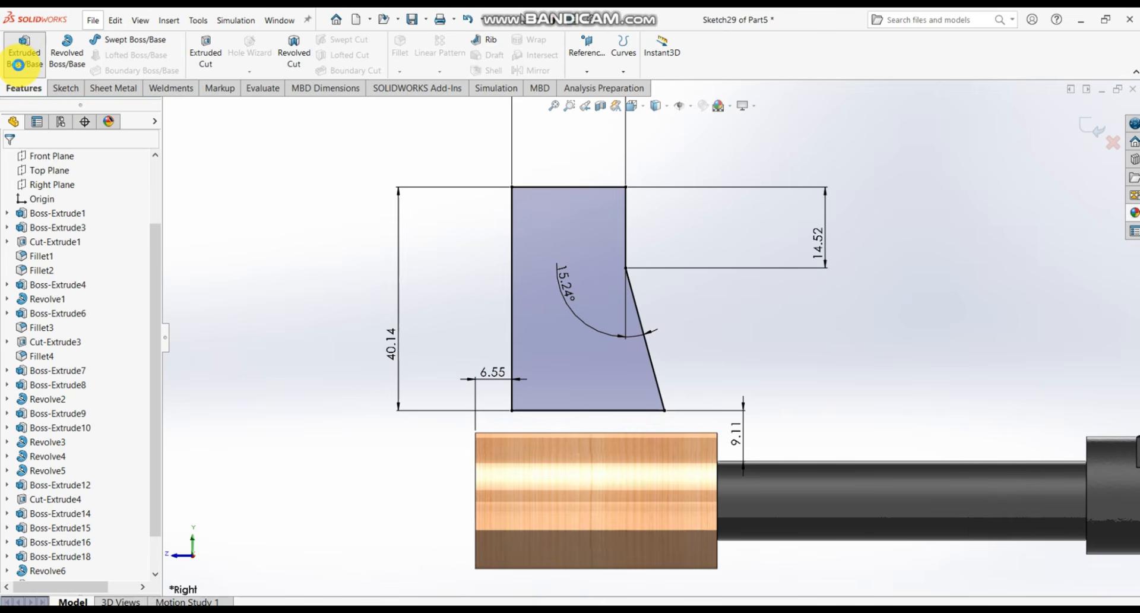
{"action": "scroll", "coordinate": [590, 287], "scroll_direction": "up", "scroll_amount": 3}
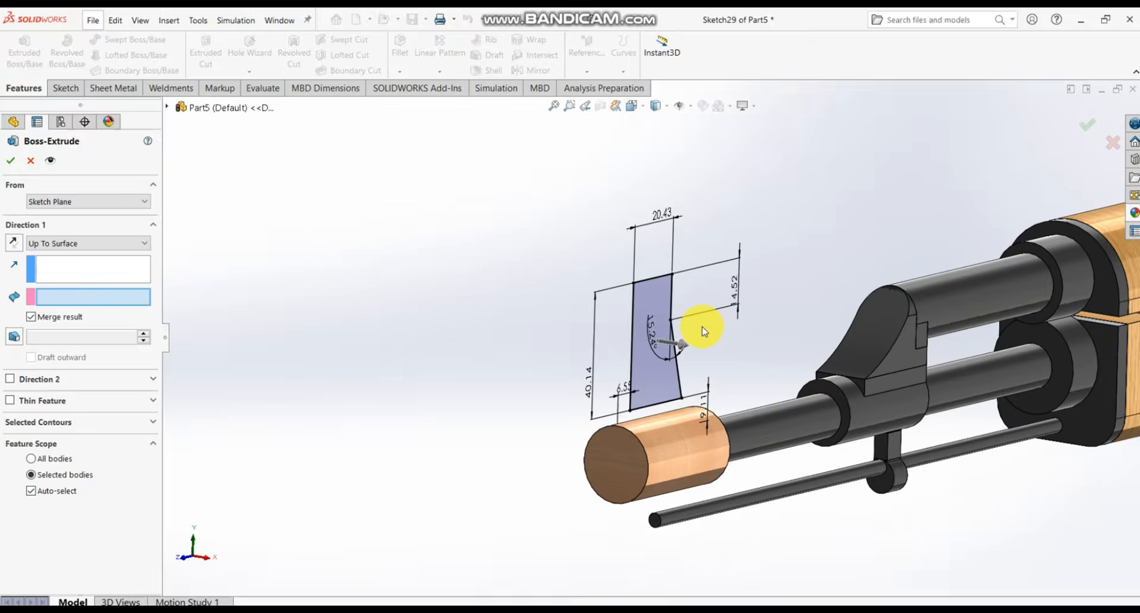
{"action": "left_click", "coordinate": [68, 243]}
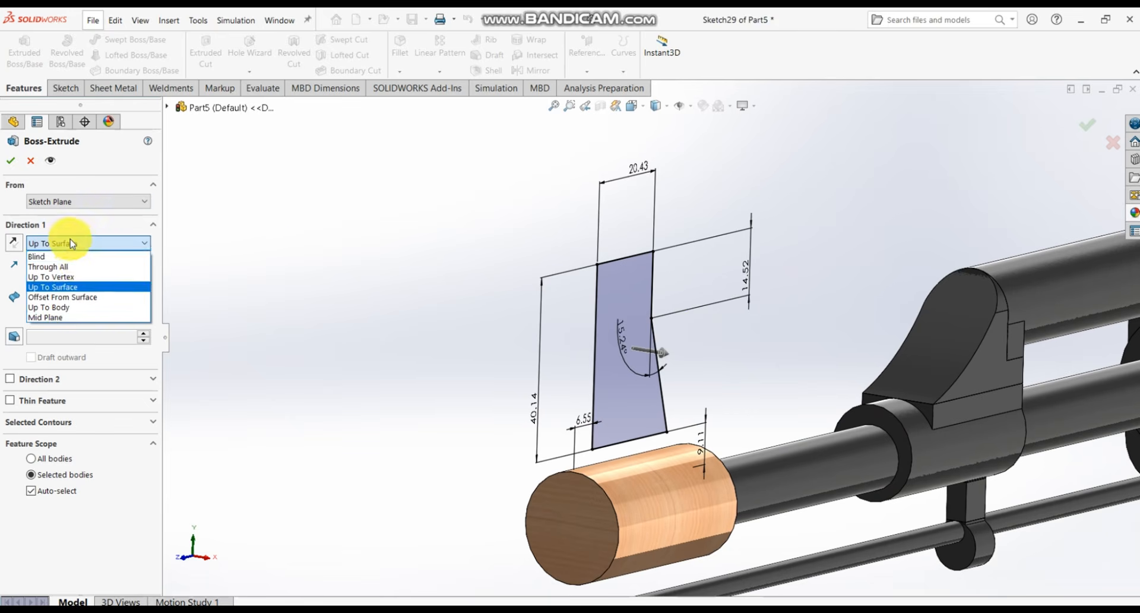
{"action": "left_click", "coordinate": [102, 317]}
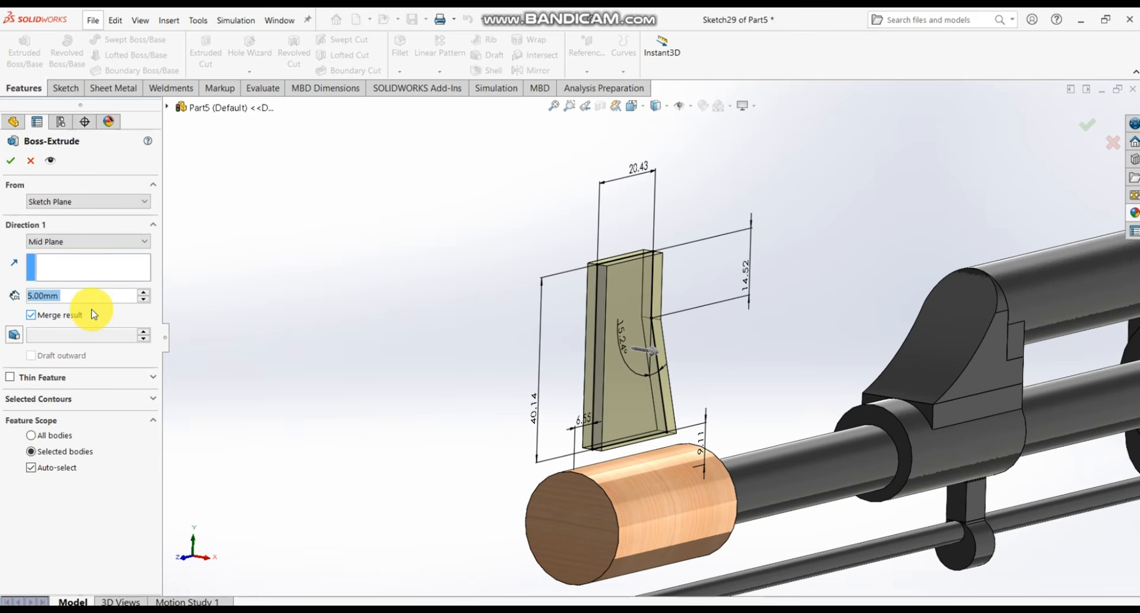
{"action": "type", "text": "15"}
{"action": "key", "text": "Return"}
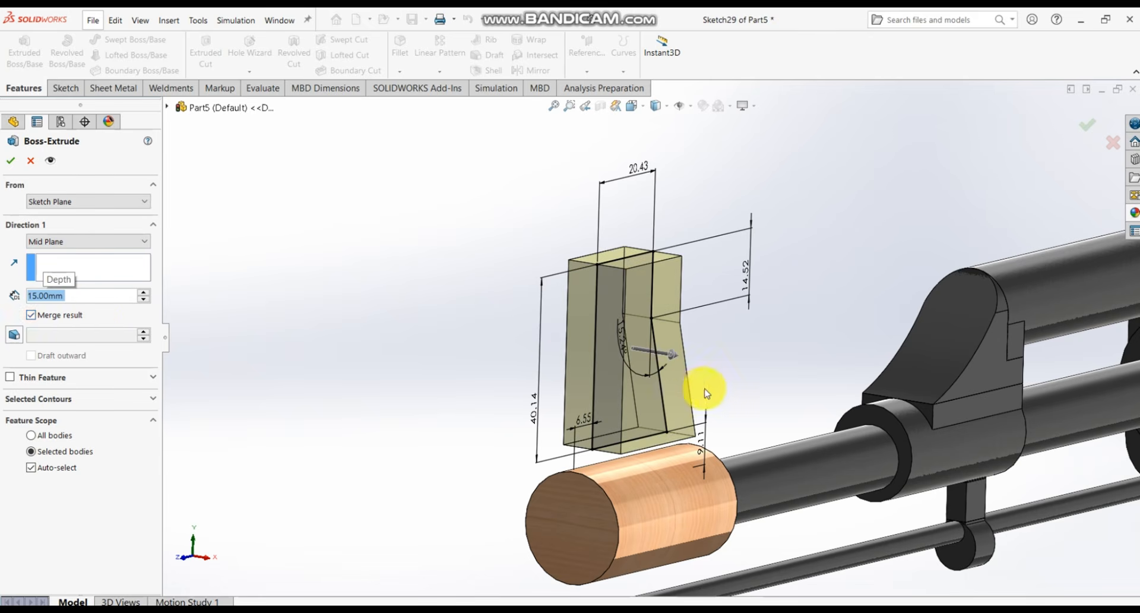
{"action": "scroll", "coordinate": [704, 392], "scroll_direction": "down", "scroll_amount": 2}
{"action": "scroll", "coordinate": [706, 392], "scroll_direction": "up", "scroll_amount": 3}
{"action": "middle_click_drag", "start_coordinate": [713, 389], "coordinate": [665, 374]}
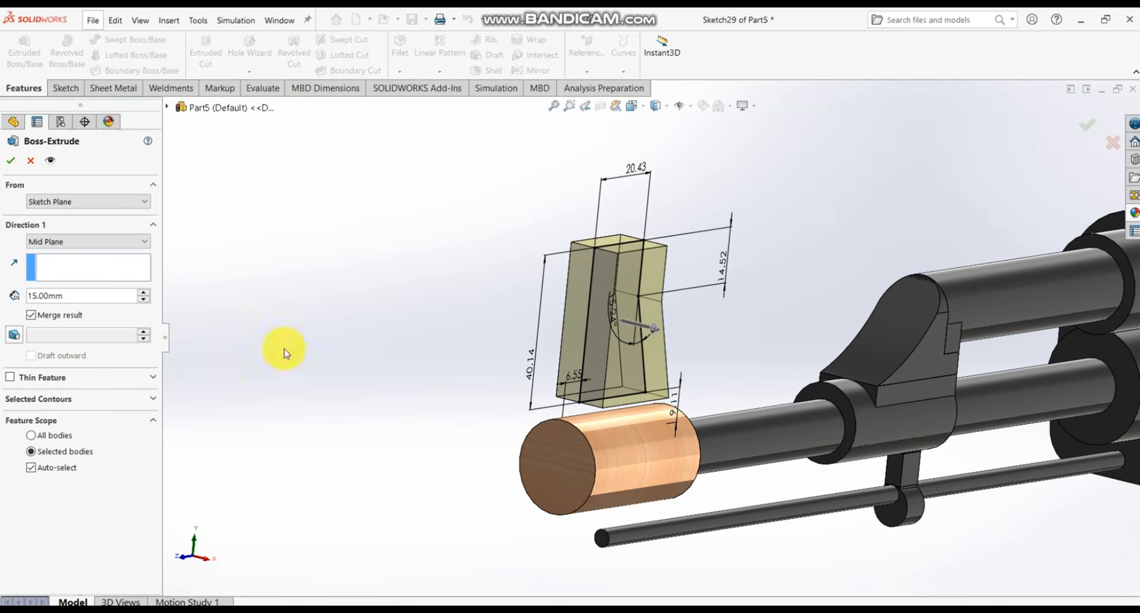
{"action": "left_click", "coordinate": [11, 161]}
- Start a sketch on the underside of the upright block and convert that face's outline into sketch entities
{"action": "middle_click_drag", "start_coordinate": [624, 326], "coordinate": [623, 265]}
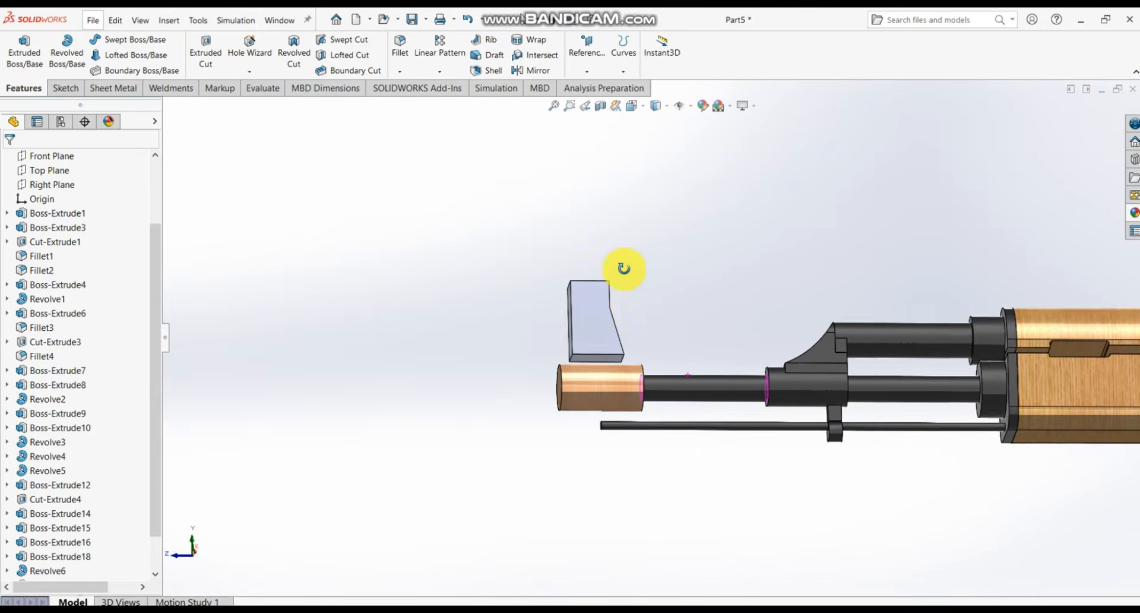
{"action": "scroll", "coordinate": [644, 335], "scroll_direction": "down", "scroll_amount": 2}
{"action": "scroll", "coordinate": [639, 338], "scroll_direction": "down", "scroll_amount": 2}
{"action": "left_click", "coordinate": [561, 415]}
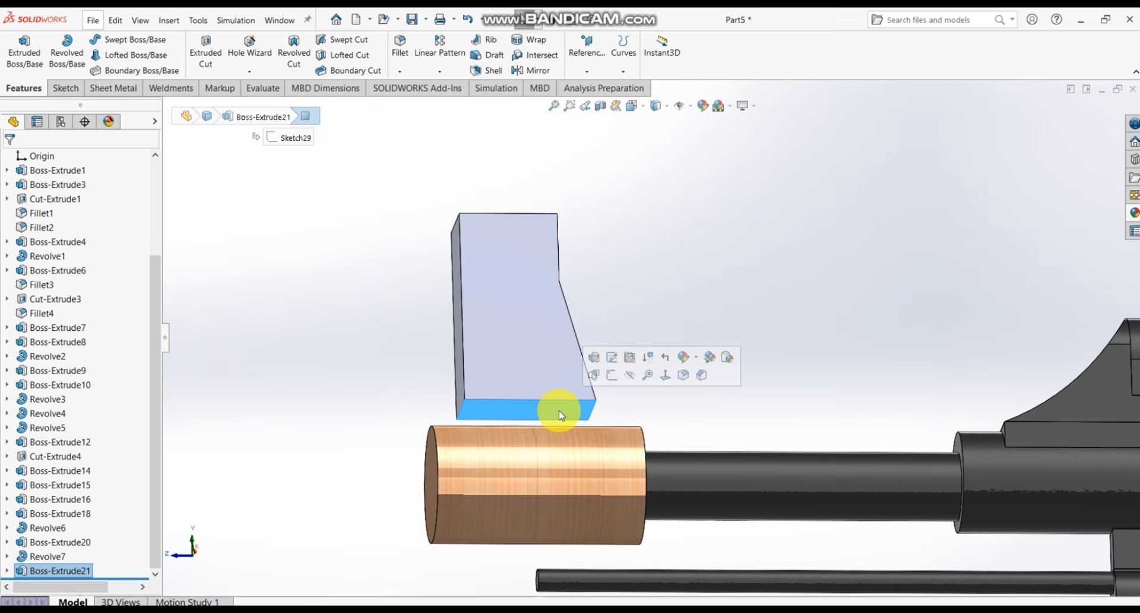
{"action": "left_click", "coordinate": [611, 376]}
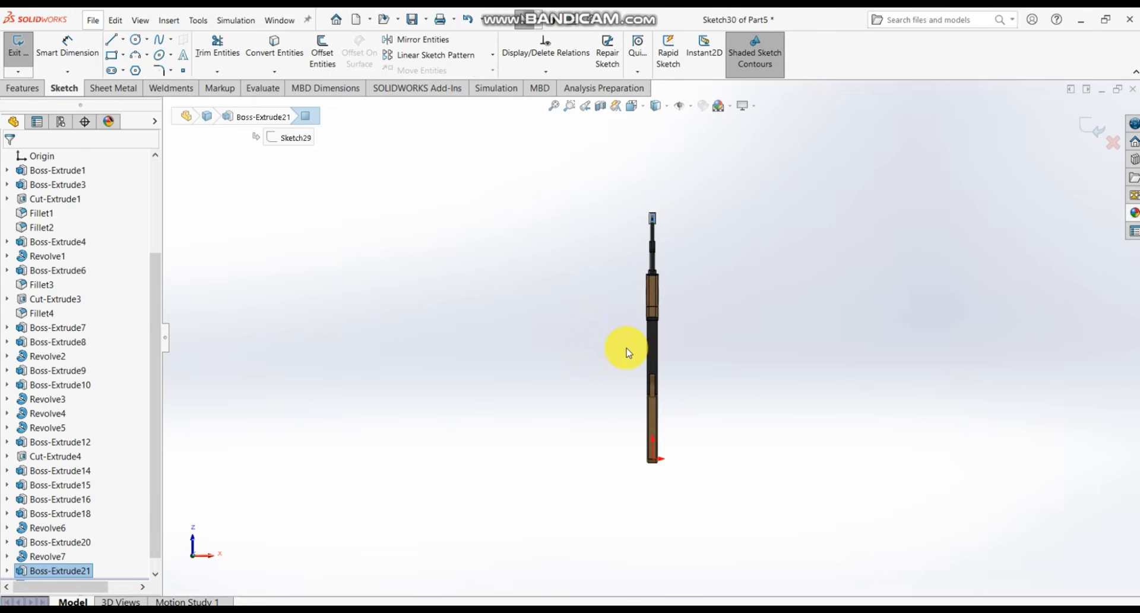
{"action": "middle_click_drag", "start_coordinate": [657, 274], "coordinate": [631, 310]}
{"action": "scroll", "coordinate": [641, 297], "scroll_direction": "down", "scroll_amount": 4}
{"action": "scroll", "coordinate": [646, 299], "scroll_direction": "down", "scroll_amount": 3}
{"action": "left_click", "coordinate": [646, 299]}
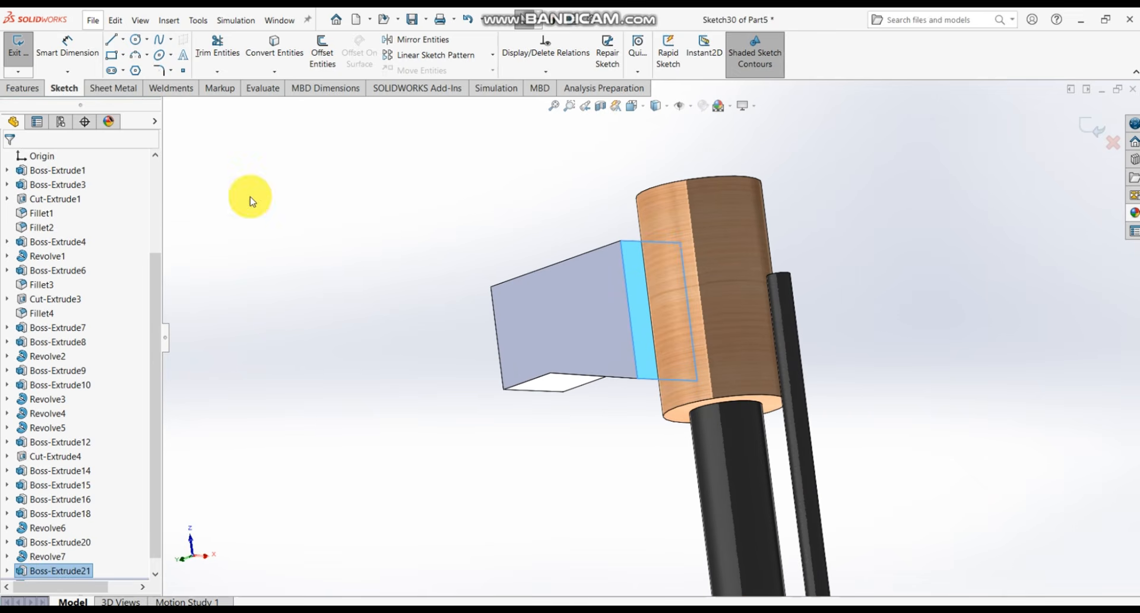
{"action": "left_click", "coordinate": [270, 59]}
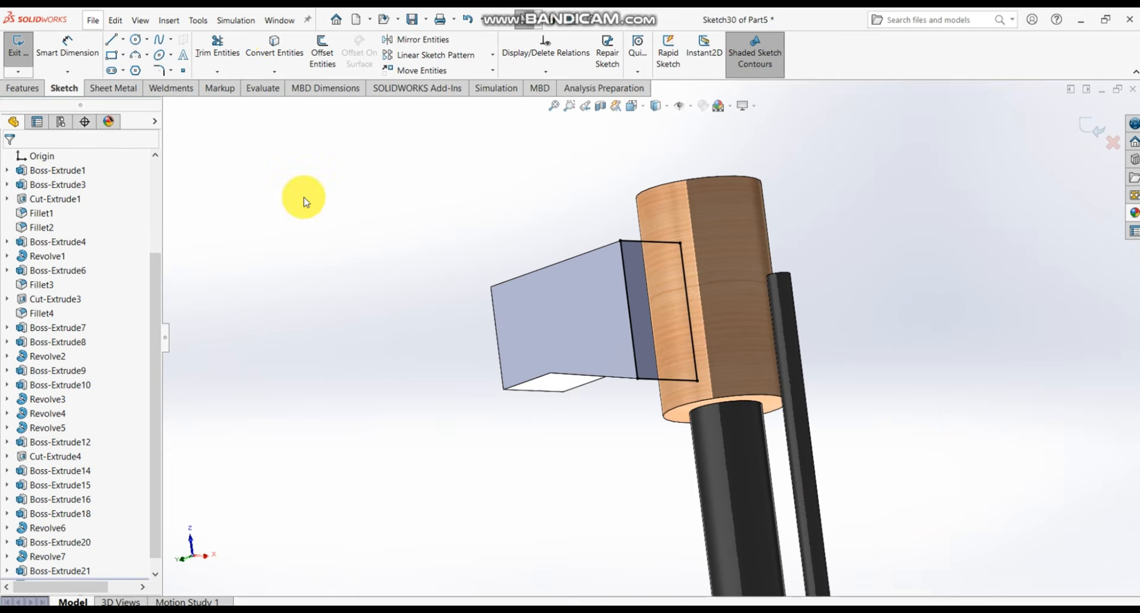
- Extrude the converted outline with Up To Surface, ending on the cylindrical face of the wood muzzle piece
{"action": "scroll", "coordinate": [306, 196], "scroll_direction": "up", "scroll_amount": 2}
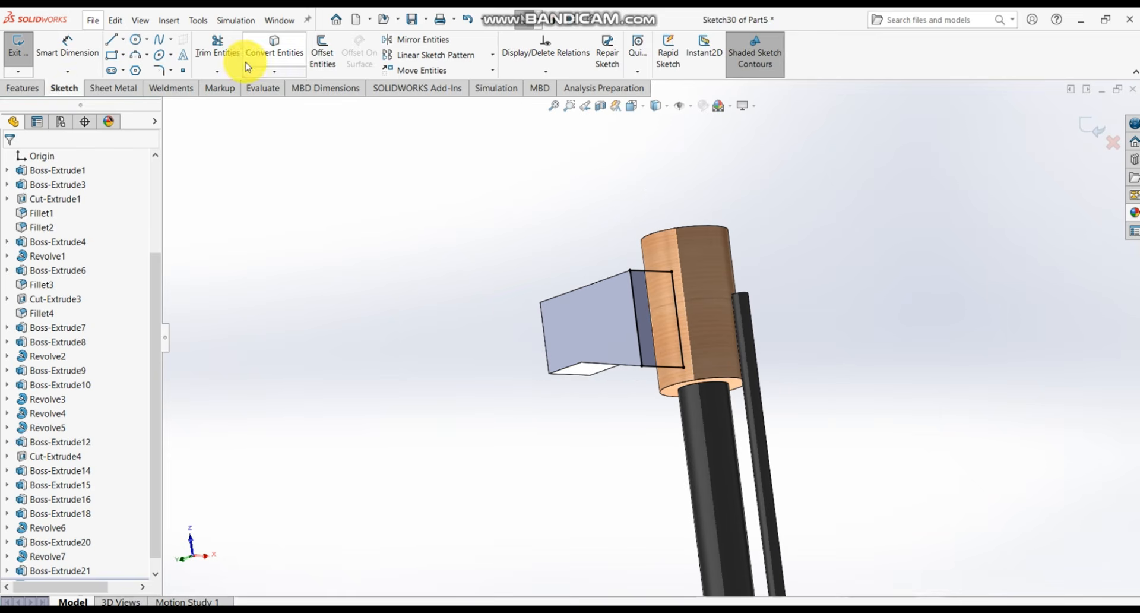
{"action": "left_click", "coordinate": [23, 88]}
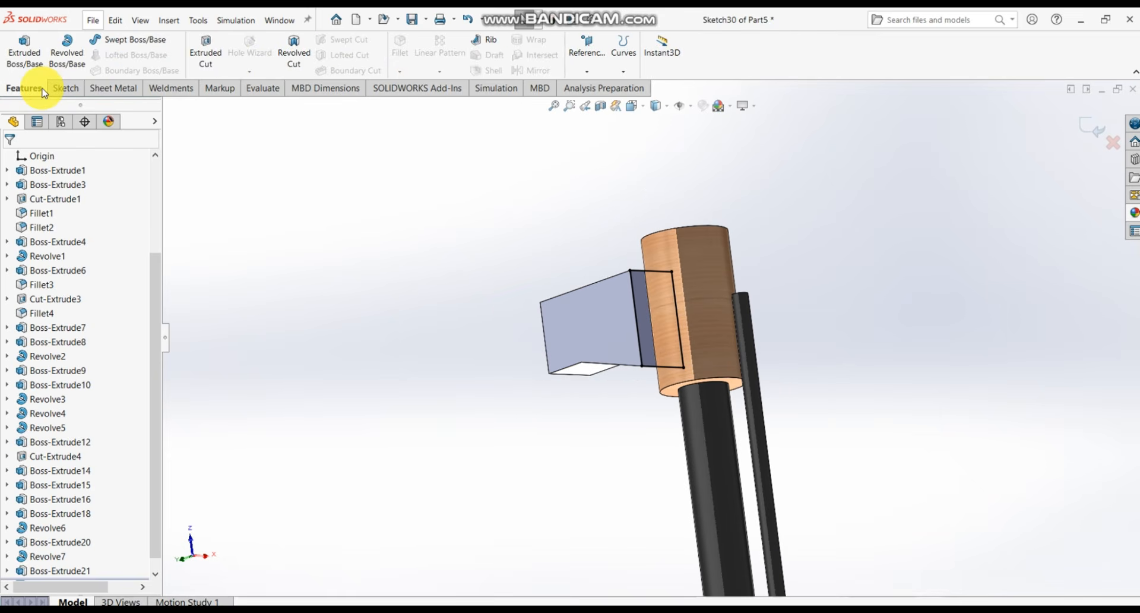
{"action": "left_click", "coordinate": [39, 64]}
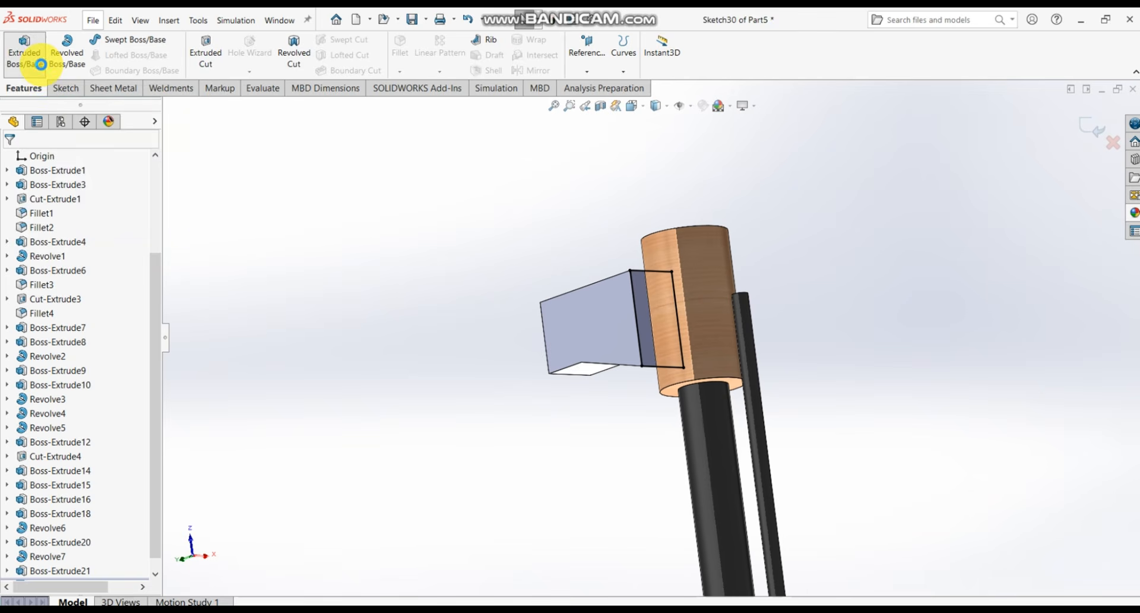
{"action": "middle_click_drag", "start_coordinate": [611, 326], "coordinate": [594, 374]}
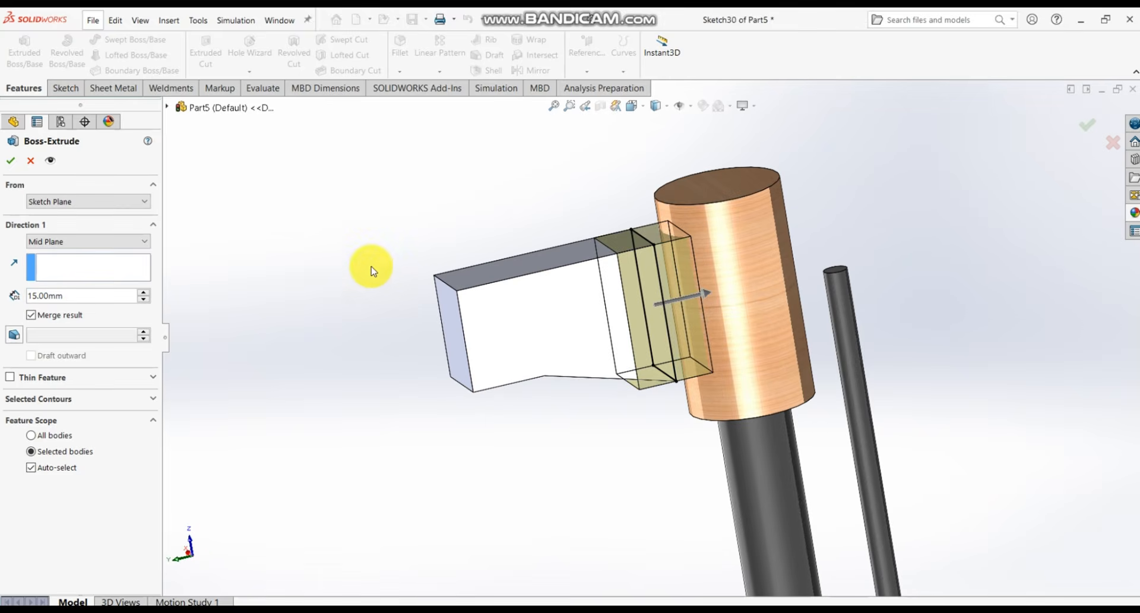
{"action": "left_click", "coordinate": [96, 242]}
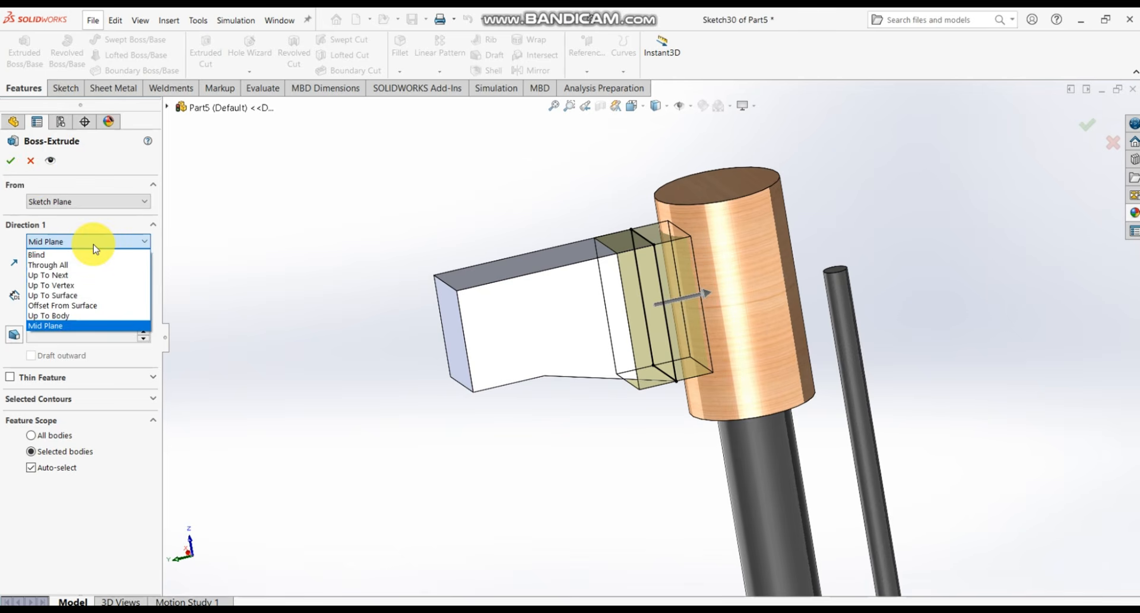
{"action": "left_click", "coordinate": [104, 296]}
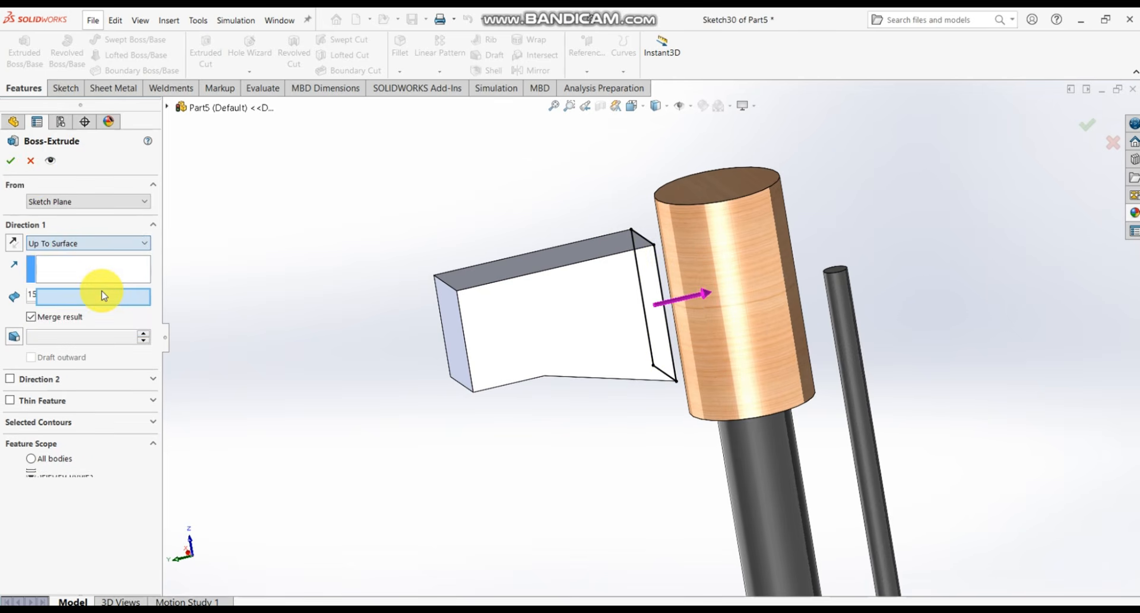
{"action": "left_click", "coordinate": [714, 358]}
{"action": "scroll", "coordinate": [681, 252], "scroll_direction": "down", "scroll_amount": 3}
{"action": "scroll", "coordinate": [716, 321], "scroll_direction": "up", "scroll_amount": 4}
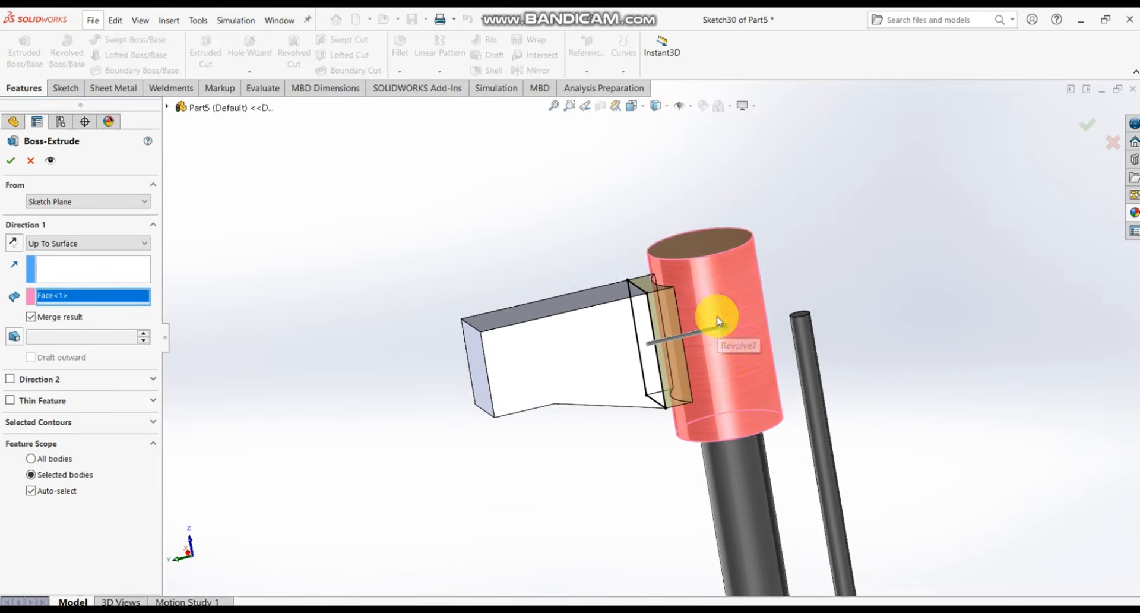
{"action": "middle_click_drag", "start_coordinate": [719, 321], "coordinate": [816, 287]}
{"action": "middle_click_drag", "start_coordinate": [738, 312], "coordinate": [735, 314]}
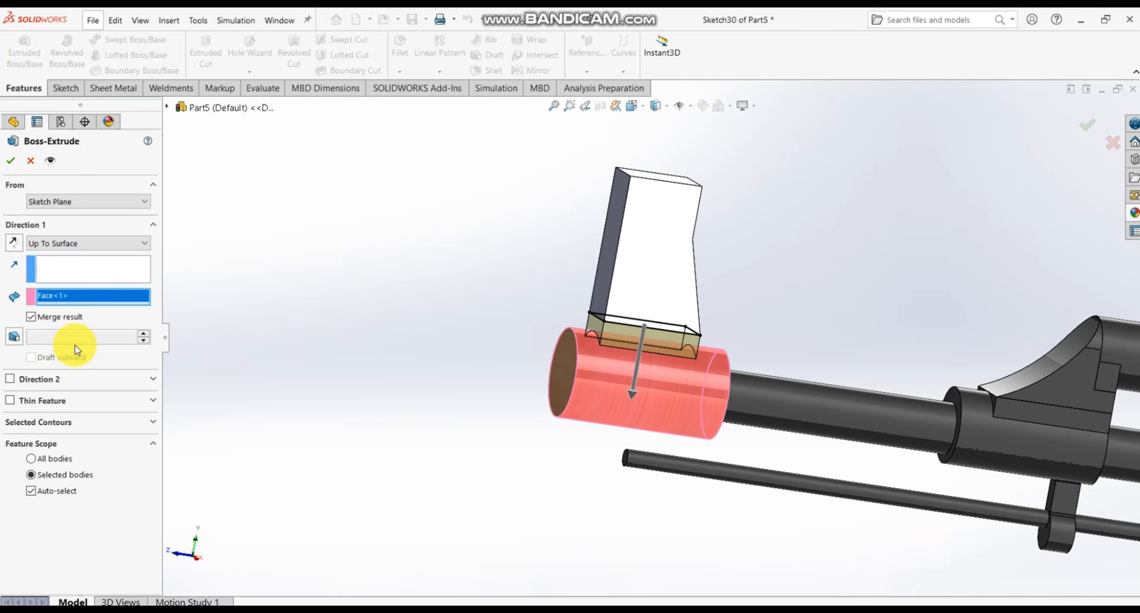
{"action": "left_click", "coordinate": [10, 163]}
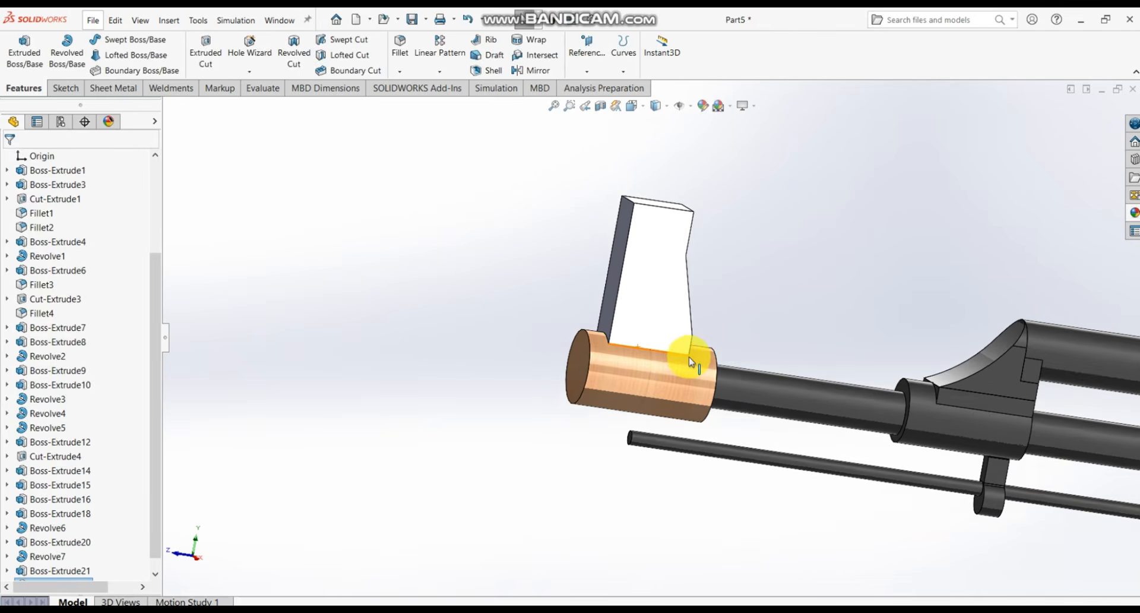
- Edit the connecting extrusion between the upright block and the muzzle piece to turn off Merge result
{"action": "scroll", "coordinate": [707, 363], "scroll_direction": "up", "scroll_amount": 5}
{"action": "middle_click_drag", "start_coordinate": [721, 364], "coordinate": [688, 344]}
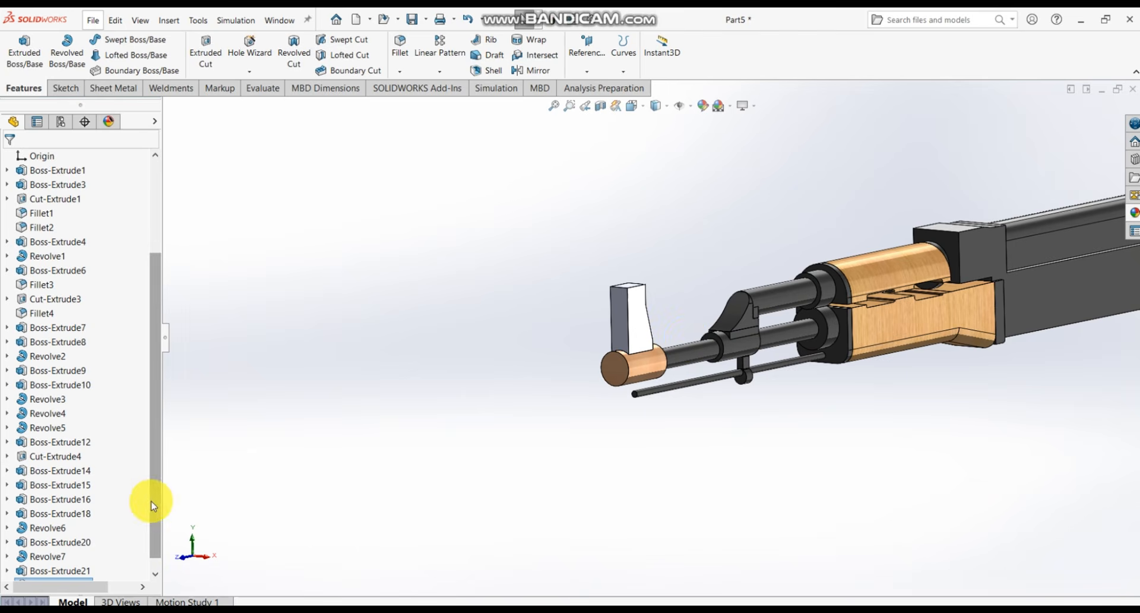
{"action": "scroll", "coordinate": [153, 522], "scroll_direction": "down", "scroll_amount": 1}
{"action": "left_click", "coordinate": [7, 570]}
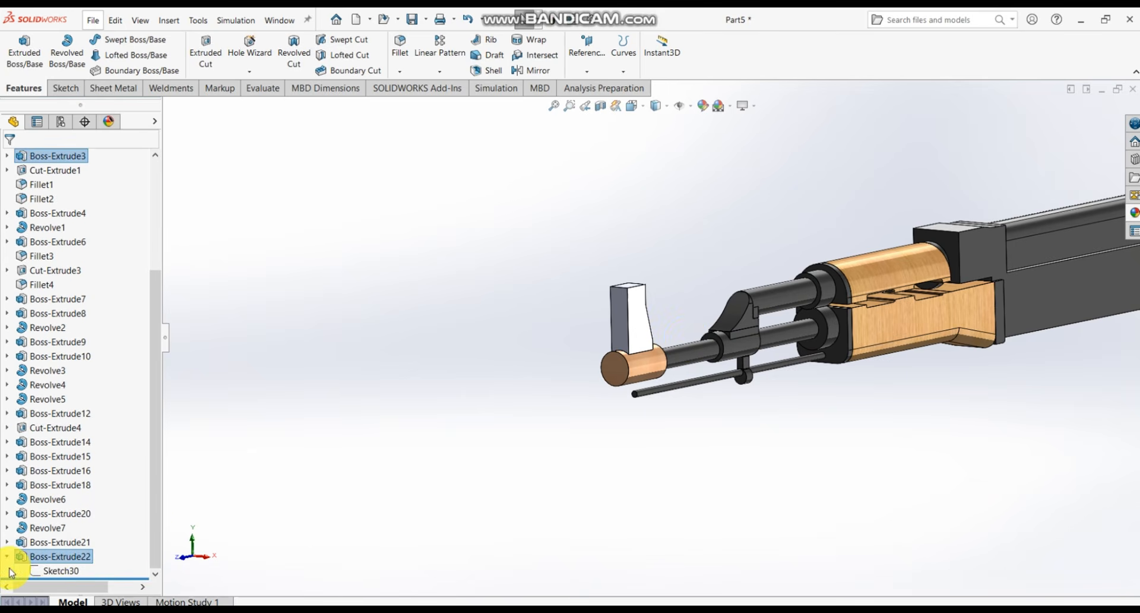
{"action": "right_click", "coordinate": [52, 558]}
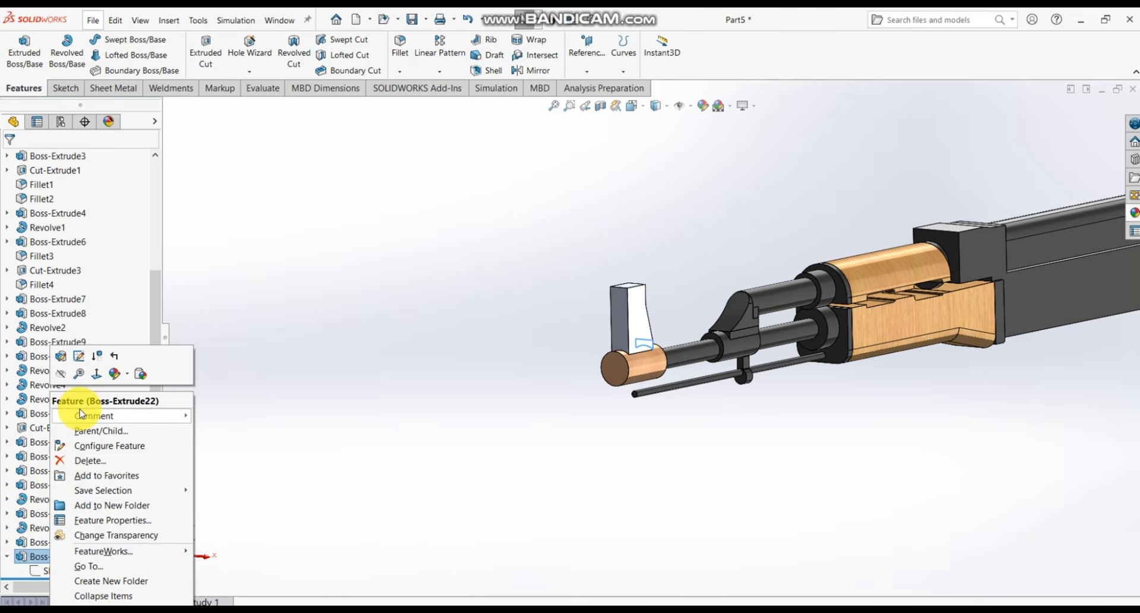
{"action": "left_click", "coordinate": [60, 356]}
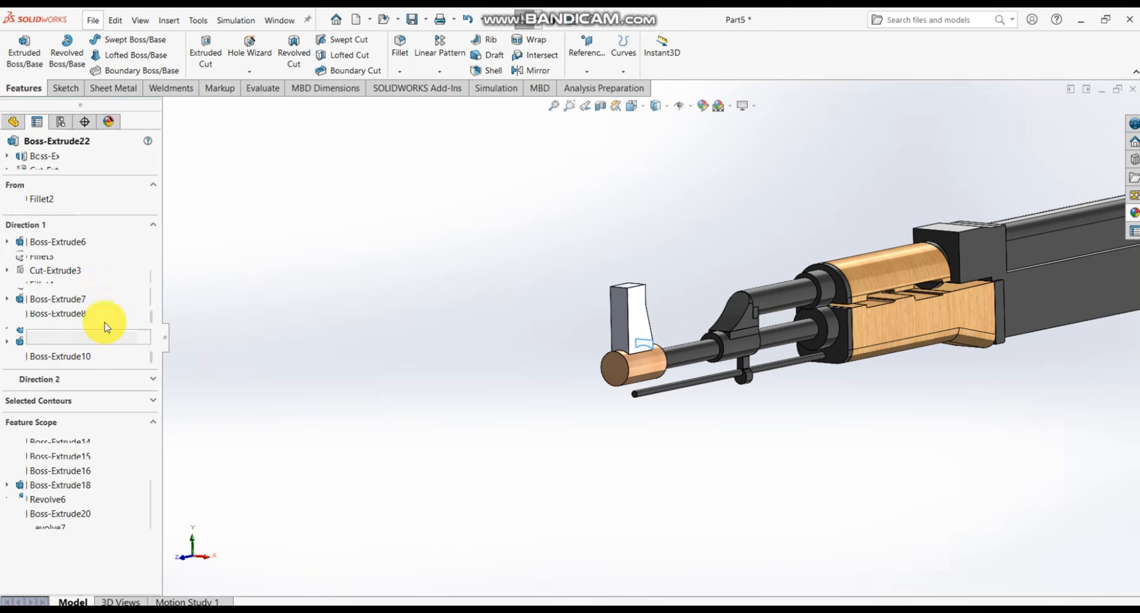
{"action": "left_click", "coordinate": [30, 317]}
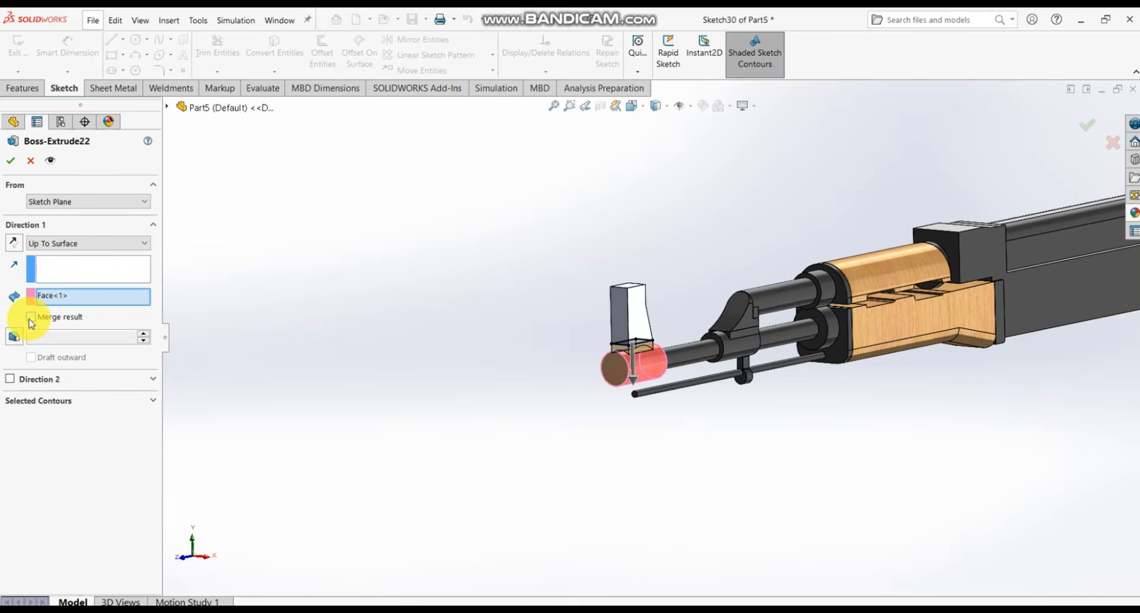
{"action": "left_click", "coordinate": [14, 162]}
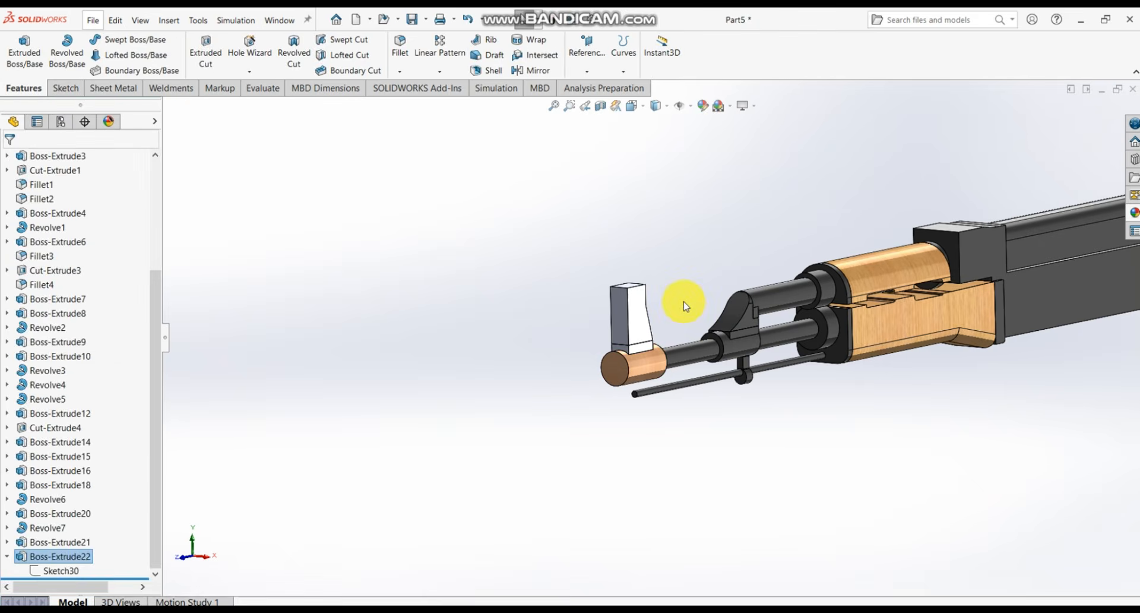
- Apply the polished cherry 2d wood appearance to the upright block and the connecting extrusion below it
{"action": "scroll", "coordinate": [682, 320], "scroll_direction": "down", "scroll_amount": 4}
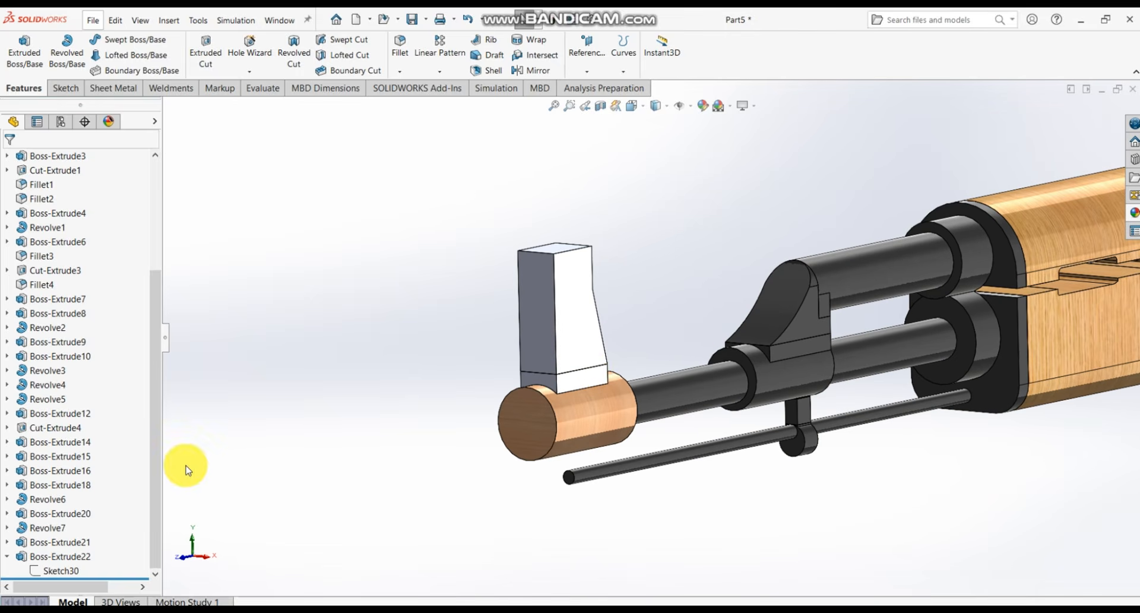
{"action": "left_click", "coordinate": [92, 557]}
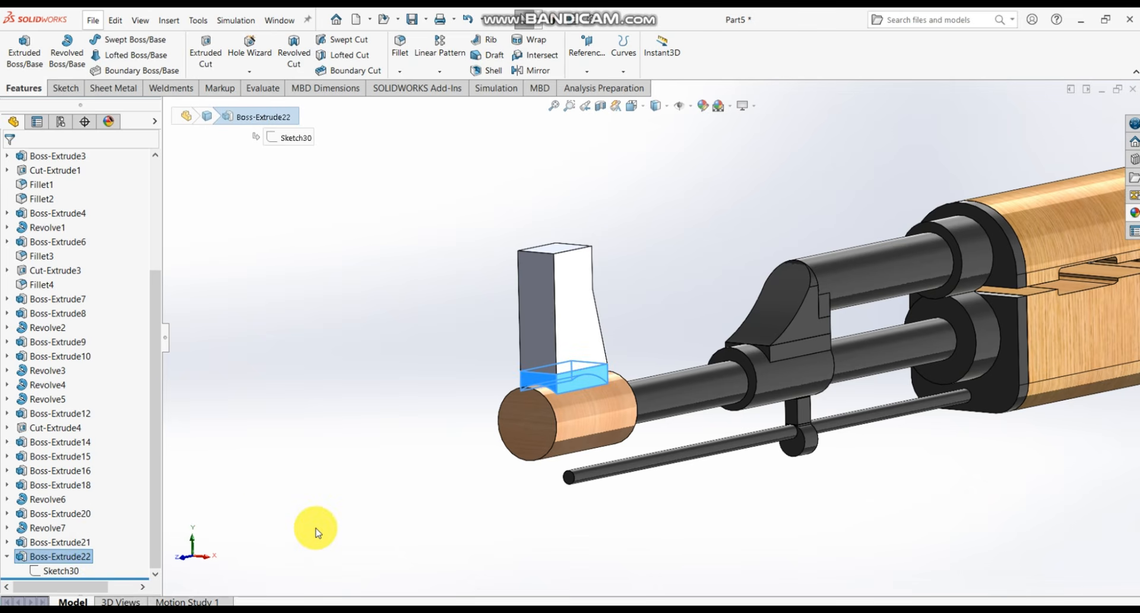
{"action": "left_click", "coordinate": [59, 542], "text": "ctrl"}
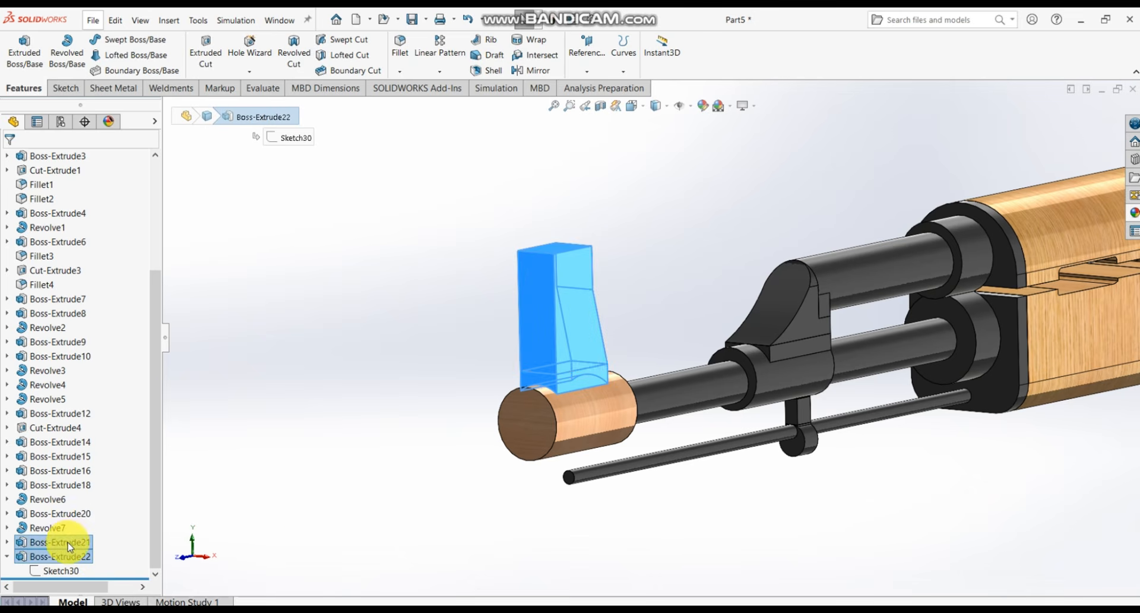
{"action": "left_click", "coordinate": [1126, 215]}
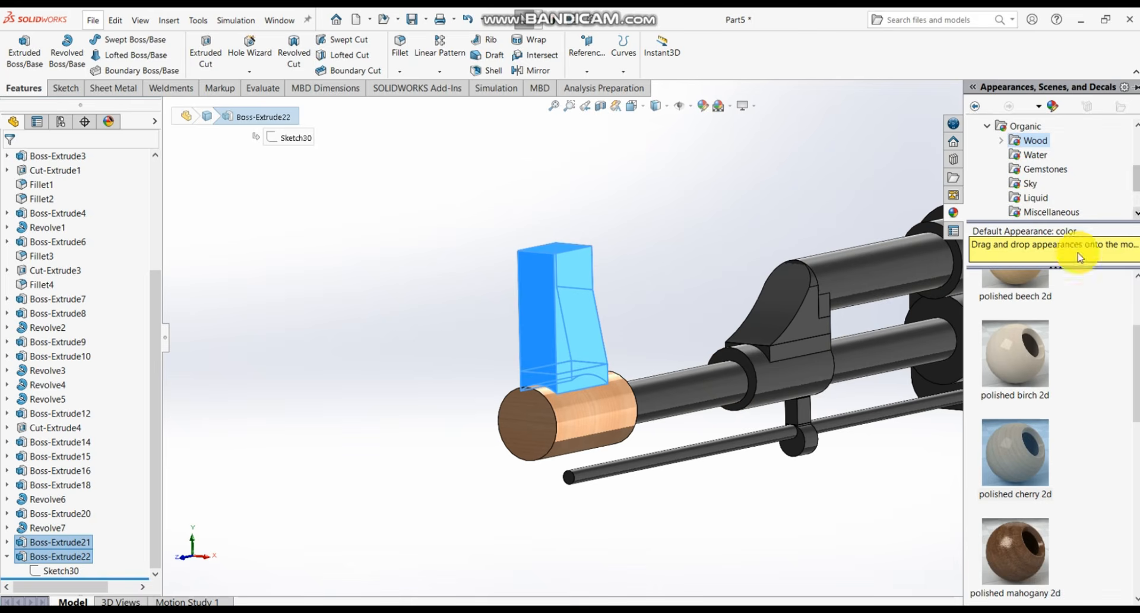
{"action": "left_click", "coordinate": [1014, 464]}
{"action": "mouse_move", "coordinate": [1015, 464]}
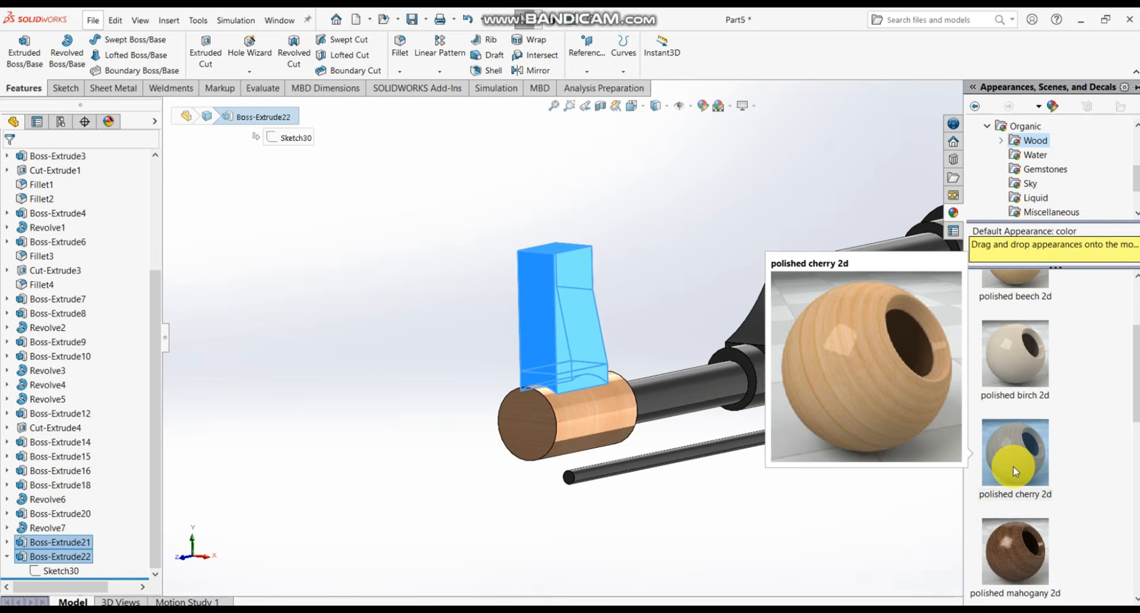
{"action": "left_click", "coordinate": [687, 318]}
- Apply the polished beech 2d wood appearance to the upright block and the connecting extrusion below it
{"action": "scroll", "coordinate": [686, 309], "scroll_direction": "up", "scroll_amount": 5}
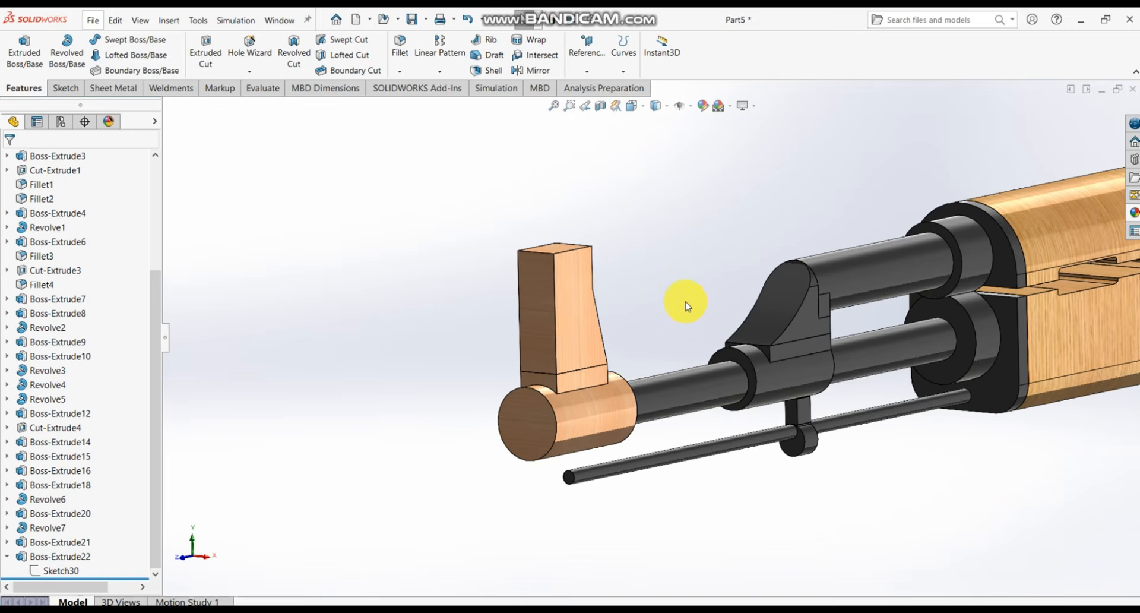
{"action": "scroll", "coordinate": [686, 309], "scroll_direction": "up", "scroll_amount": 1}
{"action": "middle_click_drag", "start_coordinate": [687, 309], "coordinate": [607, 302]}
{"action": "scroll", "coordinate": [612, 343], "scroll_direction": "down", "scroll_amount": 2}
{"action": "scroll", "coordinate": [662, 333], "scroll_direction": "down", "scroll_amount": 3}
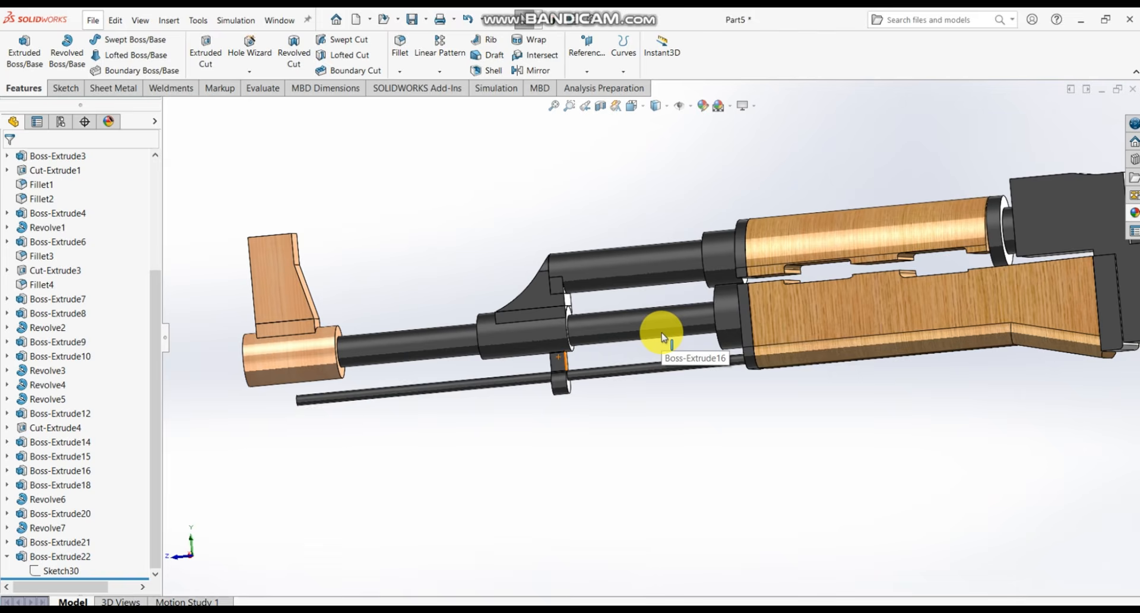
{"action": "scroll", "coordinate": [662, 333], "scroll_direction": "up", "scroll_amount": 3}
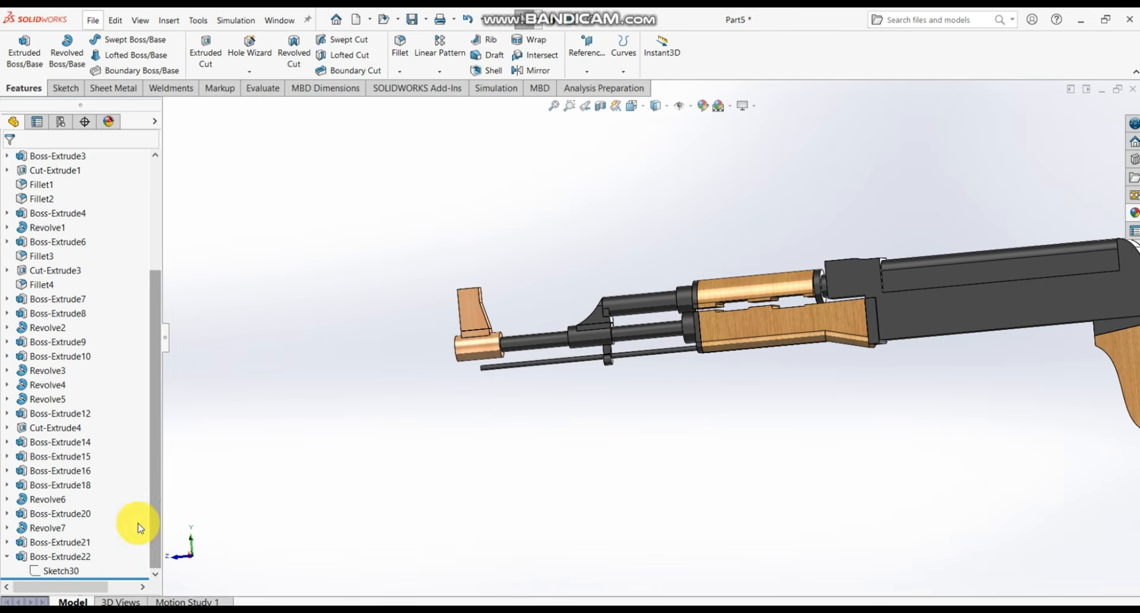
{"action": "left_click", "coordinate": [83, 554]}
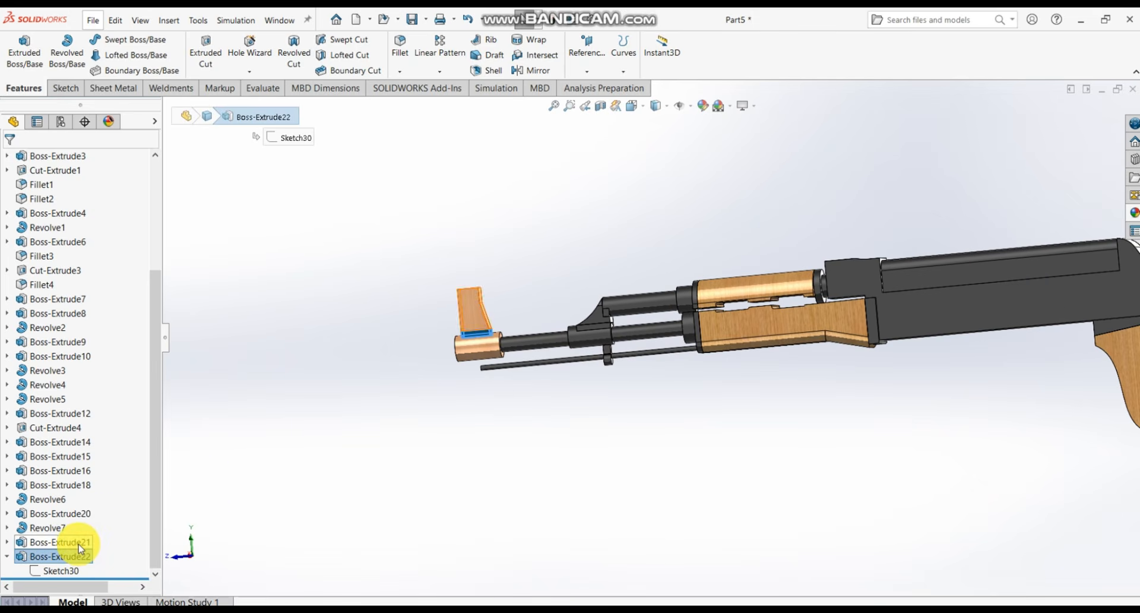
{"action": "left_click", "coordinate": [81, 541], "text": "ctrl"}
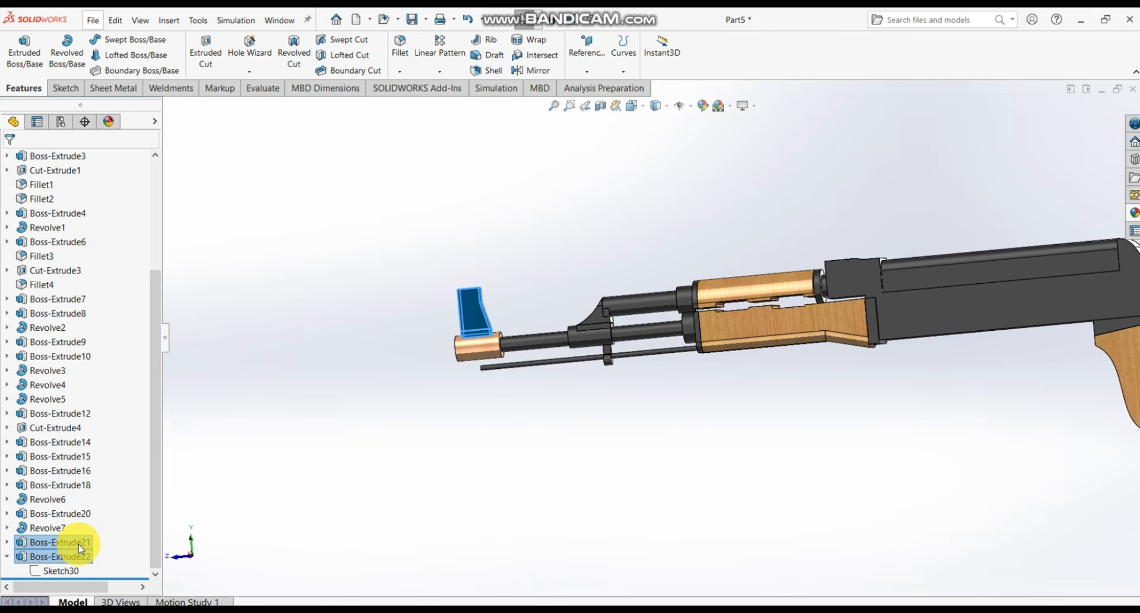
{"action": "left_click", "coordinate": [1134, 215]}
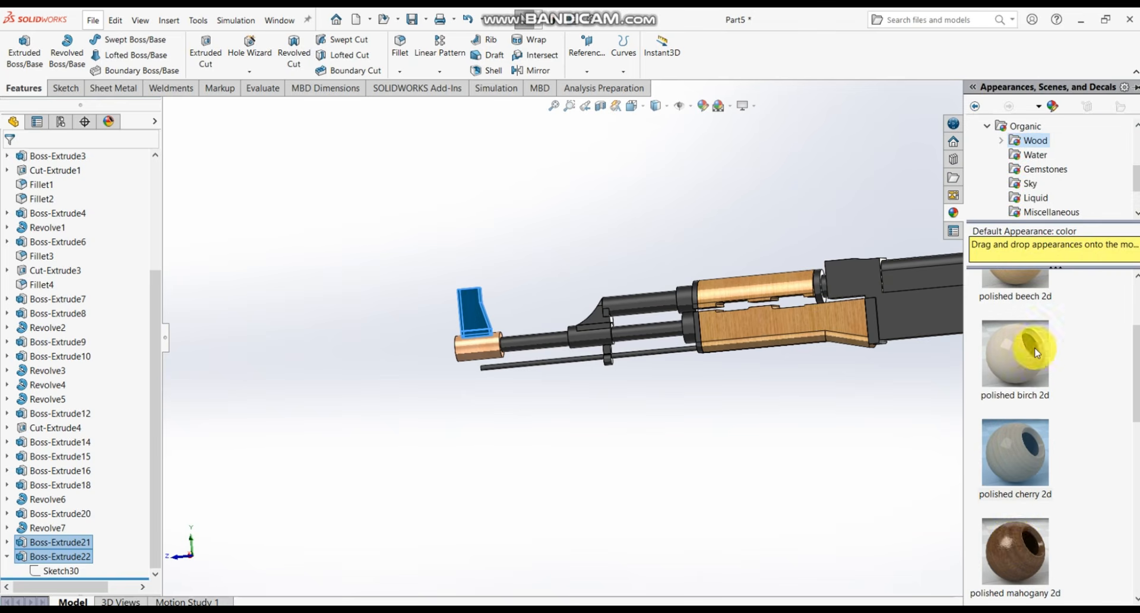
{"action": "scroll", "coordinate": [1033, 350], "scroll_direction": "up", "scroll_amount": 3}
{"action": "left_click", "coordinate": [1030, 406]}
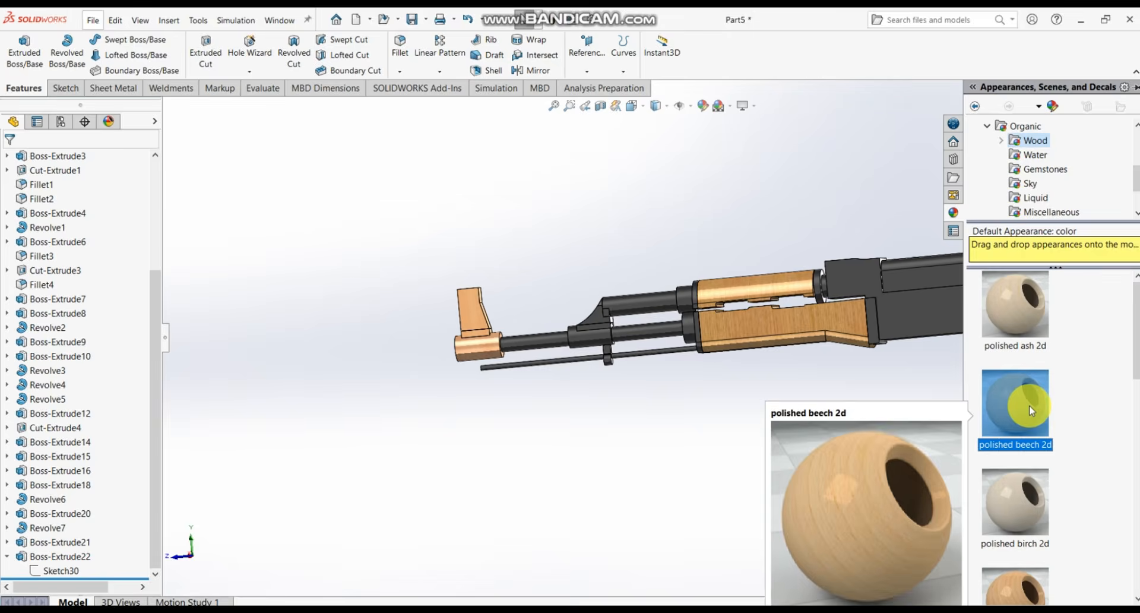
{"action": "scroll", "coordinate": [651, 327], "scroll_direction": "down", "scroll_amount": 3}
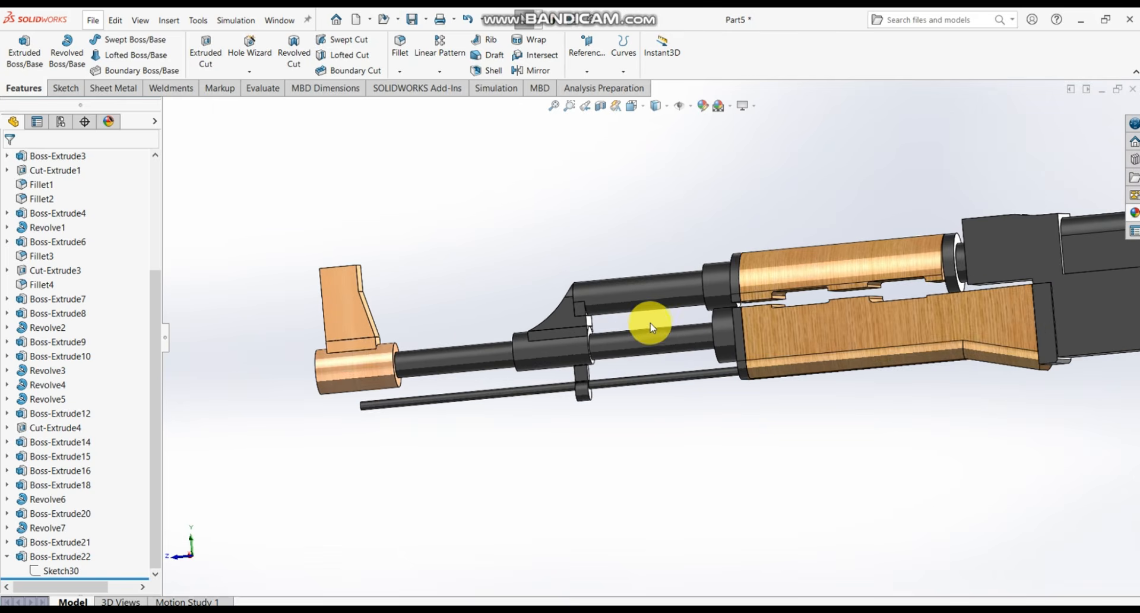
- Remove the wood appearance from the upright block and its connecting extrusion
{"action": "middle_click_drag", "start_coordinate": [668, 324], "coordinate": [687, 323]}
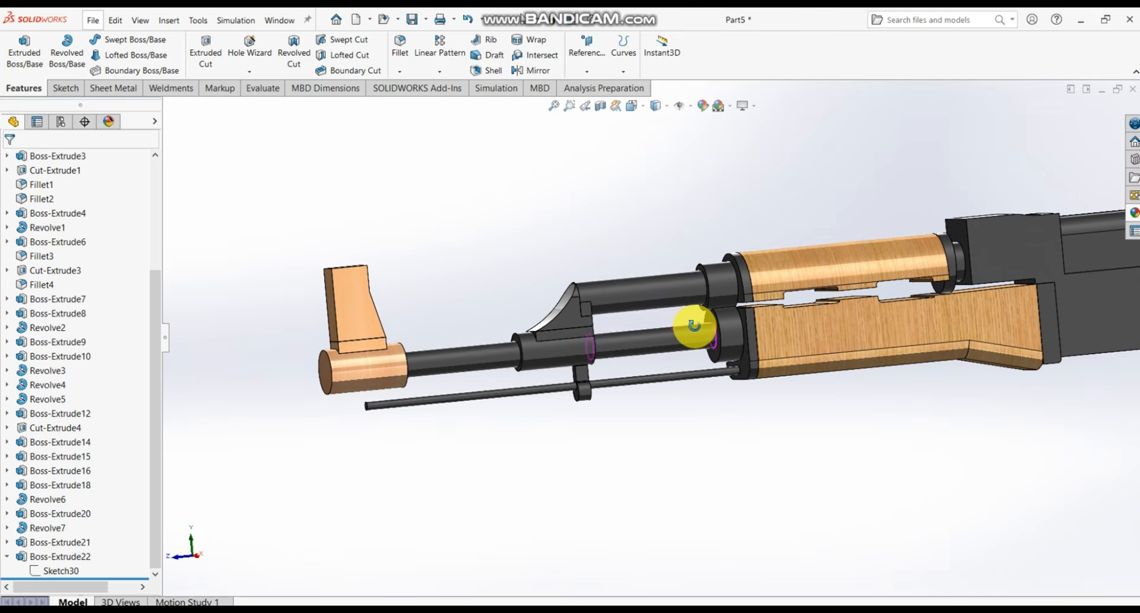
{"action": "left_click", "coordinate": [89, 557]}
{"action": "left_click", "coordinate": [71, 542], "text": "ctrl"}
{"action": "right_click", "coordinate": [74, 542]}
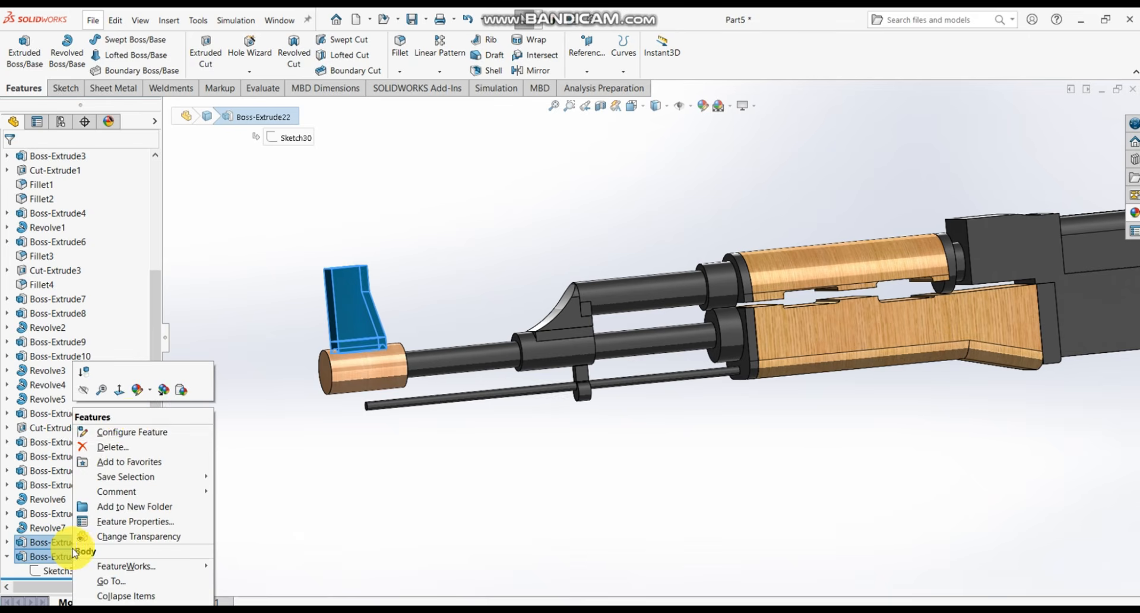
{"action": "left_click", "coordinate": [149, 393]}
{"action": "left_click", "coordinate": [216, 419]}
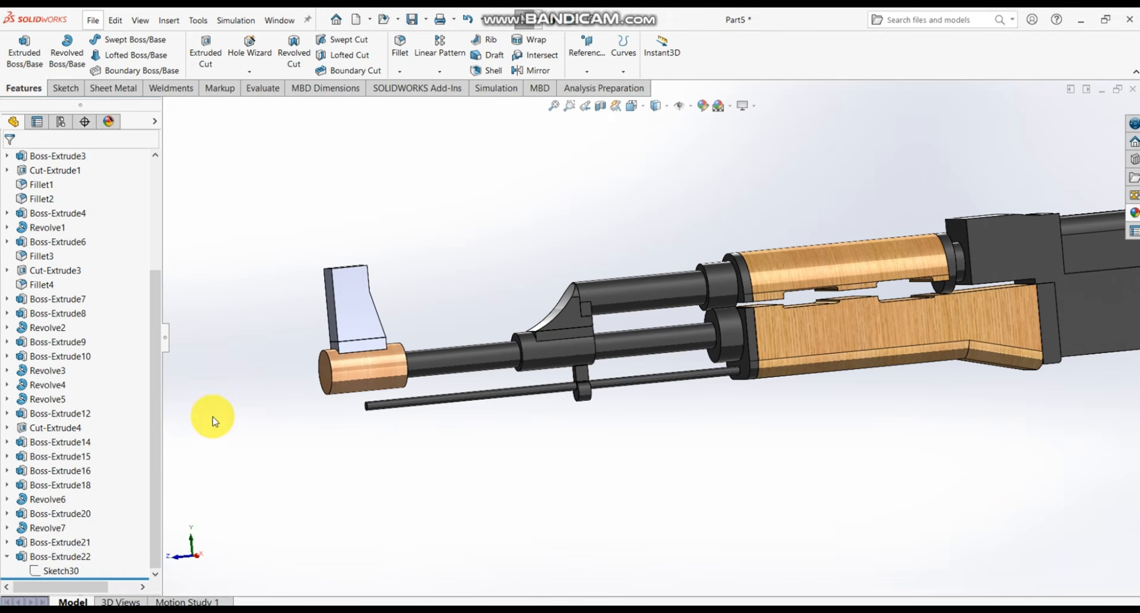
{"action": "left_click", "coordinate": [77, 548]}
{"action": "left_click", "coordinate": [80, 559]}
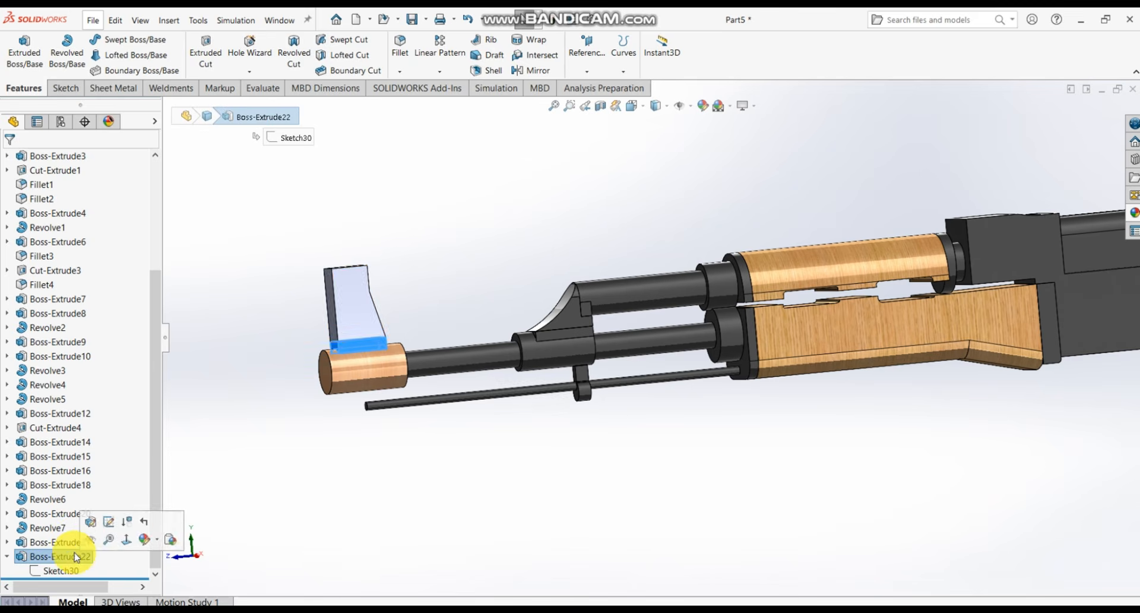
{"action": "left_click", "coordinate": [56, 542]}
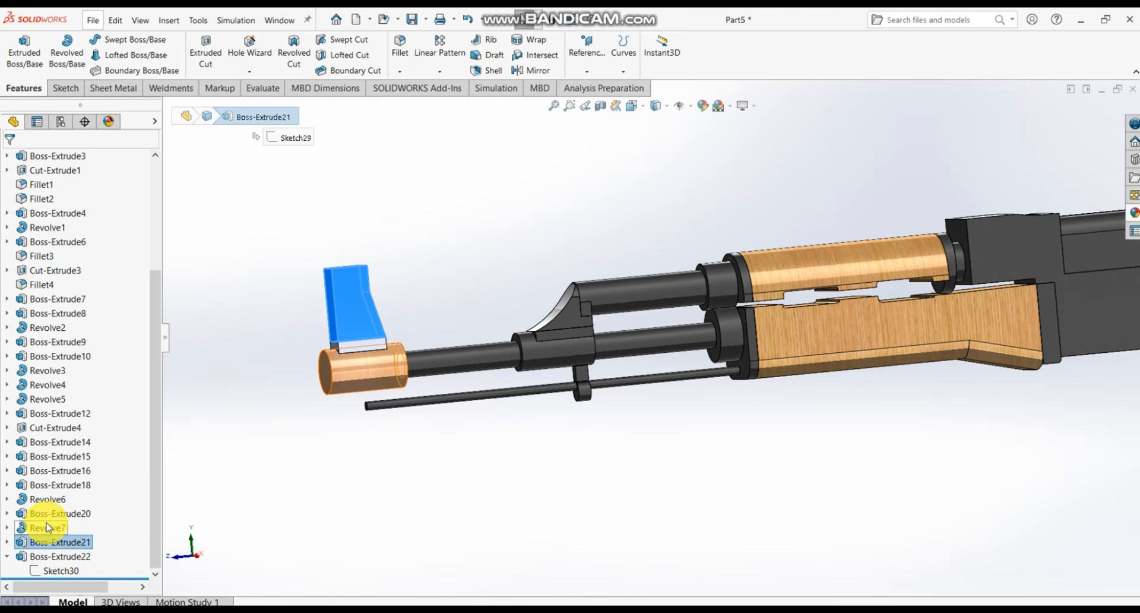
{"action": "left_click", "coordinate": [48, 527]}
{"action": "left_click", "coordinate": [121, 505]}
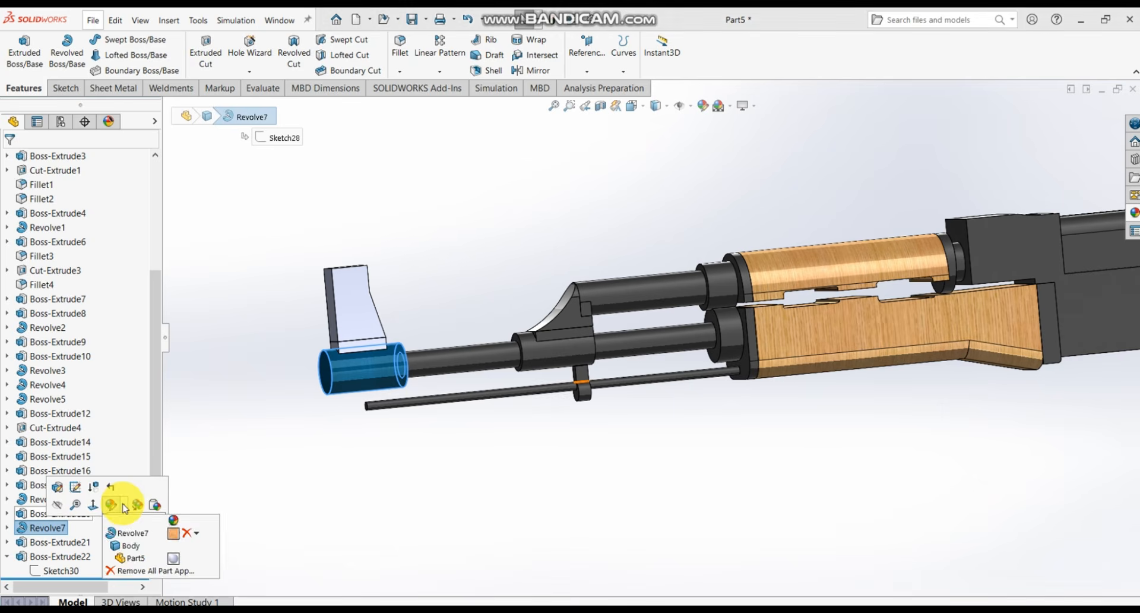
{"action": "right_click", "coordinate": [66, 528]}
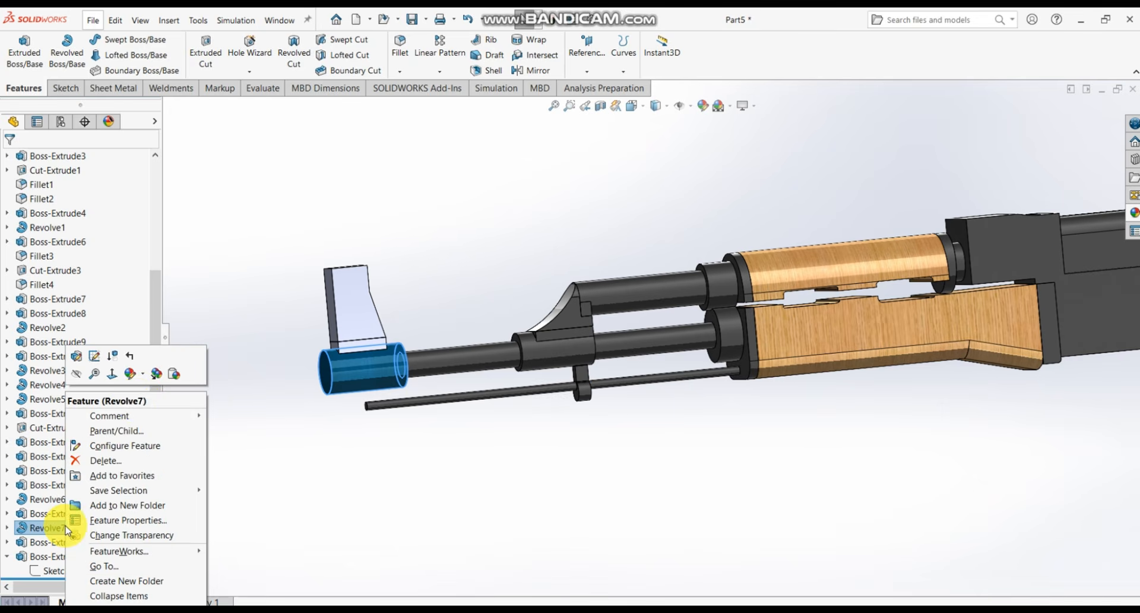
{"action": "left_click", "coordinate": [143, 376]}
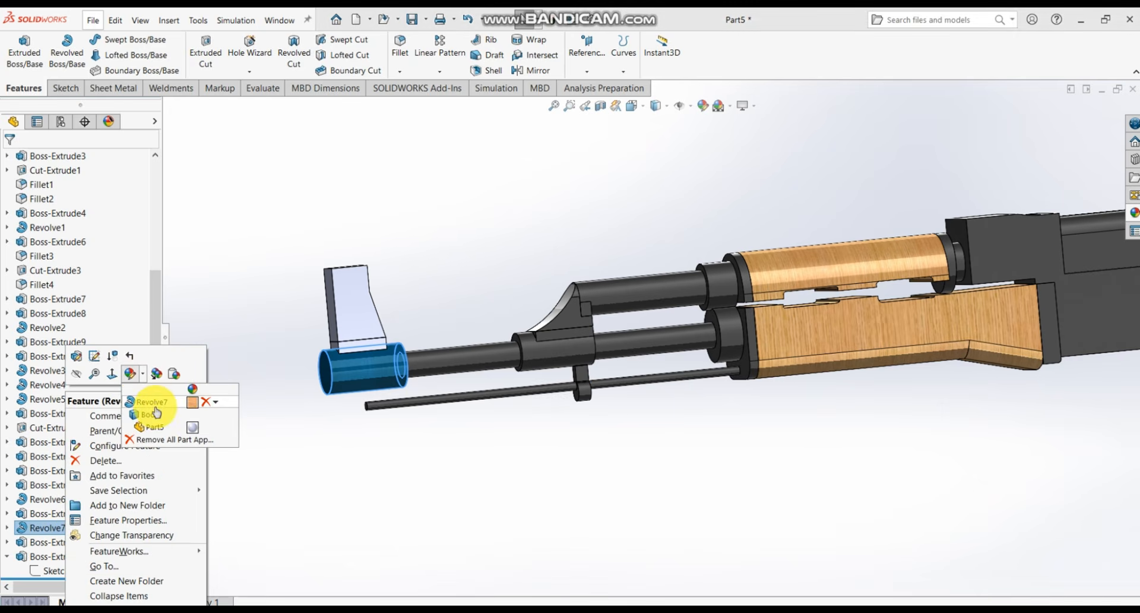
{"action": "left_click", "coordinate": [158, 405]}
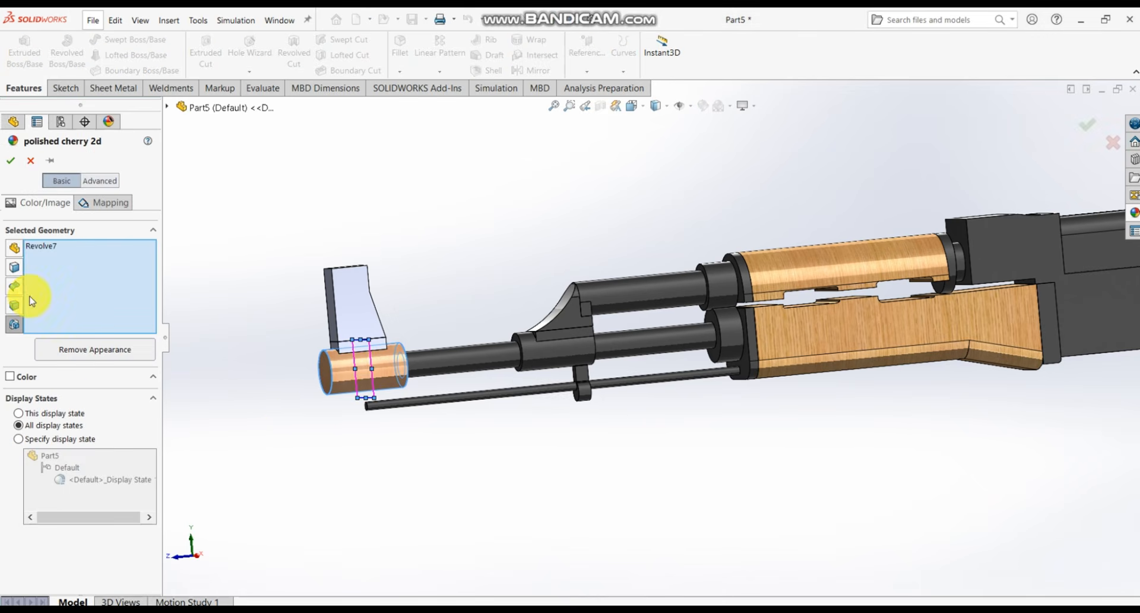
{"action": "left_click", "coordinate": [33, 162]}
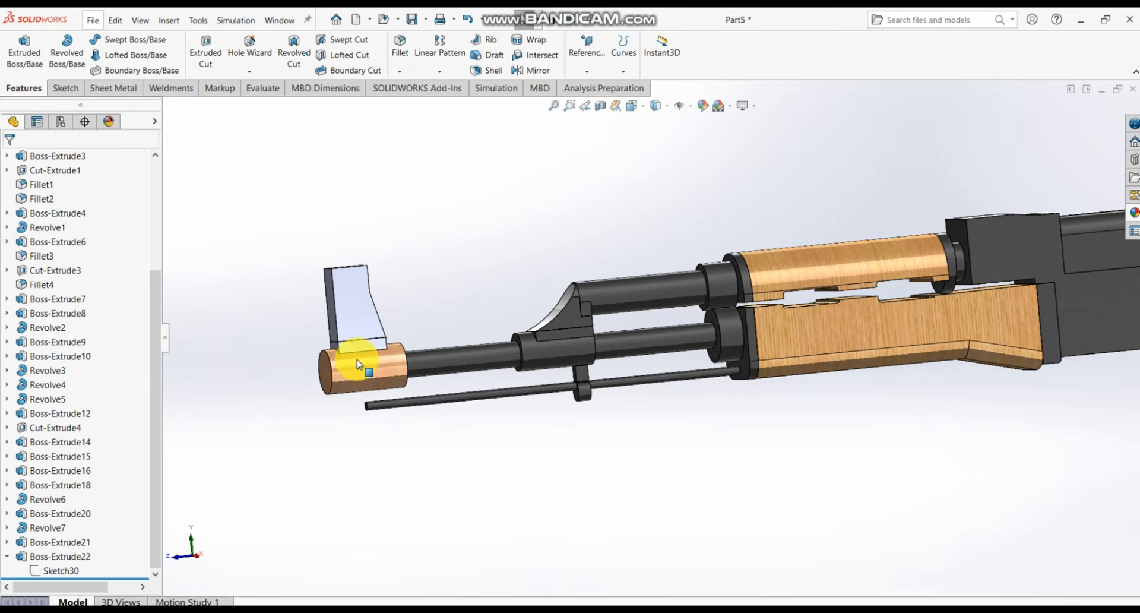
- Remove the feature-level wood appearance from the revolved muzzle piece
{"action": "left_click", "coordinate": [358, 383]}
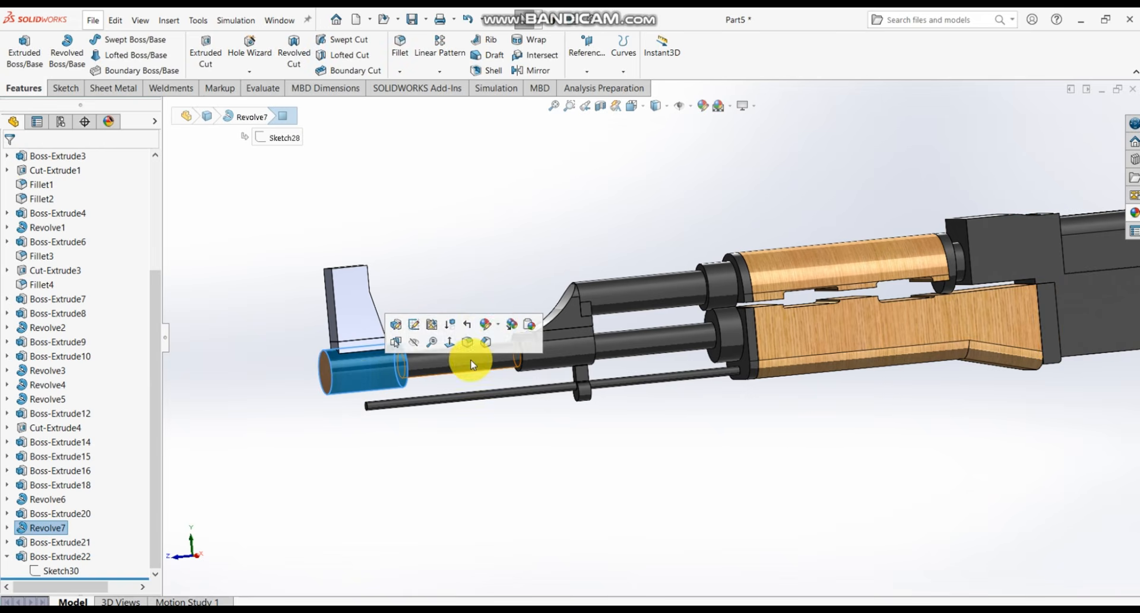
{"action": "left_click", "coordinate": [497, 325]}
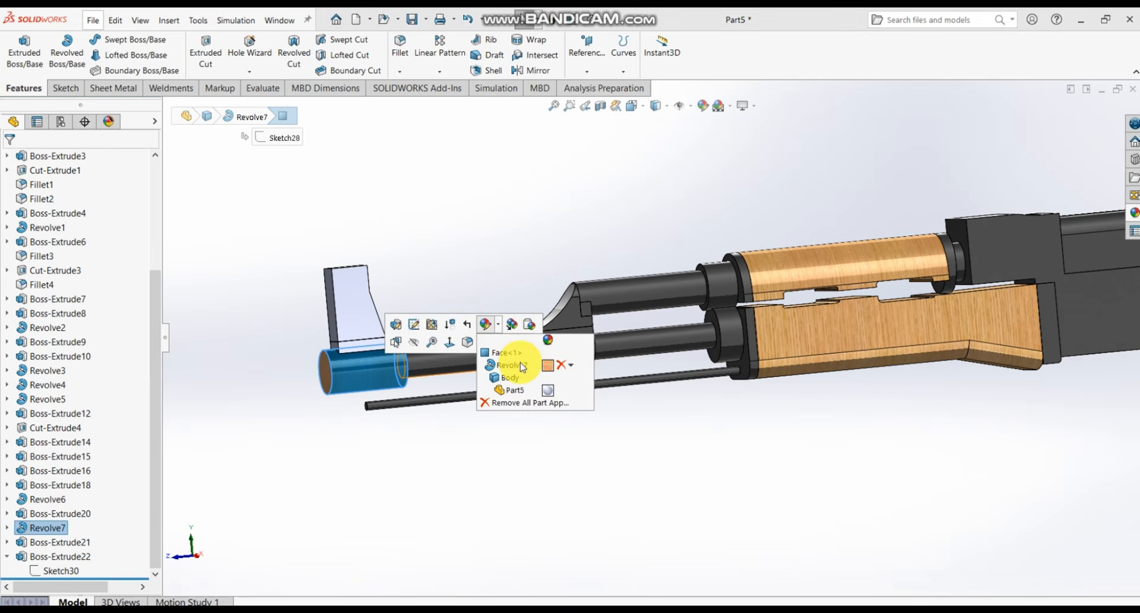
{"action": "left_click", "coordinate": [561, 366]}
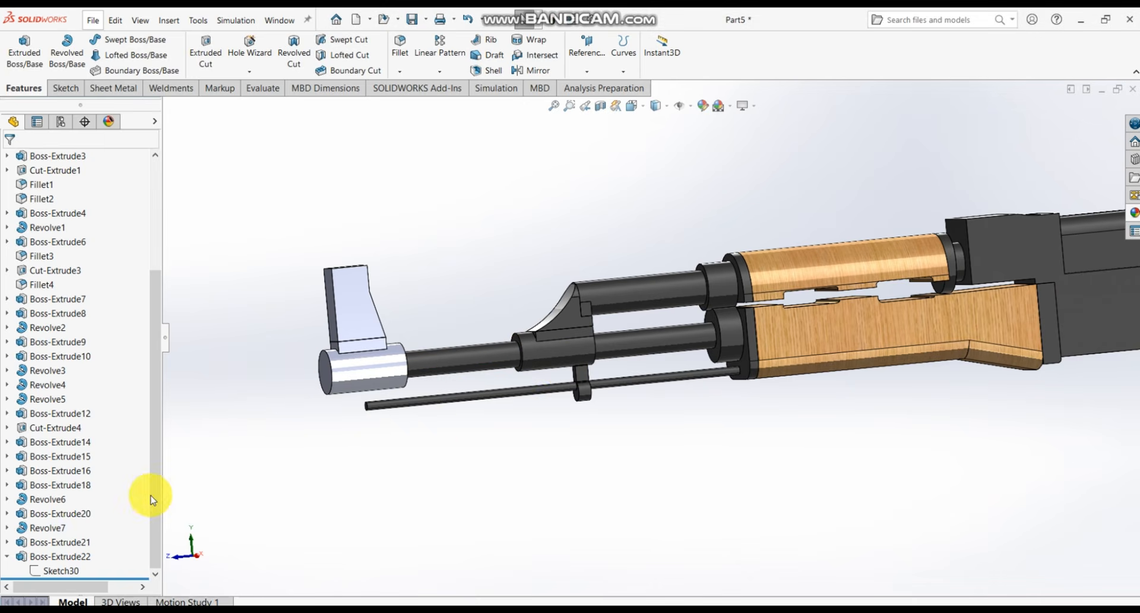
- Apply the satin finished cherry 2d appearance to the muzzle piece's cylindrical face, the upright block and the connecting extrusion
{"action": "left_click", "coordinate": [370, 386]}
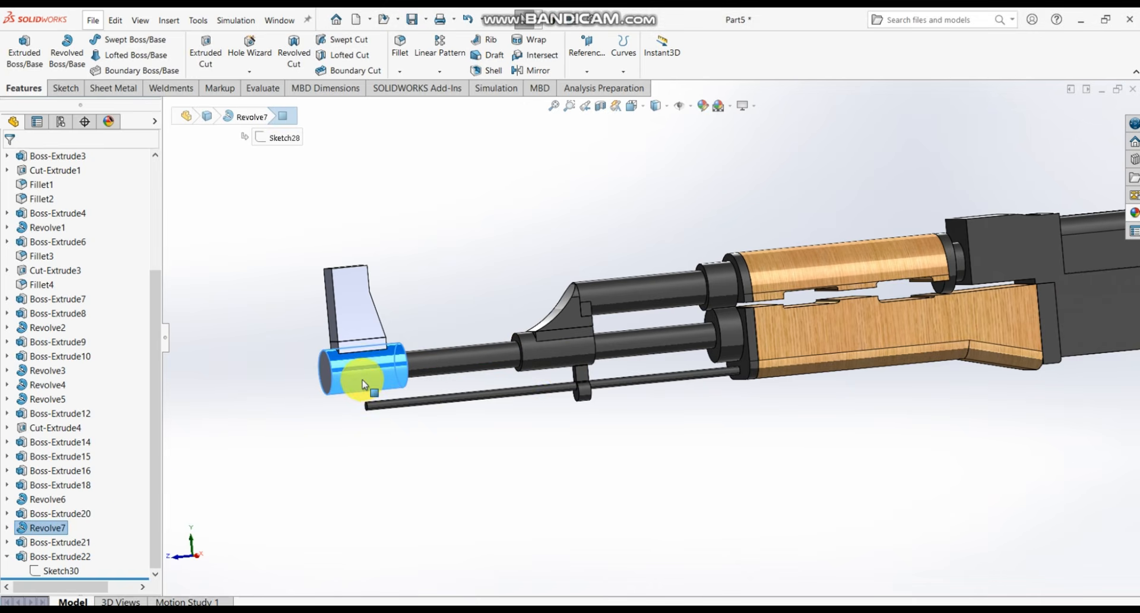
{"action": "left_click", "coordinate": [87, 543]}
{"action": "left_click", "coordinate": [77, 556], "text": "ctrl"}
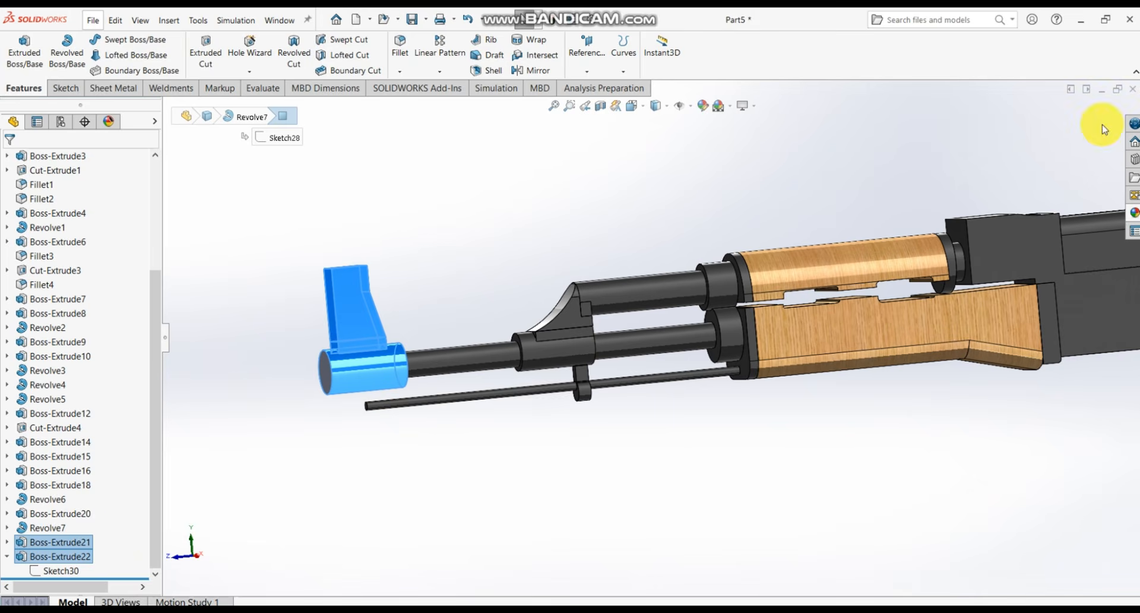
{"action": "left_click", "coordinate": [1131, 221]}
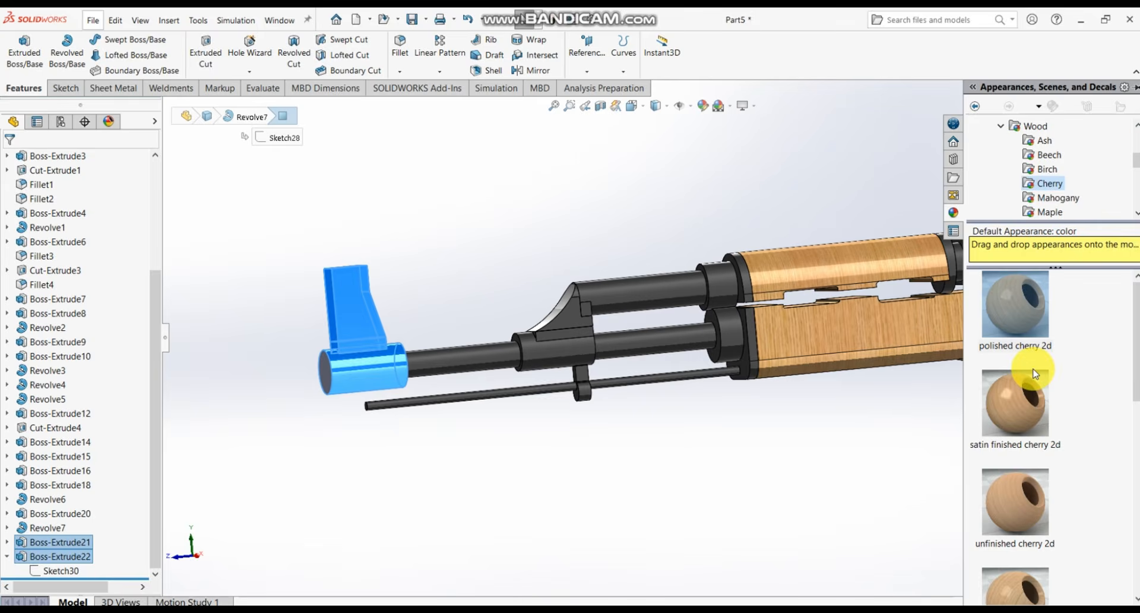
{"action": "mouse_move", "coordinate": [1038, 378]}
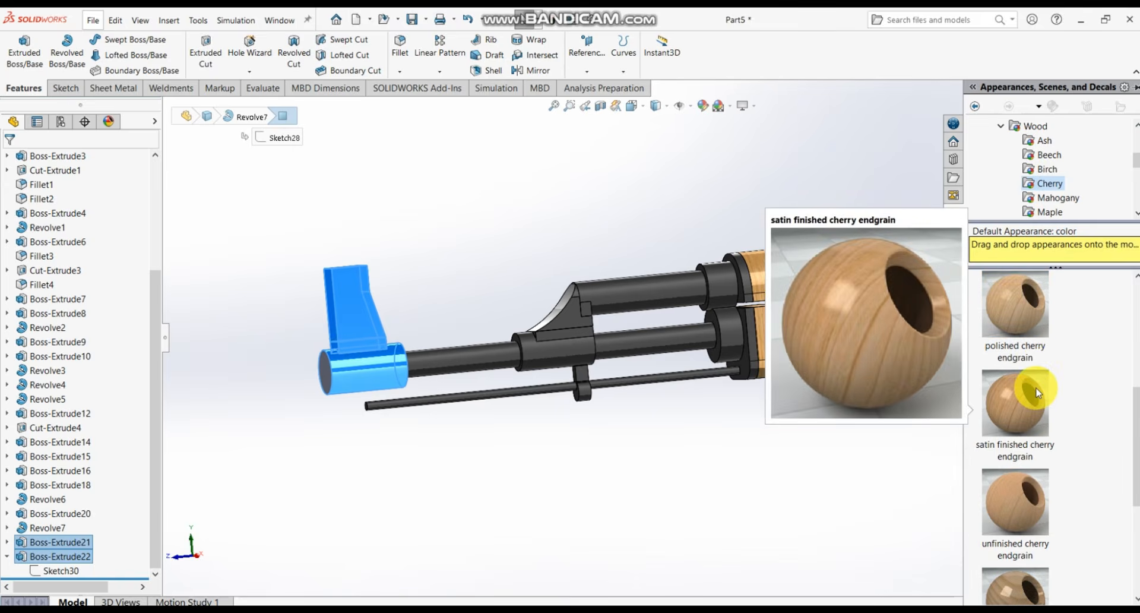
{"action": "scroll", "coordinate": [1037, 387], "scroll_direction": "down", "scroll_amount": 3}
{"action": "scroll", "coordinate": [1034, 399], "scroll_direction": "up", "scroll_amount": 3}
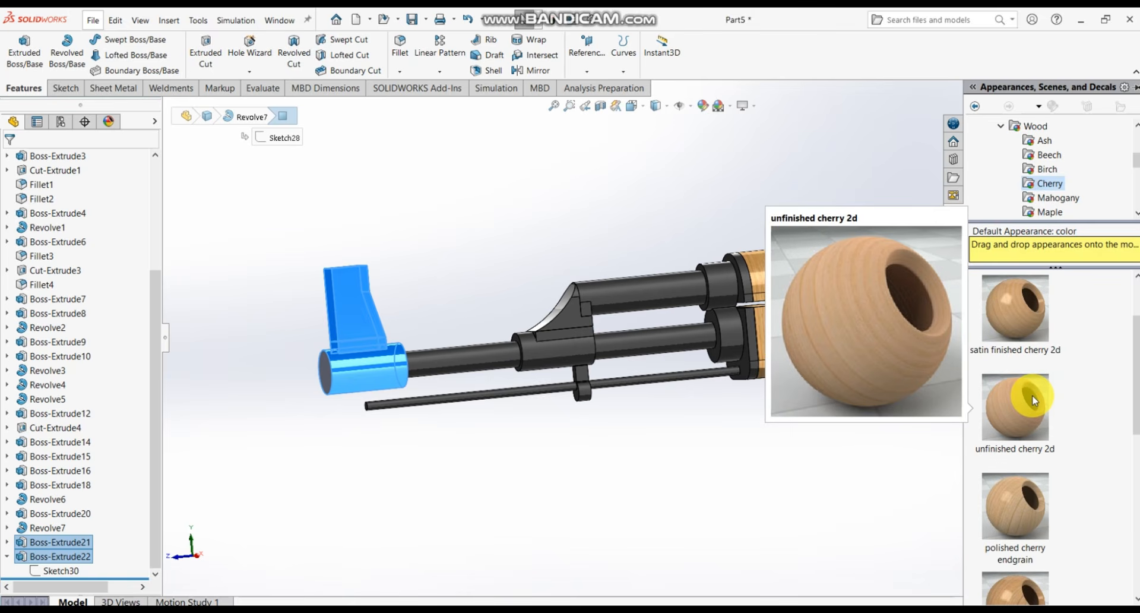
{"action": "scroll", "coordinate": [1035, 399], "scroll_direction": "up", "scroll_amount": 1}
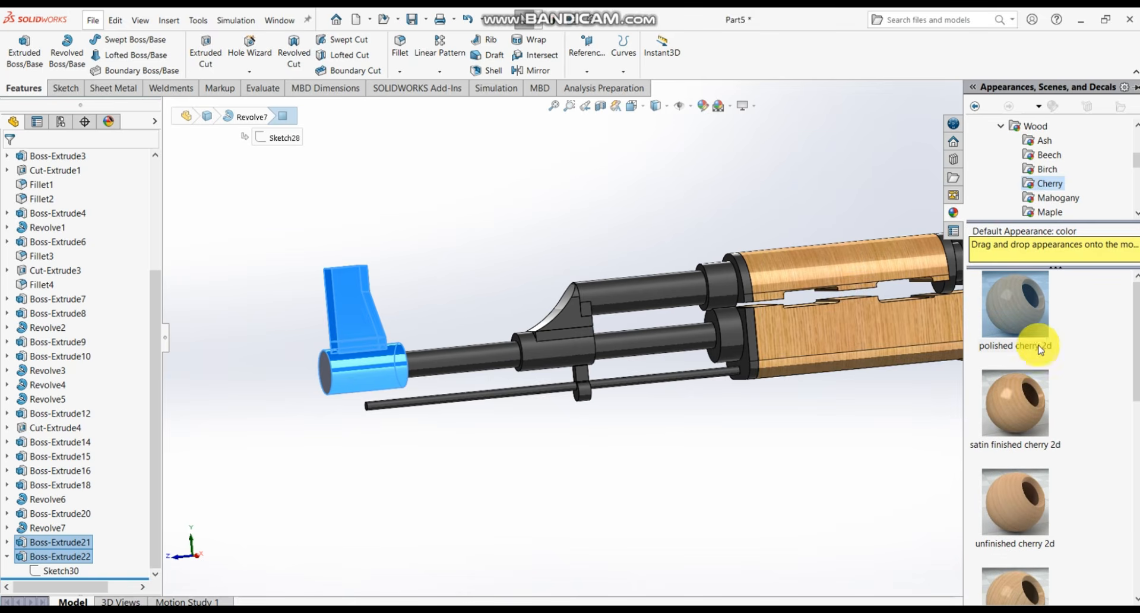
{"action": "left_click", "coordinate": [1026, 414]}
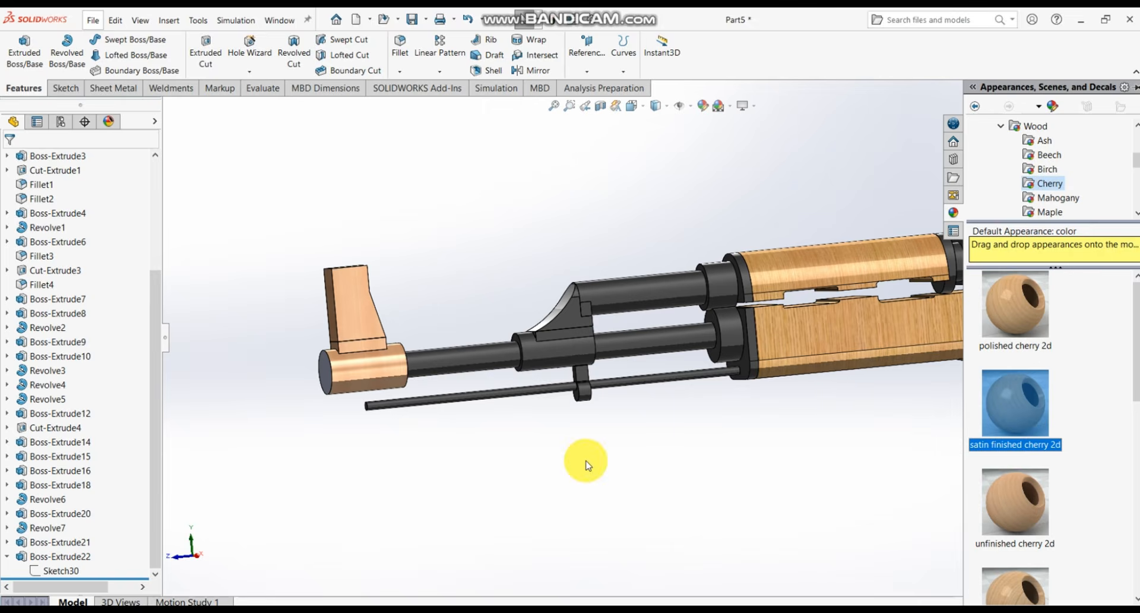
- Apply the satin finished cherry 2d appearance to the muzzle piece's front end face
{"action": "scroll", "coordinate": [586, 461], "scroll_direction": "up", "scroll_amount": 1}
{"action": "middle_click_drag", "start_coordinate": [586, 462], "coordinate": [614, 461]}
{"action": "left_click", "coordinate": [432, 367]}
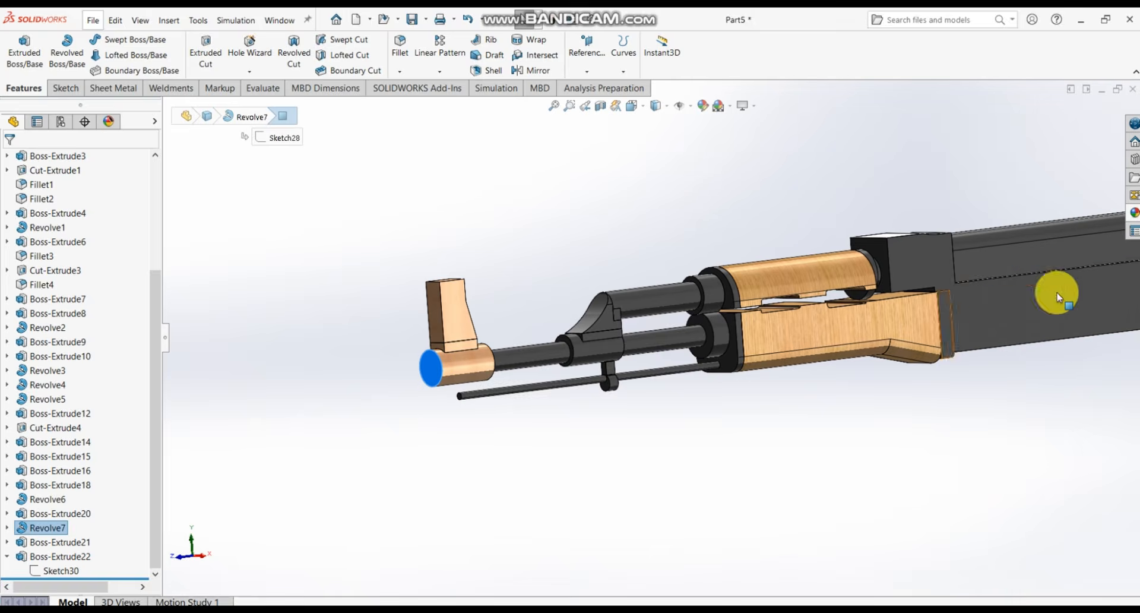
{"action": "left_click", "coordinate": [1134, 212]}
{"action": "left_click", "coordinate": [1031, 391]}
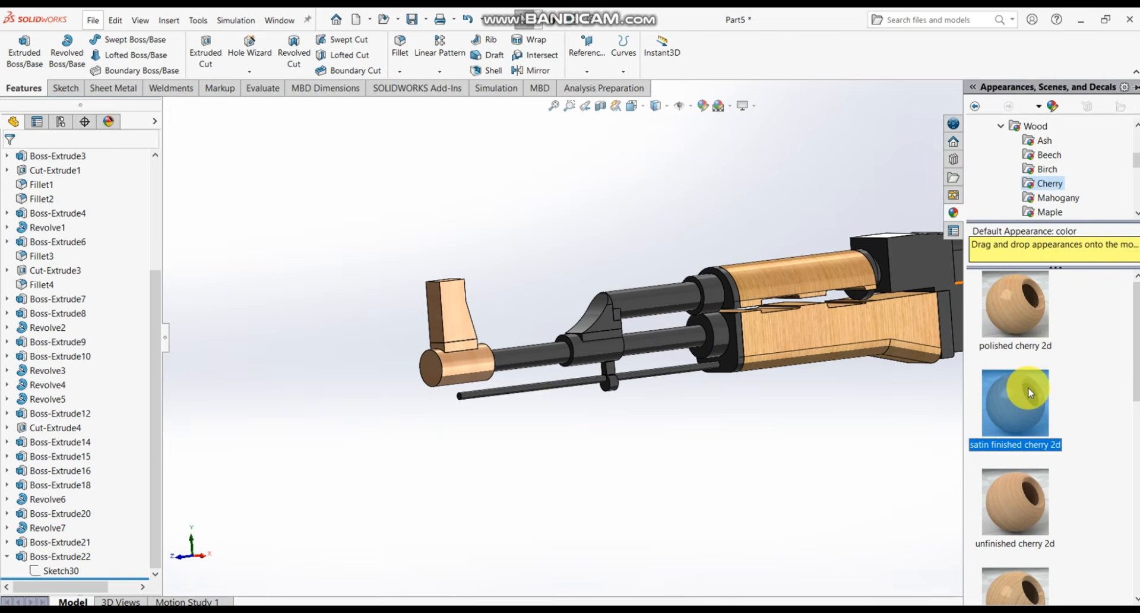
- Compare the muzzle end's wood with the handguards and inspect which appearance is assigned to the lower handguard
{"action": "scroll", "coordinate": [730, 427], "scroll_direction": "up", "scroll_amount": 6}
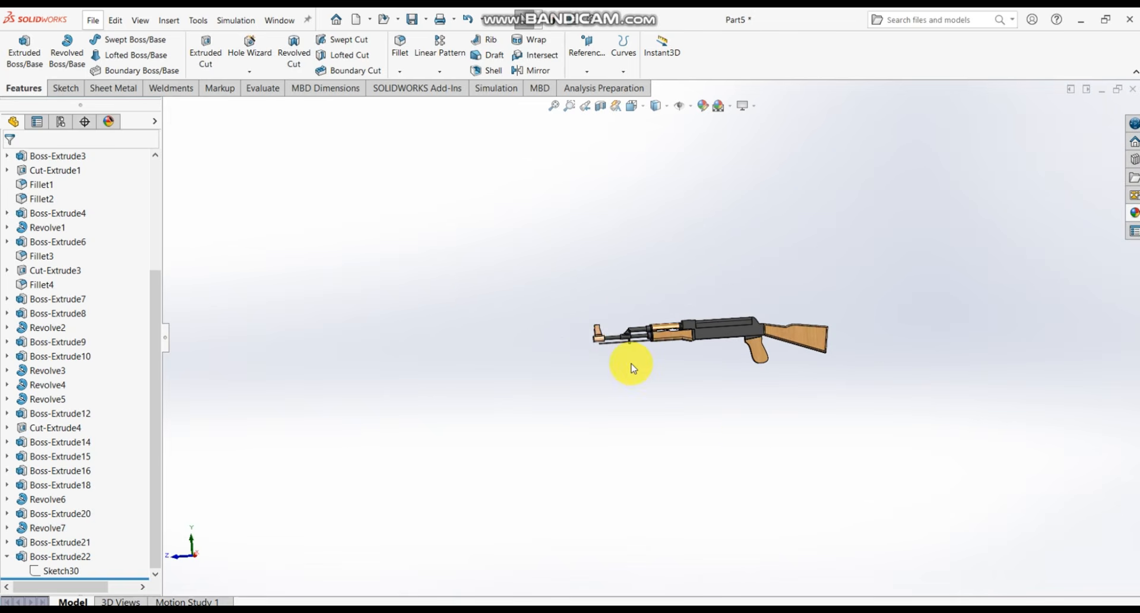
{"action": "scroll", "coordinate": [682, 380], "scroll_direction": "down", "scroll_amount": 6}
{"action": "scroll", "coordinate": [733, 338], "scroll_direction": "up", "scroll_amount": 2}
{"action": "middle_click_drag", "start_coordinate": [732, 338], "coordinate": [649, 308]}
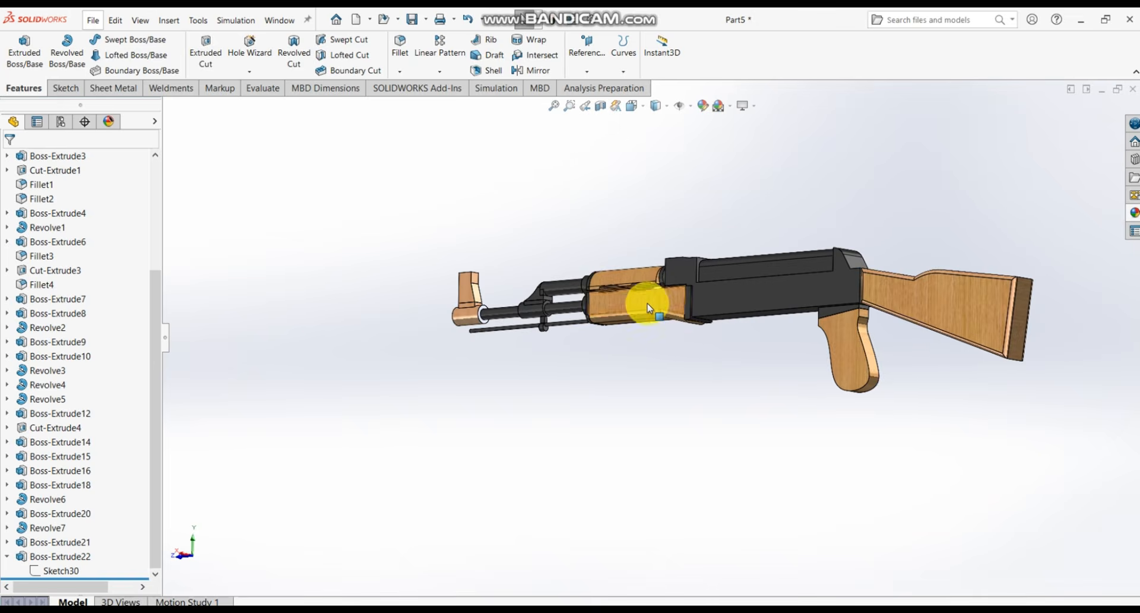
{"action": "scroll", "coordinate": [649, 308], "scroll_direction": "down", "scroll_amount": 2}
{"action": "scroll", "coordinate": [649, 308], "scroll_direction": "down", "scroll_amount": 2}
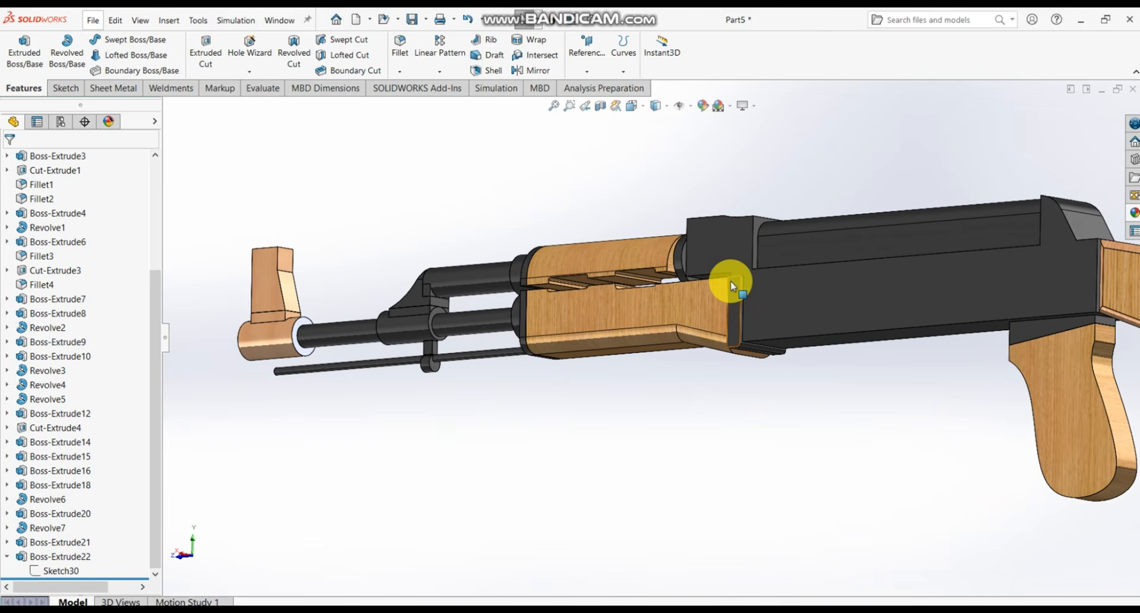
{"action": "left_click", "coordinate": [695, 295]}
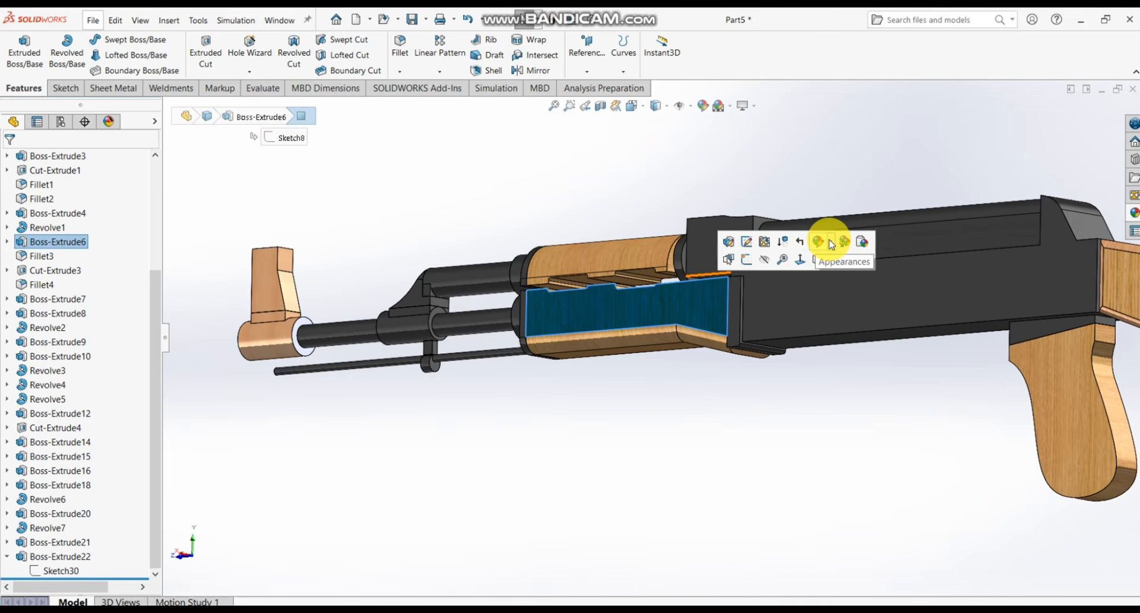
{"action": "mouse_move", "coordinate": [830, 244]}
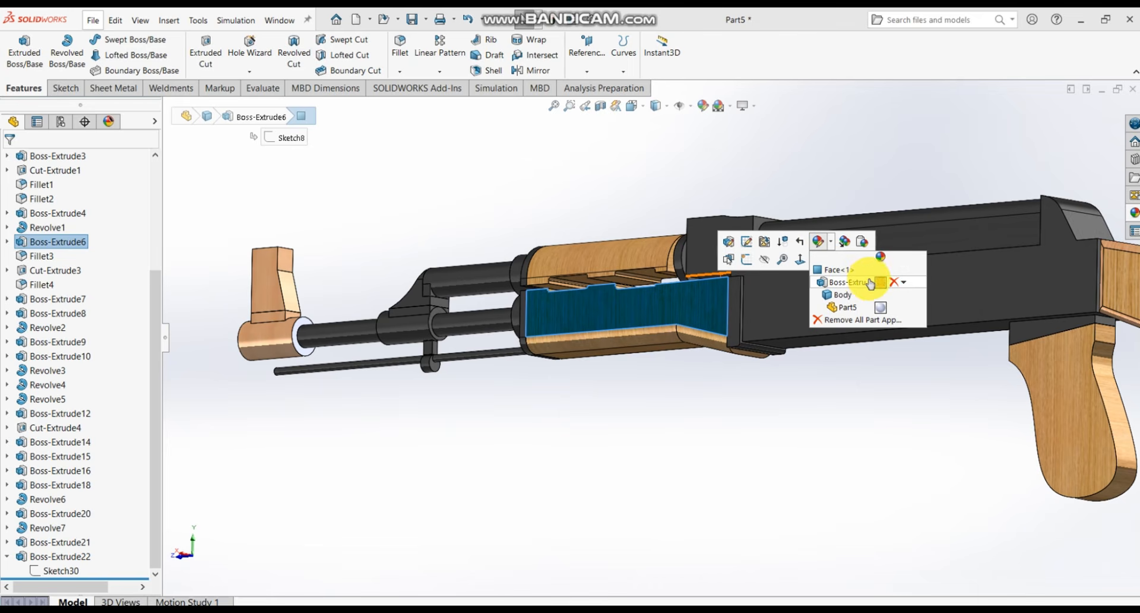
{"action": "left_click", "coordinate": [904, 285]}
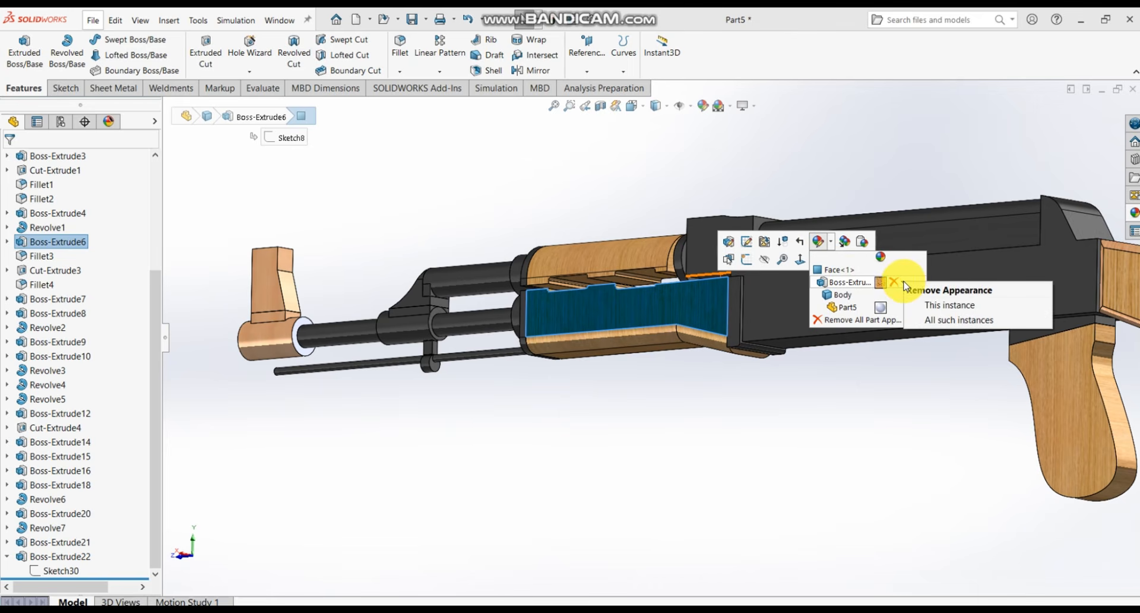
{"action": "left_click", "coordinate": [731, 394]}
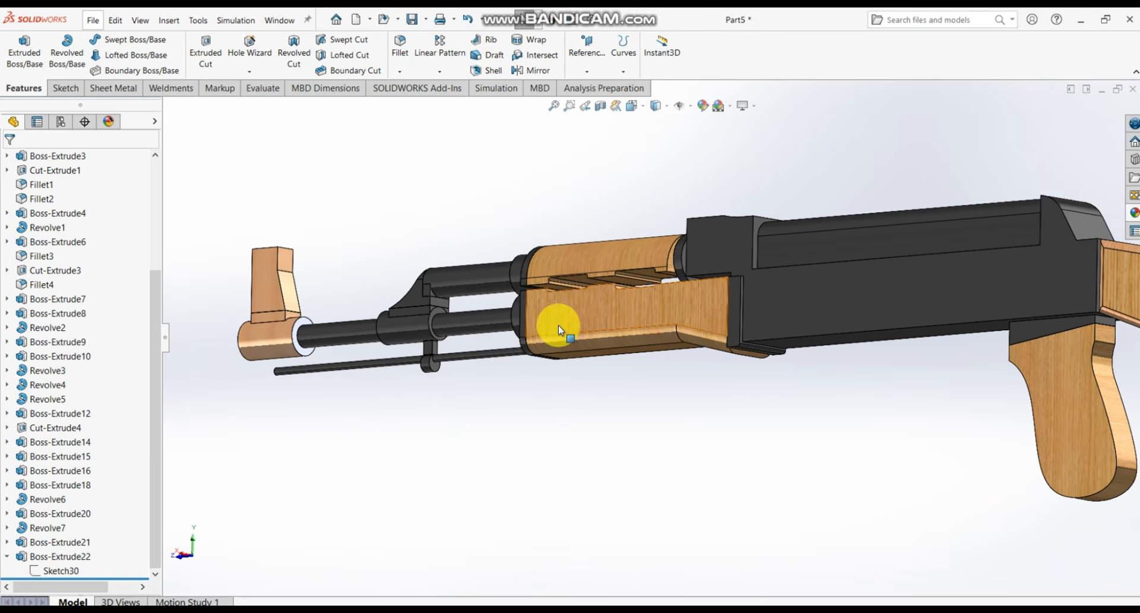
{"action": "left_click", "coordinate": [85, 542]}
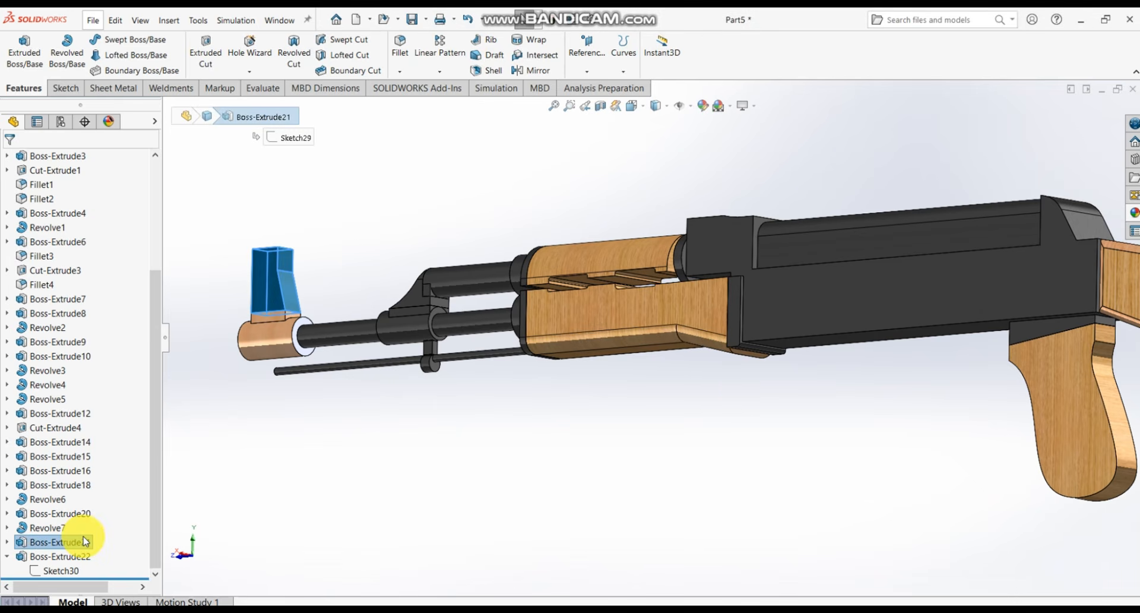
{"action": "right_click", "coordinate": [83, 555]}
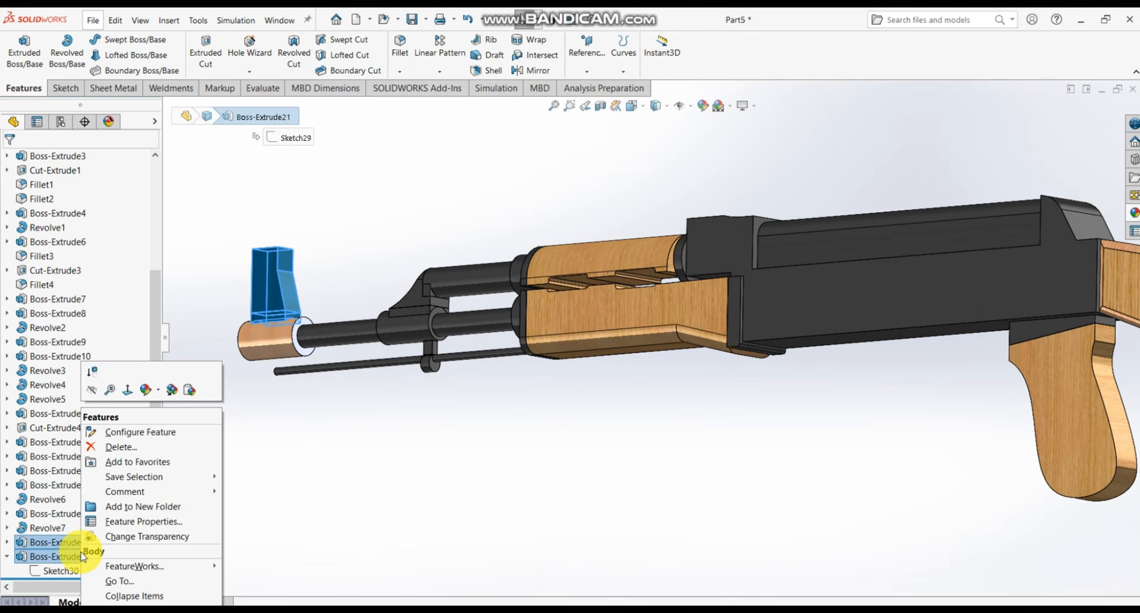
{"action": "left_click", "coordinate": [158, 394]}
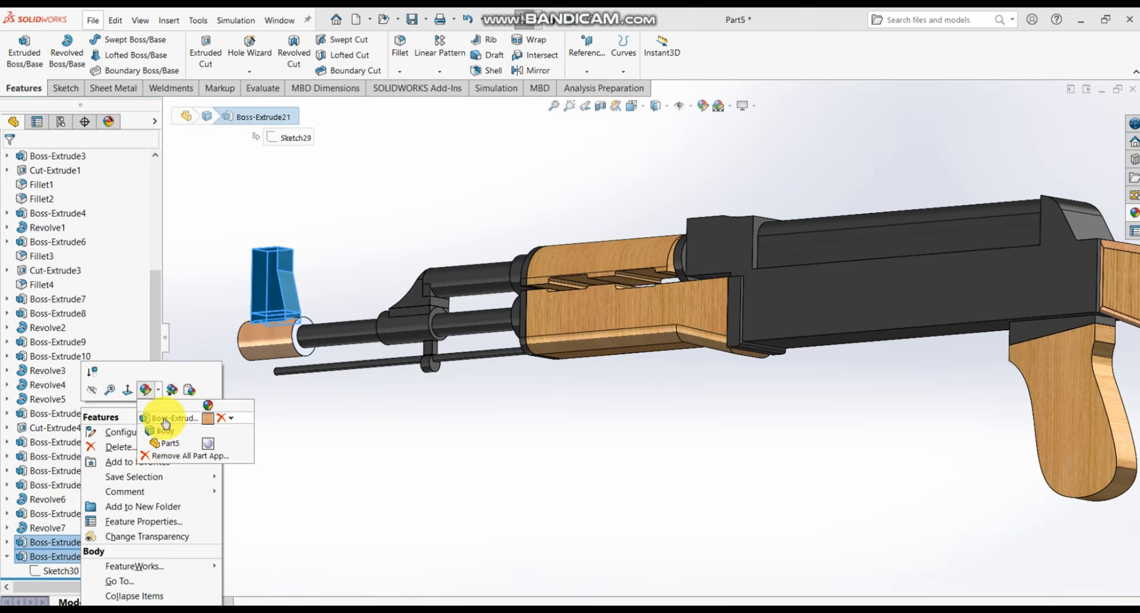
{"action": "left_click", "coordinate": [165, 420]}
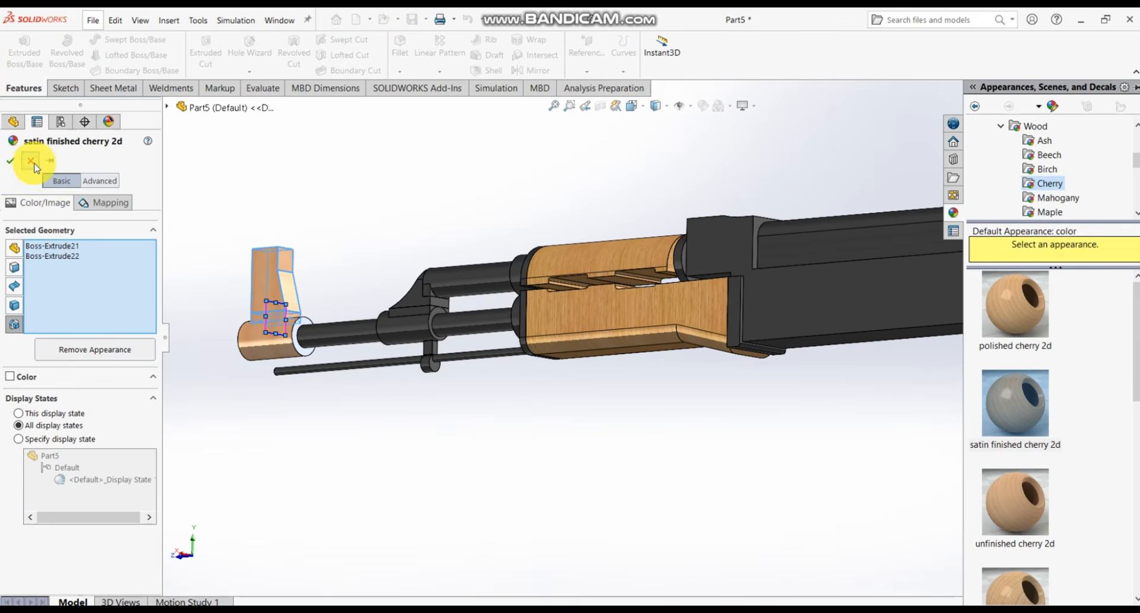
{"action": "left_click", "coordinate": [32, 161]}
- Remove the feature-level cherry appearance from the short extrusion connecting the upright block to the muzzle piece
{"action": "left_click", "coordinate": [97, 544]}
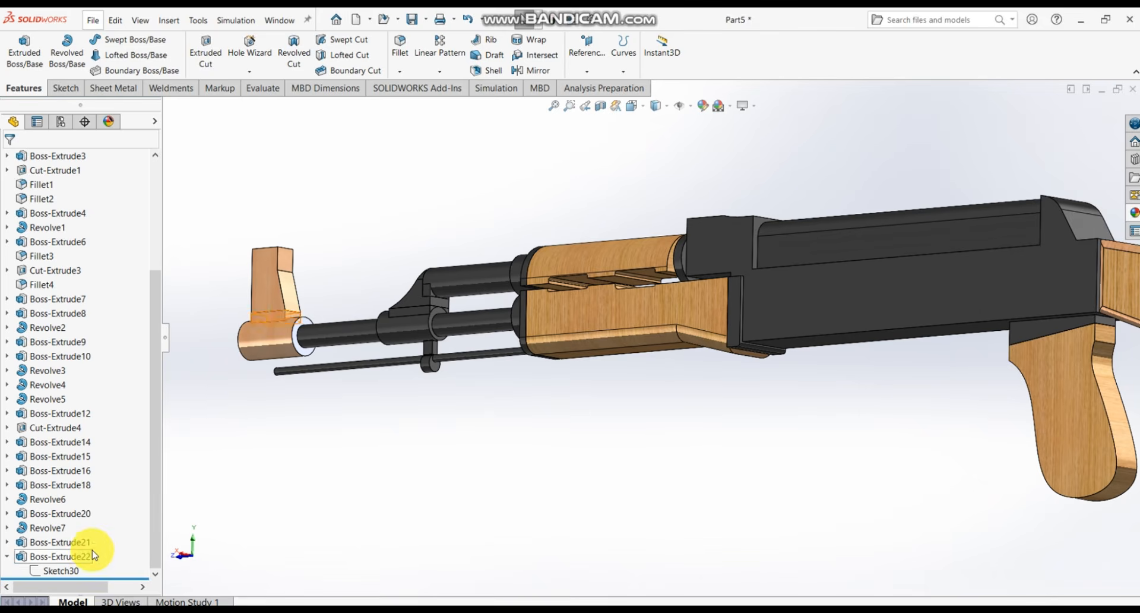
{"action": "left_click", "coordinate": [93, 555]}
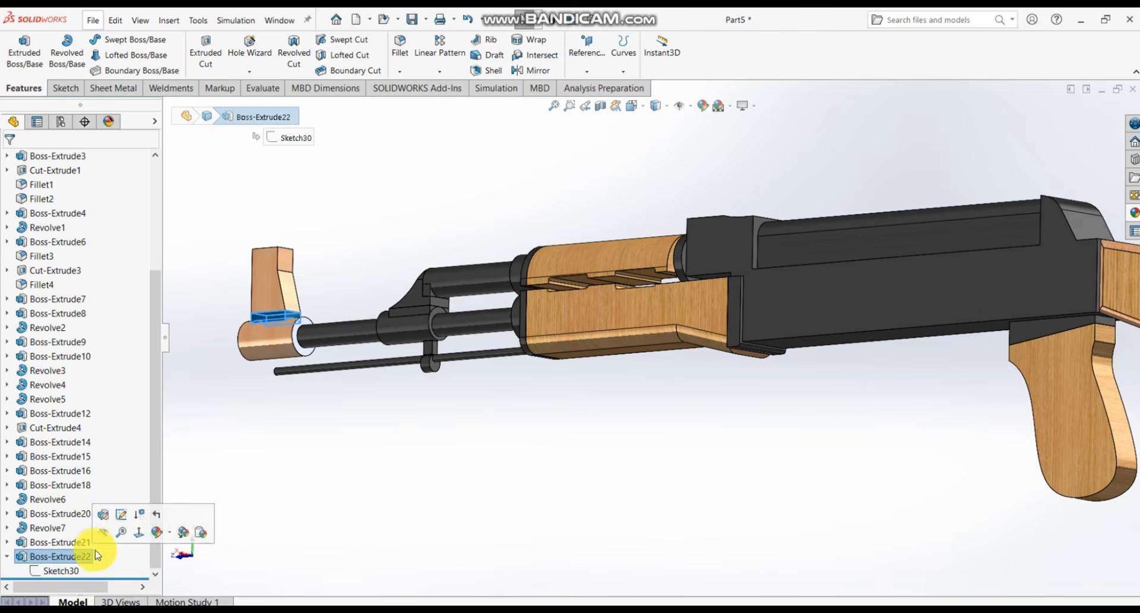
{"action": "left_click", "coordinate": [172, 535]}
{"action": "left_click", "coordinate": [170, 534]}
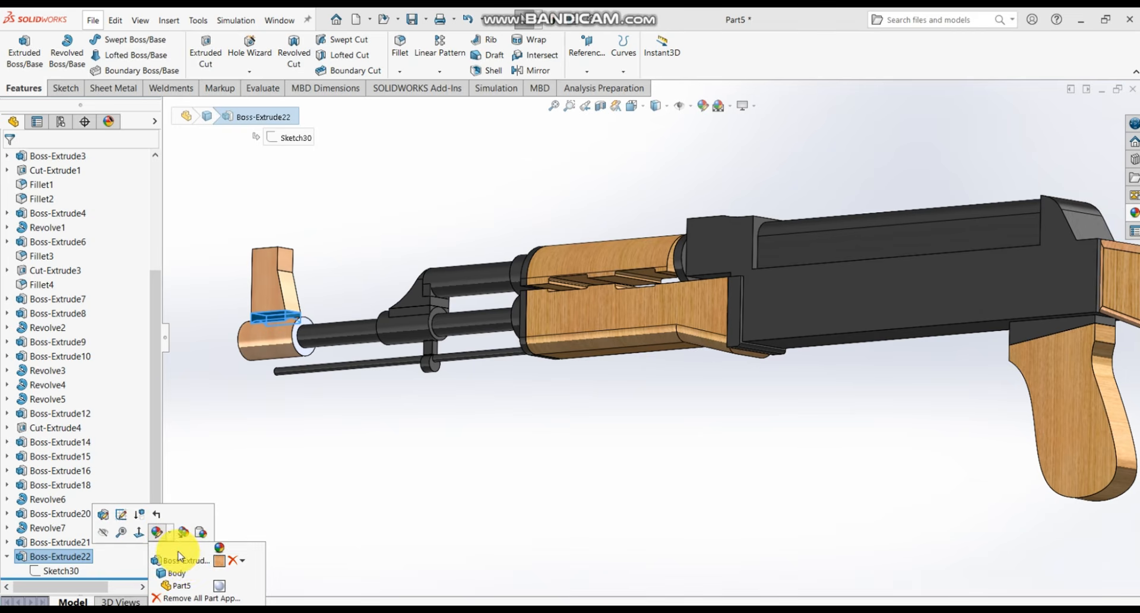
{"action": "left_click", "coordinate": [232, 561]}
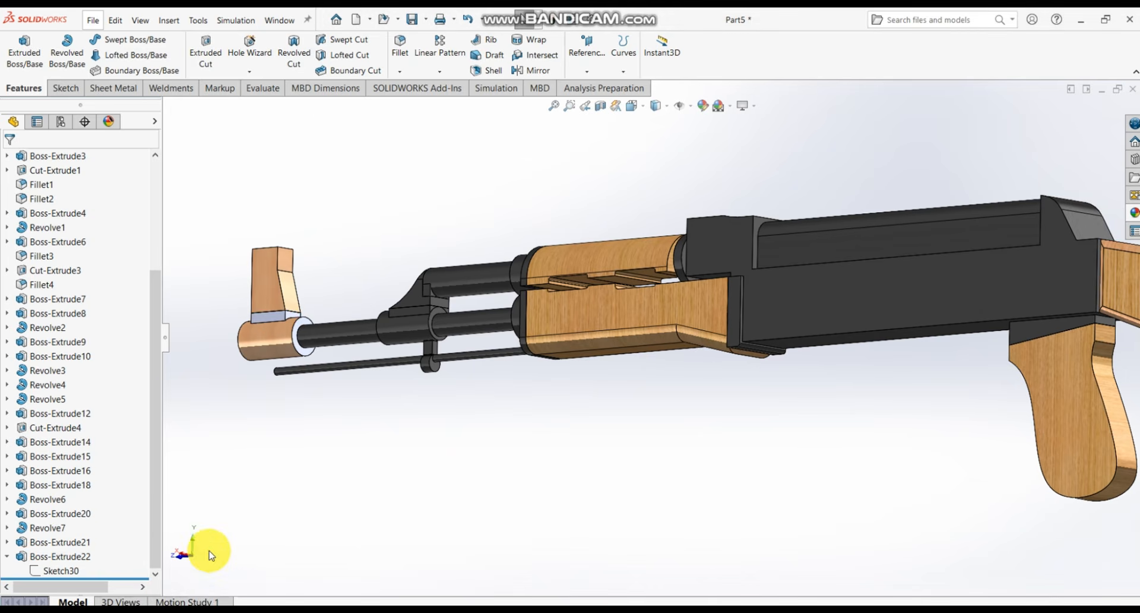
{"action": "left_click", "coordinate": [88, 555]}
{"action": "left_click", "coordinate": [172, 533]}
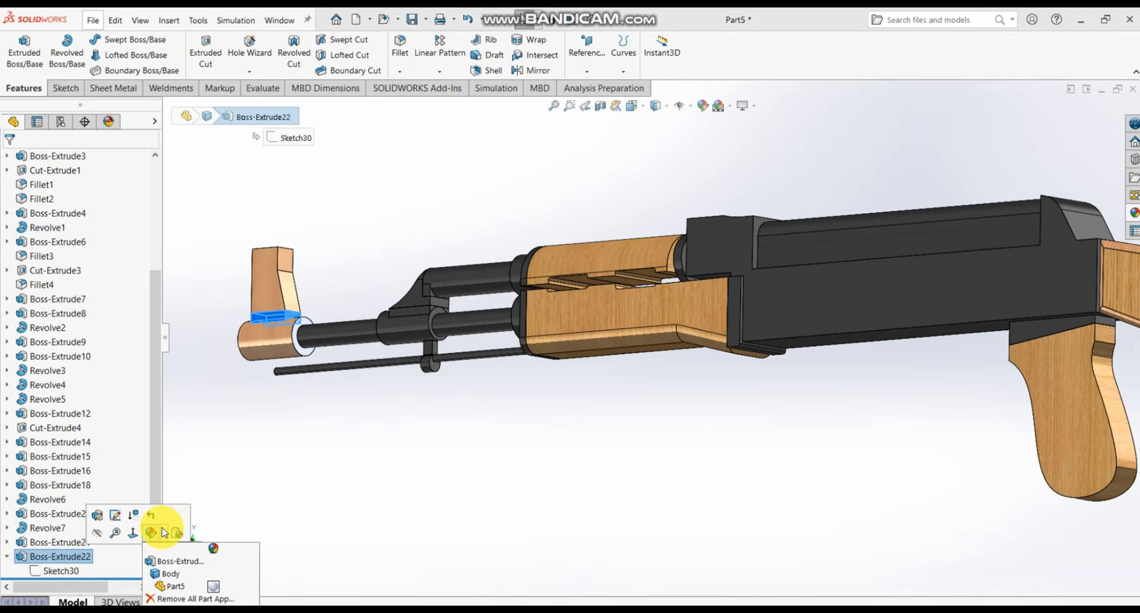
- Remove the feature-level cherry appearance from the upright block
{"action": "left_click", "coordinate": [67, 542]}
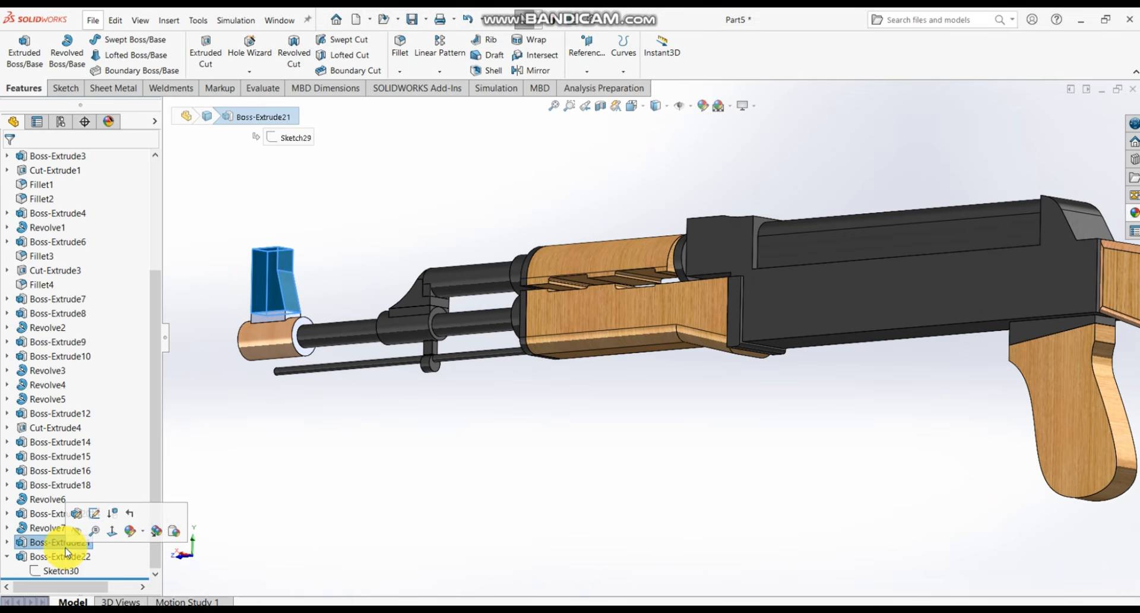
{"action": "left_click", "coordinate": [144, 534]}
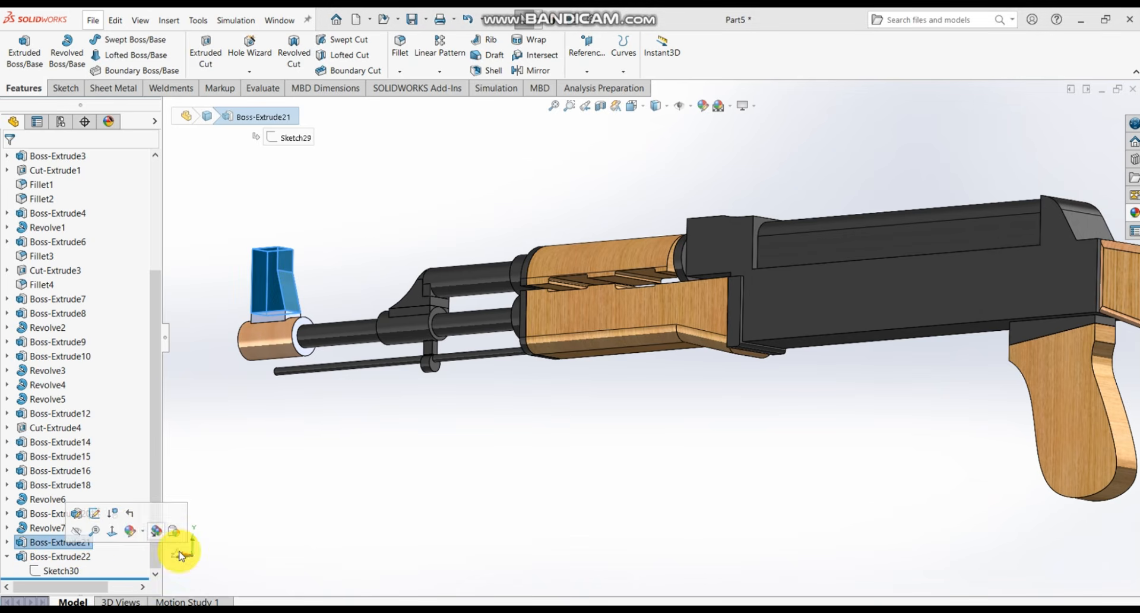
{"action": "left_click", "coordinate": [142, 535]}
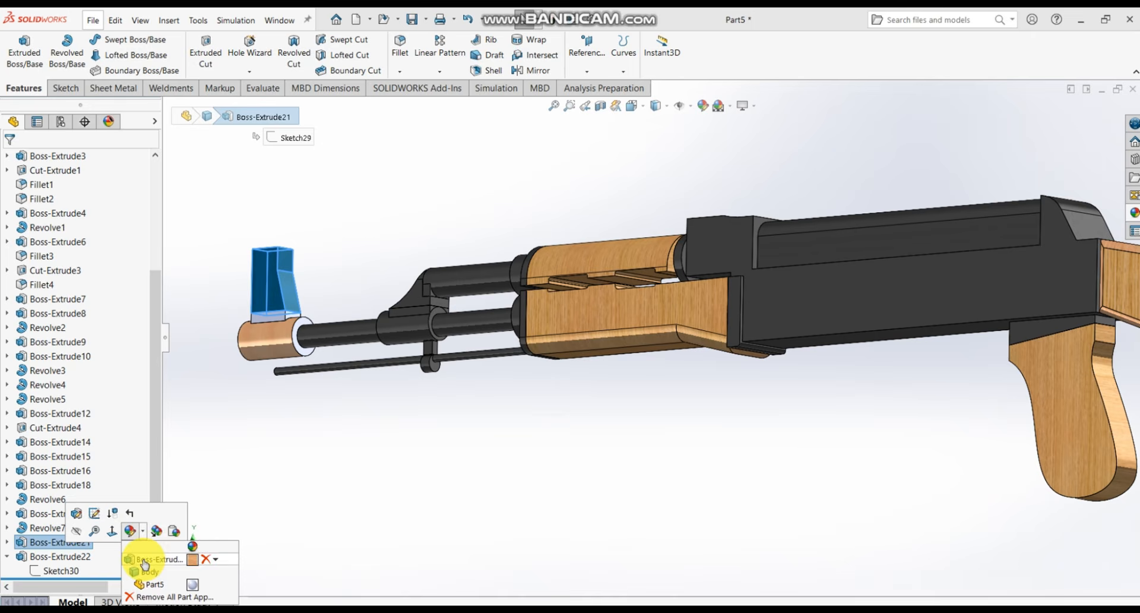
{"action": "left_click", "coordinate": [206, 561]}
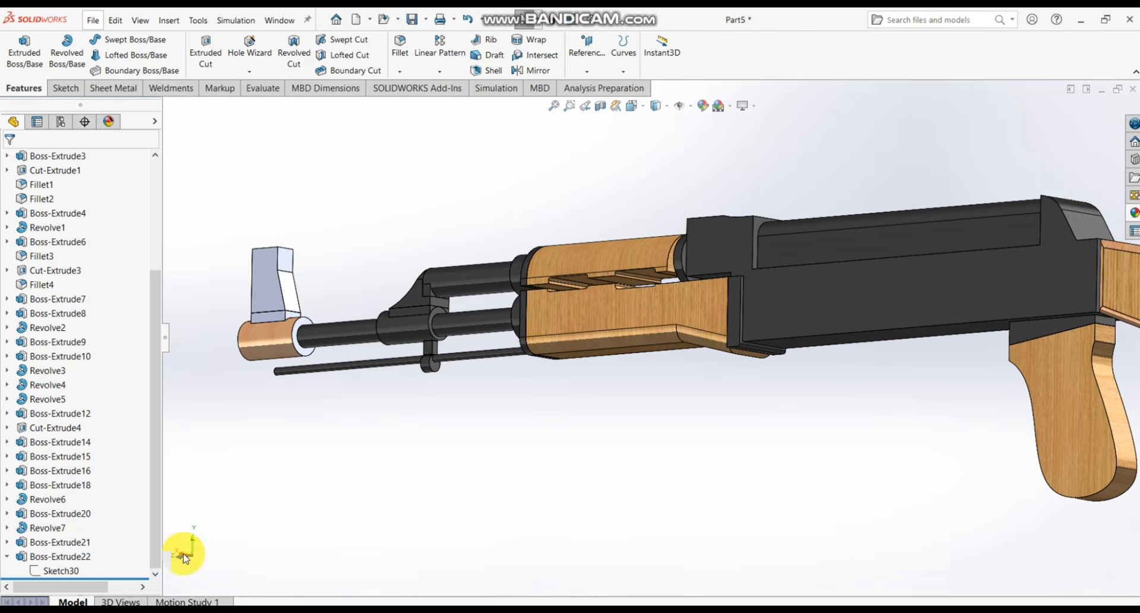
{"action": "left_click", "coordinate": [63, 544]}
{"action": "left_click", "coordinate": [48, 530]}
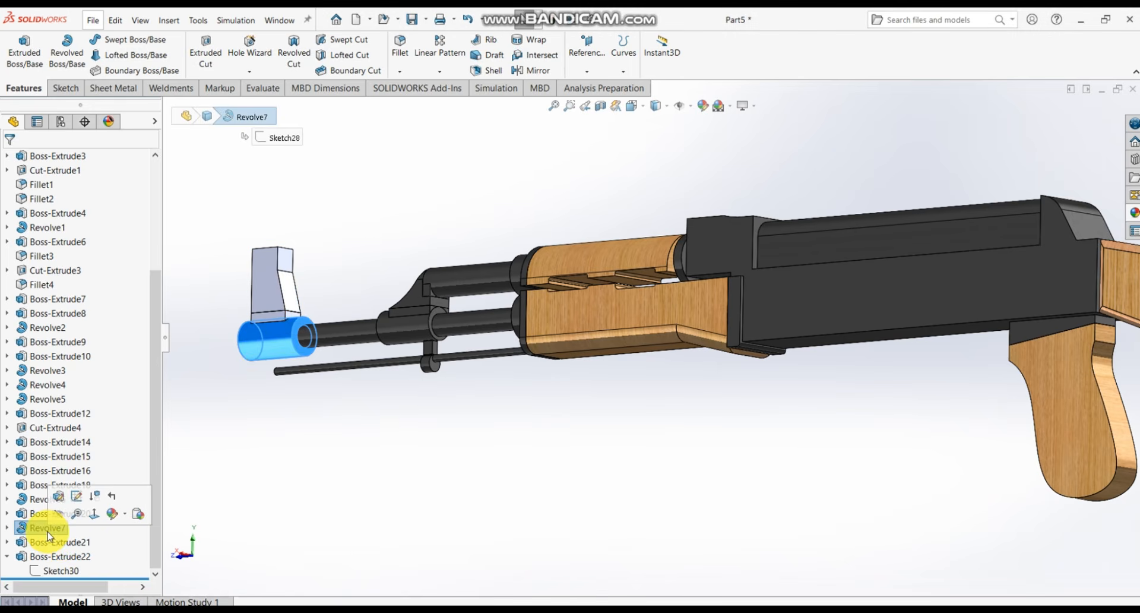
{"action": "left_click", "coordinate": [128, 515]}
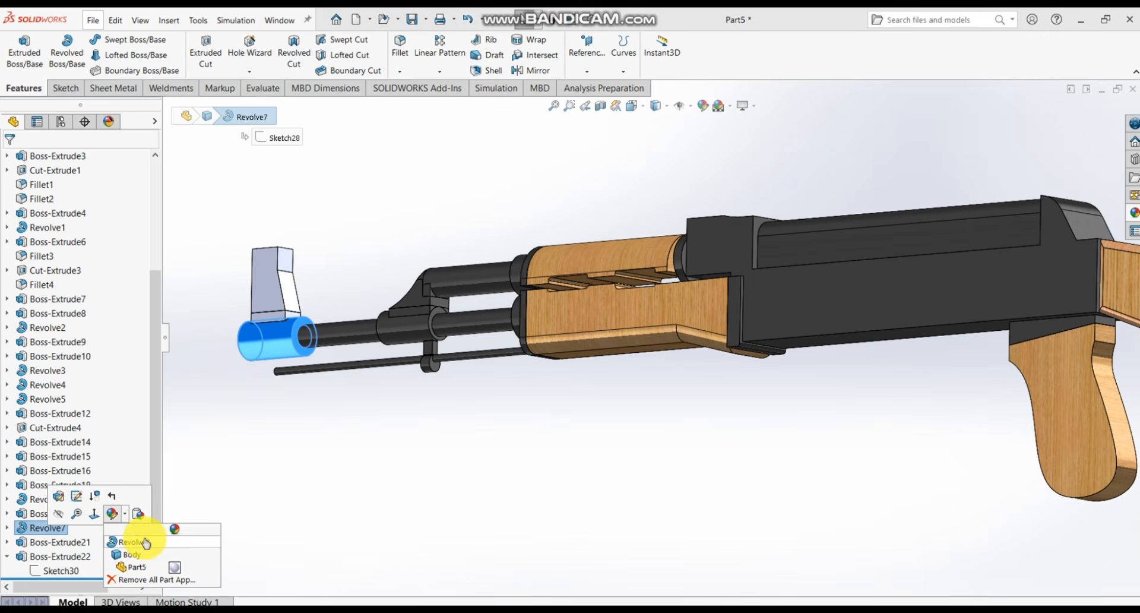
{"action": "left_click", "coordinate": [150, 580]}
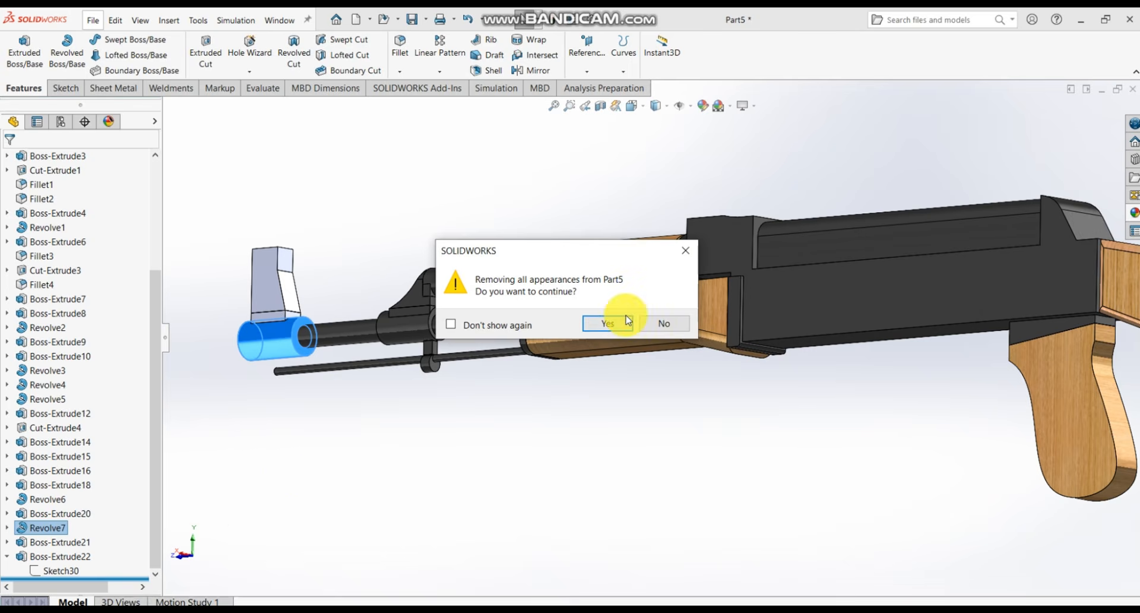
{"action": "left_click", "coordinate": [663, 324]}
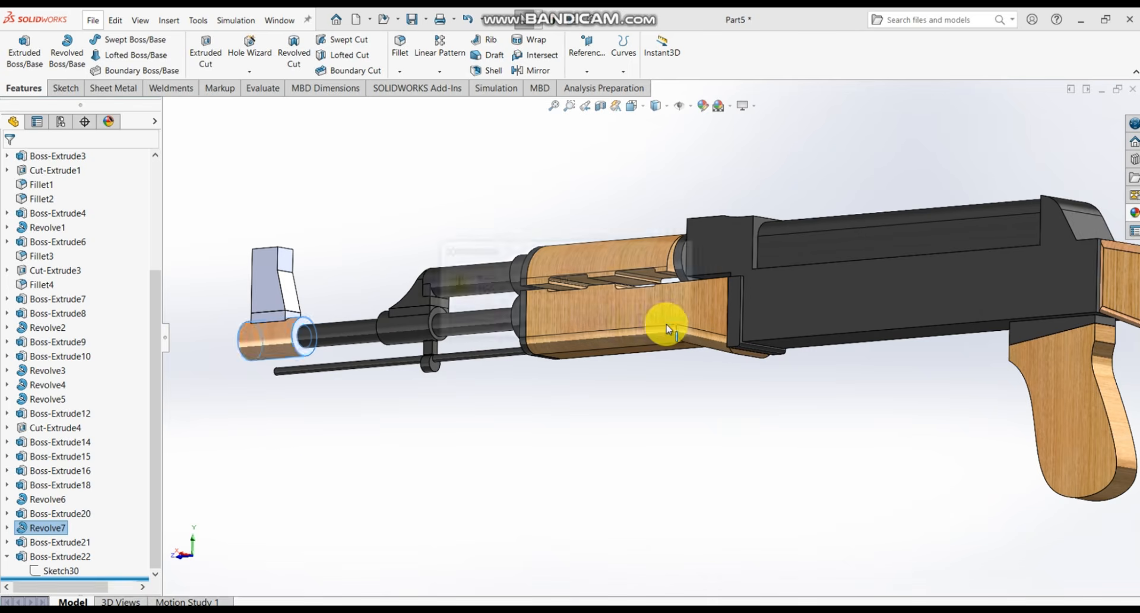
- Remove the face-level cherry appearance from the muzzle piece's cylindrical face
{"action": "left_click", "coordinate": [79, 556]}
{"action": "left_click", "coordinate": [258, 344]}
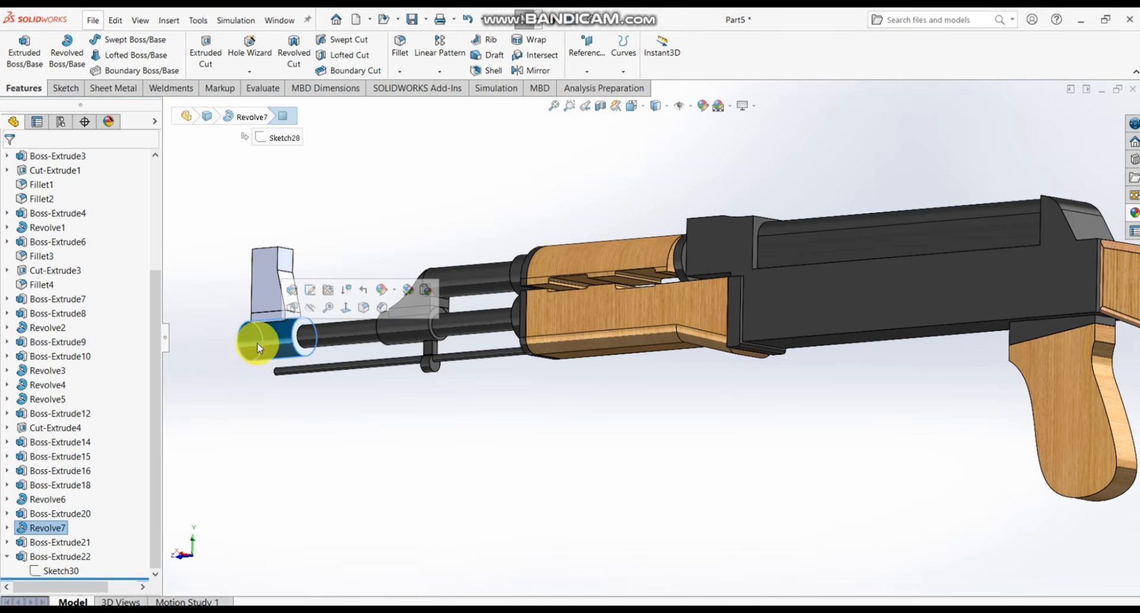
{"action": "left_click", "coordinate": [383, 290]}
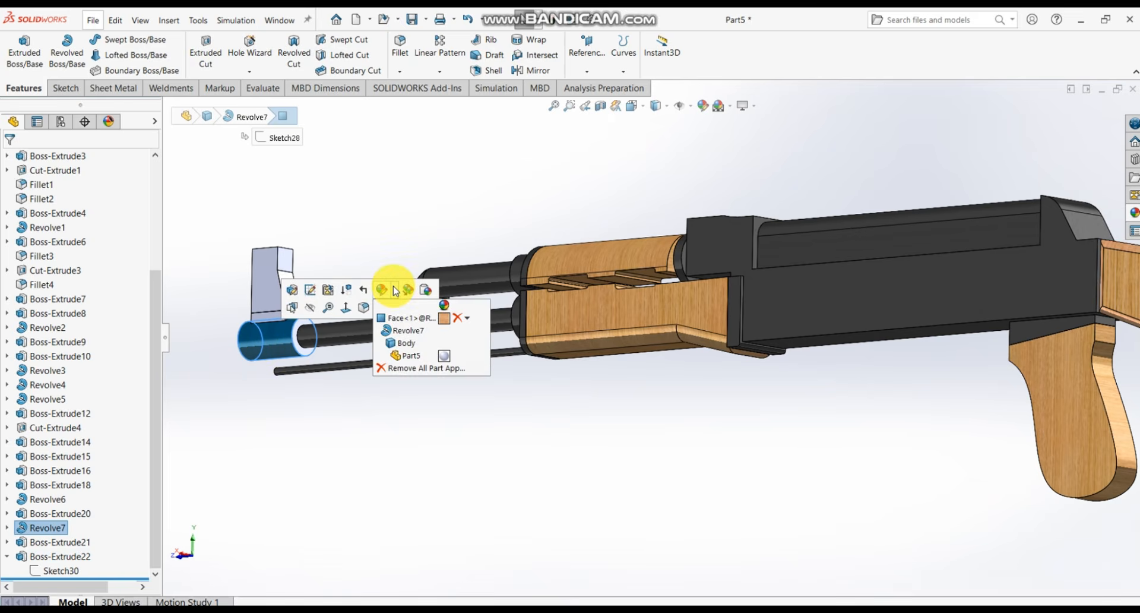
{"action": "left_click", "coordinate": [456, 318]}
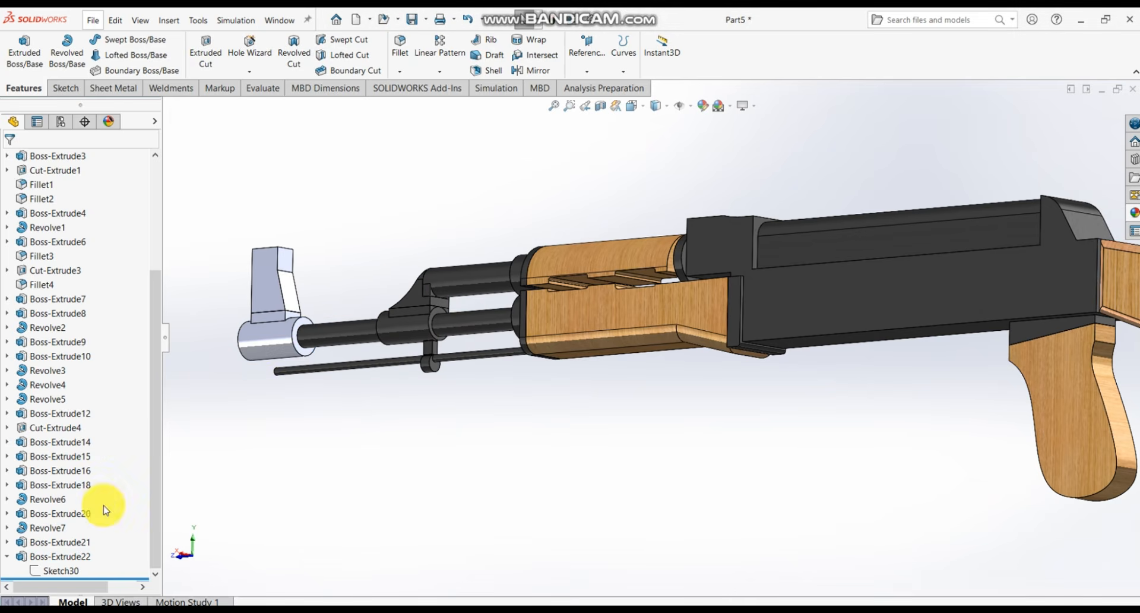
- Apply the polished cherry endgrain appearance to the revolved muzzle piece, the upright block and the connecting extrusion together
{"action": "left_click", "coordinate": [83, 513]}
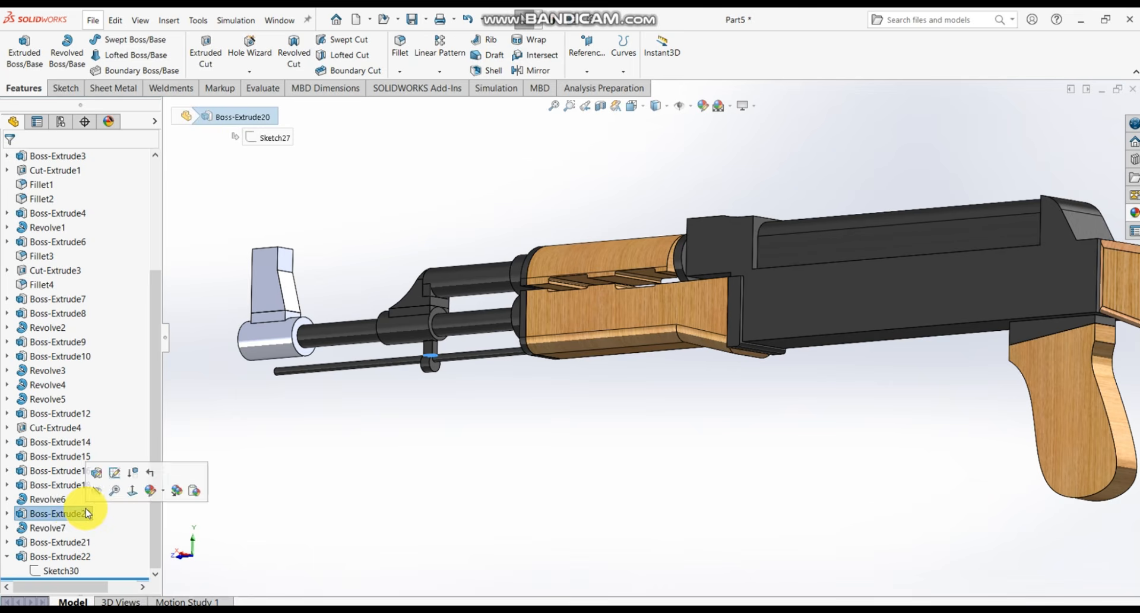
{"action": "left_click", "coordinate": [56, 527]}
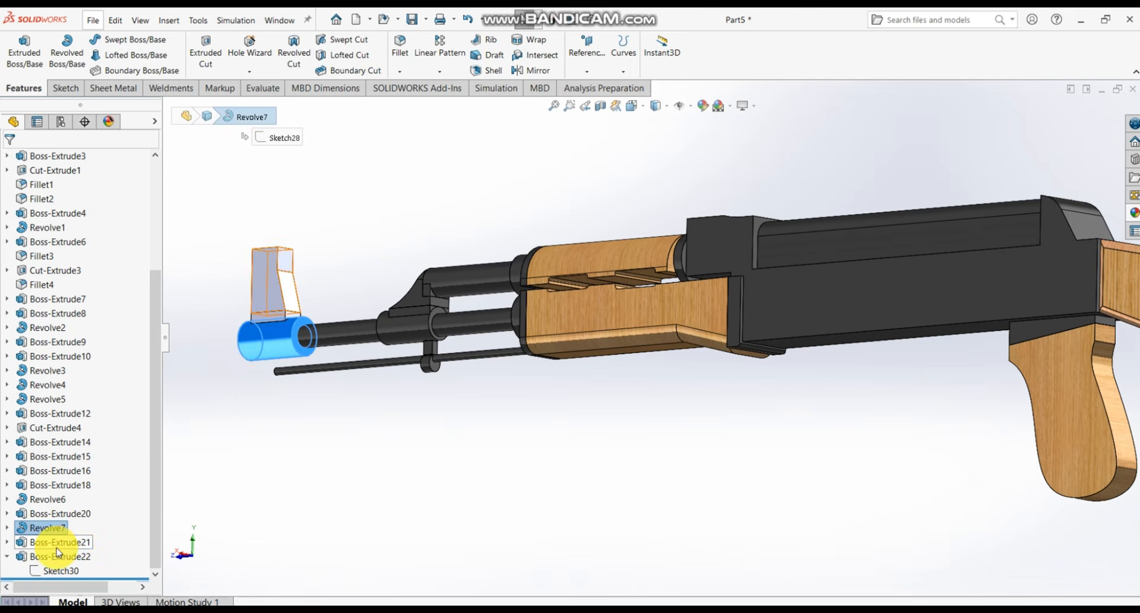
{"action": "left_click", "coordinate": [59, 543], "text": "ctrl"}
{"action": "left_click", "coordinate": [65, 559], "text": "ctrl"}
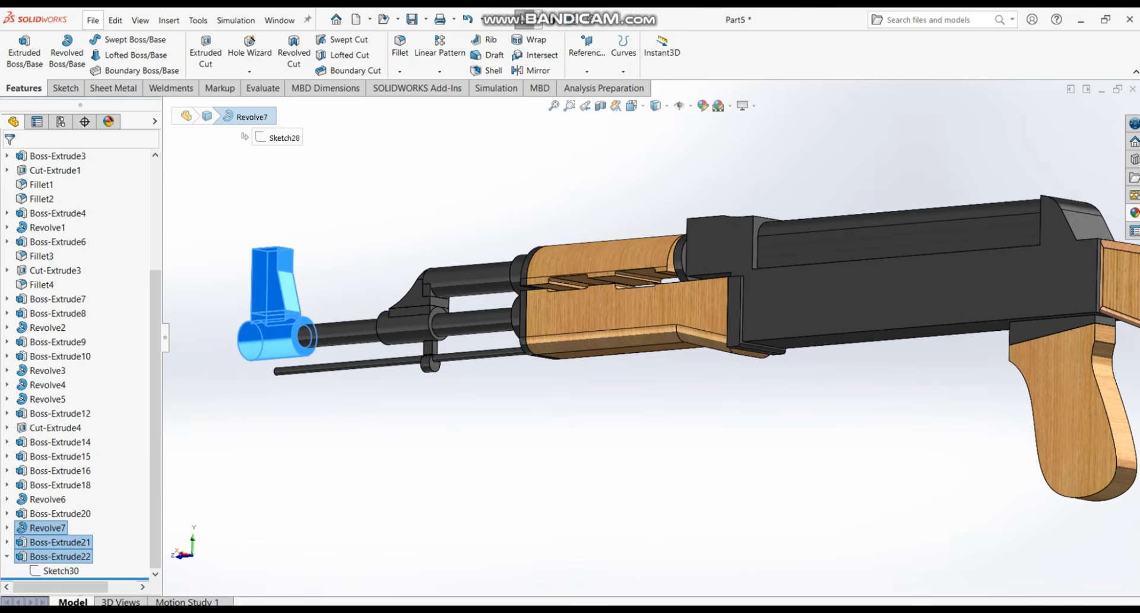
{"action": "left_click", "coordinate": [1134, 212]}
{"action": "scroll", "coordinate": [1033, 386], "scroll_direction": "down", "scroll_amount": 5}
{"action": "mouse_move", "coordinate": [1035, 431]}
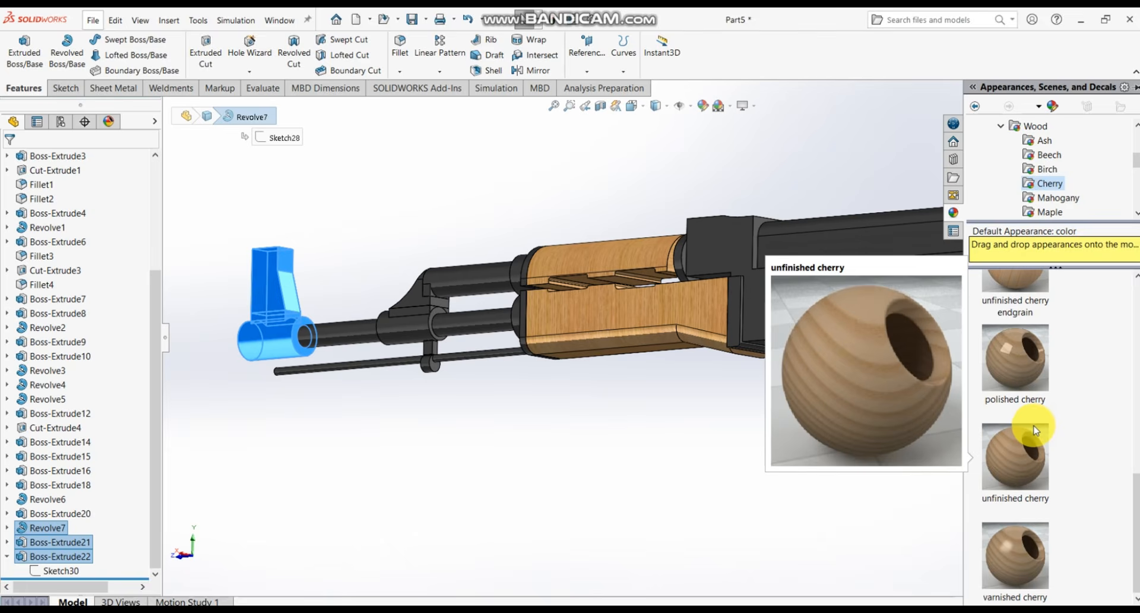
{"action": "scroll", "coordinate": [1034, 431], "scroll_direction": "down", "scroll_amount": 3}
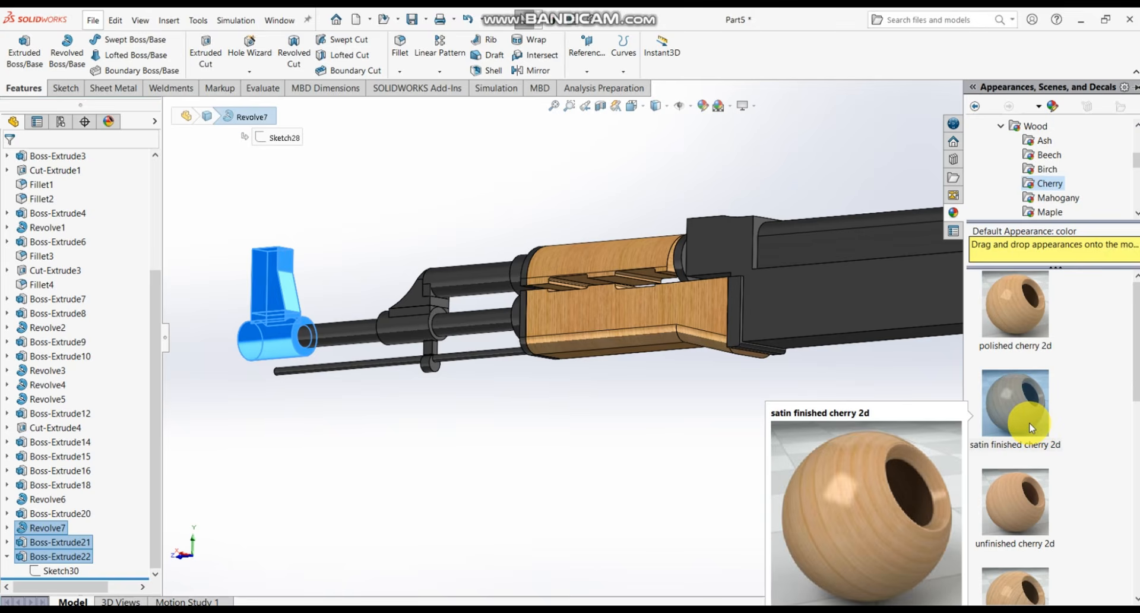
{"action": "scroll", "coordinate": [1030, 428], "scroll_direction": "down", "scroll_amount": 2}
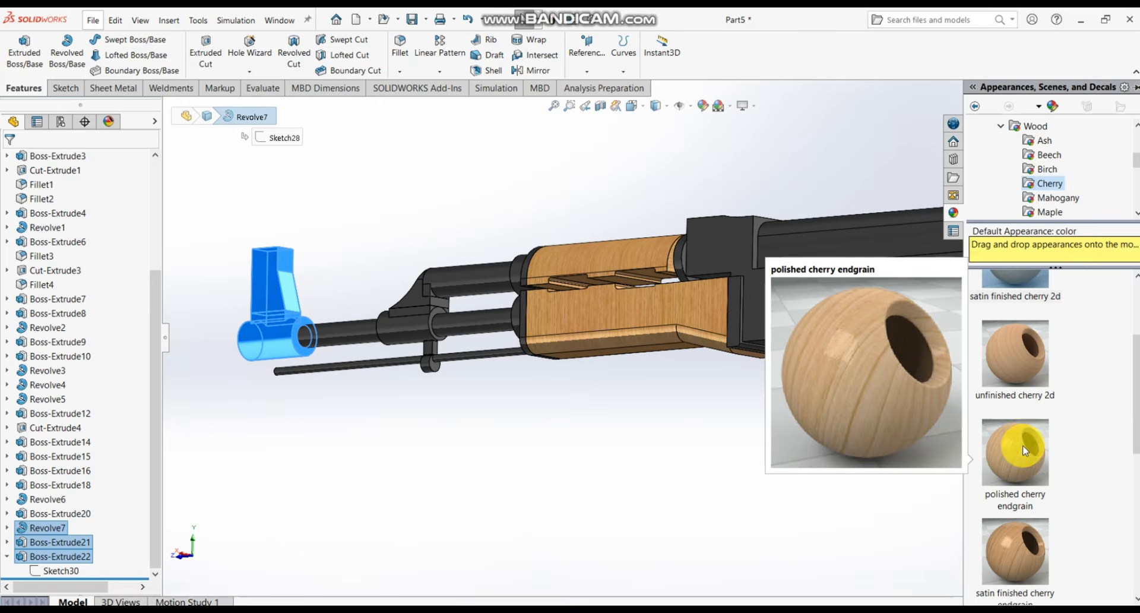
{"action": "double_click", "coordinate": [1023, 446]}
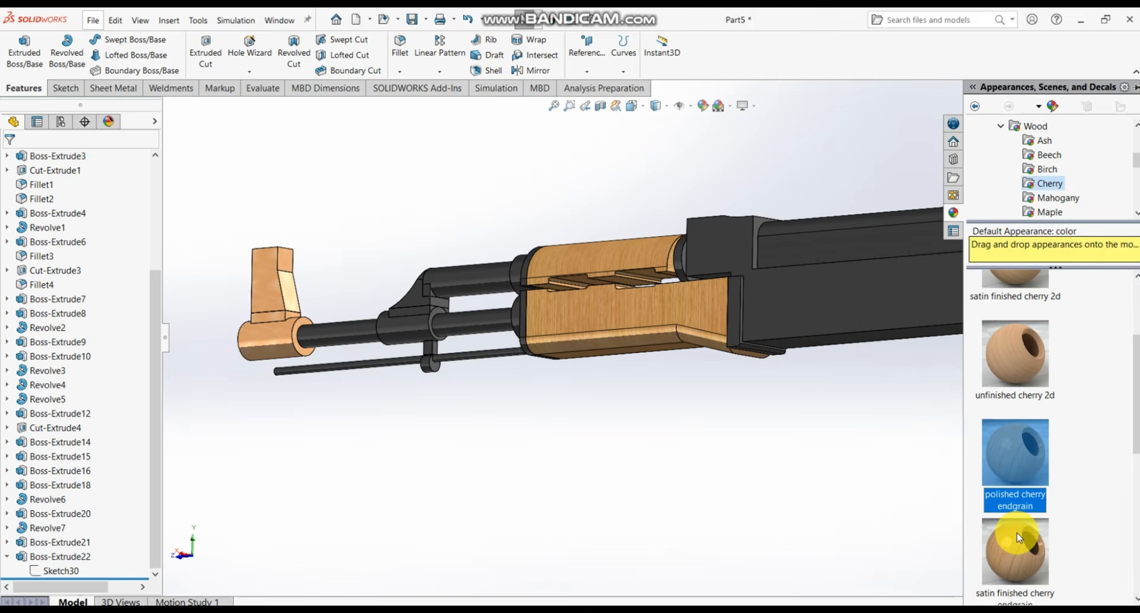
{"action": "scroll", "coordinate": [558, 428], "scroll_direction": "up", "scroll_amount": 3}
{"action": "middle_click_drag", "start_coordinate": [565, 420], "coordinate": [720, 351]}
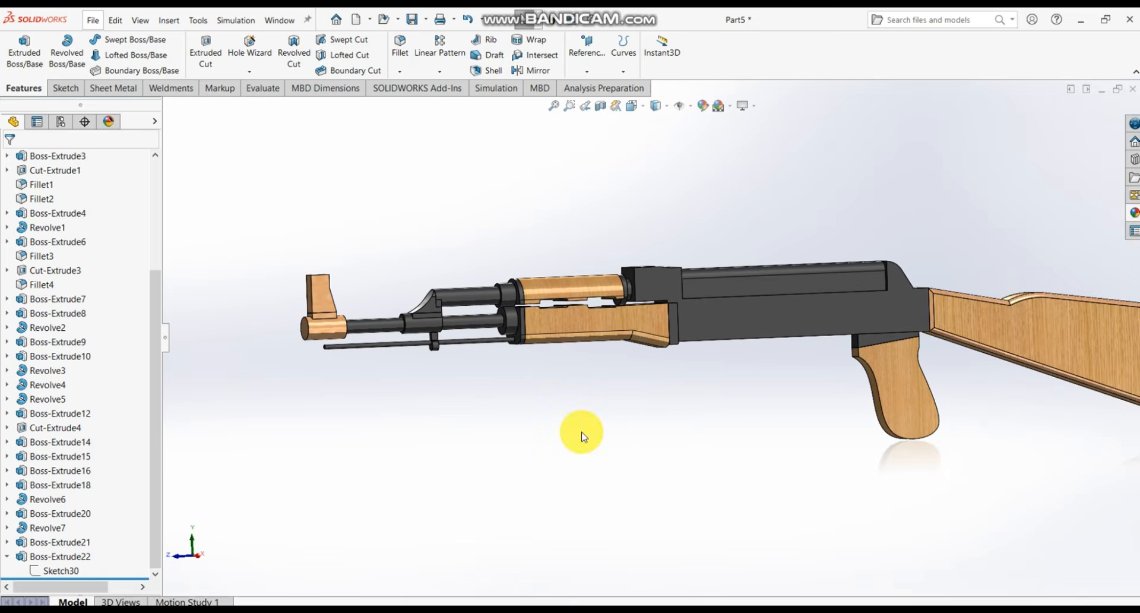
- Inspect the cherry finish on the muzzle piece, connecting extrusion and upright block from several angles
{"action": "scroll", "coordinate": [469, 337], "scroll_direction": "up", "scroll_amount": 2}
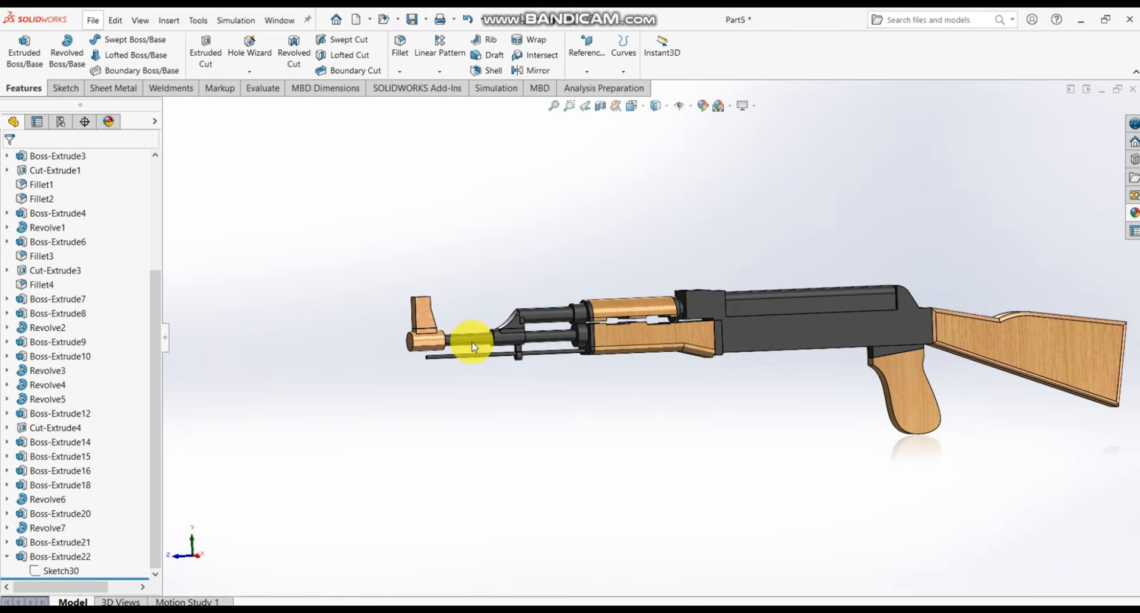
{"action": "middle_click_drag", "start_coordinate": [473, 344], "coordinate": [657, 339]}
{"action": "scroll", "coordinate": [651, 394], "scroll_direction": "up", "scroll_amount": 3}
{"action": "scroll", "coordinate": [624, 338], "scroll_direction": "down", "scroll_amount": 6}
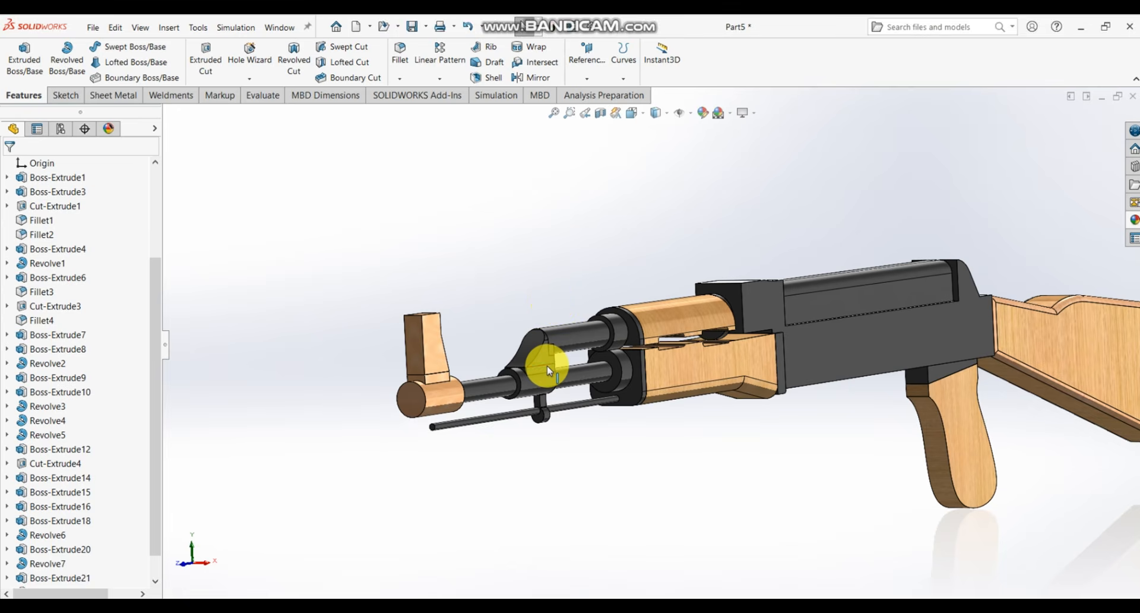
{"action": "scroll", "coordinate": [550, 371], "scroll_direction": "down", "scroll_amount": 5}
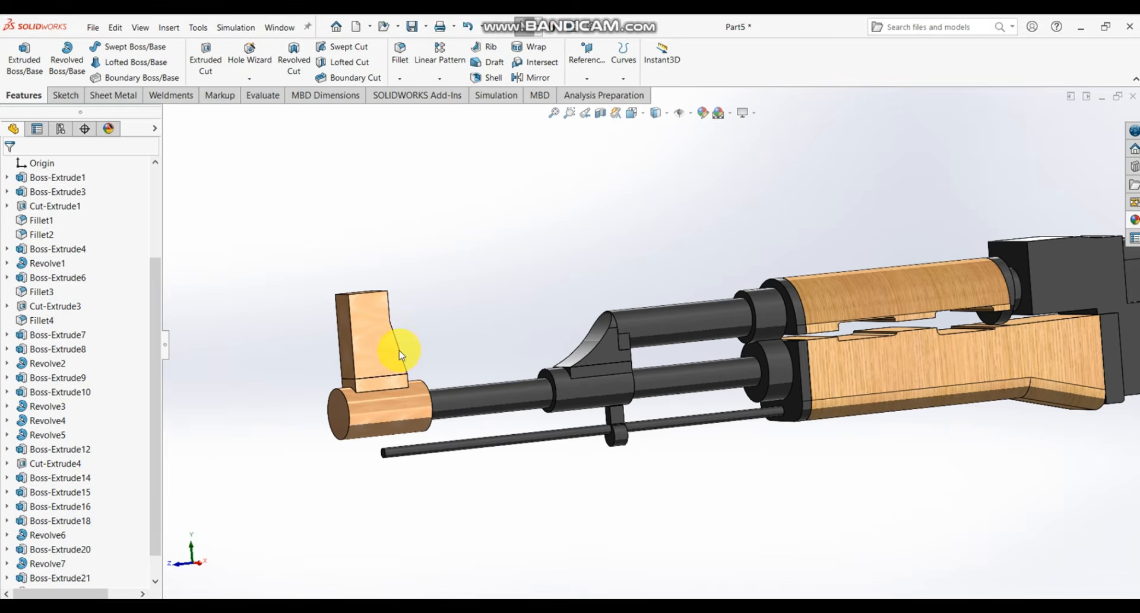
{"action": "scroll", "coordinate": [629, 333], "scroll_direction": "up", "scroll_amount": 5}
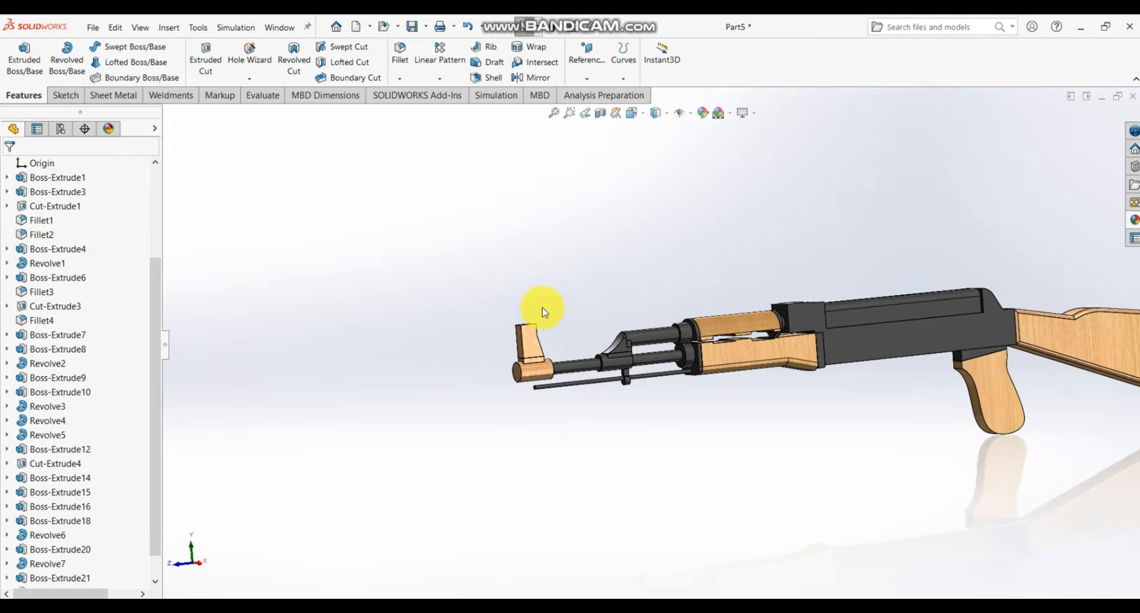
{"action": "scroll", "coordinate": [544, 312], "scroll_direction": "down", "scroll_amount": 4}
{"action": "middle_click_drag", "start_coordinate": [519, 337], "coordinate": [453, 406]}
{"action": "scroll", "coordinate": [56, 224], "scroll_direction": "up", "scroll_amount": 3}
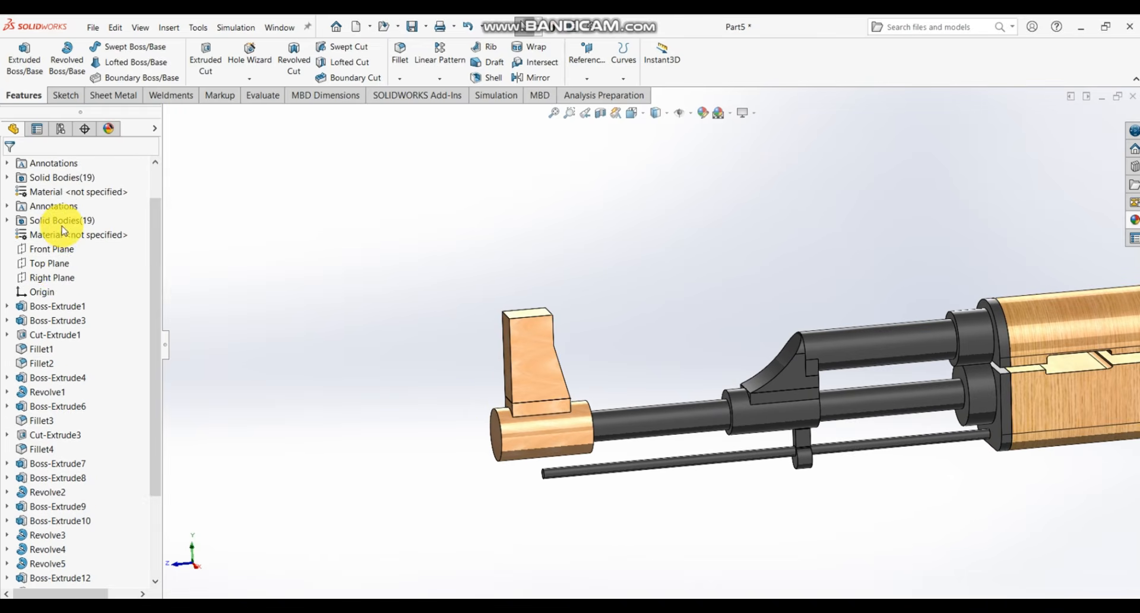
- Start a sketch on the Right Plane and bring the upright block and muzzle piece into close view
{"action": "left_click", "coordinate": [63, 278]}
{"action": "left_click", "coordinate": [71, 256]}
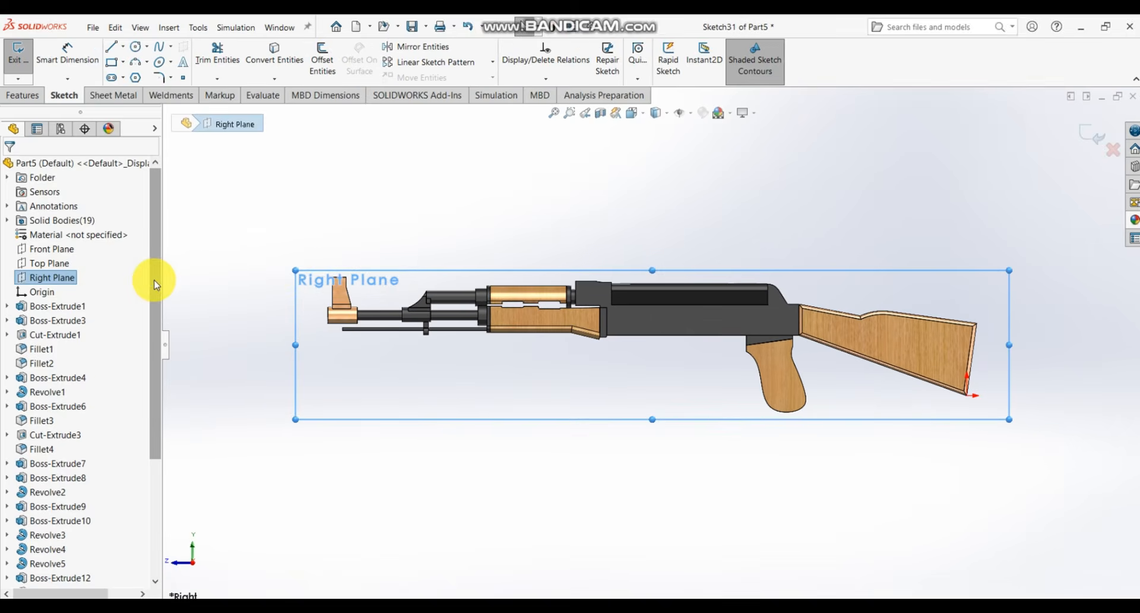
{"action": "scroll", "coordinate": [330, 285], "scroll_direction": "up", "scroll_amount": 3}
{"action": "scroll", "coordinate": [486, 329], "scroll_direction": "down", "scroll_amount": 5}
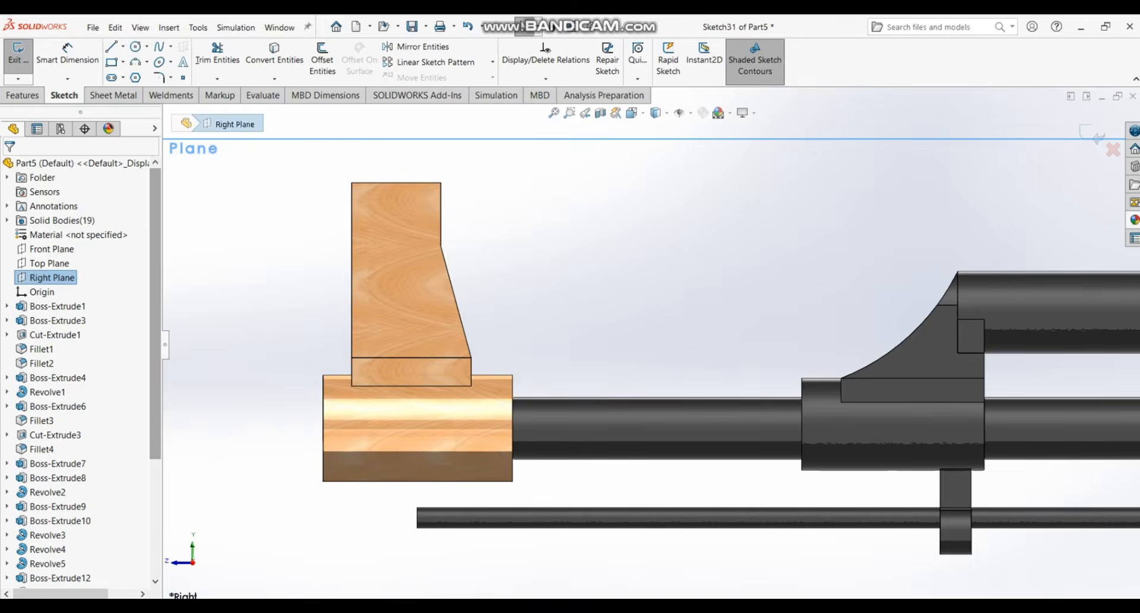
- Switch to the AK 47 reference part and measure the gap between the sketched rectangle and the upright block's front edge
{"action": "mouse_move", "coordinate": [419, 605]}
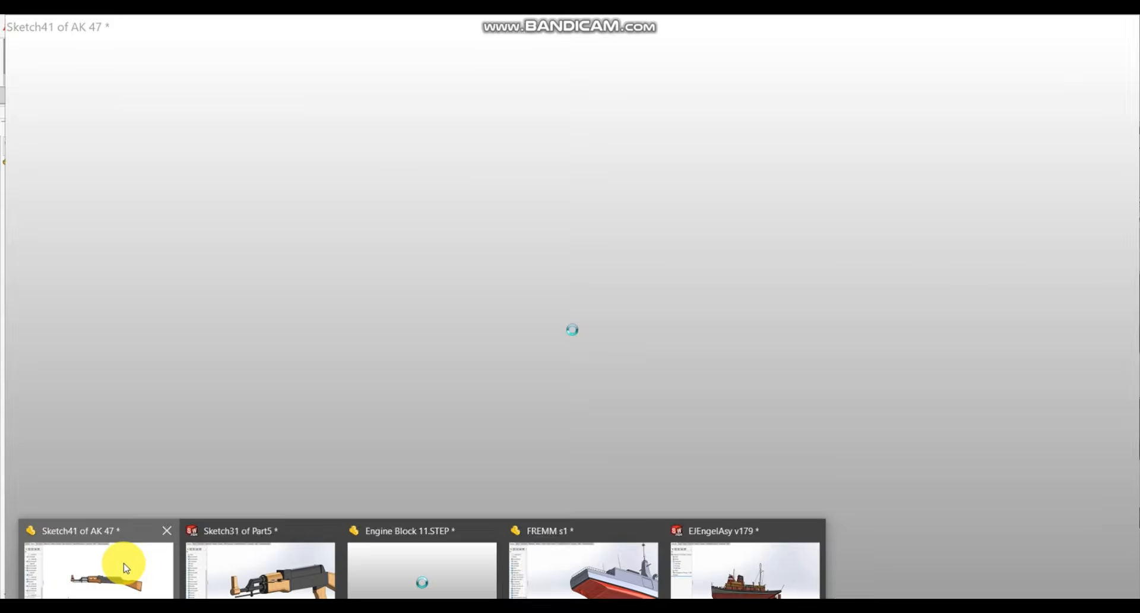
{"action": "left_click", "coordinate": [122, 564]}
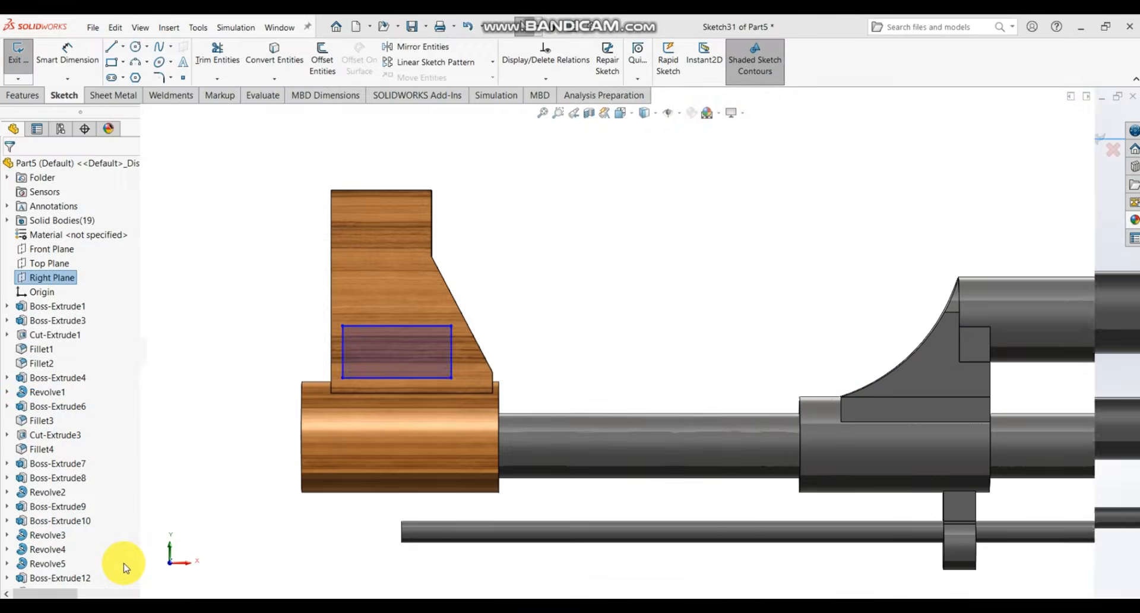
{"action": "scroll", "coordinate": [385, 295], "scroll_direction": "down", "scroll_amount": 2}
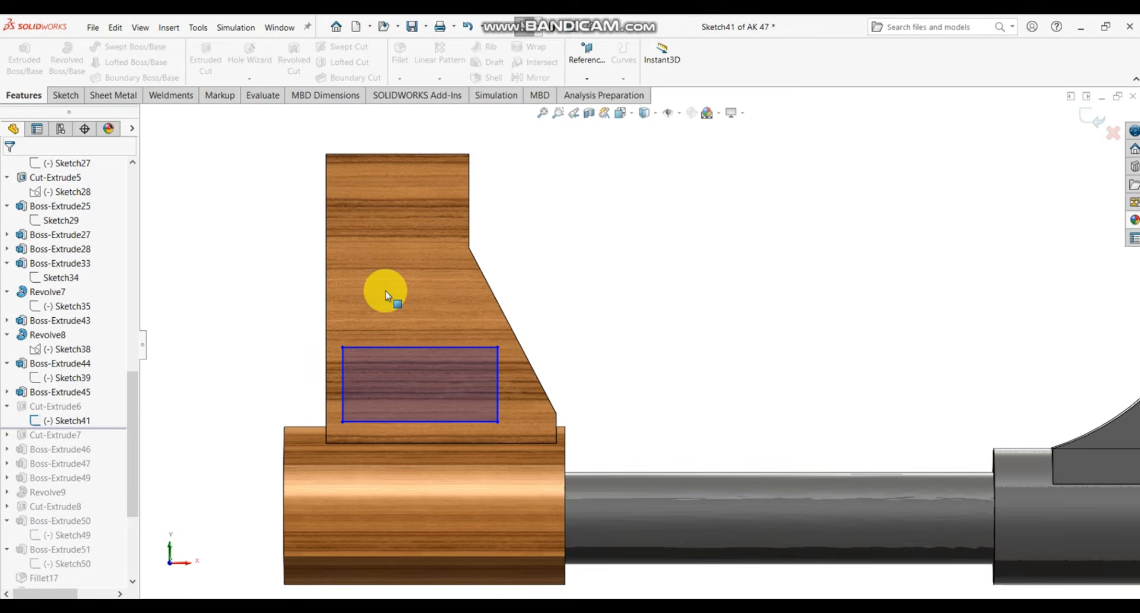
{"action": "left_click", "coordinate": [65, 97]}
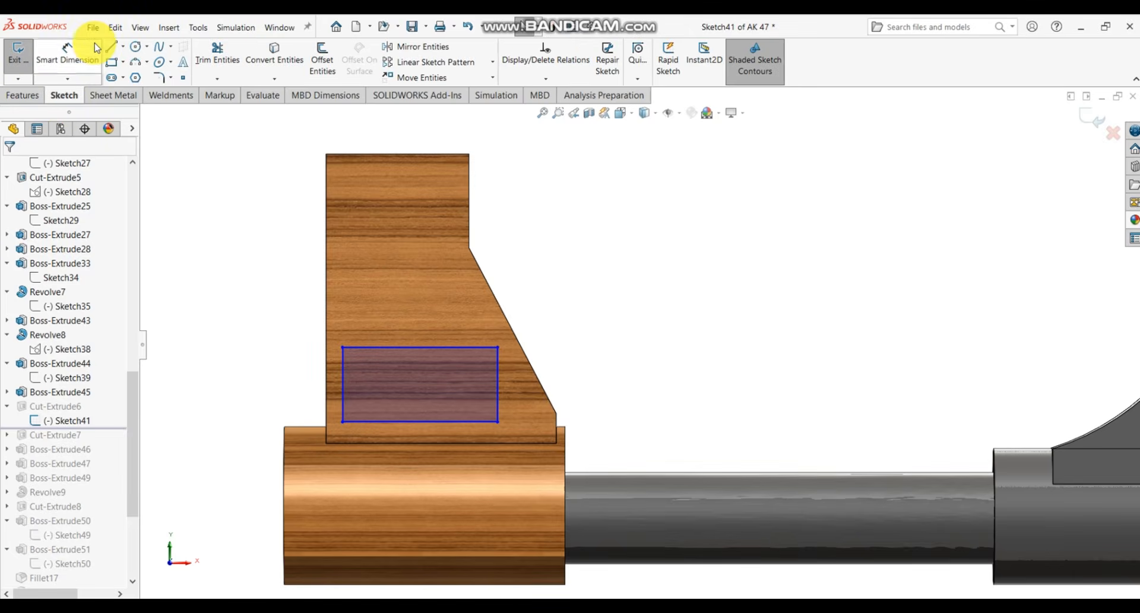
{"action": "left_click", "coordinate": [77, 52]}
{"action": "left_click", "coordinate": [326, 364]}
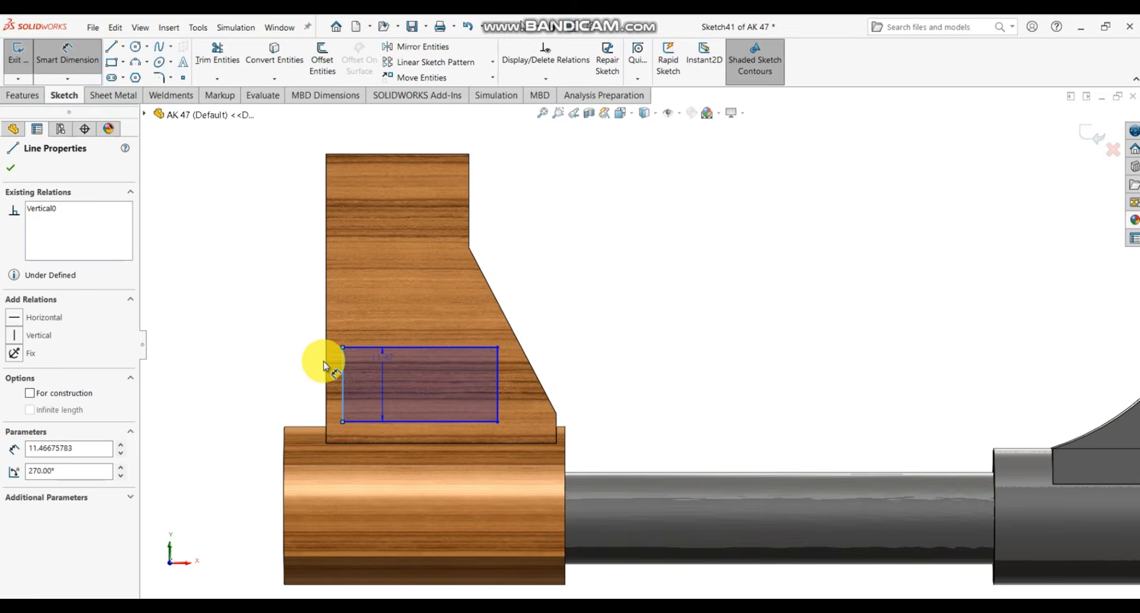
{"action": "left_click", "coordinate": [326, 381]}
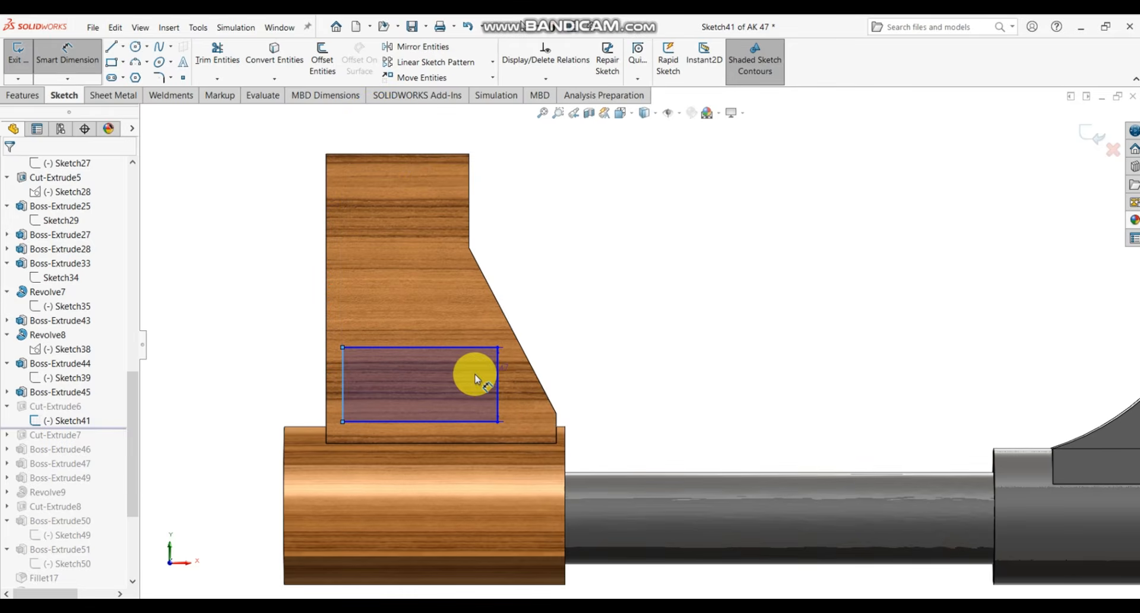
{"action": "key", "text": "Escape"}
- Measure the gap from the rectangle's rear side to the block's short rear edge, and exit the reference sketch
{"action": "left_click", "coordinate": [497, 396]}
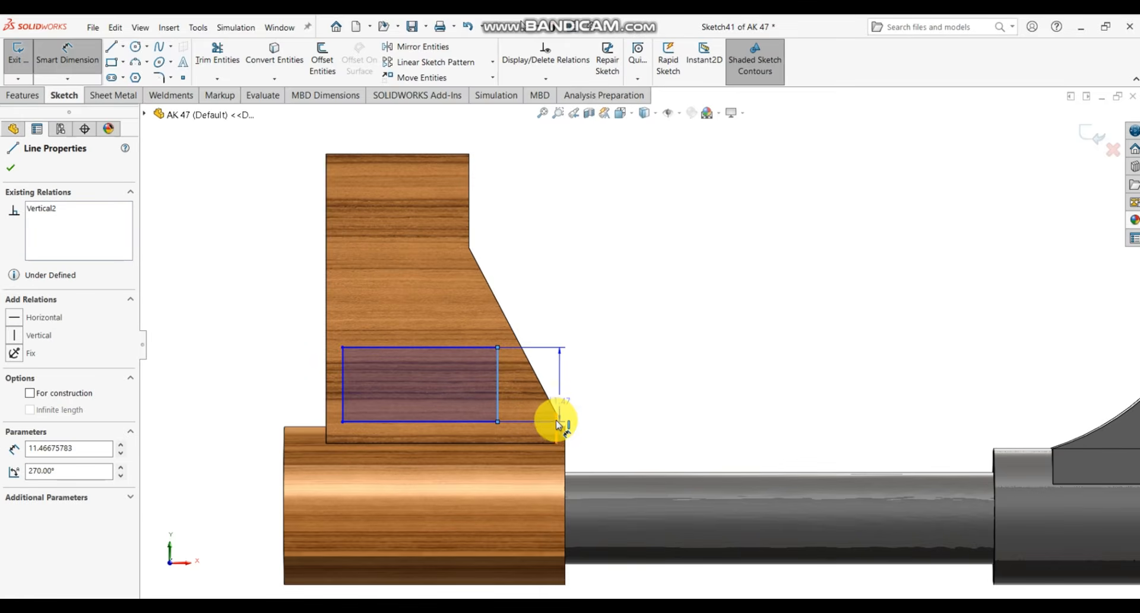
{"action": "left_click", "coordinate": [556, 417]}
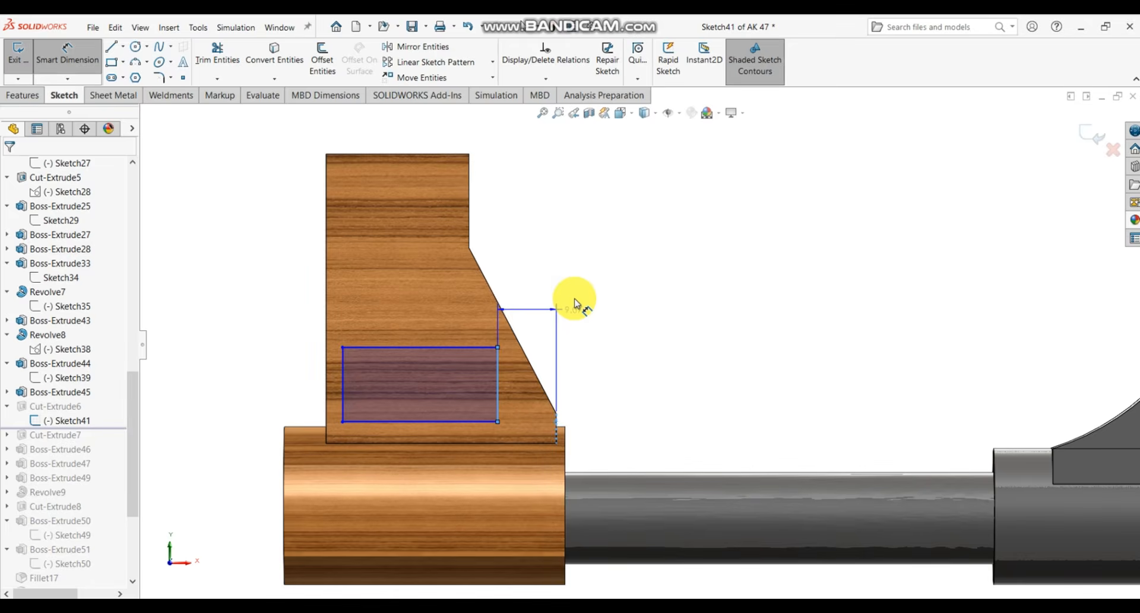
{"action": "key", "text": "Escape"}
{"action": "key", "text": "Escape"}
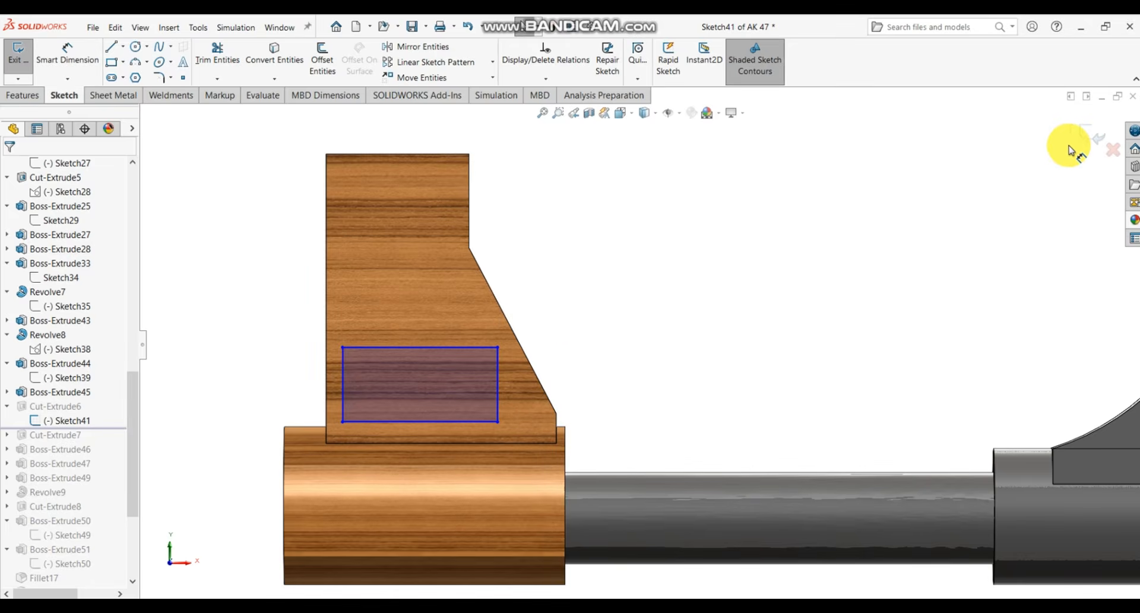
{"action": "left_click", "coordinate": [1090, 141]}
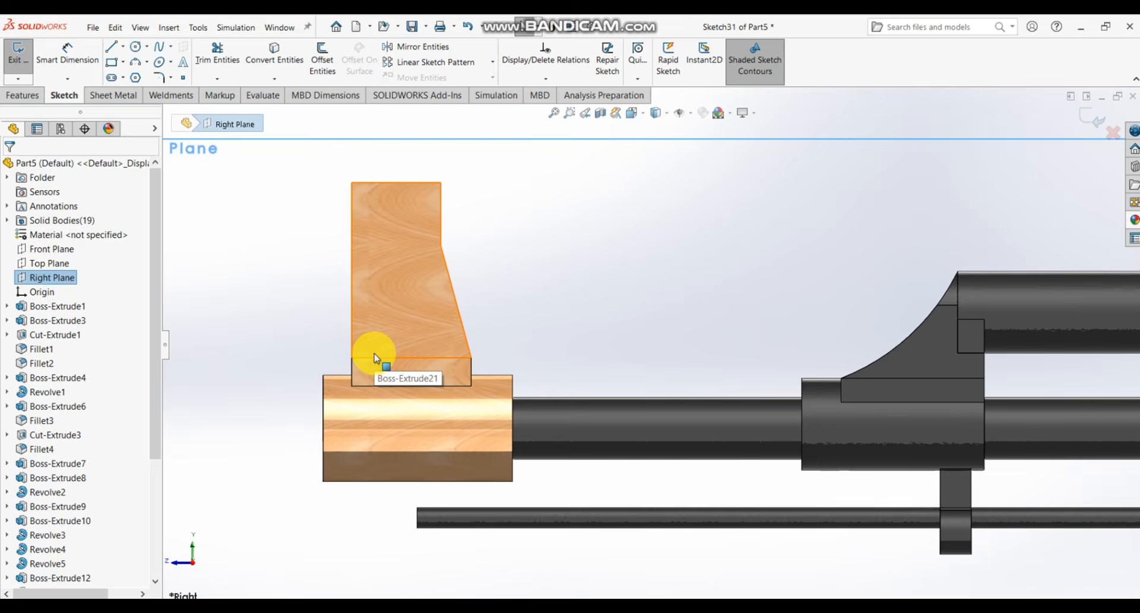
- In Part5, sketch a corner rectangle about 16 mm wide and 7 mm high across the seam between upright block and connecting extrusion
{"action": "left_click", "coordinate": [124, 63]}
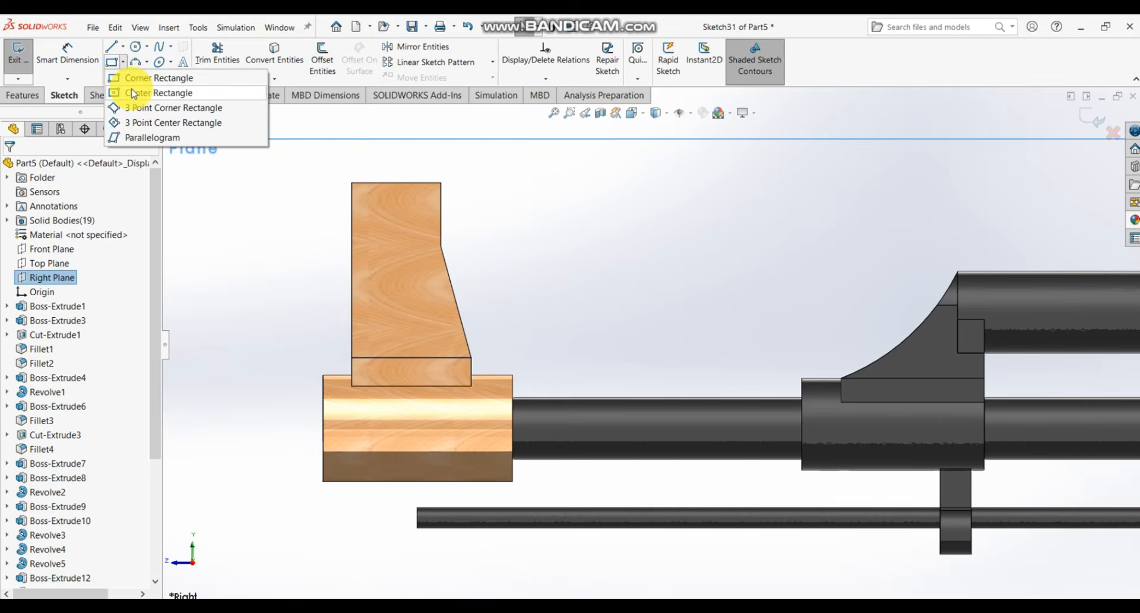
{"action": "left_click", "coordinate": [136, 78]}
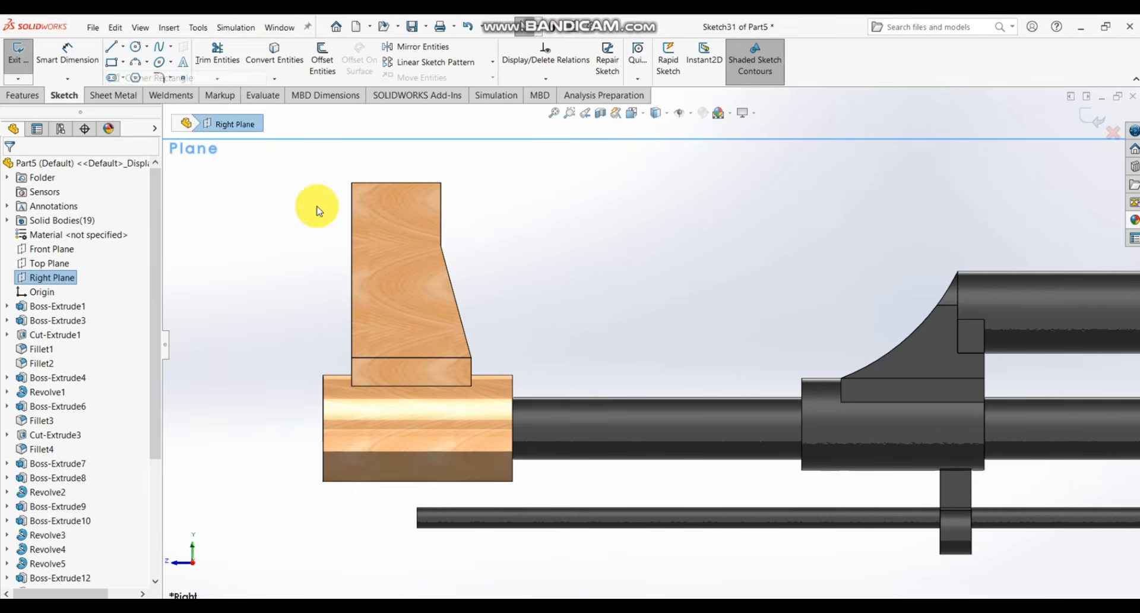
{"action": "left_click", "coordinate": [380, 343]}
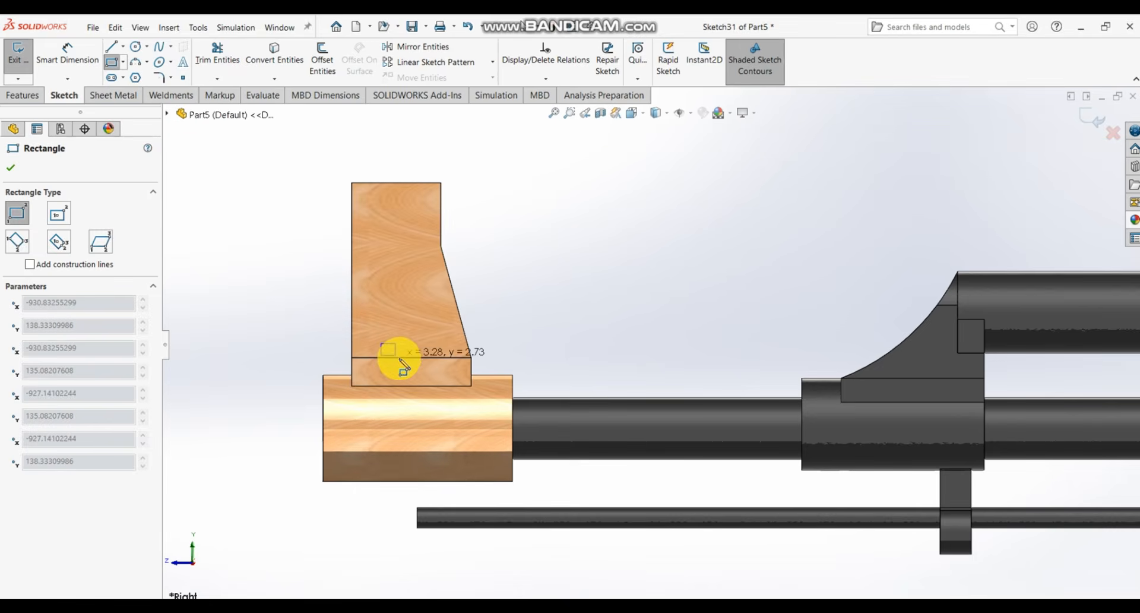
{"action": "left_click", "coordinate": [450, 375]}
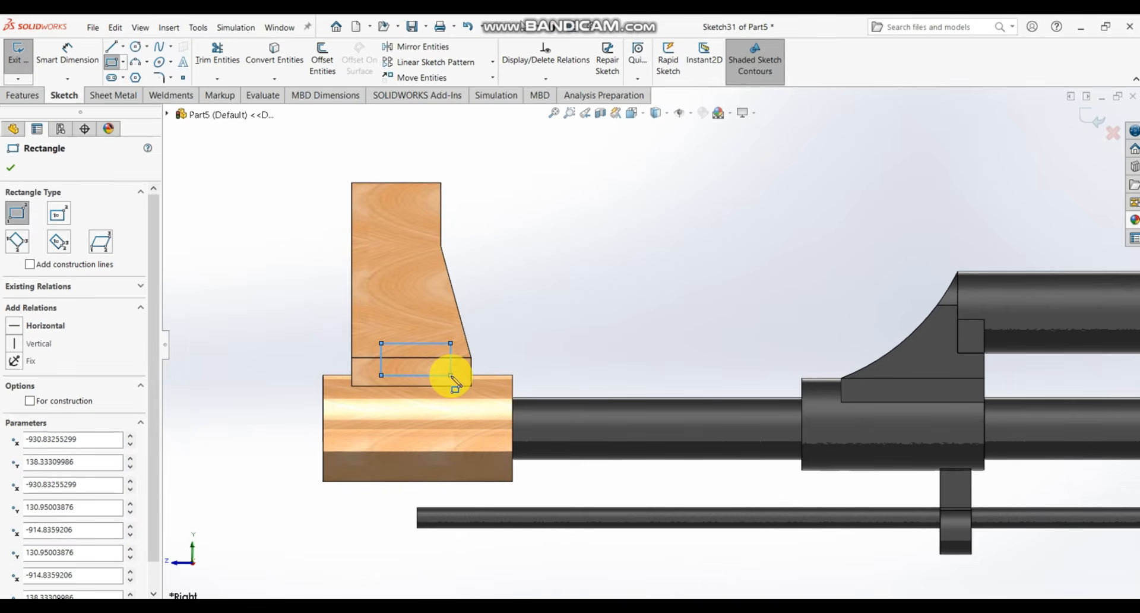
{"action": "key", "text": "Escape"}
- Dimension the rectangle's width and set it to 23.91 mm
{"action": "left_click", "coordinate": [67, 47]}
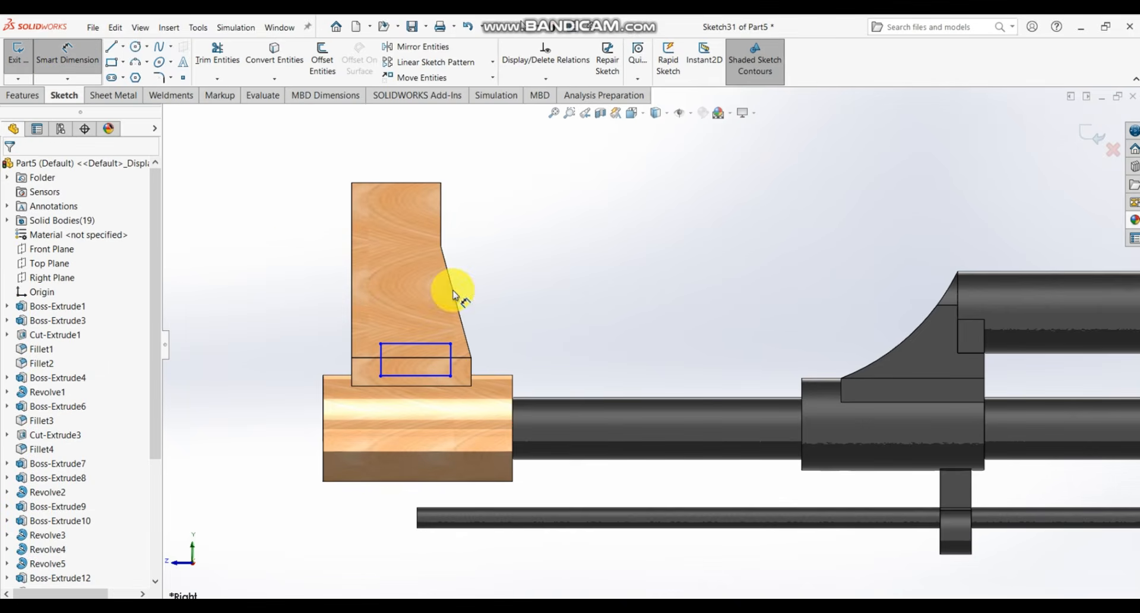
{"action": "left_click", "coordinate": [434, 343]}
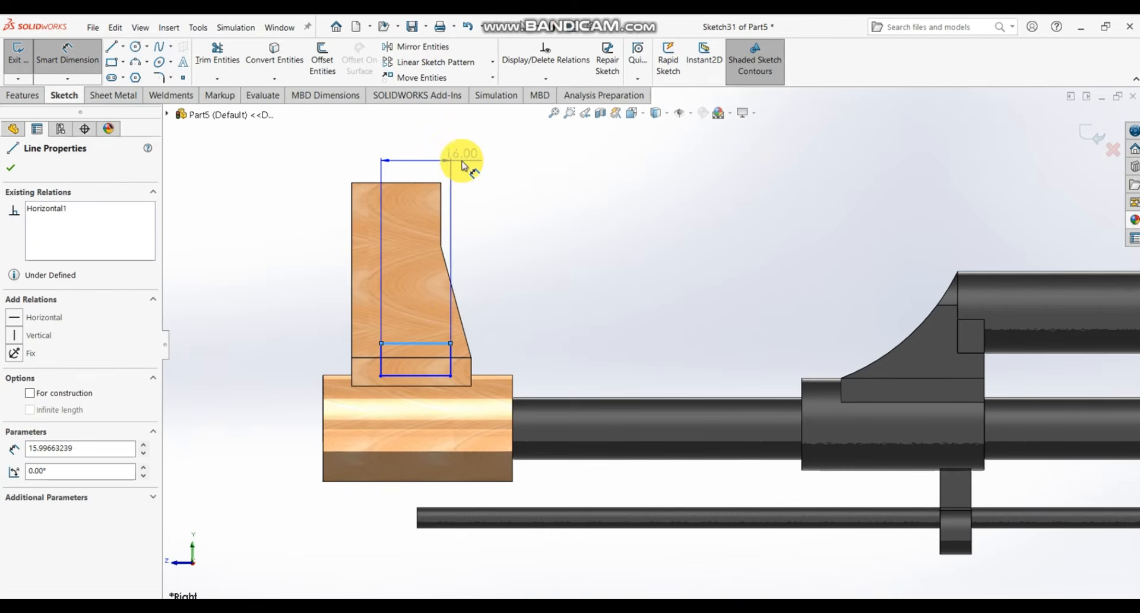
{"action": "left_click", "coordinate": [464, 165]}
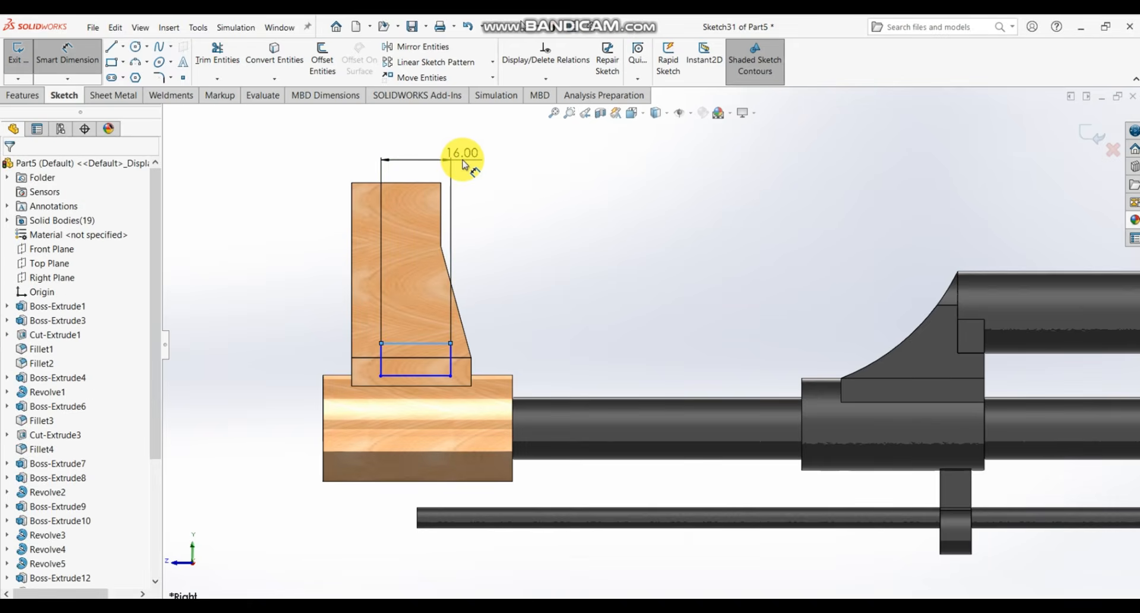
{"action": "type", "text": "28.91"}
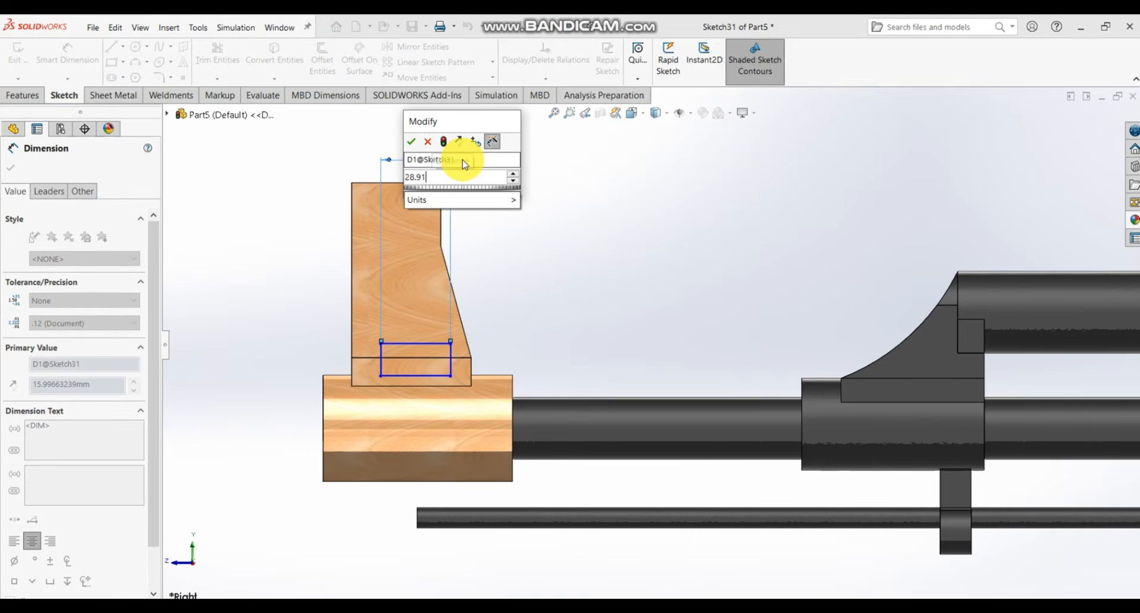
{"action": "key", "text": "Return"}
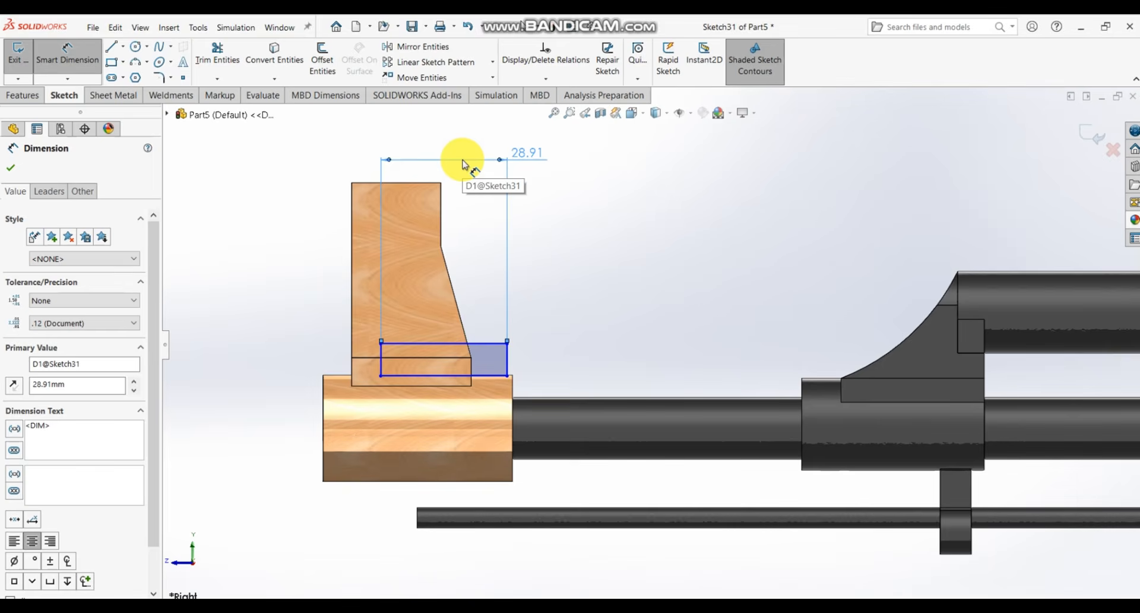
{"action": "left_click", "coordinate": [503, 155]}
{"action": "type", "text": "23.91"}
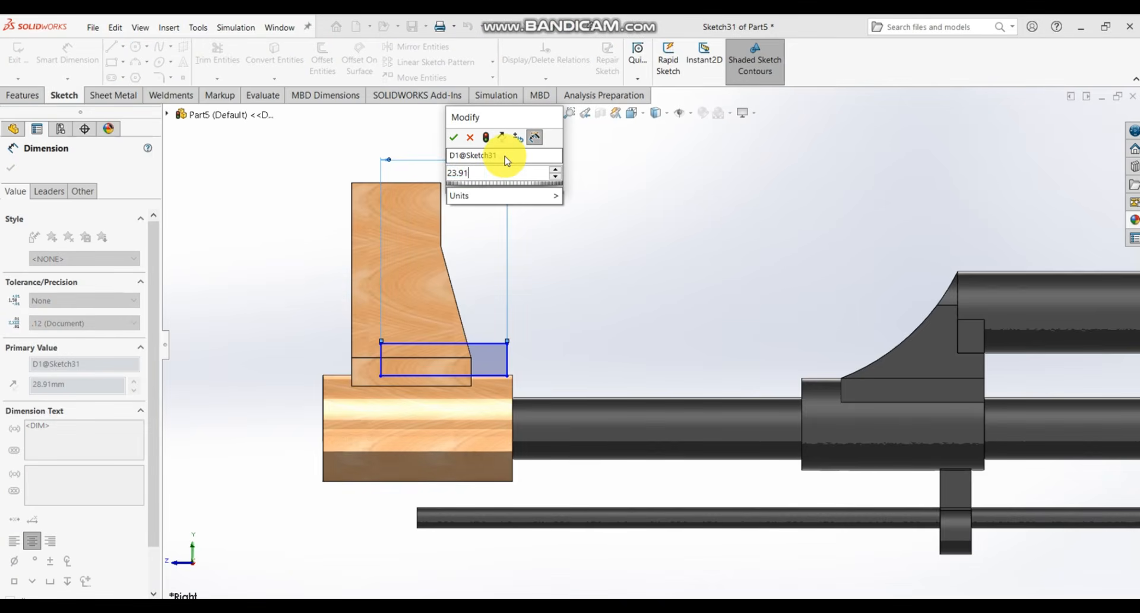
{"action": "key", "text": "Return"}
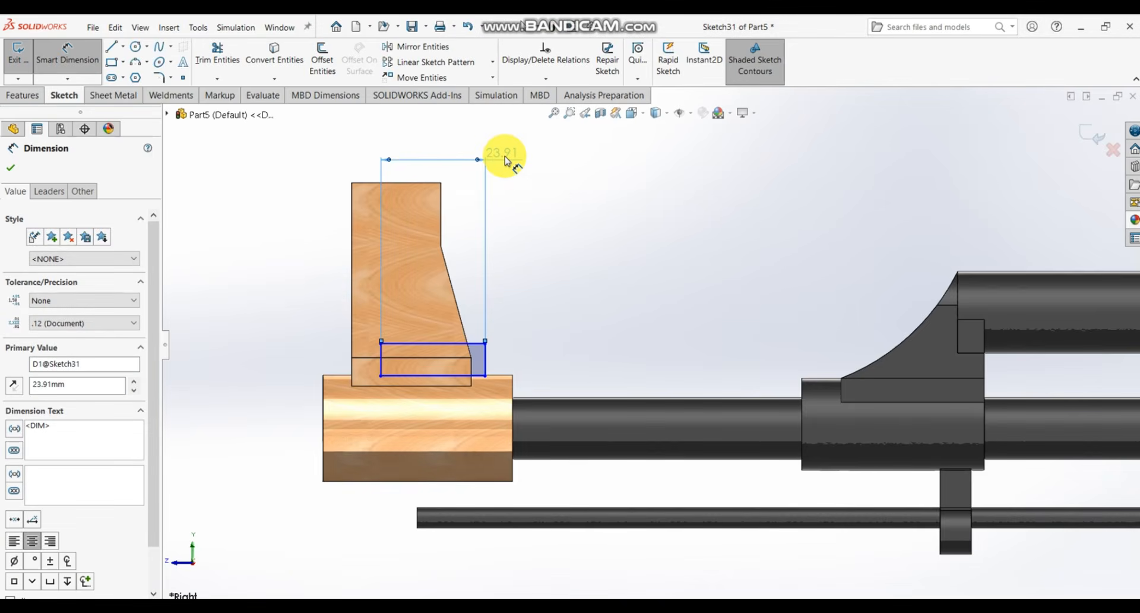
{"action": "key", "text": "Escape"}
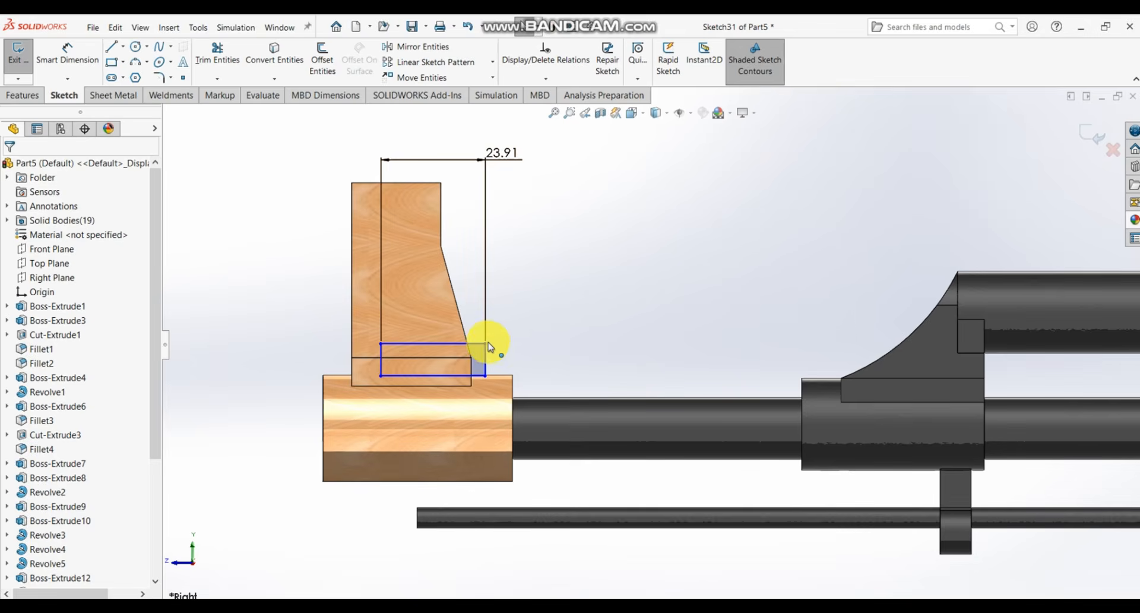
- Shift the rectangle toward the muzzle end so it sits inside the block outline, just behind its front edge
{"action": "left_click_drag", "start_coordinate": [486, 348], "coordinate": [462, 345]}
{"action": "left_click", "coordinate": [517, 333]}
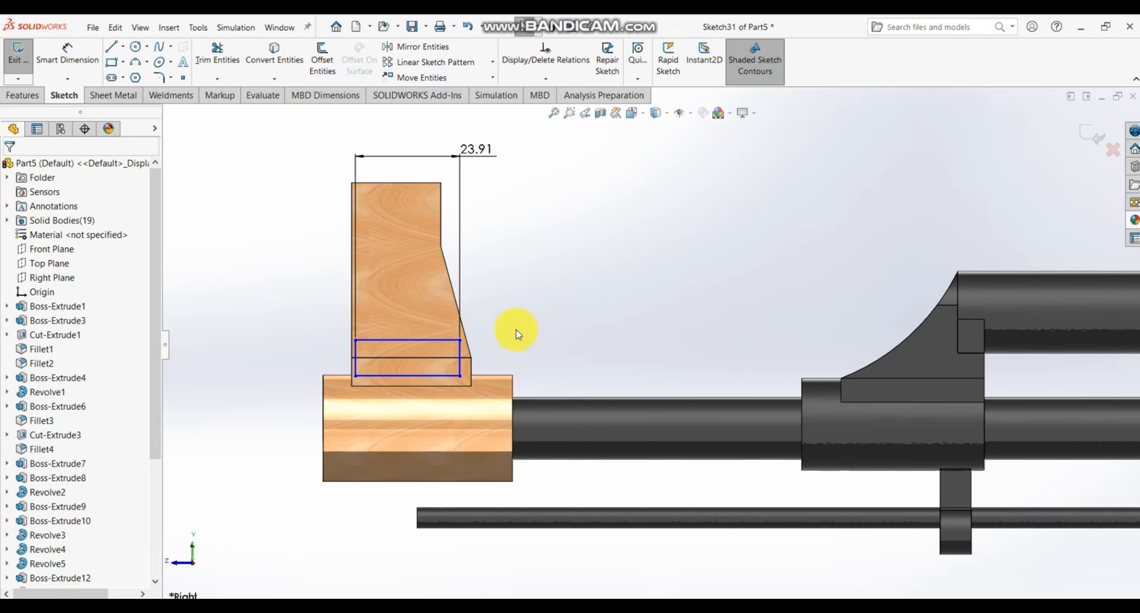
{"action": "scroll", "coordinate": [472, 332], "scroll_direction": "down", "scroll_amount": 3}
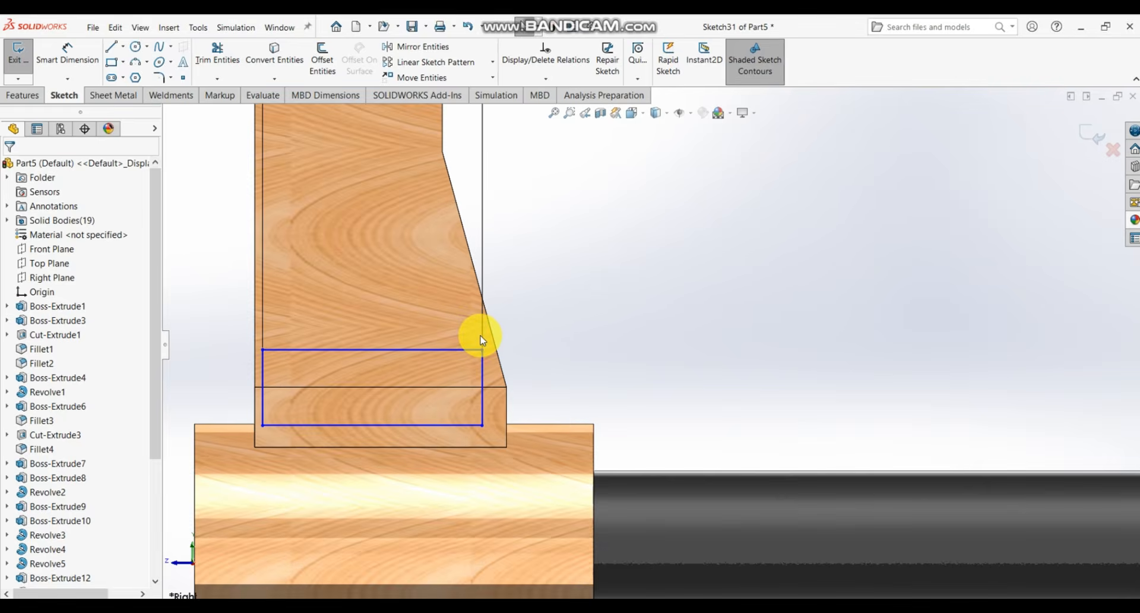
{"action": "scroll", "coordinate": [497, 364], "scroll_direction": "up", "scroll_amount": 1}
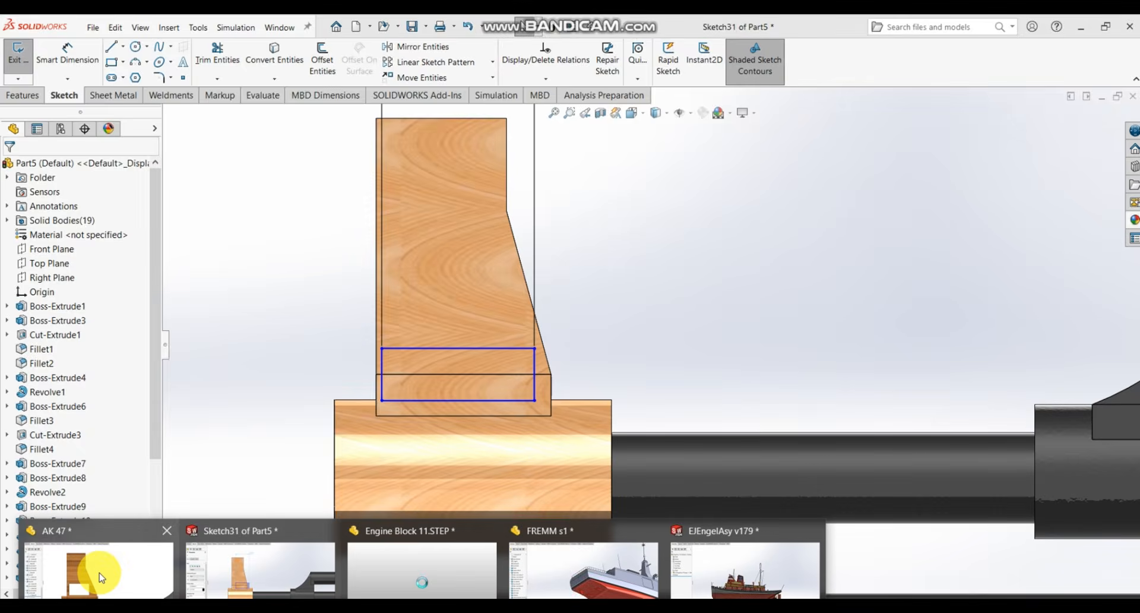
- Compare with the rectangular cutout in the AK 47 reference part, and return to the Part5 sketch
{"action": "left_click", "coordinate": [97, 572]}
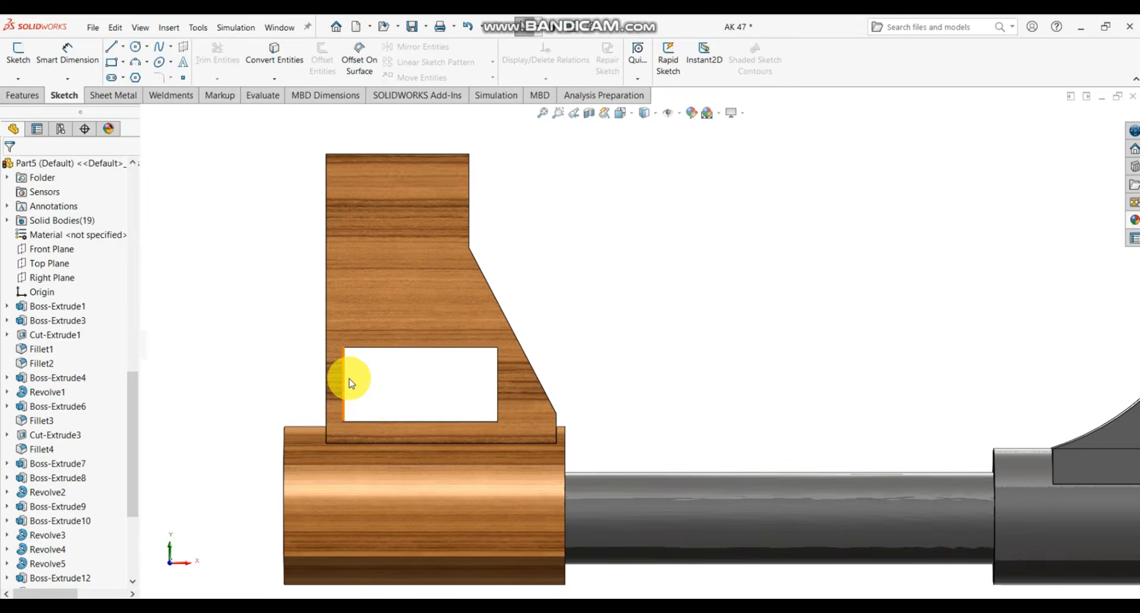
{"action": "left_click", "coordinate": [422, 607]}
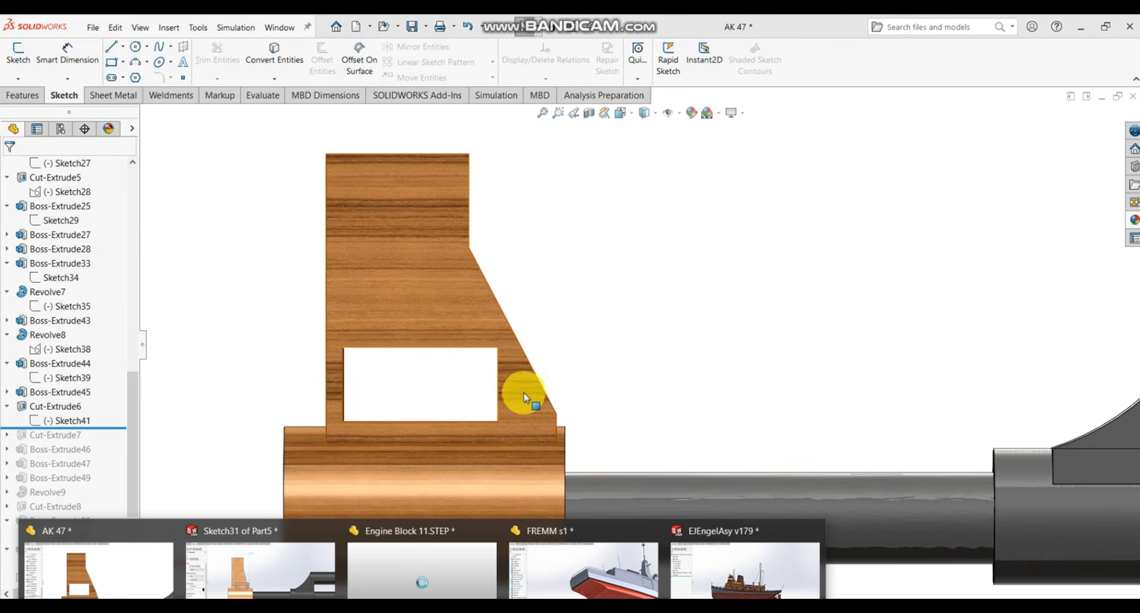
{"action": "left_click", "coordinate": [316, 557]}
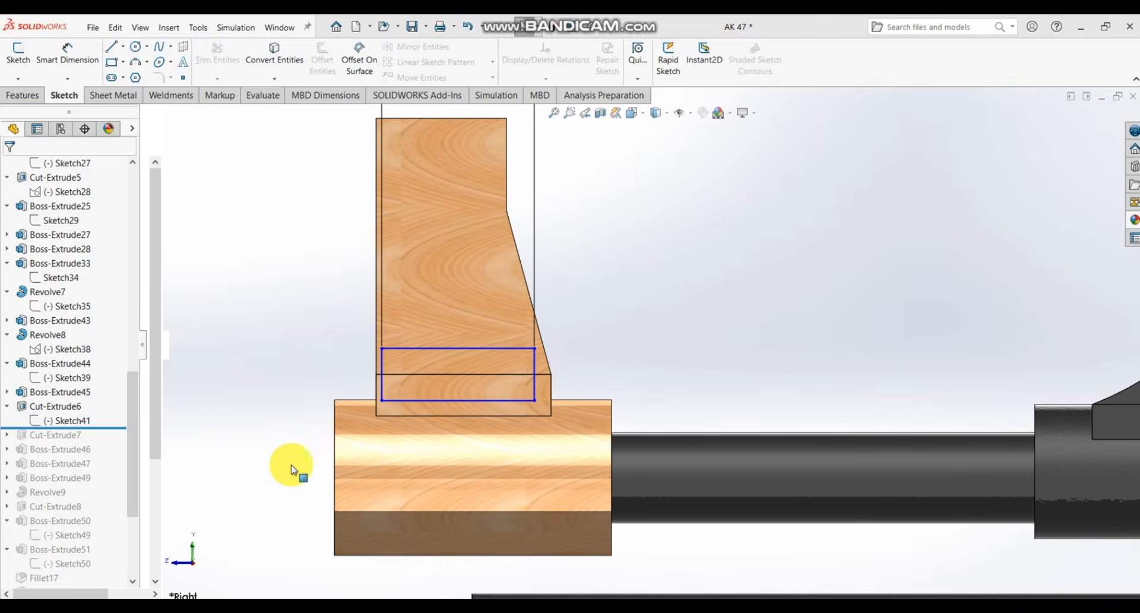
- Set the window rectangle's width dimension in the Part5 sketch to 17 mm
{"action": "scroll", "coordinate": [478, 322], "scroll_direction": "up", "scroll_amount": 6}
{"action": "scroll", "coordinate": [624, 273], "scroll_direction": "down", "scroll_amount": 4}
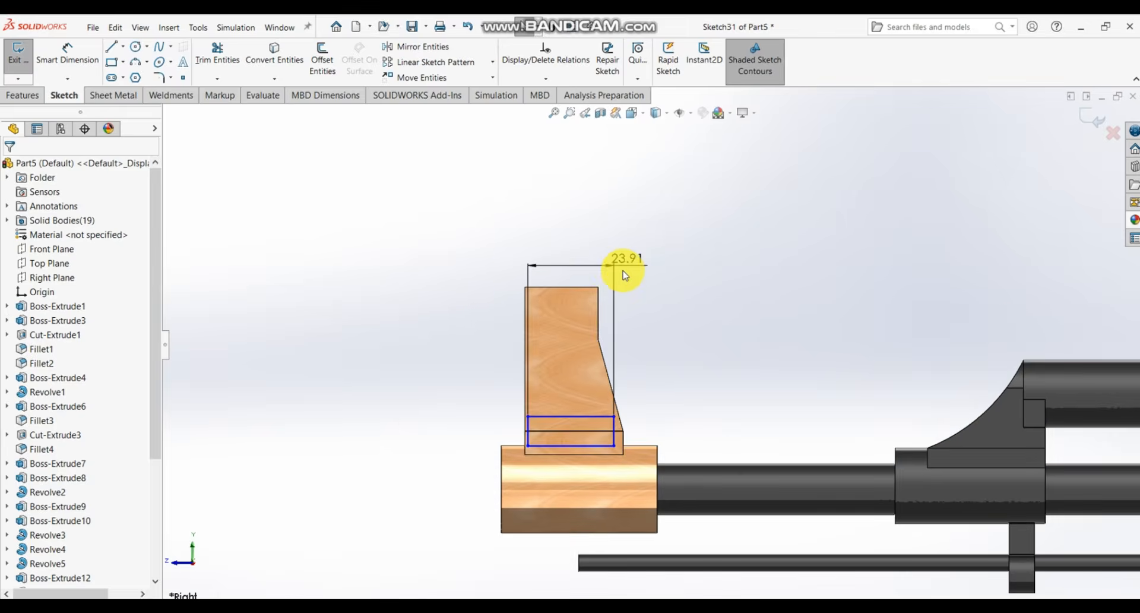
{"action": "double_click", "coordinate": [644, 268]}
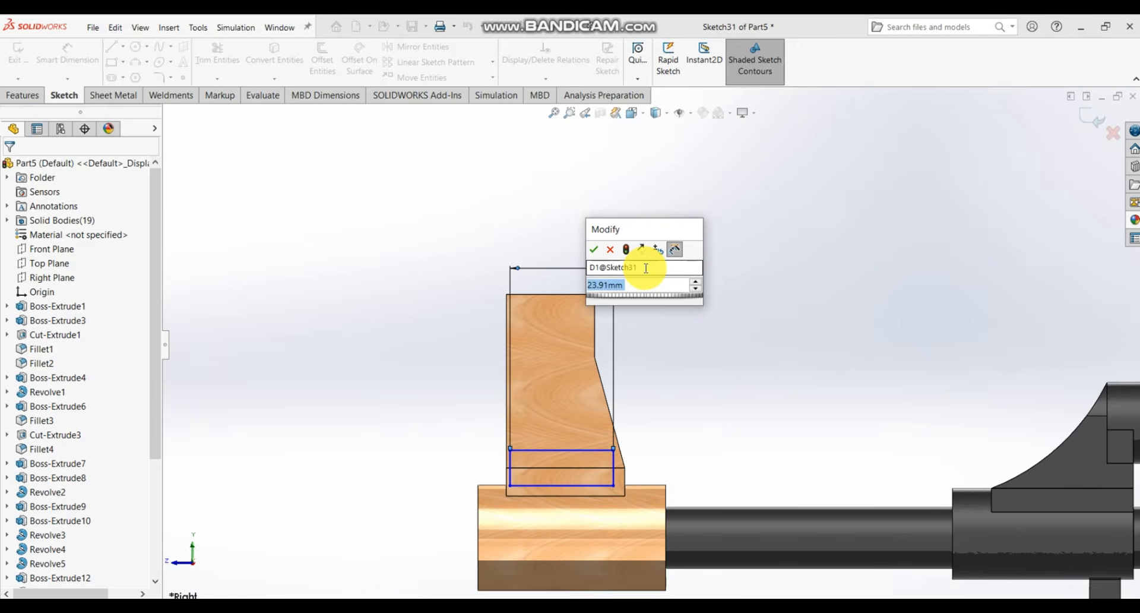
{"action": "type", "text": "17"}
{"action": "key", "text": "Return"}
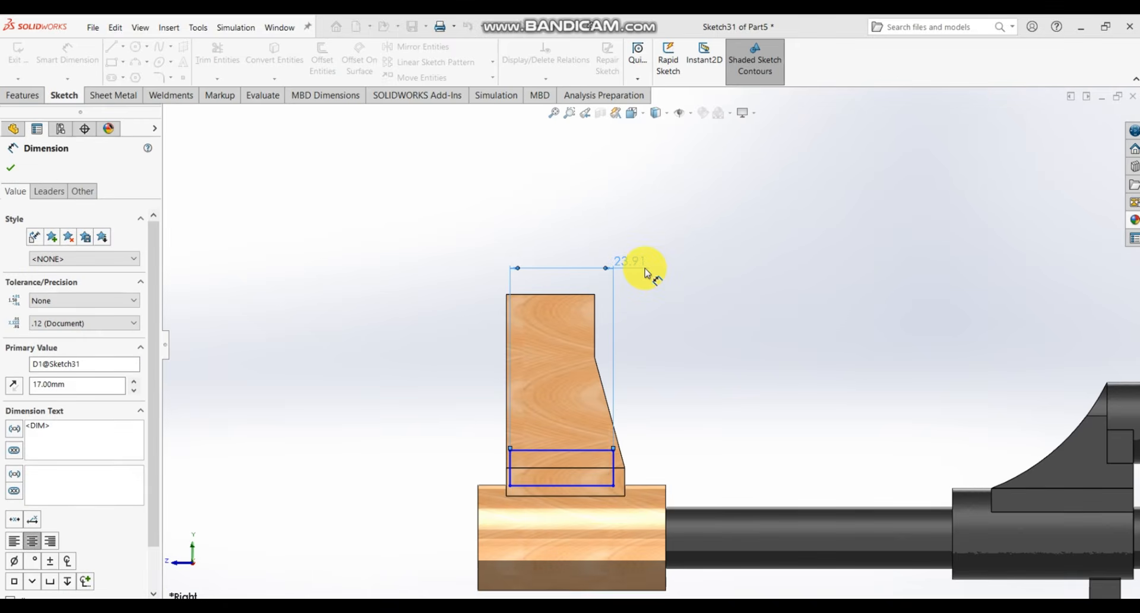
{"action": "left_click", "coordinate": [673, 359]}
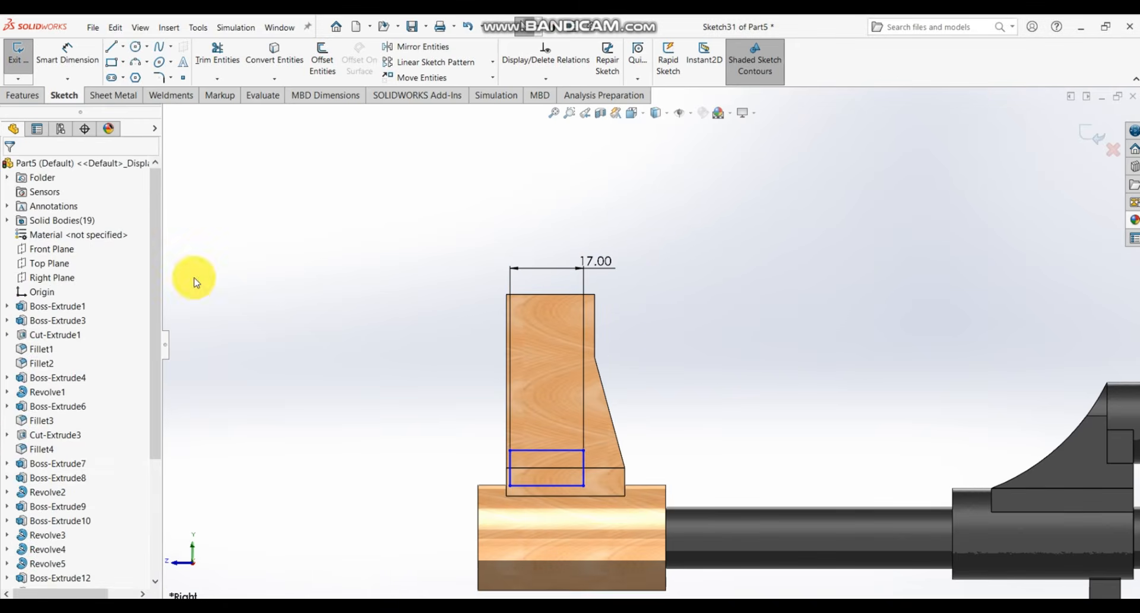
- Dimension the gap between the block's front edge and the rectangle's nearest vertical side, and set it to 2.59 mm
{"action": "left_click", "coordinate": [68, 65]}
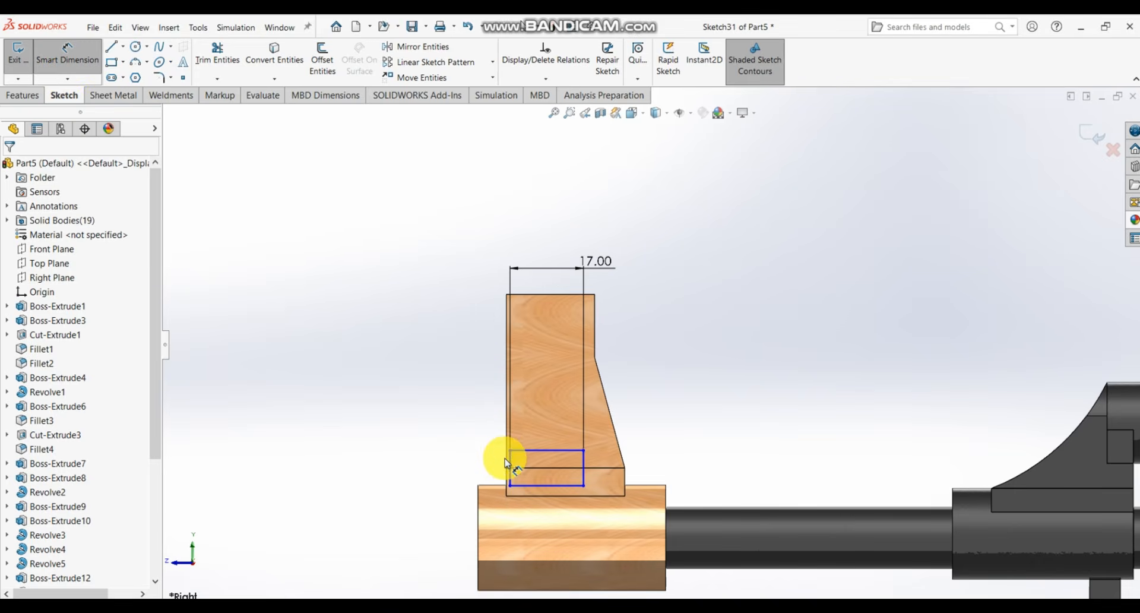
{"action": "left_click", "coordinate": [515, 473]}
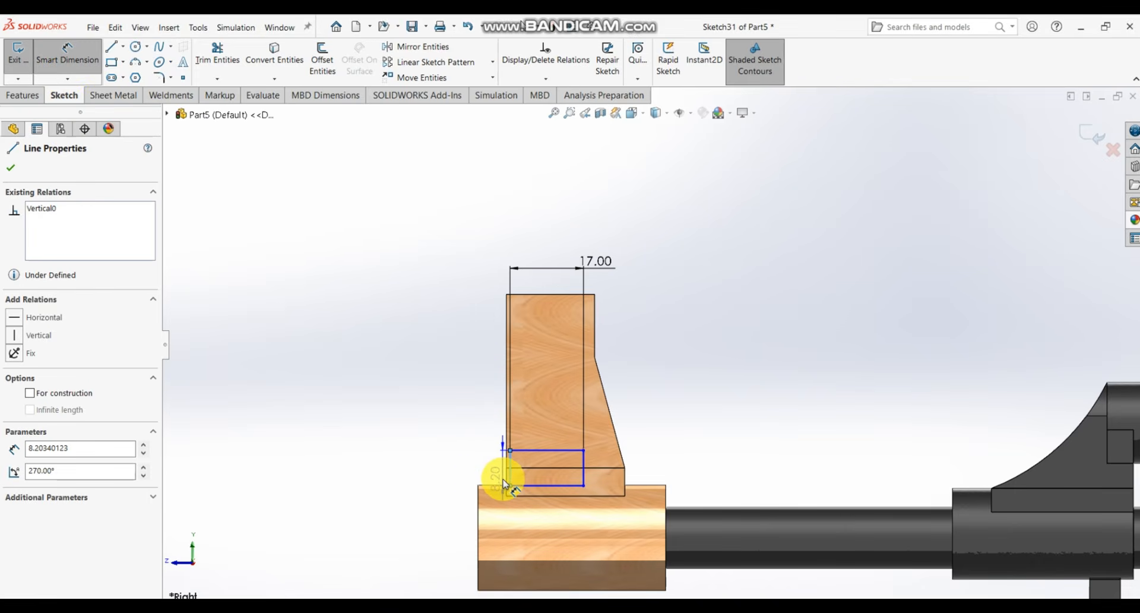
{"action": "left_click", "coordinate": [509, 486]}
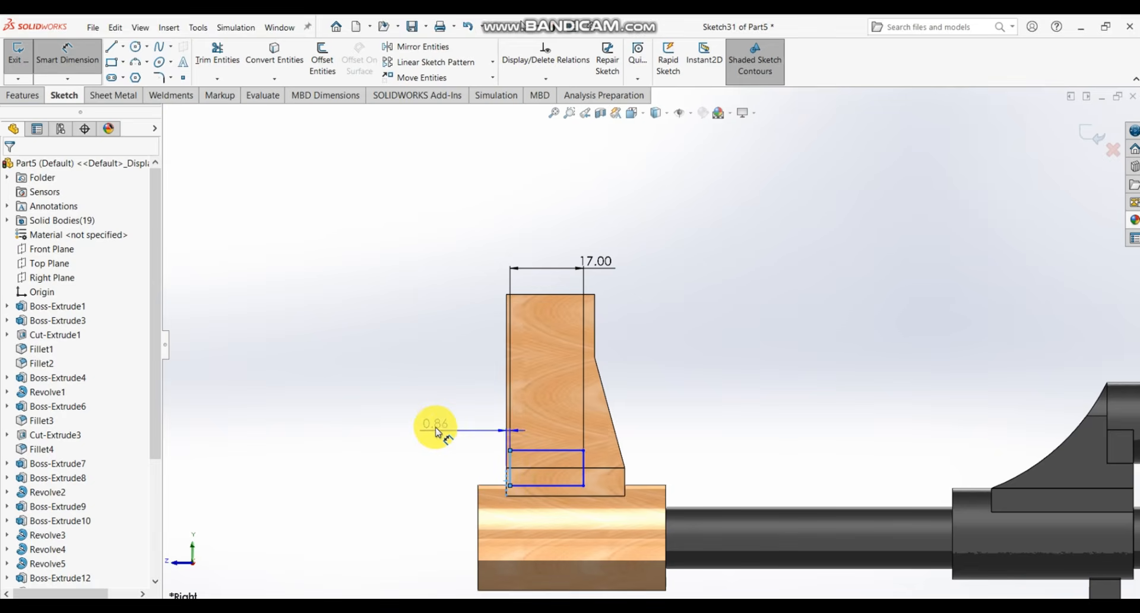
{"action": "left_click", "coordinate": [436, 432]}
{"action": "type", "text": "2.59"}
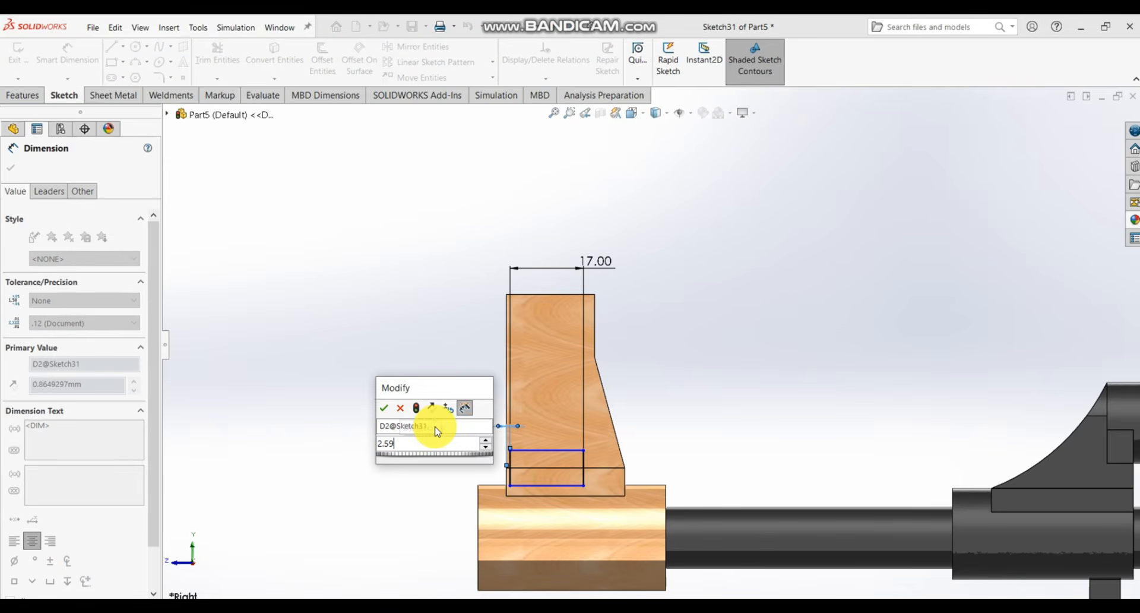
{"action": "key", "text": "Return"}
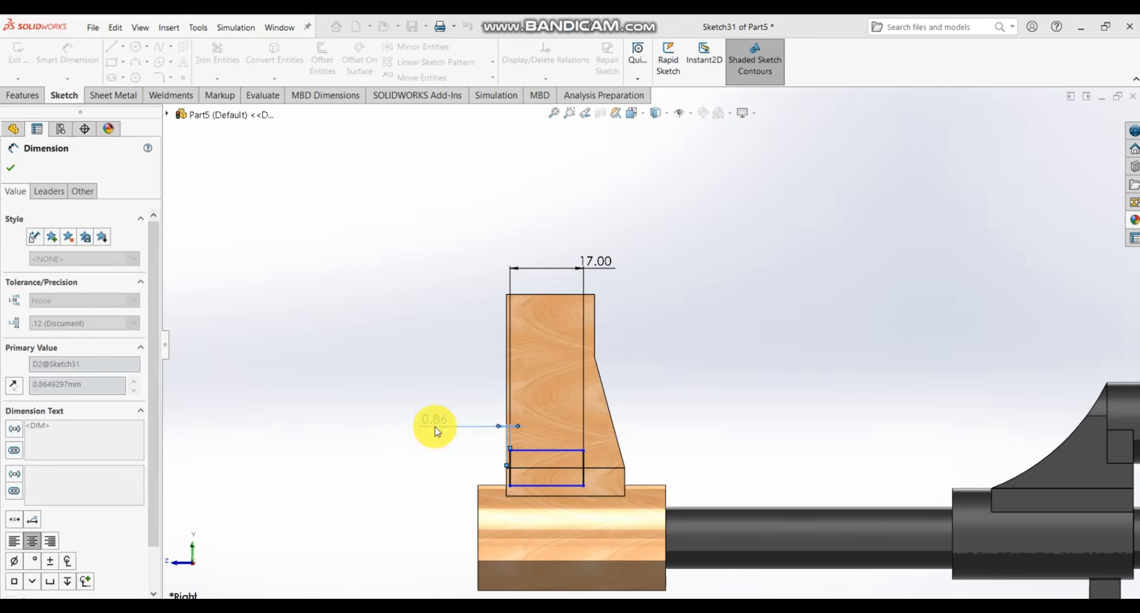
- Dimension the rectangle's height and set it to 11.47 mm
{"action": "scroll", "coordinate": [627, 452], "scroll_direction": "down", "scroll_amount": 3}
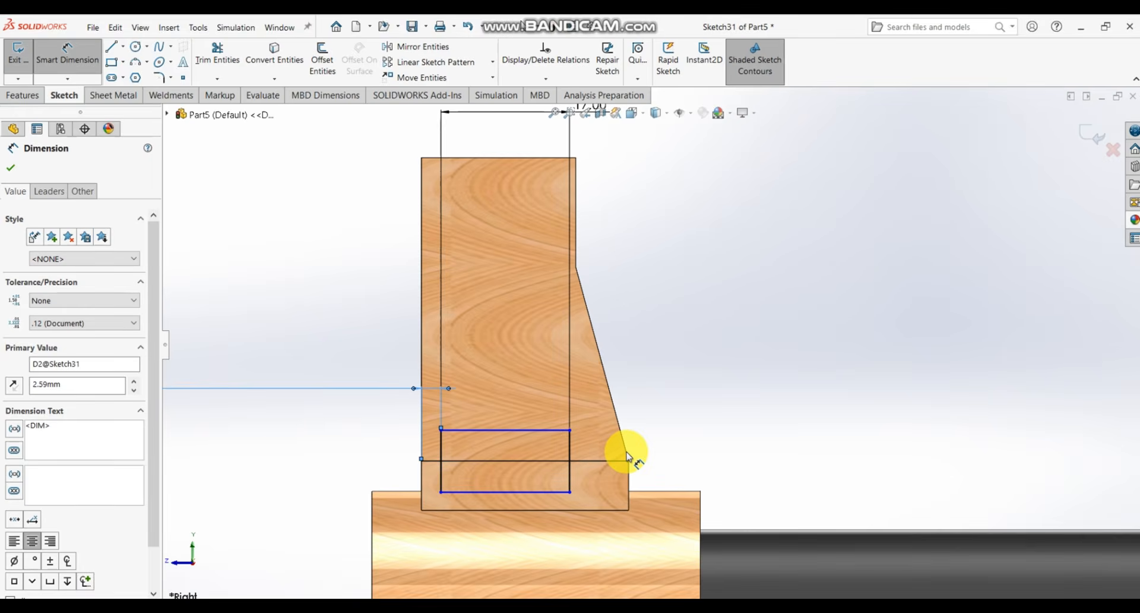
{"action": "left_click", "coordinate": [572, 482]}
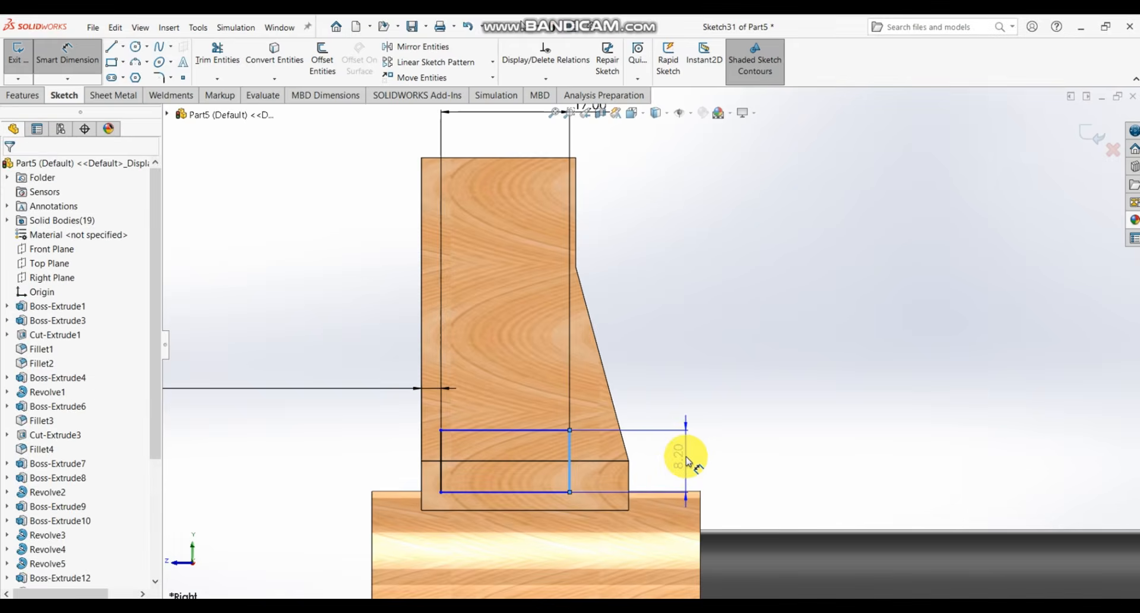
{"action": "left_click", "coordinate": [686, 460]}
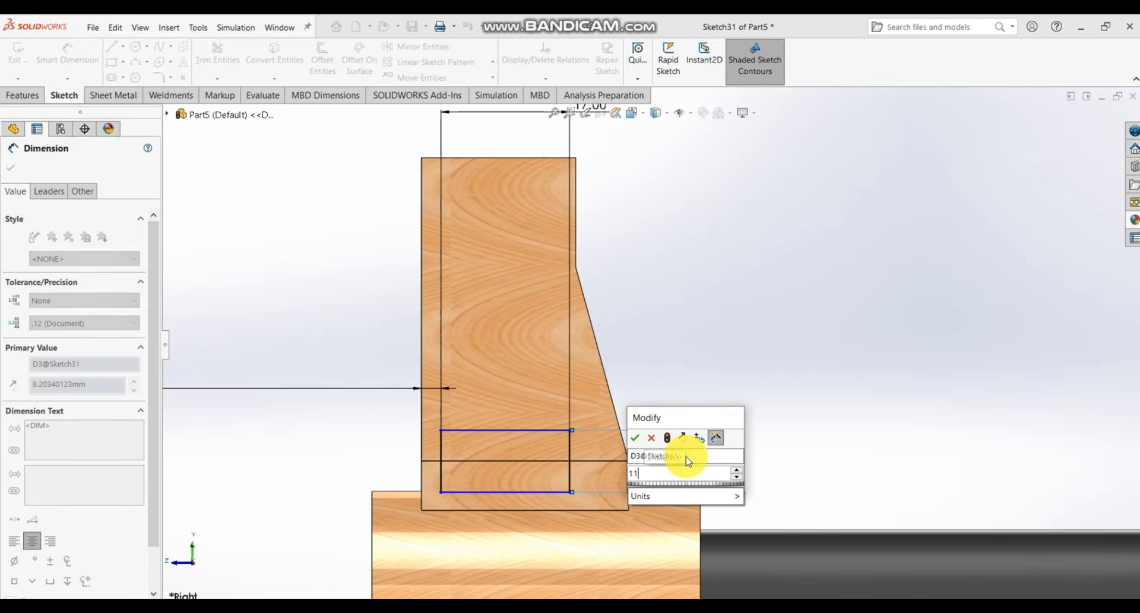
{"action": "type", "text": "11.47"}
{"action": "key", "text": "Return"}
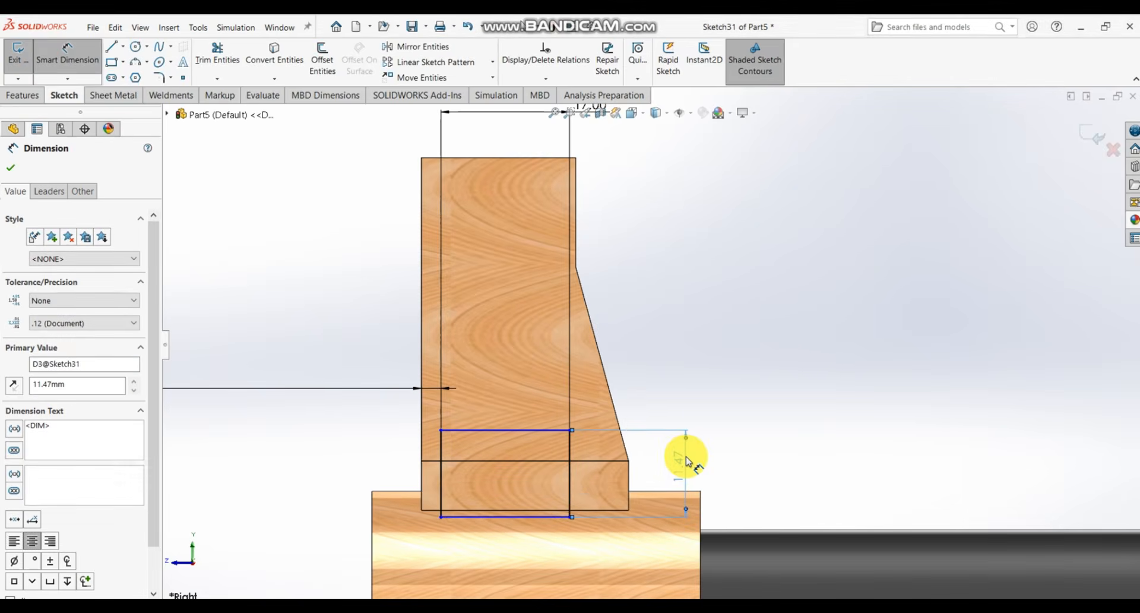
{"action": "key", "text": "Escape"}
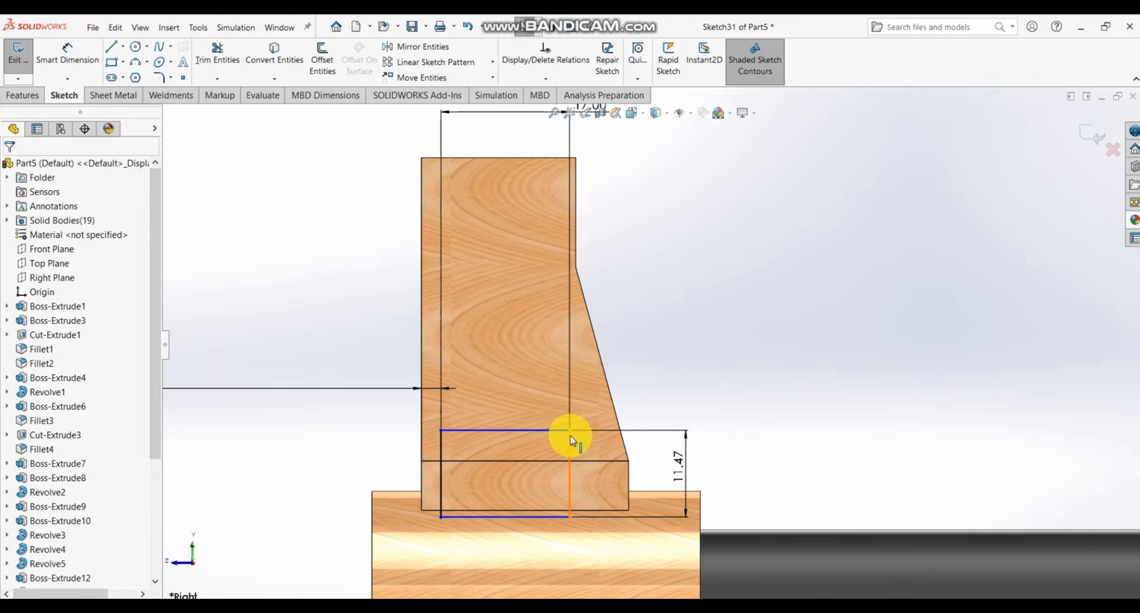
- Move the rectangle up about 4 mm so its lower edge lies just above the top of the wooden muzzle cylinder
{"action": "left_click_drag", "start_coordinate": [571, 435], "coordinate": [582, 403]}
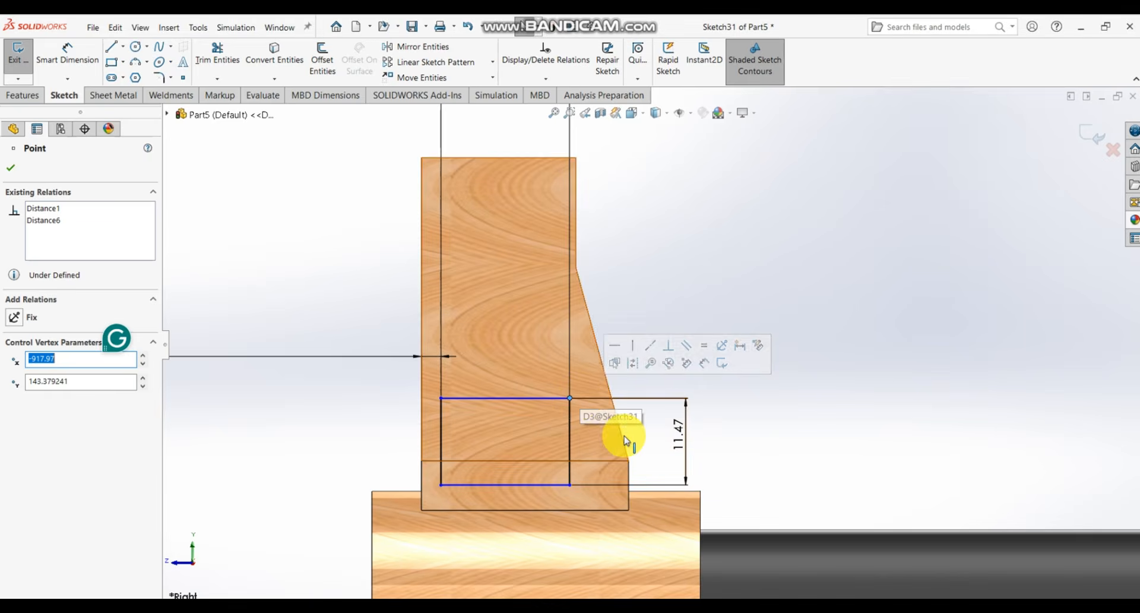
{"action": "left_click", "coordinate": [787, 434]}
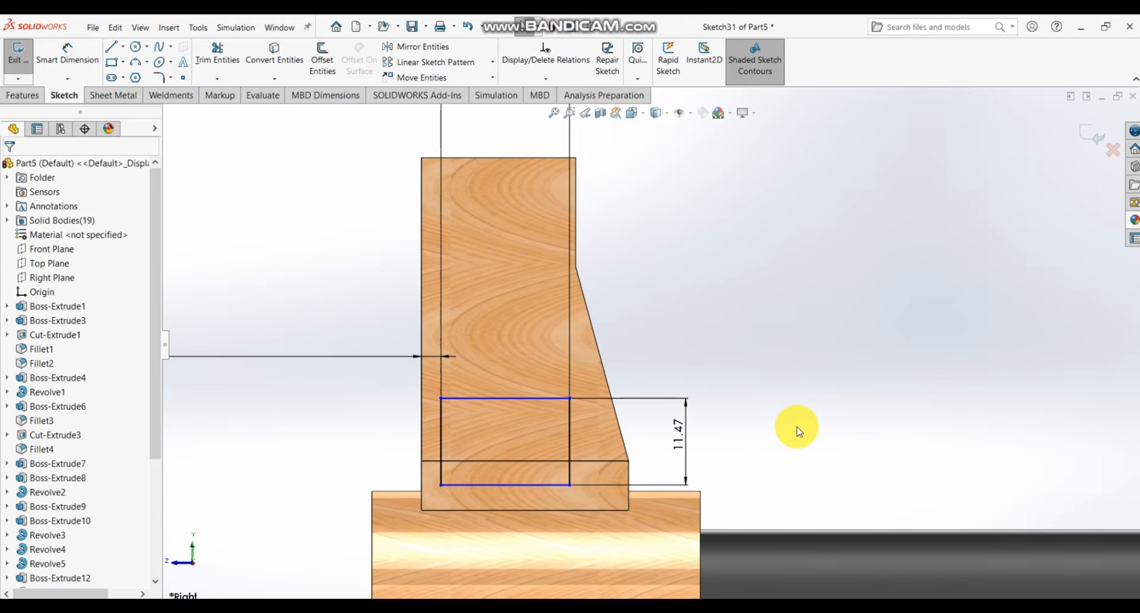
{"action": "scroll", "coordinate": [789, 431], "scroll_direction": "up", "scroll_amount": 4}
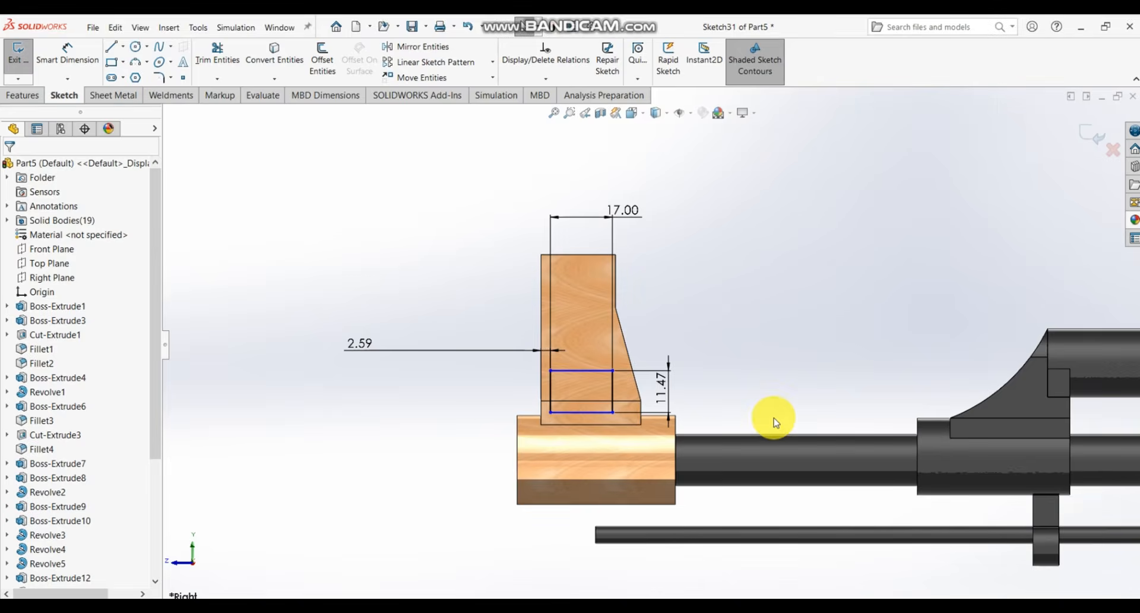
{"action": "scroll", "coordinate": [716, 356], "scroll_direction": "down", "scroll_amount": 2}
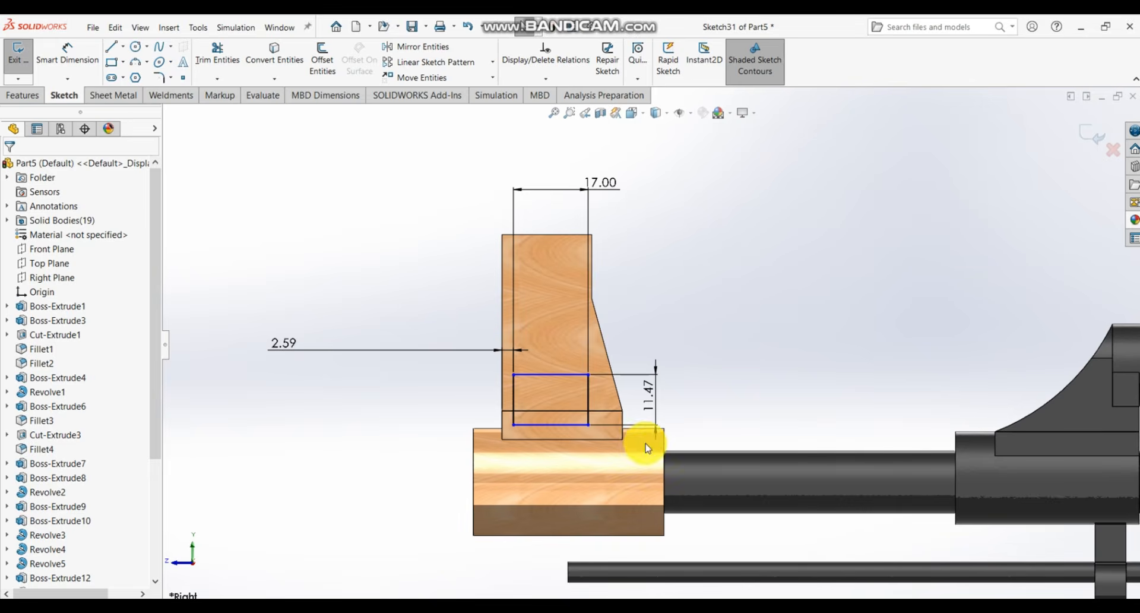
- Compare the rectangle's size and position with the window in the AK 47 reference part, and return to the Part5 sketch
{"action": "left_click", "coordinate": [151, 585]}
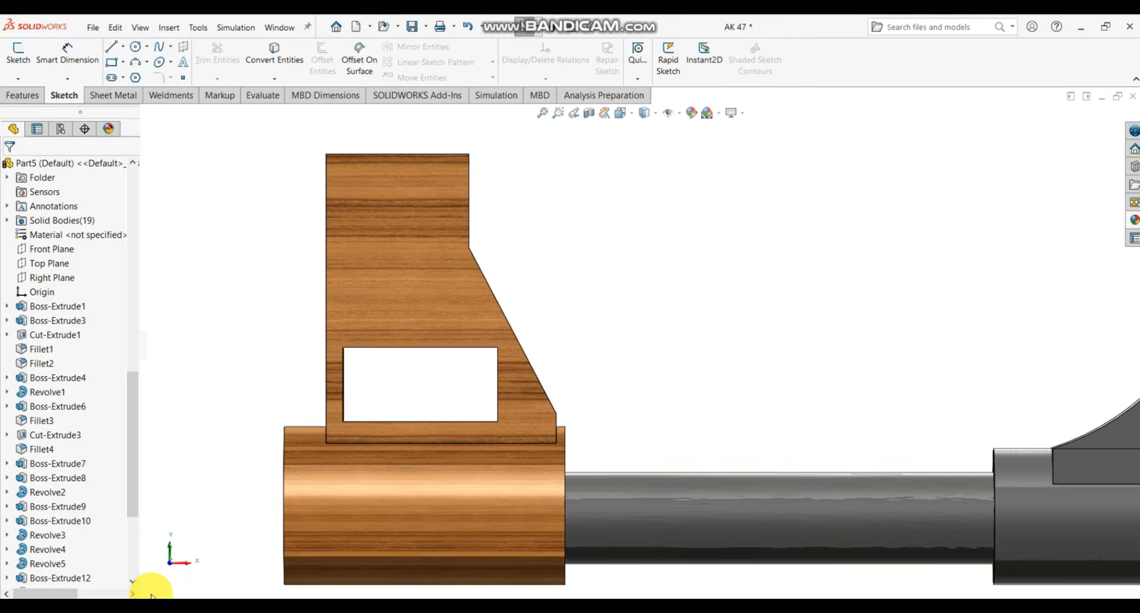
{"action": "mouse_move", "coordinate": [423, 610]}
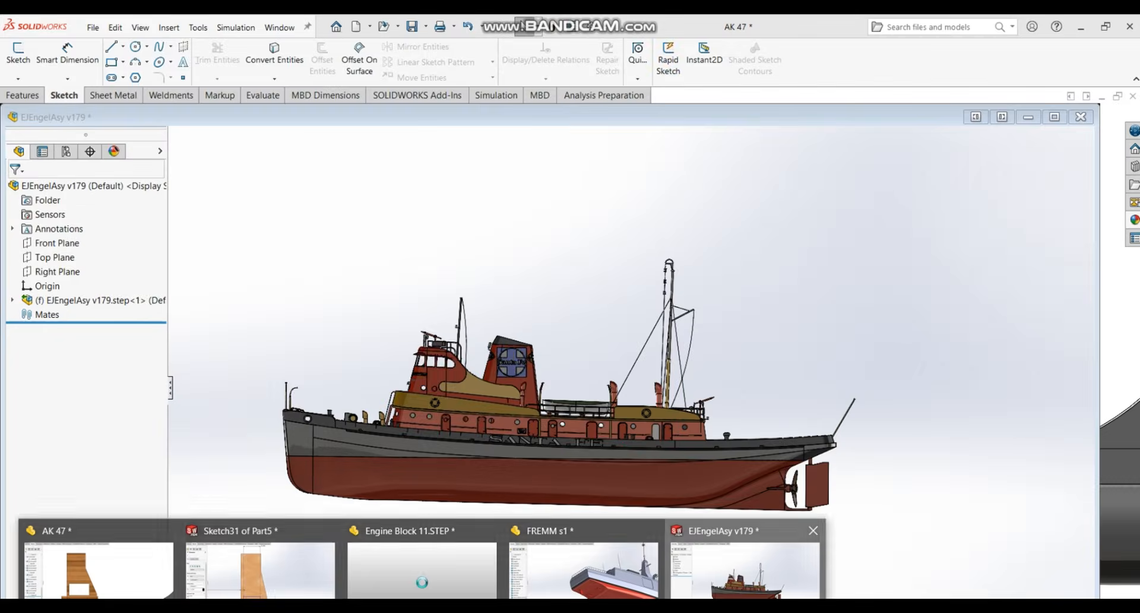
{"action": "left_click", "coordinate": [745, 593]}
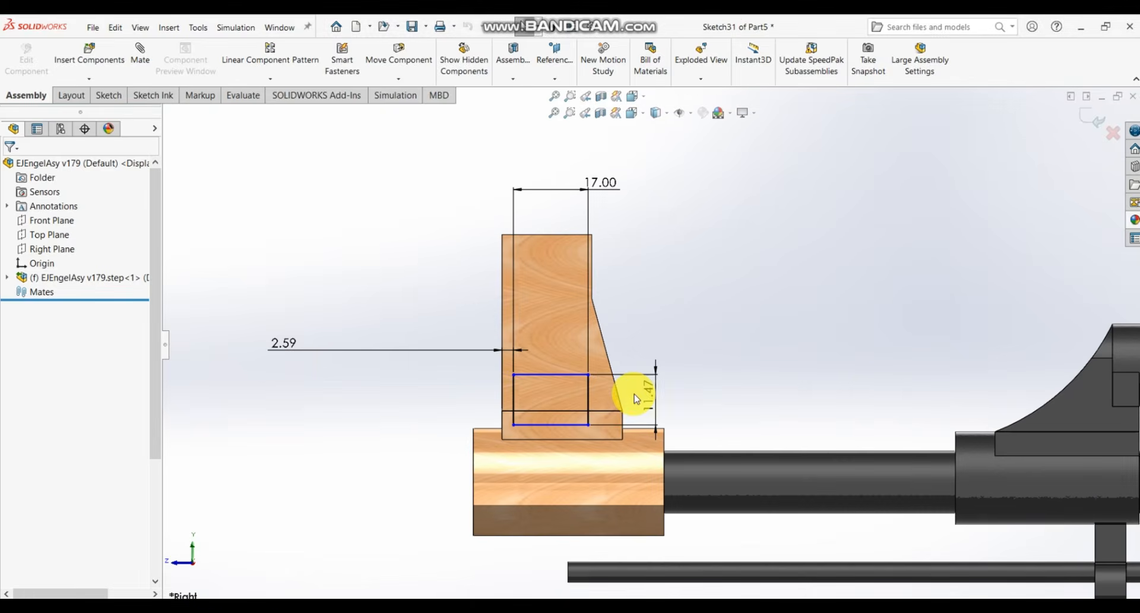
{"action": "scroll", "coordinate": [637, 396], "scroll_direction": "up", "scroll_amount": 6}
{"action": "scroll", "coordinate": [670, 362], "scroll_direction": "down", "scroll_amount": 6}
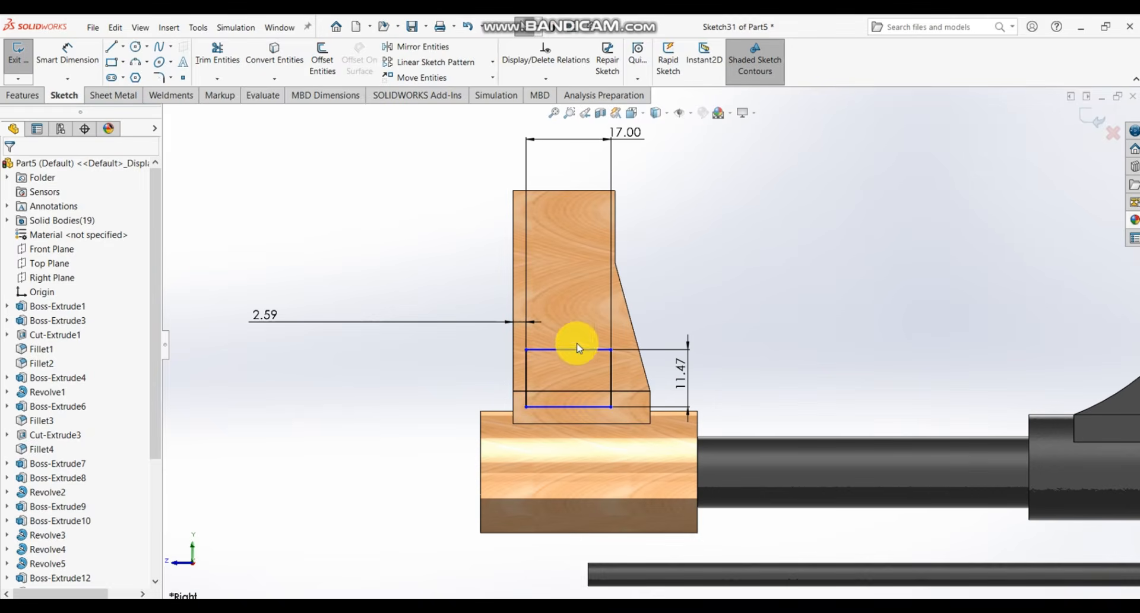
- Cut the rectangle through the upright block with an Extruded Cut using Mid Plane and a 15 mm depth
{"action": "left_click", "coordinate": [41, 94]}
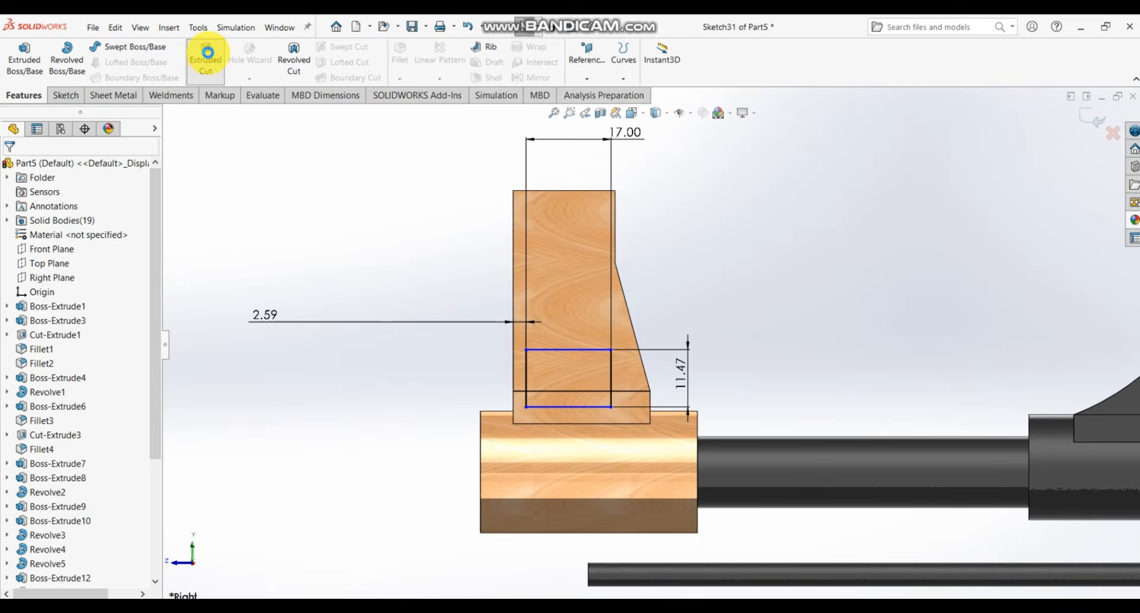
{"action": "left_click", "coordinate": [207, 52]}
{"action": "scroll", "coordinate": [591, 396], "scroll_direction": "up", "scroll_amount": 3}
{"action": "mouse_move", "coordinate": [591, 396]}
{"action": "middle_mouse_down"}
{"action": "mouse_move", "coordinate": [621, 389]}
{"action": "mouse_move", "coordinate": [636, 402]}
{"action": "middle_mouse_up"}
{"action": "scroll", "coordinate": [614, 331], "scroll_direction": "down", "scroll_amount": 3}
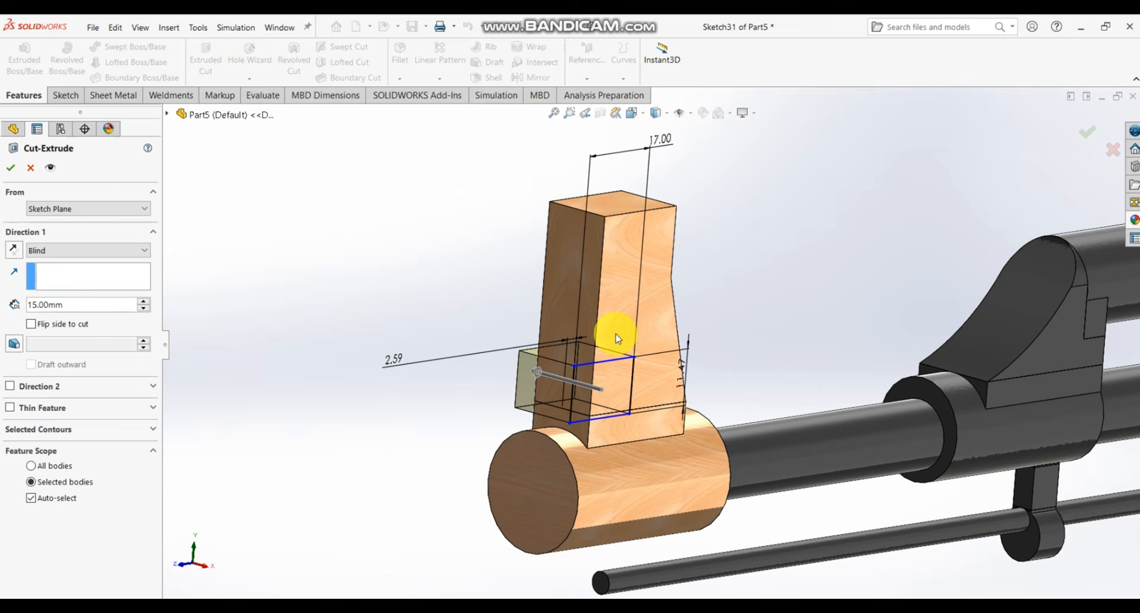
{"action": "left_click", "coordinate": [60, 253]}
{"action": "left_click", "coordinate": [77, 341]}
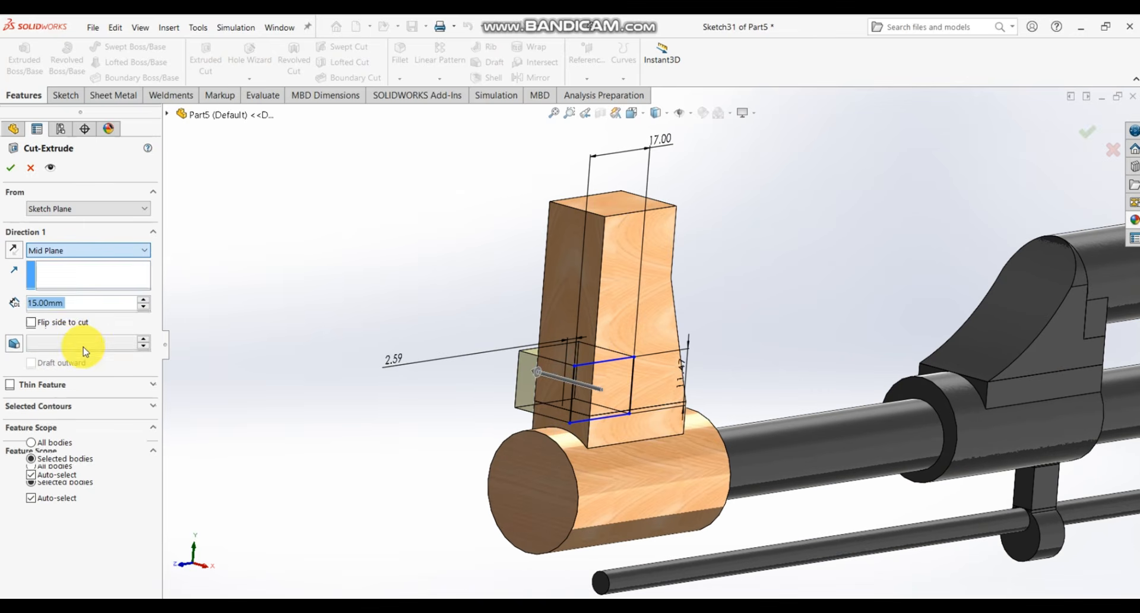
{"action": "left_click", "coordinate": [9, 169]}
- Apply the polished cherry endgrain appearance to the window's cut feature in the upright block
{"action": "scroll", "coordinate": [763, 295], "scroll_direction": "up", "scroll_amount": 5}
{"action": "middle_click_drag", "start_coordinate": [726, 267], "coordinate": [719, 308]}
{"action": "scroll", "coordinate": [745, 338], "scroll_direction": "up", "scroll_amount": 5}
{"action": "scroll", "coordinate": [762, 358], "scroll_direction": "down", "scroll_amount": 3}
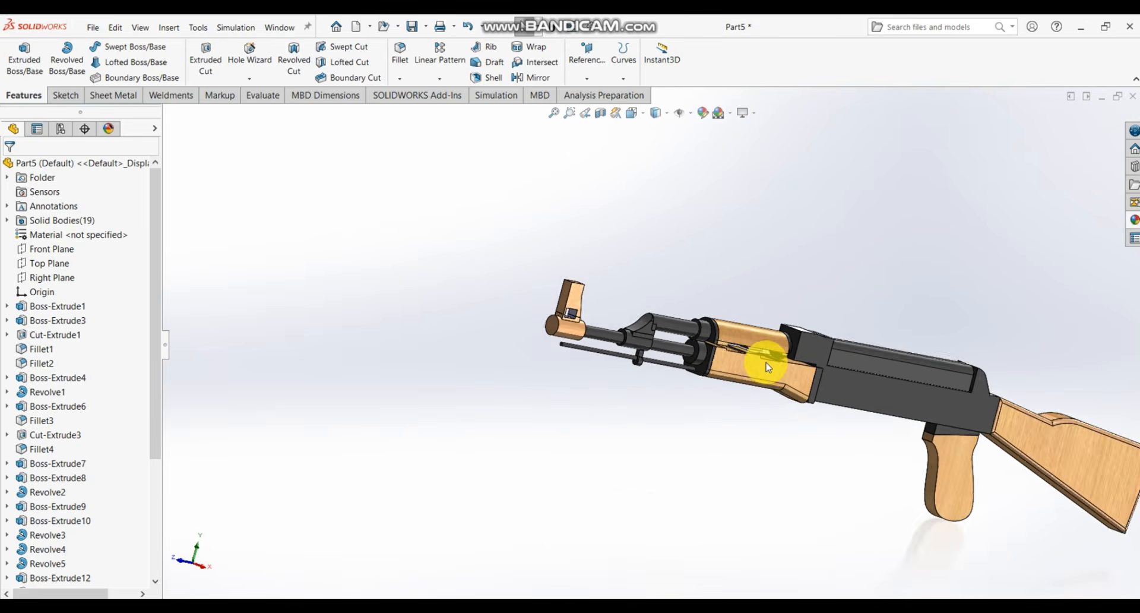
{"action": "mouse_move", "coordinate": [766, 364]}
{"action": "middle_mouse_down"}
{"action": "mouse_move", "coordinate": [786, 372]}
{"action": "mouse_move", "coordinate": [772, 367]}
{"action": "middle_mouse_up"}
{"action": "scroll", "coordinate": [629, 351], "scroll_direction": "down", "scroll_amount": 3}
{"action": "scroll", "coordinate": [606, 357], "scroll_direction": "down", "scroll_amount": 6}
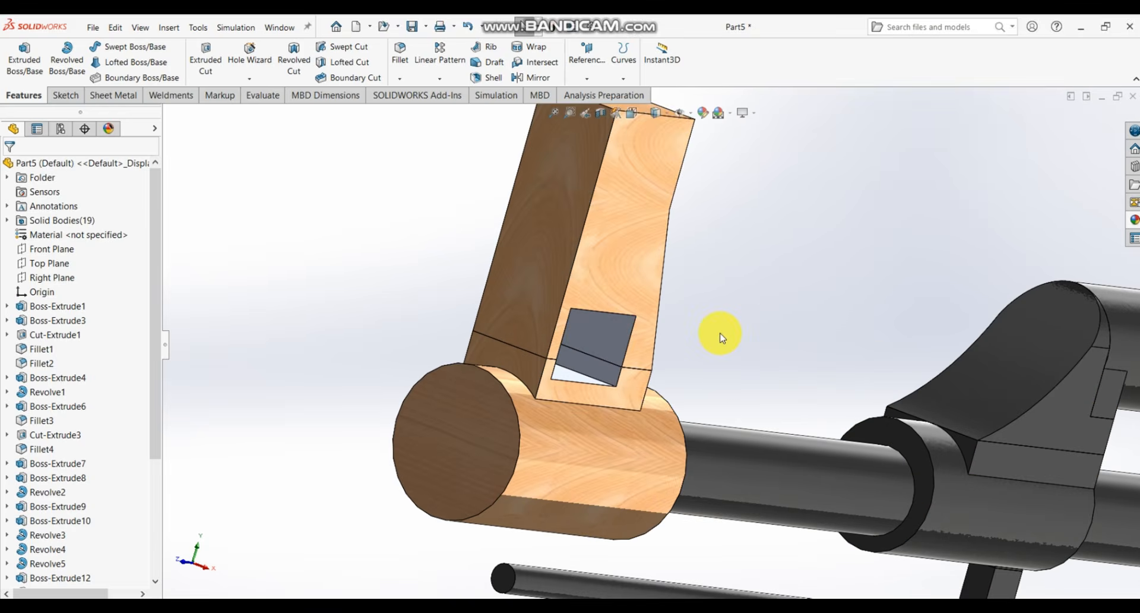
{"action": "scroll", "coordinate": [119, 551], "scroll_direction": "down", "scroll_amount": 4}
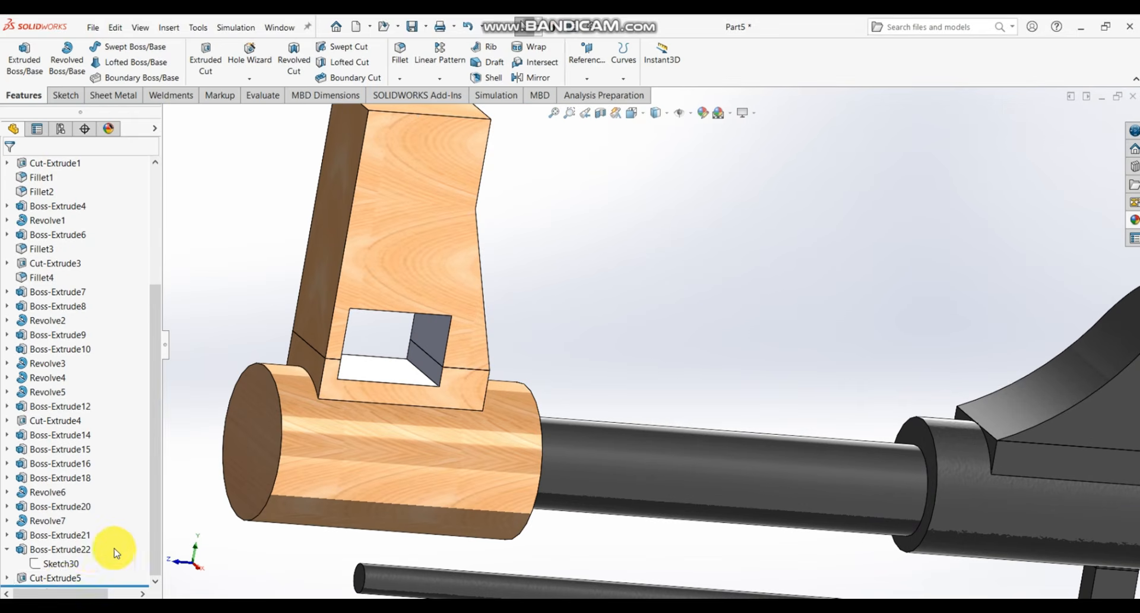
{"action": "left_click", "coordinate": [66, 579]}
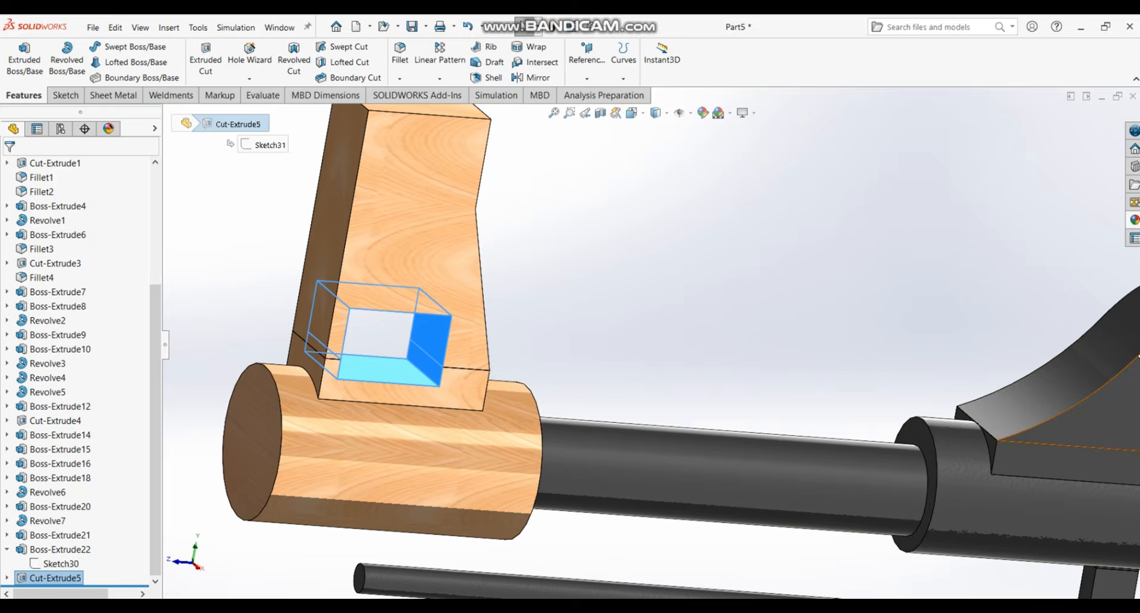
{"action": "left_click", "coordinate": [1134, 219]}
{"action": "double_click", "coordinate": [1027, 478]}
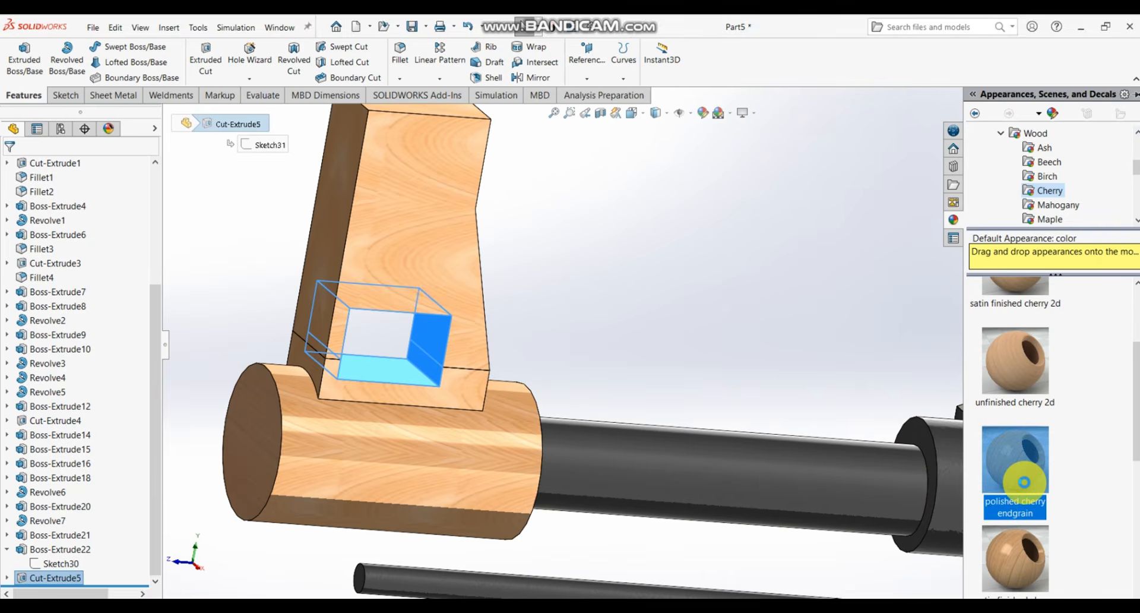
{"action": "left_click", "coordinate": [656, 281]}
- Inspect the finished window in the upright block up close and on the whole rifle, and compare it with the AK 47 reference part
{"action": "scroll", "coordinate": [667, 272], "scroll_direction": "up", "scroll_amount": 6}
{"action": "scroll", "coordinate": [672, 295], "scroll_direction": "up", "scroll_amount": 8}
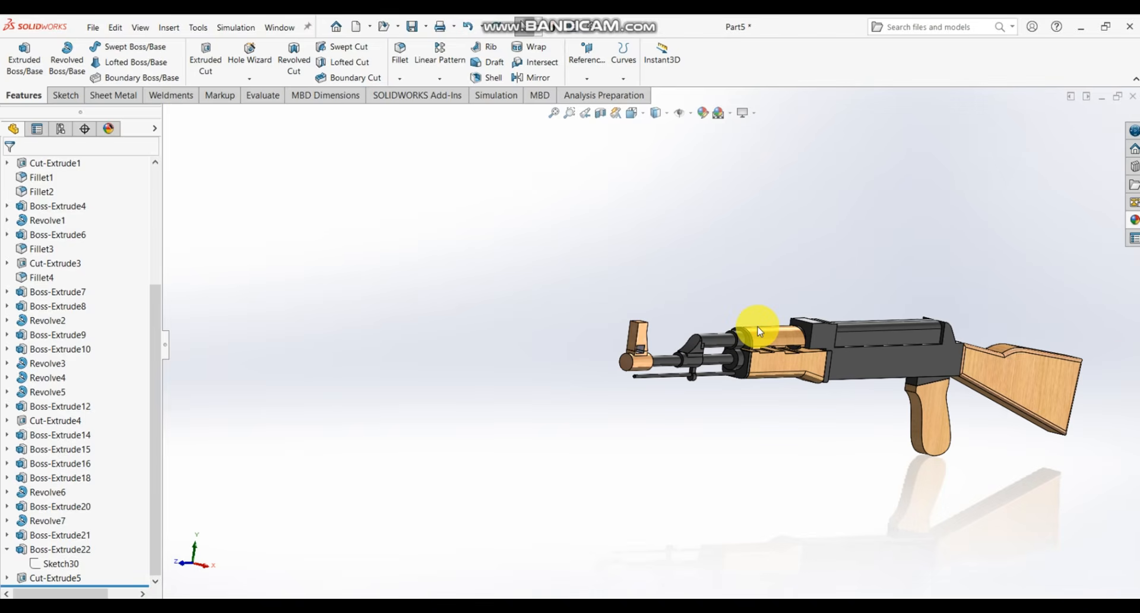
{"action": "scroll", "coordinate": [657, 334], "scroll_direction": "down", "scroll_amount": 10}
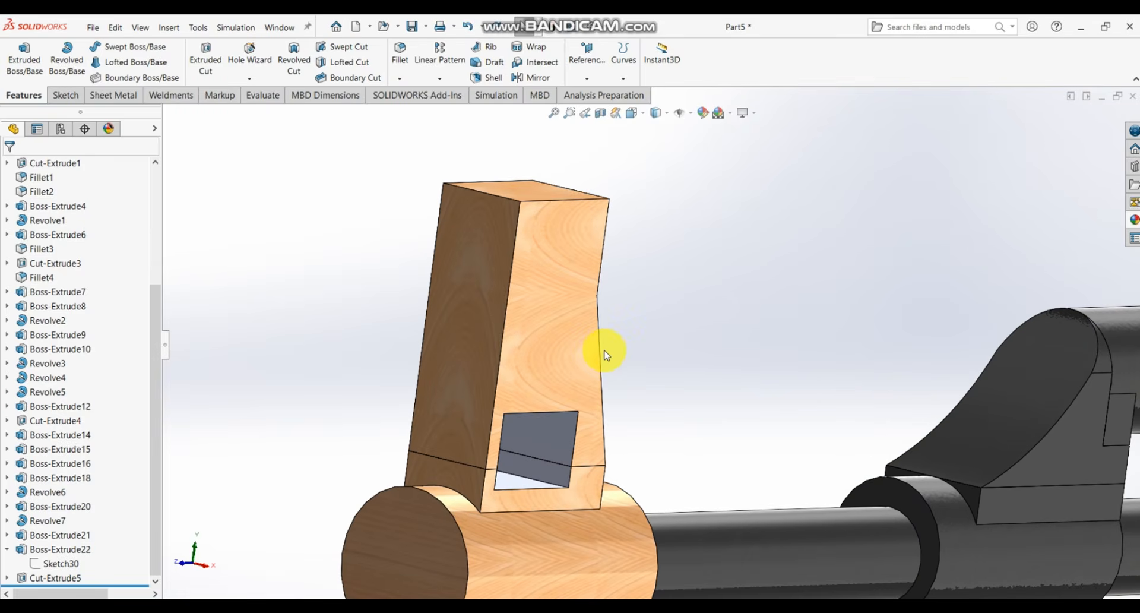
{"action": "scroll", "coordinate": [673, 404], "scroll_direction": "up", "scroll_amount": 3}
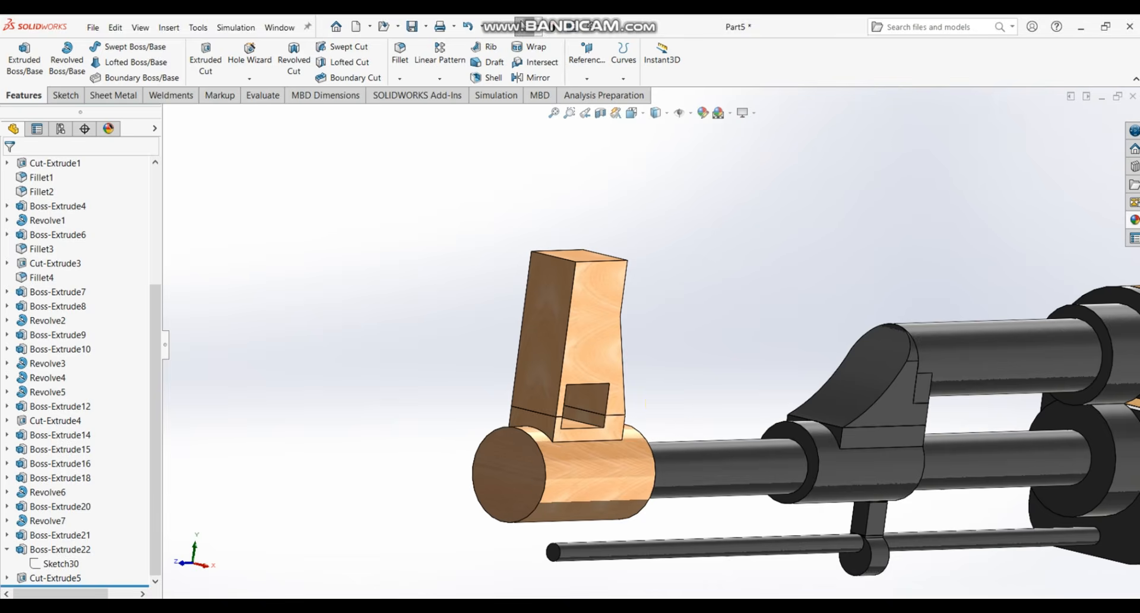
{"action": "key", "text": "ctrl+s"}
{"action": "left_click", "coordinate": [881, 26]}
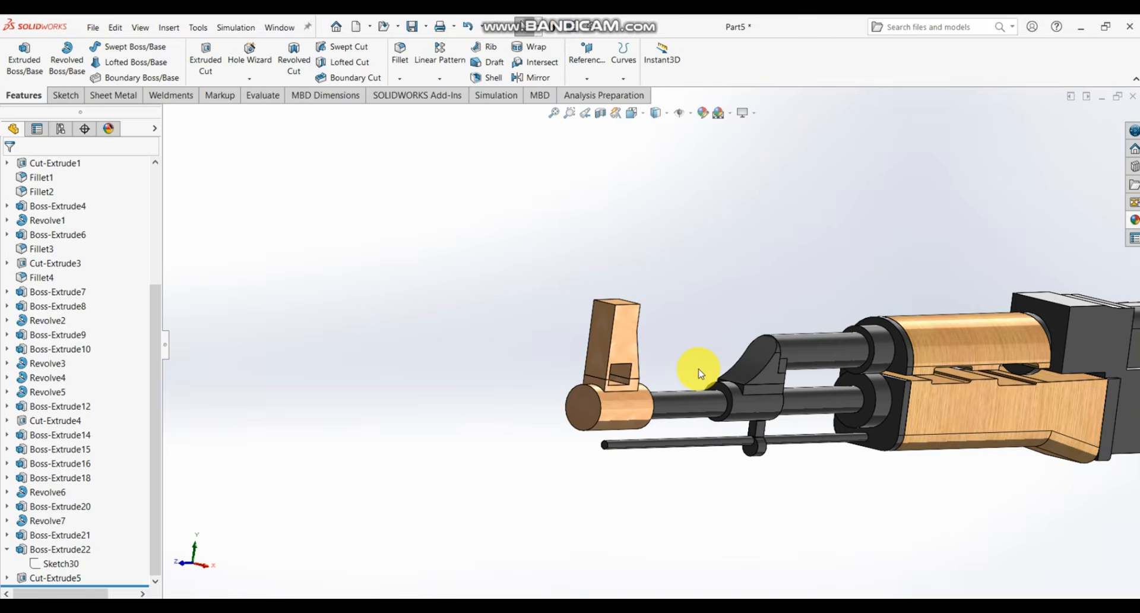
{"action": "scroll", "coordinate": [696, 372], "scroll_direction": "up", "scroll_amount": 3}
{"action": "scroll", "coordinate": [891, 400], "scroll_direction": "down", "scroll_amount": 5}
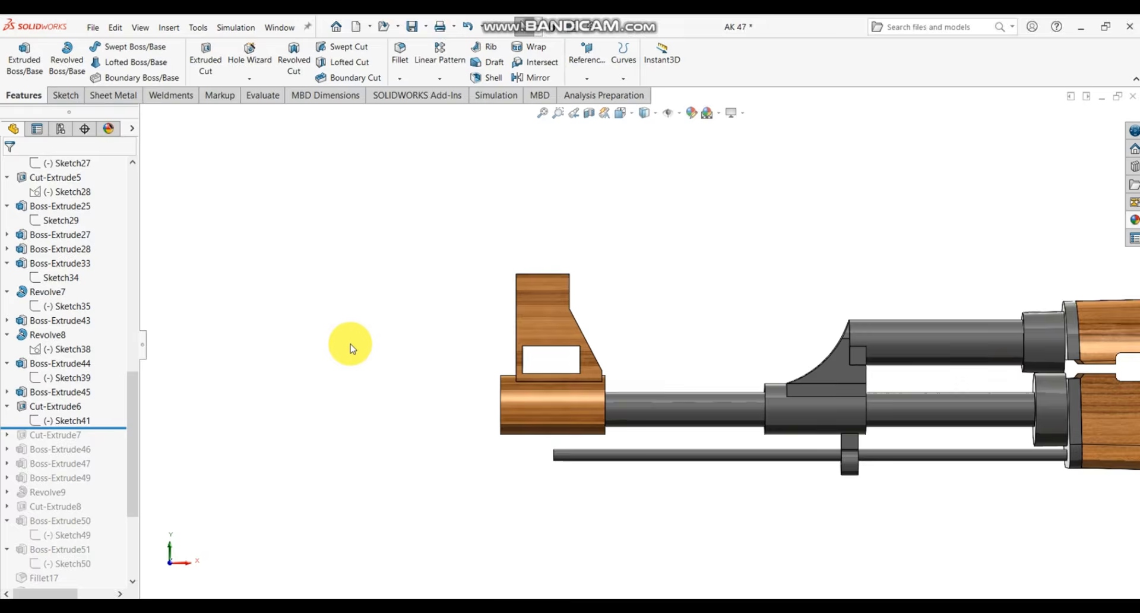
- Roll the AK 47 reference part forward past Cut-Extrude7 and examine that cut at the top of the front upright block
{"action": "scroll", "coordinate": [896, 287], "scroll_direction": "up", "scroll_amount": 3}
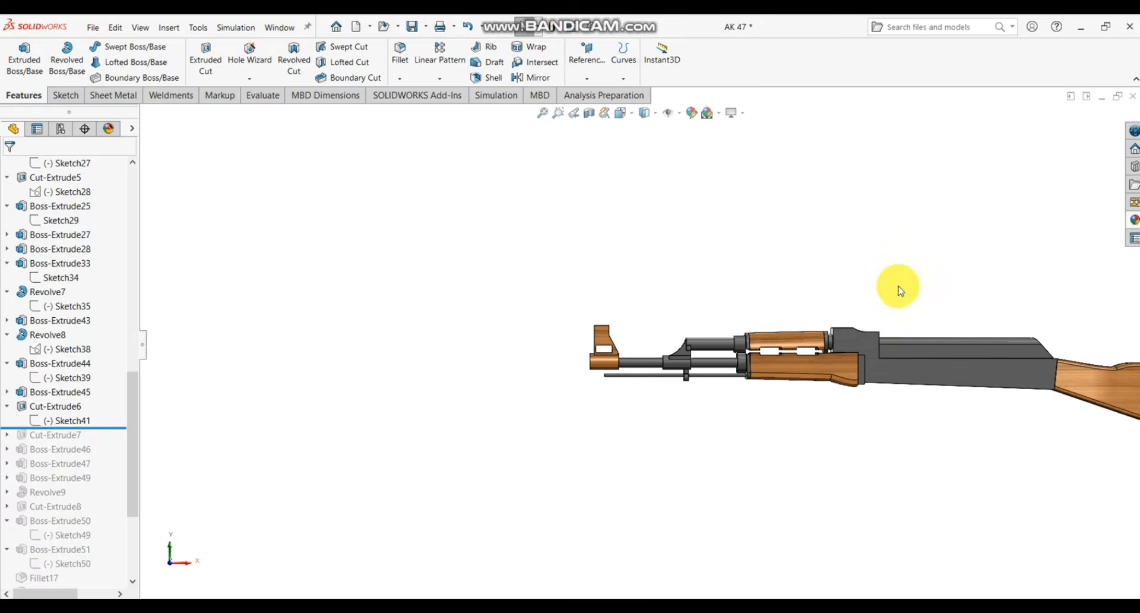
{"action": "scroll", "coordinate": [834, 350], "scroll_direction": "down", "scroll_amount": 3}
{"action": "scroll", "coordinate": [834, 350], "scroll_direction": "down", "scroll_amount": 3}
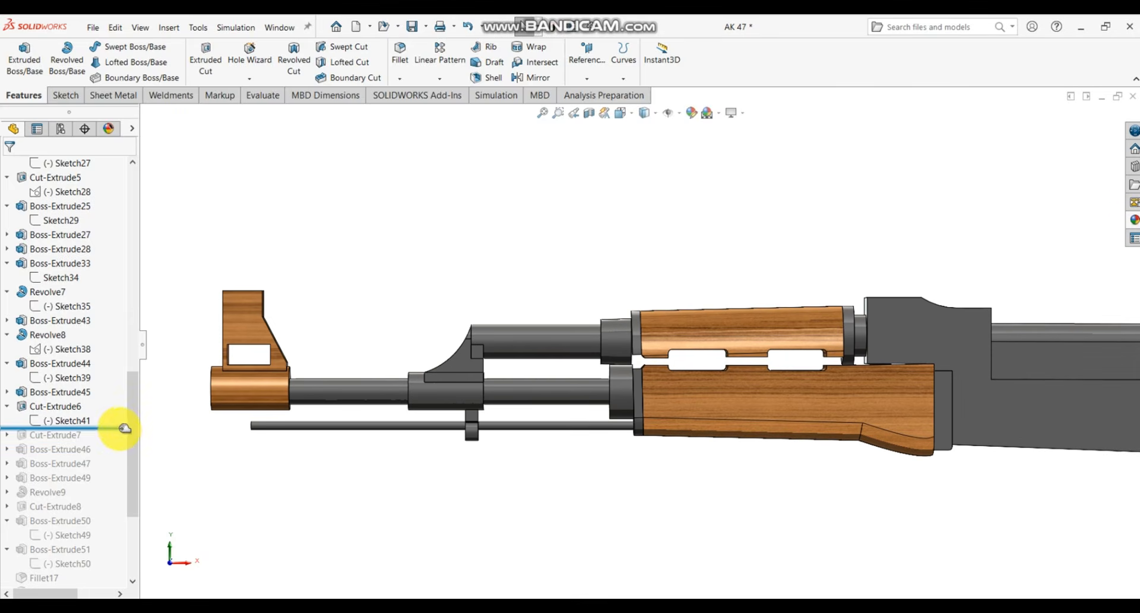
{"action": "left_click_drag", "start_coordinate": [124, 431], "coordinate": [121, 438]}
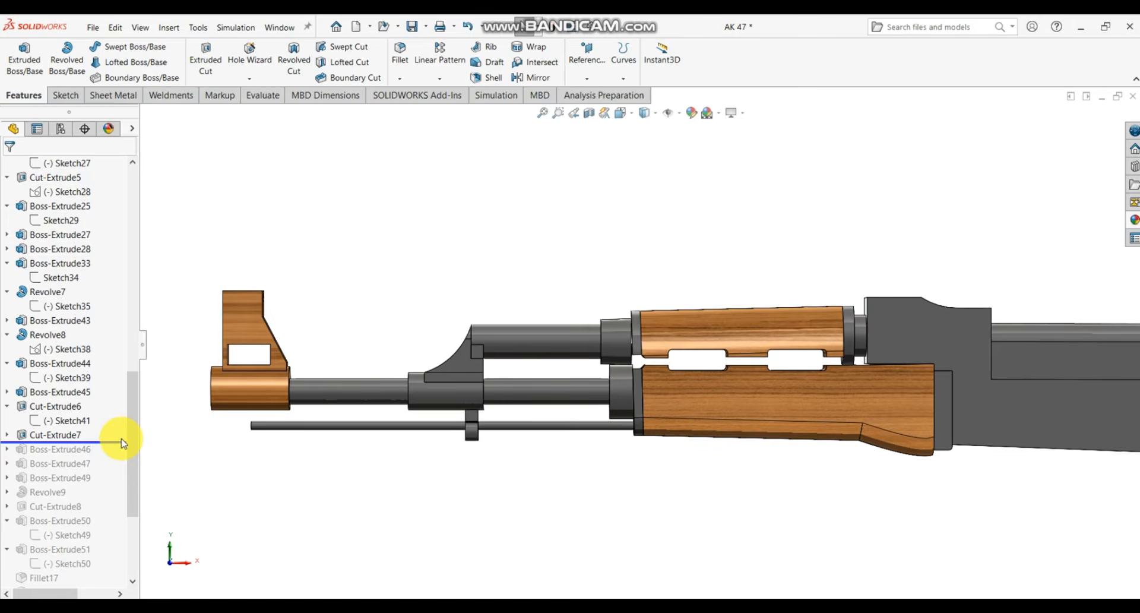
{"action": "left_click", "coordinate": [71, 439]}
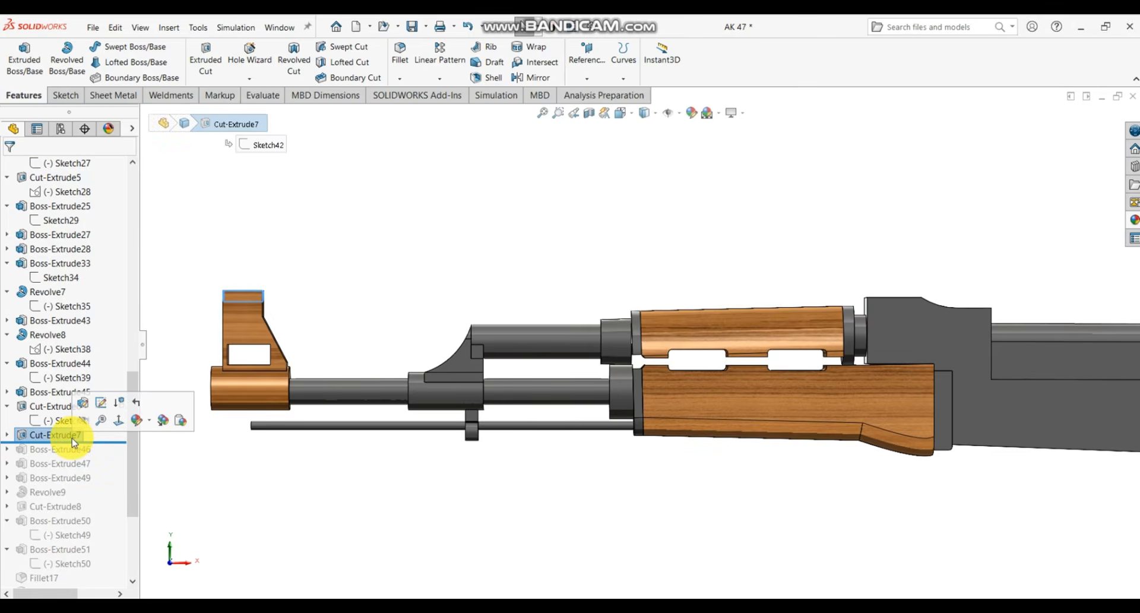
{"action": "scroll", "coordinate": [273, 317], "scroll_direction": "up", "scroll_amount": 3}
{"action": "middle_click_drag", "start_coordinate": [321, 299], "coordinate": [428, 316]}
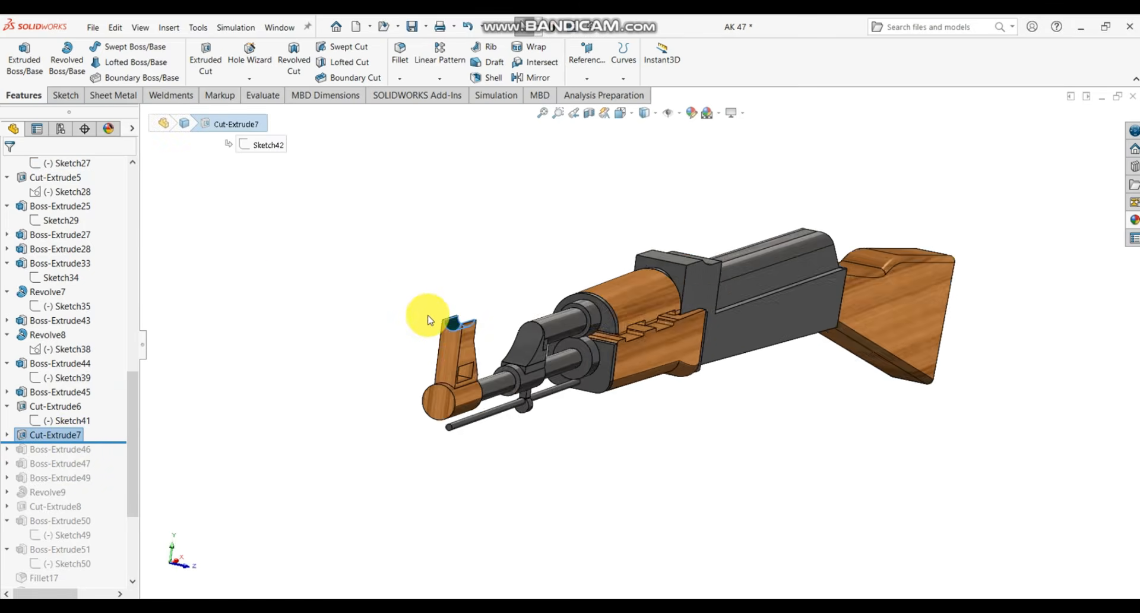
{"action": "scroll", "coordinate": [431, 320], "scroll_direction": "down", "scroll_amount": 5}
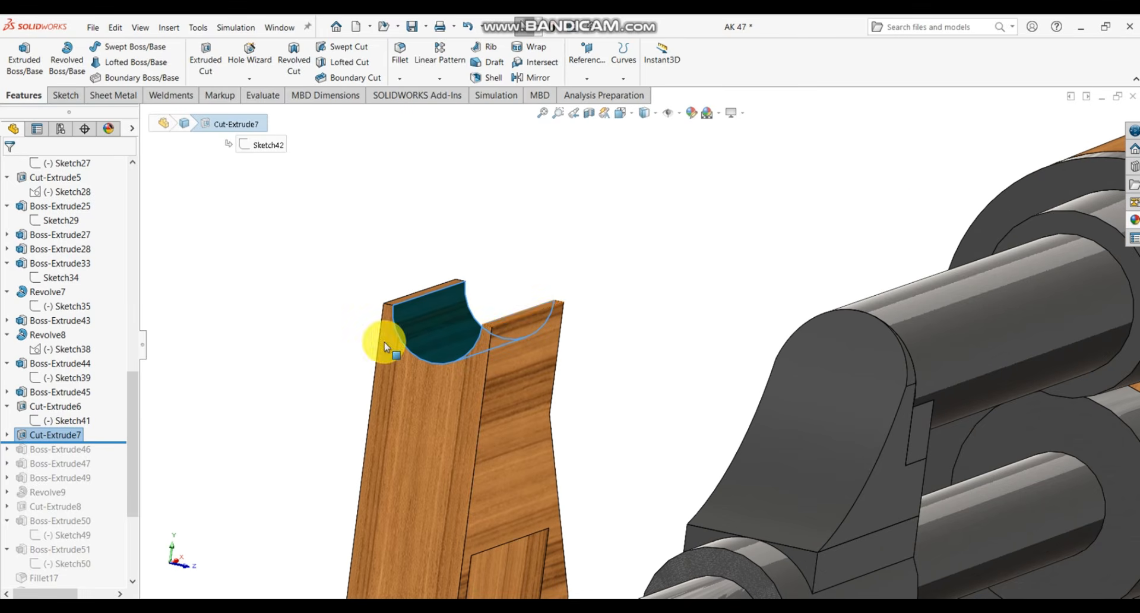
- Open Sketch42 of Cut-Extrude7 for editing and examine its half-round profile at the top of the block
{"action": "left_click", "coordinate": [7, 437]}
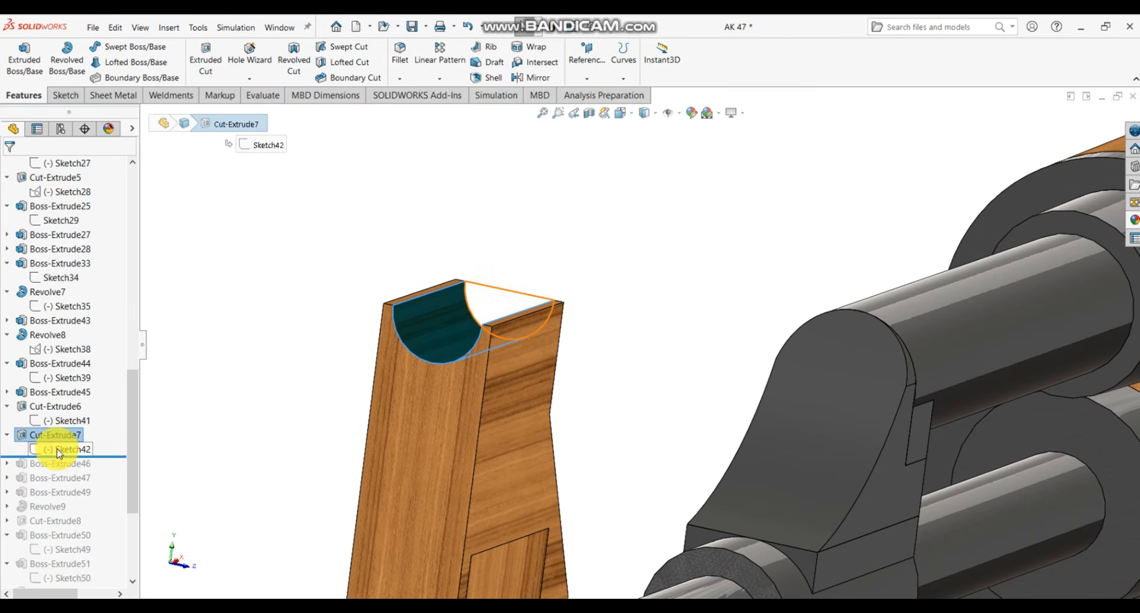
{"action": "left_click", "coordinate": [64, 449]}
{"action": "left_click", "coordinate": [68, 414]}
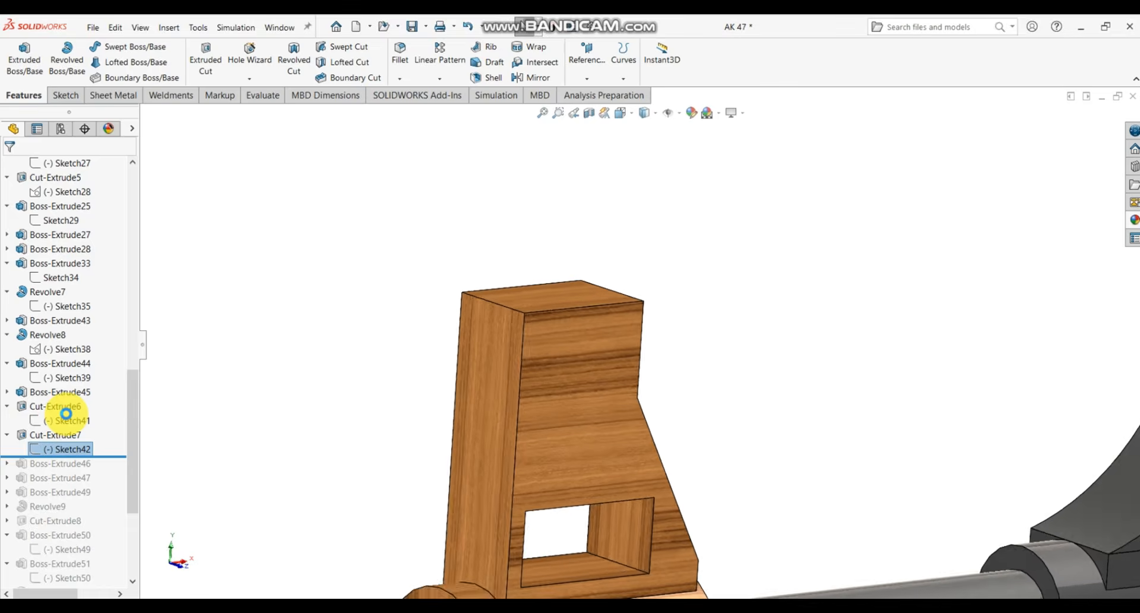
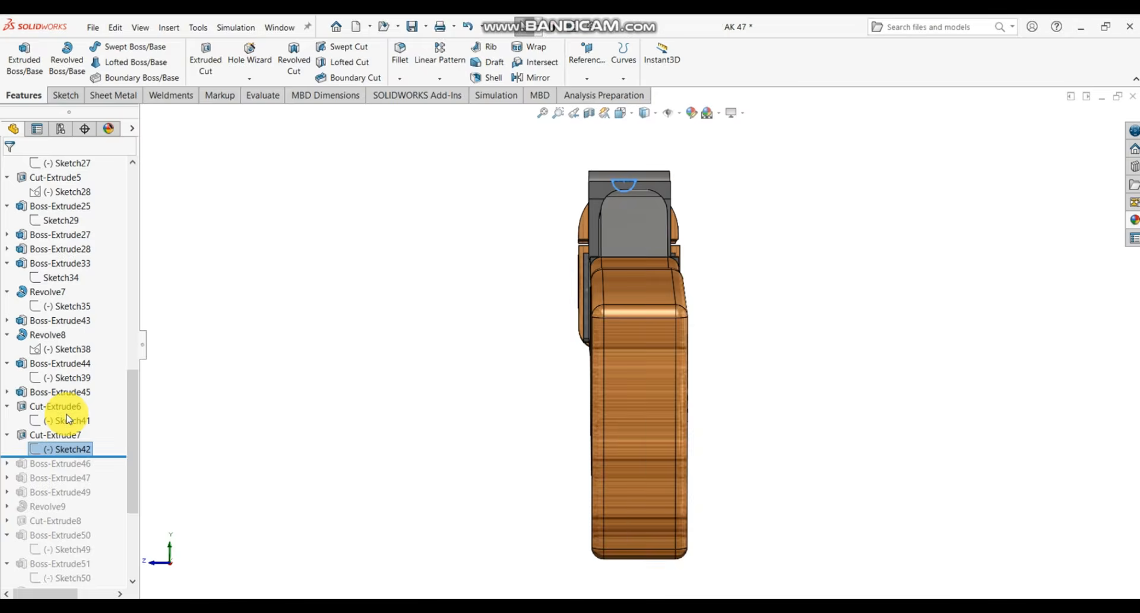
{"action": "scroll", "coordinate": [581, 212], "scroll_direction": "down", "scroll_amount": 10}
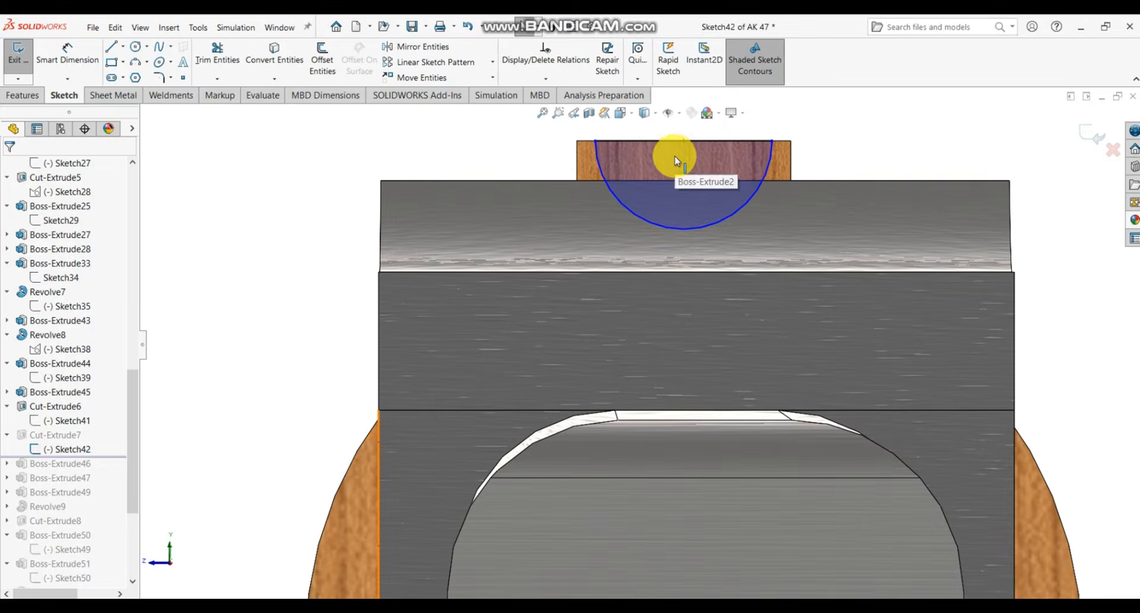
{"action": "key", "text": "f"}
{"action": "scroll", "coordinate": [753, 254], "scroll_direction": "down", "scroll_amount": 5}
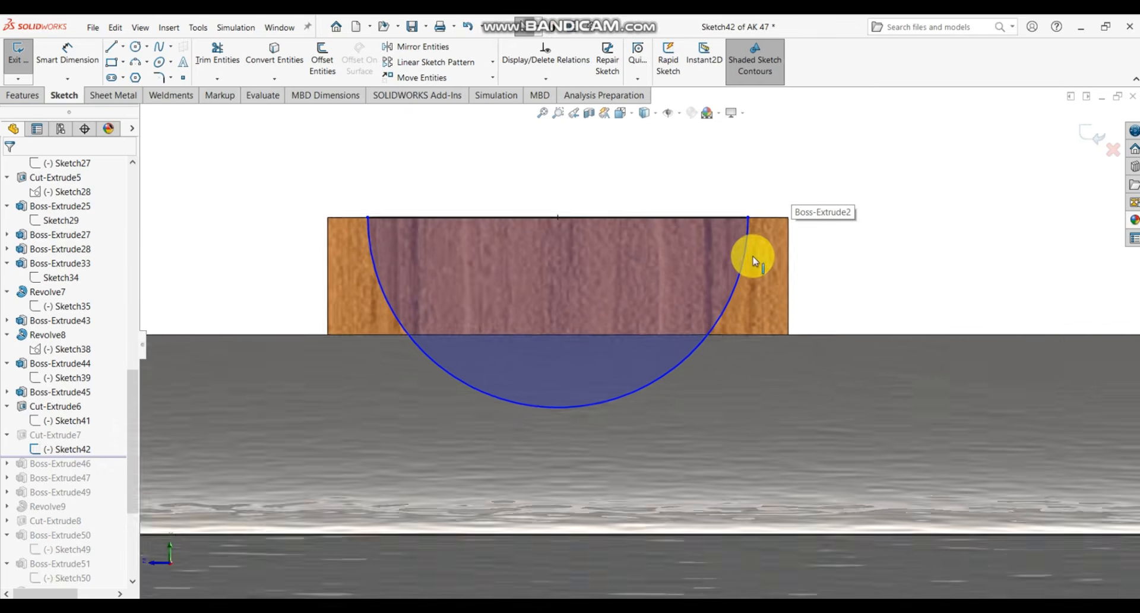
- Measure the radius of the profile's arc and the length of its straight top line in the reference sketch
{"action": "left_click", "coordinate": [41, 56]}
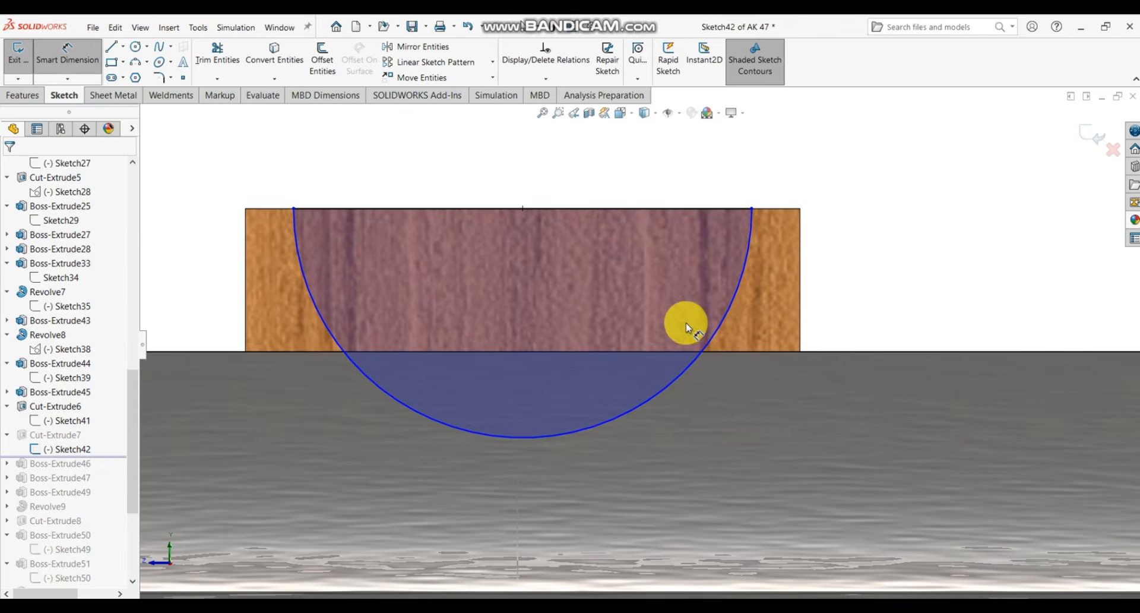
{"action": "left_click", "coordinate": [723, 326]}
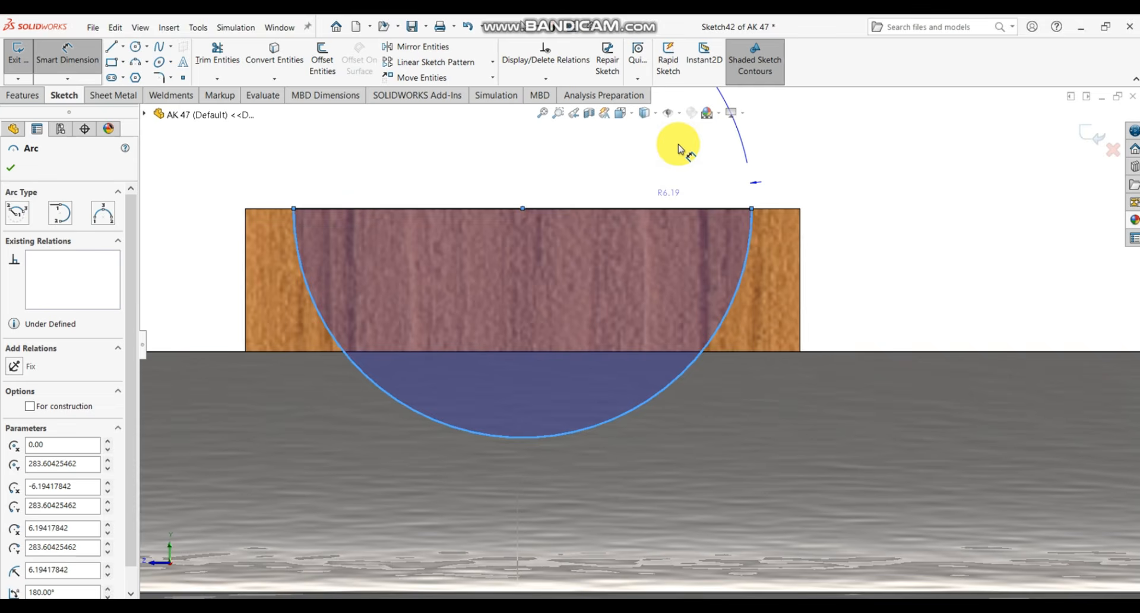
{"action": "key", "text": "Escape"}
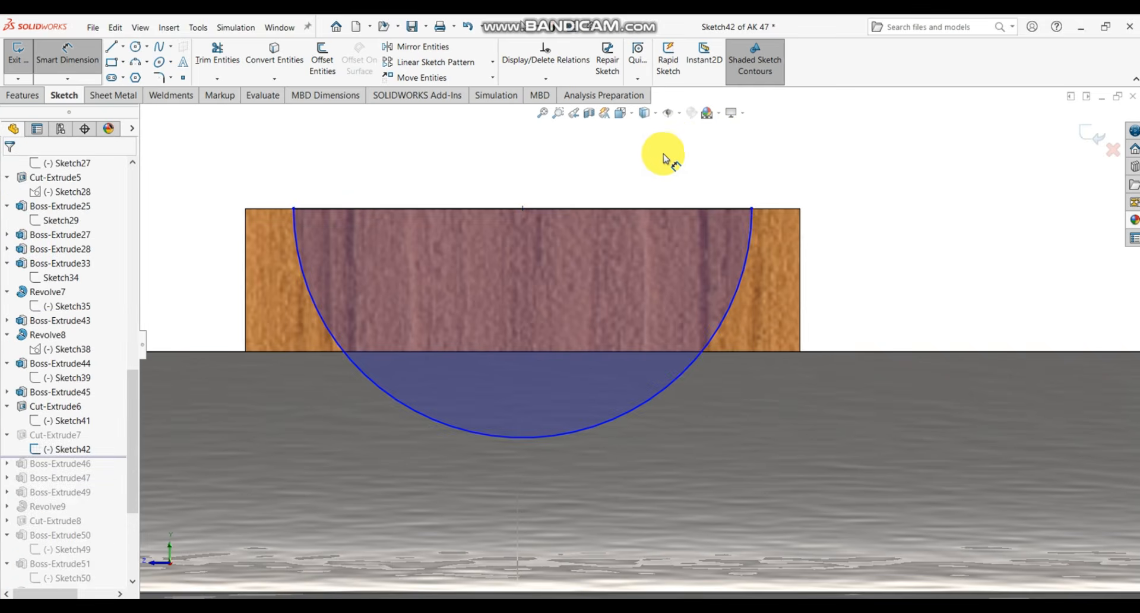
{"action": "left_click", "coordinate": [659, 209]}
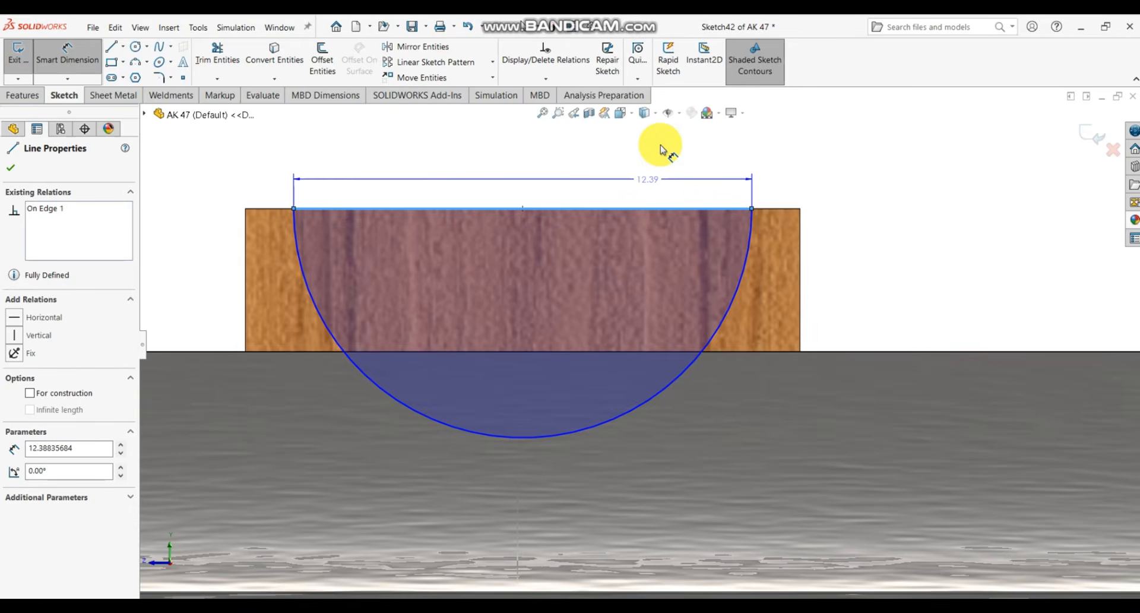
{"action": "key", "text": "Escape"}
{"action": "key", "text": "Escape"}
- Switch to the Part5 rifle model and start a sketch on its Front Plane
{"action": "scroll", "coordinate": [722, 229], "scroll_direction": "up", "scroll_amount": 10}
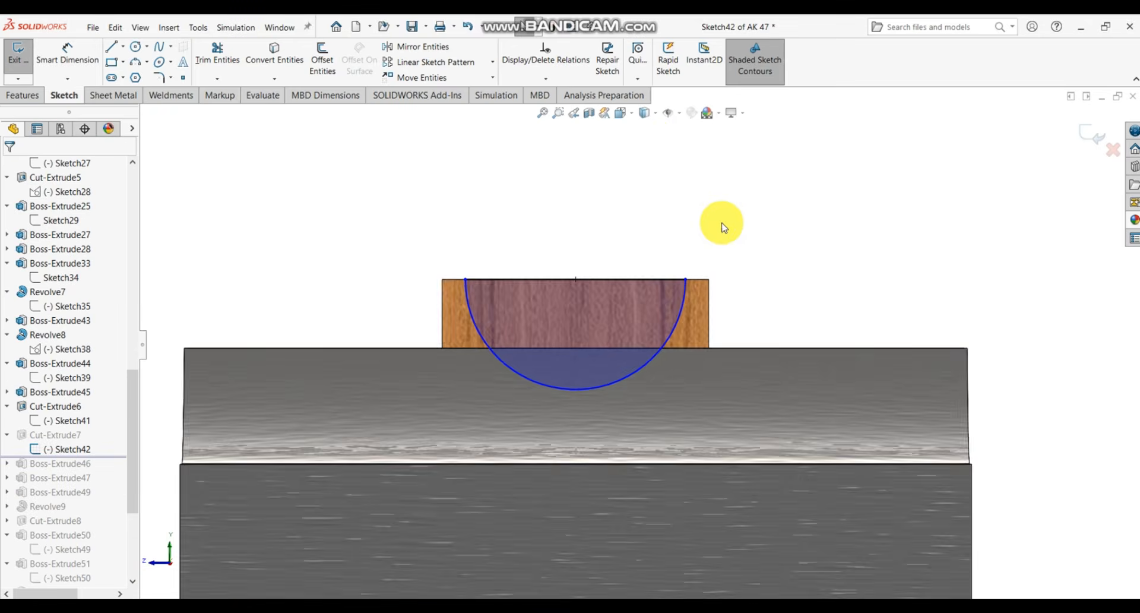
{"action": "middle_click_drag", "start_coordinate": [697, 306], "coordinate": [804, 359]}
{"action": "scroll", "coordinate": [802, 360], "scroll_direction": "up", "scroll_amount": 5}
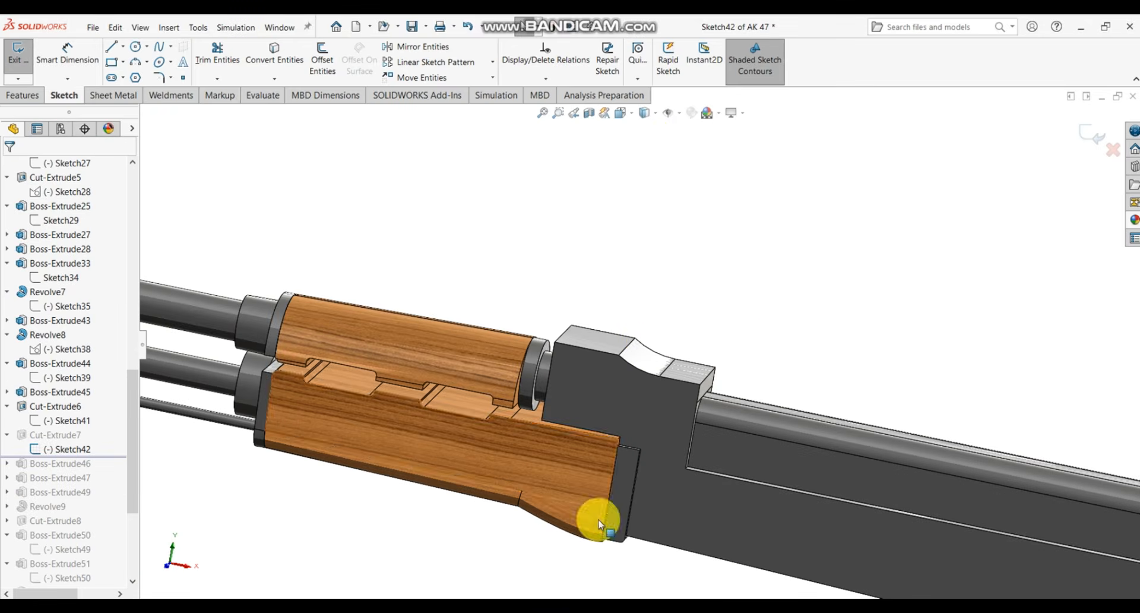
{"action": "left_click", "coordinate": [423, 610]}
{"action": "left_click", "coordinate": [321, 558]}
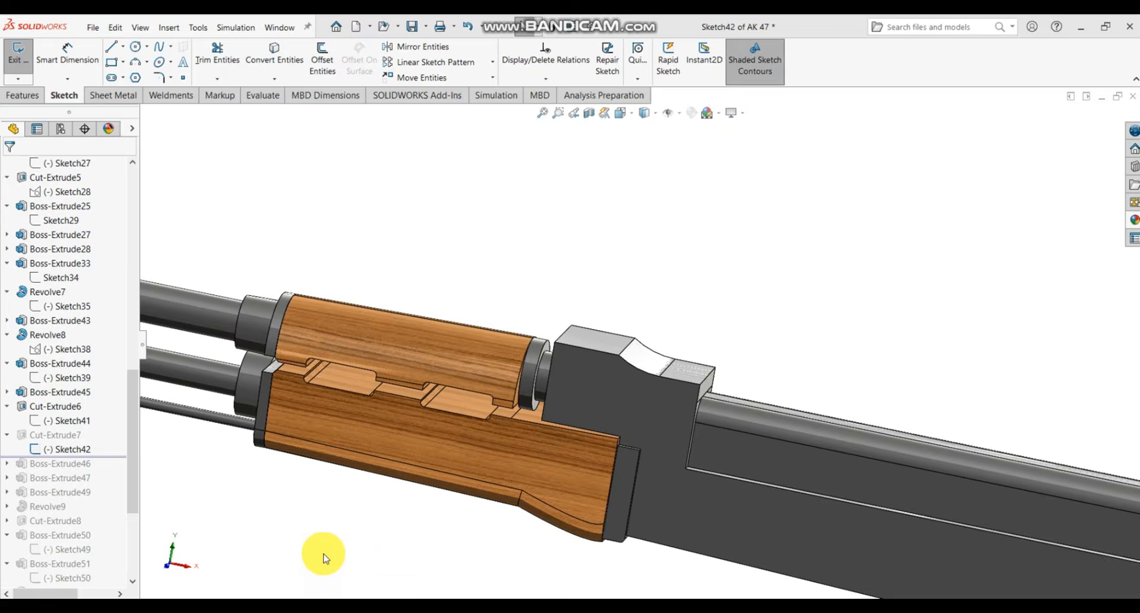
{"action": "scroll", "coordinate": [508, 311], "scroll_direction": "down", "scroll_amount": 3}
{"action": "scroll", "coordinate": [509, 312], "scroll_direction": "up", "scroll_amount": 5}
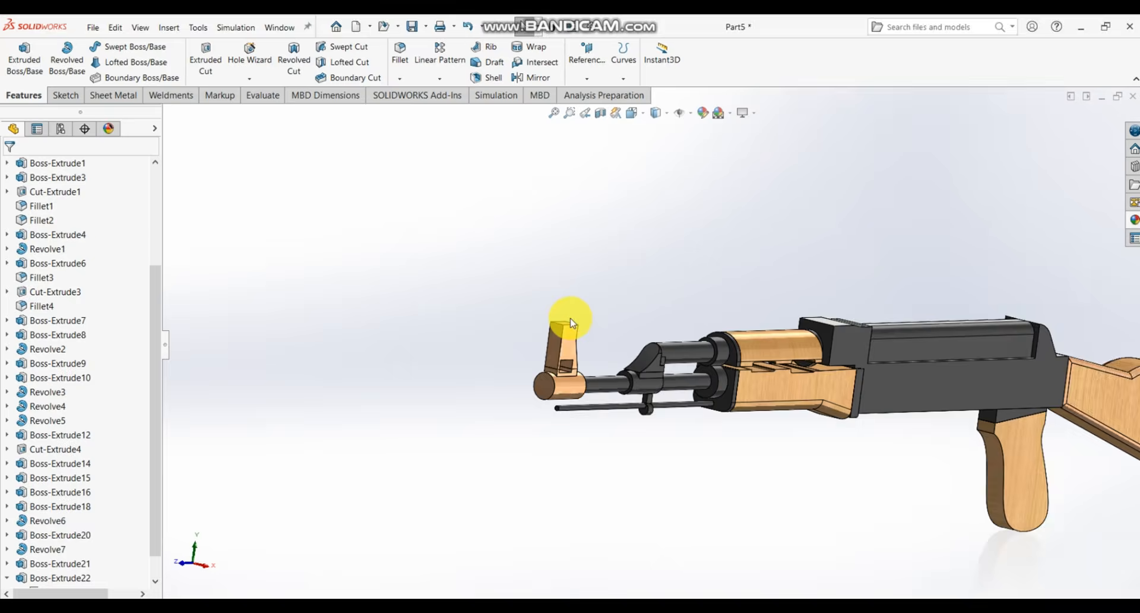
{"action": "middle_click_drag", "start_coordinate": [585, 326], "coordinate": [623, 356]}
{"action": "scroll", "coordinate": [54, 253], "scroll_direction": "up", "scroll_amount": 4}
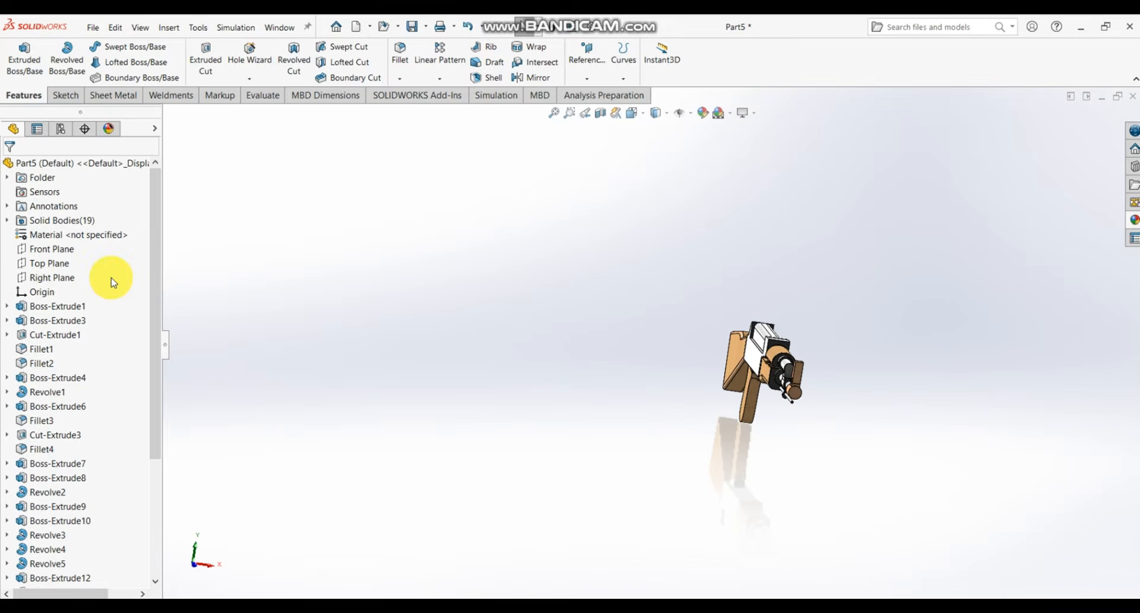
{"action": "left_click", "coordinate": [65, 254]}
{"action": "left_click", "coordinate": [72, 231]}
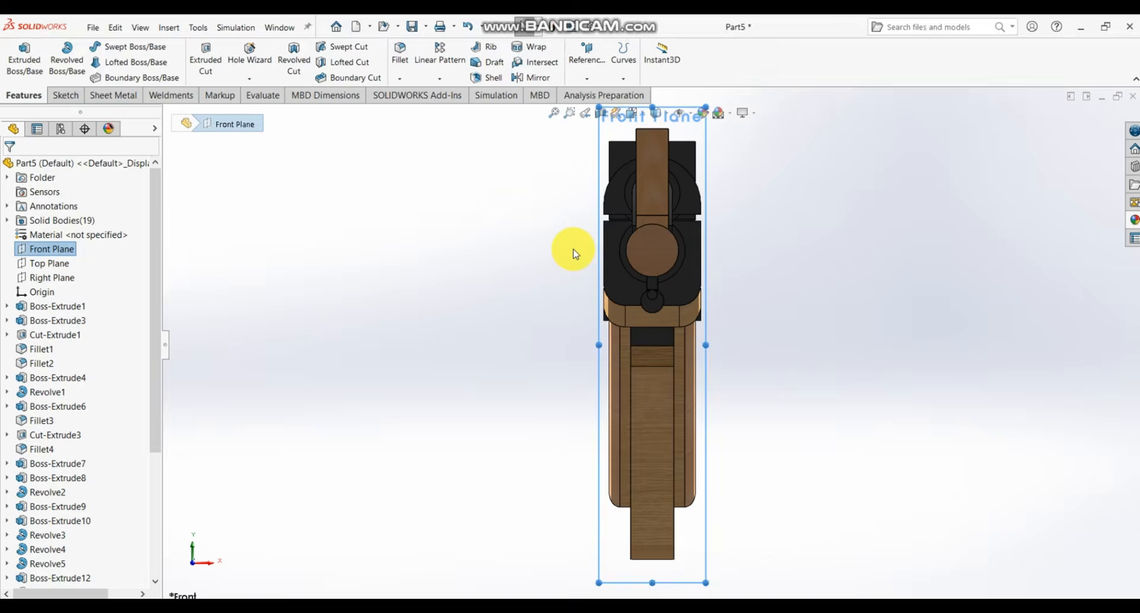
- Sketch a horizontal line about 9.7 mm long on the top edge of the wooden upright block
{"action": "scroll", "coordinate": [705, 237], "scroll_direction": "down", "scroll_amount": 10}
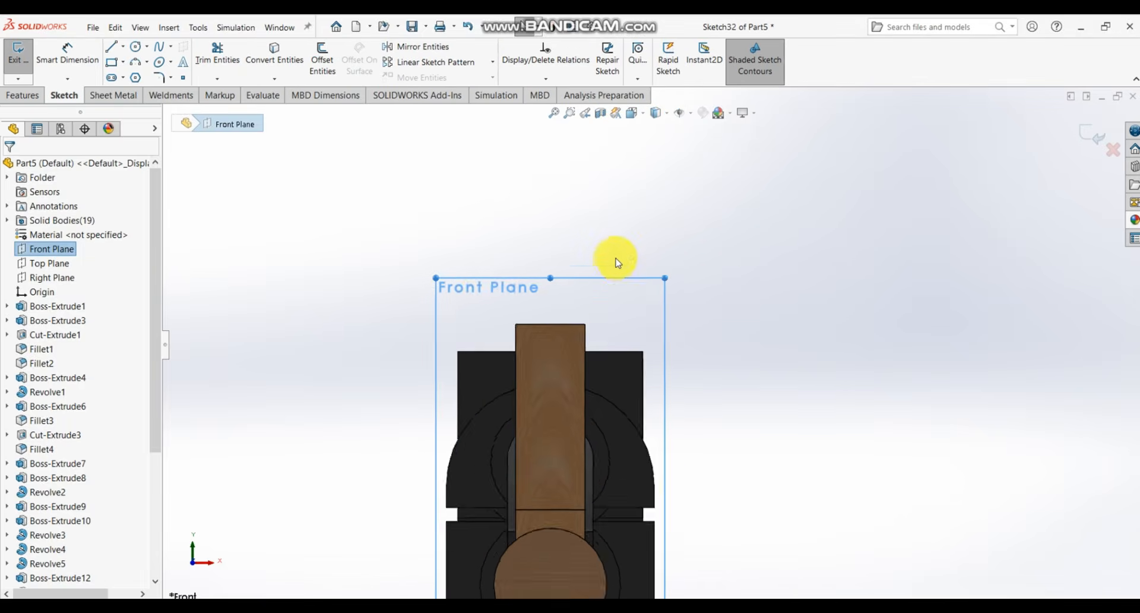
{"action": "left_click", "coordinate": [111, 46]}
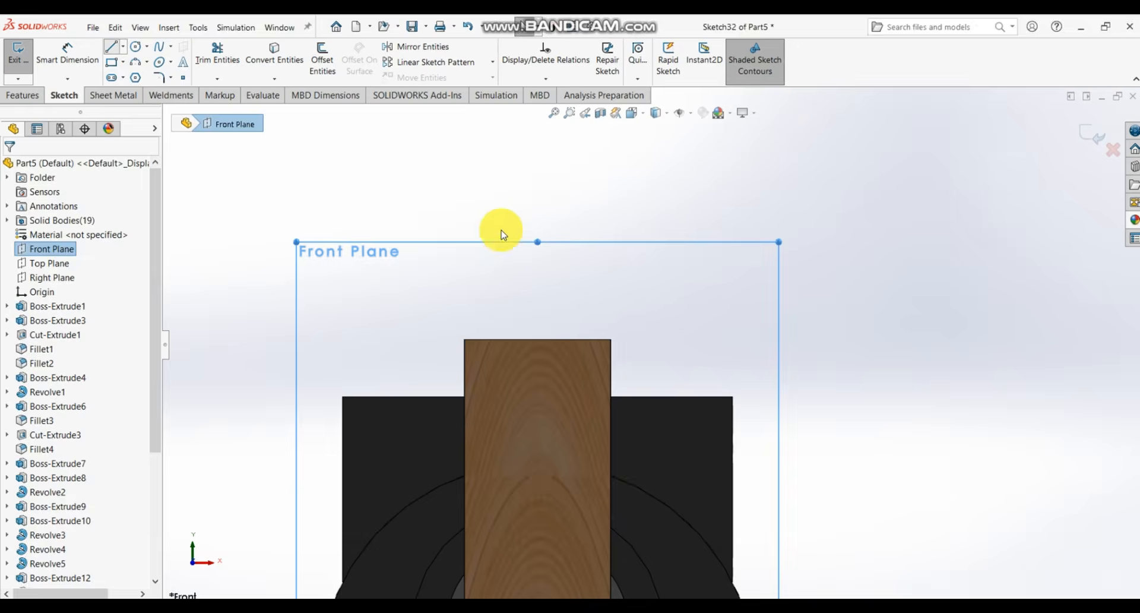
{"action": "left_click", "coordinate": [489, 340]}
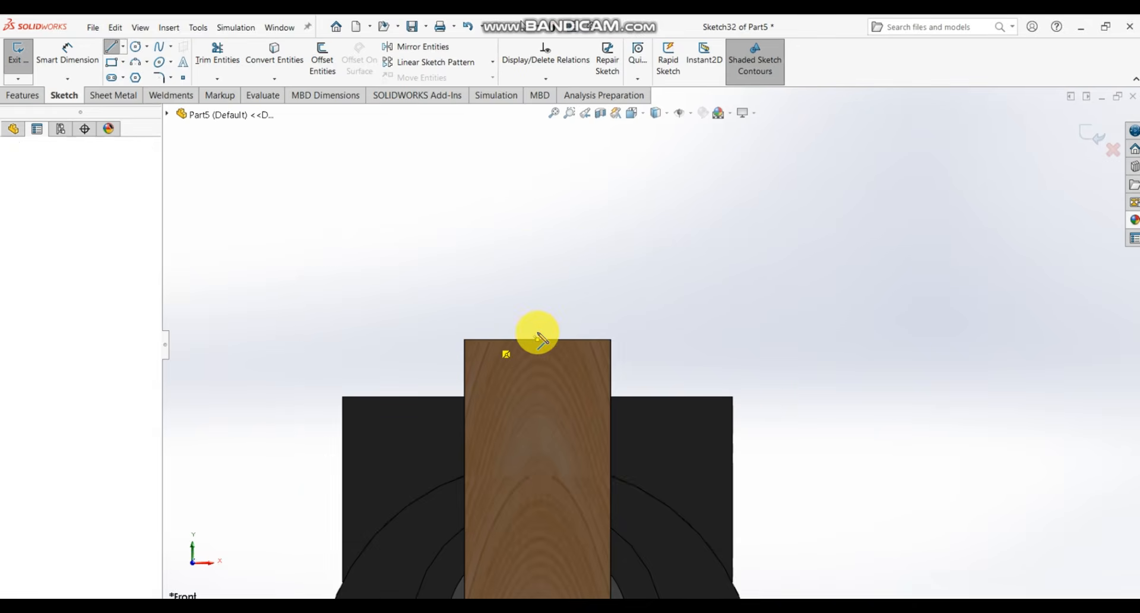
{"action": "left_click", "coordinate": [585, 340]}
{"action": "key", "text": "Escape"}
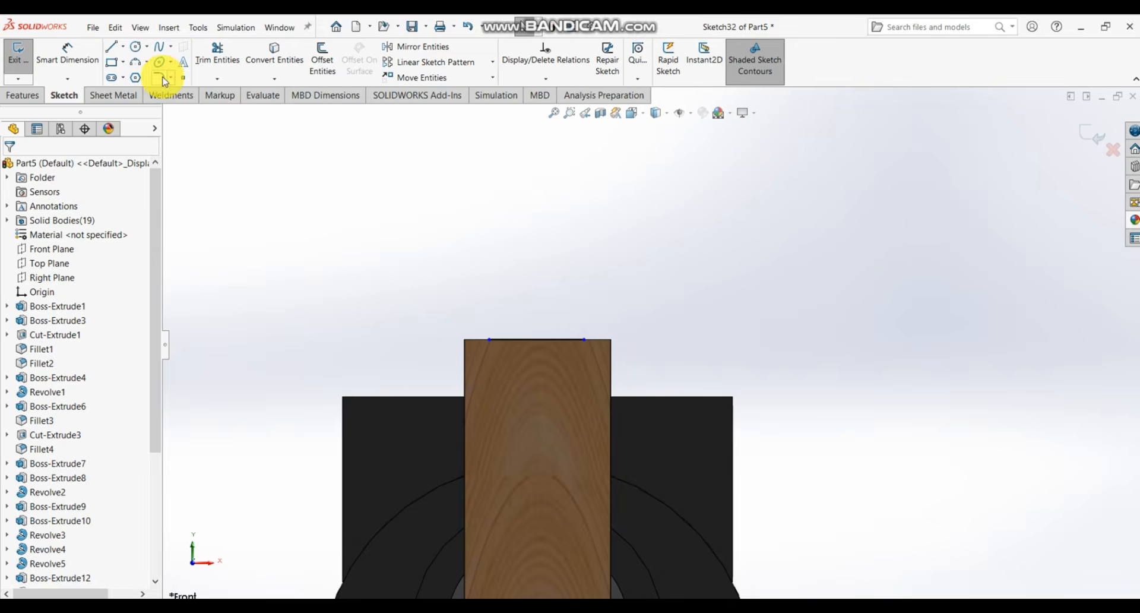
- Draw a three-point arc between the line's endpoints, curving down into the block as a half circle of about 4.9 mm radius
{"action": "left_click", "coordinate": [147, 62]}
{"action": "left_click", "coordinate": [165, 108]}
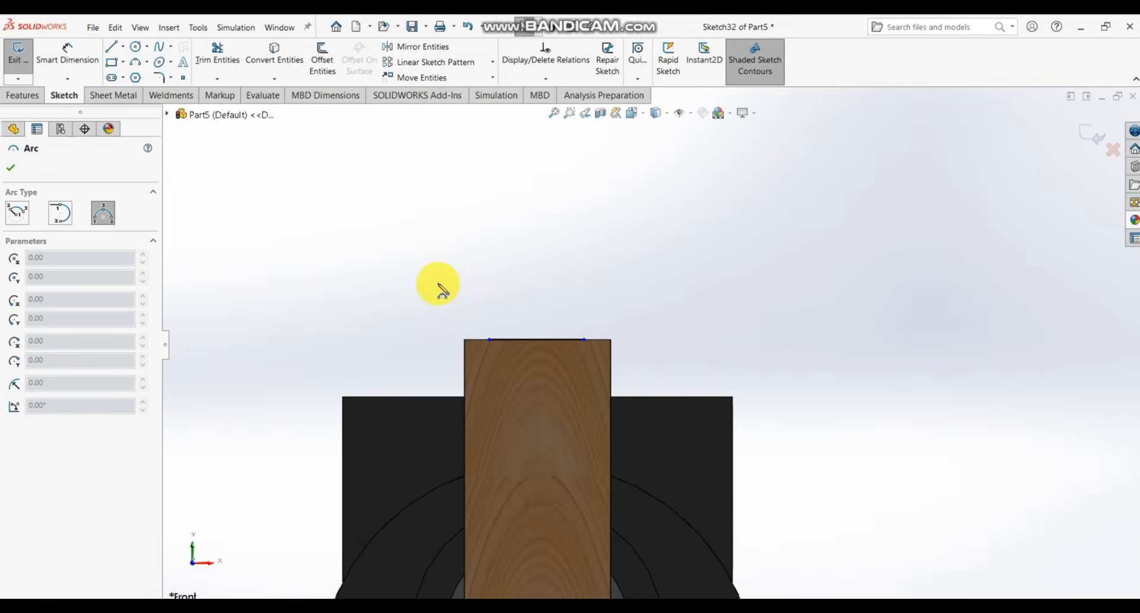
{"action": "left_click", "coordinate": [489, 339]}
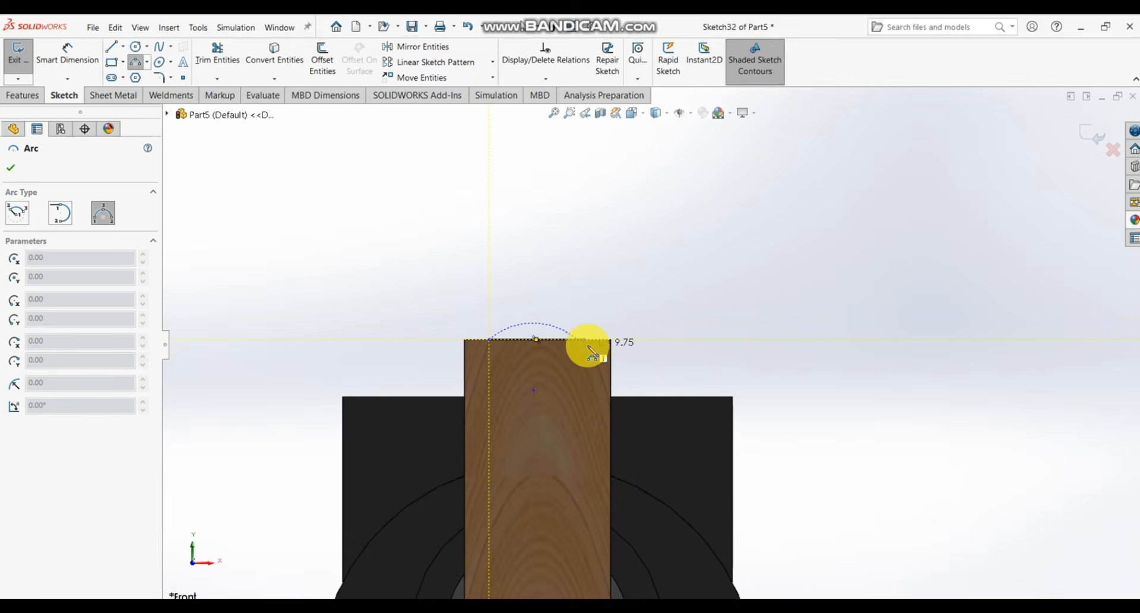
{"action": "left_click", "coordinate": [584, 340]}
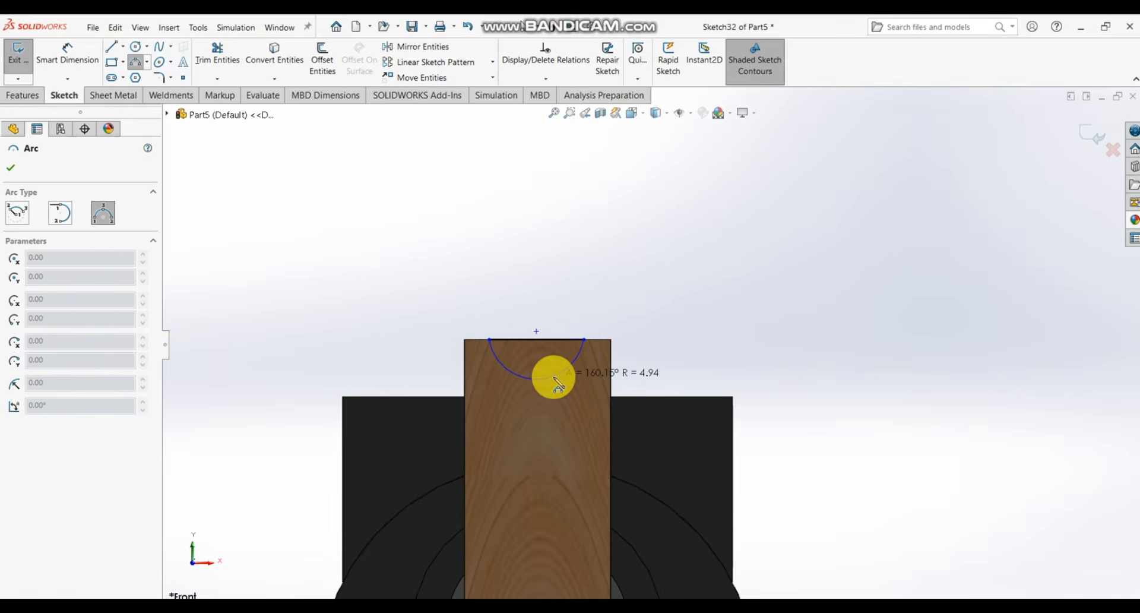
{"action": "left_click", "coordinate": [552, 388]}
{"action": "key", "text": "Escape"}
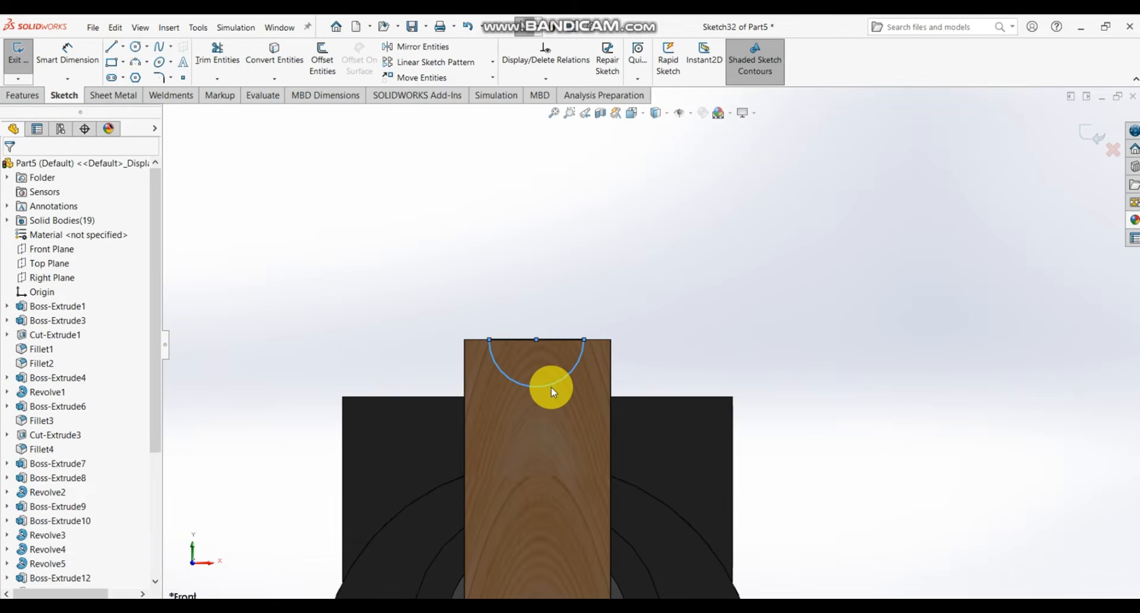
- Set the top line's length to 12.39 mm and move the half-round profile to the middle of the block's top edge
{"action": "left_click", "coordinate": [71, 51]}
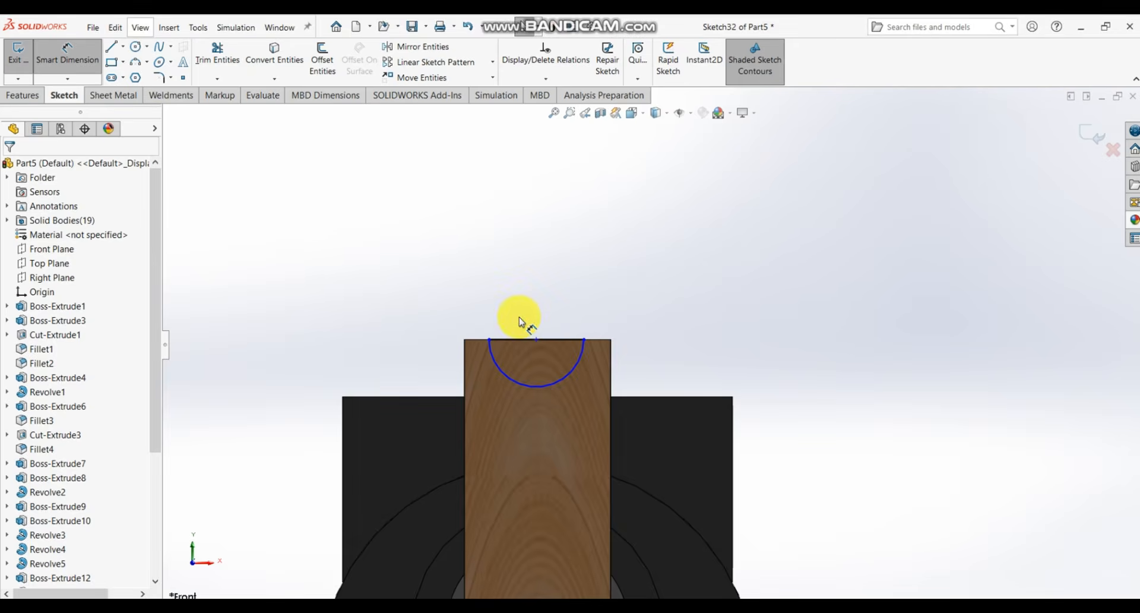
{"action": "left_click", "coordinate": [525, 341]}
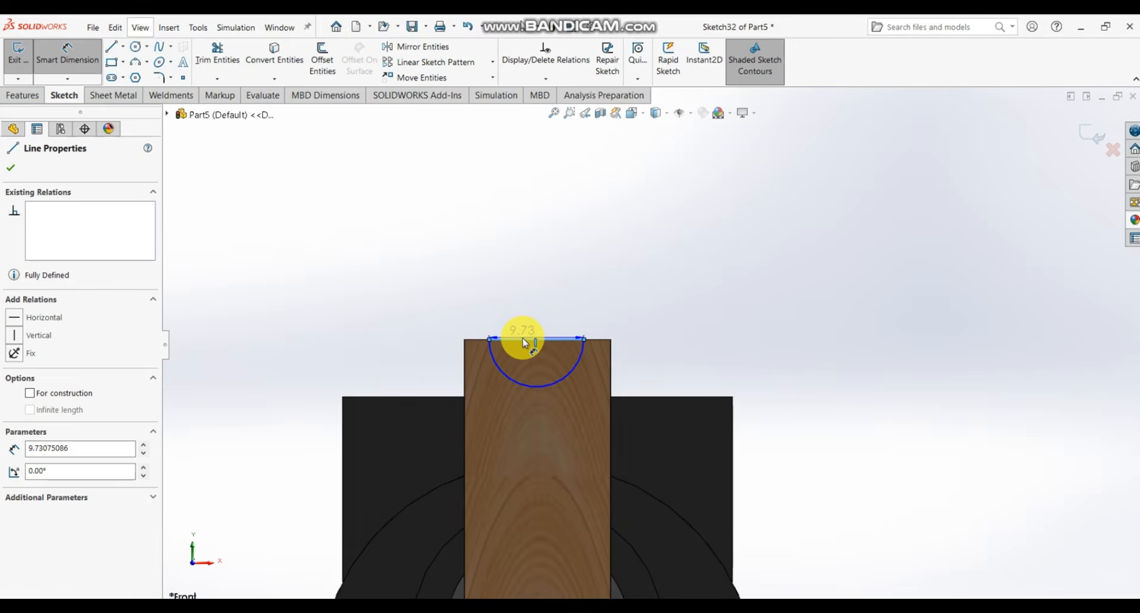
{"action": "left_click", "coordinate": [547, 291]}
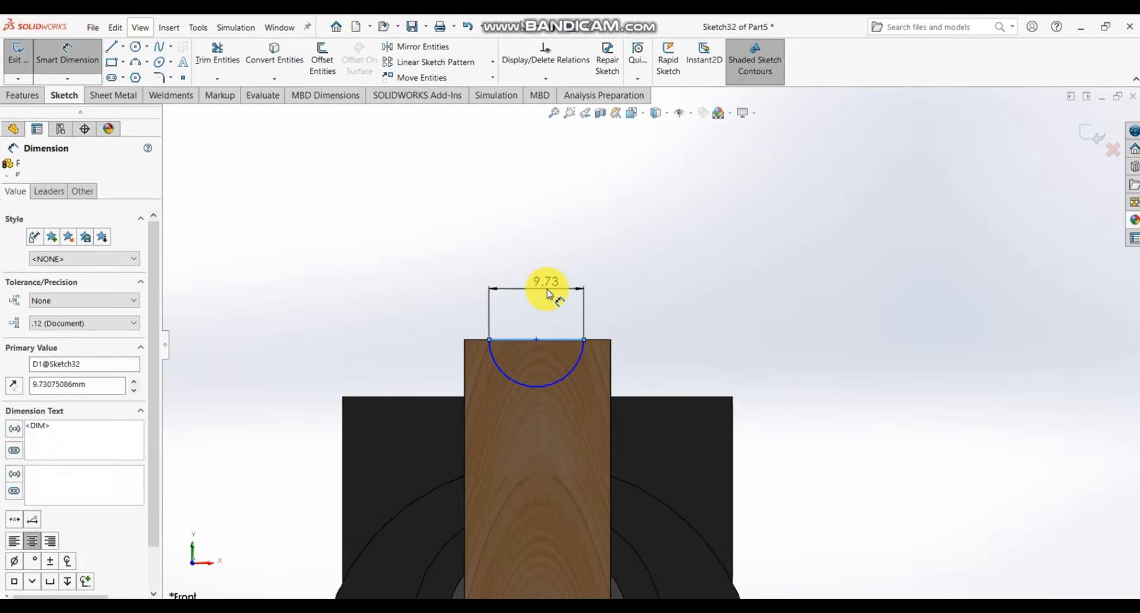
{"action": "type", "text": "12.39"}
{"action": "key", "text": "Return"}
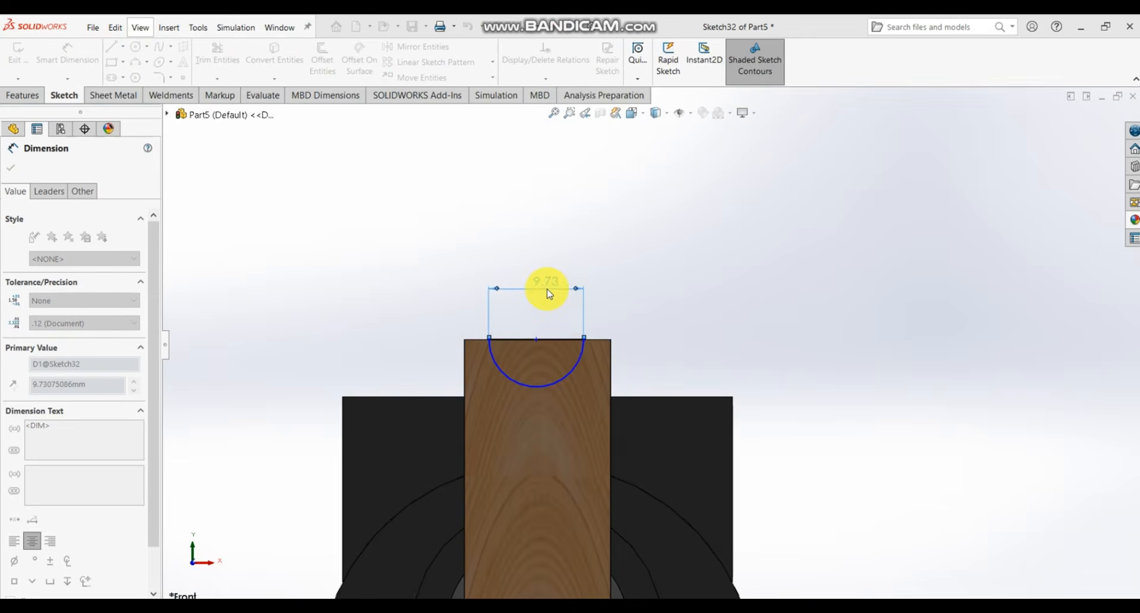
{"action": "key", "text": "Escape"}
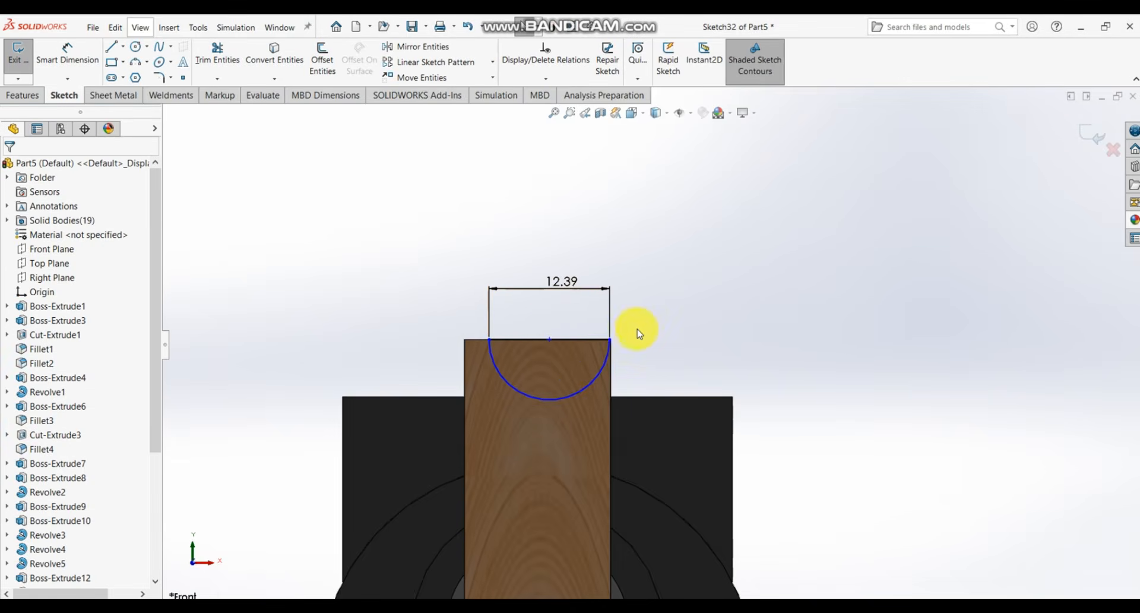
{"action": "left_click_drag", "start_coordinate": [605, 345], "coordinate": [595, 345]}
{"action": "left_click", "coordinate": [678, 352]}
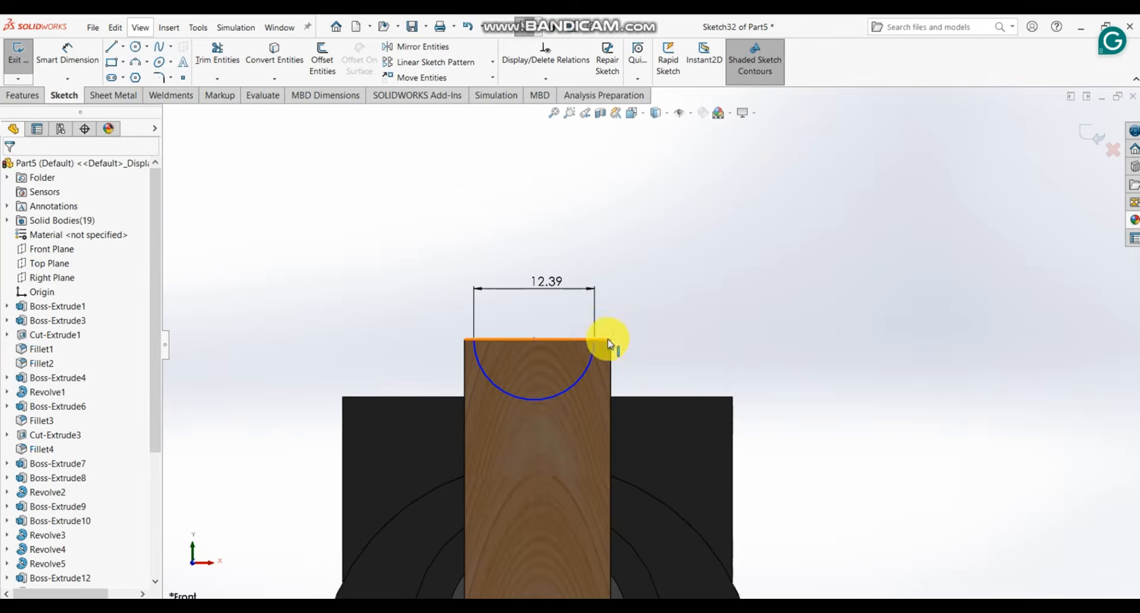
- Try to dimension the half-round arc's radius at 6.19 mm, and delete that radius dimension
{"action": "scroll", "coordinate": [608, 344], "scroll_direction": "down", "scroll_amount": 4}
{"action": "left_click", "coordinate": [89, 48]}
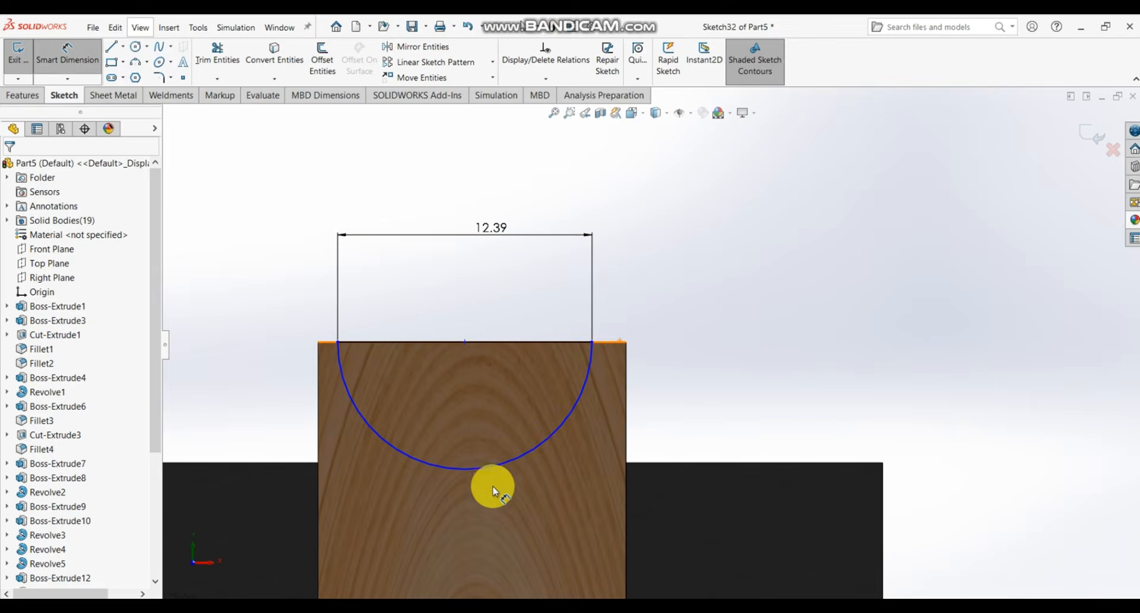
{"action": "left_click", "coordinate": [498, 469]}
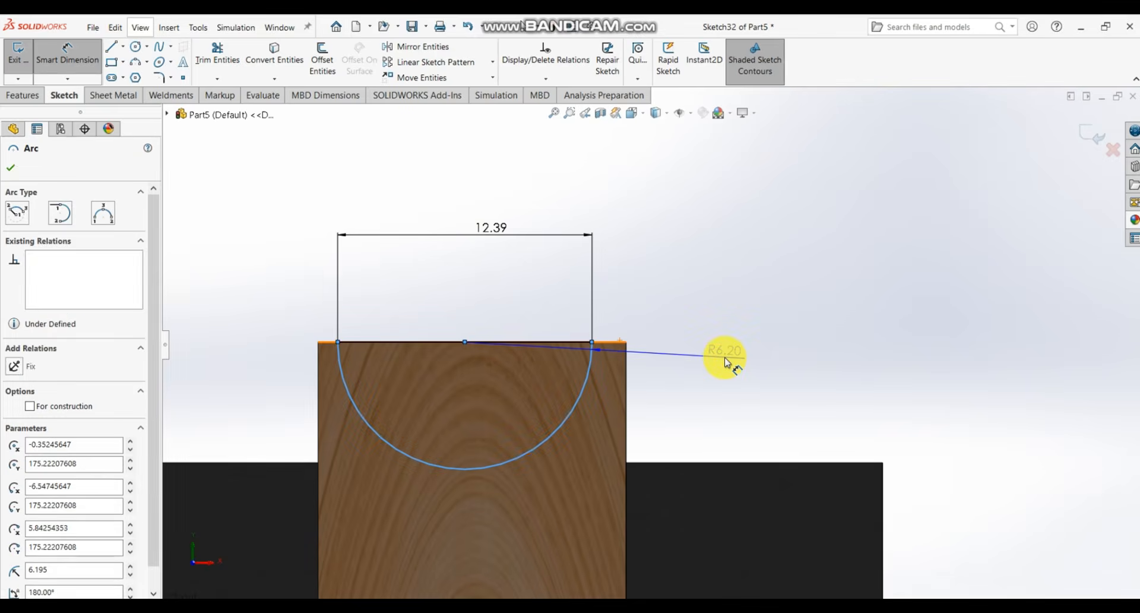
{"action": "left_click", "coordinate": [725, 362]}
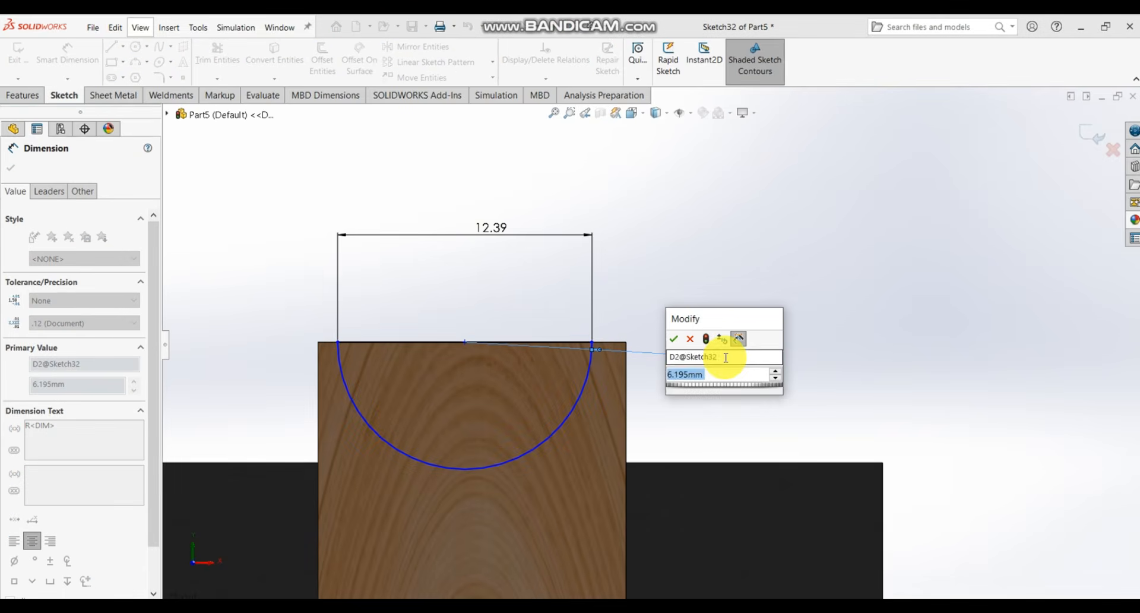
{"action": "type", "text": "6.19"}
{"action": "key", "text": "Return"}
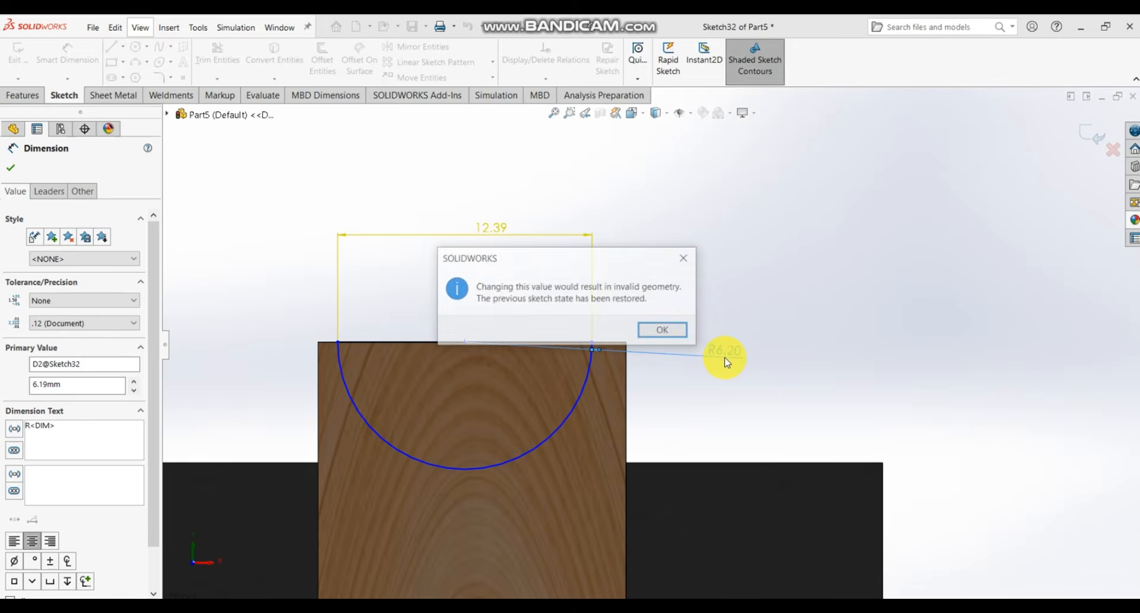
{"action": "left_click", "coordinate": [683, 335]}
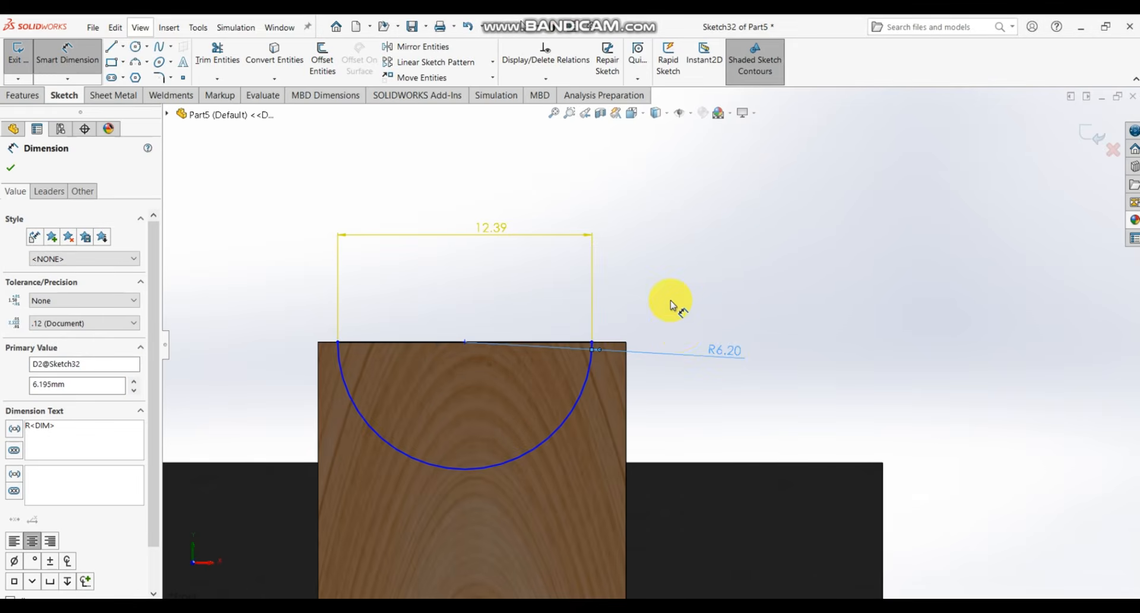
{"action": "key", "text": "Escape"}
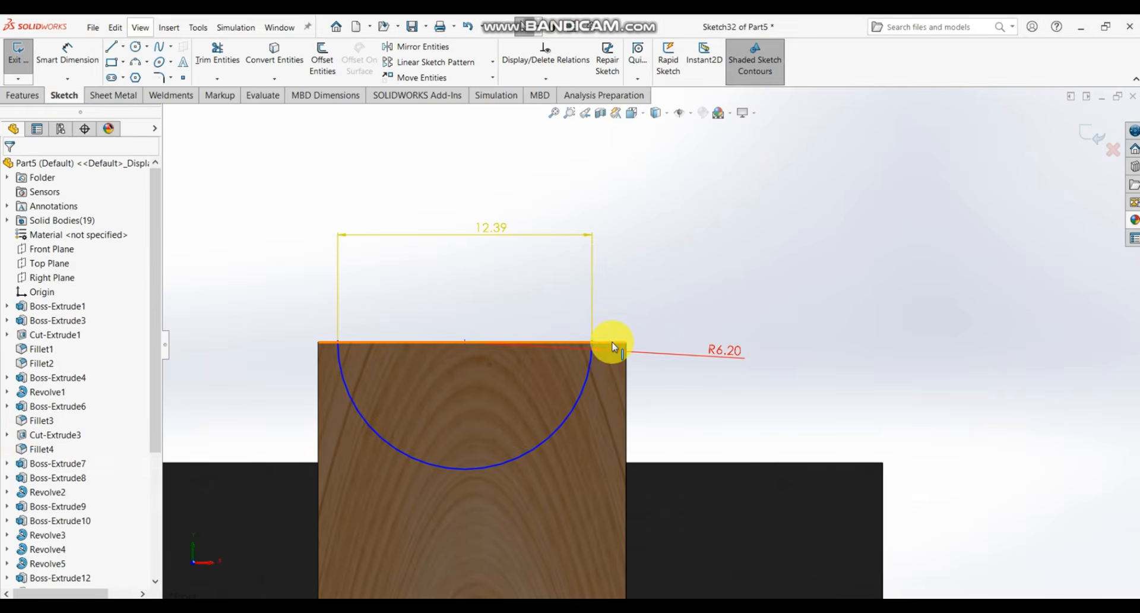
{"action": "key", "text": "Delete"}
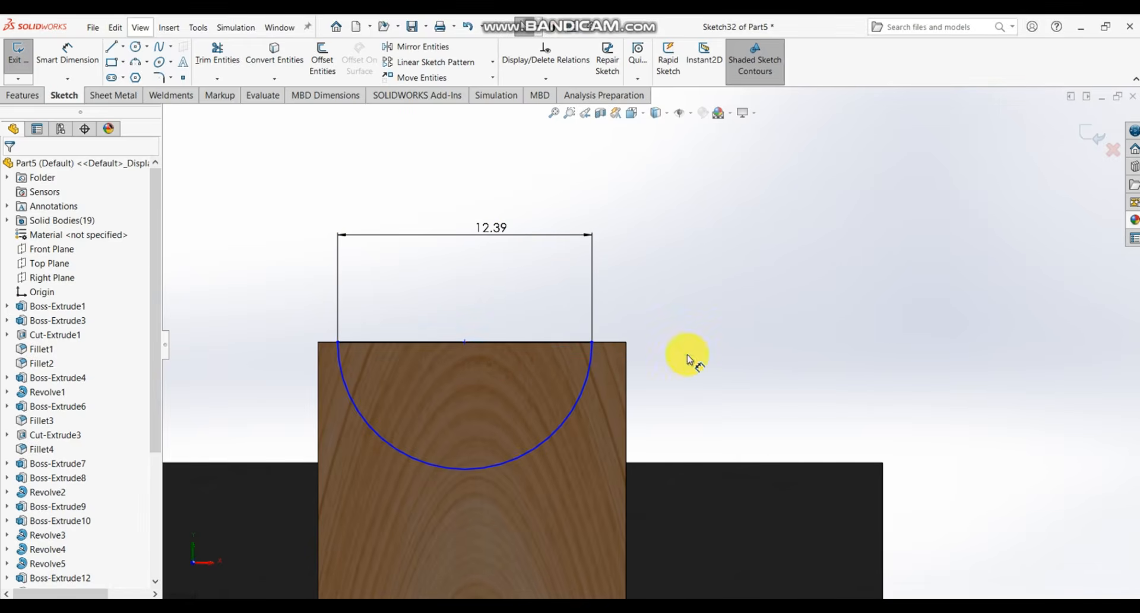
- Shift the half-round profile slightly right along the block's top edge by its right endpoint
{"action": "left_click", "coordinate": [592, 343]}
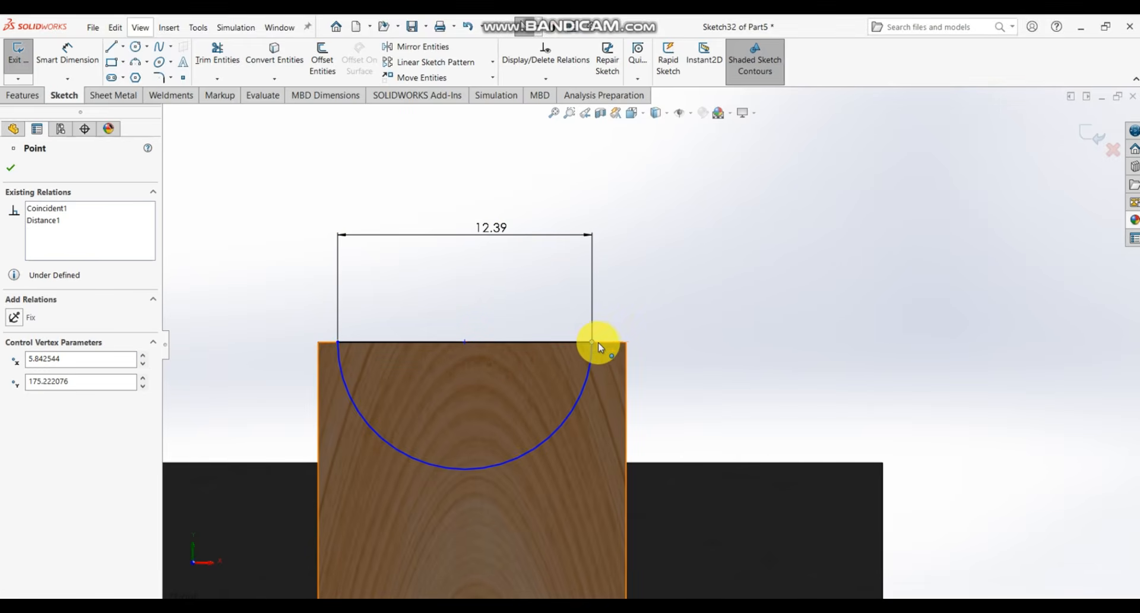
{"action": "left_click_drag", "start_coordinate": [601, 342], "coordinate": [601, 342]}
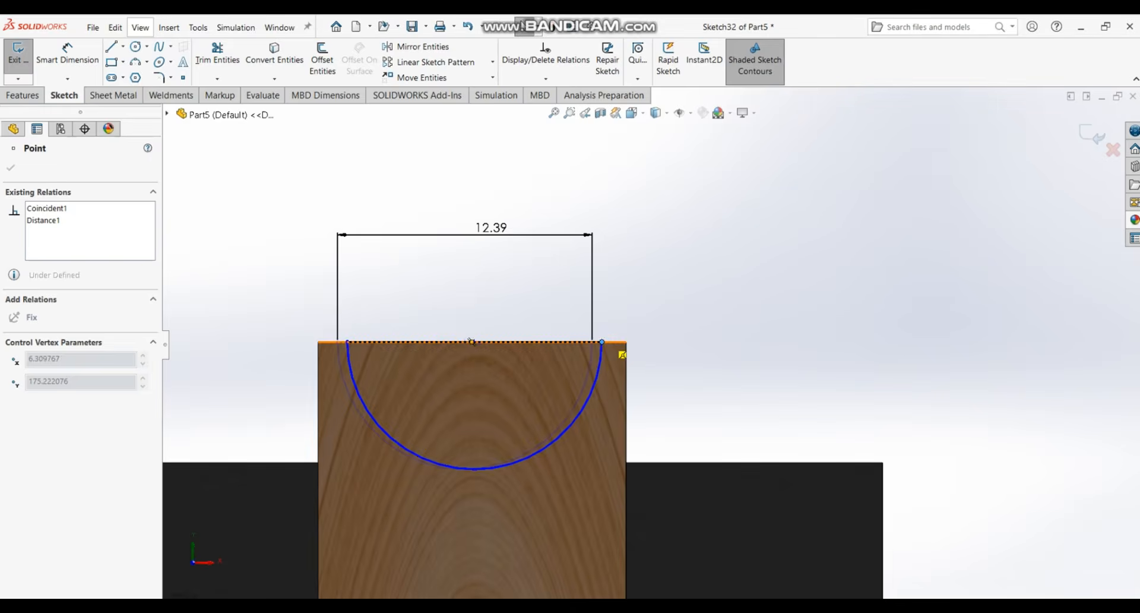
{"action": "left_click", "coordinate": [661, 336]}
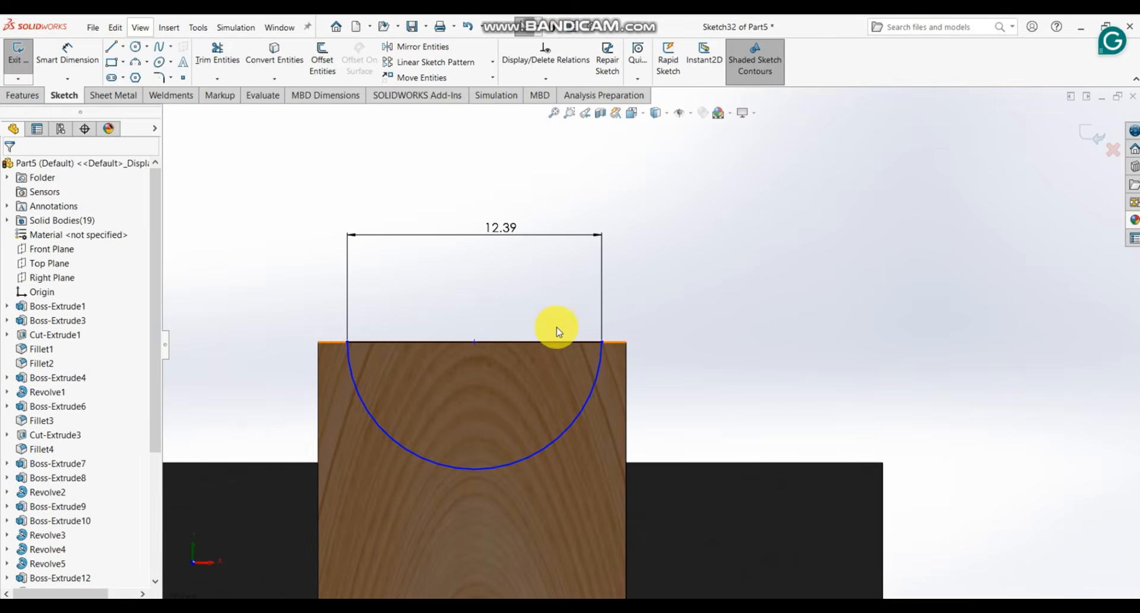
- Measure the wooden block's width between its two vertical side edges without placing a dimension
{"action": "left_click", "coordinate": [67, 53]}
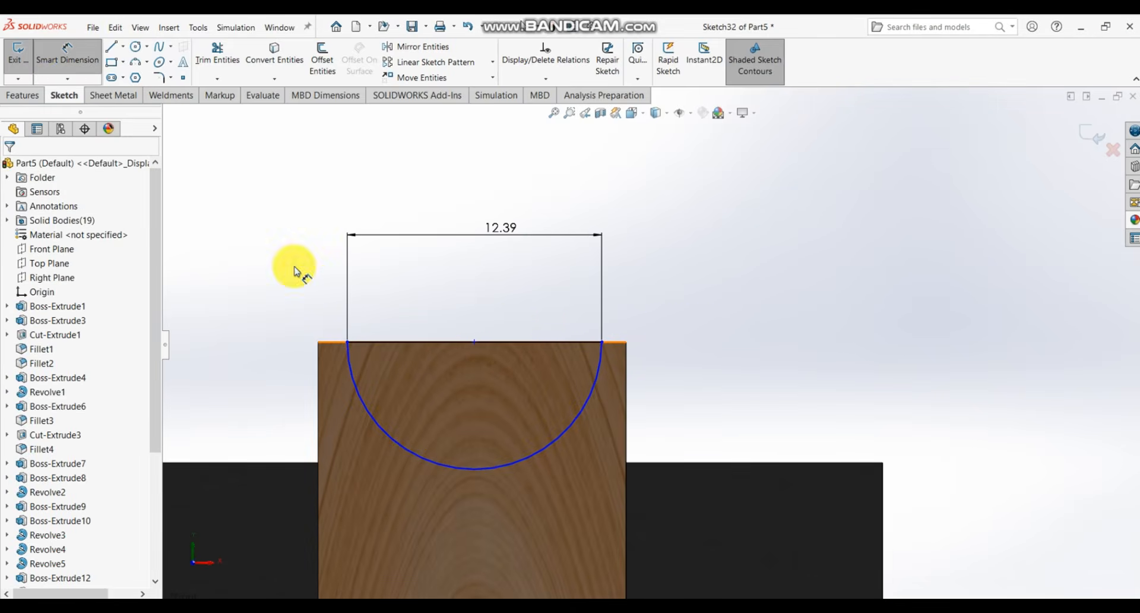
{"action": "left_click", "coordinate": [319, 368]}
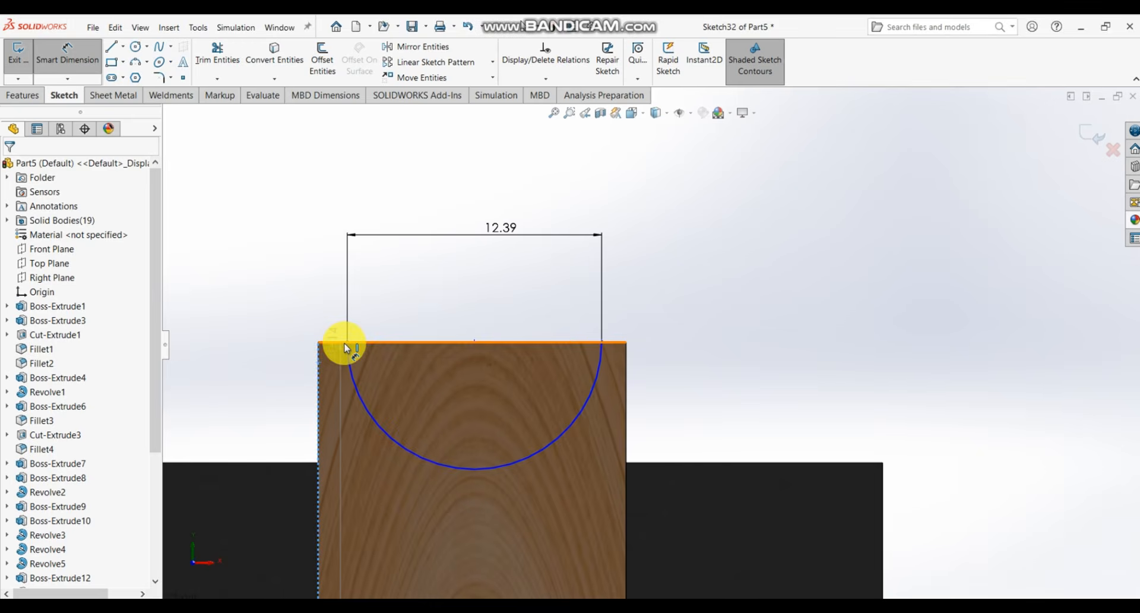
{"action": "left_click", "coordinate": [627, 368]}
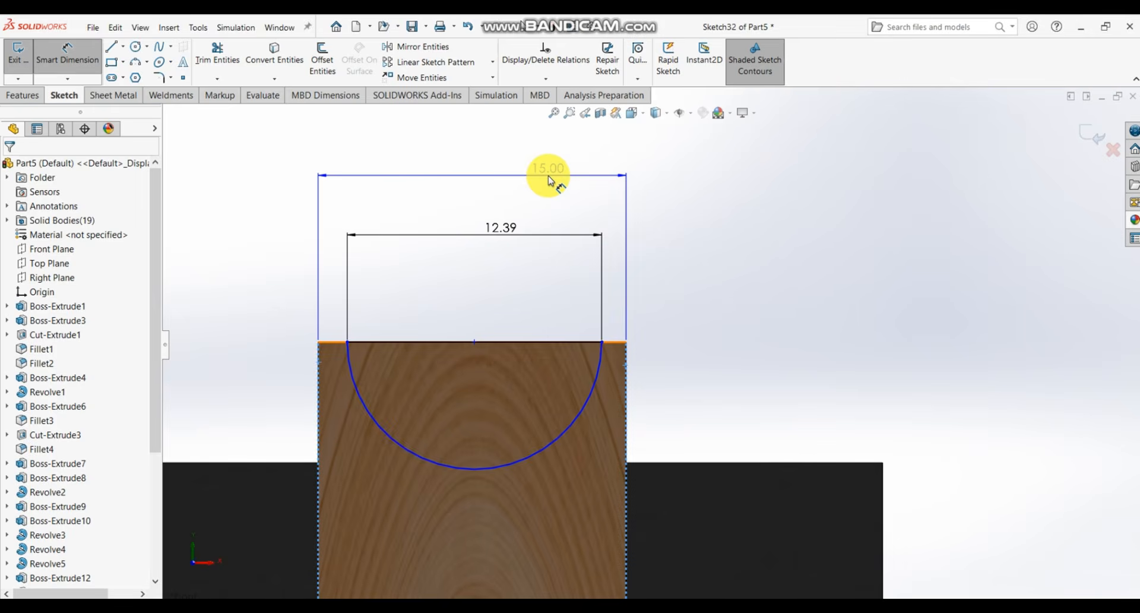
{"action": "key", "text": "Escape"}
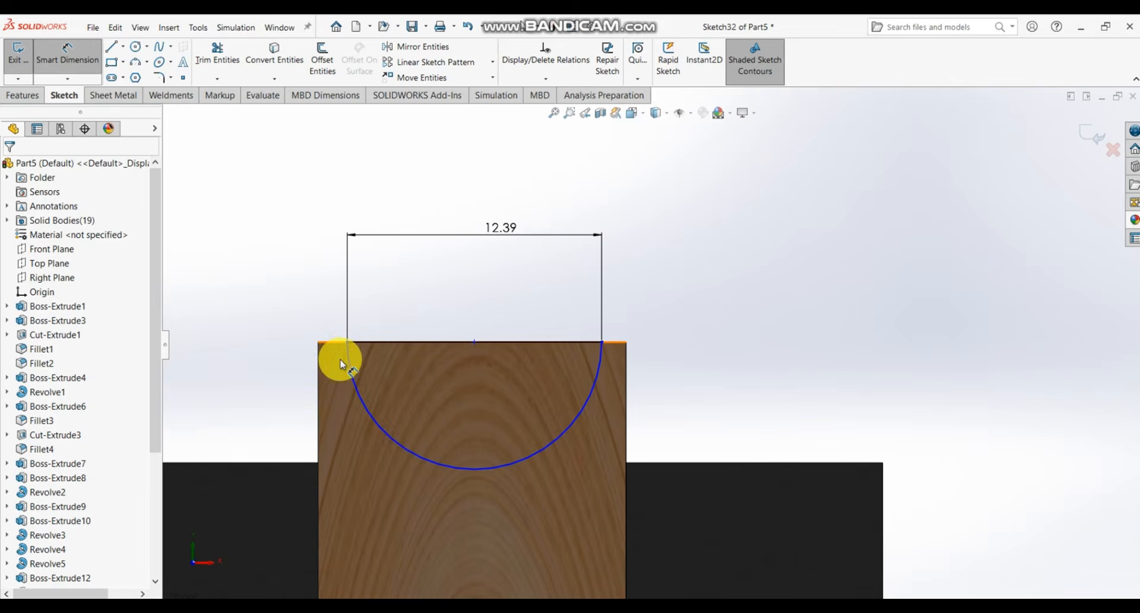
- Dimension the gap between the block's left side edge and the profile's left endpoint, and set it to 1.305 mm
{"action": "scroll", "coordinate": [359, 344], "scroll_direction": "down", "scroll_amount": 4}
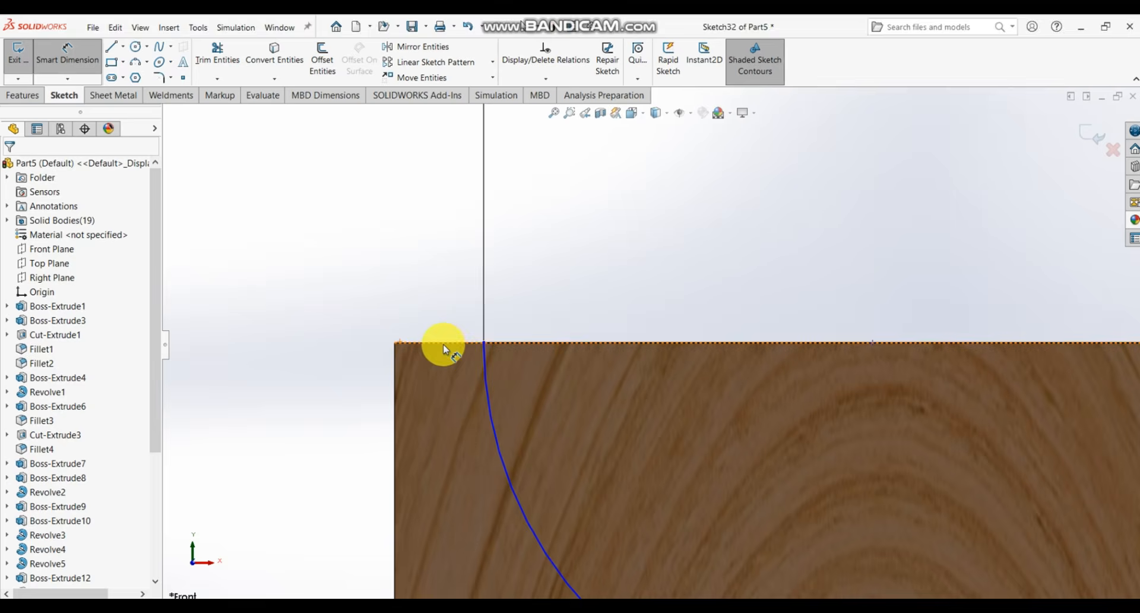
{"action": "left_click", "coordinate": [485, 343]}
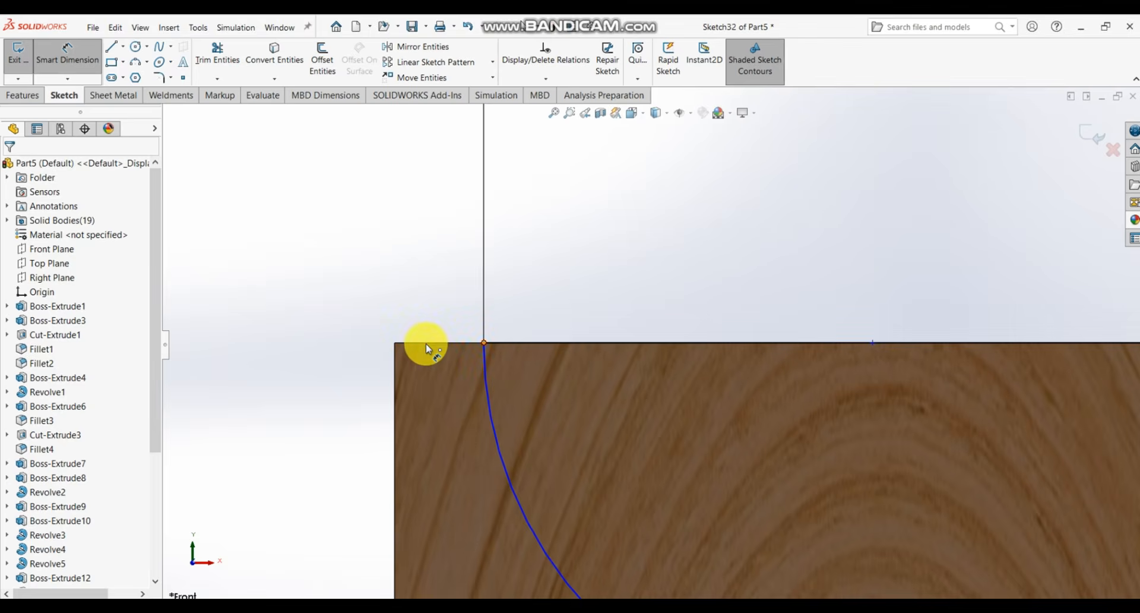
{"action": "left_click", "coordinate": [394, 364]}
{"action": "scroll", "coordinate": [430, 270], "scroll_direction": "up", "scroll_amount": 5}
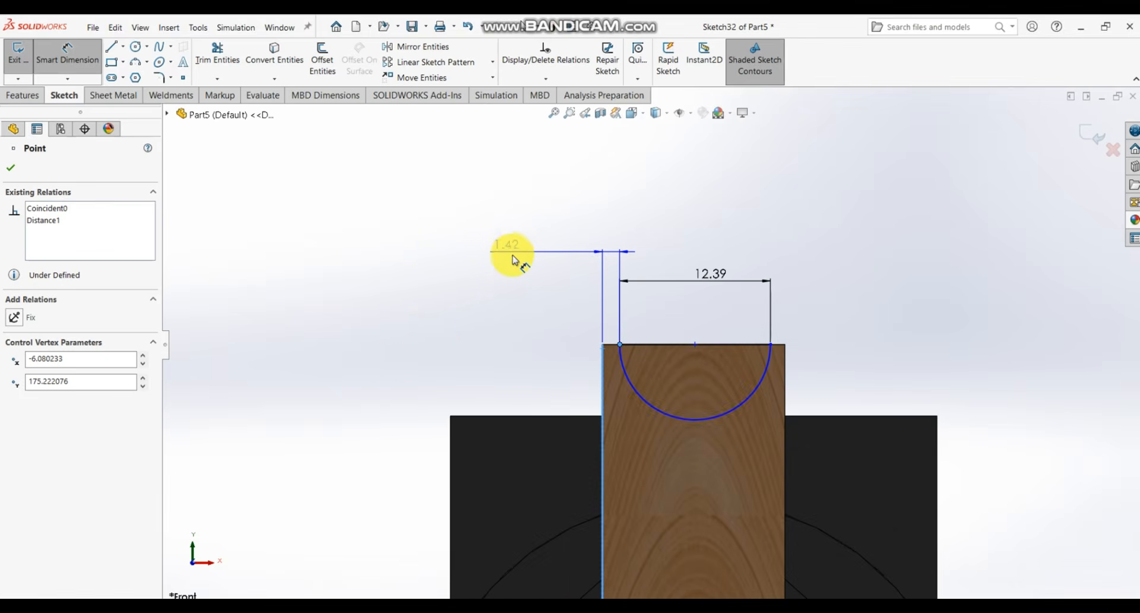
{"action": "scroll", "coordinate": [570, 273], "scroll_direction": "down", "scroll_amount": 2}
{"action": "left_click", "coordinate": [636, 260]}
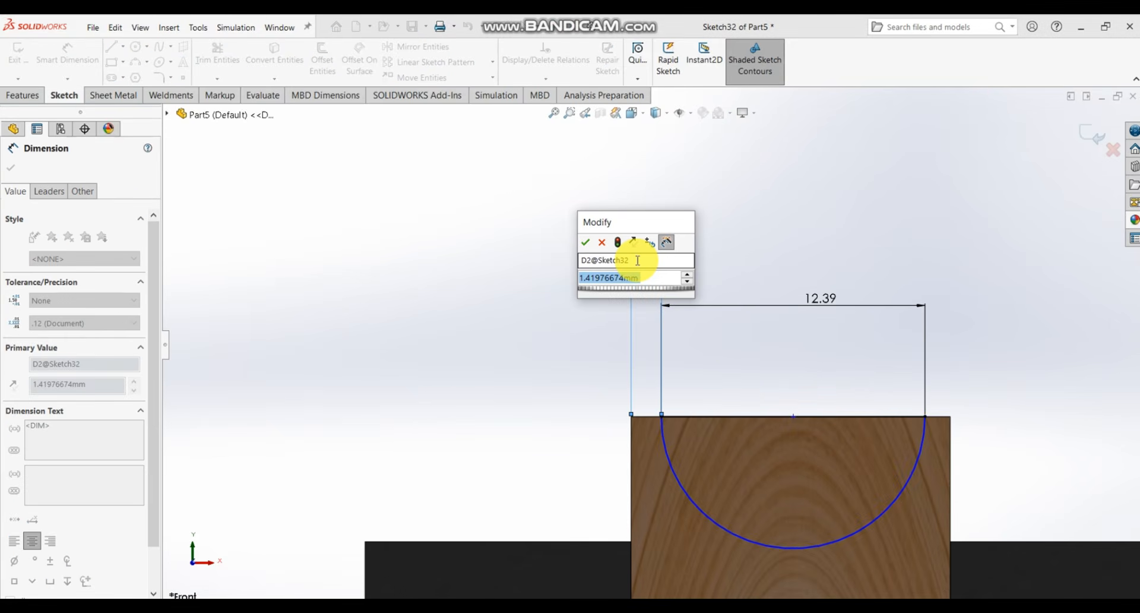
{"action": "type", "text": "15"}
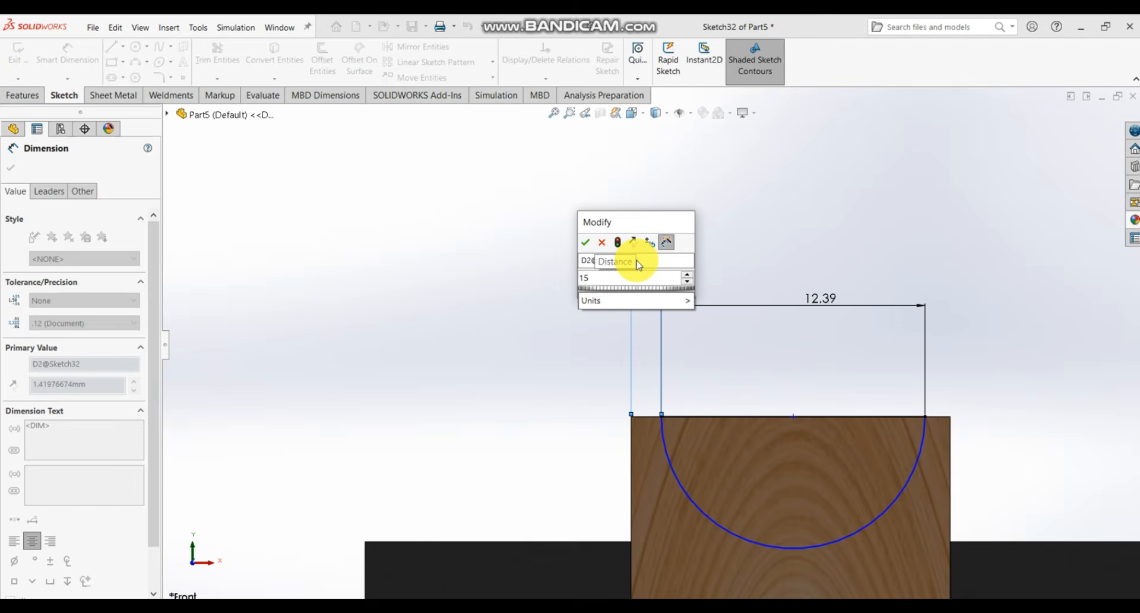
{"action": "type", "text": "-1"}
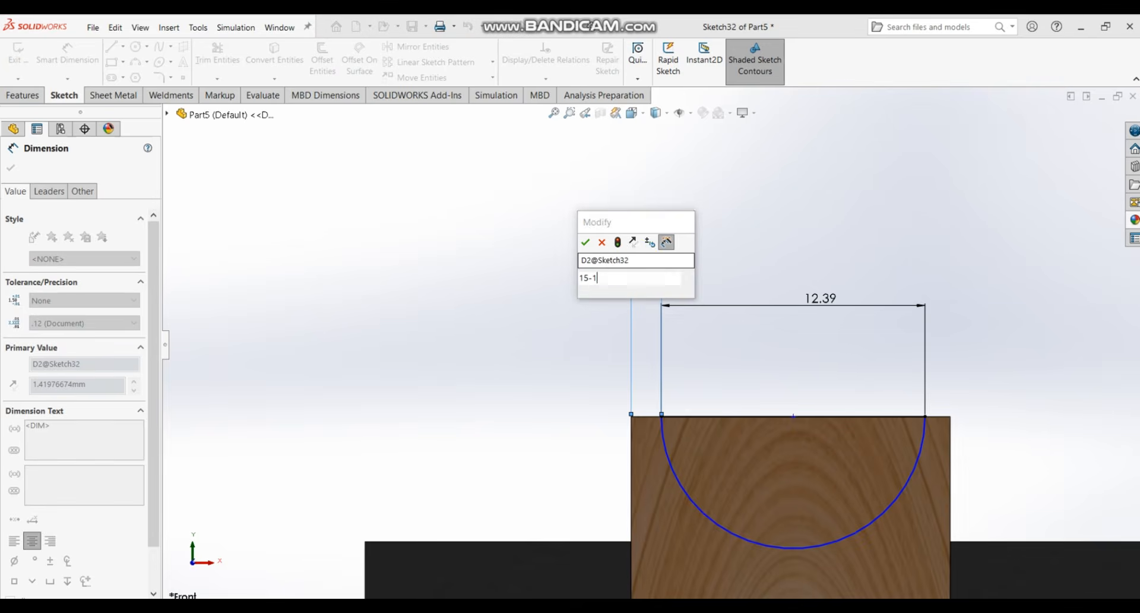
{"action": "type", "text": "2.39"}
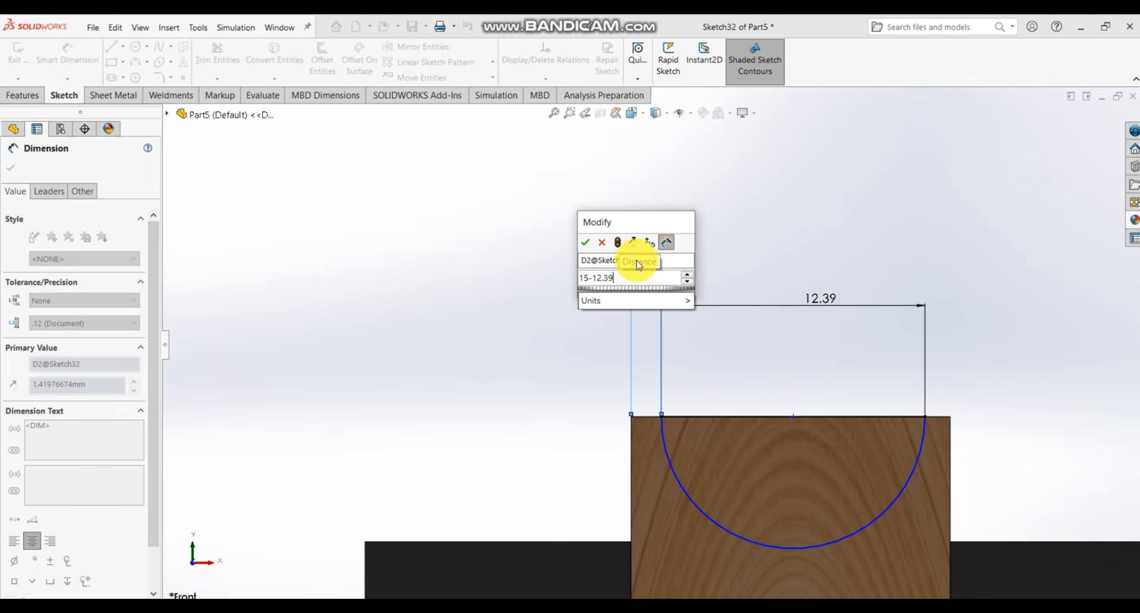
{"action": "key", "text": "BackSpace"}
{"action": "key", "text": "BackSpace"}
{"action": "key", "text": "BackSpace"}
{"action": "key", "text": "BackSpace"}
{"action": "key", "text": "BackSpace"}
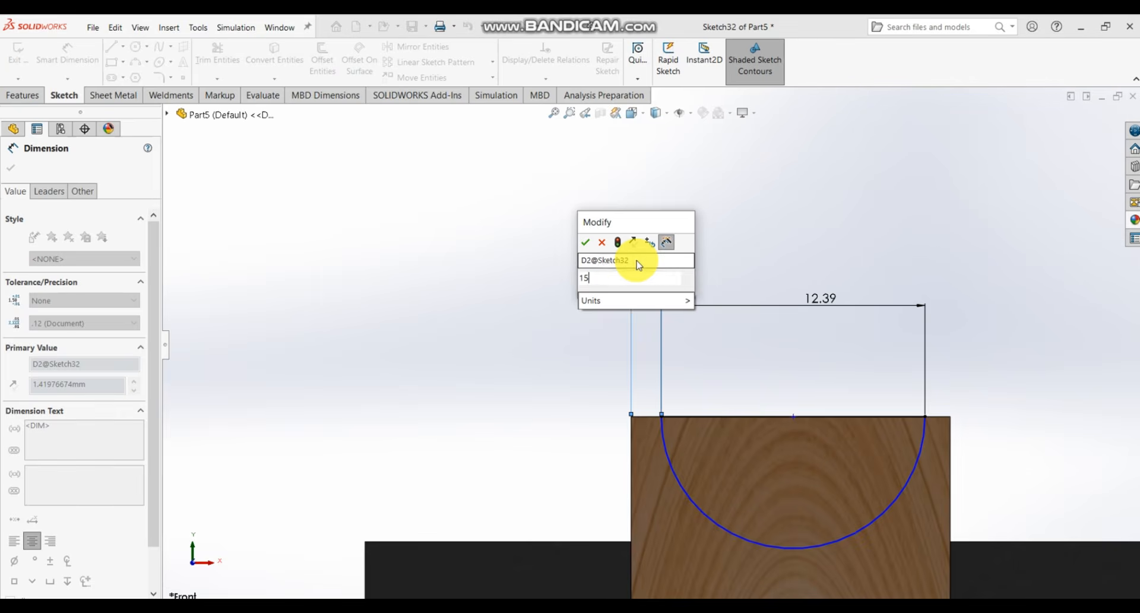
{"action": "type", "text": "1.305"}
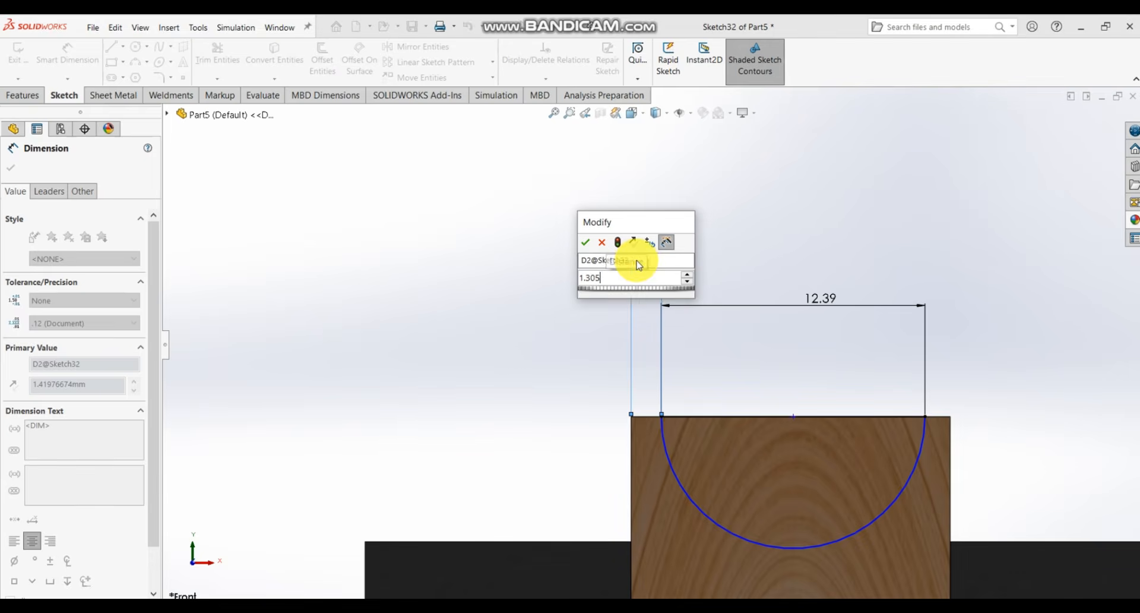
{"action": "key", "text": "Return"}
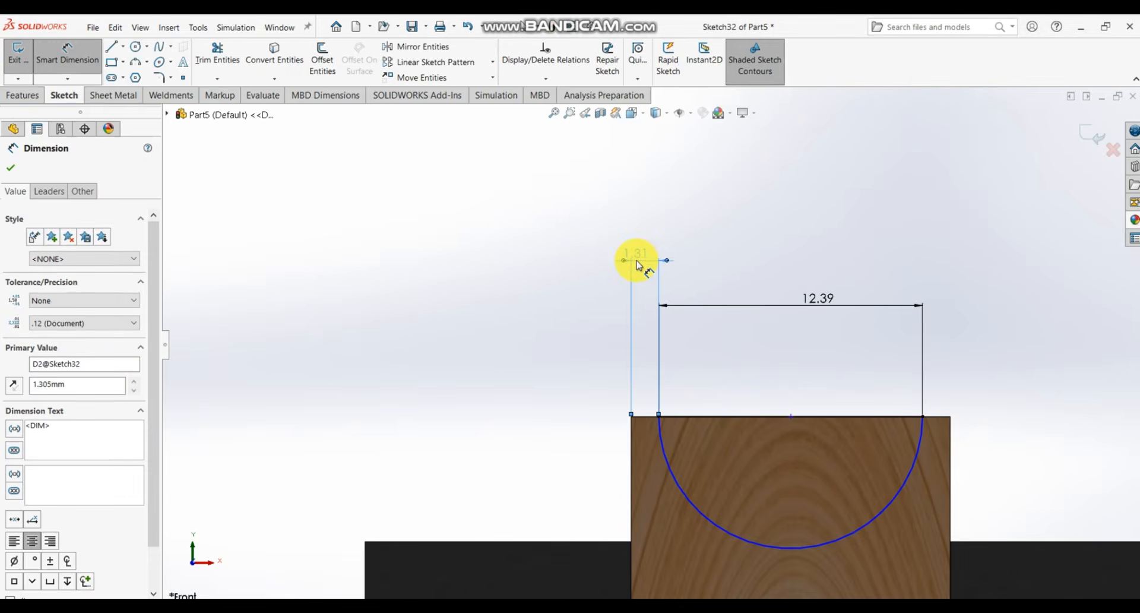
- Measure the gap between the half-round profile's right end and the block's right side edge
{"action": "left_click", "coordinate": [953, 449]}
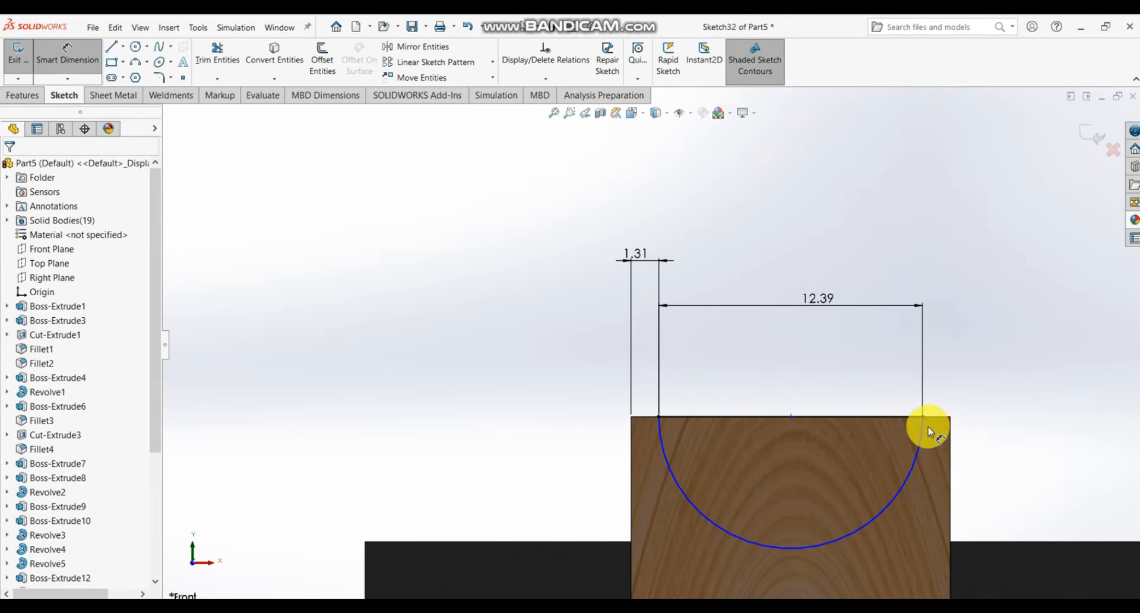
{"action": "left_click", "coordinate": [922, 433]}
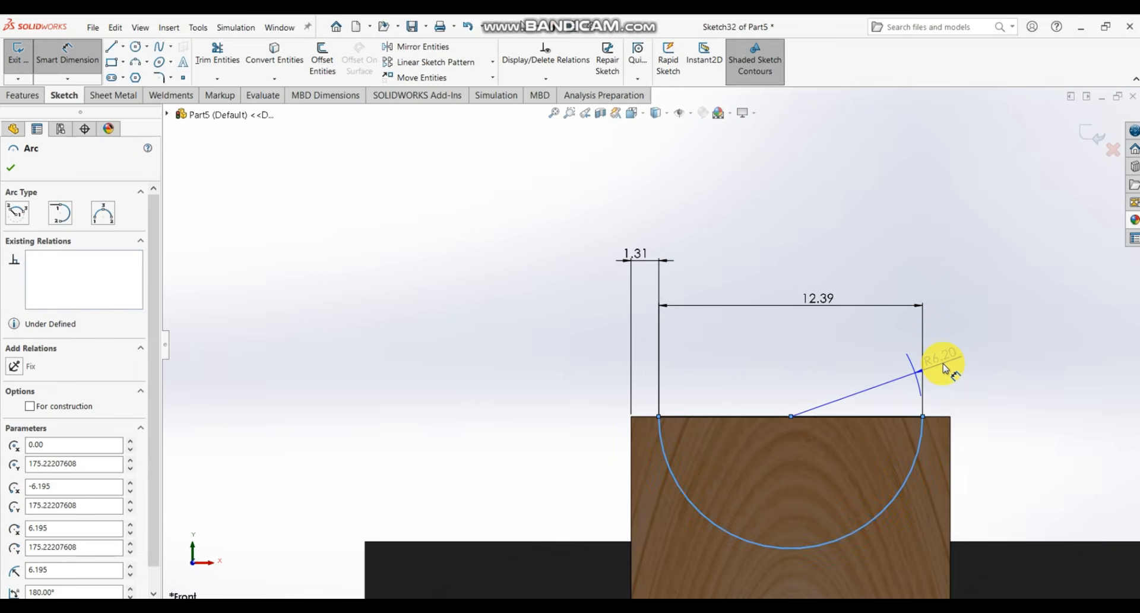
{"action": "key", "text": "Escape"}
{"action": "left_click", "coordinate": [923, 417]}
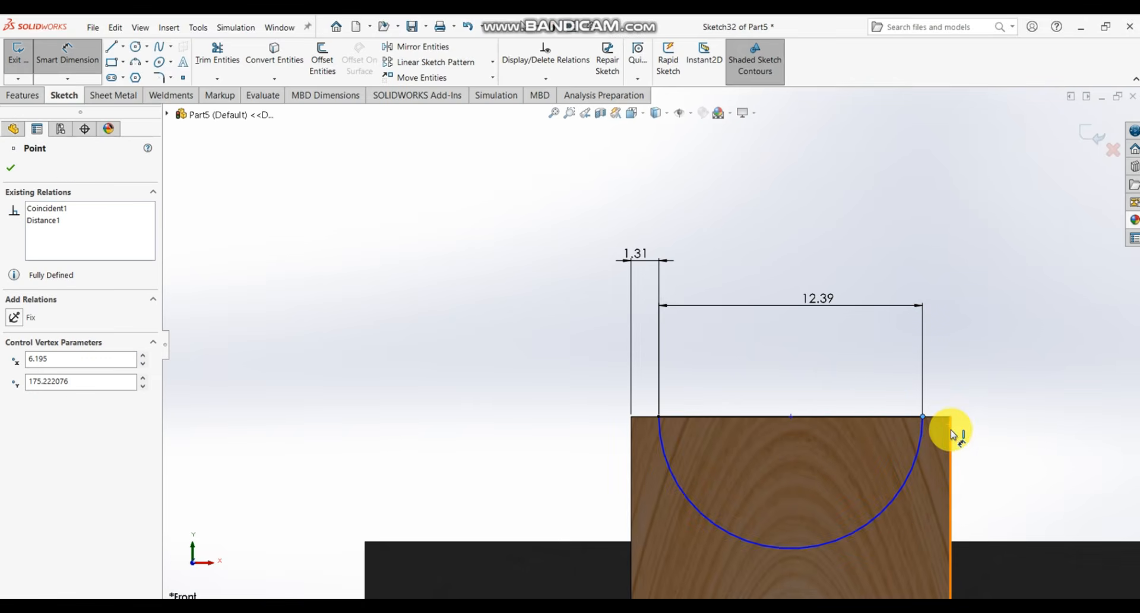
{"action": "left_click", "coordinate": [949, 433]}
{"action": "key", "text": "Escape"}
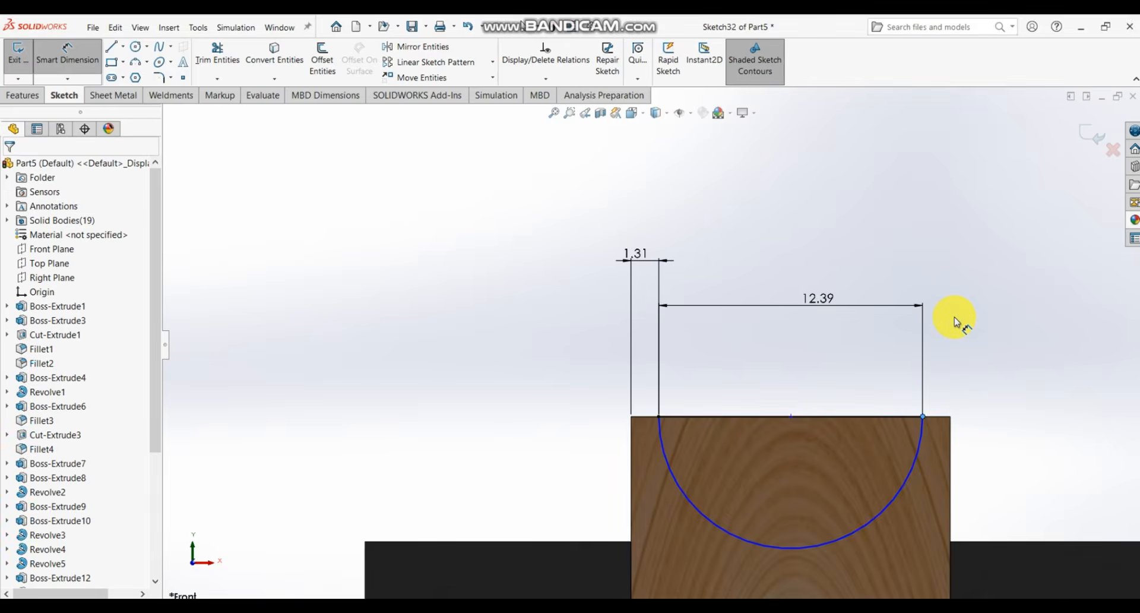
- Start an Extruded Cut from the semicircular sketch and set its end condition to Up To Surface
{"action": "scroll", "coordinate": [954, 321], "scroll_direction": "up", "scroll_amount": 4}
{"action": "scroll", "coordinate": [934, 330], "scroll_direction": "up", "scroll_amount": 5}
{"action": "scroll", "coordinate": [757, 363], "scroll_direction": "down", "scroll_amount": 7}
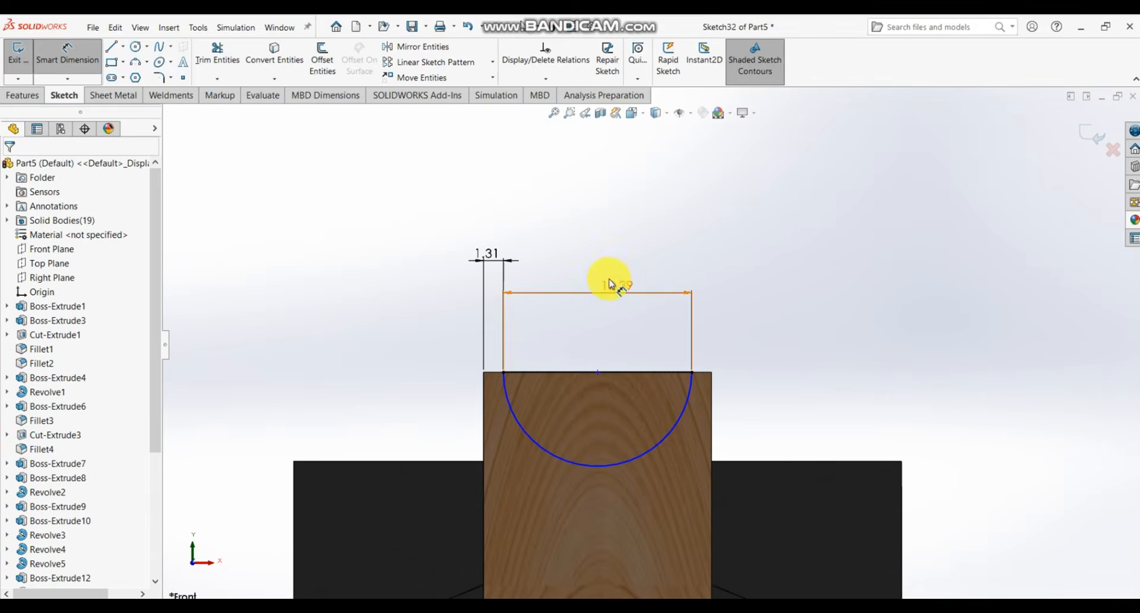
{"action": "left_click", "coordinate": [612, 283]}
{"action": "left_click", "coordinate": [18, 94]}
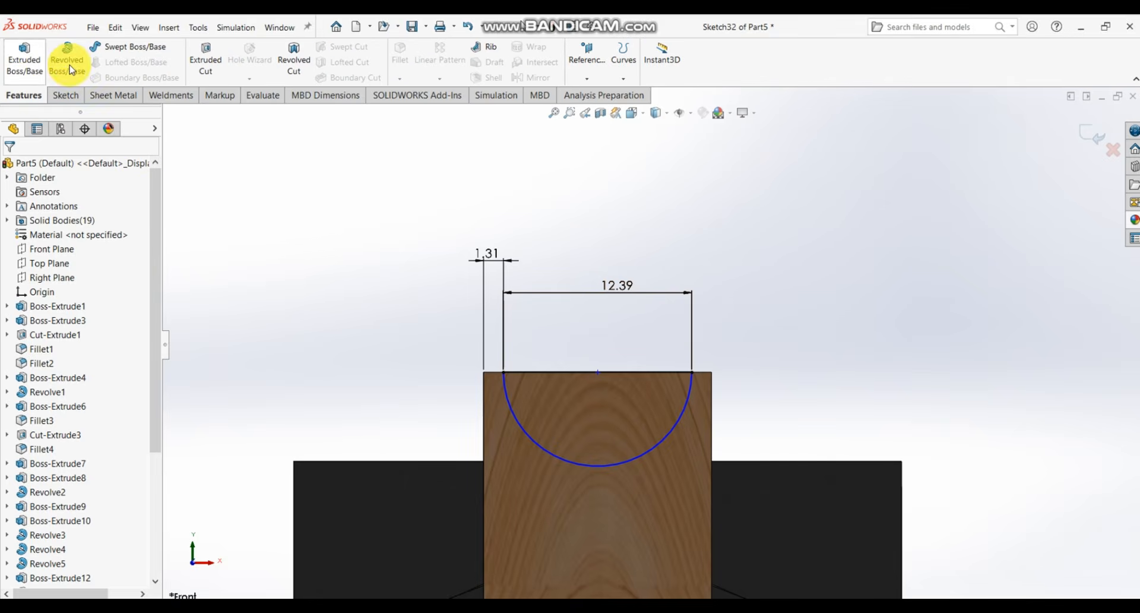
{"action": "left_click", "coordinate": [197, 60]}
{"action": "scroll", "coordinate": [310, 185], "scroll_direction": "up", "scroll_amount": 4}
{"action": "middle_click_drag", "start_coordinate": [426, 342], "coordinate": [484, 360]}
{"action": "scroll", "coordinate": [484, 360], "scroll_direction": "up", "scroll_amount": 8}
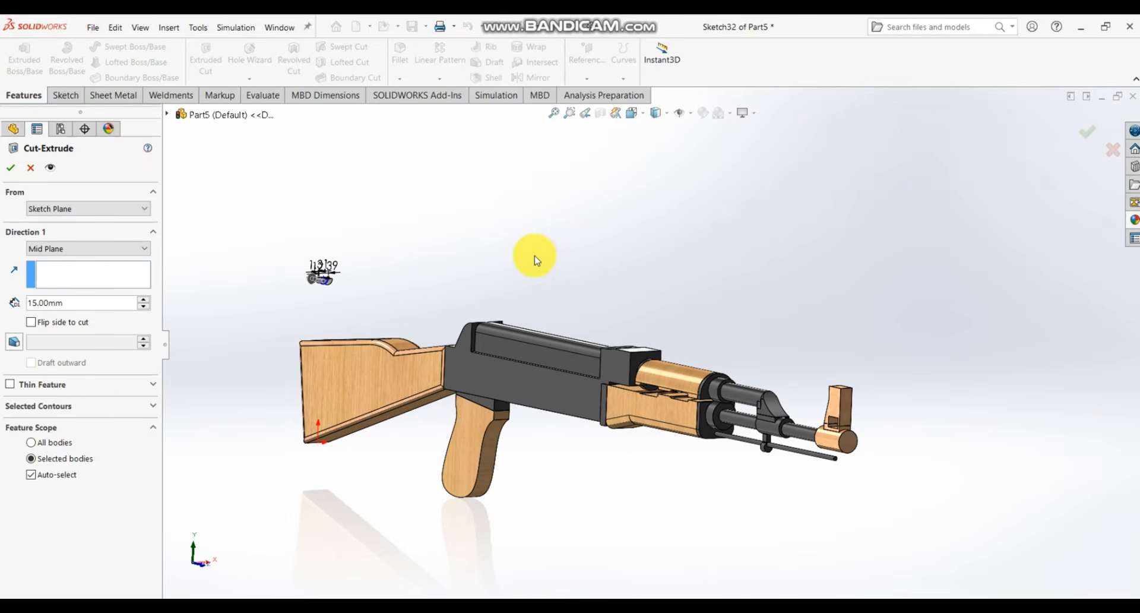
{"action": "middle_click_drag", "start_coordinate": [538, 333], "coordinate": [628, 350]}
{"action": "scroll", "coordinate": [596, 339], "scroll_direction": "up", "scroll_amount": 5}
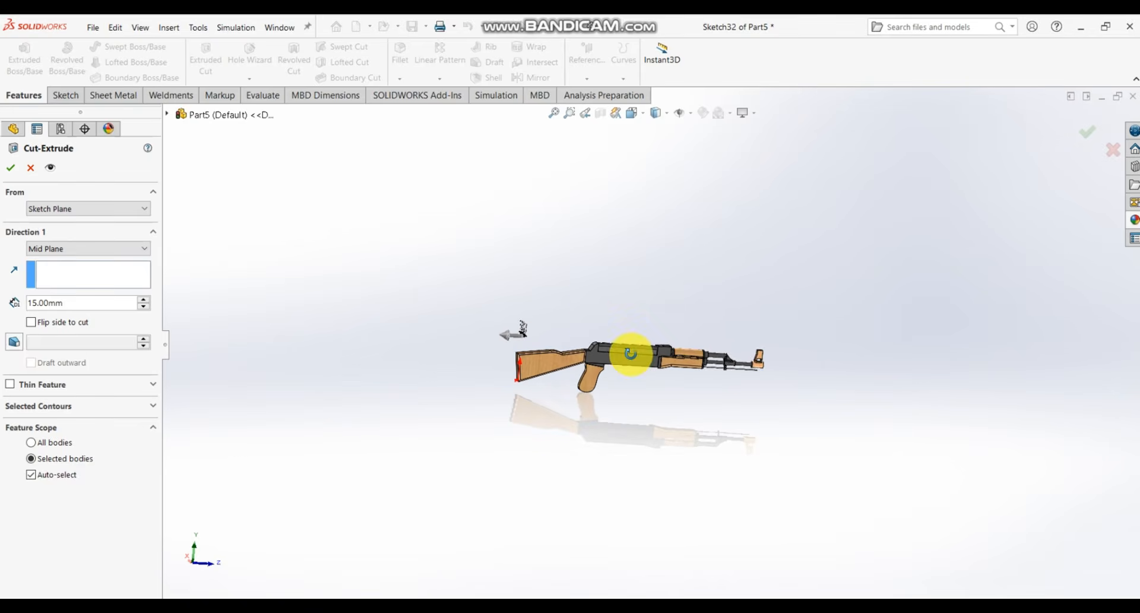
{"action": "left_click", "coordinate": [64, 249]}
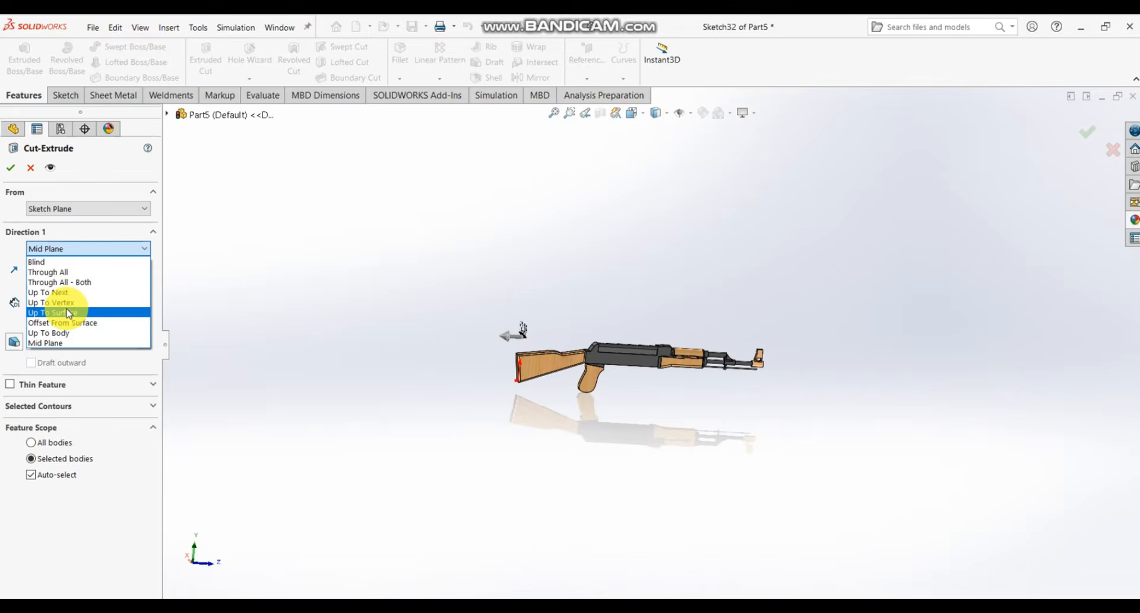
{"action": "scroll", "coordinate": [522, 350], "scroll_direction": "down", "scroll_amount": 6}
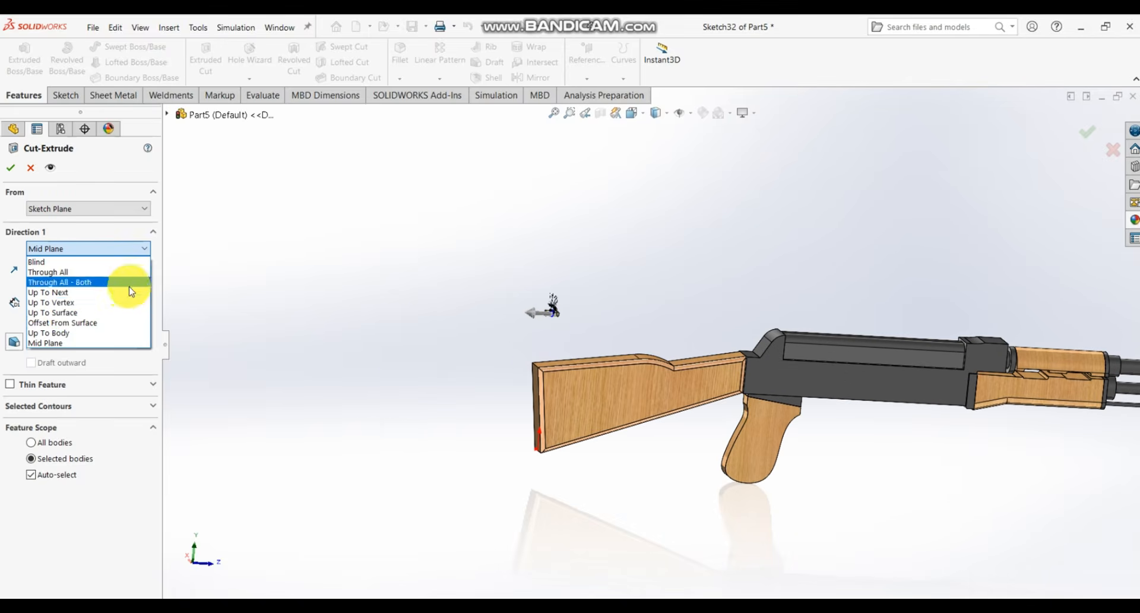
{"action": "left_click", "coordinate": [113, 312]}
- Reverse the cut direction toward the muzzle and choose the front sight's muzzle-facing face as the end surface
{"action": "scroll", "coordinate": [601, 288], "scroll_direction": "up", "scroll_amount": 5}
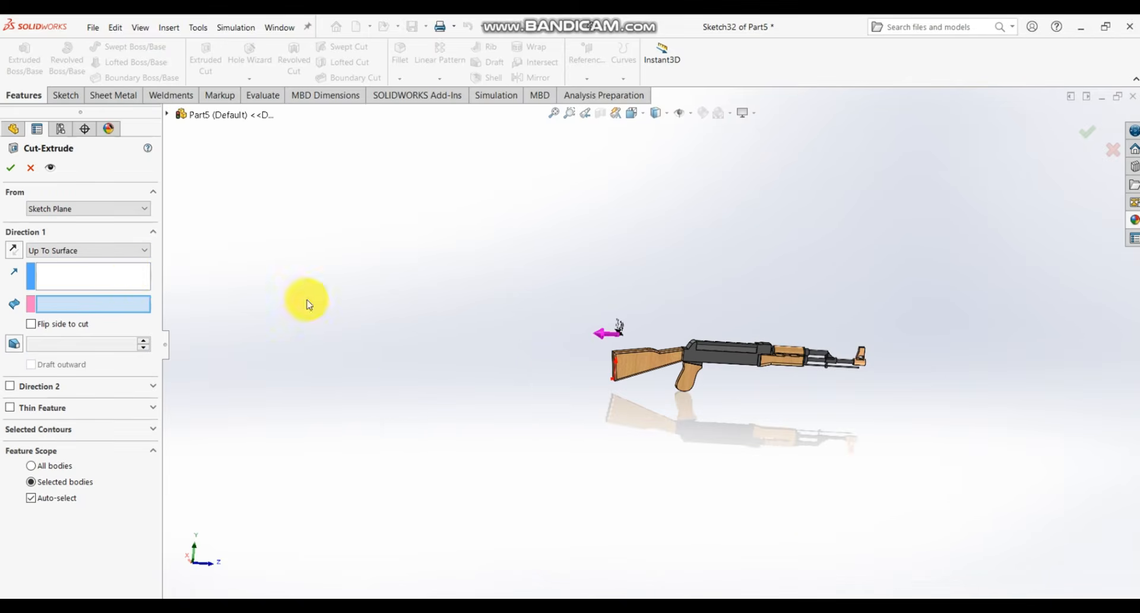
{"action": "scroll", "coordinate": [879, 362], "scroll_direction": "down", "scroll_amount": 7}
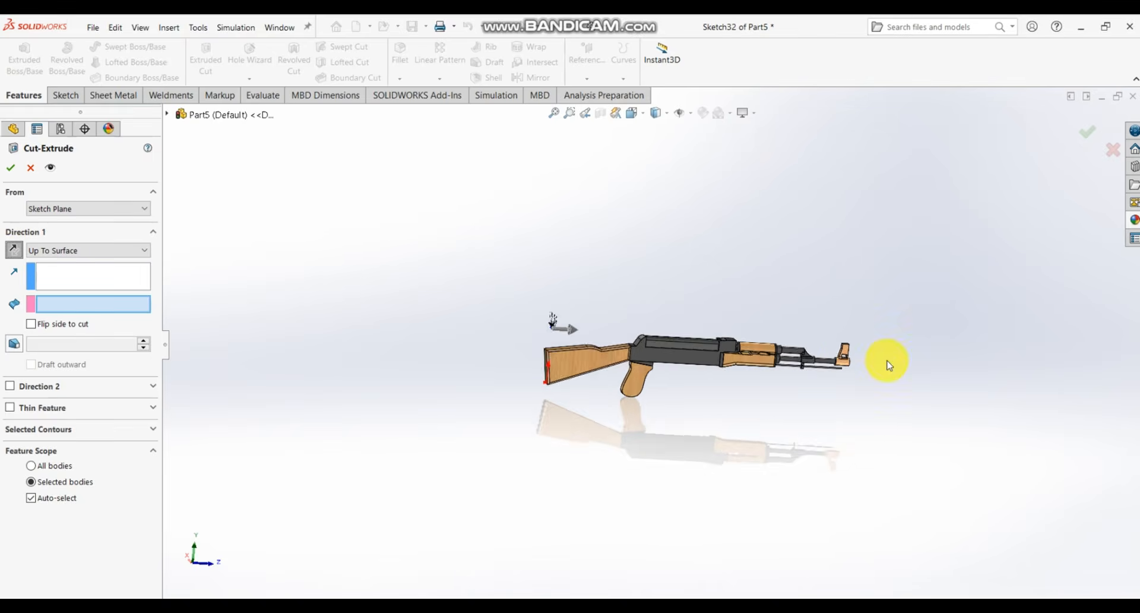
{"action": "scroll", "coordinate": [655, 323], "scroll_direction": "down", "scroll_amount": 3}
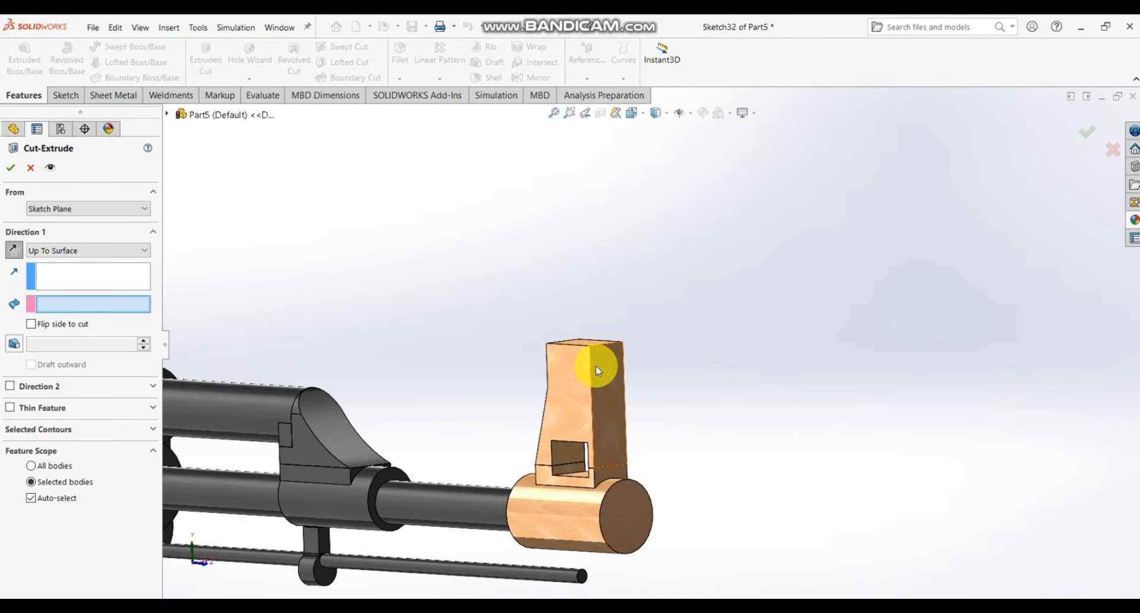
{"action": "left_click", "coordinate": [612, 366]}
- Check the cut preview along the top of the receiver block in the Right view and accept the cut
{"action": "scroll", "coordinate": [600, 362], "scroll_direction": "up", "scroll_amount": 6}
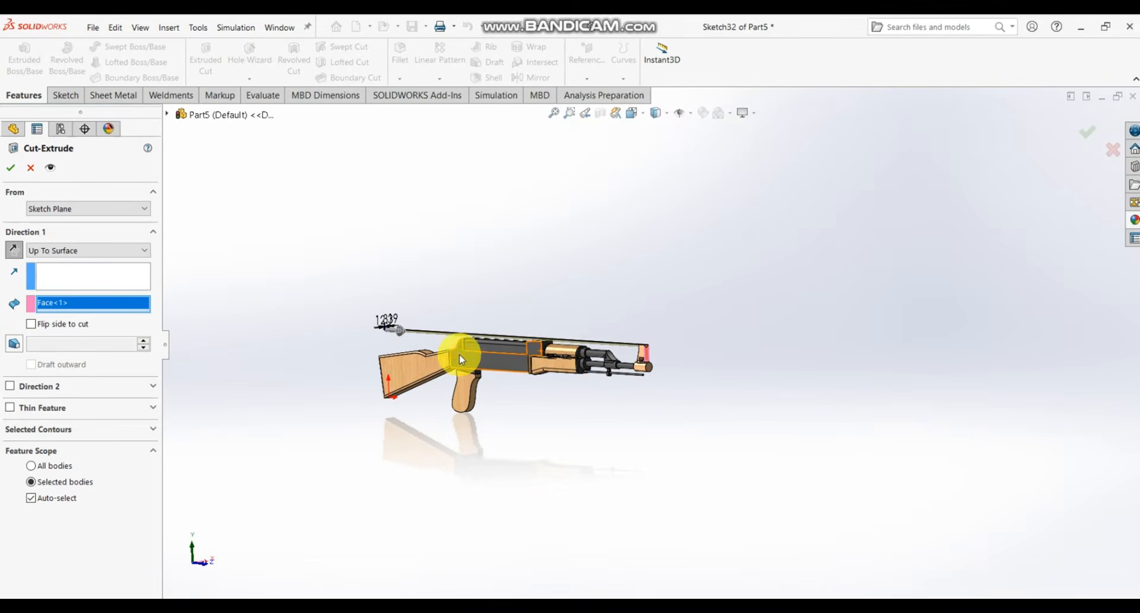
{"action": "scroll", "coordinate": [554, 330], "scroll_direction": "down", "scroll_amount": 7}
{"action": "middle_click_drag", "start_coordinate": [568, 371], "coordinate": [452, 364]}
{"action": "scroll", "coordinate": [614, 364], "scroll_direction": "down", "scroll_amount": 5}
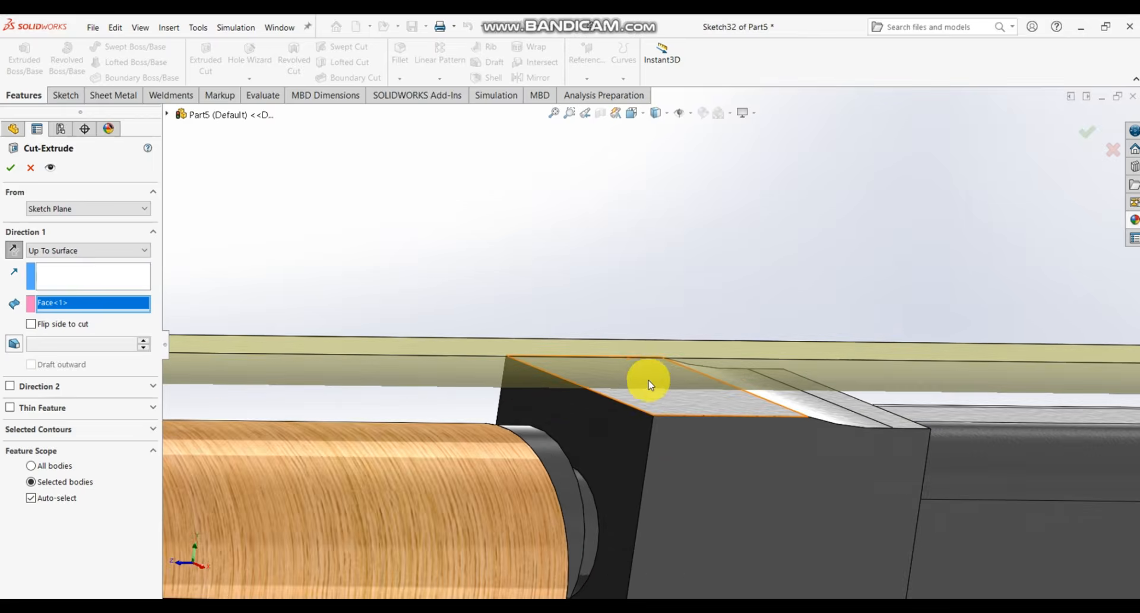
{"action": "middle_click_drag", "start_coordinate": [649, 382], "coordinate": [603, 343]}
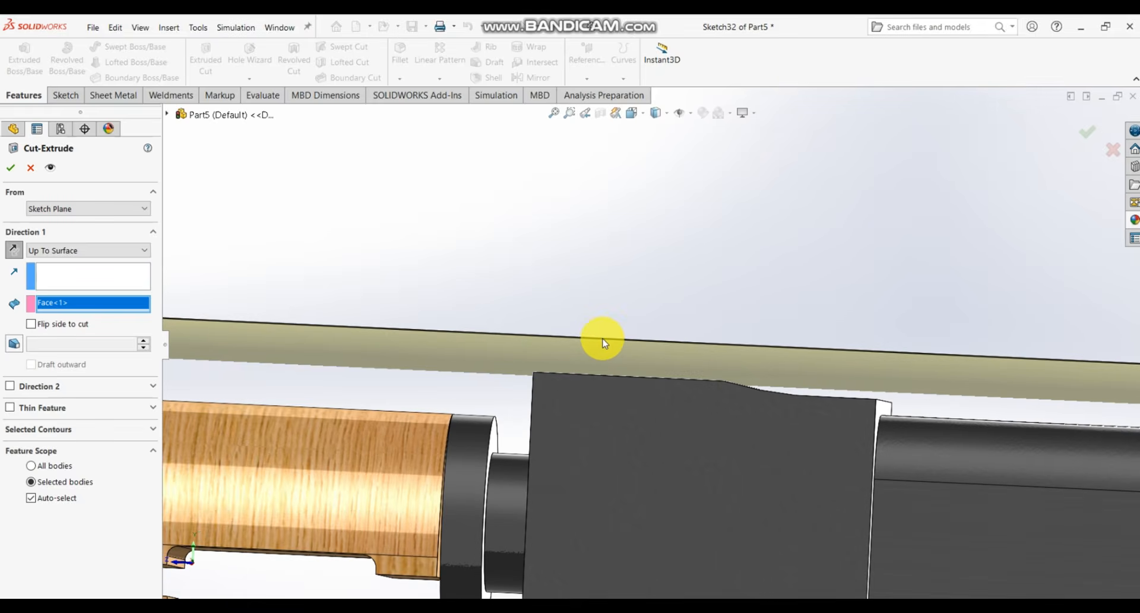
{"action": "key", "text": "space"}
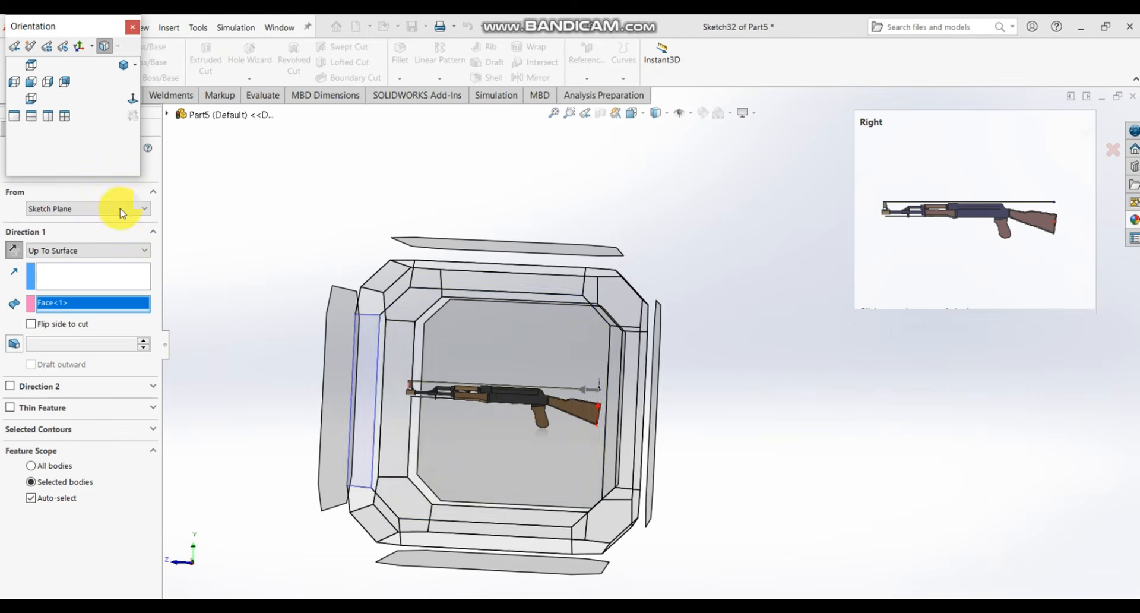
{"action": "left_click", "coordinate": [529, 361]}
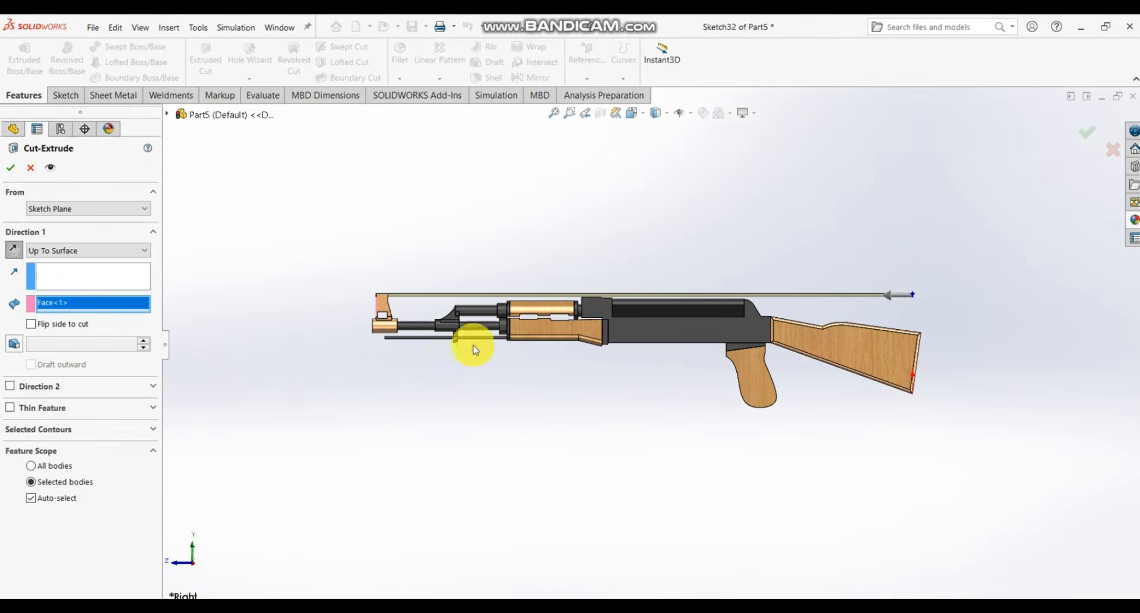
{"action": "scroll", "coordinate": [611, 285], "scroll_direction": "down", "scroll_amount": 10}
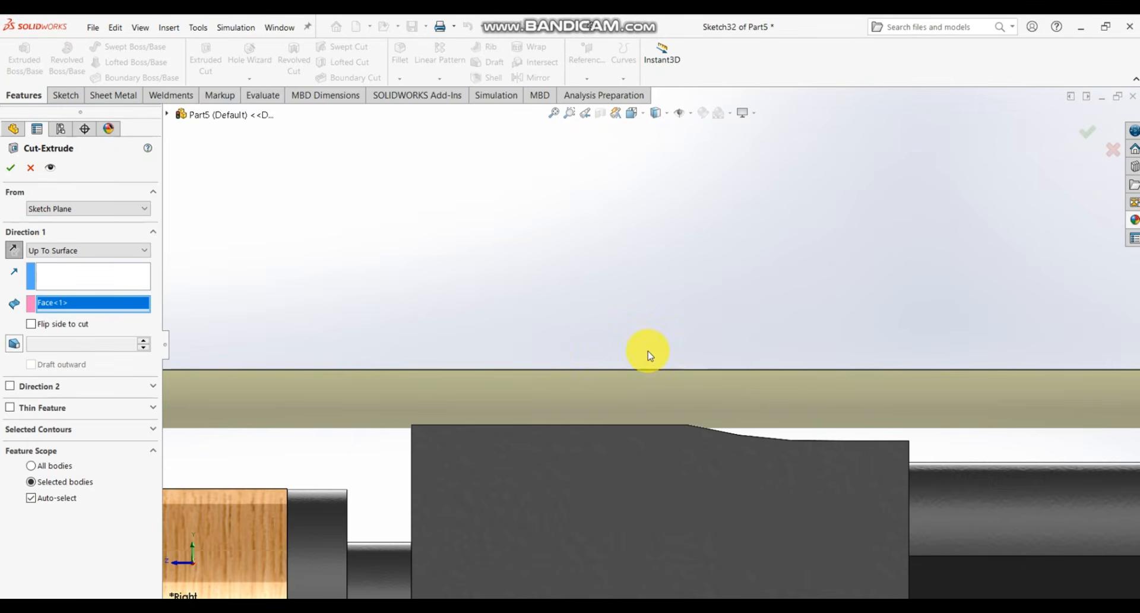
{"action": "left_click", "coordinate": [8, 171]}
- Apply the polished cherry endgrain appearance to the semicircular groove face on top of the front sight
{"action": "middle_click_drag", "start_coordinate": [573, 377], "coordinate": [590, 406]}
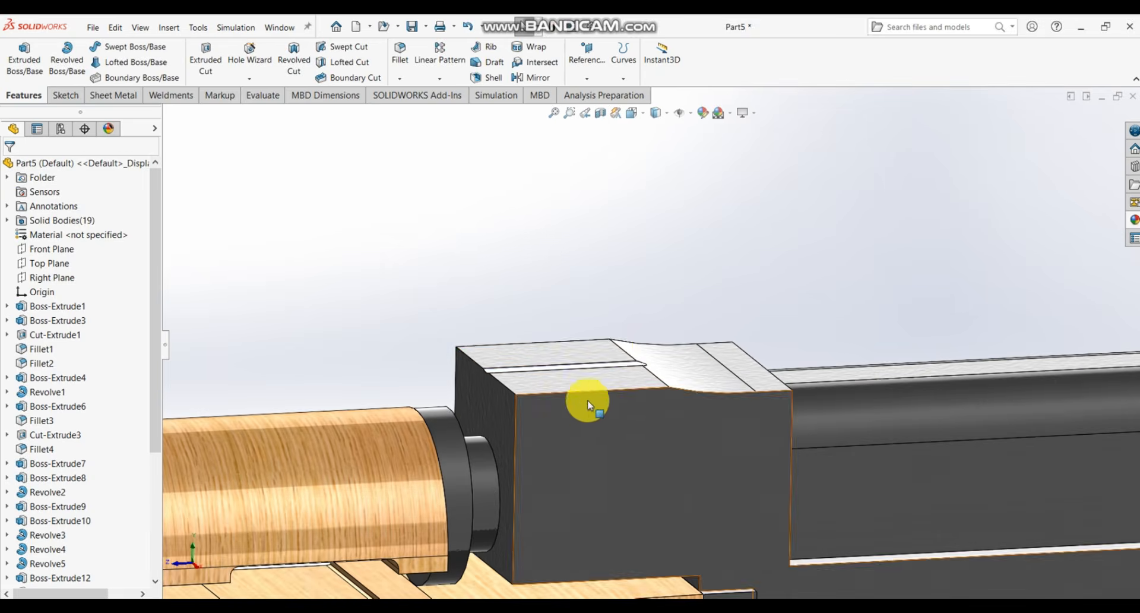
{"action": "scroll", "coordinate": [618, 344], "scroll_direction": "up", "scroll_amount": 8}
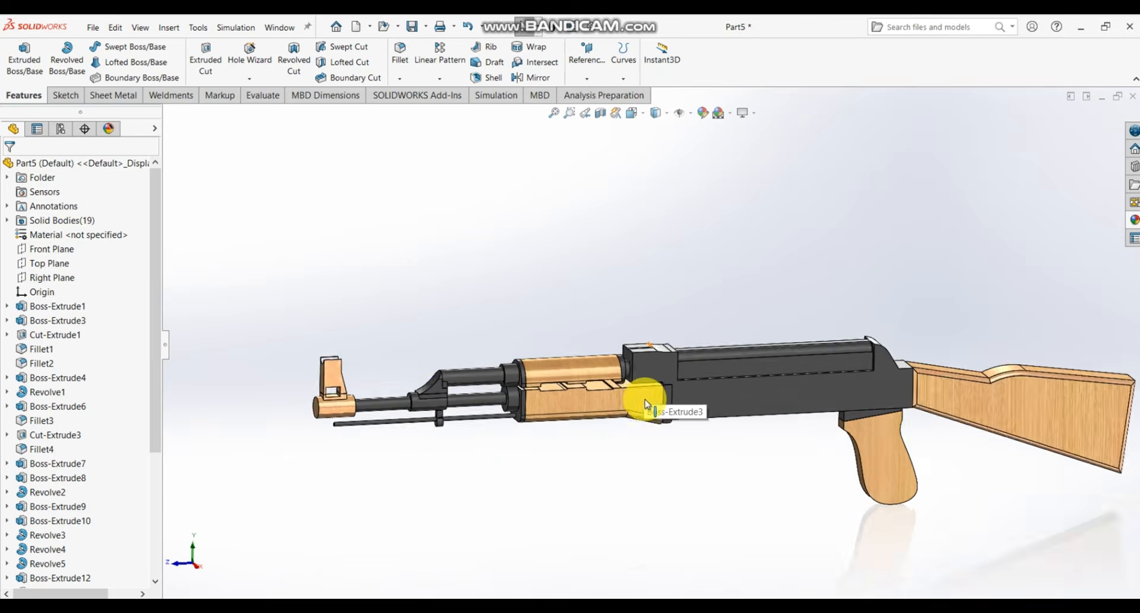
{"action": "scroll", "coordinate": [647, 404], "scroll_direction": "up", "scroll_amount": 1}
{"action": "scroll", "coordinate": [420, 351], "scroll_direction": "down", "scroll_amount": 4}
{"action": "middle_click_drag", "start_coordinate": [420, 351], "coordinate": [481, 381]}
{"action": "scroll", "coordinate": [480, 388], "scroll_direction": "down", "scroll_amount": 3}
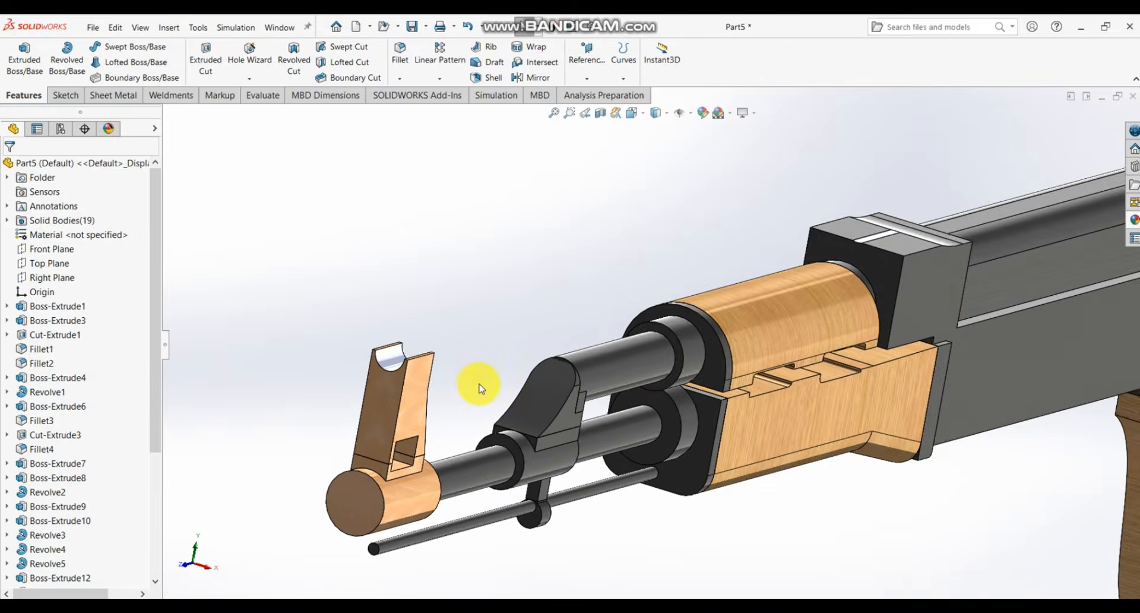
{"action": "scroll", "coordinate": [480, 388], "scroll_direction": "down", "scroll_amount": 3}
{"action": "left_click", "coordinate": [379, 334]}
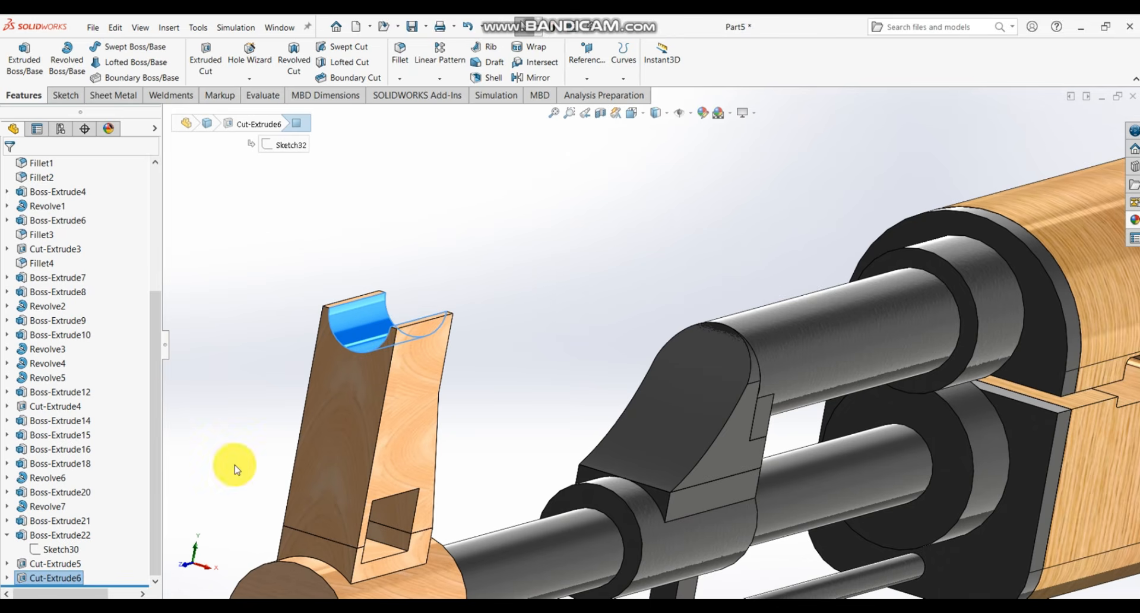
{"action": "left_click", "coordinate": [1136, 223]}
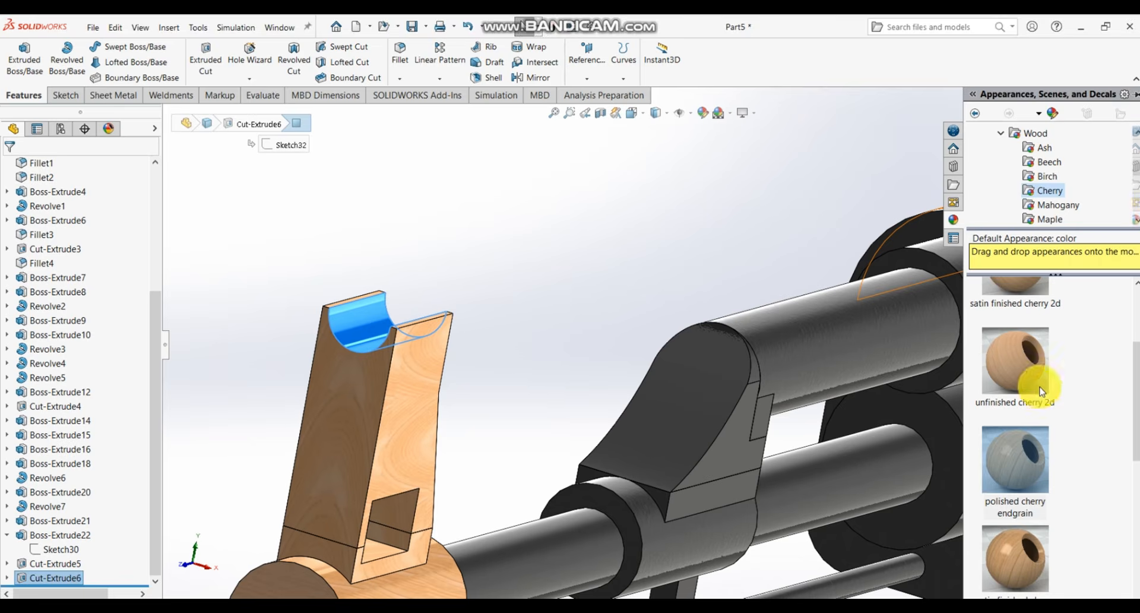
{"action": "left_click", "coordinate": [1010, 466]}
{"action": "scroll", "coordinate": [602, 189], "scroll_direction": "up", "scroll_amount": 5}
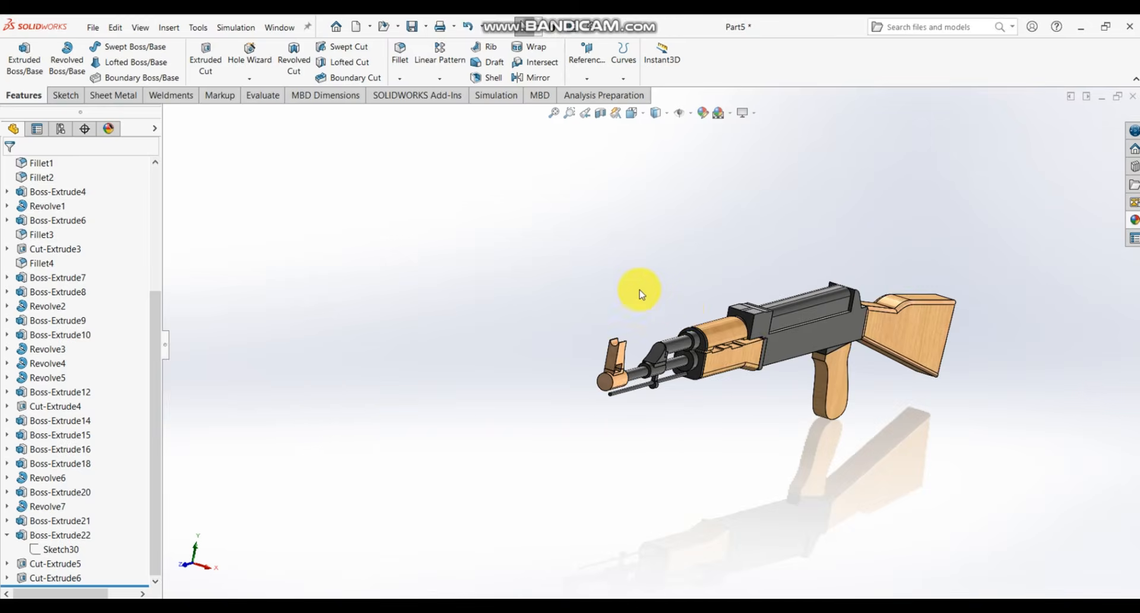
- Change the scene background to Plain White
{"action": "middle_click_drag", "start_coordinate": [635, 287], "coordinate": [667, 425]}
{"action": "scroll", "coordinate": [658, 421], "scroll_direction": "down", "scroll_amount": 3}
{"action": "scroll", "coordinate": [667, 425], "scroll_direction": "down", "scroll_amount": 5}
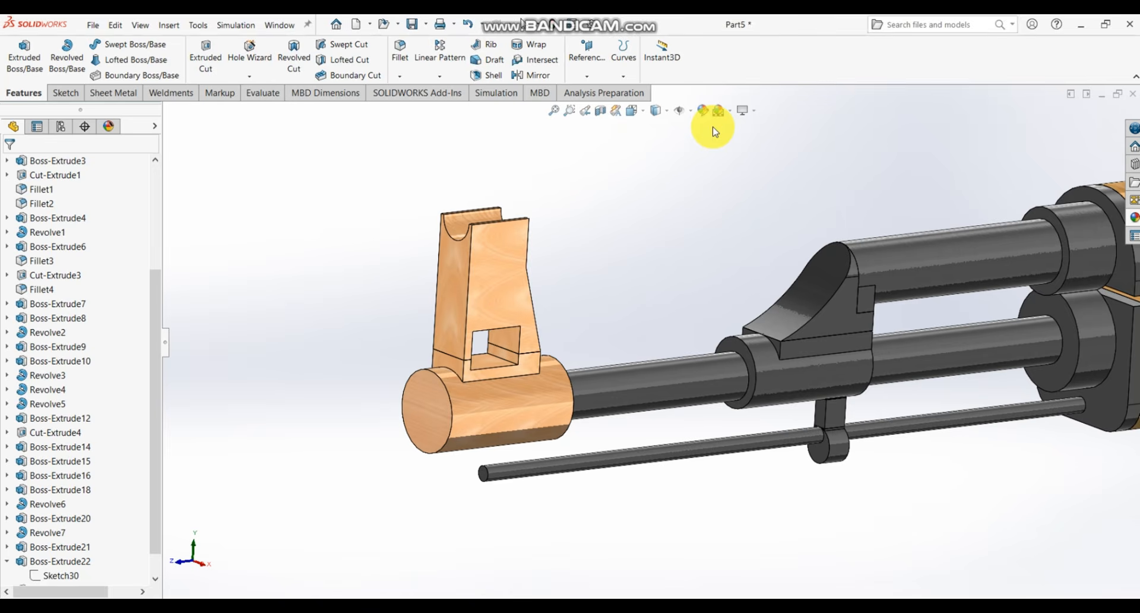
{"action": "scroll", "coordinate": [502, 389], "scroll_direction": "down", "scroll_amount": 2}
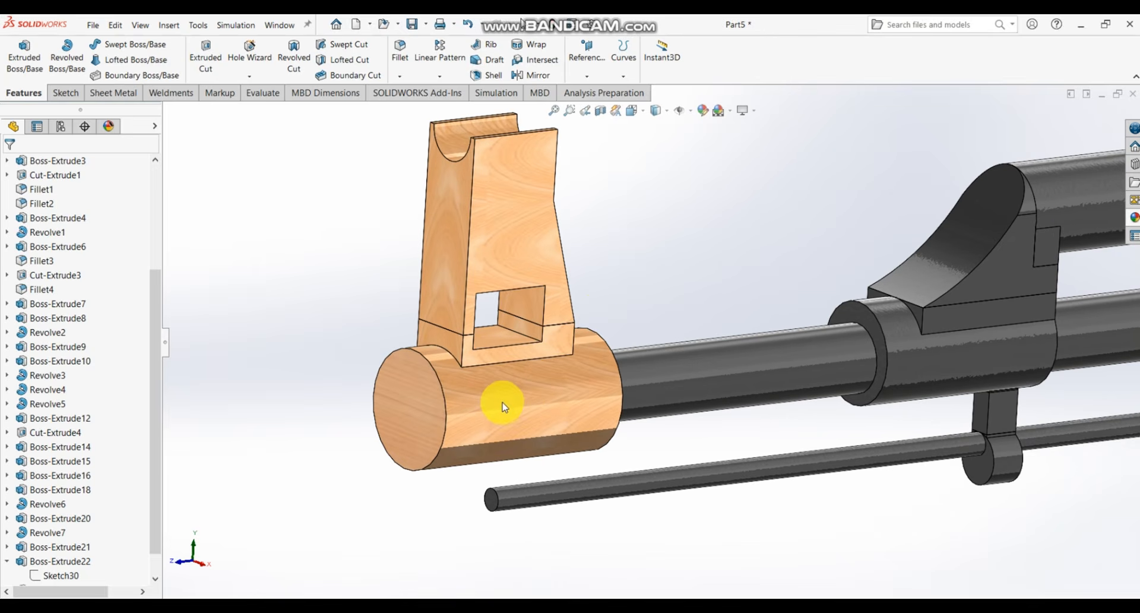
{"action": "left_click", "coordinate": [732, 114]}
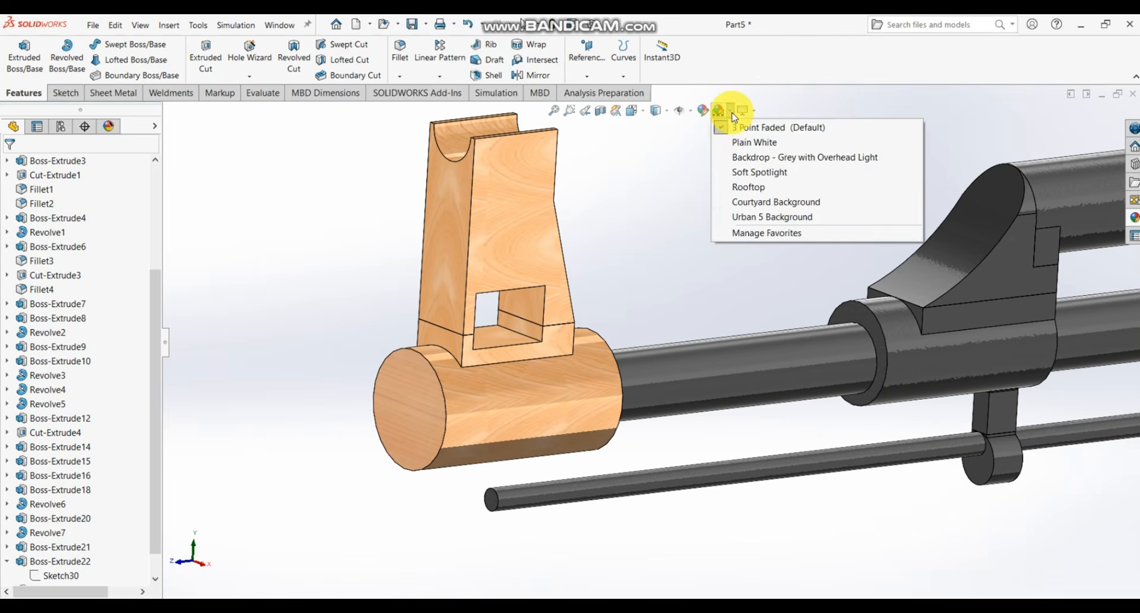
{"action": "left_click", "coordinate": [740, 142]}
{"action": "scroll", "coordinate": [652, 223], "scroll_direction": "up", "scroll_amount": 1}
{"action": "scroll", "coordinate": [652, 224], "scroll_direction": "up", "scroll_amount": 3}
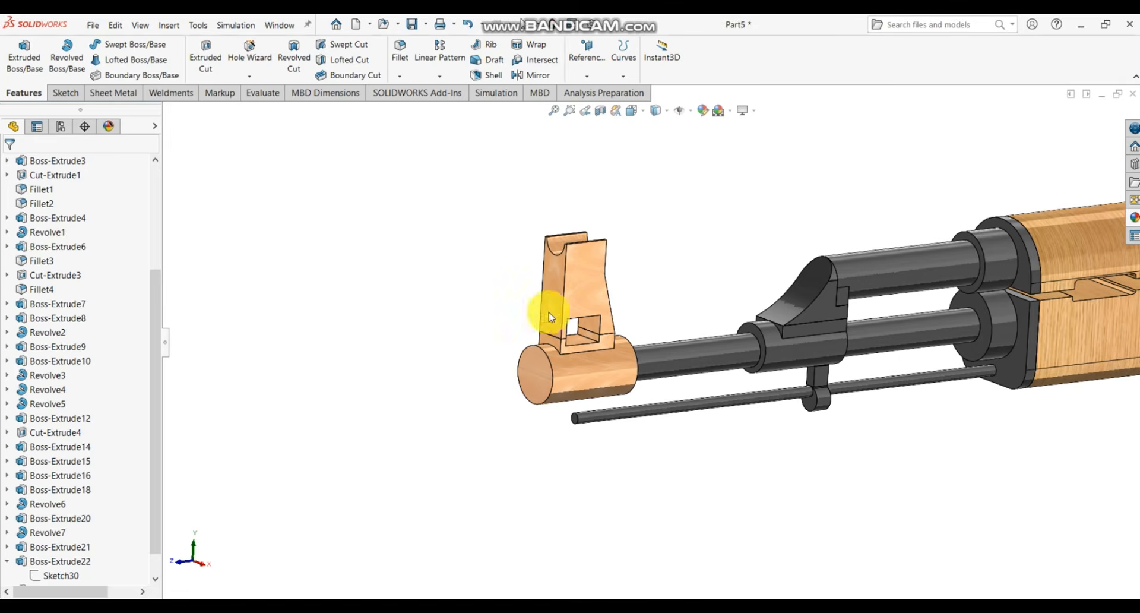
- Start a sketch on the Right Plane and draw a horizontal line about 34.5 mm long just below the muzzle cylinder
{"action": "scroll", "coordinate": [15, 237], "scroll_direction": "up", "scroll_amount": 5}
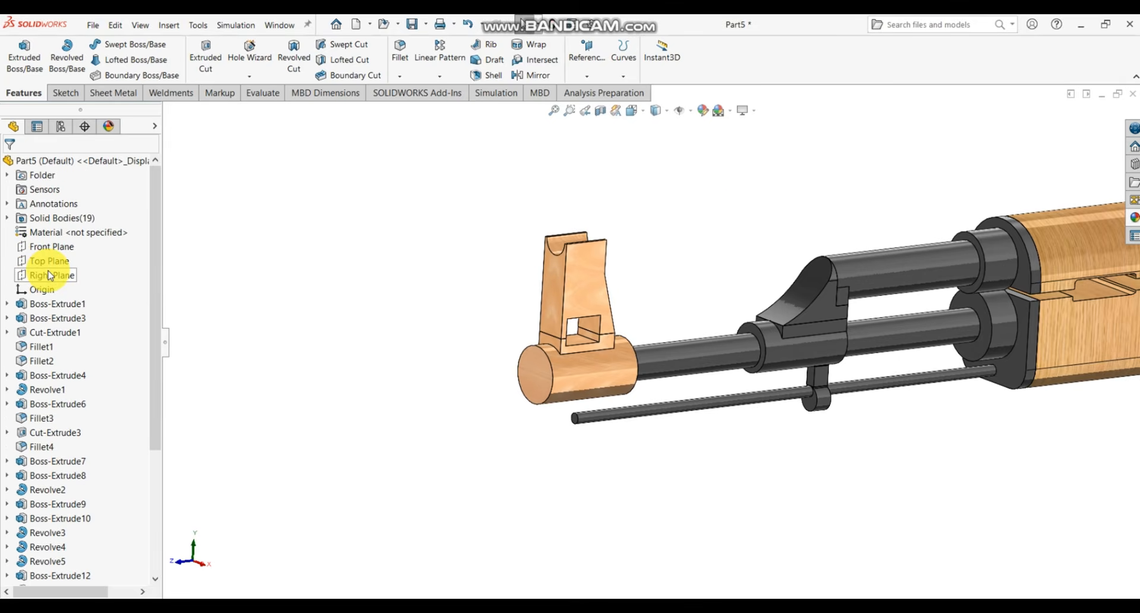
{"action": "left_click", "coordinate": [51, 275]}
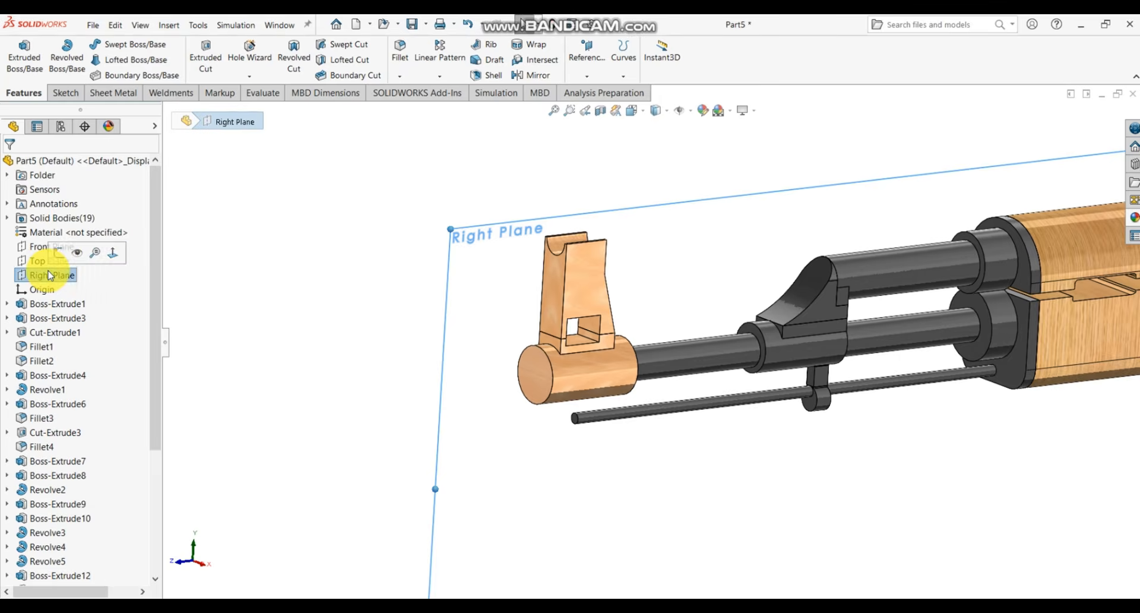
{"action": "left_click", "coordinate": [57, 254]}
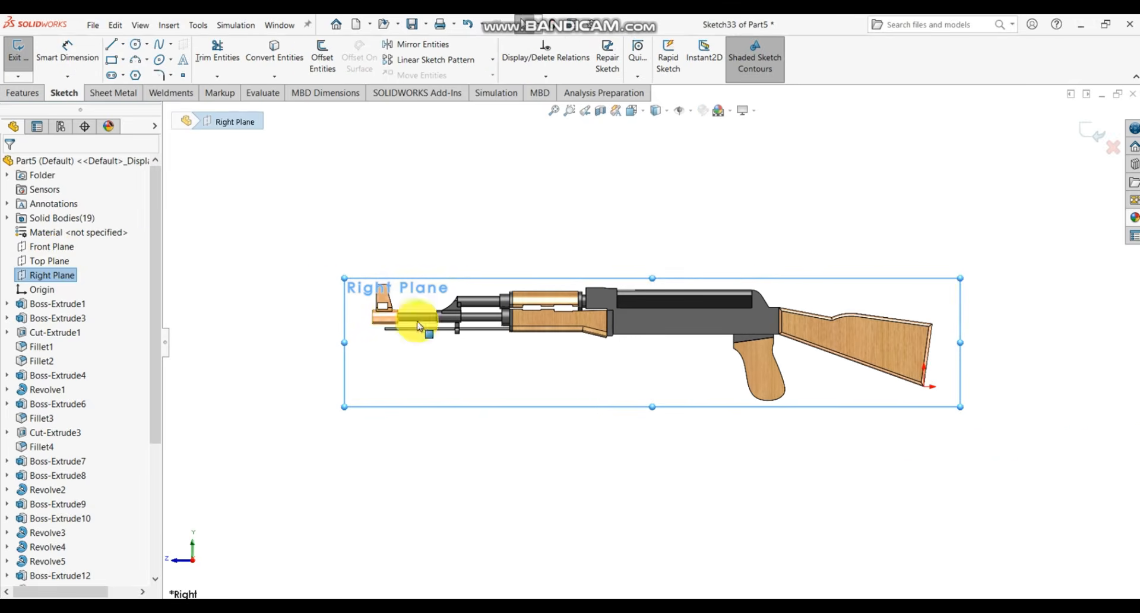
{"action": "scroll", "coordinate": [418, 326], "scroll_direction": "down", "scroll_amount": 3}
{"action": "scroll", "coordinate": [419, 325], "scroll_direction": "down", "scroll_amount": 5}
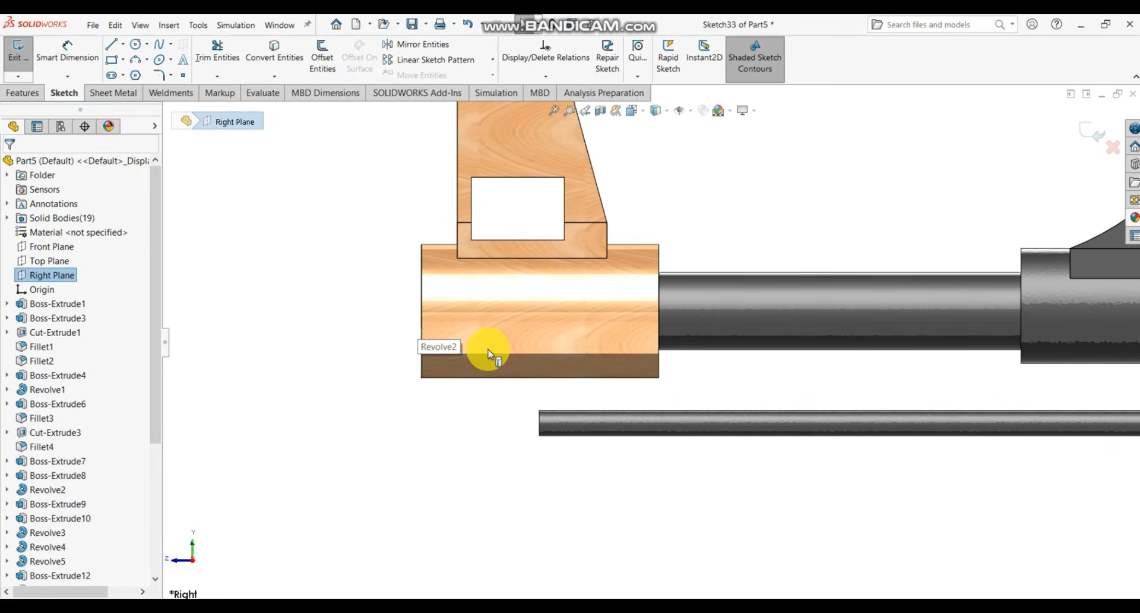
{"action": "scroll", "coordinate": [488, 354], "scroll_direction": "down", "scroll_amount": 4}
{"action": "scroll", "coordinate": [488, 354], "scroll_direction": "up", "scroll_amount": 4}
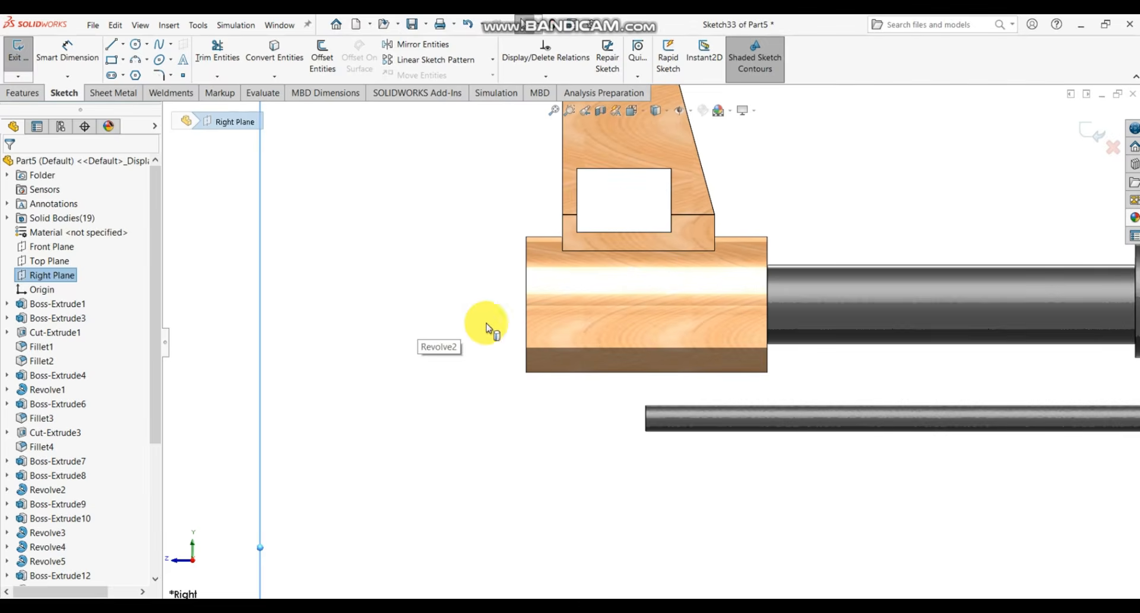
{"action": "left_click", "coordinate": [112, 44]}
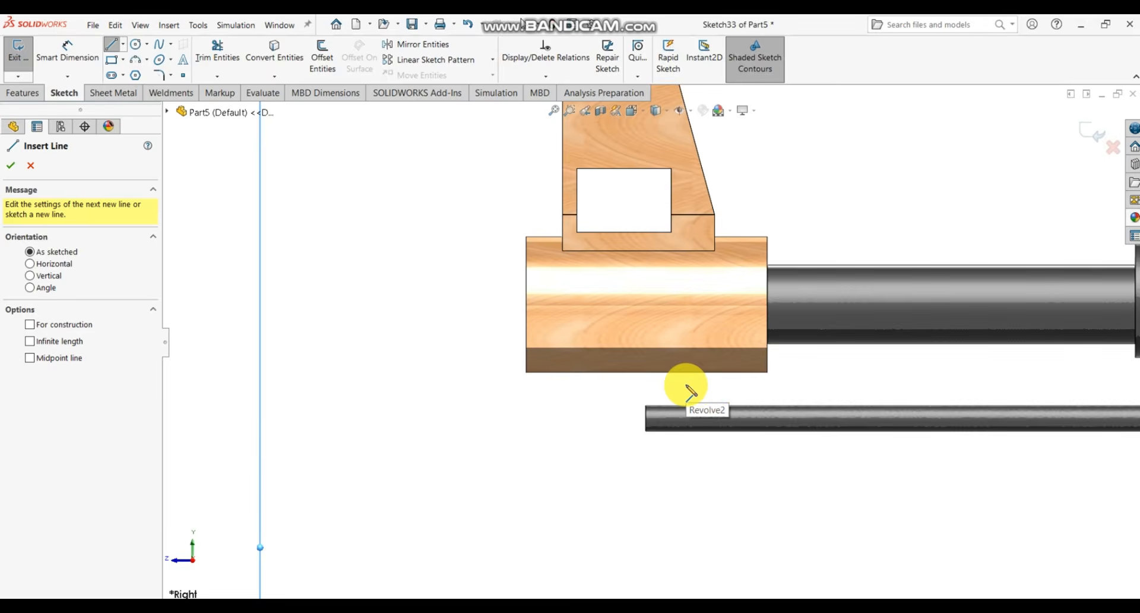
{"action": "left_click", "coordinate": [718, 384]}
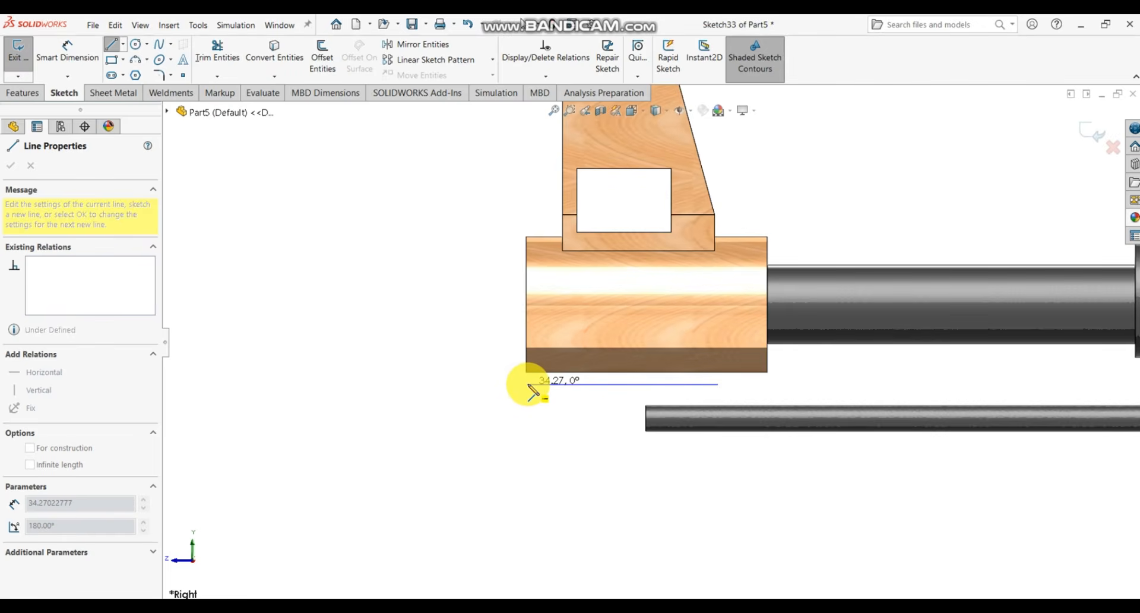
{"action": "left_click", "coordinate": [526, 384]}
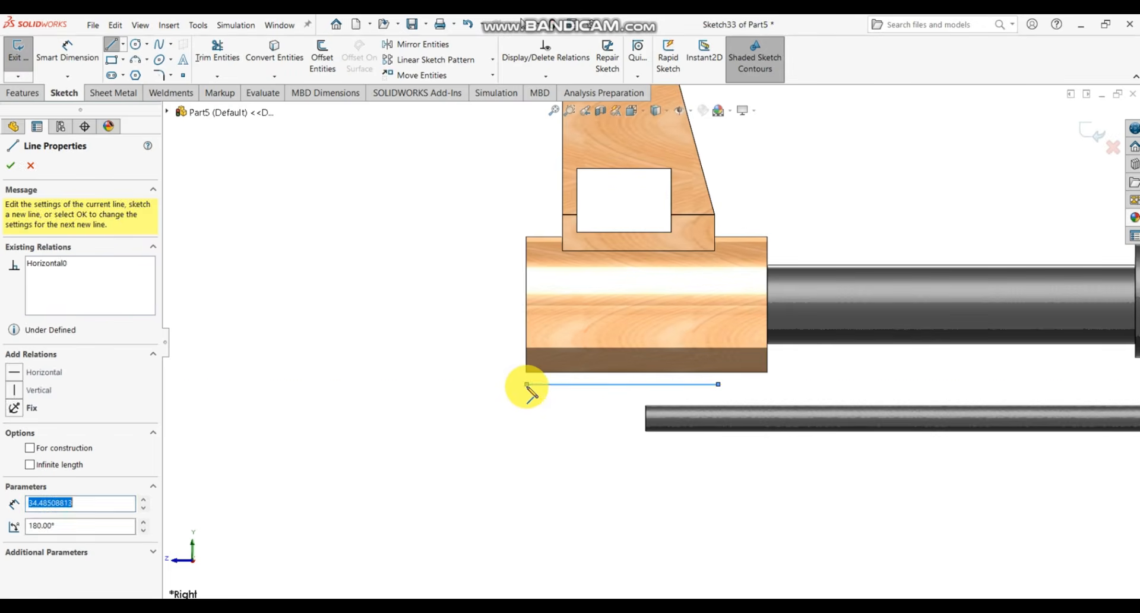
- Complete the L-shaped profile with connected lines, its lower edge about 10.6 mm long and its short end edge about 3.4 mm high
{"action": "left_click", "coordinate": [527, 483]}
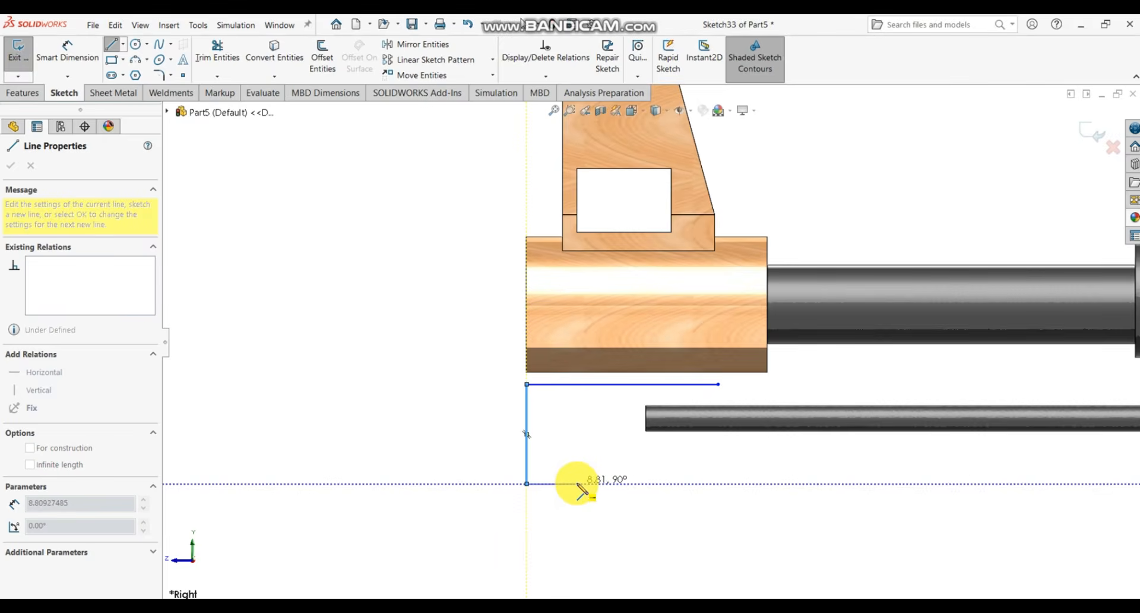
{"action": "left_click", "coordinate": [586, 484]}
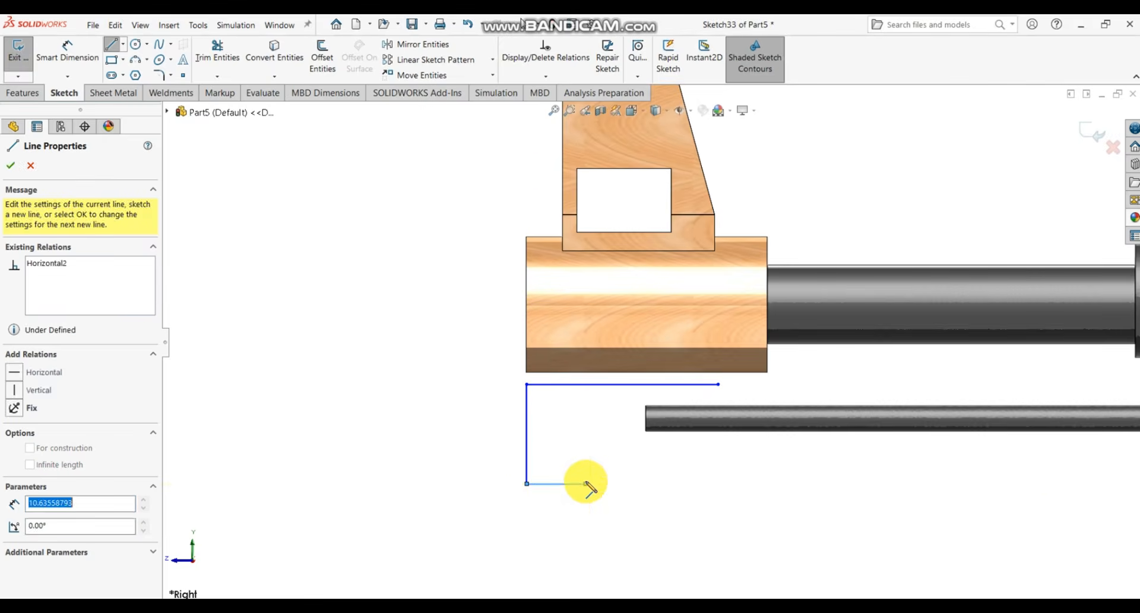
{"action": "left_click", "coordinate": [586, 403]}
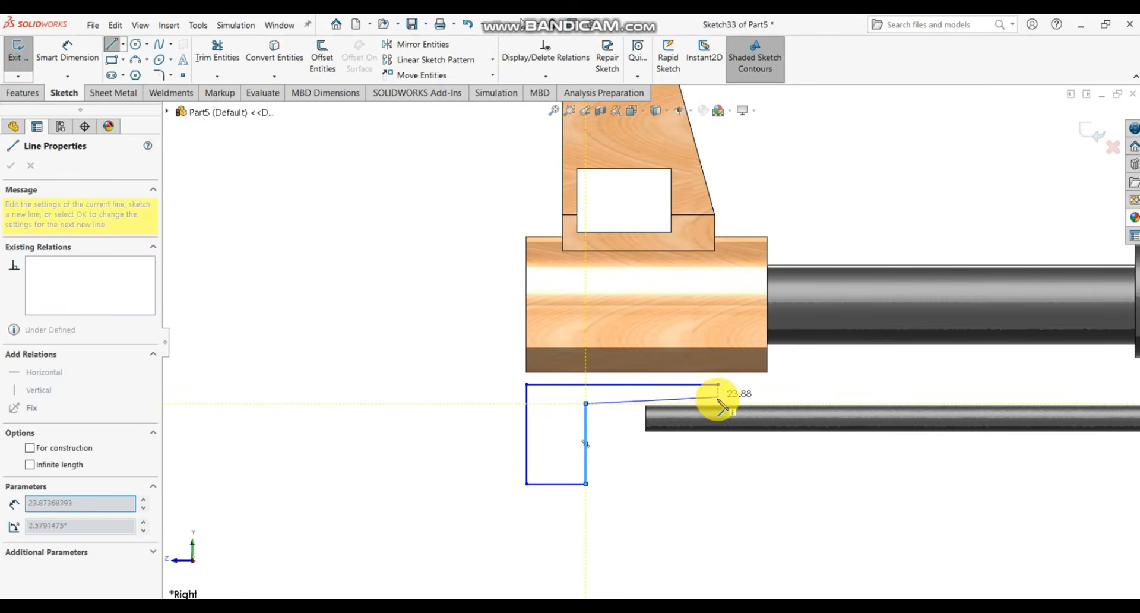
{"action": "left_click", "coordinate": [718, 384]}
{"action": "scroll", "coordinate": [720, 392], "scroll_direction": "down", "scroll_amount": 3}
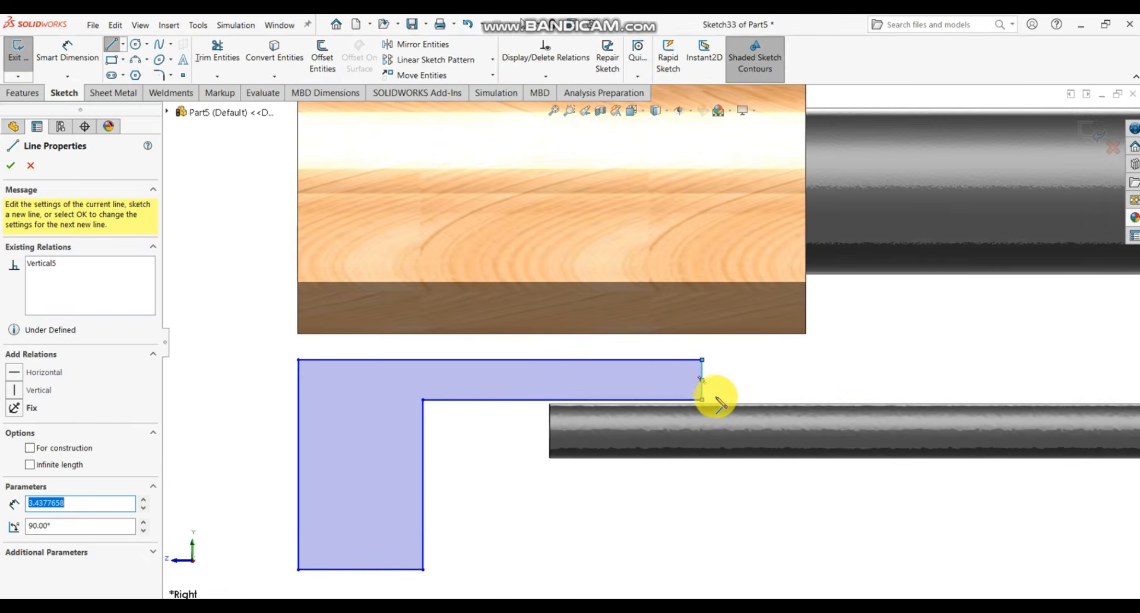
{"action": "key", "text": "Escape"}
- Narrow the L-profile's vertical leg by moving its lower edge inward, leaving the leg about 17.2 mm high
{"action": "scroll", "coordinate": [716, 402], "scroll_direction": "up", "scroll_amount": 3}
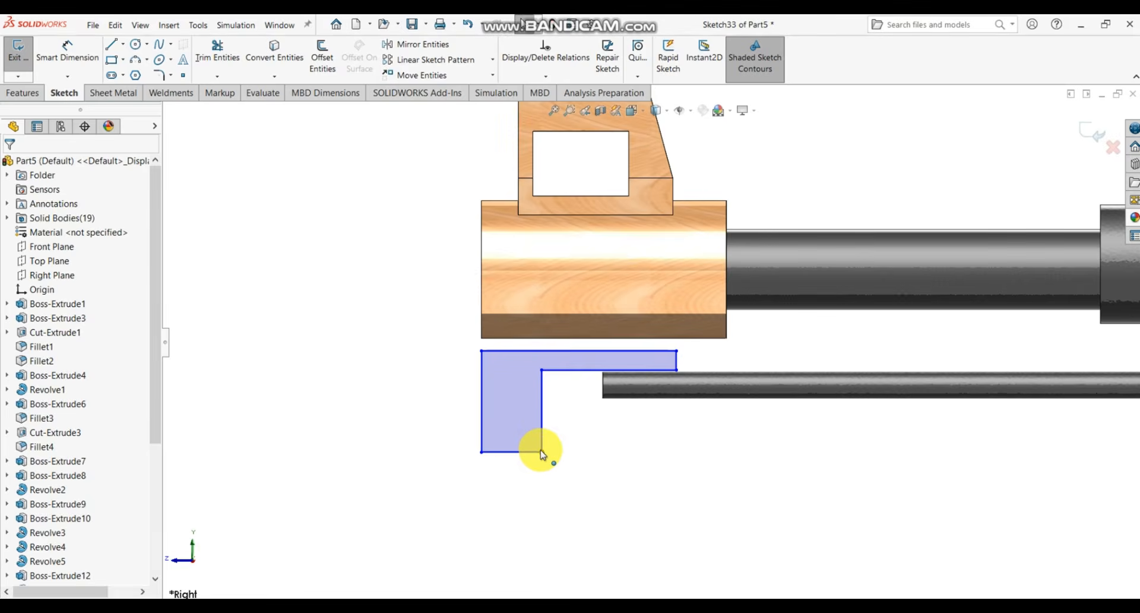
{"action": "left_click_drag", "start_coordinate": [530, 454], "coordinate": [520, 449]}
{"action": "left_click", "coordinate": [565, 454]}
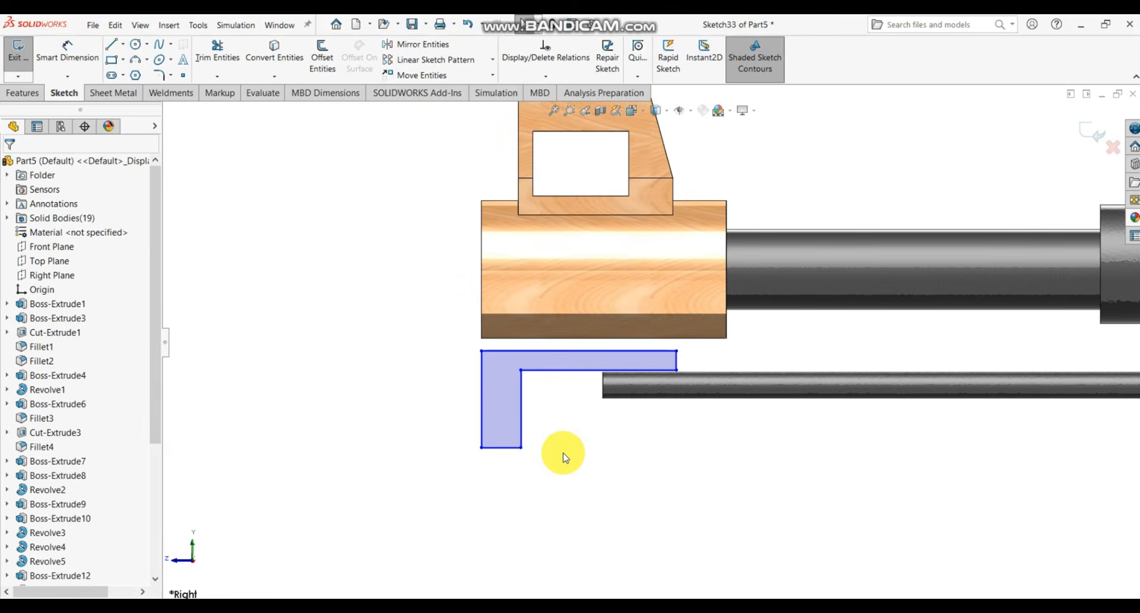
- Dimension the upper horizontal edge of the L-profile to 25.49 mm
{"action": "scroll", "coordinate": [631, 363], "scroll_direction": "down", "scroll_amount": 2}
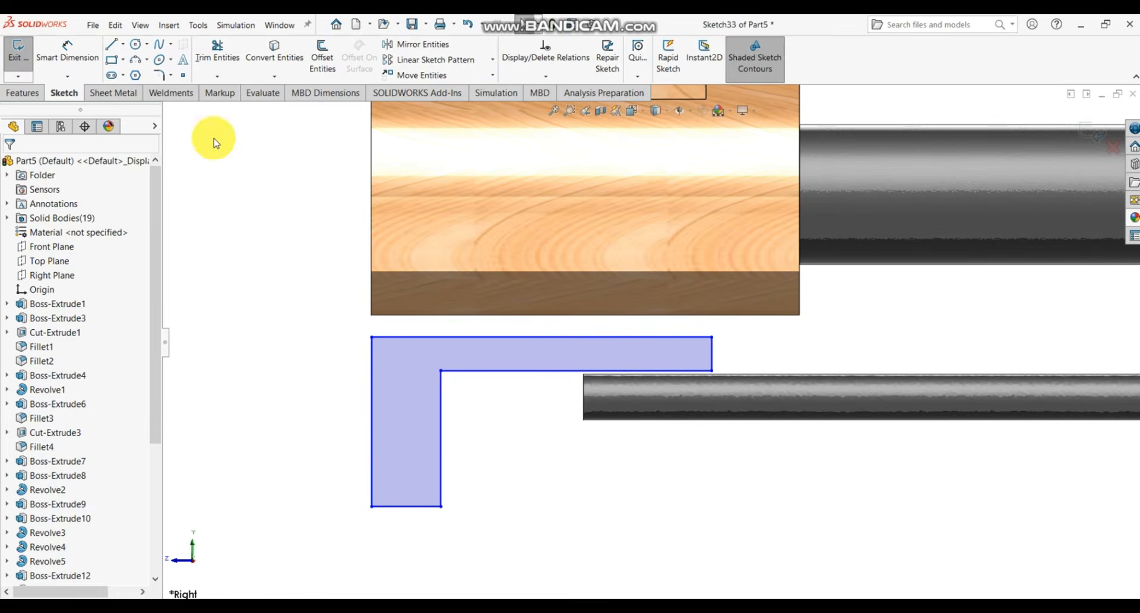
{"action": "left_click", "coordinate": [46, 50]}
{"action": "scroll", "coordinate": [535, 256], "scroll_direction": "down", "scroll_amount": 3}
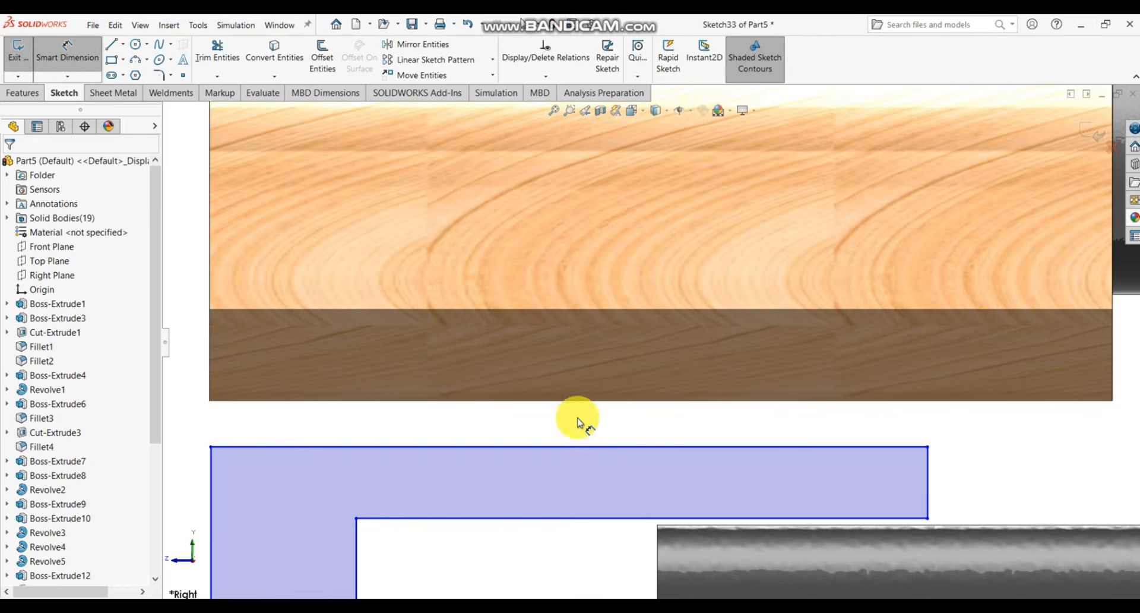
{"action": "left_click", "coordinate": [581, 445]}
{"action": "scroll", "coordinate": [582, 333], "scroll_direction": "up", "scroll_amount": 4}
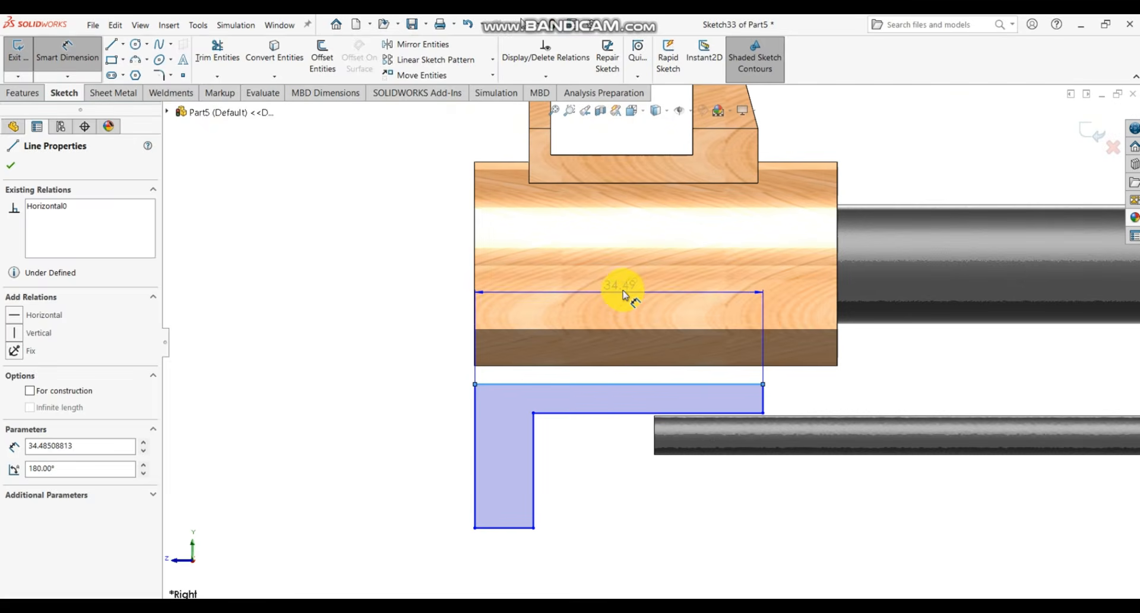
{"action": "left_click", "coordinate": [625, 292]}
{"action": "type", "text": "25"}
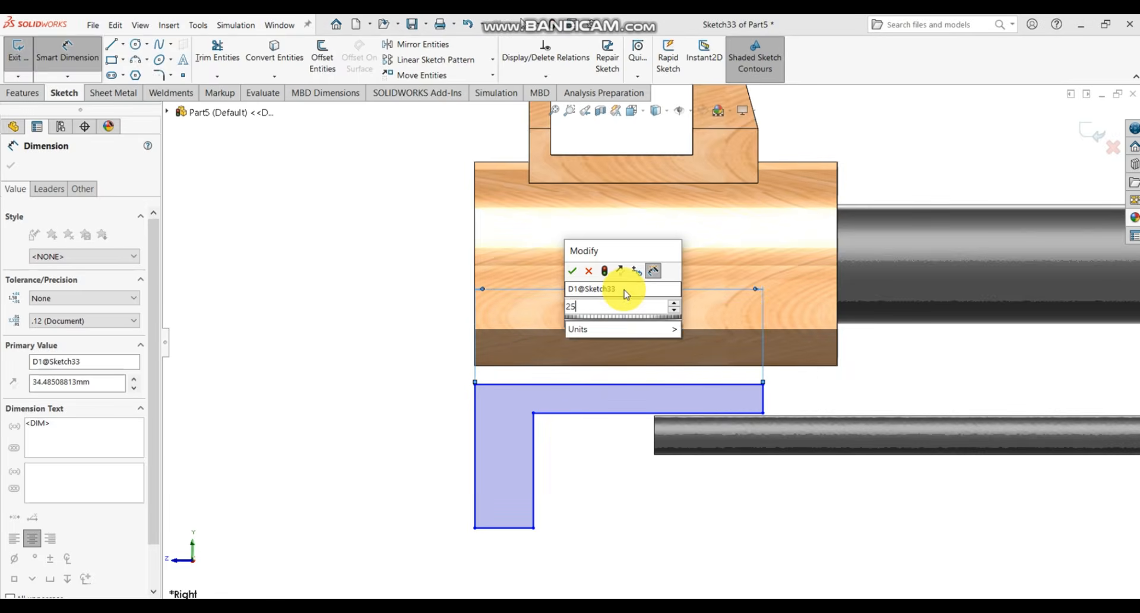
{"action": "type", "text": ".49"}
{"action": "key", "text": "Return"}
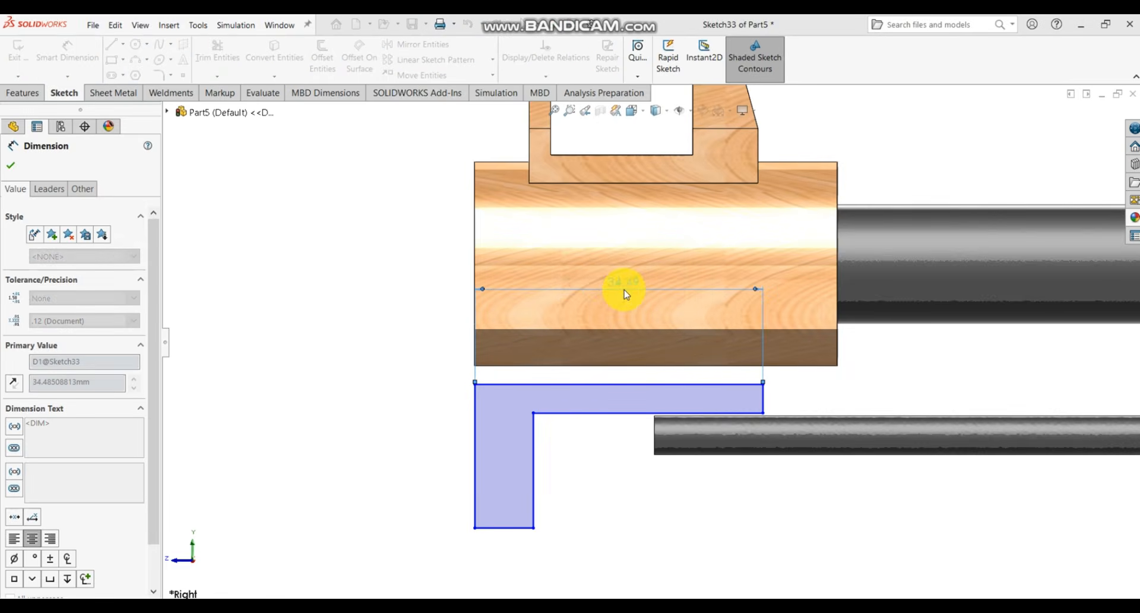
{"action": "key", "text": "Escape"}
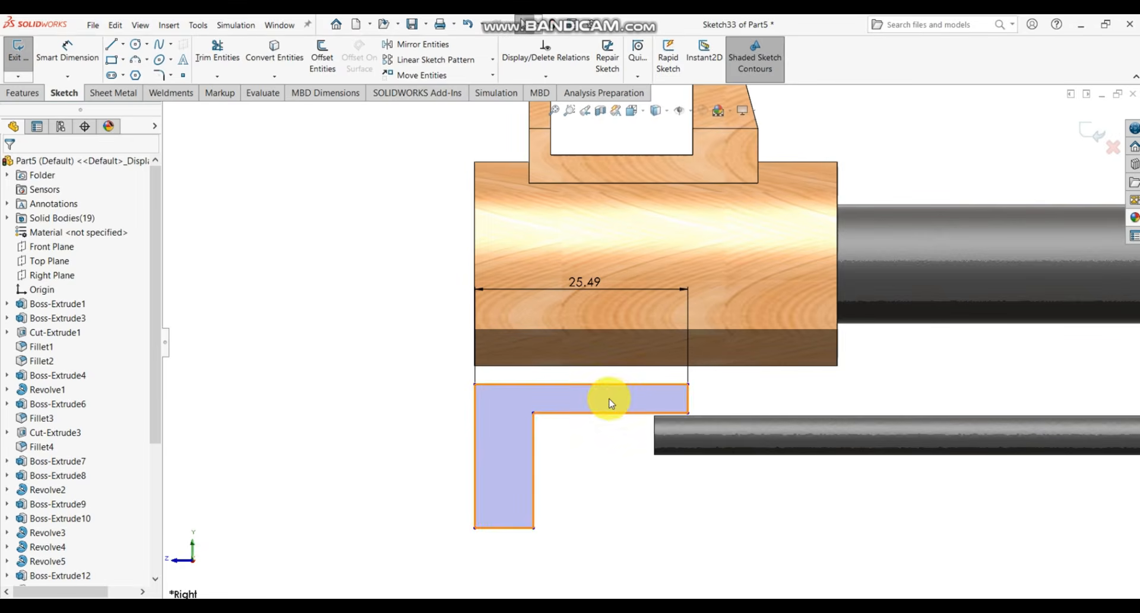
- Dimension the L-profile's outer vertical edge to 11 mm and move its upper corner back up to restore the L shape
{"action": "left_click", "coordinate": [67, 53]}
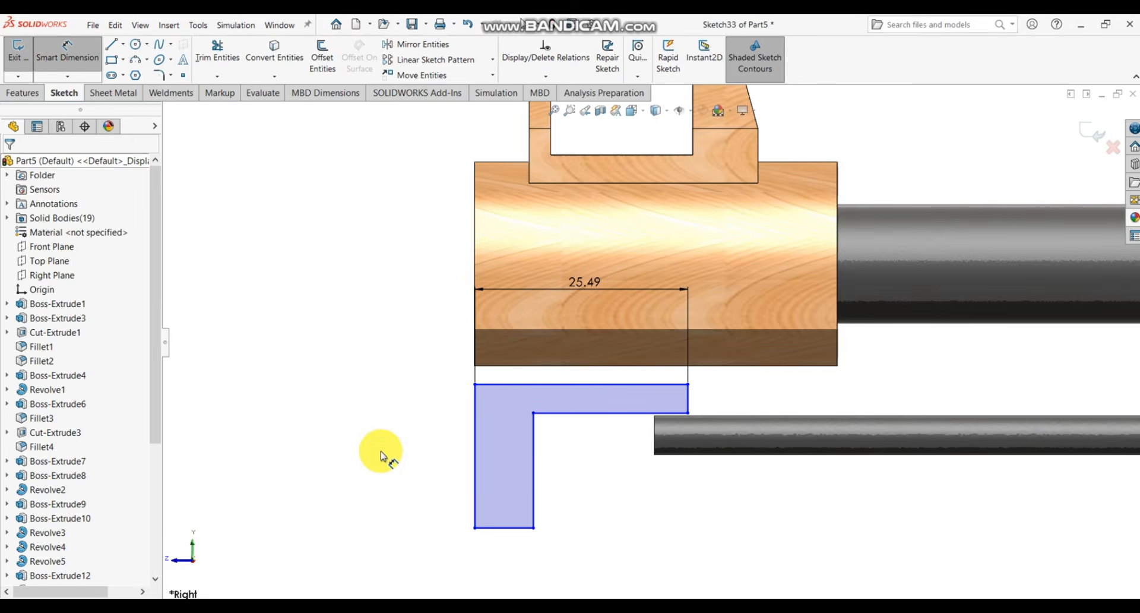
{"action": "left_click", "coordinate": [475, 472]}
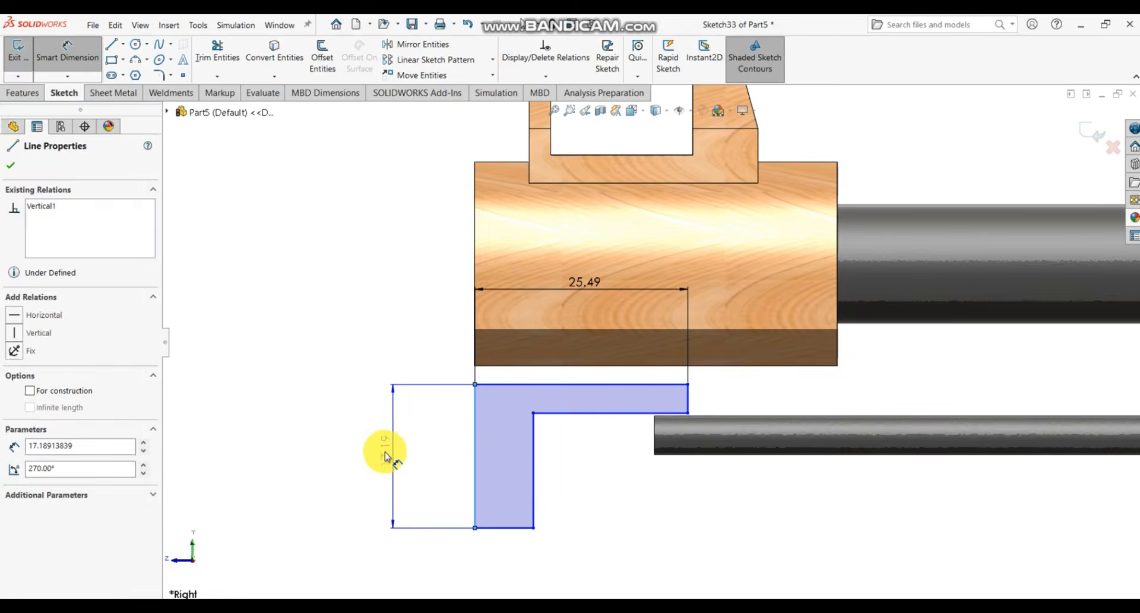
{"action": "left_click", "coordinate": [379, 455]}
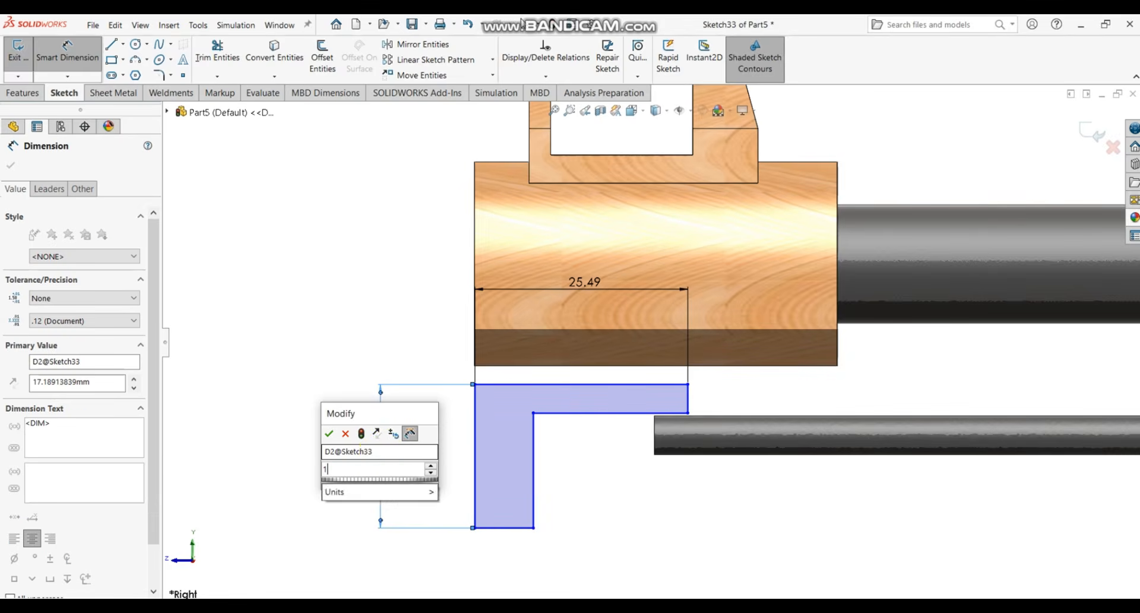
{"action": "type", "text": "11"}
{"action": "key", "text": "Return"}
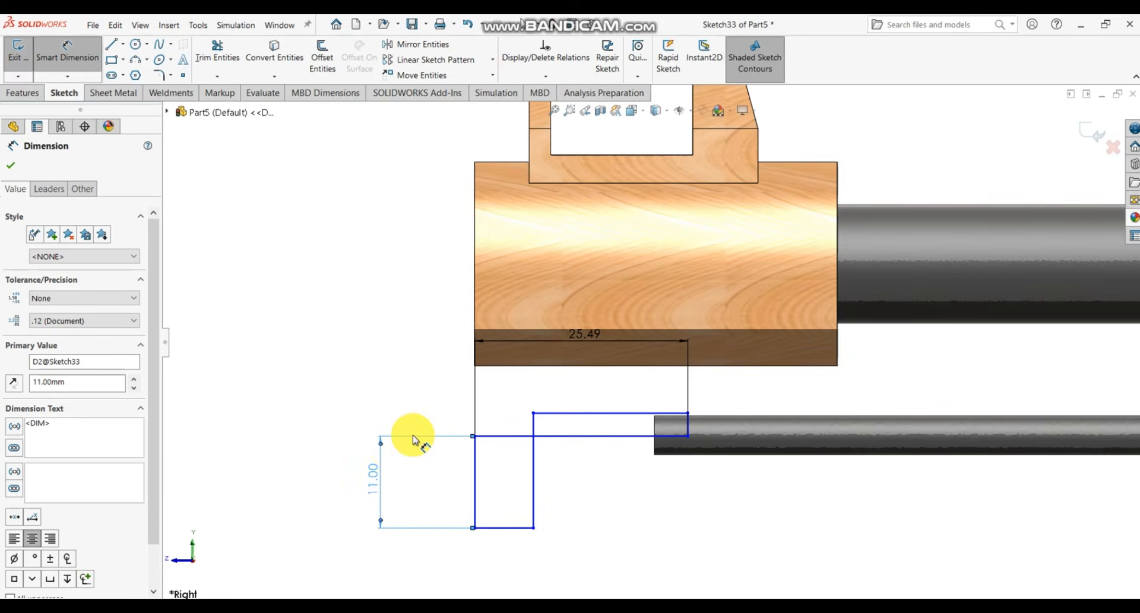
{"action": "key", "text": "Escape"}
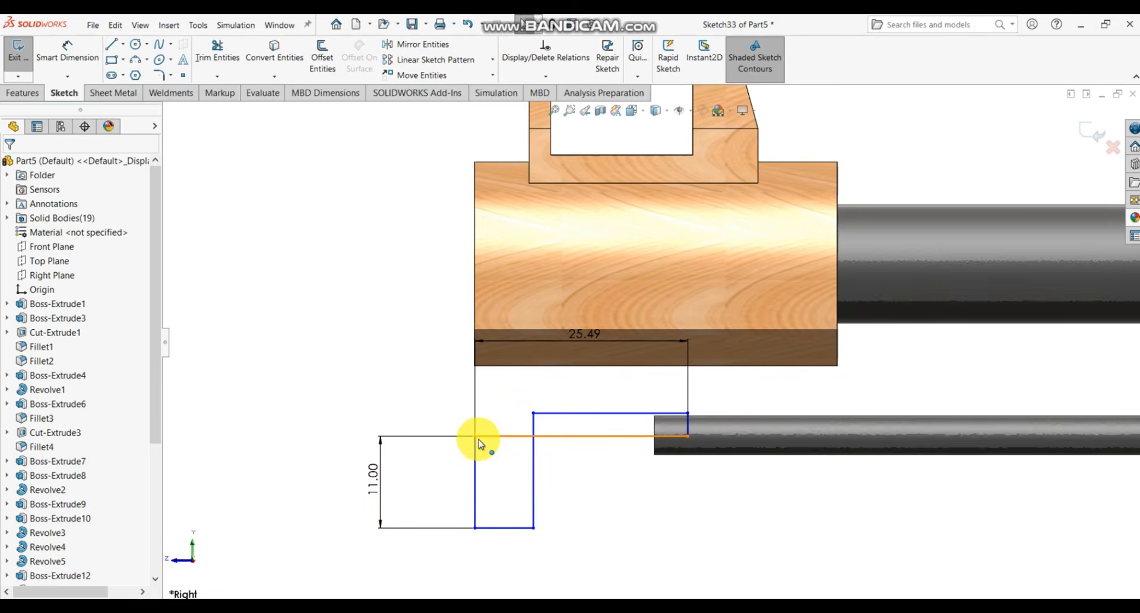
{"action": "left_click_drag", "start_coordinate": [477, 440], "coordinate": [483, 387]}
{"action": "left_click", "coordinate": [580, 406]}
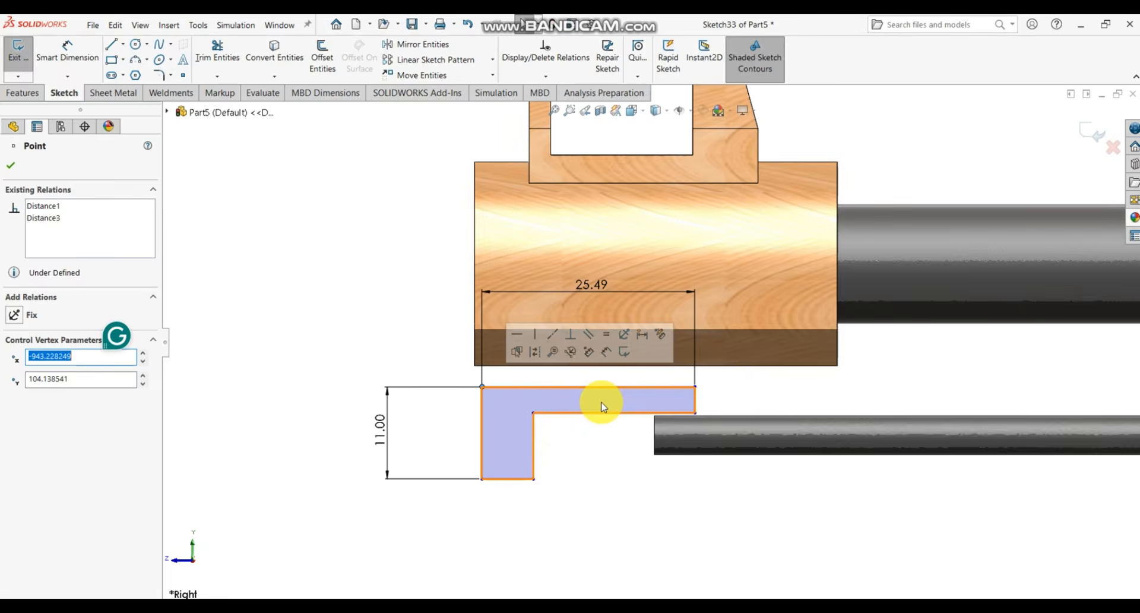
- Dimension the width of the vertical leg's lower edge to 4 mm
{"action": "left_click", "coordinate": [67, 47]}
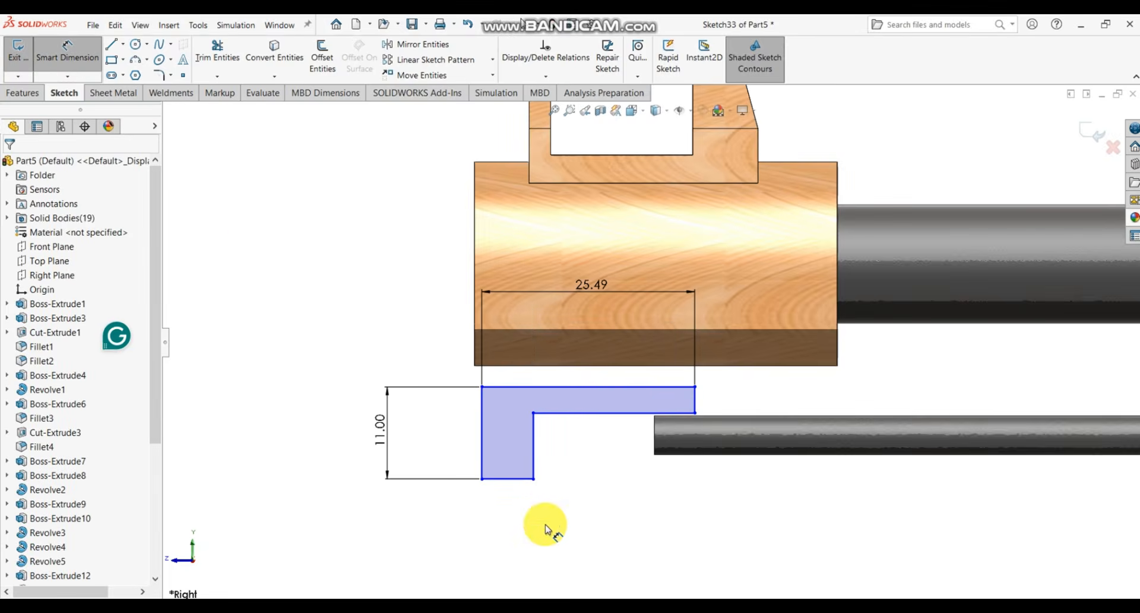
{"action": "left_click", "coordinate": [525, 480]}
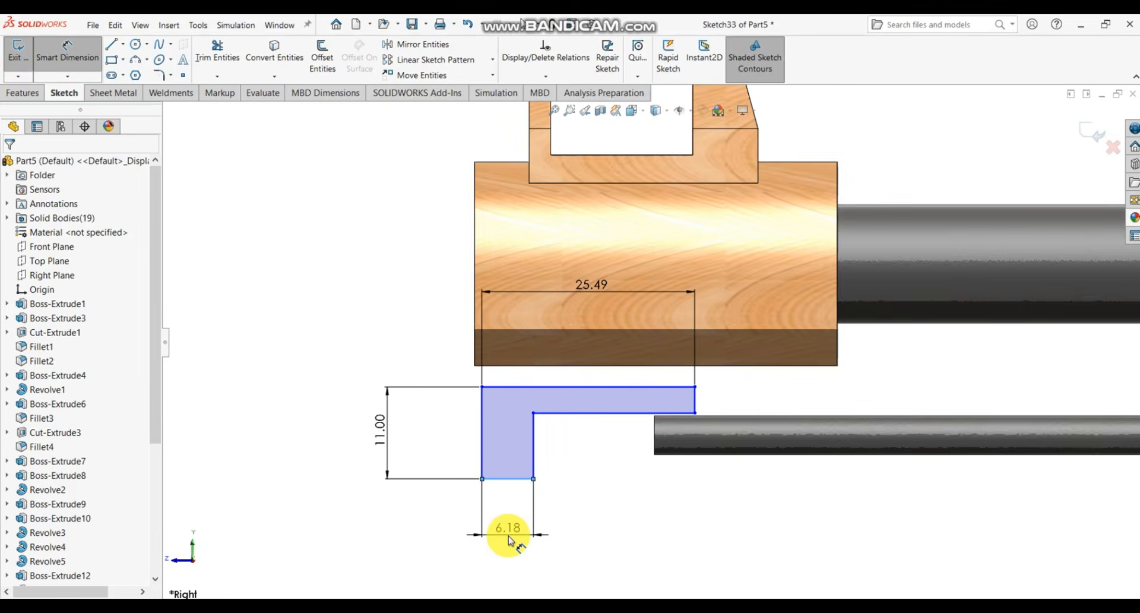
{"action": "left_click", "coordinate": [509, 539]}
{"action": "type", "text": "4"}
{"action": "key", "text": "Return"}
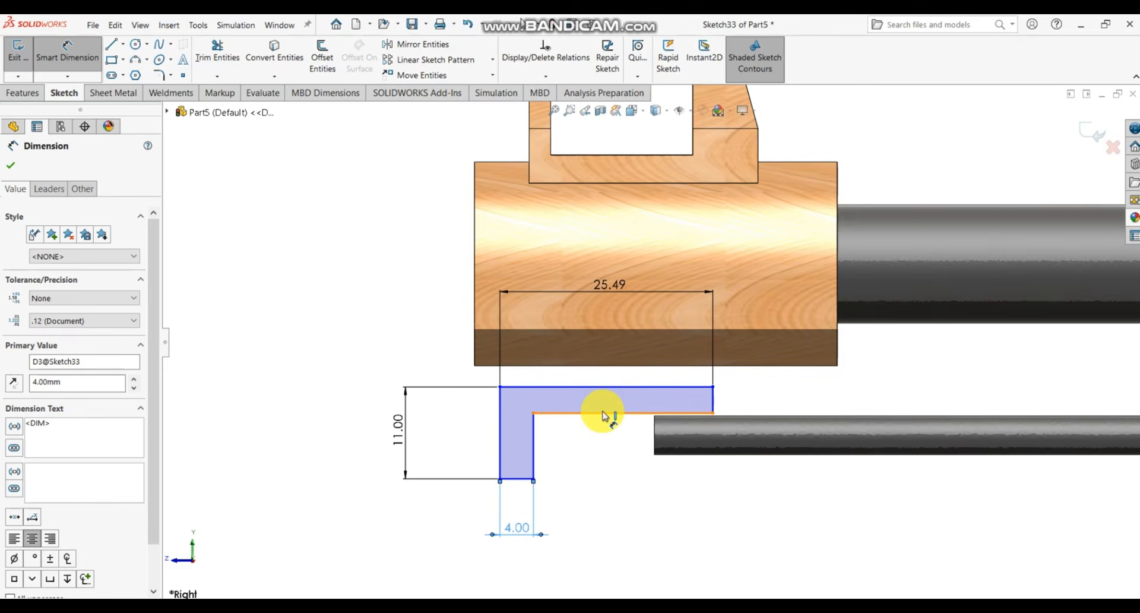
- Dimension the inner vertical edge of the L-profile's leg to 7.60 mm
{"action": "scroll", "coordinate": [603, 416], "scroll_direction": "down", "scroll_amount": 5}
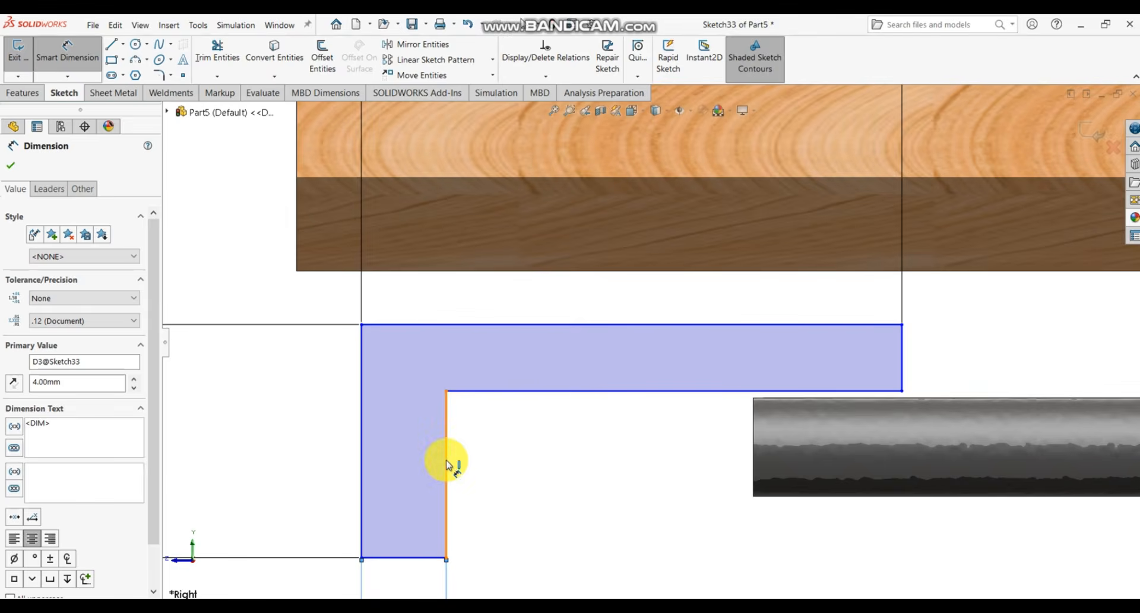
{"action": "left_click", "coordinate": [447, 464]}
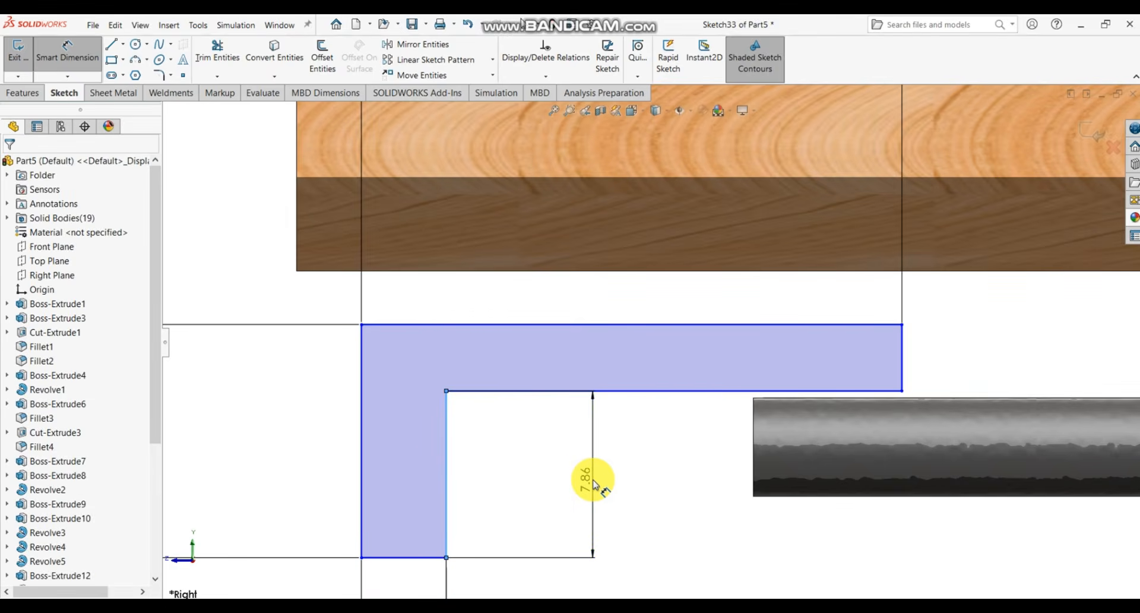
{"action": "left_click", "coordinate": [593, 483]}
{"action": "type", "text": "7.6"}
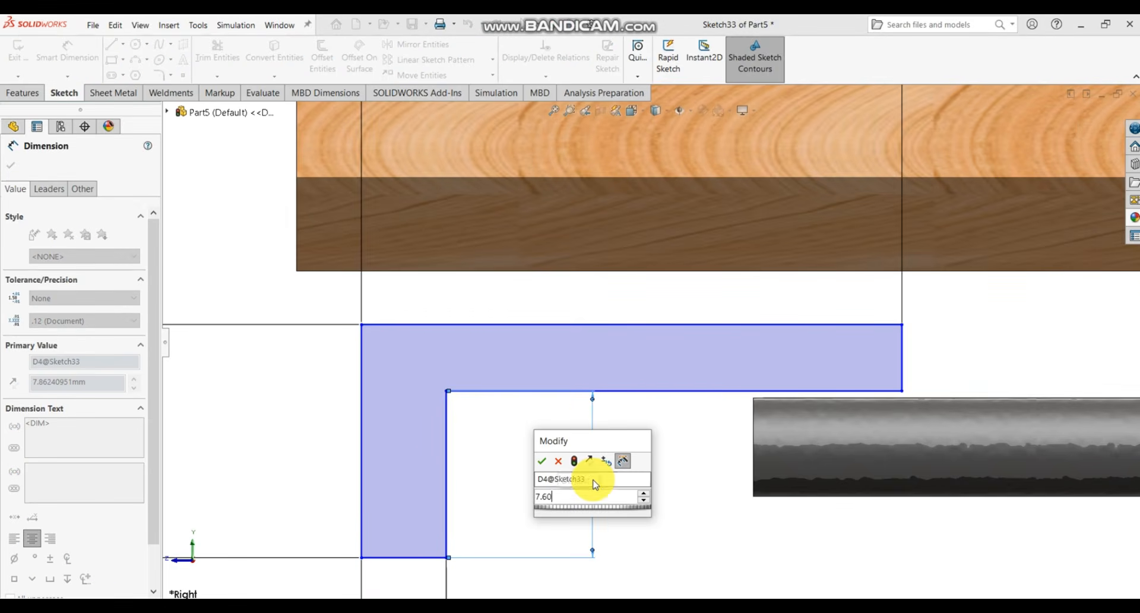
{"action": "type", "text": "0"}
{"action": "key", "text": "Return"}
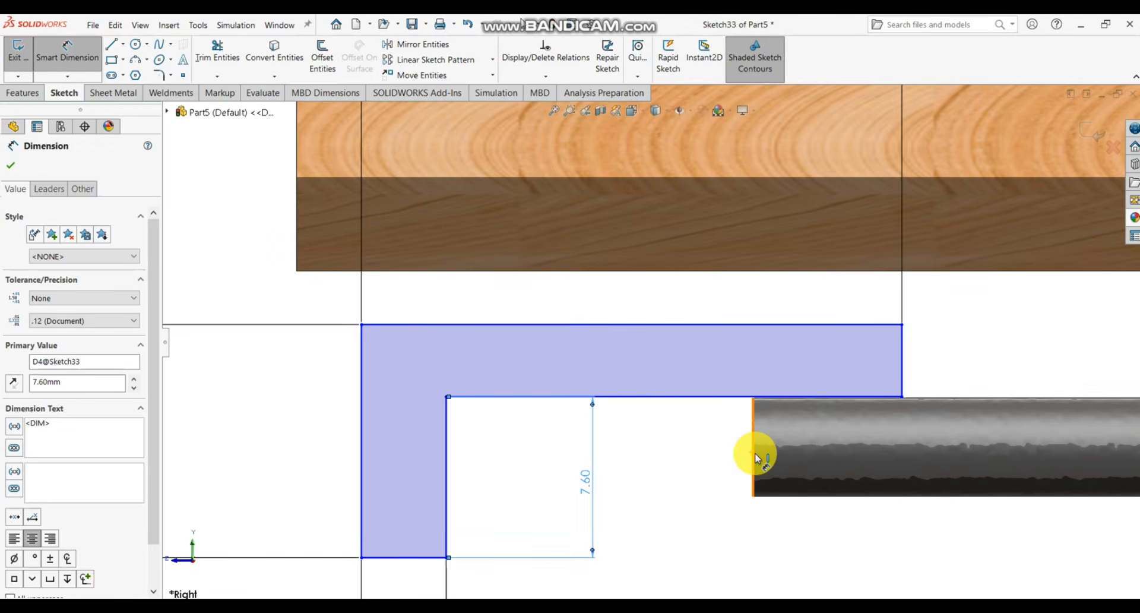
- Try to dimension the short end edge of the L-profile's horizontal arm
{"action": "scroll", "coordinate": [865, 408], "scroll_direction": "down", "scroll_amount": 5}
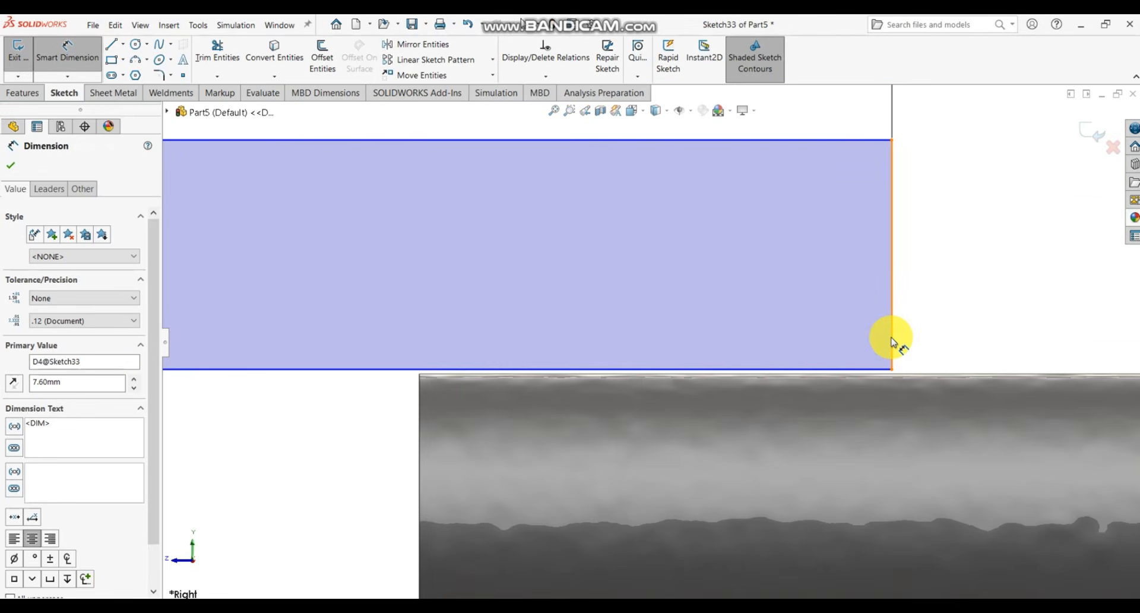
{"action": "left_click", "coordinate": [891, 341]}
{"action": "scroll", "coordinate": [891, 339], "scroll_direction": "up", "scroll_amount": 5}
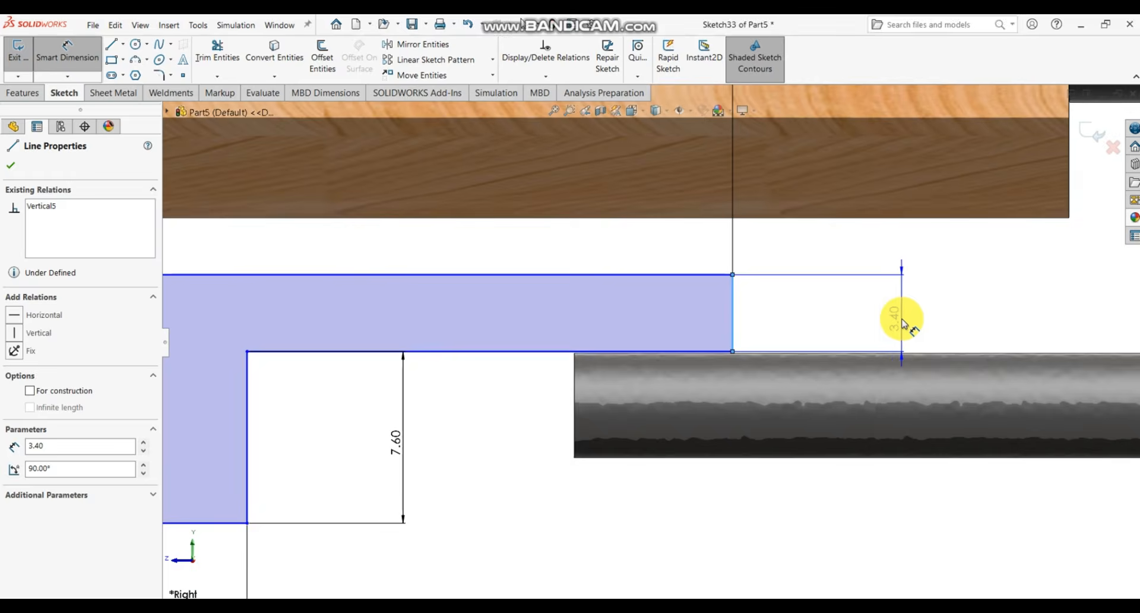
{"action": "left_click", "coordinate": [902, 323]}
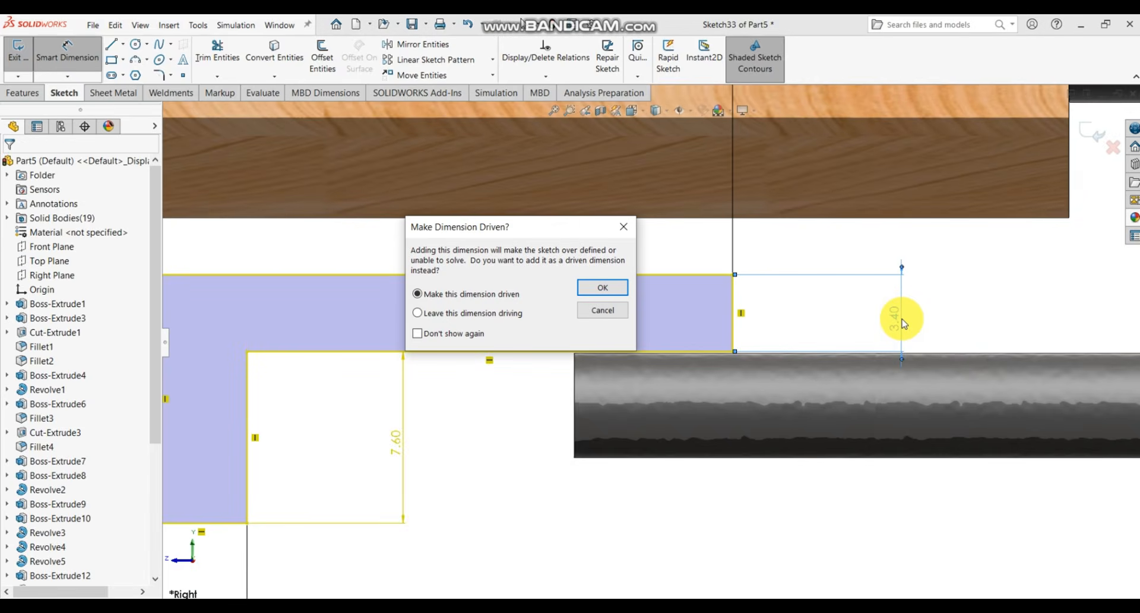
{"action": "left_click", "coordinate": [630, 233]}
{"action": "scroll", "coordinate": [660, 262], "scroll_direction": "up", "scroll_amount": 5}
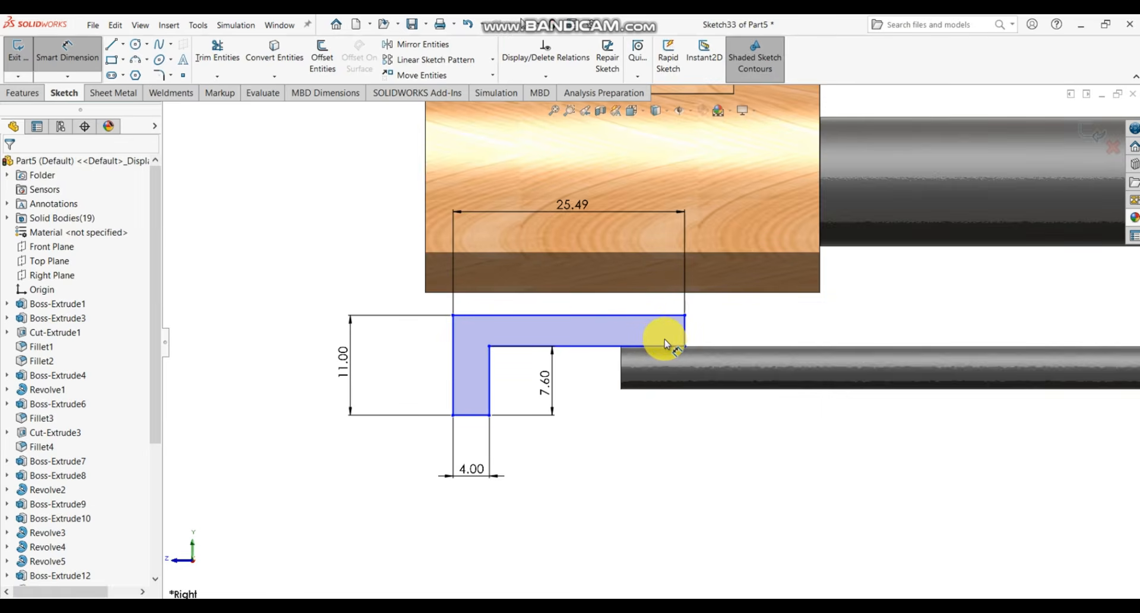
- Dimension the gap between the muzzle cylinder's lower edge and the L-profile's upper edge to 2.32 mm
{"action": "scroll", "coordinate": [665, 344], "scroll_direction": "down", "scroll_amount": 4}
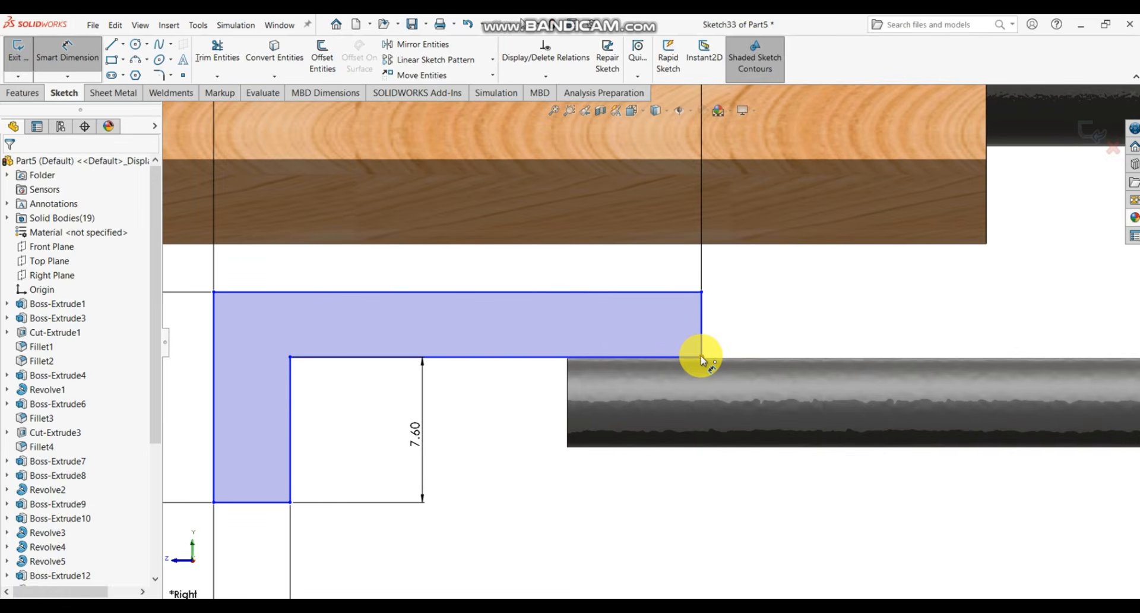
{"action": "scroll", "coordinate": [522, 261], "scroll_direction": "up", "scroll_amount": 4}
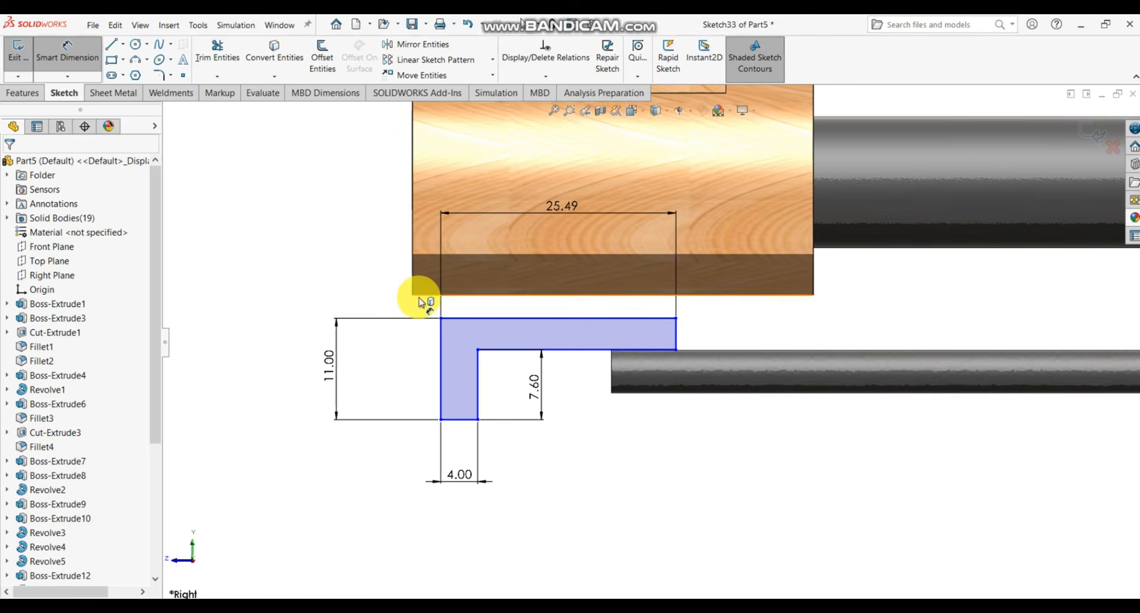
{"action": "left_click", "coordinate": [462, 319]}
{"action": "left_click", "coordinate": [339, 296]}
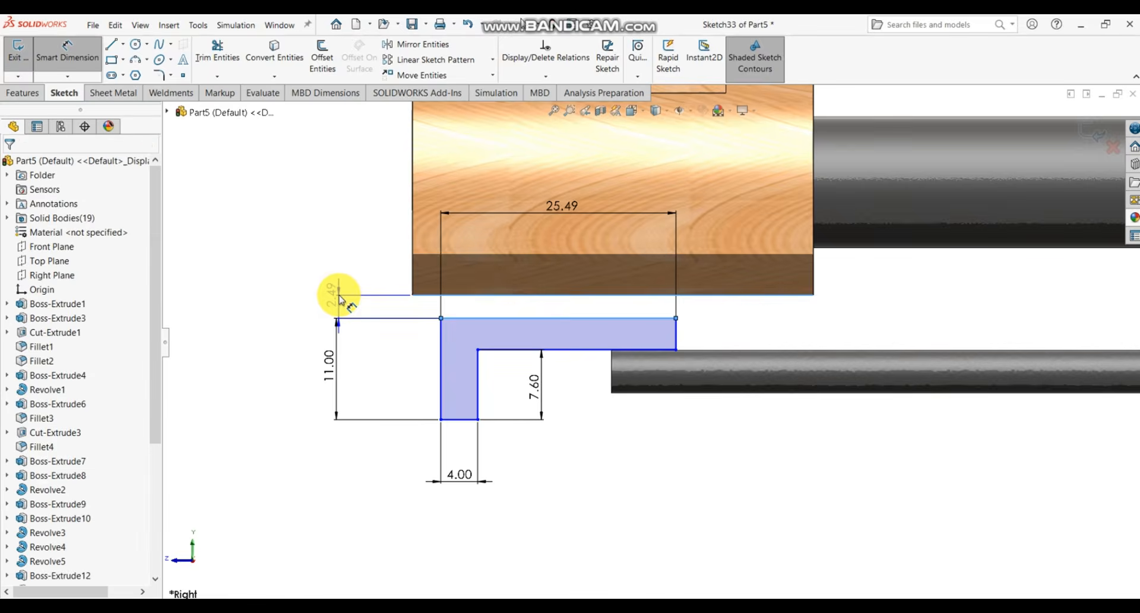
{"action": "left_click", "coordinate": [339, 295]}
{"action": "type", "text": "2.32"}
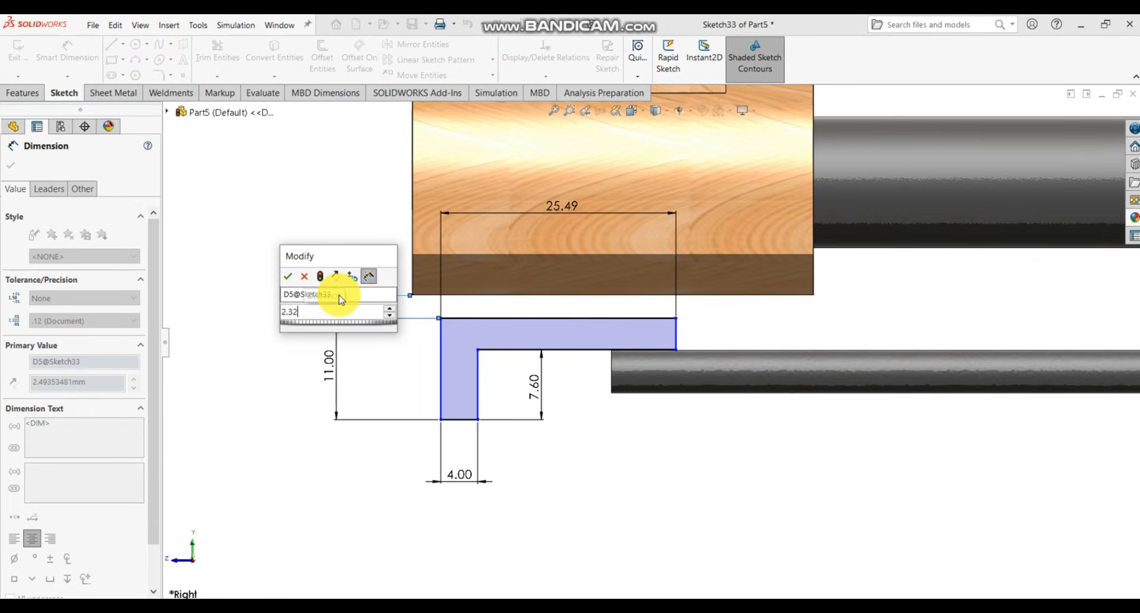
{"action": "key", "text": "Return"}
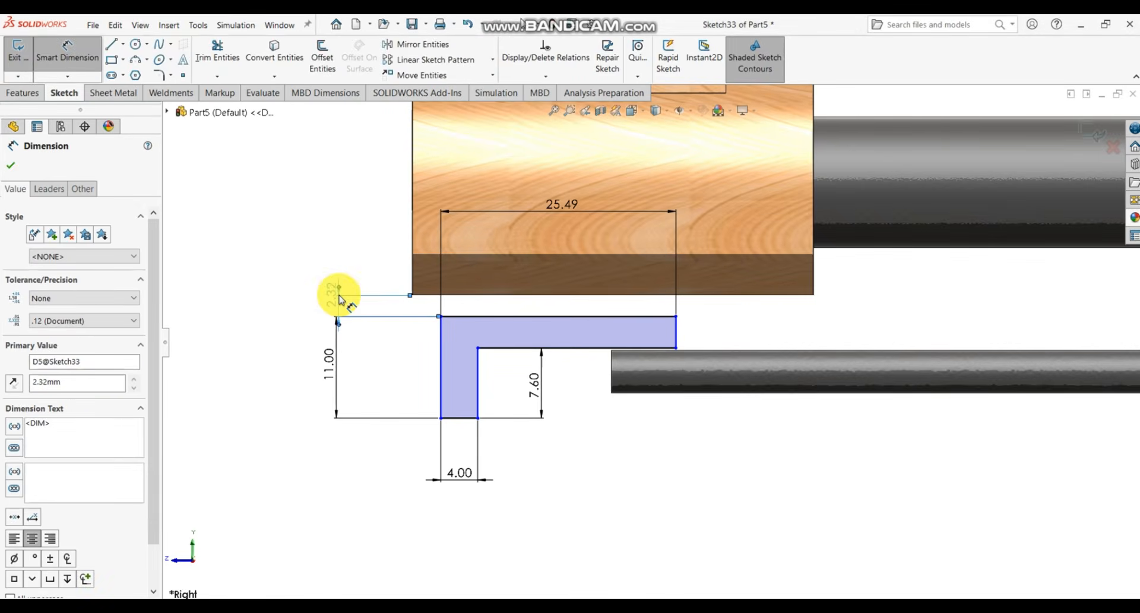
{"action": "key", "text": "Escape"}
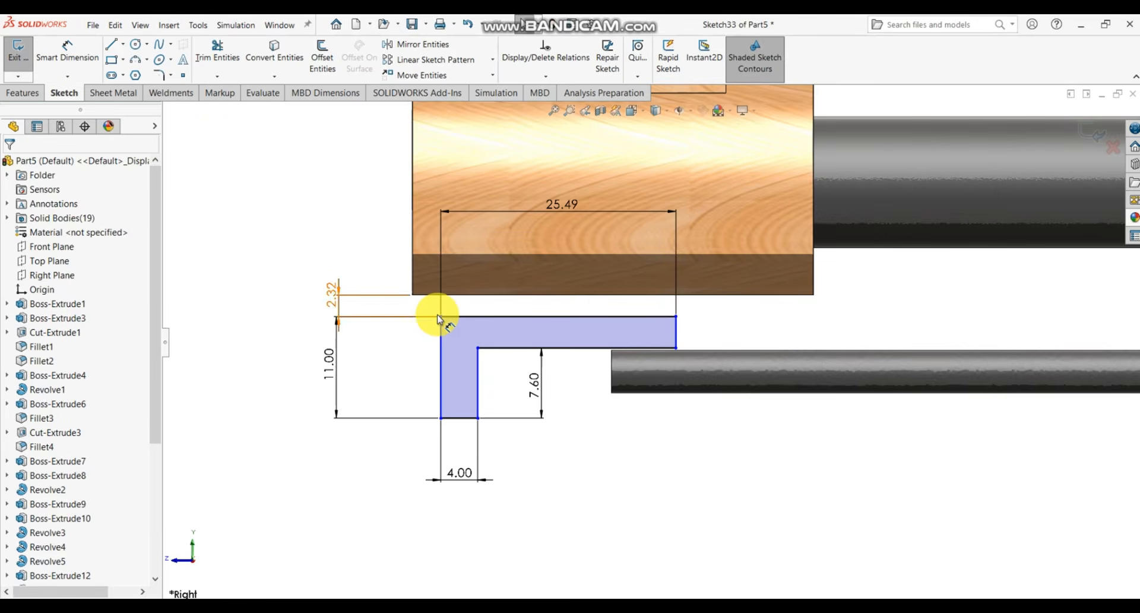
- Move the L-profile's upper outer corner into line with the muzzle cylinder's front end
{"action": "left_click_drag", "start_coordinate": [442, 323], "coordinate": [413, 321]}
{"action": "left_click", "coordinate": [321, 212]}
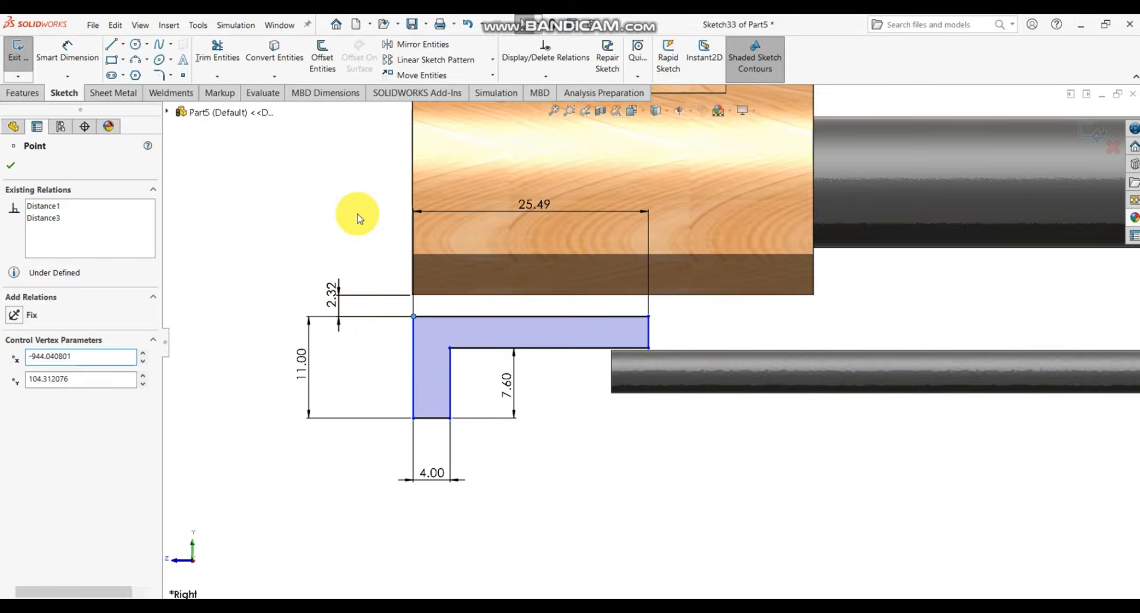
{"action": "scroll", "coordinate": [660, 318], "scroll_direction": "up", "scroll_amount": 3}
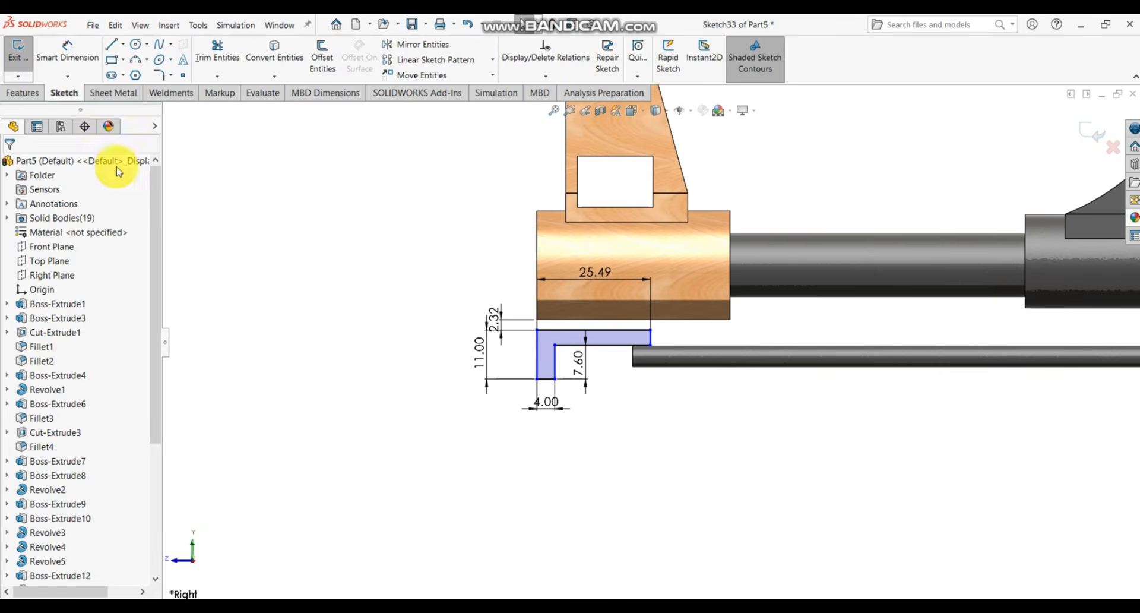
{"action": "left_click", "coordinate": [22, 93]}
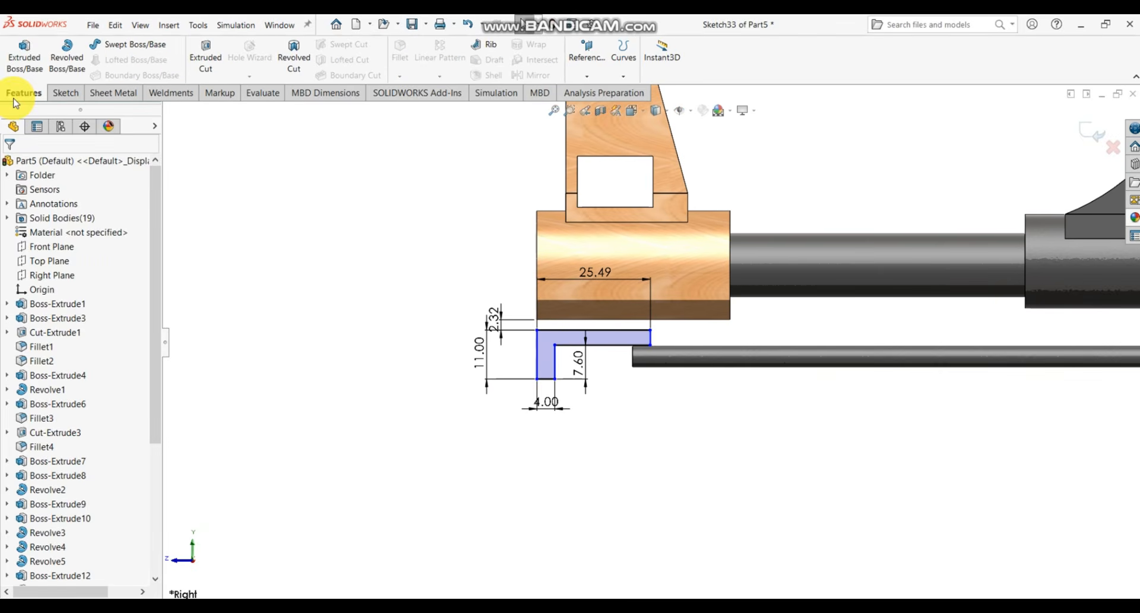
{"action": "left_click", "coordinate": [28, 72]}
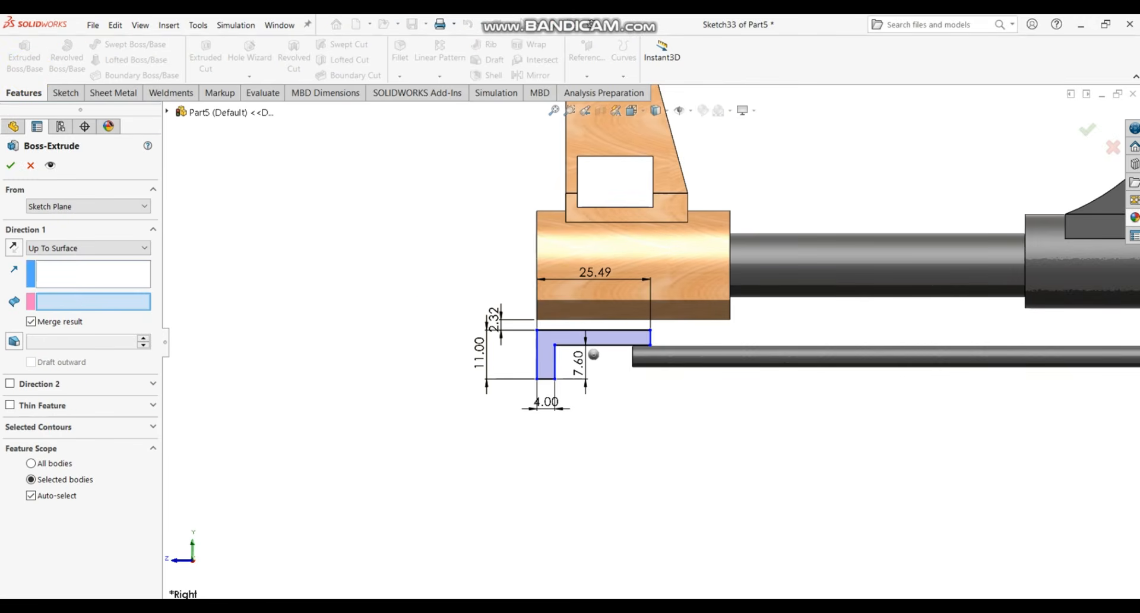
{"action": "left_click", "coordinate": [421, 608]}
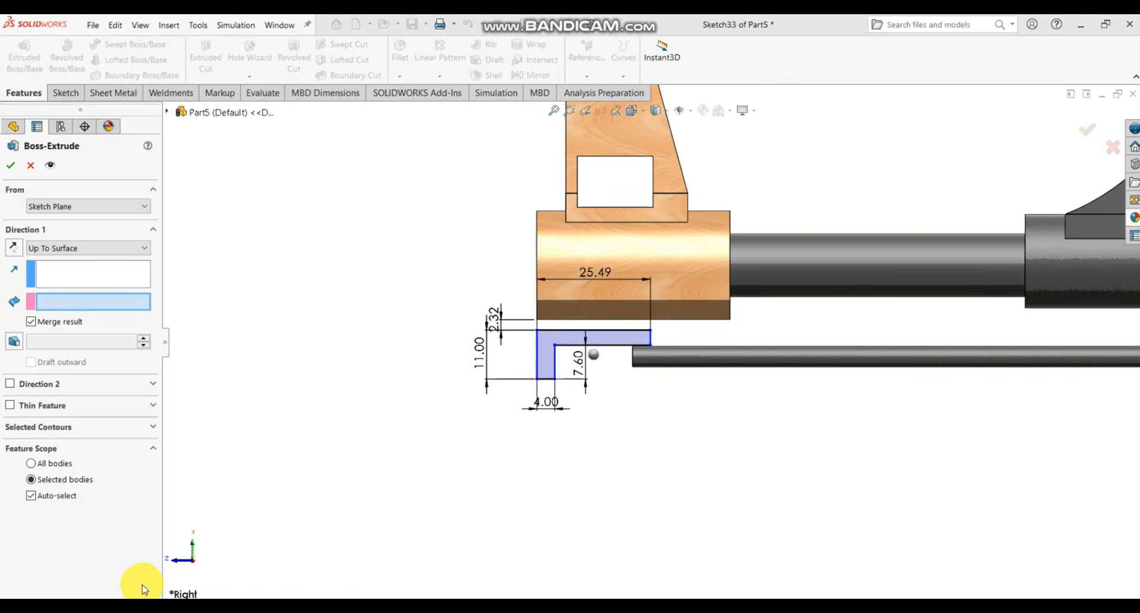
{"action": "left_click", "coordinate": [30, 166]}
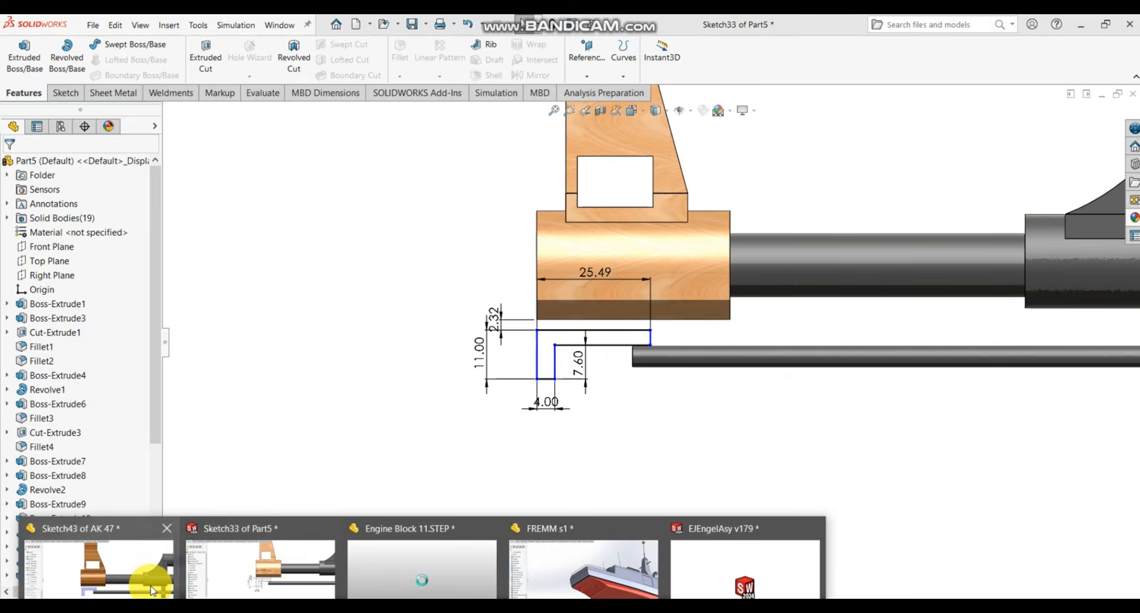
- Switch to the AK 47 reference part and examine the extrude settings of Boss-Extrude47 and Boss-Extrude46 below the muzzle cylinder
{"action": "left_click", "coordinate": [159, 579]}
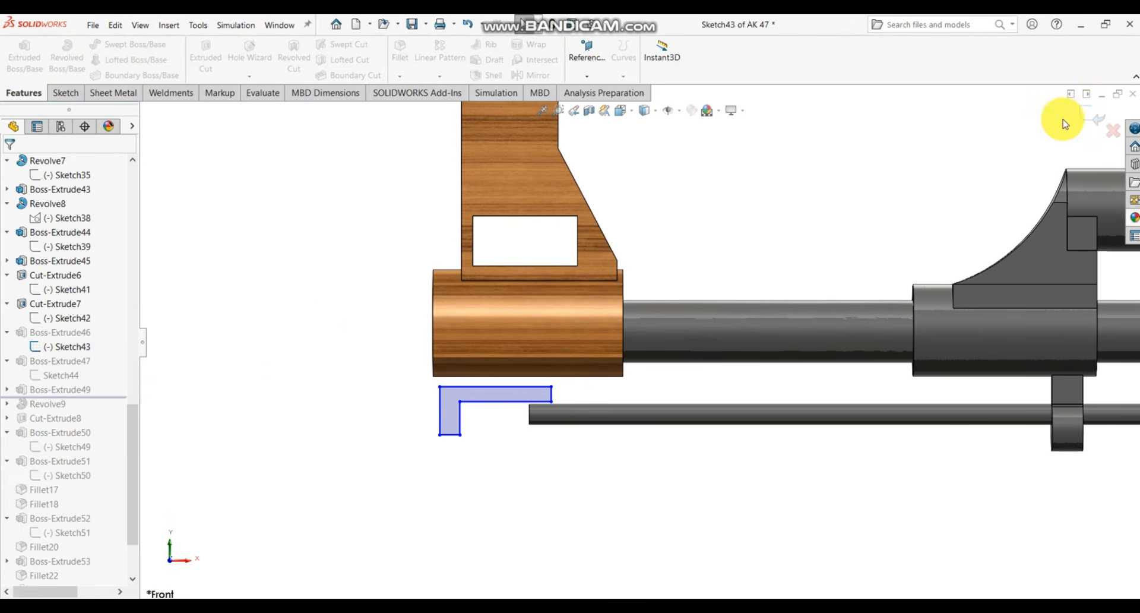
{"action": "left_click", "coordinate": [81, 366]}
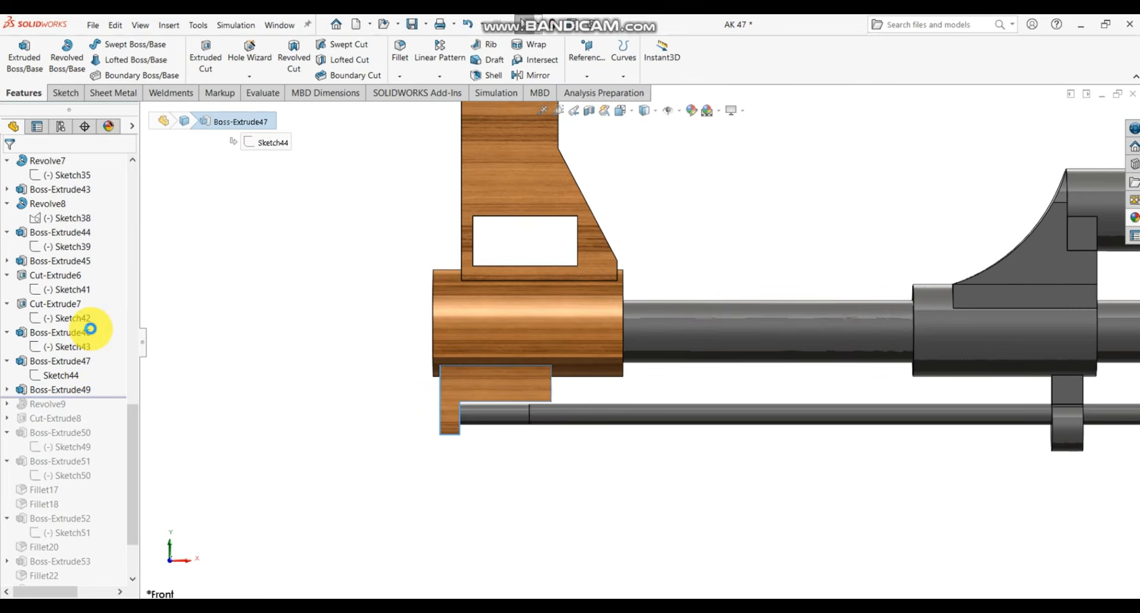
{"action": "left_click", "coordinate": [90, 328]}
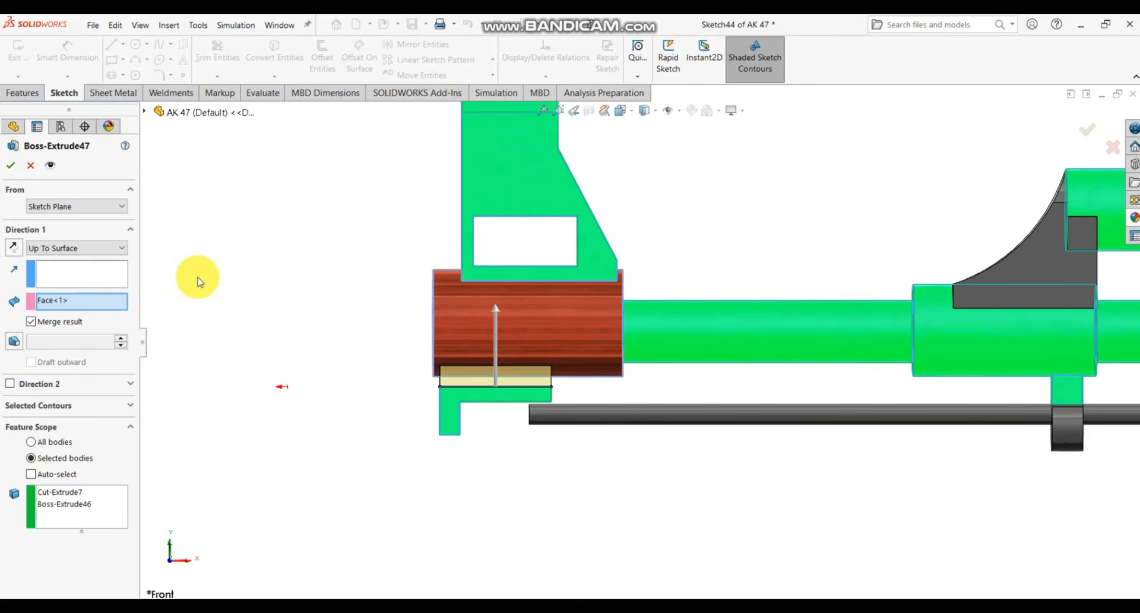
{"action": "left_click", "coordinate": [29, 166]}
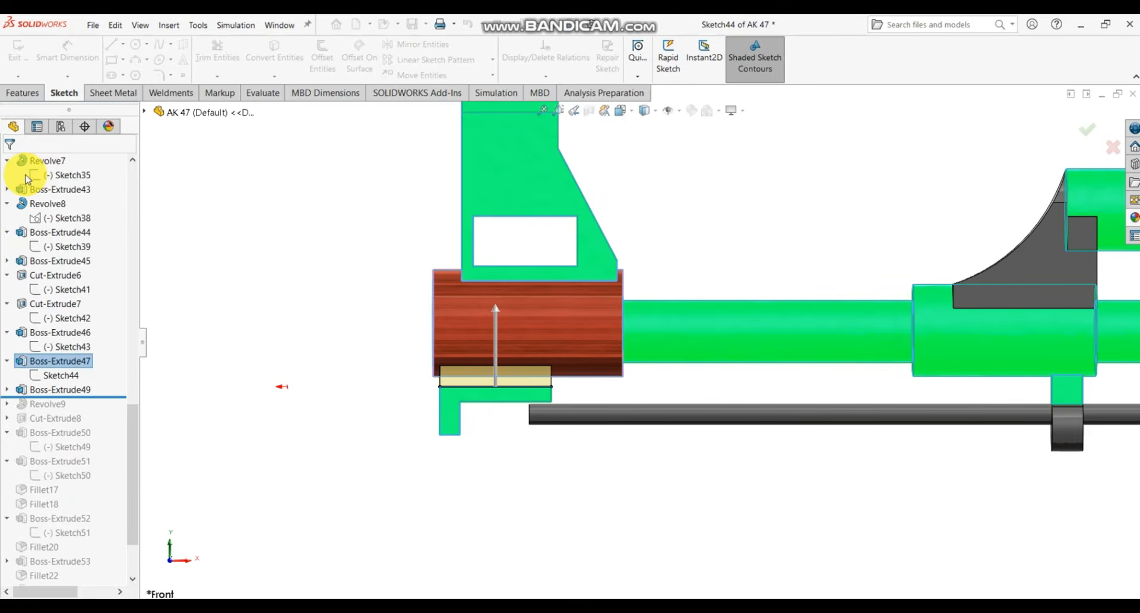
{"action": "left_click", "coordinate": [83, 334]}
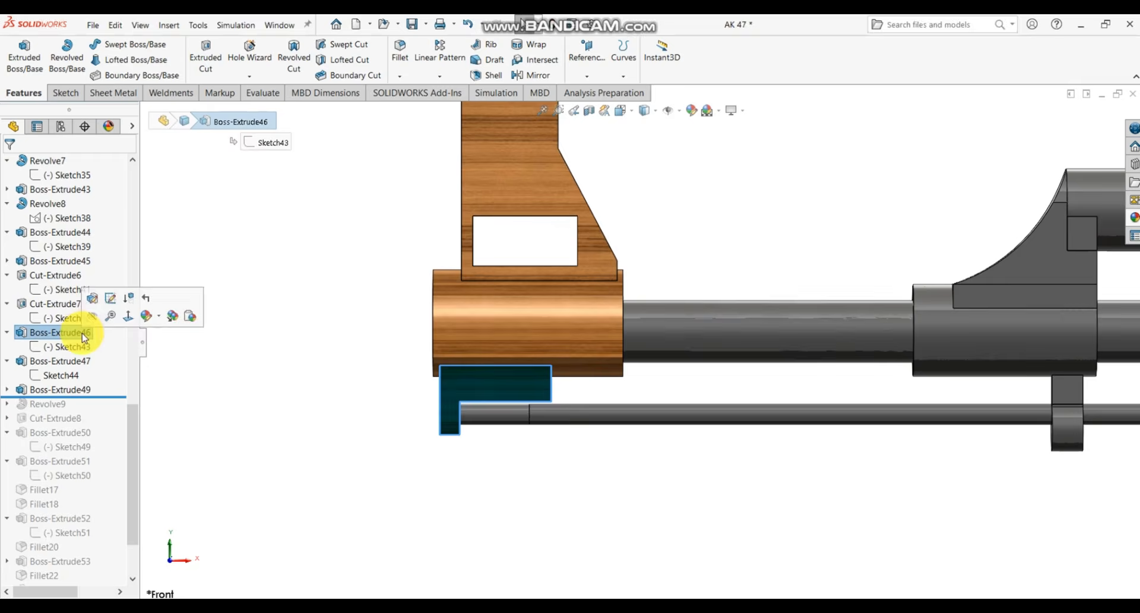
{"action": "left_click", "coordinate": [91, 302]}
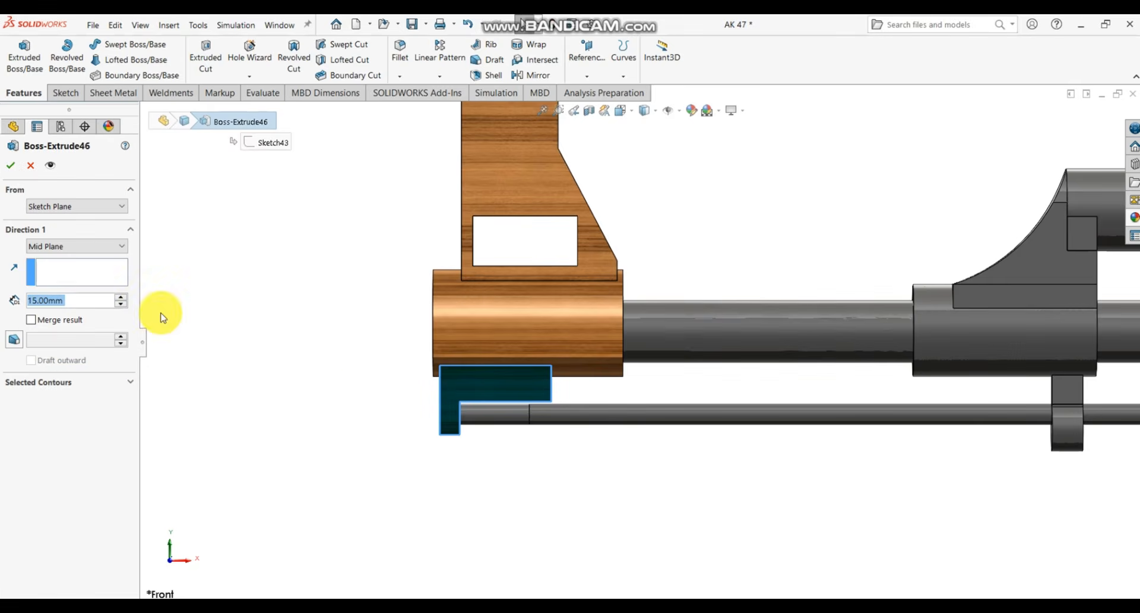
{"action": "middle_click_drag", "start_coordinate": [371, 356], "coordinate": [448, 399]}
{"action": "scroll", "coordinate": [448, 399], "scroll_direction": "down", "scroll_amount": 5}
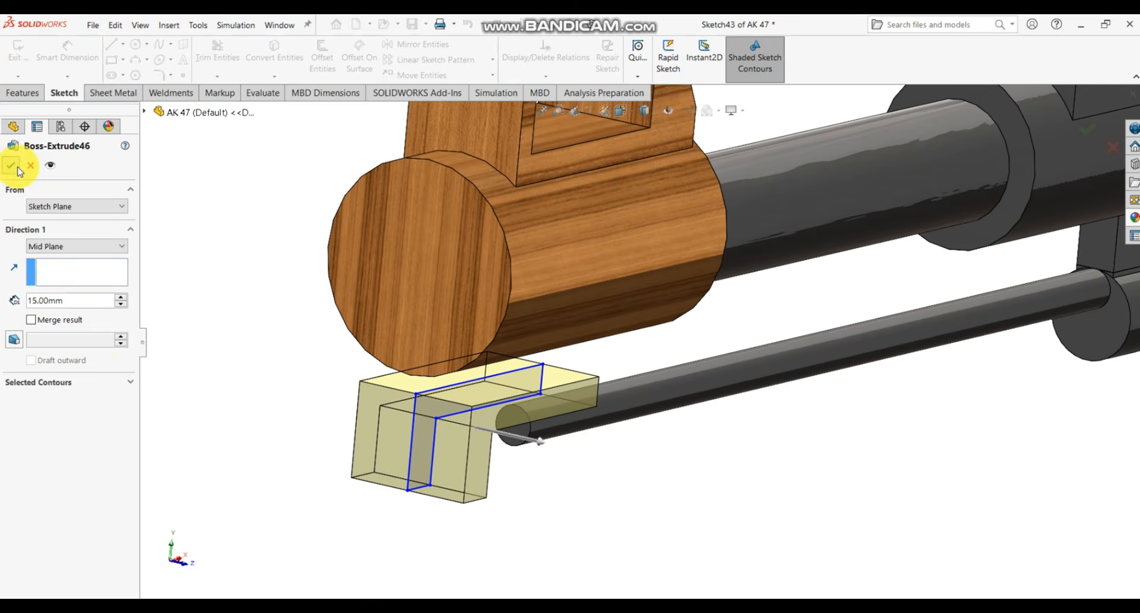
- Switch back to Part5 and extrude the L-profile 15 mm with the Mid Plane end condition
{"action": "mouse_move", "coordinate": [423, 607]}
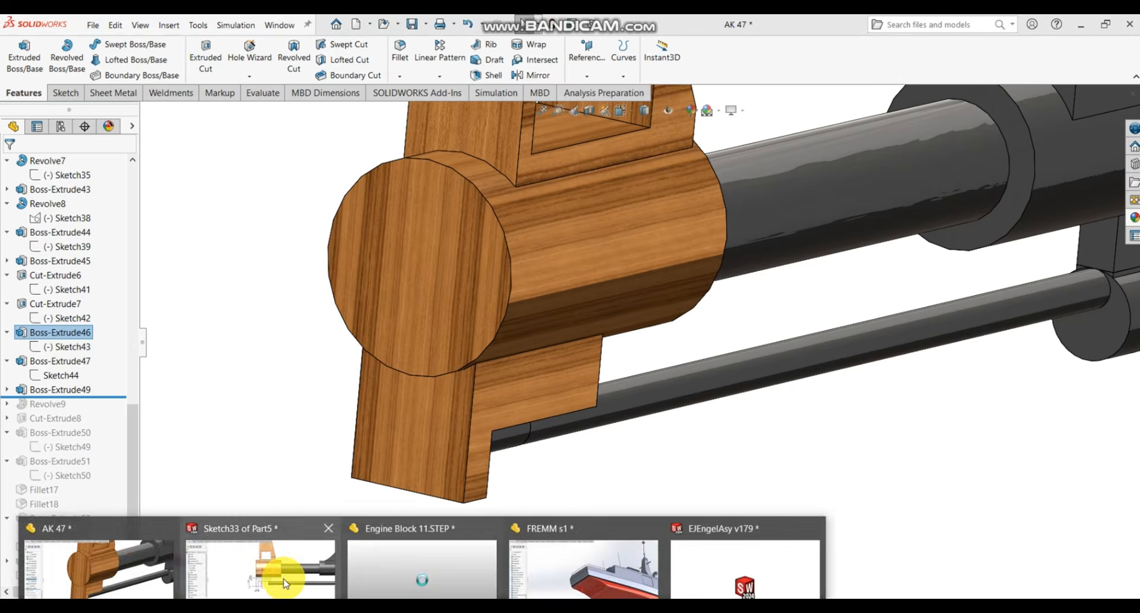
{"action": "left_click", "coordinate": [285, 582]}
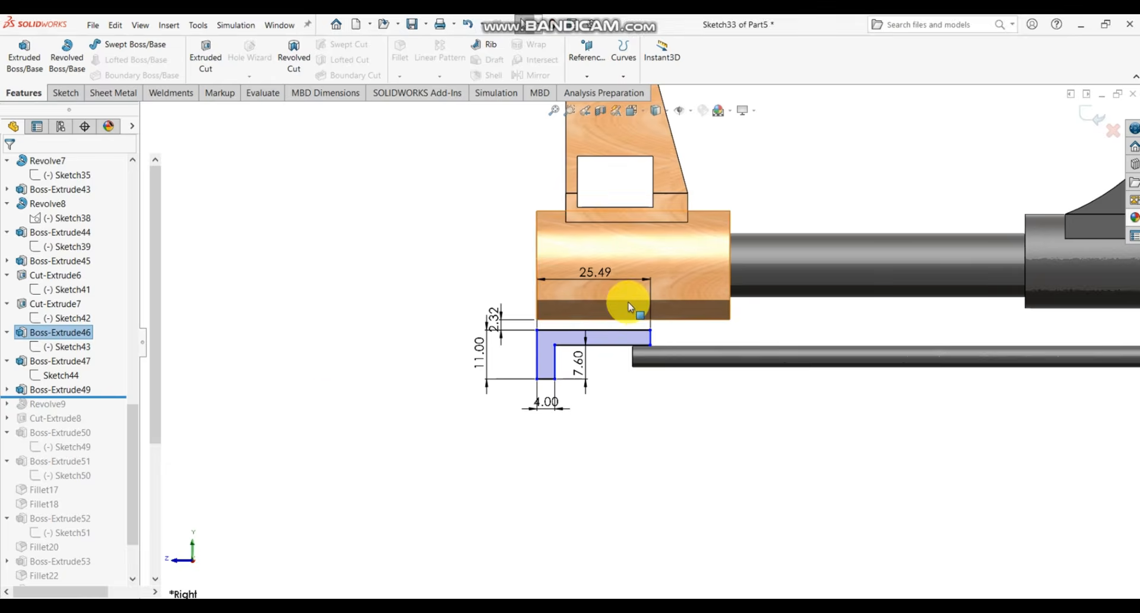
{"action": "scroll", "coordinate": [628, 306], "scroll_direction": "down", "scroll_amount": 1}
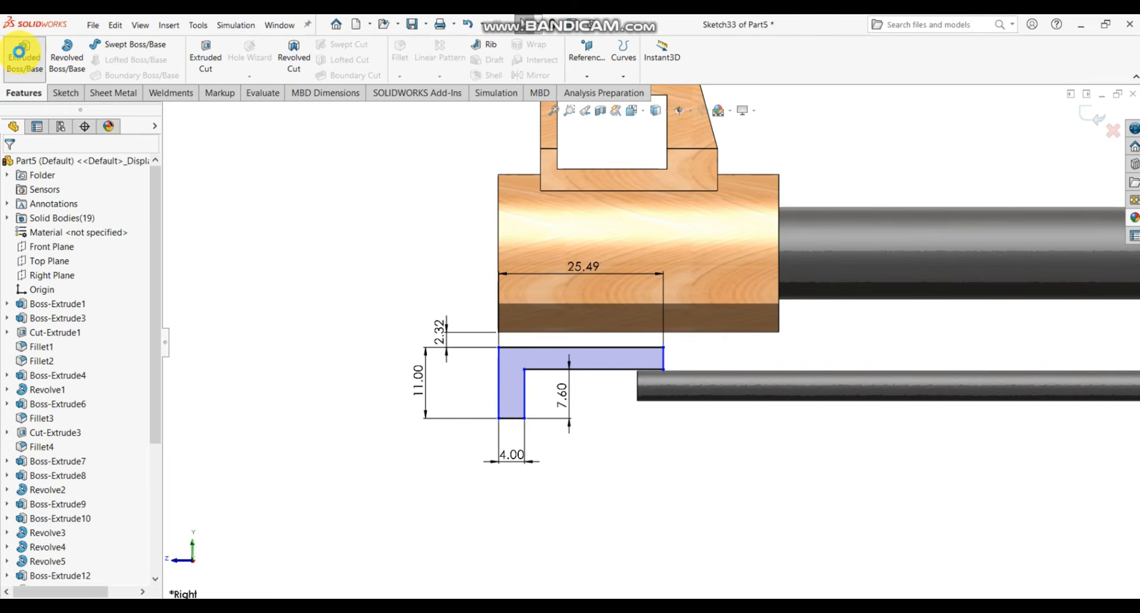
{"action": "left_click", "coordinate": [20, 53]}
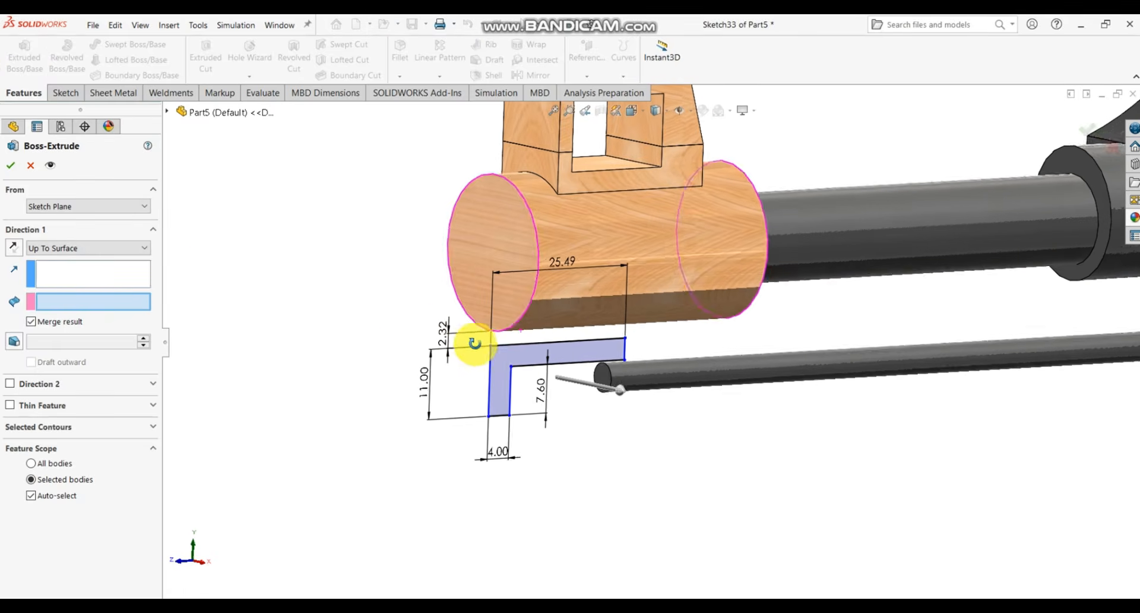
{"action": "left_click", "coordinate": [113, 247]}
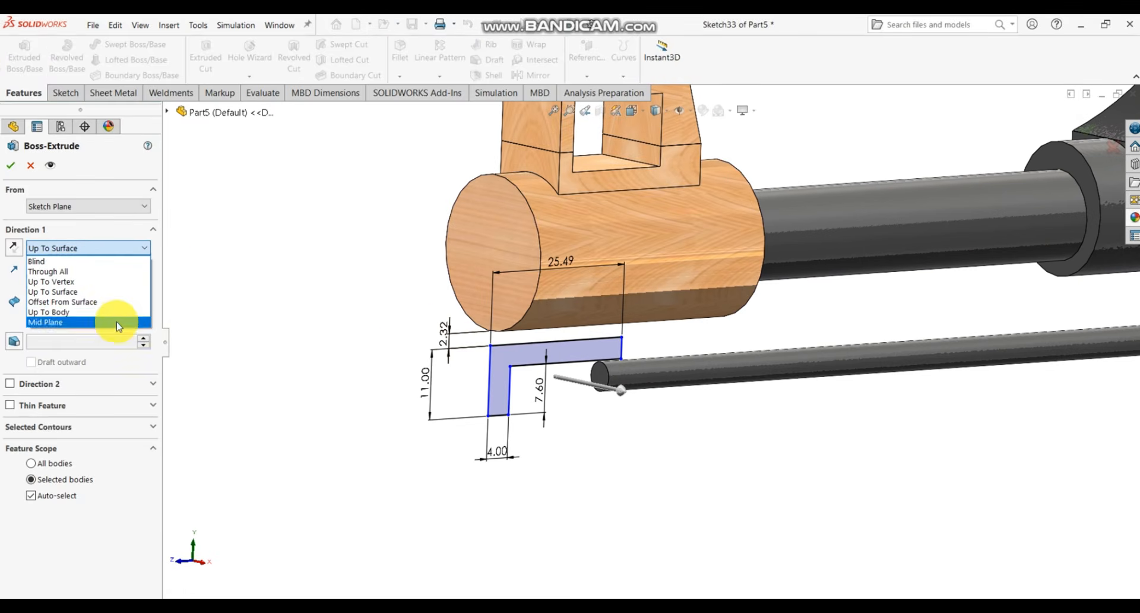
{"action": "left_click", "coordinate": [114, 322]}
{"action": "middle_click_drag", "start_coordinate": [577, 339], "coordinate": [598, 308]}
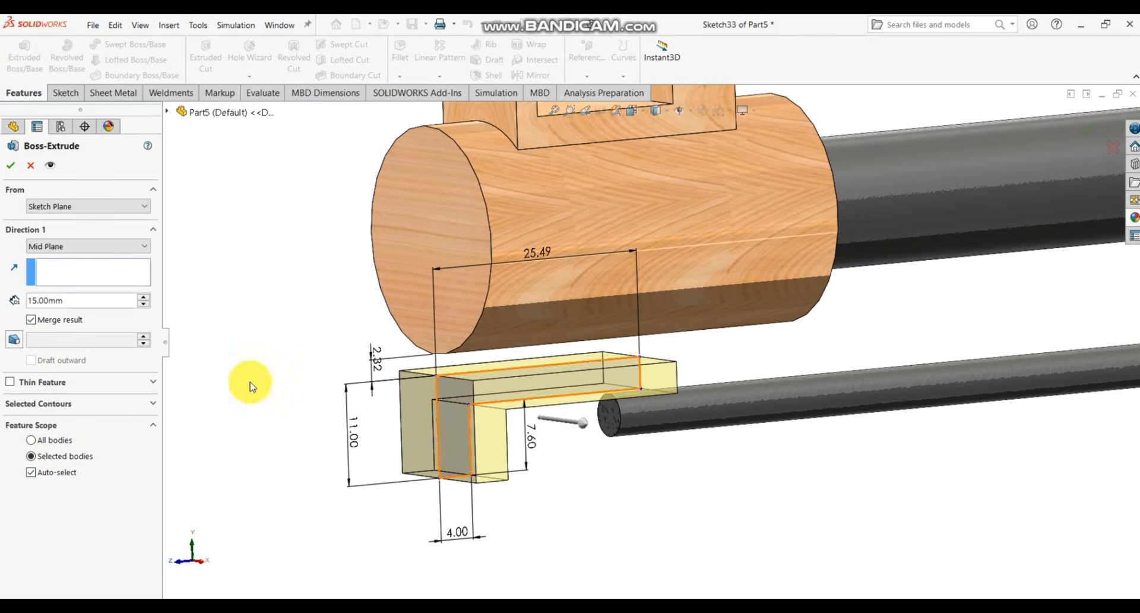
{"action": "left_click", "coordinate": [10, 171]}
- Start a sketch on the L-bracket's upper face and convert that face's edges into sketch entities
{"action": "middle_click_drag", "start_coordinate": [267, 244], "coordinate": [590, 338]}
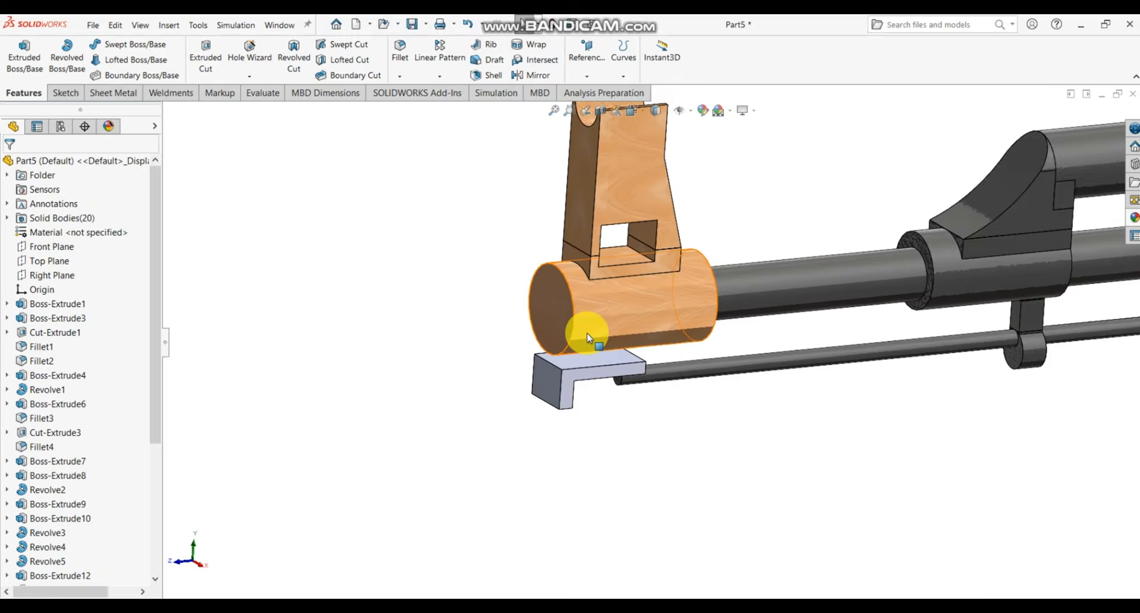
{"action": "scroll", "coordinate": [606, 356], "scroll_direction": "down", "scroll_amount": 3}
{"action": "left_click", "coordinate": [631, 403]}
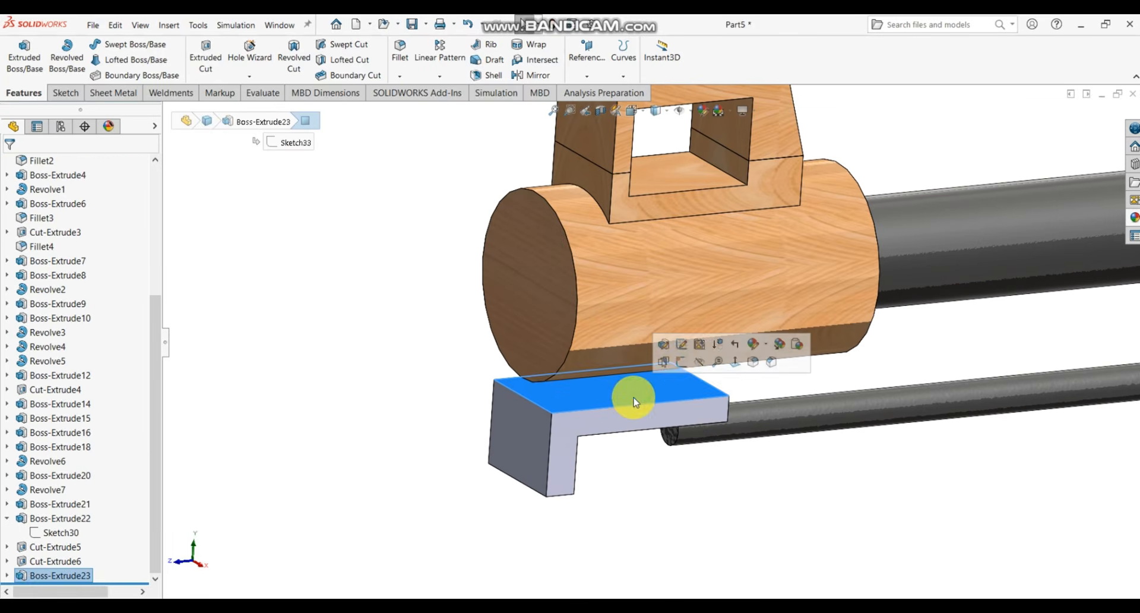
{"action": "left_click", "coordinate": [682, 362]}
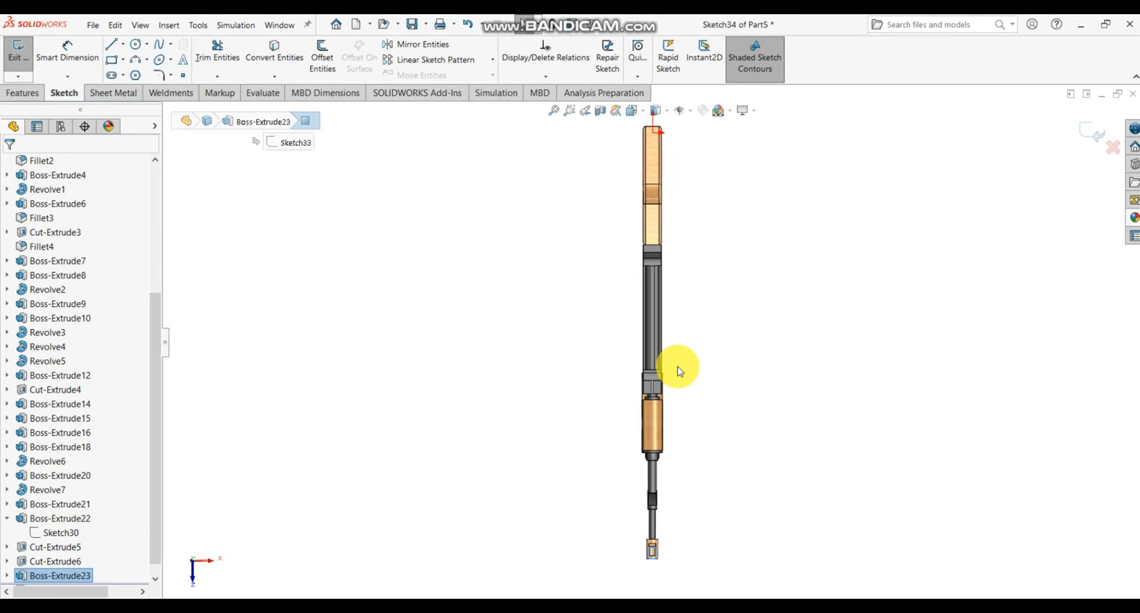
{"action": "scroll", "coordinate": [668, 522], "scroll_direction": "down", "scroll_amount": 10}
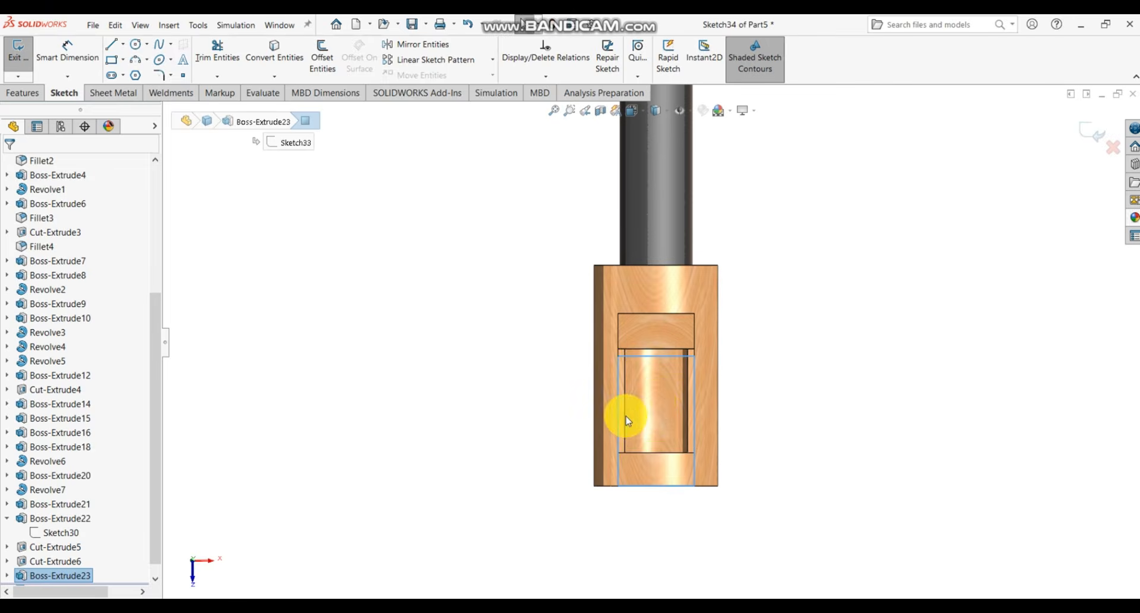
{"action": "middle_click_drag", "start_coordinate": [624, 416], "coordinate": [729, 492]}
{"action": "scroll", "coordinate": [730, 492], "scroll_direction": "down", "scroll_amount": 8}
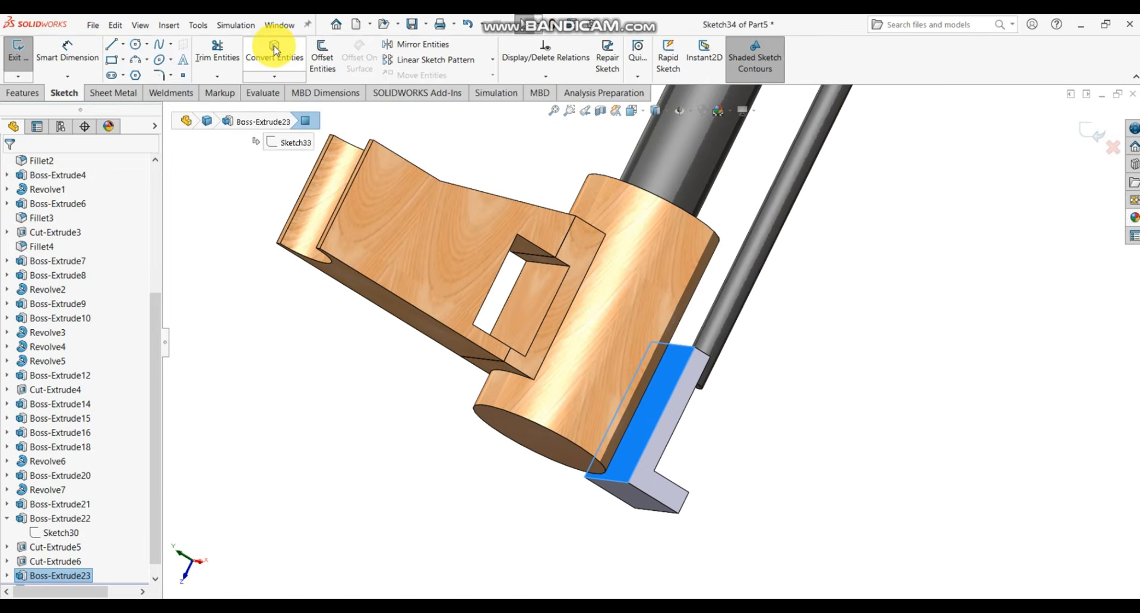
{"action": "left_click", "coordinate": [305, 80]}
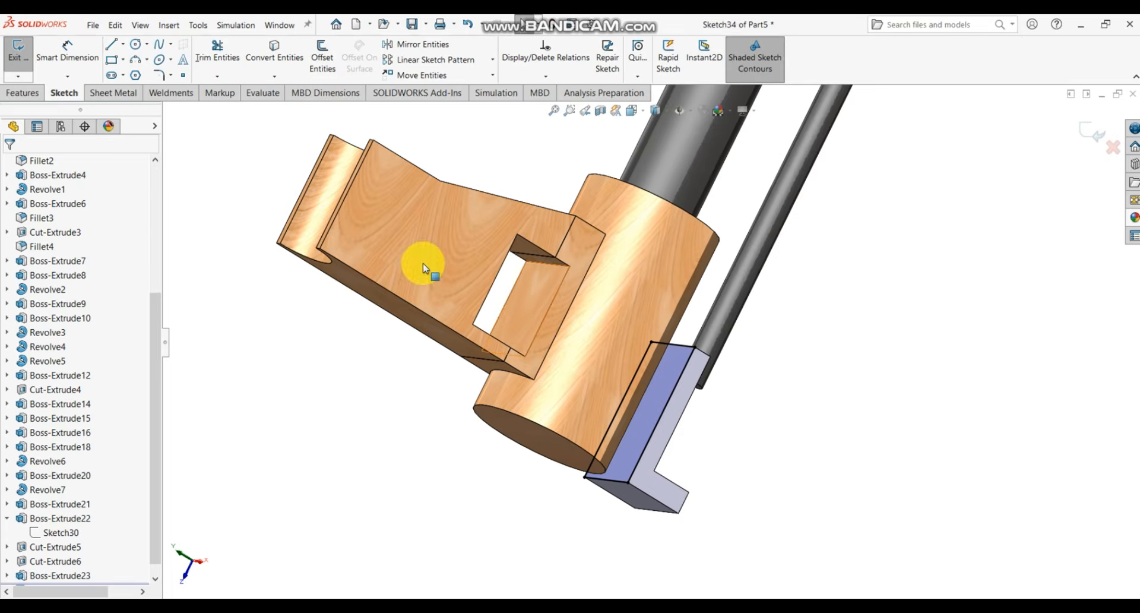
- Extrude the converted rectangle with Up To Surface, ending at the muzzle cylinder's curved face
{"action": "left_click", "coordinate": [12, 95]}
{"action": "left_click", "coordinate": [20, 67]}
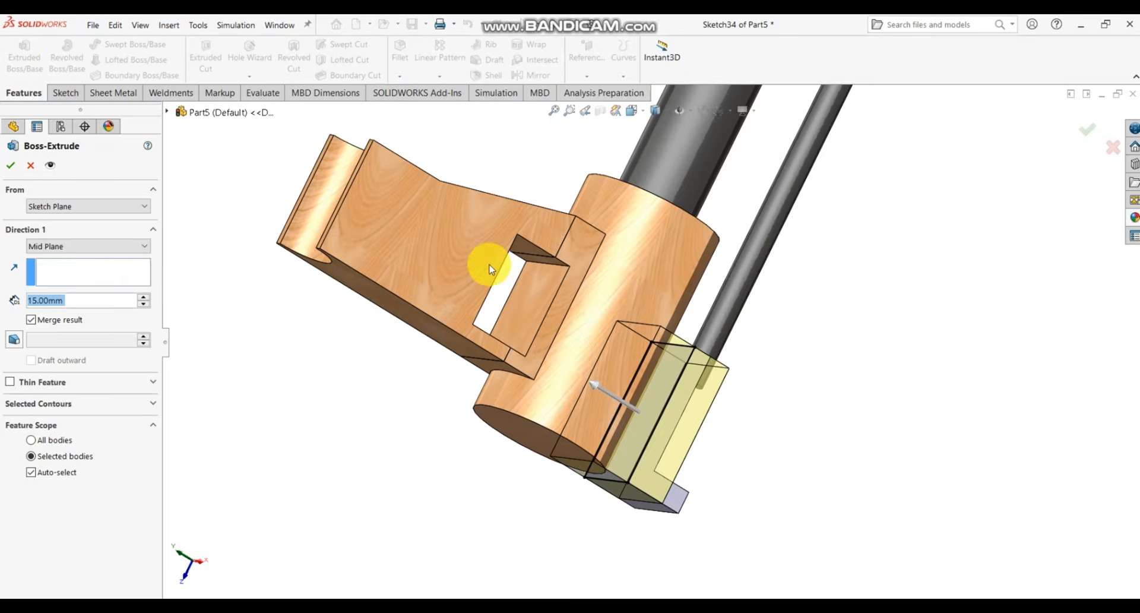
{"action": "middle_click_drag", "start_coordinate": [661, 400], "coordinate": [522, 380]}
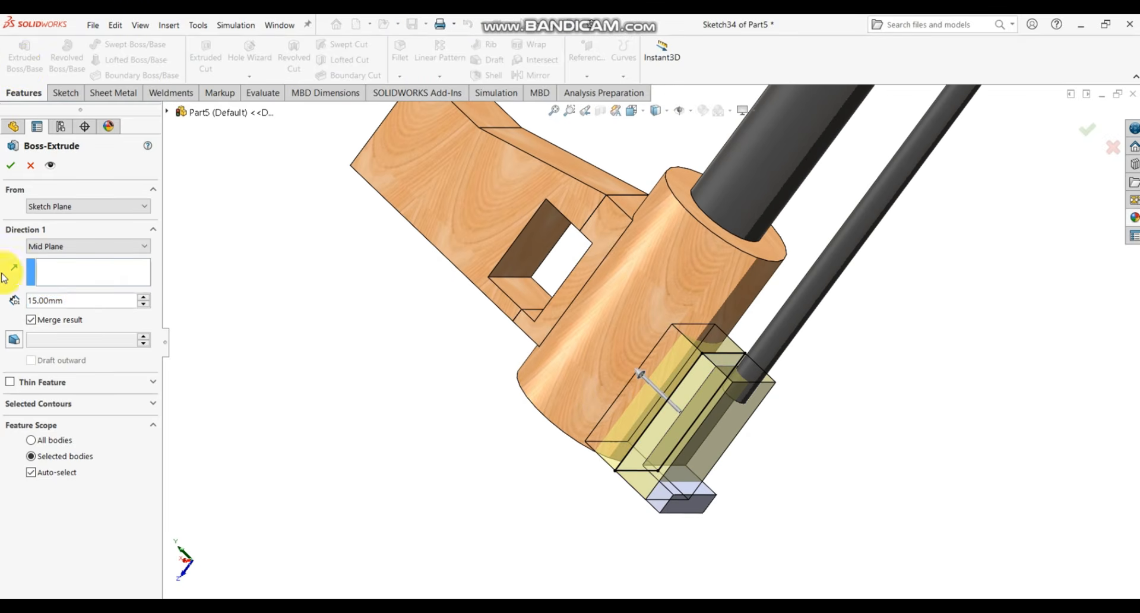
{"action": "left_click", "coordinate": [28, 247]}
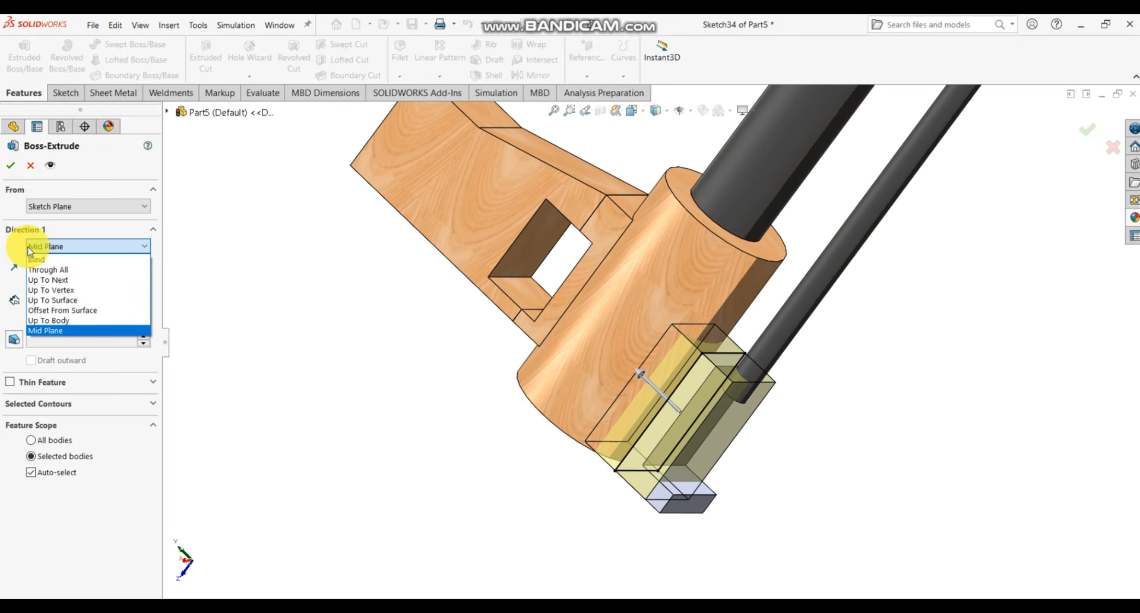
{"action": "left_click", "coordinate": [76, 303]}
{"action": "scroll", "coordinate": [665, 394], "scroll_direction": "down", "scroll_amount": 5}
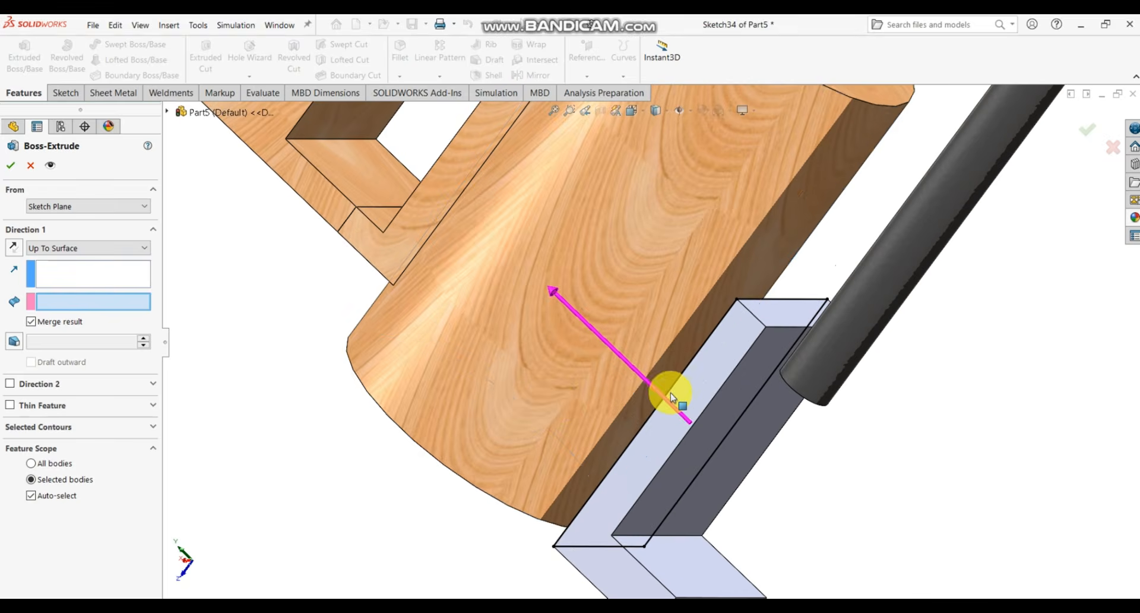
{"action": "left_click", "coordinate": [551, 406]}
{"action": "scroll", "coordinate": [549, 402], "scroll_direction": "up", "scroll_amount": 6}
{"action": "middle_click_drag", "start_coordinate": [554, 400], "coordinate": [373, 331]}
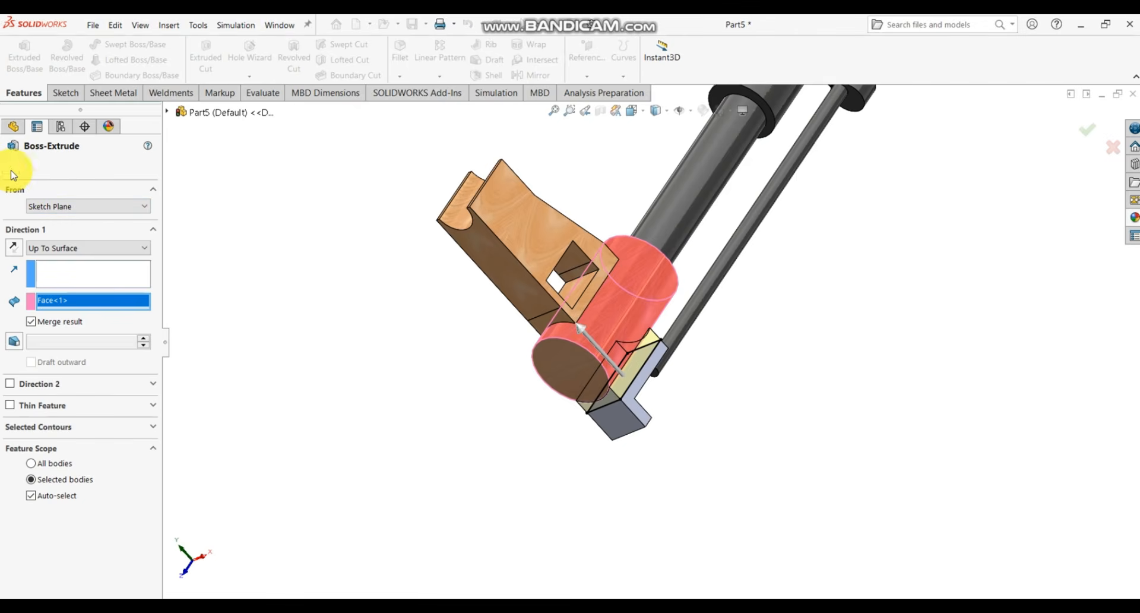
- Apply the polished cherry endgrain wood appearance to the L-bracket and its extension up to the muzzle cylinder
{"action": "scroll", "coordinate": [728, 371], "scroll_direction": "down", "scroll_amount": 3}
{"action": "middle_click_drag", "start_coordinate": [727, 372], "coordinate": [635, 386]}
{"action": "scroll", "coordinate": [662, 365], "scroll_direction": "up", "scroll_amount": 6}
{"action": "scroll", "coordinate": [581, 336], "scroll_direction": "down", "scroll_amount": 4}
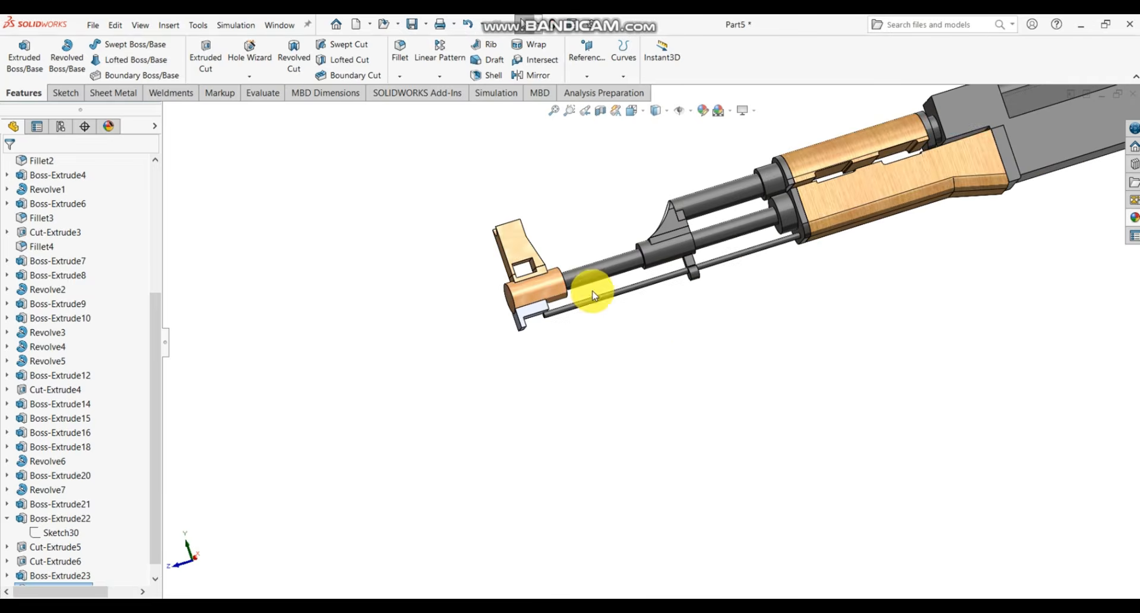
{"action": "scroll", "coordinate": [594, 295], "scroll_direction": "down", "scroll_amount": 5}
{"action": "middle_click_drag", "start_coordinate": [631, 307], "coordinate": [570, 297]}
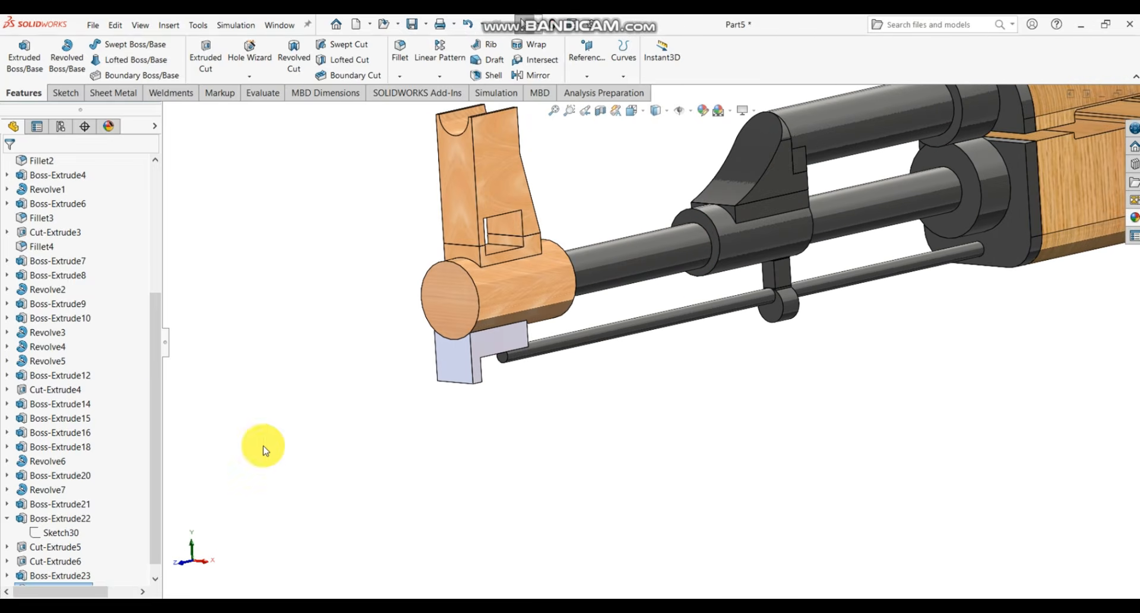
{"action": "scroll", "coordinate": [159, 411], "scroll_direction": "down", "scroll_amount": 1}
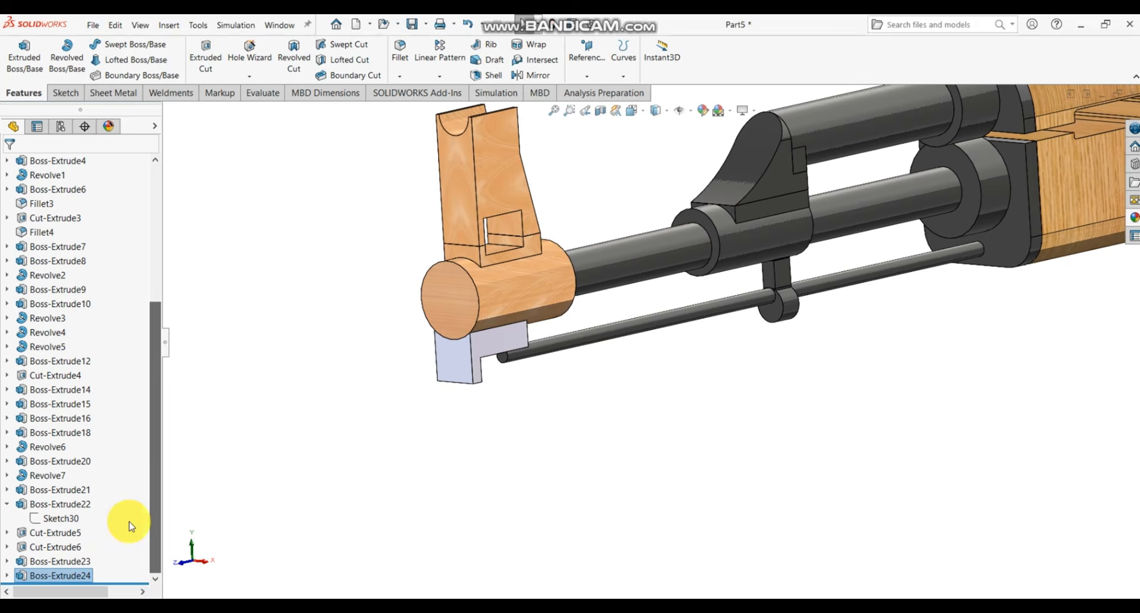
{"action": "left_click", "coordinate": [88, 562]}
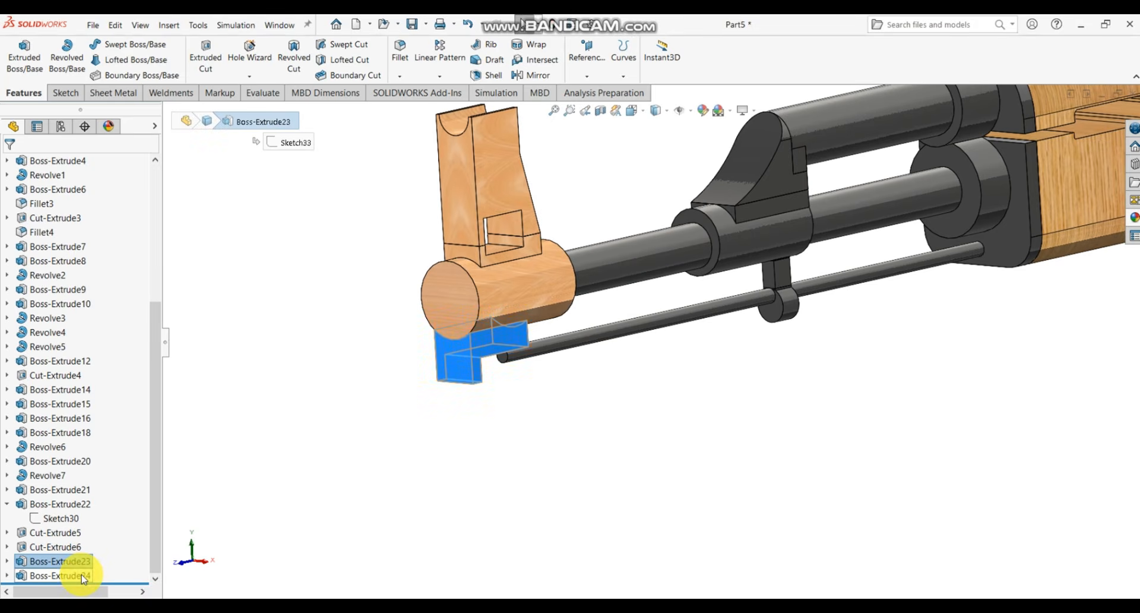
{"action": "left_click", "coordinate": [1132, 220]}
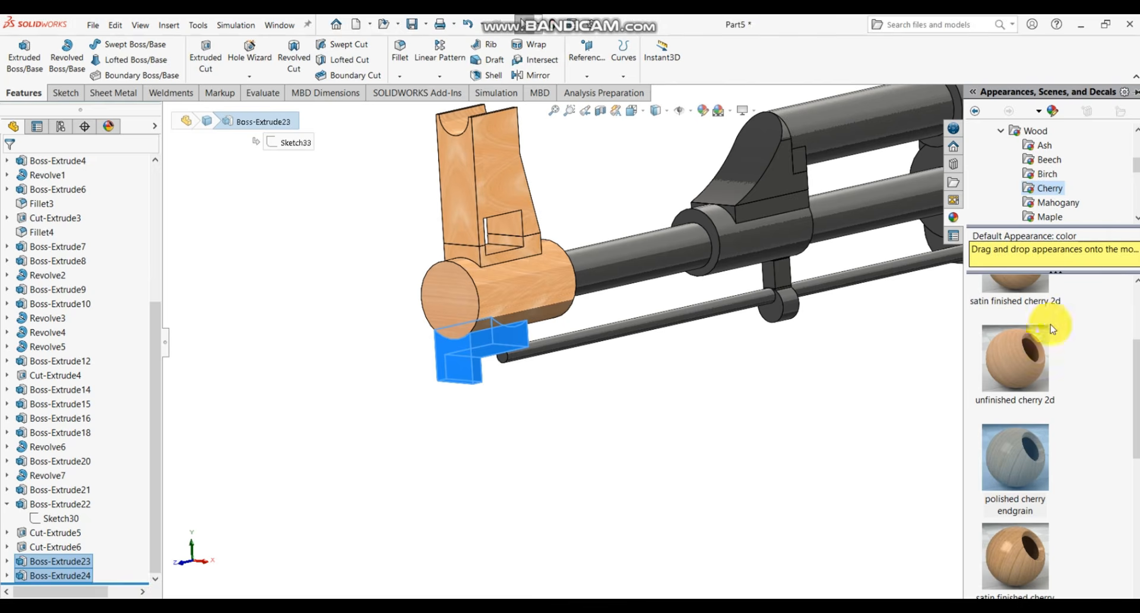
{"action": "double_click", "coordinate": [1006, 480]}
{"action": "left_click", "coordinate": [645, 435]}
- Start a sketch on the thin rod's end face near the L-bracket and convert its circular edge into a sketch entity
{"action": "scroll", "coordinate": [652, 383], "scroll_direction": "up", "scroll_amount": 4}
{"action": "middle_click_drag", "start_coordinate": [657, 379], "coordinate": [628, 328]}
{"action": "scroll", "coordinate": [587, 334], "scroll_direction": "down", "scroll_amount": 5}
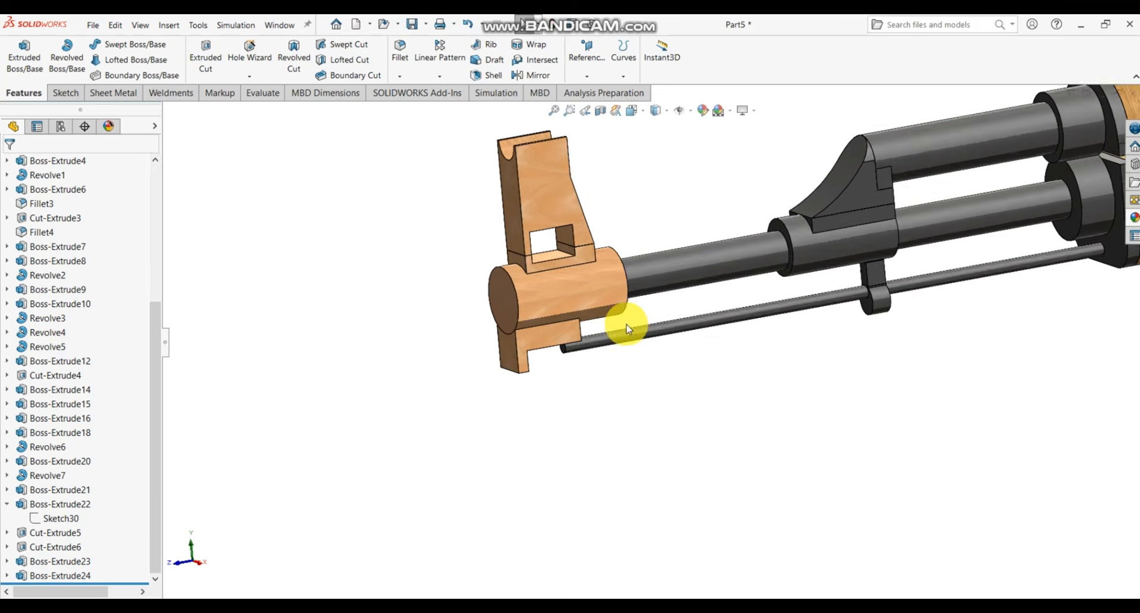
{"action": "scroll", "coordinate": [598, 313], "scroll_direction": "down", "scroll_amount": 6}
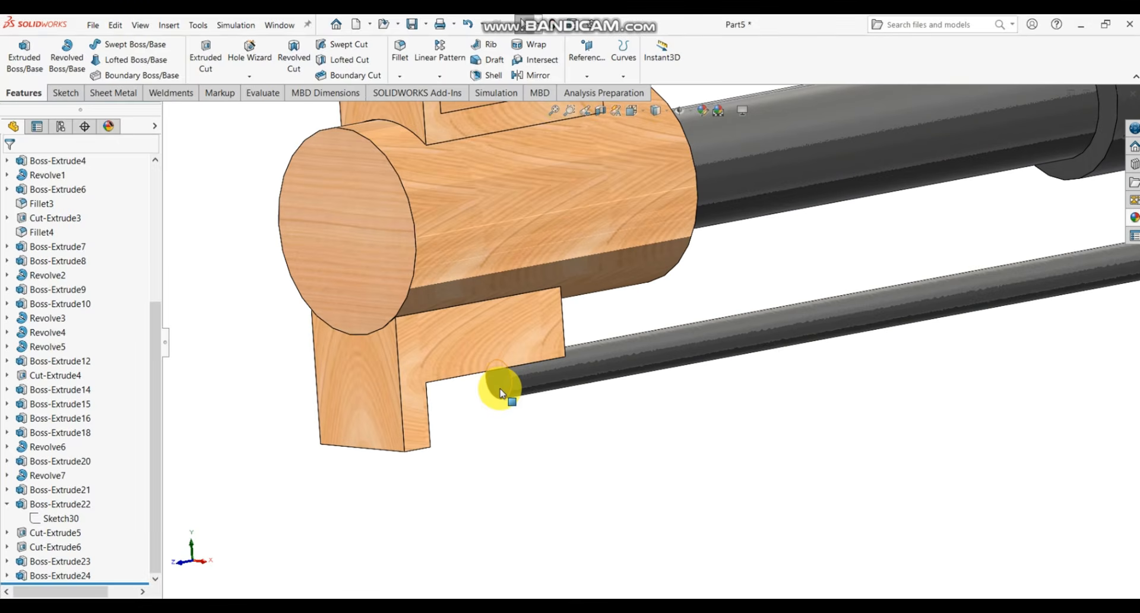
{"action": "left_click", "coordinate": [500, 392]}
{"action": "middle_click_drag", "start_coordinate": [553, 356], "coordinate": [551, 354]}
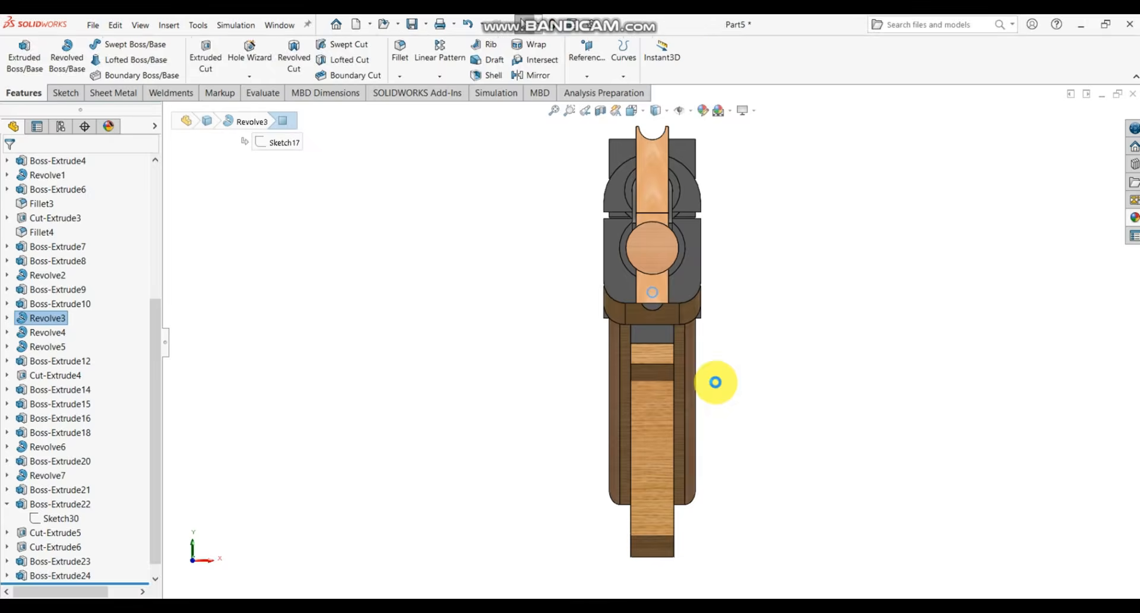
{"action": "middle_click_drag", "start_coordinate": [709, 345], "coordinate": [316, 285]}
{"action": "scroll", "coordinate": [346, 302], "scroll_direction": "up", "scroll_amount": 5}
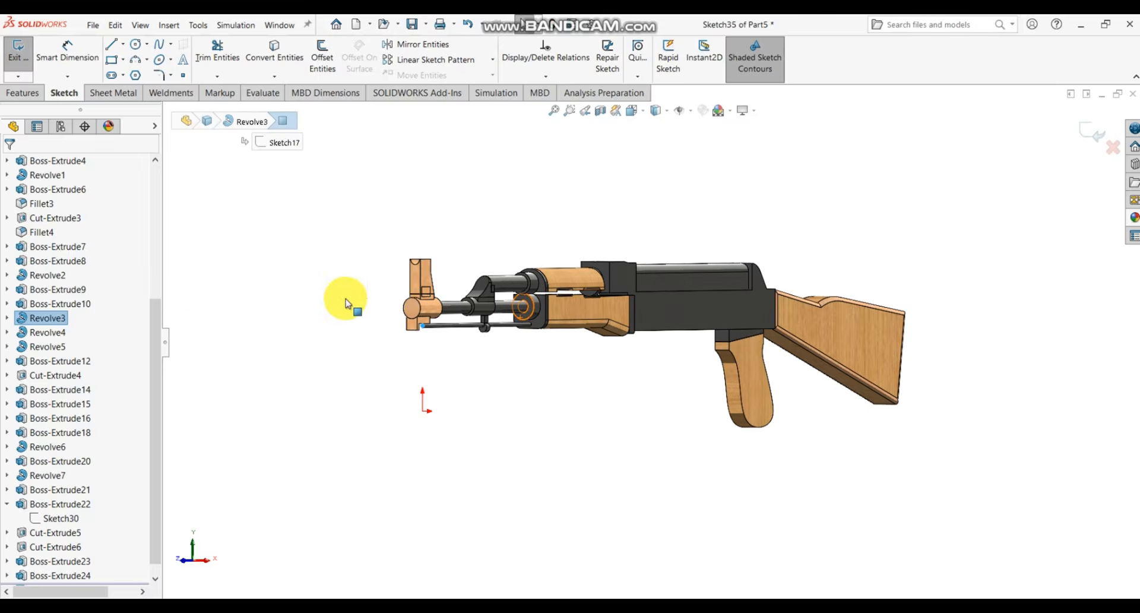
{"action": "scroll", "coordinate": [425, 313], "scroll_direction": "down", "scroll_amount": 8}
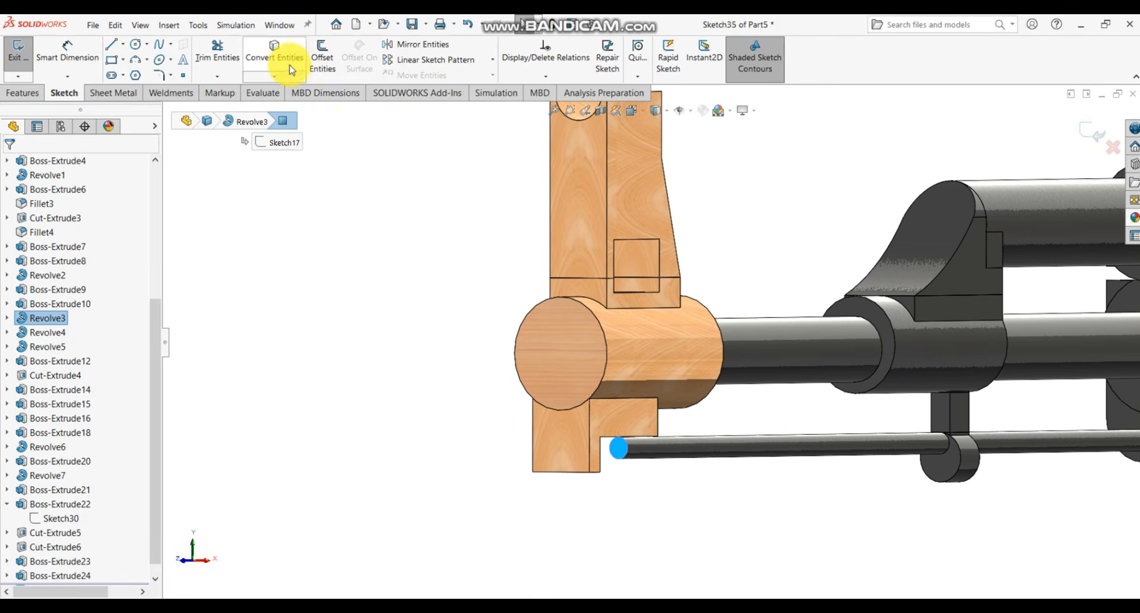
{"action": "left_click", "coordinate": [291, 63]}
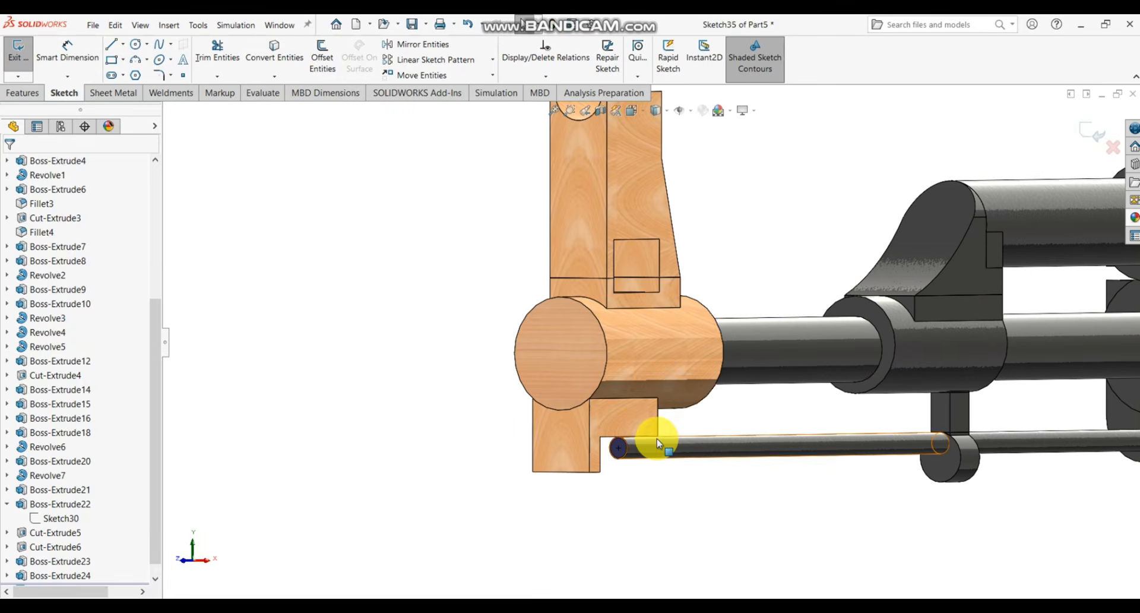
- Extrude the converted circle with Up To Surface, ending at the L-bracket's inner vertical face
{"action": "scroll", "coordinate": [656, 442], "scroll_direction": "down", "scroll_amount": 3}
{"action": "middle_click_drag", "start_coordinate": [660, 443], "coordinate": [604, 438]}
{"action": "scroll", "coordinate": [583, 420], "scroll_direction": "down", "scroll_amount": 3}
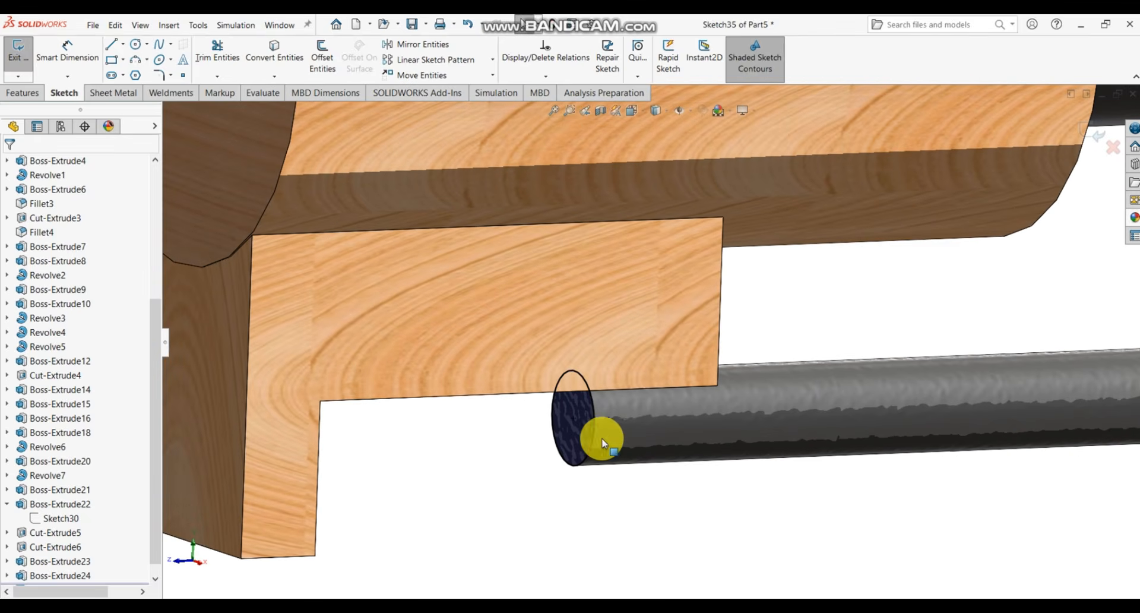
{"action": "left_click", "coordinate": [22, 94]}
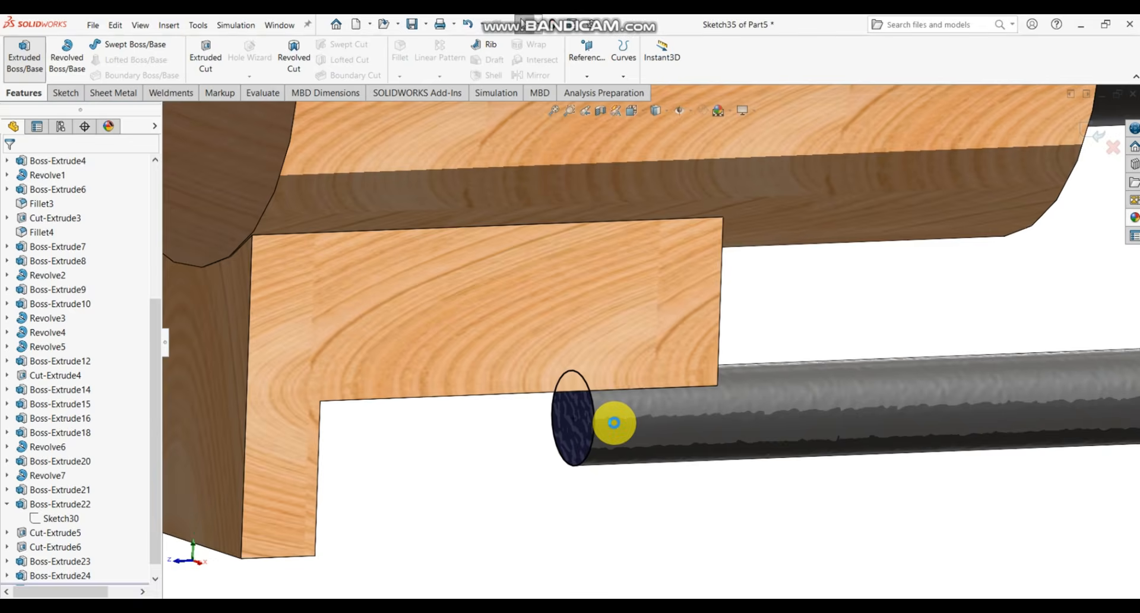
{"action": "scroll", "coordinate": [635, 410], "scroll_direction": "up", "scroll_amount": 6}
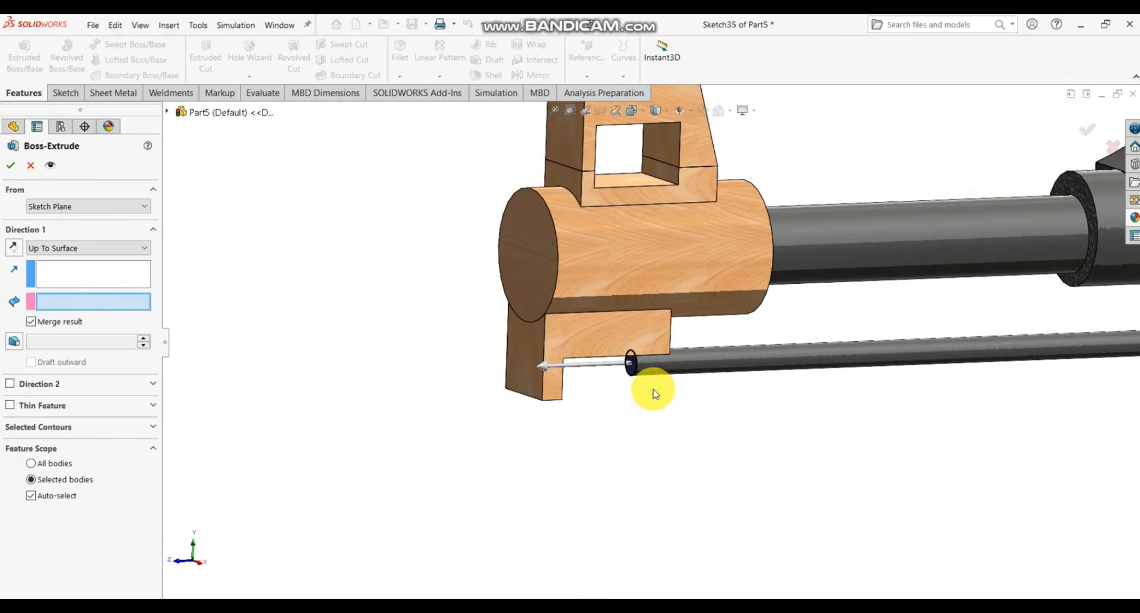
{"action": "middle_click_drag", "start_coordinate": [654, 393], "coordinate": [613, 381]}
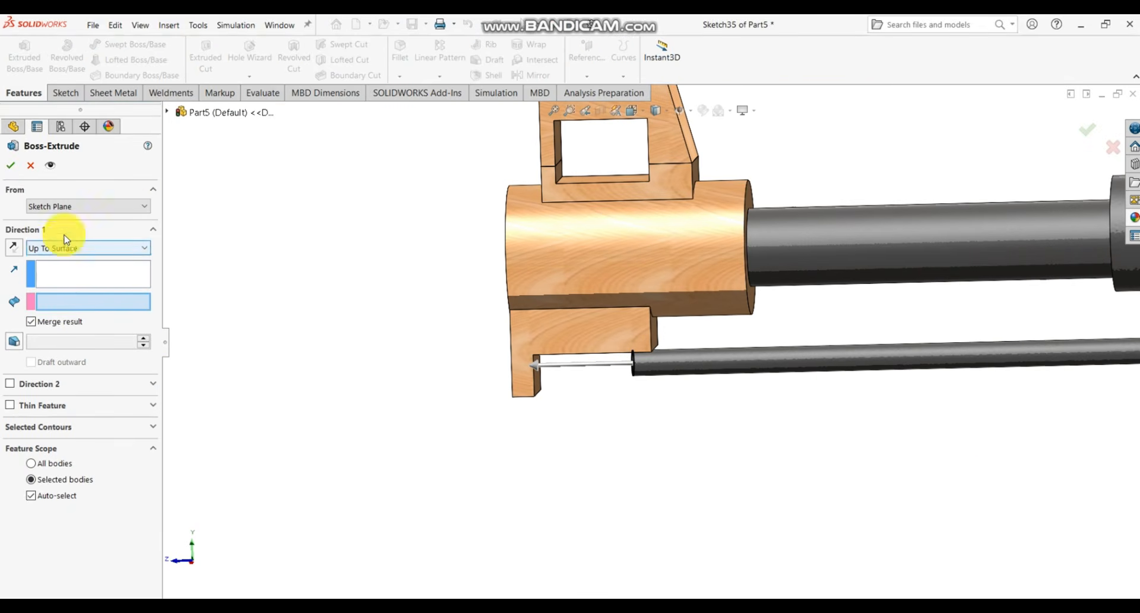
{"action": "middle_click_drag", "start_coordinate": [688, 394], "coordinate": [647, 392]}
{"action": "scroll", "coordinate": [646, 392], "scroll_direction": "down", "scroll_amount": 4}
{"action": "left_click", "coordinate": [484, 362]}
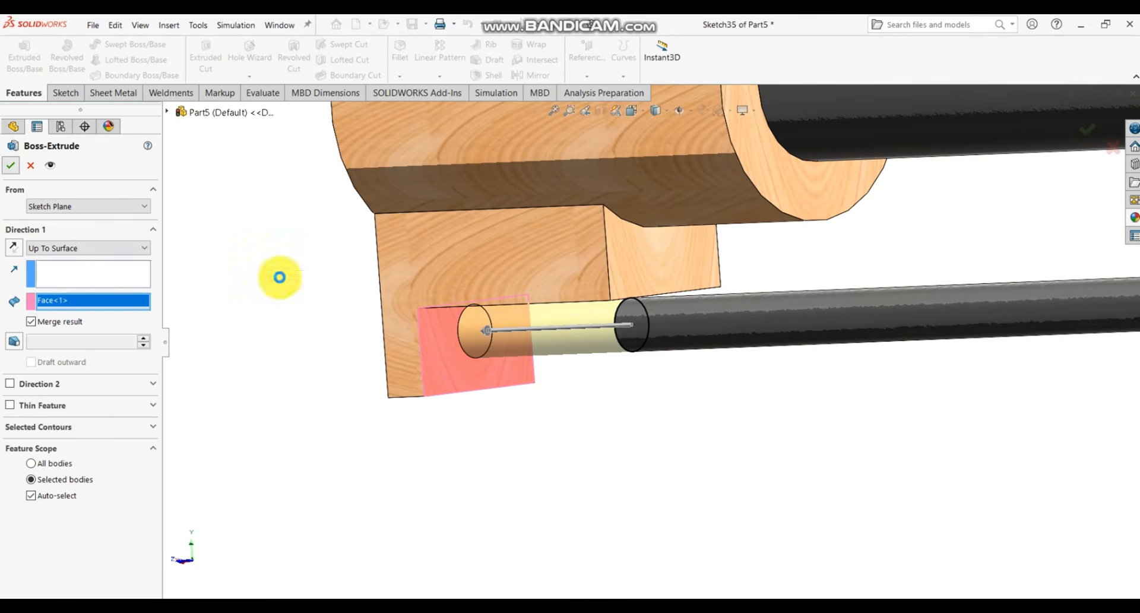
{"action": "key", "text": "Return"}
- Examine the front sight, muzzle cylinder, L-bracket and extended rod from several angles, including the isometric view
{"action": "scroll", "coordinate": [715, 448], "scroll_direction": "up", "scroll_amount": 8}
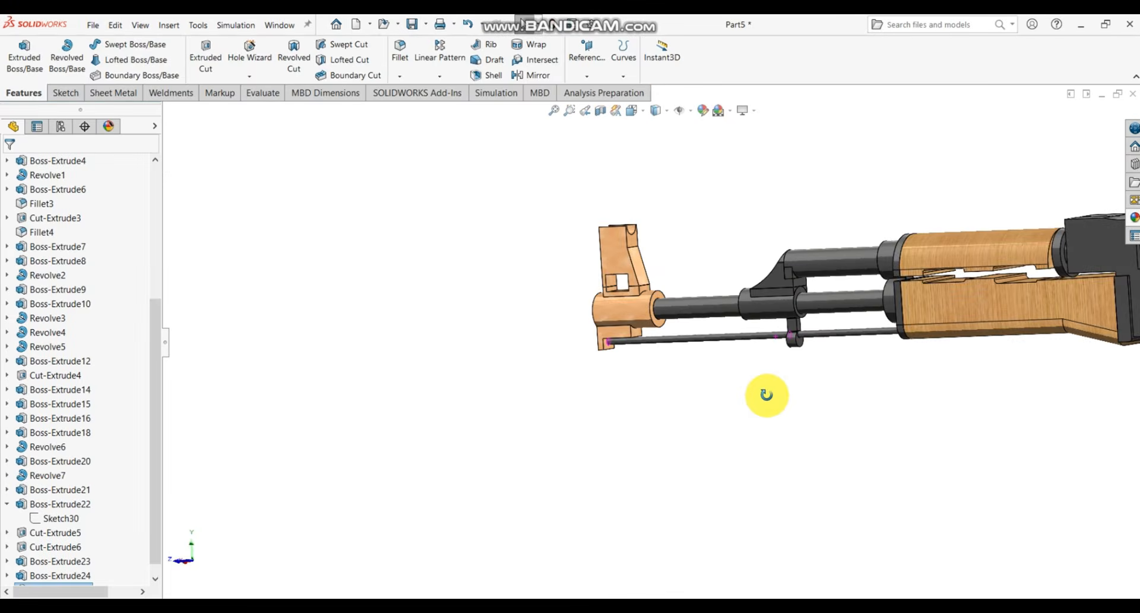
{"action": "middle_click_drag", "start_coordinate": [798, 333], "coordinate": [399, 337]}
{"action": "scroll", "coordinate": [802, 334], "scroll_direction": "down", "scroll_amount": 4}
{"action": "scroll", "coordinate": [753, 309], "scroll_direction": "down", "scroll_amount": 4}
{"action": "middle_click_drag", "start_coordinate": [754, 309], "coordinate": [860, 375]}
{"action": "scroll", "coordinate": [833, 343], "scroll_direction": "up", "scroll_amount": 4}
{"action": "scroll", "coordinate": [697, 392], "scroll_direction": "down", "scroll_amount": 4}
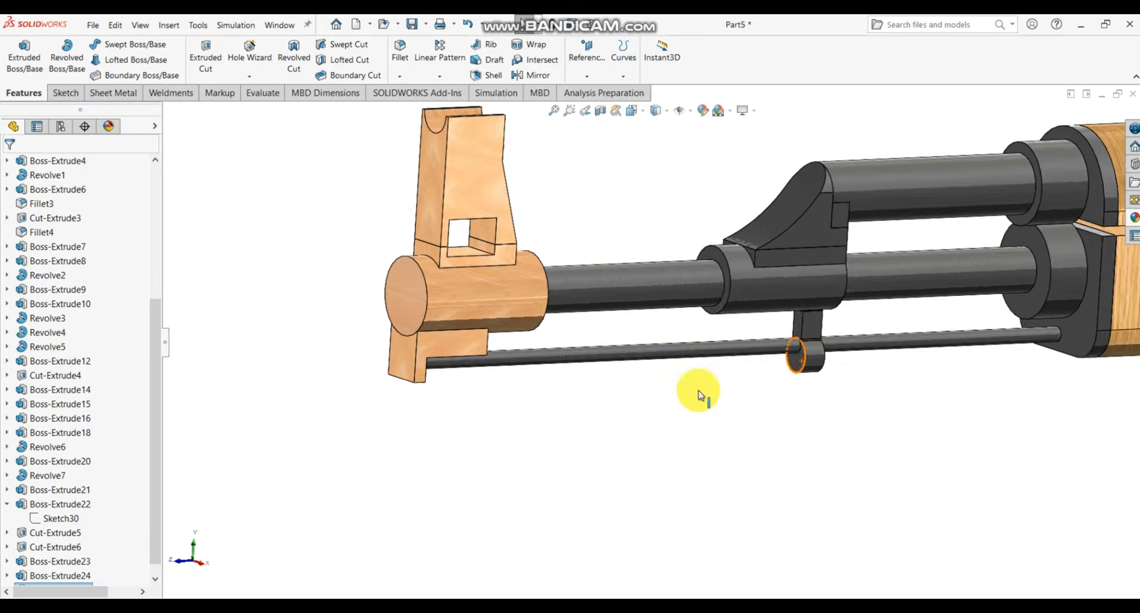
{"action": "scroll", "coordinate": [480, 349], "scroll_direction": "down", "scroll_amount": 3}
{"action": "scroll", "coordinate": [480, 349], "scroll_direction": "down", "scroll_amount": 2}
{"action": "scroll", "coordinate": [473, 358], "scroll_direction": "up", "scroll_amount": 3}
{"action": "scroll", "coordinate": [730, 272], "scroll_direction": "up", "scroll_amount": 3}
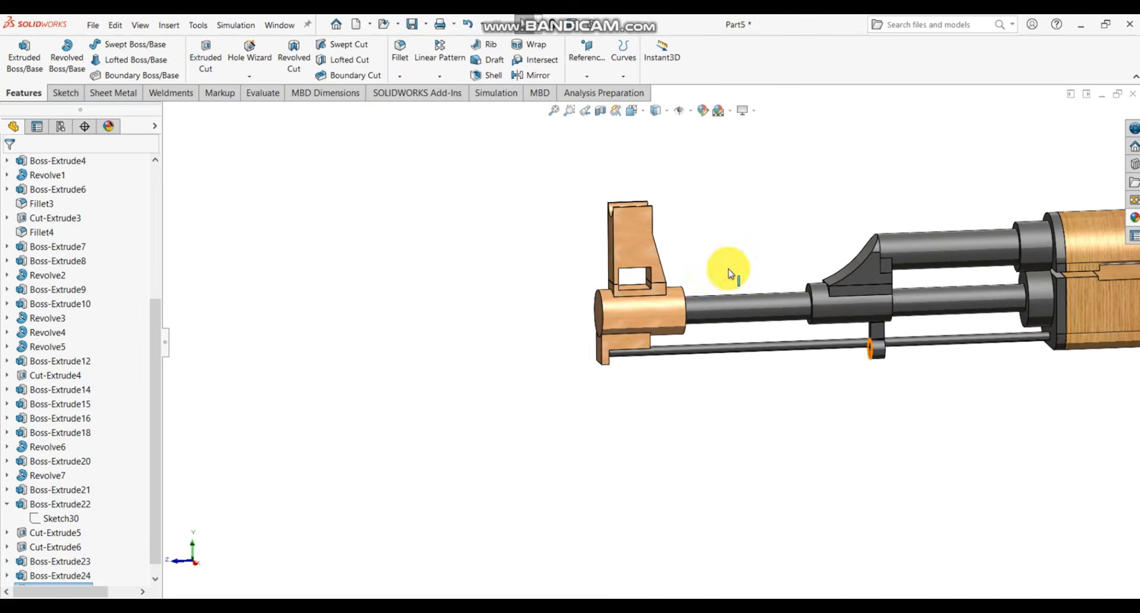
{"action": "scroll", "coordinate": [885, 341], "scroll_direction": "up", "scroll_amount": 4}
{"action": "scroll", "coordinate": [535, 390], "scroll_direction": "down", "scroll_amount": 2}
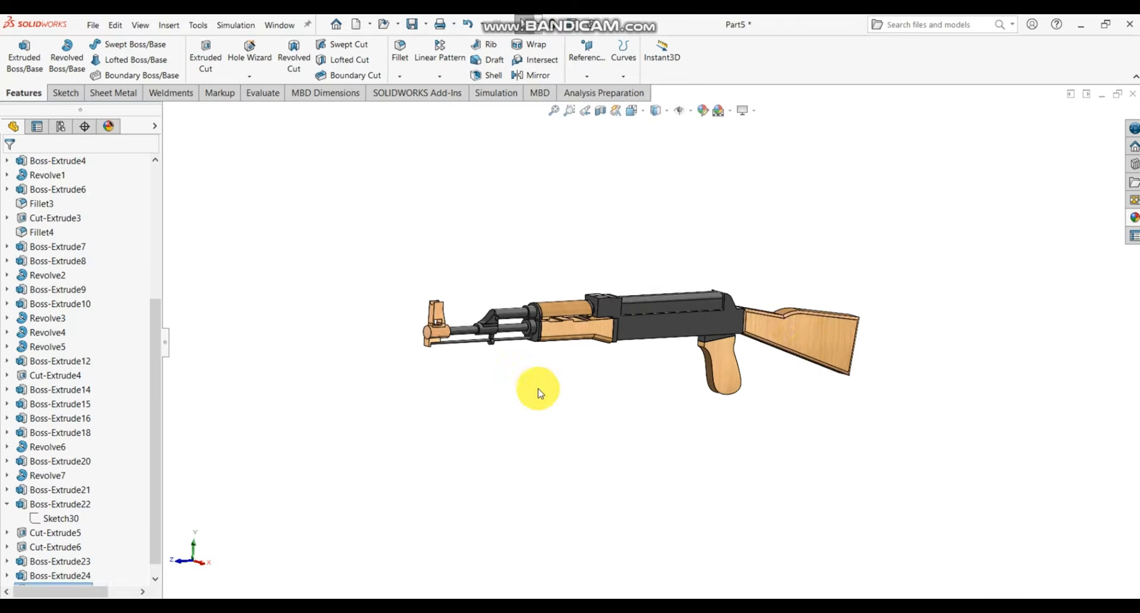
{"action": "scroll", "coordinate": [606, 278], "scroll_direction": "down", "scroll_amount": 4}
{"action": "middle_click_drag", "start_coordinate": [607, 278], "coordinate": [618, 355]}
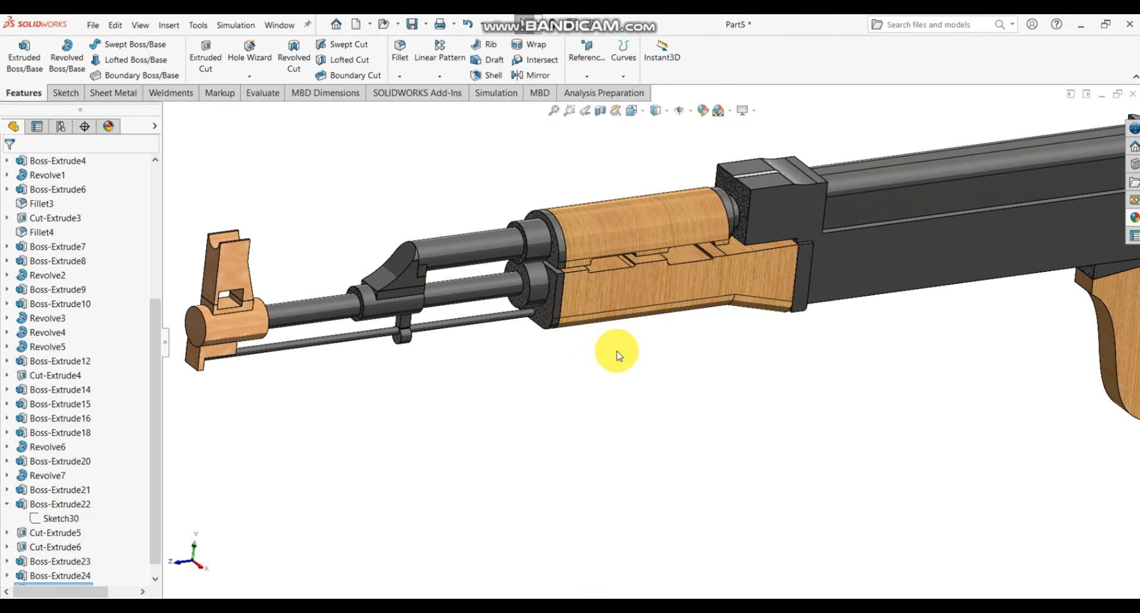
{"action": "key", "text": "ctrl+7"}
{"action": "scroll", "coordinate": [538, 420], "scroll_direction": "down", "scroll_amount": 3}
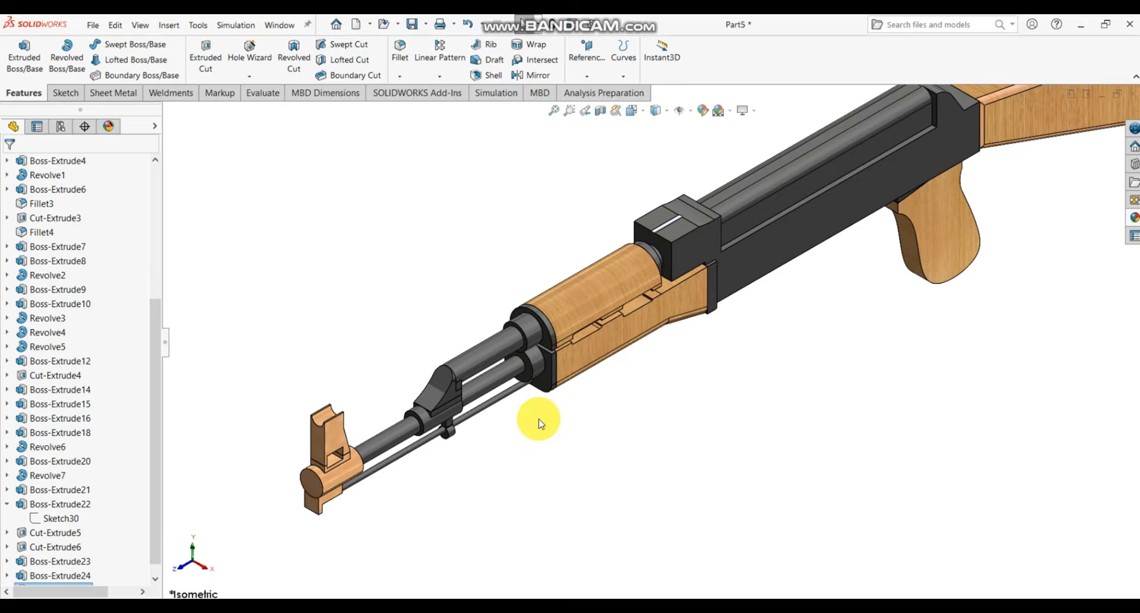
{"action": "scroll", "coordinate": [505, 461], "scroll_direction": "down", "scroll_amount": 5}
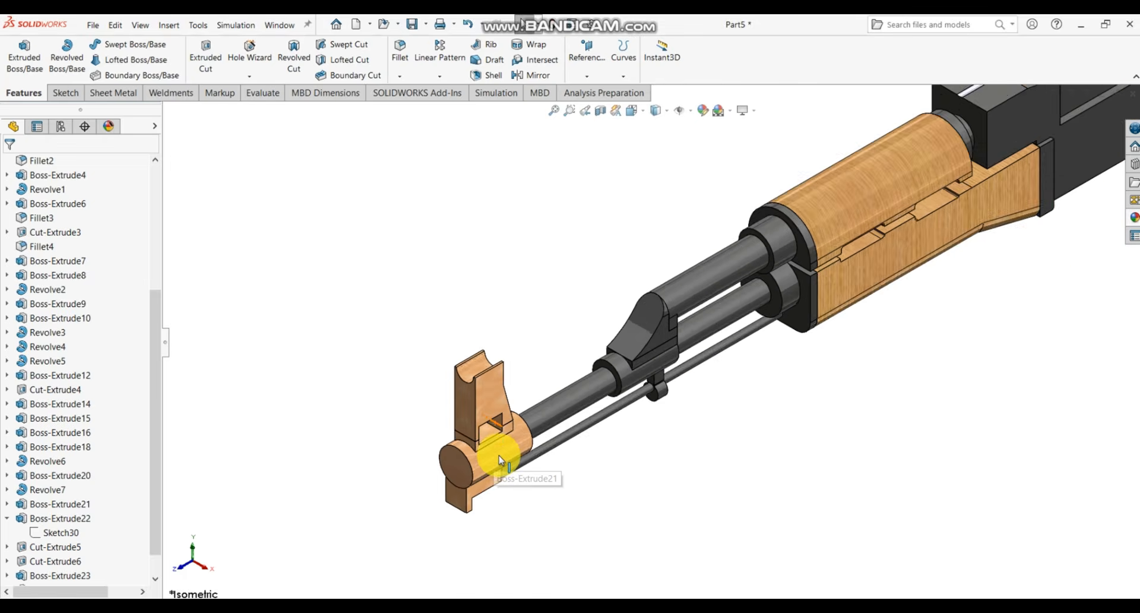
{"action": "middle_click_drag", "start_coordinate": [502, 462], "coordinate": [508, 397]}
{"action": "scroll", "coordinate": [592, 467], "scroll_direction": "up", "scroll_amount": 4}
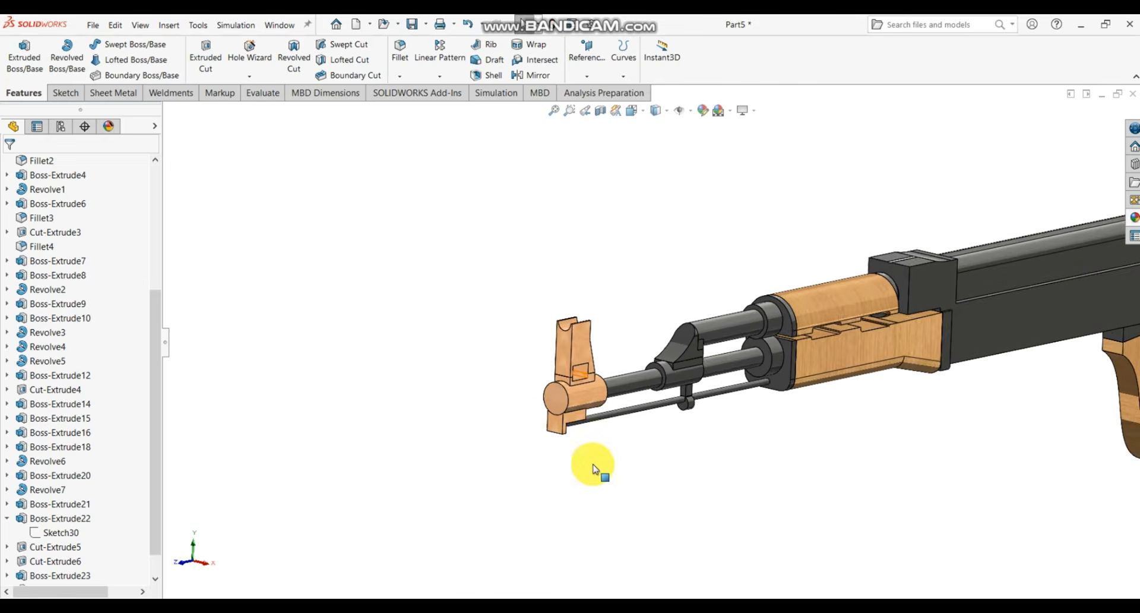
{"action": "scroll", "coordinate": [686, 389], "scroll_direction": "down", "scroll_amount": 1}
{"action": "scroll", "coordinate": [684, 374], "scroll_direction": "up", "scroll_amount": 2}
{"action": "scroll", "coordinate": [683, 347], "scroll_direction": "down", "scroll_amount": 5}
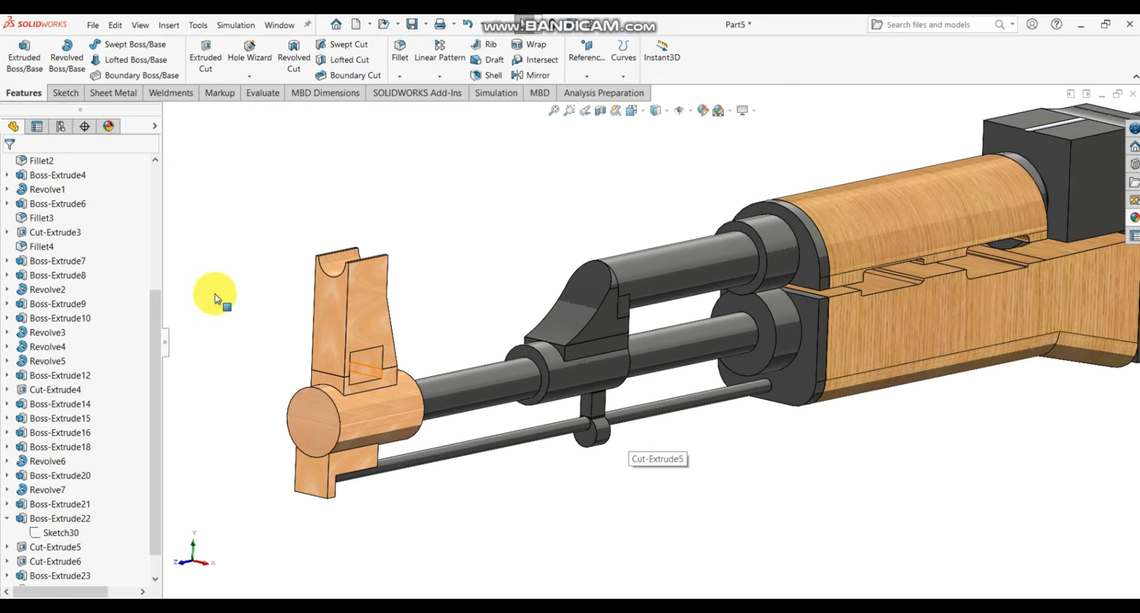
- Start a sketch on the Right Plane and draw a corner rectangle about 7.2 by 12.2 mm against the muzzle cylinder's front face
{"action": "left_click_drag", "start_coordinate": [154, 311], "coordinate": [132, 183]}
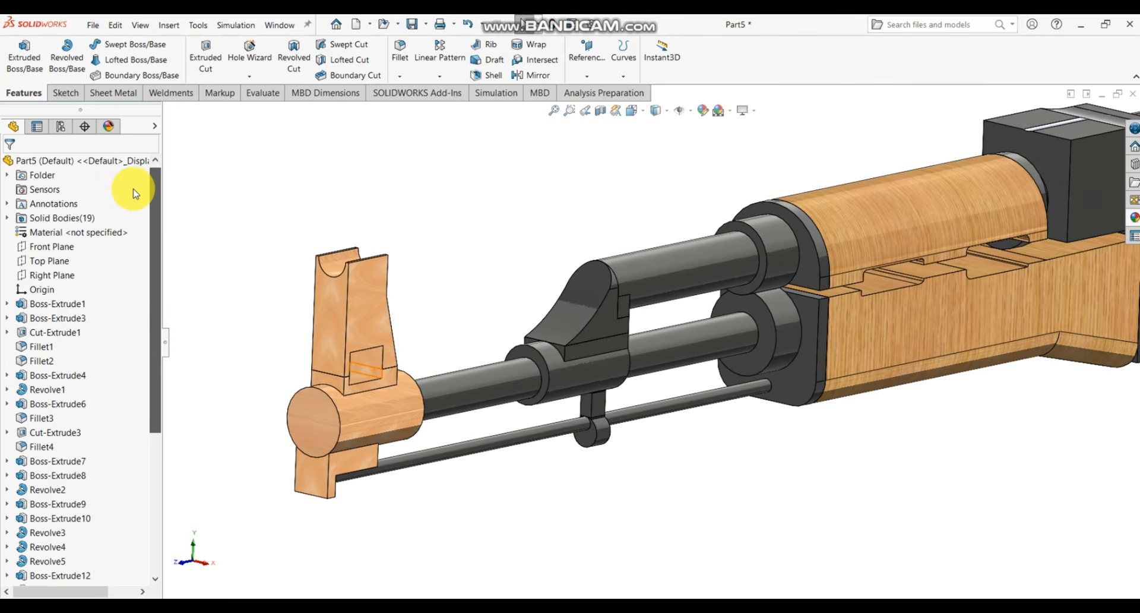
{"action": "left_click", "coordinate": [69, 279]}
{"action": "left_click", "coordinate": [77, 256]}
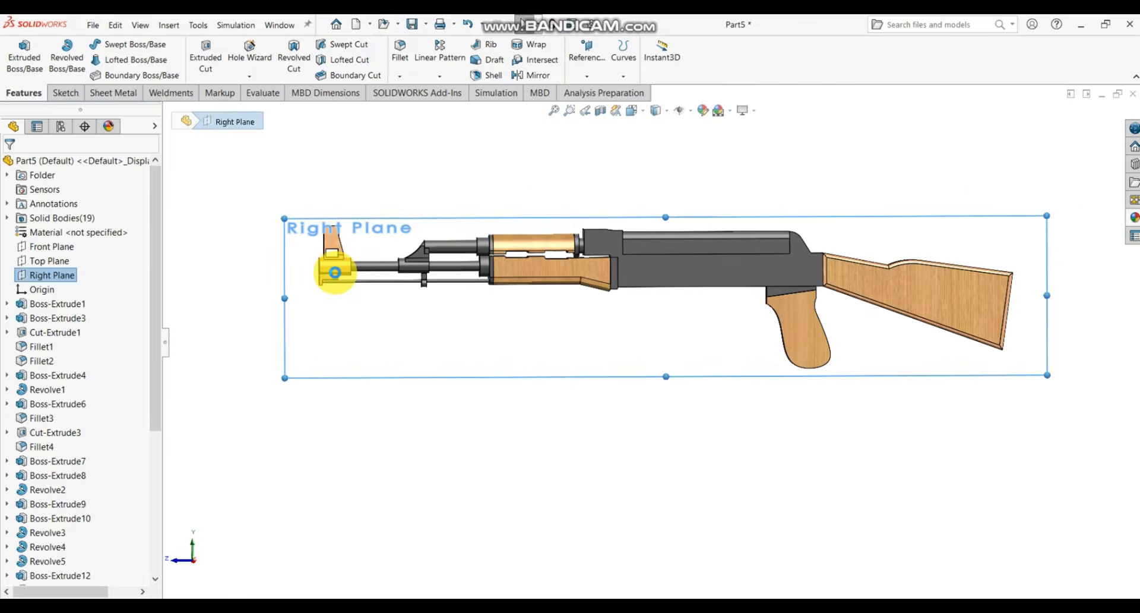
{"action": "scroll", "coordinate": [392, 319], "scroll_direction": "down", "scroll_amount": 6}
{"action": "scroll", "coordinate": [544, 318], "scroll_direction": "down", "scroll_amount": 6}
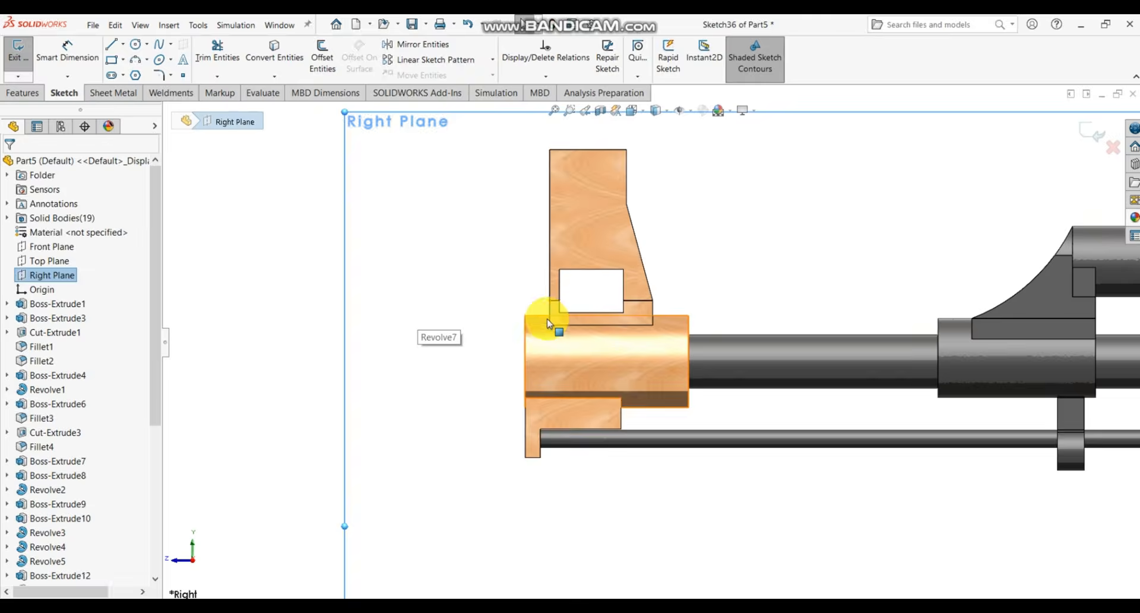
{"action": "left_click", "coordinate": [122, 61]}
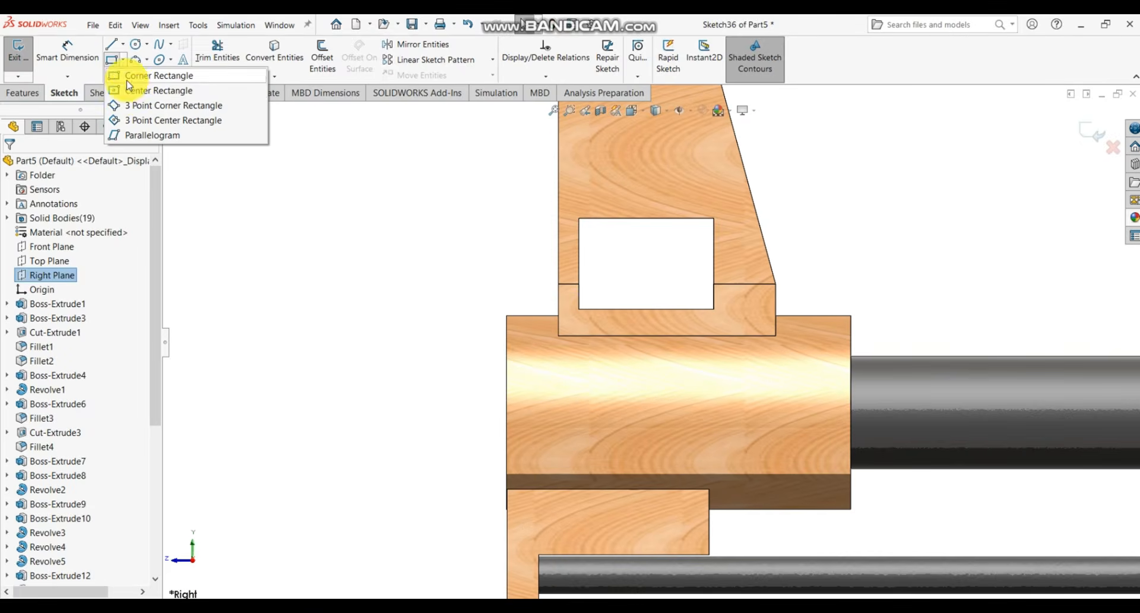
{"action": "left_click", "coordinate": [134, 81]}
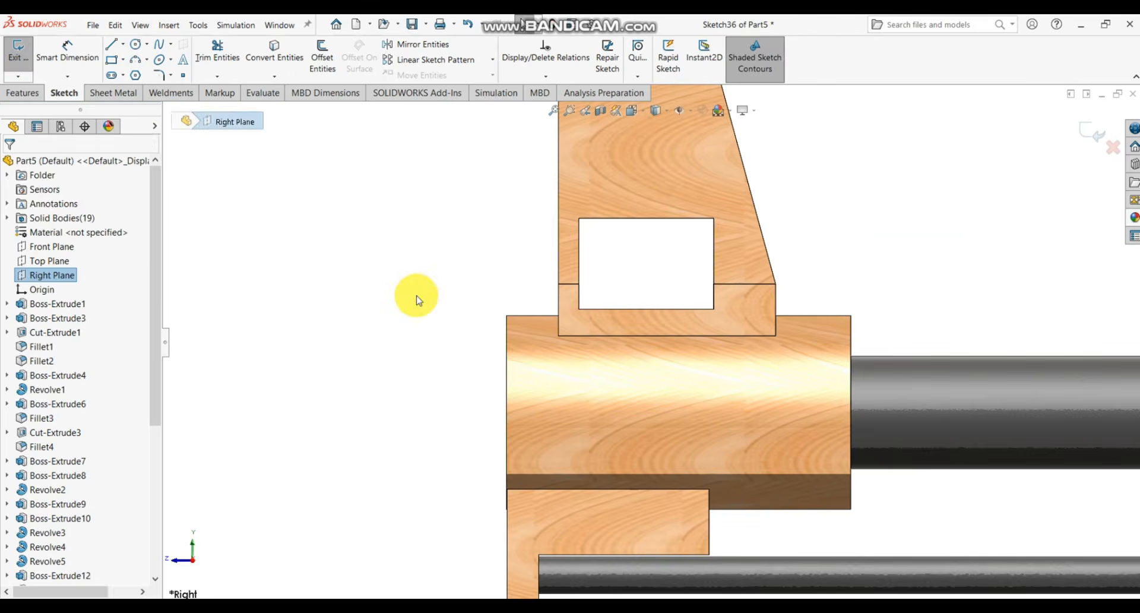
{"action": "left_click", "coordinate": [506, 365]}
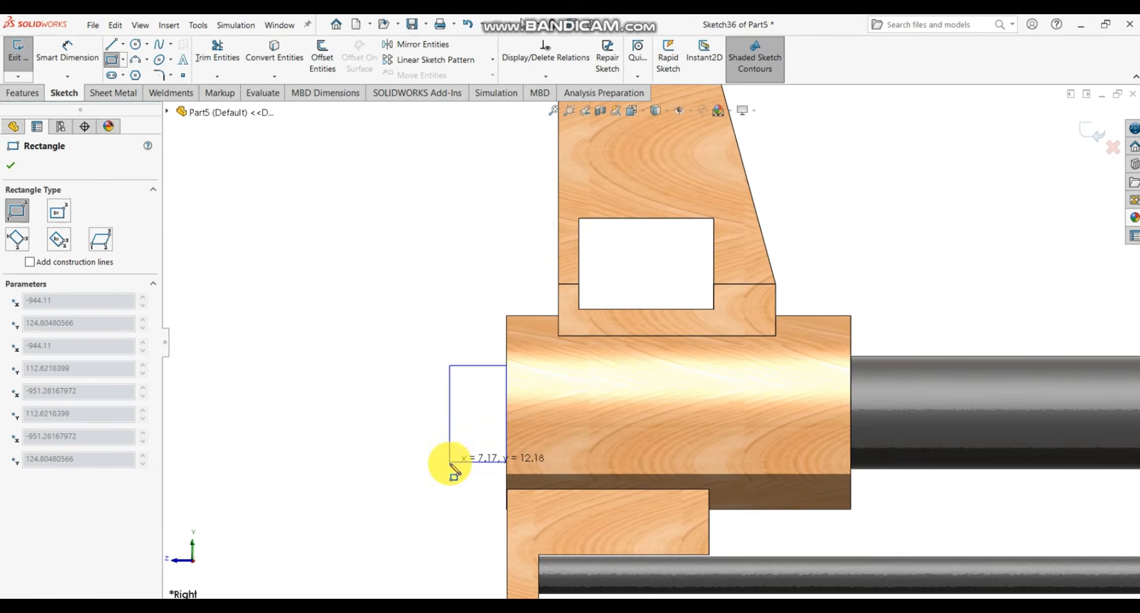
{"action": "left_click", "coordinate": [450, 464]}
{"action": "key", "text": "Escape"}
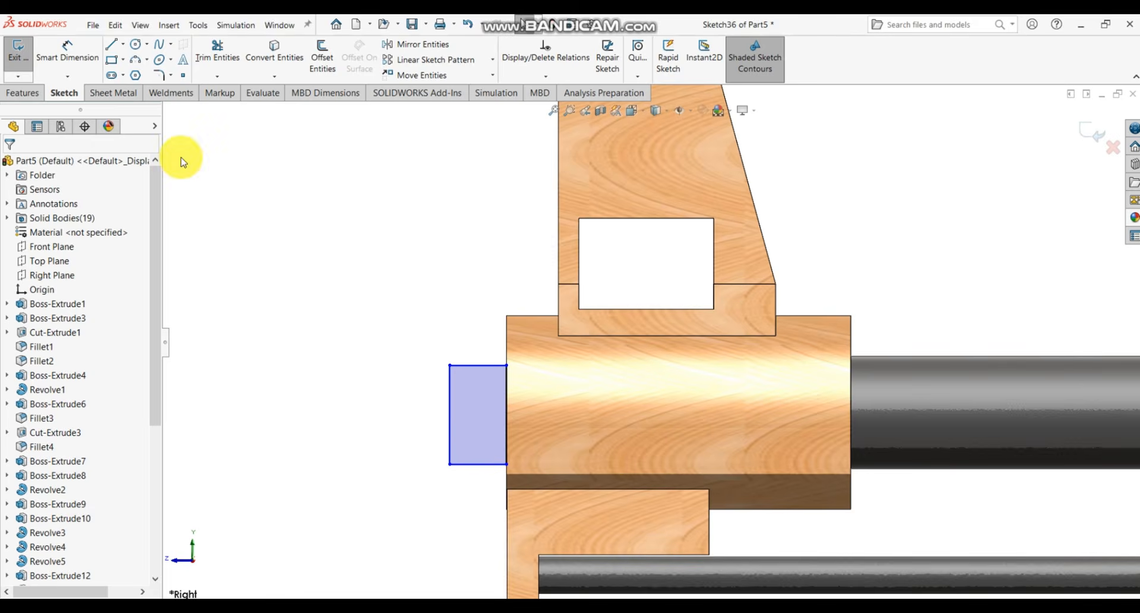
- Dimension the rectangle's upper edge 5.66 mm below the muzzle cylinder's upper front corner
{"action": "left_click", "coordinate": [58, 63]}
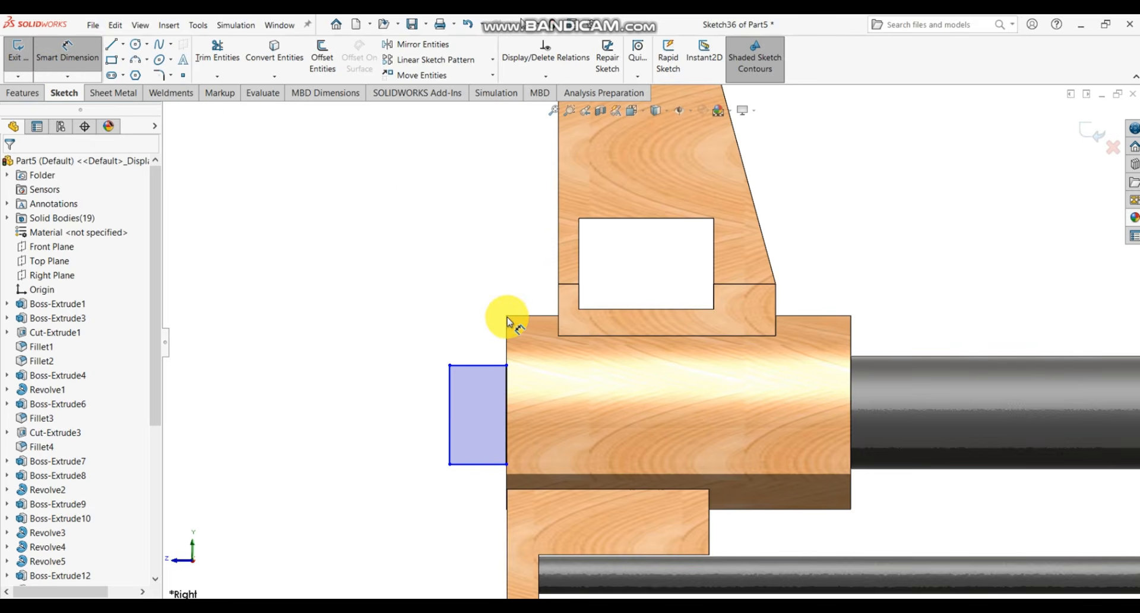
{"action": "left_click", "coordinate": [479, 367]}
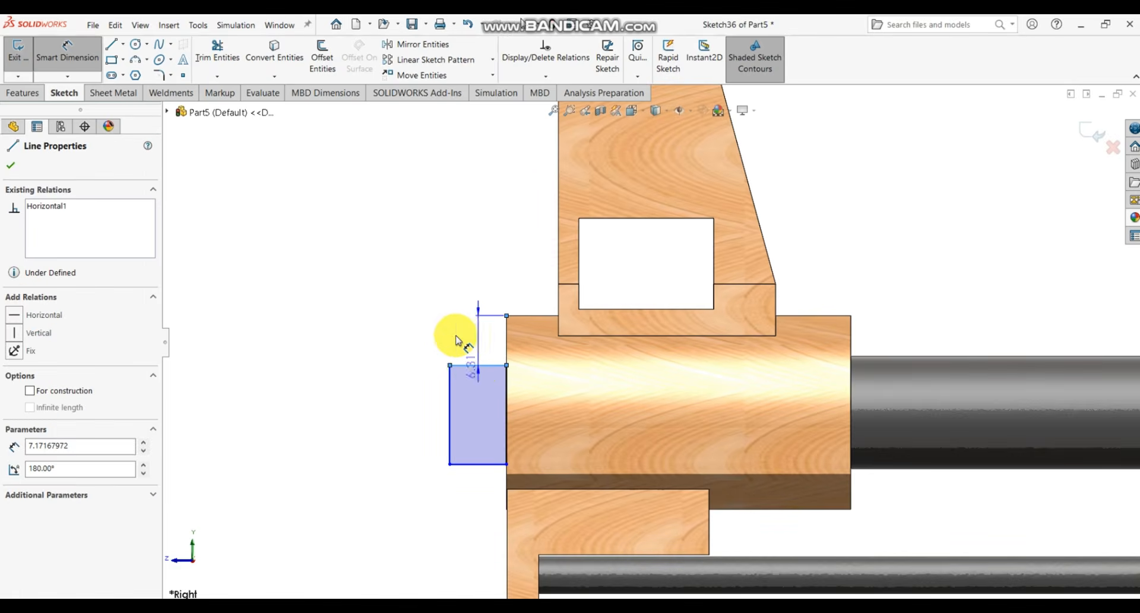
{"action": "left_click", "coordinate": [450, 334]}
{"action": "type", "text": "5"}
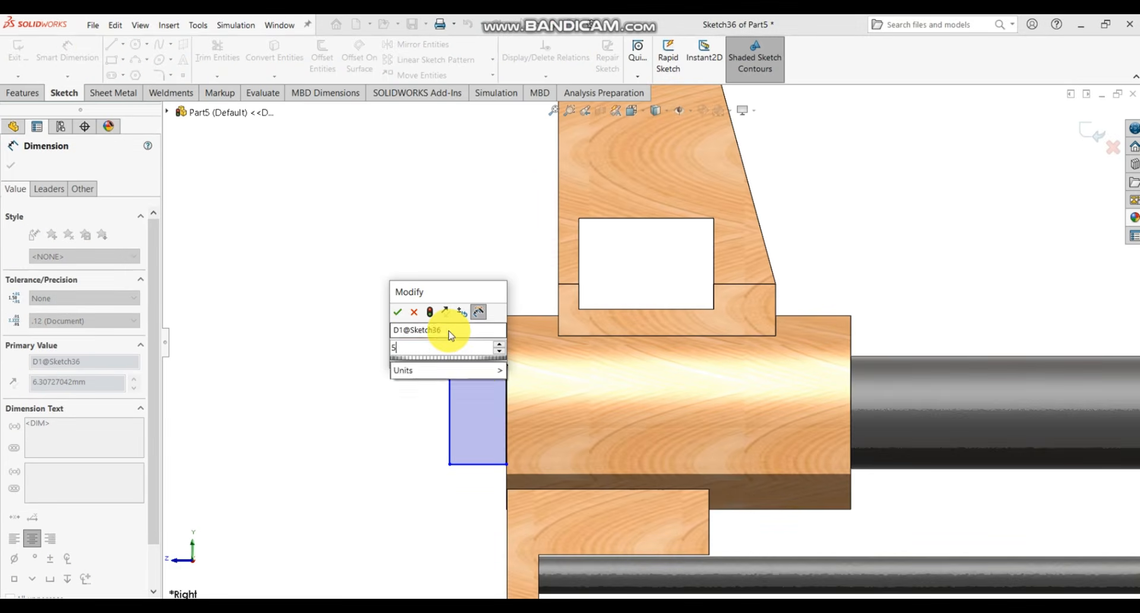
{"action": "type", "text": ".66"}
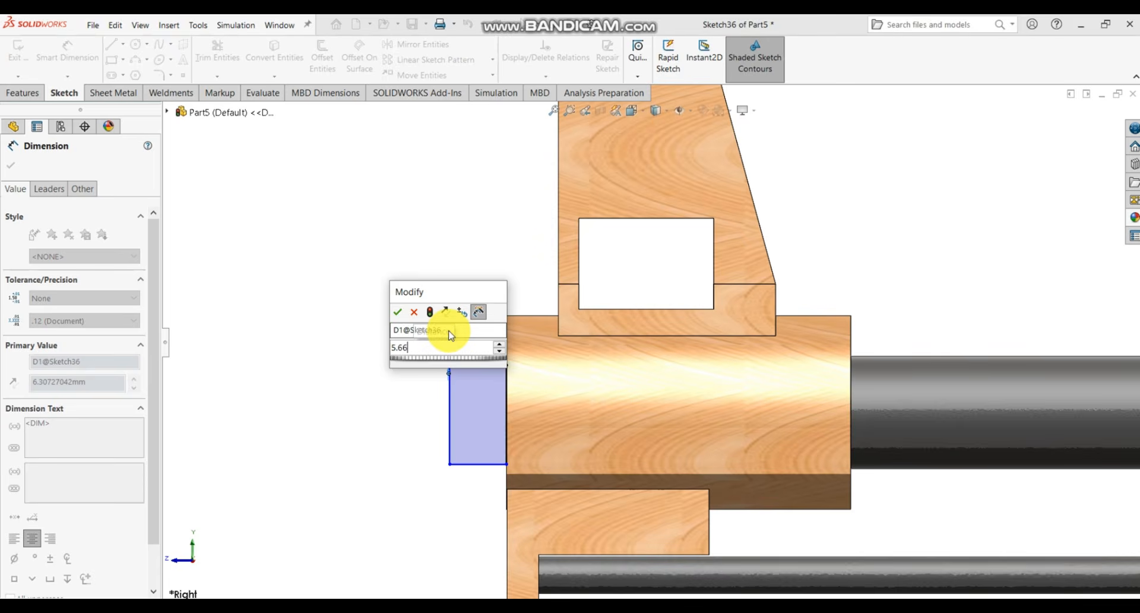
{"action": "key", "text": "Return"}
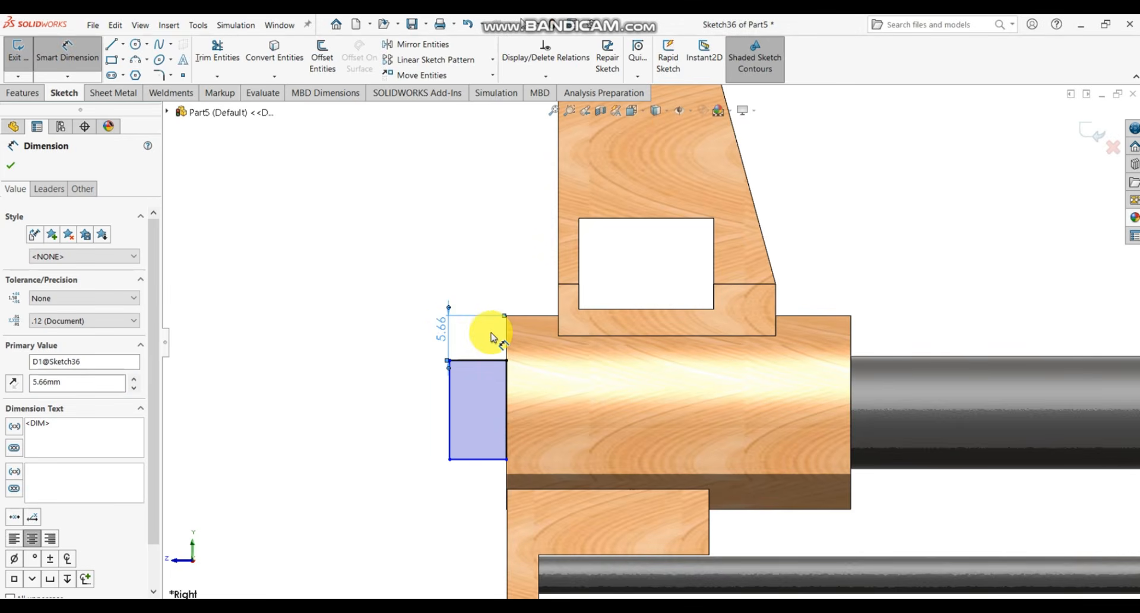
- Set the rectangle's height to 7.8 mm and its width to 3.87 mm
{"action": "left_click", "coordinate": [451, 406]}
{"action": "left_click", "coordinate": [322, 417]}
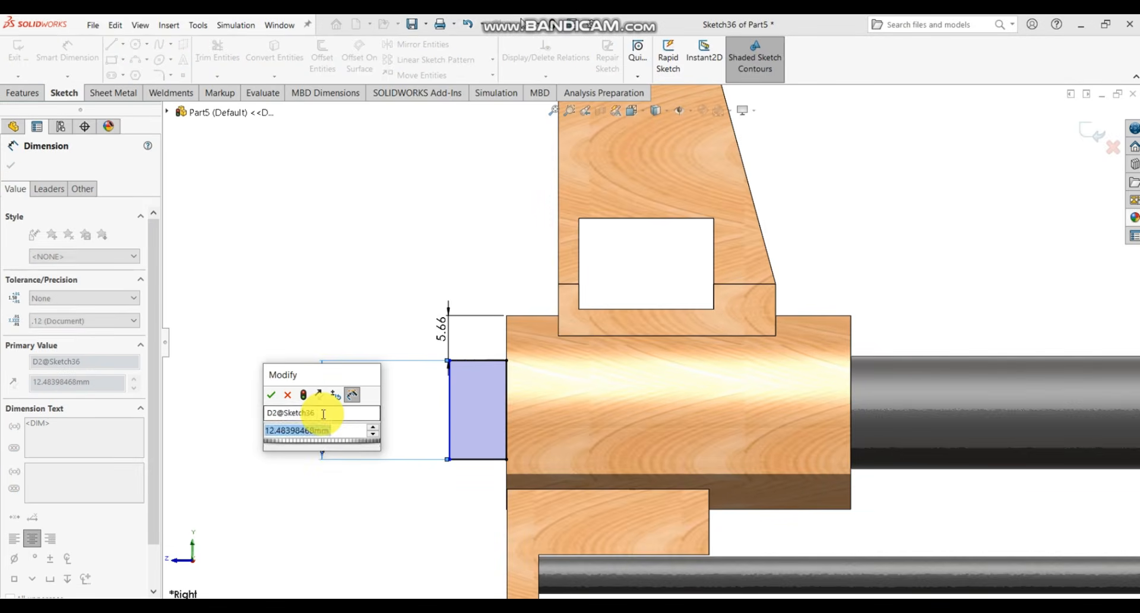
{"action": "type", "text": "7.8"}
{"action": "key", "text": "Return"}
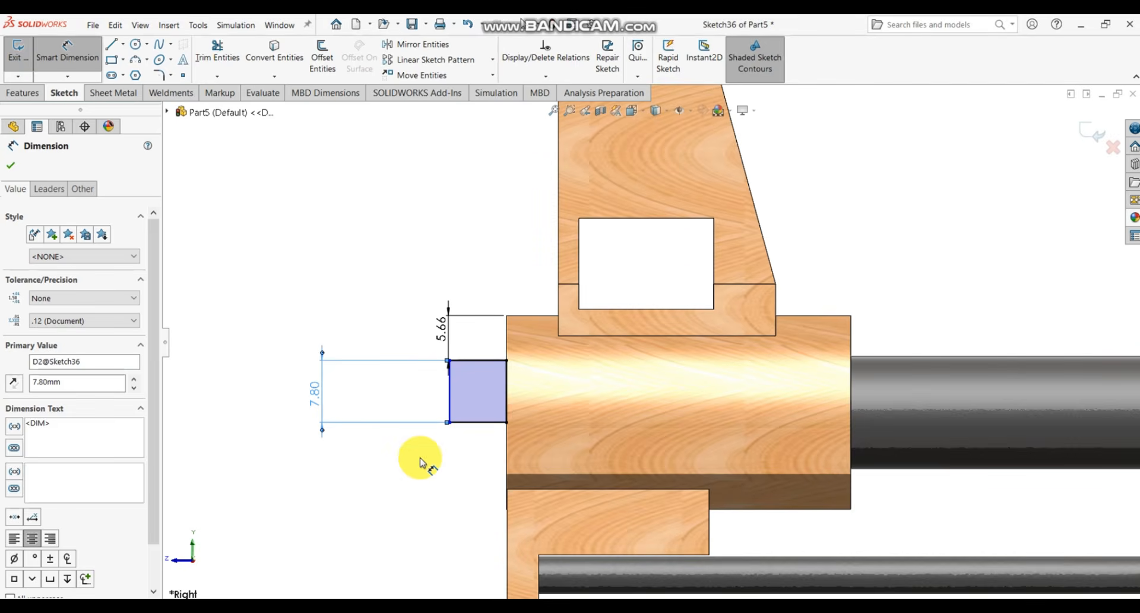
{"action": "left_click", "coordinate": [462, 429]}
{"action": "left_click", "coordinate": [437, 485]}
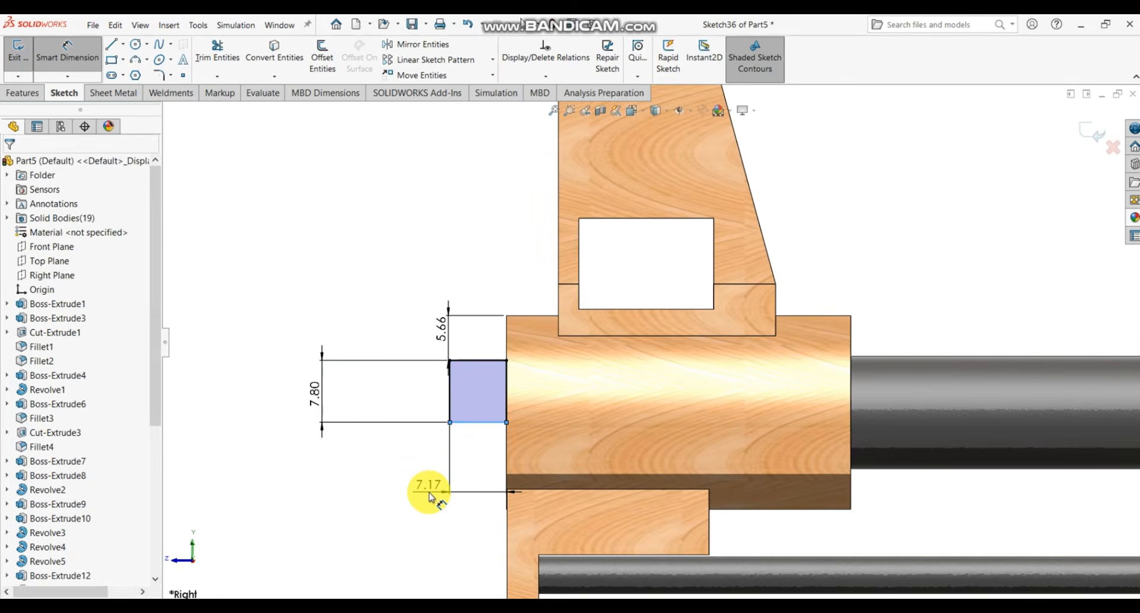
{"action": "left_click", "coordinate": [429, 496]}
{"action": "type", "text": "3.87"}
{"action": "key", "text": "Return"}
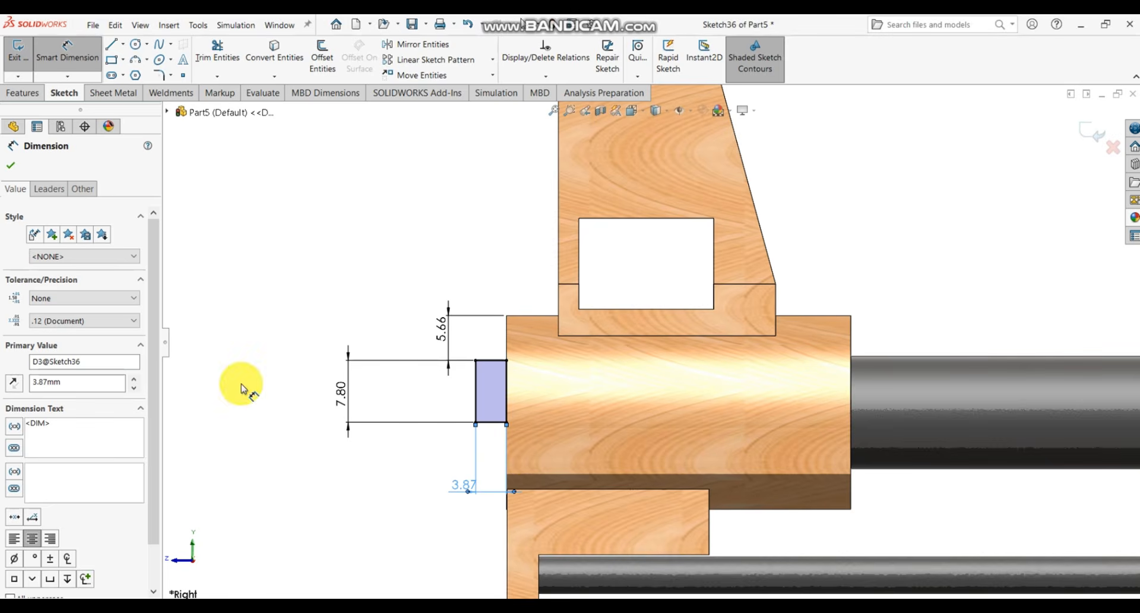
{"action": "left_click", "coordinate": [8, 167]}
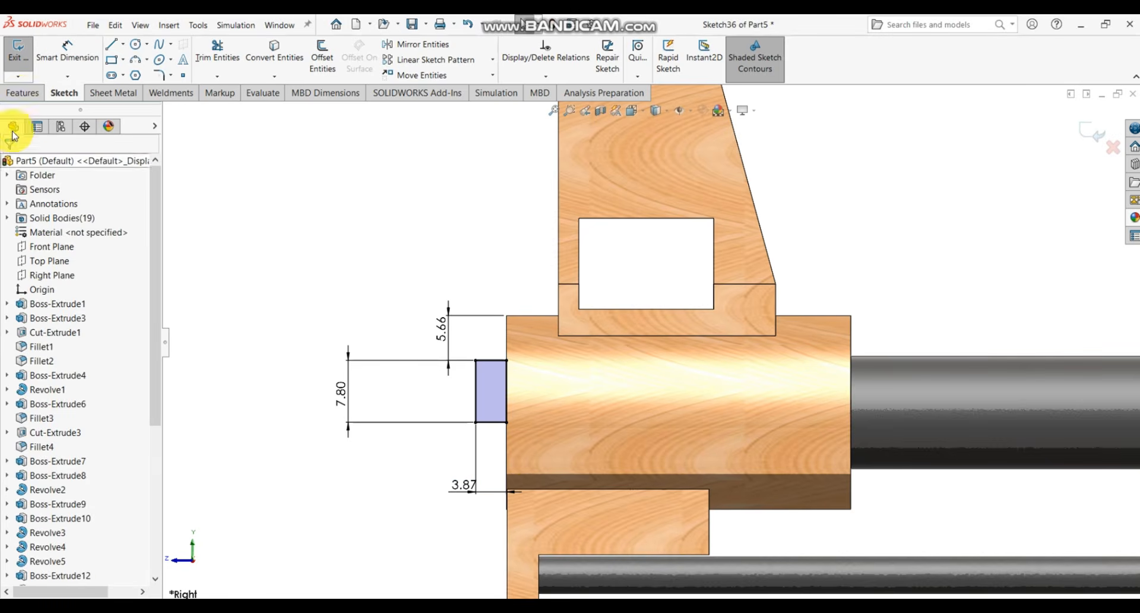
- Revolve the rectangle 360 degrees about its lower horizontal edge, with Merge result on
{"action": "left_click", "coordinate": [23, 94]}
{"action": "left_click", "coordinate": [87, 65]}
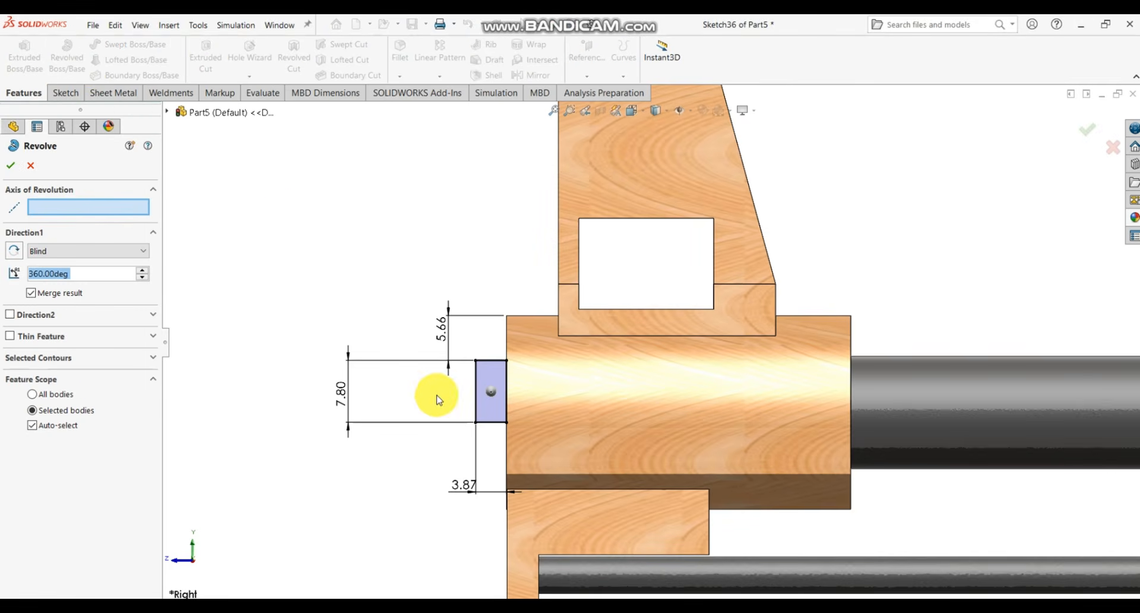
{"action": "left_click", "coordinate": [487, 422]}
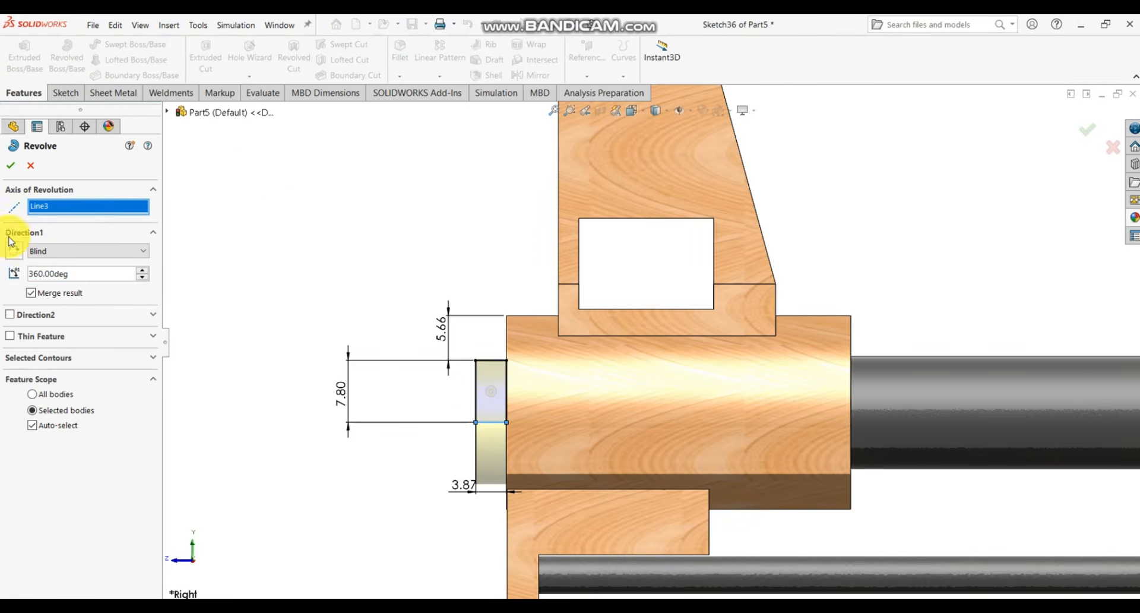
{"action": "left_click", "coordinate": [7, 167]}
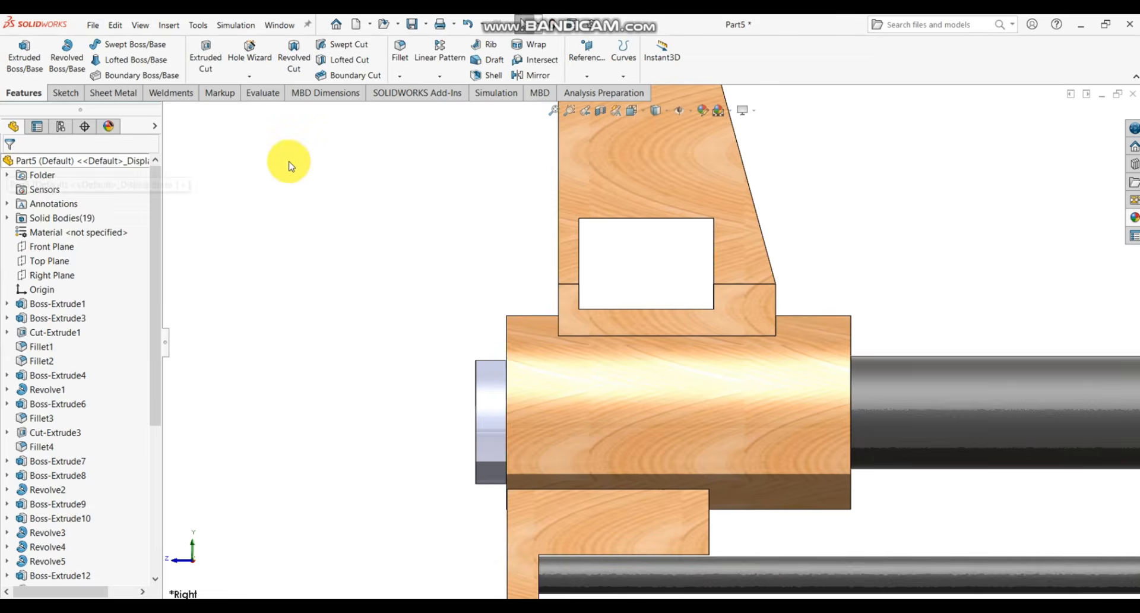
- Start a sketch on the revolved disc's front face and draw a concentric circle about 11.8 mm in diameter
{"action": "scroll", "coordinate": [647, 423], "scroll_direction": "up", "scroll_amount": 5}
{"action": "scroll", "coordinate": [647, 423], "scroll_direction": "down", "scroll_amount": 4}
{"action": "middle_click_drag", "start_coordinate": [654, 358], "coordinate": [737, 382]}
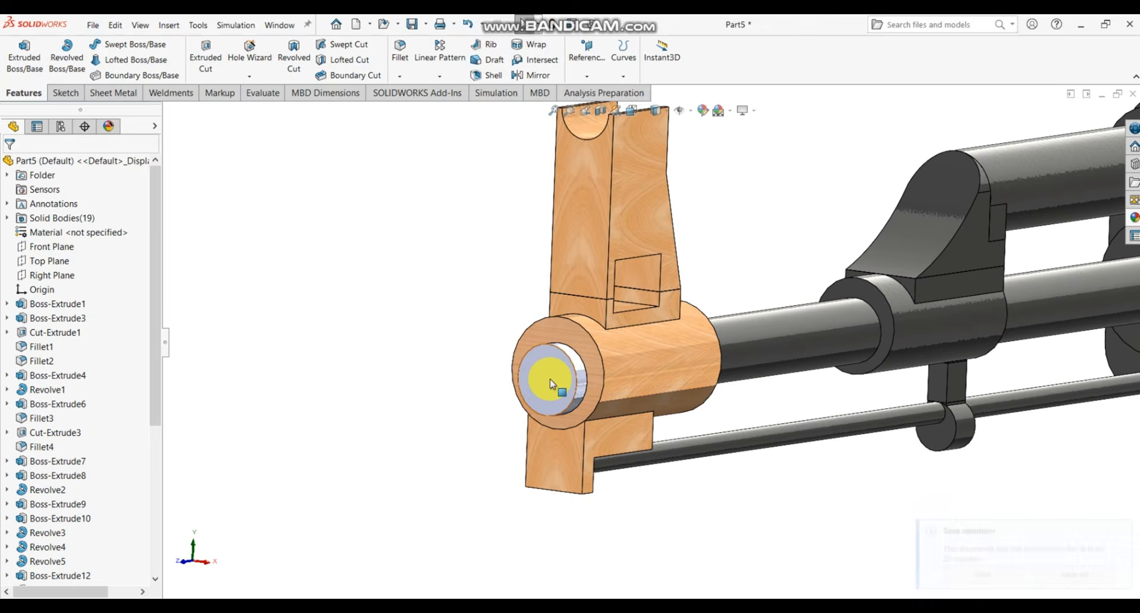
{"action": "scroll", "coordinate": [586, 371], "scroll_direction": "down", "scroll_amount": 5}
{"action": "scroll", "coordinate": [623, 368], "scroll_direction": "up", "scroll_amount": 9}
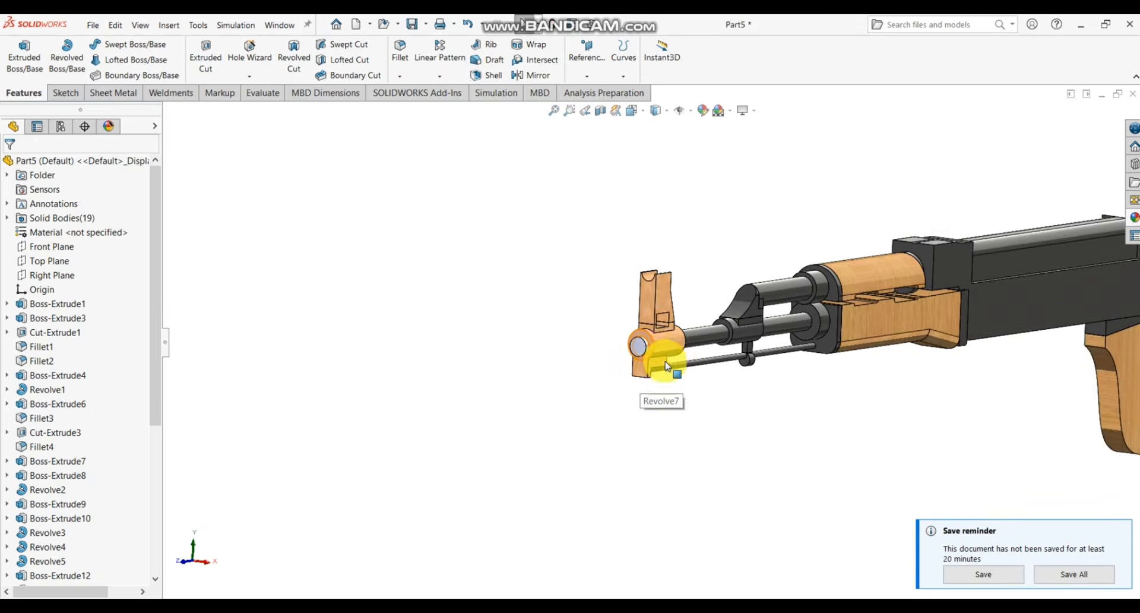
{"action": "middle_click_drag", "start_coordinate": [667, 362], "coordinate": [720, 392]}
{"action": "scroll", "coordinate": [671, 356], "scroll_direction": "down", "scroll_amount": 6}
{"action": "left_click", "coordinate": [509, 384]}
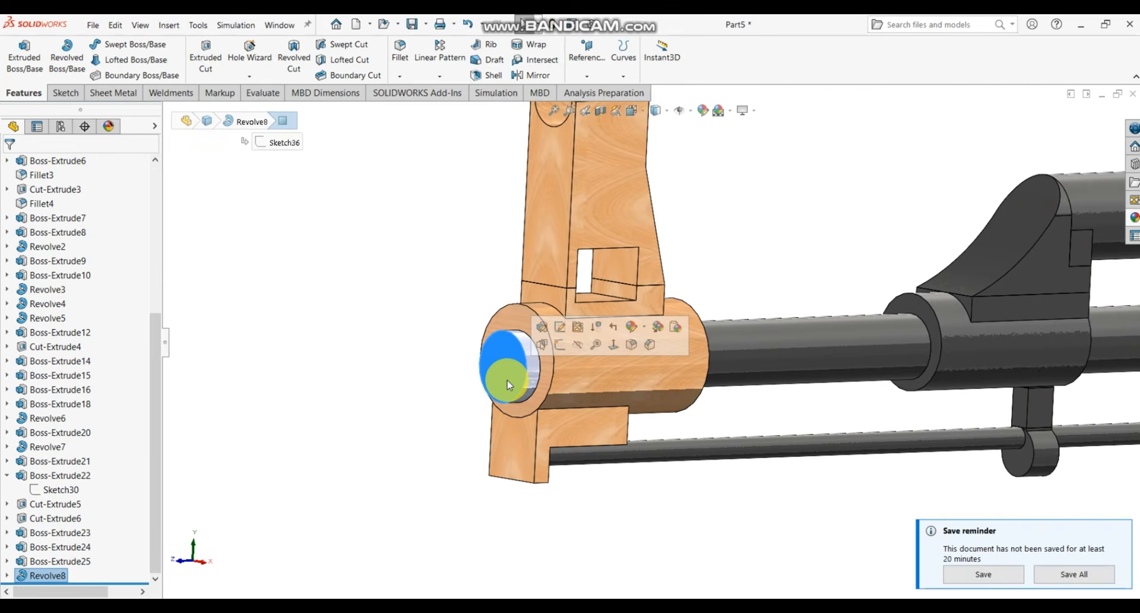
{"action": "left_click", "coordinate": [559, 346]}
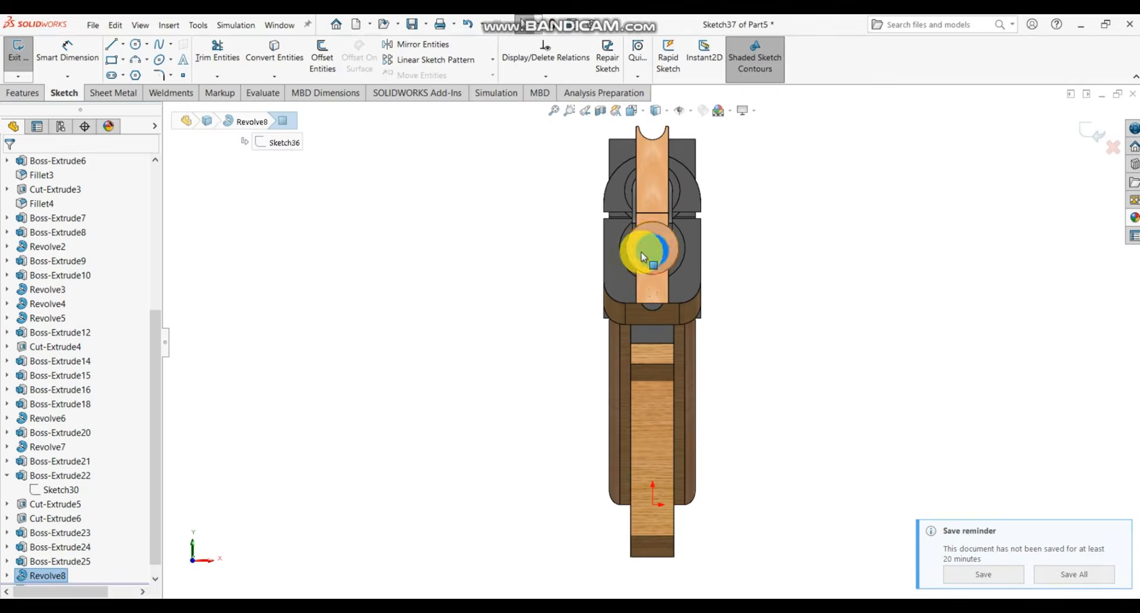
{"action": "scroll", "coordinate": [651, 247], "scroll_direction": "down", "scroll_amount": 3}
{"action": "scroll", "coordinate": [652, 244], "scroll_direction": "down", "scroll_amount": 3}
{"action": "left_click", "coordinate": [399, 296]}
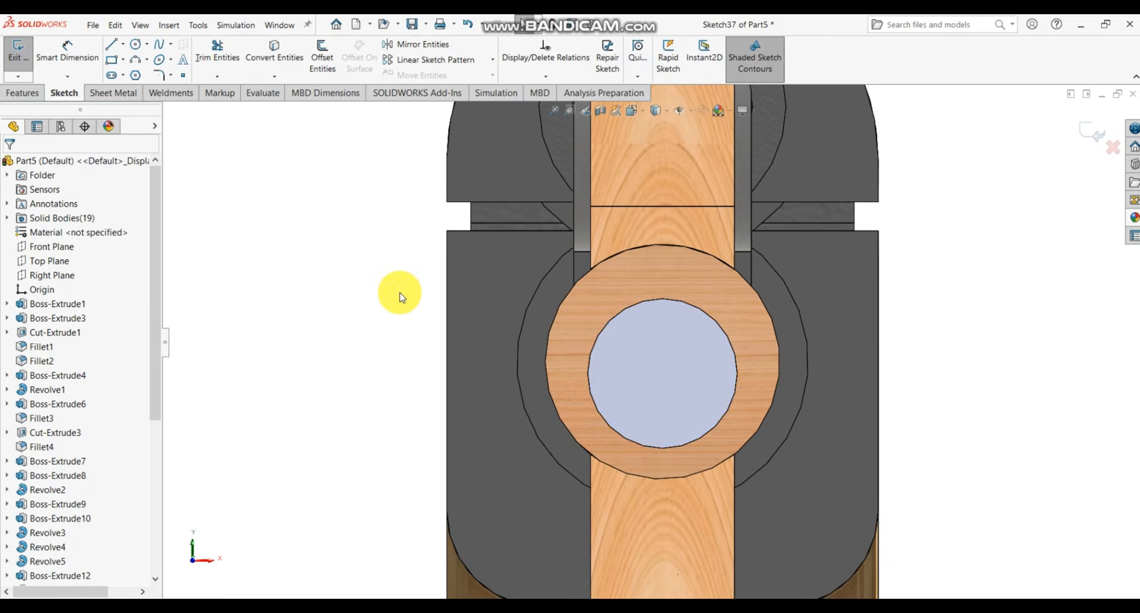
{"action": "left_click", "coordinate": [630, 360]}
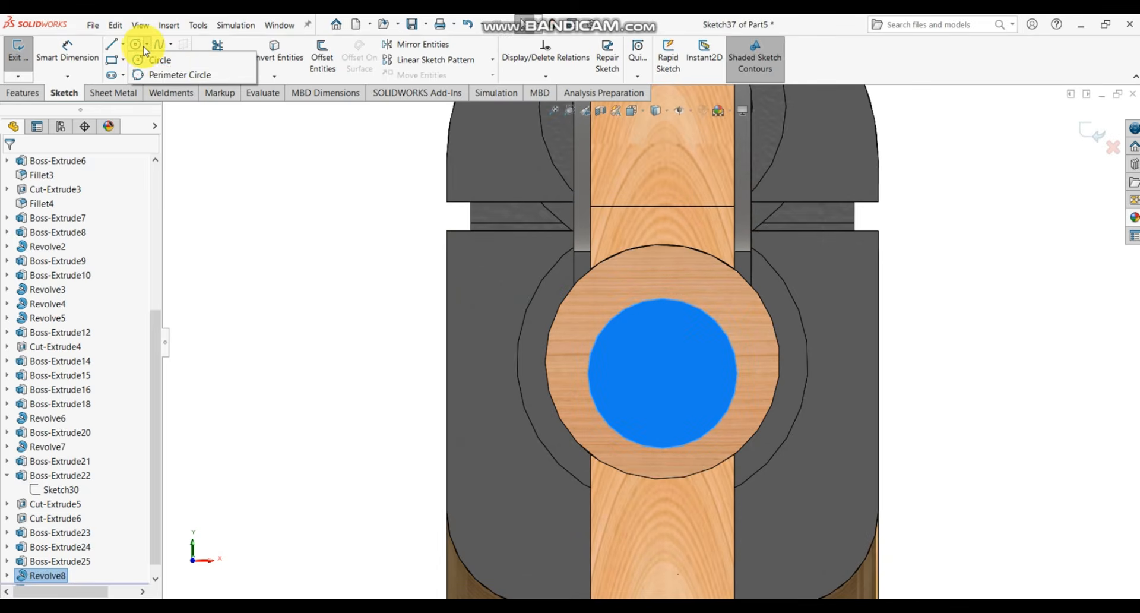
{"action": "left_click", "coordinate": [166, 61]}
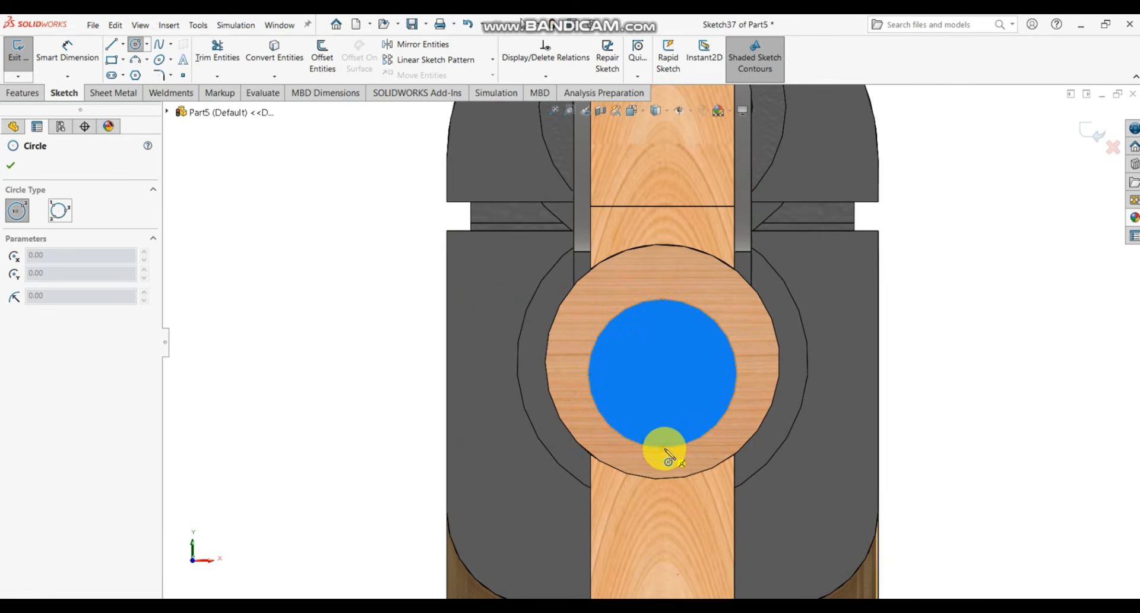
{"action": "left_click", "coordinate": [663, 373]}
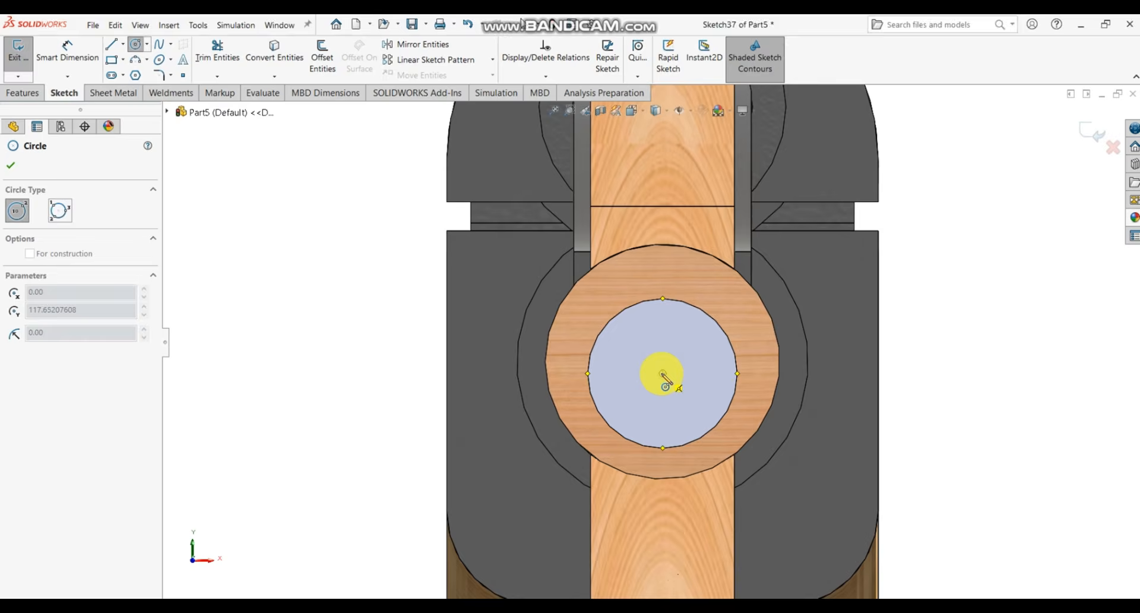
{"action": "left_click", "coordinate": [719, 360]}
- Set the circle's diameter to 10.88 mm
{"action": "left_click", "coordinate": [65, 52]}
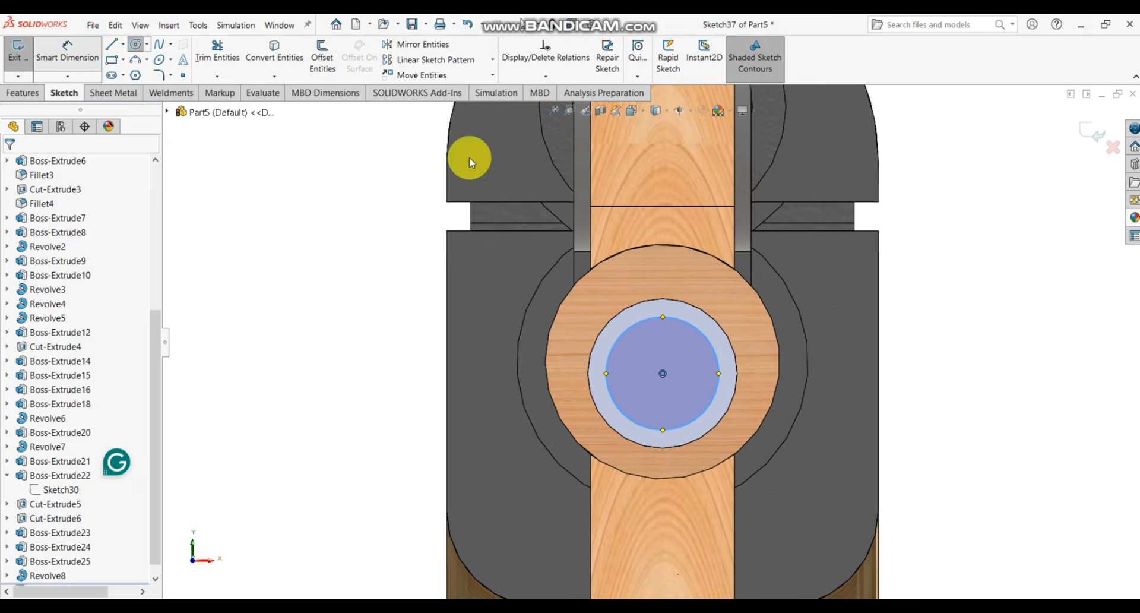
{"action": "left_click", "coordinate": [706, 336]}
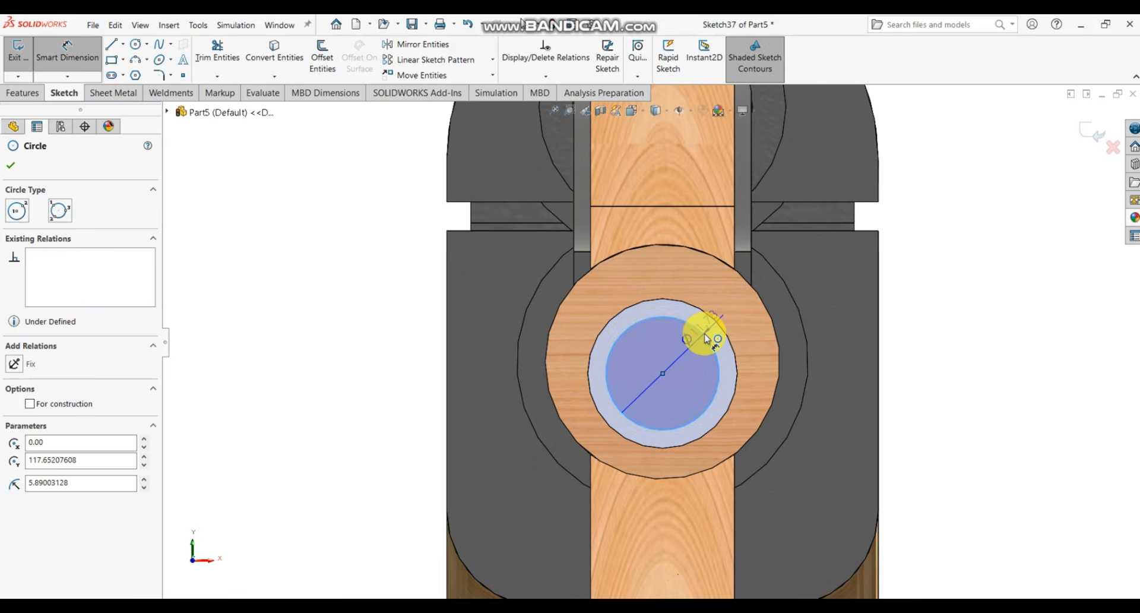
{"action": "left_click", "coordinate": [964, 381]}
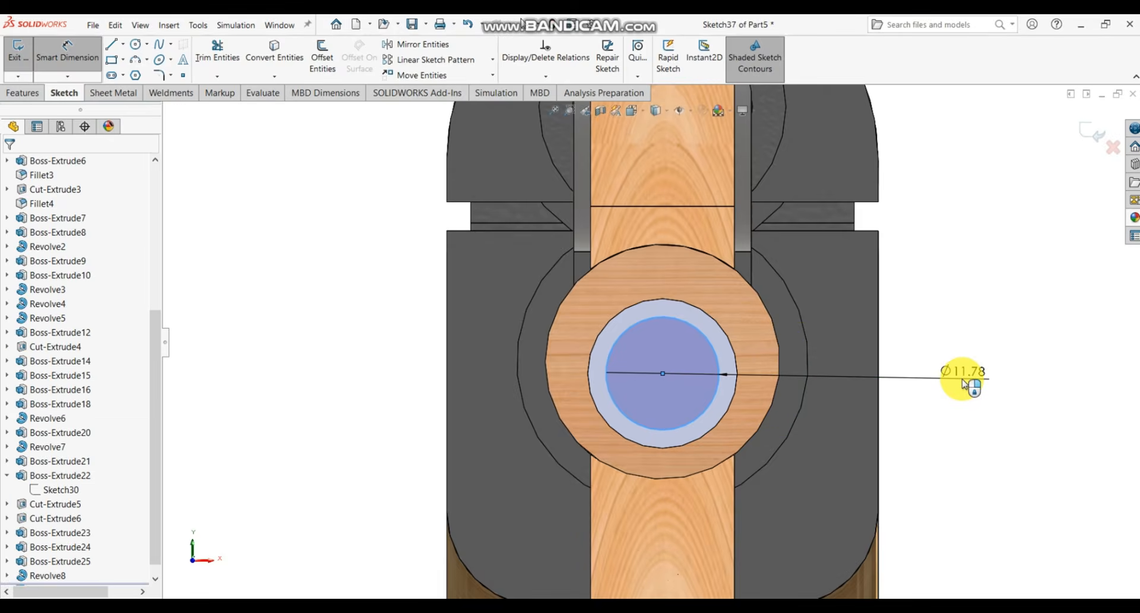
{"action": "type", "text": "10.88"}
{"action": "key", "text": "Return"}
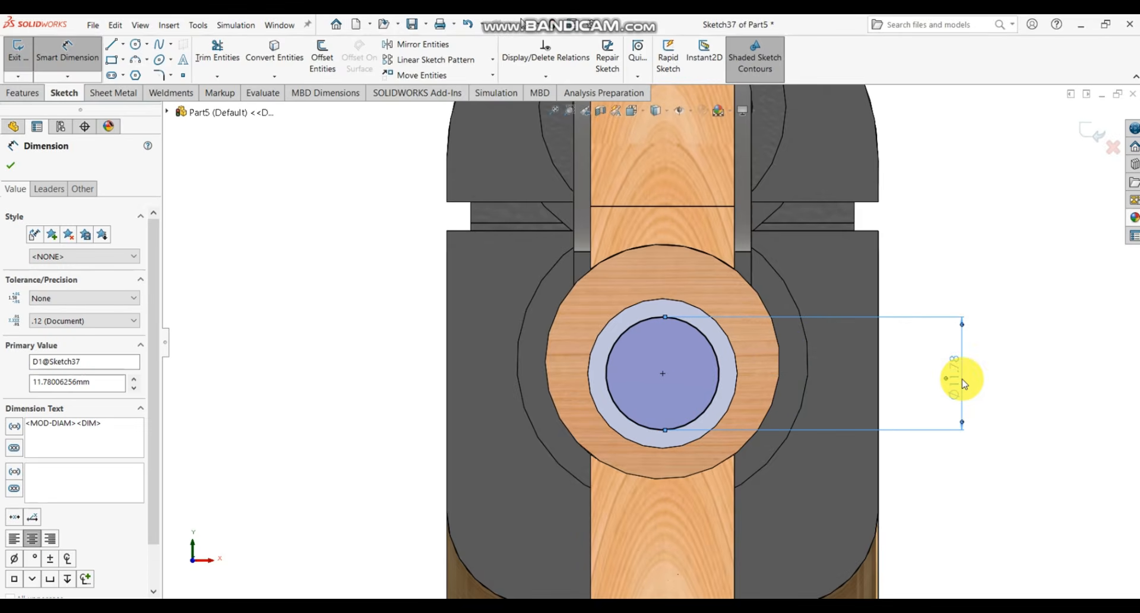
{"action": "left_click", "coordinate": [993, 376]}
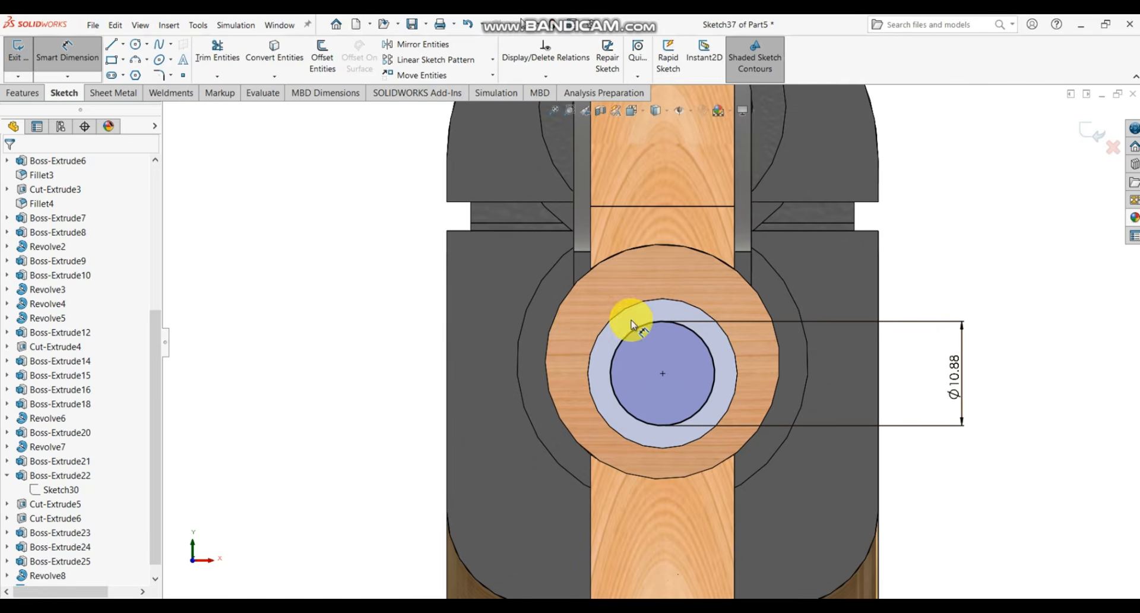
- Cut-extrude the 10.88 mm circle with a Blind depth of 230 mm back through the muzzle and barrel
{"action": "left_click", "coordinate": [20, 93]}
{"action": "left_click", "coordinate": [201, 53]}
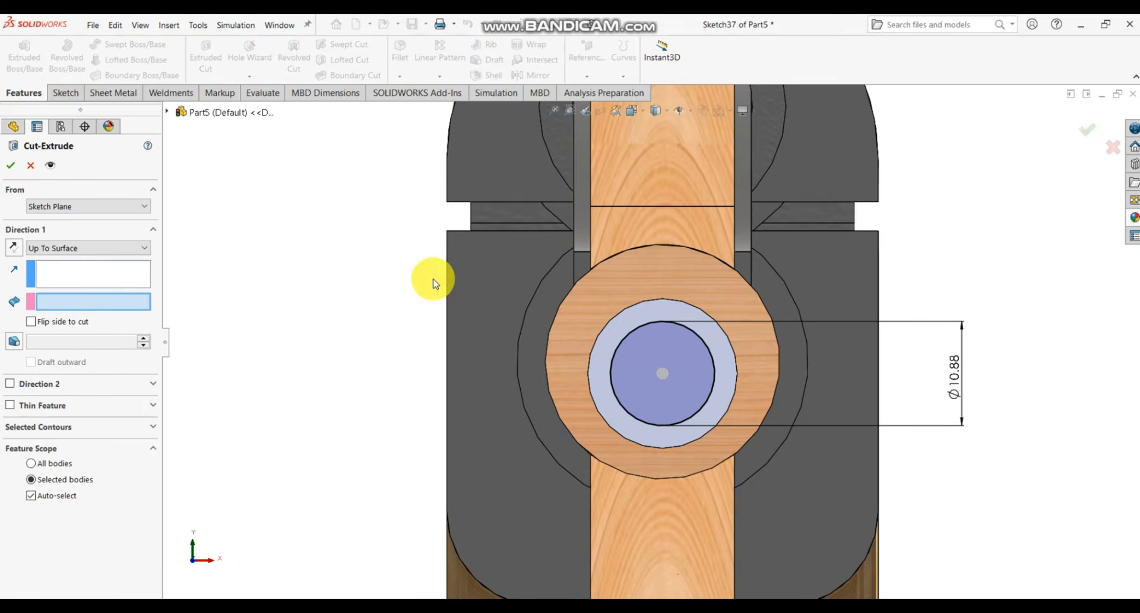
{"action": "scroll", "coordinate": [465, 286], "scroll_direction": "up", "scroll_amount": 4}
{"action": "scroll", "coordinate": [782, 368], "scroll_direction": "up", "scroll_amount": 1}
{"action": "middle_click_drag", "start_coordinate": [781, 368], "coordinate": [737, 365]}
{"action": "scroll", "coordinate": [737, 366], "scroll_direction": "up", "scroll_amount": 3}
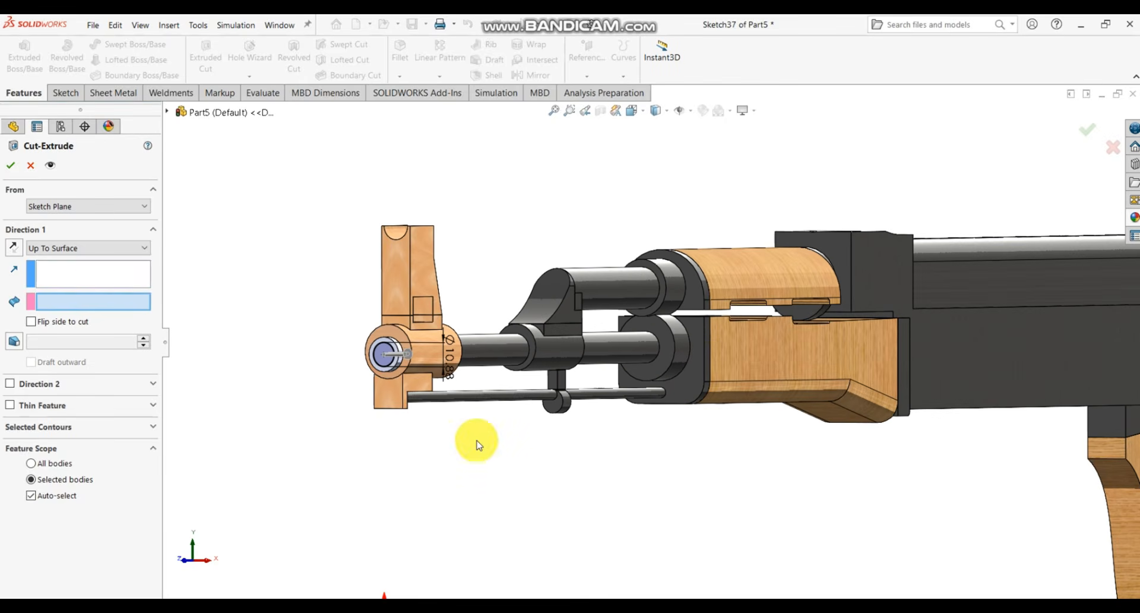
{"action": "left_click", "coordinate": [102, 254]}
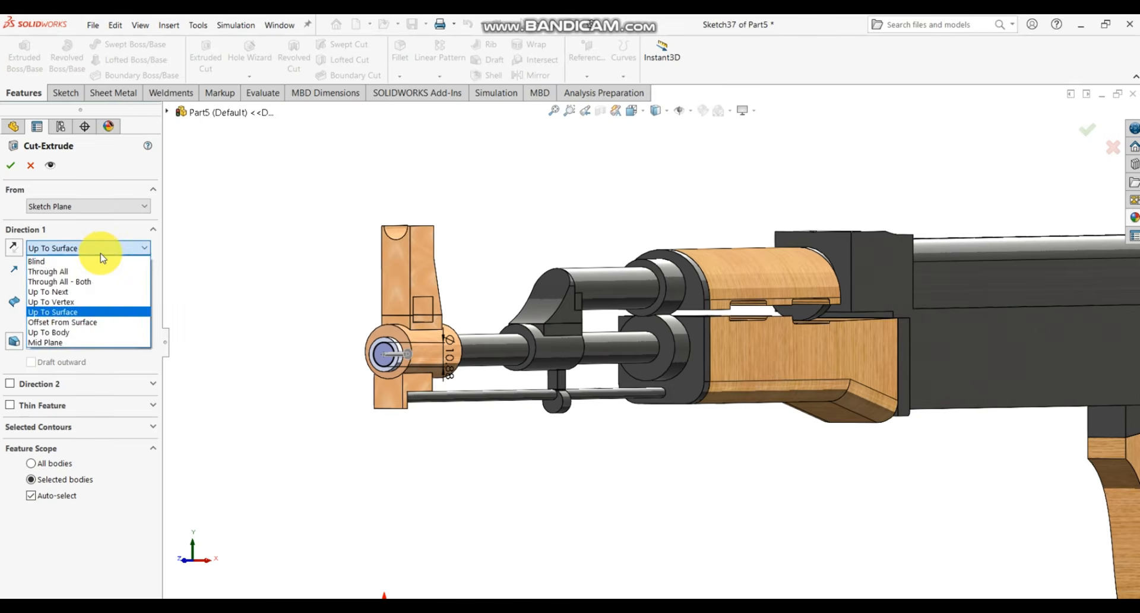
{"action": "left_click", "coordinate": [99, 259]}
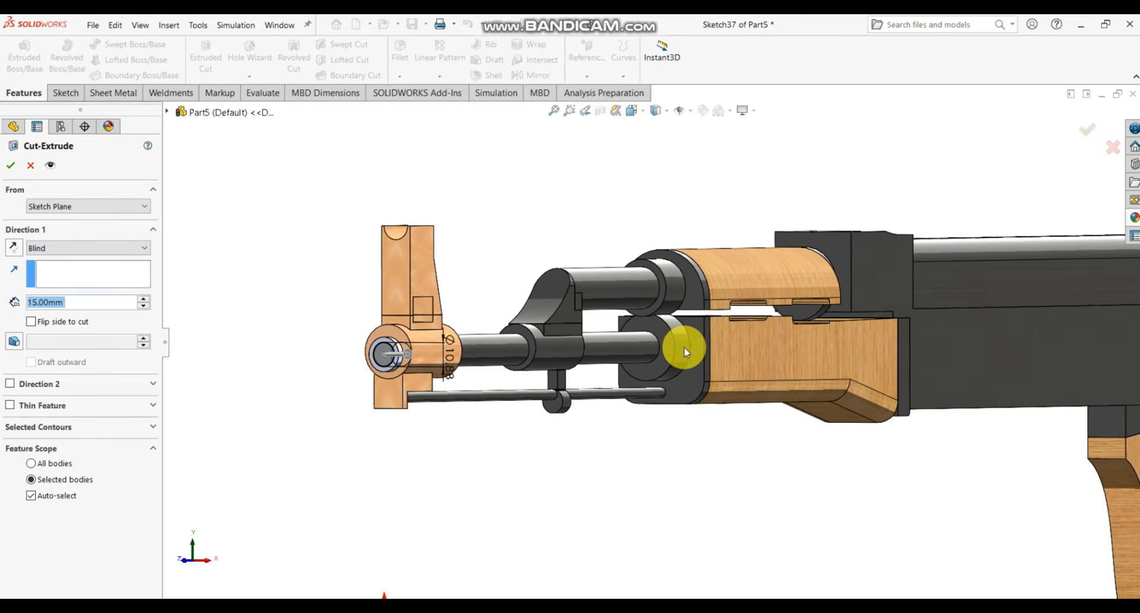
{"action": "middle_click_drag", "start_coordinate": [684, 351], "coordinate": [644, 342]}
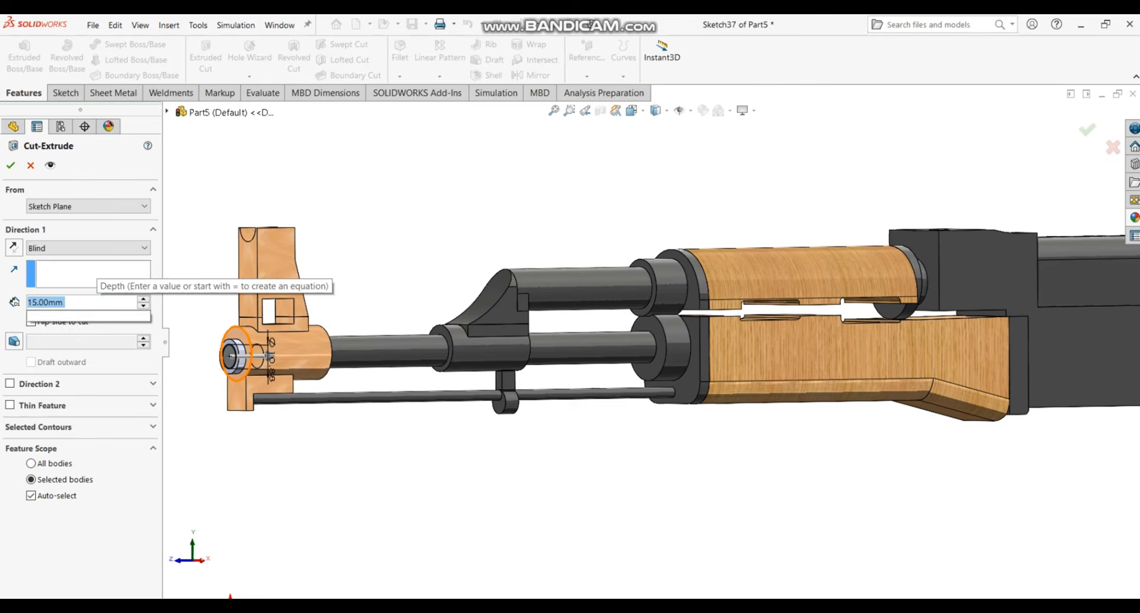
{"action": "type", "text": "230"}
{"action": "key", "text": "Return"}
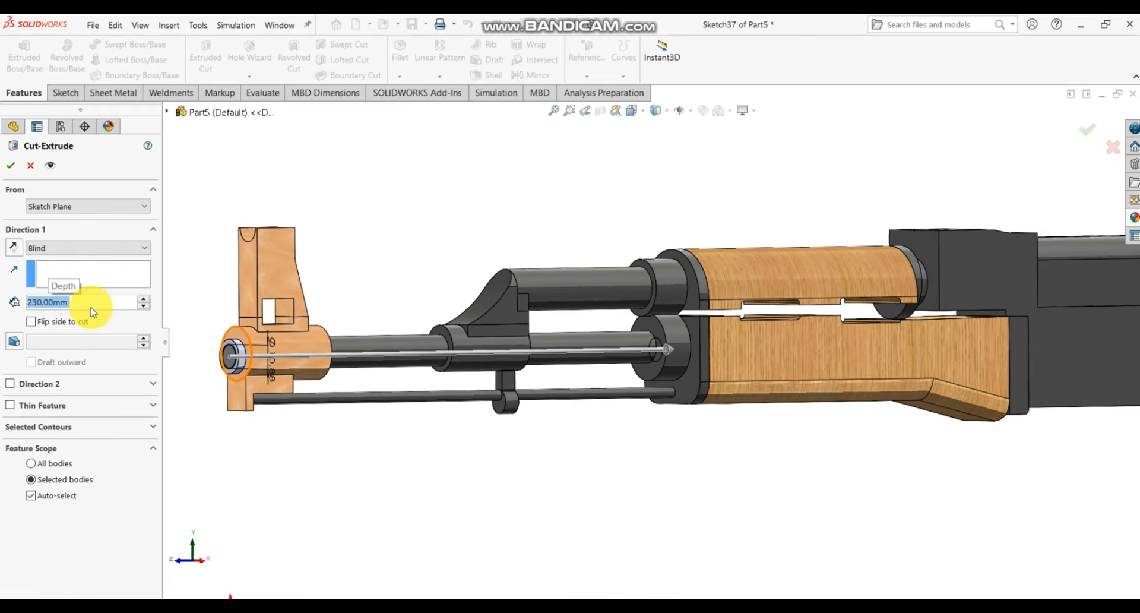
{"action": "scroll", "coordinate": [722, 308], "scroll_direction": "down", "scroll_amount": 1}
{"action": "middle_click_drag", "start_coordinate": [657, 357], "coordinate": [593, 353]}
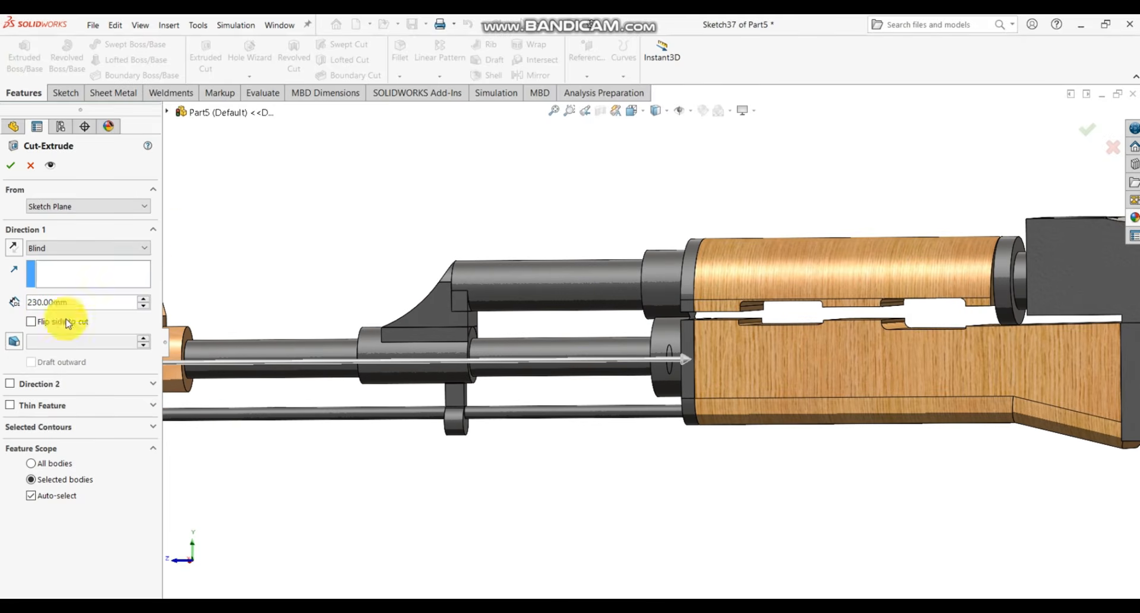
{"action": "left_click", "coordinate": [10, 169]}
{"action": "scroll", "coordinate": [407, 267], "scroll_direction": "up", "scroll_amount": 3}
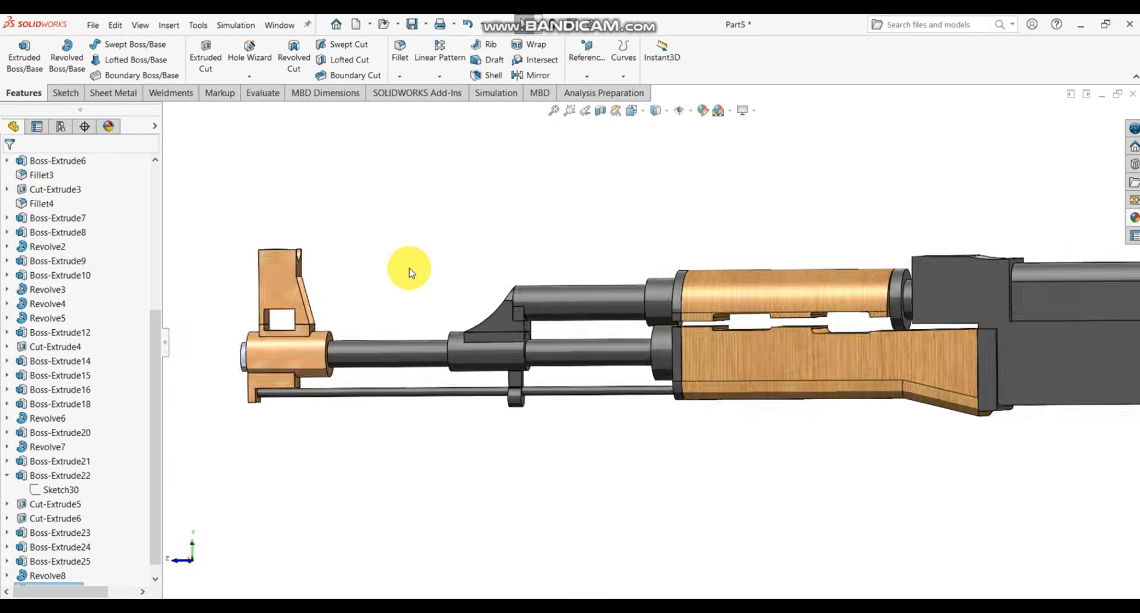
{"action": "middle_click_drag", "start_coordinate": [408, 267], "coordinate": [445, 318]}
{"action": "scroll", "coordinate": [56, 466], "scroll_direction": "down", "scroll_amount": 1}
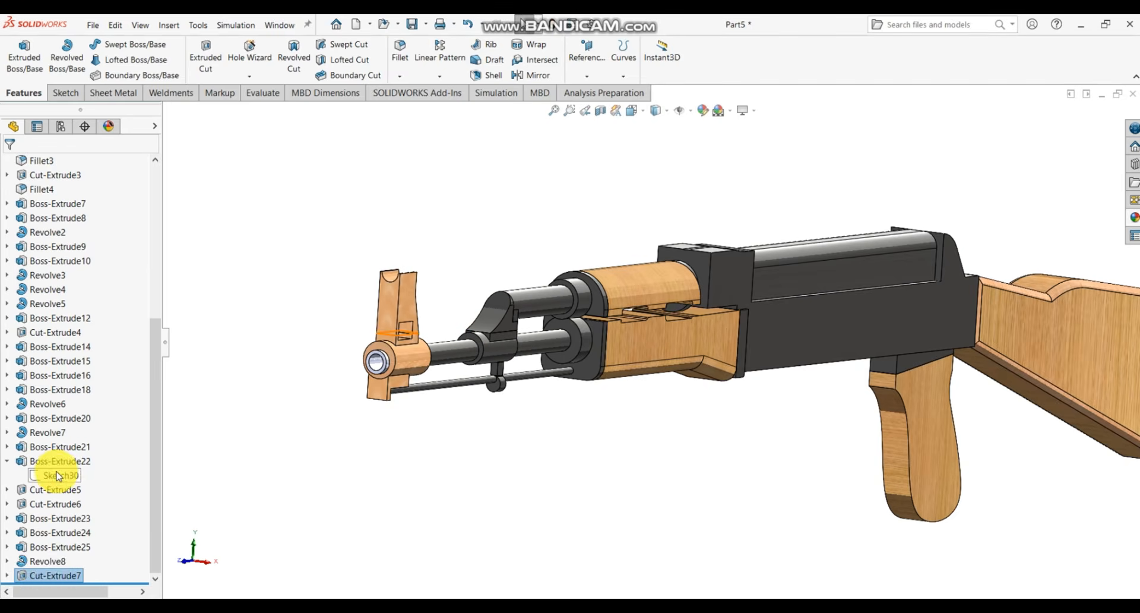
- Apply the wrought iron metal appearance to the muzzle disc revolve and the barrel bore cut
{"action": "left_click", "coordinate": [49, 575]}
{"action": "left_click", "coordinate": [48, 561]}
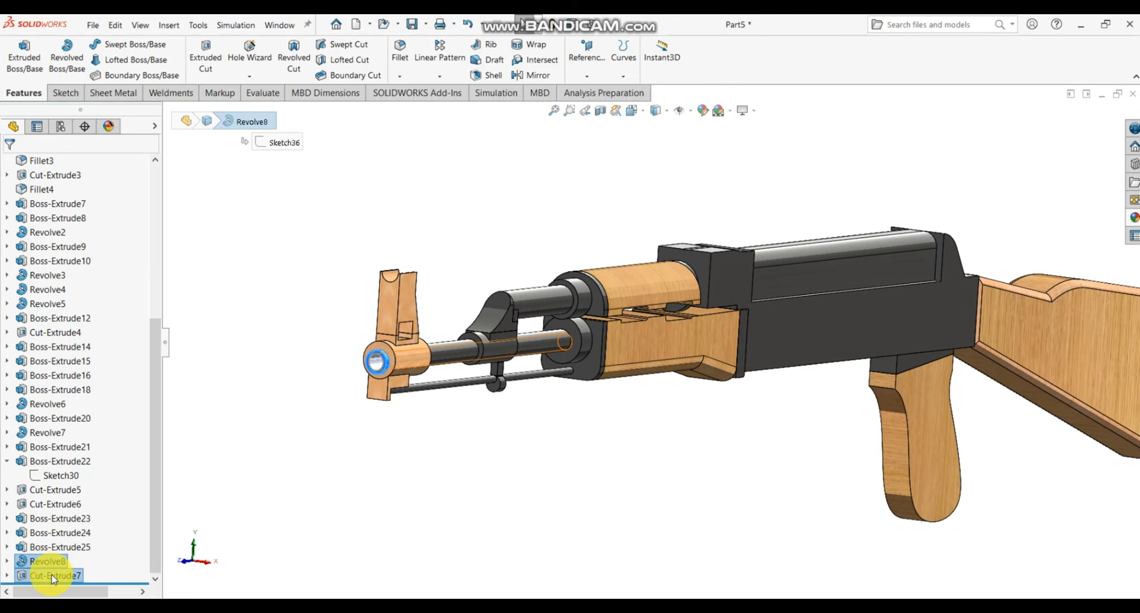
{"action": "left_click", "coordinate": [1134, 218]}
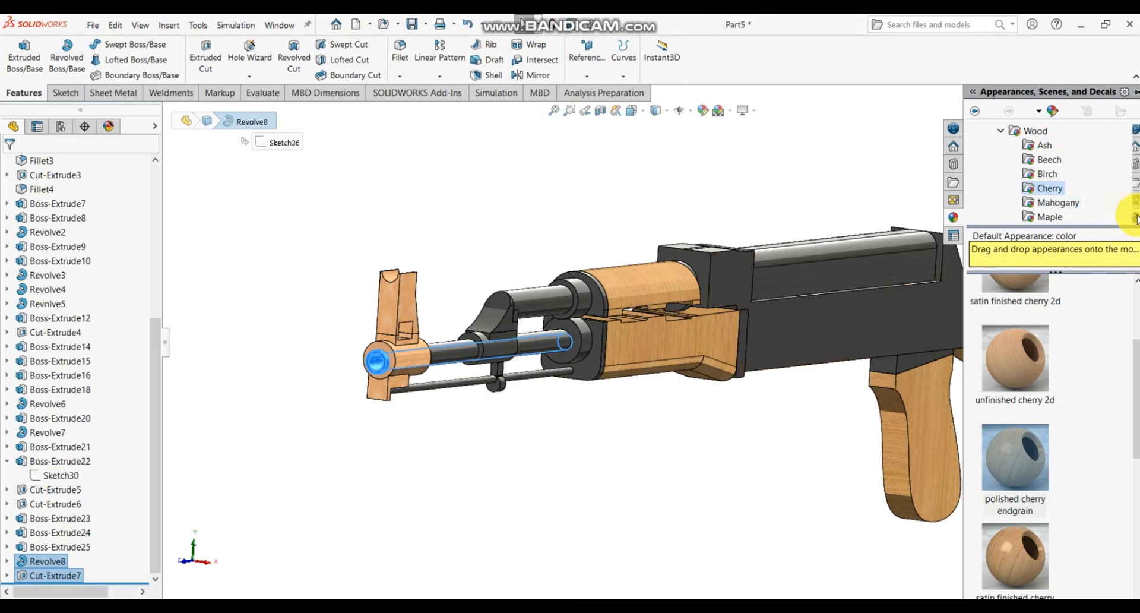
{"action": "scroll", "coordinate": [1038, 198], "scroll_direction": "down", "scroll_amount": 6}
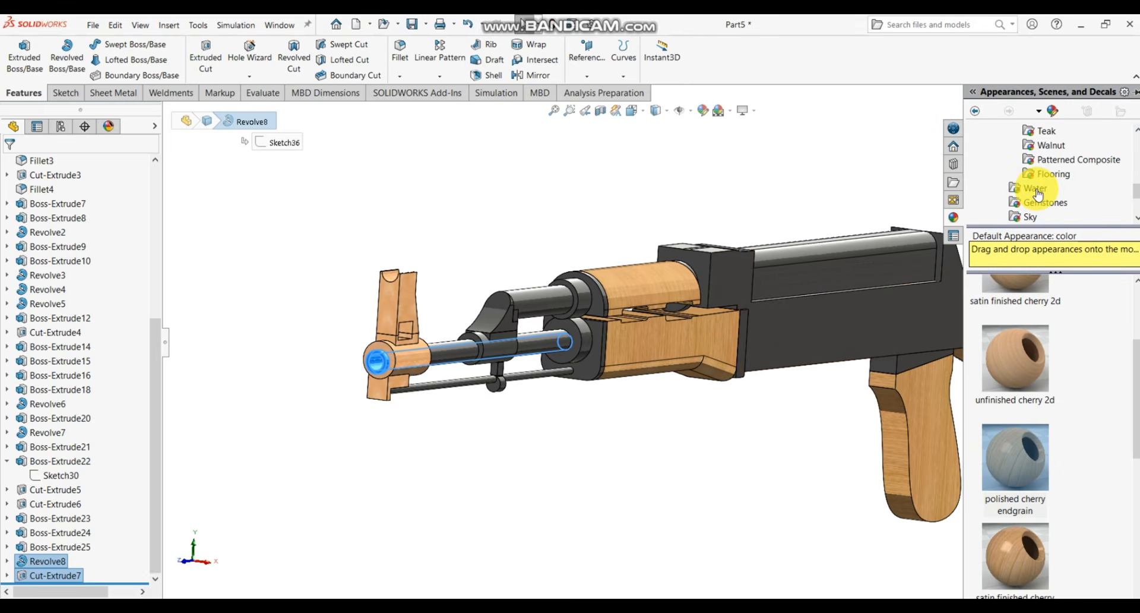
{"action": "scroll", "coordinate": [1038, 194], "scroll_direction": "up", "scroll_amount": 5}
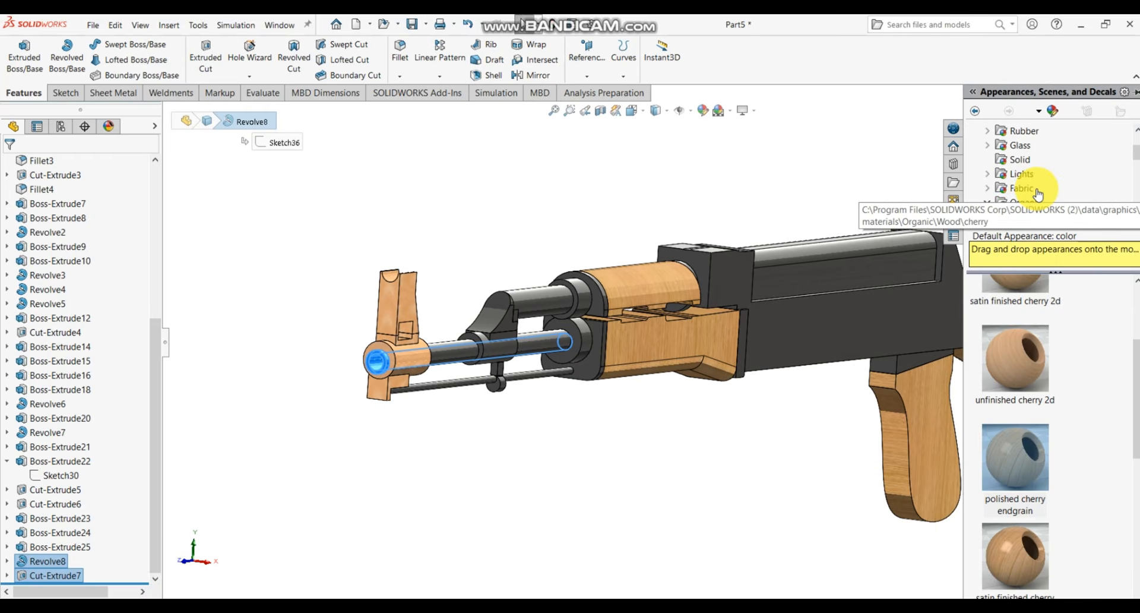
{"action": "left_click", "coordinate": [1012, 145]}
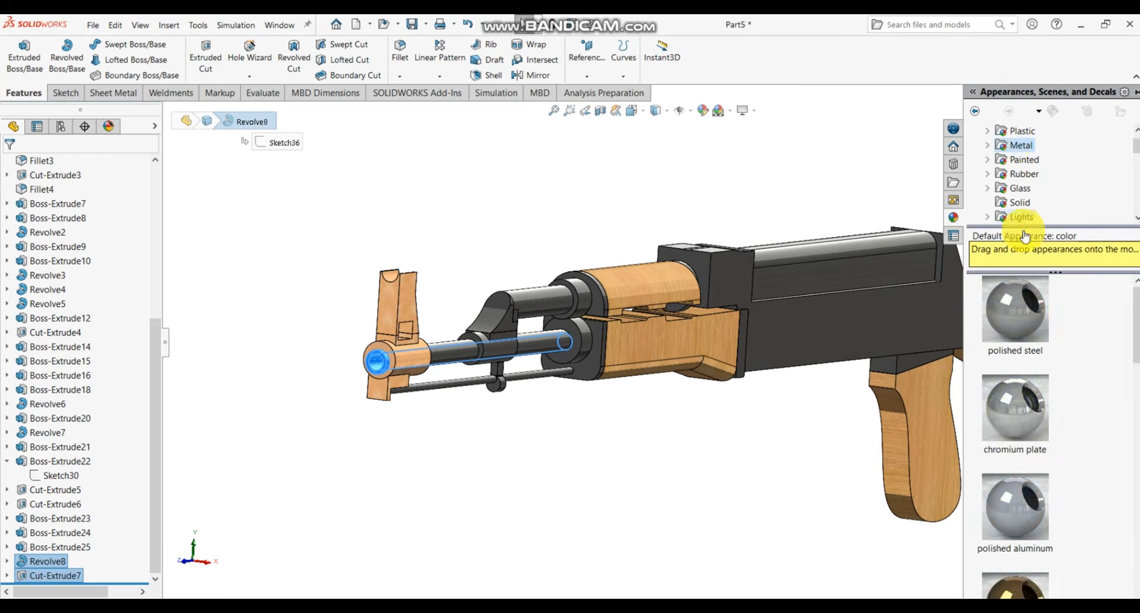
{"action": "scroll", "coordinate": [1069, 448], "scroll_direction": "down", "scroll_amount": 3}
{"action": "scroll", "coordinate": [1057, 471], "scroll_direction": "down", "scroll_amount": 3}
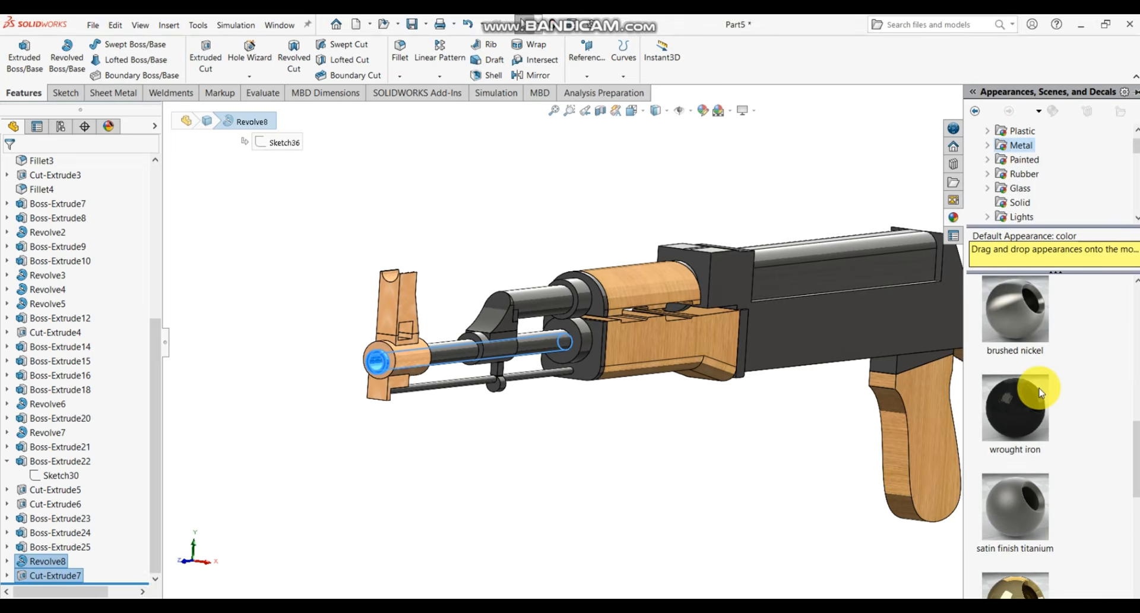
{"action": "double_click", "coordinate": [1016, 413]}
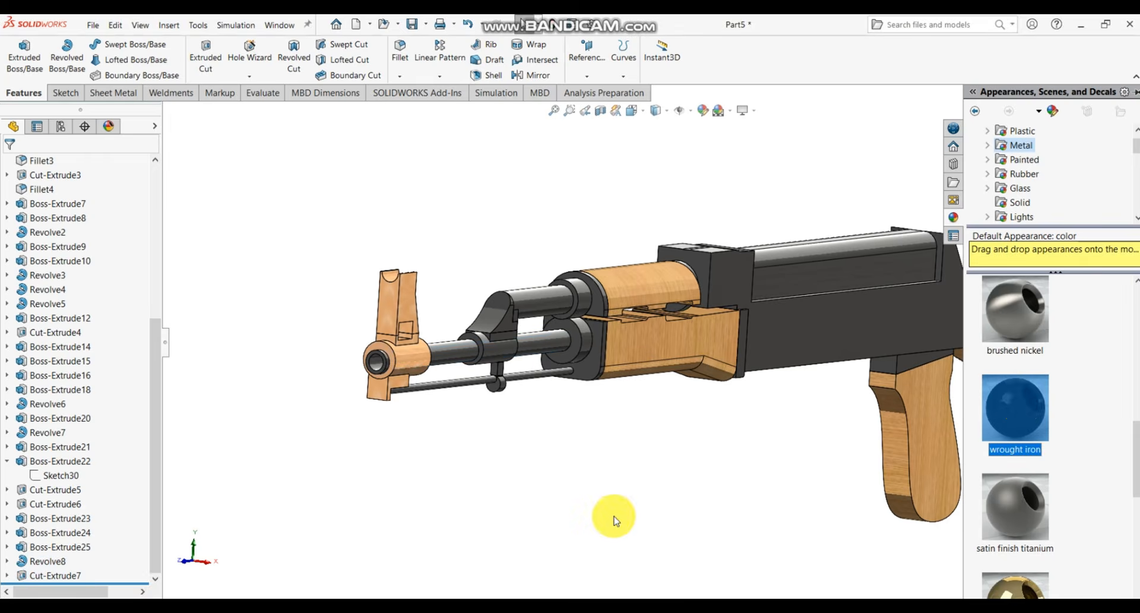
- Examine the muzzle, front sight, barrel and receiver of the rifle from several angles and distances
{"action": "scroll", "coordinate": [591, 351], "scroll_direction": "down", "scroll_amount": 8}
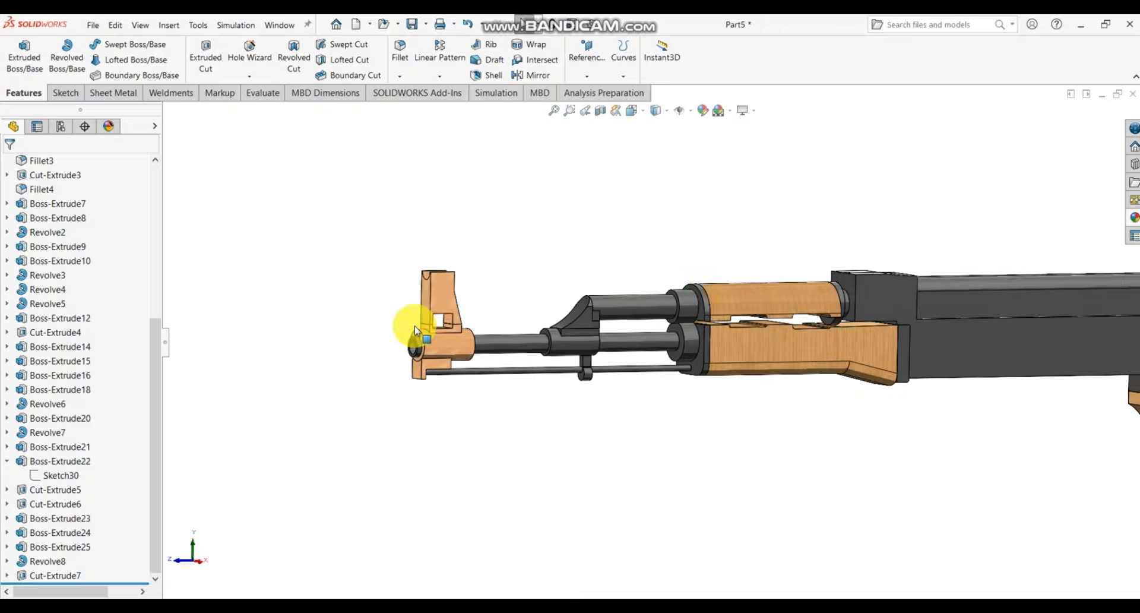
{"action": "middle_click_drag", "start_coordinate": [640, 346], "coordinate": [618, 414]}
{"action": "scroll", "coordinate": [575, 432], "scroll_direction": "down", "scroll_amount": 3}
{"action": "scroll", "coordinate": [575, 433], "scroll_direction": "up", "scroll_amount": 3}
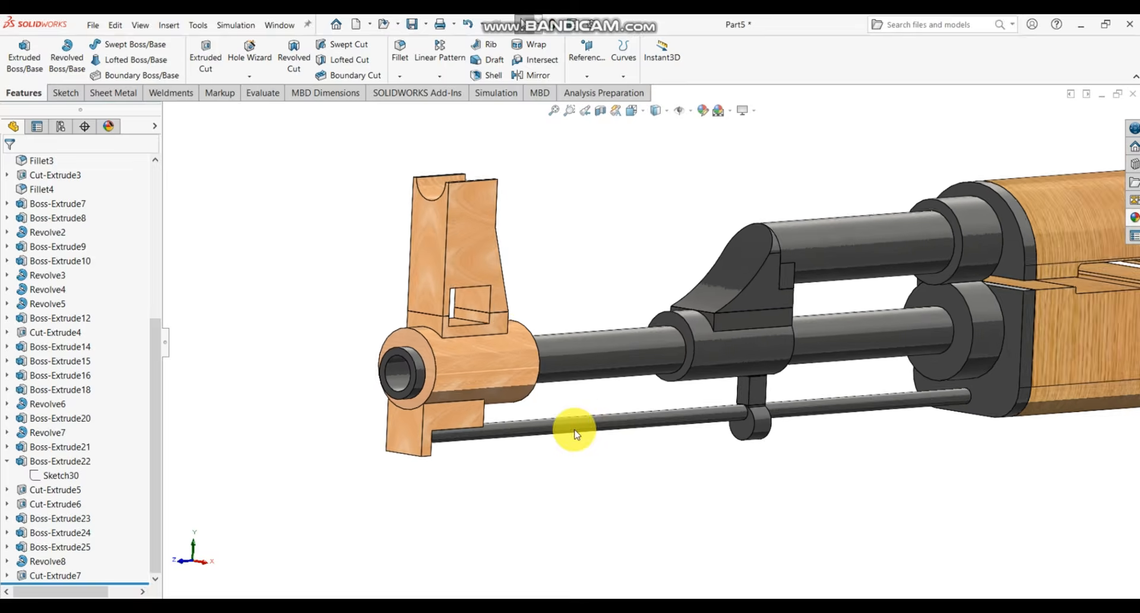
{"action": "scroll", "coordinate": [460, 363], "scroll_direction": "down", "scroll_amount": 5}
{"action": "scroll", "coordinate": [487, 356], "scroll_direction": "up", "scroll_amount": 5}
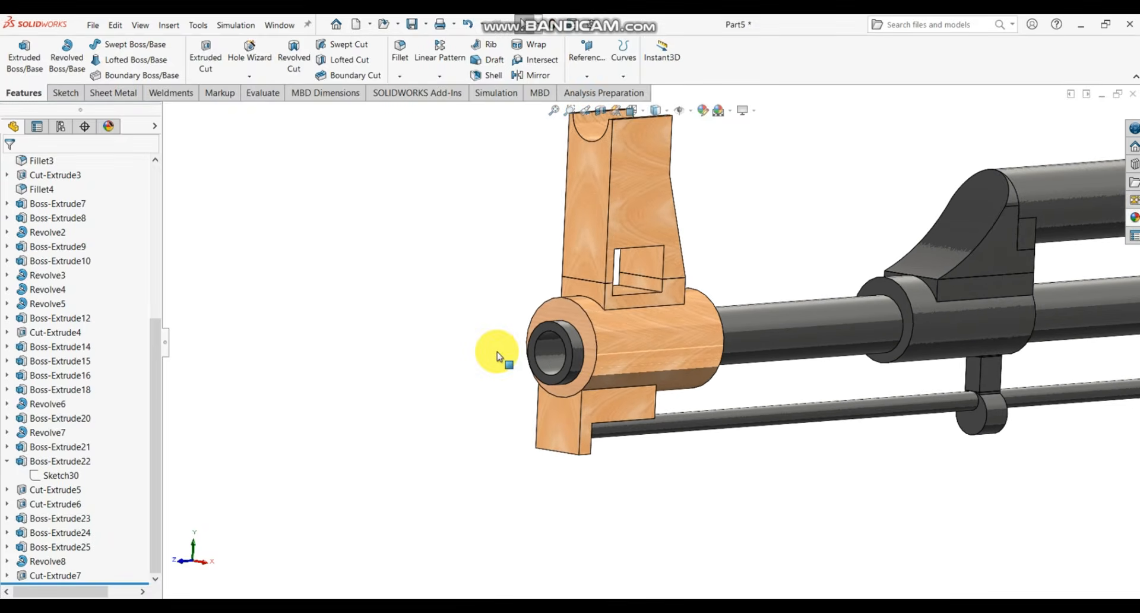
{"action": "scroll", "coordinate": [875, 332], "scroll_direction": "down", "scroll_amount": 3}
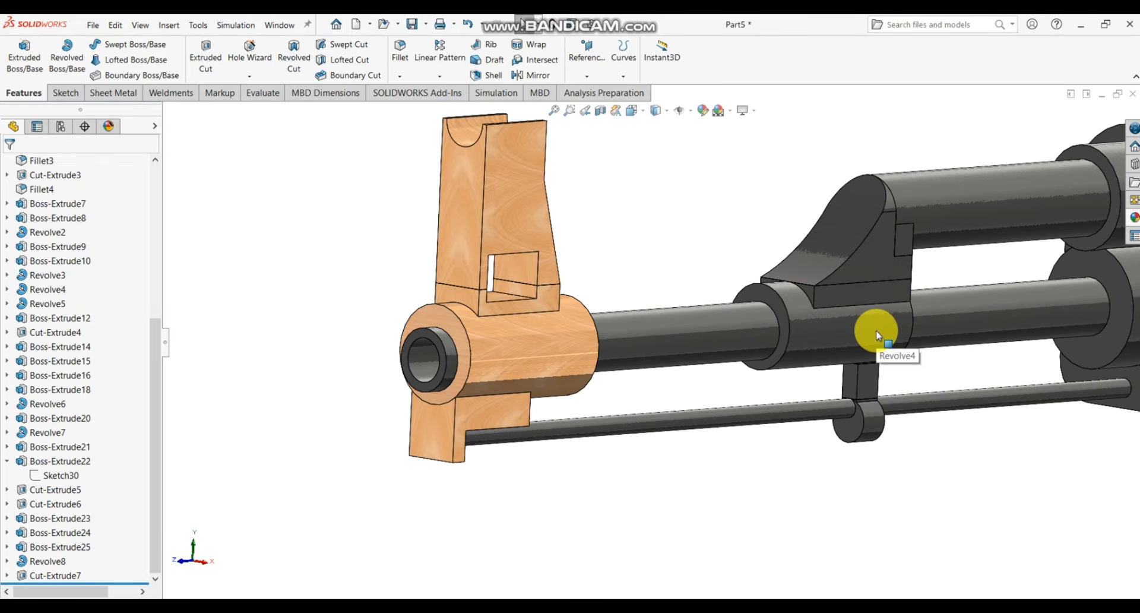
{"action": "scroll", "coordinate": [857, 418], "scroll_direction": "up", "scroll_amount": 5}
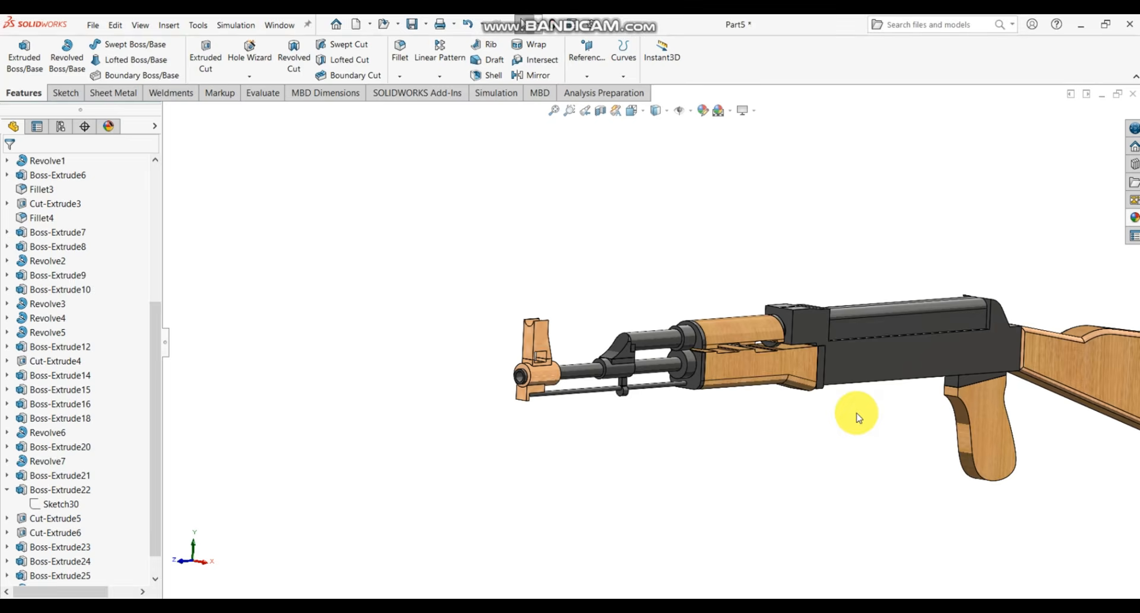
{"action": "scroll", "coordinate": [879, 359], "scroll_direction": "down", "scroll_amount": 2}
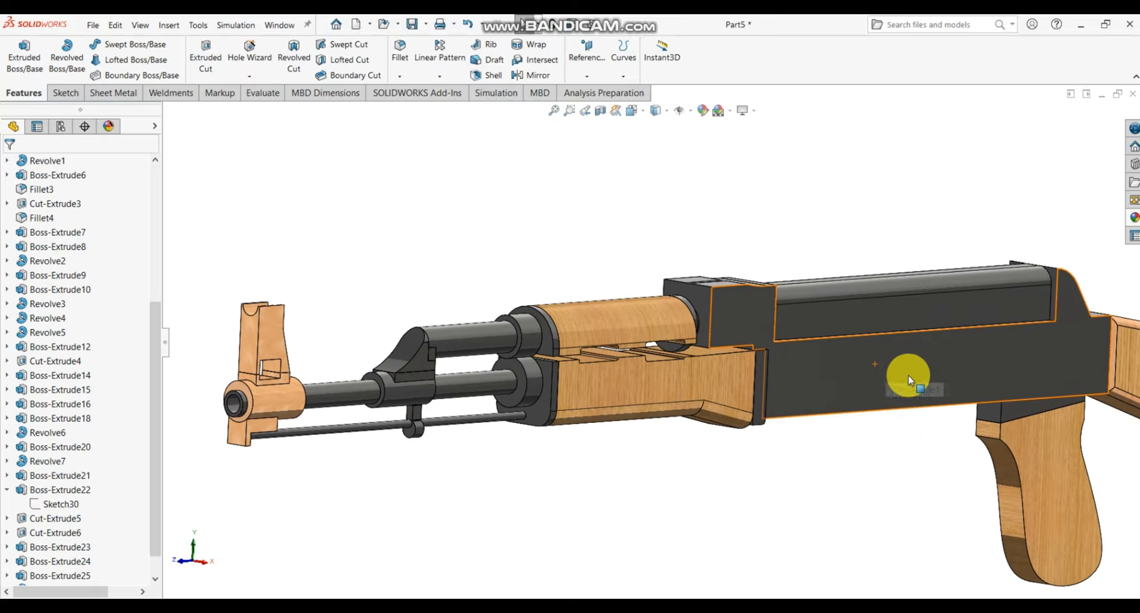
{"action": "scroll", "coordinate": [910, 380], "scroll_direction": "up", "scroll_amount": 3}
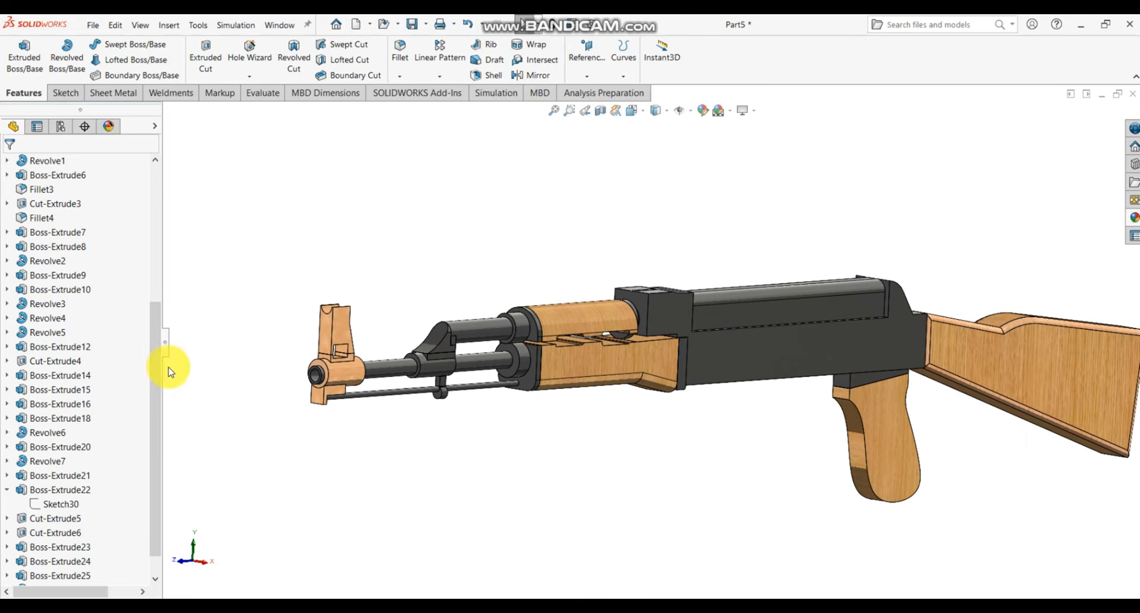
{"action": "scroll", "coordinate": [693, 358], "scroll_direction": "down", "scroll_amount": 3}
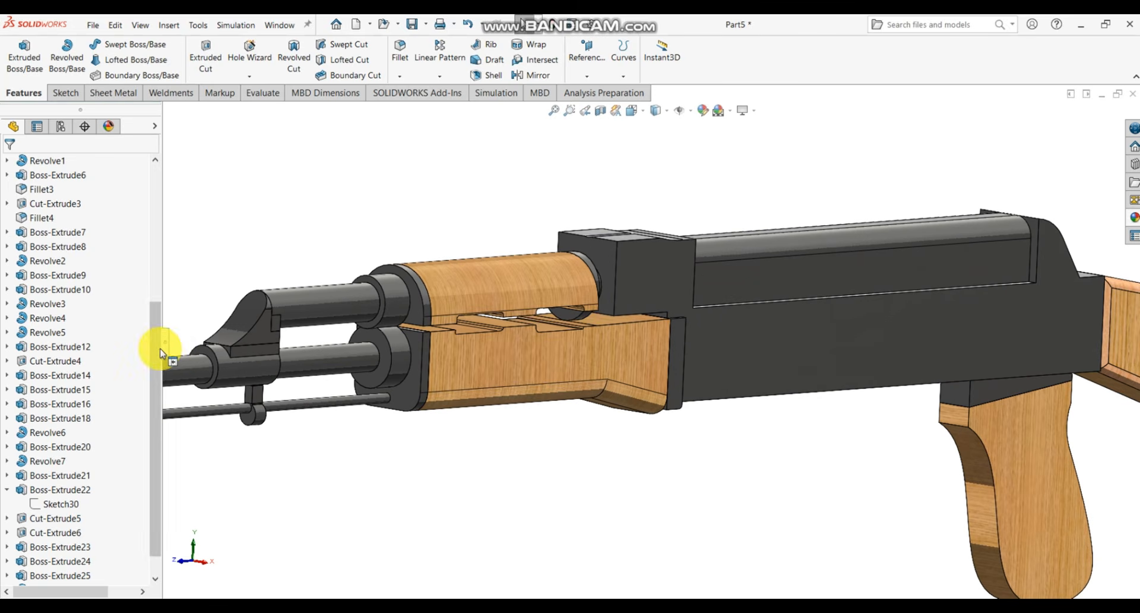
- Start a new sketch on the Right Plane
{"action": "left_click_drag", "start_coordinate": [160, 352], "coordinate": [150, 214]}
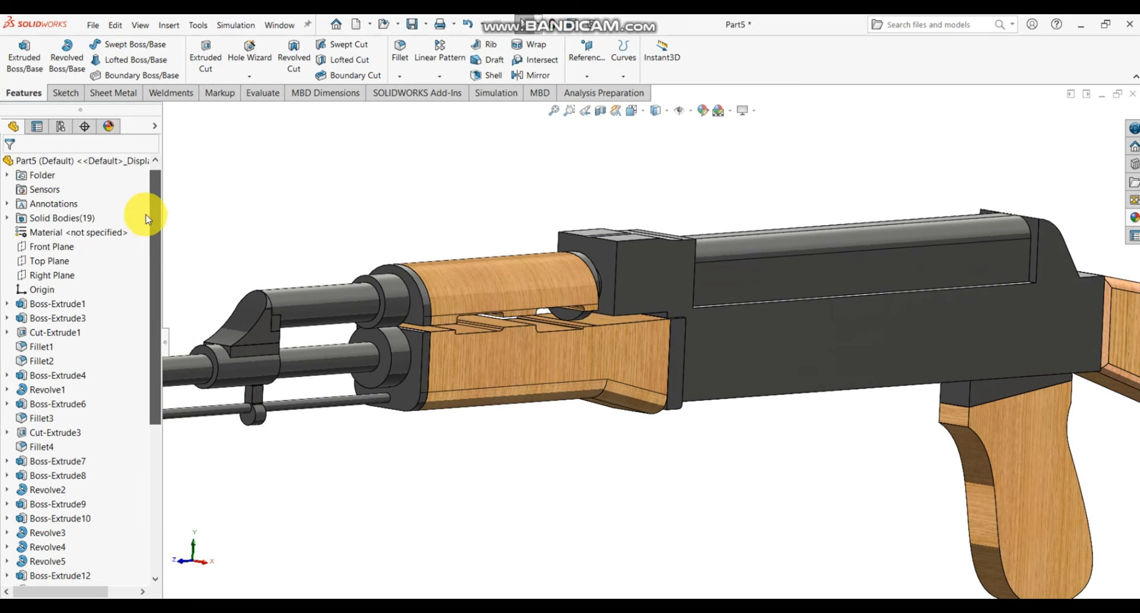
{"action": "left_click", "coordinate": [51, 275]}
{"action": "left_click", "coordinate": [79, 262]}
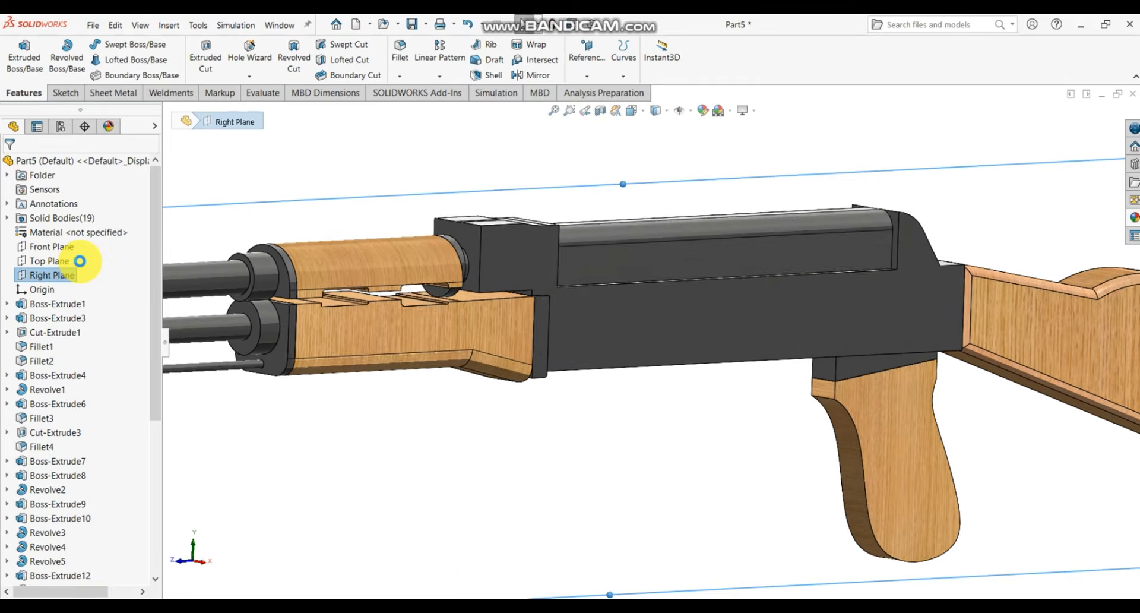
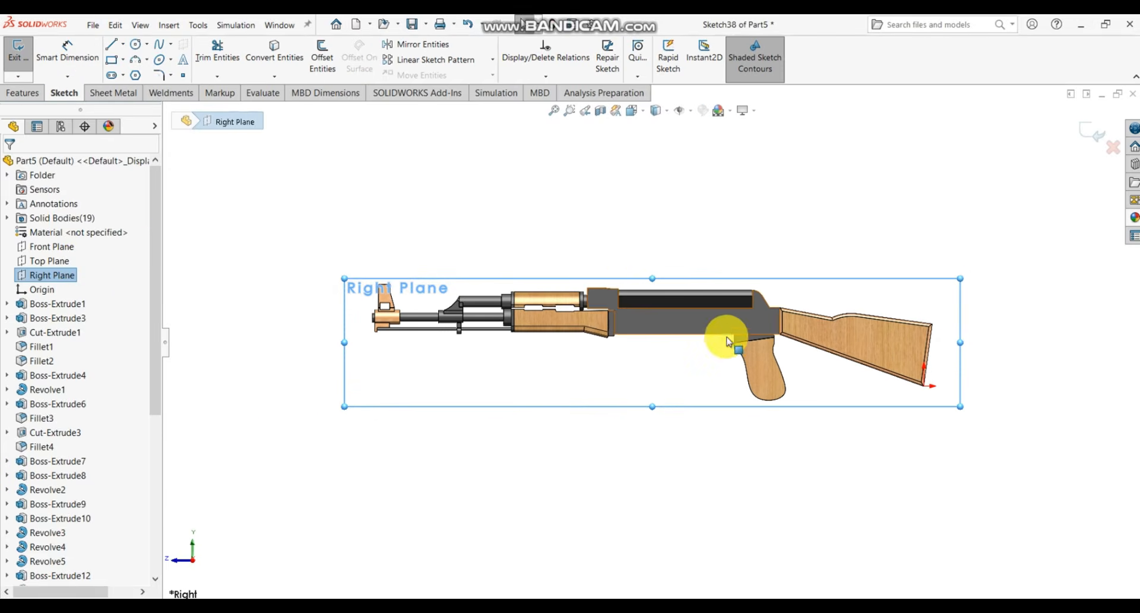
{"action": "scroll", "coordinate": [725, 336], "scroll_direction": "down", "scroll_amount": 6}
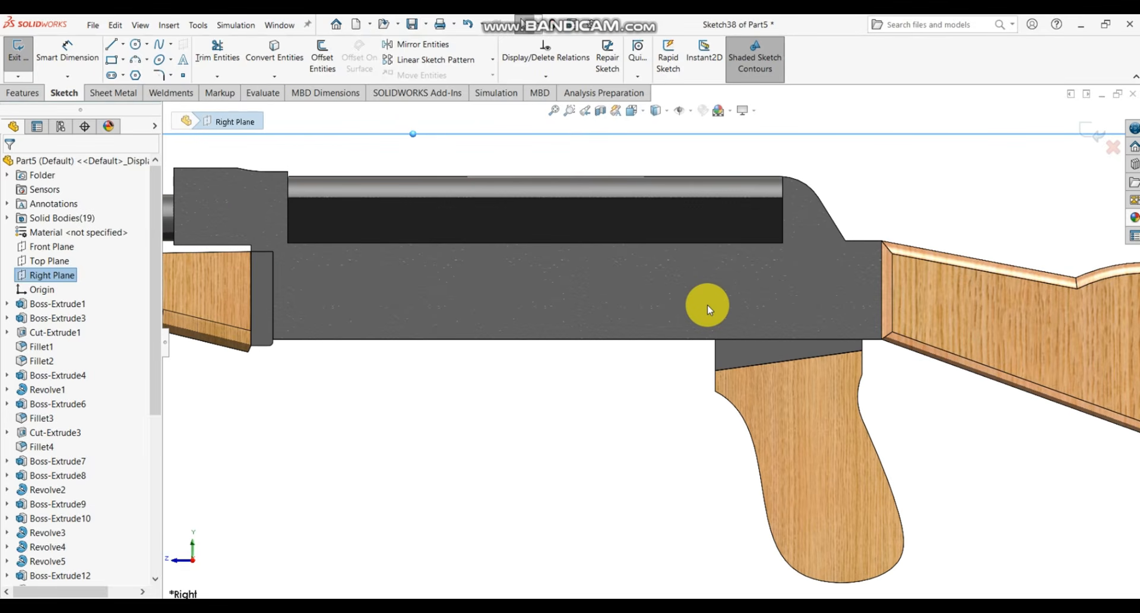
{"action": "scroll", "coordinate": [708, 309], "scroll_direction": "up", "scroll_amount": 4}
{"action": "scroll", "coordinate": [707, 309], "scroll_direction": "up", "scroll_amount": 2}
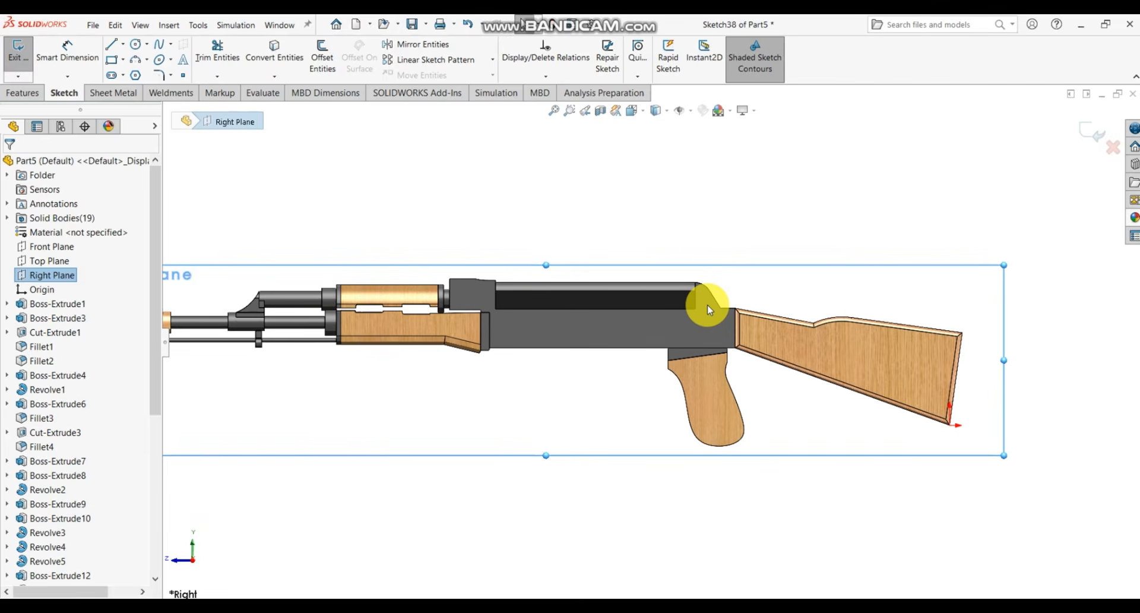
{"action": "scroll", "coordinate": [708, 309], "scroll_direction": "up", "scroll_amount": 1}
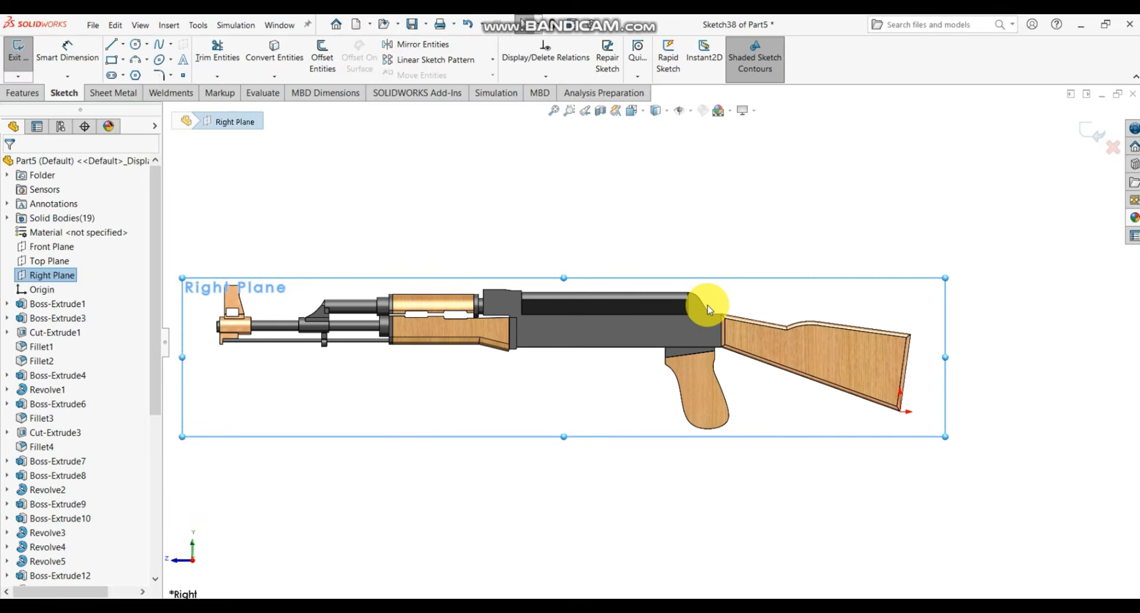
{"action": "scroll", "coordinate": [708, 308], "scroll_direction": "down", "scroll_amount": 2}
{"action": "scroll", "coordinate": [586, 425], "scroll_direction": "down", "scroll_amount": 6}
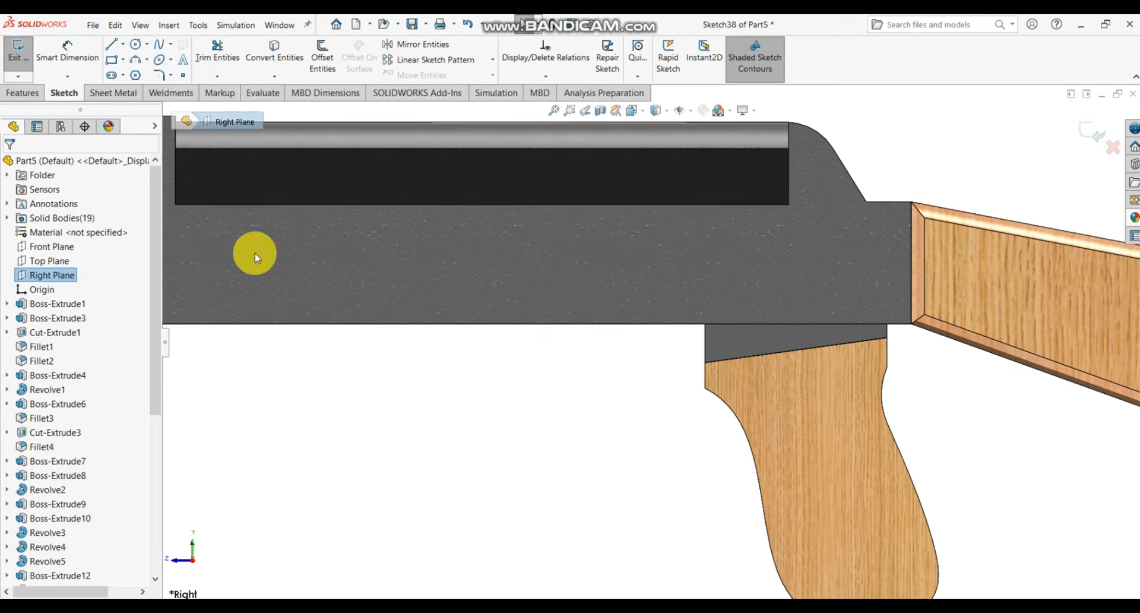
- Sketch lines from the grip block's upper front corner: about 51 mm forward along the receiver's underside, about 6.7 mm down, and a short horizontal back
{"action": "left_click", "coordinate": [113, 44]}
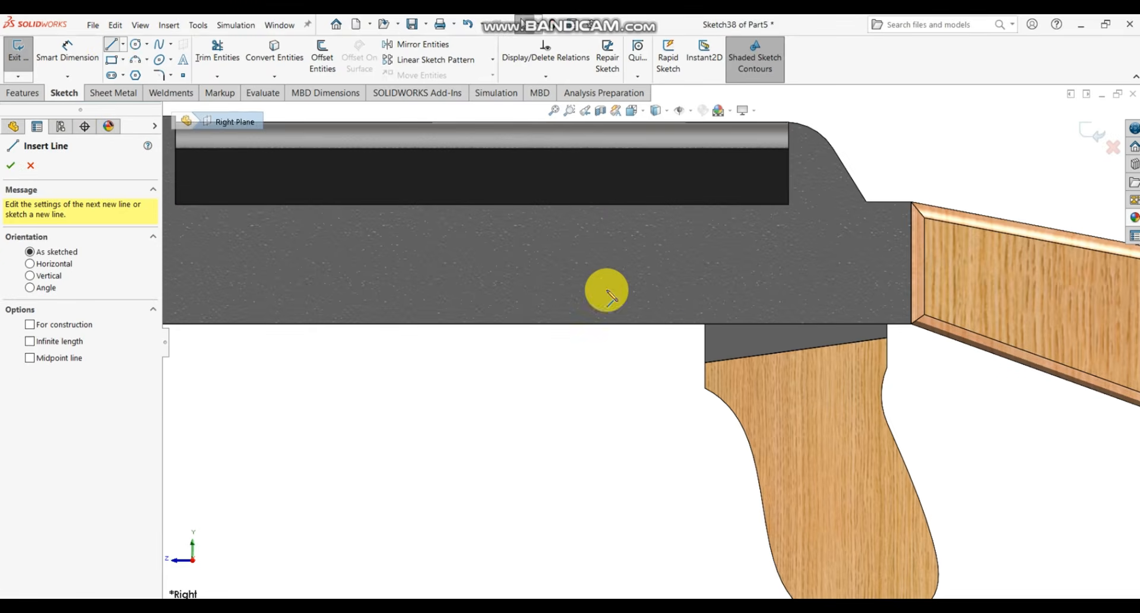
{"action": "left_click", "coordinate": [705, 324]}
{"action": "left_click", "coordinate": [568, 323]}
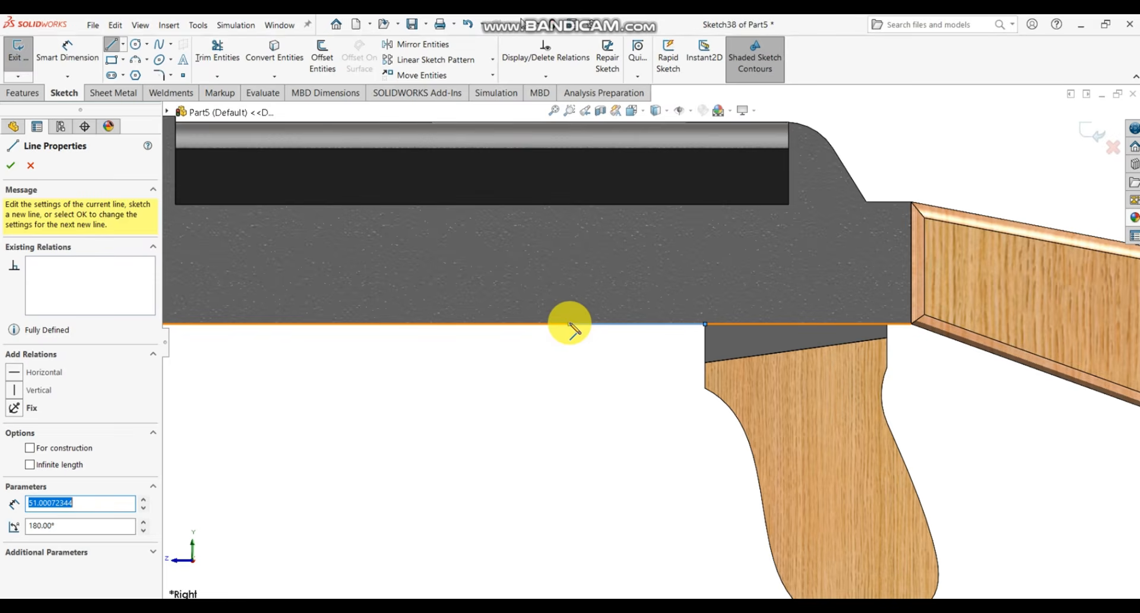
{"action": "left_click_drag", "start_coordinate": [569, 325], "coordinate": [569, 344]}
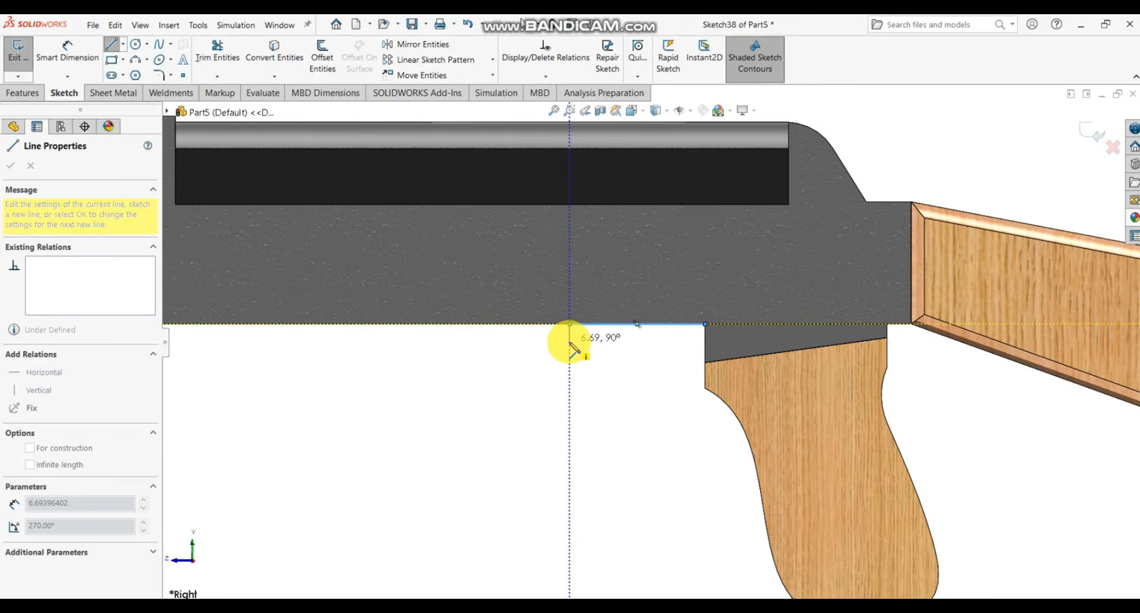
{"action": "left_click", "coordinate": [569, 343]}
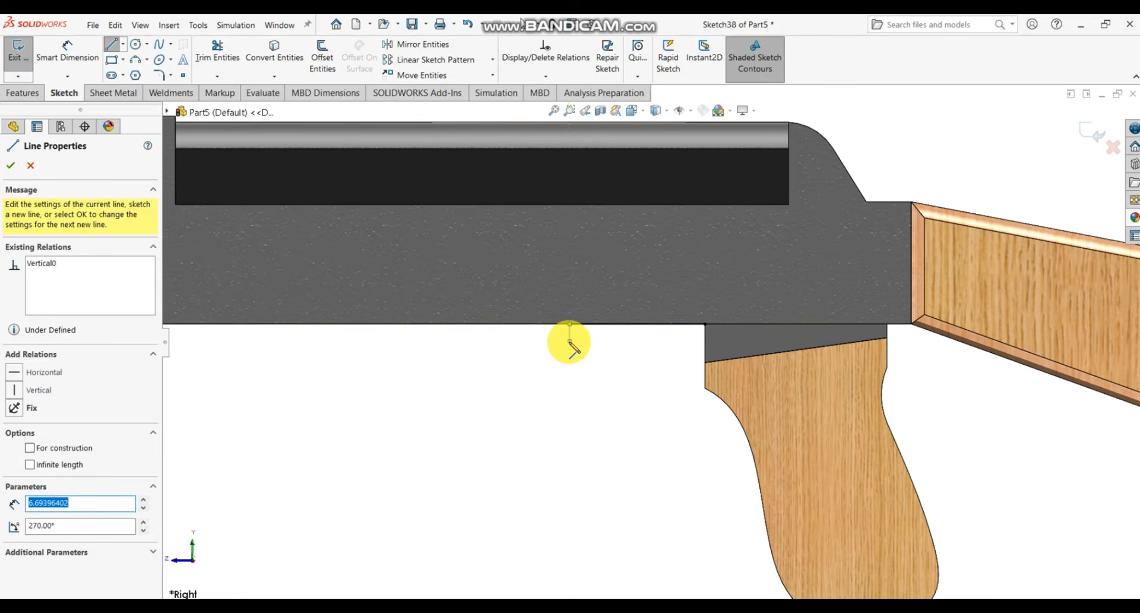
{"action": "left_click", "coordinate": [602, 342]}
{"action": "key", "text": "Escape"}
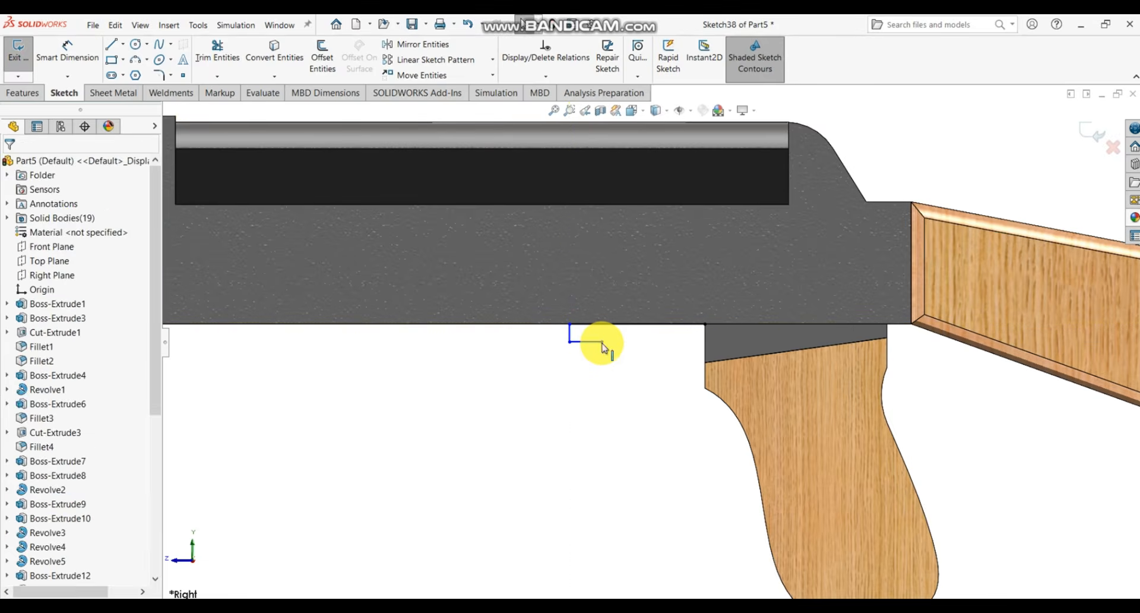
- Sketch a vertical line about 9.4 mm long down the grip block's front edge from its upper corner
{"action": "left_click", "coordinate": [110, 46]}
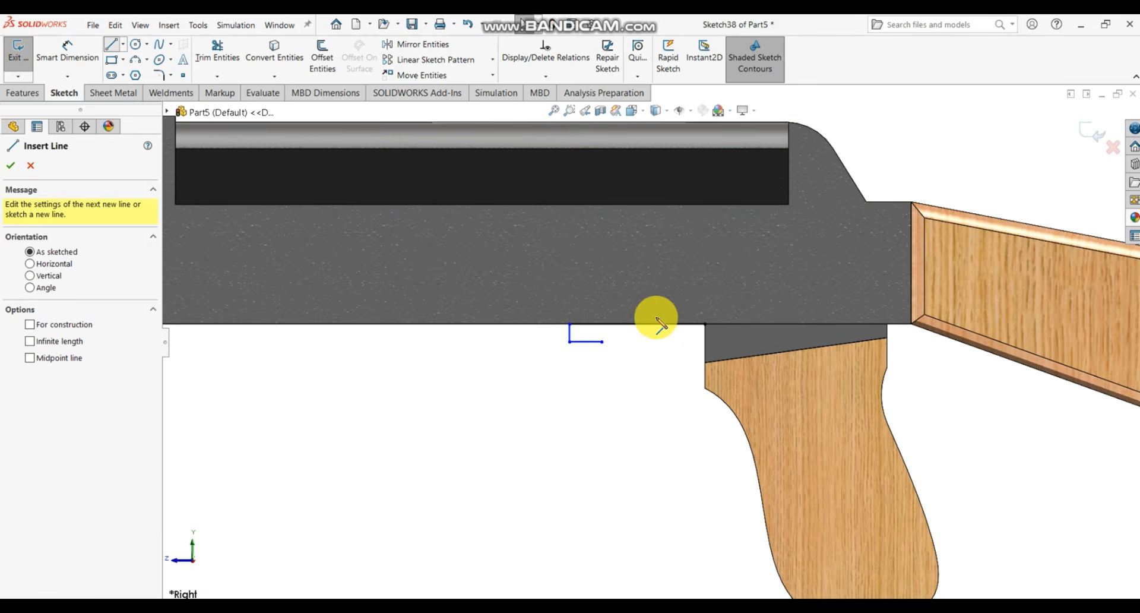
{"action": "left_click", "coordinate": [705, 325]}
{"action": "left_click", "coordinate": [704, 349]}
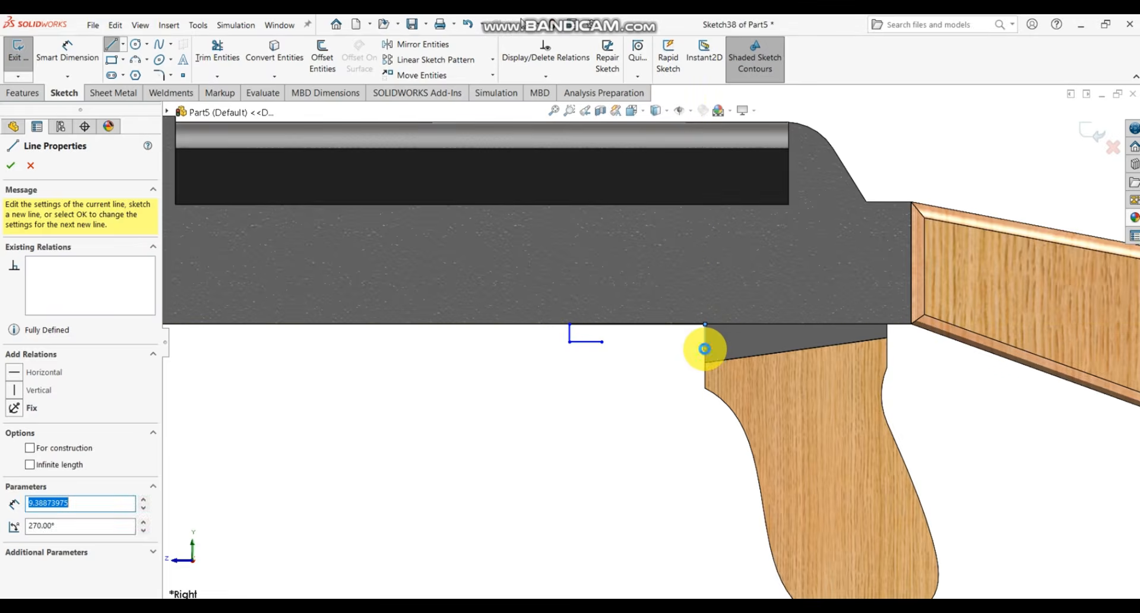
{"action": "key", "text": "Escape"}
{"action": "scroll", "coordinate": [704, 349], "scroll_direction": "down", "scroll_amount": 3}
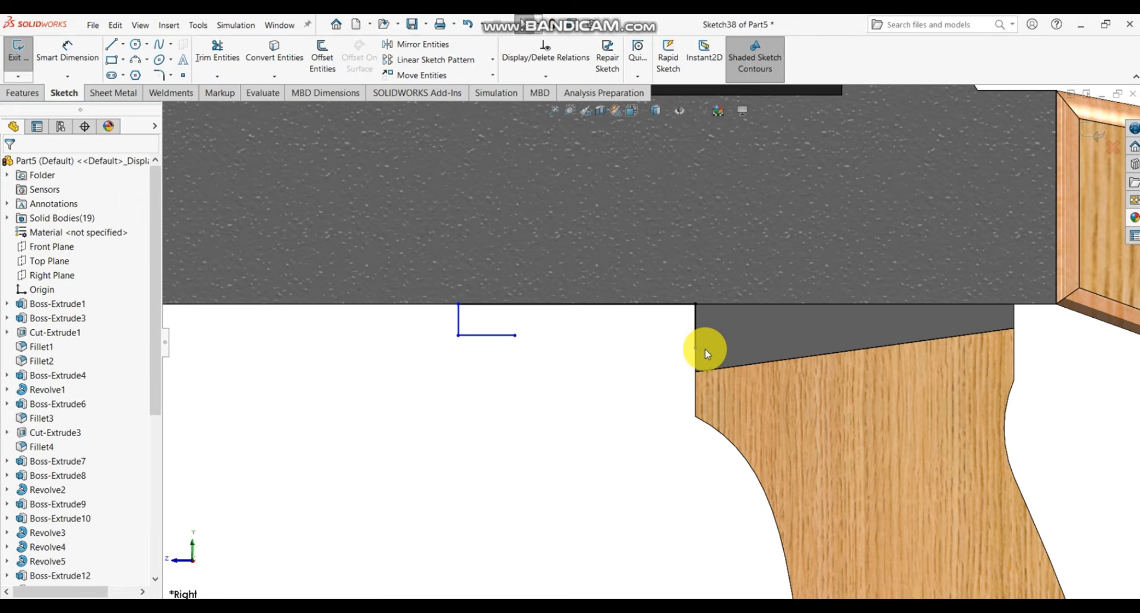
{"action": "left_click", "coordinate": [160, 47]}
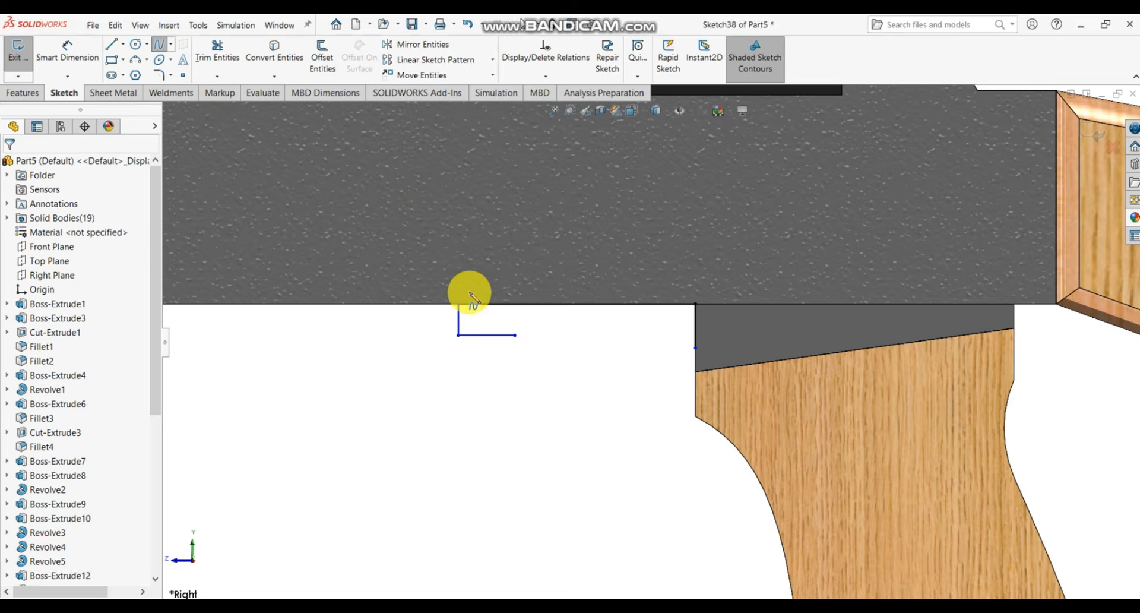
{"action": "left_click", "coordinate": [516, 335]}
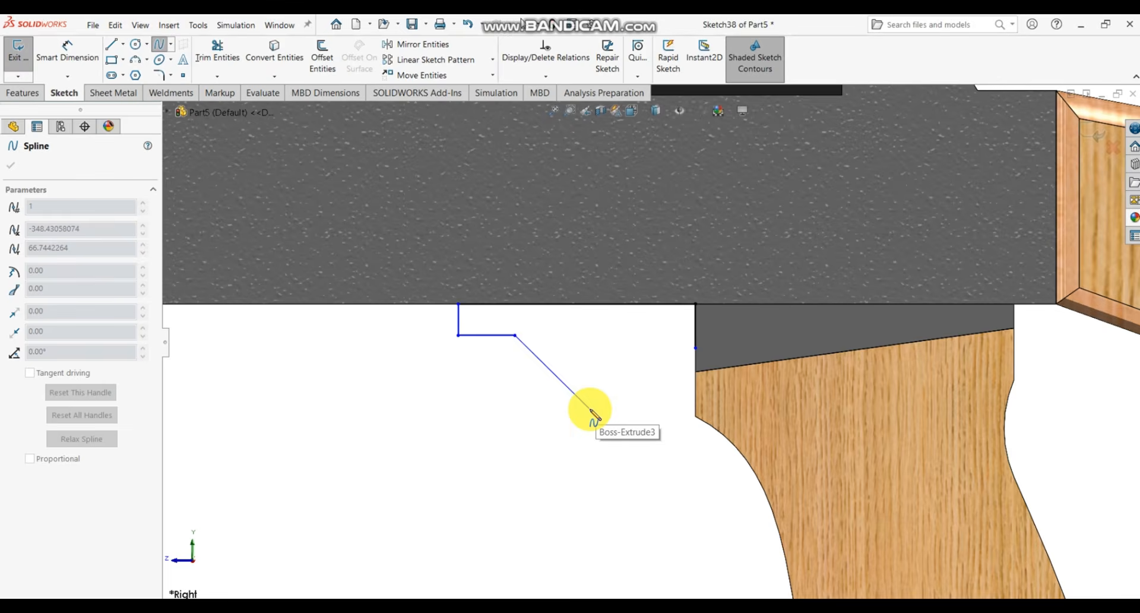
{"action": "left_click", "coordinate": [589, 409]}
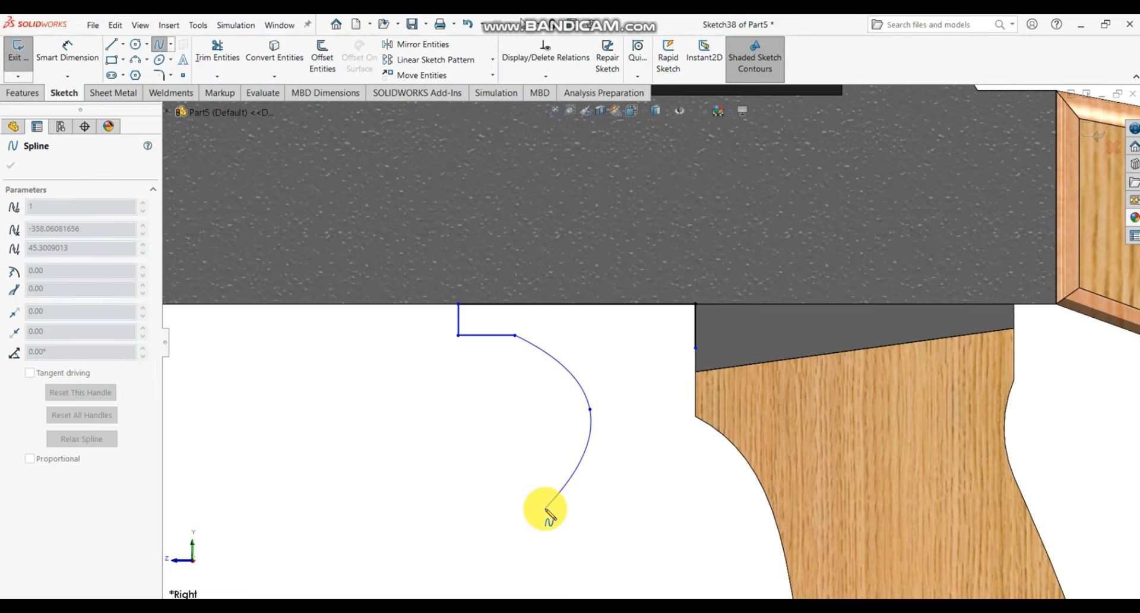
{"action": "key", "text": "Escape"}
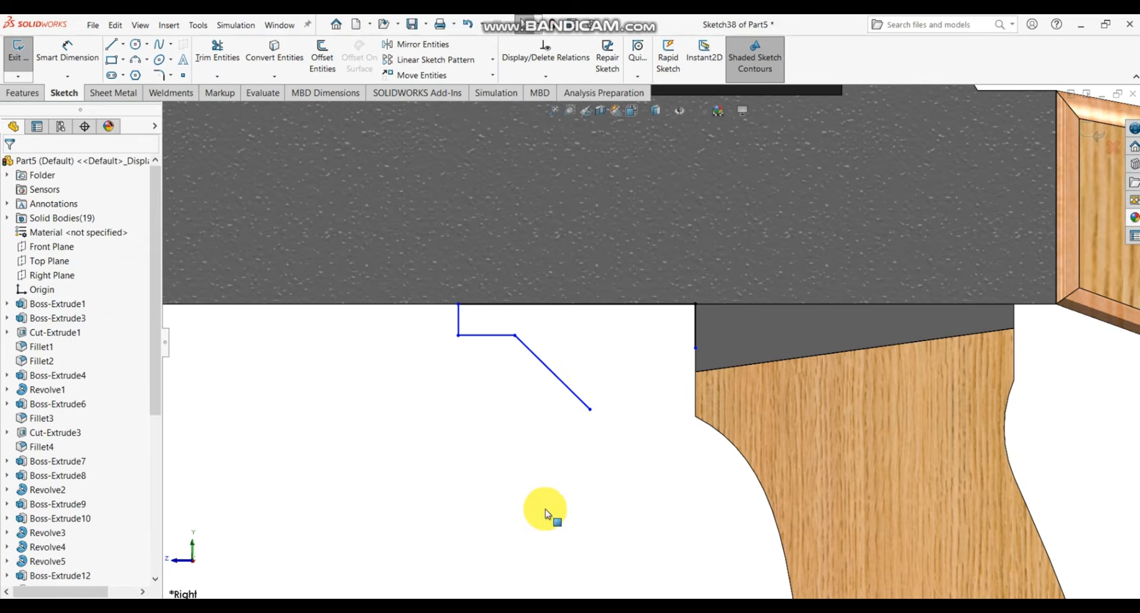
{"action": "left_click", "coordinate": [563, 384]}
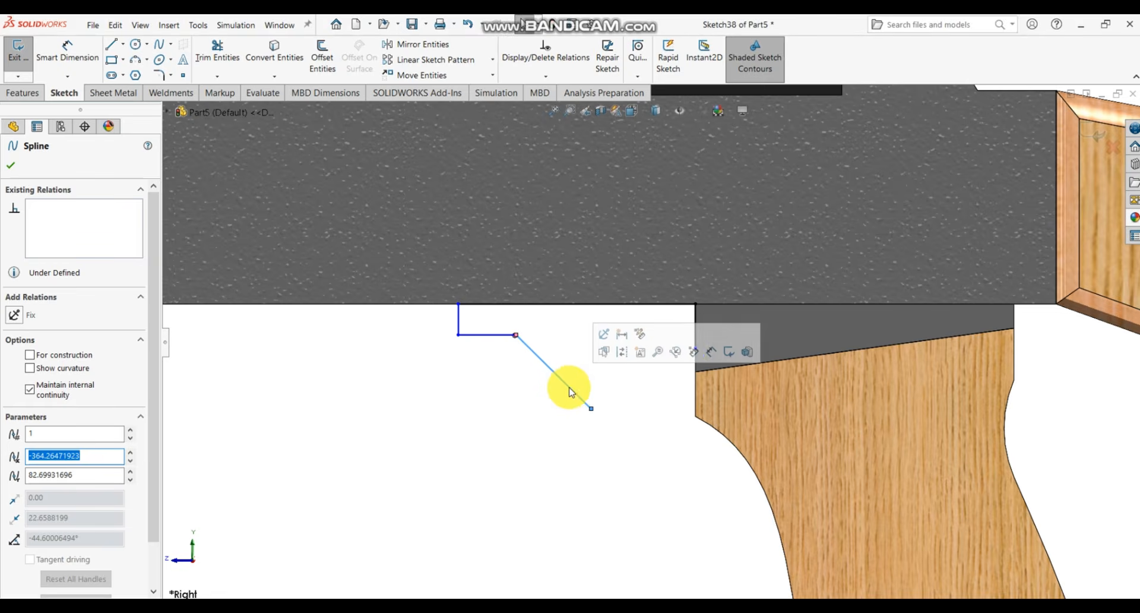
{"action": "key", "text": "Delete"}
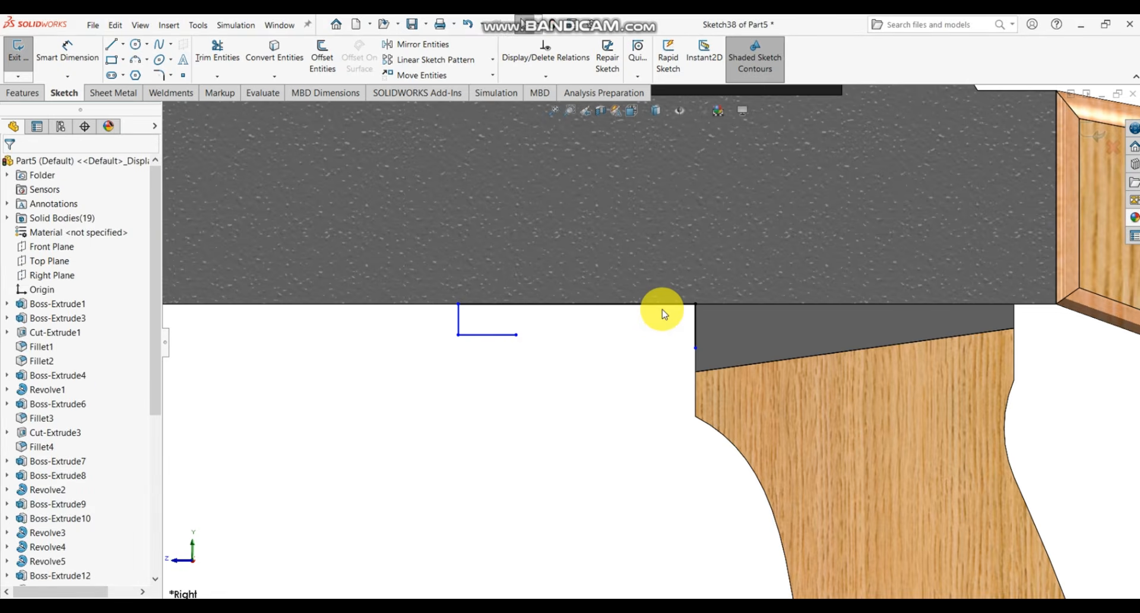
- Sketch a spline from the short horizontal line's free end, bulging toward the grip and running down to a small hooked trigger tip
{"action": "left_click", "coordinate": [159, 45]}
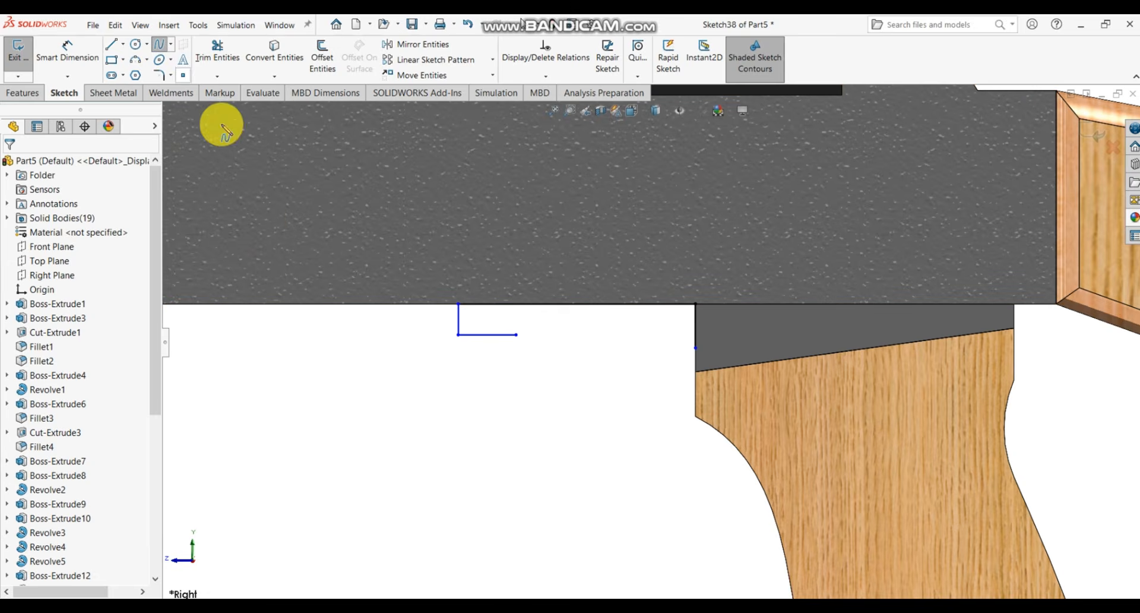
{"action": "left_click", "coordinate": [516, 335]}
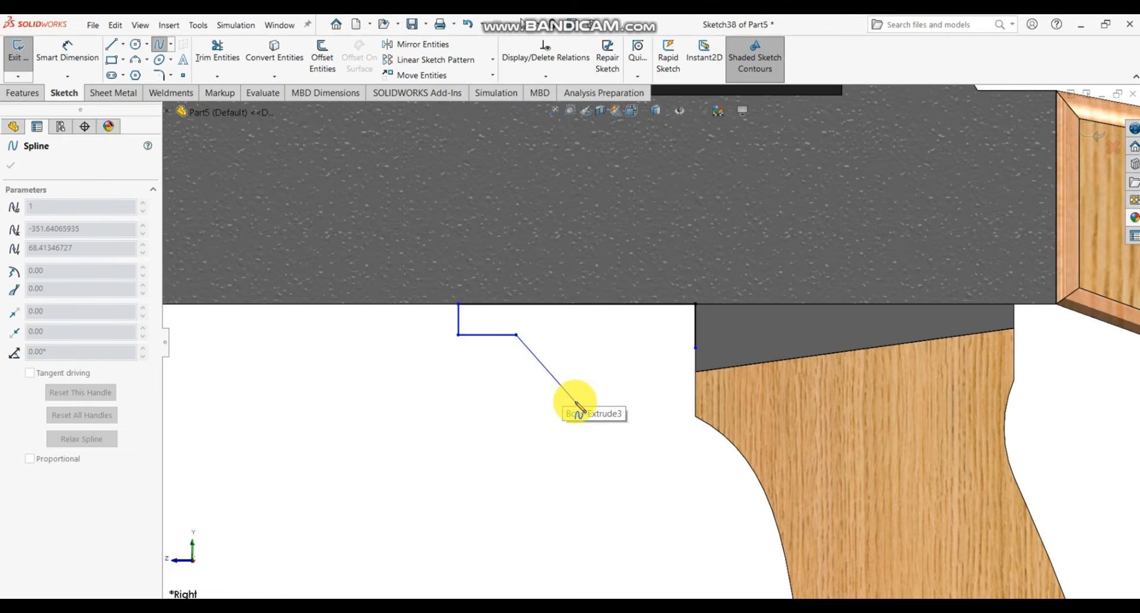
{"action": "left_click", "coordinate": [578, 404]}
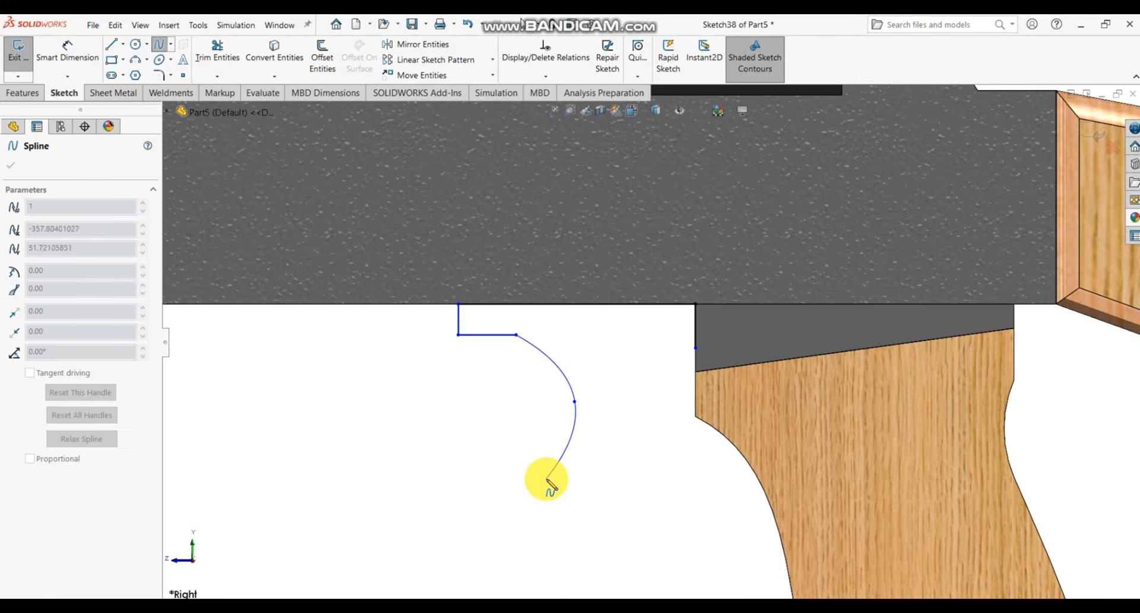
{"action": "scroll", "coordinate": [547, 485], "scroll_direction": "up", "scroll_amount": 3}
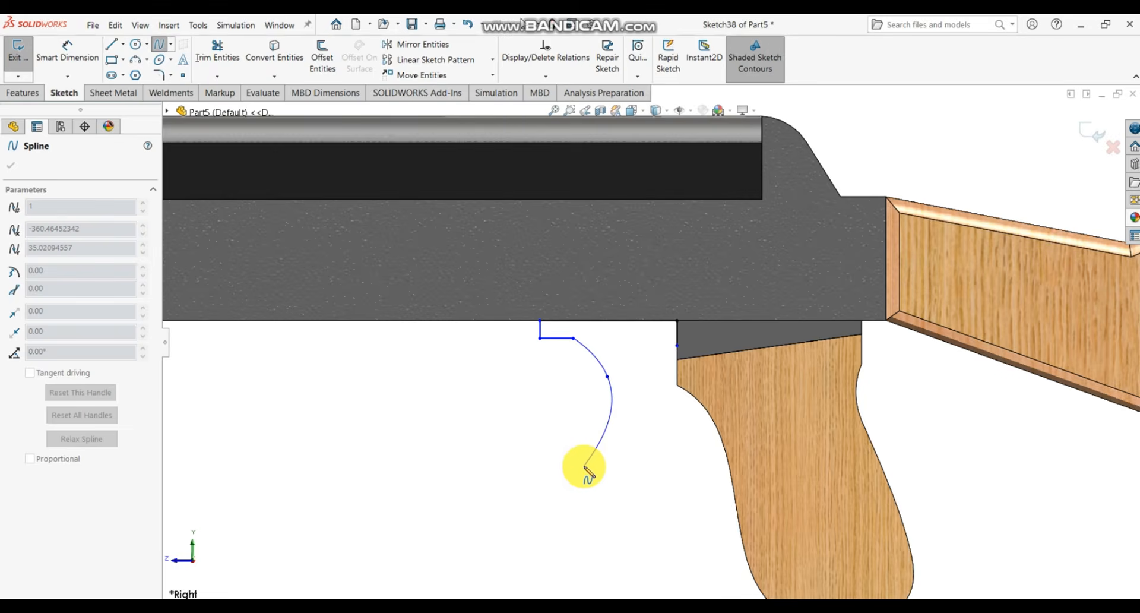
{"action": "left_click", "coordinate": [571, 438]}
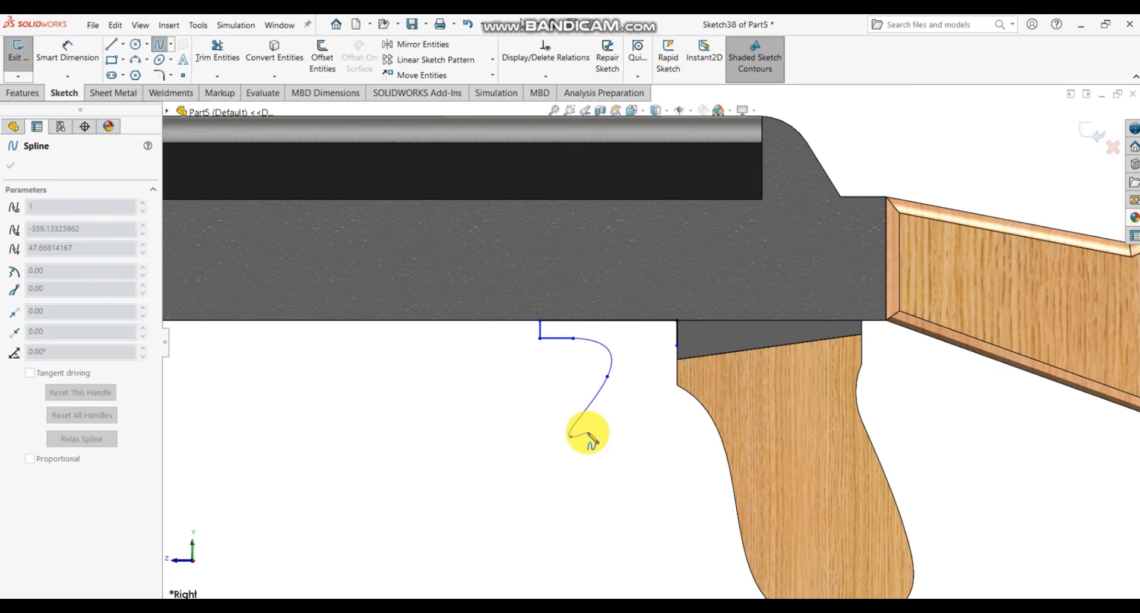
{"action": "left_click", "coordinate": [588, 433]}
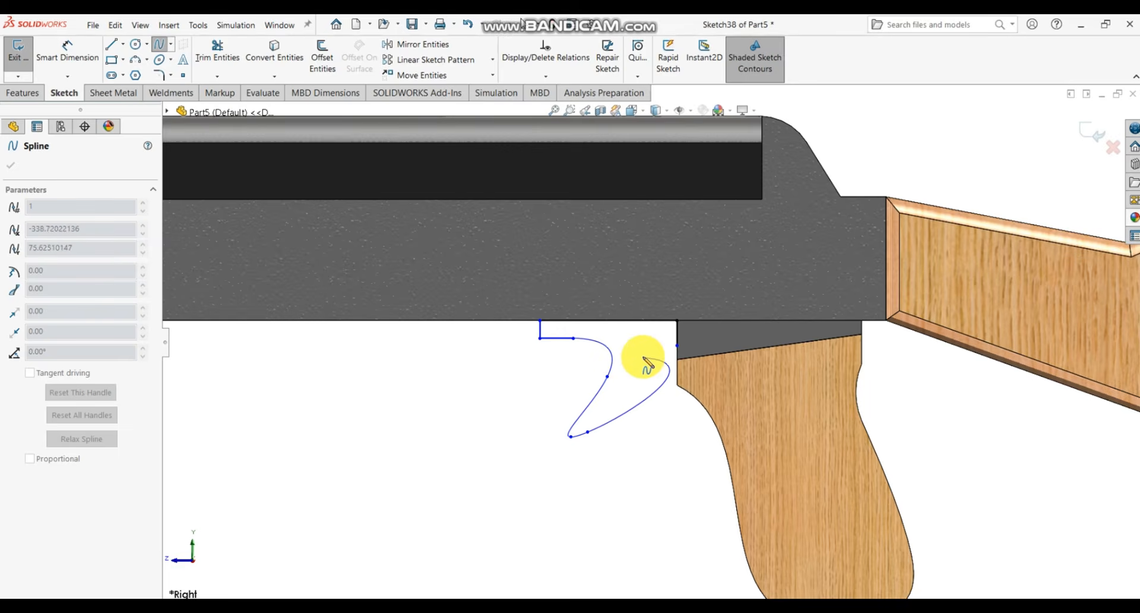
{"action": "key", "text": "Escape"}
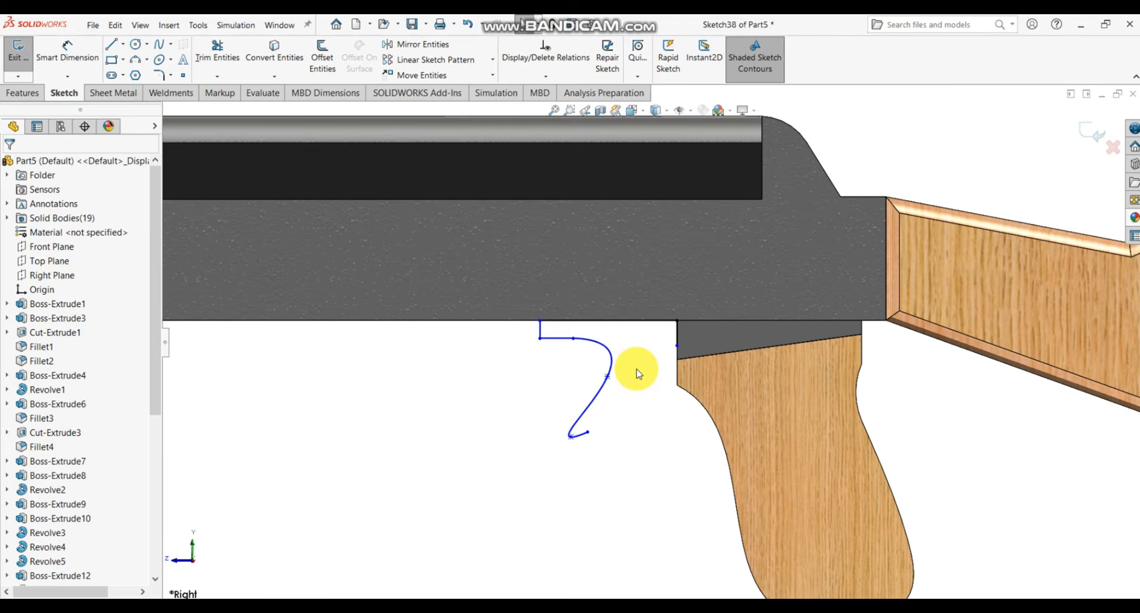
- Reshape the trigger's front spline by moving its middle control point slightly forward and down
{"action": "scroll", "coordinate": [638, 372], "scroll_direction": "down", "scroll_amount": 1}
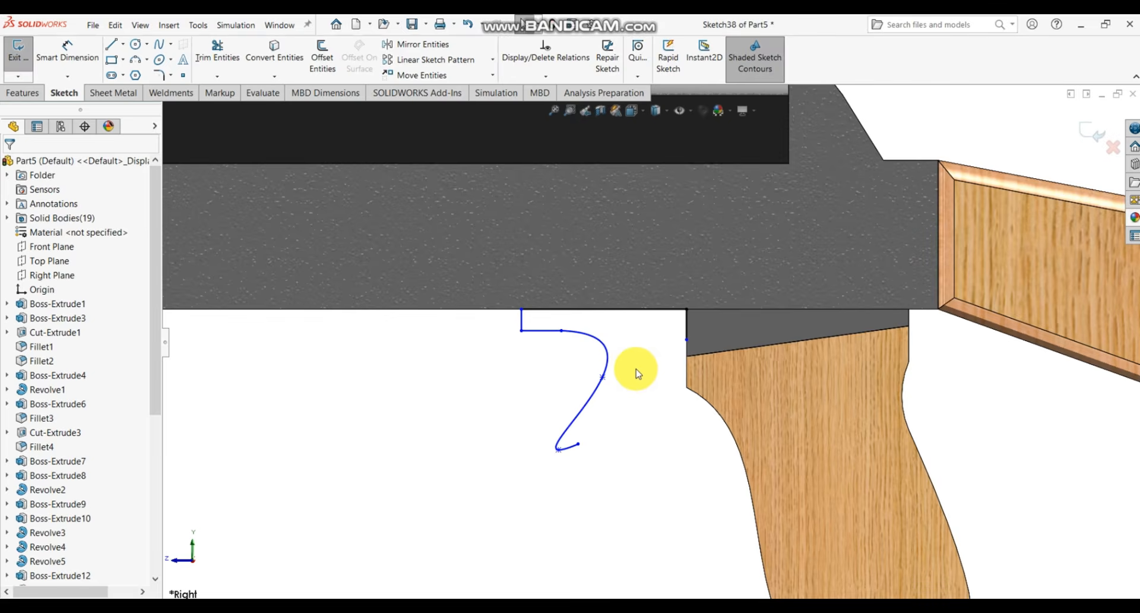
{"action": "left_click", "coordinate": [607, 350]}
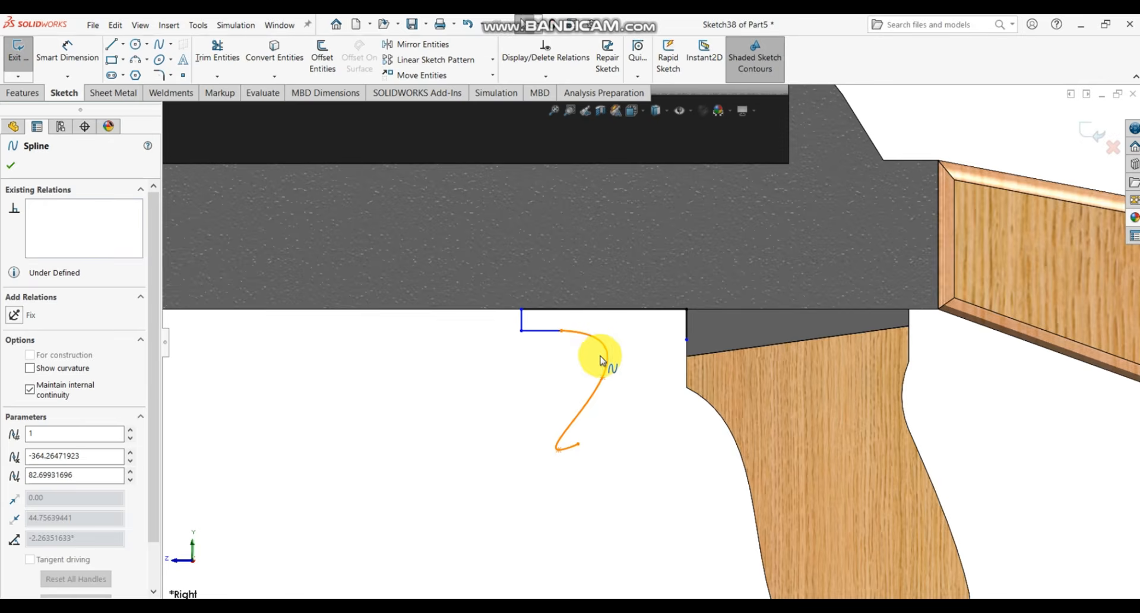
{"action": "left_click_drag", "start_coordinate": [603, 356], "coordinate": [587, 395]}
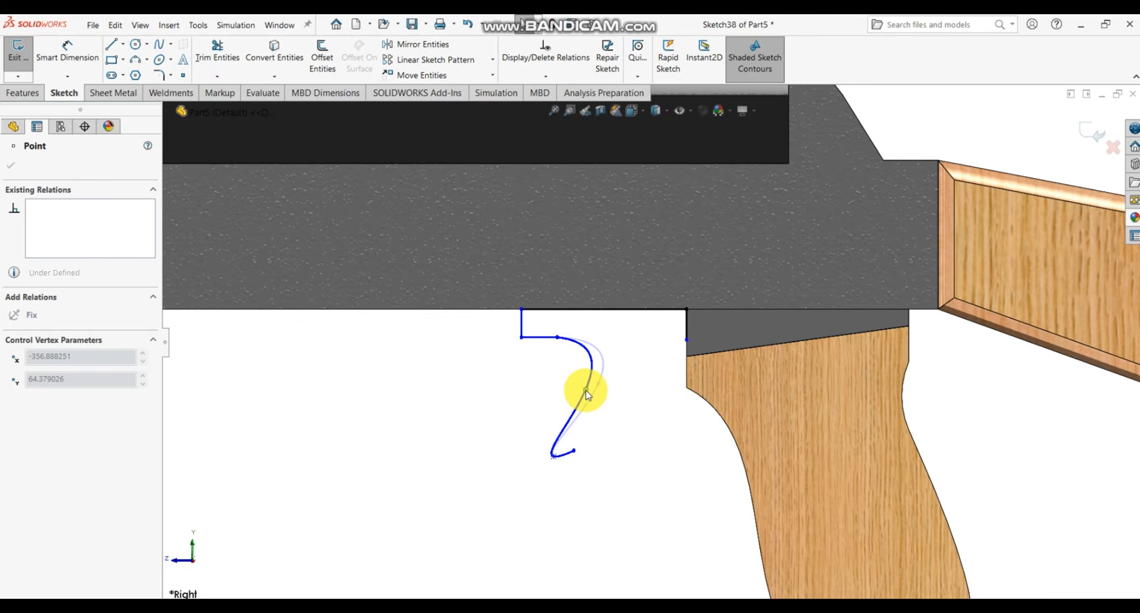
{"action": "left_click_drag", "start_coordinate": [587, 395], "coordinate": [586, 390]}
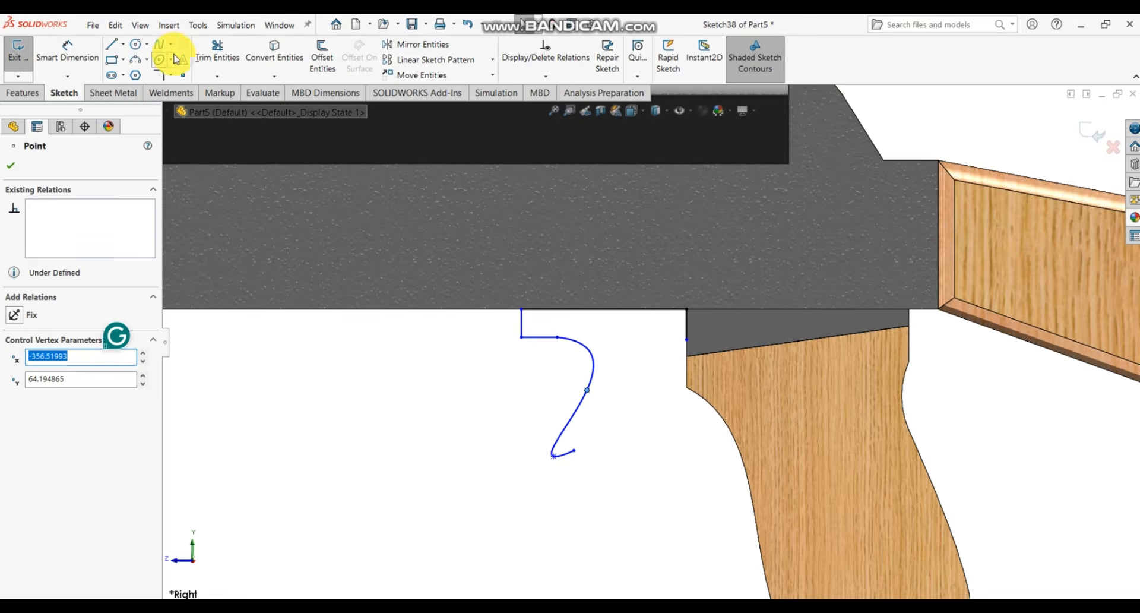
- Sketch a second spline from the trigger tip up and back to the lower end of the vertical line on the grip block
{"action": "left_click", "coordinate": [158, 44]}
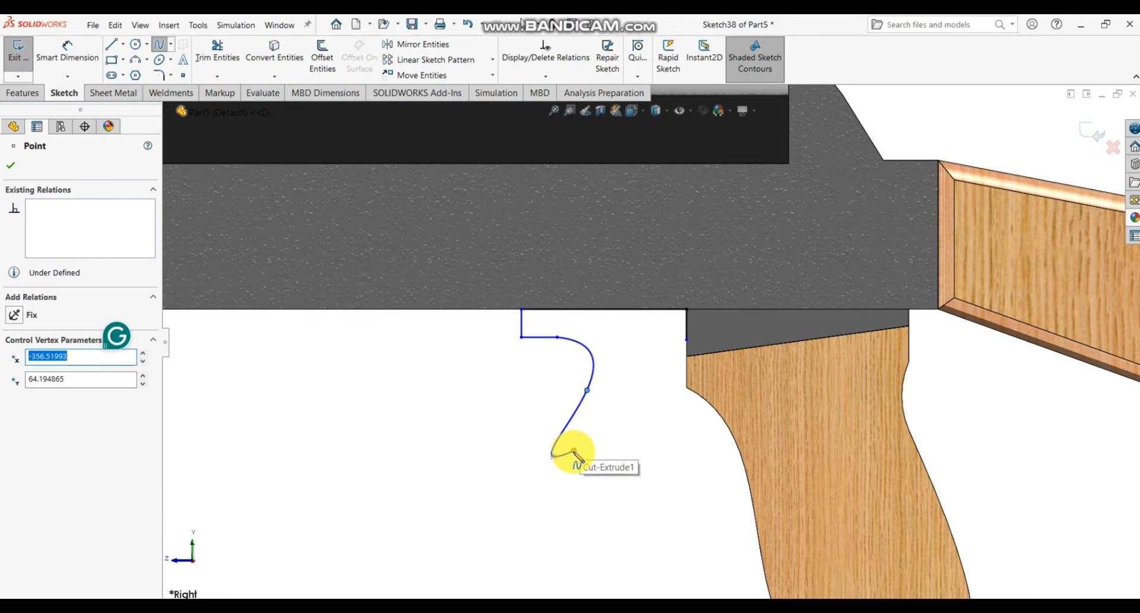
{"action": "left_click", "coordinate": [554, 456]}
{"action": "left_click", "coordinate": [574, 451]}
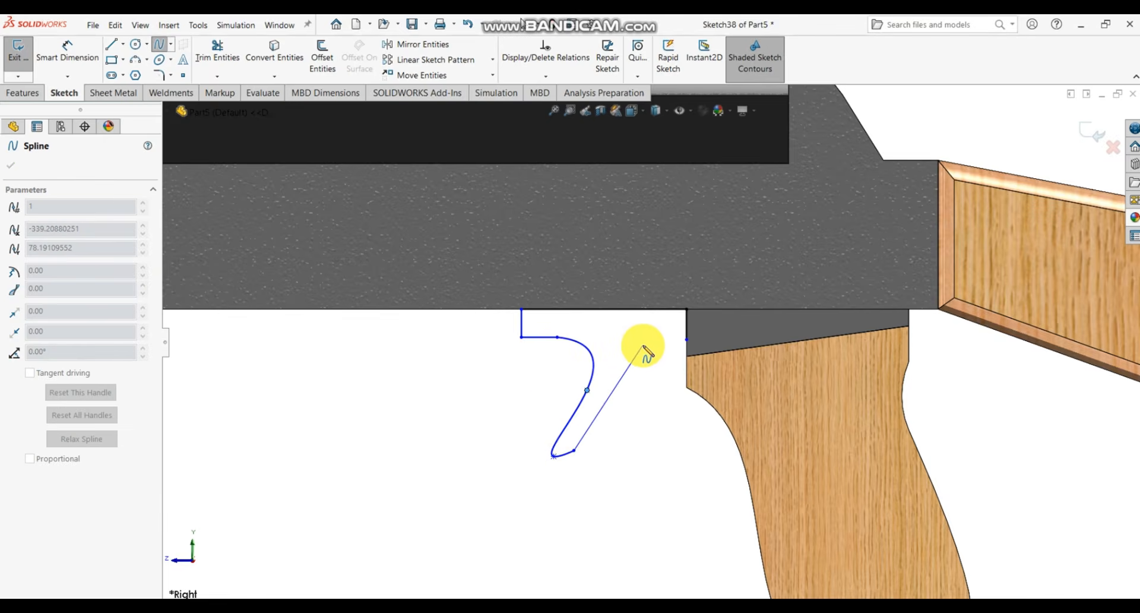
{"action": "left_click", "coordinate": [637, 351]}
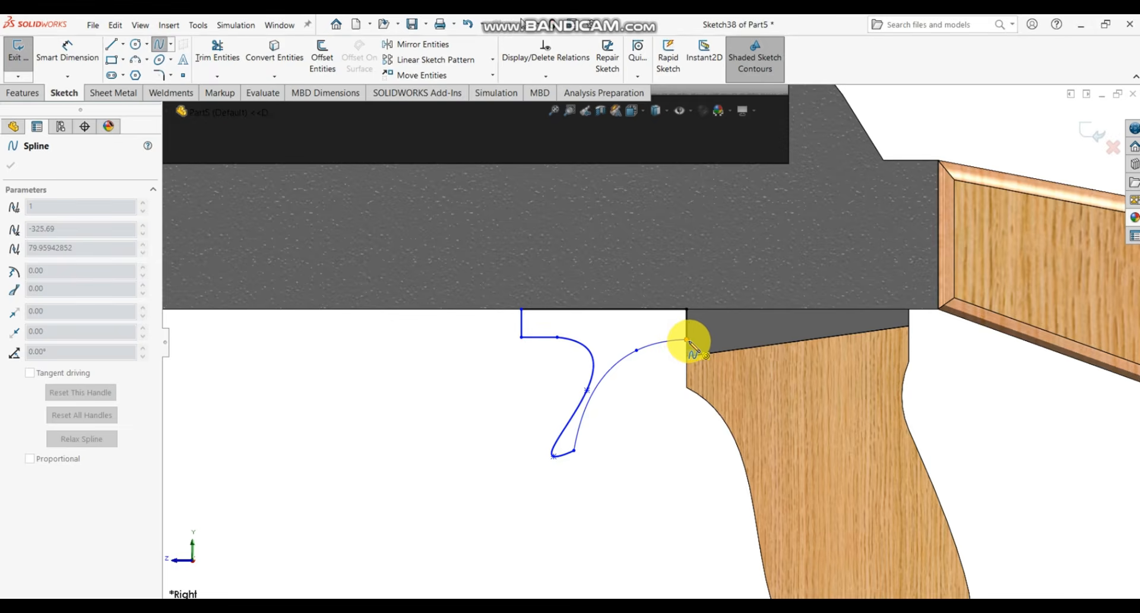
{"action": "left_click", "coordinate": [687, 339]}
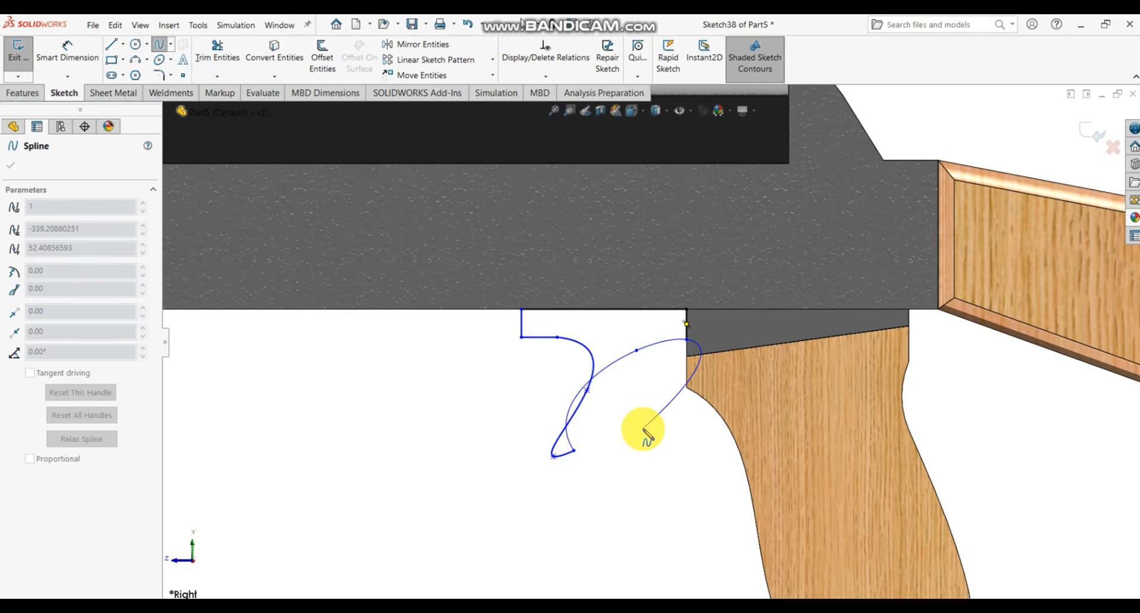
{"action": "key", "text": "Escape"}
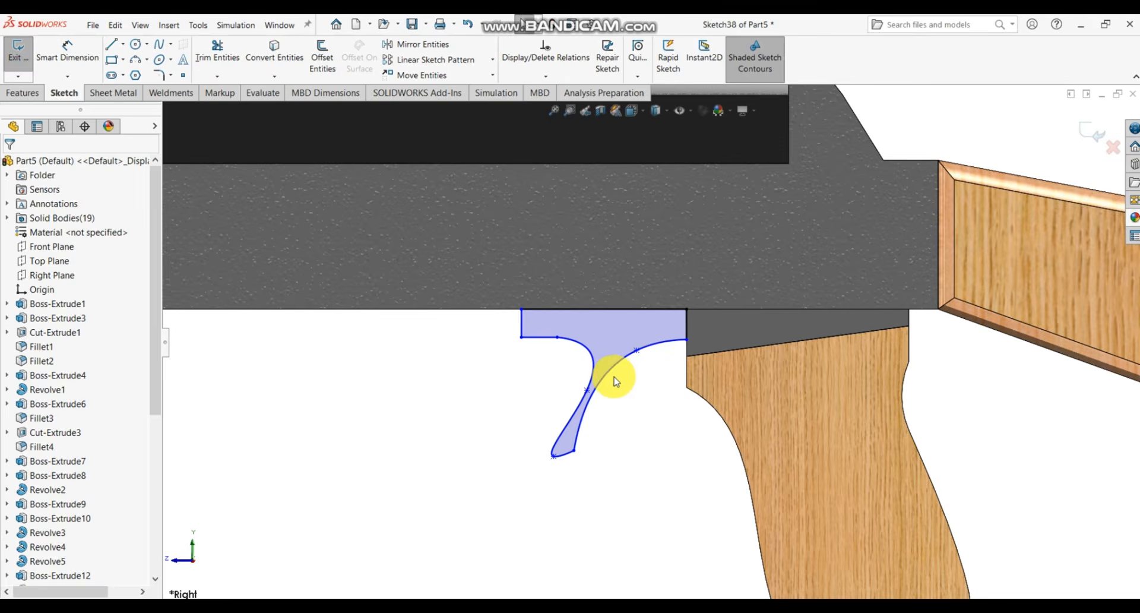
- Delete both trigger splines, keeping only the straight lines of the profile
{"action": "left_click", "coordinate": [560, 458]}
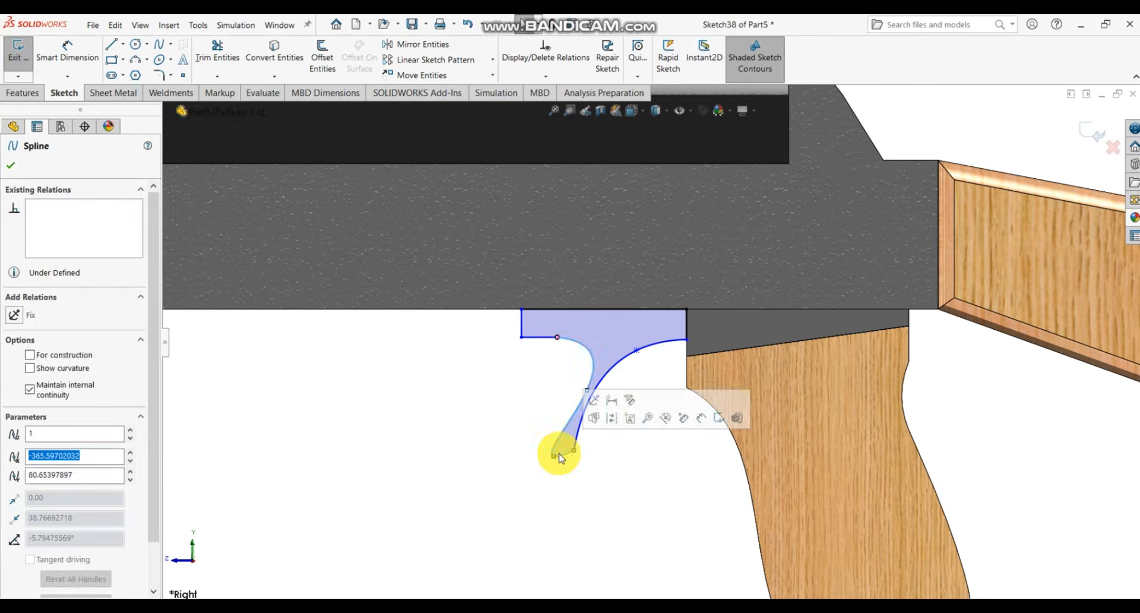
{"action": "key", "text": "Delete"}
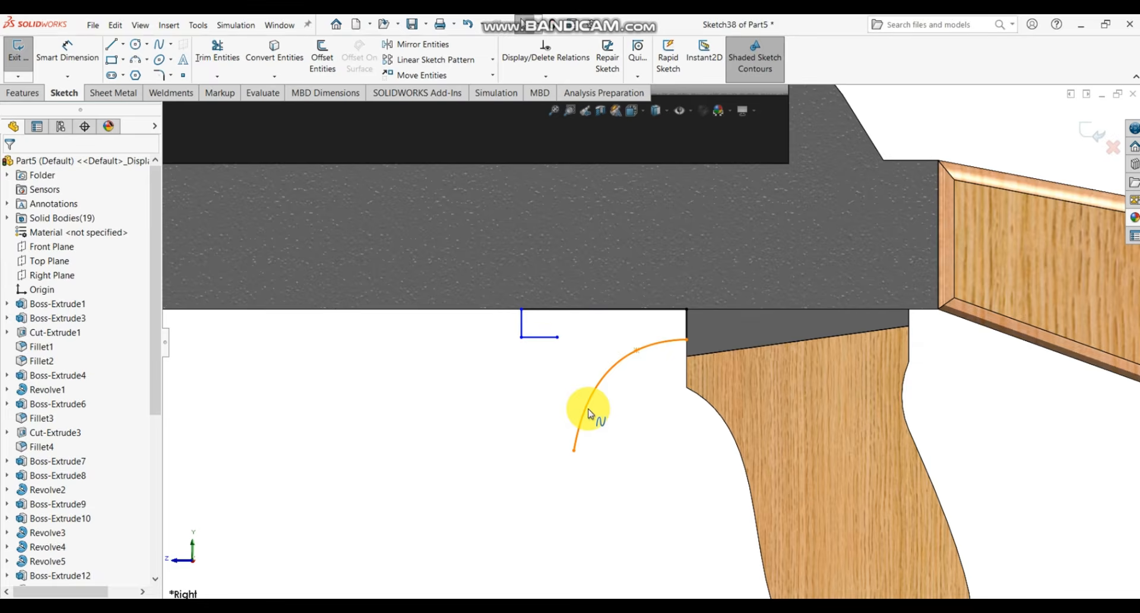
{"action": "left_click", "coordinate": [589, 412]}
{"action": "key", "text": "Delete"}
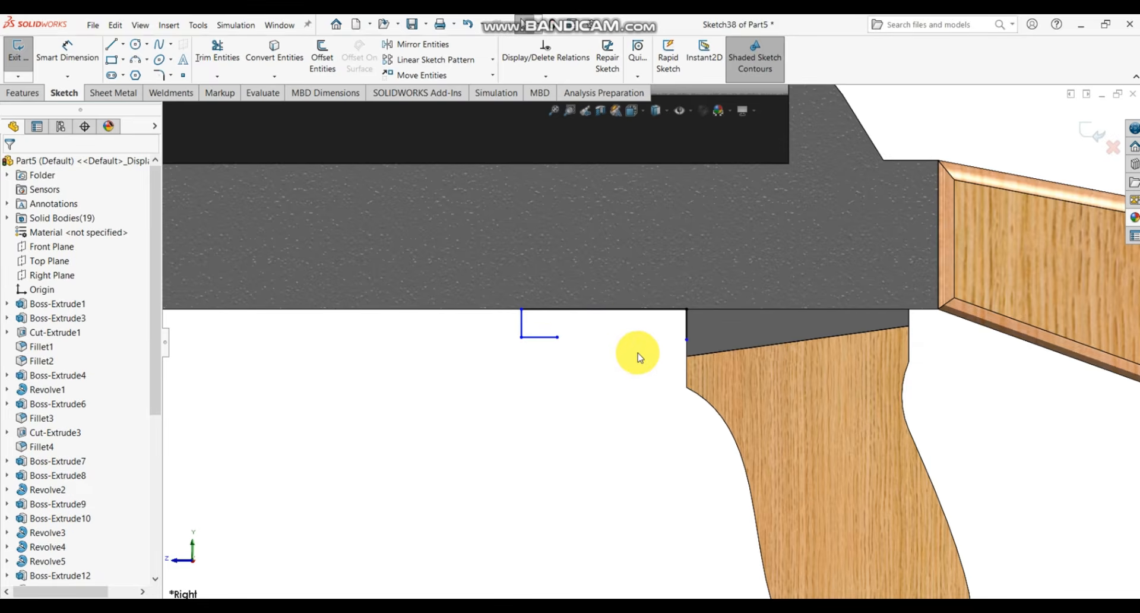
- Sketch a 3-point arc bulging upward, radius about 8.6 mm and 90°, forward from the lower end of the vertical line on the grip block
{"action": "left_click", "coordinate": [170, 59]}
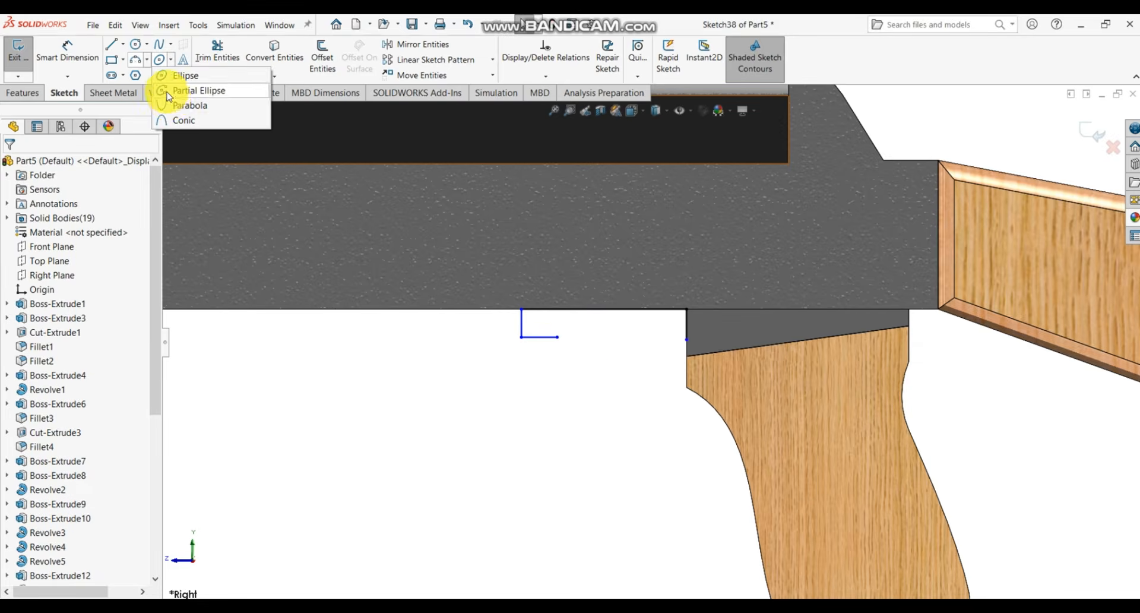
{"action": "left_click", "coordinate": [147, 57]}
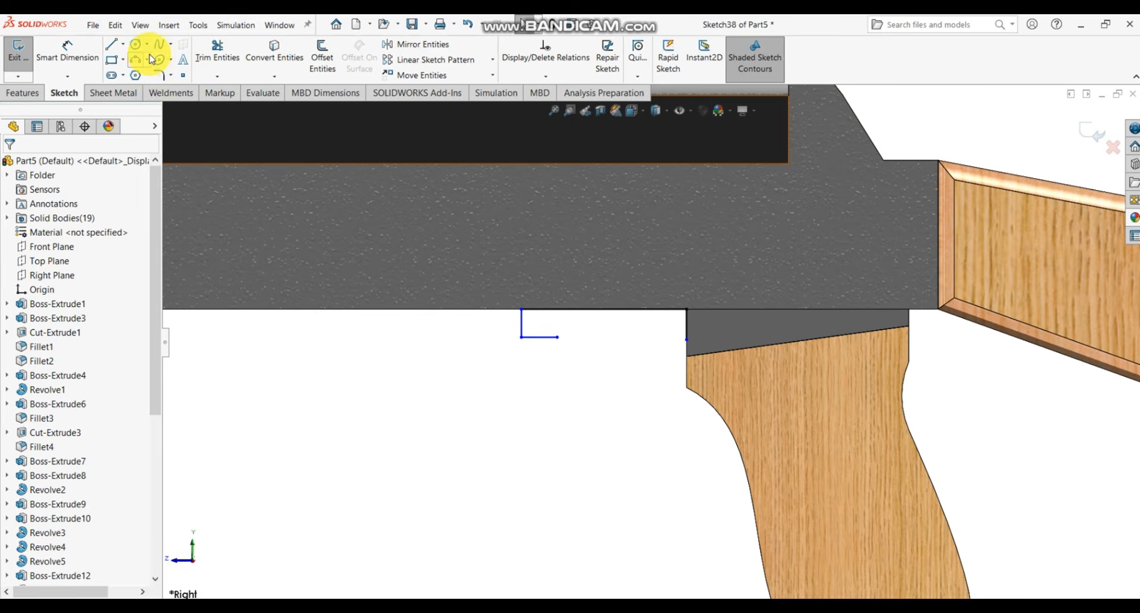
{"action": "left_click", "coordinate": [149, 60]}
{"action": "left_click", "coordinate": [160, 105]}
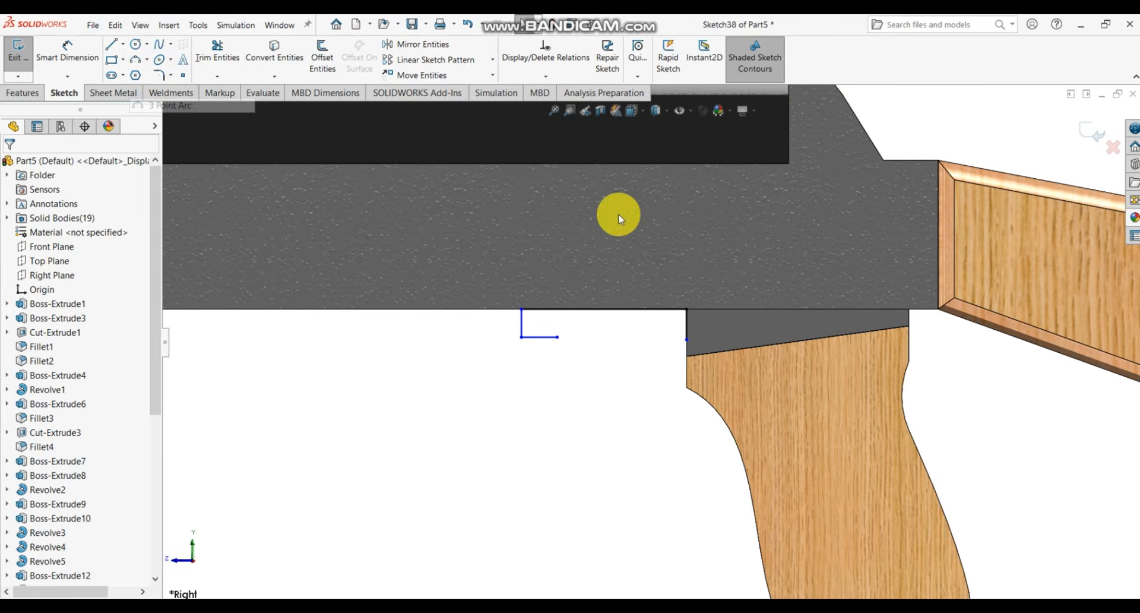
{"action": "left_click", "coordinate": [686, 339]}
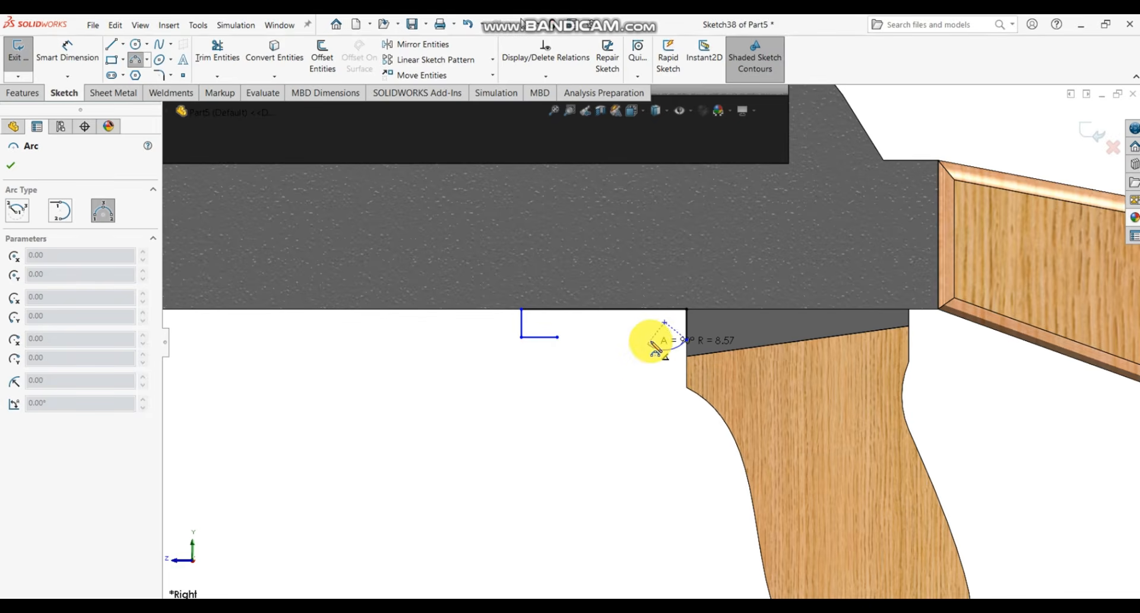
{"action": "left_click", "coordinate": [670, 359]}
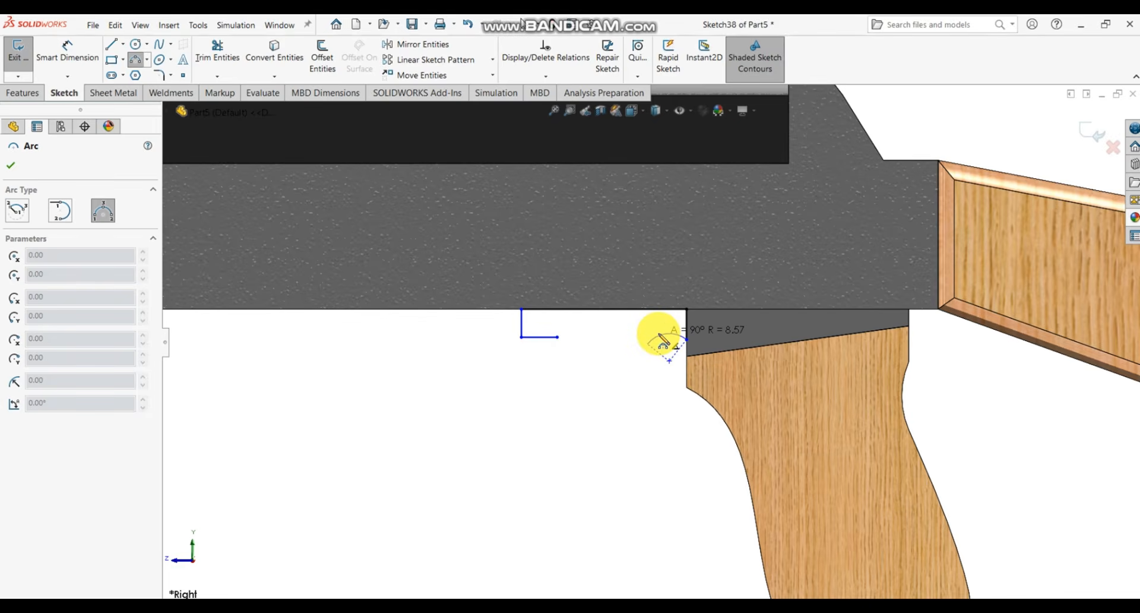
{"action": "left_click", "coordinate": [664, 341]}
{"action": "scroll", "coordinate": [656, 343], "scroll_direction": "up", "scroll_amount": 5}
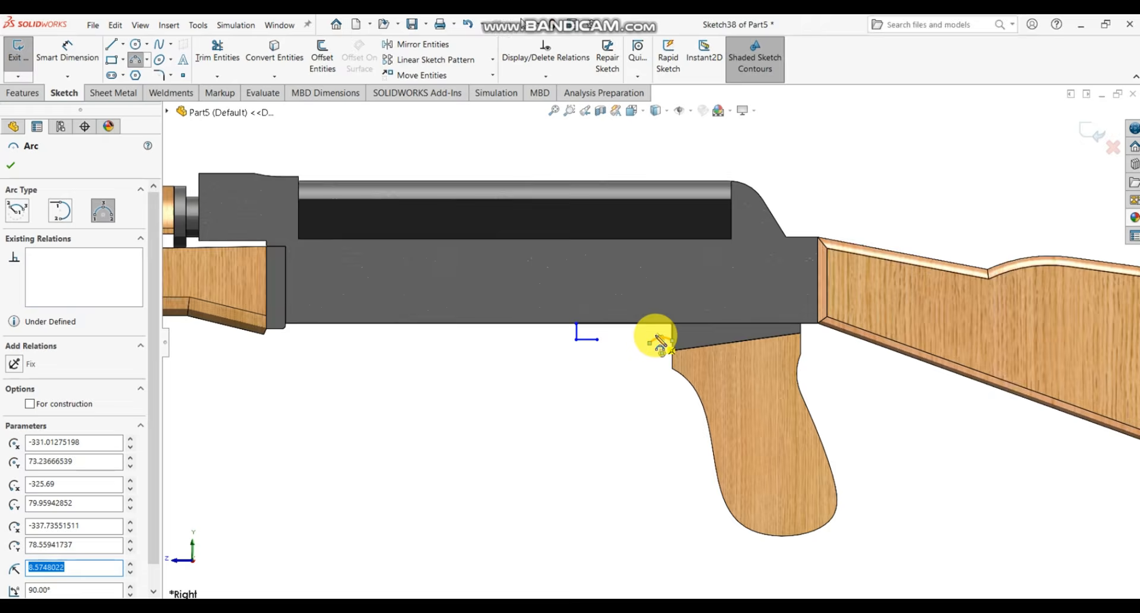
{"action": "scroll", "coordinate": [654, 340], "scroll_direction": "down", "scroll_amount": 5}
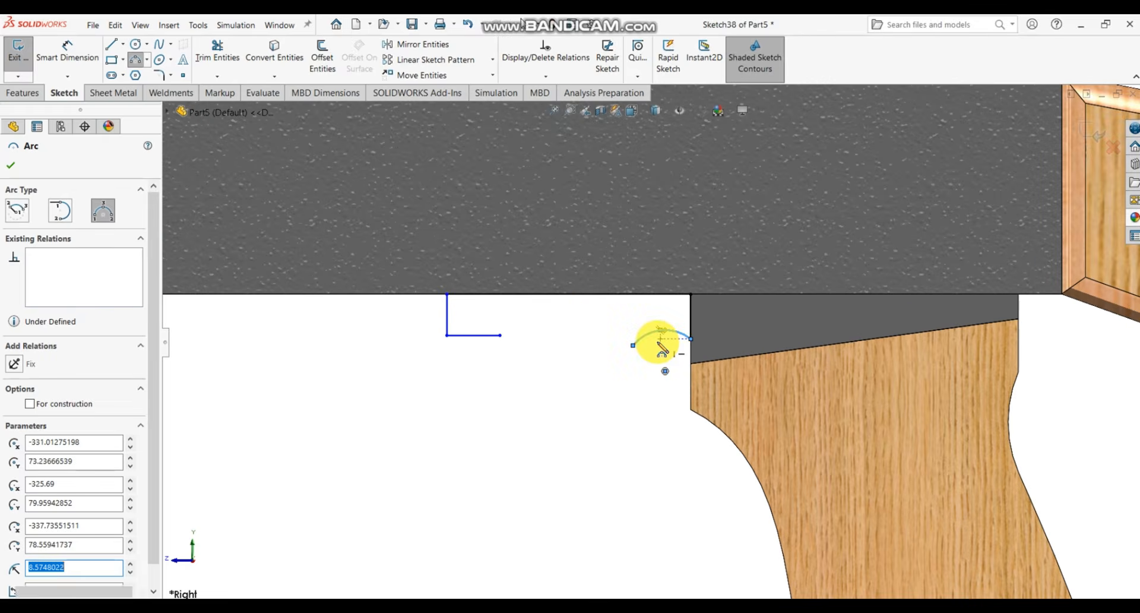
{"action": "key", "text": "Escape"}
{"action": "scroll", "coordinate": [592, 333], "scroll_direction": "up", "scroll_amount": 2}
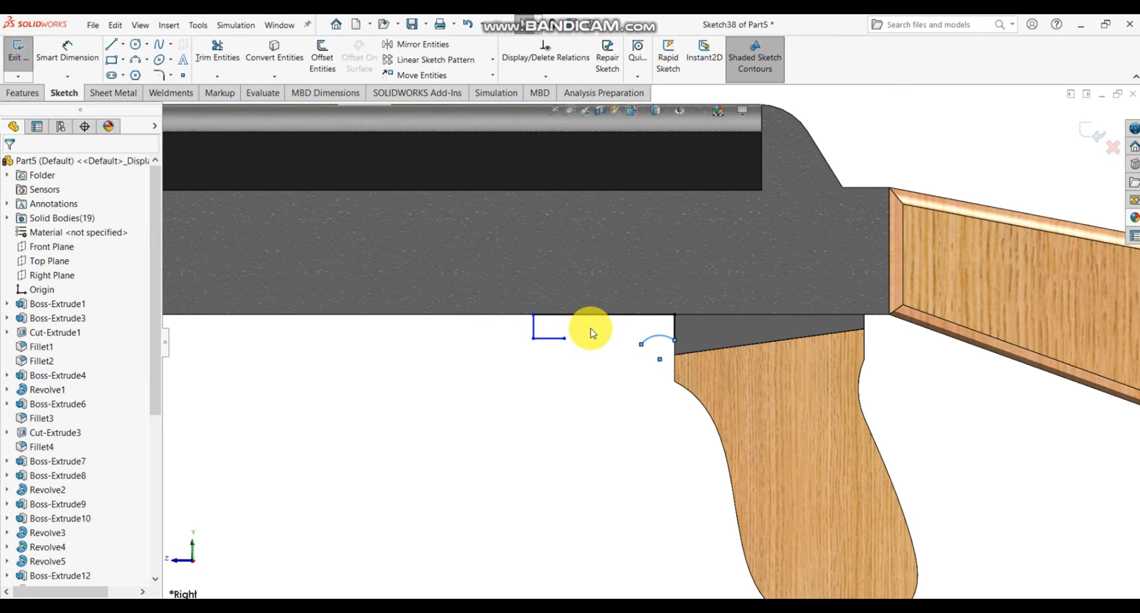
{"action": "scroll", "coordinate": [592, 333], "scroll_direction": "up", "scroll_amount": 1}
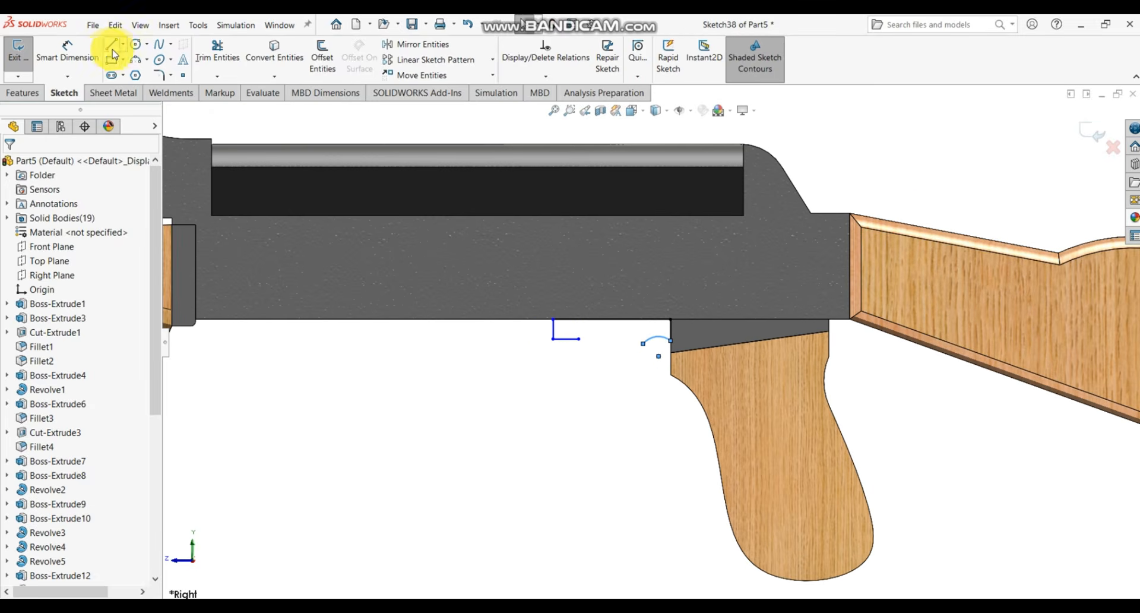
- Dimension the profile's top horizontal line along the receiver's underside at 31.08 mm
{"action": "left_click", "coordinate": [89, 49]}
{"action": "scroll", "coordinate": [477, 297], "scroll_direction": "down", "scroll_amount": 3}
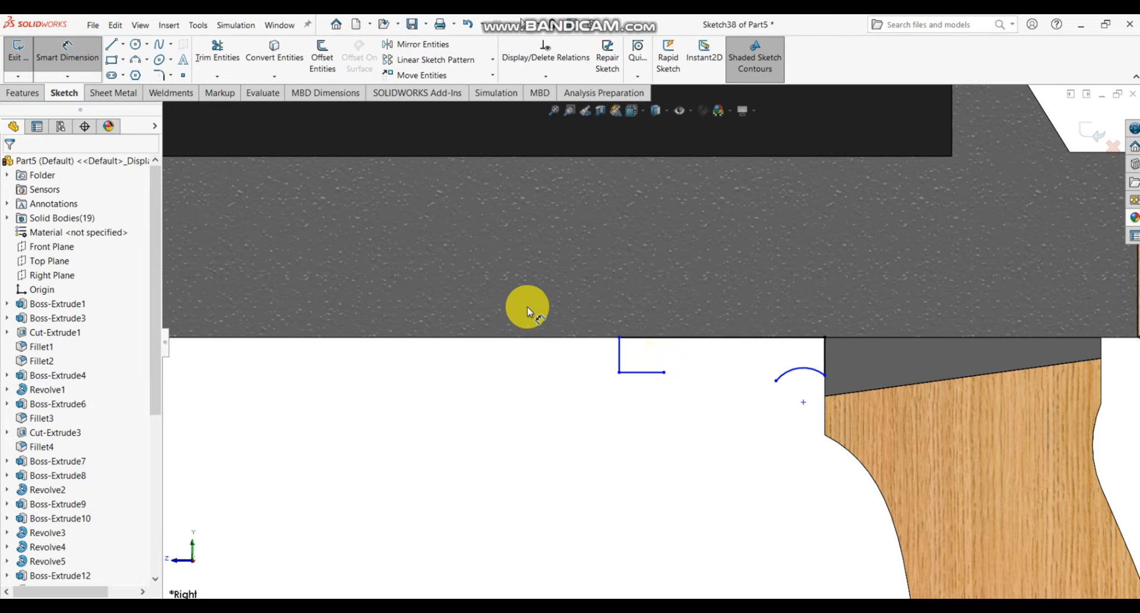
{"action": "left_click", "coordinate": [667, 337]}
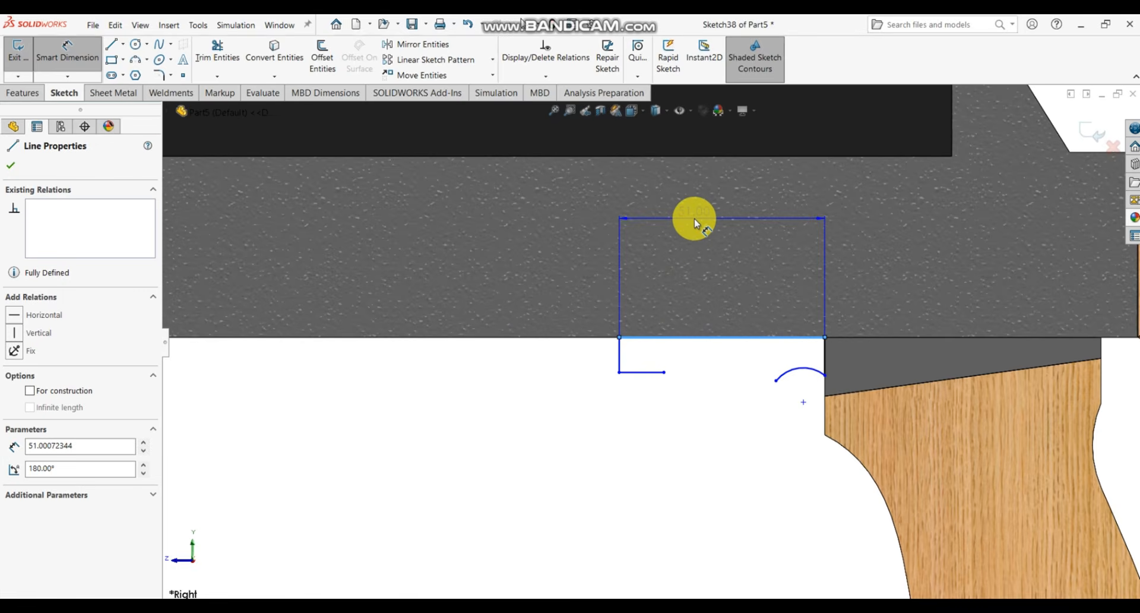
{"action": "left_click", "coordinate": [696, 223]}
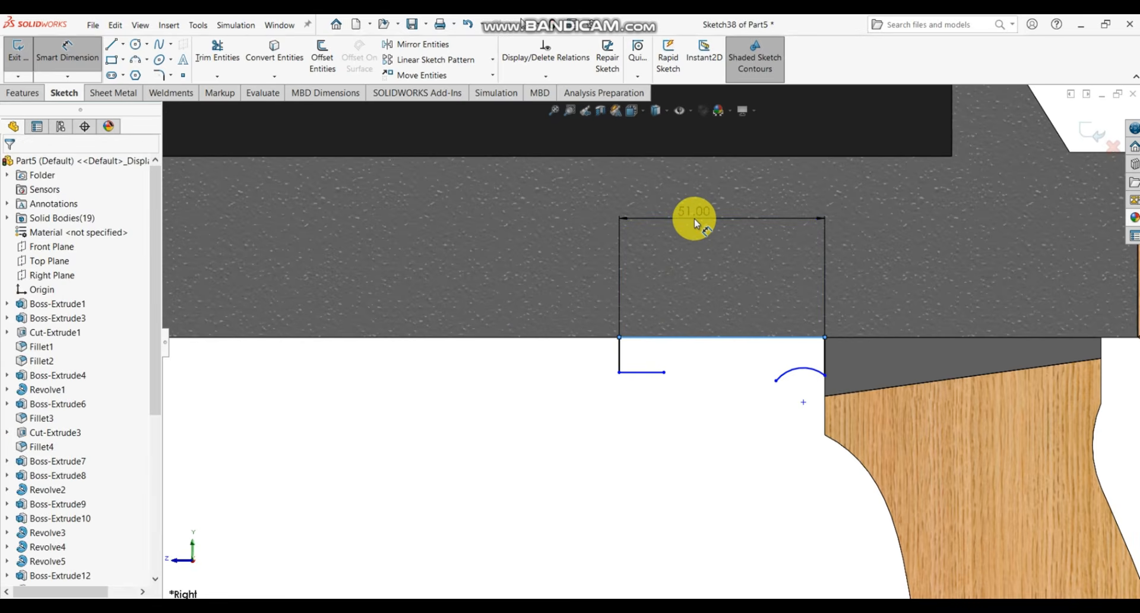
{"action": "type", "text": "31."}
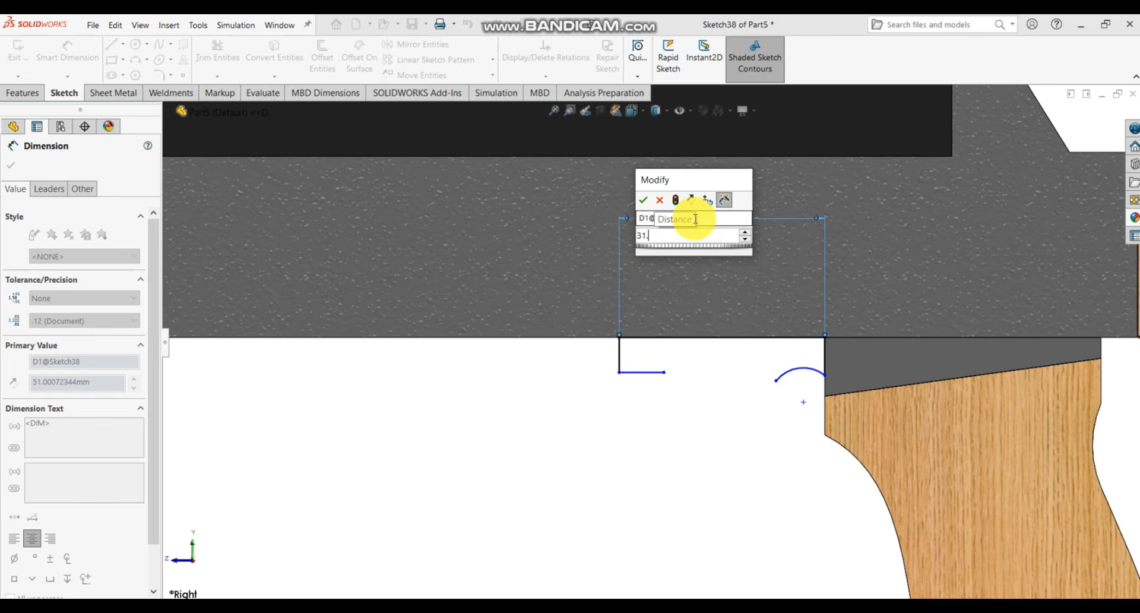
{"action": "type", "text": "08"}
{"action": "key", "text": "Return"}
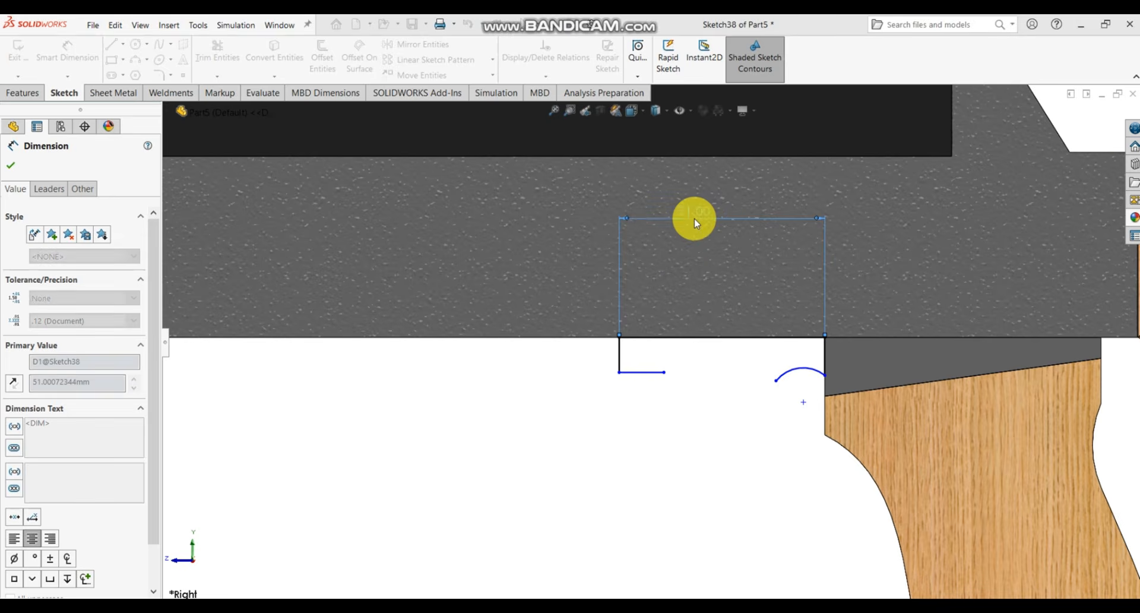
{"action": "key", "text": "Escape"}
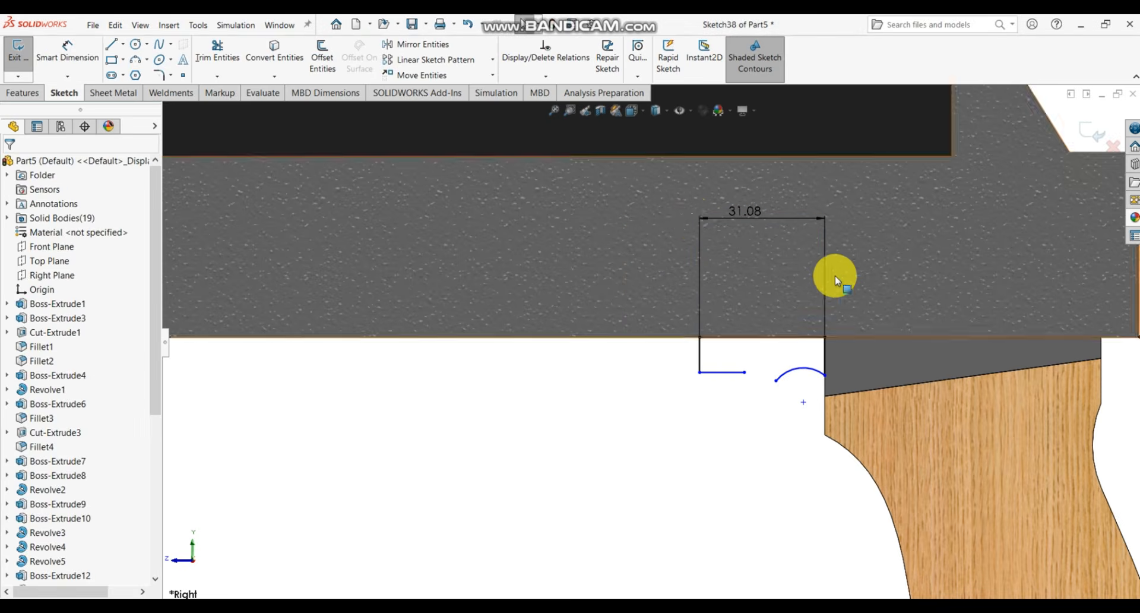
- Shorten the arc by moving its free front end back toward the grip block
{"action": "scroll", "coordinate": [832, 278], "scroll_direction": "up", "scroll_amount": 3}
{"action": "scroll", "coordinate": [736, 313], "scroll_direction": "down", "scroll_amount": 2}
{"action": "scroll", "coordinate": [729, 375], "scroll_direction": "down", "scroll_amount": 2}
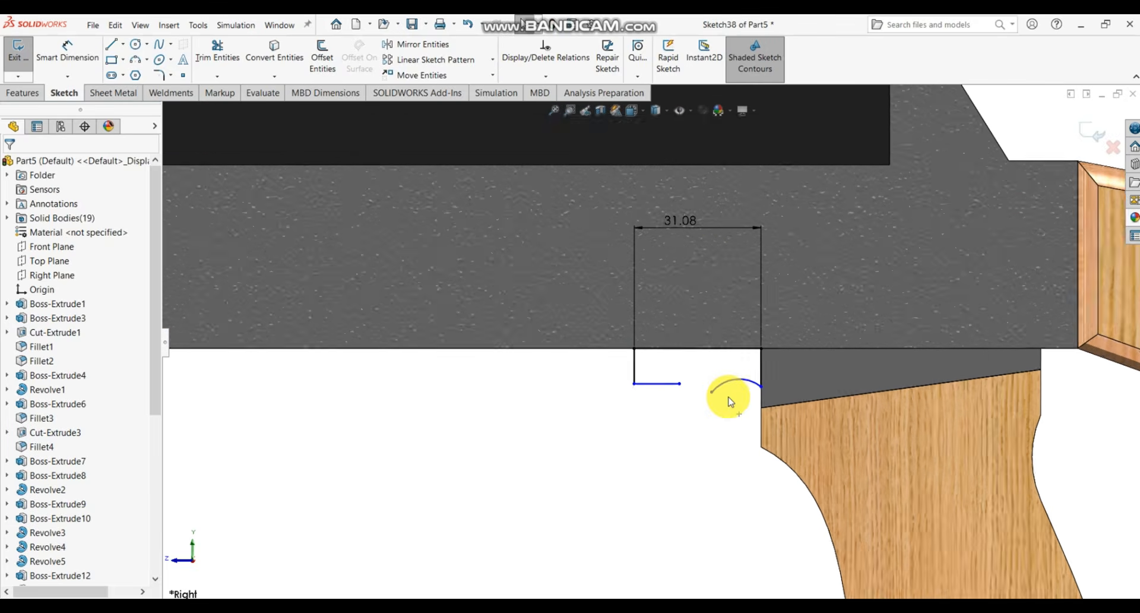
{"action": "left_click_drag", "start_coordinate": [707, 388], "coordinate": [729, 389]}
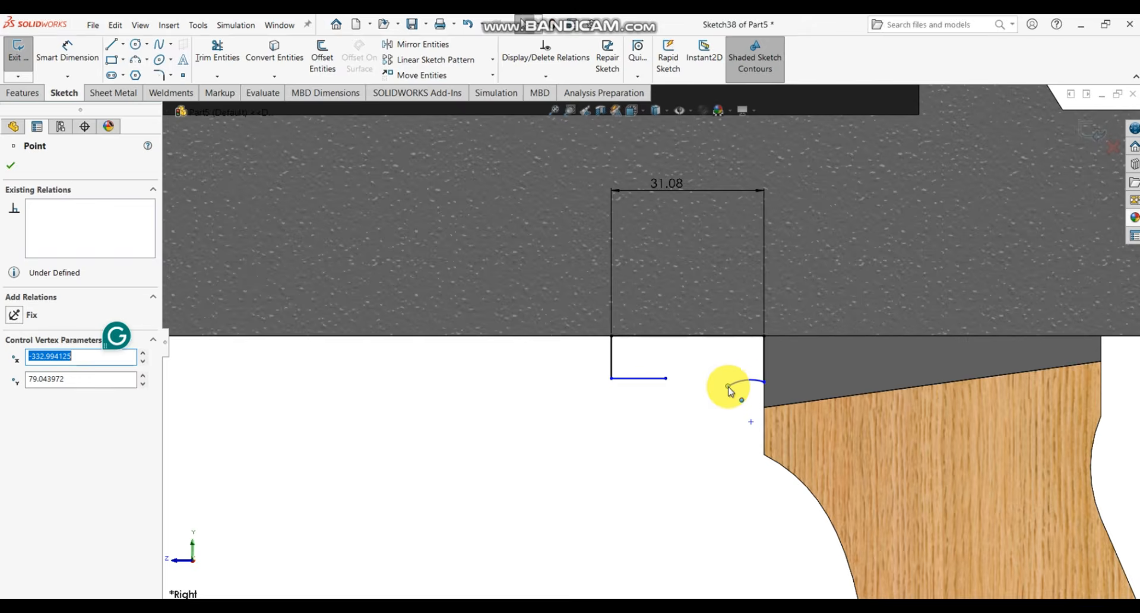
{"action": "scroll", "coordinate": [729, 389], "scroll_direction": "up", "scroll_amount": 2}
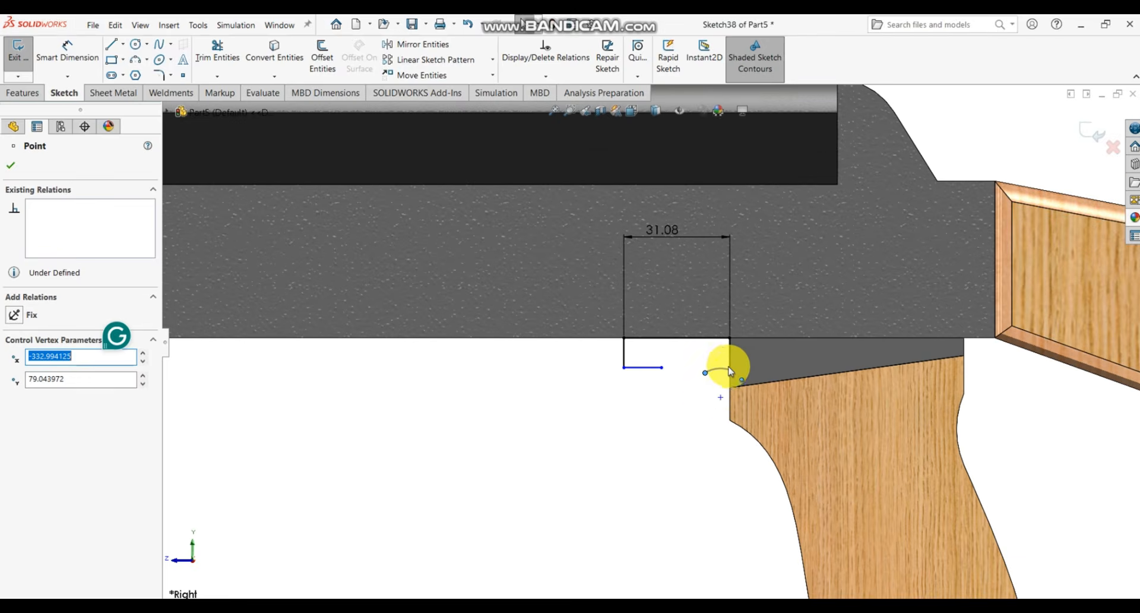
{"action": "scroll", "coordinate": [725, 369], "scroll_direction": "down", "scroll_amount": 1}
- Dimension the vertical line on the grip block's front edge at 5.33 mm
{"action": "left_click", "coordinate": [71, 52]}
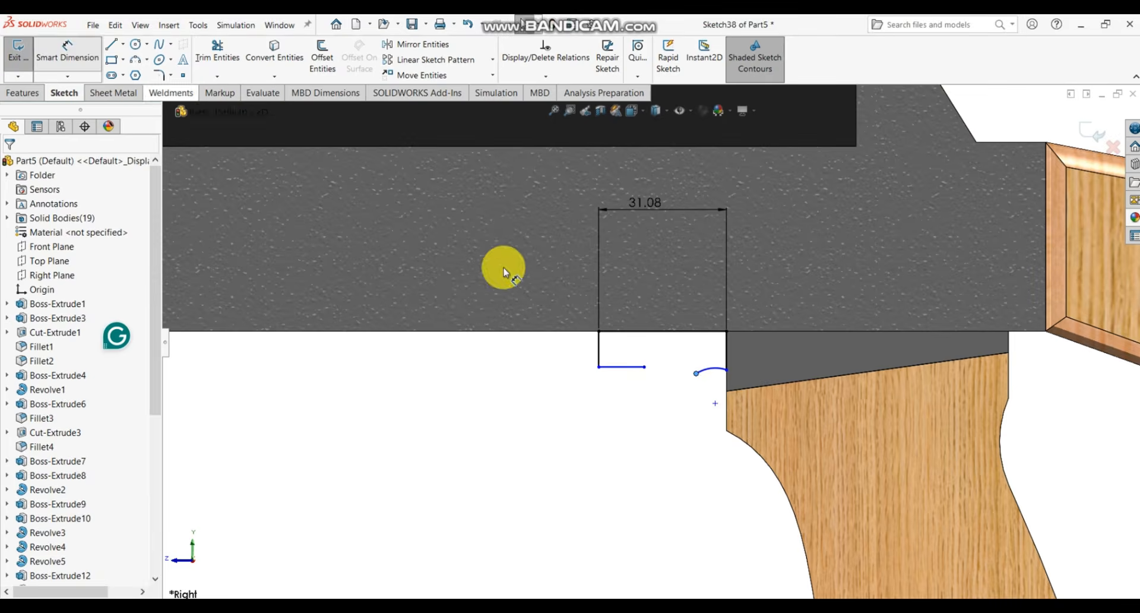
{"action": "left_click", "coordinate": [728, 351]}
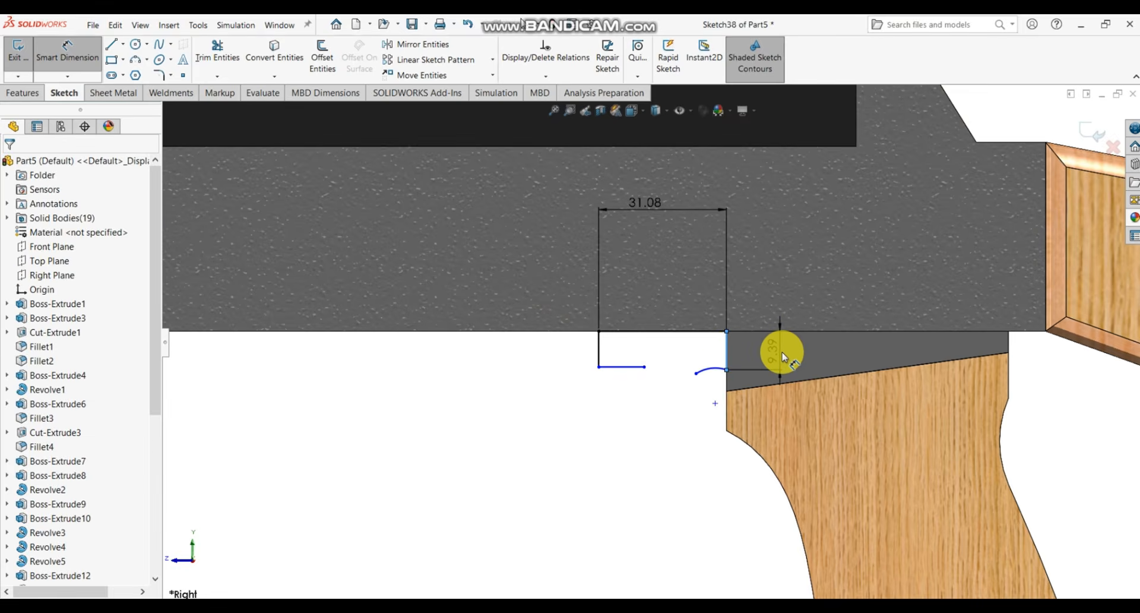
{"action": "left_click", "coordinate": [781, 355]}
{"action": "type", "text": "5.33"}
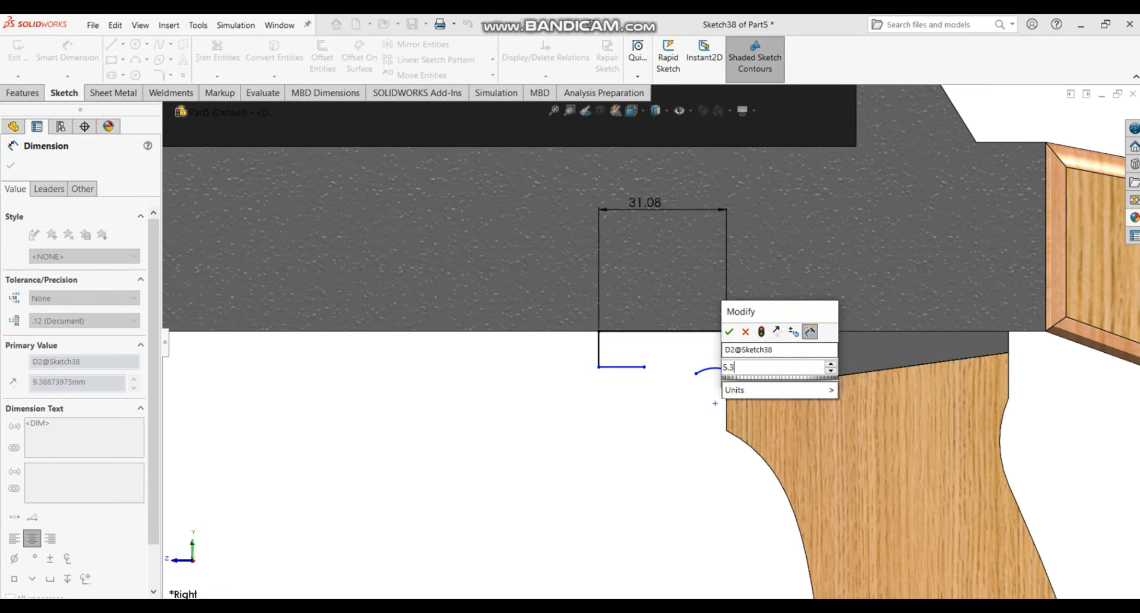
{"action": "key", "text": "Return"}
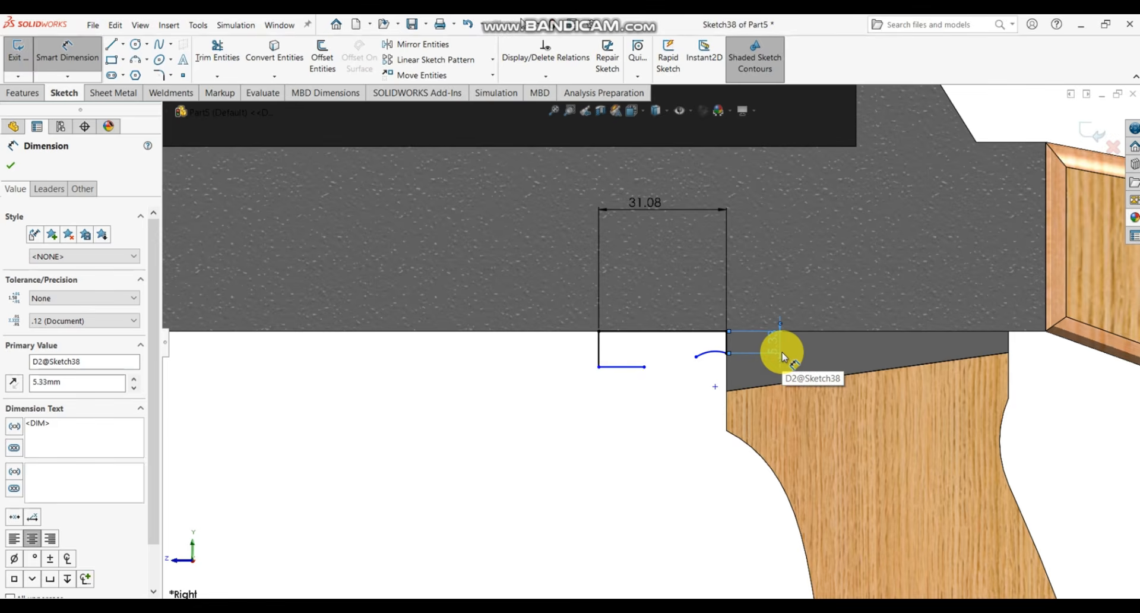
- Dimension the short vertical line at the front of the profile at 2.2 mm
{"action": "left_click", "coordinate": [598, 350]}
{"action": "left_click", "coordinate": [522, 364]}
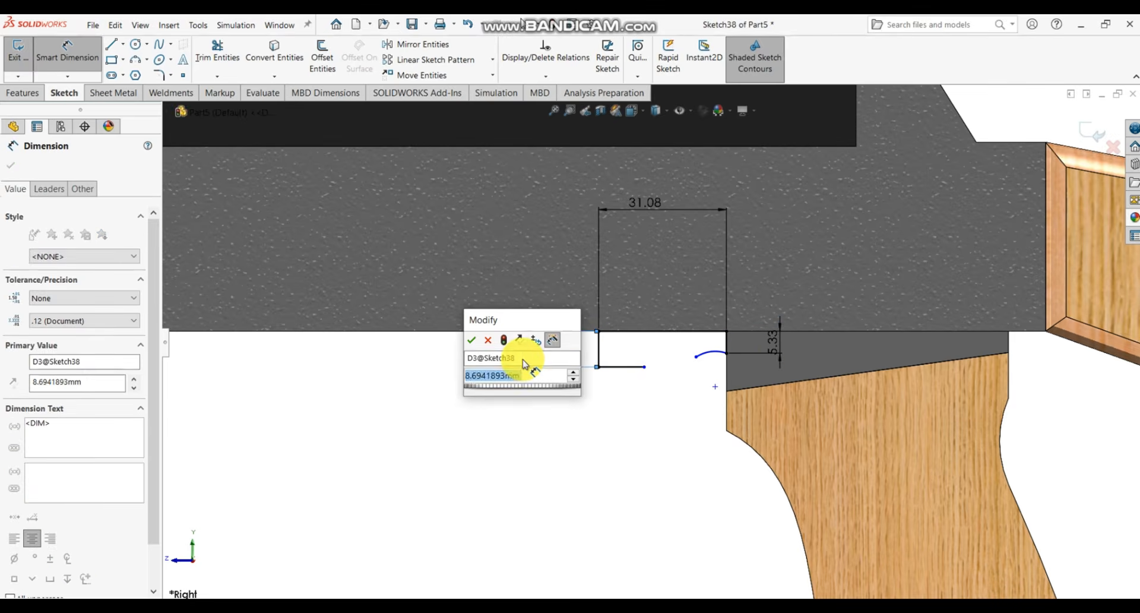
{"action": "type", "text": "2.2"}
{"action": "key", "text": "Return"}
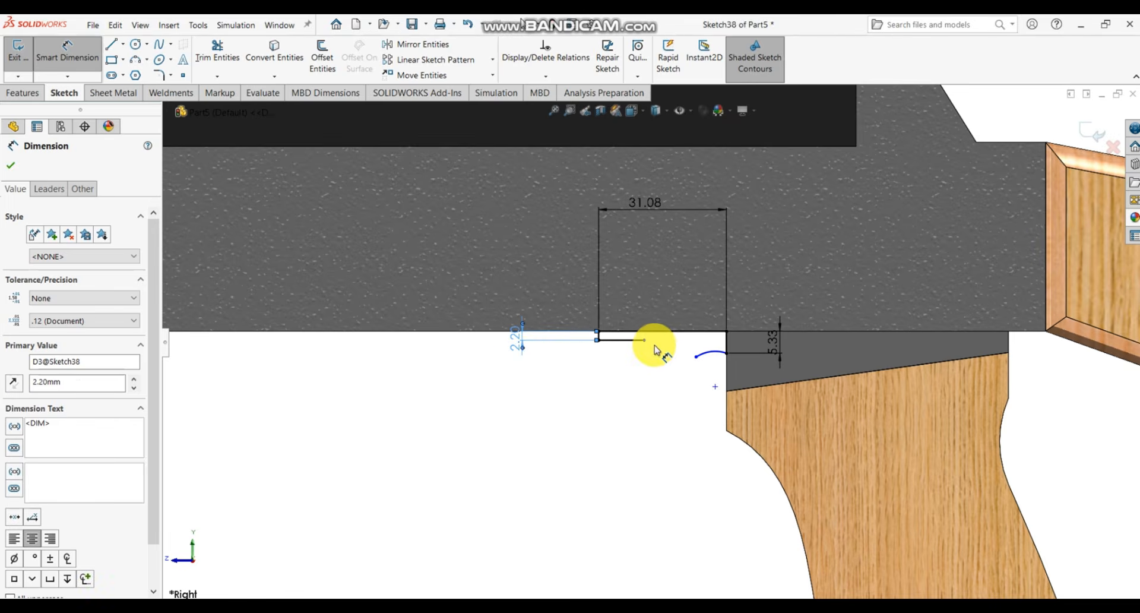
- Dimension the short lower horizontal line at the front of the profile at 8.87 mm
{"action": "scroll", "coordinate": [705, 333], "scroll_direction": "down", "scroll_amount": 3}
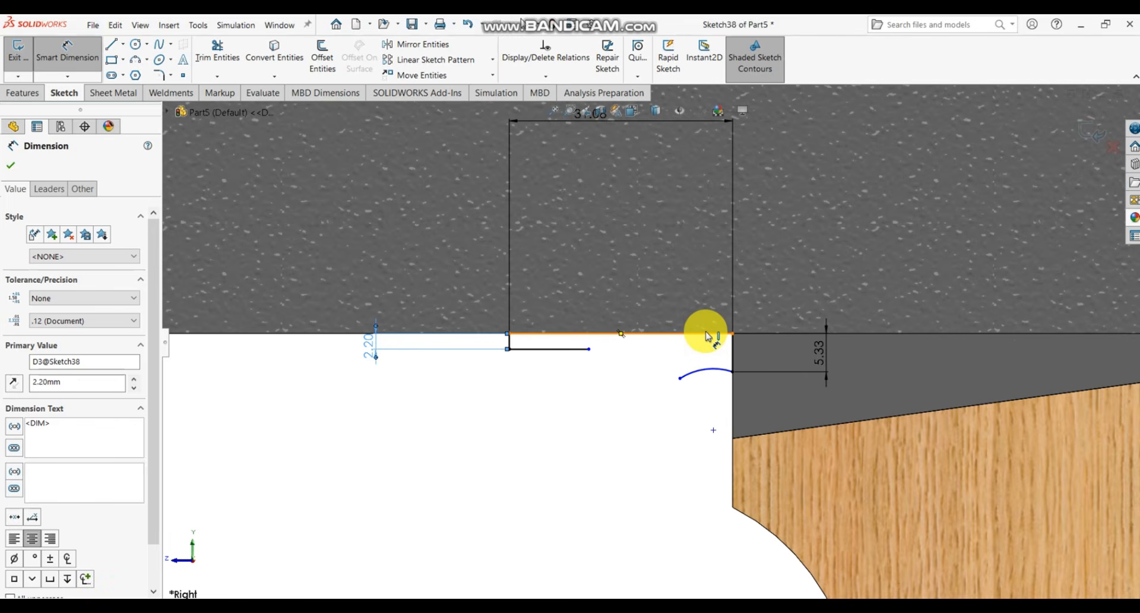
{"action": "left_click", "coordinate": [573, 349]}
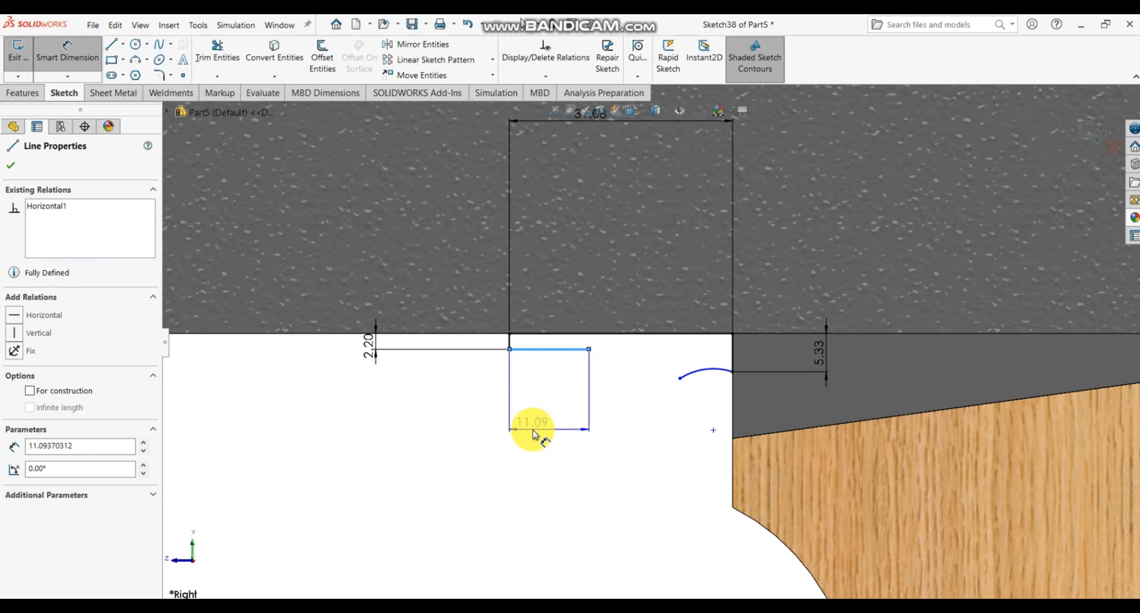
{"action": "left_click", "coordinate": [532, 434]}
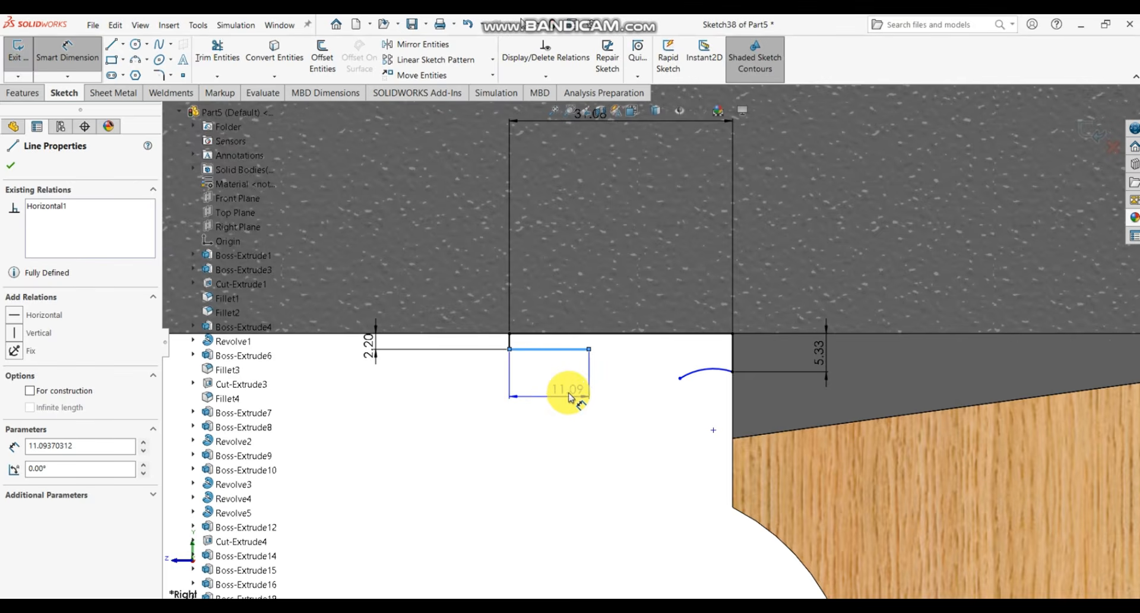
{"action": "left_click", "coordinate": [571, 388]}
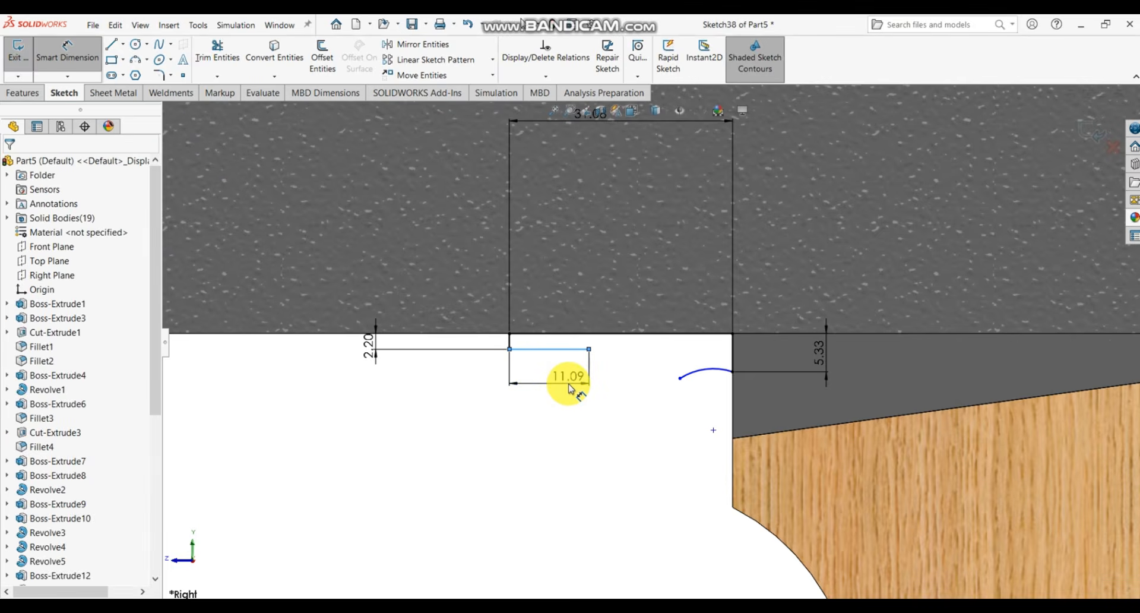
{"action": "type", "text": ".87"}
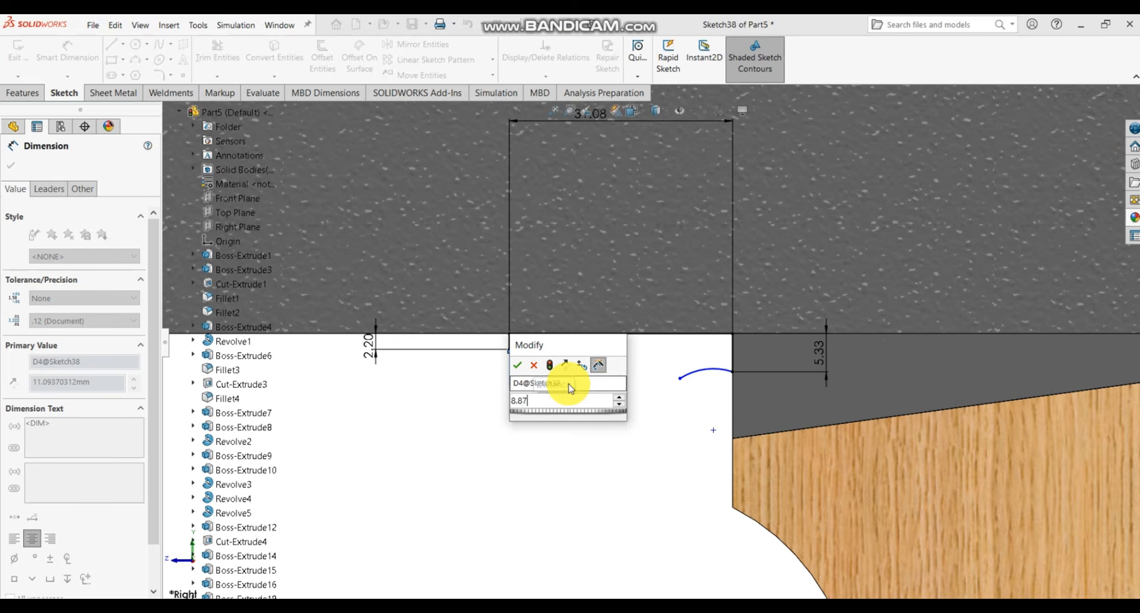
{"action": "key", "text": "Return"}
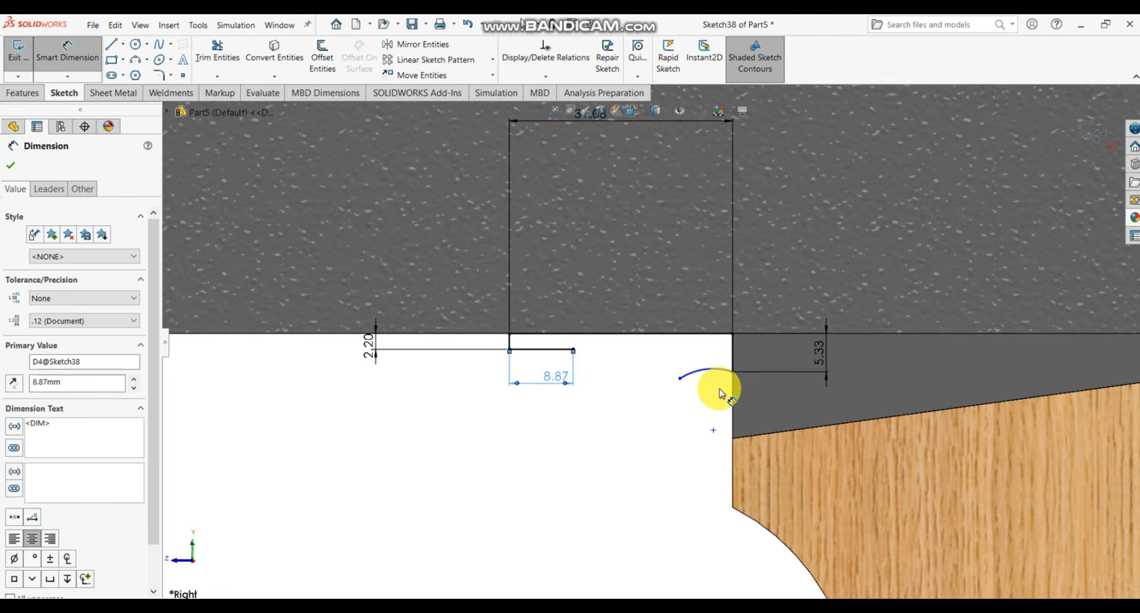
{"action": "key", "text": "Escape"}
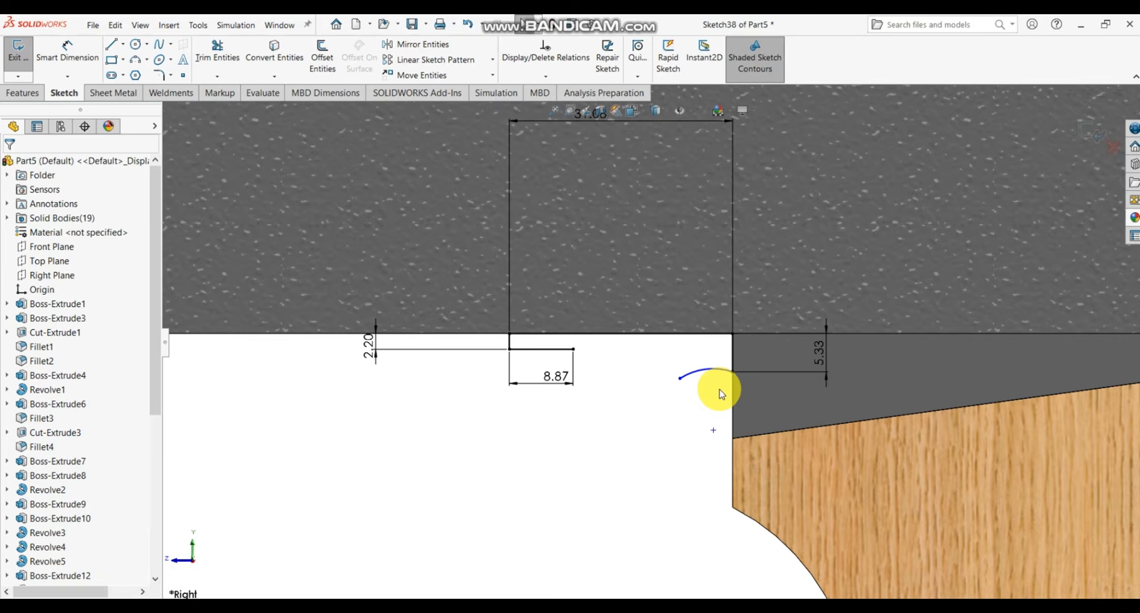
- Move the arc's free front end slightly farther back toward the grip block
{"action": "left_click", "coordinate": [679, 378]}
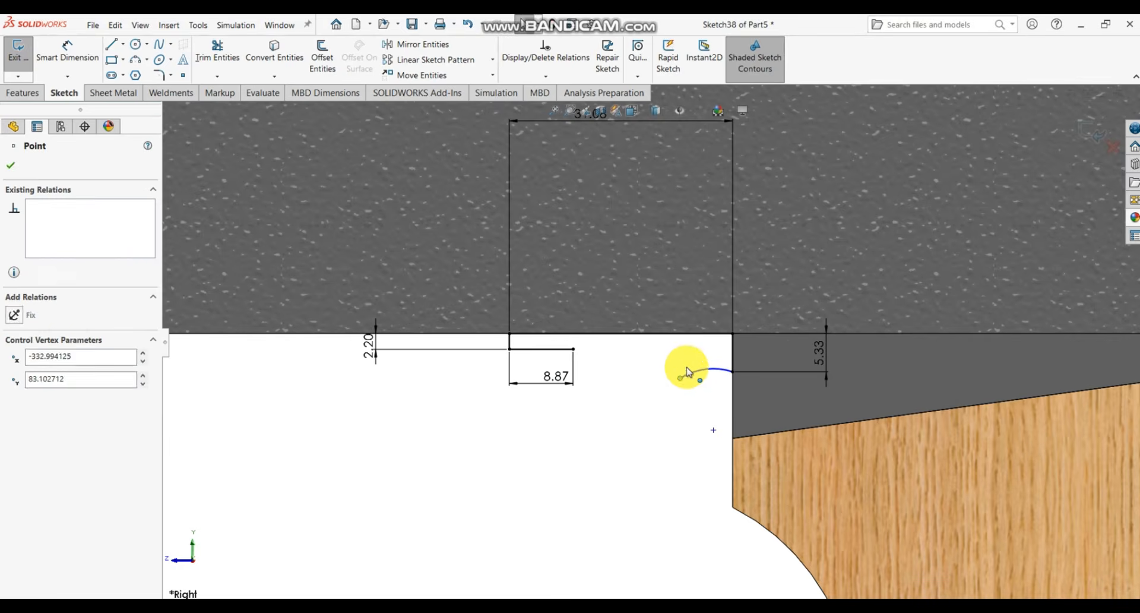
{"action": "mouse_move", "coordinate": [687, 372]}
{"action": "left_mouse_down"}
{"action": "mouse_move", "coordinate": [696, 365]}
{"action": "mouse_move", "coordinate": [701, 383]}
{"action": "mouse_move", "coordinate": [690, 381]}
{"action": "left_mouse_up"}
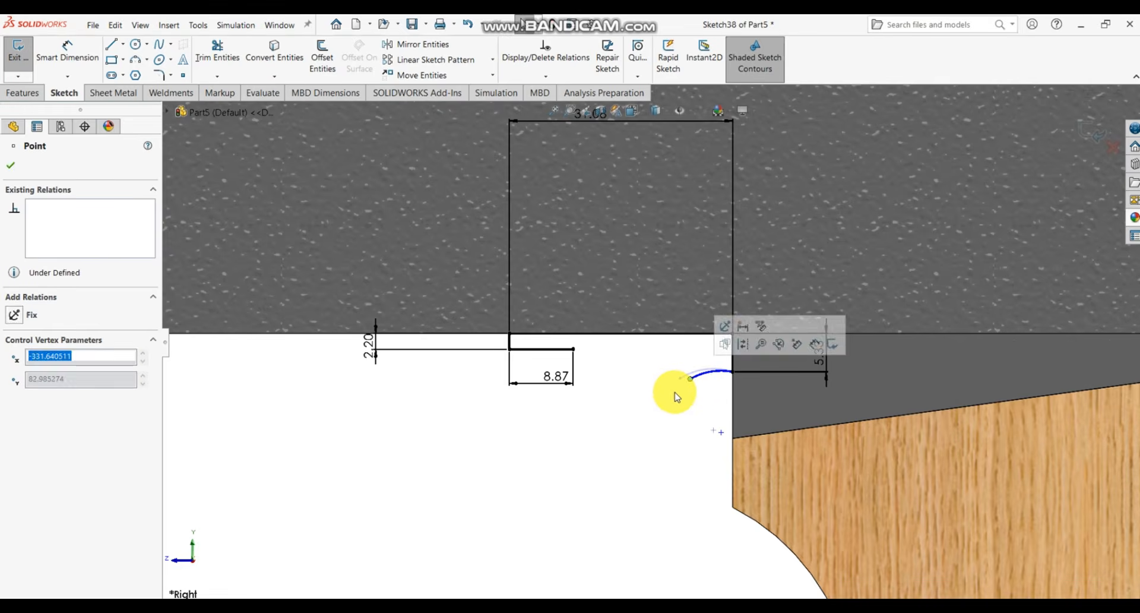
{"action": "left_click", "coordinate": [659, 409]}
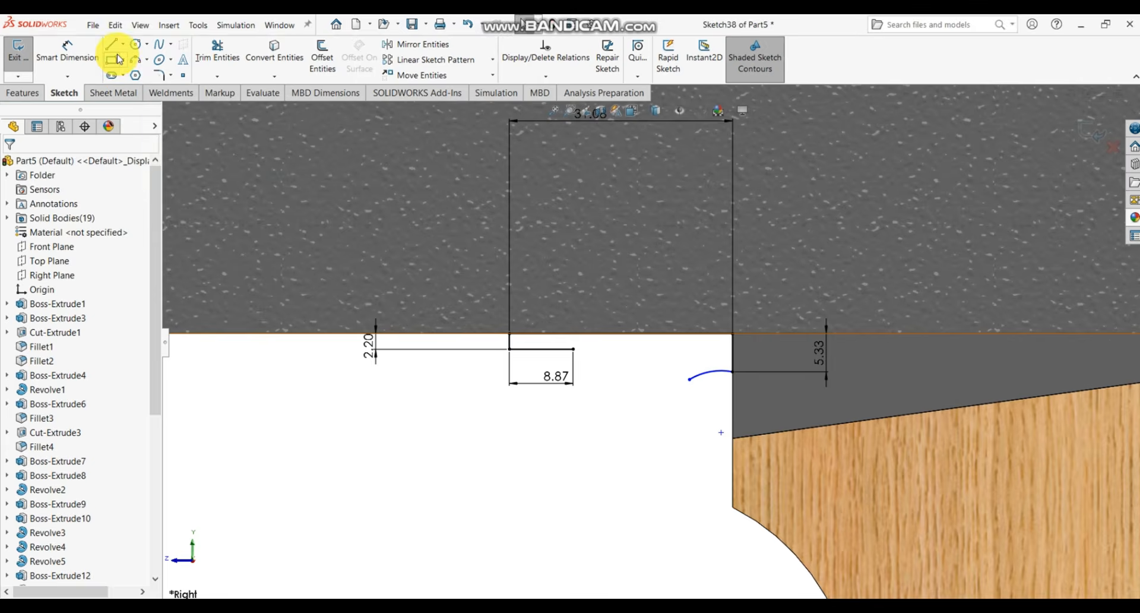
- Try a 3-point arc down from the rear end of the 8.87 mm line, radius about 12.9 mm and 64°, and delete it
{"action": "left_click", "coordinate": [146, 60]}
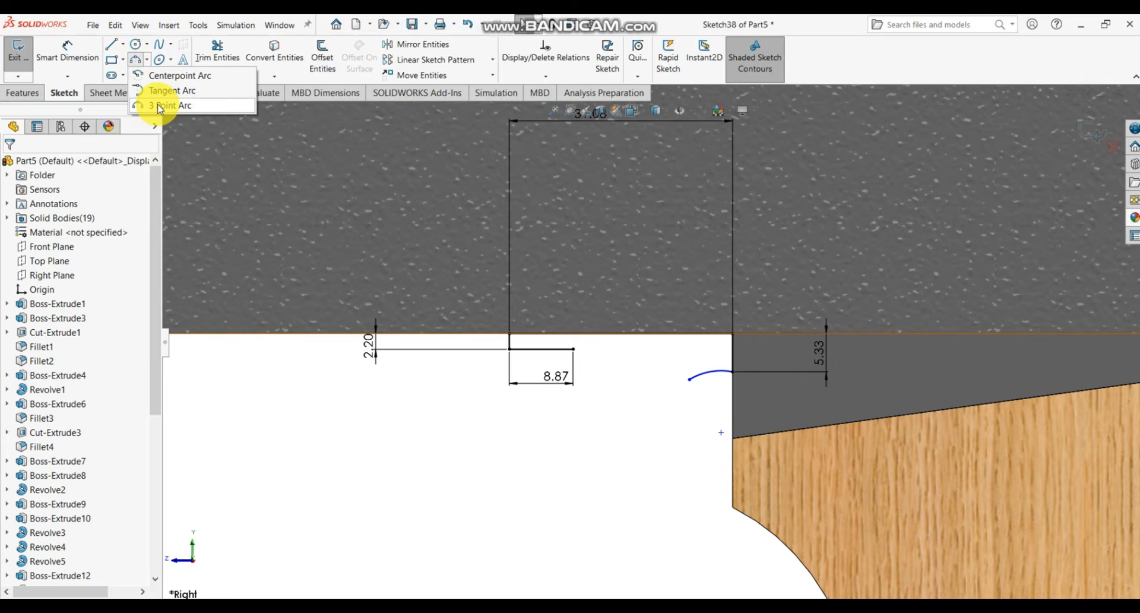
{"action": "left_click", "coordinate": [161, 105]}
{"action": "left_click", "coordinate": [574, 351]}
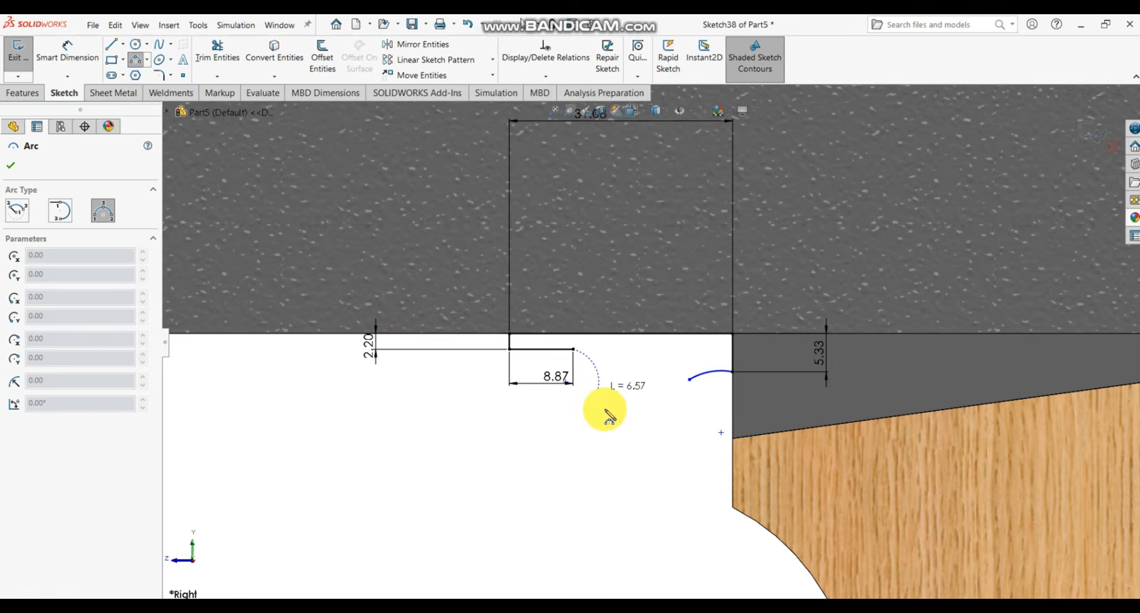
{"action": "left_click", "coordinate": [604, 442]}
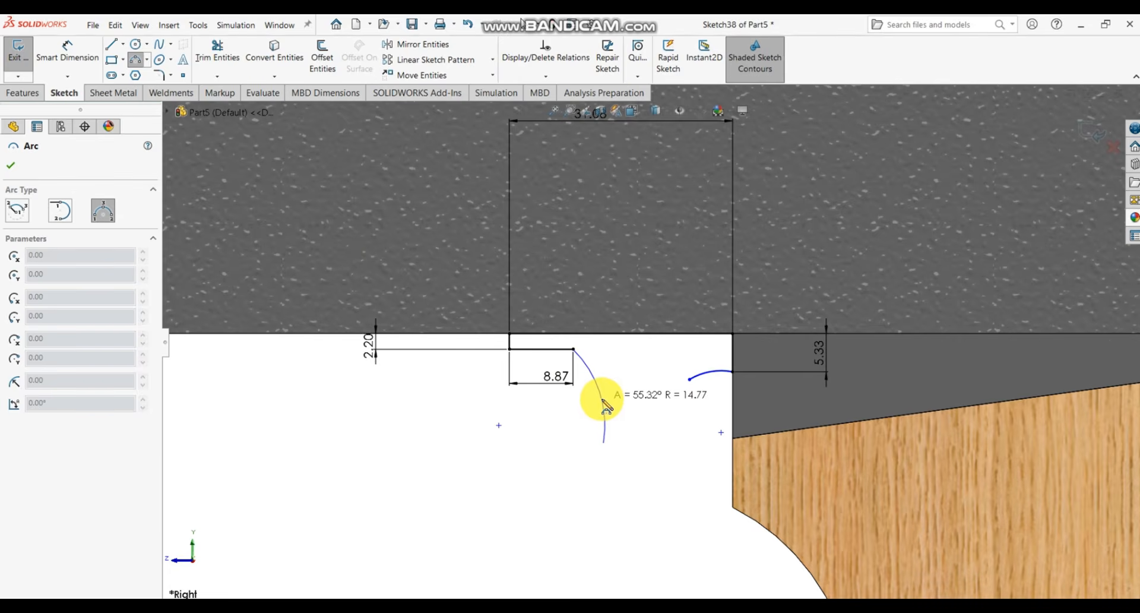
{"action": "left_click", "coordinate": [603, 393]}
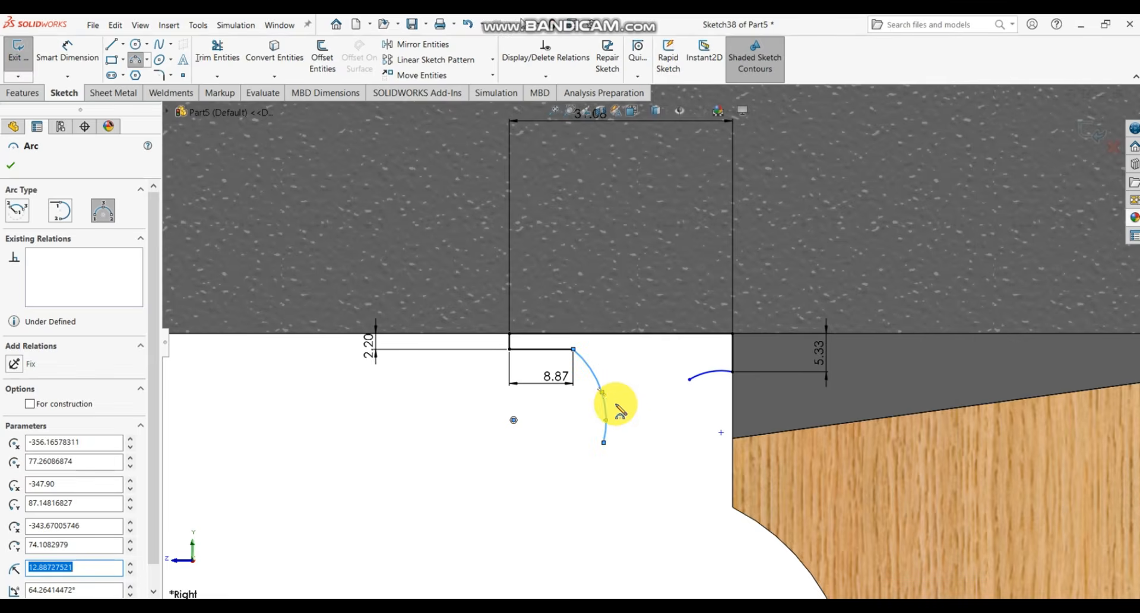
{"action": "key", "text": "Escape"}
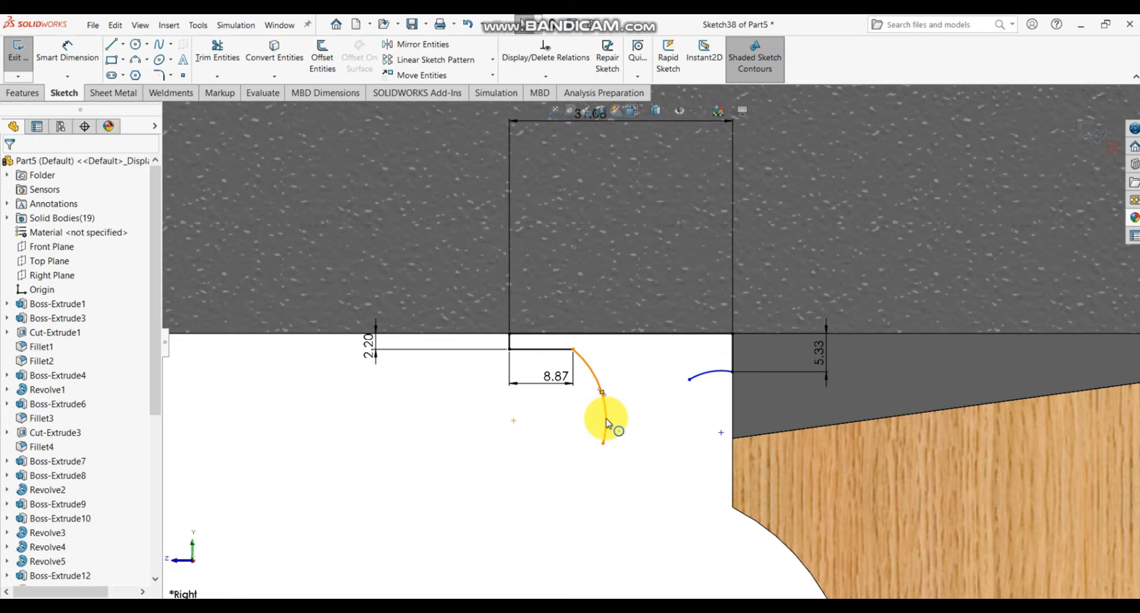
{"action": "left_click", "coordinate": [606, 422]}
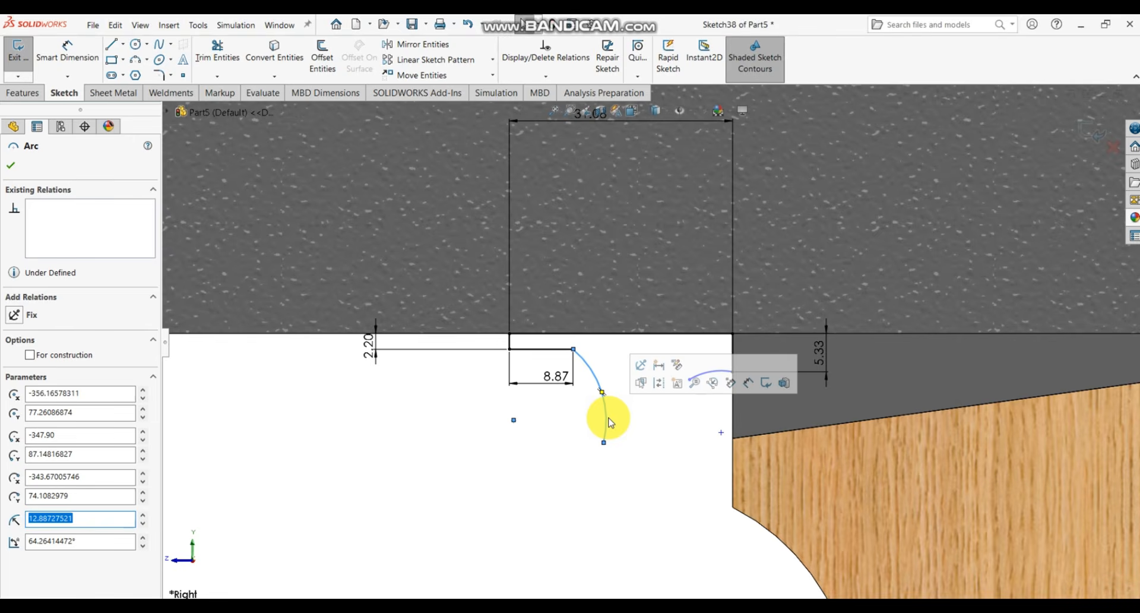
{"action": "key", "text": "Delete"}
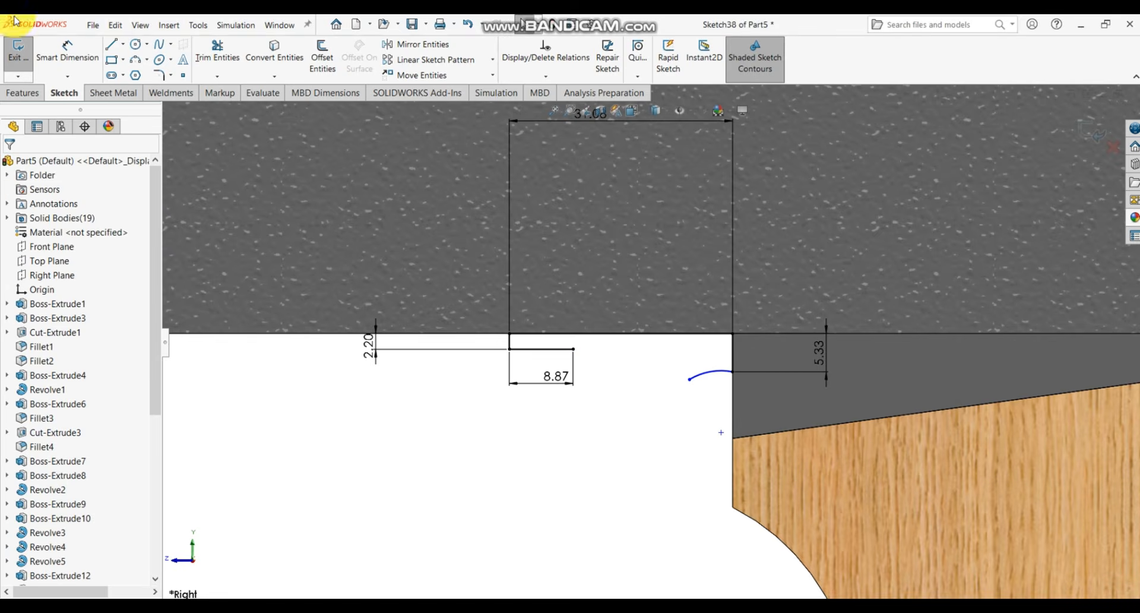
- Try a 3-point arc down from the rear end of the 8.87 mm line, radius about 12.9 mm and 106°, and undo it
{"action": "left_click", "coordinate": [146, 60]}
{"action": "left_click", "coordinate": [165, 100]}
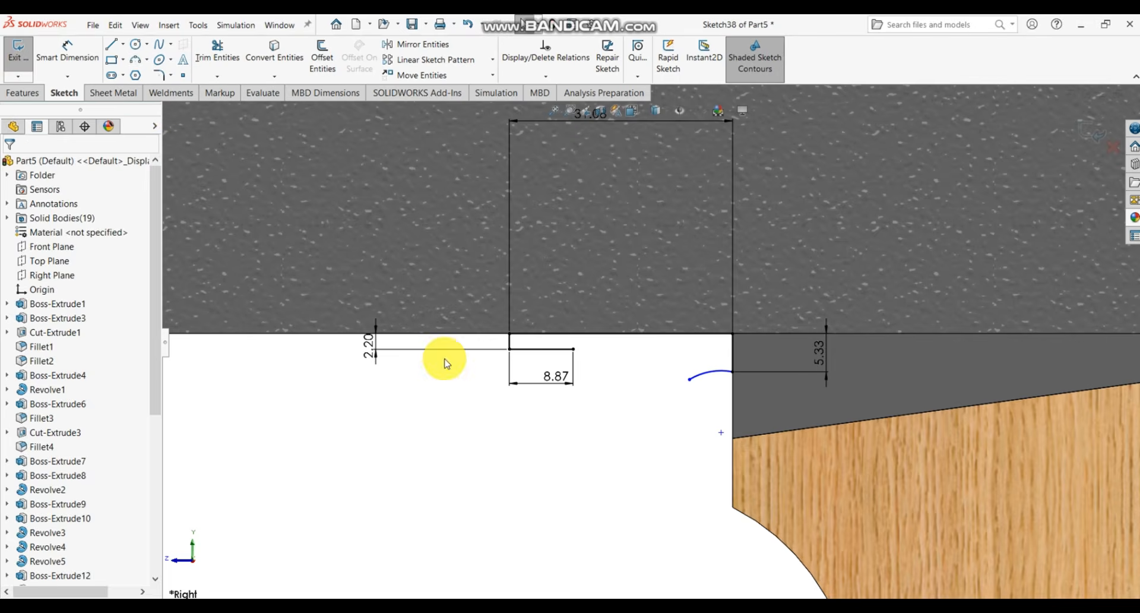
{"action": "left_click", "coordinate": [574, 349]}
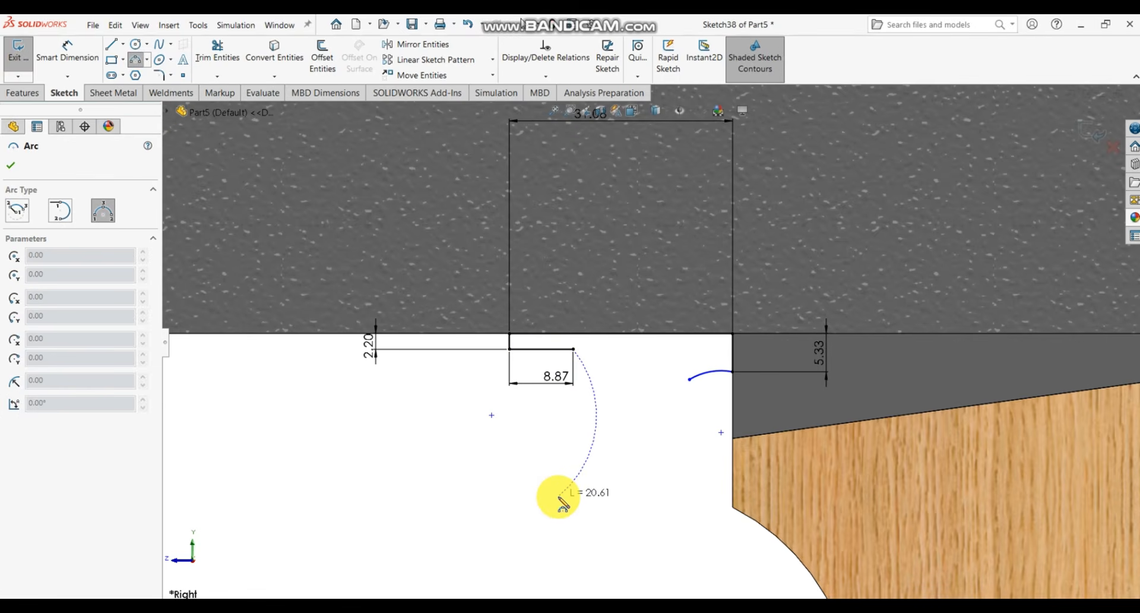
{"action": "left_click", "coordinate": [558, 496]}
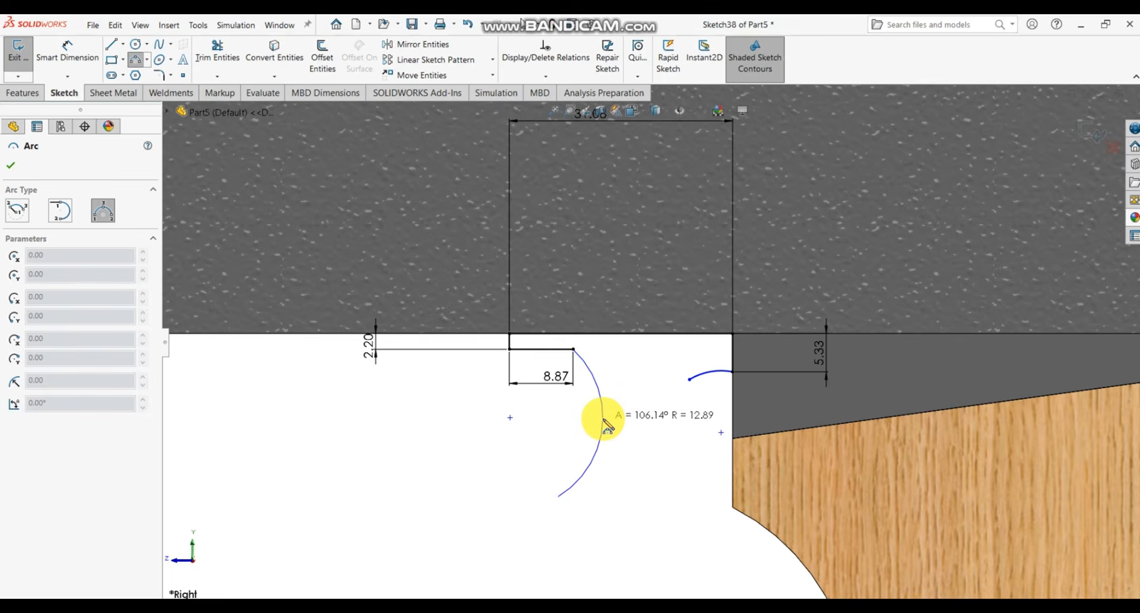
{"action": "left_click", "coordinate": [607, 426]}
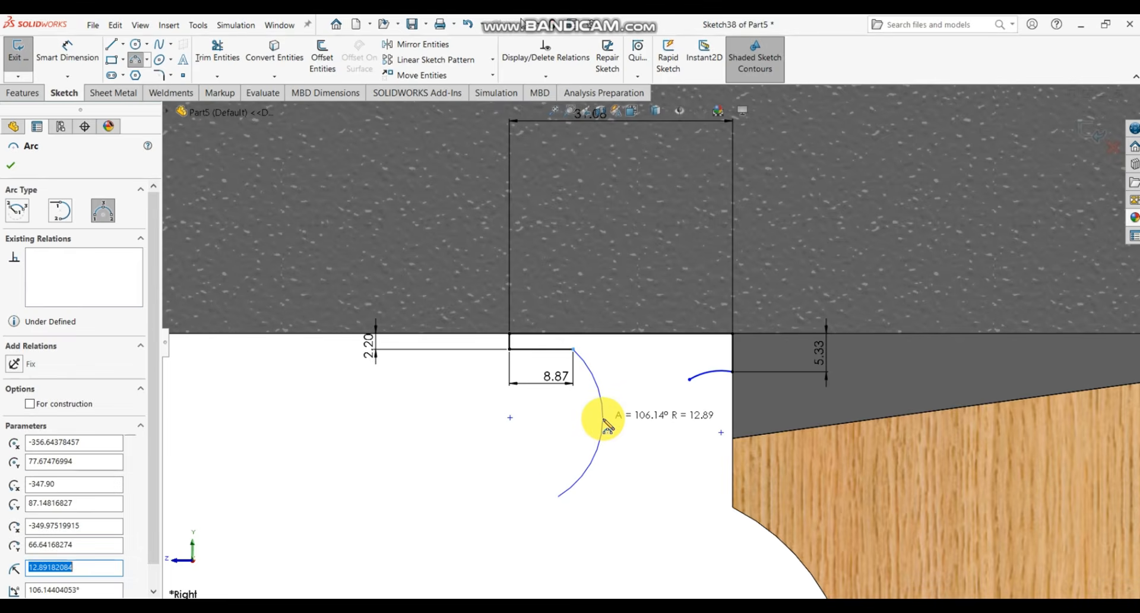
{"action": "key", "text": "ctrl+z"}
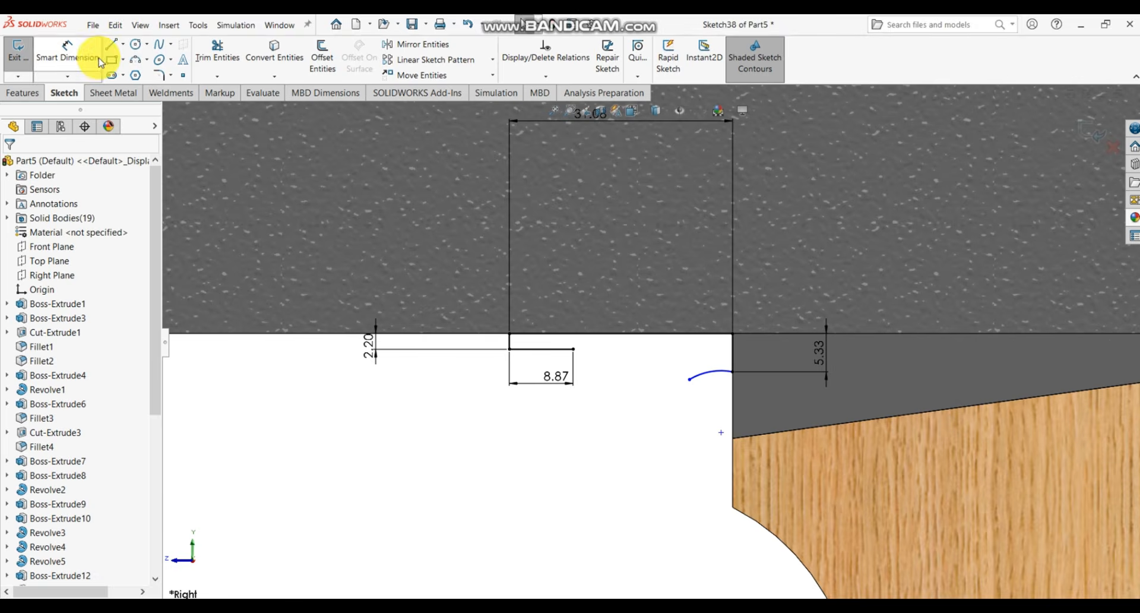
- Draw a 3-point arc from the rear end of the 8.87 mm line, bulging toward the grip, radius about 11.9 mm and 127°
{"action": "left_click", "coordinate": [146, 60]}
{"action": "left_click", "coordinate": [170, 105]}
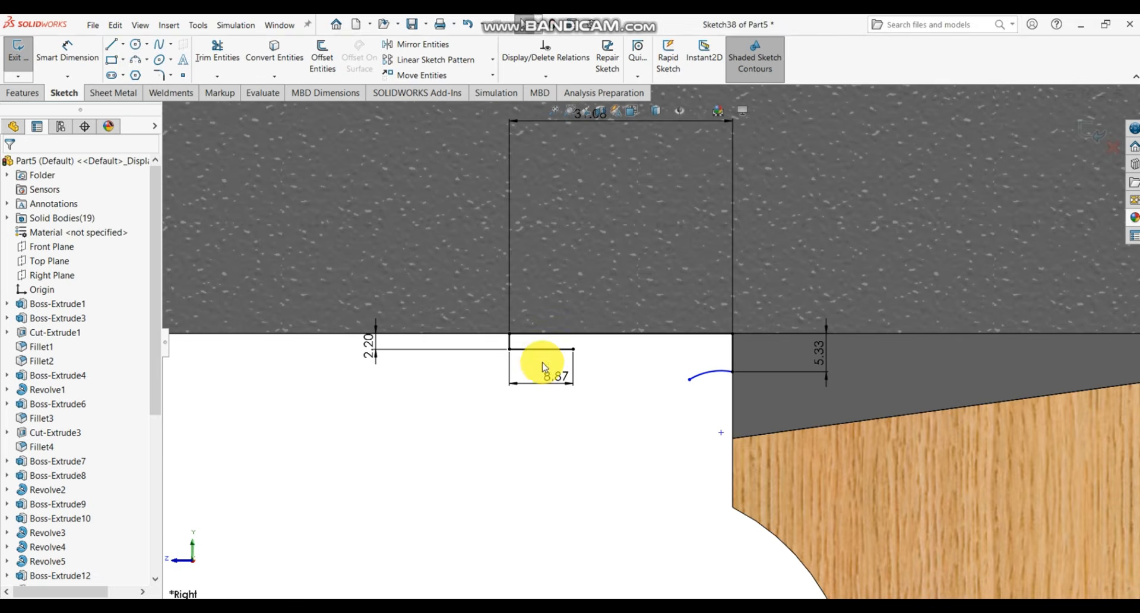
{"action": "left_click", "coordinate": [574, 349]}
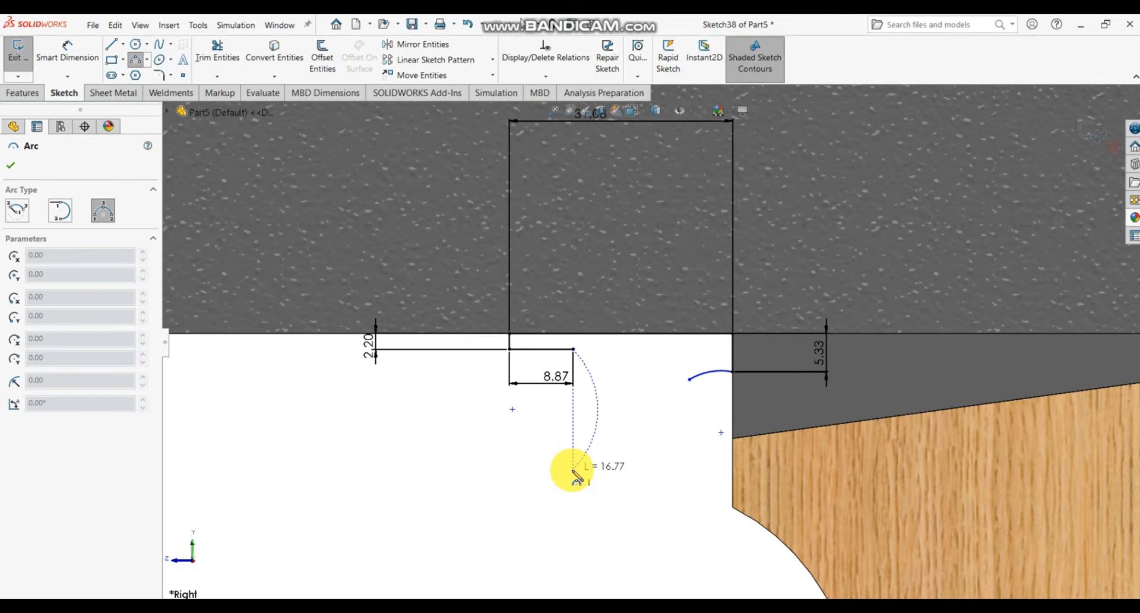
{"action": "left_click", "coordinate": [517, 491]}
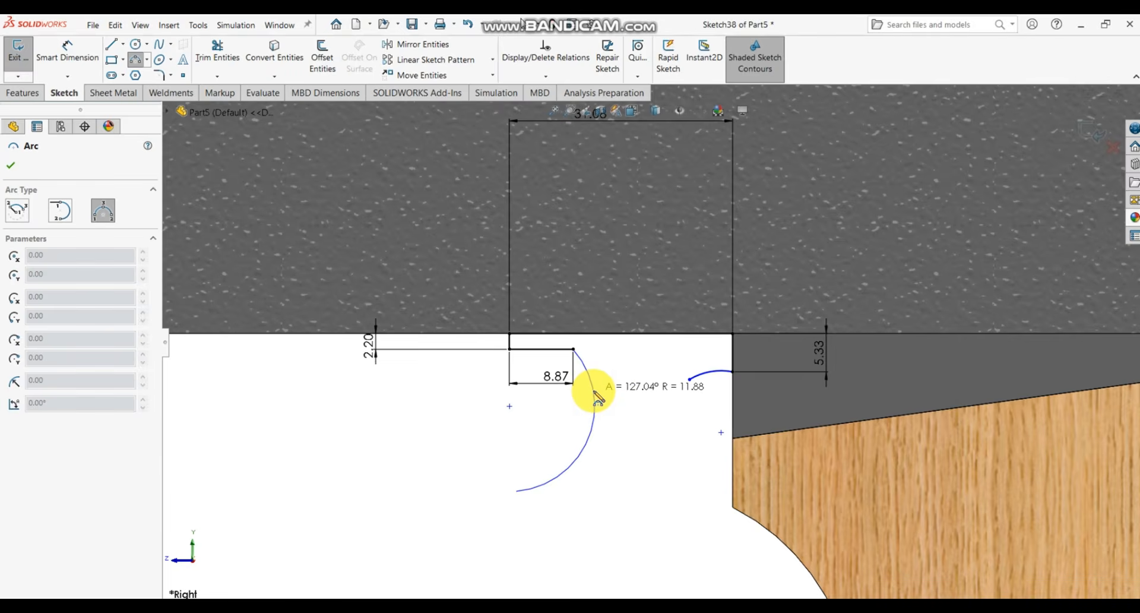
{"action": "left_click", "coordinate": [596, 396]}
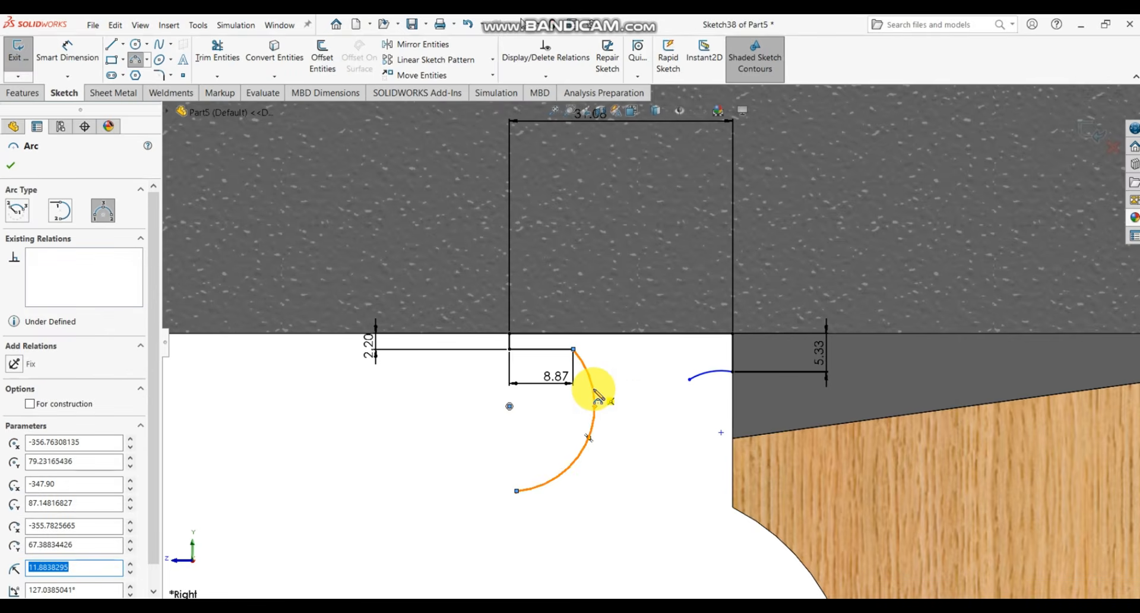
{"action": "key", "text": "Escape"}
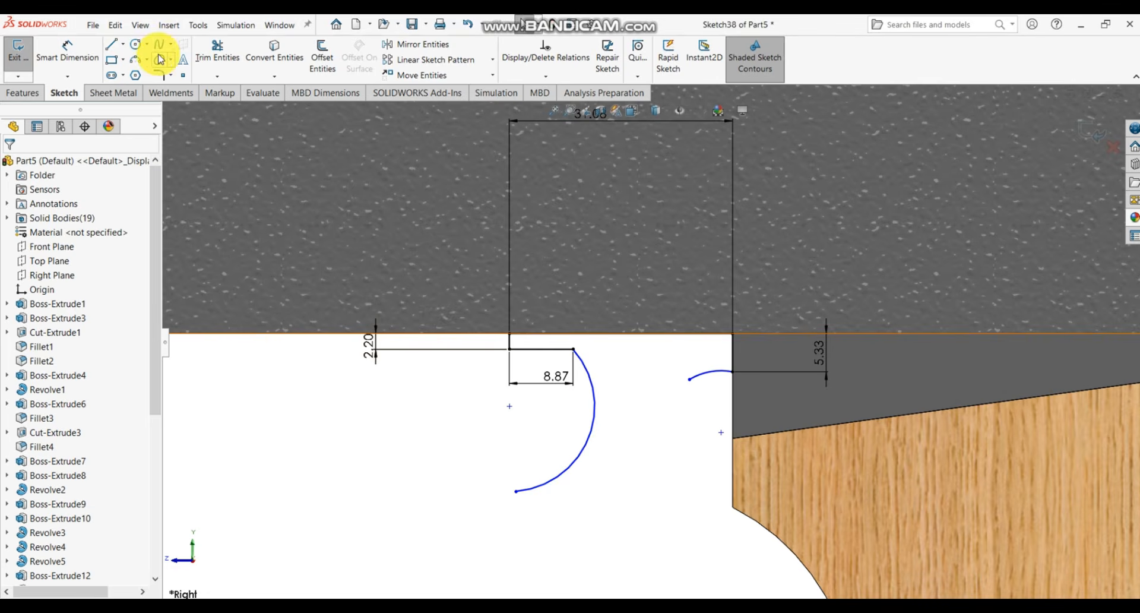
{"action": "left_click", "coordinate": [159, 47]}
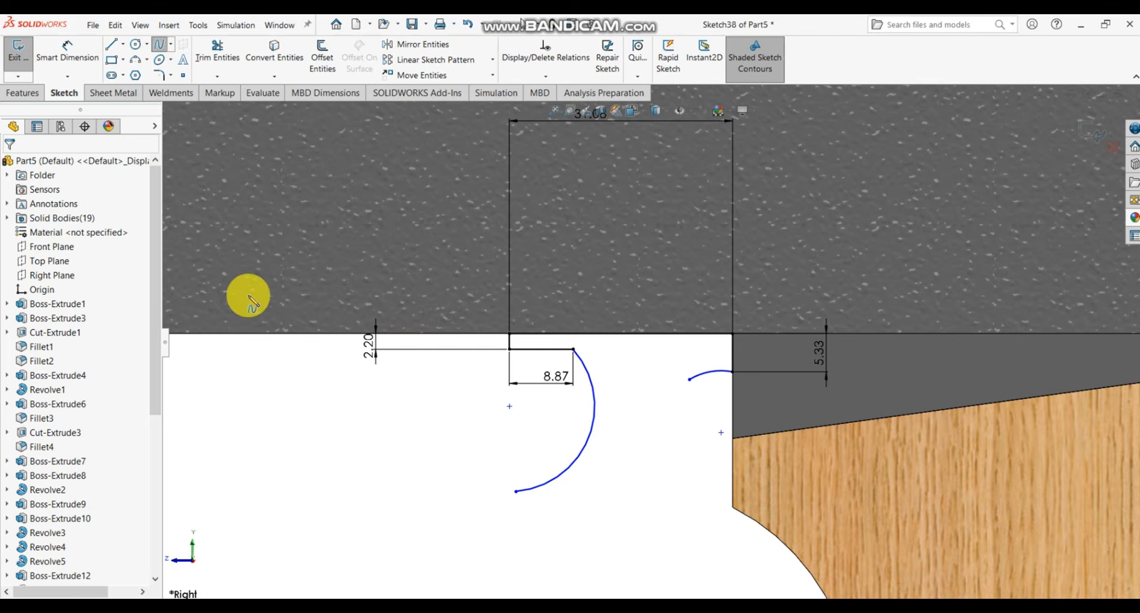
{"action": "left_click", "coordinate": [516, 491]}
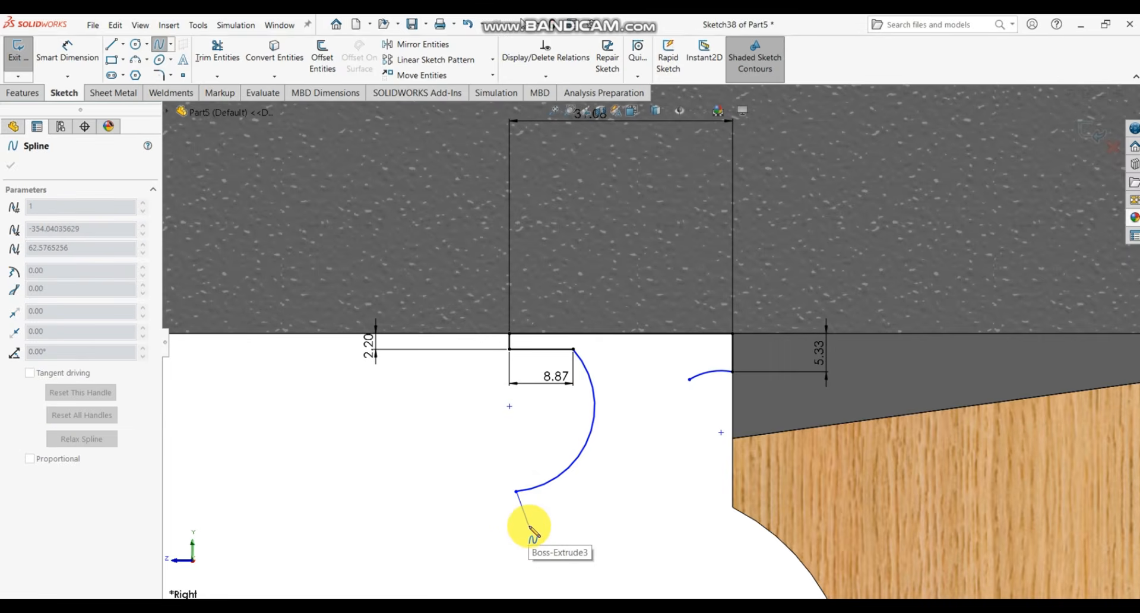
{"action": "left_click", "coordinate": [521, 525]}
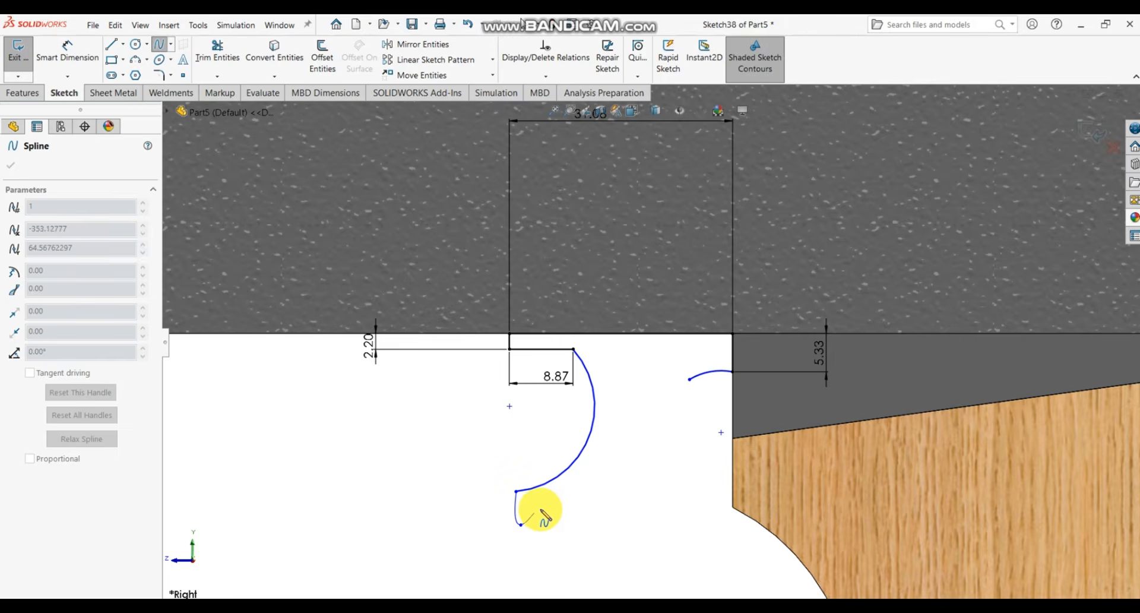
{"action": "key", "text": "Escape"}
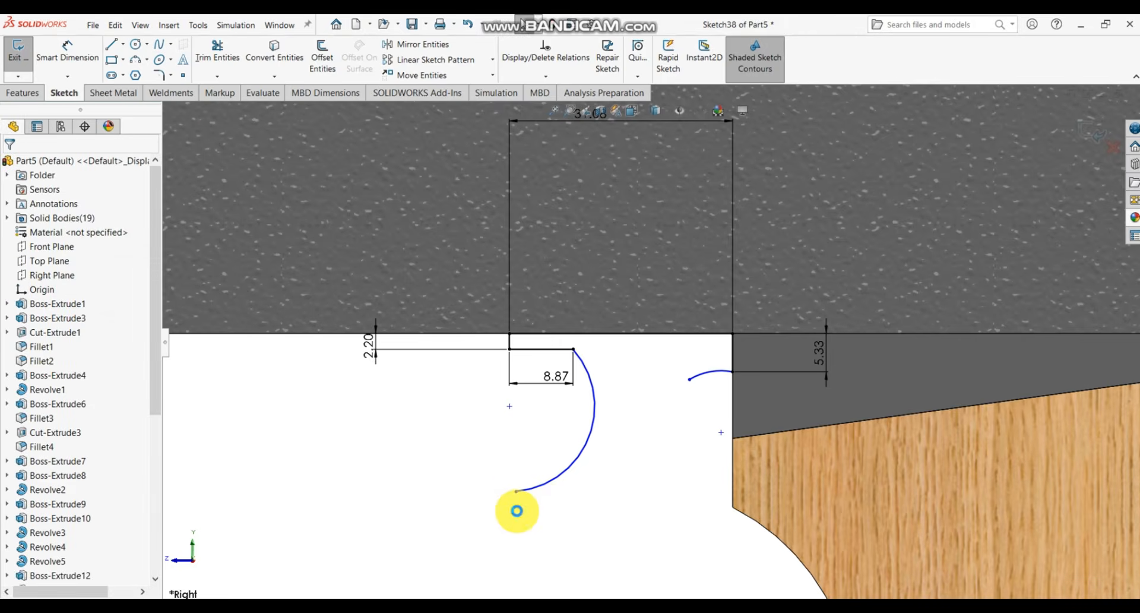
- Draw a small 3-point tip arc, radius about 2.4 mm, below the large front arc's lower end and nudge its free end slightly up
{"action": "left_click", "coordinate": [146, 59]}
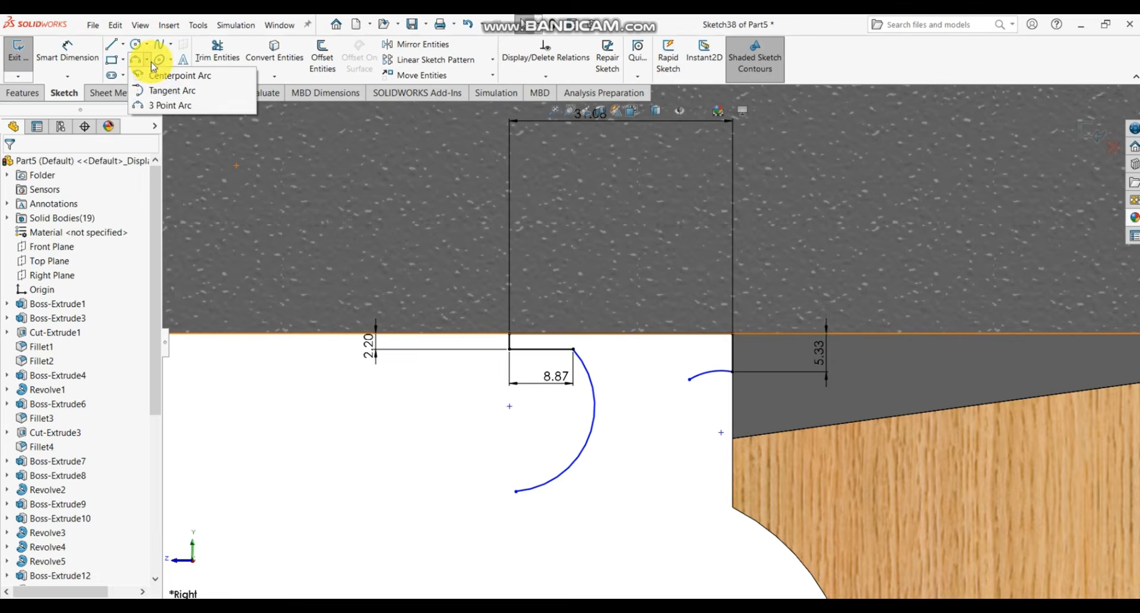
{"action": "left_click", "coordinate": [166, 102]}
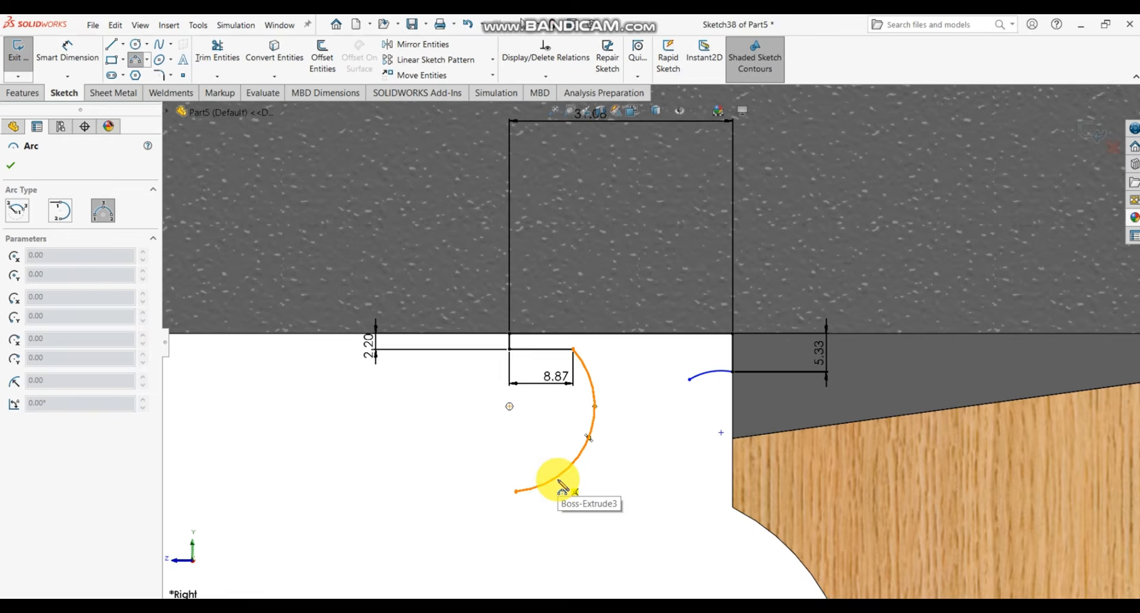
{"action": "left_click", "coordinate": [516, 491]}
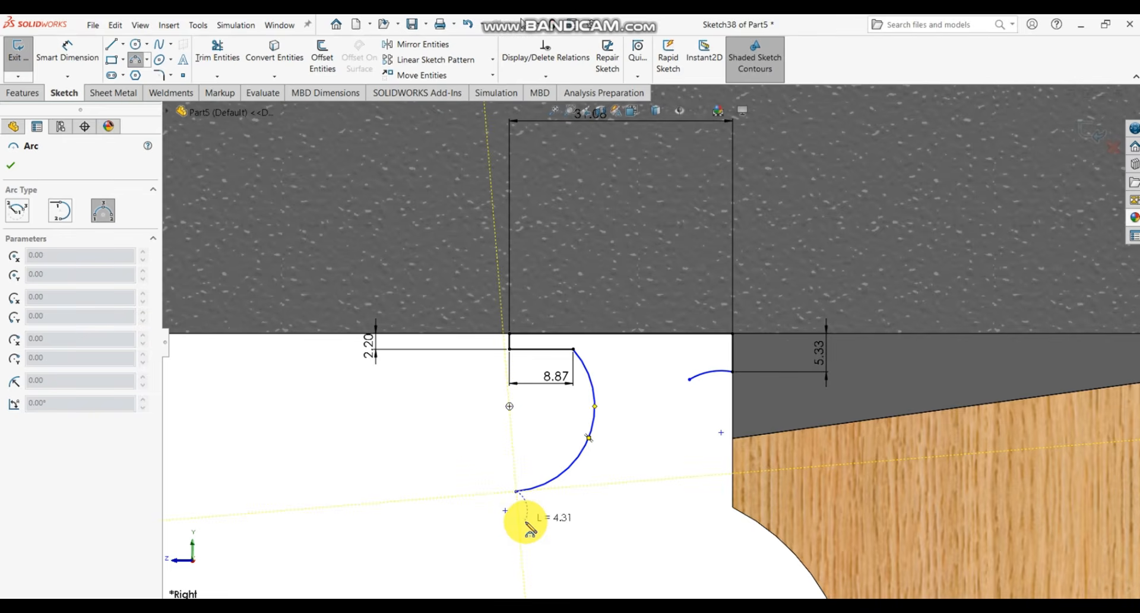
{"action": "left_click", "coordinate": [525, 523]}
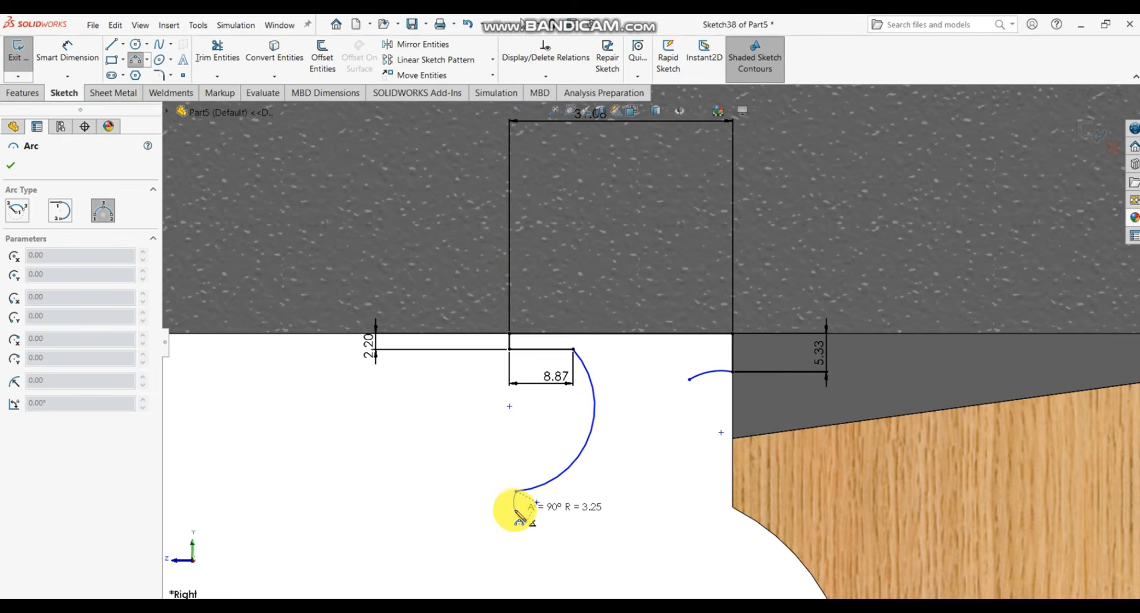
{"action": "left_click", "coordinate": [513, 517]}
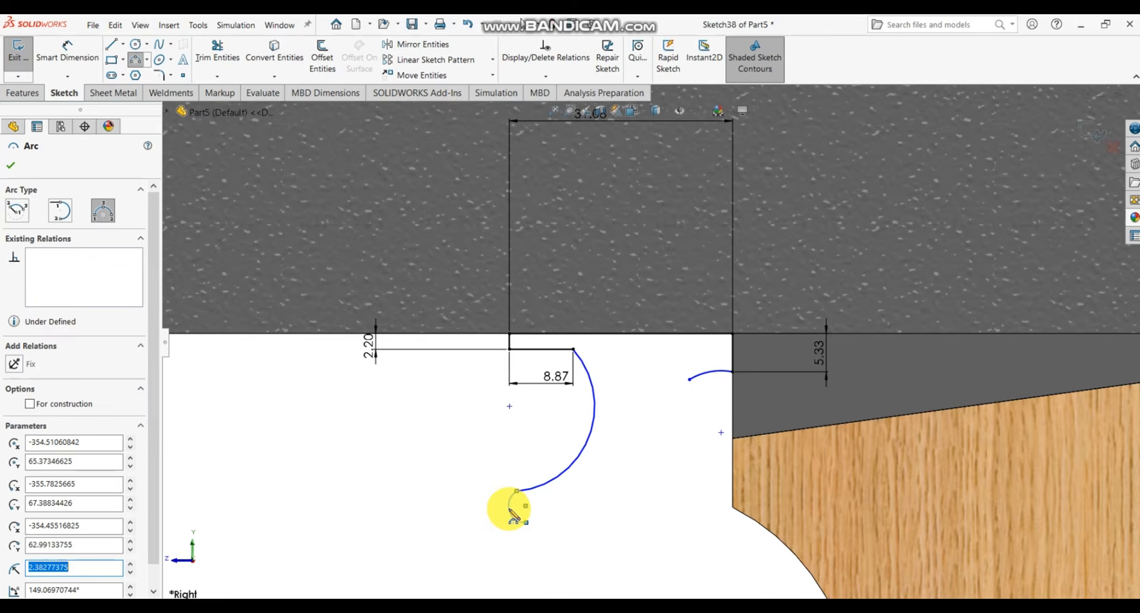
{"action": "key", "text": "Escape"}
{"action": "scroll", "coordinate": [524, 523], "scroll_direction": "down", "scroll_amount": 4}
{"action": "scroll", "coordinate": [559, 500], "scroll_direction": "up", "scroll_amount": 3}
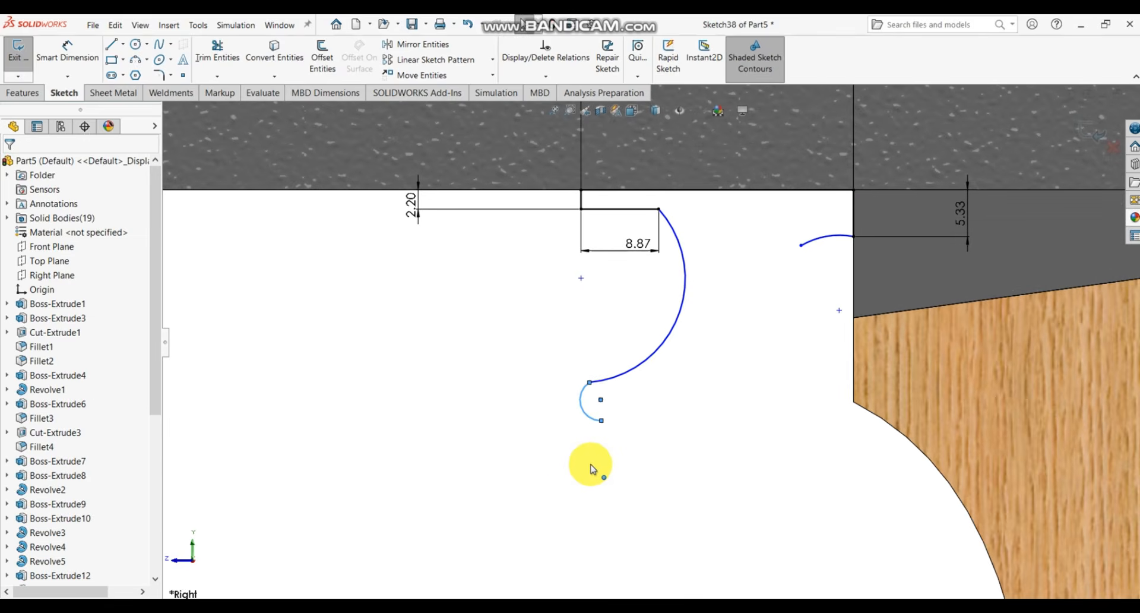
{"action": "left_click_drag", "start_coordinate": [606, 423], "coordinate": [606, 417]}
{"action": "key", "text": "Escape"}
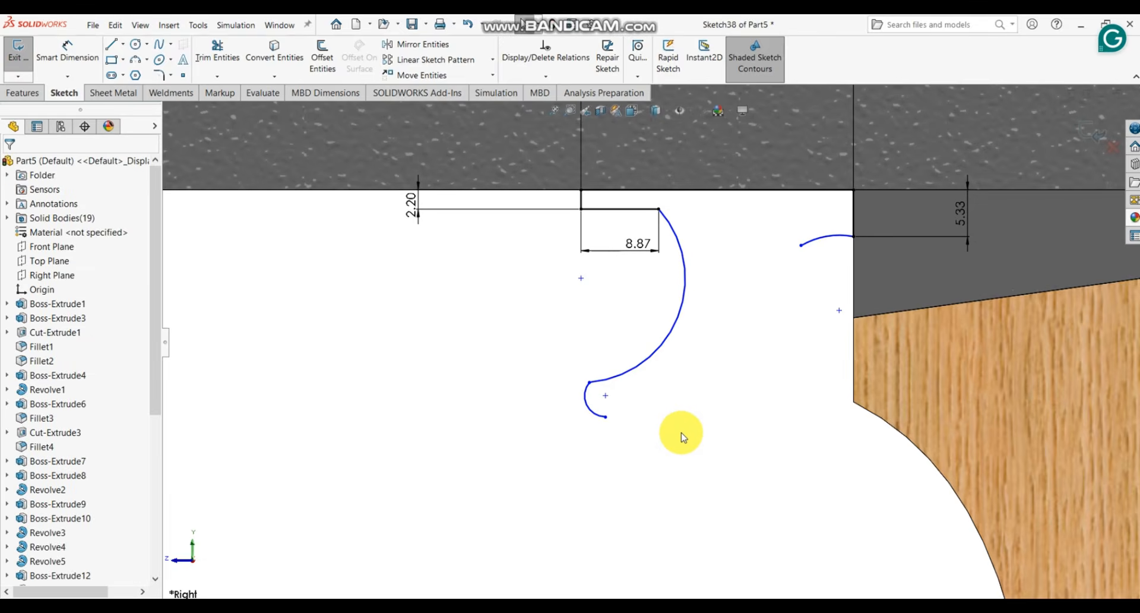
- Close the trigger profile with a 3-point arc from the tip arc's lower end to the rear arc's free end, radius about 33 mm and 53°
{"action": "left_click", "coordinate": [146, 59]}
{"action": "left_click", "coordinate": [170, 105]}
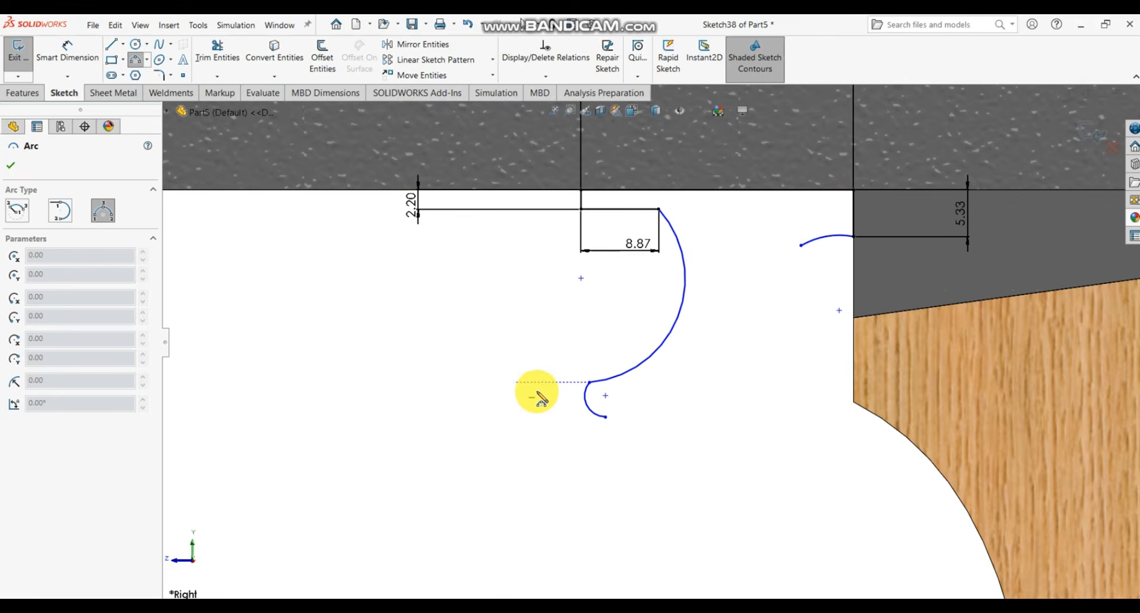
{"action": "left_click", "coordinate": [606, 416]}
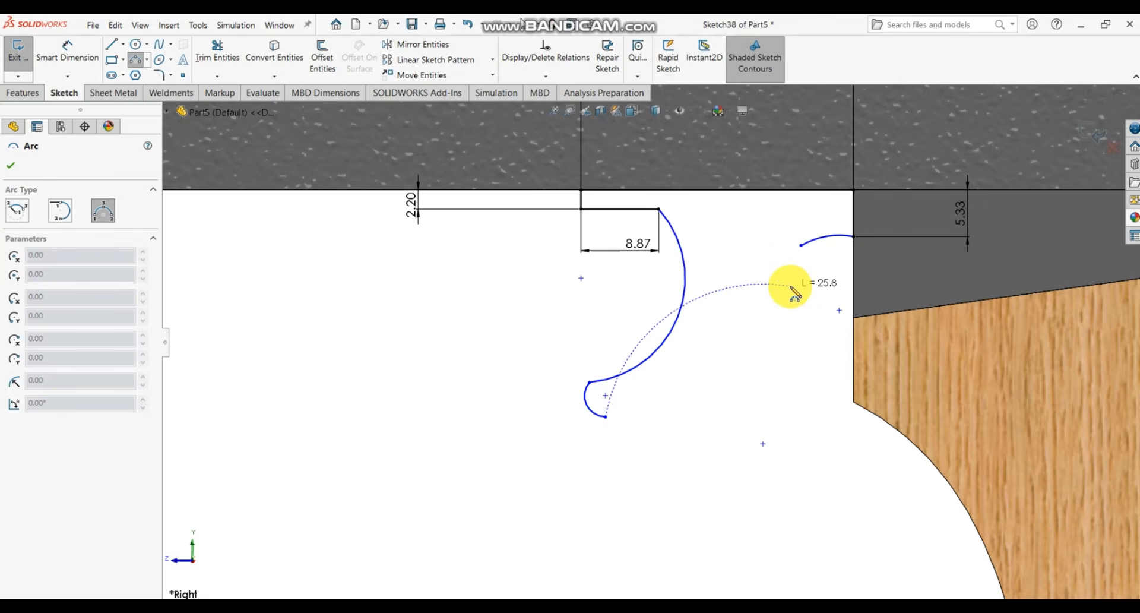
{"action": "left_click", "coordinate": [801, 245]}
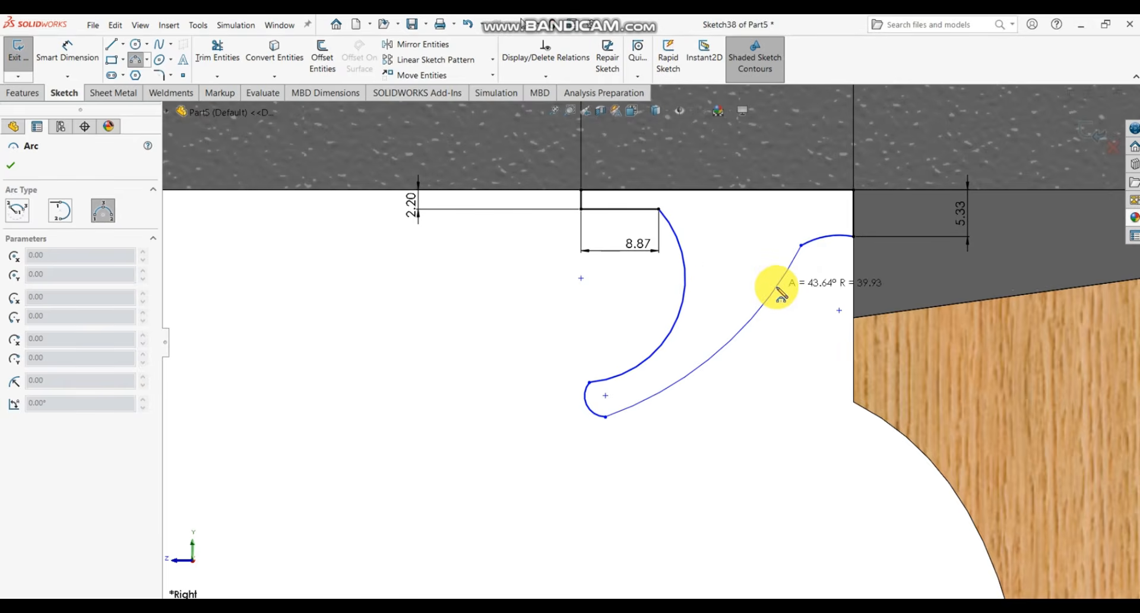
{"action": "left_click", "coordinate": [763, 326]}
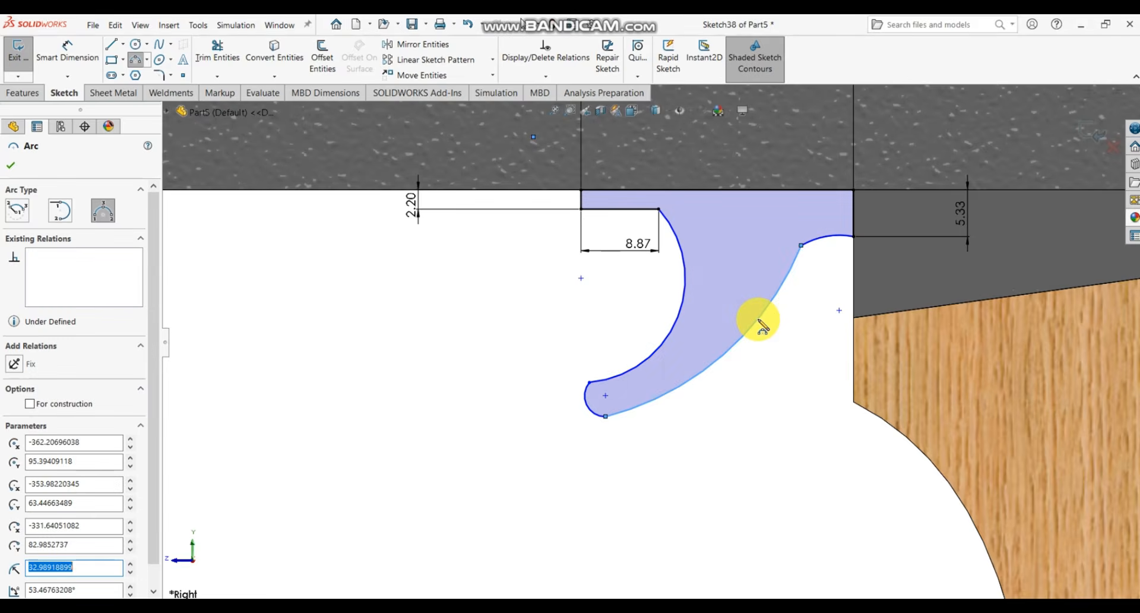
{"action": "key", "text": "Escape"}
- Add a tangent relation between the trigger's concave front arc and the small tip arc
{"action": "scroll", "coordinate": [755, 322], "scroll_direction": "up", "scroll_amount": 5}
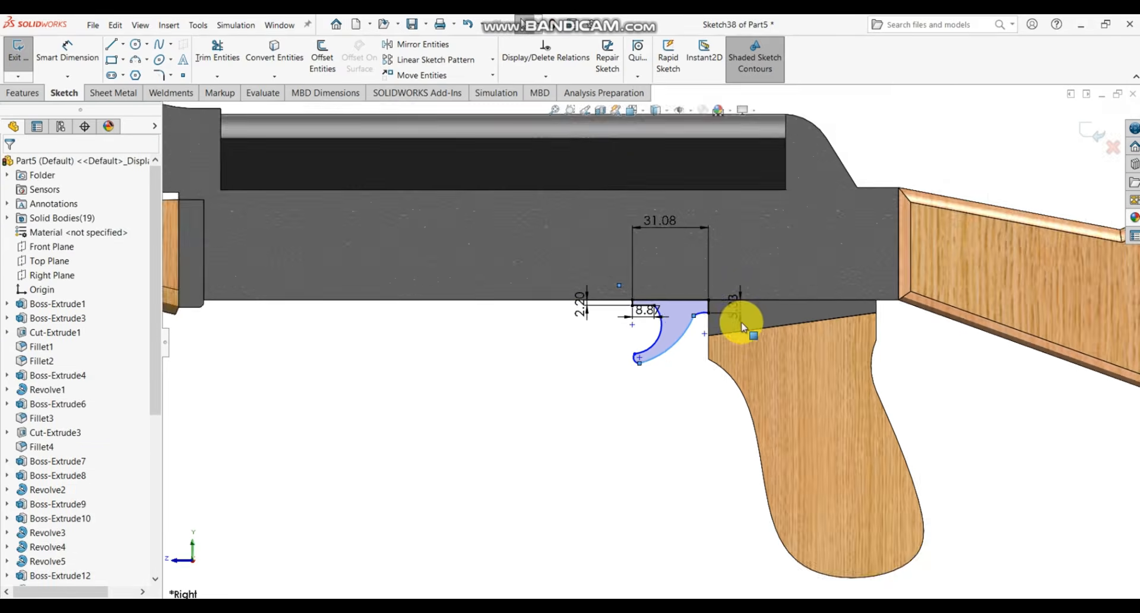
{"action": "scroll", "coordinate": [731, 324], "scroll_direction": "down", "scroll_amount": 3}
{"action": "scroll", "coordinate": [709, 315], "scroll_direction": "down", "scroll_amount": 1}
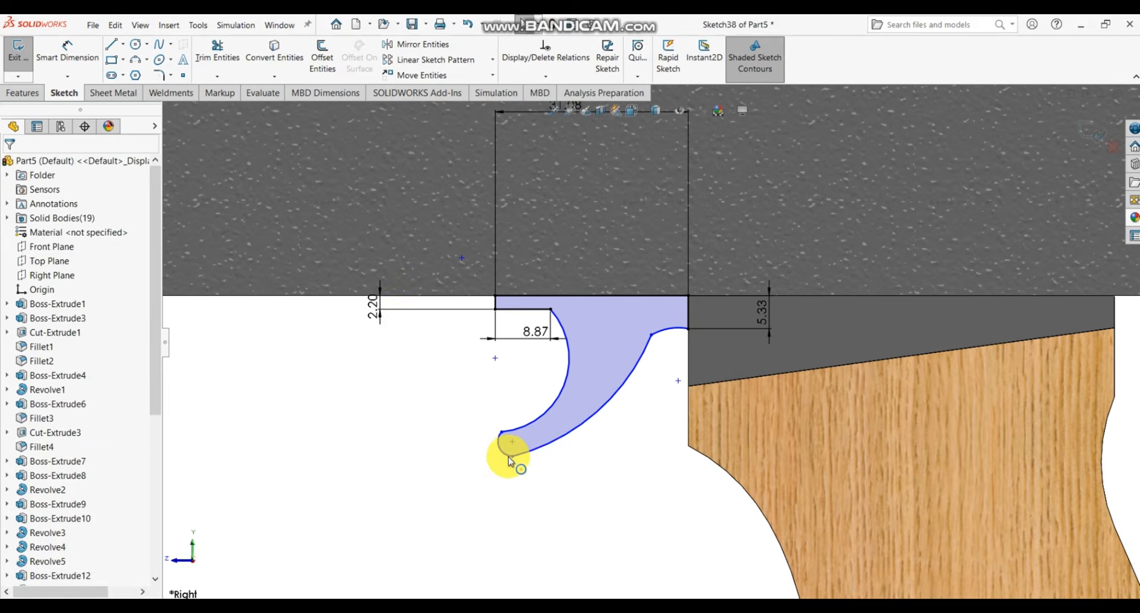
{"action": "scroll", "coordinate": [516, 460], "scroll_direction": "down", "scroll_amount": 3}
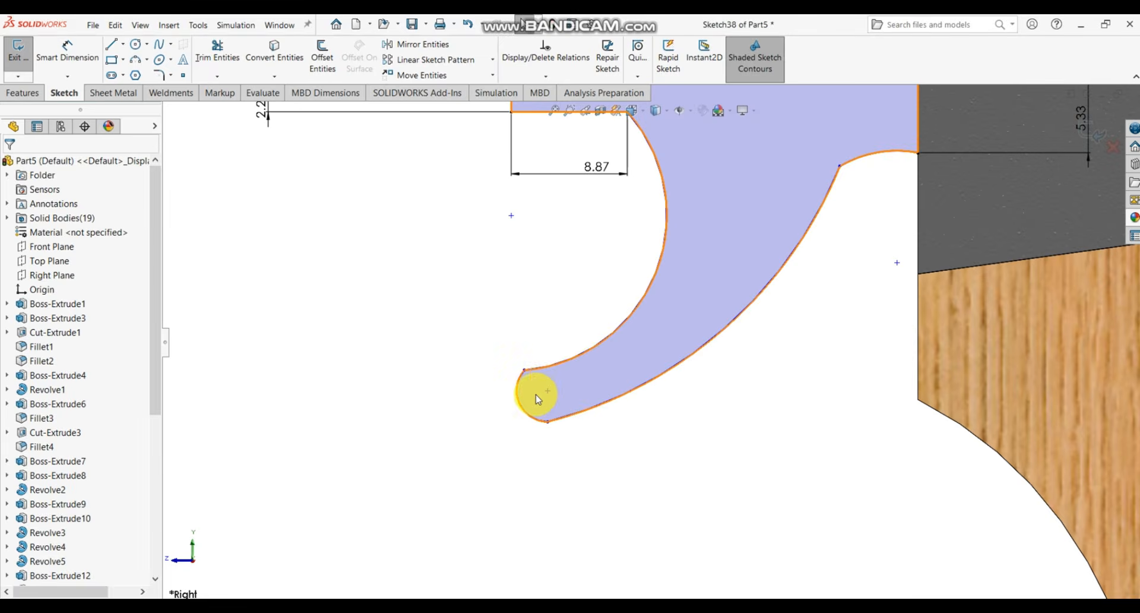
{"action": "scroll", "coordinate": [551, 380], "scroll_direction": "down", "scroll_amount": 2}
{"action": "left_click", "coordinate": [549, 357]}
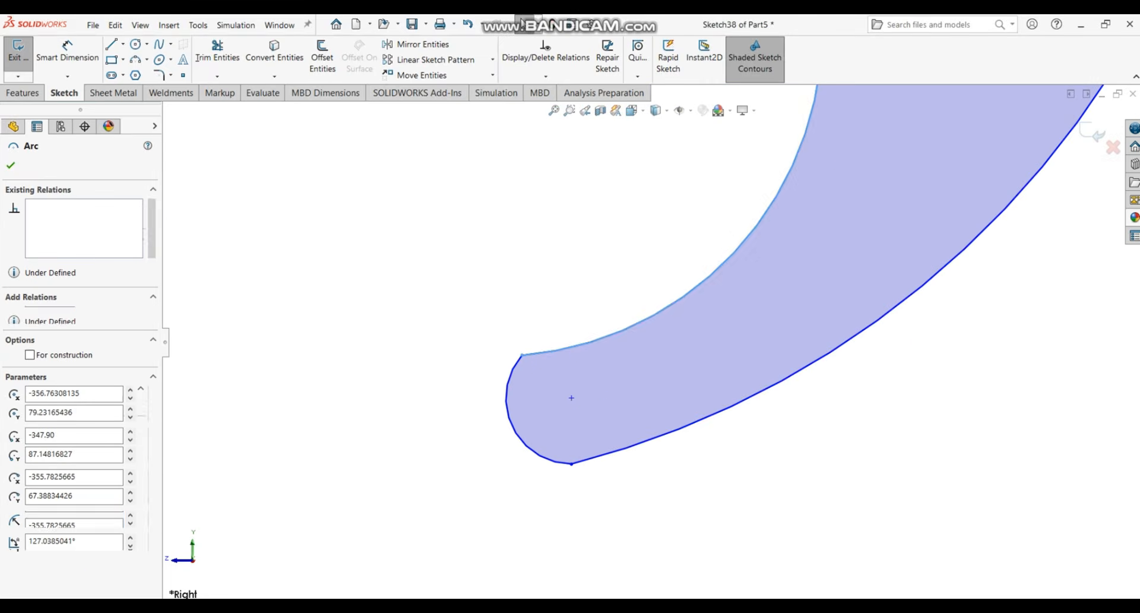
{"action": "left_click", "coordinate": [516, 367], "text": "ctrl"}
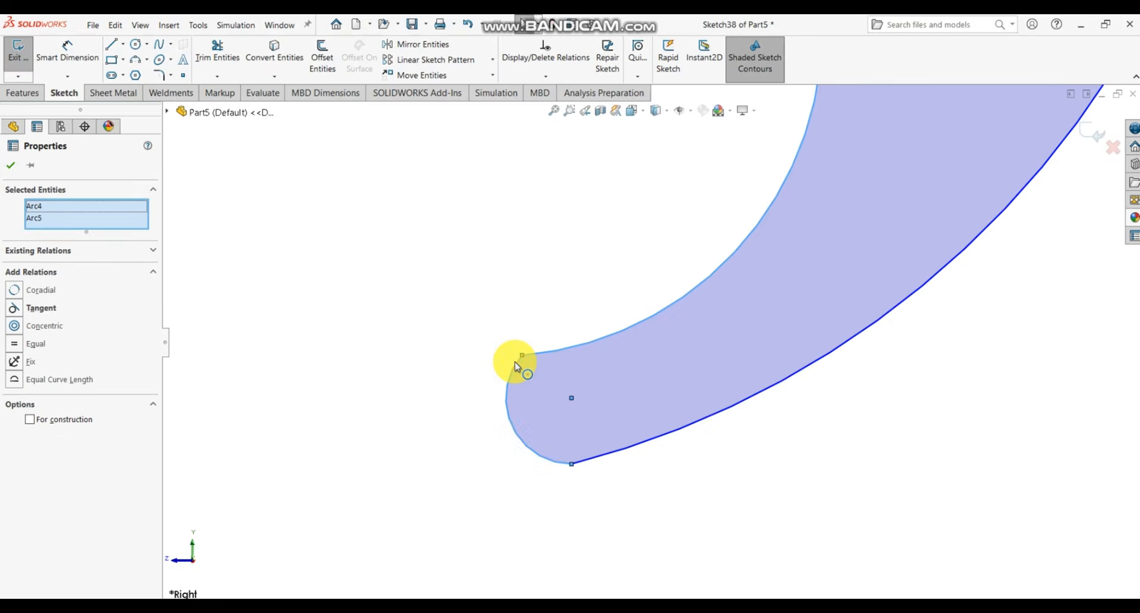
{"action": "left_click", "coordinate": [37, 309]}
{"action": "left_click", "coordinate": [263, 275]}
{"action": "scroll", "coordinate": [585, 374], "scroll_direction": "up", "scroll_amount": 2}
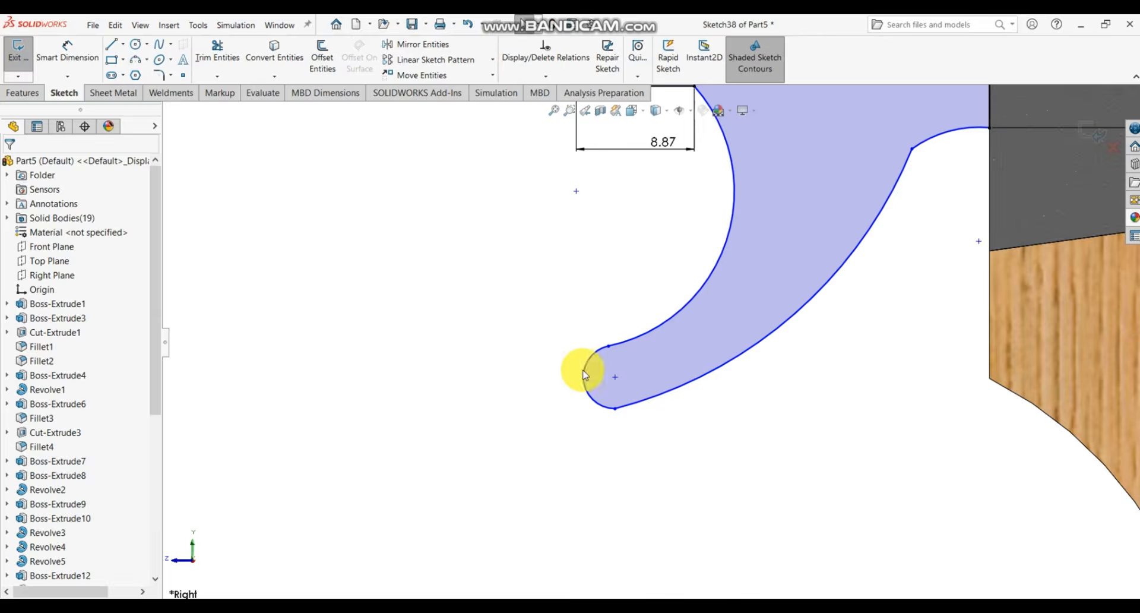
- Add a tangent relation between the trigger's long rear arc and the small tip arc
{"action": "scroll", "coordinate": [772, 368], "scroll_direction": "up", "scroll_amount": 3}
{"action": "scroll", "coordinate": [594, 234], "scroll_direction": "down", "scroll_amount": 2}
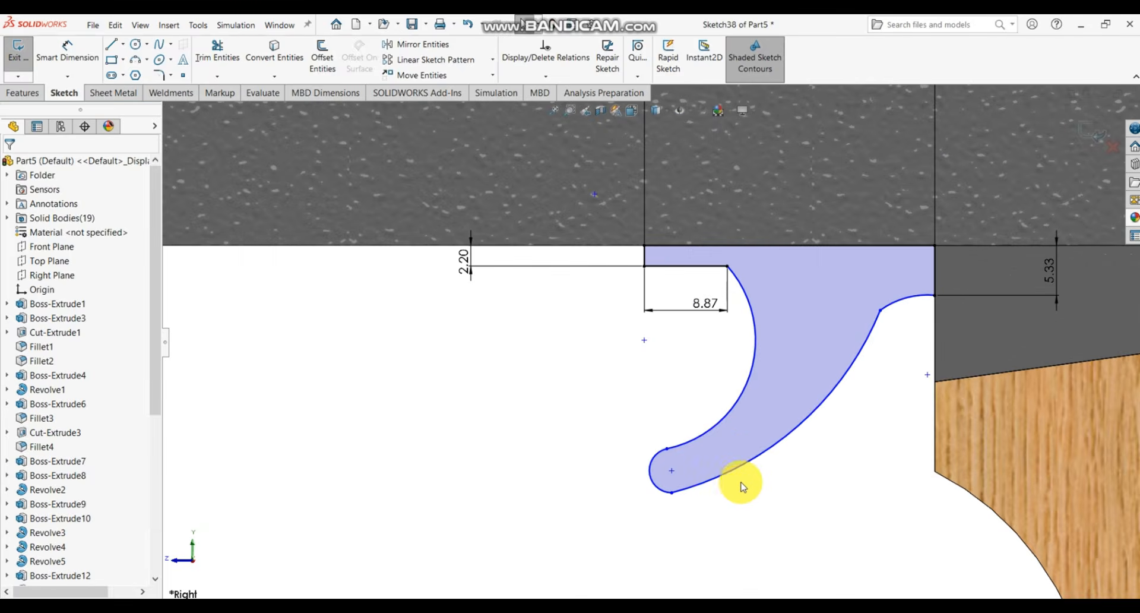
{"action": "scroll", "coordinate": [741, 487], "scroll_direction": "down", "scroll_amount": 3}
{"action": "left_click", "coordinate": [653, 462]}
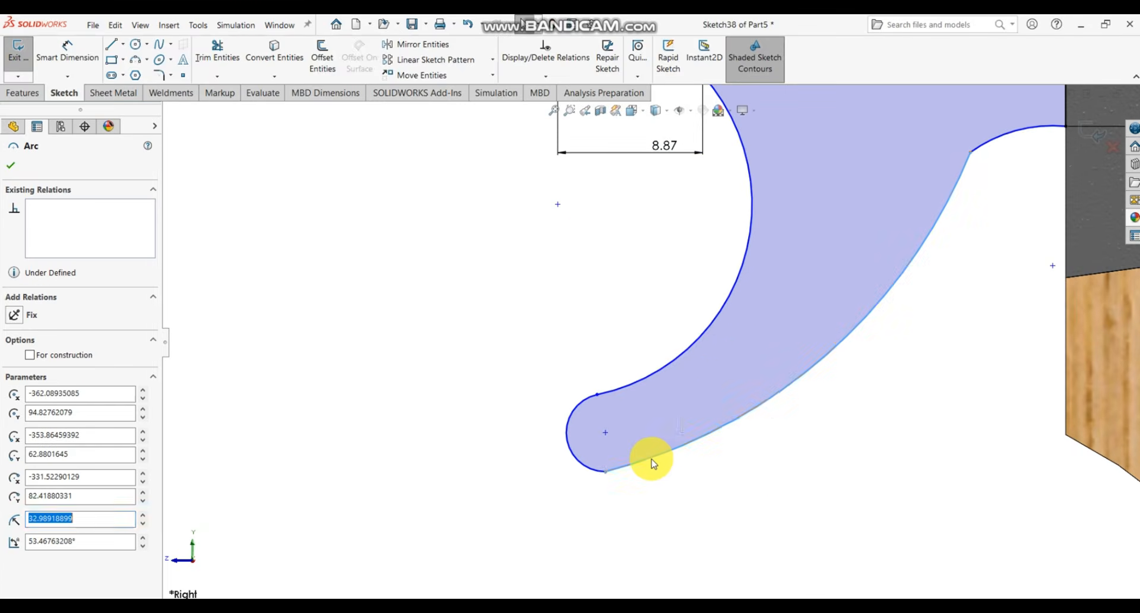
{"action": "left_click", "coordinate": [599, 472]}
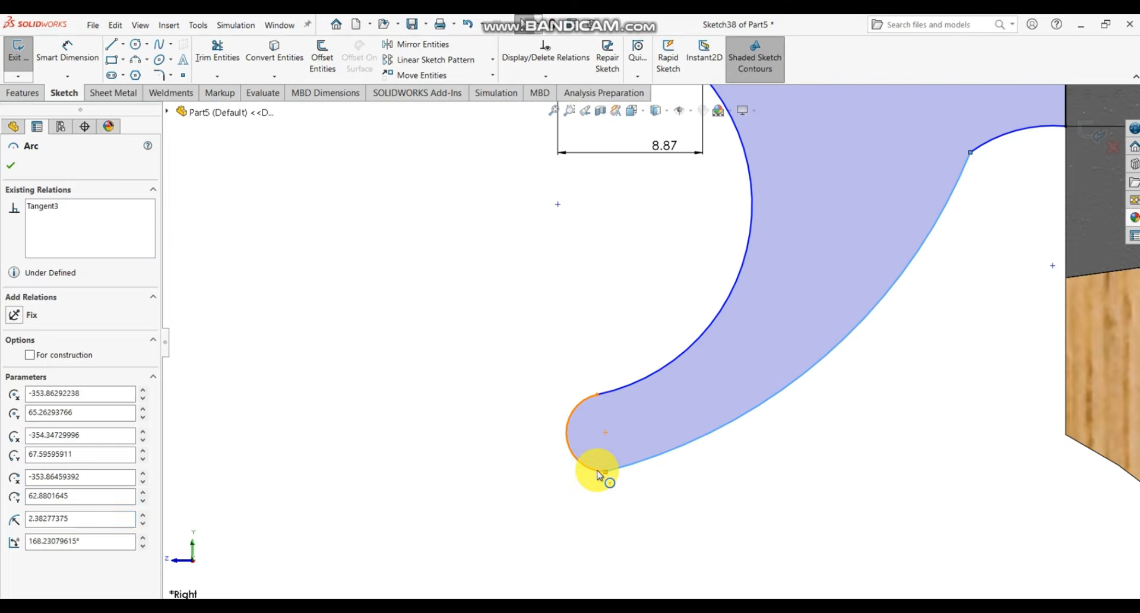
{"action": "left_click", "coordinate": [599, 471], "text": "ctrl"}
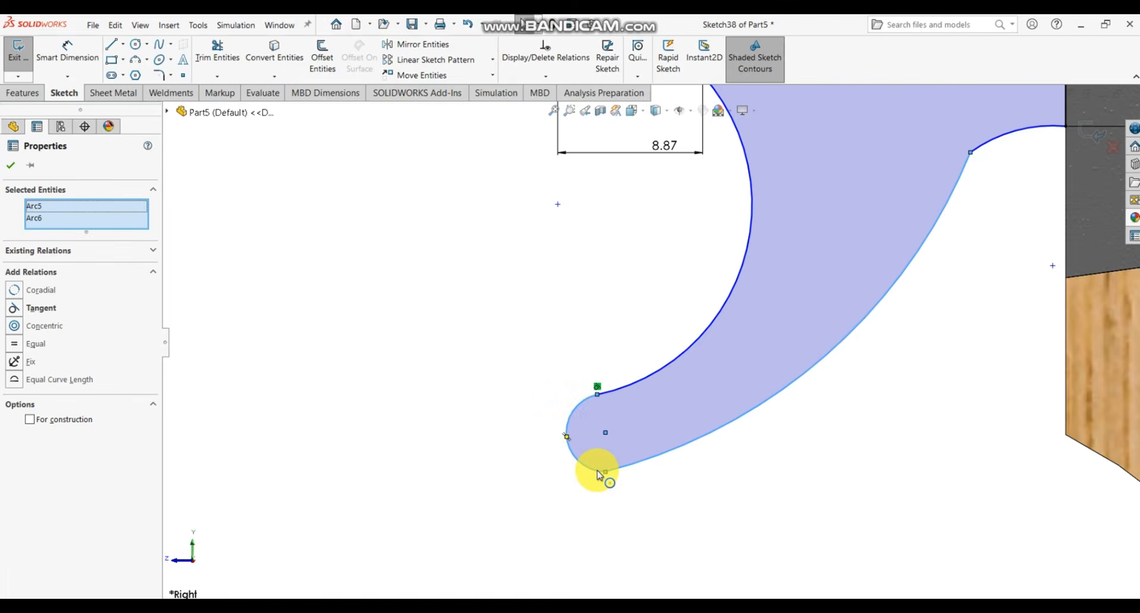
{"action": "left_click", "coordinate": [13, 309]}
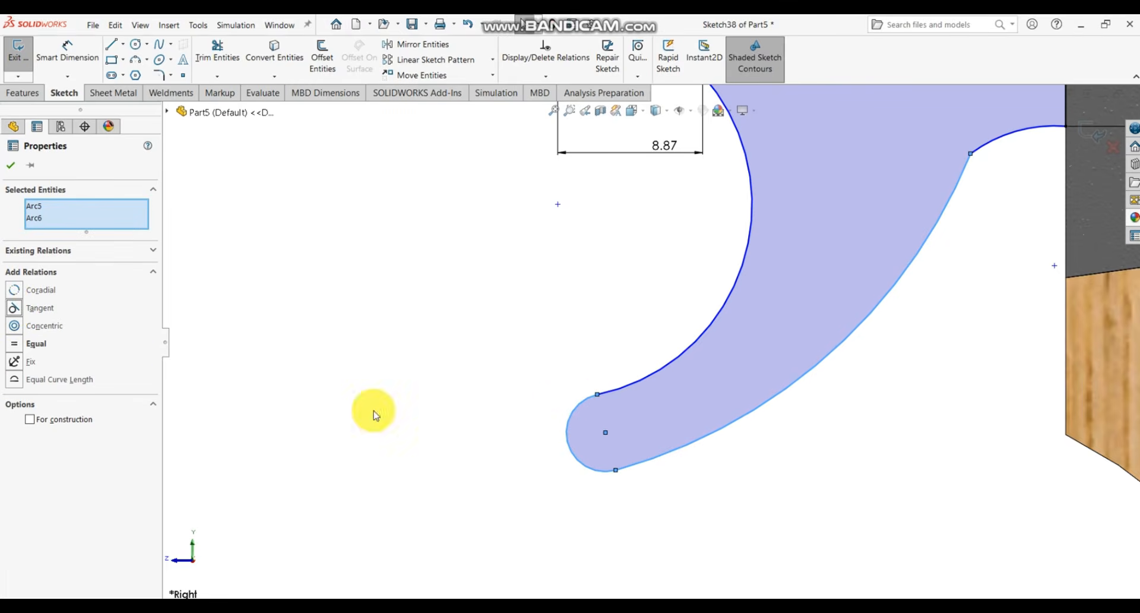
{"action": "left_click", "coordinate": [840, 496]}
{"action": "scroll", "coordinate": [840, 496], "scroll_direction": "up", "scroll_amount": 5}
{"action": "scroll", "coordinate": [588, 345], "scroll_direction": "down", "scroll_amount": 5}
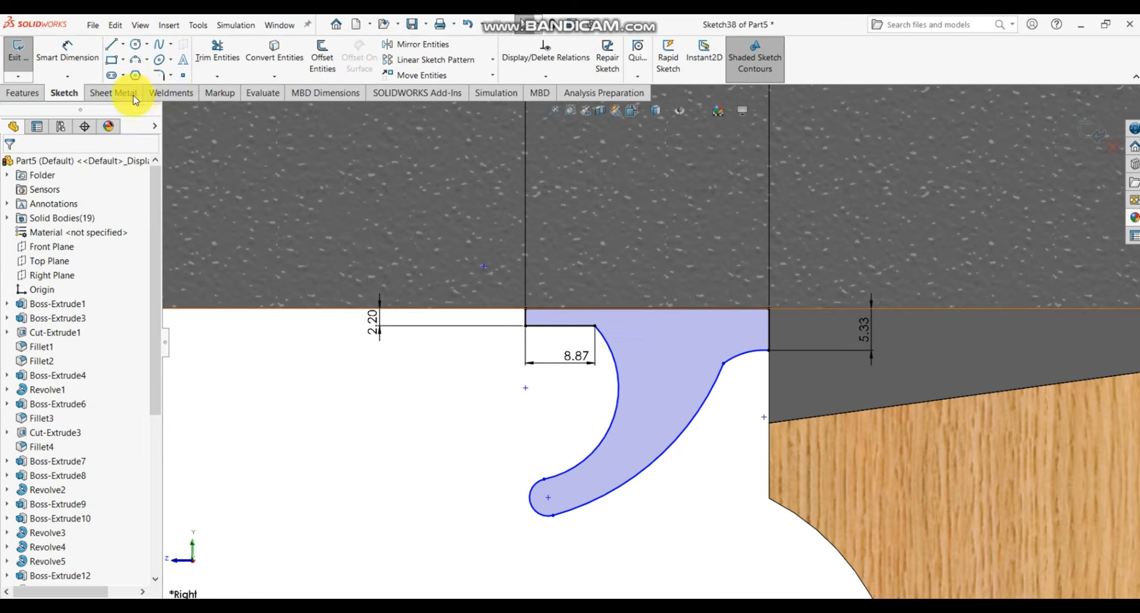
- Dimension the radius of the trigger's concave front arc and set it to 11.88 mm
{"action": "left_click", "coordinate": [67, 50]}
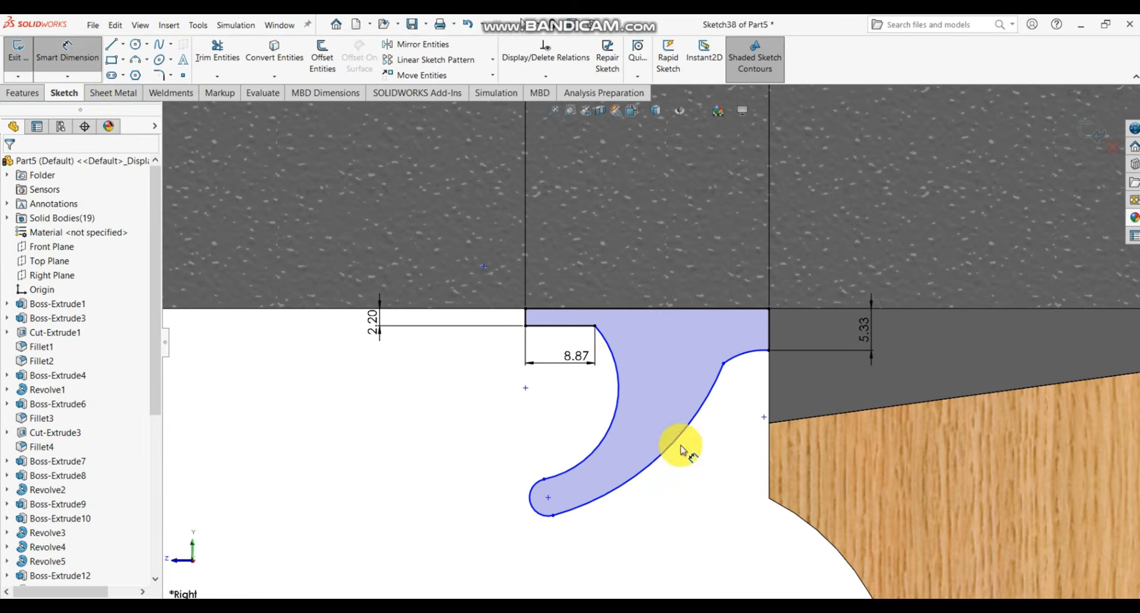
{"action": "left_click", "coordinate": [614, 418]}
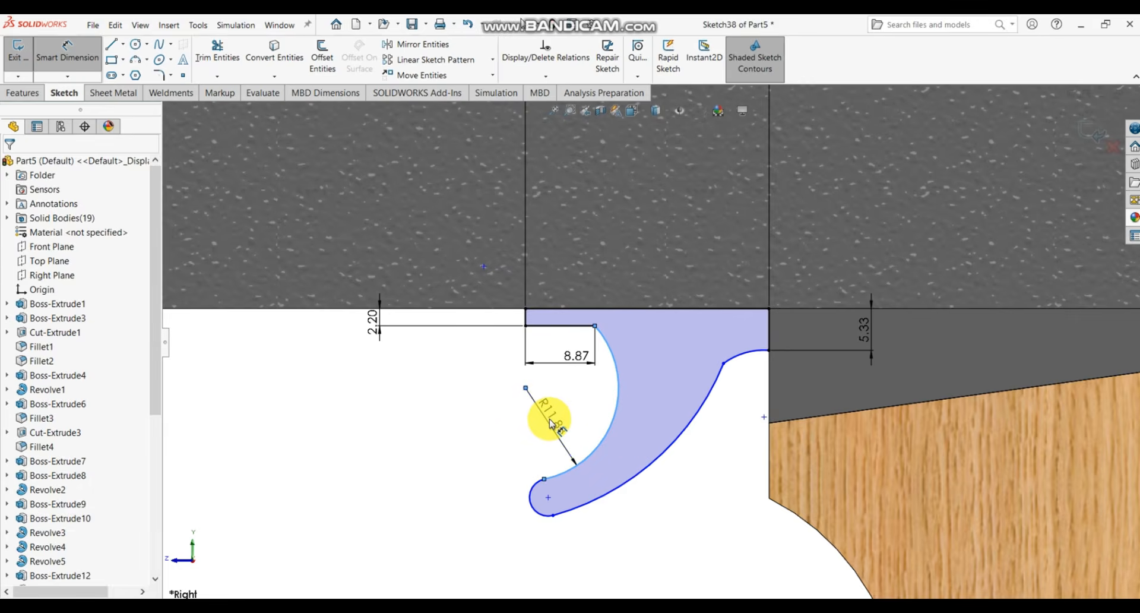
{"action": "left_click", "coordinate": [551, 423]}
{"action": "type", "text": "11."}
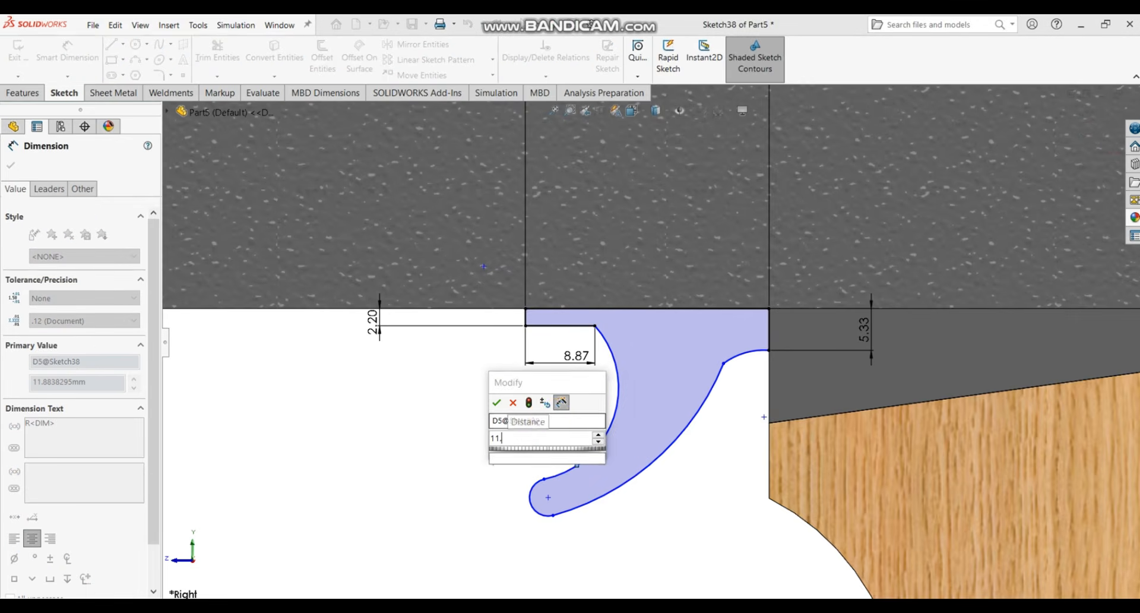
{"action": "type", "text": "988"}
{"action": "key", "text": "BackSpace"}
{"action": "key", "text": "BackSpace"}
{"action": "key", "text": "BackSpace"}
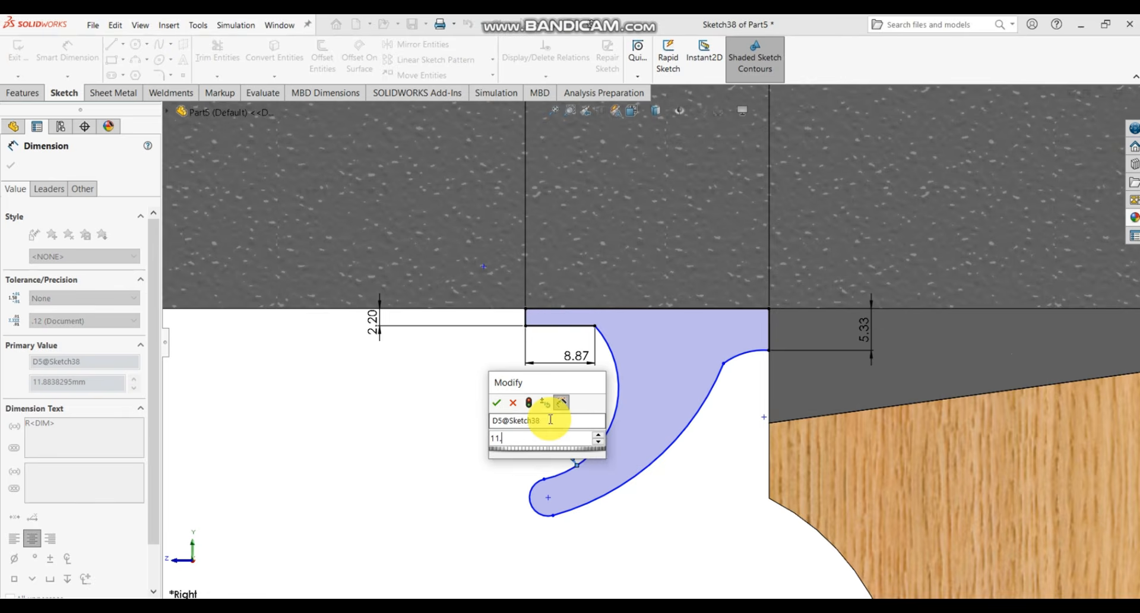
{"action": "type", "text": "88"}
{"action": "key", "text": "Return"}
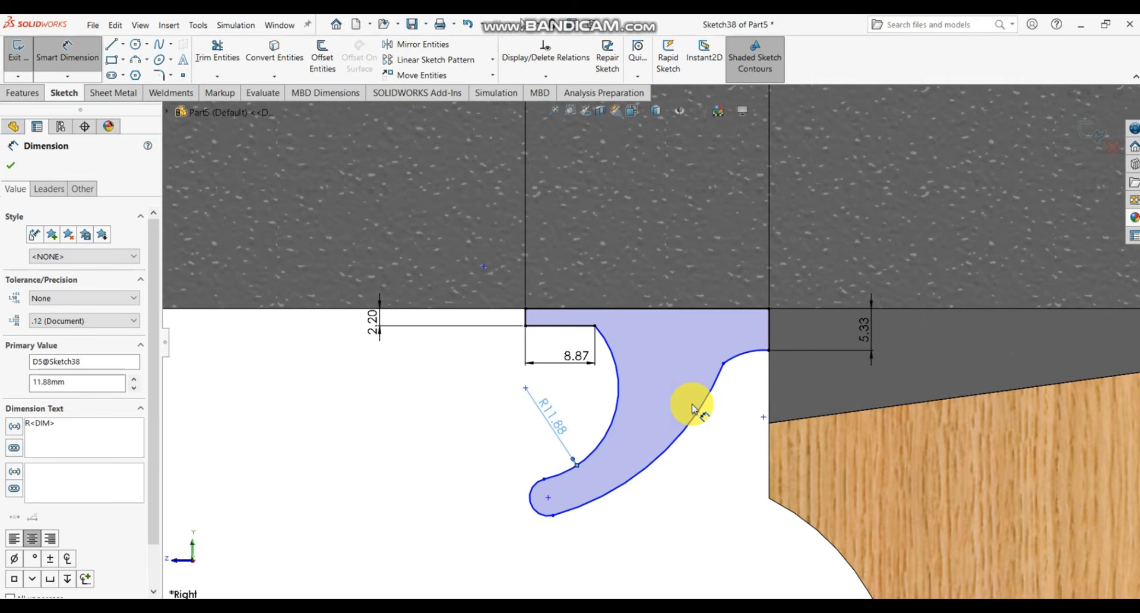
{"action": "key", "text": "Escape"}
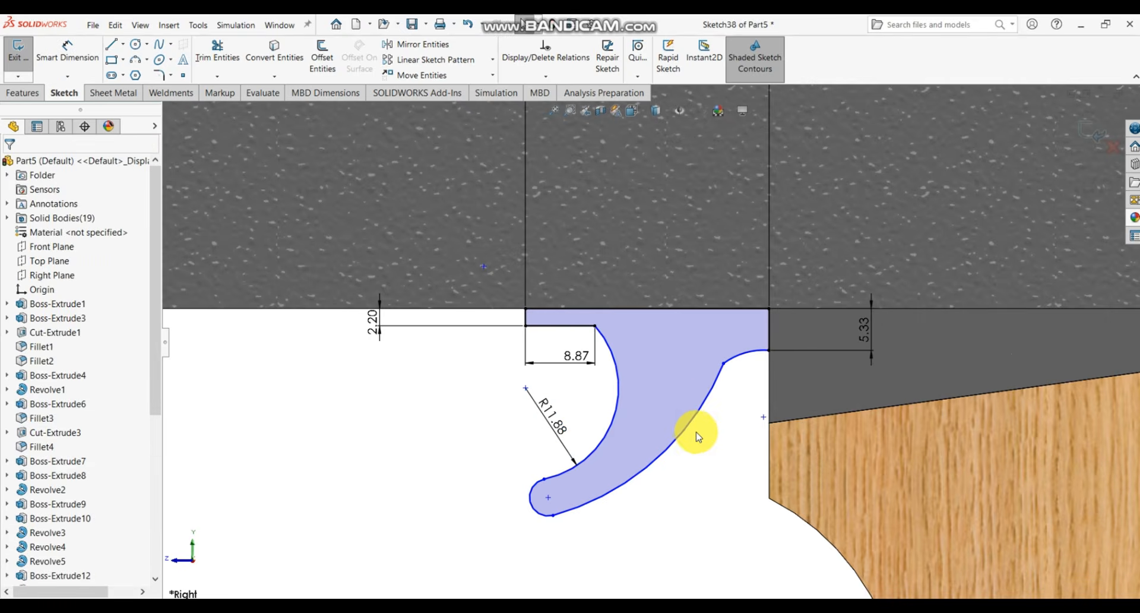
- Move the junction of the trigger's long rear arc and short upper arc slightly forward and up, away from the grip
{"action": "left_click_drag", "start_coordinate": [724, 366], "coordinate": [701, 359]}
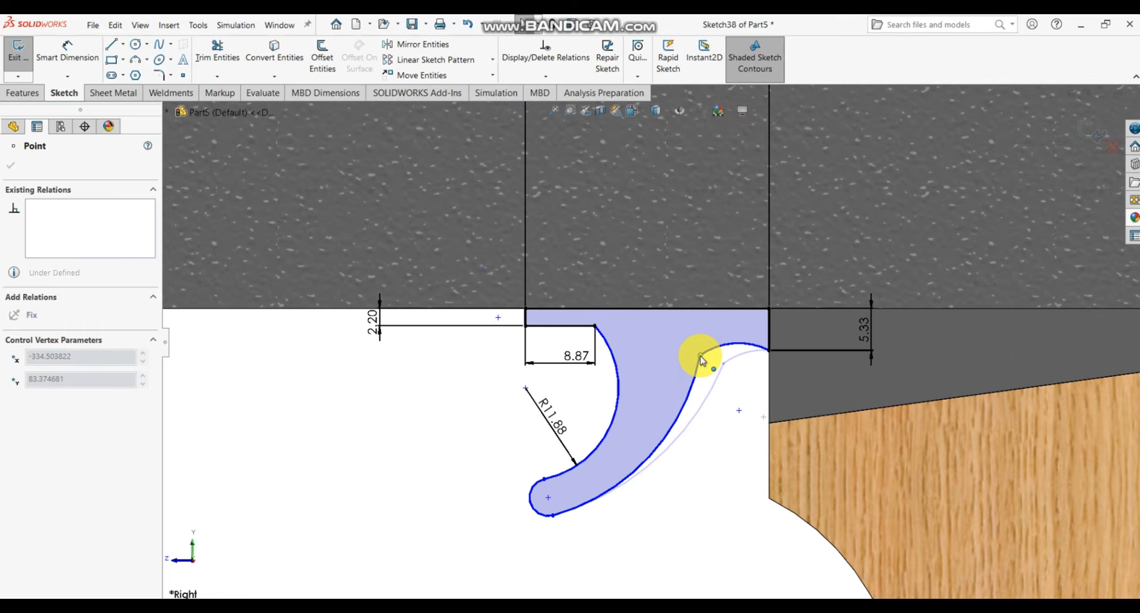
{"action": "mouse_move", "coordinate": [701, 358]}
{"action": "left_mouse_down"}
{"action": "mouse_move", "coordinate": [702, 373]}
{"action": "mouse_move", "coordinate": [684, 373]}
{"action": "mouse_move", "coordinate": [696, 375]}
{"action": "mouse_move", "coordinate": [705, 350]}
{"action": "left_mouse_up"}
{"action": "scroll", "coordinate": [723, 384], "scroll_direction": "down", "scroll_amount": 3}
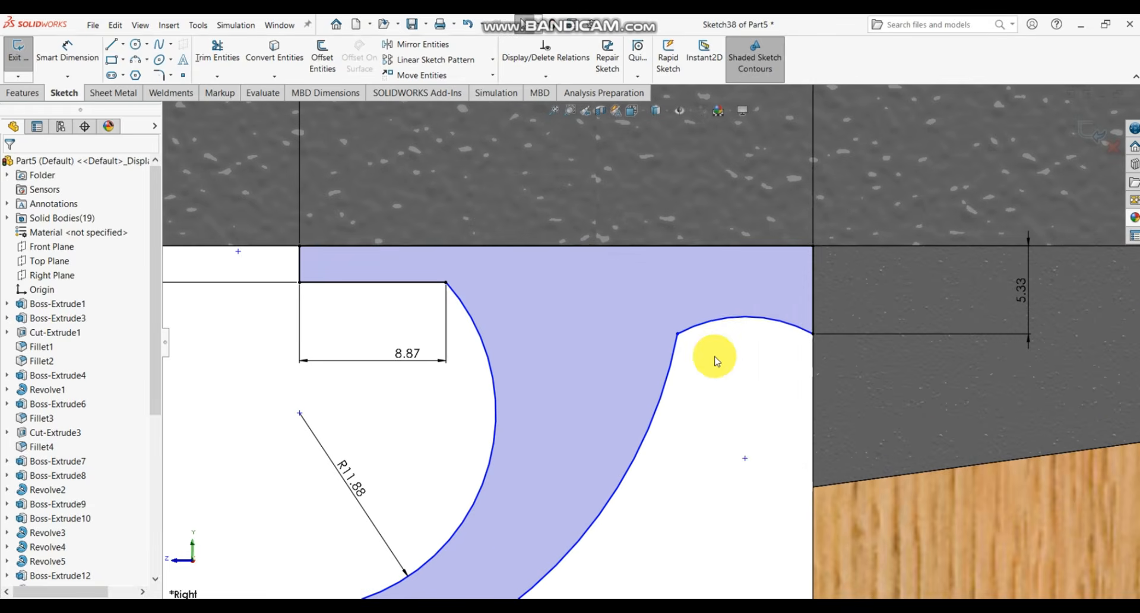
- Add a tangent relation between the short upper arc beside the grip and the long rear arc of the trigger
{"action": "left_click", "coordinate": [719, 321]}
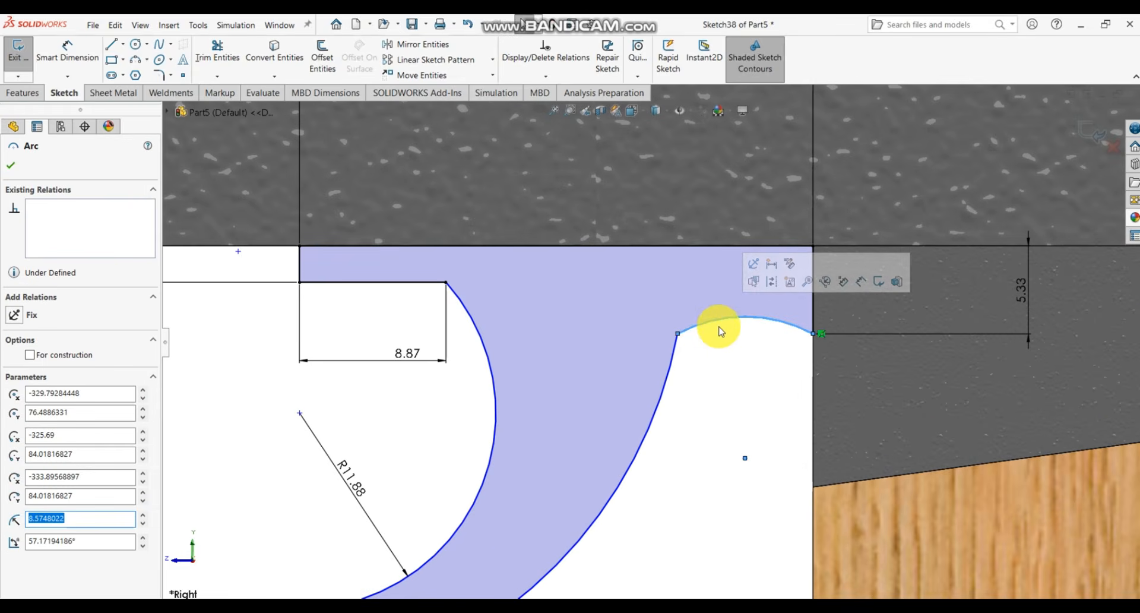
{"action": "left_click", "coordinate": [673, 378], "text": "ctrl"}
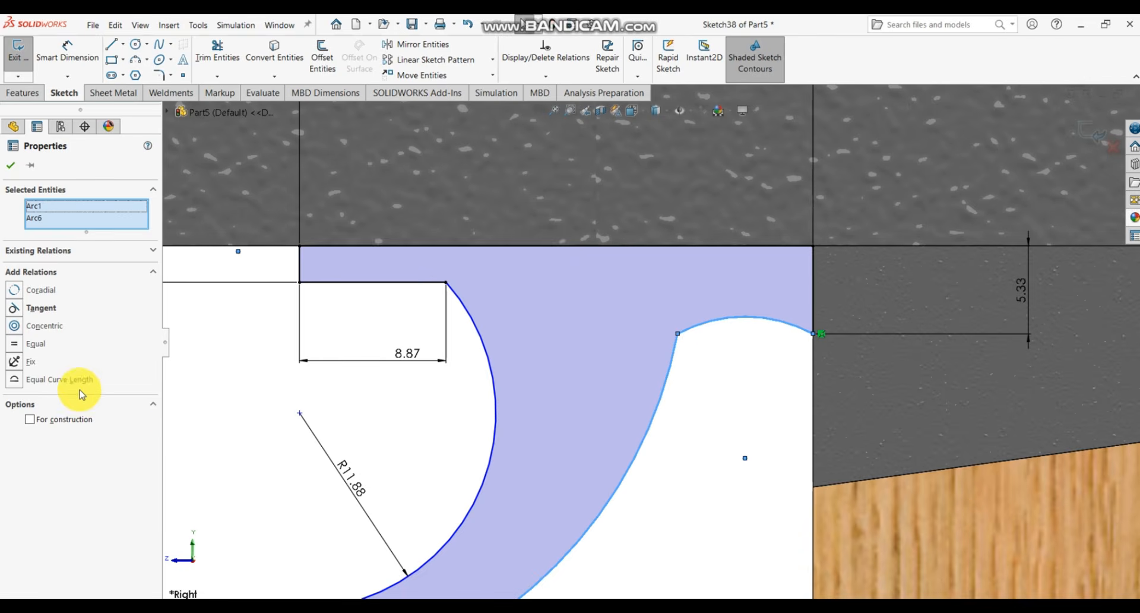
{"action": "left_click", "coordinate": [18, 308]}
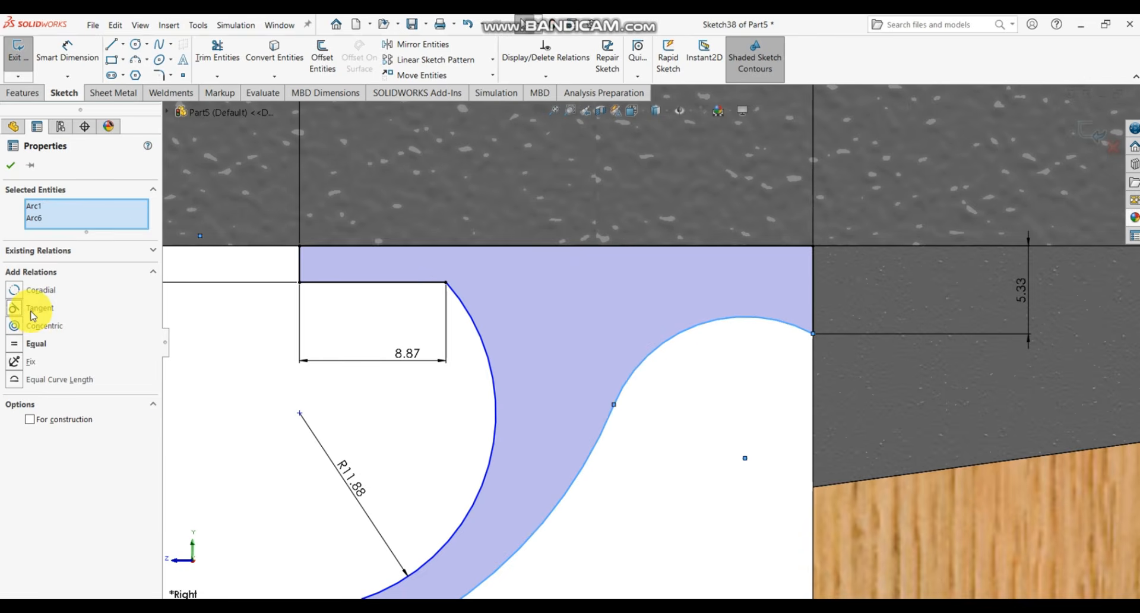
{"action": "left_click", "coordinate": [666, 446]}
{"action": "scroll", "coordinate": [666, 445], "scroll_direction": "up", "scroll_amount": 3}
{"action": "scroll", "coordinate": [670, 426], "scroll_direction": "down", "scroll_amount": 2}
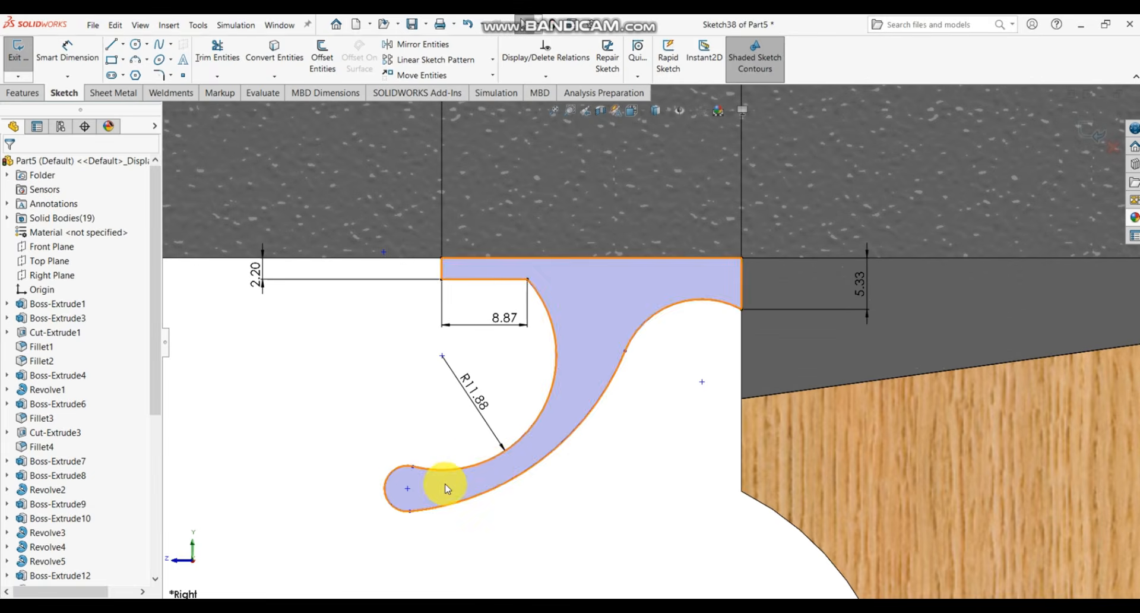
- Reshape the trigger tip by moving the tip arc's lower endpoint back toward the grip and slightly down
{"action": "left_click_drag", "start_coordinate": [411, 512], "coordinate": [491, 522]}
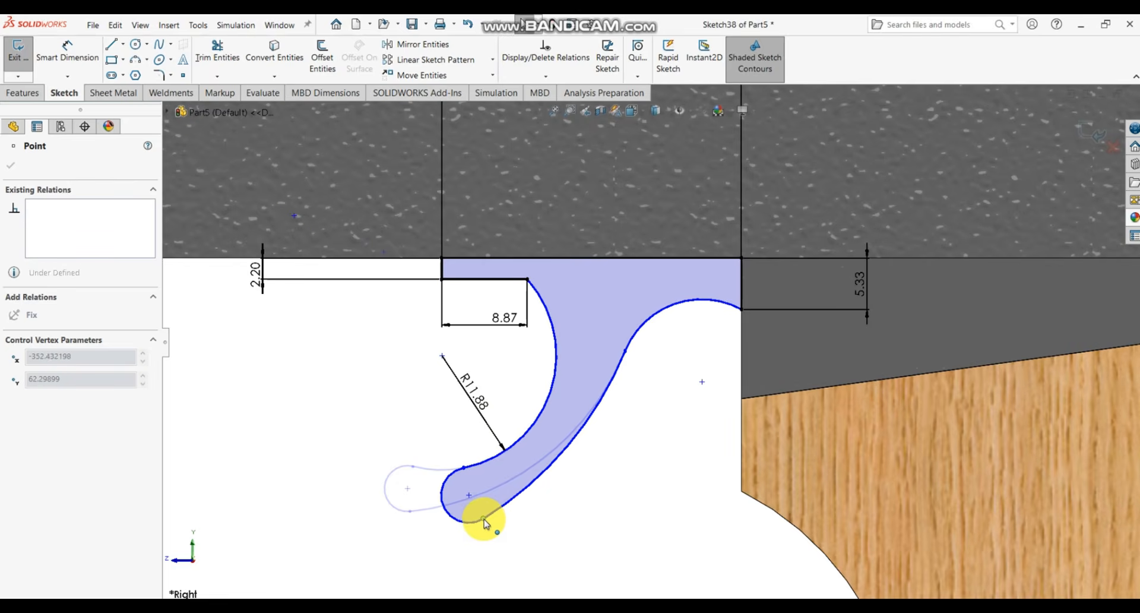
{"action": "left_click_drag", "start_coordinate": [476, 523], "coordinate": [477, 524]}
{"action": "left_click", "coordinate": [555, 527]}
{"action": "scroll", "coordinate": [558, 531], "scroll_direction": "up", "scroll_amount": 2}
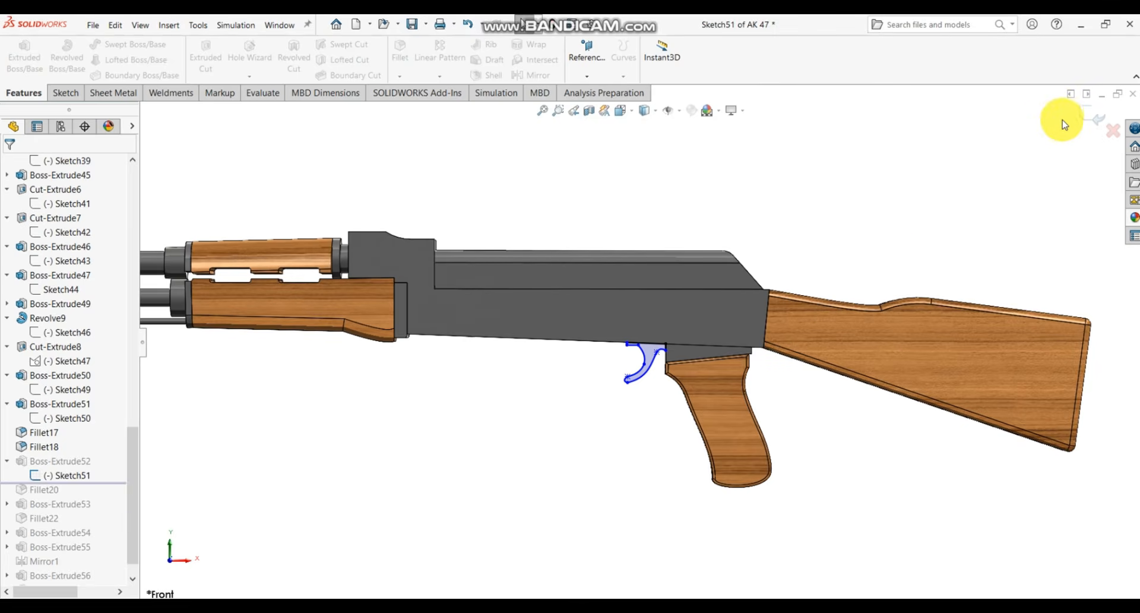
- In the AK 47 reference part, exit the trigger sketch, examine the trigger extrusion's end condition and depth, and return to Part5
{"action": "left_click", "coordinate": [1096, 120]}
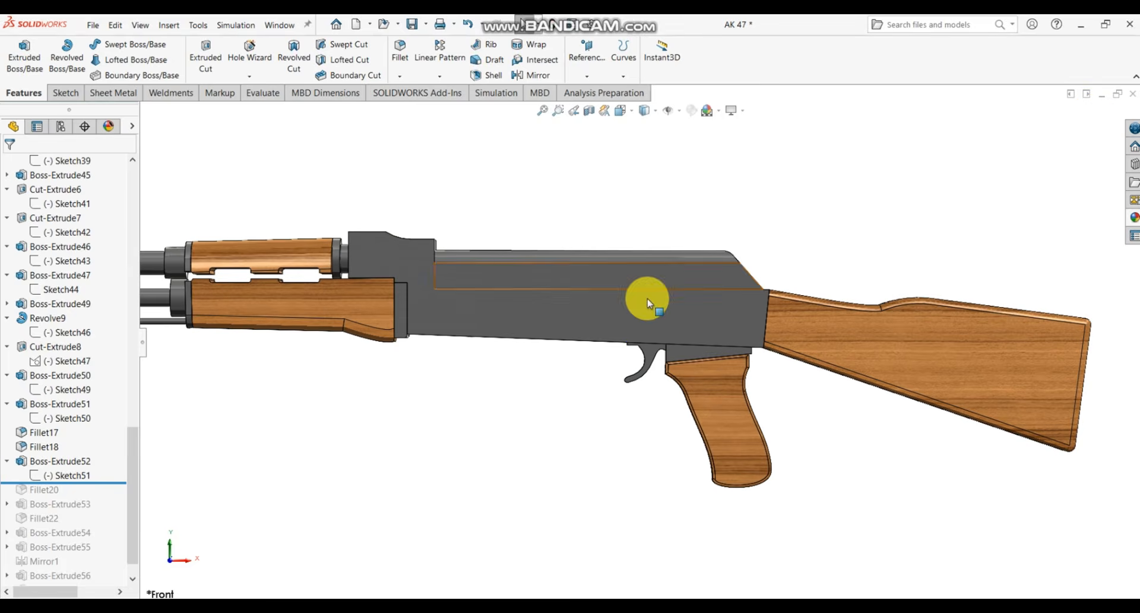
{"action": "left_click", "coordinate": [32, 462]}
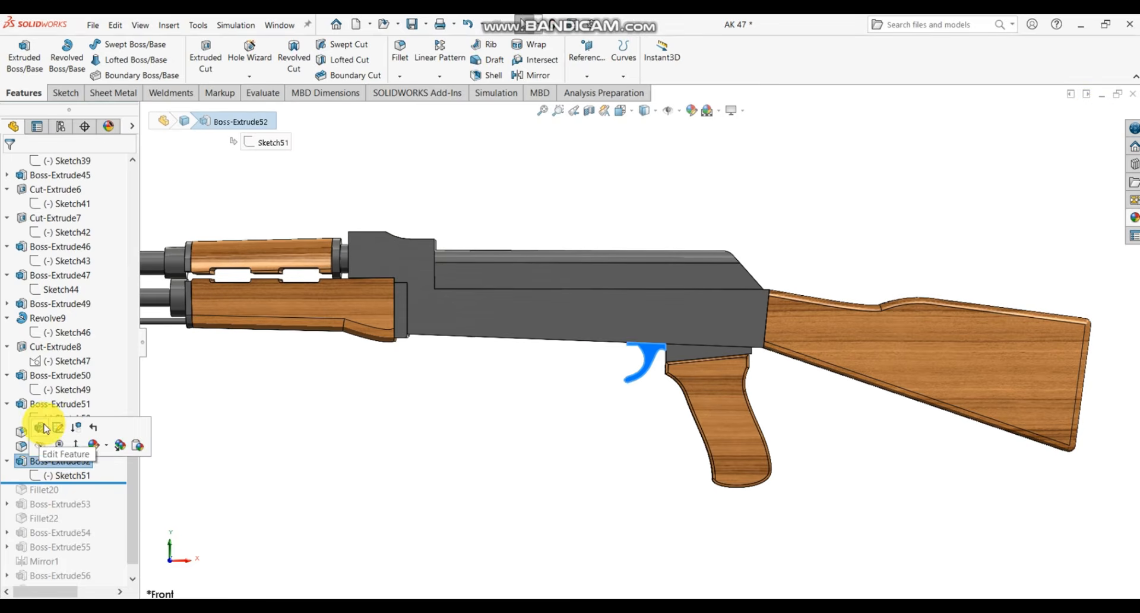
{"action": "left_click", "coordinate": [46, 428]}
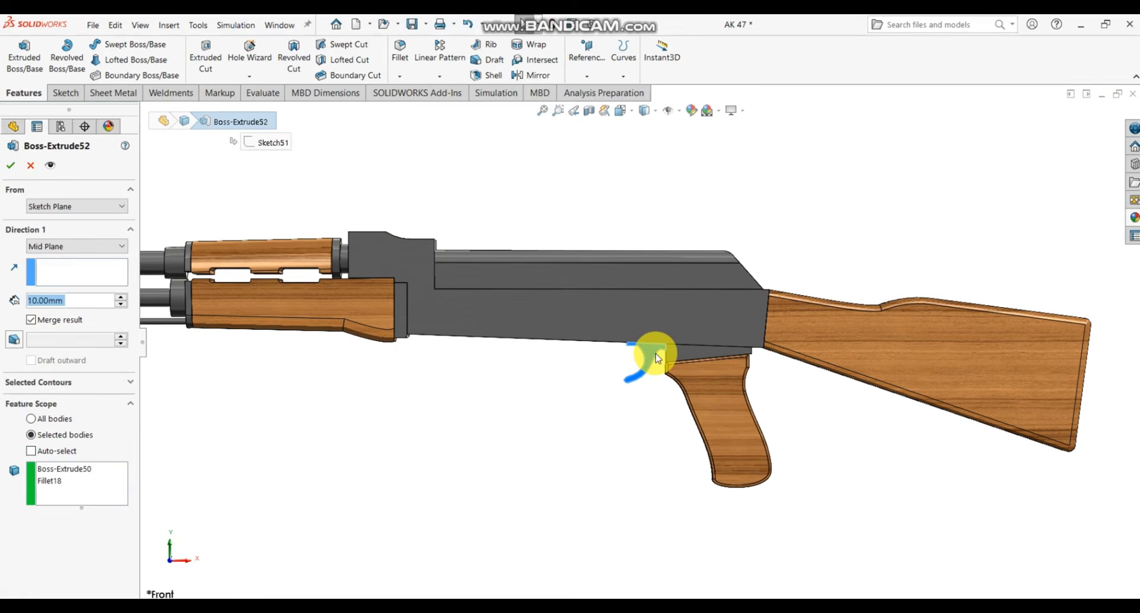
{"action": "scroll", "coordinate": [650, 356], "scroll_direction": "down", "scroll_amount": 8}
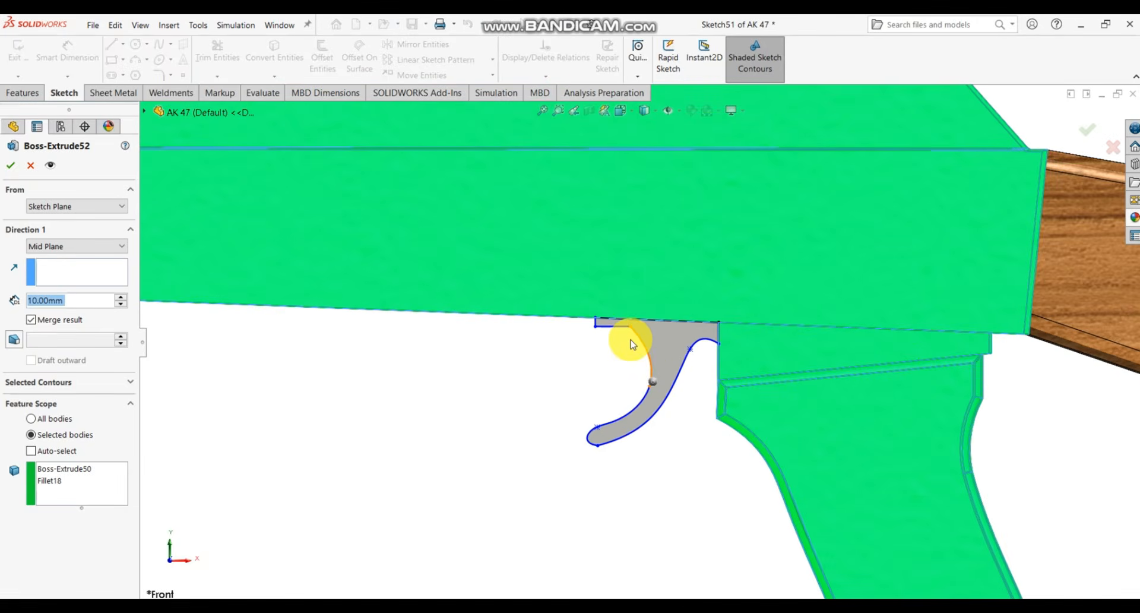
{"action": "middle_click_drag", "start_coordinate": [631, 344], "coordinate": [687, 333]}
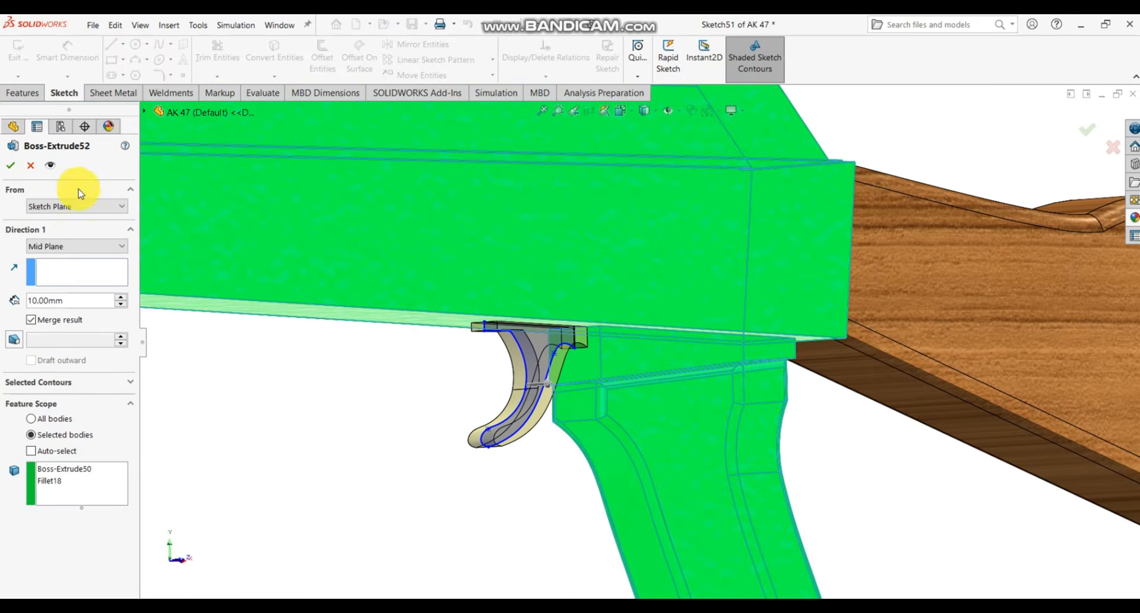
{"action": "key", "text": "Return"}
{"action": "mouse_move", "coordinate": [461, 596]}
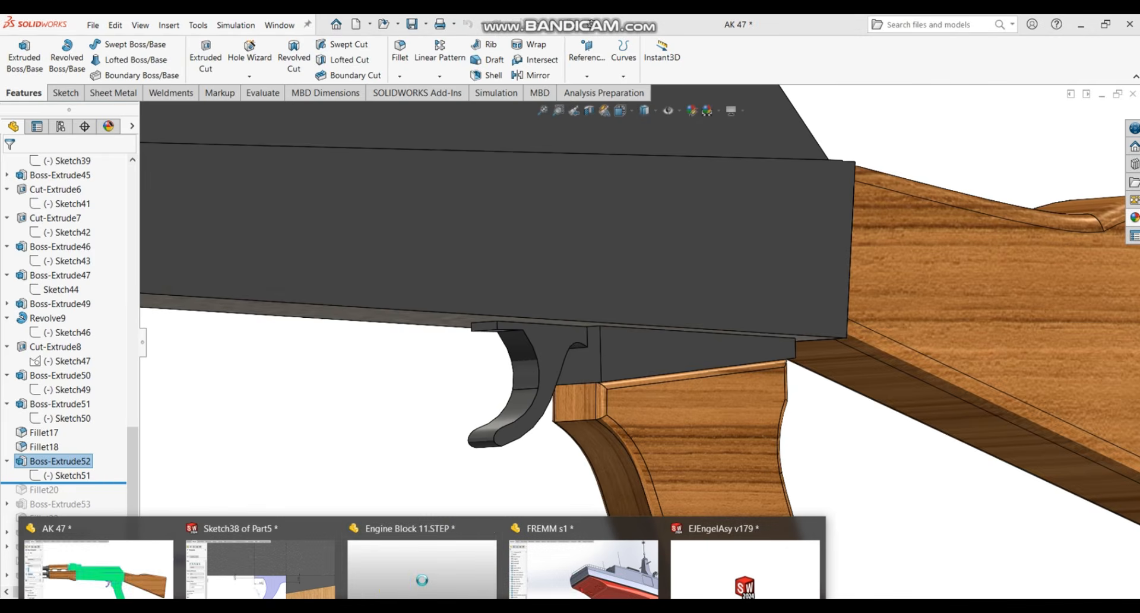
{"action": "left_click", "coordinate": [291, 578]}
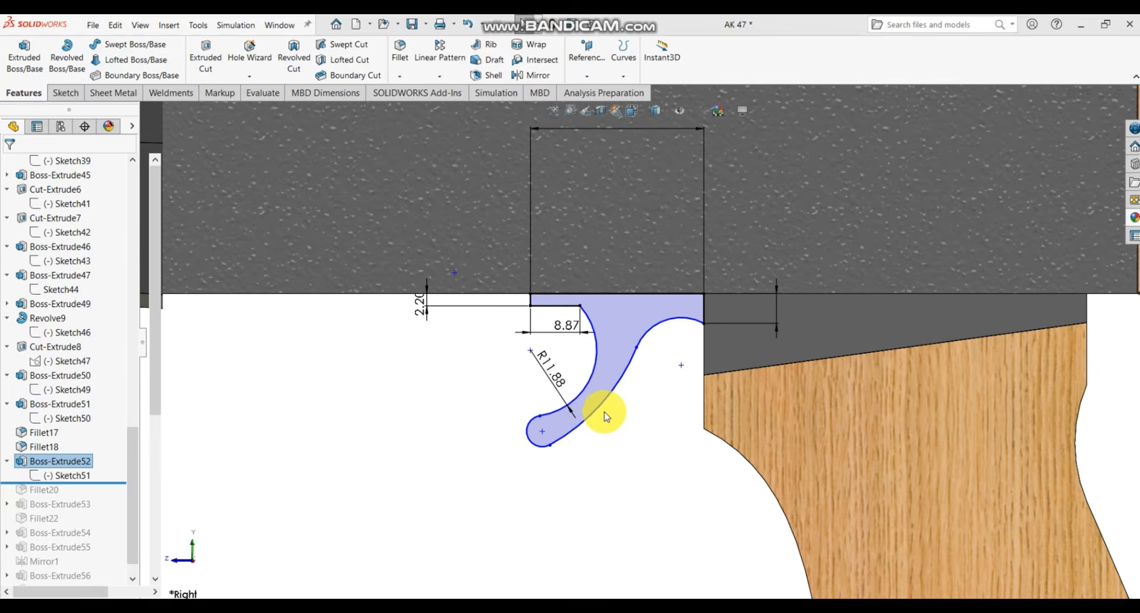
{"action": "scroll", "coordinate": [607, 346], "scroll_direction": "down", "scroll_amount": 3}
{"action": "middle_click_drag", "start_coordinate": [606, 341], "coordinate": [632, 346]}
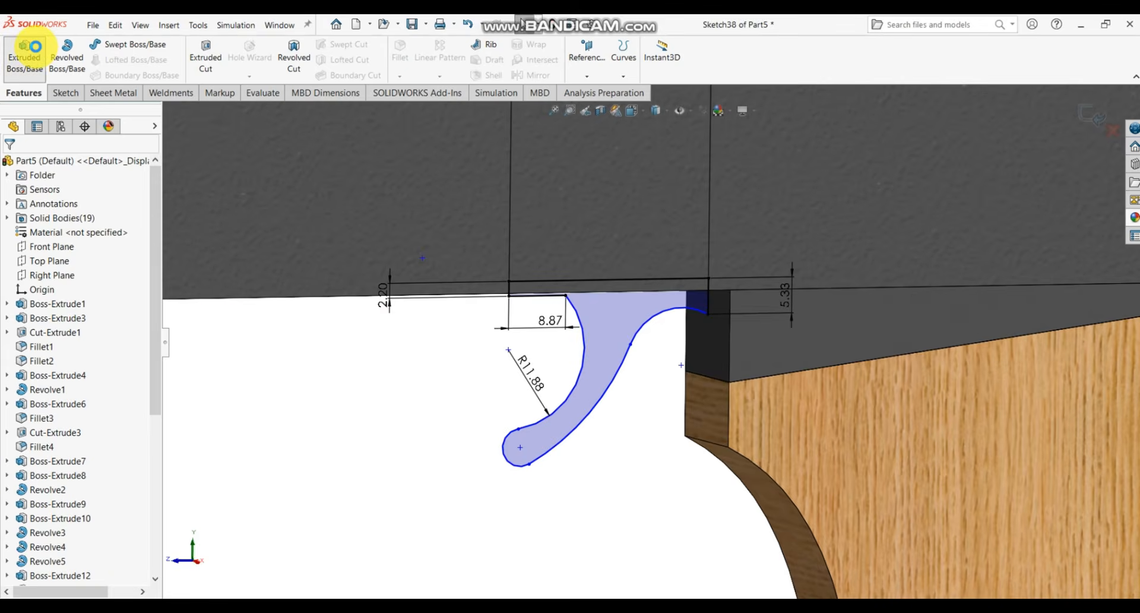
{"action": "left_click", "coordinate": [35, 46]}
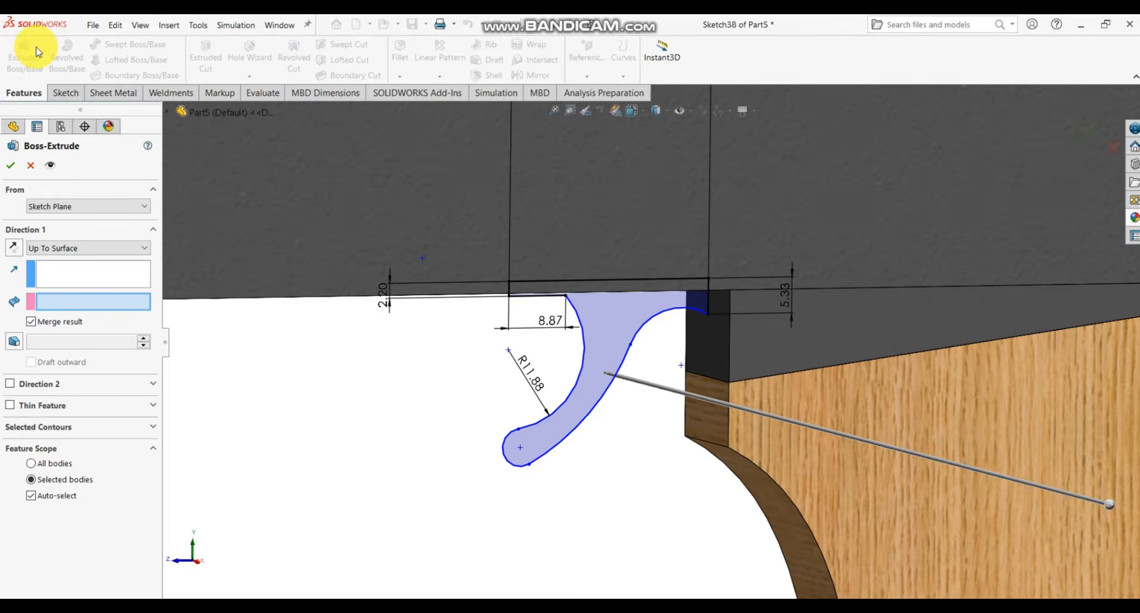
{"action": "left_click", "coordinate": [31, 169]}
{"action": "scroll", "coordinate": [628, 347], "scroll_direction": "up", "scroll_amount": 3}
{"action": "middle_click_drag", "start_coordinate": [618, 336], "coordinate": [573, 313]}
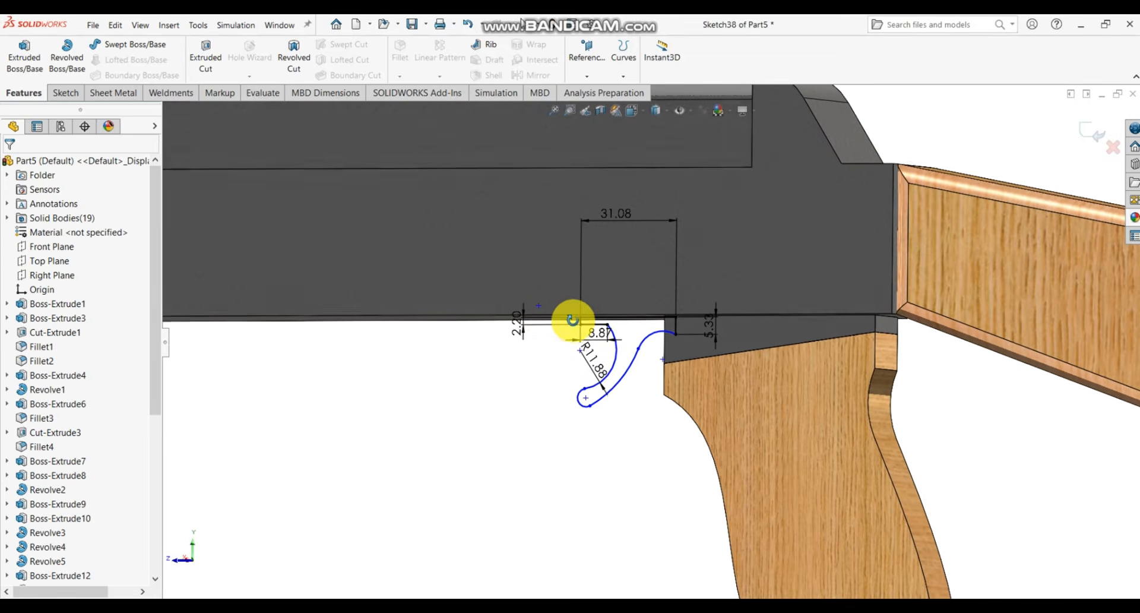
- Add a radius dimension to the trigger's small tip arc, accepting the proposed value
{"action": "left_click", "coordinate": [66, 92]}
{"action": "left_click", "coordinate": [67, 56]}
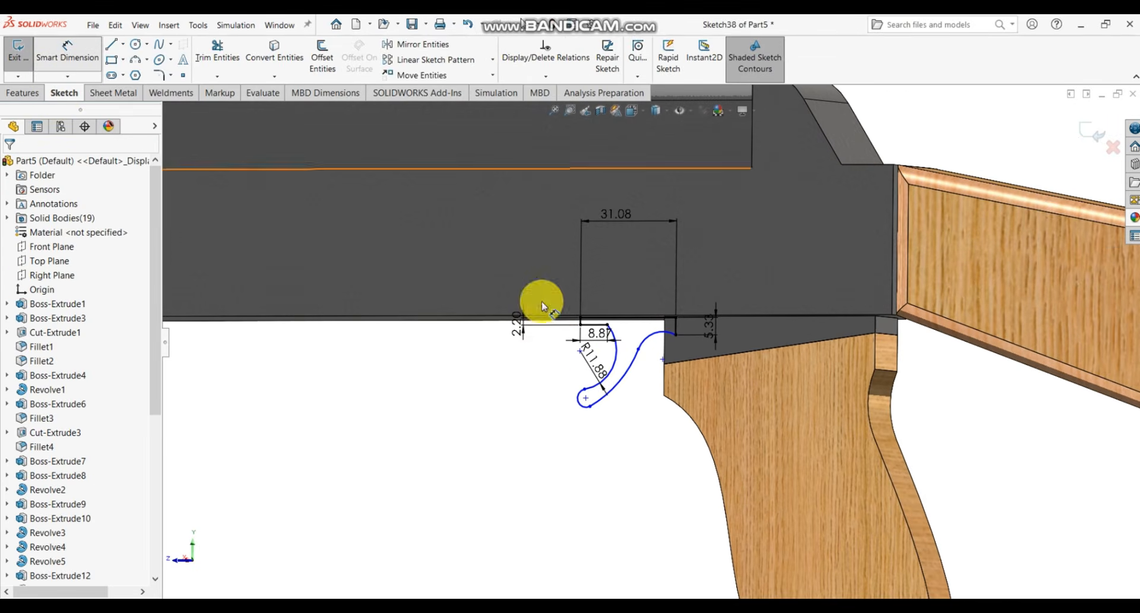
{"action": "scroll", "coordinate": [600, 439], "scroll_direction": "down", "scroll_amount": 4}
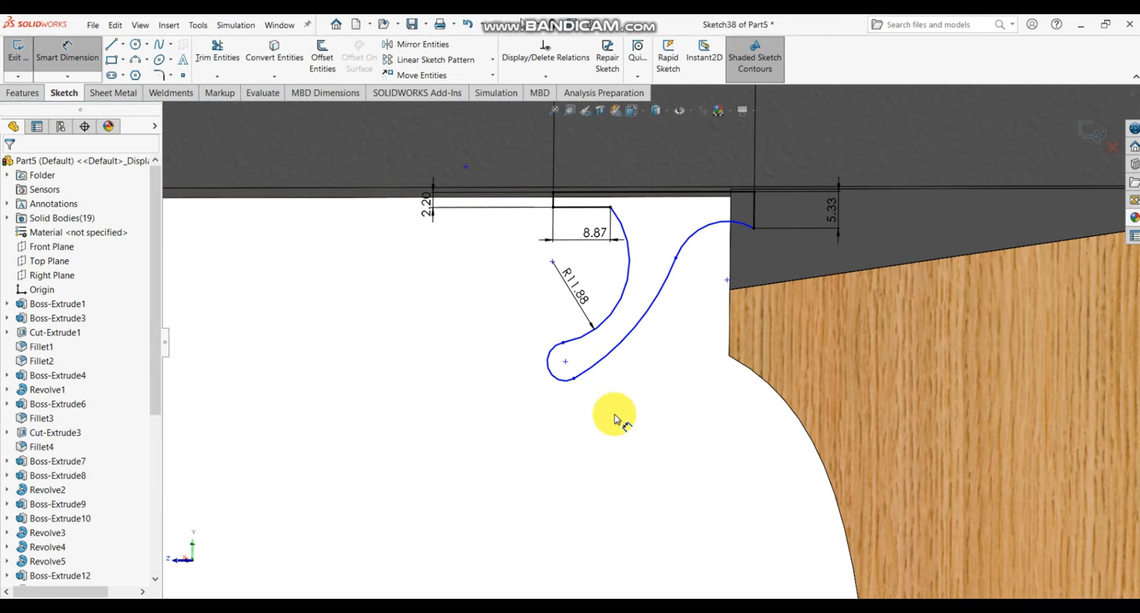
{"action": "left_click", "coordinate": [557, 380]}
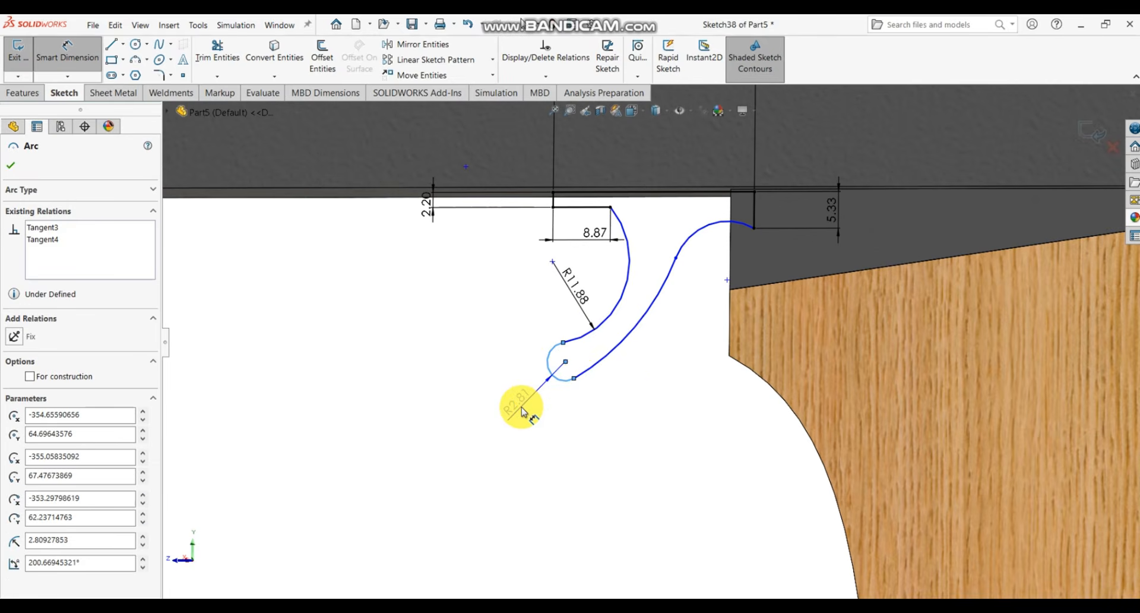
{"action": "left_click", "coordinate": [521, 410]}
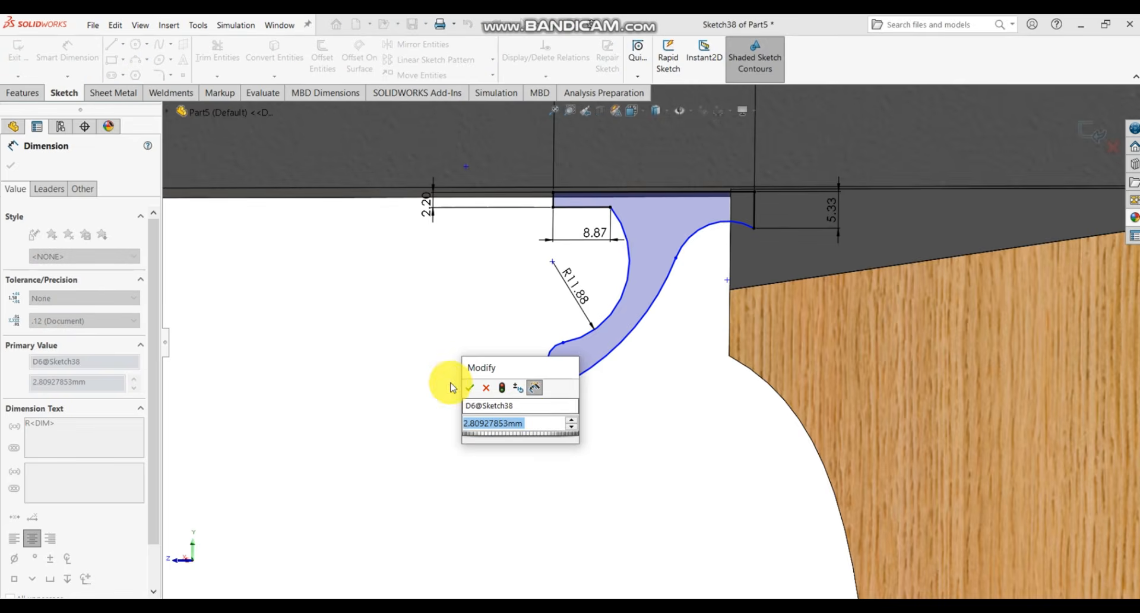
{"action": "left_click", "coordinate": [471, 389]}
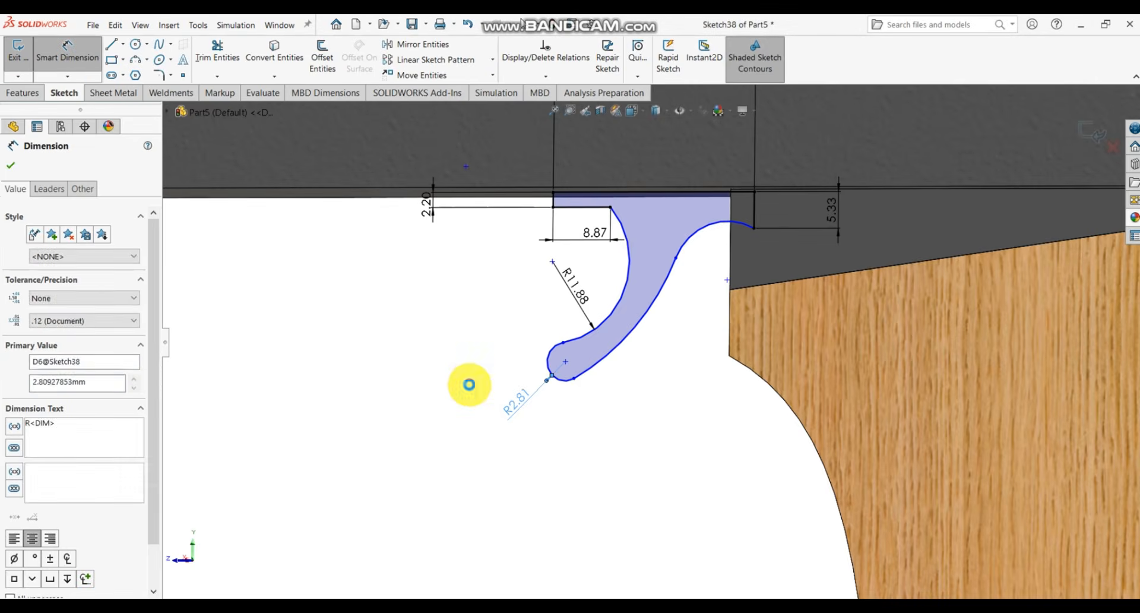
- Extrude the trigger profile under the receiver symmetrically about its sketch plane, using the Mid Plane end condition
{"action": "left_click", "coordinate": [28, 93]}
{"action": "left_click", "coordinate": [24, 60]}
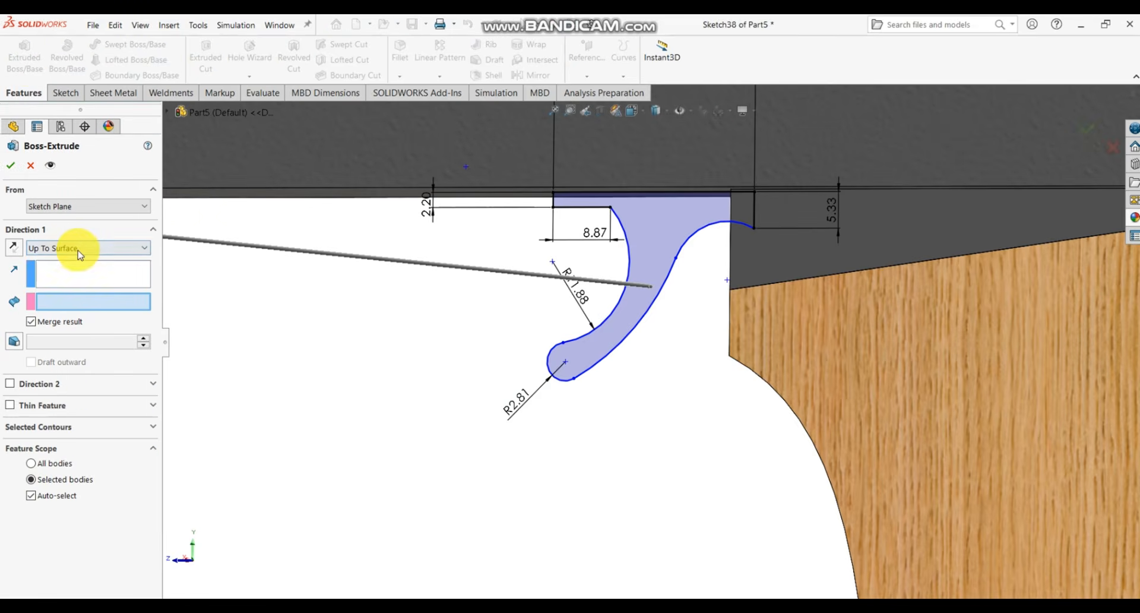
{"action": "left_click", "coordinate": [79, 248]}
{"action": "left_click", "coordinate": [85, 321]}
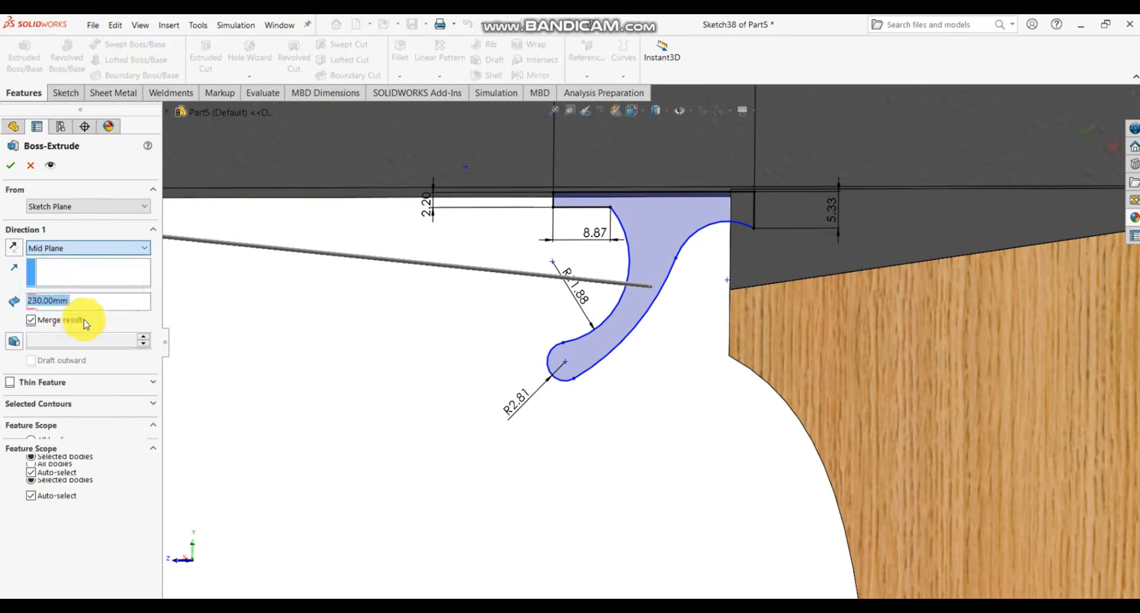
{"action": "scroll", "coordinate": [280, 249], "scroll_direction": "up", "scroll_amount": 6}
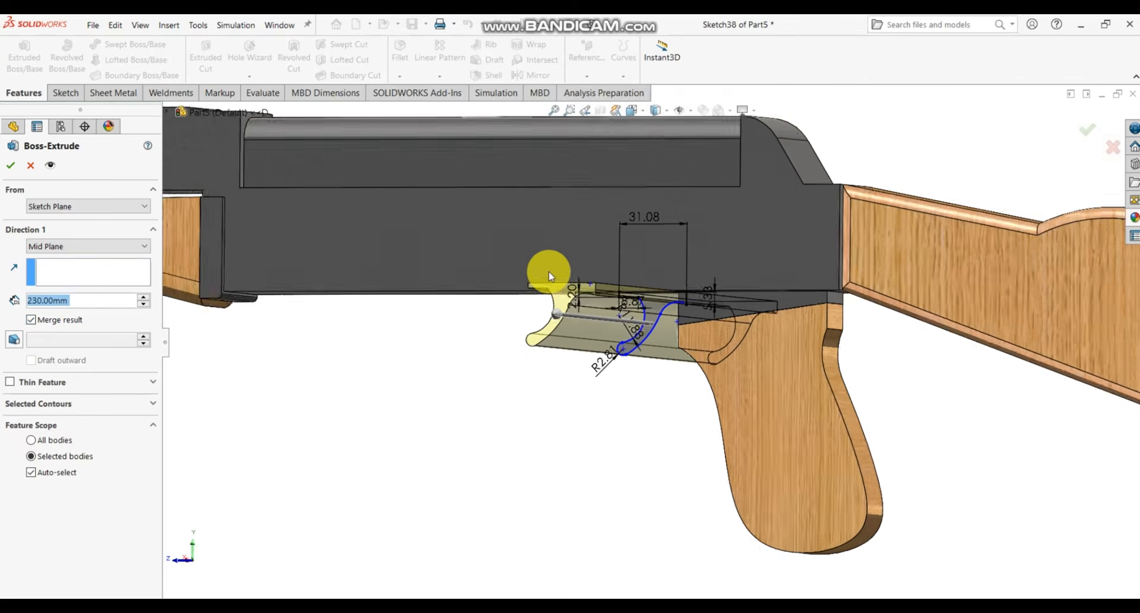
{"action": "middle_click_drag", "start_coordinate": [549, 273], "coordinate": [667, 276]}
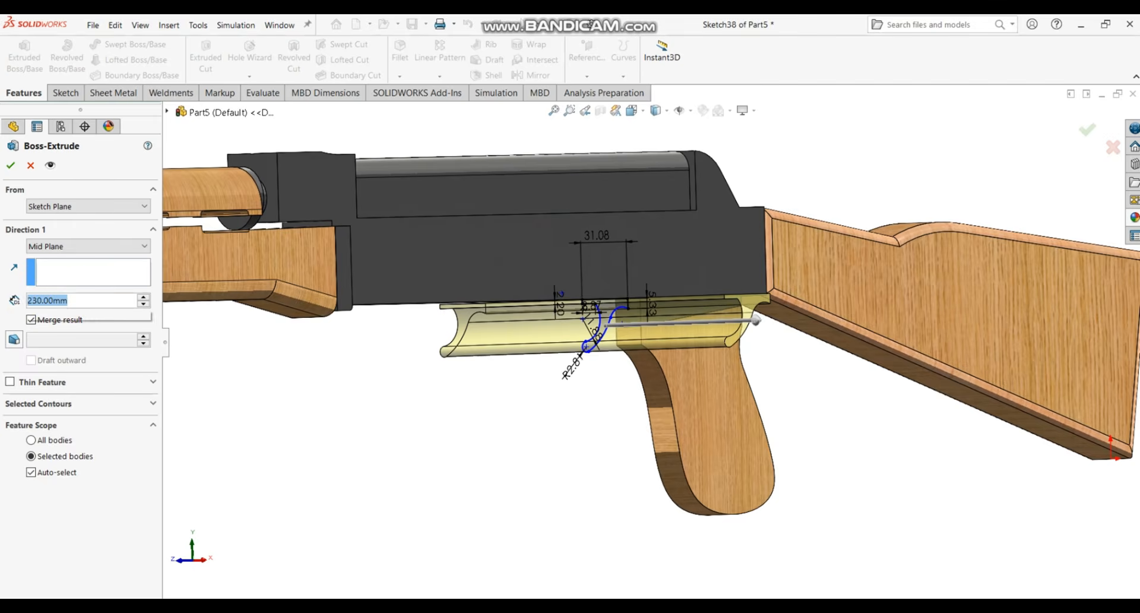
{"action": "scroll", "coordinate": [668, 291], "scroll_direction": "down", "scroll_amount": 5}
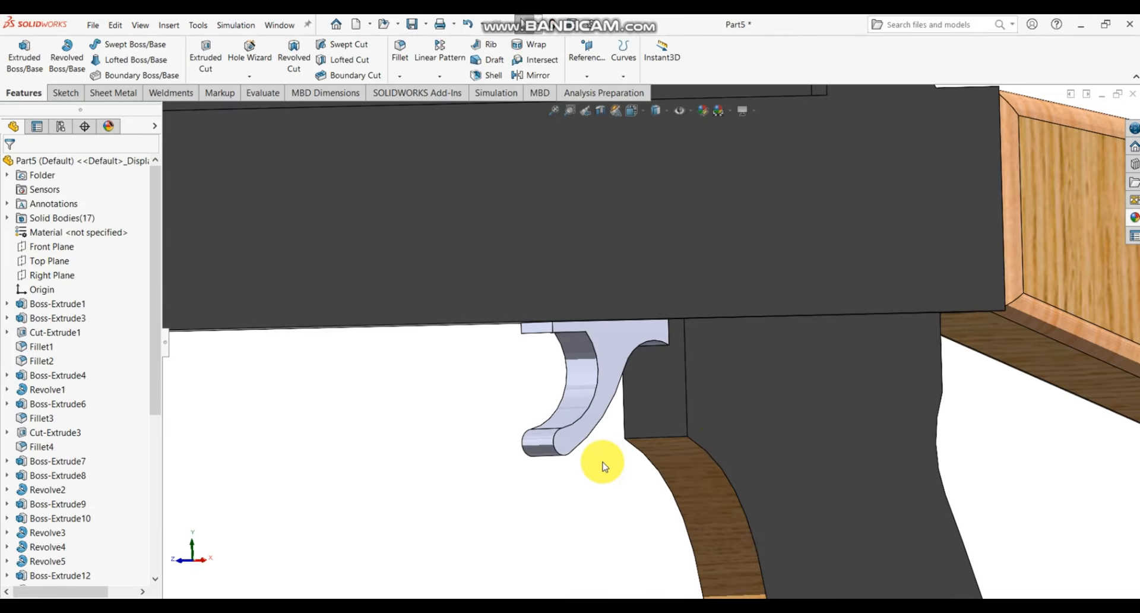
- Examine the new trigger and the whole rifle from both sides
{"action": "scroll", "coordinate": [603, 465], "scroll_direction": "up", "scroll_amount": 7}
{"action": "middle_click_drag", "start_coordinate": [615, 395], "coordinate": [1064, 376]}
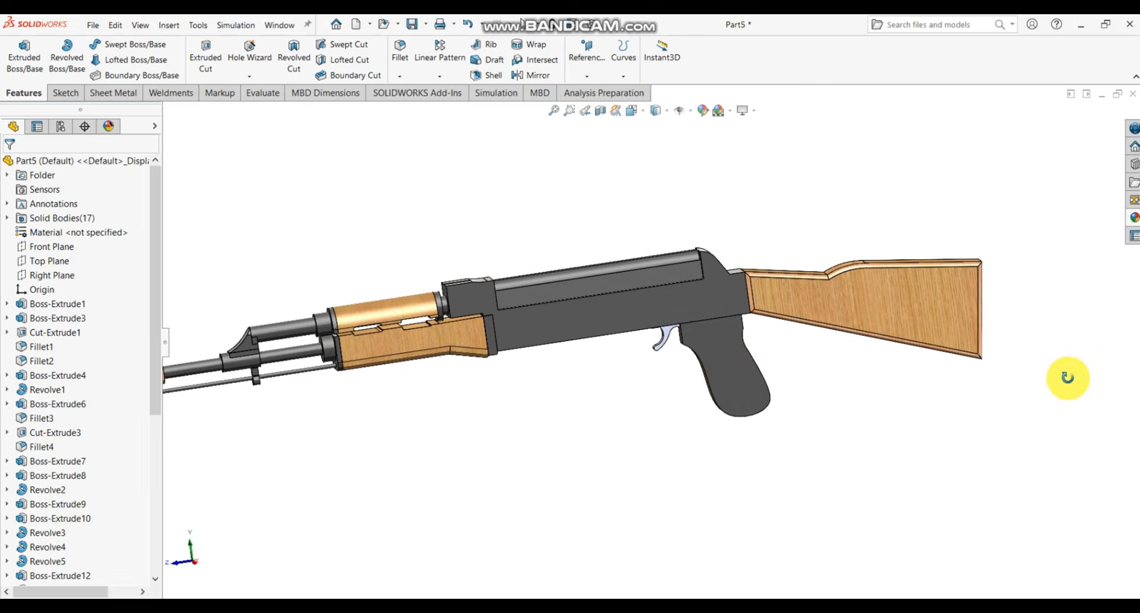
{"action": "scroll", "coordinate": [712, 341], "scroll_direction": "down", "scroll_amount": 5}
{"action": "scroll", "coordinate": [713, 341], "scroll_direction": "up", "scroll_amount": 4}
{"action": "mouse_move", "coordinate": [751, 339]}
{"action": "middle_mouse_down"}
{"action": "mouse_move", "coordinate": [852, 338]}
{"action": "mouse_move", "coordinate": [935, 374]}
{"action": "mouse_move", "coordinate": [881, 382]}
{"action": "mouse_move", "coordinate": [754, 356]}
{"action": "middle_mouse_up"}
{"action": "scroll", "coordinate": [873, 381], "scroll_direction": "up", "scroll_amount": 4}
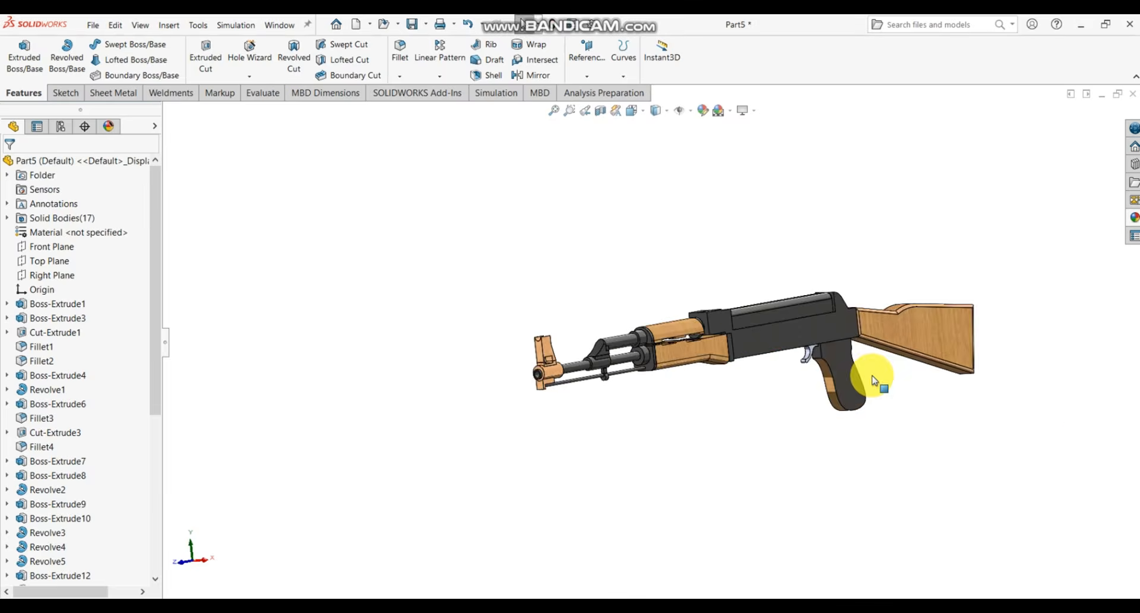
{"action": "middle_click_drag", "start_coordinate": [872, 382], "coordinate": [471, 438]}
{"action": "scroll", "coordinate": [896, 427], "scroll_direction": "down", "scroll_amount": 5}
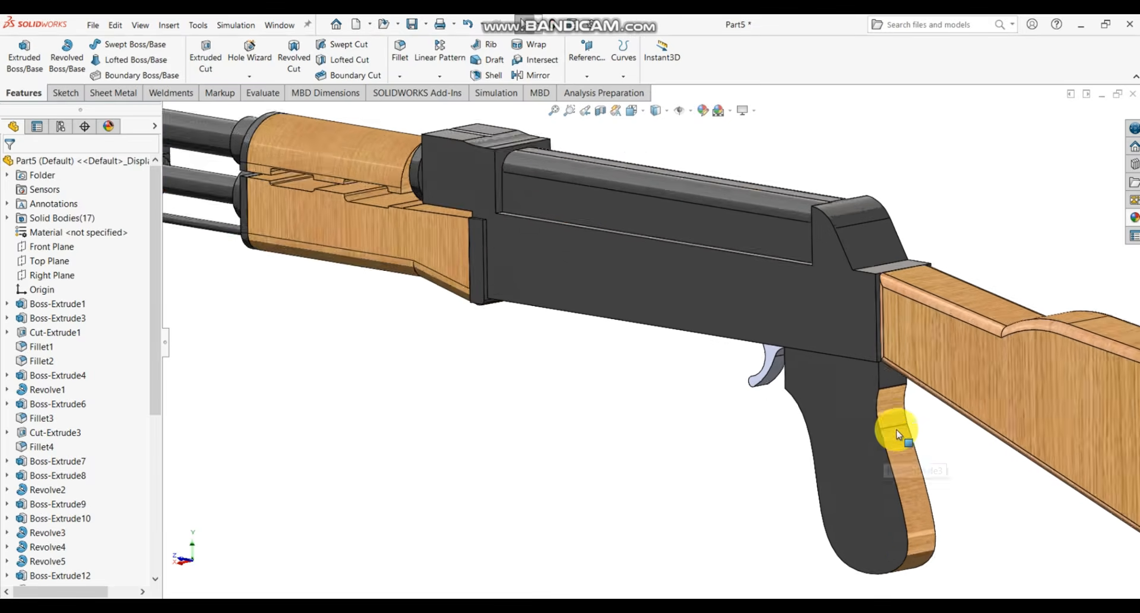
{"action": "scroll", "coordinate": [903, 382], "scroll_direction": "up", "scroll_amount": 1}
{"action": "scroll", "coordinate": [956, 392], "scroll_direction": "up", "scroll_amount": 4}
{"action": "middle_click_drag", "start_coordinate": [832, 394], "coordinate": [733, 427]}
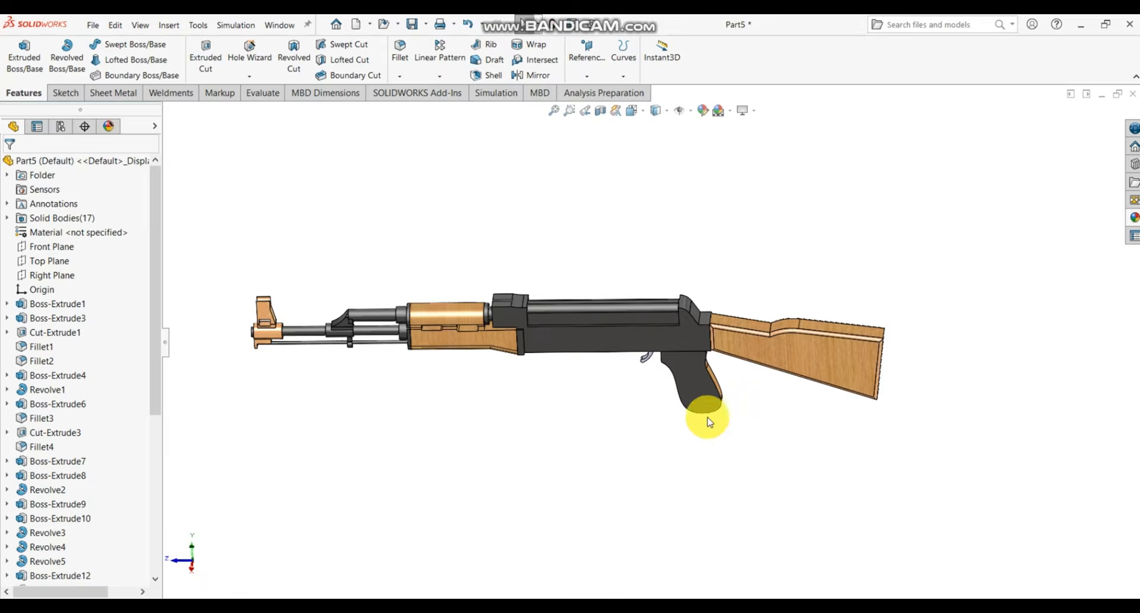
- Examine the trigger and grip area from both sides, checking which features form the grip's wooden and dark faces
{"action": "scroll", "coordinate": [604, 345], "scroll_direction": "down", "scroll_amount": 2}
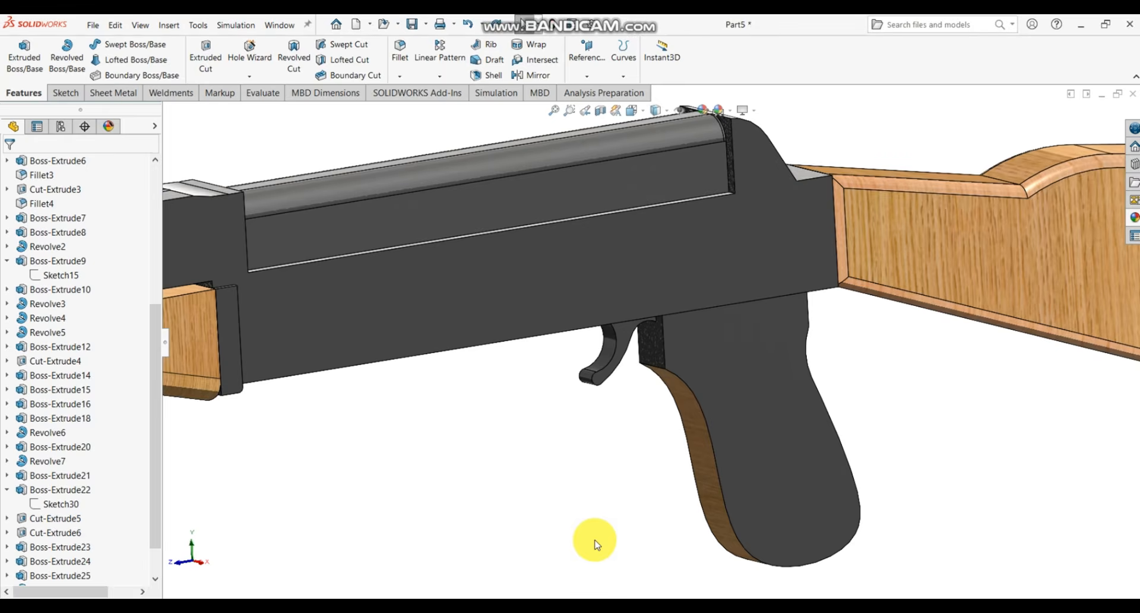
{"action": "scroll", "coordinate": [594, 537], "scroll_direction": "up", "scroll_amount": 5}
{"action": "scroll", "coordinate": [554, 341], "scroll_direction": "down", "scroll_amount": 2}
{"action": "scroll", "coordinate": [967, 420], "scroll_direction": "down", "scroll_amount": 4}
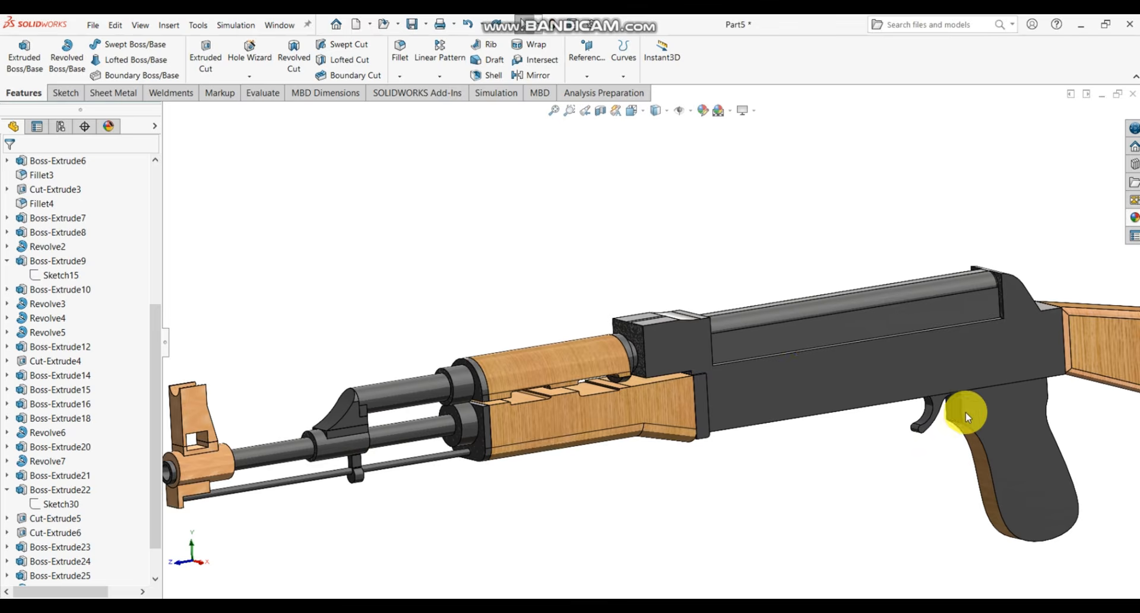
{"action": "scroll", "coordinate": [885, 372], "scroll_direction": "down", "scroll_amount": 2}
{"action": "scroll", "coordinate": [754, 379], "scroll_direction": "up", "scroll_amount": 6}
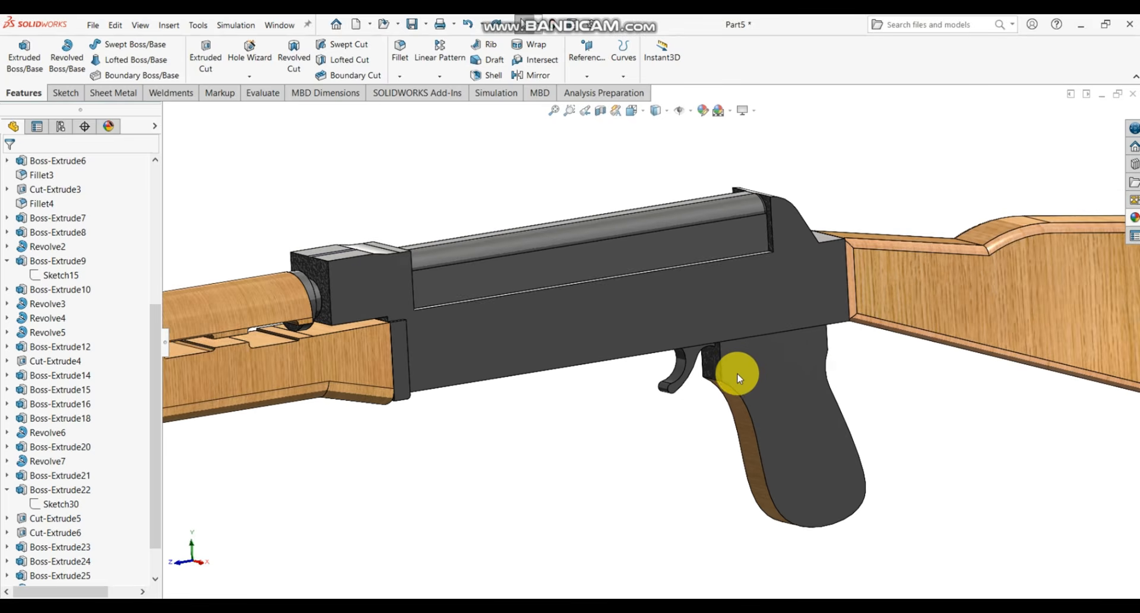
{"action": "middle_click_drag", "start_coordinate": [649, 346], "coordinate": [222, 375]}
{"action": "scroll", "coordinate": [702, 415], "scroll_direction": "down", "scroll_amount": 3}
{"action": "left_click", "coordinate": [701, 432]}
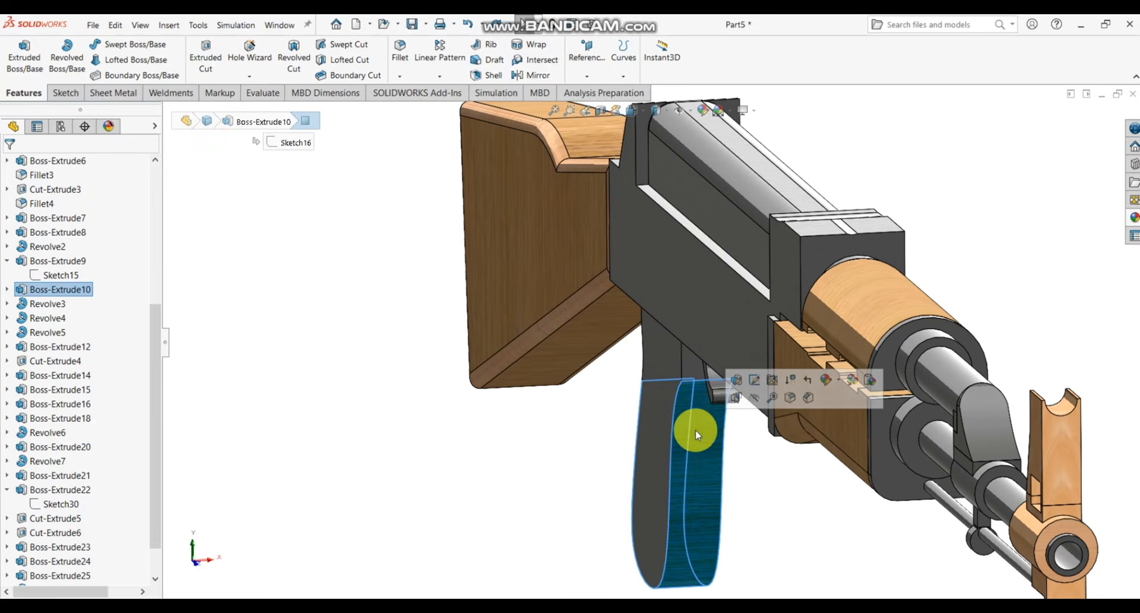
{"action": "middle_click_drag", "start_coordinate": [696, 430], "coordinate": [741, 420]}
{"action": "left_click", "coordinate": [682, 351]}
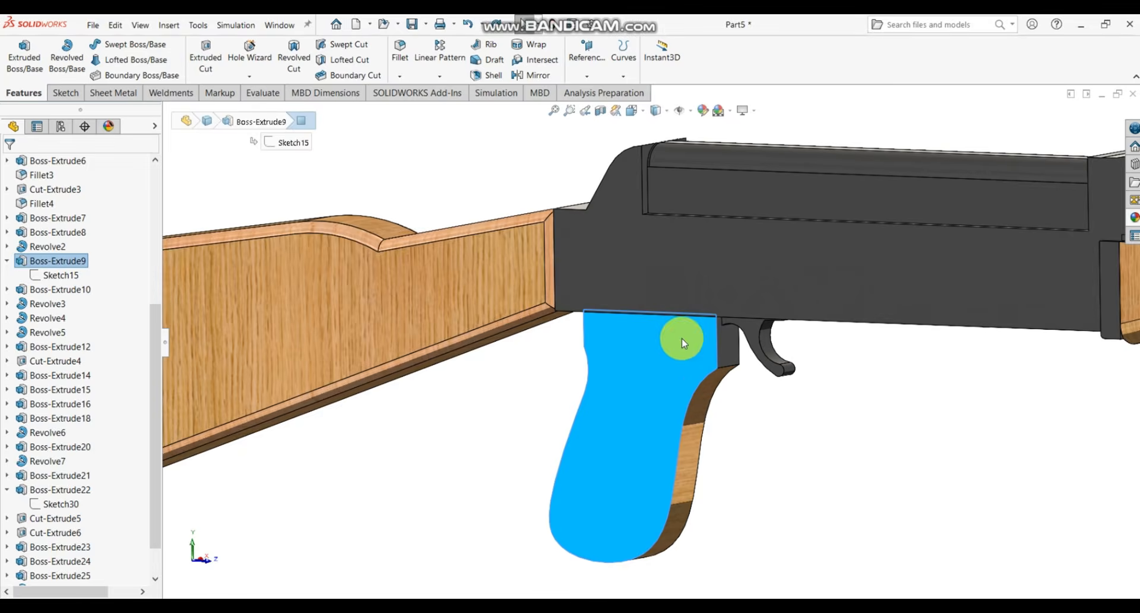
{"action": "left_click", "coordinate": [748, 420]}
{"action": "middle_click_drag", "start_coordinate": [740, 415], "coordinate": [720, 375]}
{"action": "left_click", "coordinate": [717, 355]}
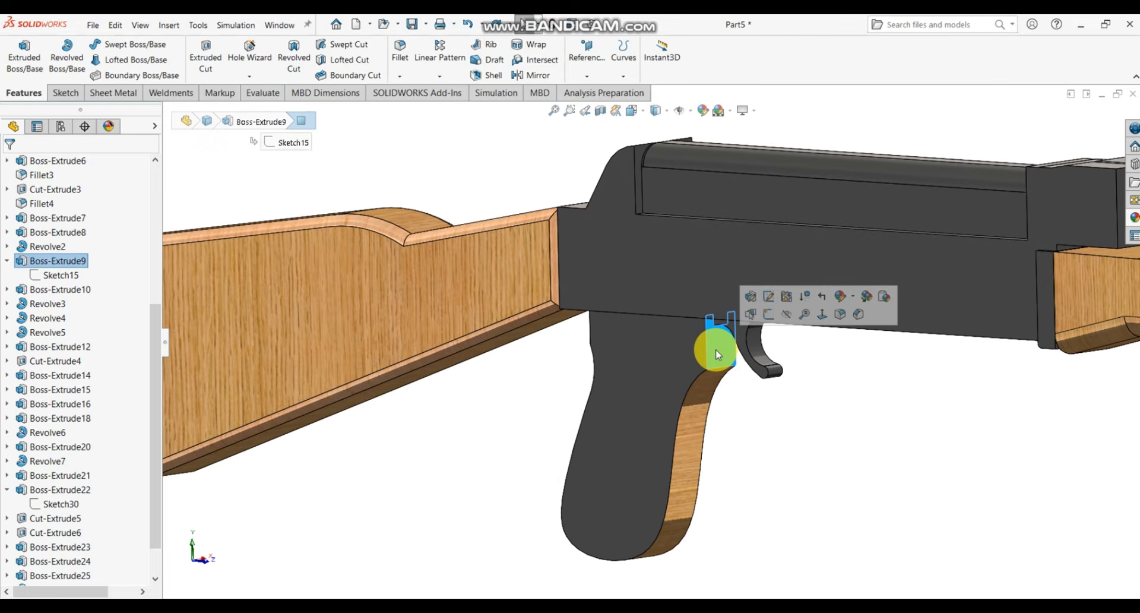
- In the sketch of the wedge block above the grip, move the 9.05 mm dimension clear of the profile, and exit the sketch
{"action": "left_click", "coordinate": [53, 261]}
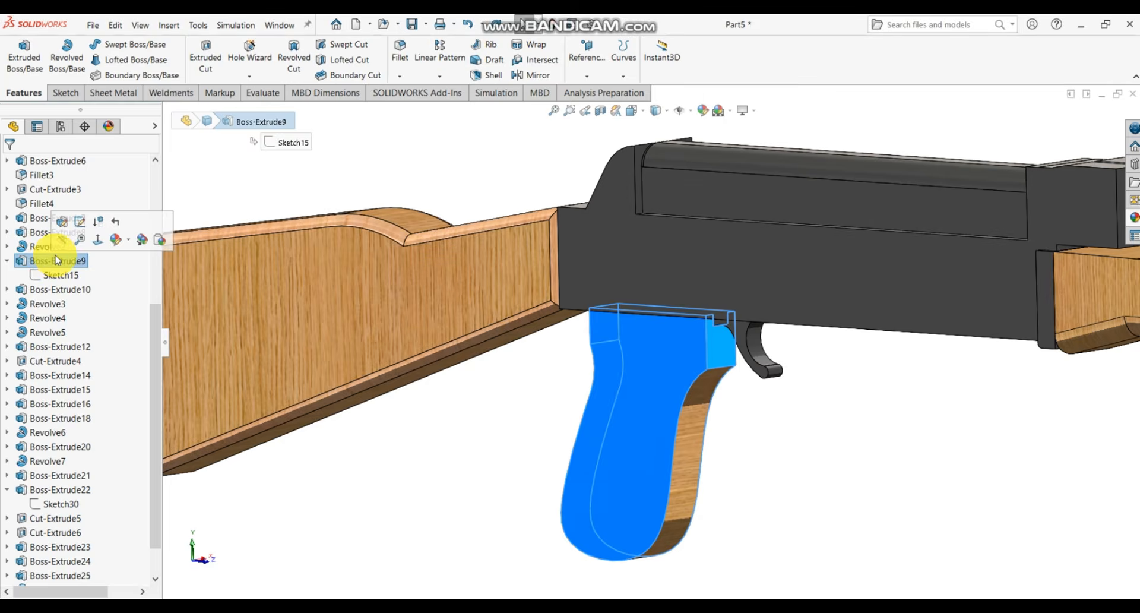
{"action": "left_click", "coordinate": [38, 276]}
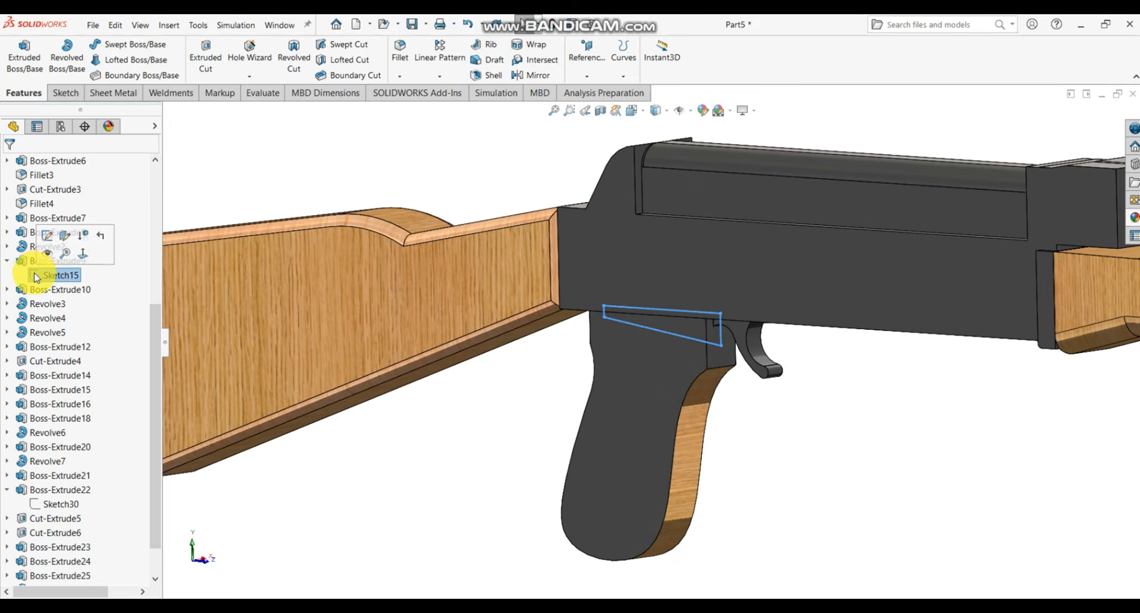
{"action": "left_click", "coordinate": [43, 234]}
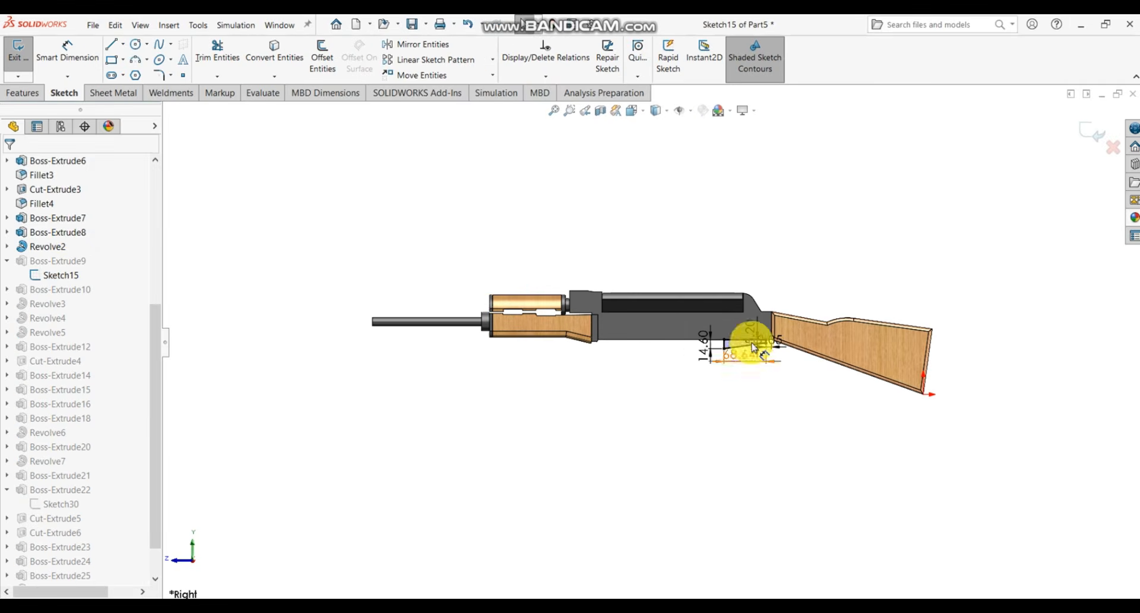
{"action": "scroll", "coordinate": [752, 345], "scroll_direction": "down", "scroll_amount": 10}
{"action": "scroll", "coordinate": [754, 346], "scroll_direction": "down", "scroll_amount": 2}
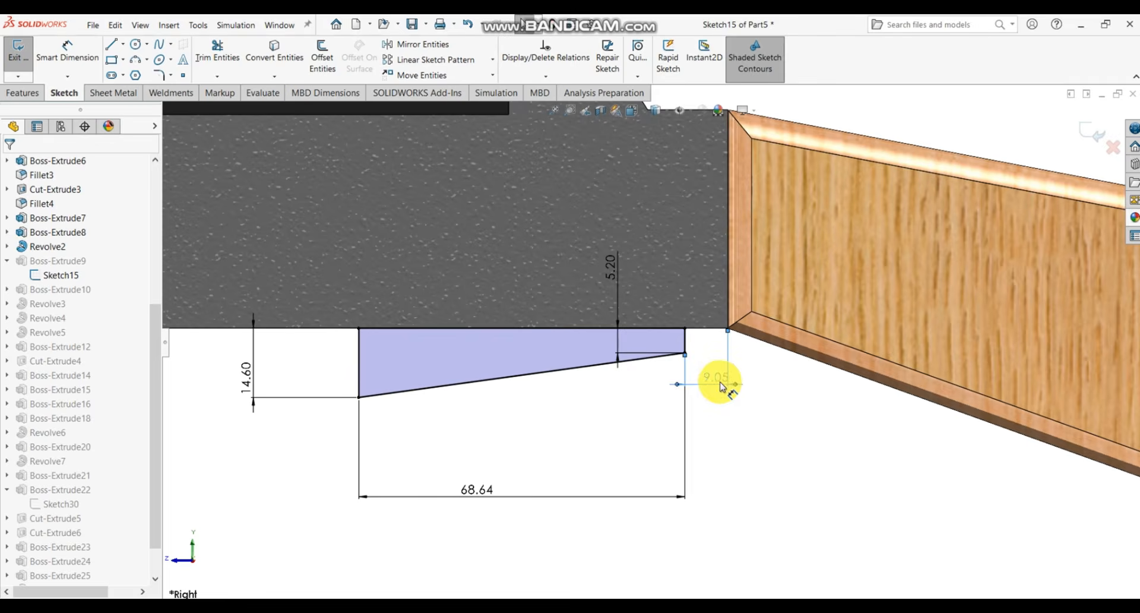
{"action": "left_click_drag", "start_coordinate": [721, 386], "coordinate": [818, 467]}
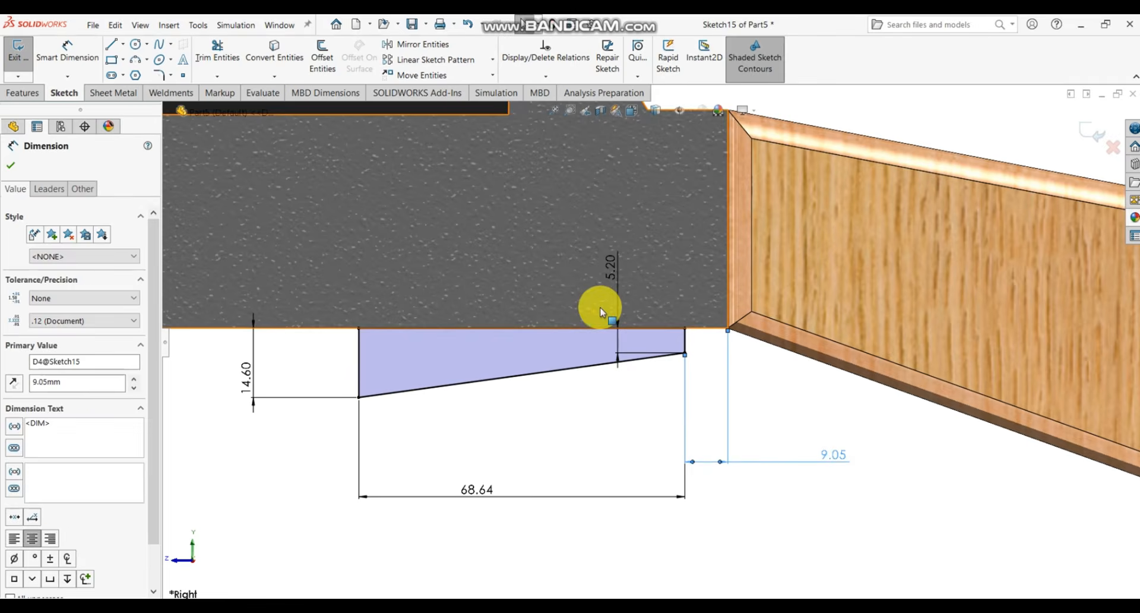
{"action": "scroll", "coordinate": [608, 300], "scroll_direction": "up", "scroll_amount": 5}
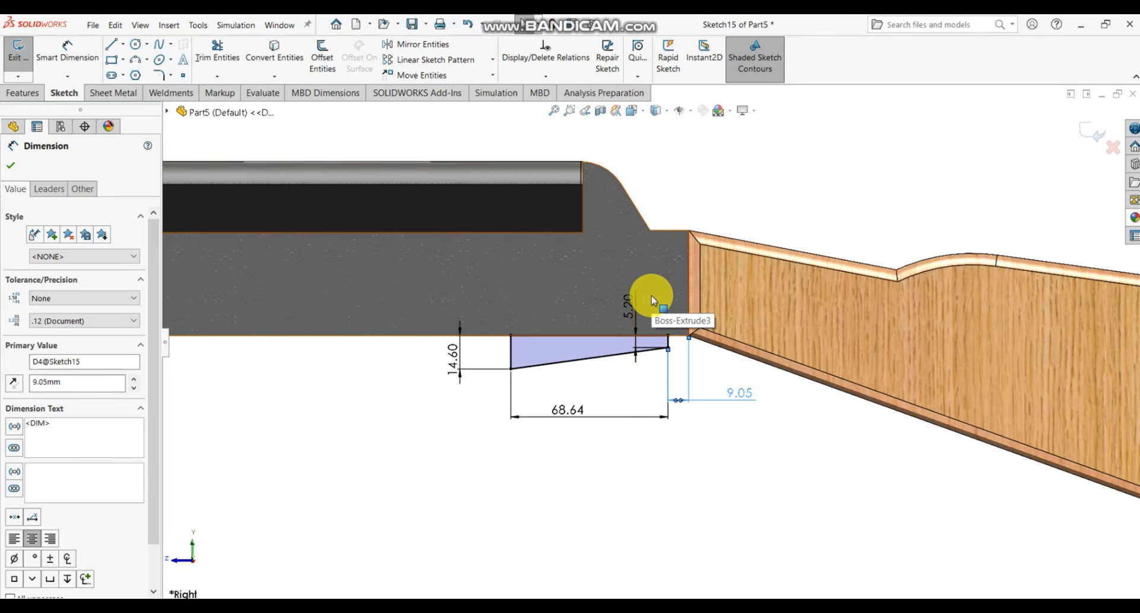
{"action": "left_click", "coordinate": [11, 166]}
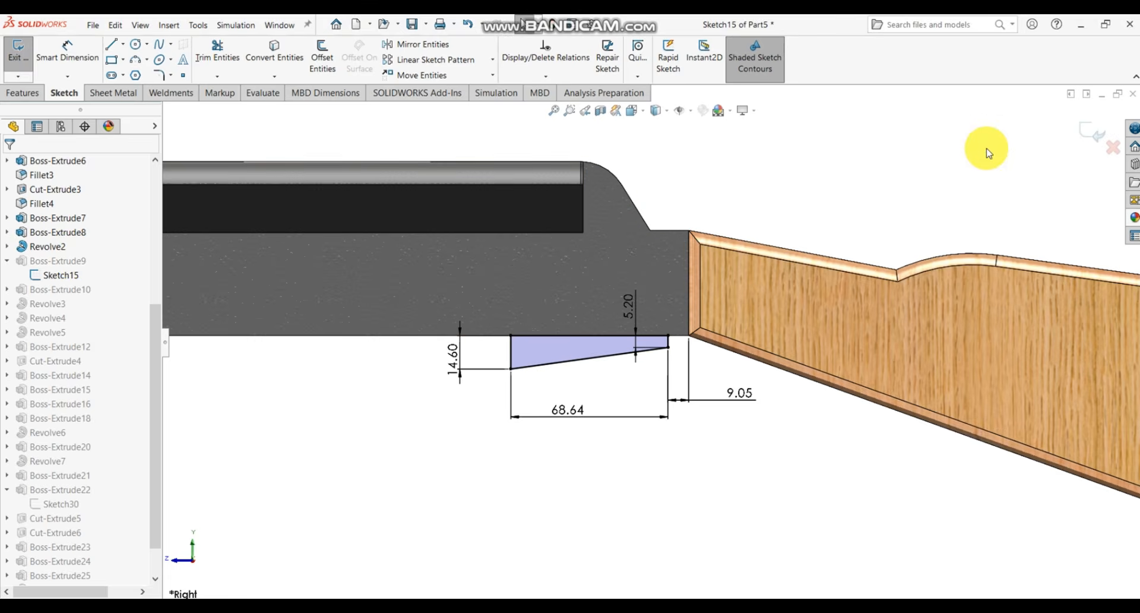
{"action": "left_click", "coordinate": [1090, 135]}
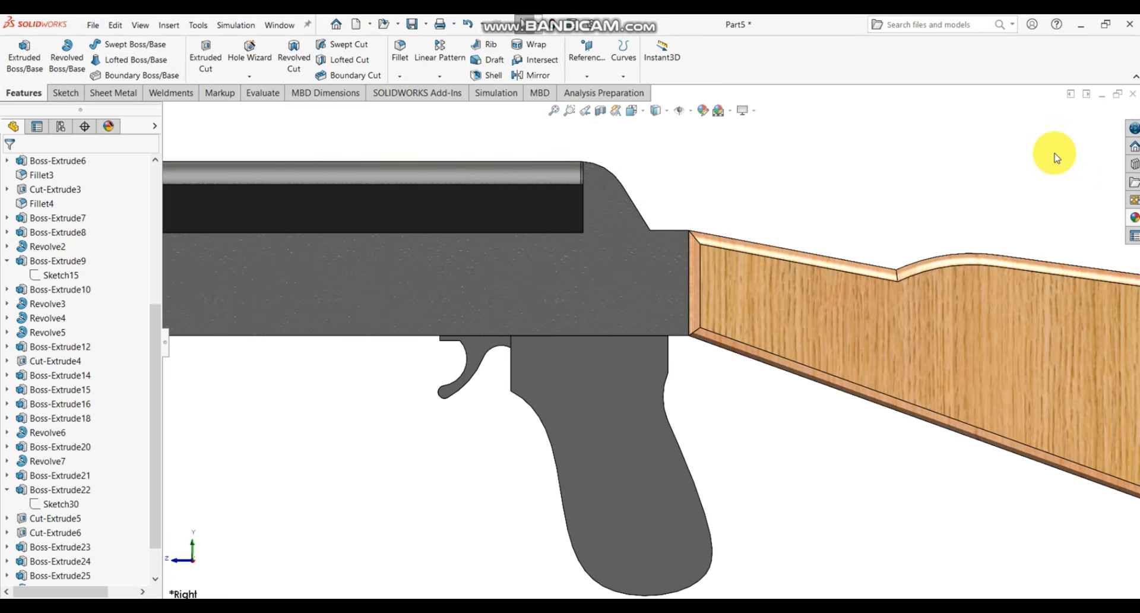
- Set the Mid Plane extrusion depth of the wedge block between receiver and grip to 22 mm
{"action": "left_click", "coordinate": [45, 262]}
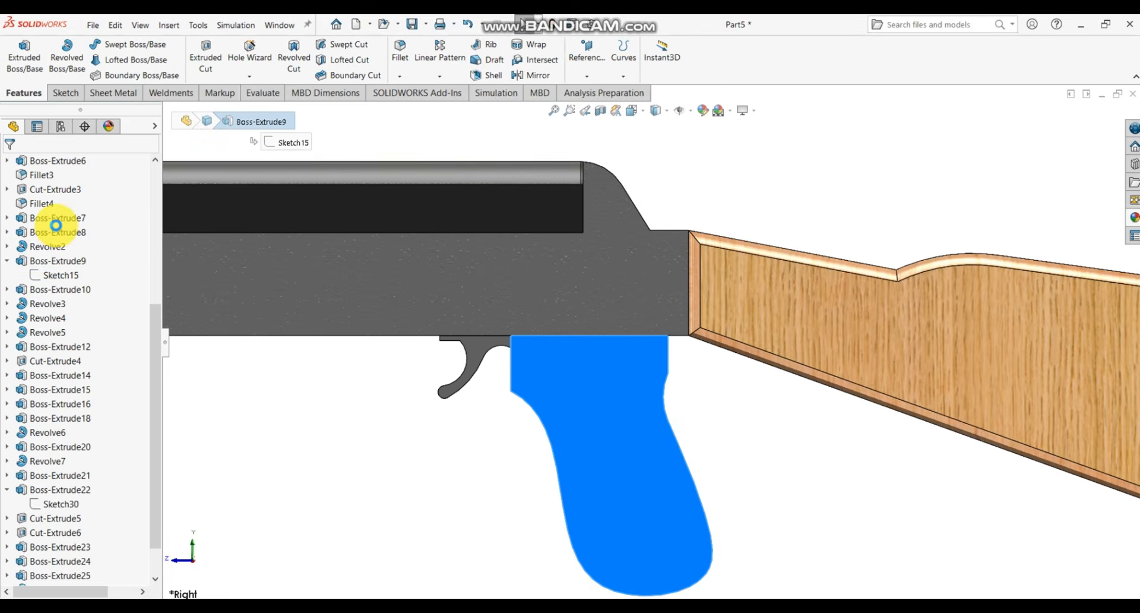
{"action": "left_click", "coordinate": [55, 225]}
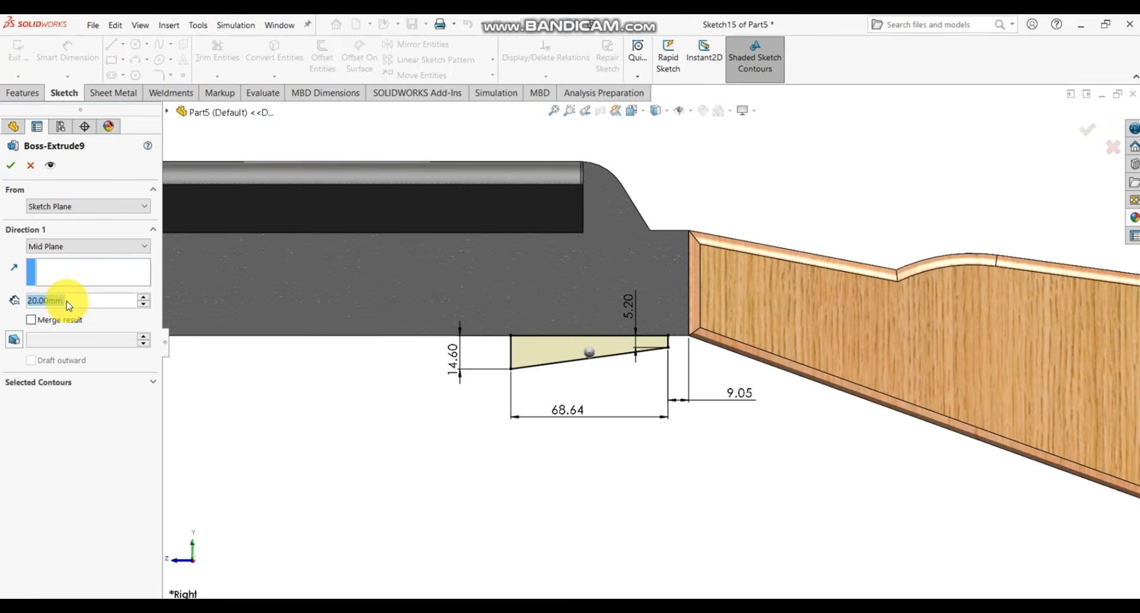
{"action": "type", "text": "22"}
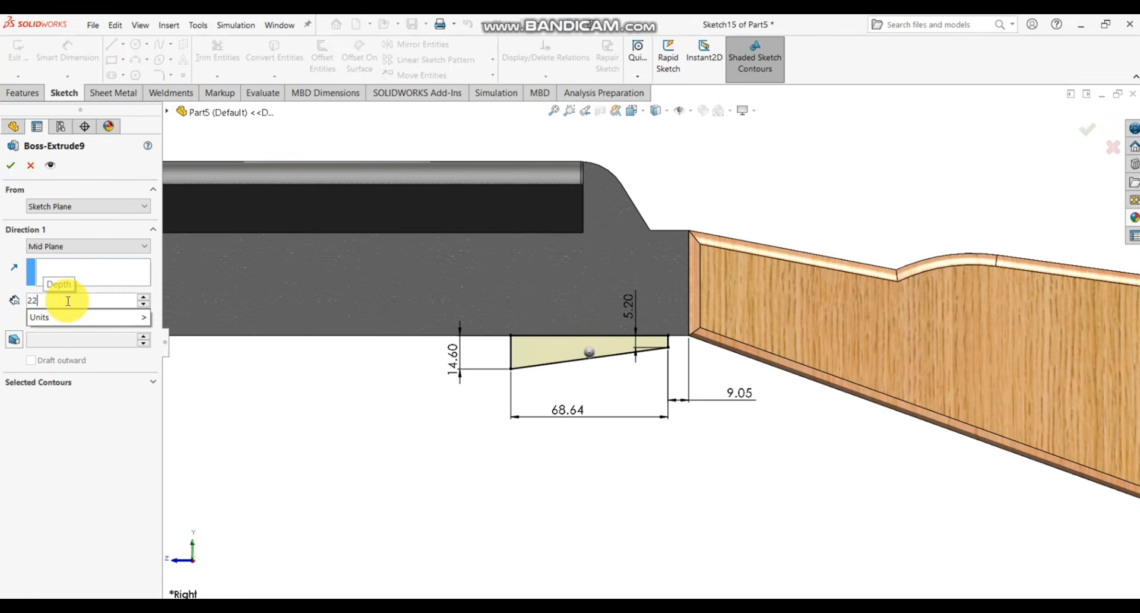
{"action": "key", "text": "Return"}
{"action": "middle_click_drag", "start_coordinate": [438, 279], "coordinate": [535, 356]}
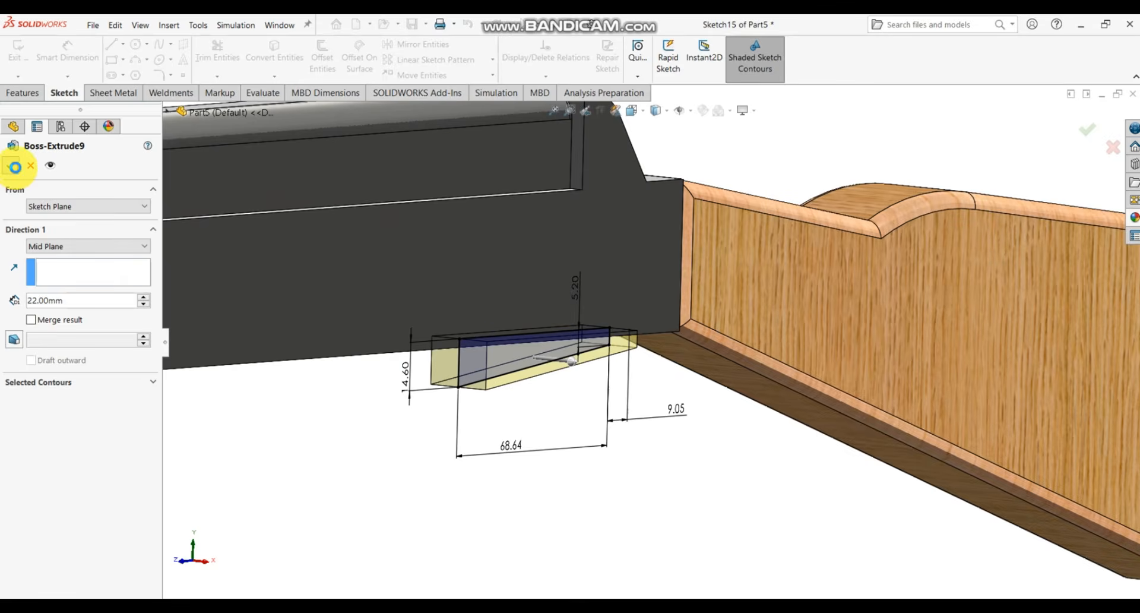
{"action": "left_click", "coordinate": [11, 165]}
- Examine the junction of the widened wedge block with the grip, trigger and receiver up close and from below
{"action": "scroll", "coordinate": [596, 367], "scroll_direction": "down", "scroll_amount": 5}
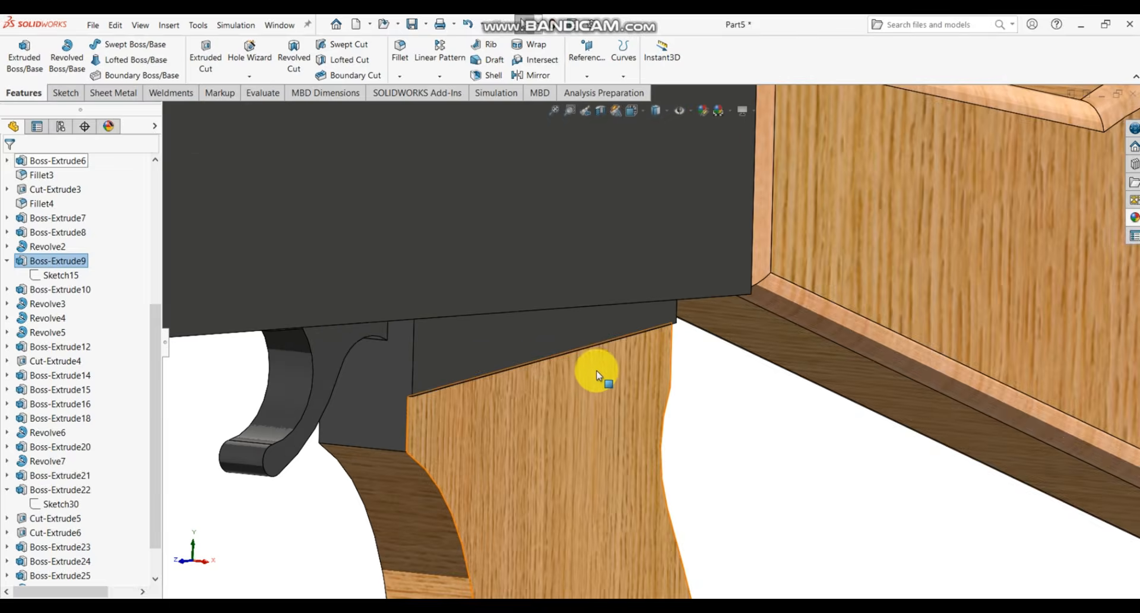
{"action": "middle_click_drag", "start_coordinate": [596, 372], "coordinate": [591, 298]}
{"action": "scroll", "coordinate": [553, 322], "scroll_direction": "up", "scroll_amount": 5}
{"action": "scroll", "coordinate": [642, 344], "scroll_direction": "down", "scroll_amount": 3}
{"action": "middle_click_drag", "start_coordinate": [641, 344], "coordinate": [682, 357]}
{"action": "middle_click_drag", "start_coordinate": [488, 360], "coordinate": [656, 419]}
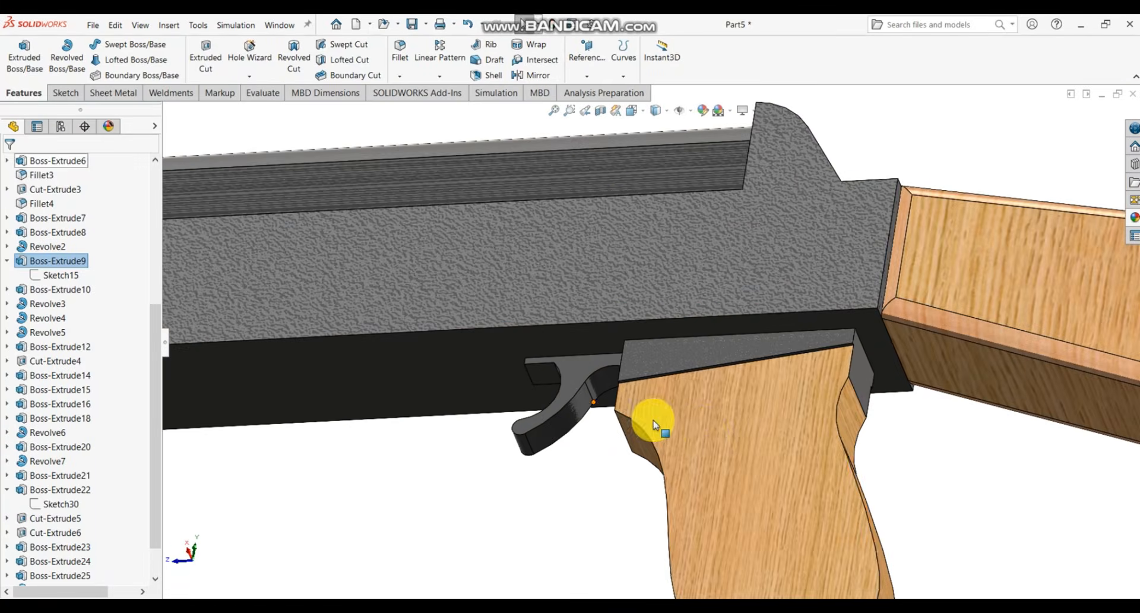
{"action": "left_click", "coordinate": [733, 438]}
- Examine the rifle from the rear and side, comparing the grip, trigger, receiver and stock
{"action": "scroll", "coordinate": [733, 428], "scroll_direction": "up", "scroll_amount": 5}
{"action": "middle_click_drag", "start_coordinate": [733, 420], "coordinate": [598, 406]}
{"action": "left_click", "coordinate": [597, 406]}
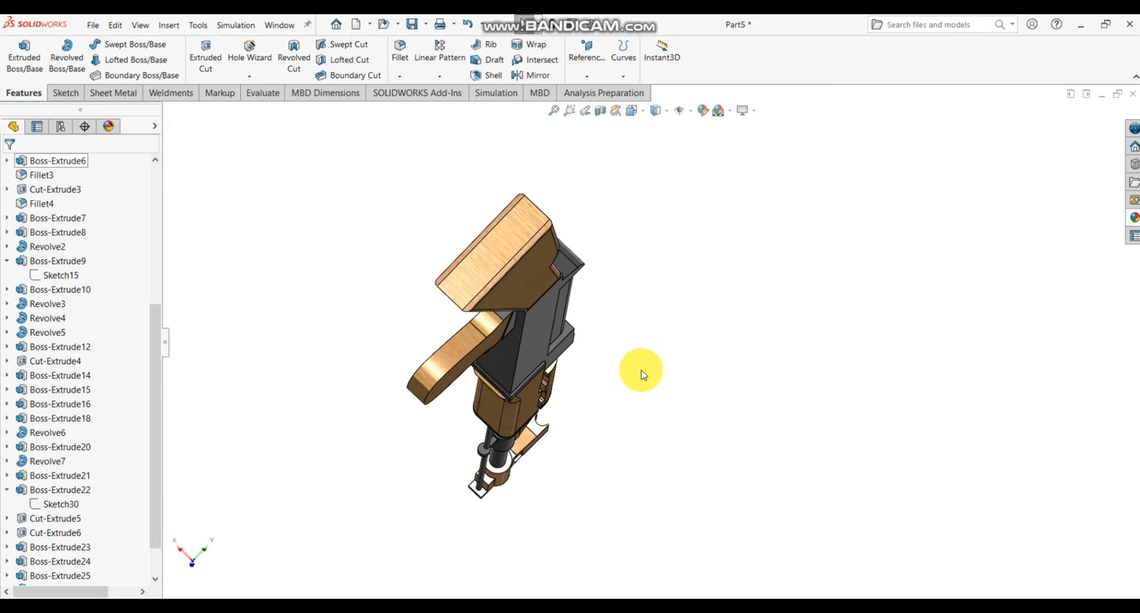
{"action": "middle_click_drag", "start_coordinate": [642, 371], "coordinate": [849, 297]}
{"action": "scroll", "coordinate": [631, 326], "scroll_direction": "down", "scroll_amount": 3}
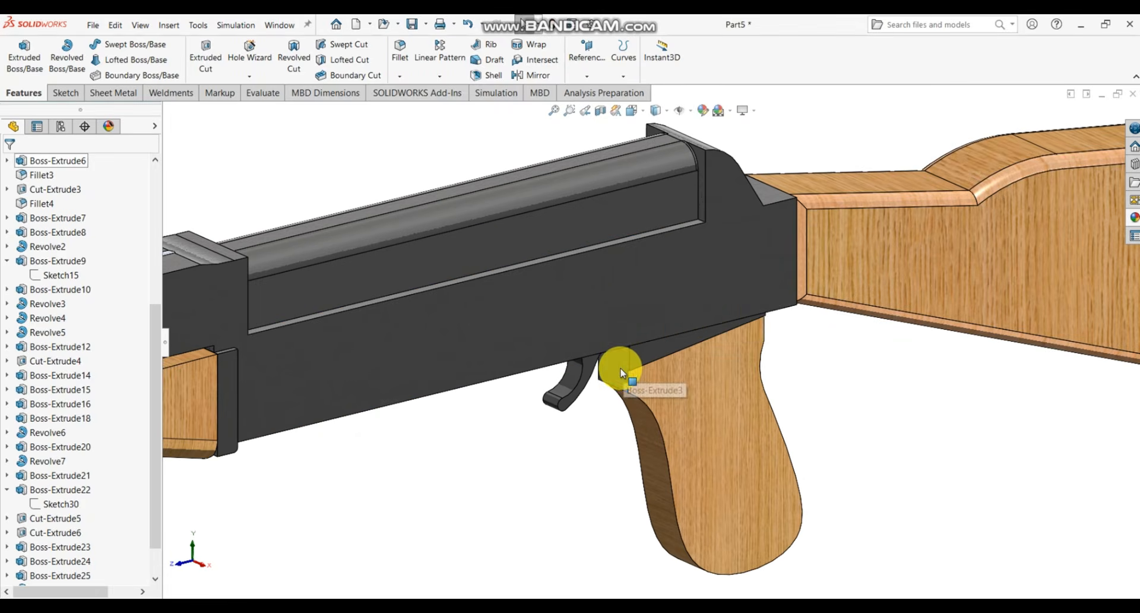
{"action": "left_click", "coordinate": [622, 373]}
{"action": "scroll", "coordinate": [841, 383], "scroll_direction": "up", "scroll_amount": 5}
{"action": "left_click", "coordinate": [831, 362]}
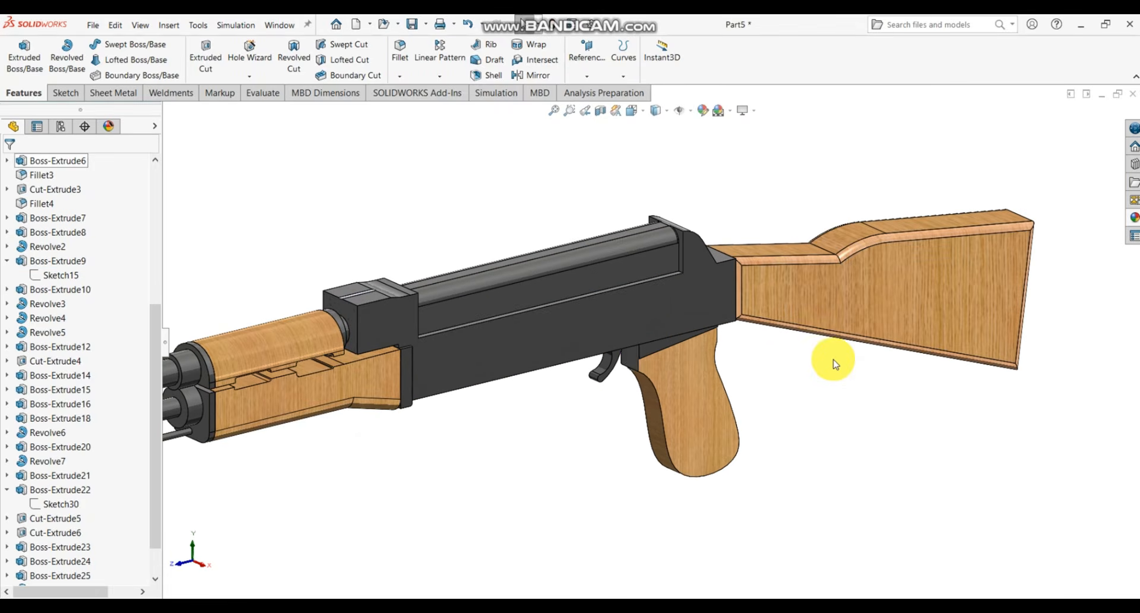
{"action": "middle_click_drag", "start_coordinate": [832, 362], "coordinate": [746, 306]}
{"action": "scroll", "coordinate": [752, 349], "scroll_direction": "up", "scroll_amount": 2}
{"action": "scroll", "coordinate": [740, 288], "scroll_direction": "down", "scroll_amount": 5}
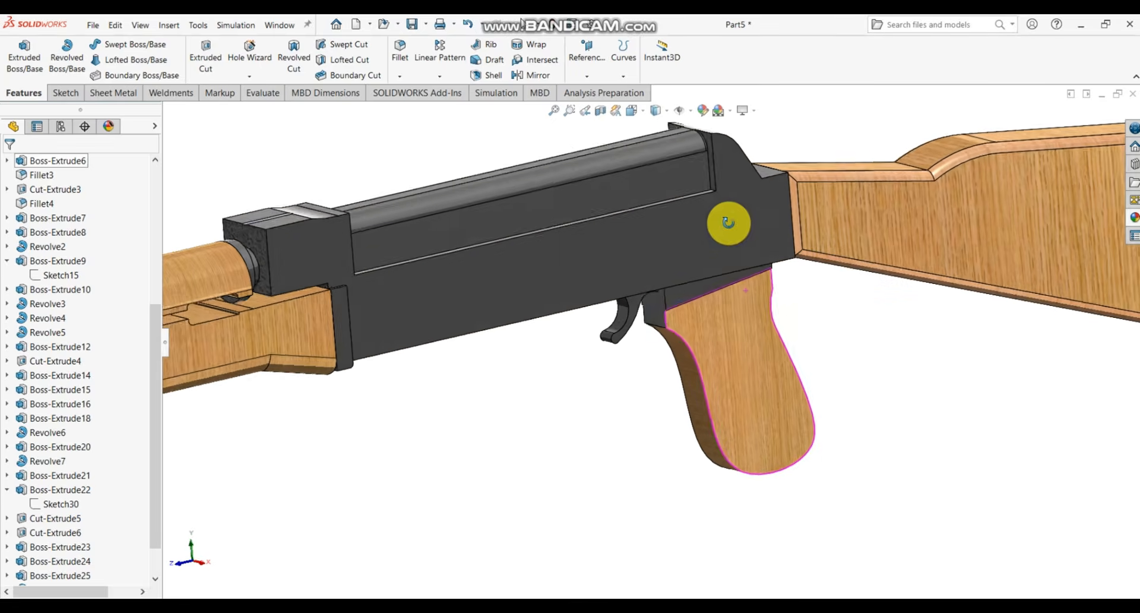
{"action": "middle_click_drag", "start_coordinate": [728, 223], "coordinate": [735, 233]}
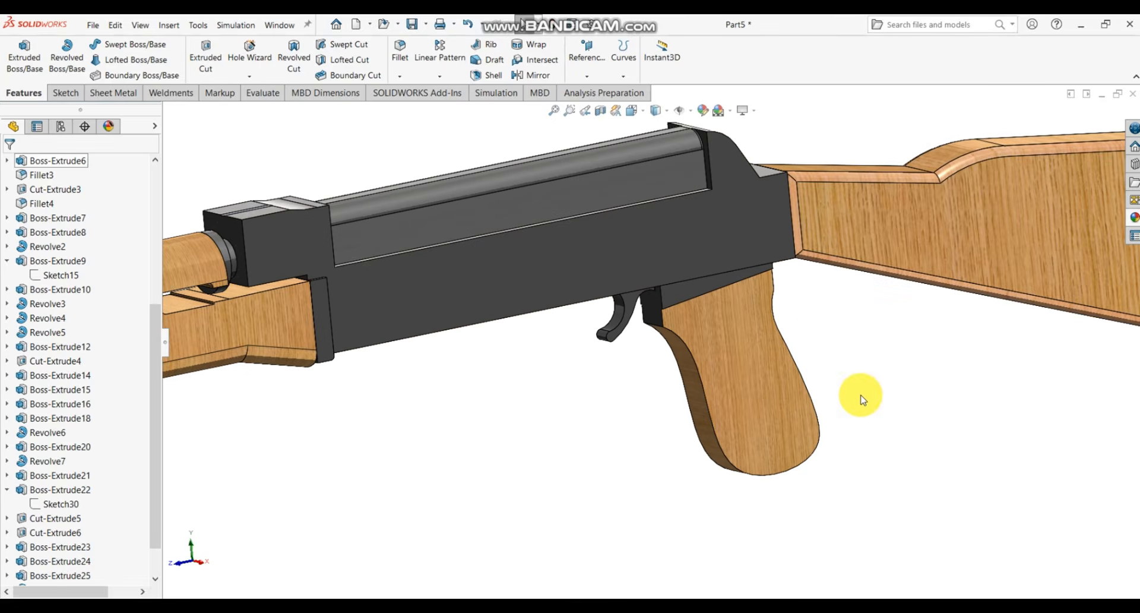